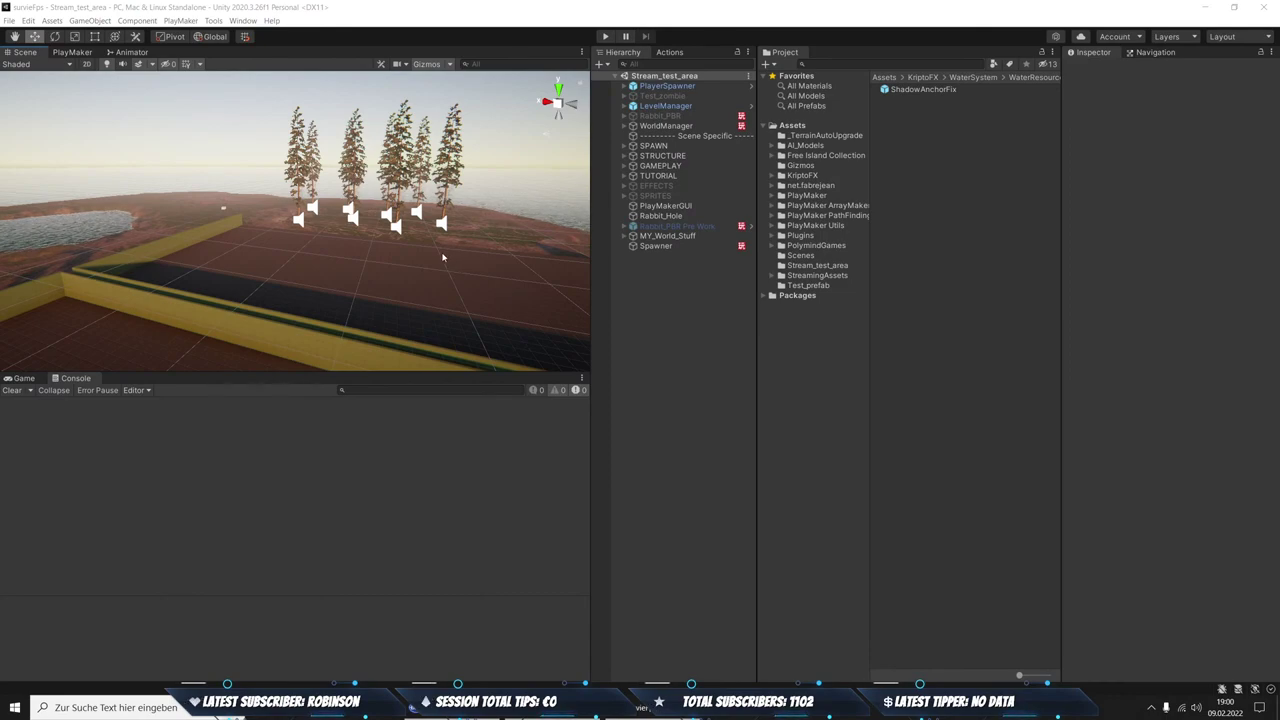
Orbit the Scene view onto the trees and wall, then show the Game view of the shop area
mouse_move(377, 228)
right_mouse_down()
mouse_move(337, 240)
mouse_move(427, 180)
mouse_move(360, 216)
mouse_move(329, 369)
right_mouse_up()
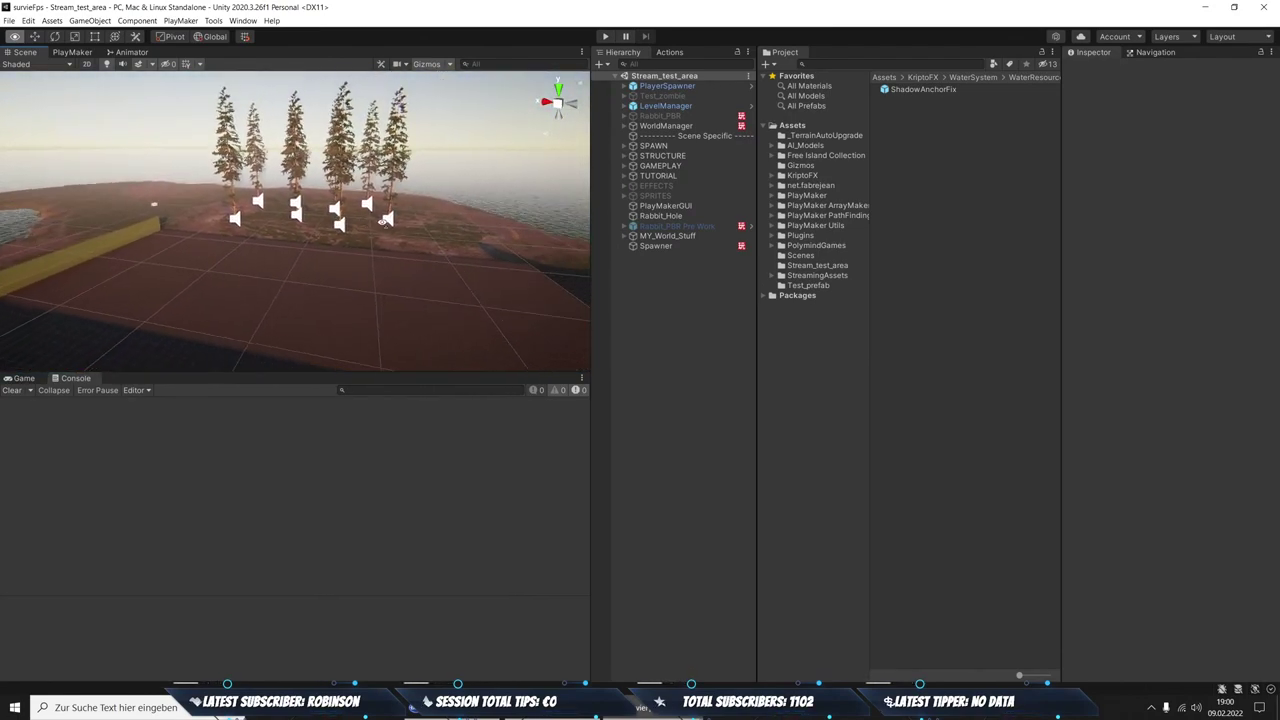
left_click(24, 378)
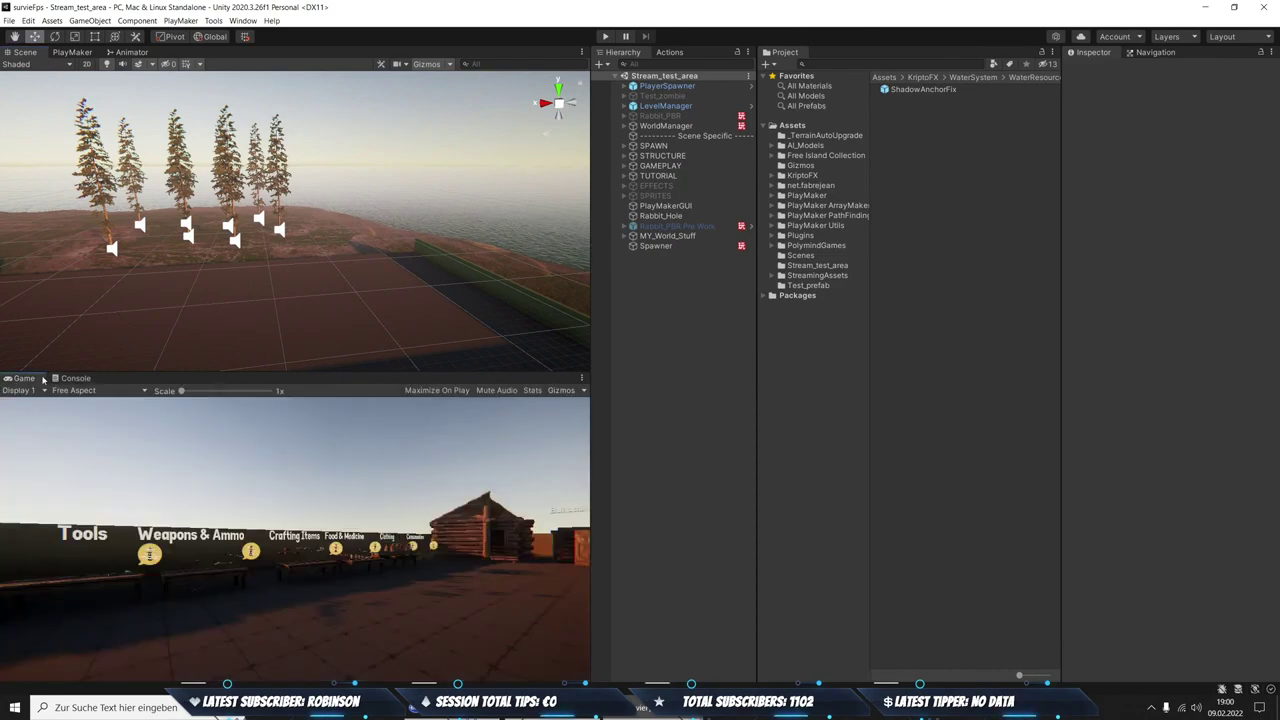
Start Play mode and pick up the Marlin 336 rifle and the 30-30 bullet boxes
left_click(605, 37)
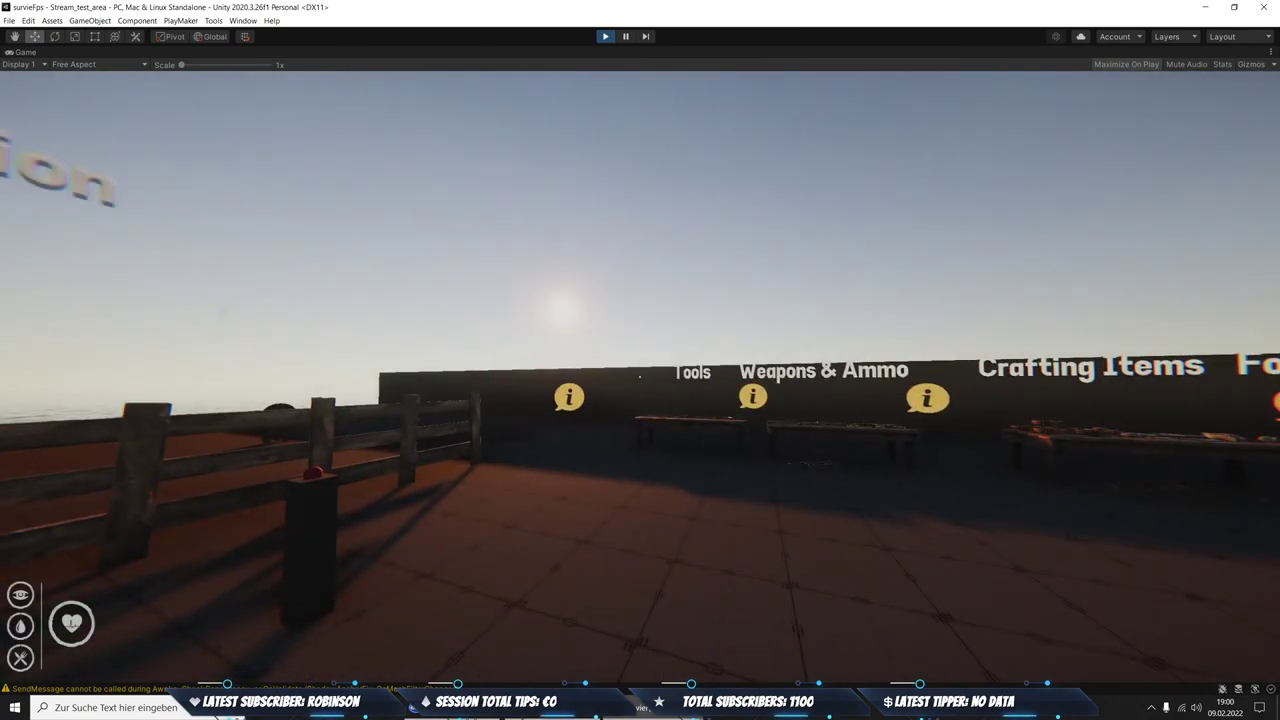
key("w")
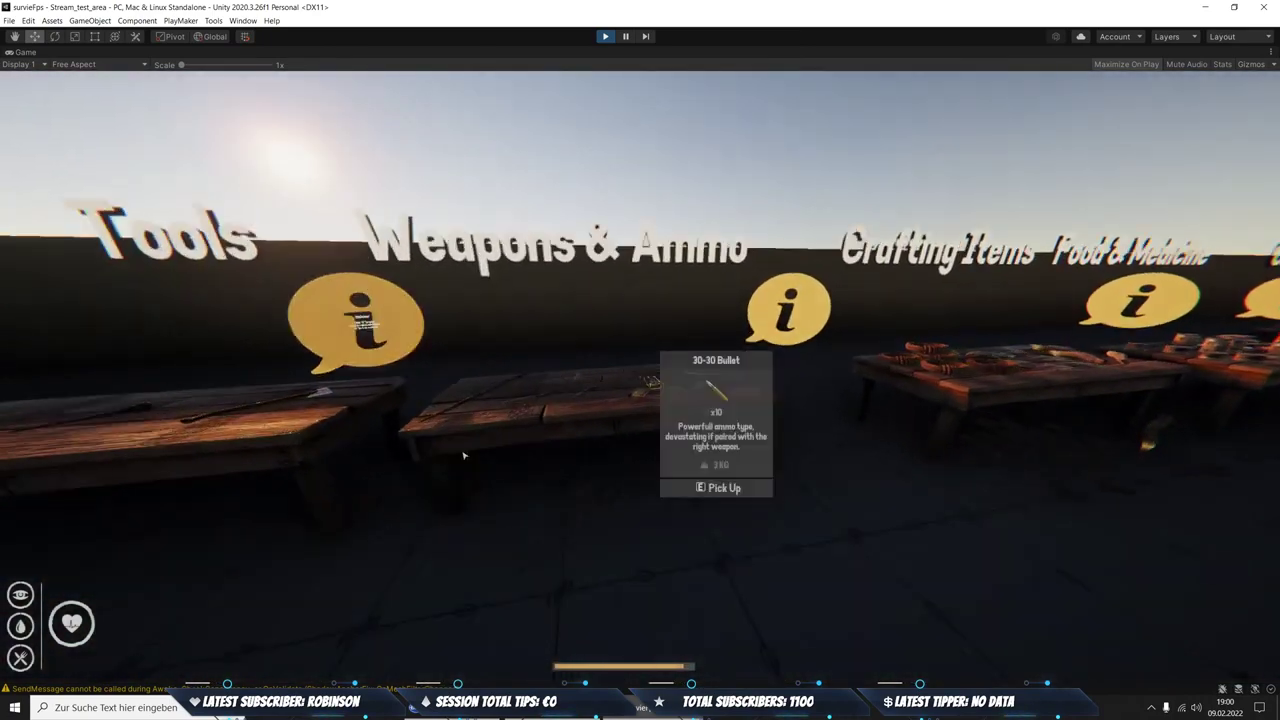
key("e")
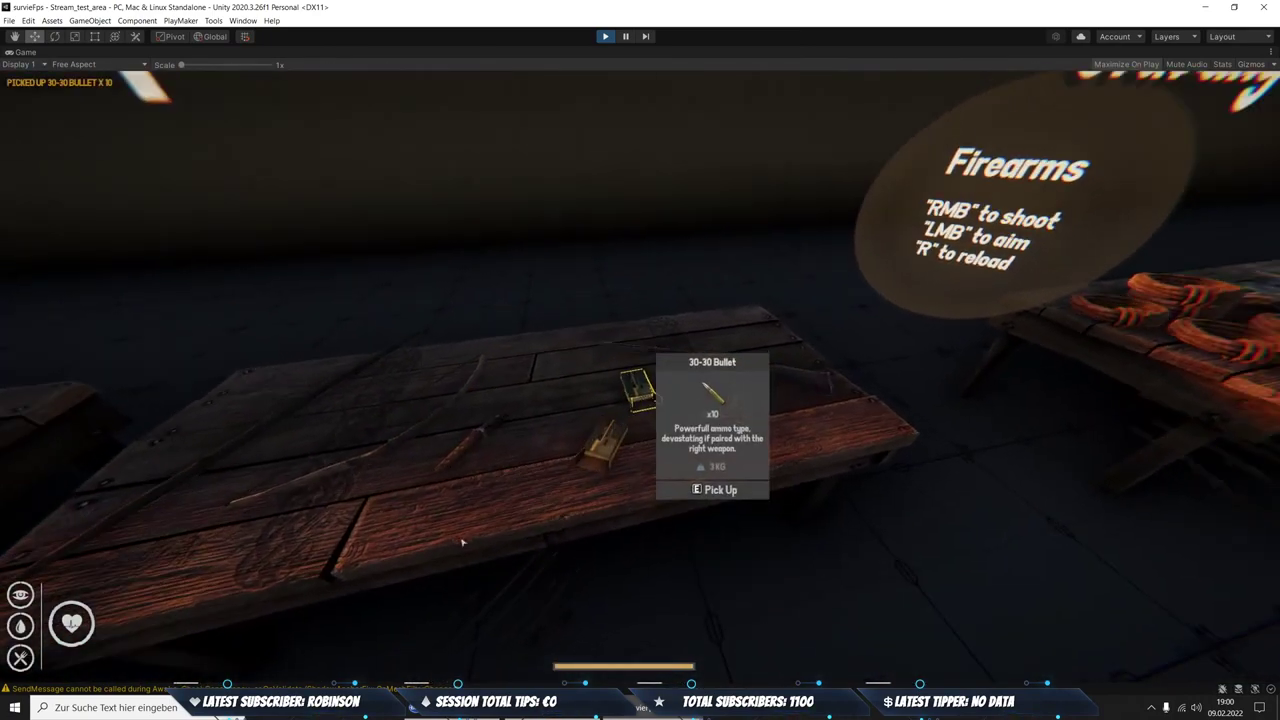
key("e")
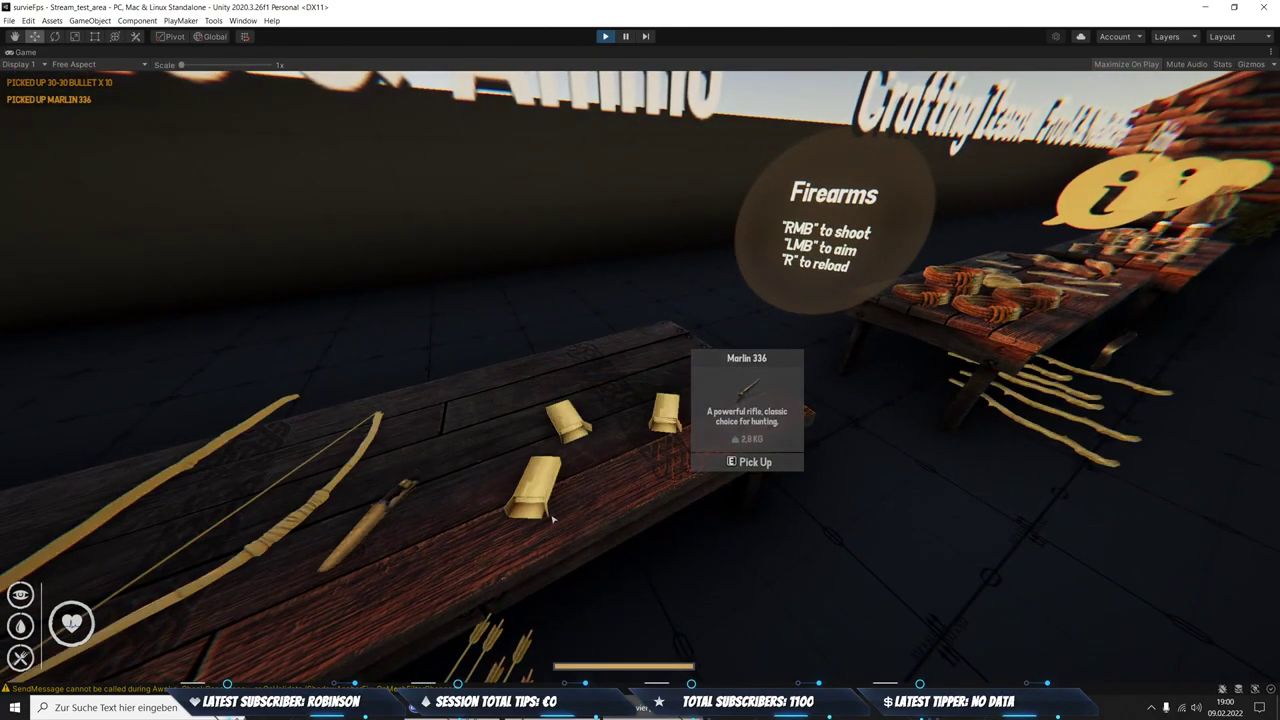
key("e")
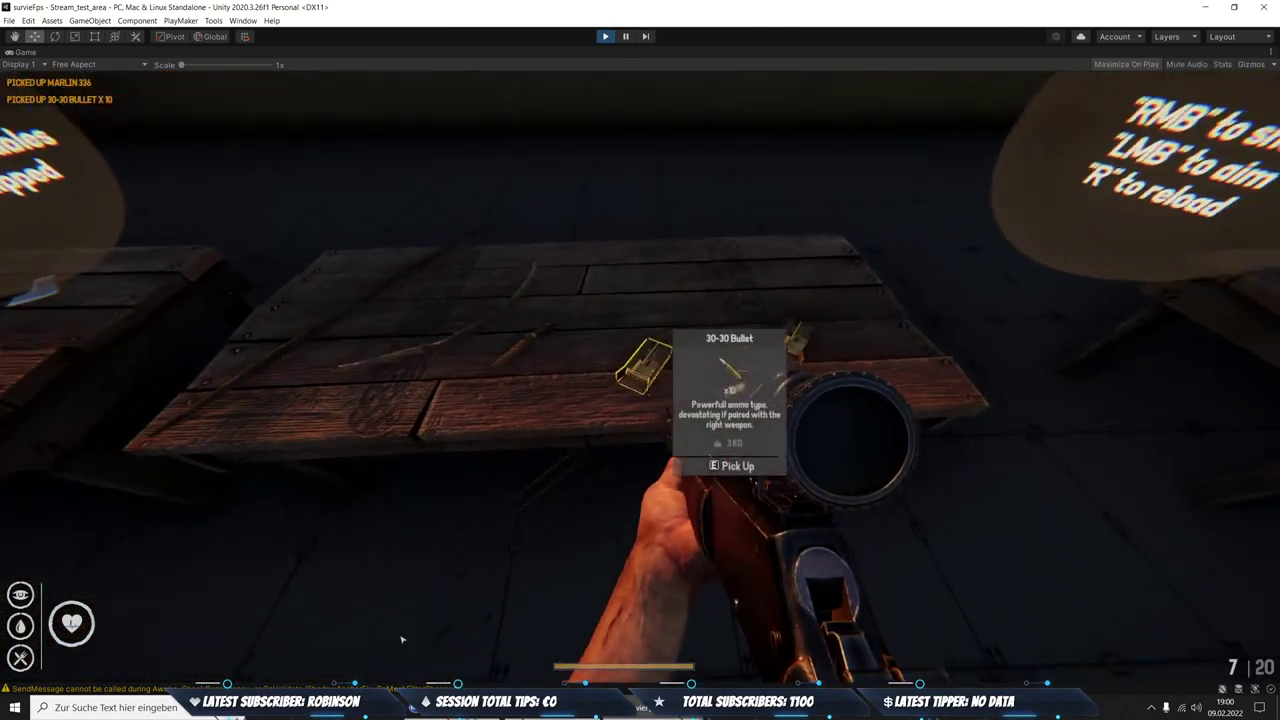
key("e")
key("e")
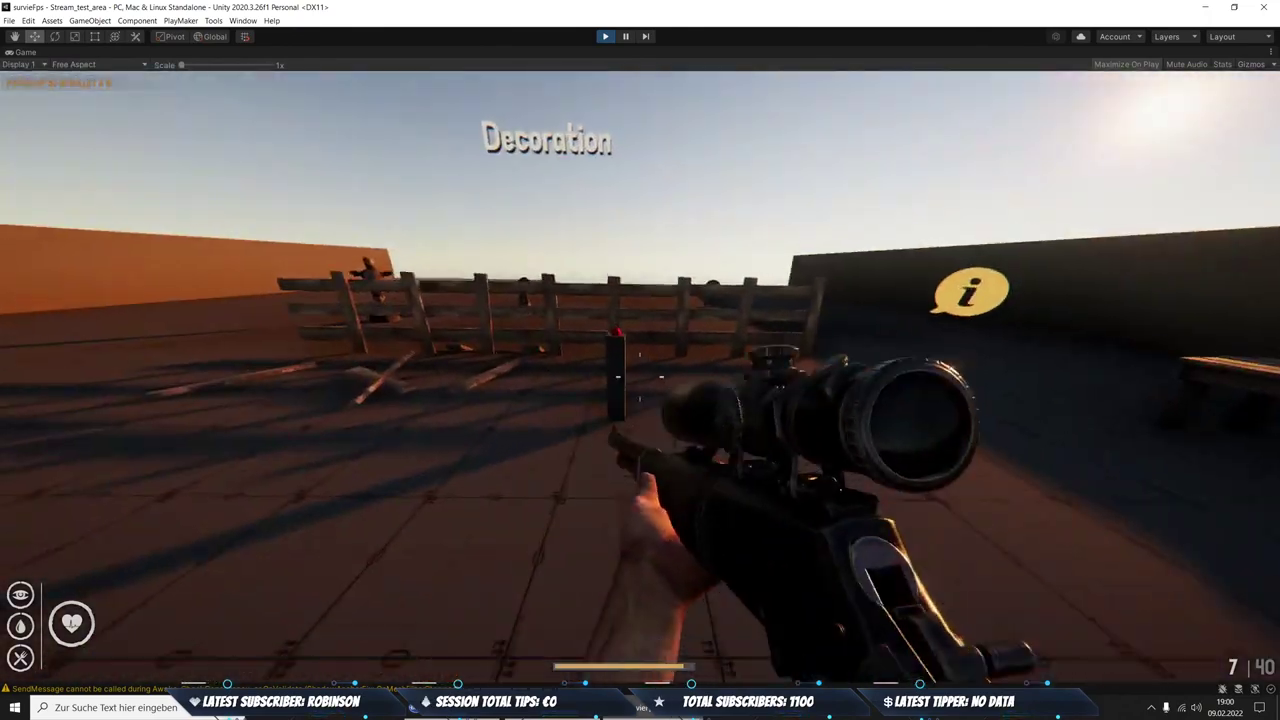
Use the red button to teleport to the tree field with the rifle ready
key("w")
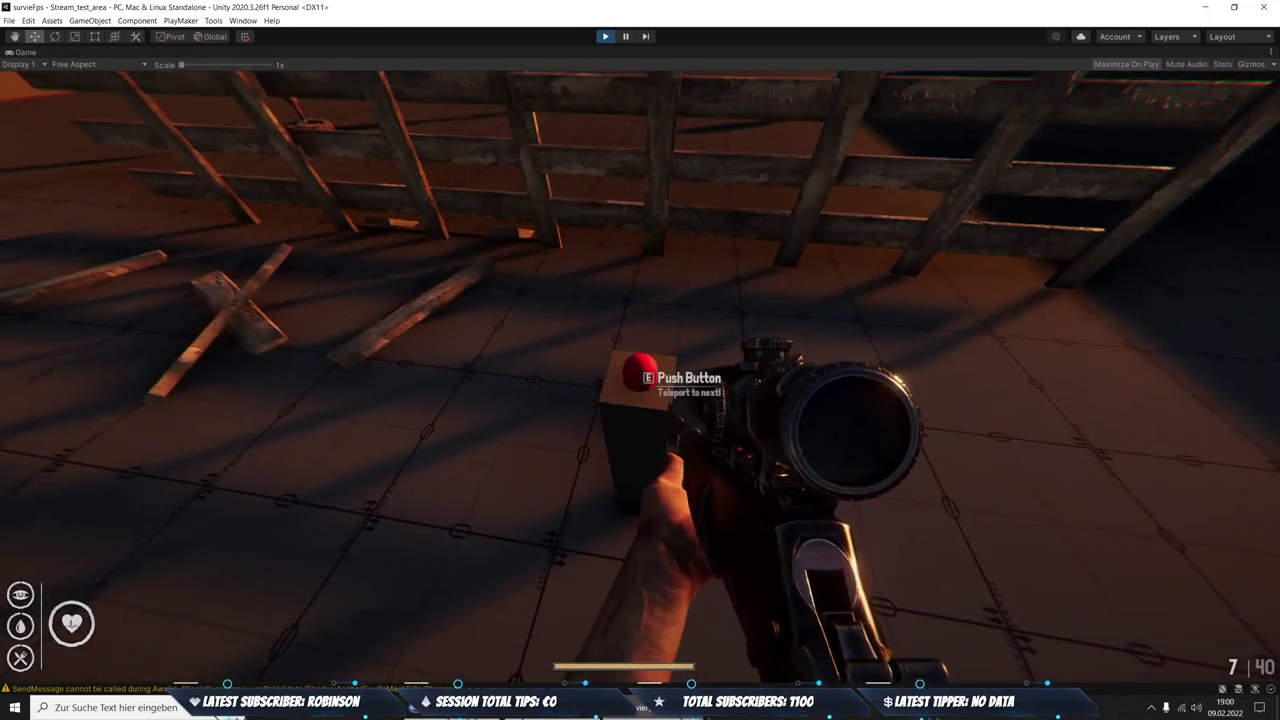
key("e")
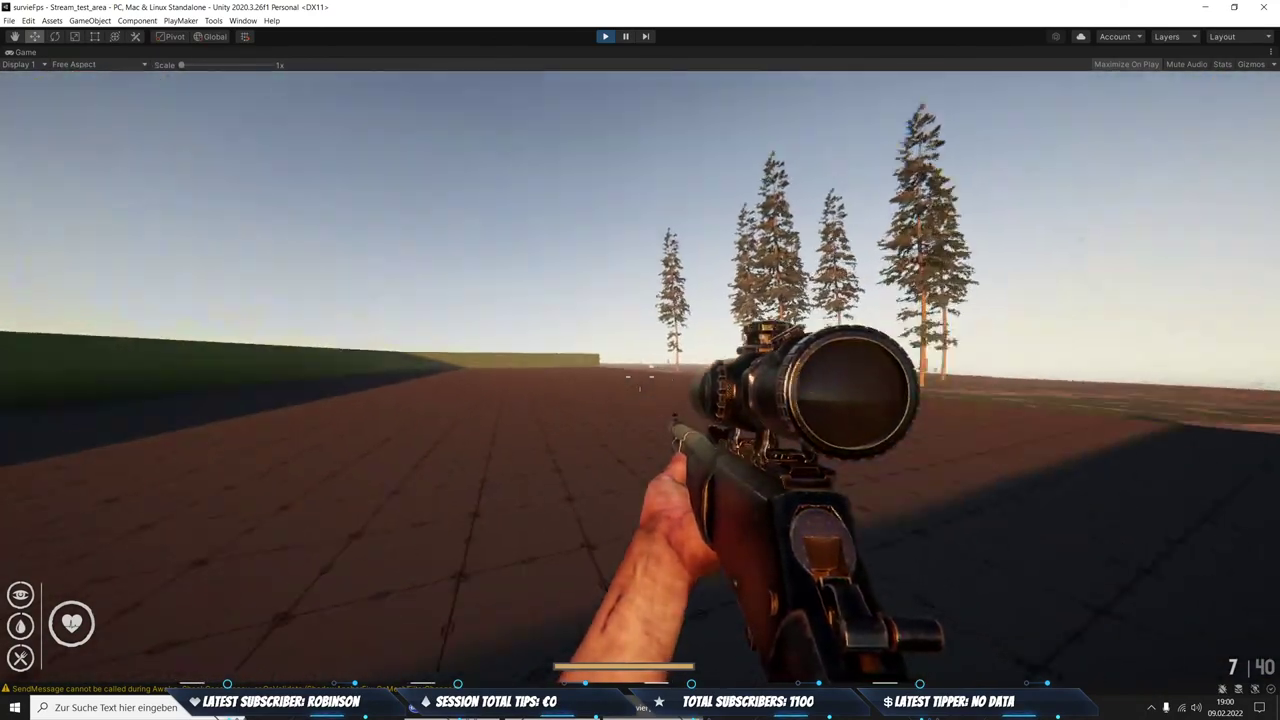
key("2")
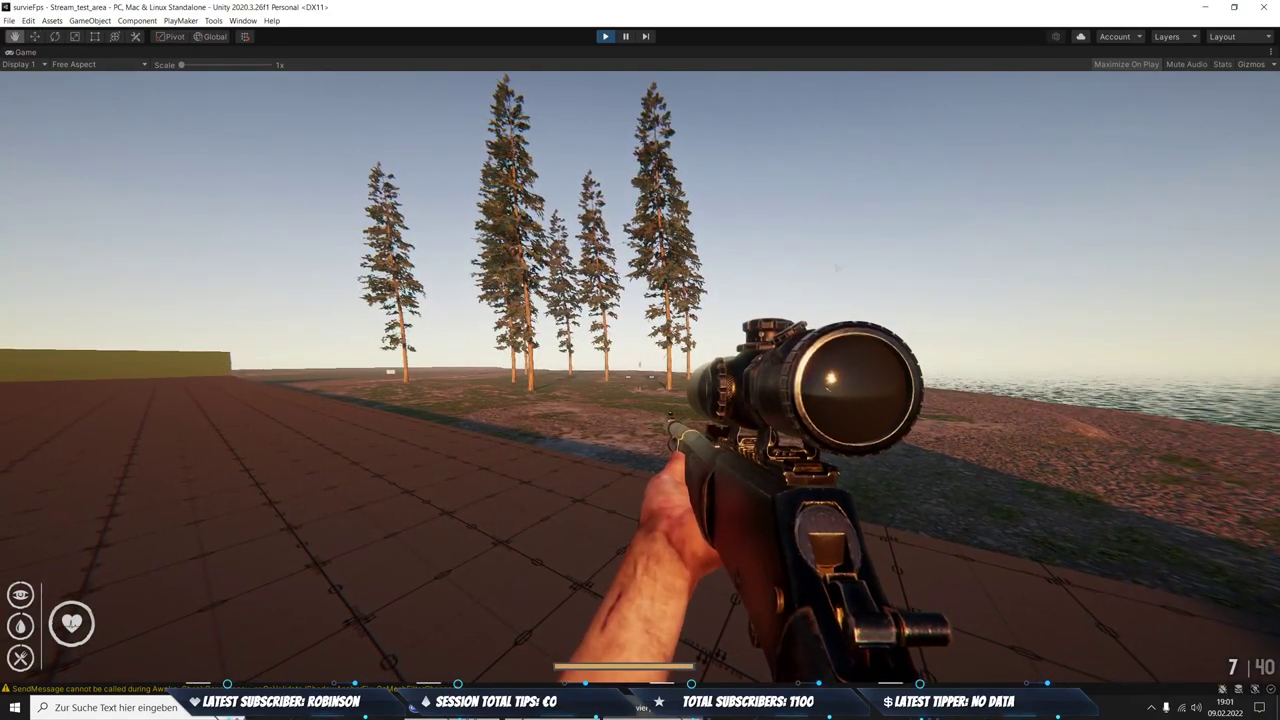
Aim through the rifle scope and fire four shots at the rabbit
right_click(640, 360)
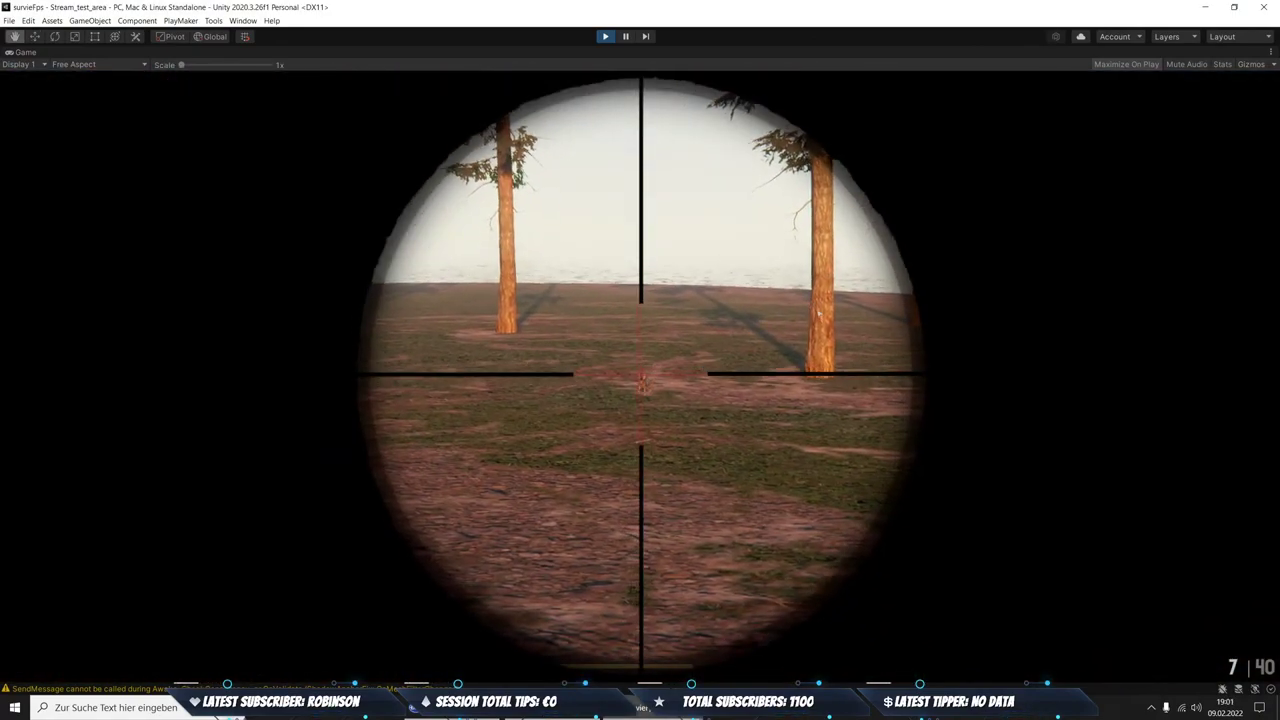
left_click(799, 341)
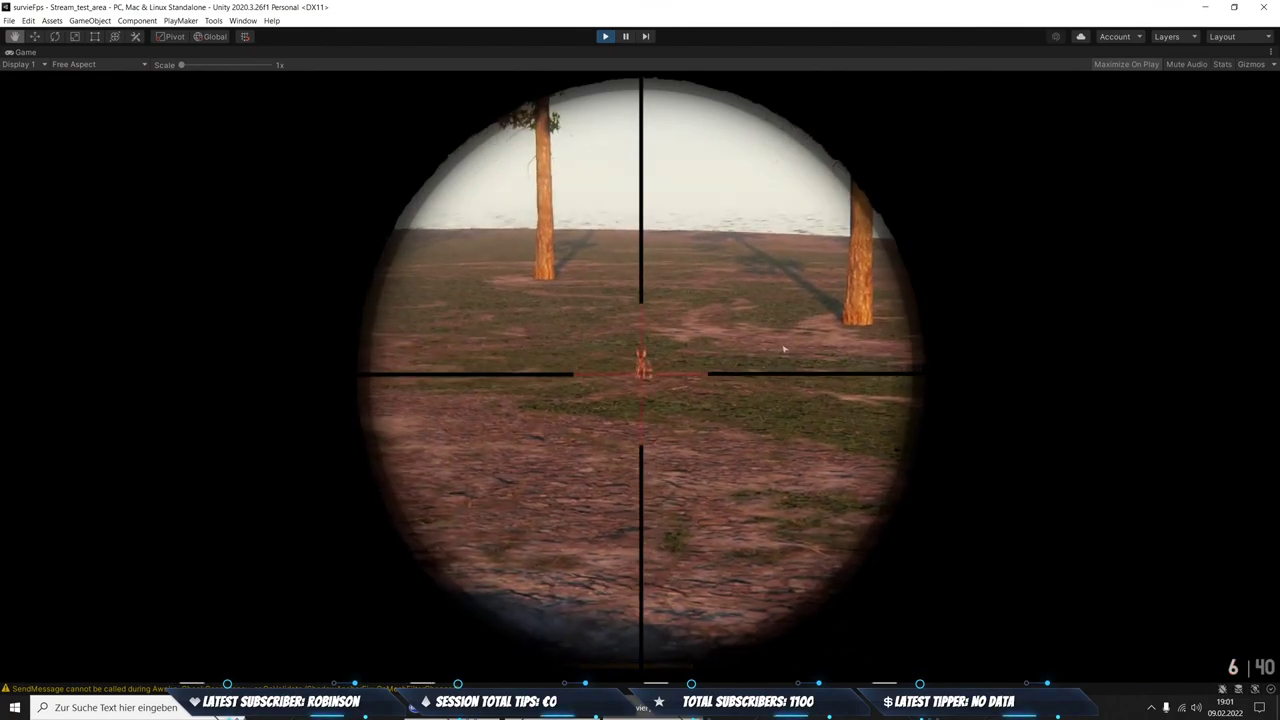
left_click(770, 376)
left_click(743, 405)
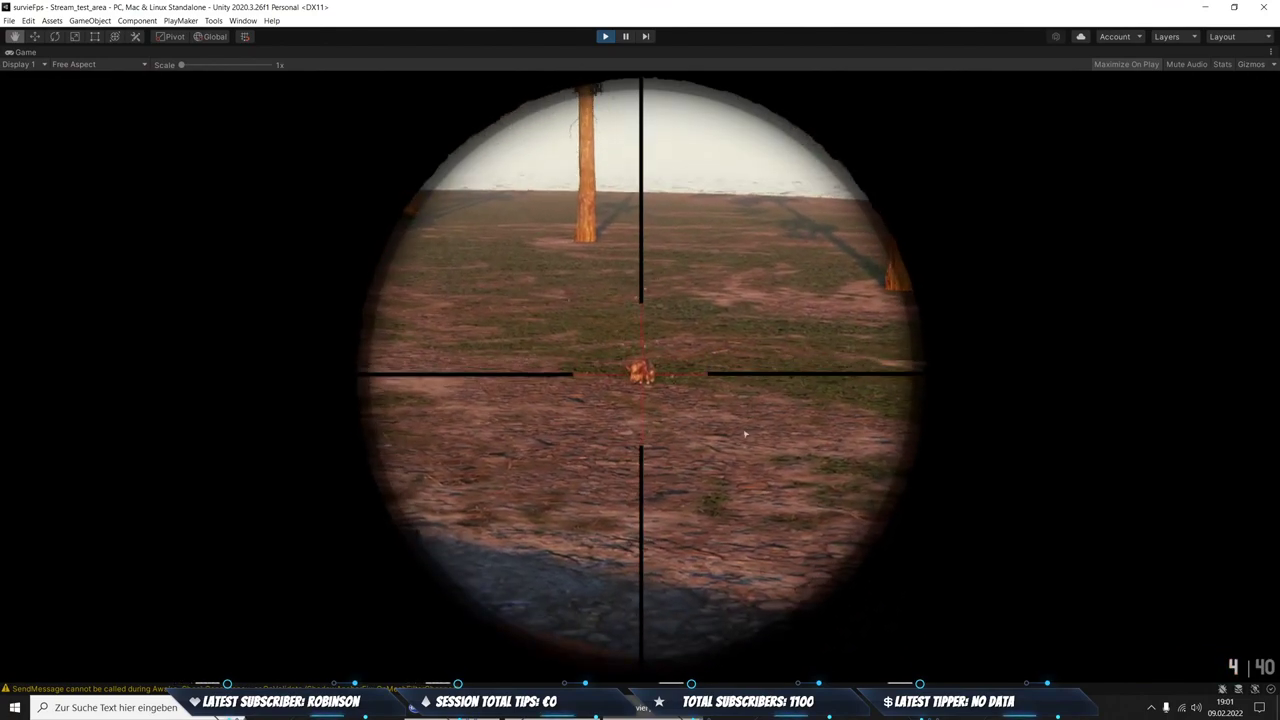
left_click(755, 372)
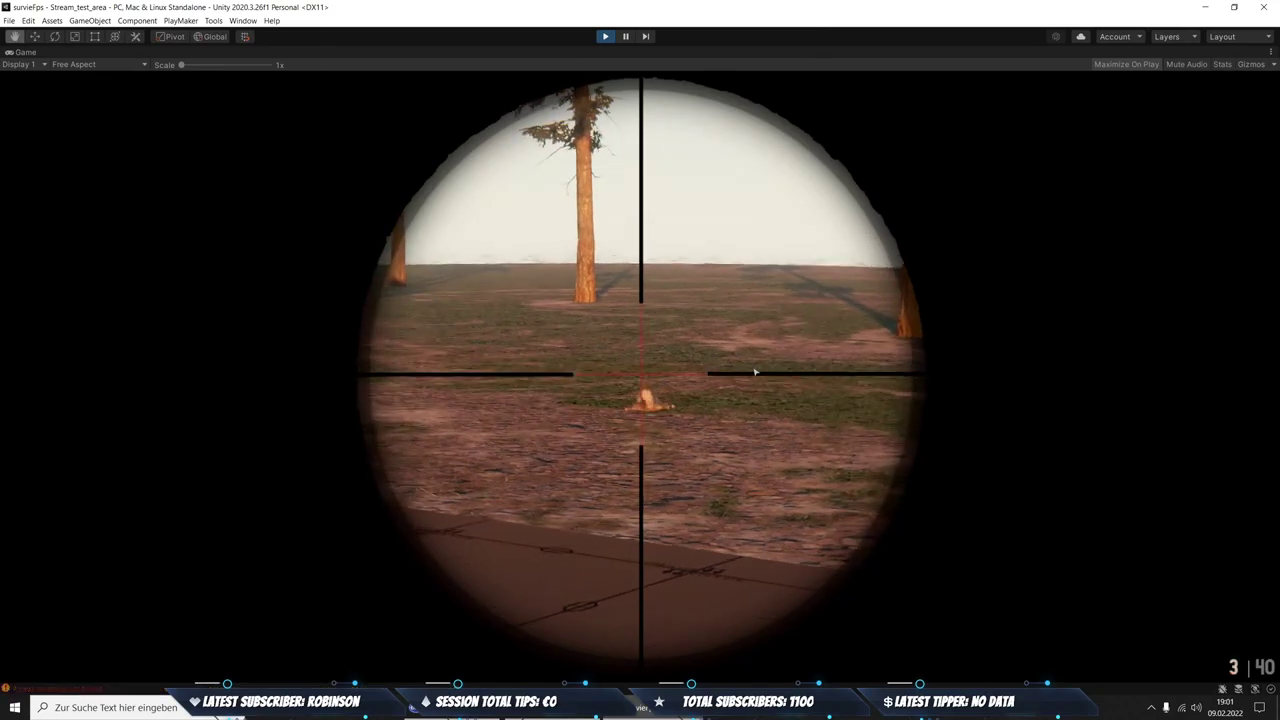
right_click(752, 371)
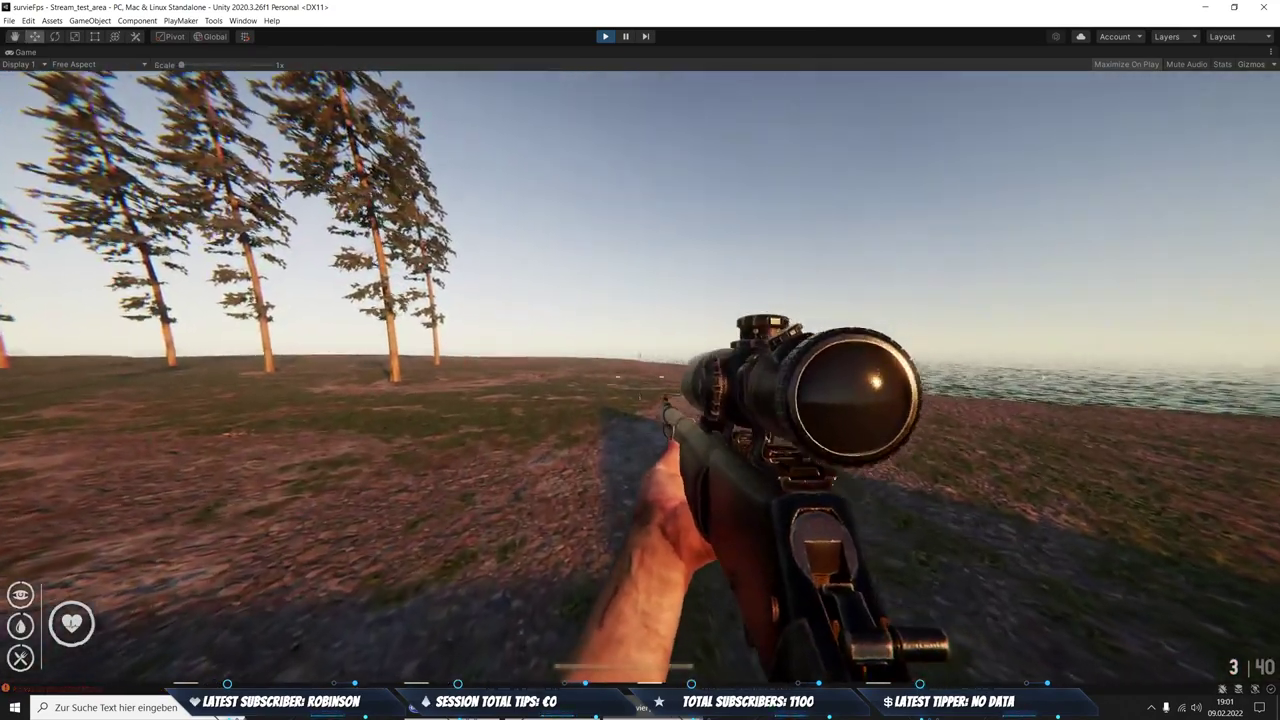
Sprint across the field to the water's edge and back toward the trees
key("shift")
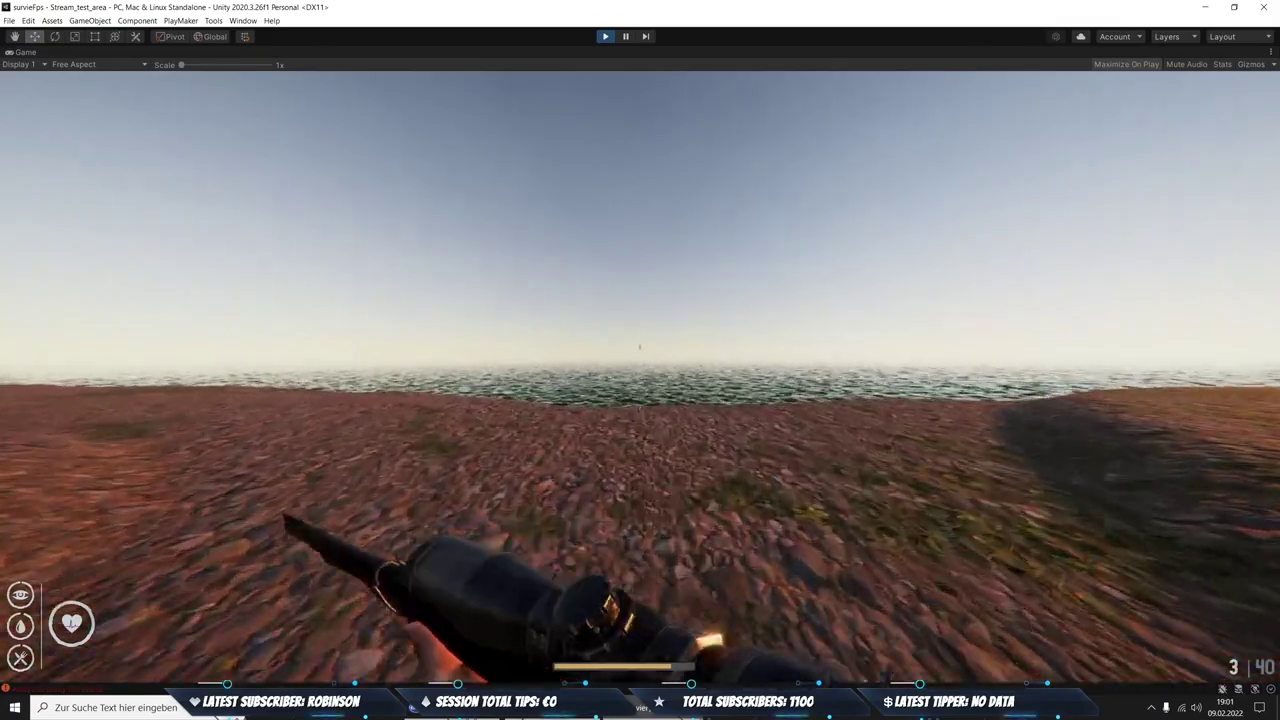
key("shift")
key("w")
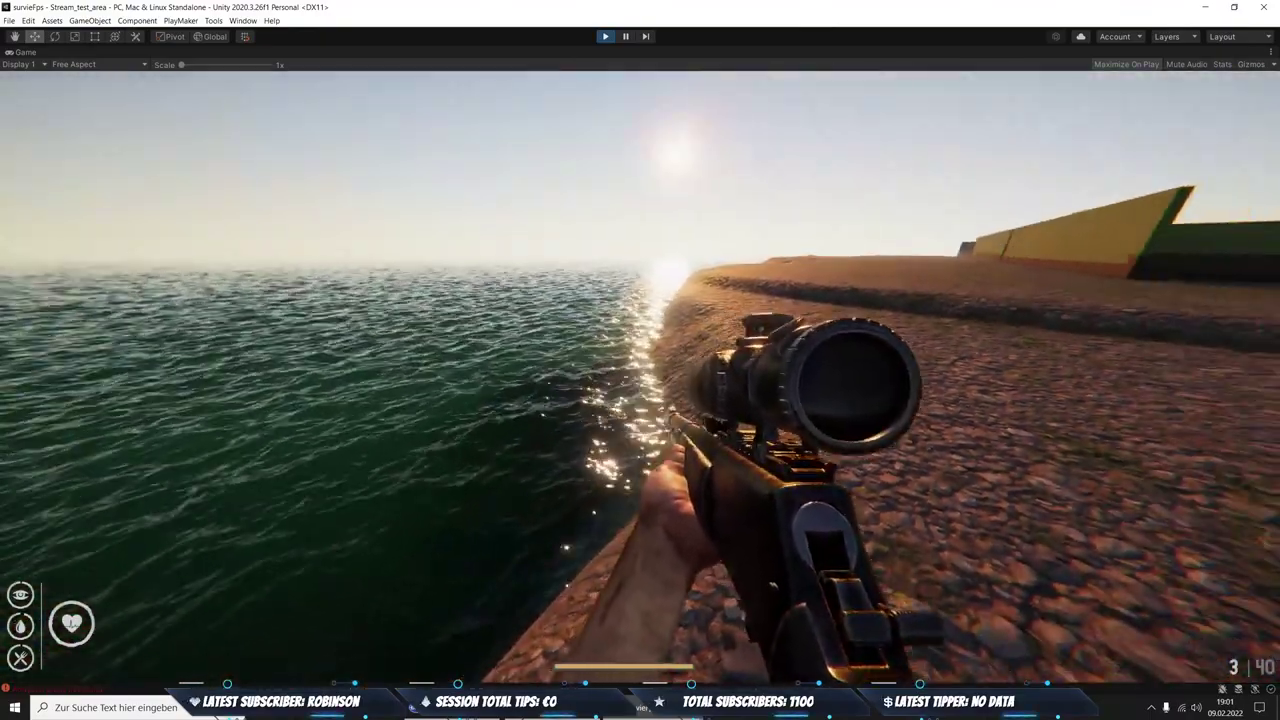
key("shift")
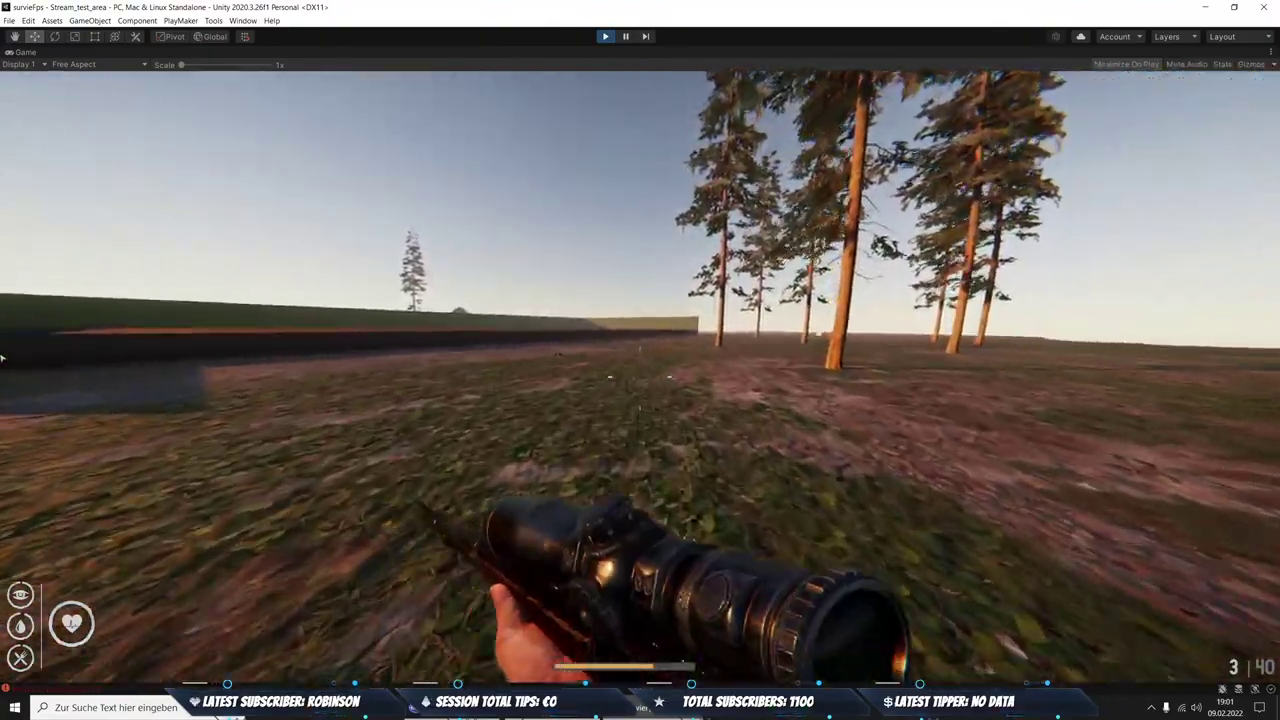
key("shift")
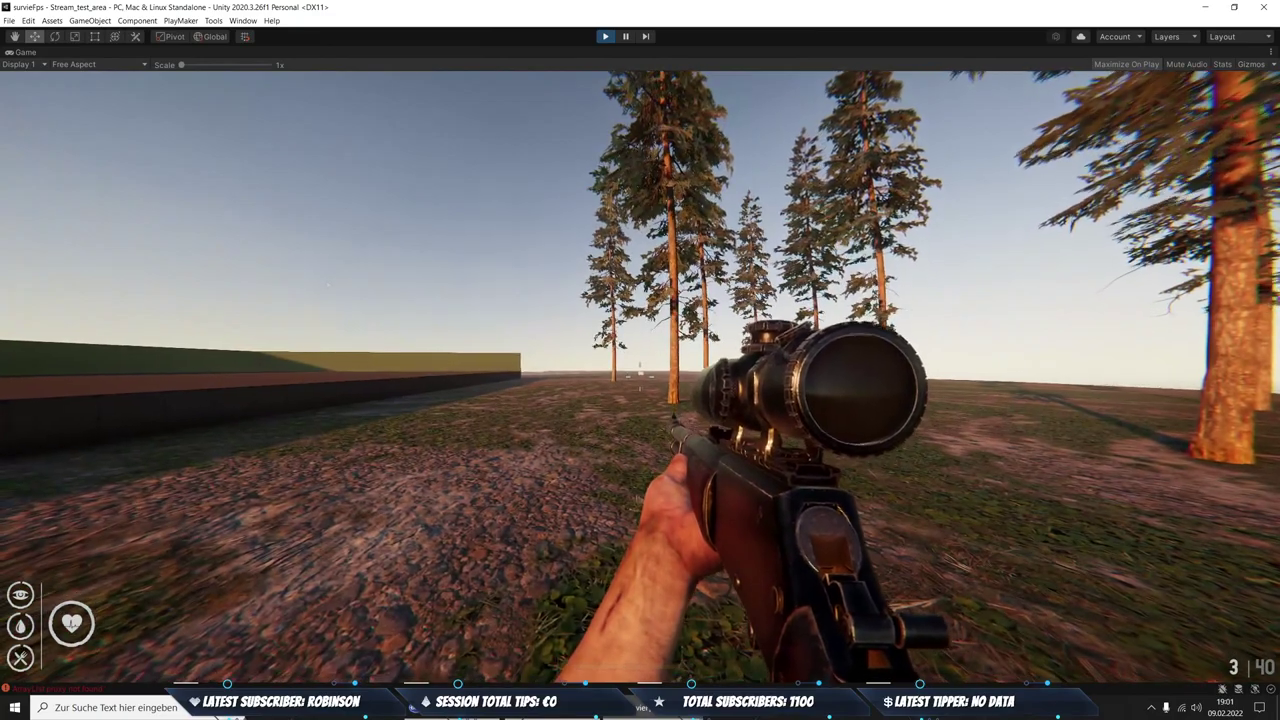
Scope the trees and pick up the Raw Meat
right_click(328, 286)
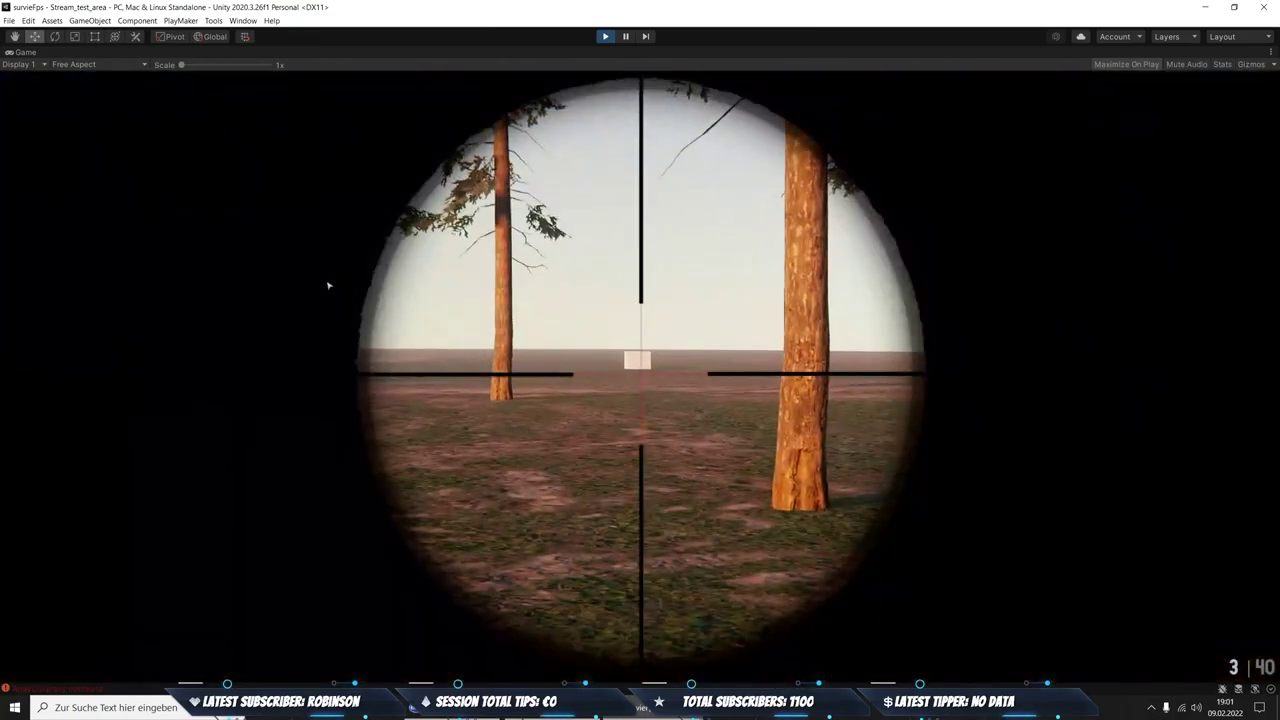
right_click(622, 310)
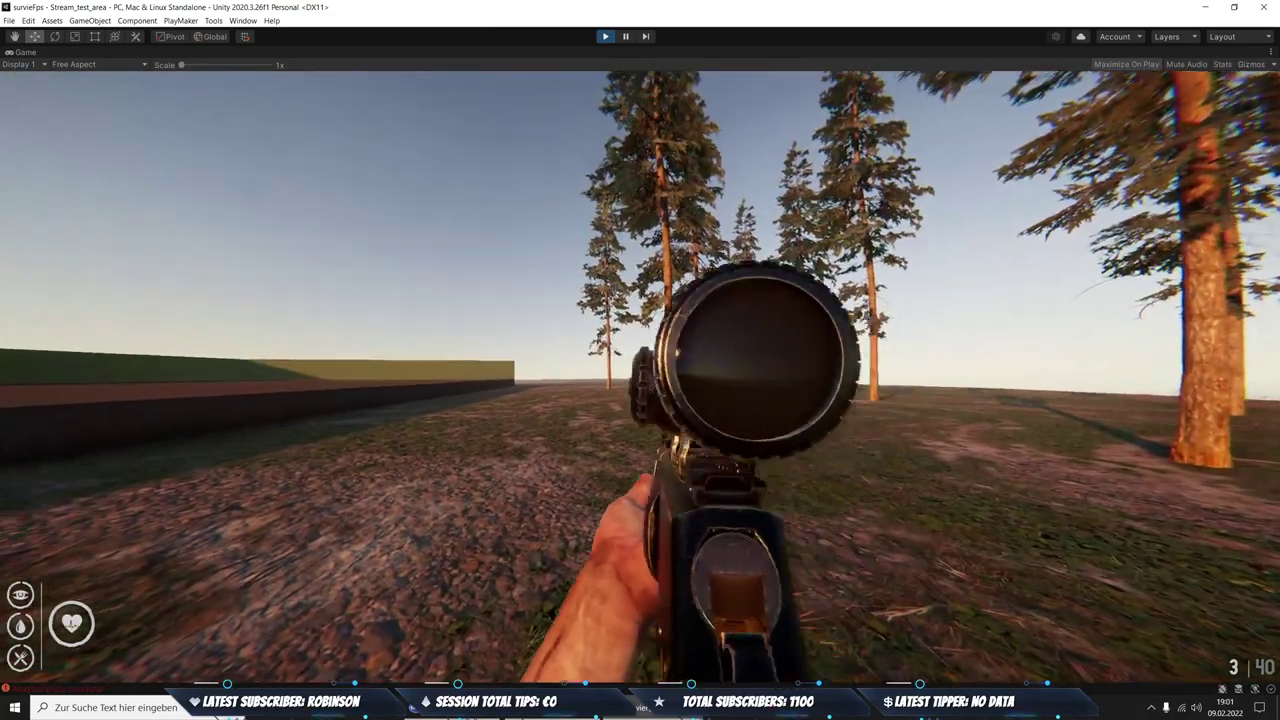
right_click(640, 375)
right_click(556, 313)
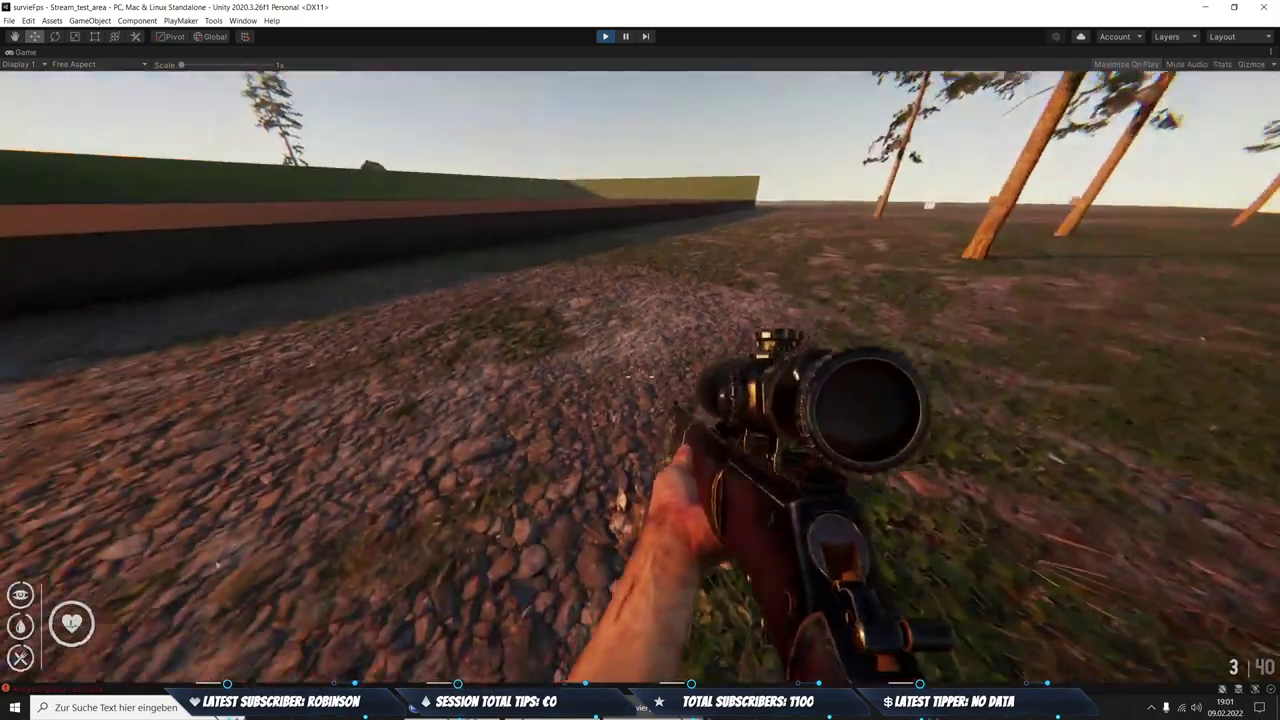
key("e")
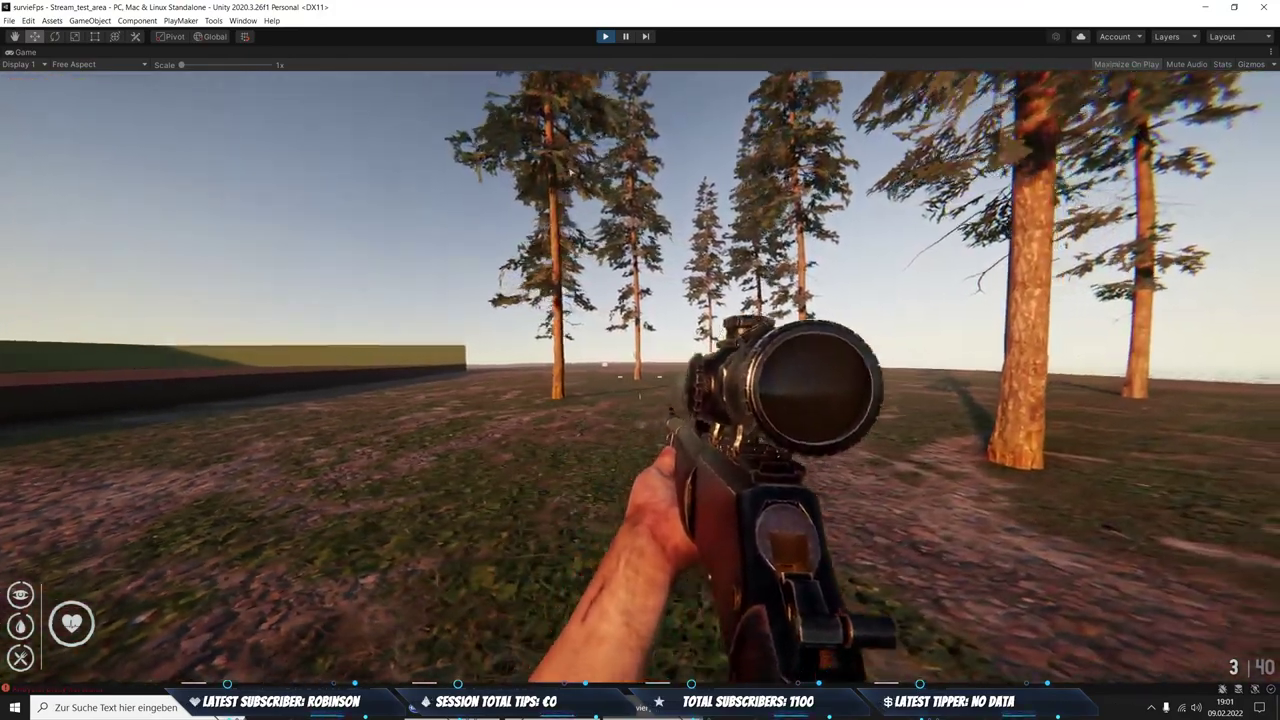
right_click(640, 379)
right_click(640, 360)
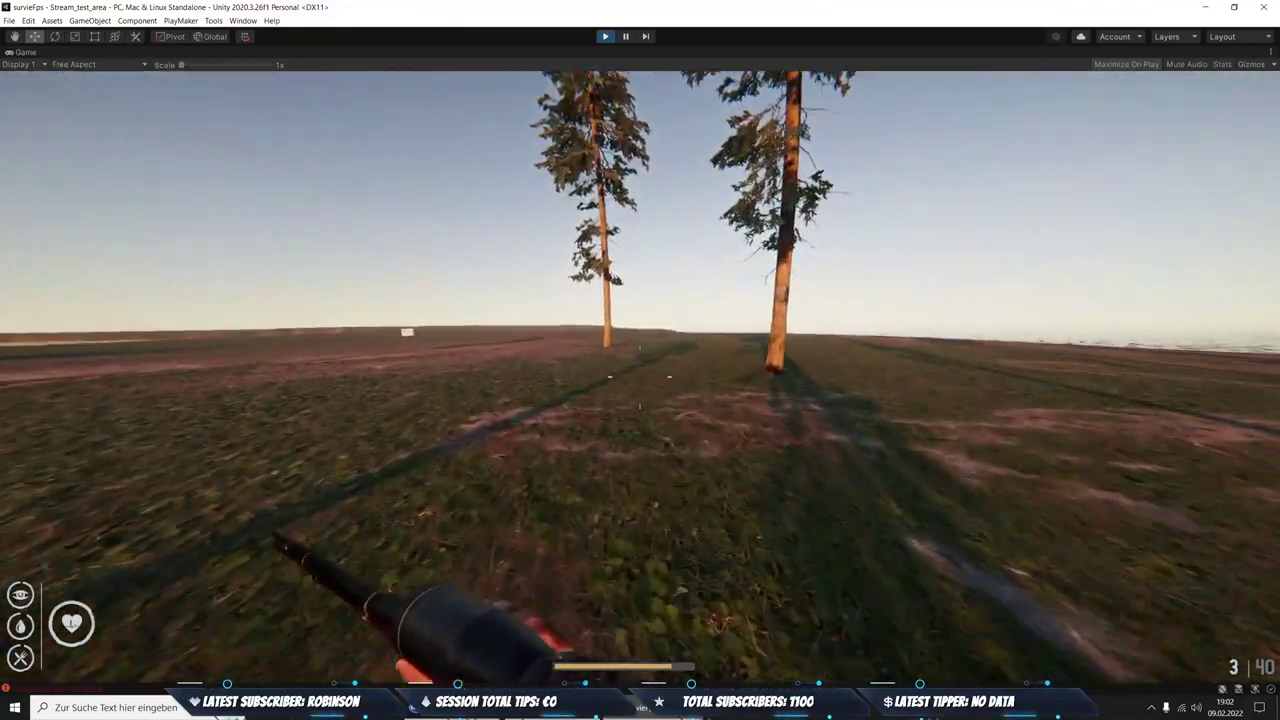
Stop the playtest, check the ArrayList proxy not found error, and clear the Console
key("Escape")
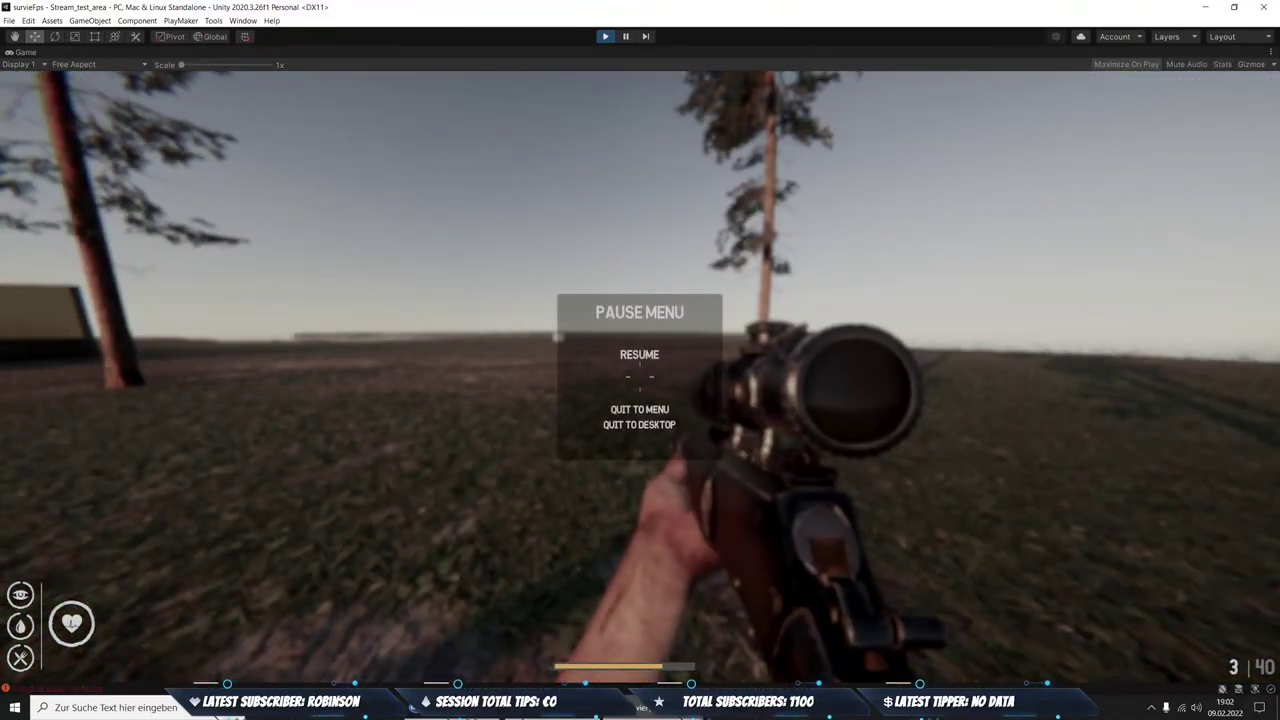
key("ctrl+p")
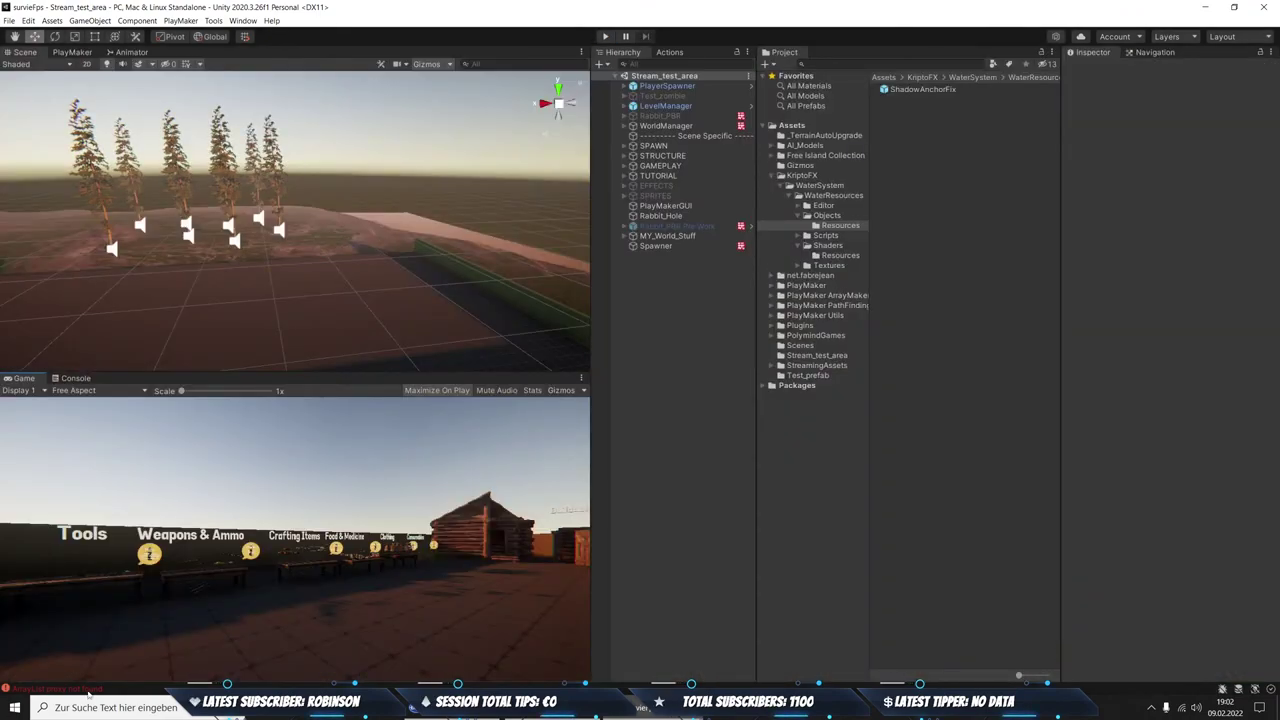
left_click(88, 692)
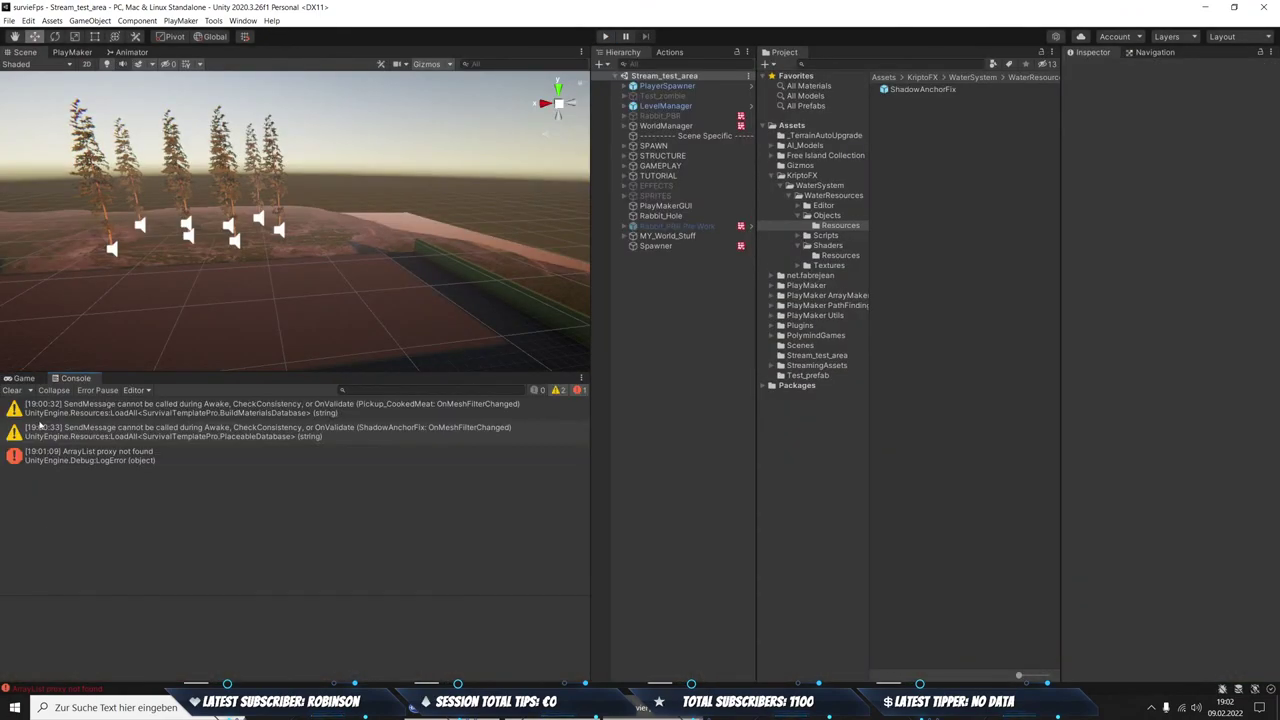
left_click(65, 460)
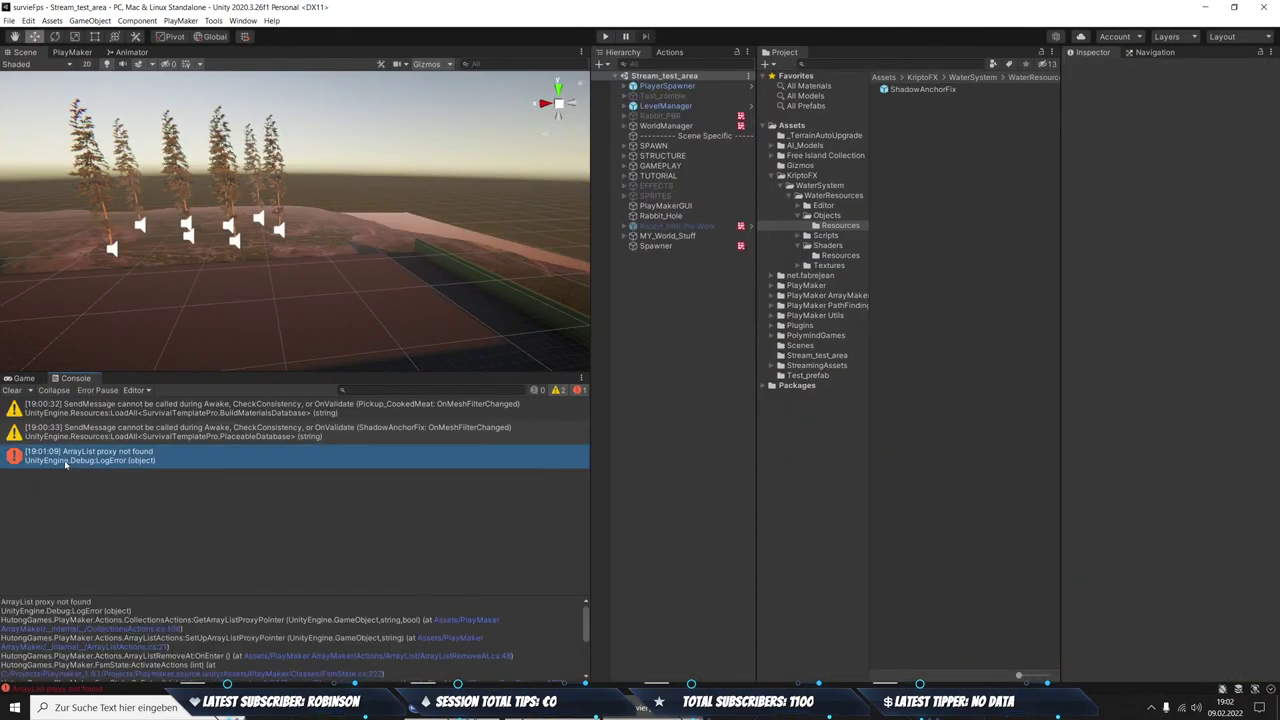
left_click(12, 391)
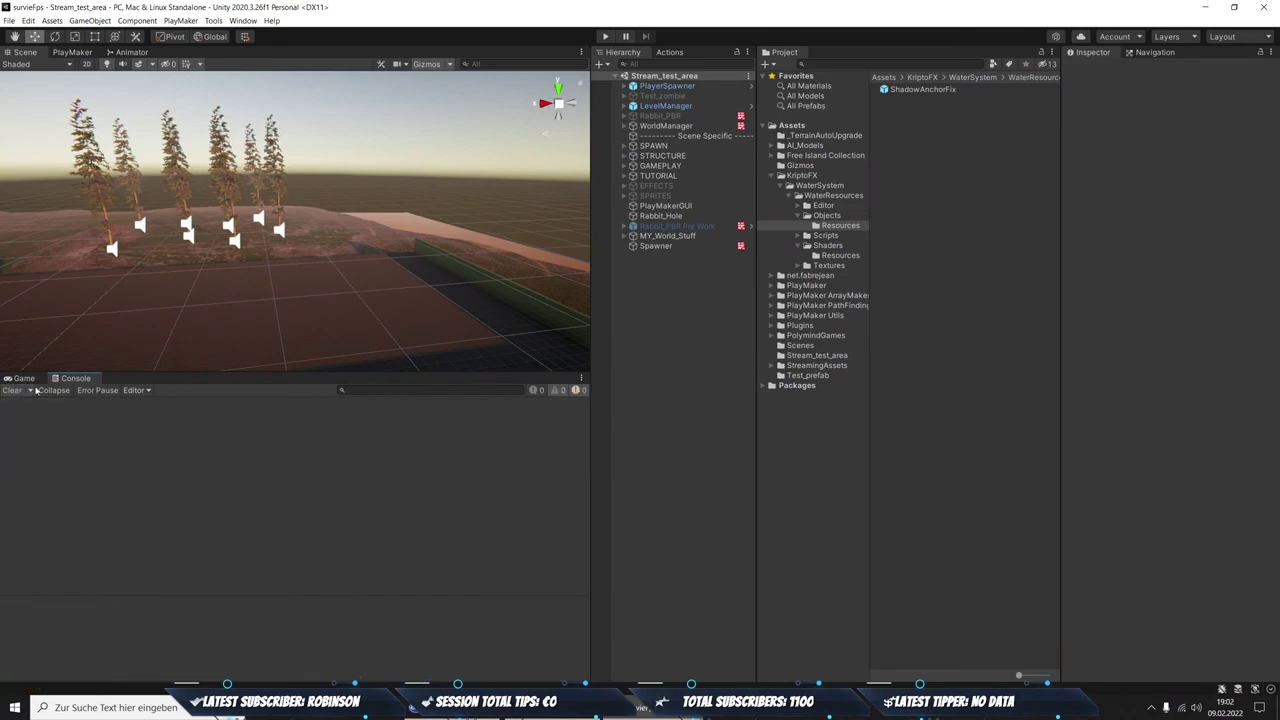
Select Spawner and open its 'Spawner in Work' PlayMaker FSM graph
left_click(642, 248)
scroll(250, 290, "up", 2)
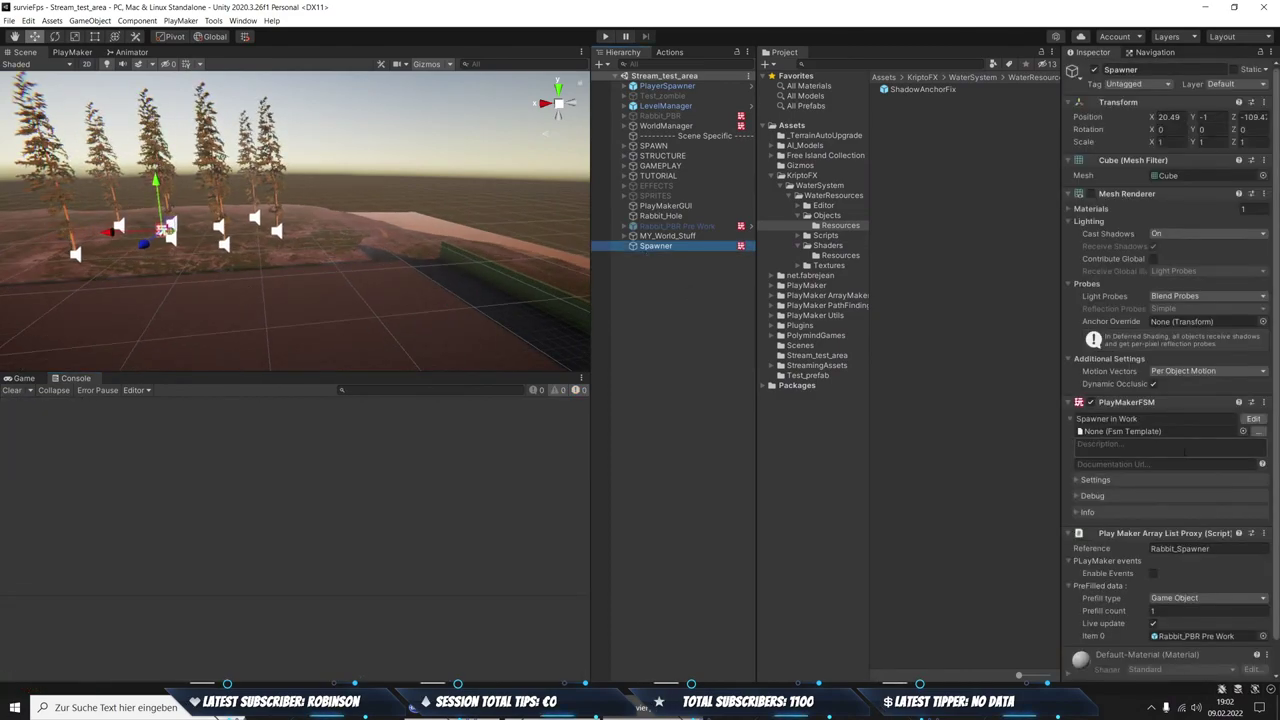
scroll(1193, 459, "down", 2)
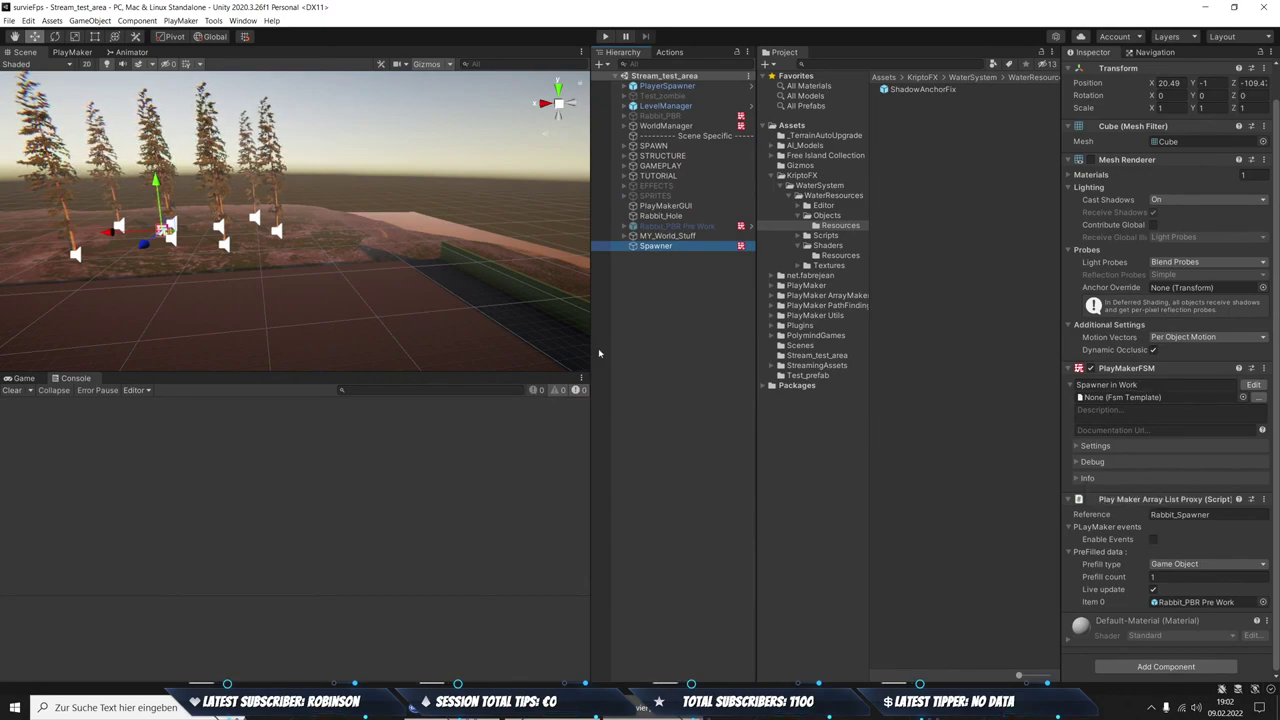
left_click(1252, 385)
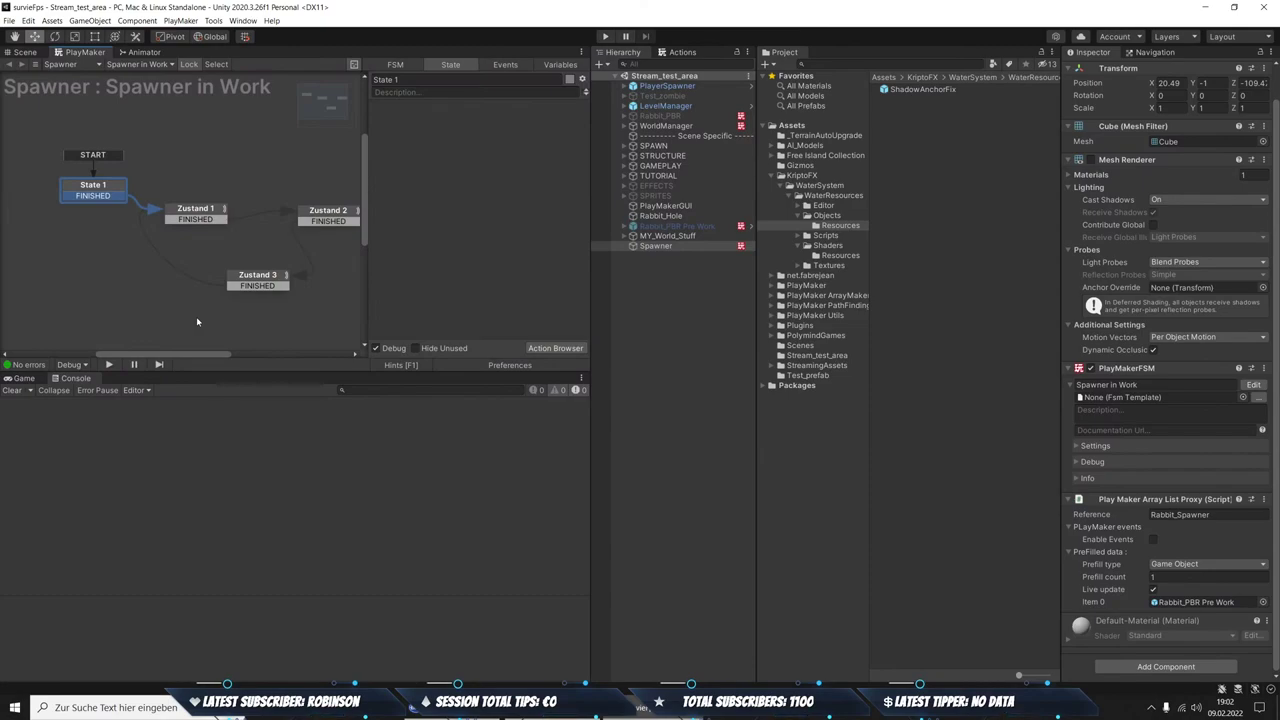
Inspect the Zustand 1, Zustand 2, Zustand 3 and State 1 states in the Spawner FSM
left_click(185, 219)
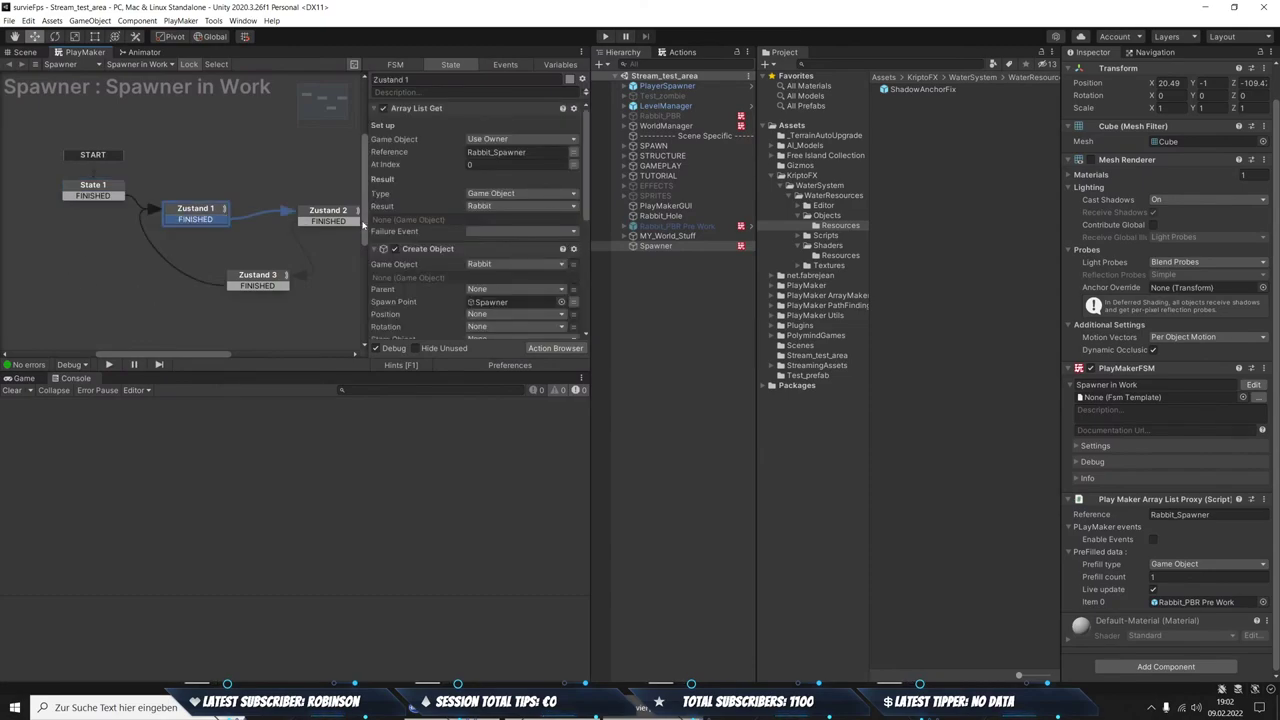
left_click(355, 223)
left_click(258, 278)
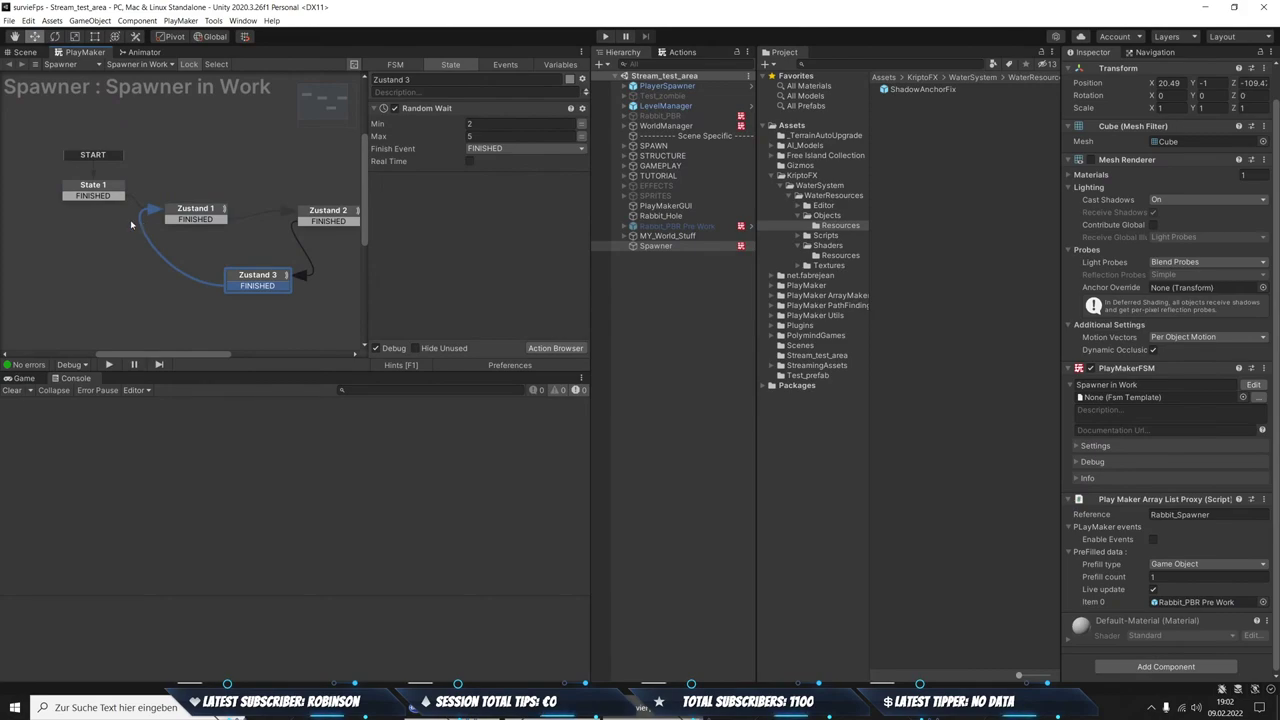
left_click(70, 195)
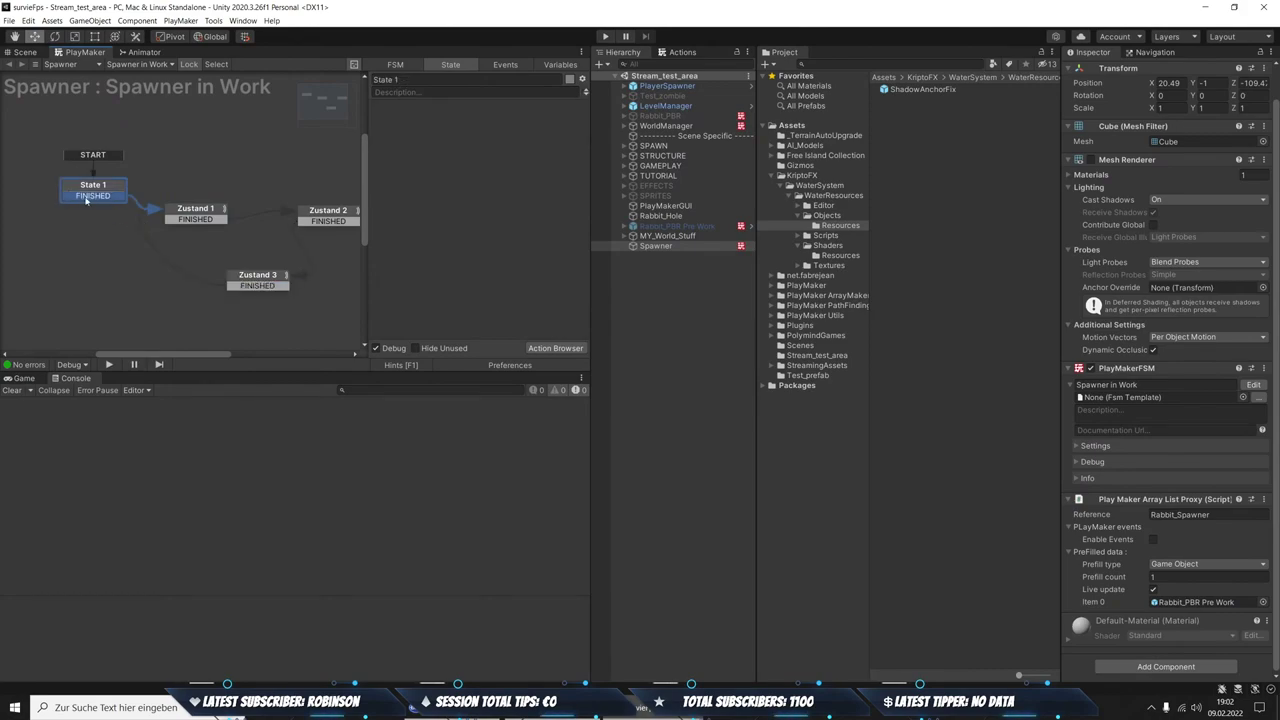
Return to the Scene view and open the Test_prefab folder in the Project panel
left_click(24, 52)
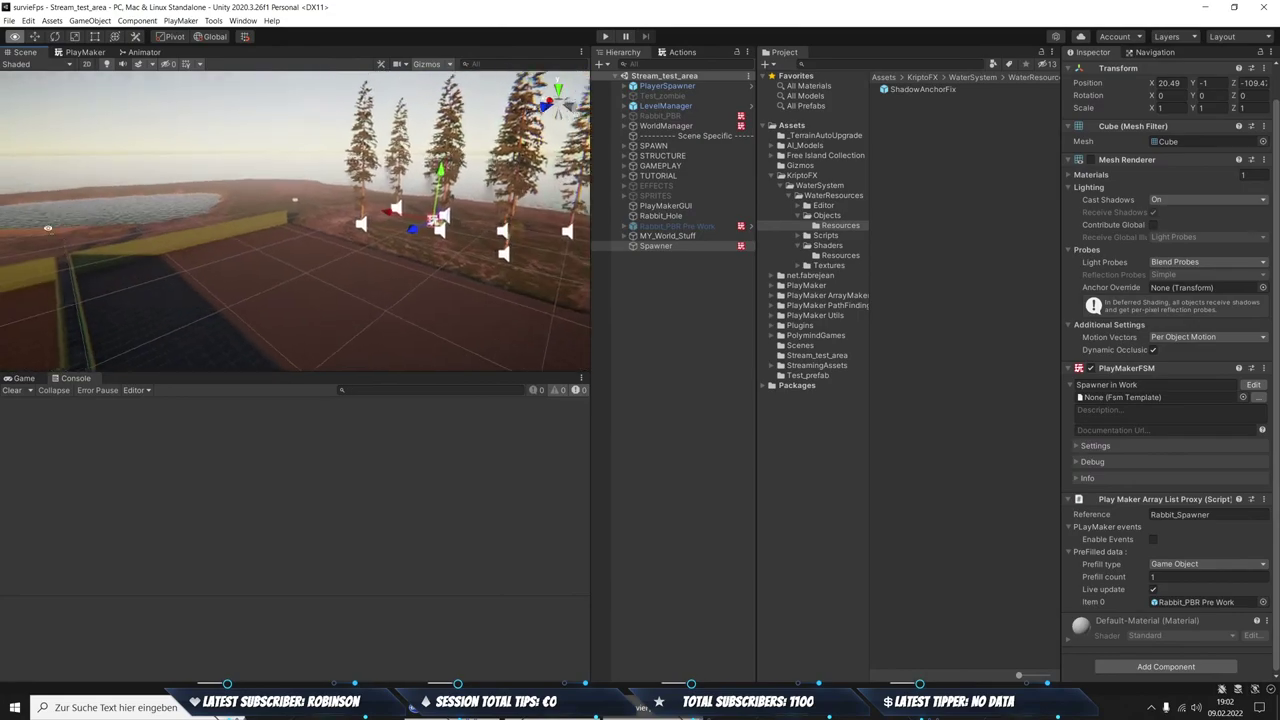
mouse_move(108, 263)
right_mouse_down()
mouse_move(173, 216)
mouse_move(332, 295)
mouse_move(260, 270)
right_mouse_up()
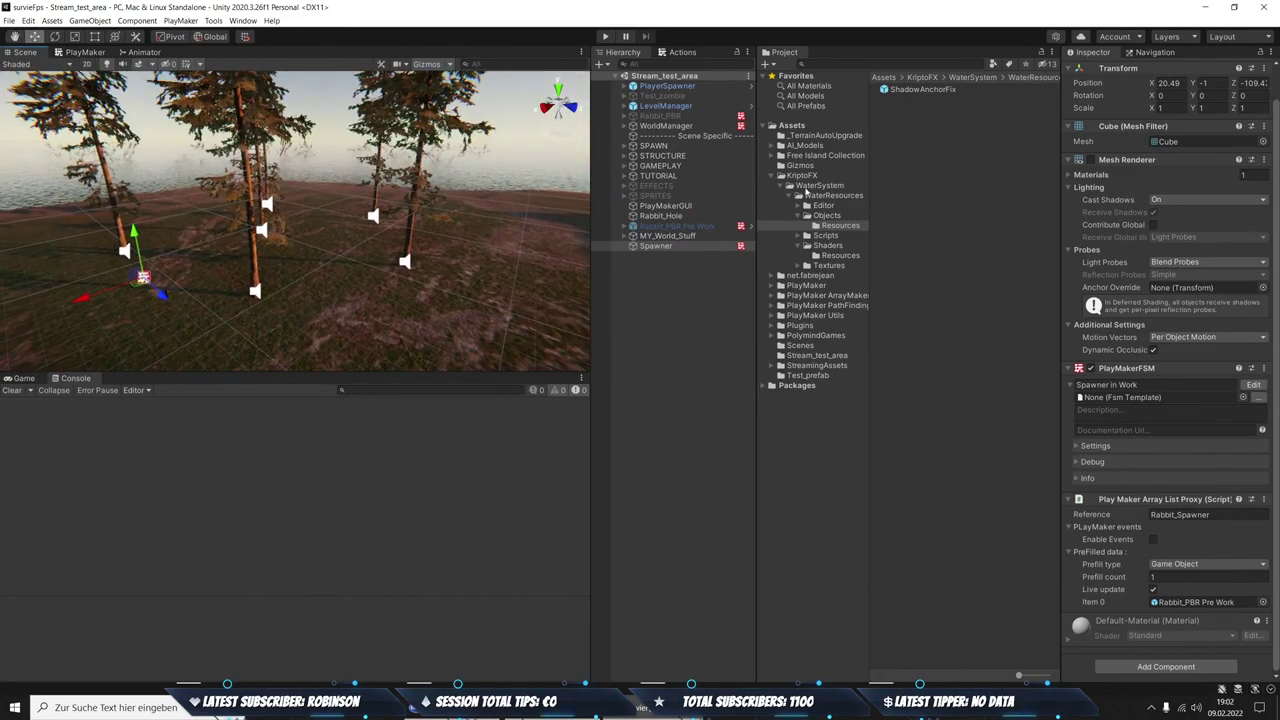
left_click(772, 176)
left_click(808, 285)
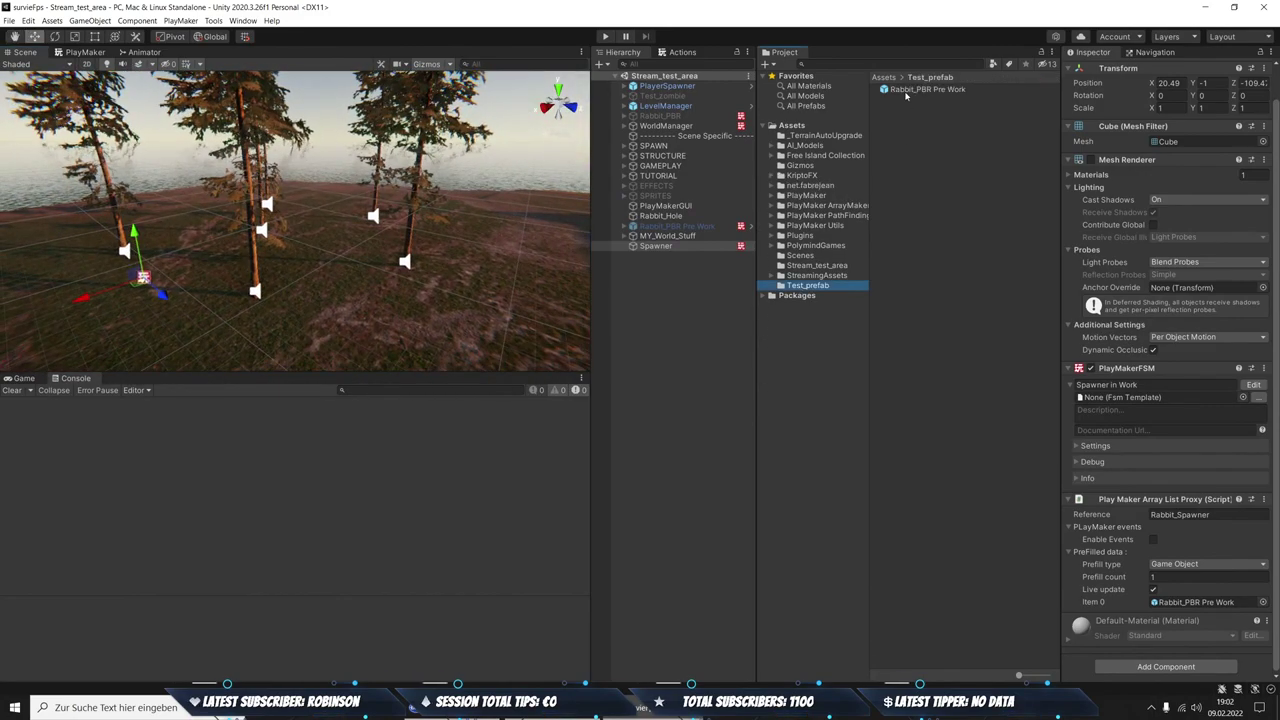
Open Rabbit_PBR Pre Work's AI FSM graph and inspect the Zustand 1 state
left_click(925, 89)
scroll(1123, 366, "down", 5)
scroll(1200, 350, "down", 10)
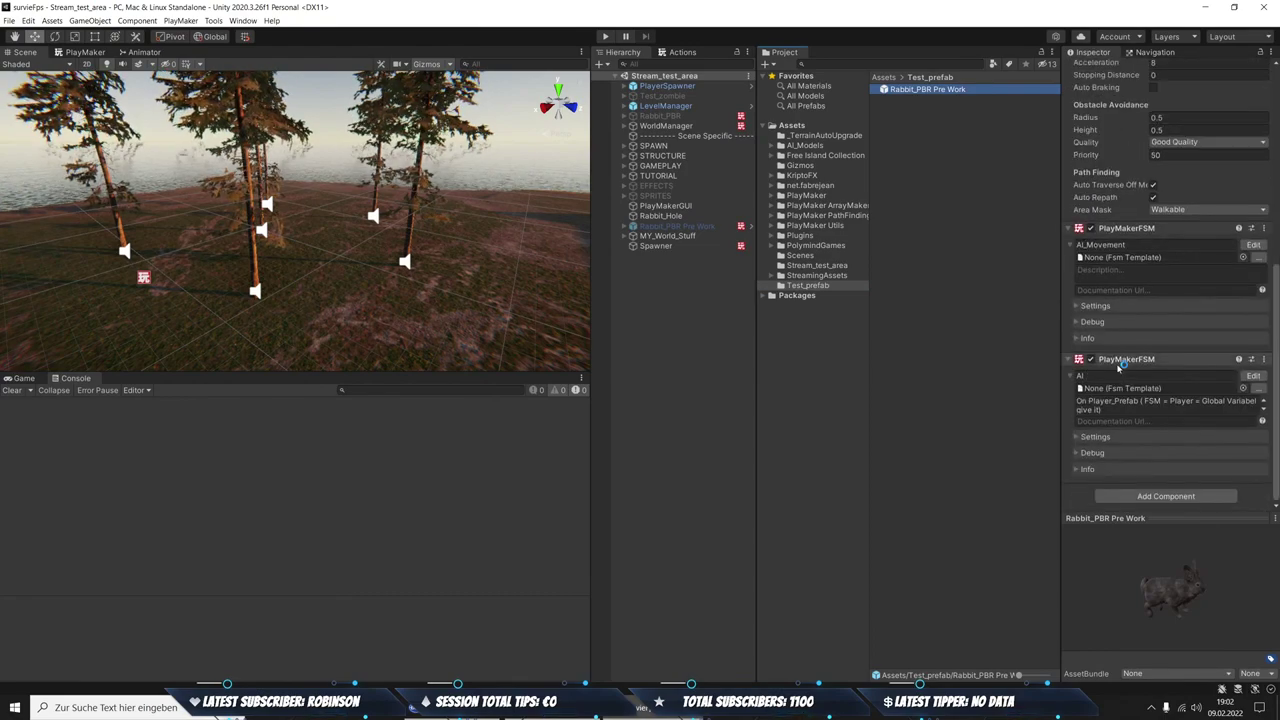
scroll(1240, 335, "up", 3)
scroll(1240, 335, "down", 3)
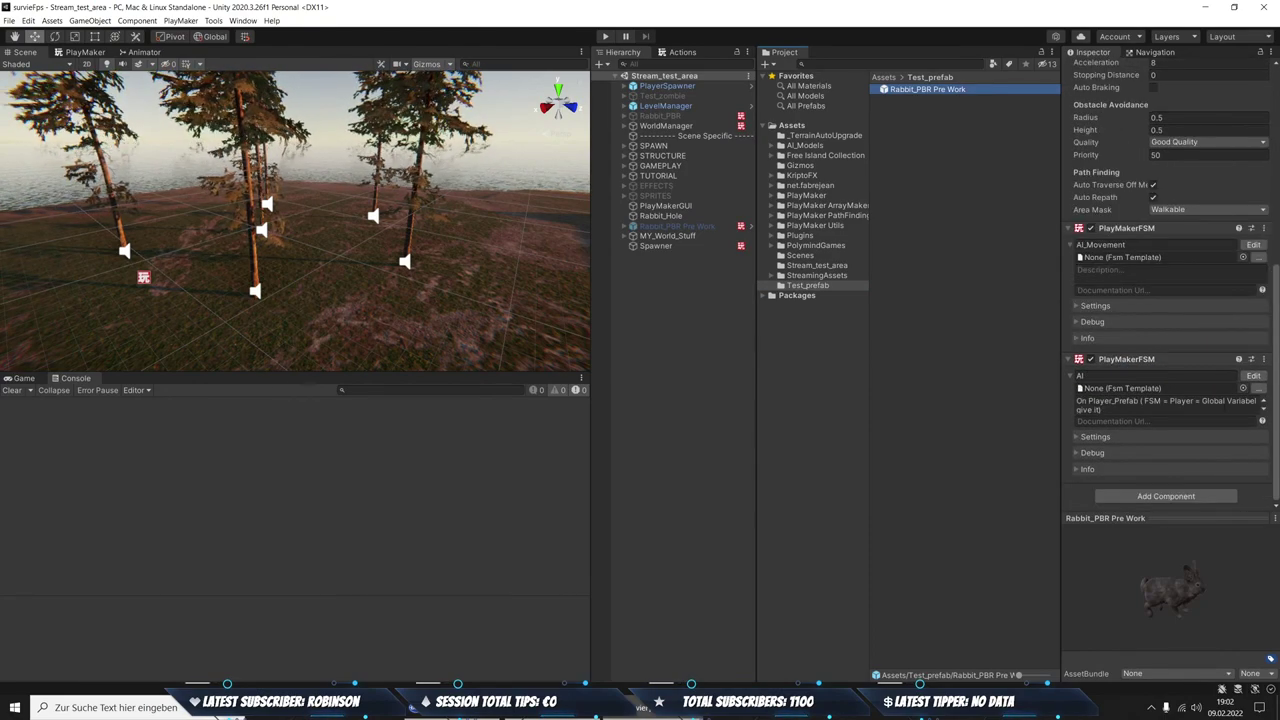
left_click(1253, 376)
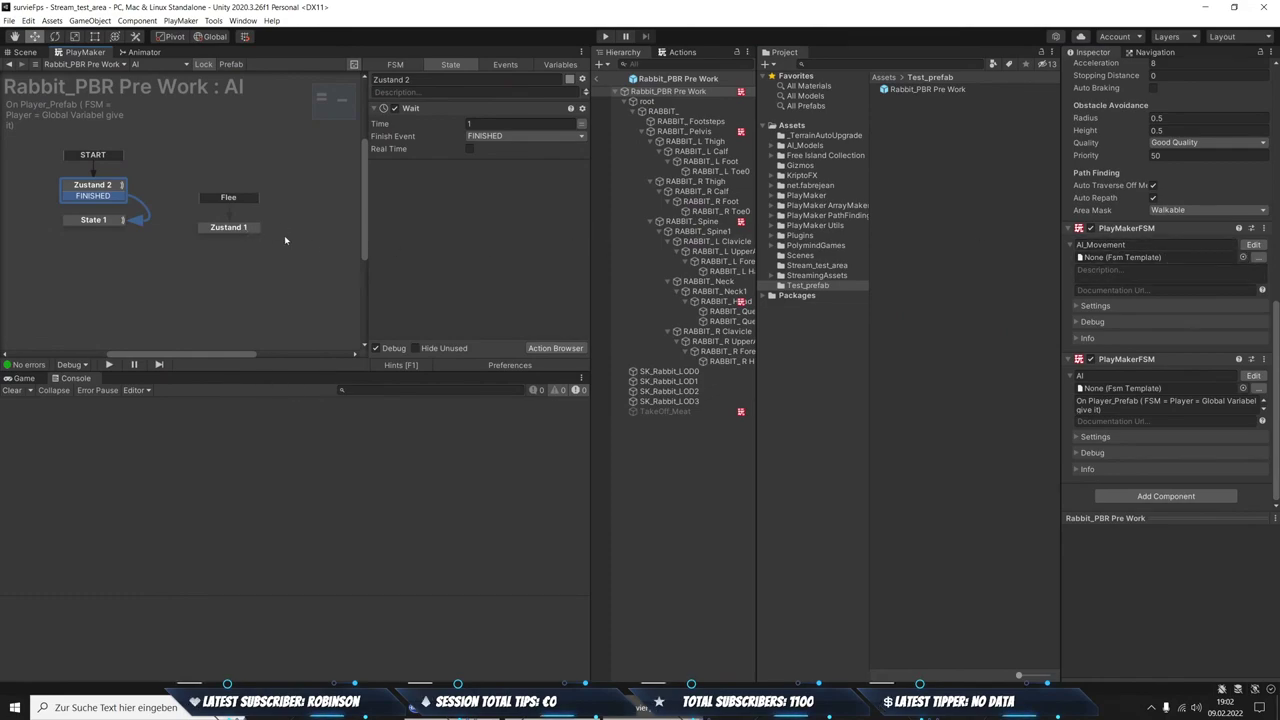
left_click(235, 229)
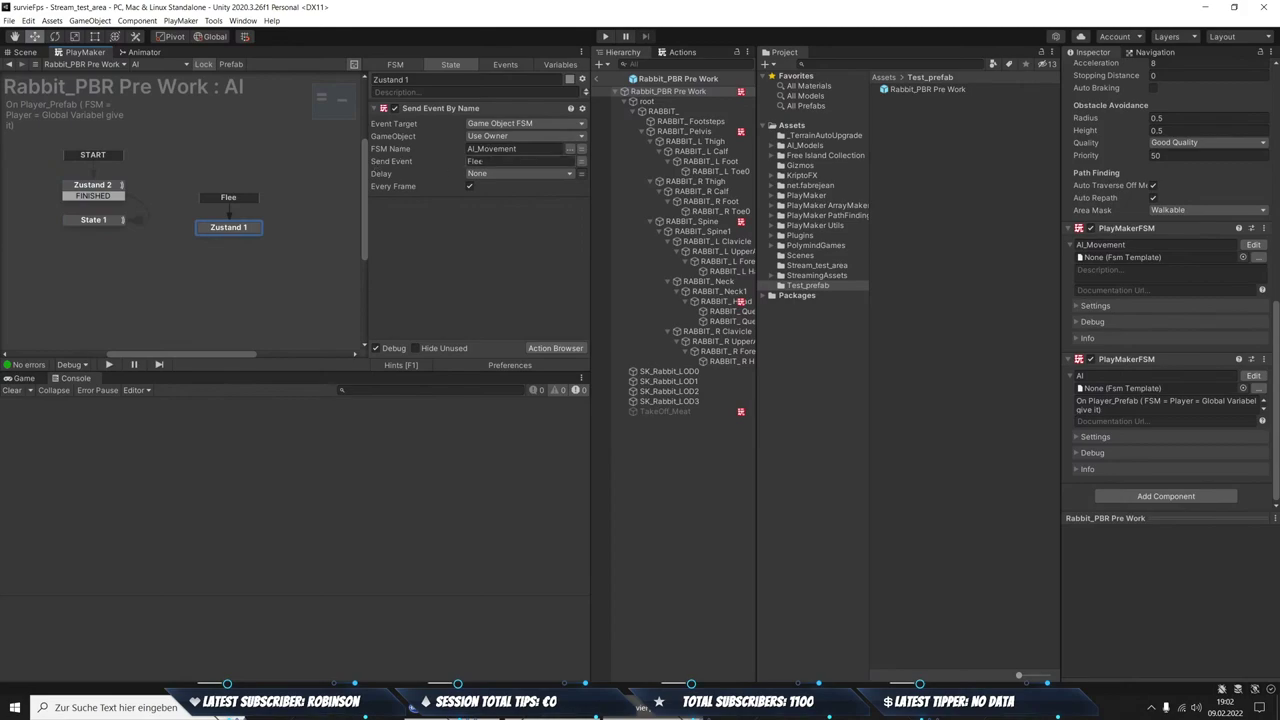
Switch to the AI_Movement FSM and review the Zustand 4, 5 and 3 state actions
left_click(1253, 245)
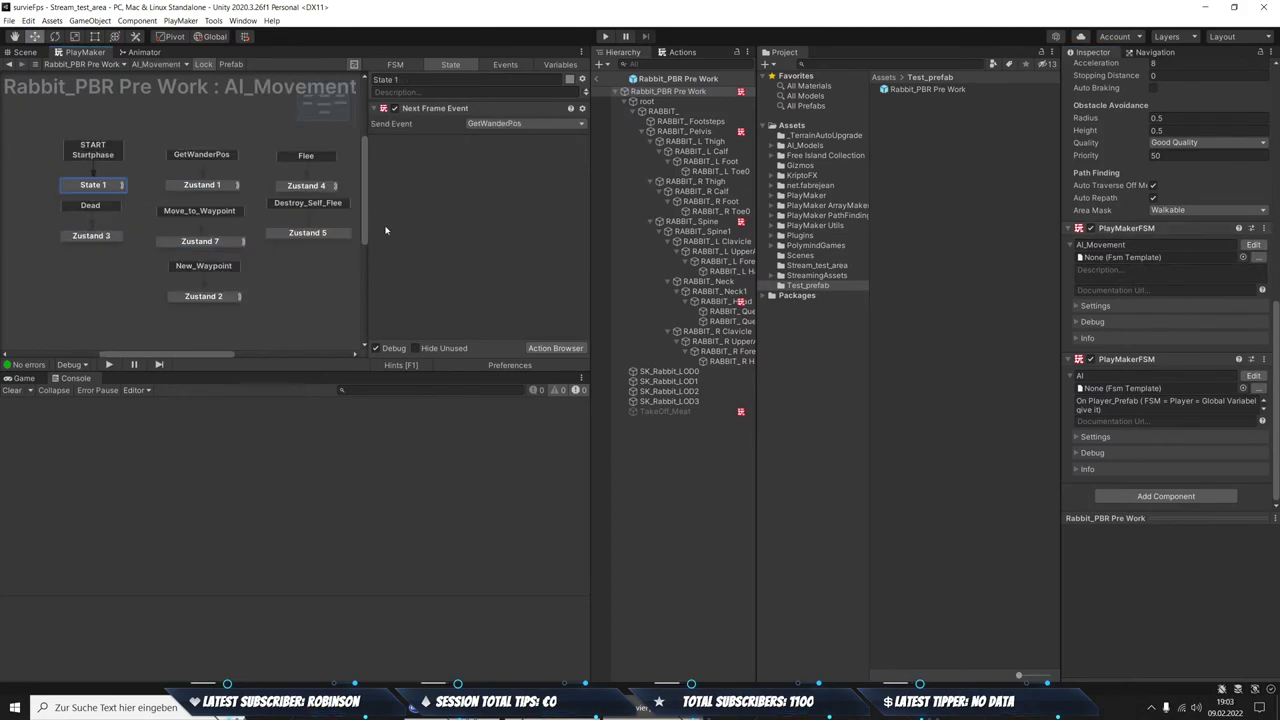
left_click(310, 188)
scroll(467, 167, "down", 5)
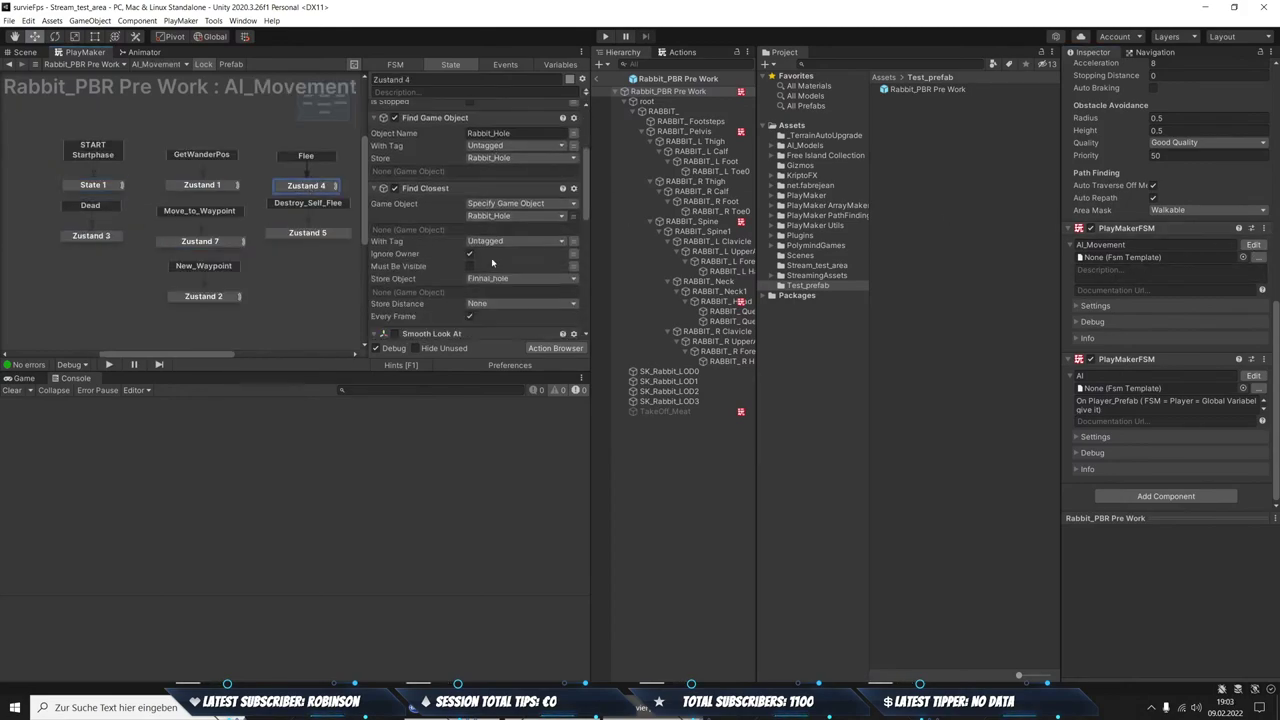
scroll(475, 200, "down", 5)
scroll(490, 262, "down", 5)
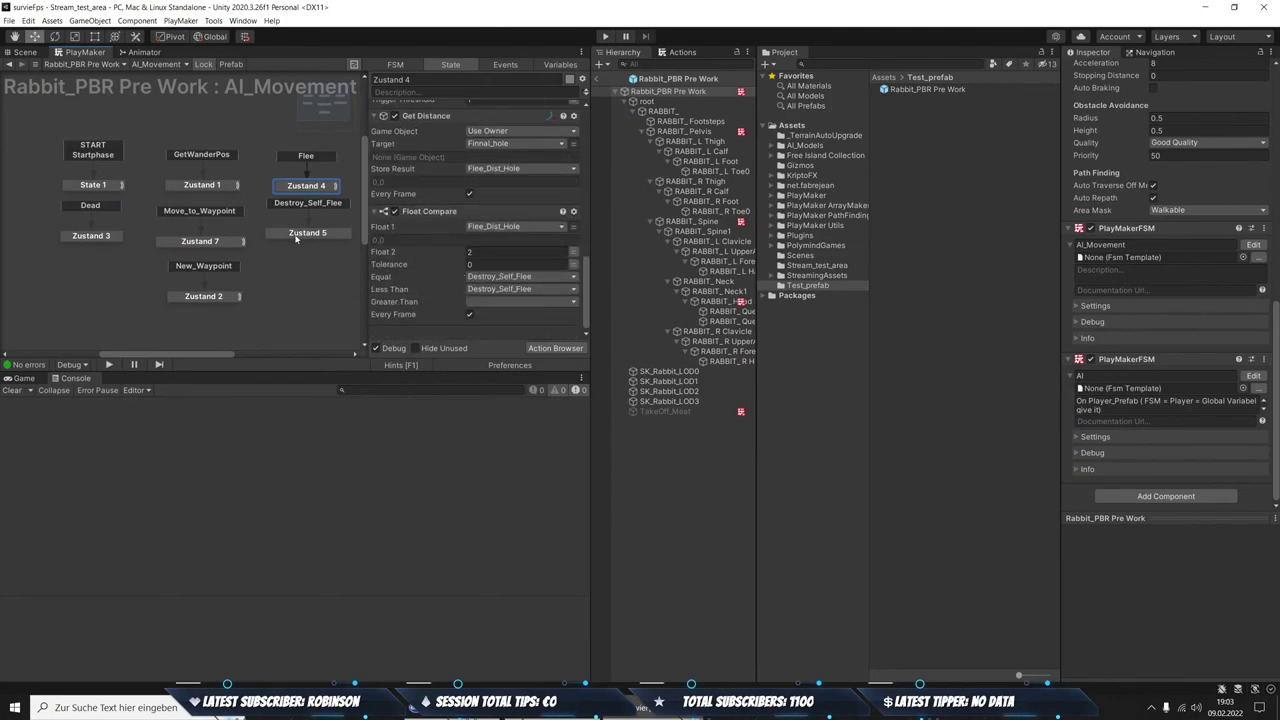
left_click(296, 236)
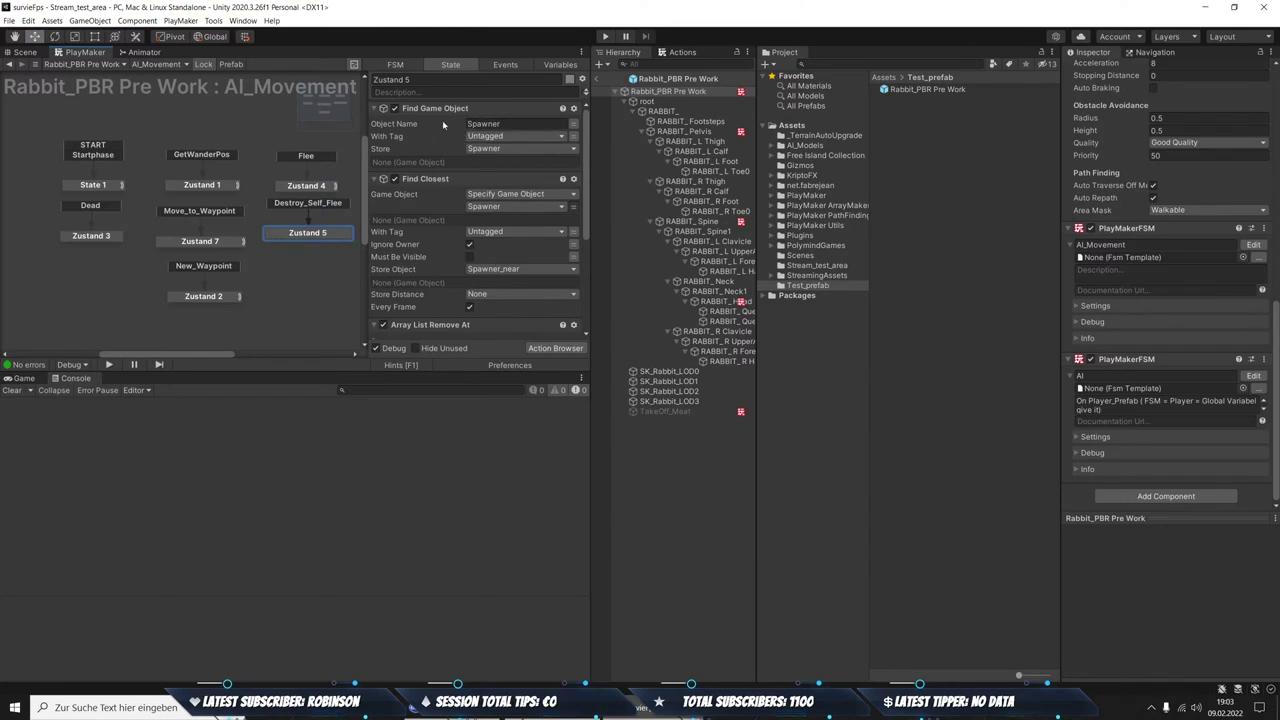
scroll(507, 258, "down", 2)
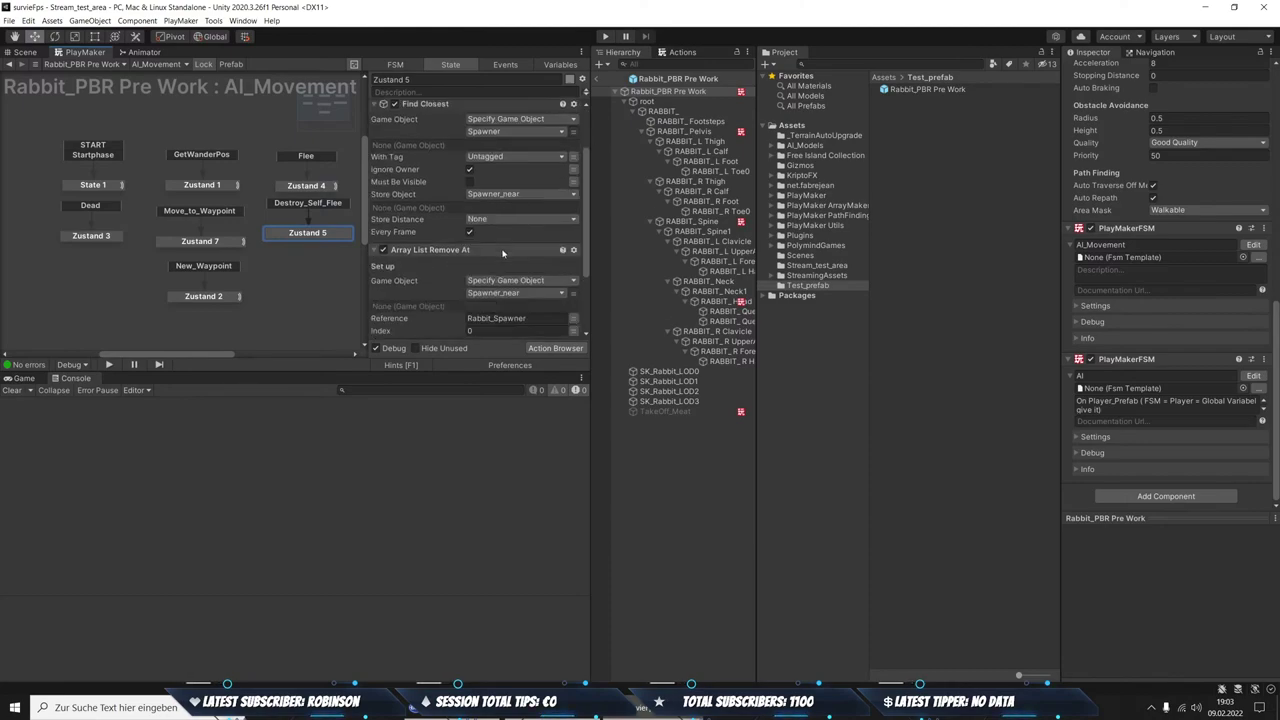
scroll(495, 250, "down", 2)
scroll(480, 240, "down", 2)
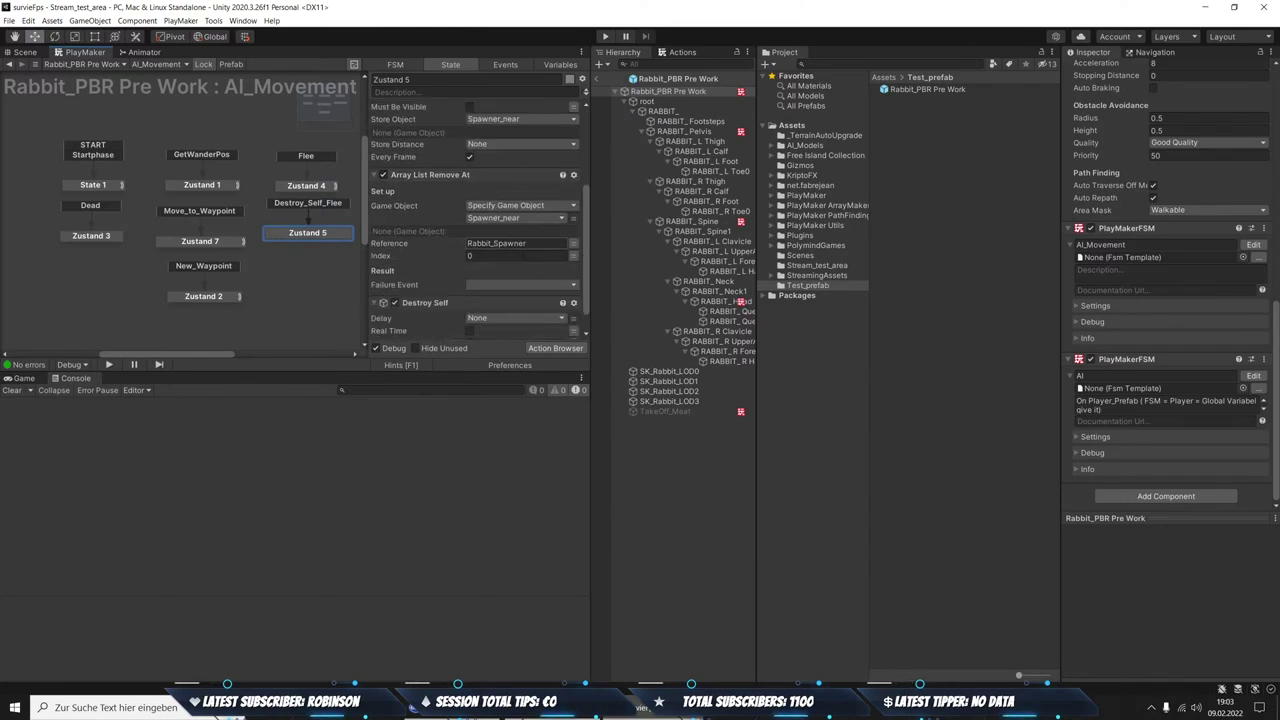
scroll(535, 279, "down", 1)
scroll(560, 272, "up", 3)
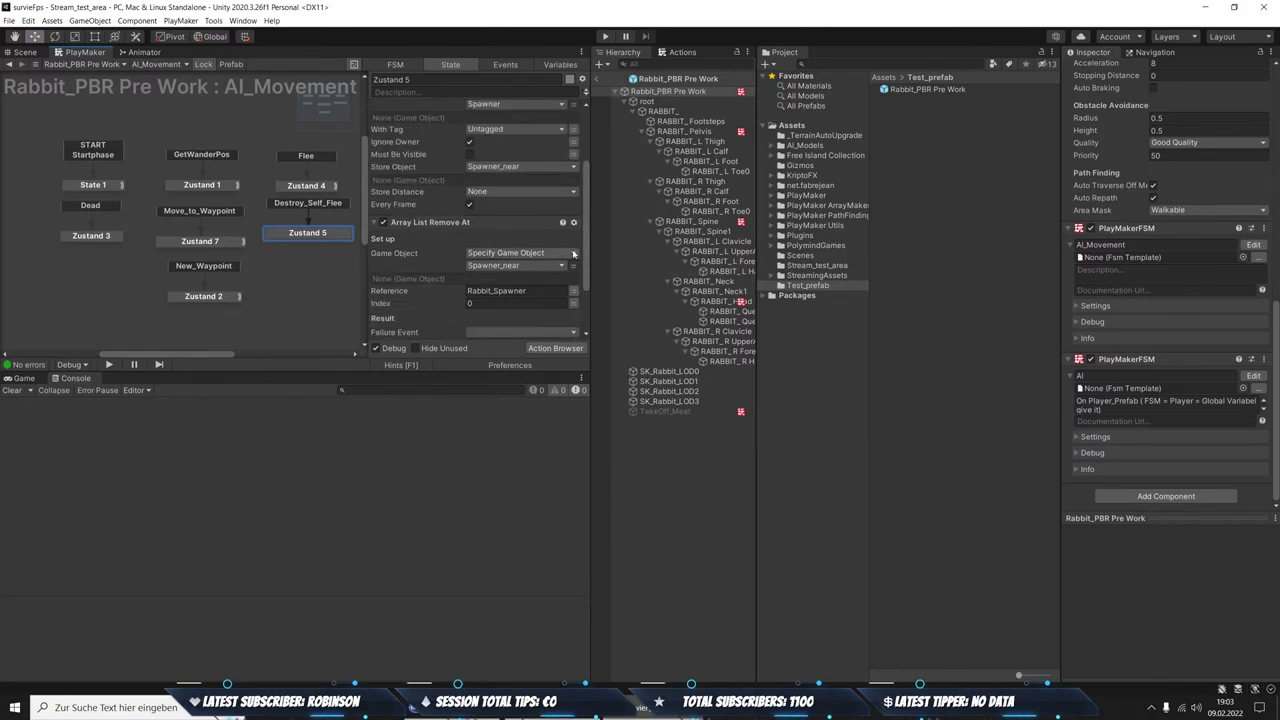
scroll(566, 256, "up", 4)
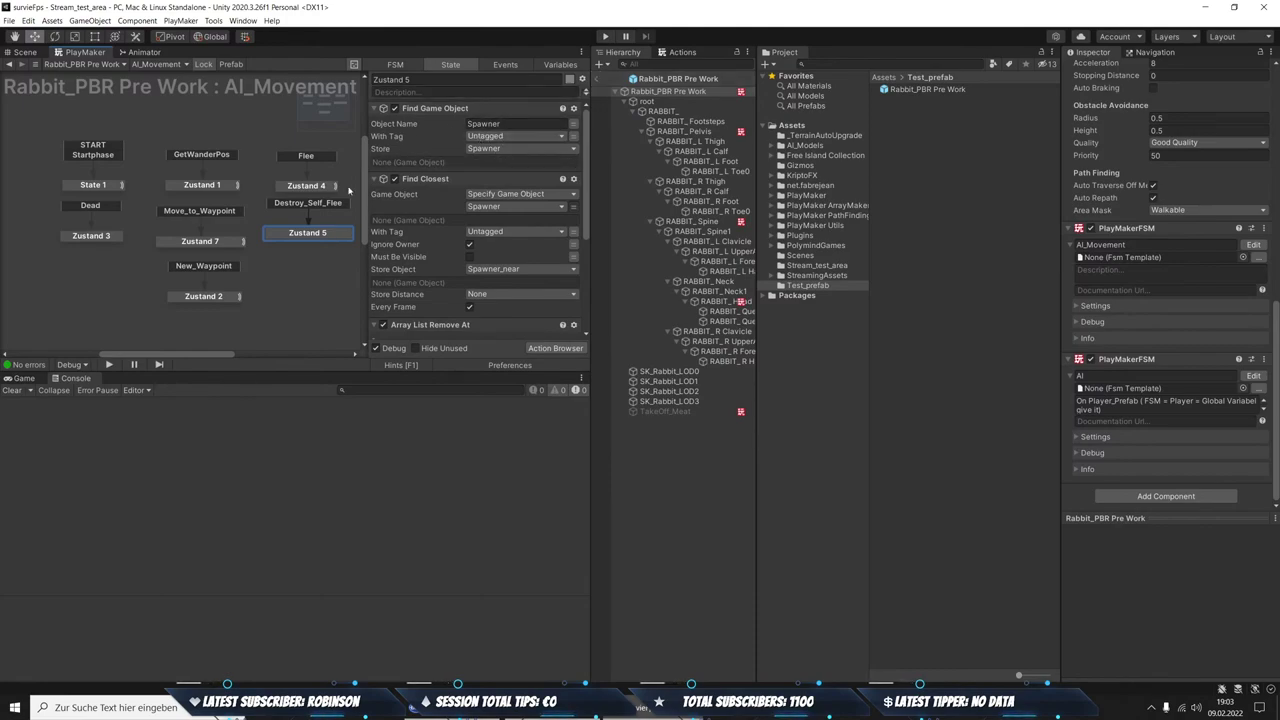
scroll(479, 243, "down", 5)
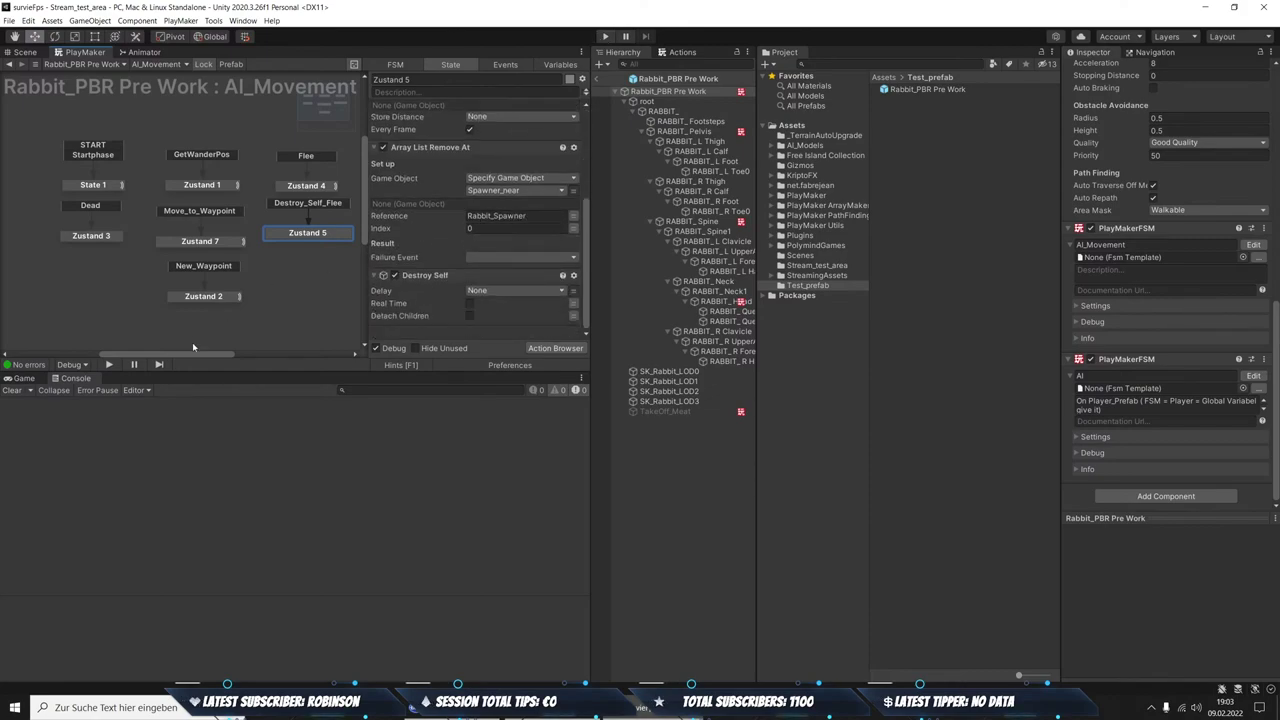
left_click(106, 238)
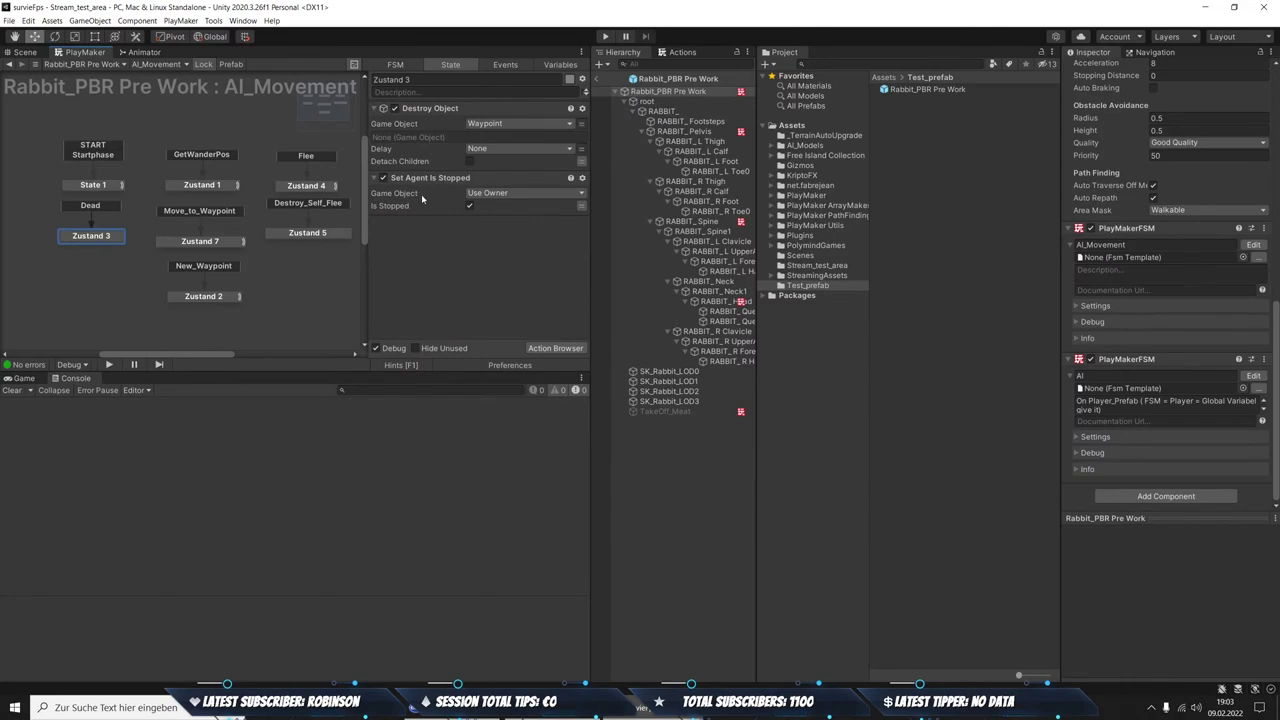
Exit prefab mode back to Stream_test_area and fly the camera over the island's pine field
left_click(25, 52)
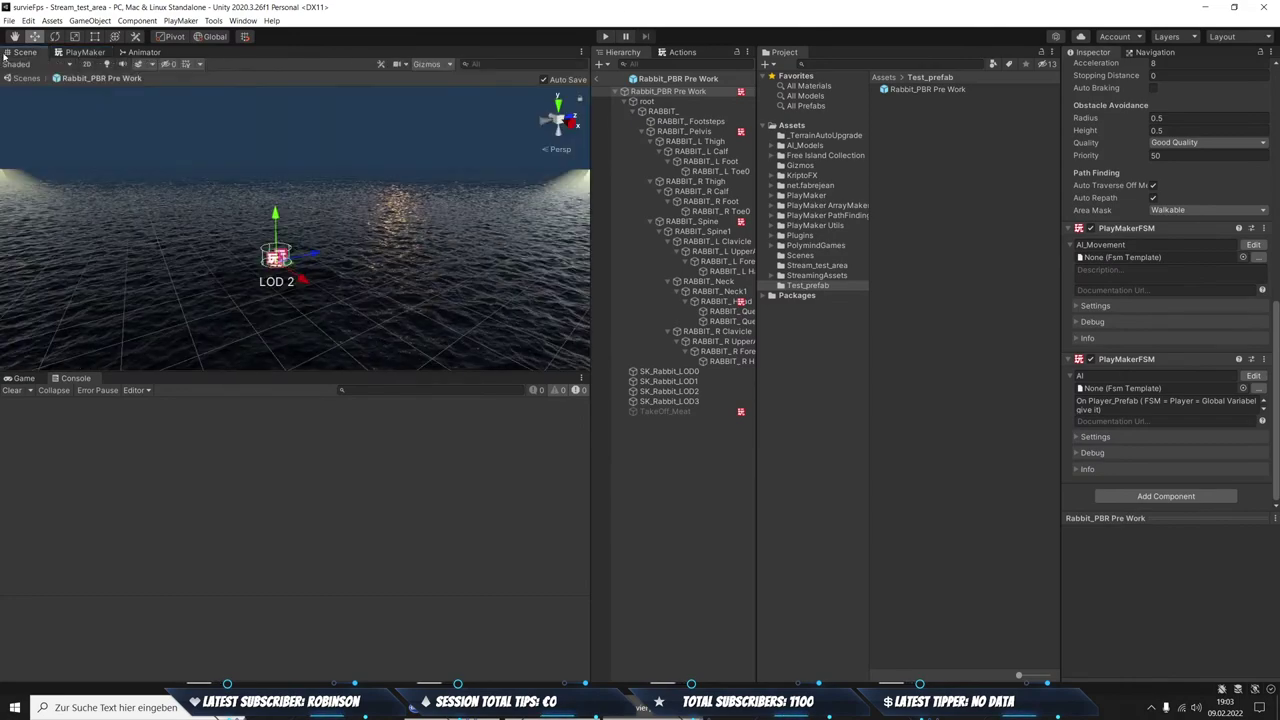
right_click_drag(400, 200, 756, 132)
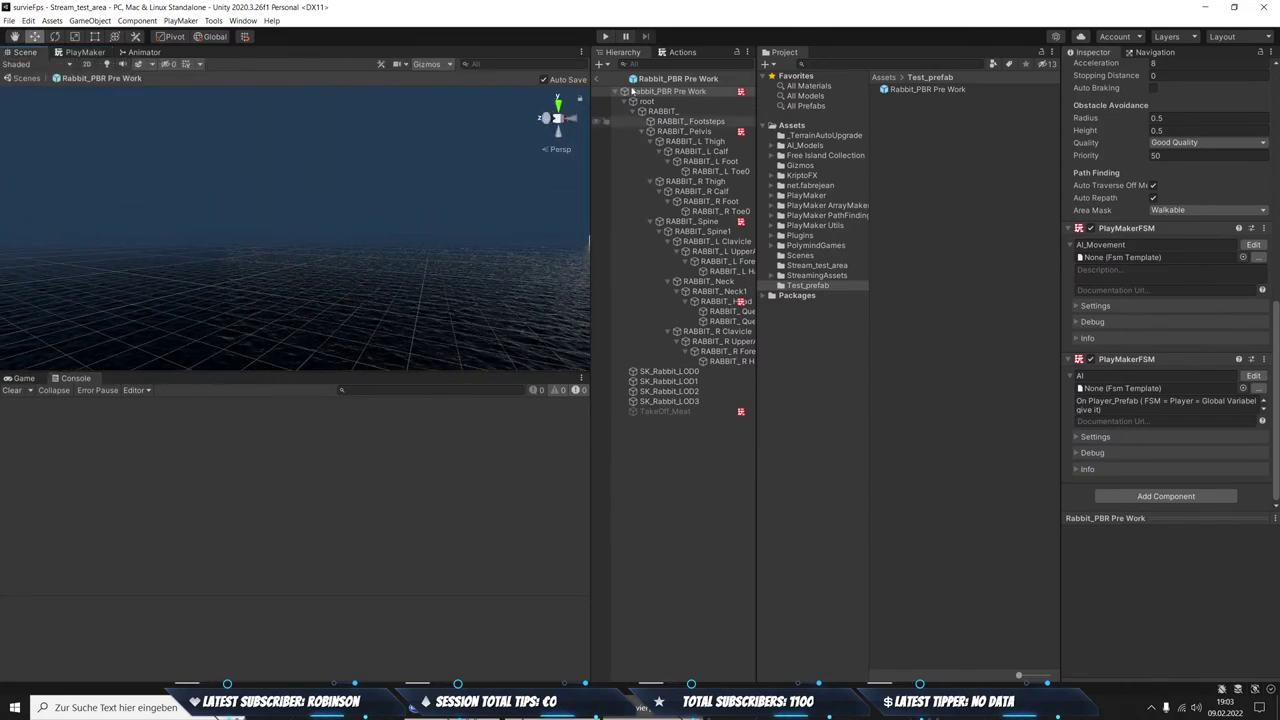
left_click(597, 78)
mouse_move(580, 100)
right_mouse_down()
mouse_move(845, 207)
mouse_move(1003, 229)
right_mouse_up()
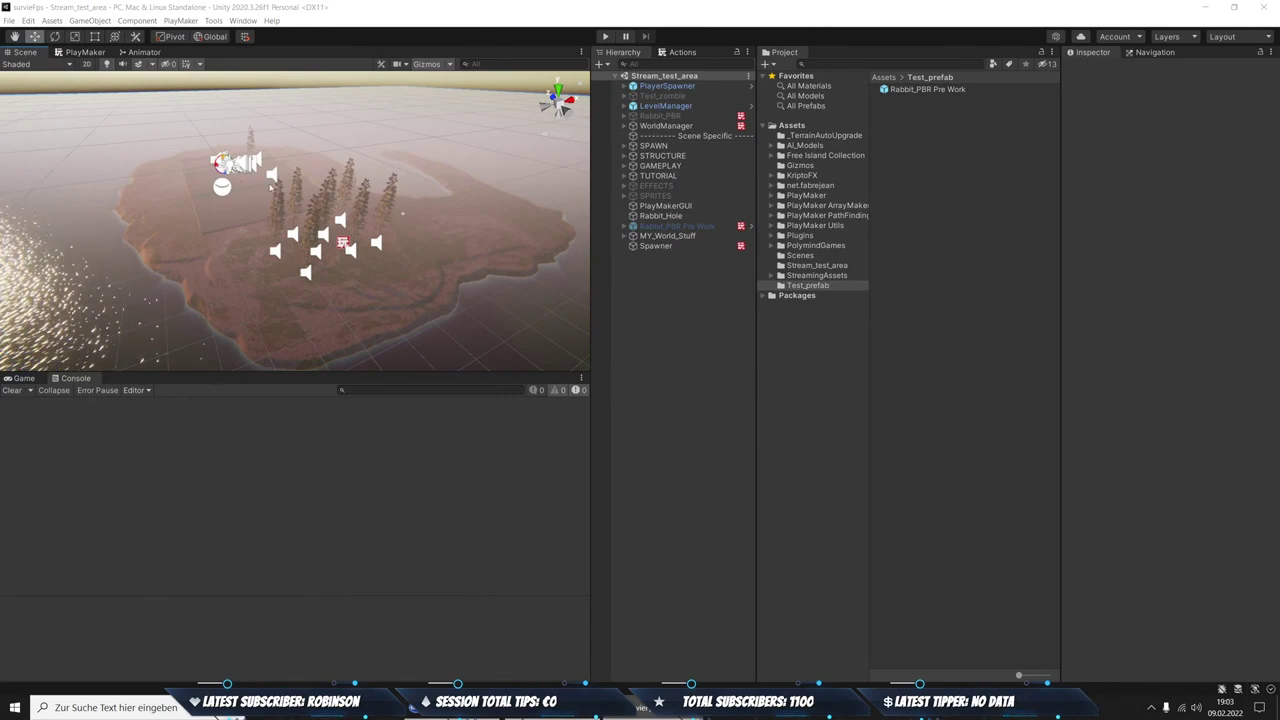
Fly the Scene camera around the island to survey the fenced play area and shoreline
mouse_move(369, 273)
right_mouse_down()
mouse_move(300, 194)
mouse_move(548, 251)
right_mouse_up()
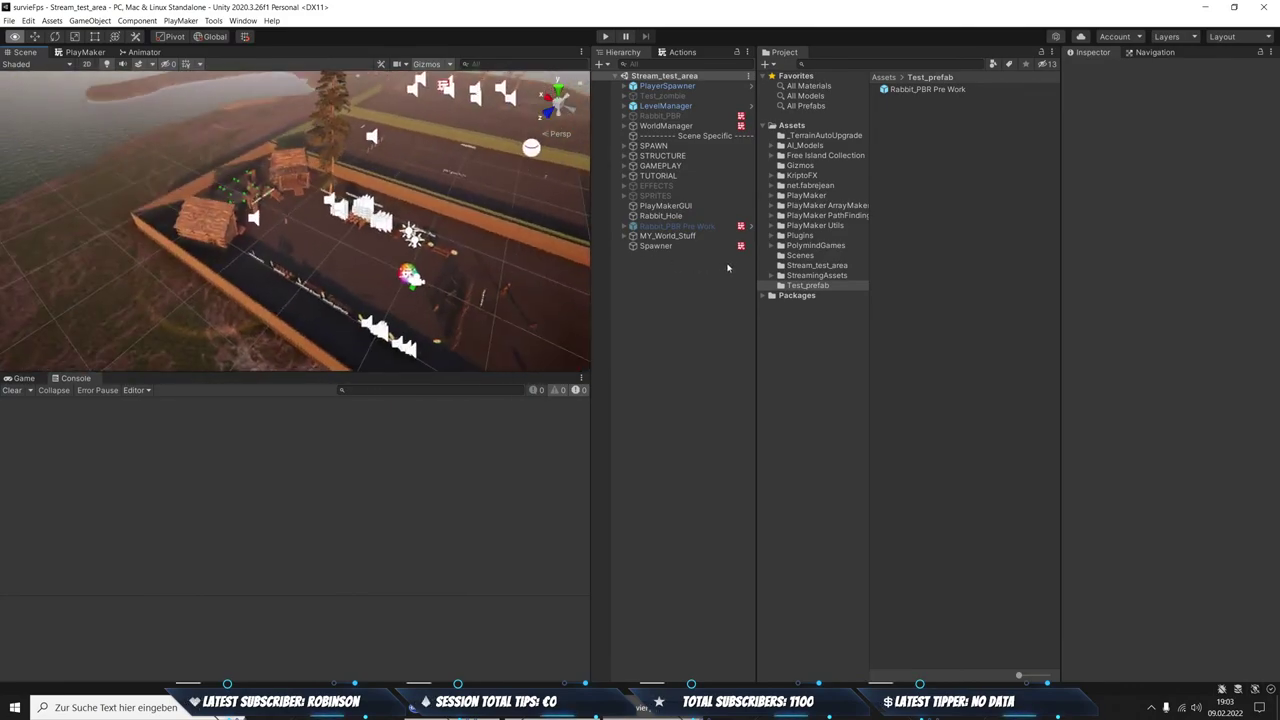
right_click_drag(548, 251, 560, 245)
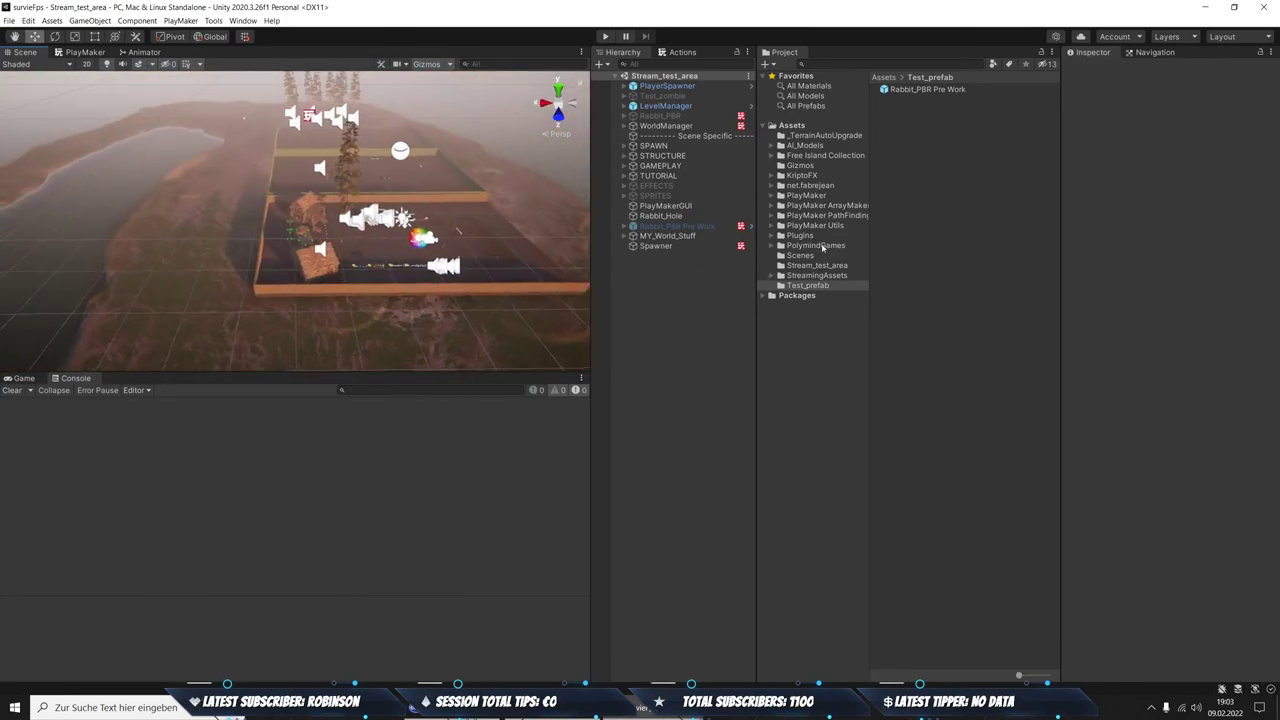
mouse_move(400, 250)
right_mouse_down()
mouse_move(415, 293)
mouse_move(280, 316)
mouse_move(284, 275)
mouse_move(336, 265)
right_mouse_up()
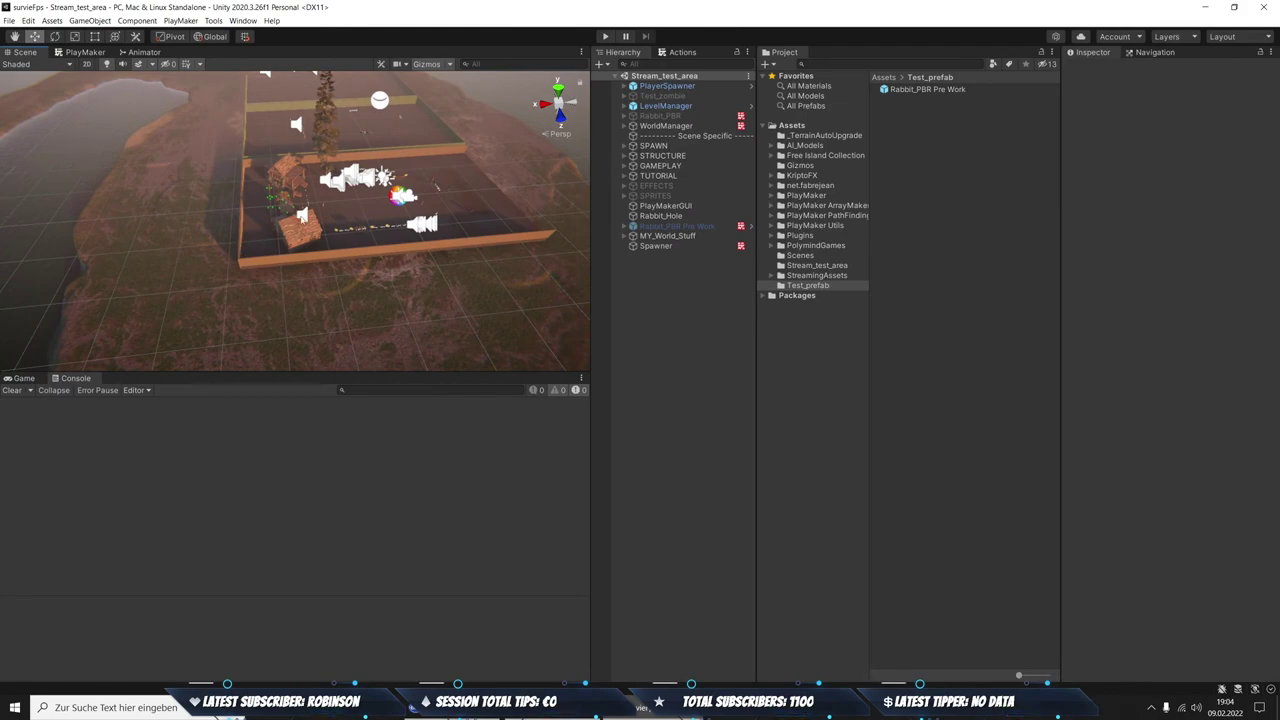
mouse_move(436, 187)
right_mouse_down()
mouse_move(445, 247)
mouse_move(183, 278)
mouse_move(588, 287)
right_mouse_up()
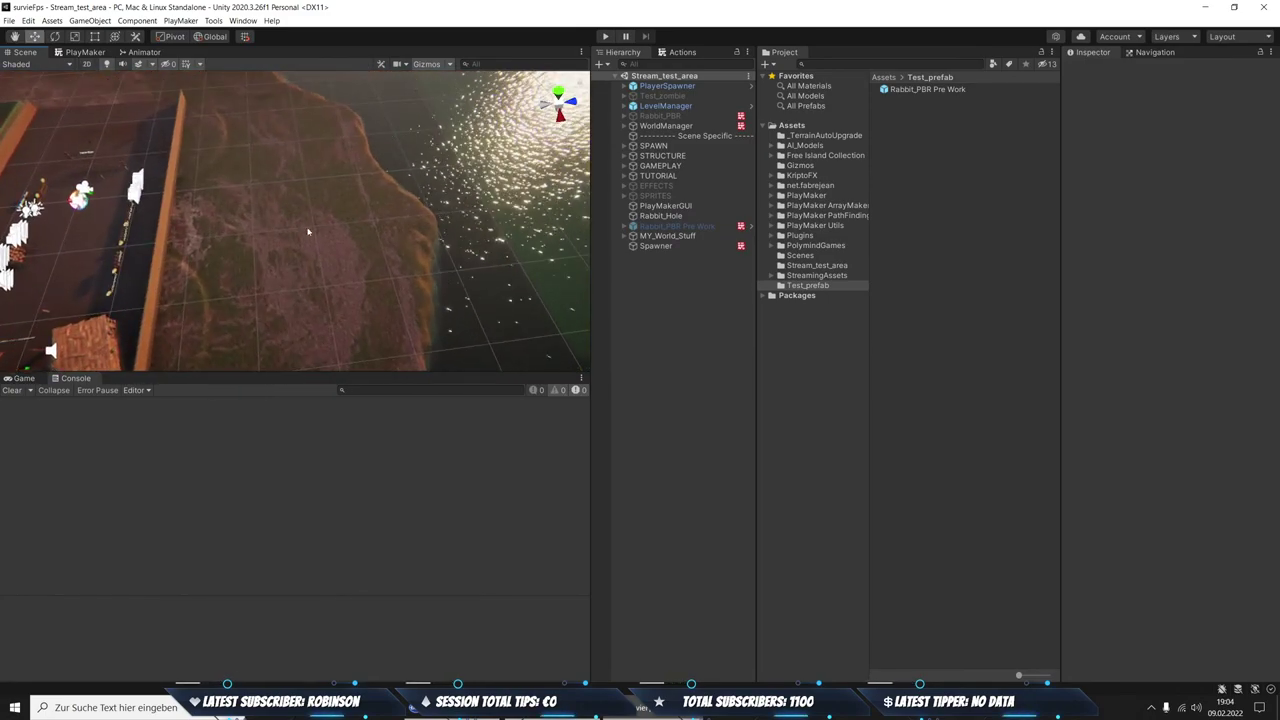
mouse_move(588, 287)
right_mouse_down()
mouse_move(205, 163)
mouse_move(118, 149)
right_mouse_up()
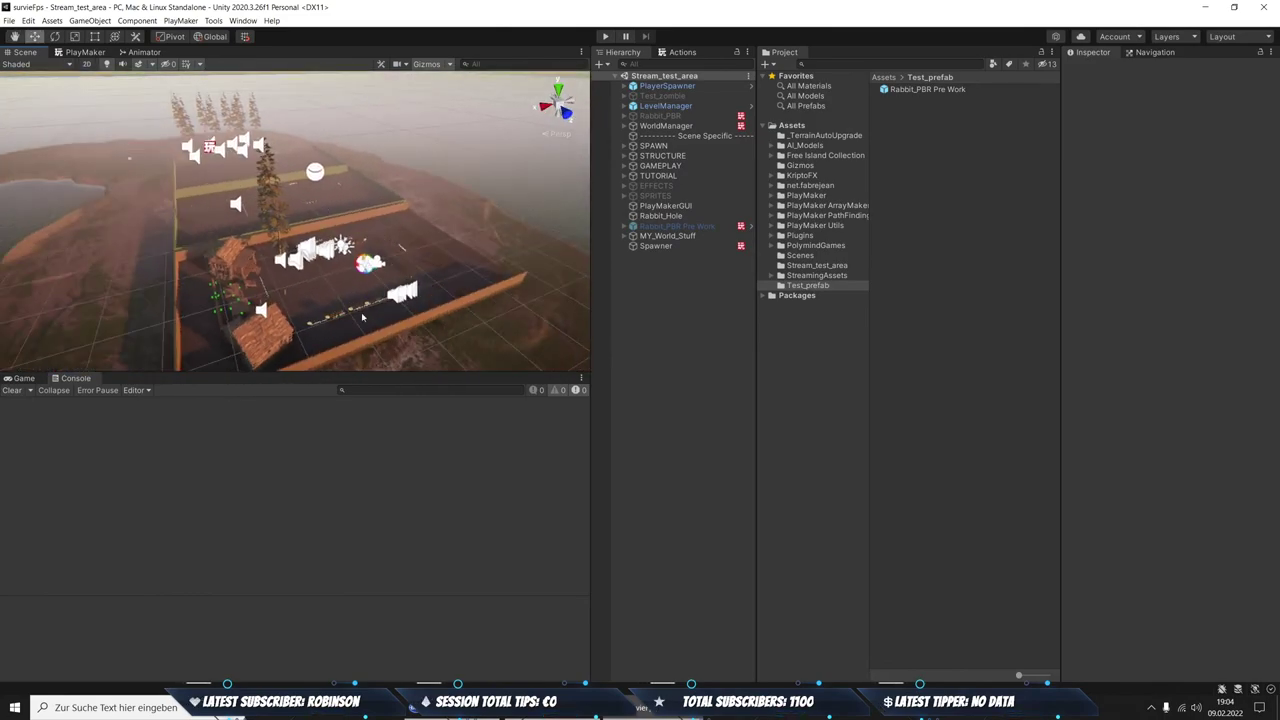
right_click_drag(168, 181, 474, 202)
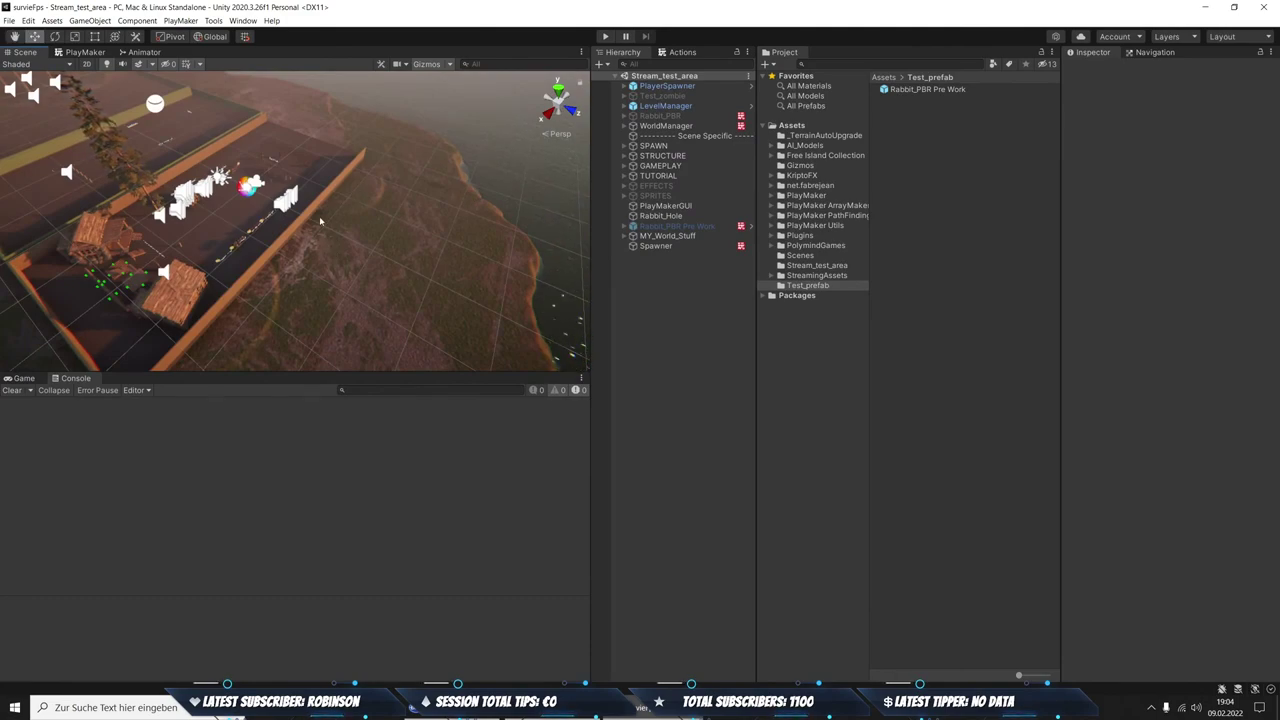
right_click_drag(320, 222, 163, 138)
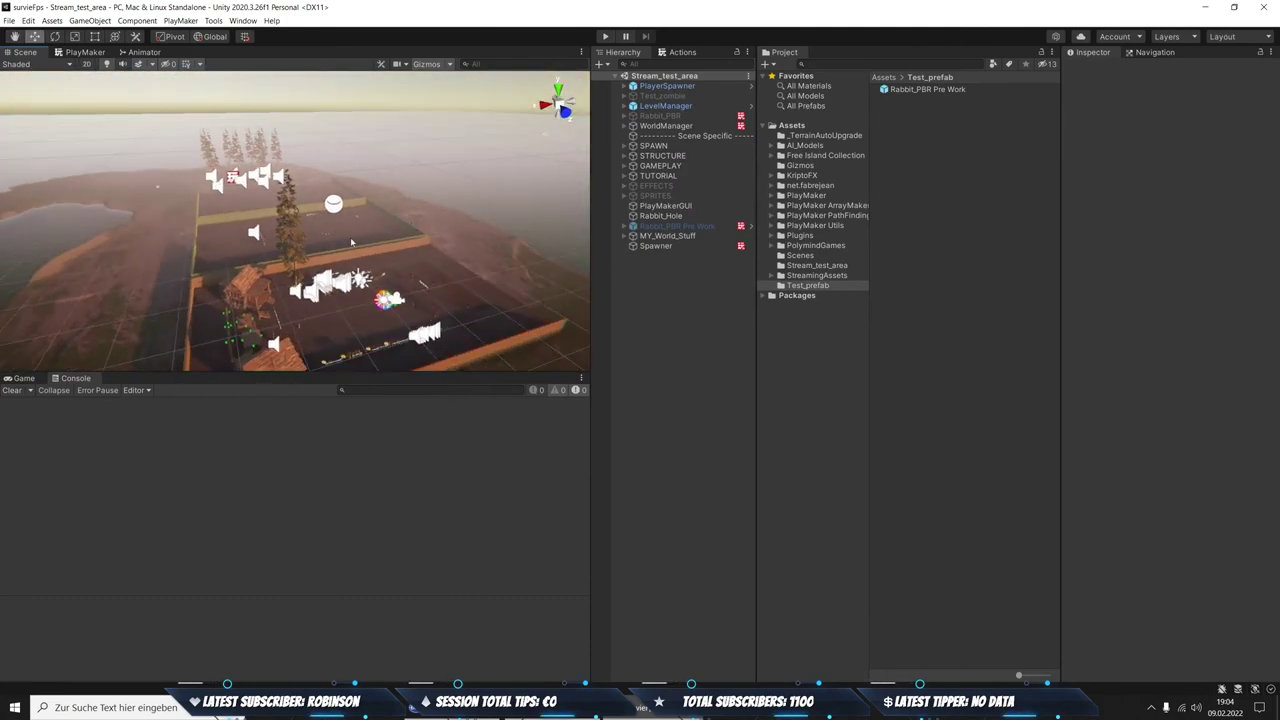
right_click_drag(351, 242, 497, 287)
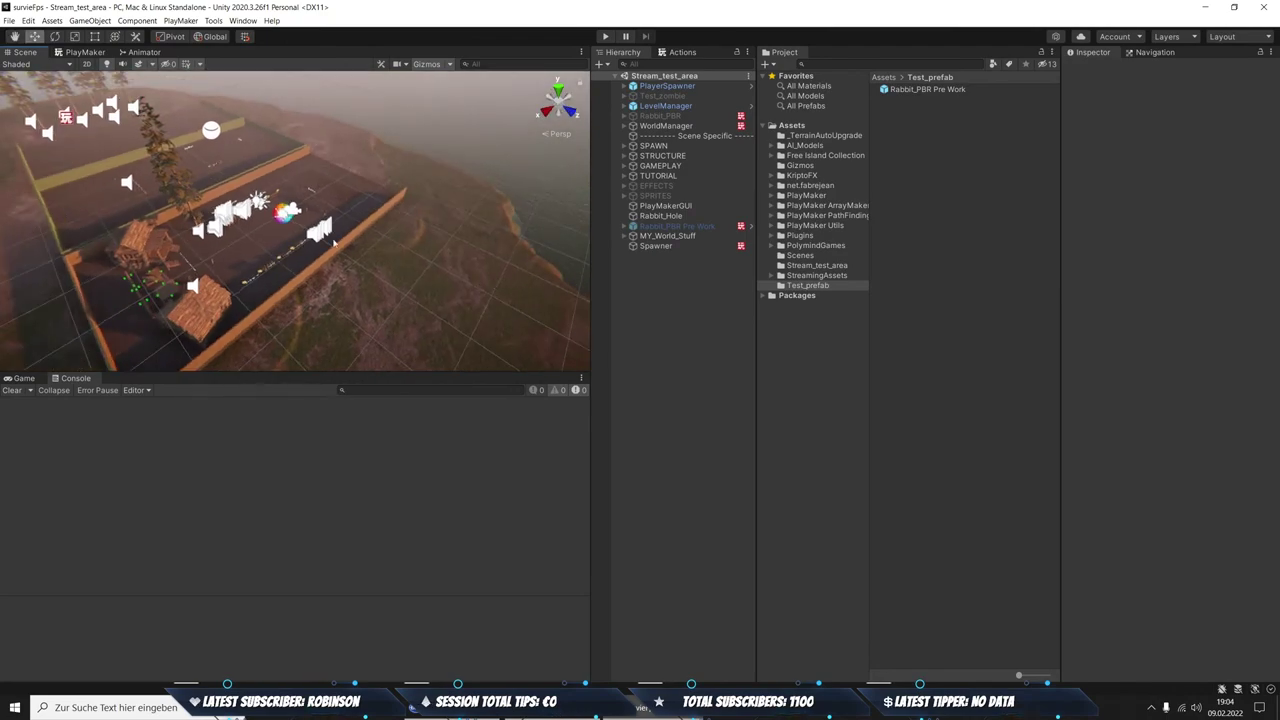
scroll(325, 251, "down", 3)
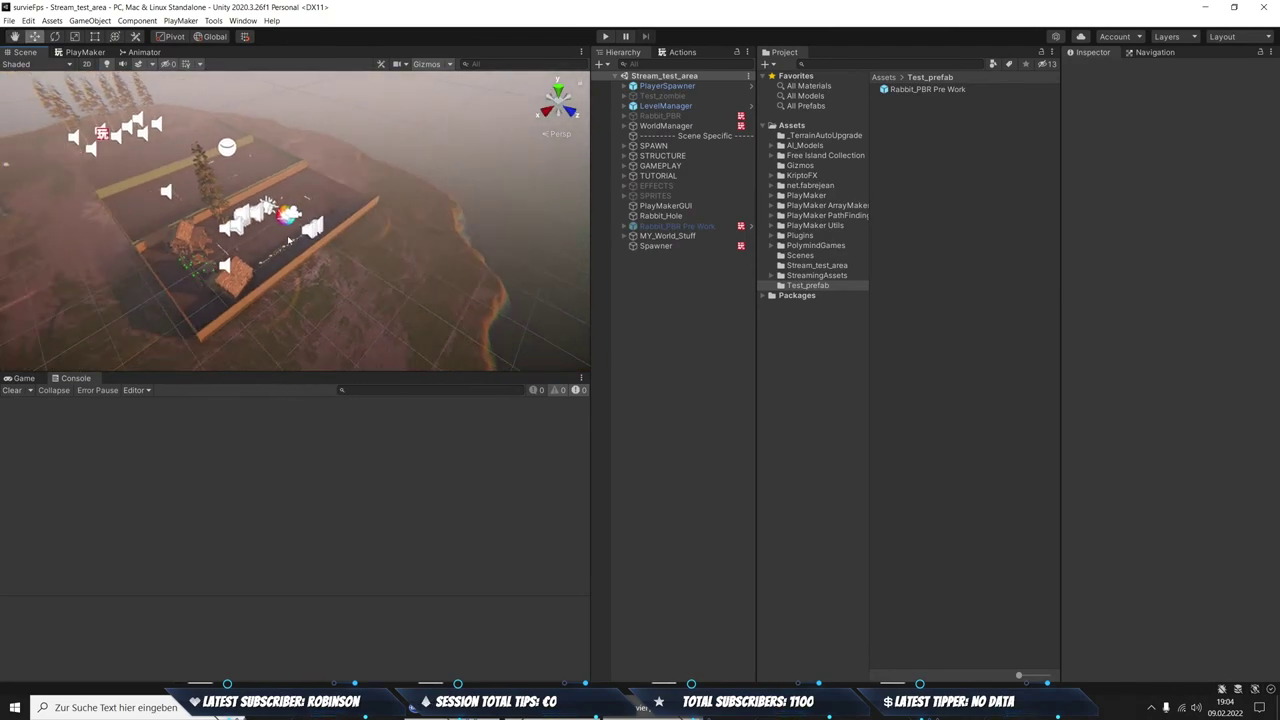
right_click_drag(418, 179, 271, 245)
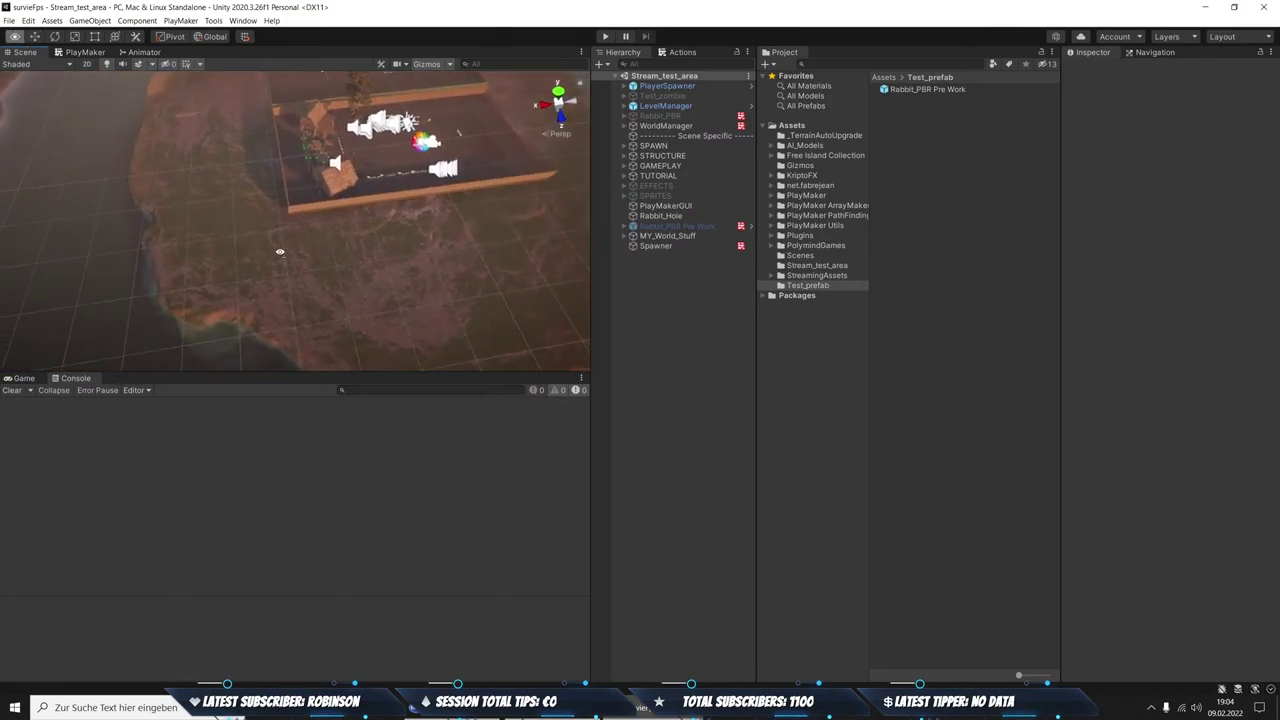
scroll(271, 245, "down", 3)
middle_click_drag(369, 204, 362, 278)
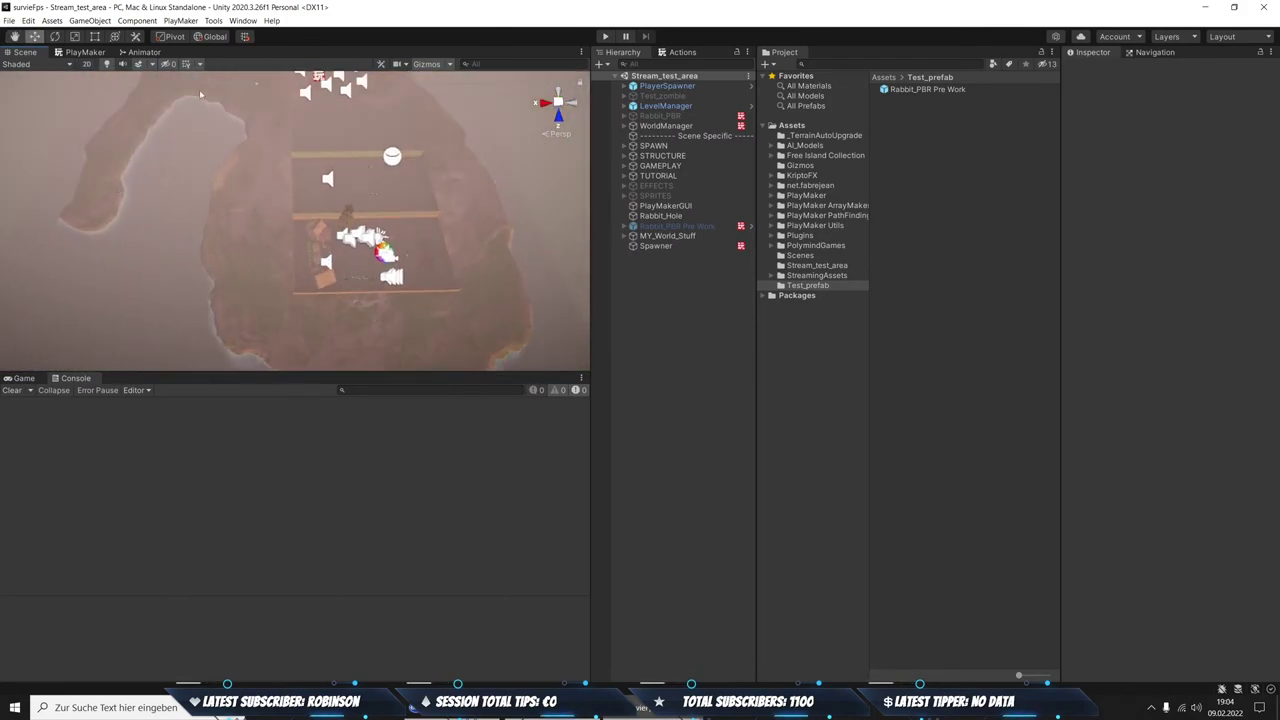
right_click_drag(386, 312, 205, 198)
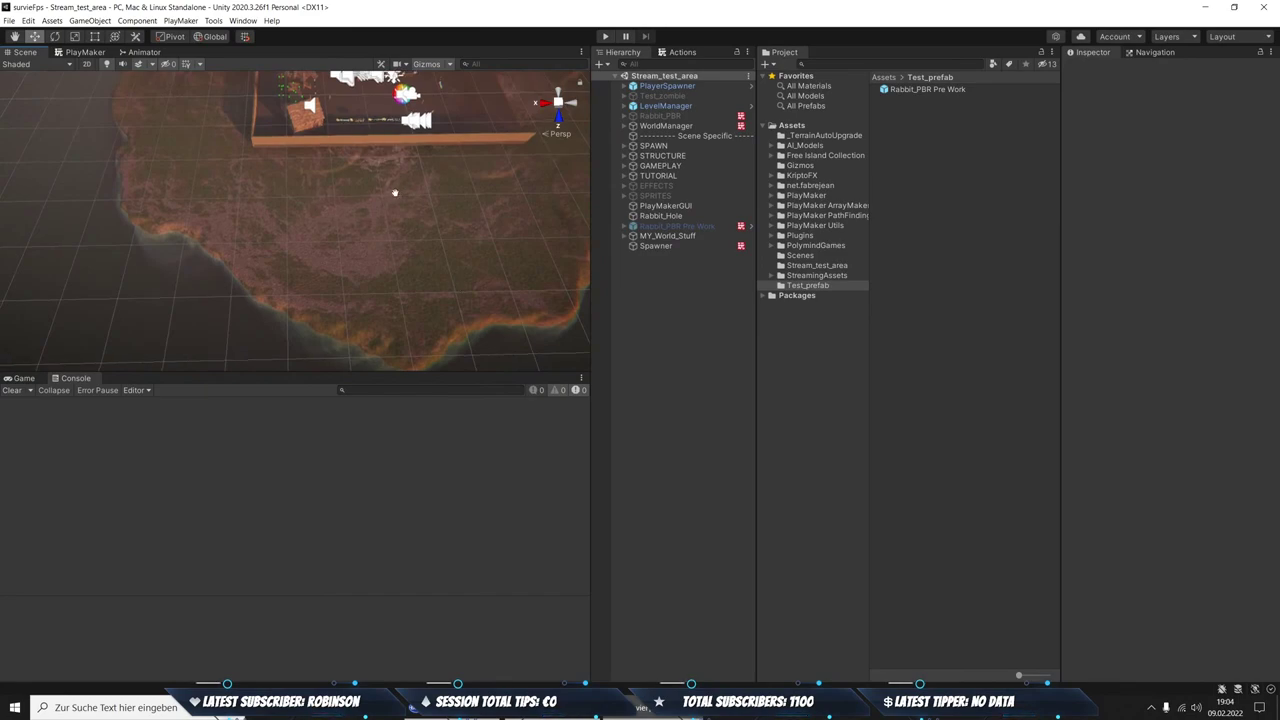
right_click_drag(457, 284, 321, 252)
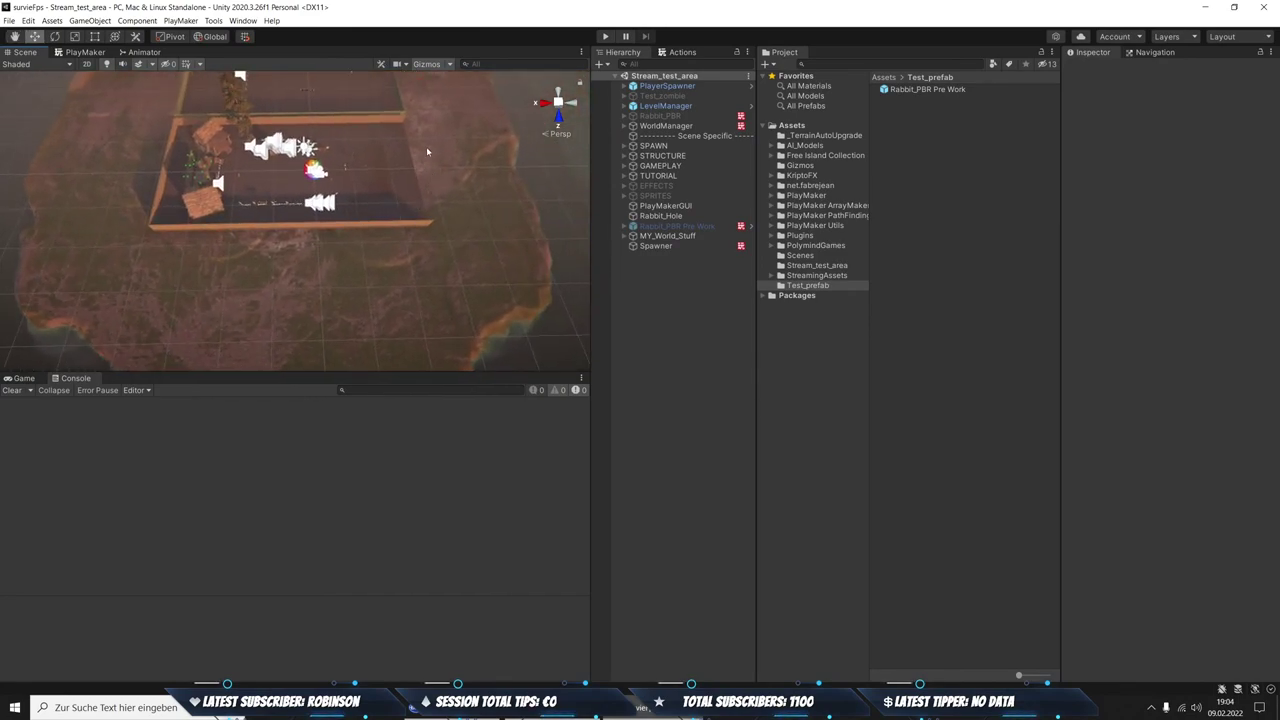
right_click_drag(426, 151, 369, 154)
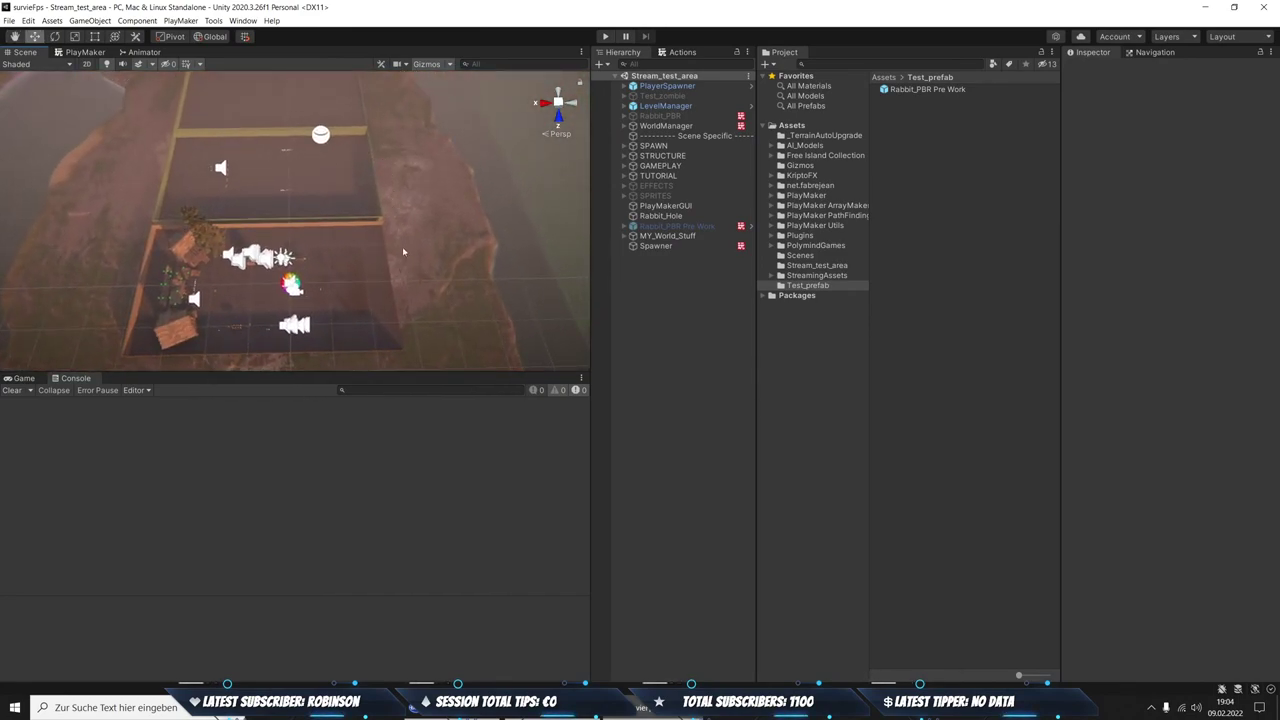
right_click_drag(430, 260, 224, 273)
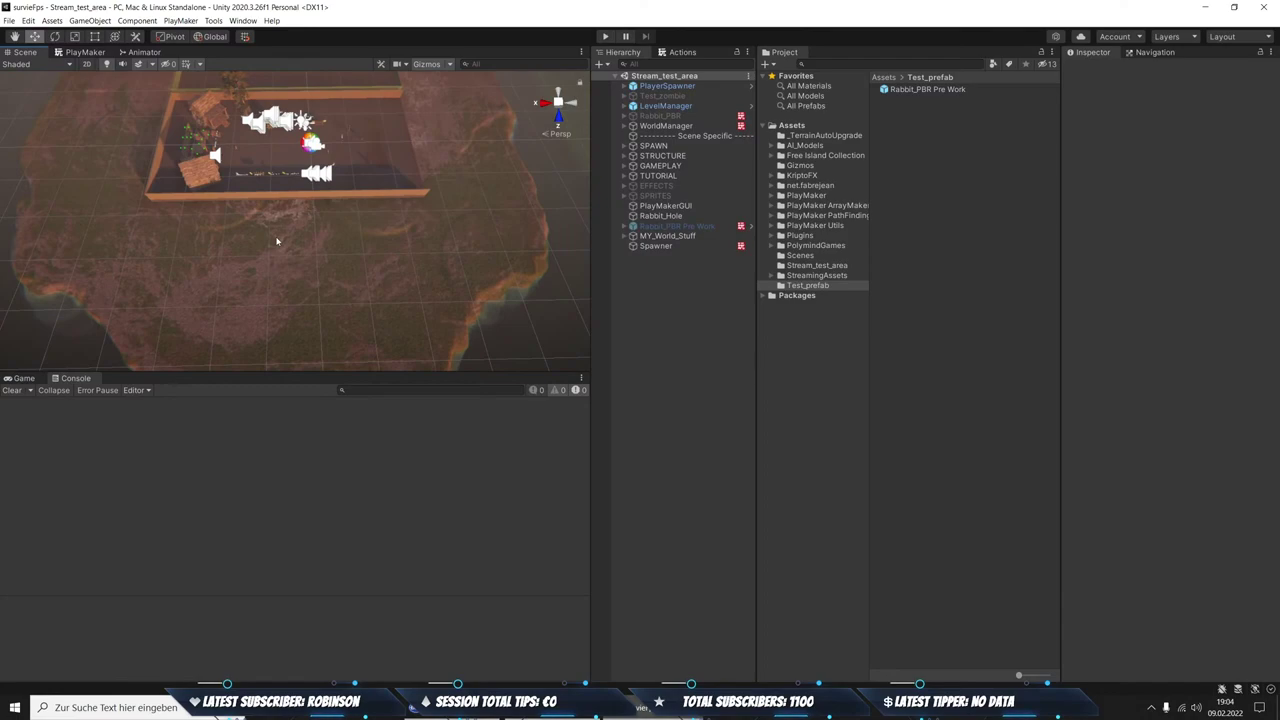
mouse_move(303, 242)
right_mouse_down()
mouse_move(333, 253)
mouse_move(292, 230)
right_mouse_up()
Zoom onto the trees and platform, then show the rabbit's IdleSniffleAround/Walk/Gallop Animator graph
scroll(292, 230, "down", 3)
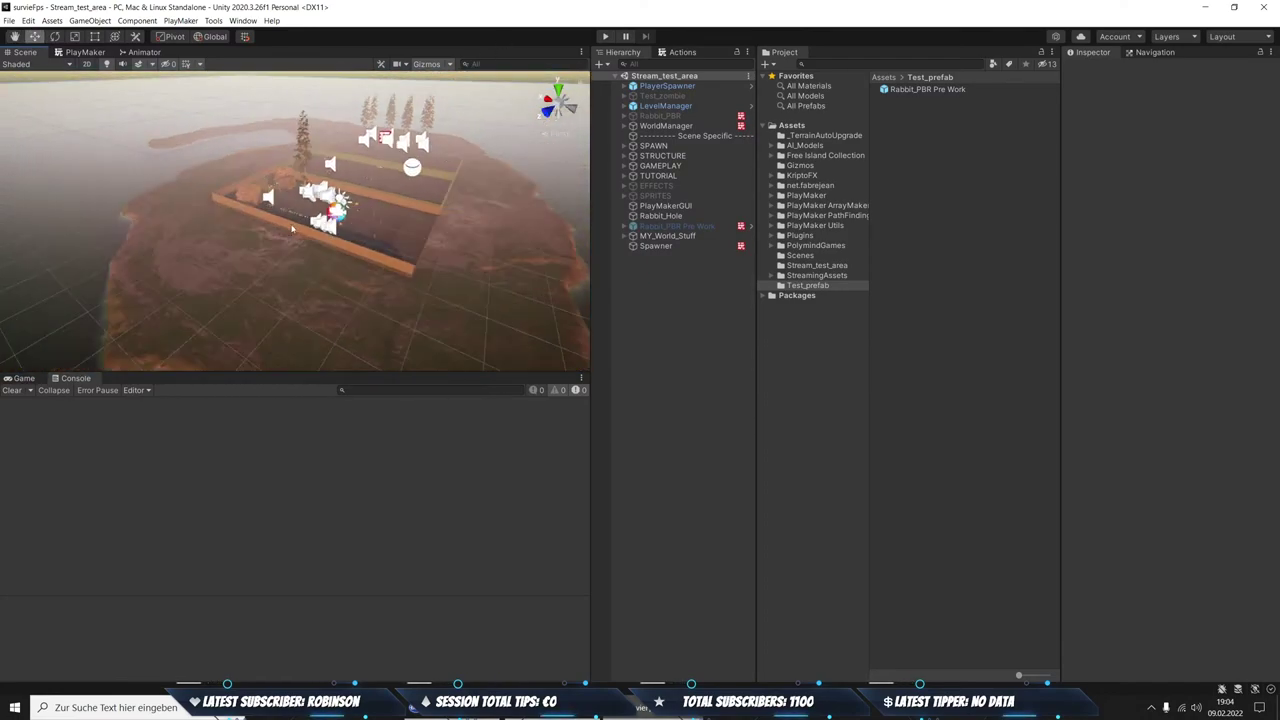
scroll(346, 207, "down", 3)
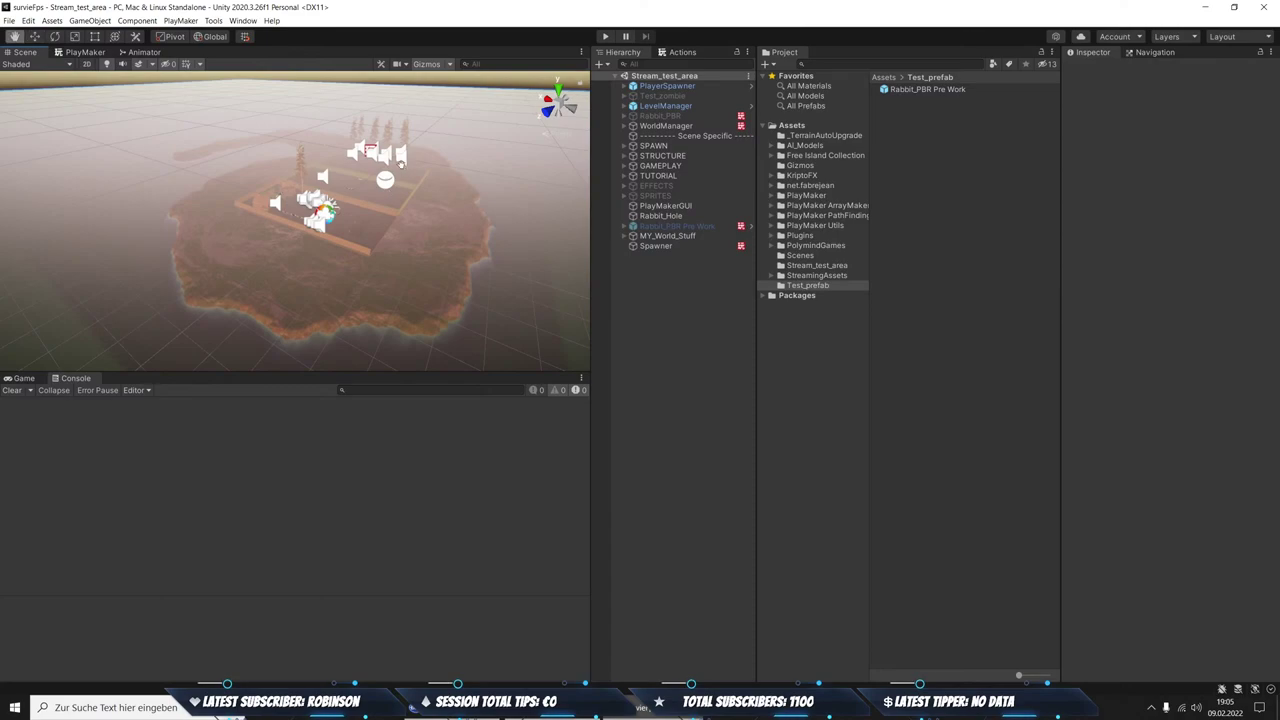
scroll(387, 178, "down", 3)
scroll(387, 178, "down", 3)
scroll(387, 178, "down", 3)
scroll(387, 178, "down", 3)
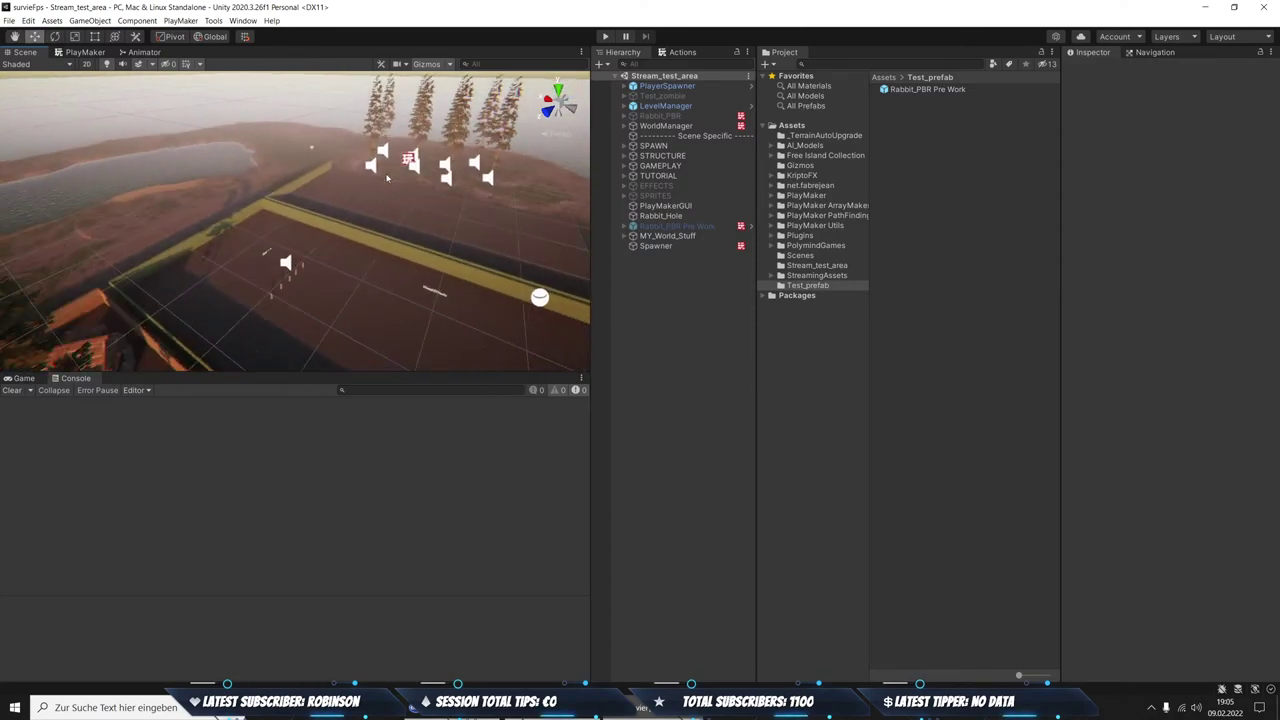
scroll(387, 178, "down", 2)
scroll(350, 178, "down", 2)
scroll(315, 178, "down", 2)
scroll(281, 184, "down", 2)
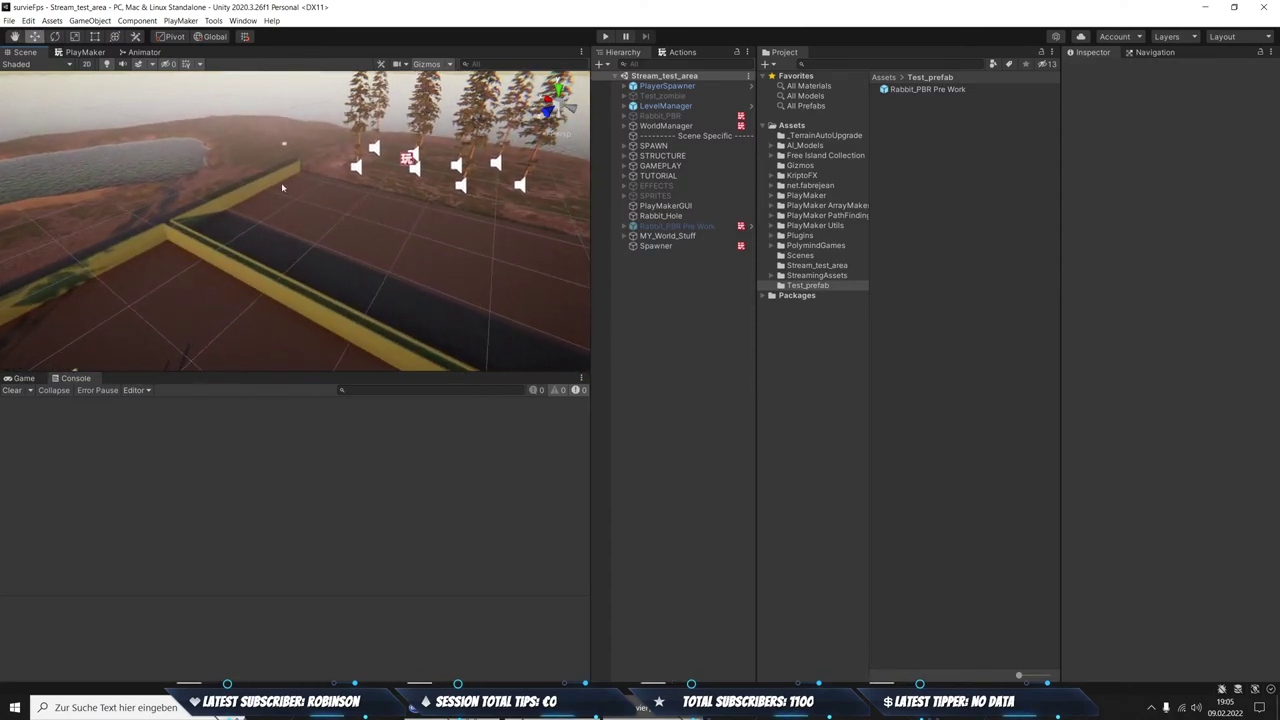
mouse_move(281, 182)
middle_mouse_down()
mouse_move(327, 245)
mouse_move(427, 203)
middle_mouse_up()
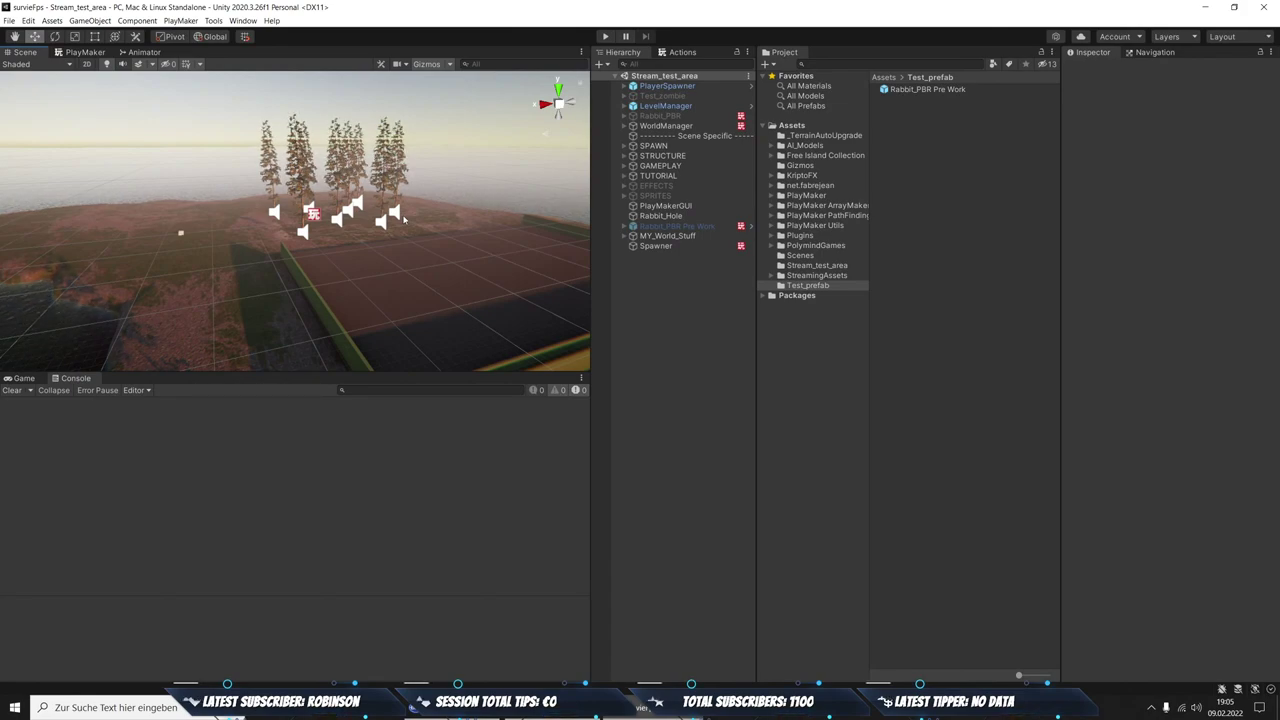
mouse_move(404, 222)
left_mouse_down("alt")
mouse_move(340, 165)
mouse_move(412, 180)
left_mouse_up("alt")
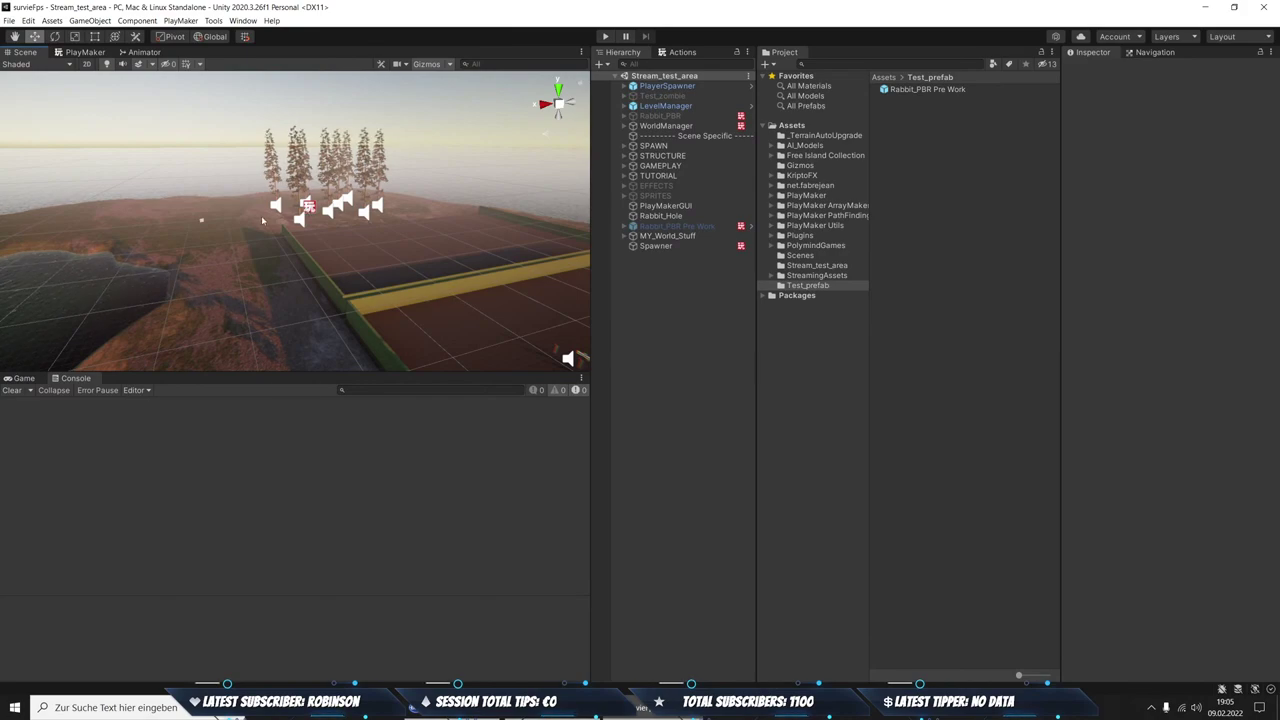
left_click(141, 52)
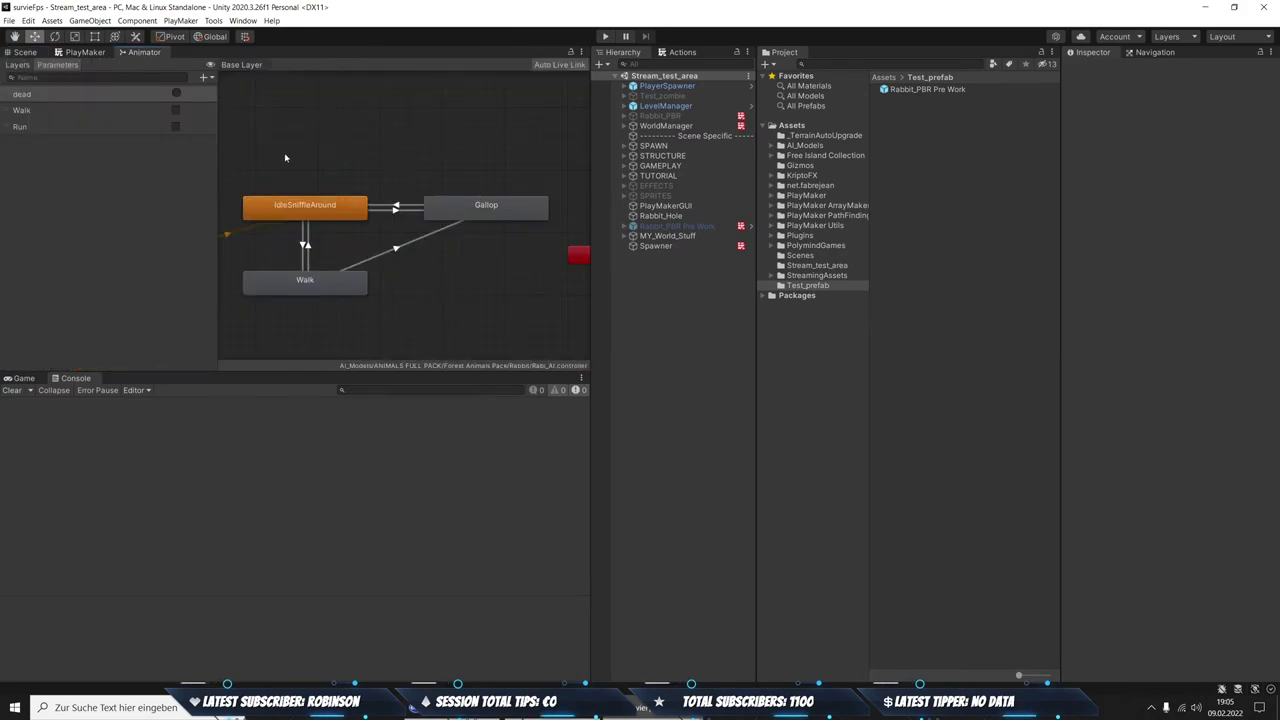
Switch from the Animator back to the Scene view of the pine trees and fenced play area
left_click(25, 52)
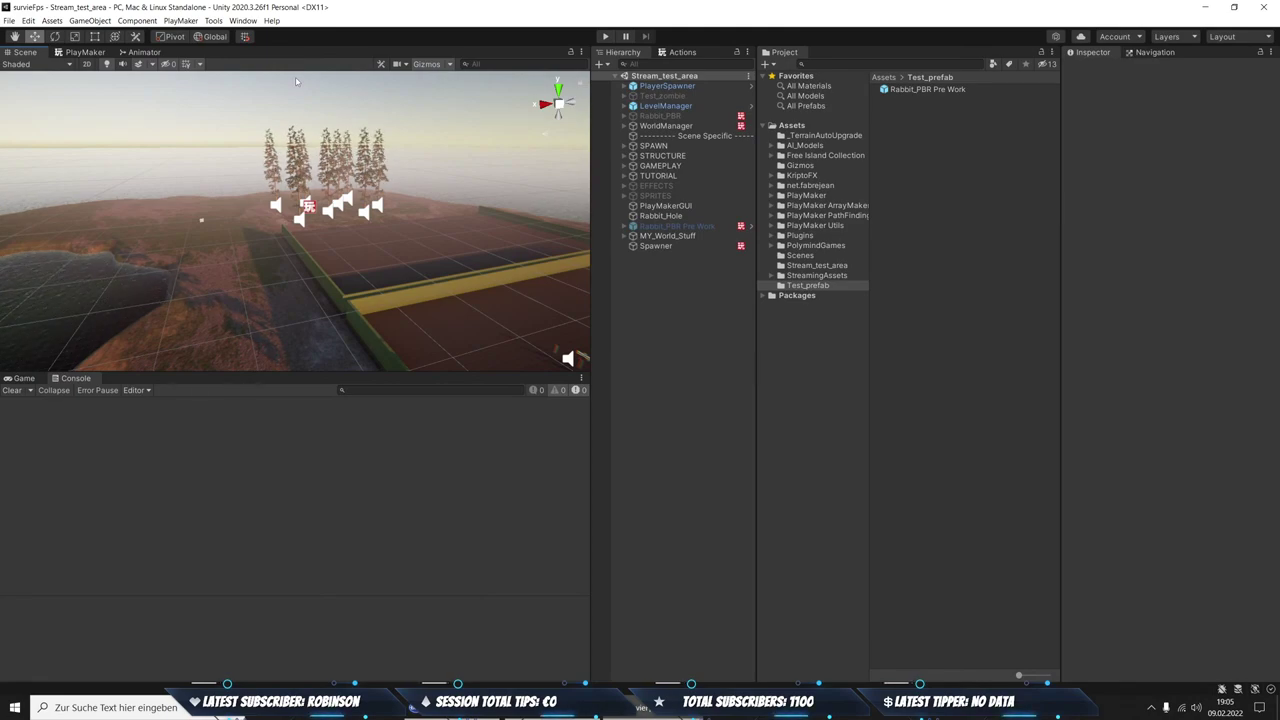
Orbit around the trees and audio sources to view the arena from several angles
mouse_move(296, 82)
right_mouse_down()
mouse_move(283, 162)
mouse_move(296, 155)
mouse_move(251, 314)
mouse_move(467, 295)
mouse_move(410, 289)
mouse_move(534, 342)
mouse_move(303, 254)
mouse_move(263, 209)
right_mouse_up()
scroll(230, 313, "up", 5)
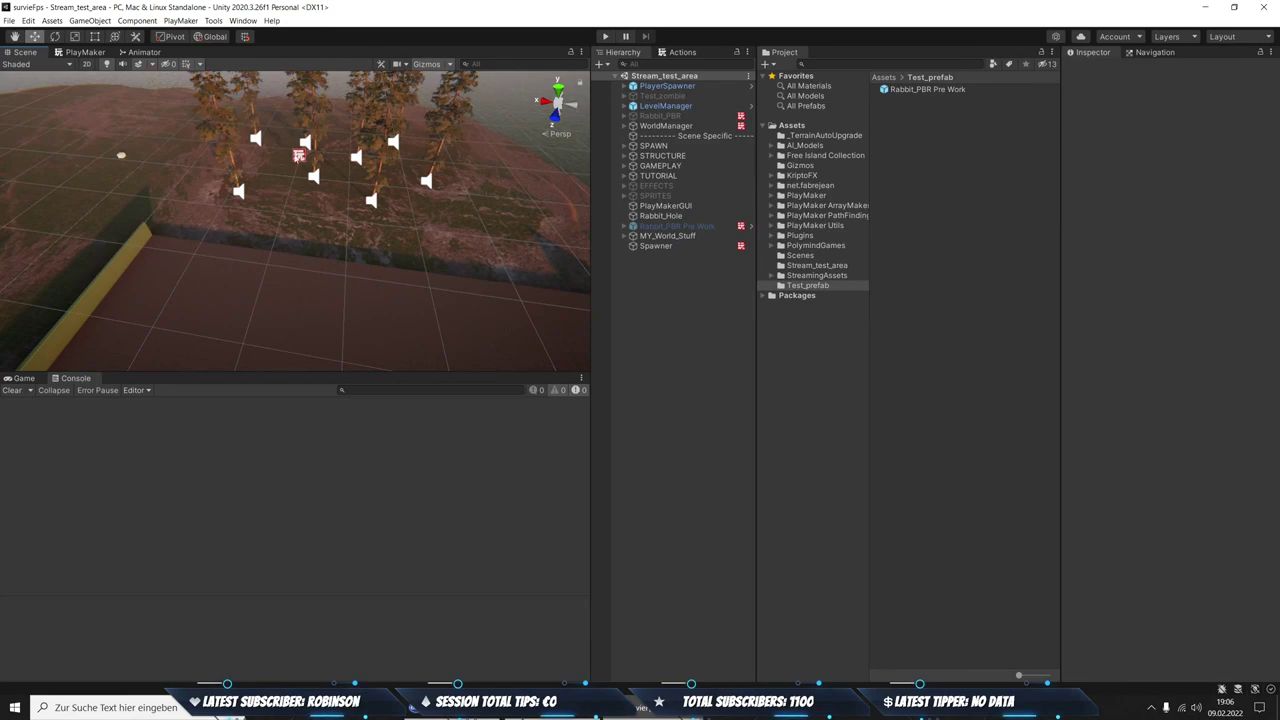
right_click_drag(240, 203, 390, 286)
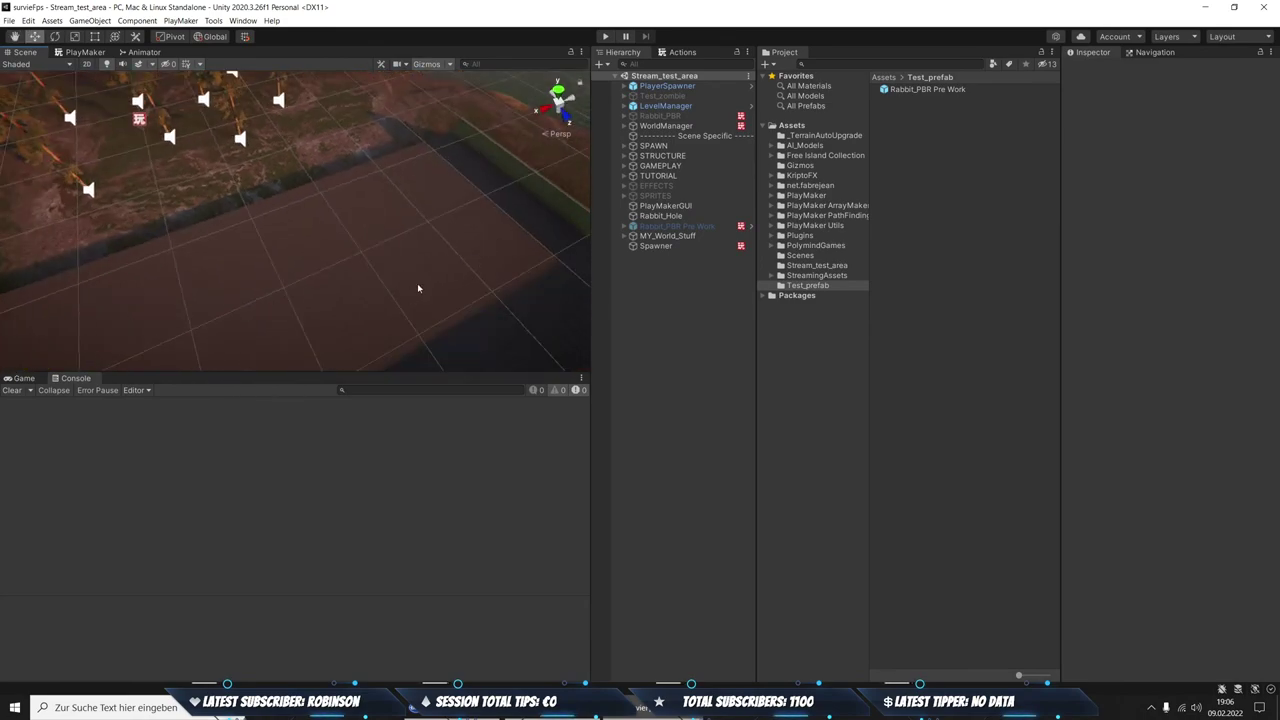
right_click_drag(353, 369, 300, 152)
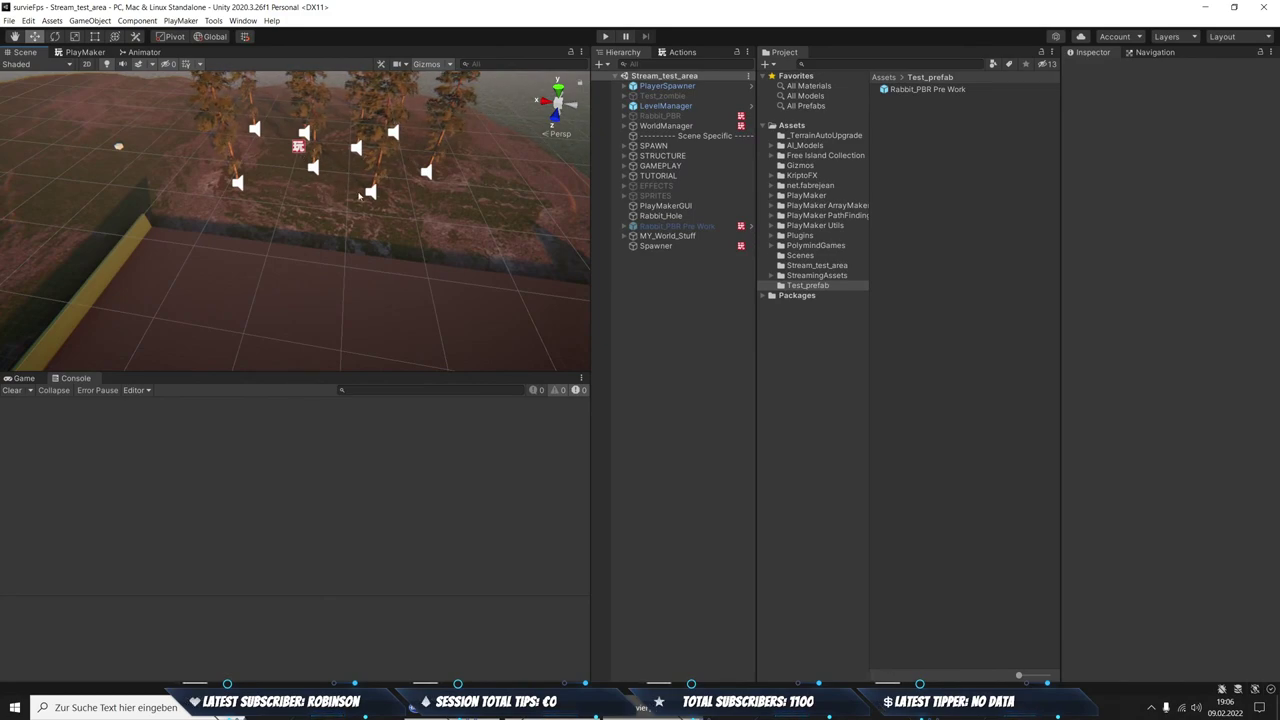
right_click_drag(316, 202, 373, 195)
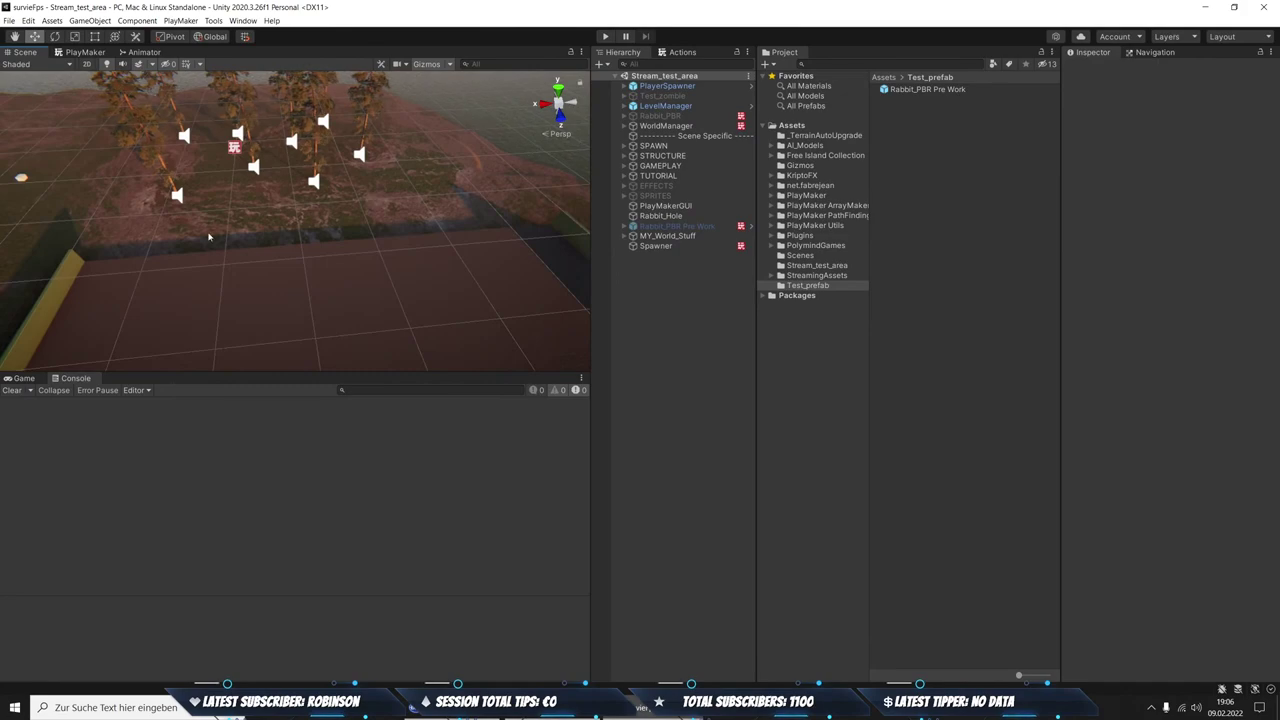
right_click_drag(327, 305, 449, 212)
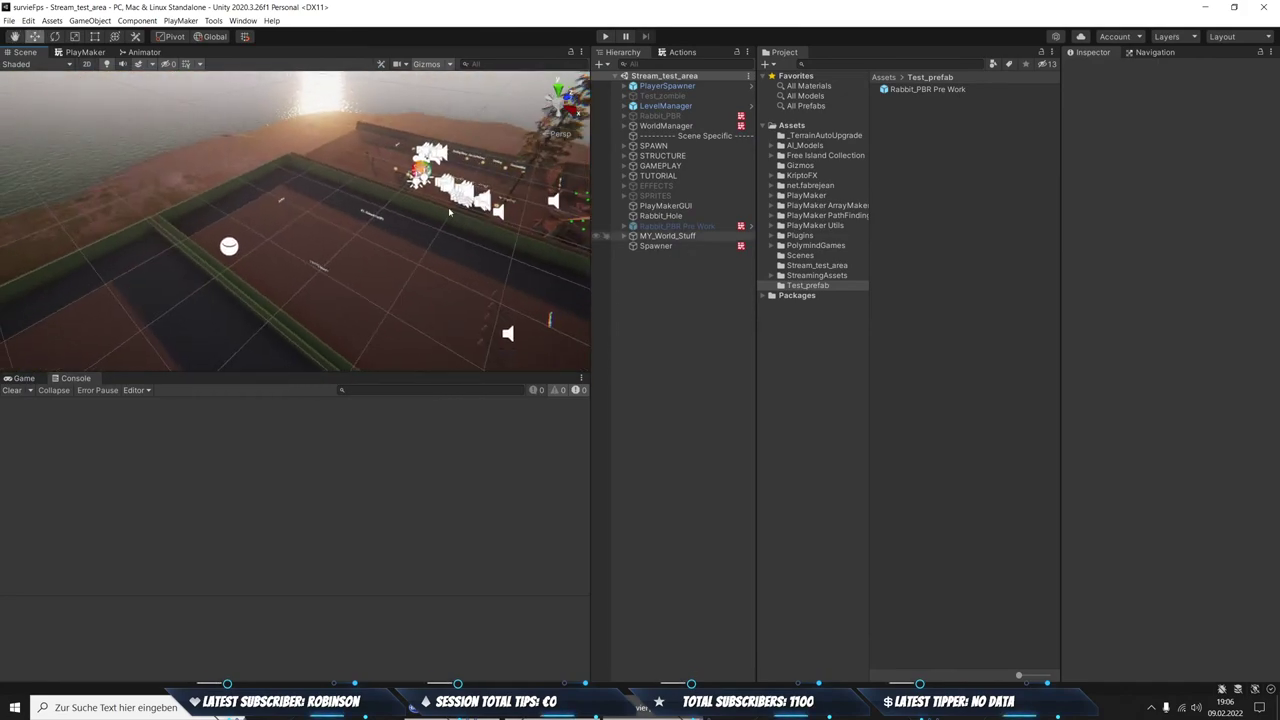
right_click_drag(379, 183, 120, 237)
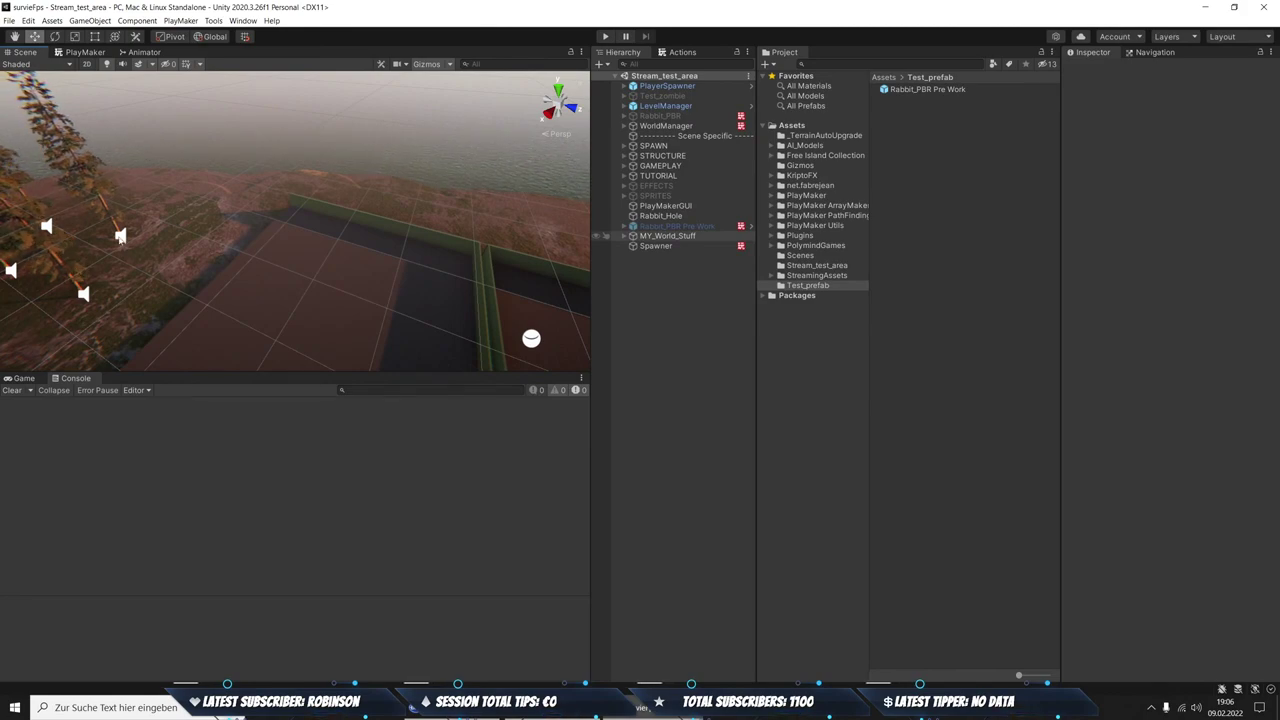
mouse_move(120, 237)
right_mouse_down()
mouse_move(102, 251)
mouse_move(292, 302)
right_mouse_up()
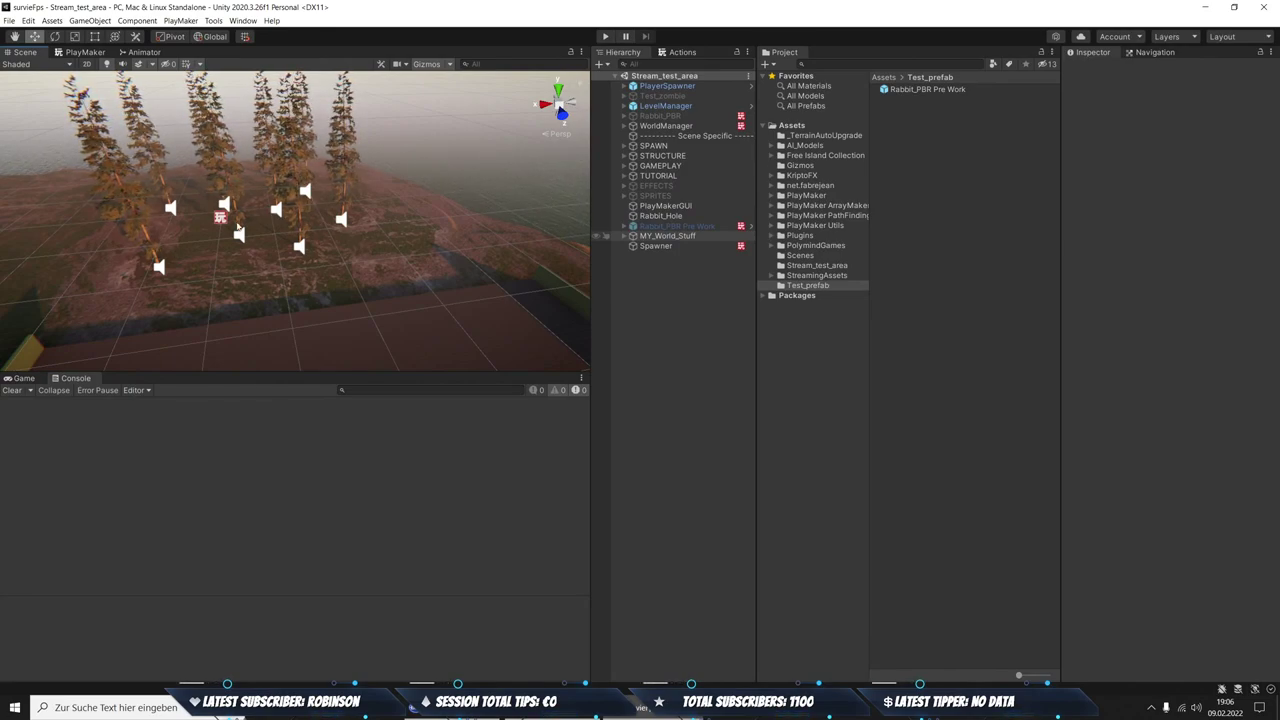
Swing the camera around the tree cluster toward the yellow wall and lake
right_click_drag(321, 235, 212, 222)
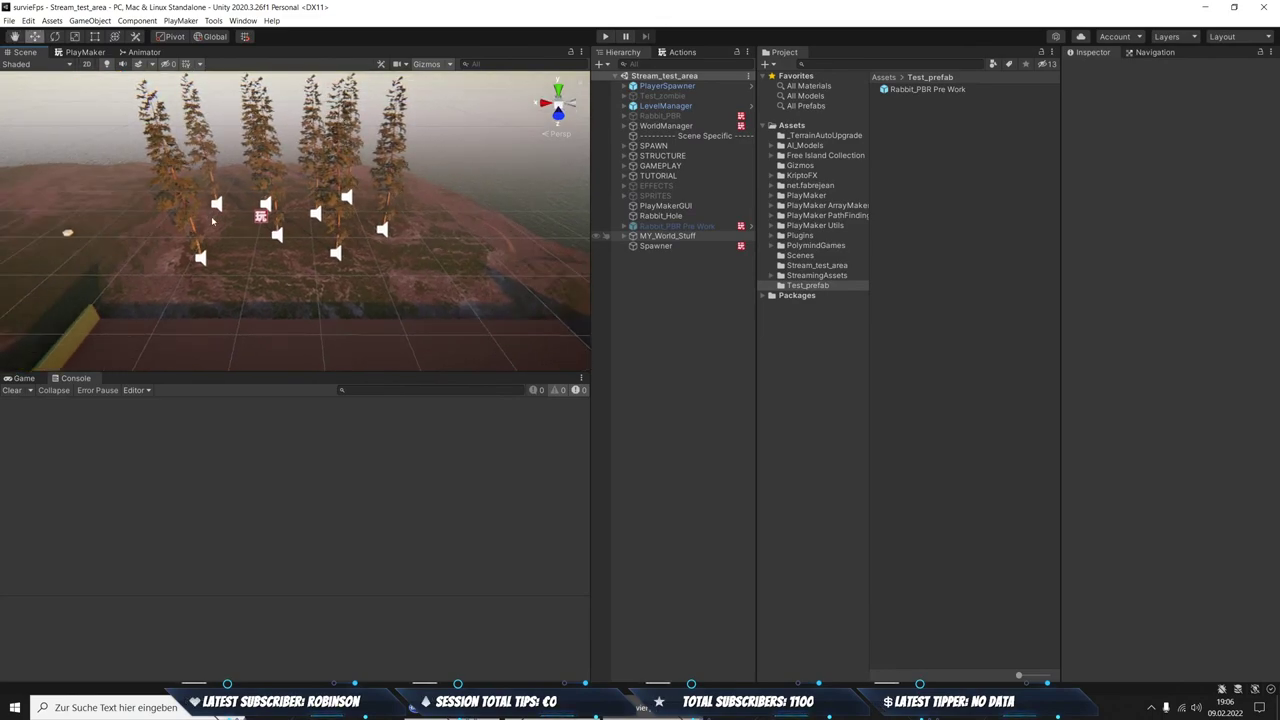
right_click_drag(212, 222, 262, 213)
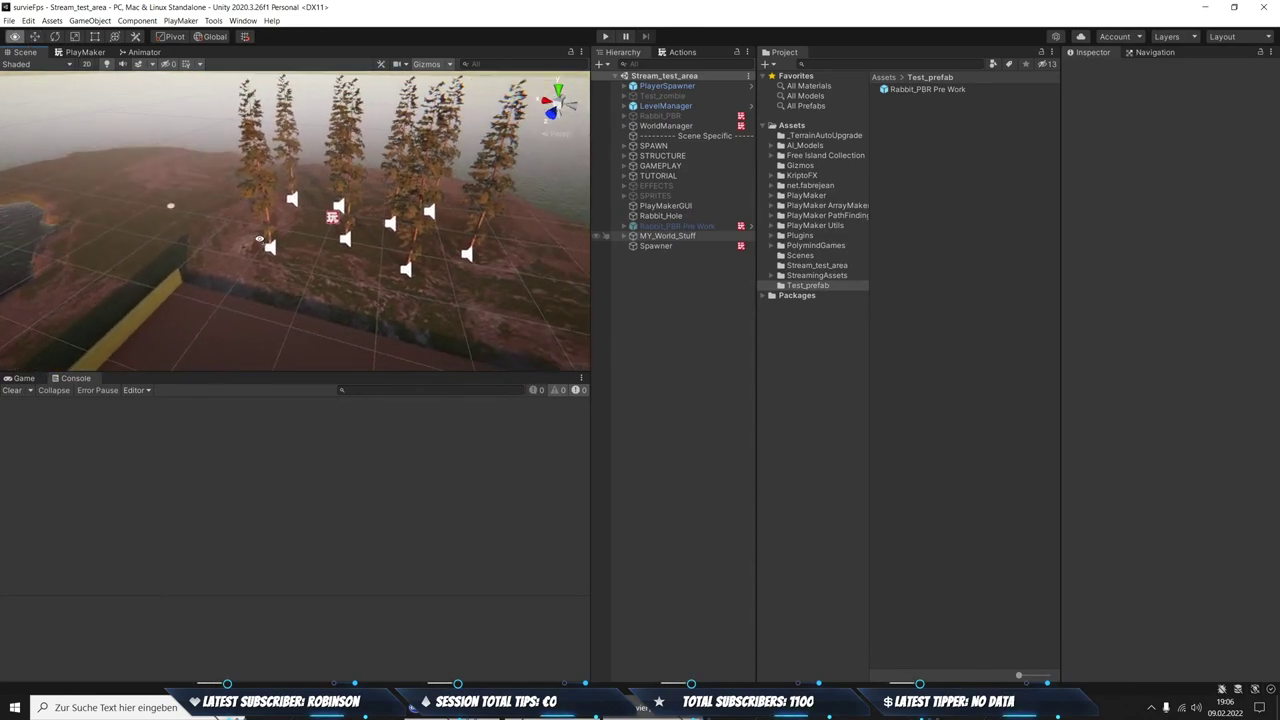
mouse_move(262, 213)
right_mouse_down()
mouse_move(296, 253)
mouse_move(274, 225)
mouse_move(300, 220)
right_mouse_up()
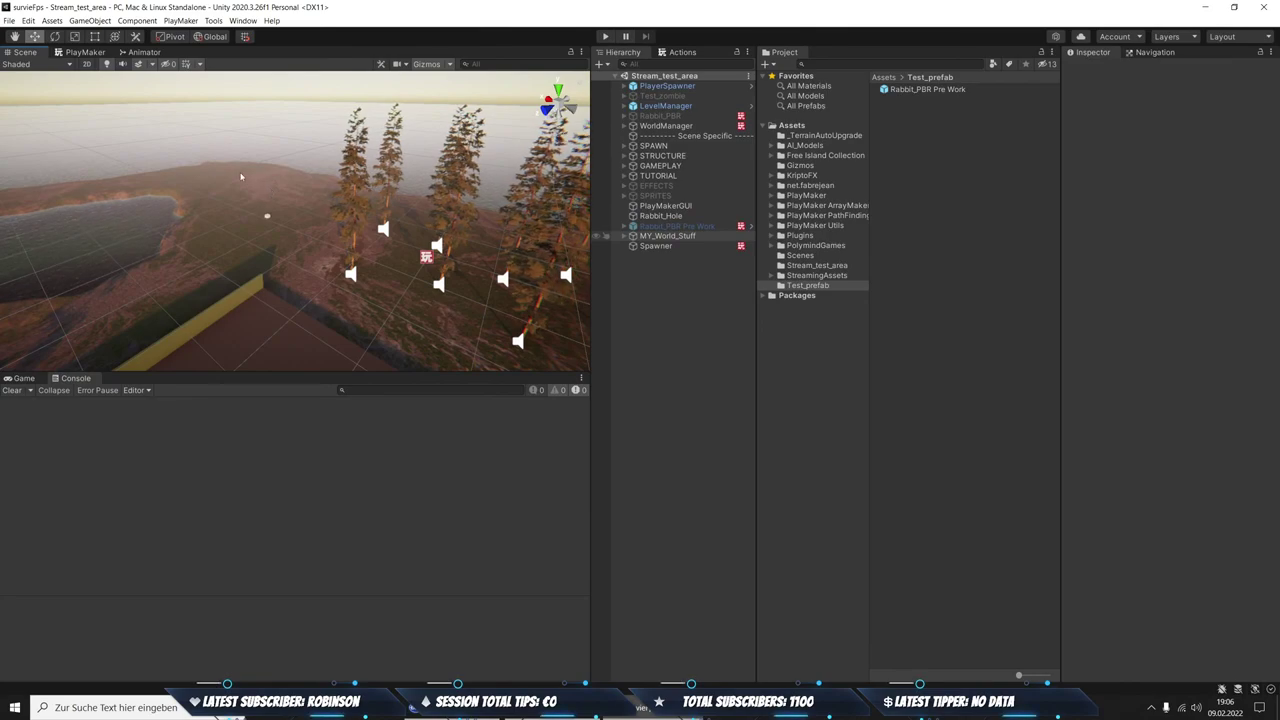
right_click_drag(335, 235, 497, 233)
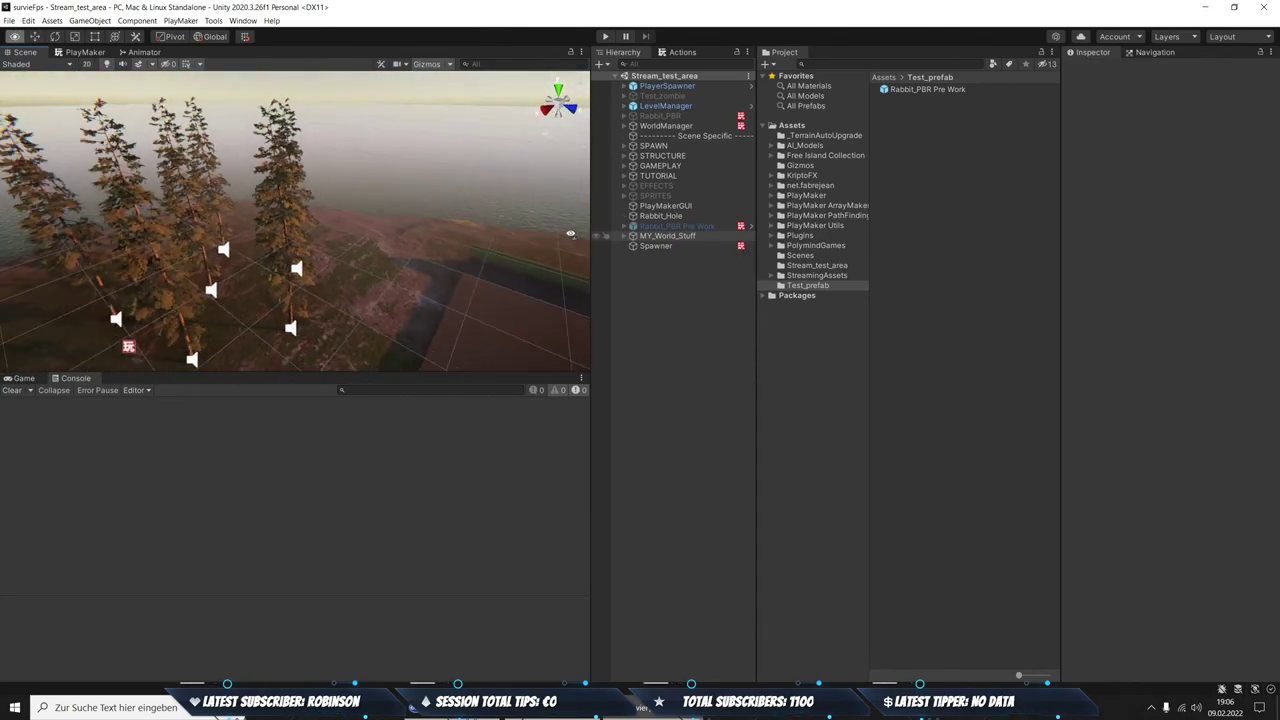
mouse_move(497, 233)
right_mouse_down()
mouse_move(267, 211)
mouse_move(313, 242)
mouse_move(109, 240)
right_mouse_up()
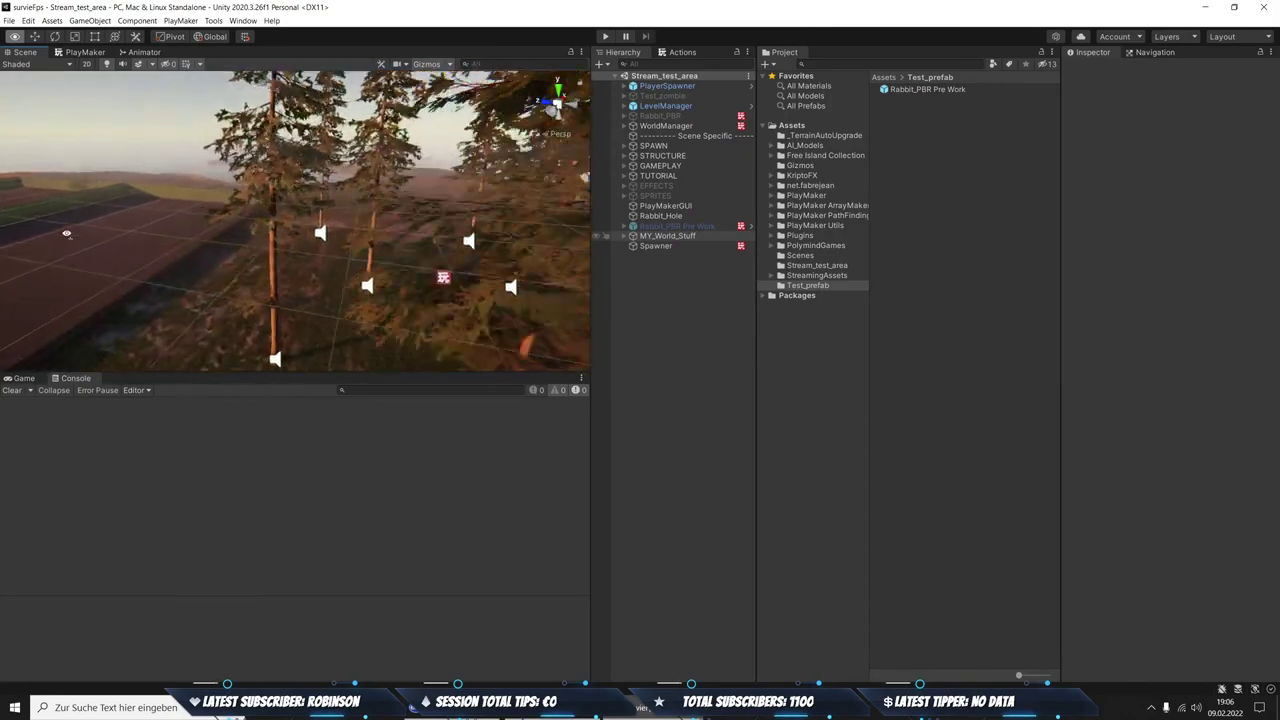
right_click_drag(109, 240, 228, 230)
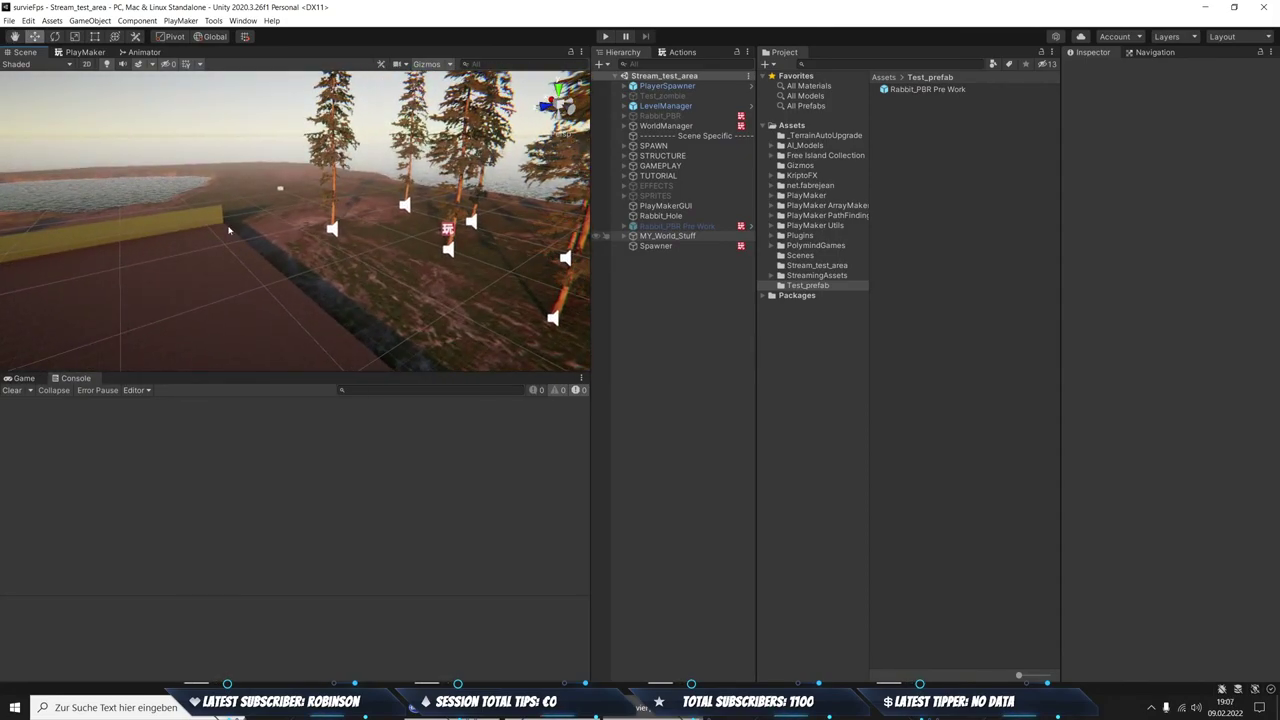
Select the island terrain and switch its Paint Terrain mode to Paint Texture
left_click(330, 289)
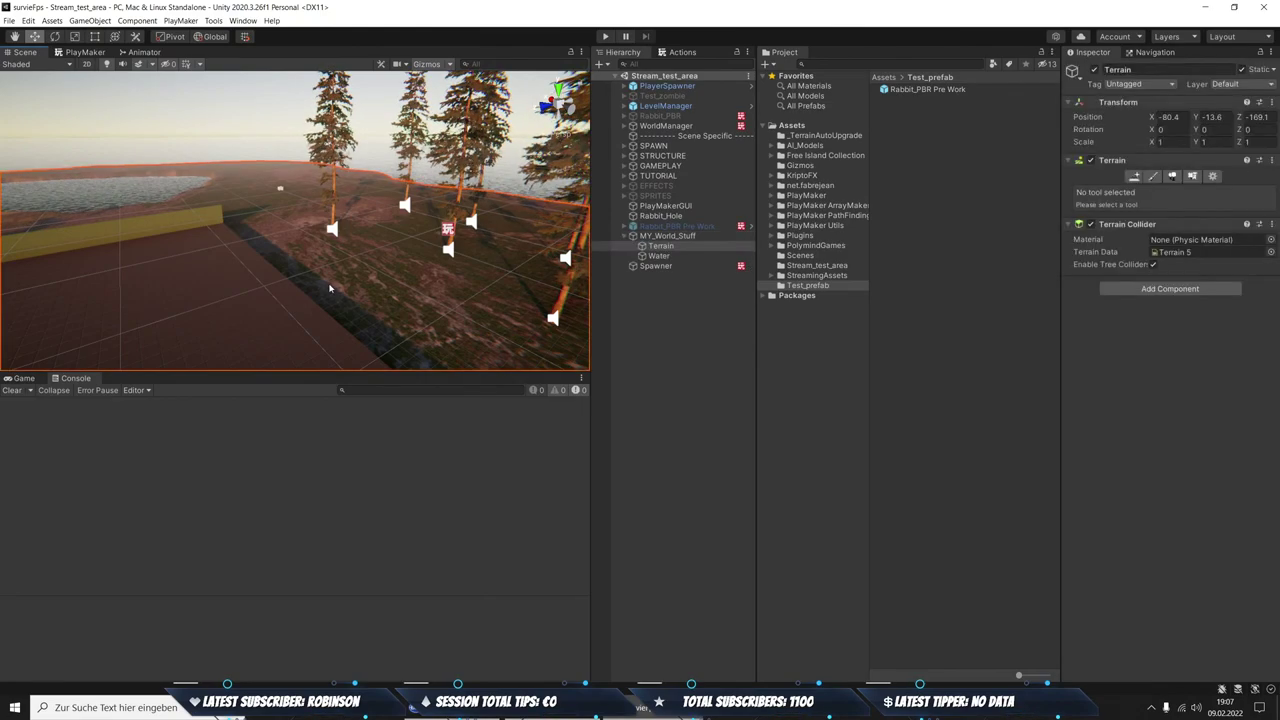
left_click(1153, 177)
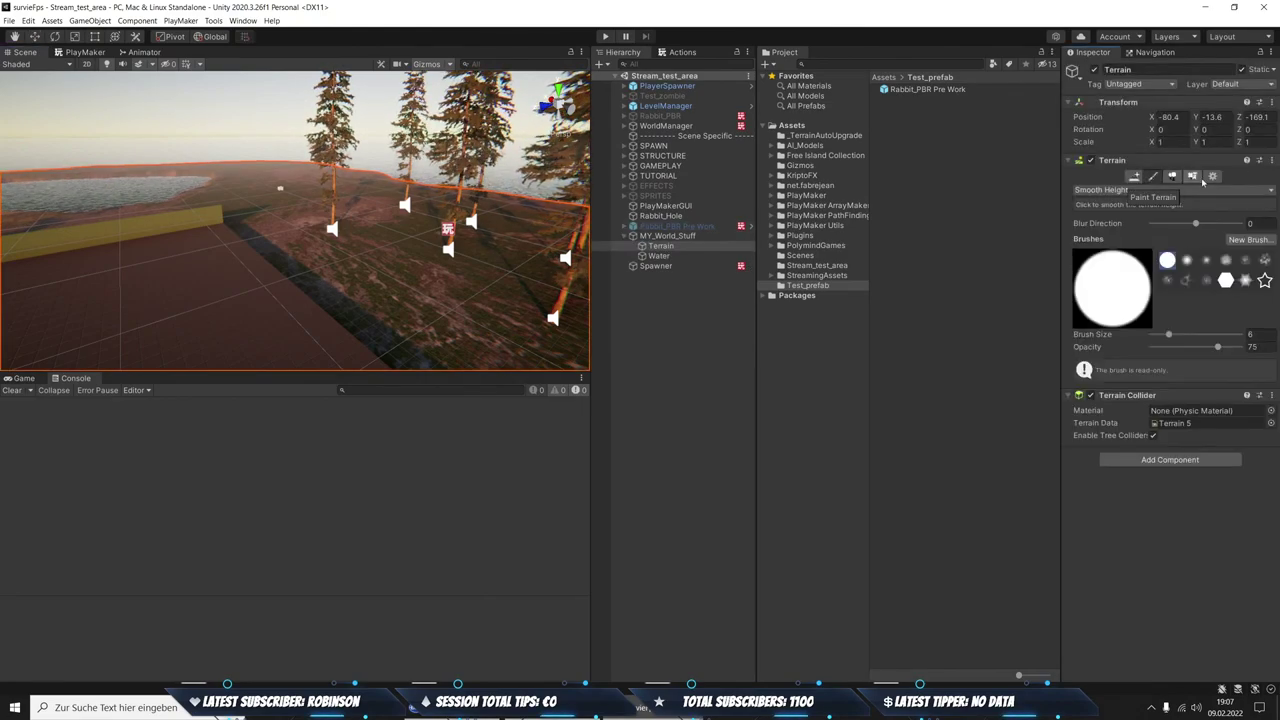
left_click(1130, 190)
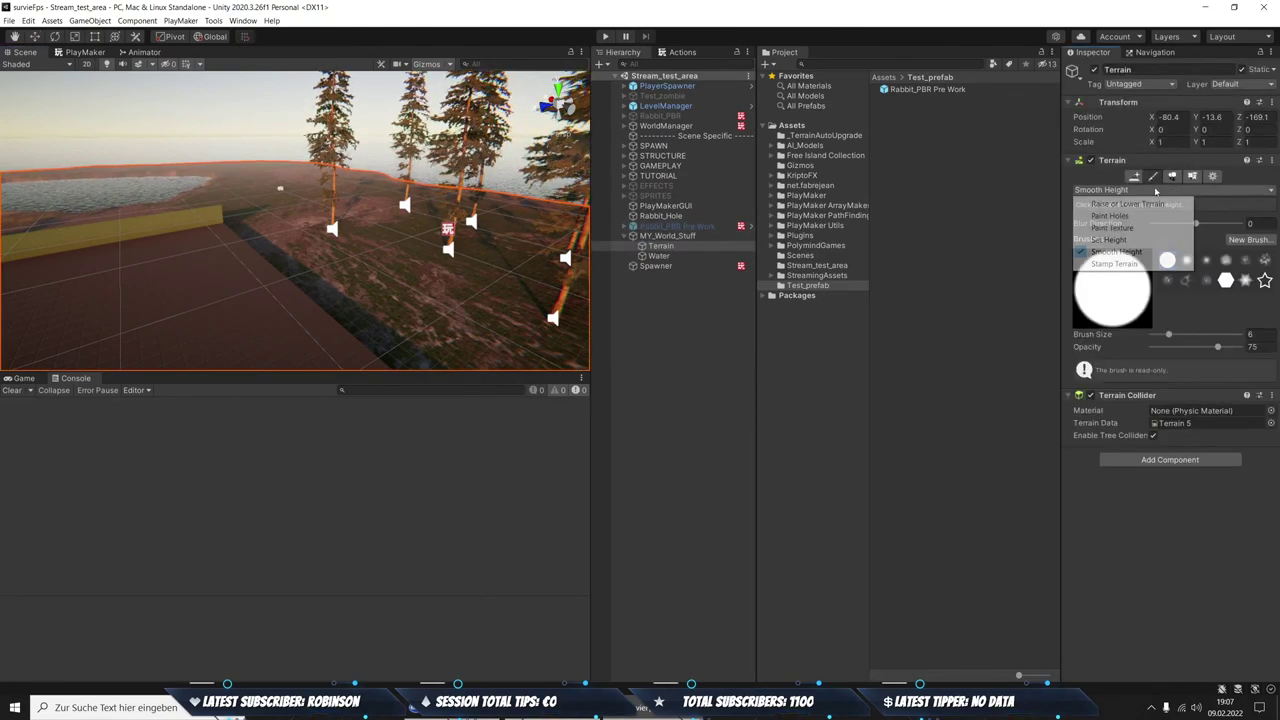
left_click(1115, 227)
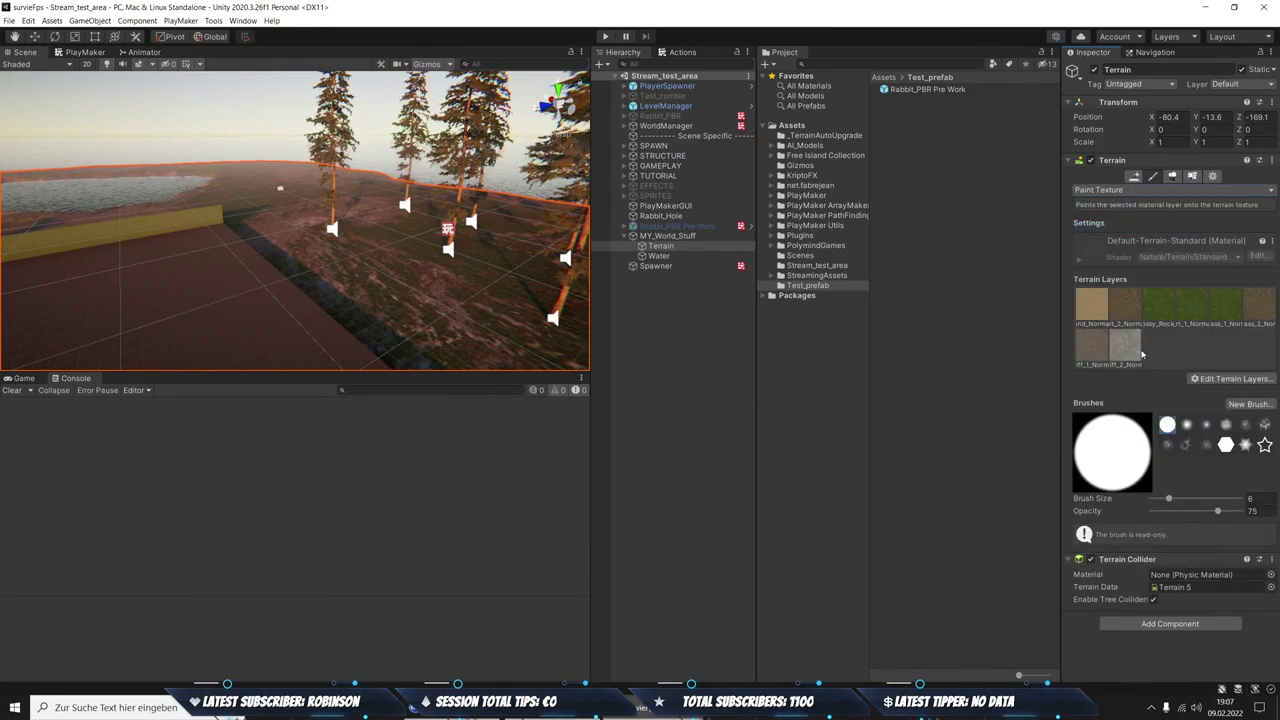
scroll(298, 206, "down", 2)
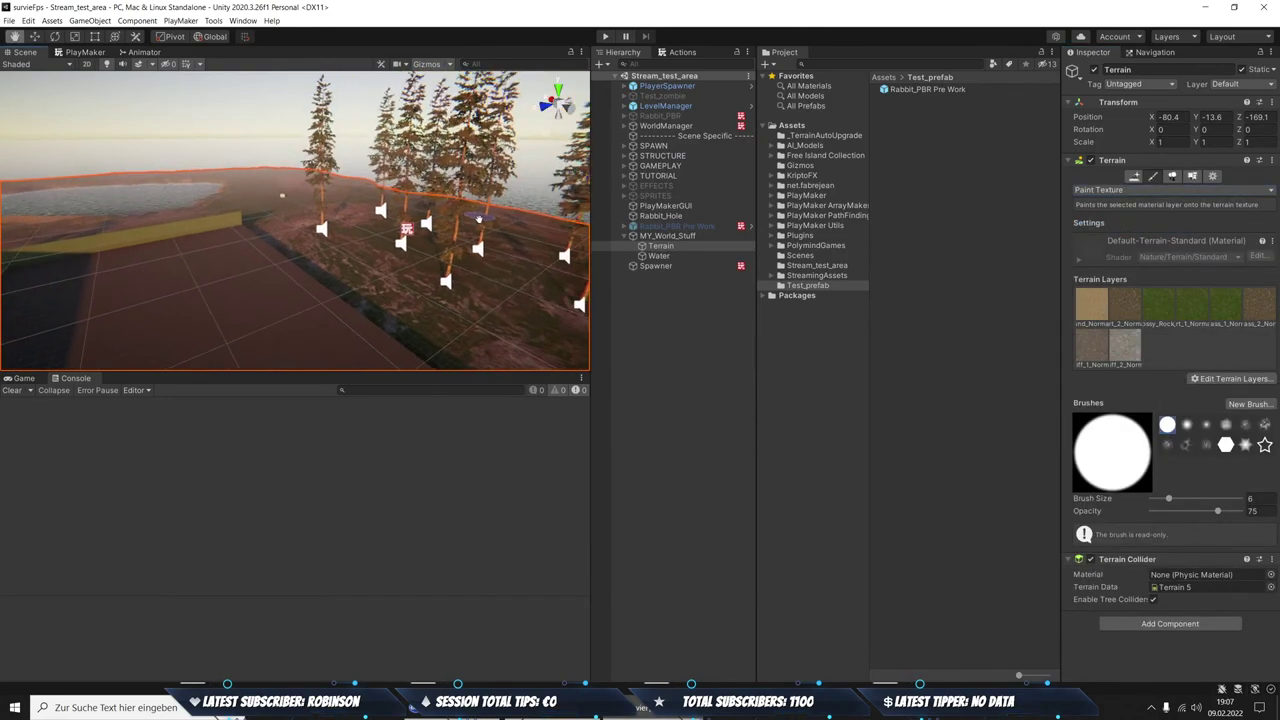
right_click_drag(298, 206, 470, 210)
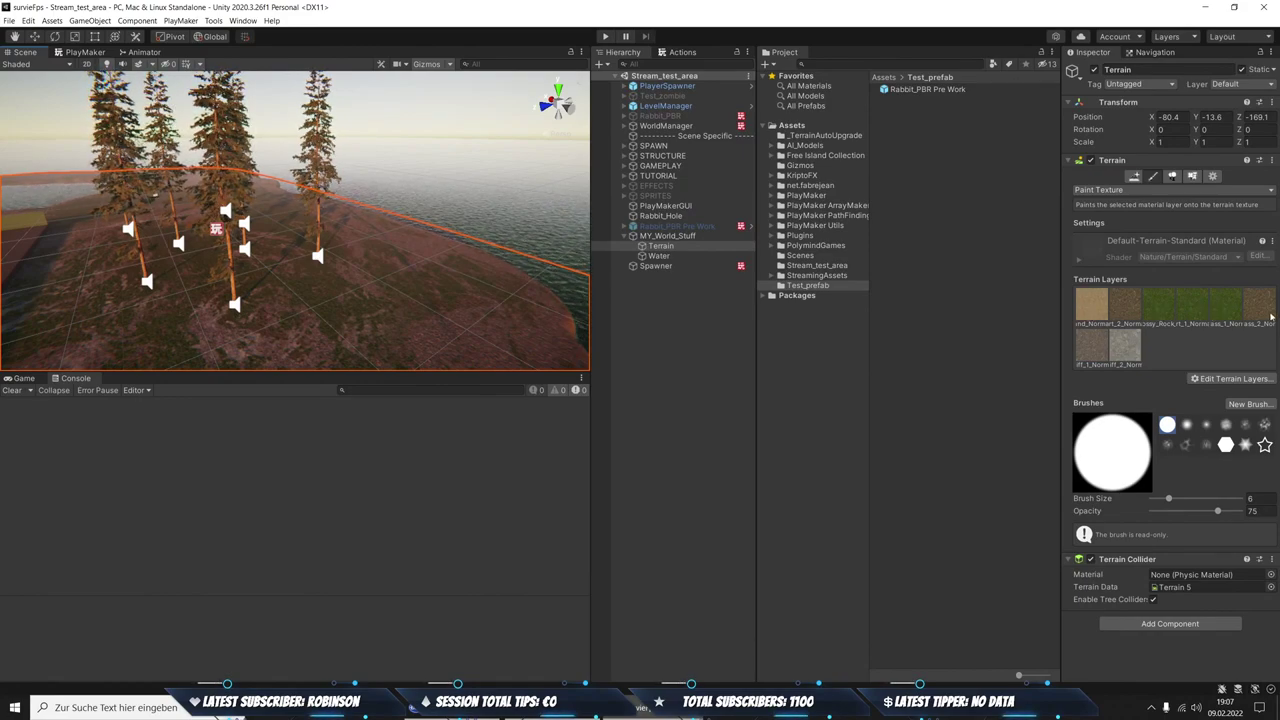
Start Edit Terrain Layers > Add Layer, then close the terrain layer picker
left_click(1215, 380)
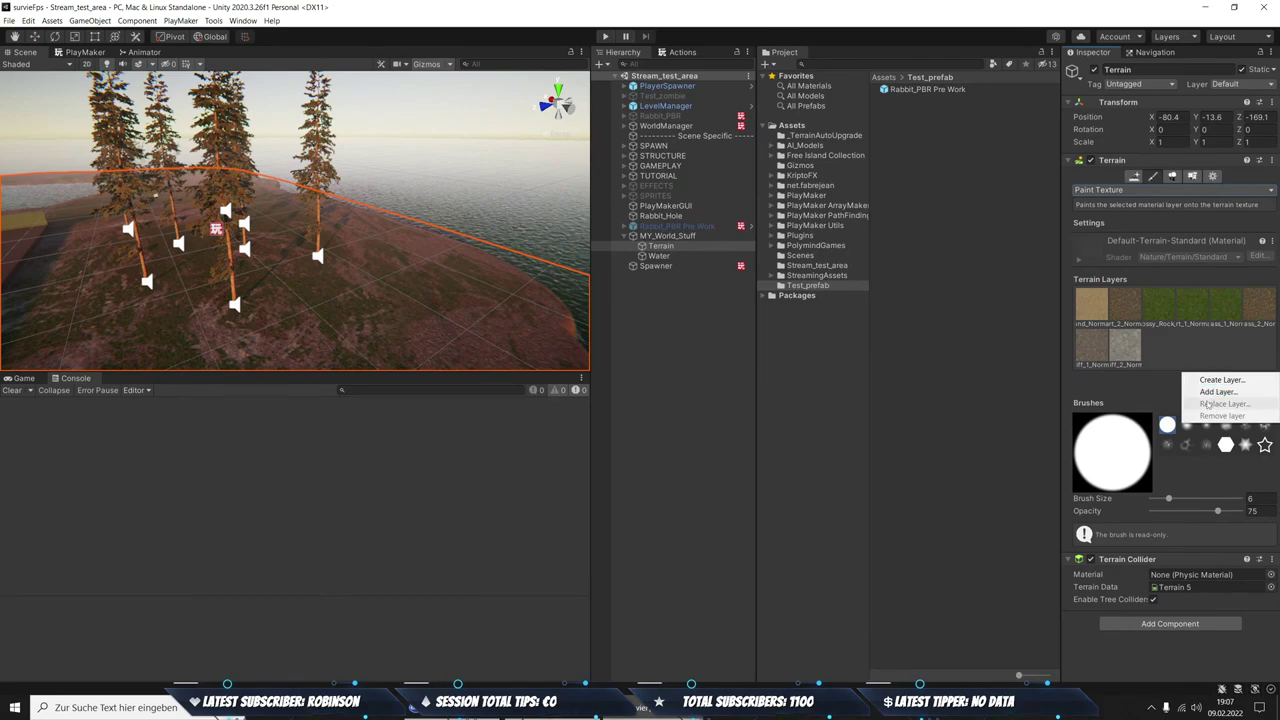
left_click(1218, 392)
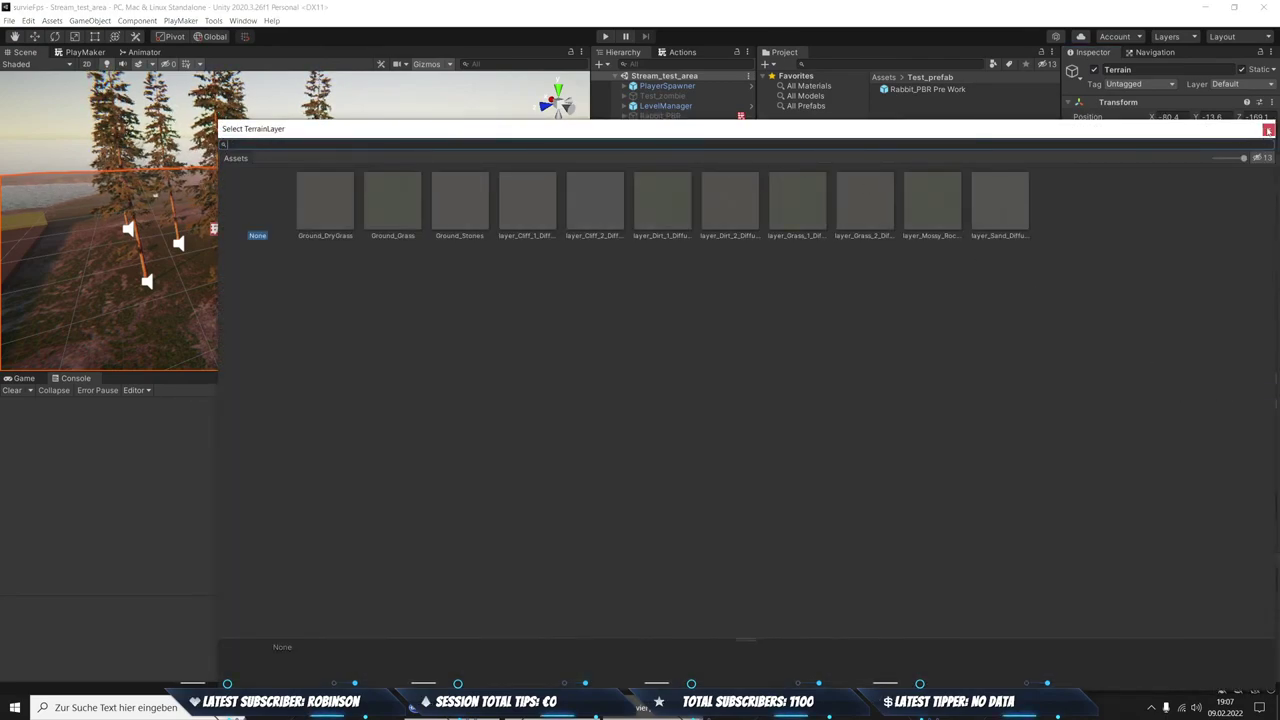
double_click(866, 188)
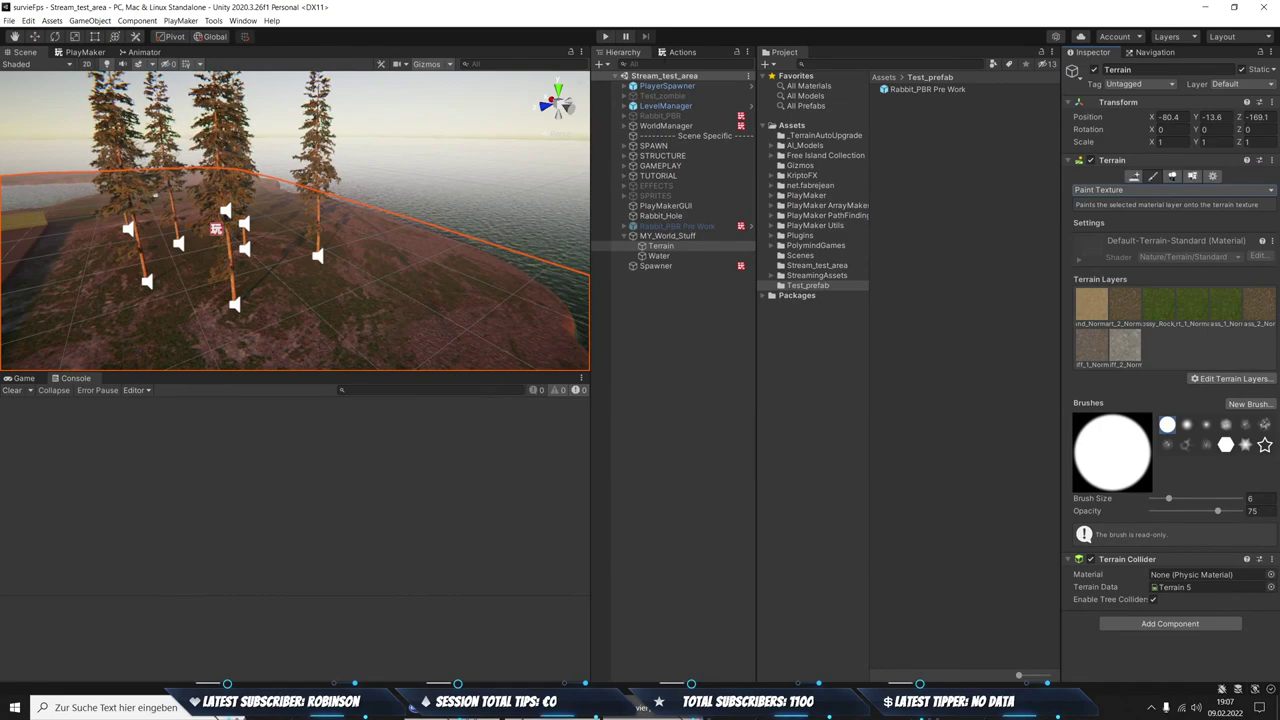
scroll(378, 172, "down", 3)
mouse_move(378, 169)
right_mouse_down()
mouse_move(300, 172)
mouse_move(359, 207)
mouse_move(312, 126)
right_mouse_up()
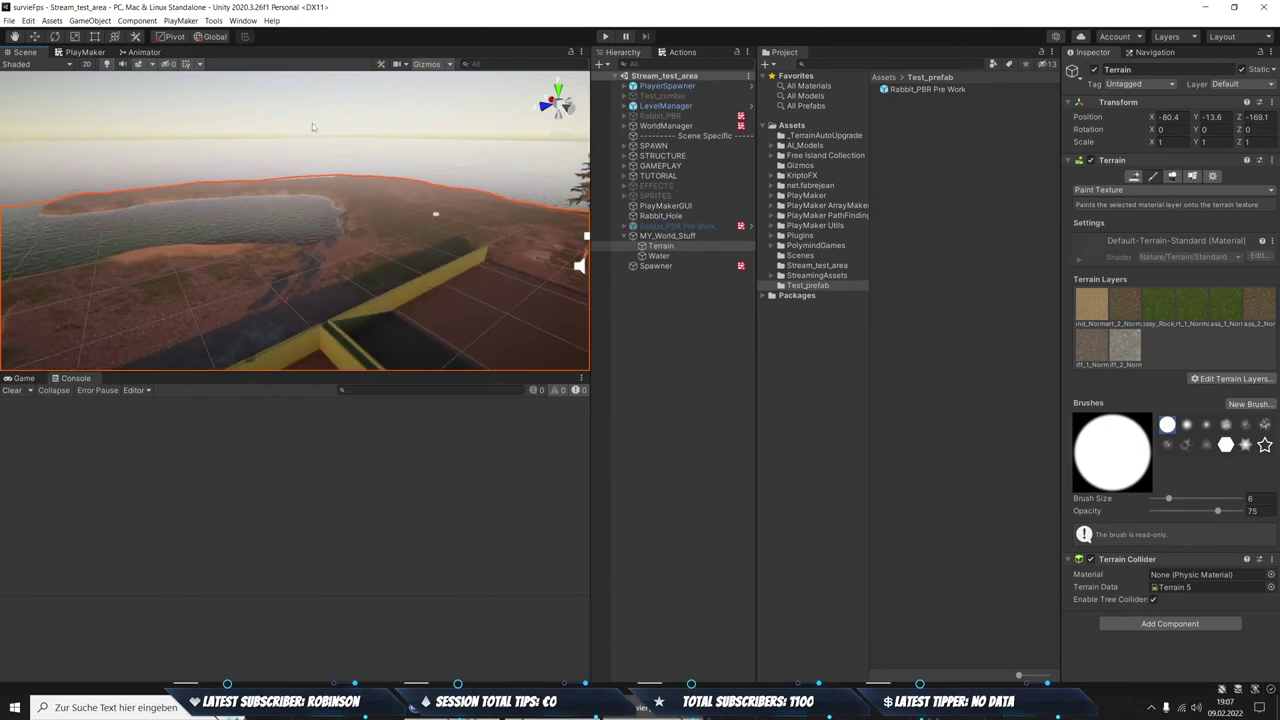
Show the Game view with its Stats overlay, then select MY_World_Stuff to check its transform
left_click(22, 378)
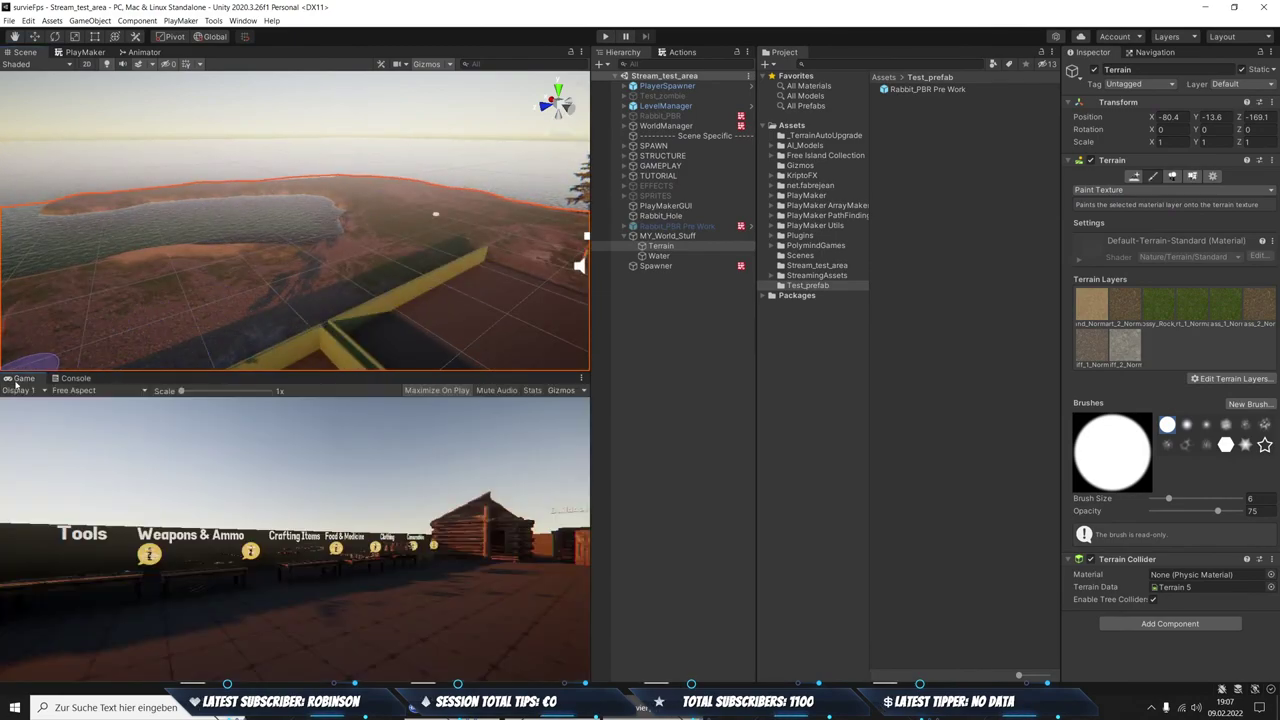
left_click(532, 390)
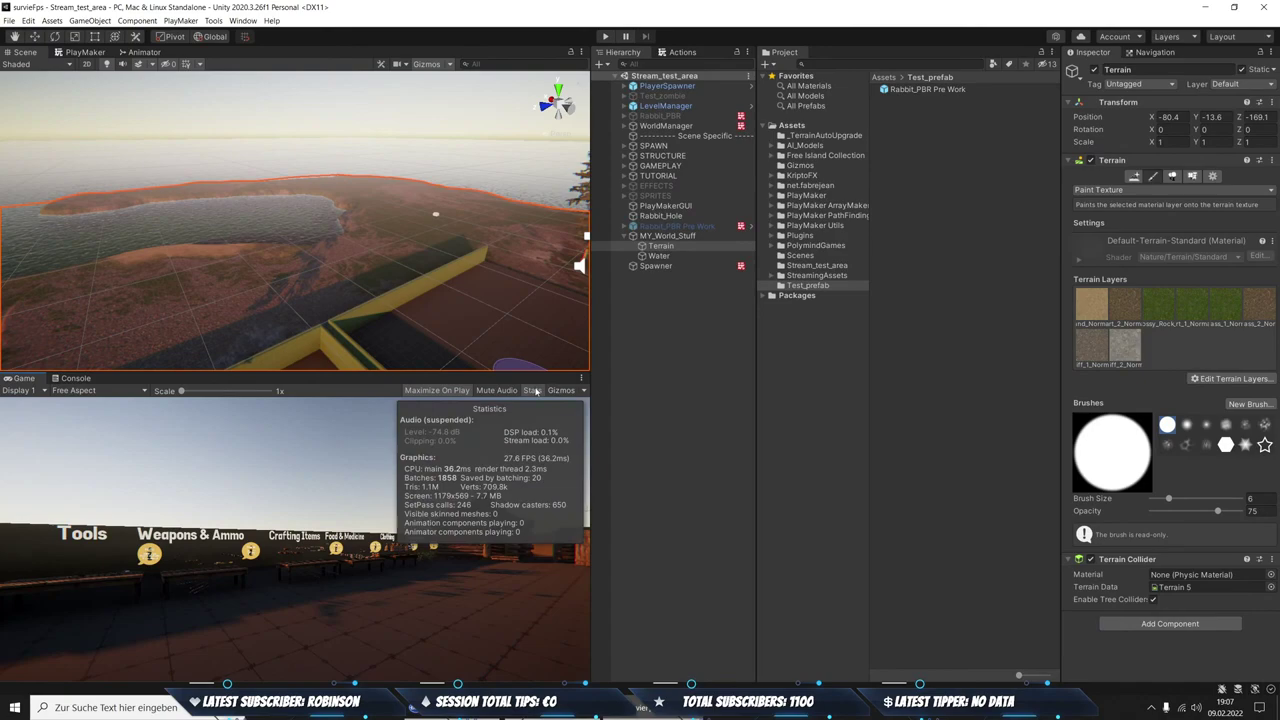
left_click(688, 237)
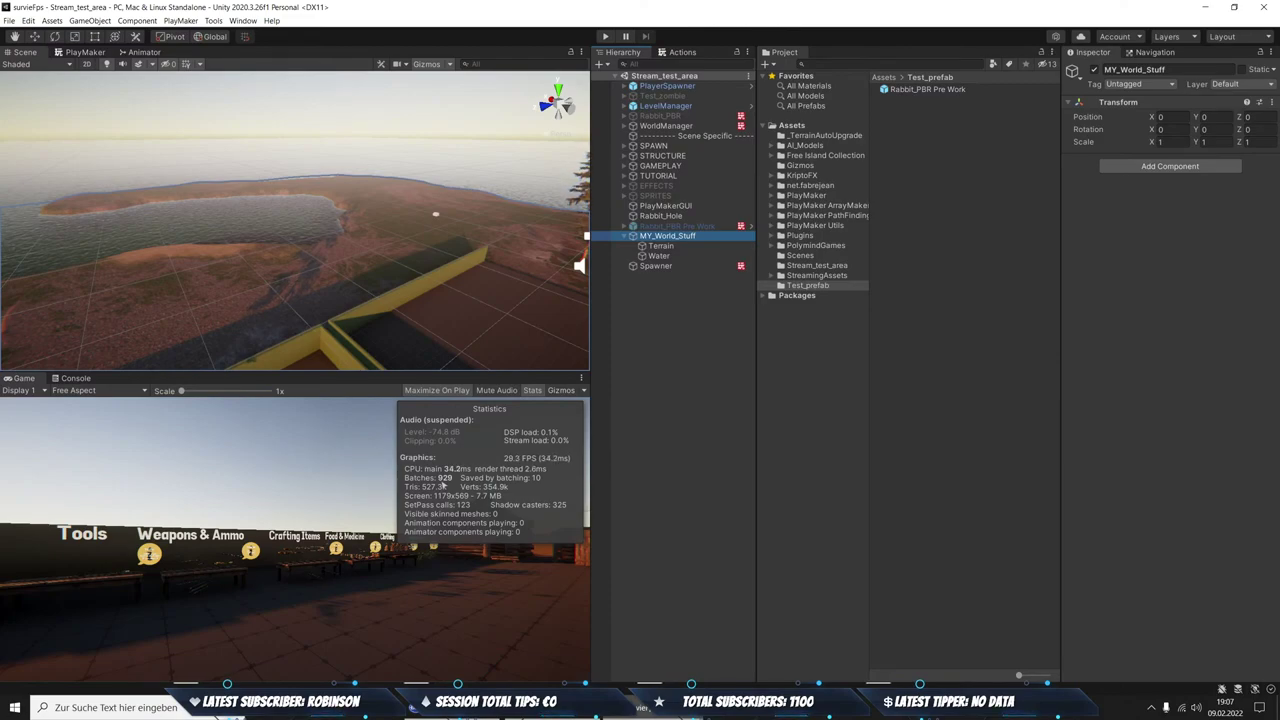
mouse_move(305, 278)
right_mouse_down()
mouse_move(288, 288)
mouse_move(358, 293)
right_mouse_up()
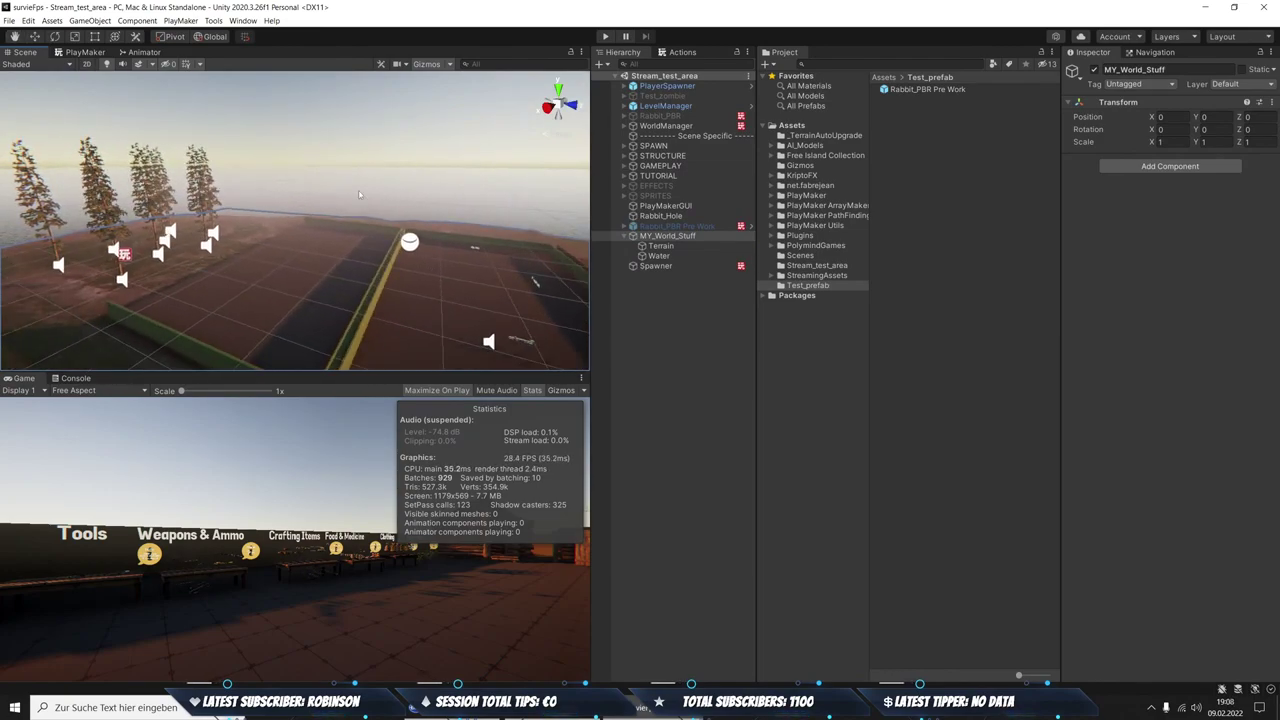
mouse_move(217, 185)
right_mouse_down()
mouse_move(333, 265)
mouse_move(422, 217)
mouse_move(410, 243)
mouse_move(325, 221)
right_mouse_up()
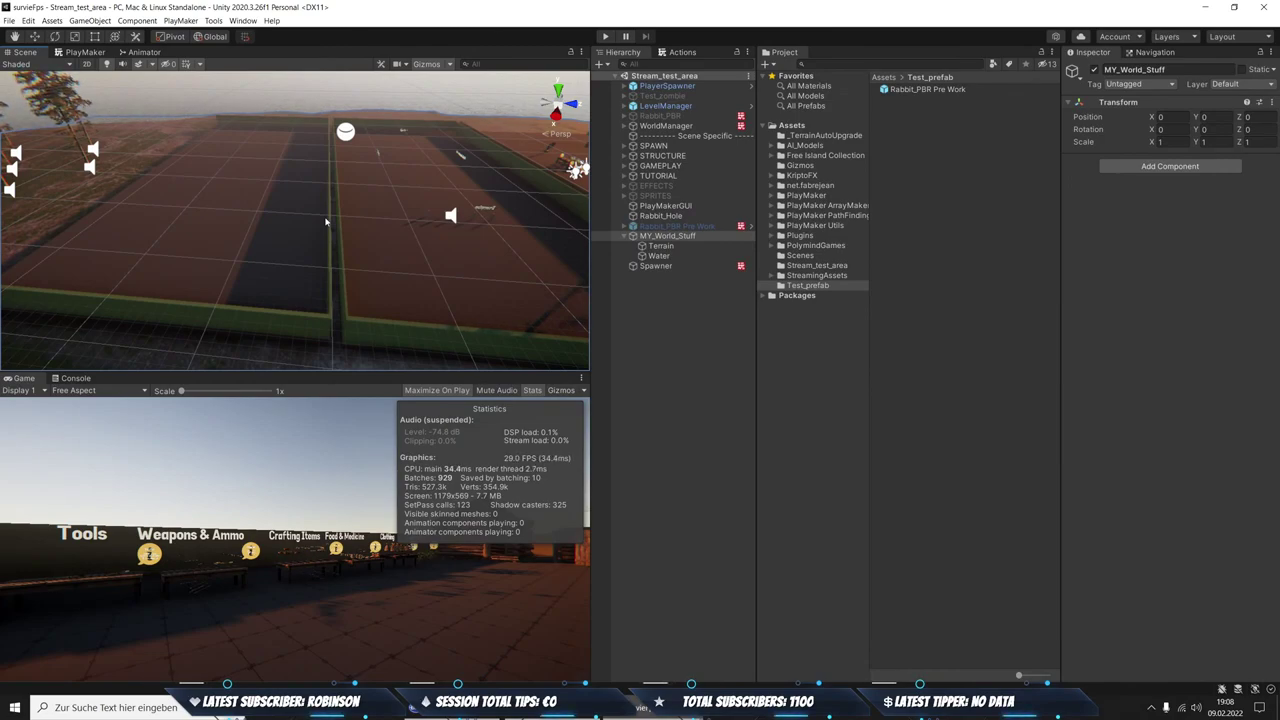
right_click_drag(325, 221, 240, 230)
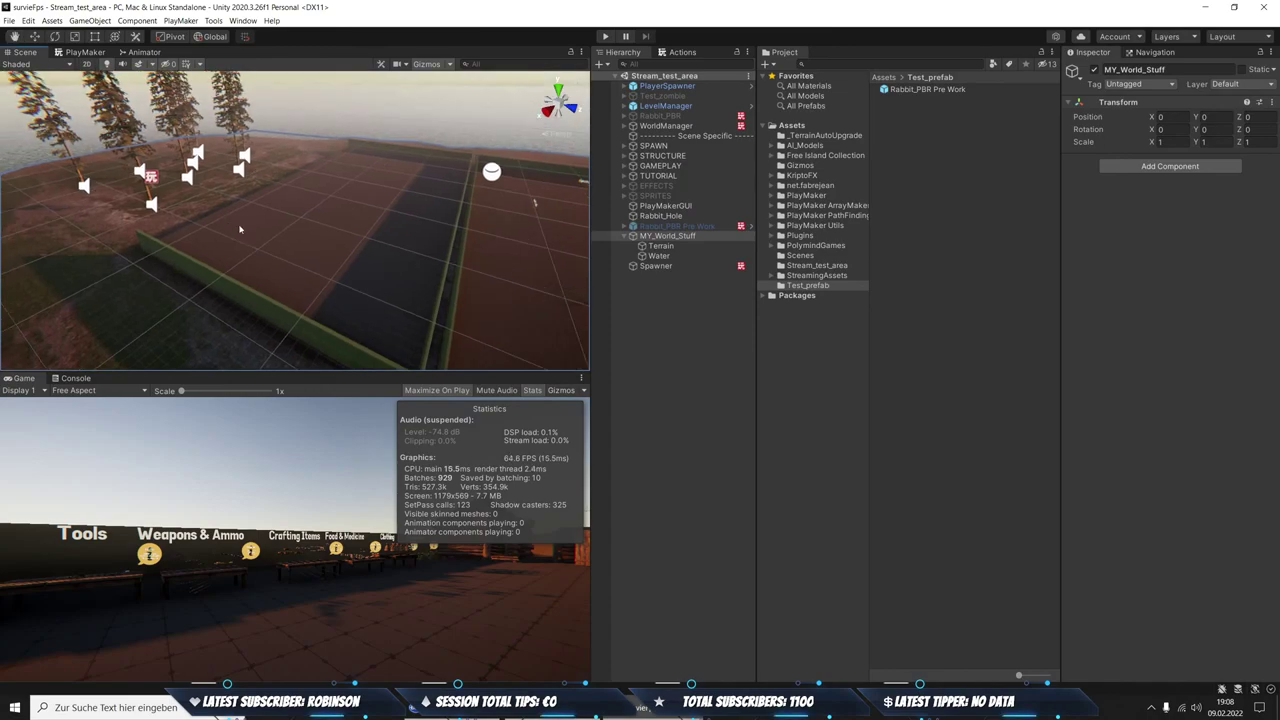
right_click_drag(203, 324, 485, 312)
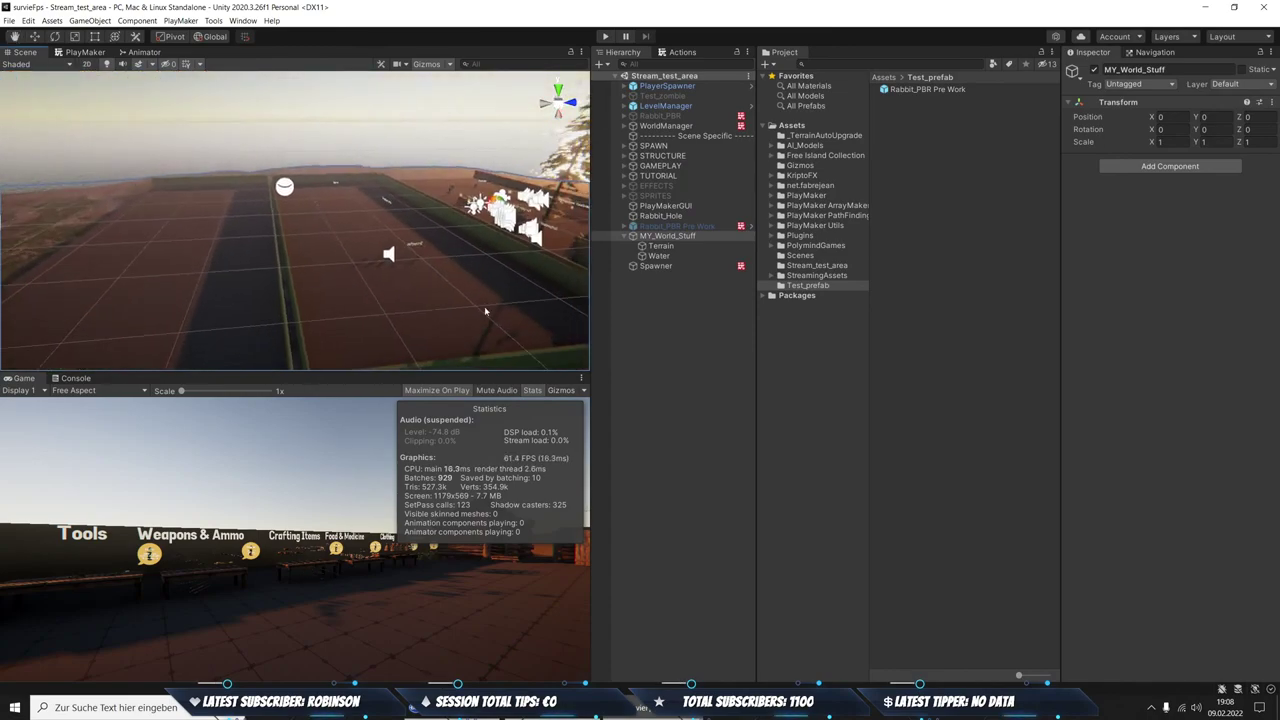
mouse_move(397, 293)
right_mouse_down()
mouse_move(188, 247)
mouse_move(326, 310)
right_mouse_up()
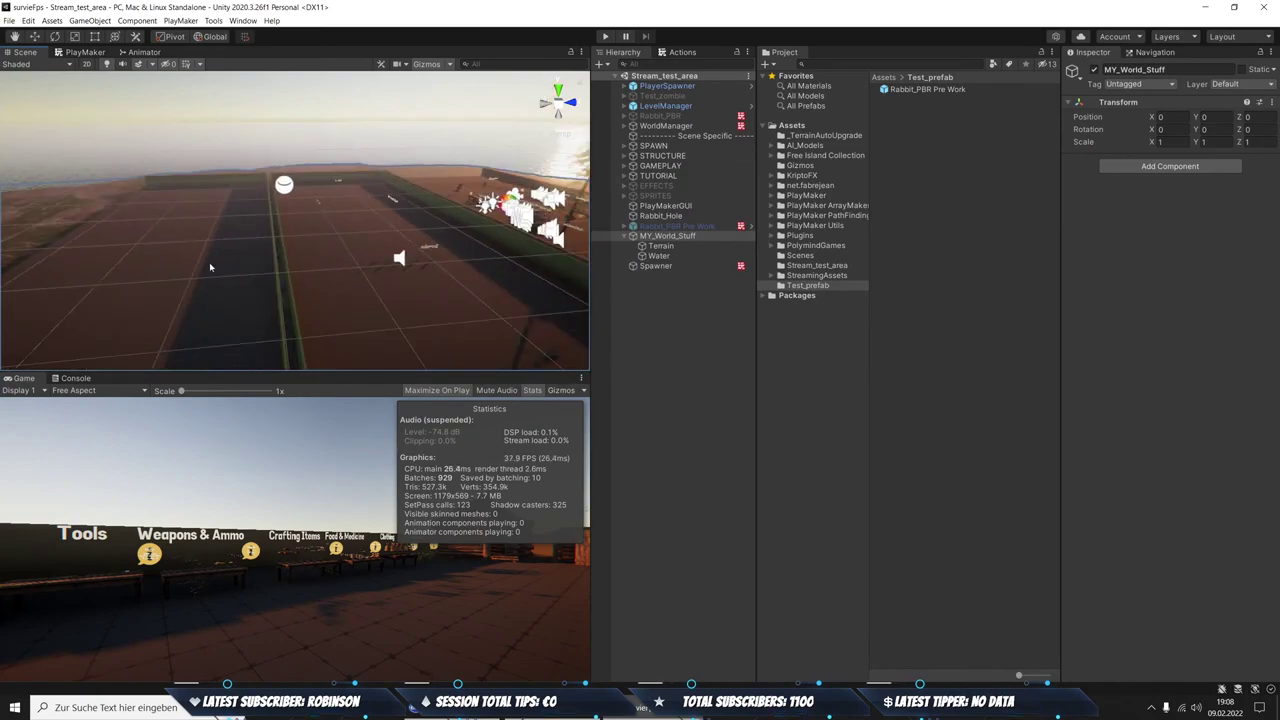
right_click_drag(209, 262, 208, 263)
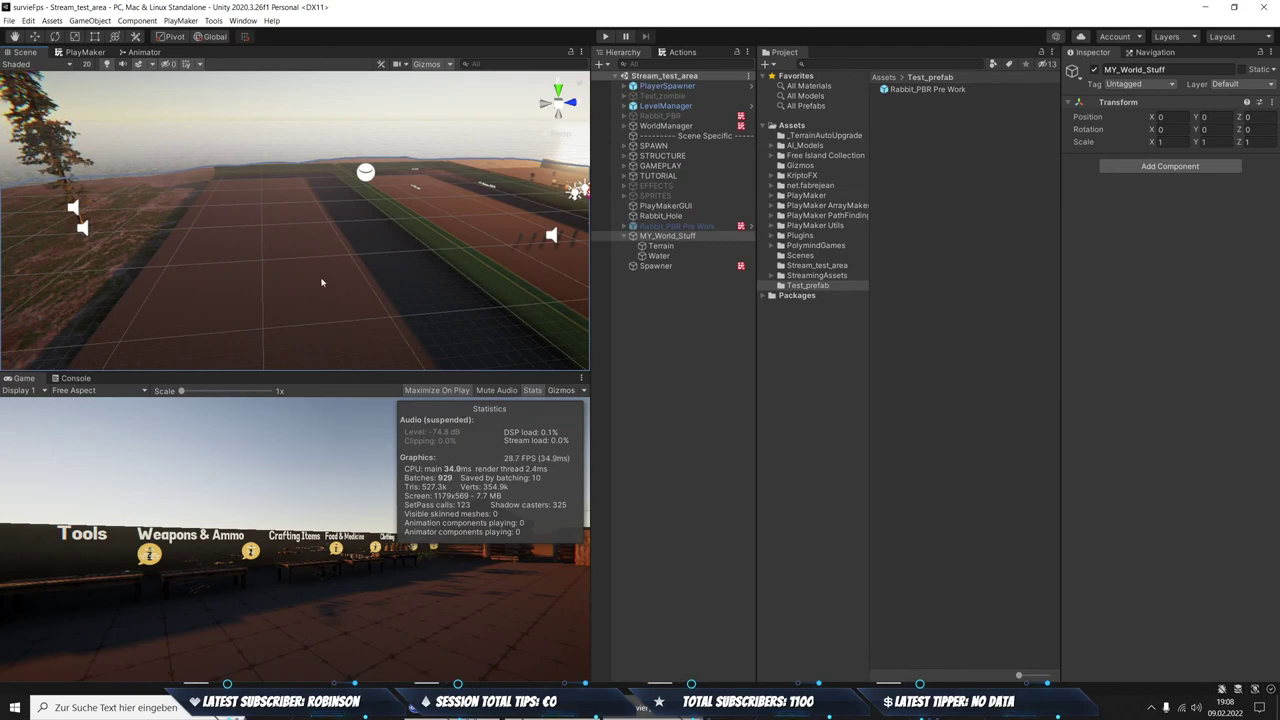
Fly the Scene view low past the yellow walls along the track, then turn off Game view Stats
right_click_drag(248, 243, 243, 234)
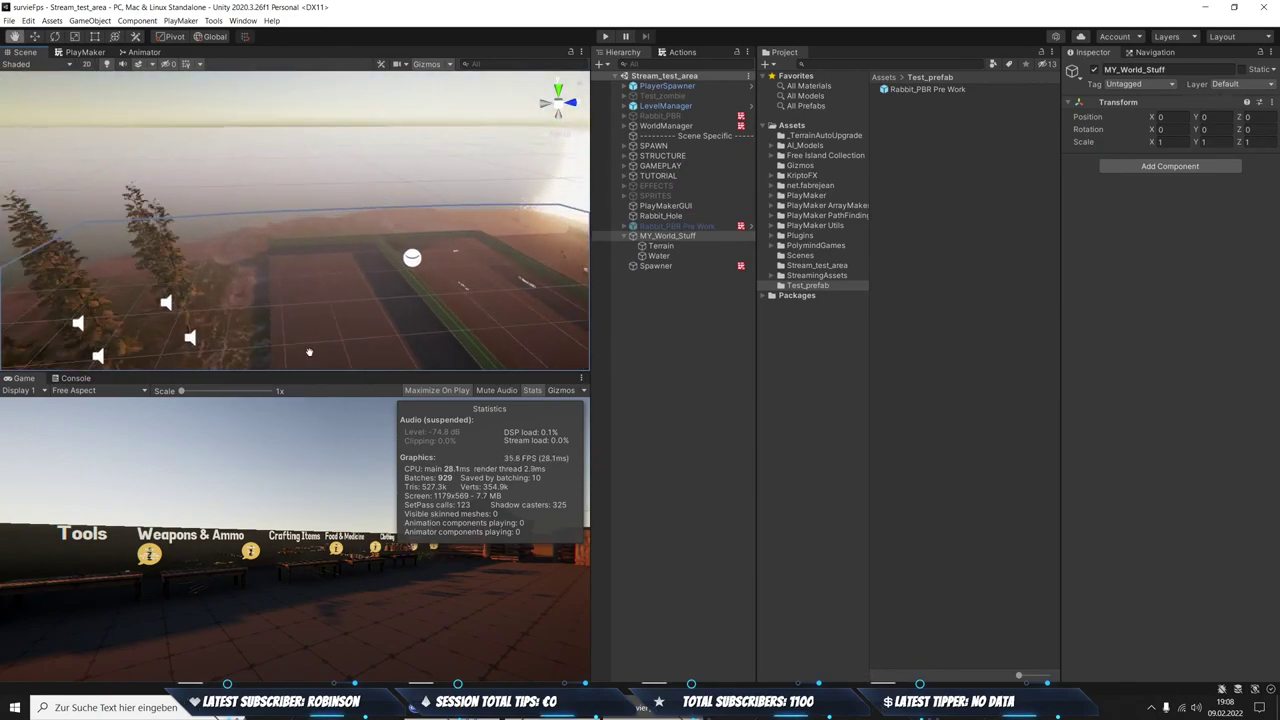
mouse_move(243, 234)
right_mouse_down()
mouse_move(338, 295)
mouse_move(348, 262)
mouse_move(266, 257)
right_mouse_up()
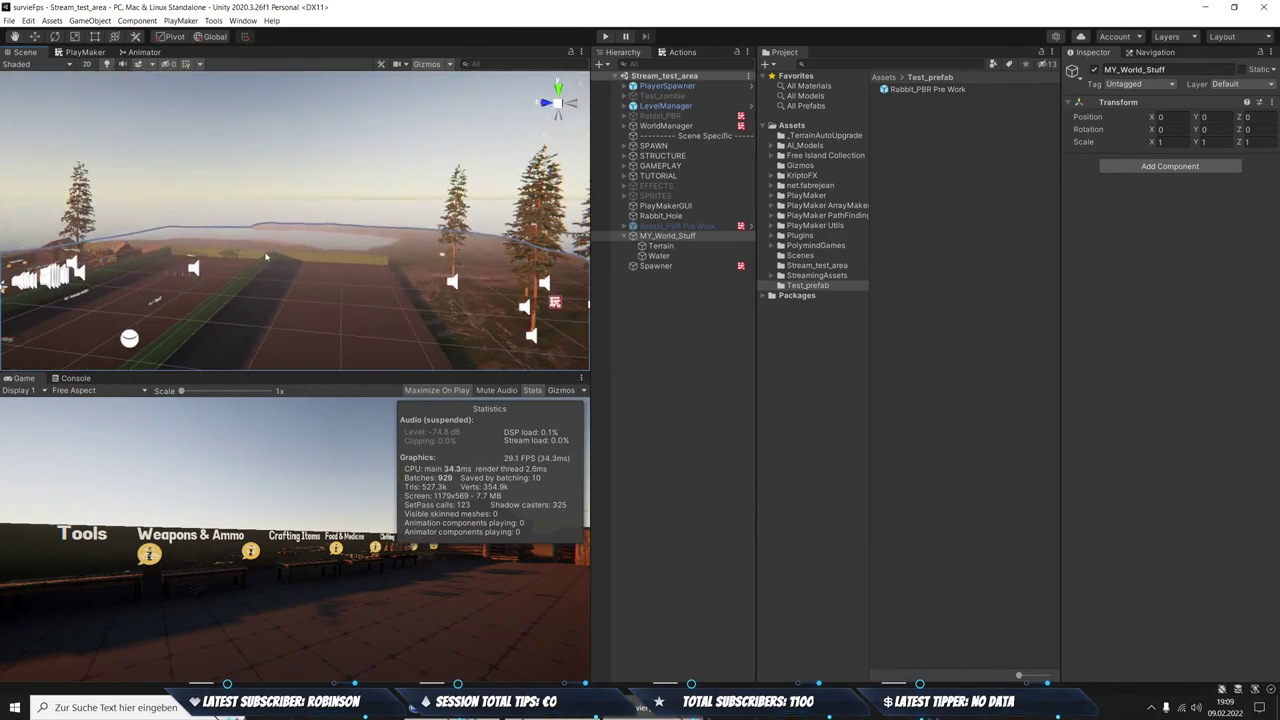
scroll(288, 266, "down", 2)
mouse_move(288, 266)
right_mouse_down()
mouse_move(318, 170)
mouse_move(319, 291)
right_mouse_up()
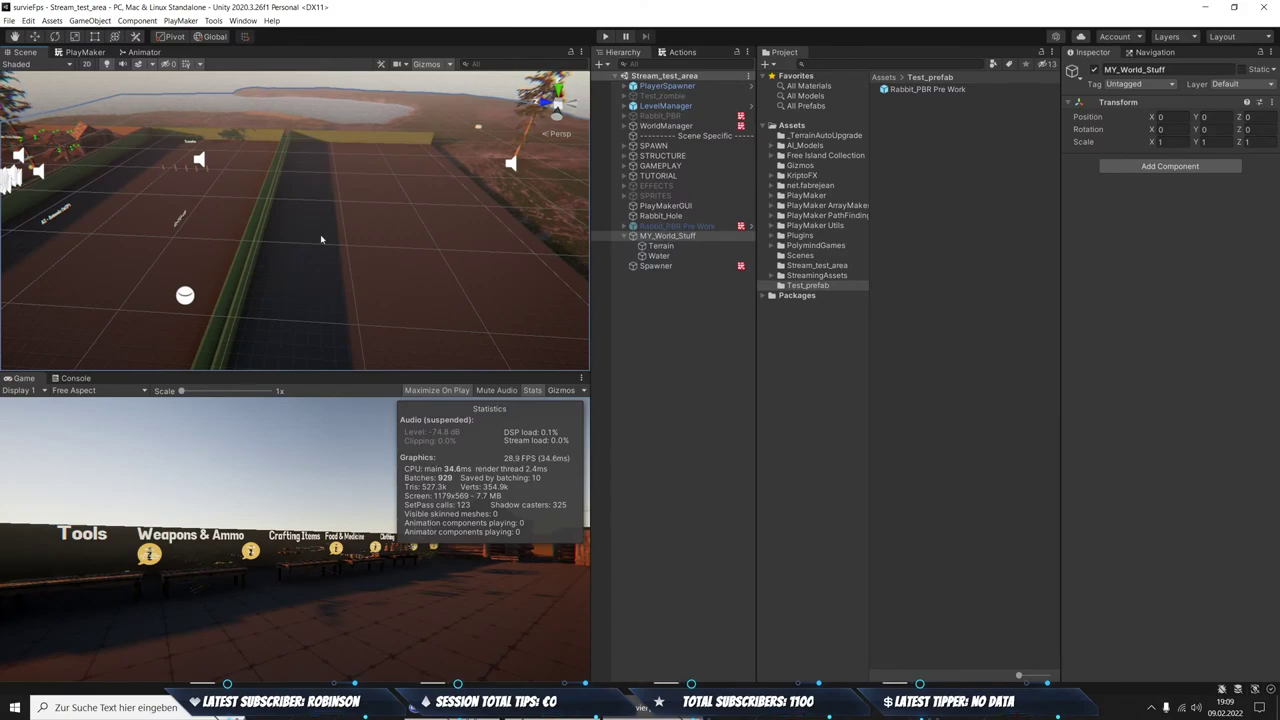
right_click_drag(320, 238, 125, 155)
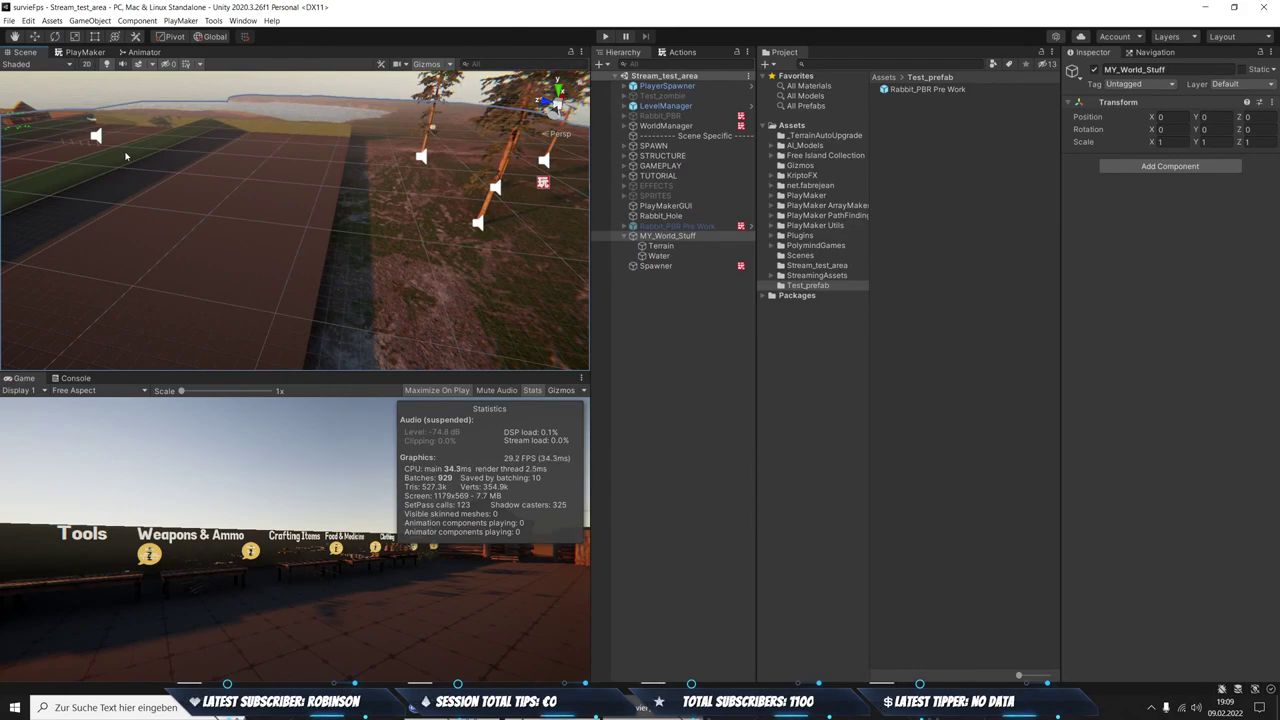
left_click(531, 391)
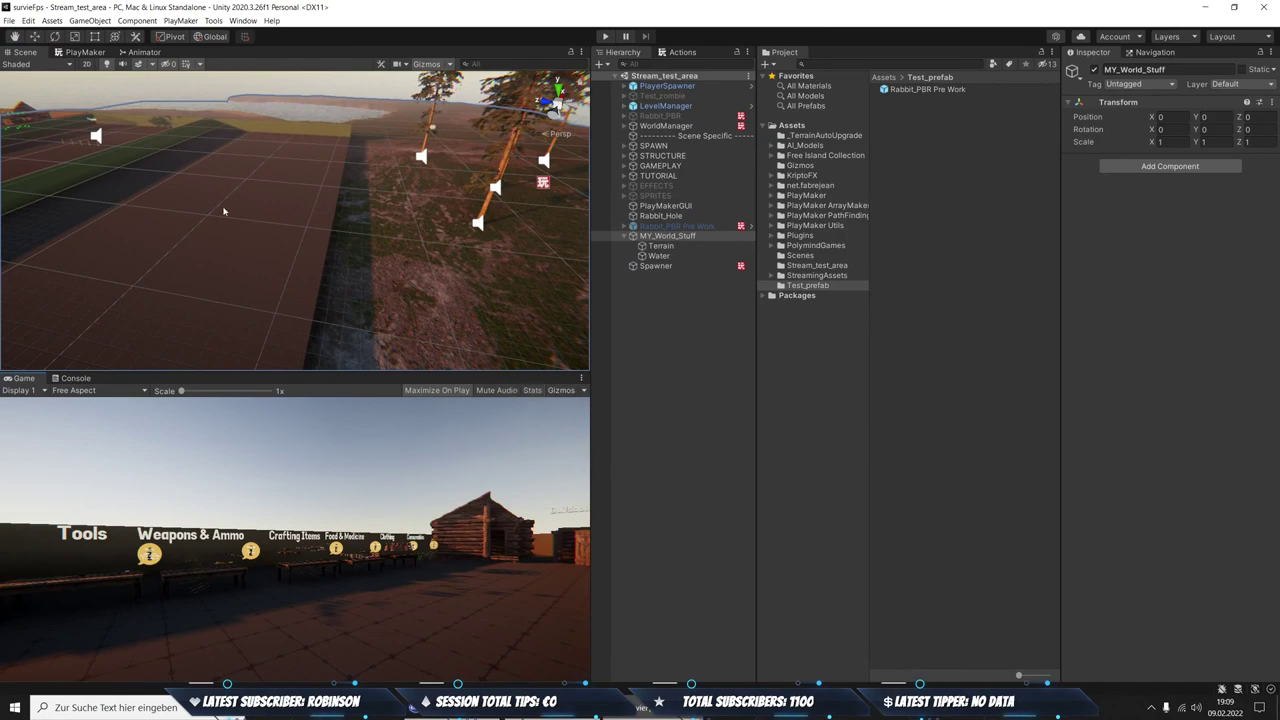
left_click_drag(224, 211, 322, 231, "alt")
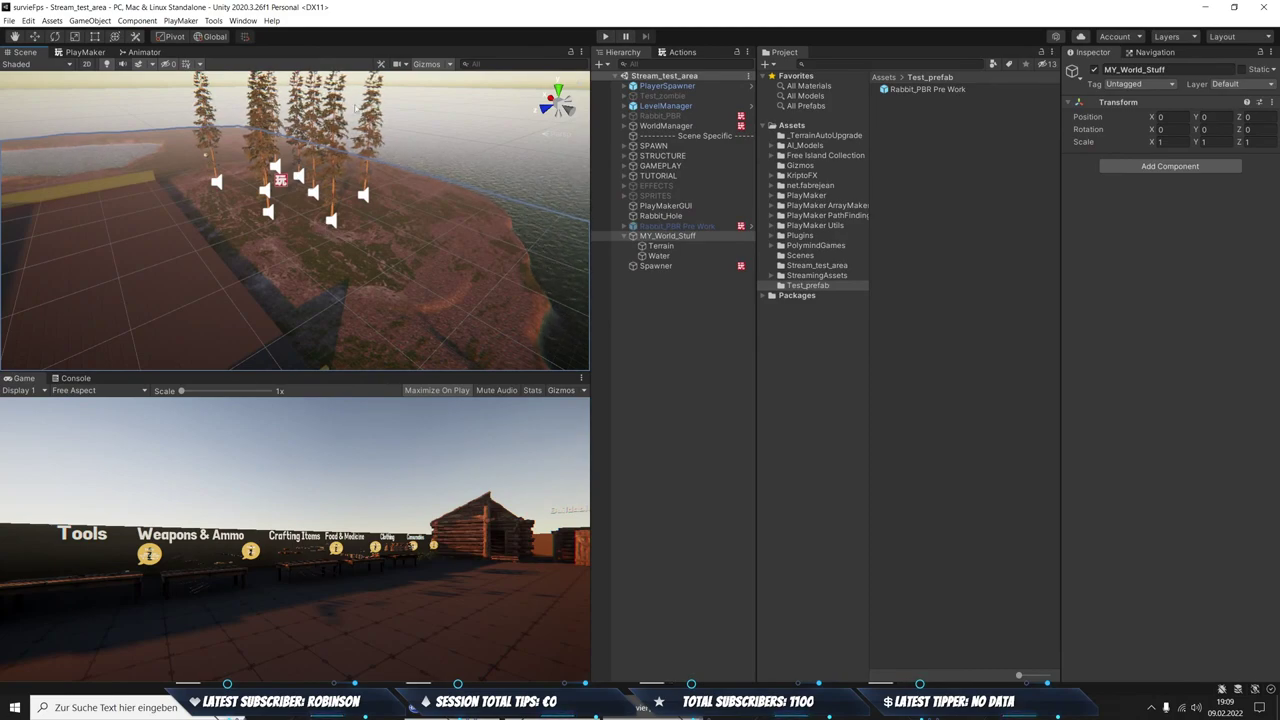
mouse_move(373, 234)
left_mouse_down("alt")
mouse_move(320, 198)
mouse_move(484, 194)
left_mouse_up("alt")
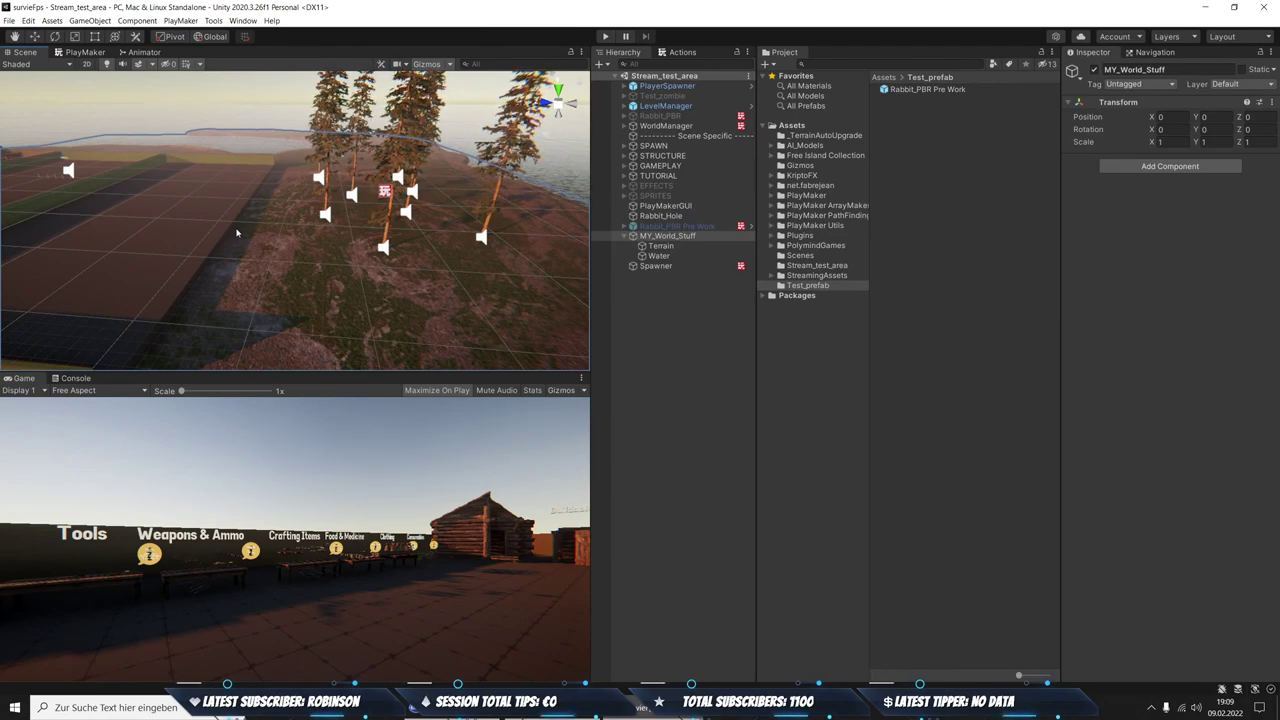
right_click_drag(341, 233, 377, 266)
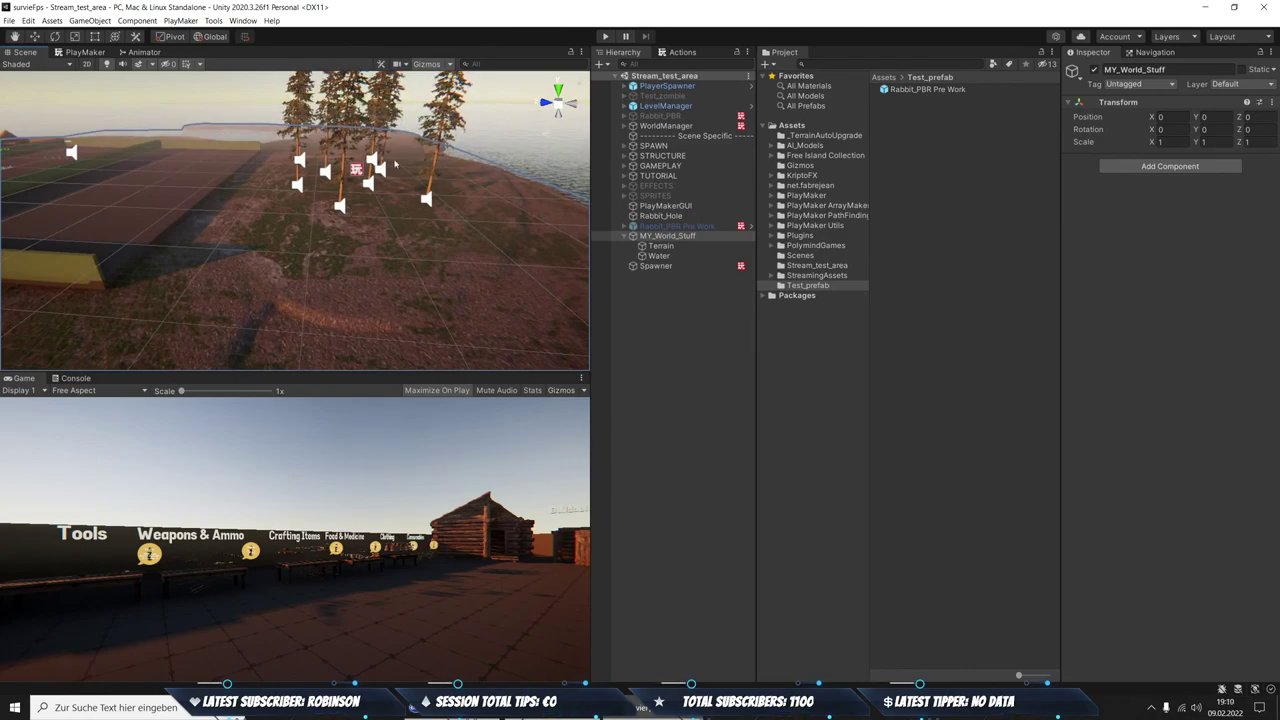
right_click_drag(404, 207, 320, 240)
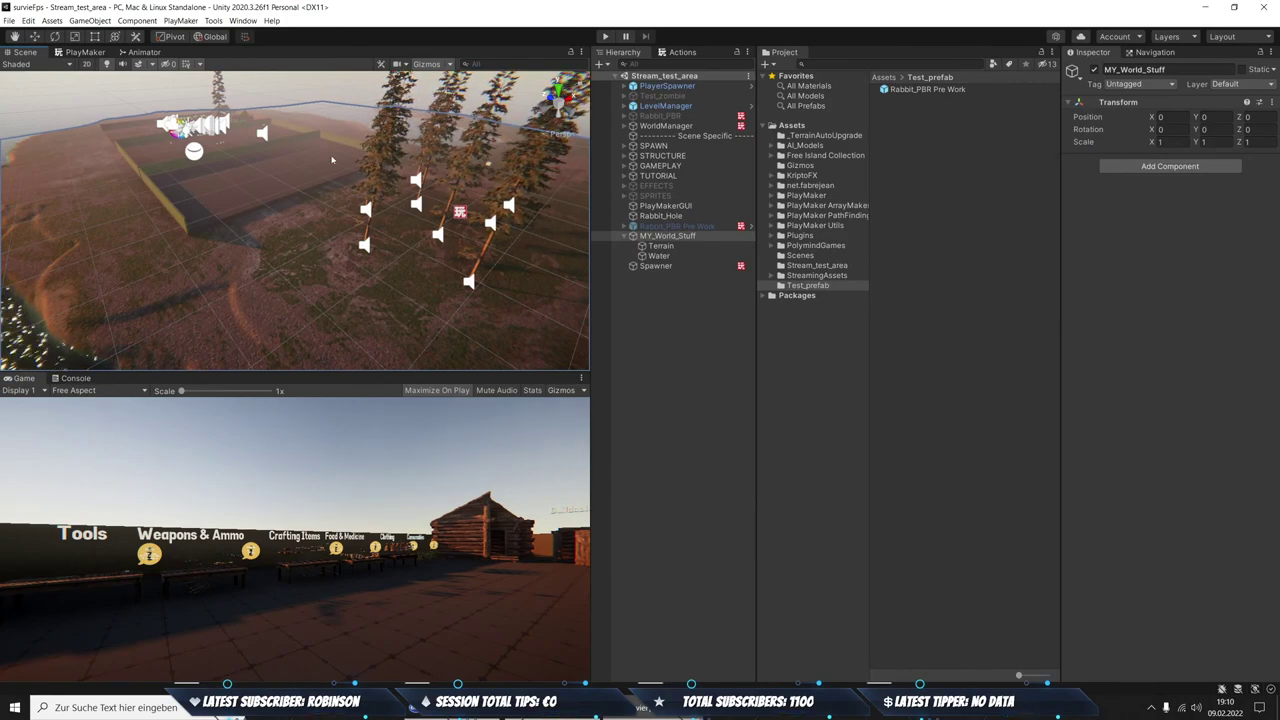
right_click_drag(320, 240, 298, 249)
scroll(298, 249, "up", 3)
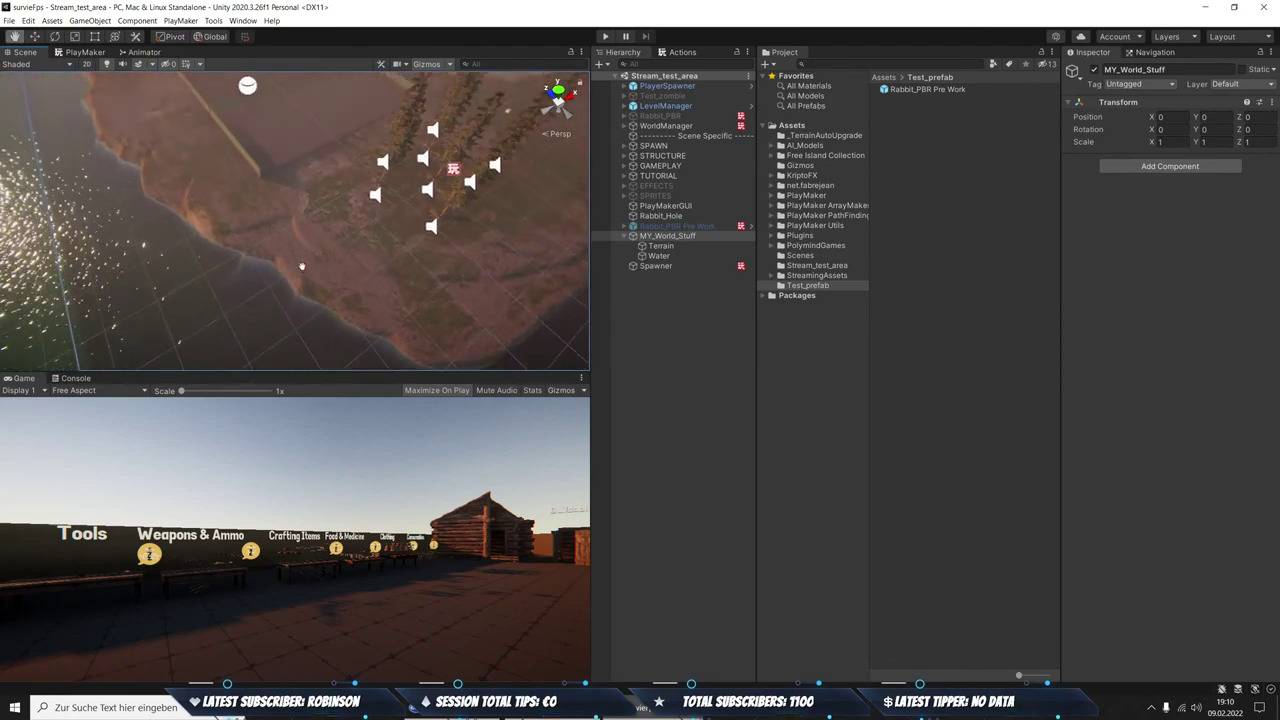
scroll(347, 270, "up", 3)
scroll(348, 287, "up", 3)
scroll(353, 267, "up", 2)
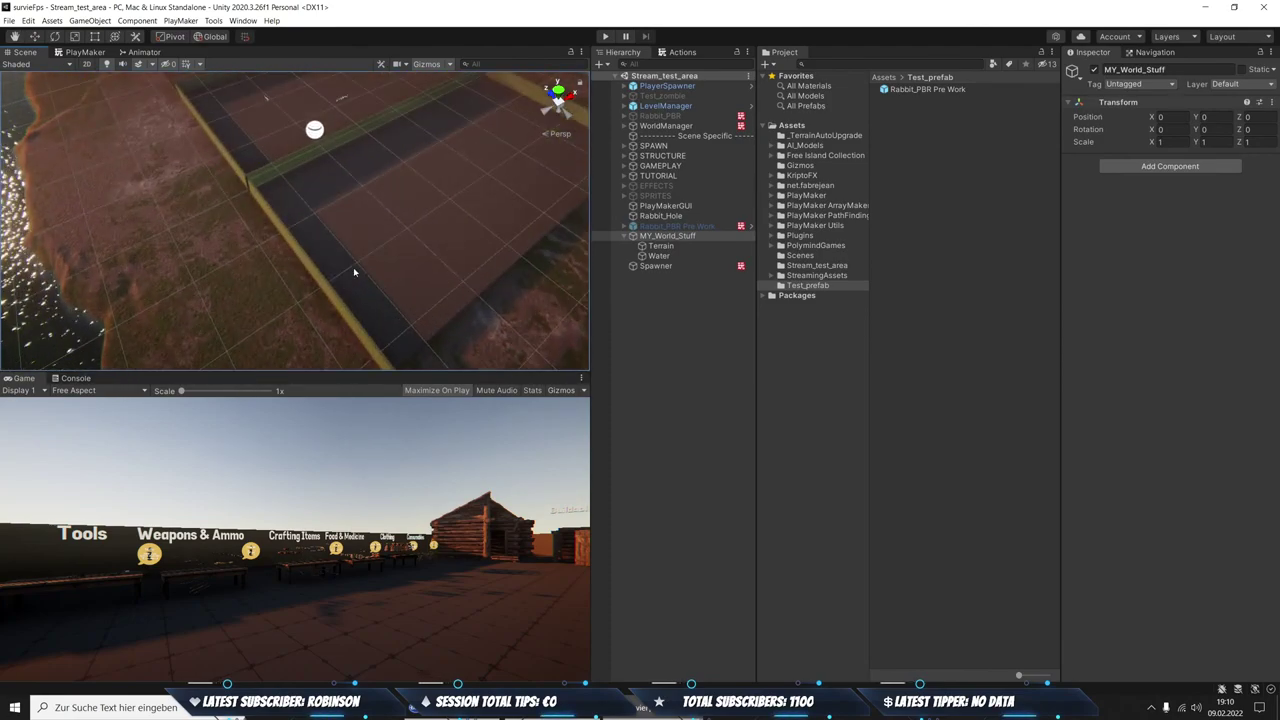
scroll(343, 261, "down", 4)
mouse_move(343, 261)
right_mouse_down()
mouse_move(250, 155)
mouse_move(400, 246)
mouse_move(427, 229)
right_mouse_up()
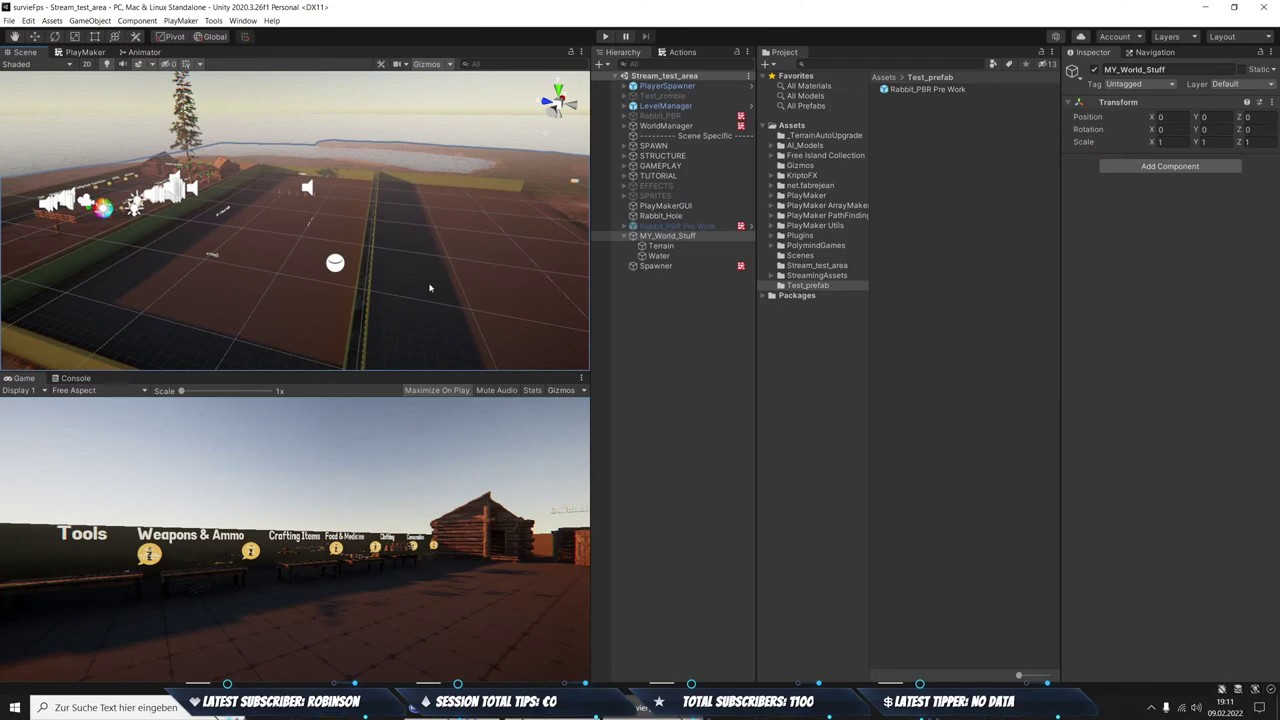
right_click_drag(430, 289, 430, 260)
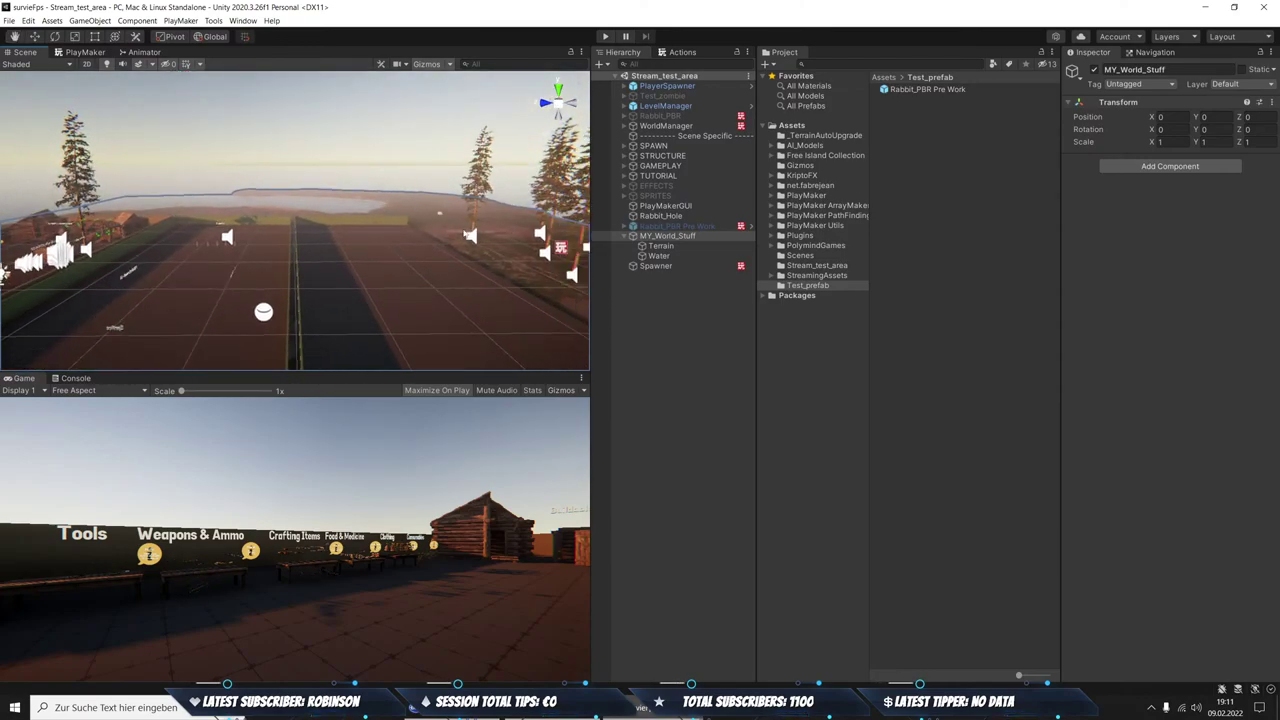
mouse_move(263, 300)
right_mouse_down()
mouse_move(267, 270)
mouse_move(270, 291)
right_mouse_up()
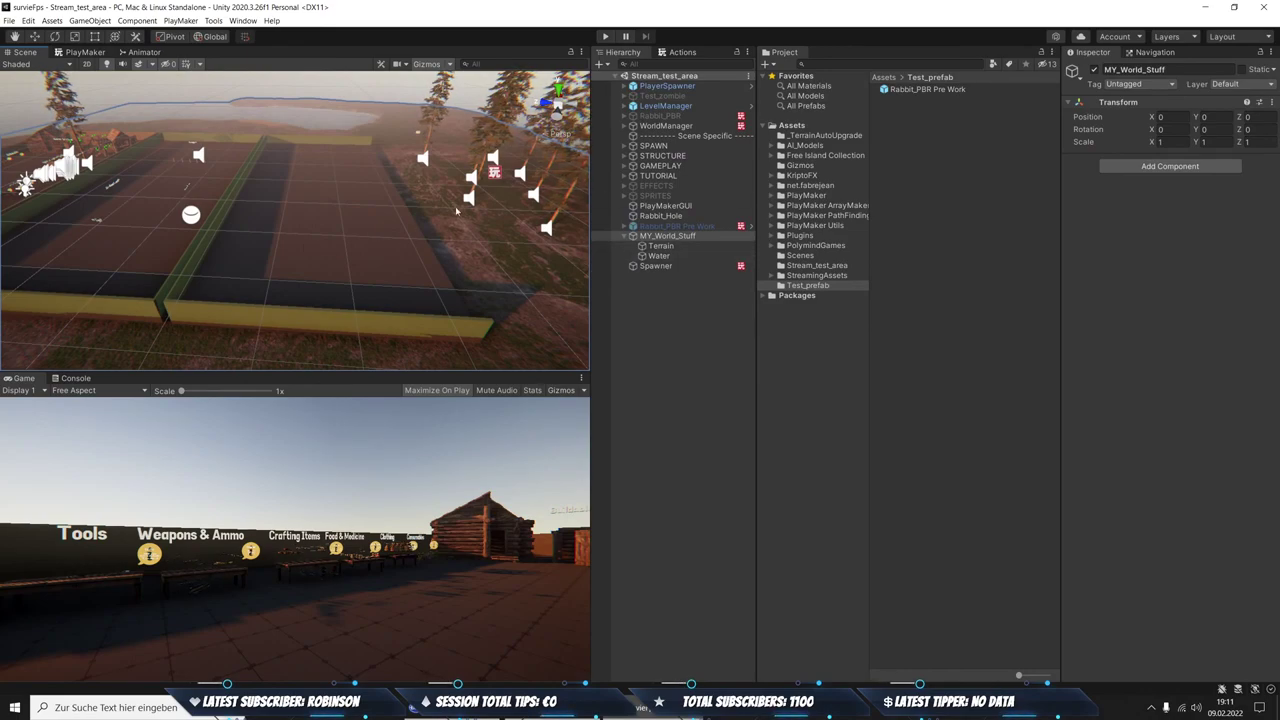
Collapse MY_World_Stuff, select Rabbit_PBR and tick its active checkbox
left_click(630, 240)
key("Up")
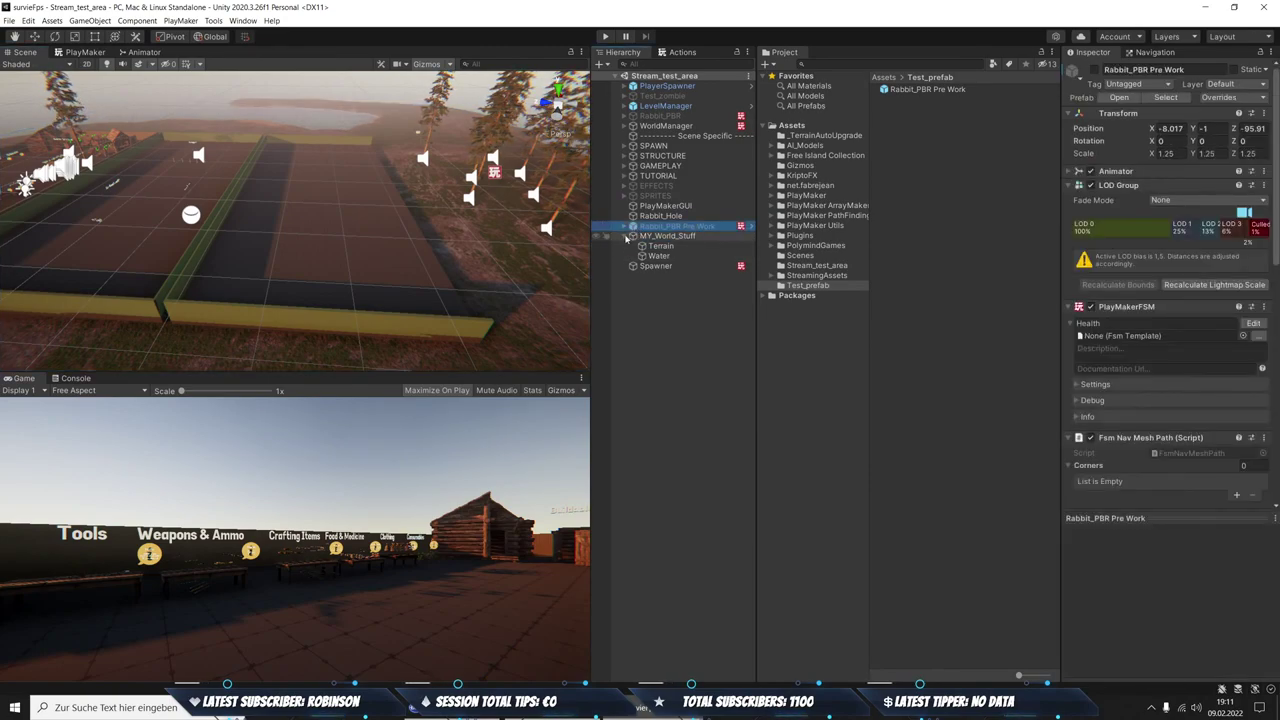
left_click(624, 236)
left_click(700, 116)
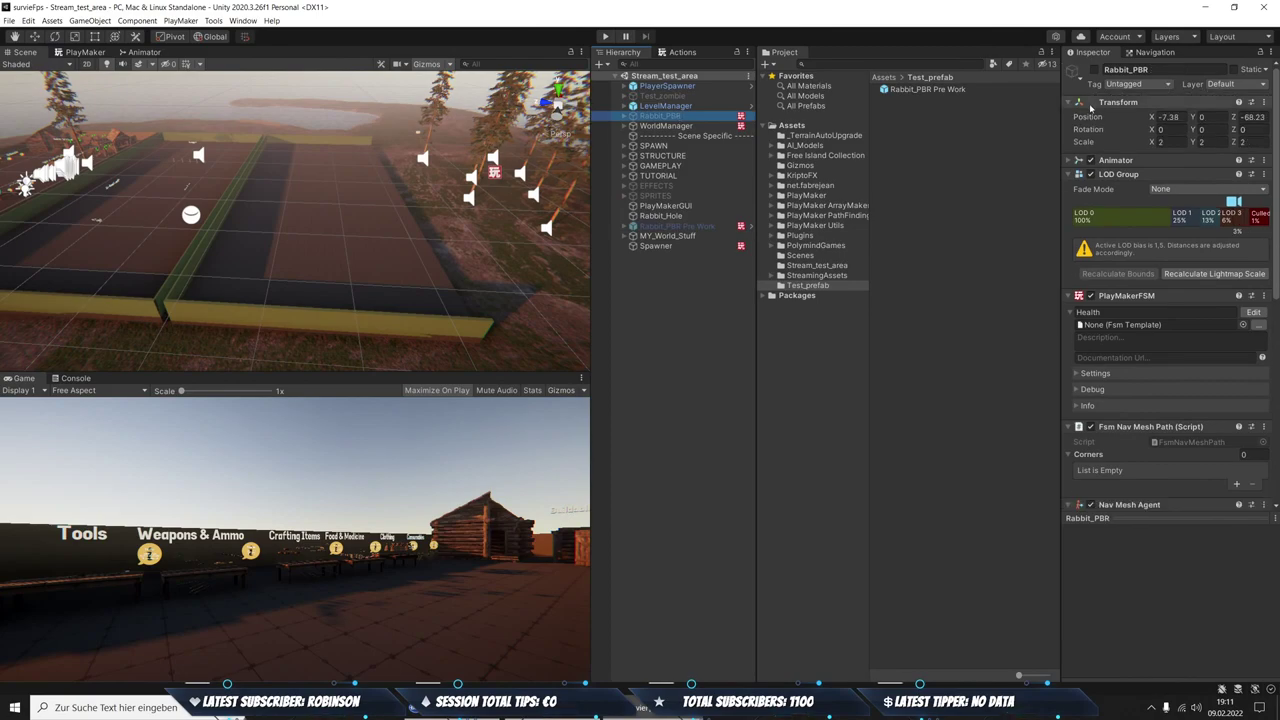
left_click(1095, 69)
scroll(306, 184, "up", 5)
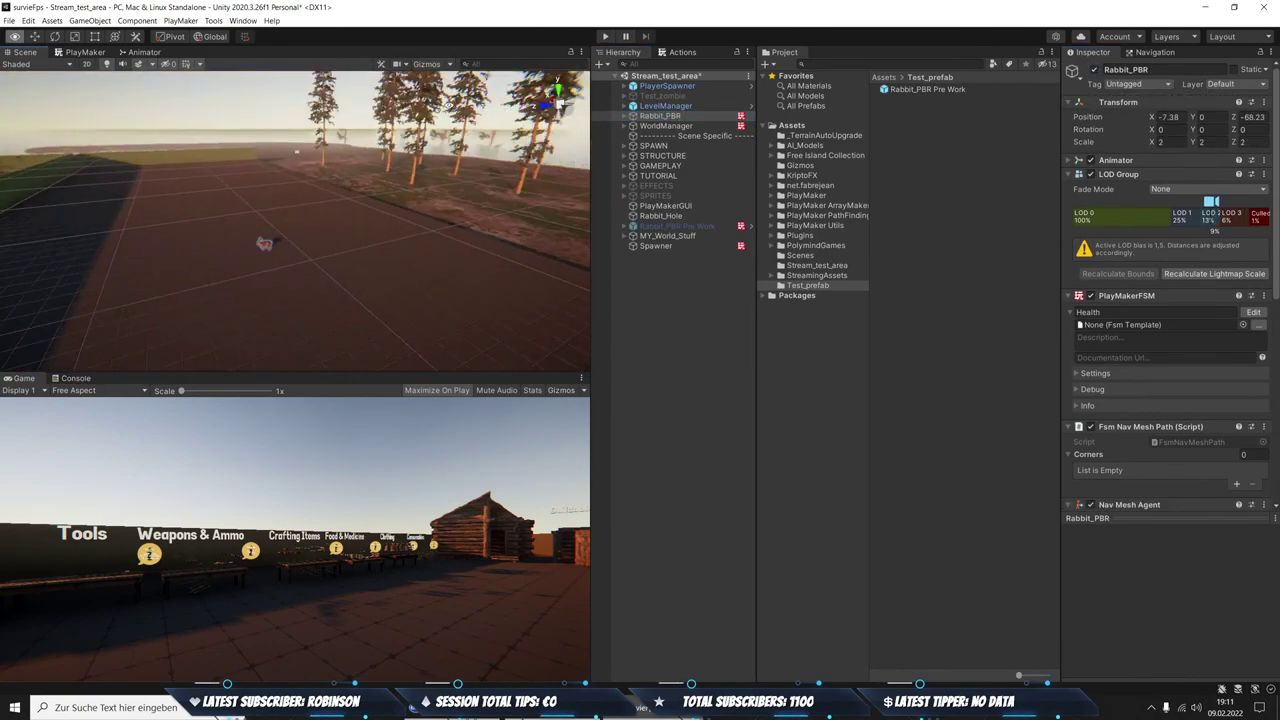
right_click_drag(300, 220, 340, 180)
scroll(1165, 280, "down", 8)
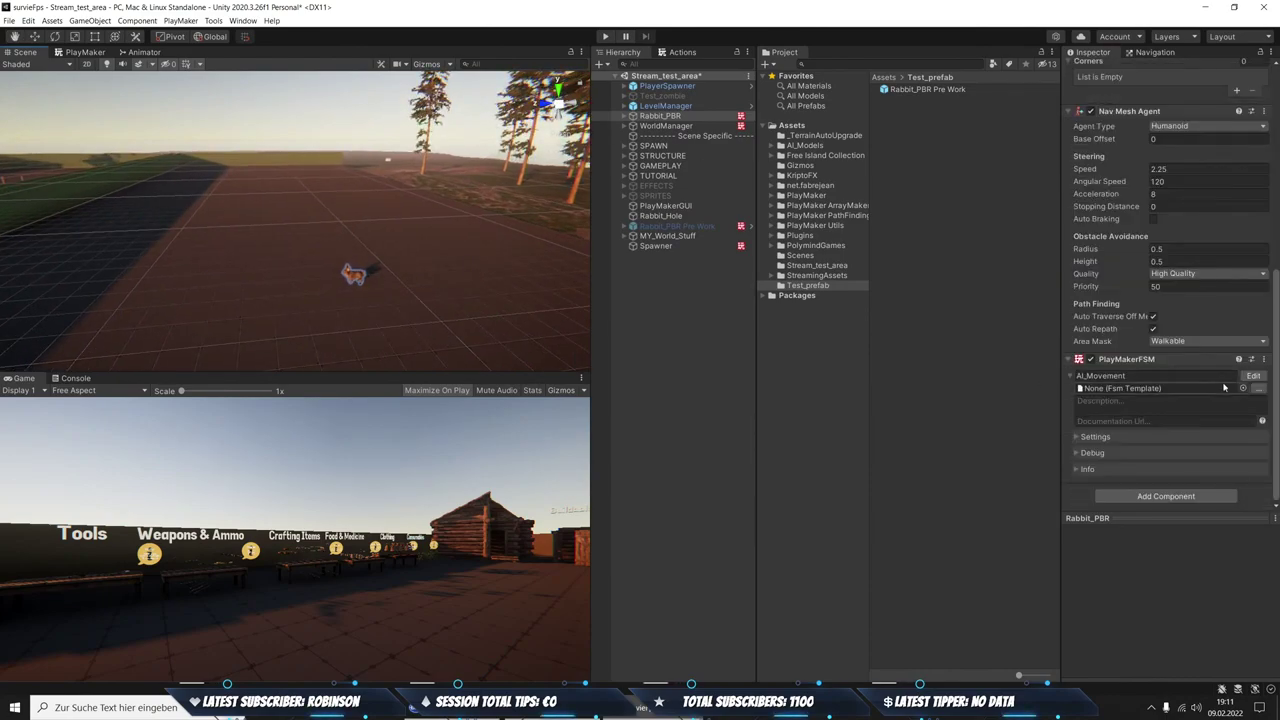
Open Rabbit_PBR's AI_Movement FSM and inspect states Zustand 1, 4, 2 and 3
left_click(1253, 375)
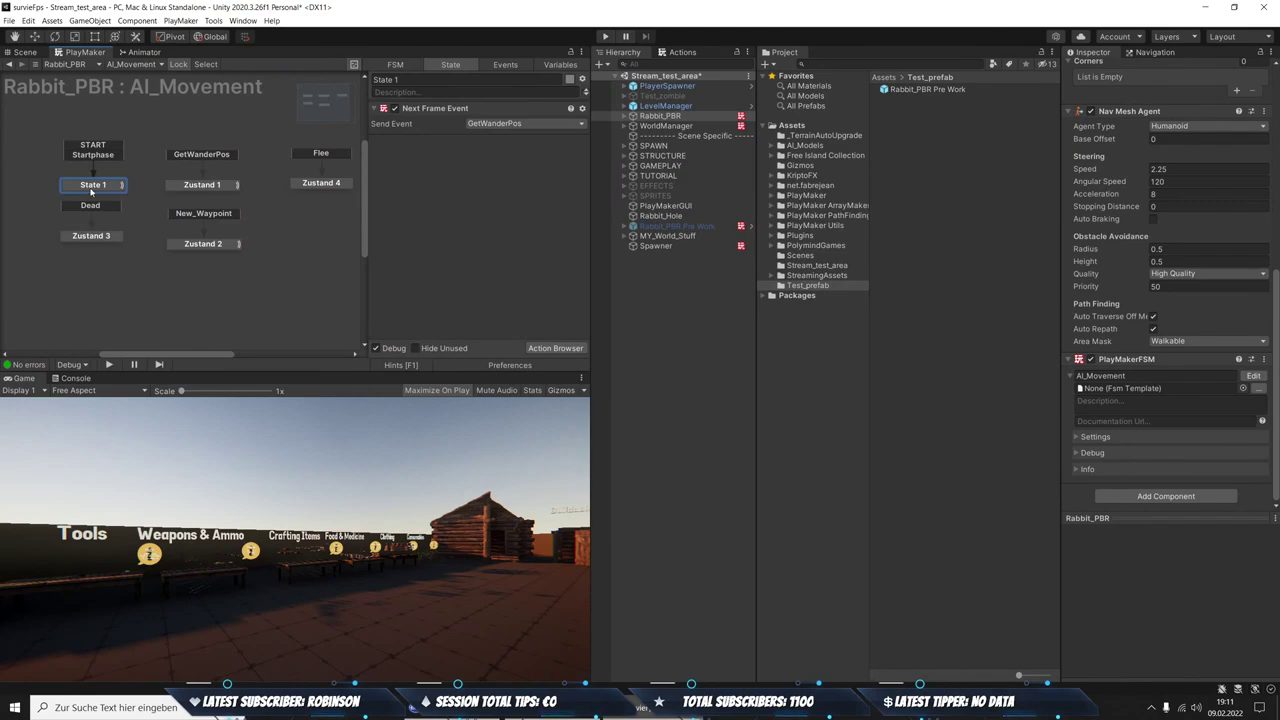
left_click(200, 185)
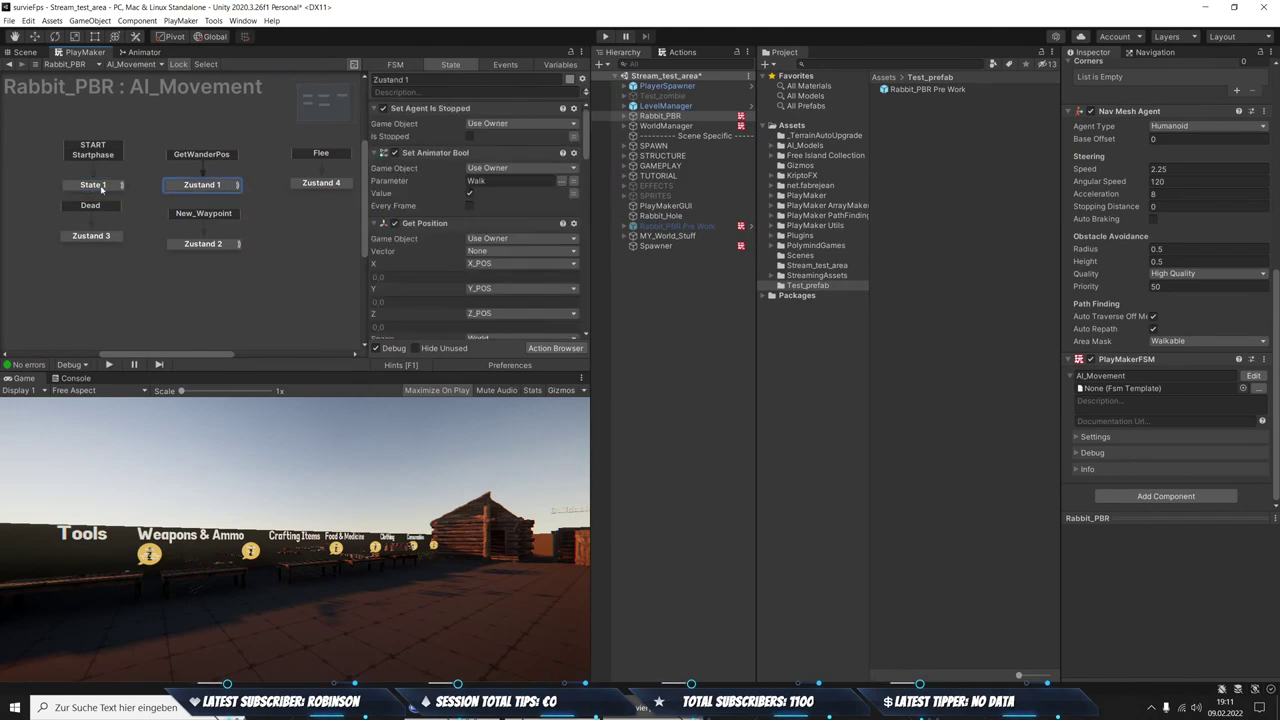
left_click(320, 183)
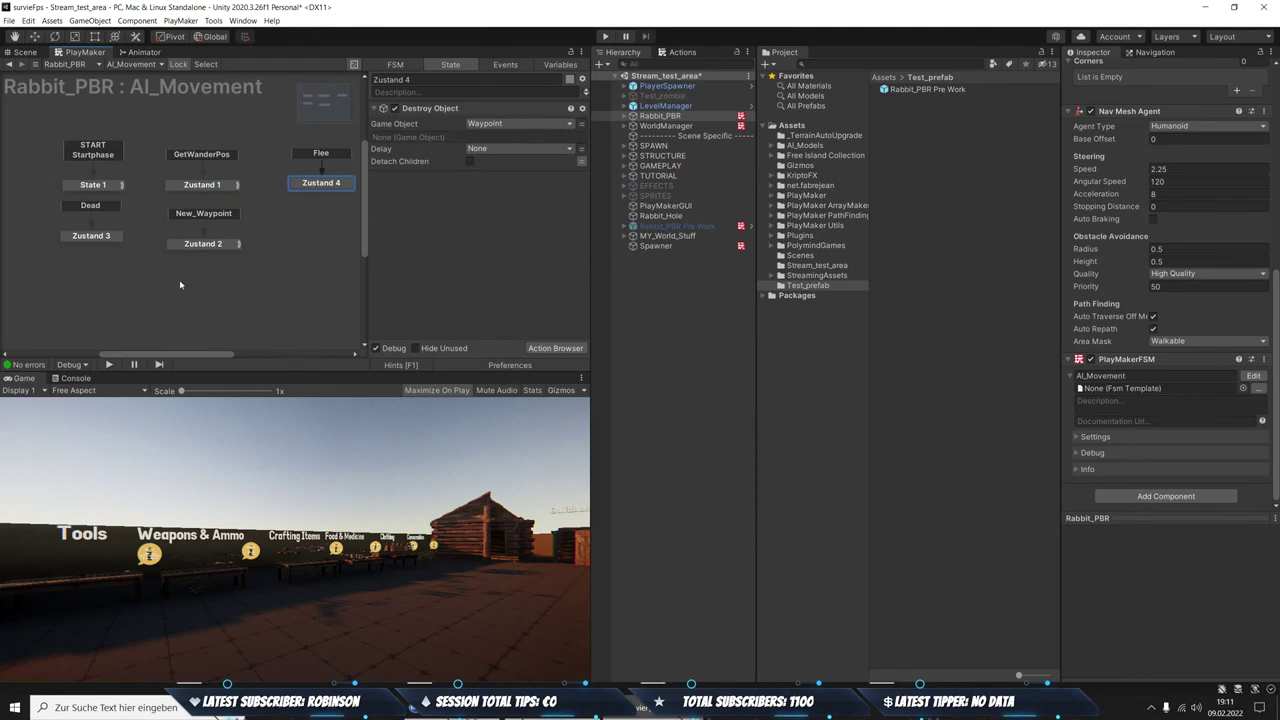
left_click(178, 245)
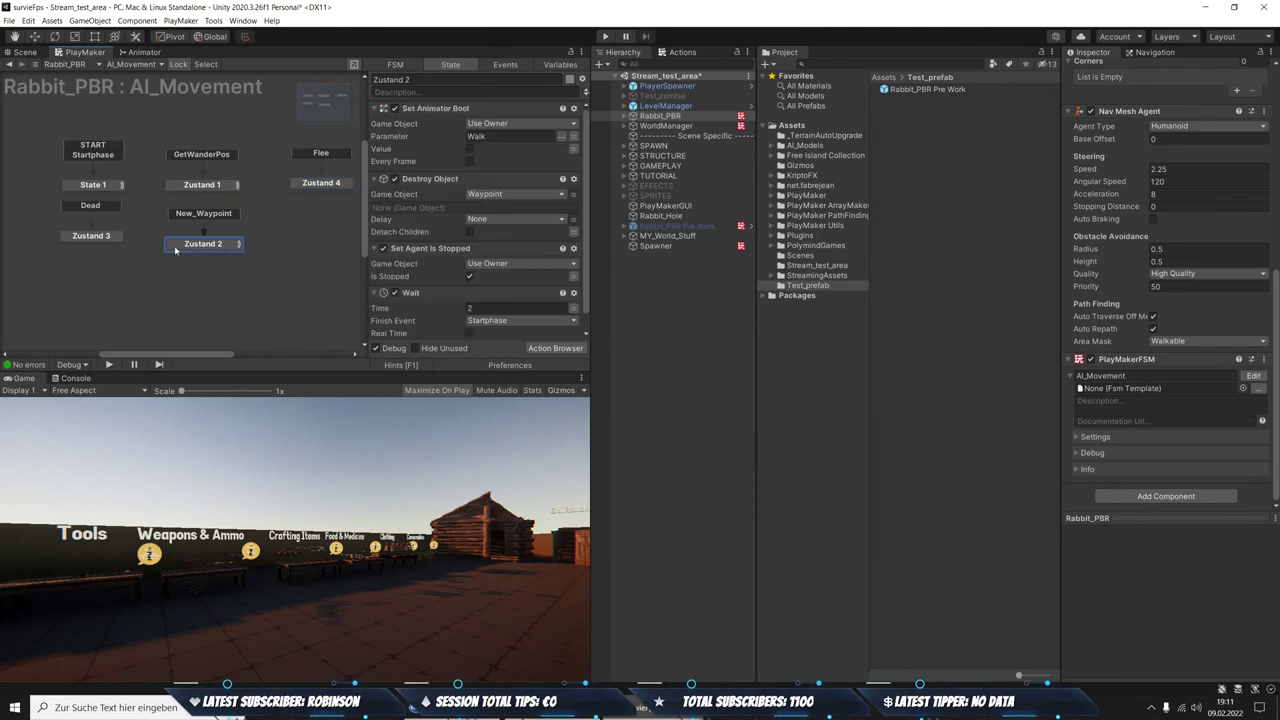
left_click(88, 237)
left_click(229, 249)
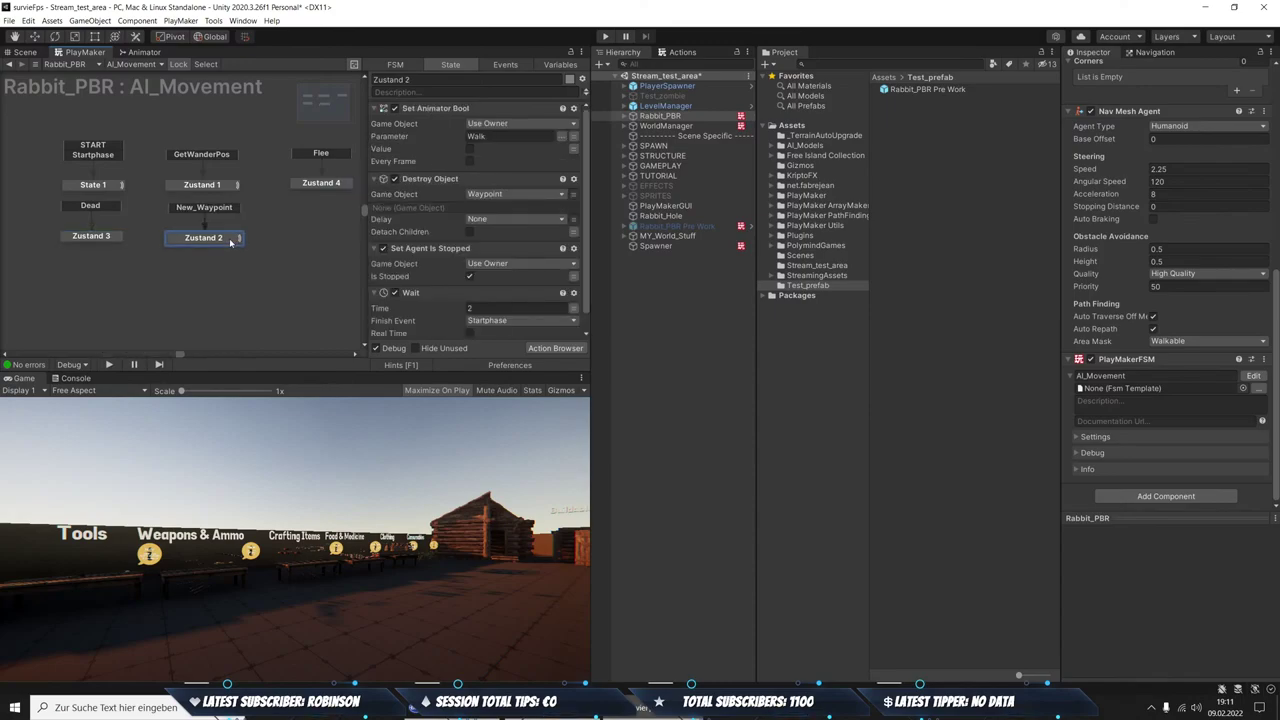
scroll(1163, 378, "up", 5)
scroll(1163, 378, "down", 5)
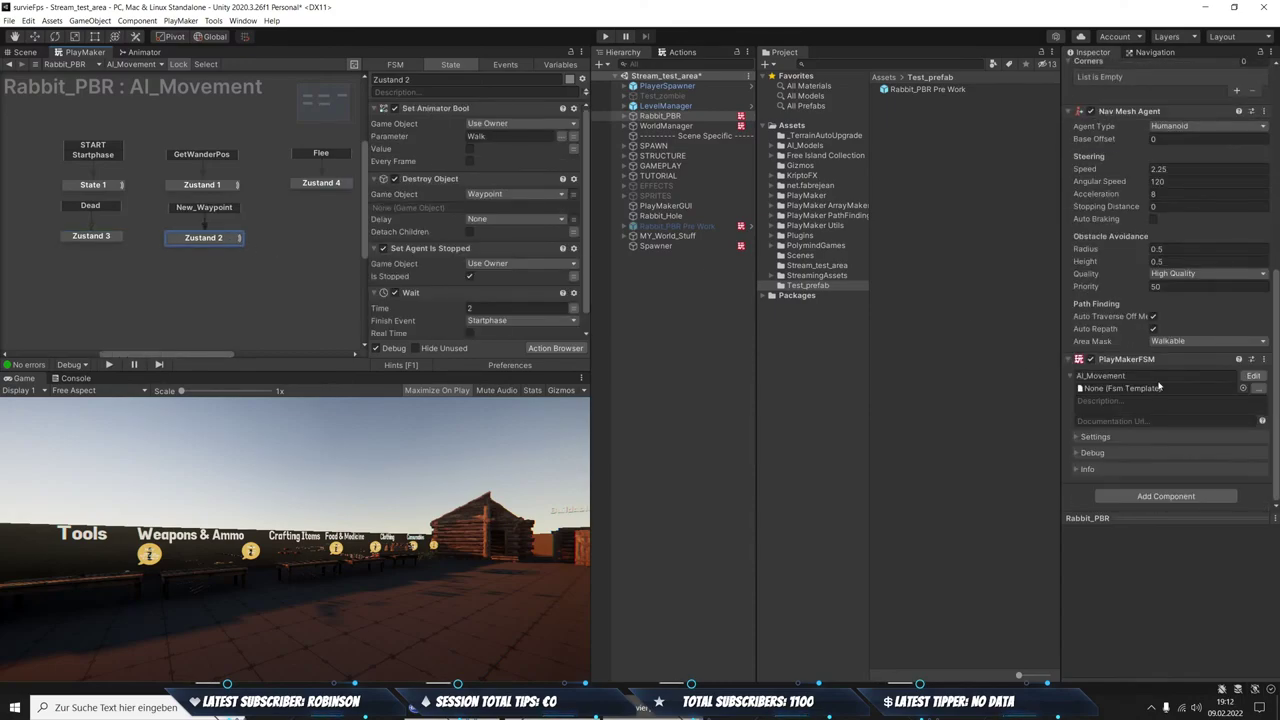
scroll(1163, 378, "up", 5)
left_click(318, 190)
Pan the state graph and re-review Zustand 2 and Zustand 1's random -10 to 10 X/Z offsets
middle_click_drag(318, 192, 262, 191)
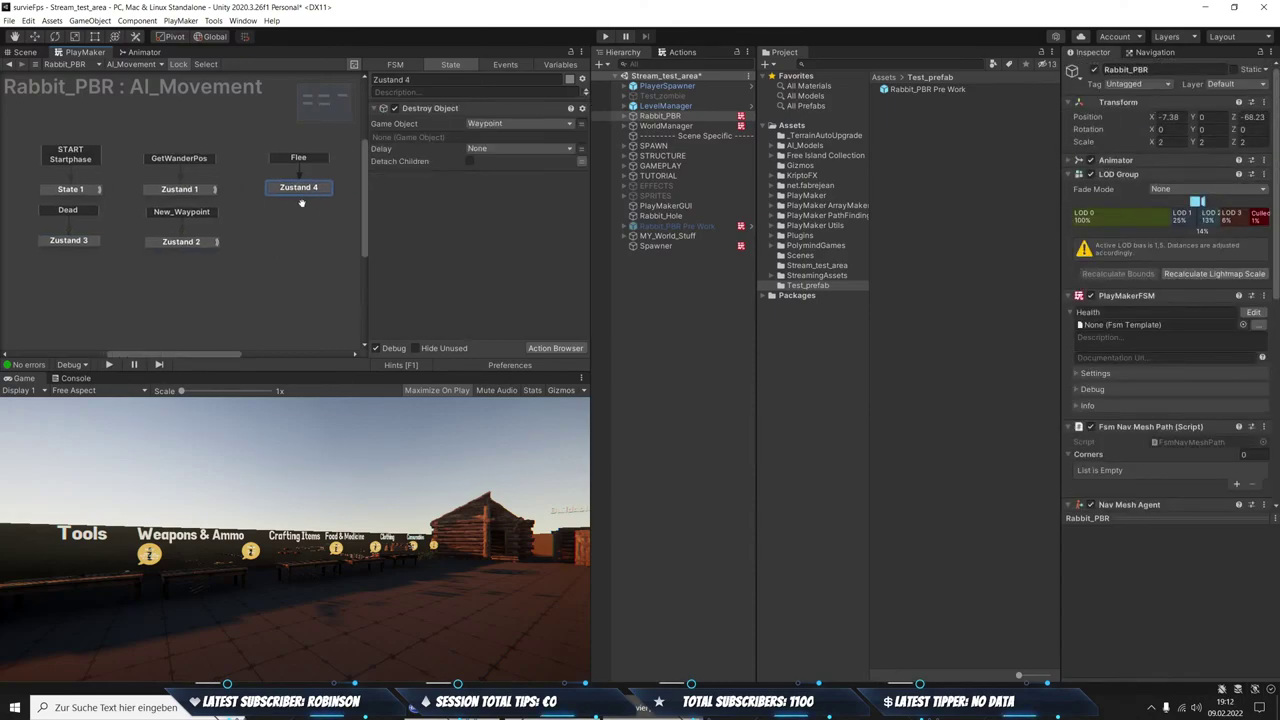
left_click_drag(262, 190, 246, 192)
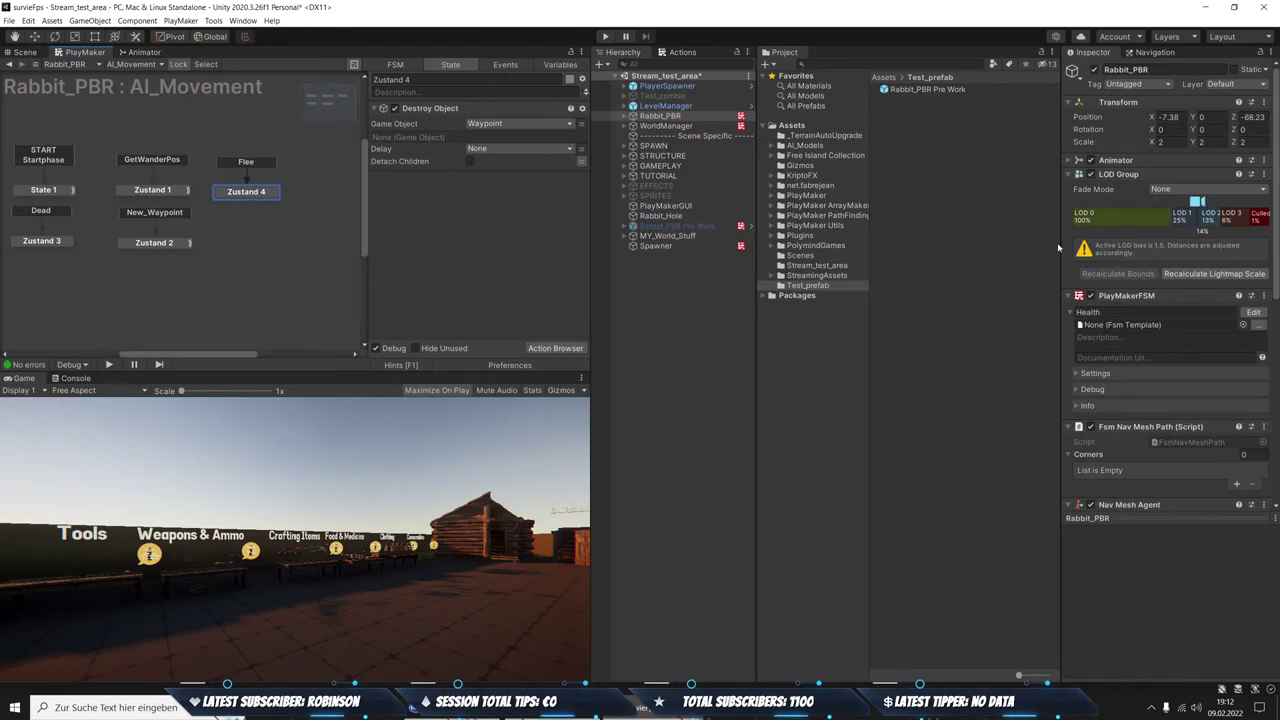
scroll(1122, 340, "down", 4)
scroll(1122, 340, "down", 1)
scroll(1122, 340, "up", 2)
scroll(1122, 340, "up", 5)
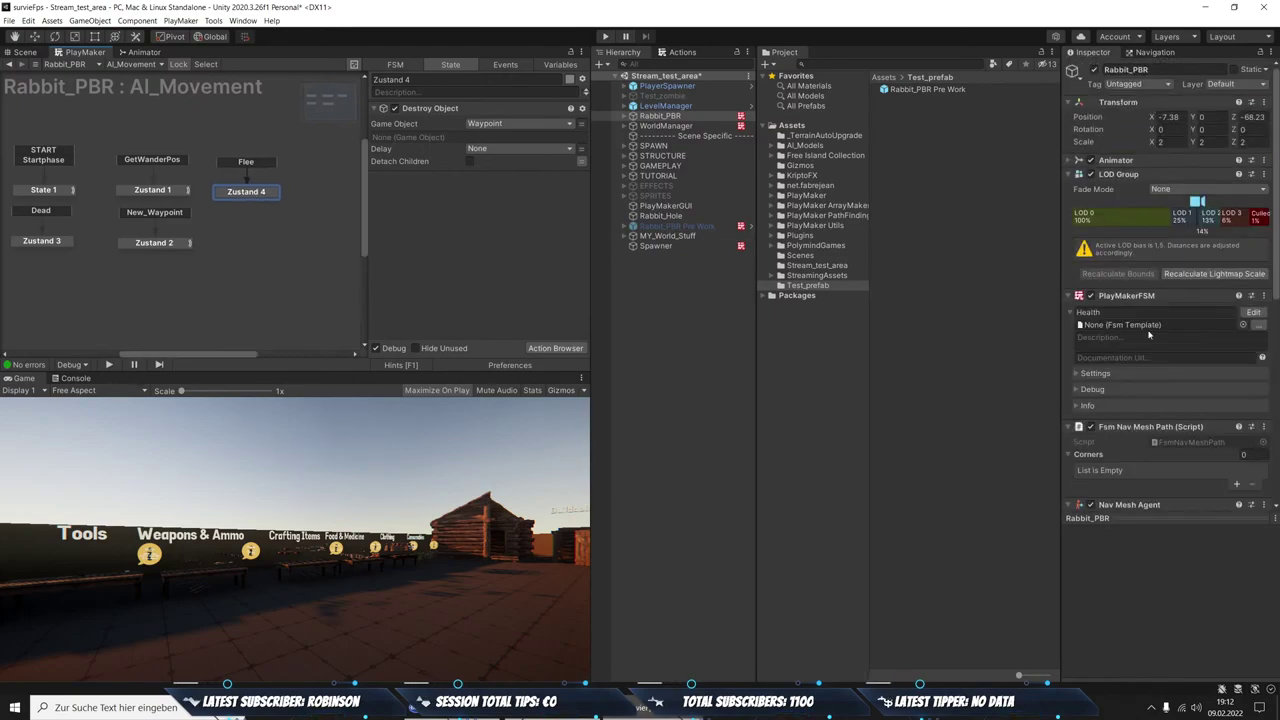
scroll(1150, 335, "down", 4)
scroll(1150, 335, "down", 2)
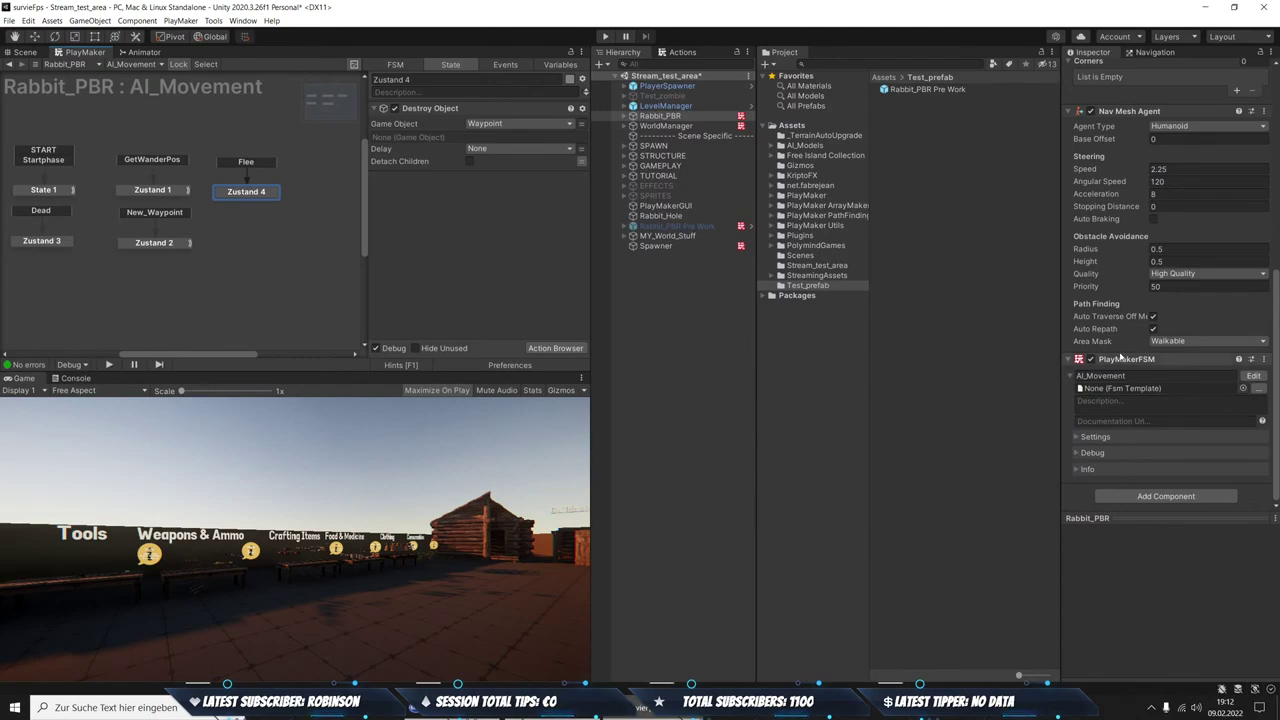
left_click(150, 243)
scroll(429, 286, "down", 1)
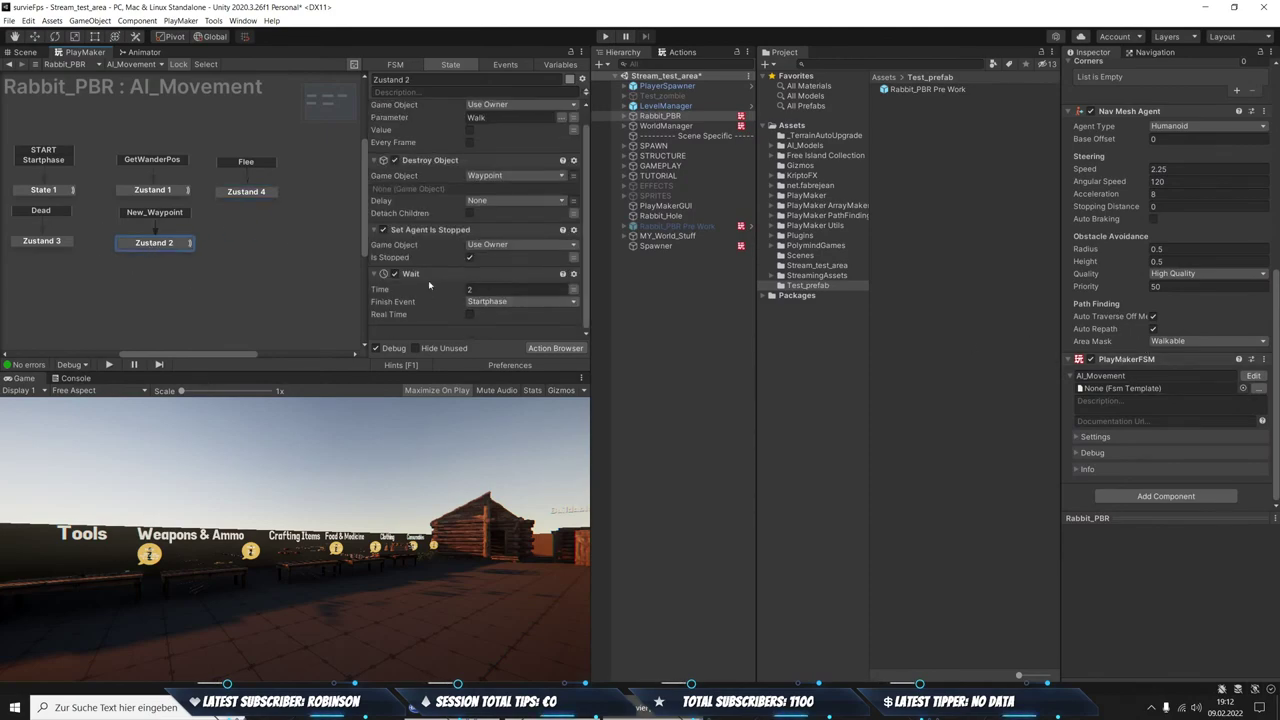
left_click(142, 196)
middle_click_drag(200, 250, 223, 286)
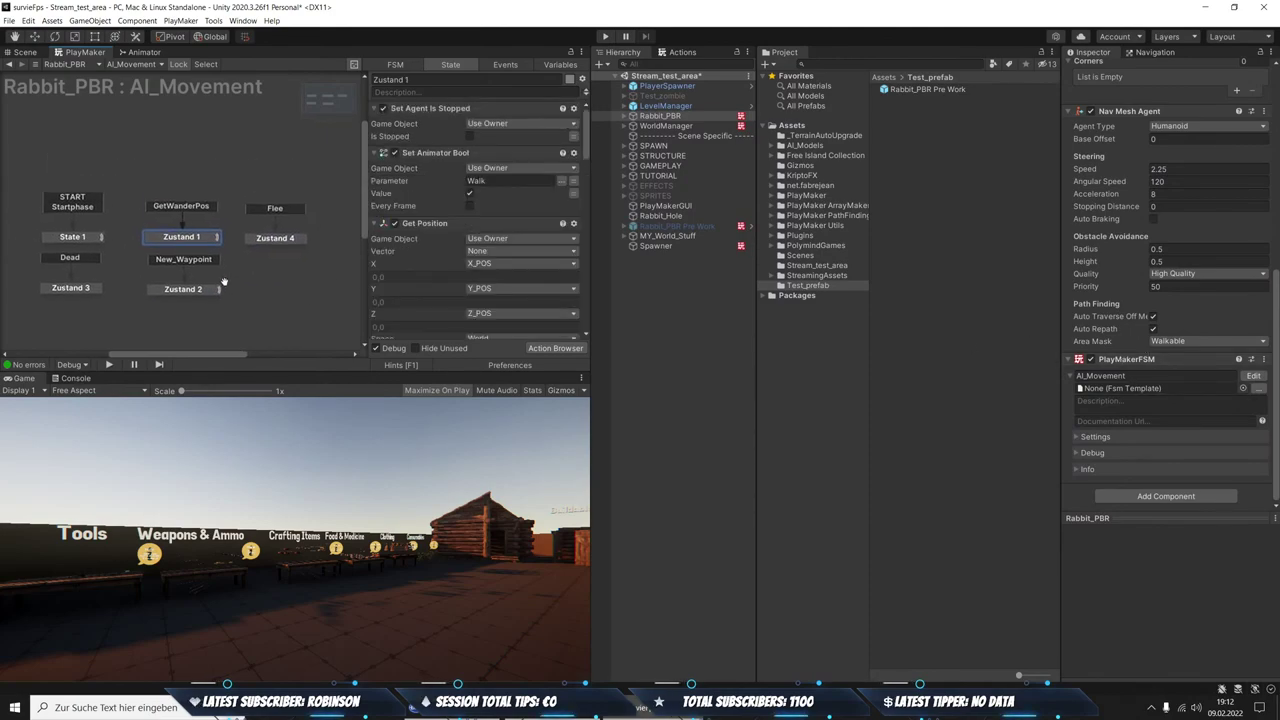
scroll(390, 252, "down", 5)
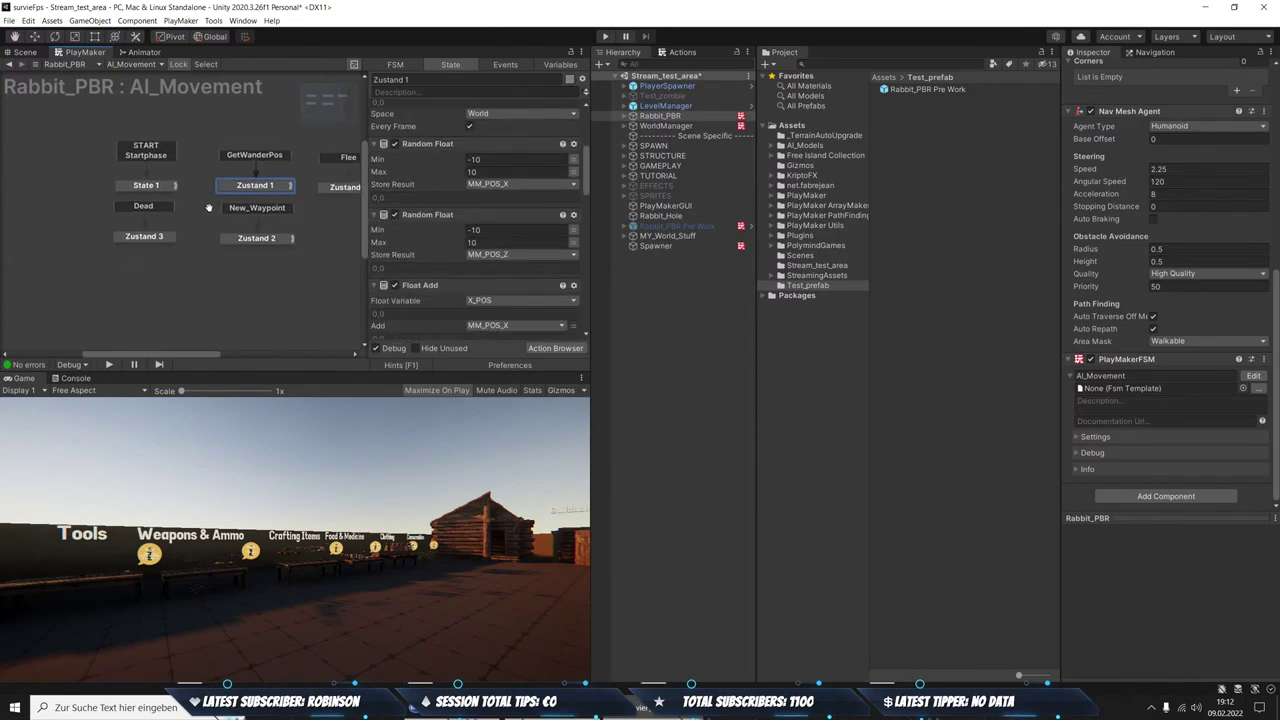
middle_click_drag(85, 242, 175, 208)
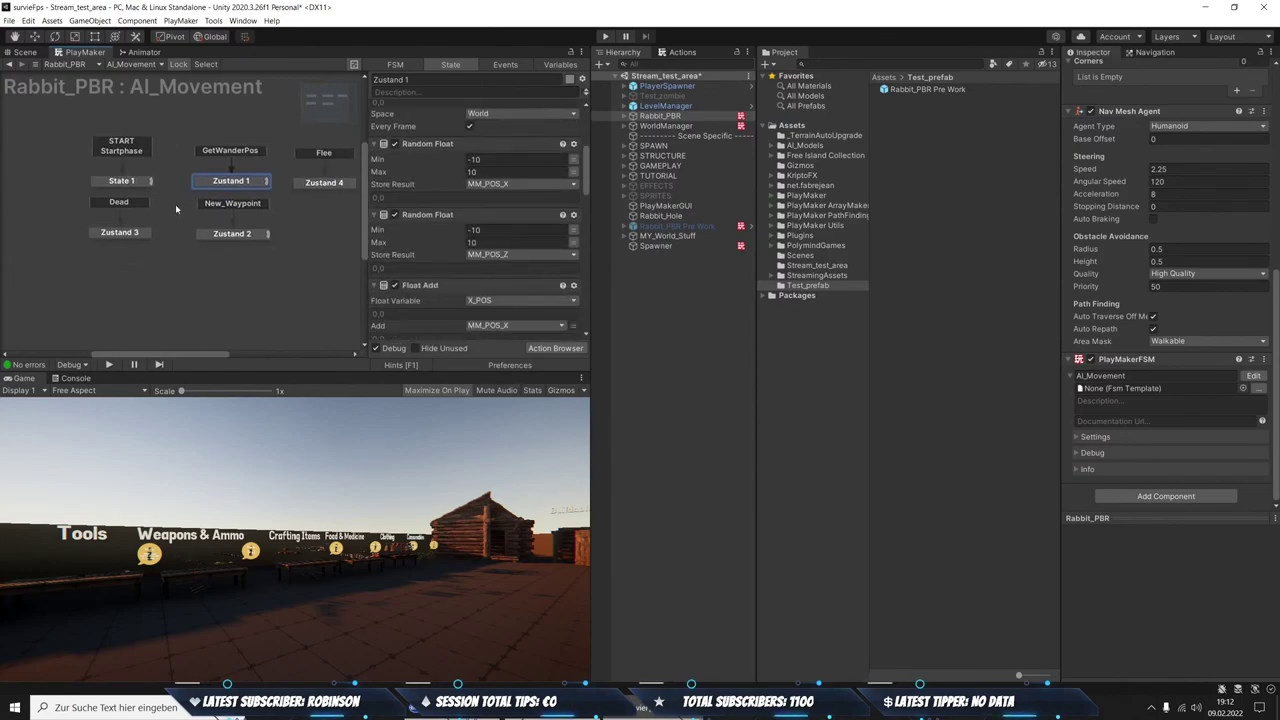
Return to the Scene view, select WorldManager and turn scene Gizmos back on
left_click(25, 52)
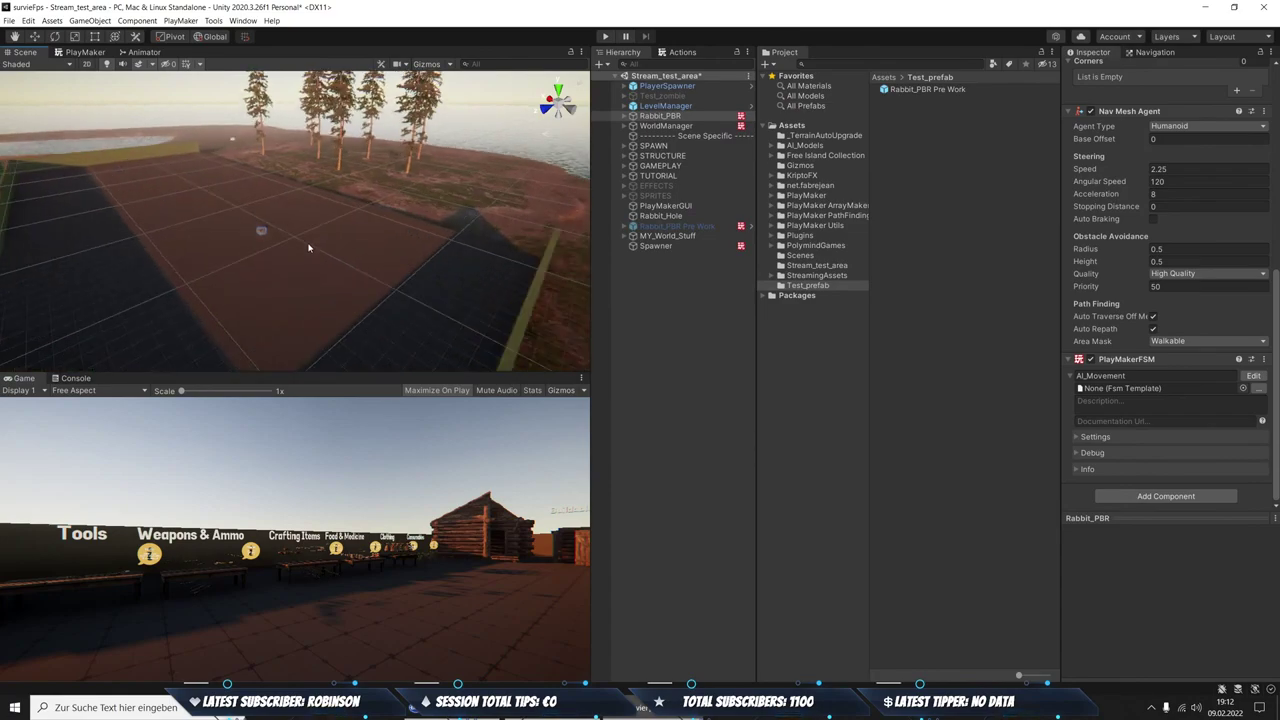
right_click_drag(335, 220, 266, 200)
middle_click_drag(266, 200, 354, 244)
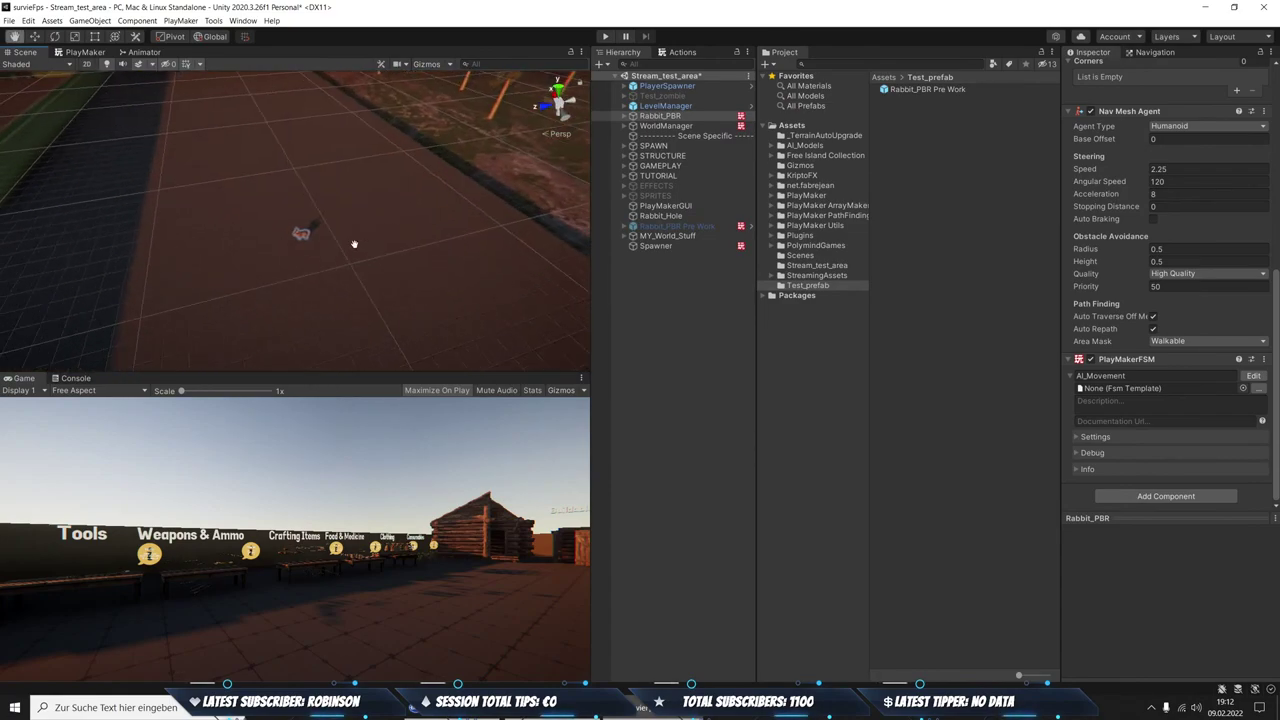
left_click(665, 125)
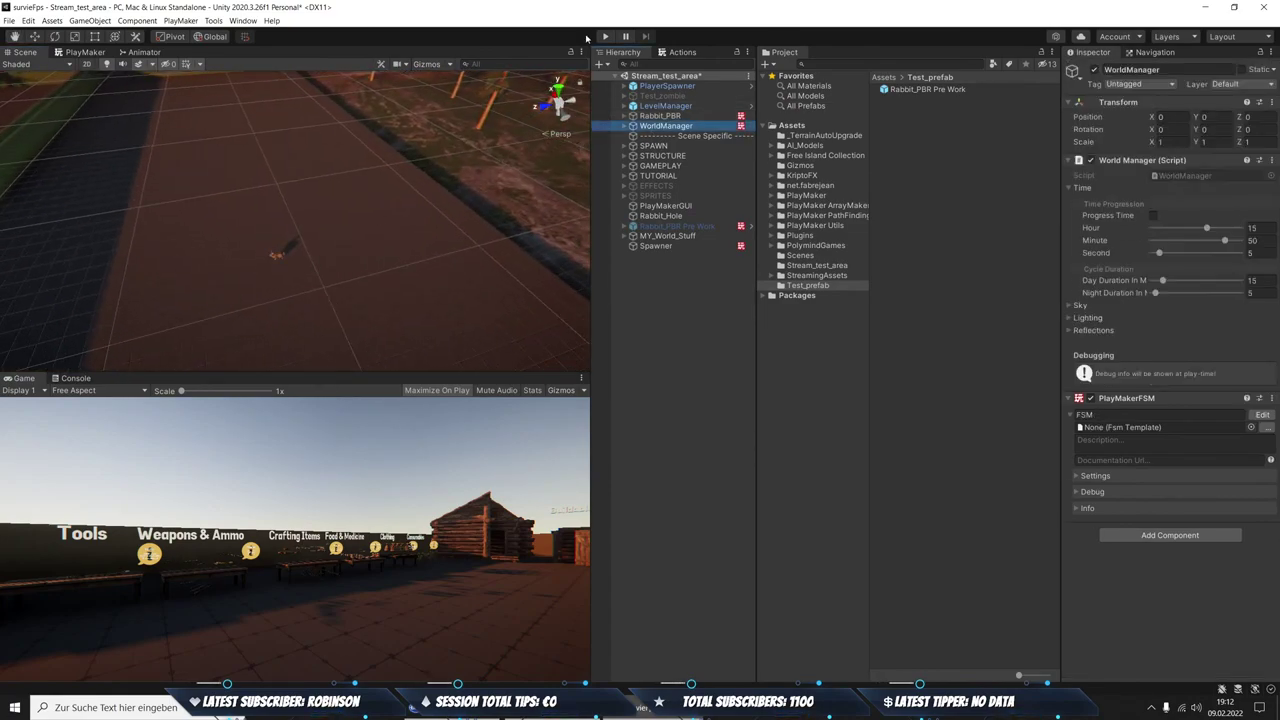
left_click(418, 64)
Check the Gizmos visibility dropdown, then enter Play mode to spawn the rabbit and waypoint clones
scroll(344, 210, "up", 2)
scroll(443, 194, "up", 2)
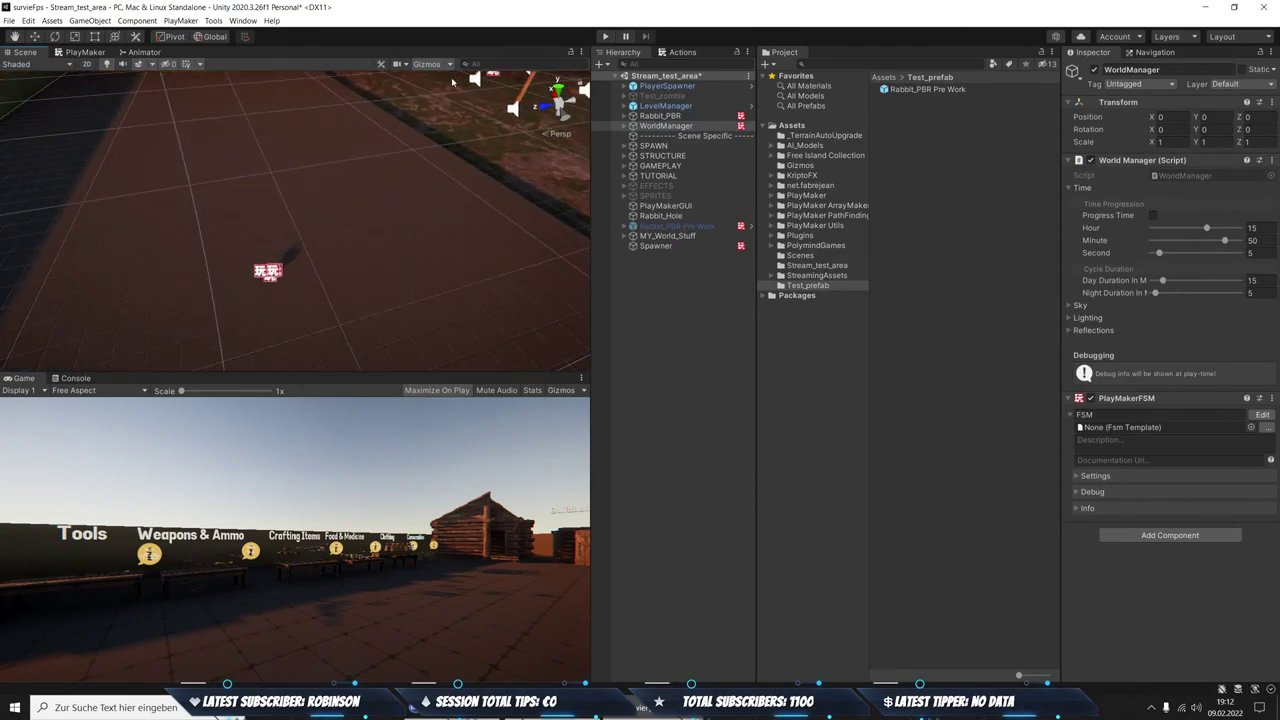
left_click(450, 65)
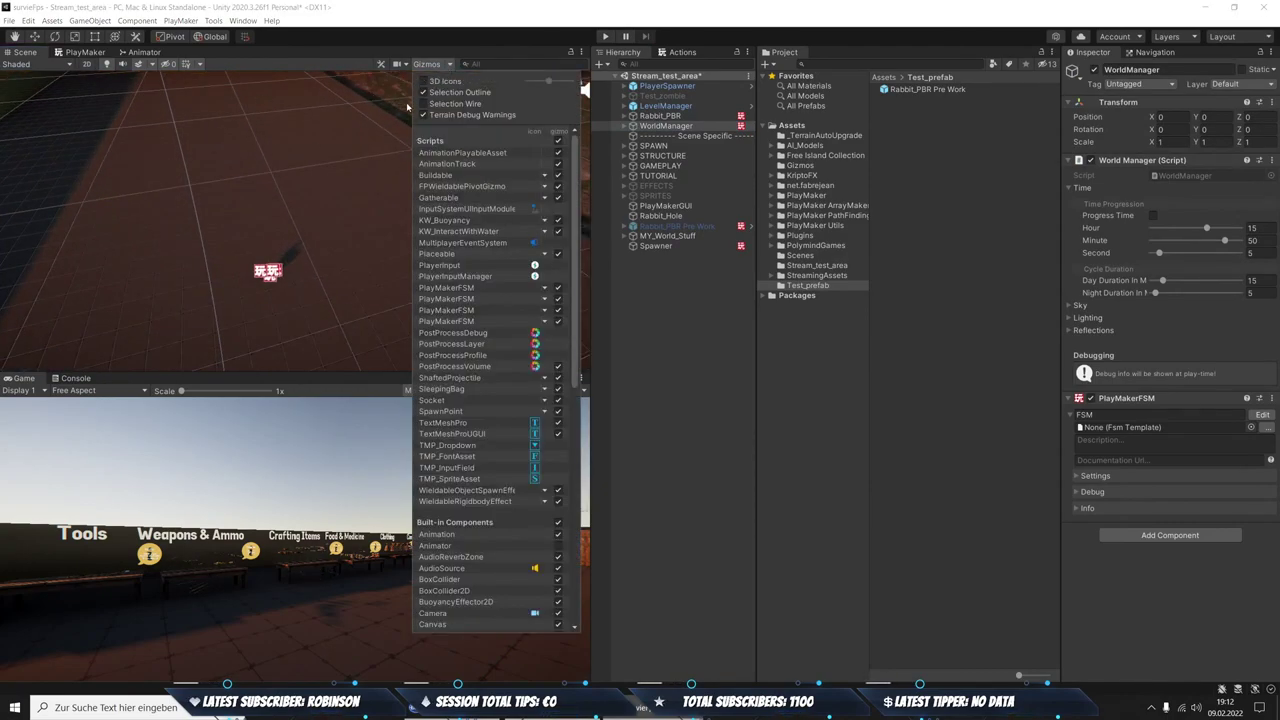
left_click(605, 37)
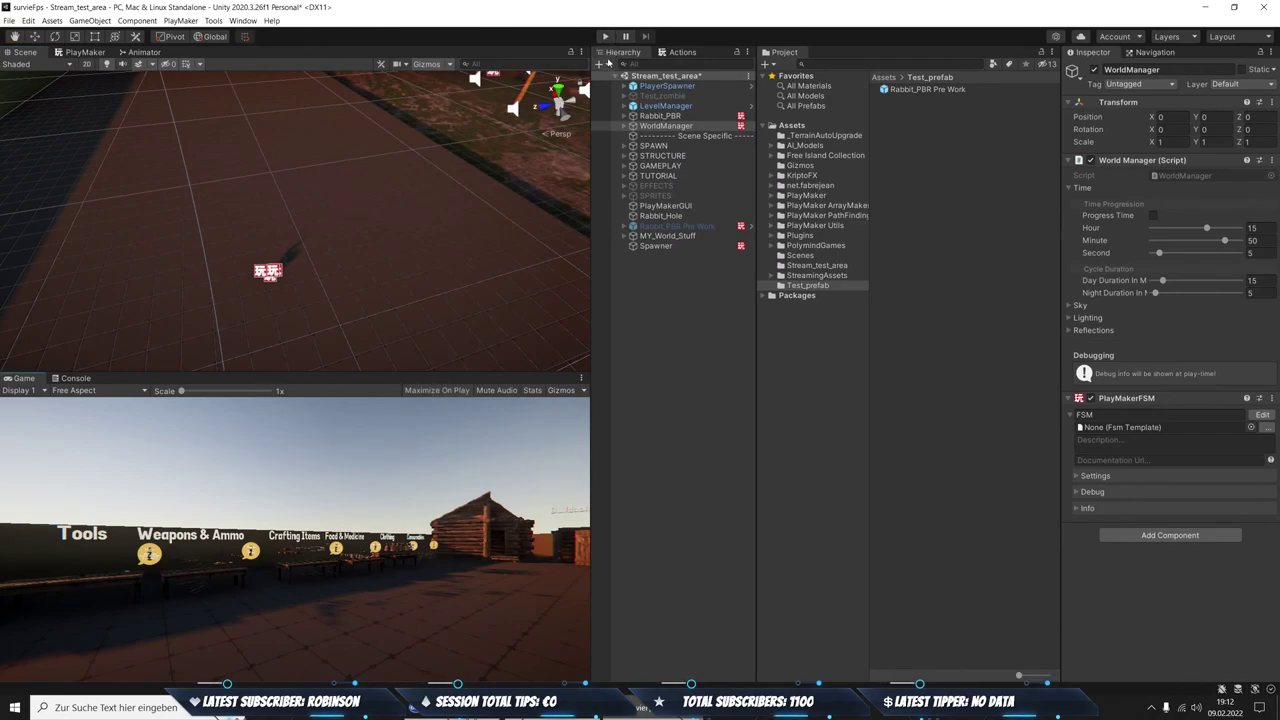
left_click(605, 37)
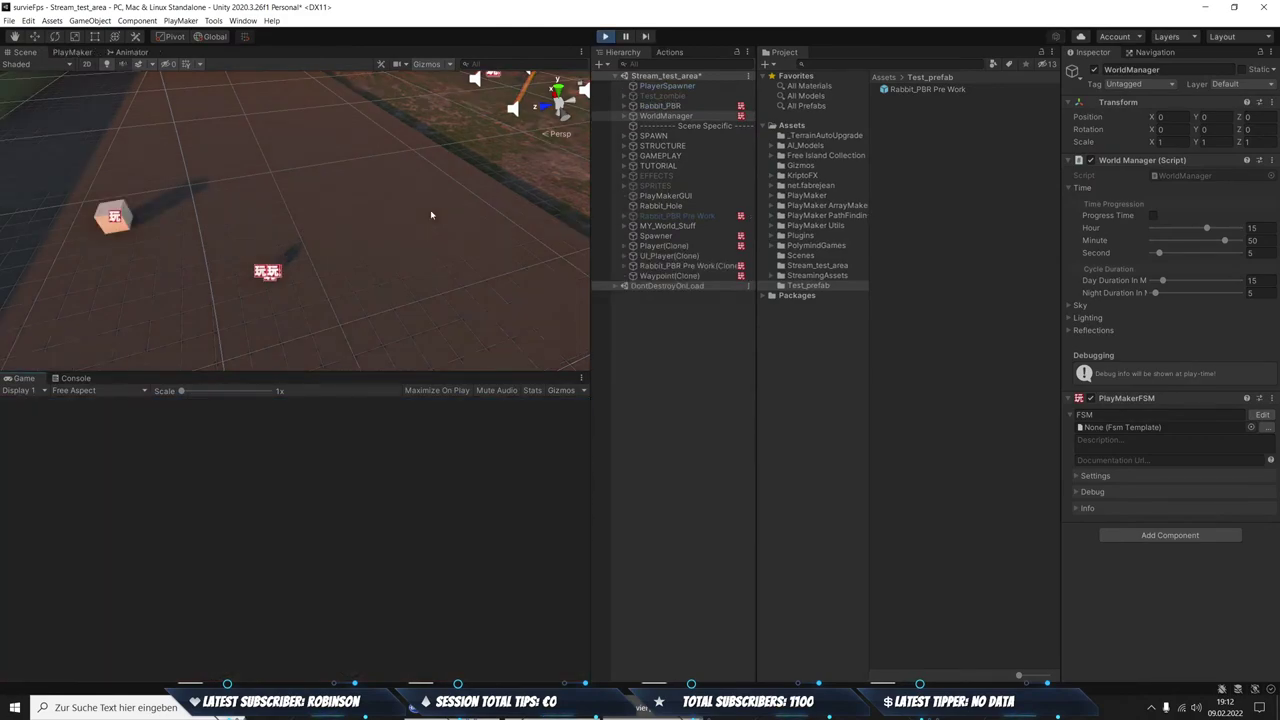
Frame a spawned waypoint, then select the running rabbit and show the NavMesh overlay
left_click(669, 275)
key("f")
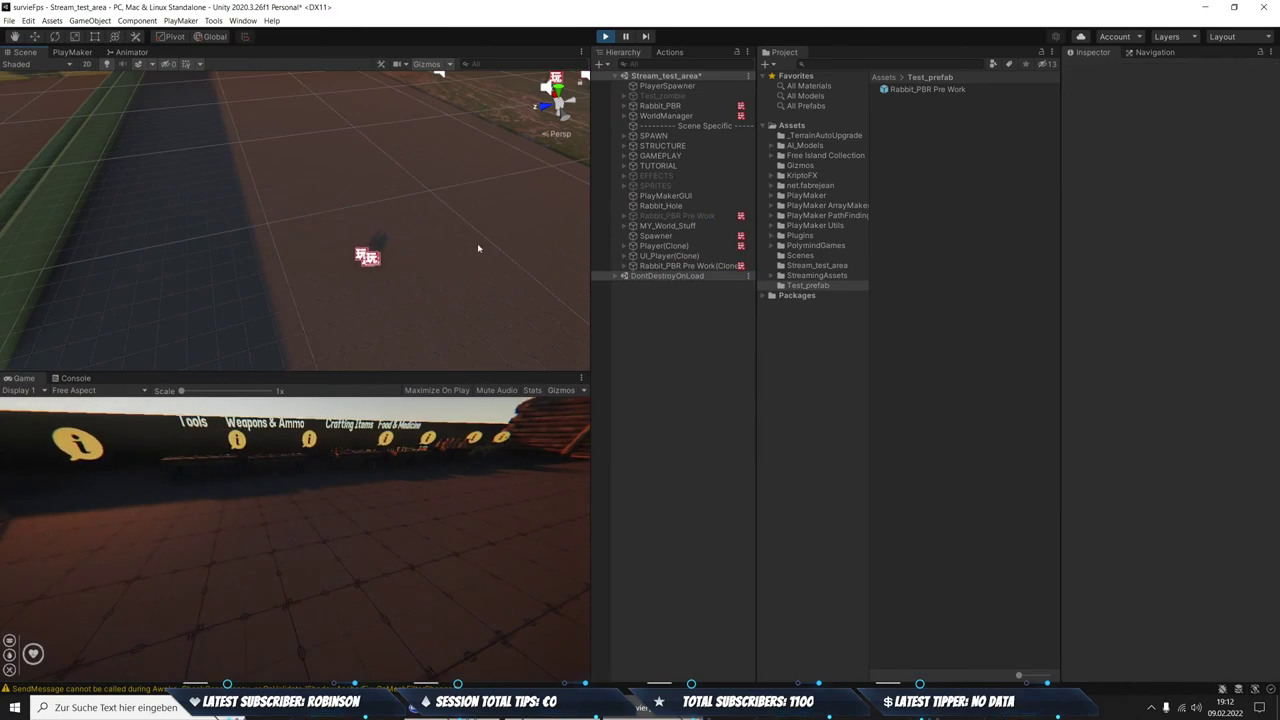
left_click(660, 105)
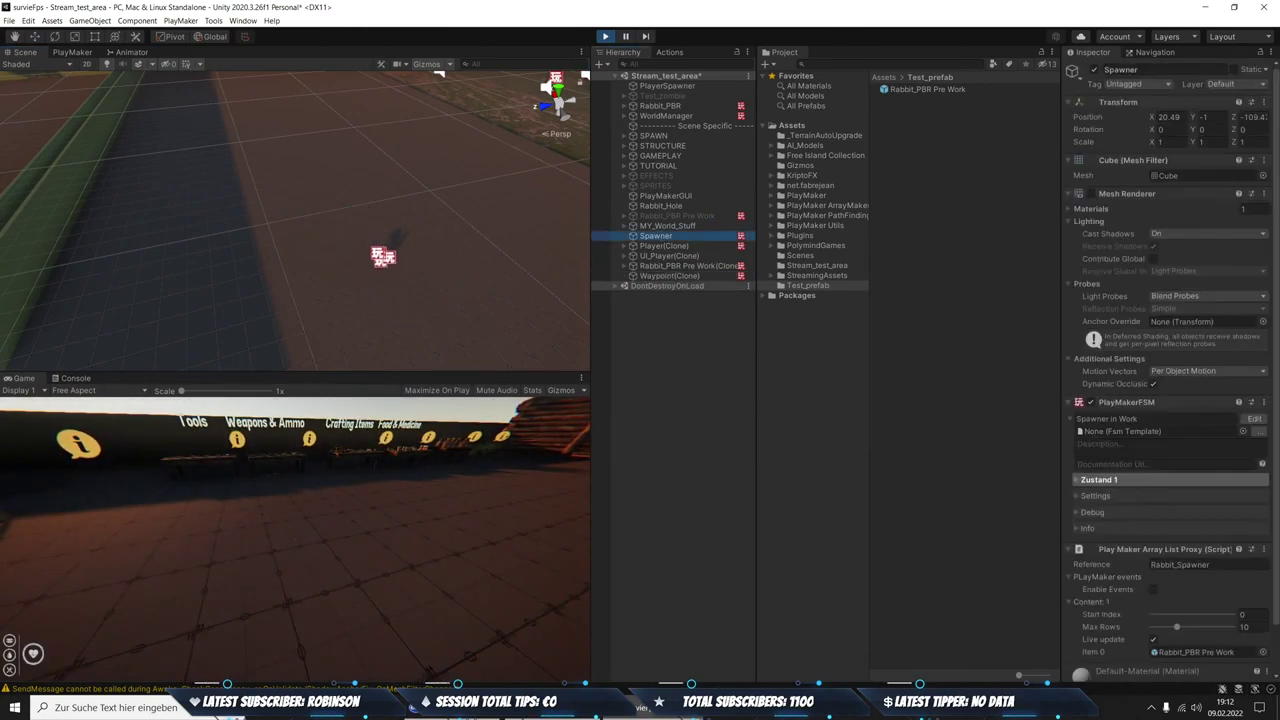
left_click(1155, 52)
scroll(389, 233, "up", 3)
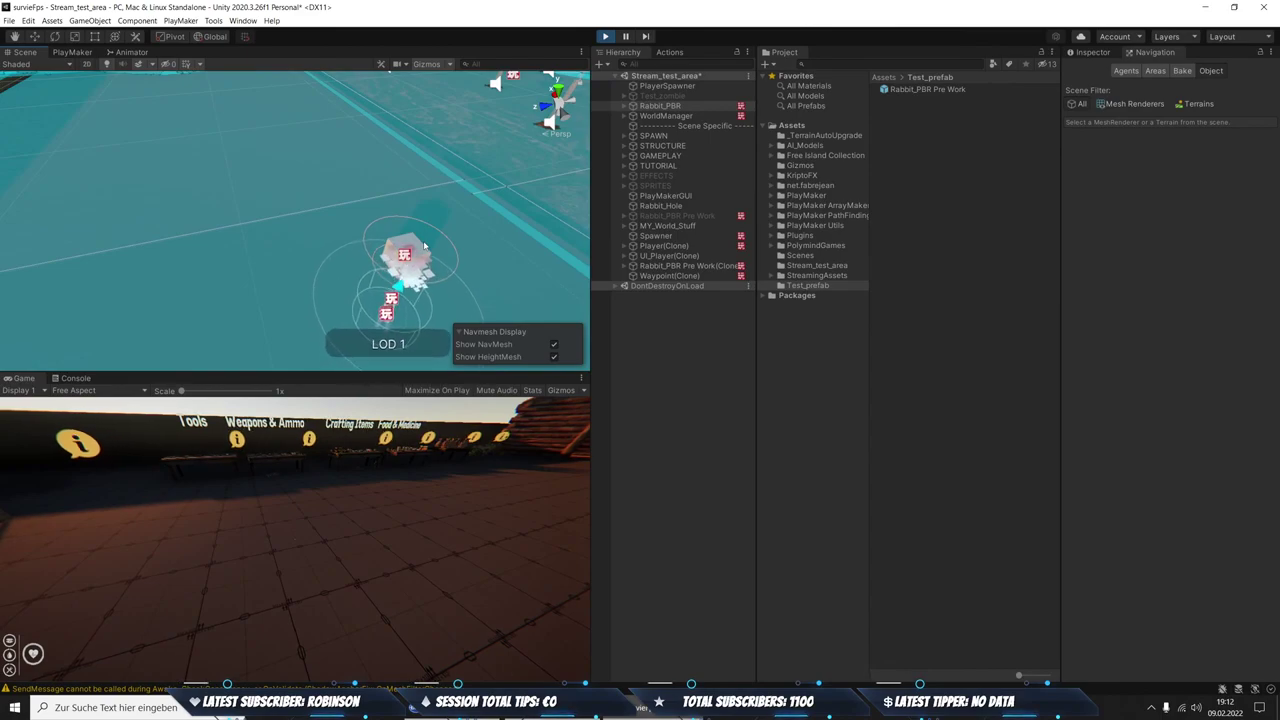
scroll(275, 247, "down", 2)
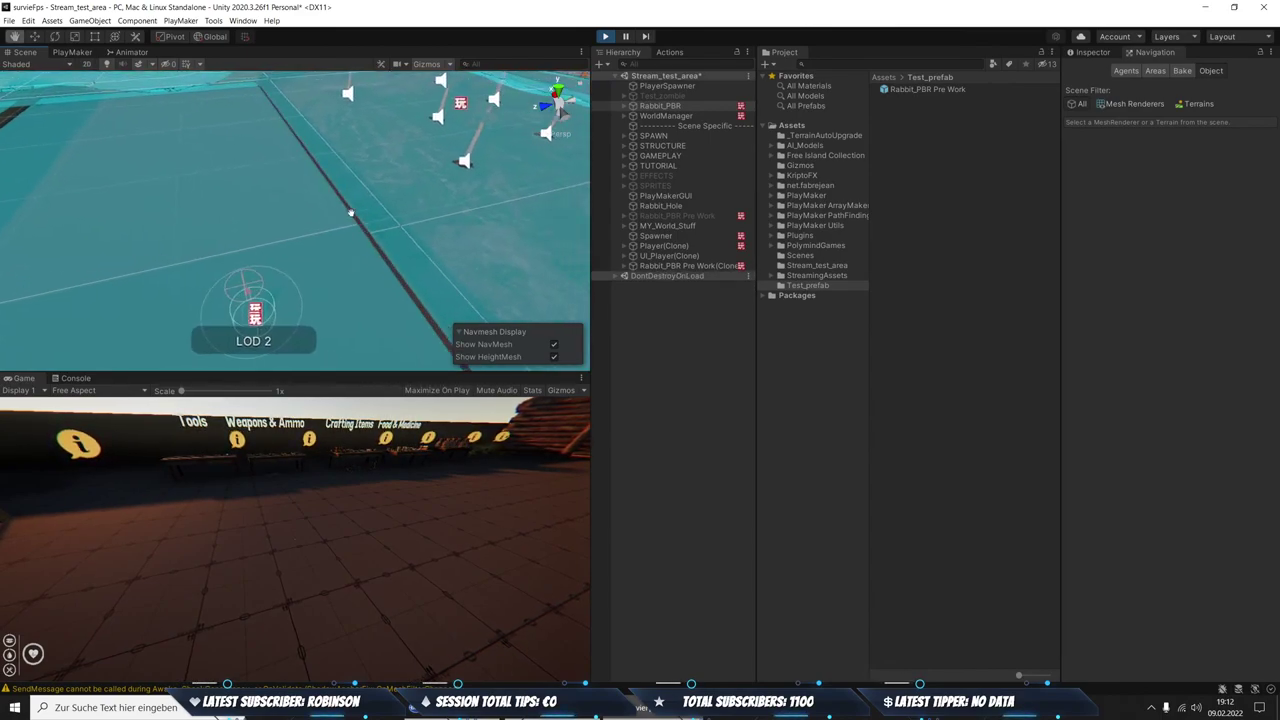
Orbit the Scene view to watch the rabbit walk, then stop the test run
mouse_move(288, 233)
right_mouse_down()
mouse_move(330, 273)
mouse_move(334, 246)
right_mouse_up()
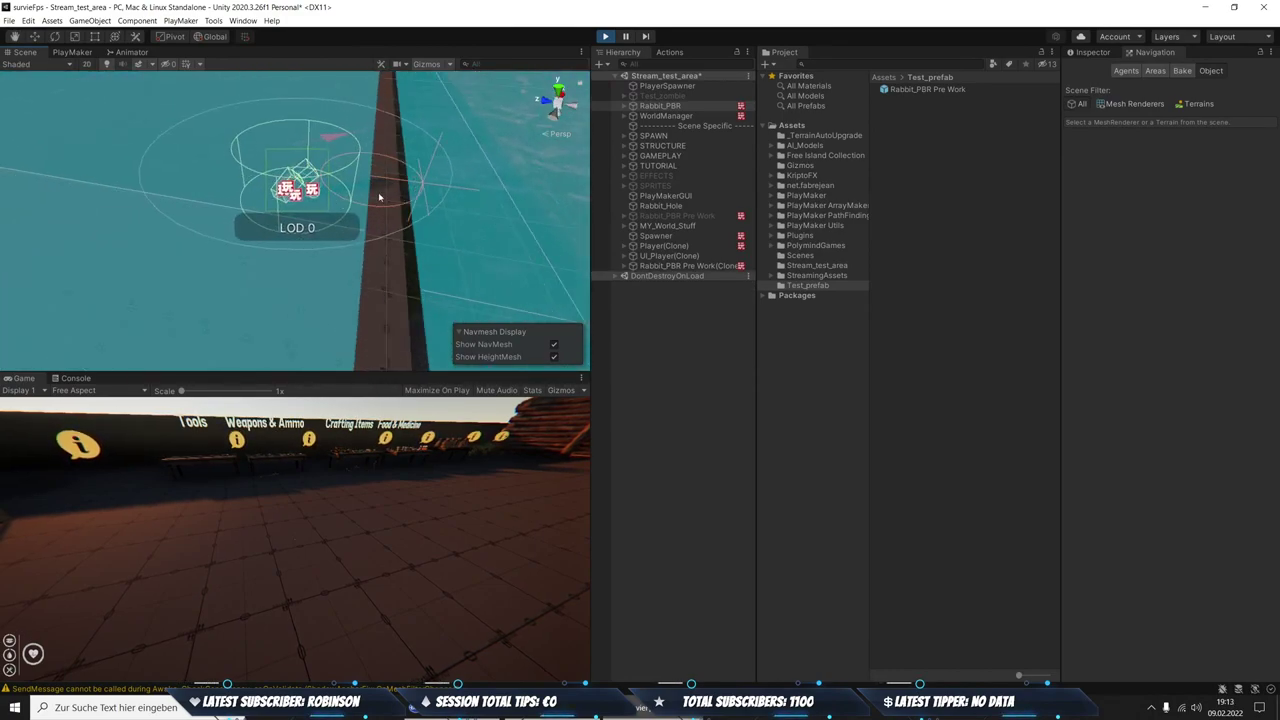
right_click_drag(443, 214, 384, 253)
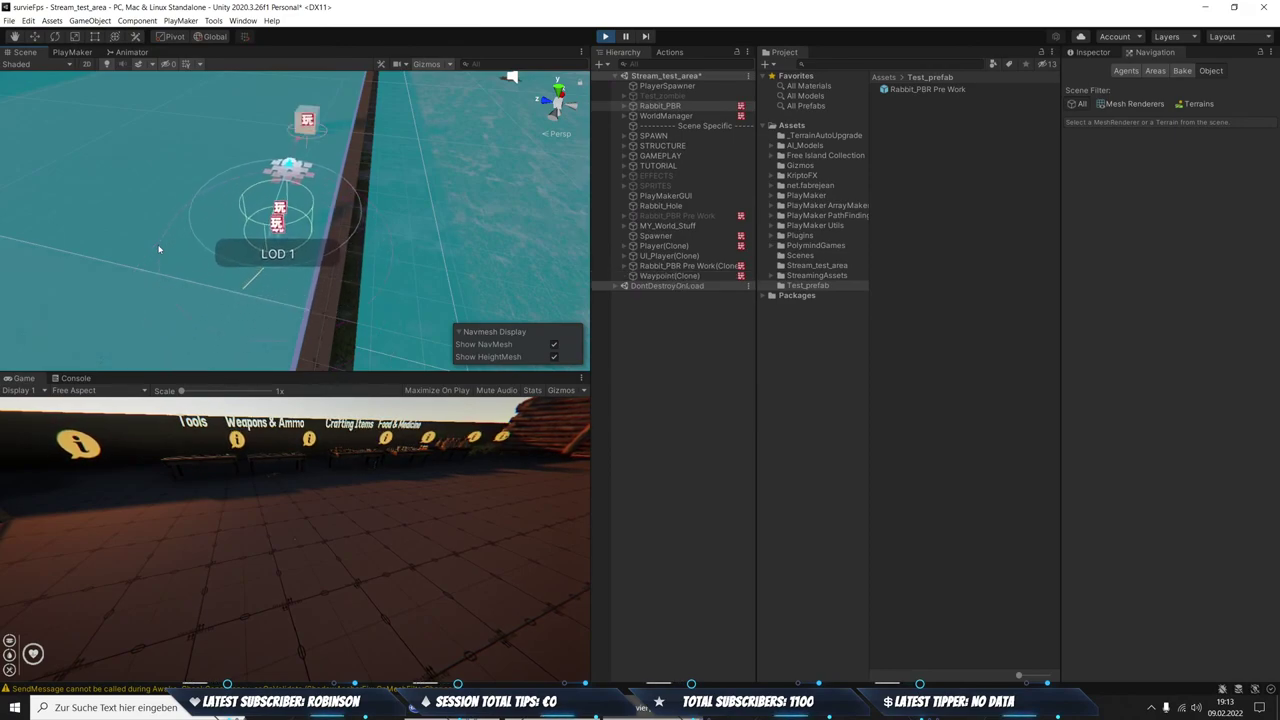
right_click_drag(158, 249, 545, 168)
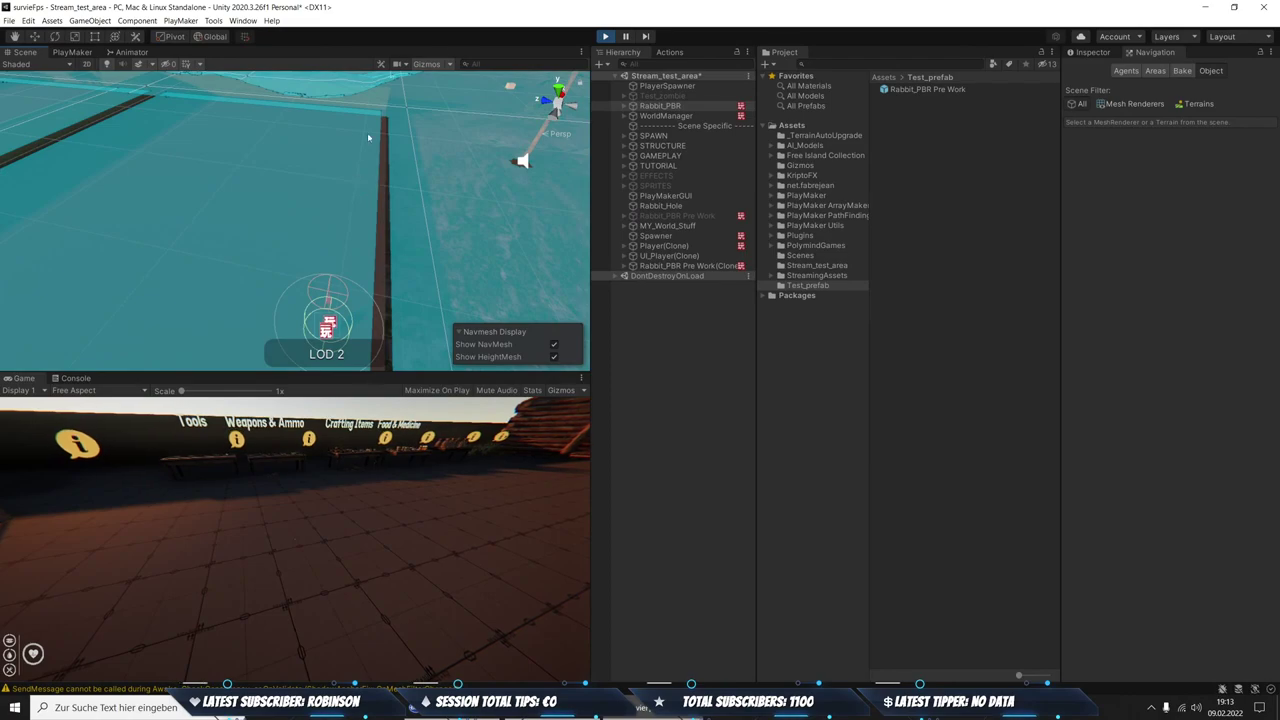
left_click(604, 37)
Frame Rabbit_PBR Pre Work, then apply Prefab > Unpack Completely from its Hierarchy context menu
left_click(660, 226)
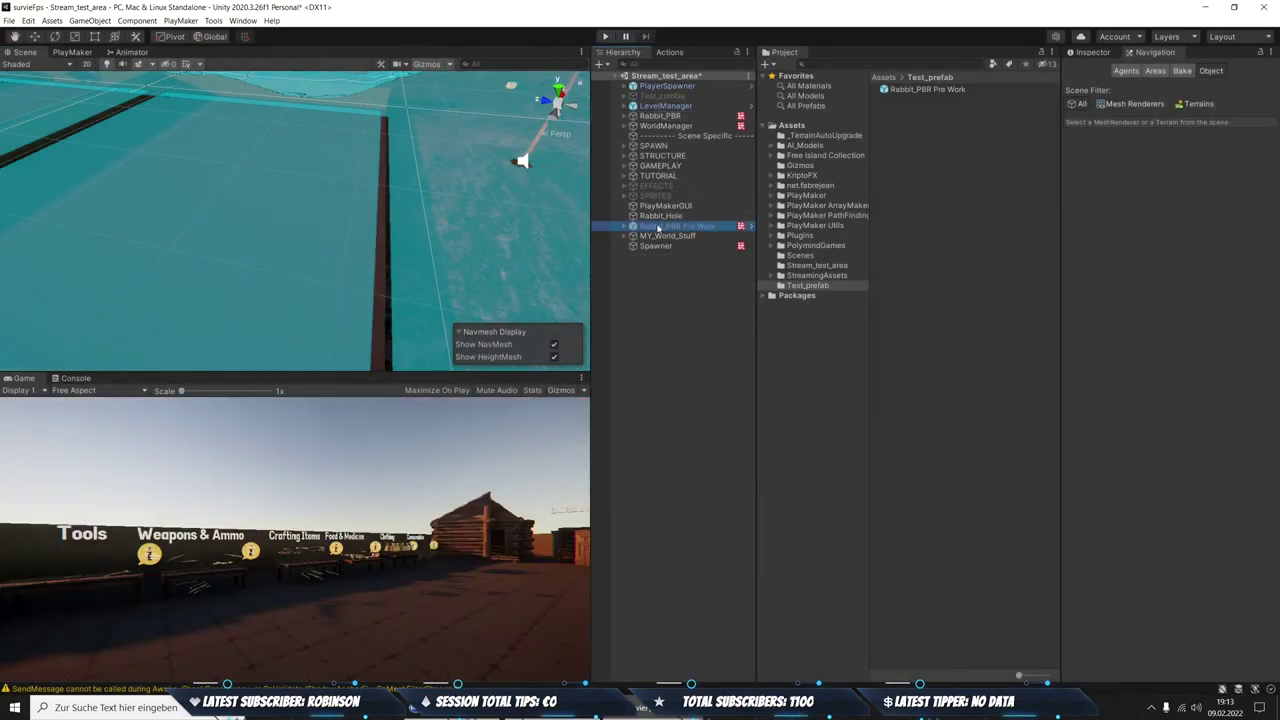
scroll(285, 239, "down", 2)
key("f")
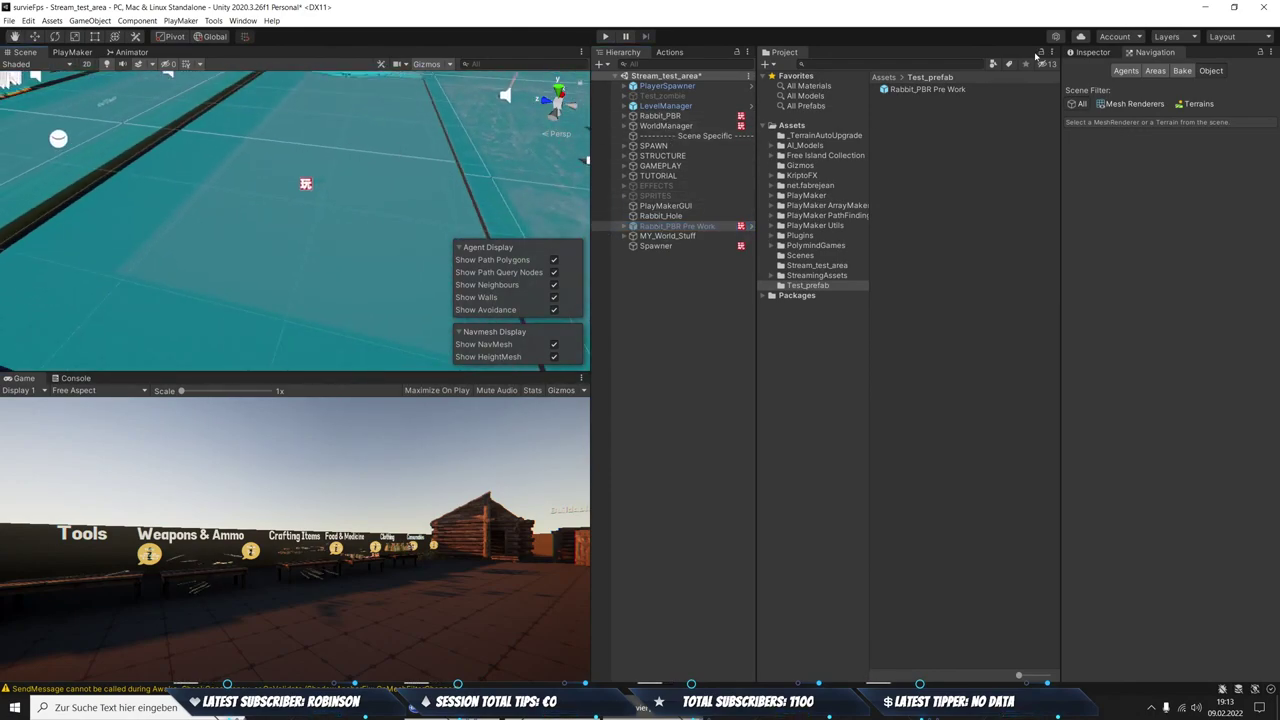
left_click(1093, 52)
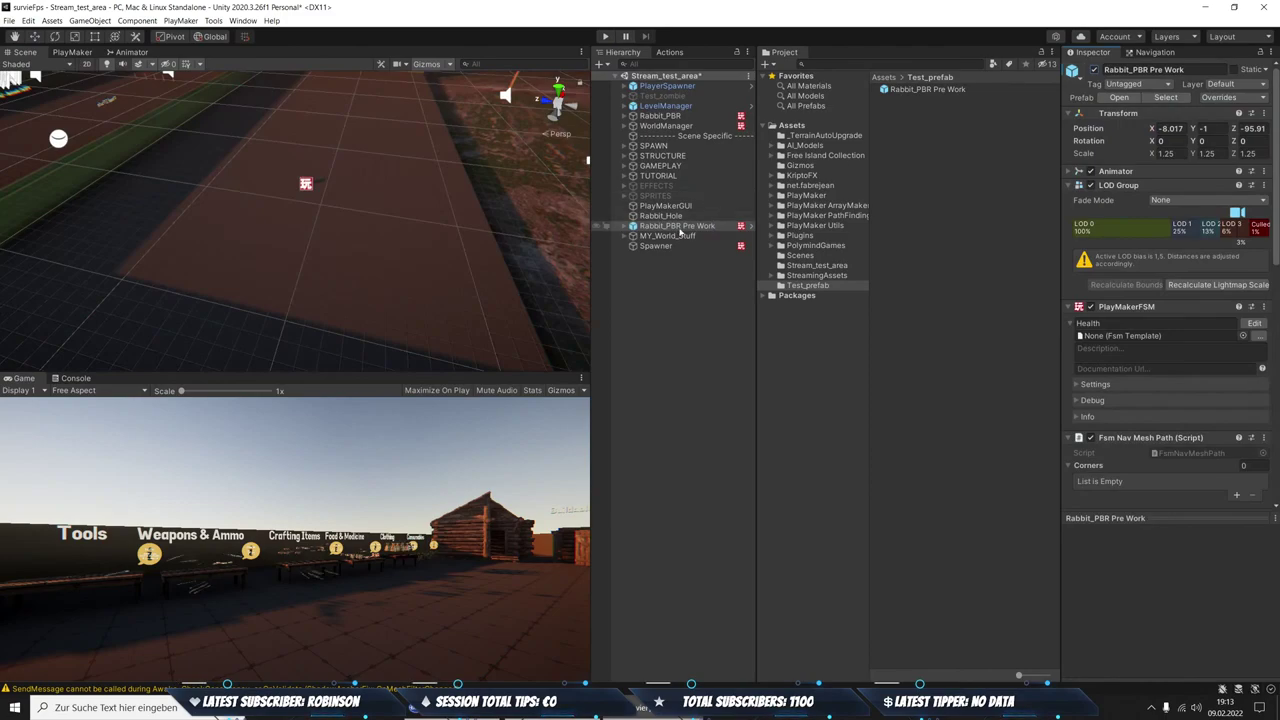
right_click(680, 226)
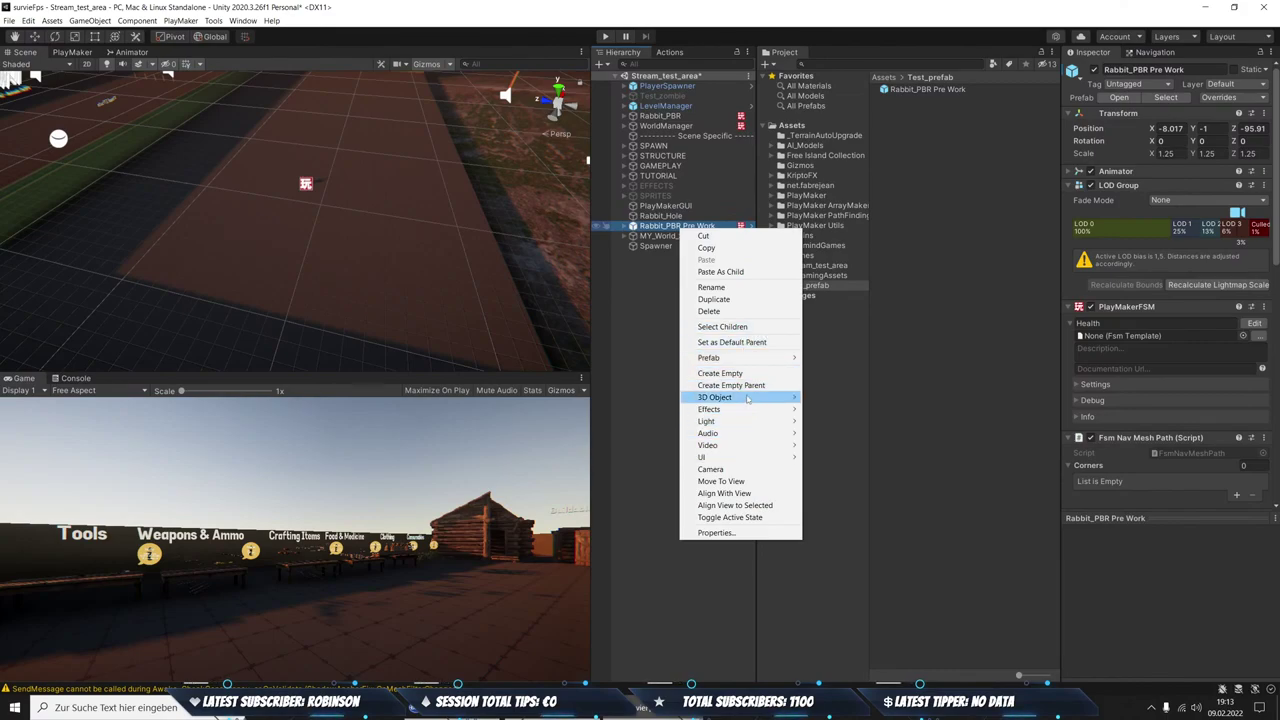
mouse_move(740, 358)
left_click(855, 418)
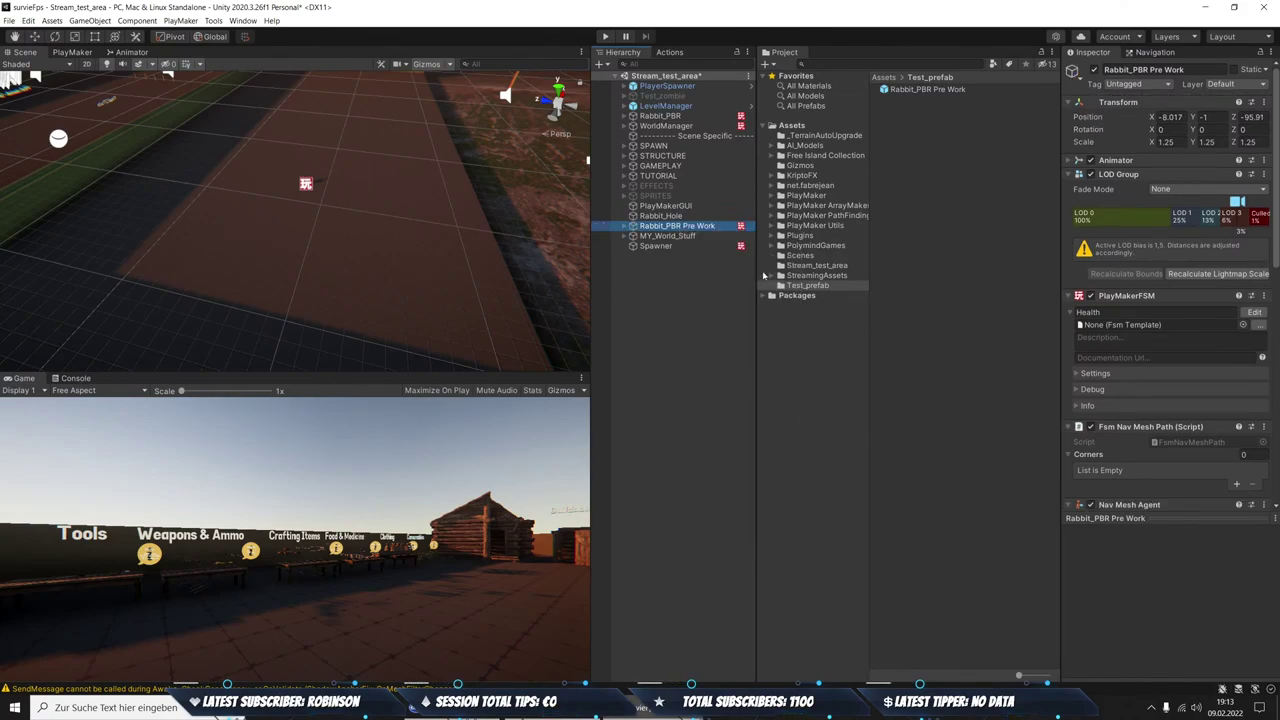
scroll(1168, 320, "down", 5)
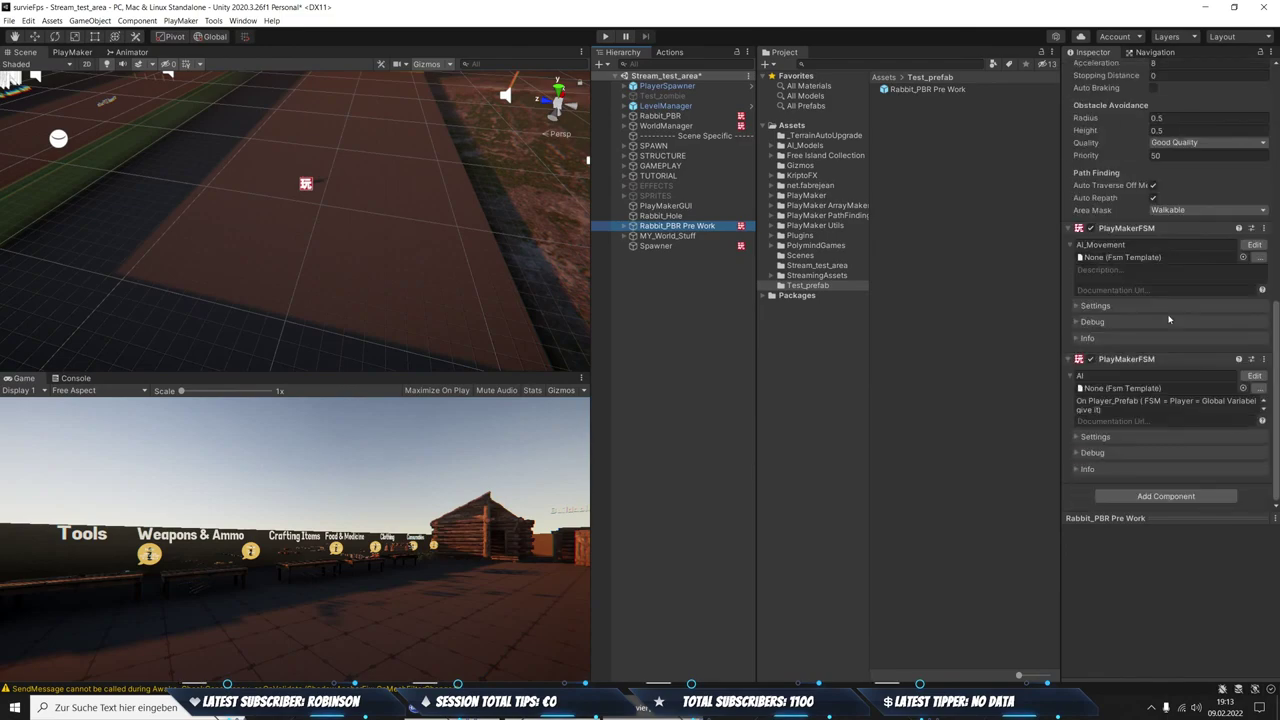
scroll(1168, 320, "up", 6)
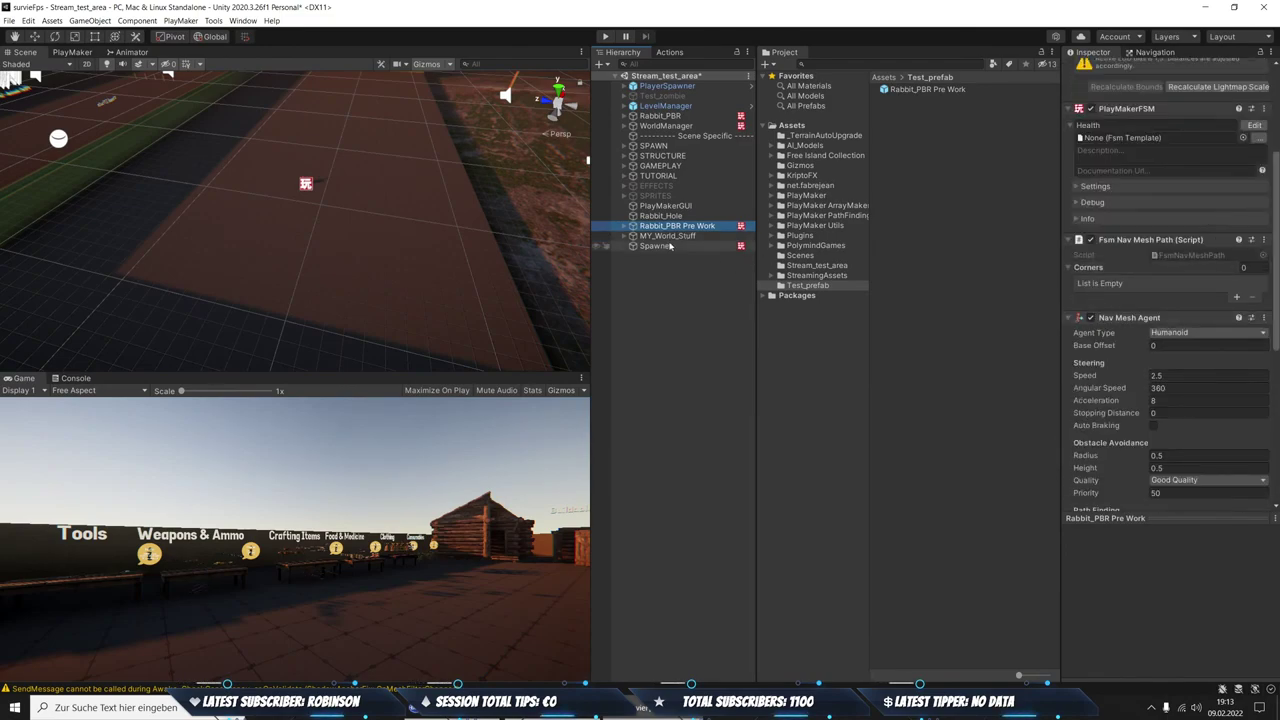
Move Rabbit_PBR below Rabbit_PBR Pre Work and compare the two rabbits' agent settings
left_click(678, 117)
left_click_drag(673, 246, 678, 224)
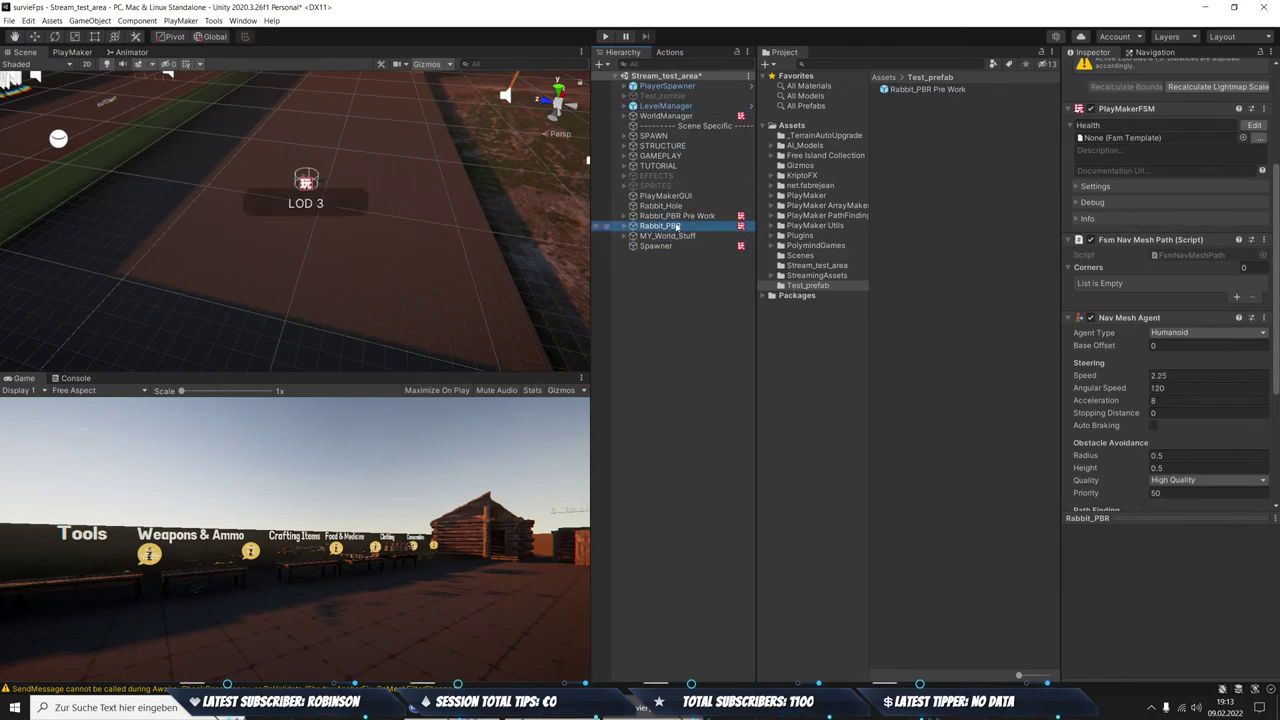
left_click(677, 217)
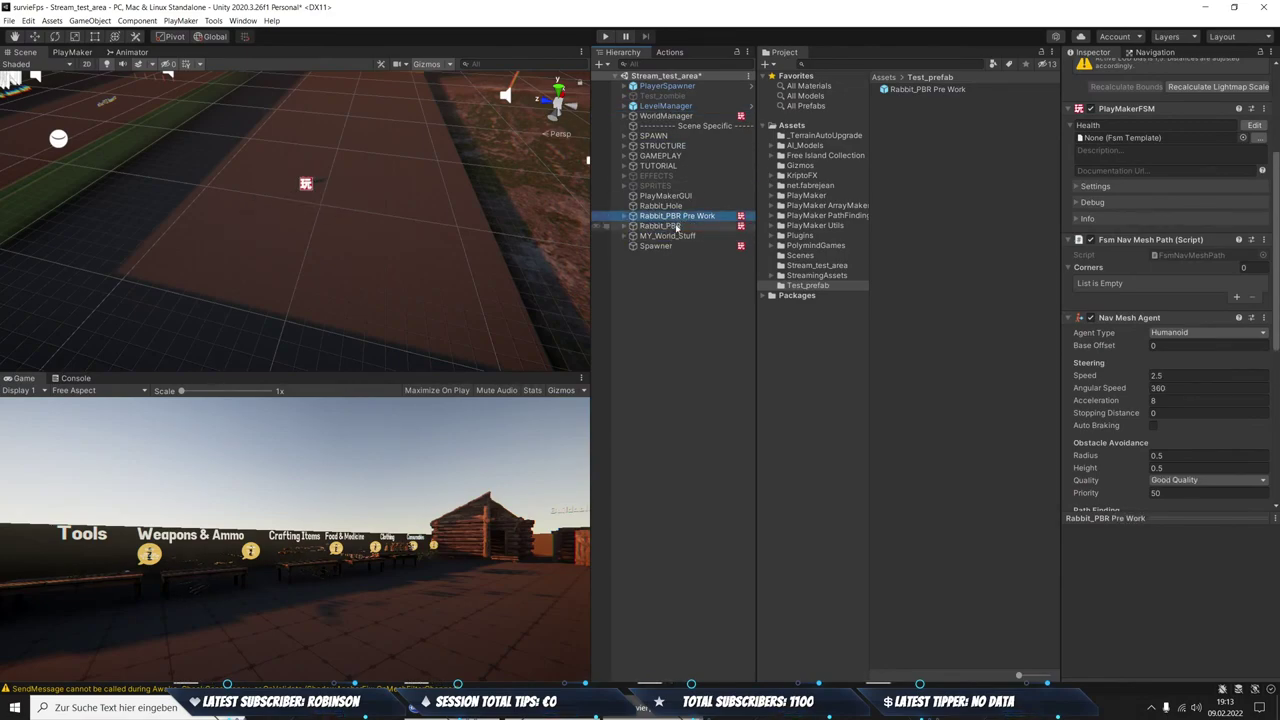
left_click(677, 226)
left_click(677, 217)
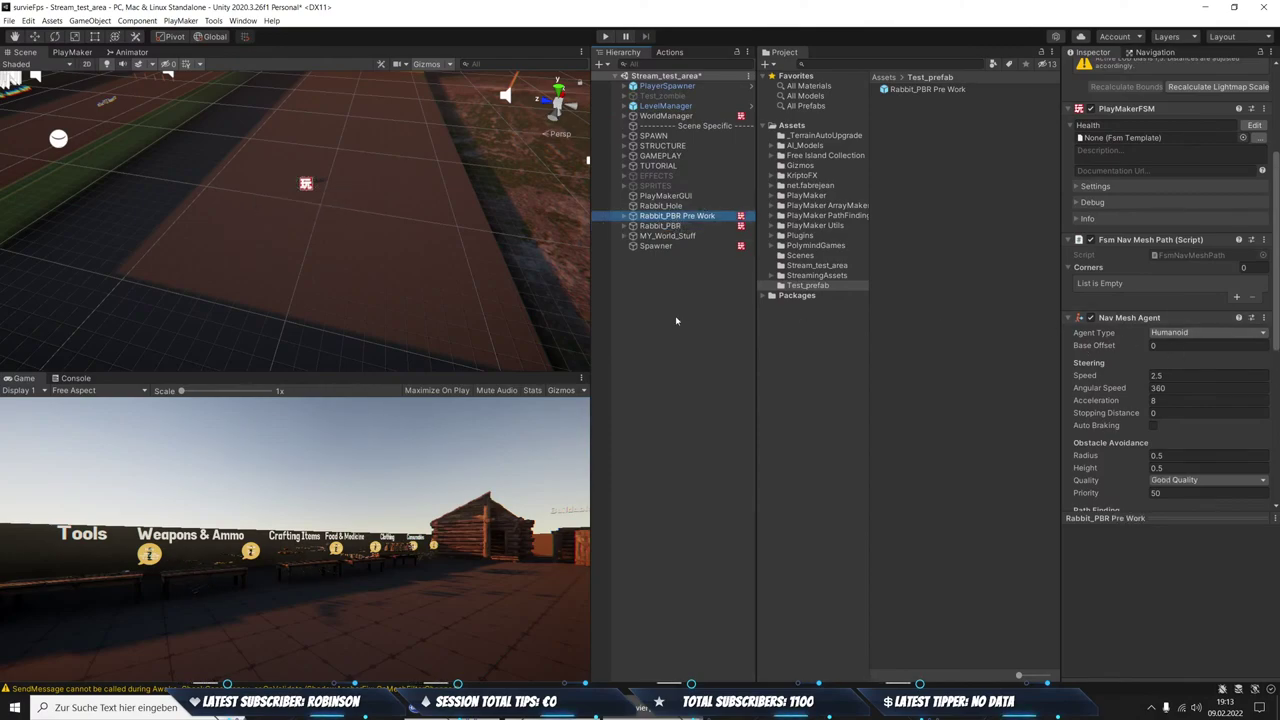
Match Rabbit_PBR's agent Speed 2.5 and Angular Speed 360 to Rabbit_PBR Pre Work
left_click(660, 226)
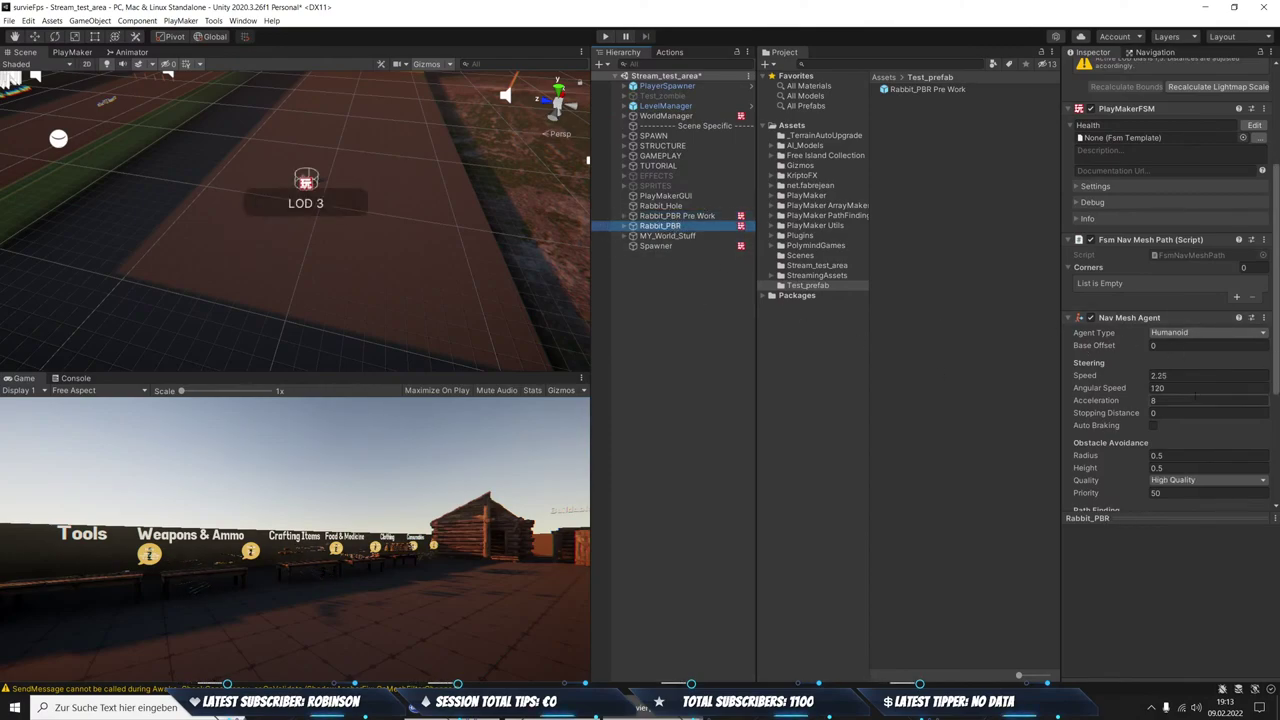
left_click(1205, 375)
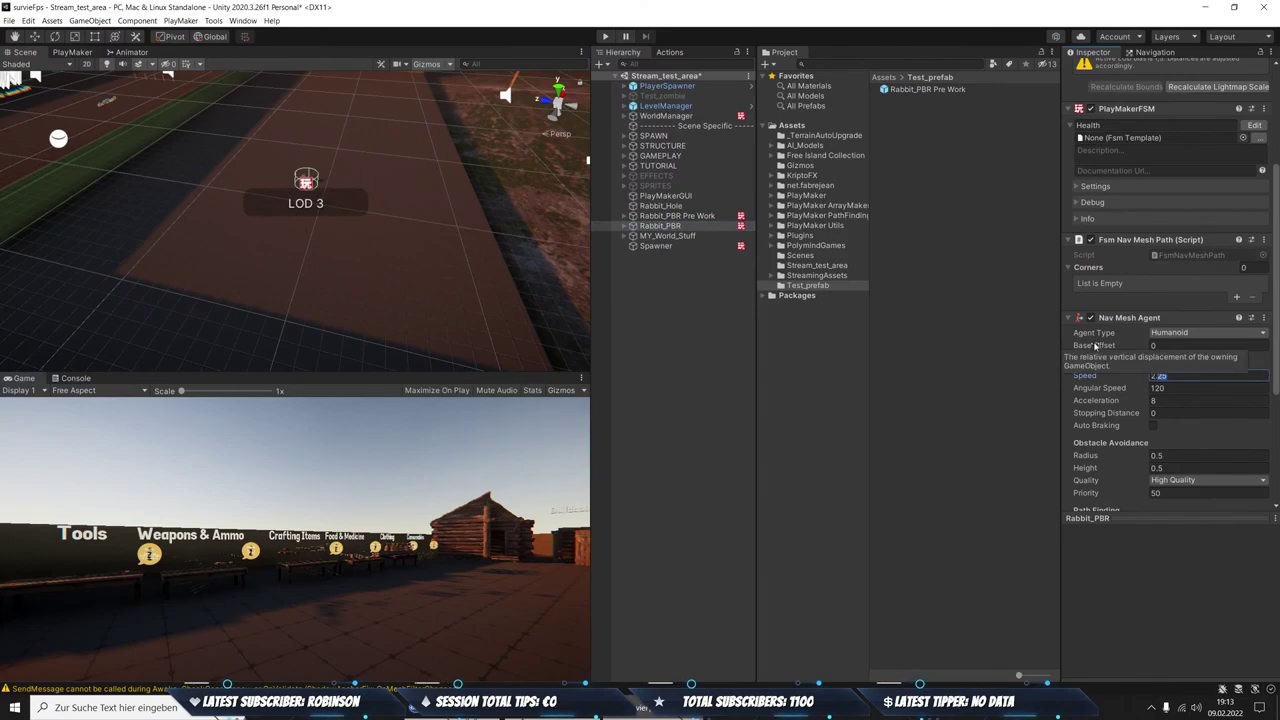
left_click(680, 216)
left_click(662, 226)
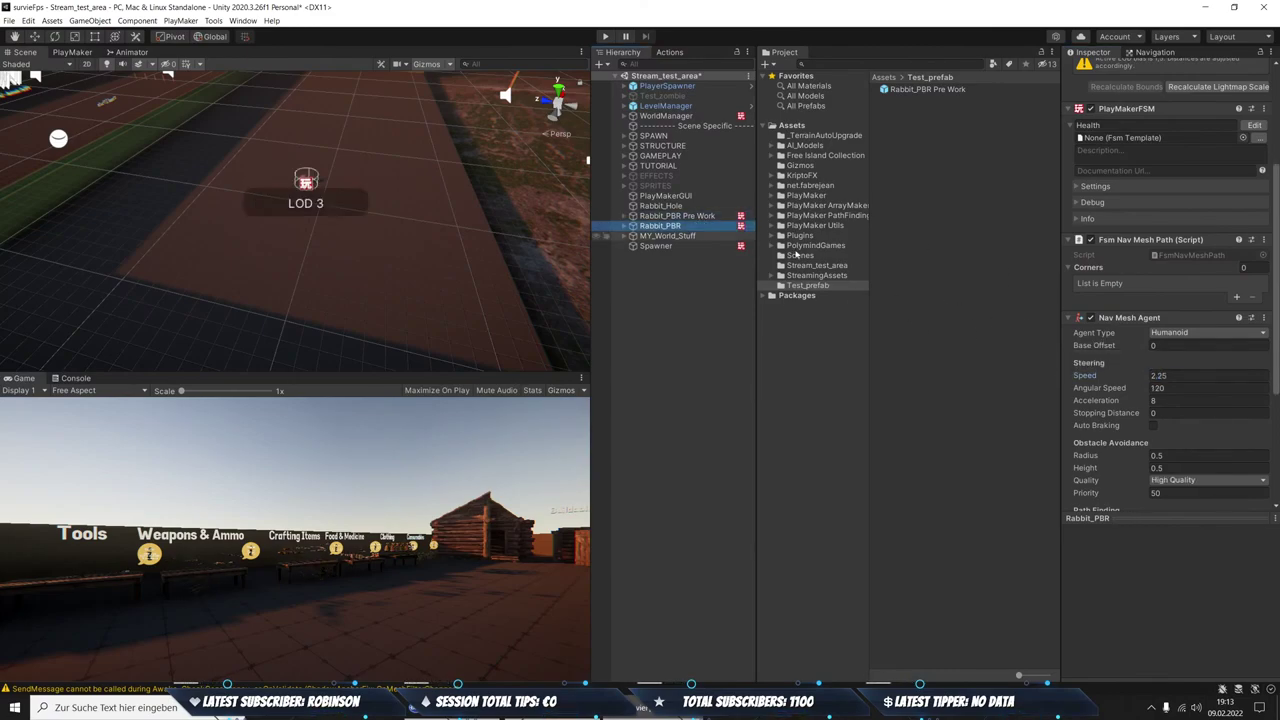
left_click(1200, 375)
type("2.5")
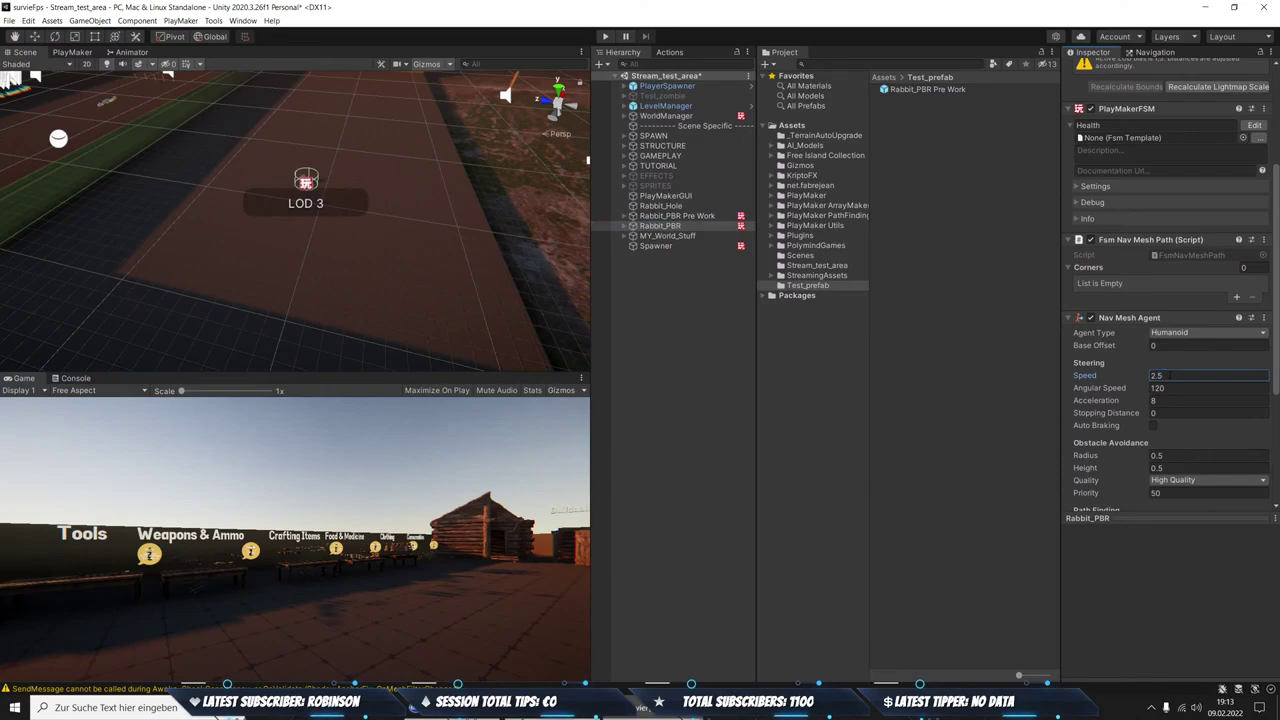
left_click(680, 216)
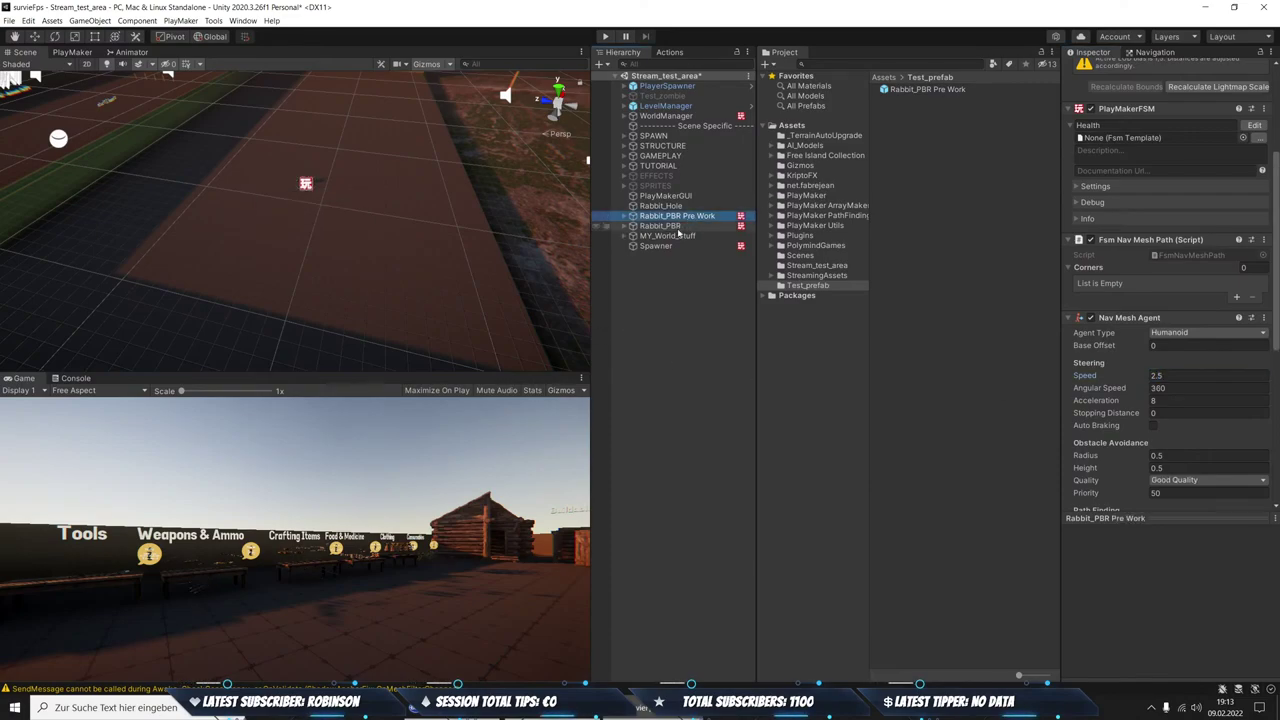
left_click(677, 228)
left_click(1185, 388)
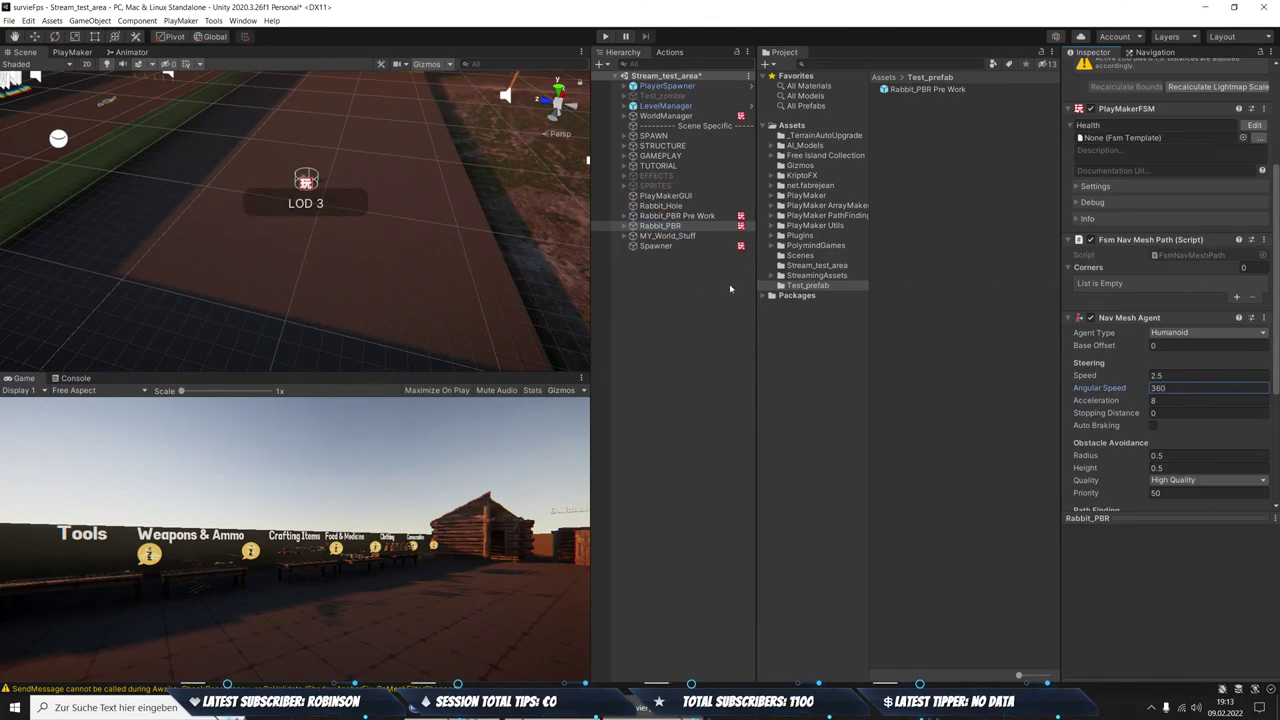
left_click(668, 217)
left_click(667, 227)
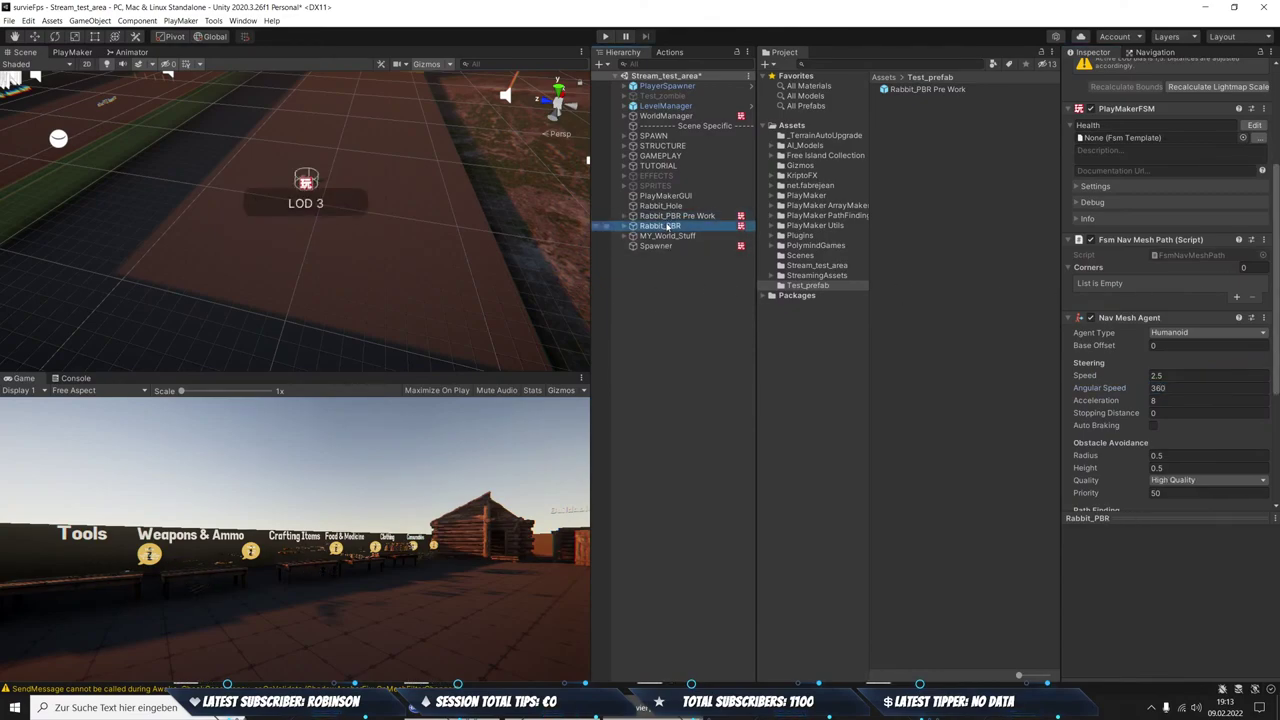
Set Rabbit_PBR's obstacle avoidance Quality to Good Quality
left_click(672, 216)
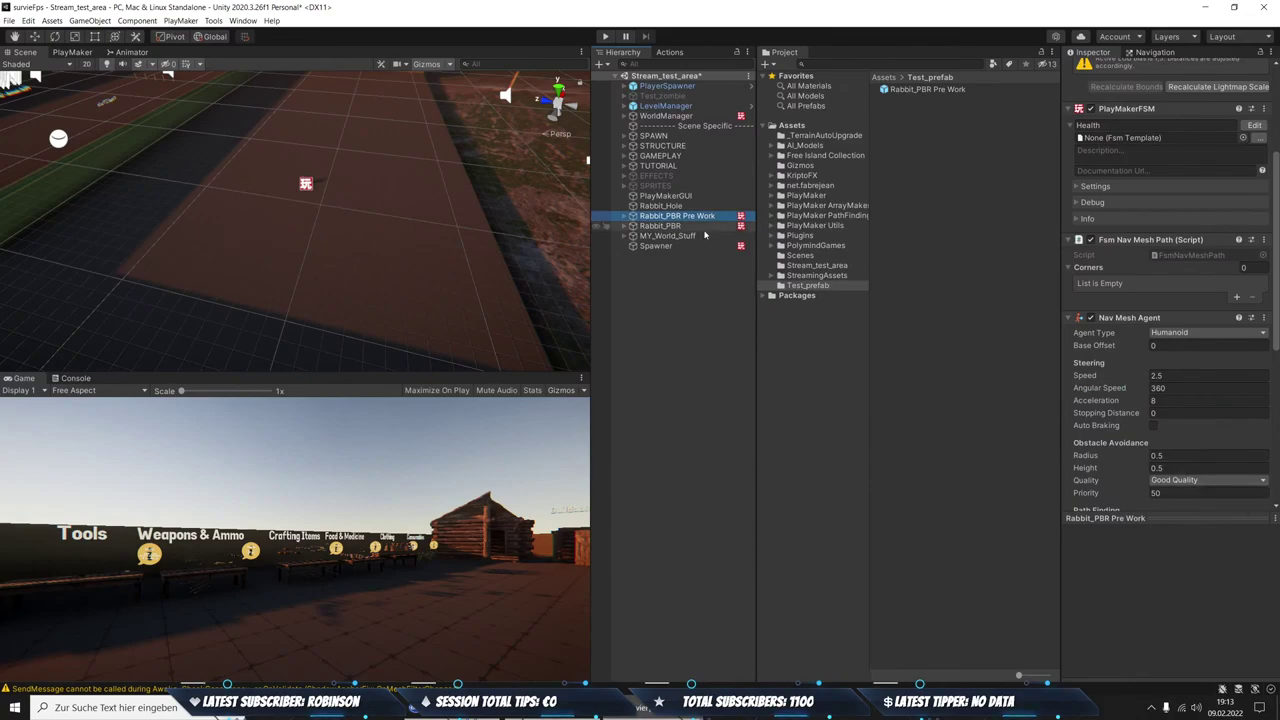
left_click(700, 226)
left_click(1188, 481)
left_click(1190, 530)
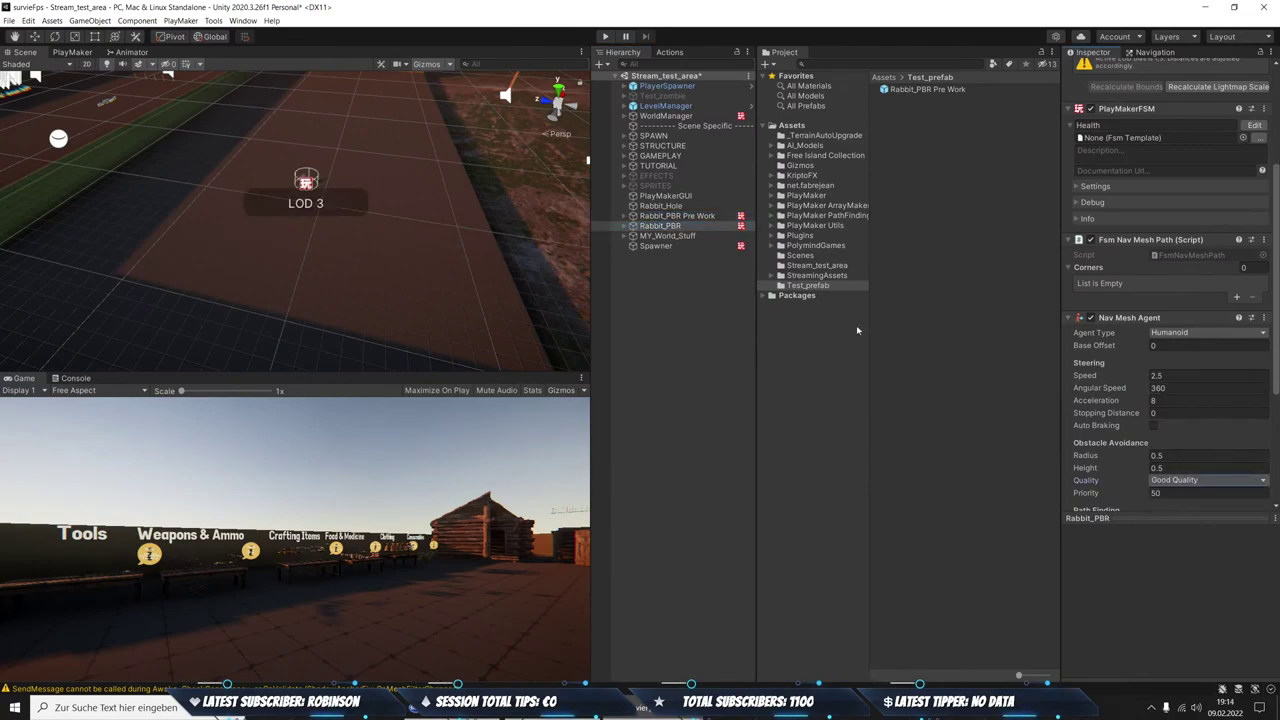
scroll(1217, 331, "down", 5)
Switch between Rabbit_PBR Pre Work, Rabbit_Hole and Rabbit_PBR to review their agent settings
left_click(672, 216)
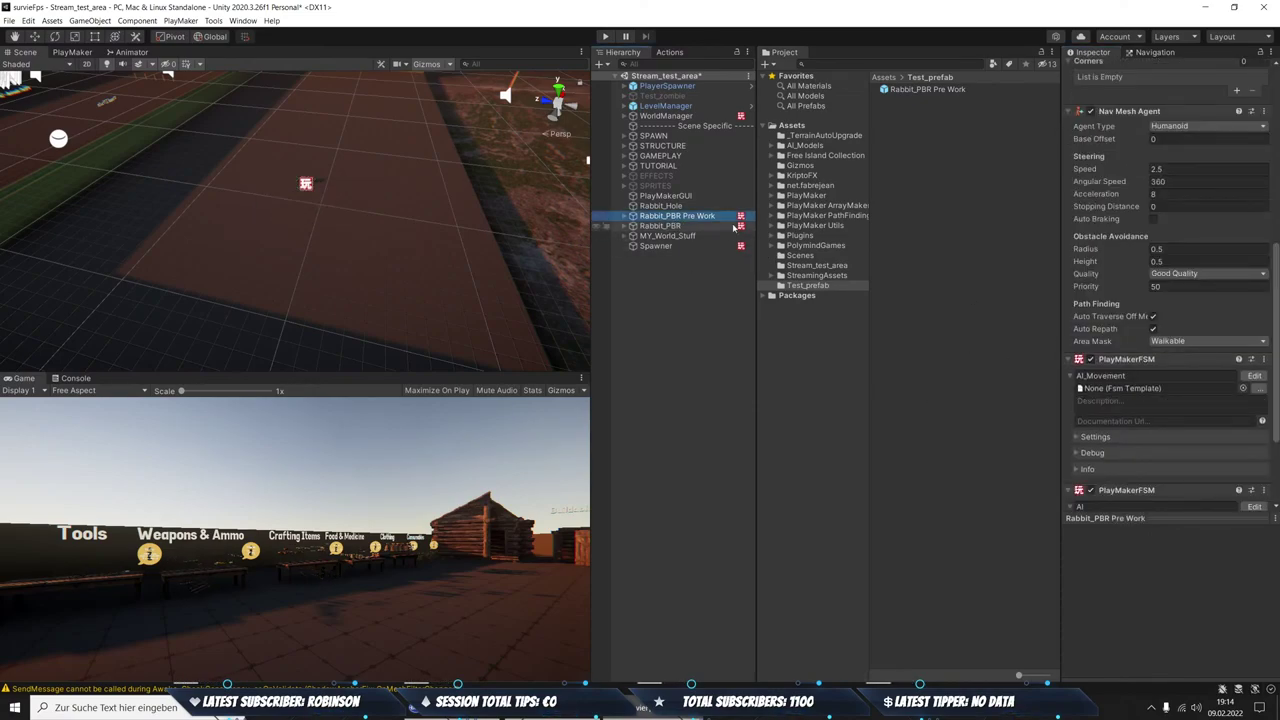
left_click(680, 226)
left_click(688, 217)
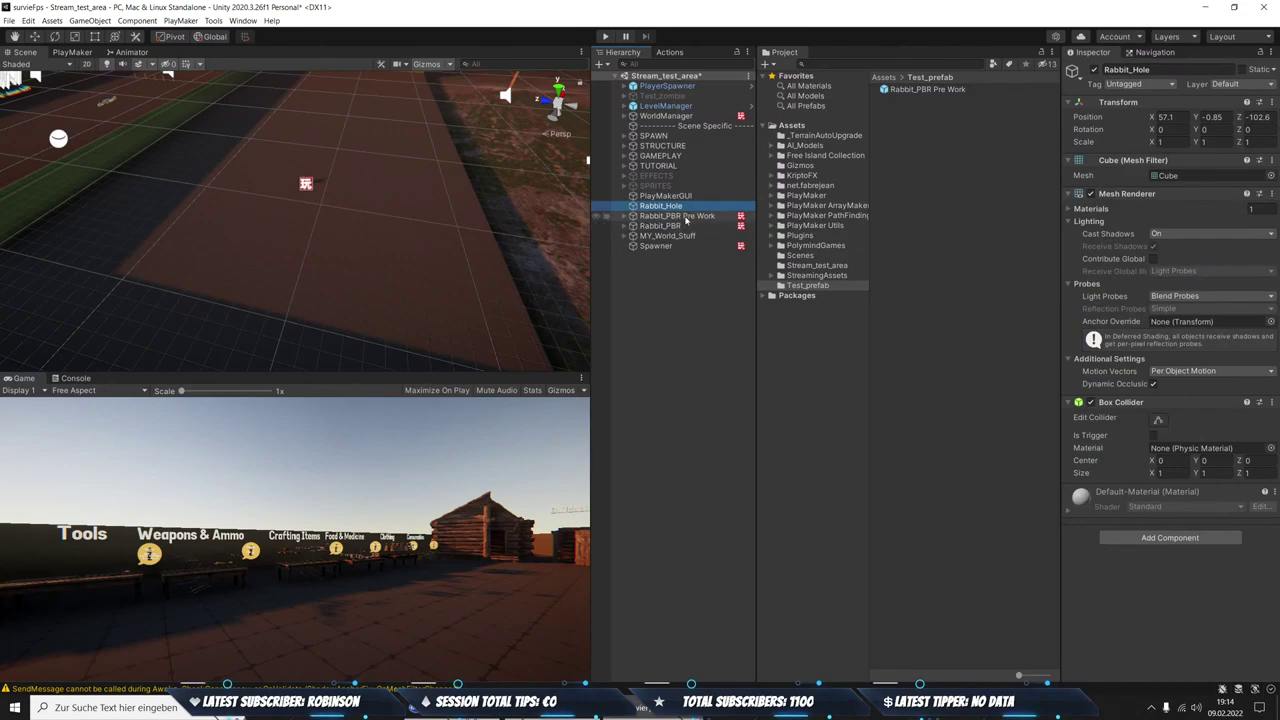
left_click(692, 226)
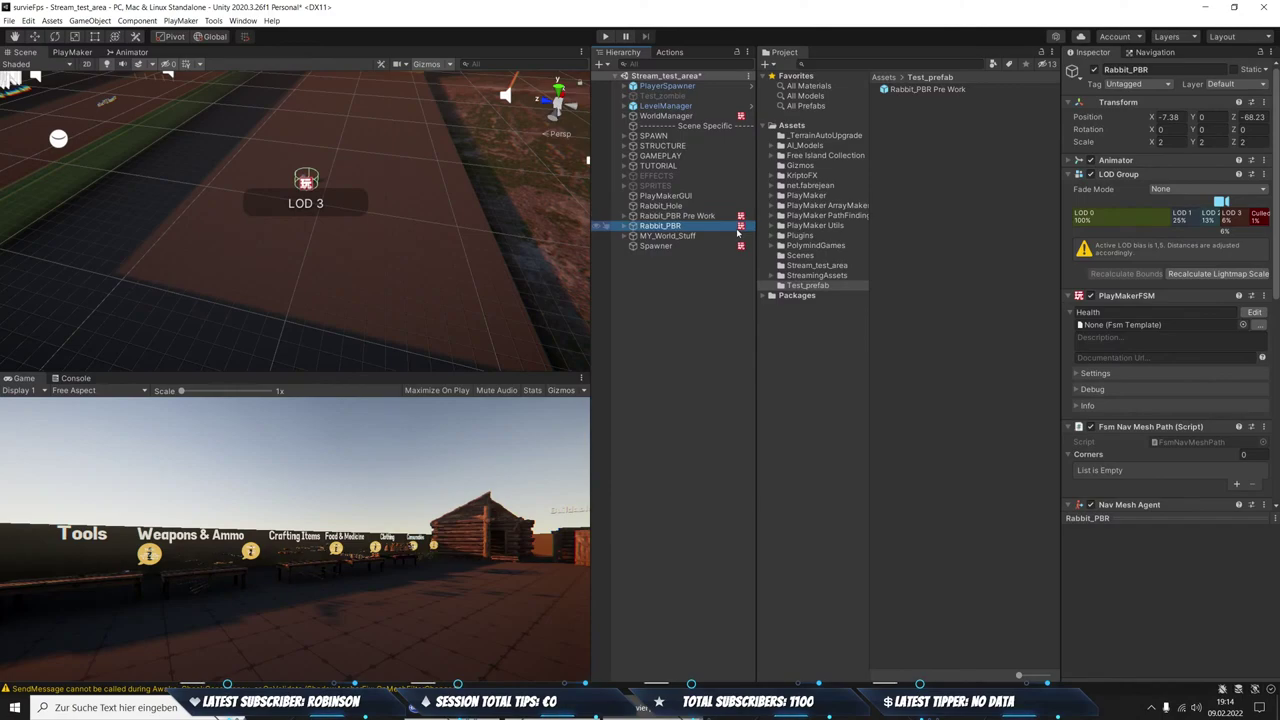
key("Up")
key("Down")
key("Up")
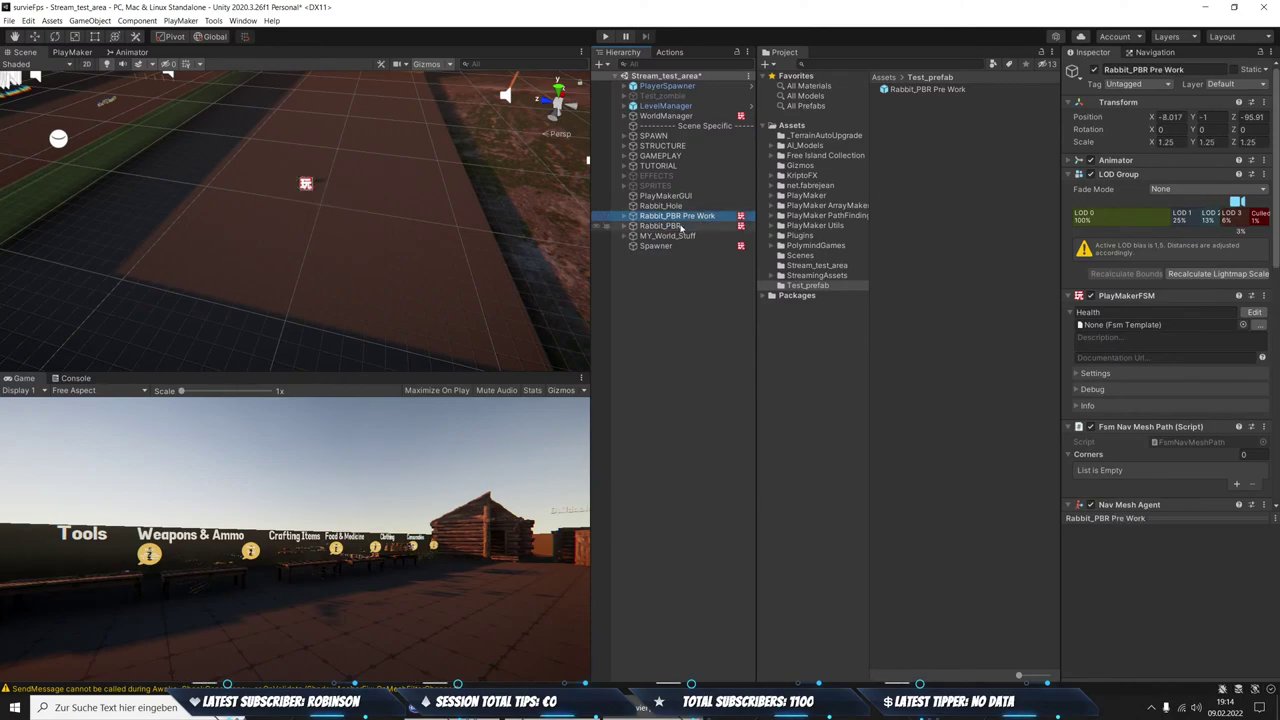
key("Down")
key("Up")
Compare the component lists of Rabbit_PBR and Rabbit_PBR Pre Work in the Inspector
scroll(520, 230, "up", 3)
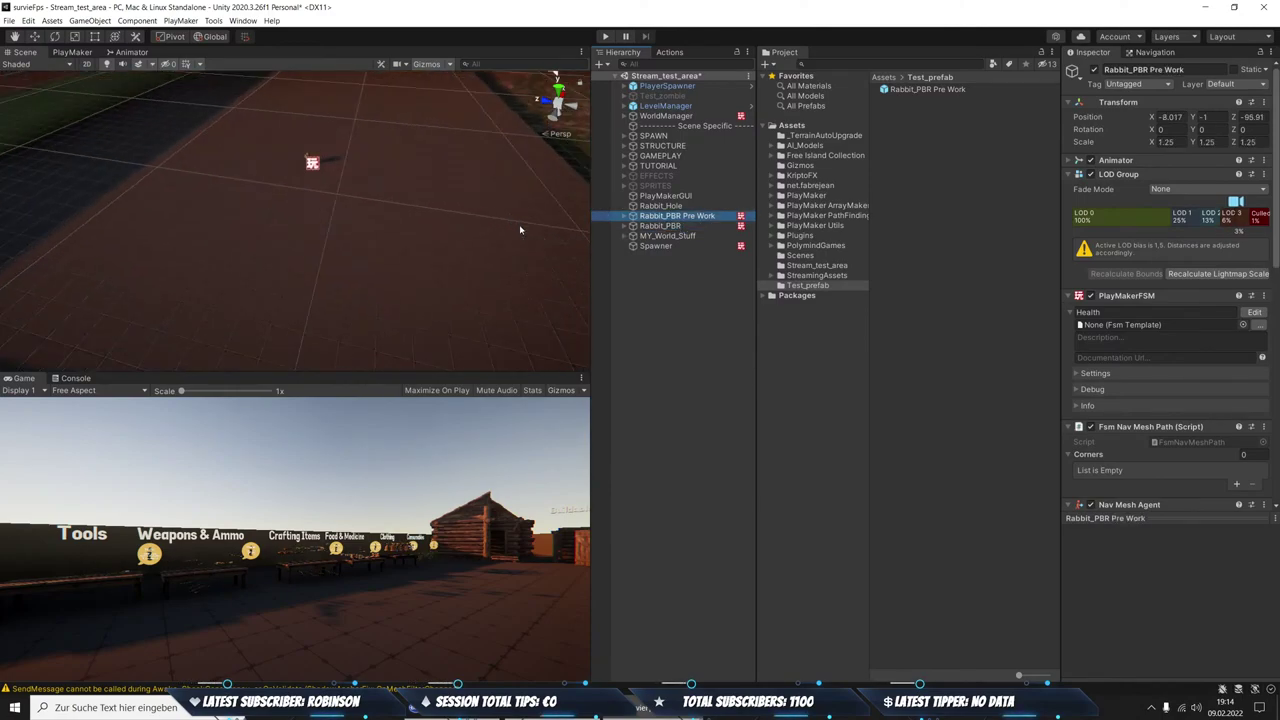
left_click(651, 227)
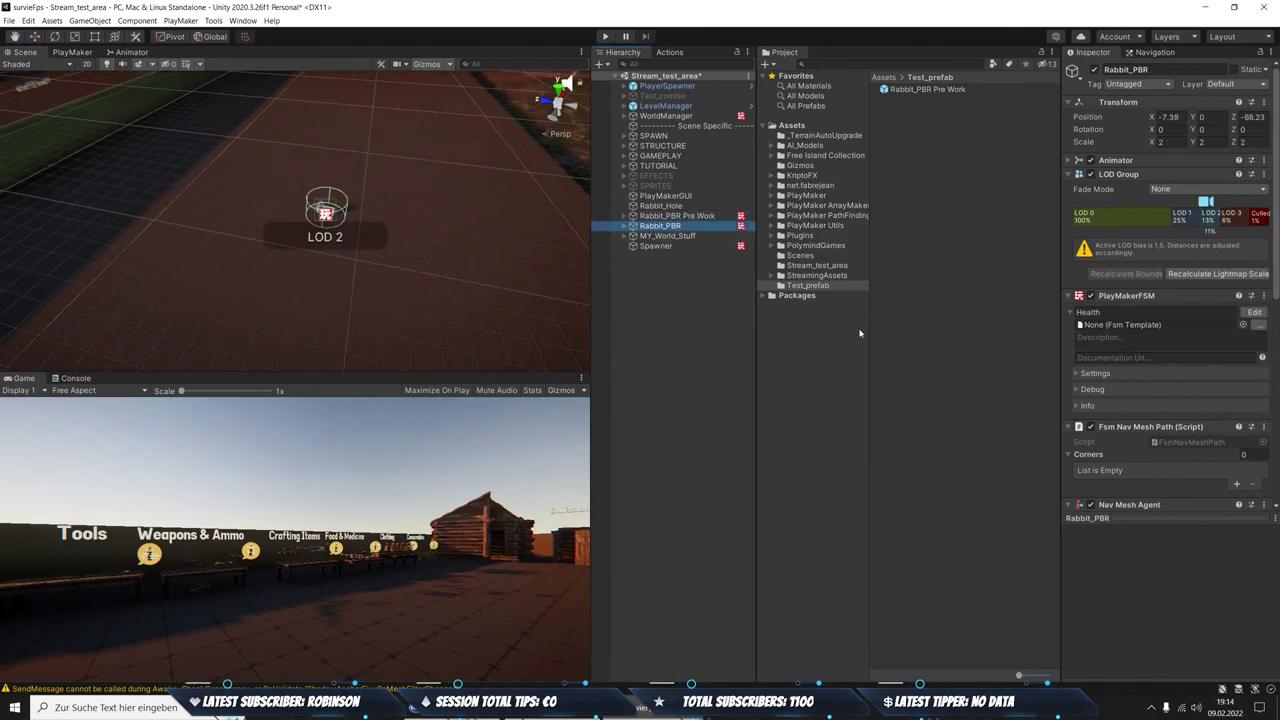
left_click(663, 217)
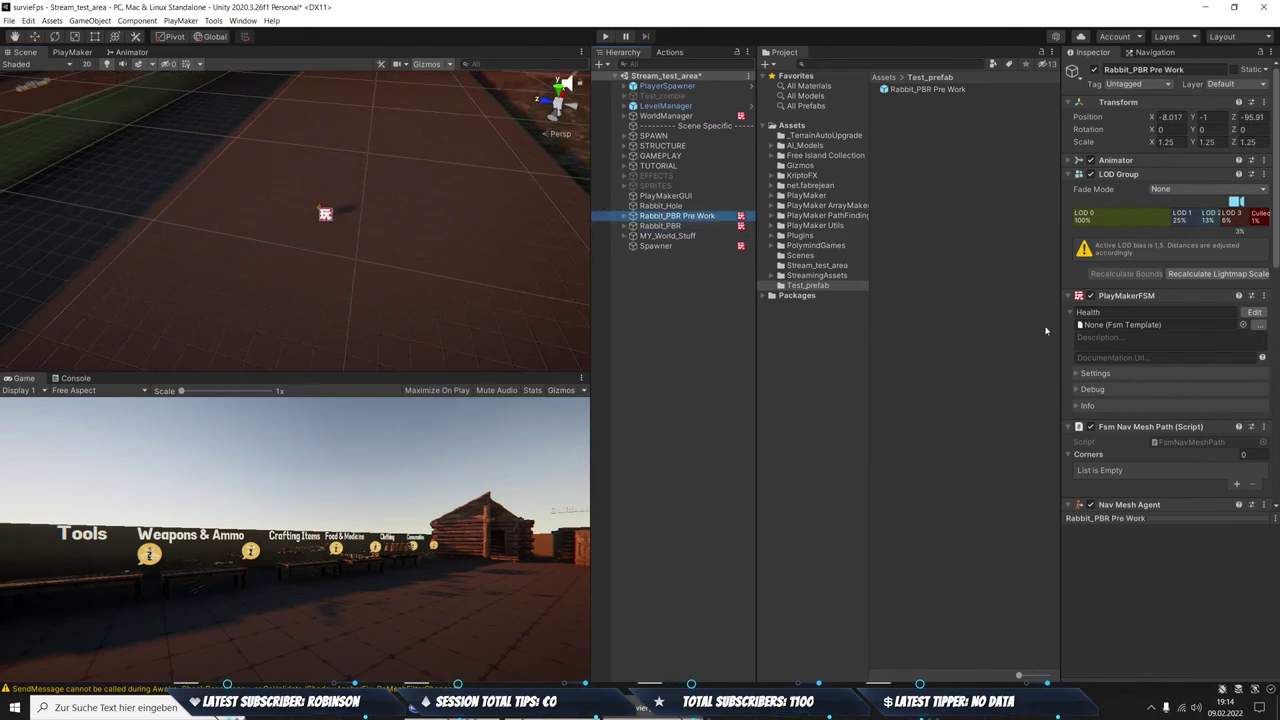
scroll(1124, 333, "down", 5)
scroll(1124, 333, "up", 2)
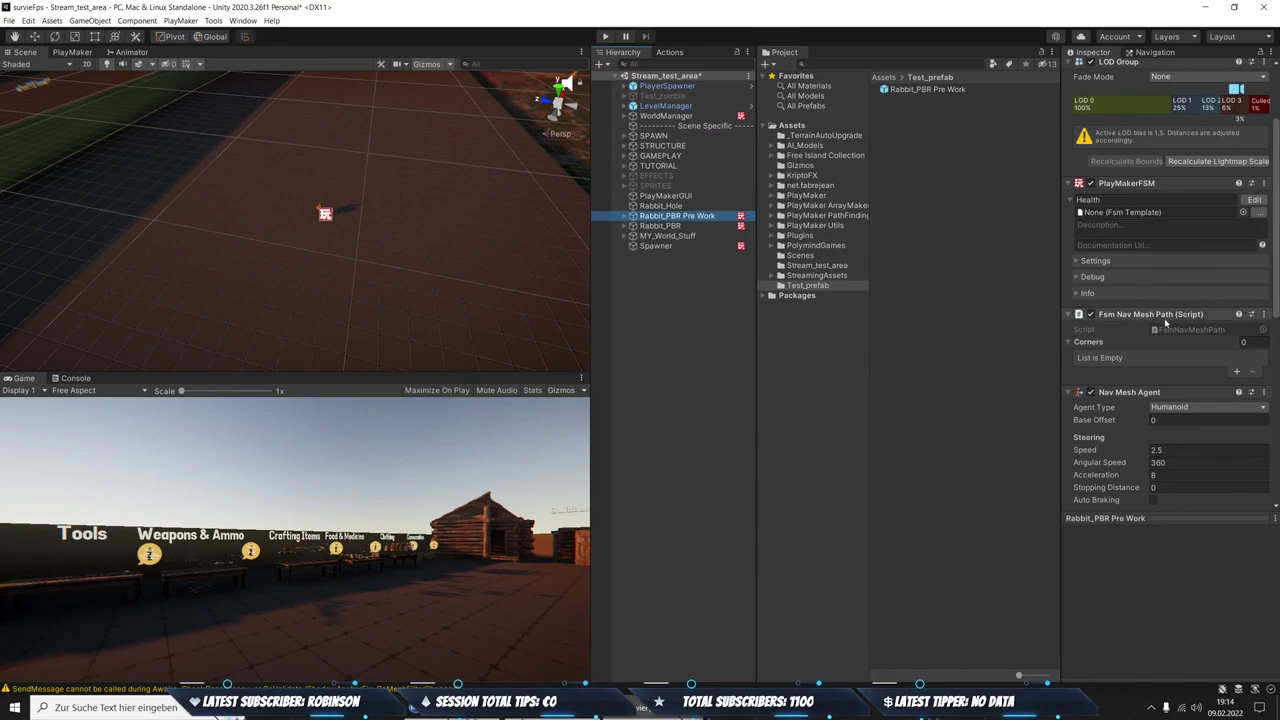
left_click(672, 226)
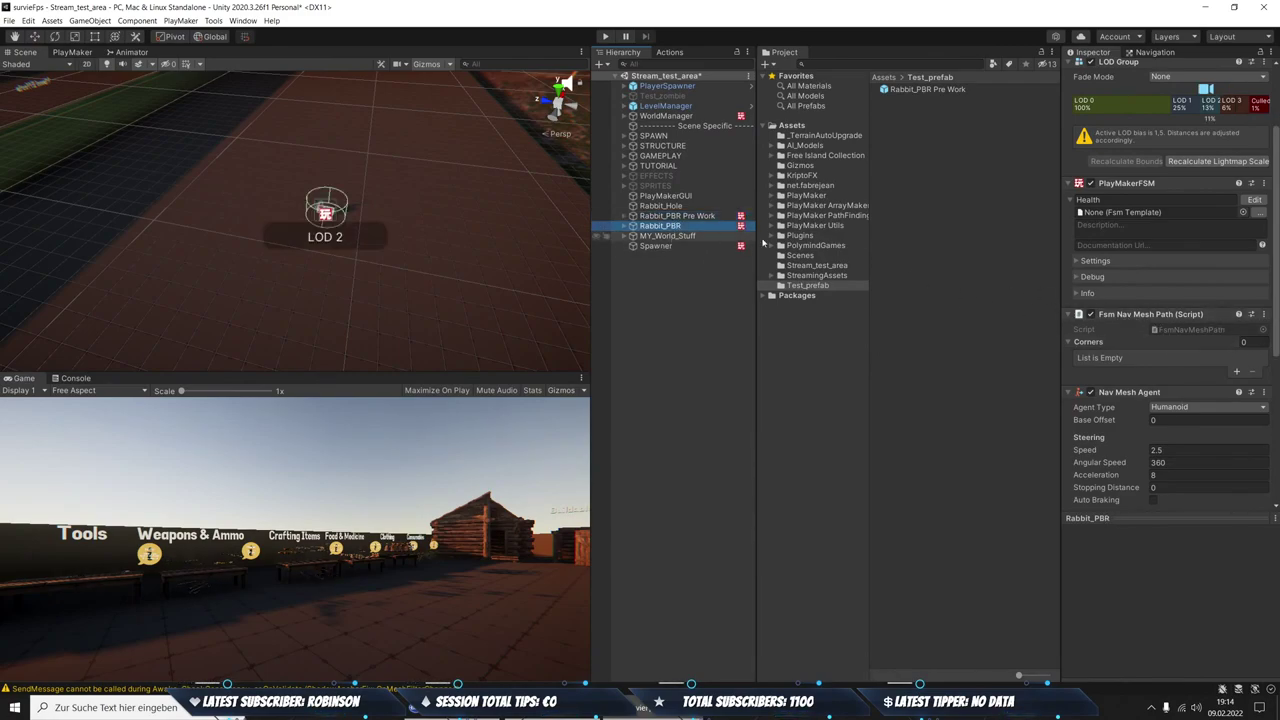
scroll(1190, 362, "down", 4)
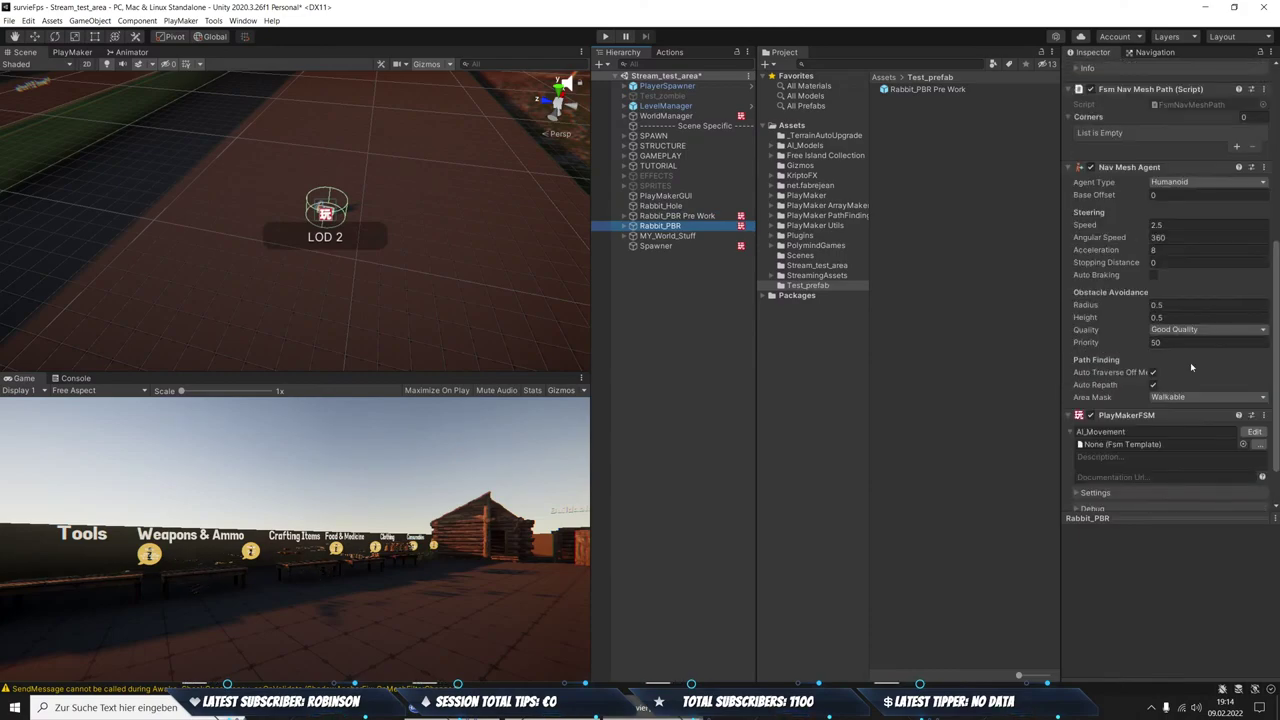
scroll(1190, 362, "down", 1)
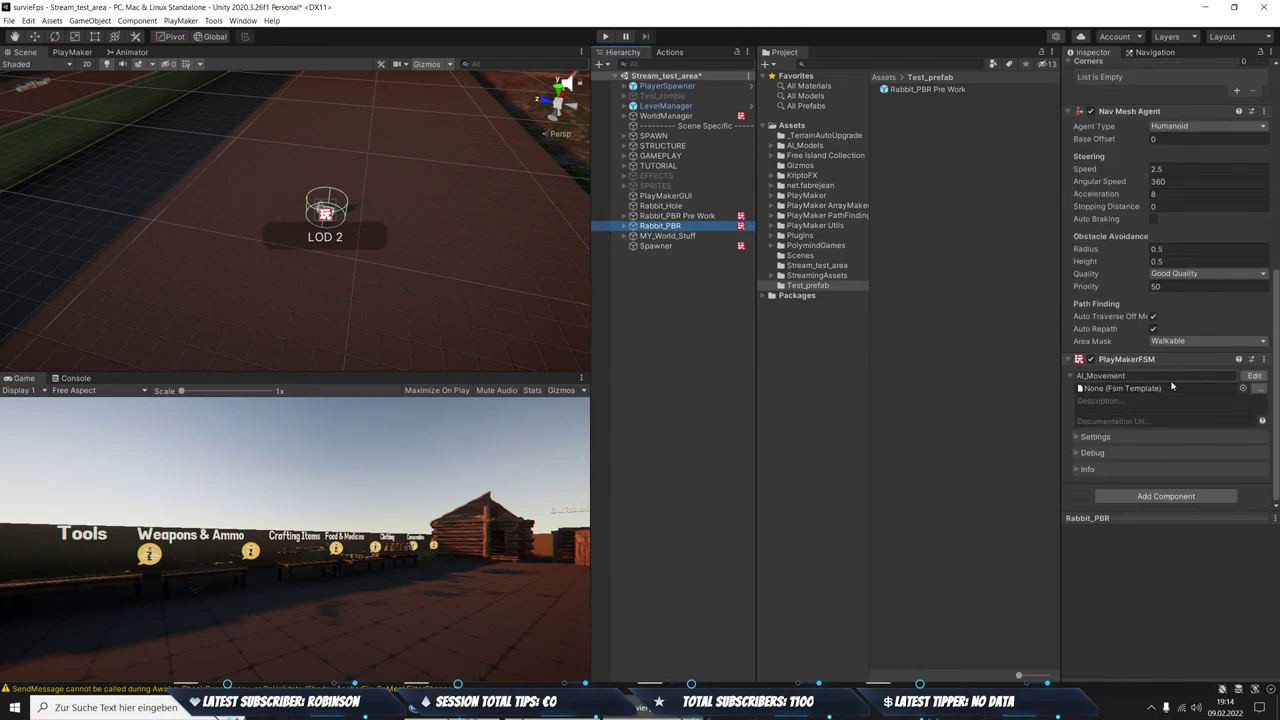
scroll(1170, 380, "up", 6)
scroll(1187, 348, "down", 4)
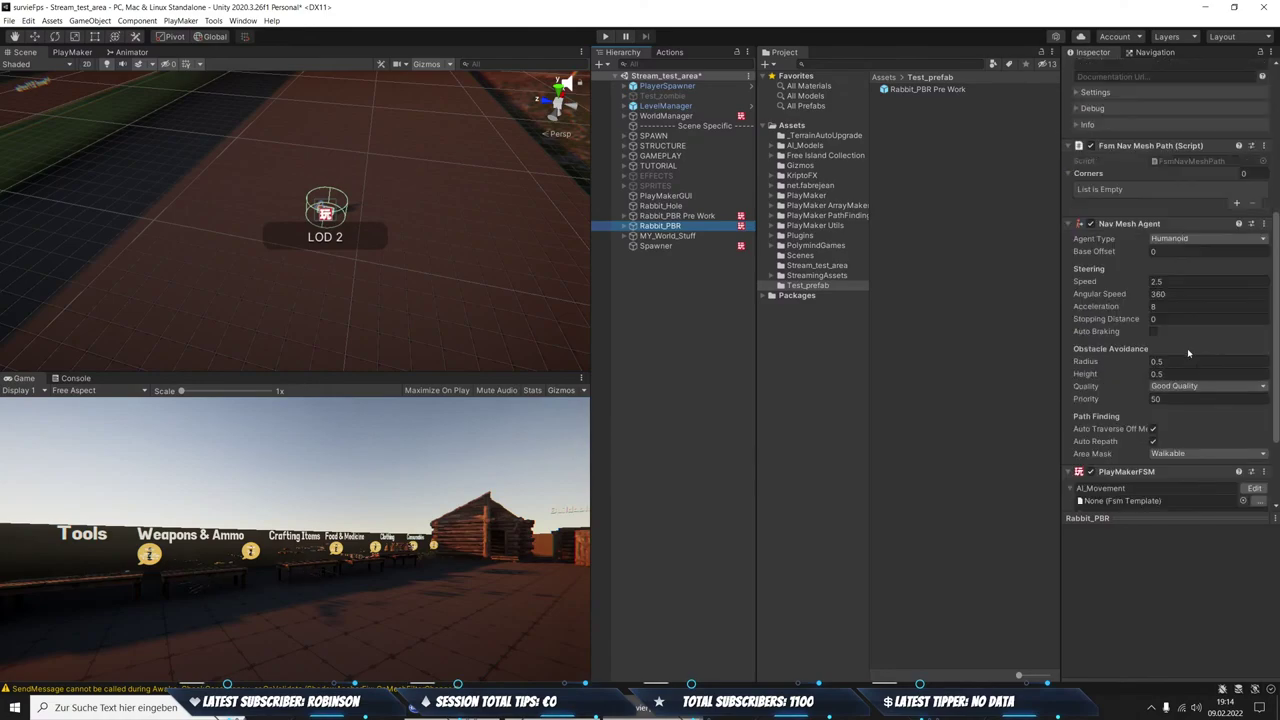
scroll(1187, 348, "down", 2)
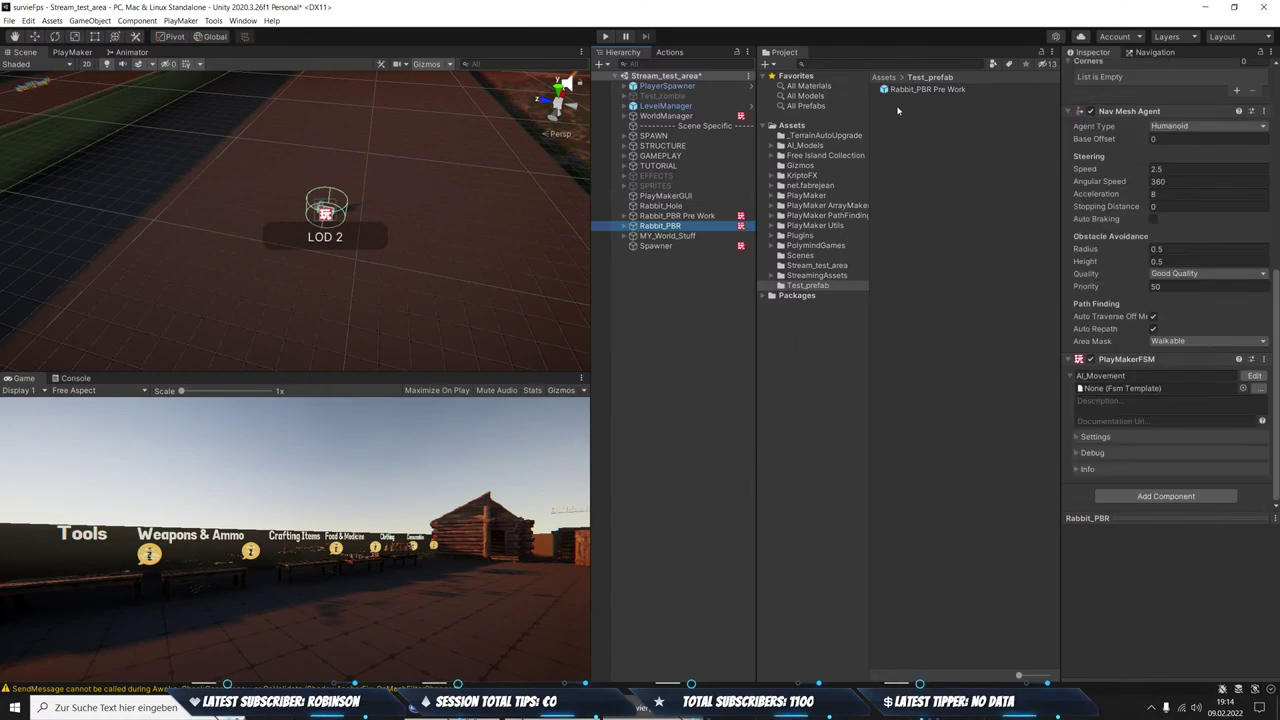
Edit Rabbit_PBR Pre Work's AI_Movement FSM and view Zustand 1's Walk bool and Owner_POS actions
left_click(791, 126)
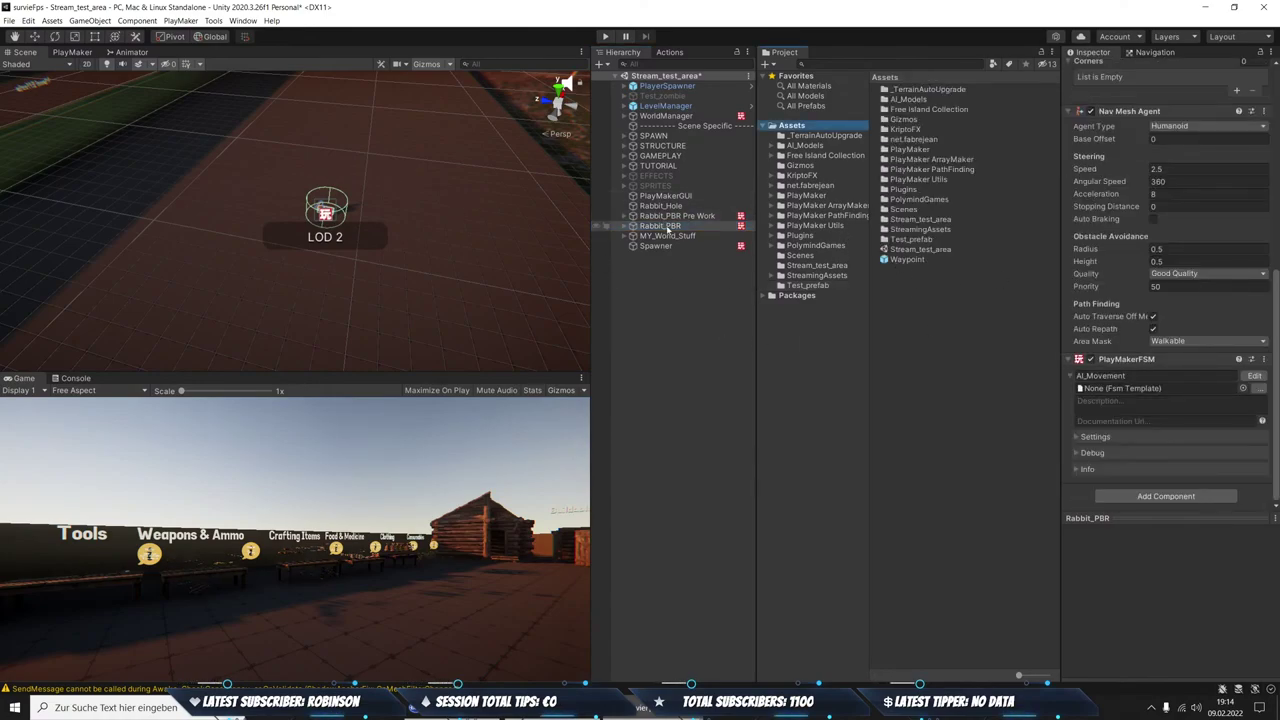
left_click(672, 216)
left_click(1253, 377)
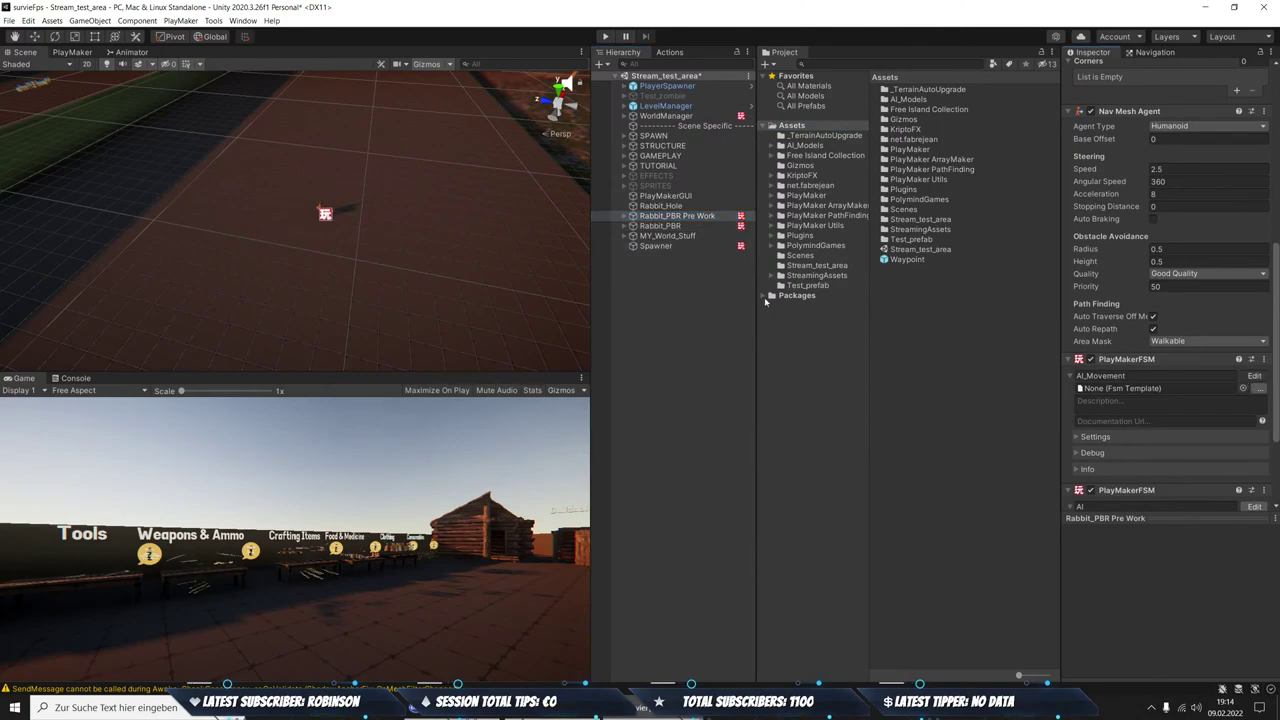
left_click(194, 186)
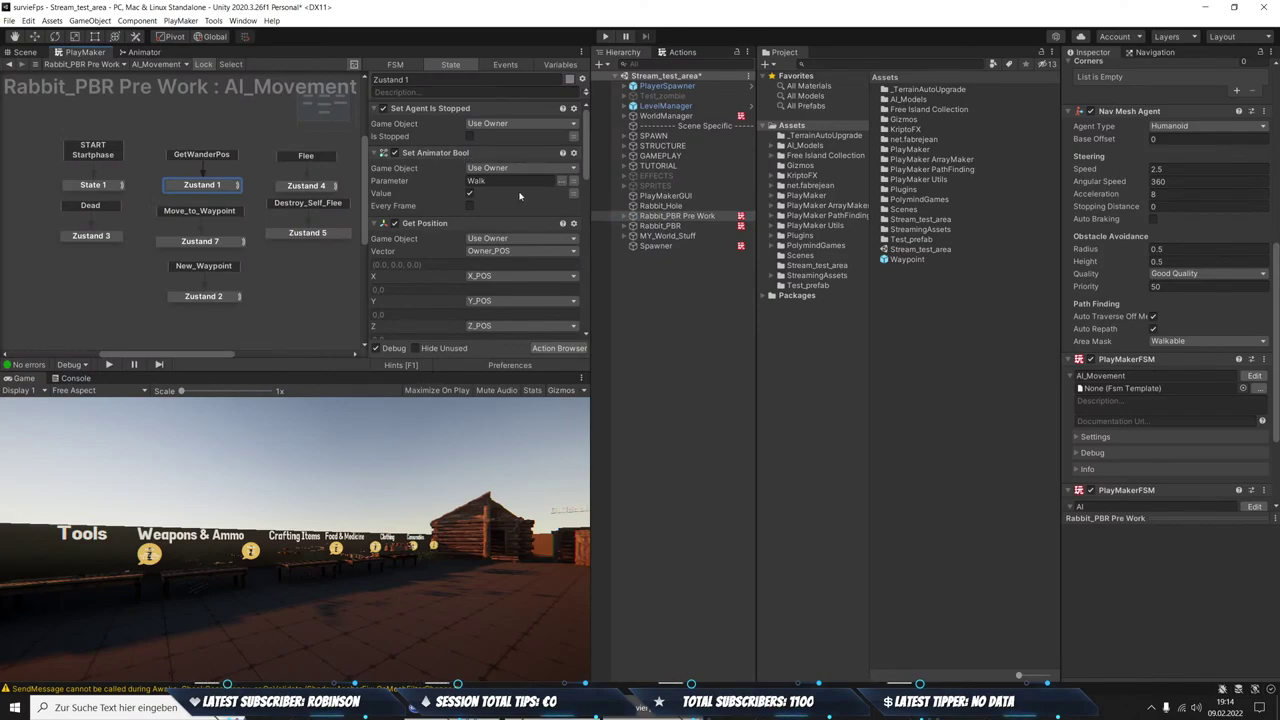
scroll(519, 196, "down", 2)
scroll(512, 215, "down", 2)
scroll(508, 230, "down", 2)
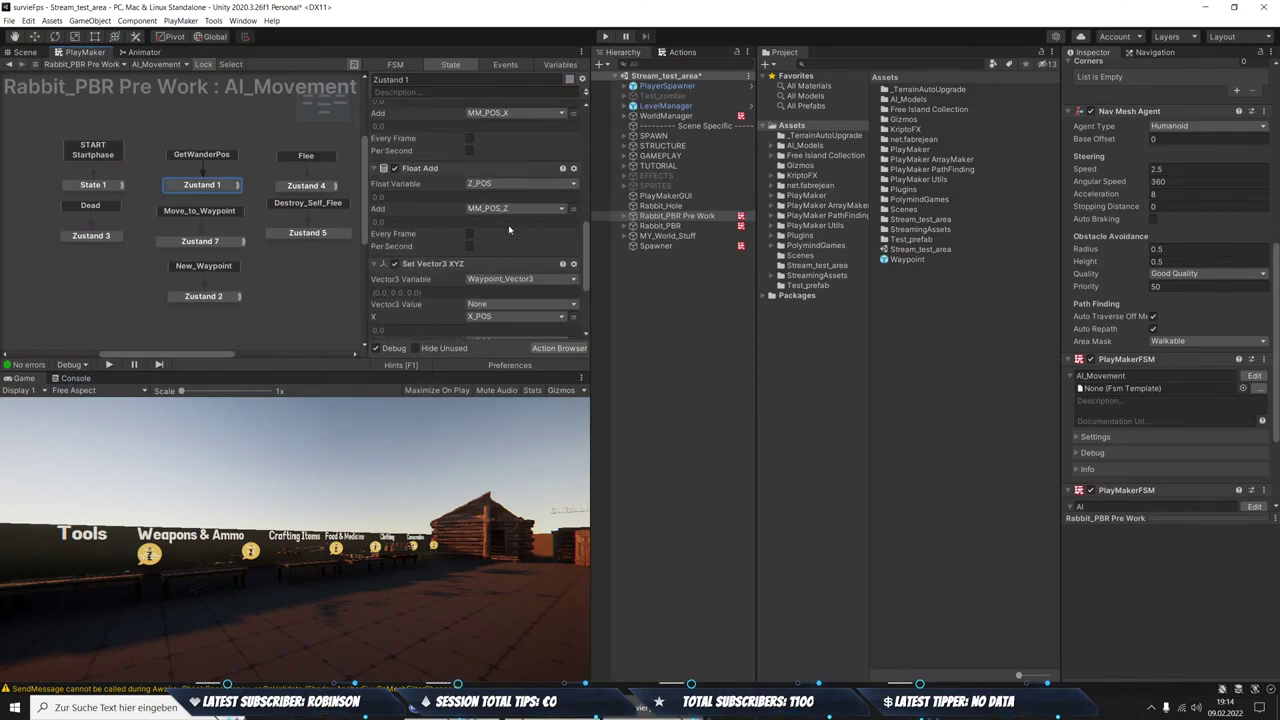
scroll(508, 230, "down", 2)
scroll(508, 230, "down", 3)
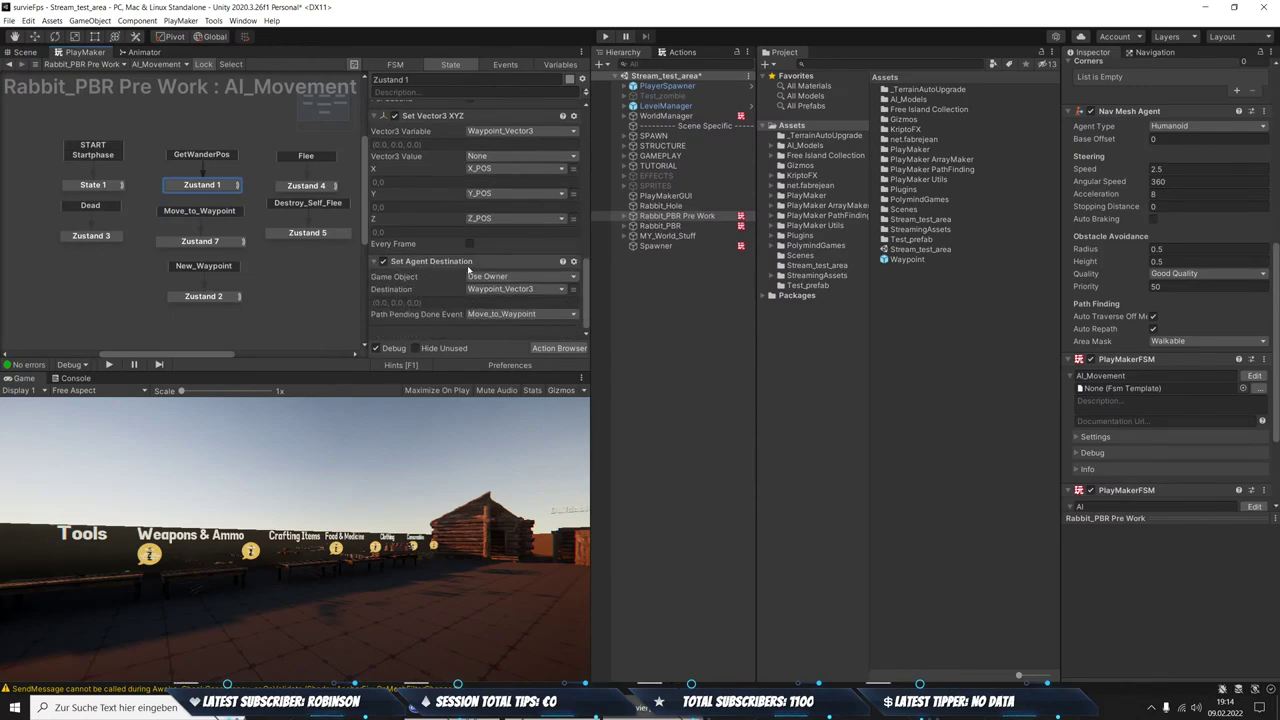
scroll(509, 251, "up", 1)
scroll(502, 249, "up", 4)
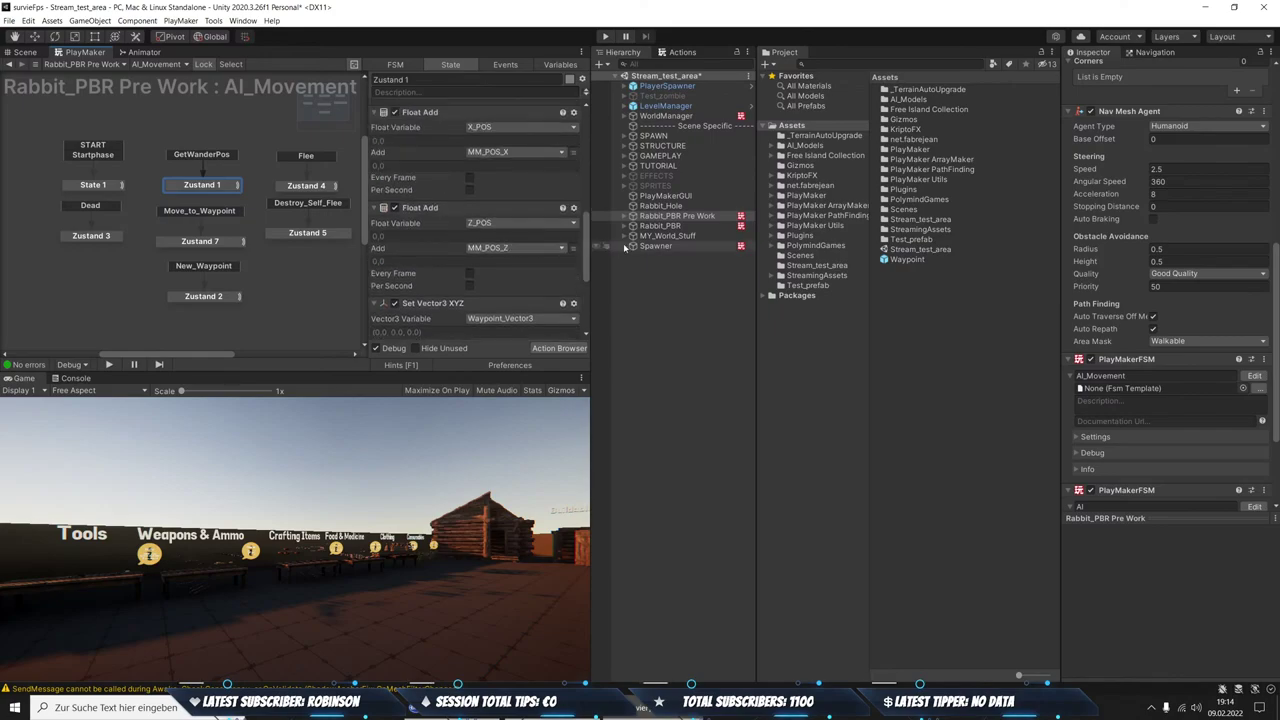
left_click(660, 225)
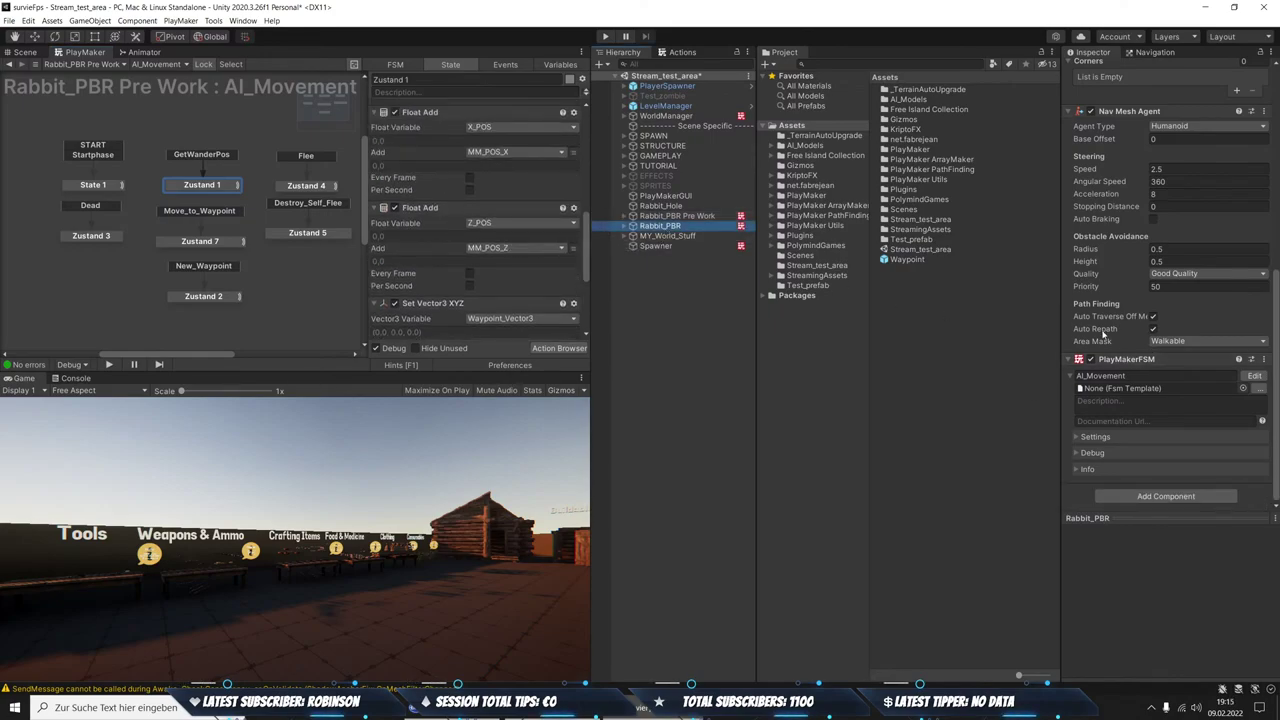
left_click(1254, 377)
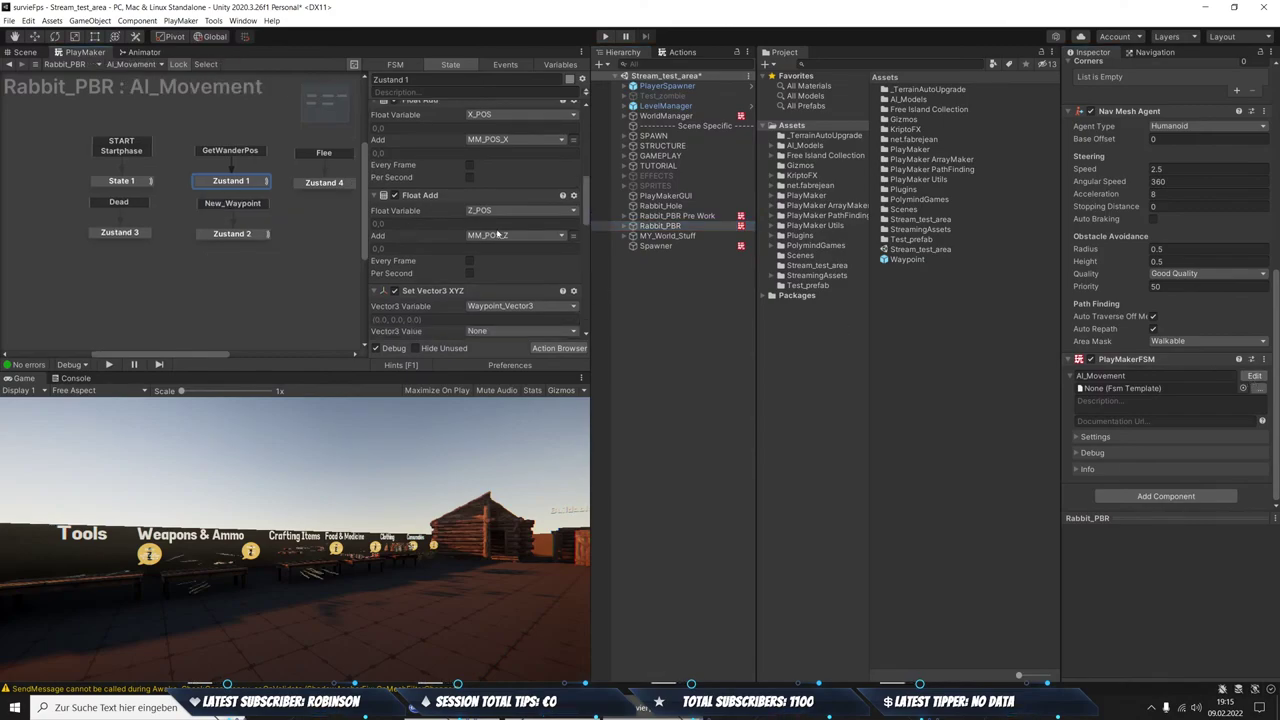
scroll(534, 262, "up", 4)
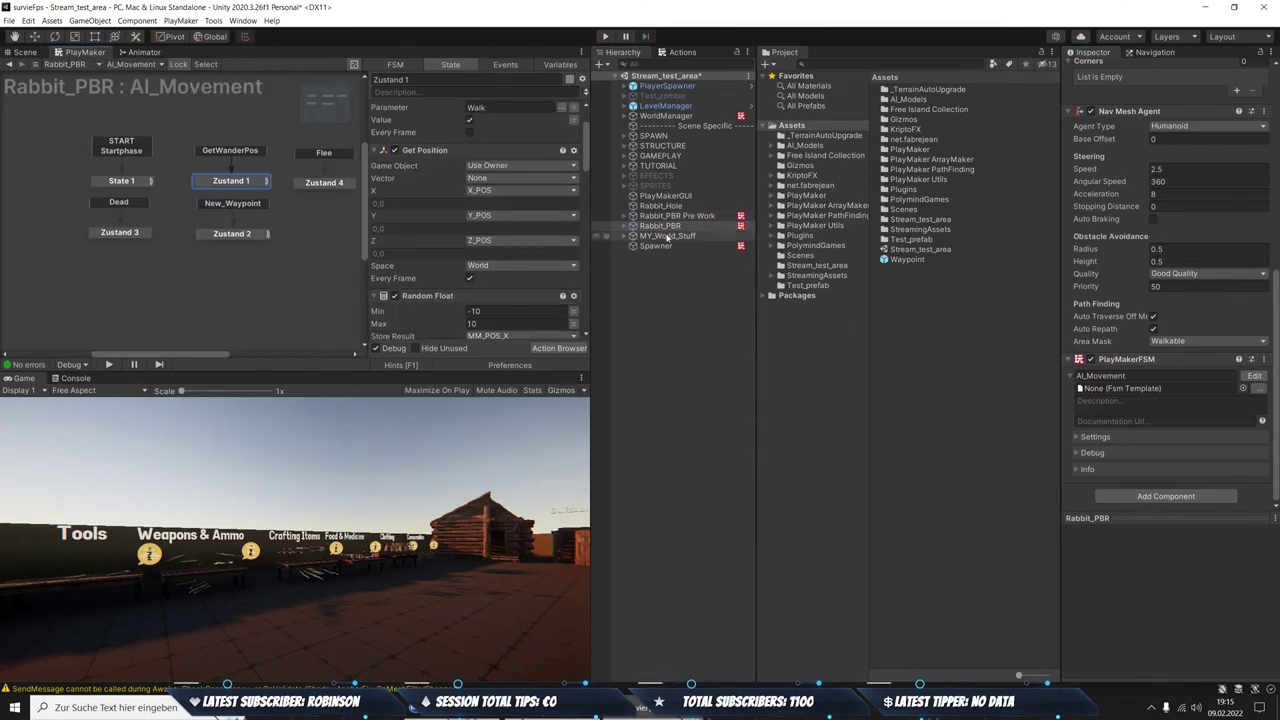
left_click(677, 215)
scroll(1200, 400, "down", 8)
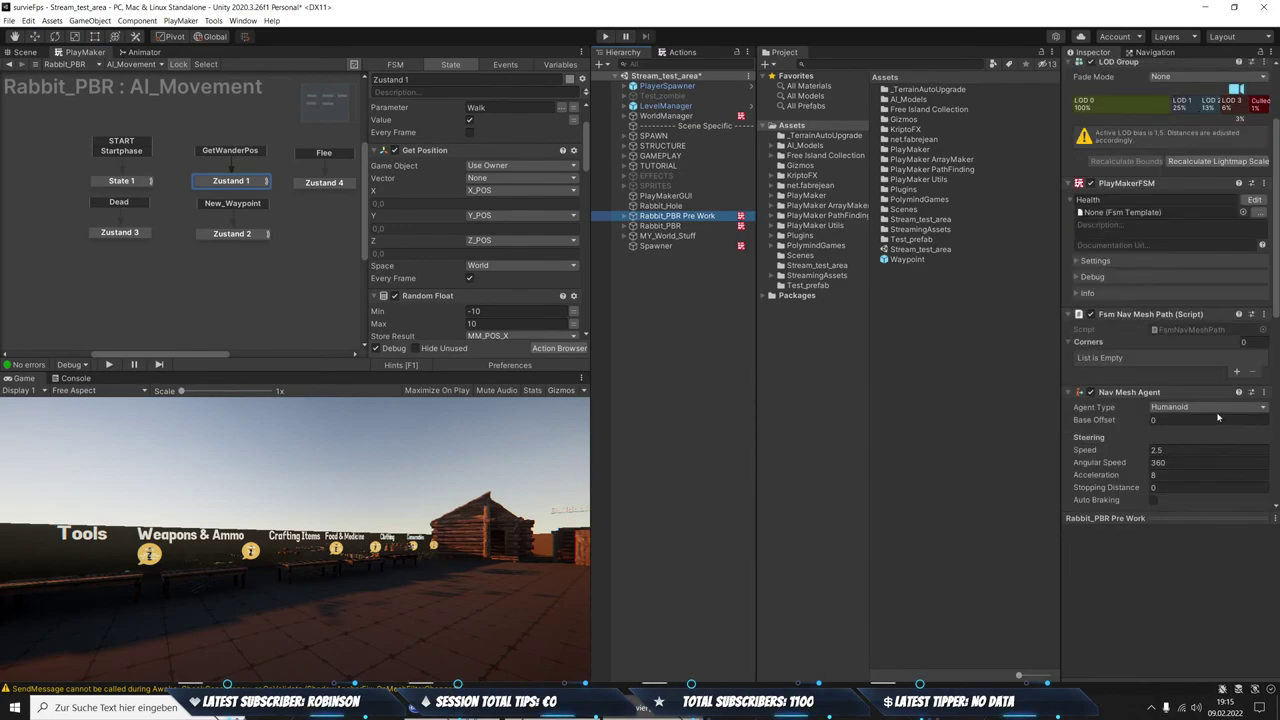
left_click(1254, 319)
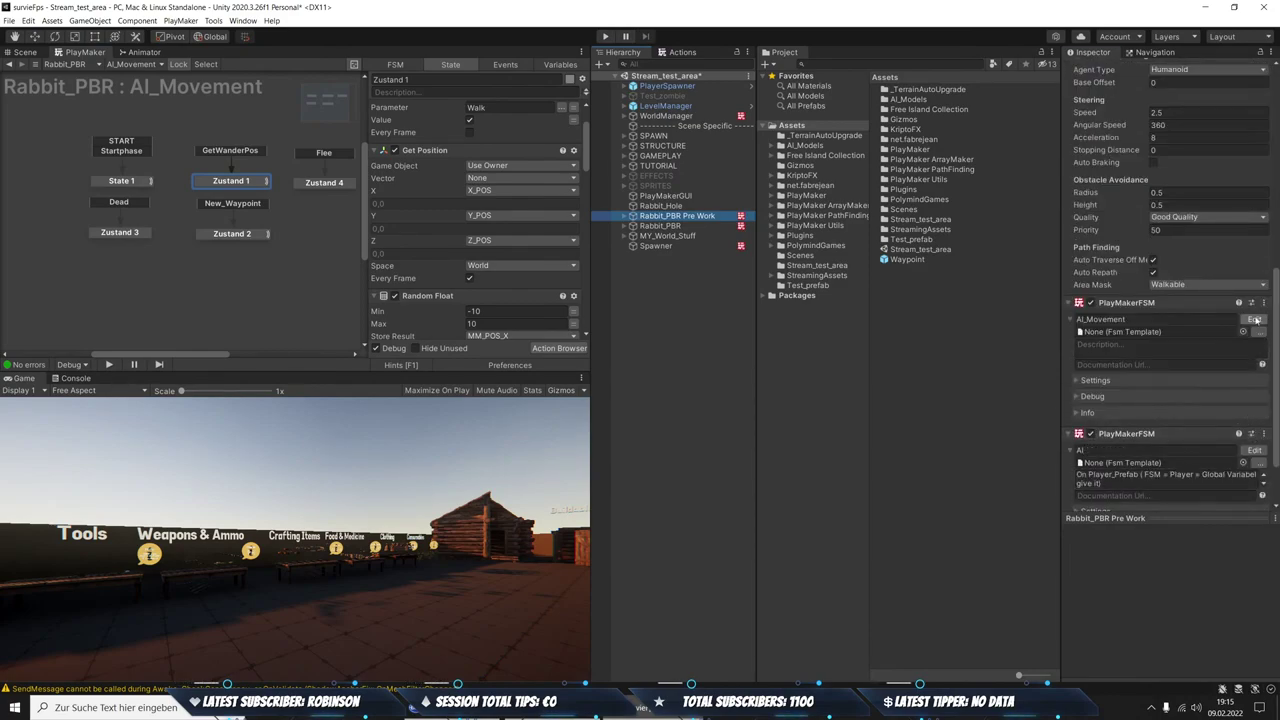
scroll(518, 248, "up", 2)
scroll(518, 251, "down", 3)
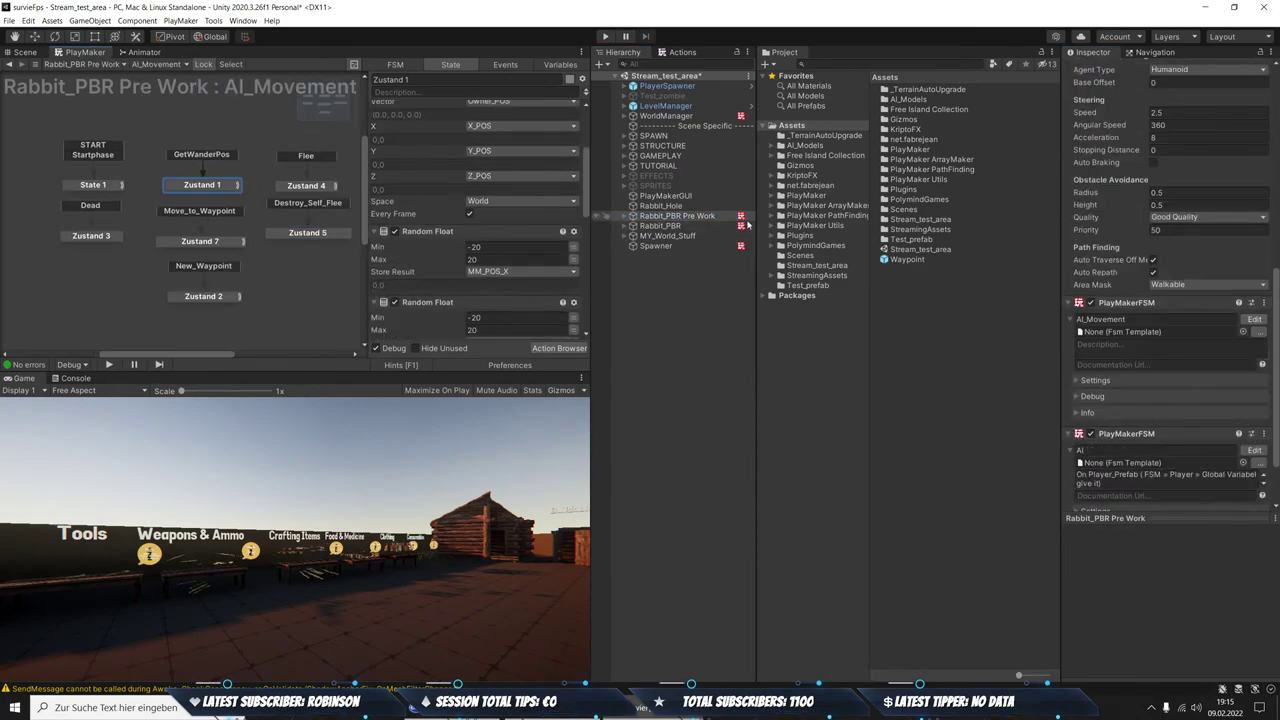
left_click(660, 225)
In Rabbit_PBR's AI_Movement FSM, set the random Z range to -20 to 20
left_click(1254, 375)
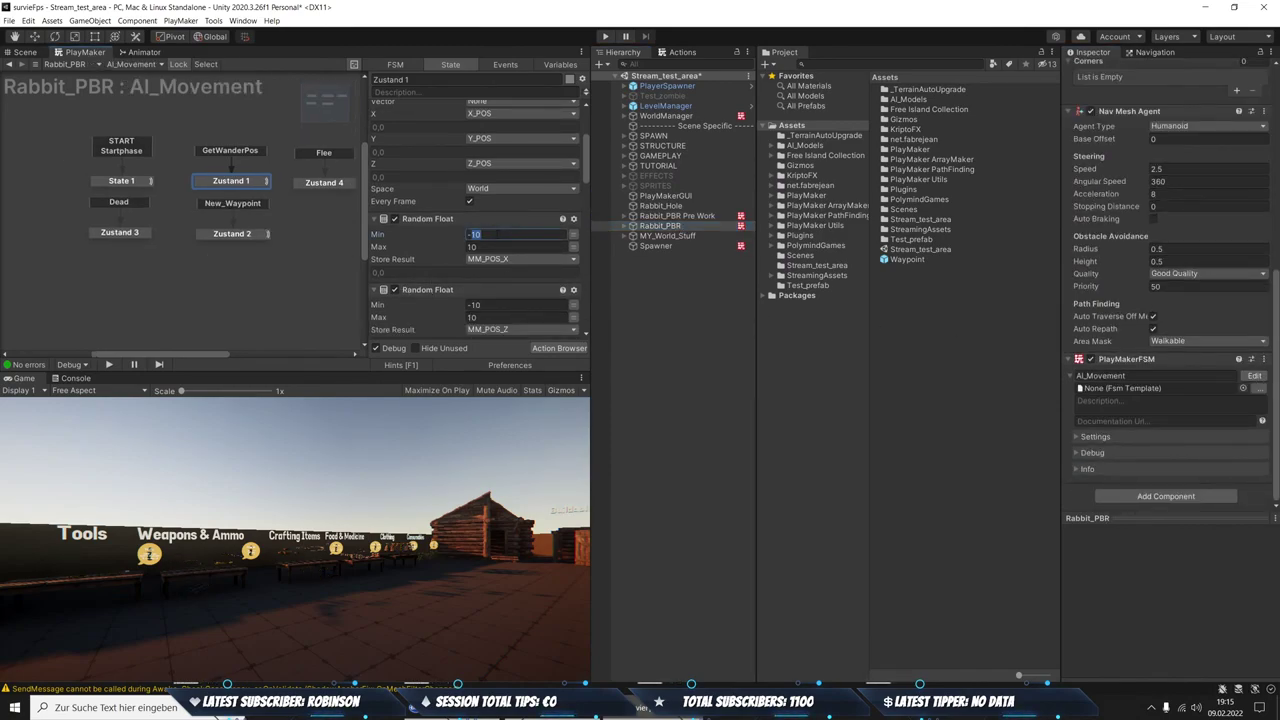
left_click(515, 246)
type("20")
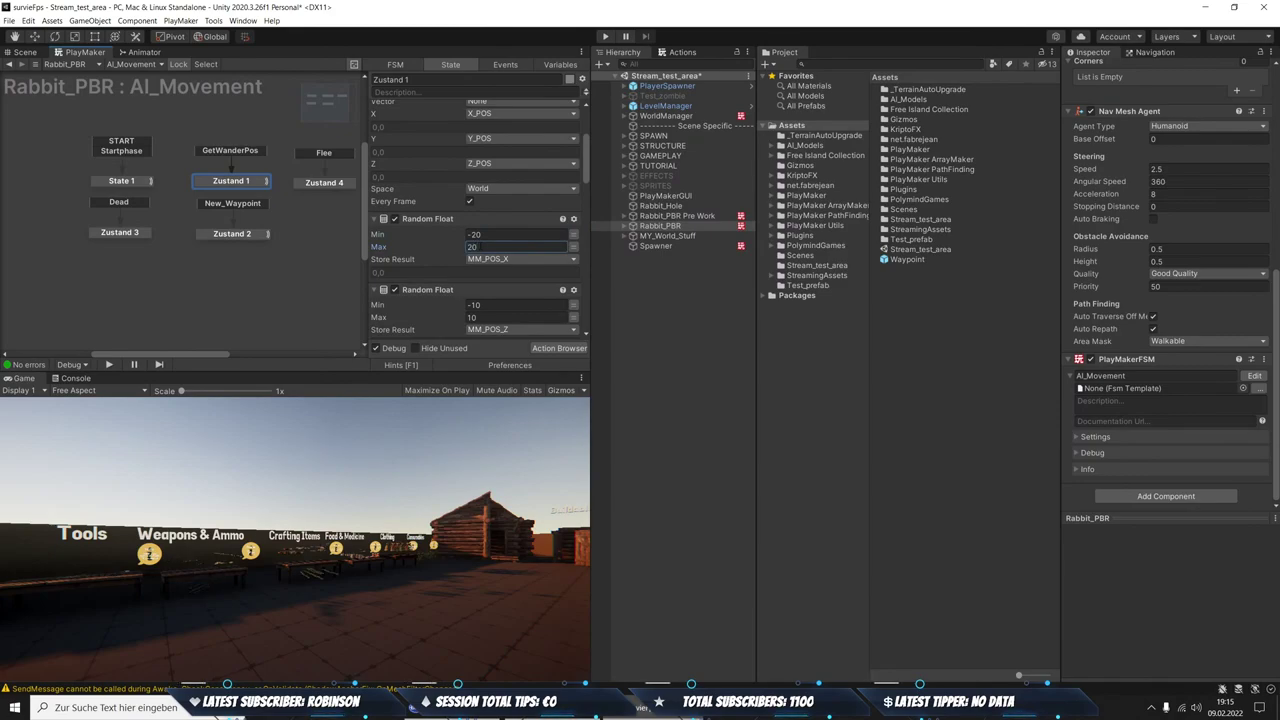
scroll(491, 251, "up", 3)
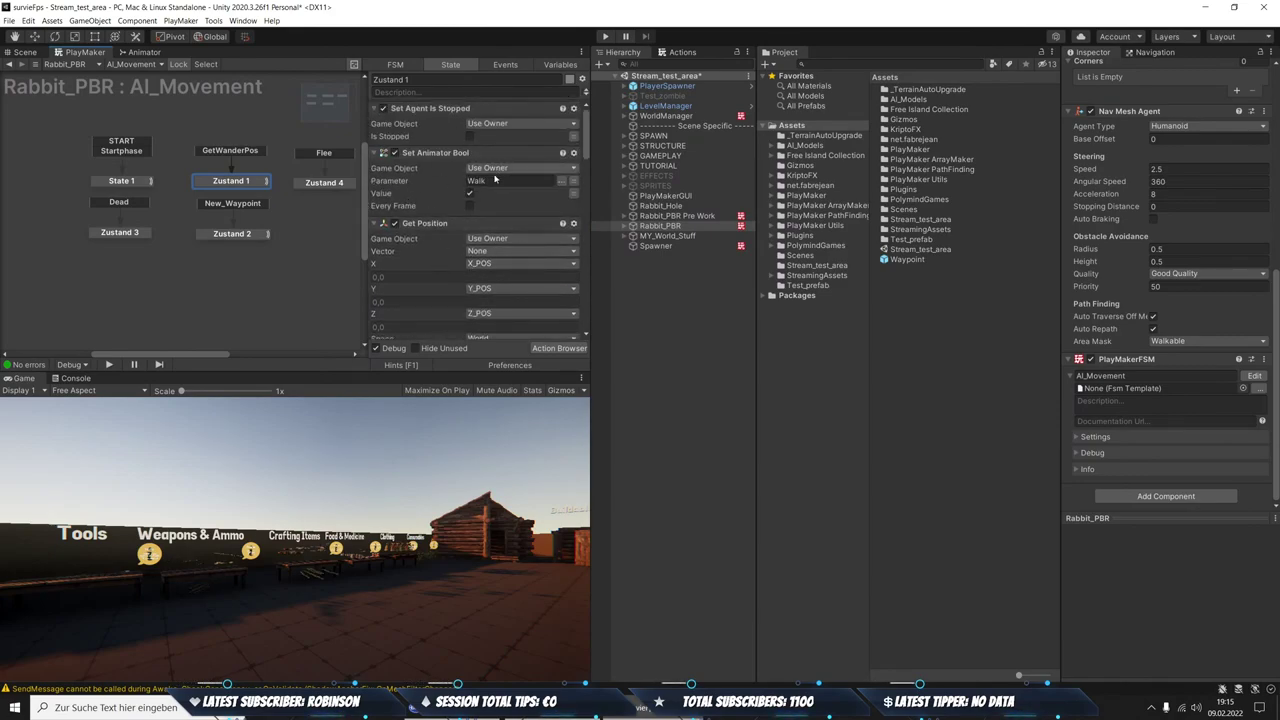
scroll(494, 179, "down", 3)
left_click(492, 305)
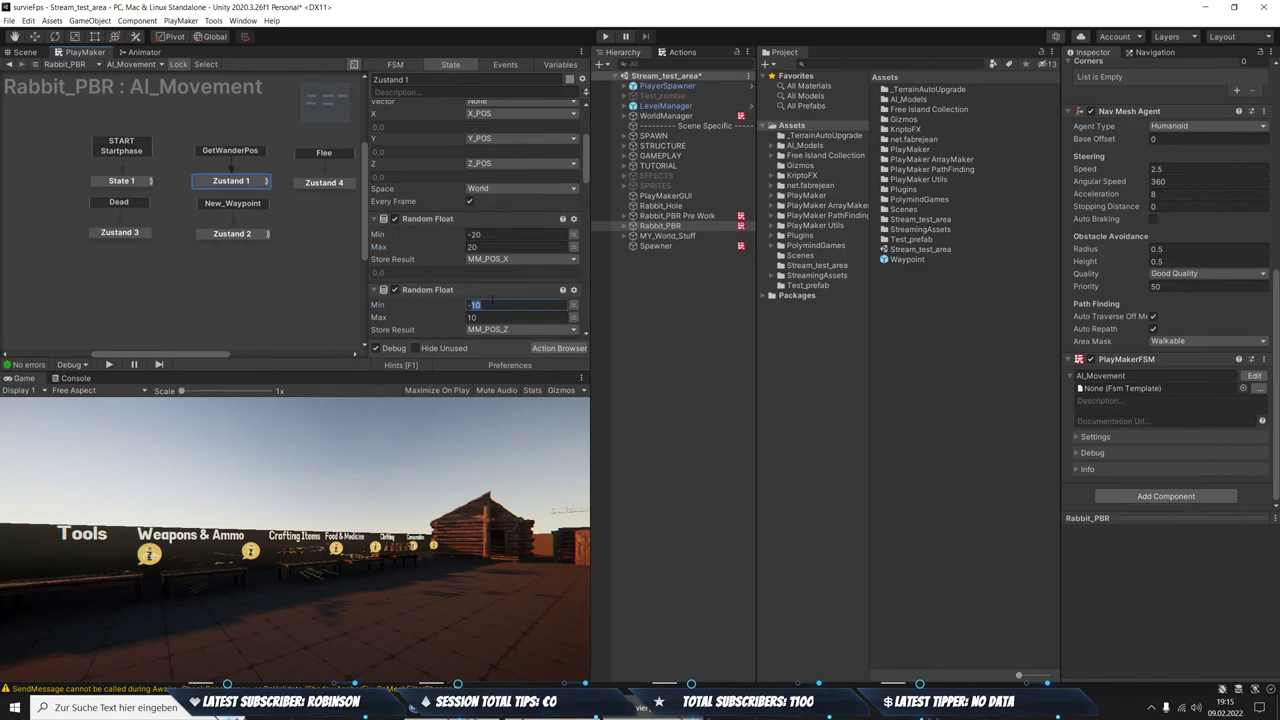
type("-20")
key("Tab")
key("Return")
scroll(457, 285, "down", 5)
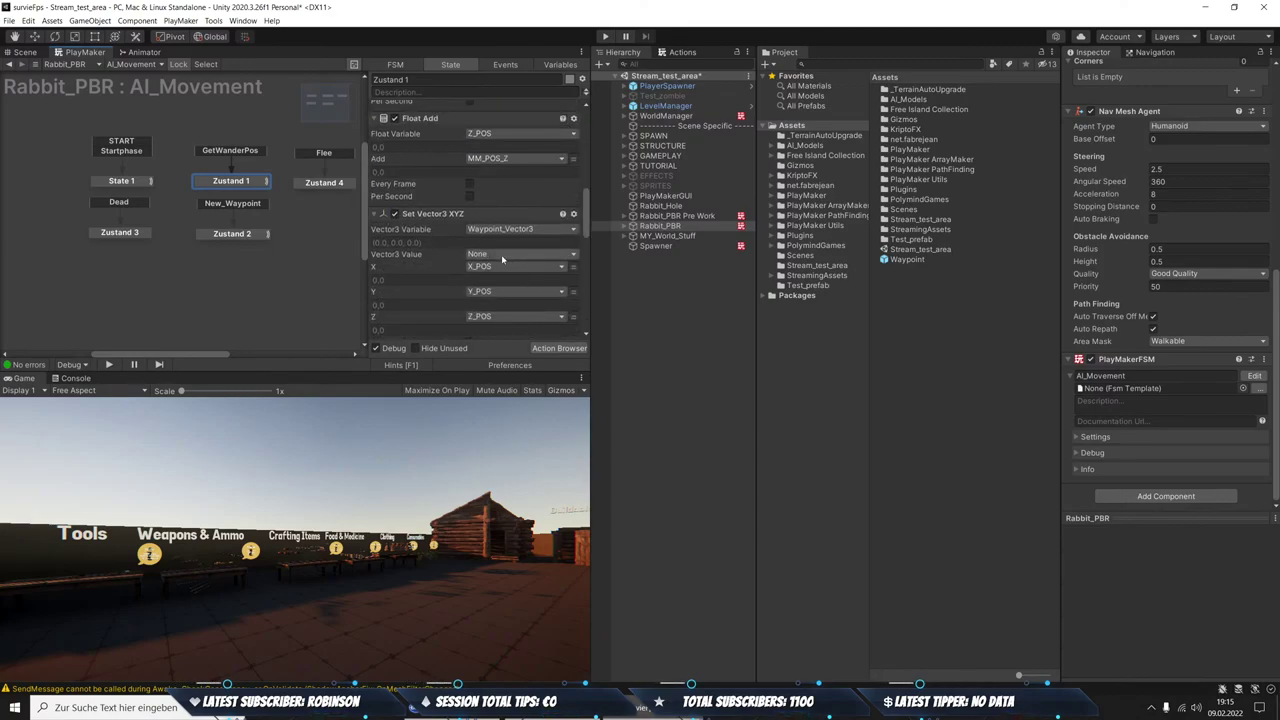
Store the Vector3 value in a new variable named New_Waypoint
left_click(501, 254)
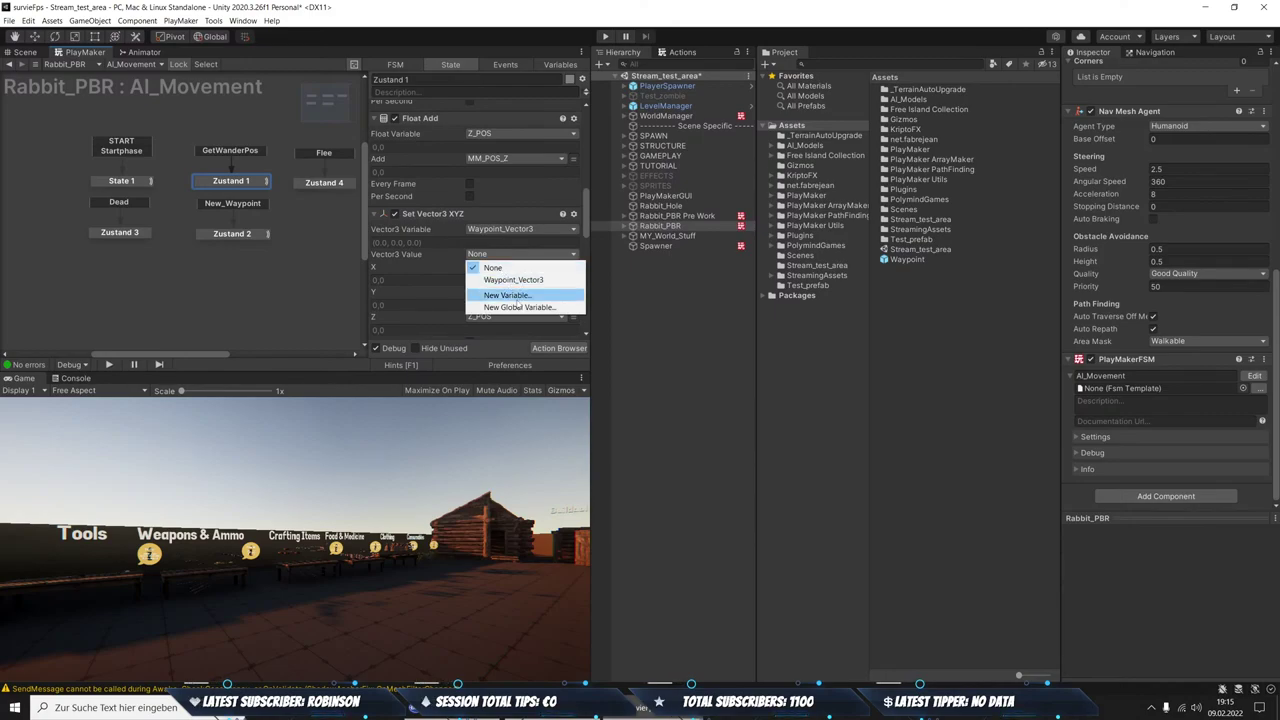
left_click(508, 296)
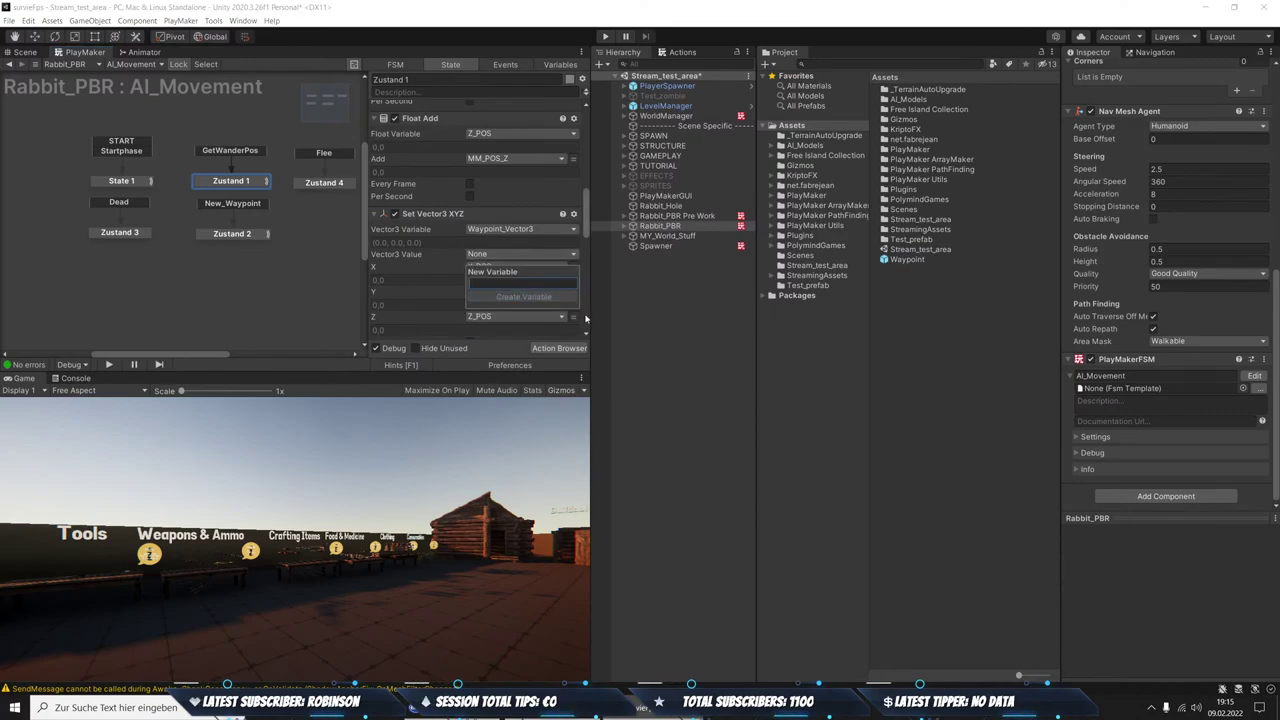
type("New_W")
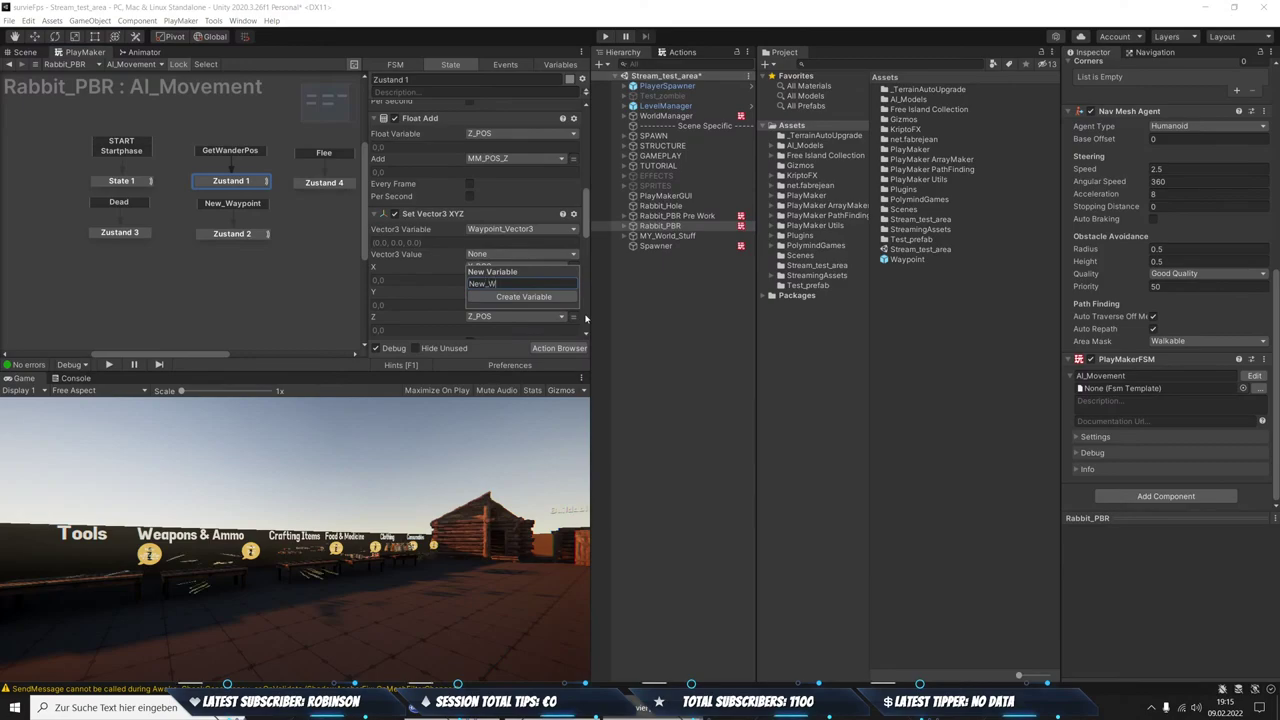
type("aypoint")
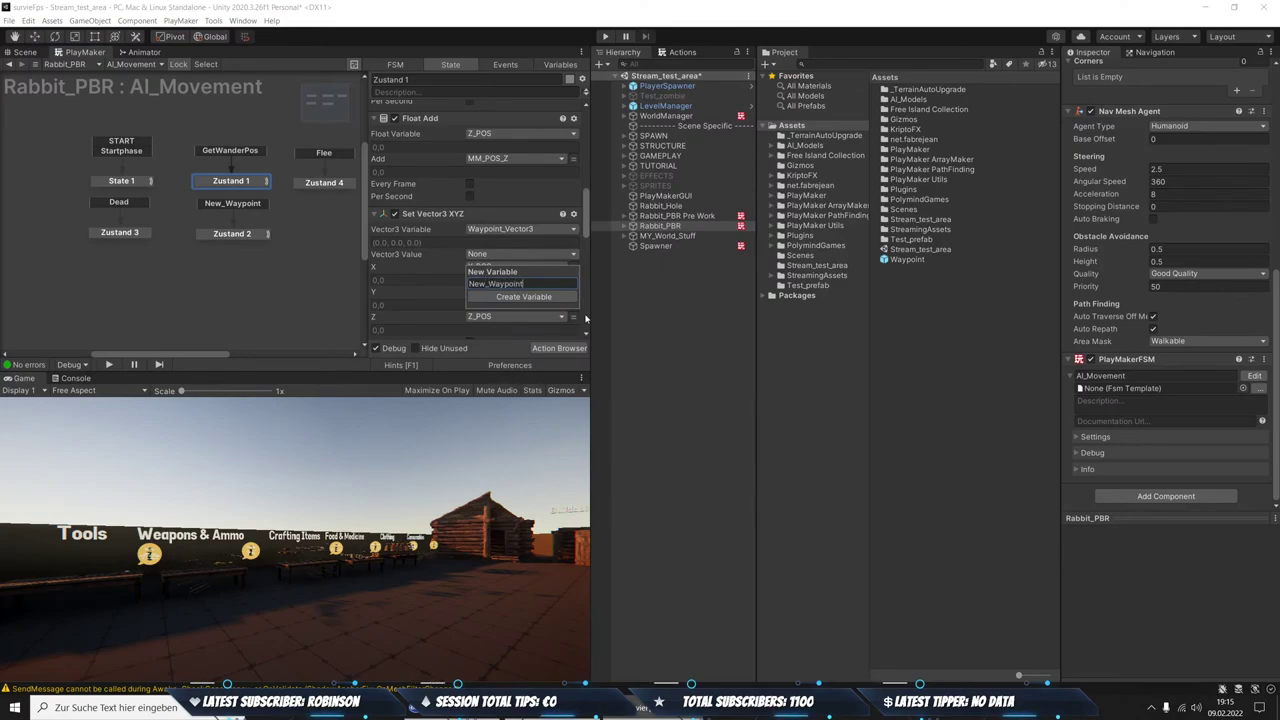
key("Return")
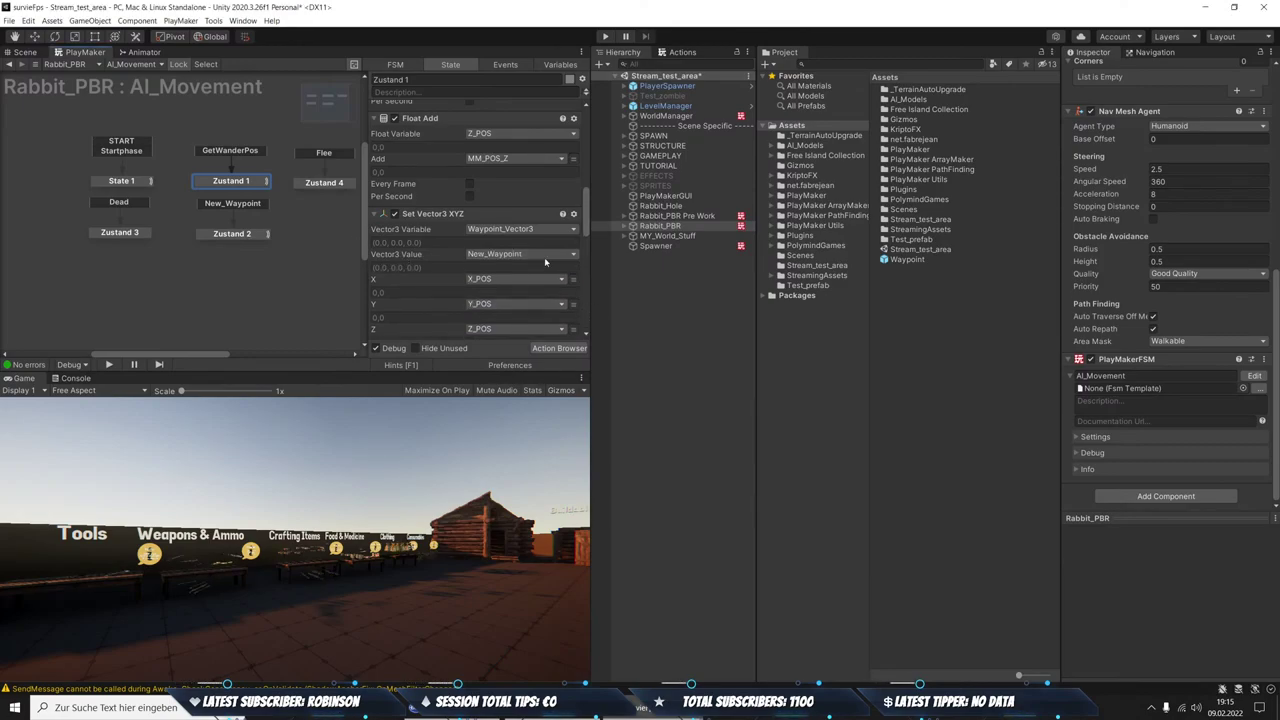
scroll(540, 242, "down", 2)
scroll(456, 244, "down", 2)
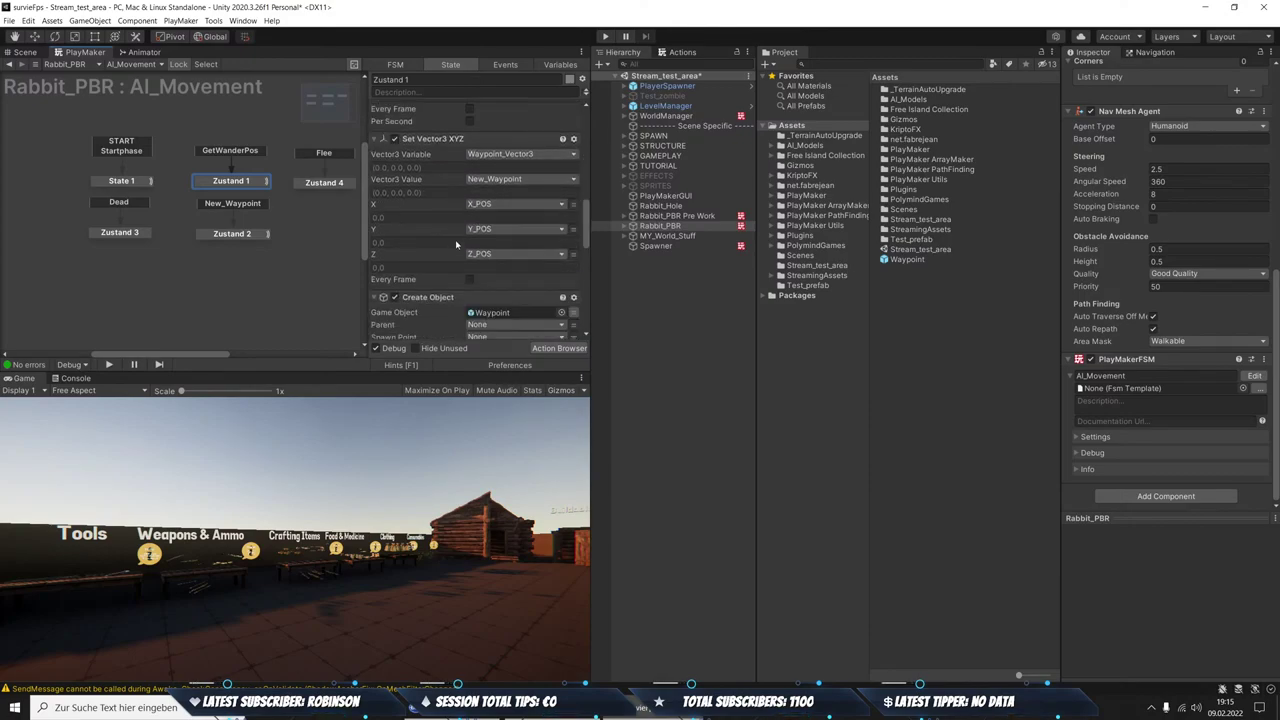
scroll(560, 230, "down", 3)
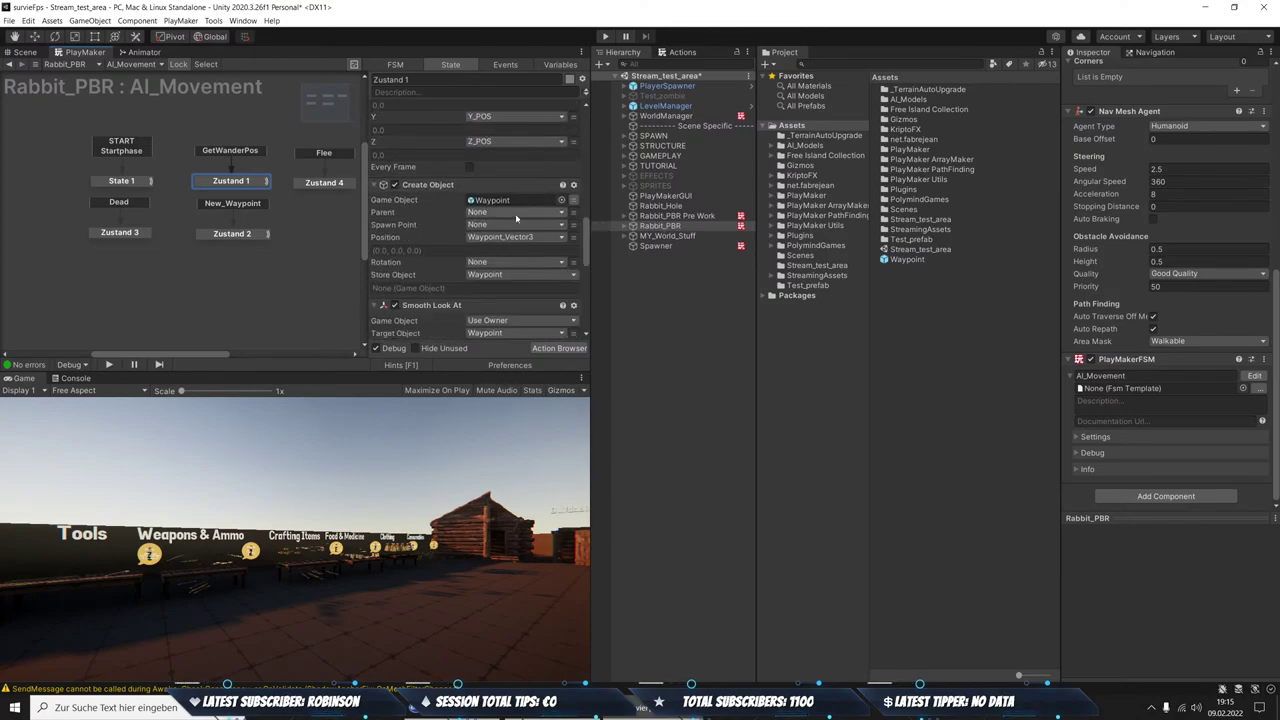
Remove the Create Object action and reset the Vector3 Value to None
left_click(573, 185)
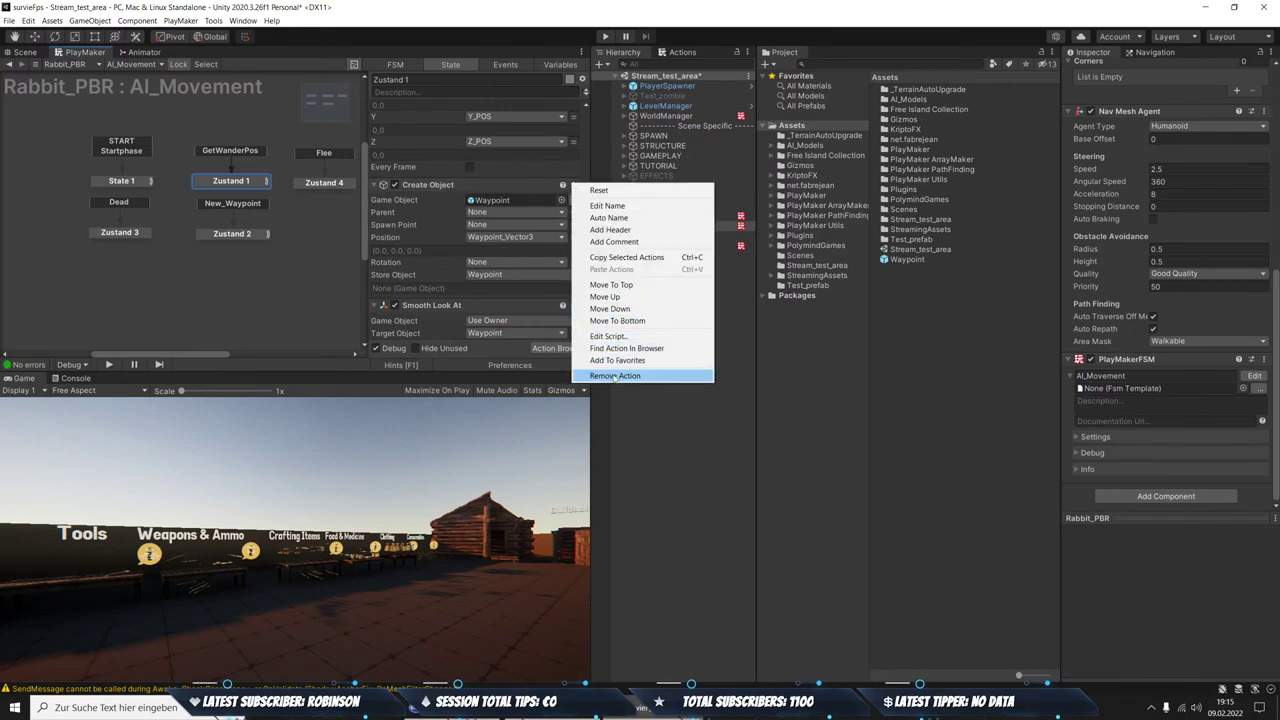
left_click(614, 376)
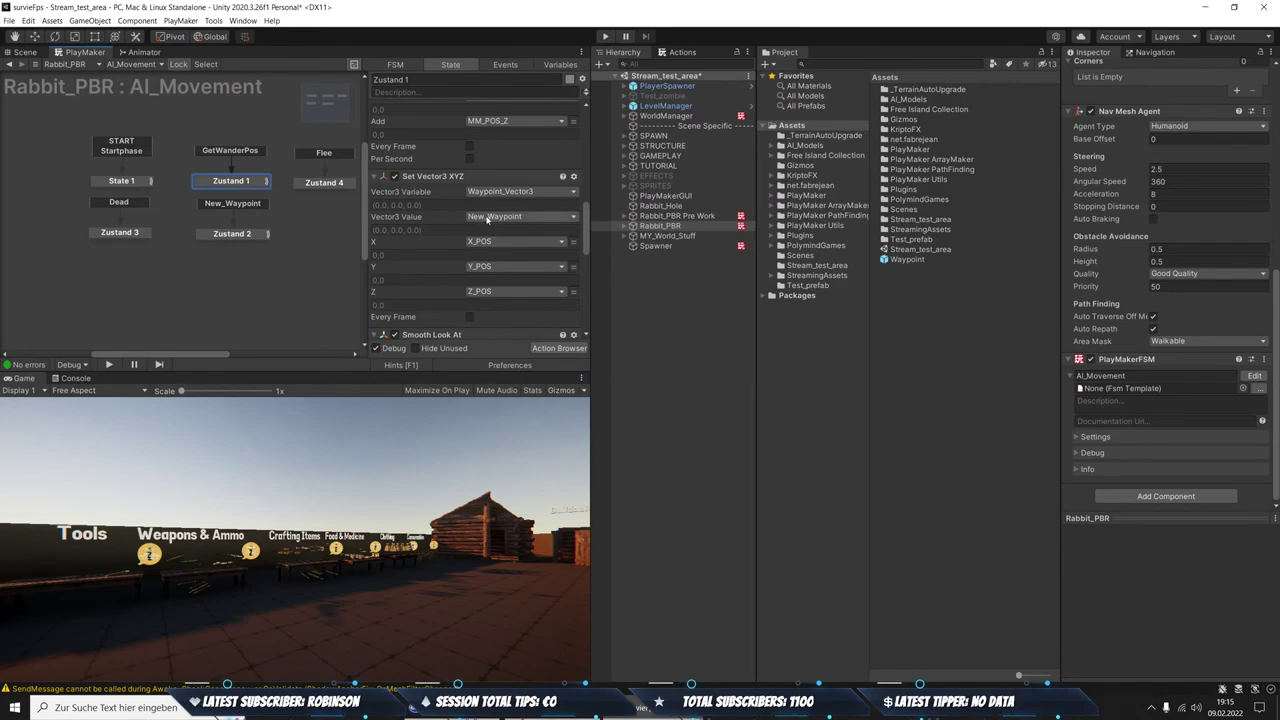
left_click(488, 218)
left_click(530, 229)
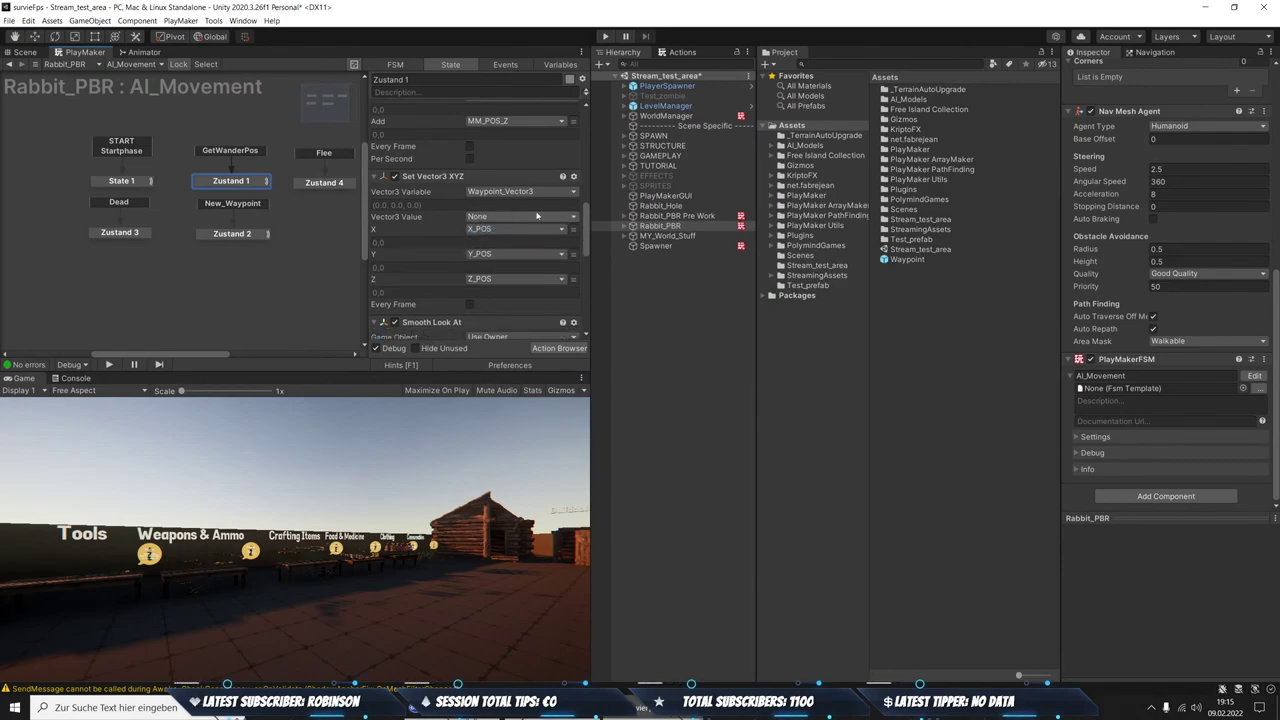
scroll(556, 210, "down", 3)
scroll(559, 240, "down", 3)
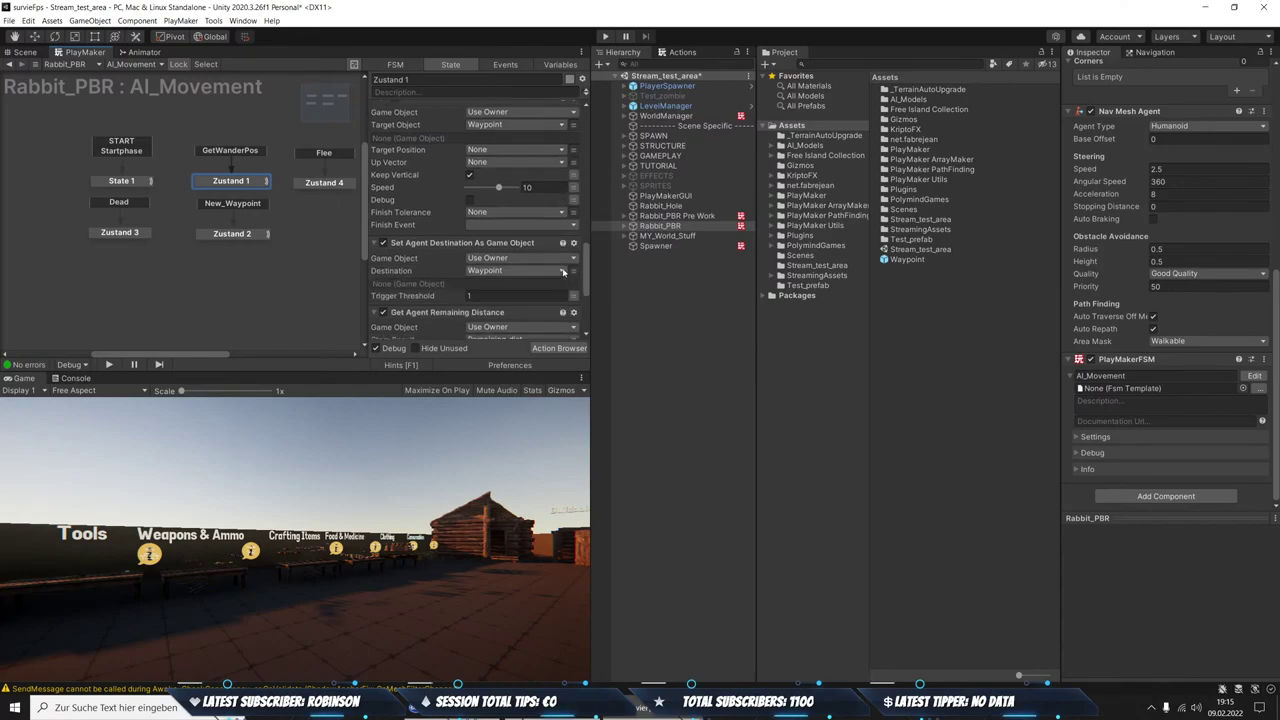
scroll(563, 270, "down", 3)
scroll(513, 260, "up", 2)
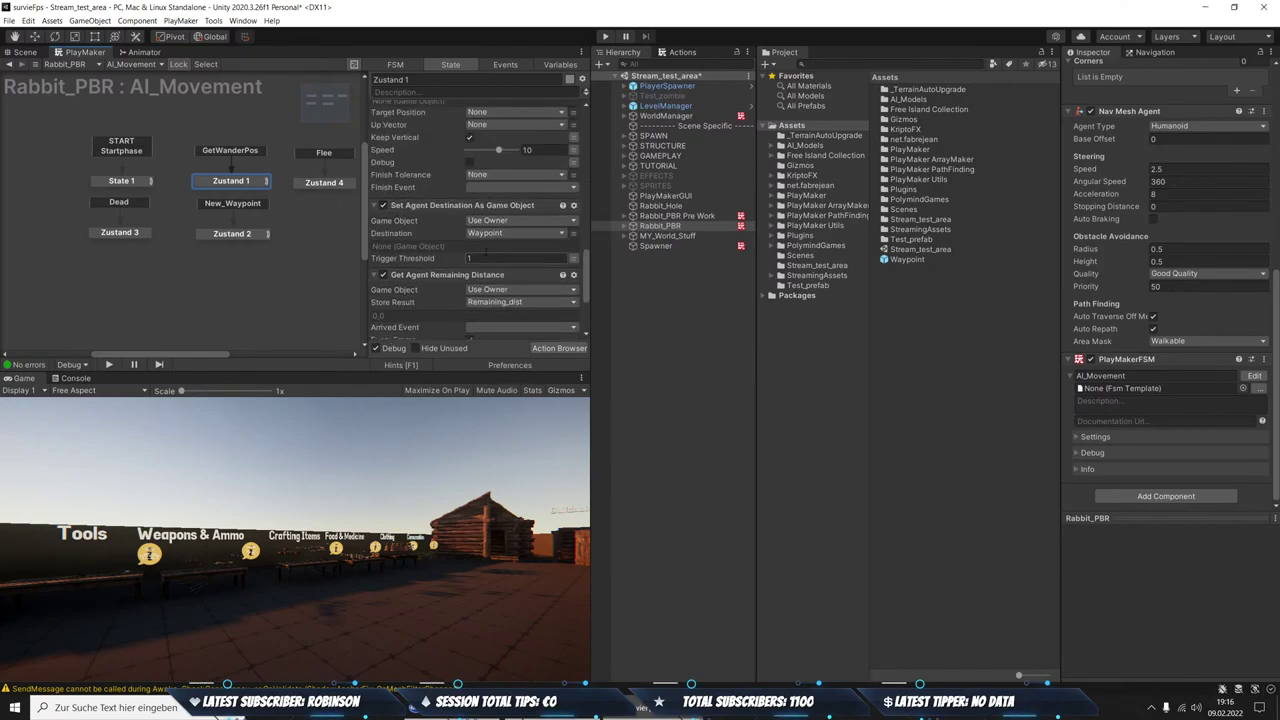
scroll(500, 252, "down", 1)
scroll(490, 247, "down", 1)
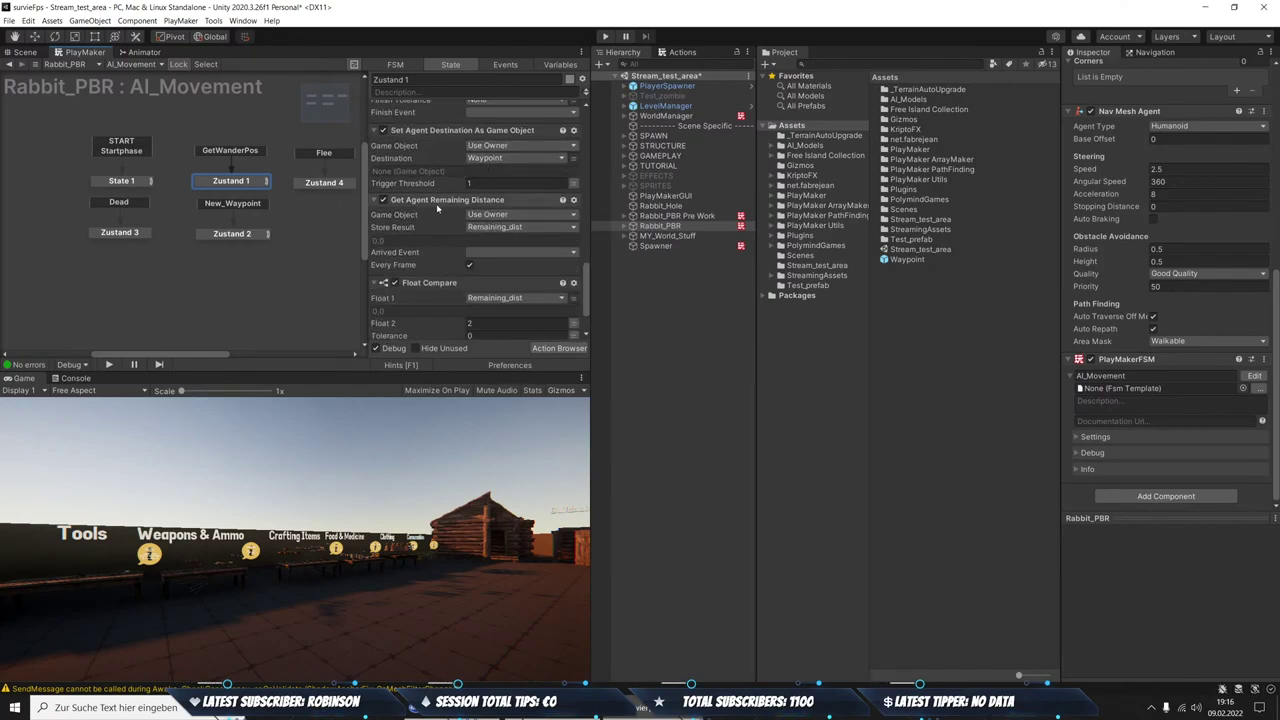
scroll(460, 230, "down", 3)
scroll(460, 222, "up", 5)
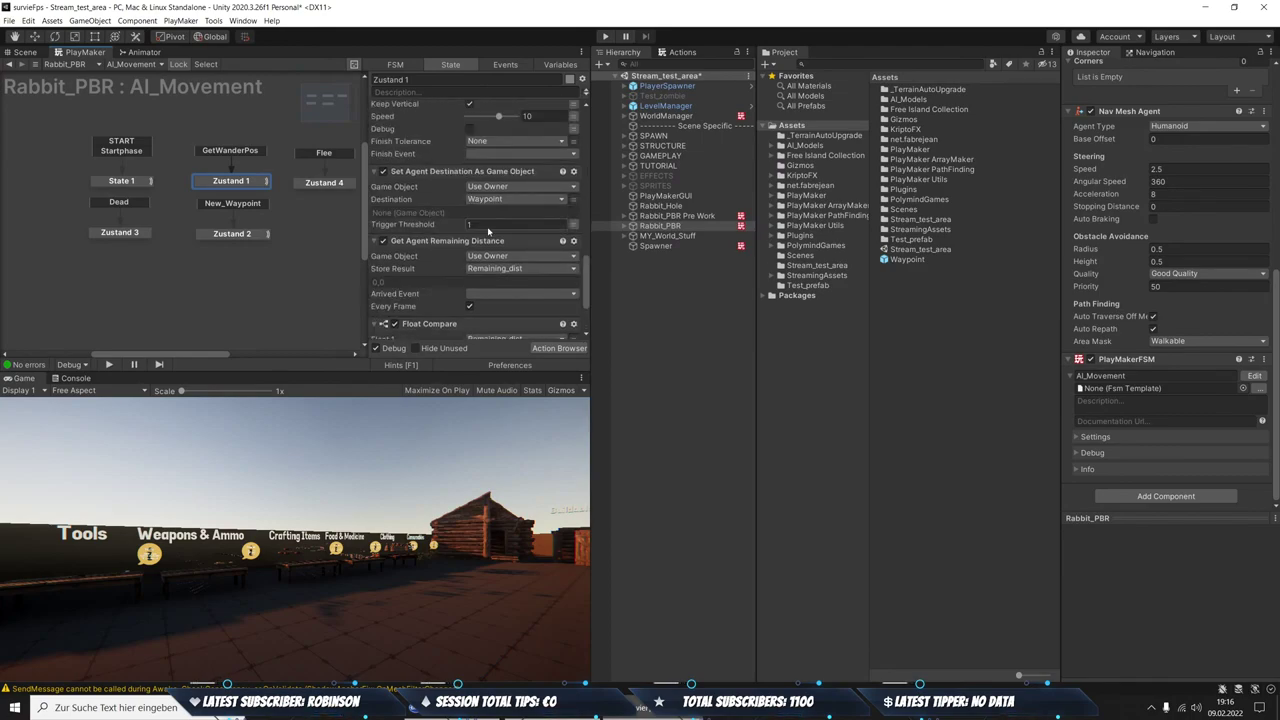
Delete the Smooth Look At and Set Agent Destination As Game Object actions
left_click(460, 173)
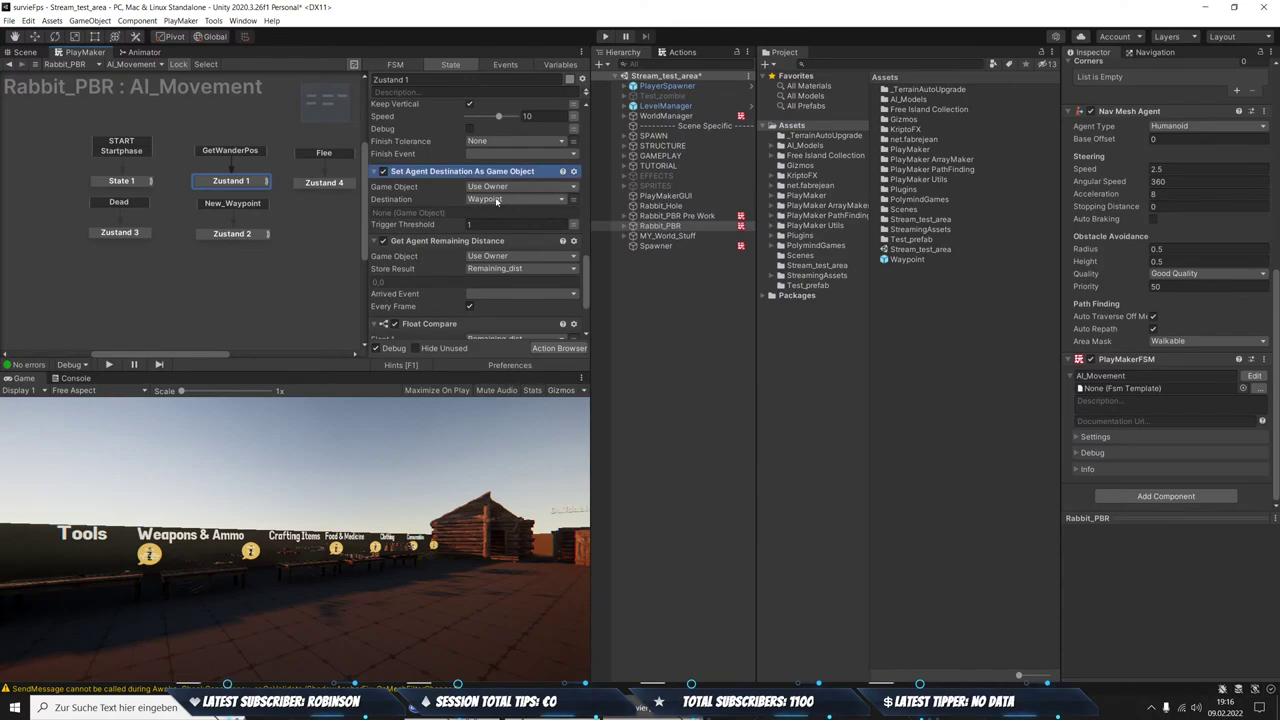
scroll(488, 178, "up", 1)
scroll(435, 178, "up", 2)
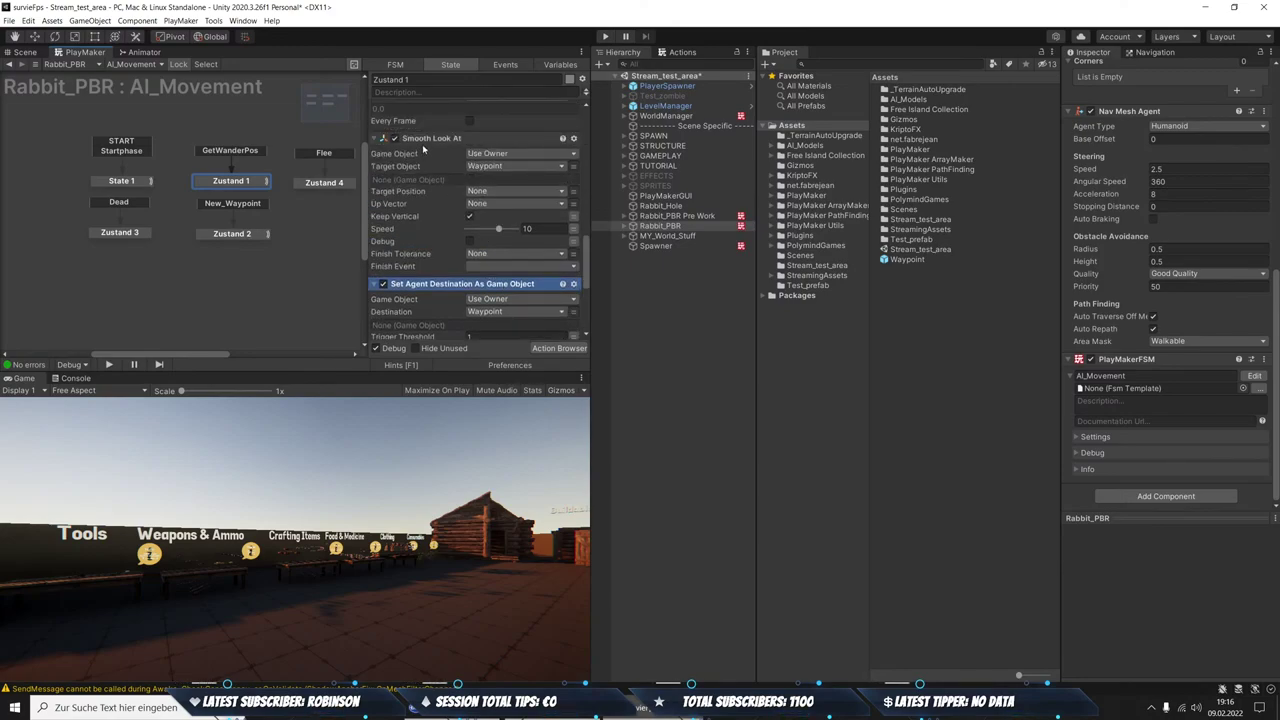
left_click(423, 139)
key("Delete")
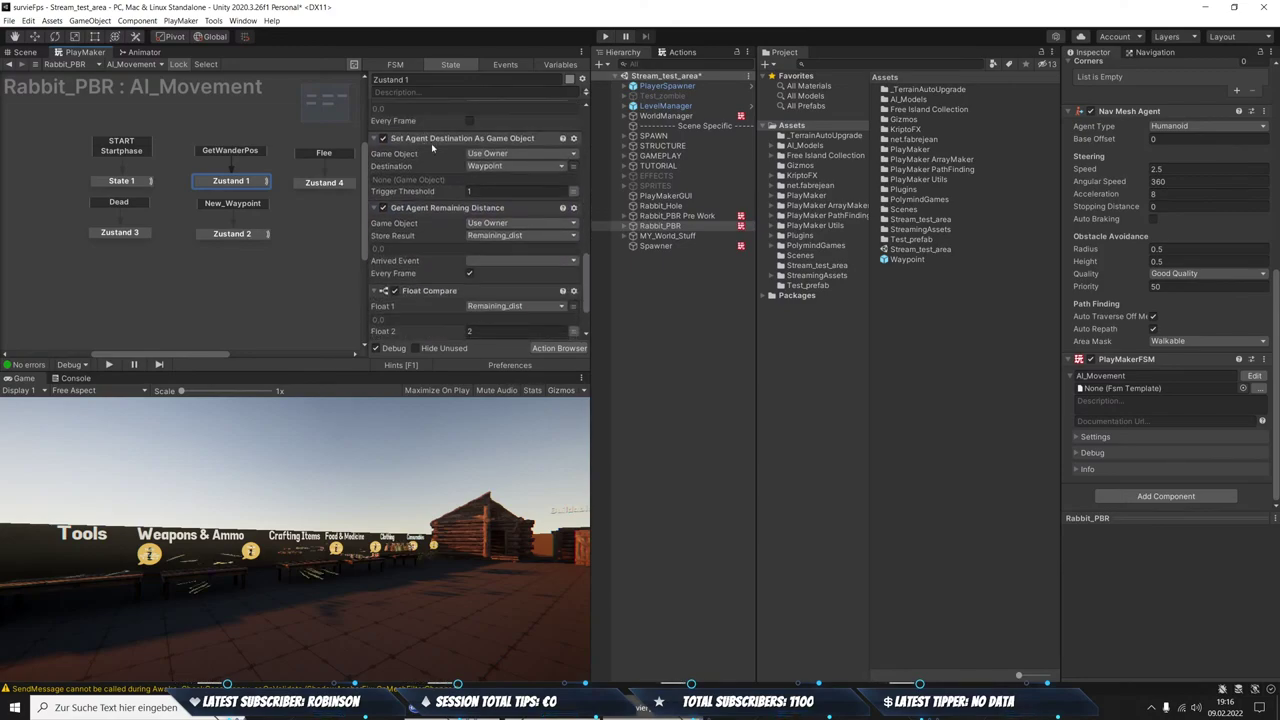
left_click(423, 145)
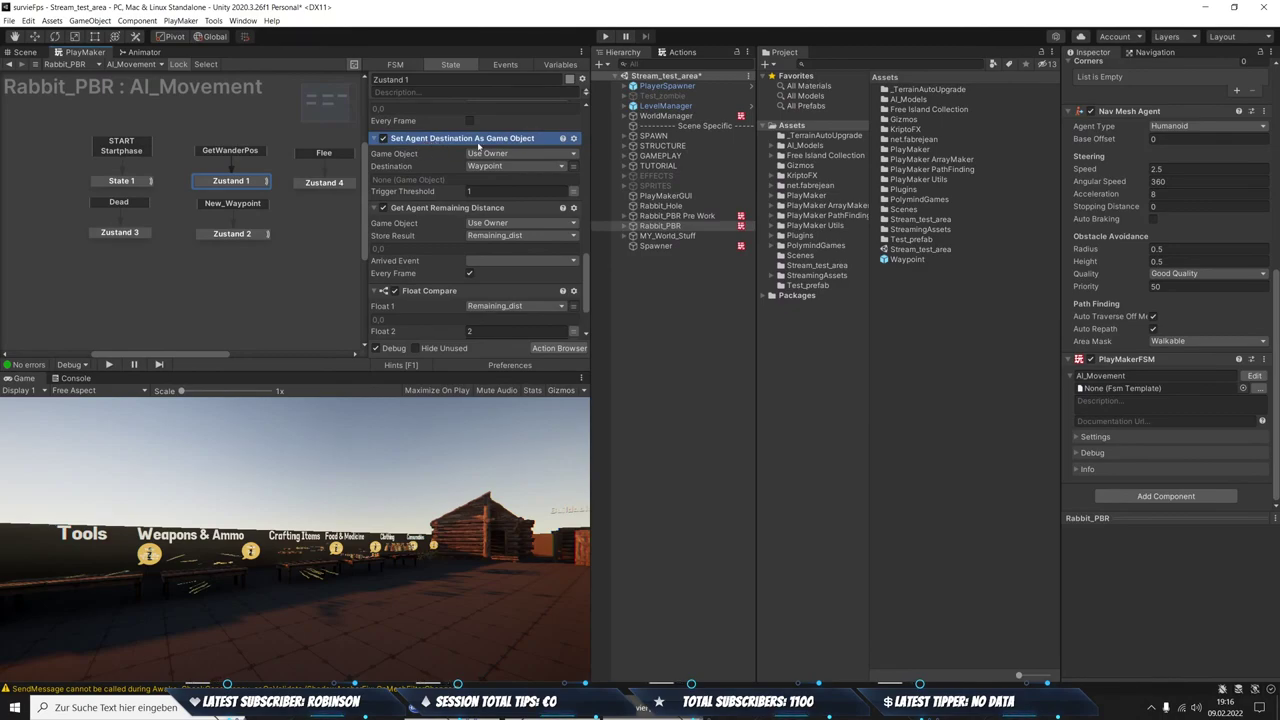
key("Delete")
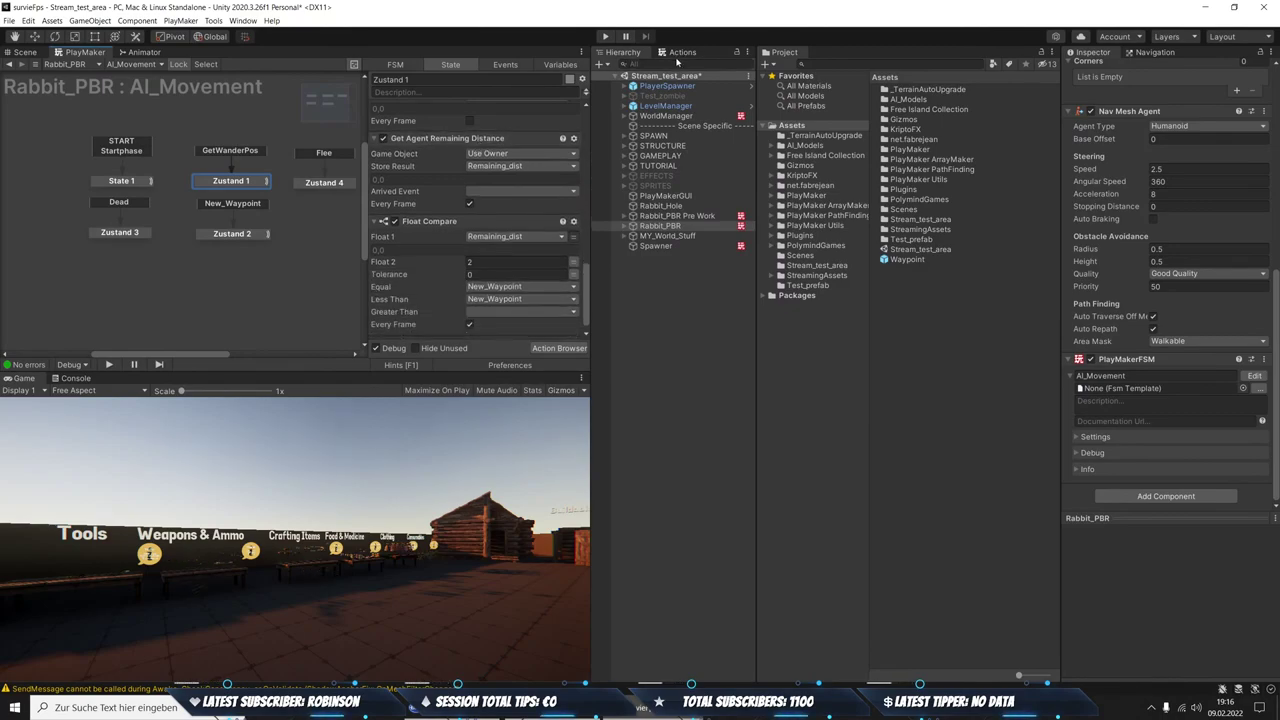
Add a Set Agent Destination action above Get Agent Remaining Distance
left_click(677, 56)
type("s")
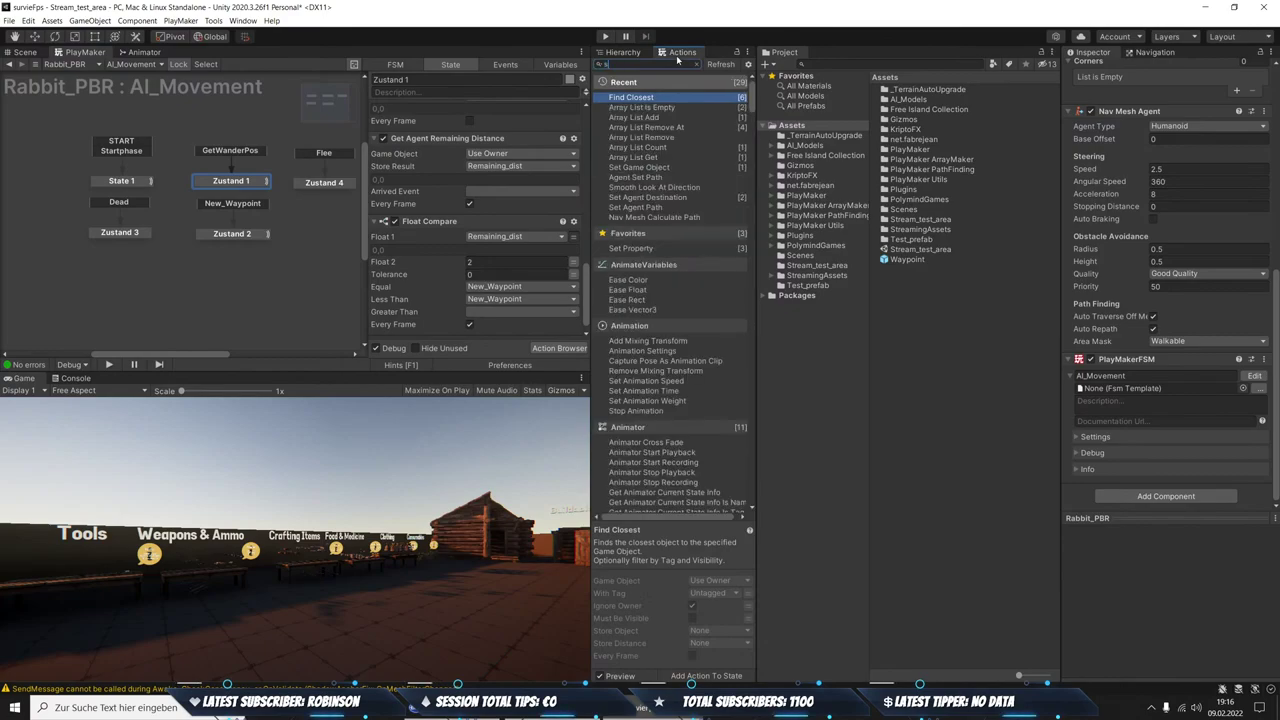
type("et age")
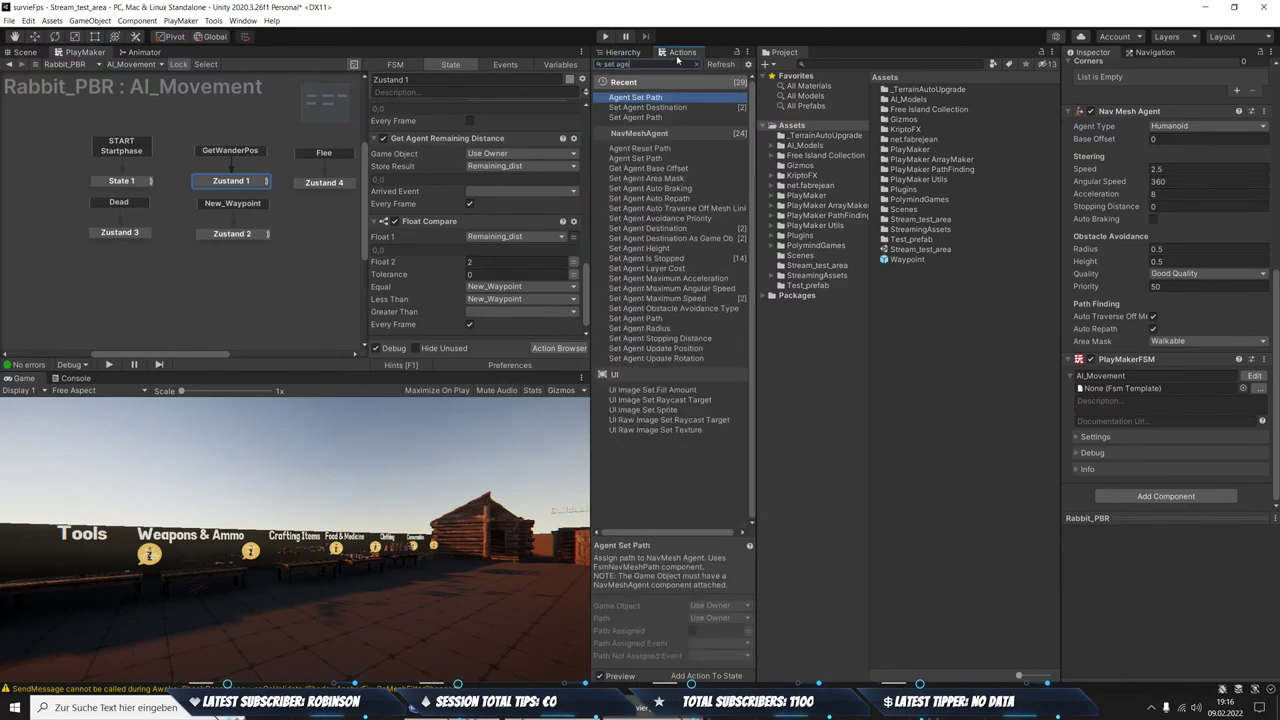
key("Down")
key("Return")
scroll(503, 161, "up", 3)
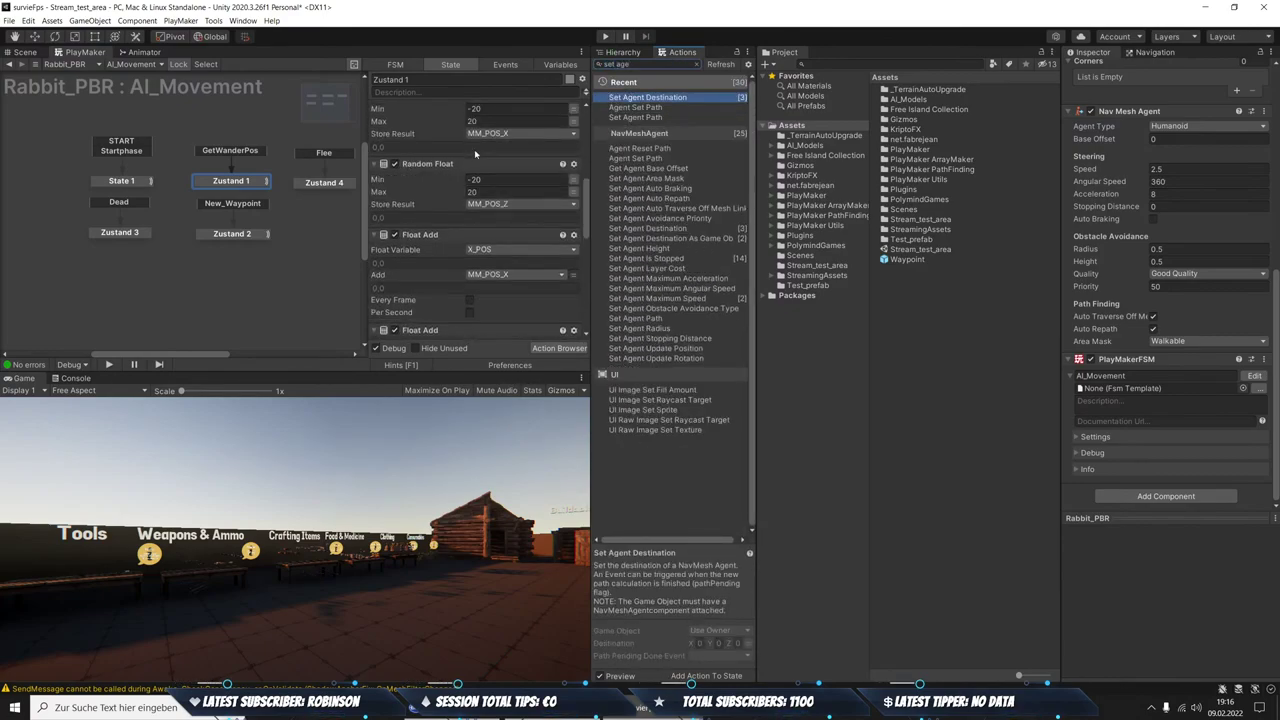
scroll(476, 152, "up", 3)
left_click(568, 107)
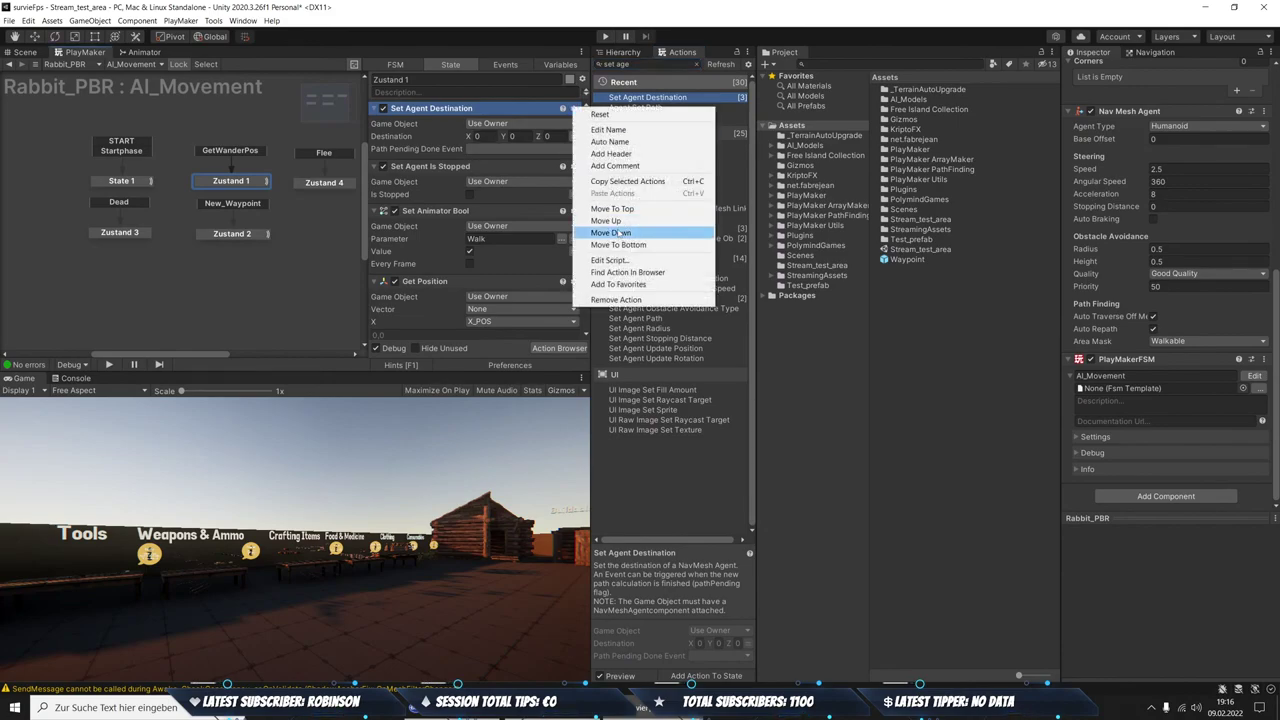
left_click(630, 245)
left_click(494, 233)
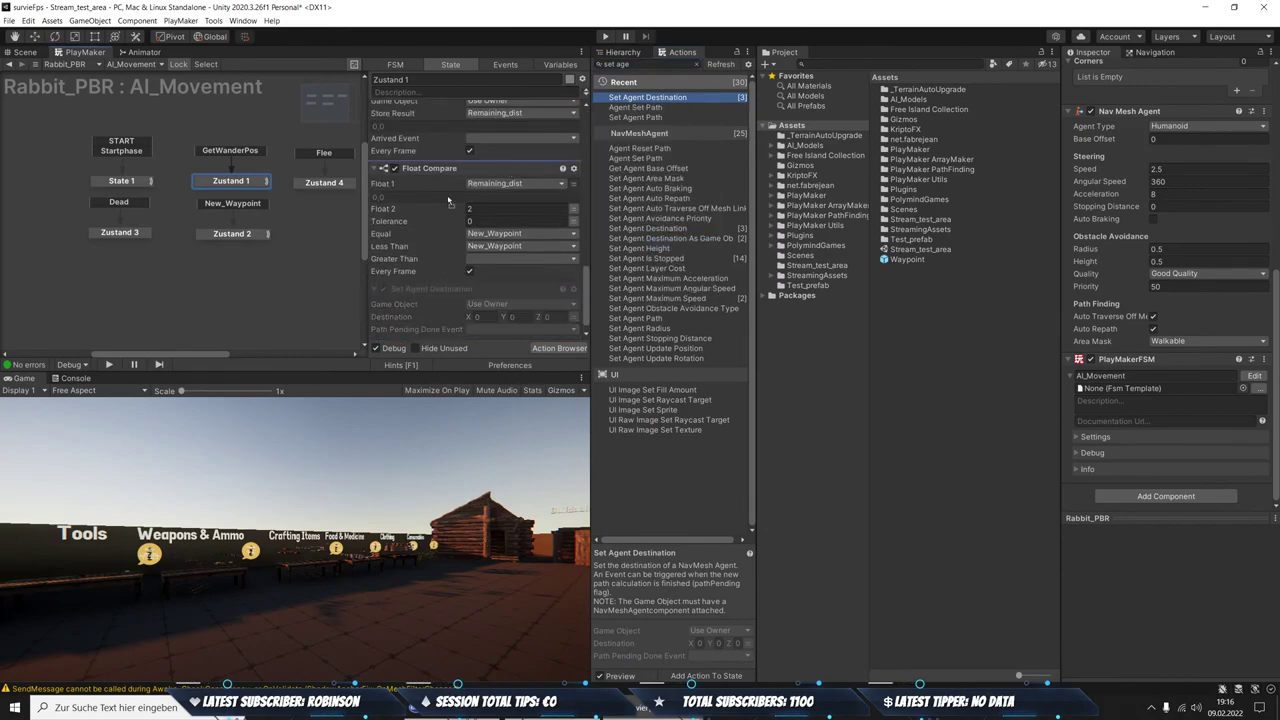
key("Delete")
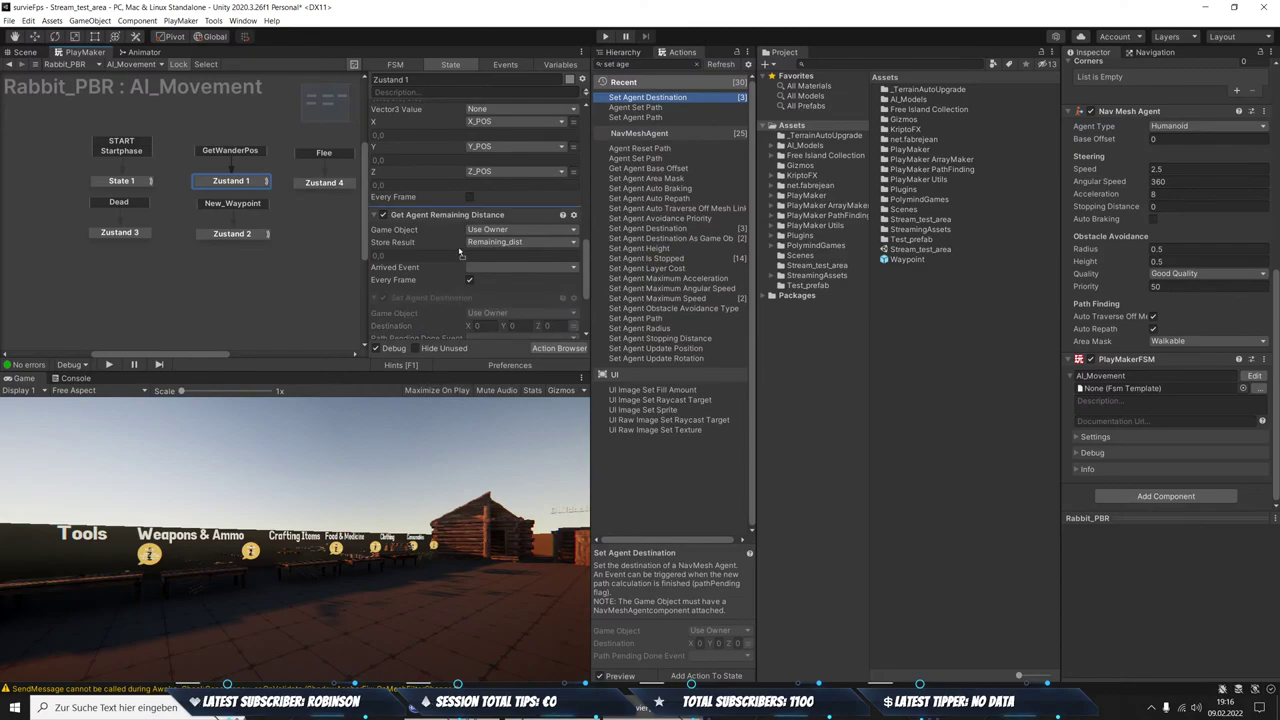
left_click_drag(440, 297, 440, 214)
Set the agent's Destination to the Waypoint_Vector3 variable
scroll(449, 286, "down", 3)
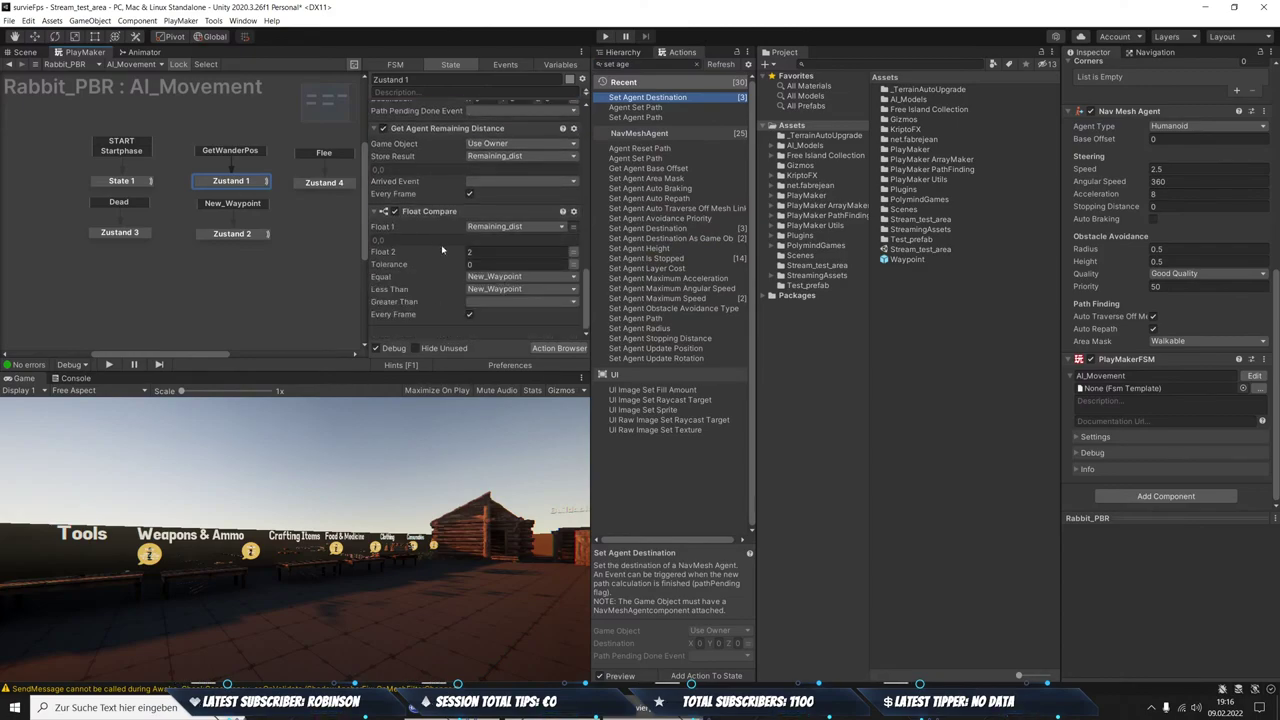
scroll(442, 249, "up", 3)
scroll(455, 250, "down", 2)
scroll(465, 251, "up", 2)
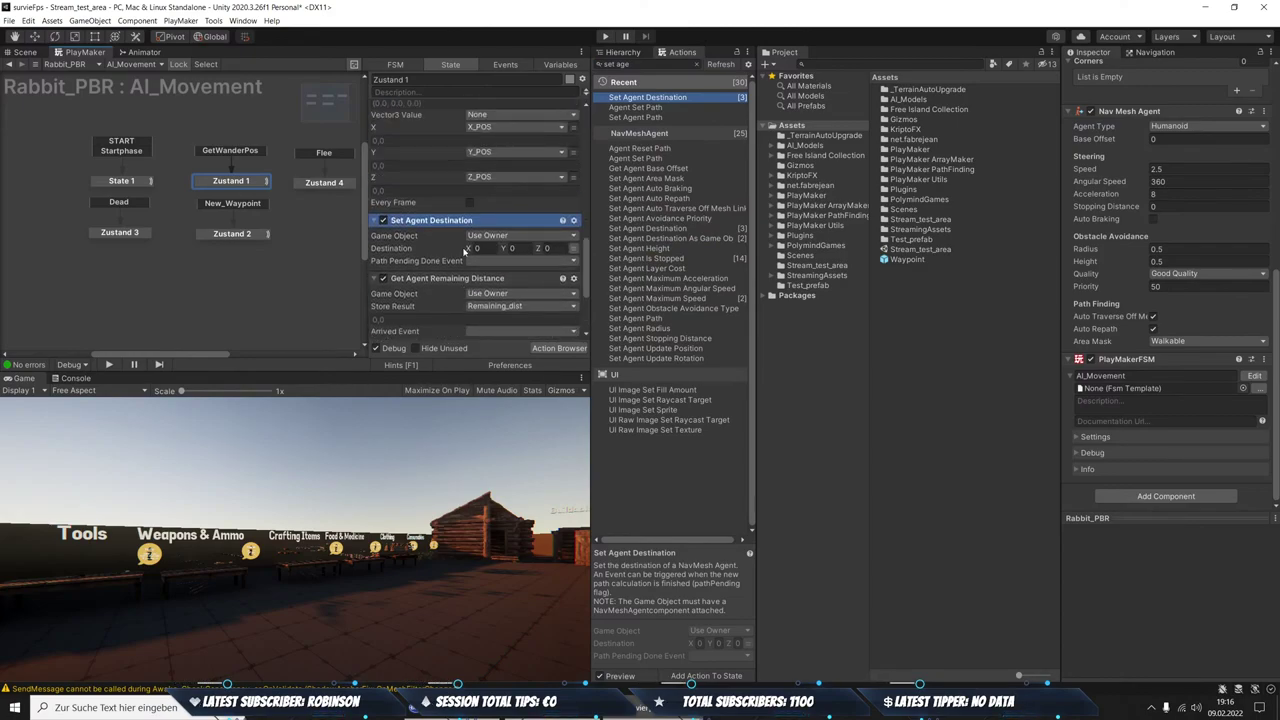
scroll(470, 254, "up", 1)
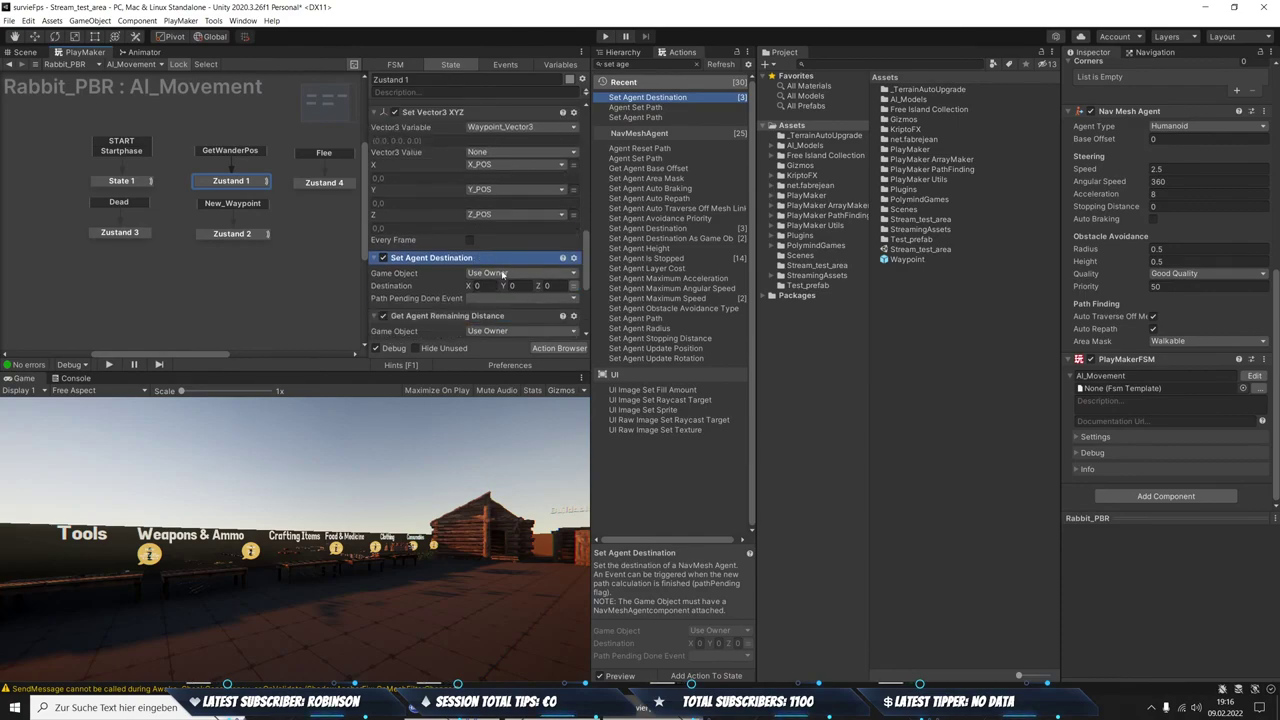
left_click(574, 287)
left_click(515, 286)
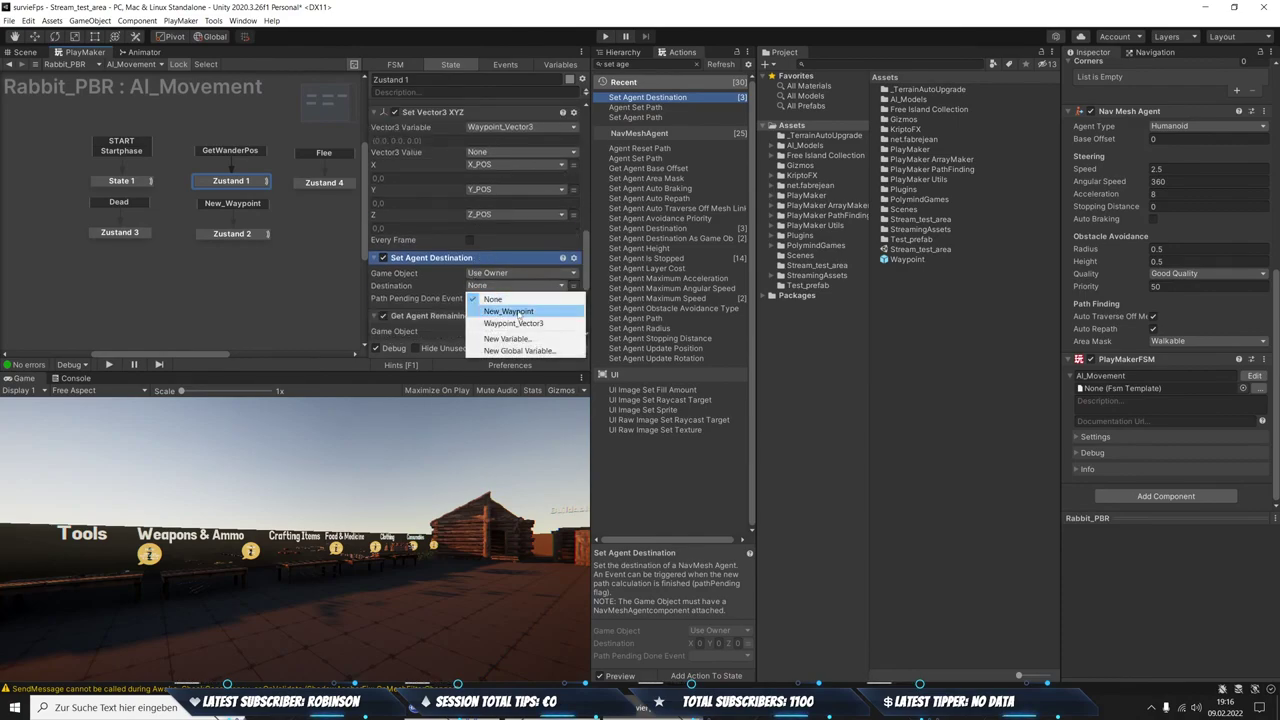
left_click(527, 324)
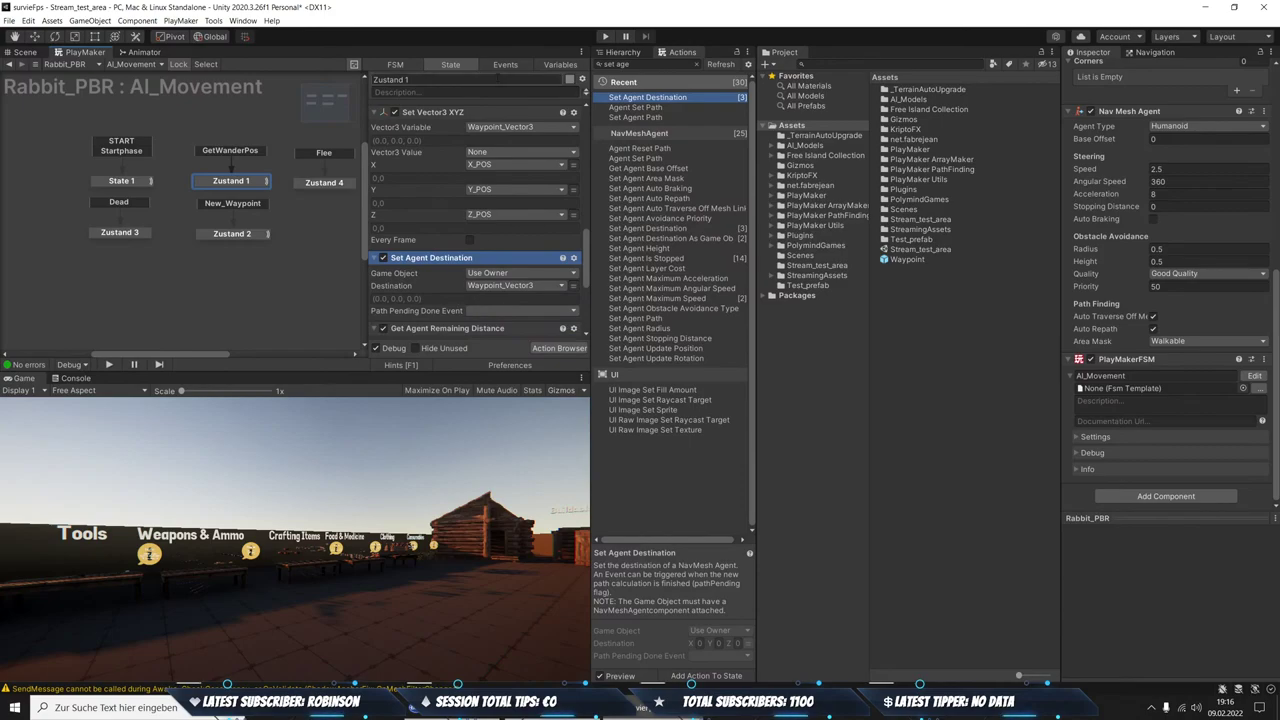
Set the Path Pending Done Event to New_Waypoint after checking the FSM's variables and events
left_click(558, 64)
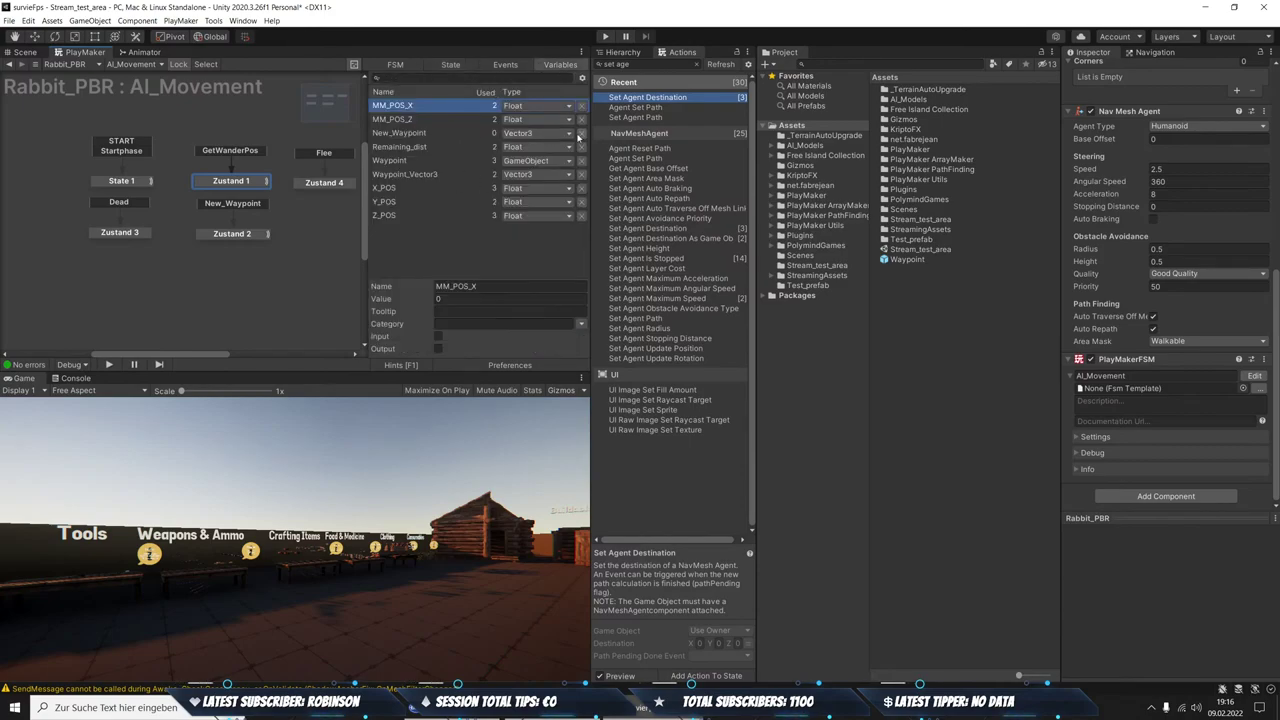
left_click(505, 64)
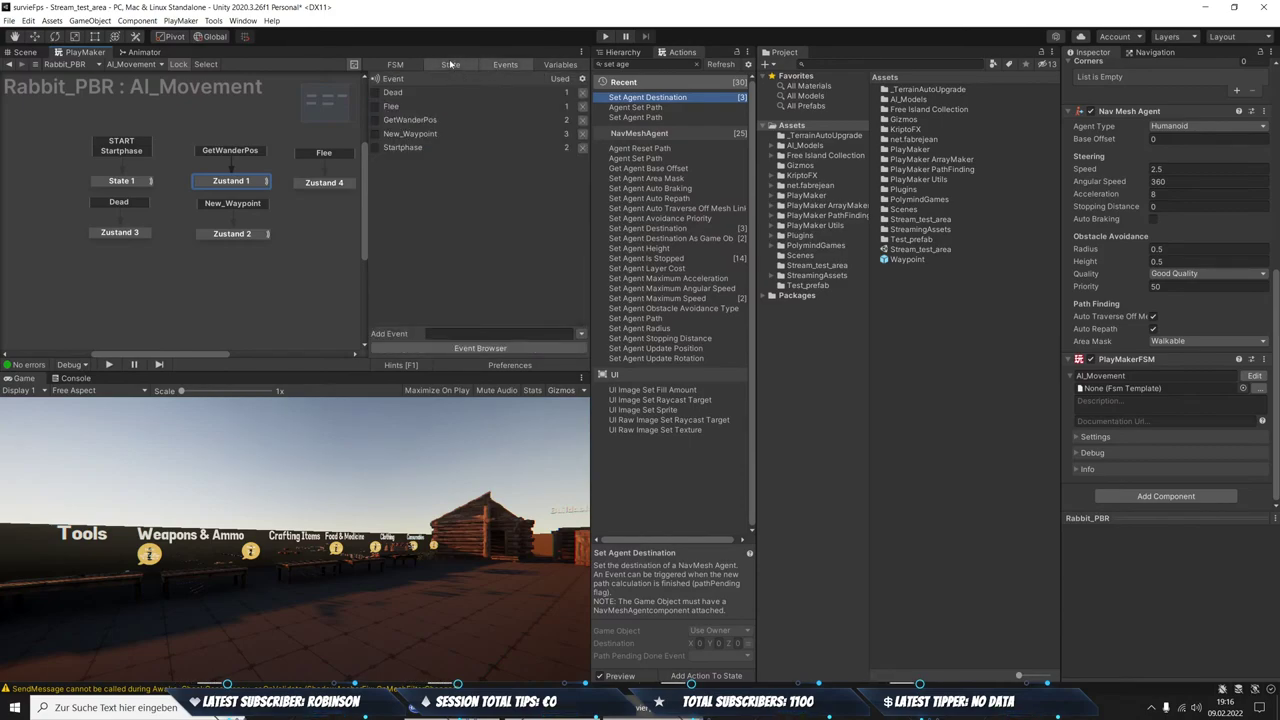
left_click(451, 64)
scroll(524, 228, "down", 2)
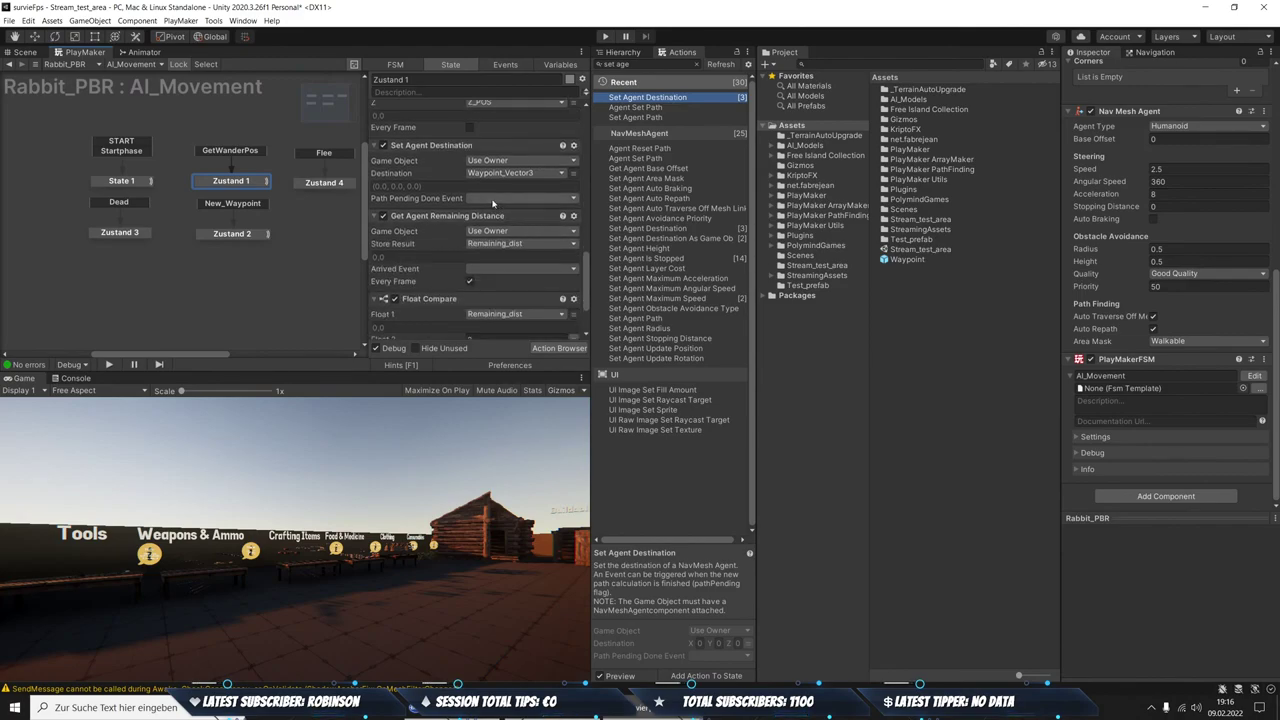
left_click(492, 198)
left_click(510, 238)
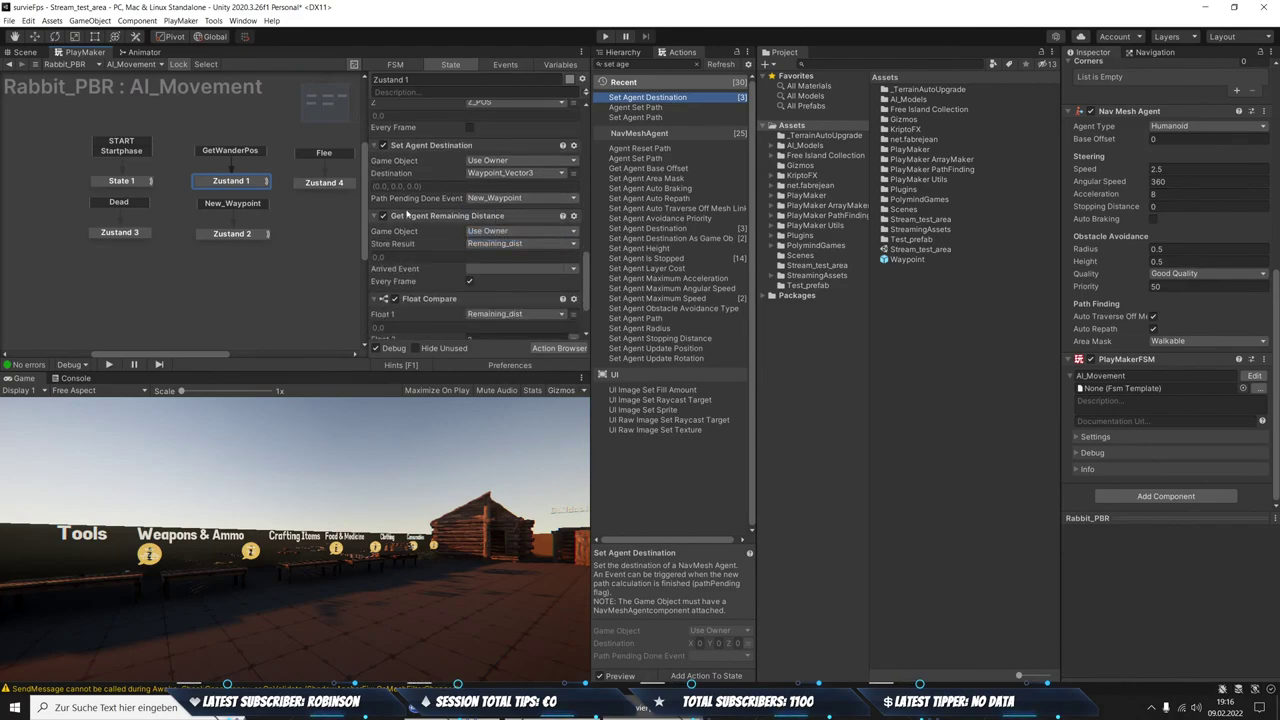
left_click(420, 218)
scroll(420, 226, "up", 3)
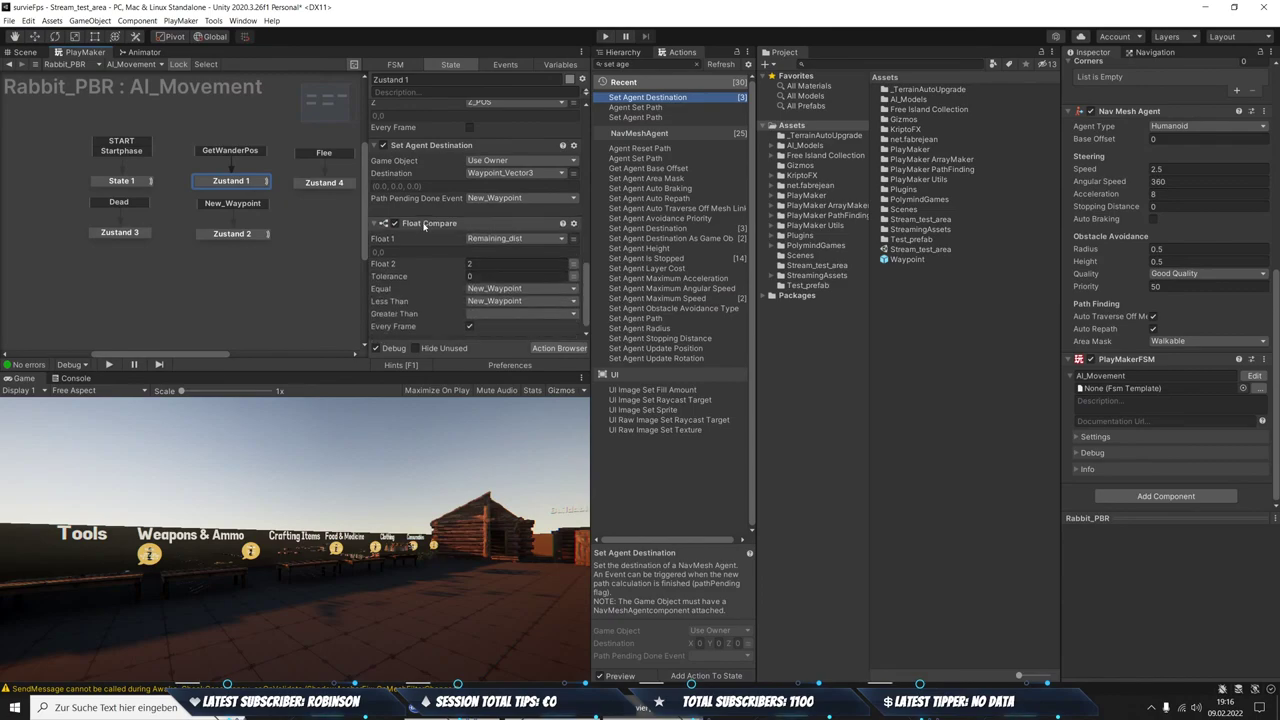
scroll(460, 232, "up", 3)
scroll(493, 237, "up", 2)
scroll(493, 237, "up", 3)
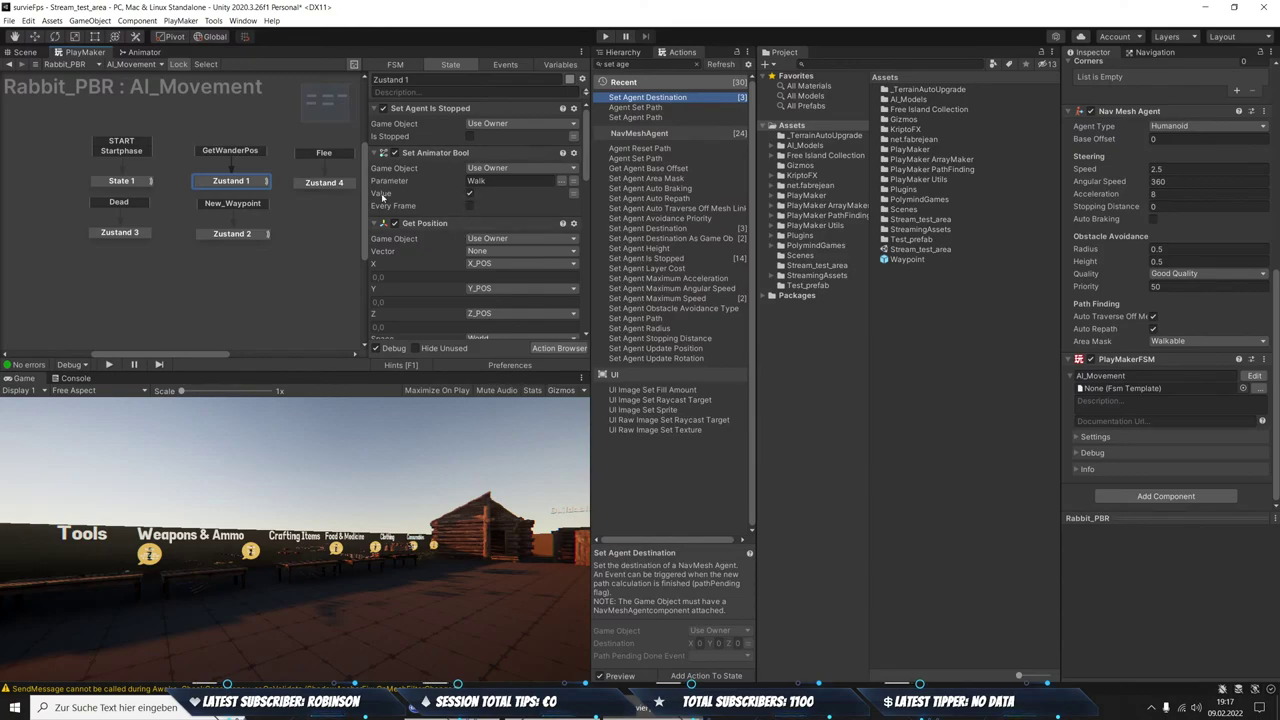
scroll(458, 231, "down", 2)
scroll(458, 231, "down", 2)
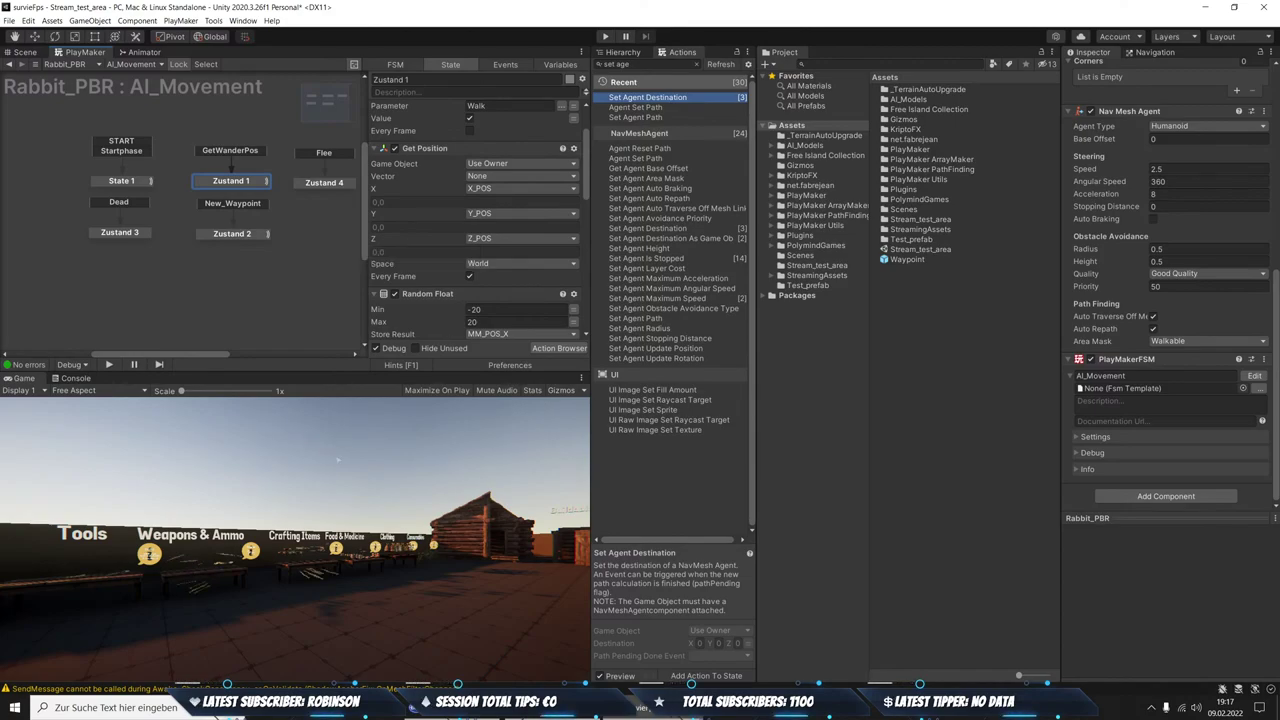
scroll(474, 240, "down", 2)
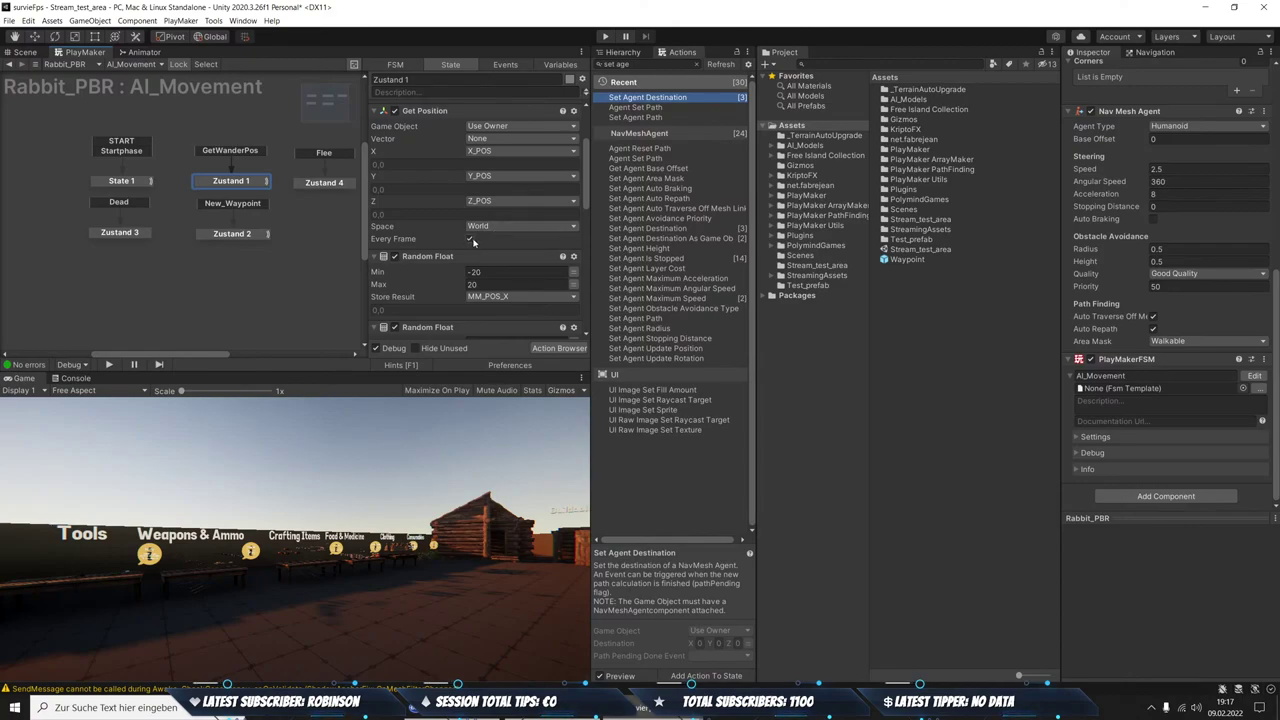
scroll(474, 243, "down", 1)
scroll(485, 238, "down", 1)
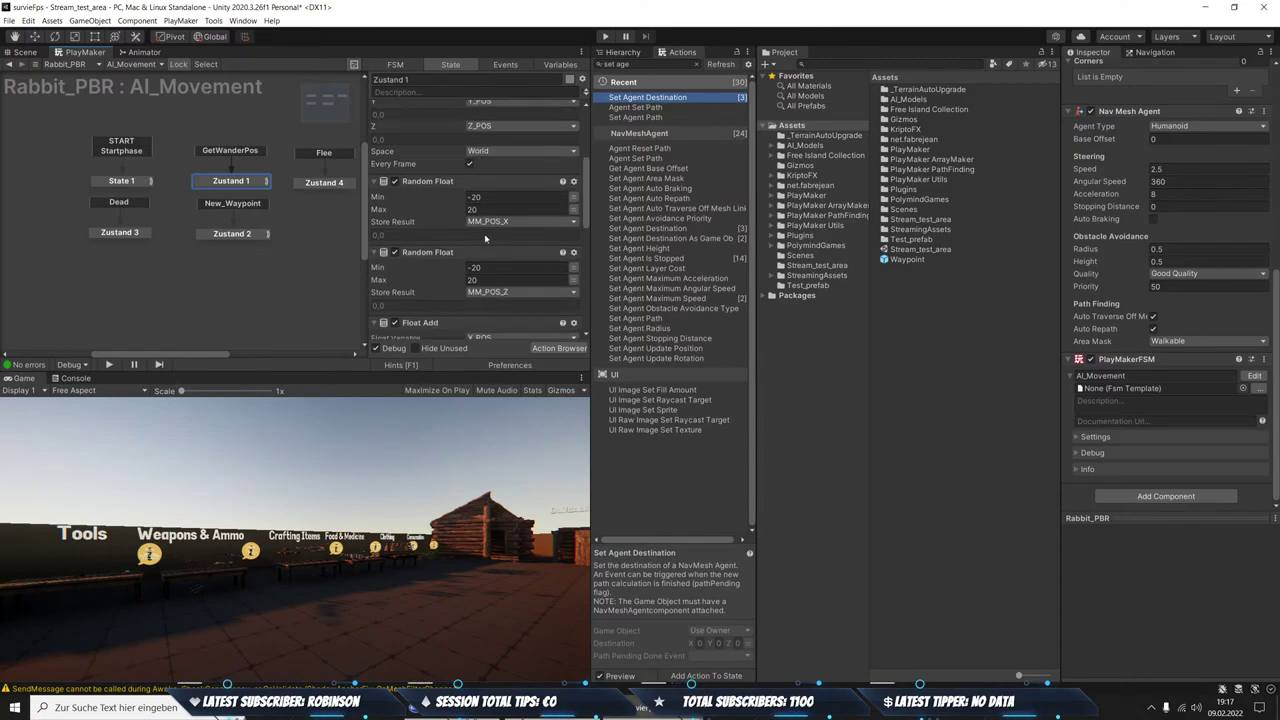
left_click(502, 267)
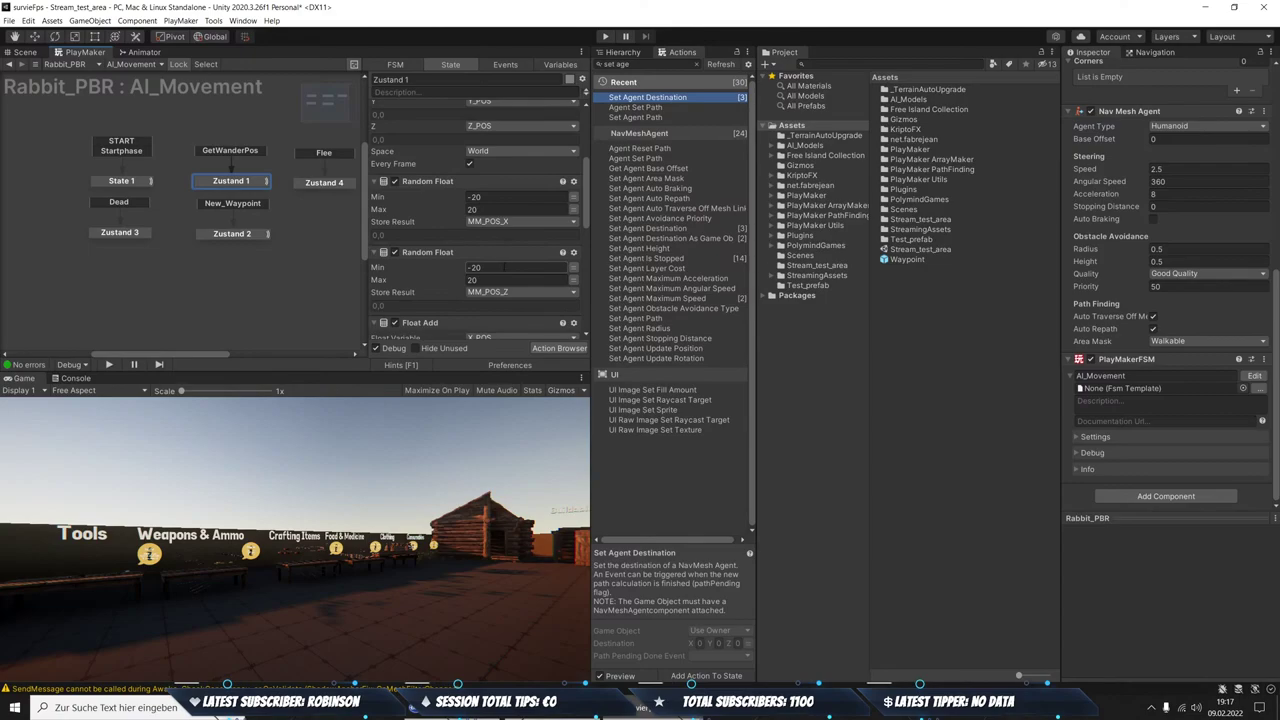
scroll(496, 264, "down", 1)
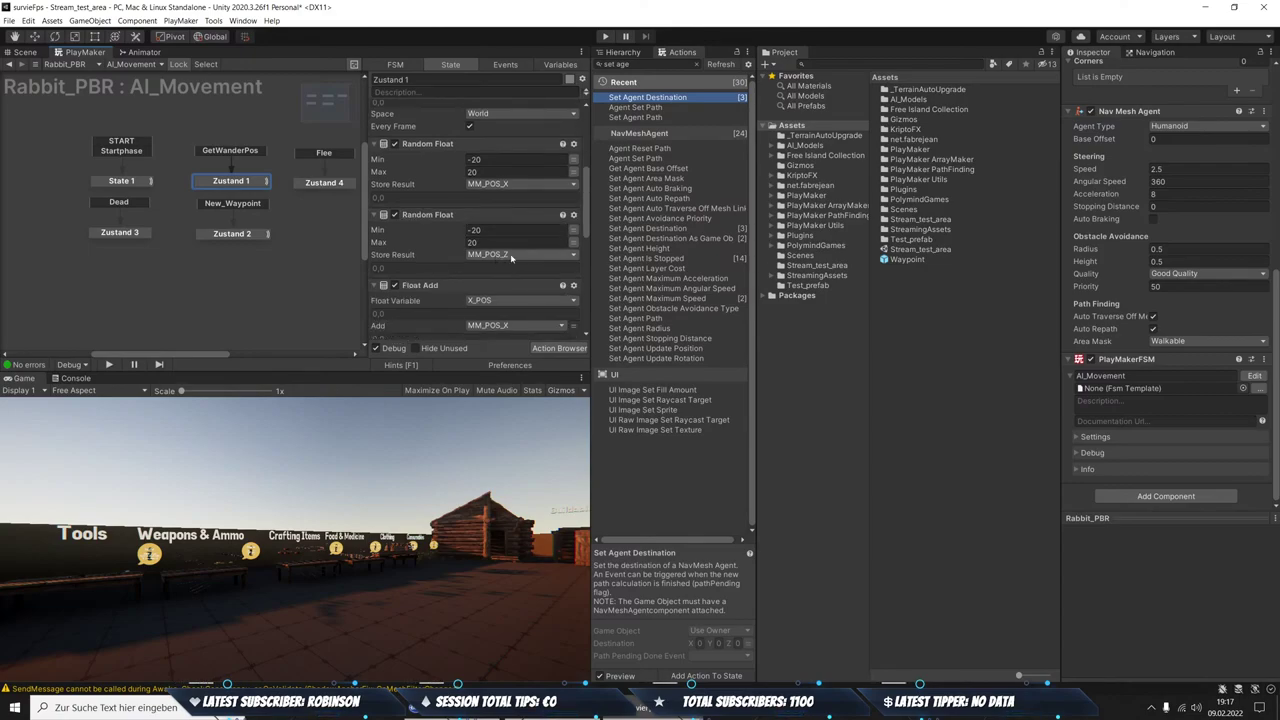
scroll(525, 267, "down", 1)
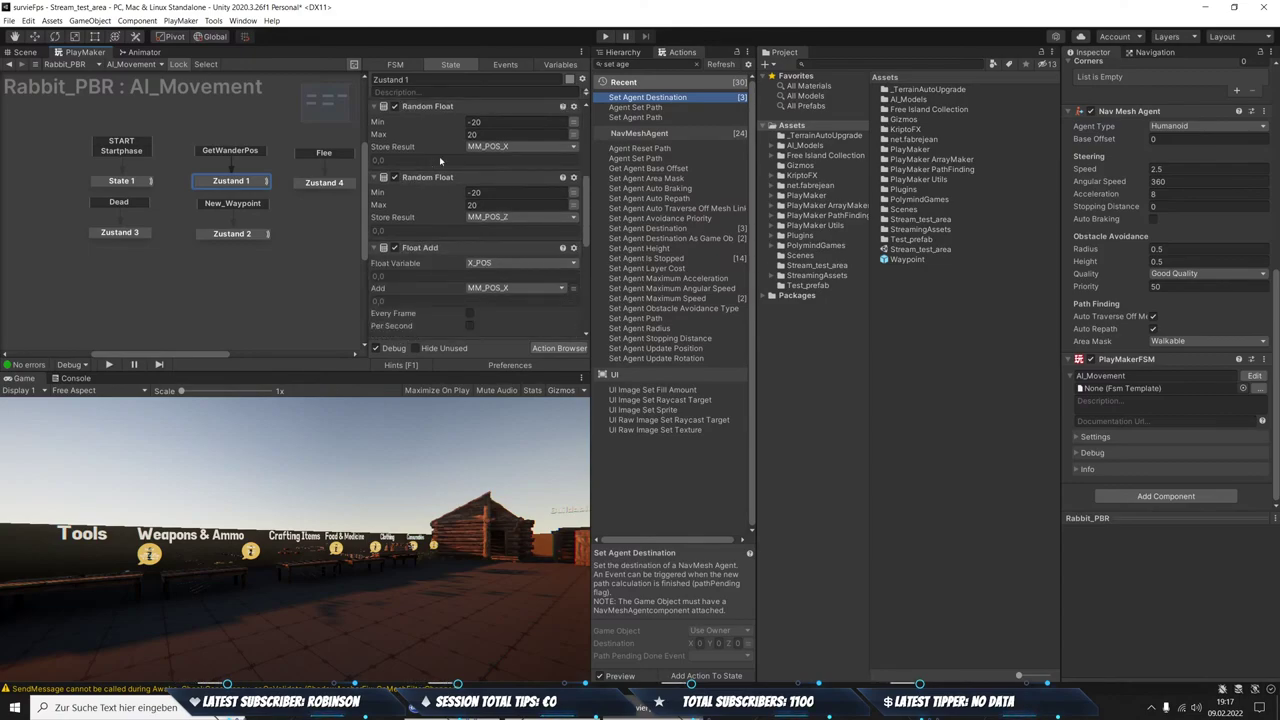
scroll(456, 205, "down", 2)
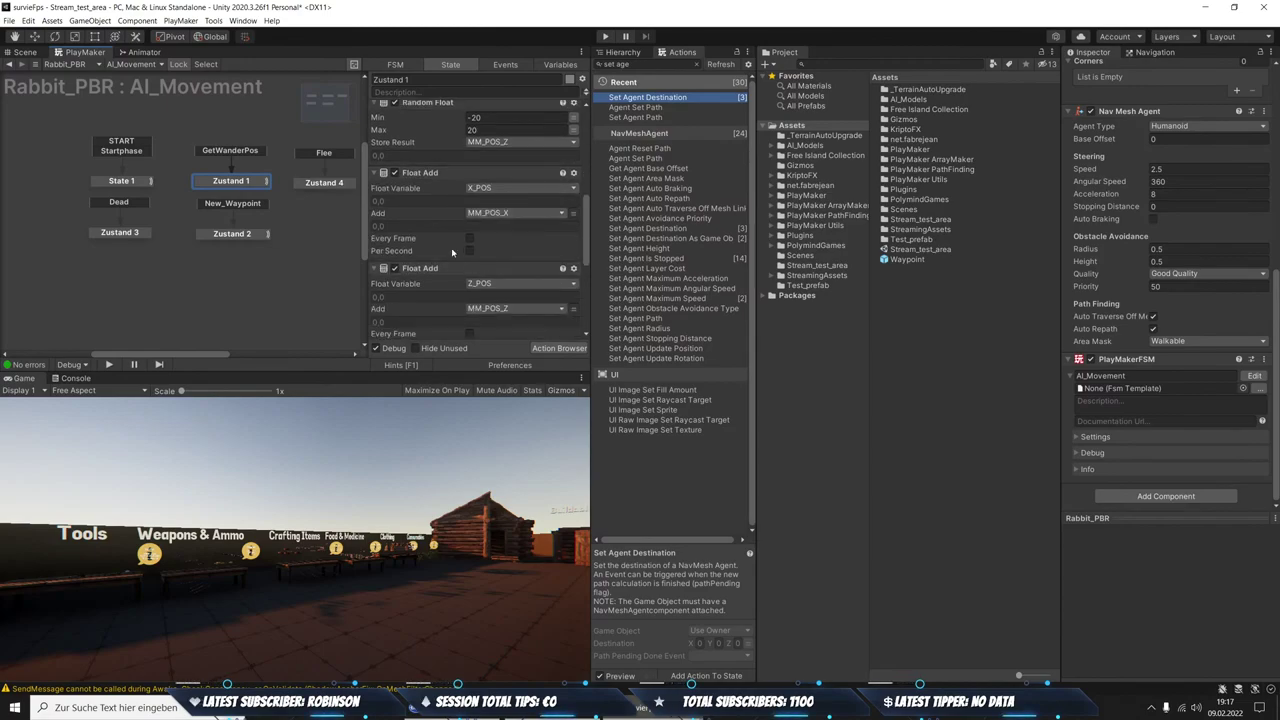
scroll(506, 204, "up", 1)
scroll(506, 204, "up", 3)
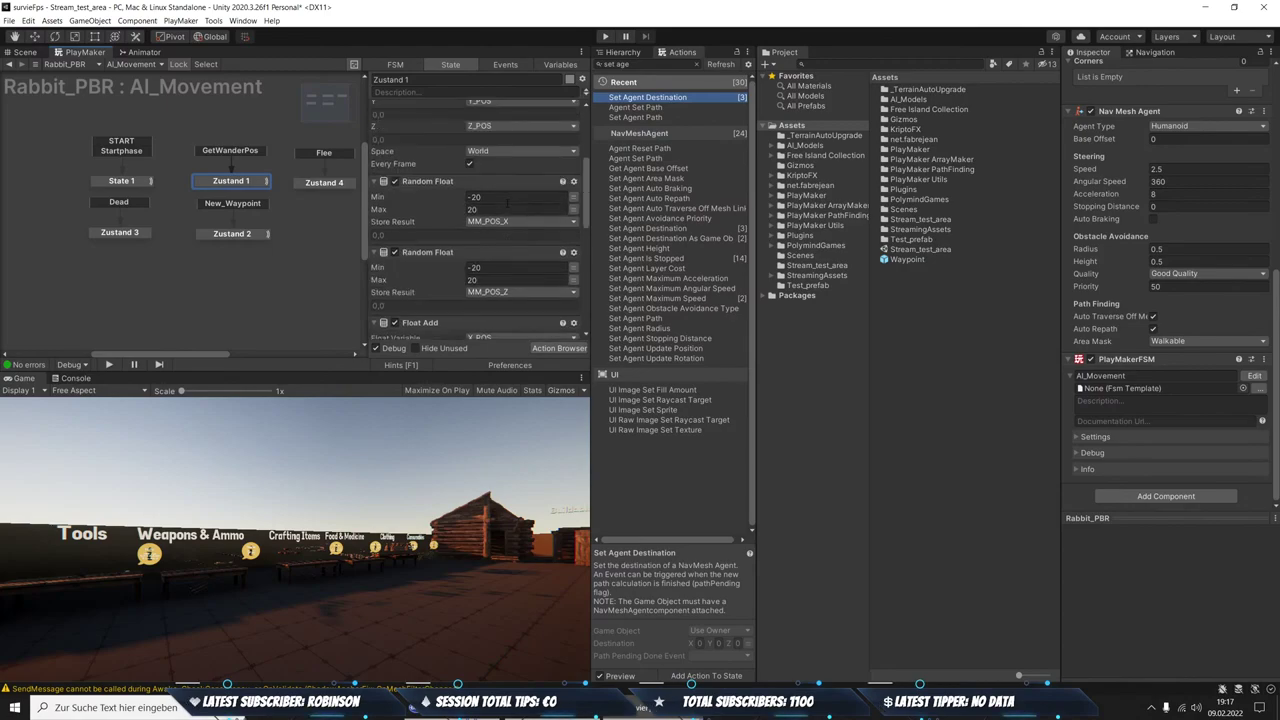
scroll(502, 143, "up", 1)
scroll(505, 220, "down", 1)
scroll(514, 260, "down", 1)
scroll(514, 250, "down", 4)
scroll(514, 250, "down", 1)
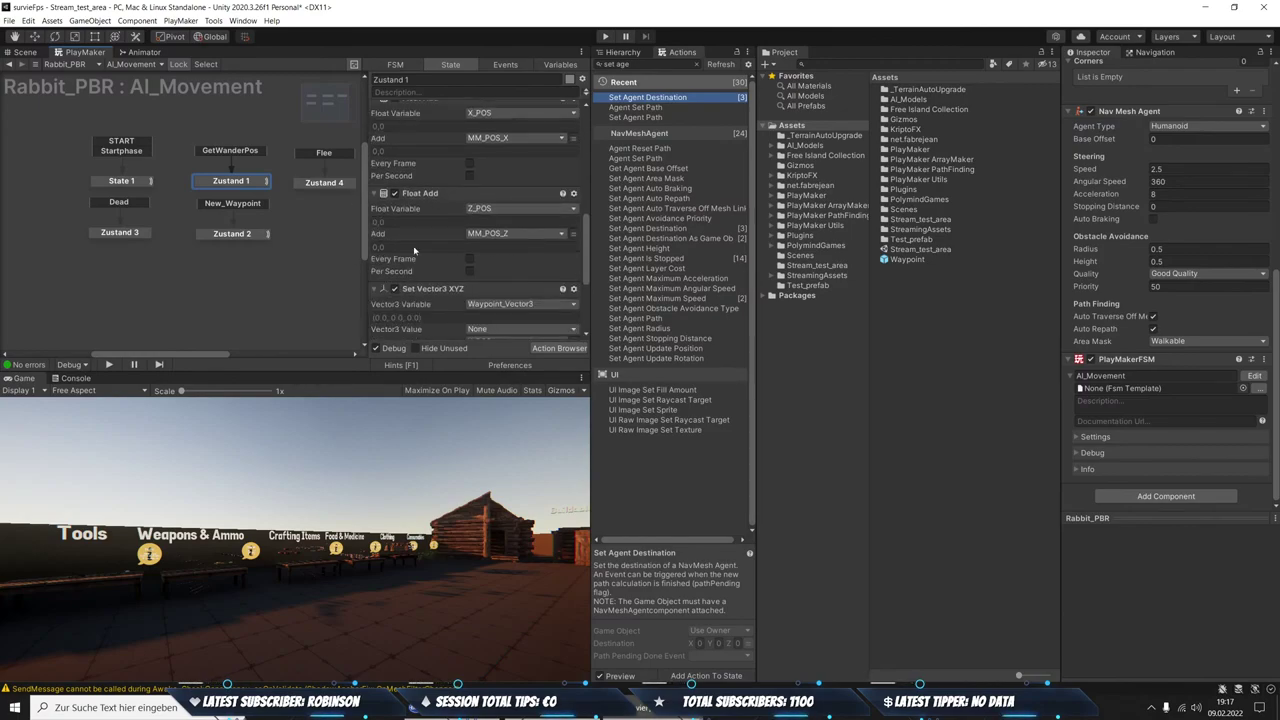
scroll(435, 228, "down", 2)
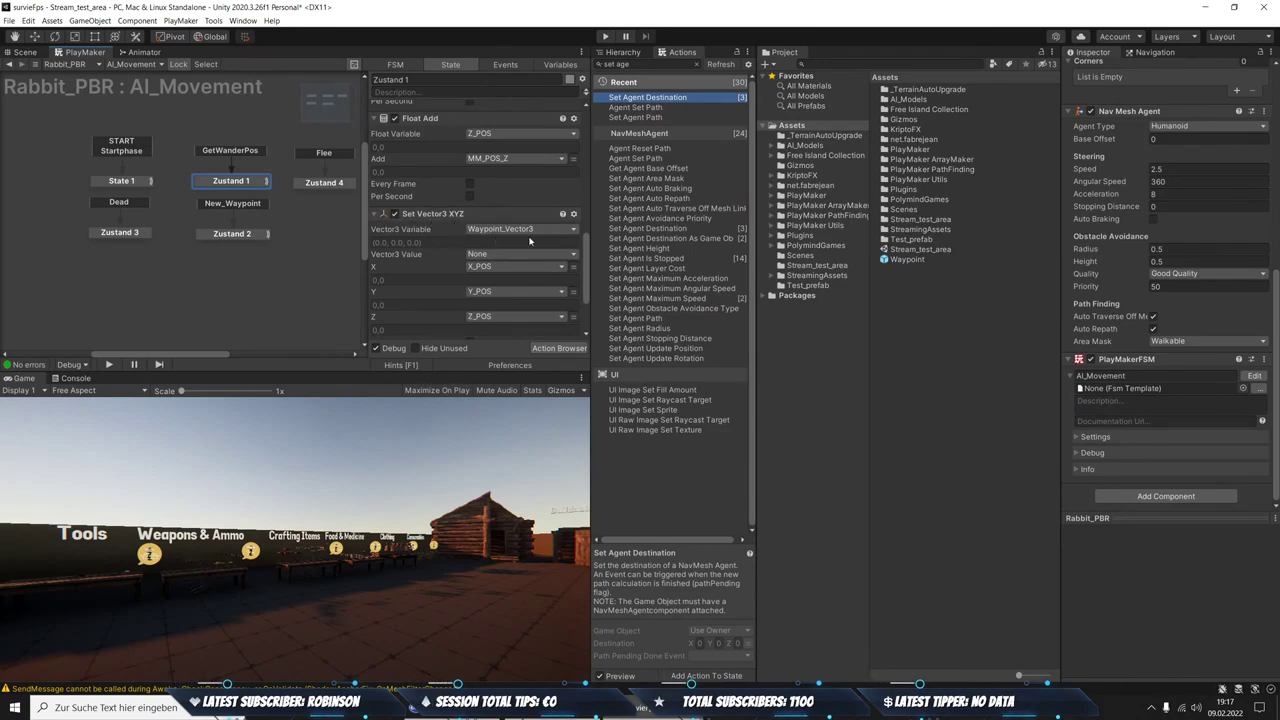
scroll(520, 238, "down", 1)
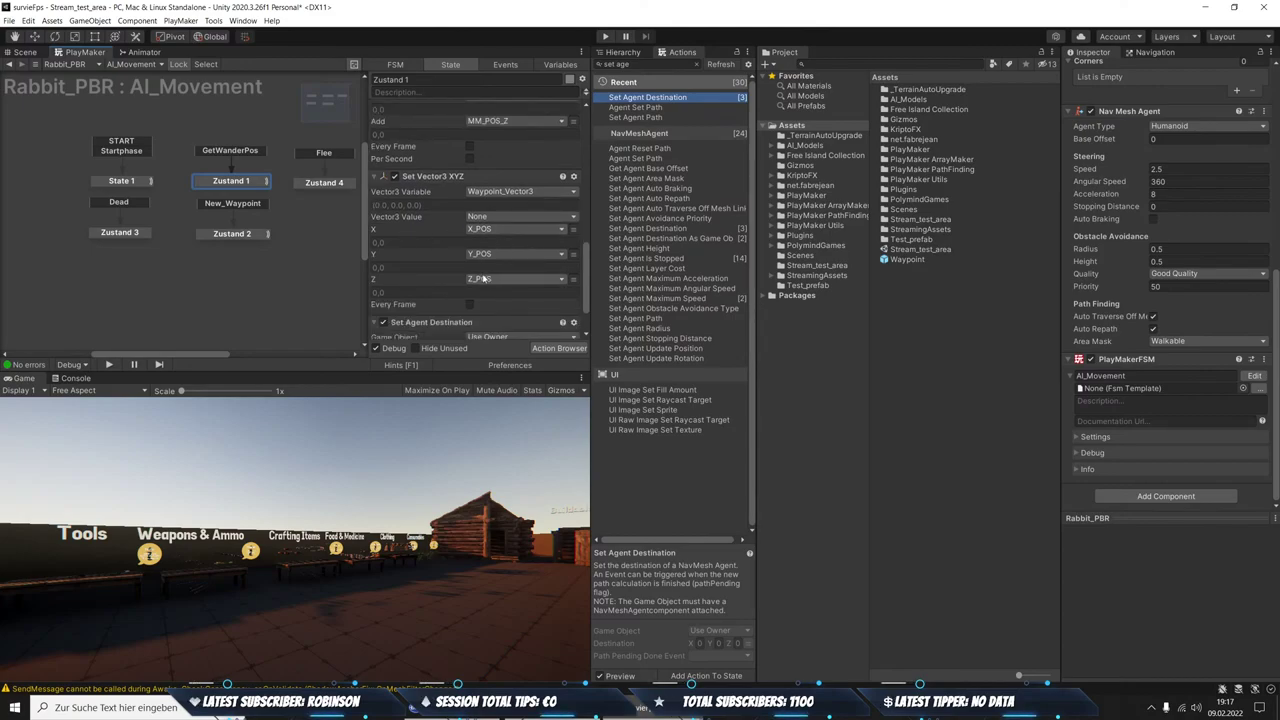
scroll(532, 272, "up", 3)
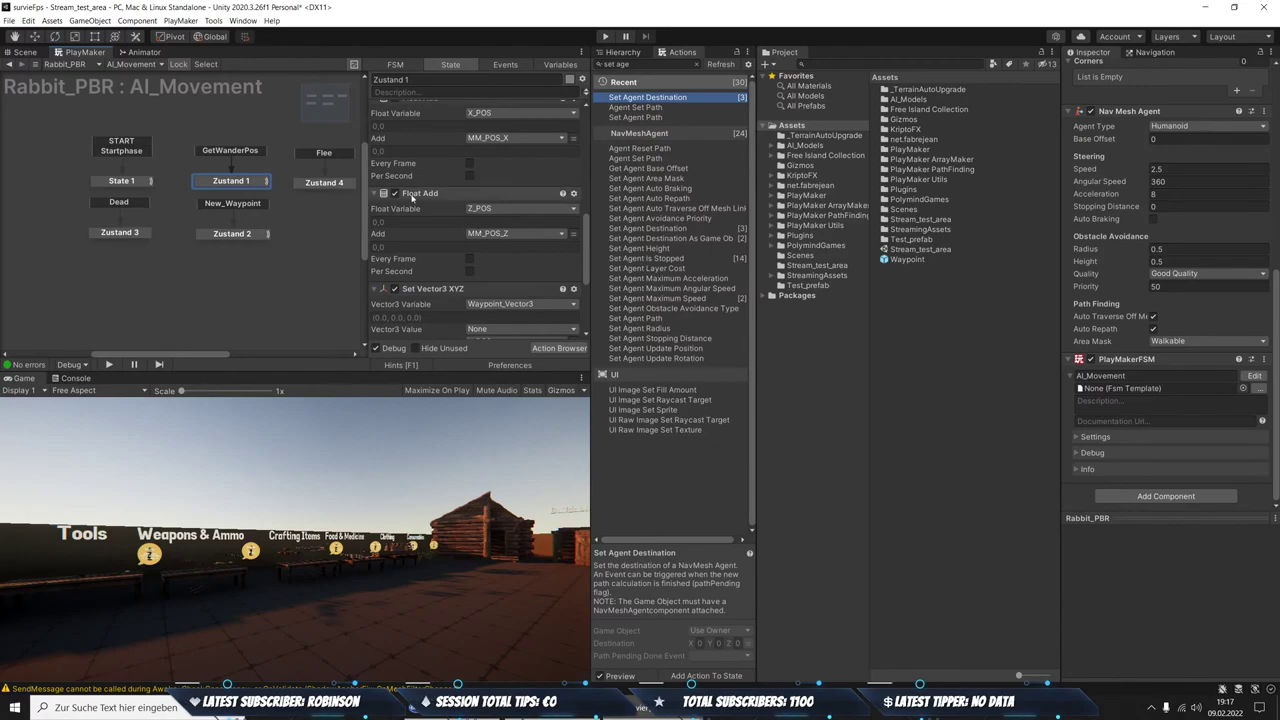
scroll(490, 210, "up", 3)
scroll(520, 260, "down", 3)
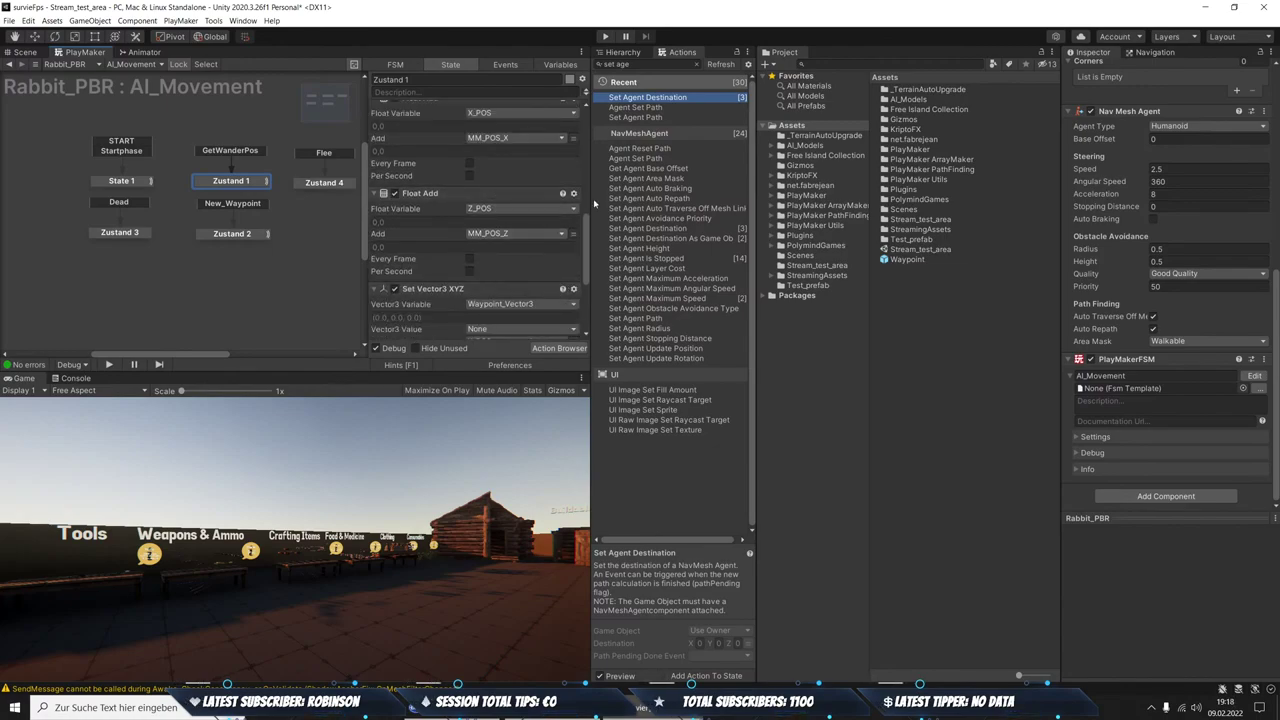
scroll(524, 207, "down", 2)
scroll(512, 218, "down", 1)
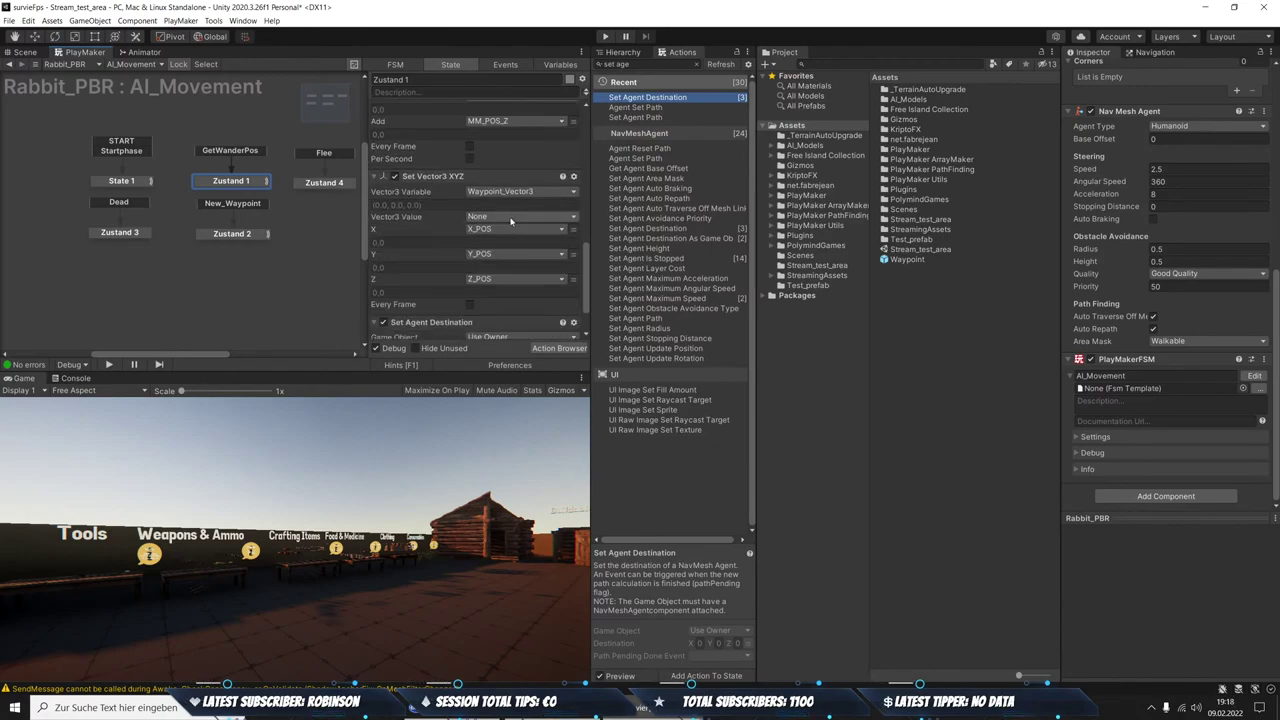
scroll(510, 221, "down", 1)
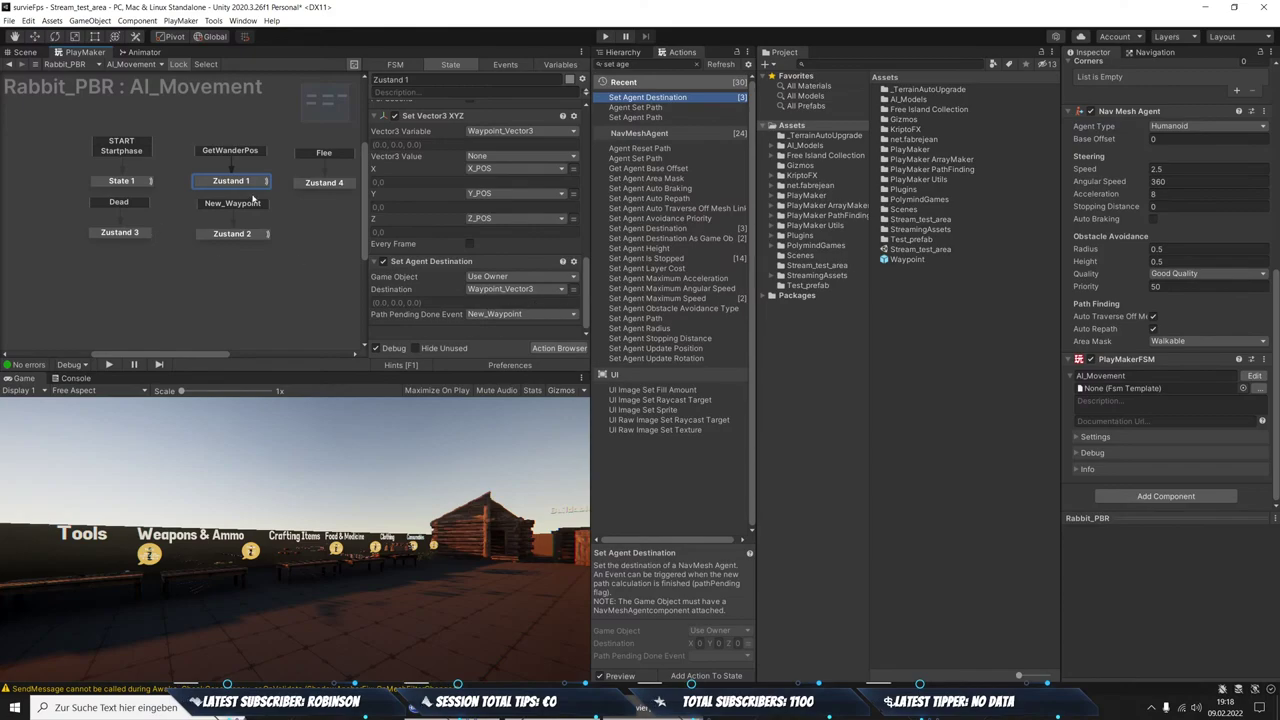
Delete Zustand 2's Destroy Object action, then return to Zustand 1 and the Scene view
left_click(232, 233)
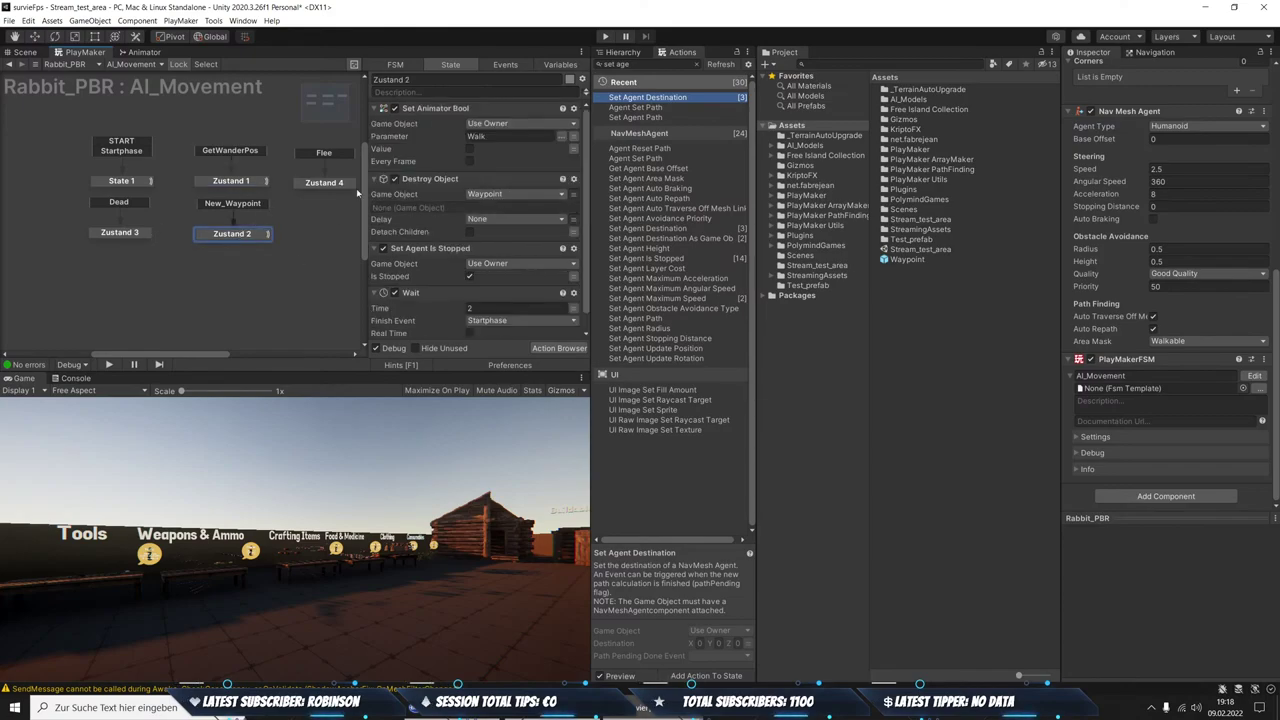
left_click(428, 181)
key("Delete")
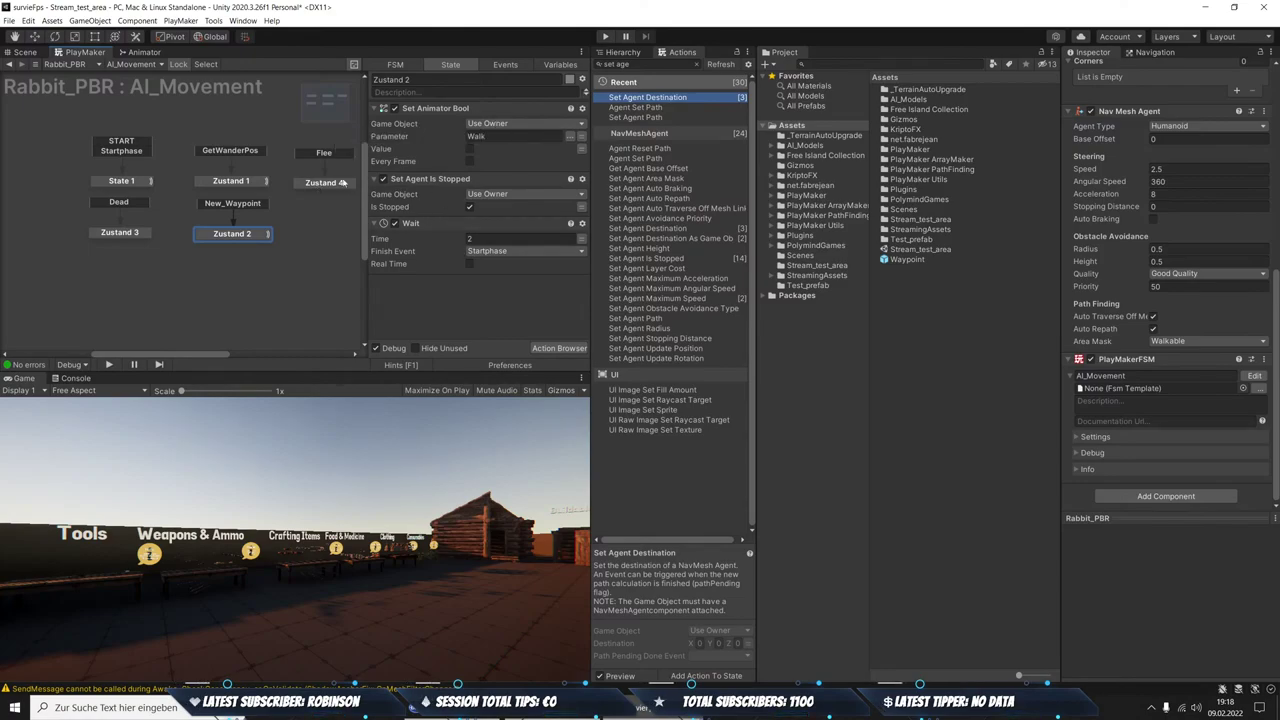
left_click(232, 180)
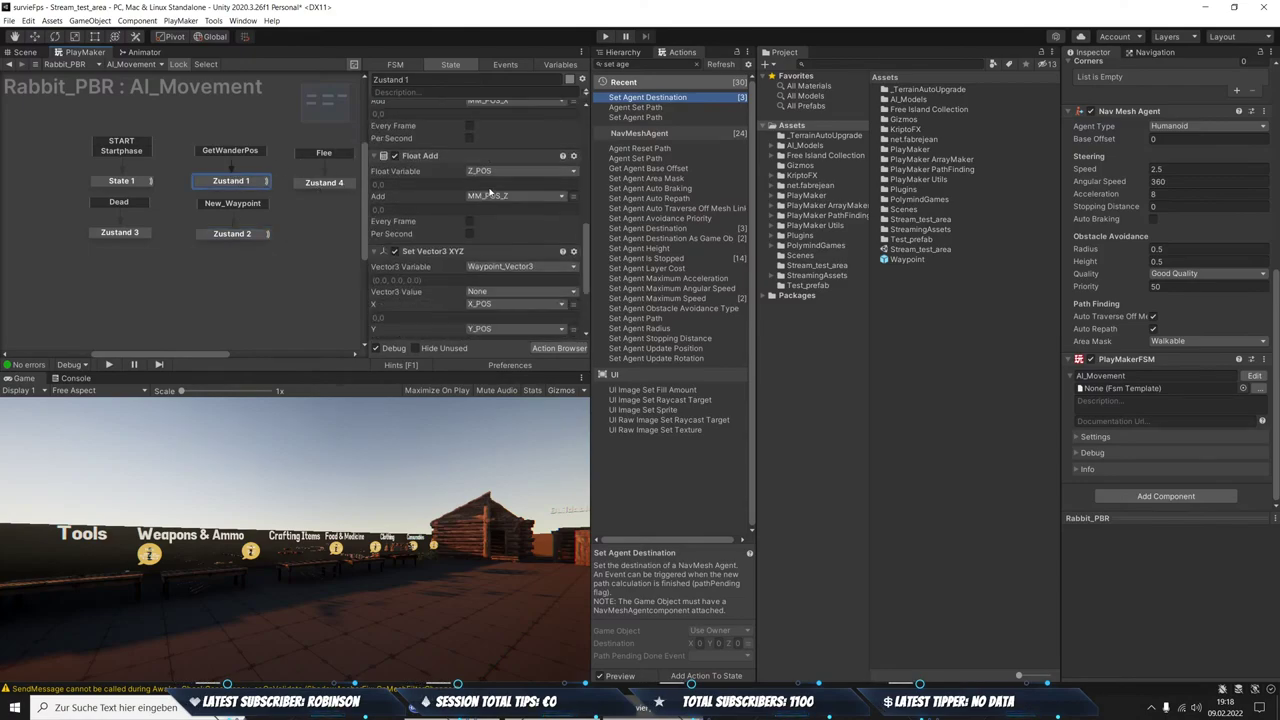
left_click(22, 52)
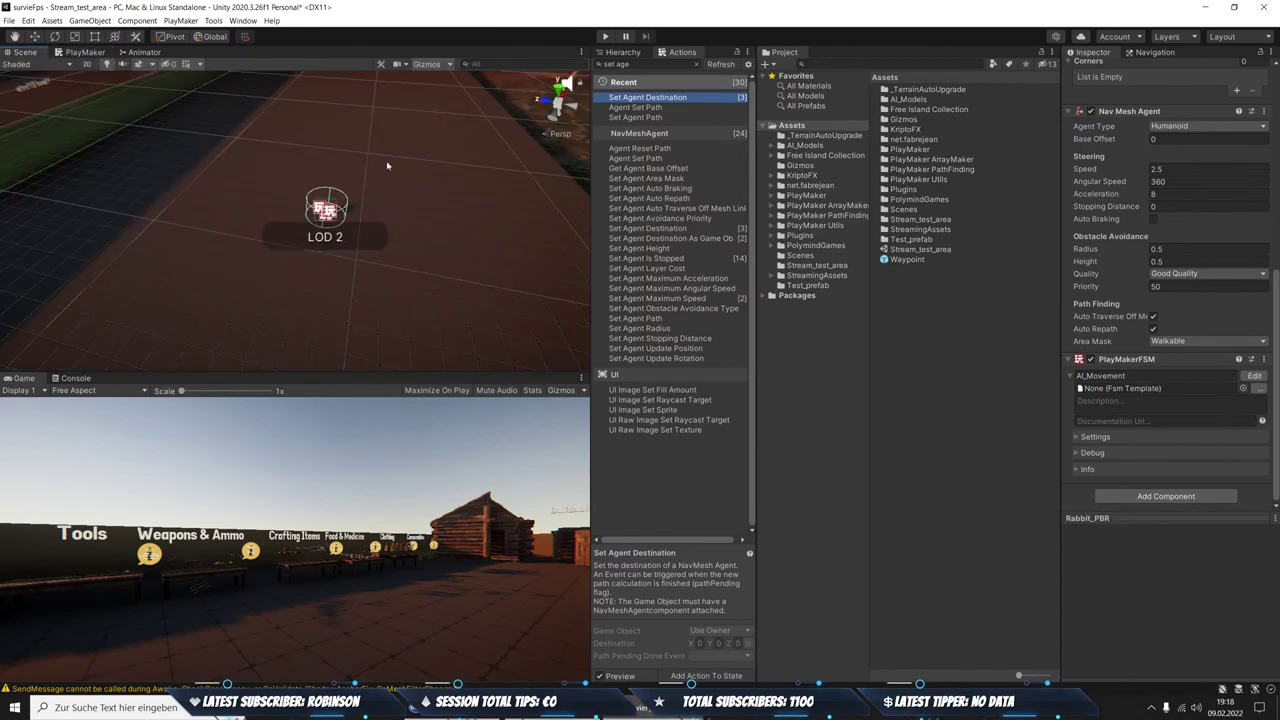
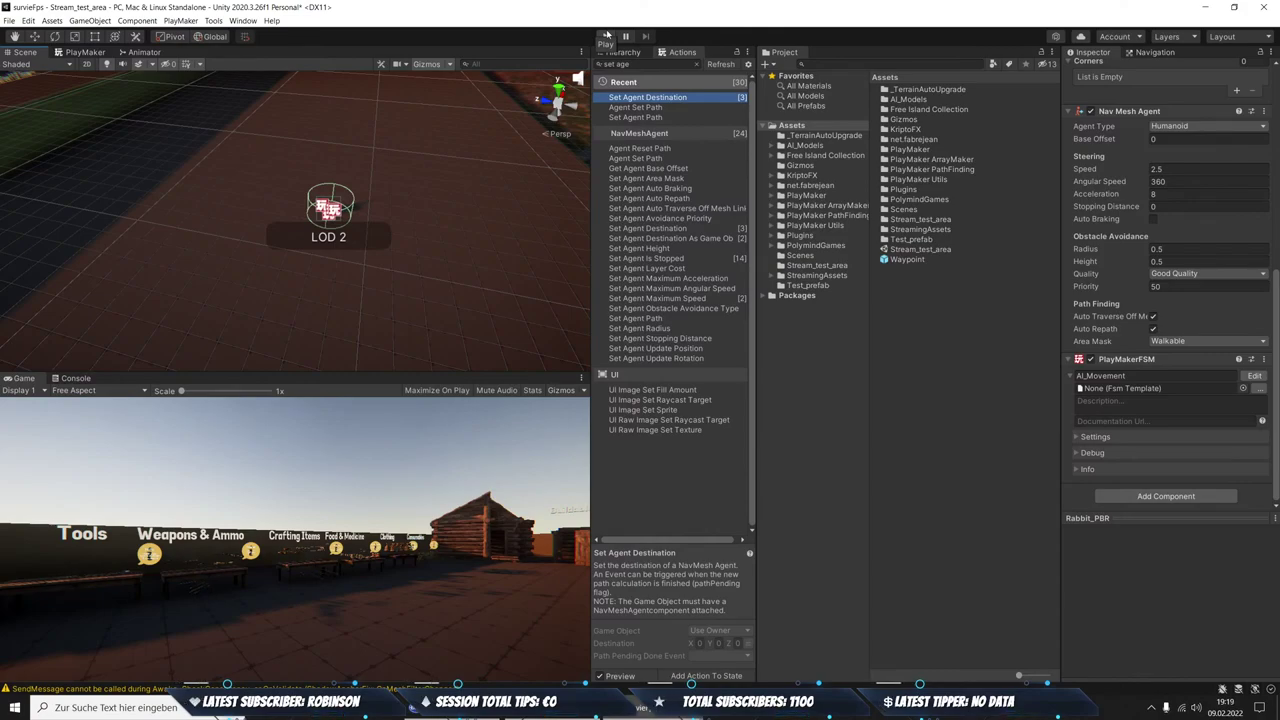
Start Play mode, show the Hierarchy, and zoom the Scene view onto the rabbit
left_click(606, 35)
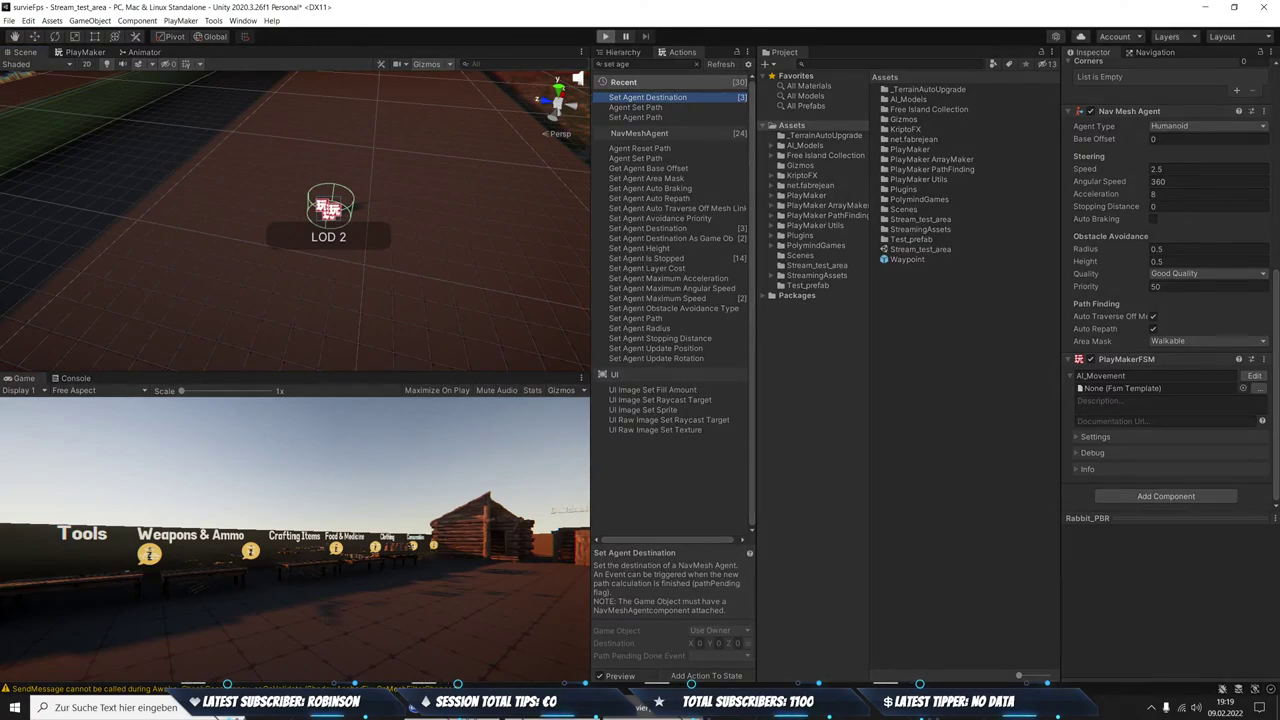
left_click(621, 52)
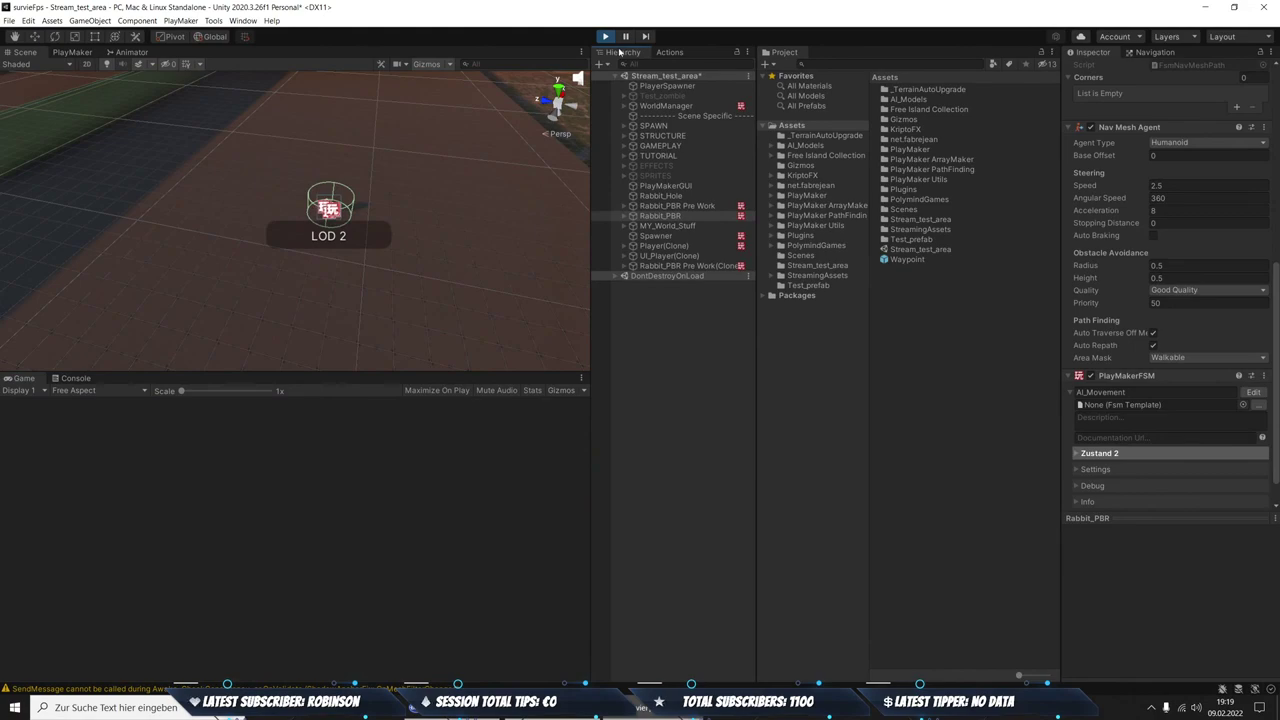
scroll(439, 141, "up", 3)
scroll(445, 150, "up", 2)
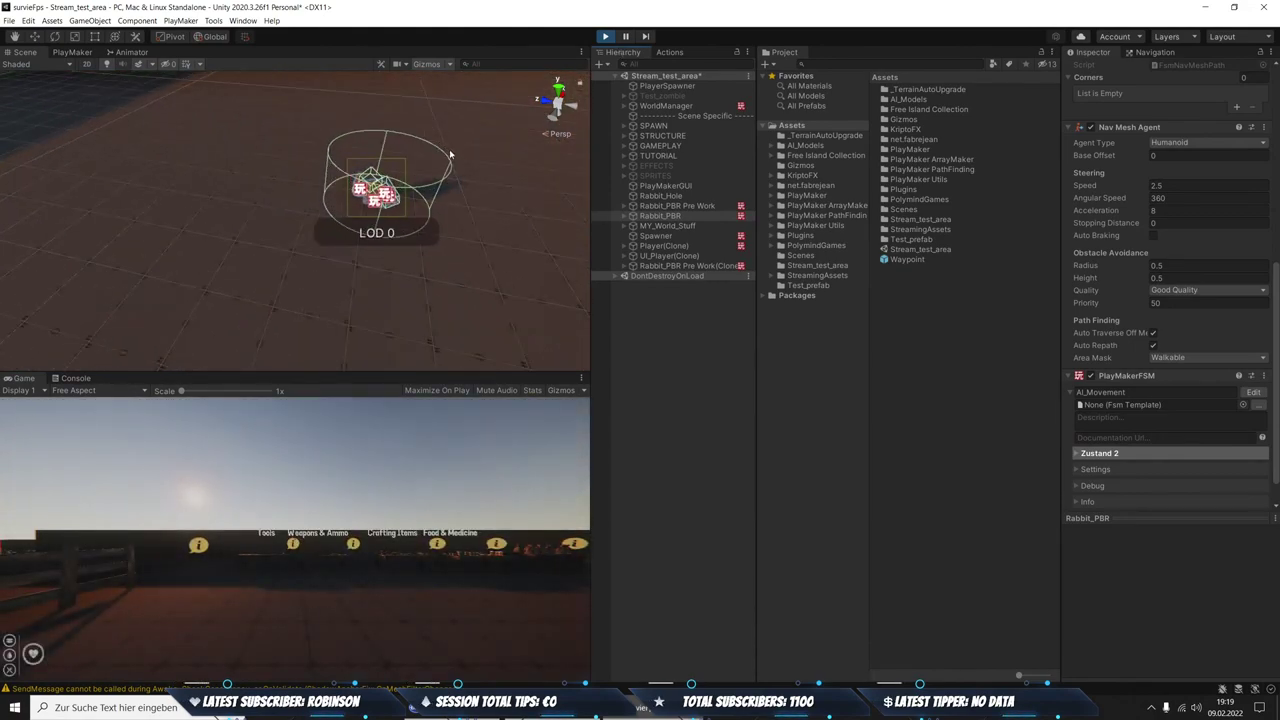
scroll(450, 155, "down", 1)
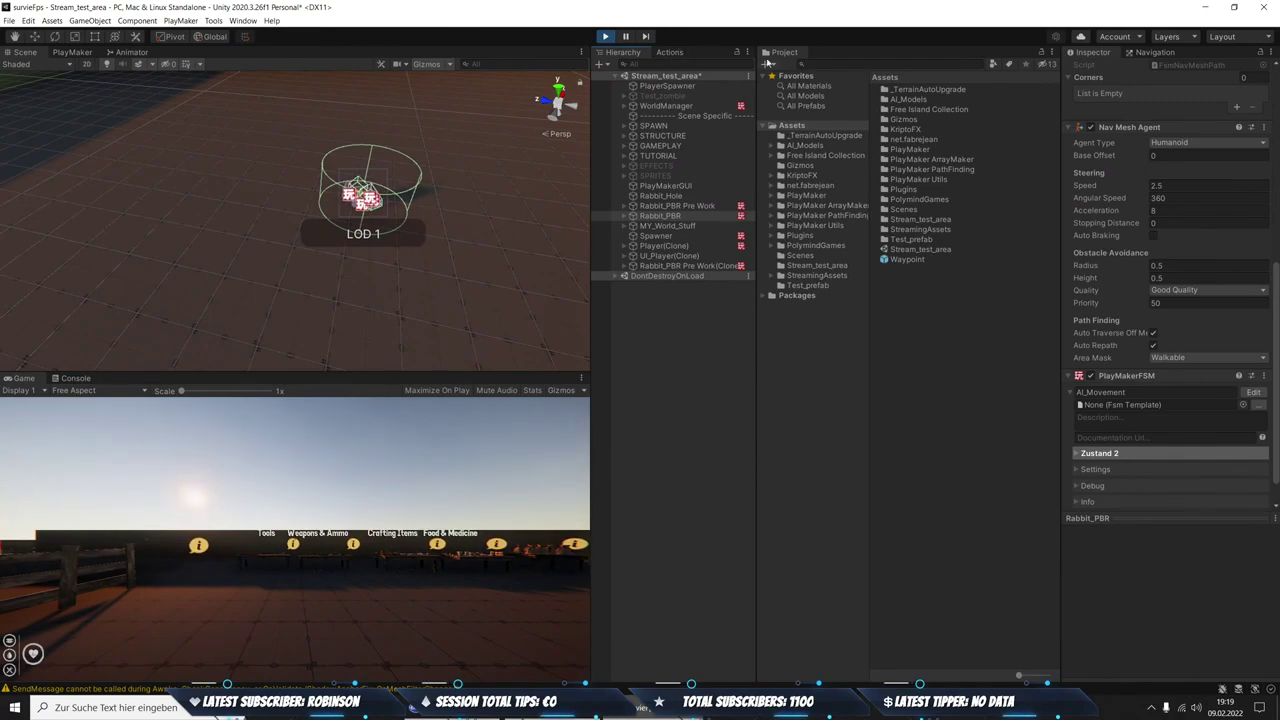
left_click(1155, 52)
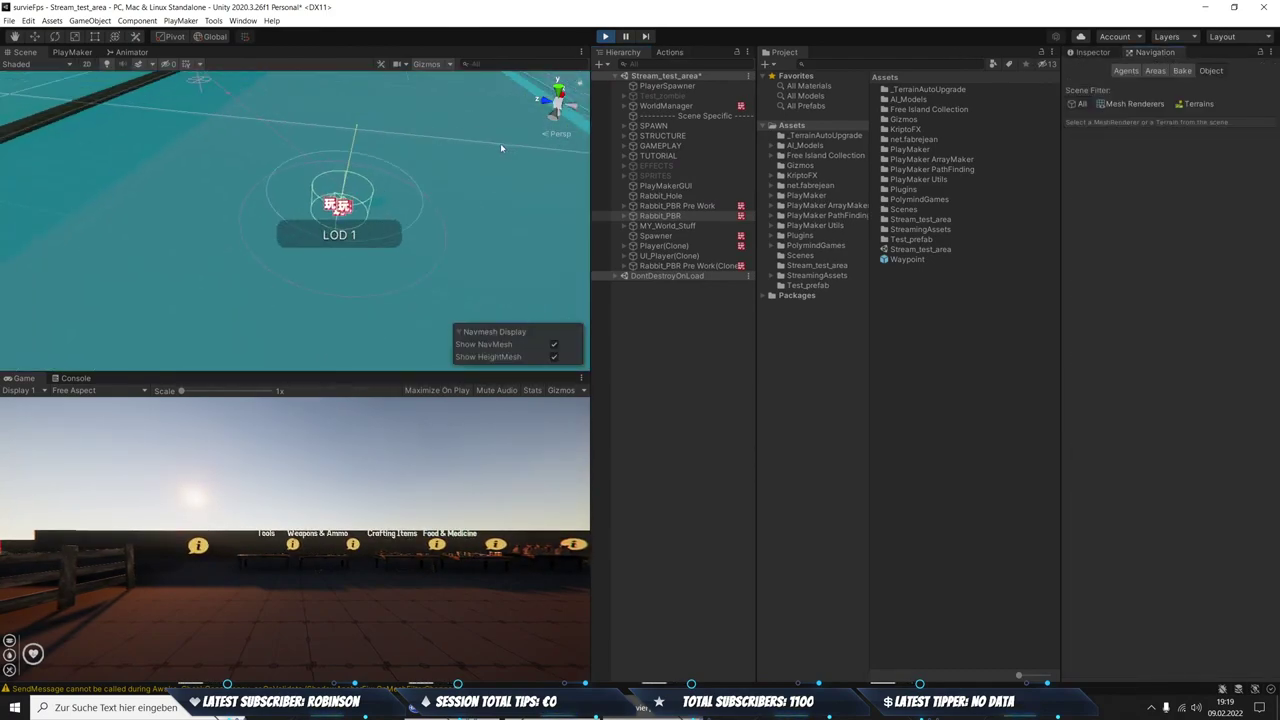
scroll(363, 217, "up", 5)
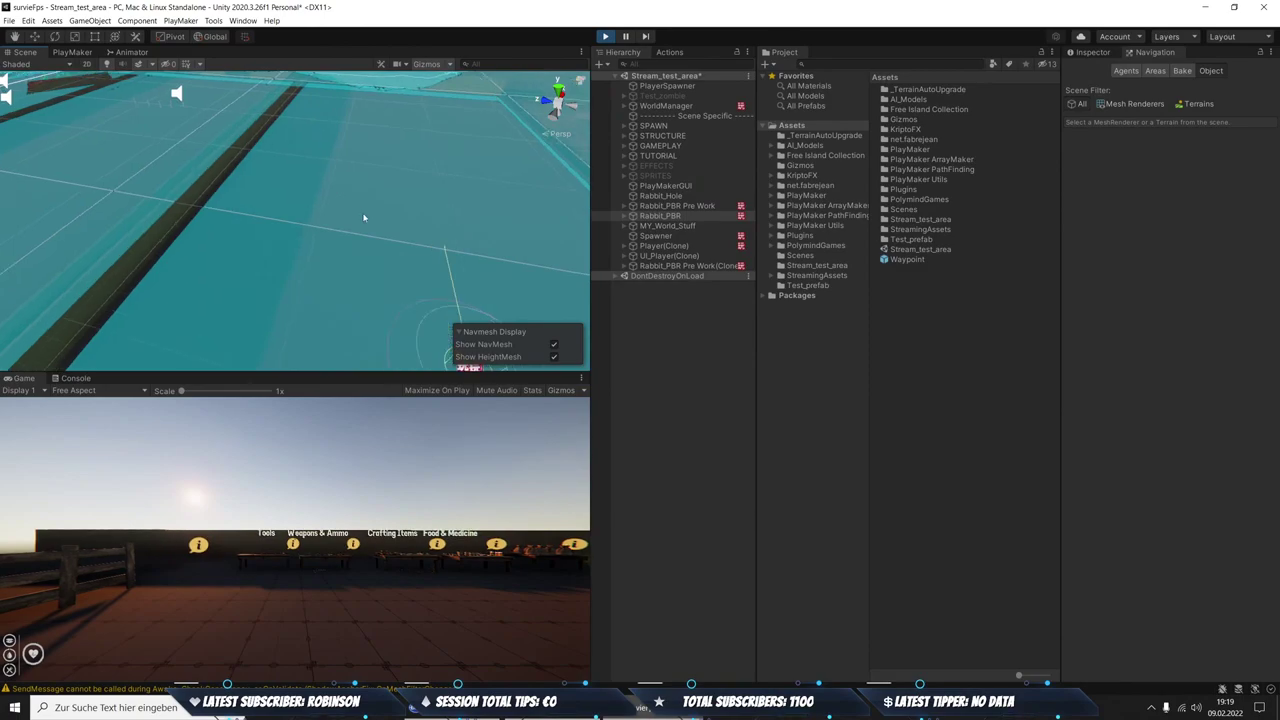
key("f")
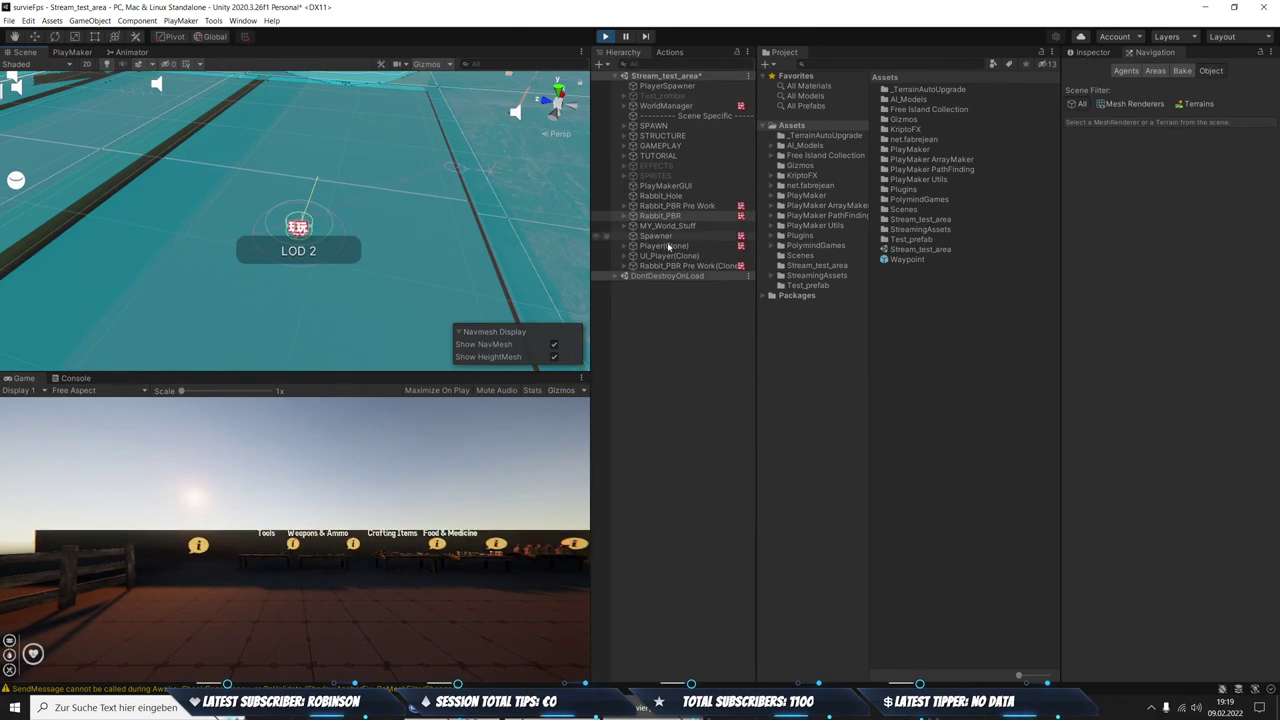
left_click(677, 207)
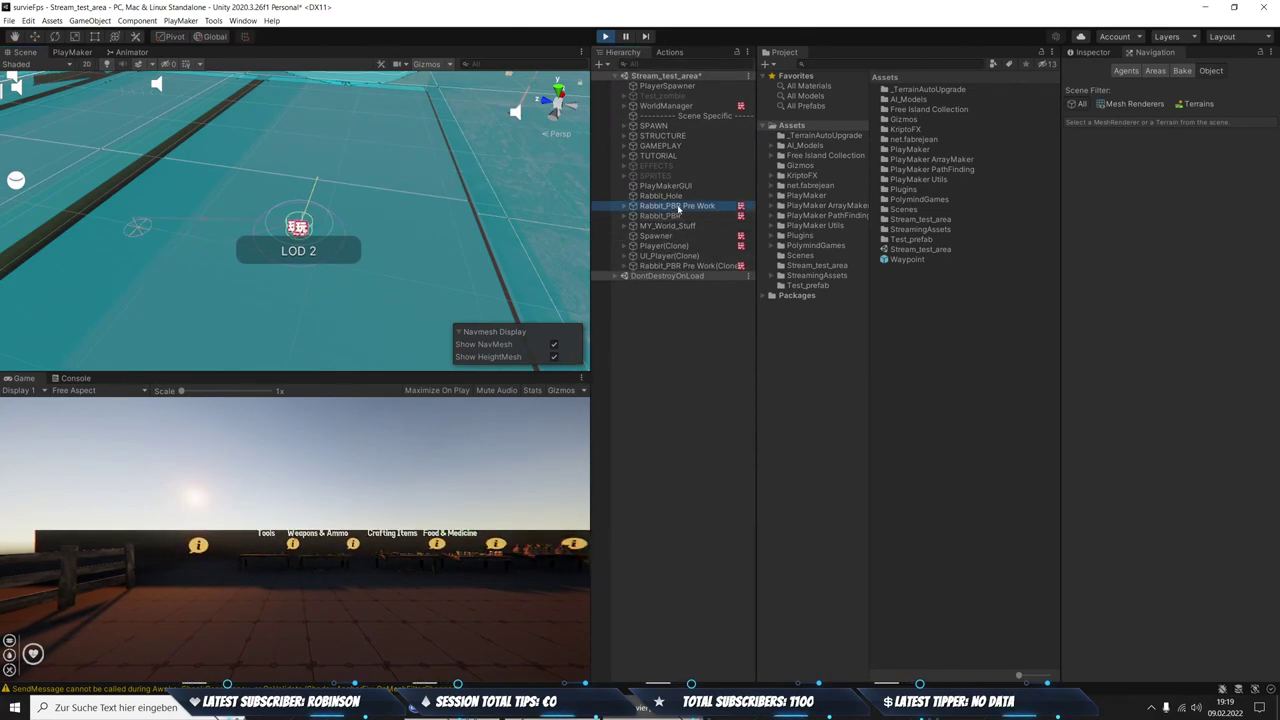
left_click(660, 216)
left_click(1098, 53)
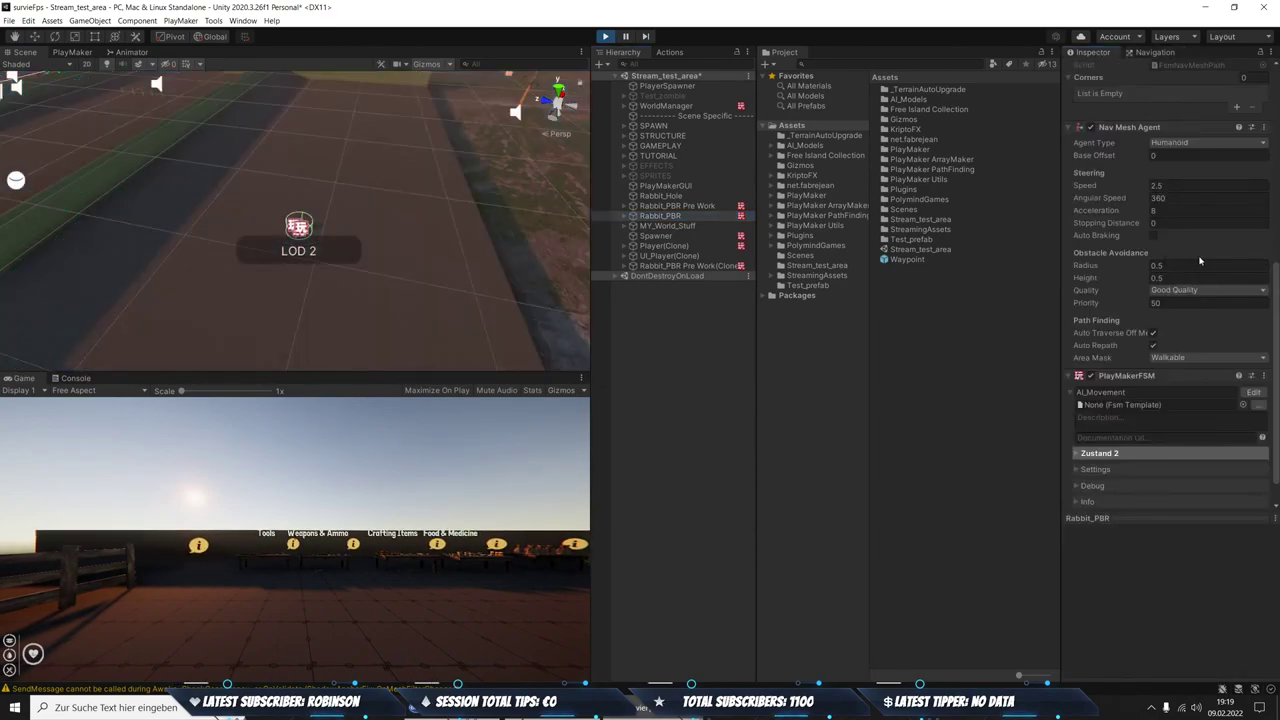
scroll(1210, 290, "up", 3)
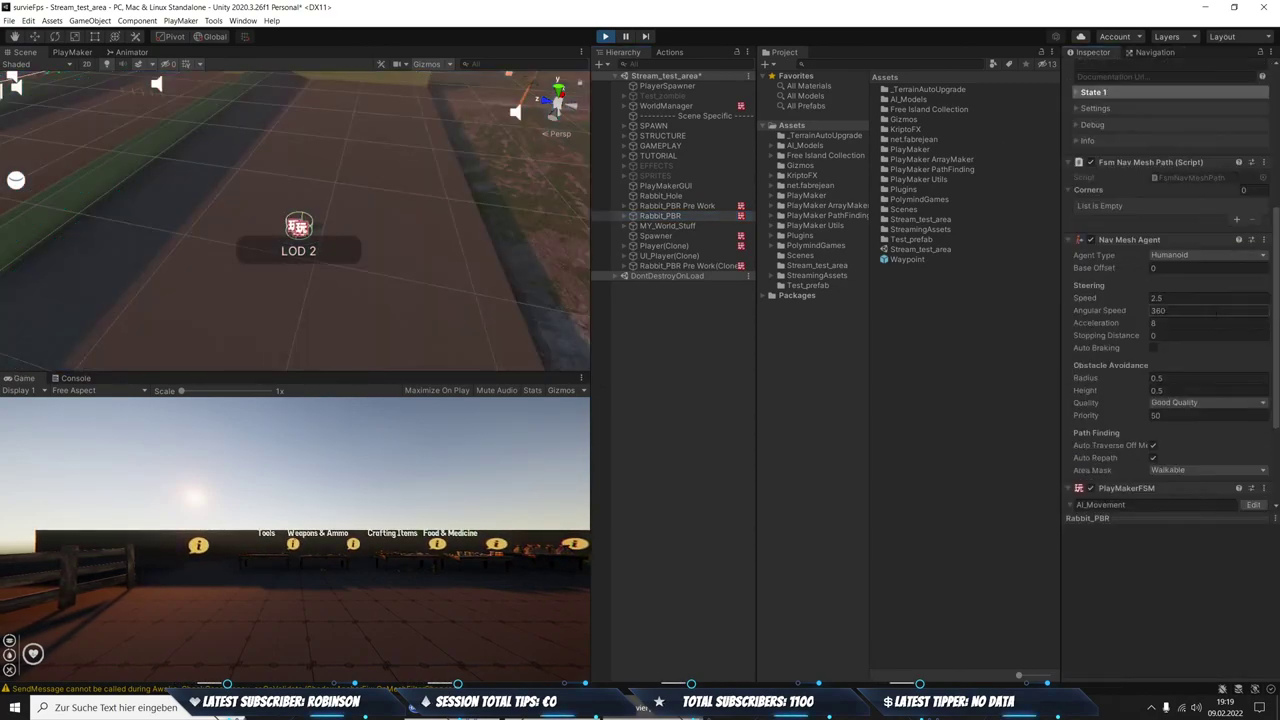
Open Rabbit_PBR's AI_Movement FSM, stop Play mode, and view Zustand 1's actions
left_click(1253, 358)
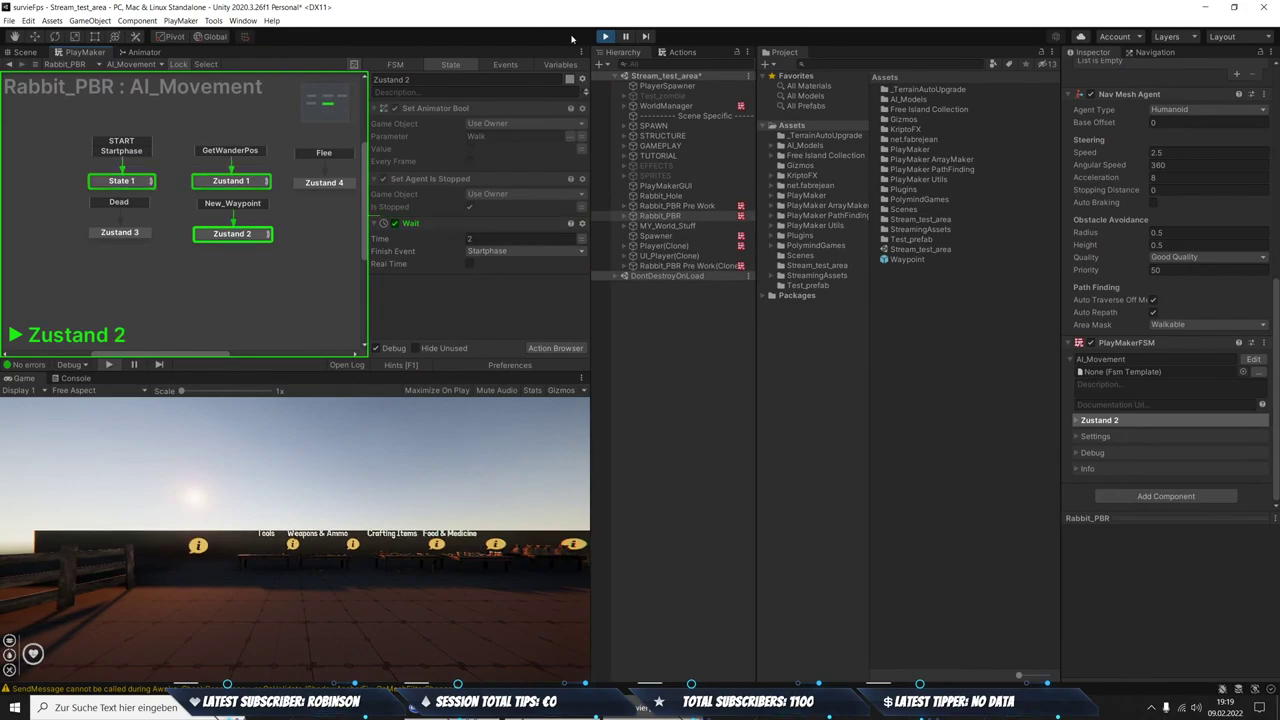
left_click(605, 36)
left_click(248, 181)
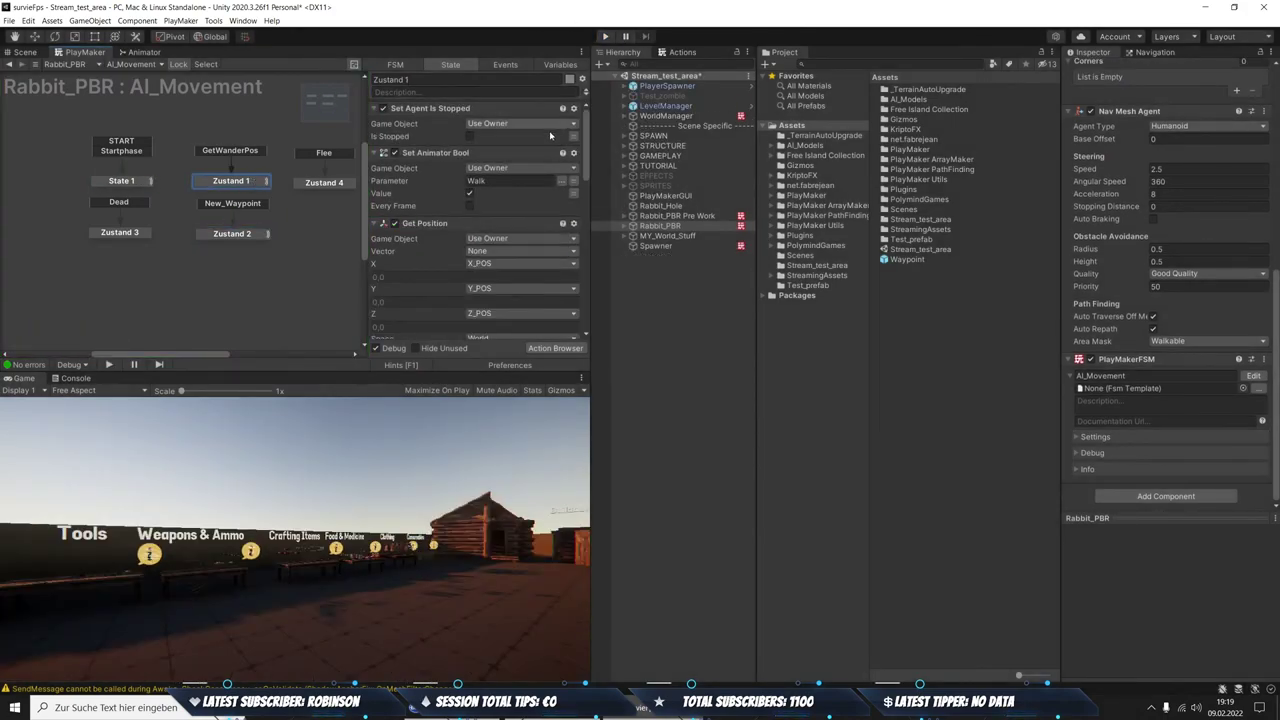
Review Rabbit_PBR Pre Work's AI_Movement FSM, then reopen Rabbit_PBR's FSM
left_click(677, 216)
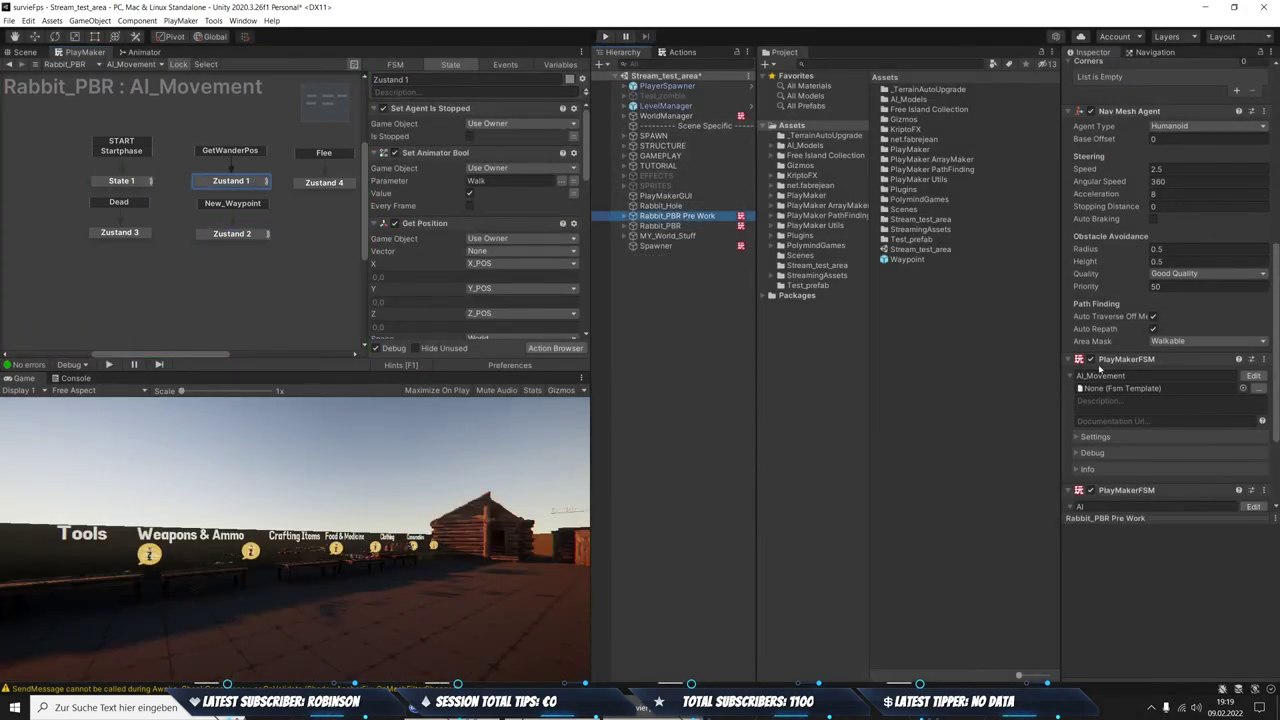
scroll(1160, 300, "down", 3)
left_click(1243, 246)
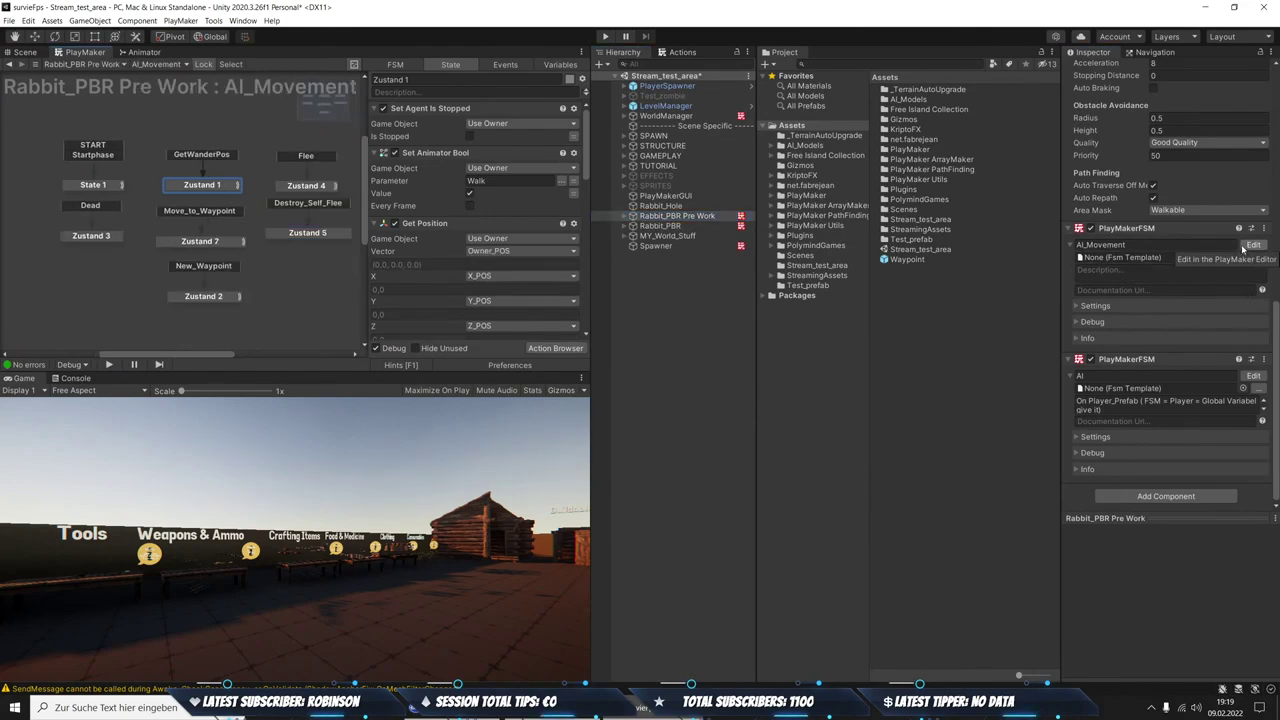
scroll(515, 213, "down", 2)
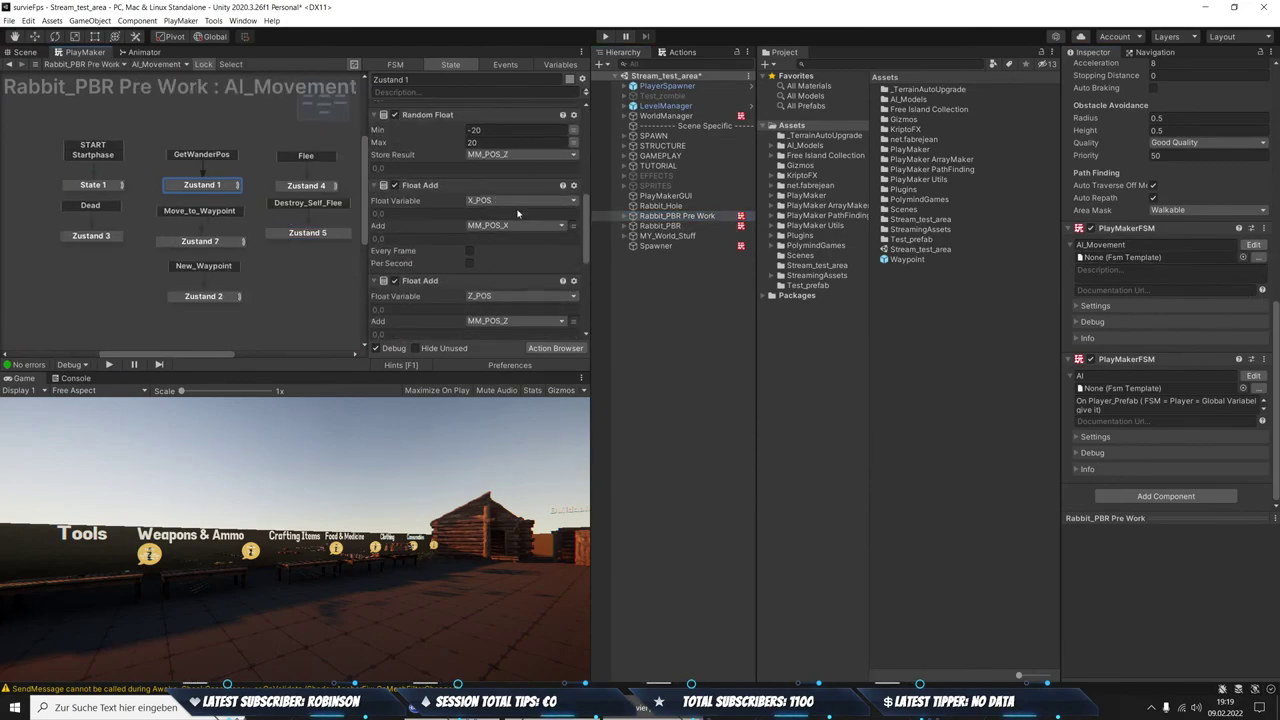
scroll(505, 215, "down", 2)
scroll(496, 217, "down", 2)
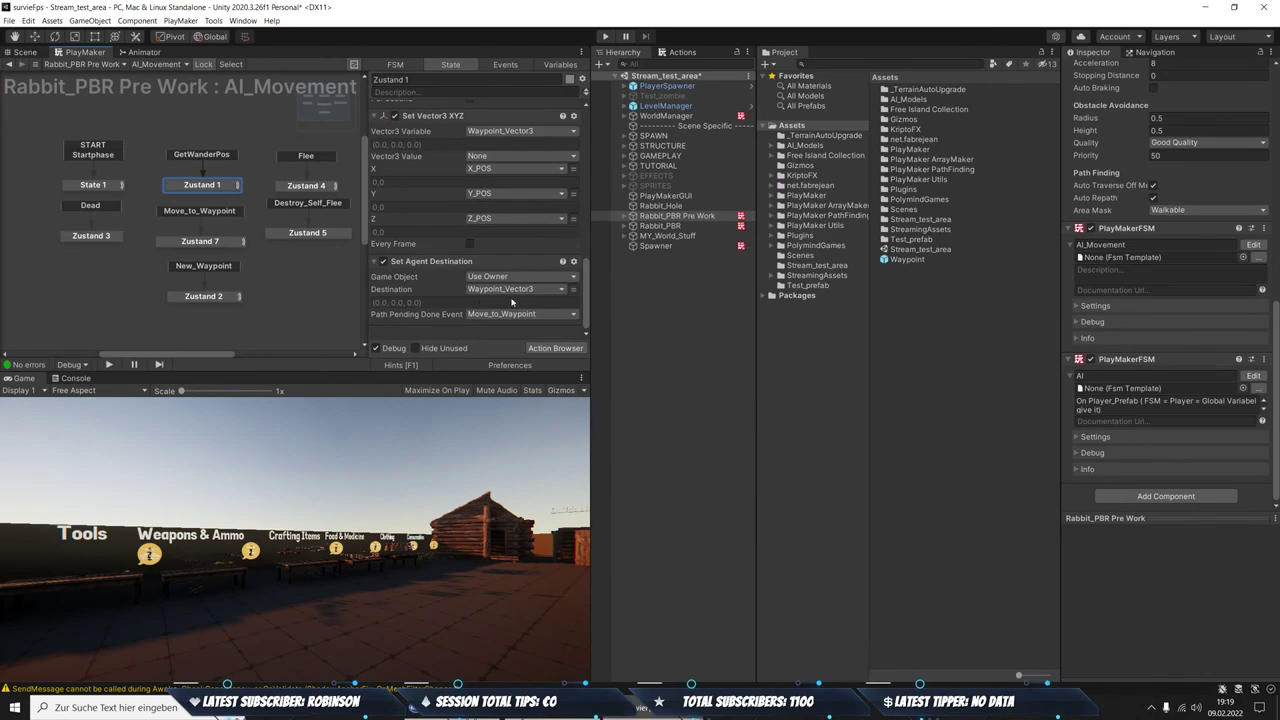
scroll(562, 284, "up", 1)
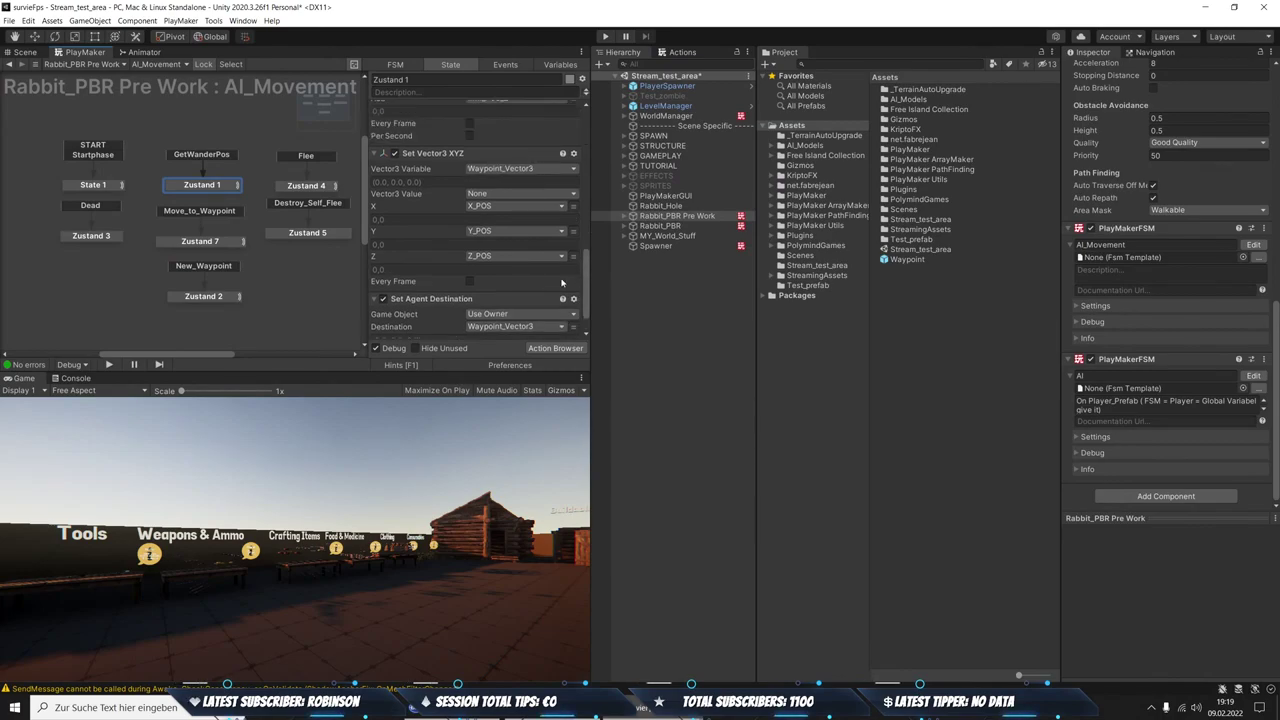
scroll(545, 227, "down", 1)
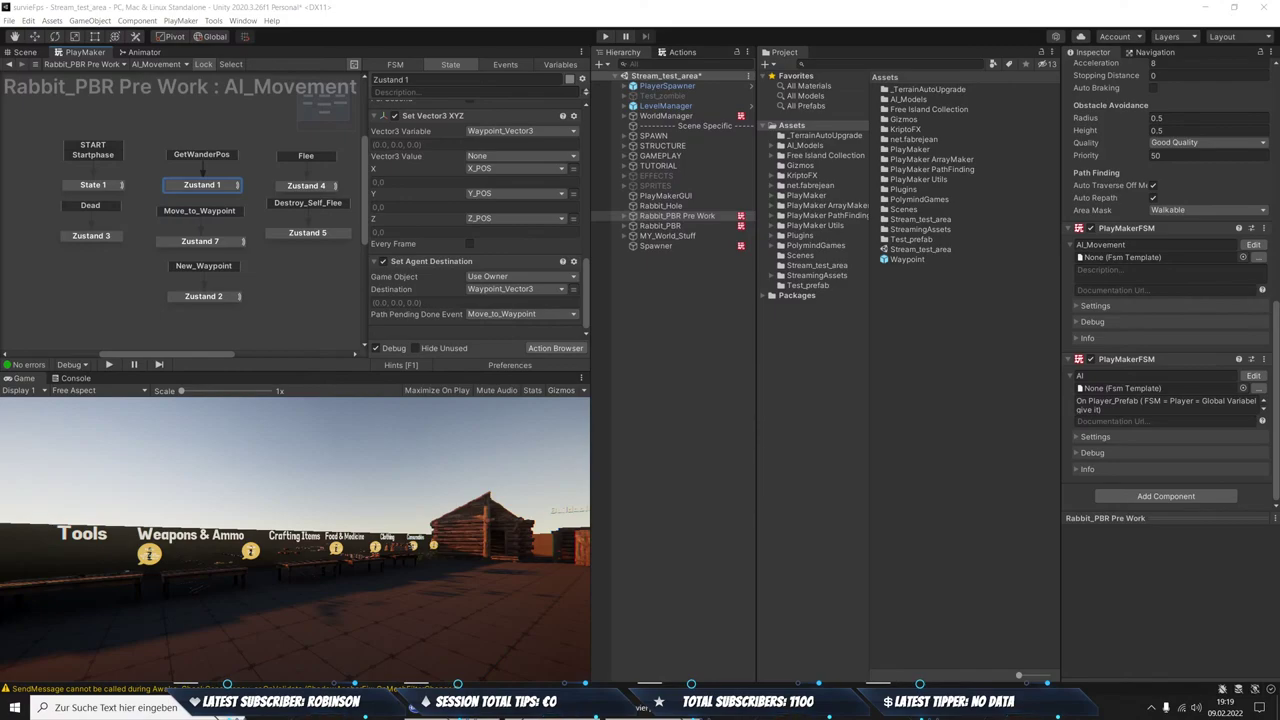
left_click(660, 225)
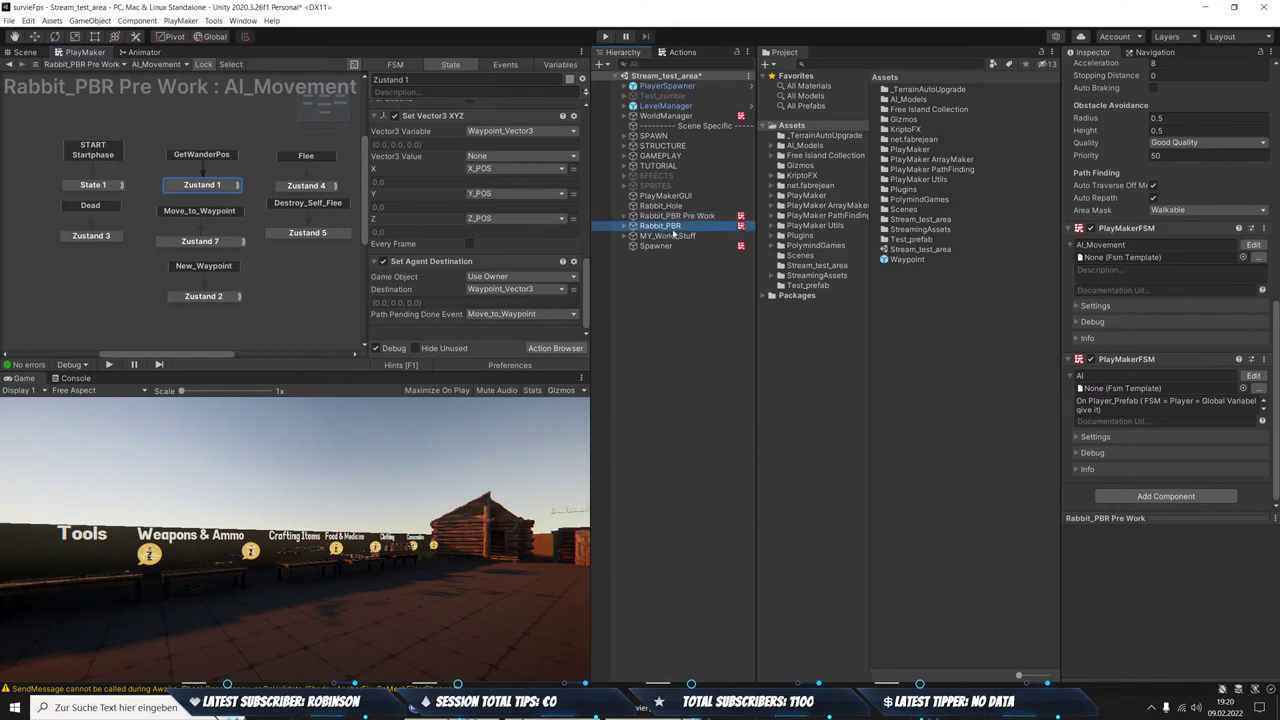
left_click(1253, 375)
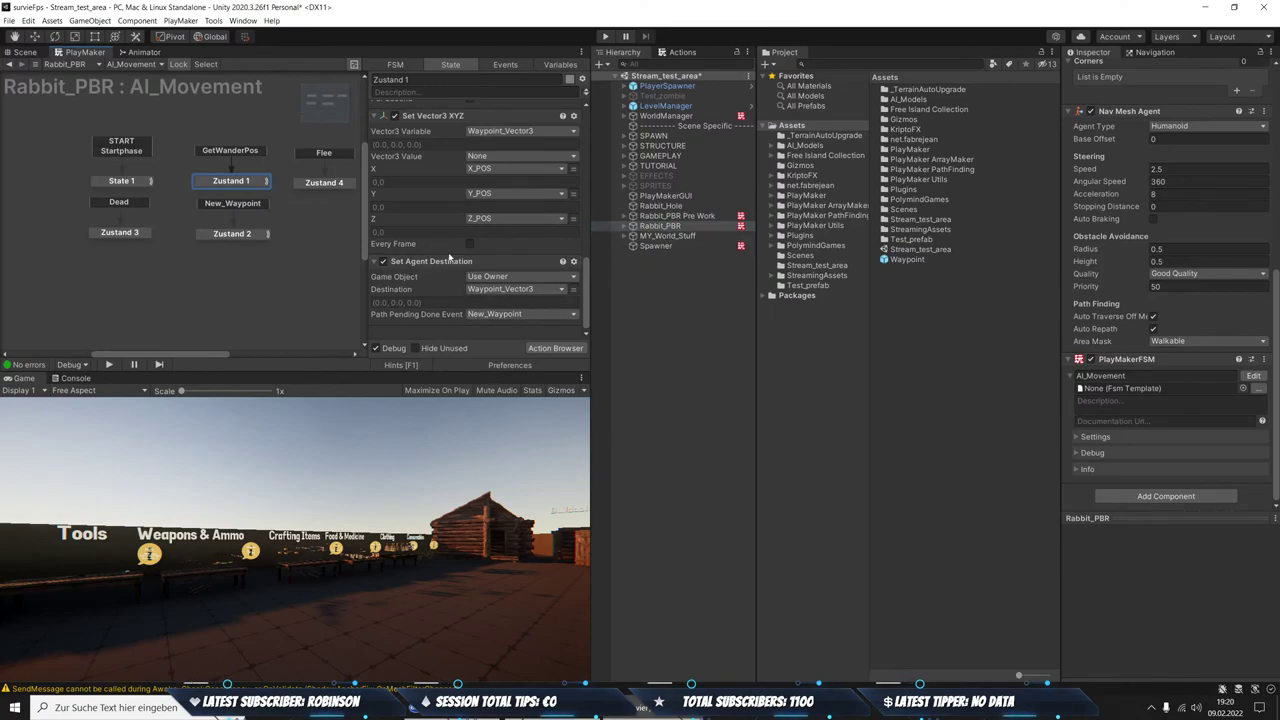
Open the Pre Work rabbit's FSM, then switch to Rabbit_PBR's FSM and view Zustand 2
left_click(677, 215)
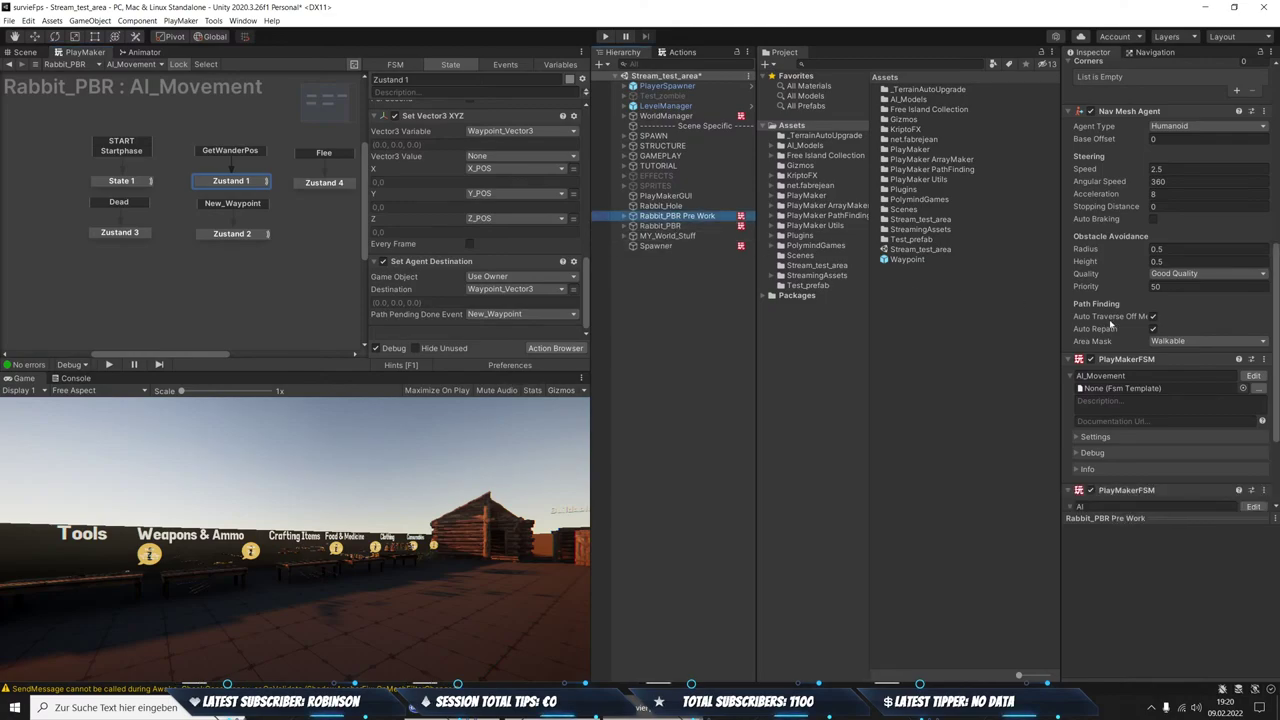
left_click(1253, 375)
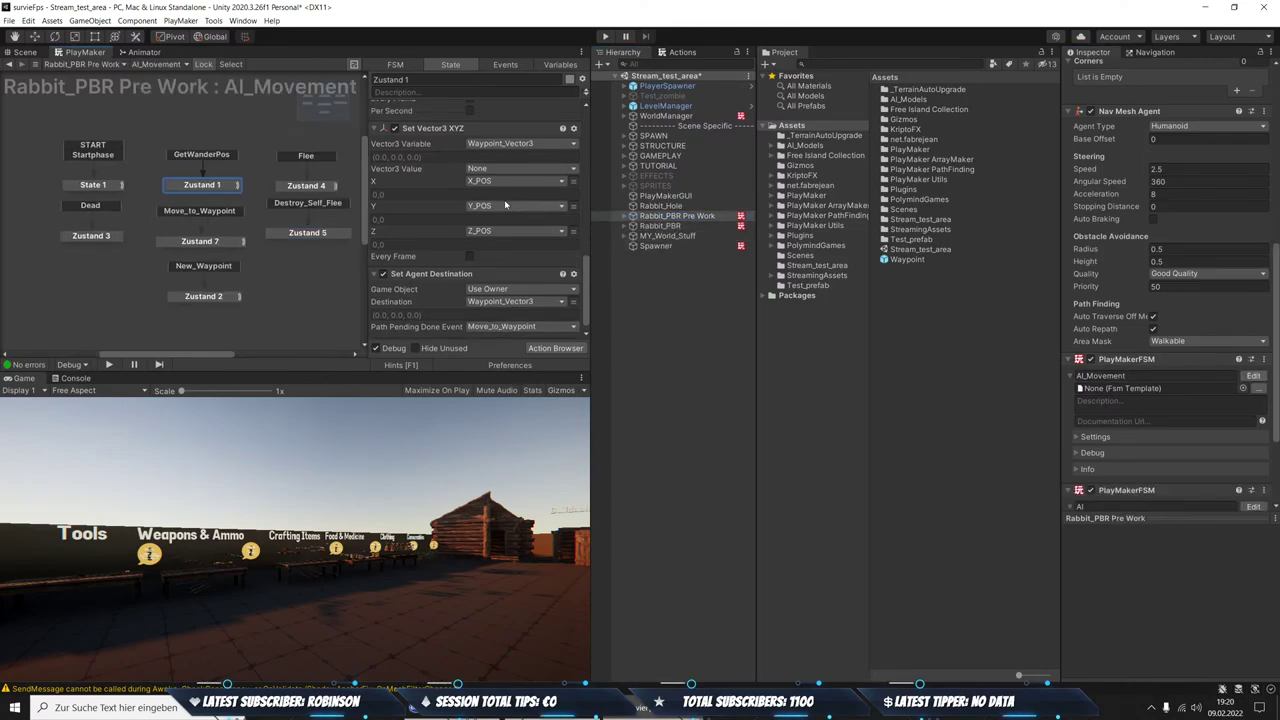
scroll(505, 205, "down", 1)
scroll(495, 292, "up", 3)
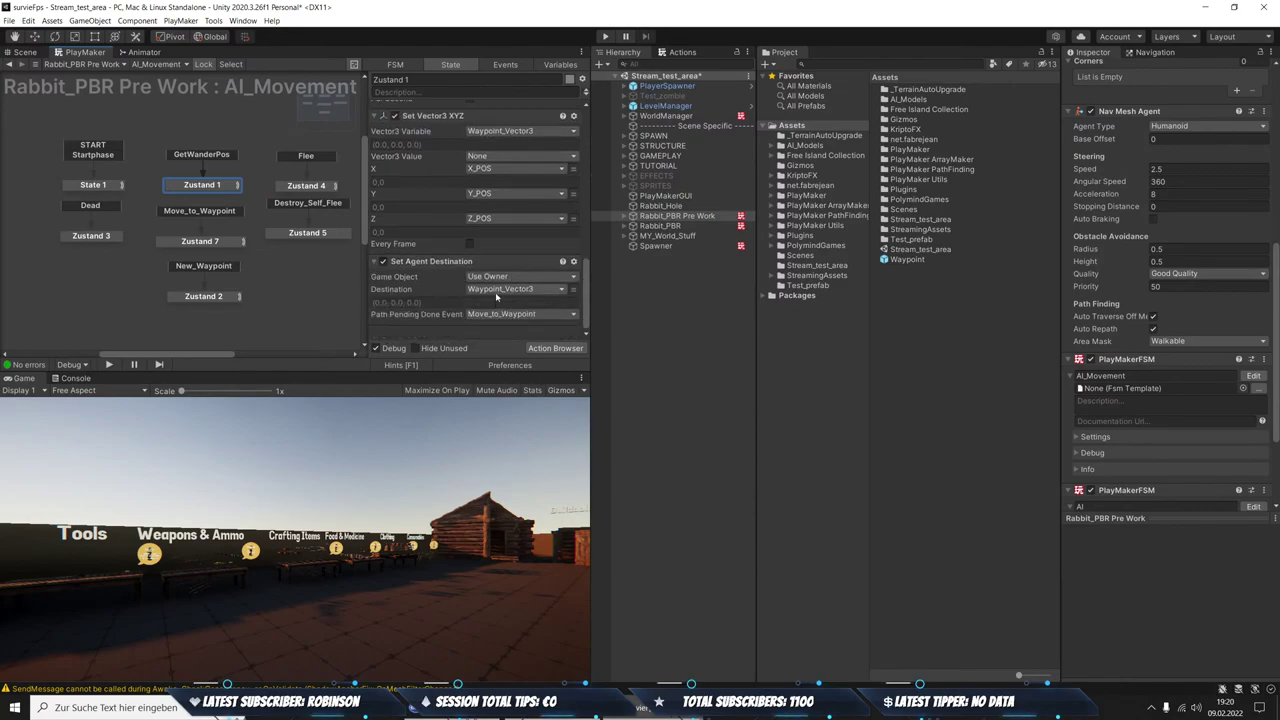
scroll(500, 288, "up", 3)
scroll(504, 284, "up", 3)
scroll(508, 279, "up", 3)
scroll(508, 279, "up", 3)
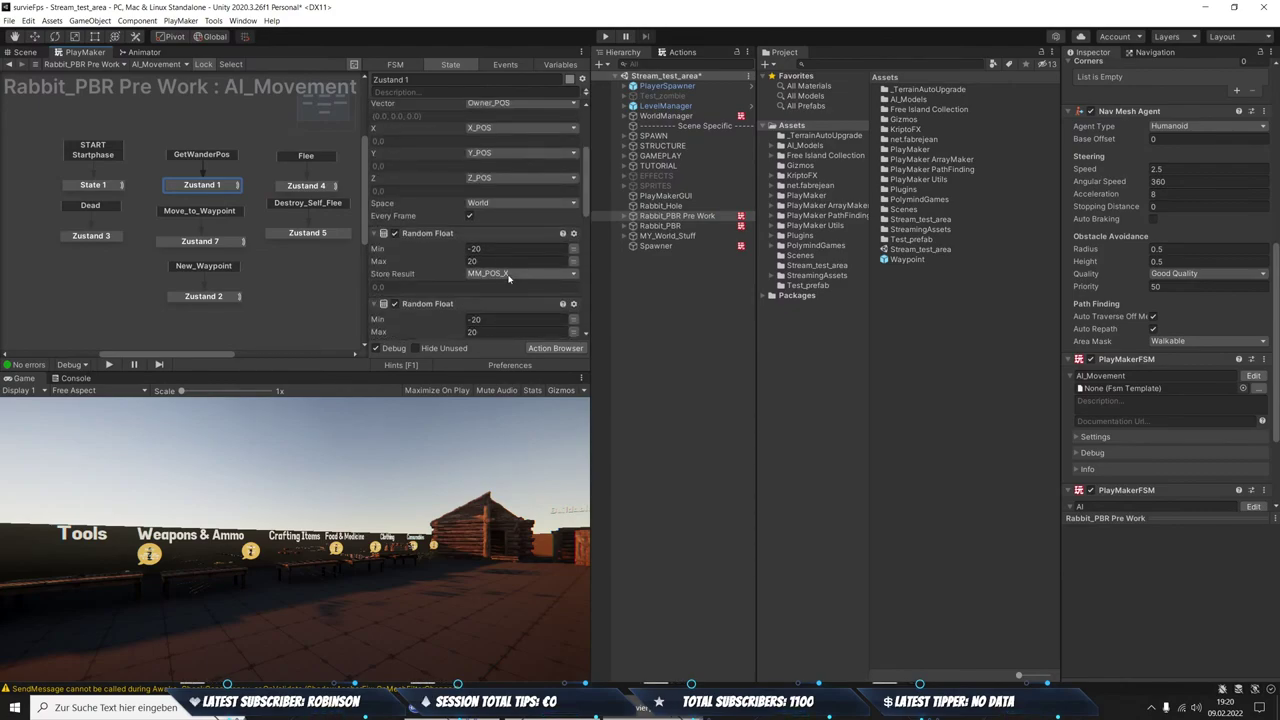
scroll(500, 275, "up", 3)
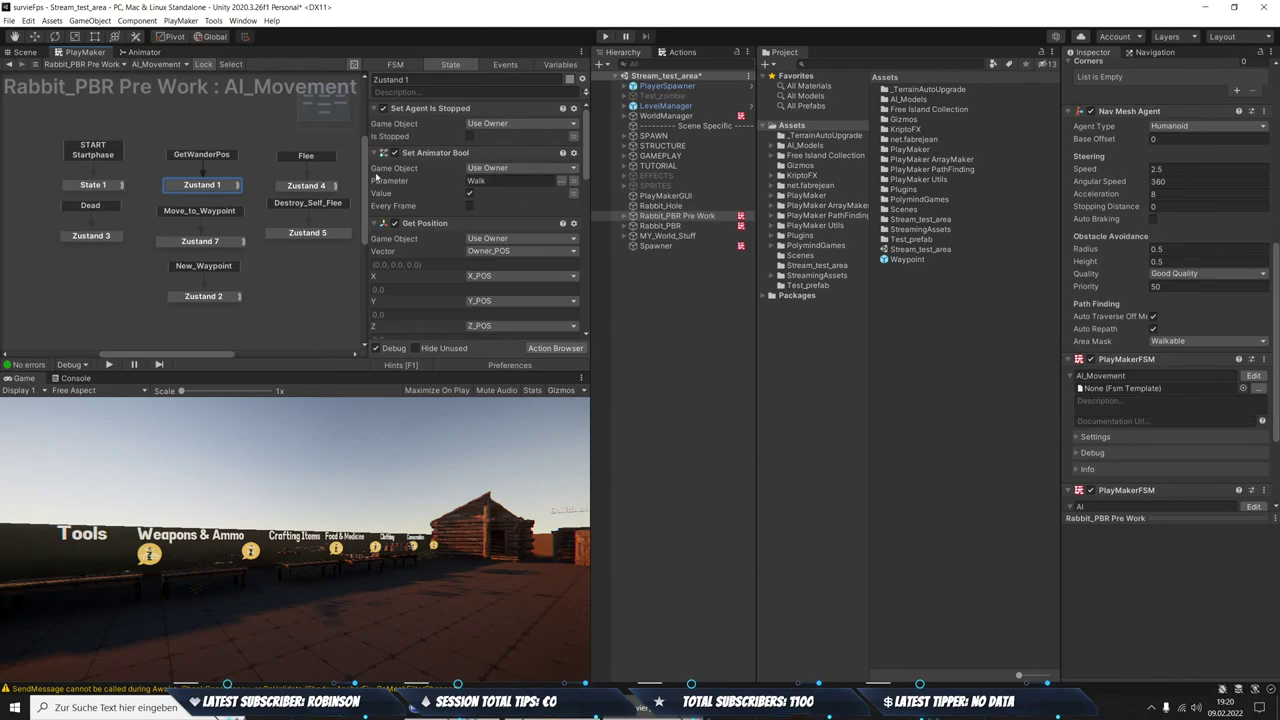
left_click(688, 226)
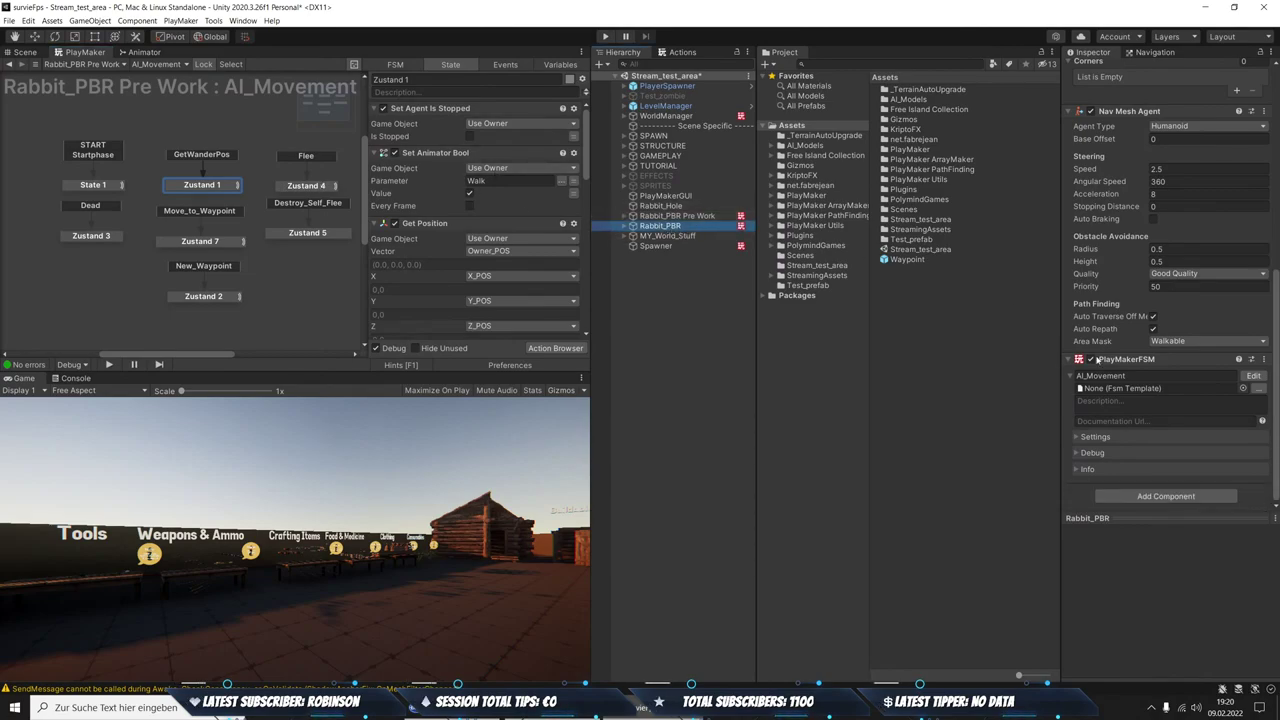
left_click(1254, 375)
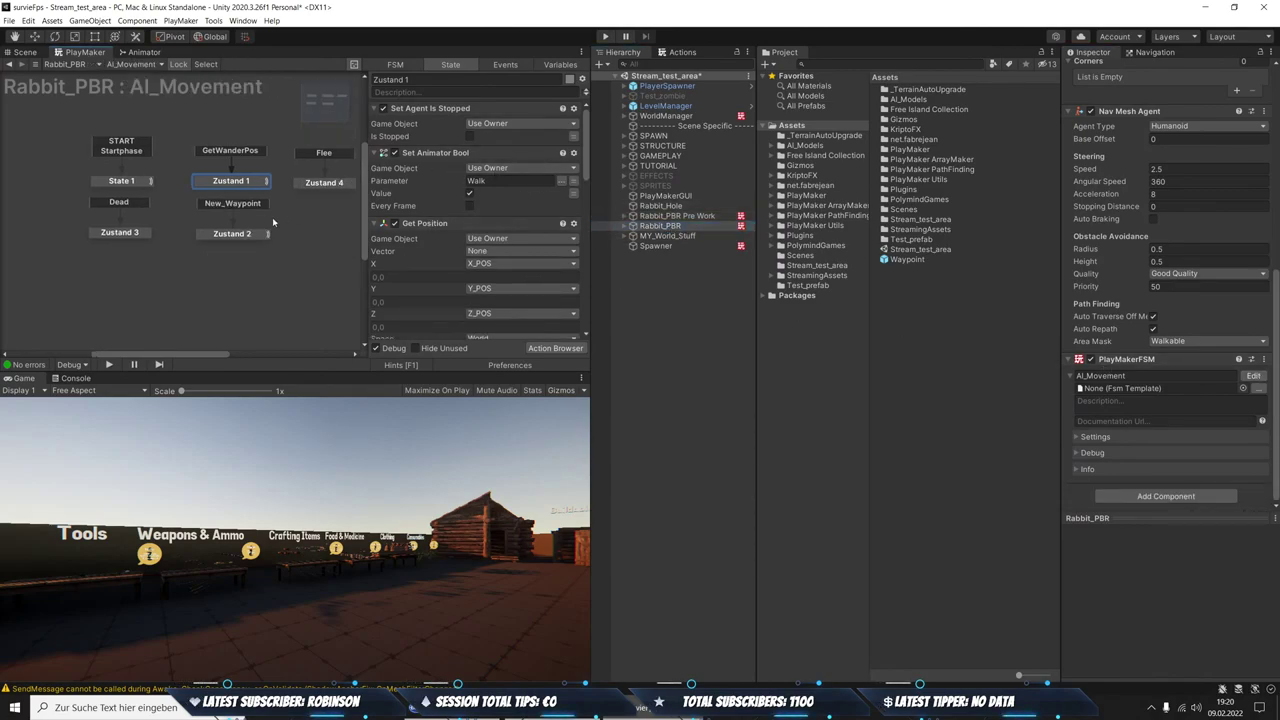
left_click(250, 233)
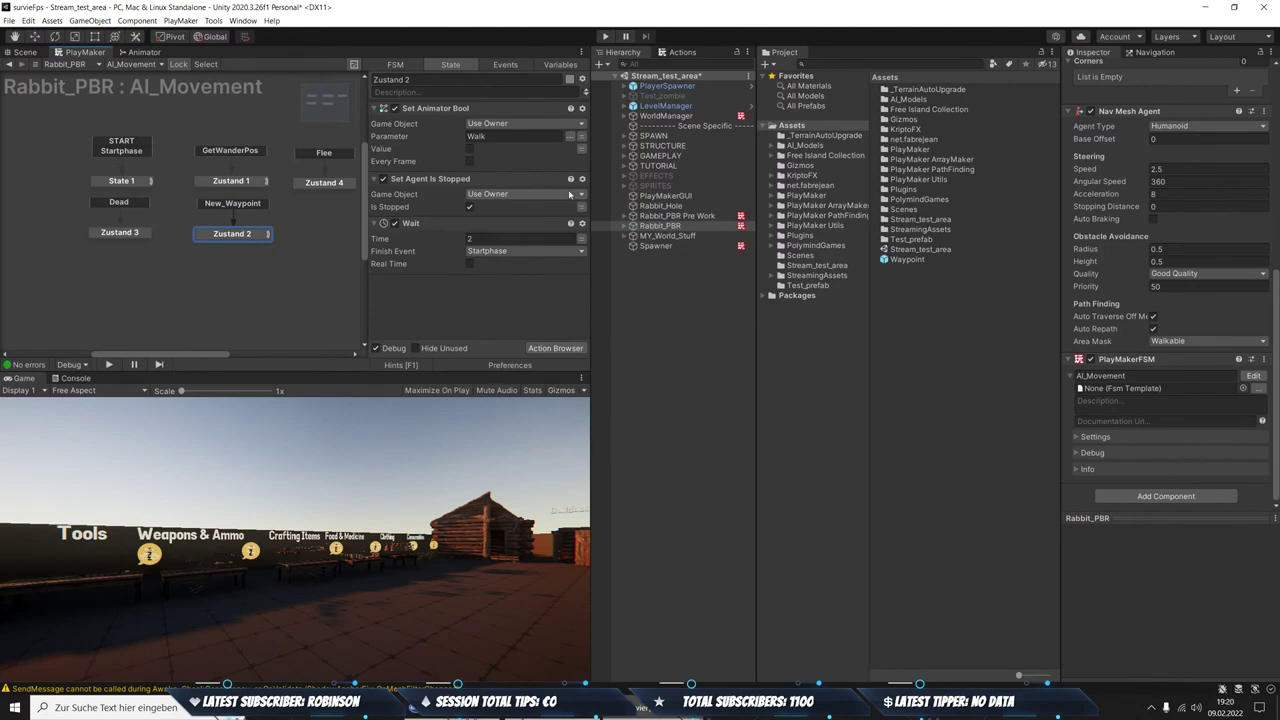
Reopen the Pre Work rabbit's FSM and inspect Zustand 7, Zustand 1 and Zustand 2 actions
left_click(665, 216)
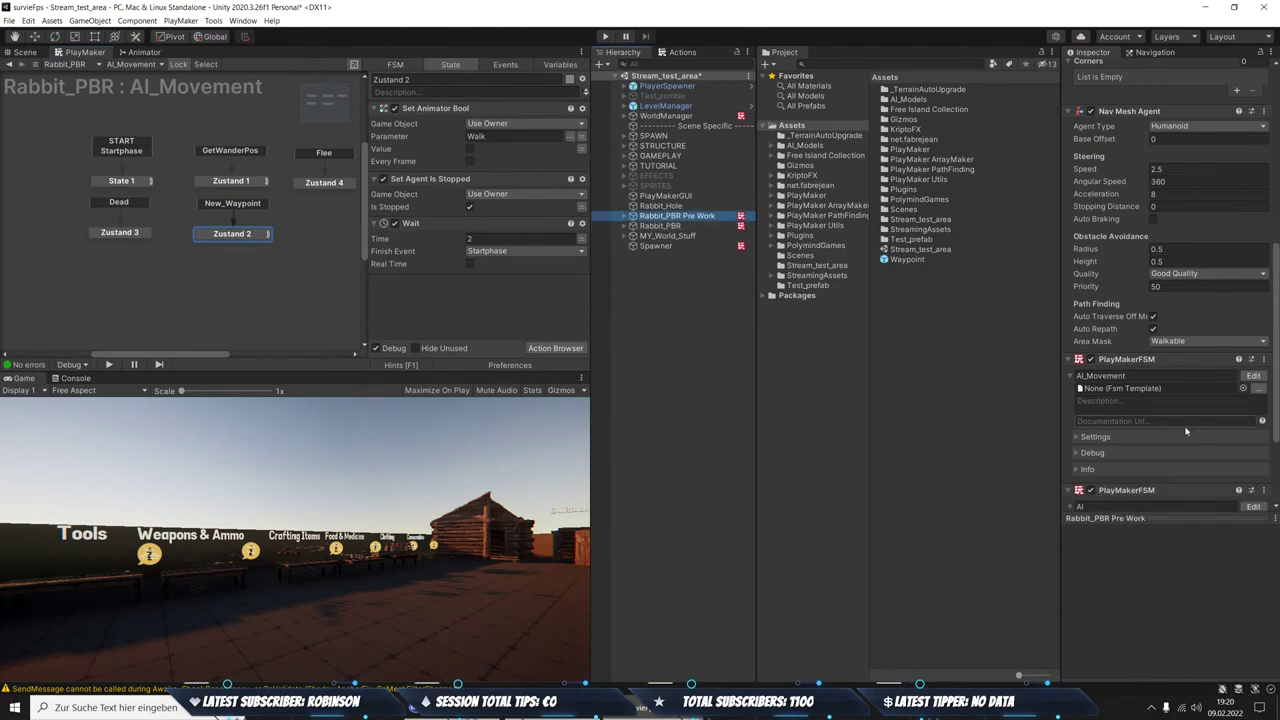
left_click(1252, 376)
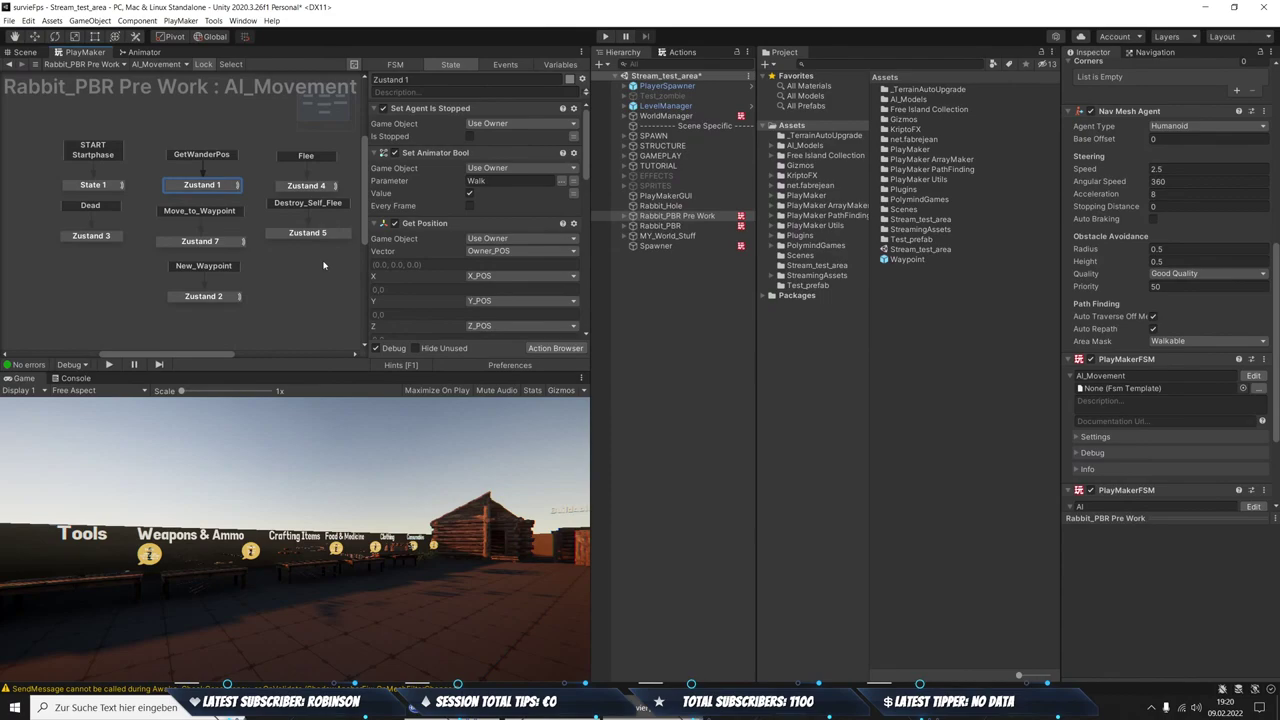
left_click(222, 242)
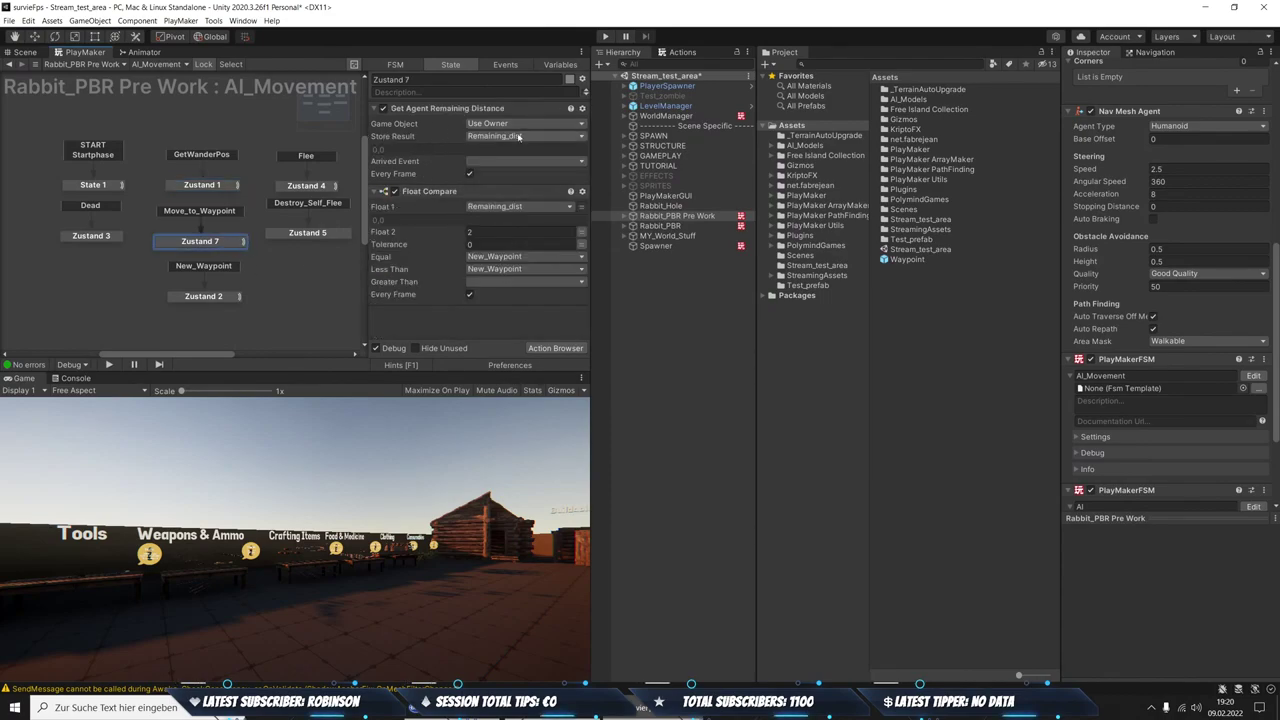
left_click(205, 197)
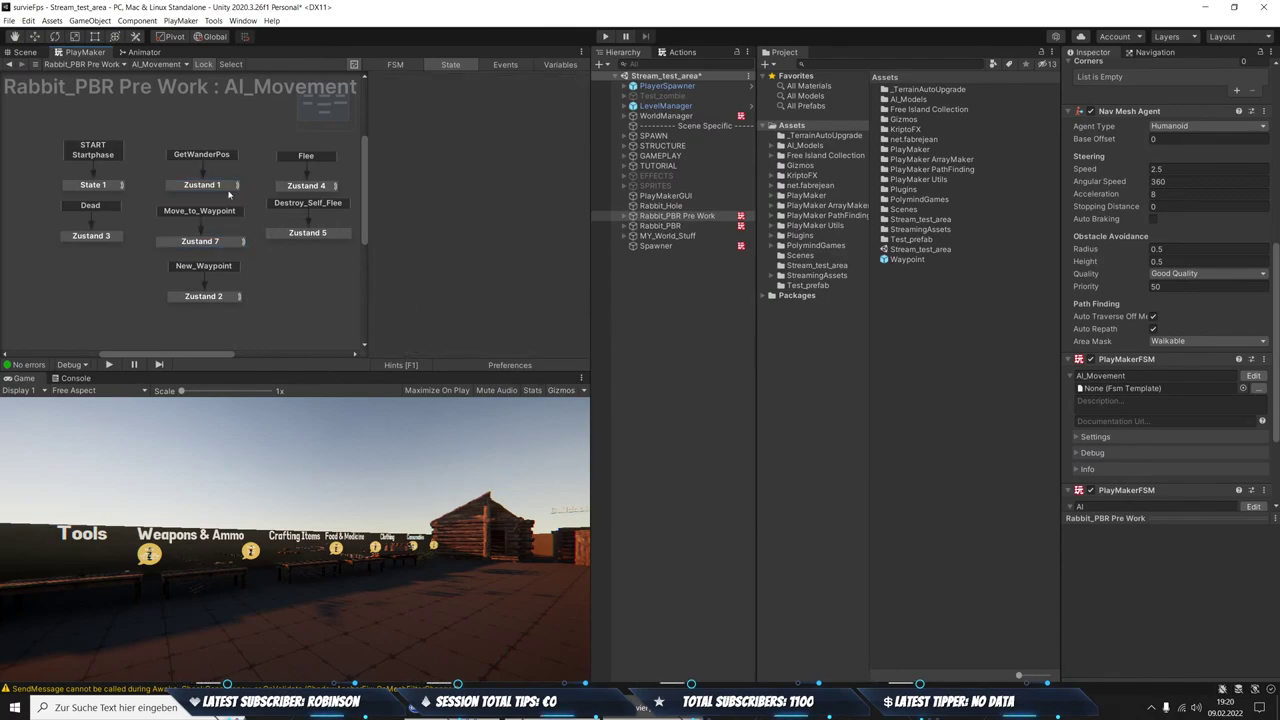
left_click(215, 186)
scroll(467, 212, "down", 2)
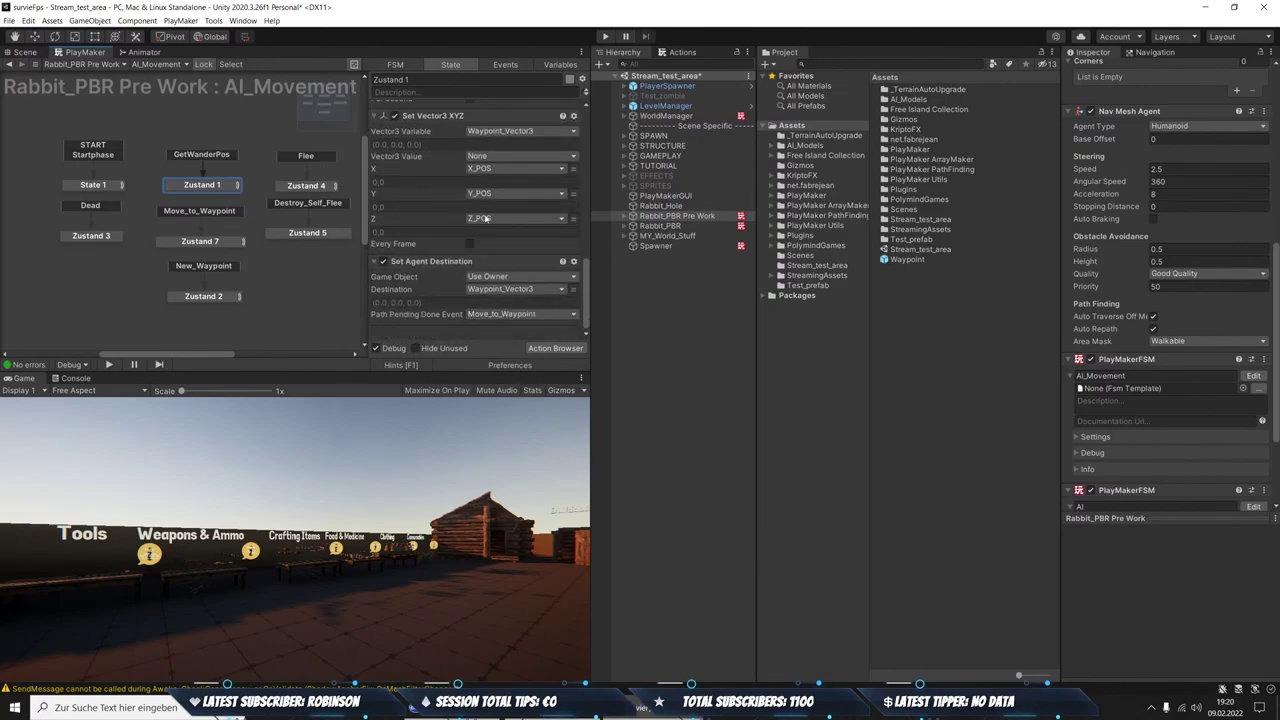
left_click(220, 245)
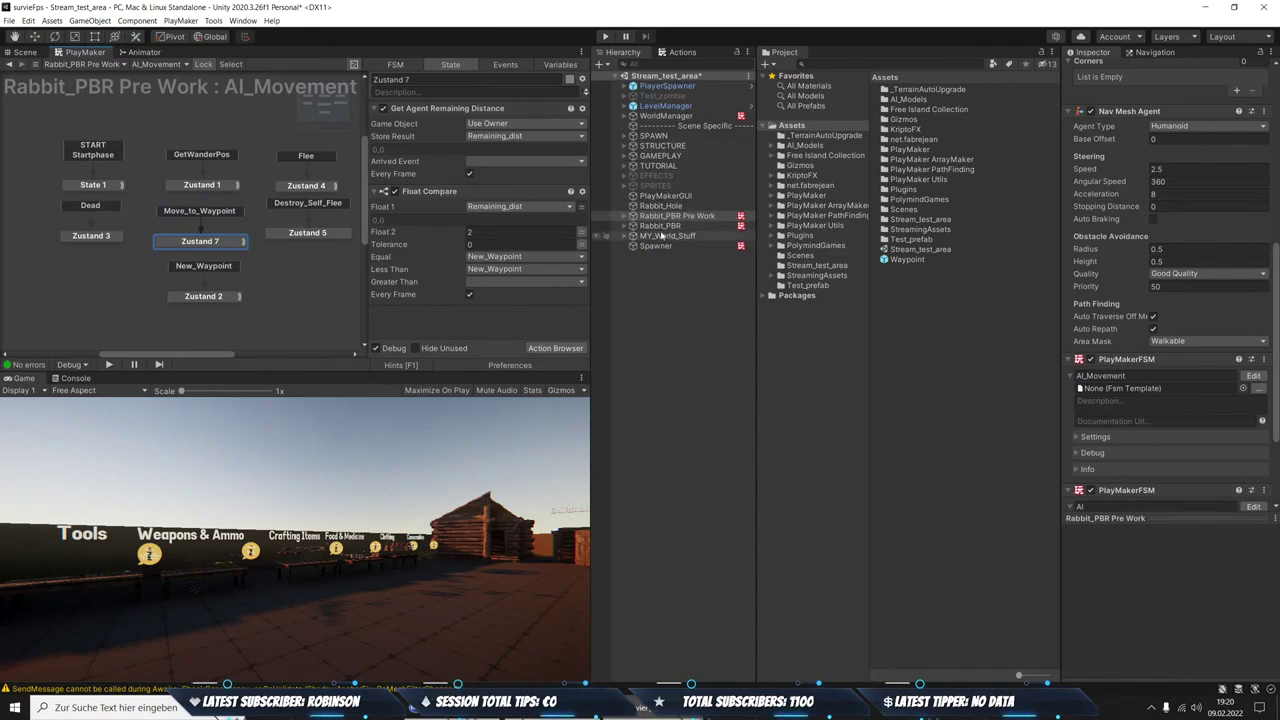
left_click(210, 293)
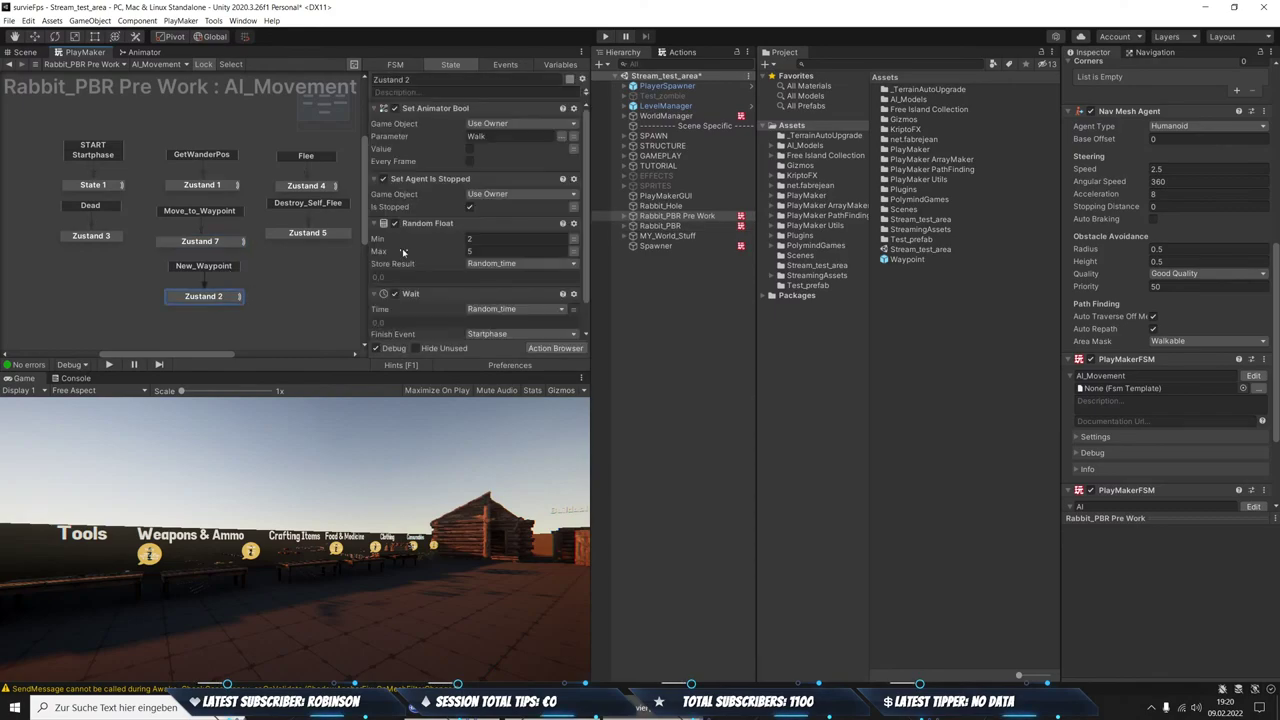
Review the Pre Work rabbit's Zustand 1 actions and Zustand 7 distance comparison
scroll(509, 287, "down", 1)
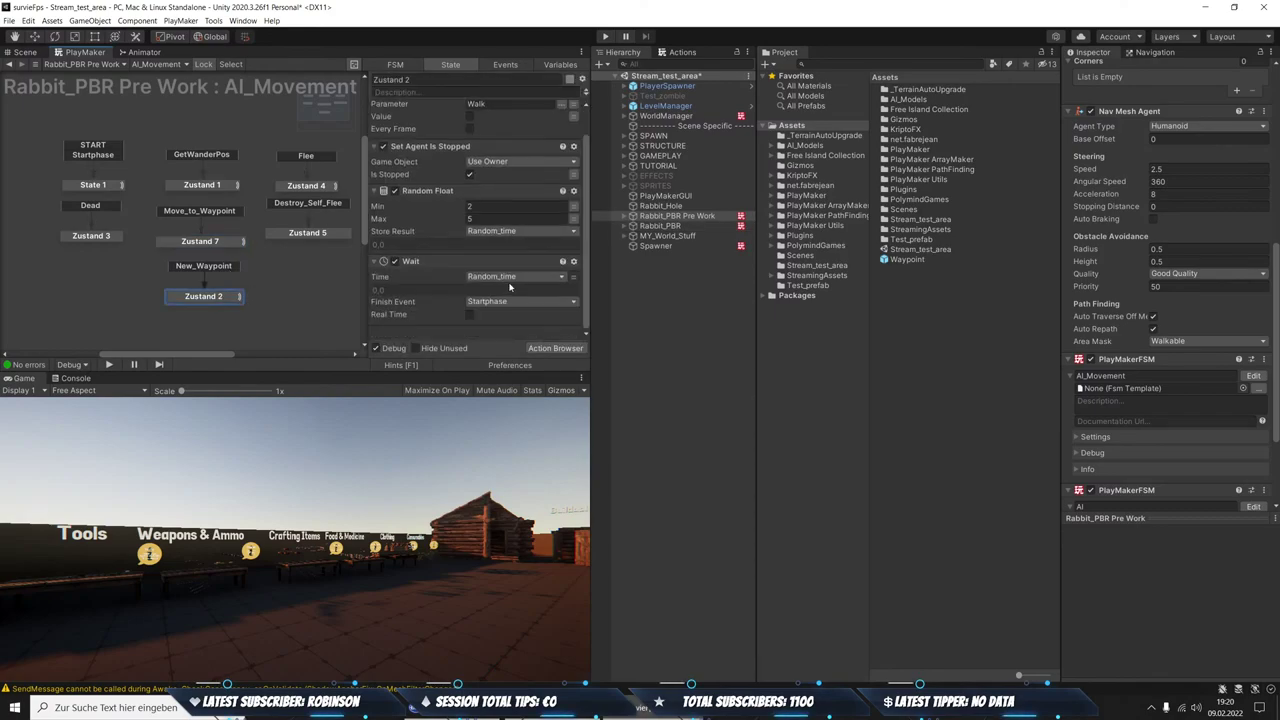
left_click(190, 188)
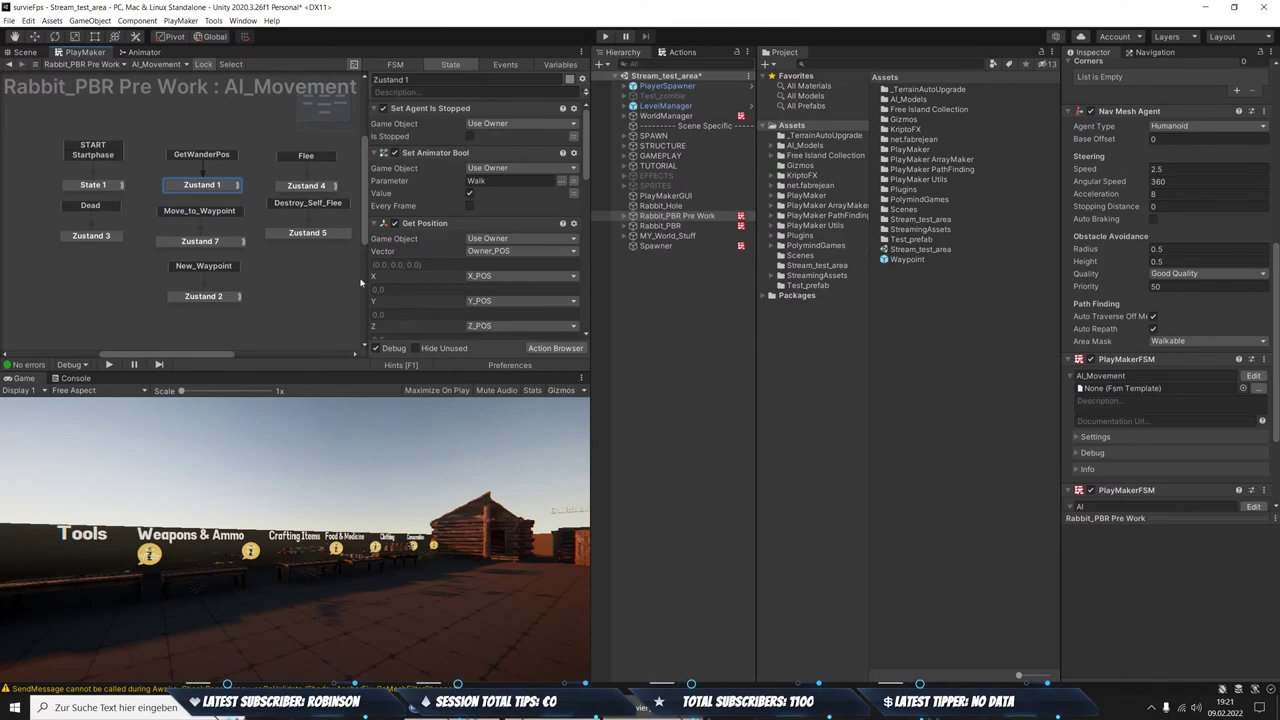
left_click(199, 242)
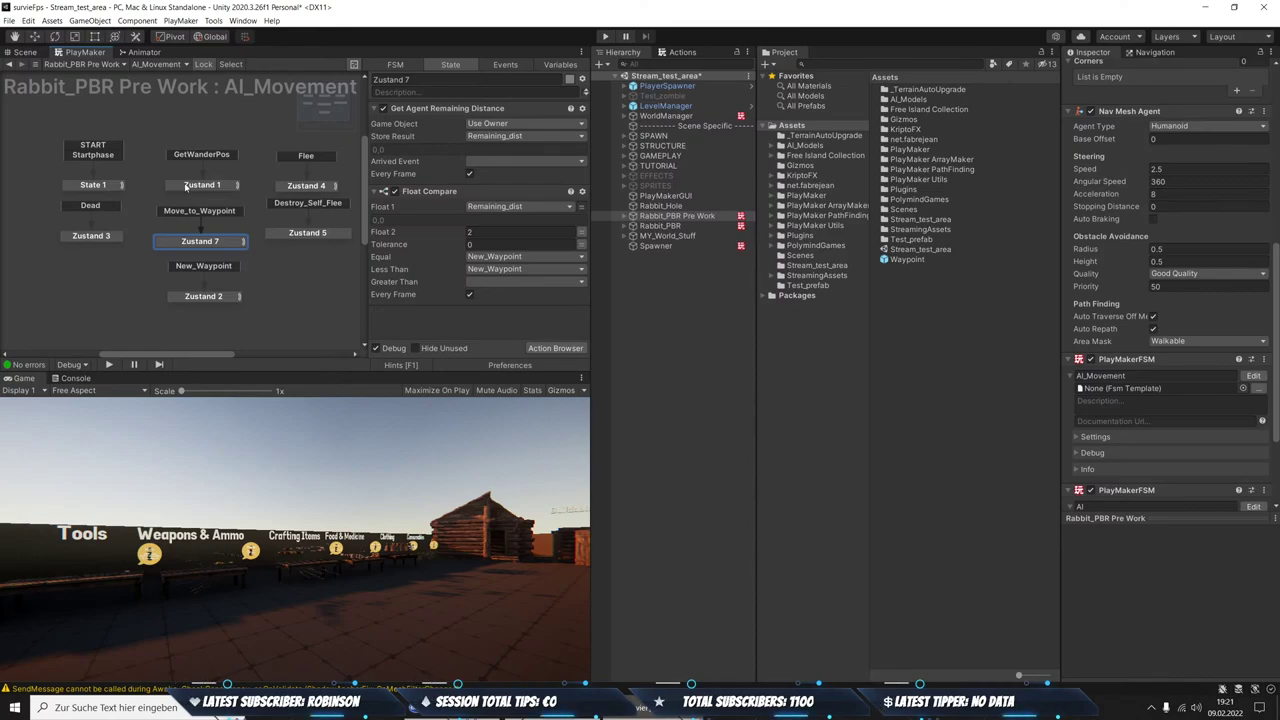
Open Rabbit_PBR's AI_Movement FSM, move Zustand 2 lower, and show the Events list
left_click(683, 228)
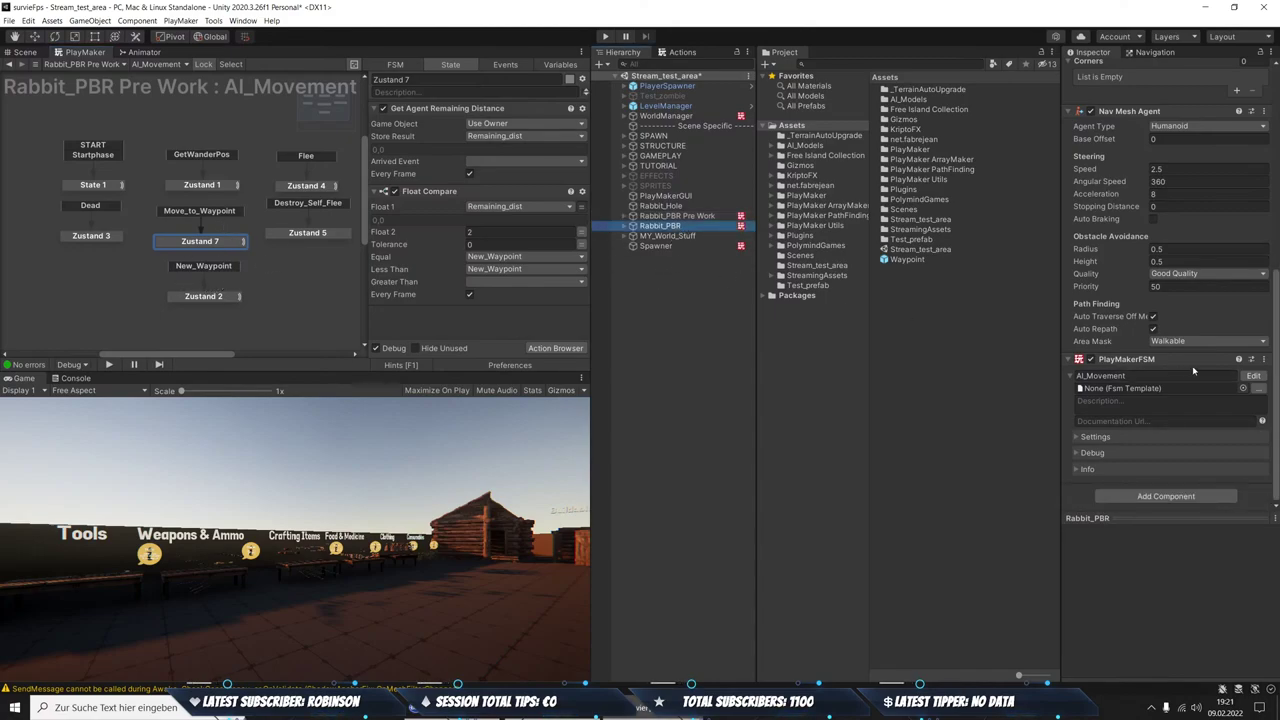
left_click(1253, 376)
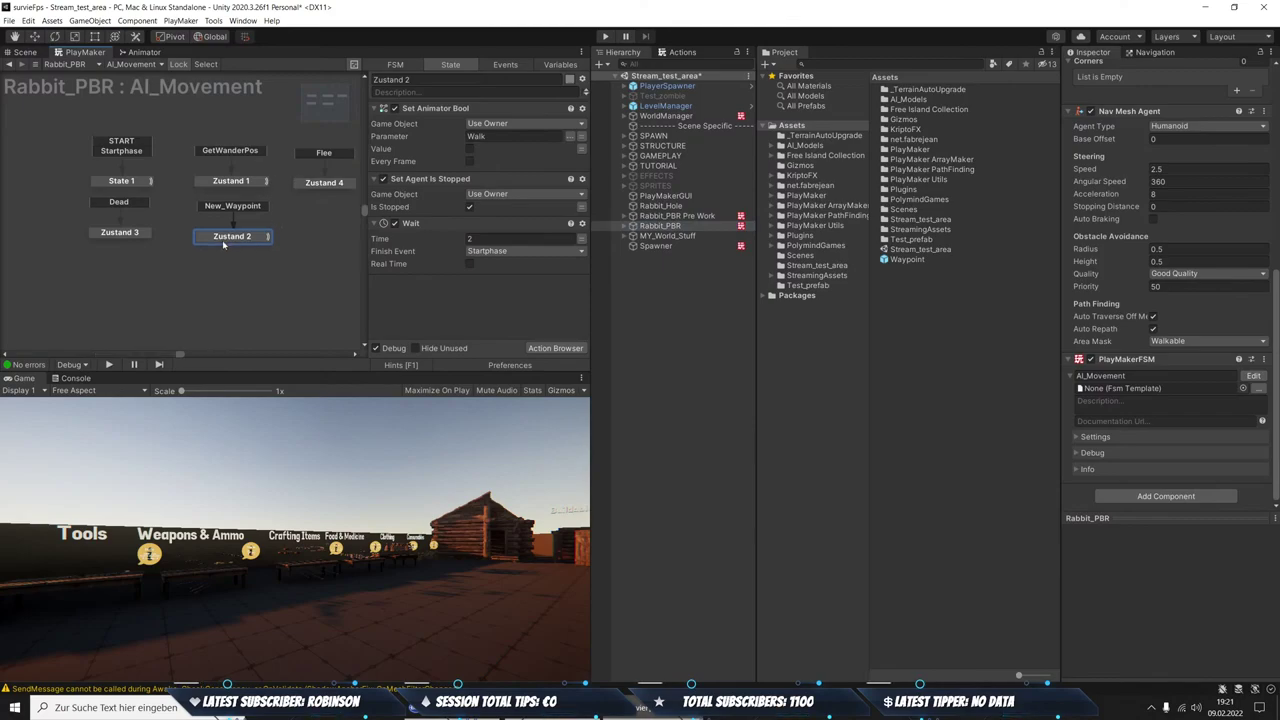
left_click_drag(224, 244, 226, 302)
left_click(505, 64)
type("M")
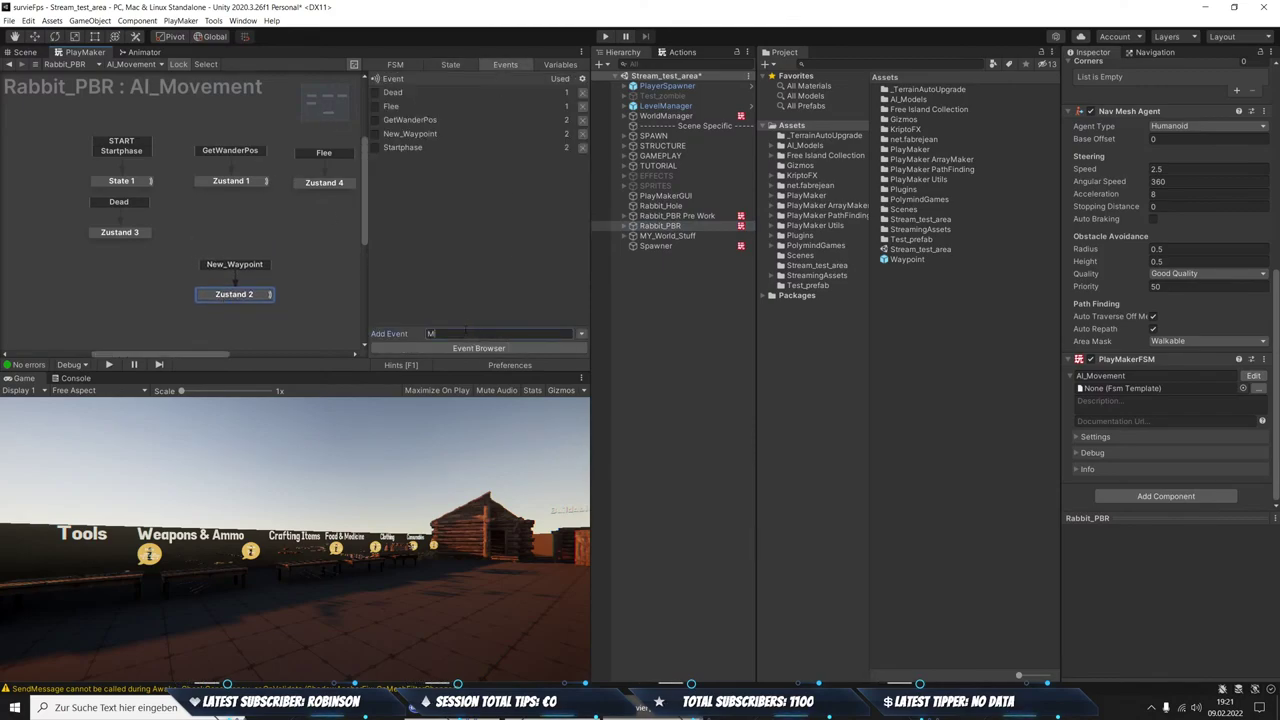
Add the Move_to_Waypoint event and give Zustand 5 a Move_to_Waypoint global transition below Zustand 1
type("ove")
type("_to_Waypoint")
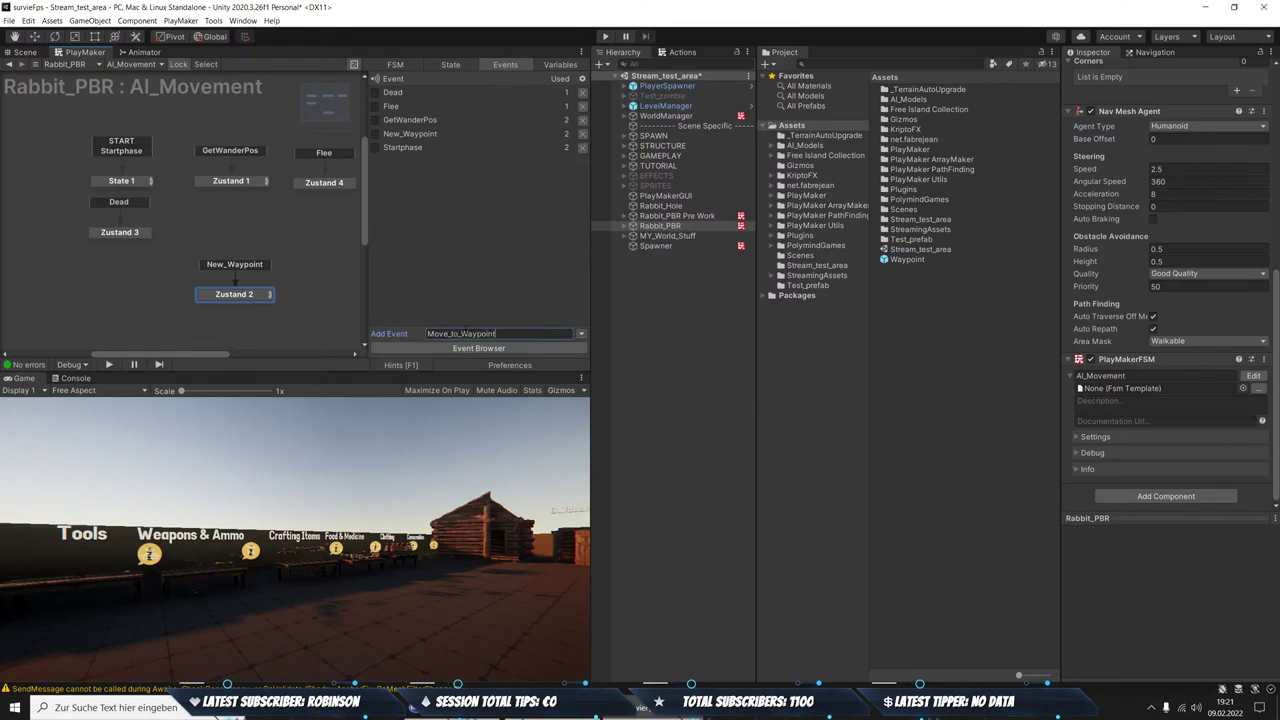
key("Return")
right_click(211, 205)
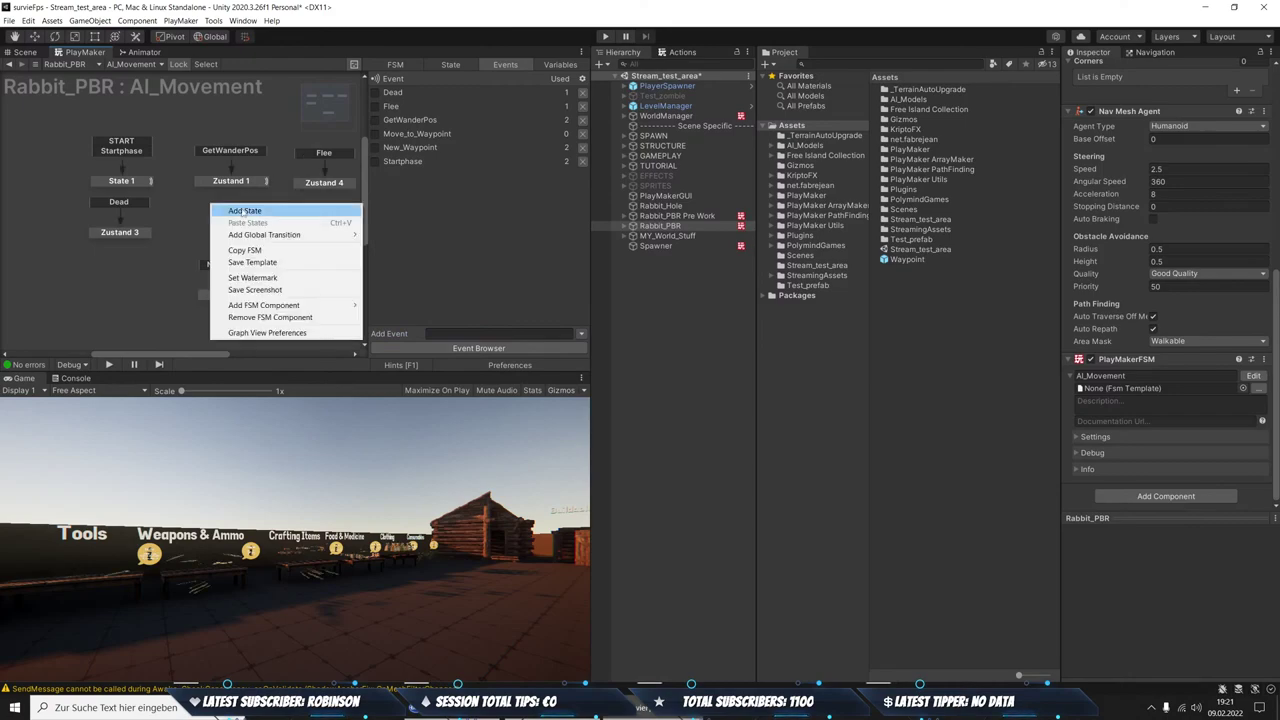
mouse_move(270, 236)
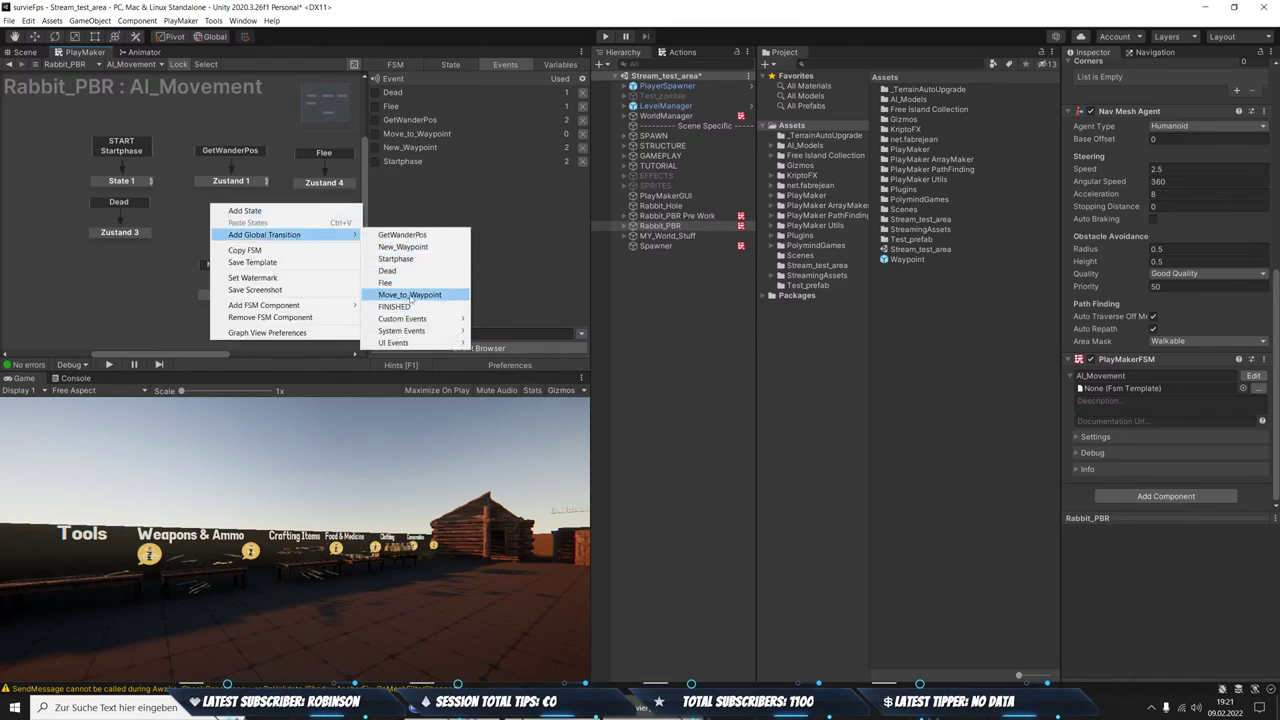
left_click(410, 290)
left_click_drag(252, 208, 231, 231)
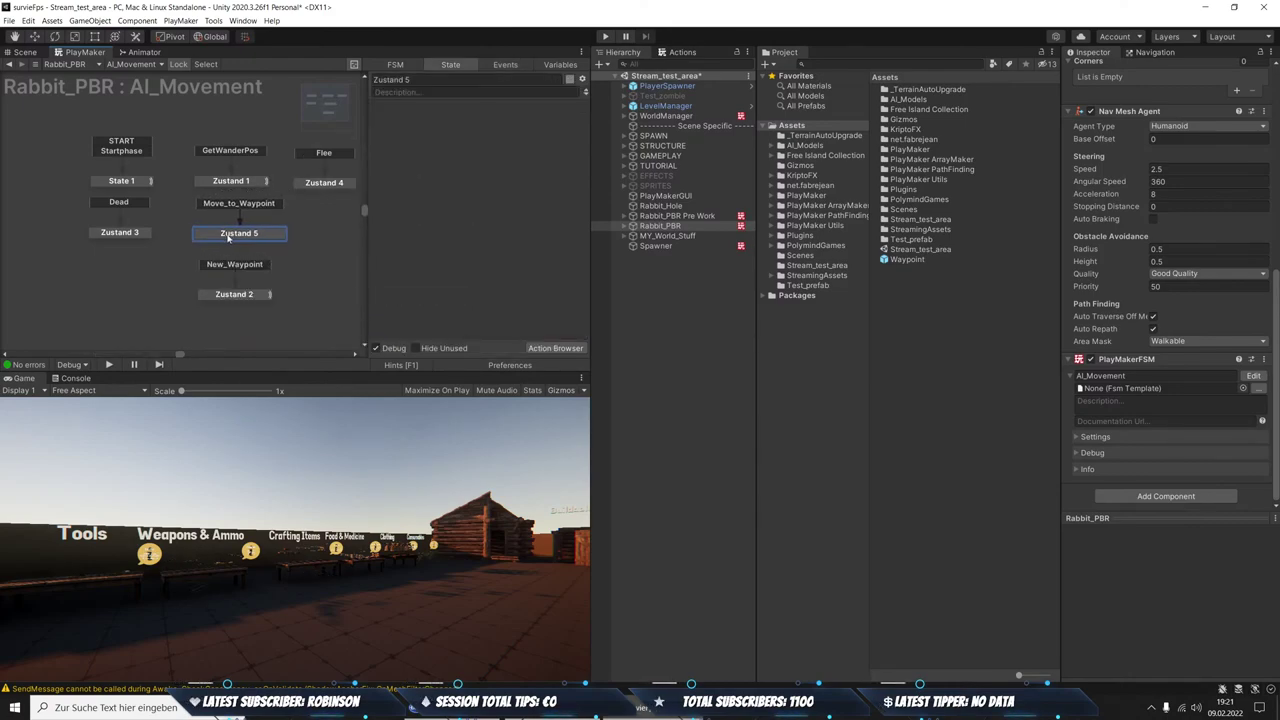
Set Zustand 1's Set Agent Destination Path Pending Done Event to Move_to_Waypoint
left_click(231, 180)
scroll(449, 223, "down", 5)
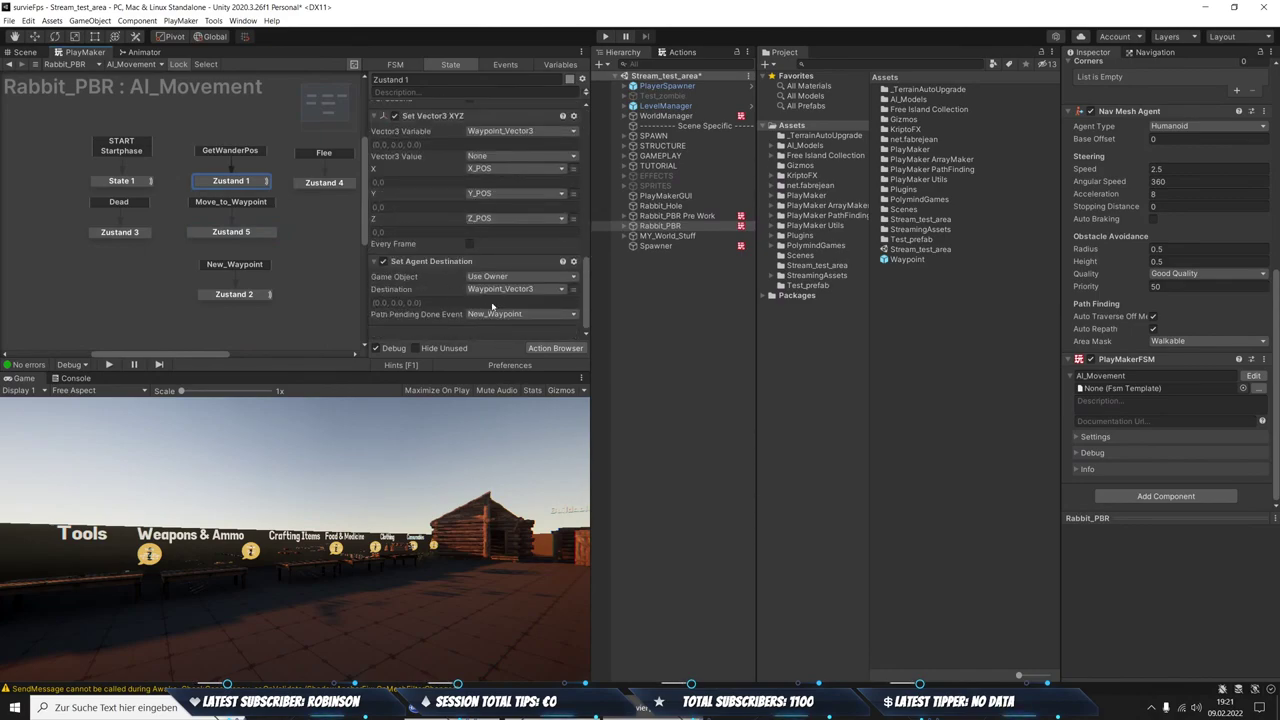
left_click(502, 316)
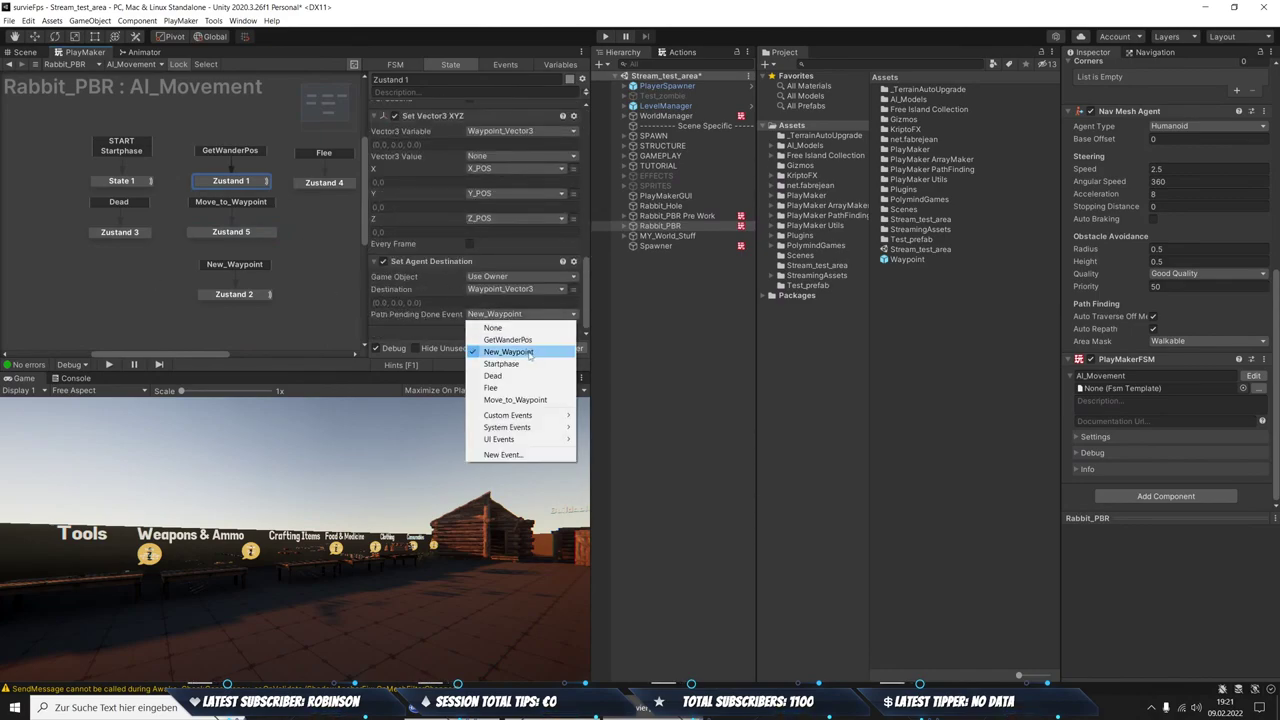
left_click(515, 400)
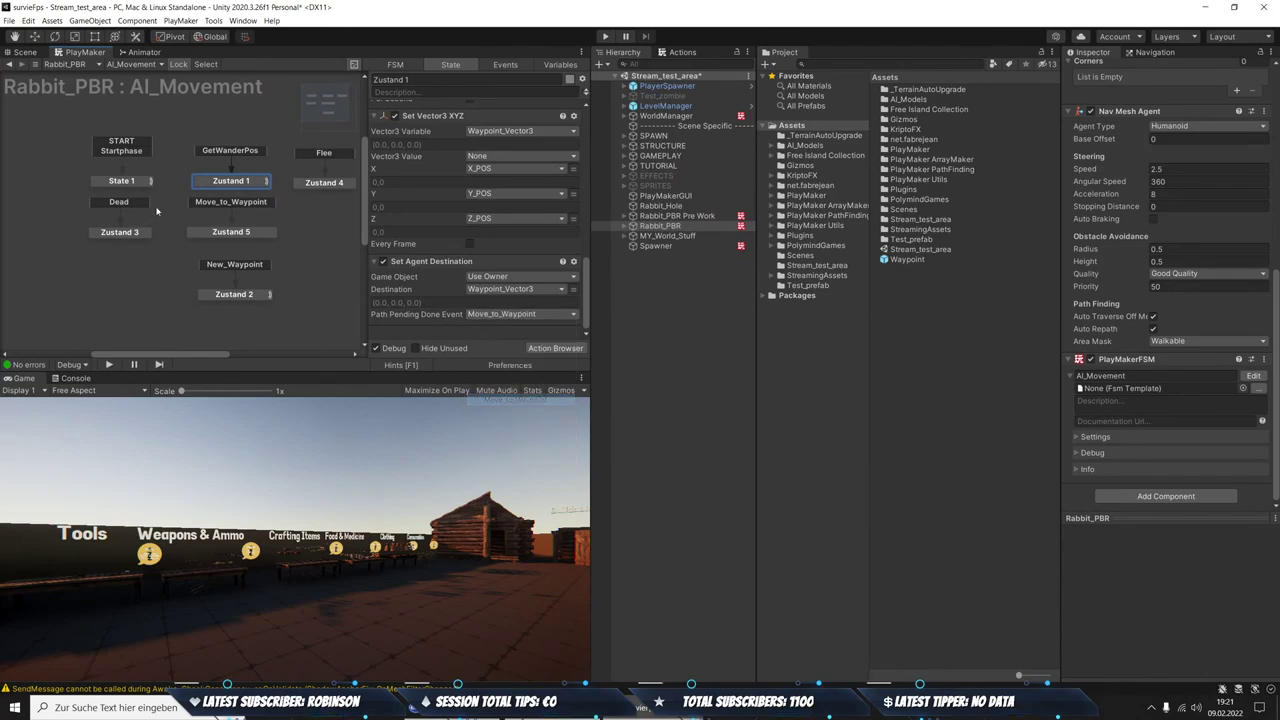
Select Zustand 5 and compare with Rabbit_PBR Pre Work's FSM before returning to Rabbit_PBR
left_click(245, 233)
left_click(680, 53)
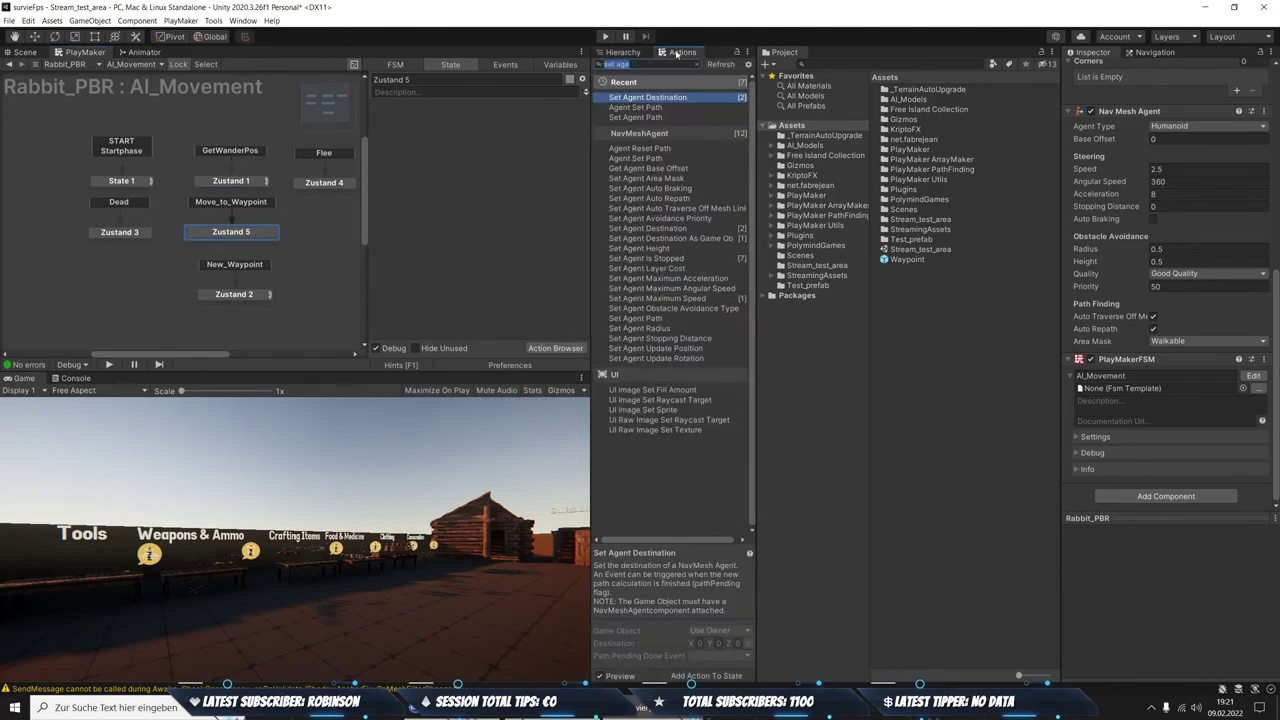
left_click(622, 52)
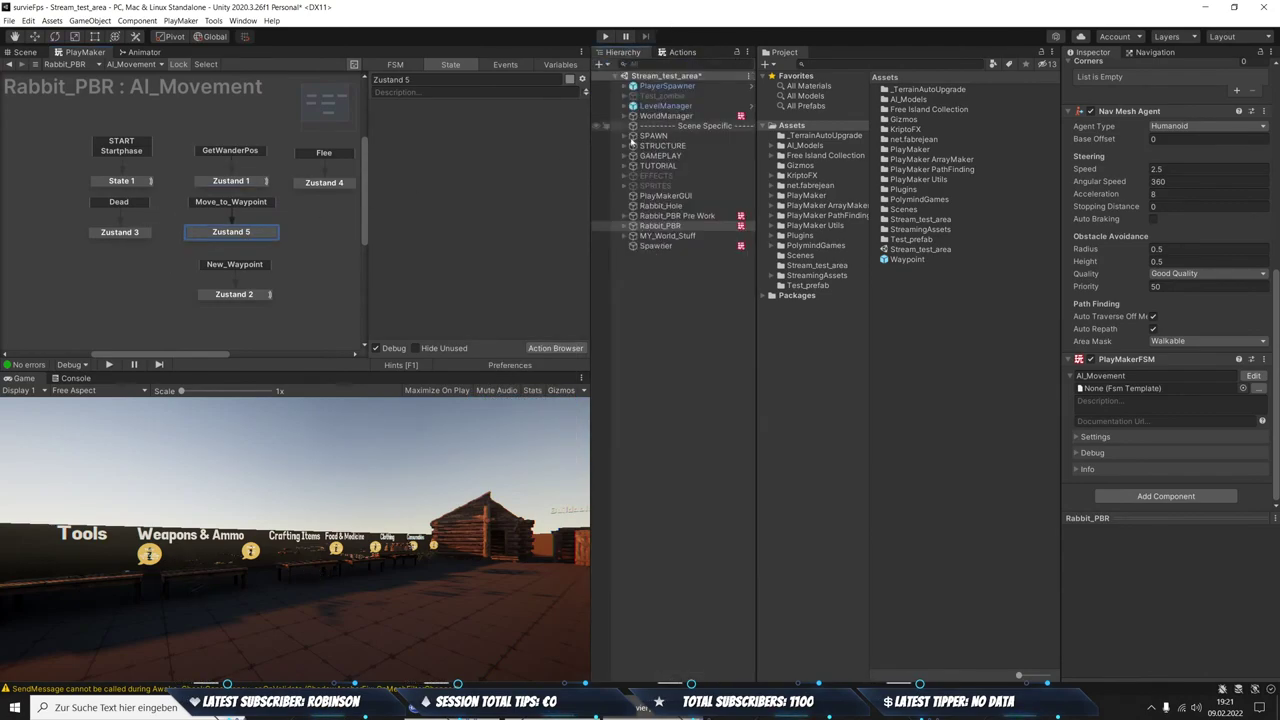
left_click(676, 216)
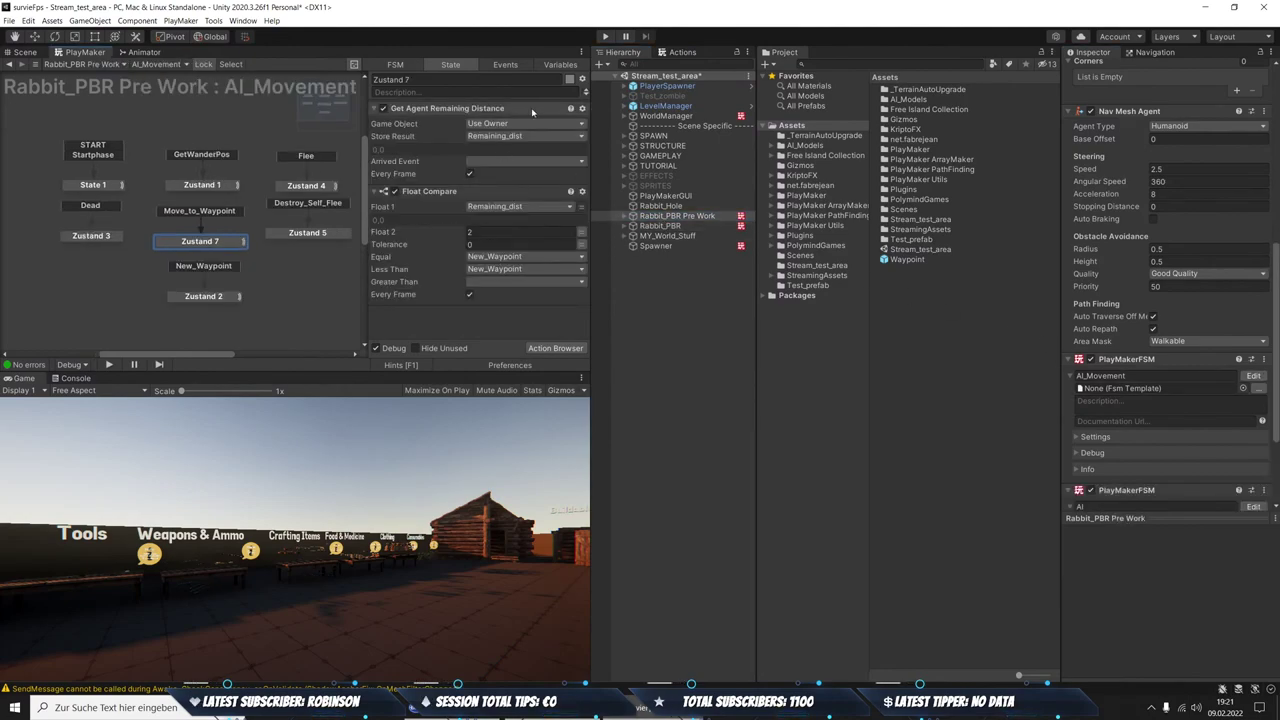
left_click(674, 55)
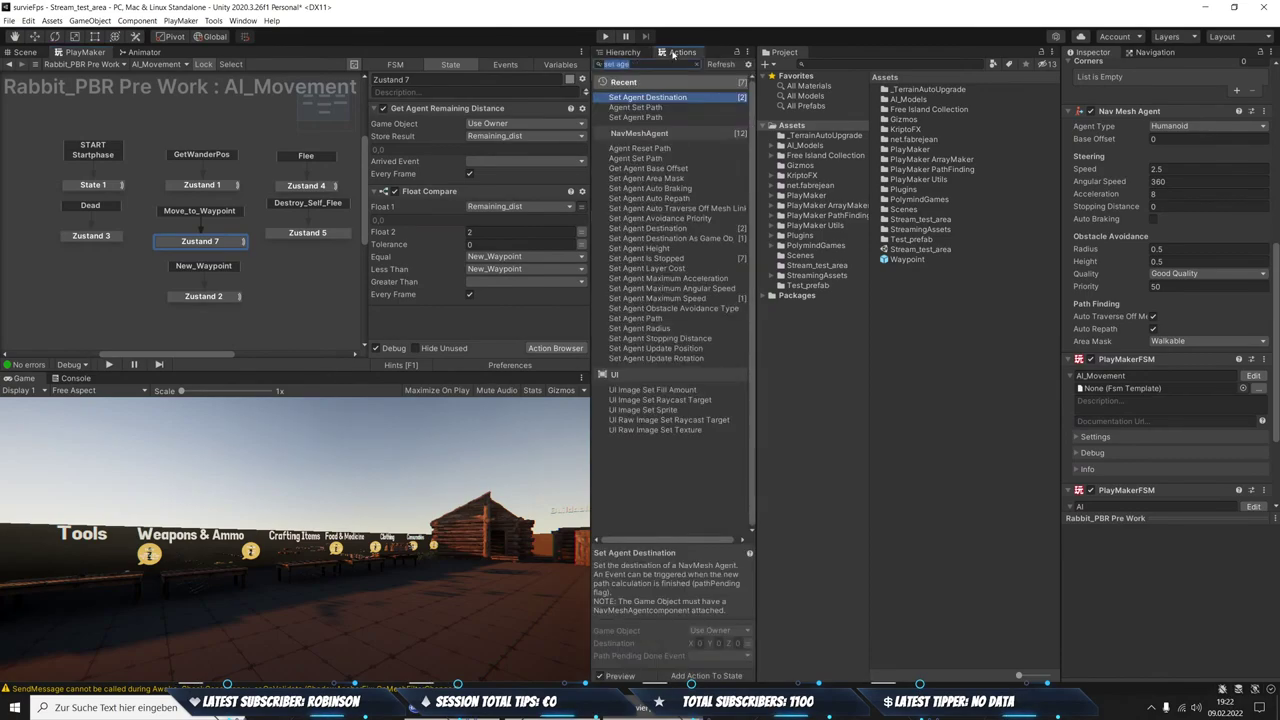
left_click(623, 52)
left_click(660, 226)
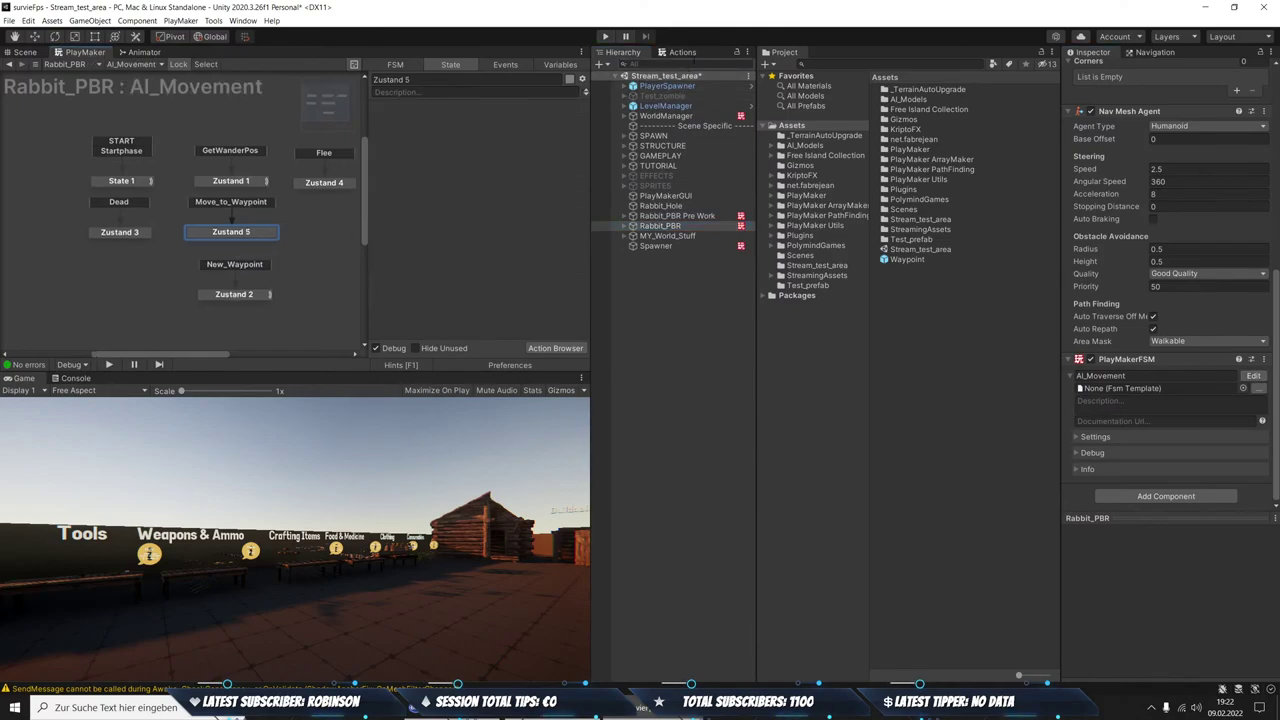
Add Get Agent Remaining Distance to Zustand 5, storing the result in Remaining_dist
left_click(685, 55)
type("get agent")
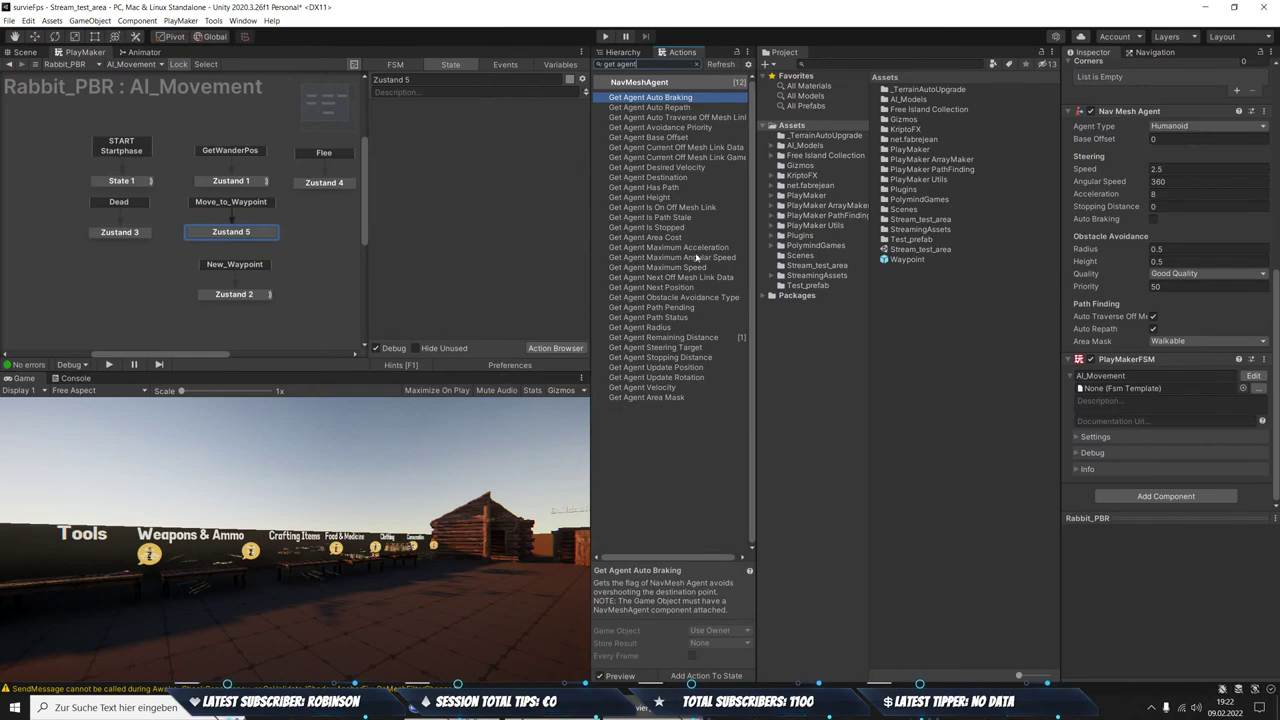
double_click(700, 337)
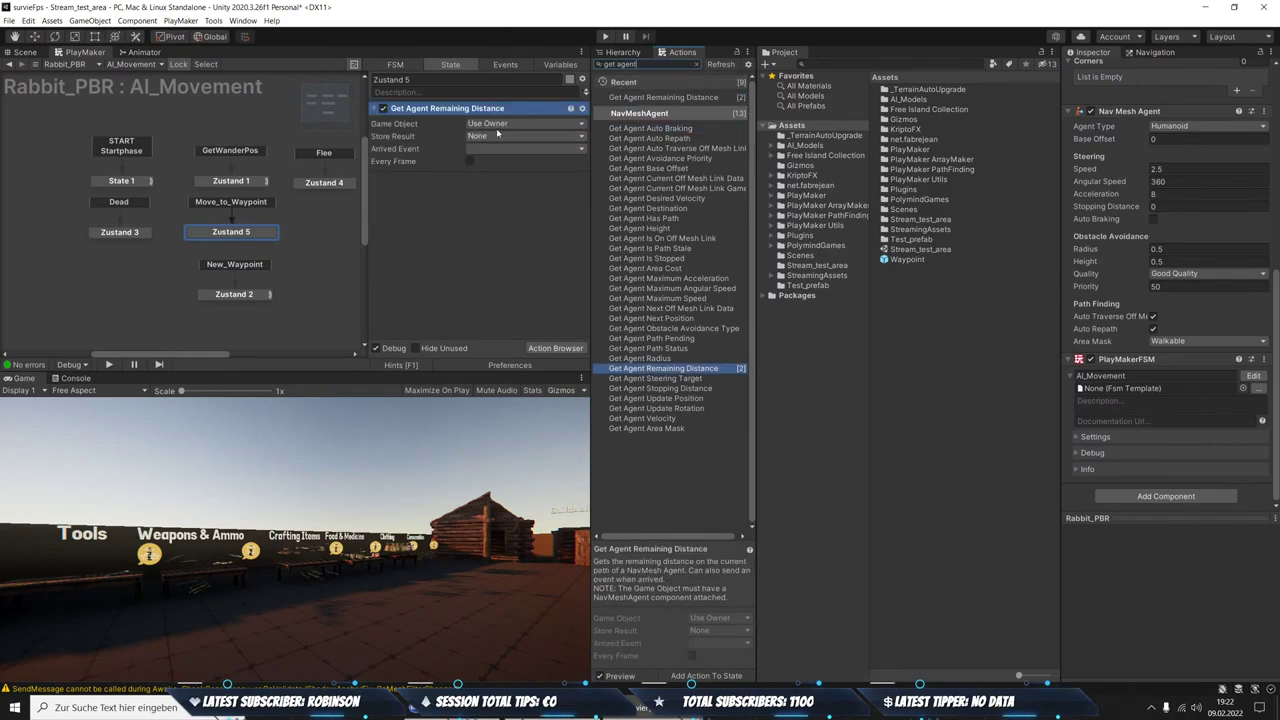
left_click(509, 137)
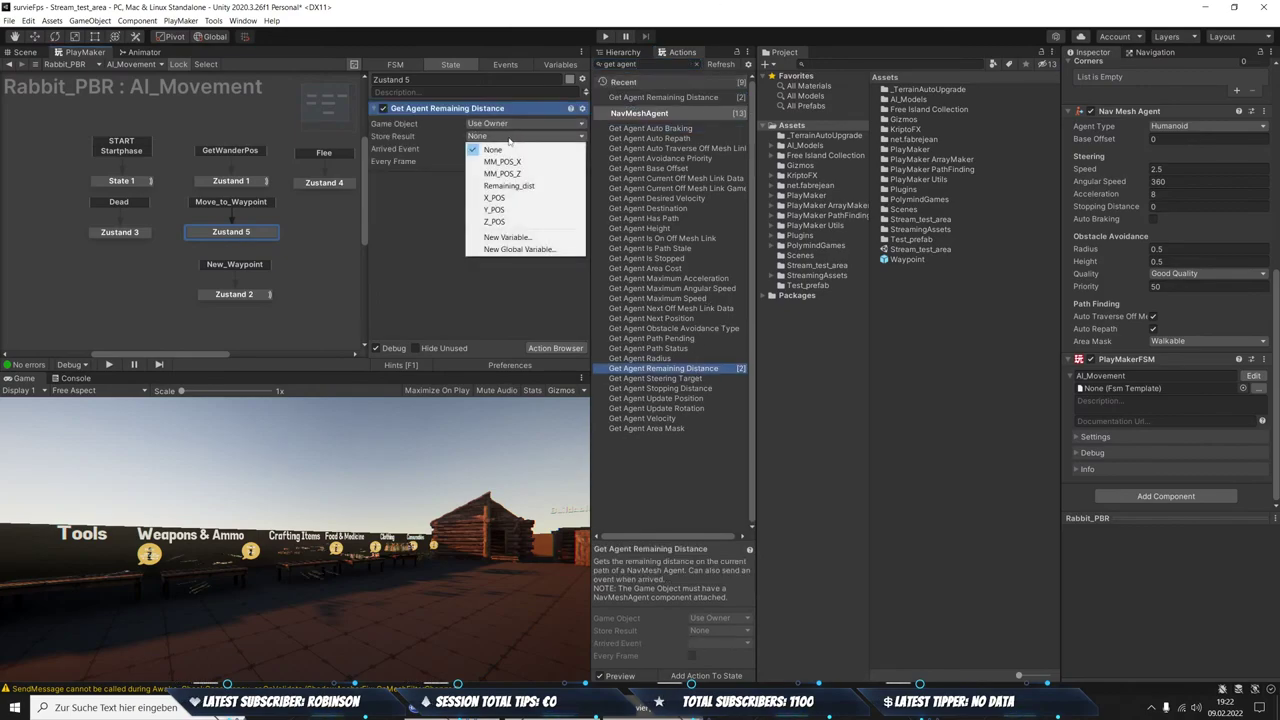
left_click(509, 185)
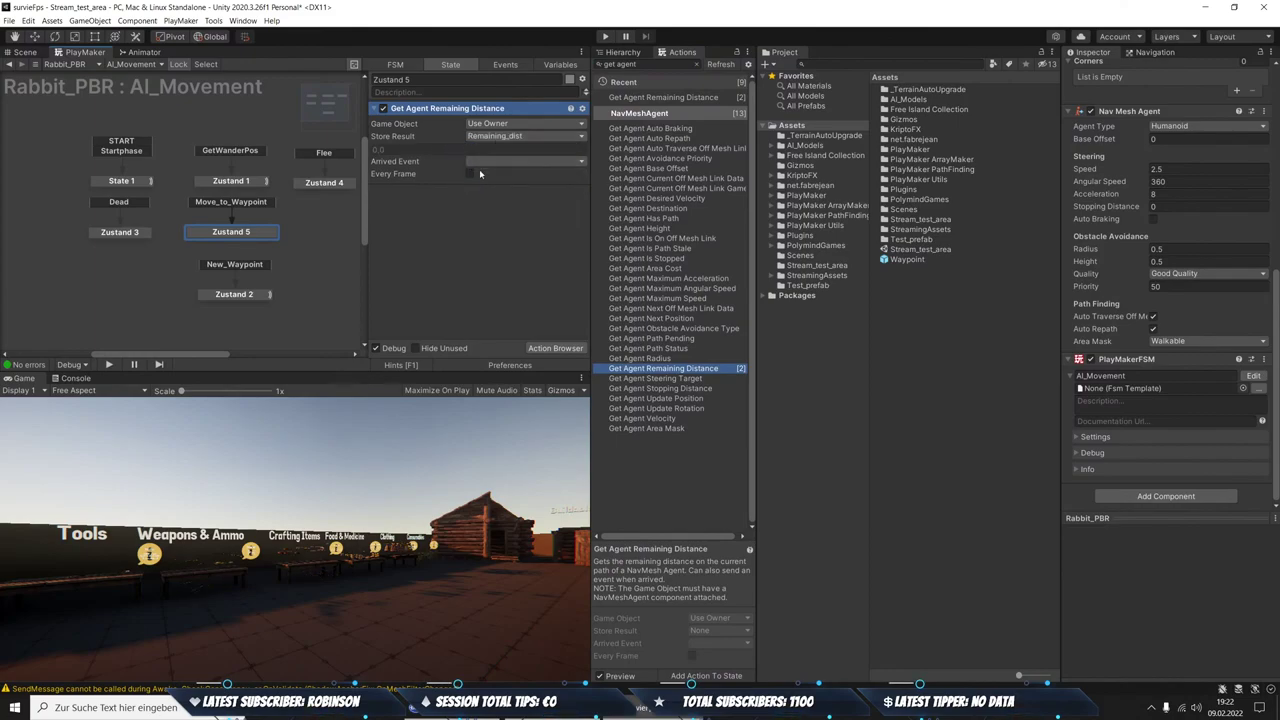
Add a Float Compare after it comparing Remaining_dist (Float 1) with 2 (Float 2)
left_click(645, 64)
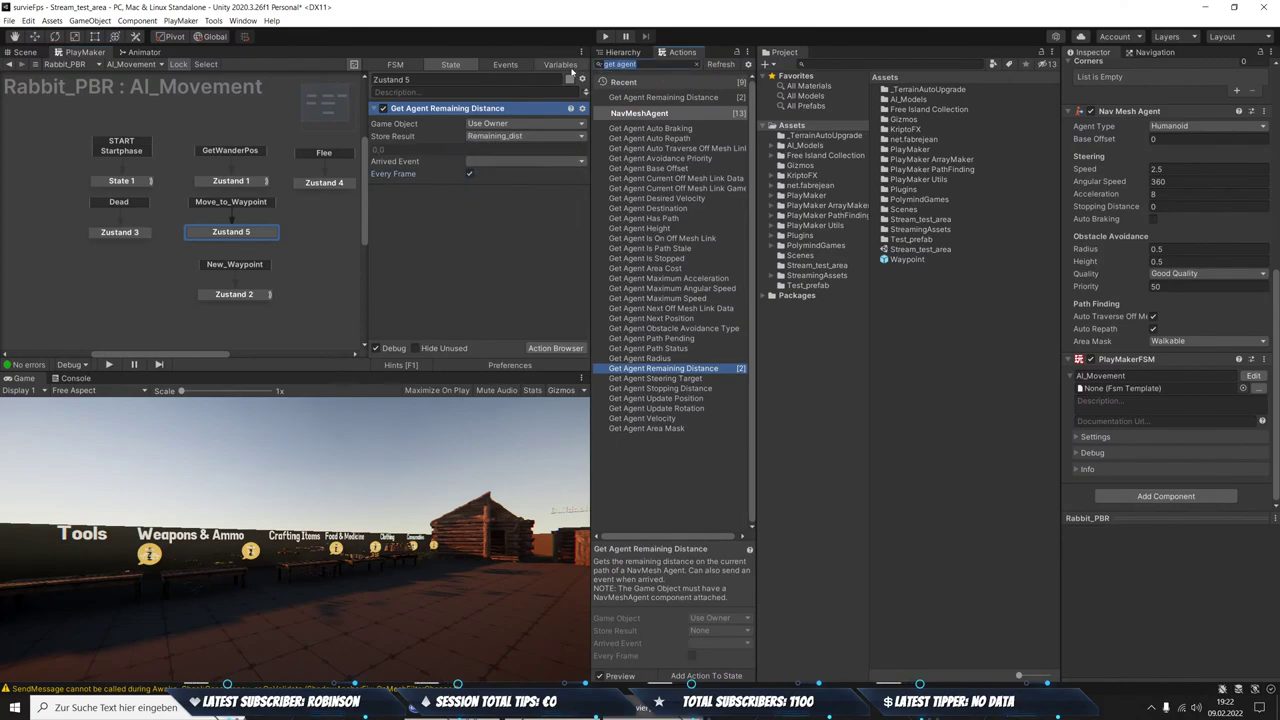
type("Float com")
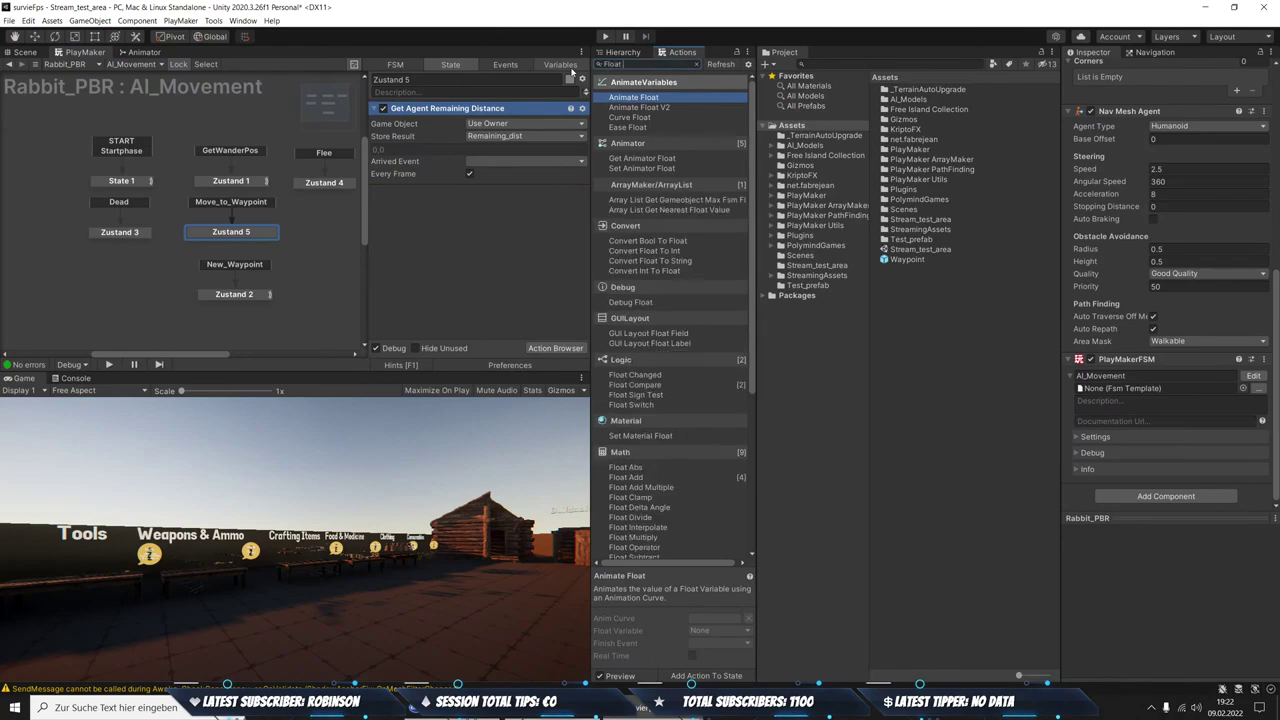
left_click_drag(635, 97, 432, 120)
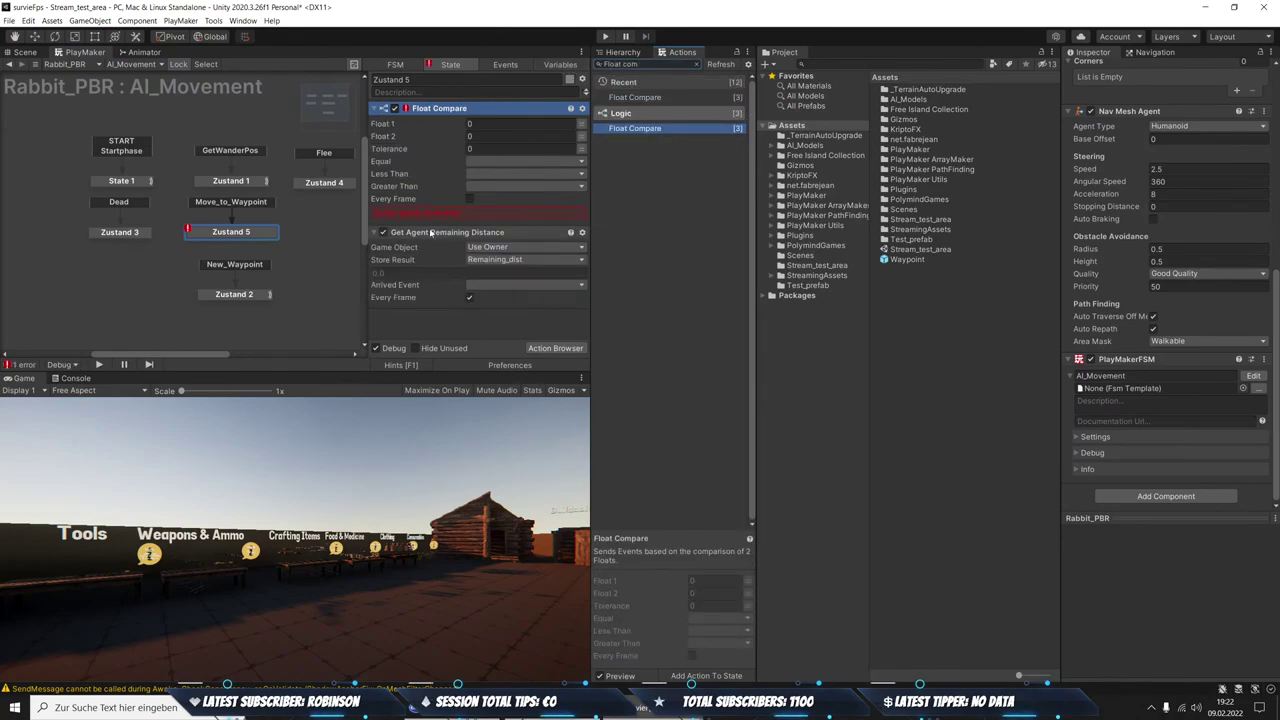
left_click(582, 206)
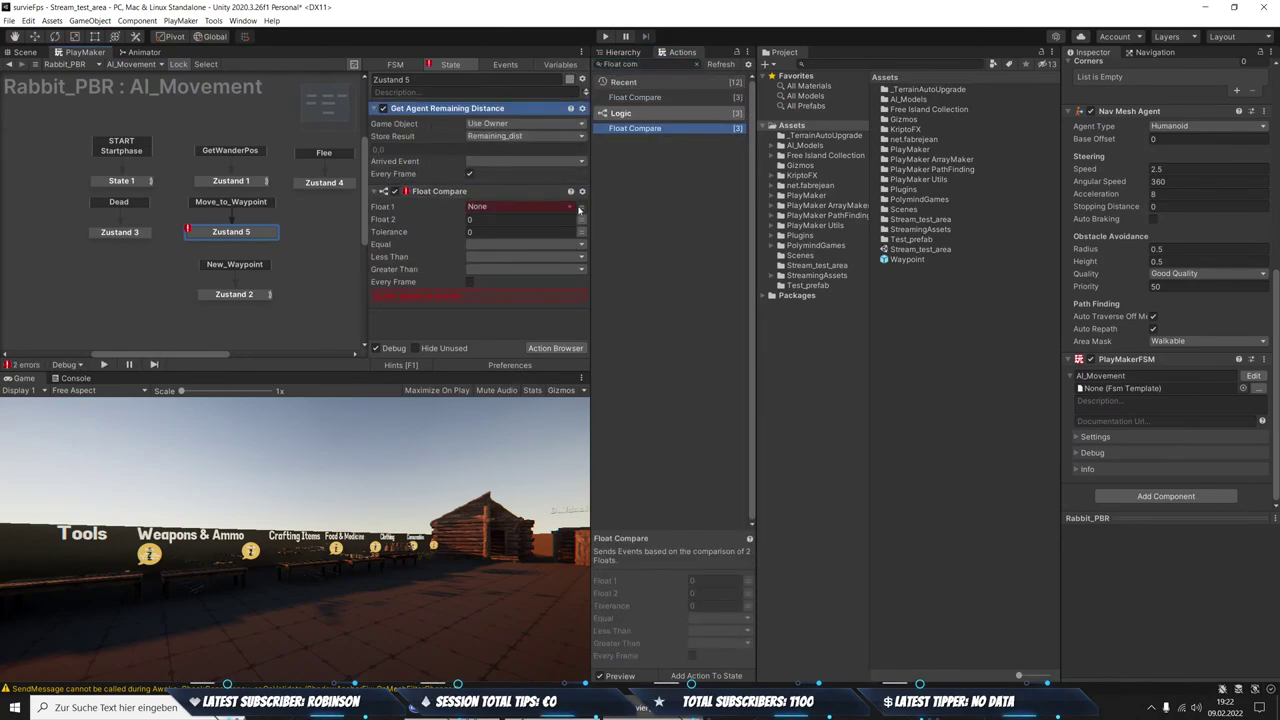
left_click(548, 207)
left_click(509, 256)
left_click(483, 232)
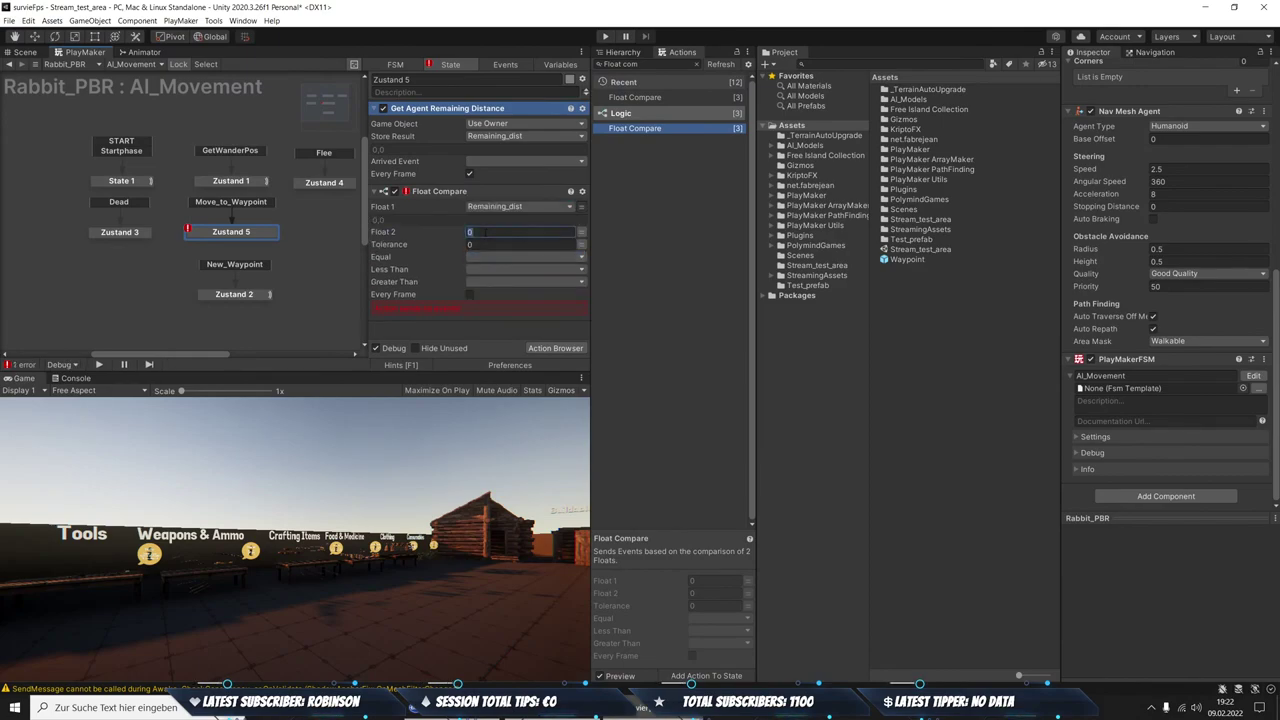
type("2")
Send New_Waypoint on Equal and Less Than, then enter Play mode to test
left_click(520, 257)
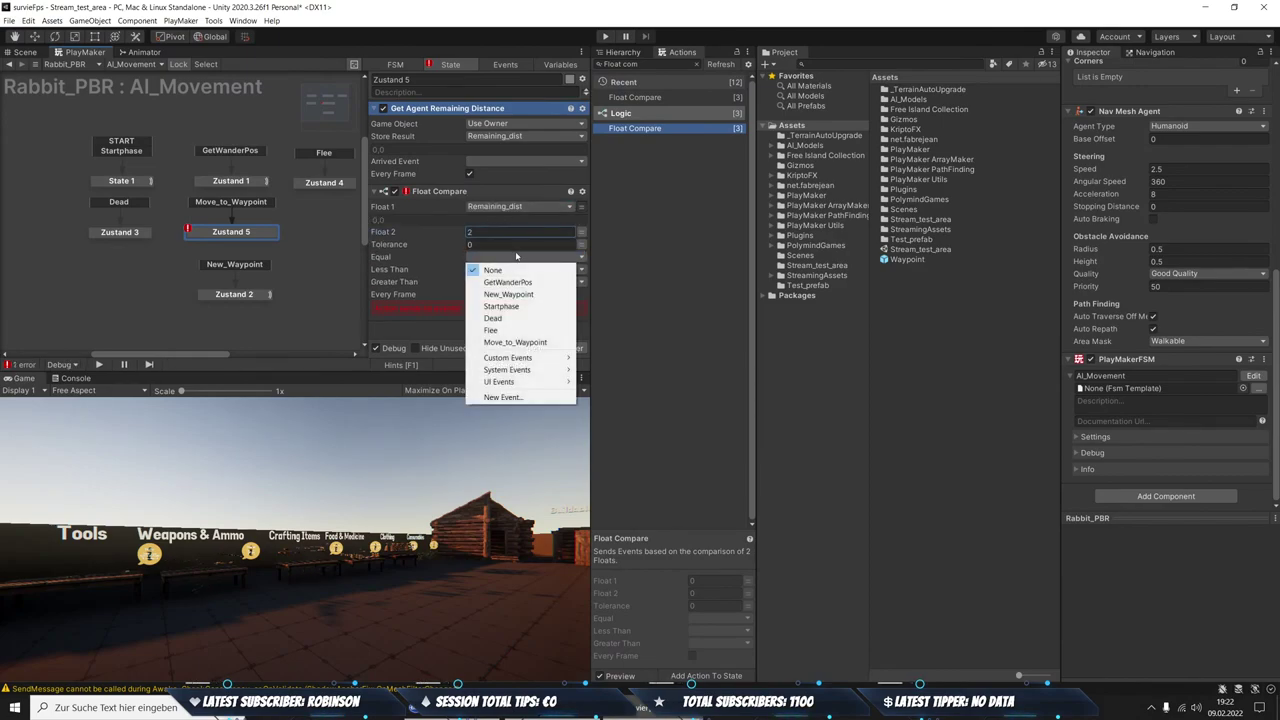
left_click(512, 294)
left_click(499, 281)
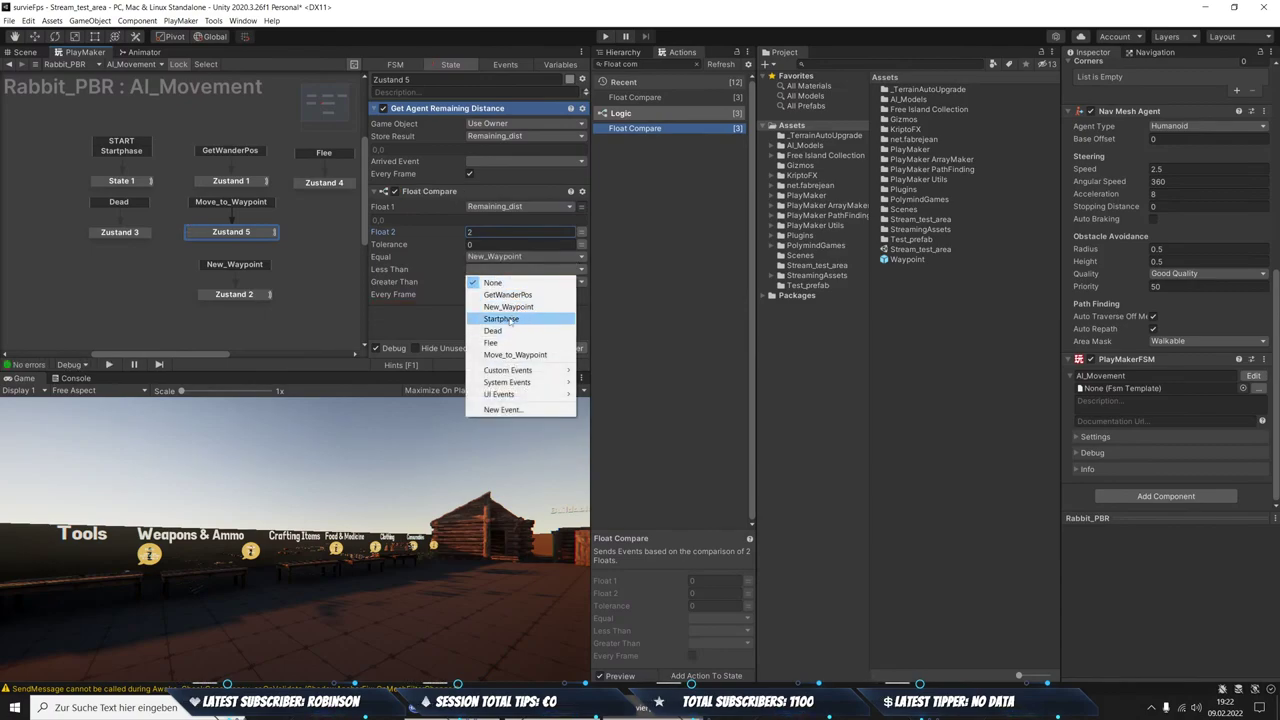
left_click(520, 307)
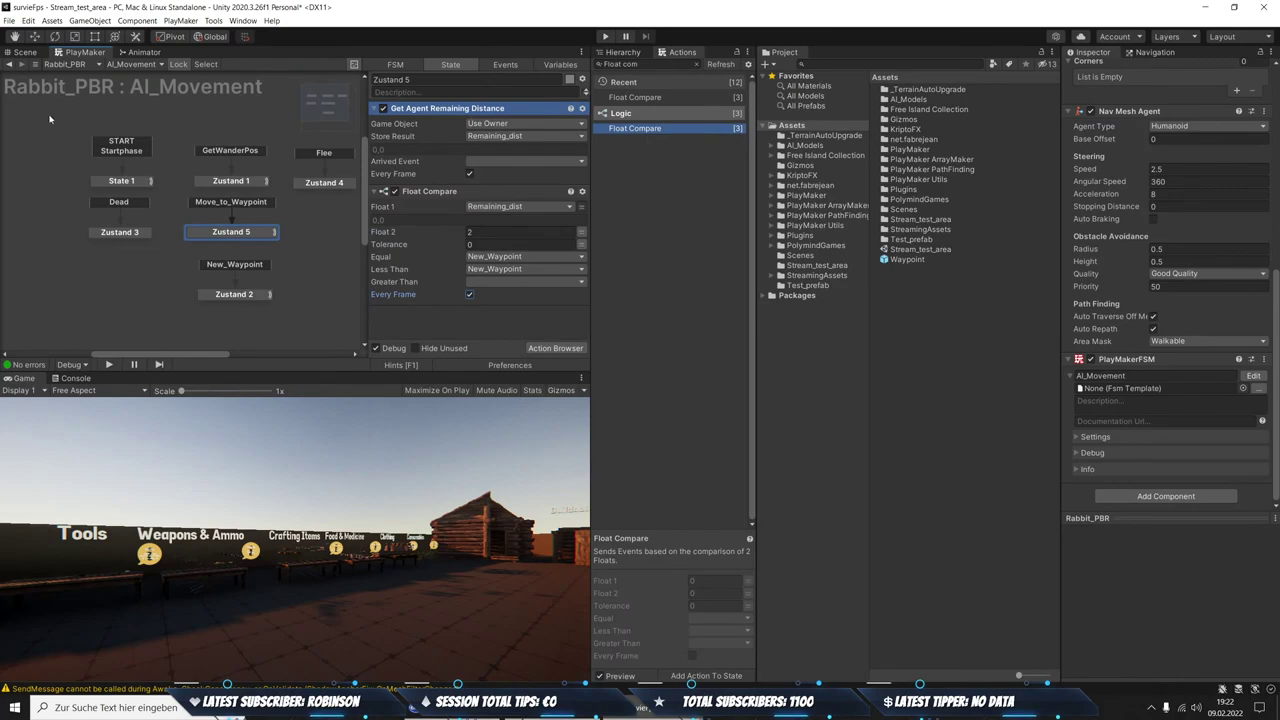
left_click(22, 52)
left_click(604, 36)
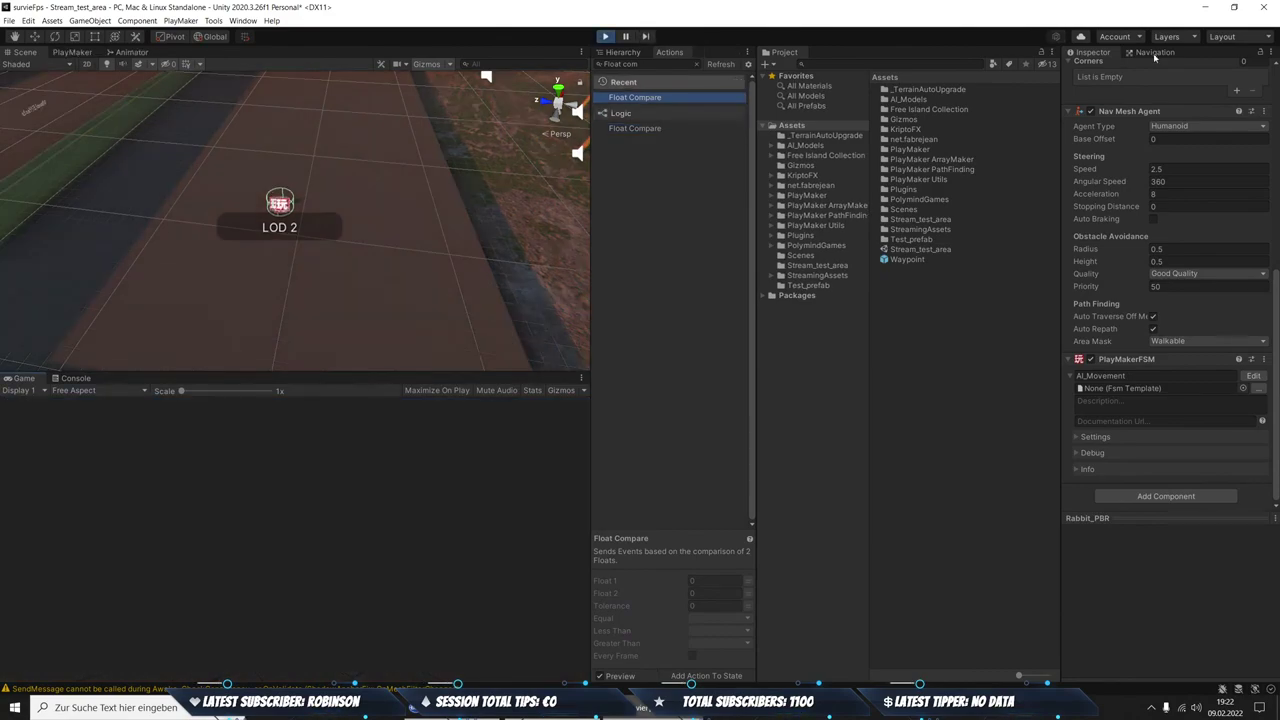
Show the NavMesh via Navigation, follow the moving rabbit agent in the Scene view, then stop Play mode
left_click(1155, 52)
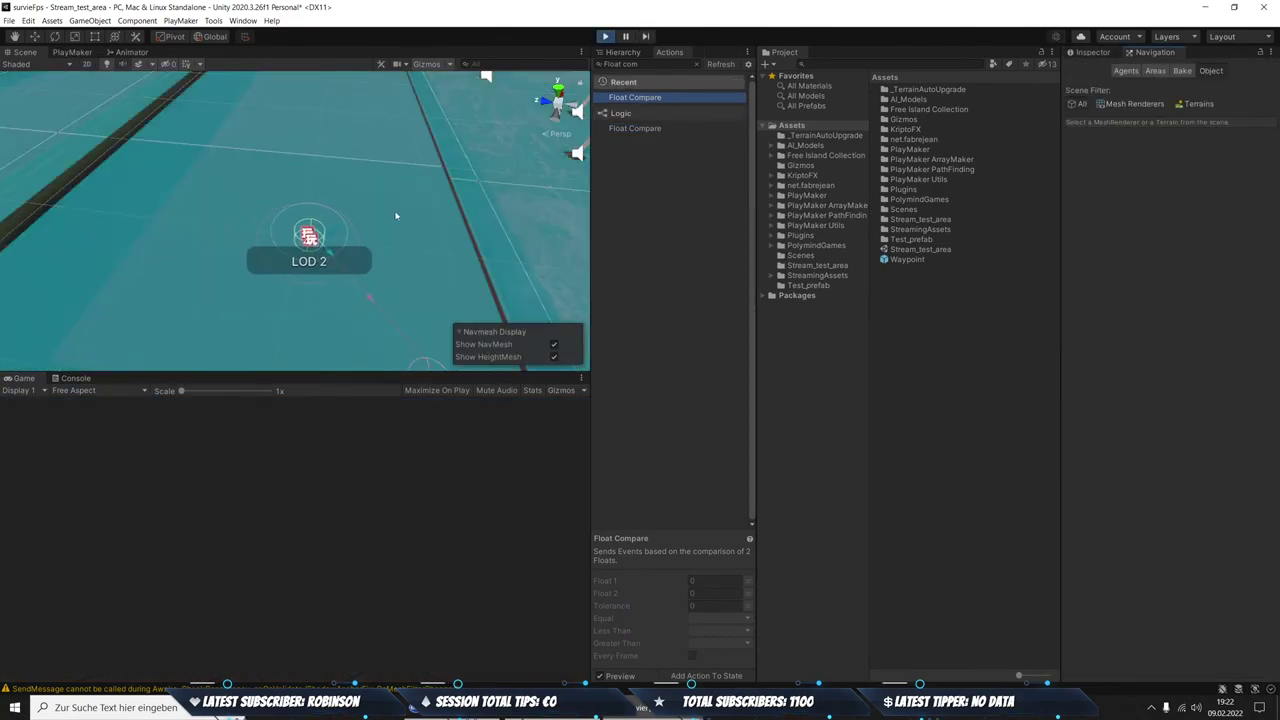
left_click_drag(350, 250, 410, 247, "alt")
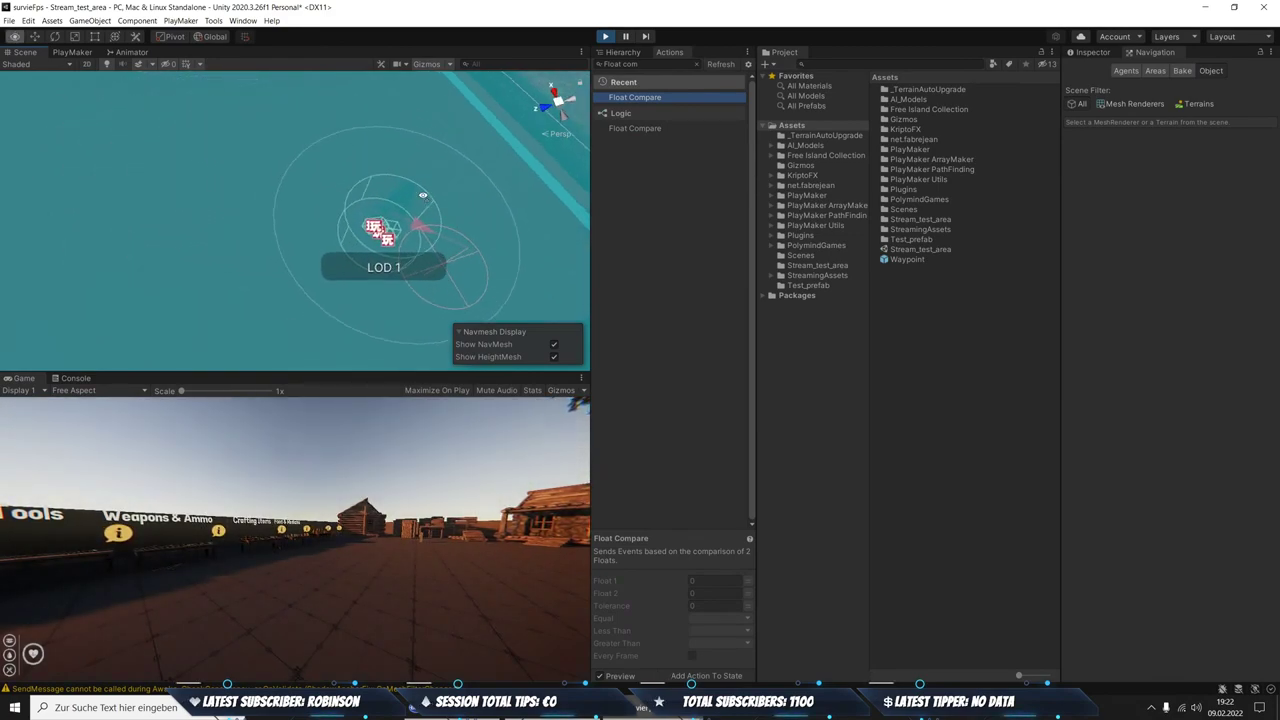
scroll(443, 217, "down", 5)
middle_click_drag(443, 217, 363, 237)
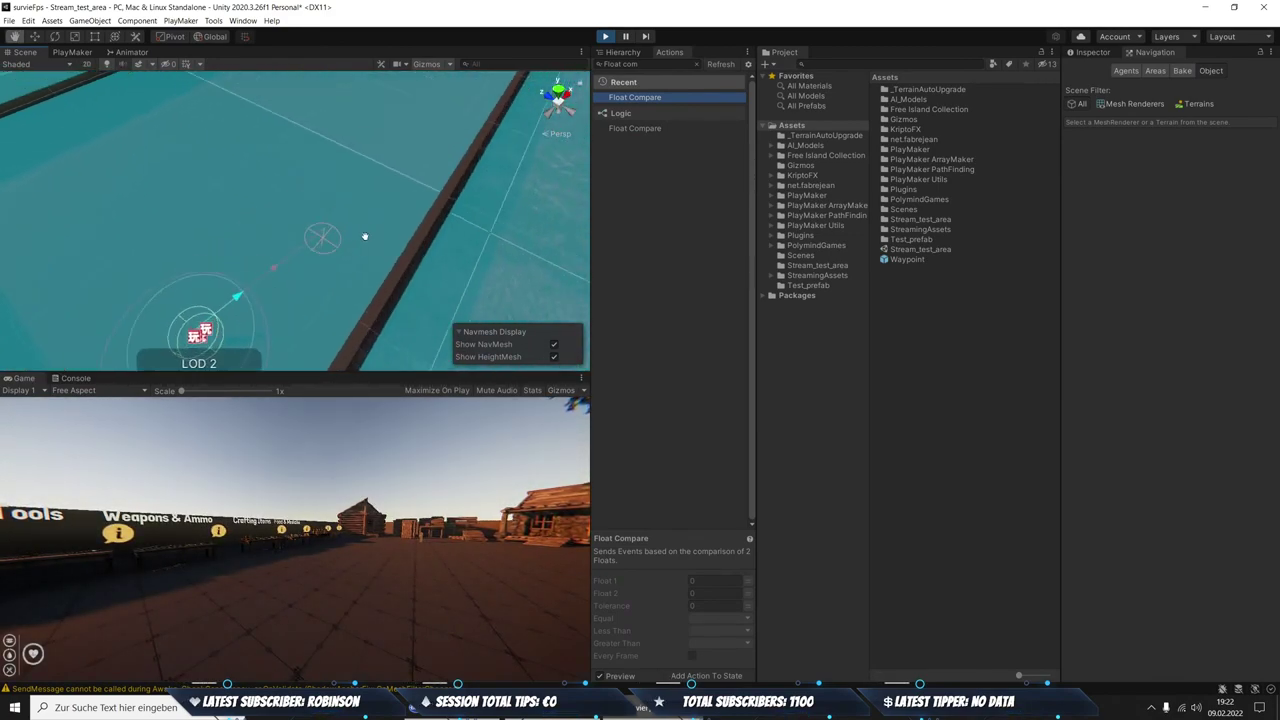
scroll(365, 210, "up", 3)
key("f")
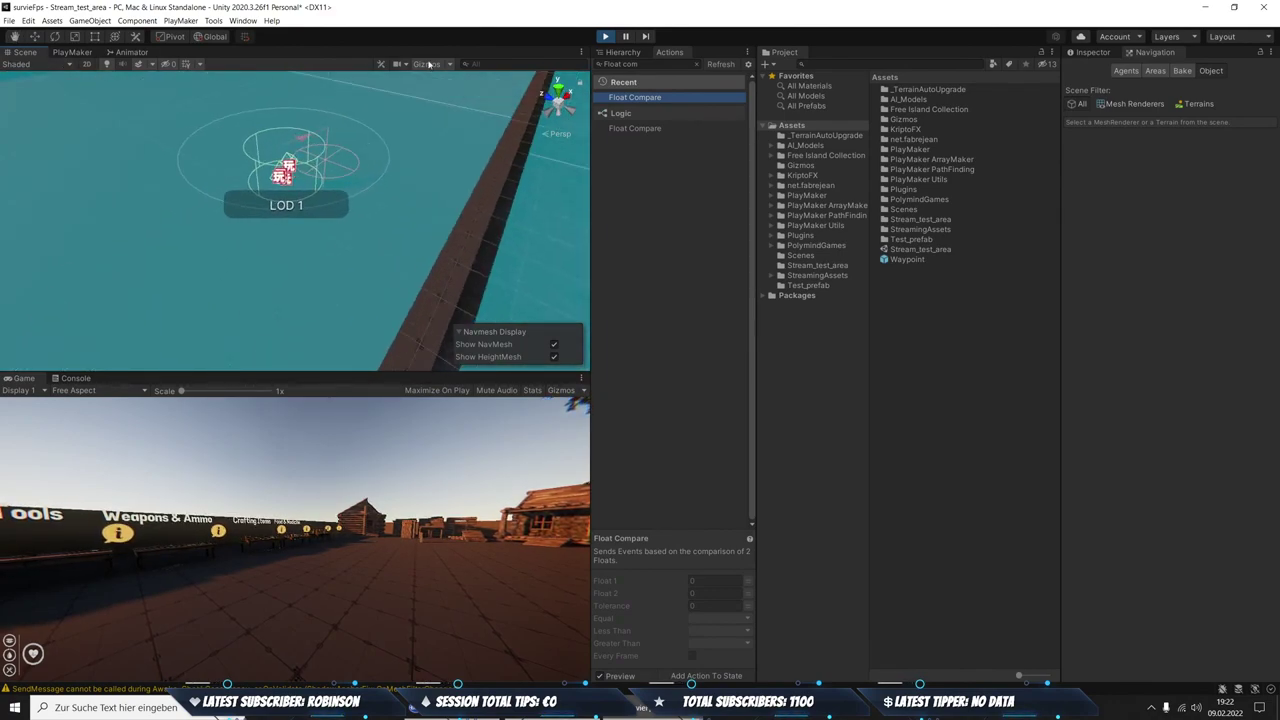
scroll(343, 184, "down", 5)
right_click_drag(175, 220, 285, 158)
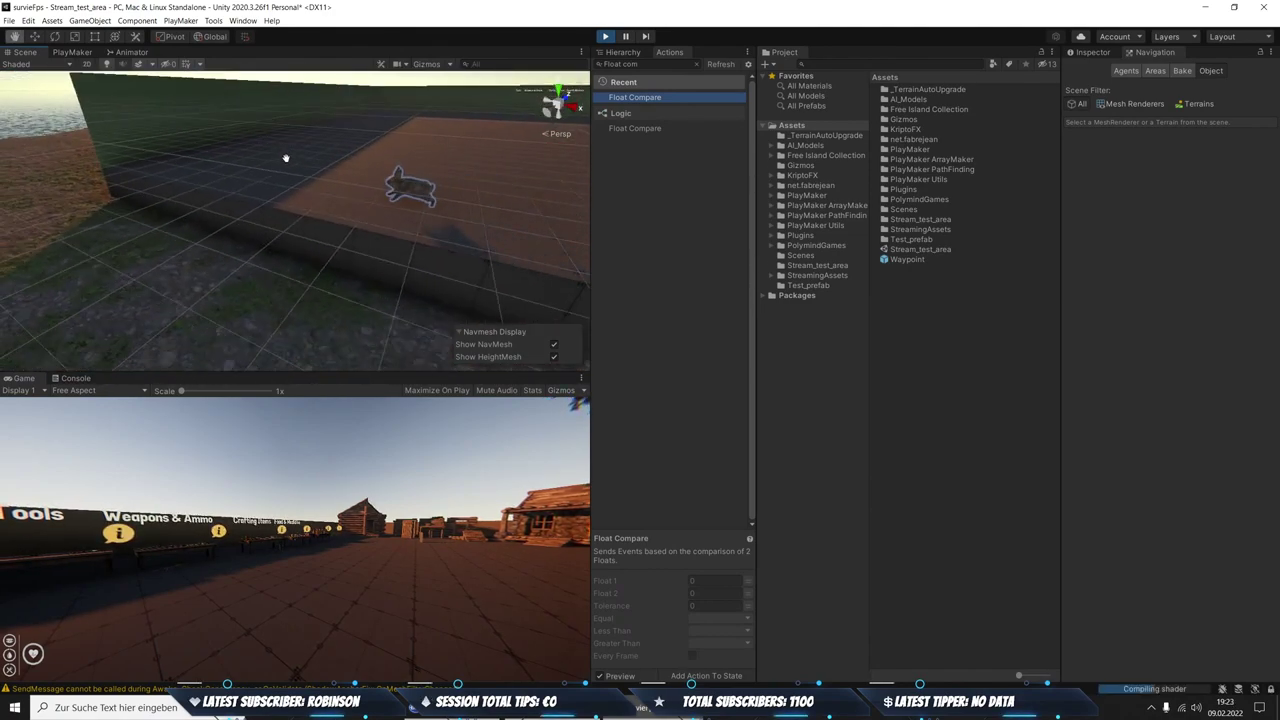
left_click(605, 37)
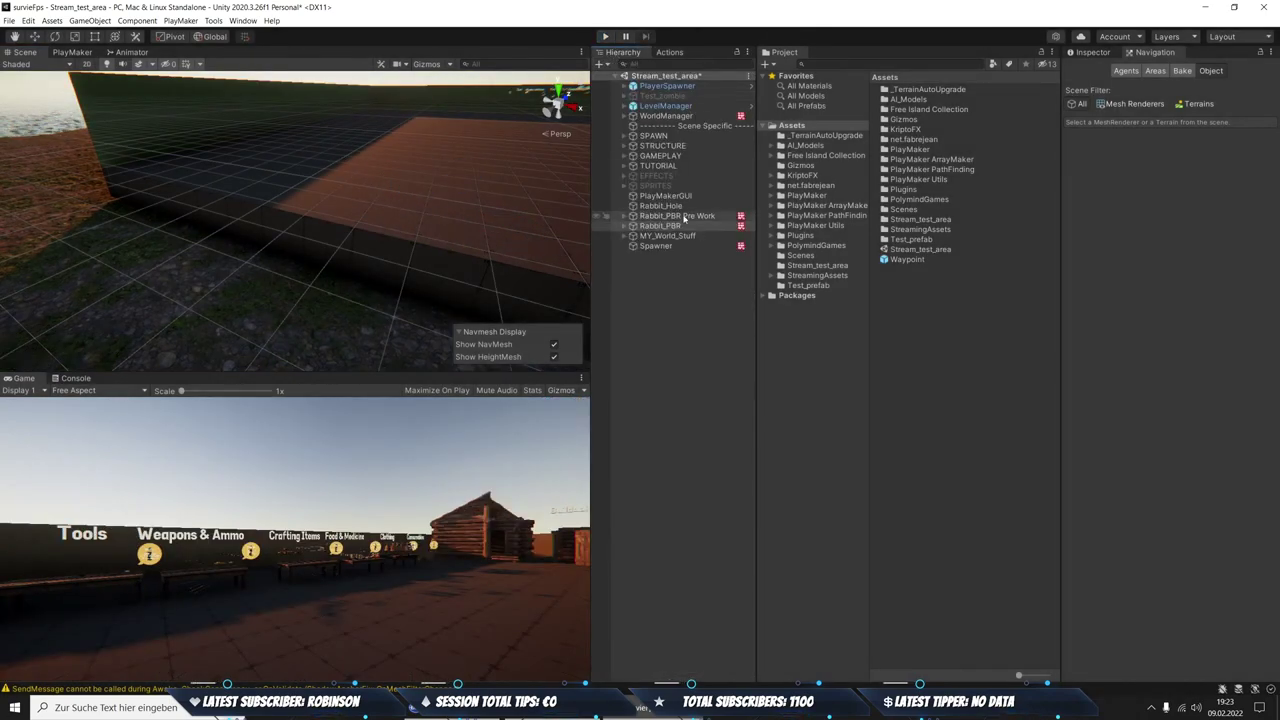
Delete the Waypoint prefab from the project assets
left_click(676, 216)
left_click(908, 260)
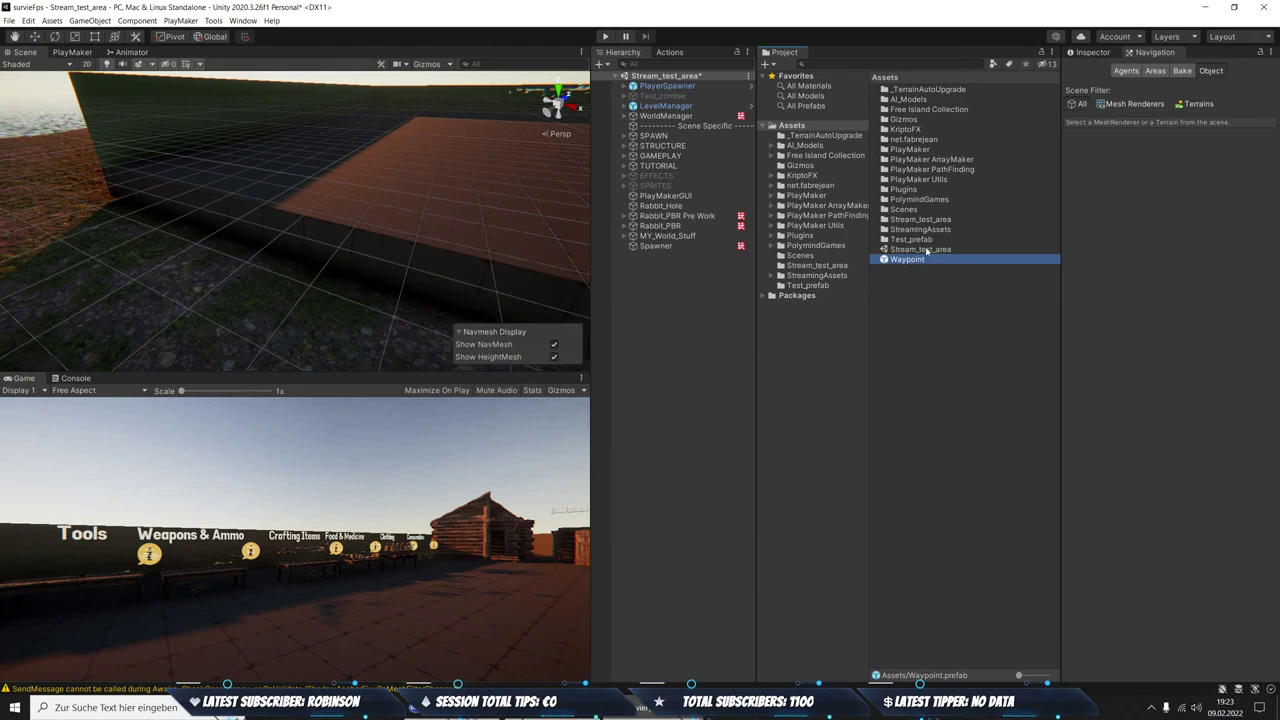
key("Delete")
key("Return")
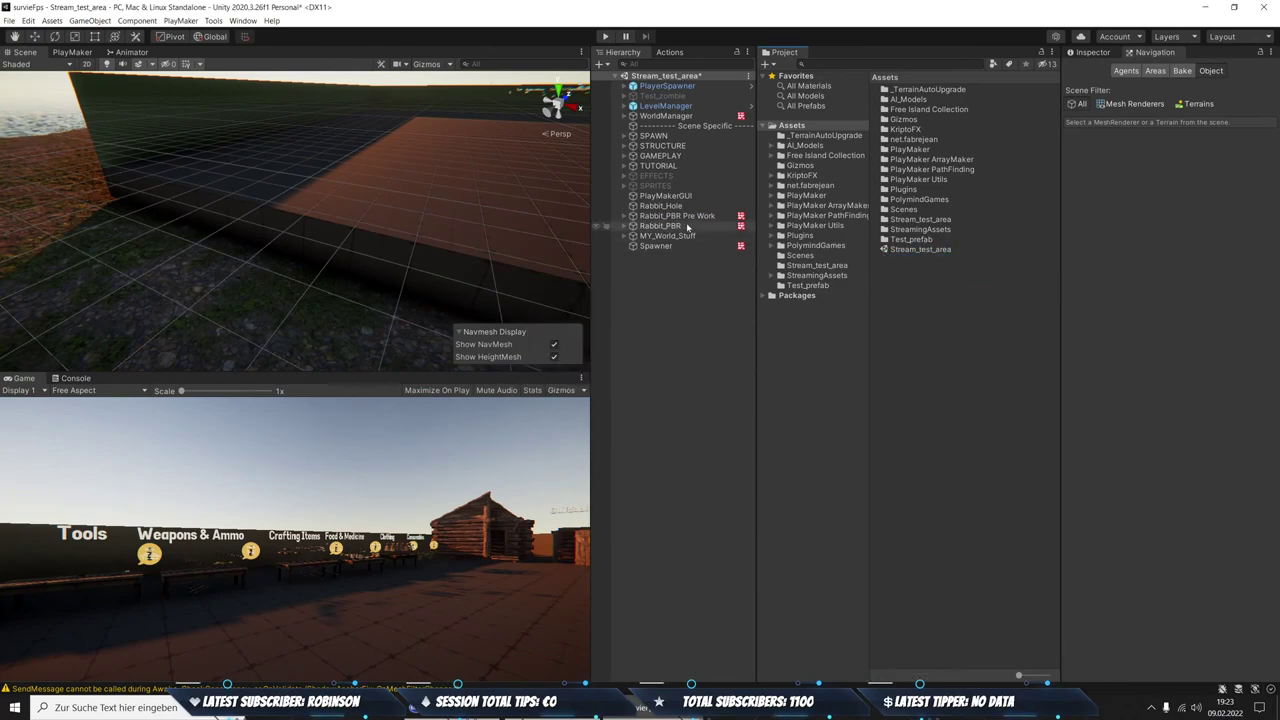
Reopen Rabbit_PBR's AI_Movement FSM, review Zustand 1 and 2, and nudge Zustand 2 up
left_click(650, 216)
left_click(650, 226)
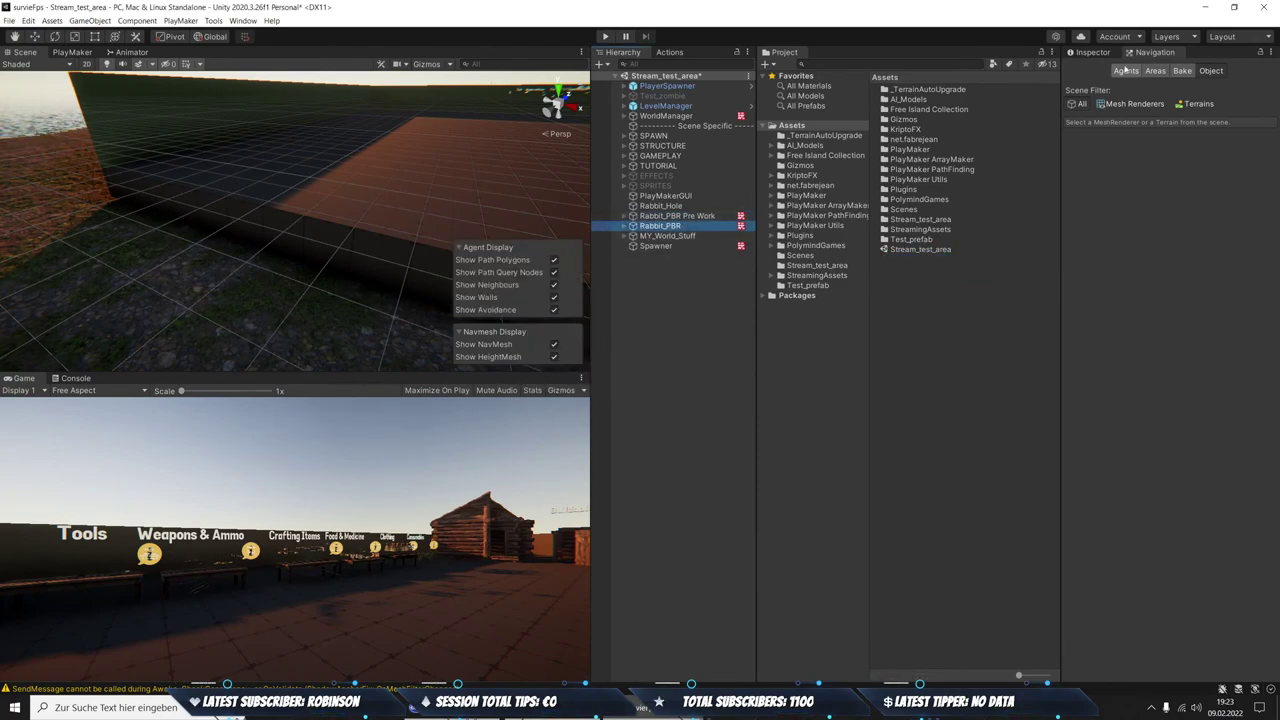
left_click(1092, 52)
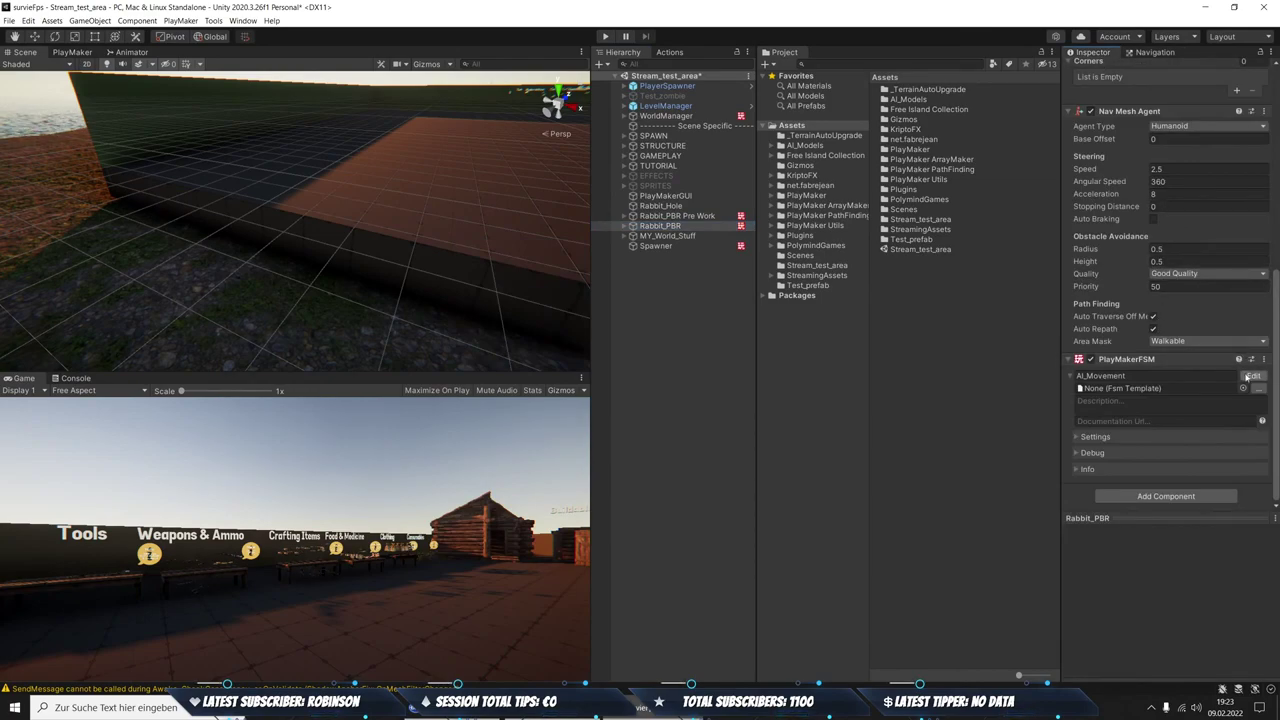
left_click(1254, 375)
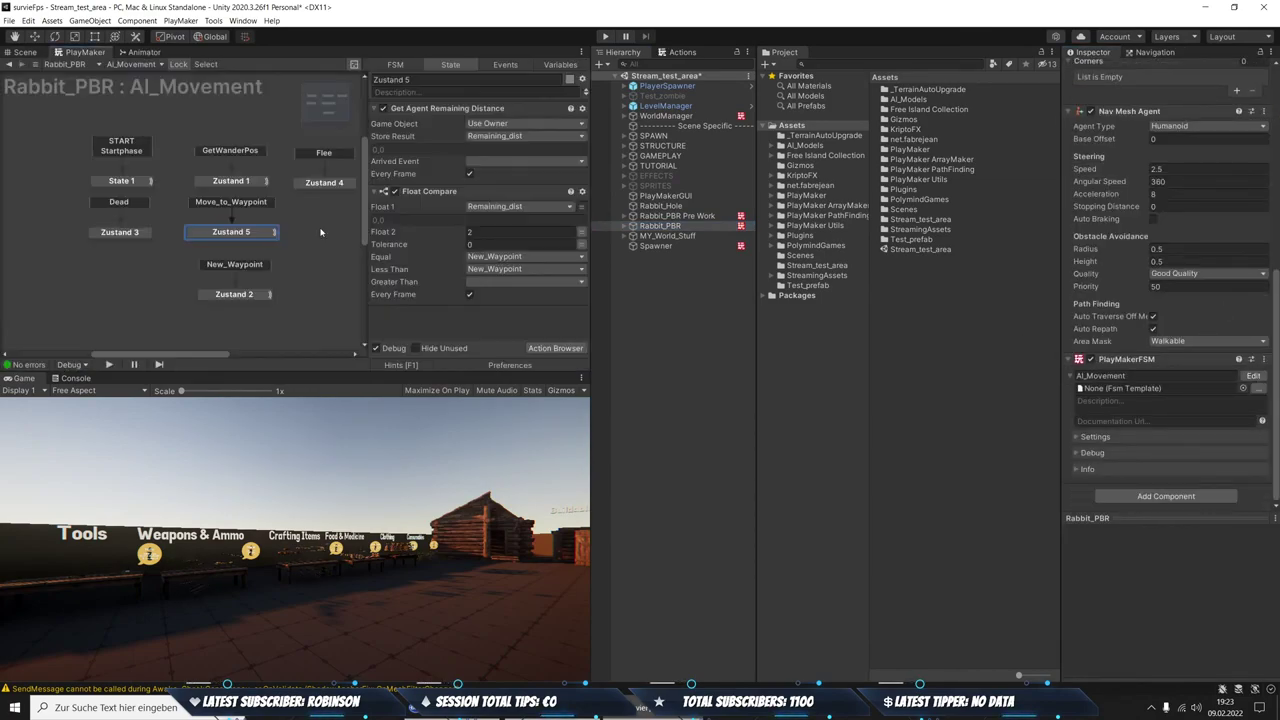
left_click(240, 182)
scroll(526, 180, "down", 5)
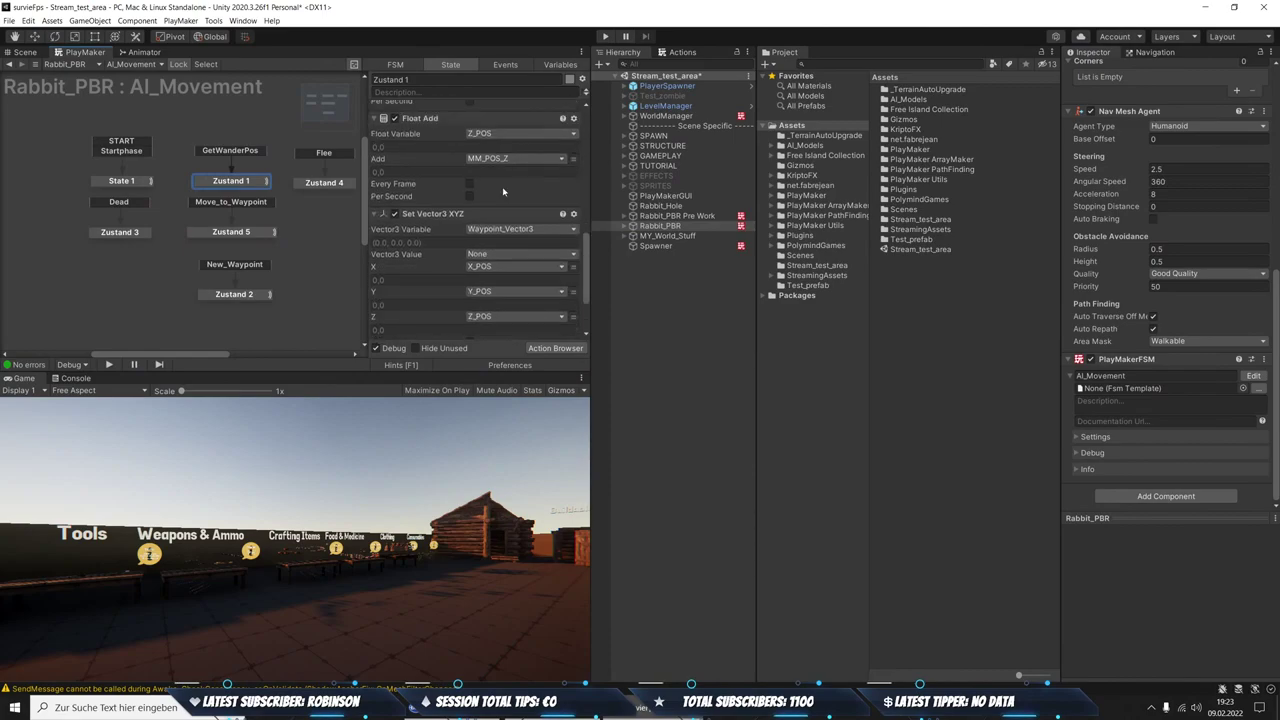
left_click(250, 294)
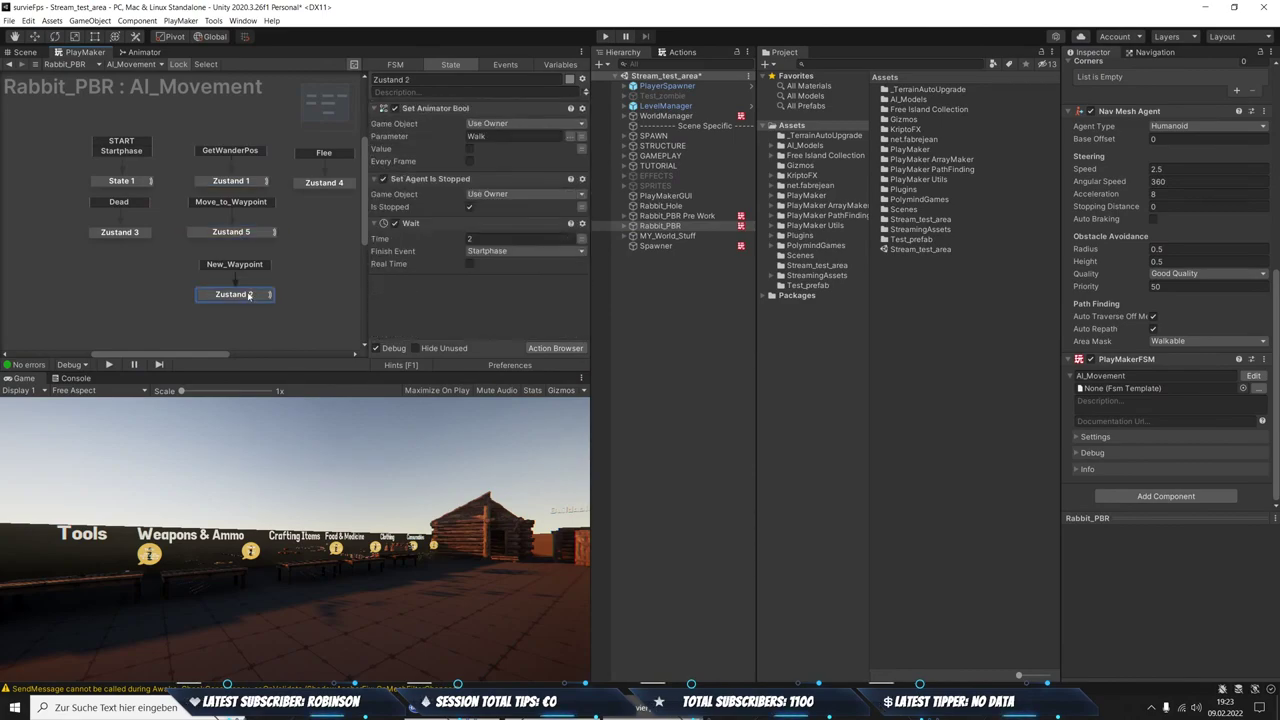
left_click_drag(250, 294, 245, 284)
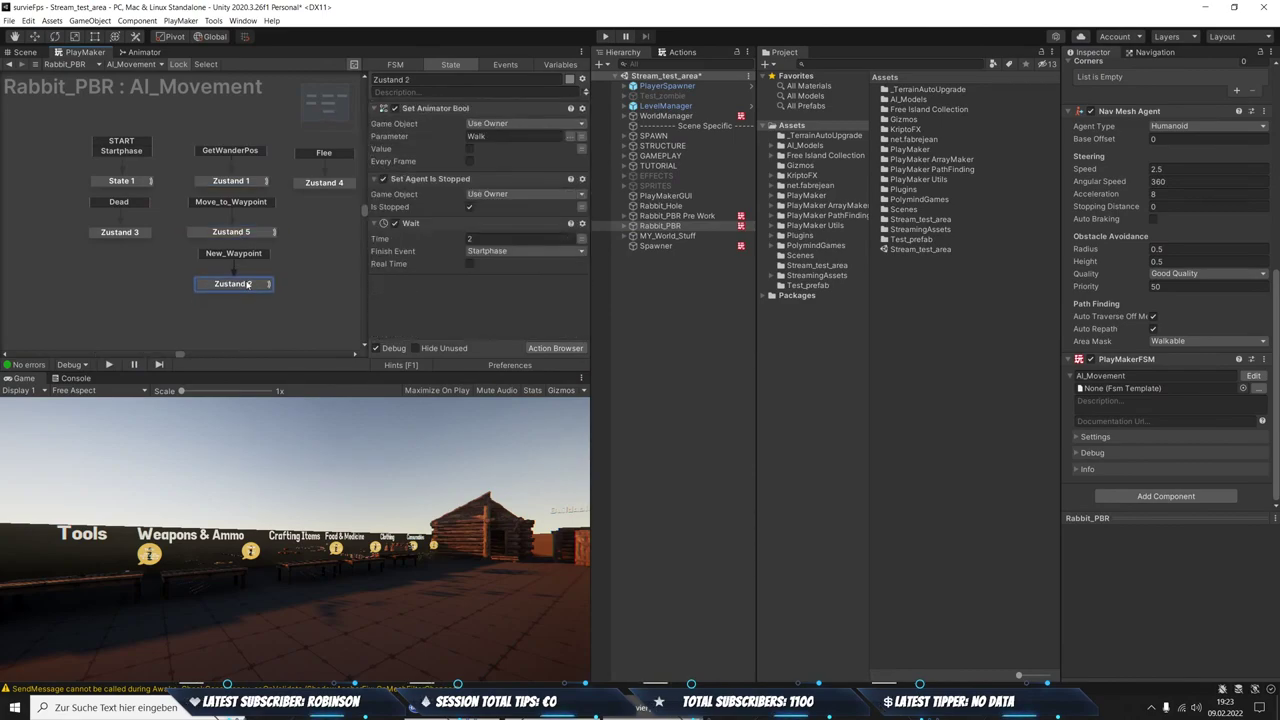
left_click(677, 216)
Add a Random Float action to Rabbit_PBR's Zustand 2, placed above Wait
left_click(1253, 376)
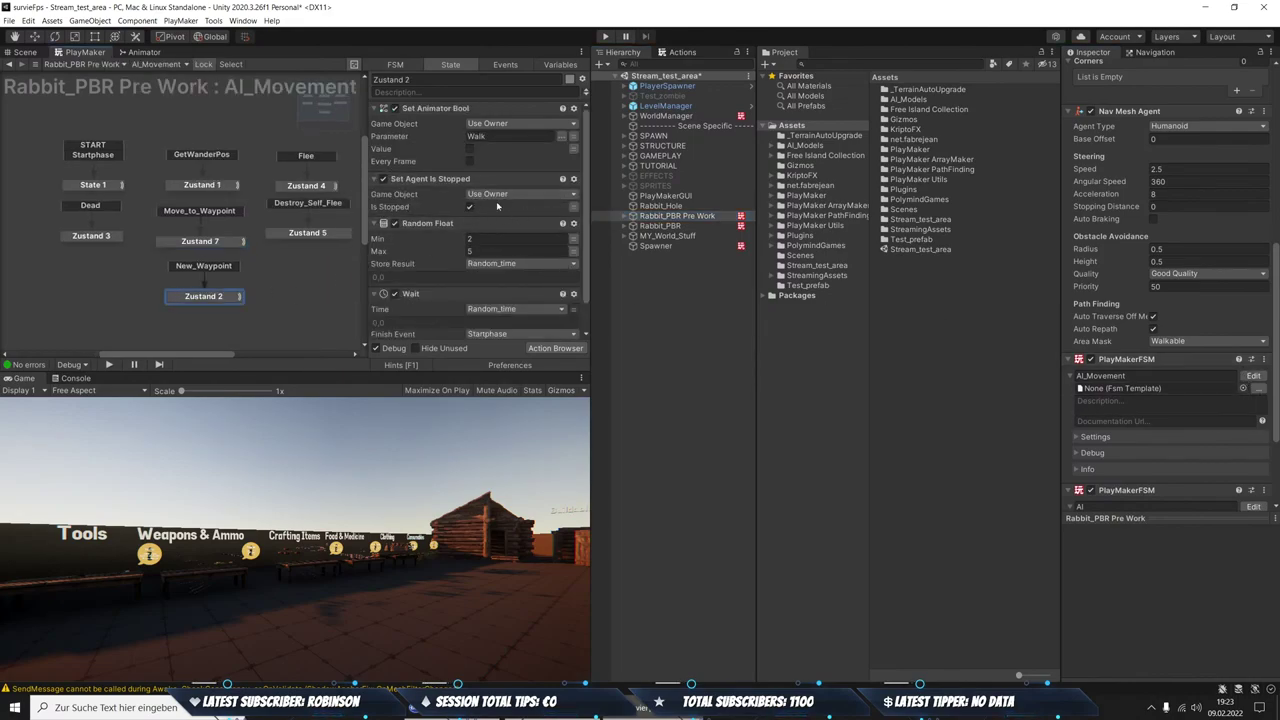
scroll(540, 200, "down", 2)
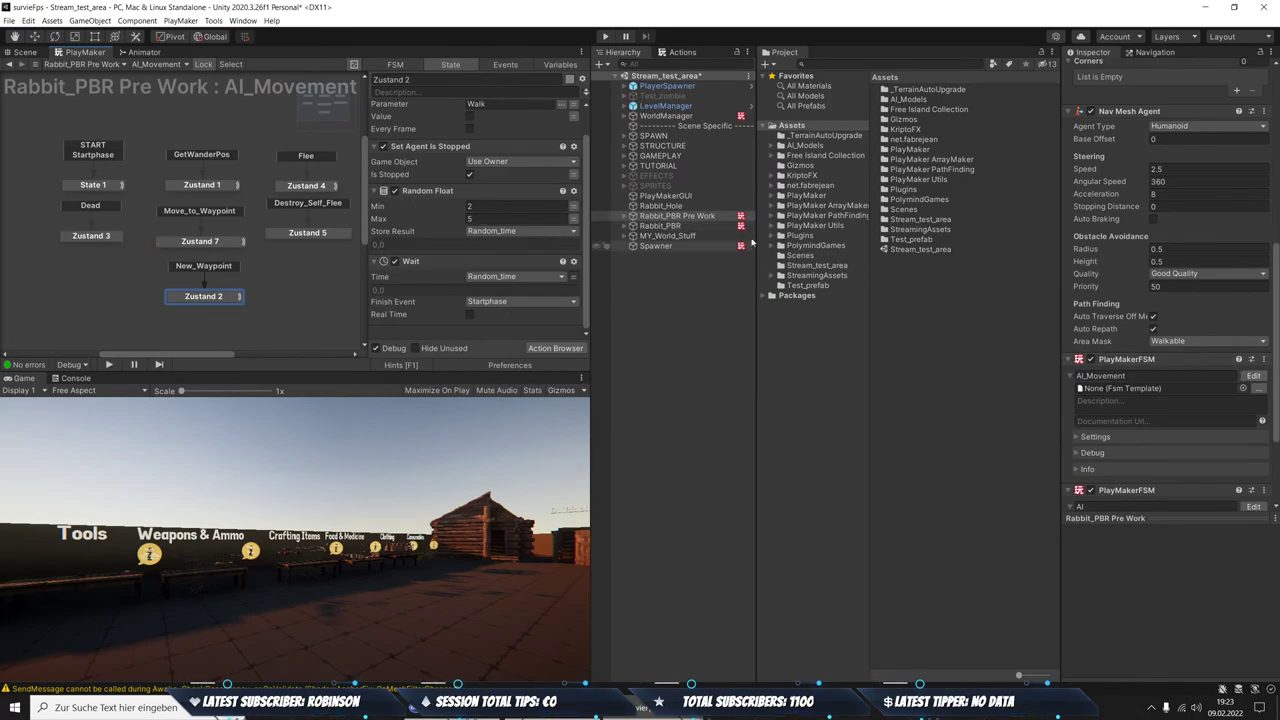
left_click(683, 228)
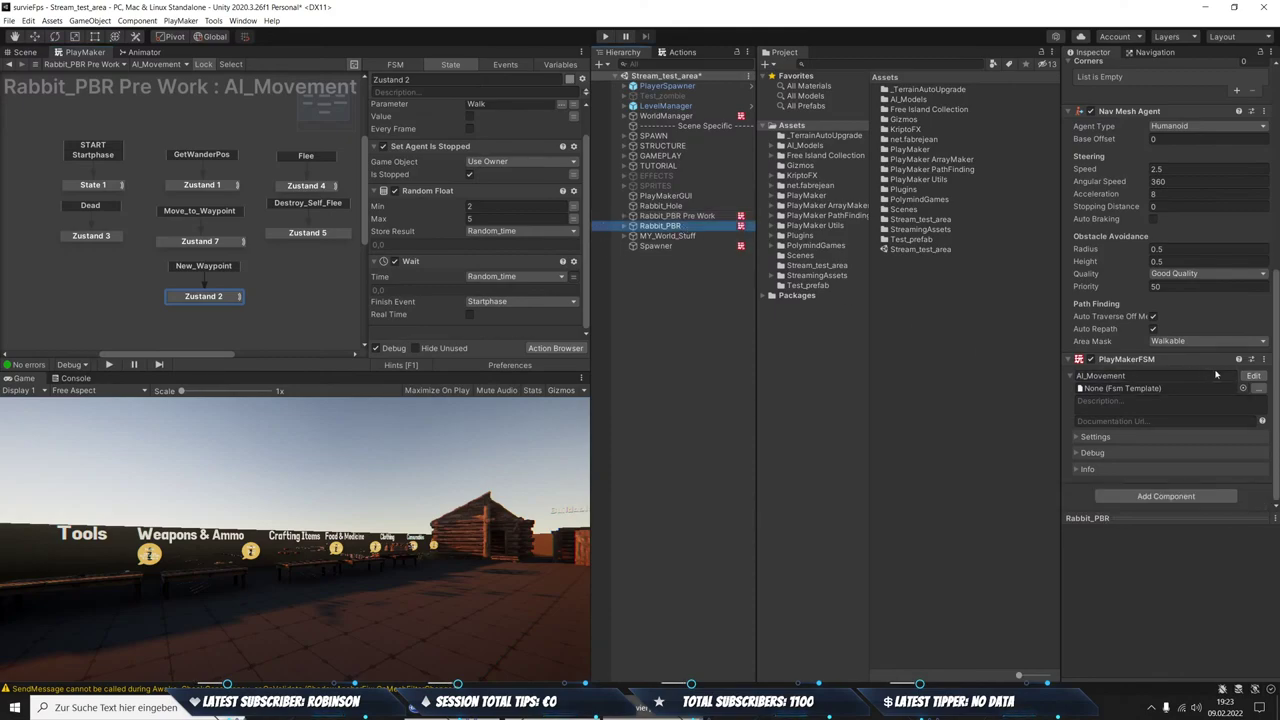
left_click(681, 52)
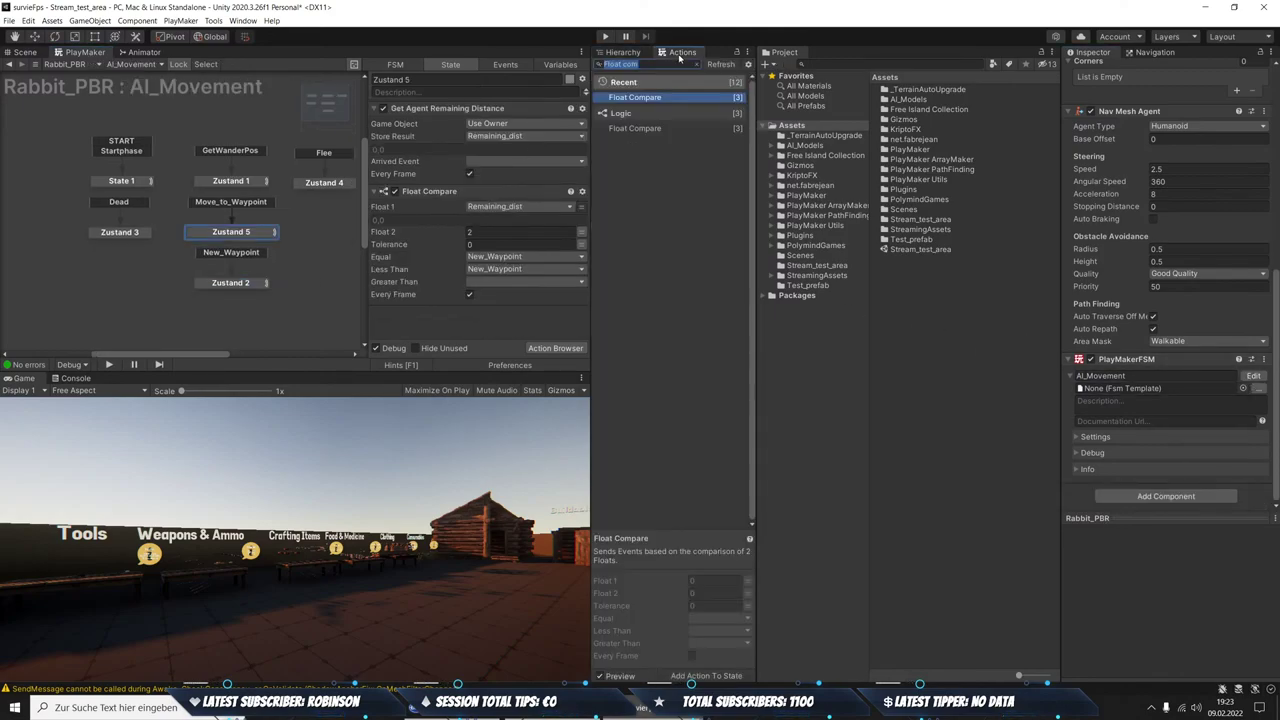
left_click(246, 286)
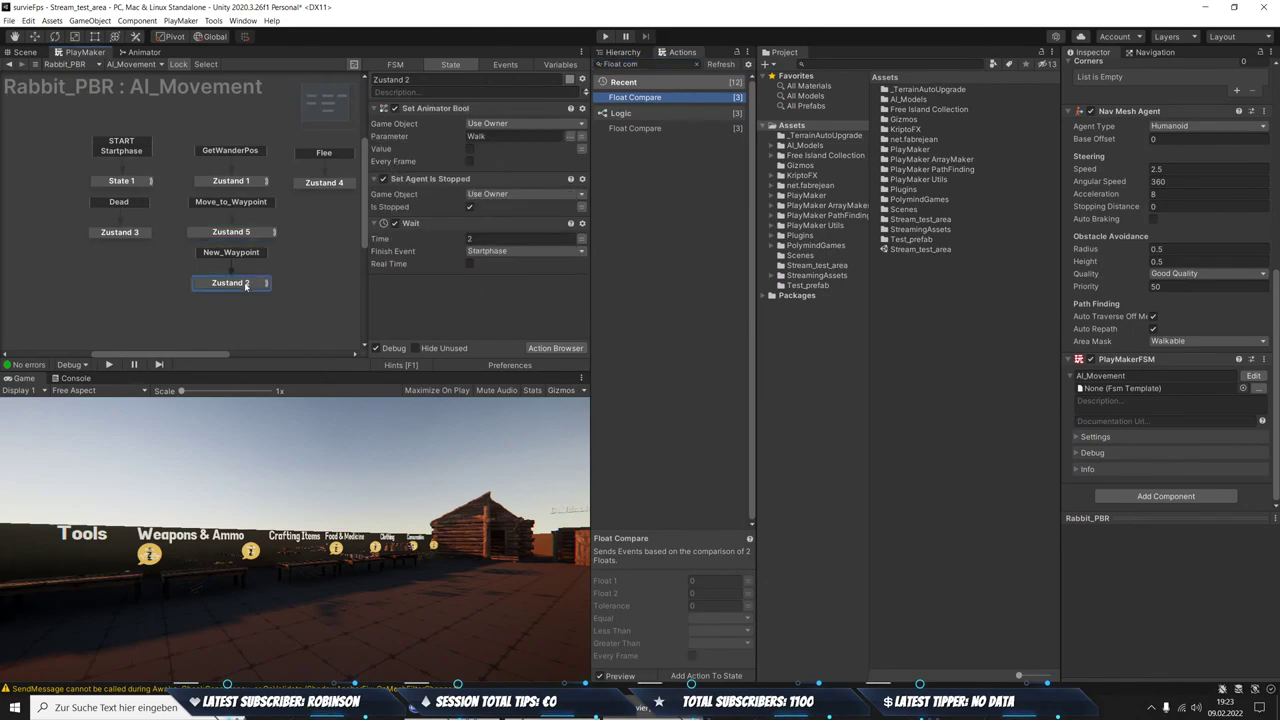
left_click(645, 64)
type("random")
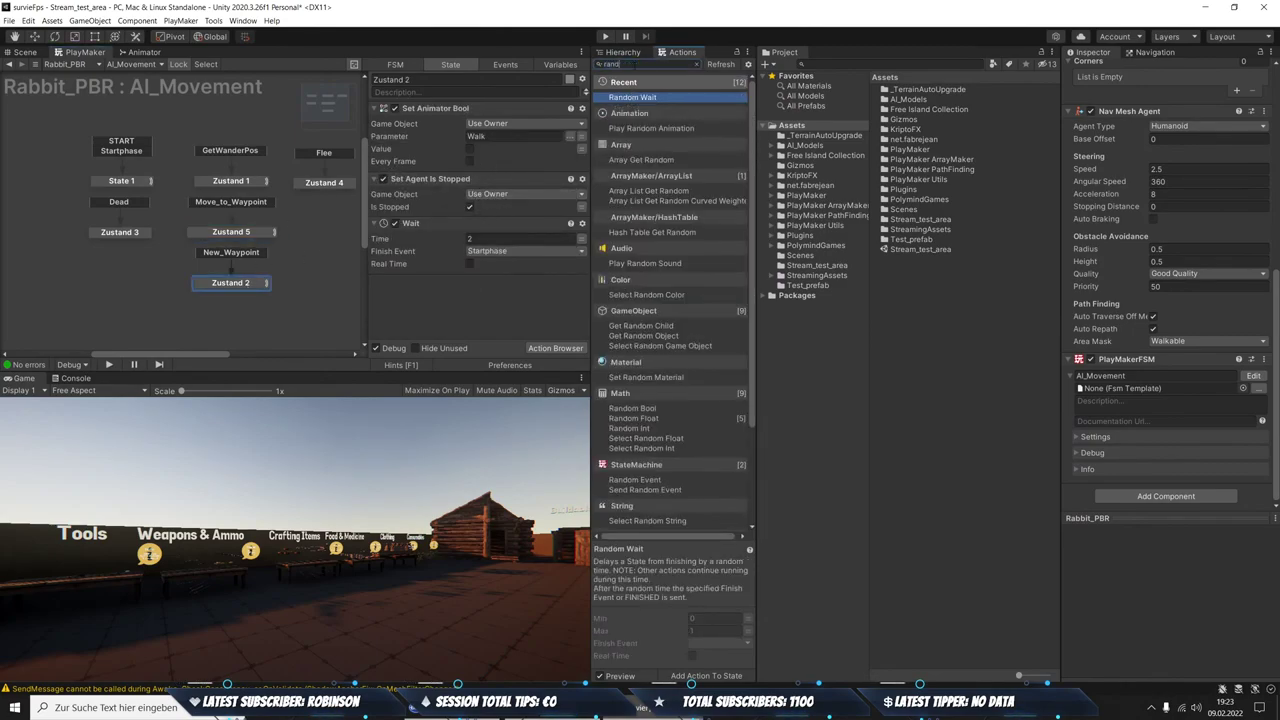
type(" float")
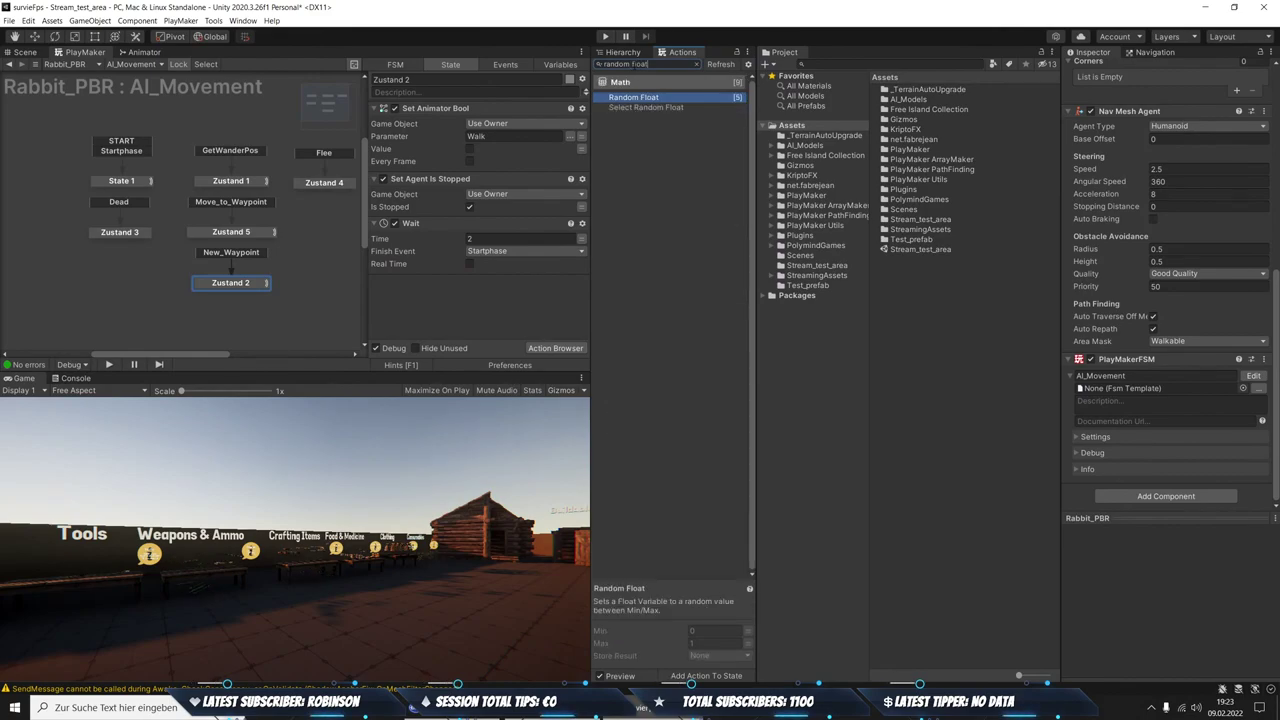
key("Return")
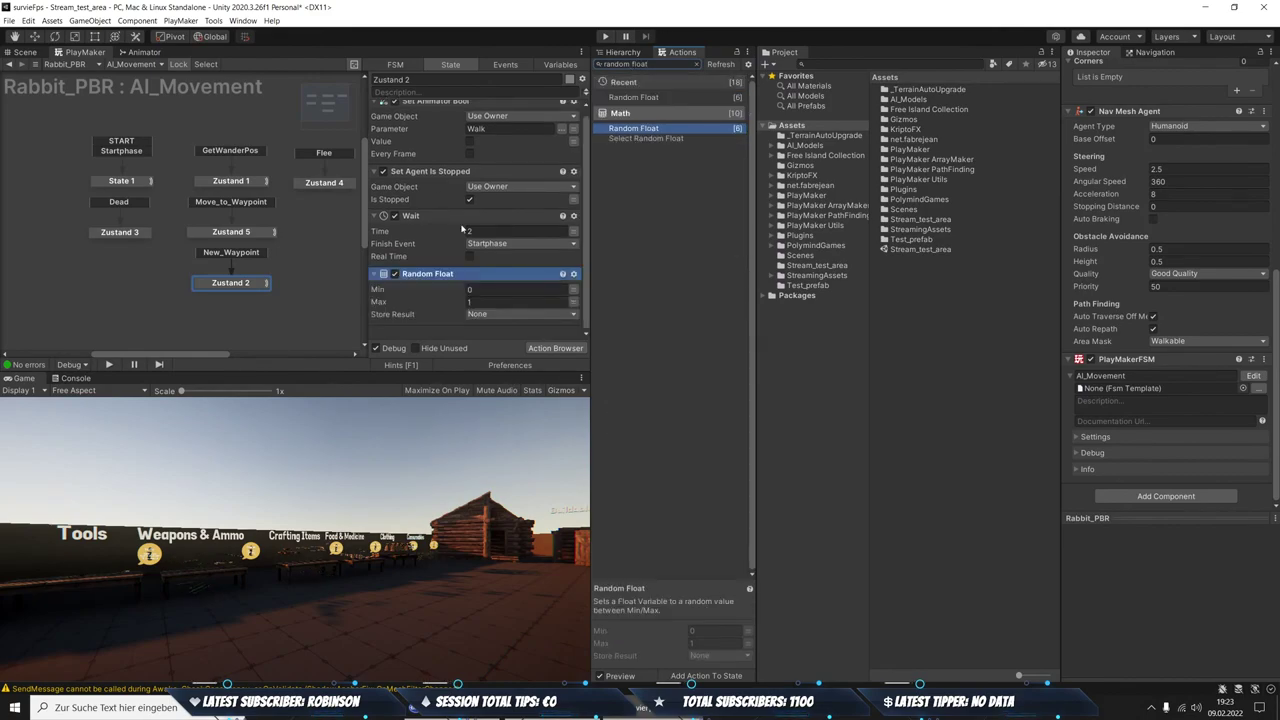
left_click_drag(438, 277, 551, 210)
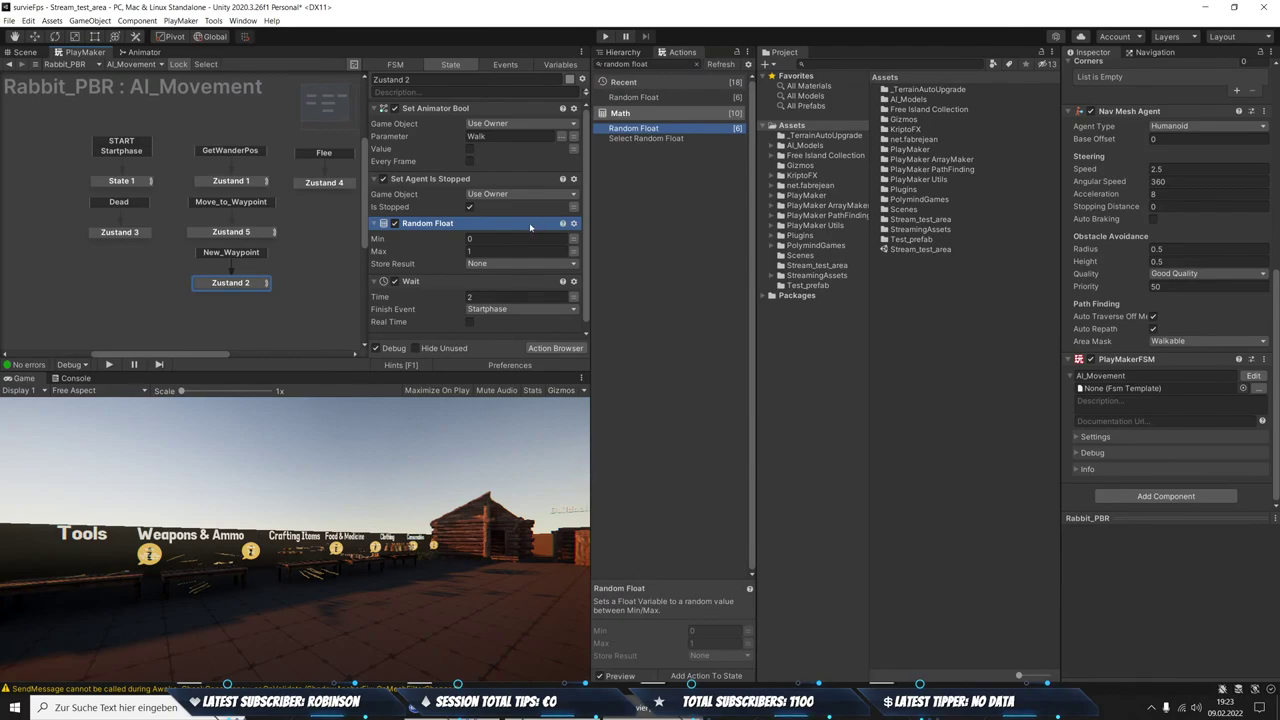
Check the Pre Work rabbit's AI_Movement graph for reference, then reopen Rabbit_PBR's FSM
left_click(624, 52)
left_click(677, 215)
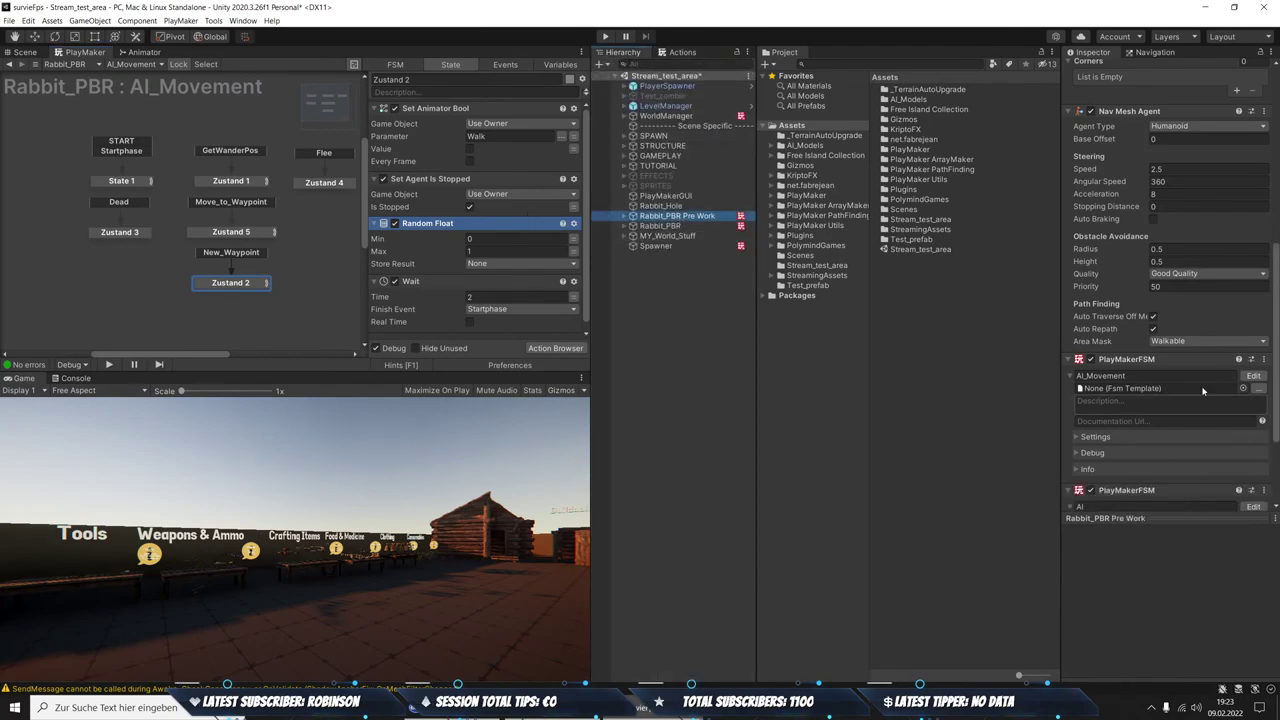
scroll(1223, 446, "down", 3)
left_click(1253, 244)
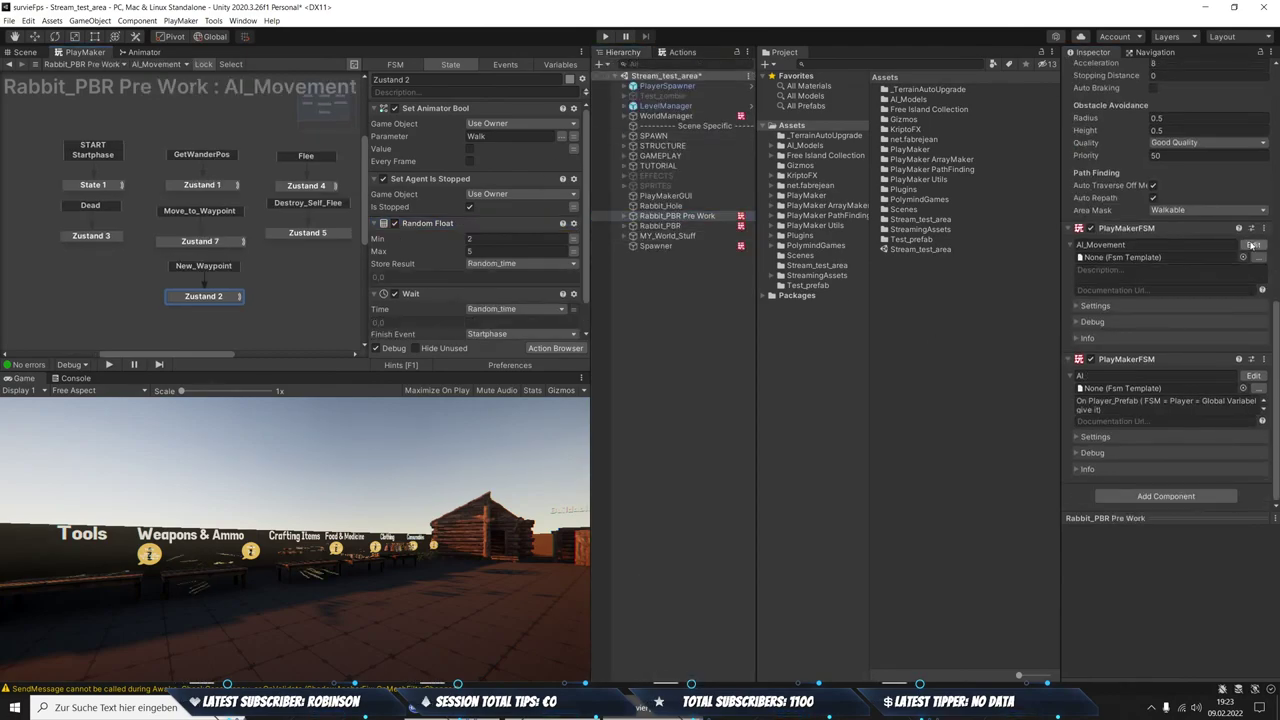
left_click(660, 225)
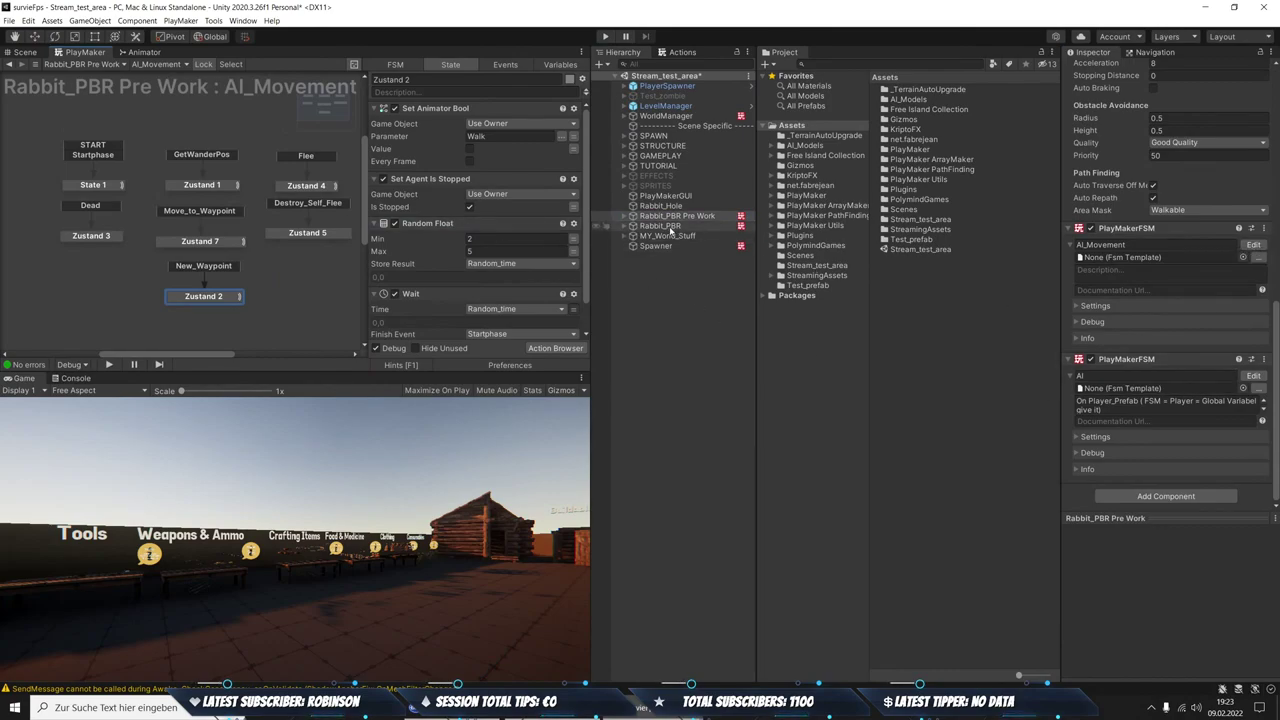
left_click(1253, 375)
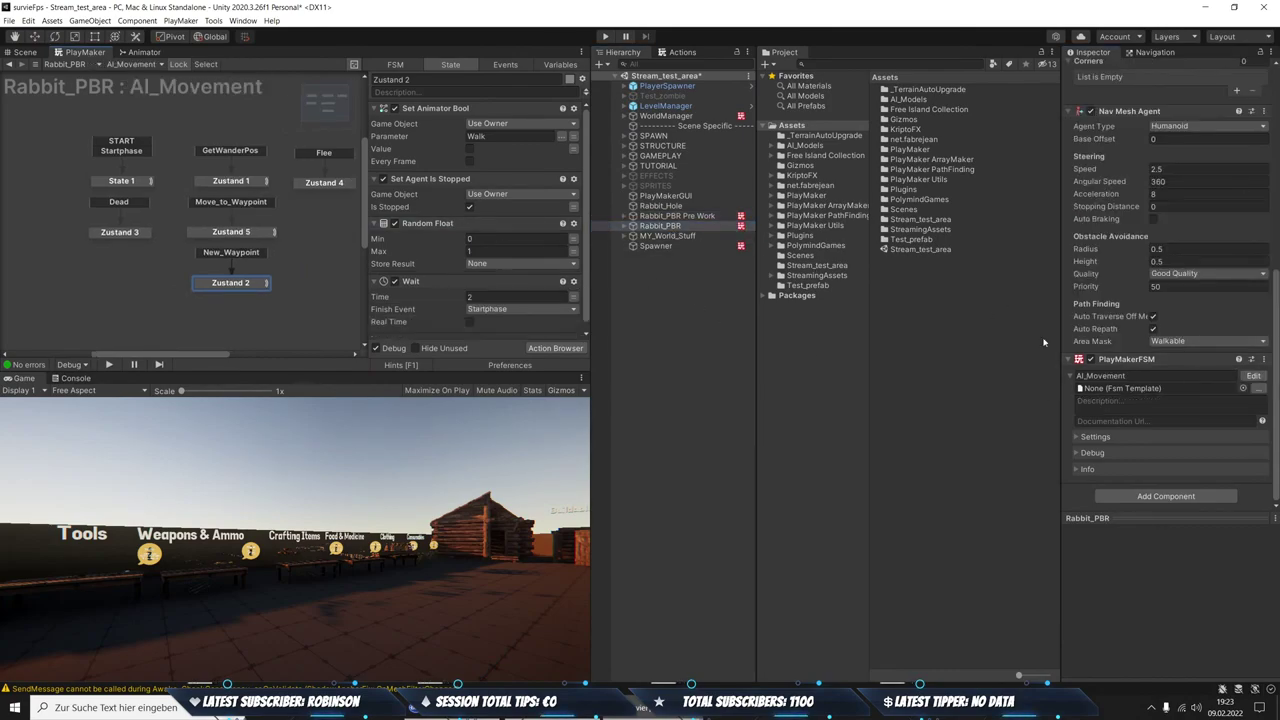
Set Random Float Min 2 and Max 5, storing the result in a new Time variable
left_click(490, 241)
key("Tab")
type("5")
left_click(480, 264)
left_click(500, 366)
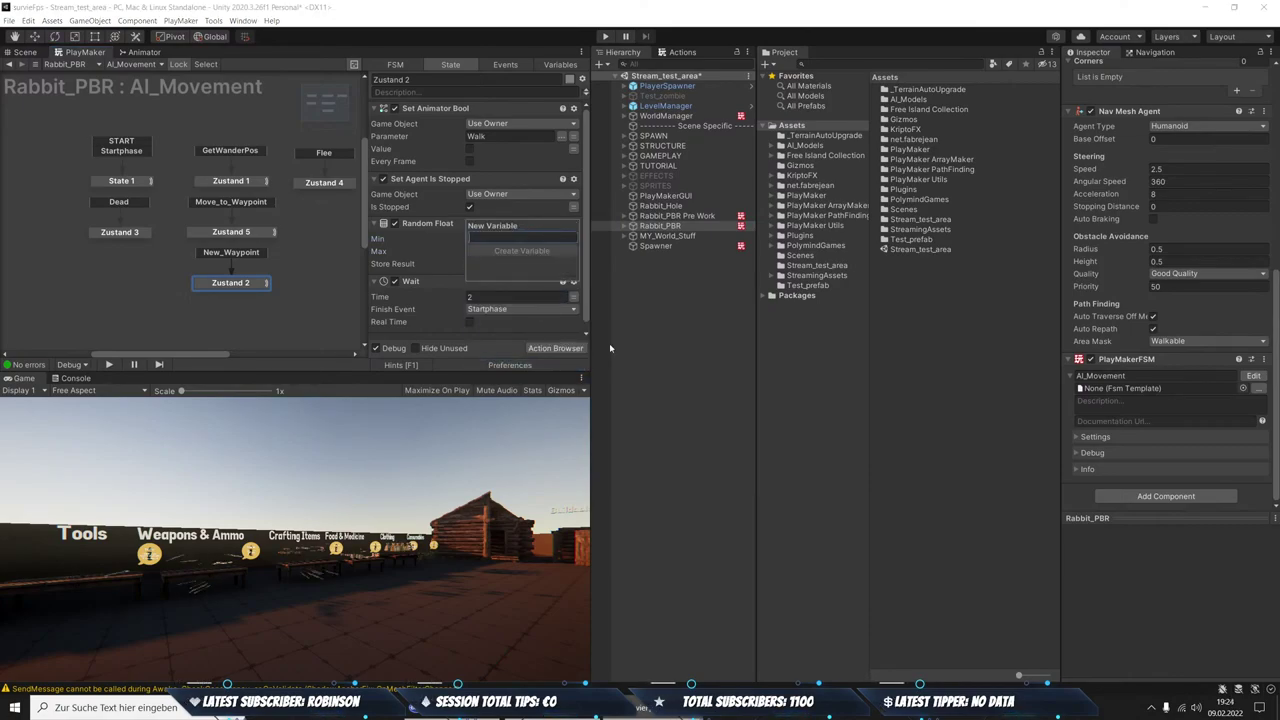
type("Ti")
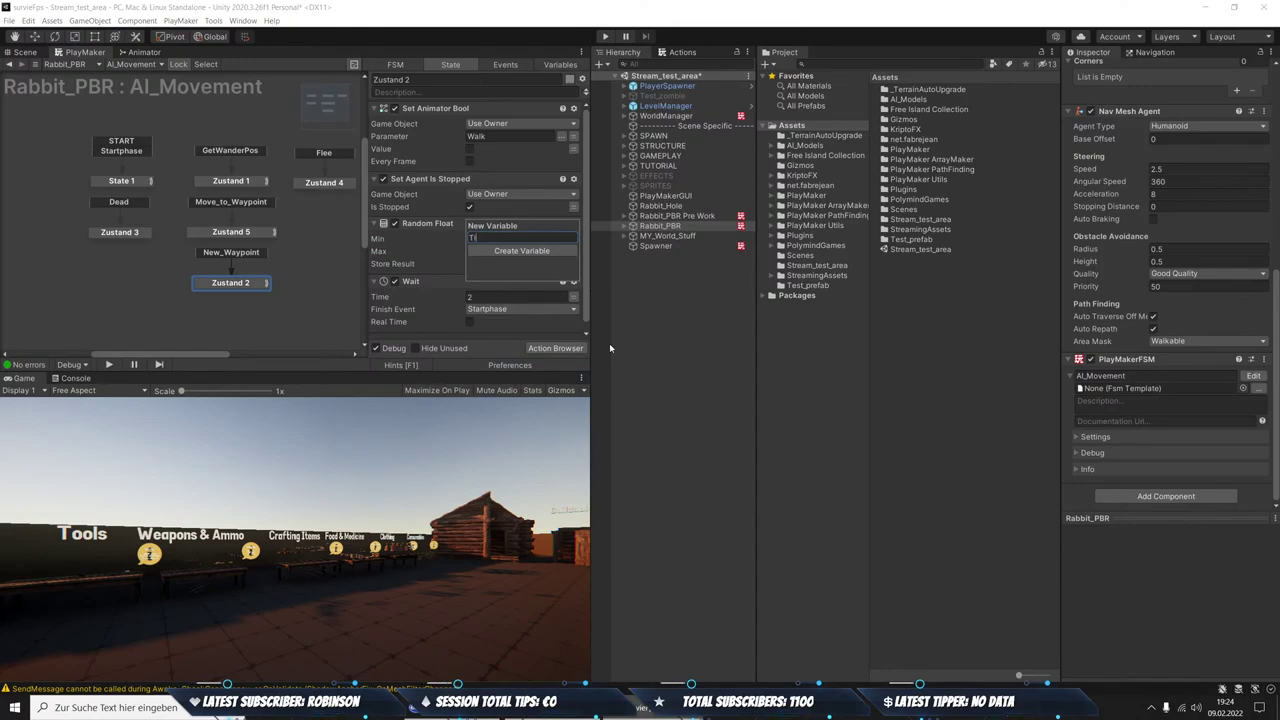
type("me")
key("Return")
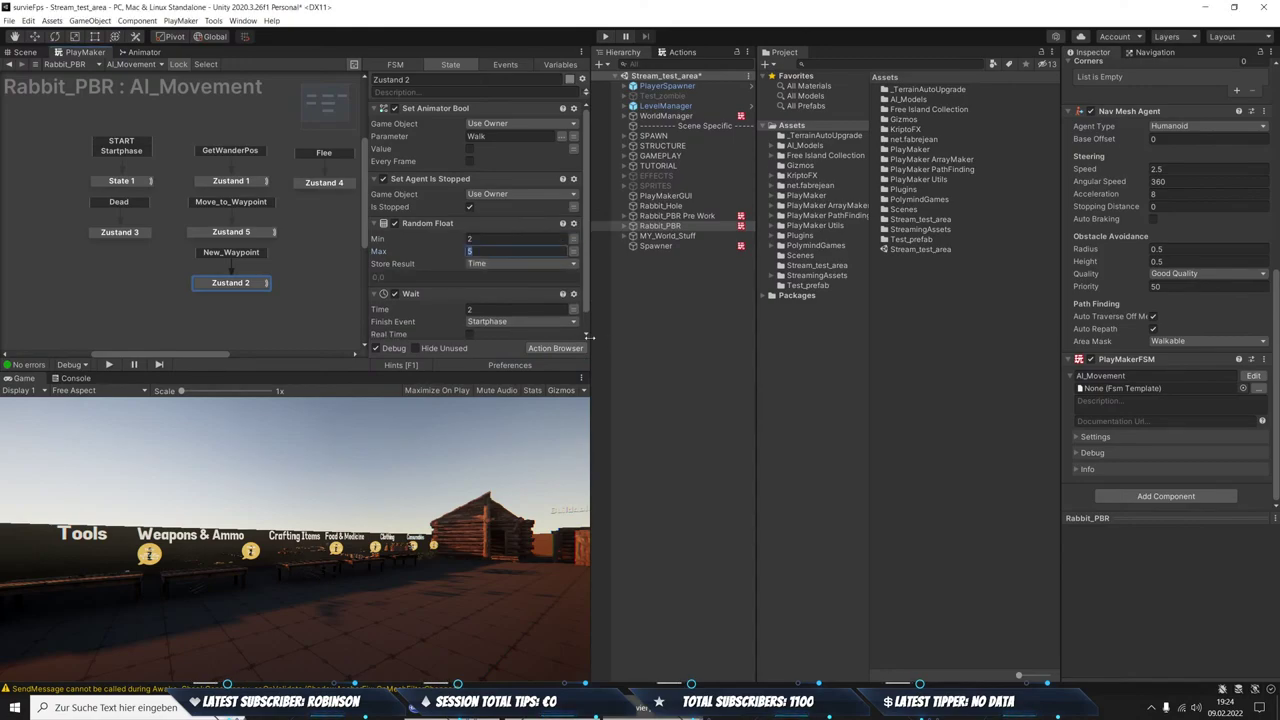
Make the Wait action's time use the Time variable
scroll(488, 290, "down", 1)
left_click(573, 289)
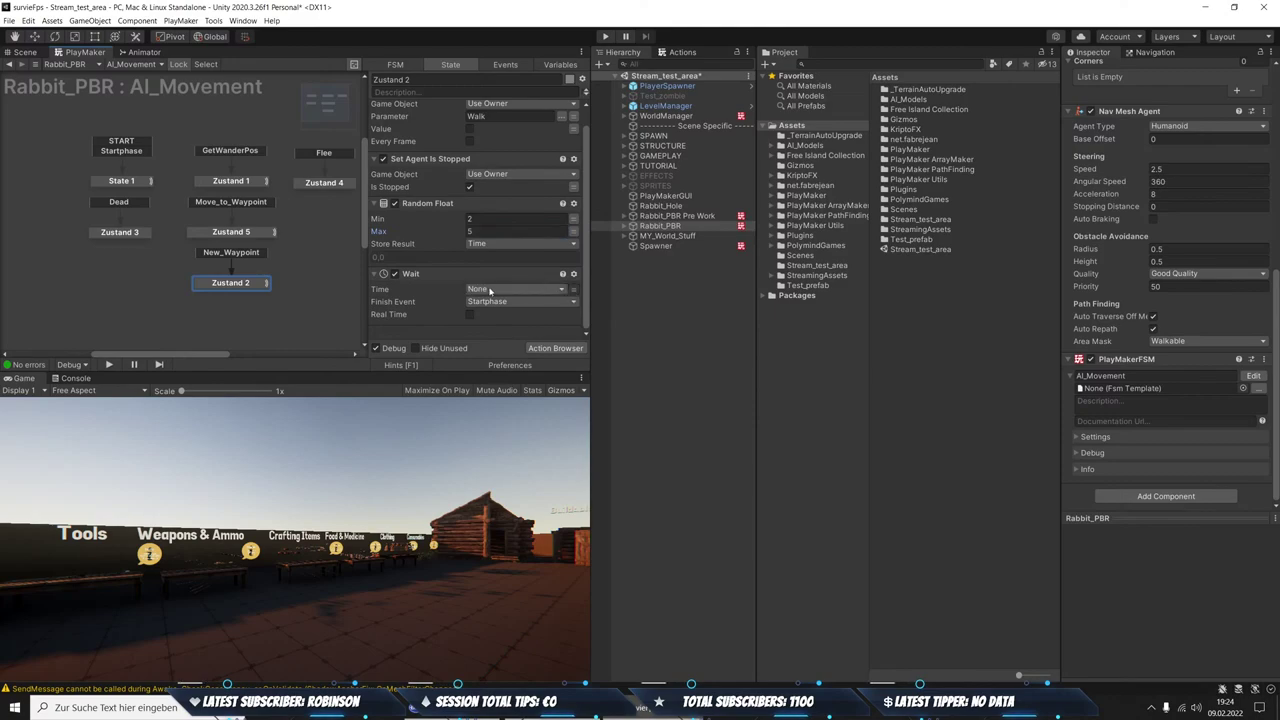
left_click(489, 289)
left_click(515, 351)
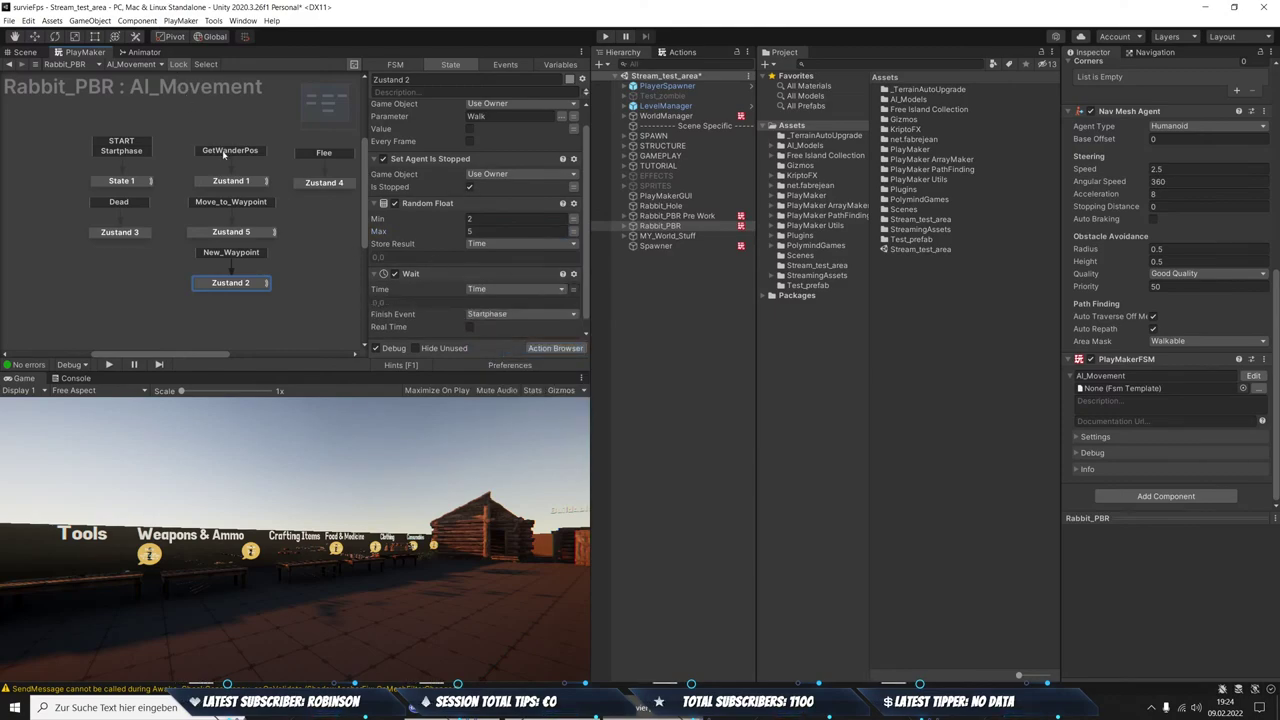
left_click(216, 181)
Review the actions of Zustand 5, Zustand 1, Zustand 2 and State 1 in AI_Movement
scroll(431, 158, "down", 3)
scroll(440, 220, "down", 3)
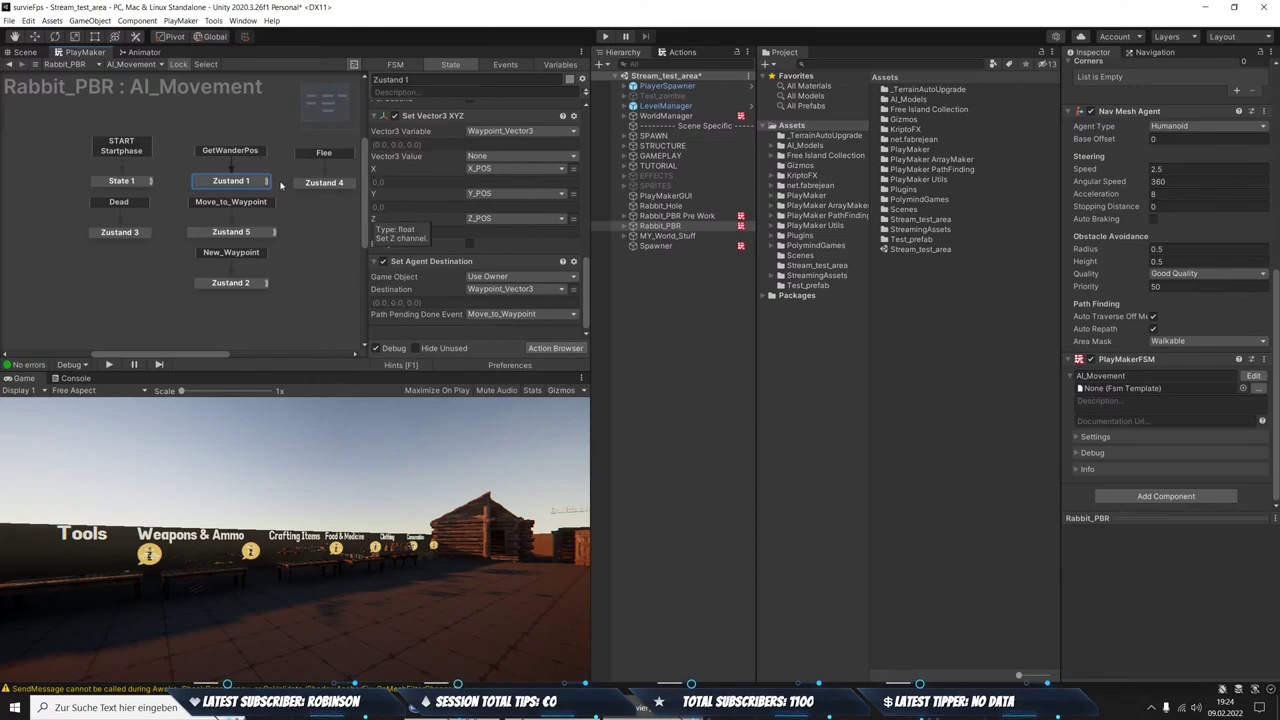
left_click(227, 236)
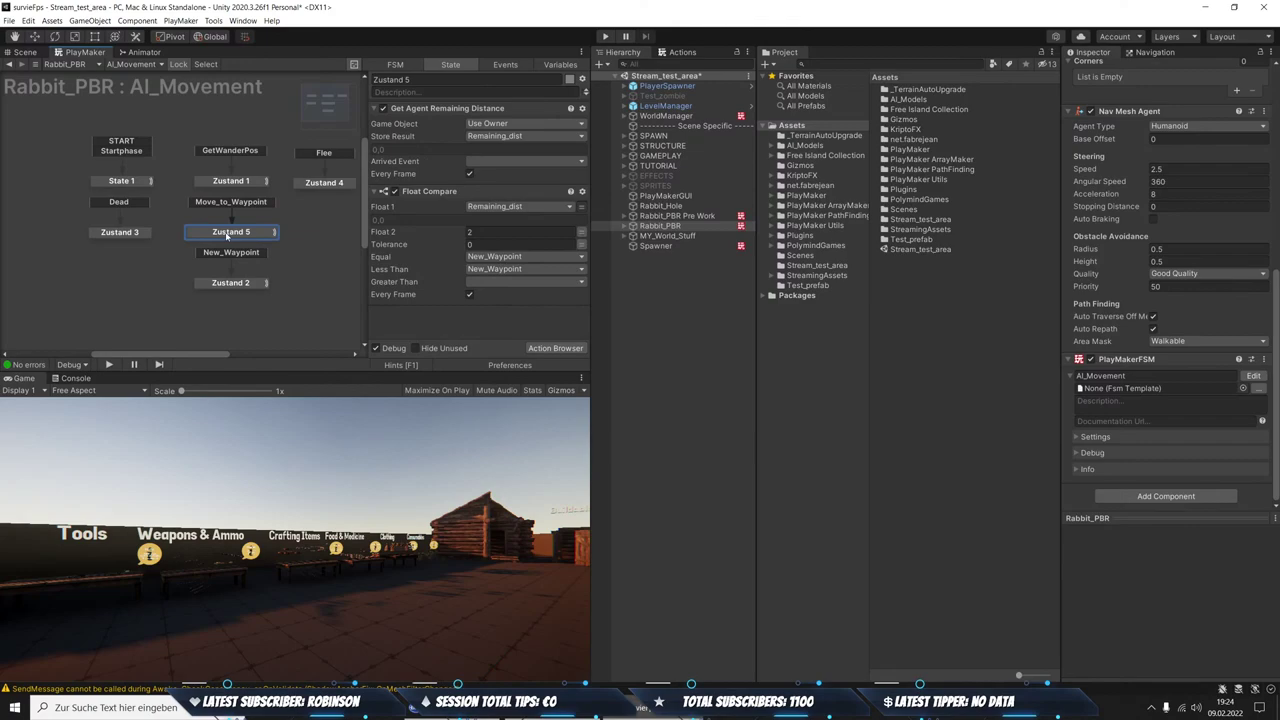
left_click(231, 181)
scroll(500, 262, "down", 3)
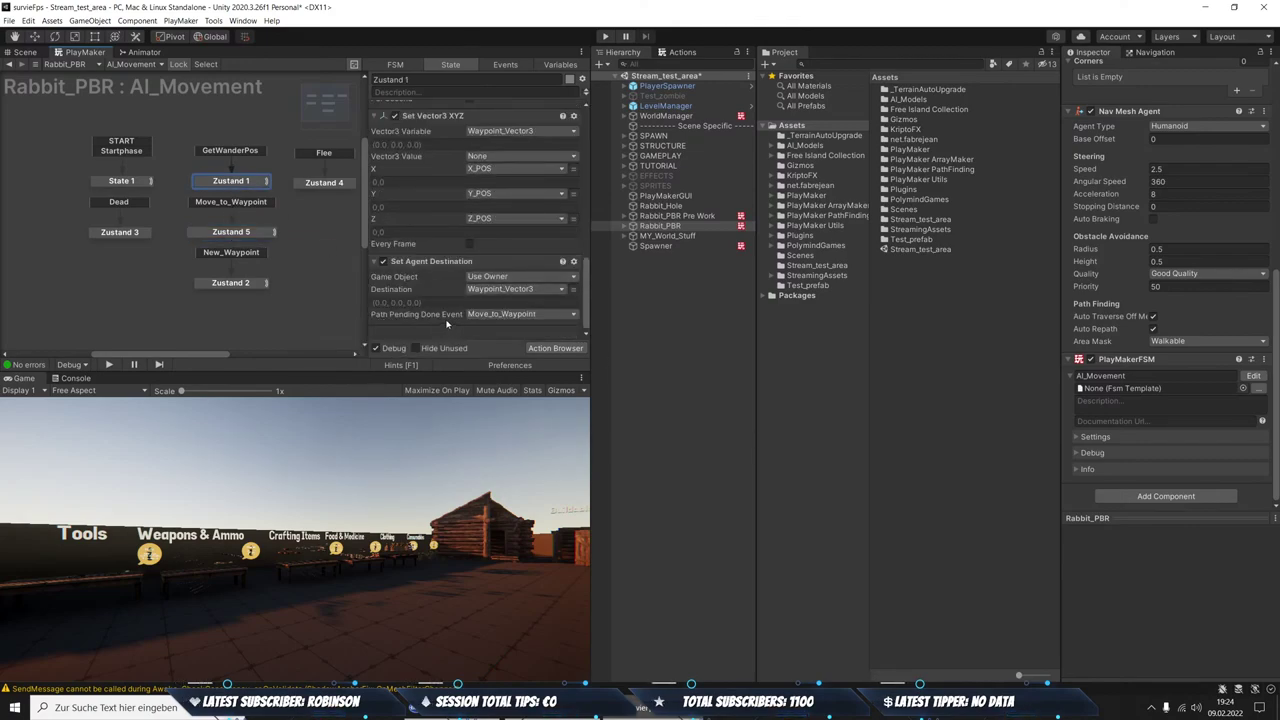
left_click(233, 232)
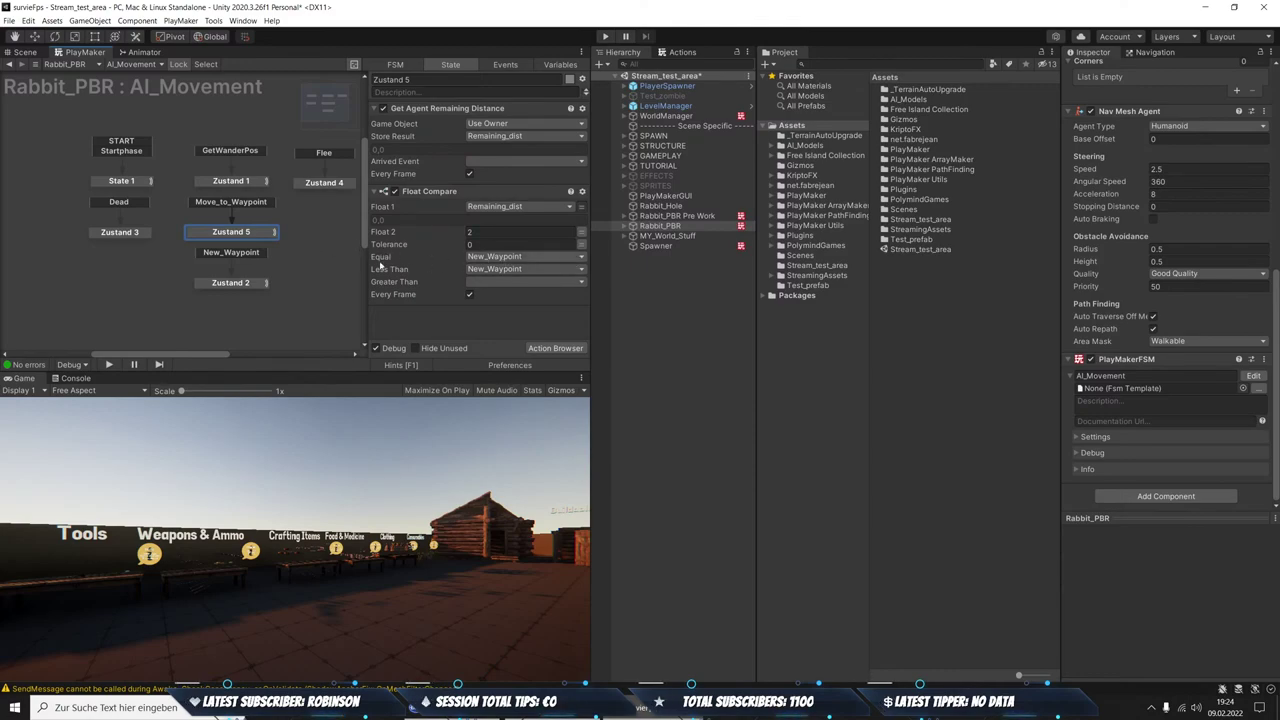
left_click(238, 282)
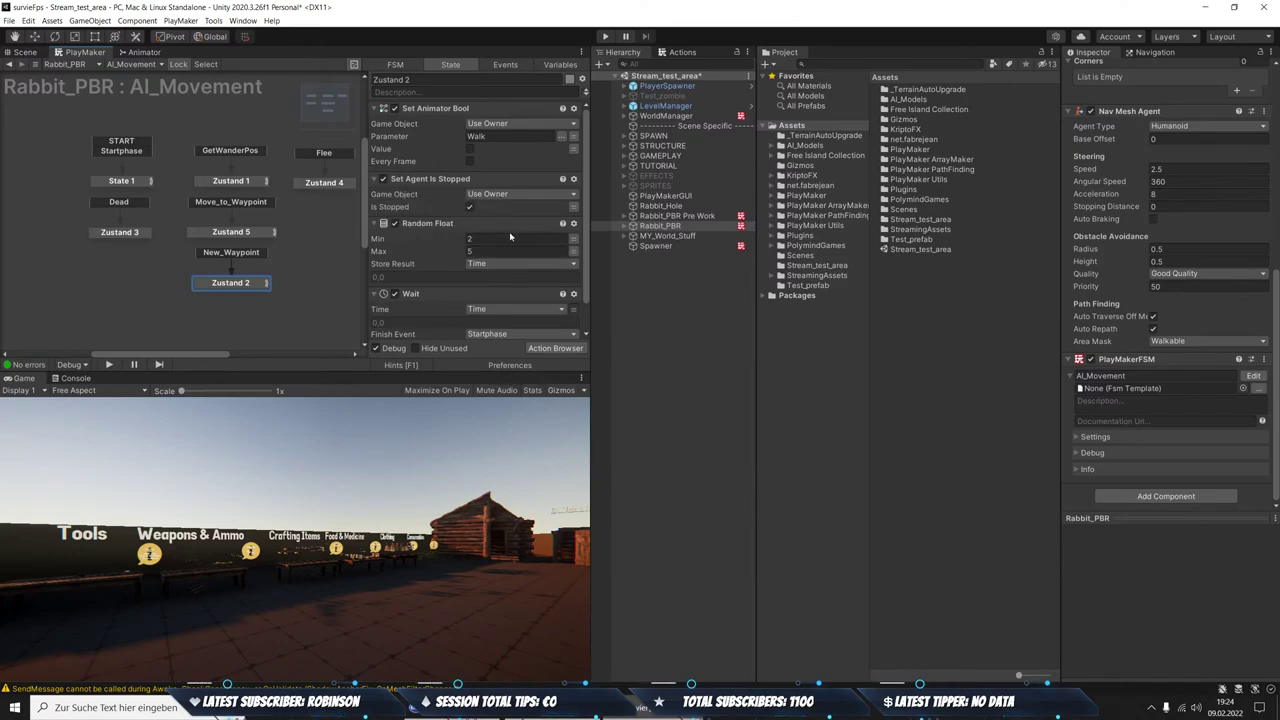
scroll(512, 236, "down", 2)
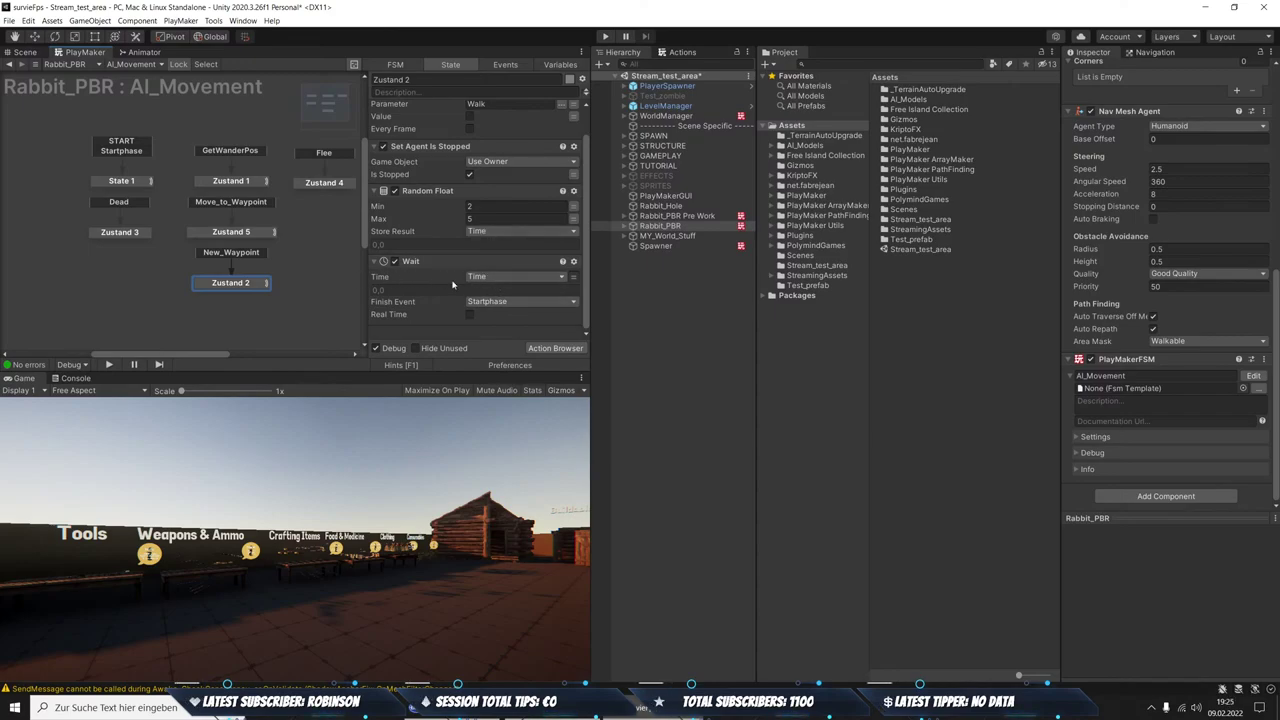
left_click(120, 181)
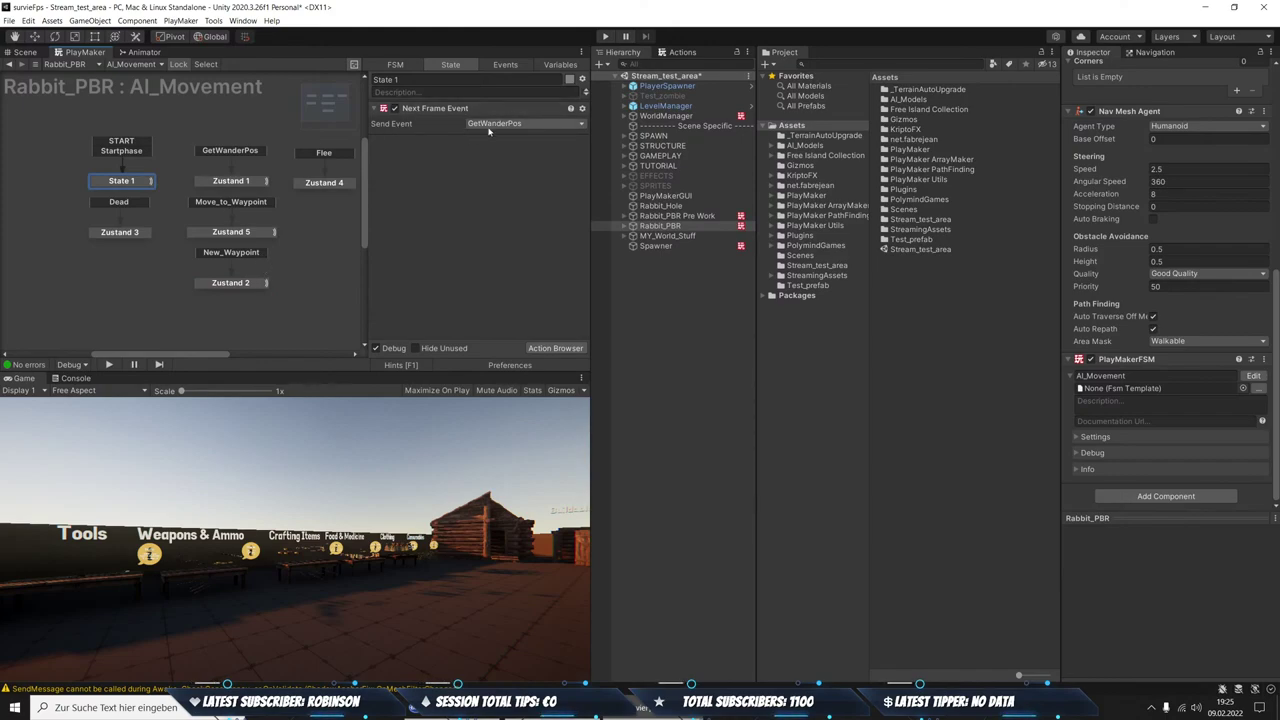
left_click(243, 181)
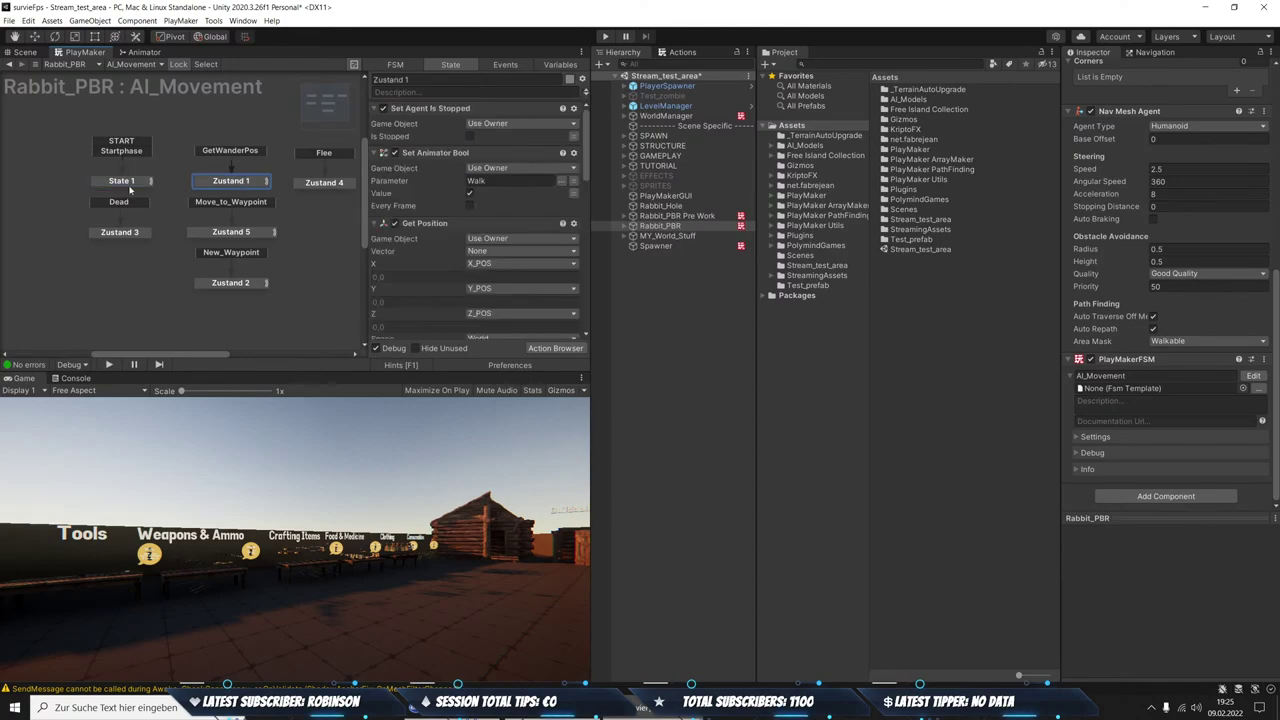
left_click(141, 186)
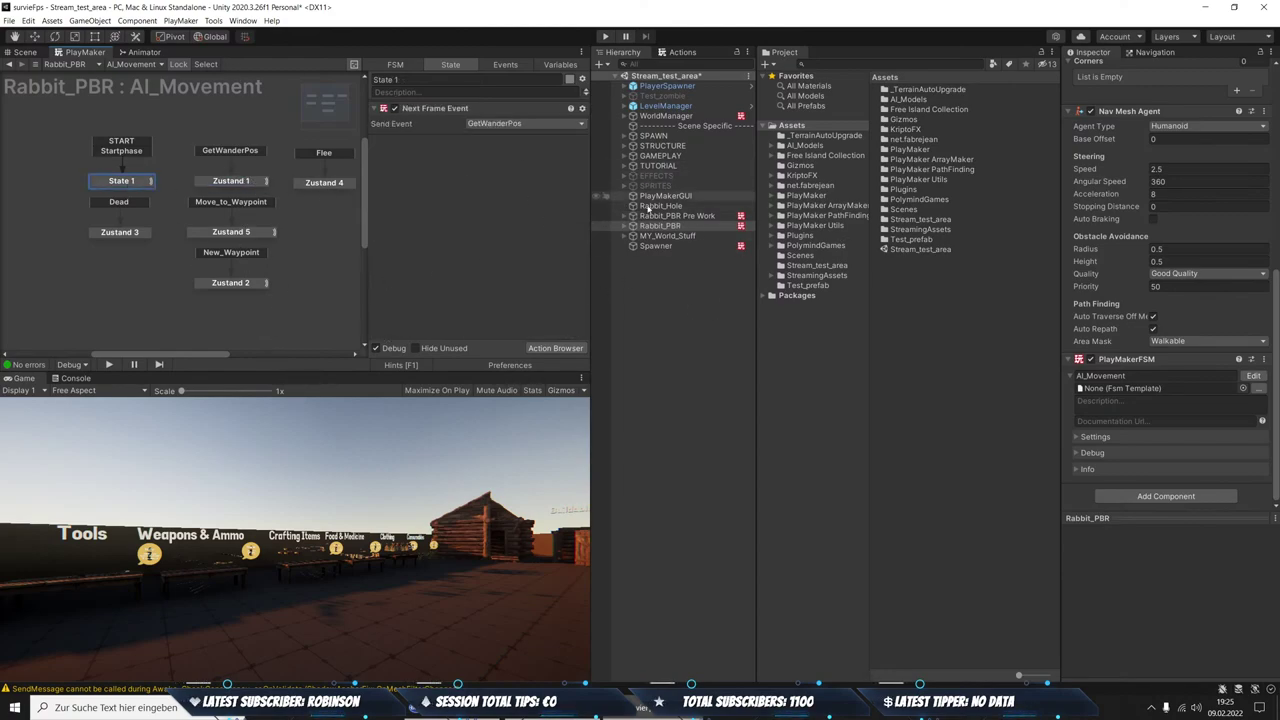
Play the scene, orbit to find the wandering rabbit, and watch AI_Movement's active state
left_click(25, 52)
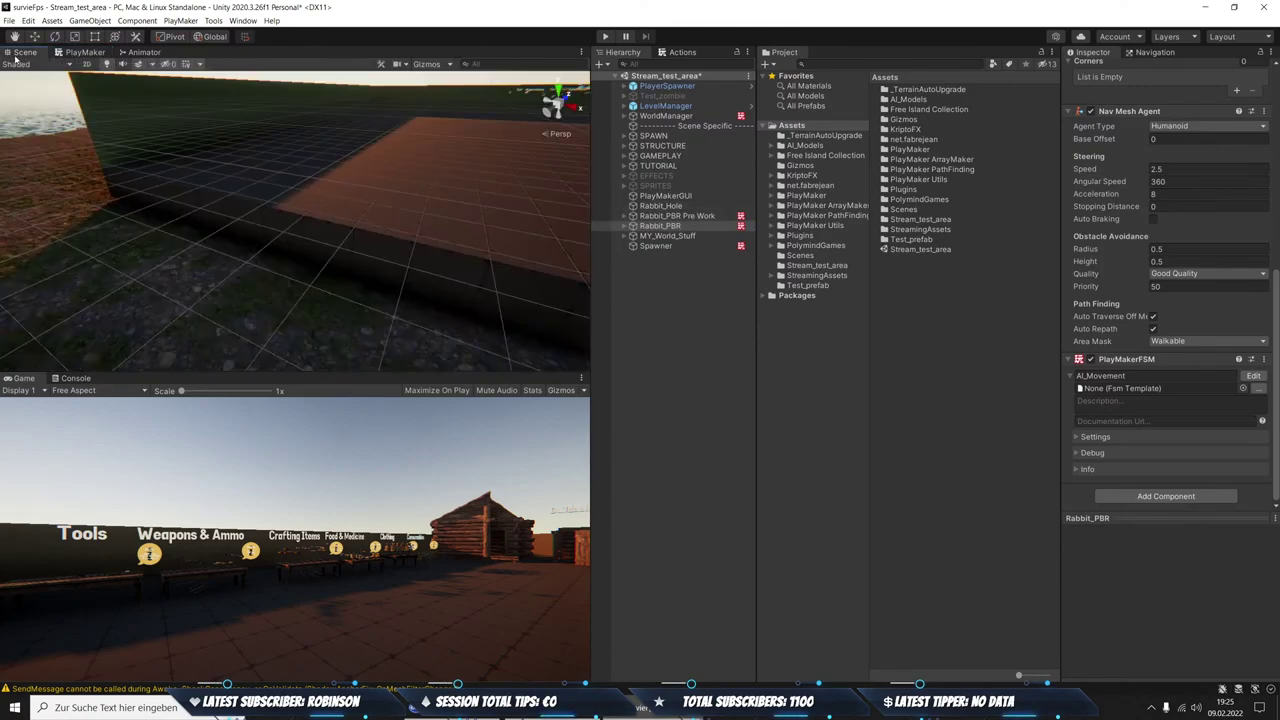
left_click(604, 37)
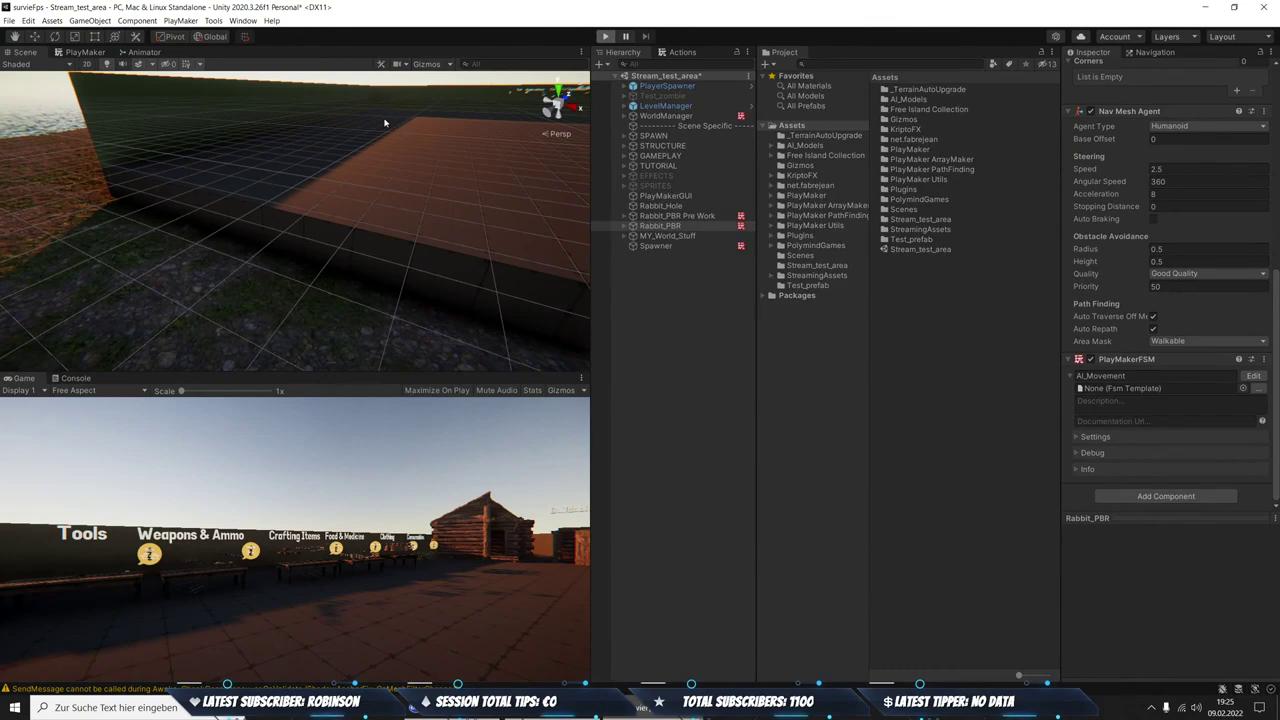
mouse_move(384, 122)
right_mouse_down()
mouse_move(531, 75)
mouse_move(507, 58)
right_mouse_up()
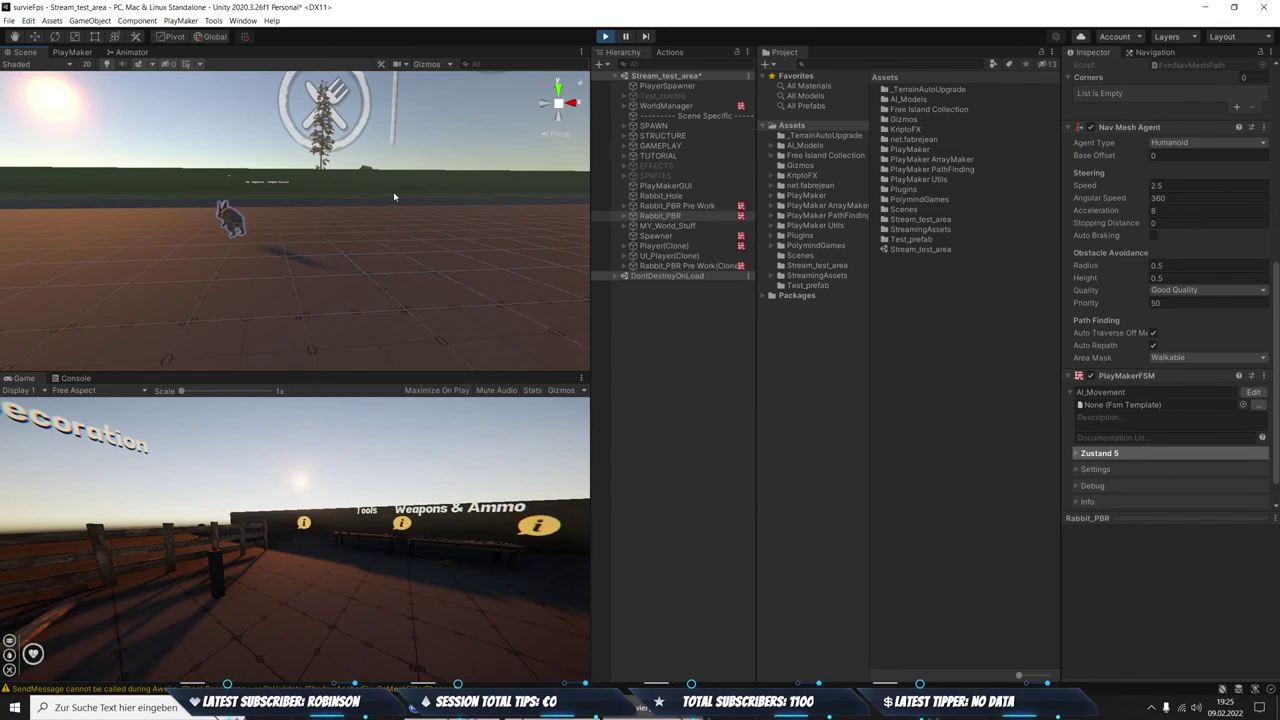
mouse_move(394, 197)
right_mouse_down()
mouse_move(220, 197)
mouse_move(317, 218)
right_mouse_up()
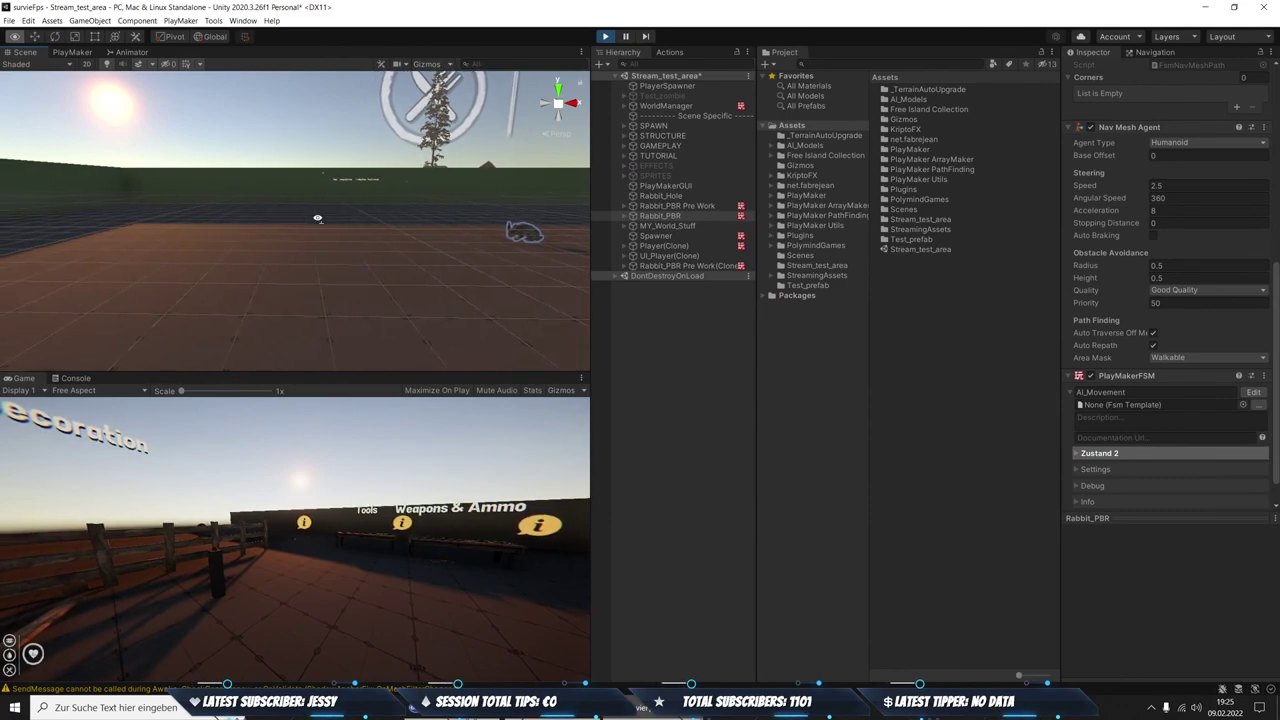
right_click_drag(317, 218, 477, 229)
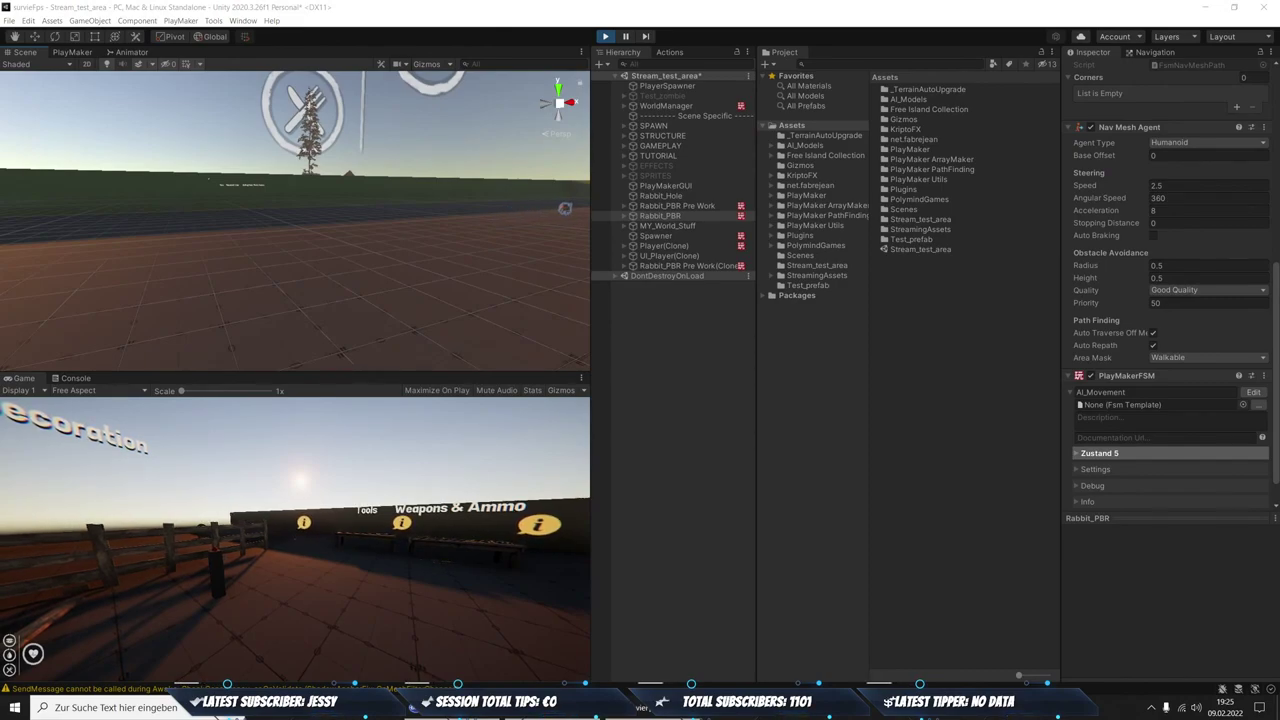
mouse_move(401, 205)
right_mouse_down()
mouse_move(451, 190)
mouse_move(380, 240)
mouse_move(430, 220)
mouse_move(624, 297)
right_mouse_up()
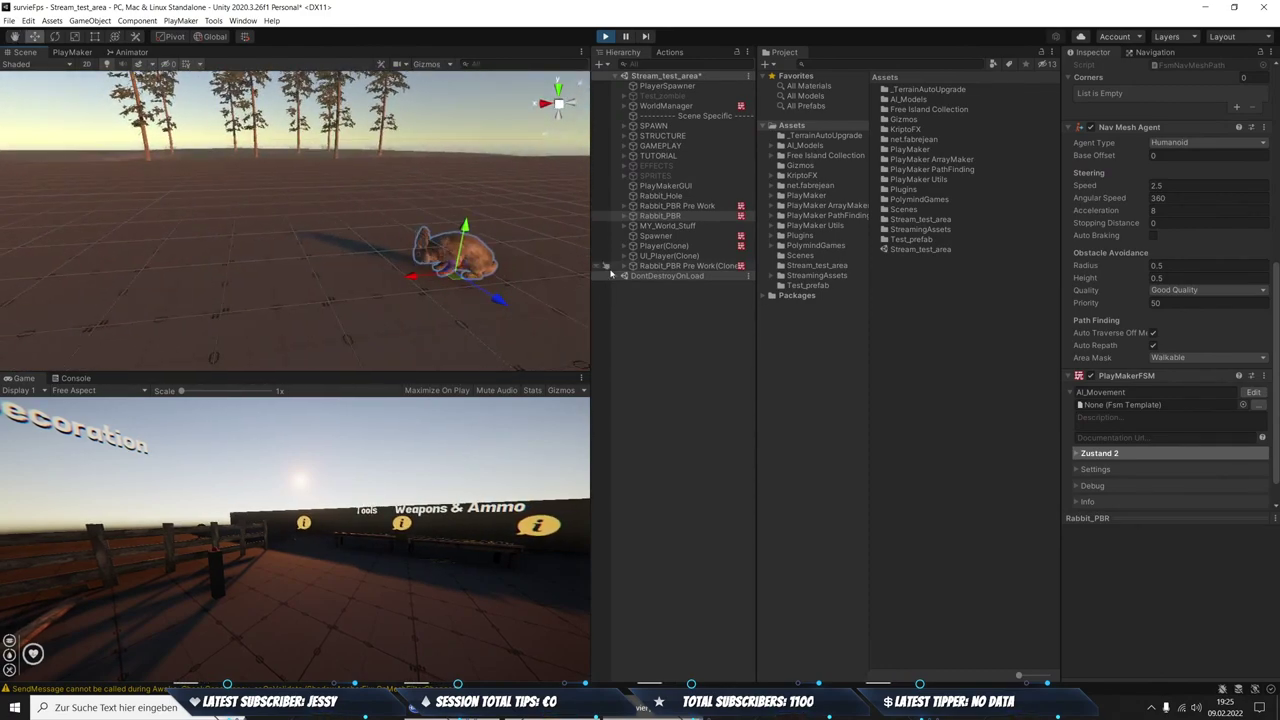
right_click_drag(398, 241, 1276, 215)
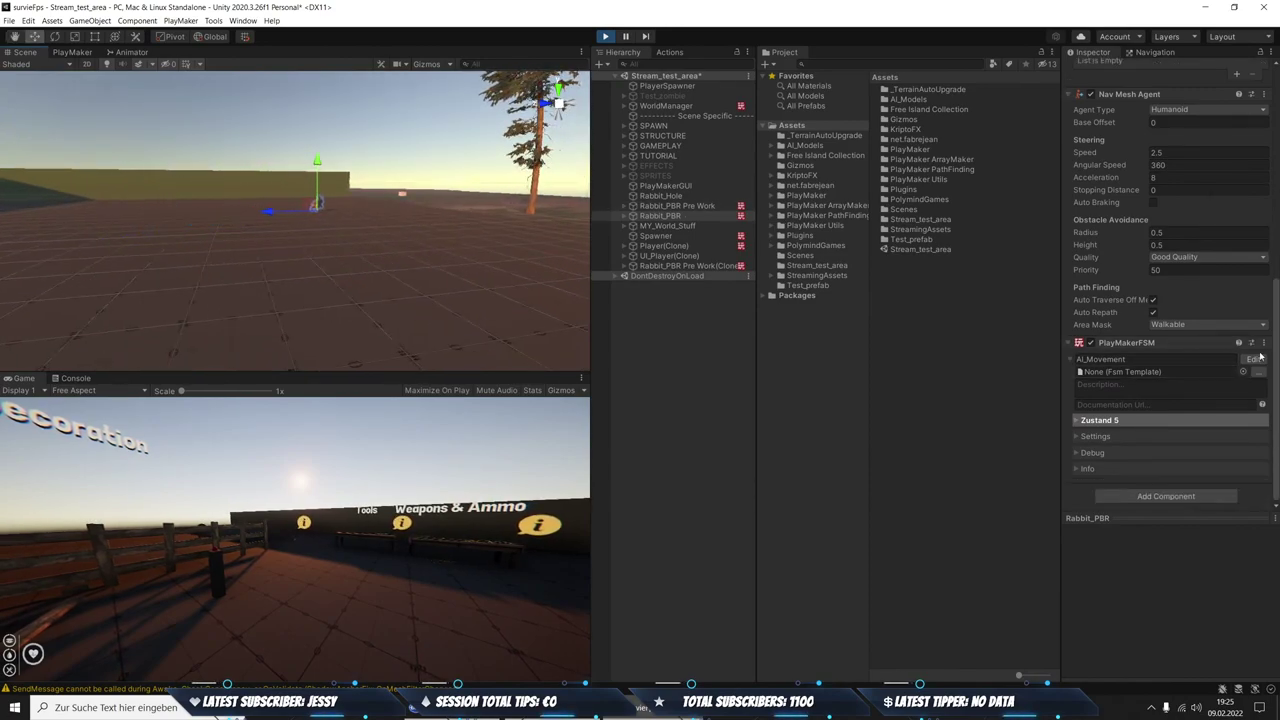
left_click(72, 52)
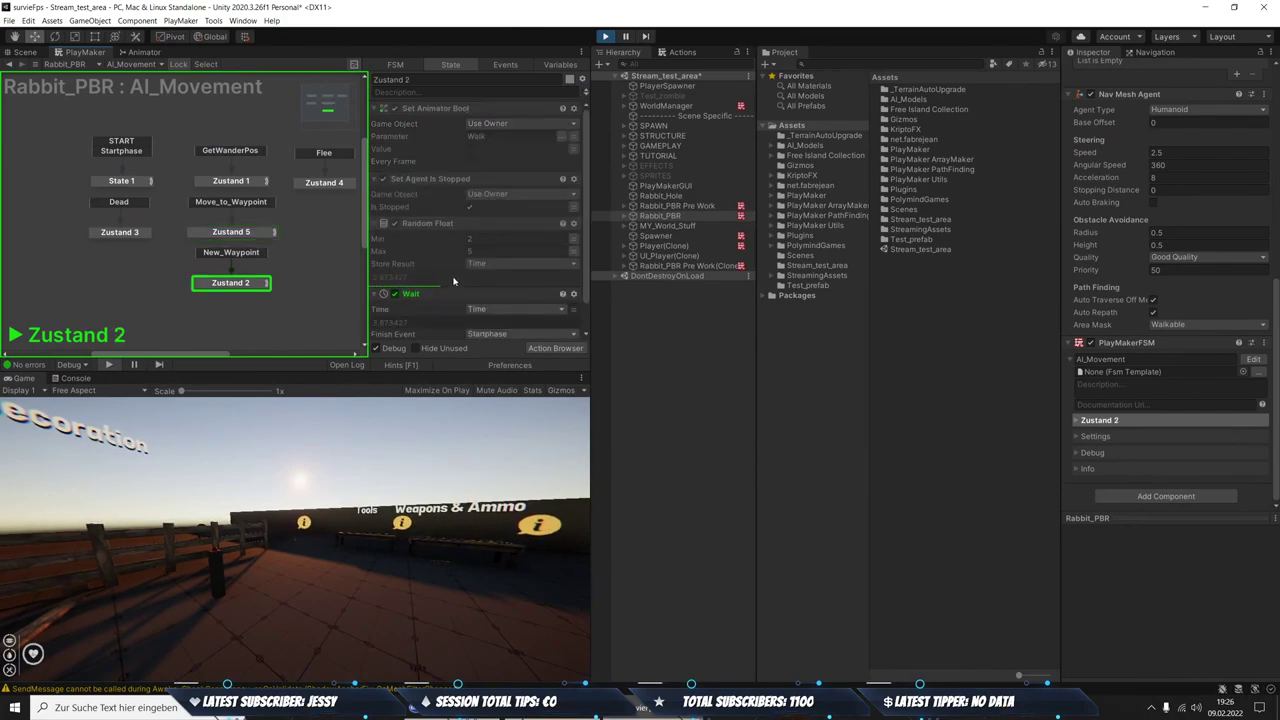
Stop Play mode and review the Zustand 4 and Zustand 3 actions
scroll(453, 281, "down", 1)
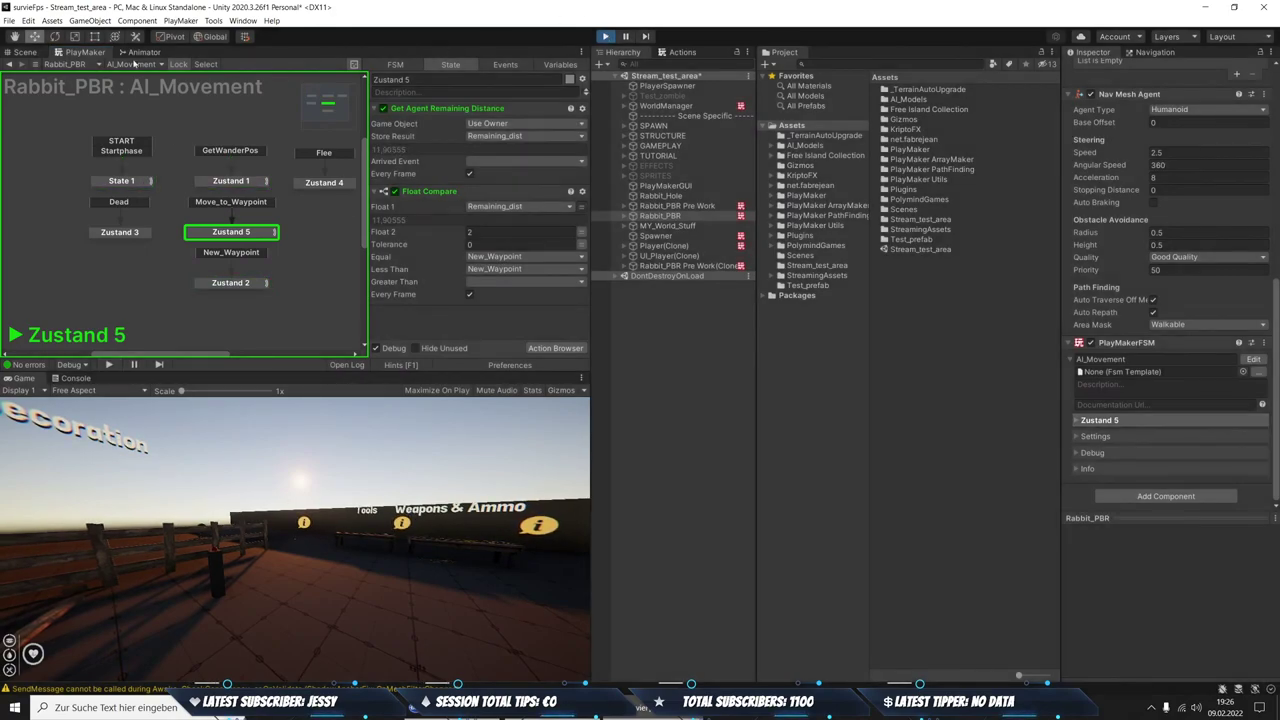
key("ctrl+p")
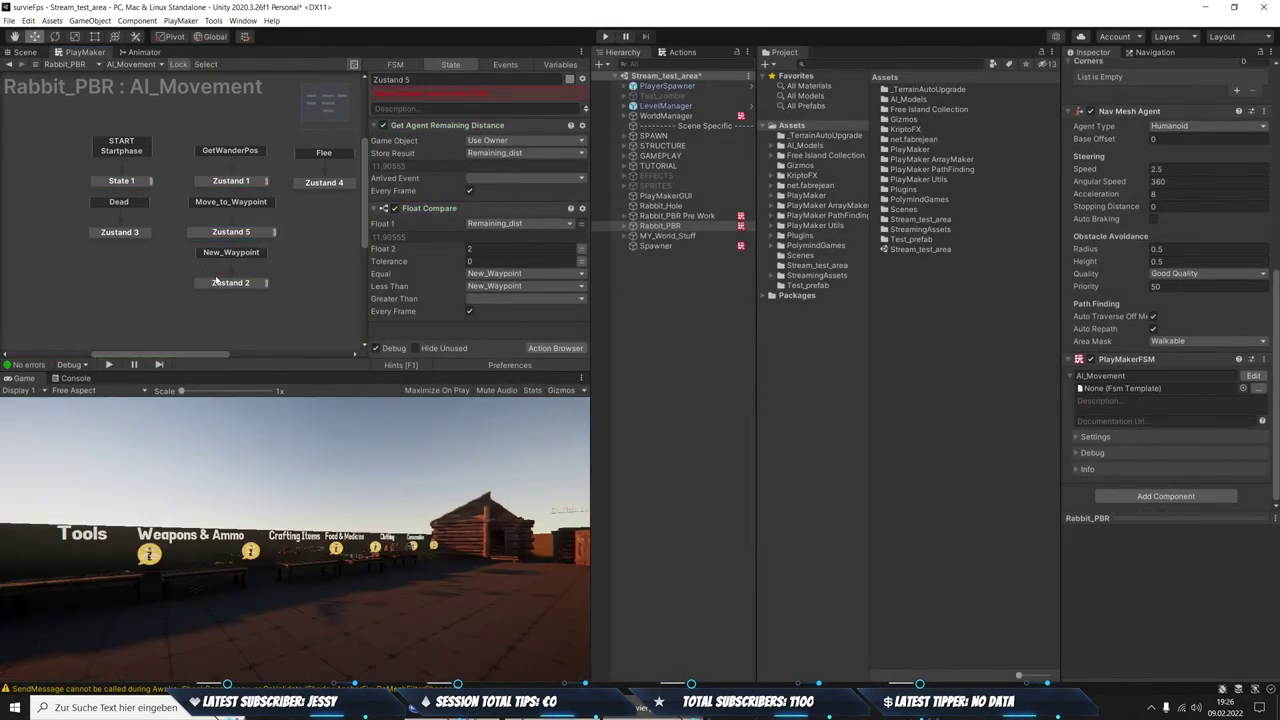
left_click(321, 185)
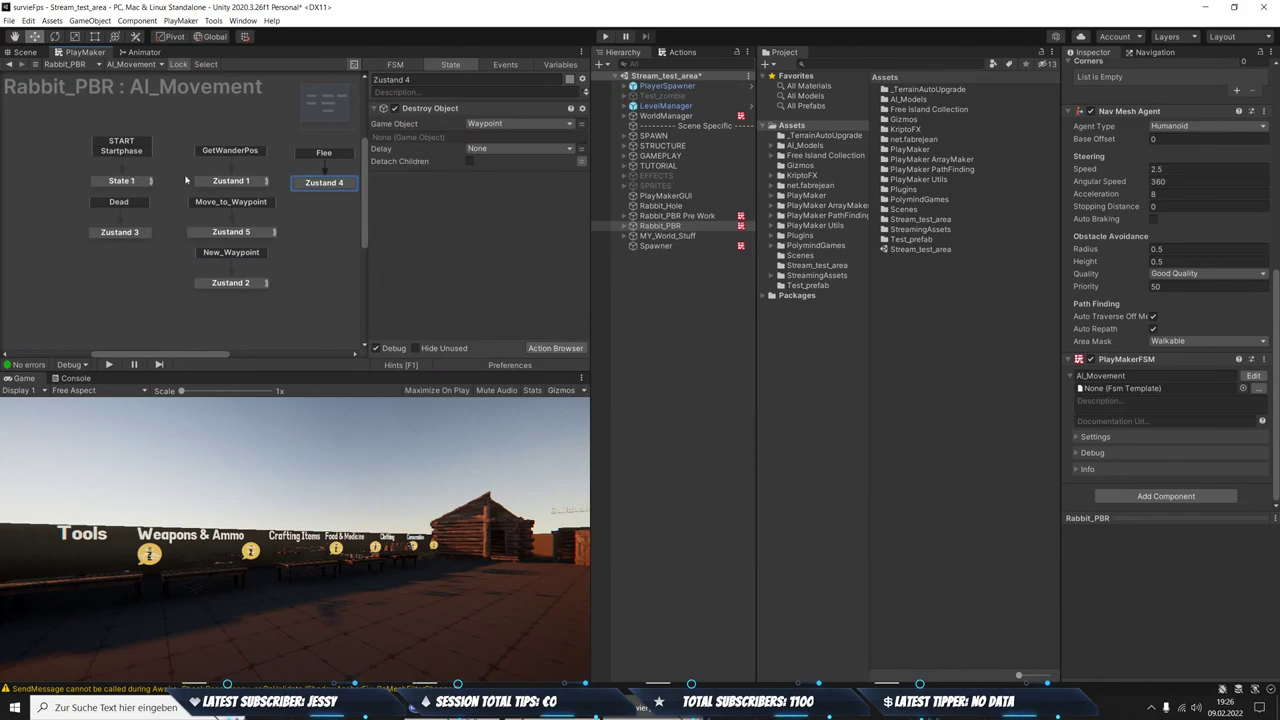
left_click(113, 232)
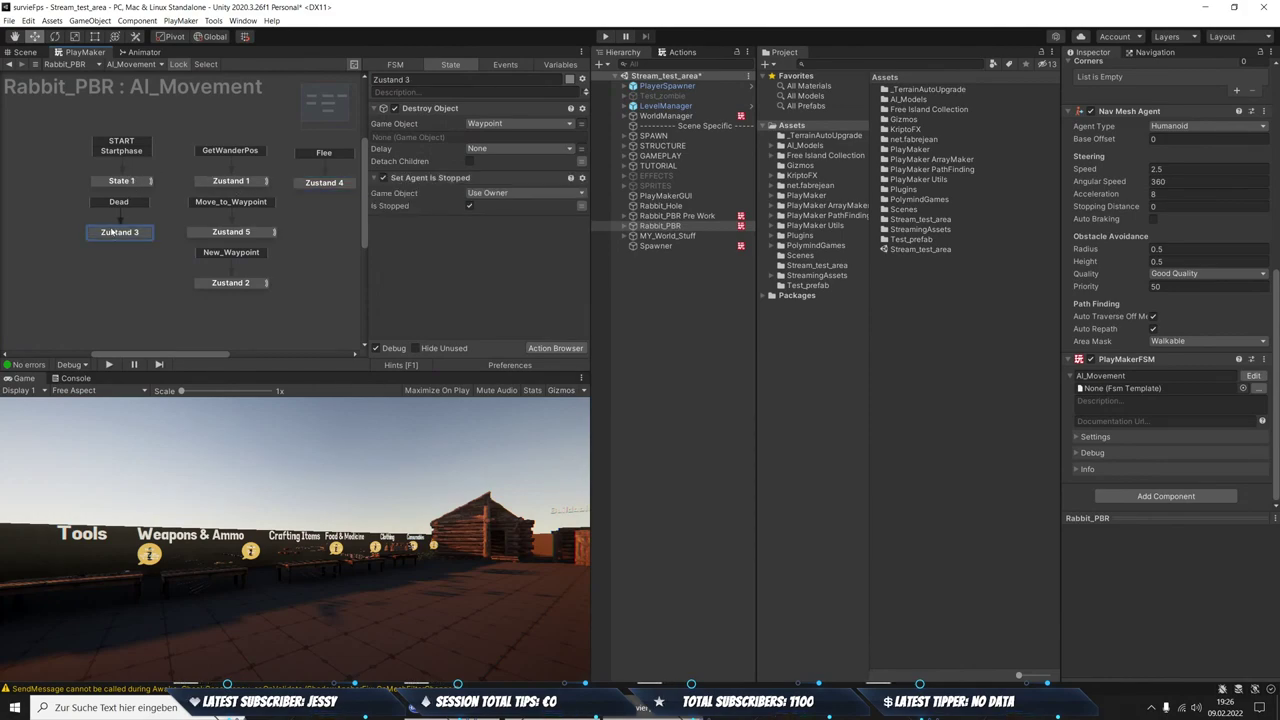
left_click(322, 182)
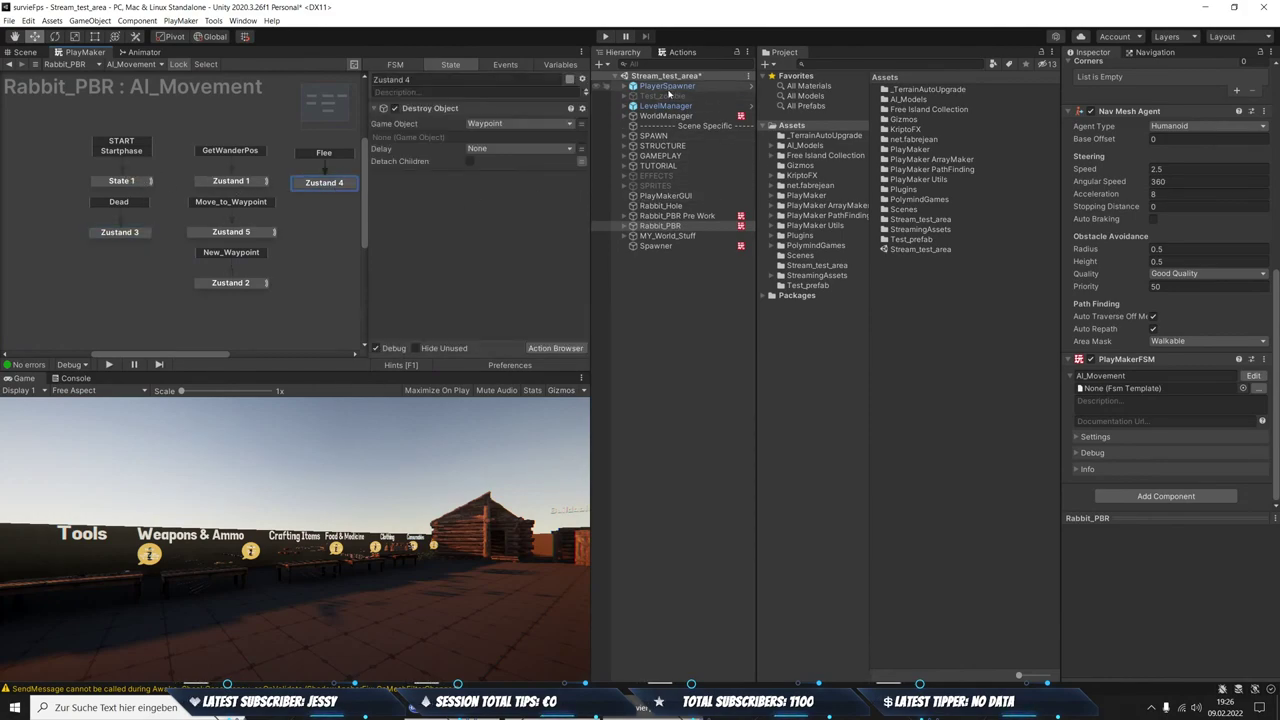
Search the Project for 'player' and select the Player prefab
left_click(802, 64)
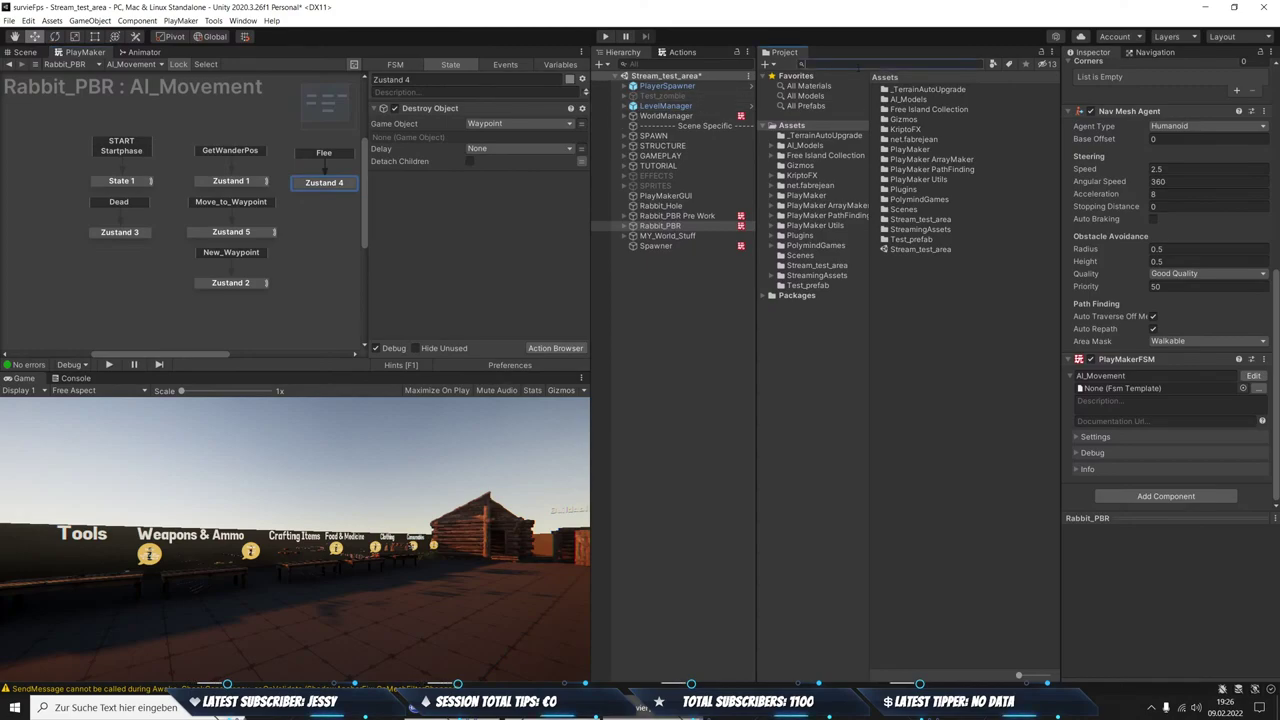
type("player")
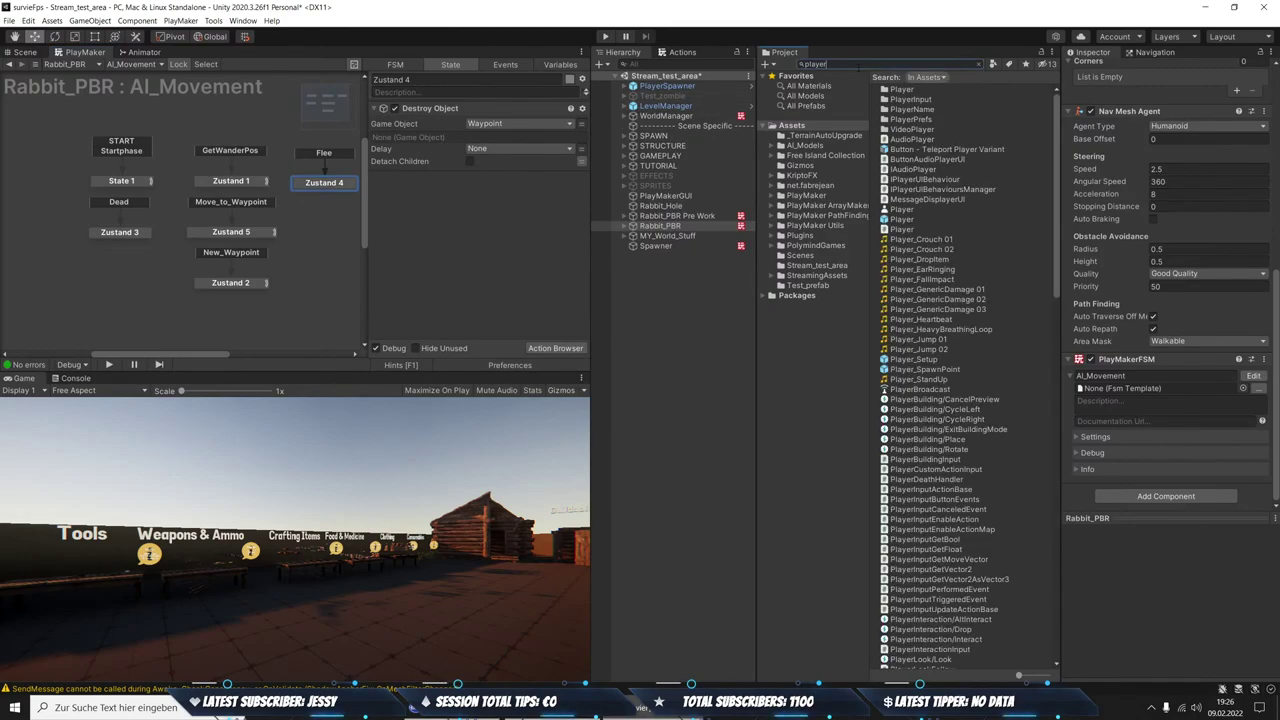
left_click(886, 220)
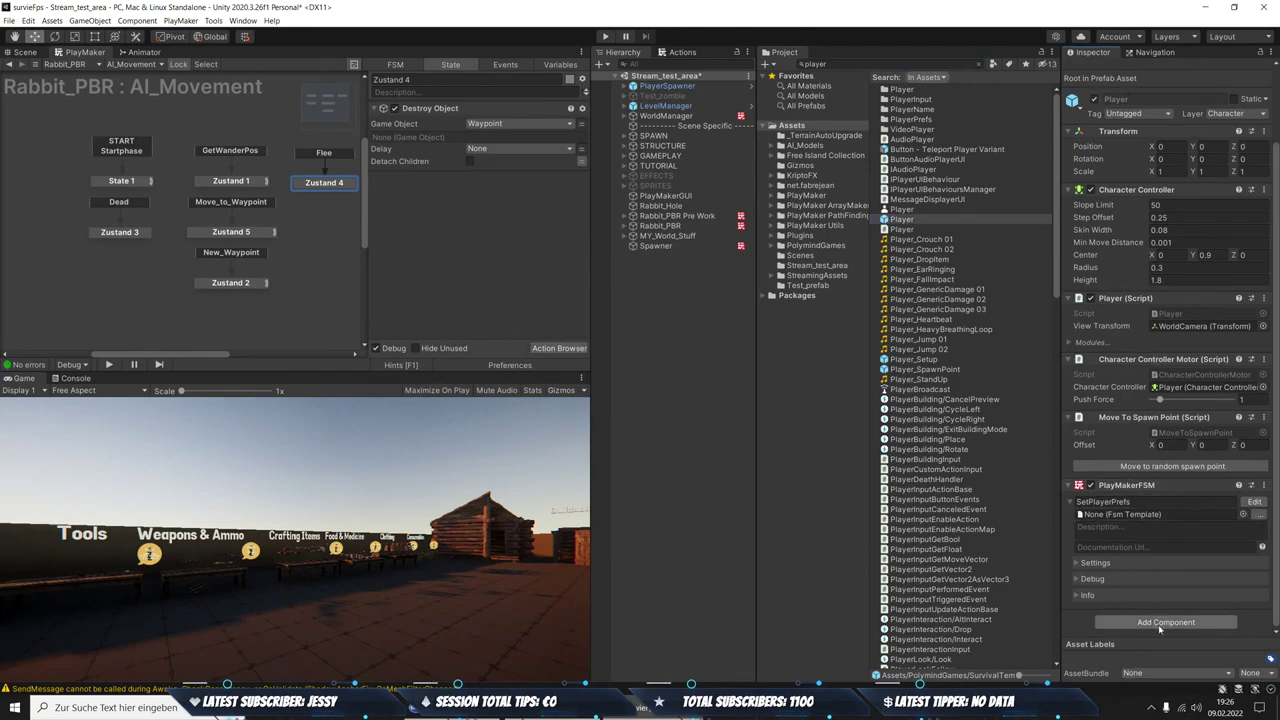
Add a PlayMakerFSM component to Player via an 'fsm' search and open it for editing
left_click(1150, 514)
type("fs")
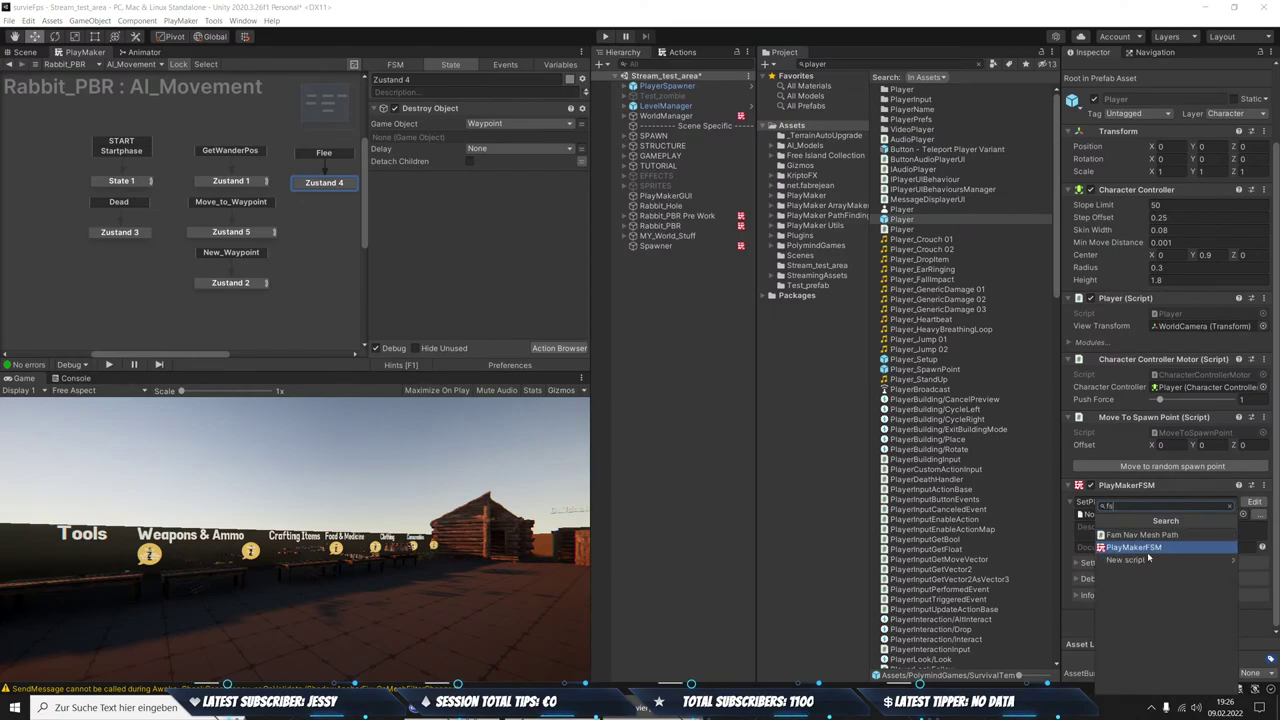
type("m")
left_click(1121, 606)
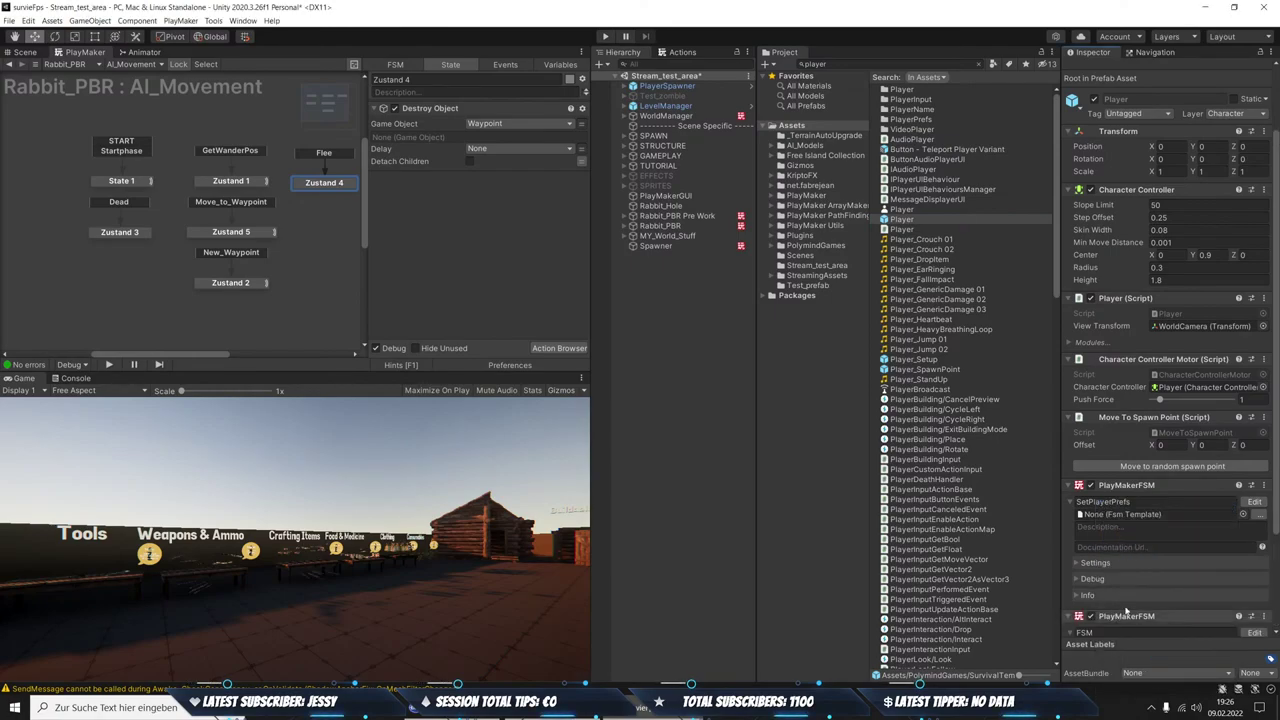
scroll(1150, 558, "down", 3)
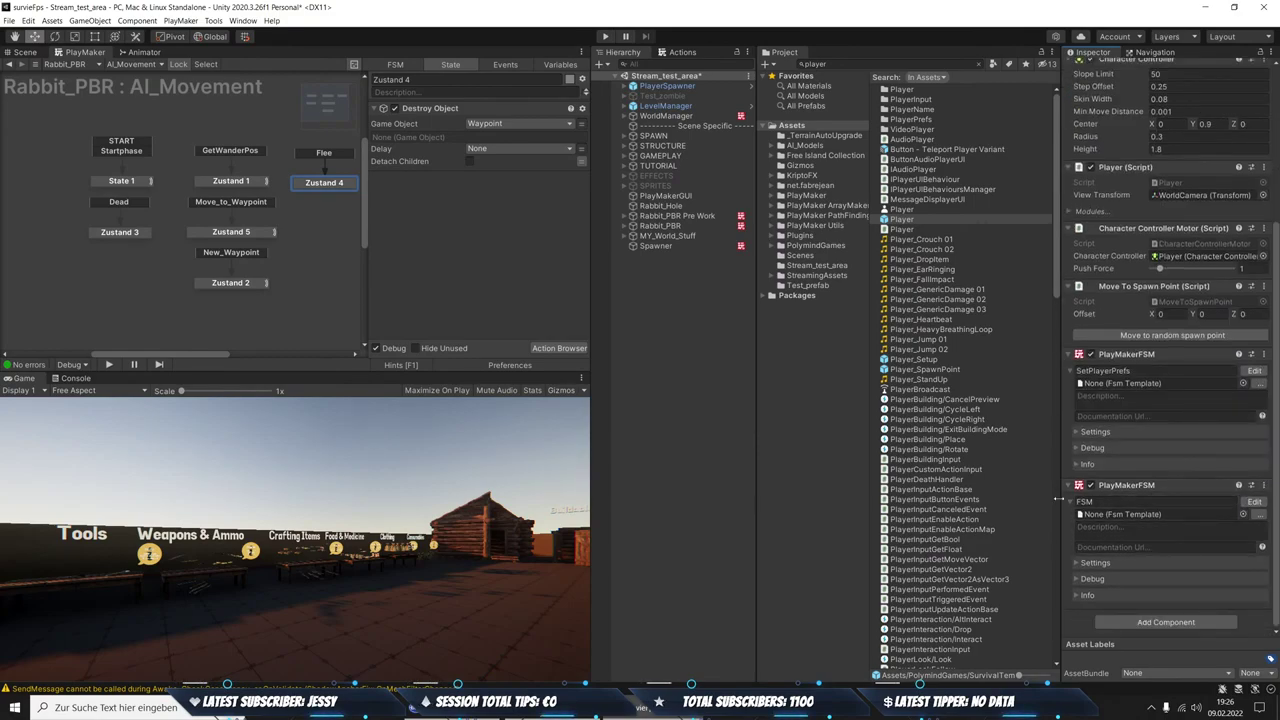
left_click(1250, 502)
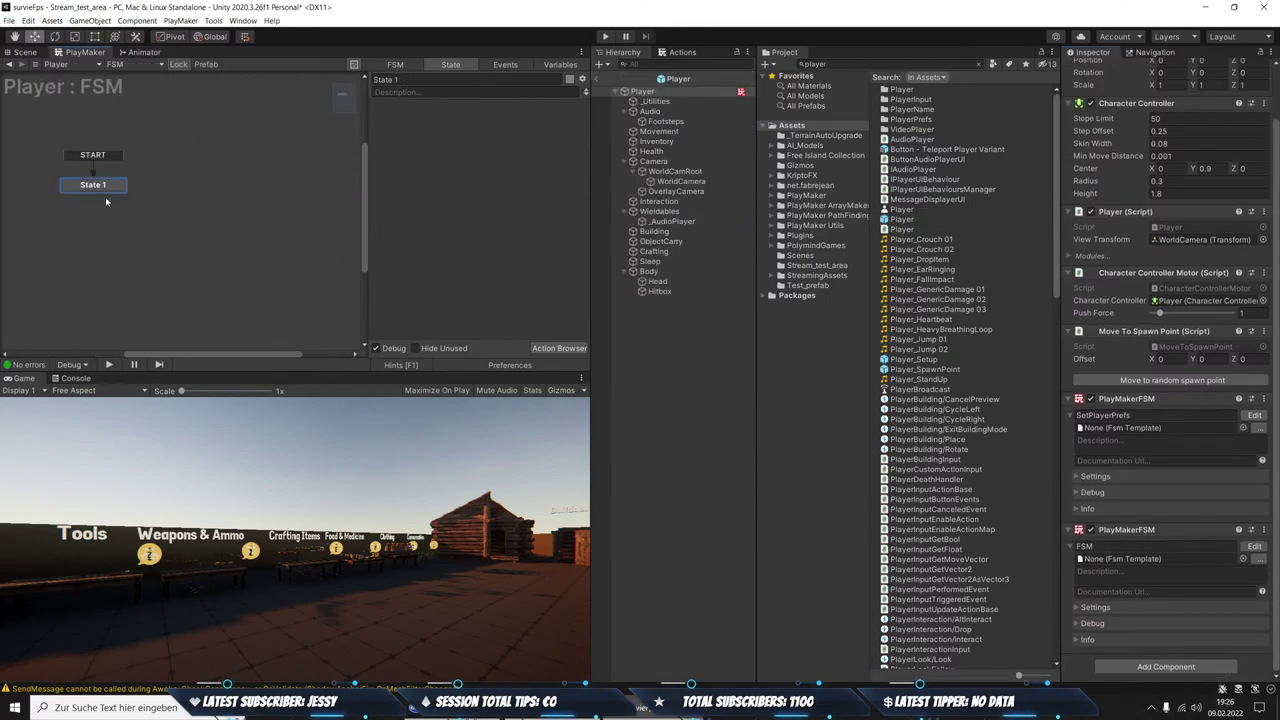
Add Zustand 1 linked from State 1's FINISHED, comparing against the SetPlayerPrefs FSM
left_click_drag(90, 184, 228, 200, "ctrl")
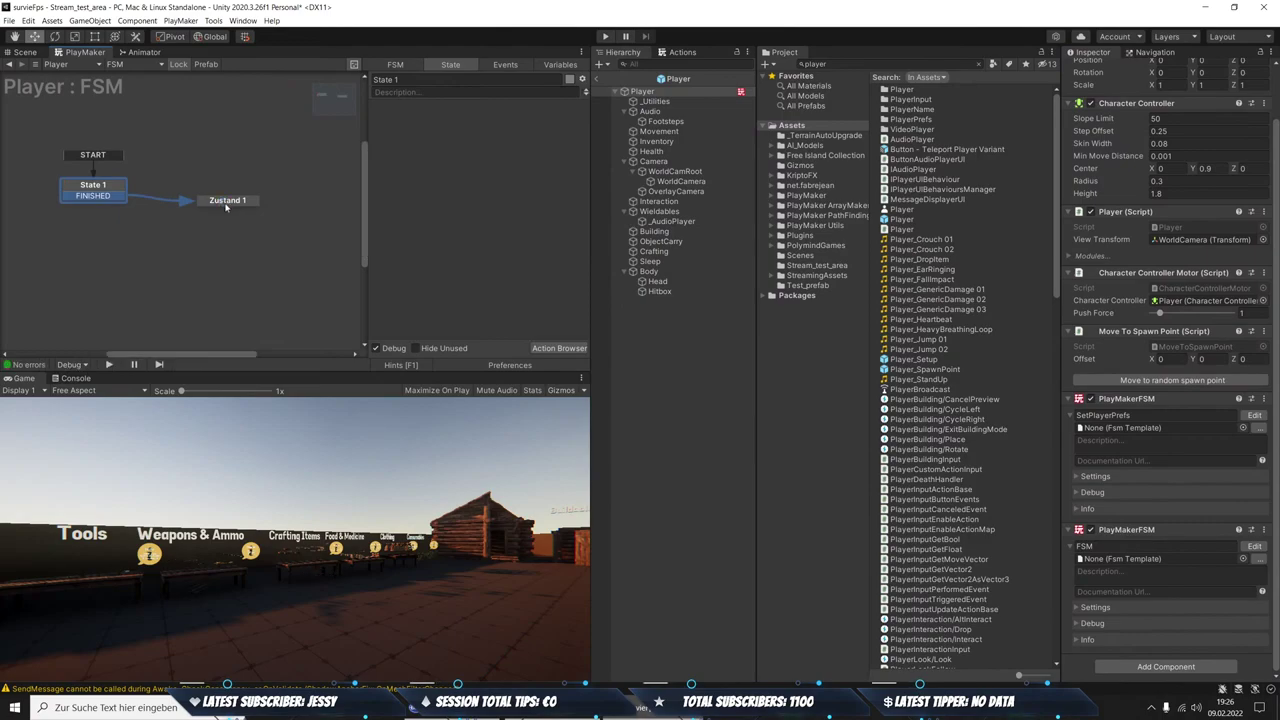
left_click_drag(105, 193, 226, 201)
left_click_drag(226, 201, 190, 218)
left_click(1254, 415)
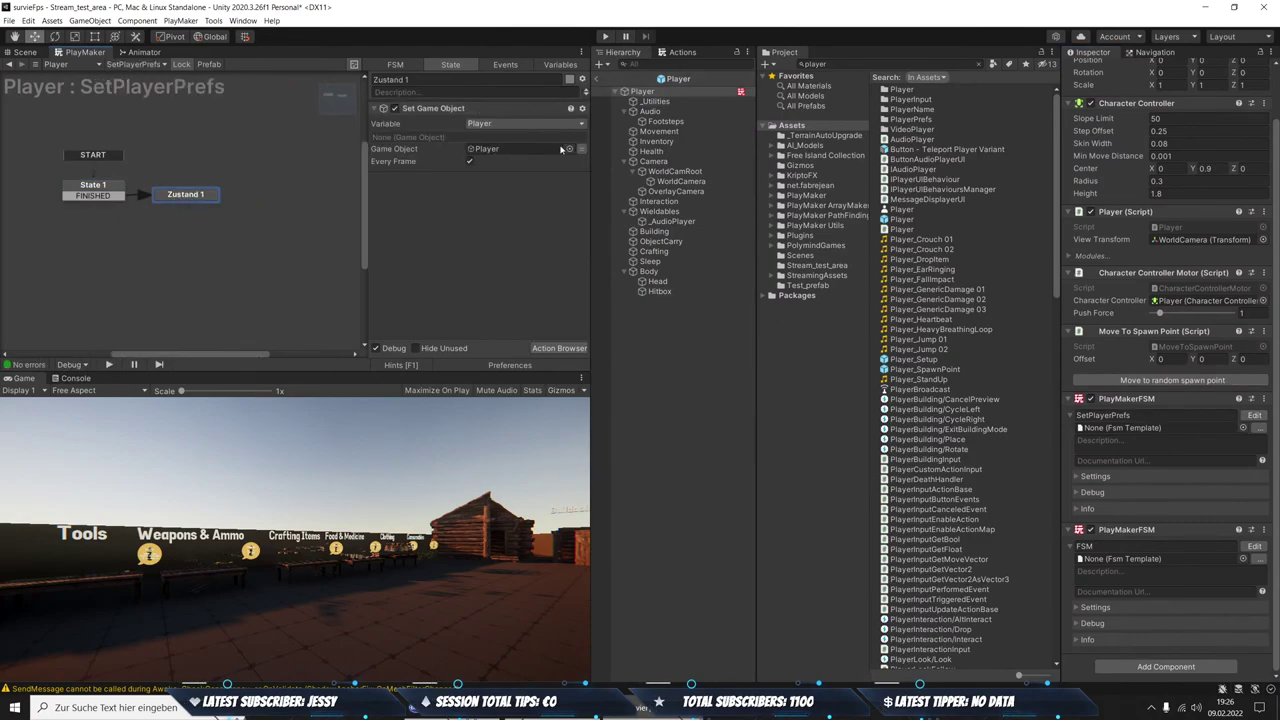
left_click(1250, 546)
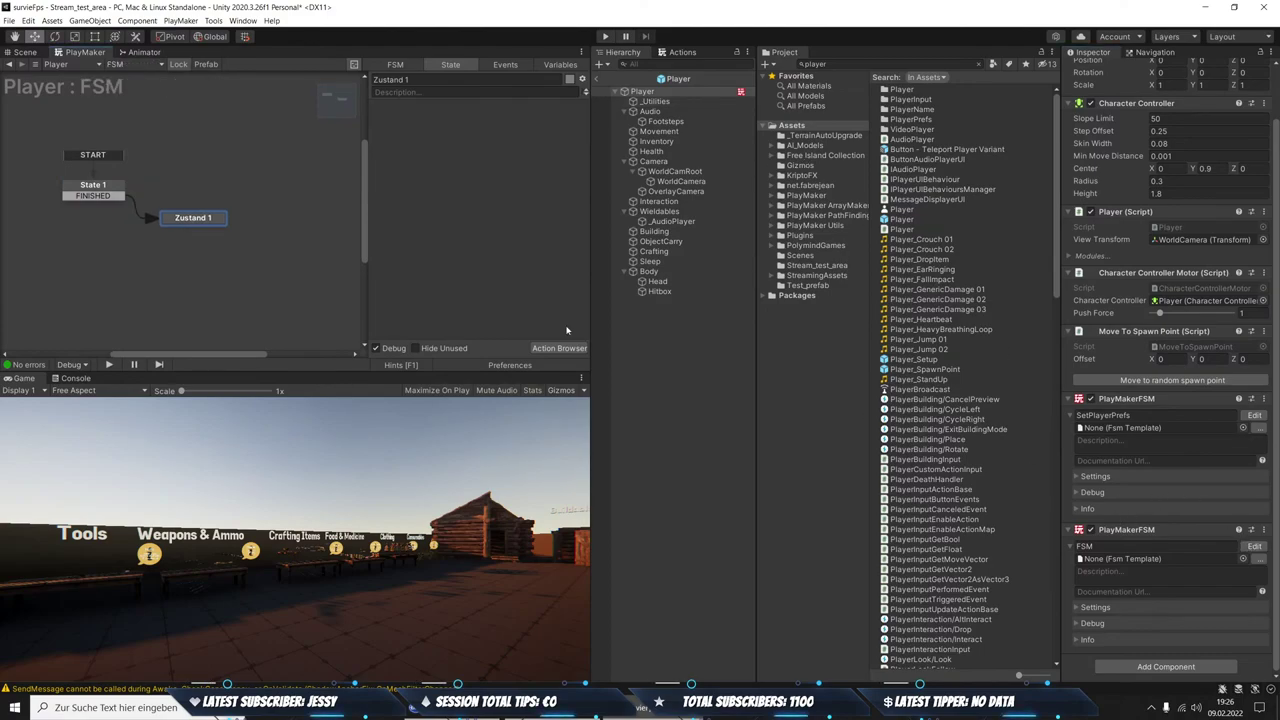
Give Zustand 1 a Set Game Object action storing Player into the global Player variable every frame
left_click(682, 52)
type("set game")
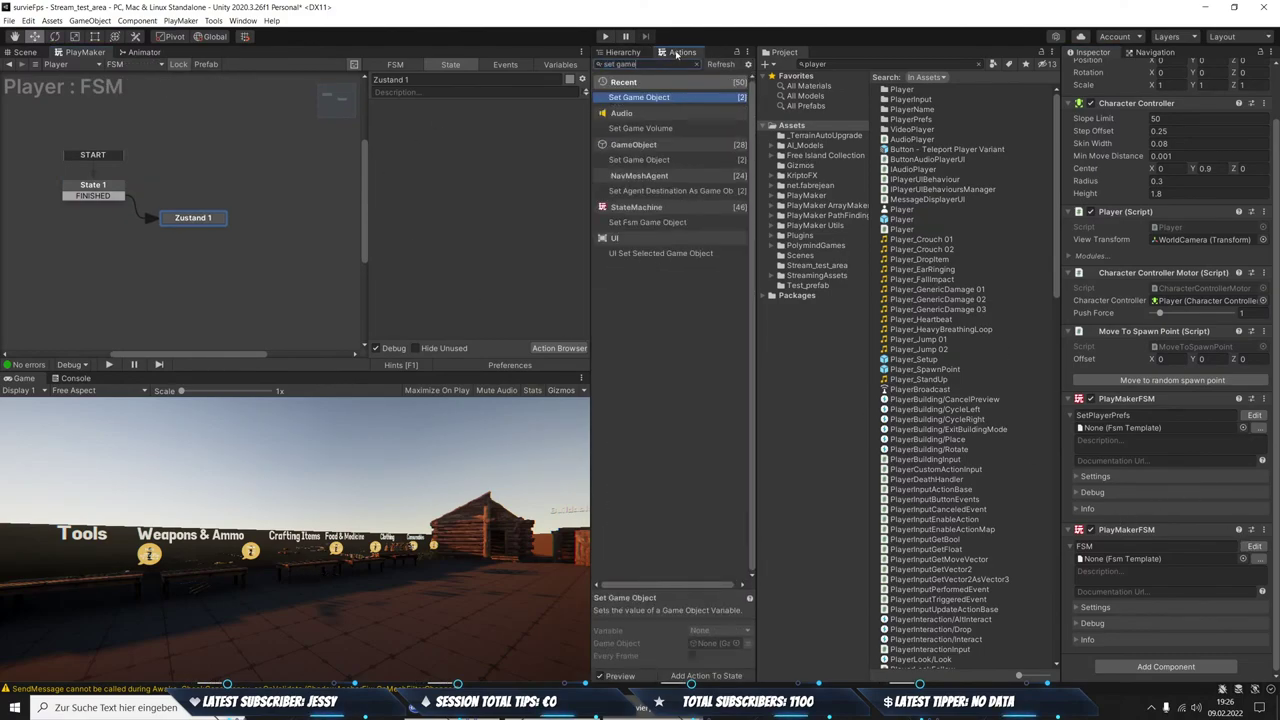
key("Return")
left_click(511, 126)
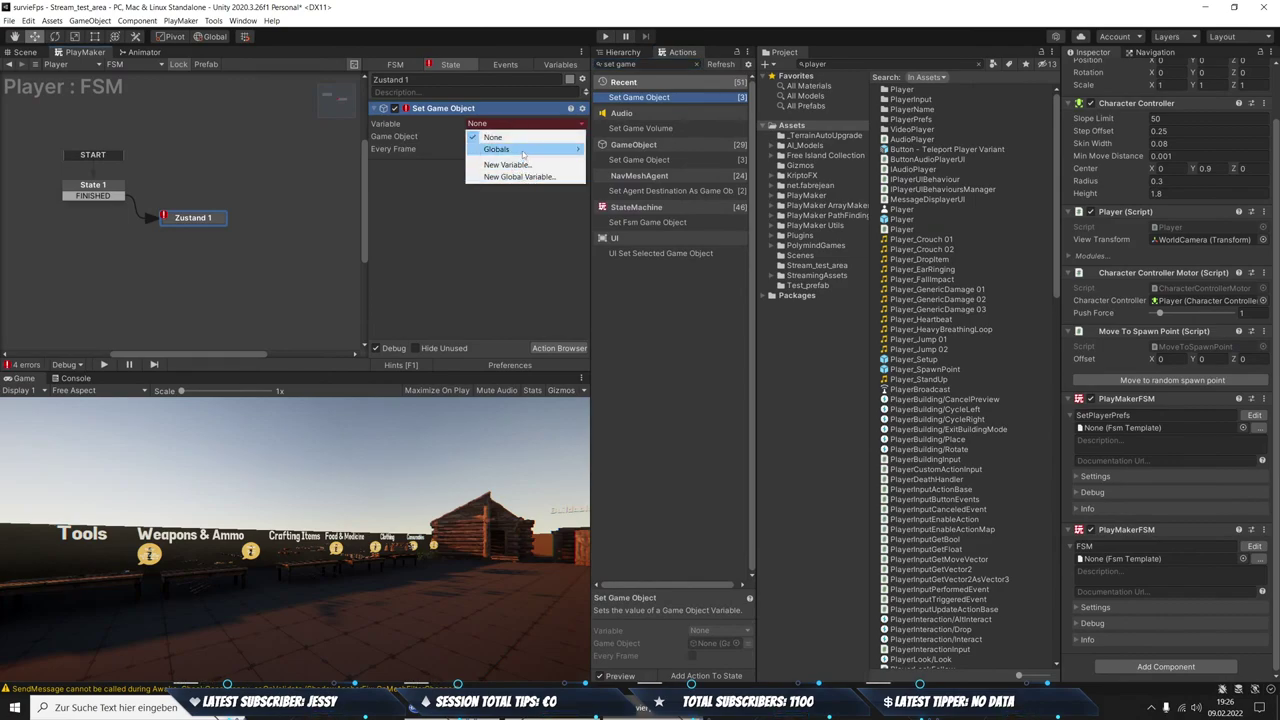
mouse_move(525, 150)
left_click(611, 149)
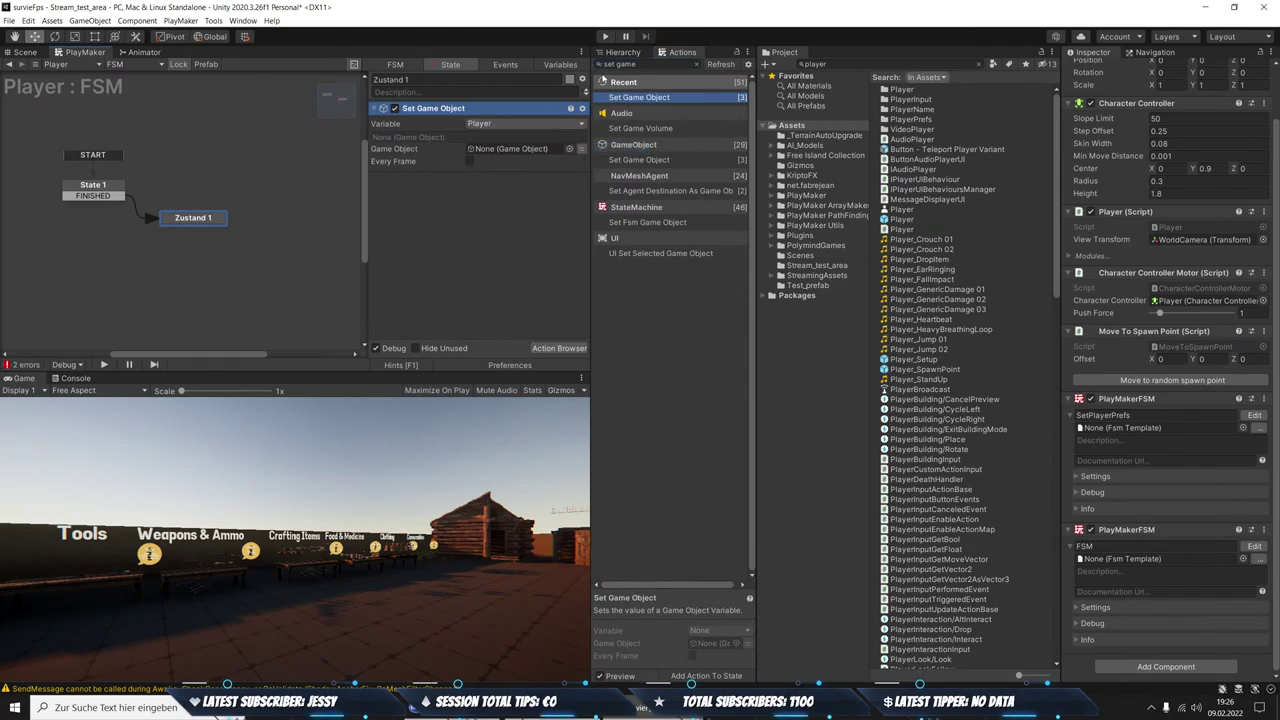
left_click(623, 52)
left_click_drag(645, 97, 510, 149)
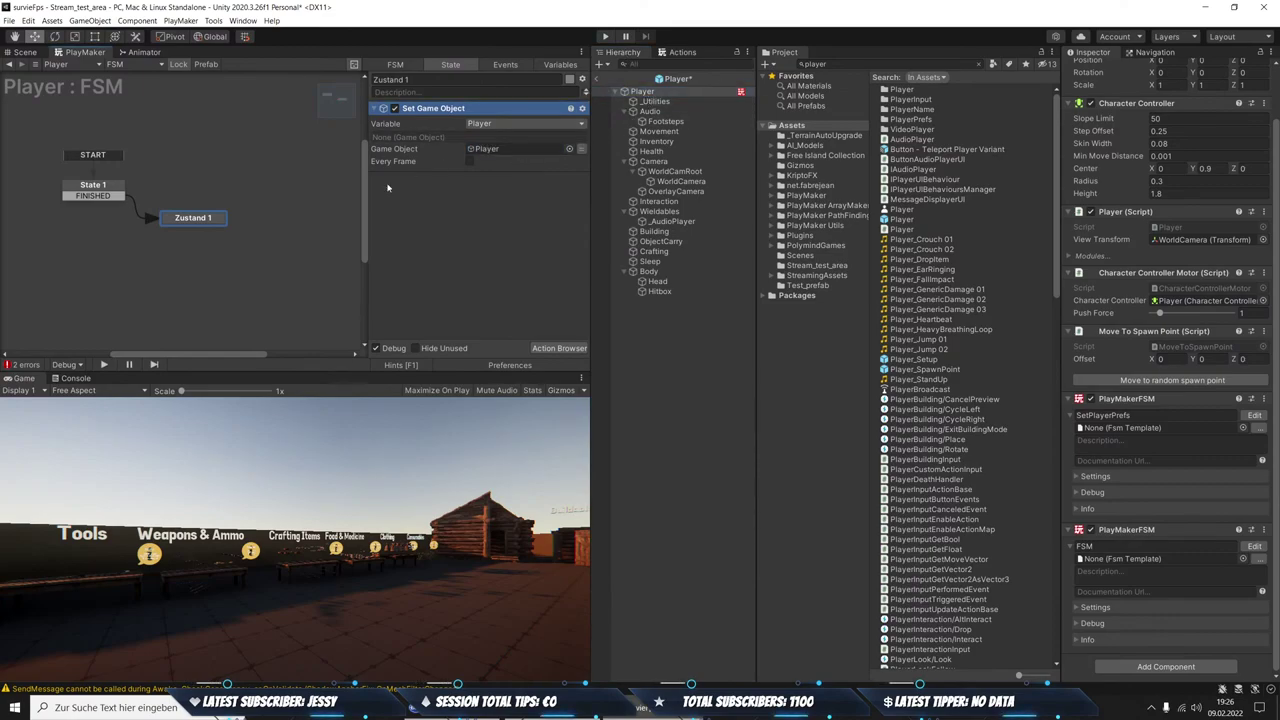
left_click(469, 161)
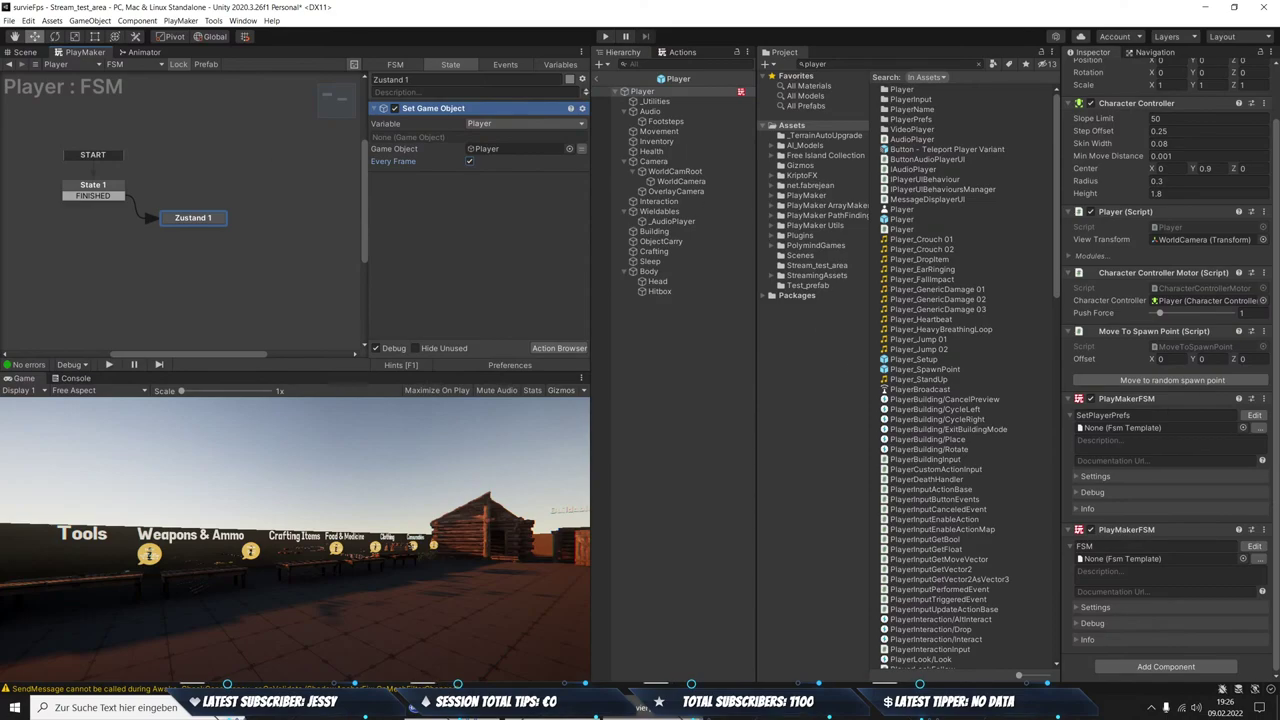
Remove the duplicate PlayMaker FSM component and leave the Player prefab
left_click(1263, 529)
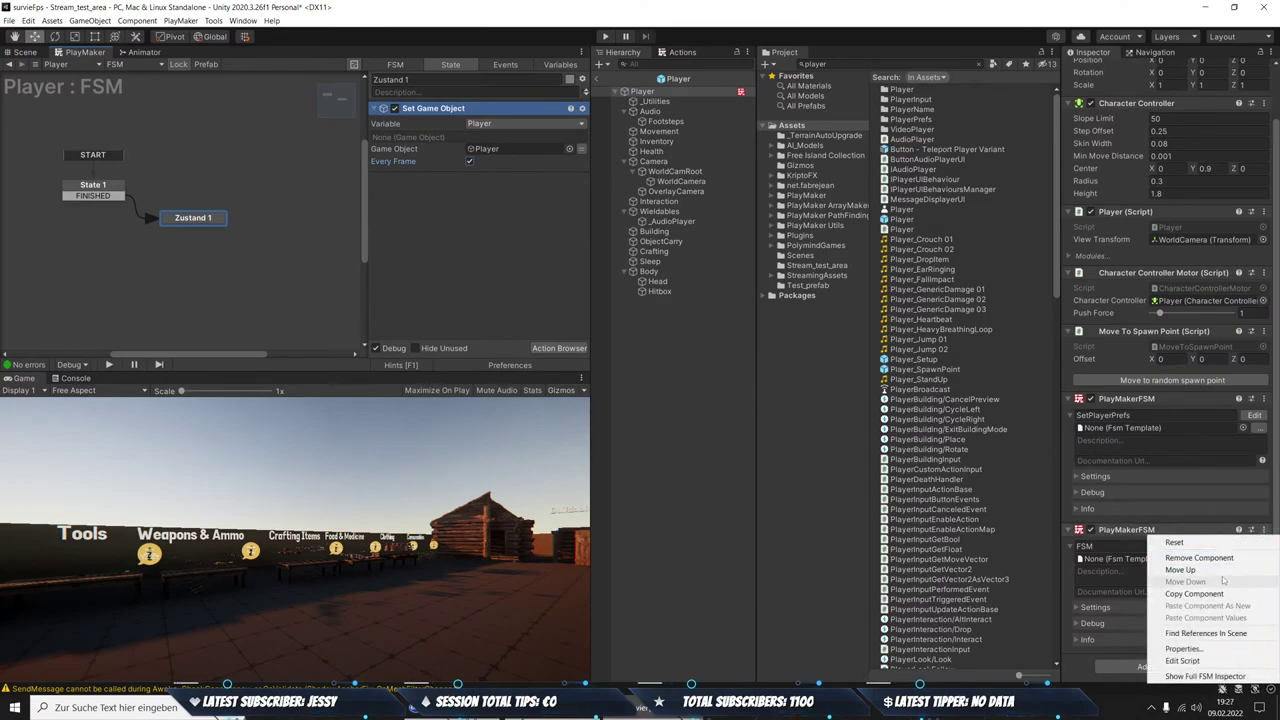
left_click(1199, 557)
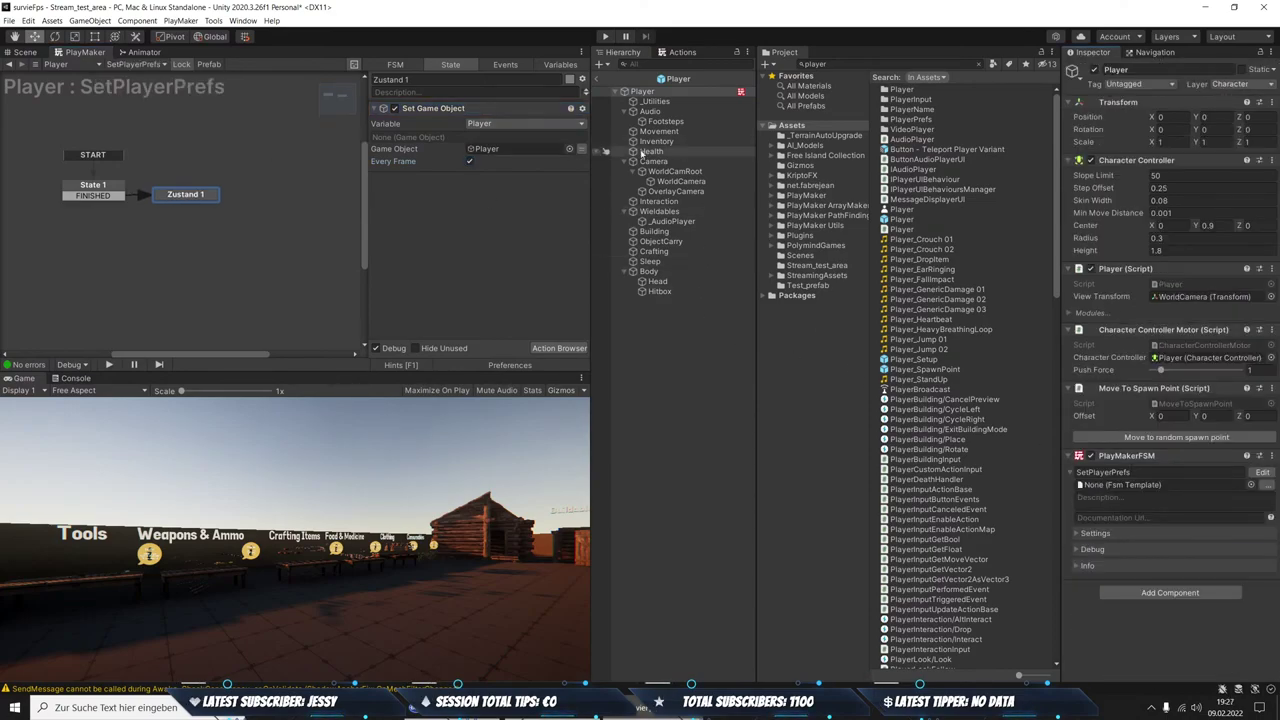
left_click(597, 79)
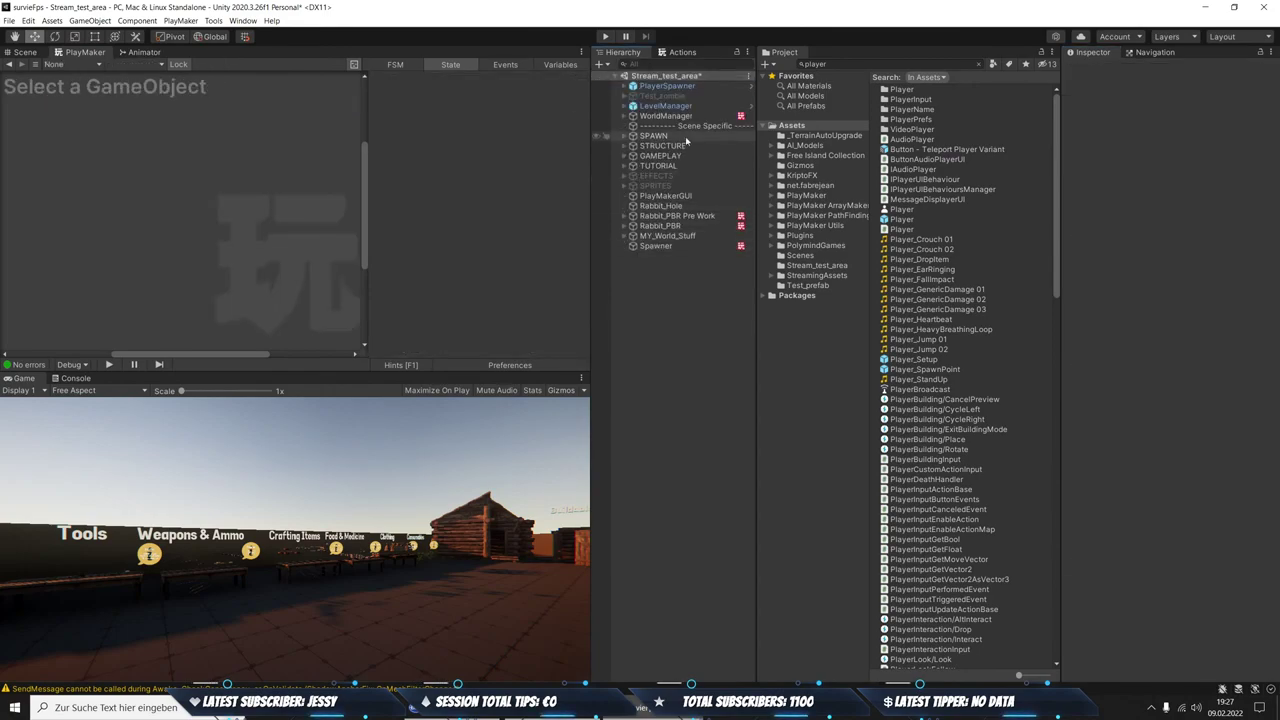
Check Rabbit_PBR Pre Work's Zustand 4, then its AI FSM's Zustand 1 sending Flee to AI_Movement
left_click(677, 216)
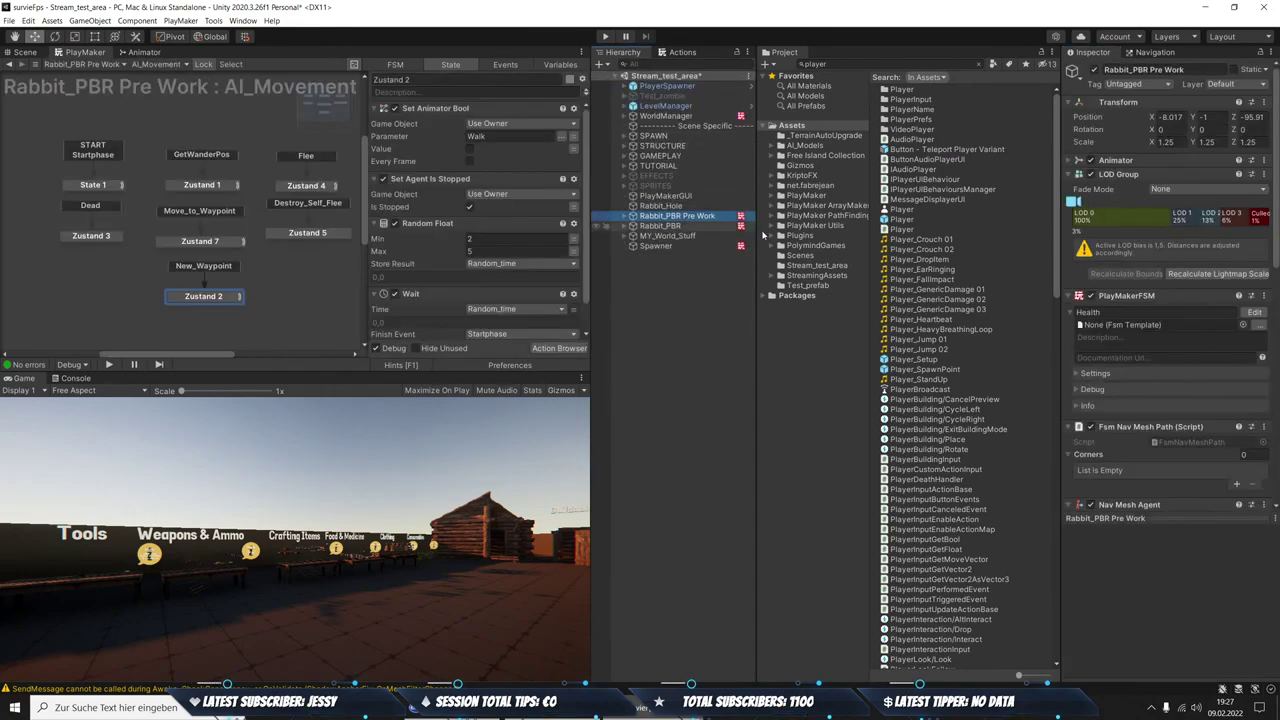
left_click(298, 186)
scroll(513, 218, "down", 1)
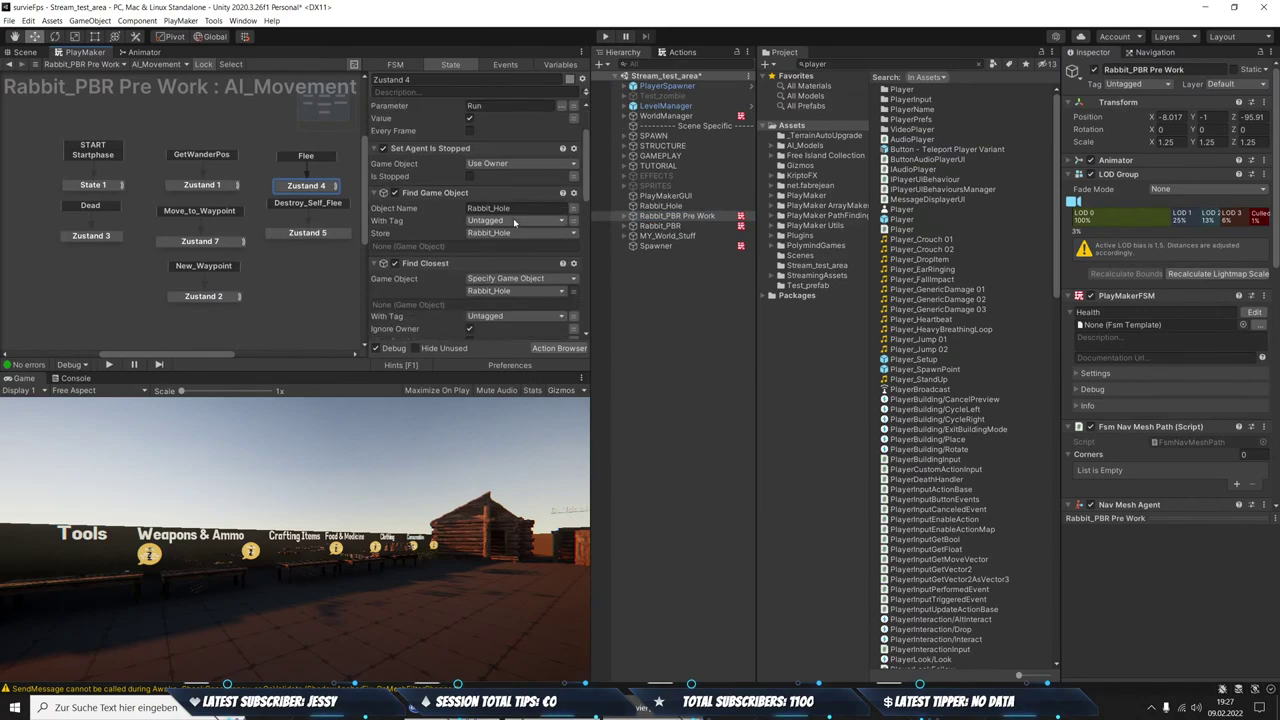
scroll(513, 218, "down", 5)
scroll(450, 250, "down", 5)
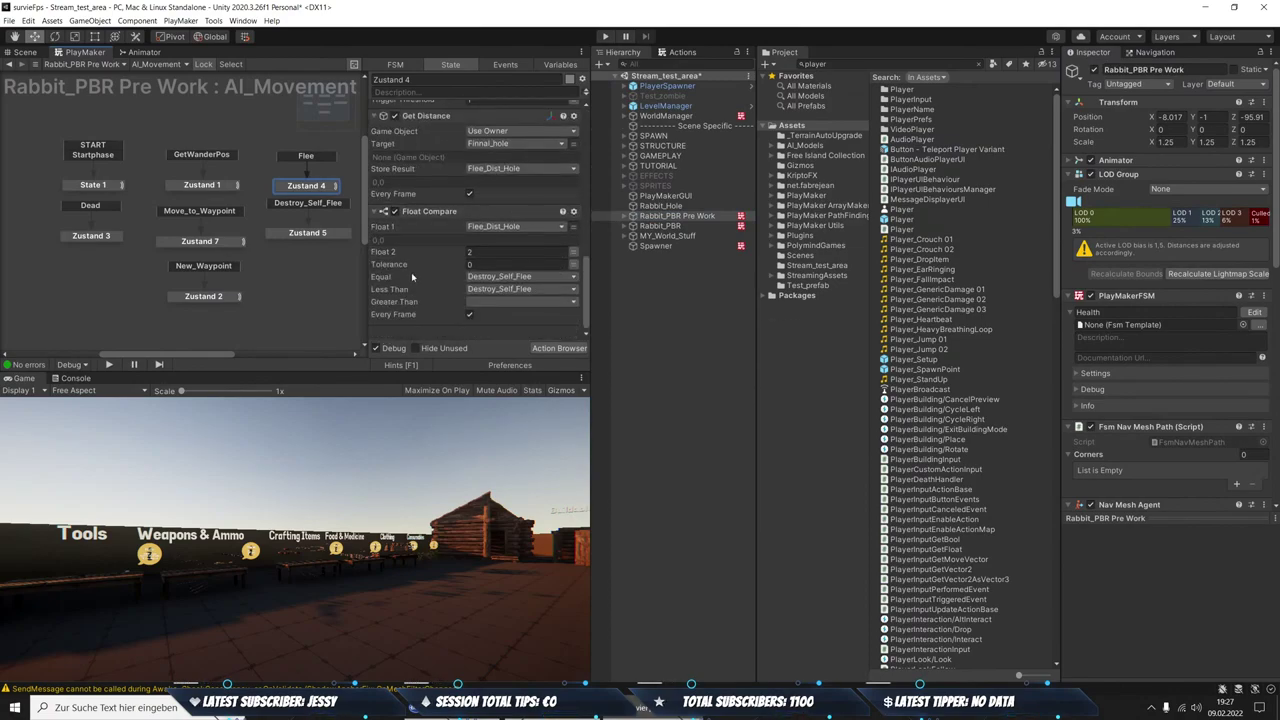
scroll(1157, 342, "down", 10)
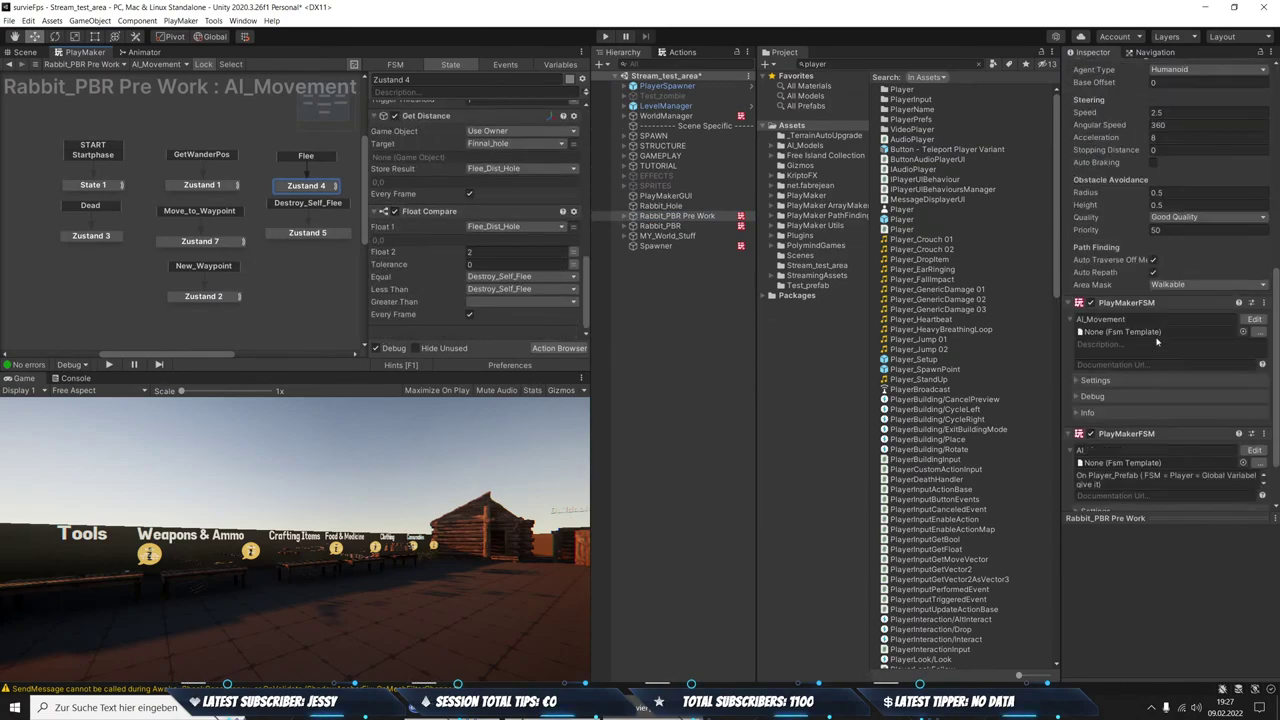
scroll(1157, 342, "down", 2)
left_click(1254, 375)
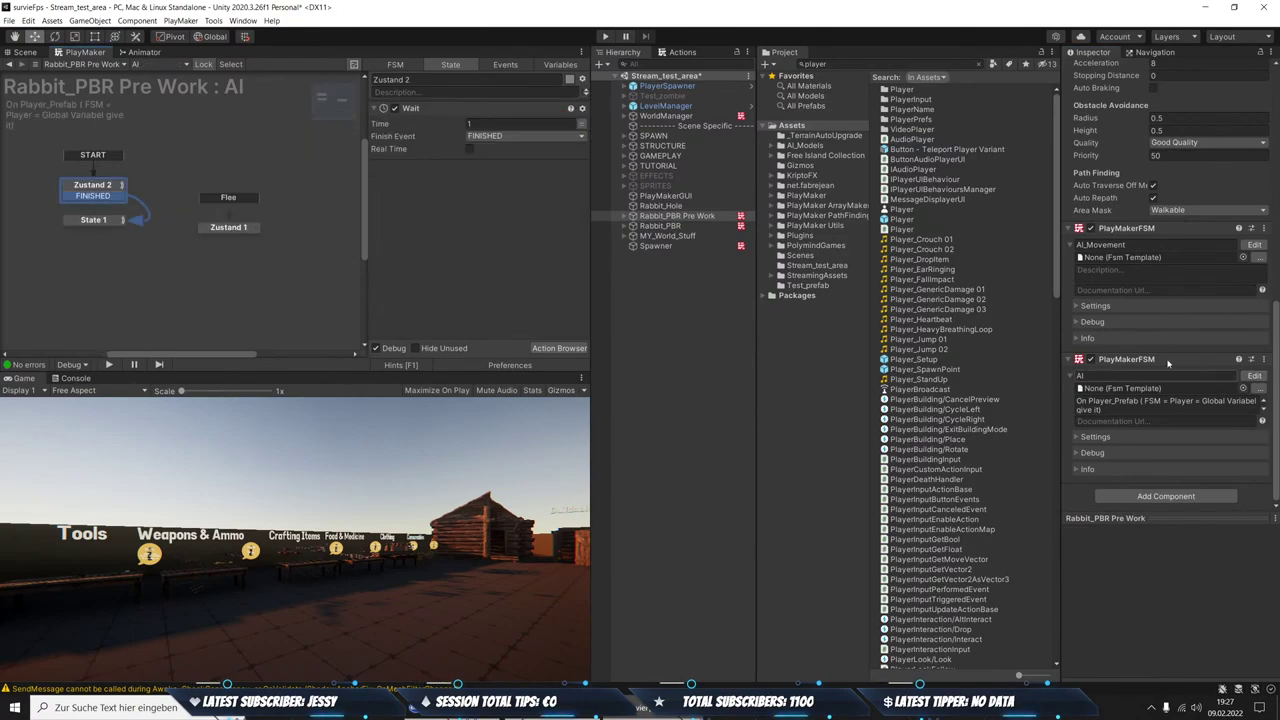
left_click(224, 228)
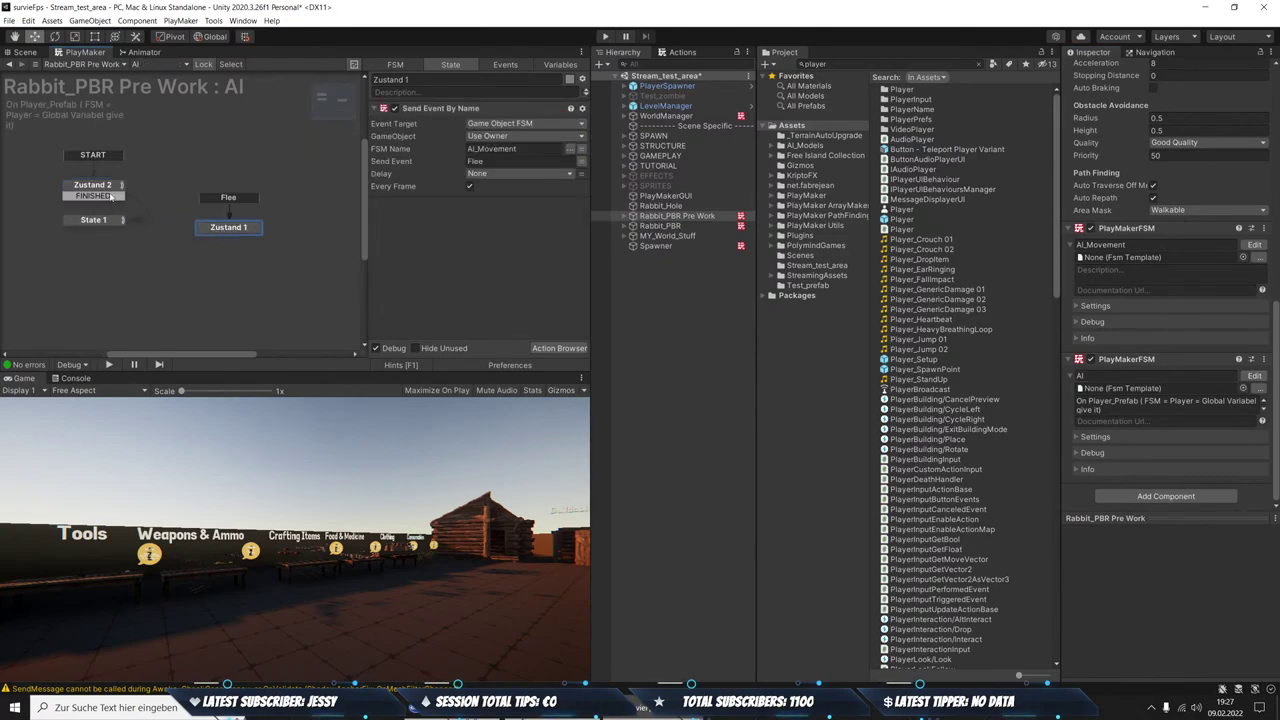
left_click(686, 227)
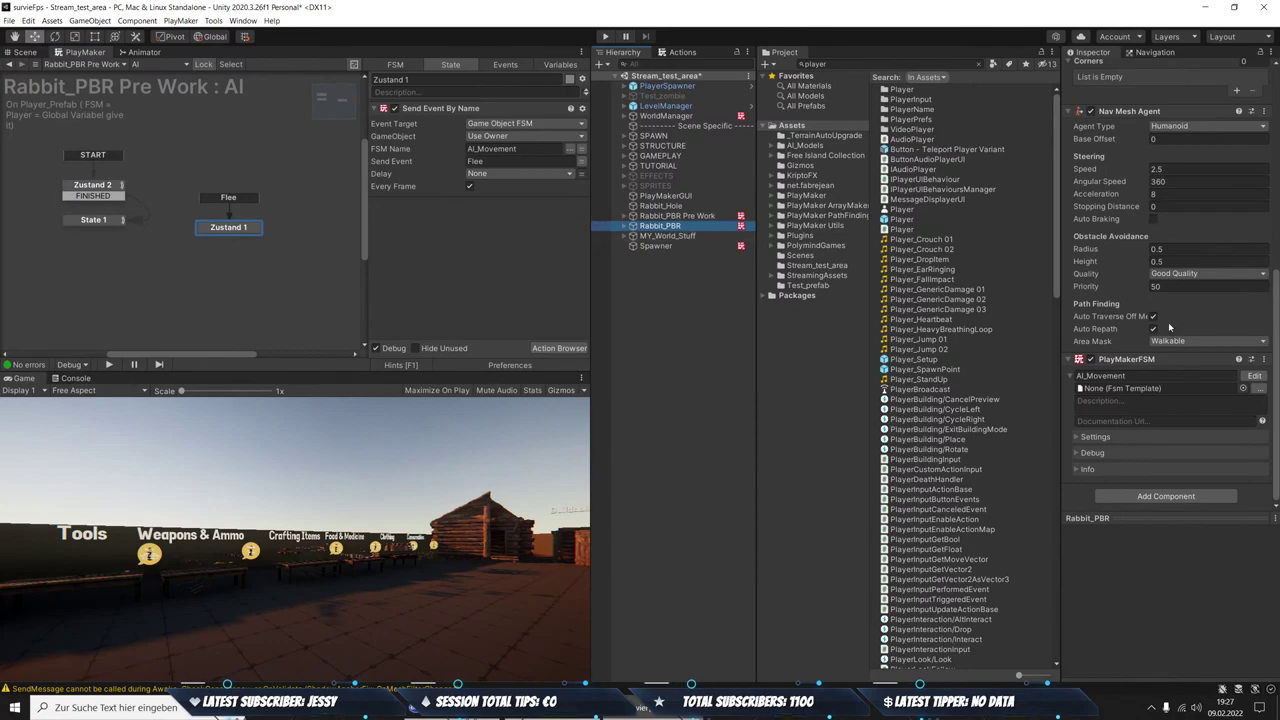
Move Rabbit_PBR's Nav Mesh Agent up twice, above the Health FSM
scroll(1168, 322, "up", 2)
scroll(1150, 330, "up", 2)
scroll(1120, 338, "up", 2)
scroll(1102, 343, "up", 2)
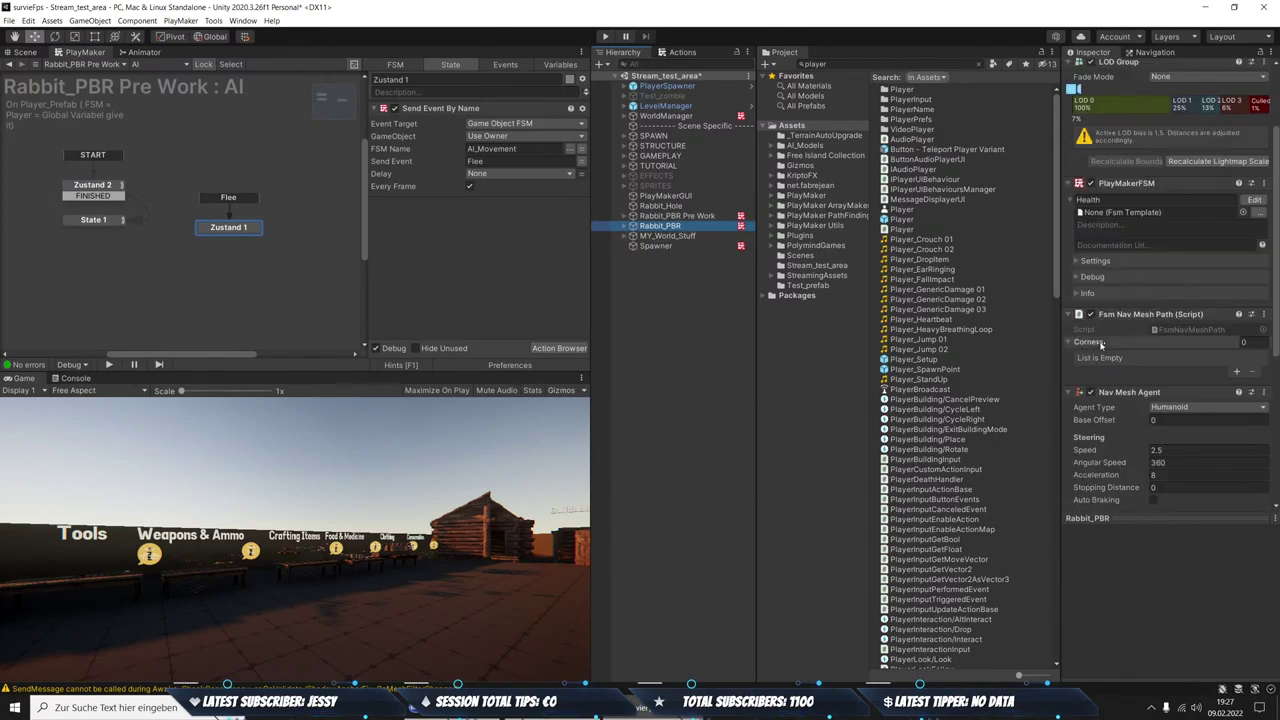
left_click(1264, 392)
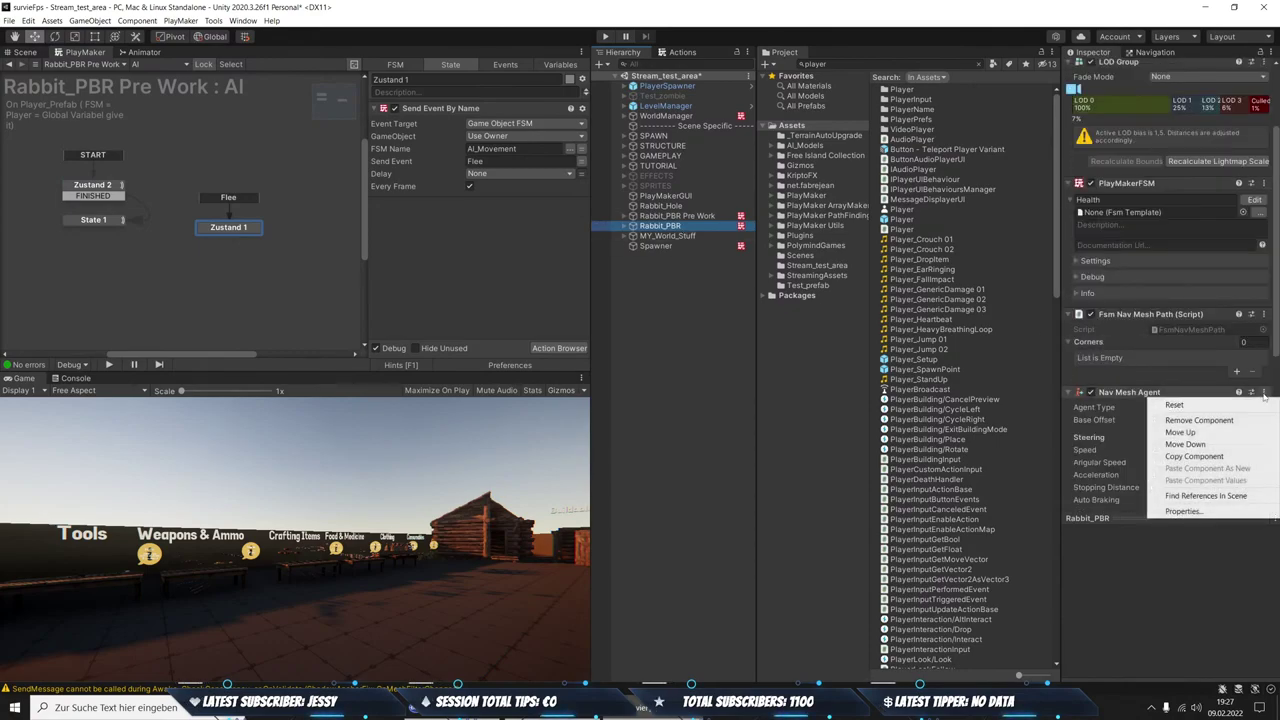
left_click(1210, 432)
left_click(1264, 314)
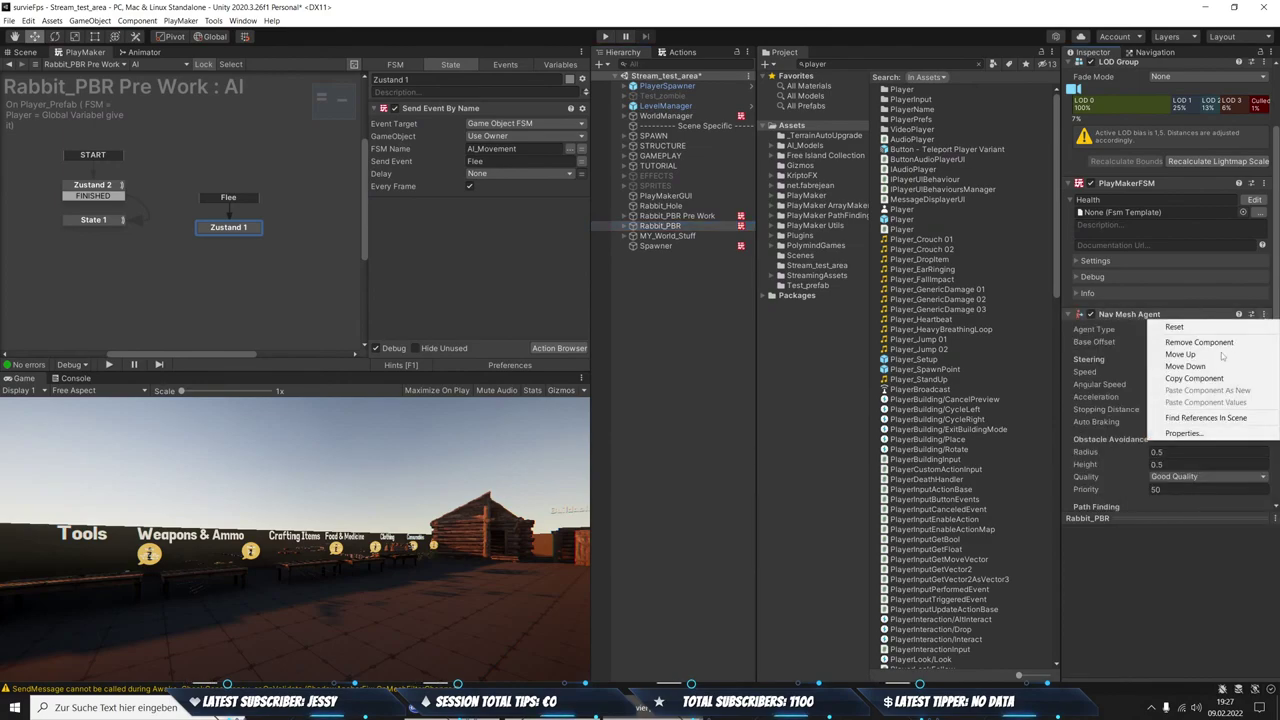
left_click(1185, 354)
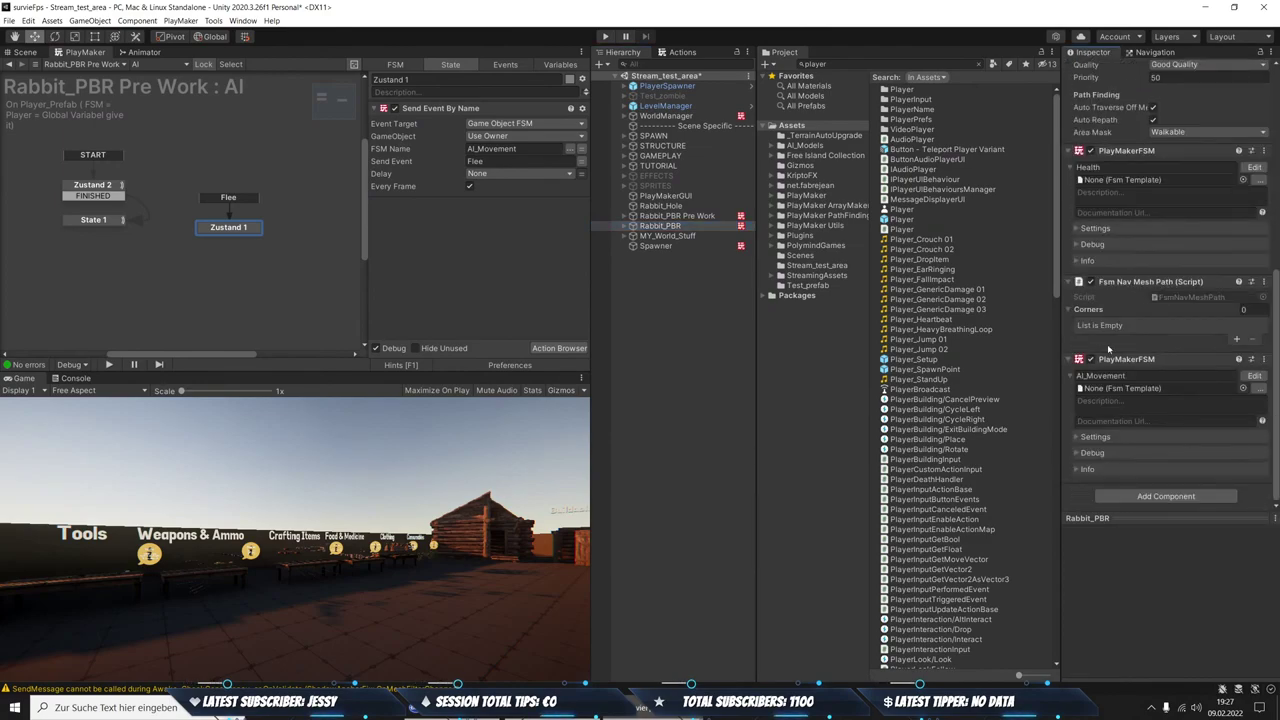
Collapse the Fsm Nav Mesh Path Corners list and add a PlayMakerFSM component to the rabbit
left_click(1264, 282)
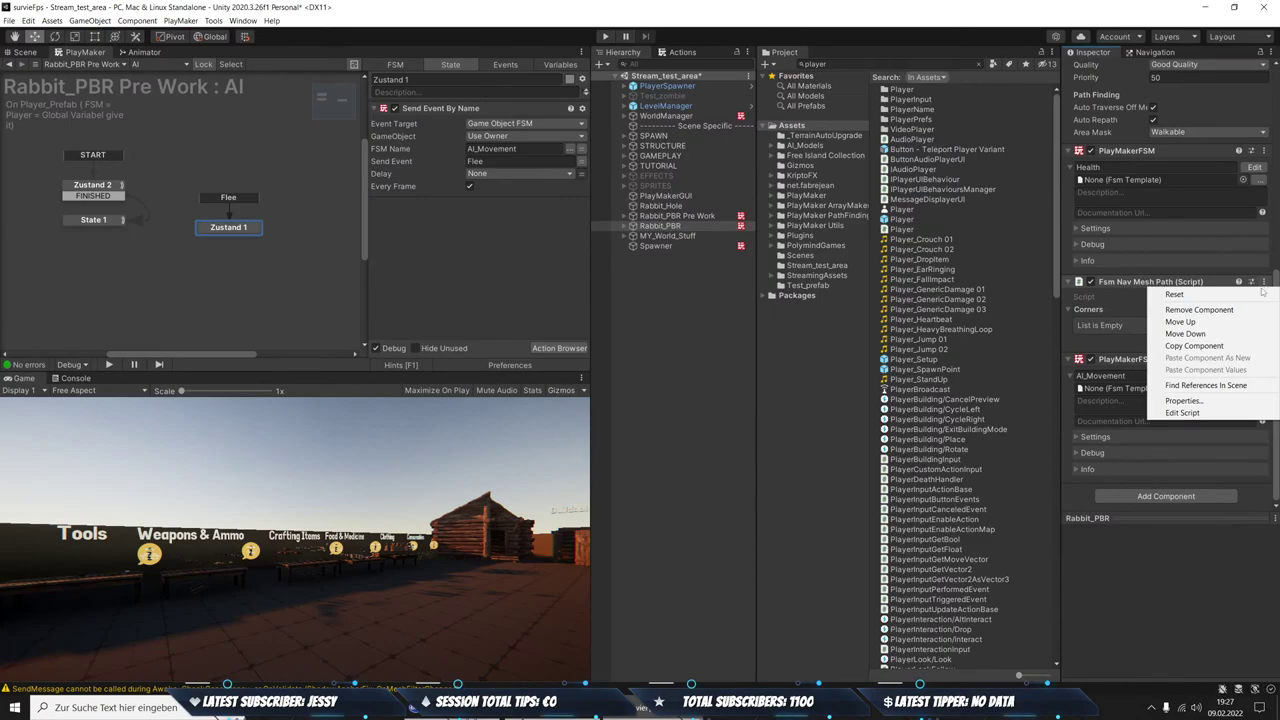
left_click(1104, 317)
left_click(1090, 310)
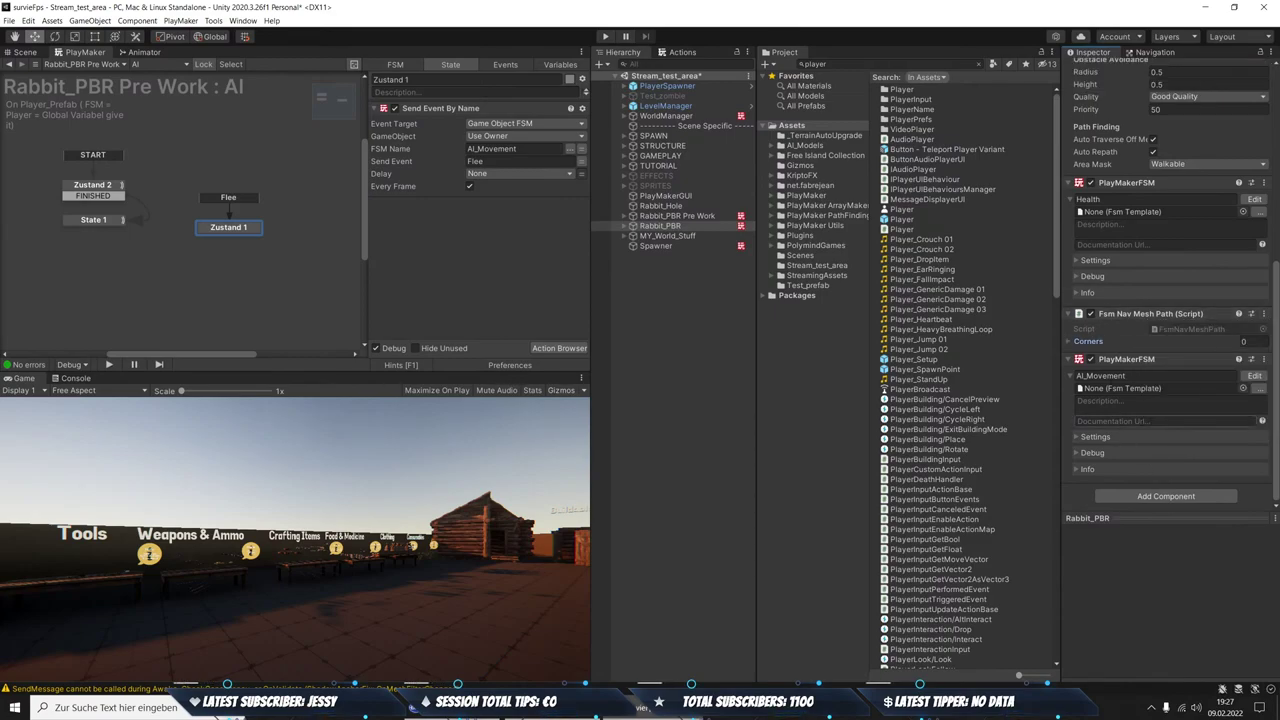
left_click(1165, 496)
left_click(1135, 547)
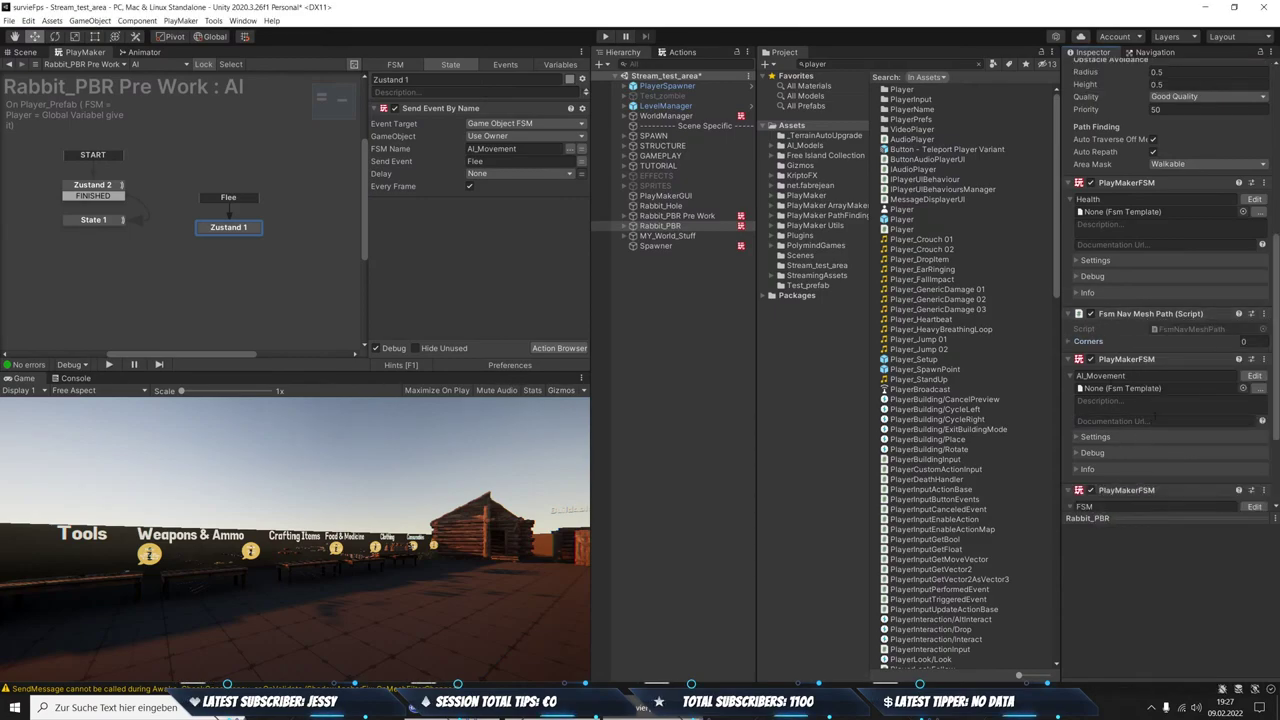
Rename the new PlayMaker FSM to AI_Brain
type("AI")
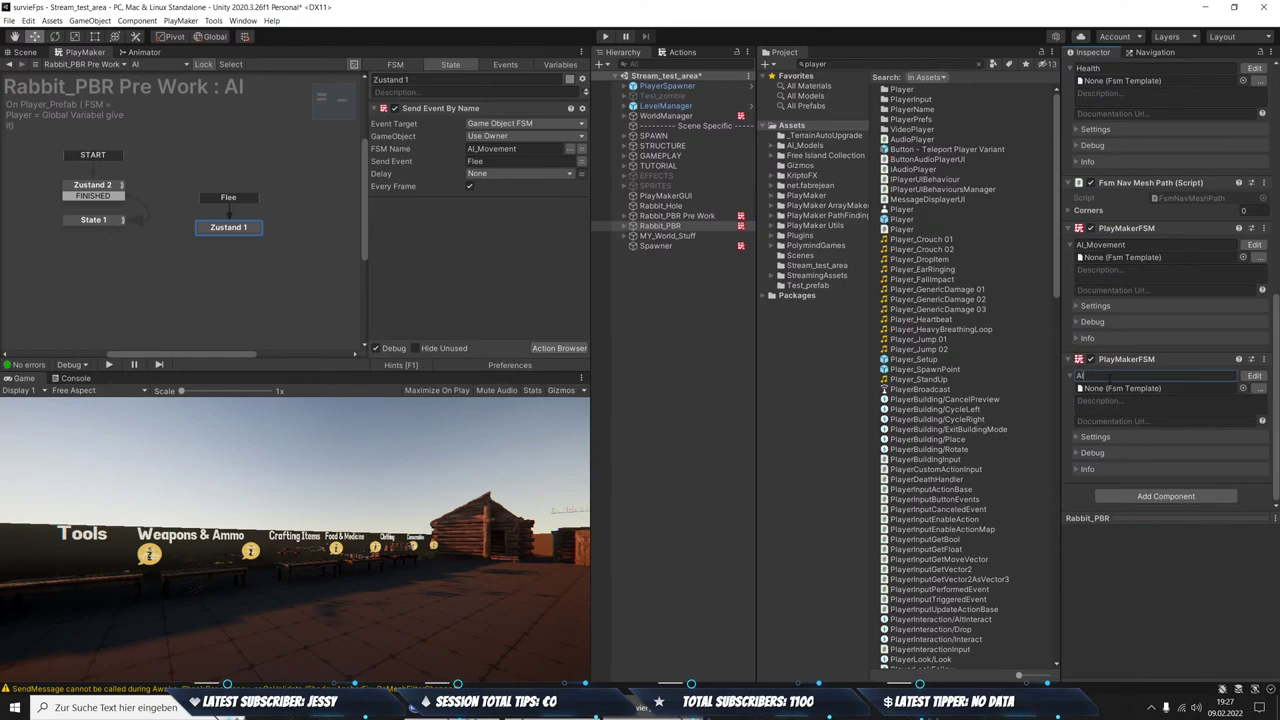
key("ctrl+a")
type("_BRa")
type("in")
key("BackSpace")
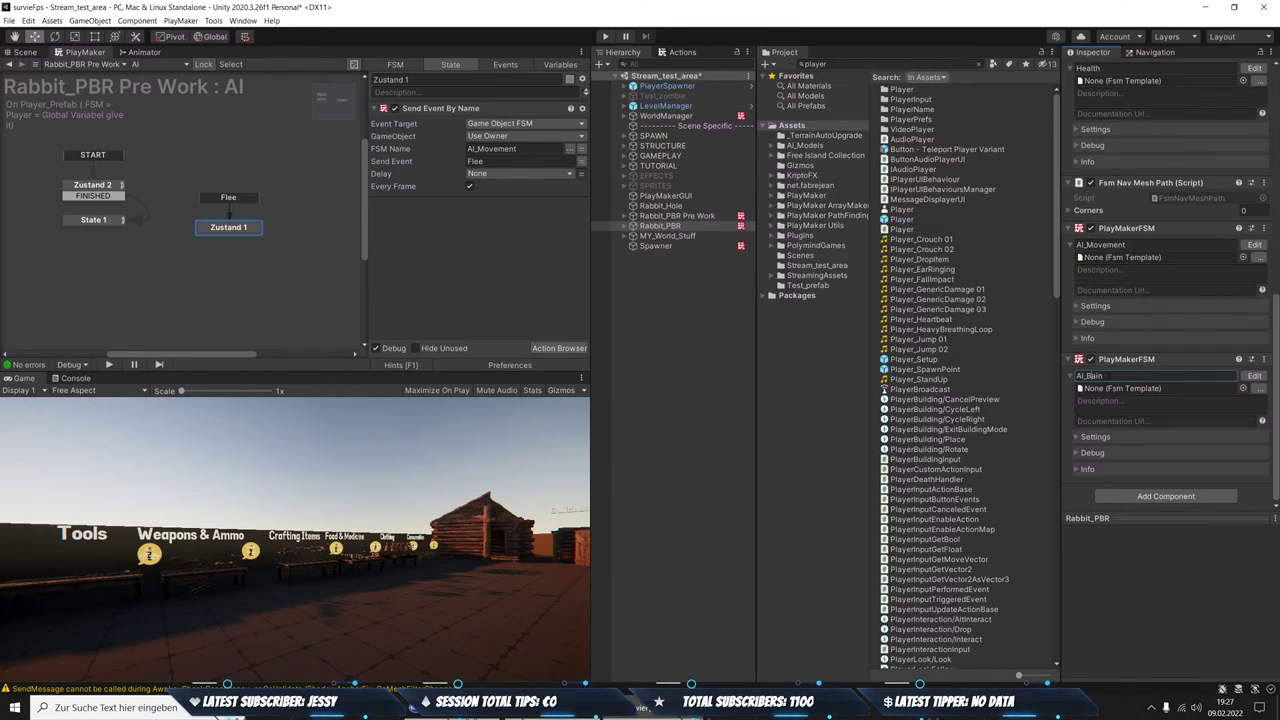
type("r")
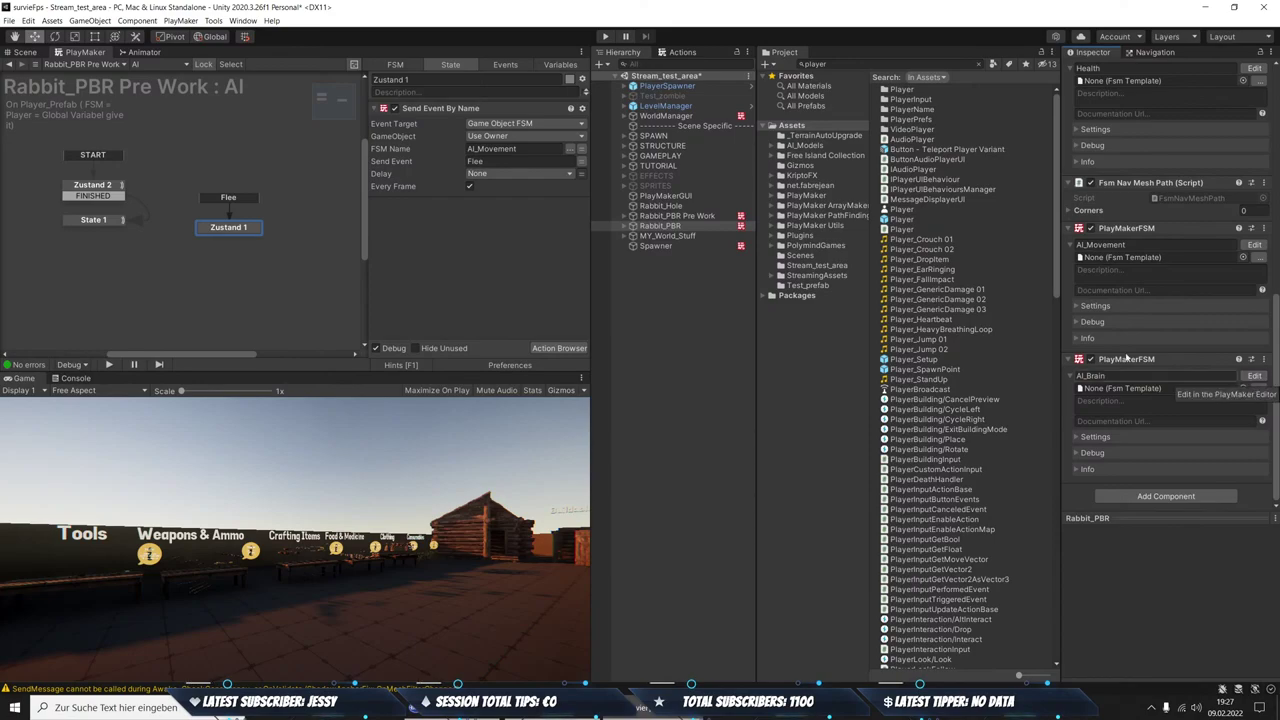
Review the Zustand 2 and State 1 distance-check actions, then open AI_Brain in PlayMaker
left_click(92, 185)
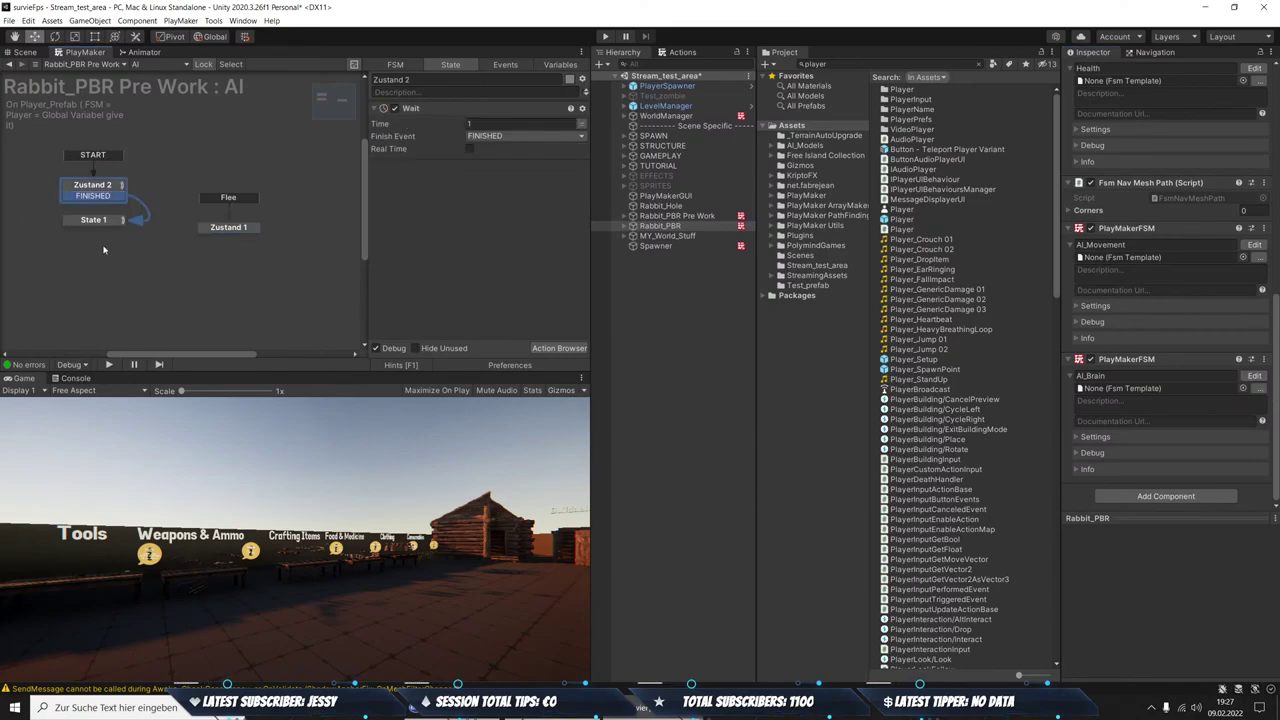
left_click(90, 220)
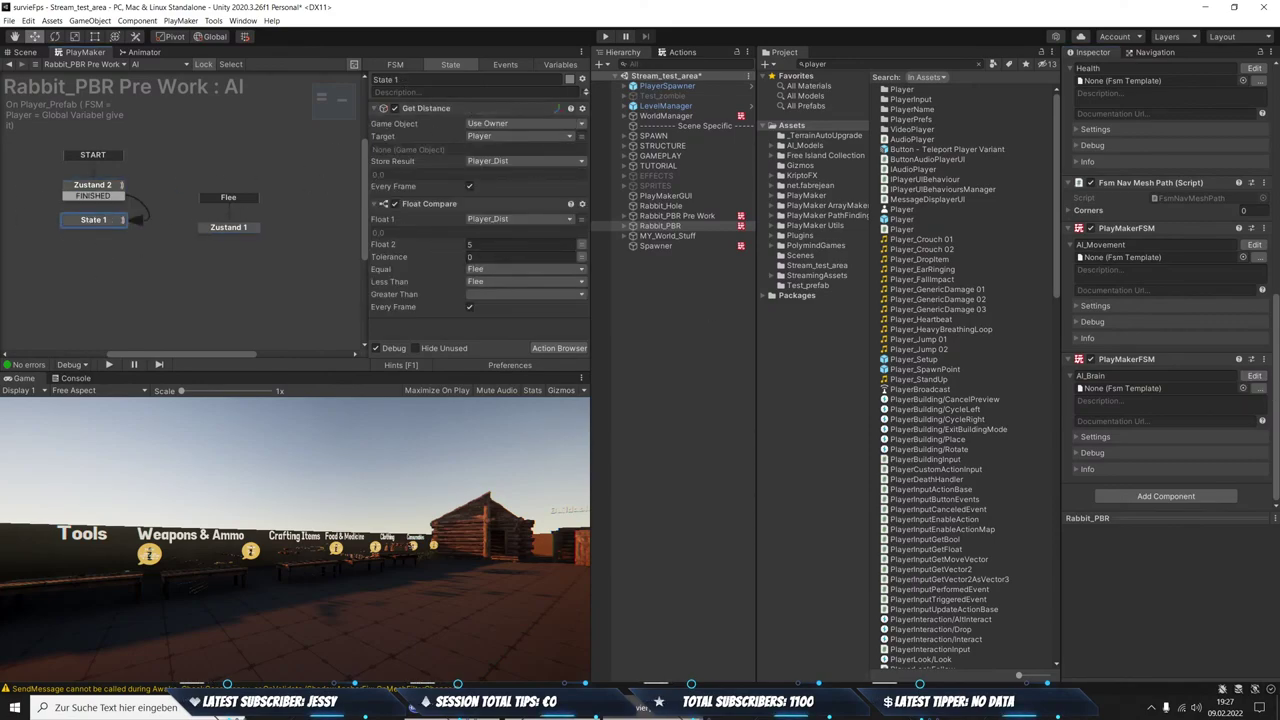
left_click(1254, 375)
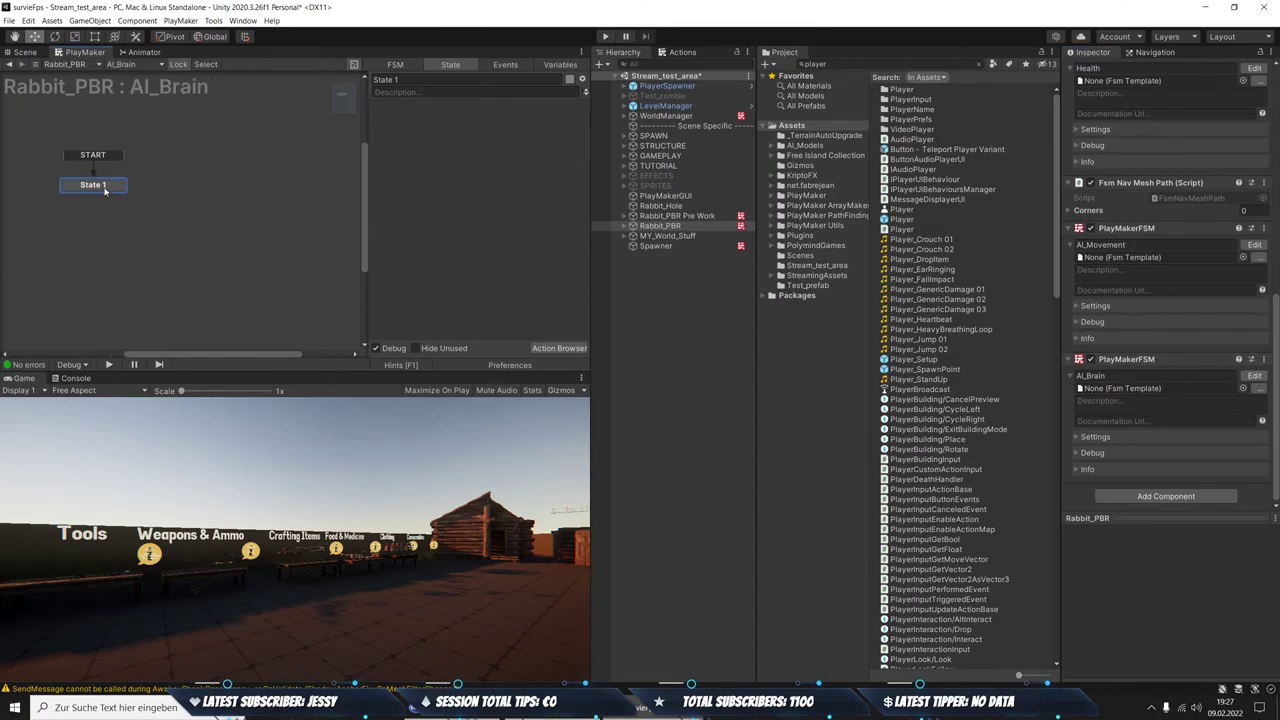
Add Zustand 1 below State 1, reached by State 1's FINISHED transition
right_click(93, 231)
left_click(127, 239)
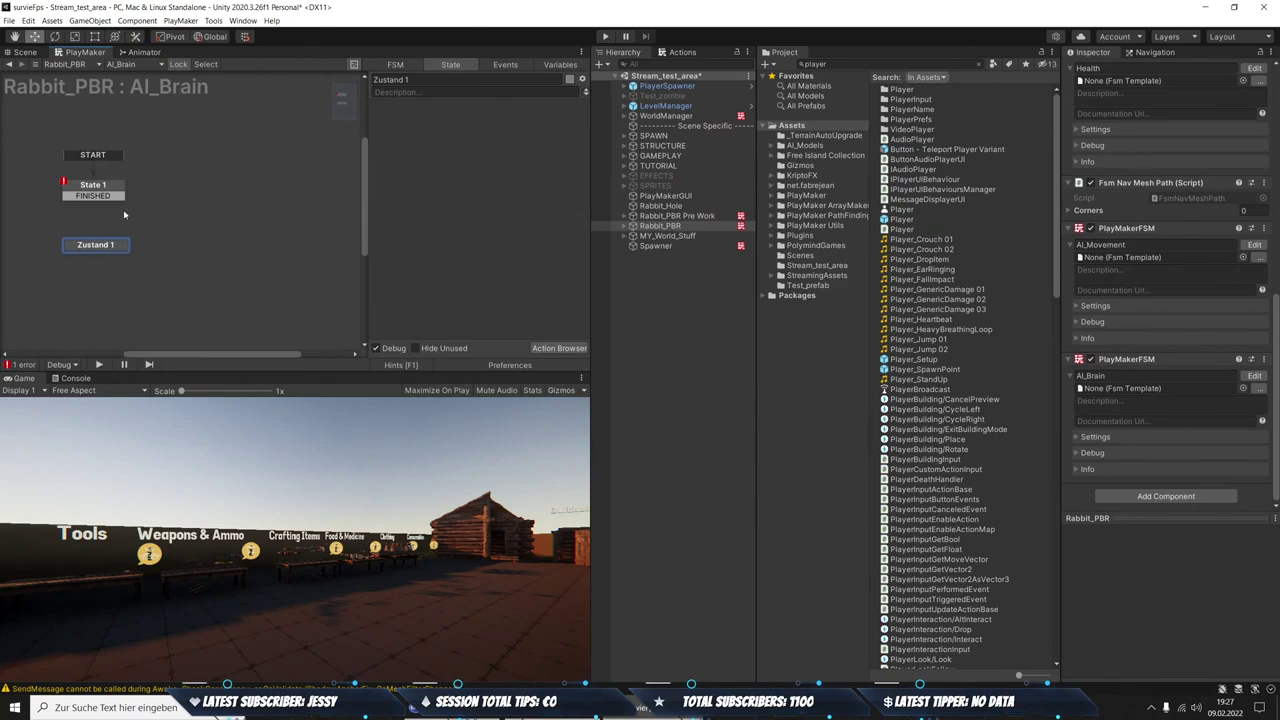
mouse_move(93, 195)
left_mouse_down()
mouse_move(139, 226)
mouse_move(119, 247)
left_mouse_up()
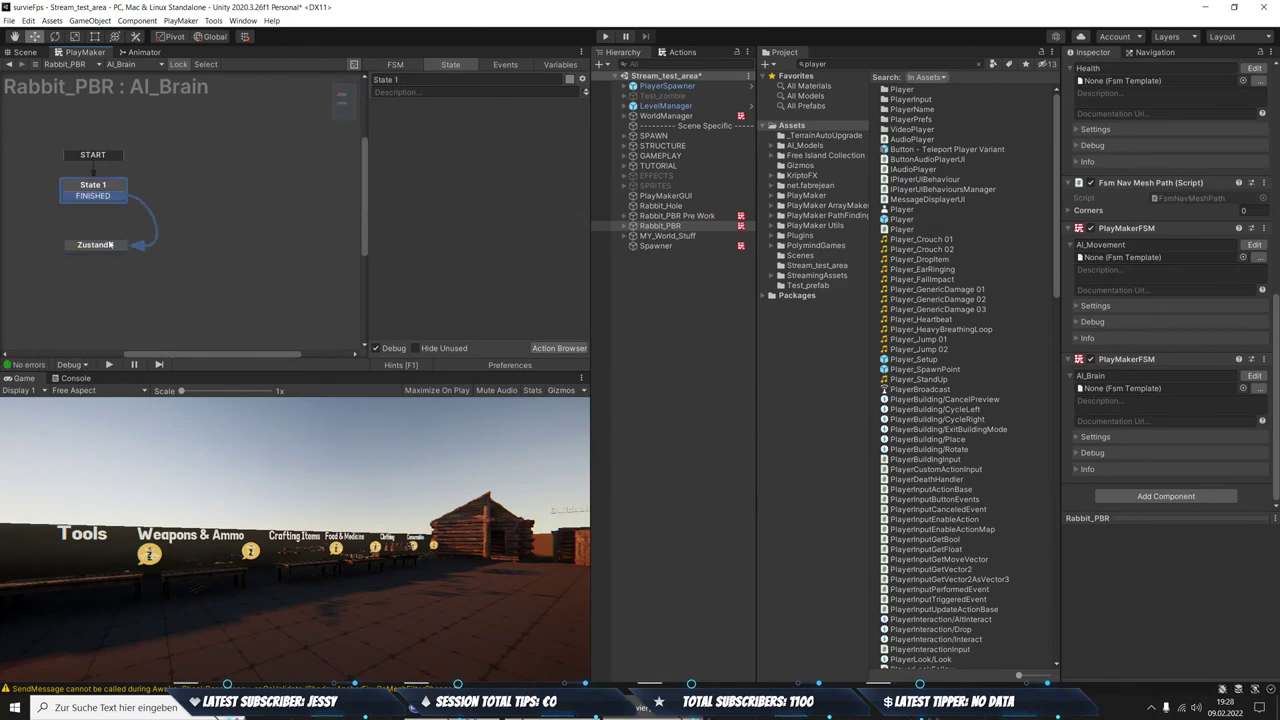
Give State 1 a 1-second Wait action with FINISHED as its finish event
left_click(682, 52)
left_click(685, 63)
type("w")
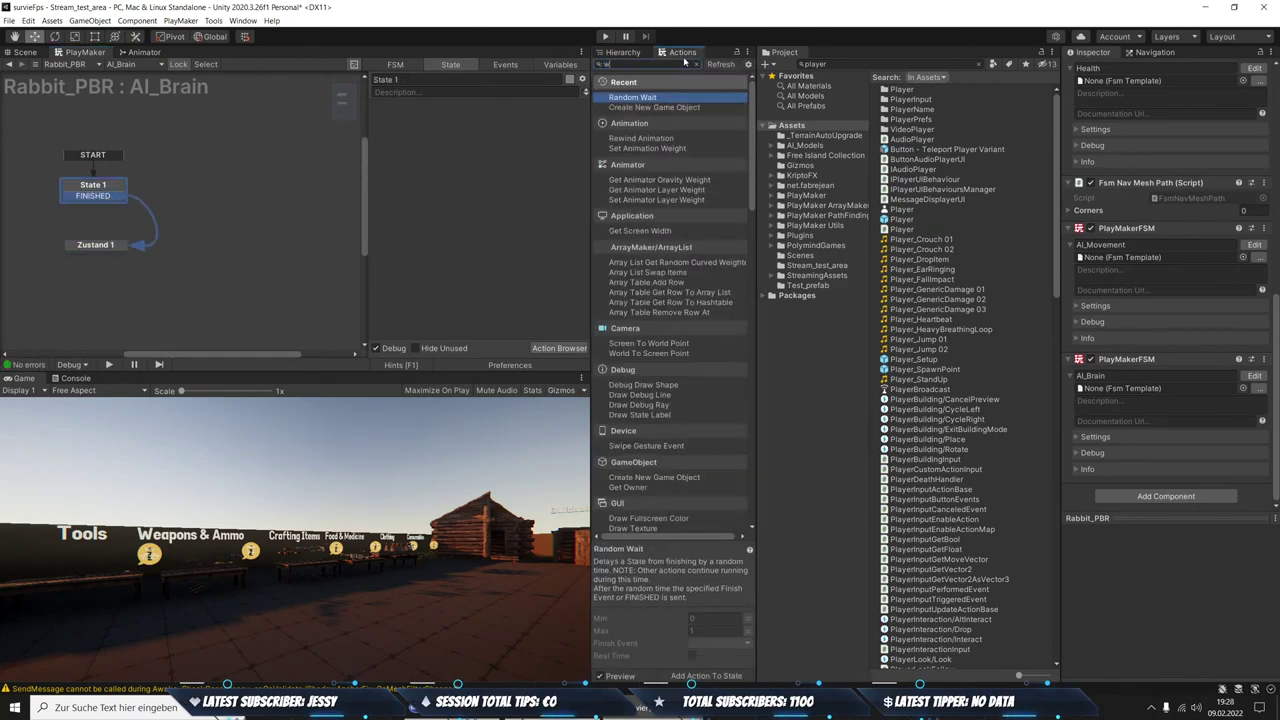
type("ait")
key("Down")
key("Down")
key("Down")
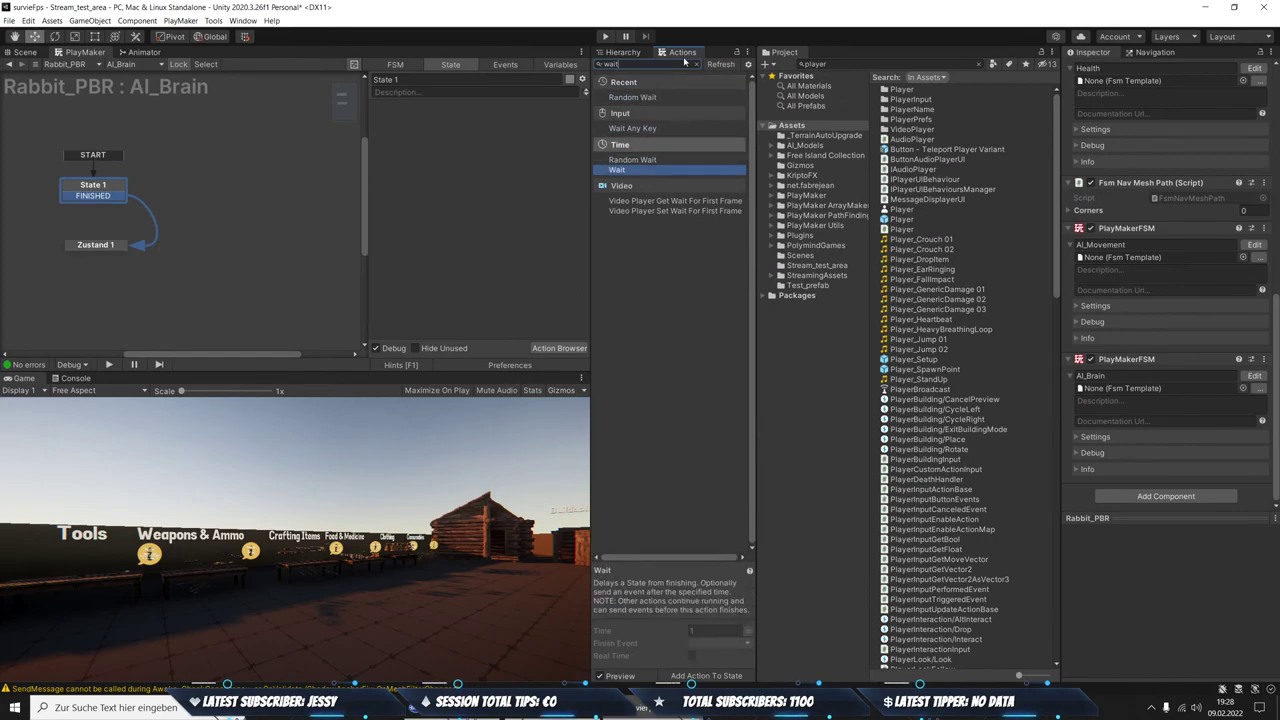
key("Return")
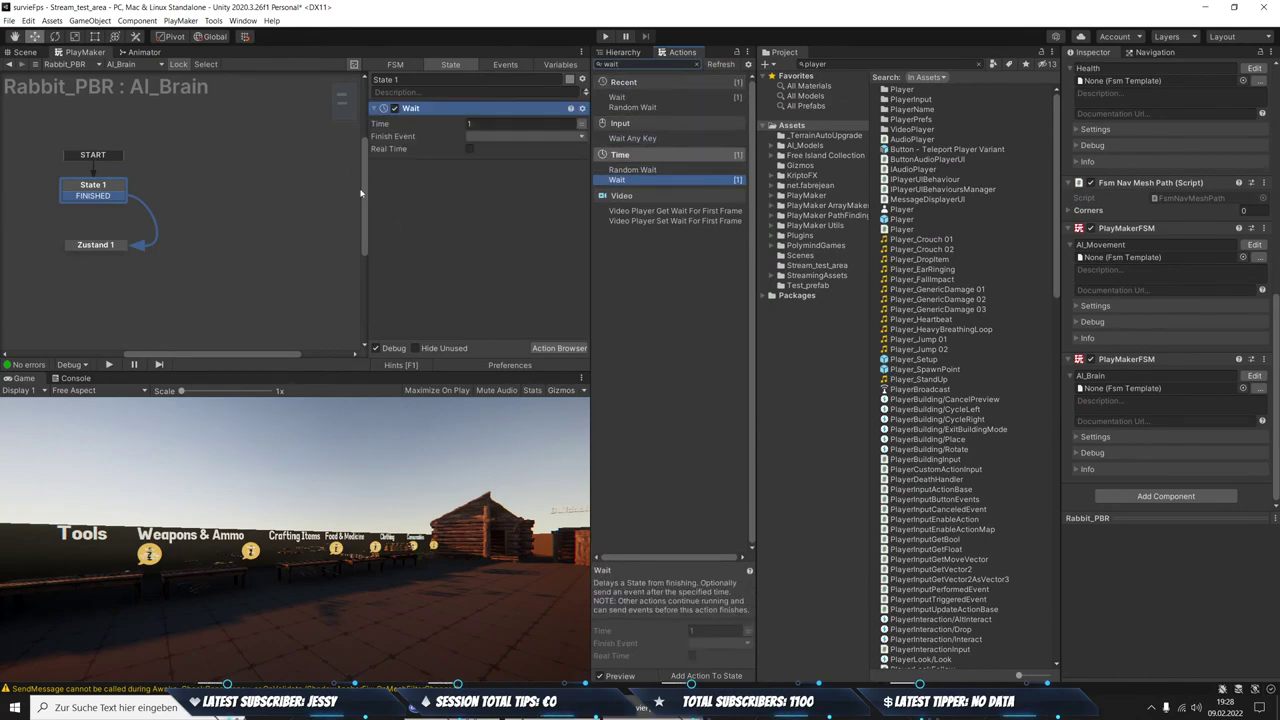
left_click(481, 140)
left_click(490, 157)
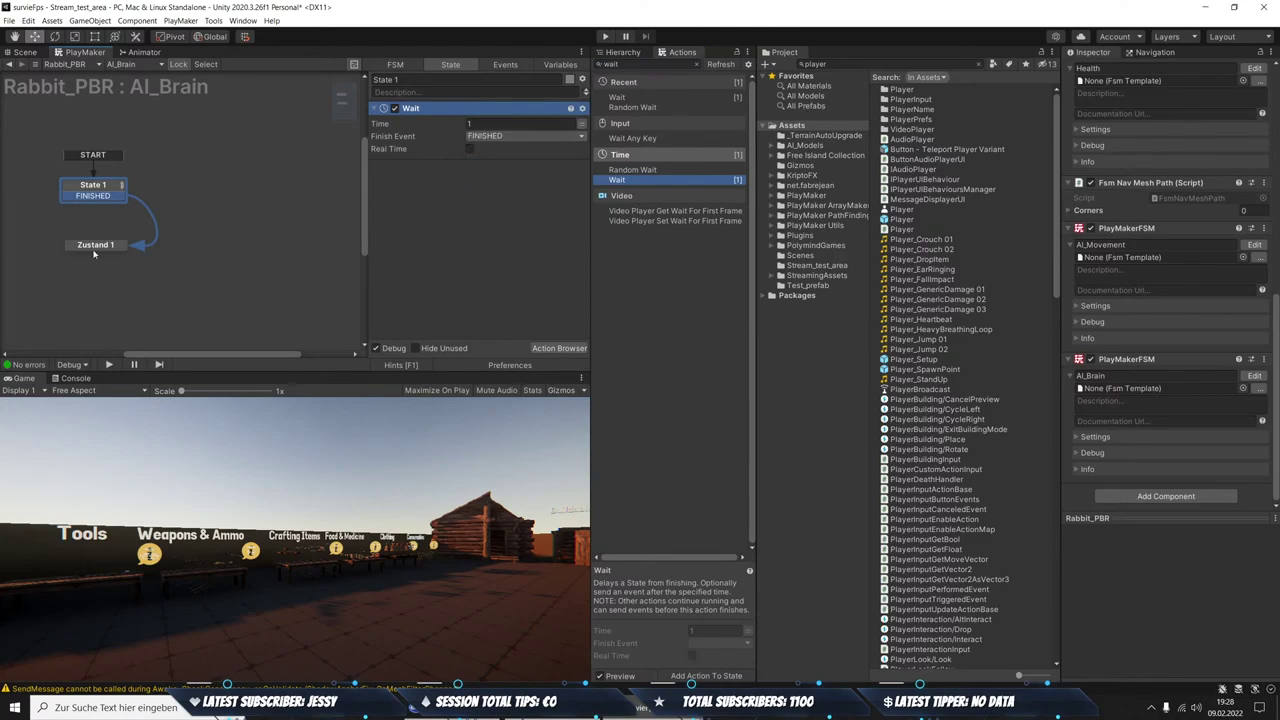
left_click(91, 247)
left_click(603, 65)
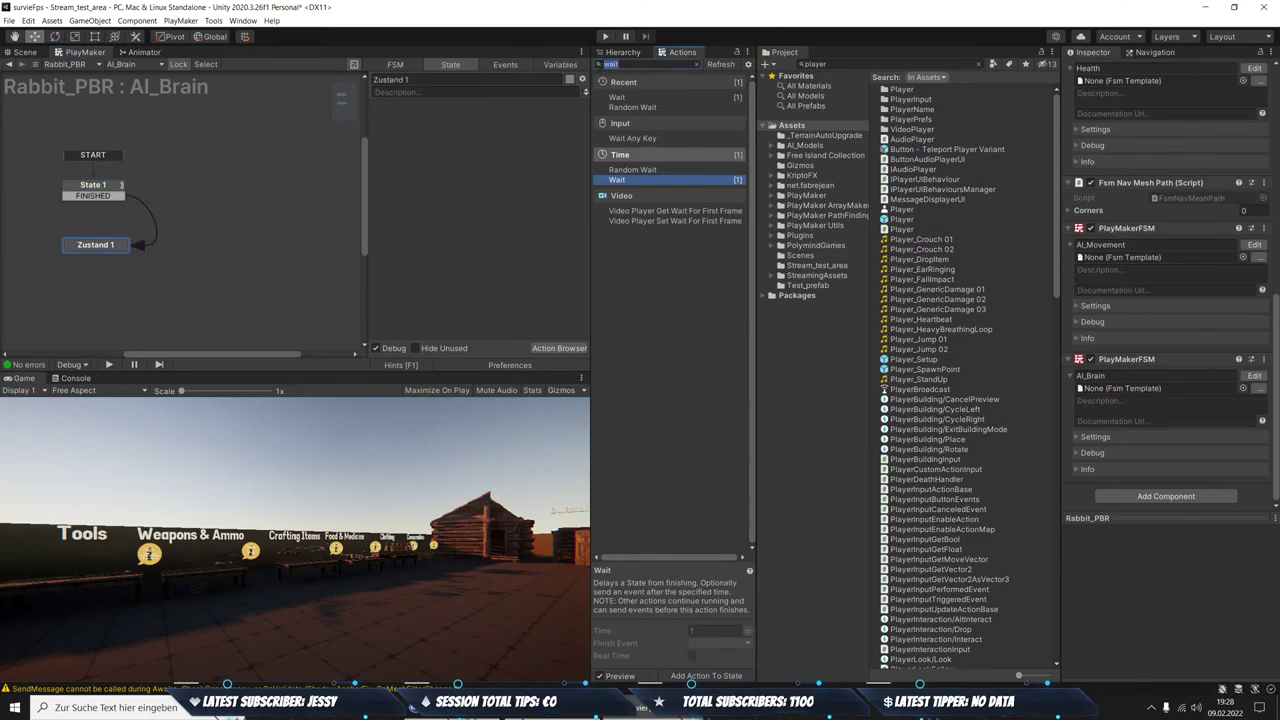
Add a Get Distance action to Zustand 1, keeping the owner as its game object
type("get dis")
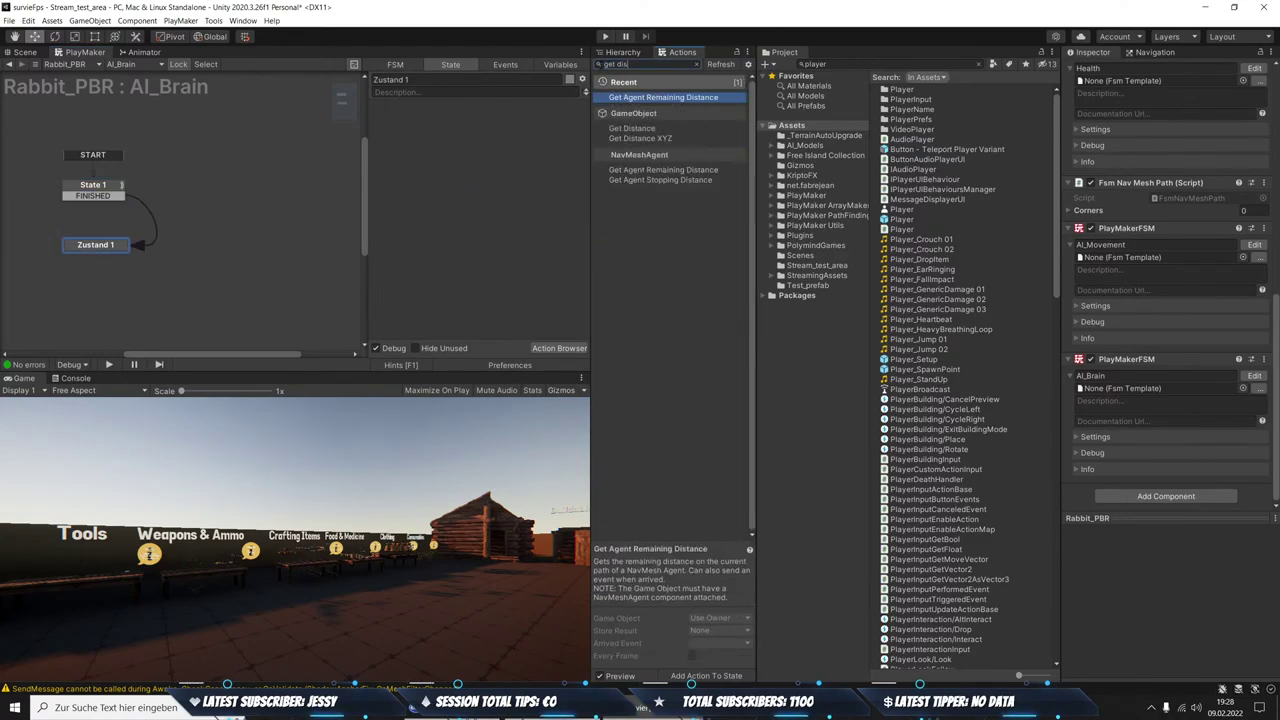
double_click(632, 128)
left_click(508, 128)
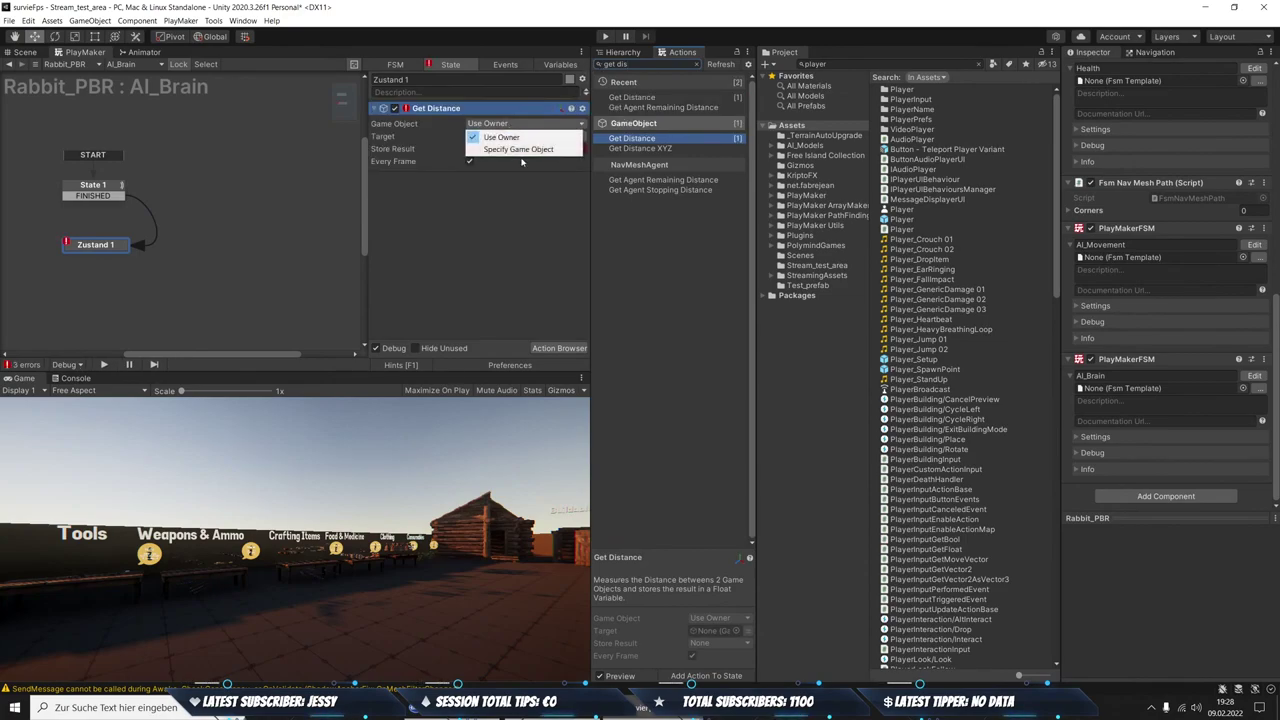
left_click(505, 148)
left_click(511, 137)
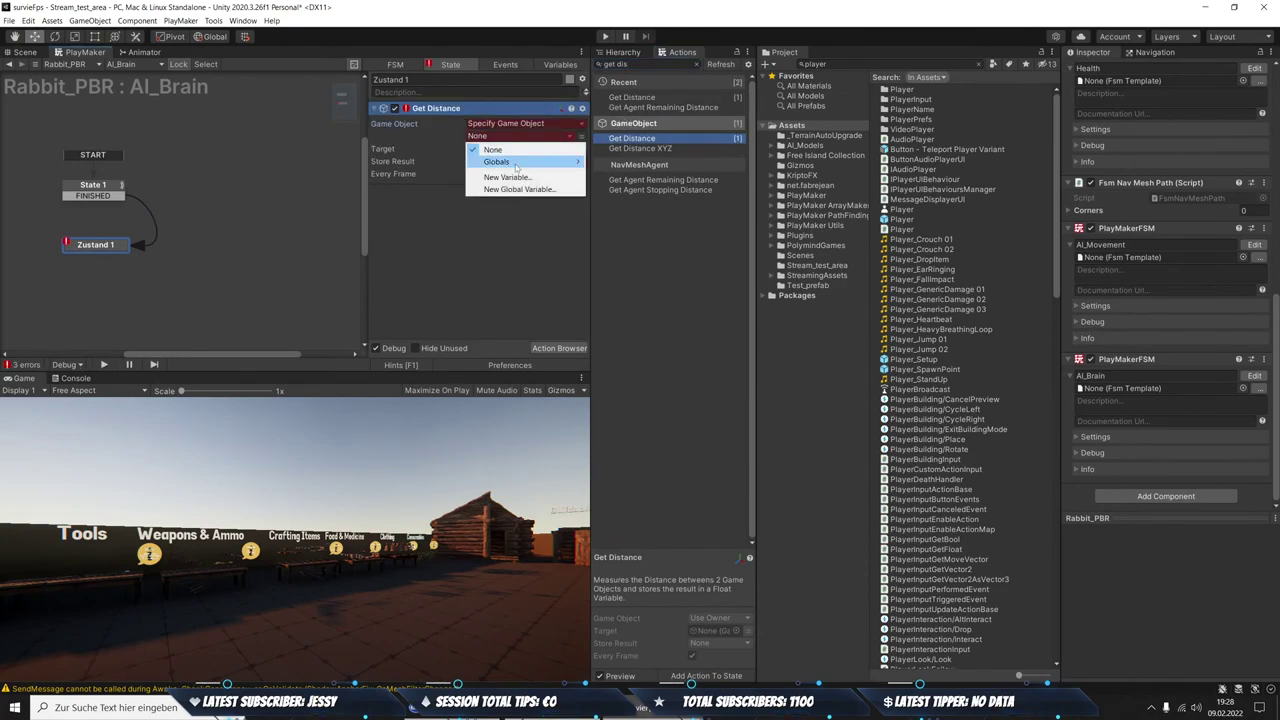
mouse_move(520, 161)
left_click(612, 162)
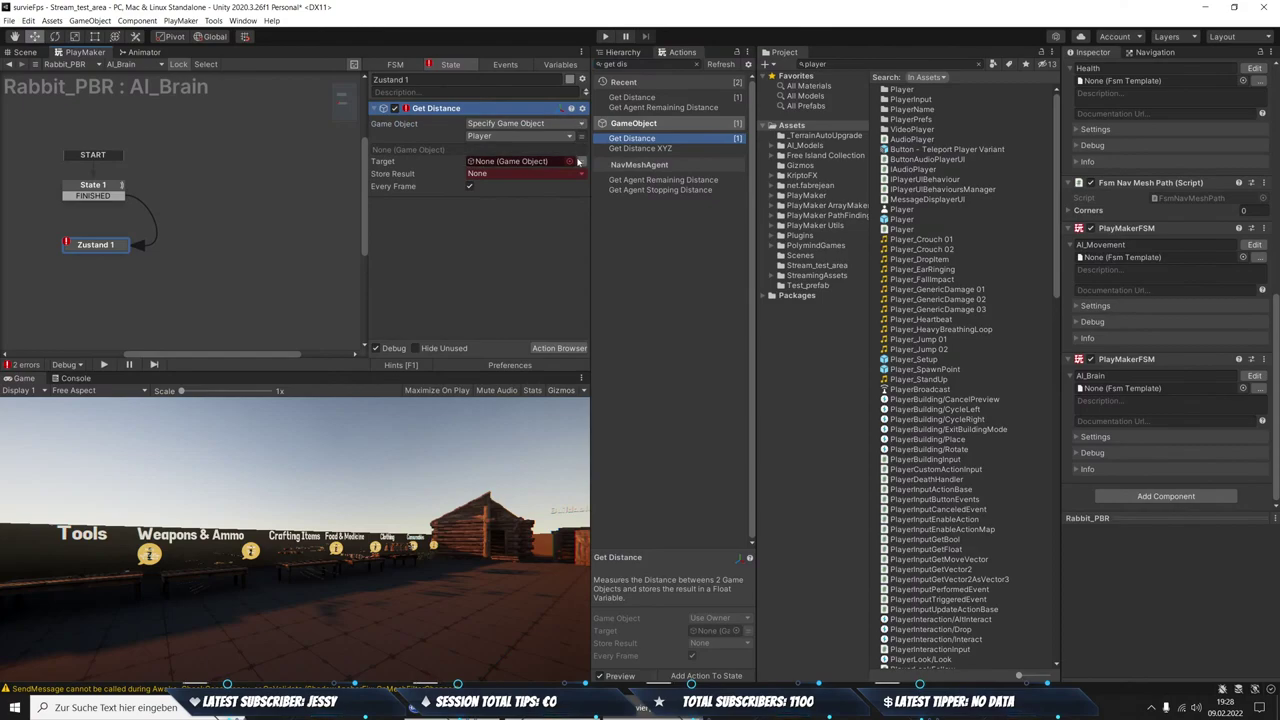
left_click(500, 123)
left_click(500, 138)
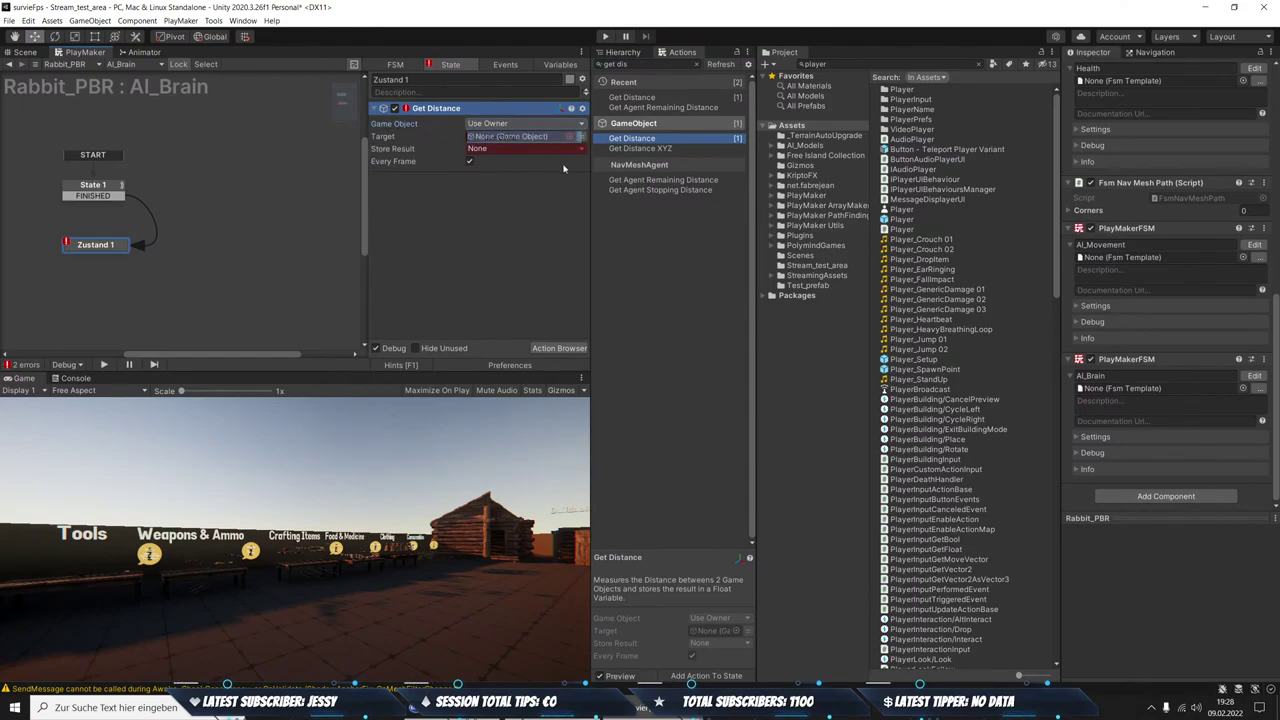
Target the global Player and store the distance in a new Dist2Player variable
left_click(525, 136)
mouse_move(505, 161)
left_click(612, 161)
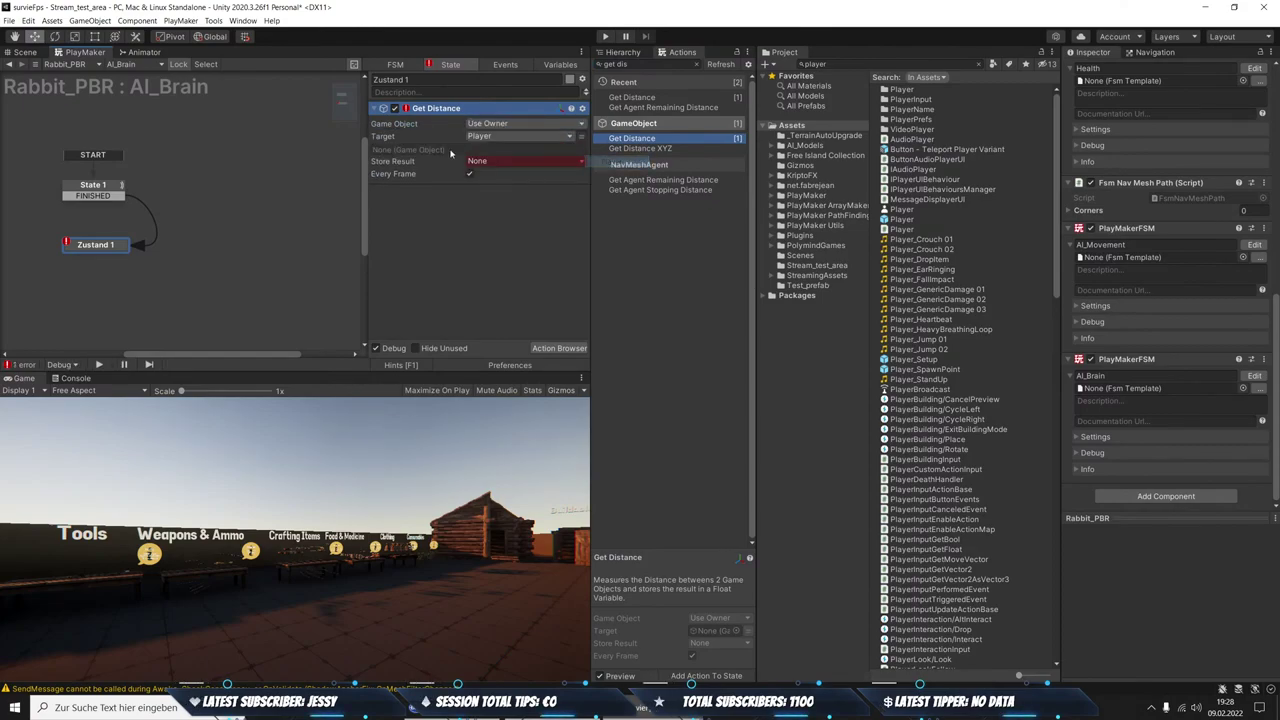
left_click(520, 161)
left_click(507, 190)
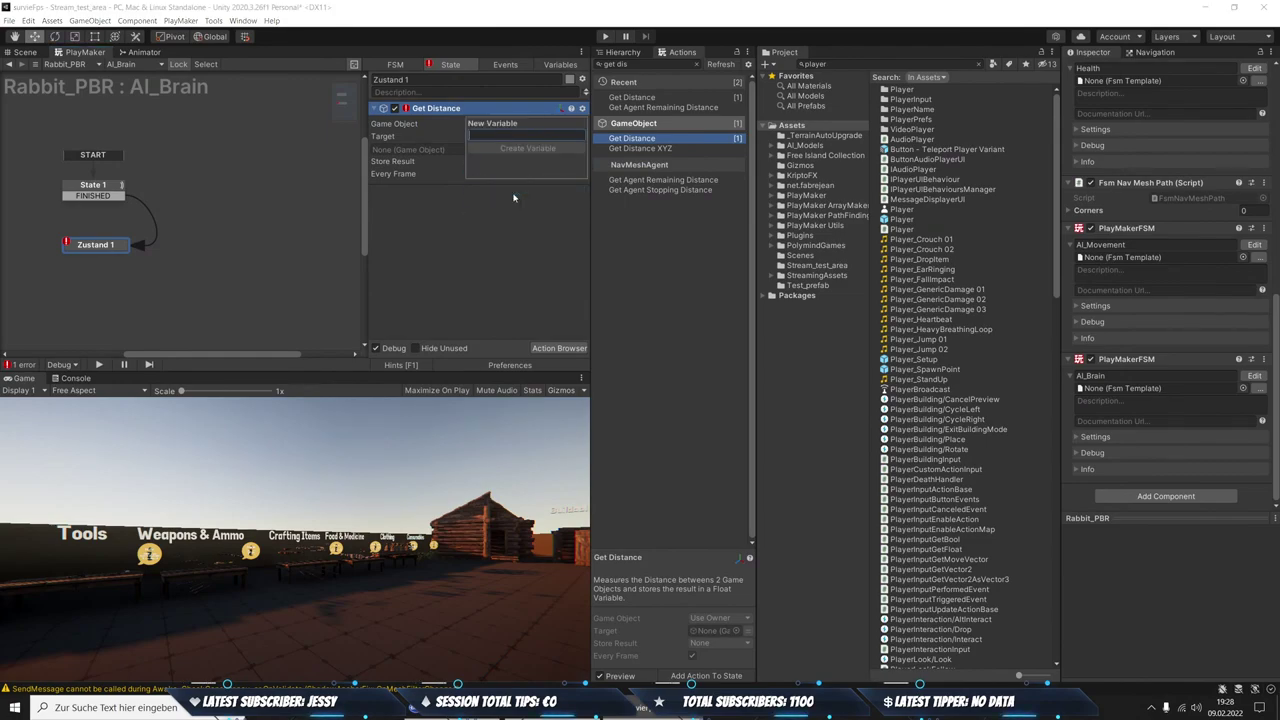
type("Dist")
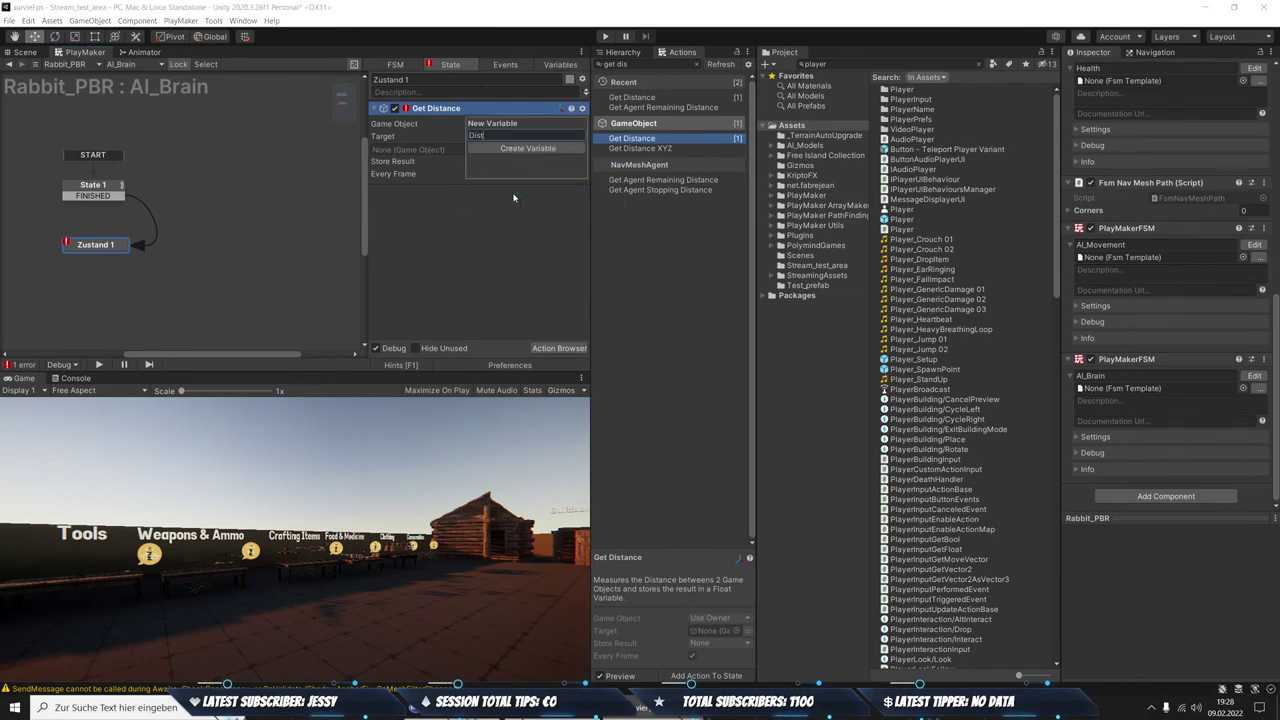
type("2Player")
key("Return")
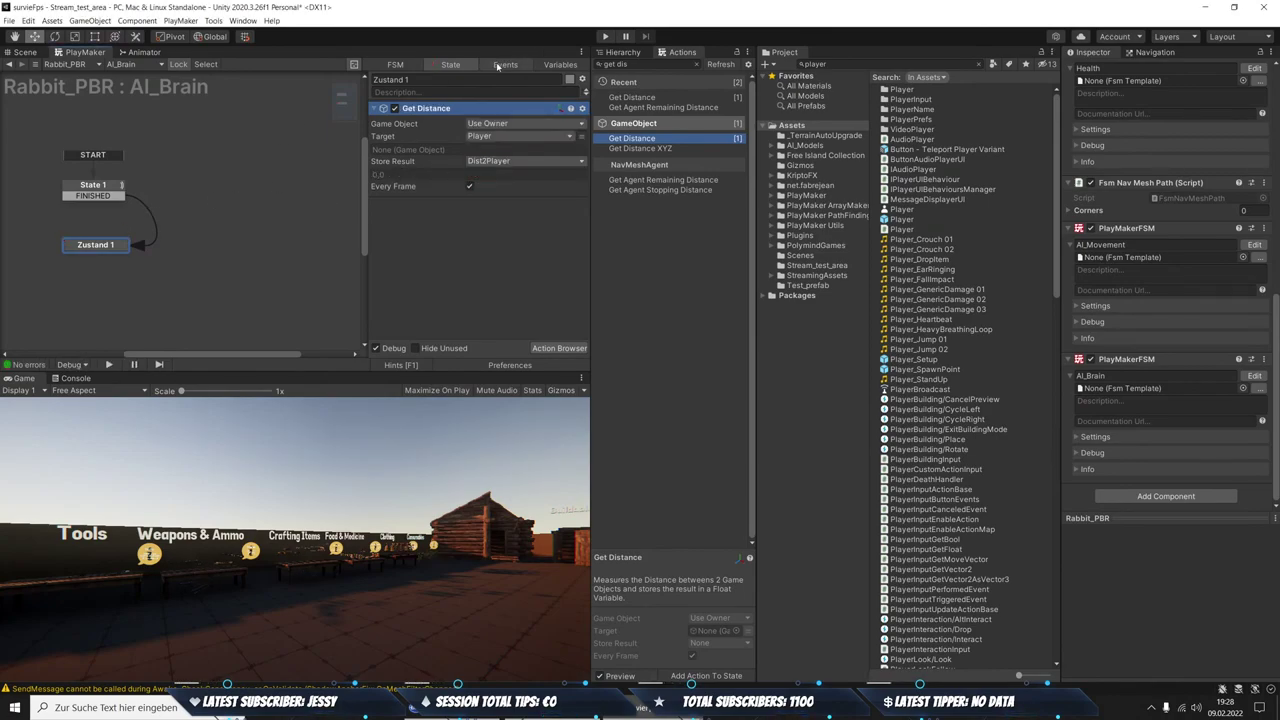
Create a Flee event and a global Flee transition leading into new state Zustand 2
left_click(505, 64)
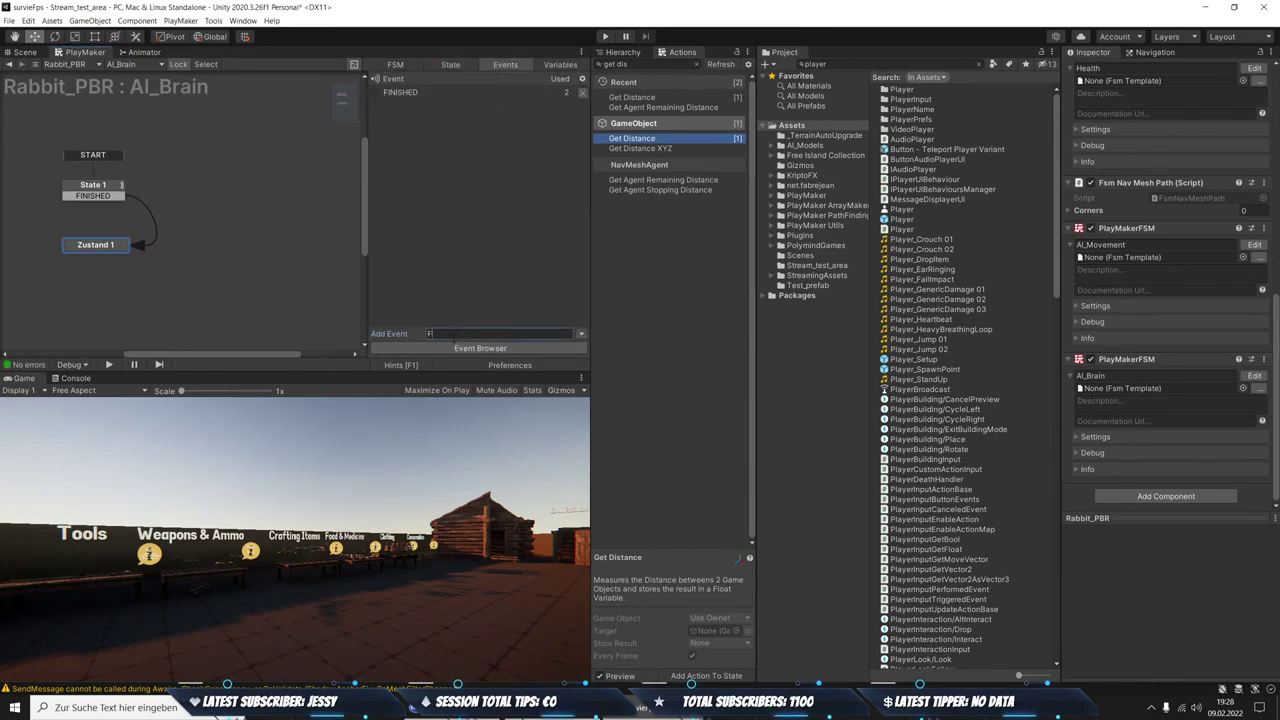
type("Flee")
key("Return")
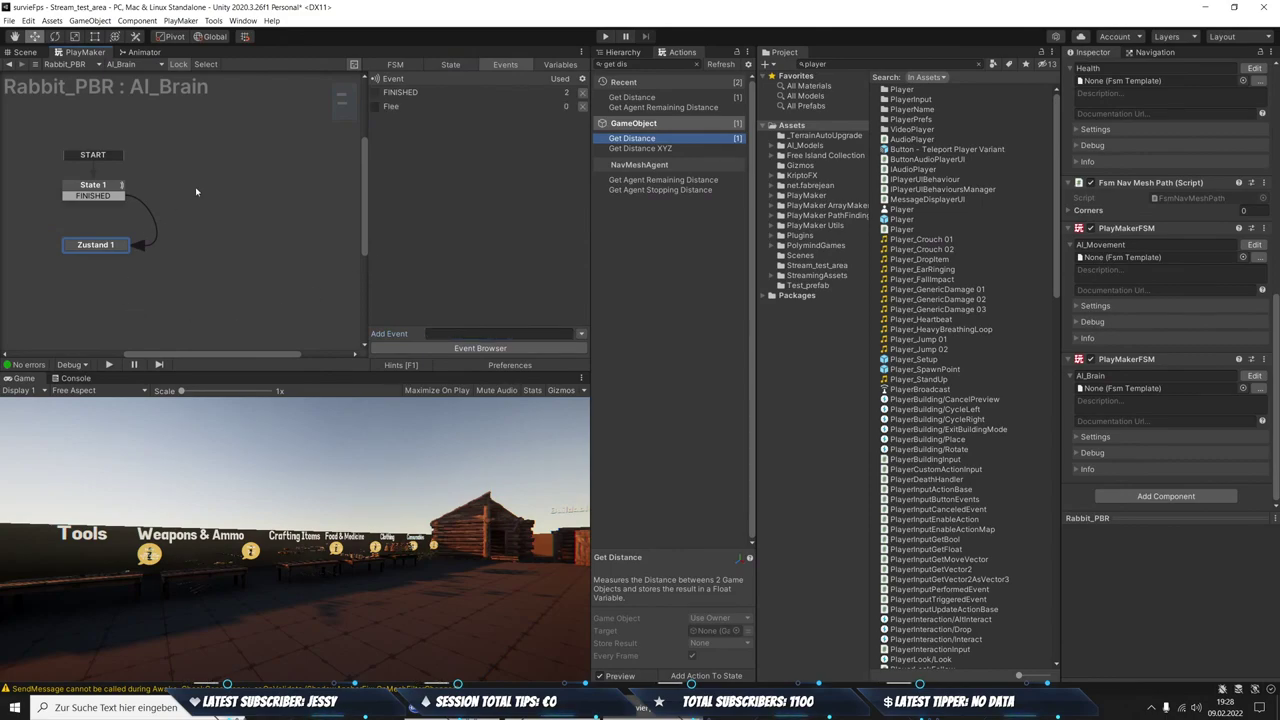
right_click(196, 191)
mouse_move(274, 220)
left_click(378, 232)
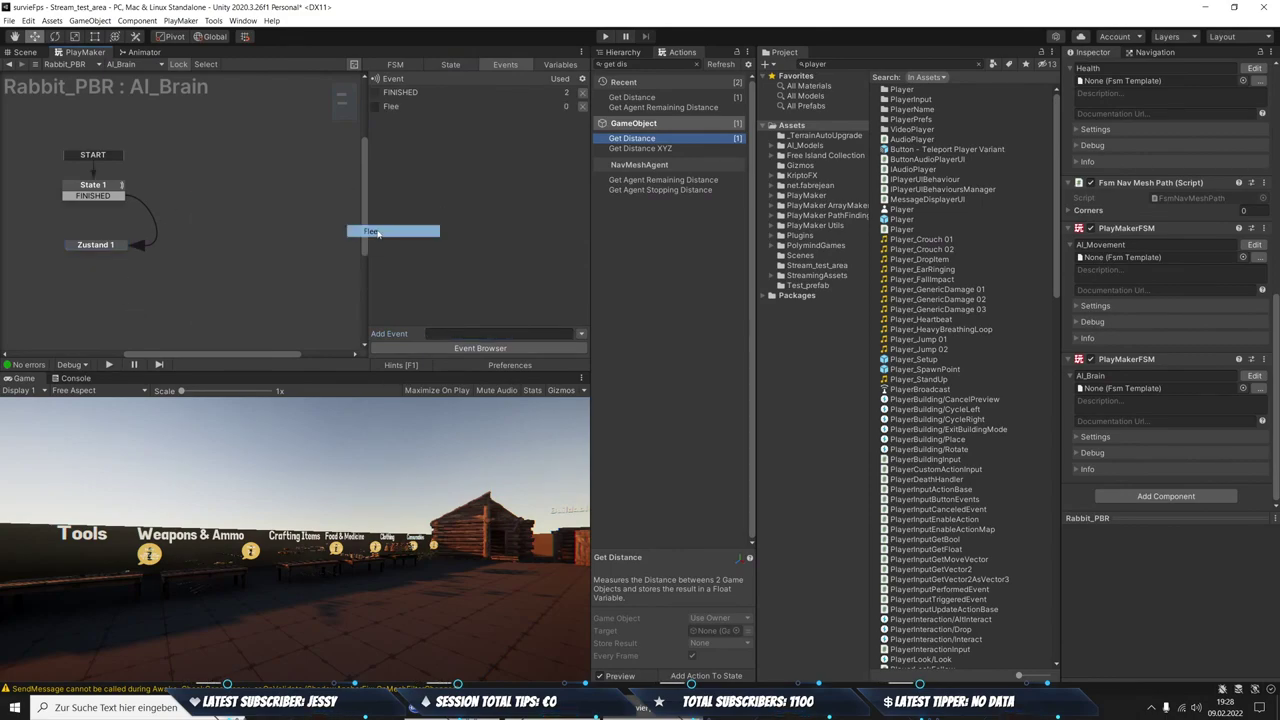
left_click(102, 254)
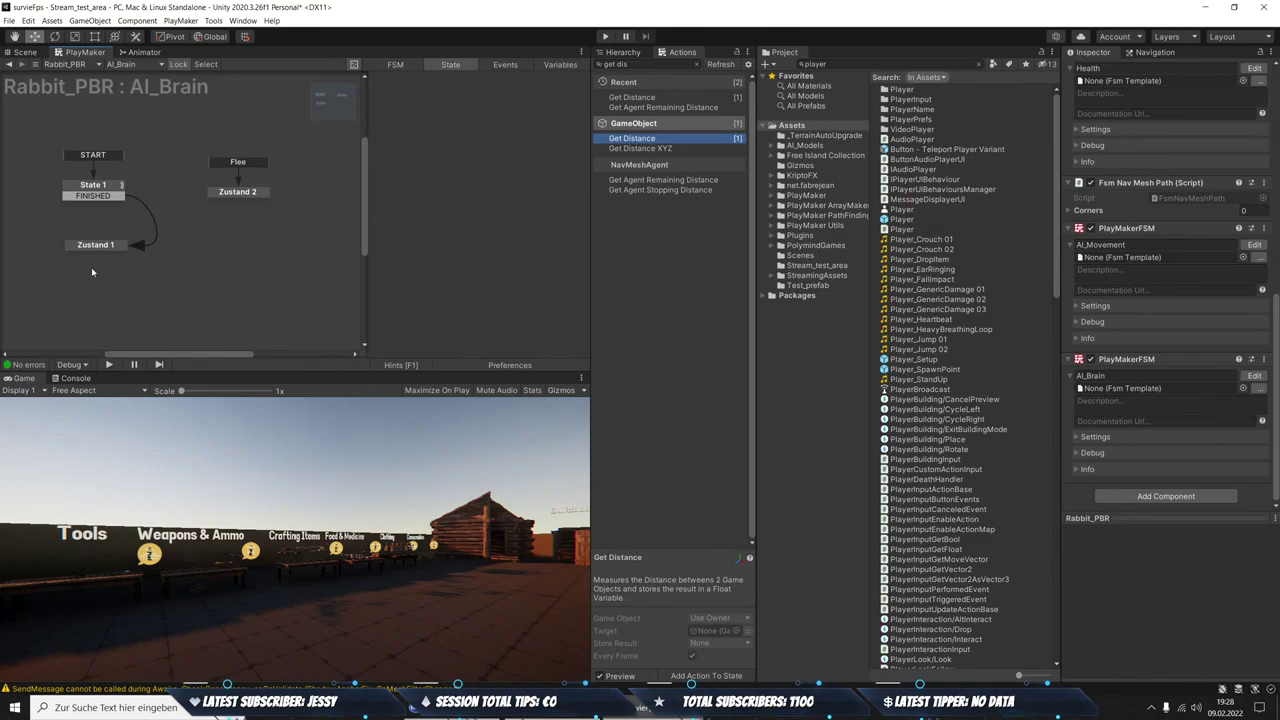
left_click(94, 248)
left_click(600, 64)
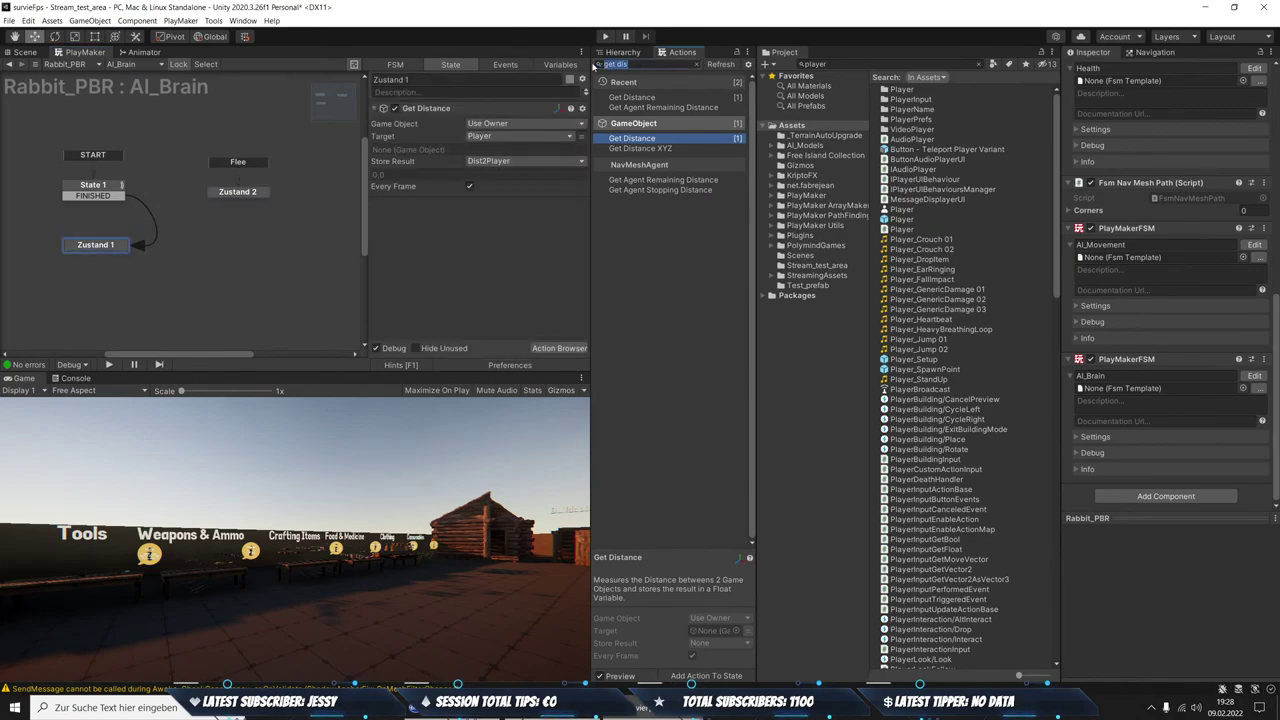
Add a Float Compare to Zustand 1 checking Dist2Player against 5, sending Flee on Equal and Less Than
type("float com")
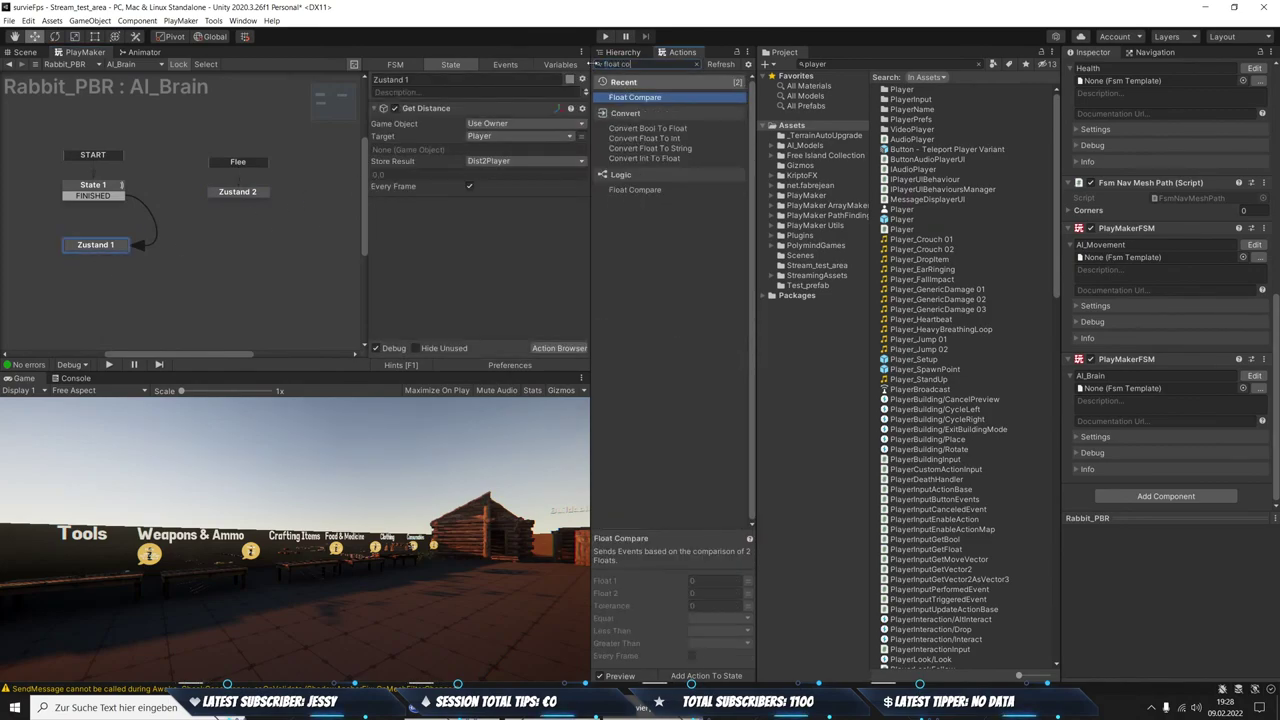
key("Return")
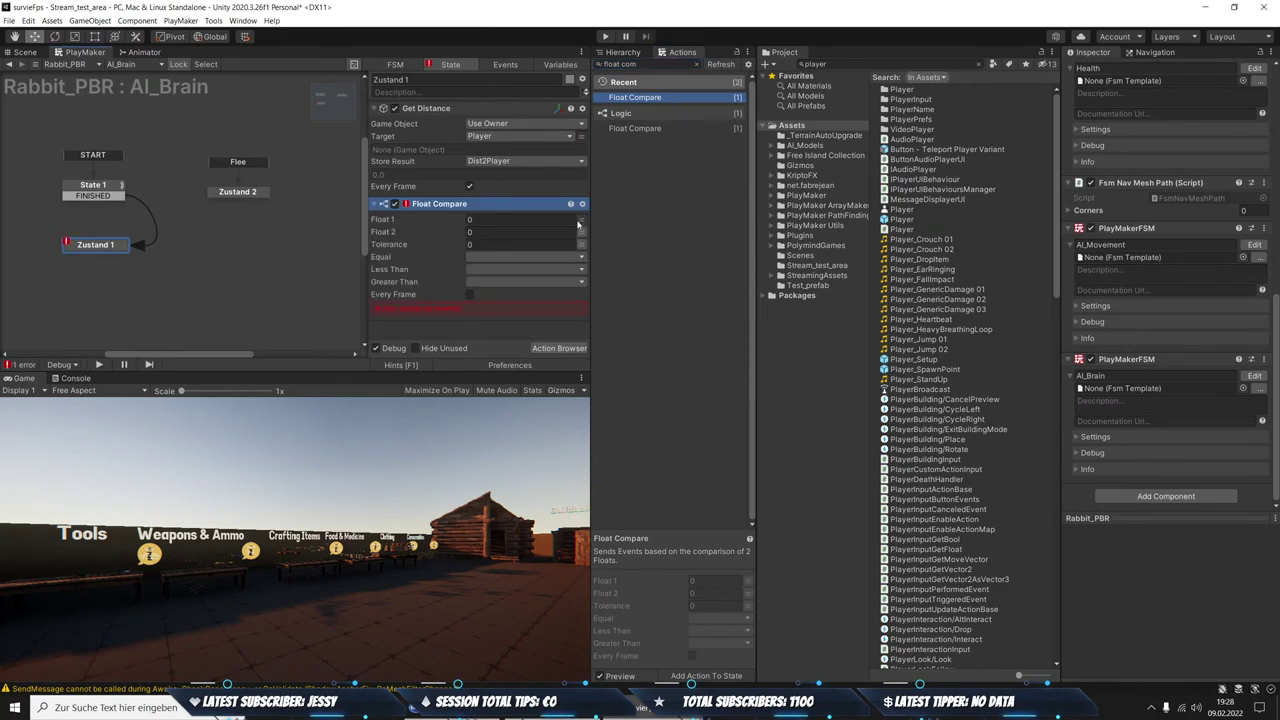
left_click(535, 221)
left_click(503, 240)
type("5")
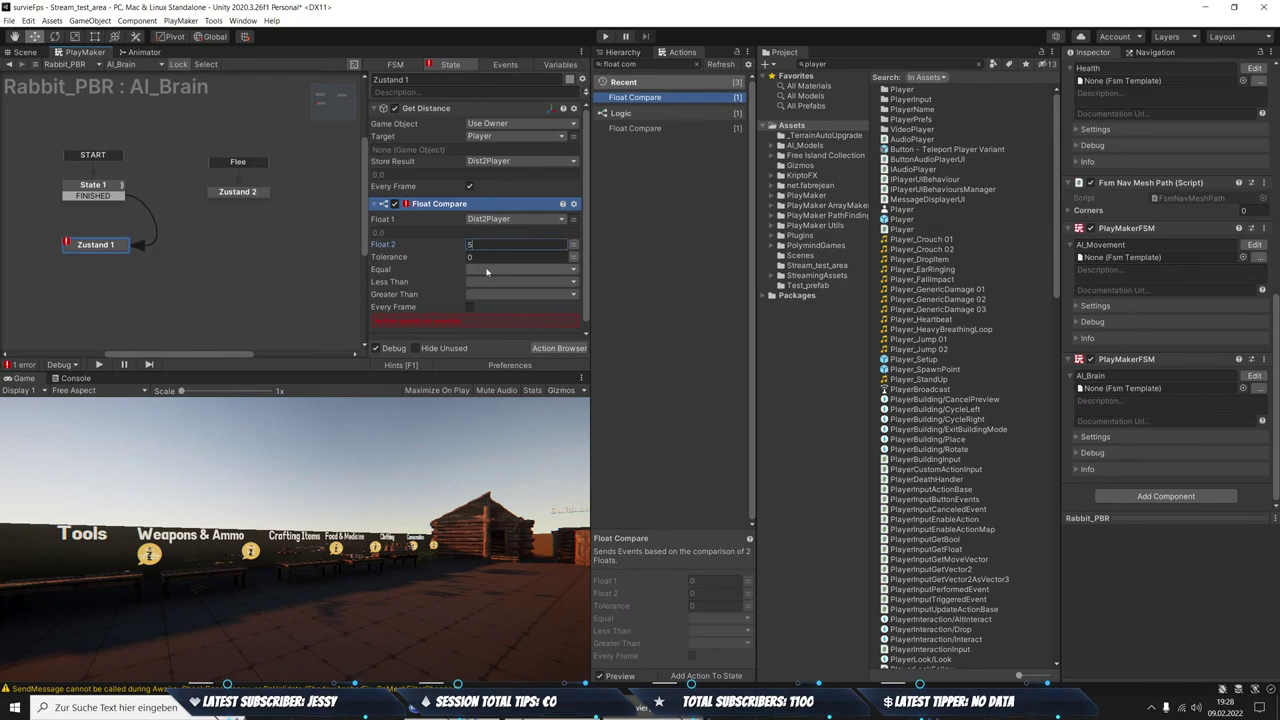
left_click(483, 270)
left_click(490, 302)
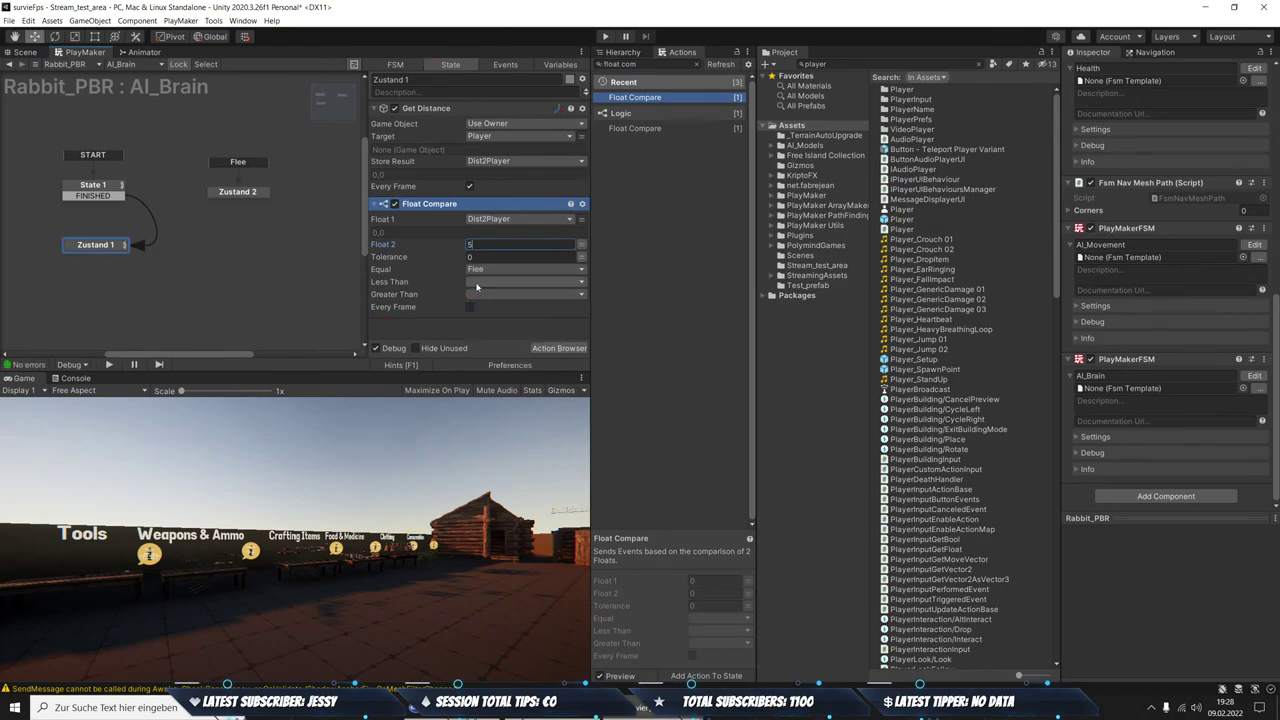
left_click(482, 294)
left_click(491, 318)
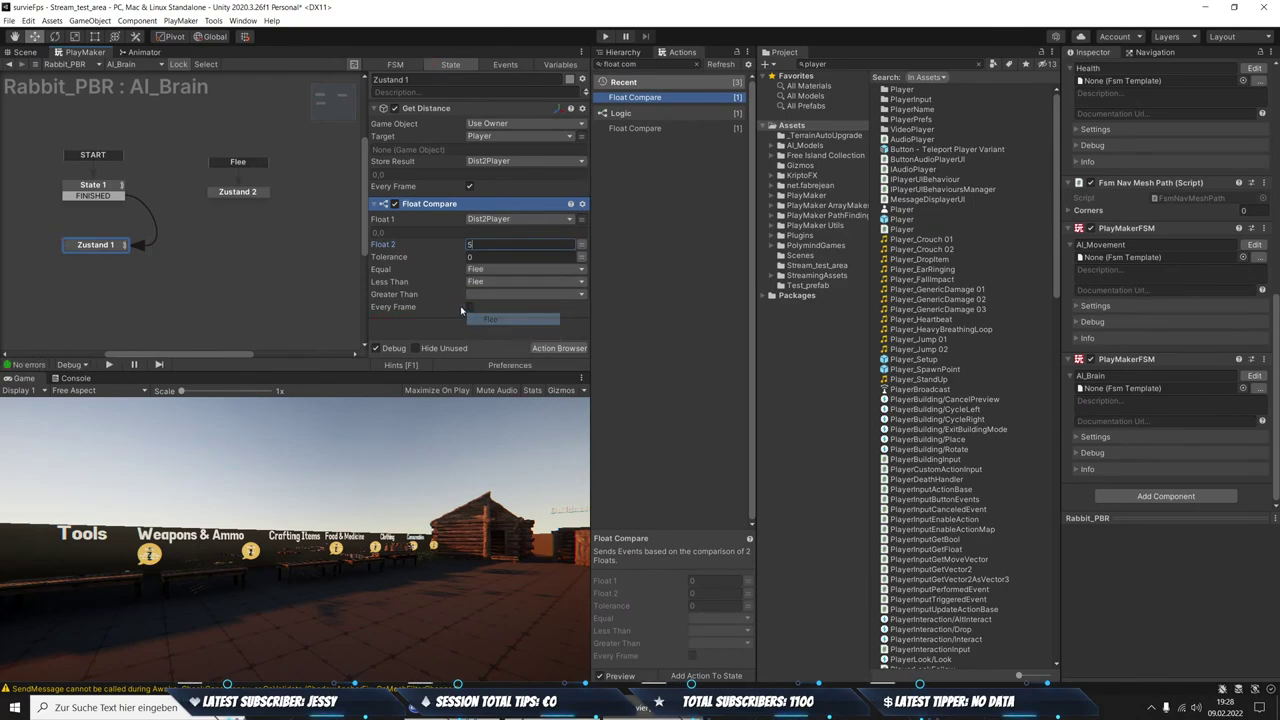
Inspect Rabbit_PBR Pre Work's AI FSM and its Zustand 1 as a reference
left_click(217, 195)
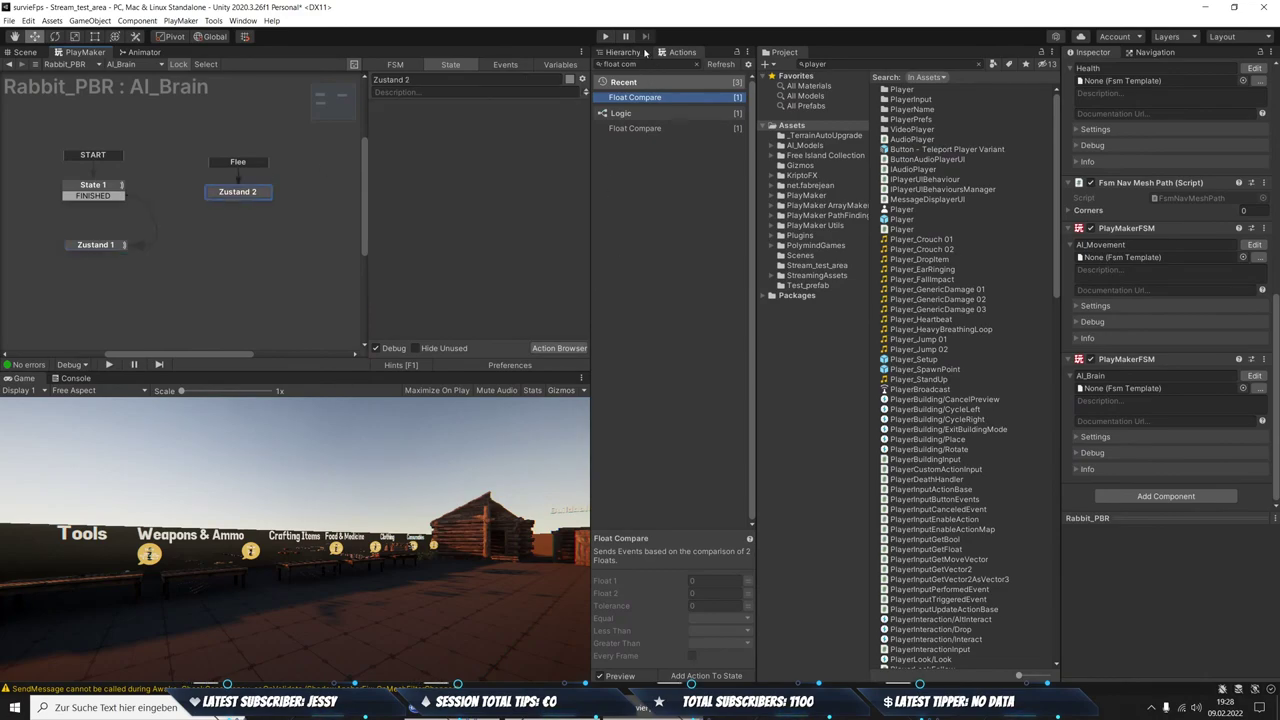
left_click(624, 52)
left_click(677, 215)
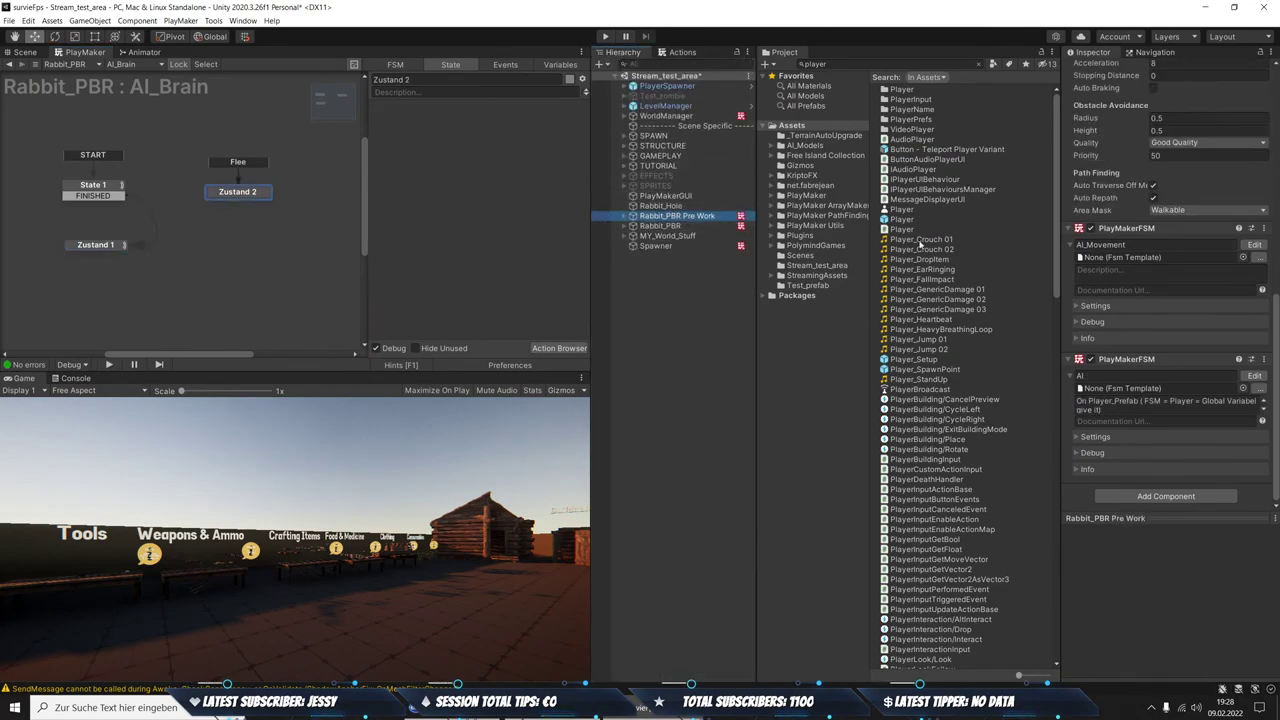
left_click(1254, 375)
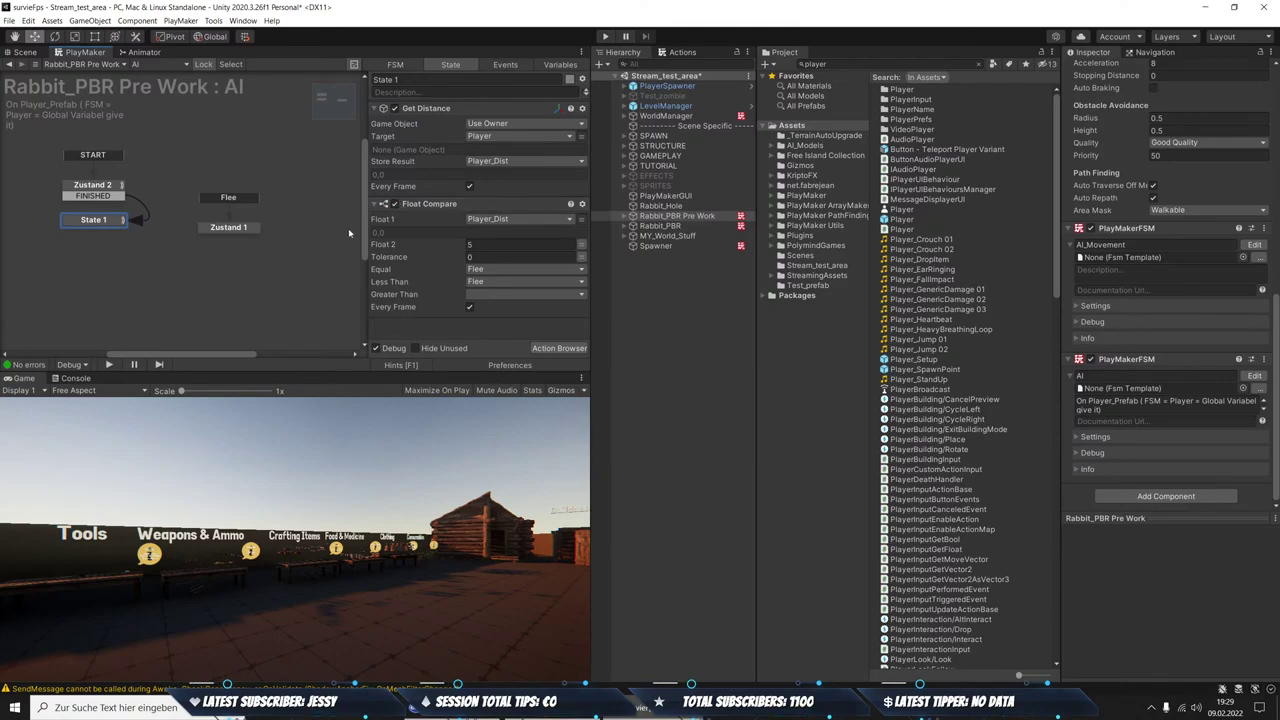
left_click(226, 228)
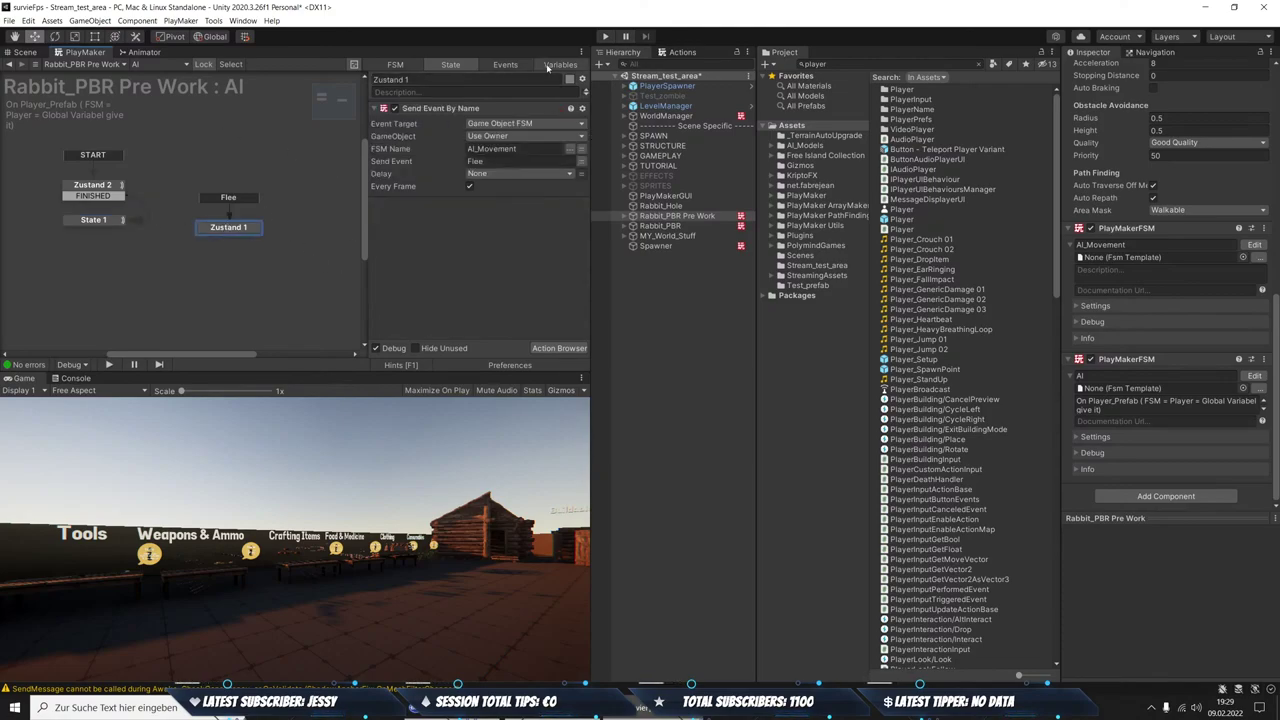
Reselect Rabbit_PBR and return to editing its AI_Brain FSM
left_click(684, 226)
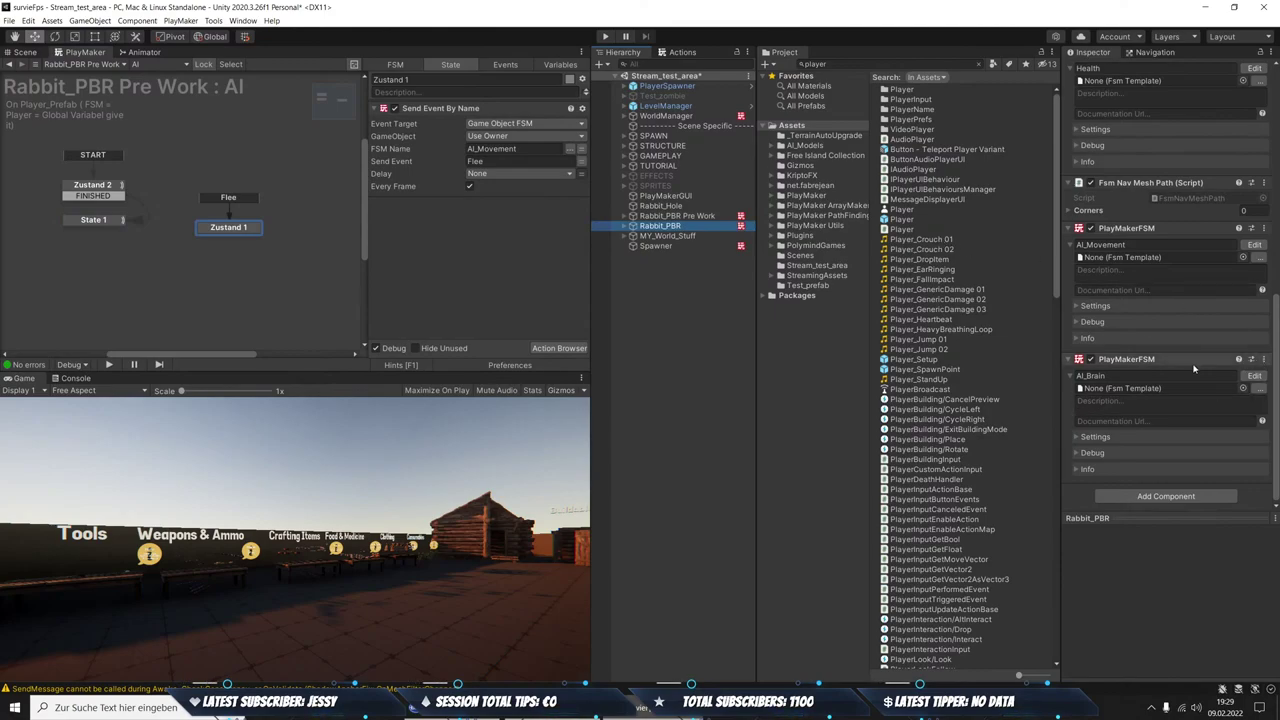
left_click(1250, 376)
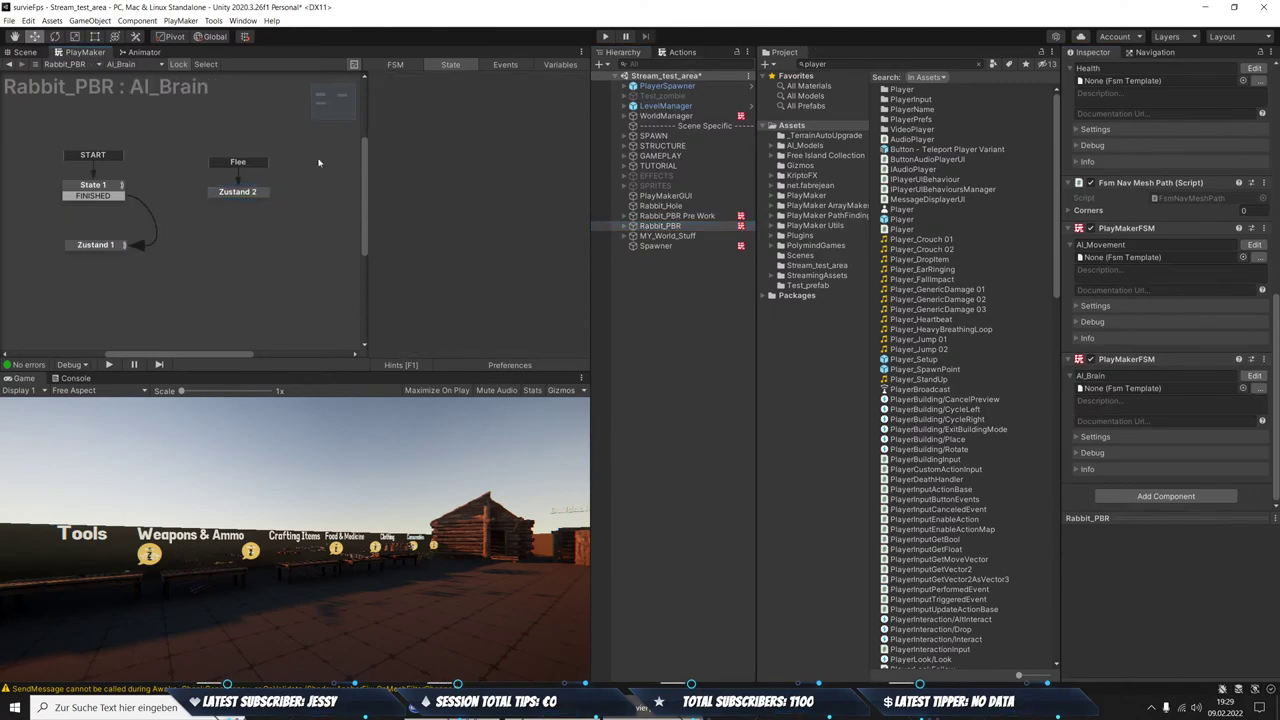
left_click(683, 52)
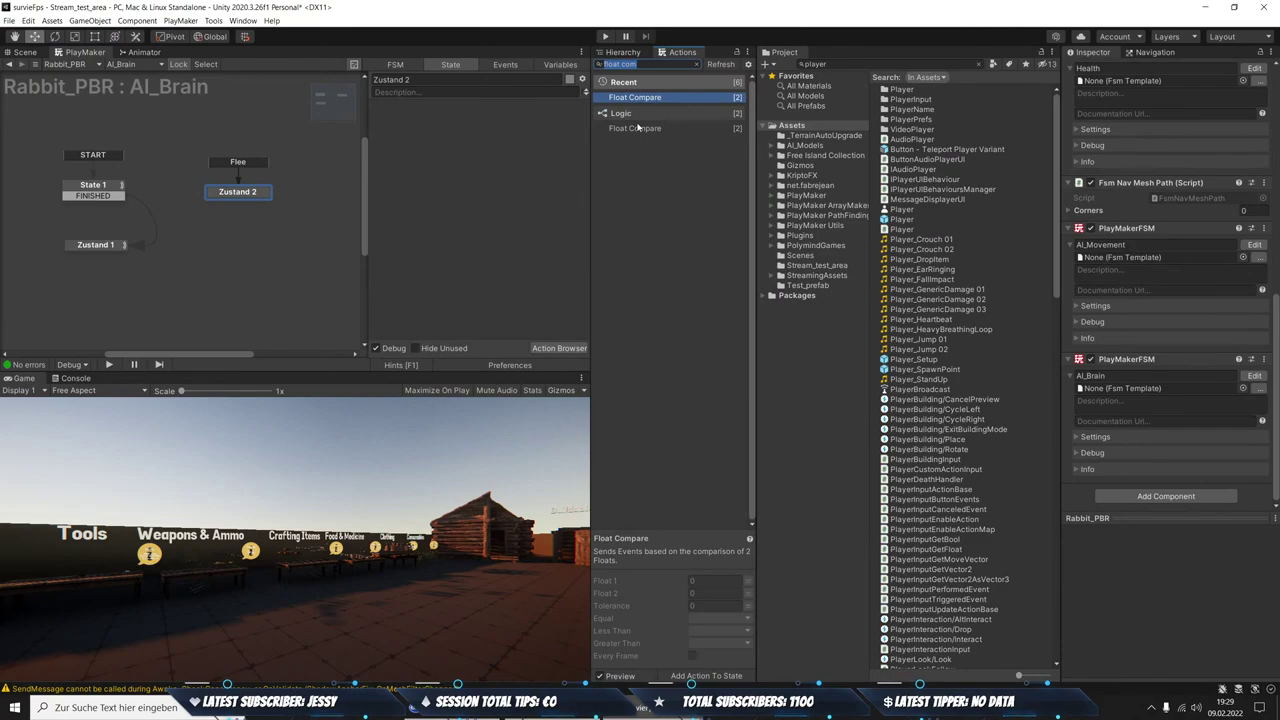
Add Send Event By Name to Zustand 2, targeting the rabbit's AI_Movement FSM
type("send ev")
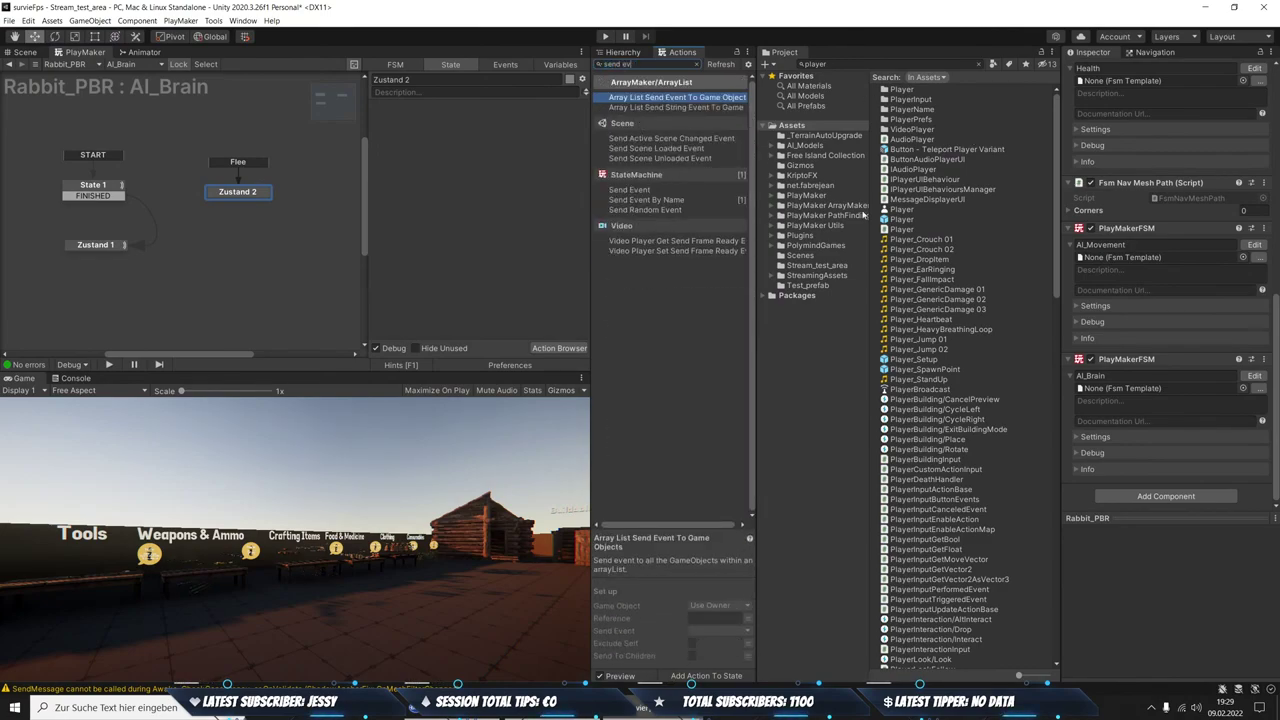
double_click(686, 202)
left_click(522, 123)
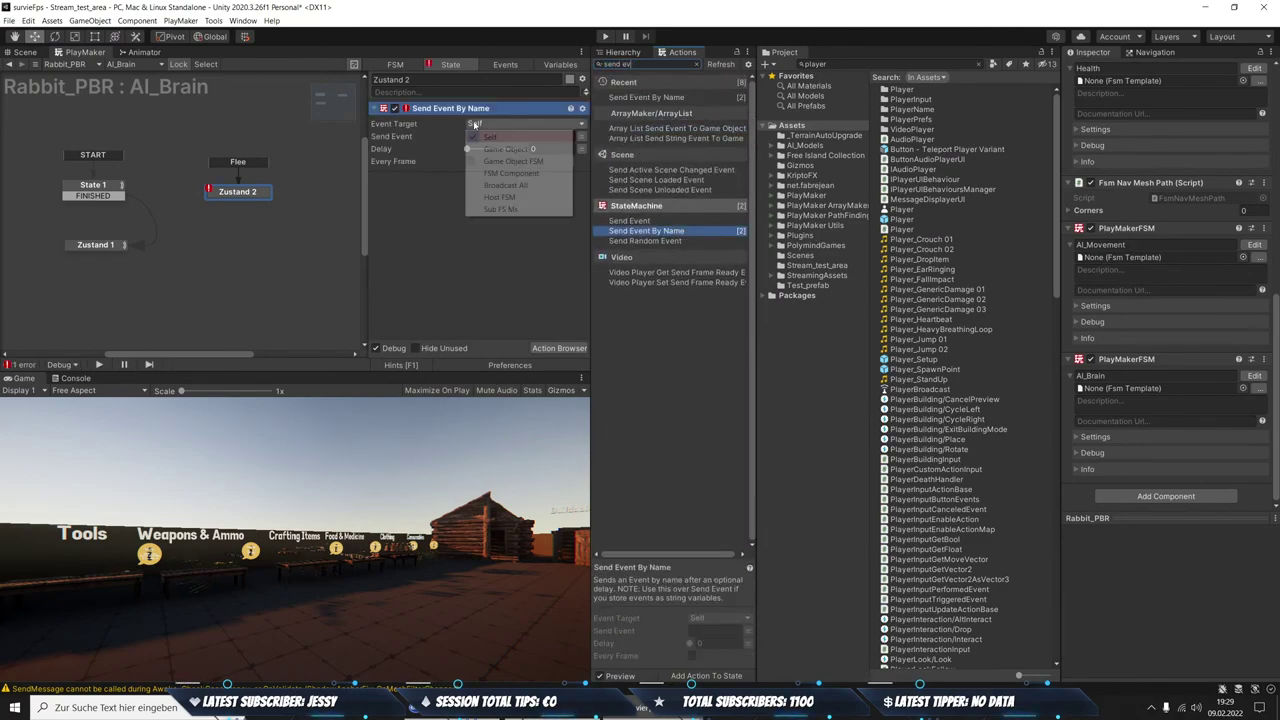
left_click(515, 158)
left_click(571, 148)
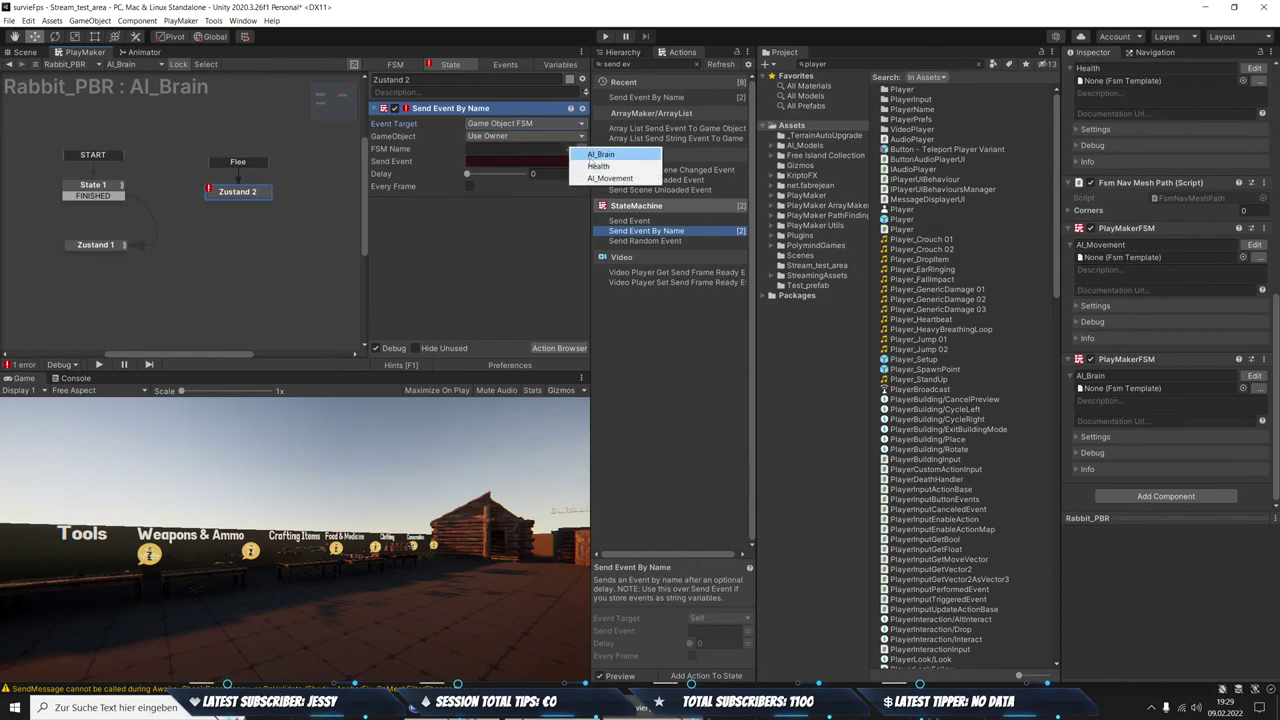
left_click(605, 178)
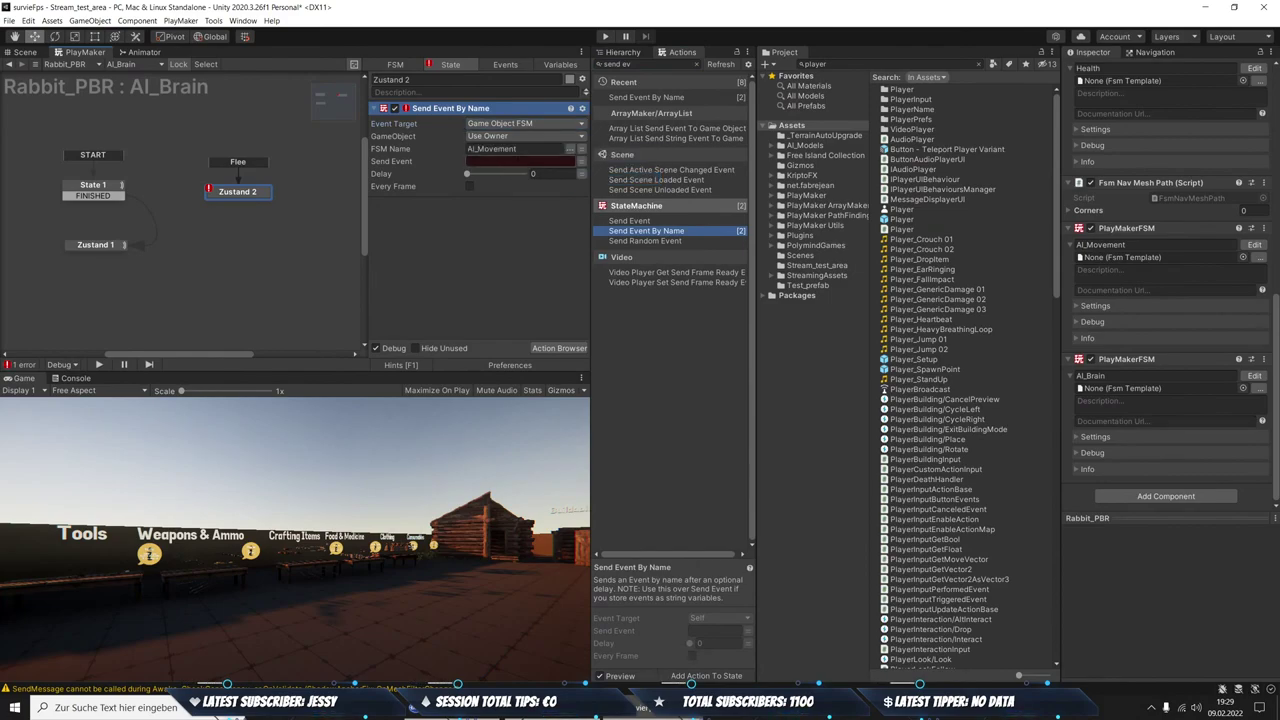
Check the exact Flee event name and its target state in the AI_Movement FSM
left_click(1250, 246)
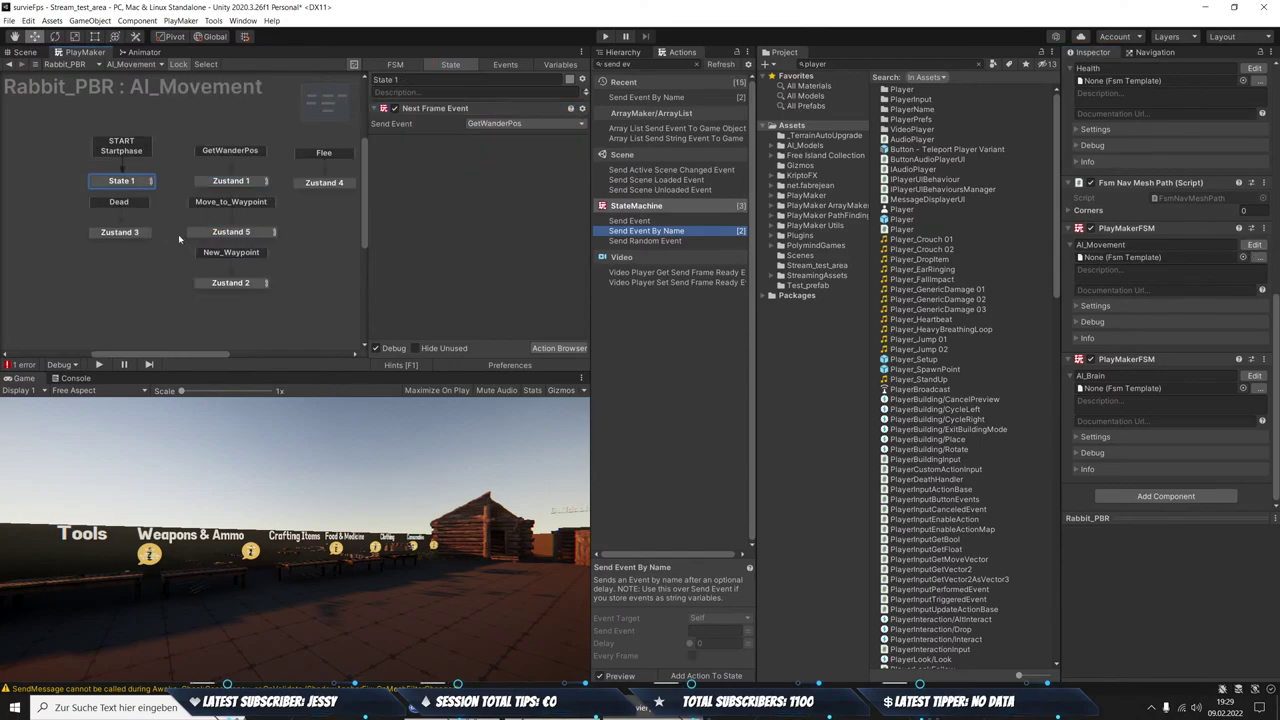
left_click(323, 183)
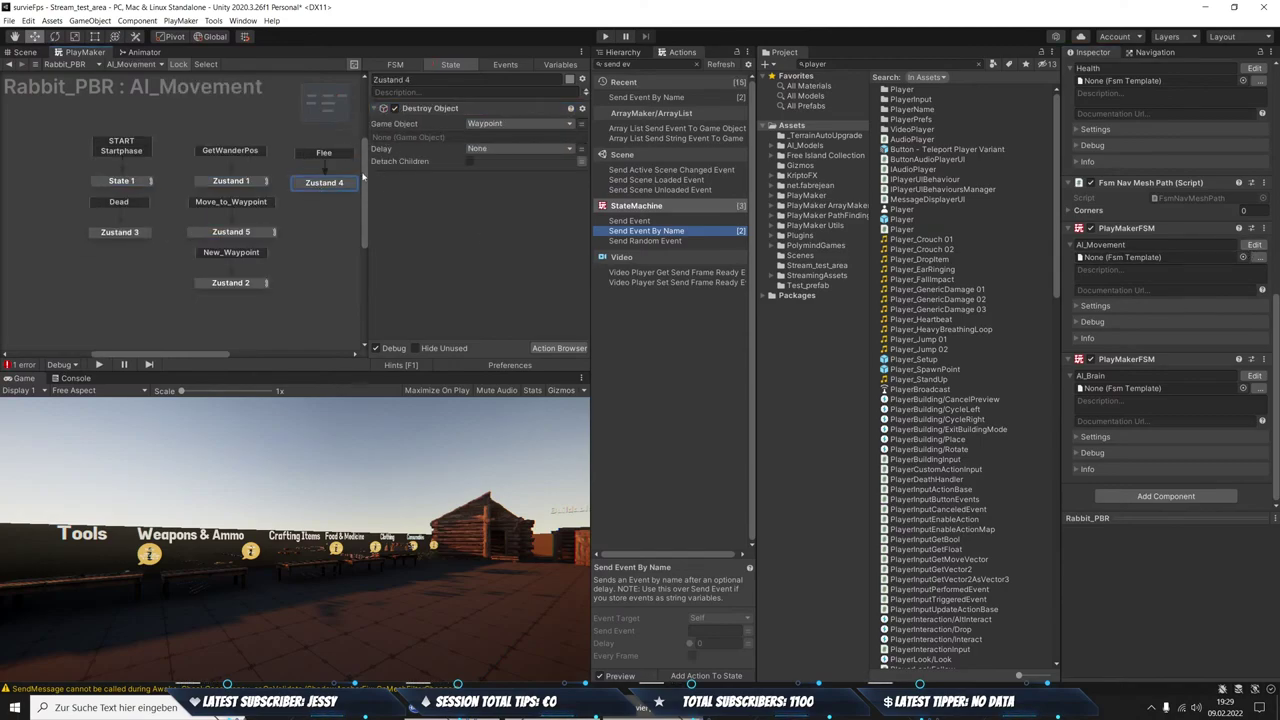
left_click(505, 64)
left_click(390, 107)
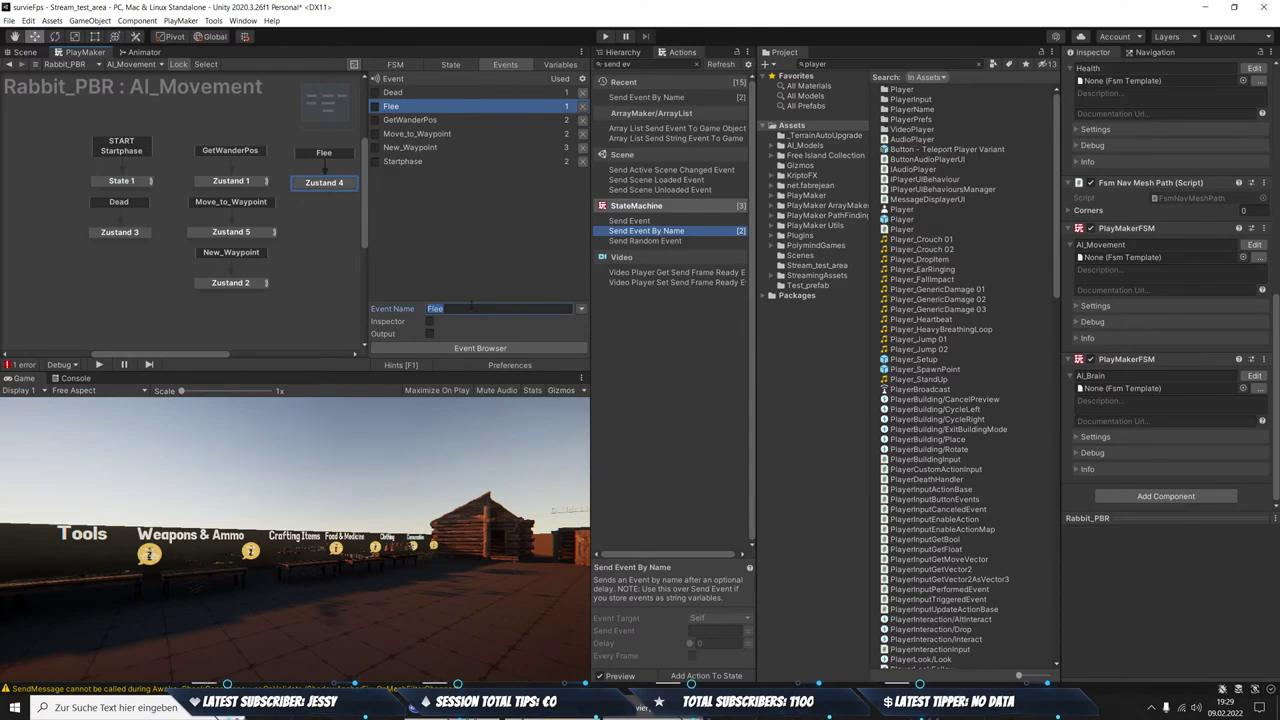
Back in Zustand 2, set the event to send to 'Flee' and tick Every Frame
left_click(1254, 375)
left_click(237, 191)
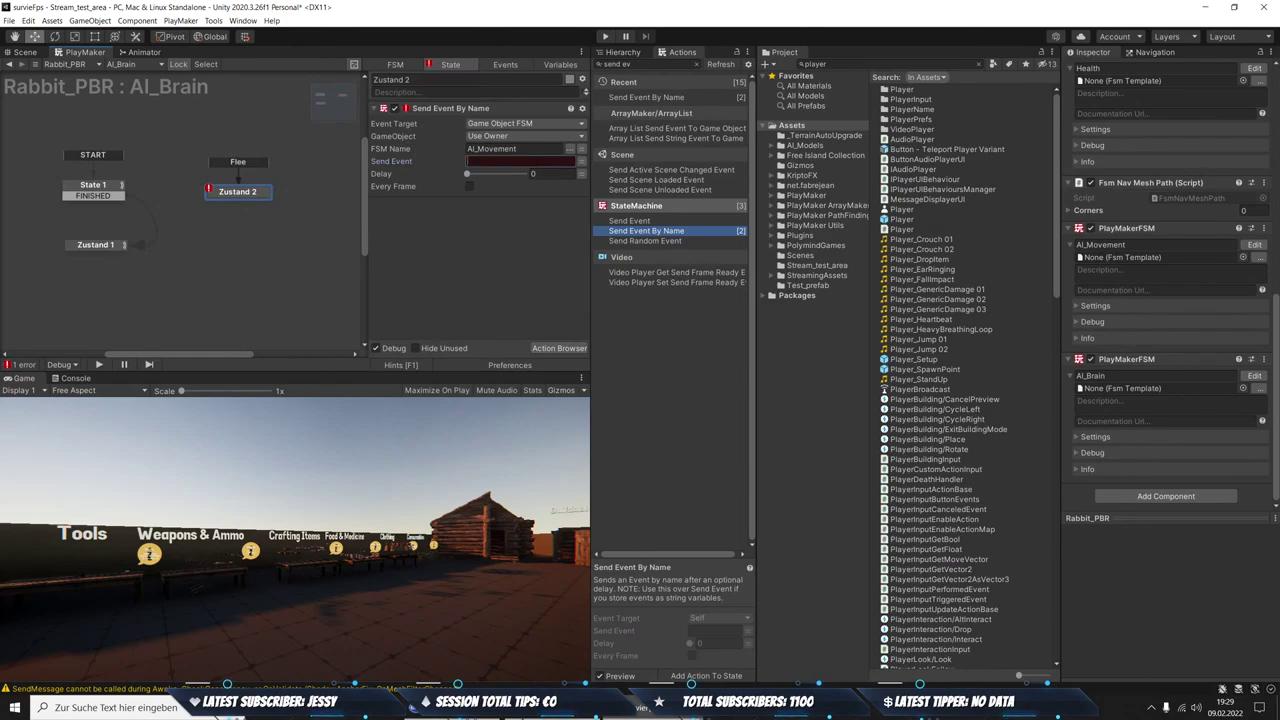
type("Flee")
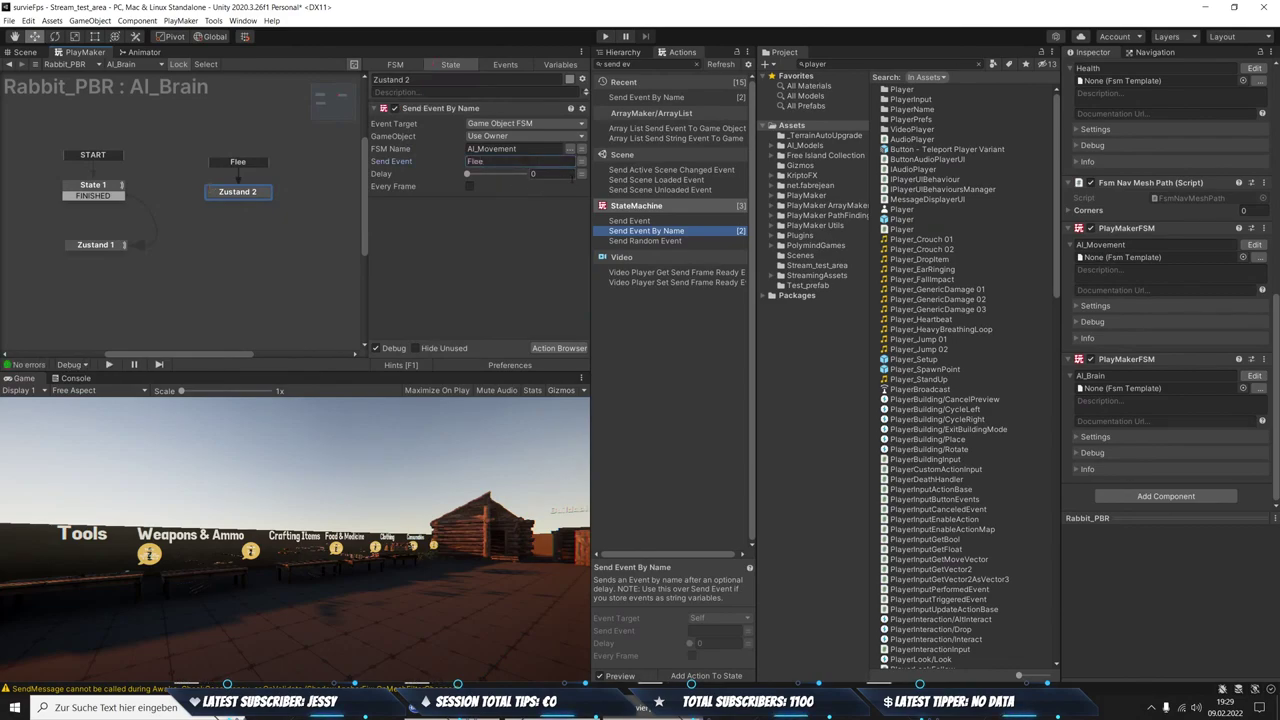
left_click(581, 173)
left_click(469, 186)
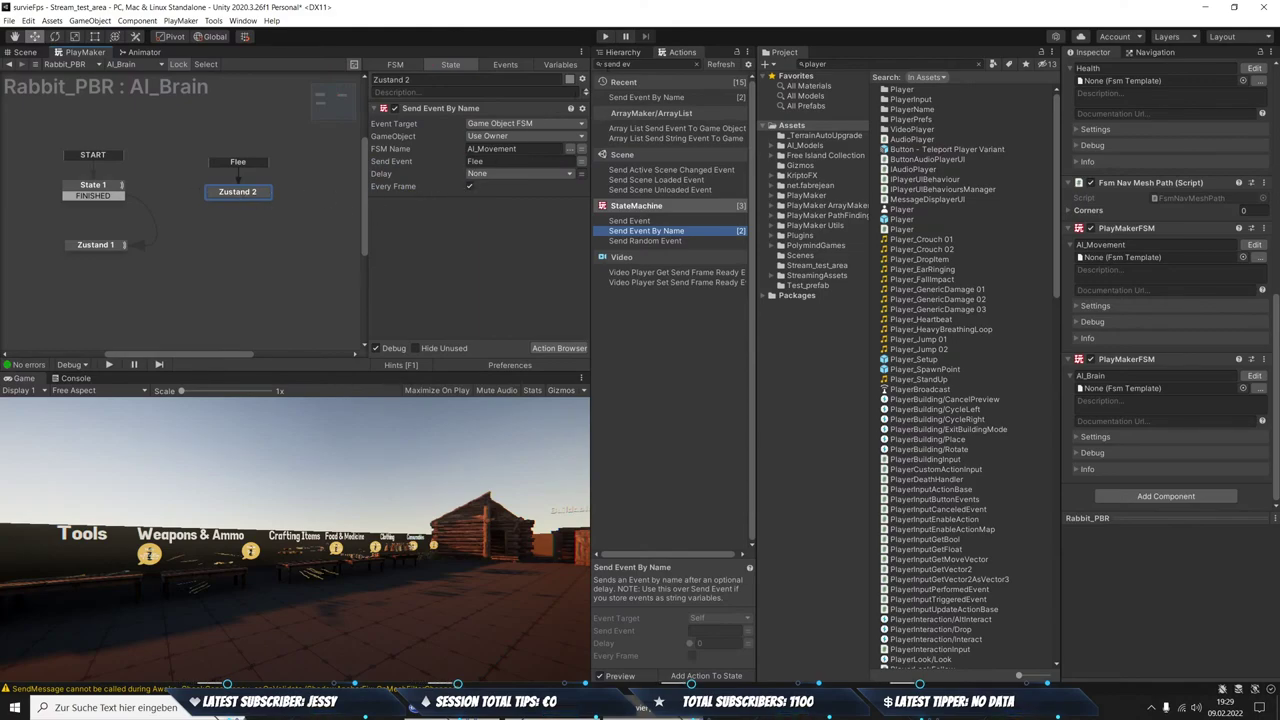
Compare with the Pre Work rabbit, then delete Destroy Object from Rabbit_PBR's AI_Movement Zustand 4
left_click(620, 52)
left_click(701, 222)
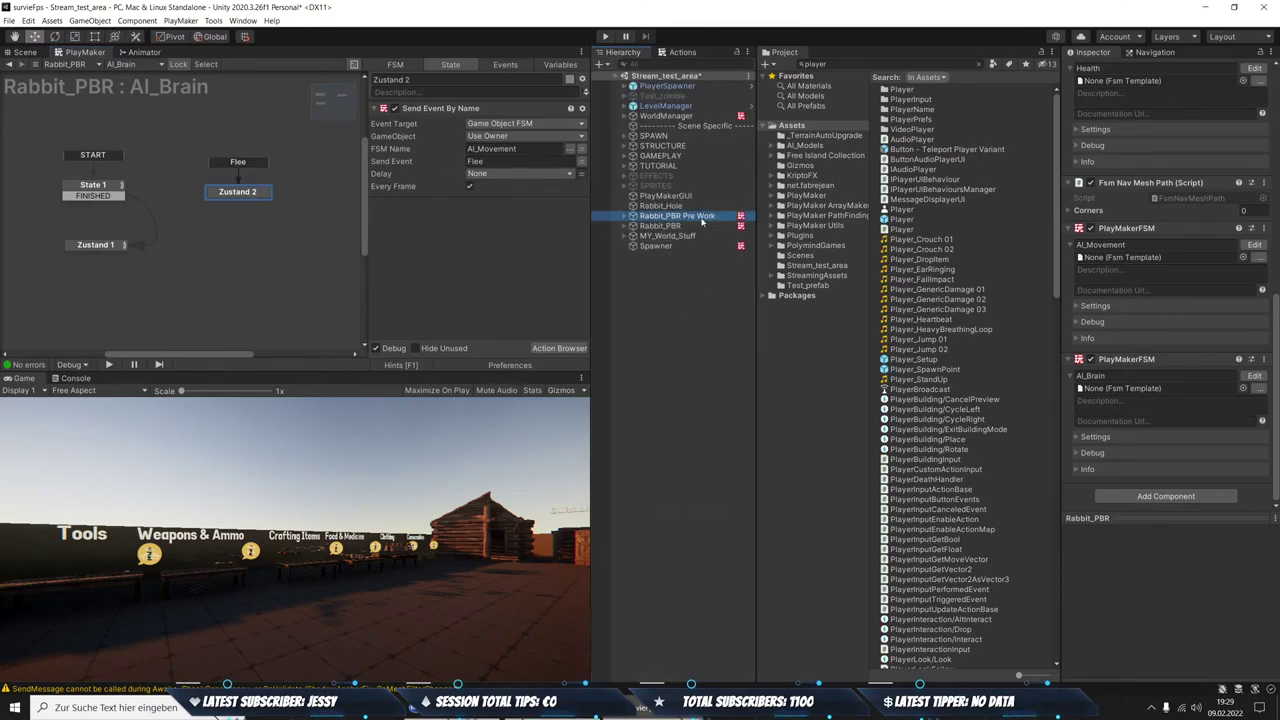
left_click(1254, 375)
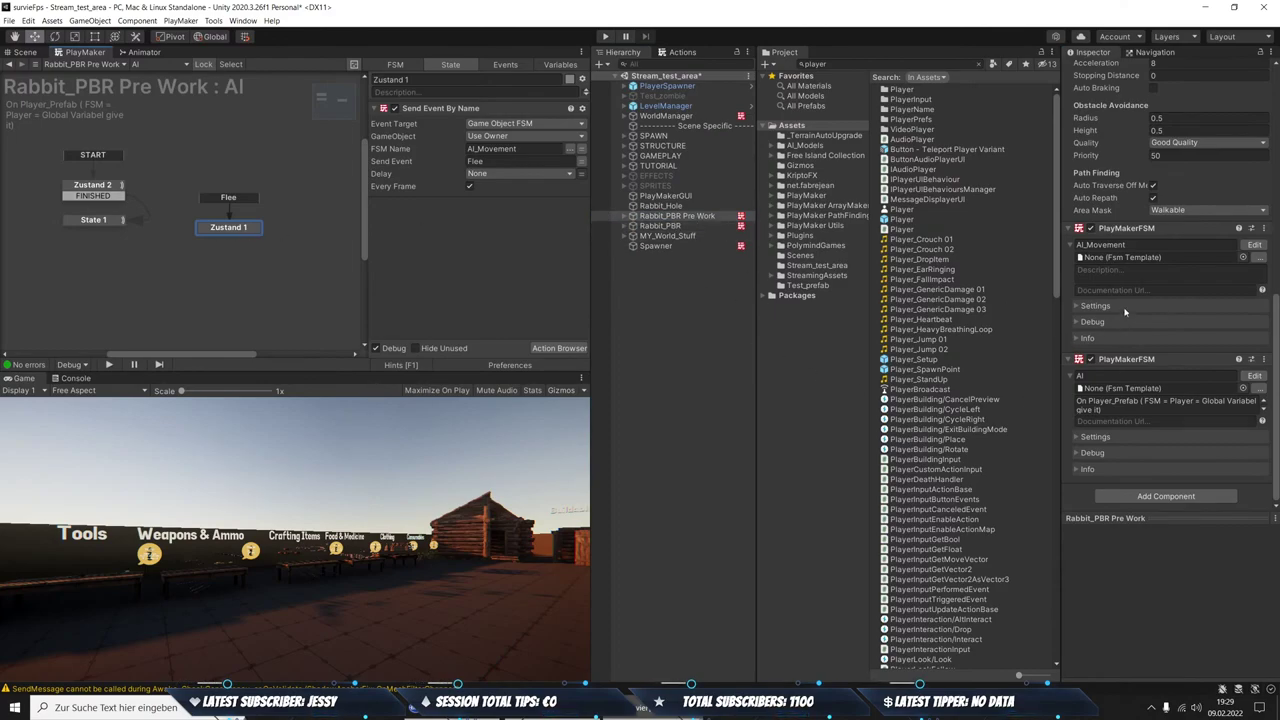
left_click(668, 225)
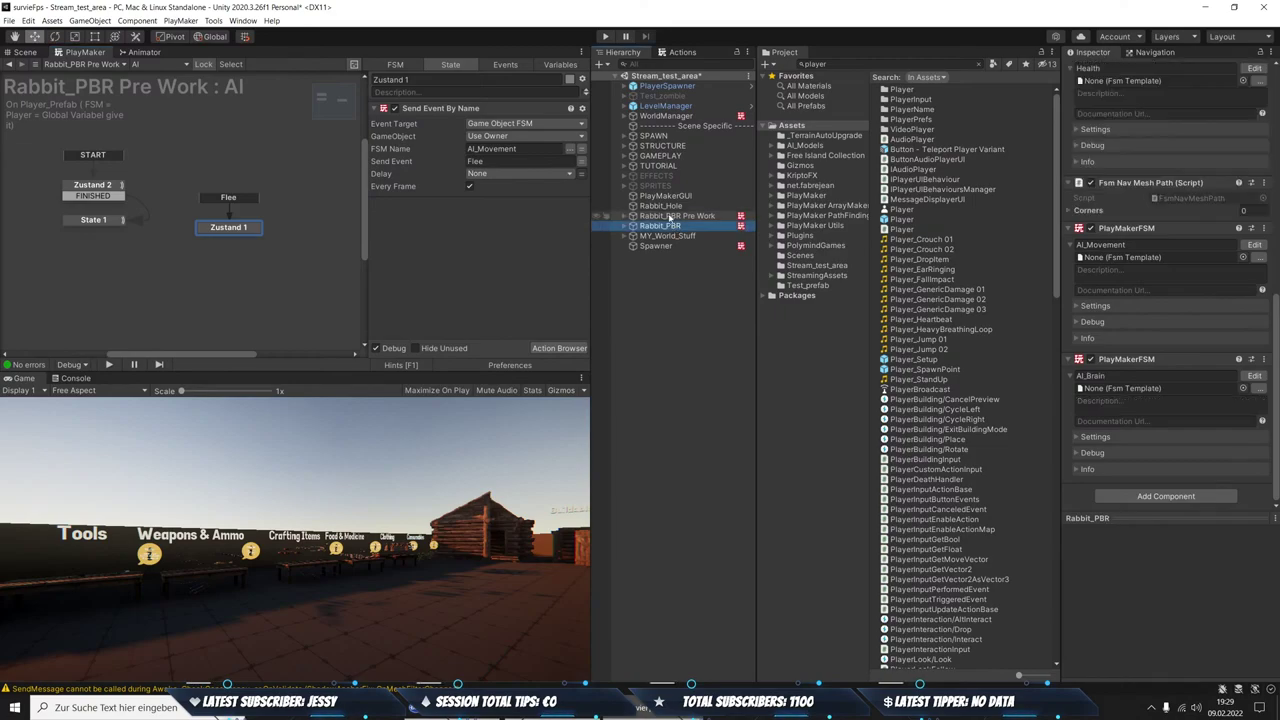
left_click(670, 216)
left_click(662, 227)
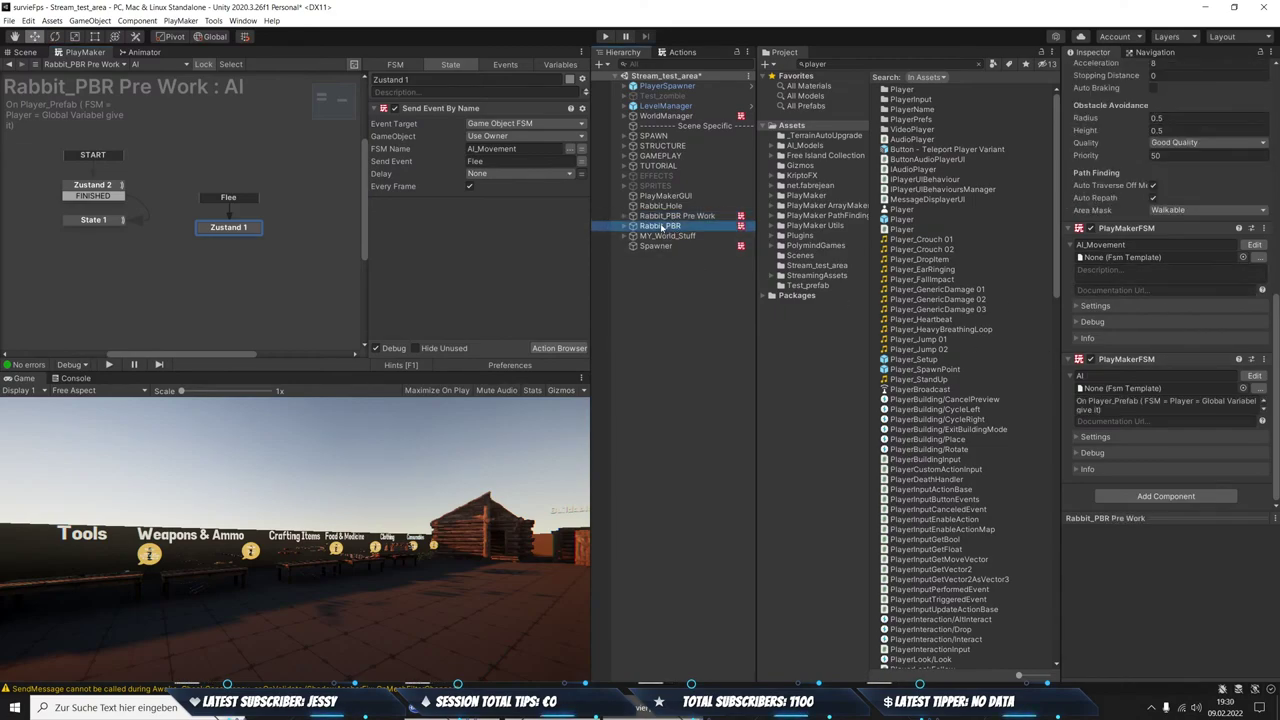
left_click(1254, 245)
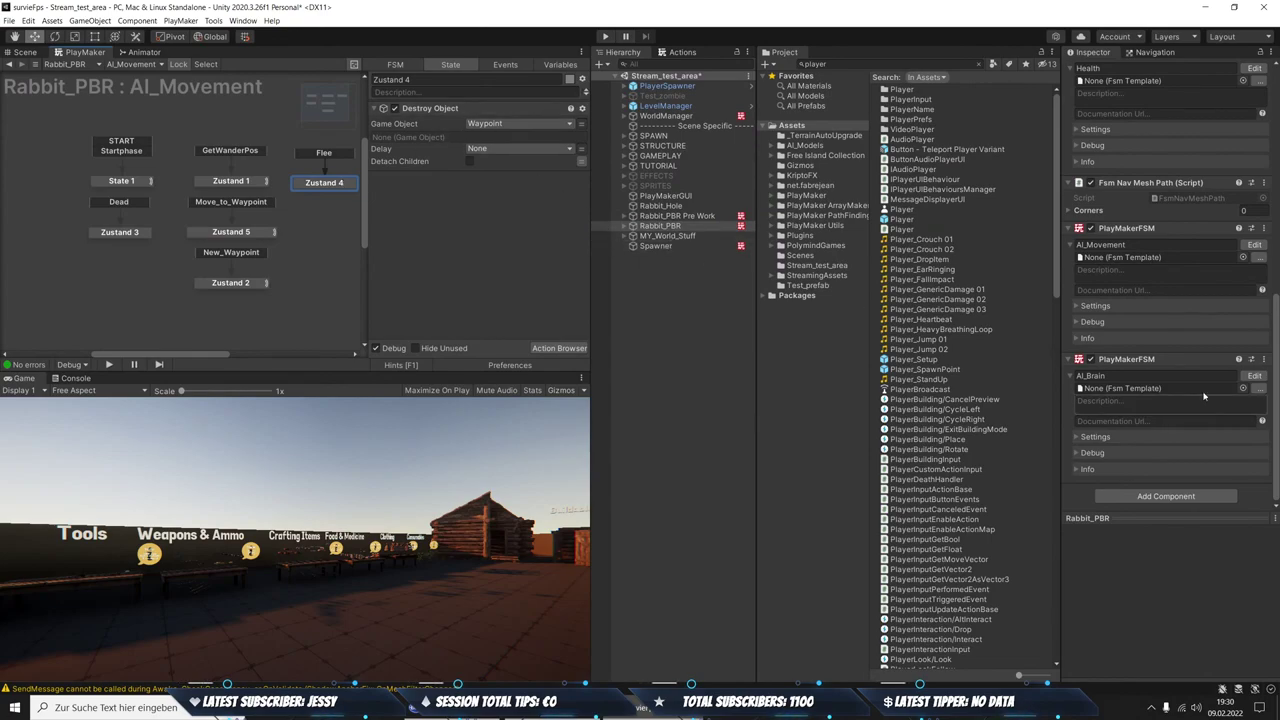
left_click(430, 109)
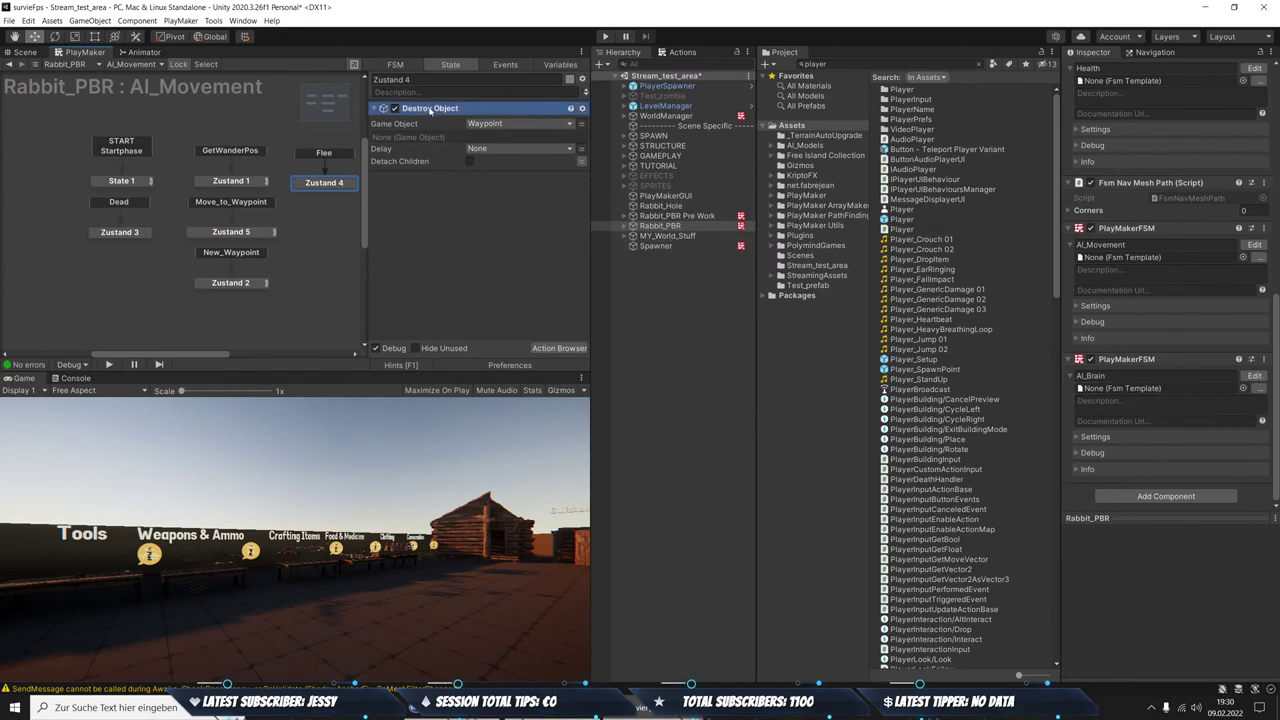
key("Delete")
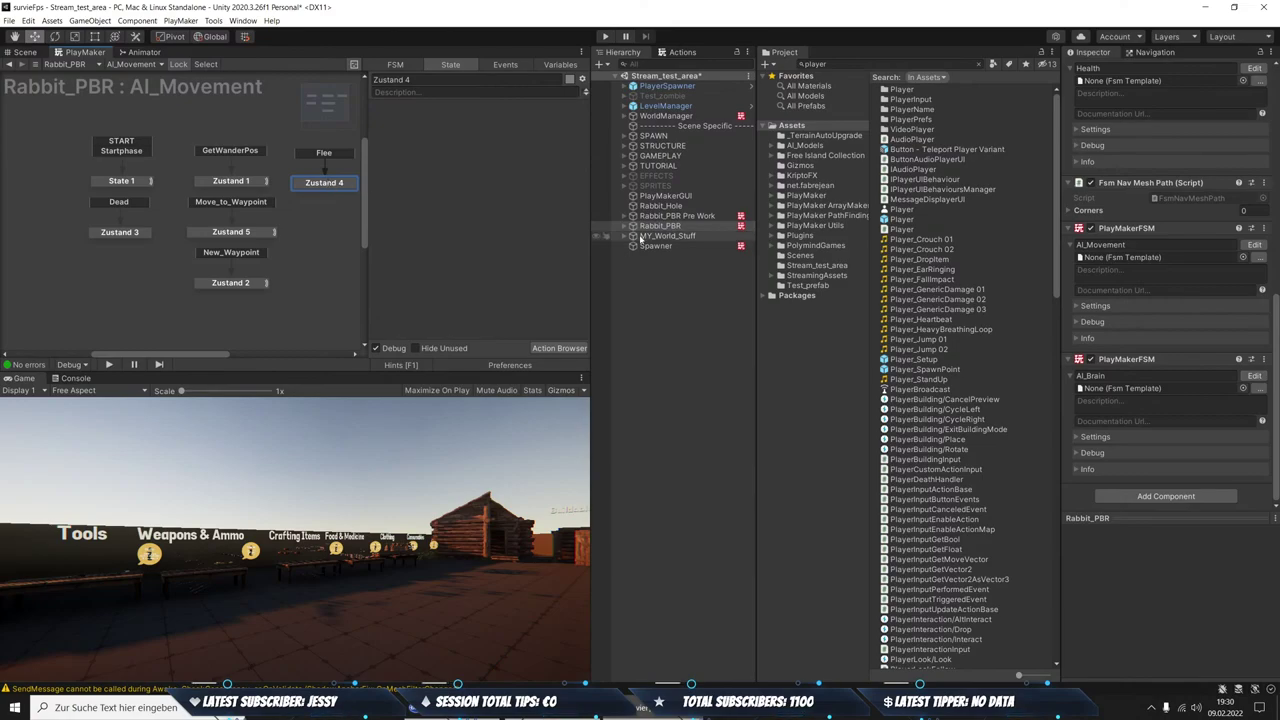
Check the Pre Work rabbit's flee-state Maximum Speed of 5.25, then reopen Rabbit_PBR's AI_Movement
left_click(677, 216)
left_click(1256, 377)
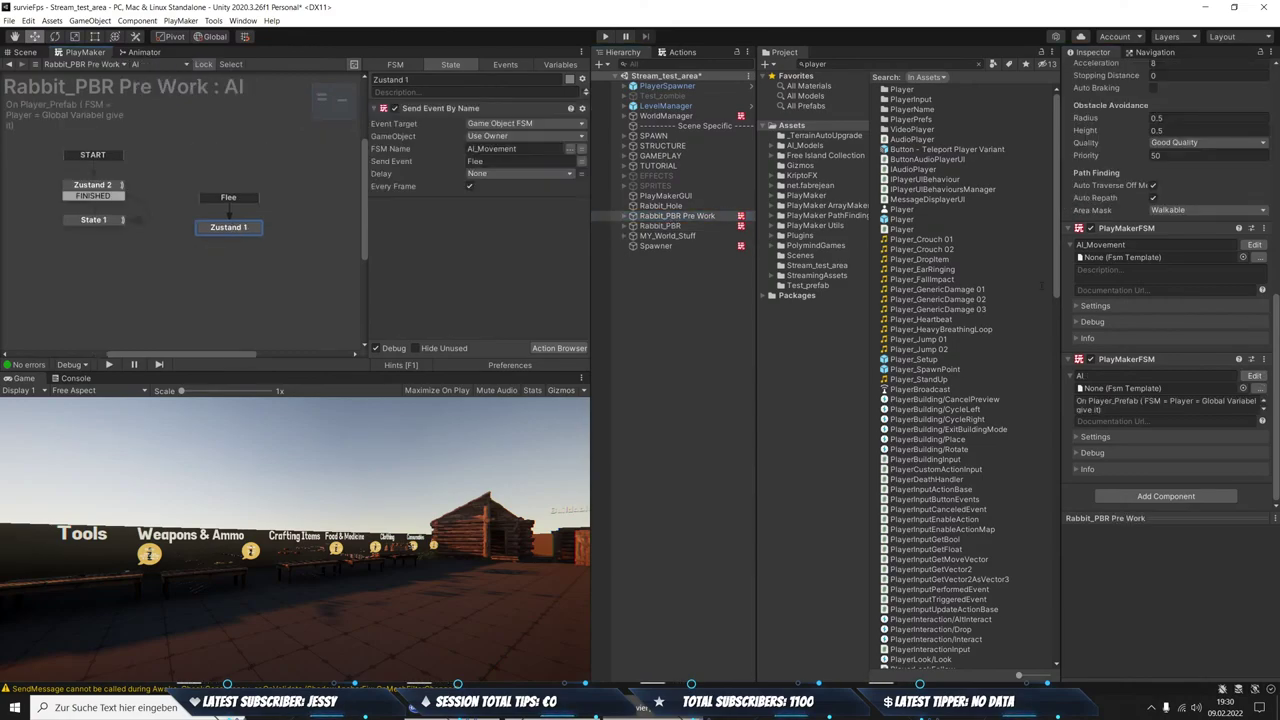
left_click(1254, 244)
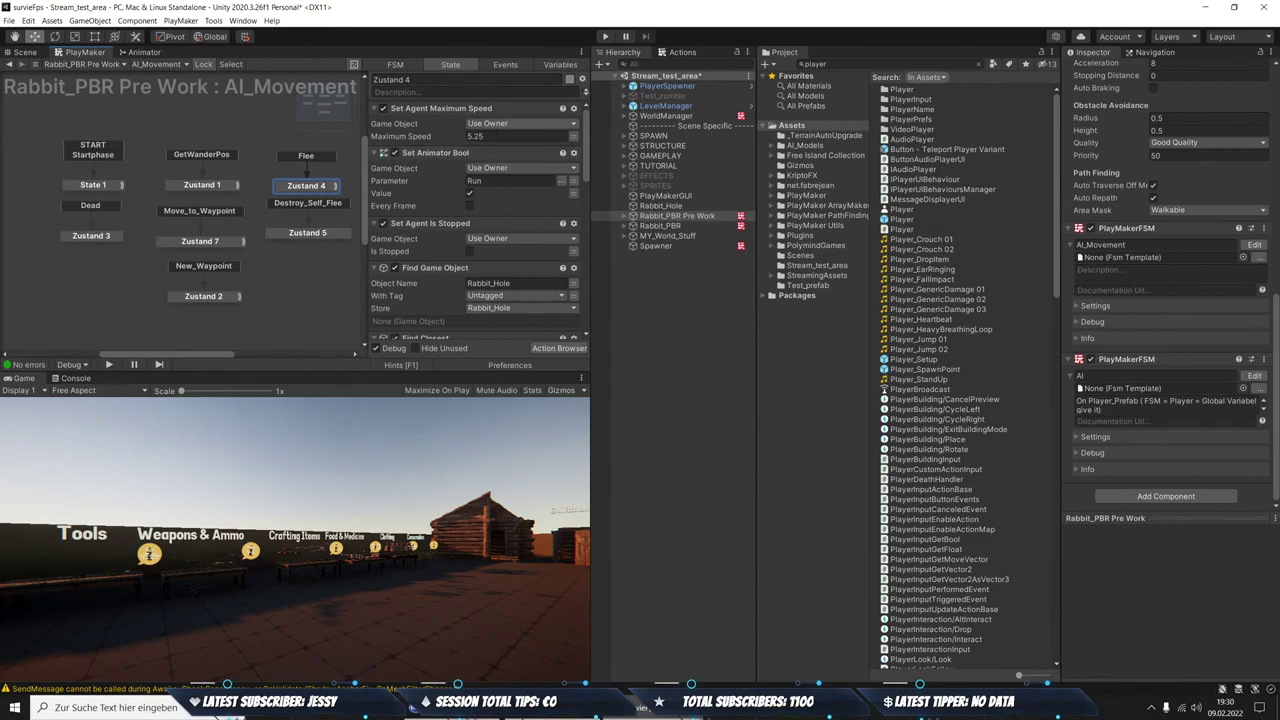
left_click(497, 134)
left_click(662, 226)
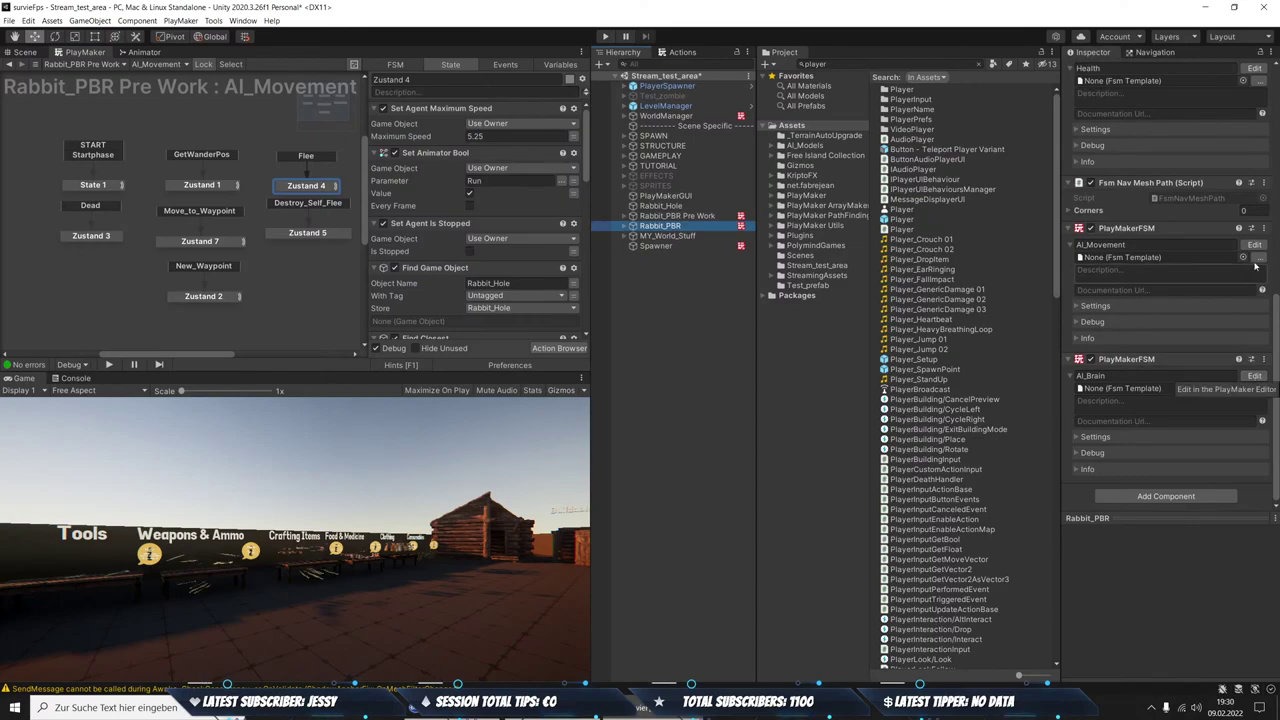
left_click(1254, 244)
Add Set Agent Maximum Speed to Zustand 4 with a maximum speed of 5.25
left_click(682, 52)
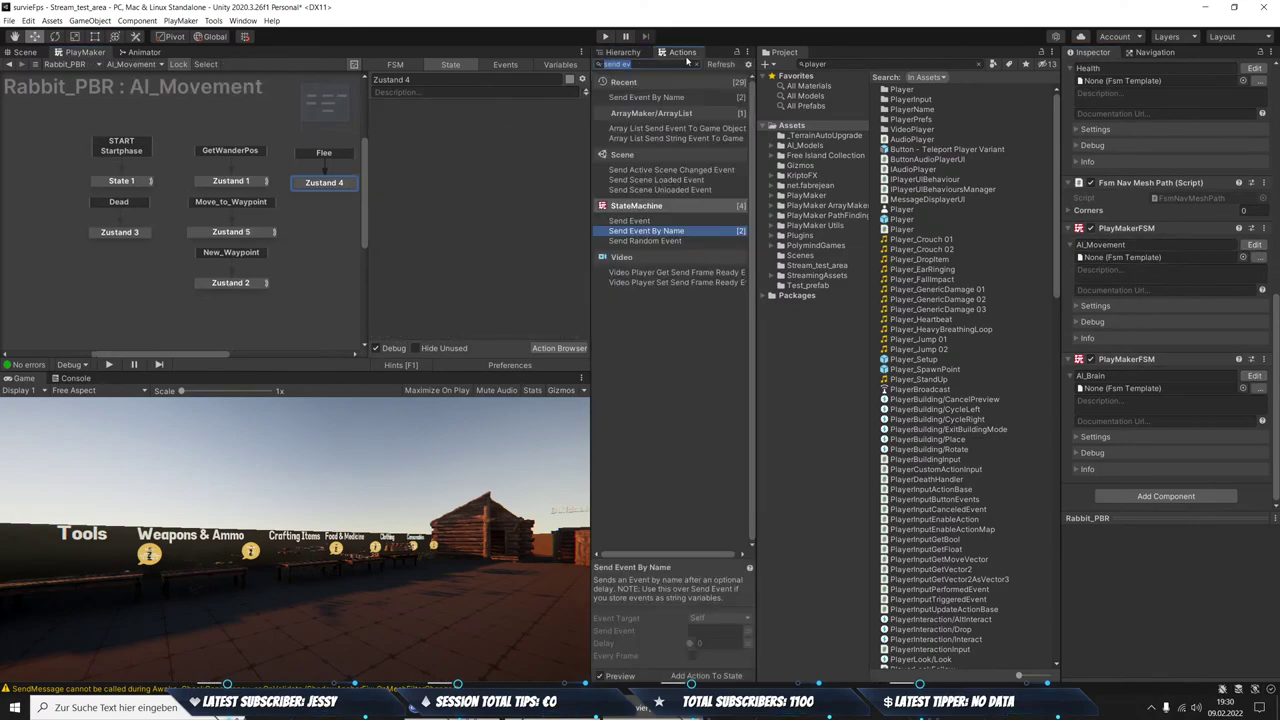
type("set ag")
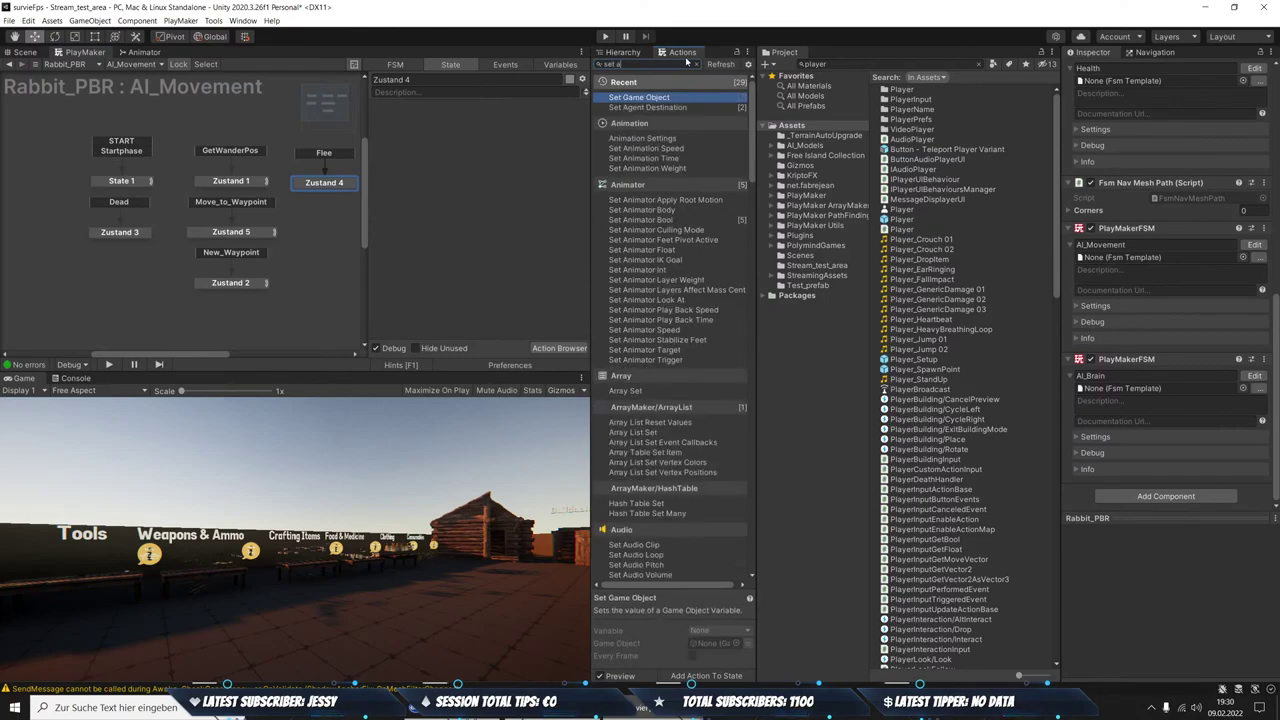
type("en ma")
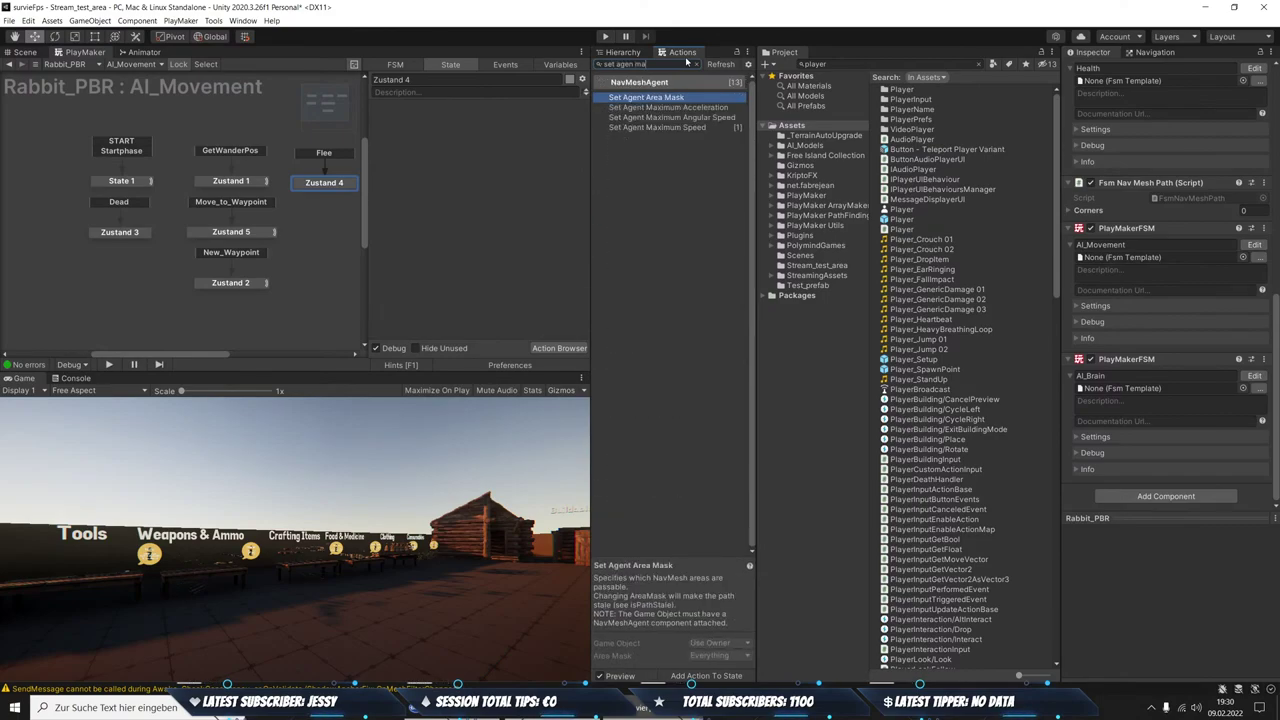
key("Down")
key("Down")
key("Down")
key("Return")
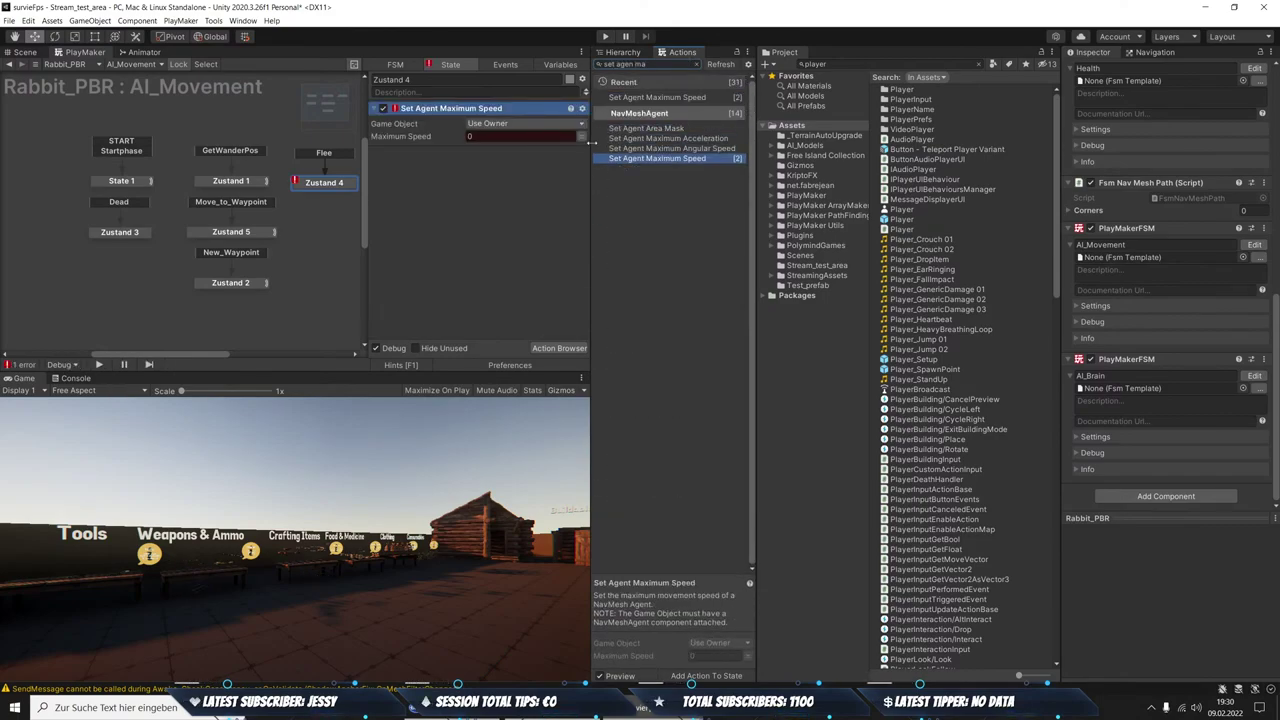
left_click(555, 137)
type("5.25")
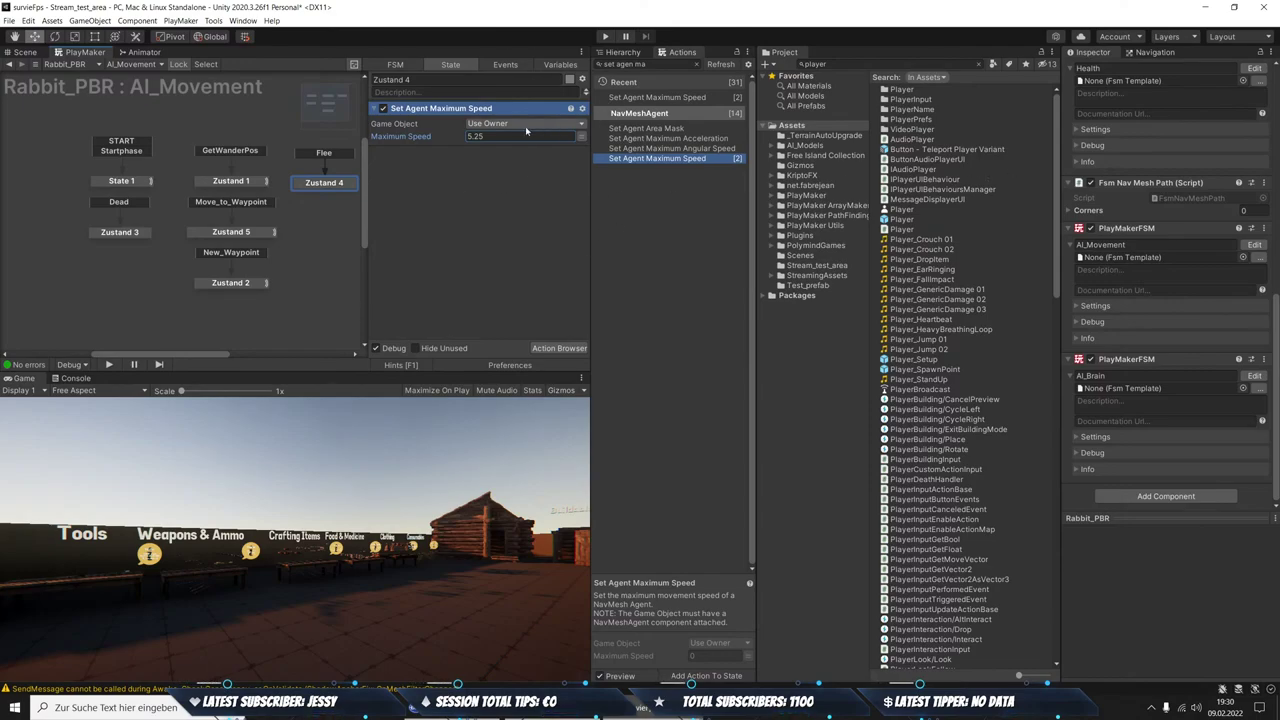
Review Rabbit_PBR Pre Work's AI_Movement FSM, then bring up the rabbit's Animator graph
left_click(624, 52)
left_click(674, 216)
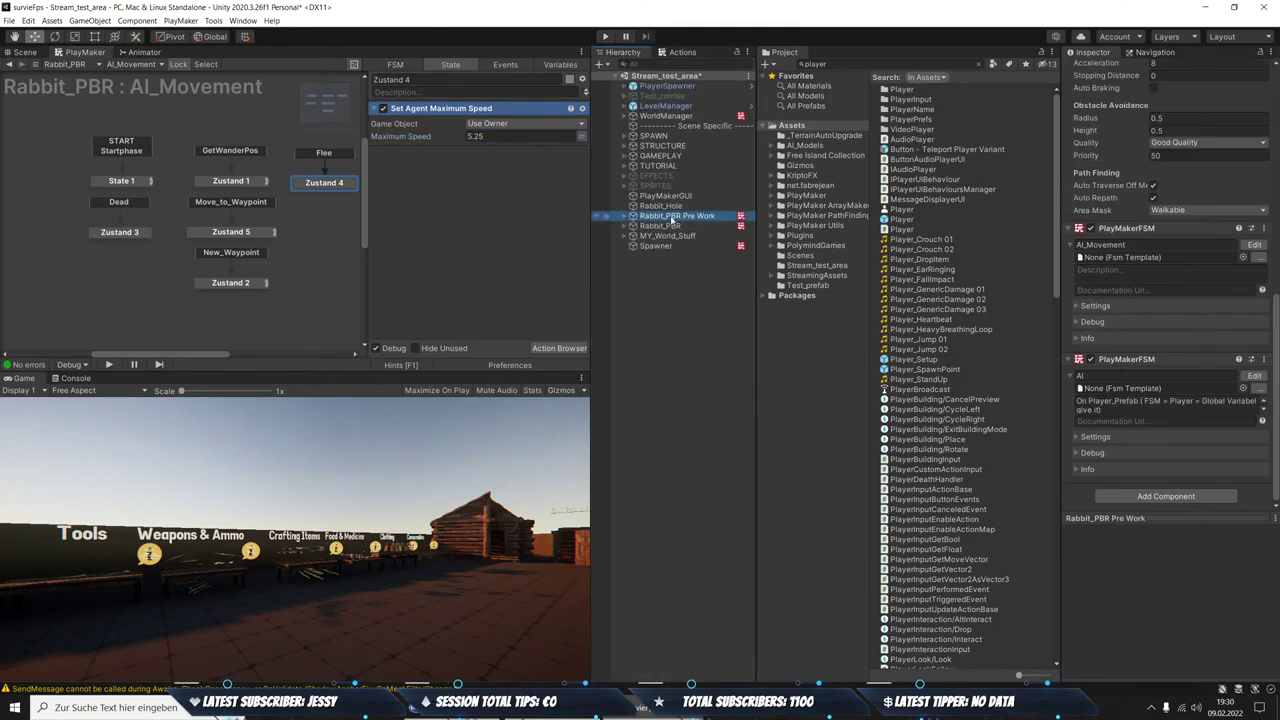
left_click(1256, 376)
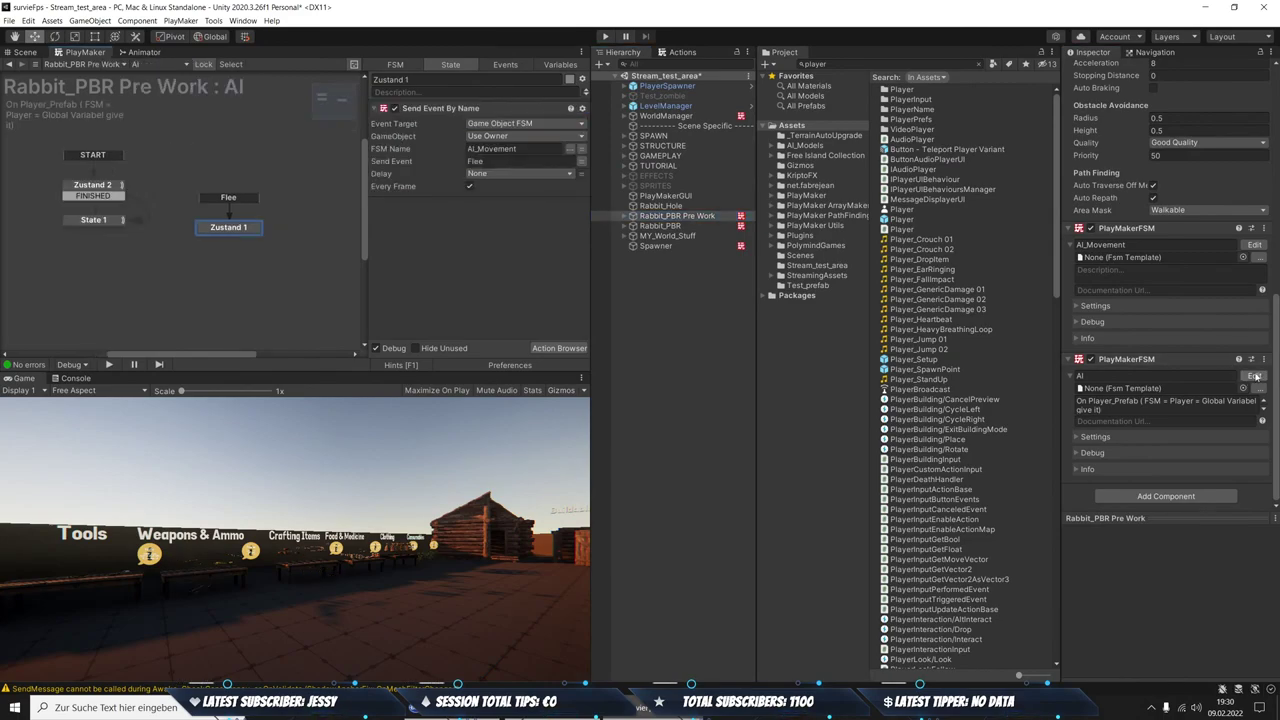
left_click(1254, 245)
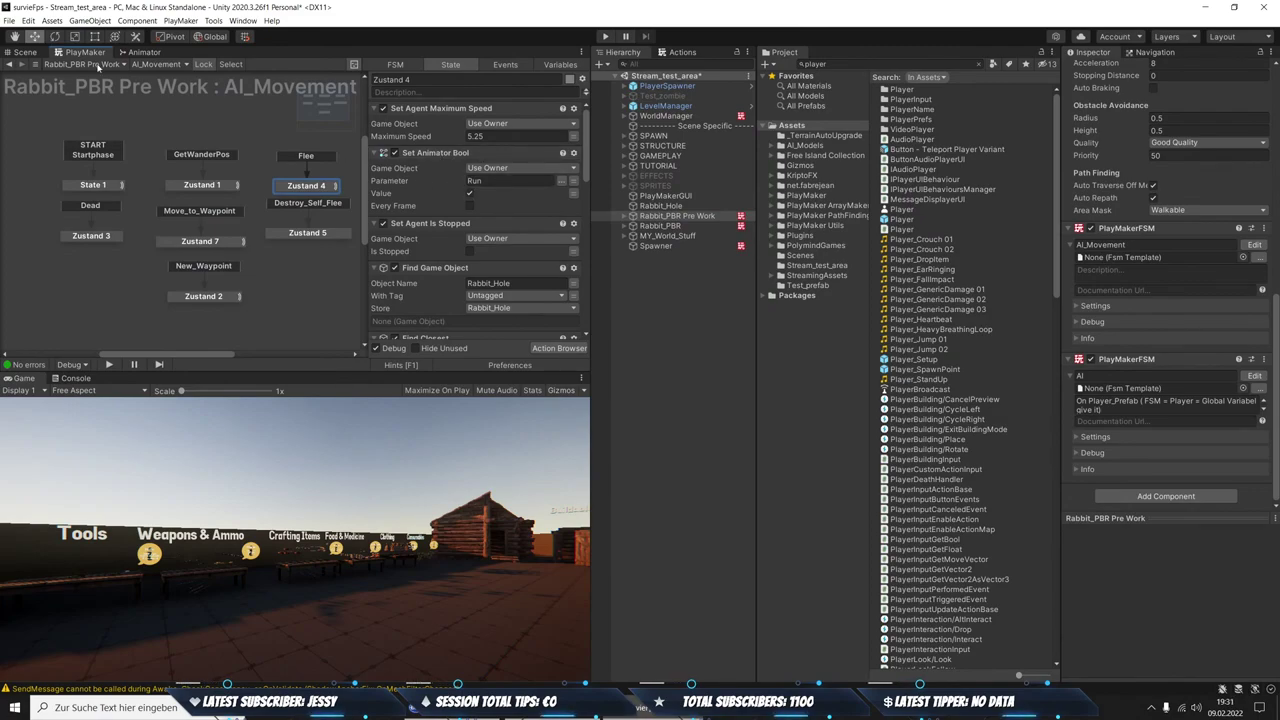
left_click(142, 52)
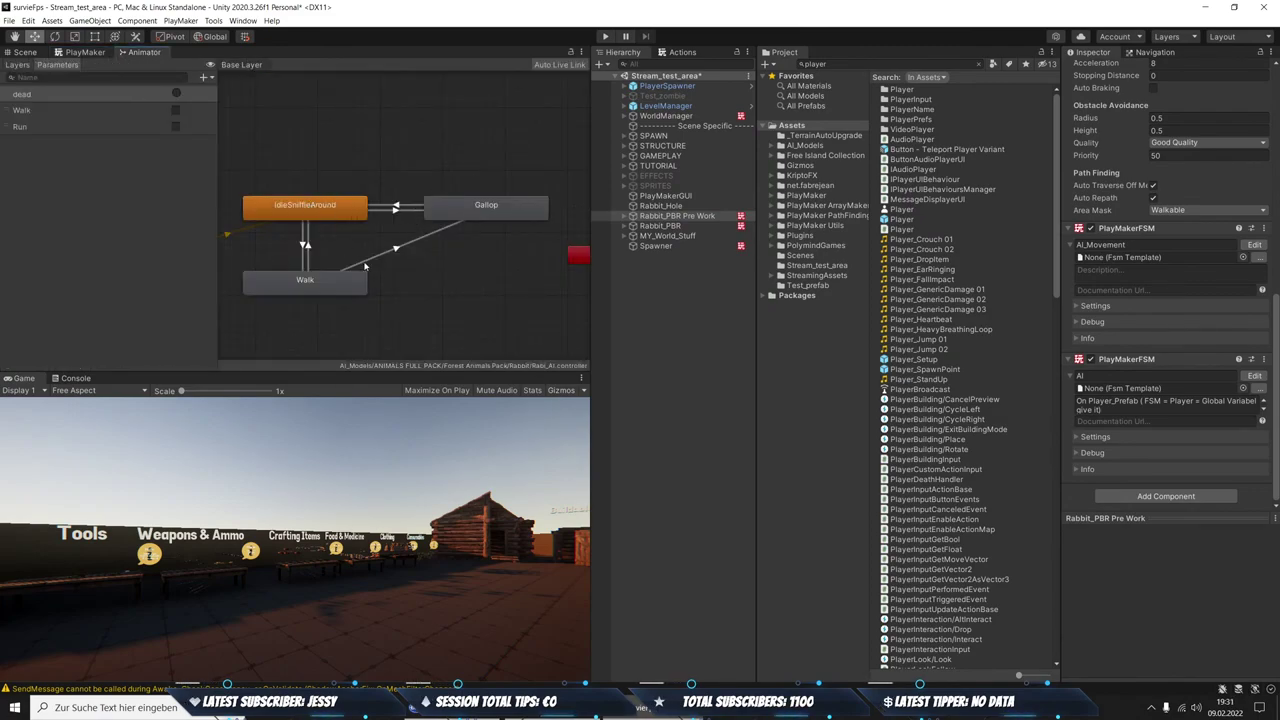
left_click(461, 216)
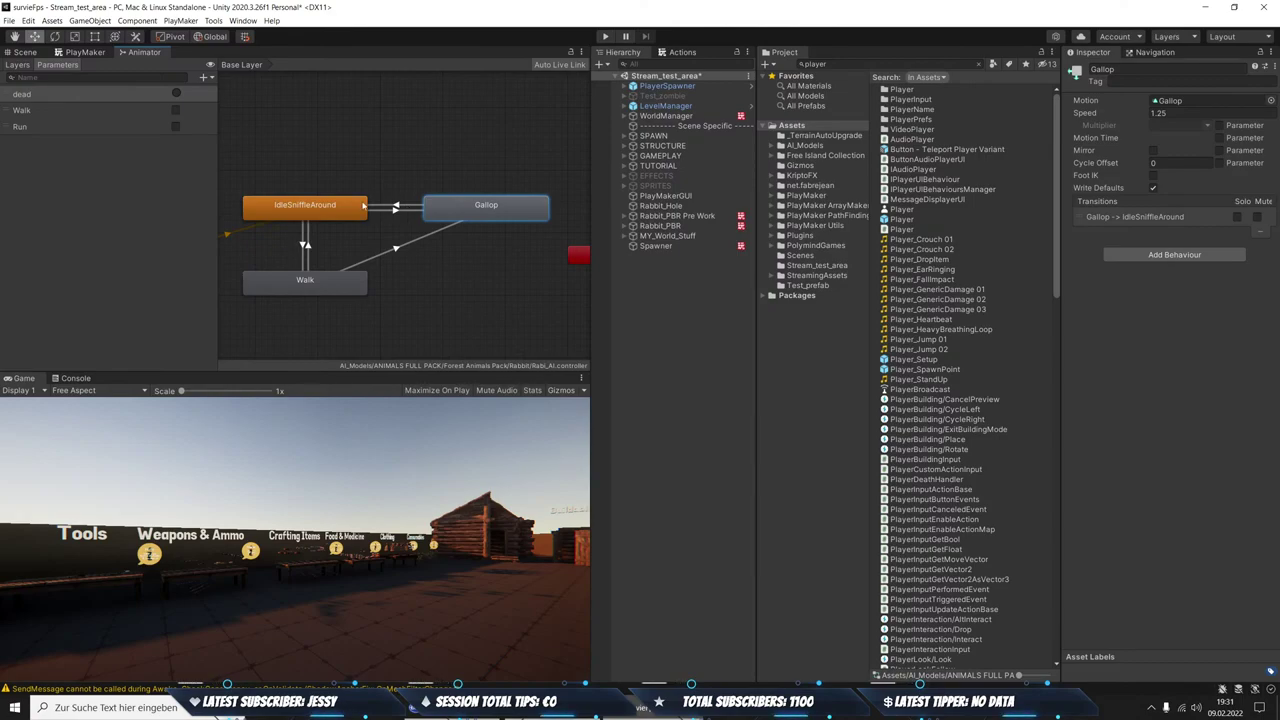
left_click(395, 249)
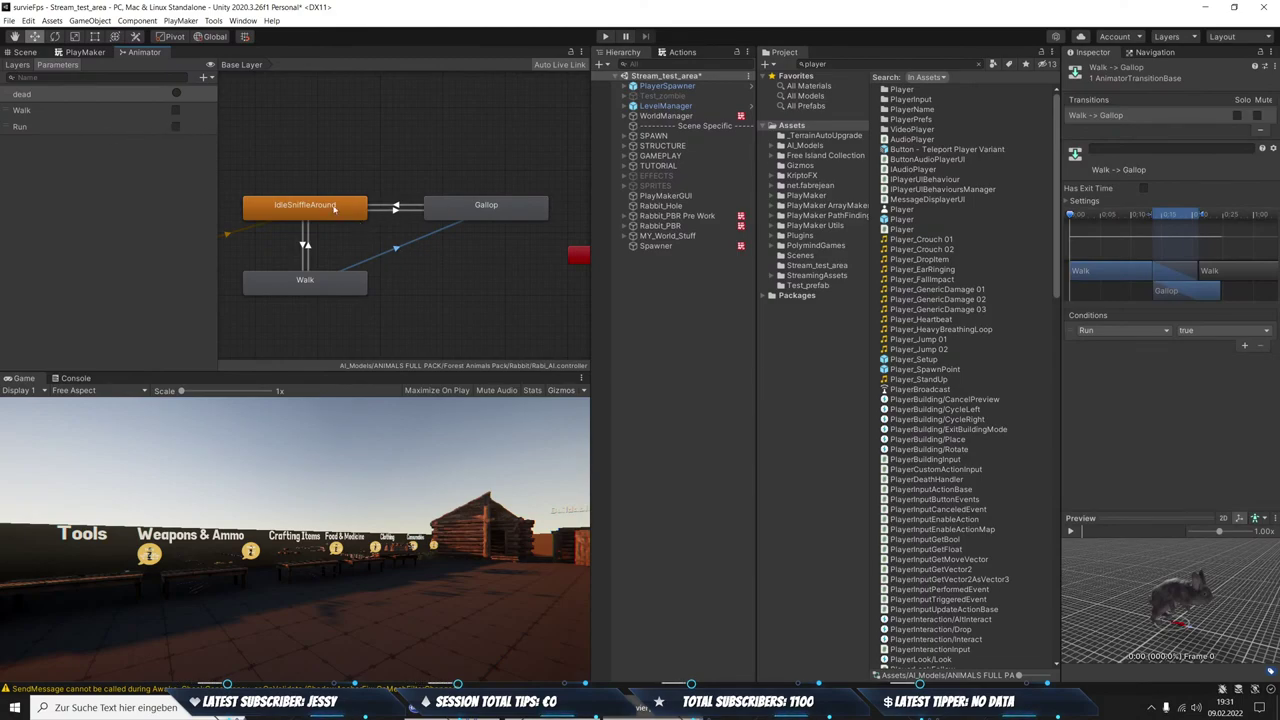
left_click(335, 208)
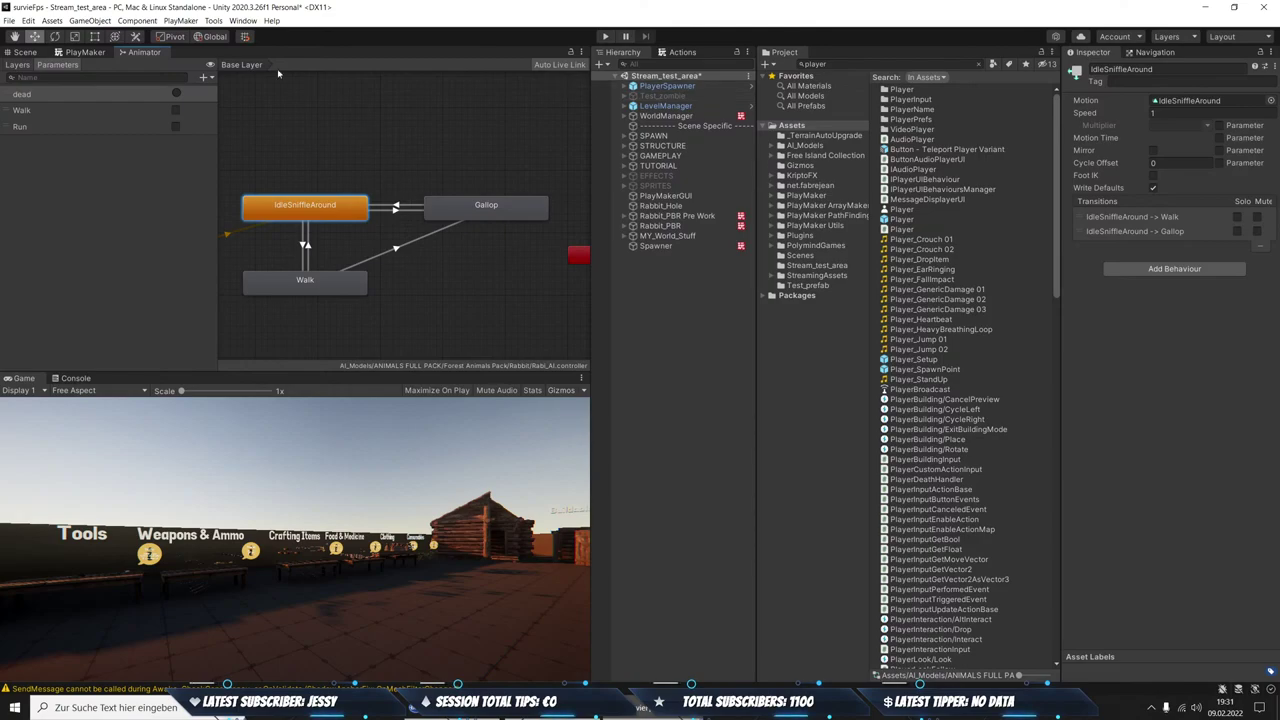
Switch to the Scene view, select Rabbit_PBR and open its AI_Movement FSM in PlayMaker
left_click(22, 52)
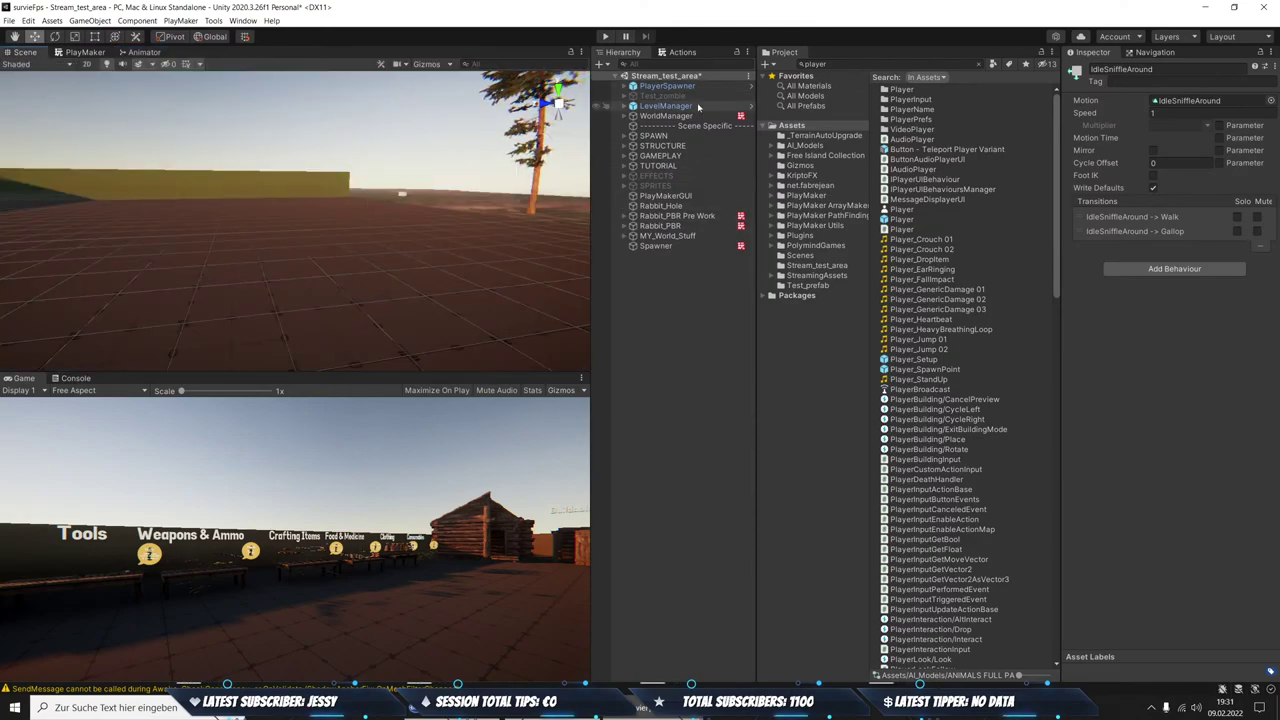
left_click(676, 247)
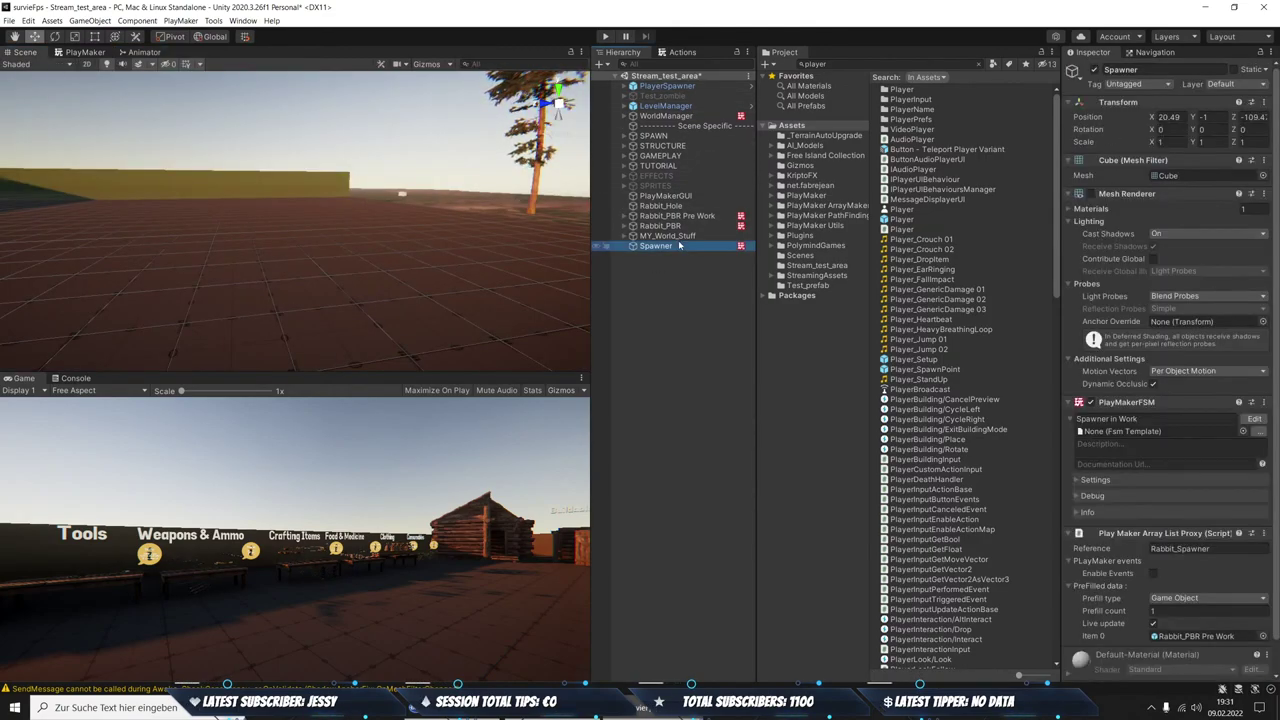
left_click(670, 236)
left_click(673, 215)
left_click(668, 205)
left_click(675, 215)
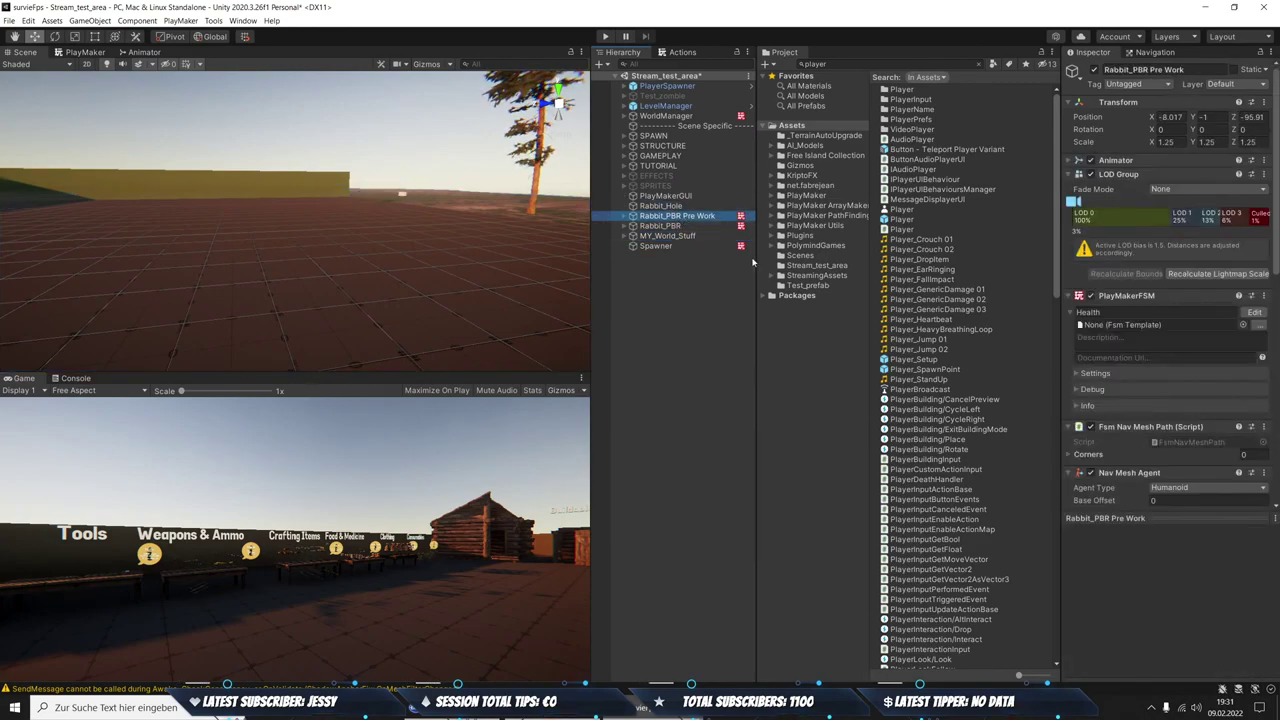
left_click(684, 227)
scroll(1198, 360, "down", 5)
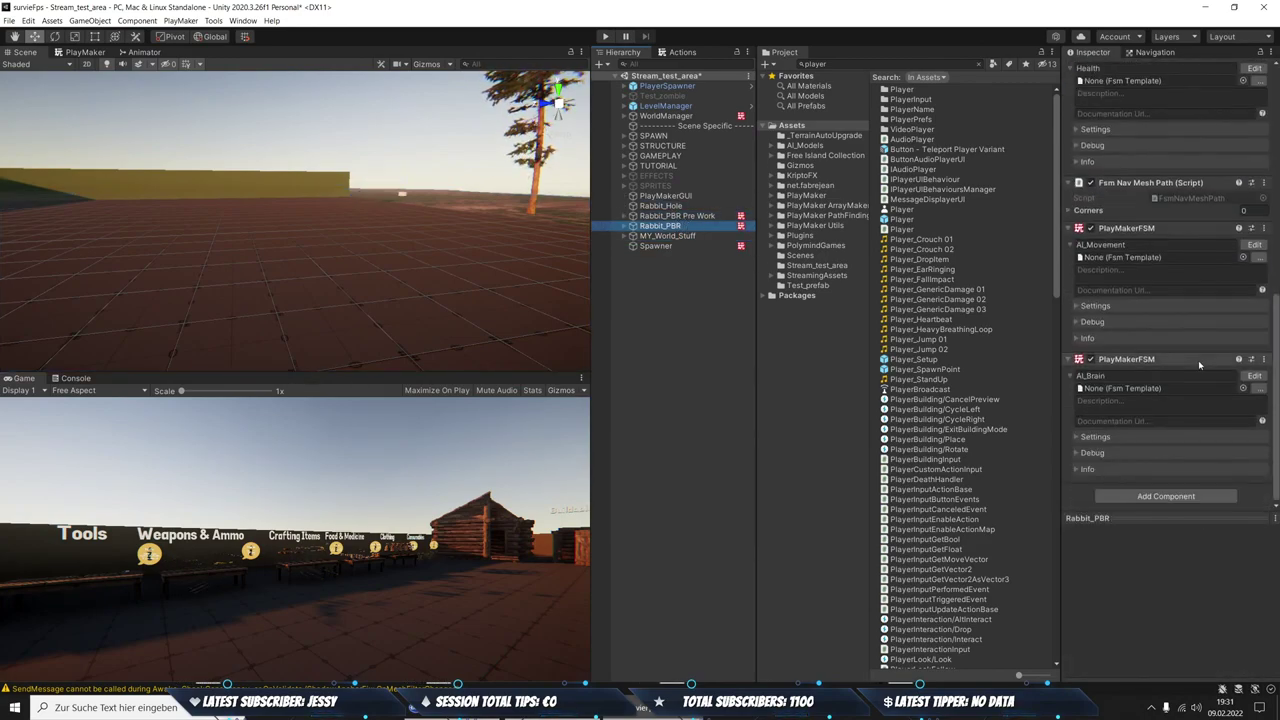
left_click(1254, 245)
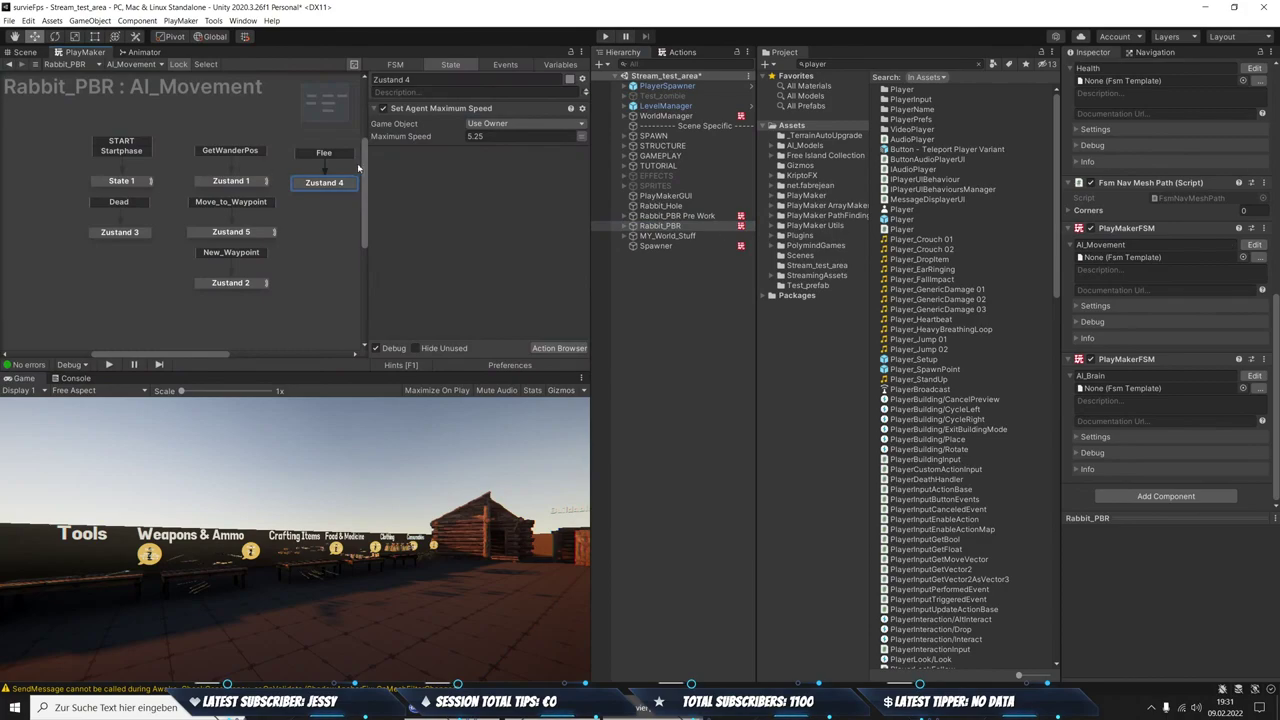
Add a Set Animator Bool action to Rabbit_PBR's Zustand 4 that sets Run to true
left_click(719, 216)
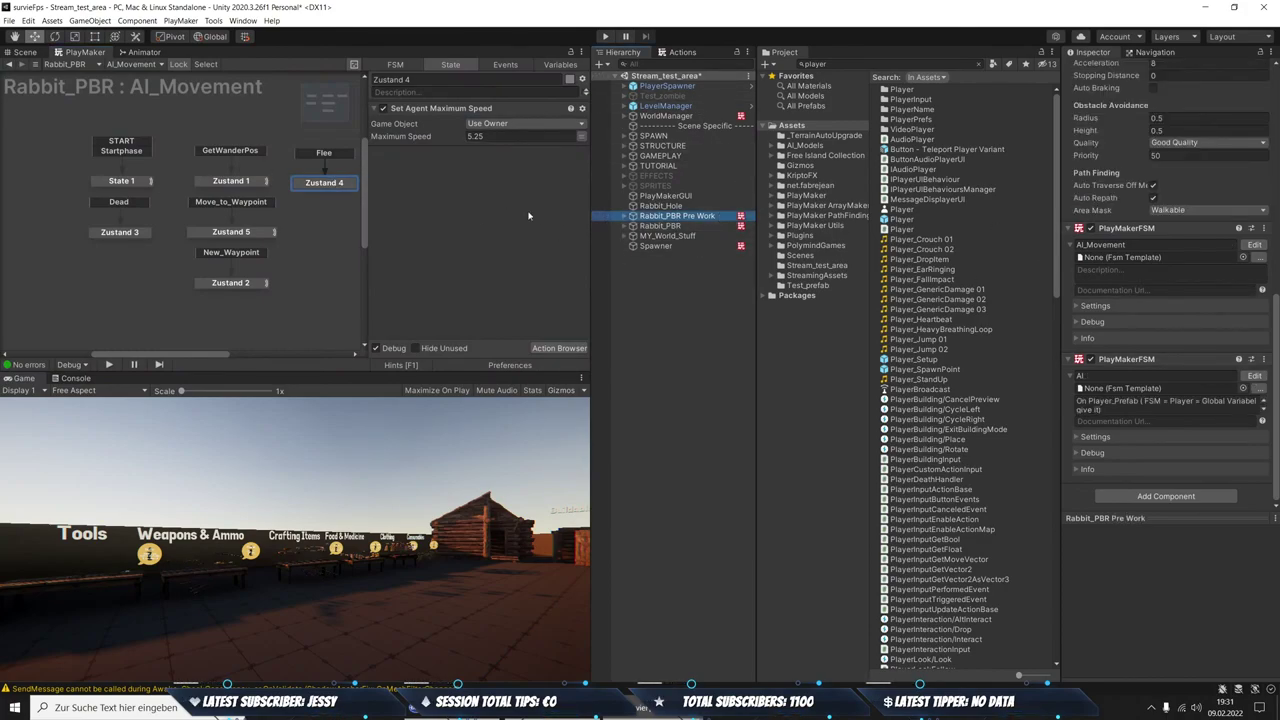
left_click(662, 226)
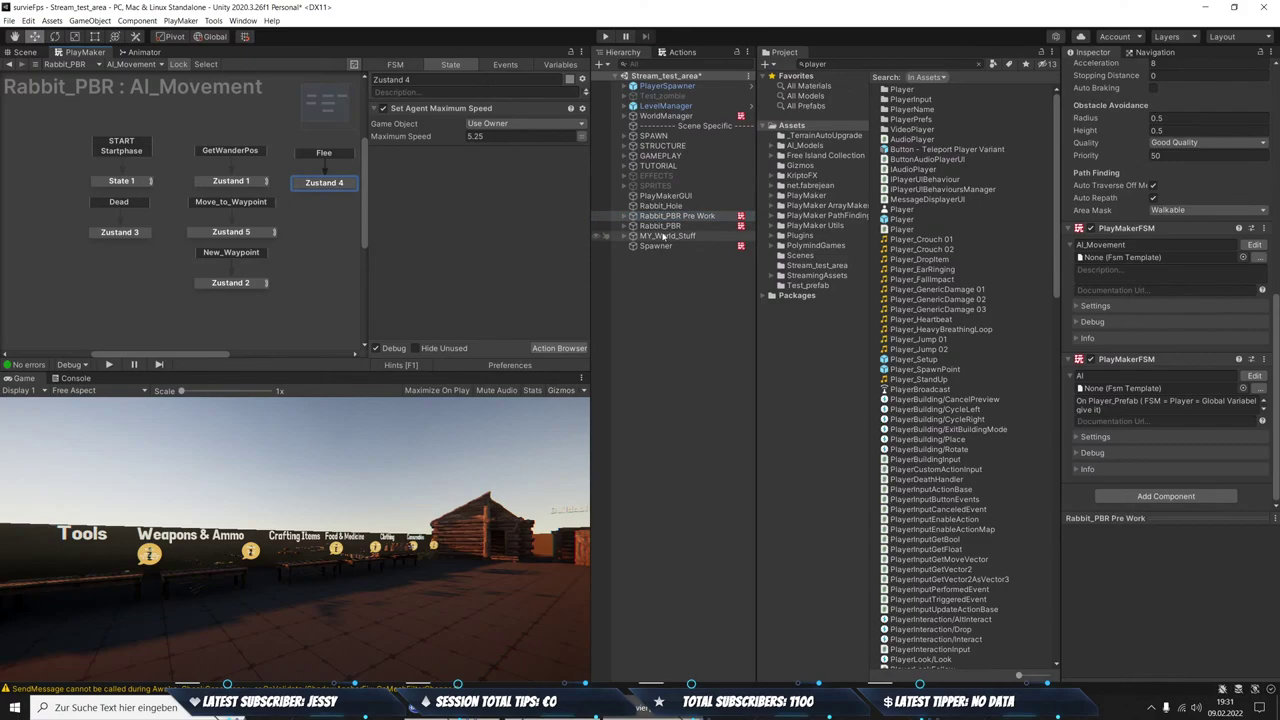
left_click(1254, 245)
left_click(682, 52)
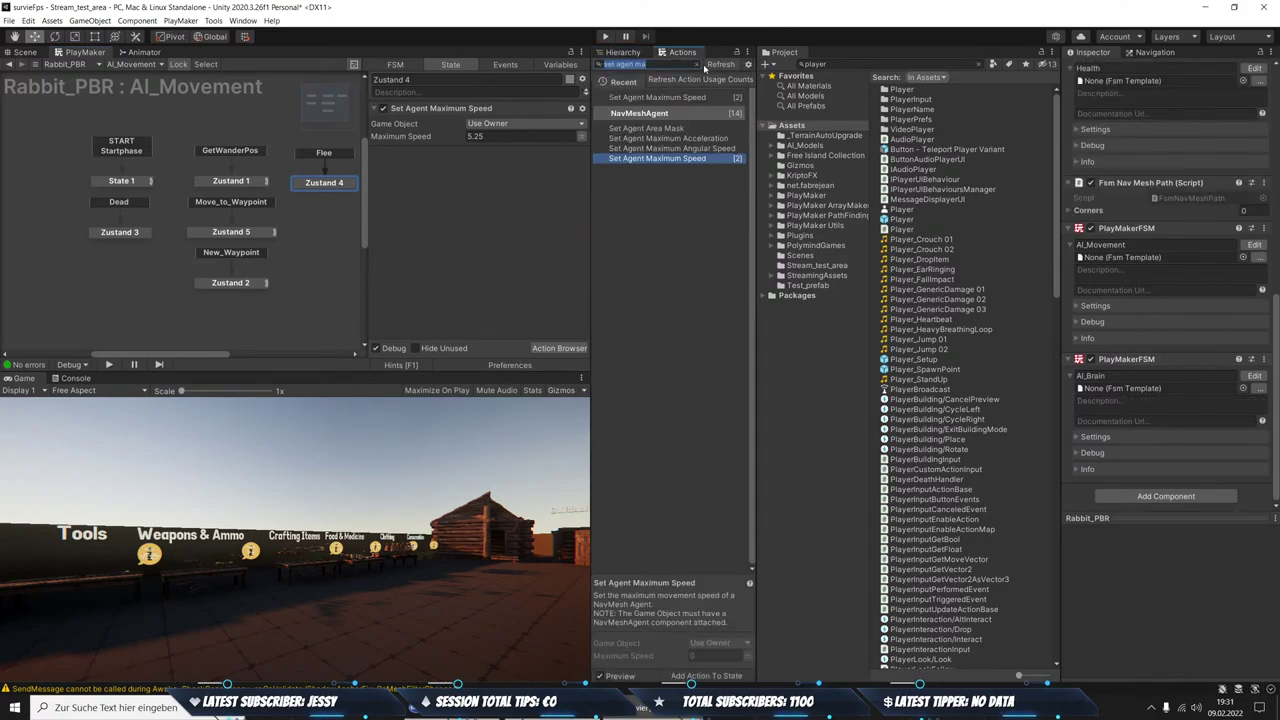
type("set anima")
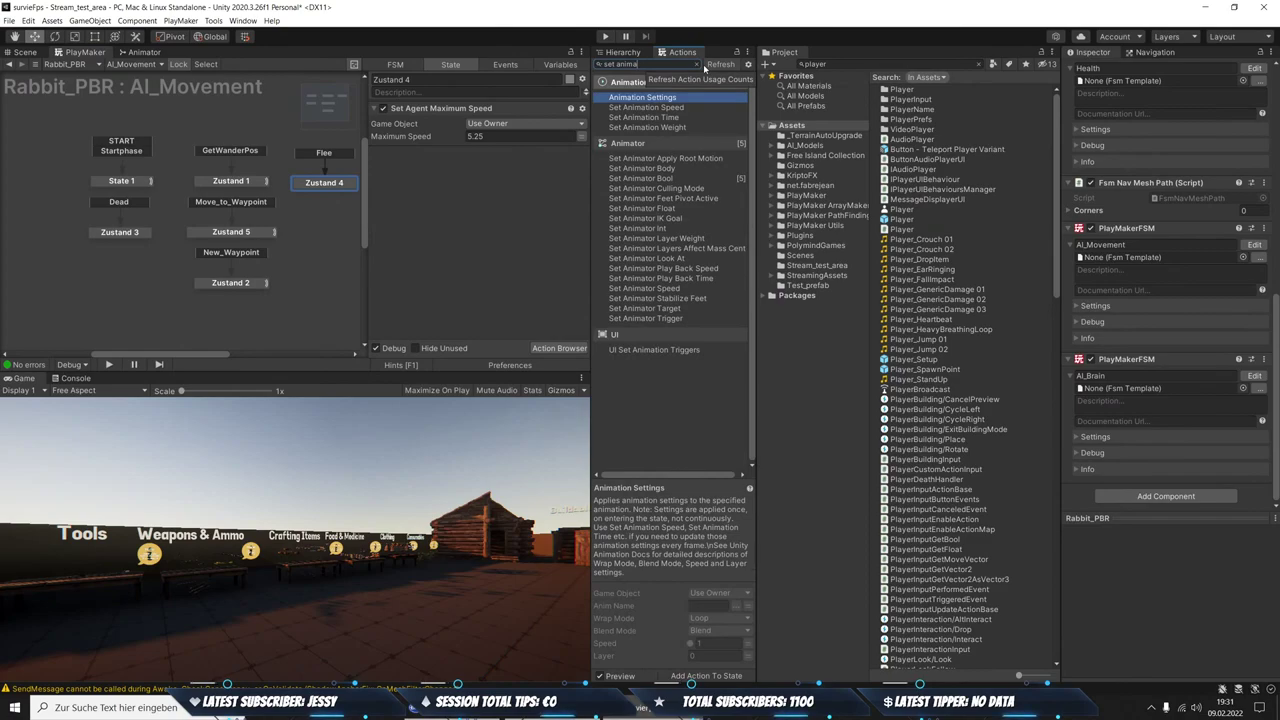
type("tor")
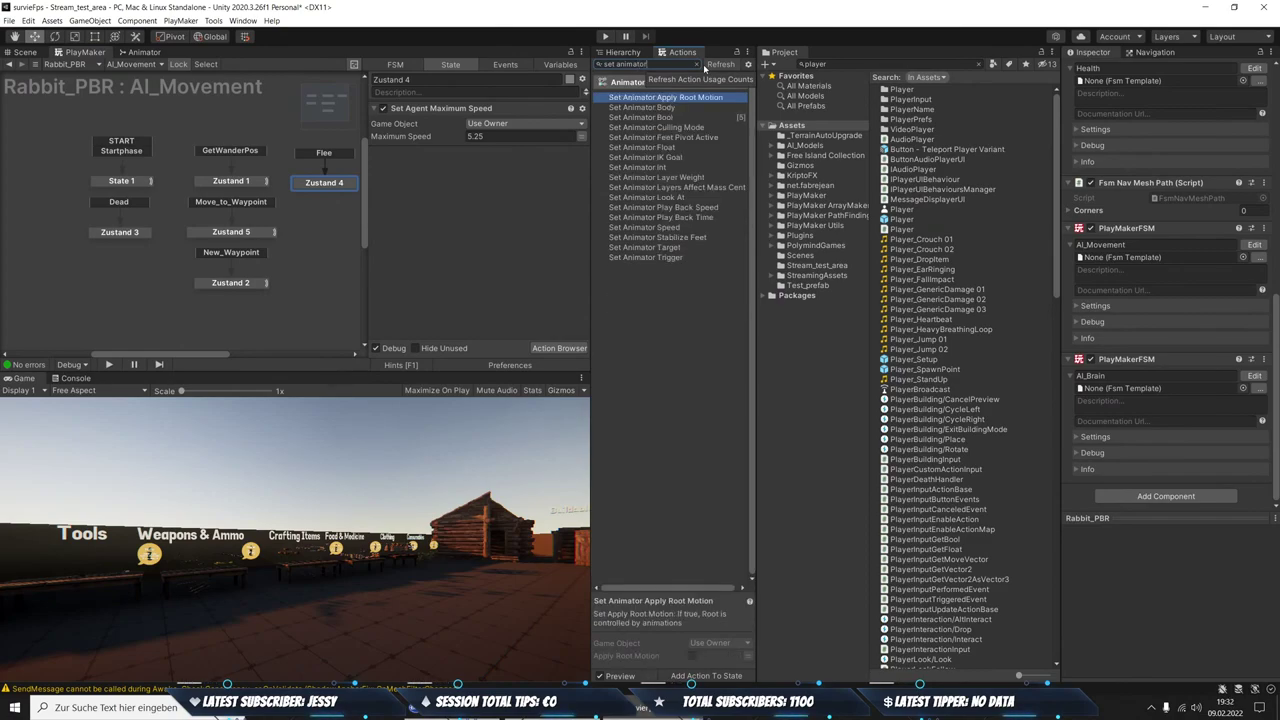
key("Down")
key("Down")
key("Return")
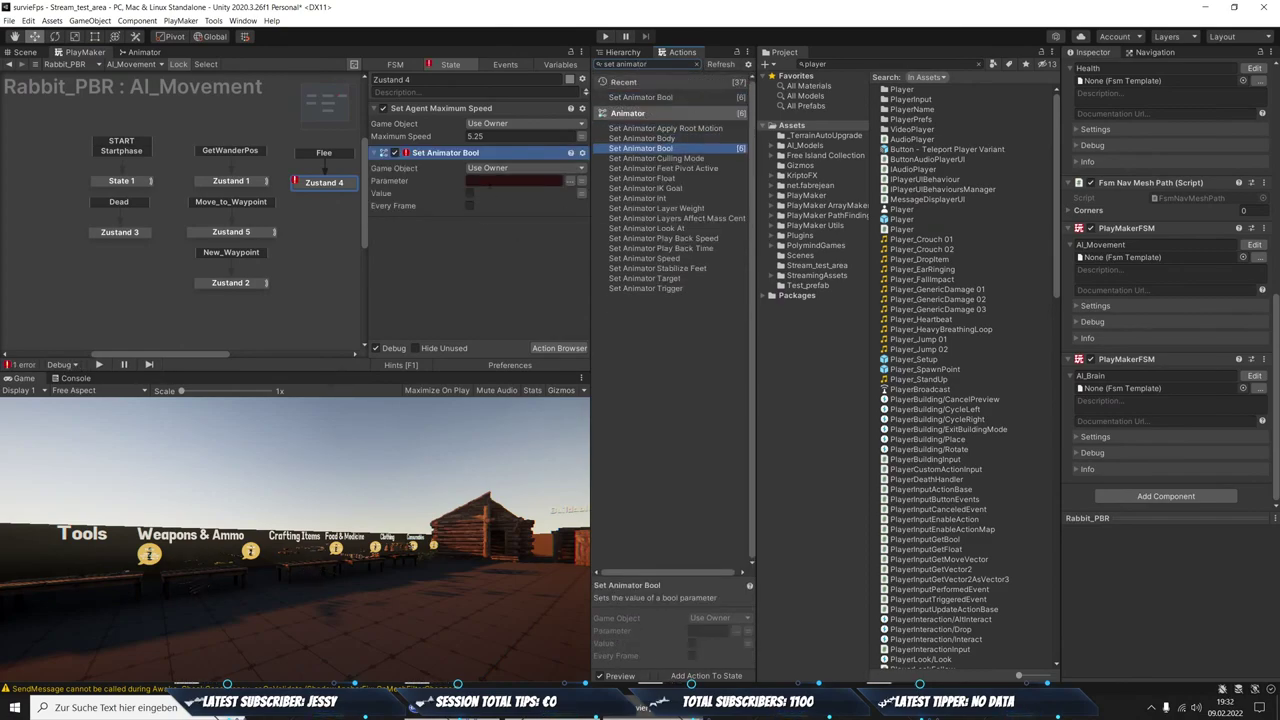
left_click(577, 181)
left_click(600, 201)
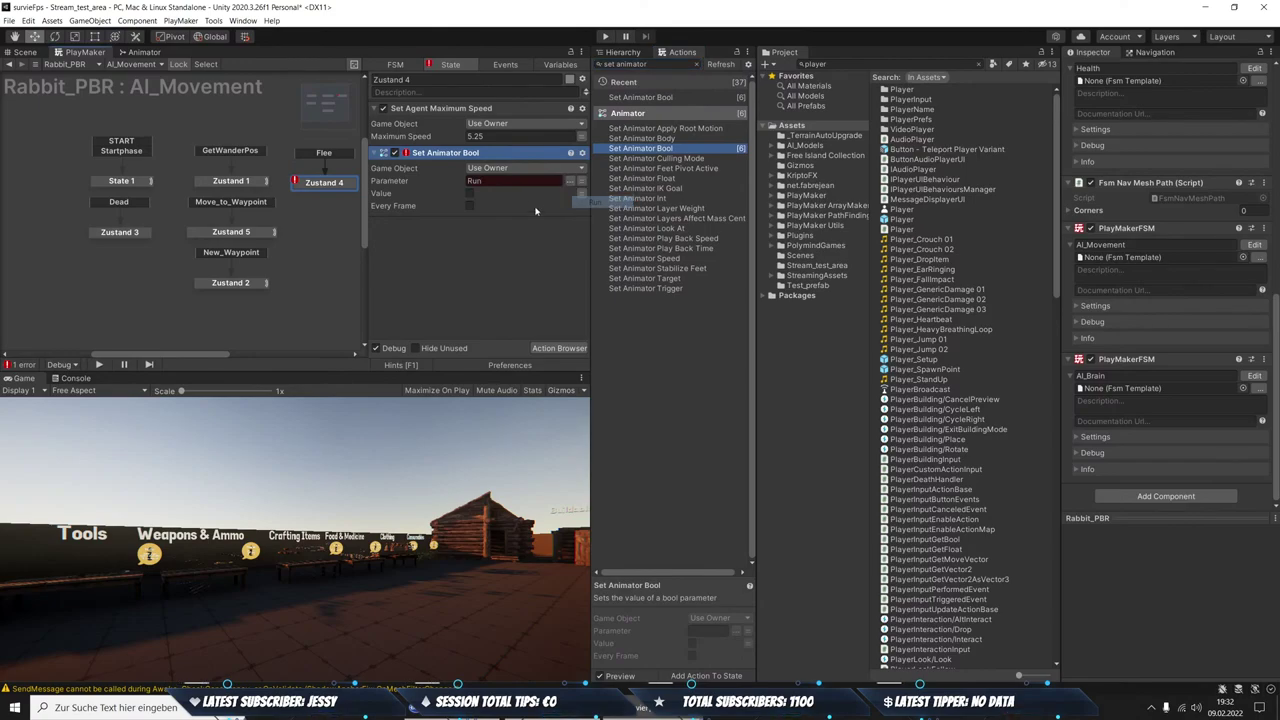
left_click(470, 194)
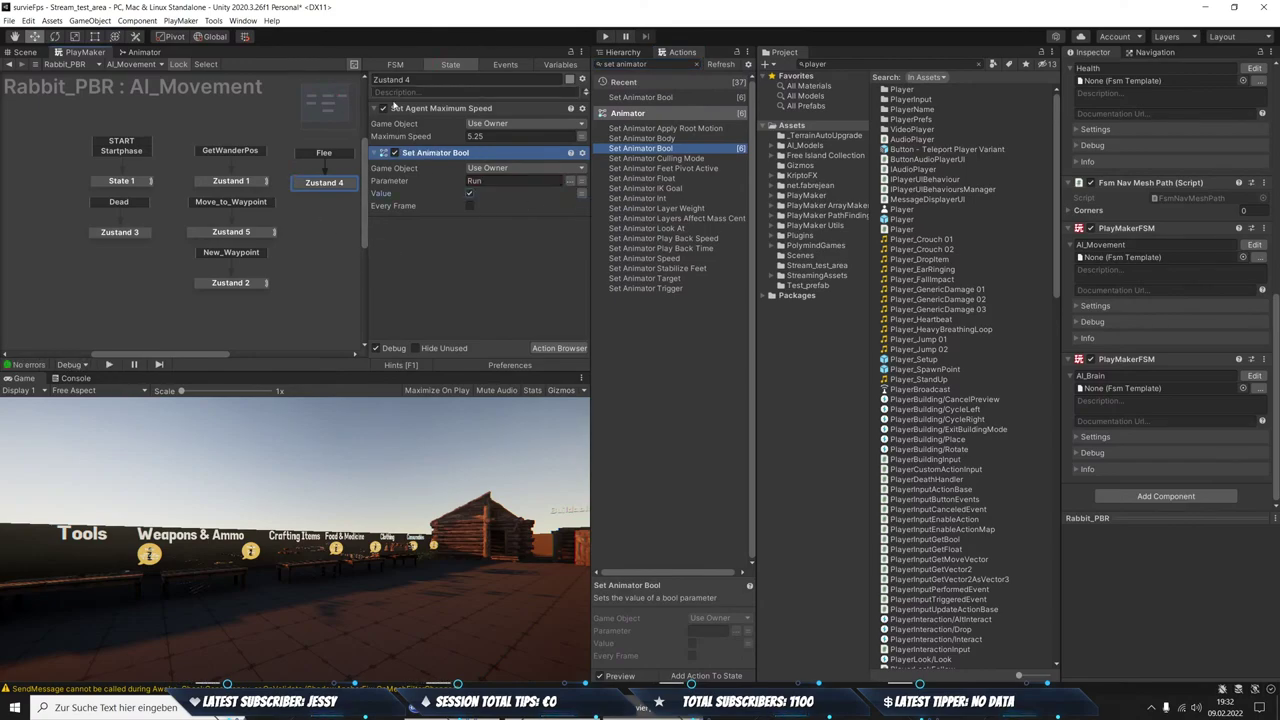
Open Rabbit_PBR Pre Work's AI_Movement FSM and review the Zustand 2 actions
left_click(614, 52)
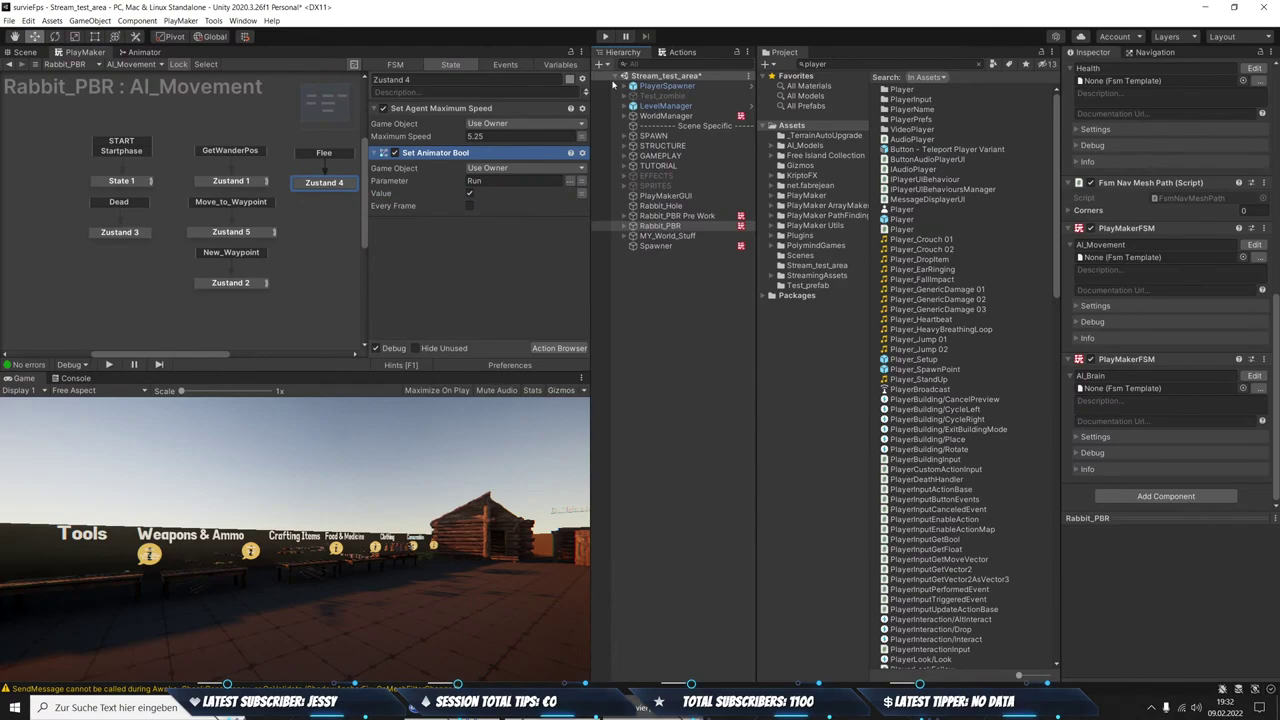
left_click(670, 215)
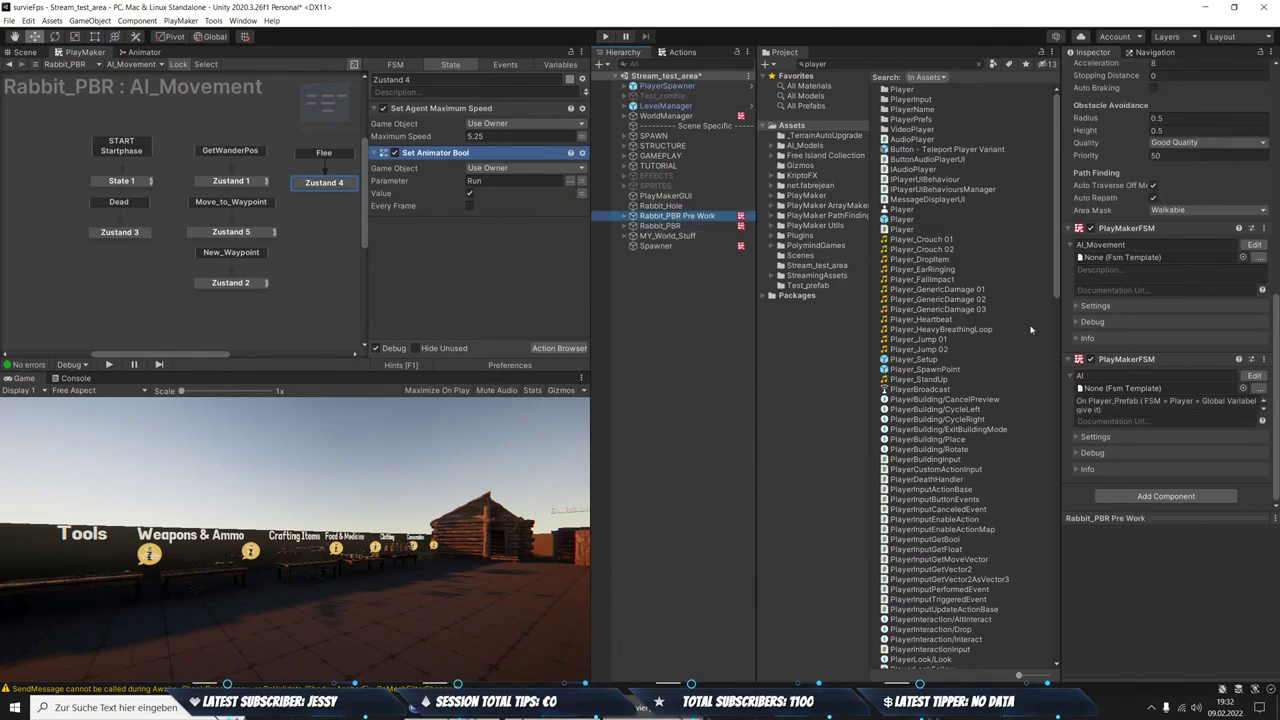
left_click(1254, 244)
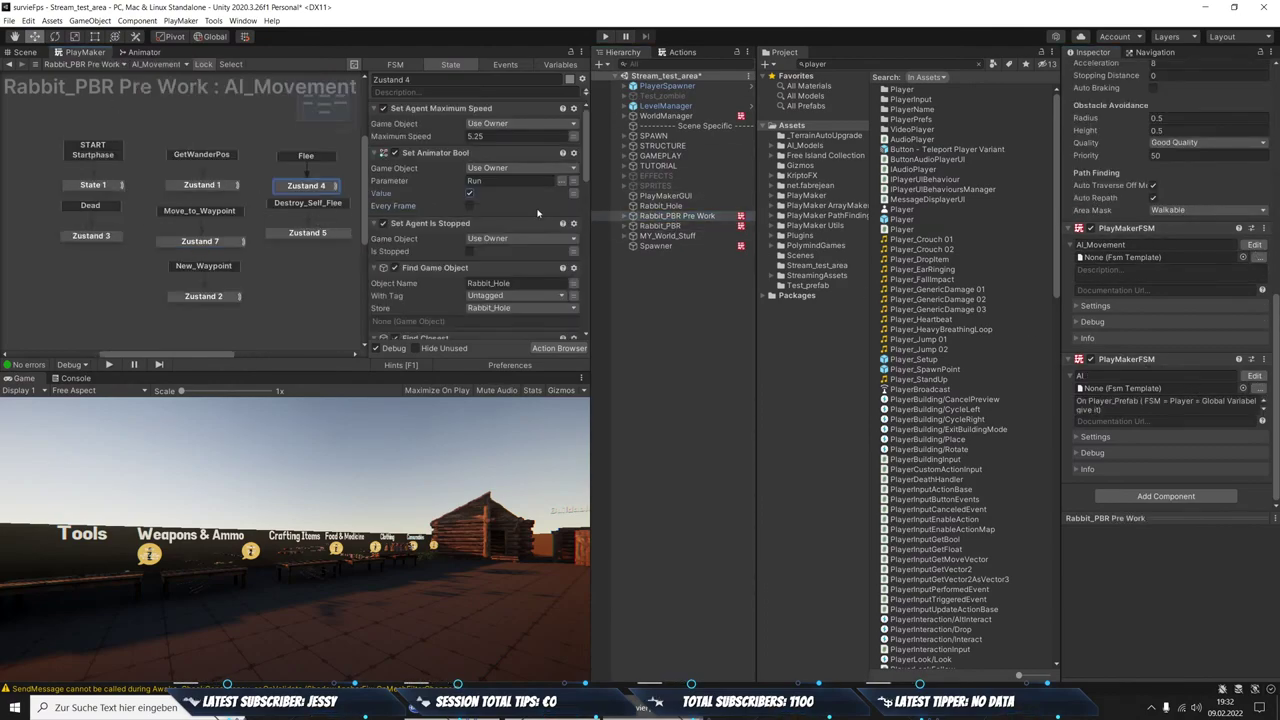
scroll(474, 197, "down", 2)
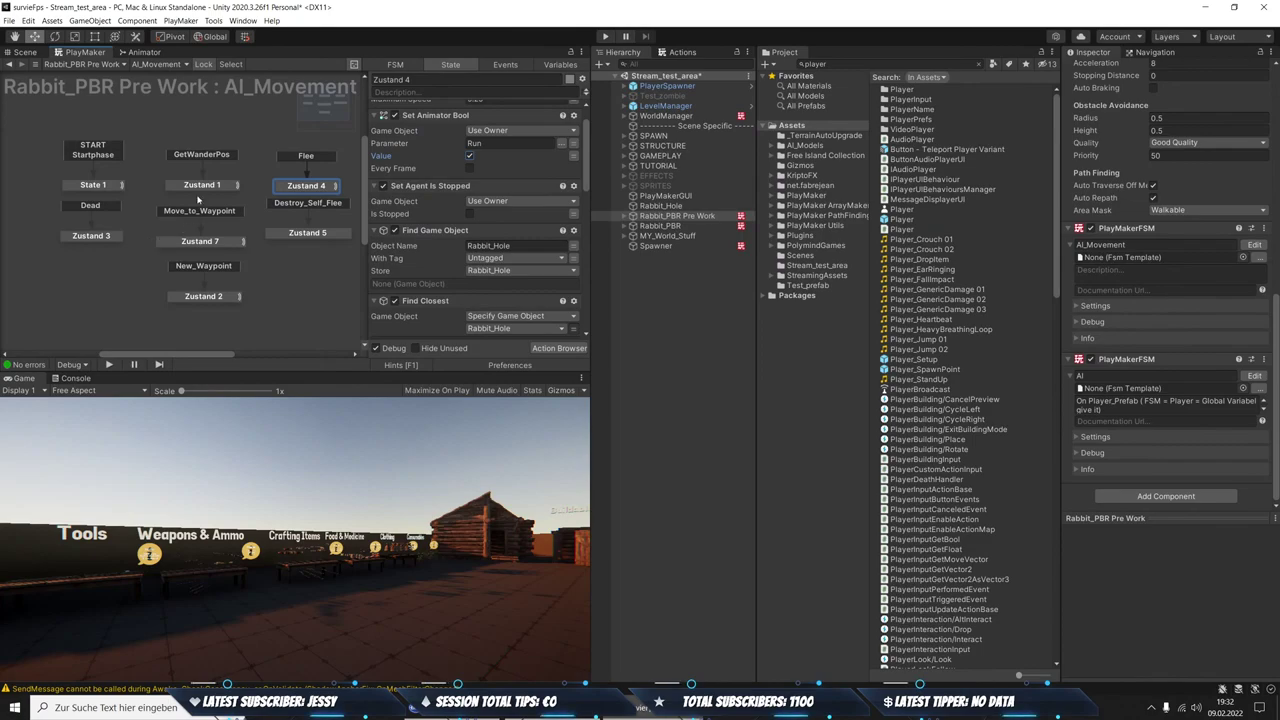
left_click(183, 310)
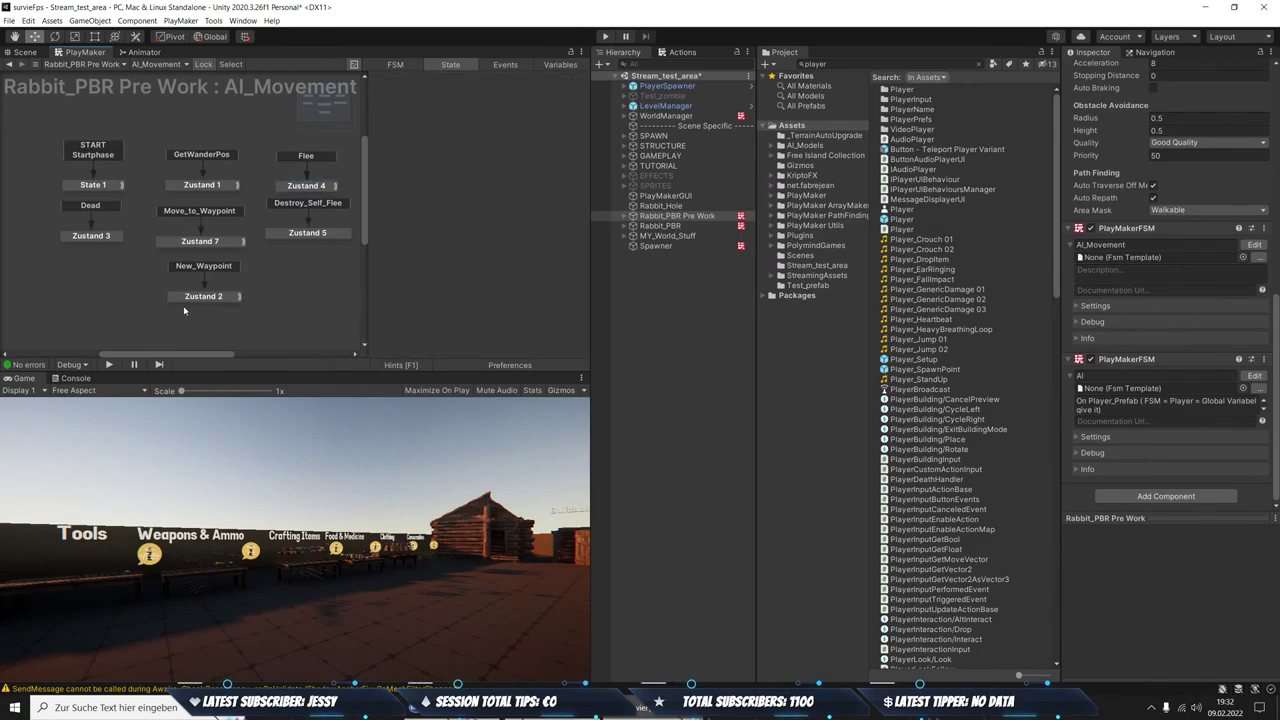
left_click(212, 298)
scroll(527, 189, "down", 2)
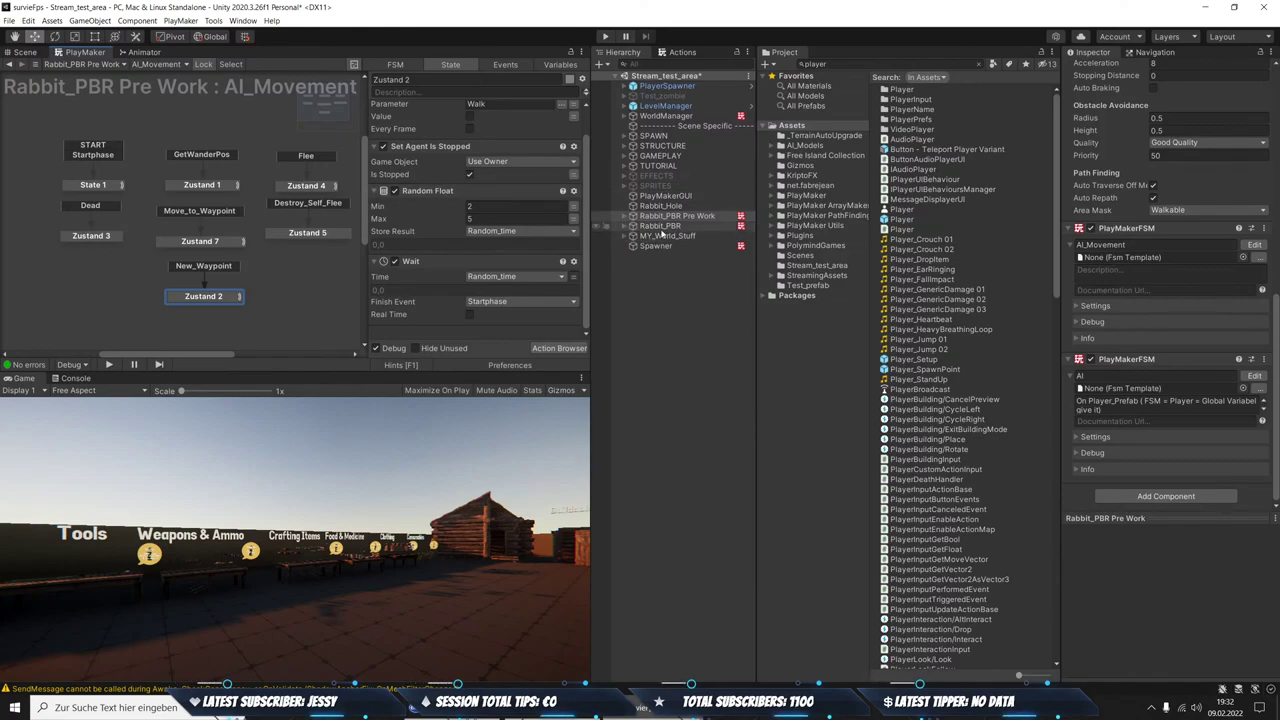
Copy the Set Agent Is Stopped action from Zustand 2 and paste it into Zustand 4
left_click(660, 226)
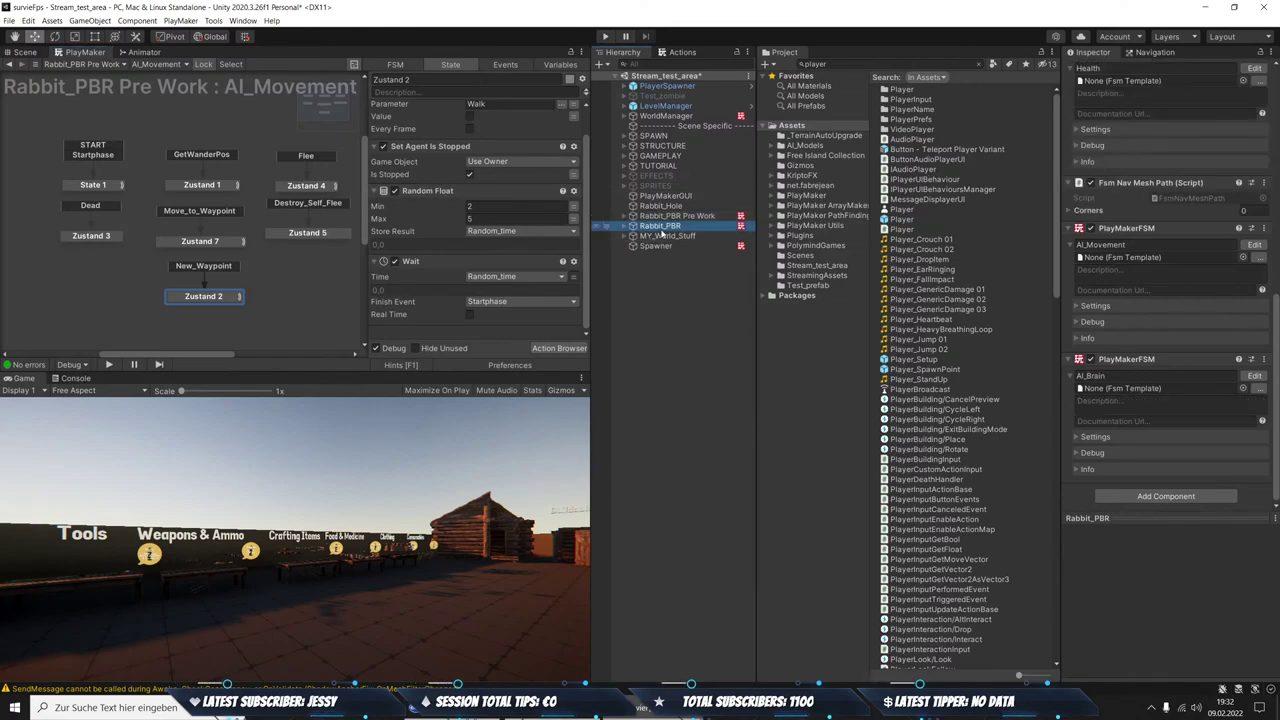
left_click(1255, 245)
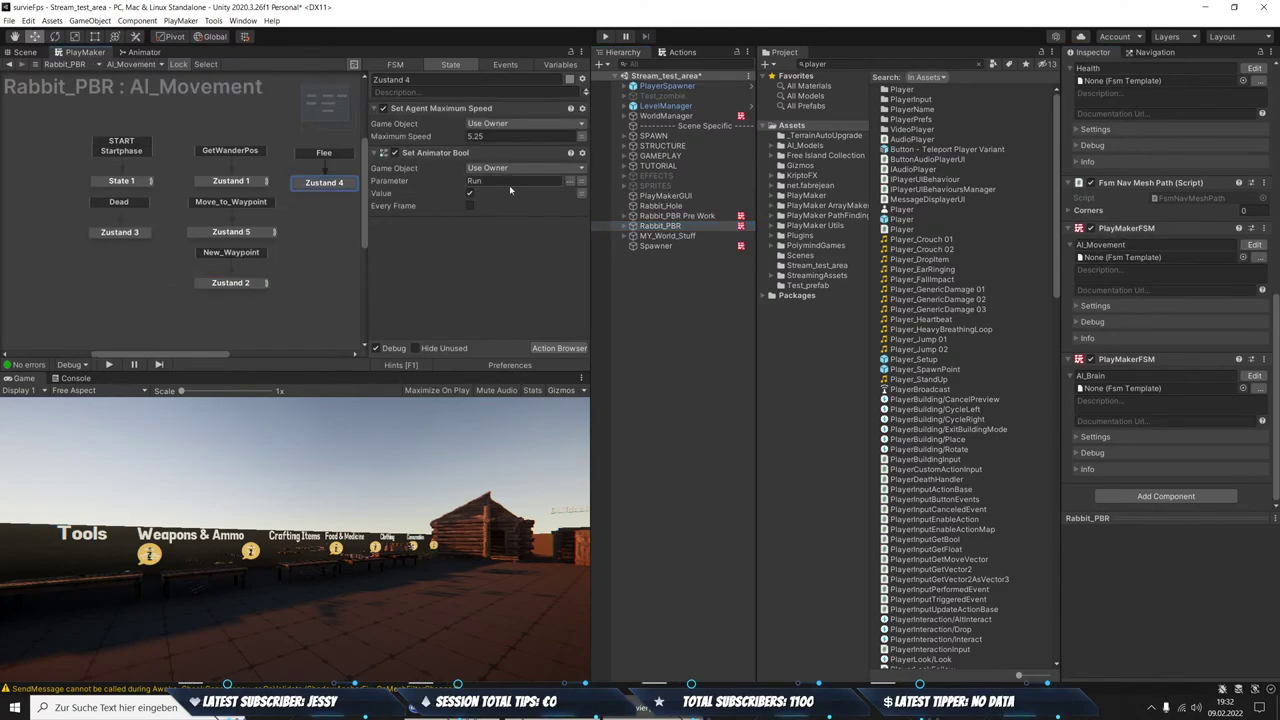
left_click(228, 283)
right_click(450, 180)
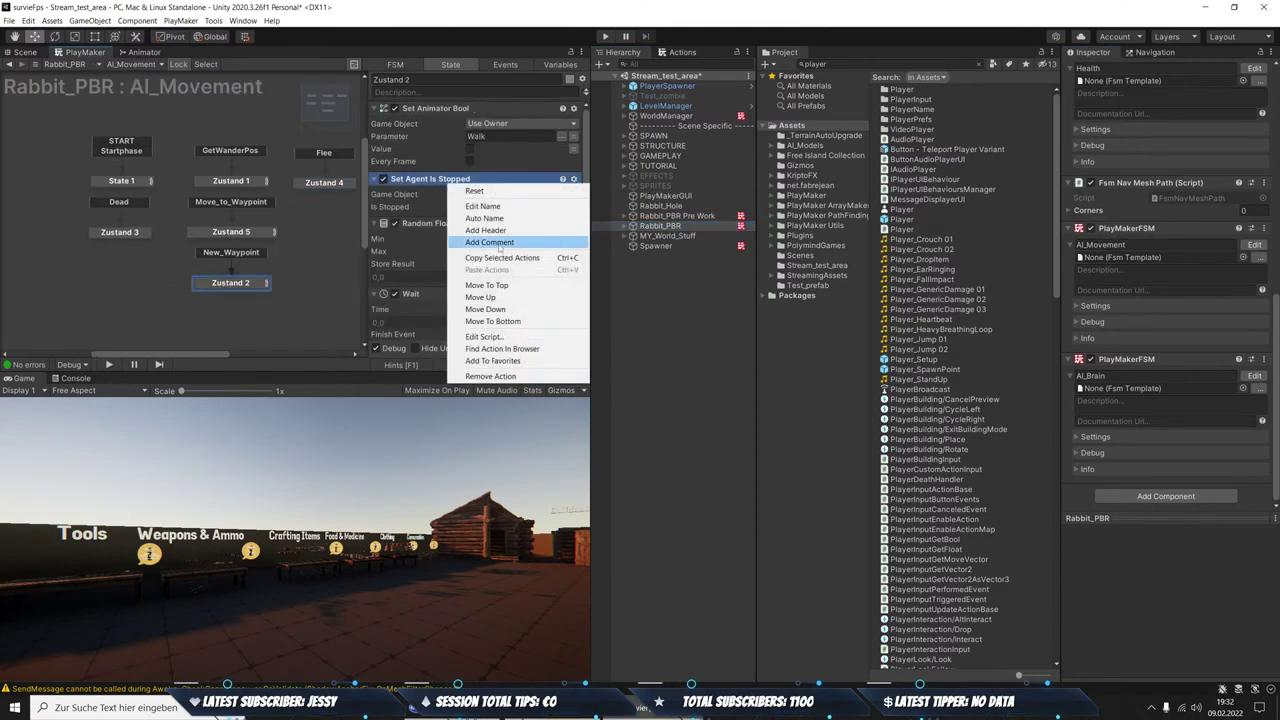
left_click(502, 258)
left_click(324, 182)
right_click(468, 238)
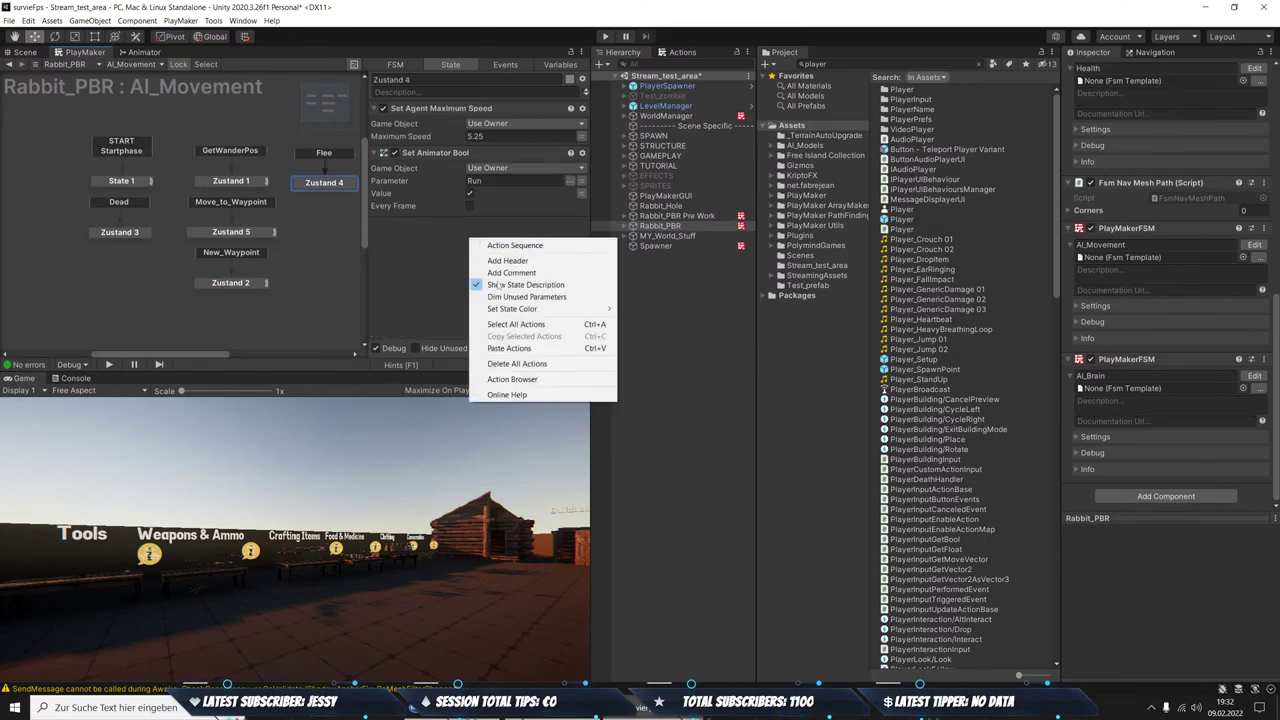
left_click(500, 347)
left_click(462, 295)
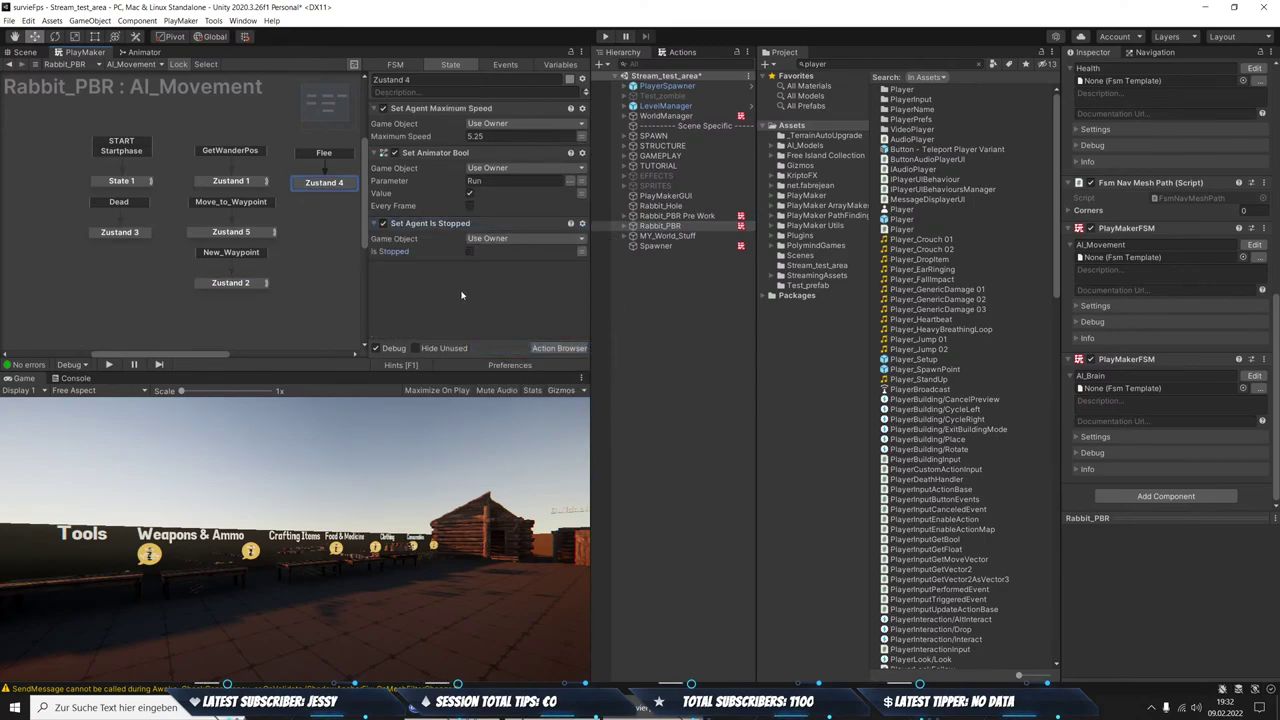
Review the Zustand 4 actions in Rabbit_PBR Pre Work's AI_Movement FSM
left_click(677, 215)
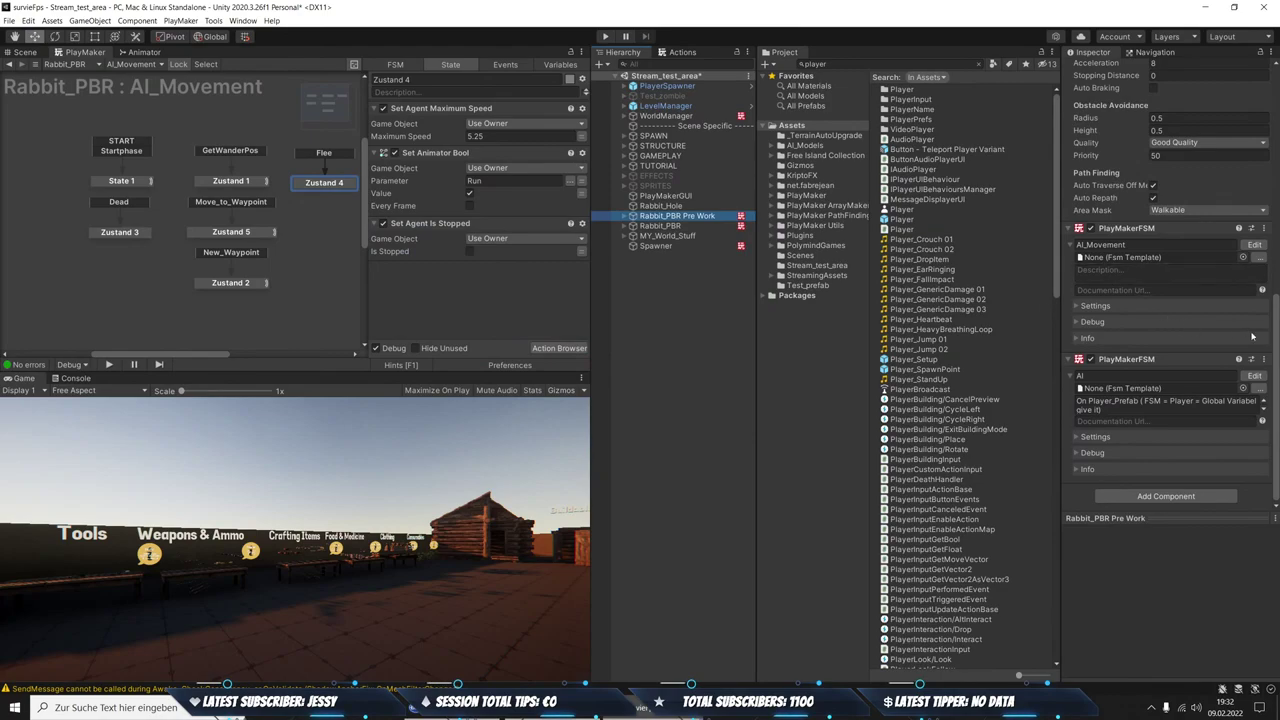
left_click(1254, 244)
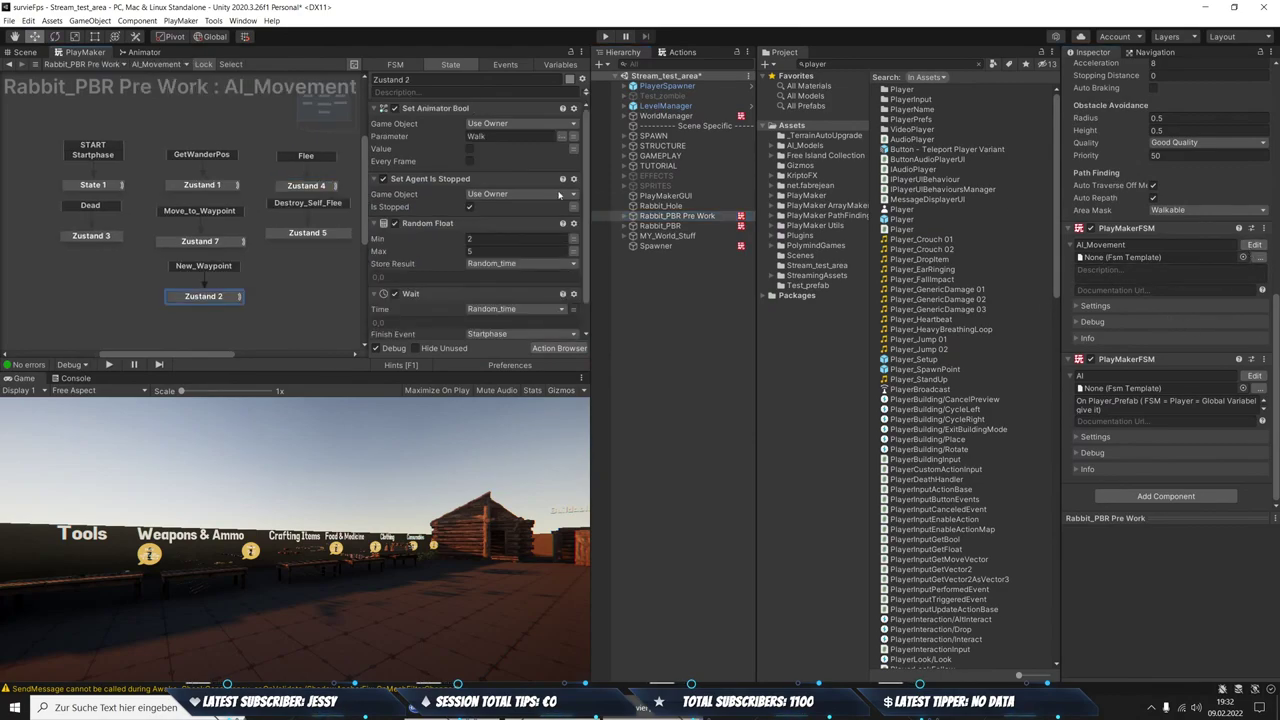
left_click(287, 186)
scroll(508, 238, "down", 1)
scroll(508, 238, "down", 2)
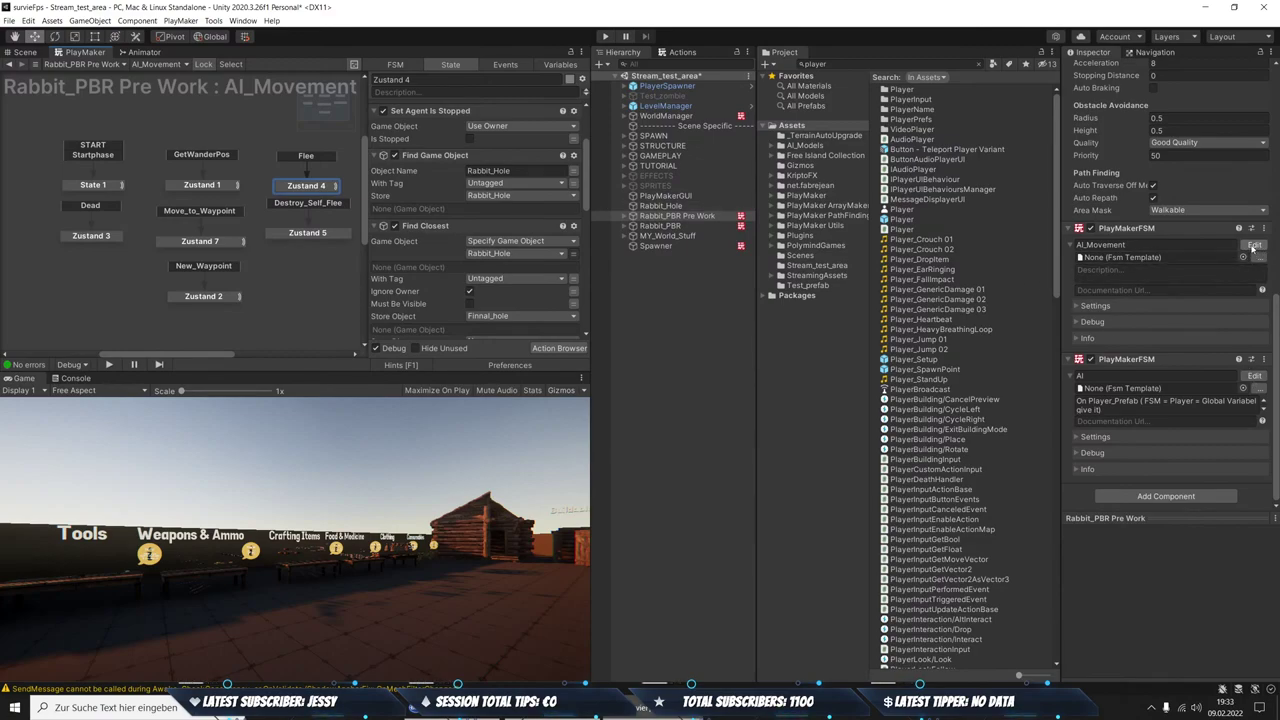
Back on Rabbit_PBR, search 'Find game' and add Find Game Object to Zustand 4
left_click(660, 225)
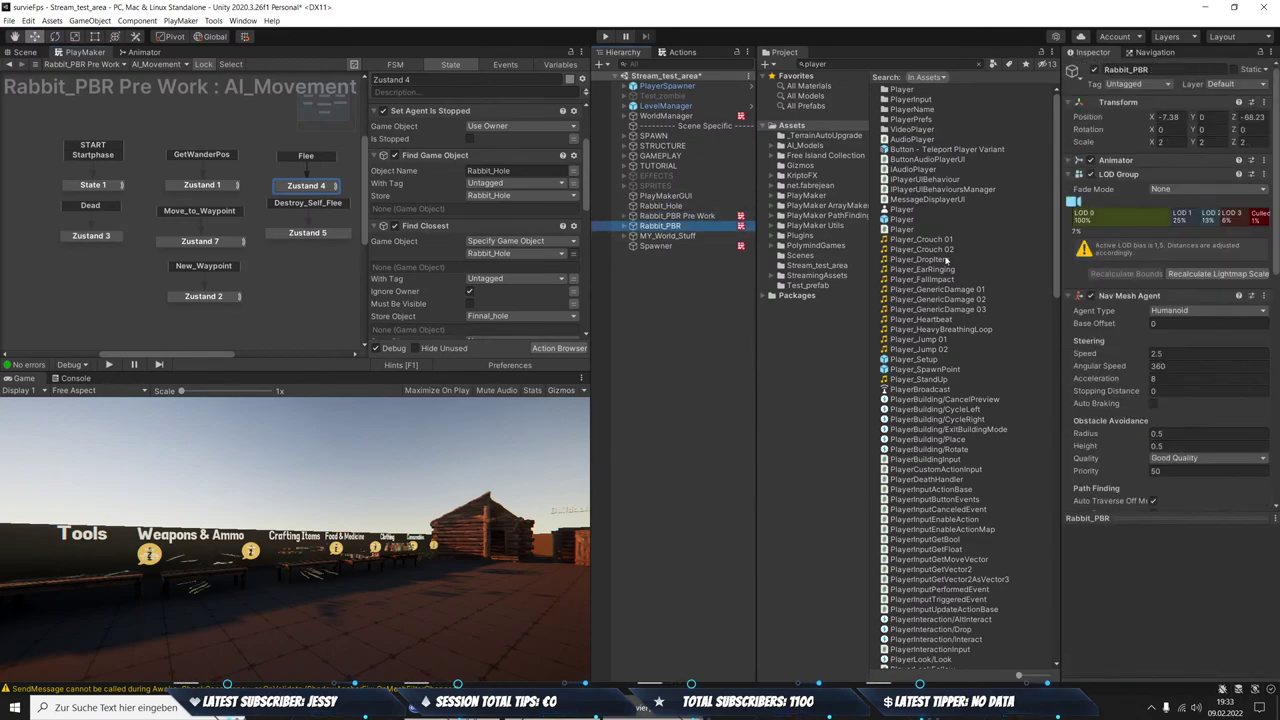
scroll(1215, 303, "down", 3)
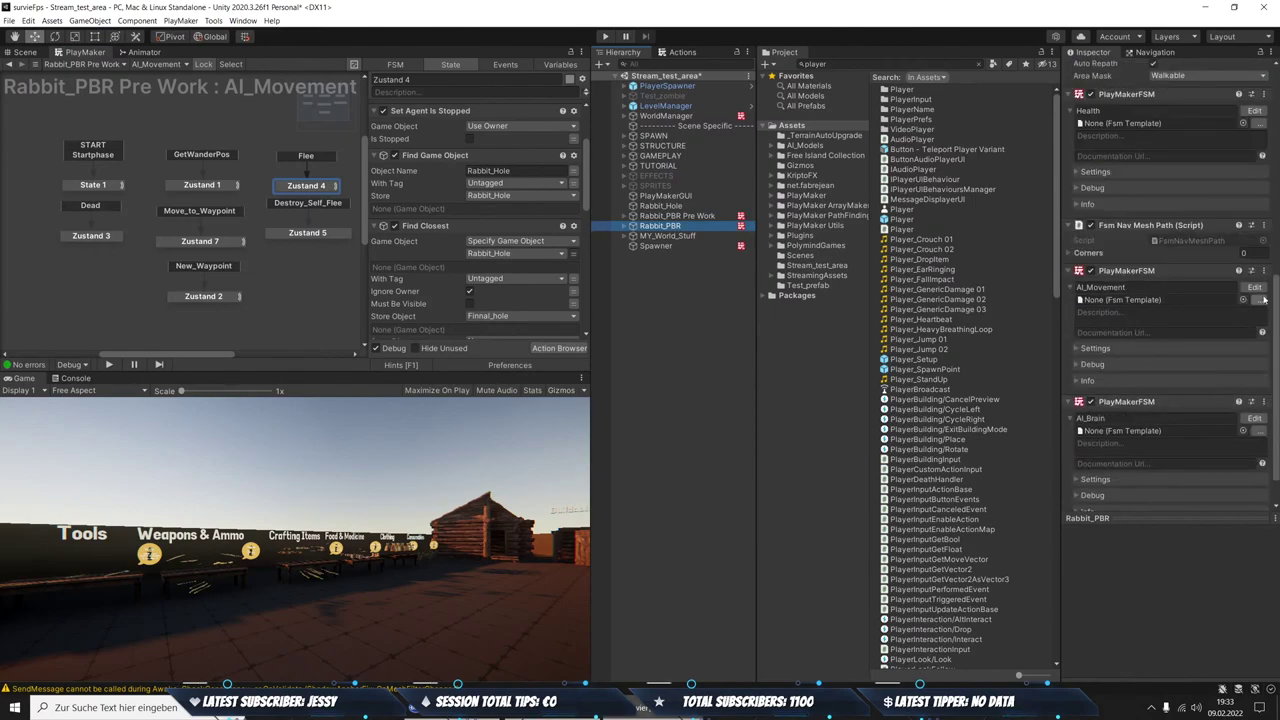
left_click(1254, 287)
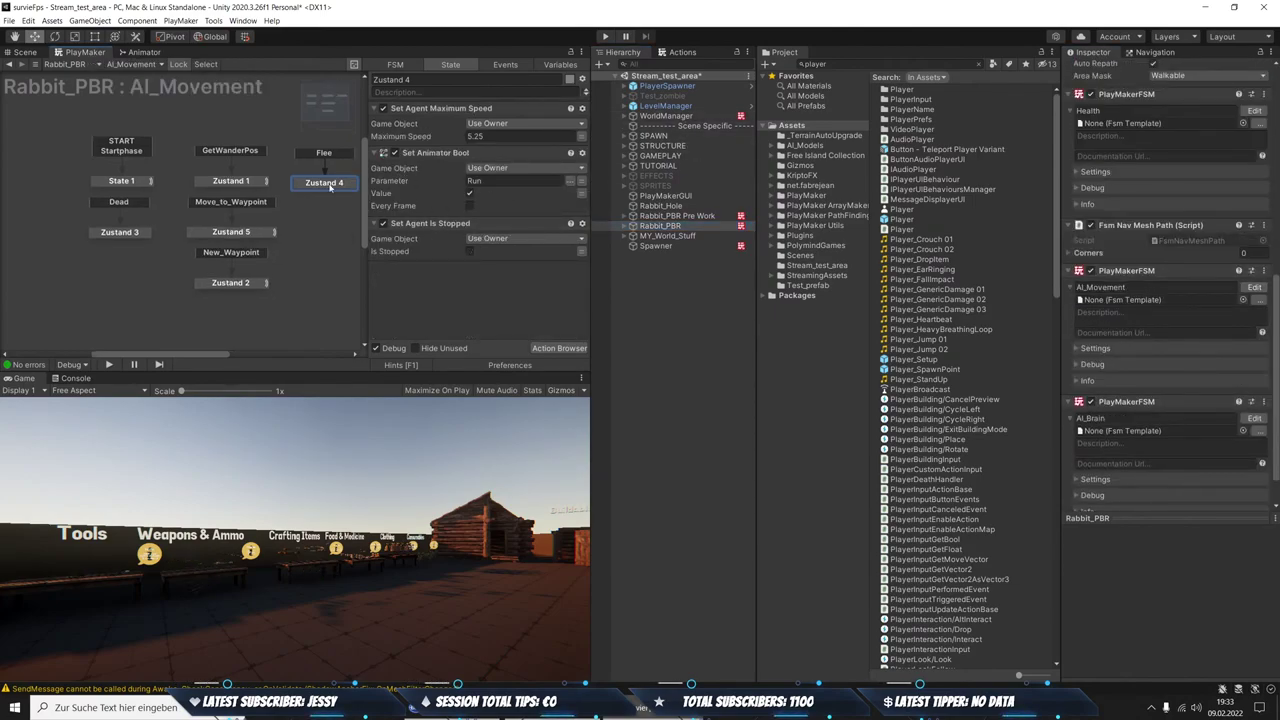
left_click(683, 52)
type("F")
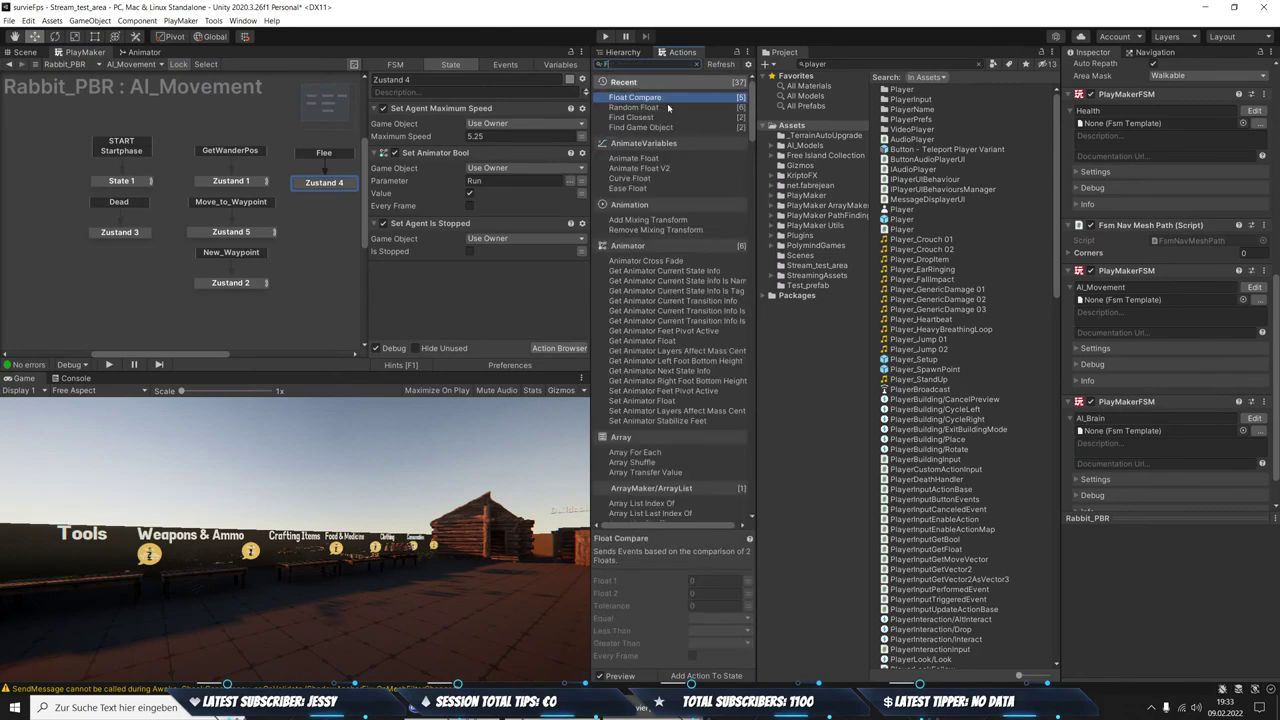
type("ind game")
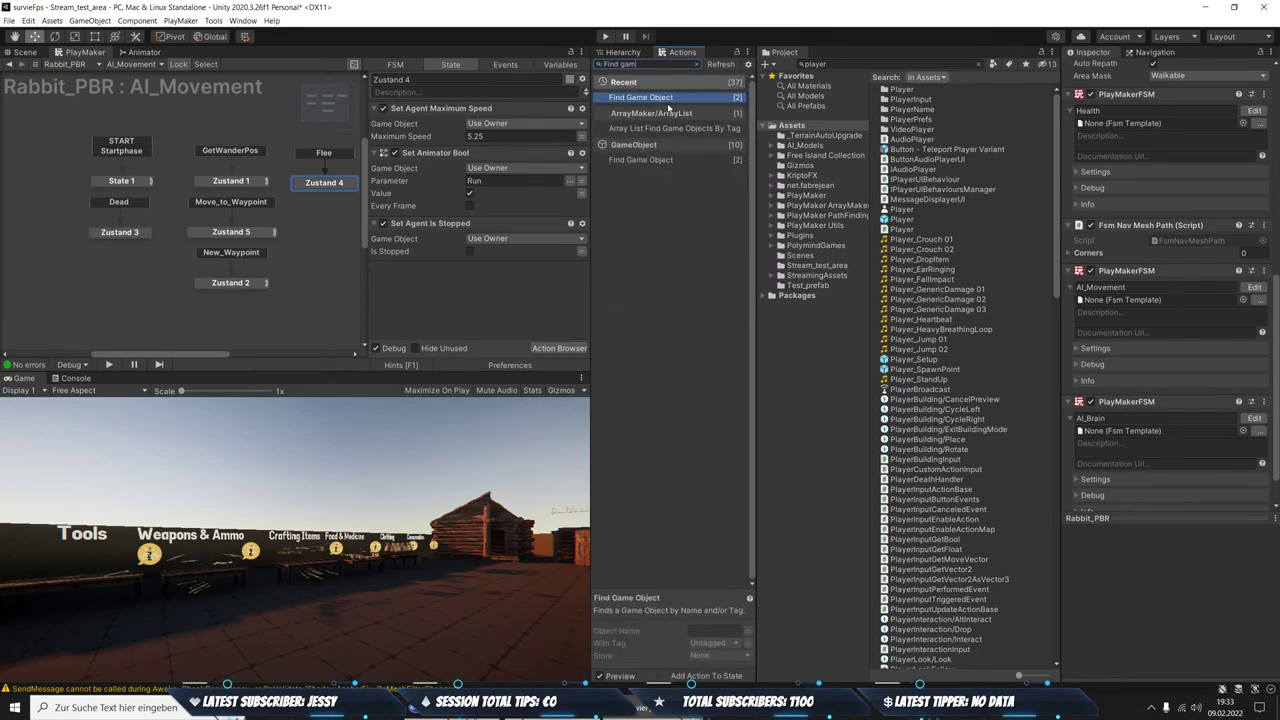
double_click(668, 103)
In the Scene view, fly to the Rabbit_Hole cube and select it
left_click(25, 52)
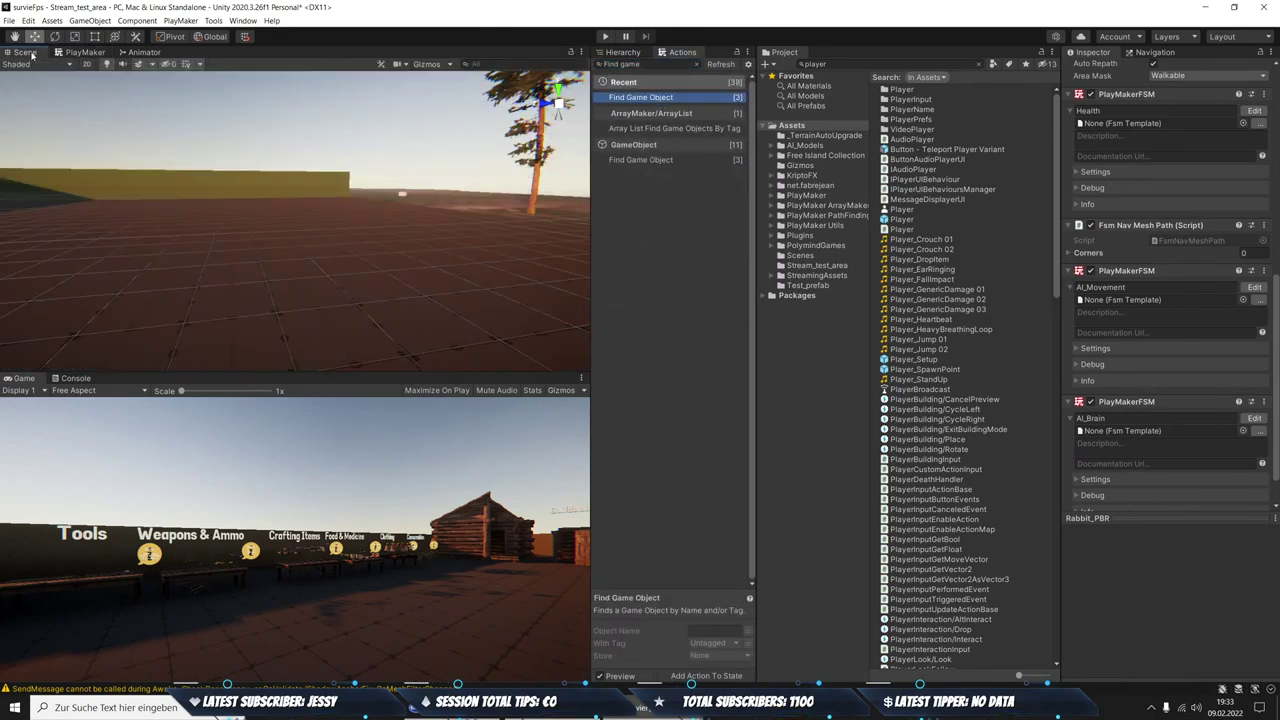
mouse_move(300, 200)
right_mouse_down()
mouse_move(338, 163)
mouse_move(390, 186)
right_mouse_up()
left_click(355, 265)
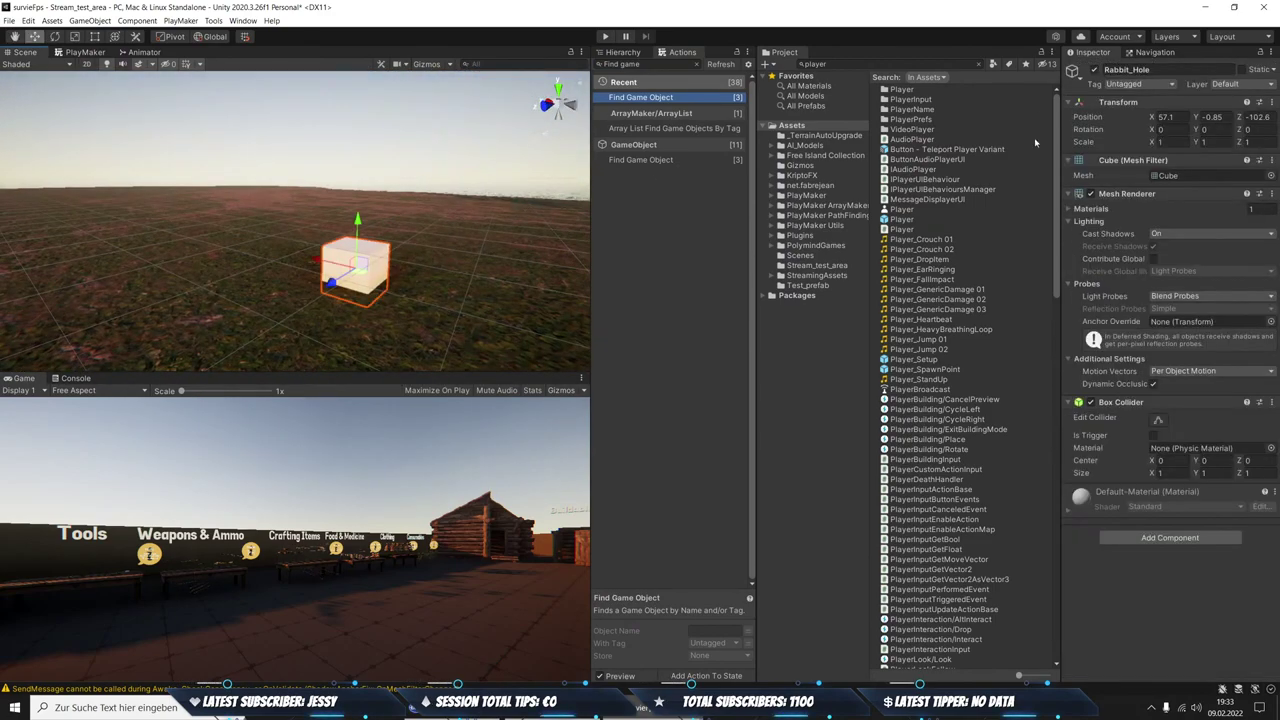
left_click(1127, 69)
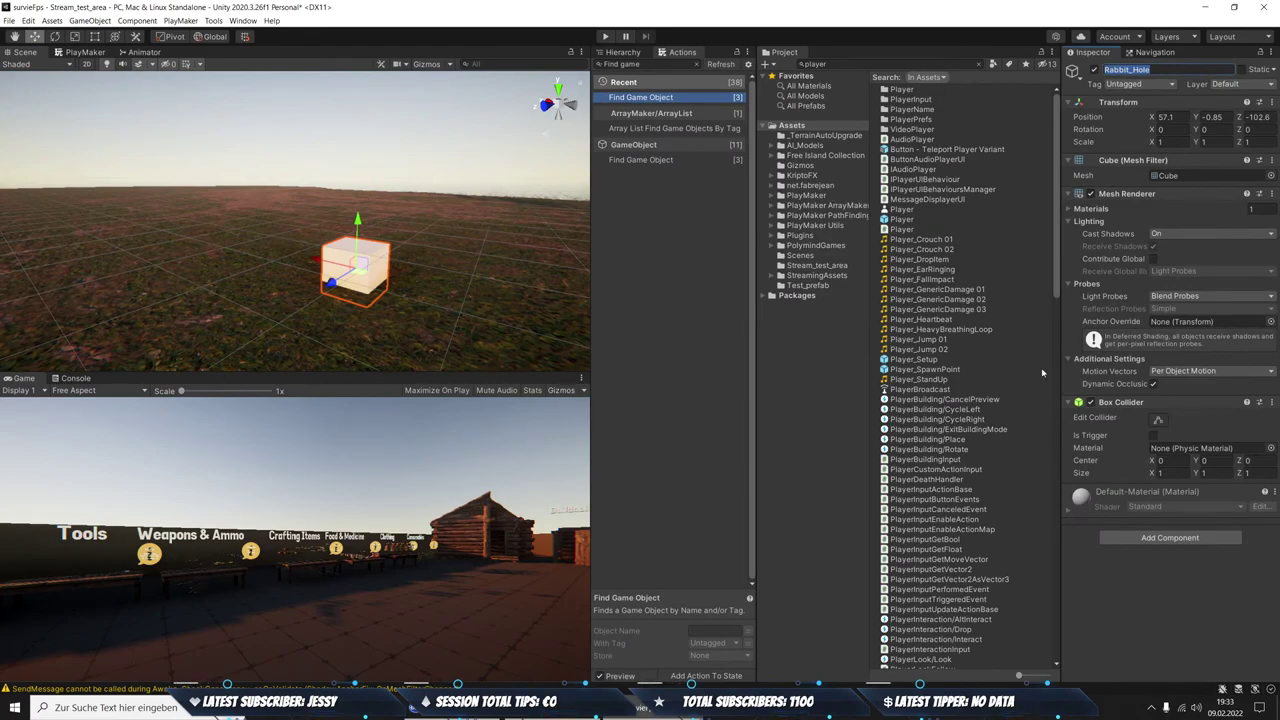
left_click(1090, 401)
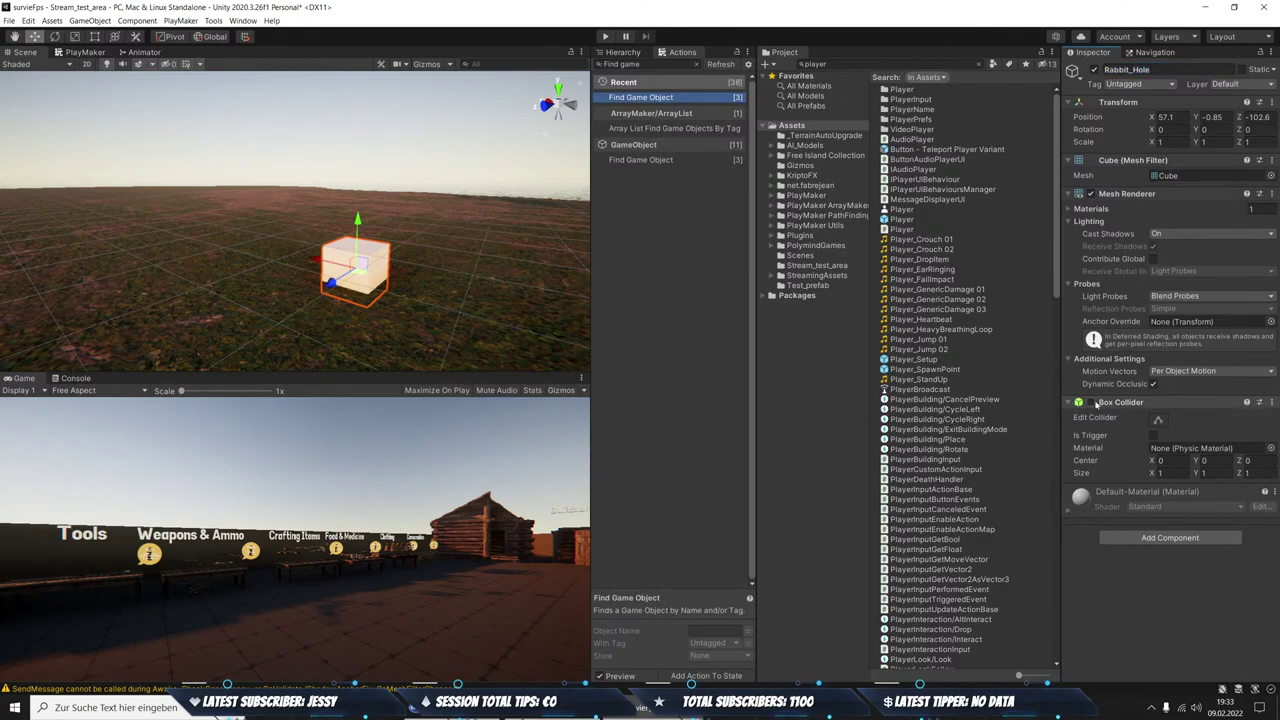
Move the copied hole onto the arena ground at about X 31.6, Y 0.3, Z -69.85
scroll(406, 251, "down", 2)
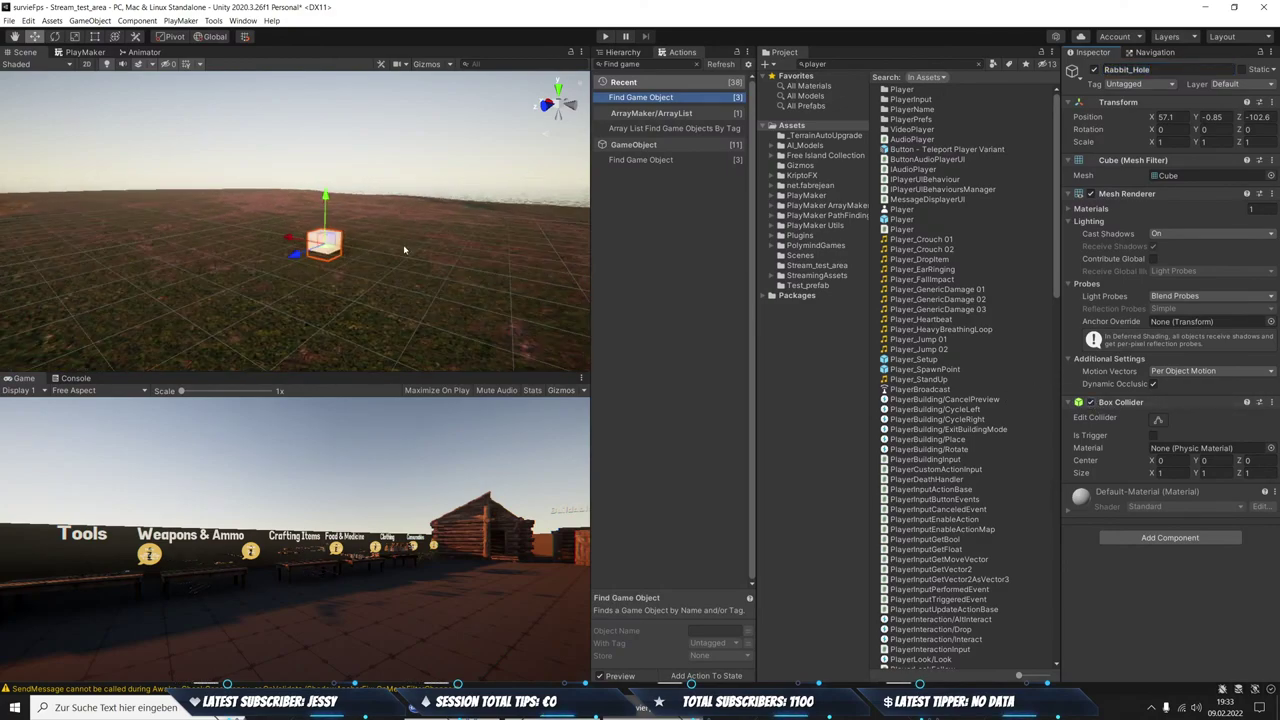
right_click_drag(406, 251, 441, 262)
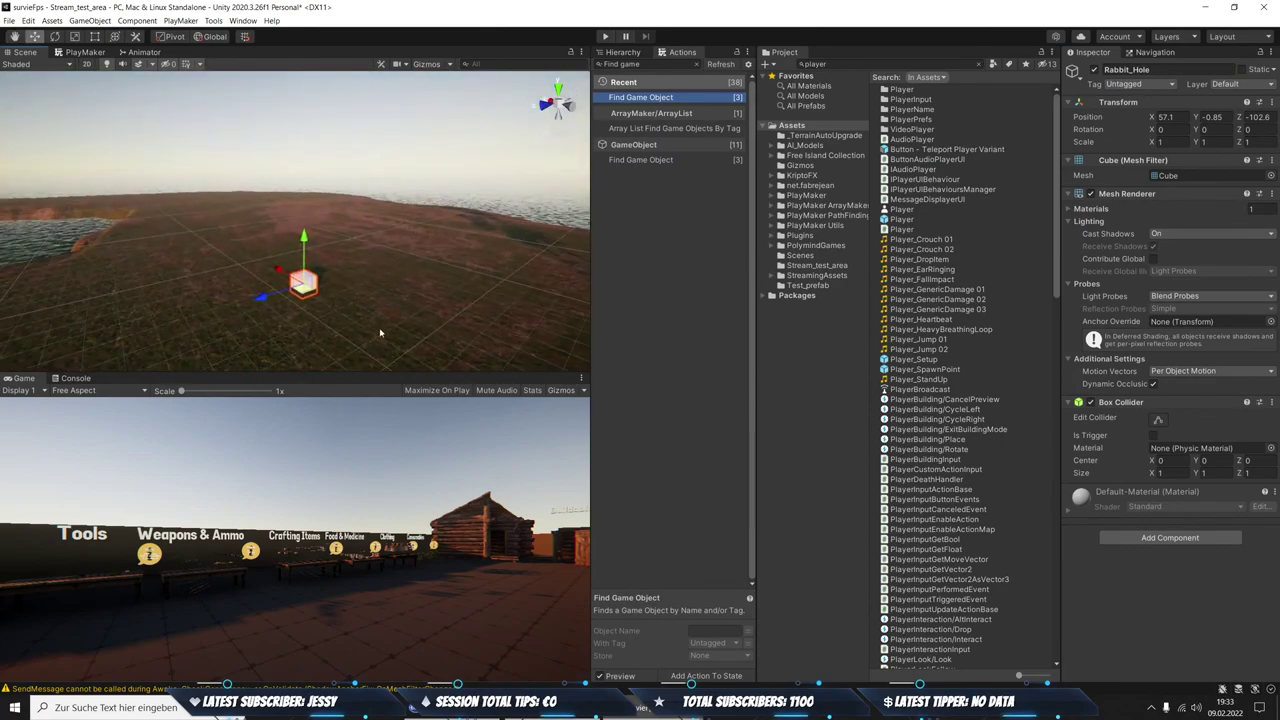
mouse_move(427, 277)
right_mouse_down()
mouse_move(360, 153)
mouse_move(441, 233)
mouse_move(269, 232)
mouse_move(175, 156)
right_mouse_up()
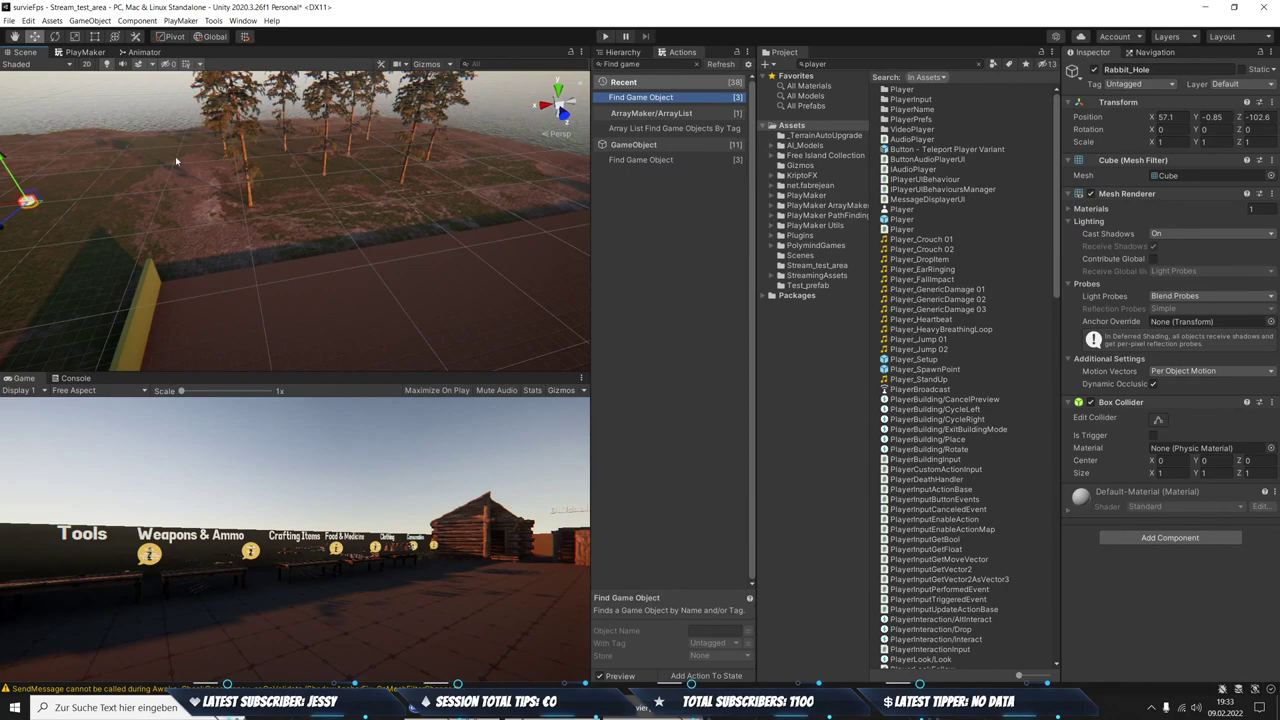
mouse_move(175, 156)
right_mouse_down()
mouse_move(185, 195)
mouse_move(128, 272)
right_mouse_up()
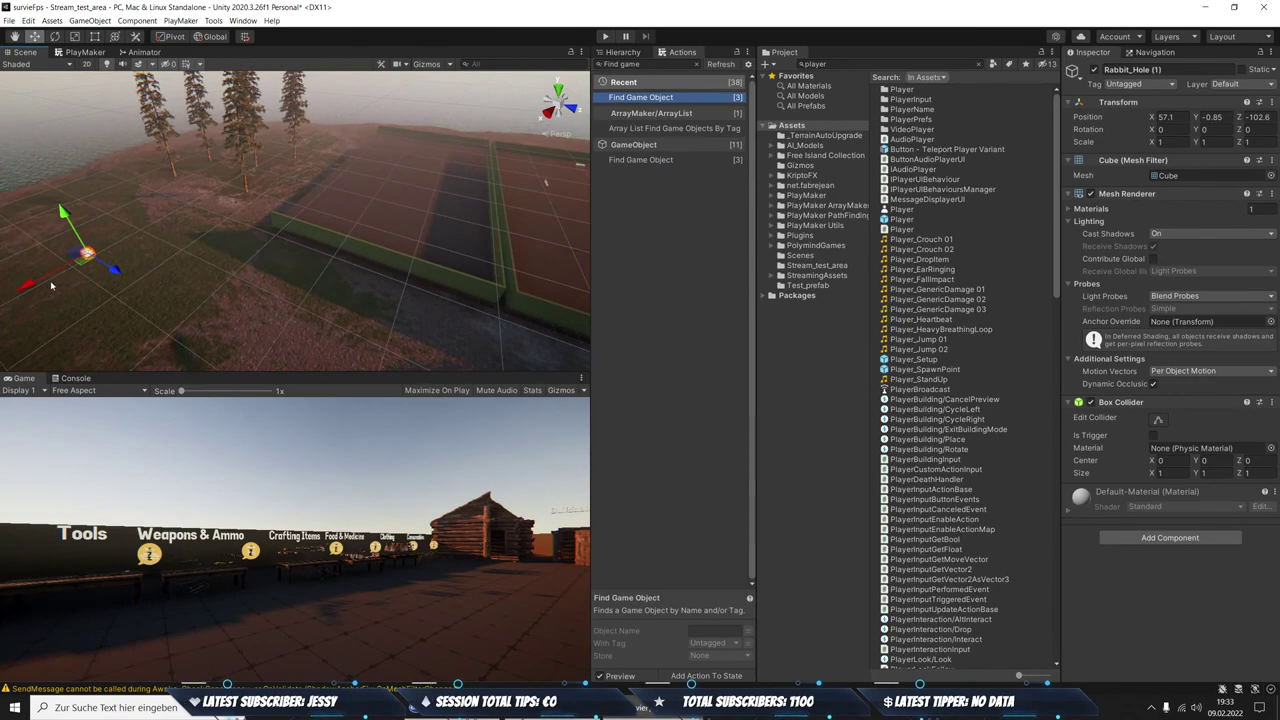
mouse_move(28, 289)
left_mouse_down()
mouse_move(330, 217)
mouse_move(405, 240)
left_mouse_up()
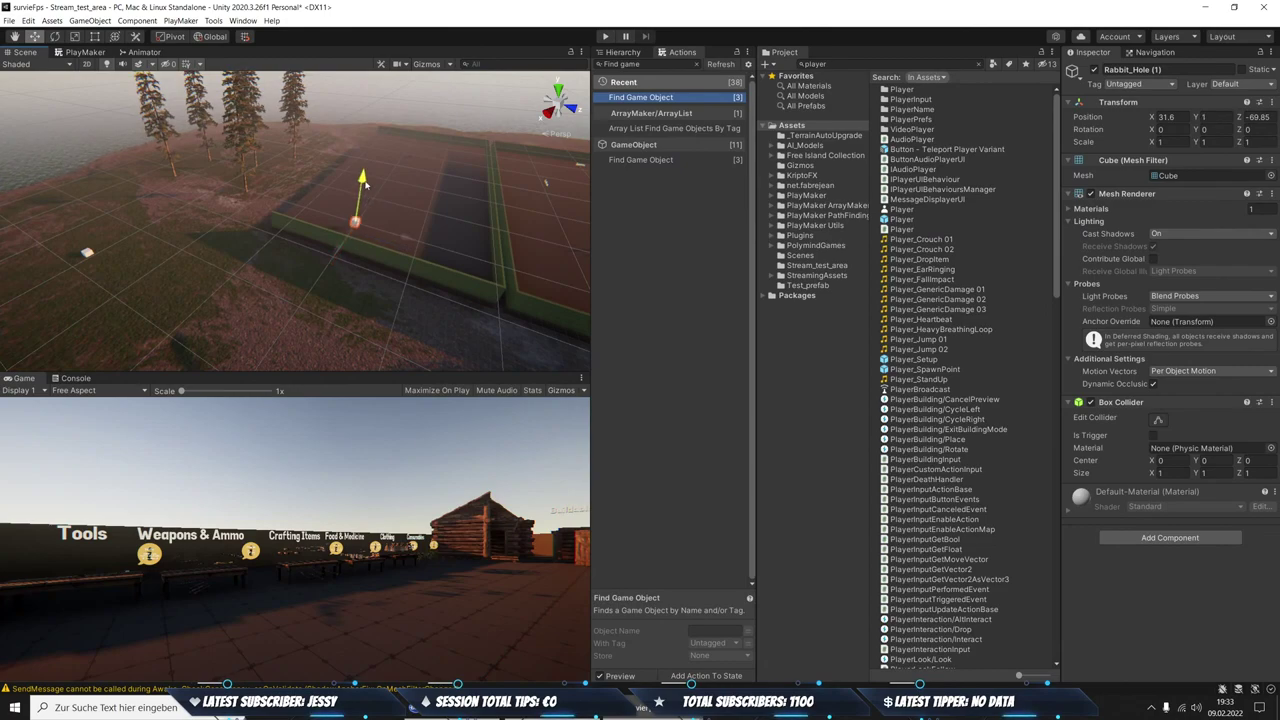
left_click_drag(362, 195, 363, 188)
right_click_drag(363, 188, 300, 200)
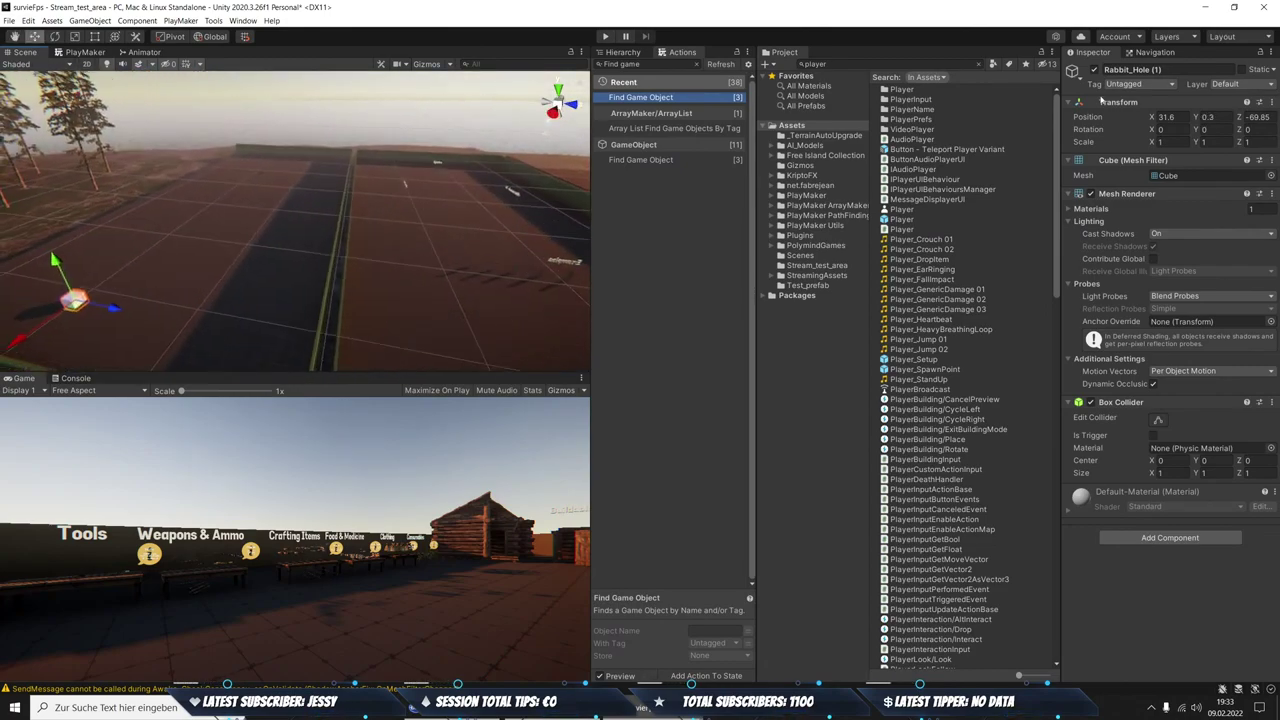
Frame the Arena2 (1) ground plane in the Navigation view to inspect navmesh coverage
left_click(1155, 52)
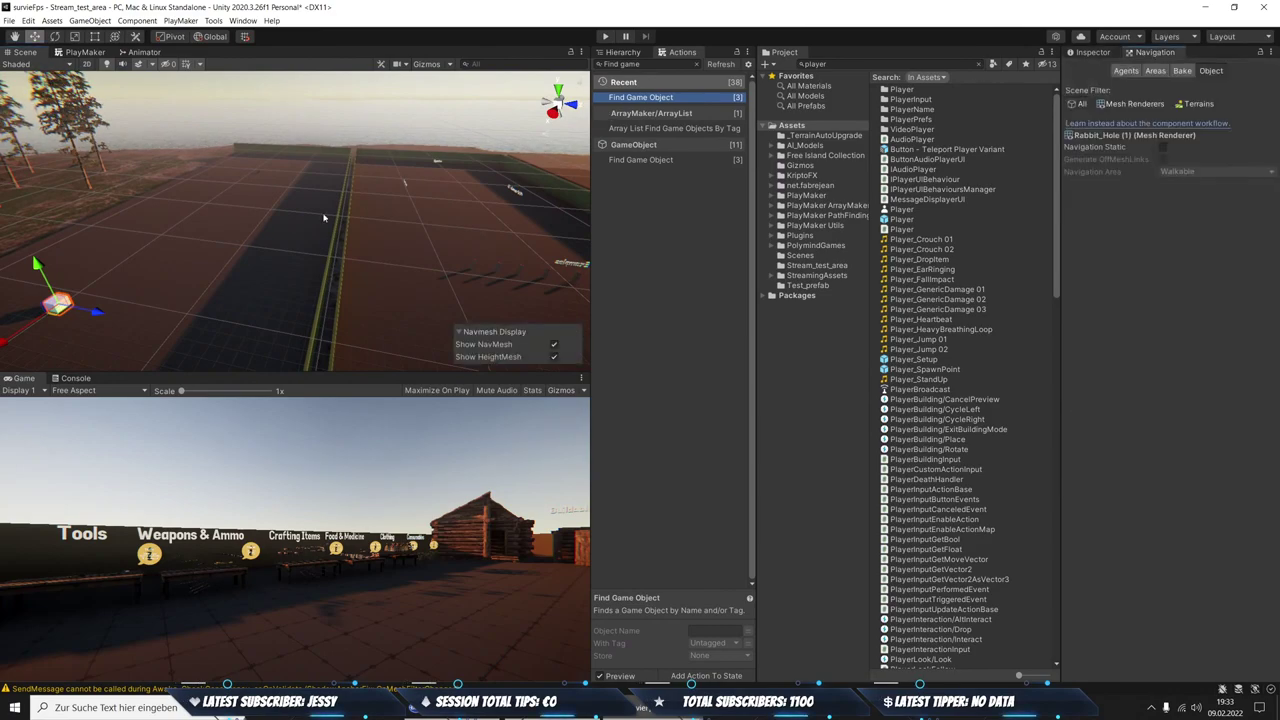
left_click(242, 243)
mouse_move(242, 243)
right_mouse_down()
mouse_move(202, 212)
mouse_move(328, 313)
right_mouse_up()
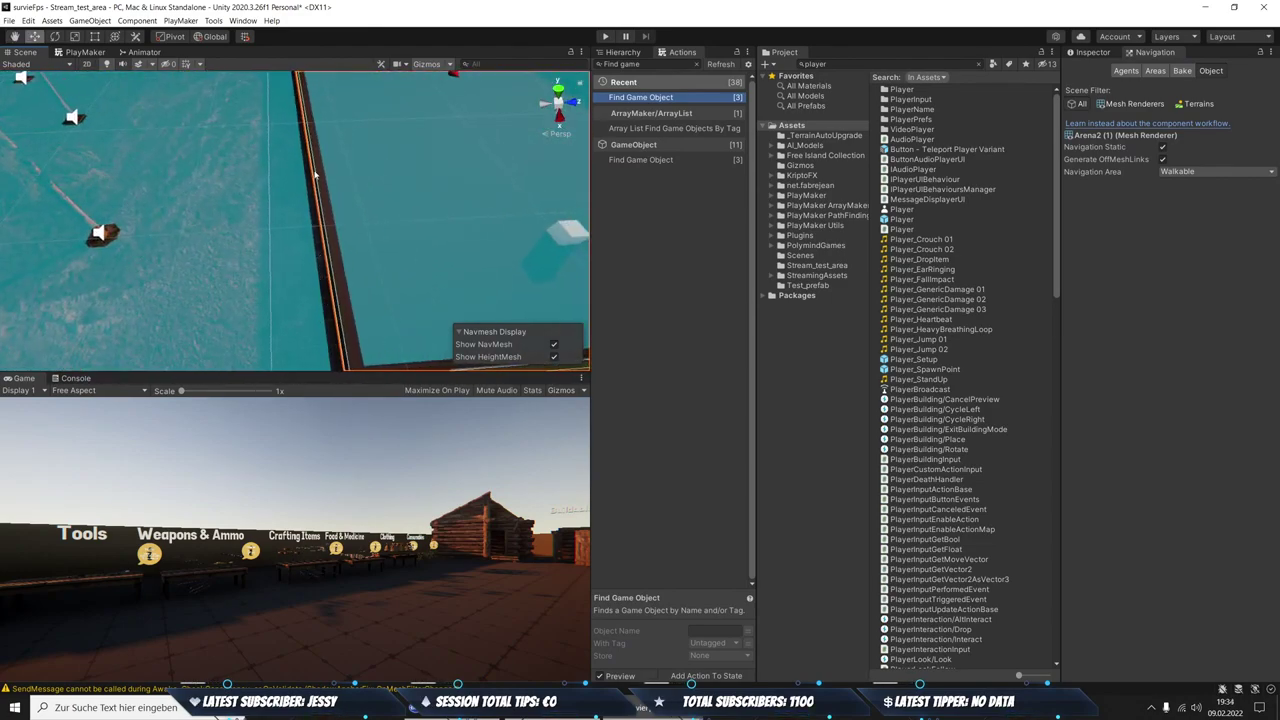
key("f")
mouse_move(479, 215)
right_mouse_down()
mouse_move(420, 211)
mouse_move(409, 179)
right_mouse_up()
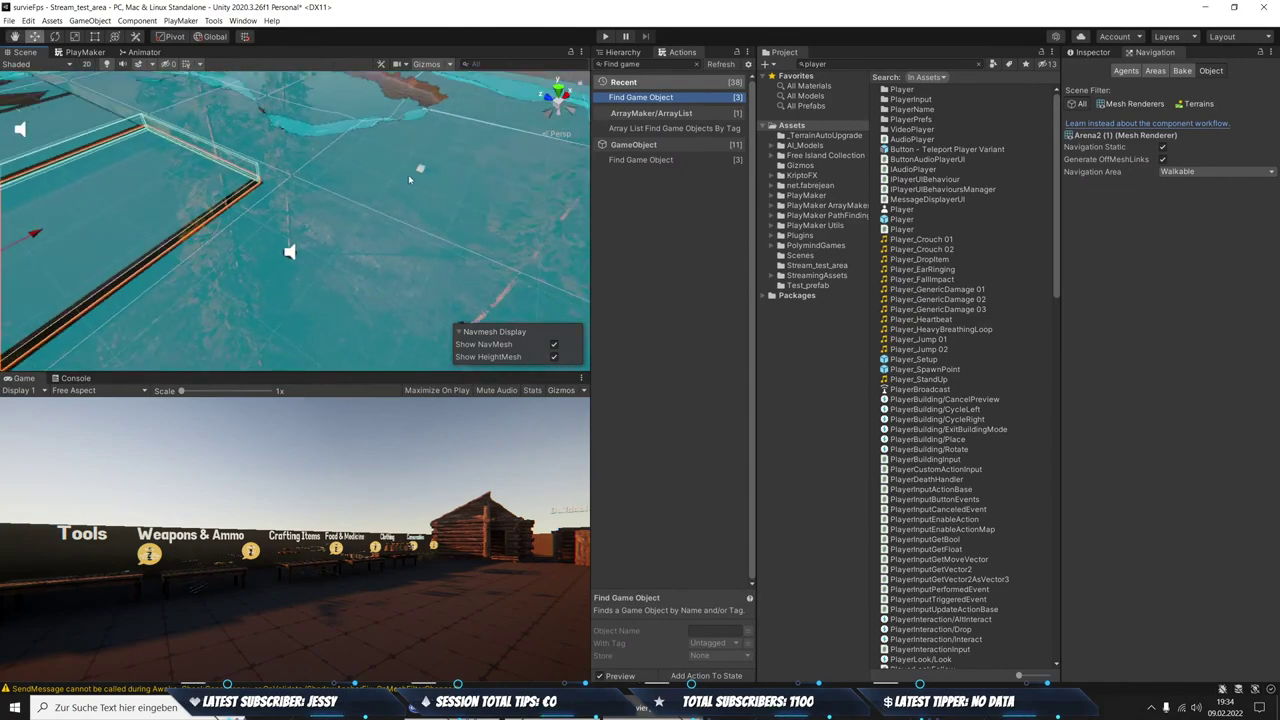
right_click_drag(183, 170, 406, 95)
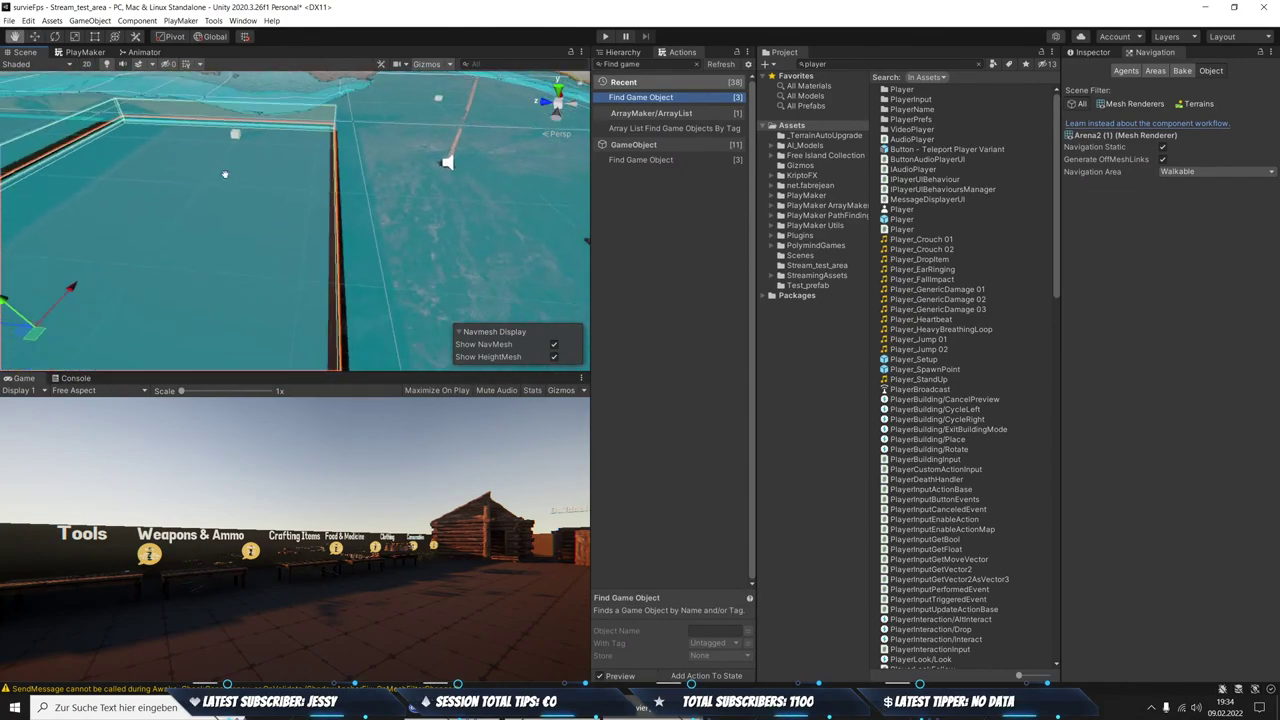
left_click(620, 53)
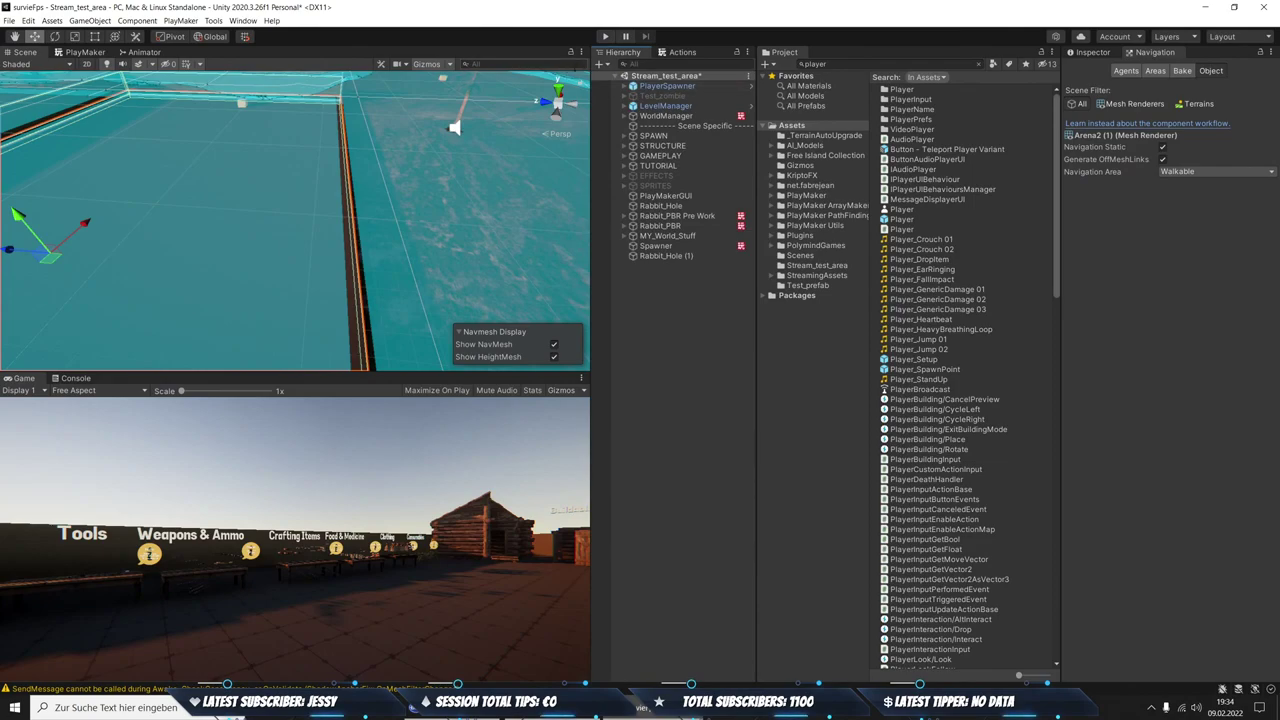
left_click(1088, 52)
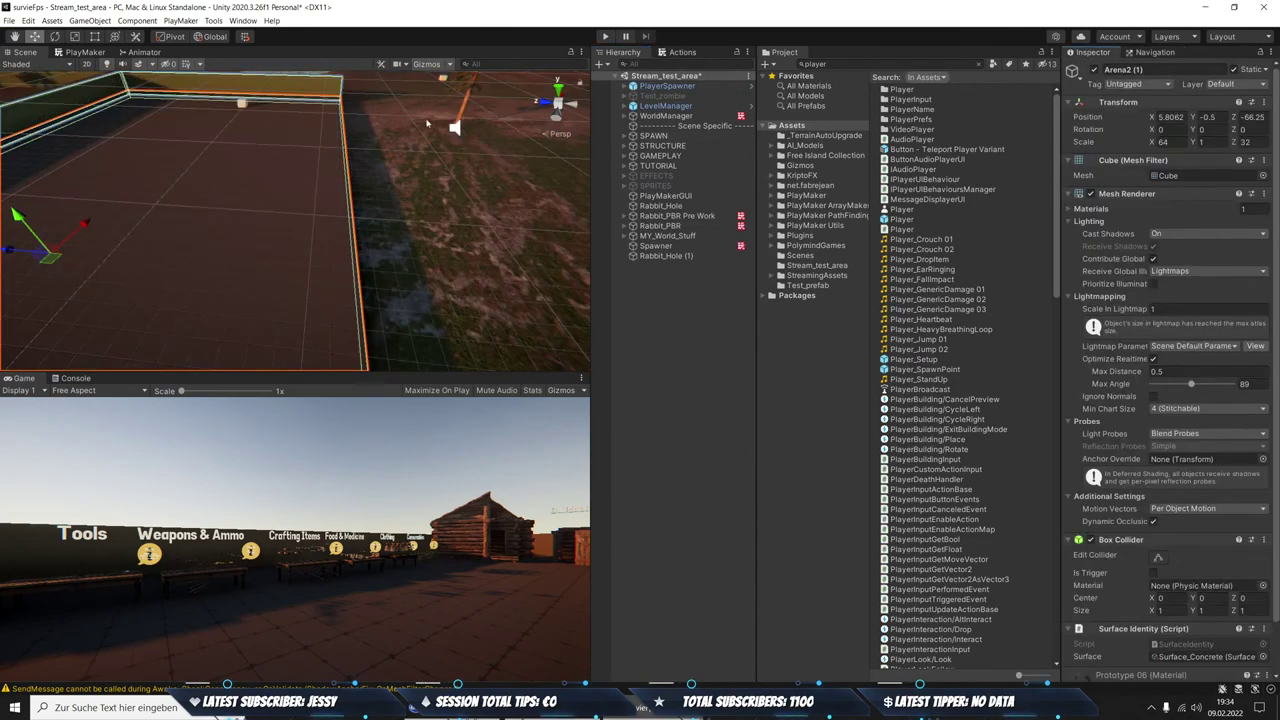
Rename Rabbit_Hole (1) to Rabbit_Hole, leaving its tag unchanged
left_click(672, 259)
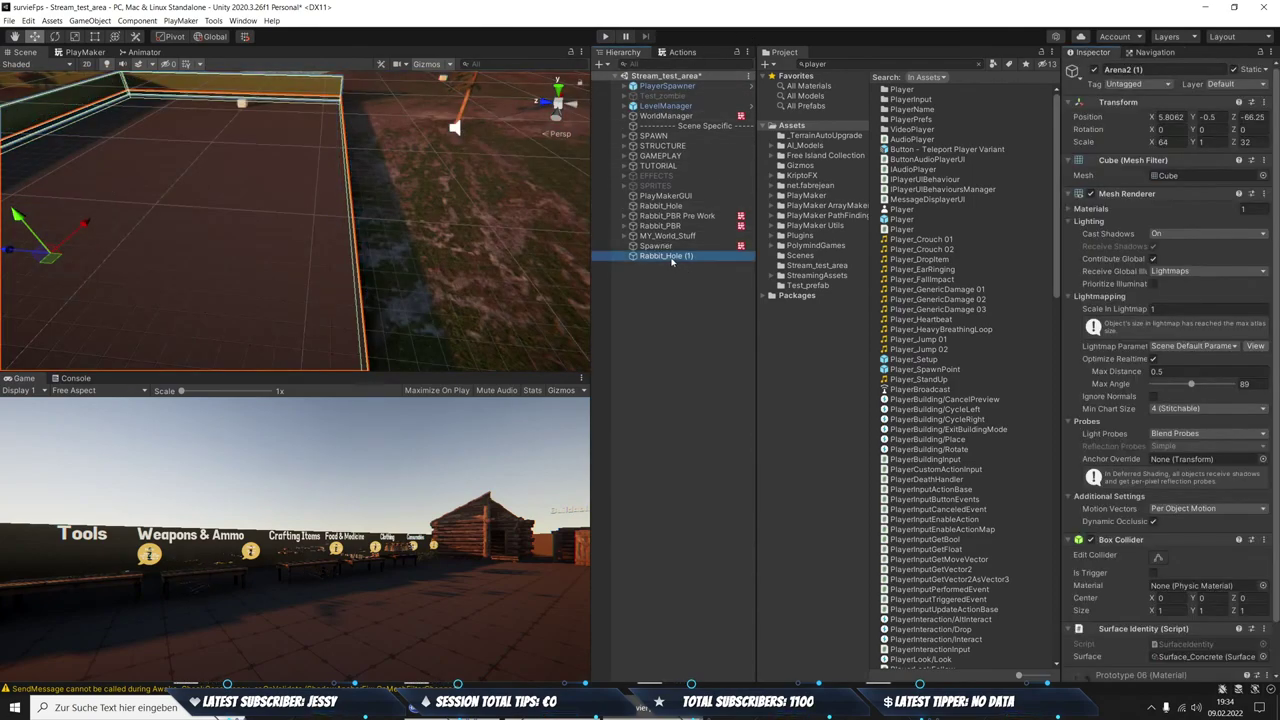
left_click(656, 246)
left_click(666, 256)
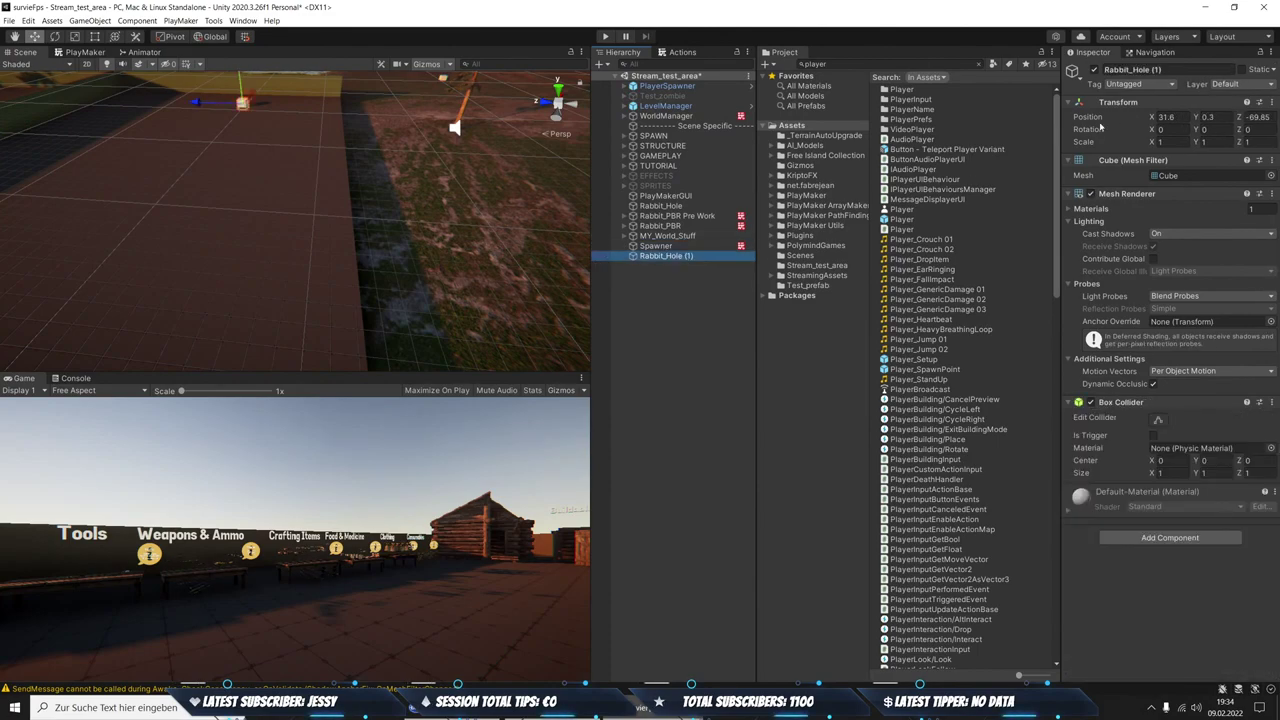
double_click(1158, 69)
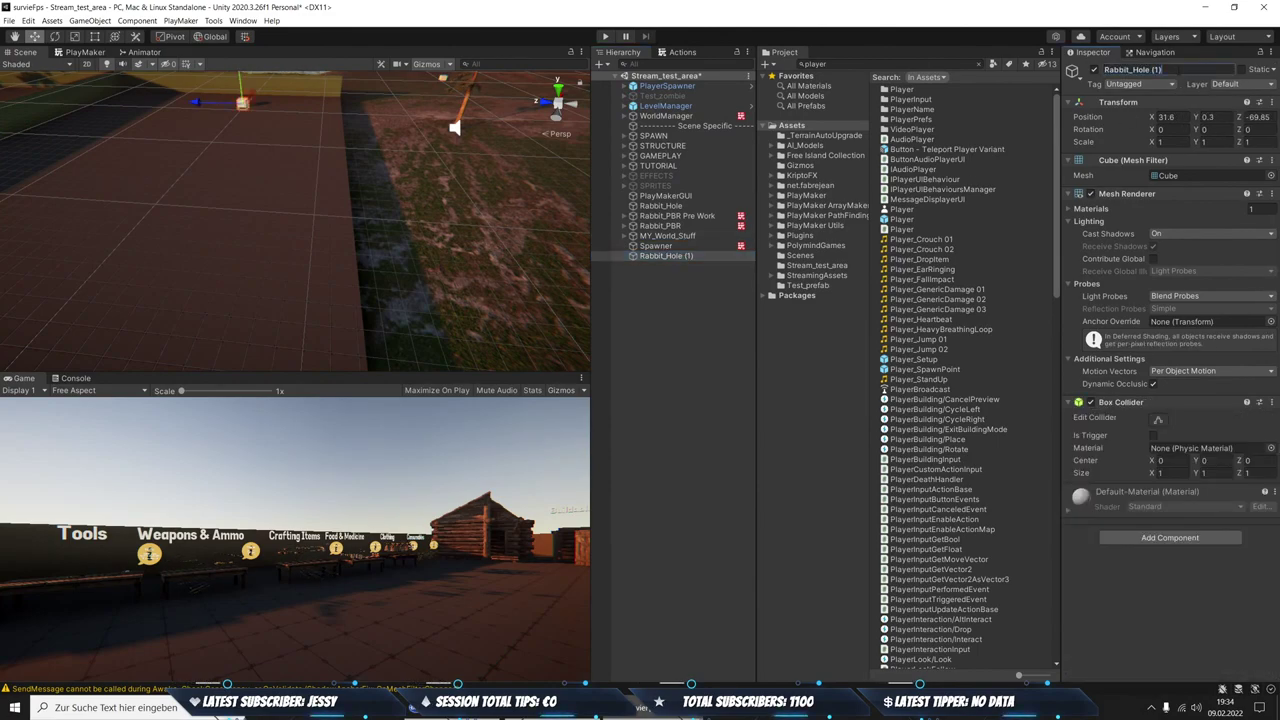
key("Return")
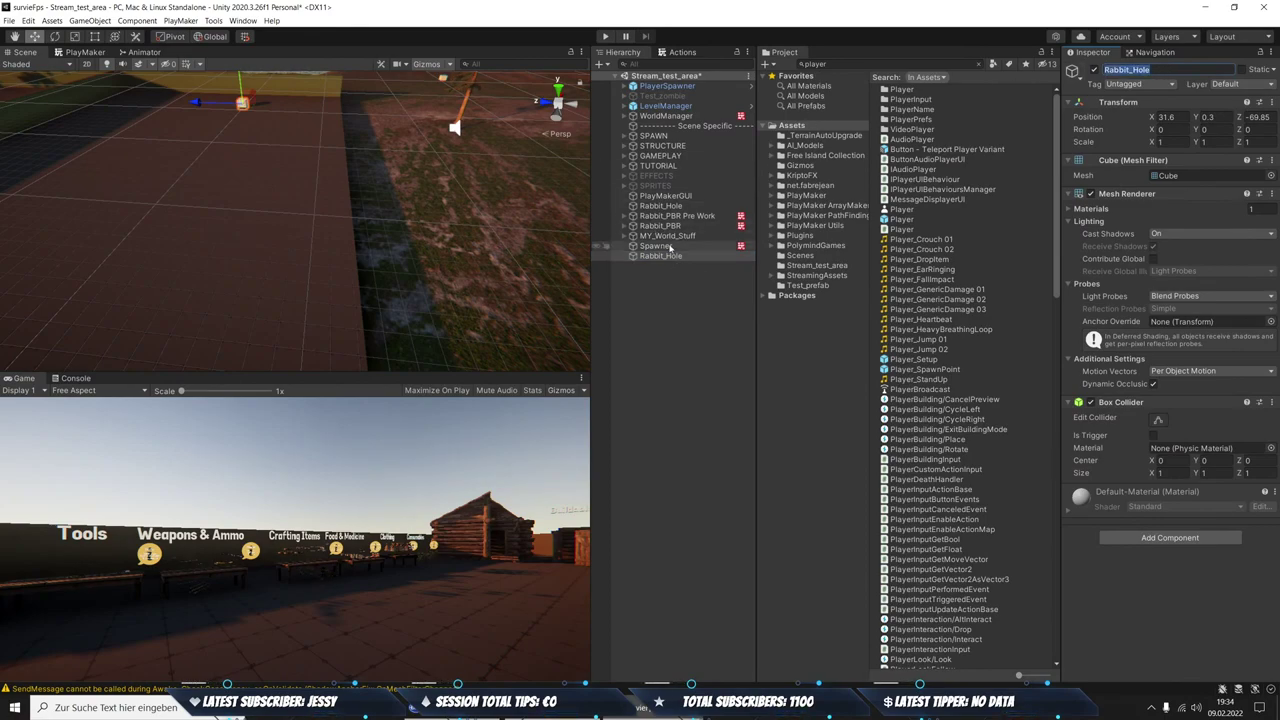
left_click(1146, 85)
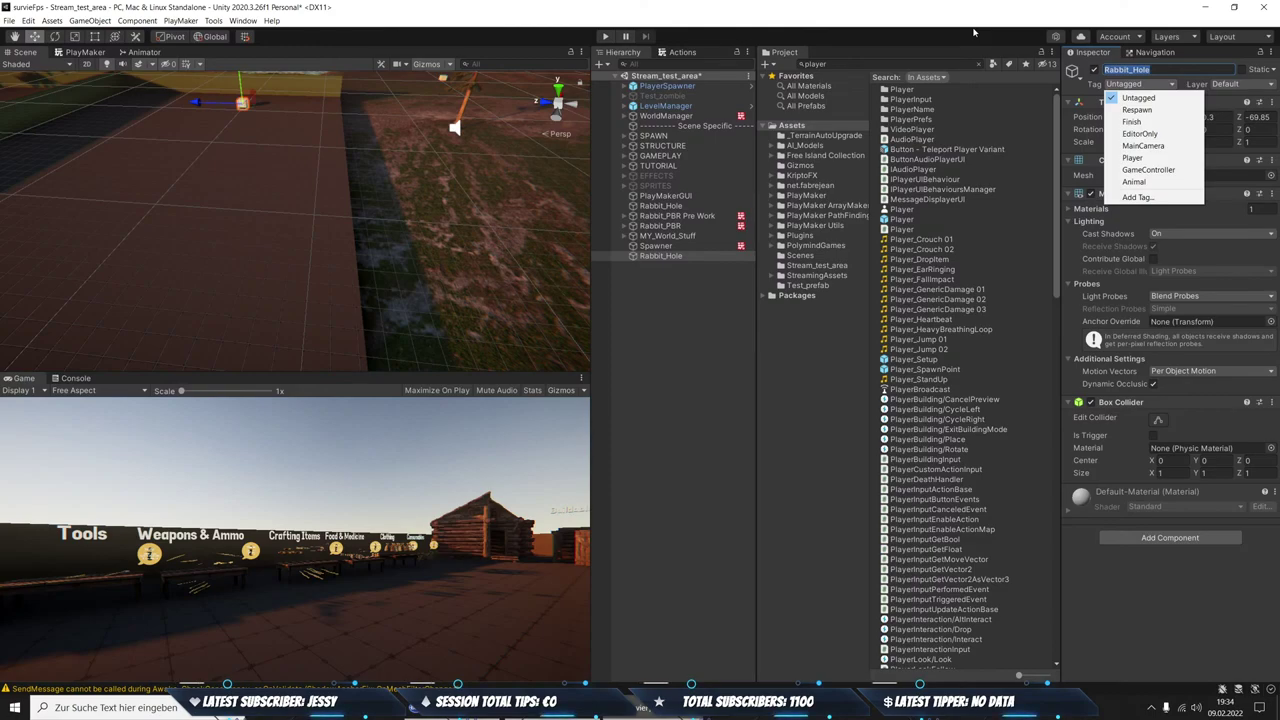
left_click(614, 5)
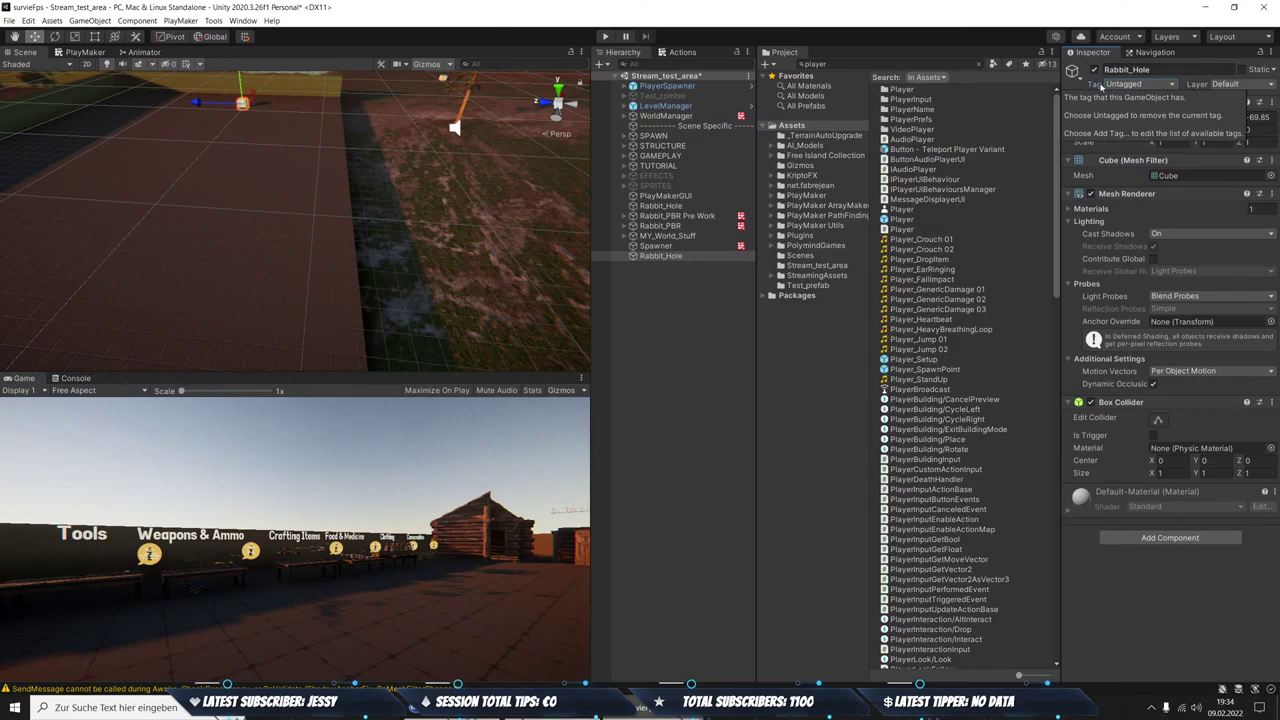
Select Rabbit_PBR and scroll down to its PlayMaker FSM components
left_click(657, 257)
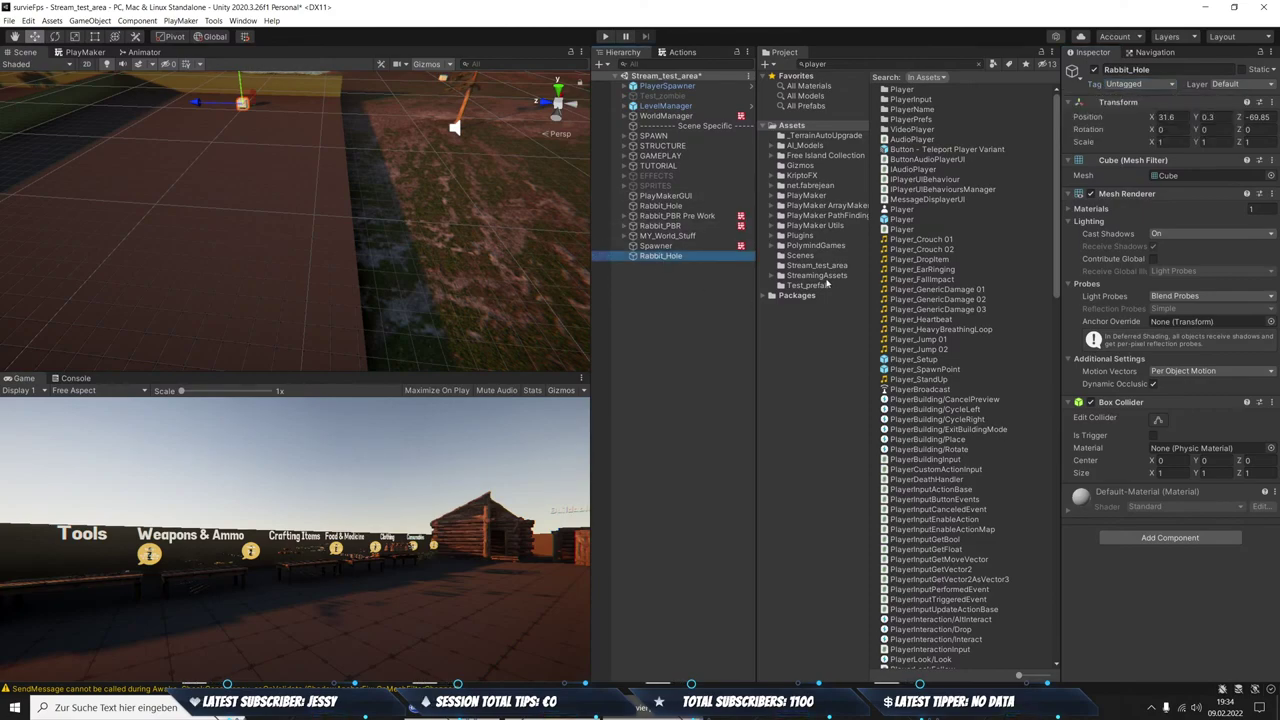
left_click(655, 245)
left_click(668, 226)
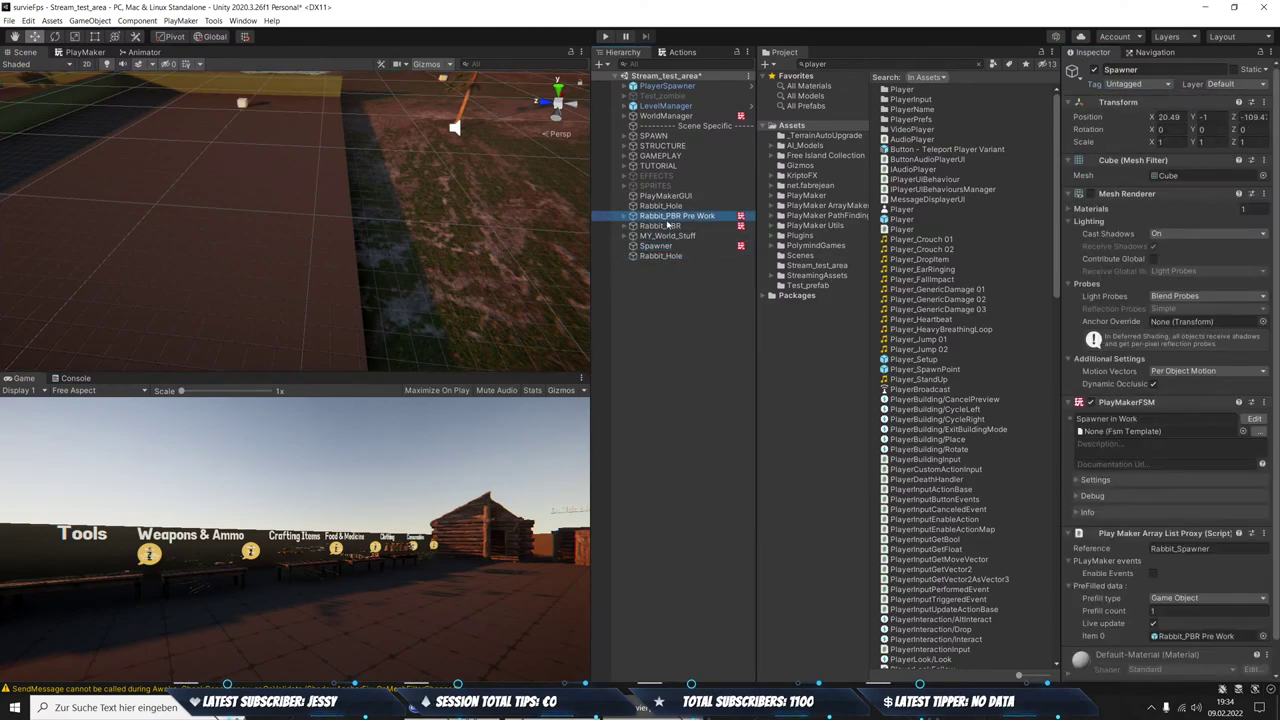
scroll(1159, 367, "down", 10)
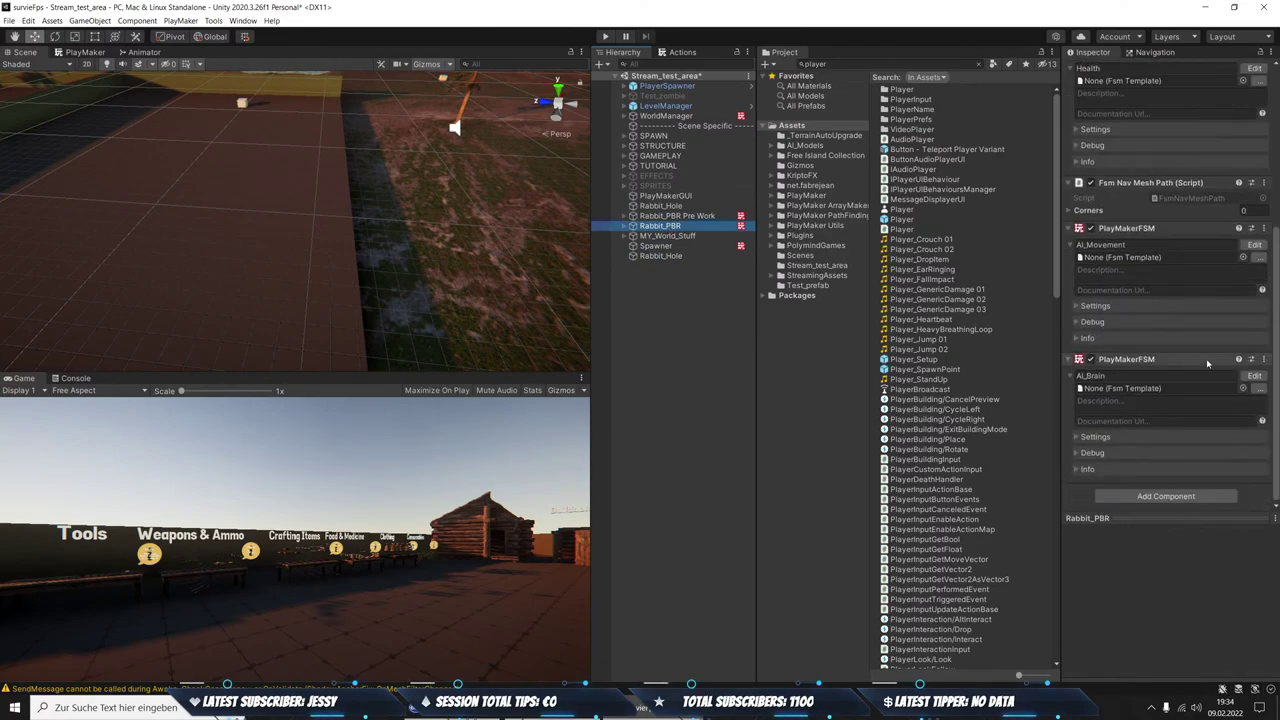
Make Find Game Object search for 'Rabbit_Hole' and store it in a new Rabbit_Hole variable
left_click(1254, 245)
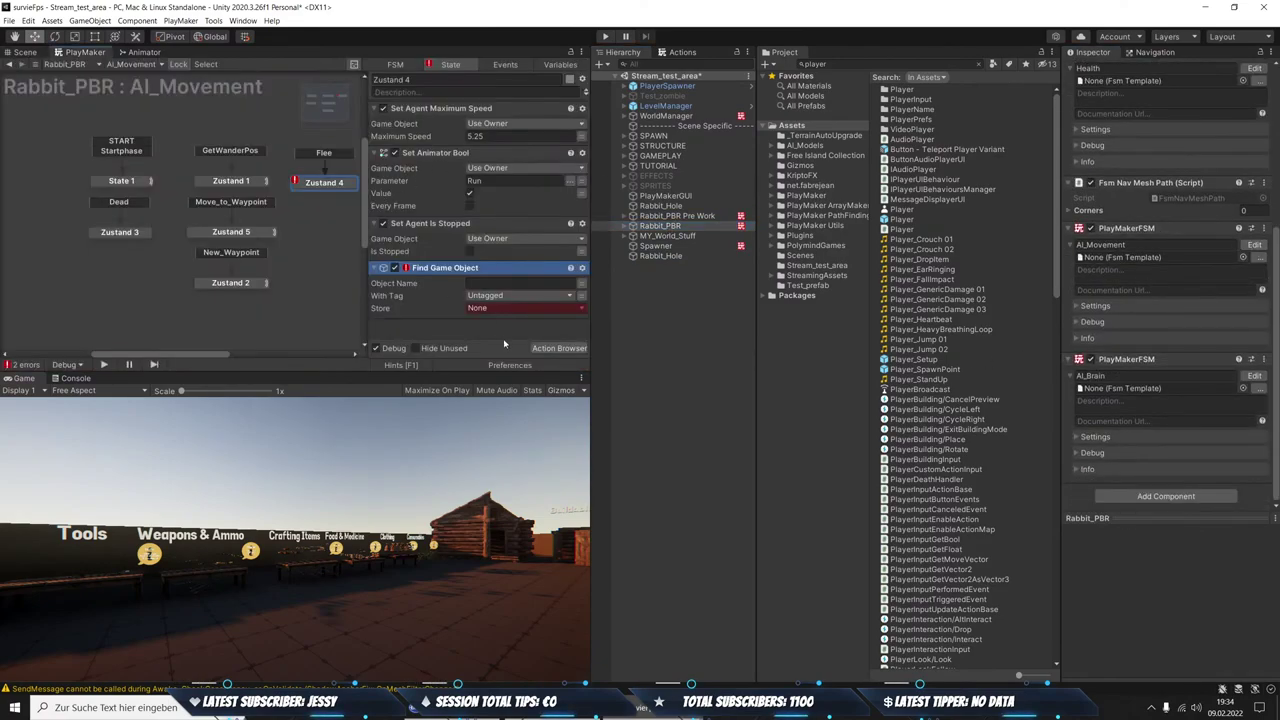
left_click(510, 283)
type("Rabbit_Hole")
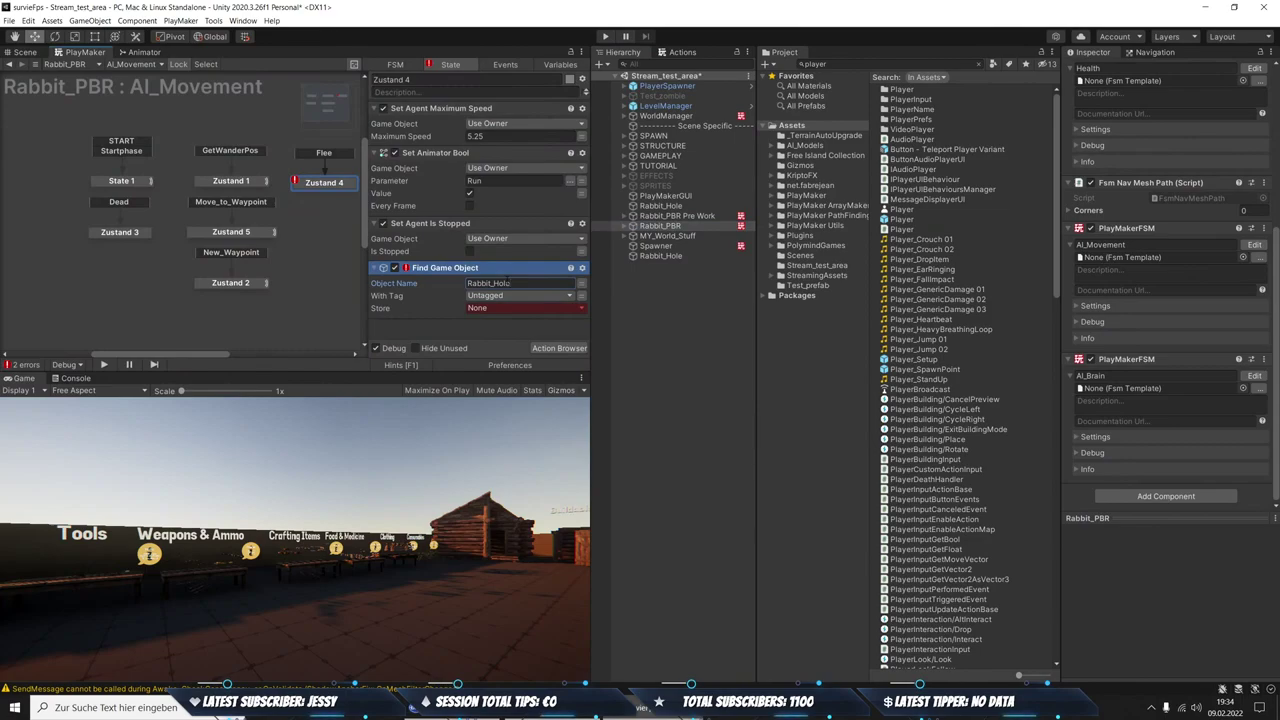
left_click(503, 310)
left_click(514, 362)
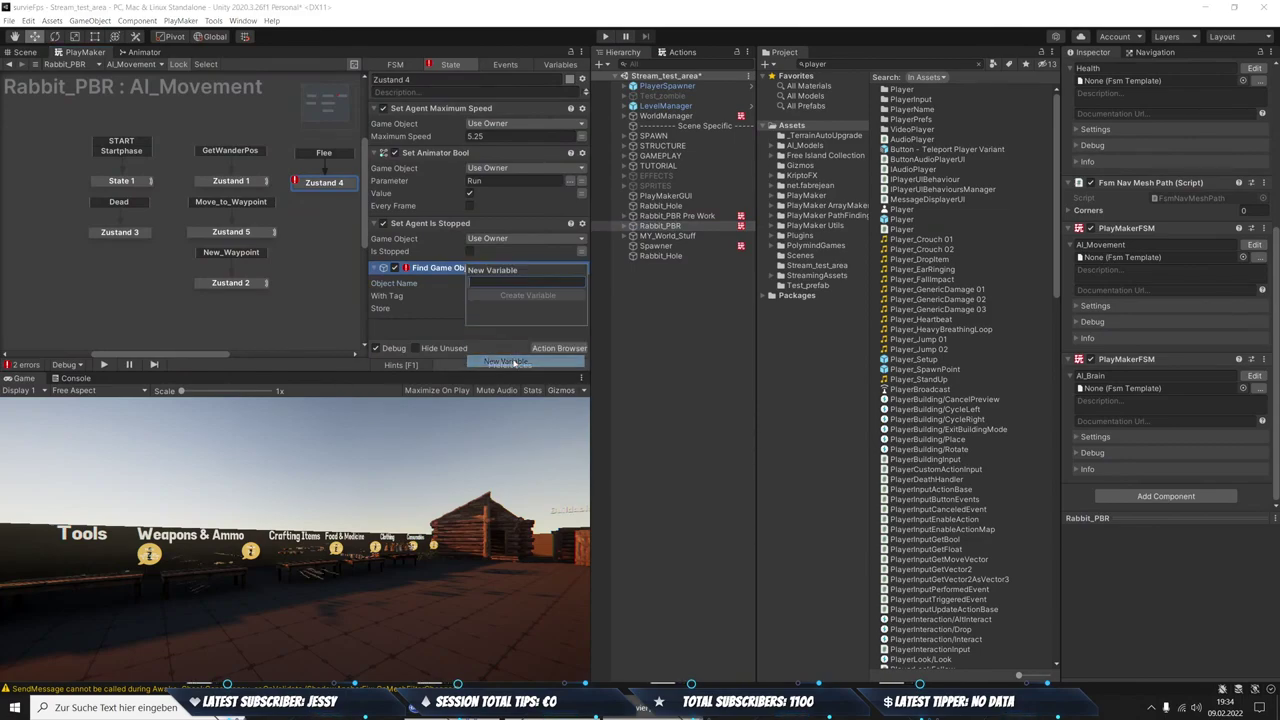
type("Rabbit_Hole")
key("Return")
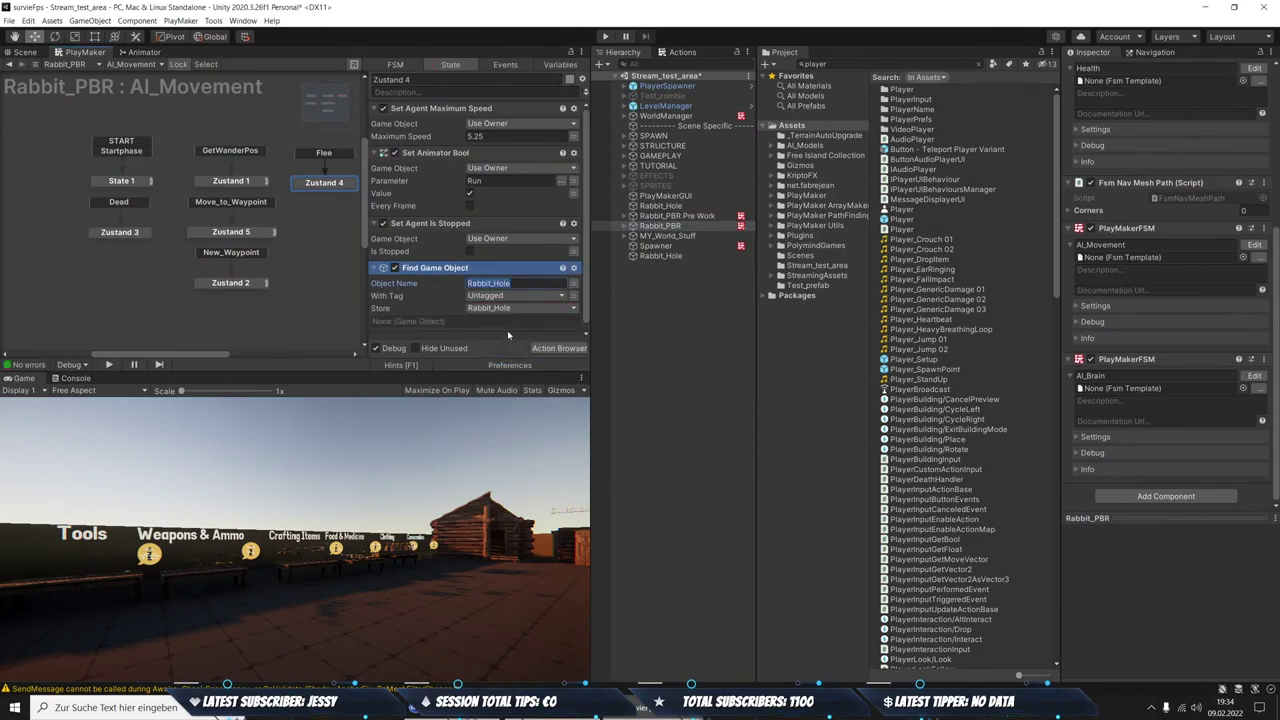
Review the Pre Work rabbit's AI_Movement FSM actions for comparison
left_click(683, 52)
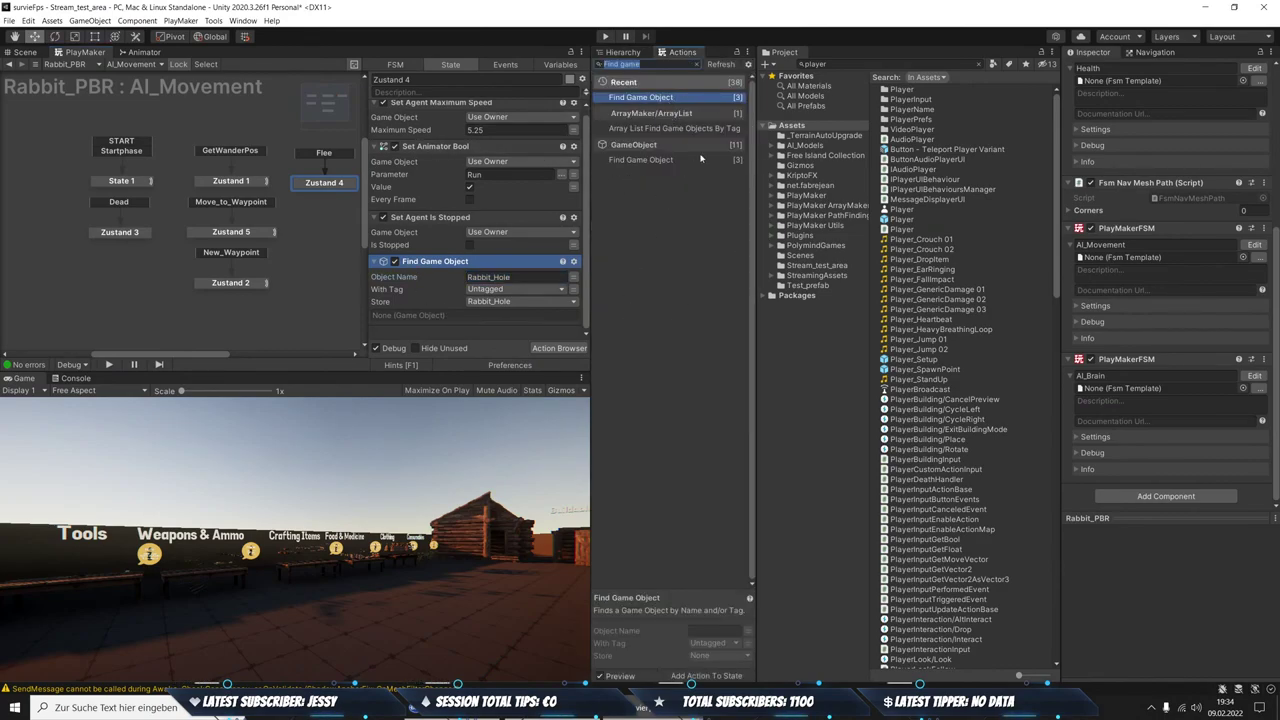
left_click(623, 52)
left_click(677, 215)
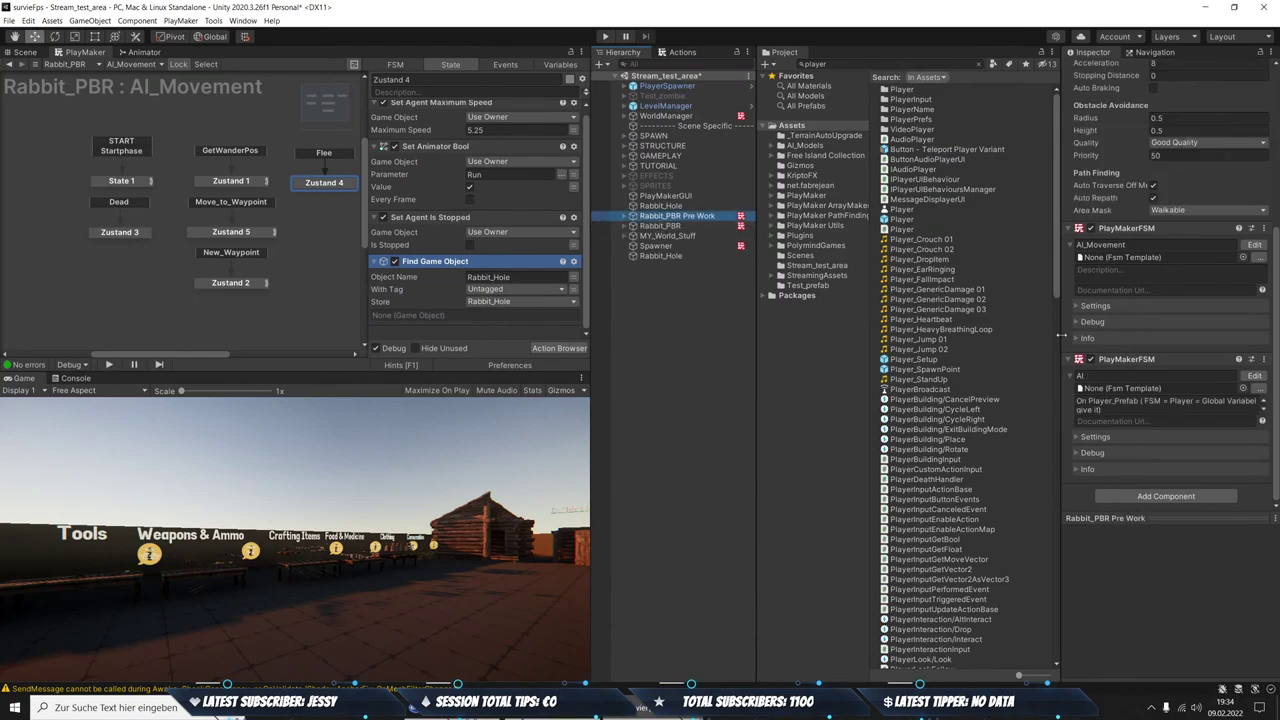
left_click(1254, 245)
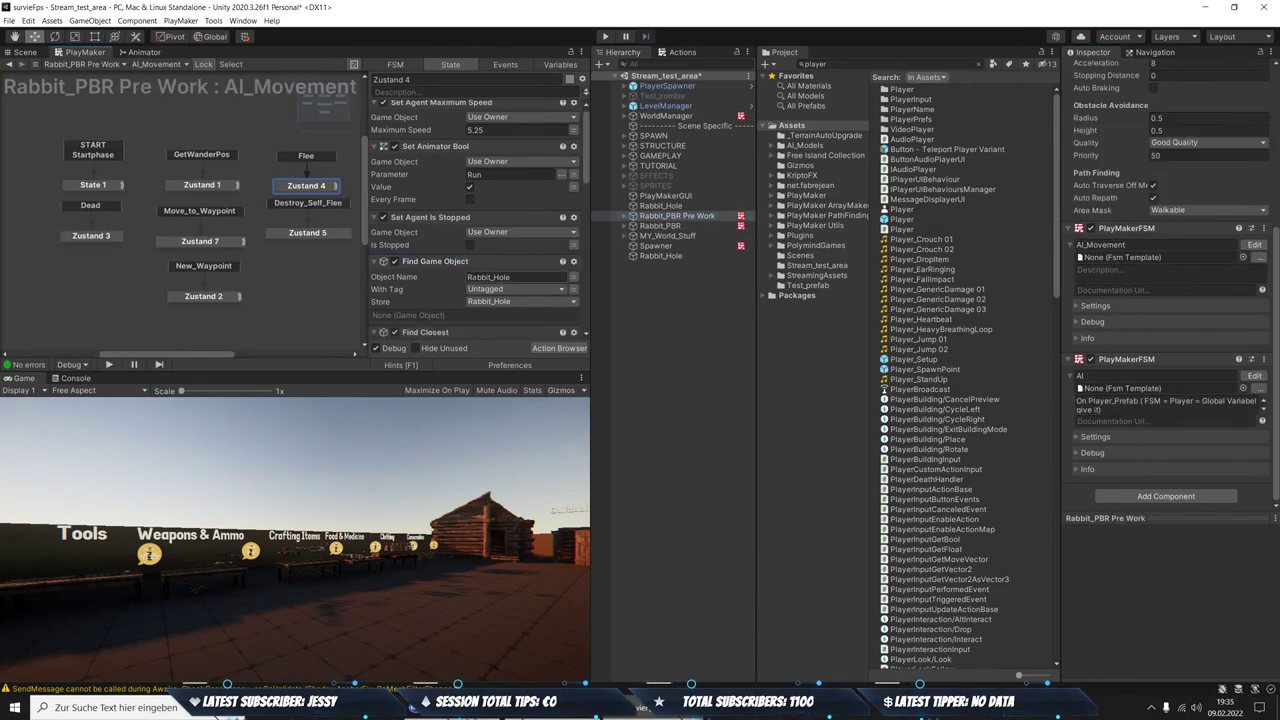
scroll(480, 260, "down", 2)
scroll(500, 281, "down", 3)
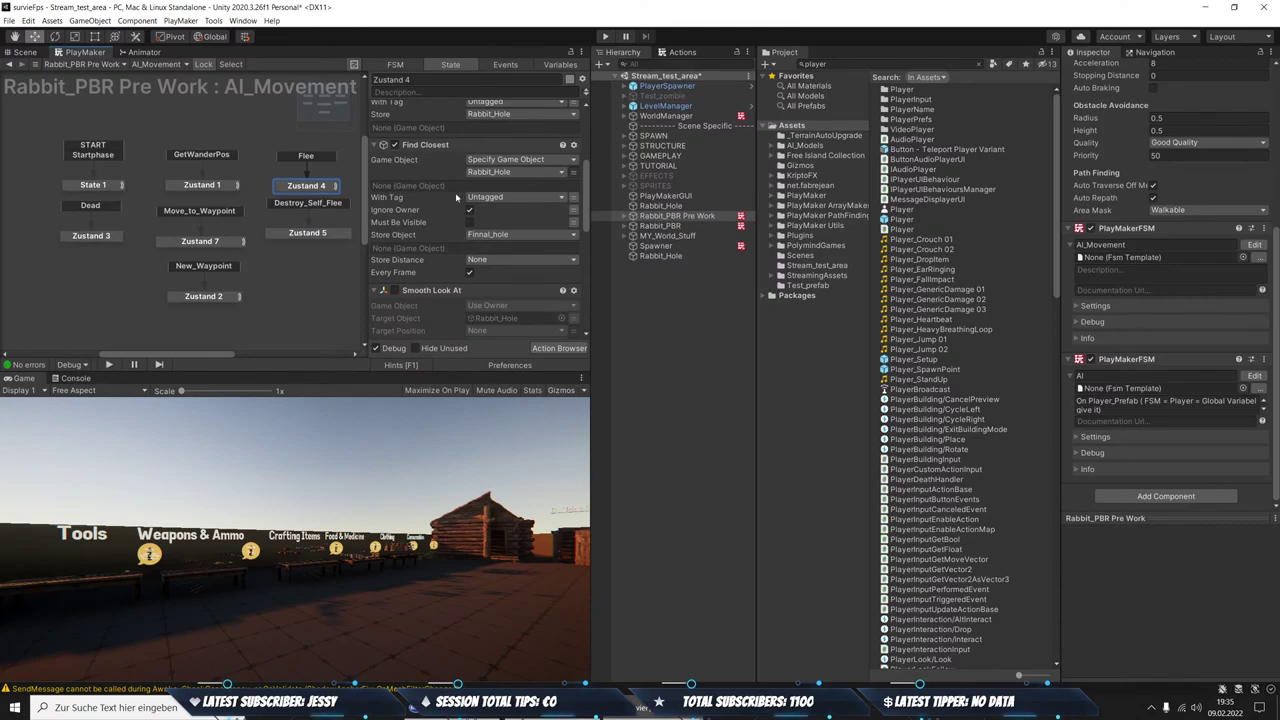
scroll(467, 207, "down", 2)
scroll(467, 207, "down", 3)
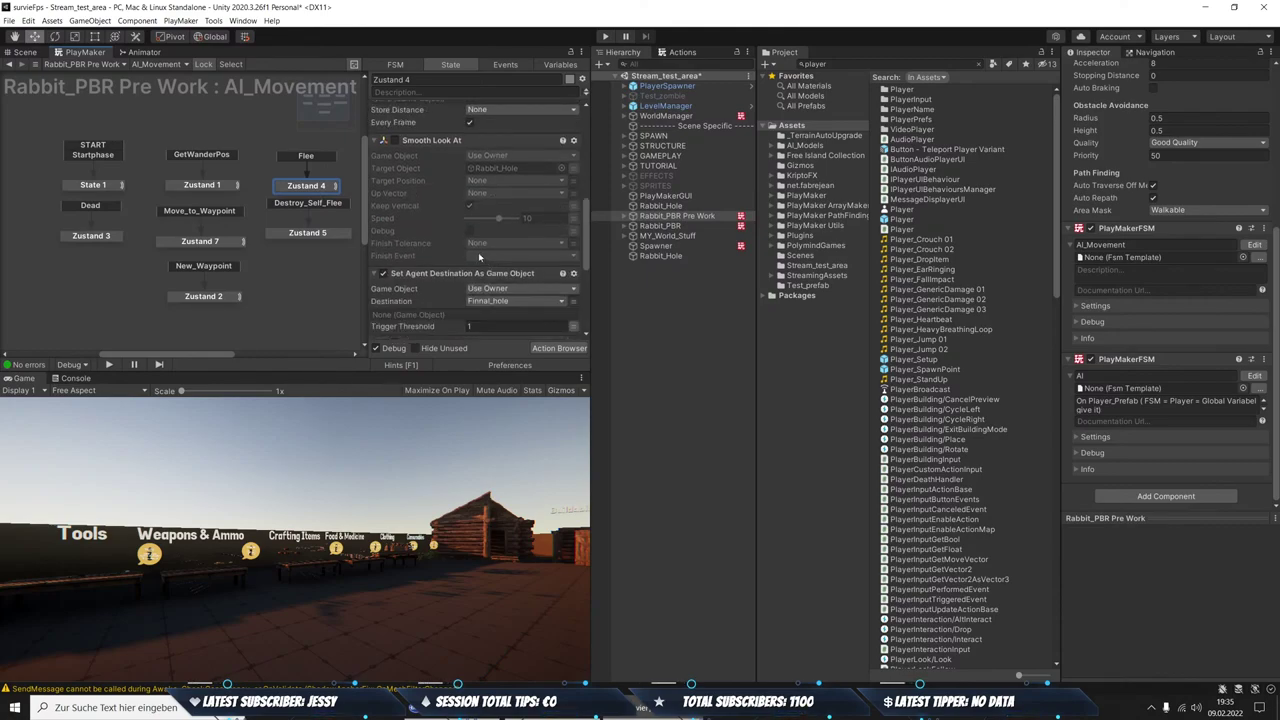
Reopen Rabbit_PBR's AI_Movement FSM with the PlayMaker actions list showing
left_click(680, 52)
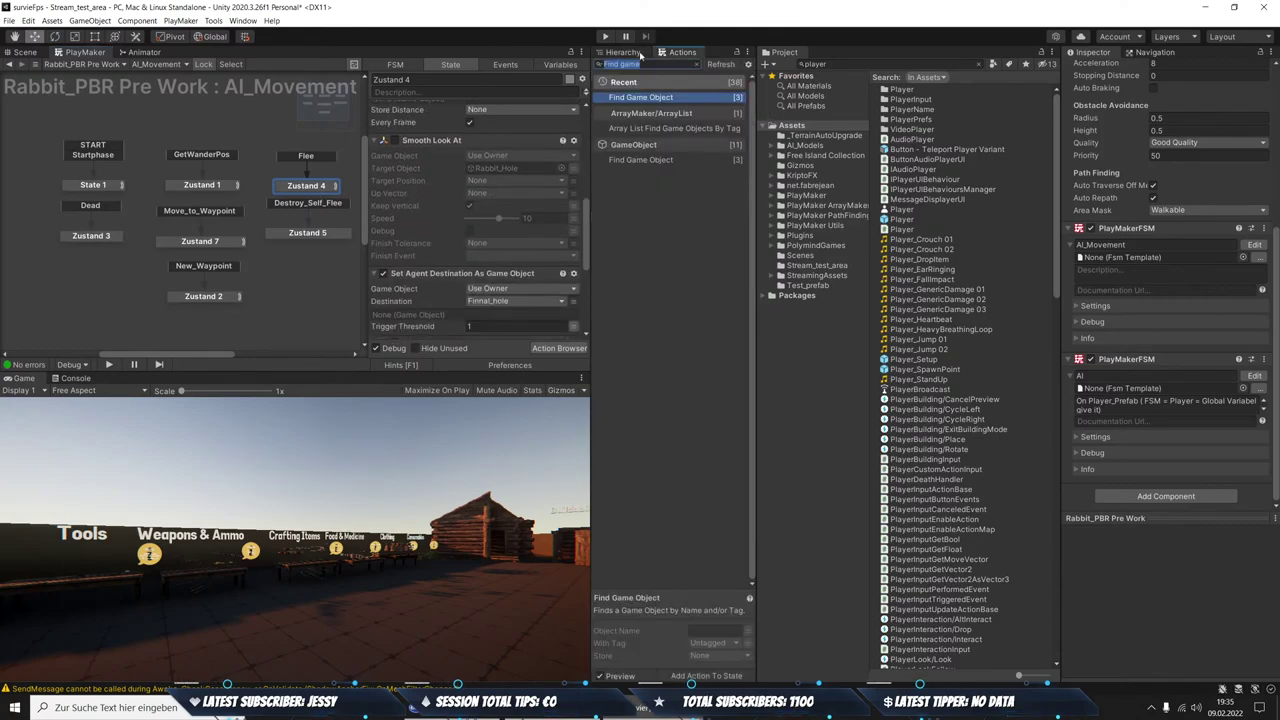
left_click(638, 53)
left_click(660, 225)
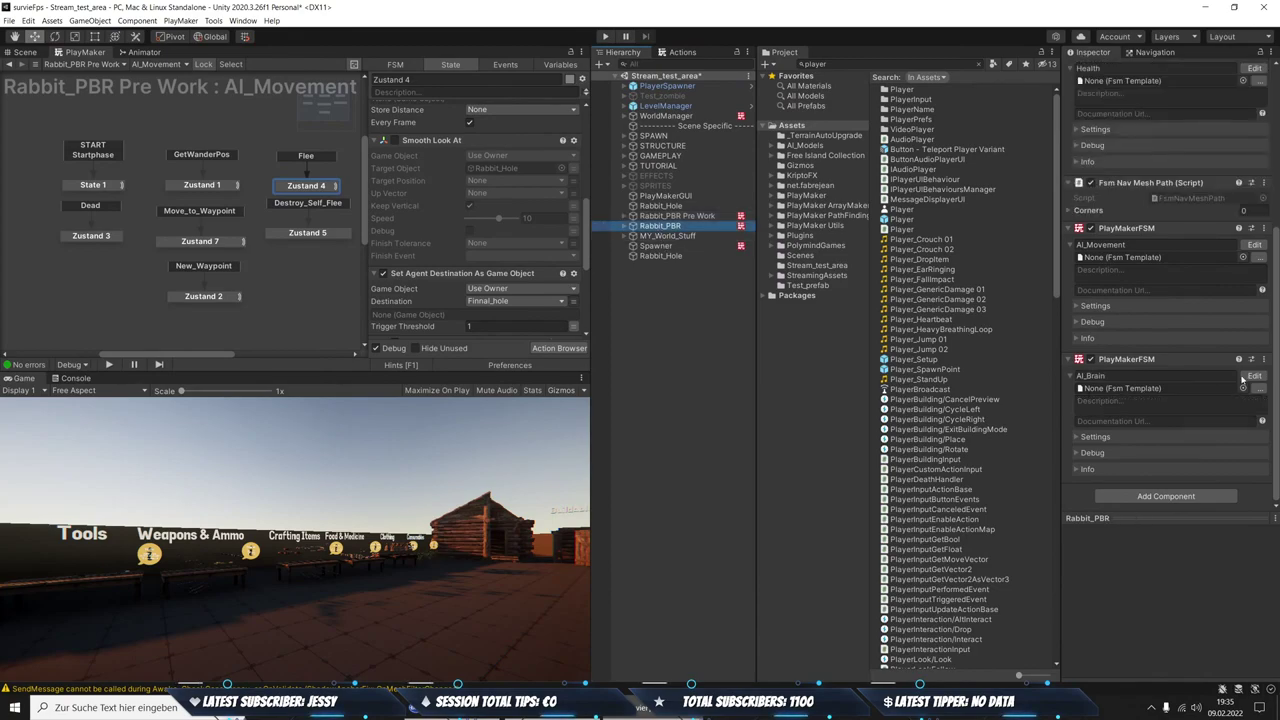
left_click(1254, 245)
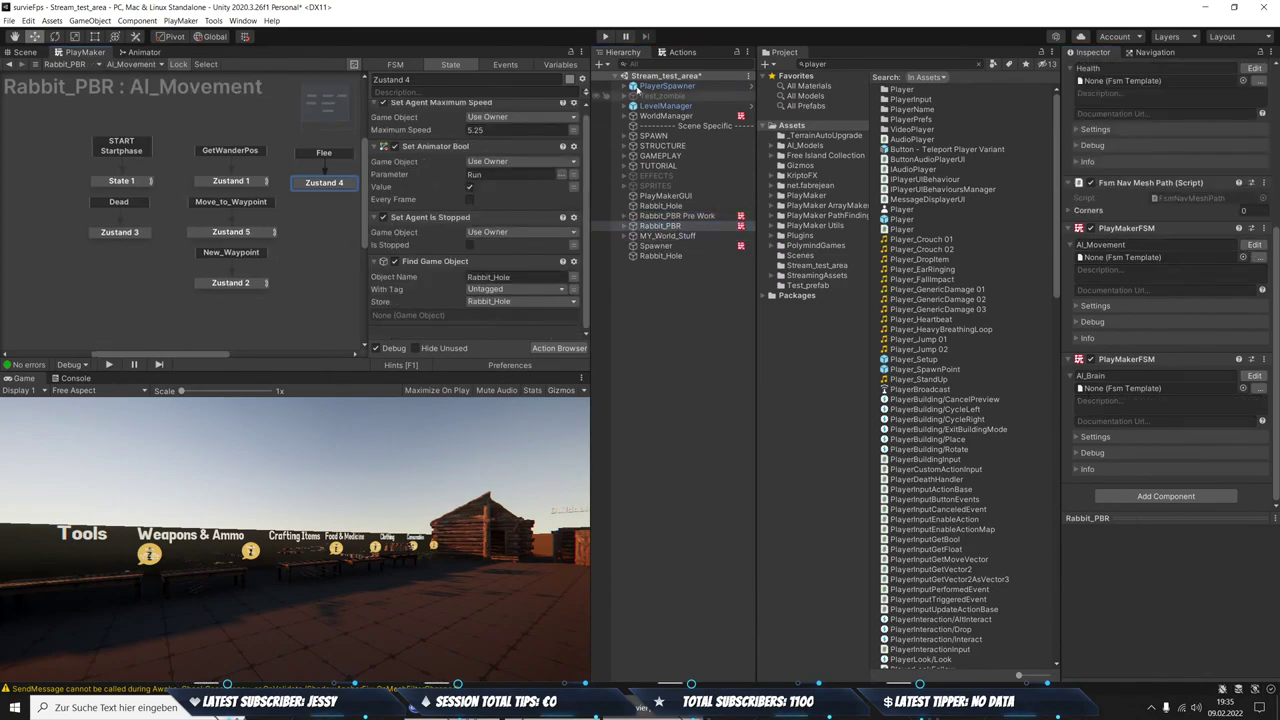
left_click(680, 52)
Add Find Closest to Zustand 4, searching from Rabbit_Hole and ignoring the owner
type("find clo")
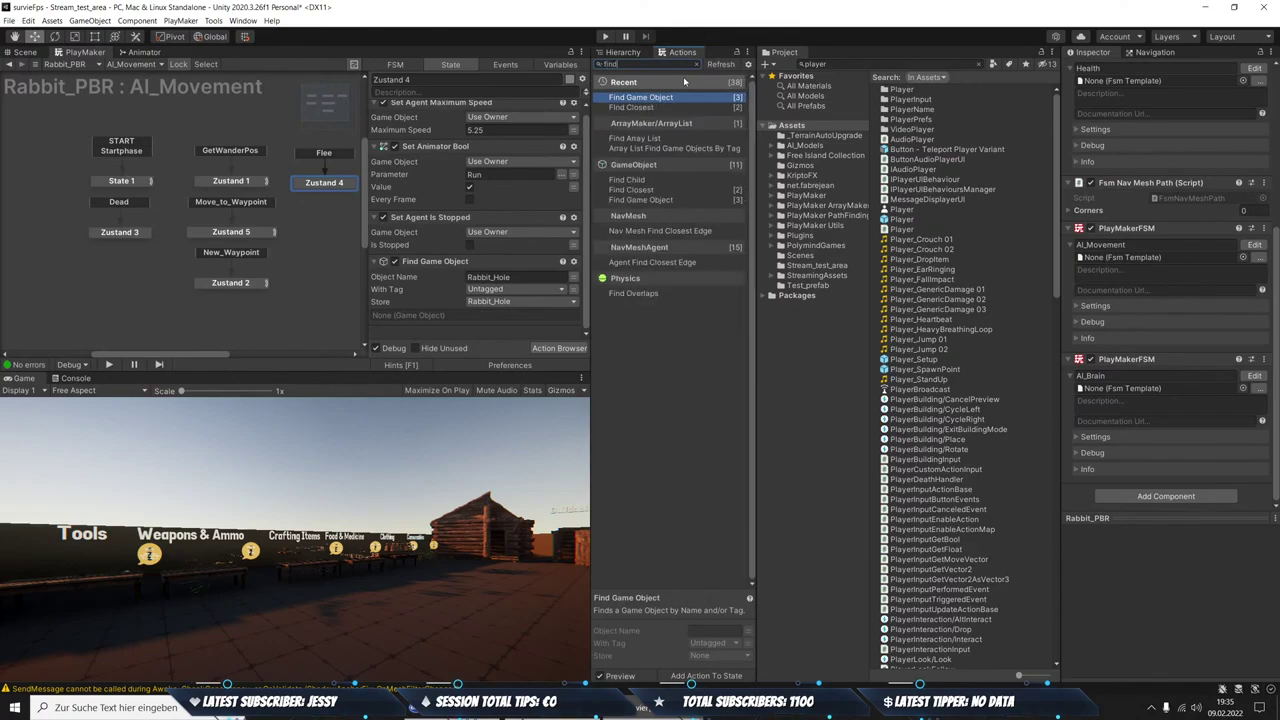
key("Return")
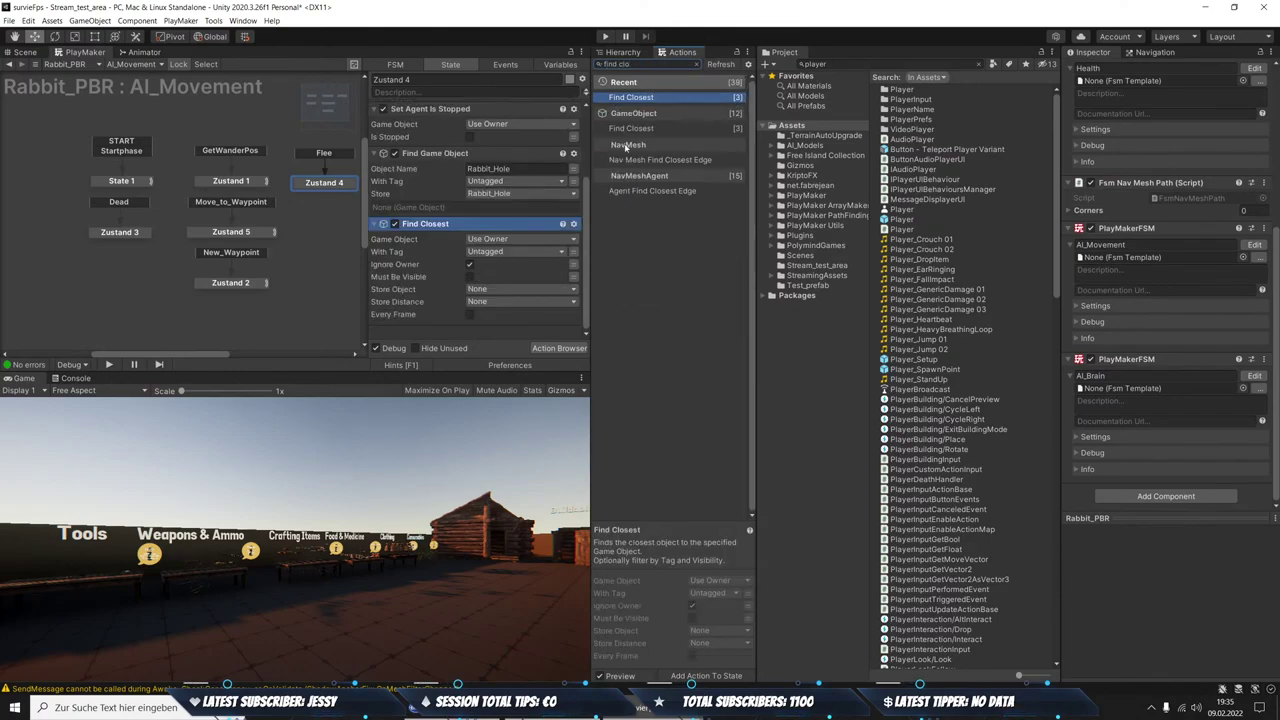
left_click(489, 240)
left_click(505, 263)
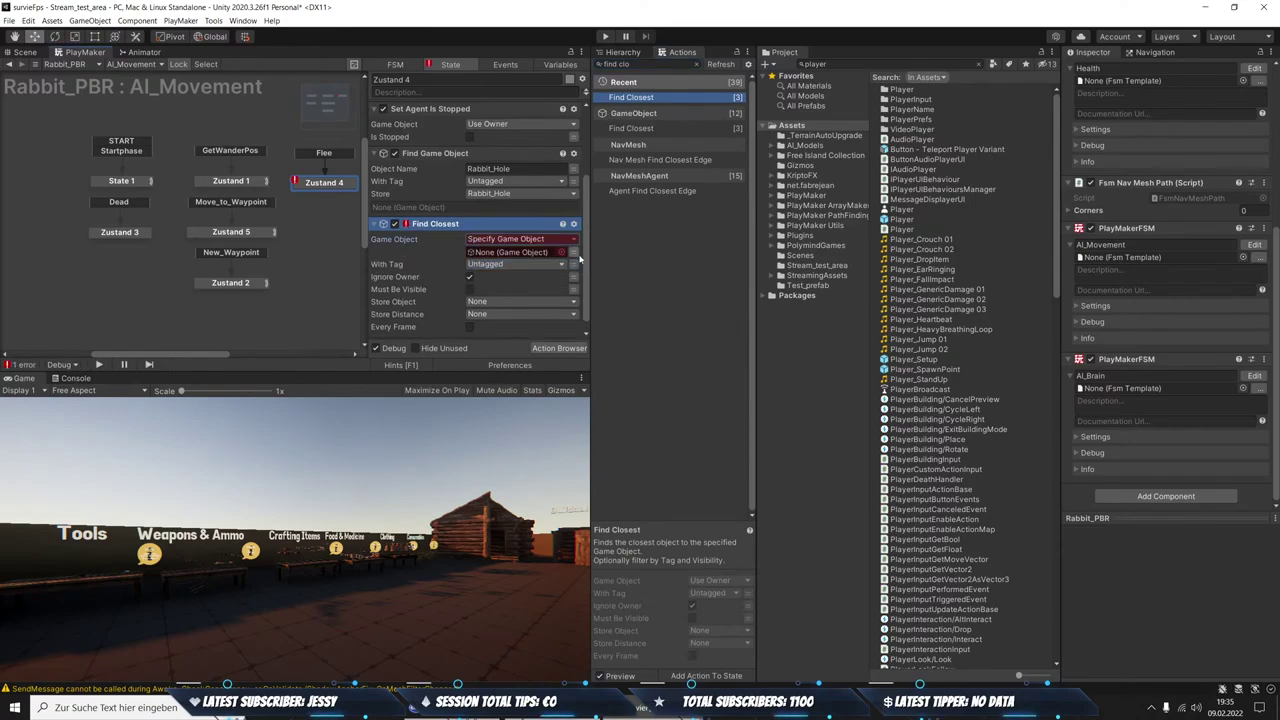
left_click(515, 251)
left_click(504, 277)
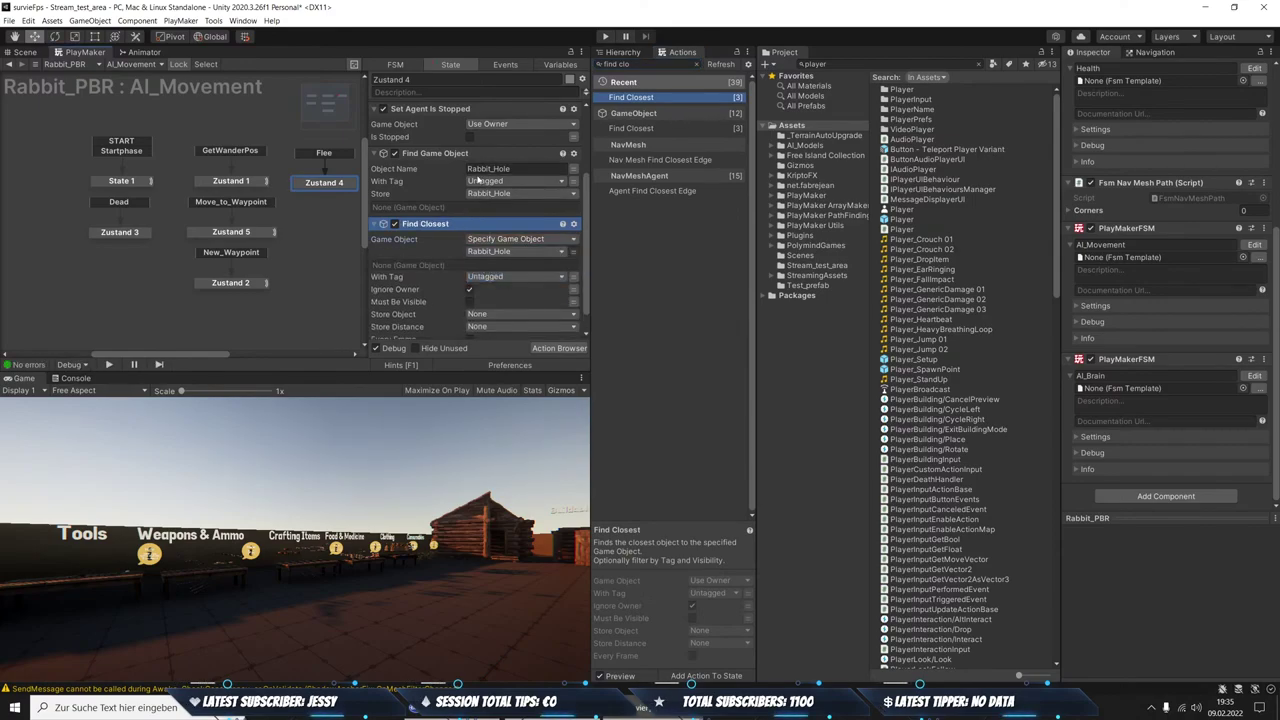
scroll(466, 300, "down", 1)
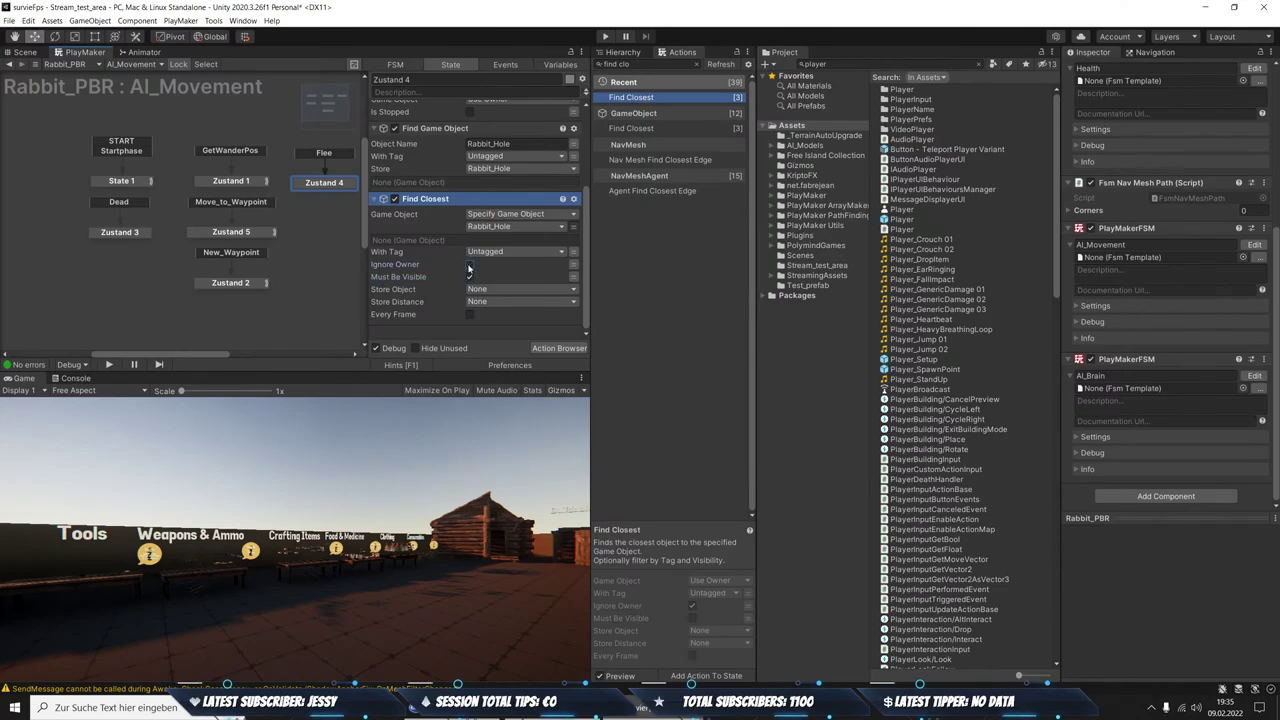
left_click(469, 265)
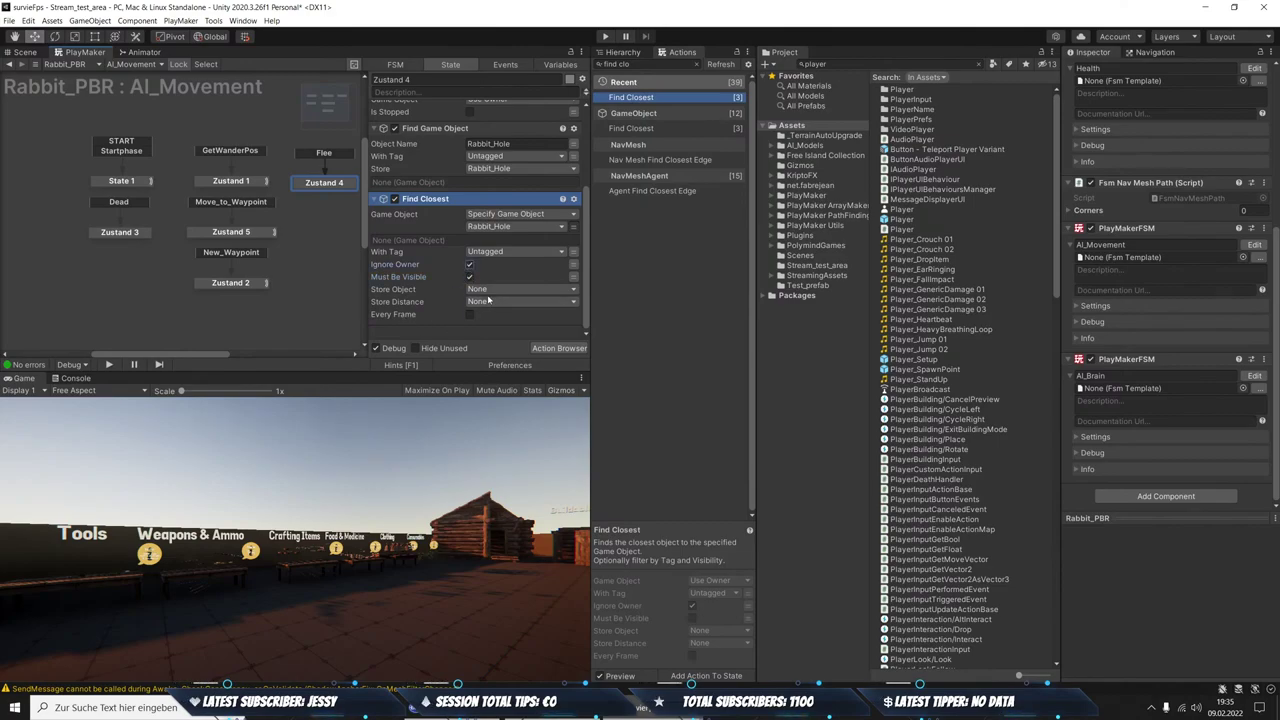
Check the Pre Work rabbit's AI_Movement FSM for its Find Closest setup
left_click(622, 52)
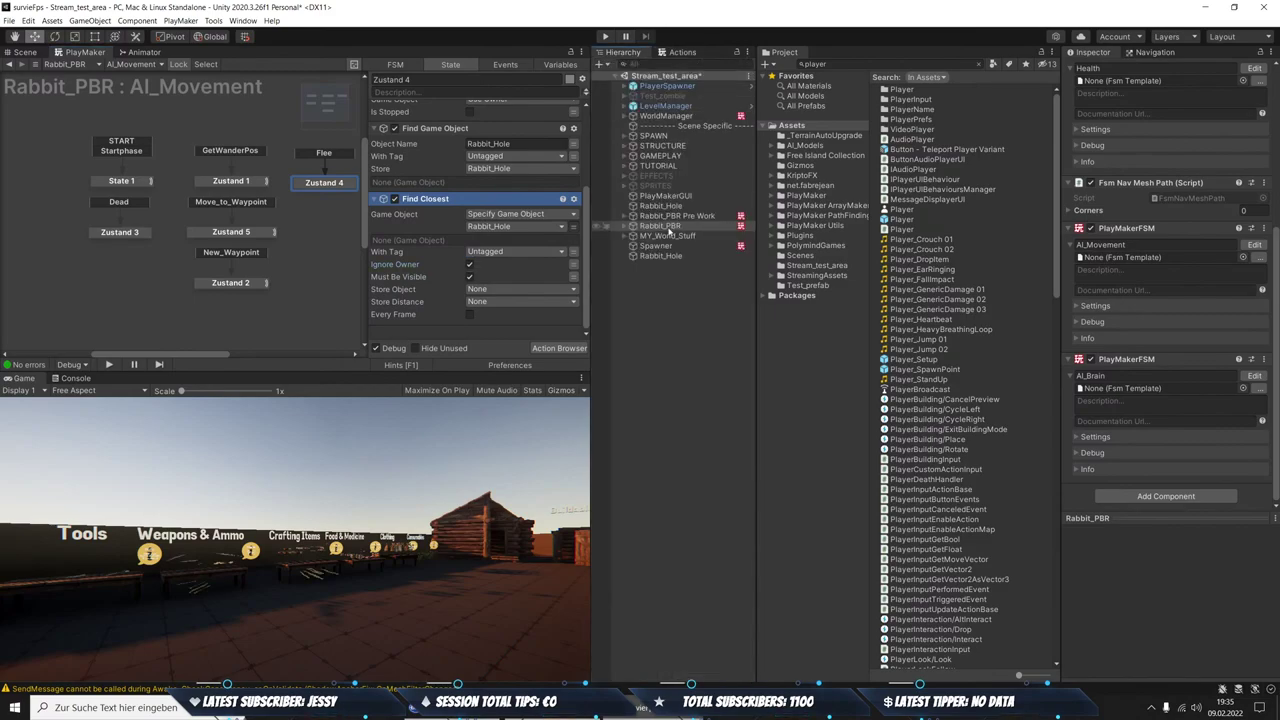
left_click(677, 216)
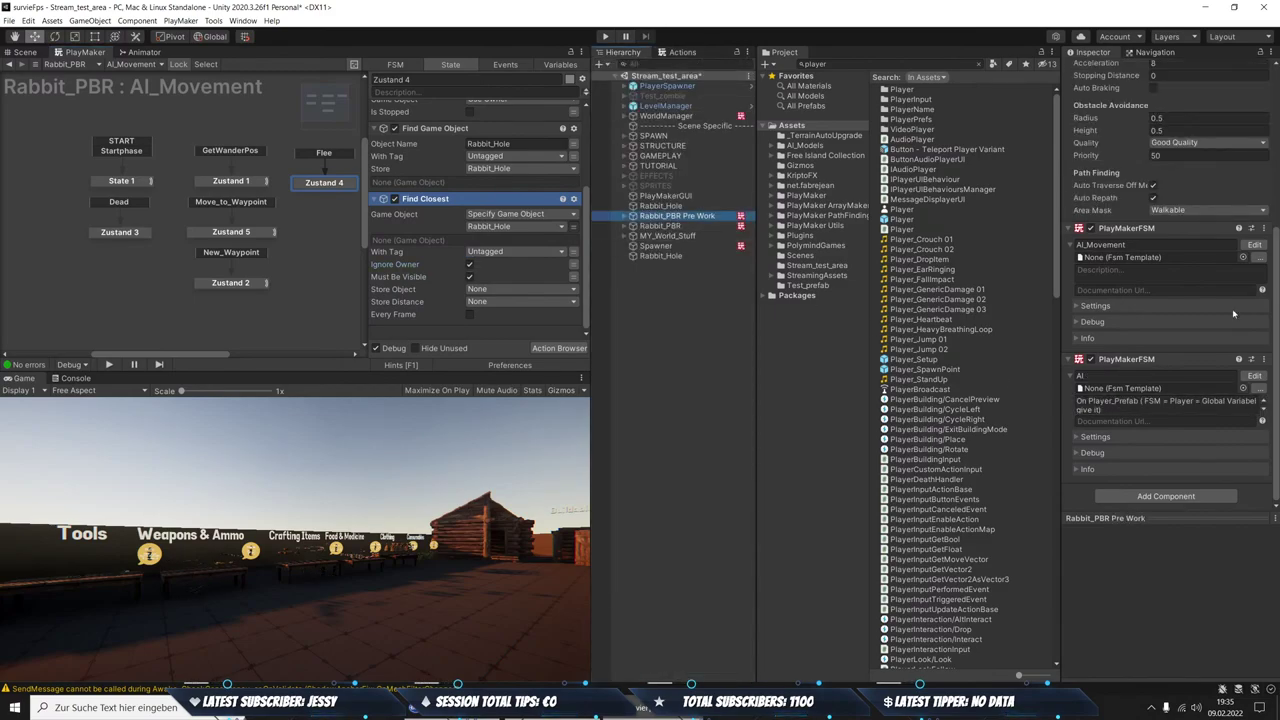
left_click(1254, 245)
scroll(516, 257, "down", 2)
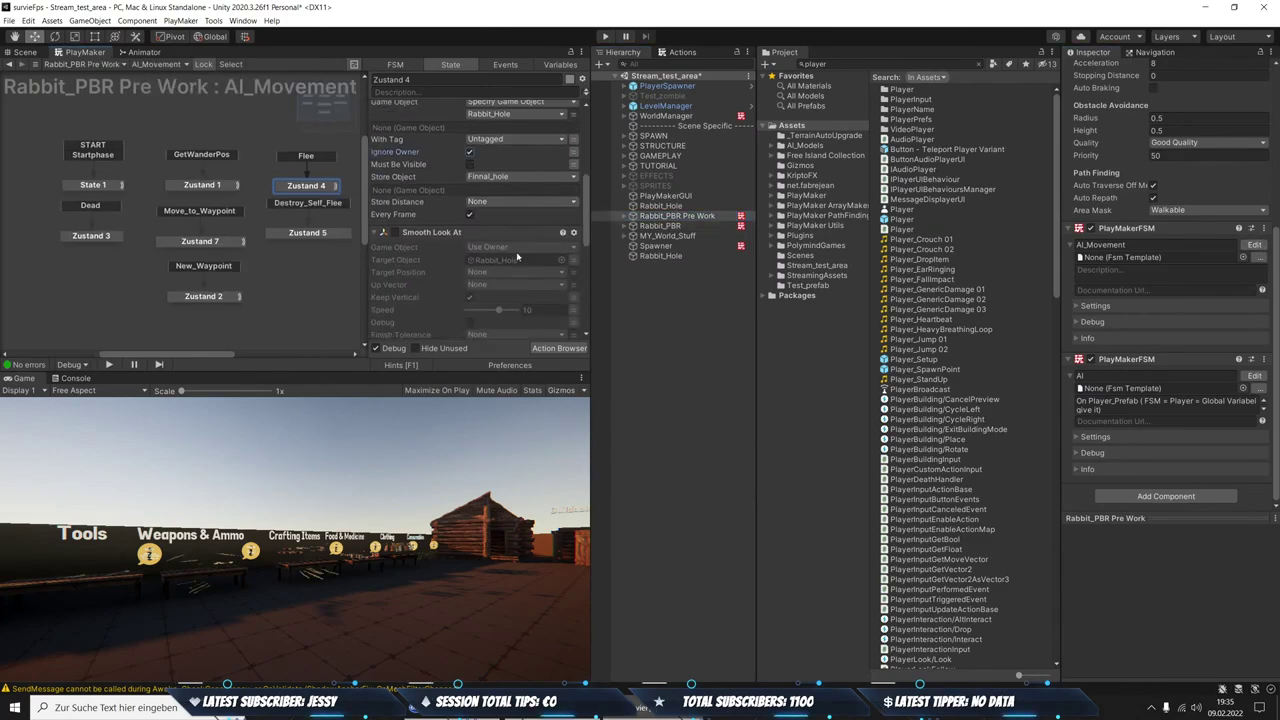
scroll(508, 270, "up", 1)
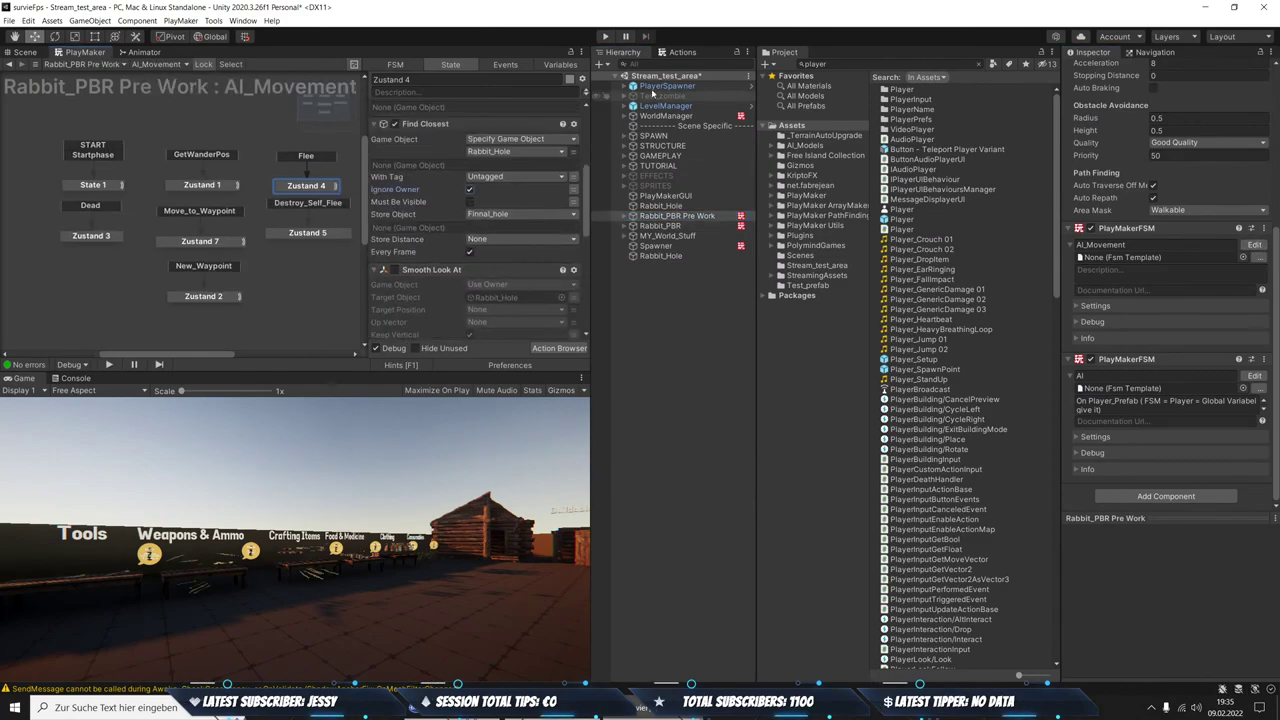
type("find clo")
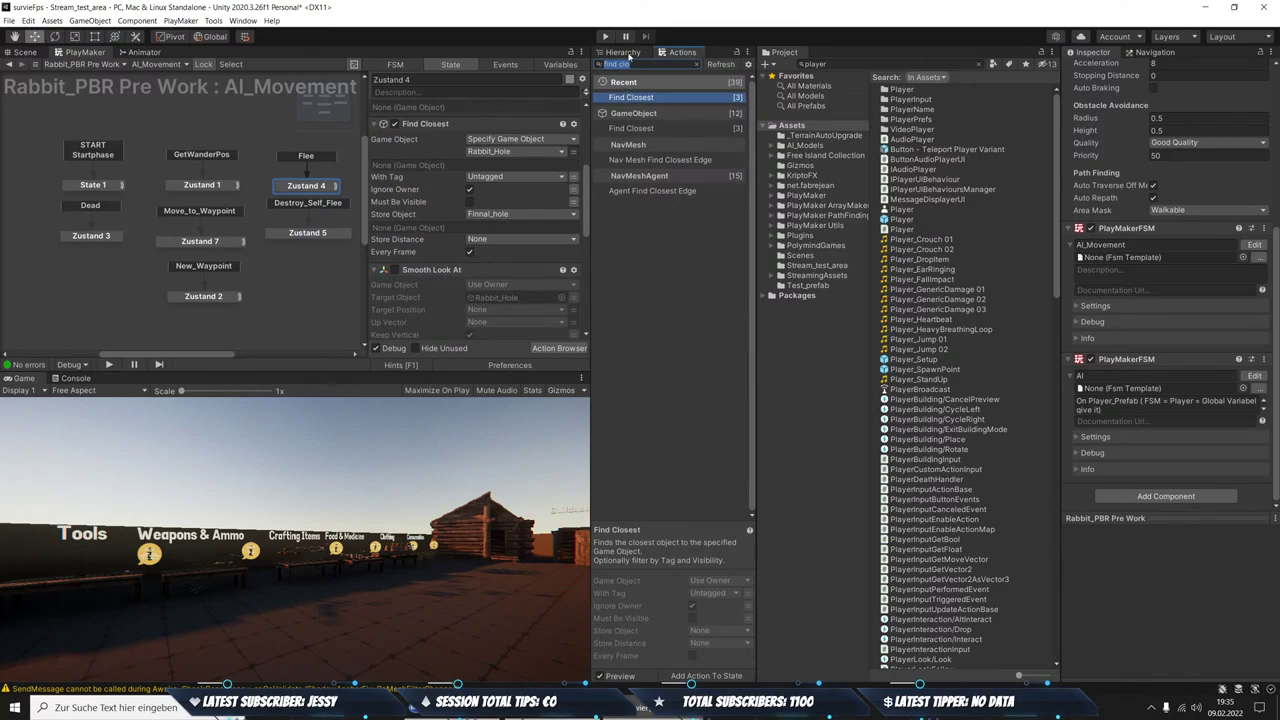
On Rabbit_PBR, store the Find Closest result in a new variable Final_Hole
left_click(624, 52)
left_click(660, 226)
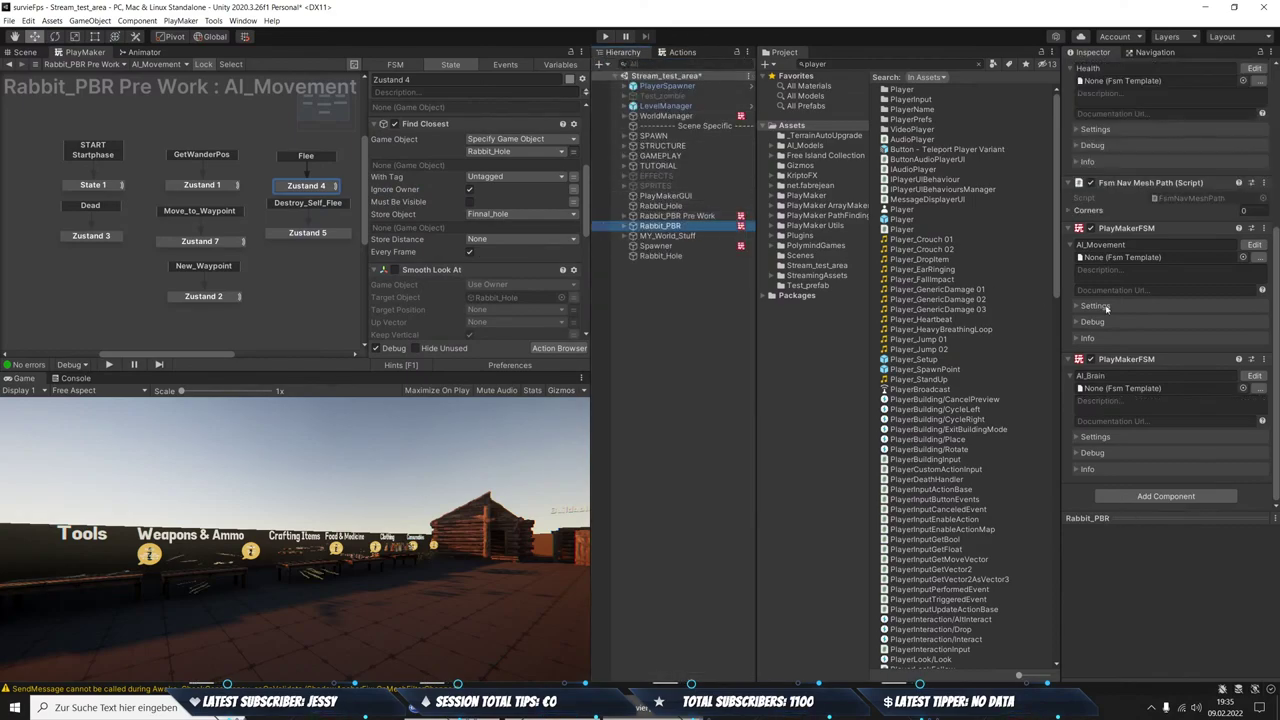
left_click(1254, 245)
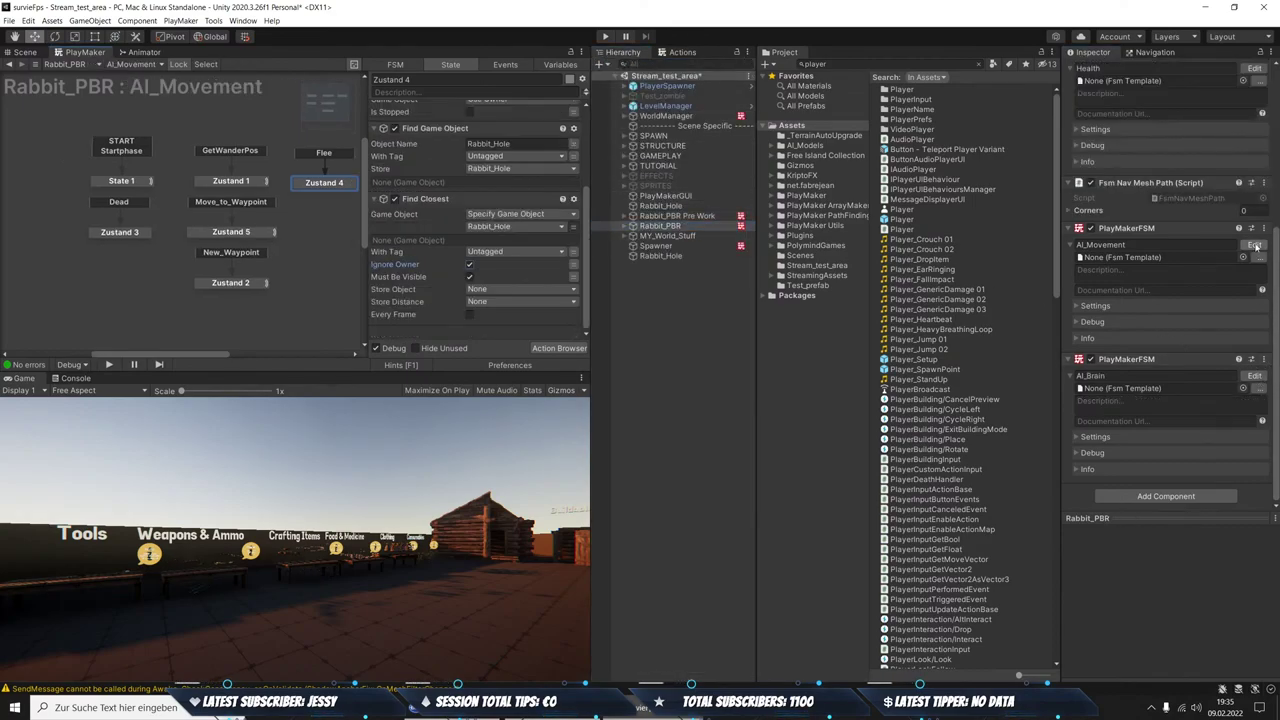
left_click(483, 289)
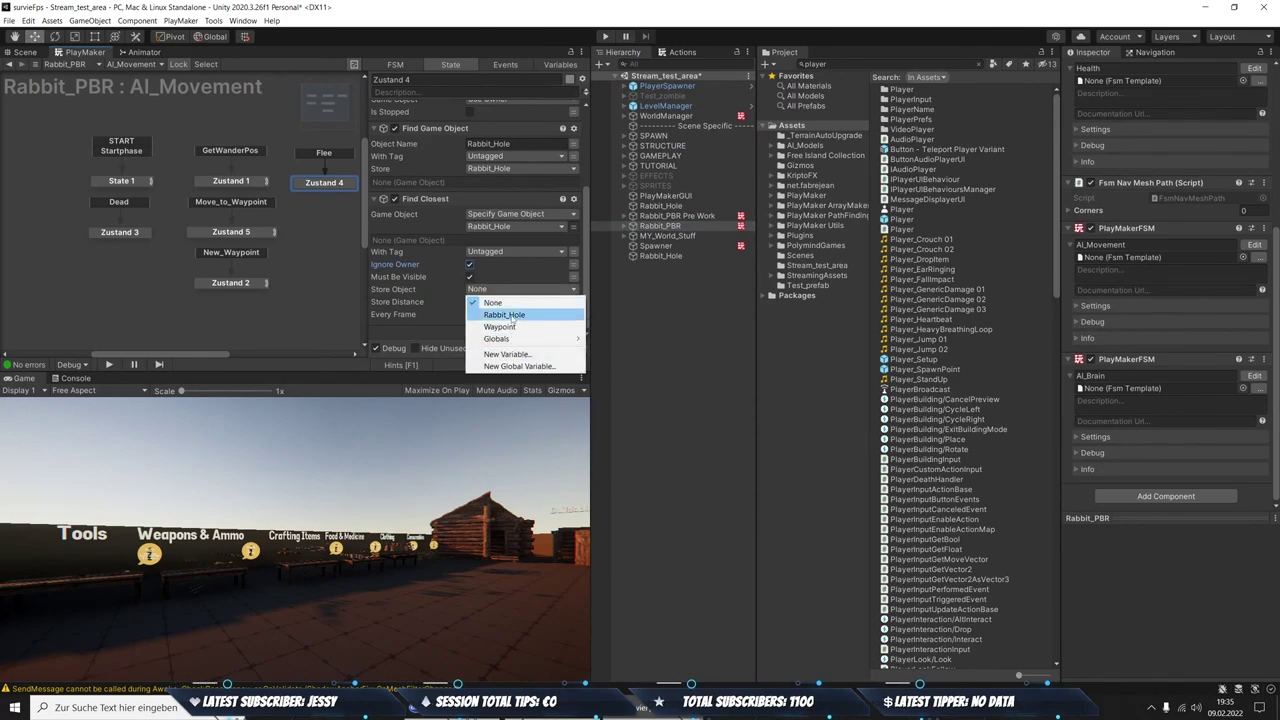
left_click(515, 354)
type("F")
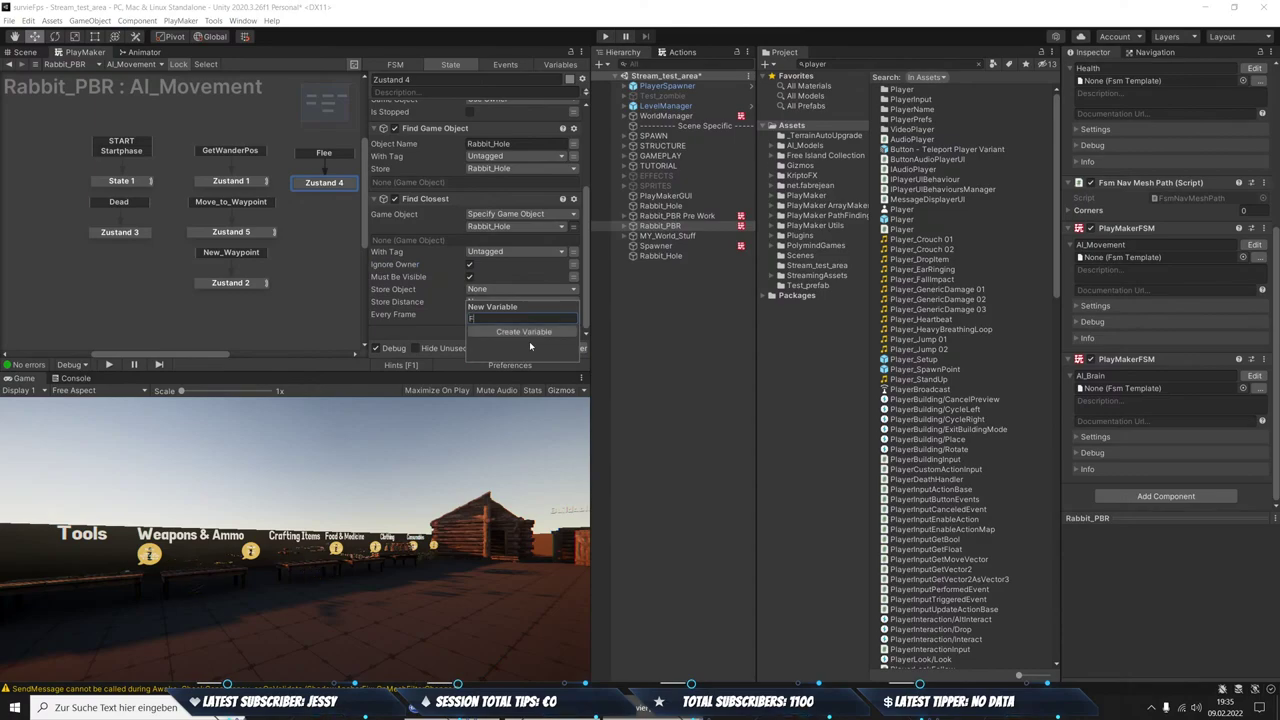
type("inal_Ho")
type("le")
key("Return")
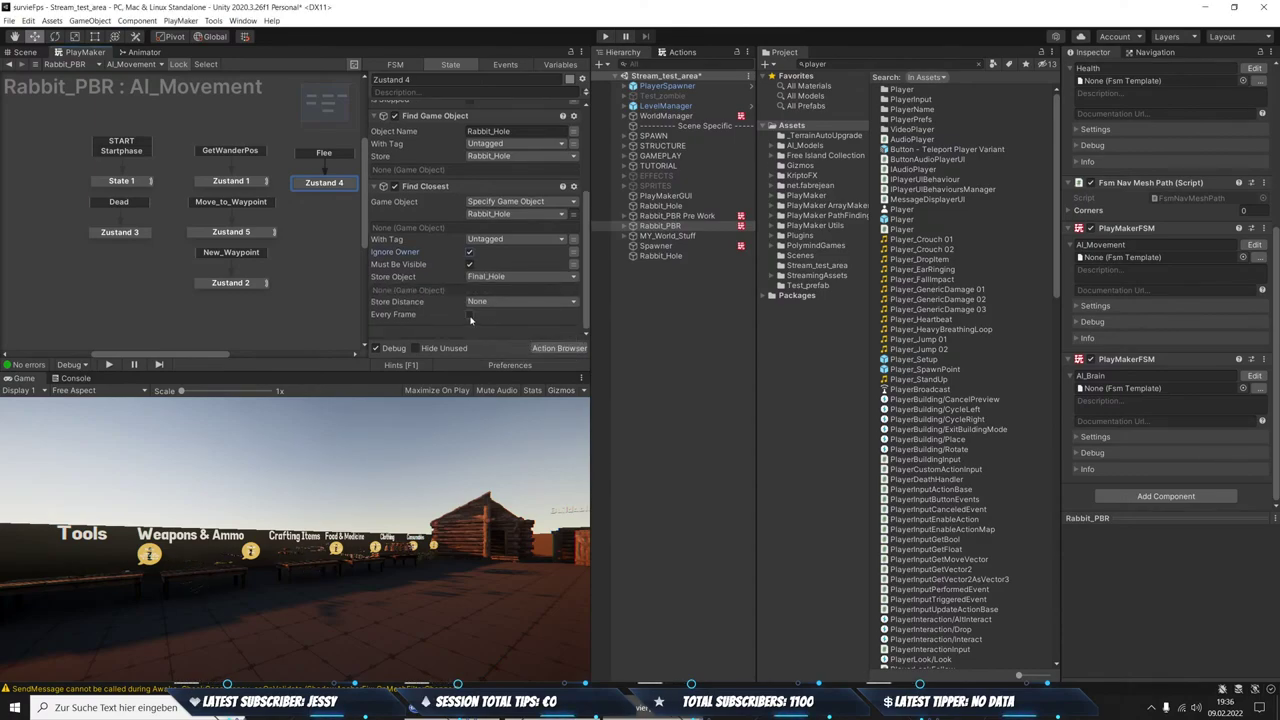
Compare again against the Pre Work rabbit's AI_Movement actions
left_click(682, 52)
type("find clo")
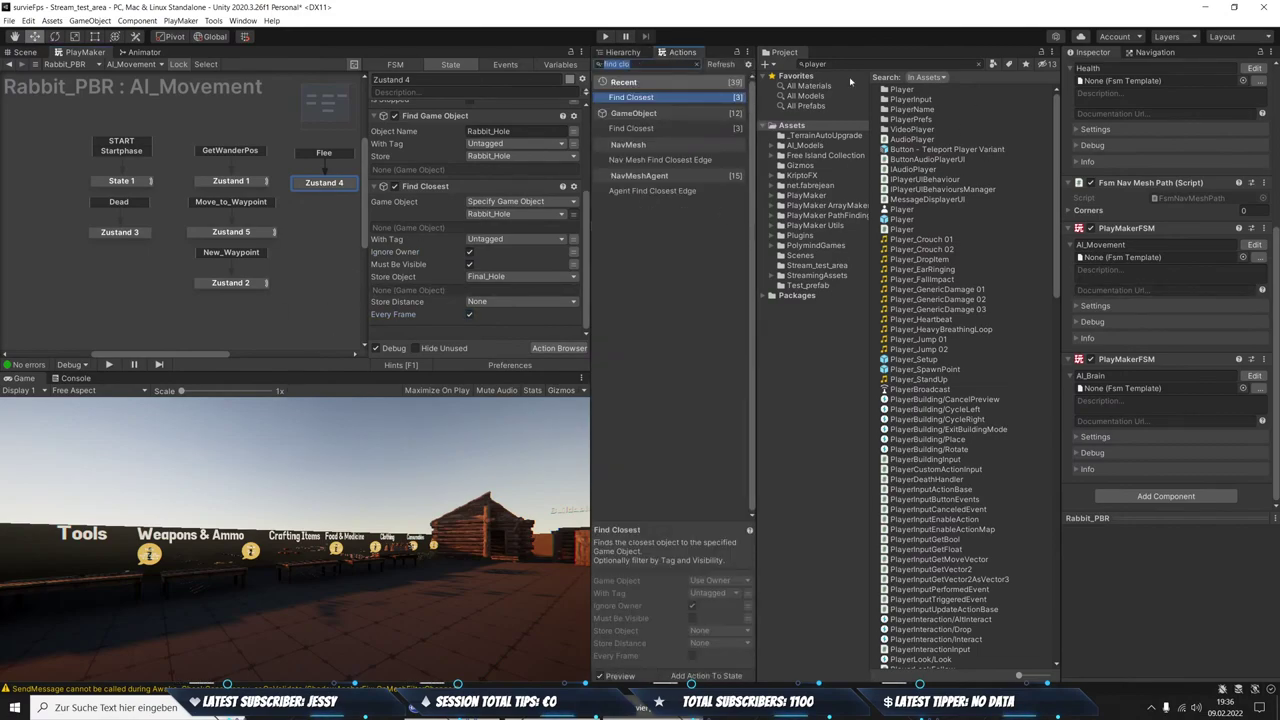
left_click(623, 52)
left_click(677, 215)
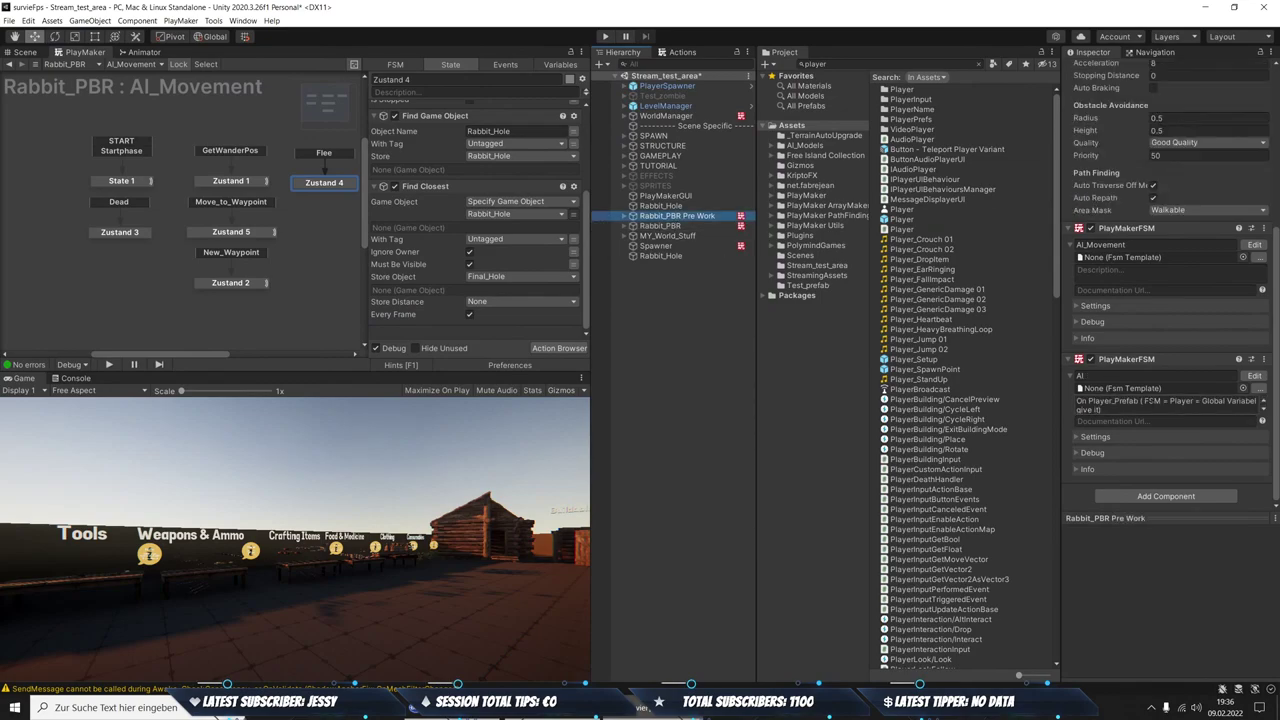
scroll(405, 250, "down", 3)
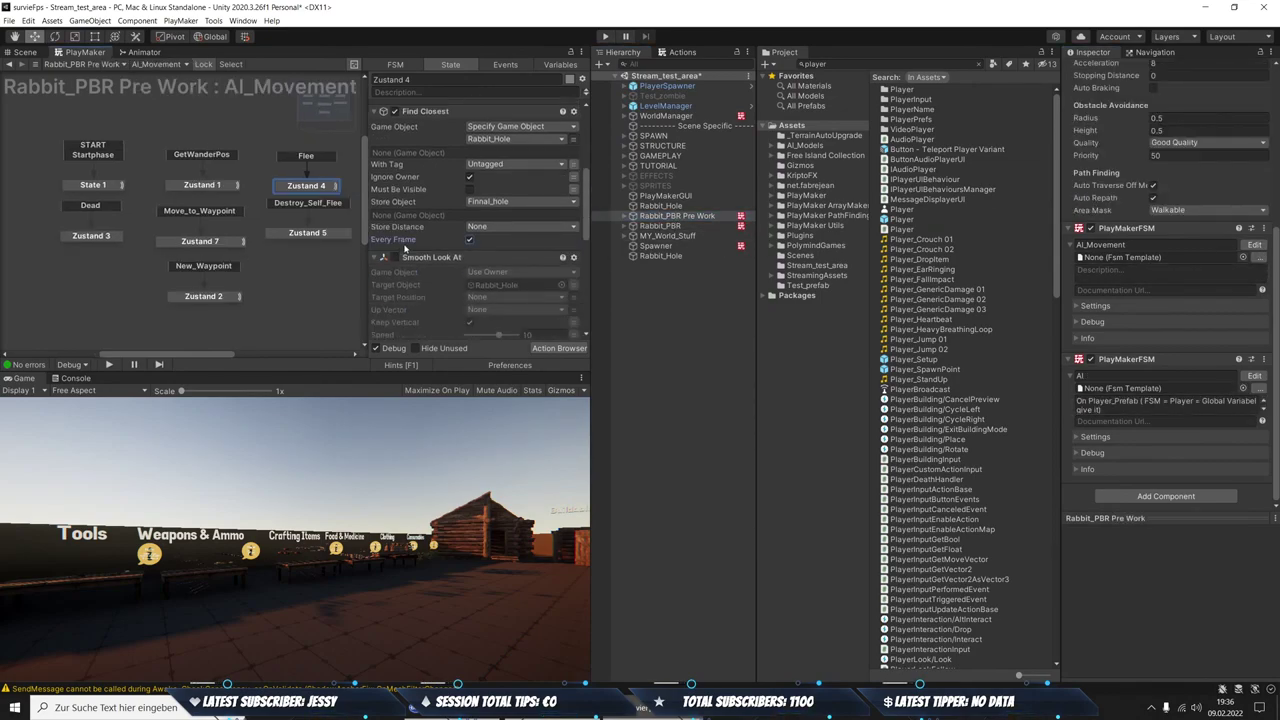
scroll(405, 250, "down", 3)
scroll(490, 278, "down", 2)
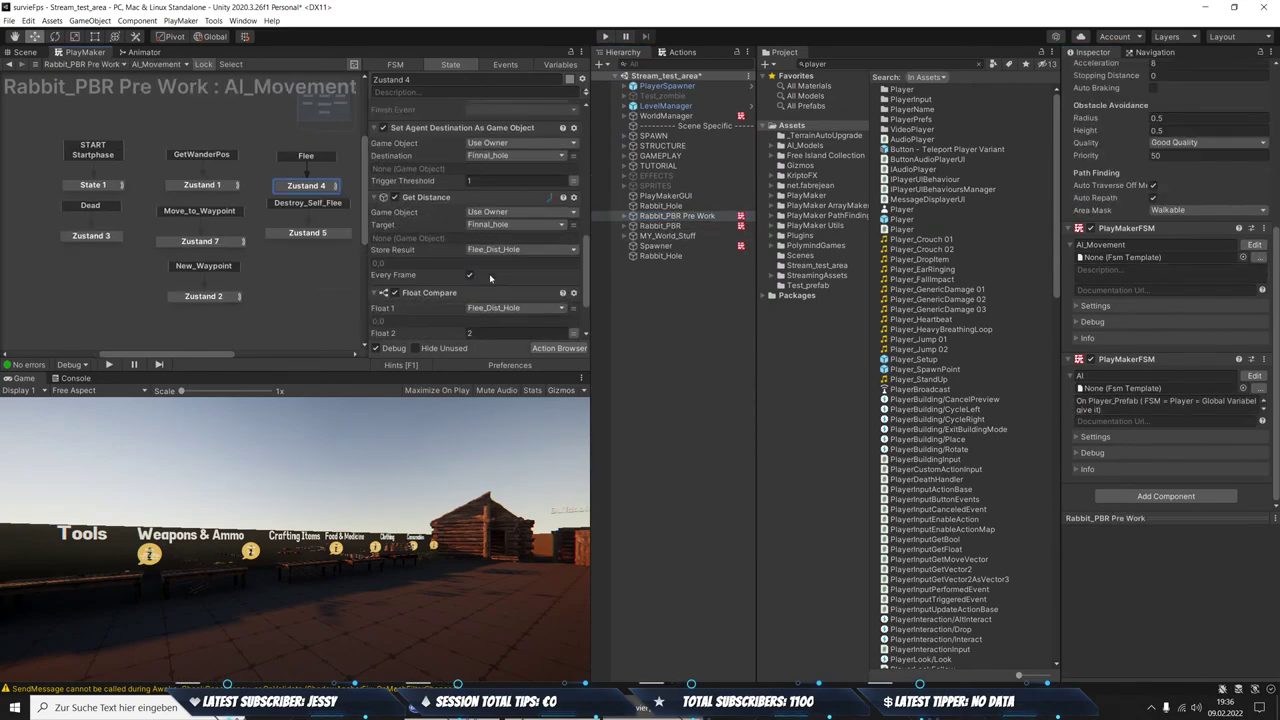
scroll(495, 278, "down", 1)
scroll(530, 282, "down", 1)
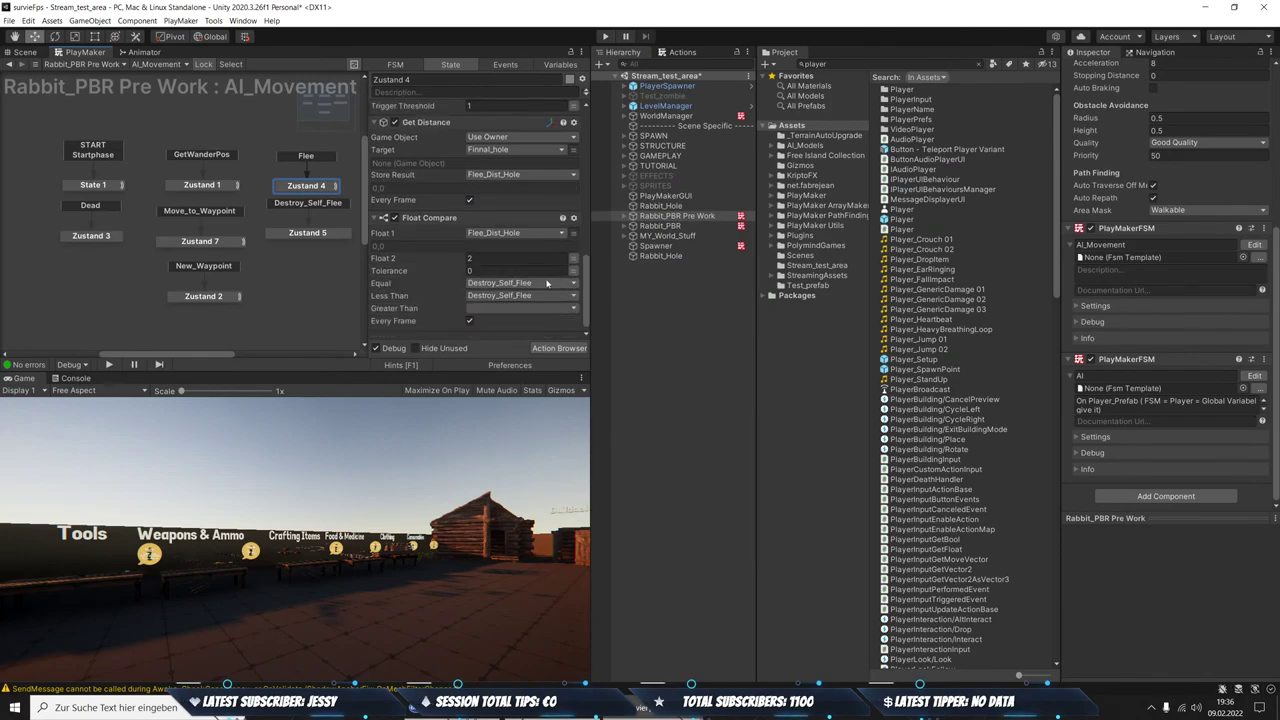
scroll(469, 236, "up", 2)
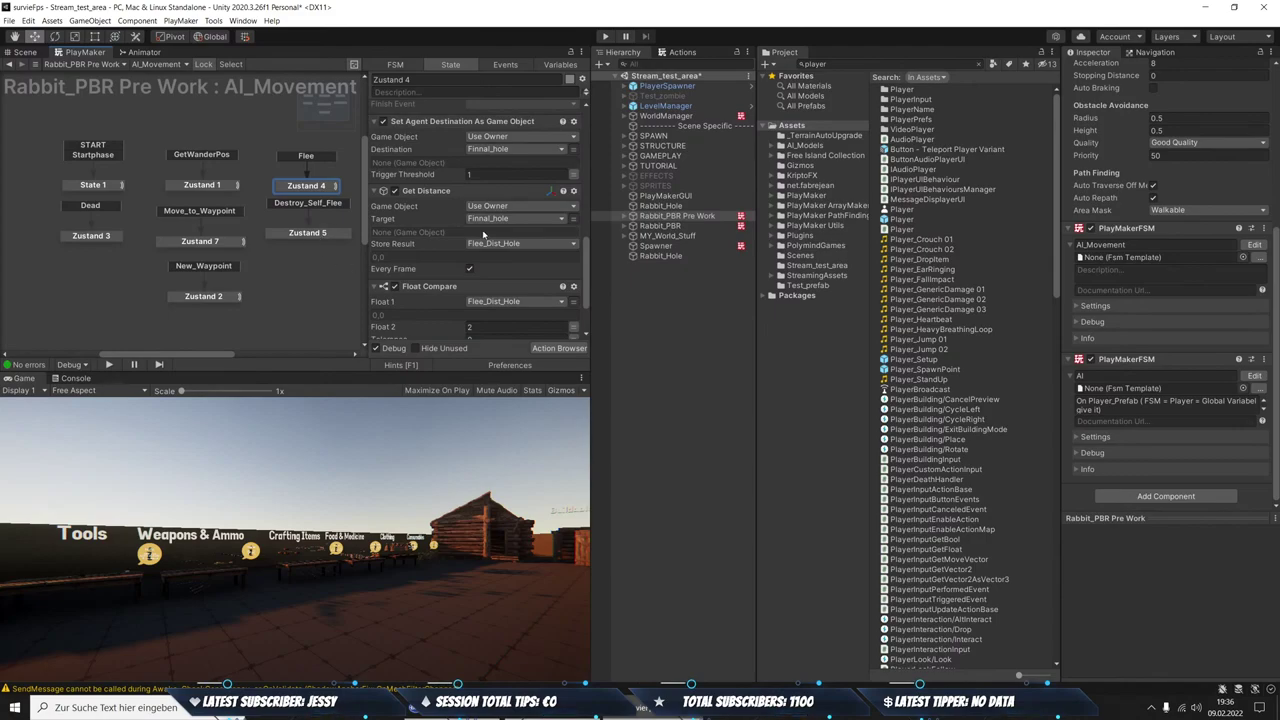
scroll(430, 250, "up", 1)
left_click(682, 51)
type("find clo")
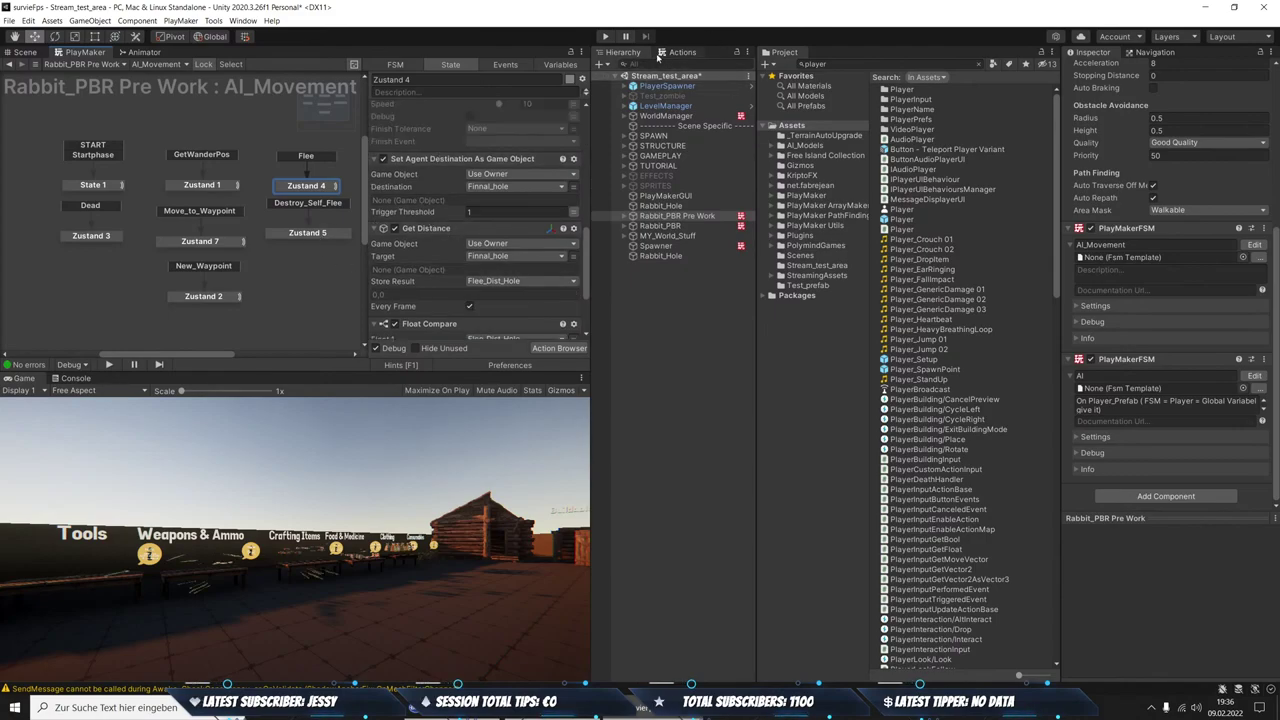
Reopen Rabbit_PBR's AI_Movement FSM and search the actions list for 'set ag'
left_click(622, 52)
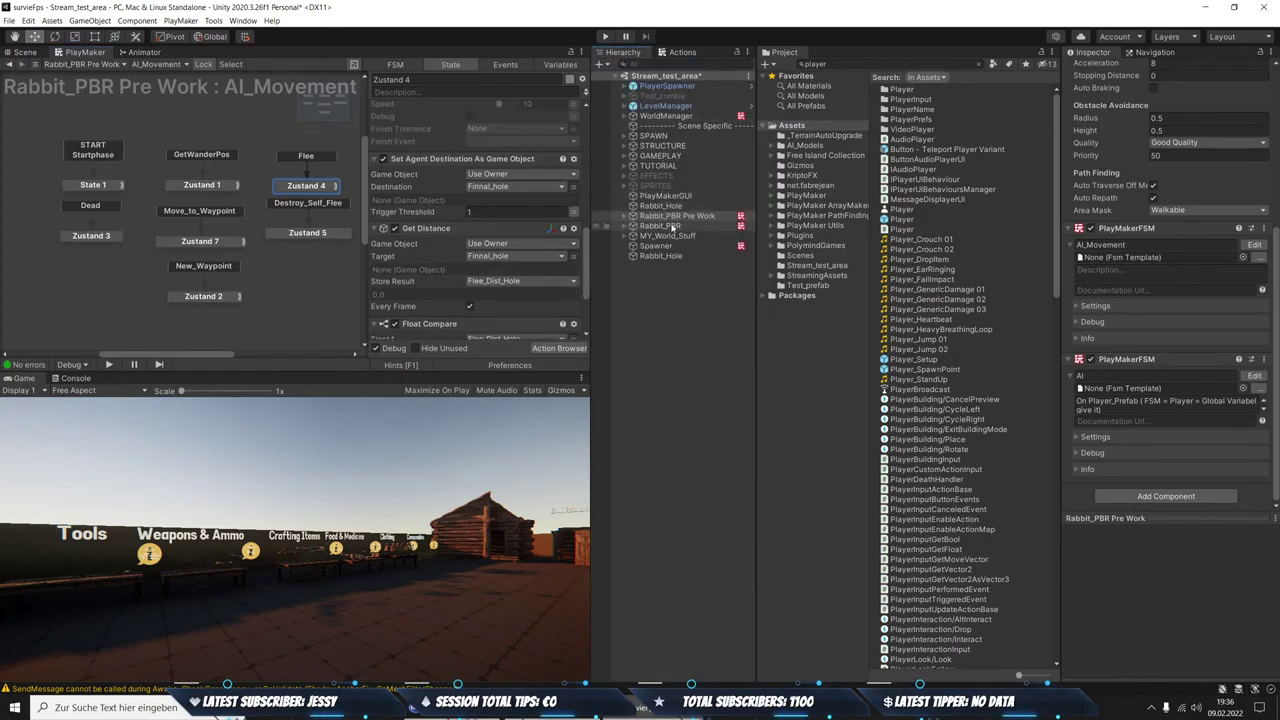
left_click(660, 226)
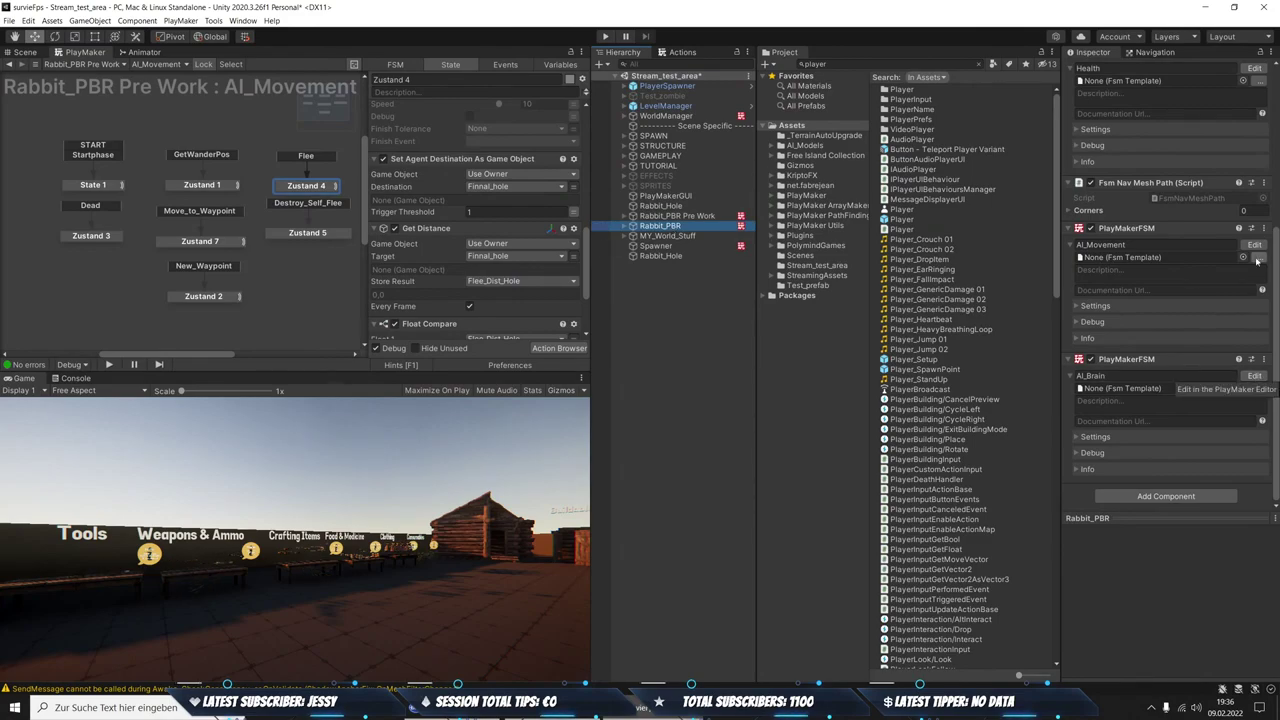
left_click(1254, 244)
left_click(683, 52)
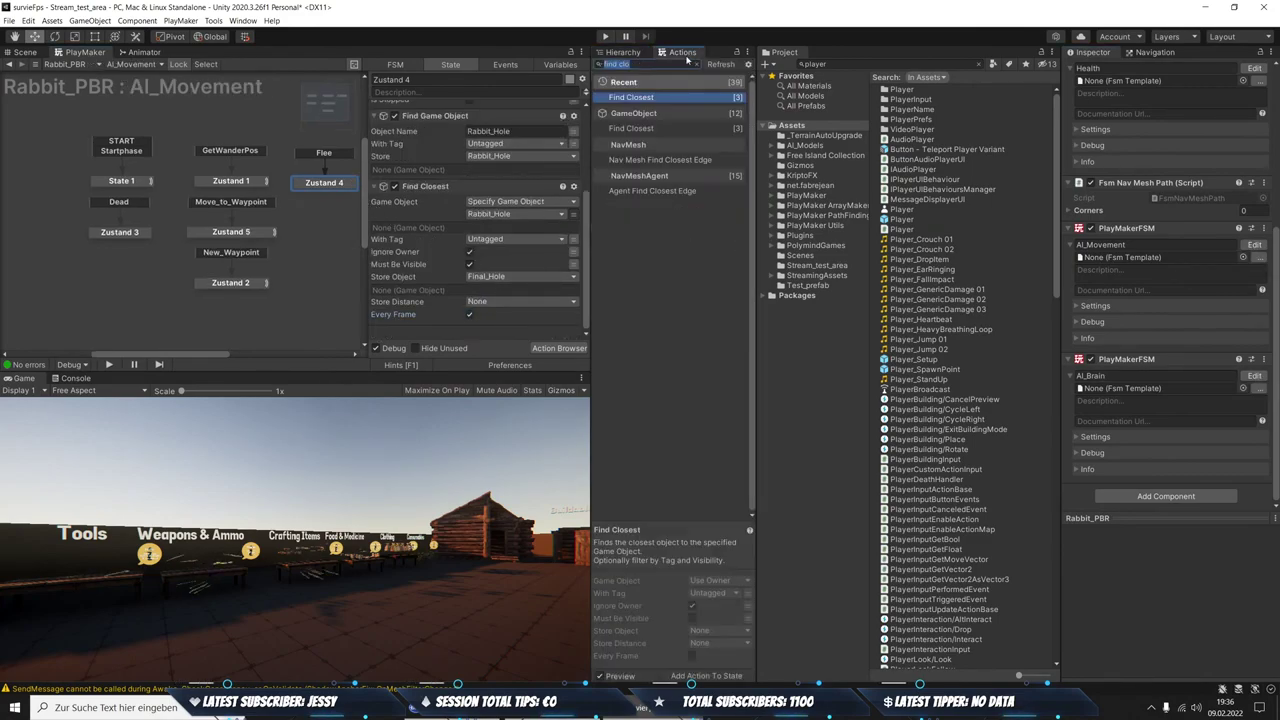
type("set ag")
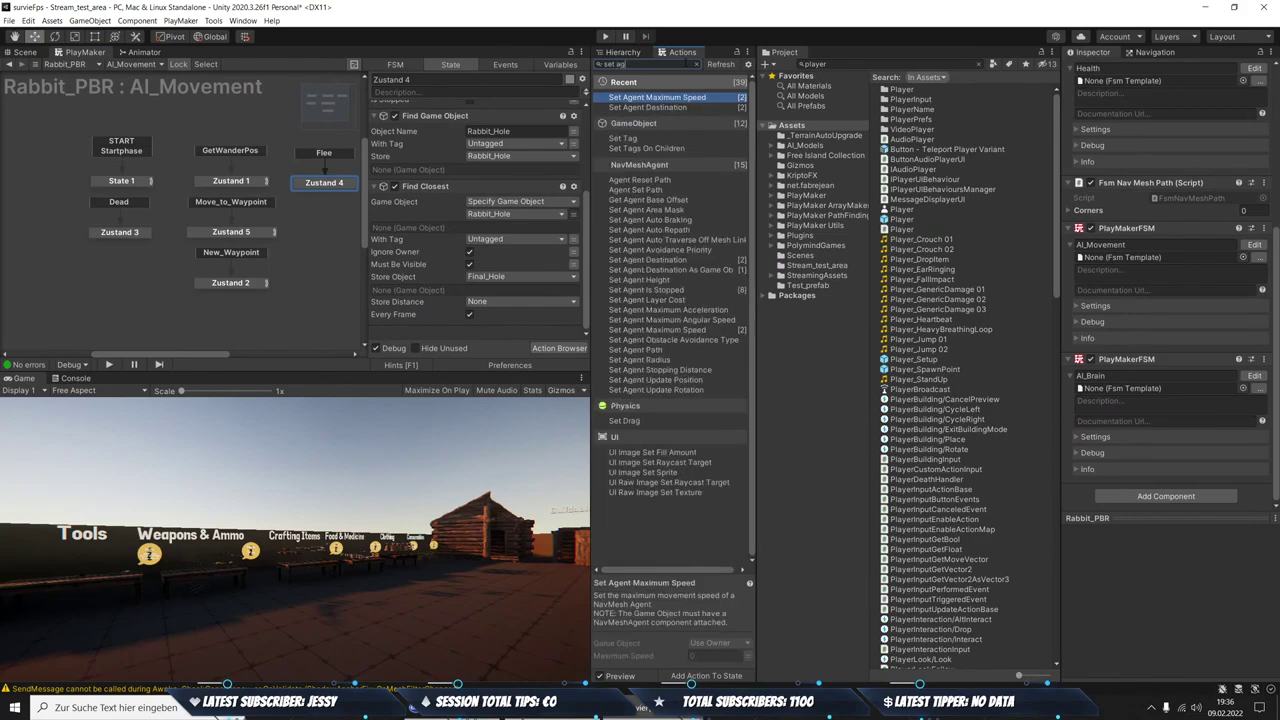
Add Set Agent Destination As Game Object to Zustand 4 with Destination set to the Final_Hole variable
left_click(685, 108)
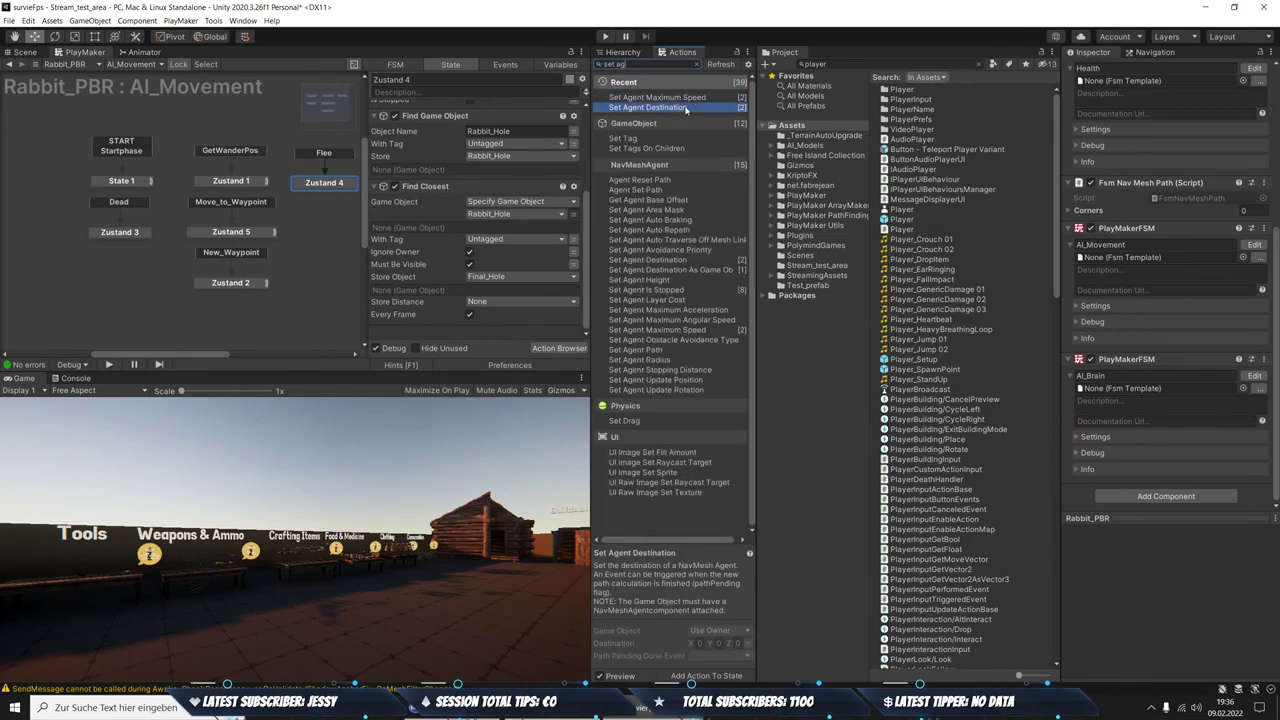
type("ent dest")
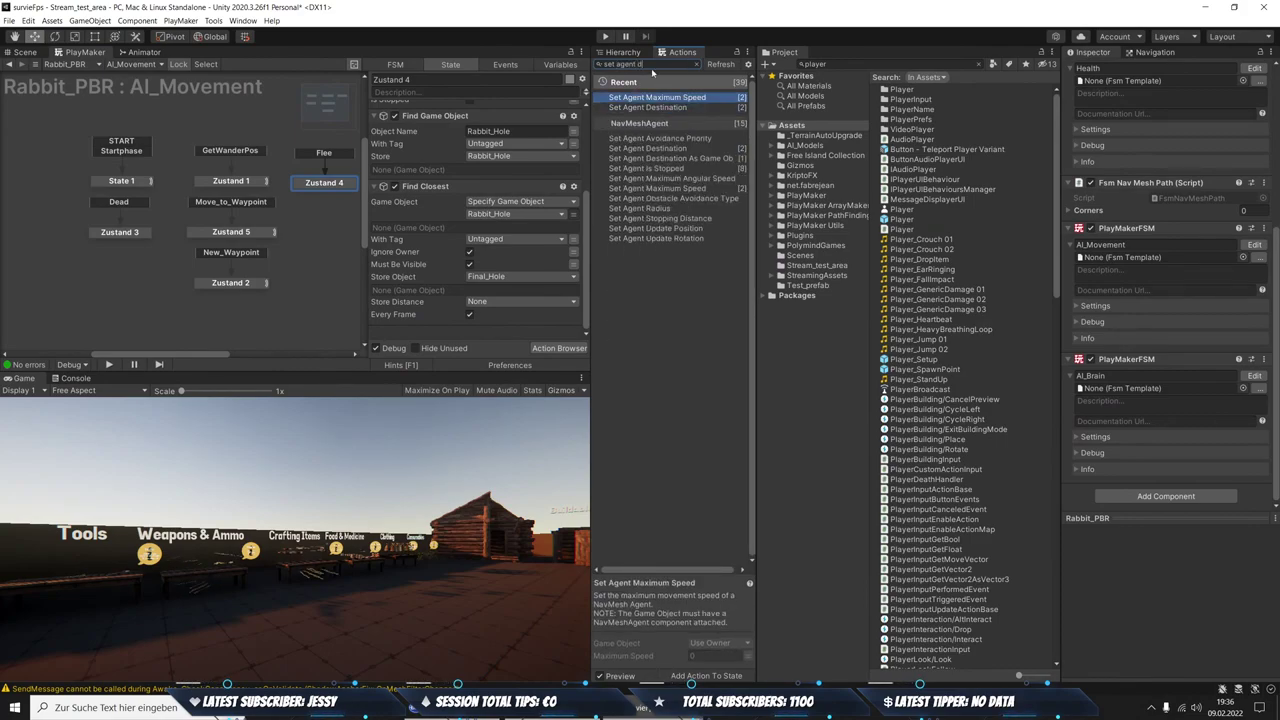
double_click(670, 138)
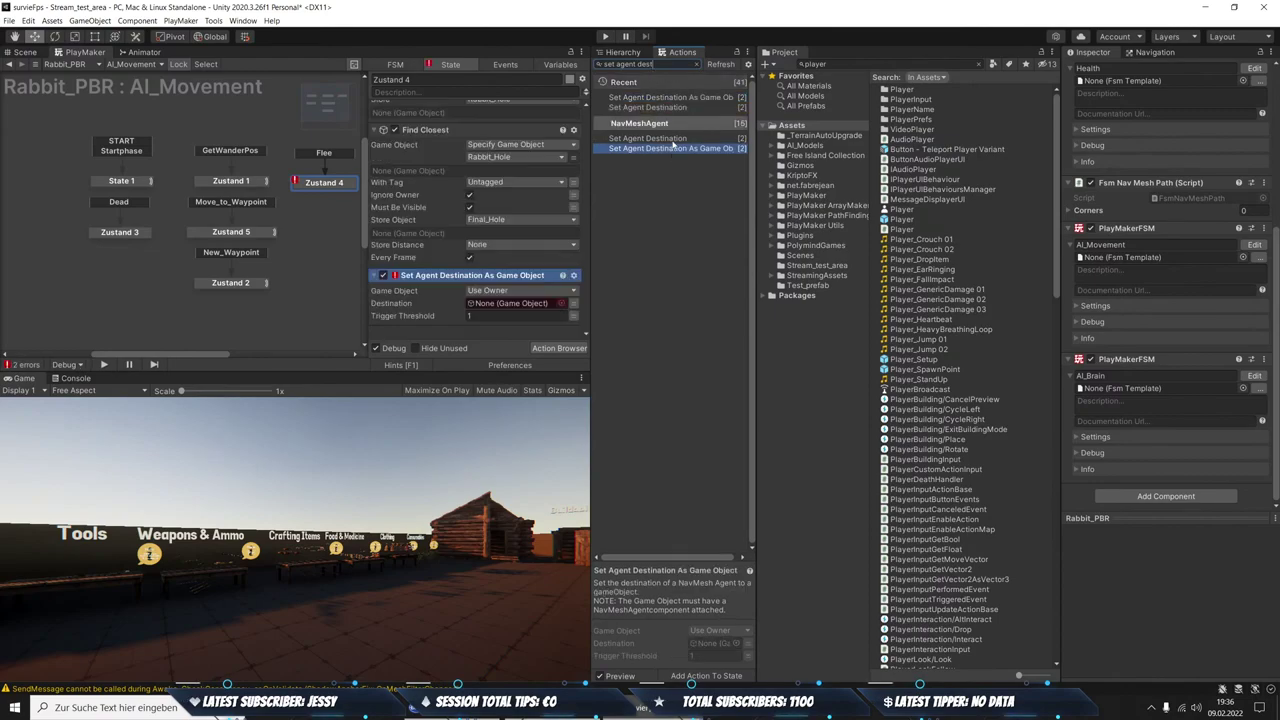
left_click(573, 303)
left_click(515, 303)
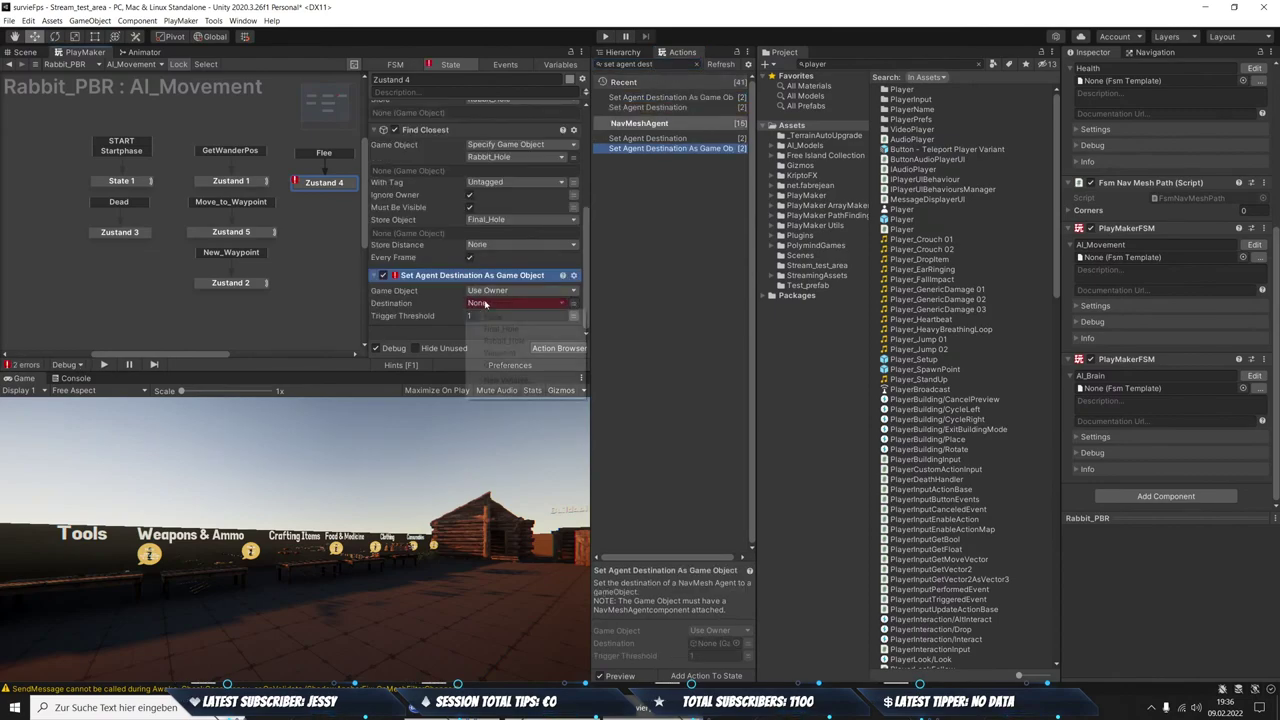
left_click(515, 330)
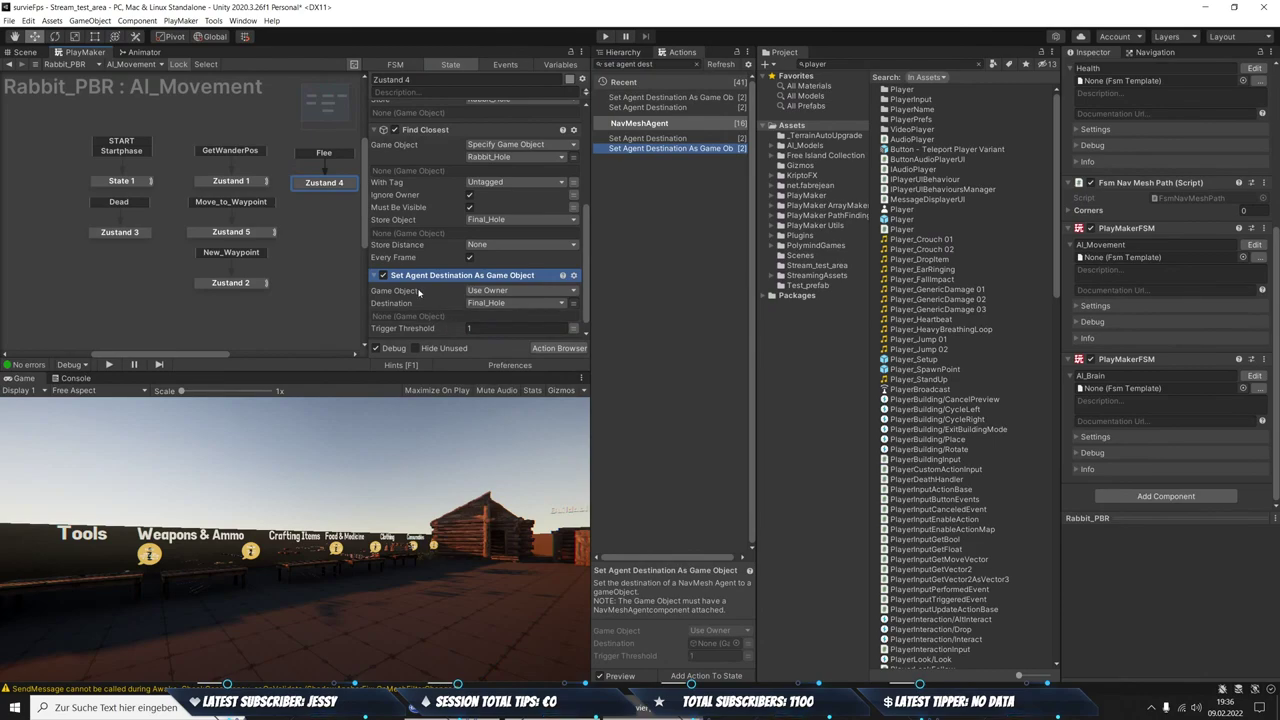
Select the Rabbit_PBR Pre Work object in the Hierarchy
scroll(521, 280, "down", 1)
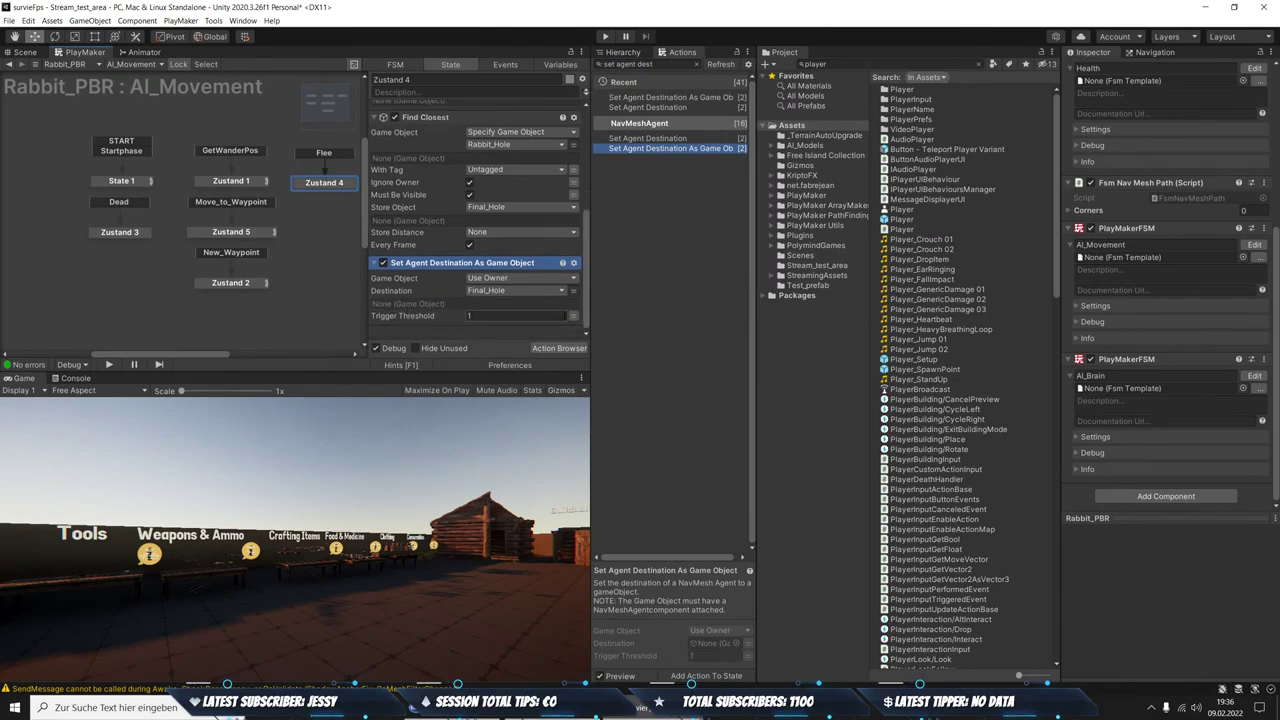
left_click(622, 52)
left_click(677, 216)
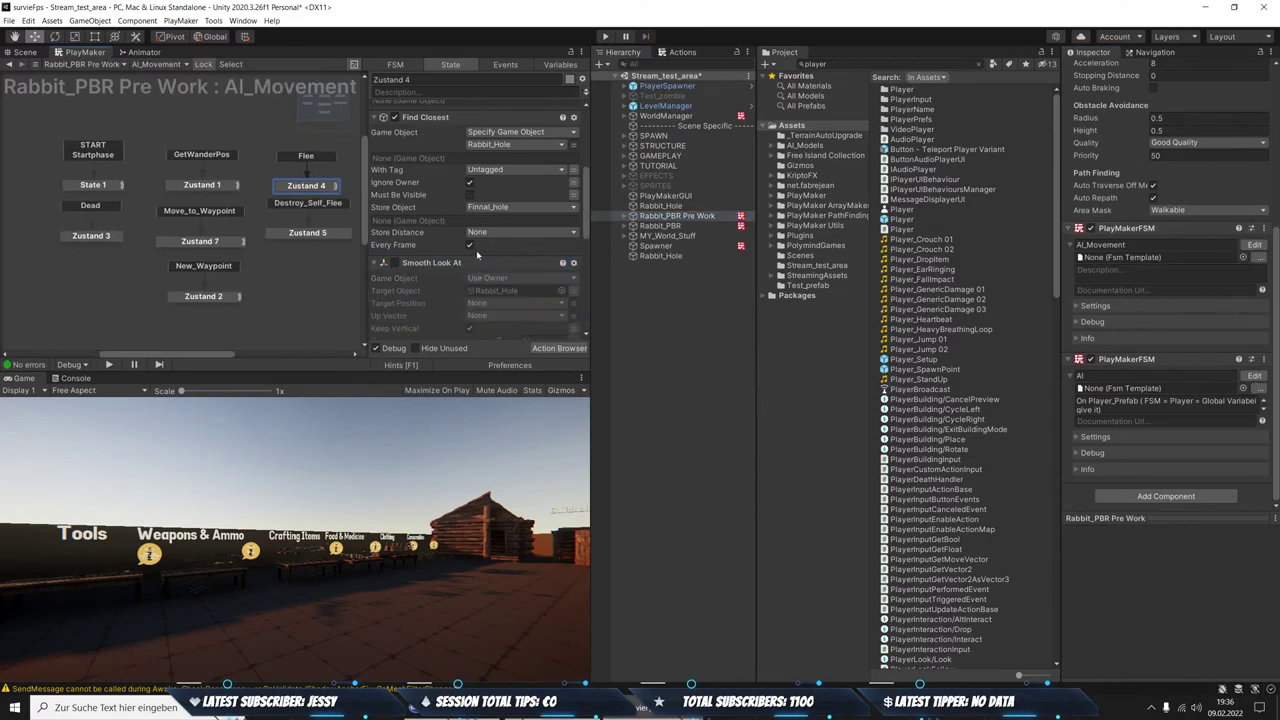
Review the Pre Work rabbit's Zustand 4 distance check, then switch to the Scene view and enter Play mode
scroll(561, 290, "up", 2)
scroll(561, 290, "up", 1)
scroll(551, 289, "up", 1)
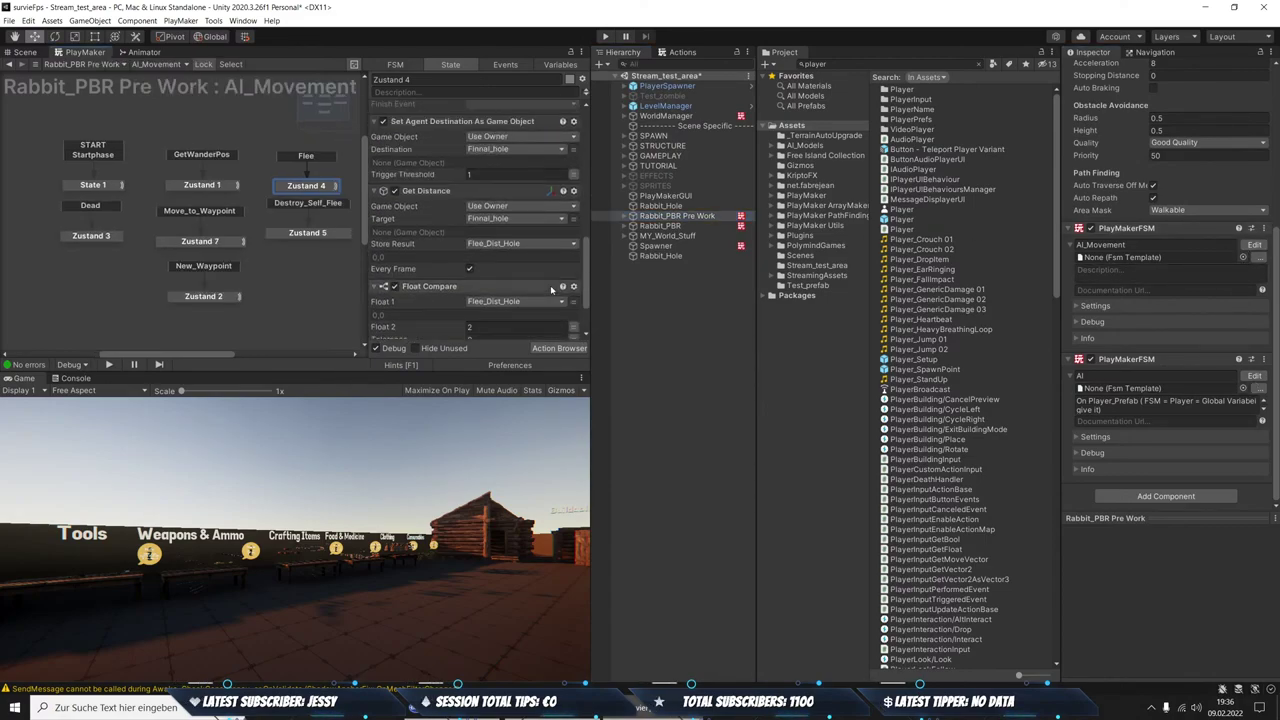
scroll(551, 289, "up", 1)
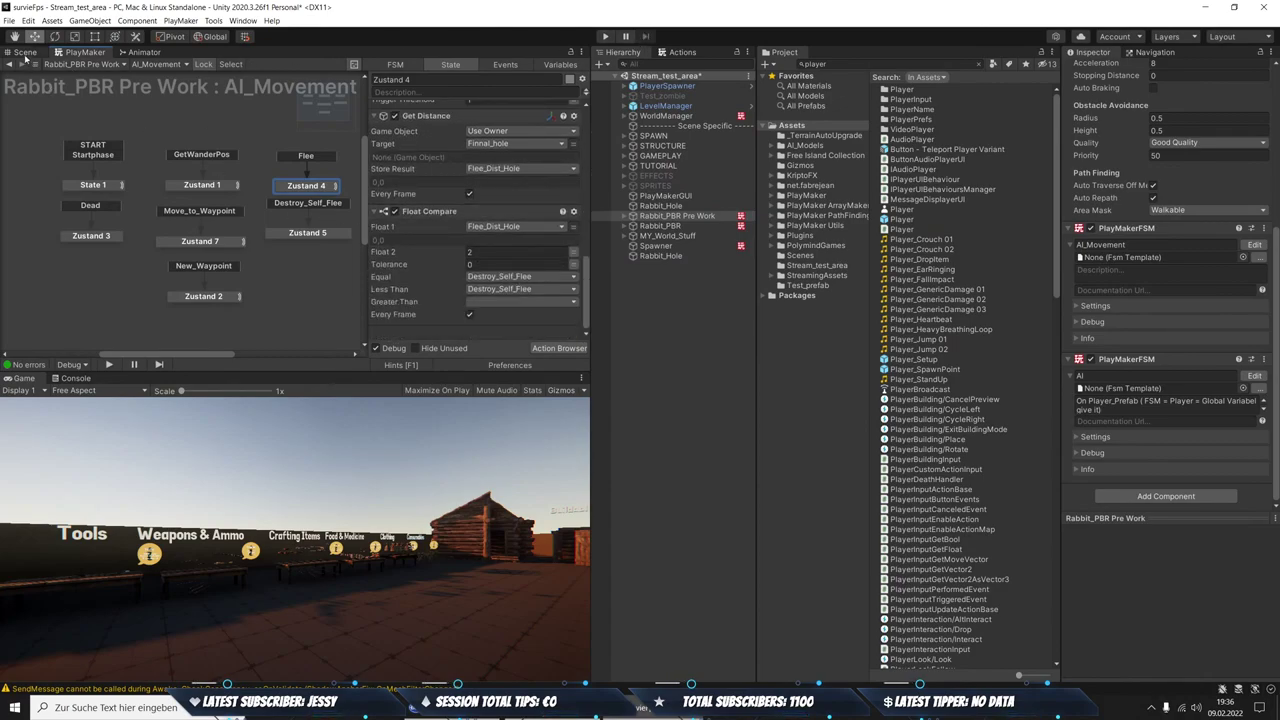
left_click(25, 52)
left_click(605, 36)
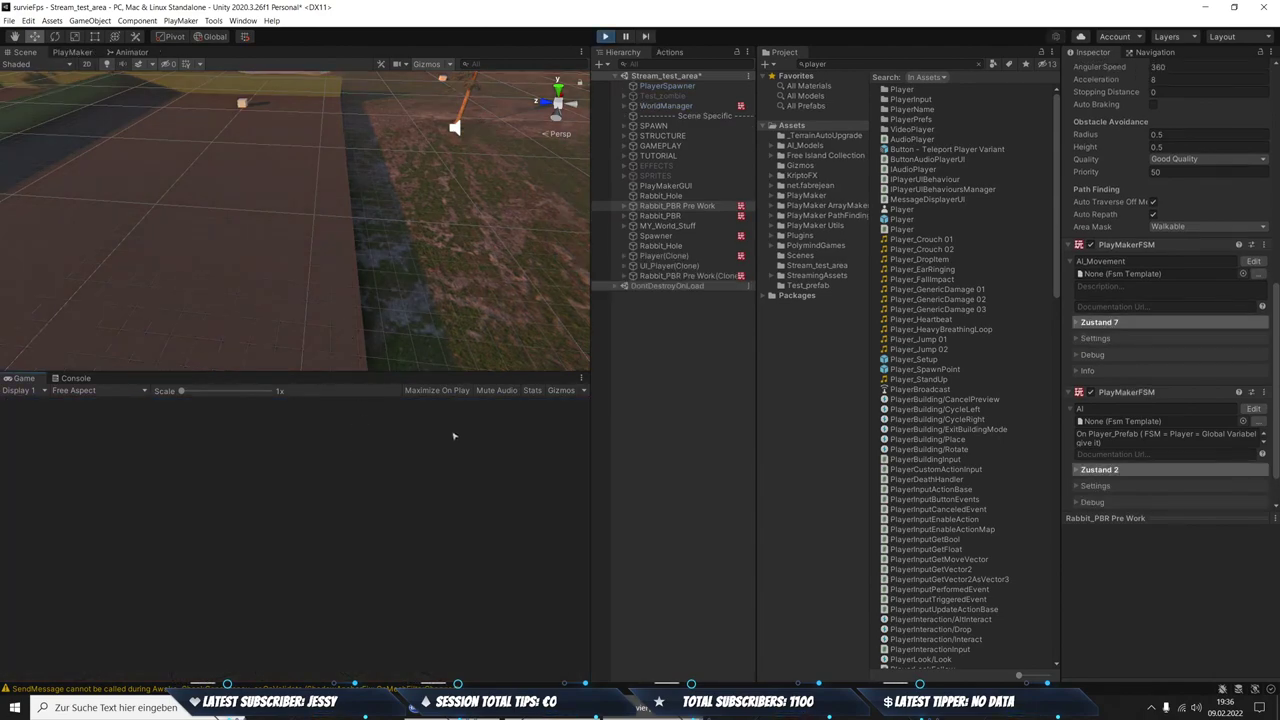
Maximize the Game view, watch the rabbit run to the hole, then exit Play mode with Ctrl+P
left_click(584, 378)
left_click(598, 418)
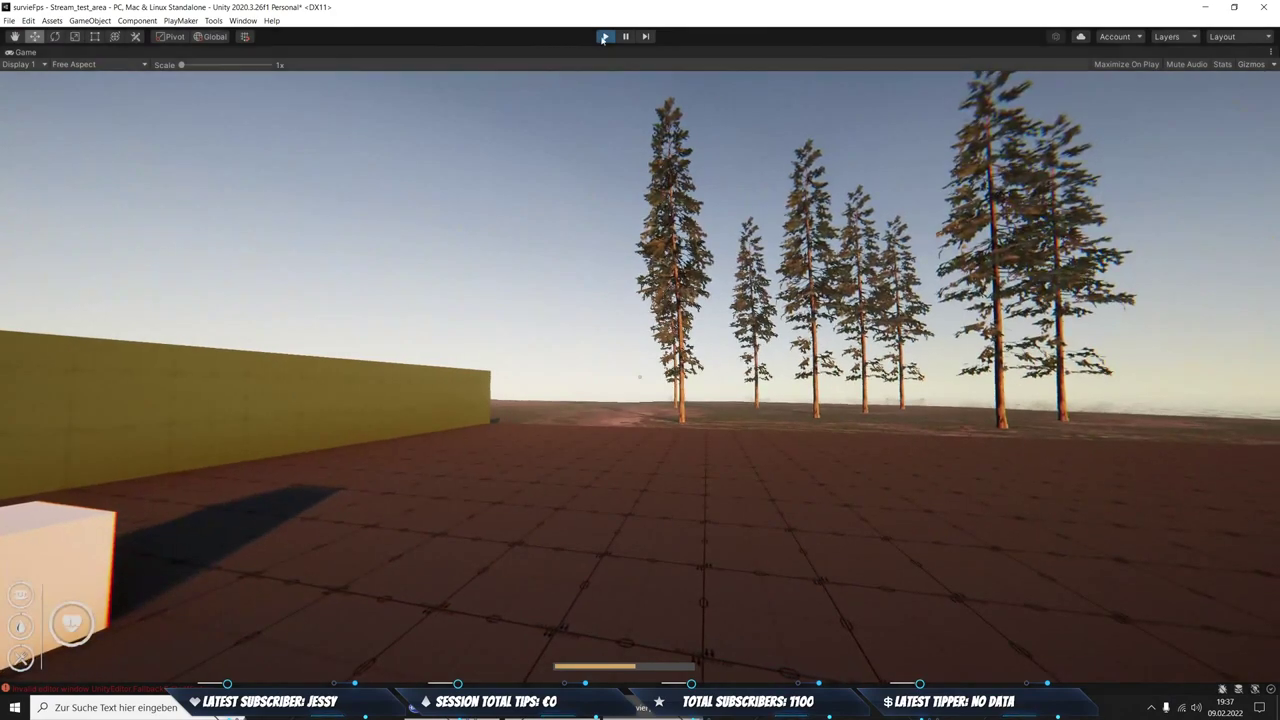
key("ctrl+p")
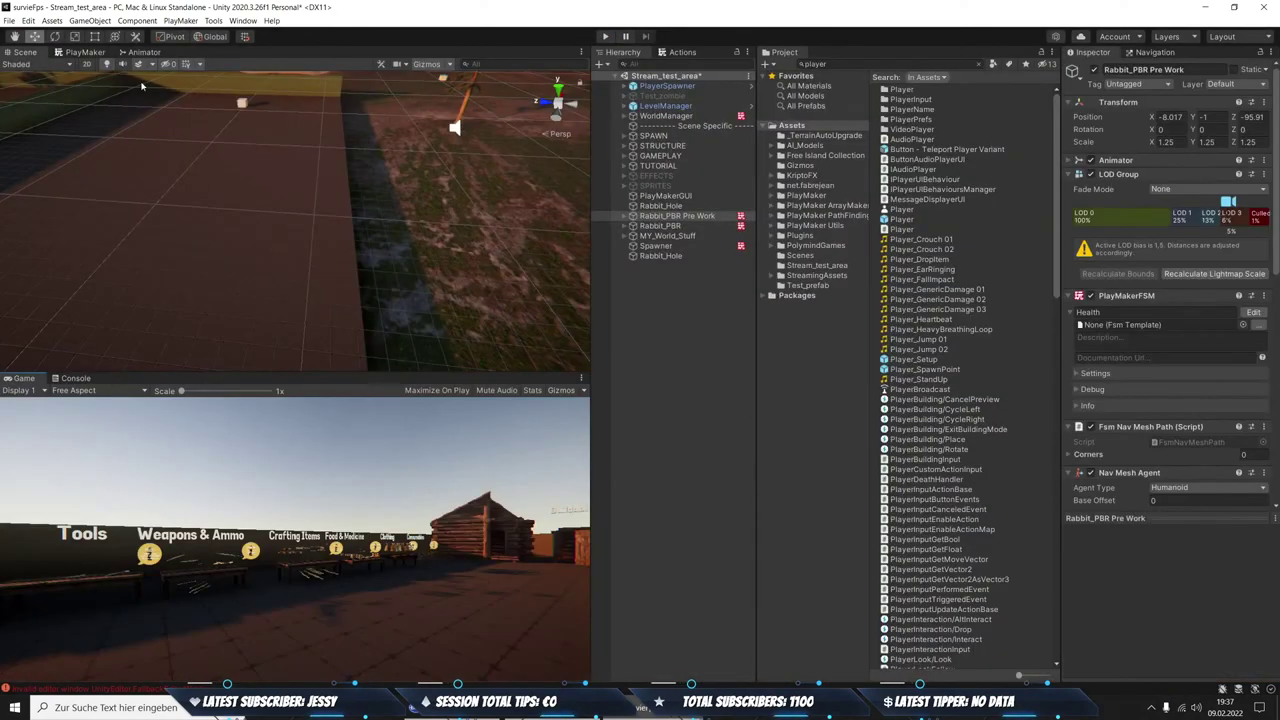
Show the Pre Work rabbit's Zustand 5 actions, open its Events list and begin typing a Destroy event name
left_click(85, 52)
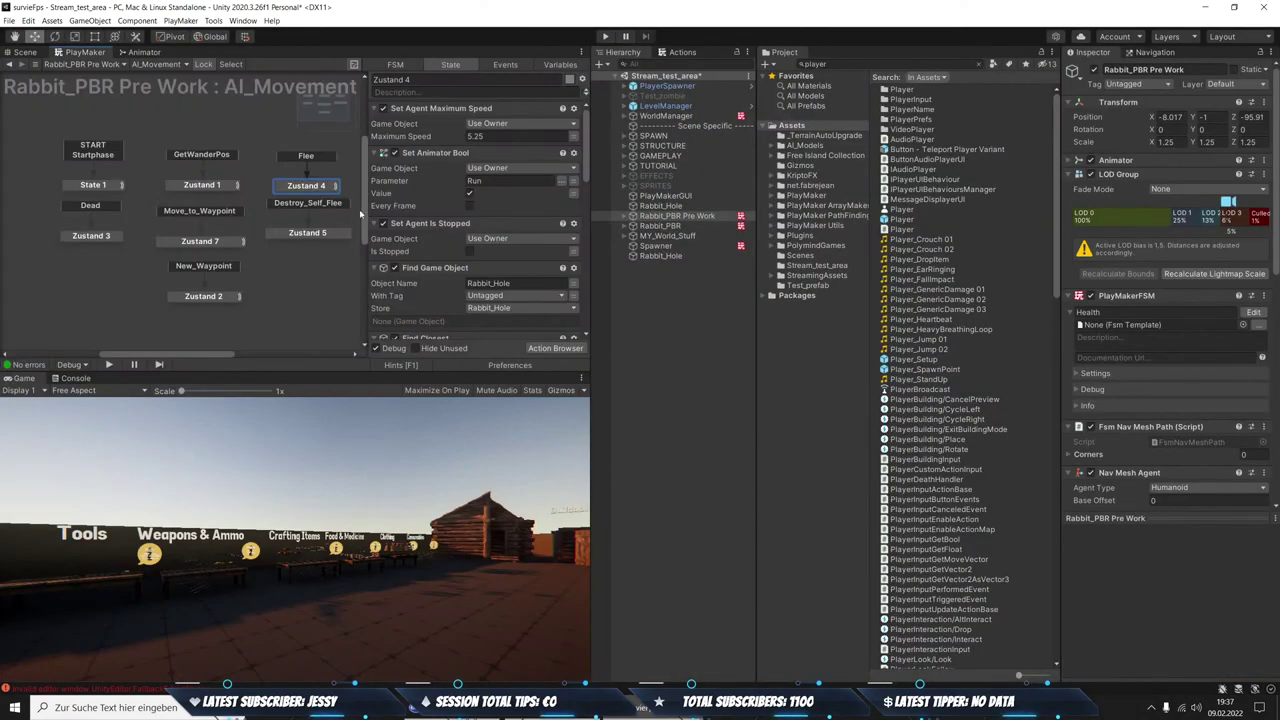
left_click(301, 231)
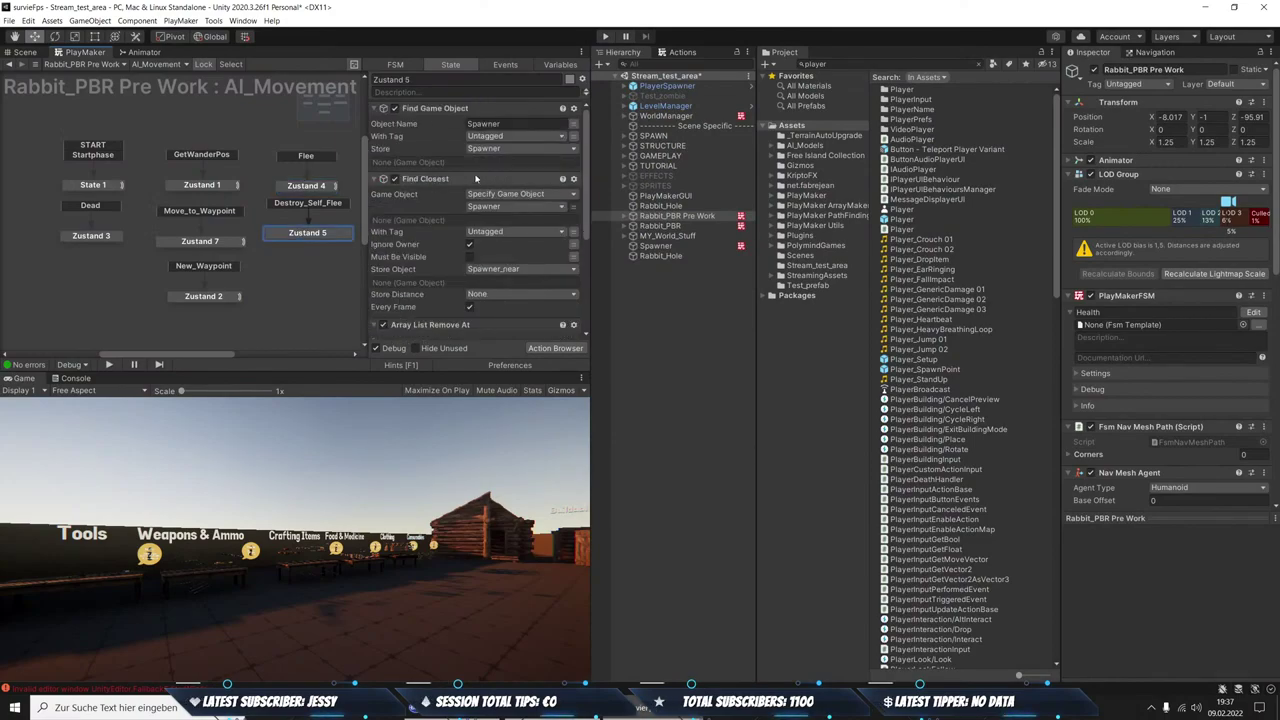
scroll(343, 241, "down", 1)
scroll(294, 241, "down", 1)
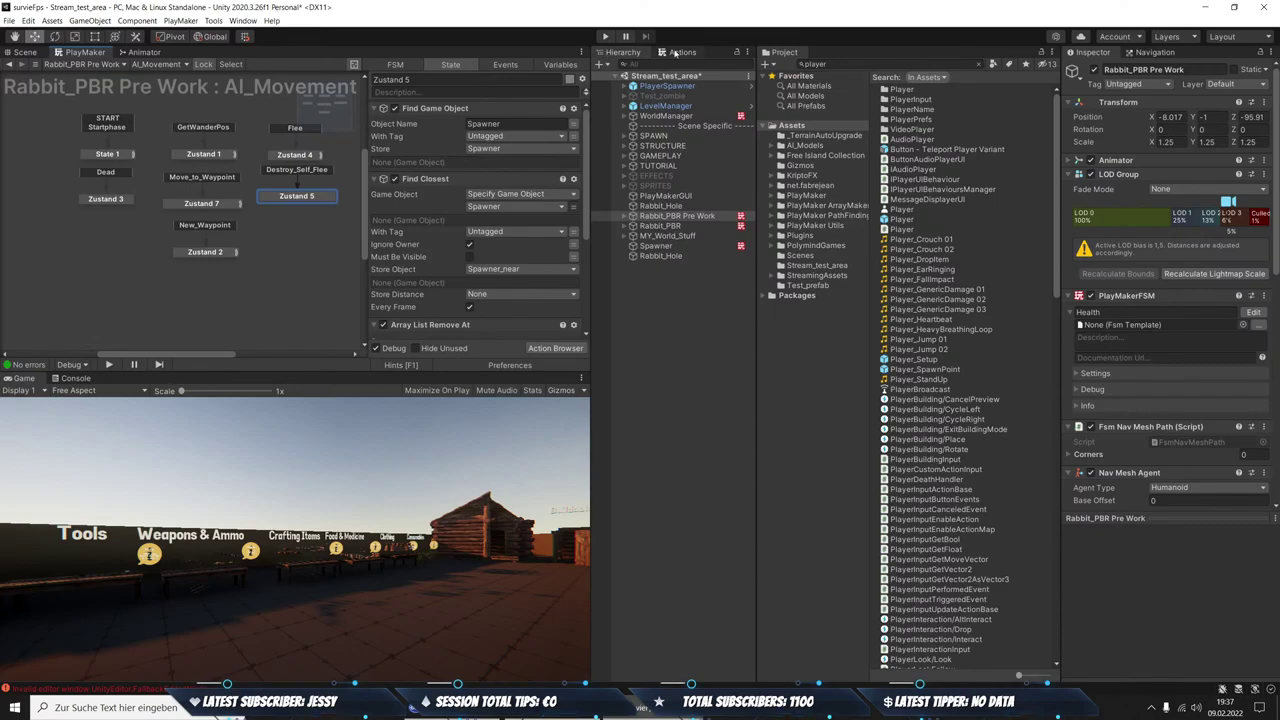
left_click(505, 64)
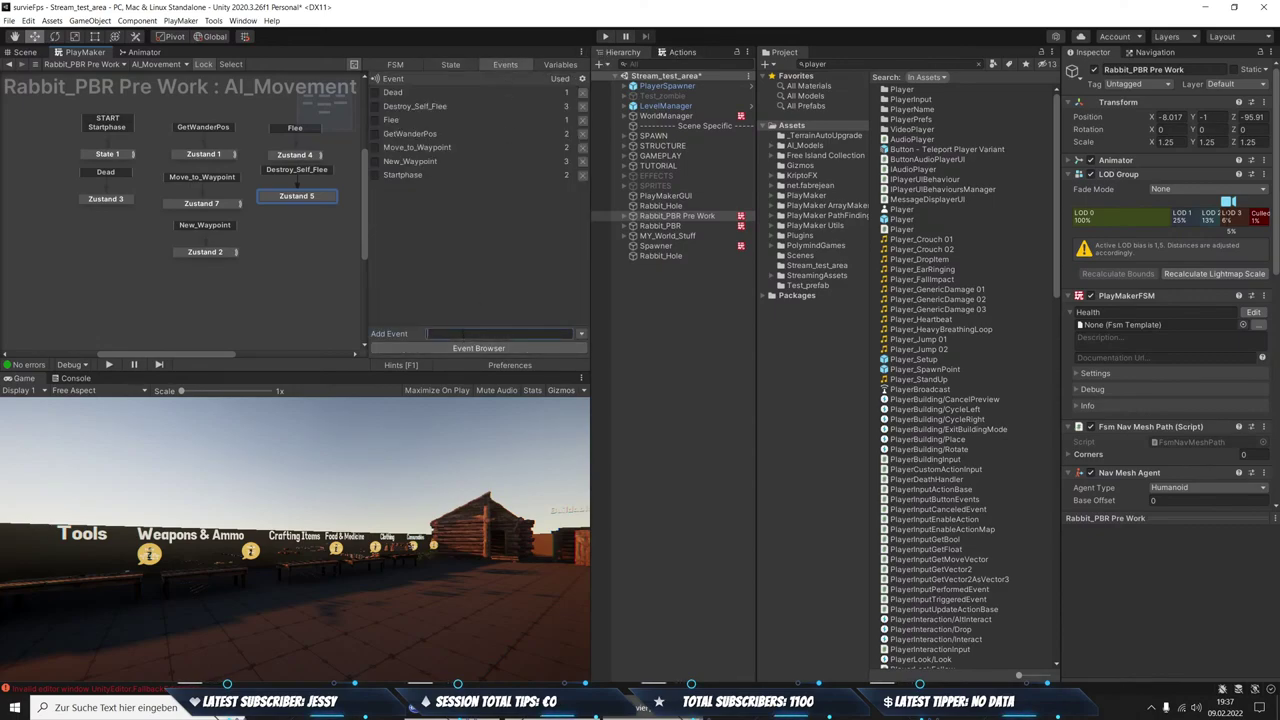
type("De")
type("riy")
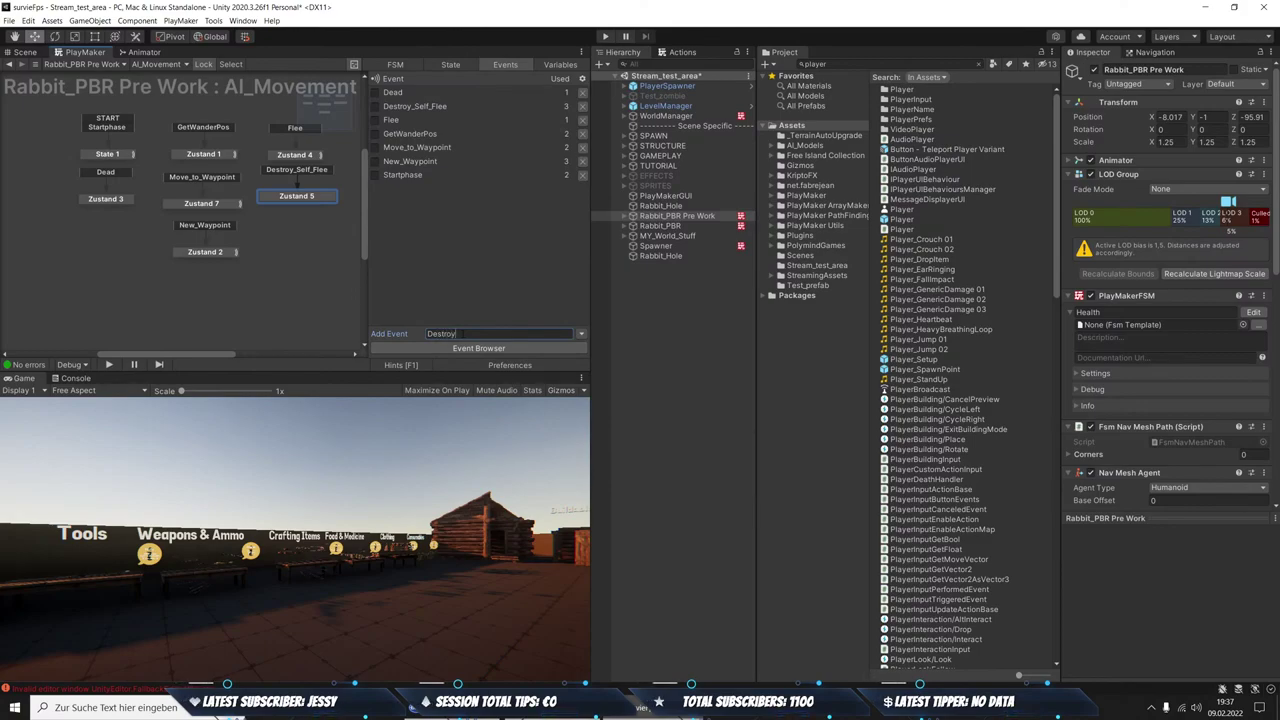
type("_Self")
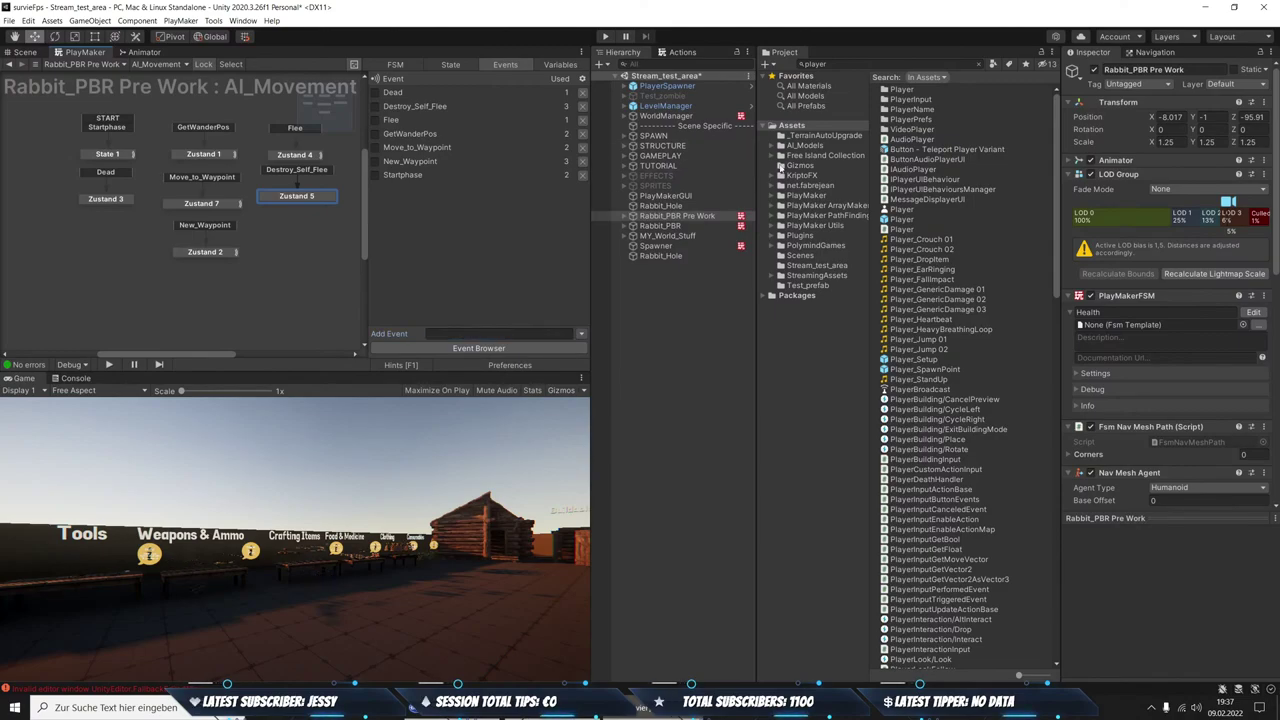
Add a Destroy_Self_Flee event to Rabbit_PBR's AI_Movement FSM
left_click(662, 225)
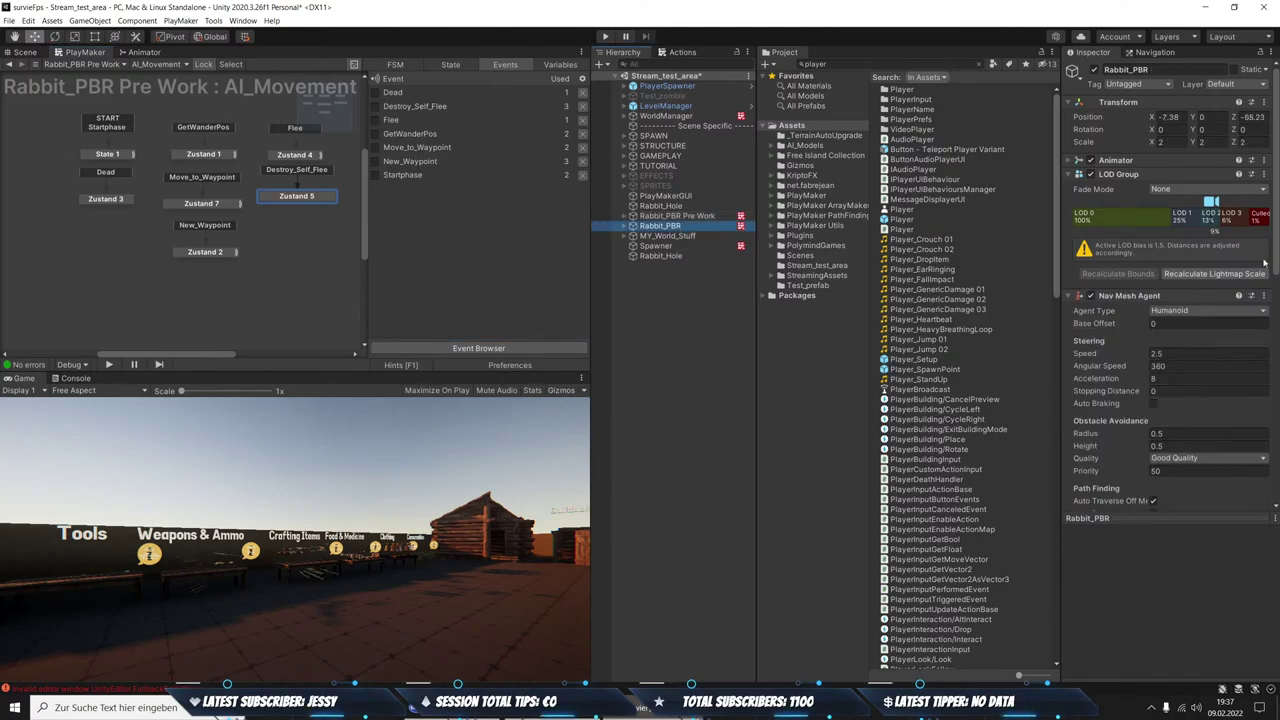
scroll(1221, 300, "down", 10)
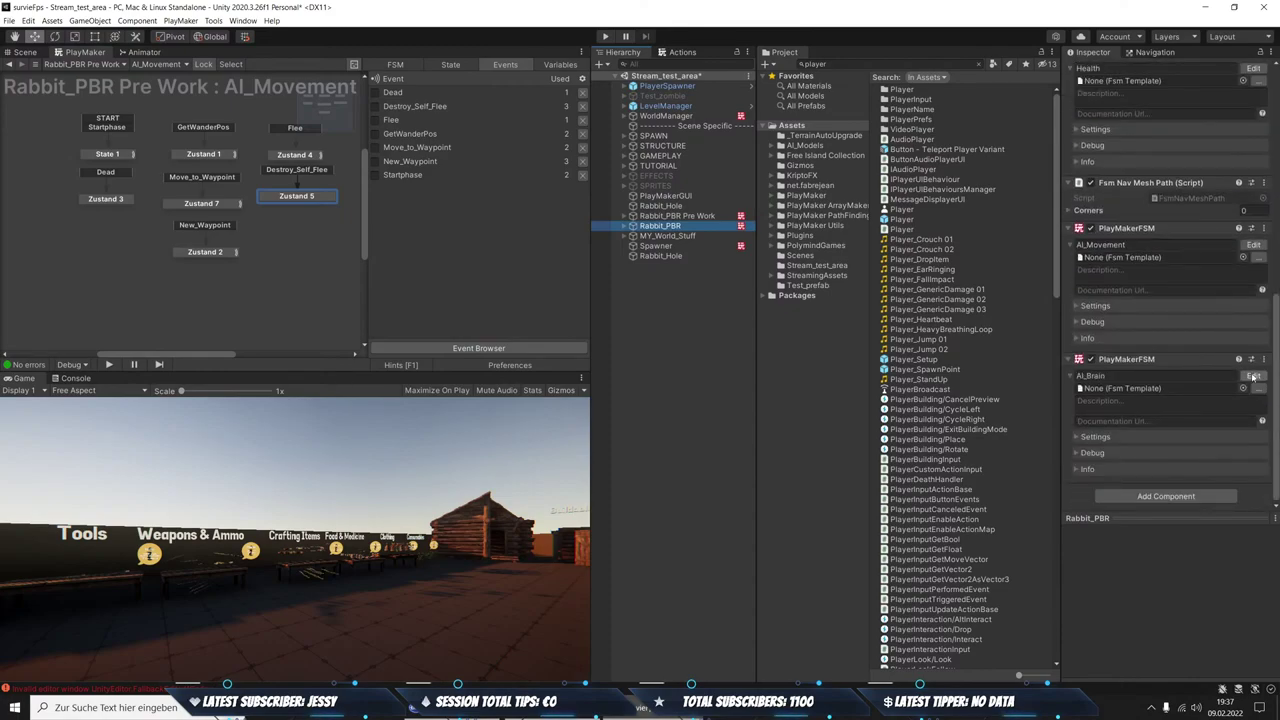
left_click(1253, 244)
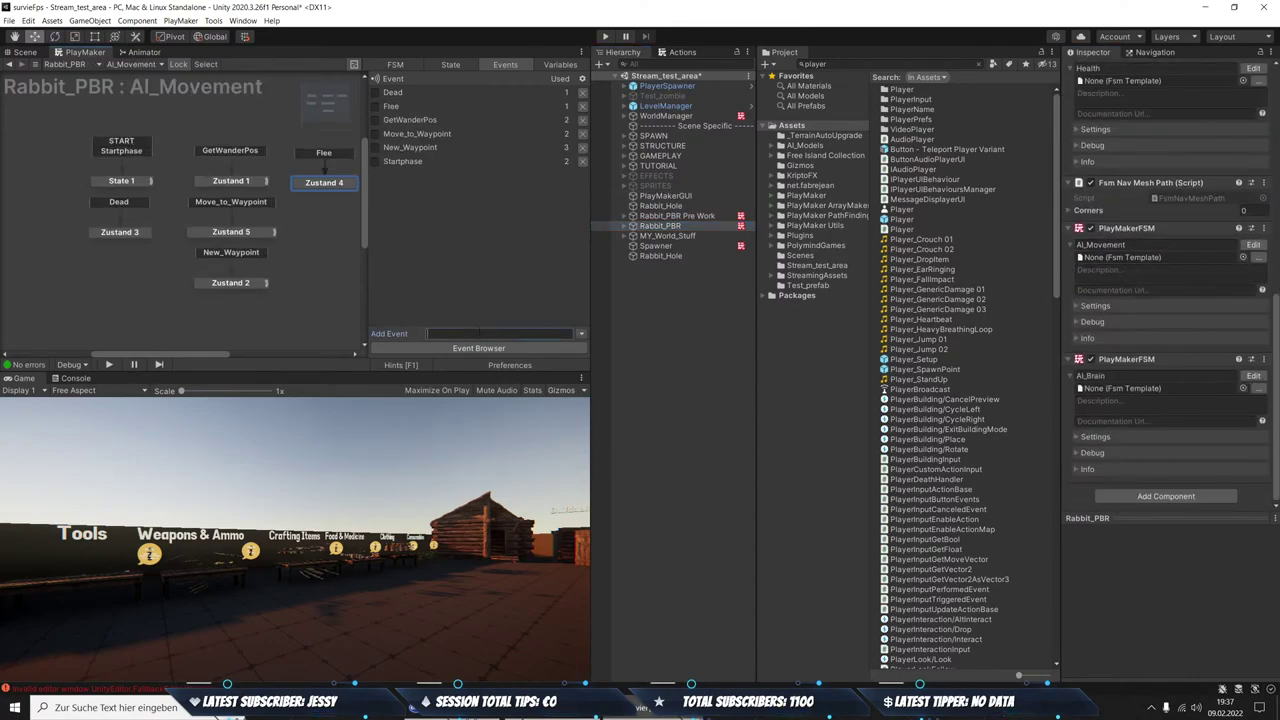
type("Destro")
type("y Self")
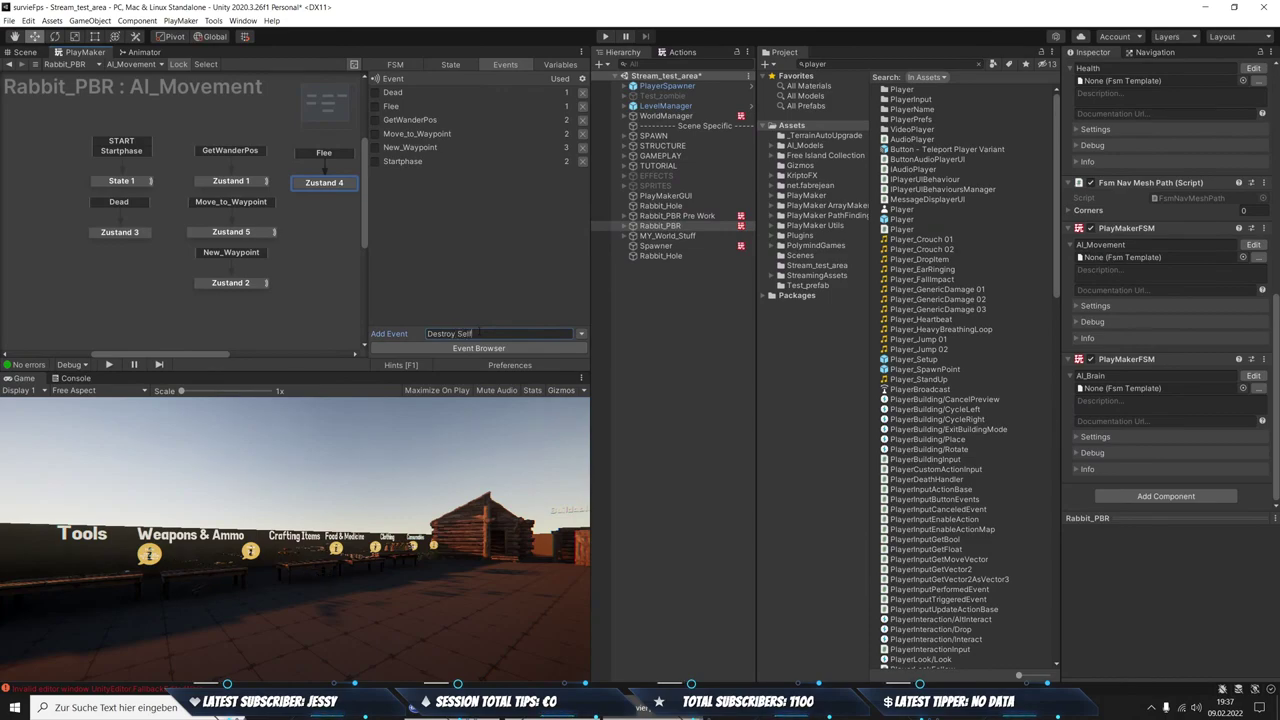
key("Left")
key("Left")
key("Left")
key("BackSpace")
type("_S")
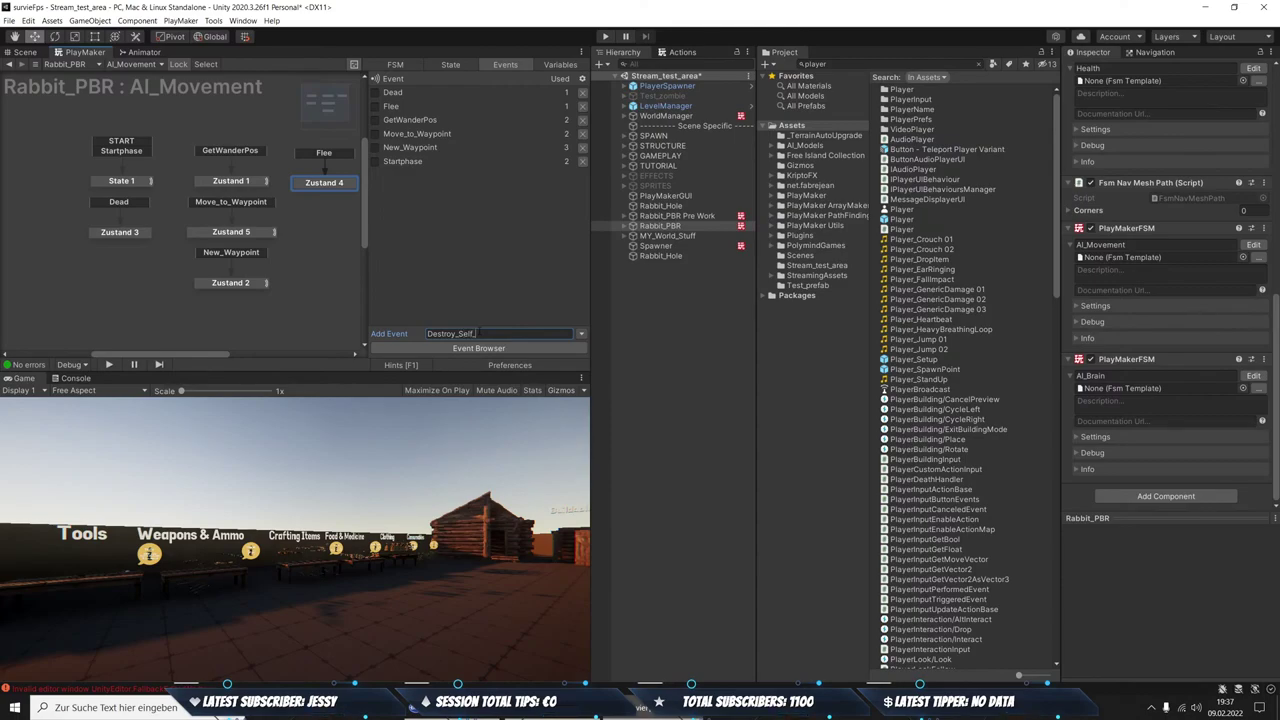
type("e")
key("Return")
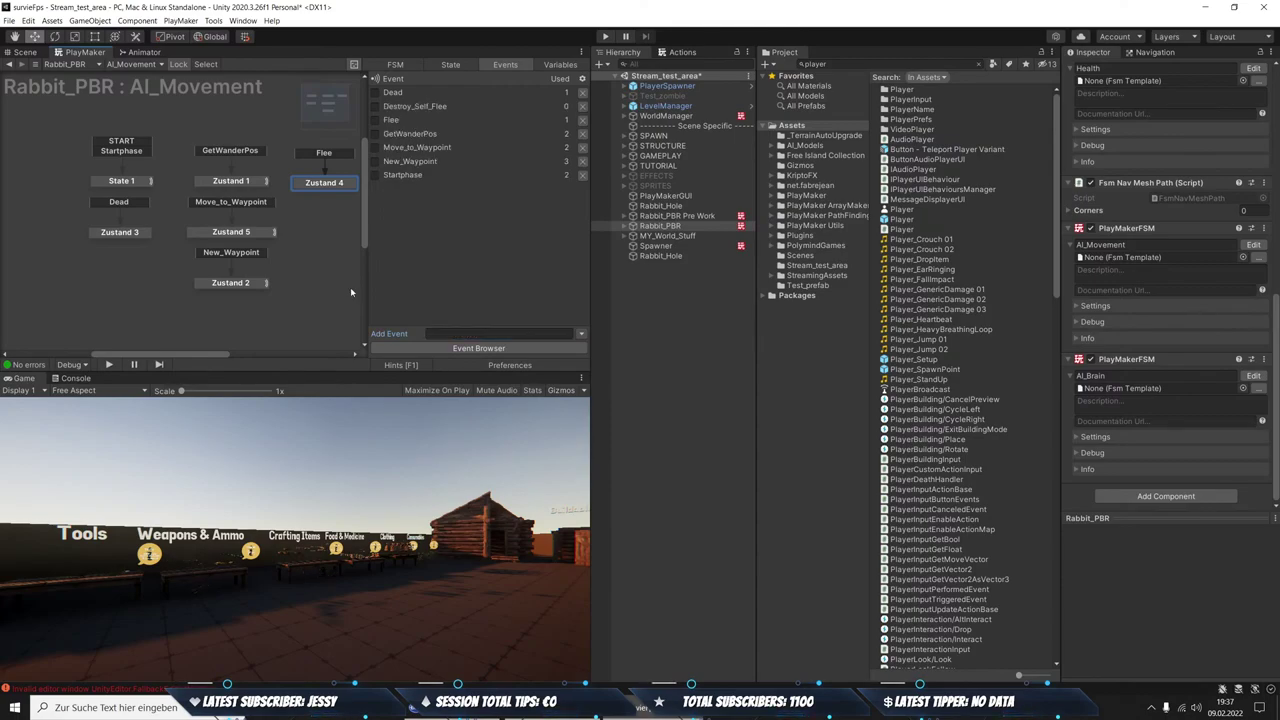
Create new state Zustand 6 entered by a global Destroy_Self_Flee transition
right_click(308, 251)
mouse_move(400, 278)
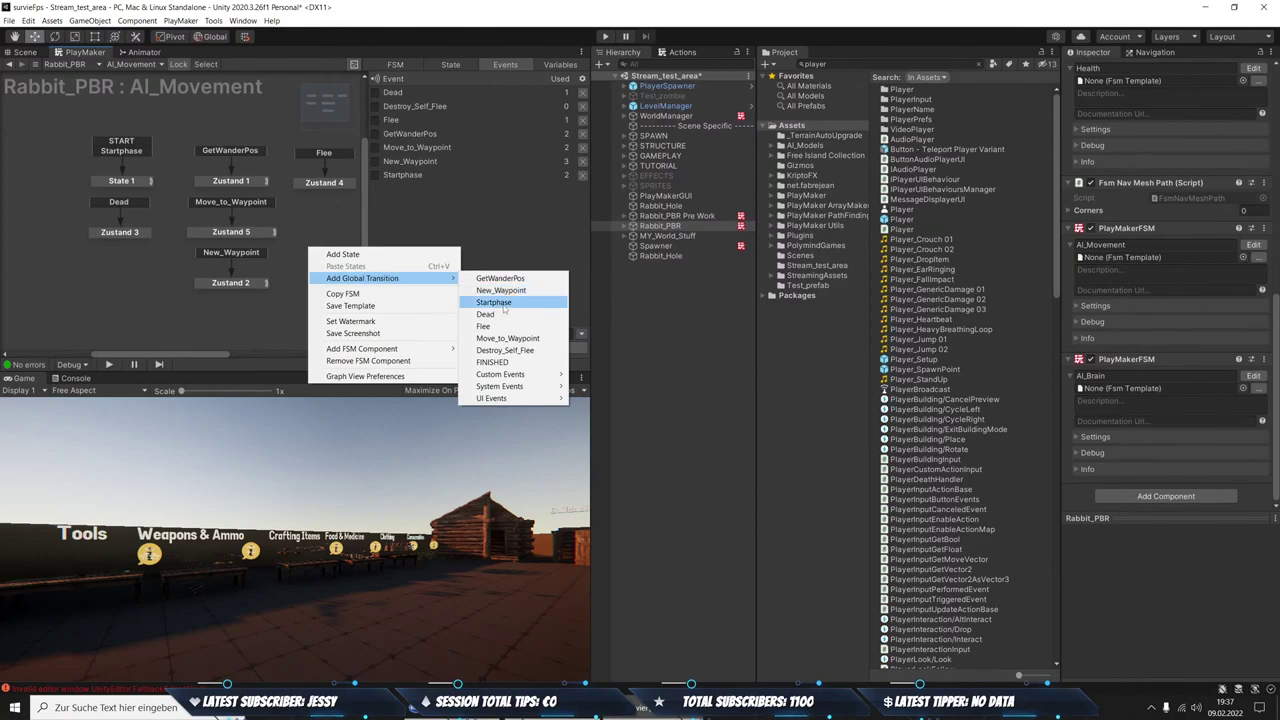
left_click(505, 350)
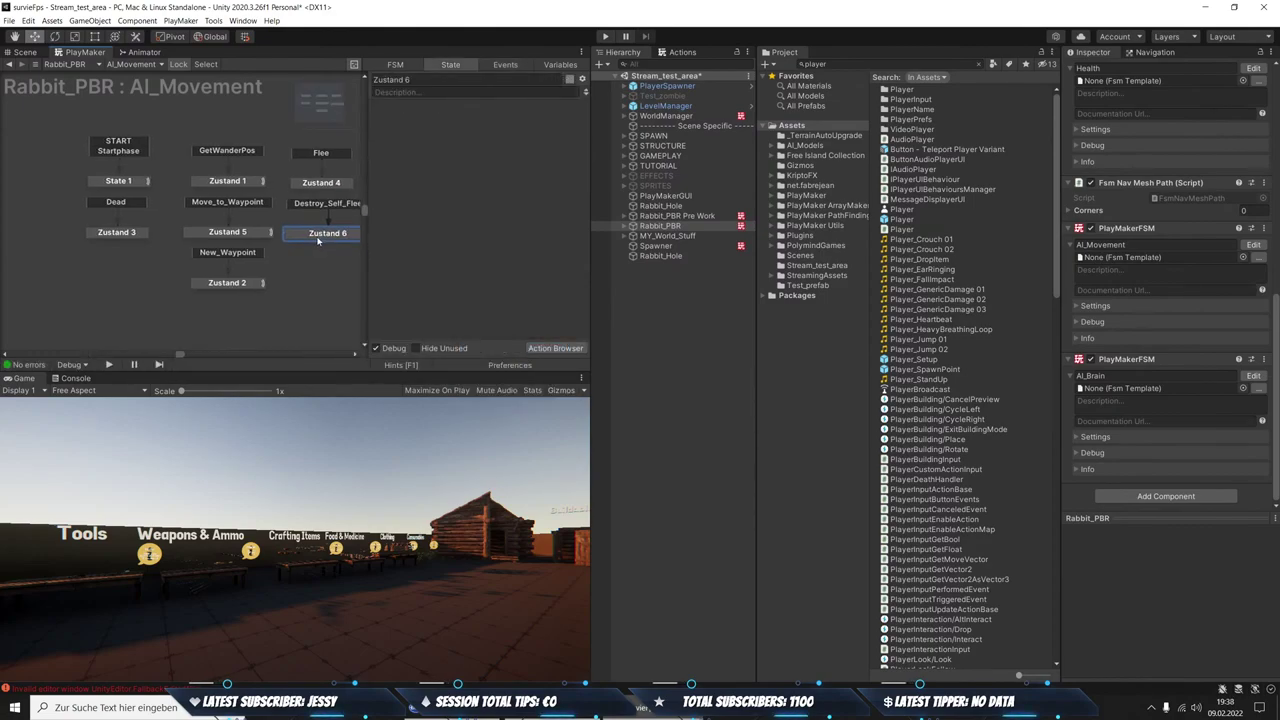
Add Get Agent Remaining Distance to Zustand 4 via a 'rema' search, then select Rabbit_PBR Pre Work
left_click(246, 170)
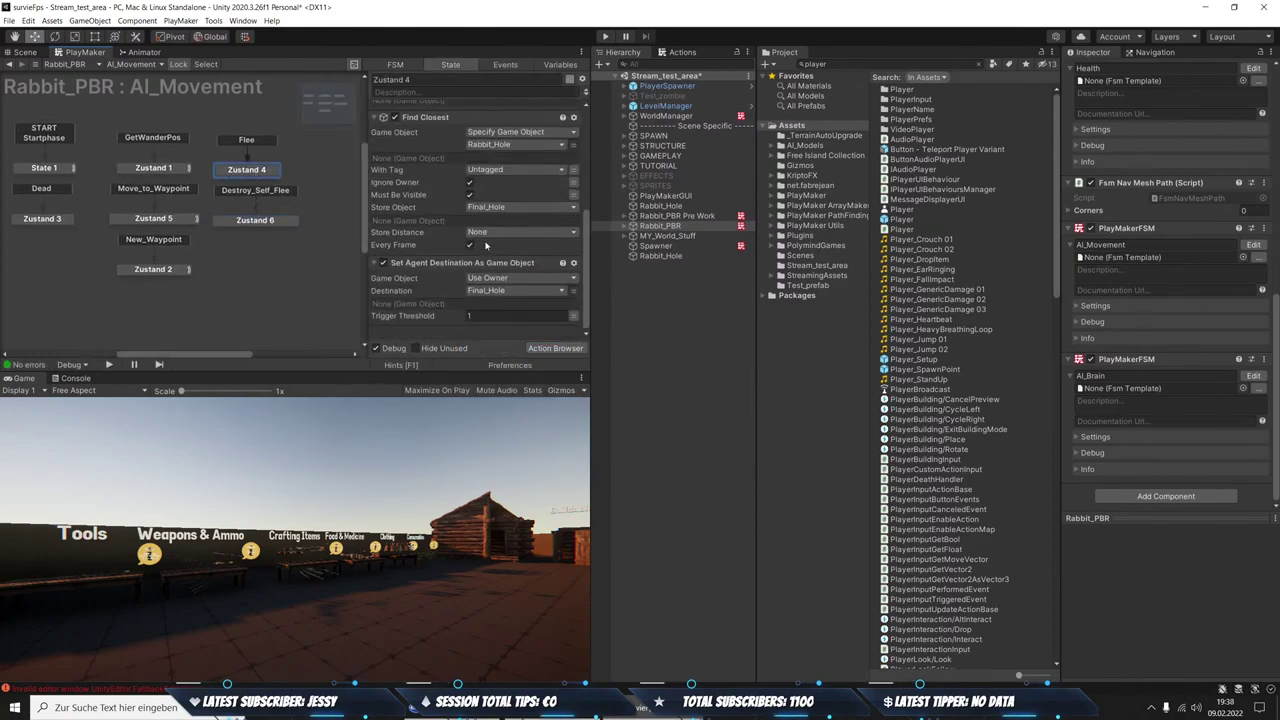
left_click(700, 53)
type("re")
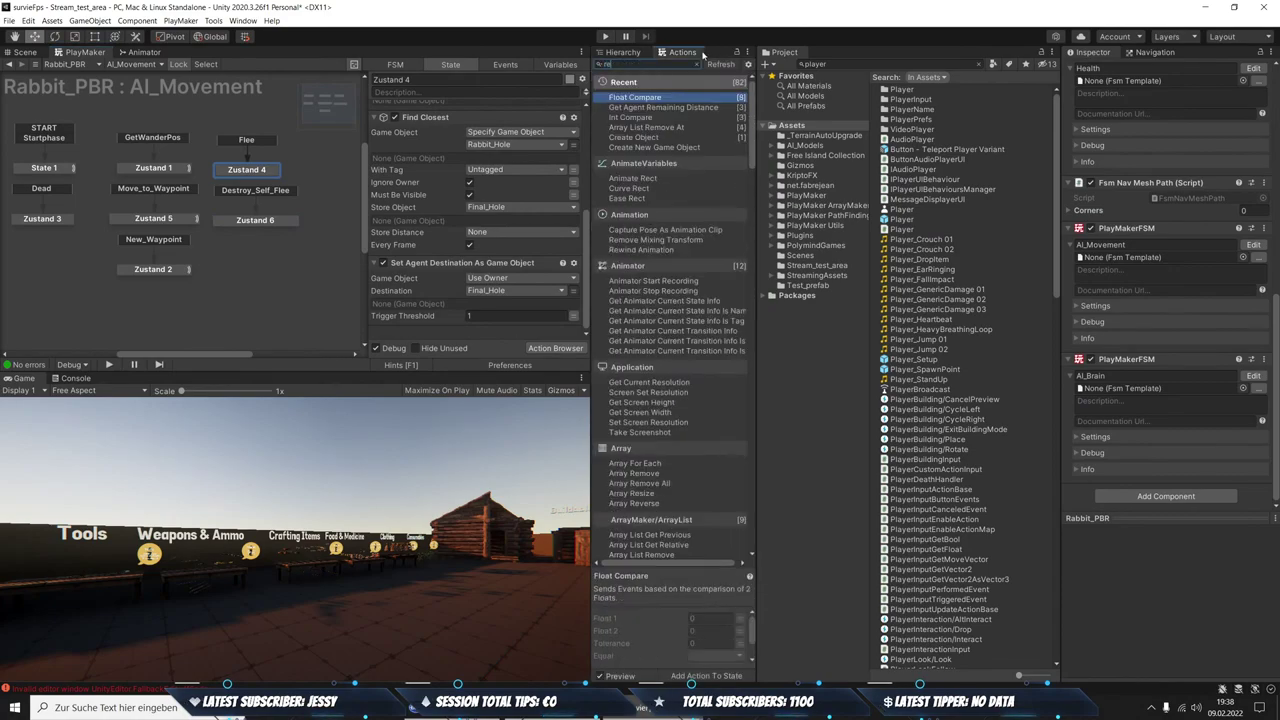
type("ma")
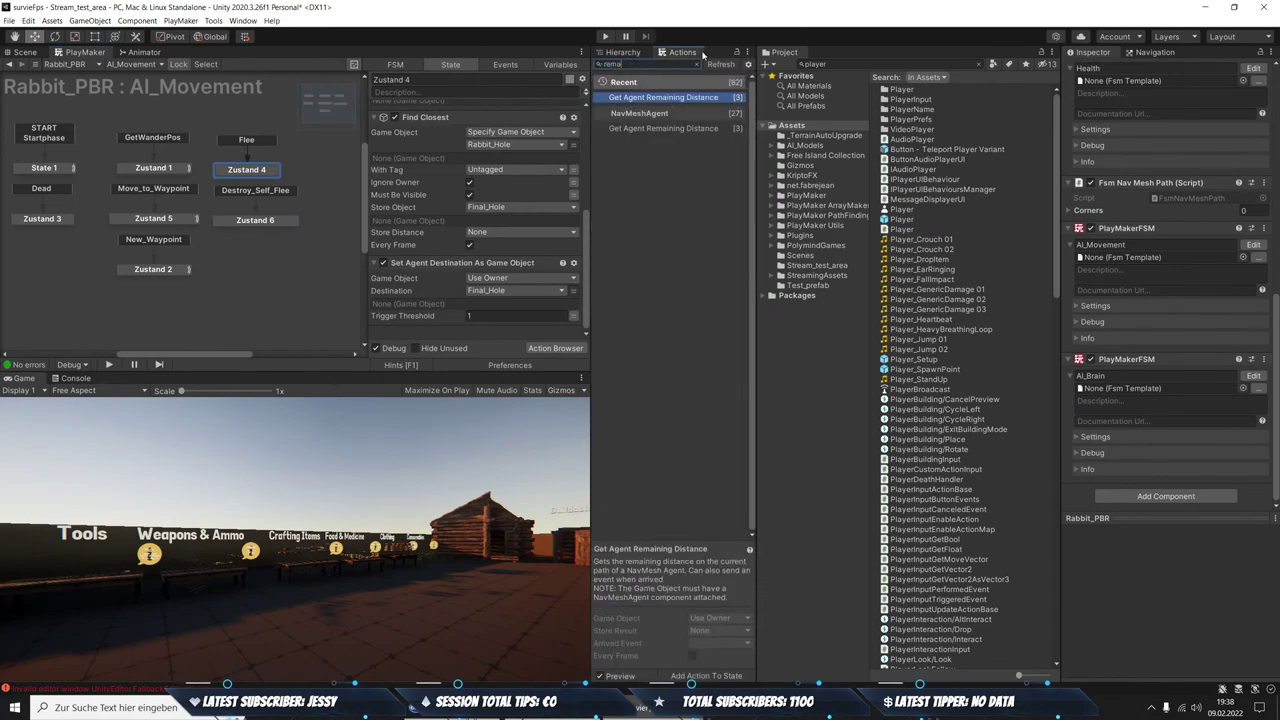
key("Return")
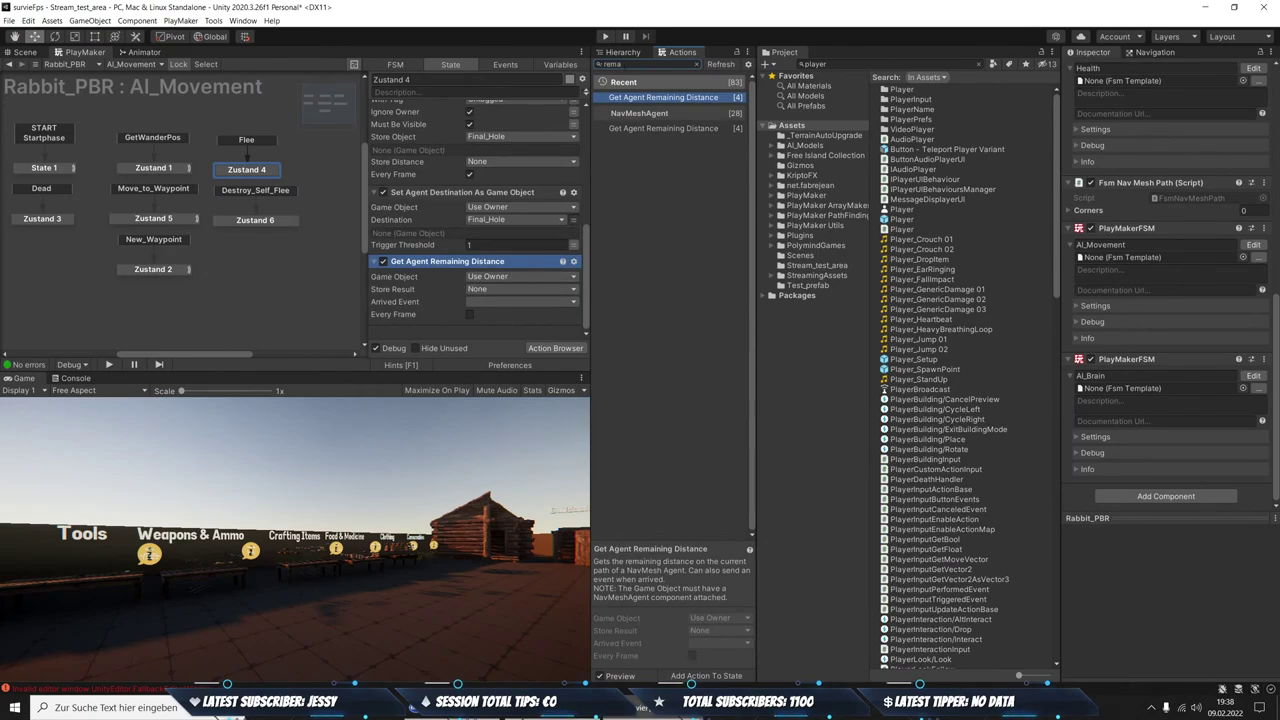
left_click(620, 52)
left_click(677, 215)
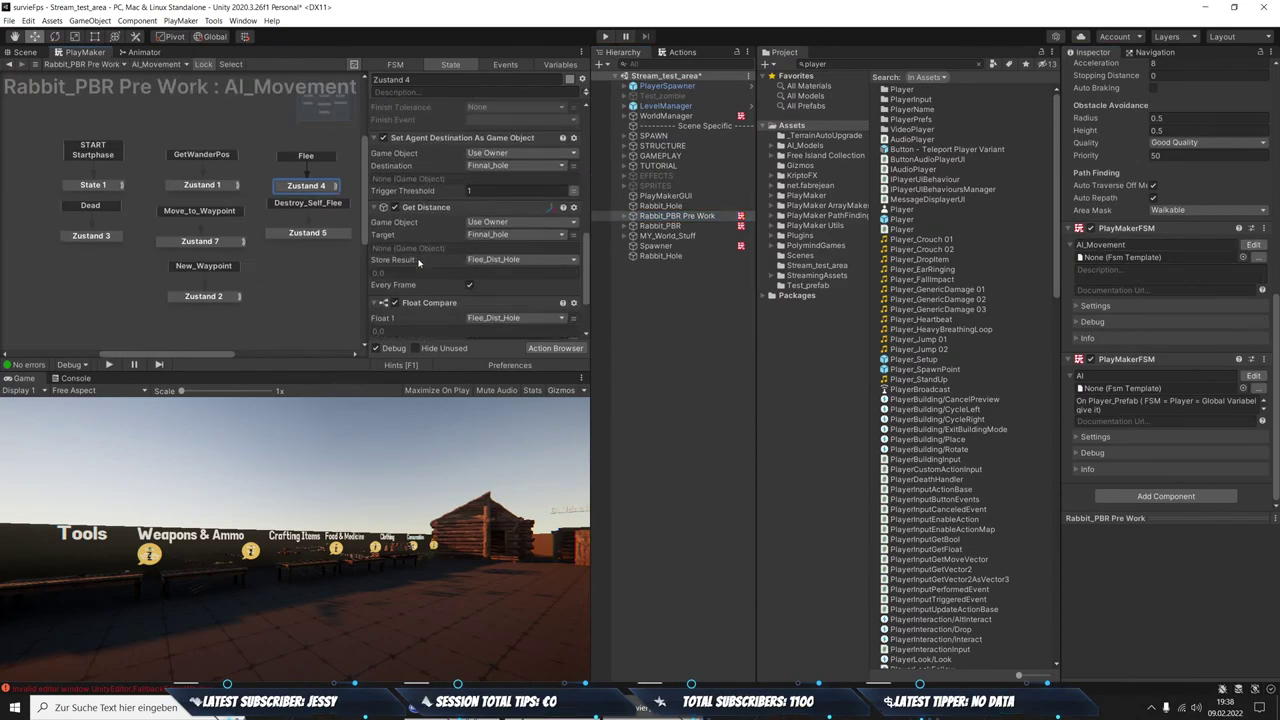
Review the Pre Work rabbit's Zustand 5 actions (Find Closest, Destroy Self), then select Rabbit_PBR
scroll(418, 263, "down", 3)
scroll(418, 263, "down", 1)
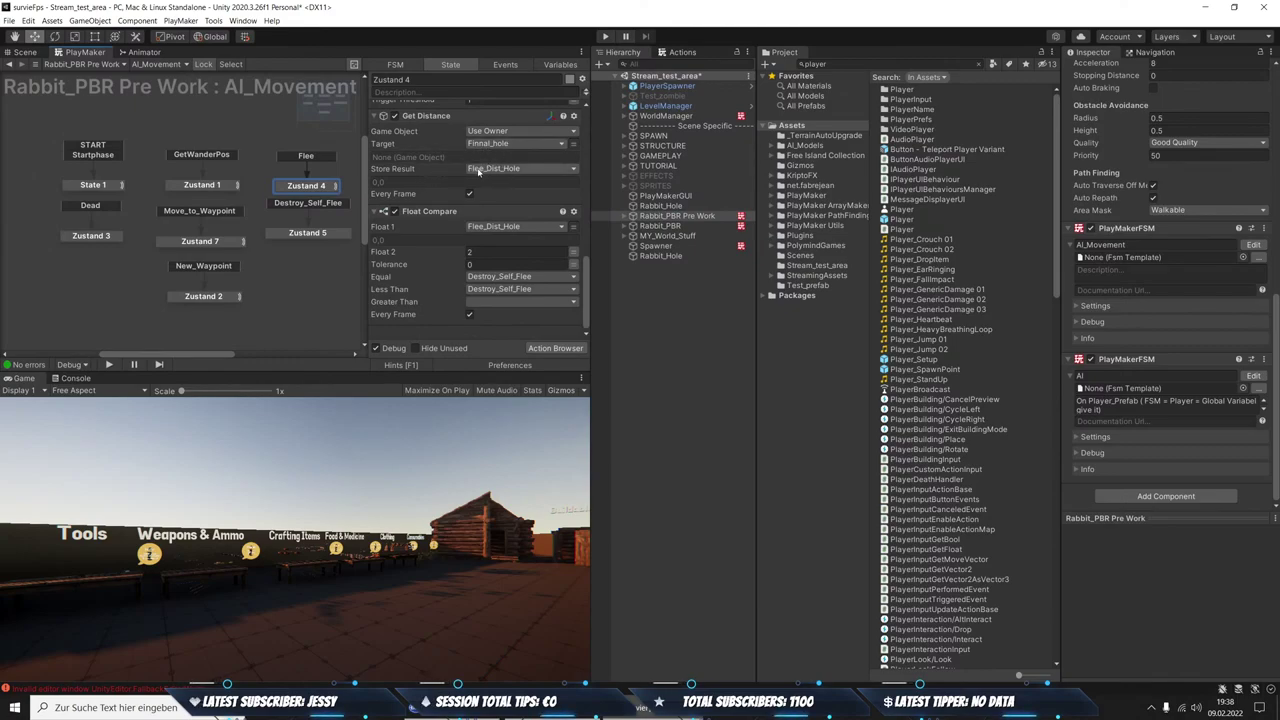
left_click(307, 232)
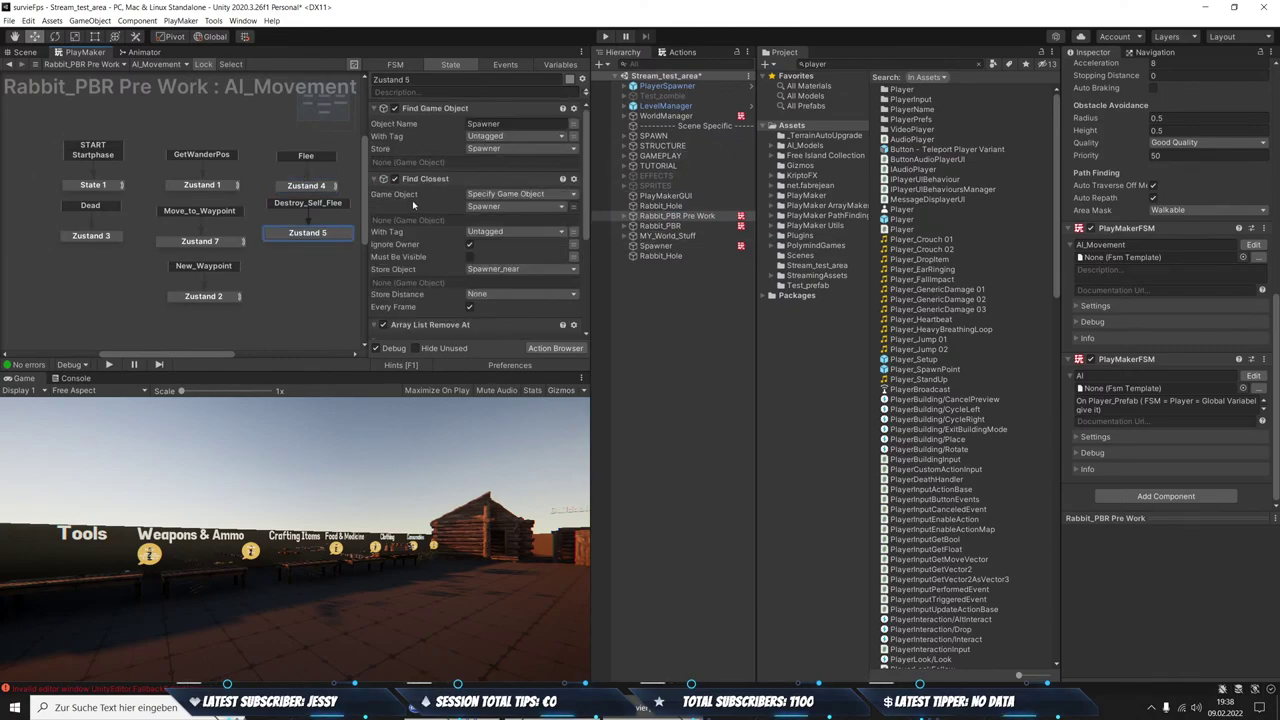
scroll(514, 215, "down", 2)
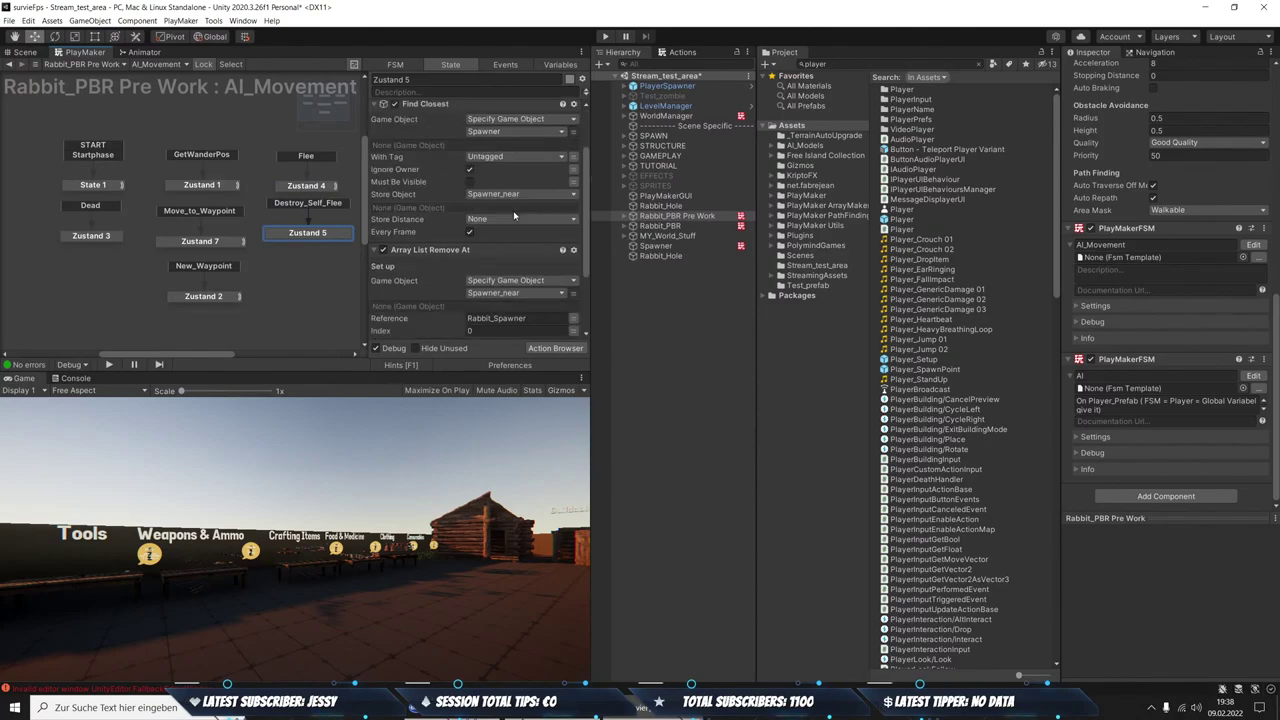
scroll(514, 215, "down", 3)
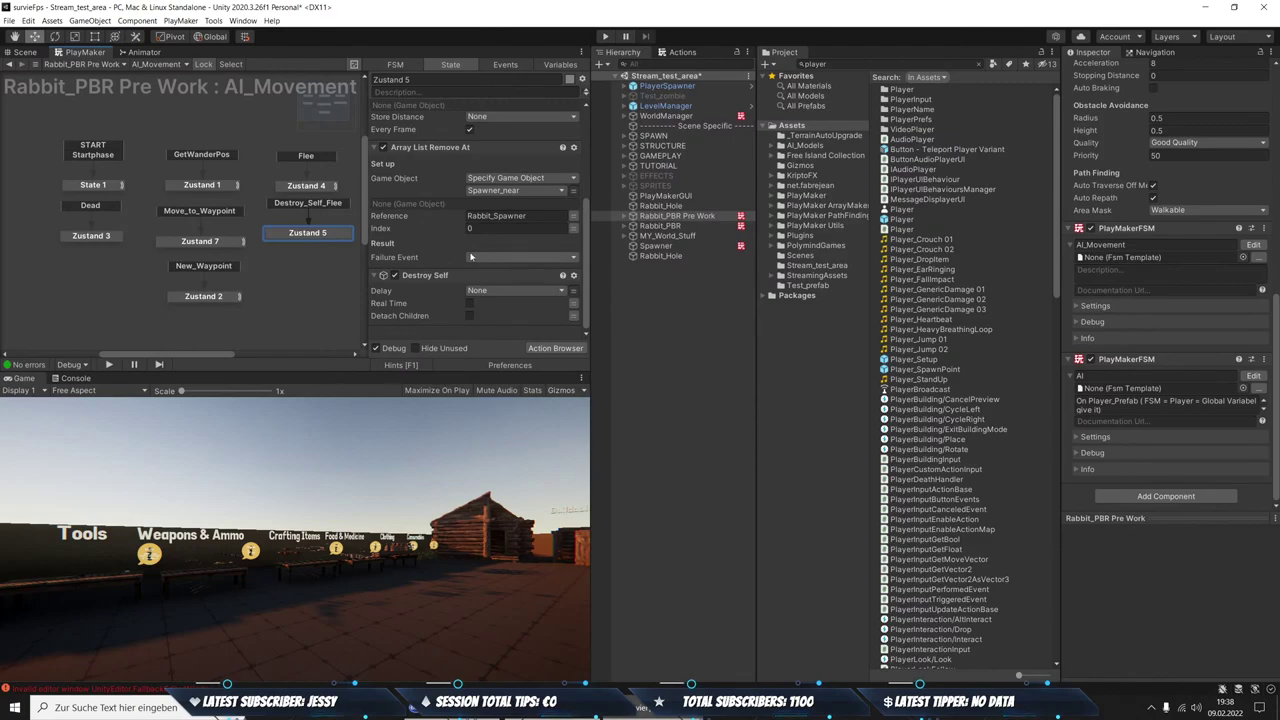
scroll(464, 210, "up", 5)
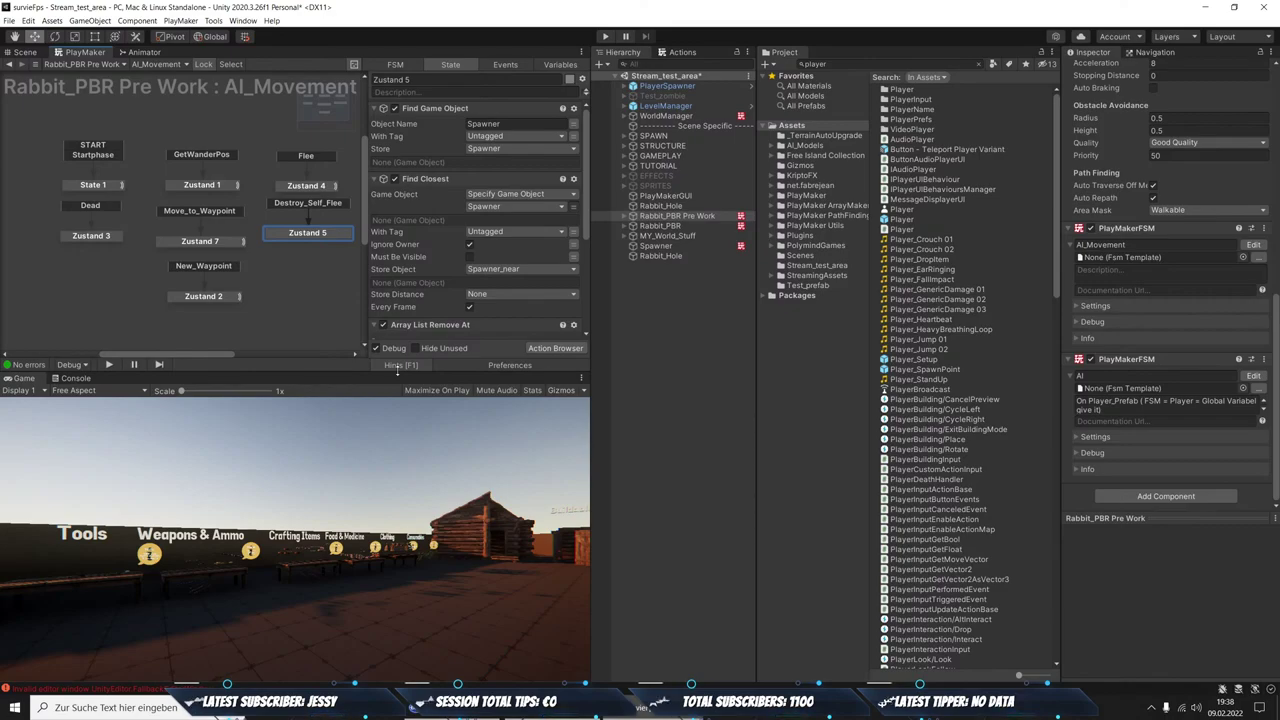
scroll(497, 269, "down", 2)
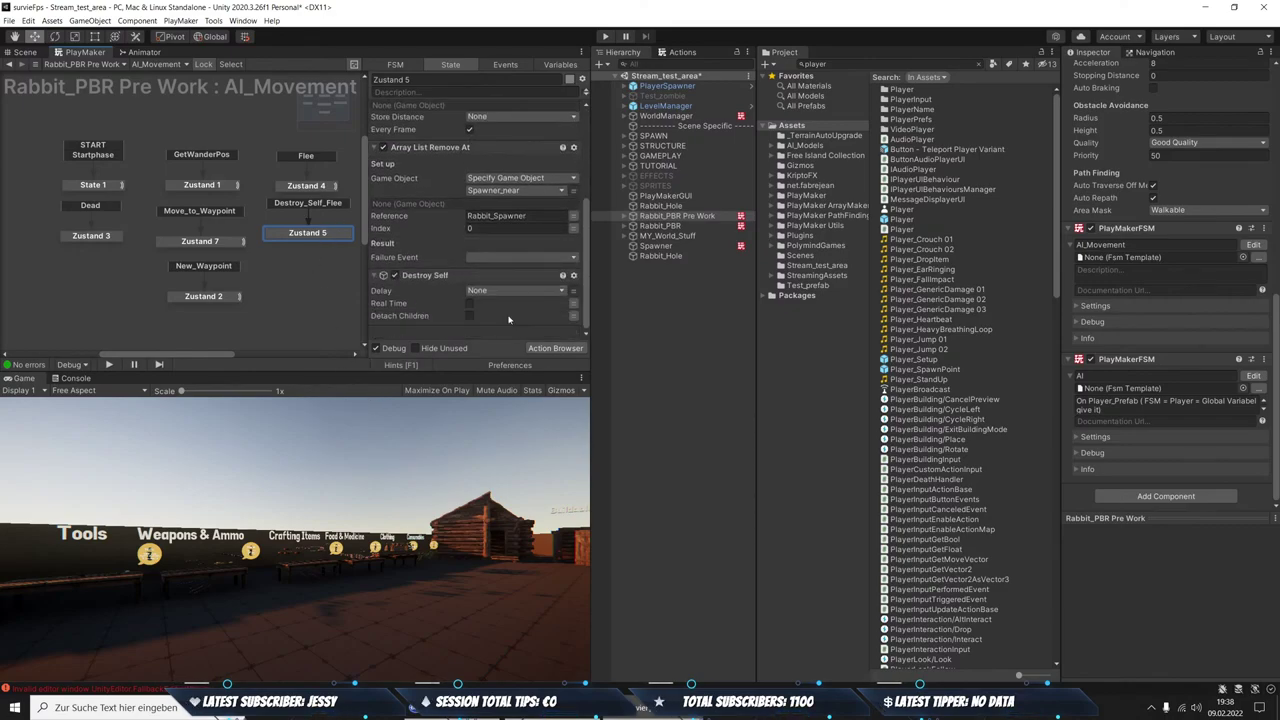
scroll(497, 269, "up", 2)
left_click(662, 225)
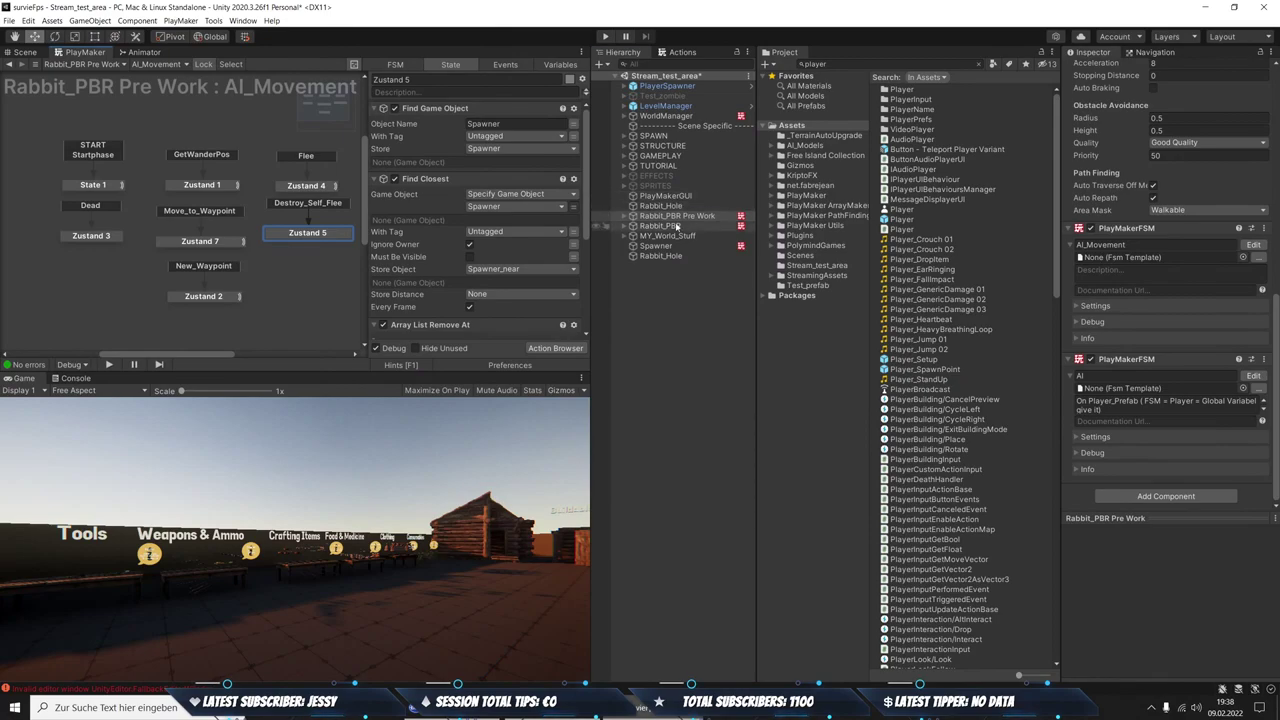
Set the remaining-distance action's Game Object to Specify Game Object, Final_Hole
left_click(1253, 376)
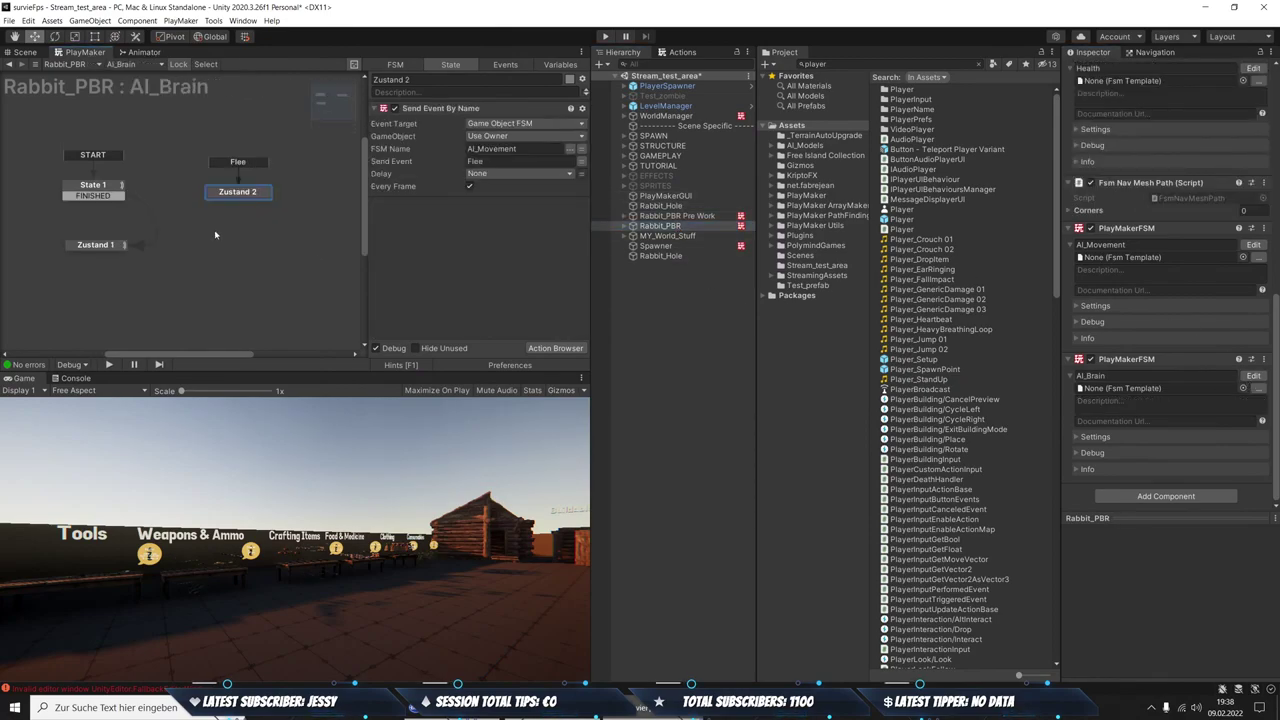
left_click(1253, 244)
scroll(422, 266, "up", 1)
scroll(422, 266, "down", 3)
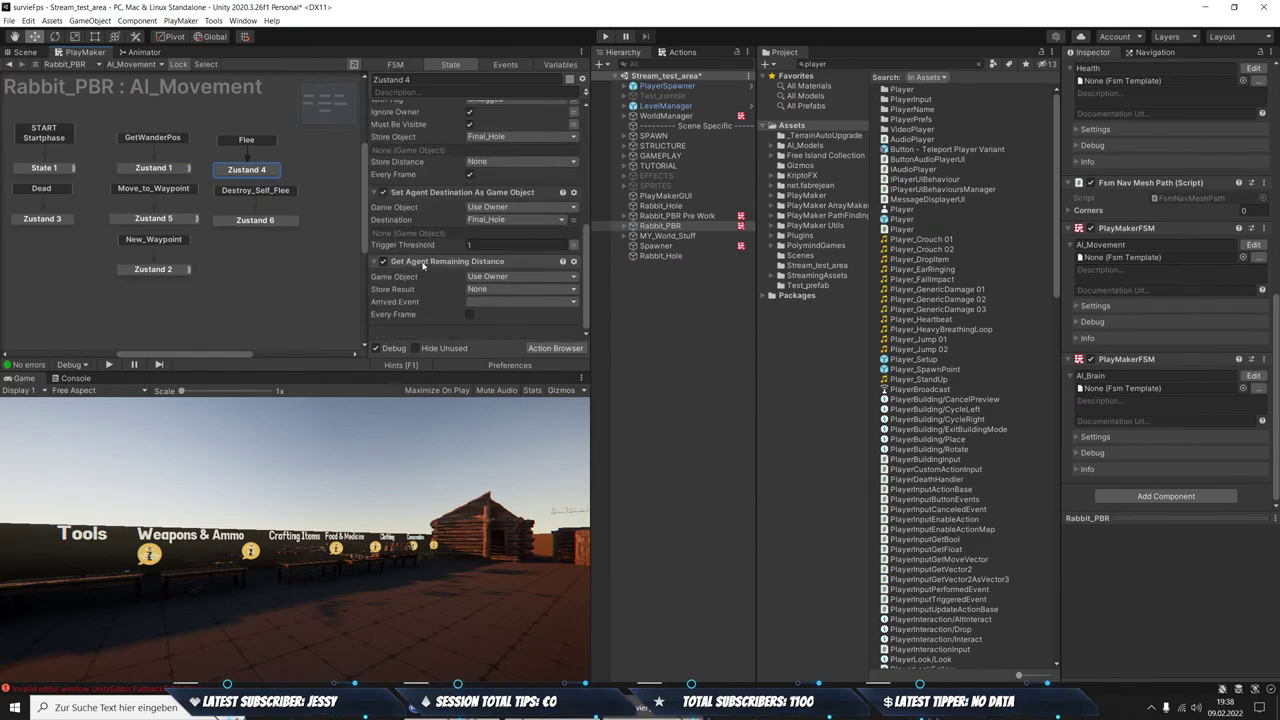
left_click(487, 278)
left_click(517, 302)
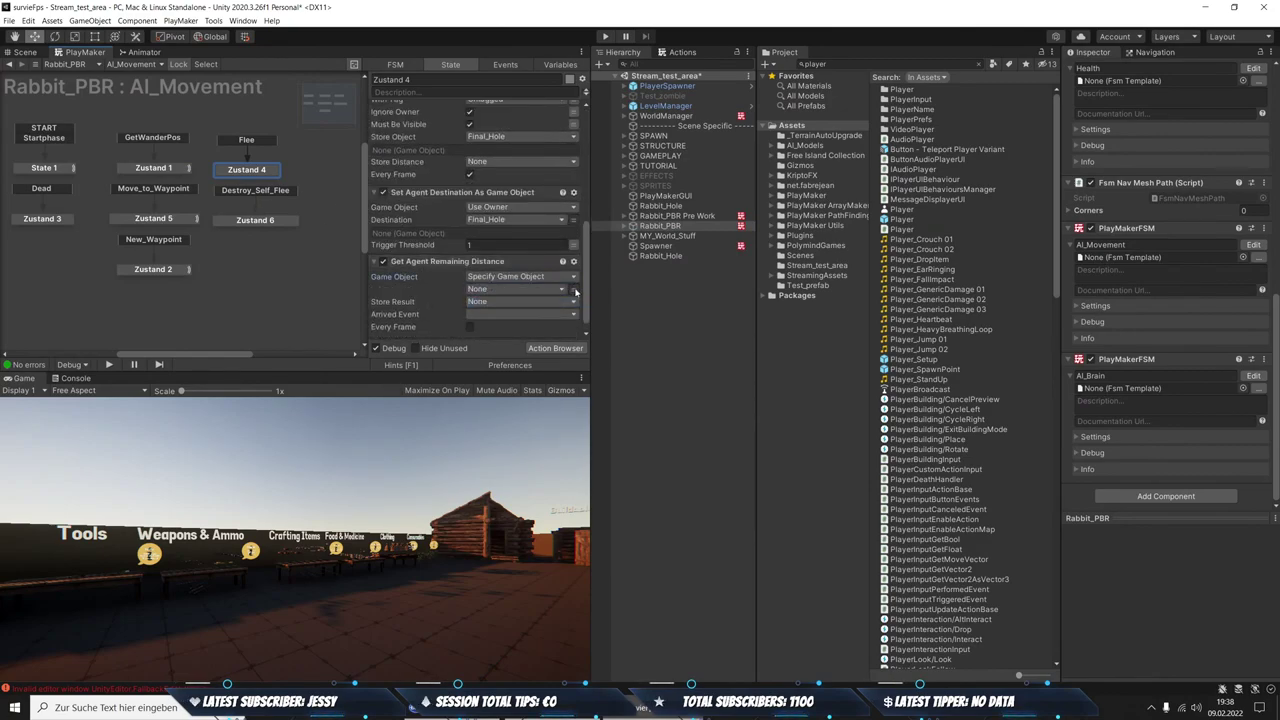
left_click(520, 289)
left_click(529, 315)
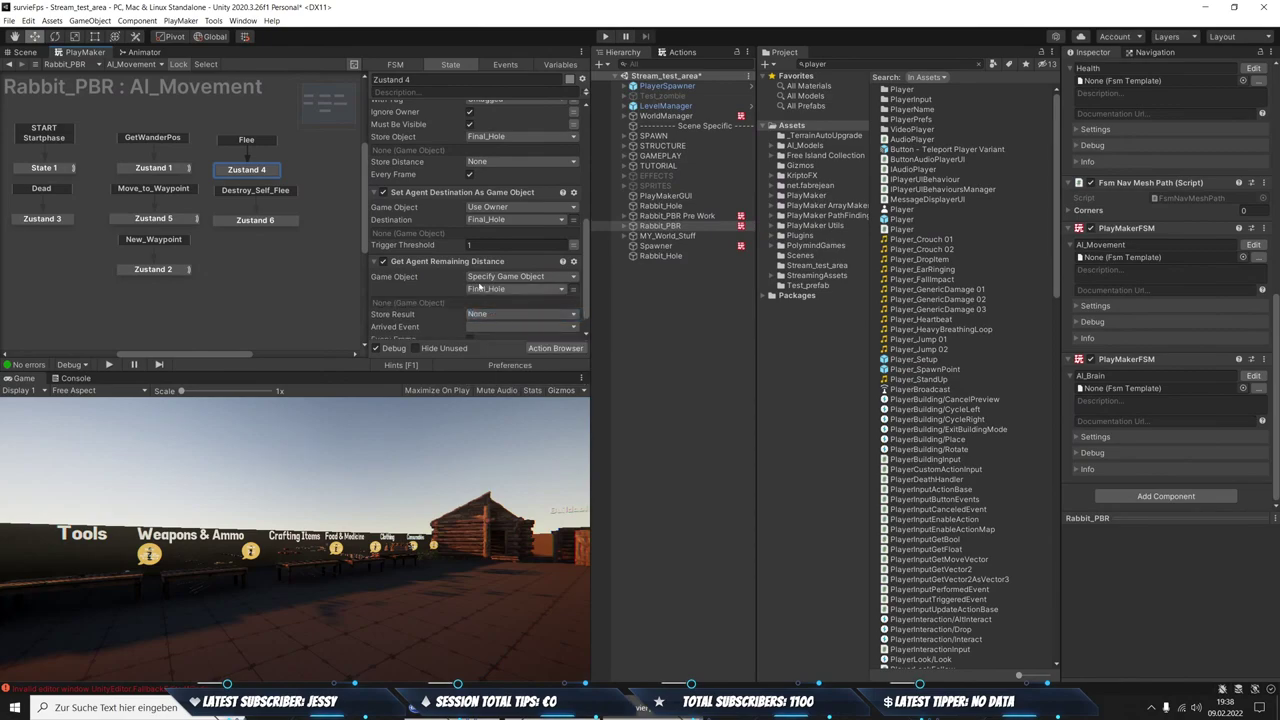
Store the remaining distance in a new Dist2Hole variable and tick Every Frame
scroll(466, 238, "up", 1)
scroll(466, 238, "down", 2)
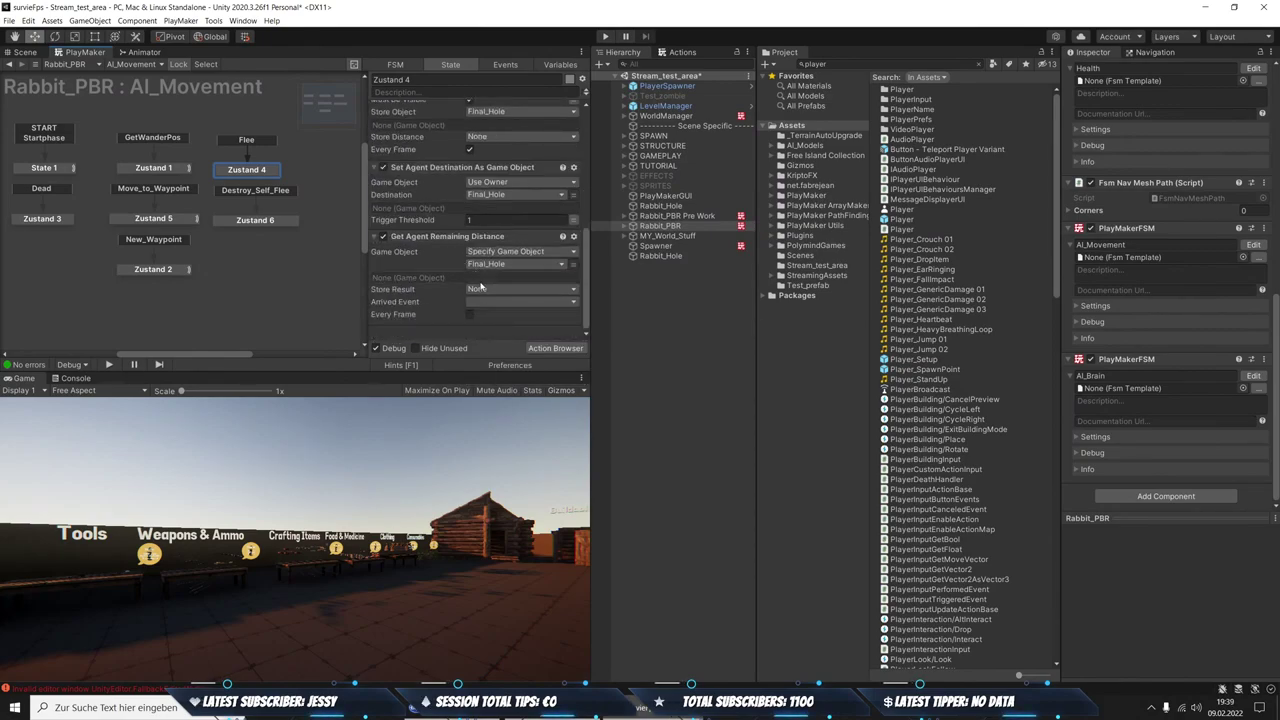
left_click(520, 289)
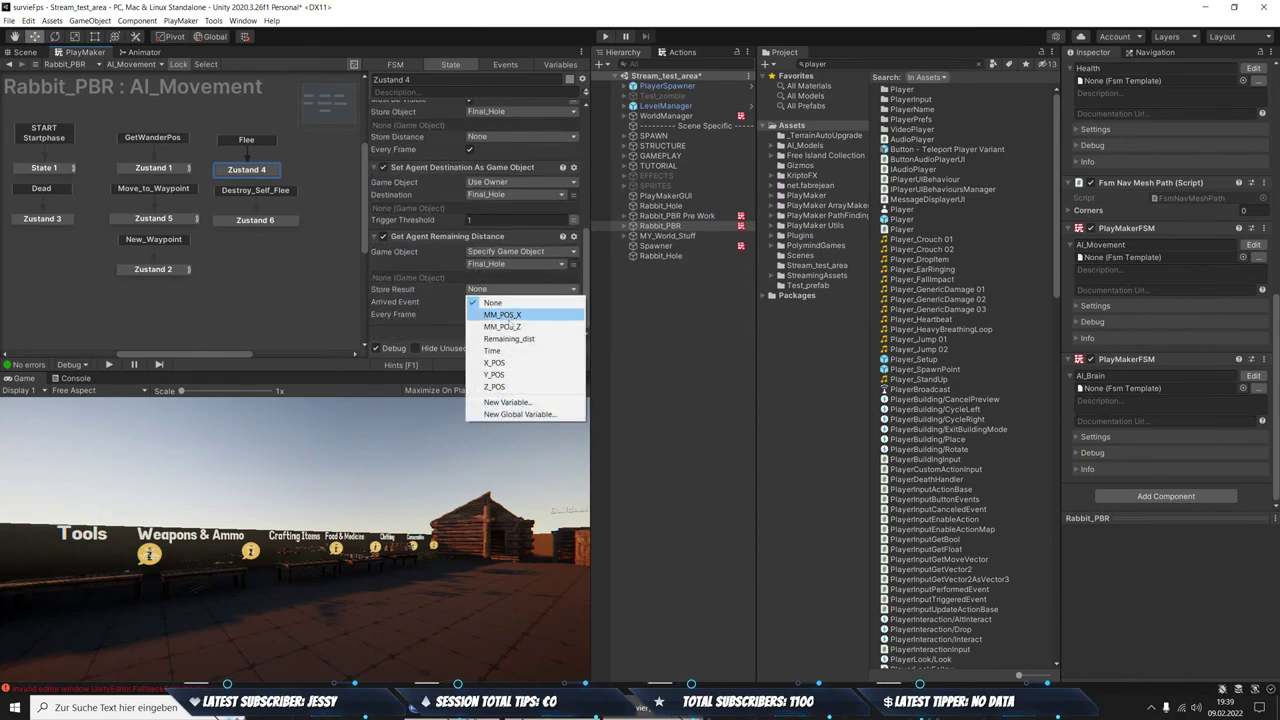
left_click(508, 402)
type("Dist2Ho")
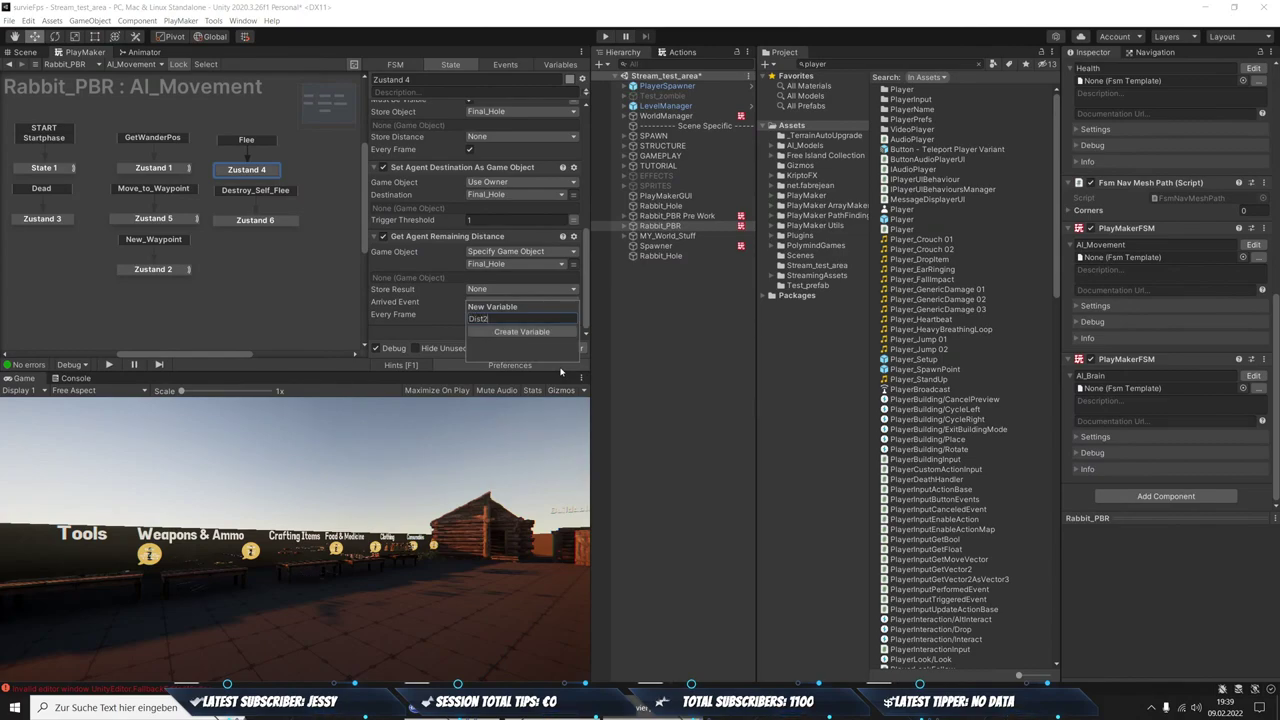
type("le")
key("Return")
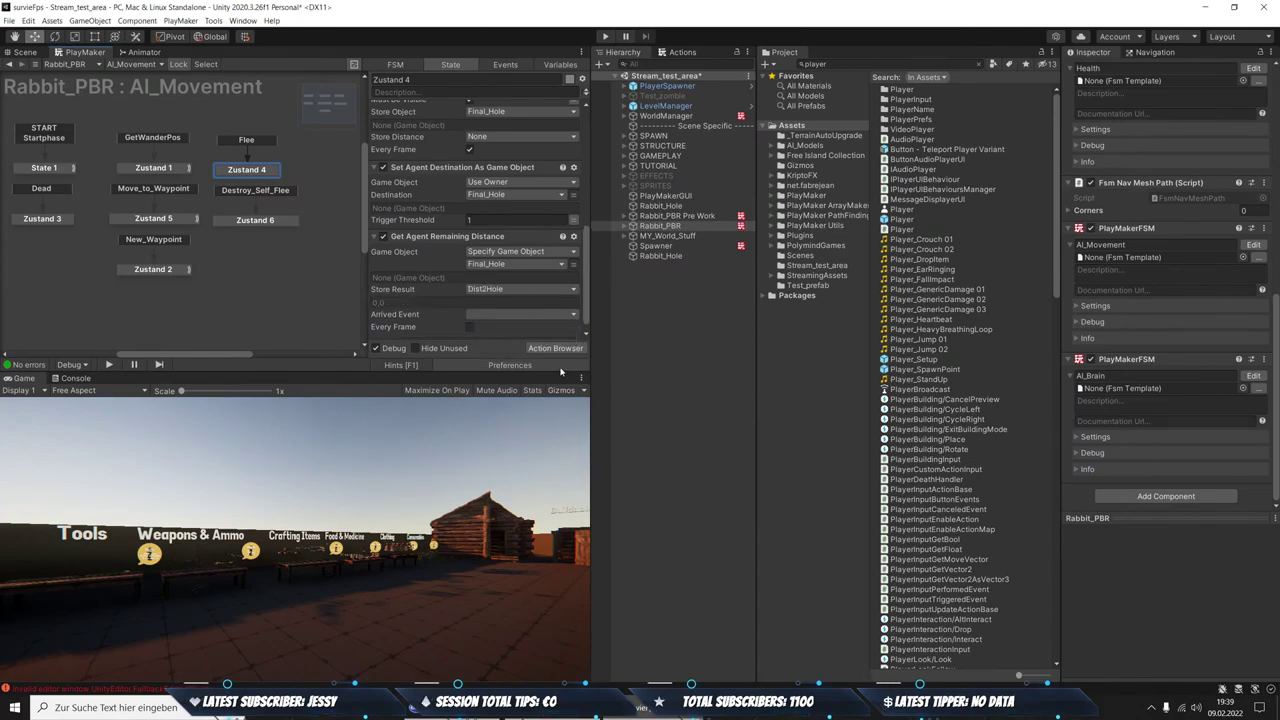
scroll(463, 316, "down", 1)
left_click(469, 315)
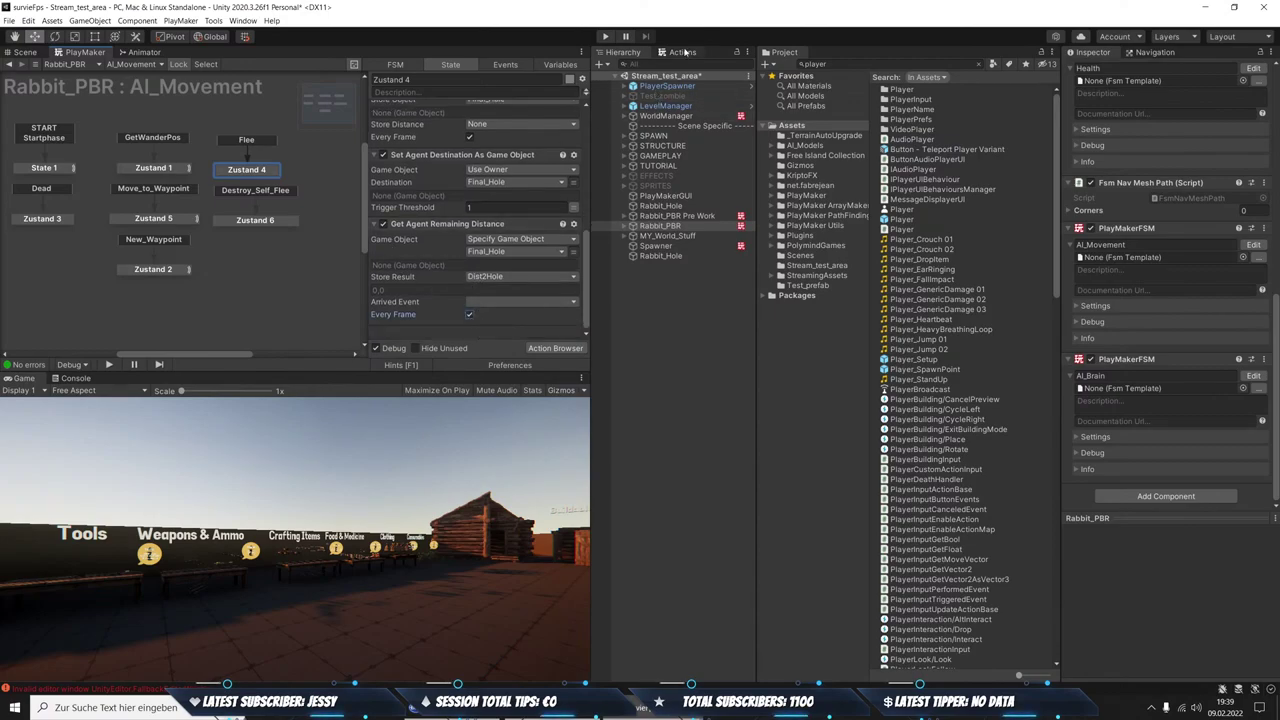
left_click(682, 52)
Add a Float Compare of Dist2Hole against 2 sending Destroy_Self_Flee on Equal and Less Than
type("float")
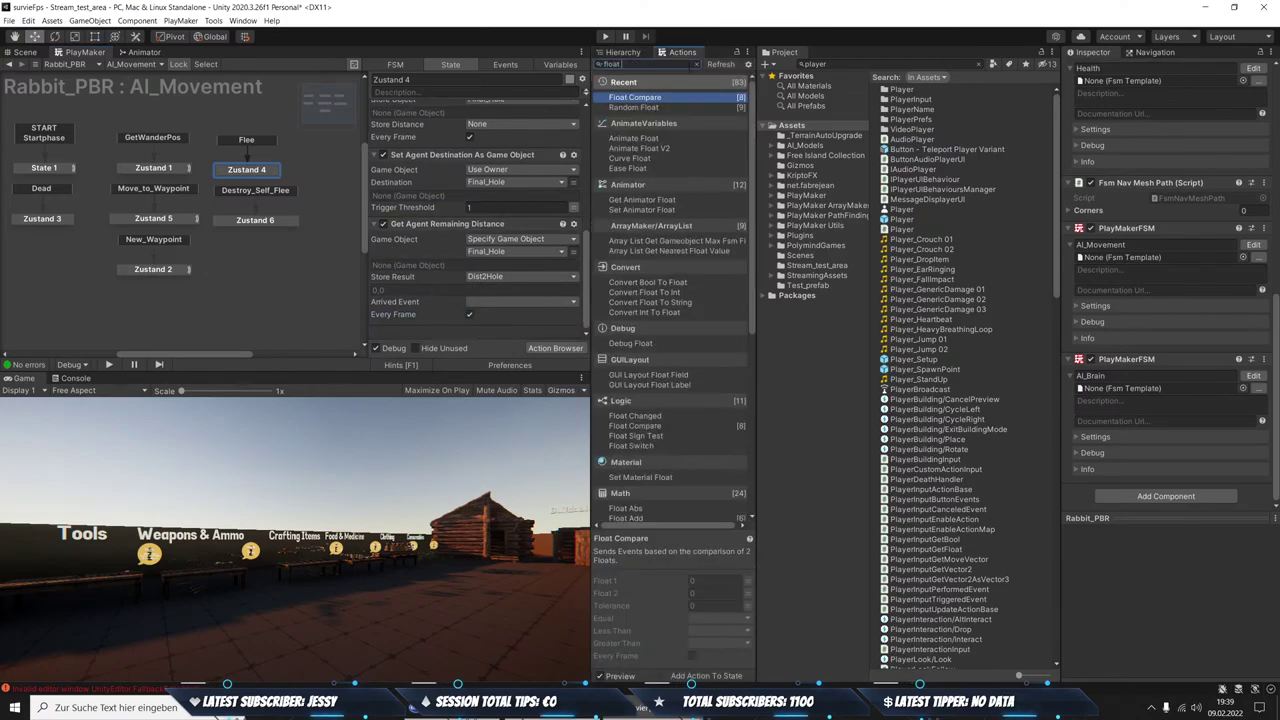
type(" co")
left_click_drag(635, 97, 539, 226)
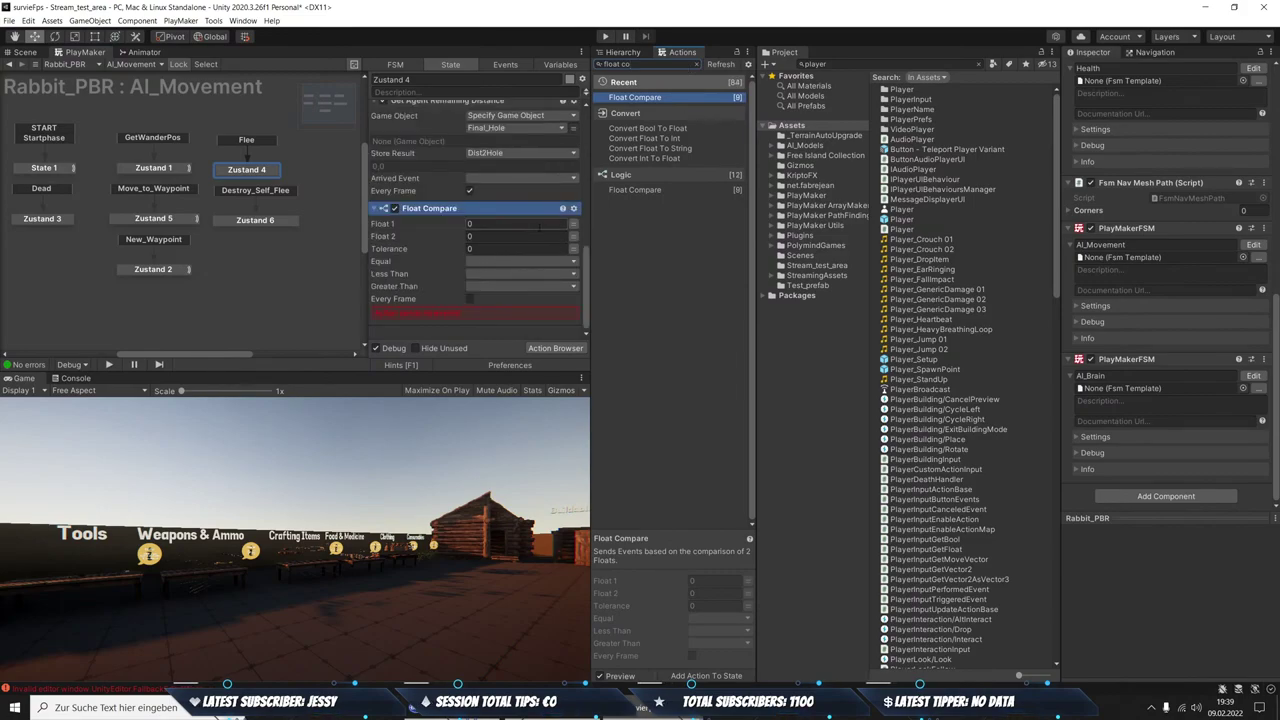
left_click(573, 224)
left_click(515, 223)
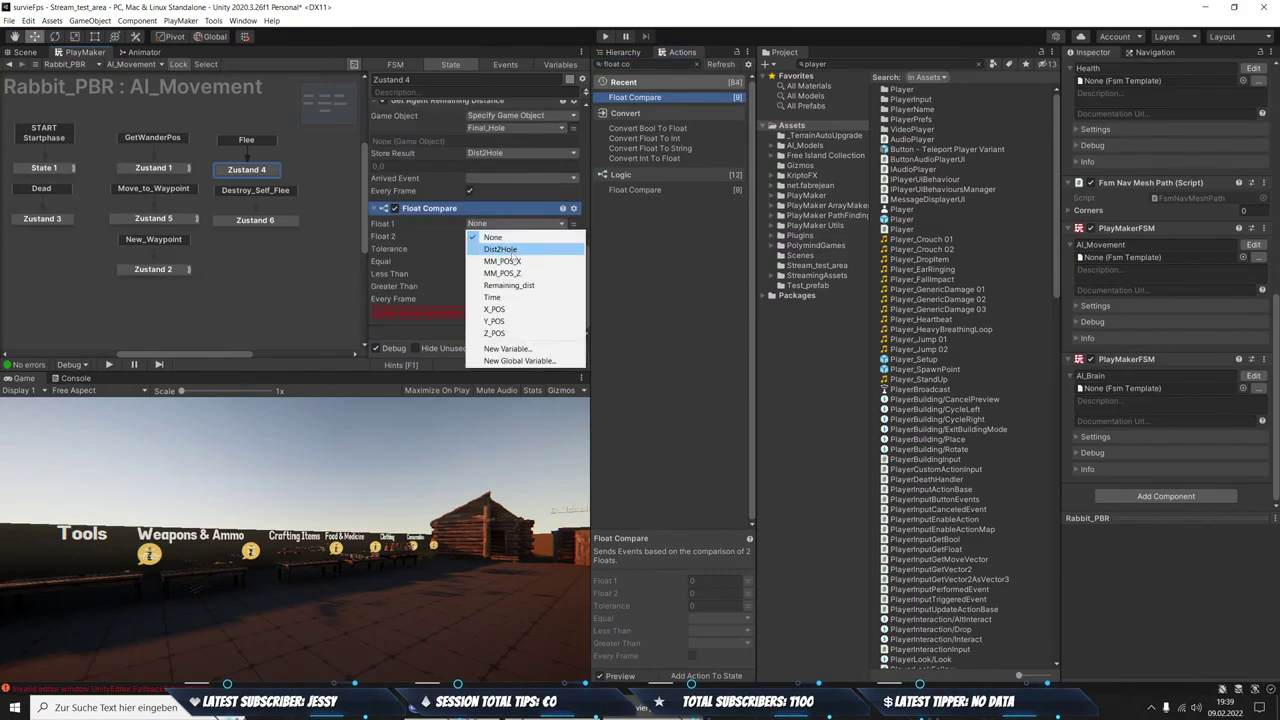
left_click(501, 249)
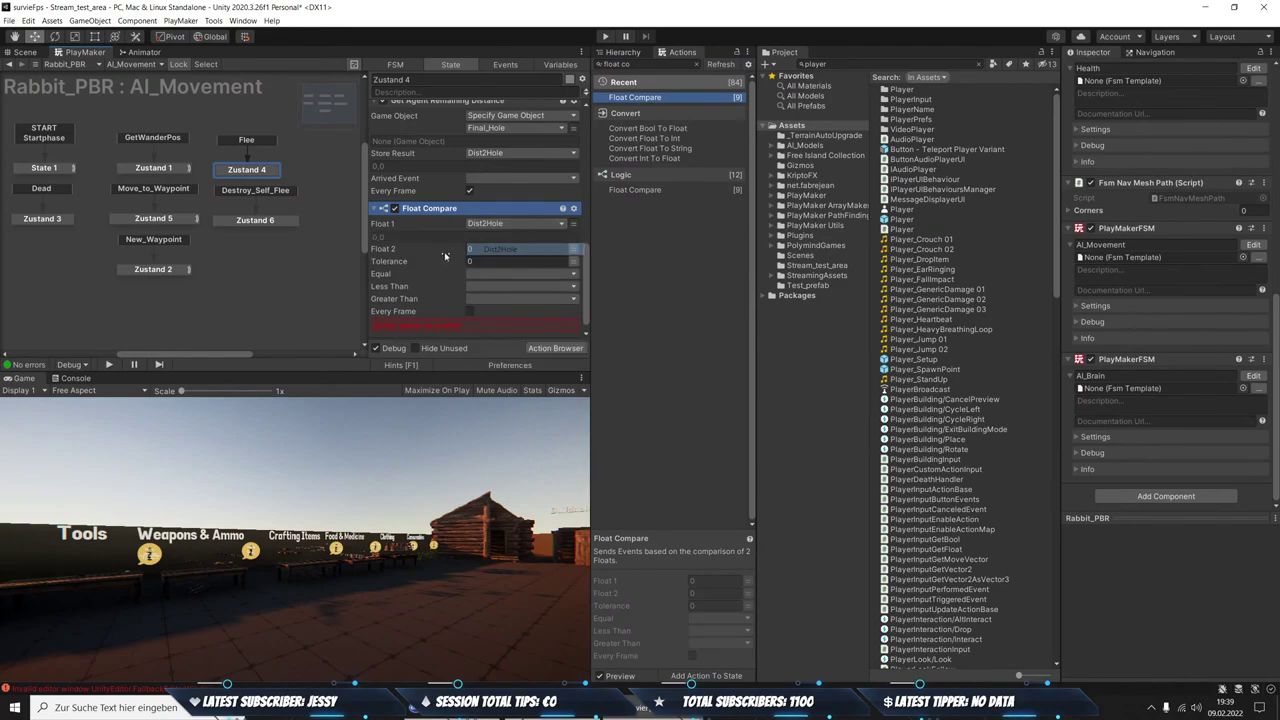
type("2")
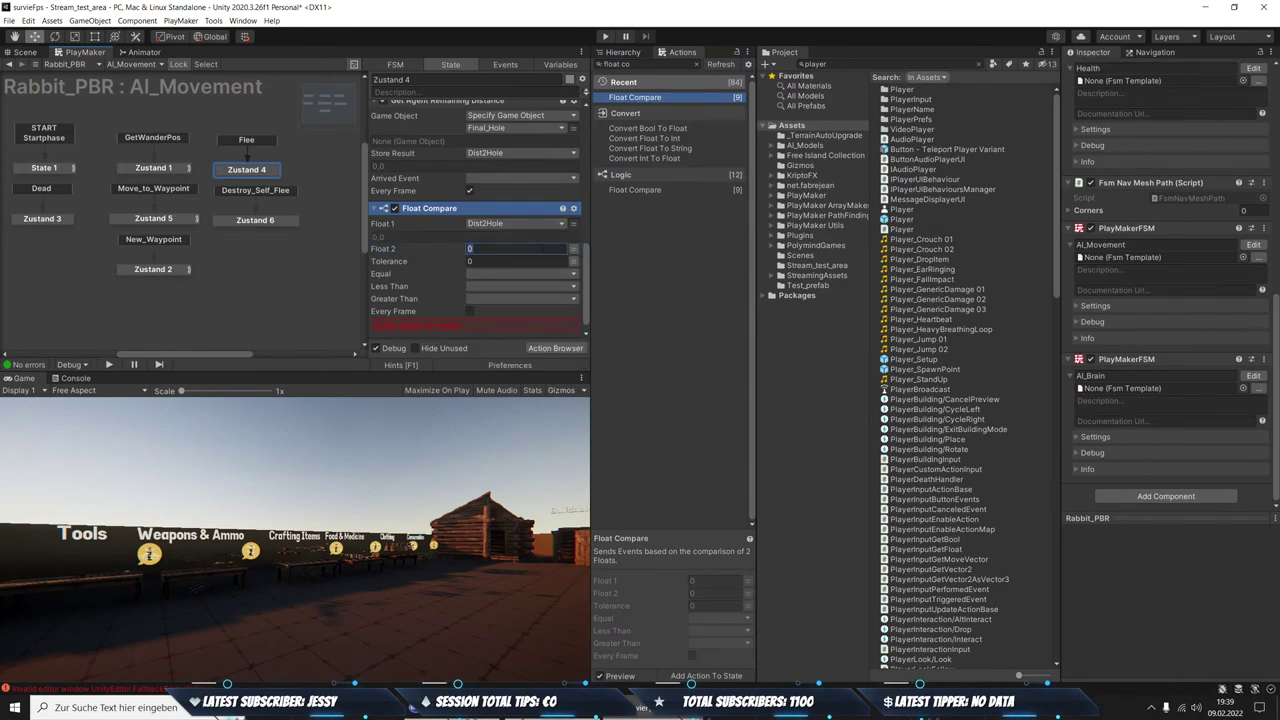
left_click(488, 274)
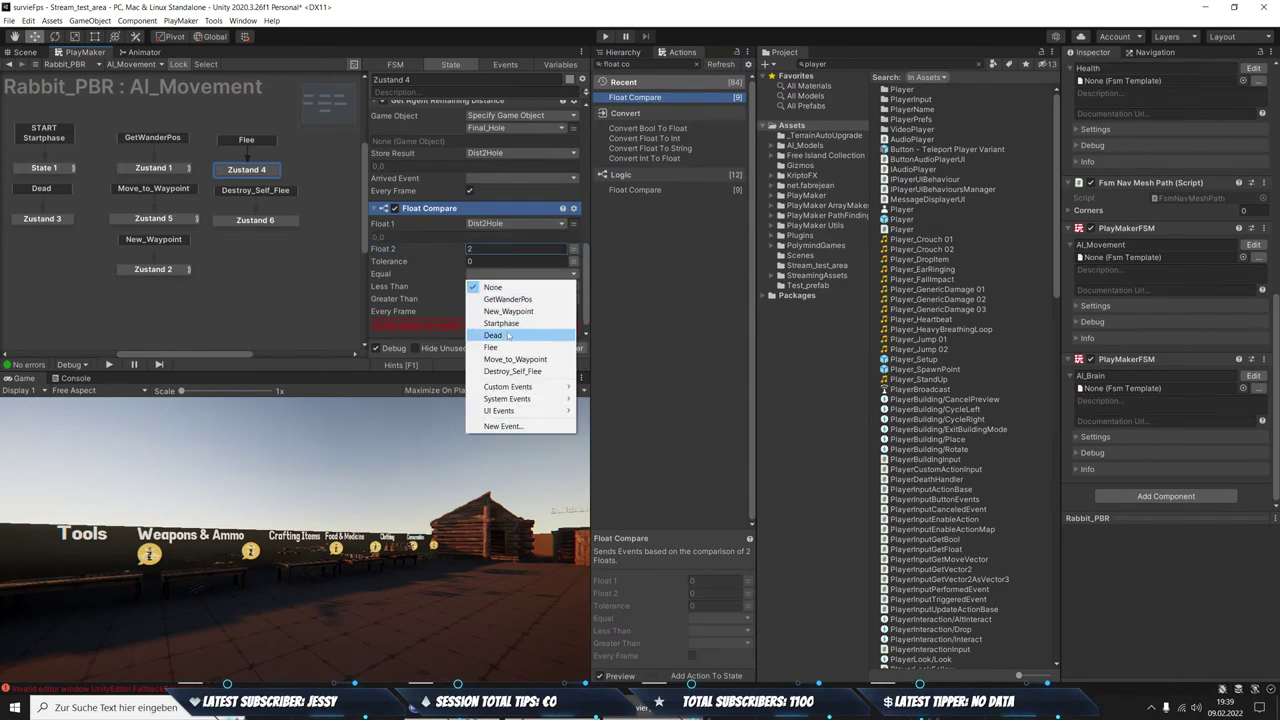
left_click(512, 371)
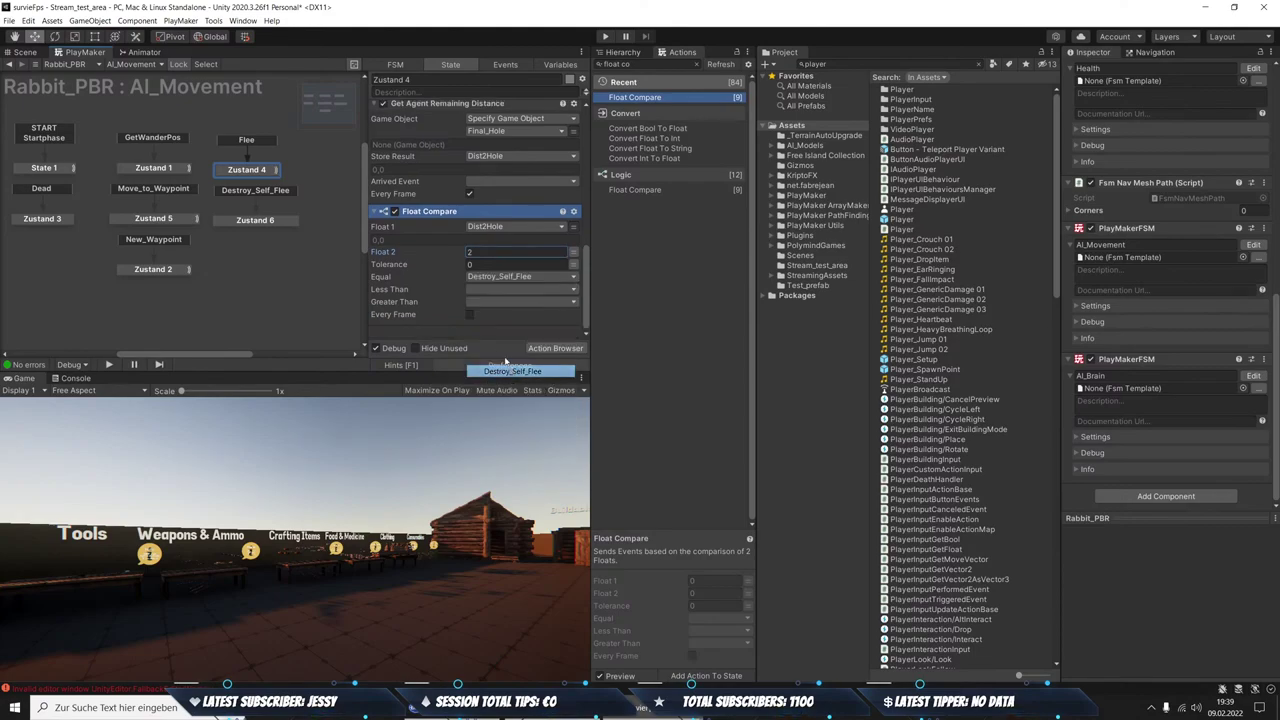
left_click(518, 289)
left_click(513, 387)
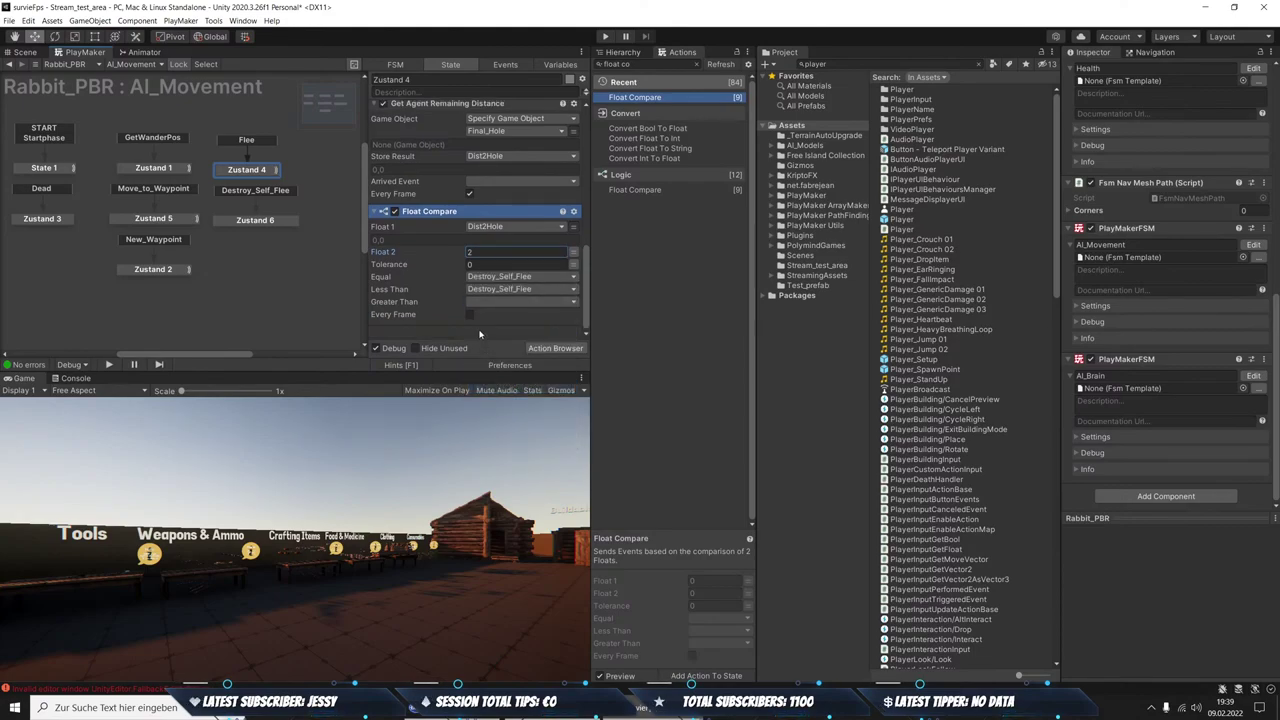
left_click(220, 218)
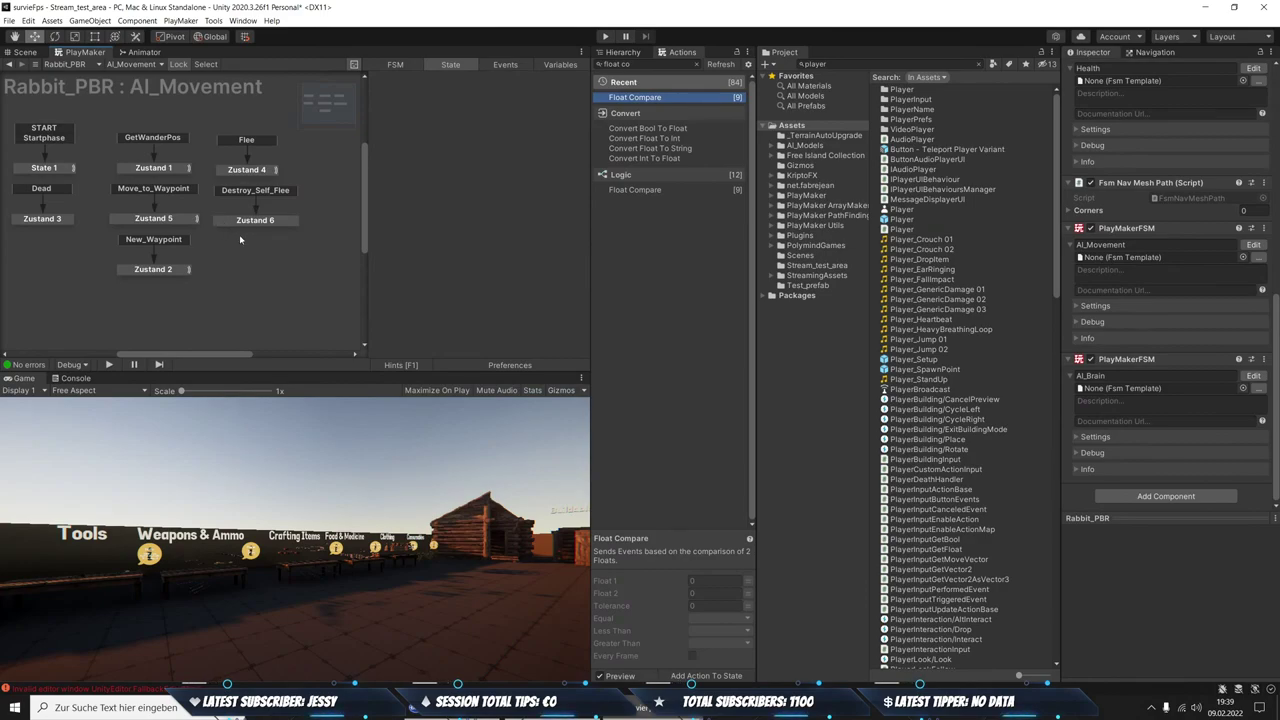
Recheck Zustand 4's Less Than event and the empty Zustand 6 state
left_click(228, 223)
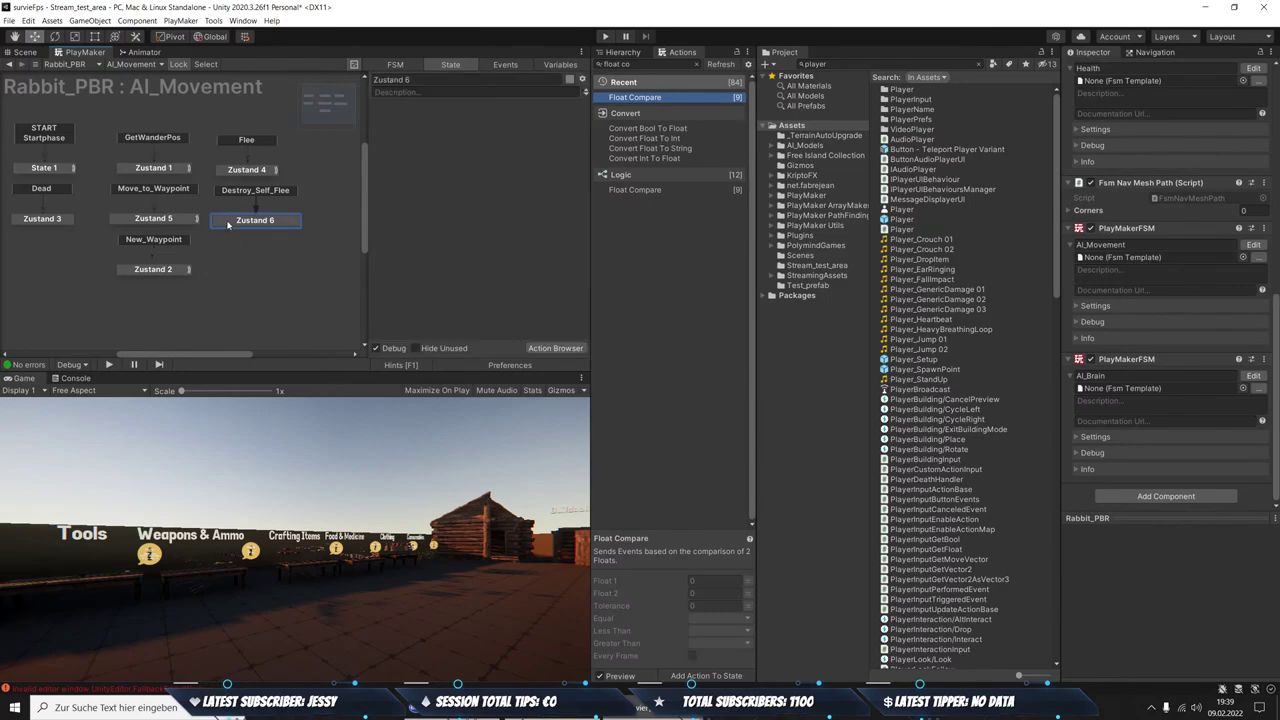
left_click(230, 170)
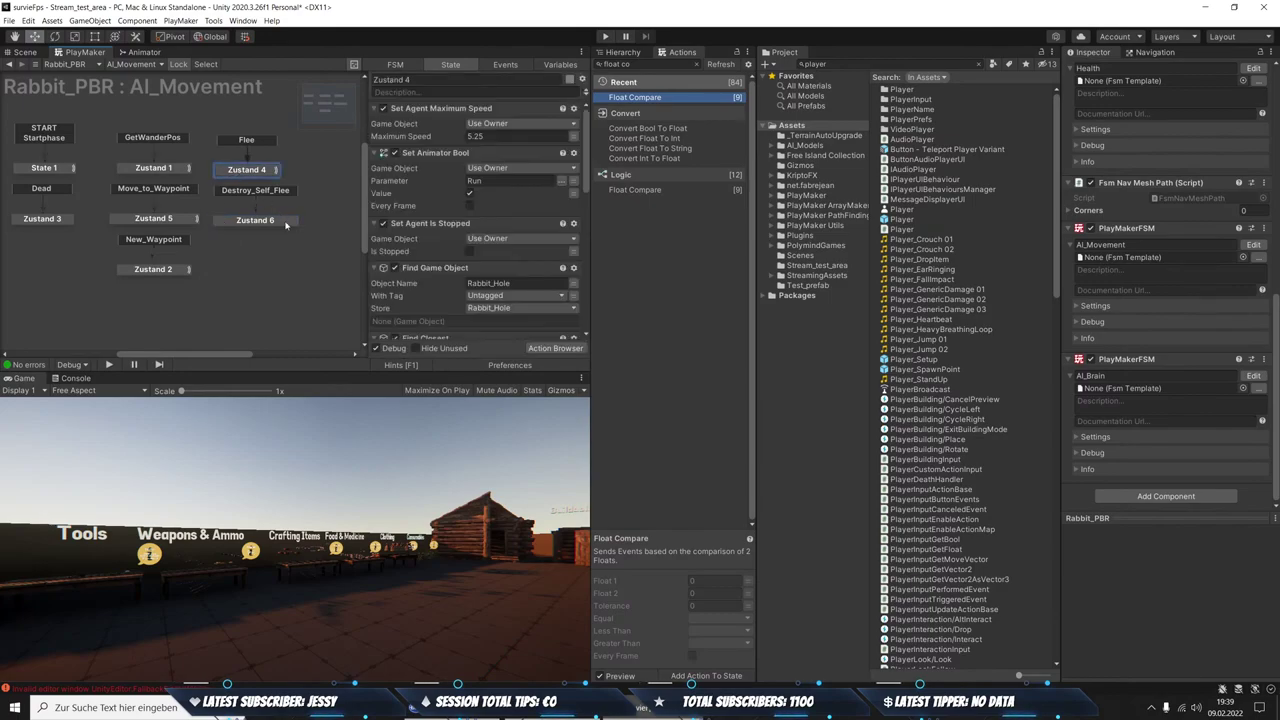
left_click(520, 289)
left_click(245, 224)
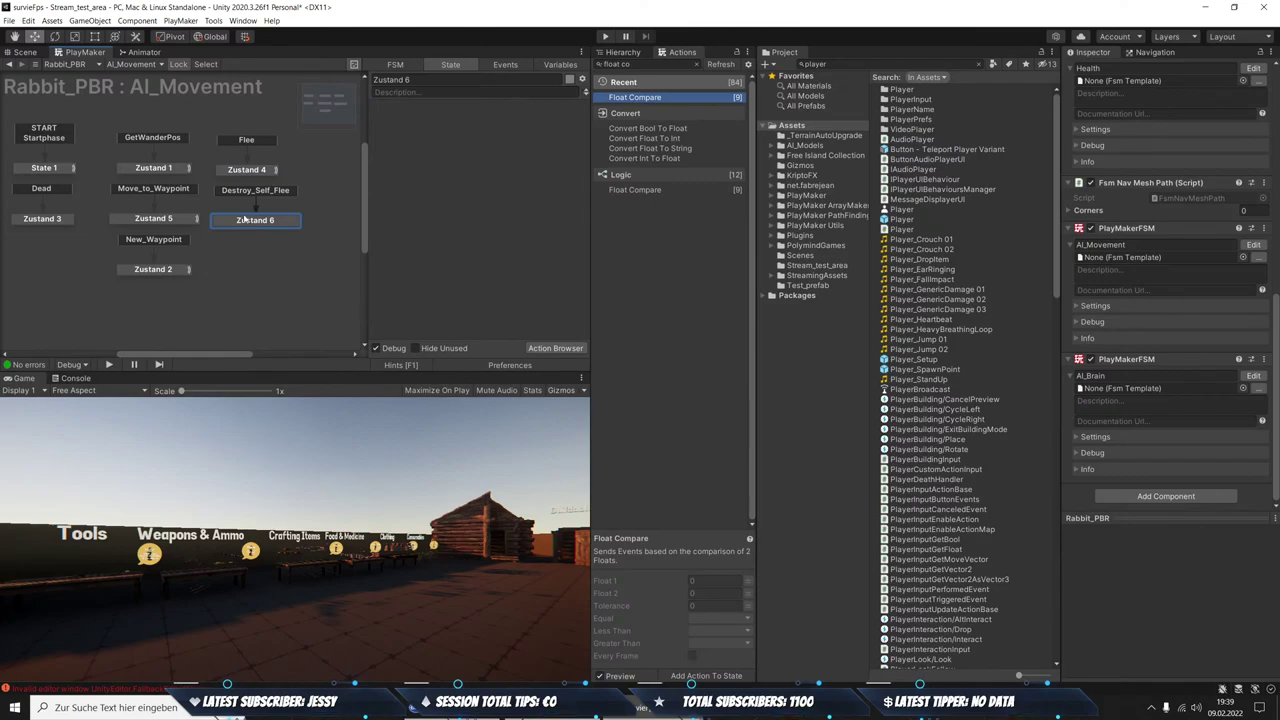
left_click(247, 170)
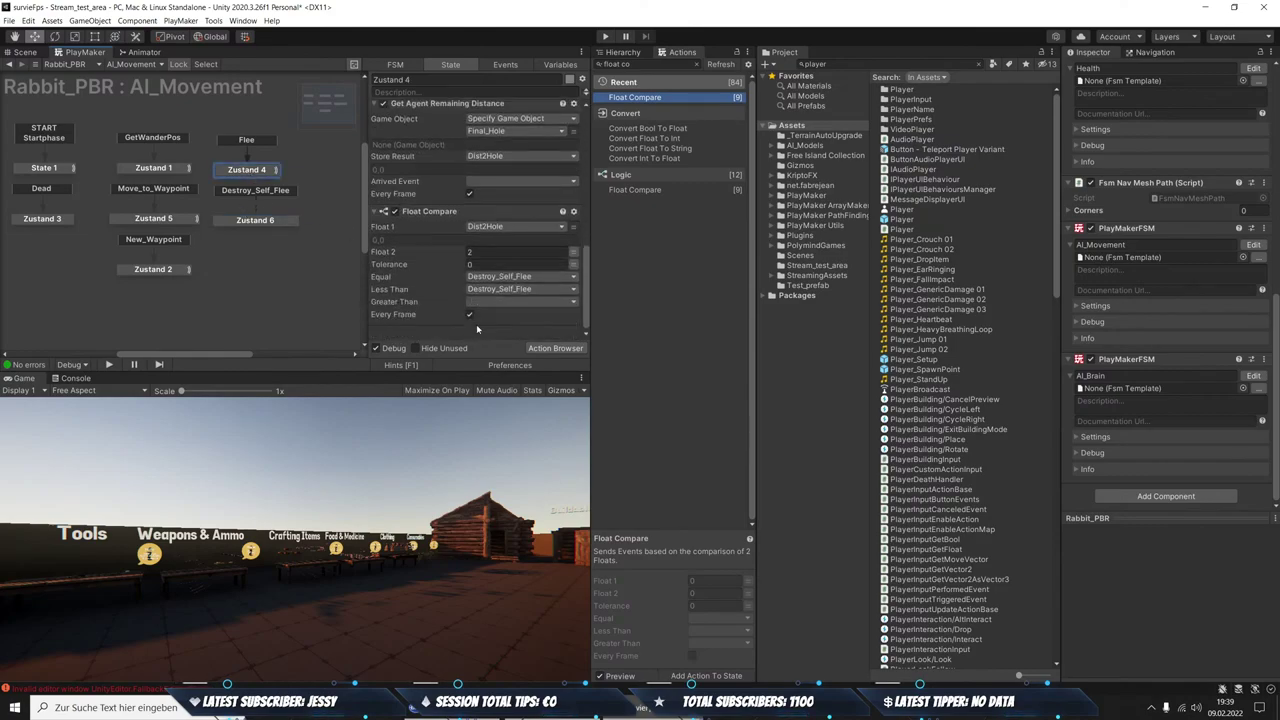
left_click(238, 221)
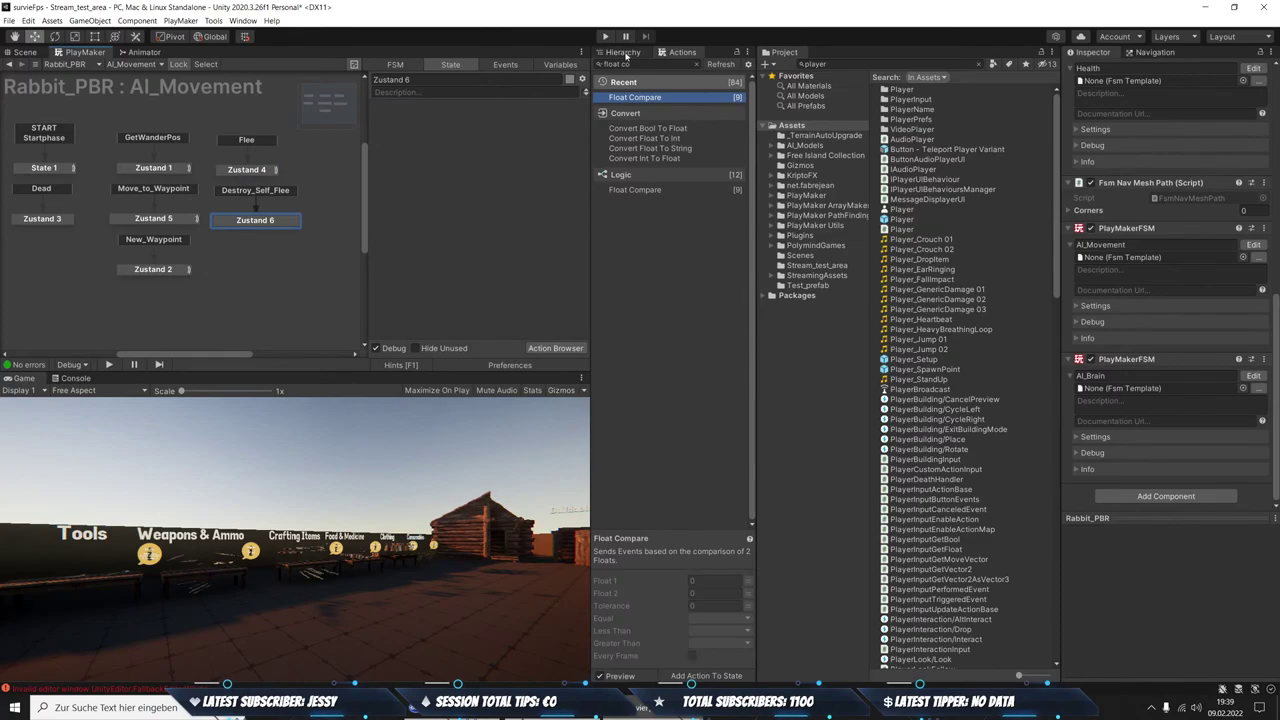
Select Rabbit_PBR in the Hierarchy and open its AI_Movement FSM for editing
left_click(640, 52)
left_click(672, 52)
left_click(624, 52)
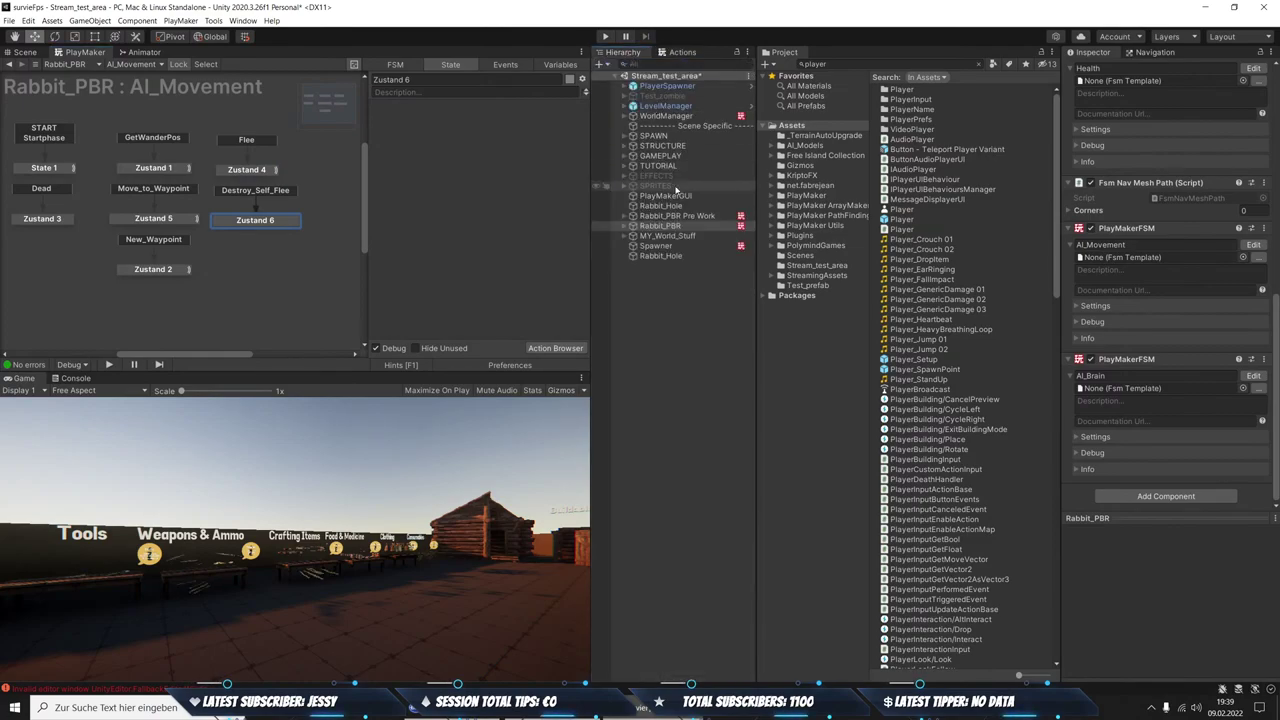
left_click(680, 217)
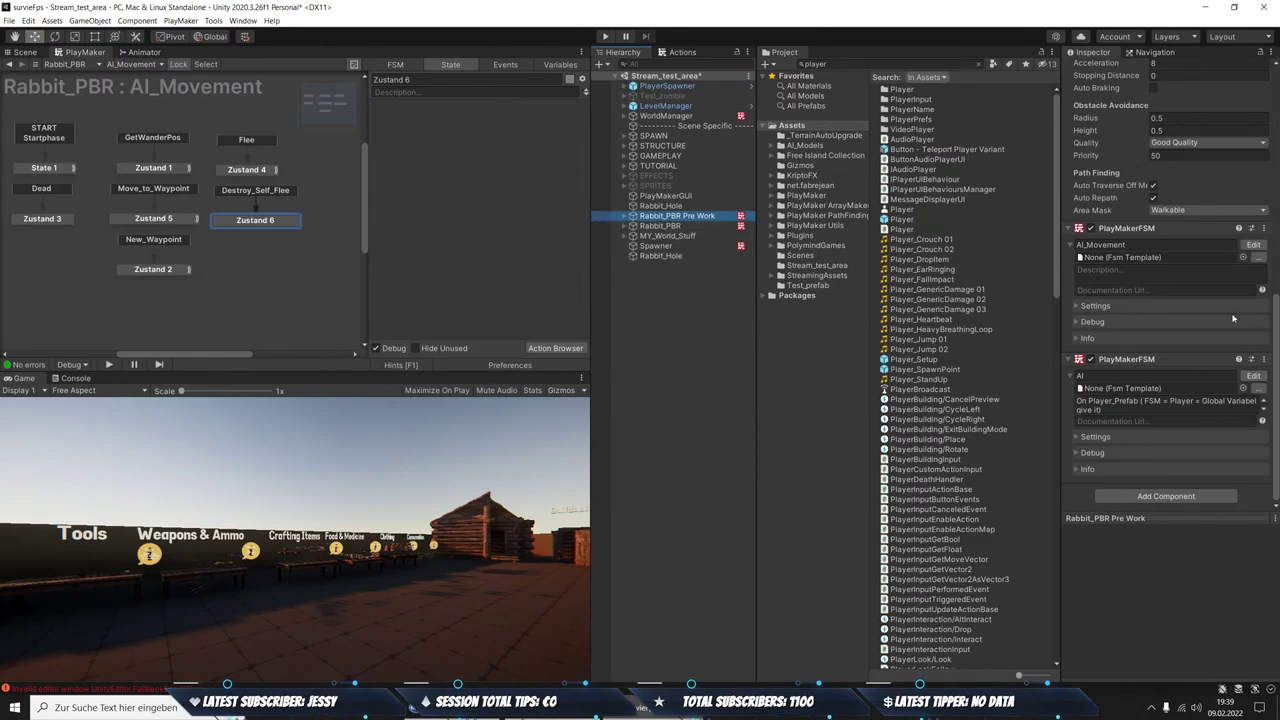
scroll(494, 290, "down", 3)
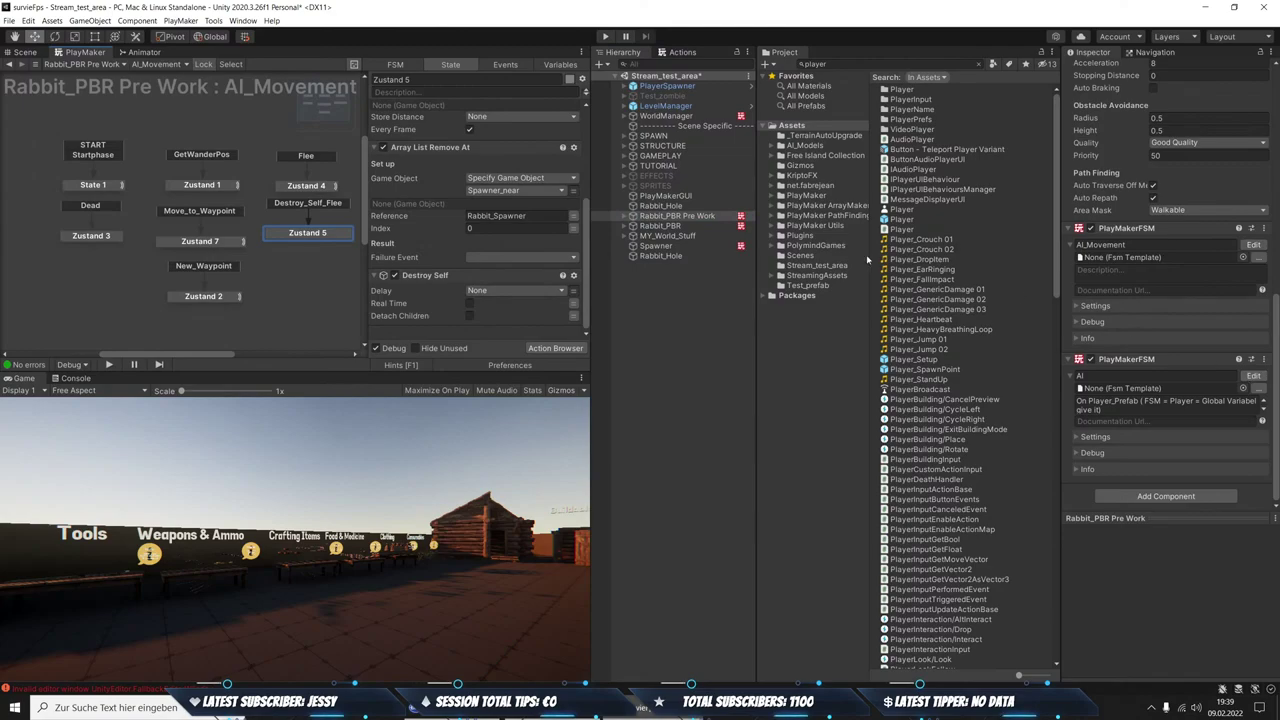
left_click(662, 226)
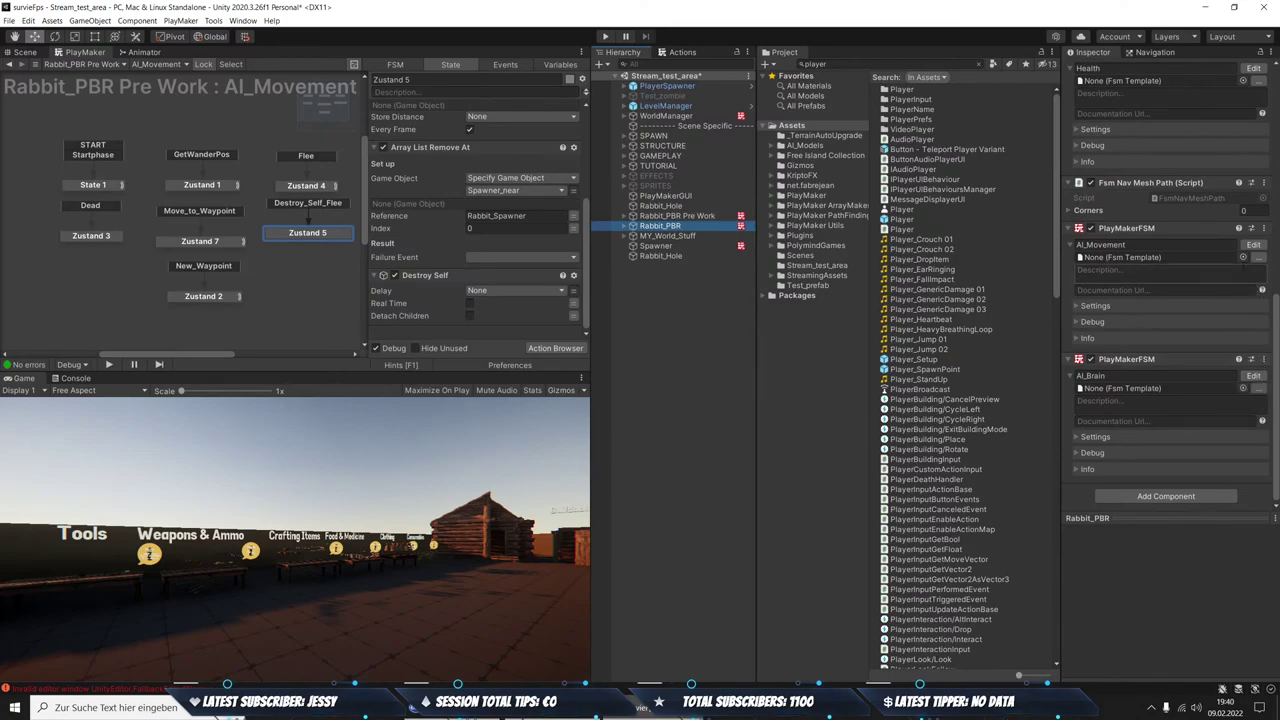
left_click(1253, 245)
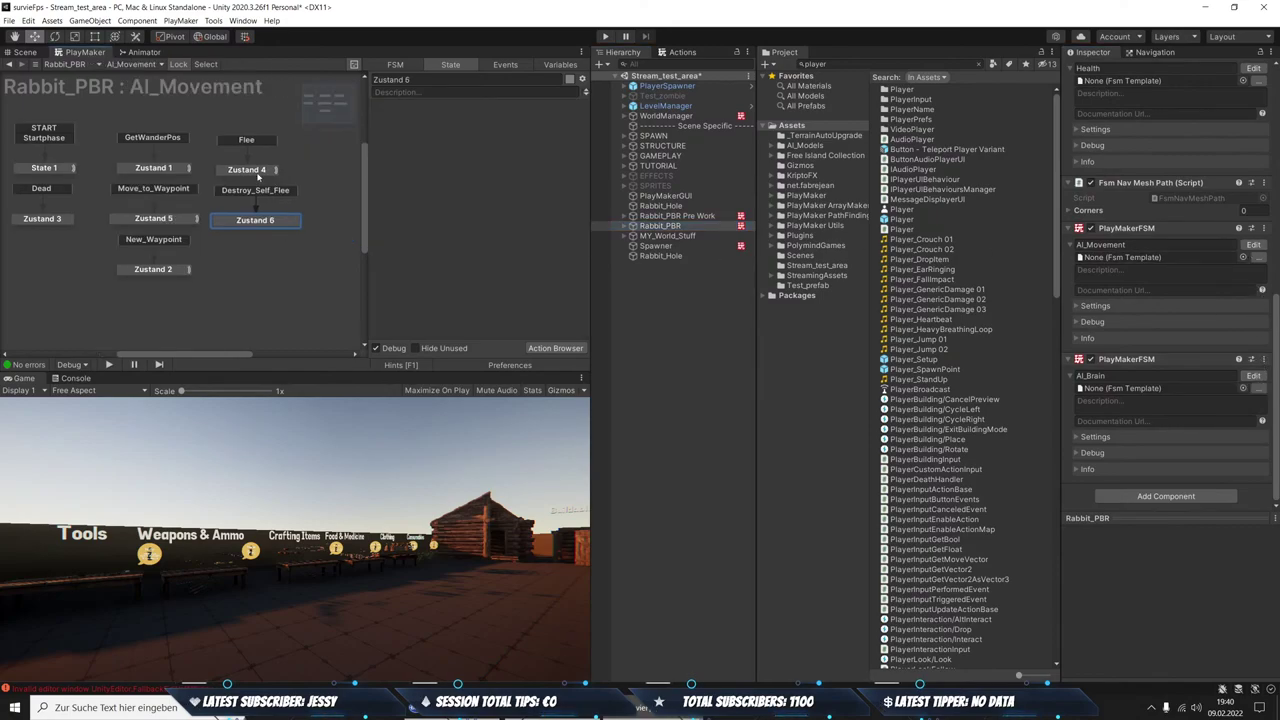
Search 'destr' to add Destroy Self to Zustand 6, make its Delay a variable, then enter Play mode
left_click(671, 52)
type("destriy")
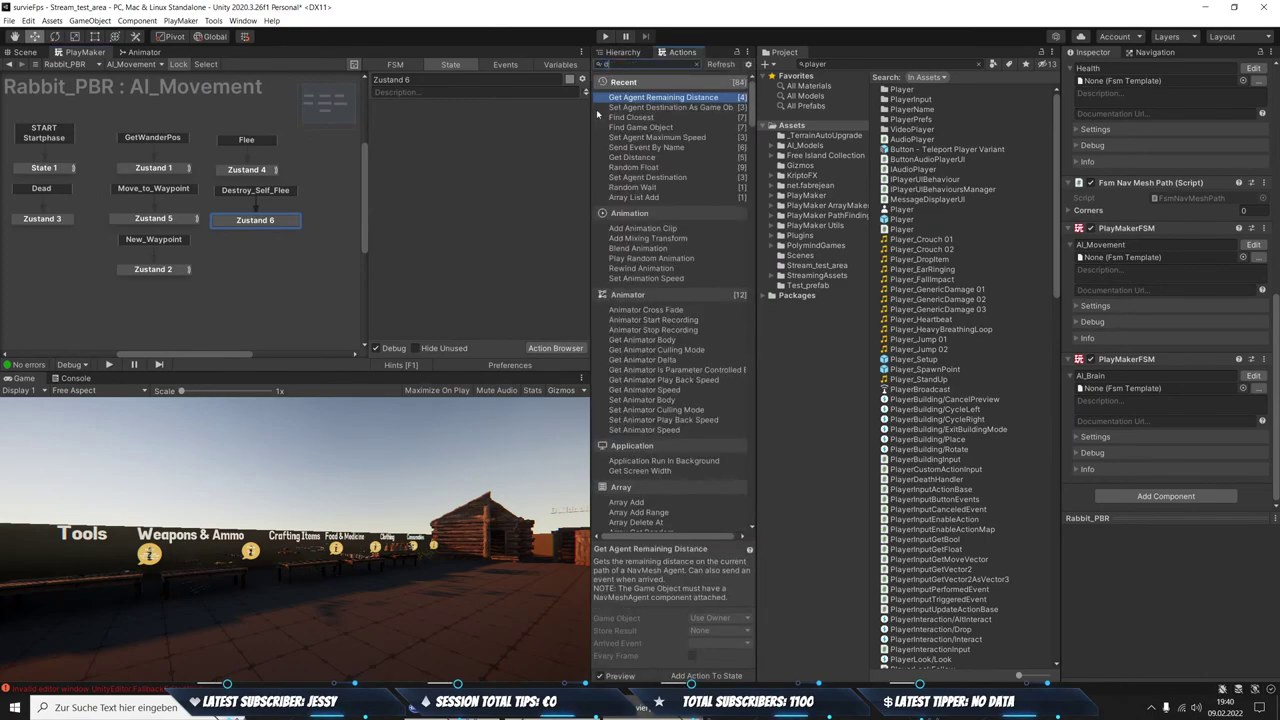
key("BackSpace")
key("BackSpace")
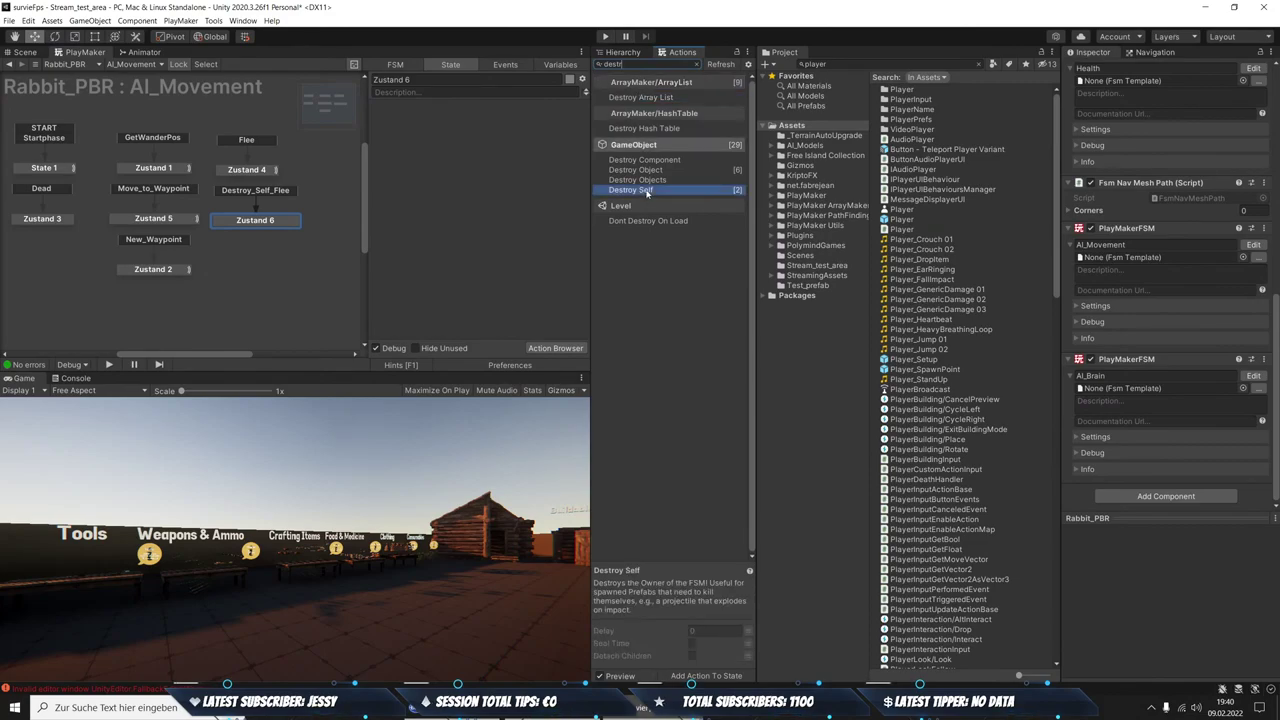
double_click(650, 192)
left_click(583, 123)
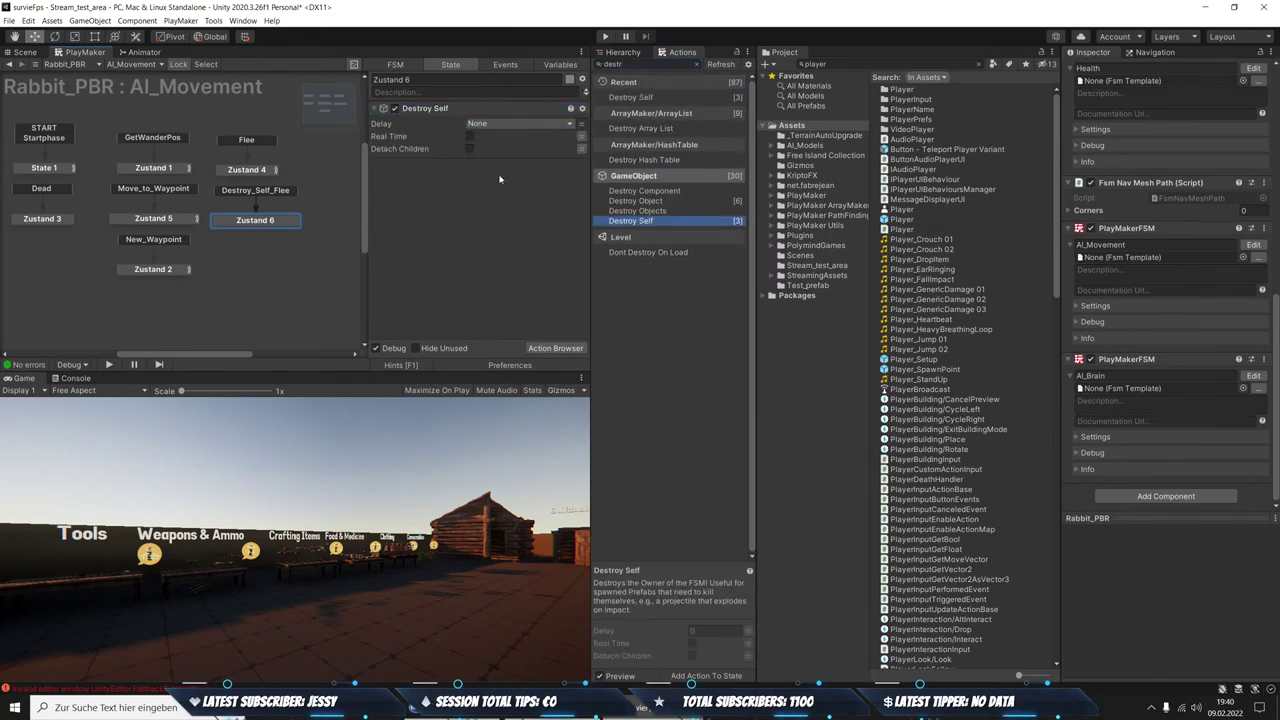
left_click(605, 36)
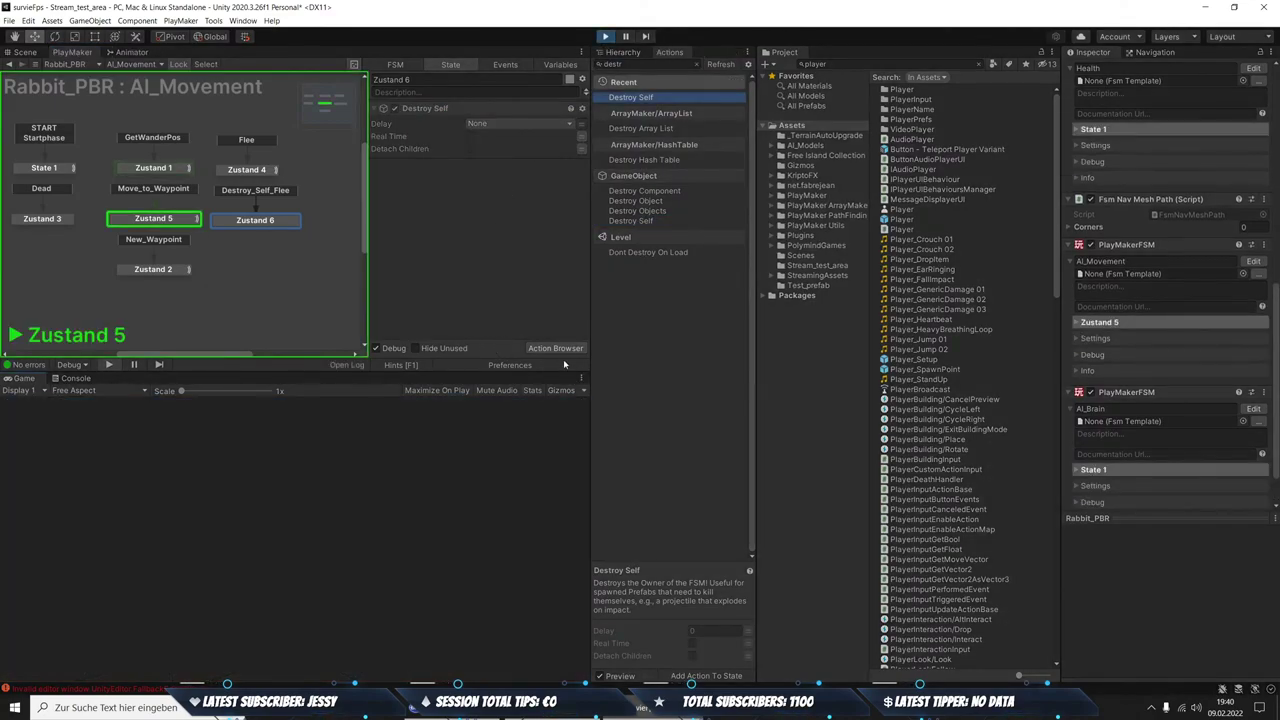
Maximize the Game view, walk to the teleport post, teleport across the field with E, then stop Play
left_click(582, 378)
left_click(605, 418)
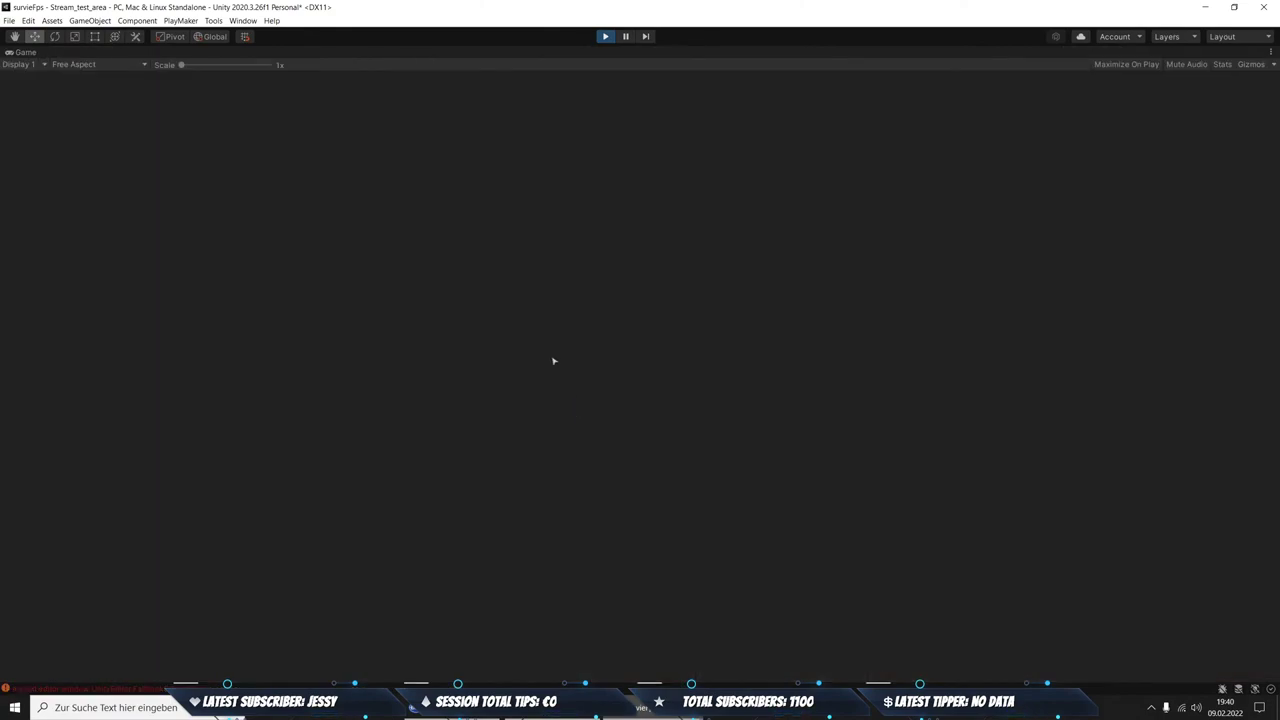
key("w")
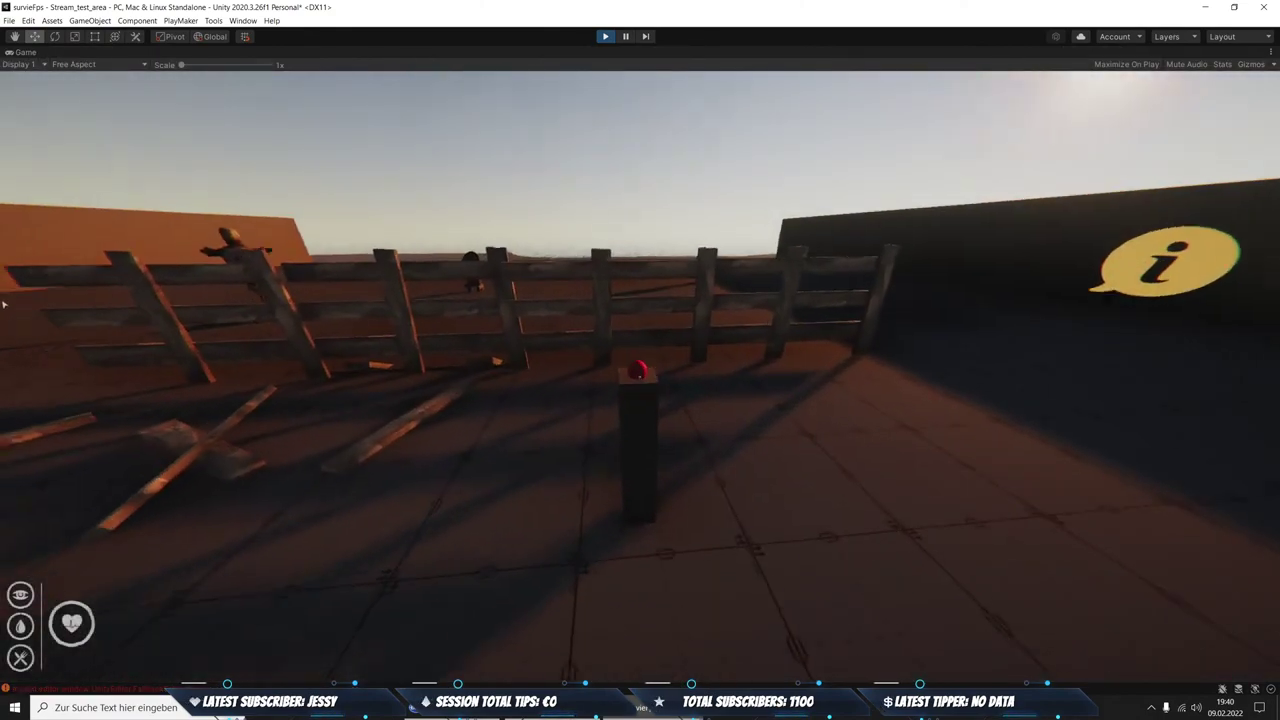
key("e")
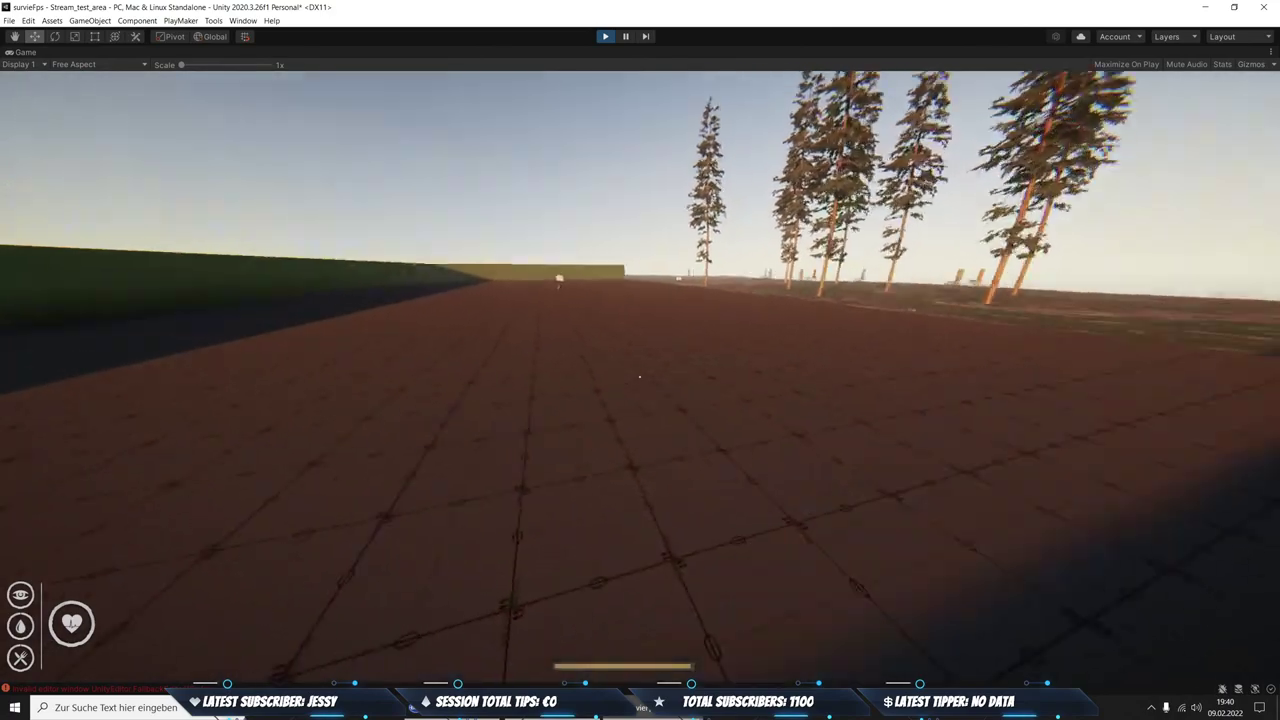
key("w")
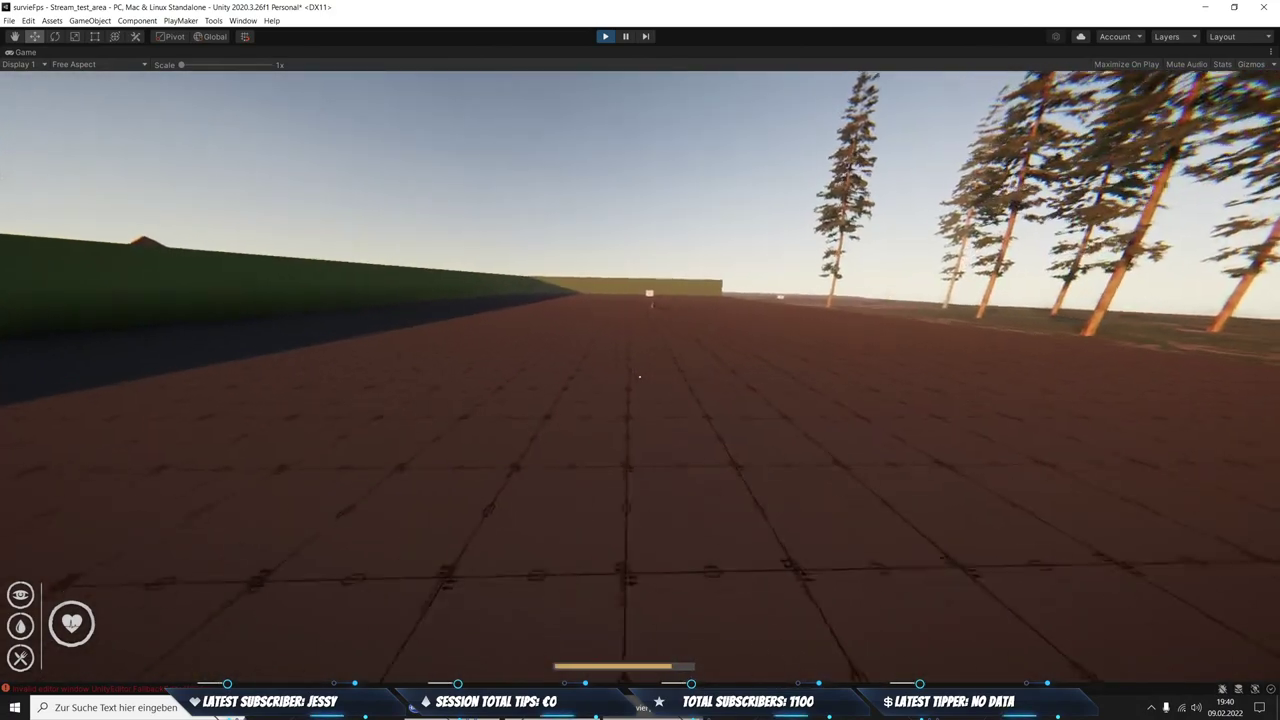
key("w")
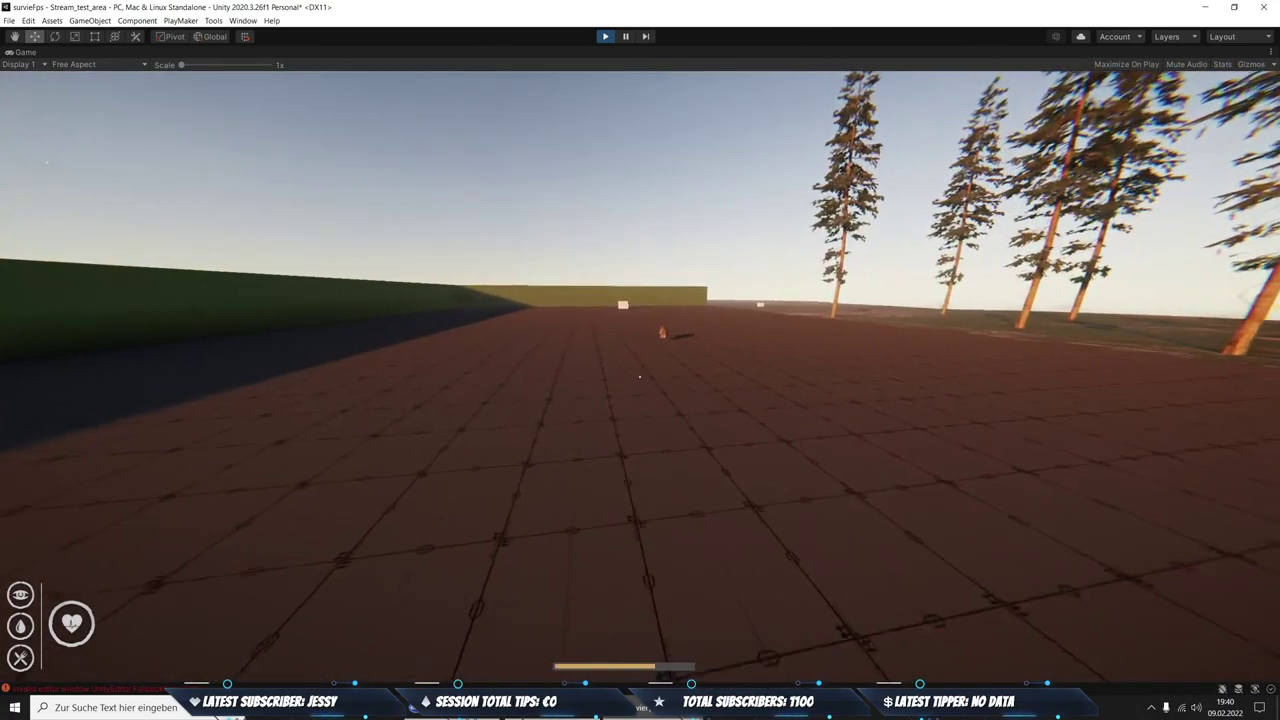
key("w")
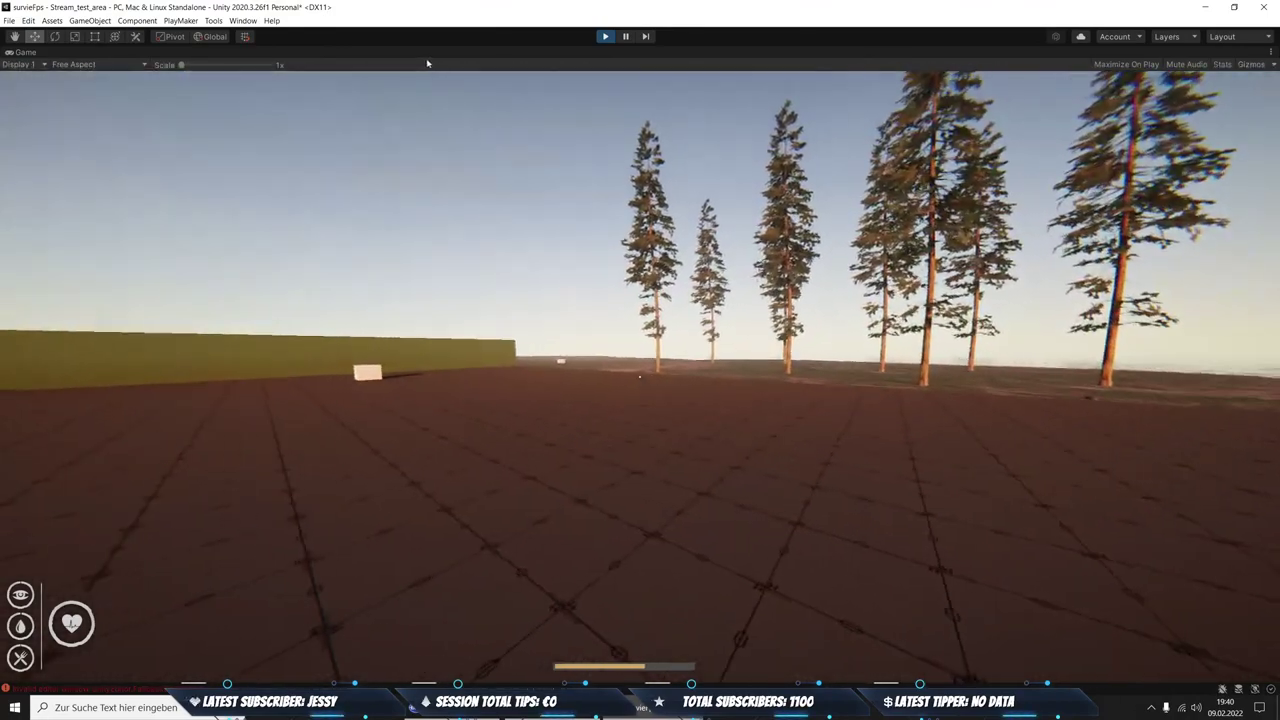
key("Escape")
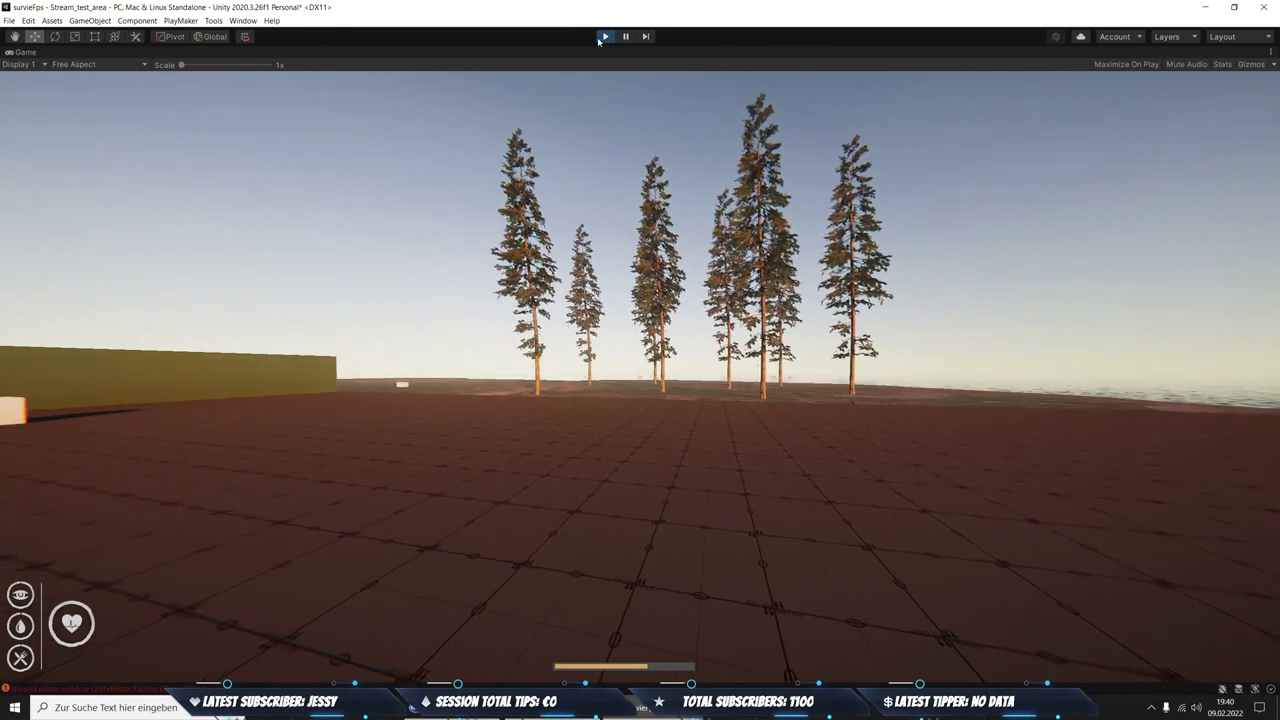
left_click(606, 37)
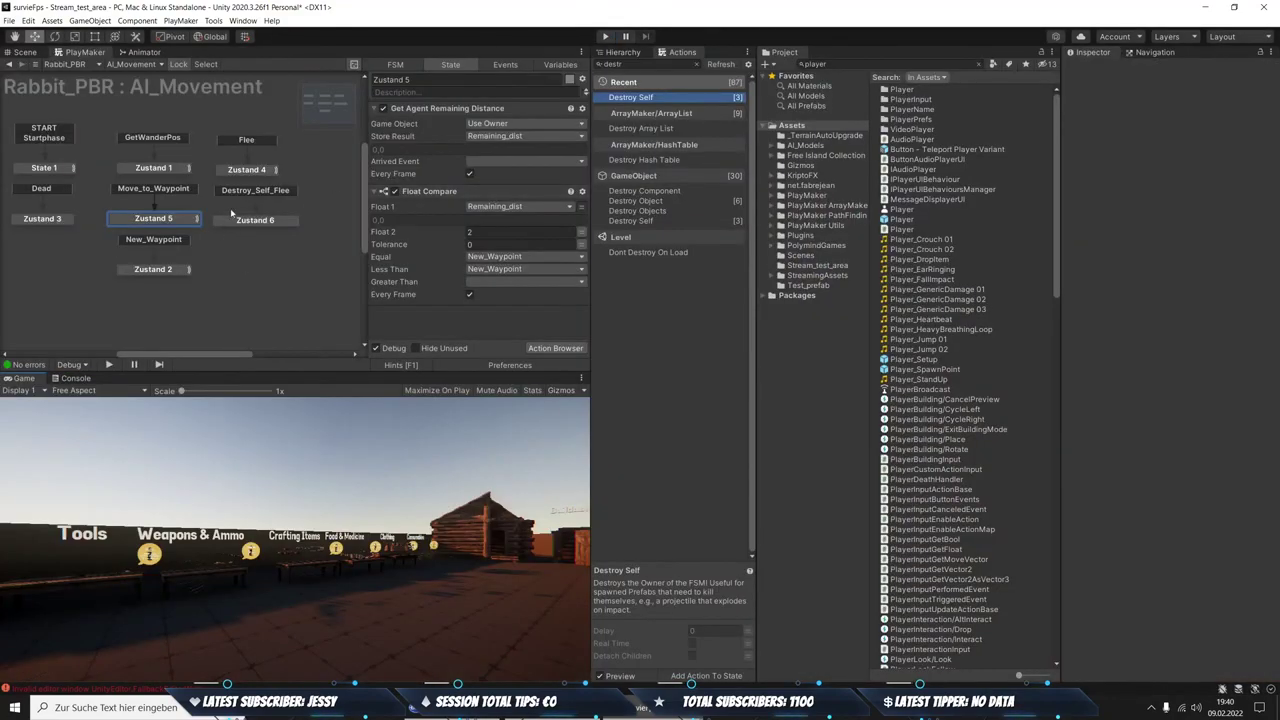
Review Zustand 4's distance to Final_Hole and its comparison against 2, then play again
left_click(232, 215)
left_click(246, 169)
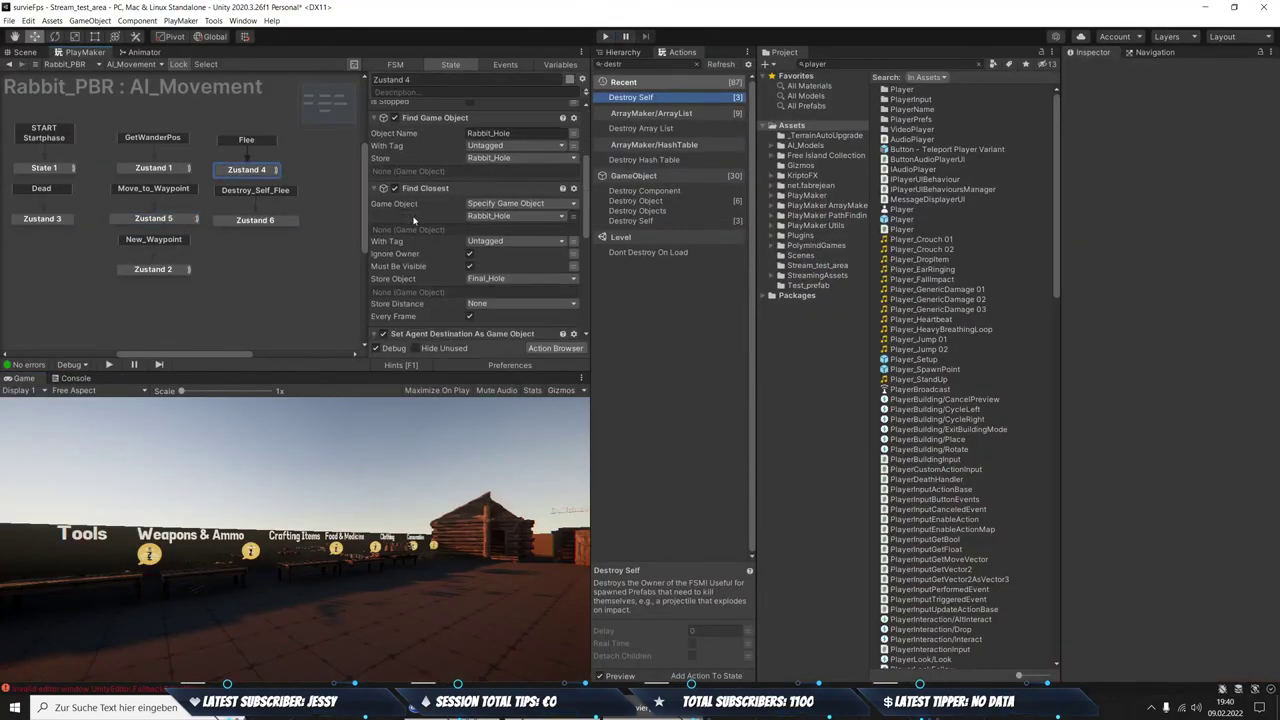
scroll(400, 228, "up", 5)
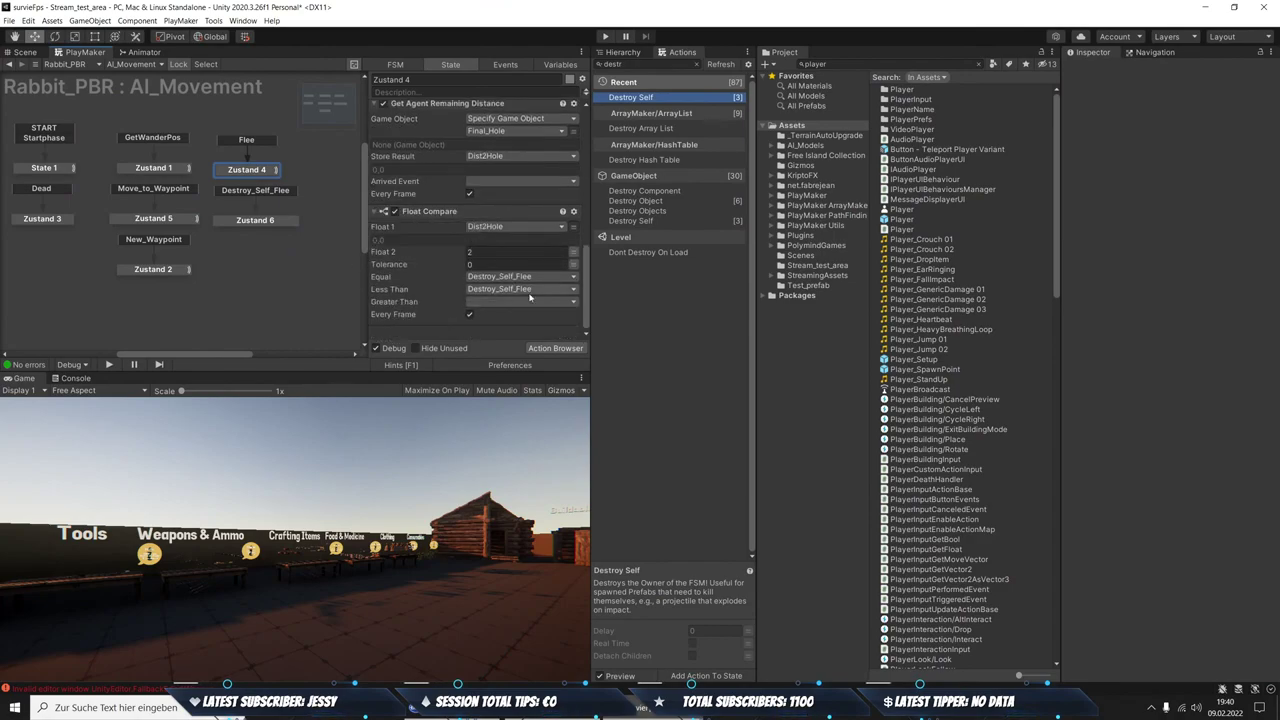
scroll(408, 271, "up", 3)
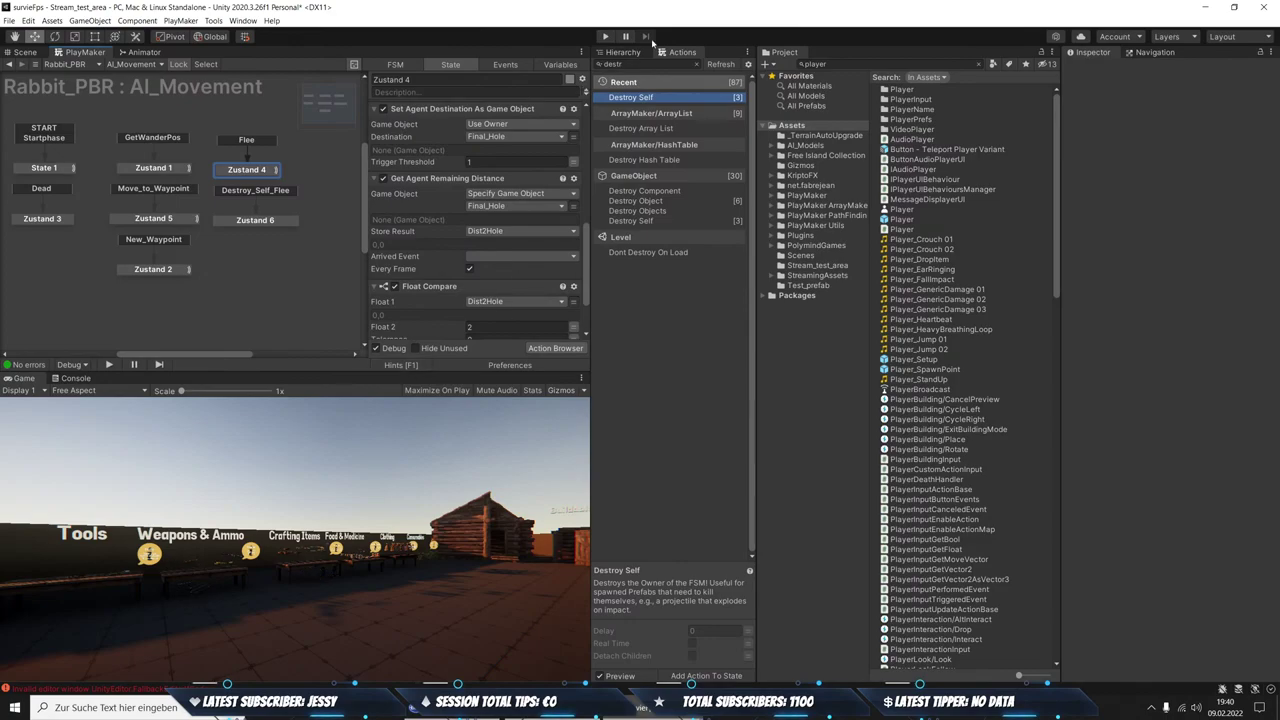
left_click(604, 37)
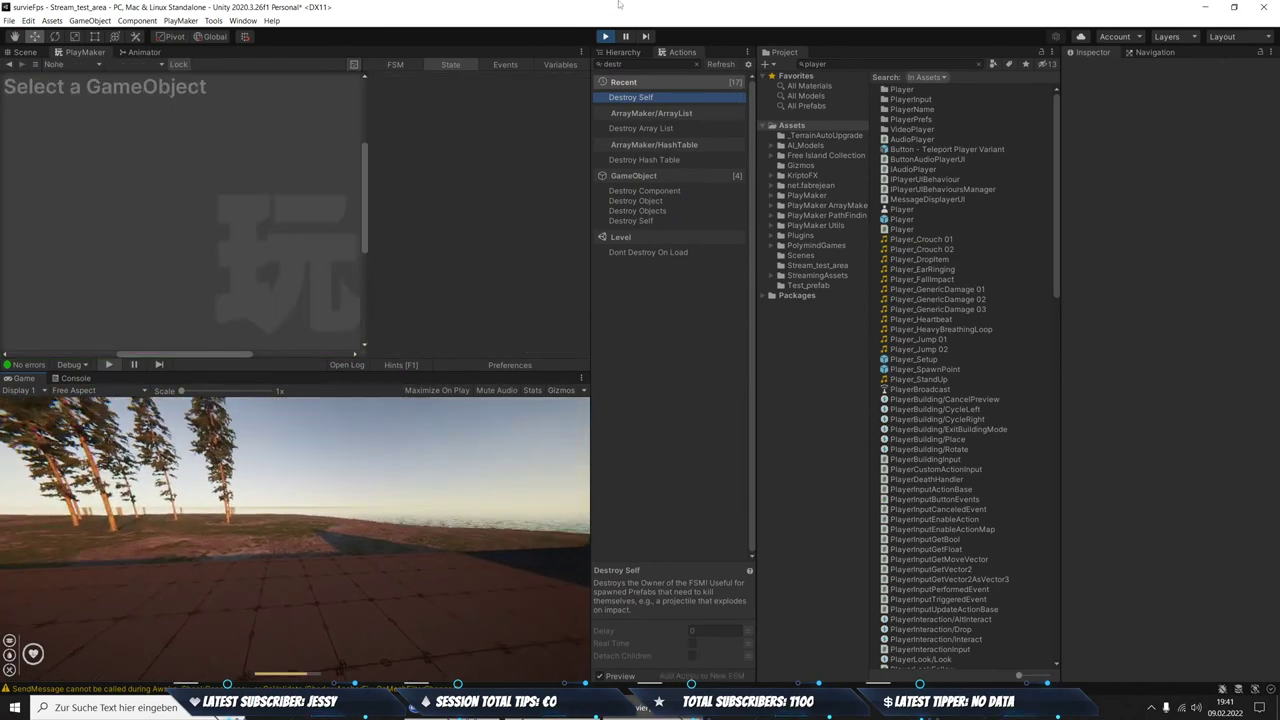
Stop Play and scroll through Zustand 4's flee actions
left_click(604, 36)
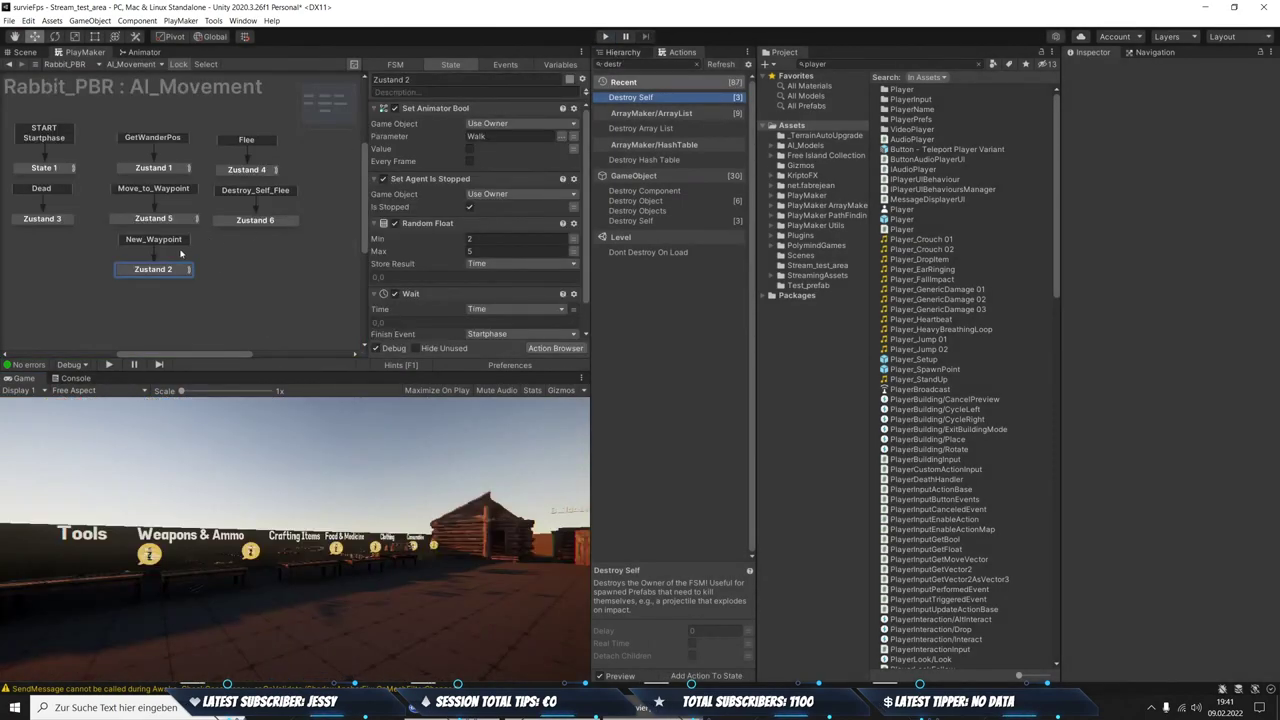
scroll(516, 261, "down", 2)
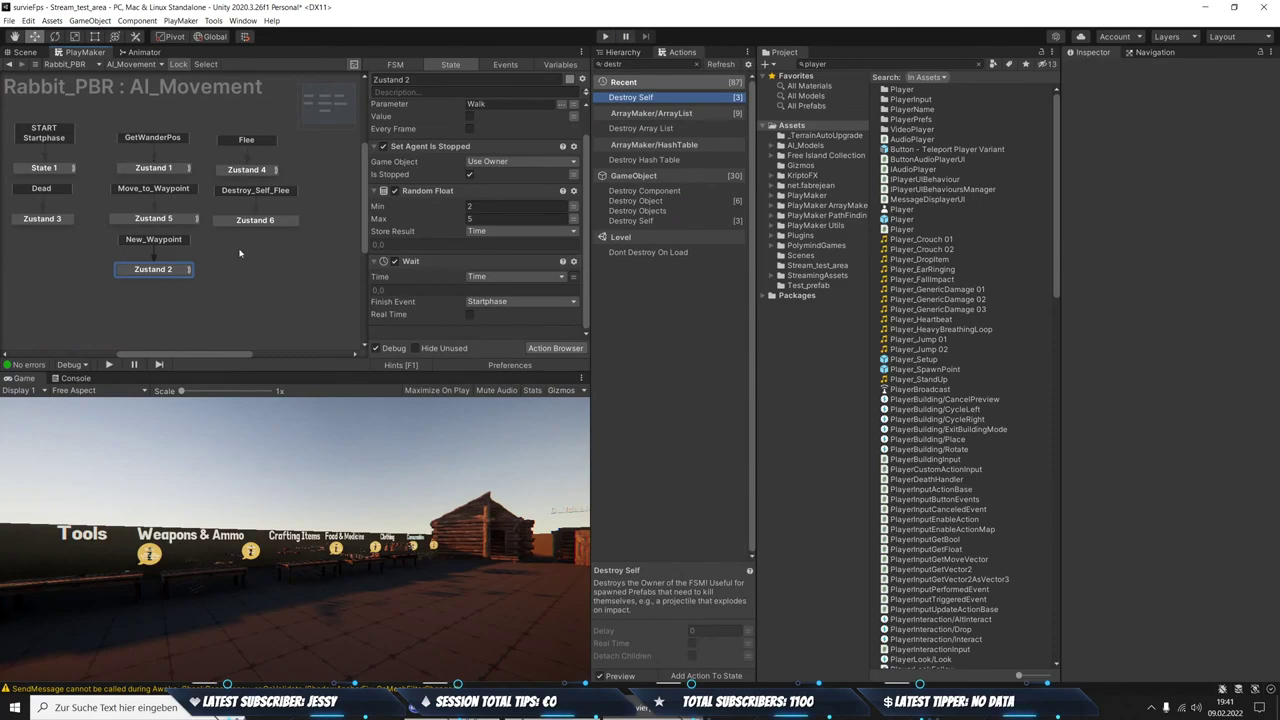
left_click(250, 171)
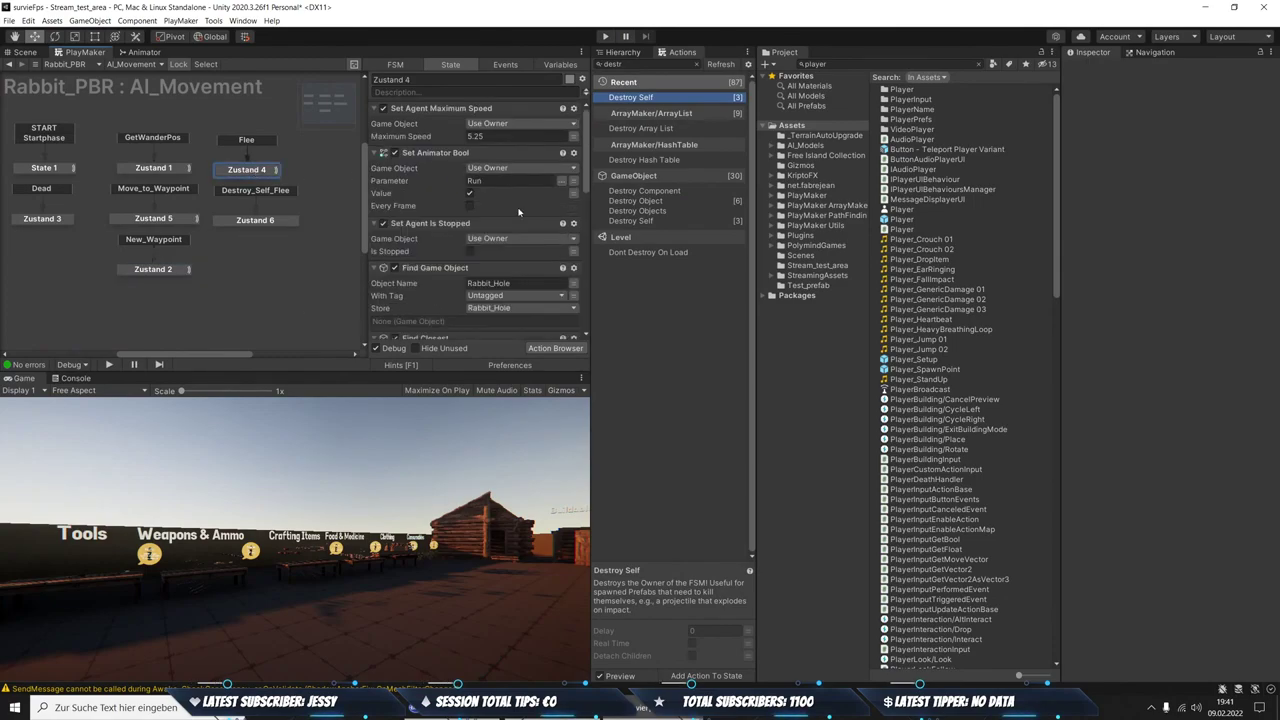
scroll(499, 199, "down", 2)
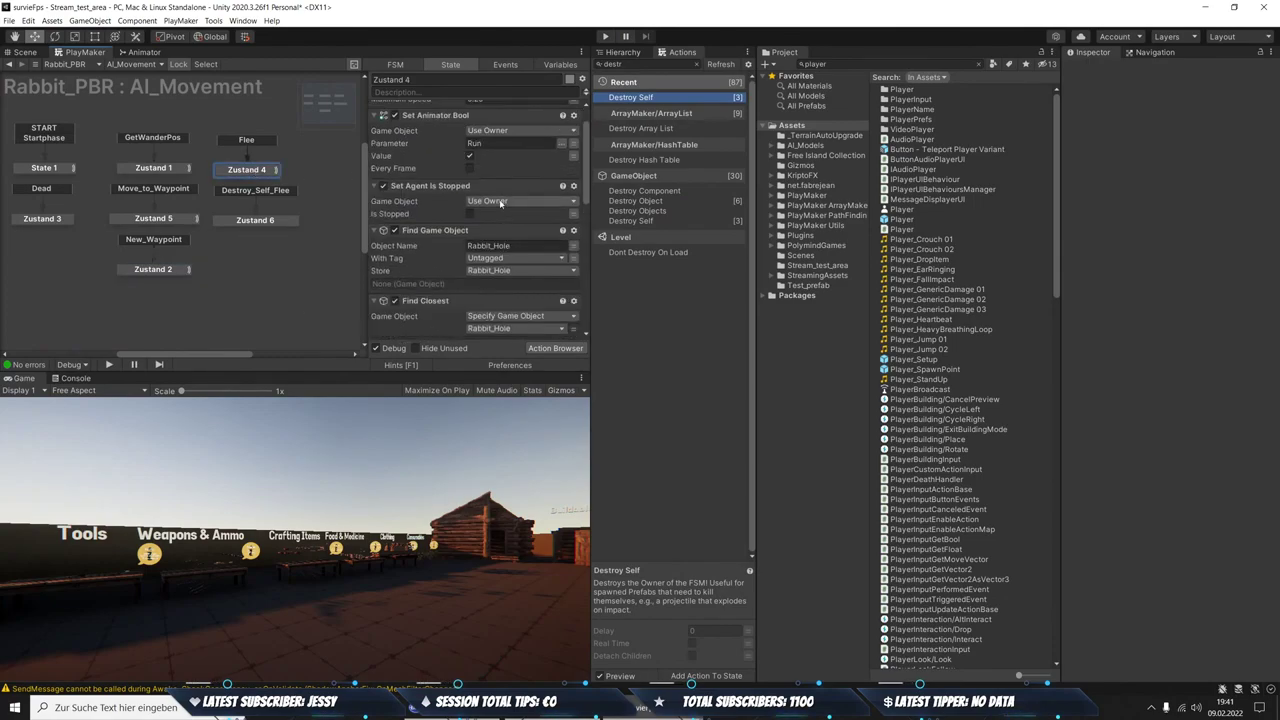
scroll(499, 199, "down", 2)
scroll(499, 199, "down", 2)
scroll(499, 199, "down", 3)
scroll(499, 199, "down", 1)
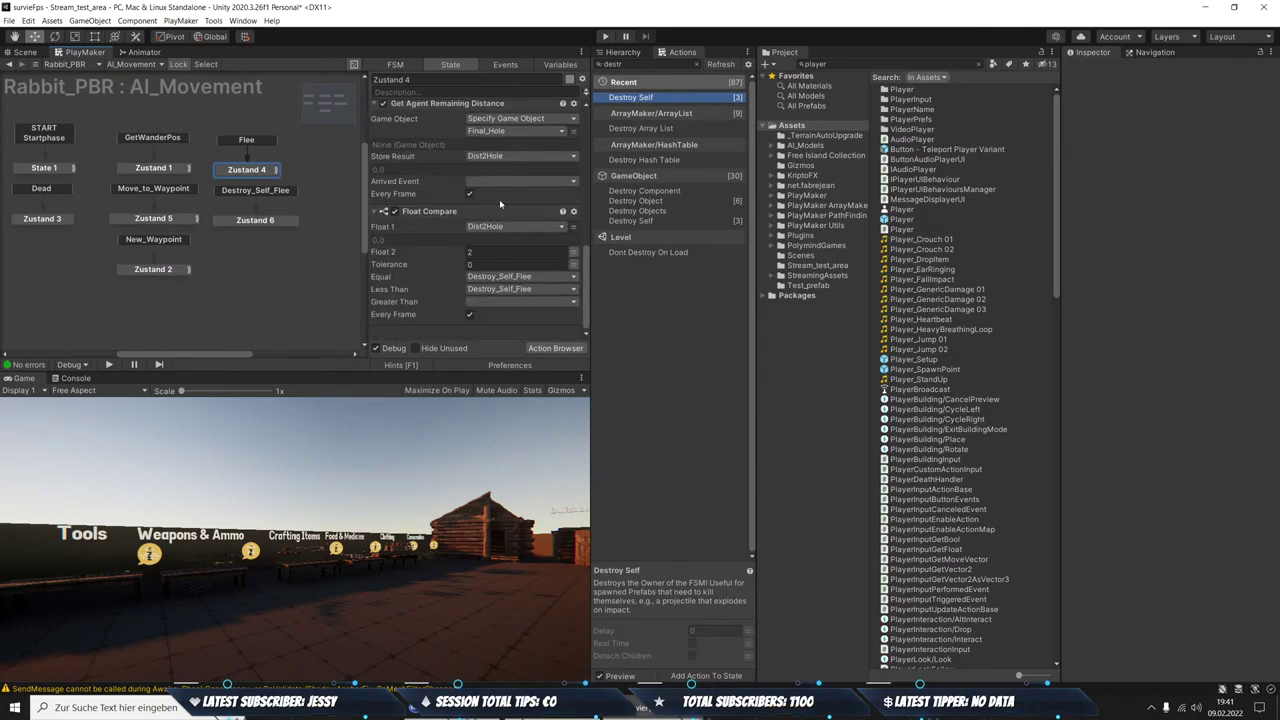
scroll(483, 277, "down", 1)
scroll(483, 277, "up", 3)
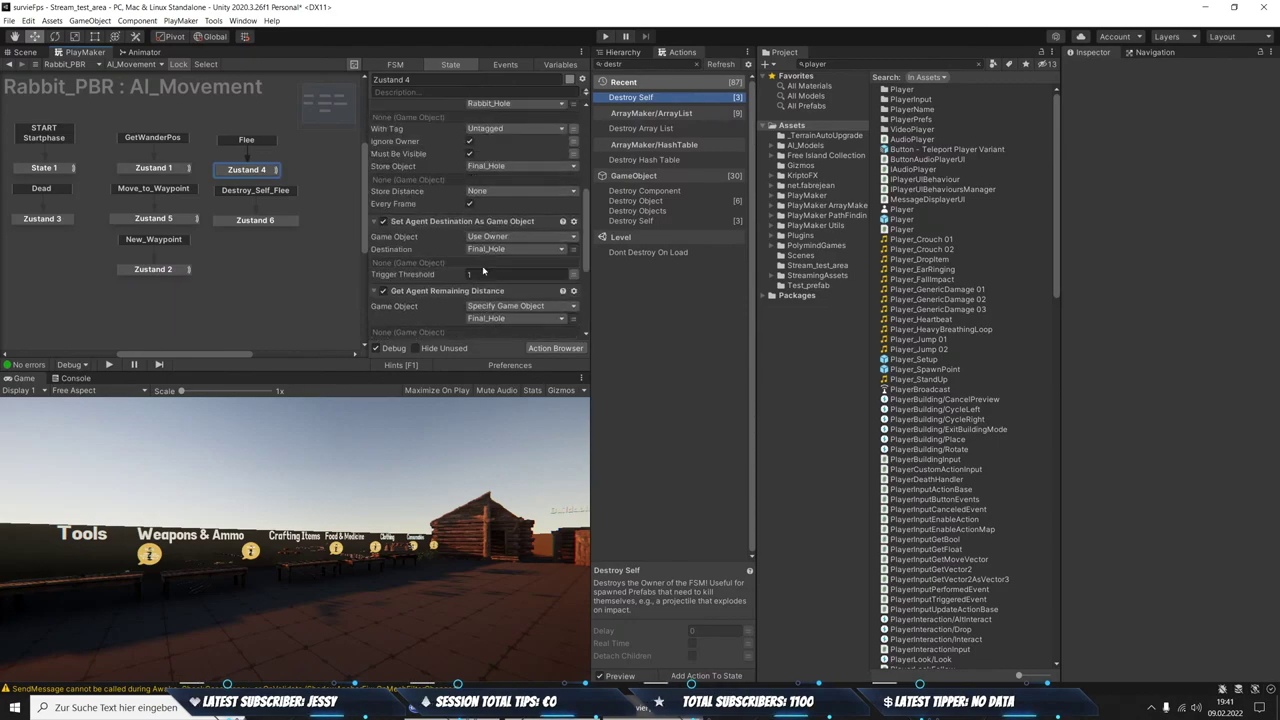
scroll(483, 277, "up", 3)
scroll(483, 277, "up", 3)
Review Zustand 2's wander actions, recheck Zustand 4, confirm Zustand 6's Destroy Self, then play
left_click(150, 268)
scroll(380, 260, "down", 1)
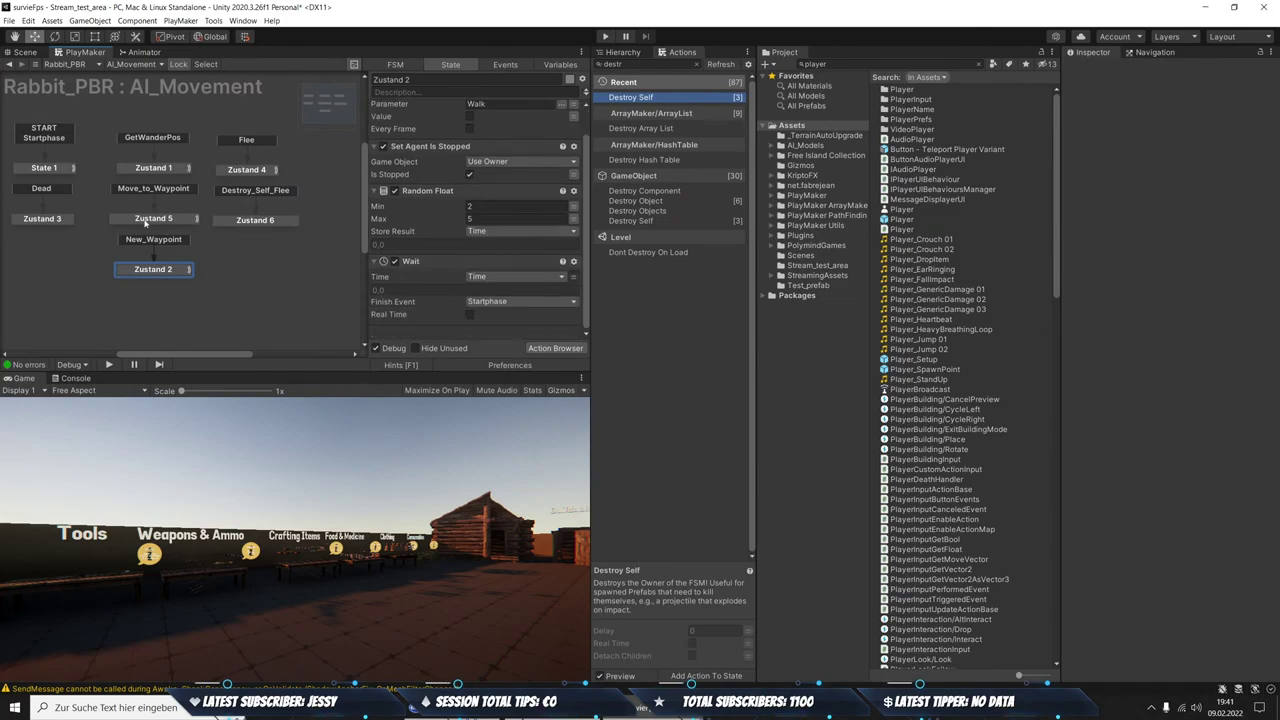
left_click(252, 170)
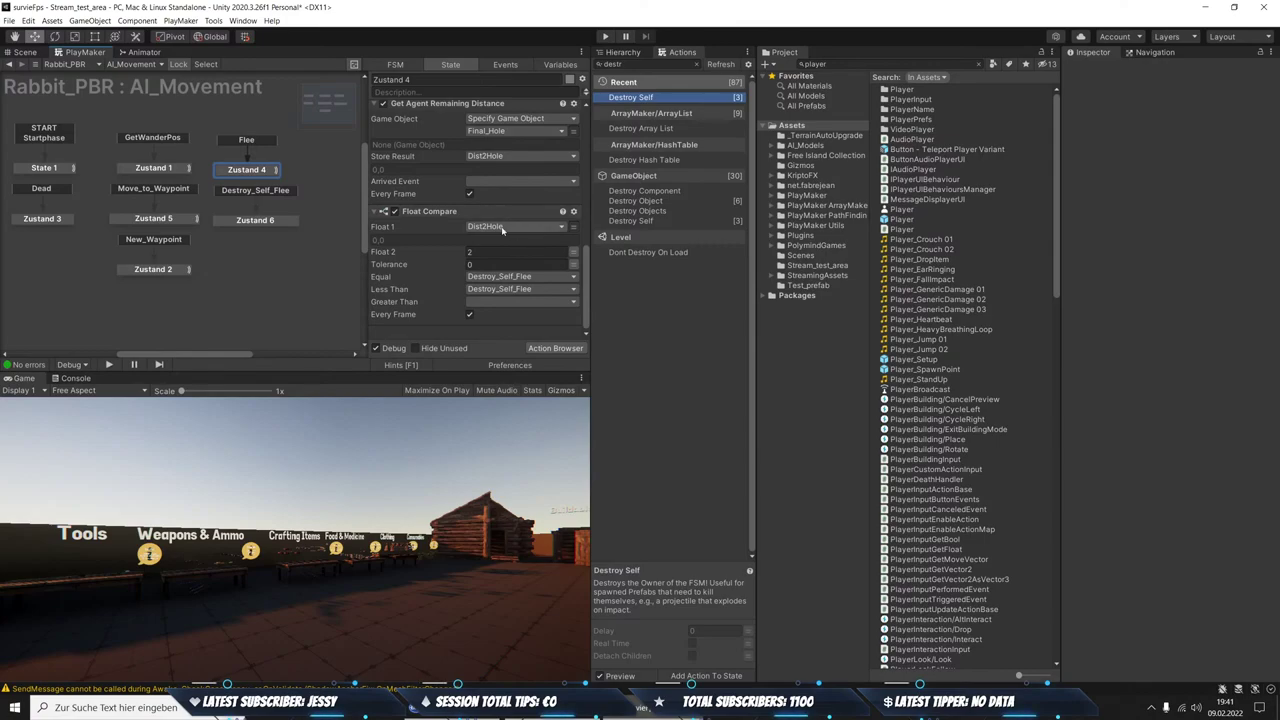
scroll(485, 228, "up", 1)
scroll(481, 225, "up", 1)
scroll(482, 223, "up", 1)
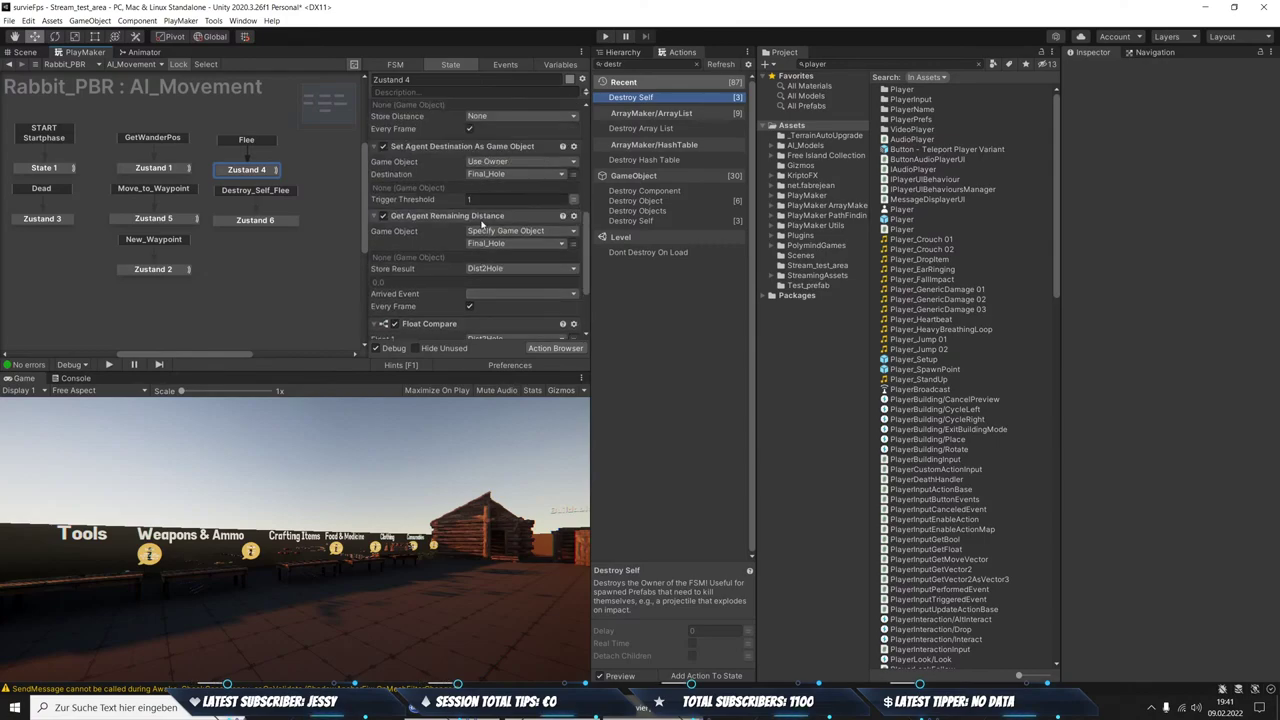
scroll(476, 220, "up", 1)
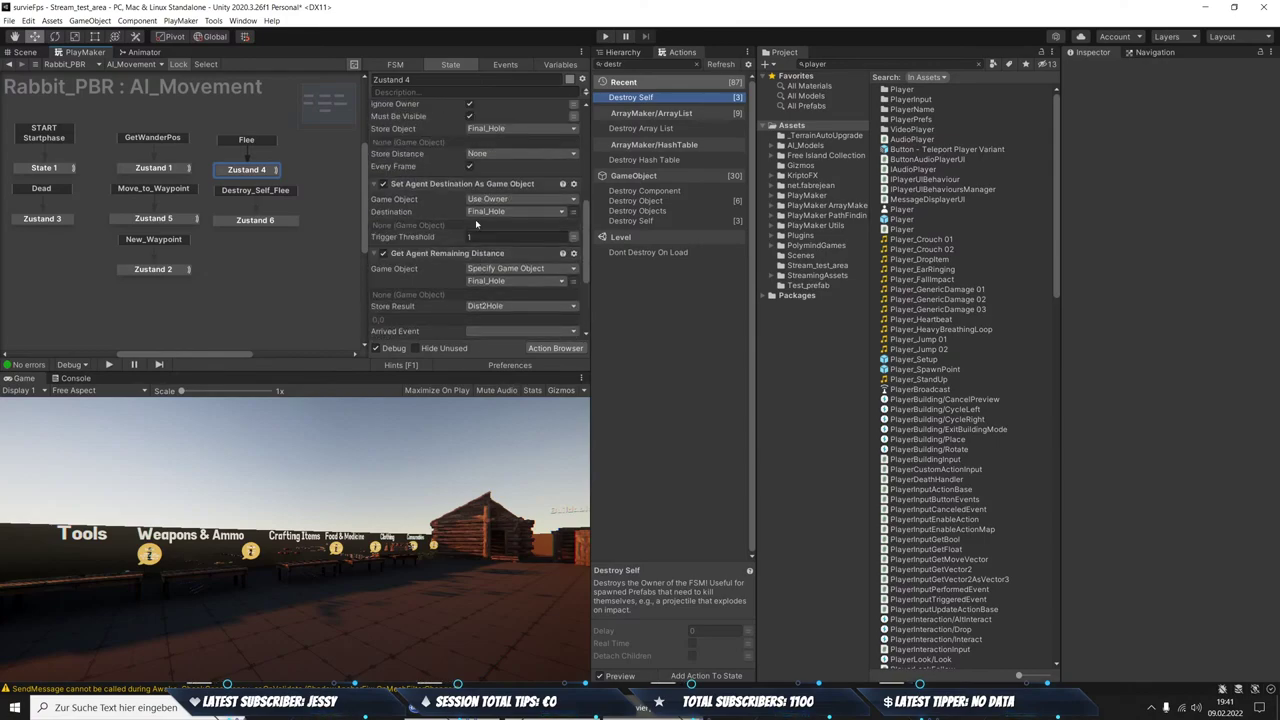
scroll(476, 220, "up", 1)
scroll(474, 217, "down", 2)
scroll(474, 216, "down", 2)
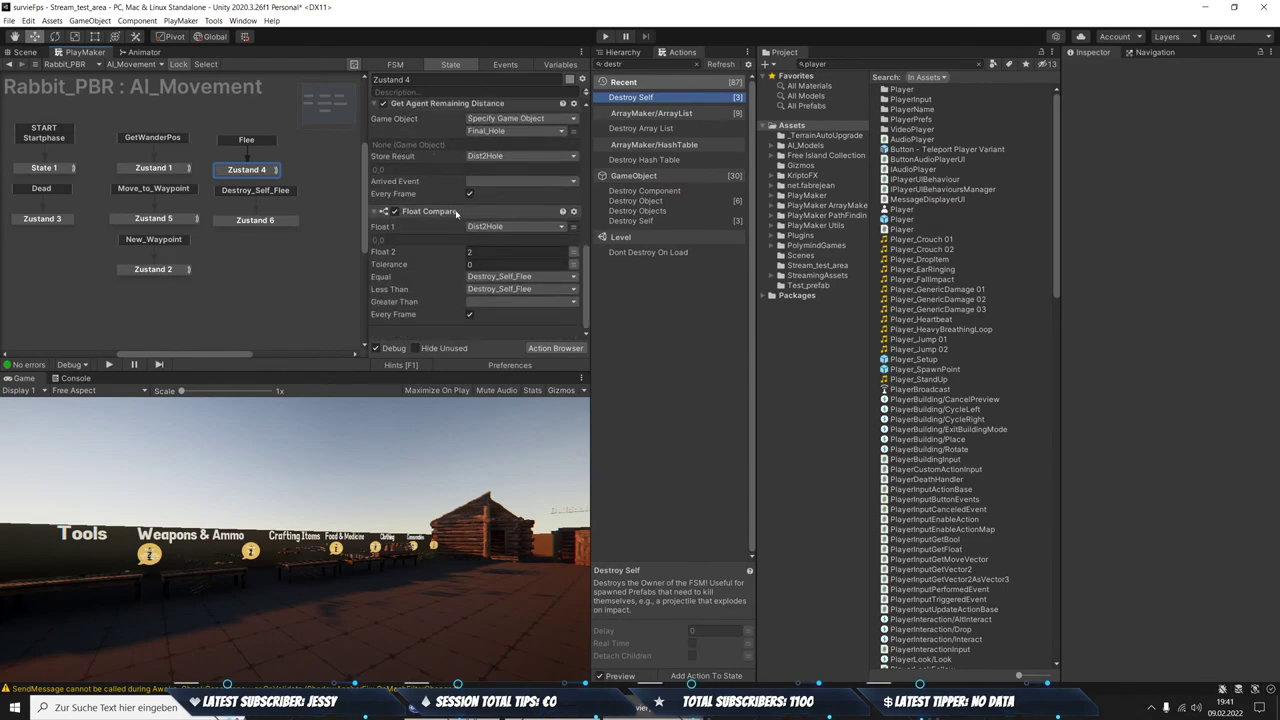
scroll(474, 225, "down", 2)
scroll(474, 240, "down", 1)
scroll(474, 253, "down", 2)
scroll(474, 253, "down", 3)
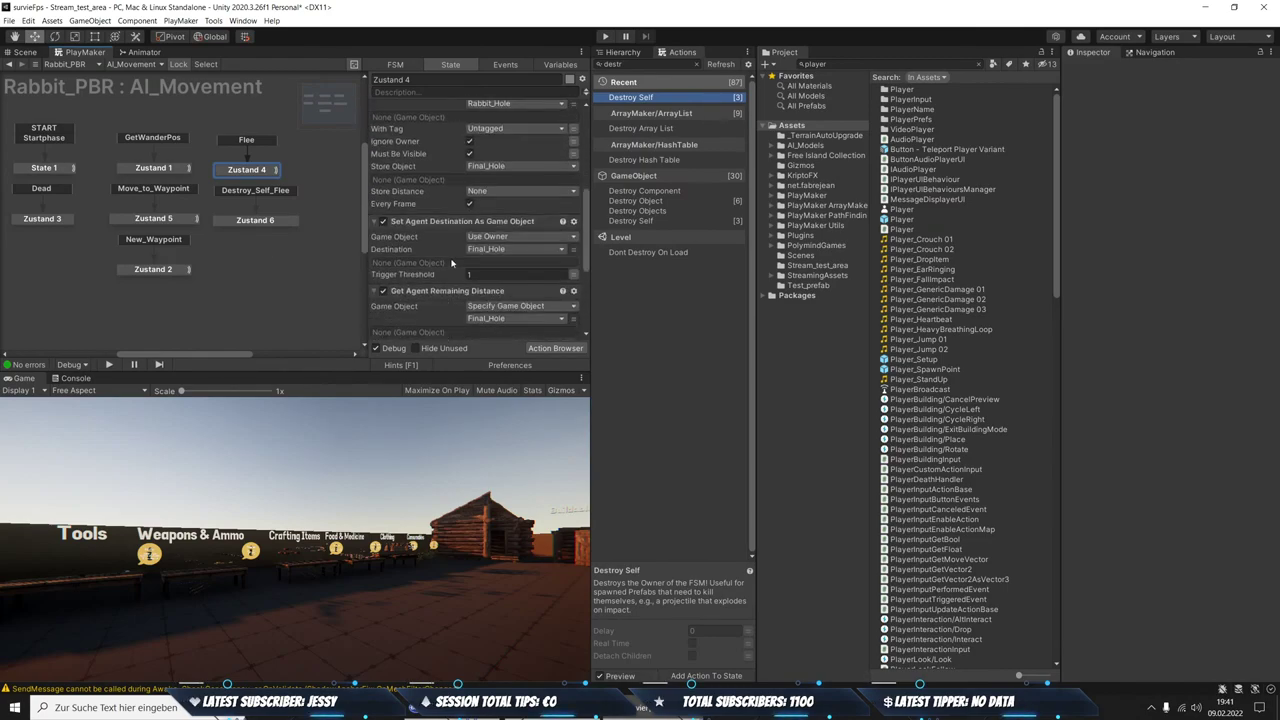
scroll(455, 256, "down", 1)
left_click(255, 219)
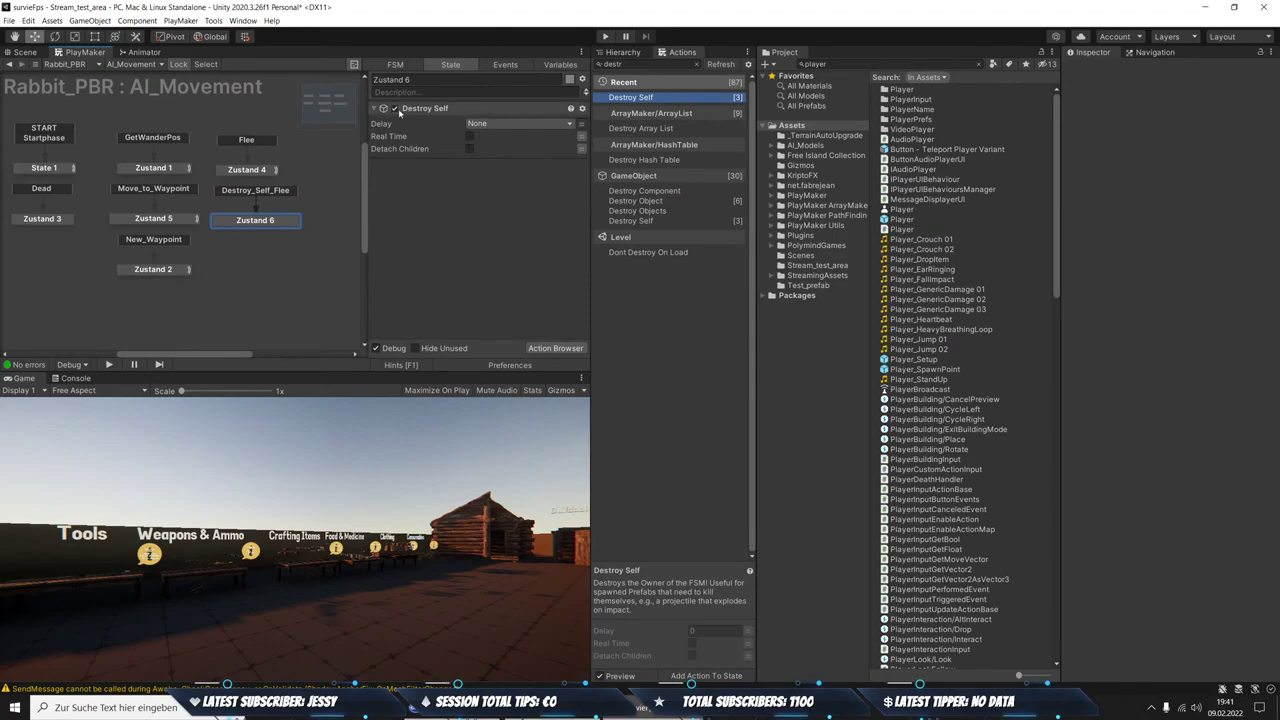
left_click(604, 37)
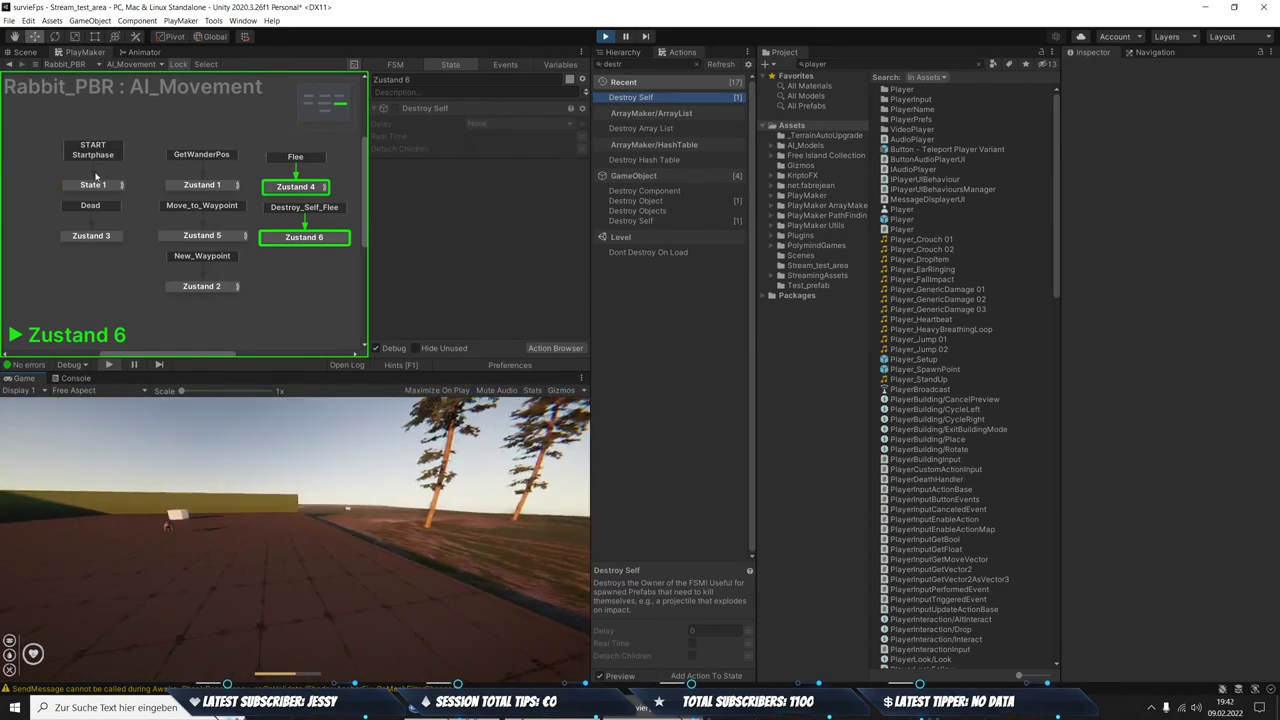
Exit Play mode with Ctrl+P and select Rabbit_PBR in the Hierarchy to show its components
key("ctrl+p")
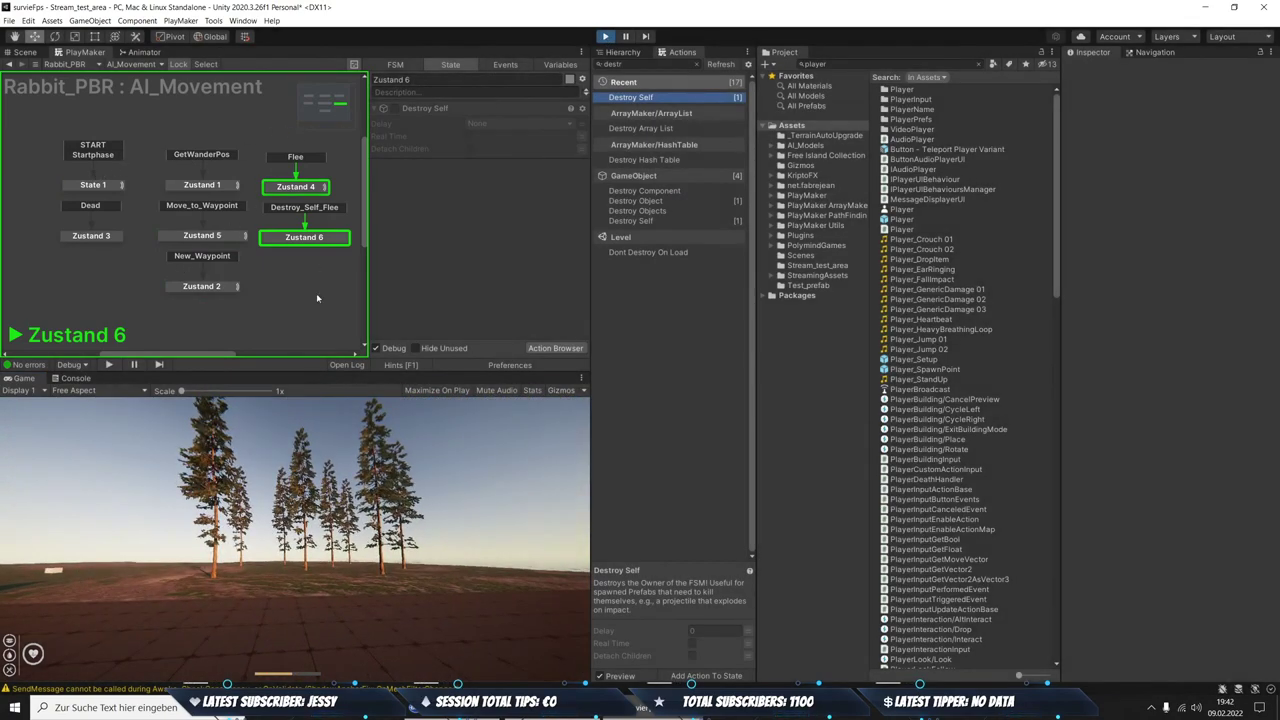
left_click(628, 51)
left_click(662, 225)
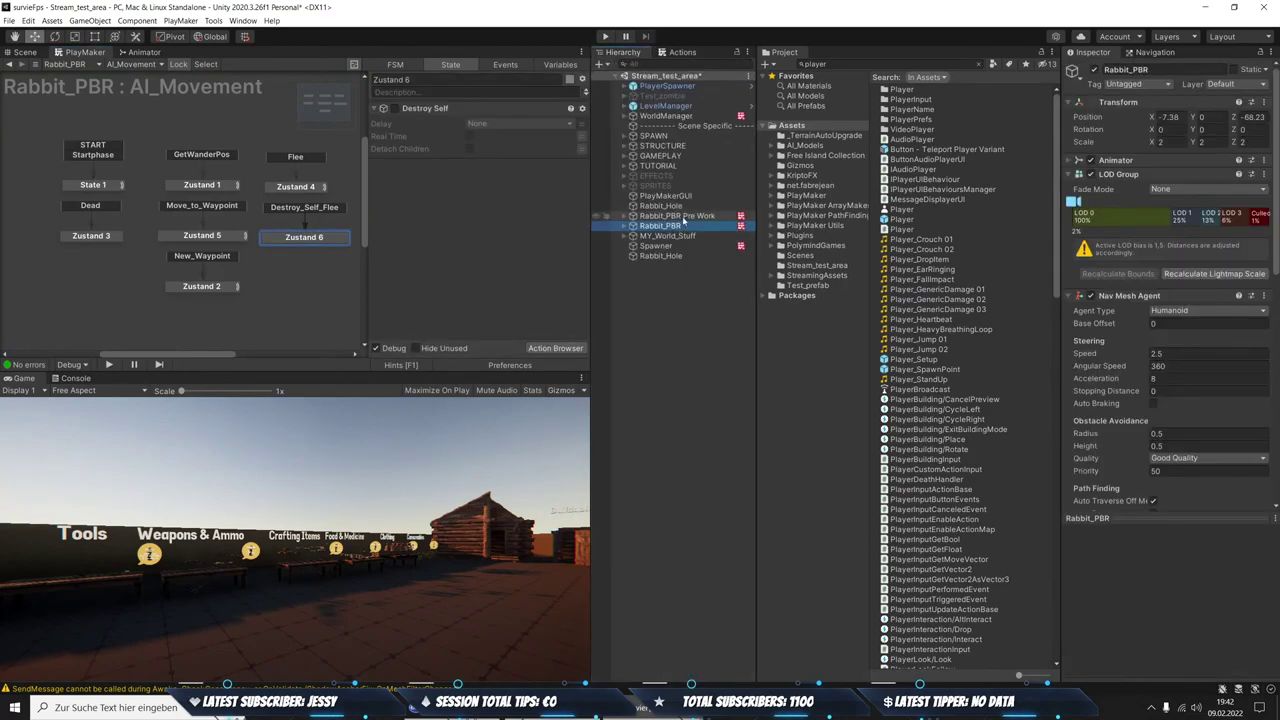
Select Rabbit_PBR Pre Work and open its AI_Movement FSM for editing
left_click(684, 217)
scroll(1203, 390, "down", 5)
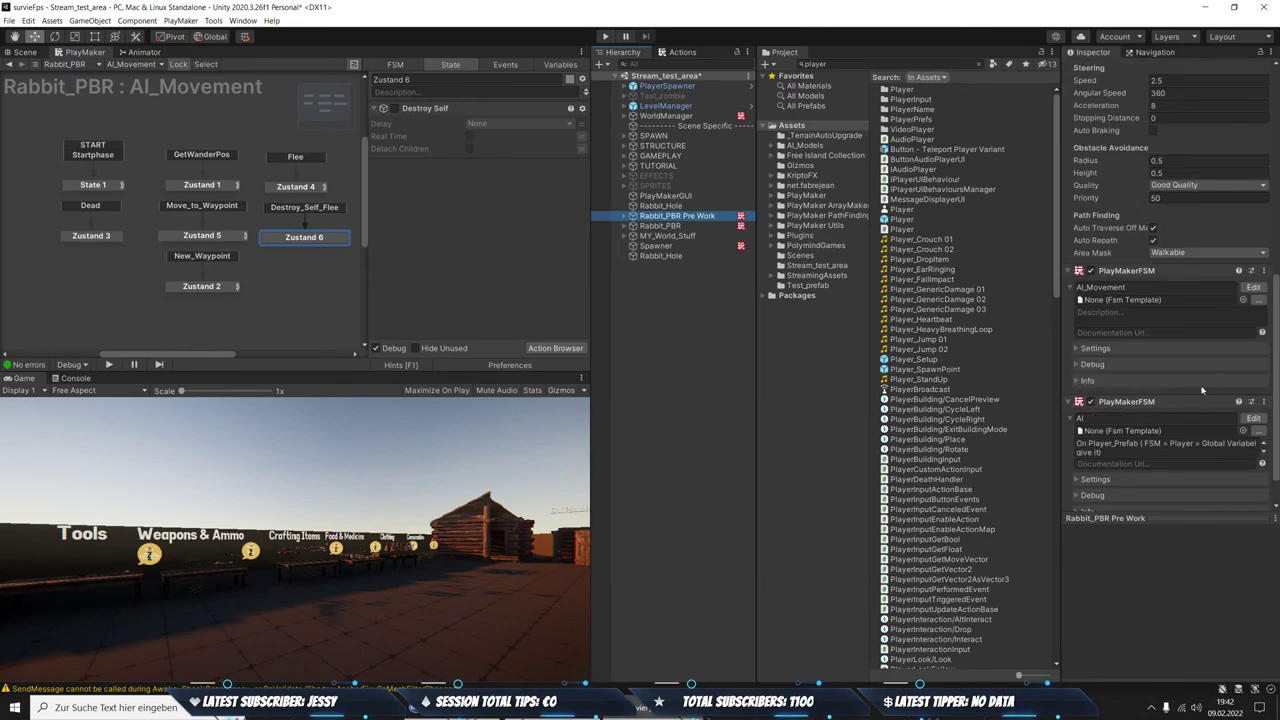
scroll(1203, 390, "down", 2)
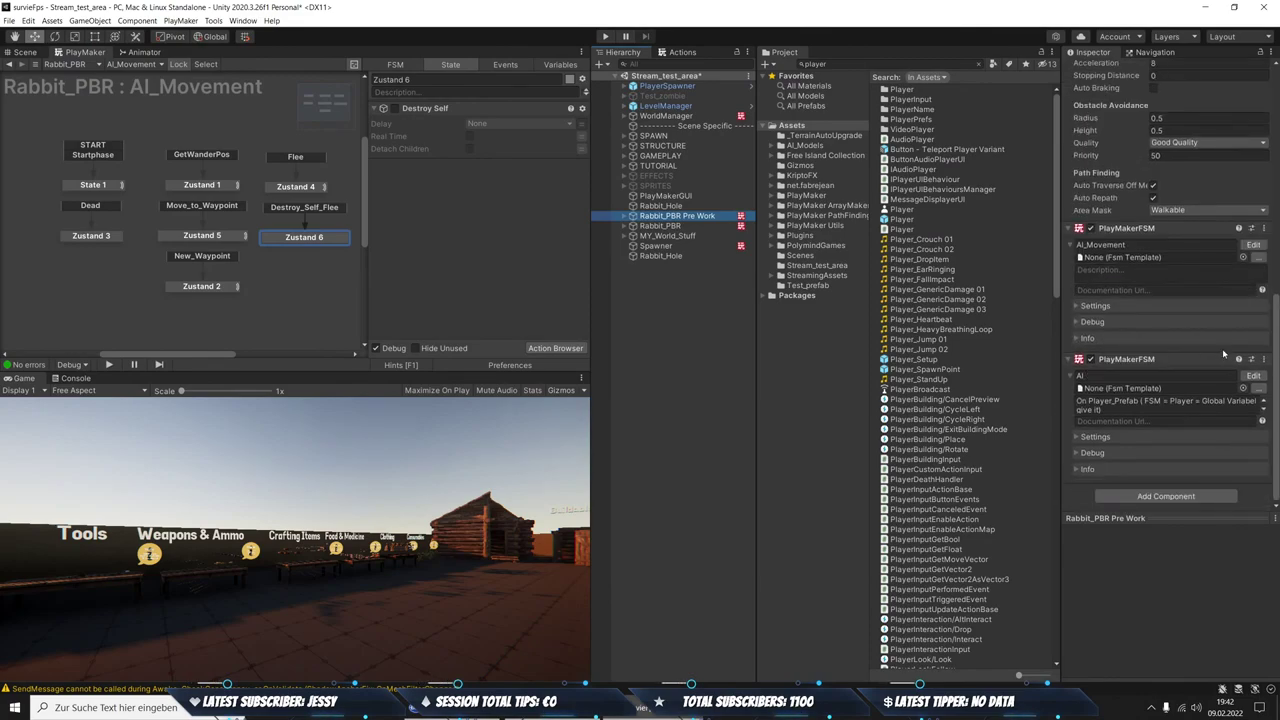
left_click(1253, 246)
Review Zustand 4 storing Get Distance in Flee_Dist_Hole and comparing it with 2, then reselect Rabbit_PBR
scroll(461, 236, "down", 3)
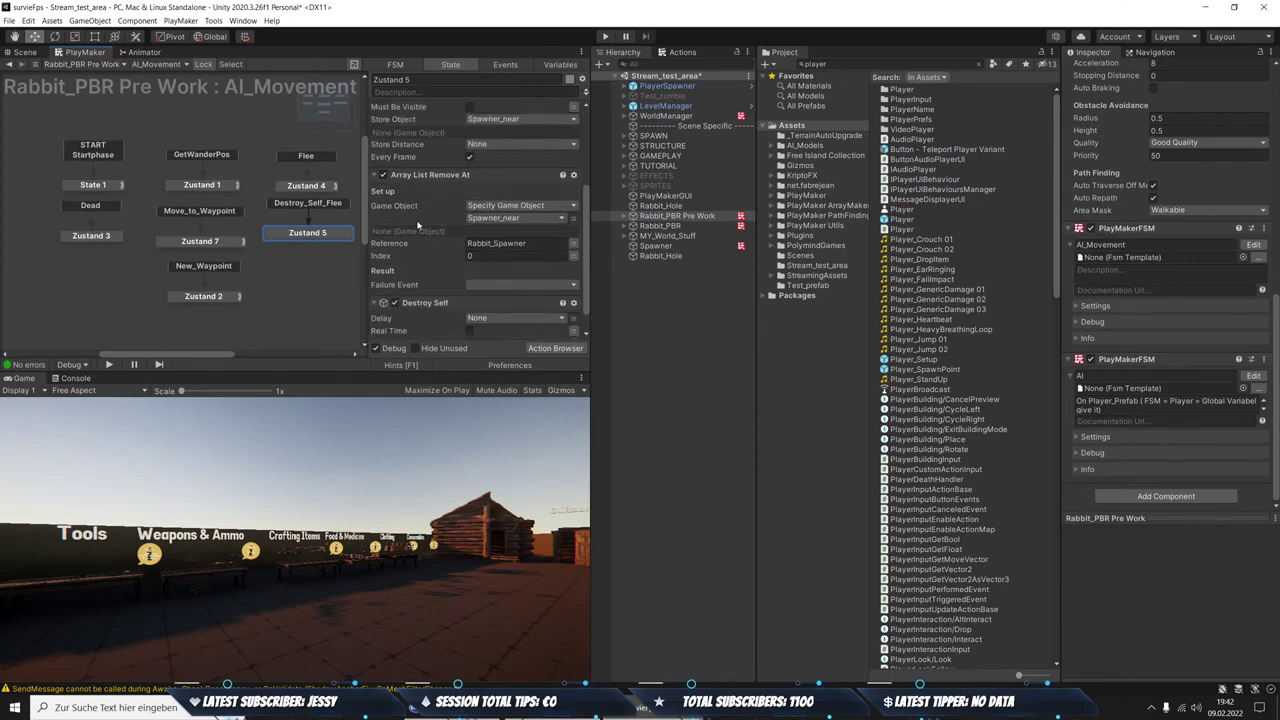
left_click(300, 186)
scroll(529, 318, "down", 2)
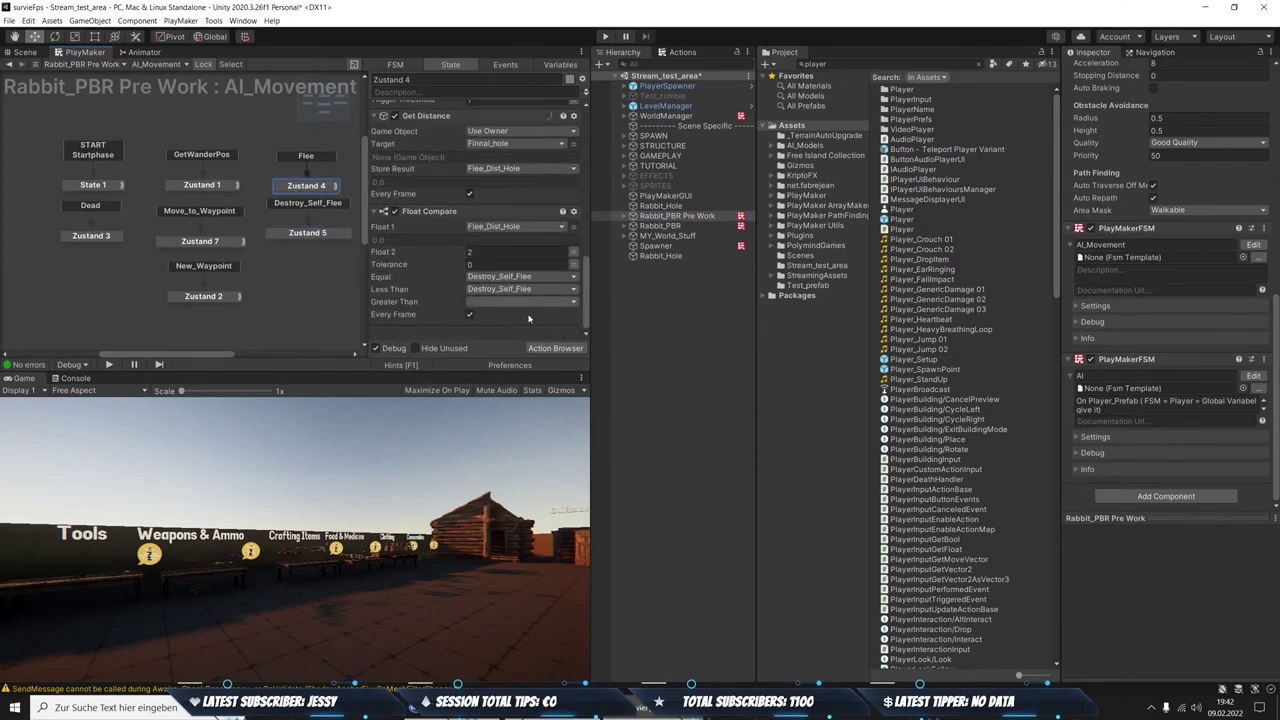
scroll(447, 324, "up", 1)
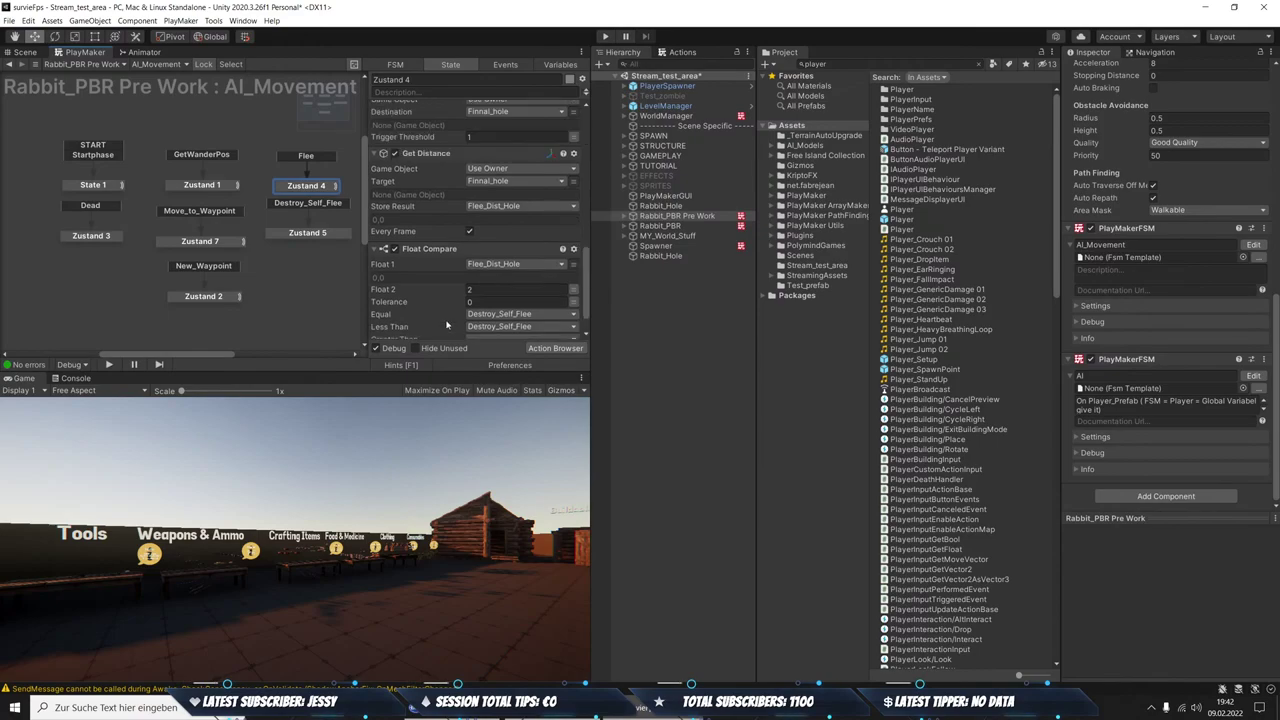
scroll(447, 324, "up", 1)
scroll(447, 324, "up", 1)
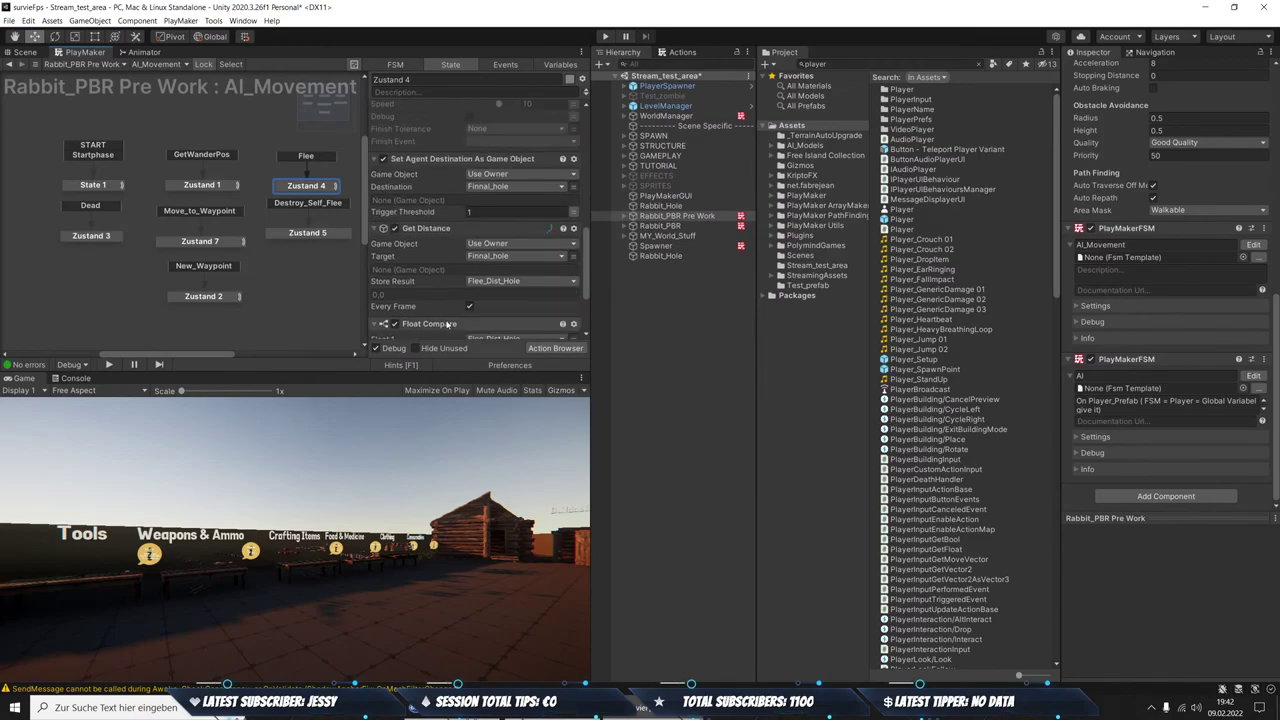
scroll(447, 324, "up", 1)
scroll(447, 323, "up", 2)
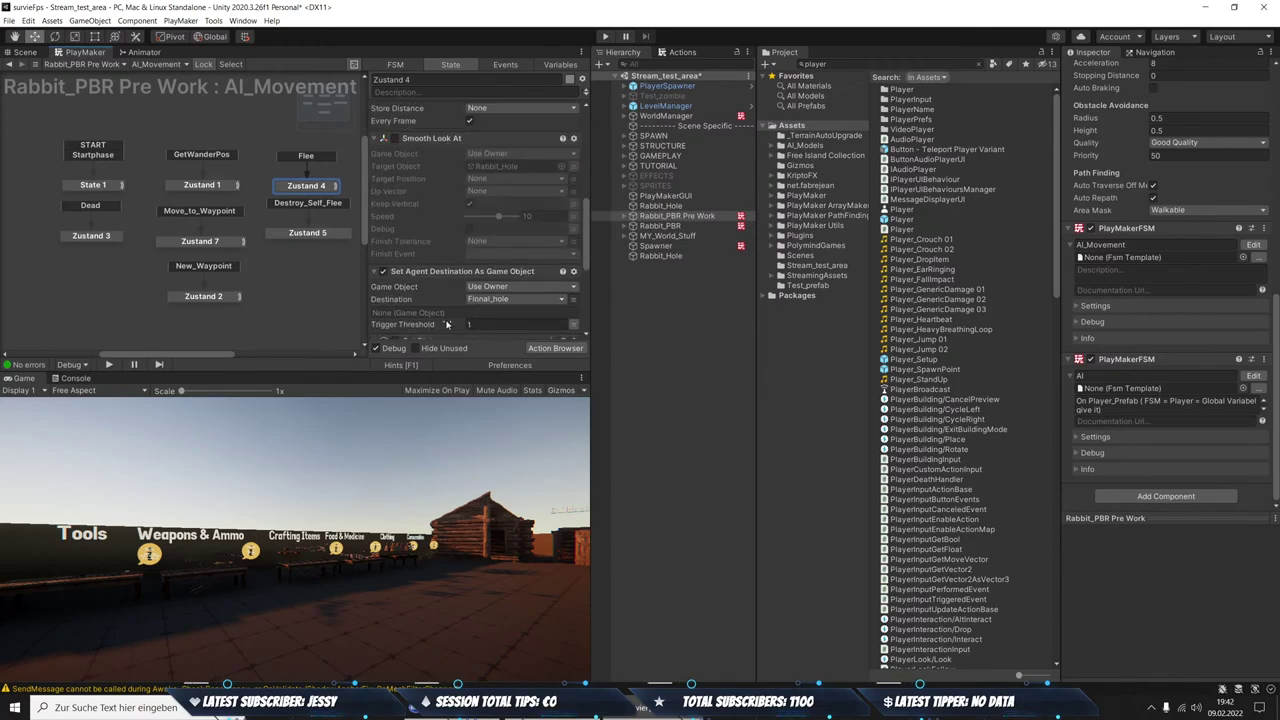
scroll(447, 324, "up", 1)
scroll(447, 324, "up", 2)
scroll(447, 324, "up", 1)
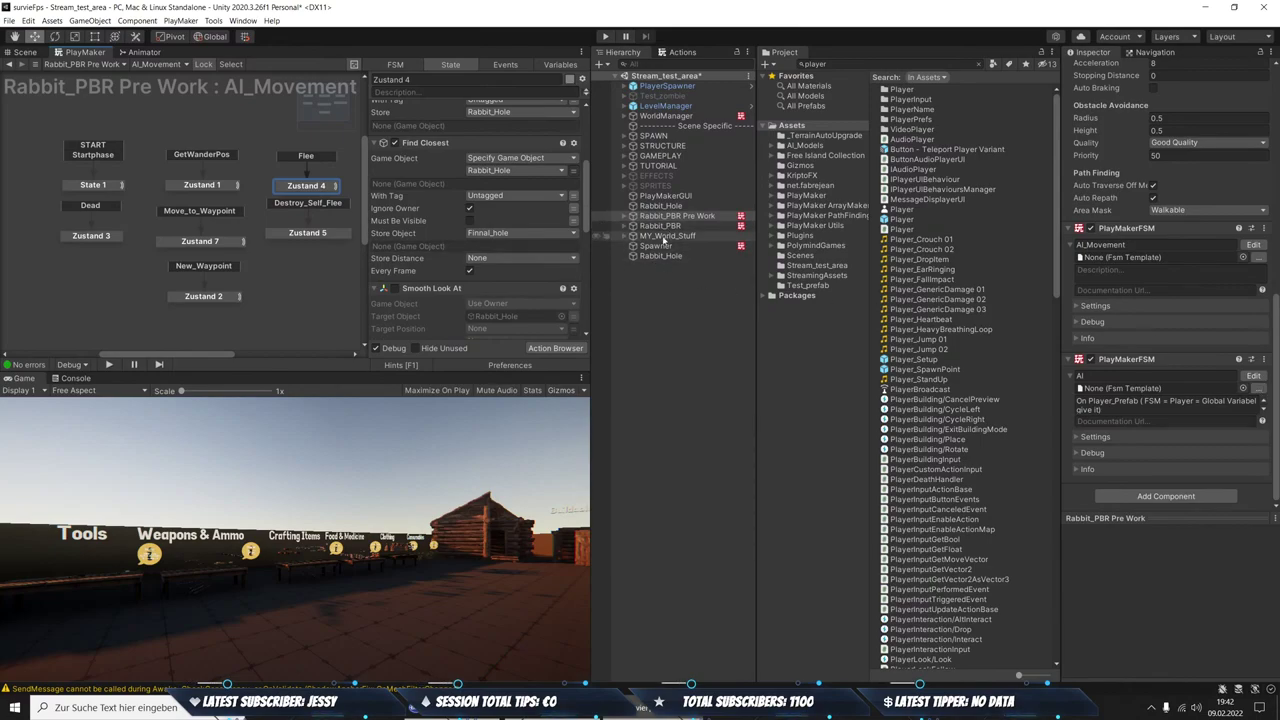
left_click(659, 225)
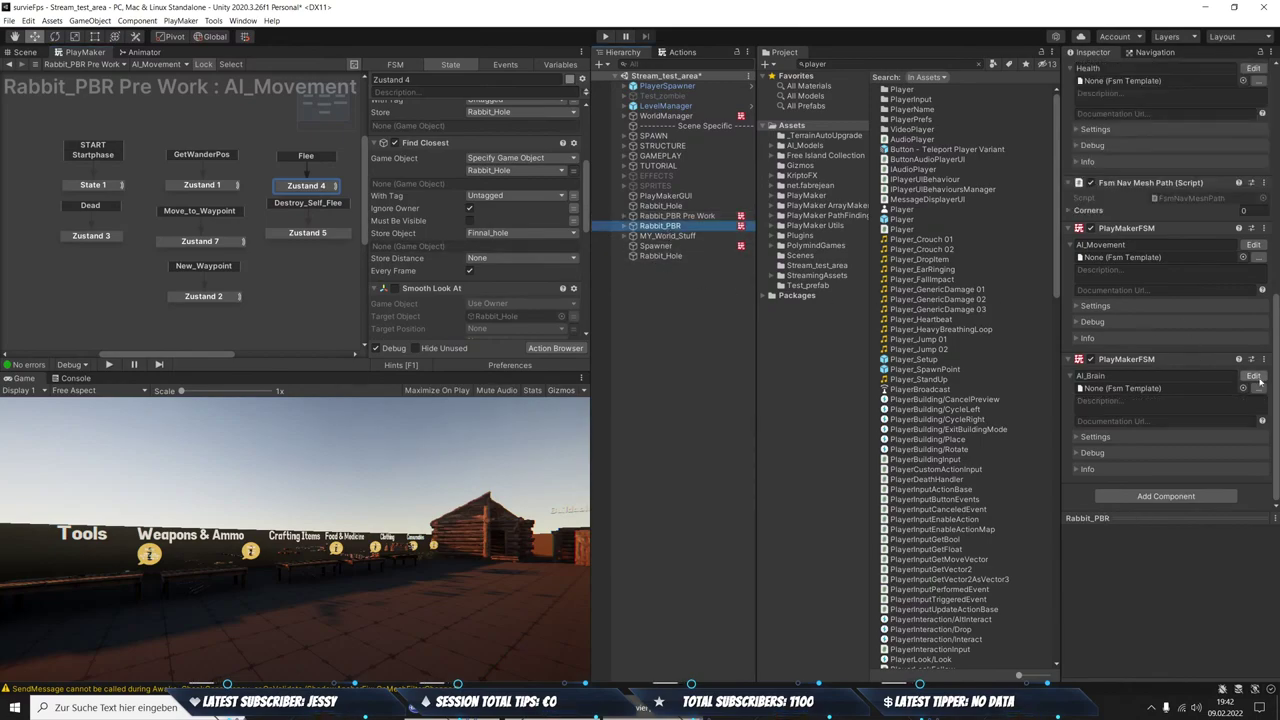
Check that AI_Brain's Zustand 2 sends Flee to AI_Movement once, then return to AI_Movement
left_click(1255, 377)
left_click(220, 192)
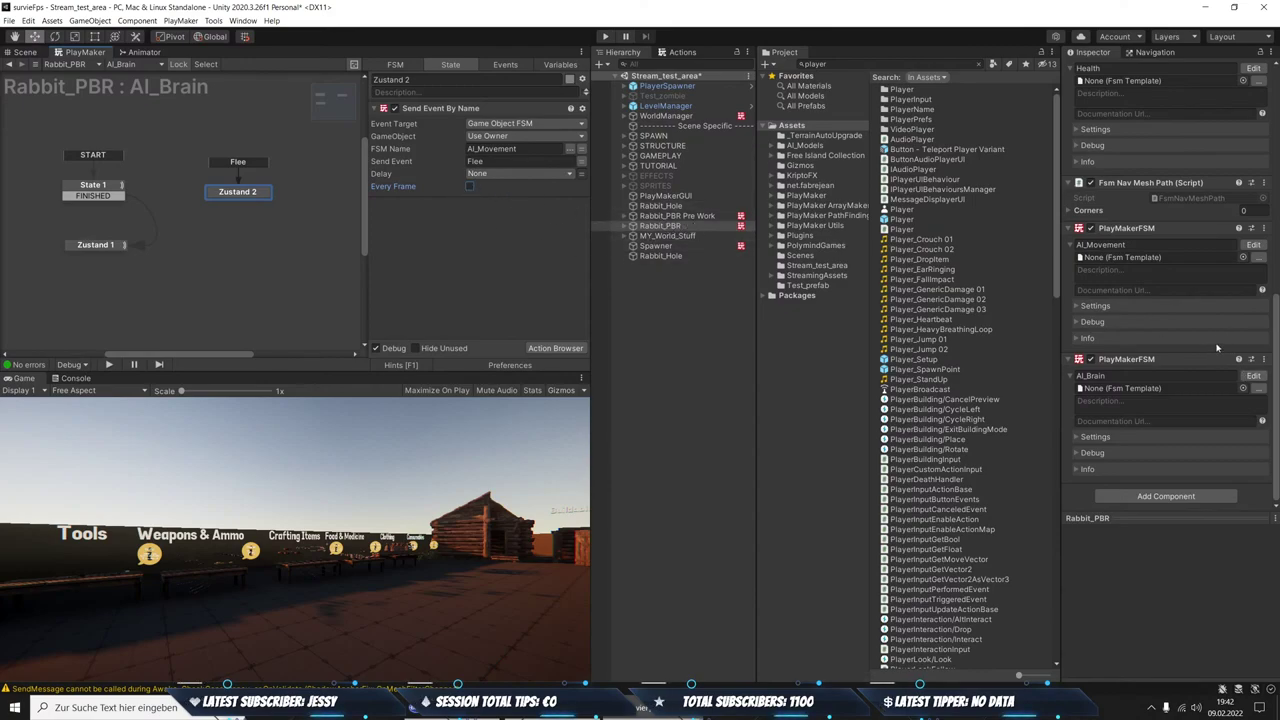
left_click(1253, 244)
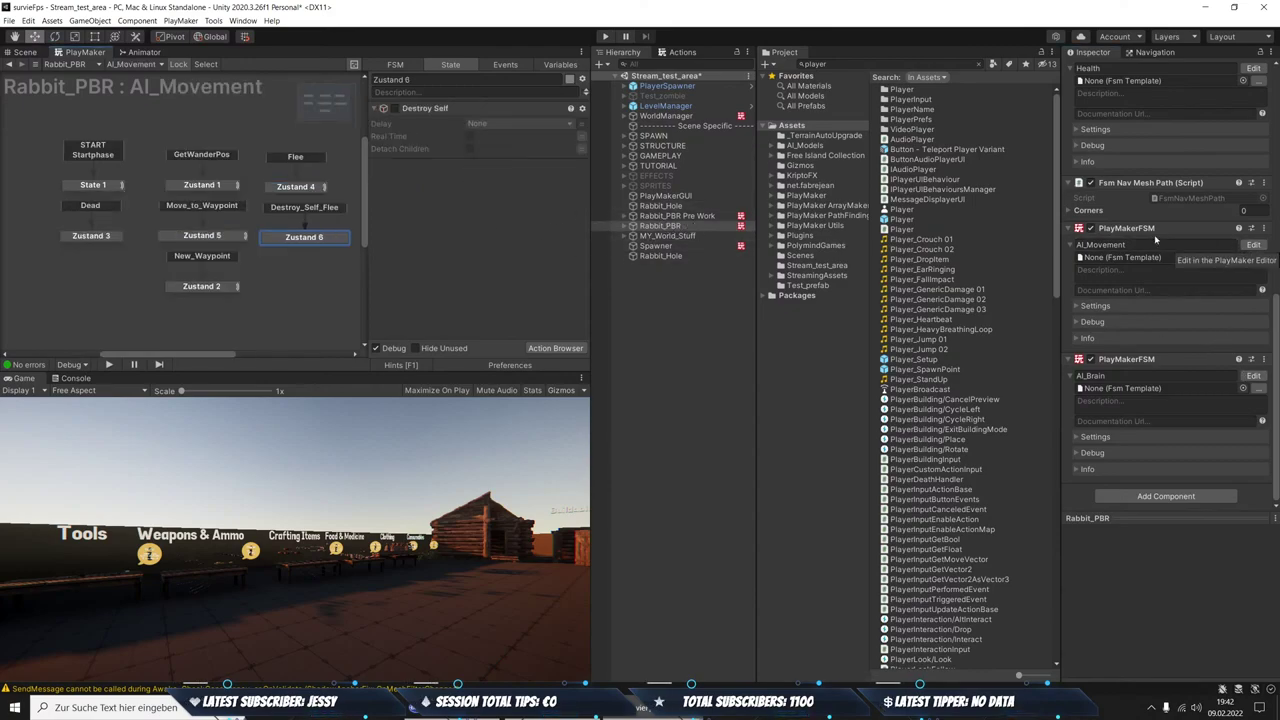
Scroll through Zustand 4's actions to confirm Dist2Hole is compared against 2
left_click(310, 188)
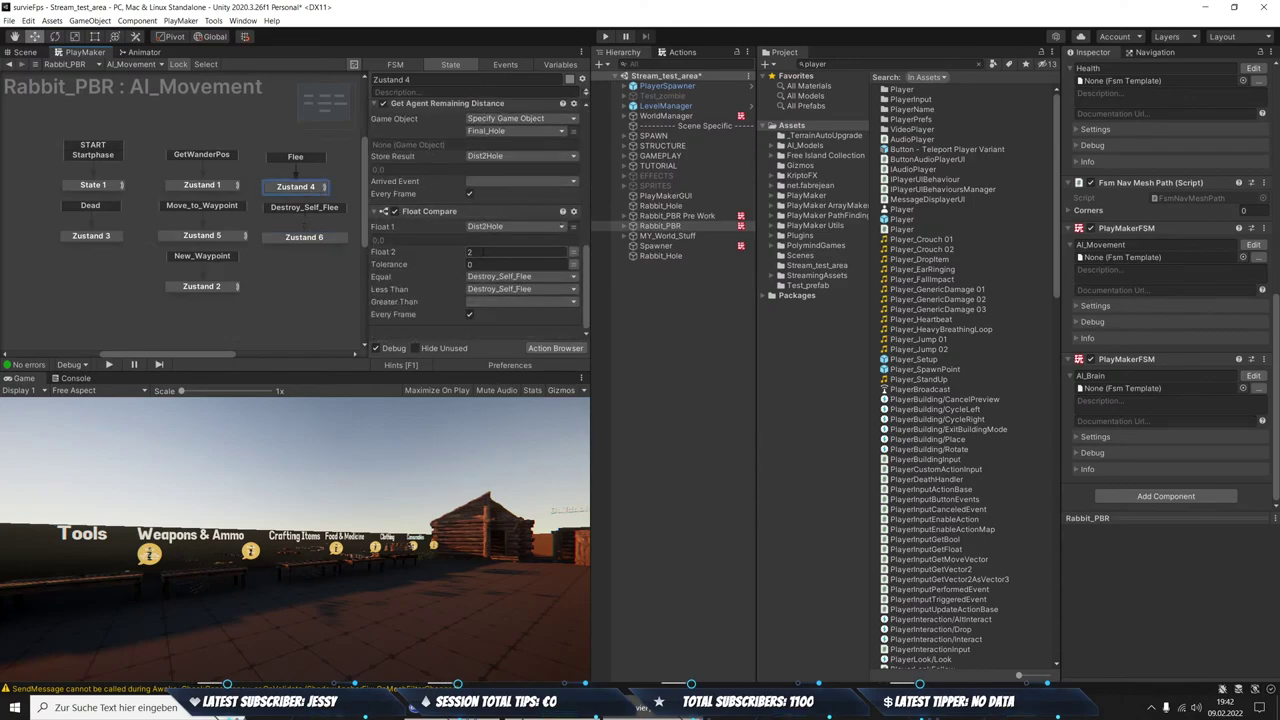
scroll(428, 270, "up", 1)
scroll(418, 233, "up", 1)
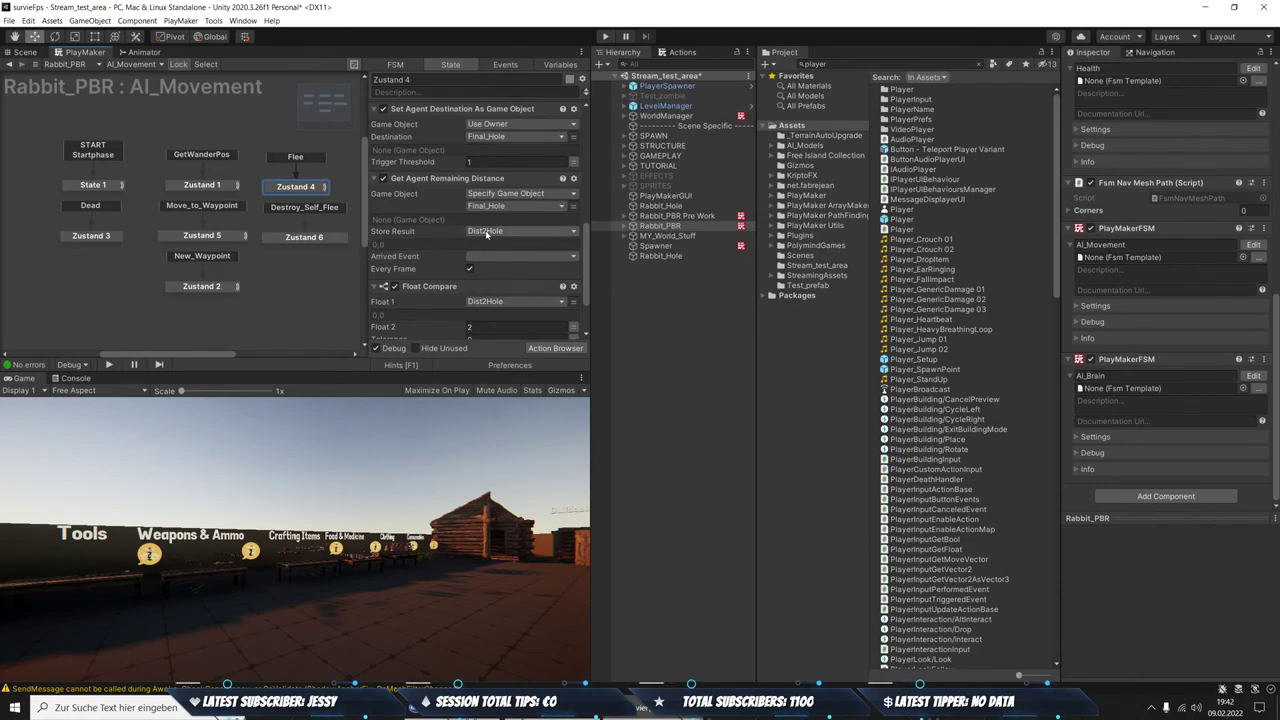
scroll(547, 256, "up", 1)
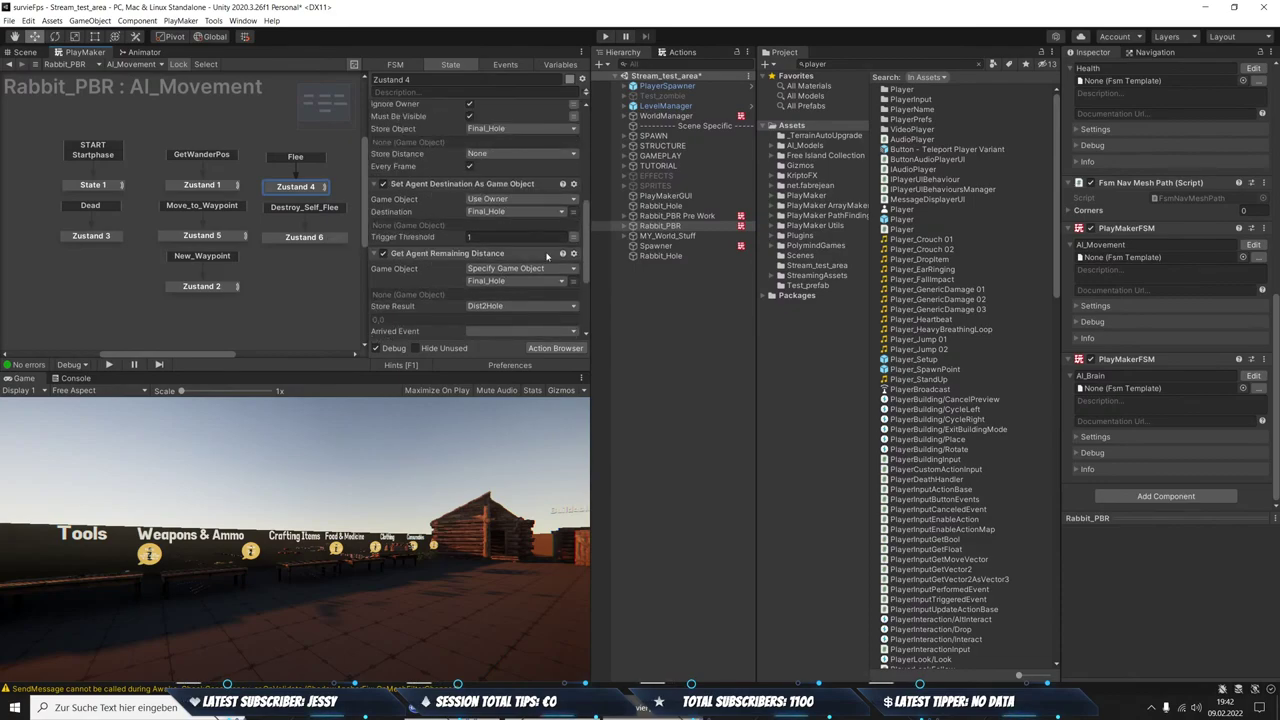
scroll(547, 256, "up", 1)
scroll(547, 256, "down", 1)
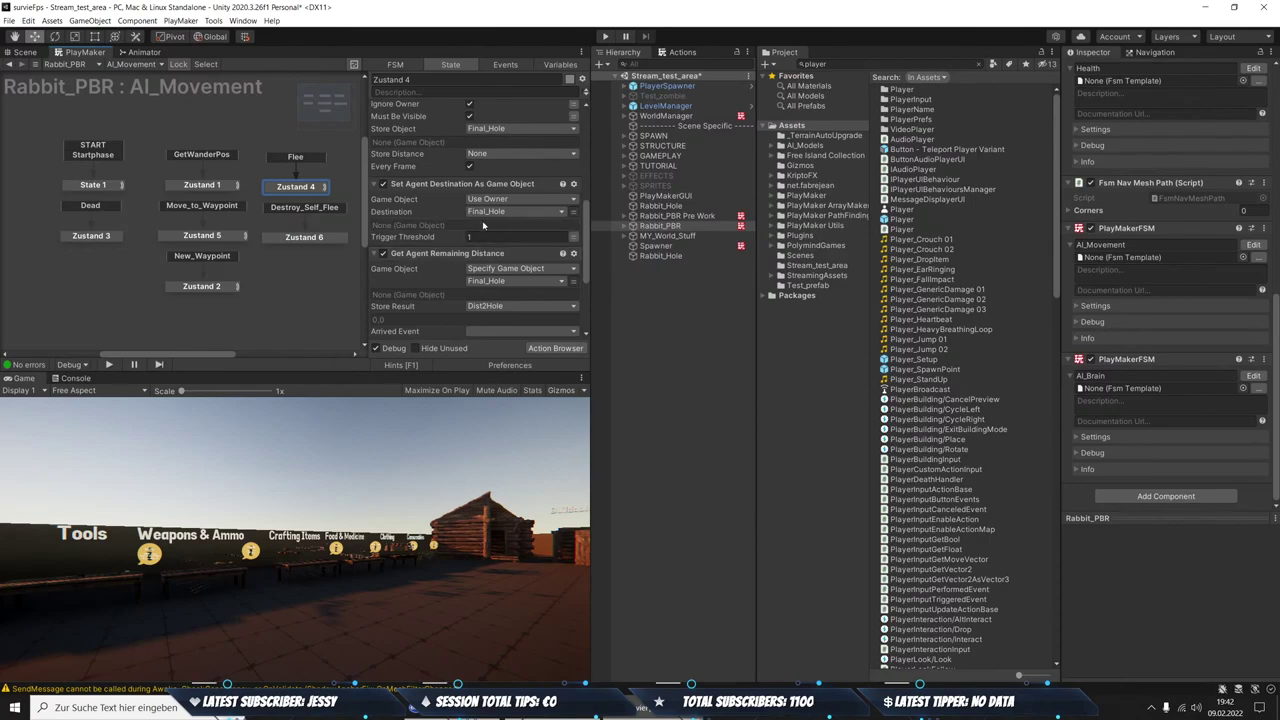
scroll(512, 229, "up", 1)
scroll(504, 214, "up", 1)
scroll(504, 214, "up", 1)
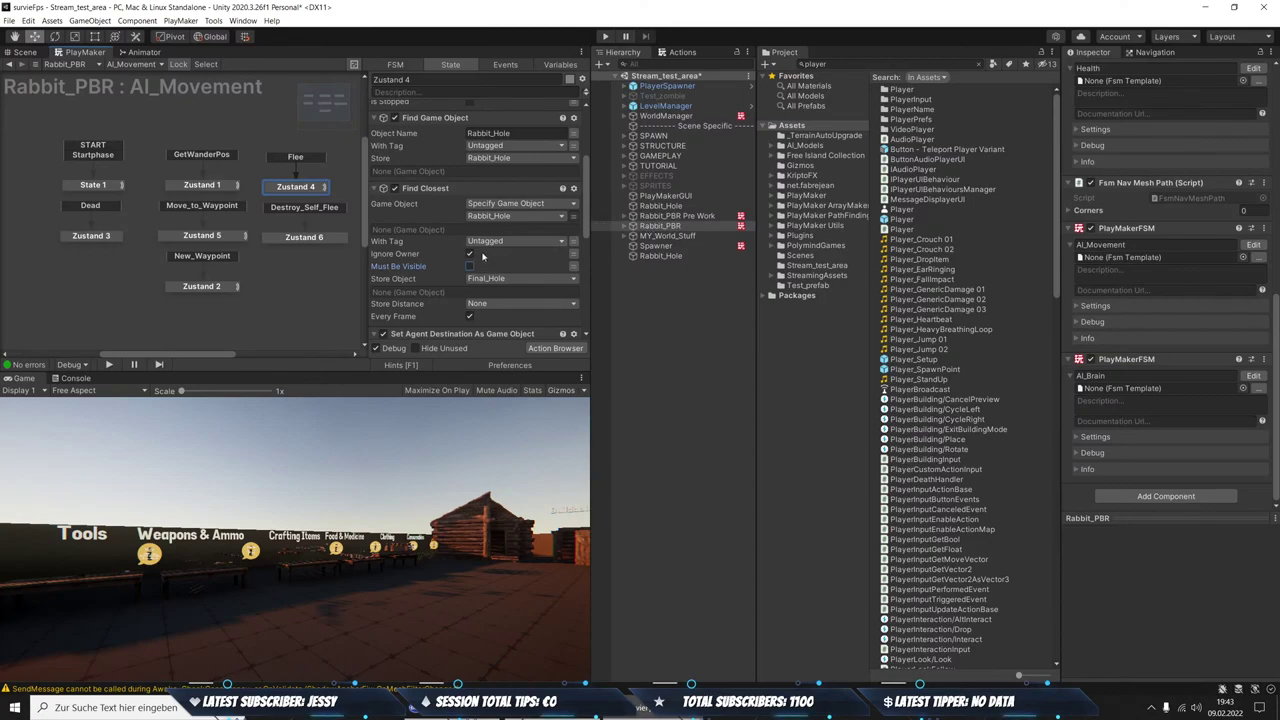
scroll(425, 280, "down", 1)
scroll(430, 270, "down", 1)
scroll(460, 245, "down", 1)
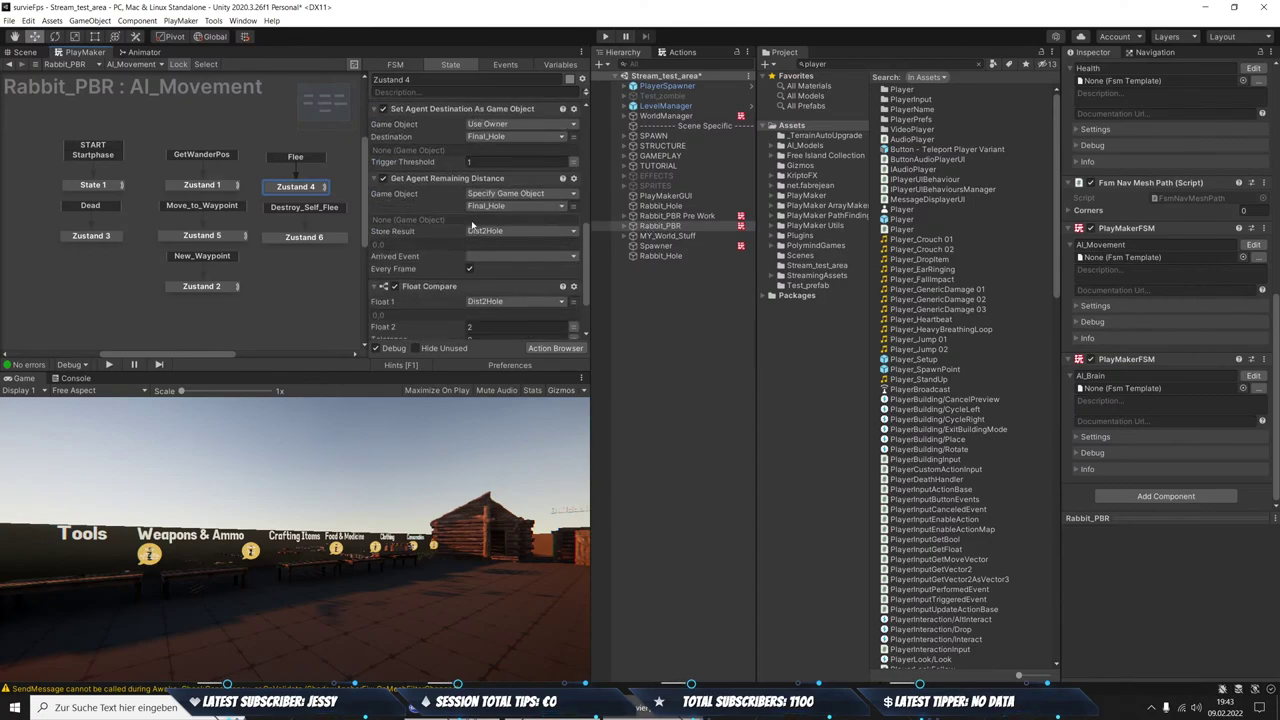
scroll(473, 235, "down", 1)
Inspect Zustand 6's Destroy Self, start the game, and watch Zustand 4 and Zustand 6 during the test
left_click(293, 240)
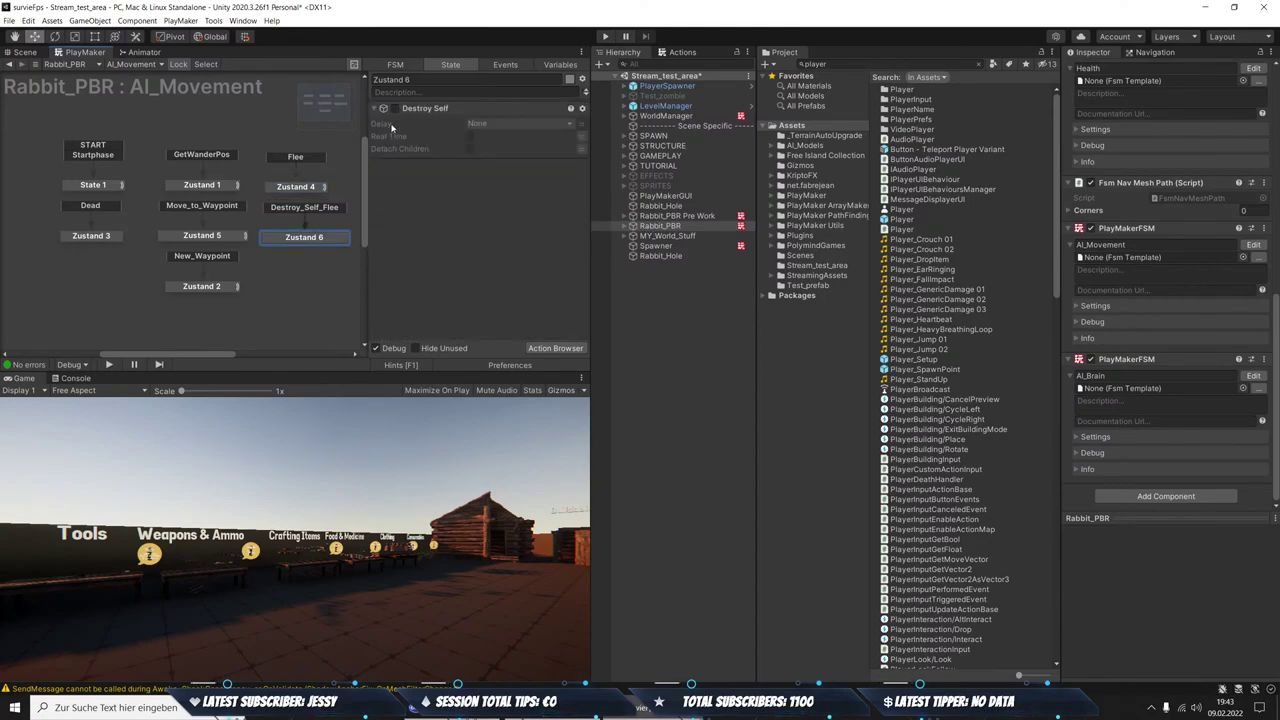
left_click(607, 36)
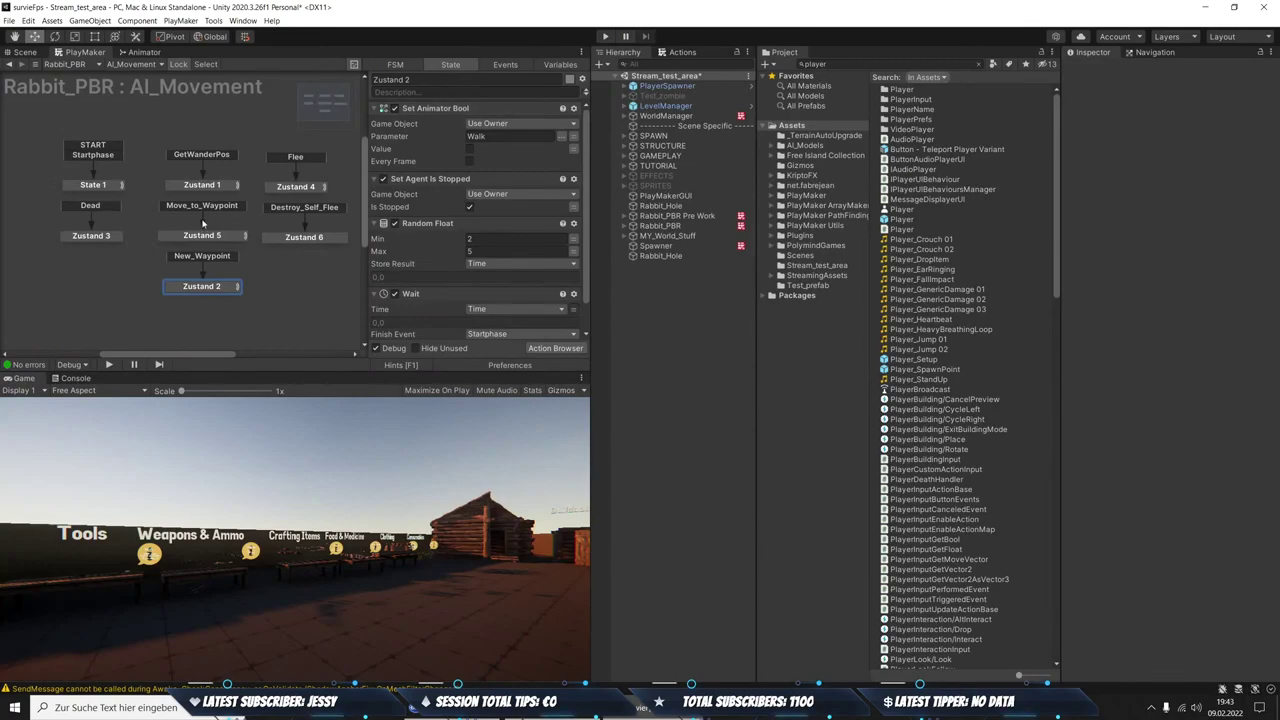
left_click(295, 188)
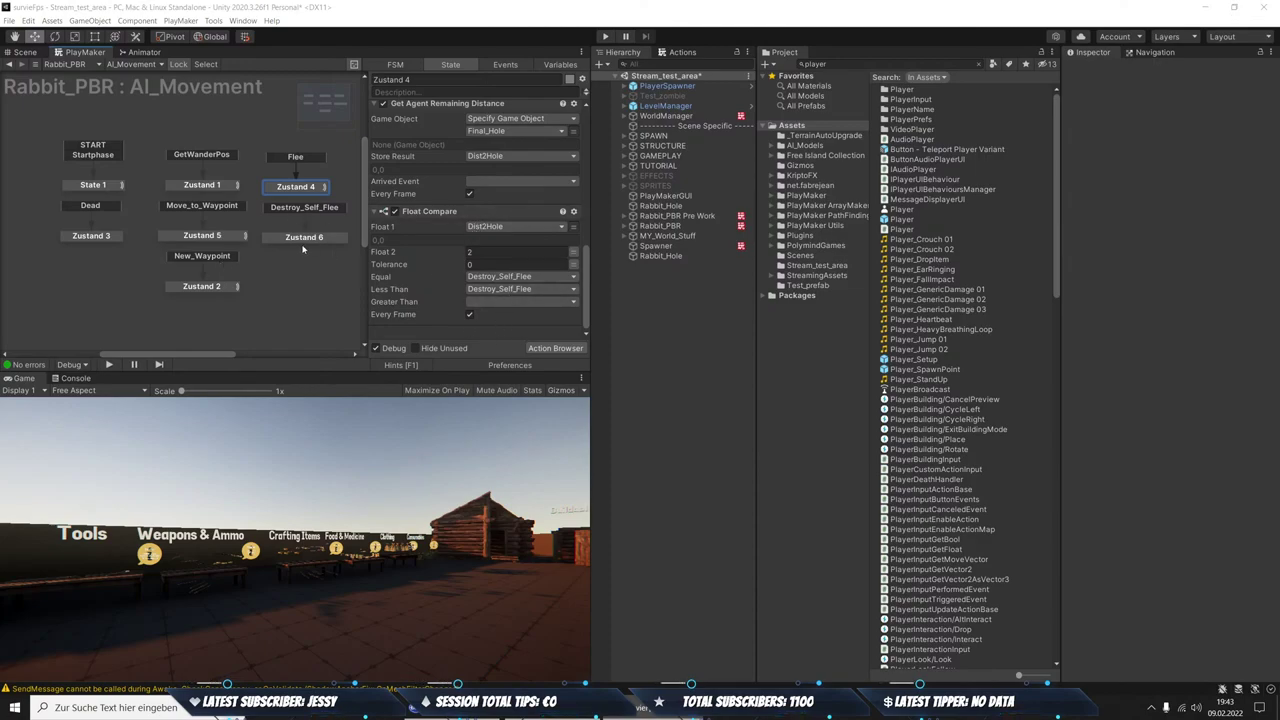
left_click(293, 240)
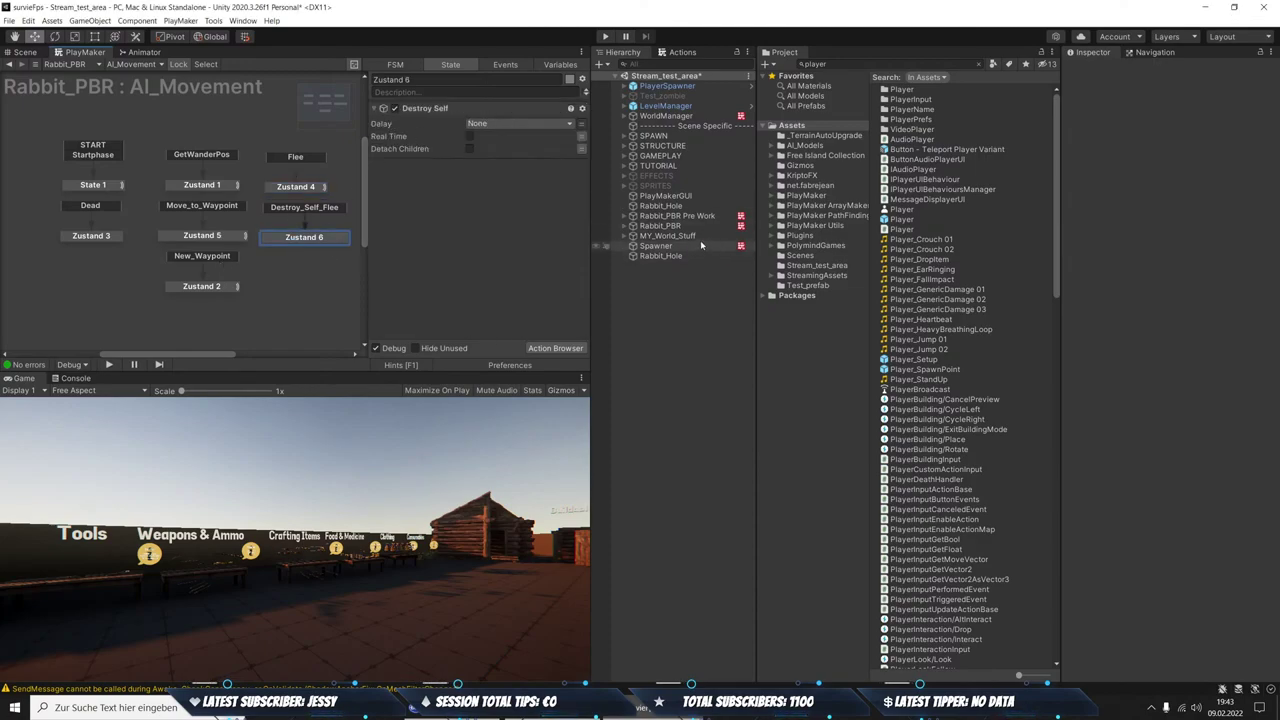
Select Rabbit_PBR Pre Work and look through its Zustand 5 actions
left_click(686, 216)
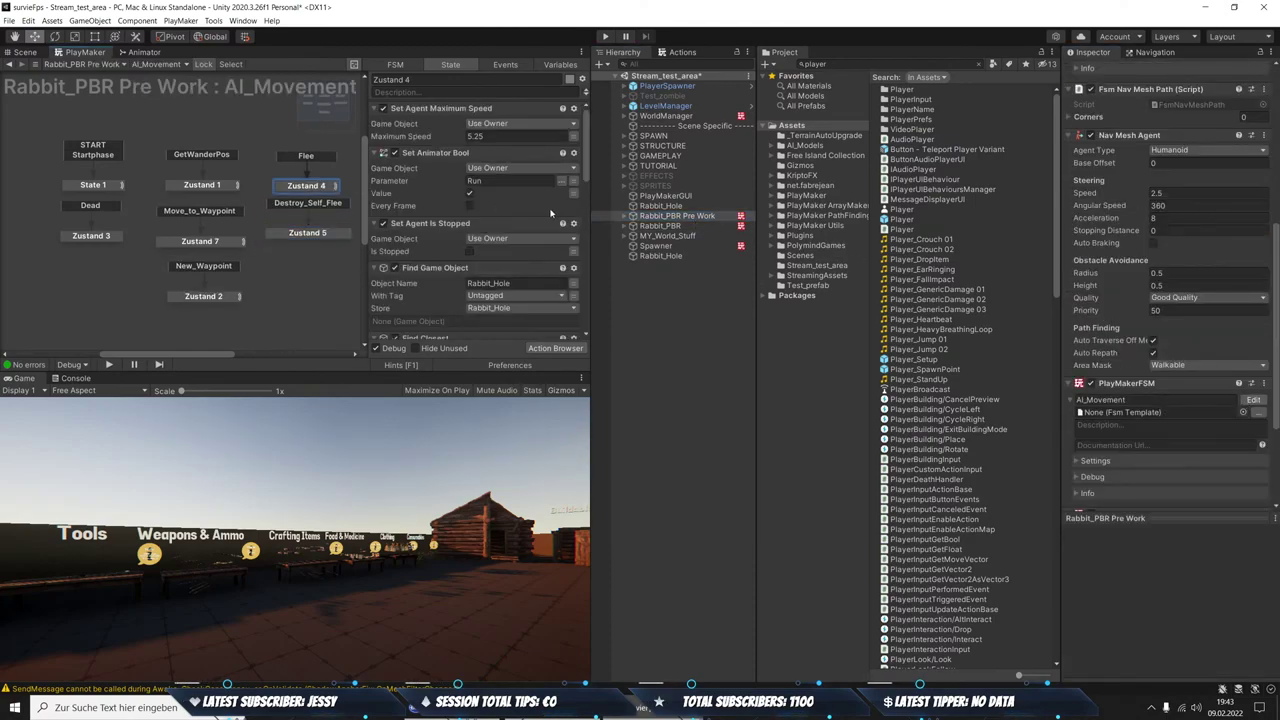
scroll(510, 190, "down", 2)
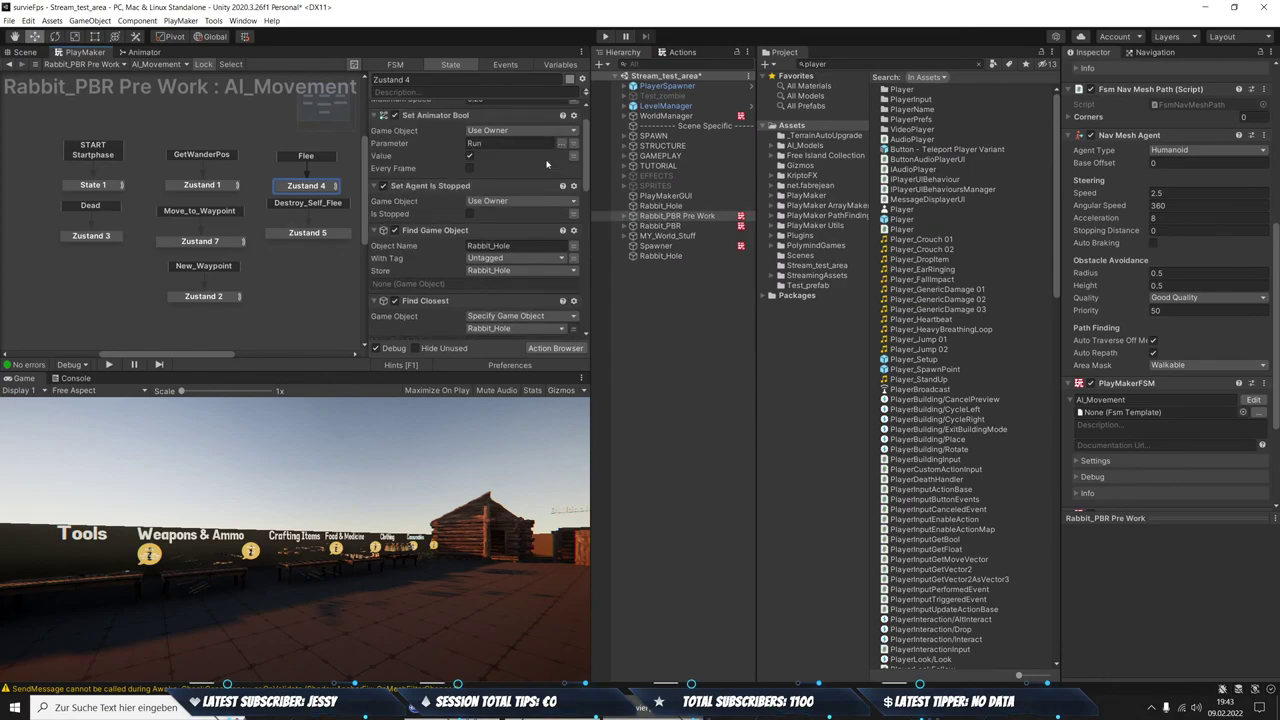
scroll(490, 176, "up", 2)
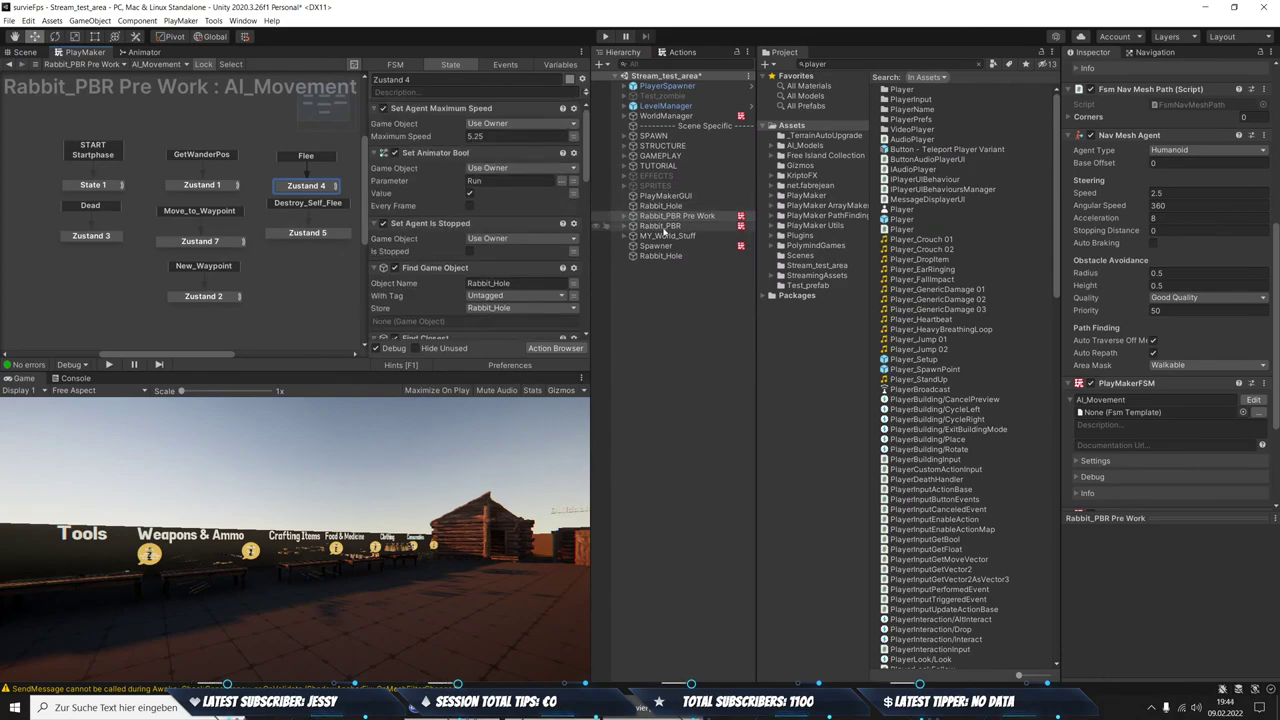
scroll(543, 224, "down", 4)
left_click(334, 232)
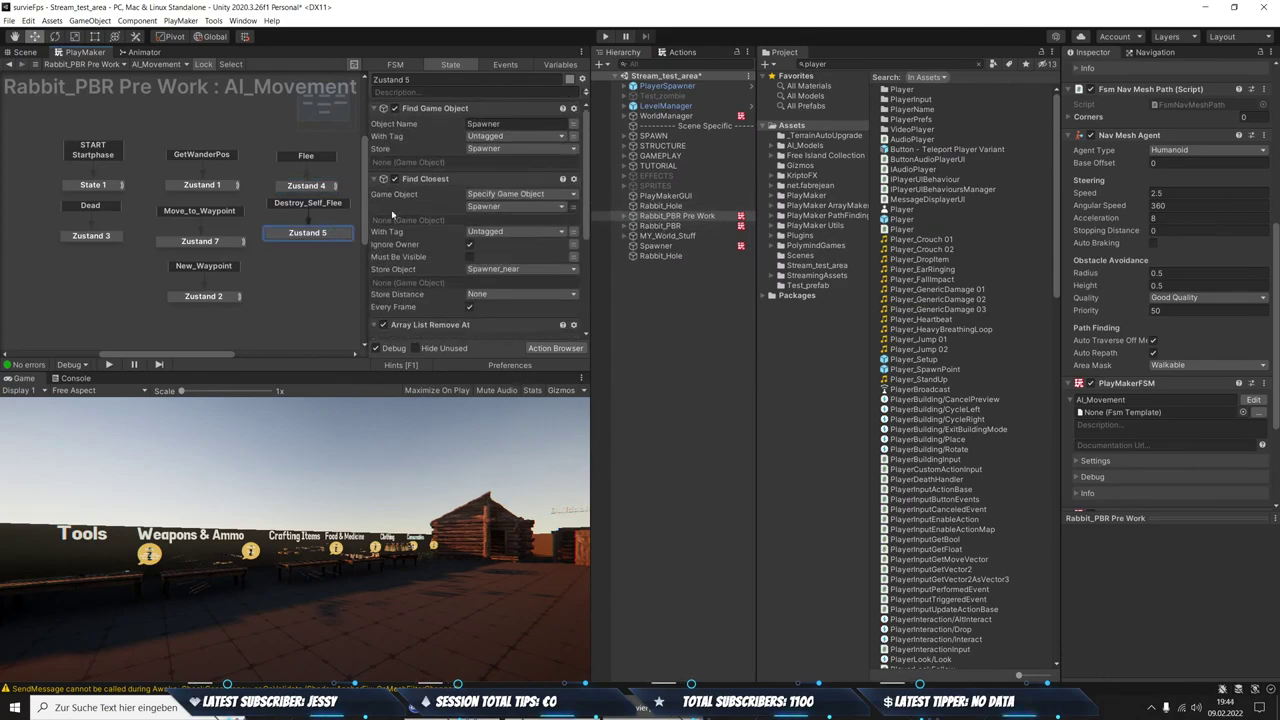
scroll(531, 188, "up", 2)
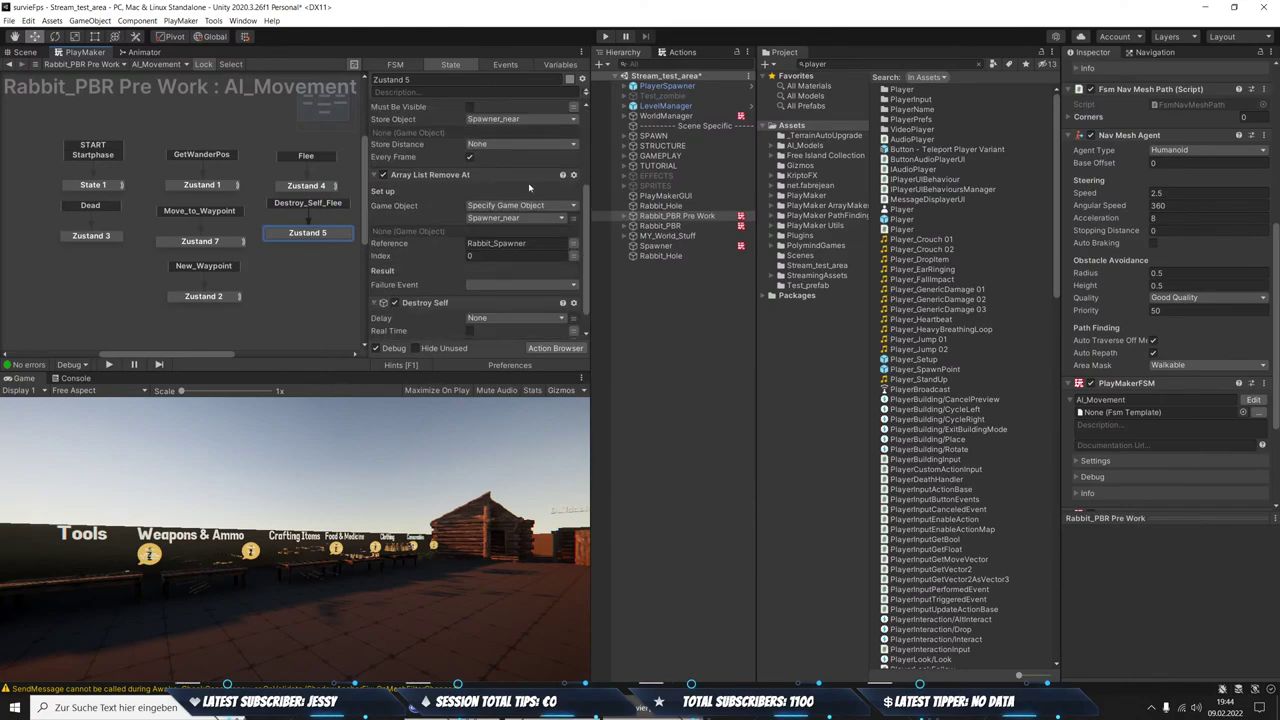
scroll(530, 188, "up", 3)
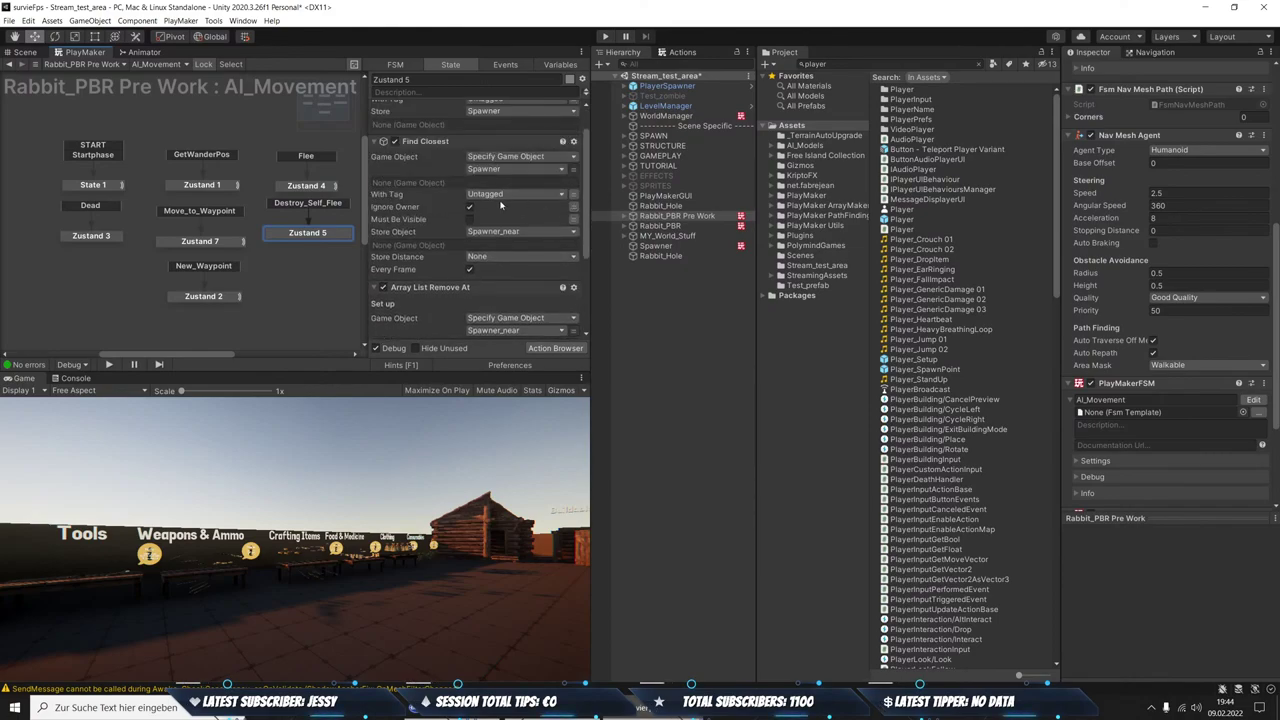
scroll(497, 197, "down", 4)
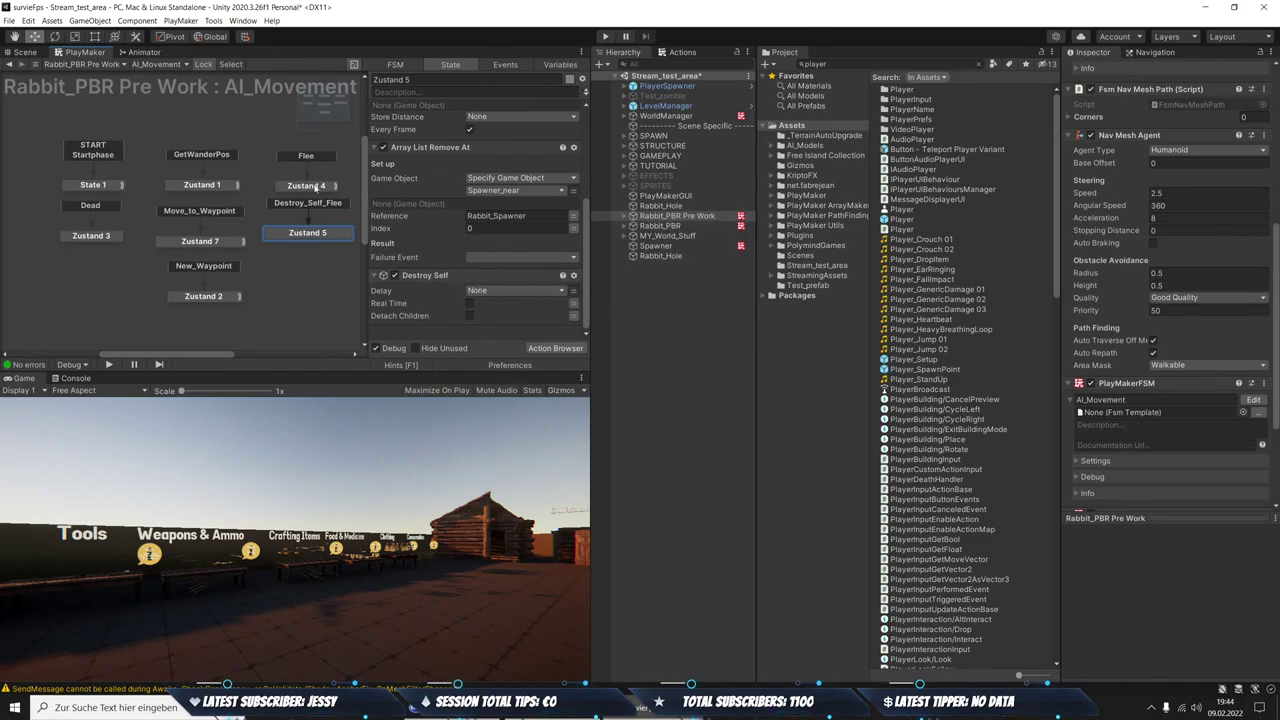
Go back to Zustand 4, which gets distance to Finnal_hole every frame into Flee_Dist_Hole
left_click(316, 187)
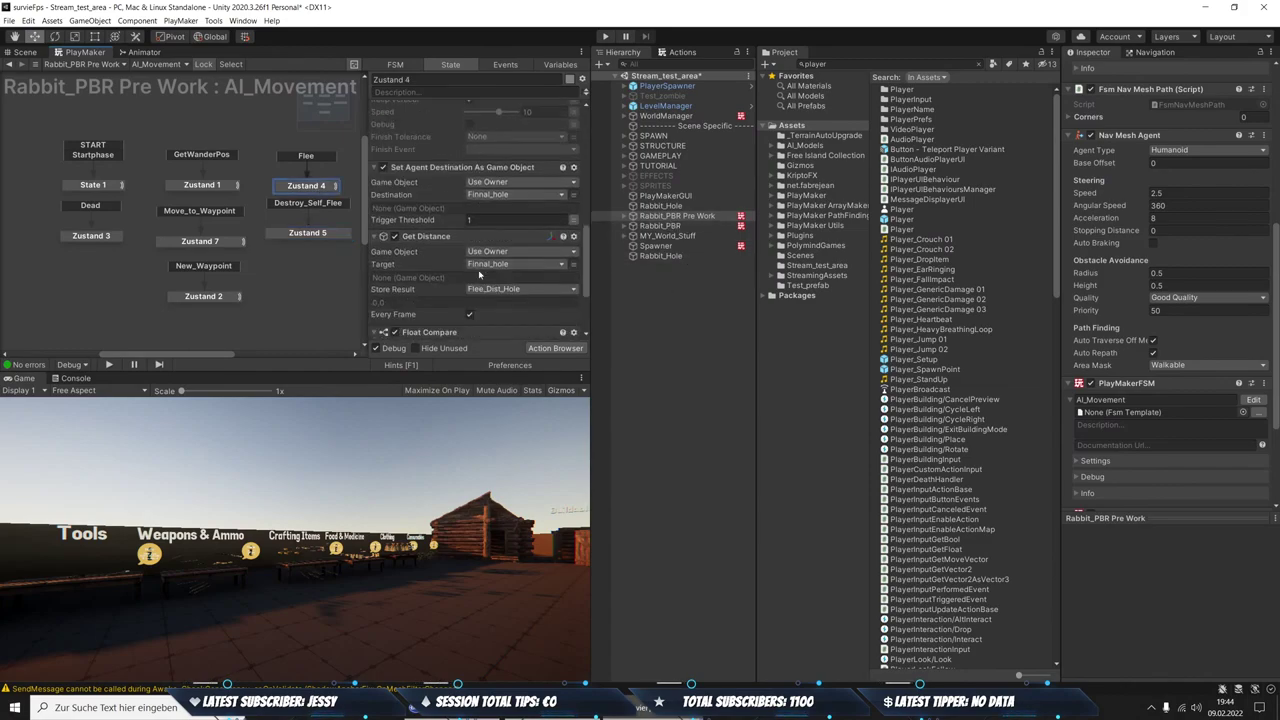
scroll(479, 274, "down", 1)
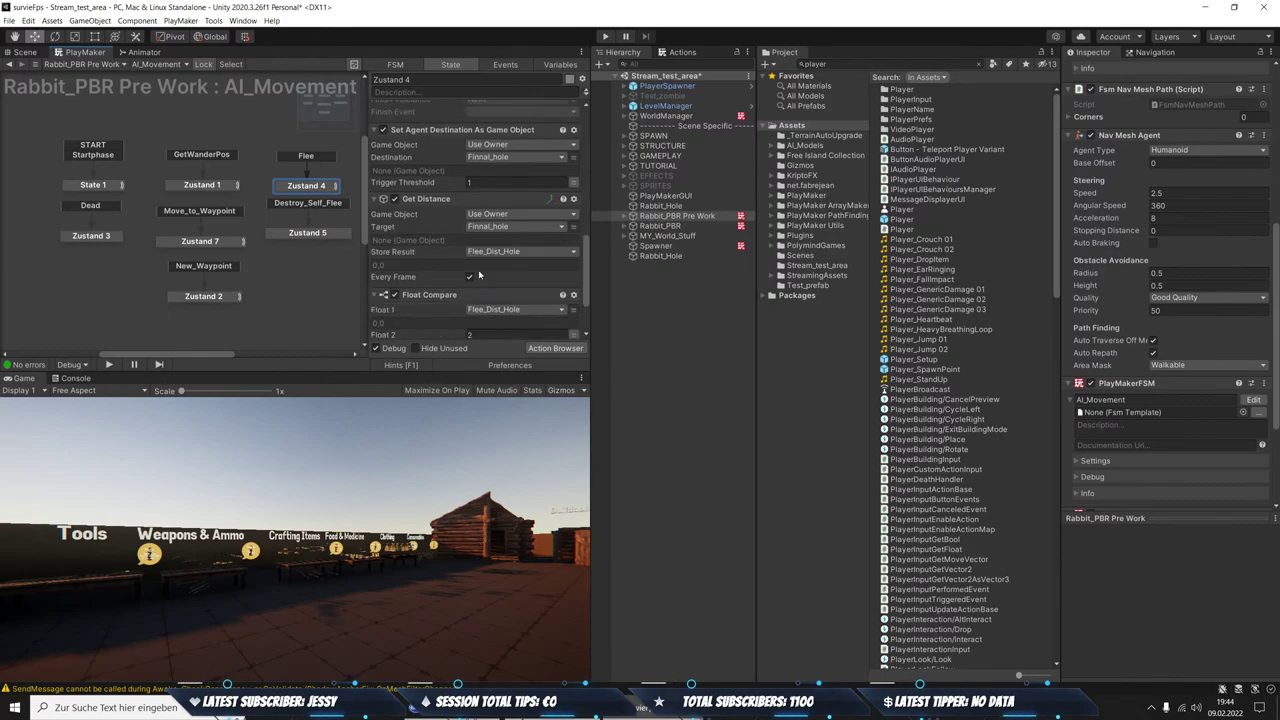
scroll(479, 274, "down", 2)
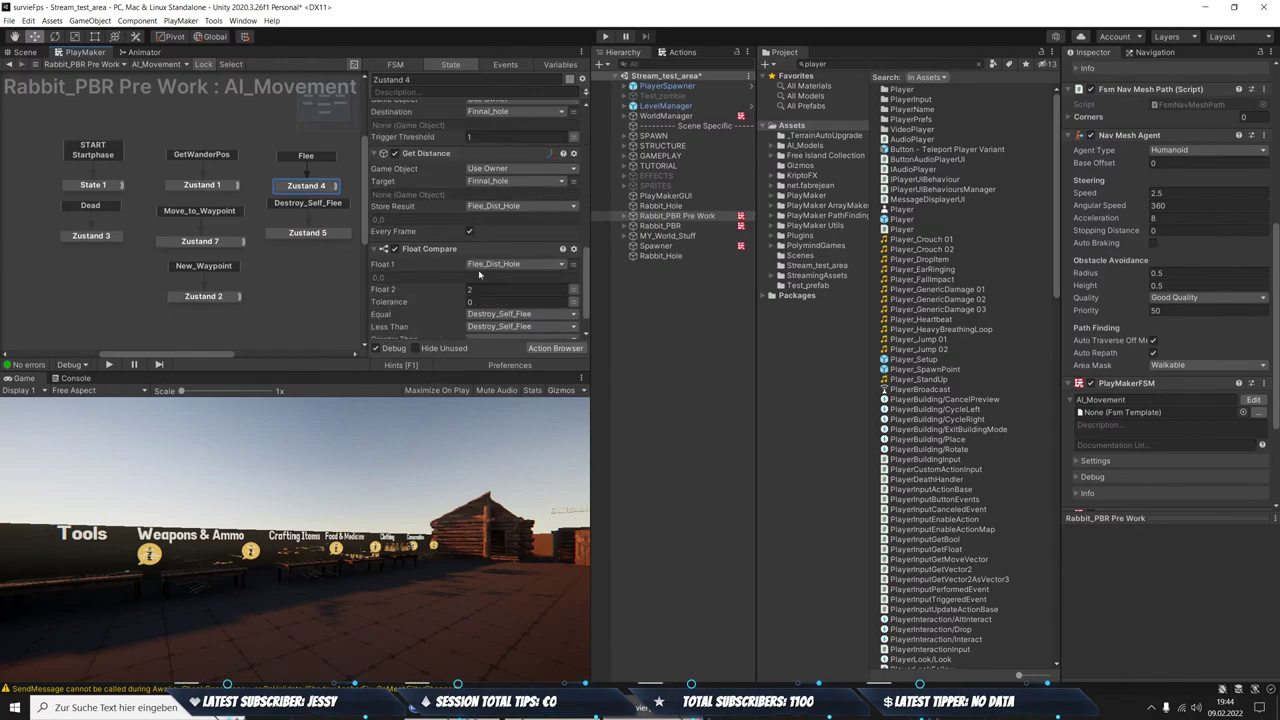
scroll(479, 274, "up", 1)
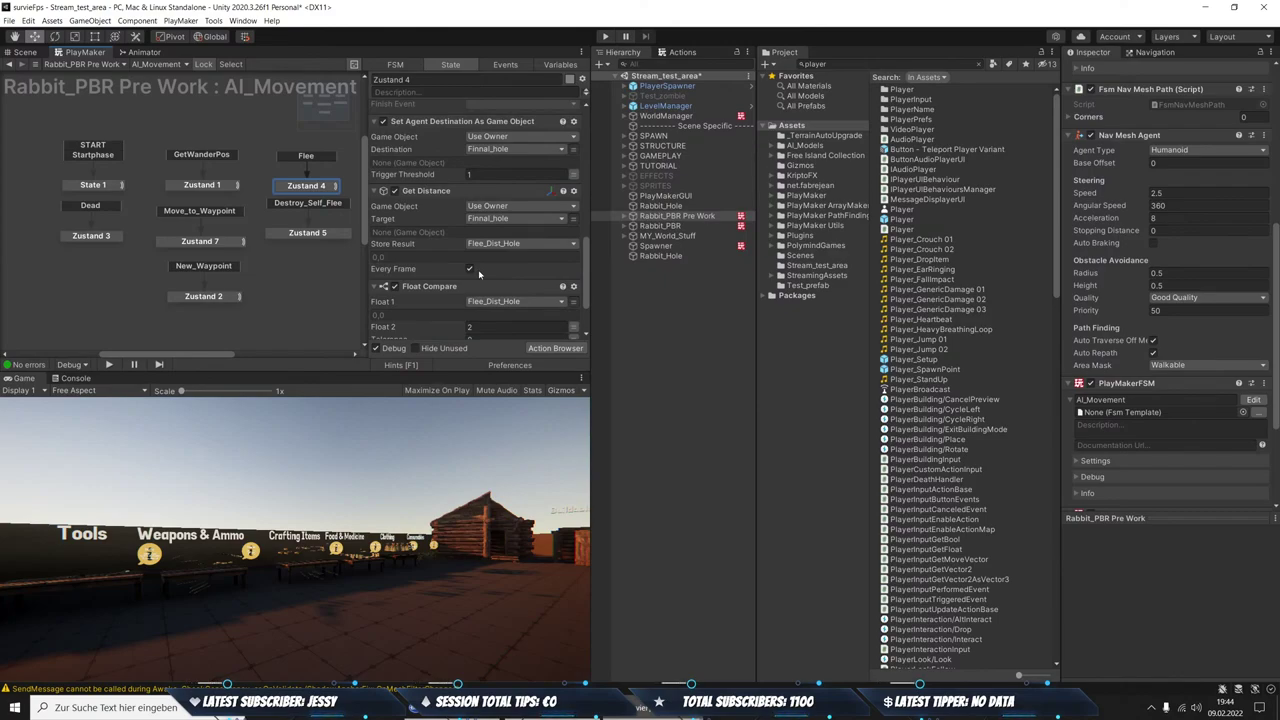
scroll(479, 274, "up", 2)
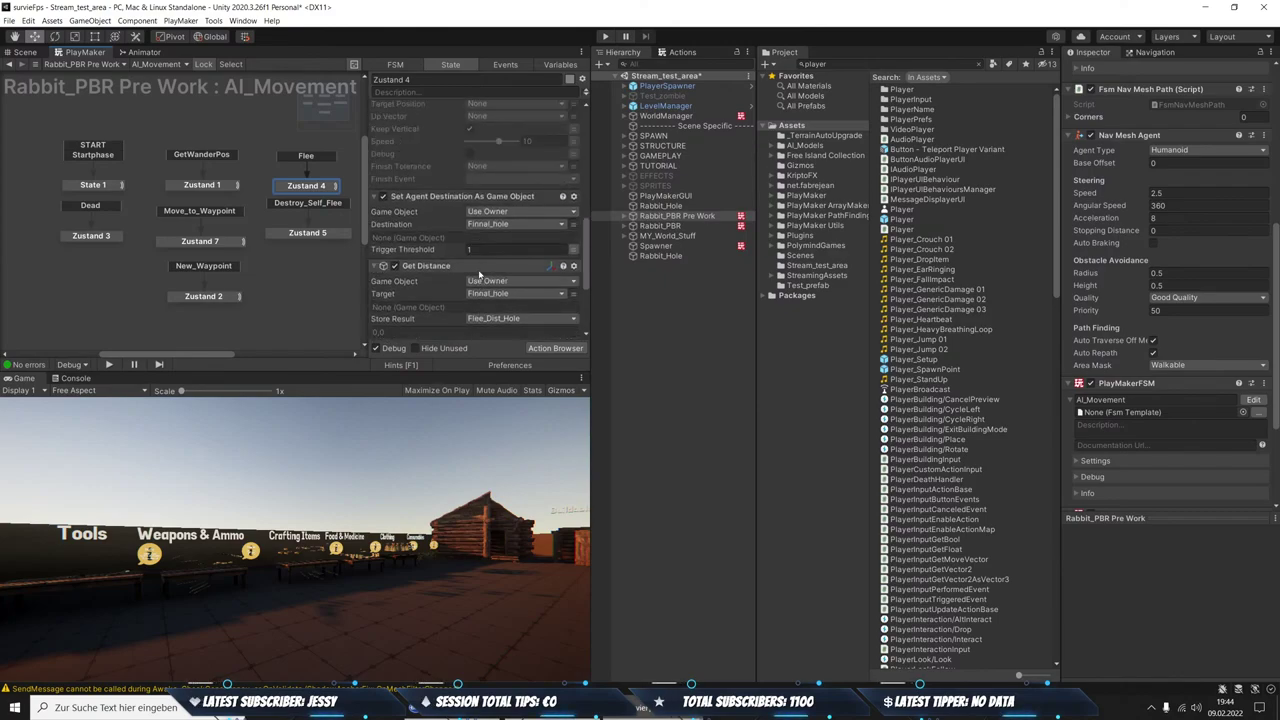
scroll(479, 274, "up", 1)
scroll(479, 274, "up", 2)
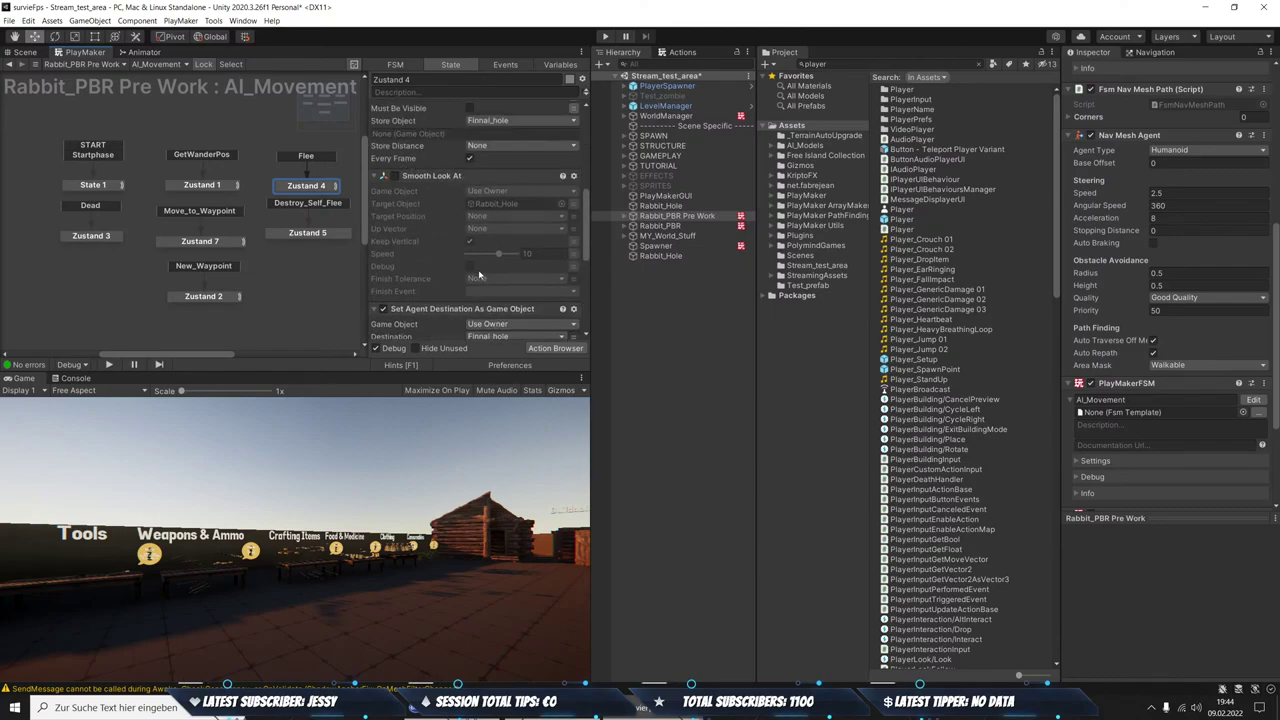
Select Rabbit_PBR and scroll through its components, including the Health and AI_Movement FSMs
left_click(663, 226)
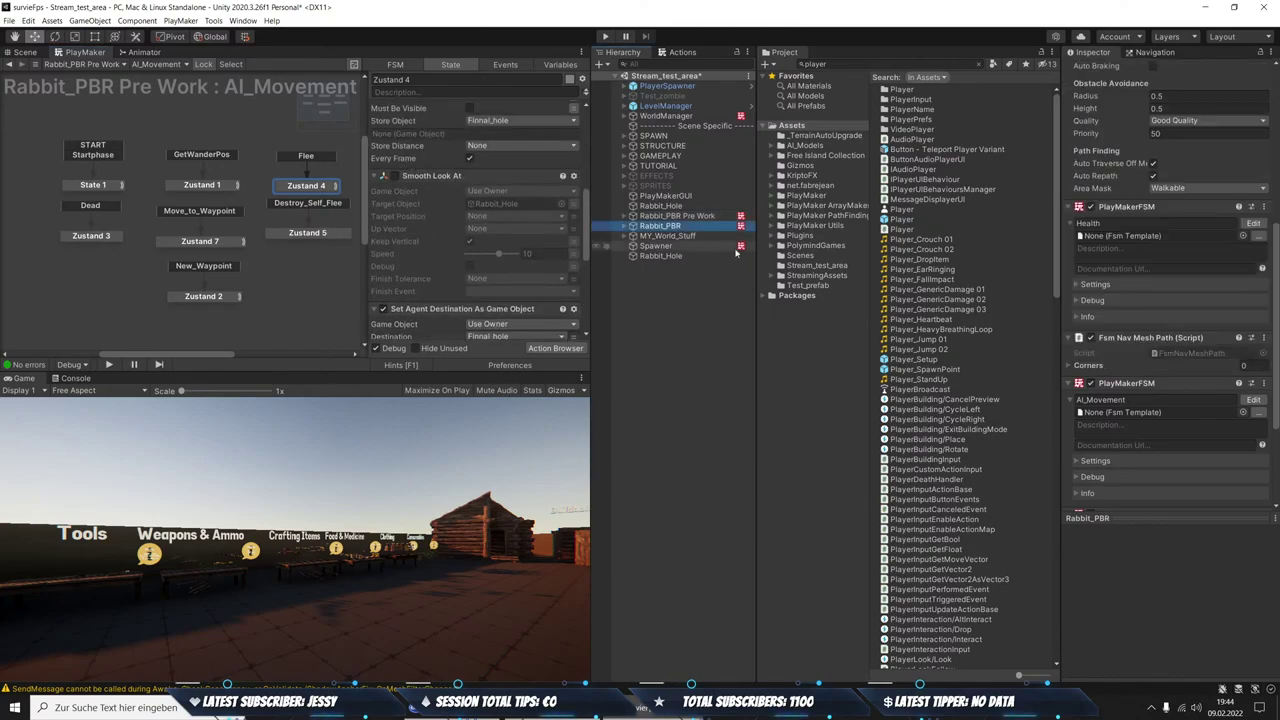
scroll(485, 307, "down", 3)
scroll(485, 307, "down", 2)
scroll(475, 290, "up", 1)
scroll(463, 263, "up", 1)
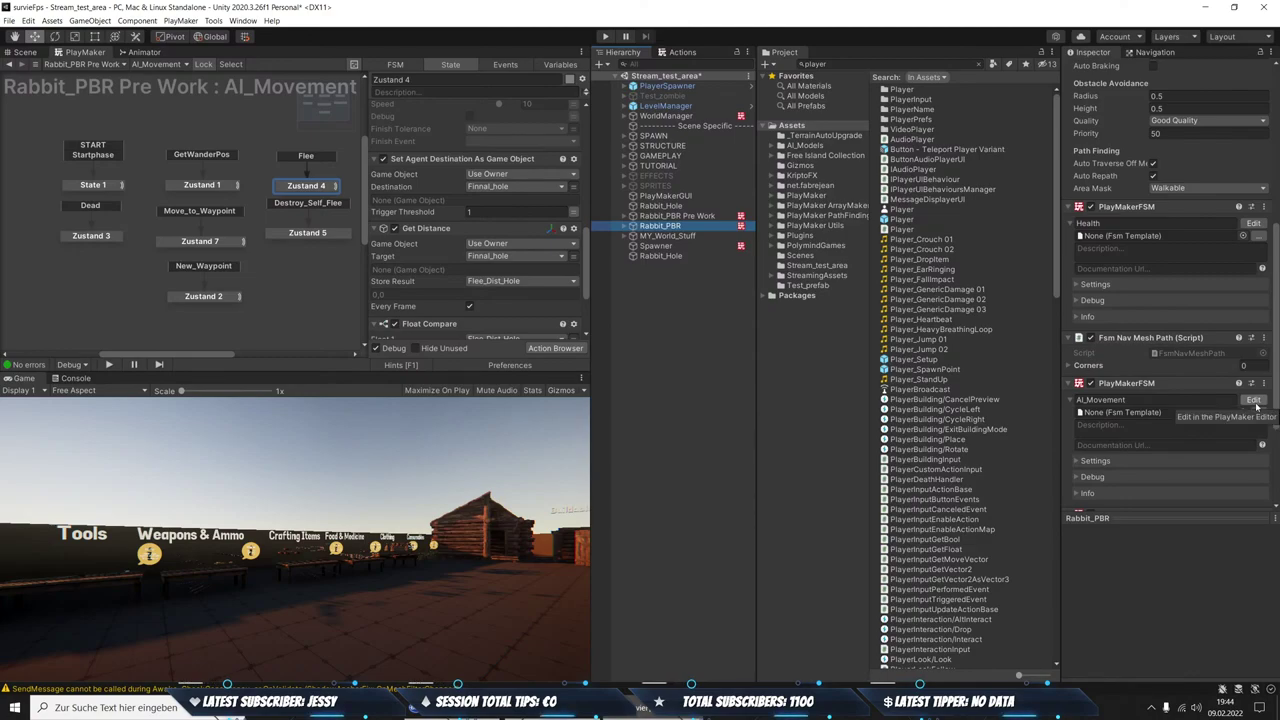
In AI_Movement's Zustand 4, delete the Get Agent Remaining Distance action
left_click(1255, 401)
left_click(326, 238)
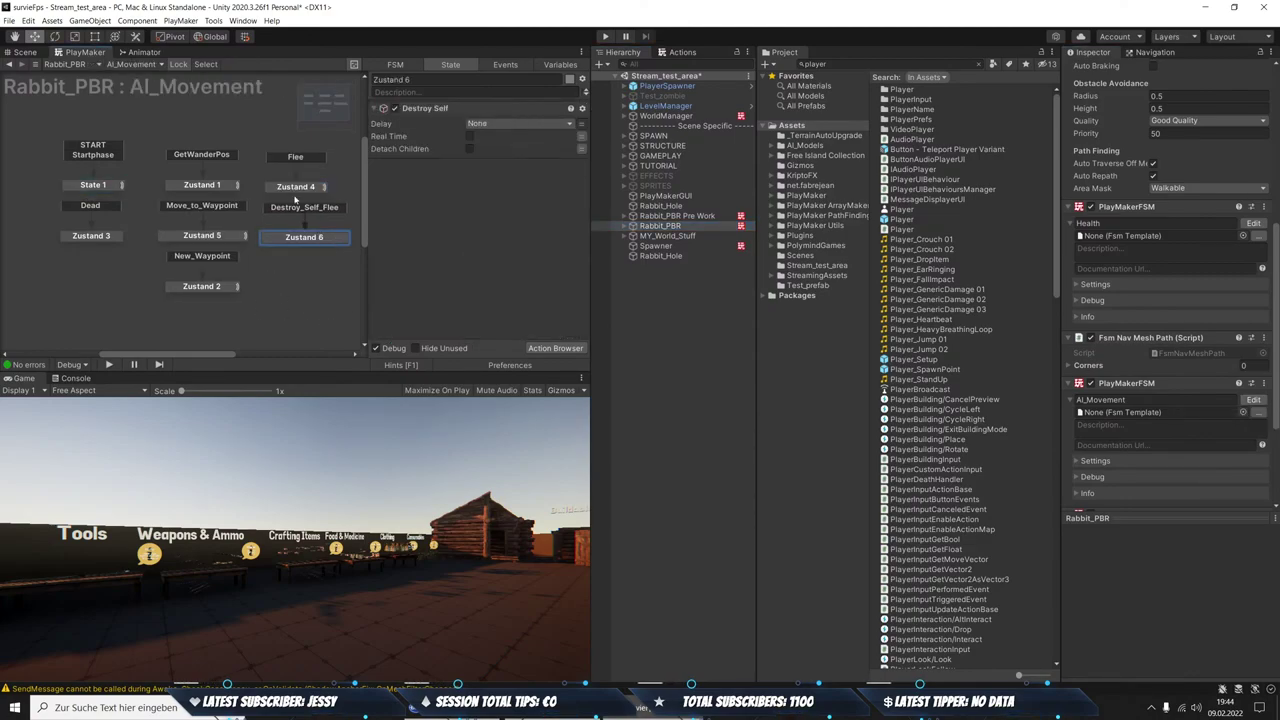
left_click(295, 190)
scroll(472, 313, "down", 2)
scroll(460, 280, "down", 2)
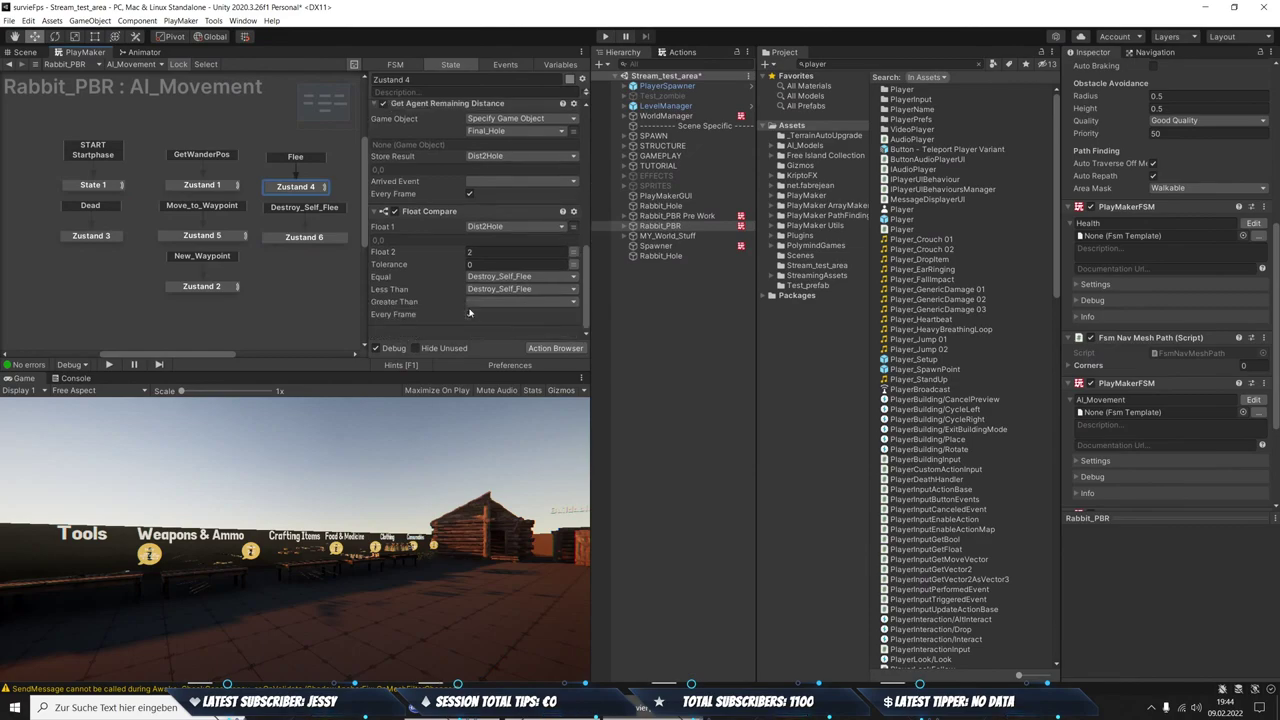
scroll(450, 250, "down", 2)
left_click(440, 218)
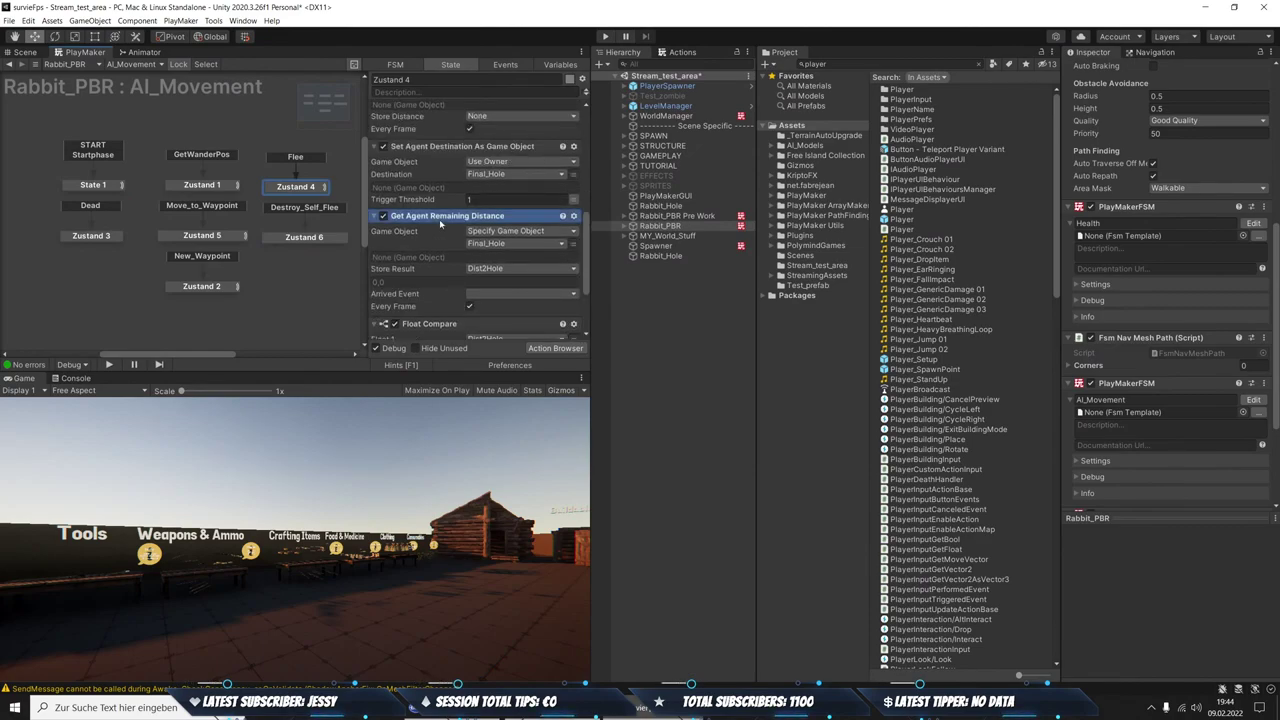
key("Delete")
Add a Get Distance action and place it just above Float Compare
left_click(680, 52)
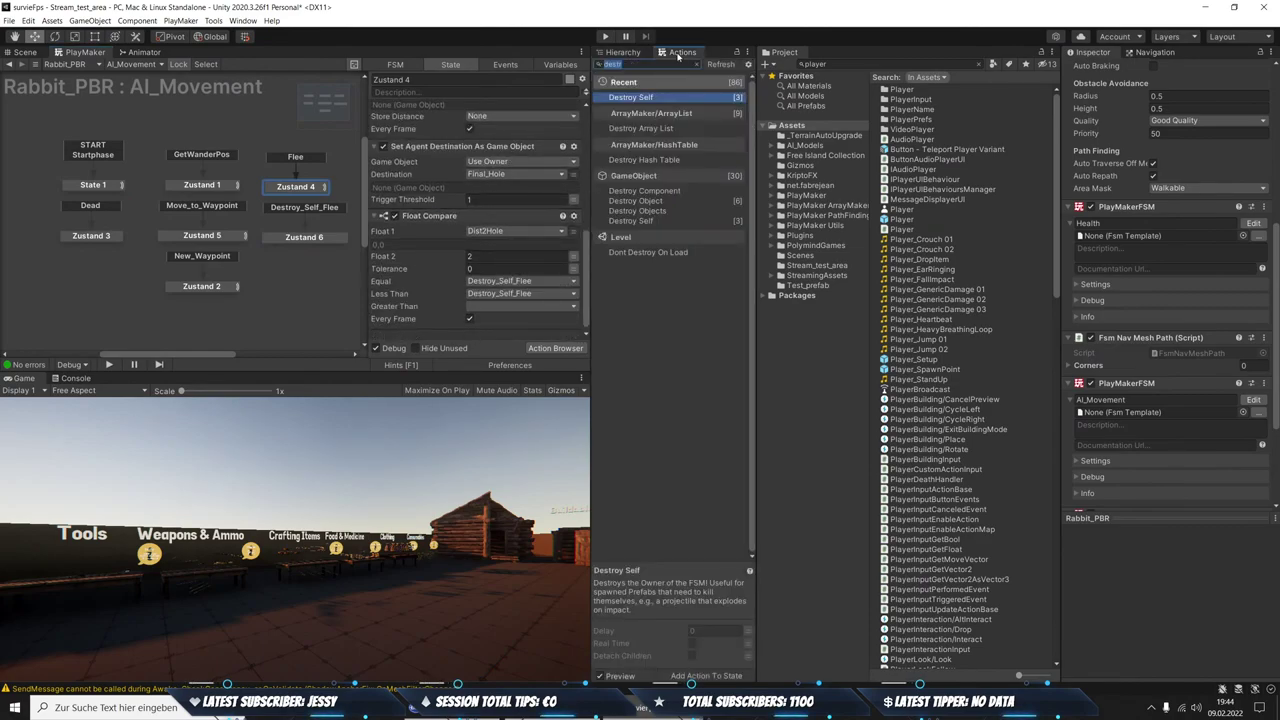
type("get dist")
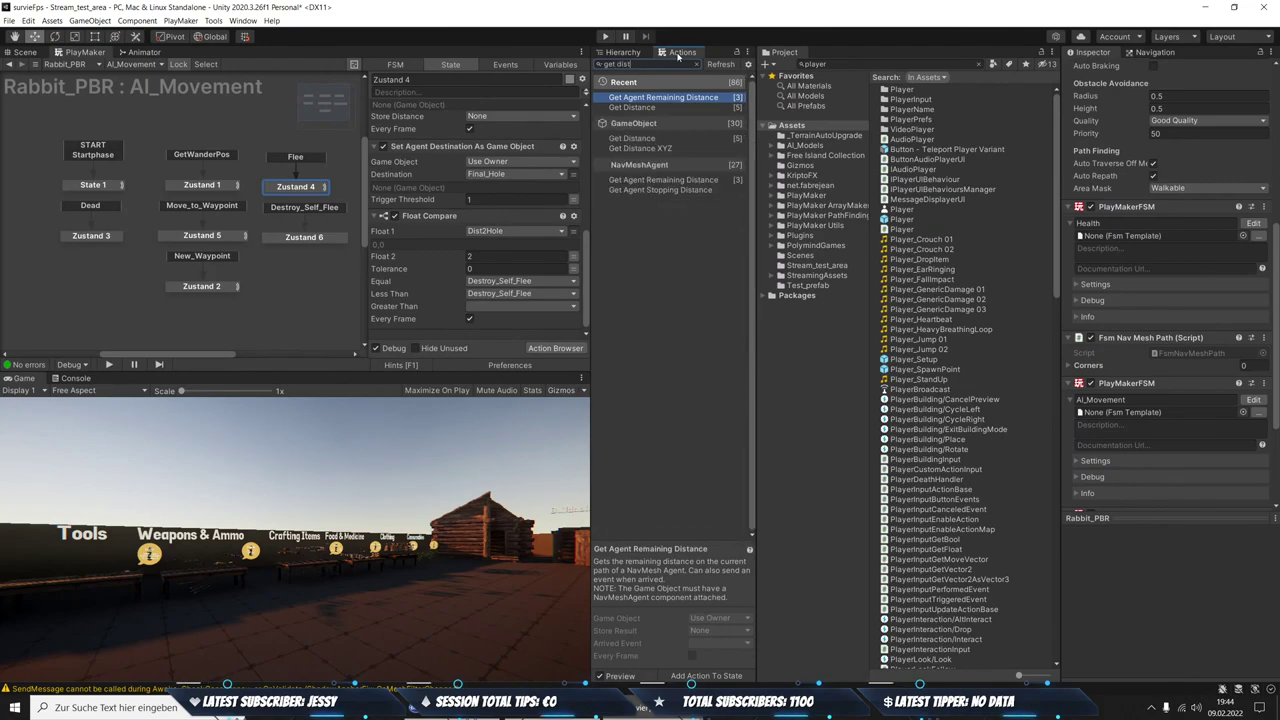
key("Return")
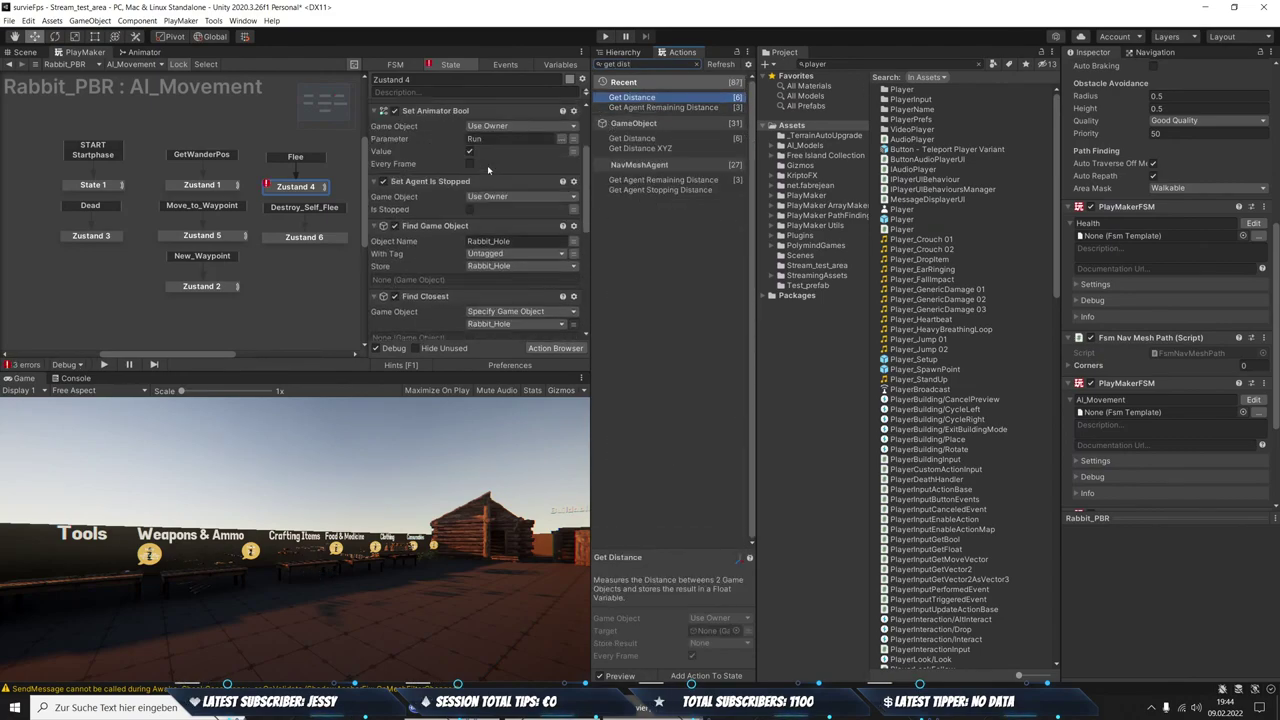
left_click(573, 108)
key("Escape")
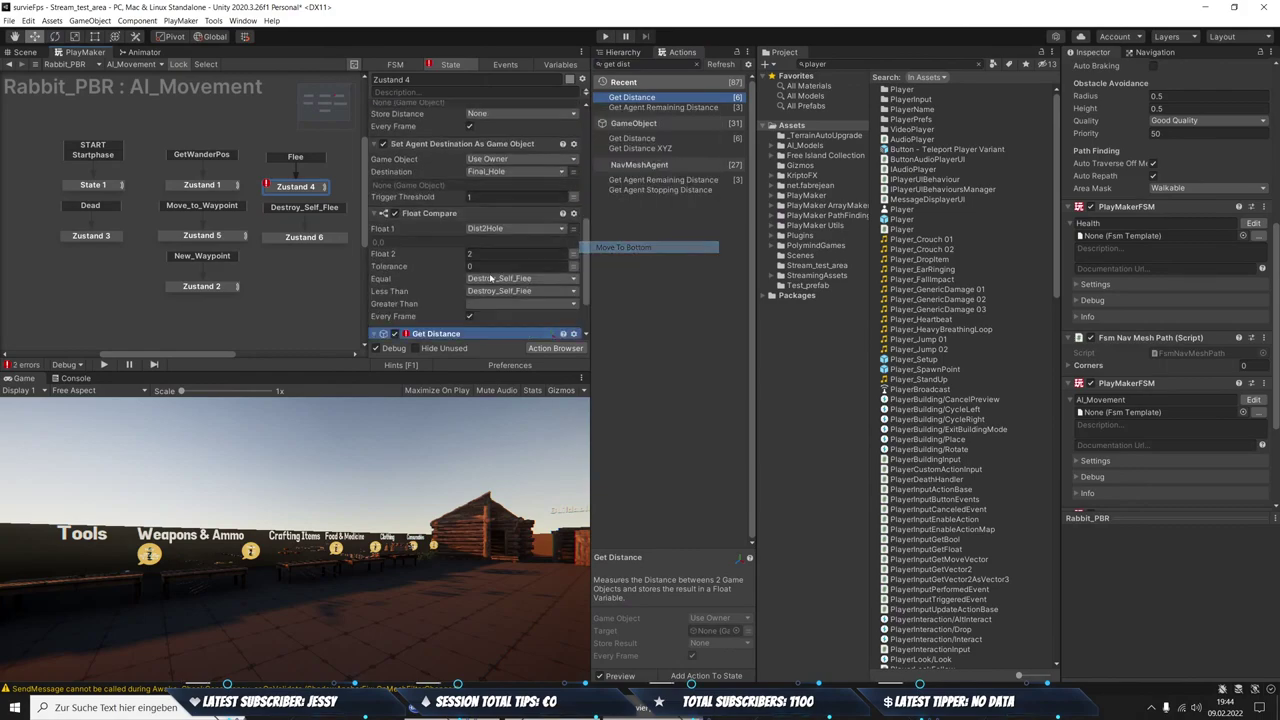
left_click_drag(440, 108, 516, 207)
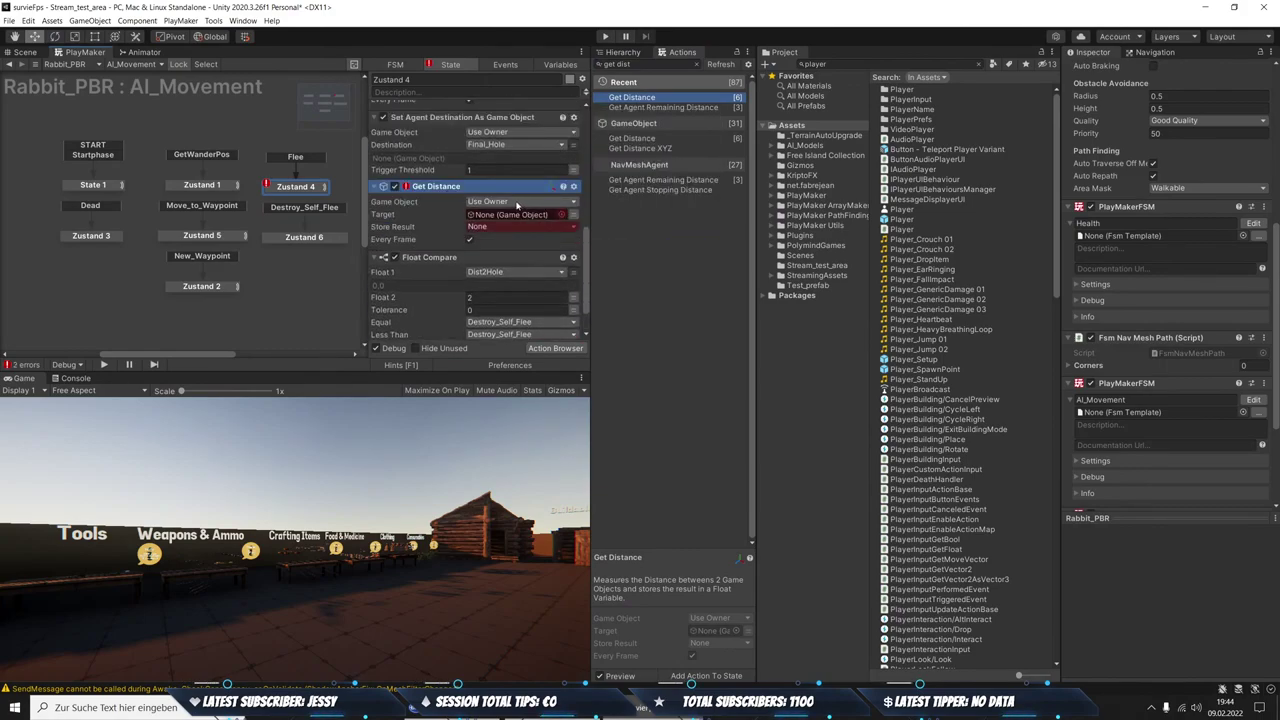
Set Get Distance's target to Final_Hole, store the result in Dist2Hole, and run the game
left_click(573, 214)
left_click(503, 215)
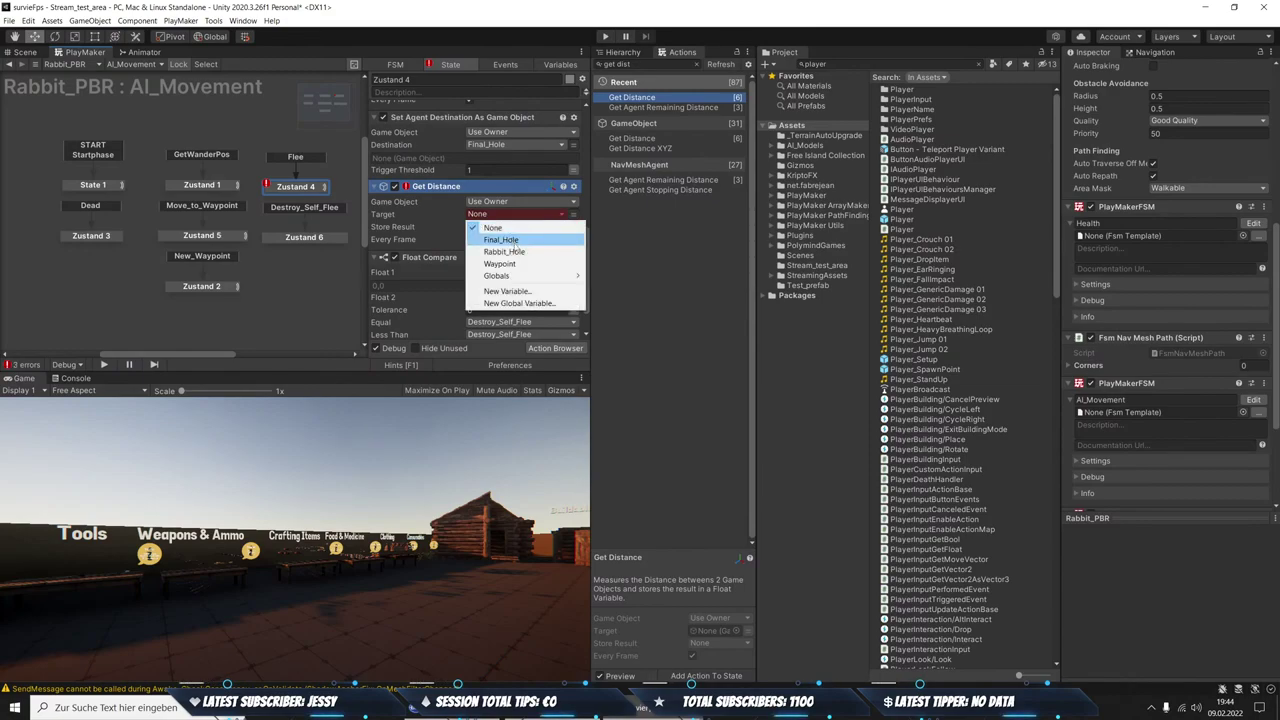
left_click(507, 241)
left_click(507, 241)
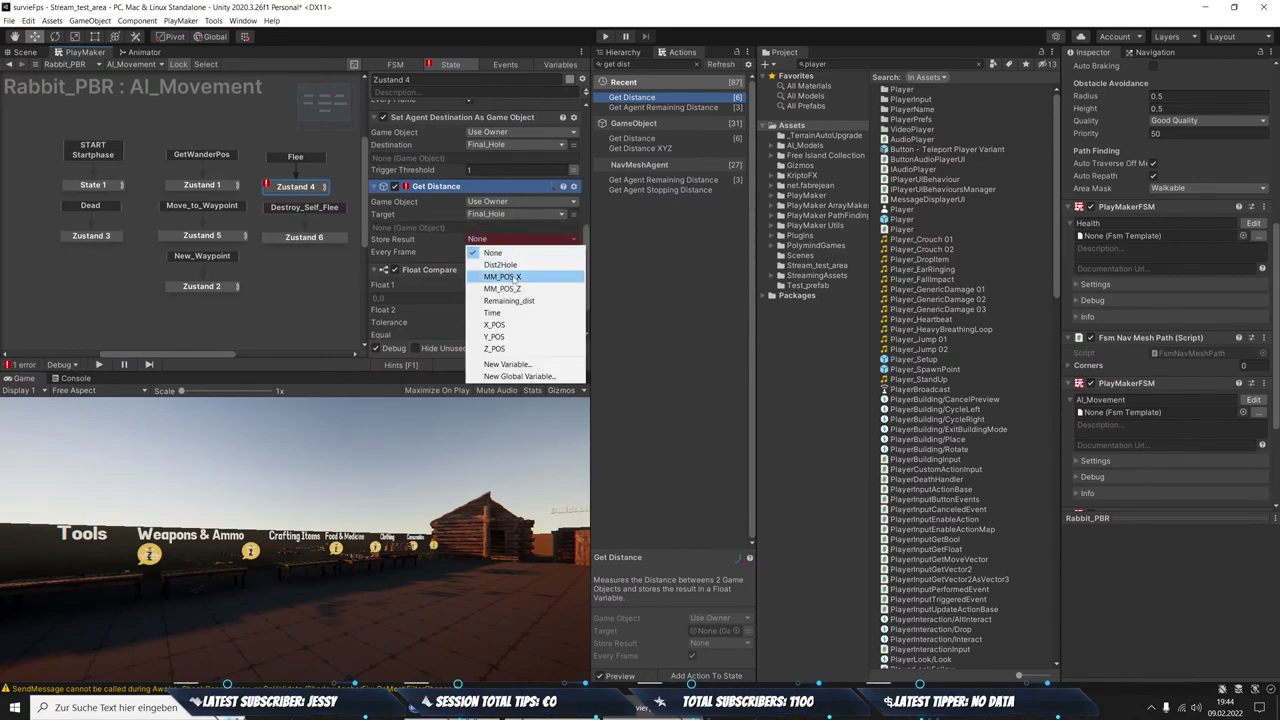
left_click(488, 270)
scroll(450, 250, "down", 2)
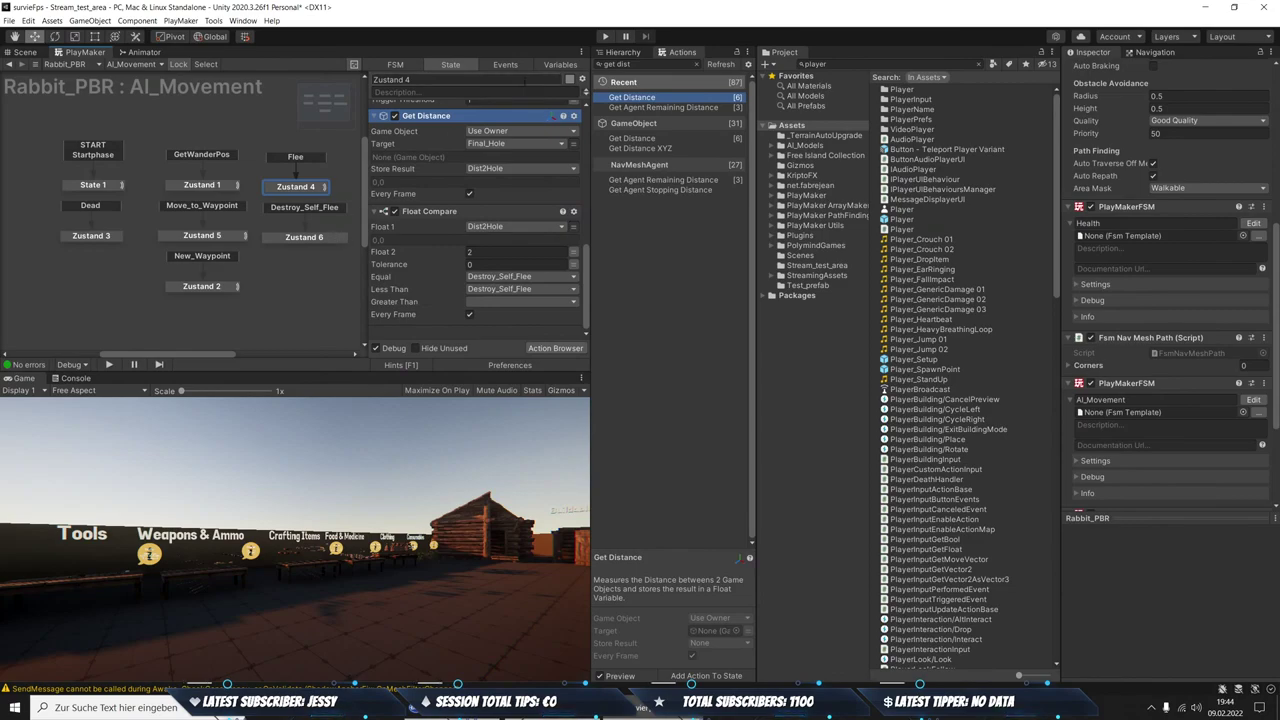
key("ctrl+p")
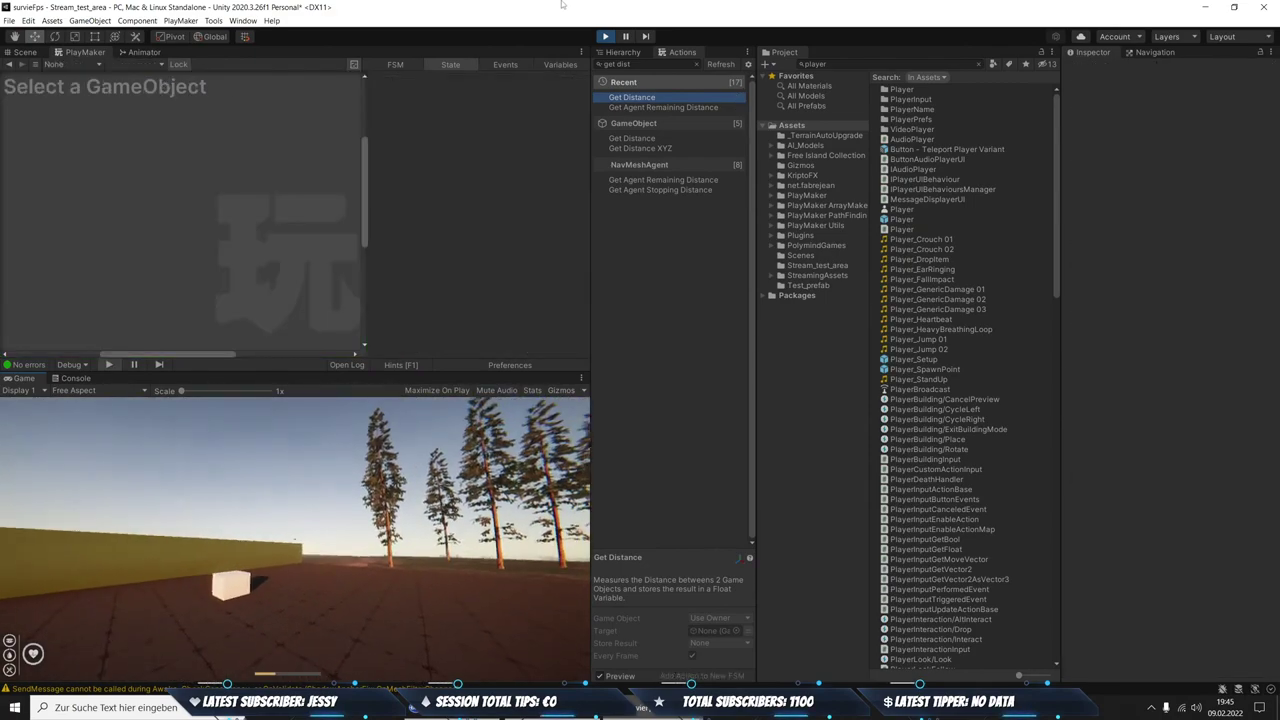
Stop the test run, clear the Console and make the PlayMaker editor taller
key("ctrl+p")
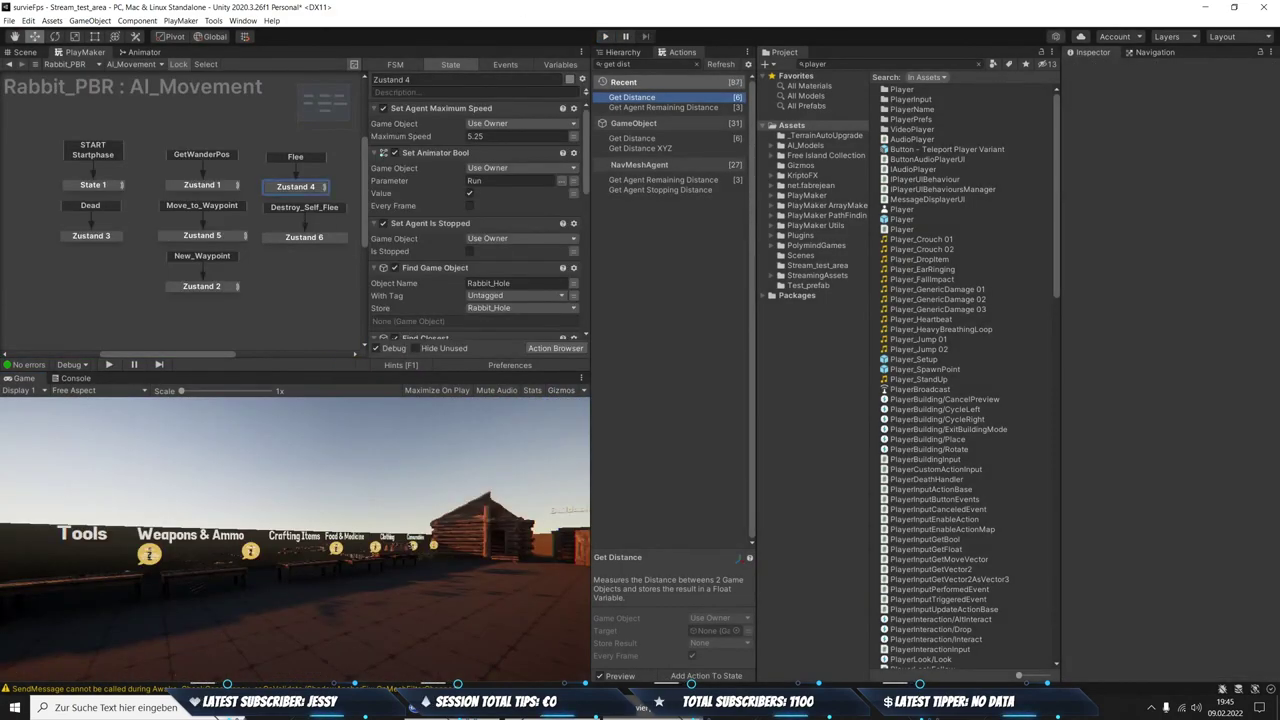
left_click(75, 378)
left_click(12, 390)
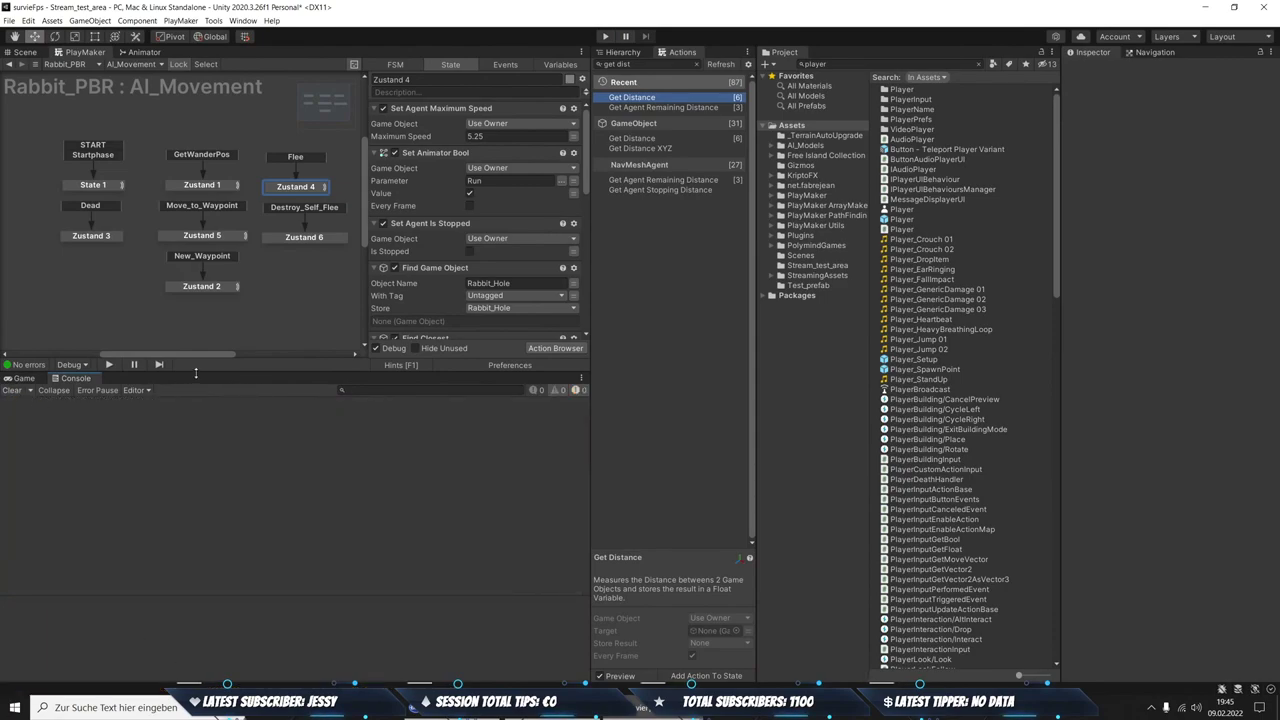
left_click_drag(196, 373, 190, 411)
left_click(22, 416)
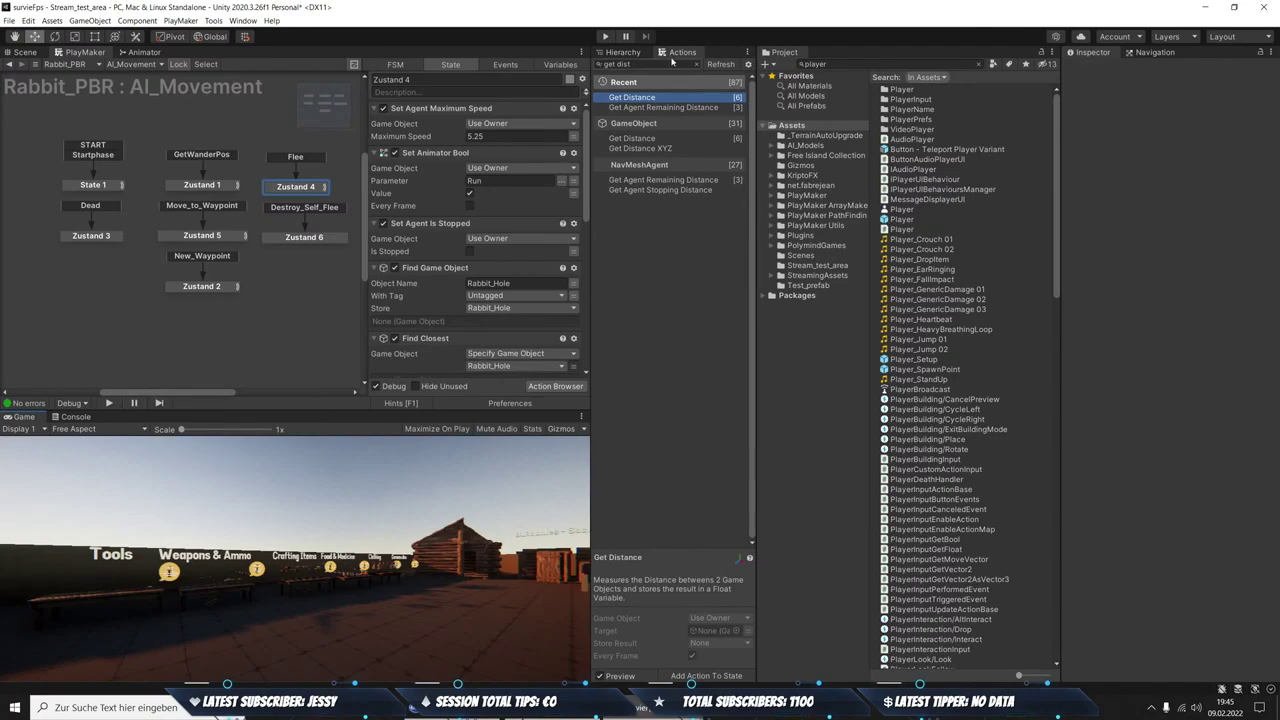
left_click(623, 52)
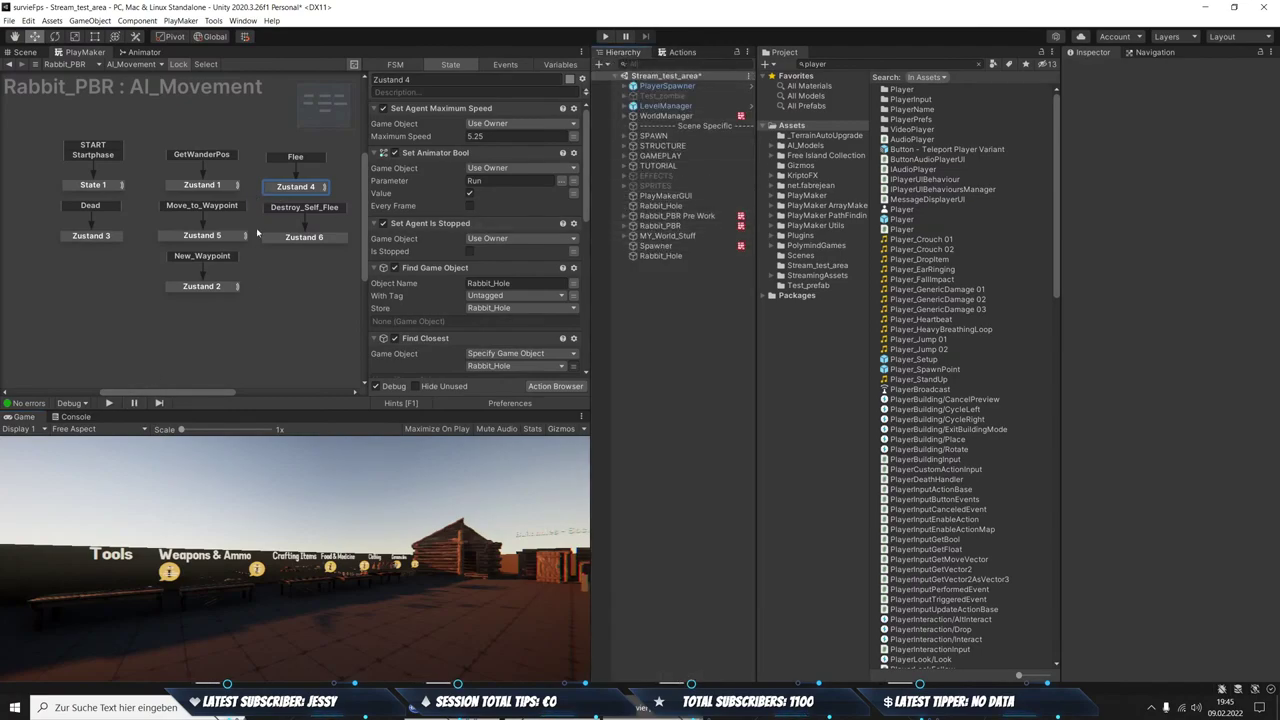
Delete the Destroy Object action from the Zustand 3 state after Dead
left_click(56, 237)
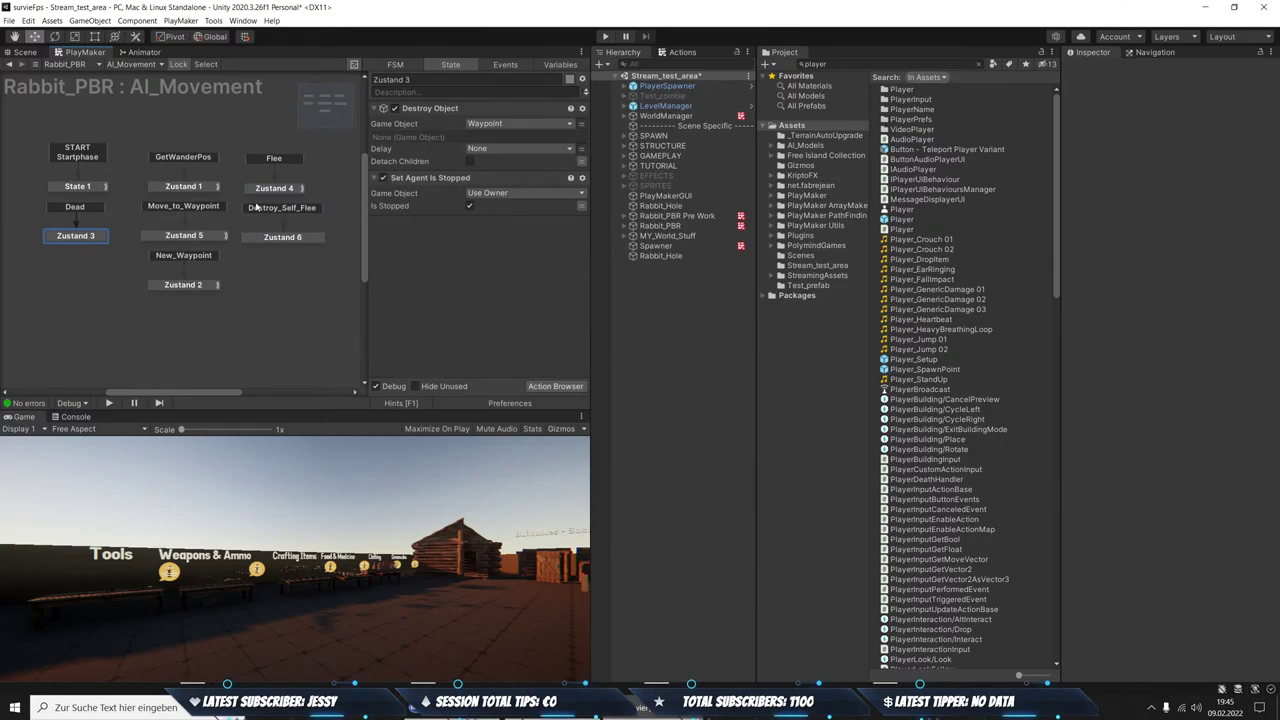
left_click(447, 110)
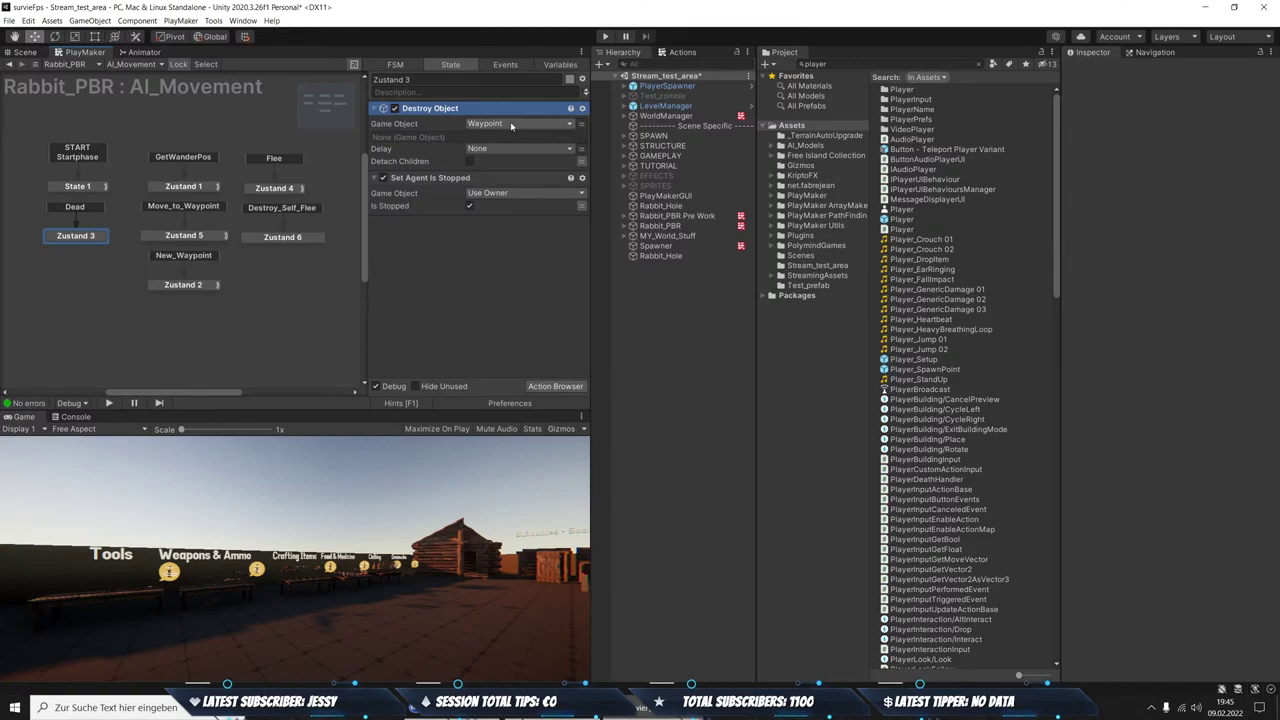
key("Delete")
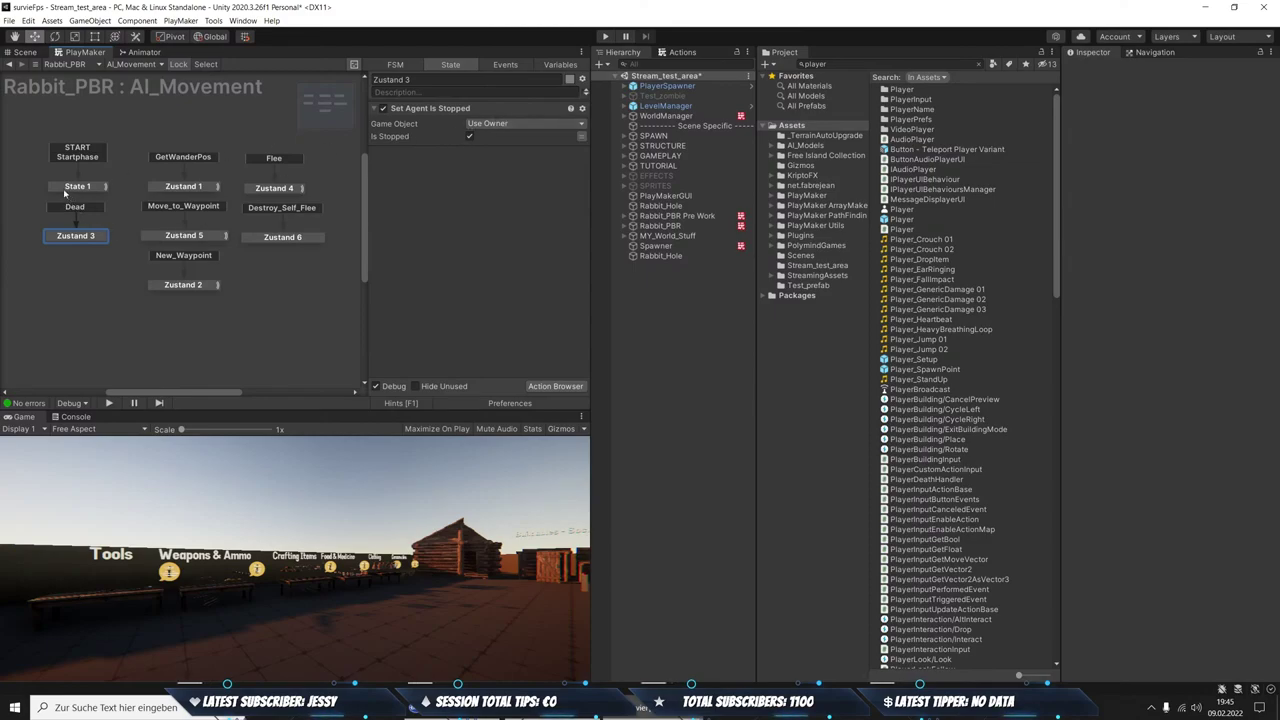
Look through State 1, Zustand 1, 5 and 6, ending on the Zustand 4 flee state
left_click(74, 187)
left_click(184, 187)
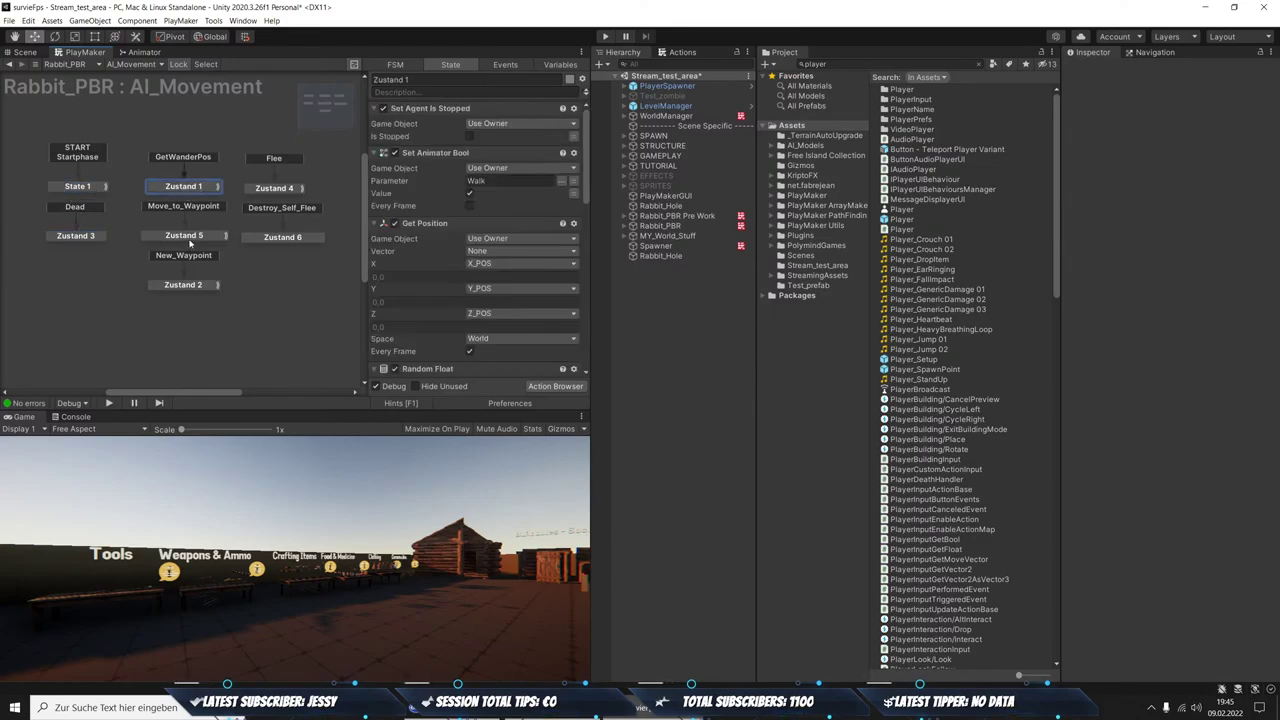
left_click(185, 236)
left_click(252, 246)
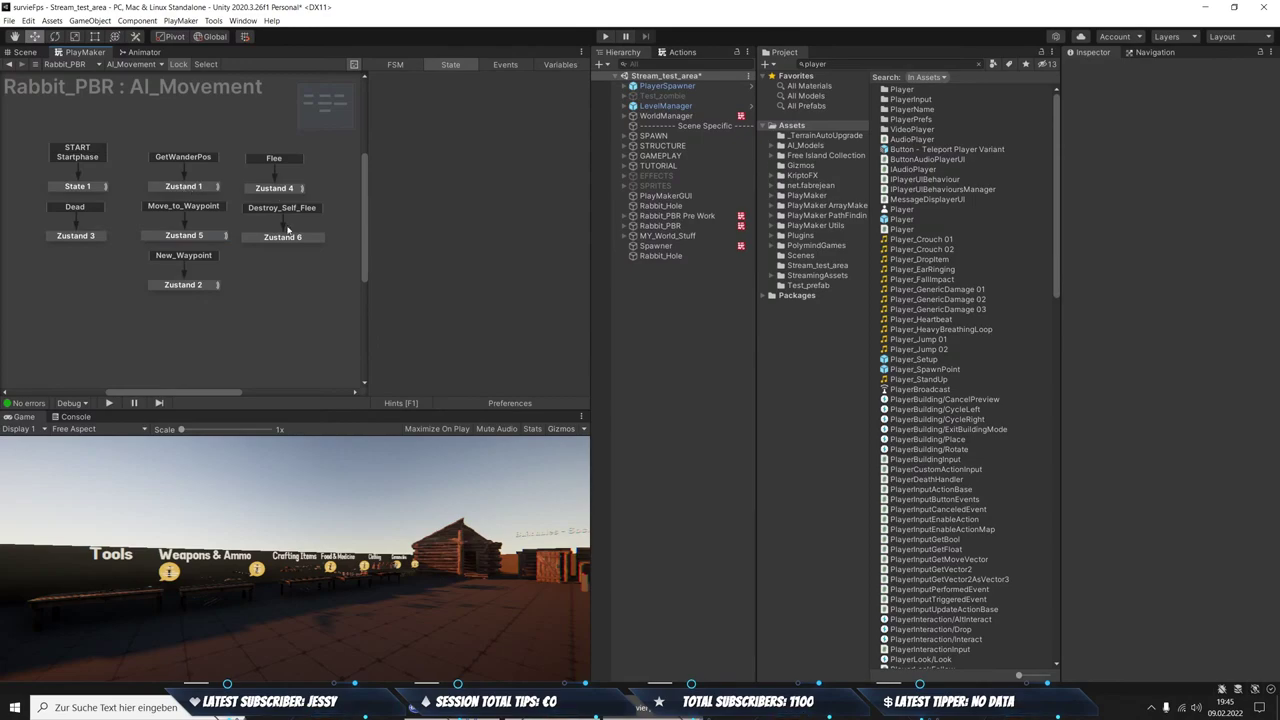
left_click(282, 237)
left_click(277, 191)
left_click_drag(277, 191, 271, 191)
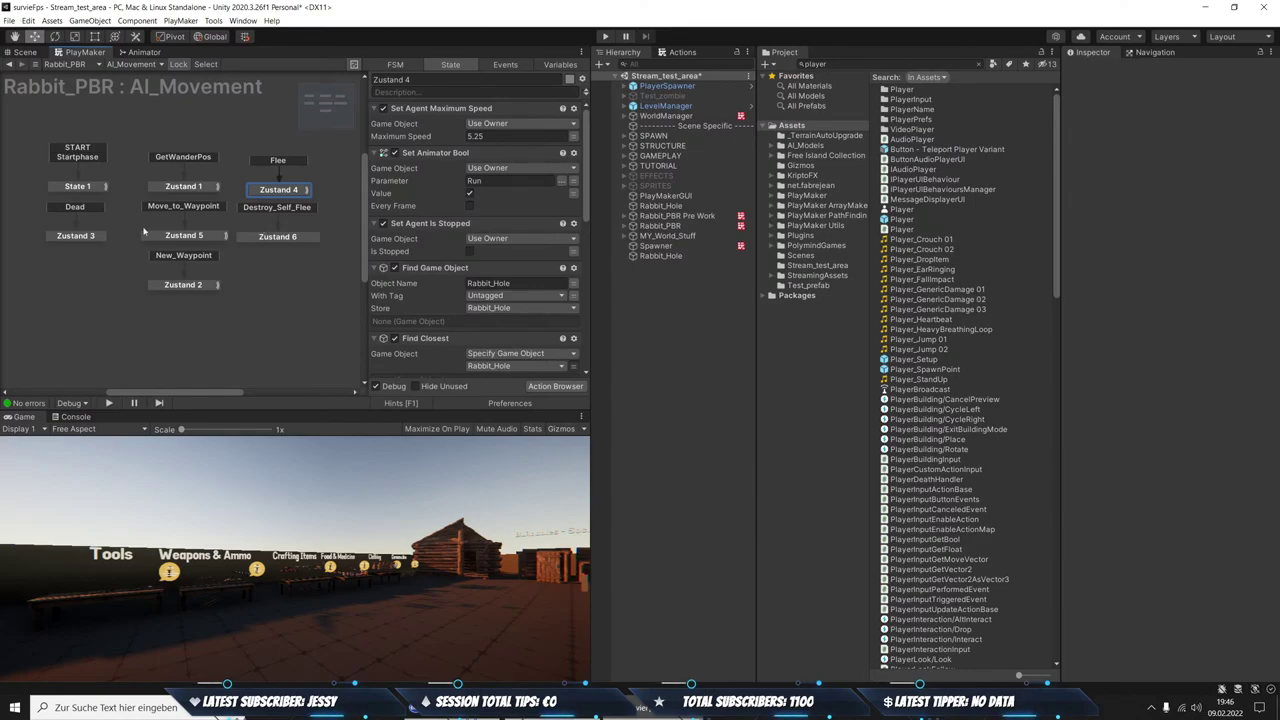
left_click(60, 187)
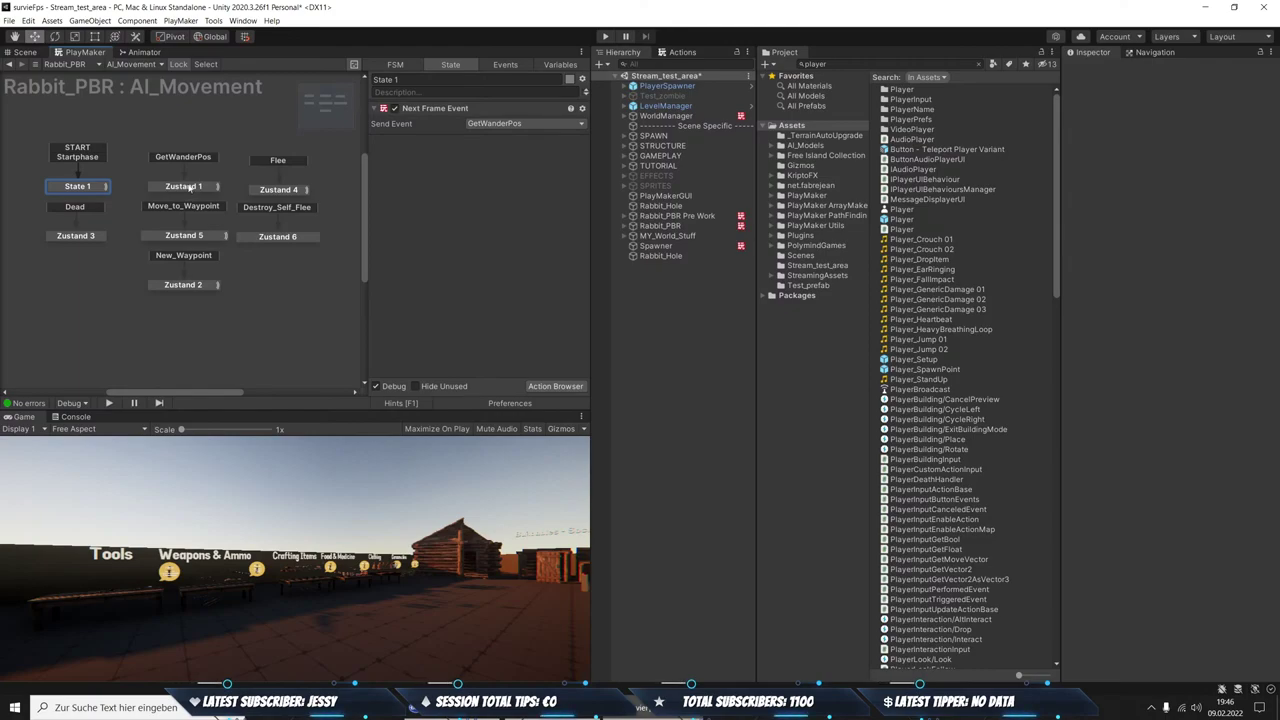
left_click(203, 188)
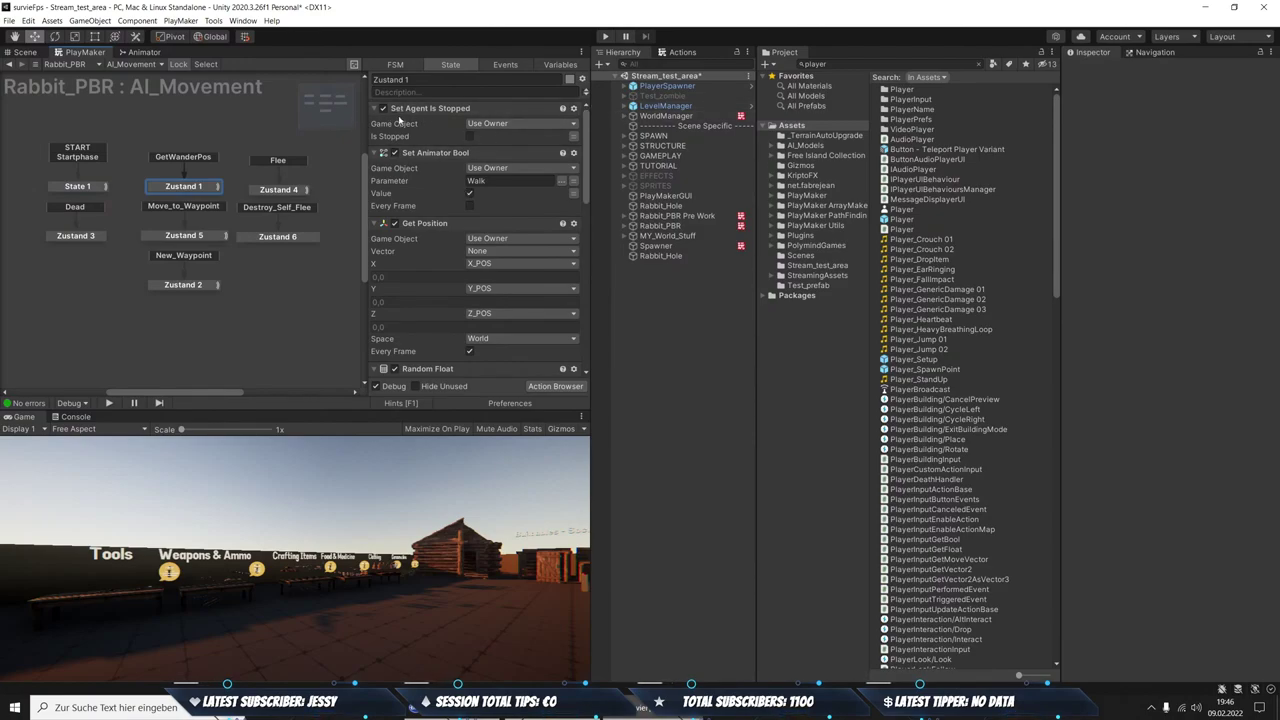
left_click(668, 226)
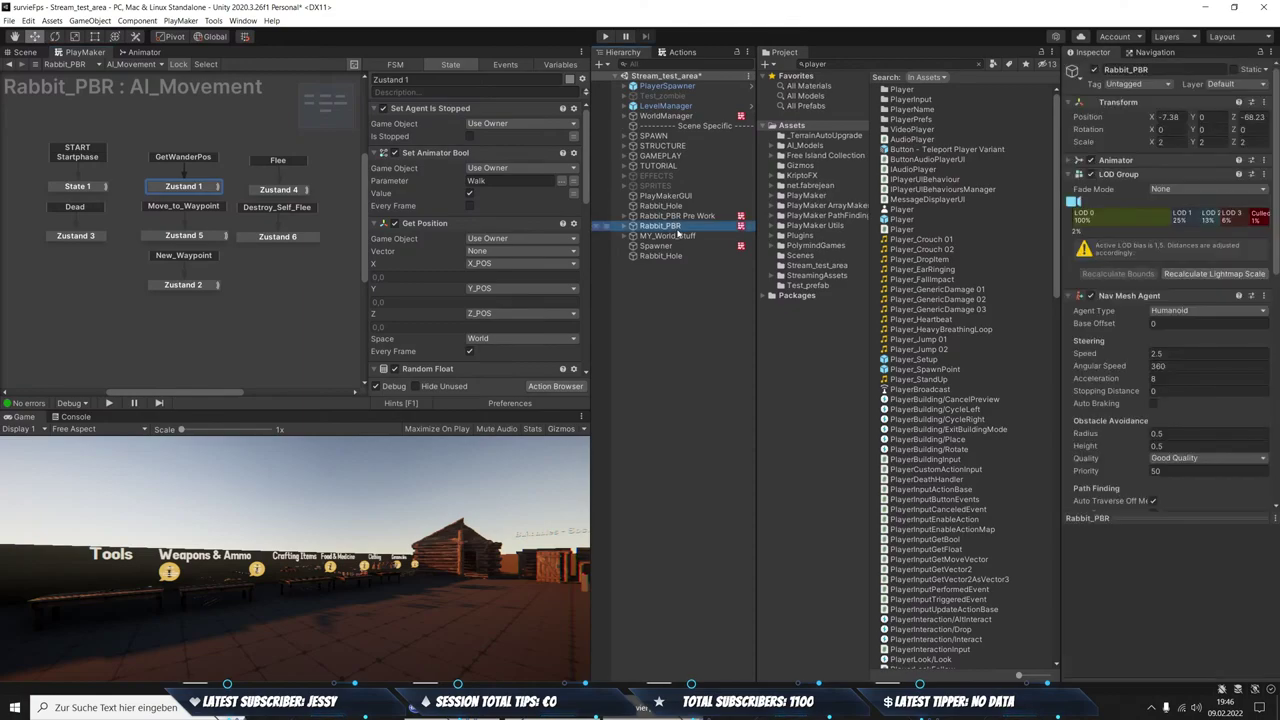
scroll(1188, 231, "down", 3)
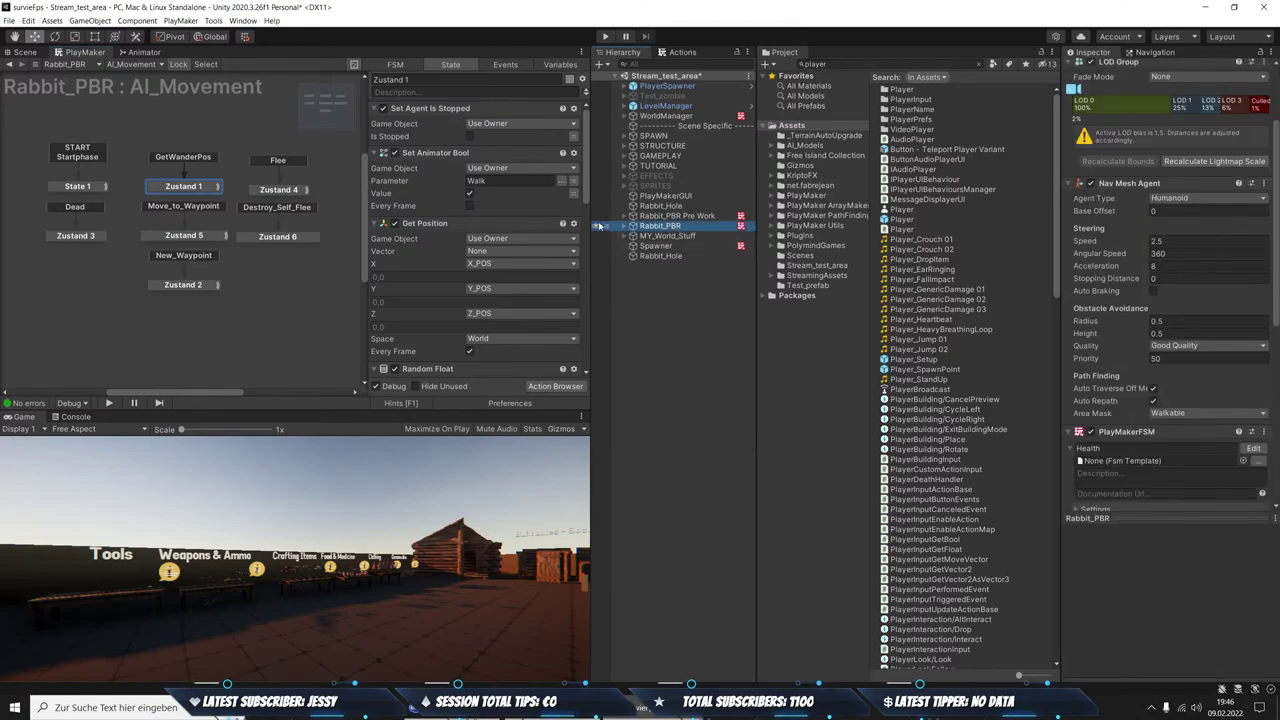
left_click(200, 286)
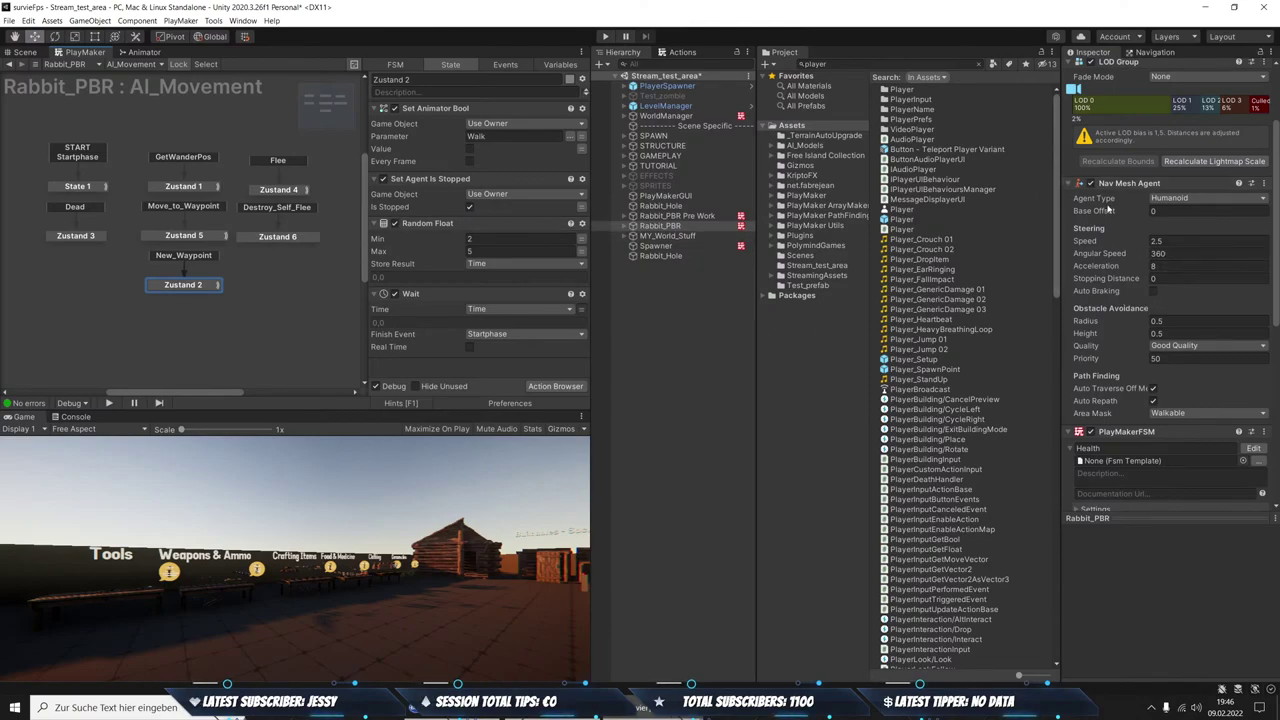
left_click(199, 190)
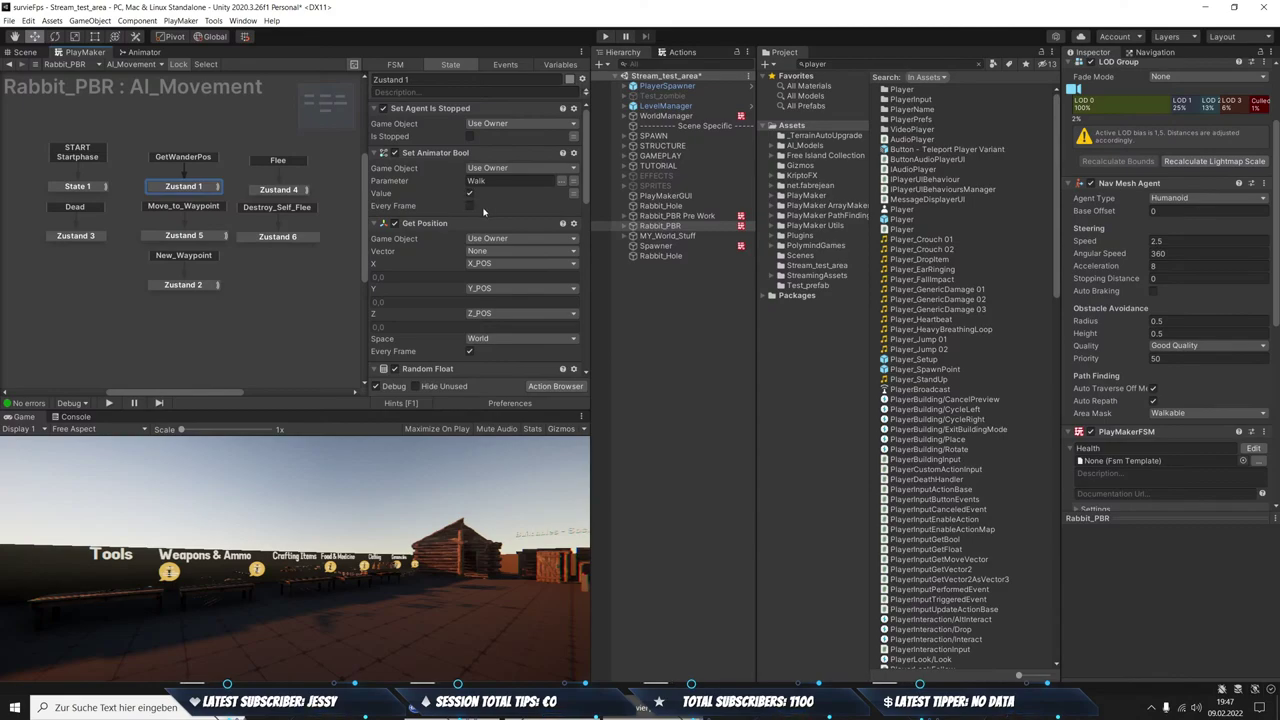
Review Zustand 1's actions, then show Zustand 5's Remaining_dist check firing New_Waypoint at 2 or less
scroll(517, 219, "down", 2)
scroll(517, 219, "down", 2)
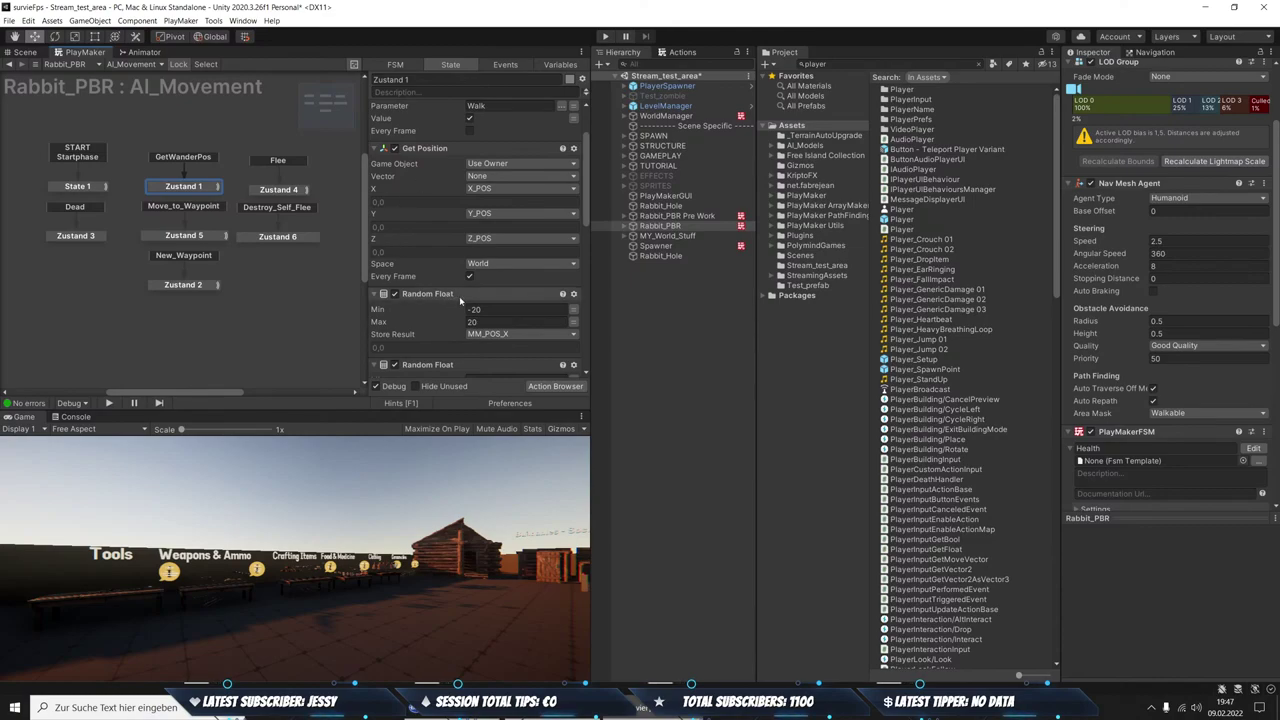
scroll(548, 295, "down", 2)
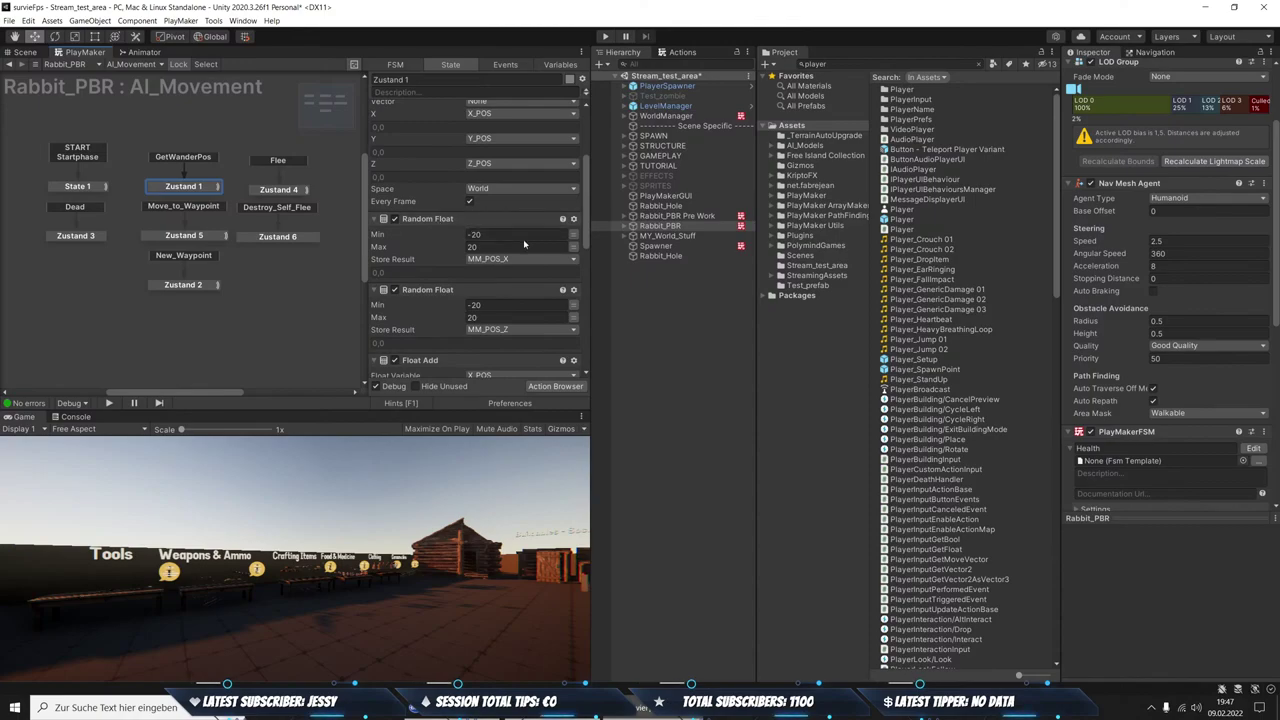
scroll(519, 266, "down", 2)
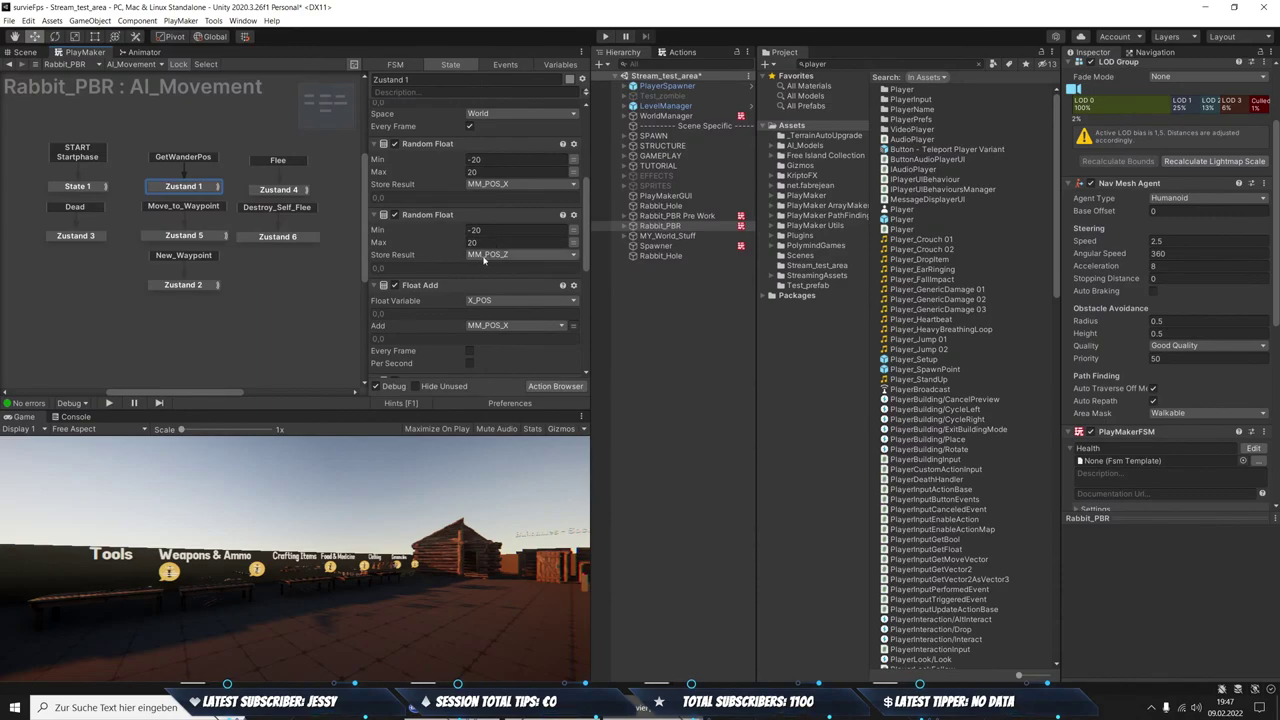
scroll(488, 260, "down", 1)
scroll(501, 266, "up", 1)
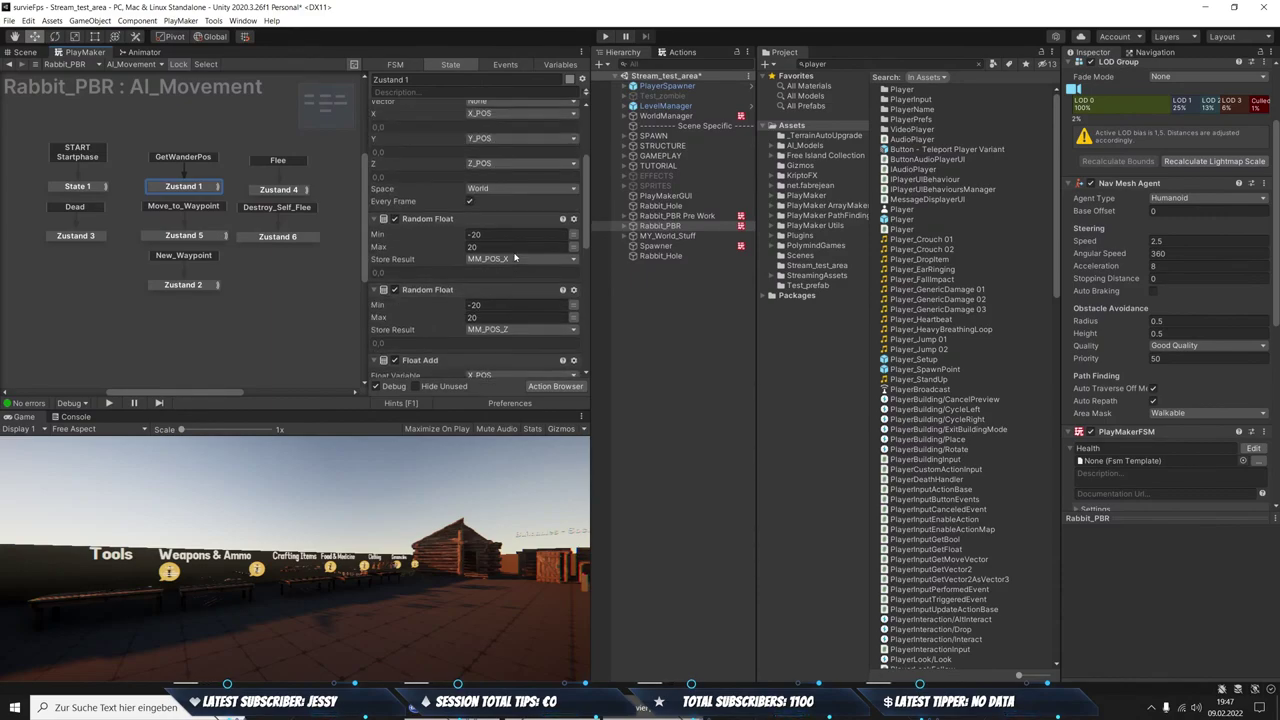
scroll(502, 280, "up", 1)
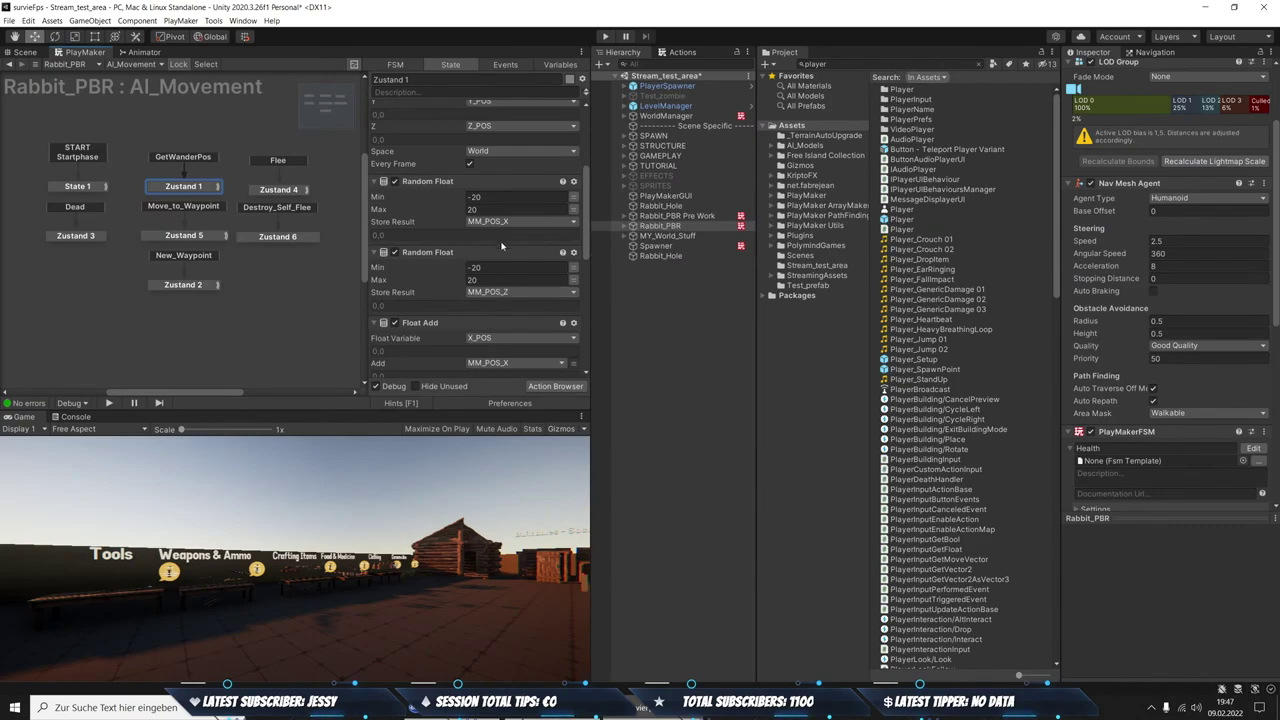
scroll(536, 253, "down", 3)
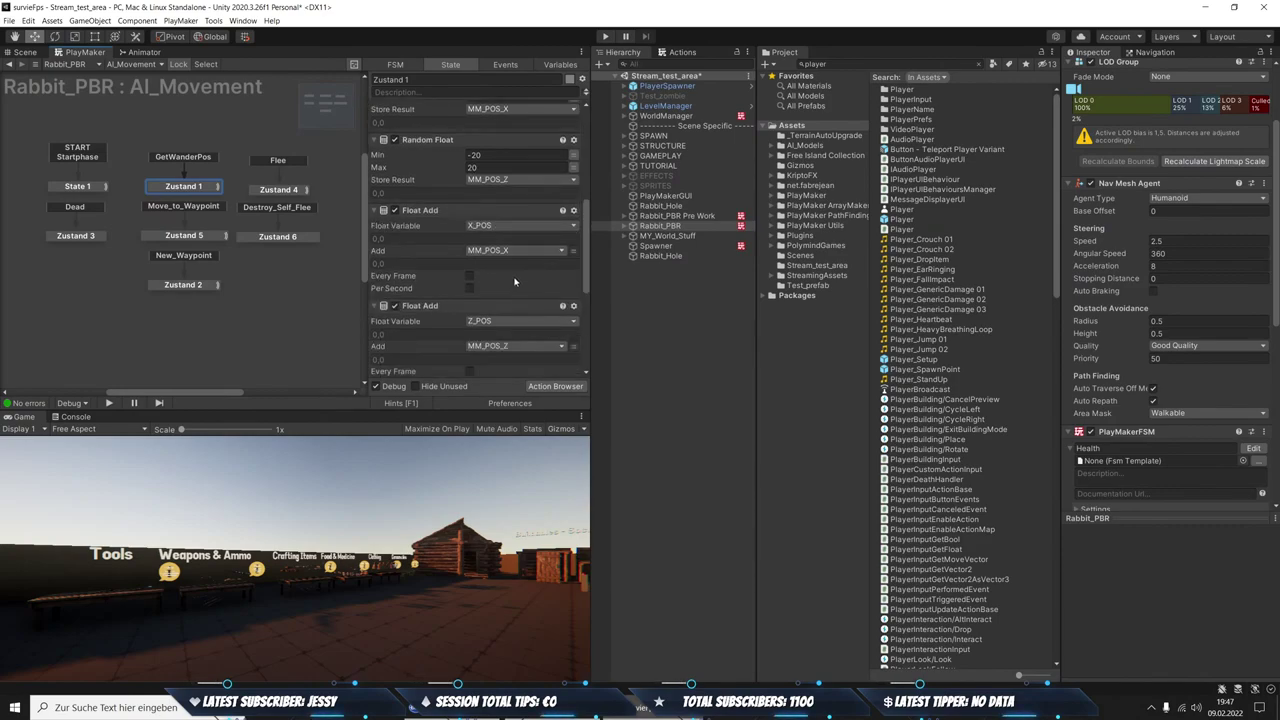
scroll(508, 279, "down", 2)
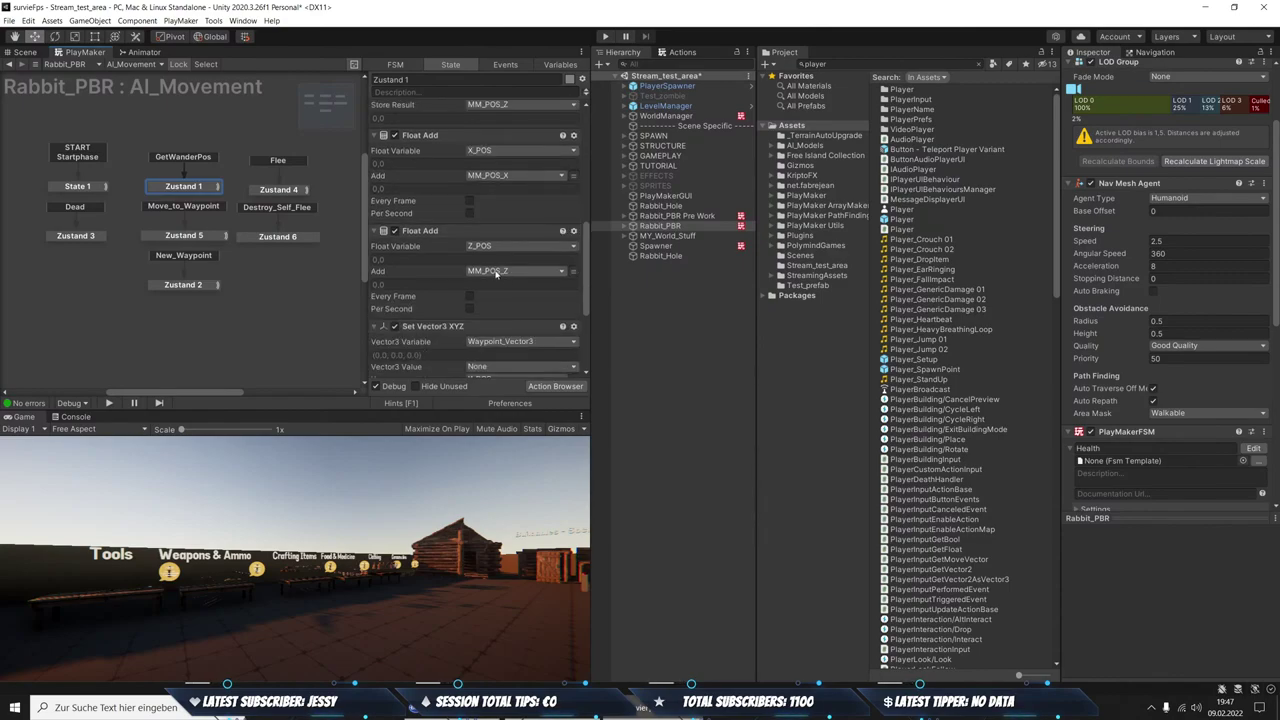
scroll(490, 272, "down", 2)
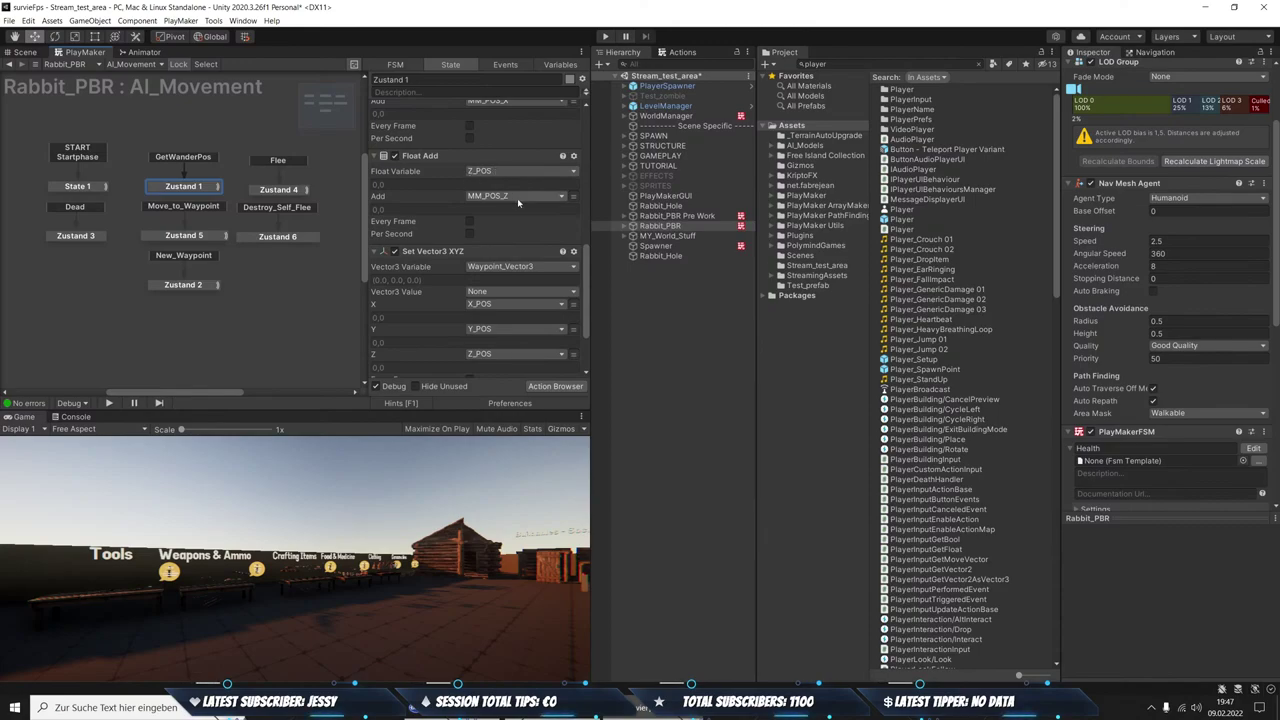
scroll(517, 198, "up", 3)
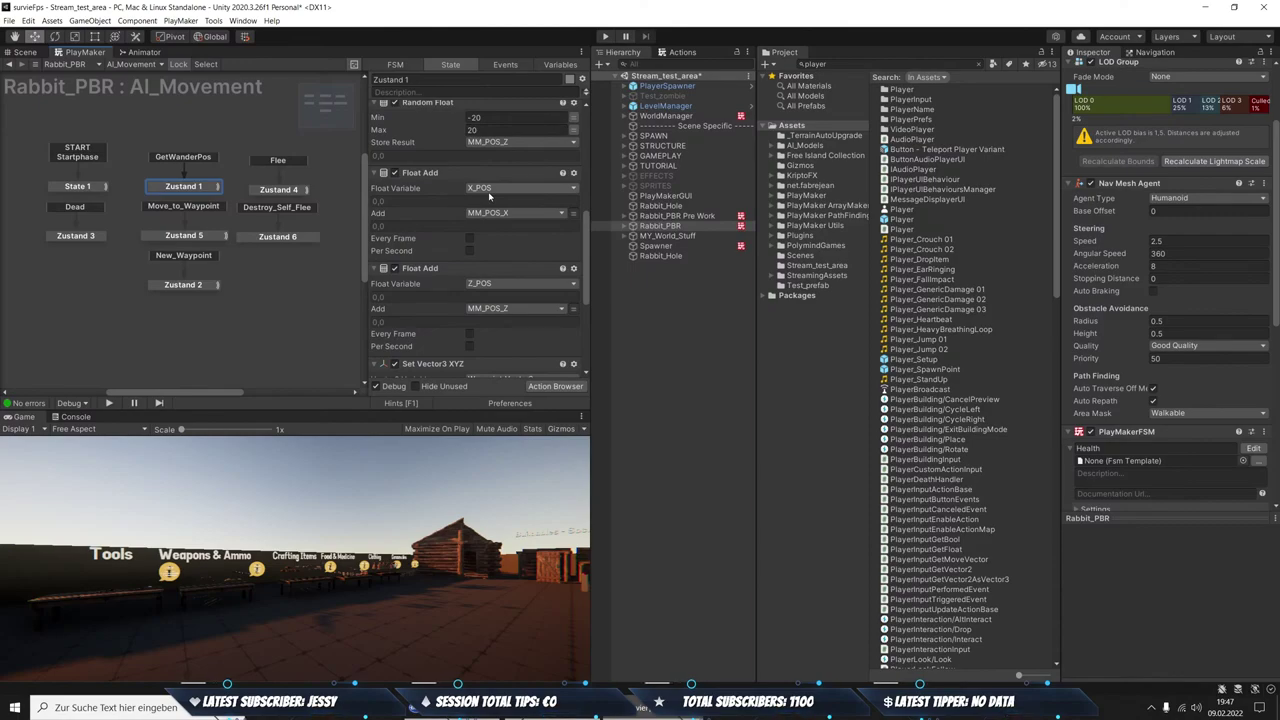
scroll(489, 197, "down", 2)
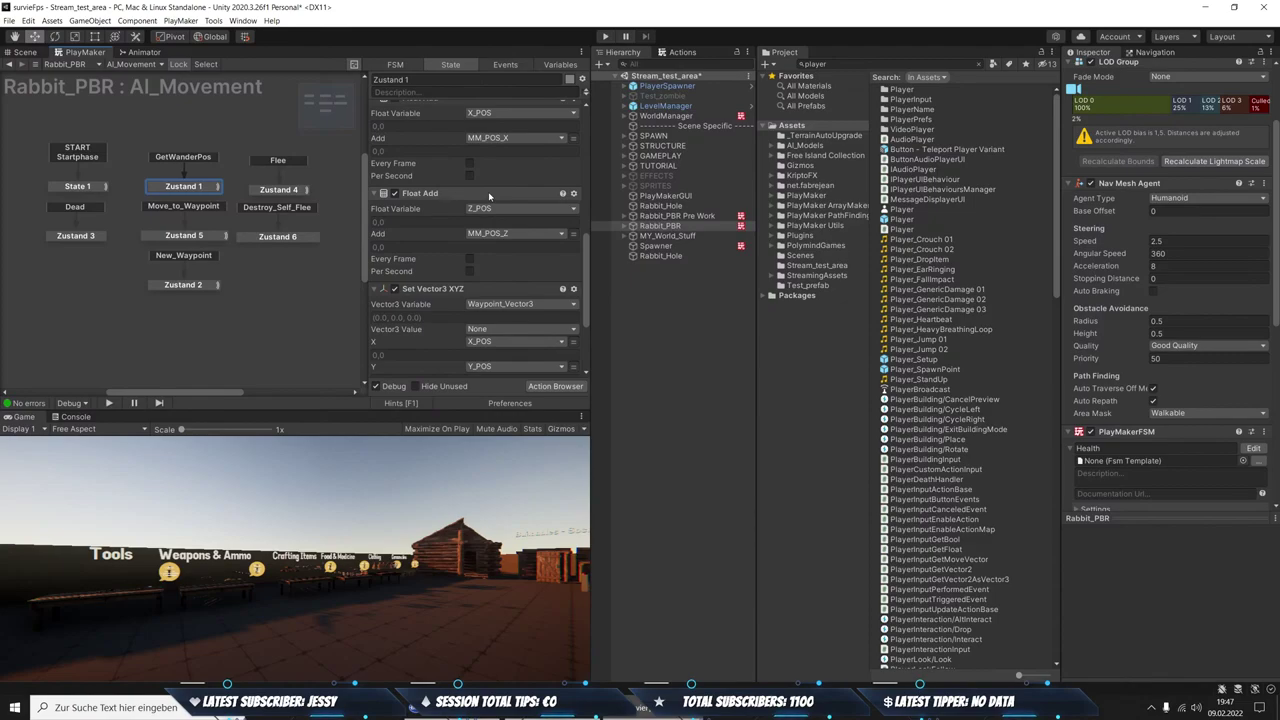
scroll(527, 213, "down", 1)
scroll(530, 220, "down", 1)
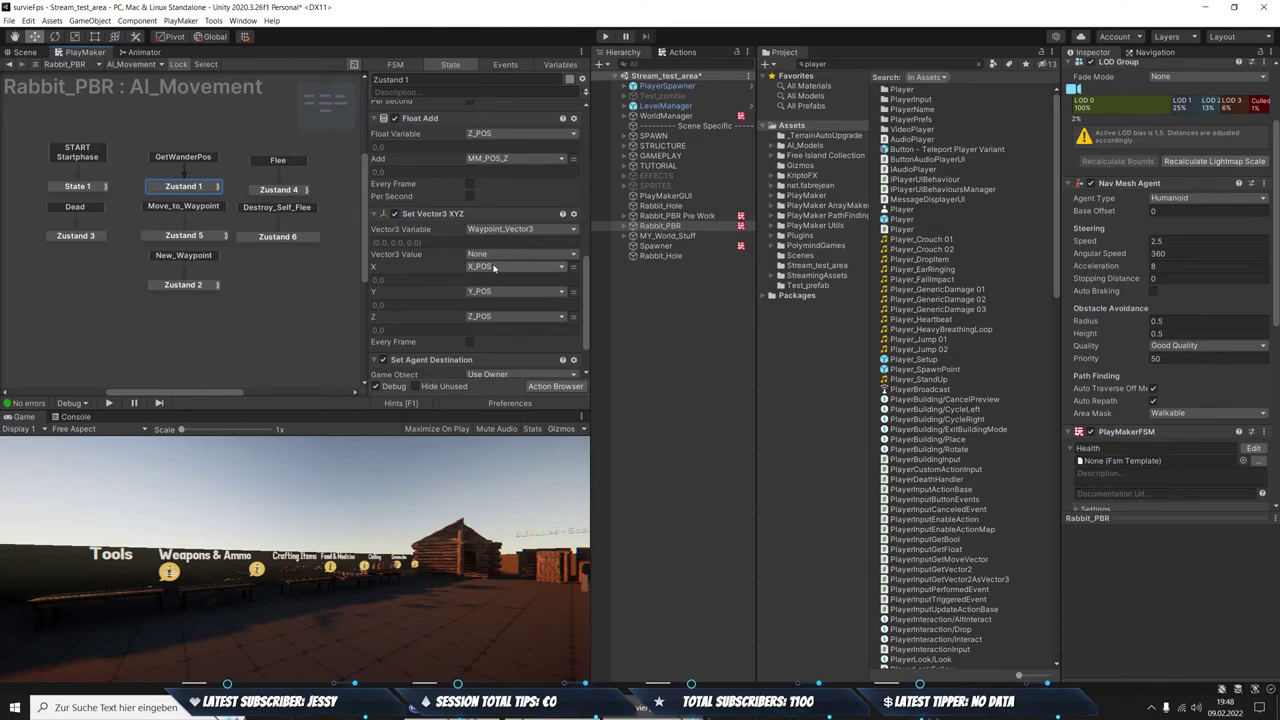
scroll(495, 264, "down", 2)
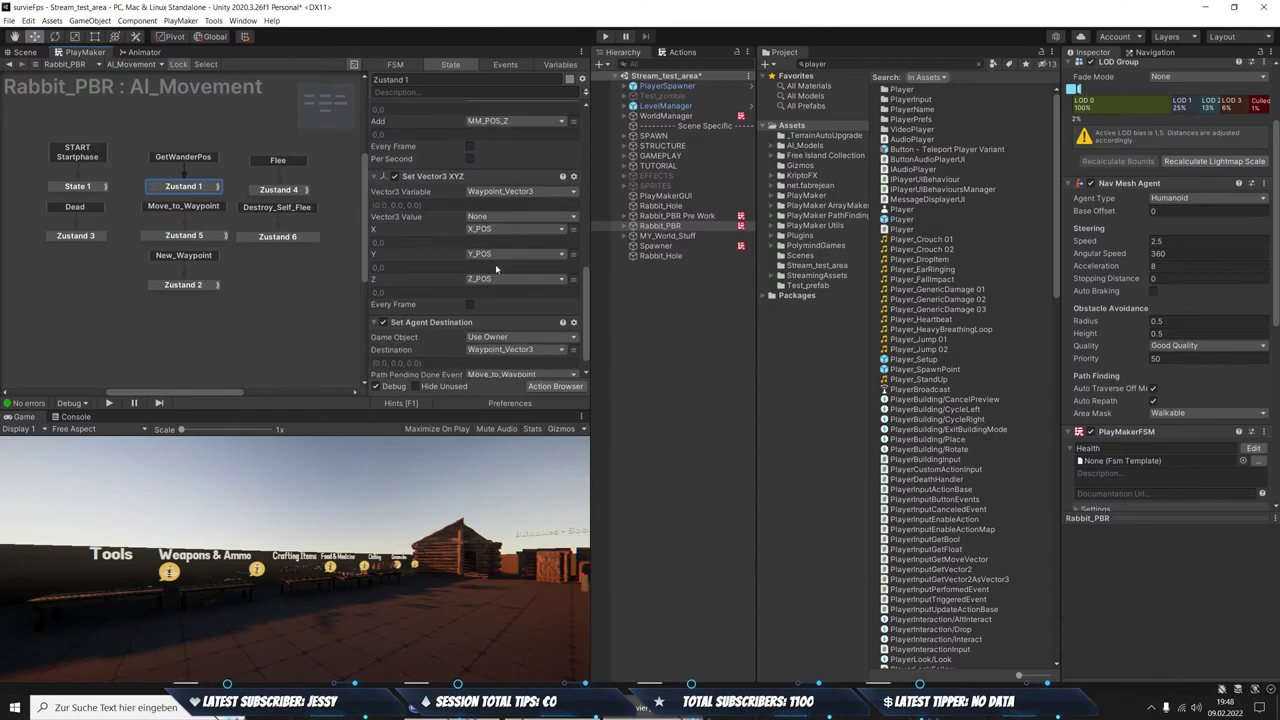
scroll(495, 264, "down", 1)
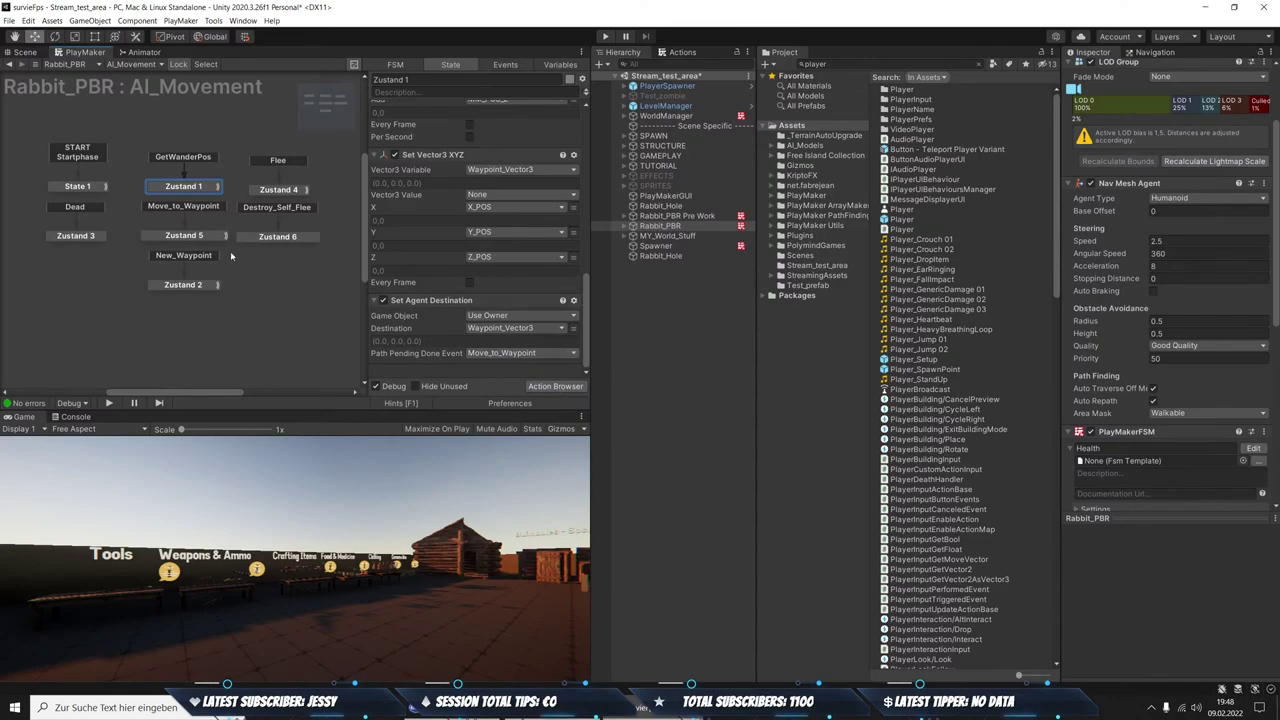
left_click(186, 237)
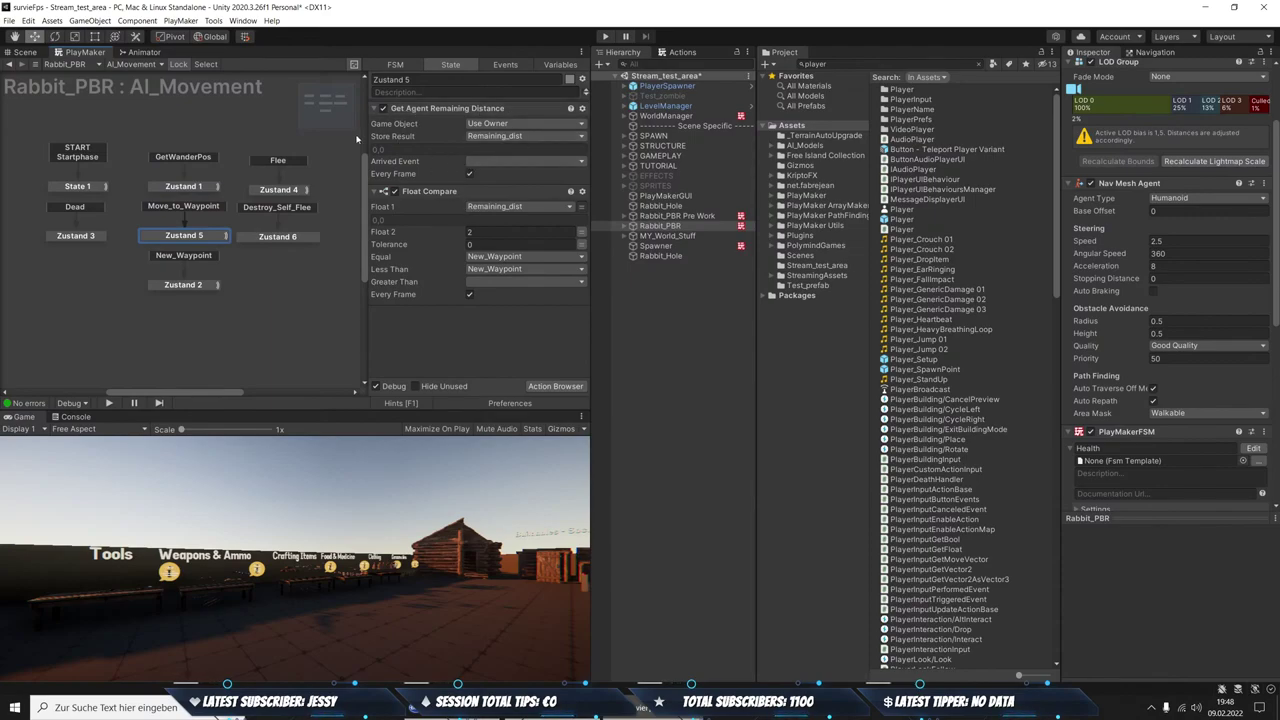
Recheck Zustand 1 and Zustand 5's Float 2 threshold, then show Zustand 2's random 2–5 second wait
left_click(170, 185)
scroll(430, 290, "down", 3)
scroll(427, 307, "down", 3)
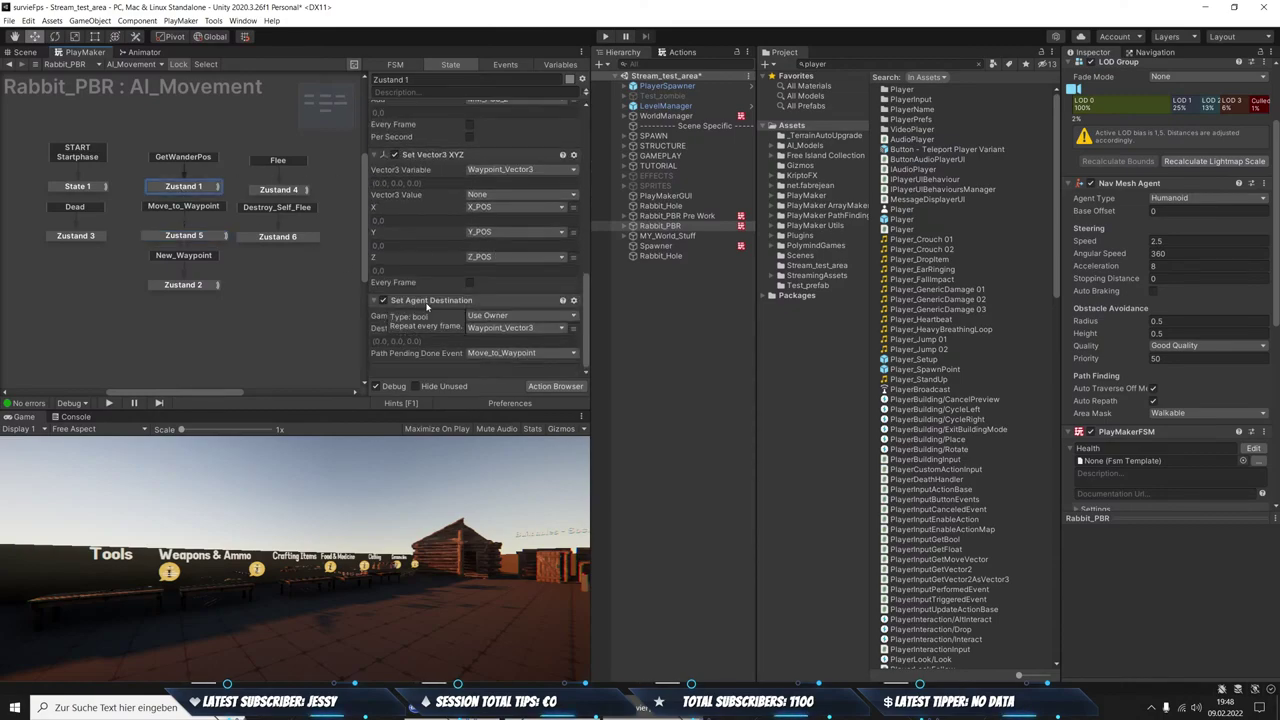
left_click(184, 235)
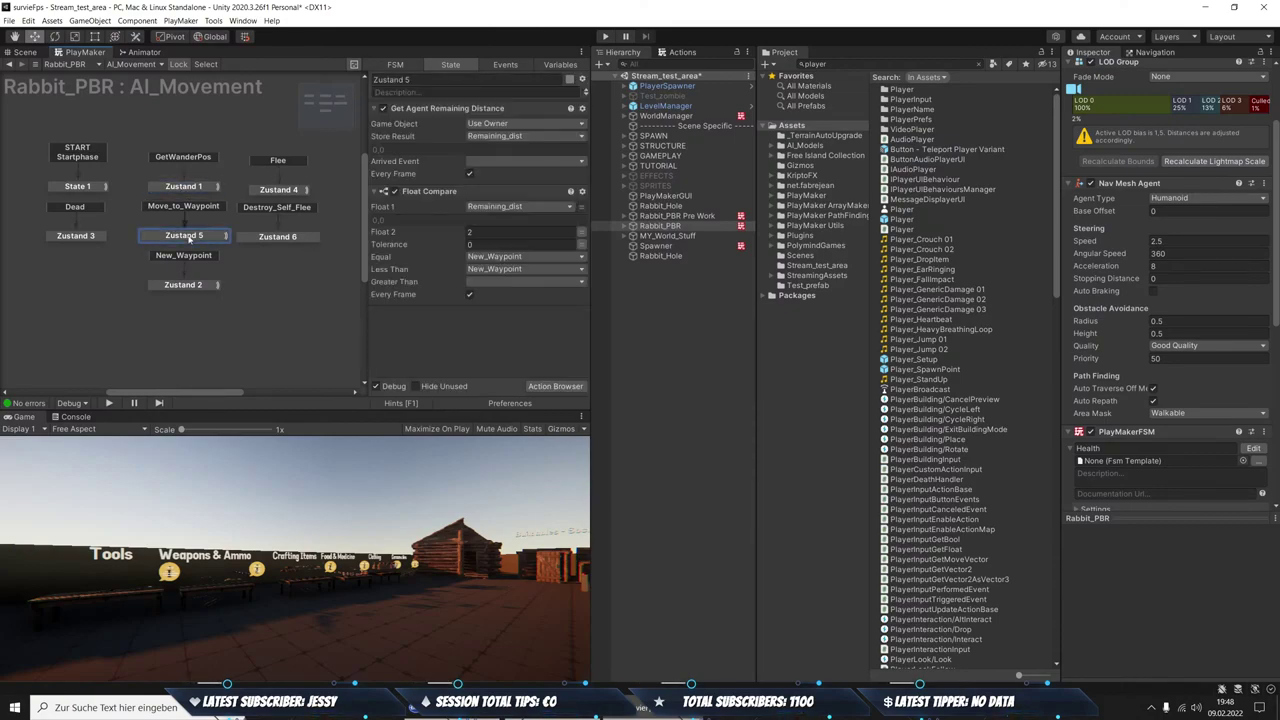
left_click(494, 229)
left_click(196, 287)
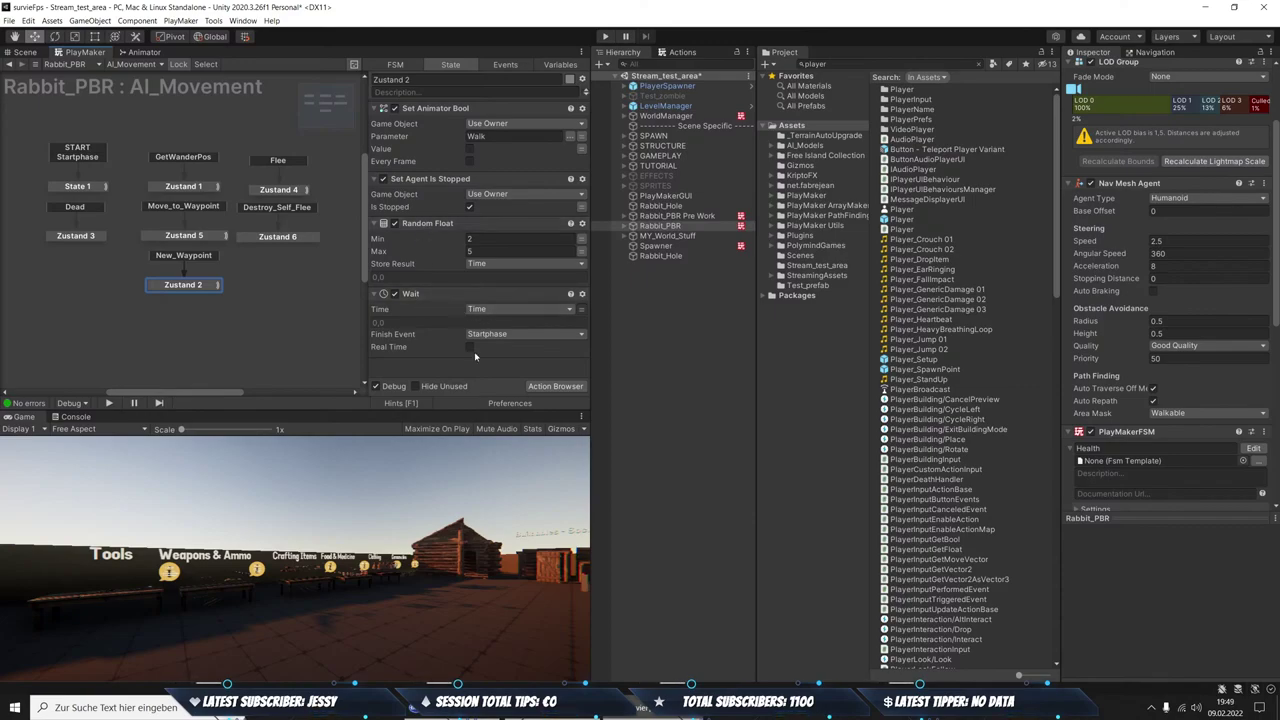
Check State 1 and Zustand 2, then review the Health FSM's Zustand 1 death-handling actions
left_click(77, 187)
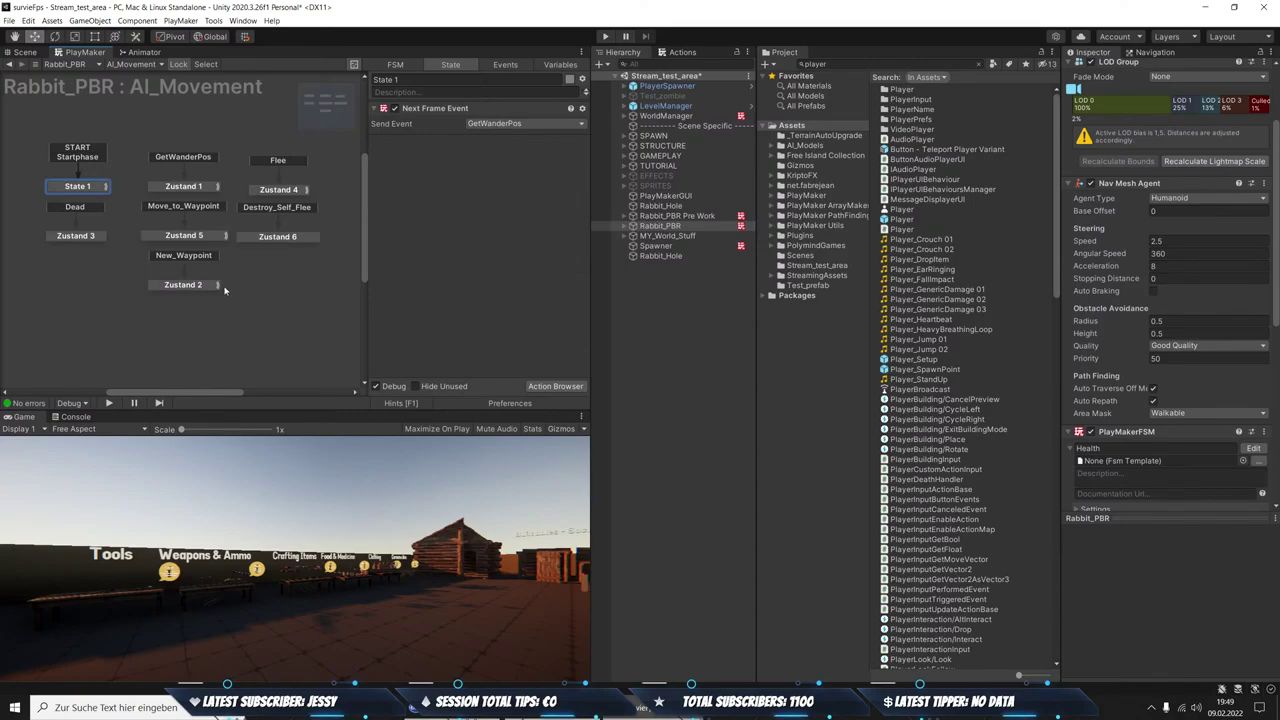
left_click(190, 285)
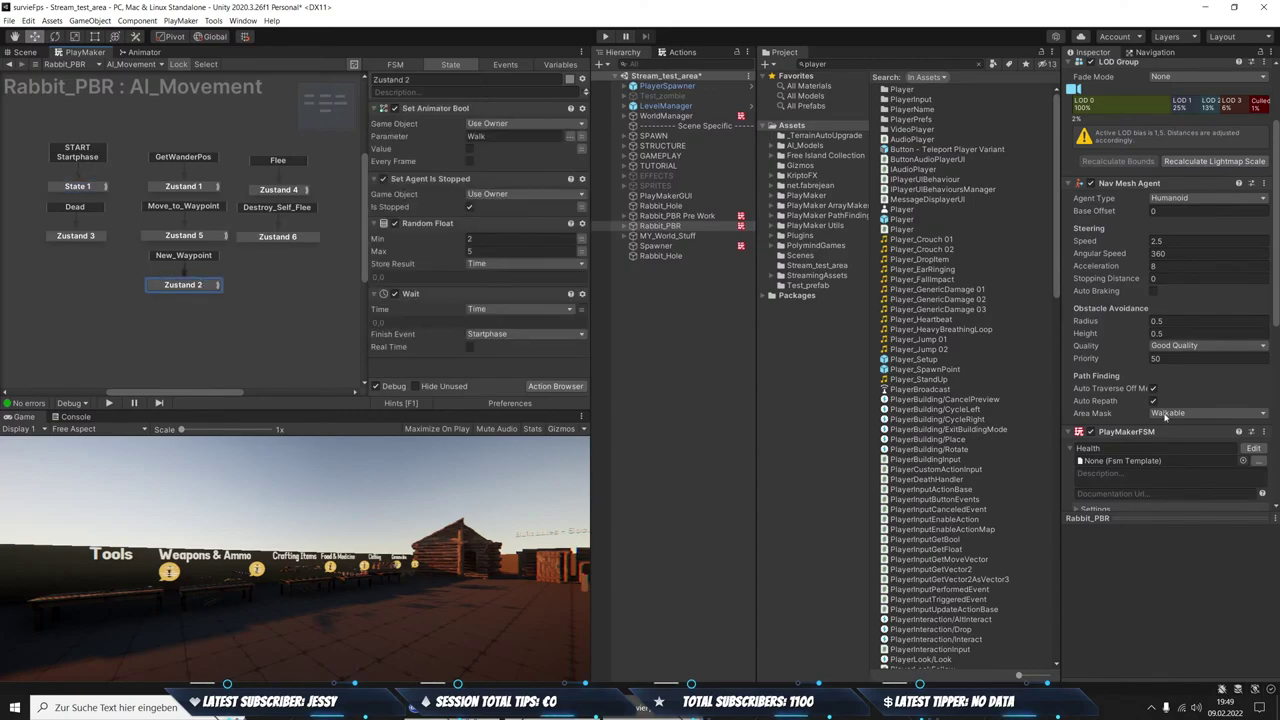
left_click(1253, 448)
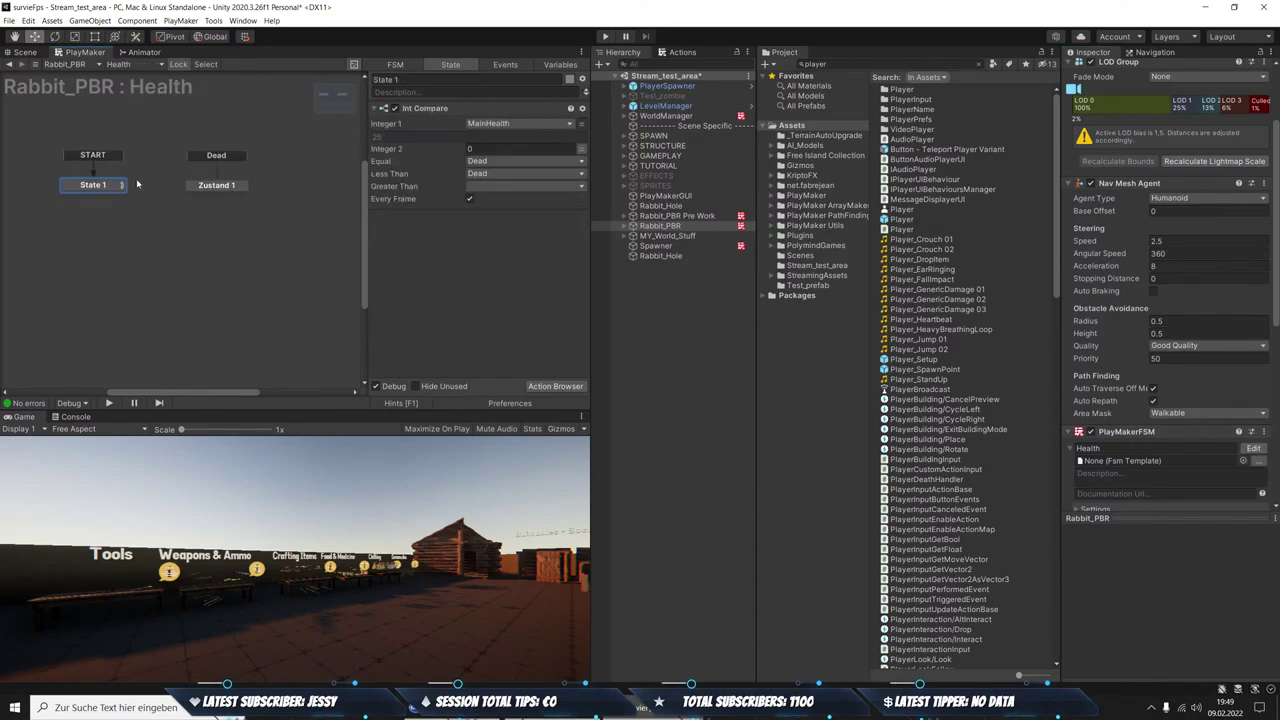
left_click(228, 189)
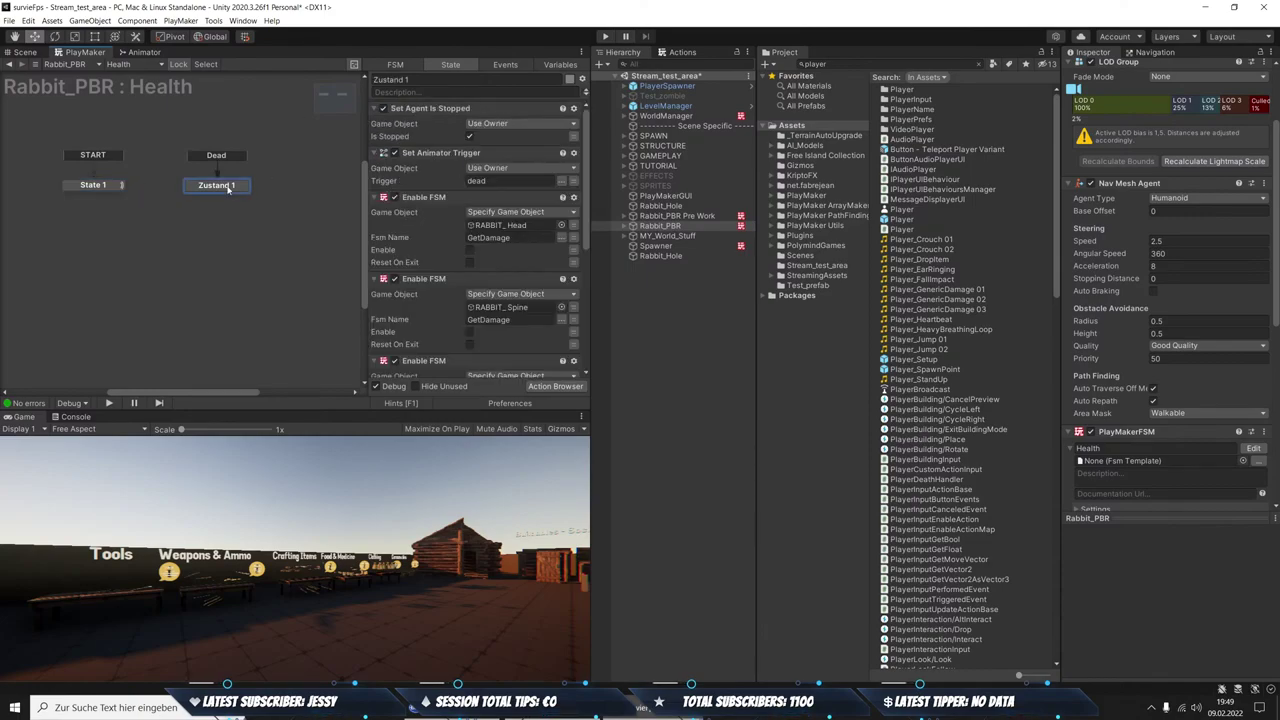
scroll(520, 183, "down", 5)
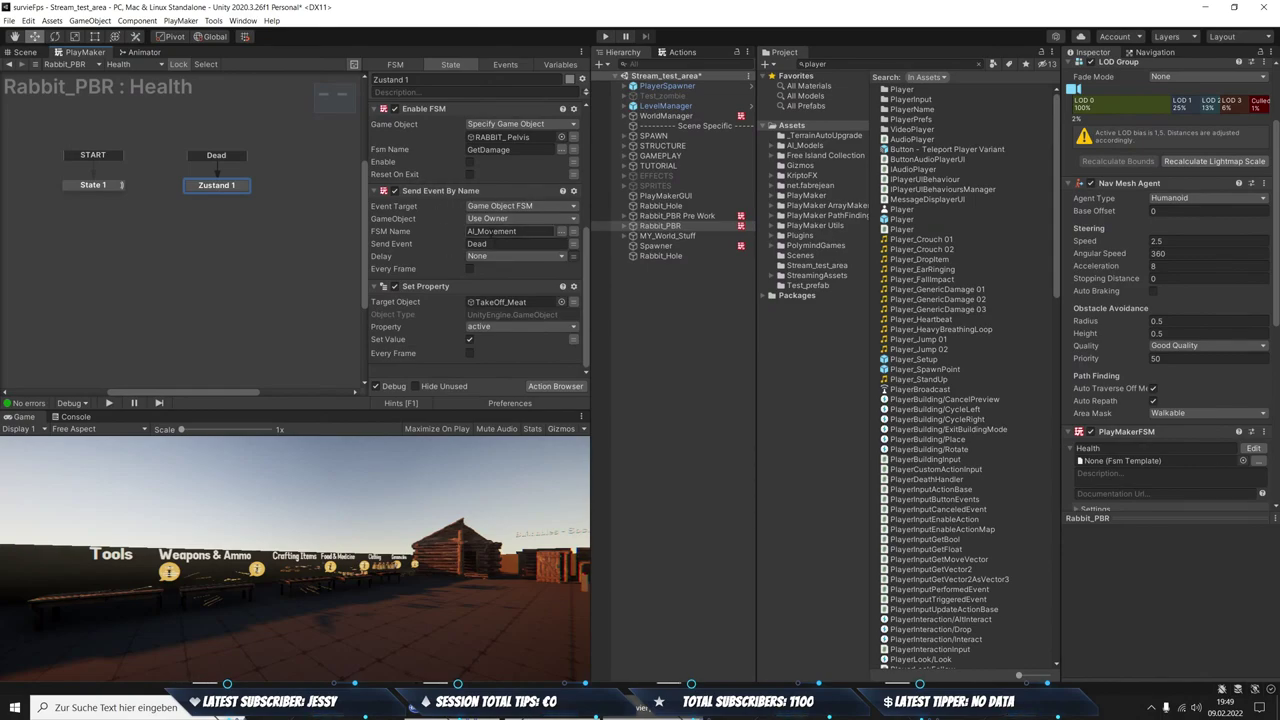
scroll(1230, 300, "down", 5)
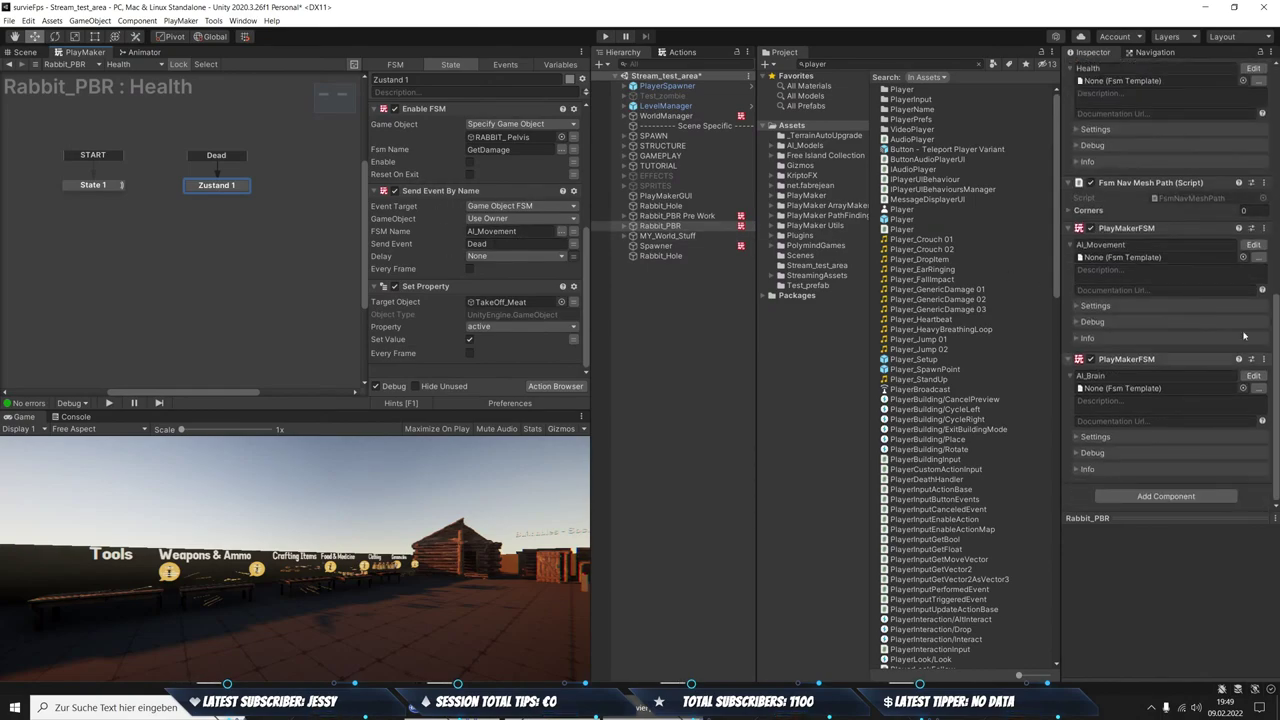
Return to the AI_Movement FSM, then open AI_Brain, whose State 1 waits 1 second
left_click(1253, 244)
left_click(66, 240)
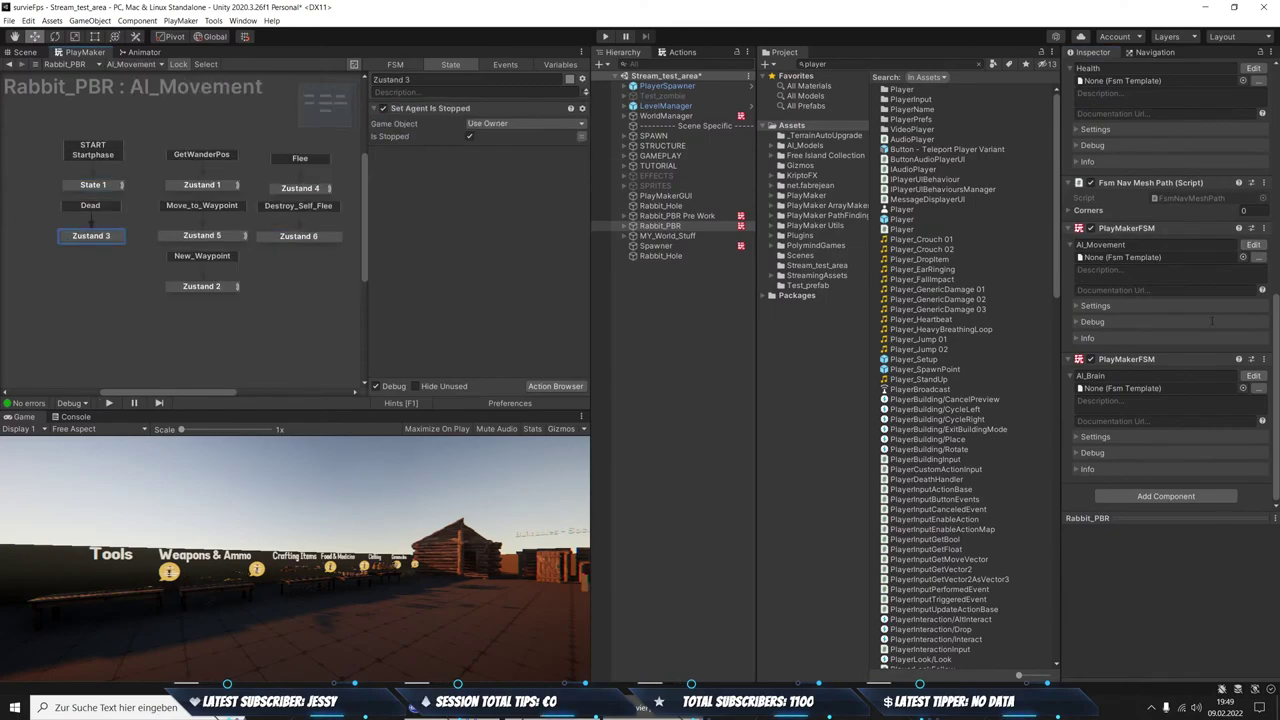
scroll(1190, 272, "up", 10)
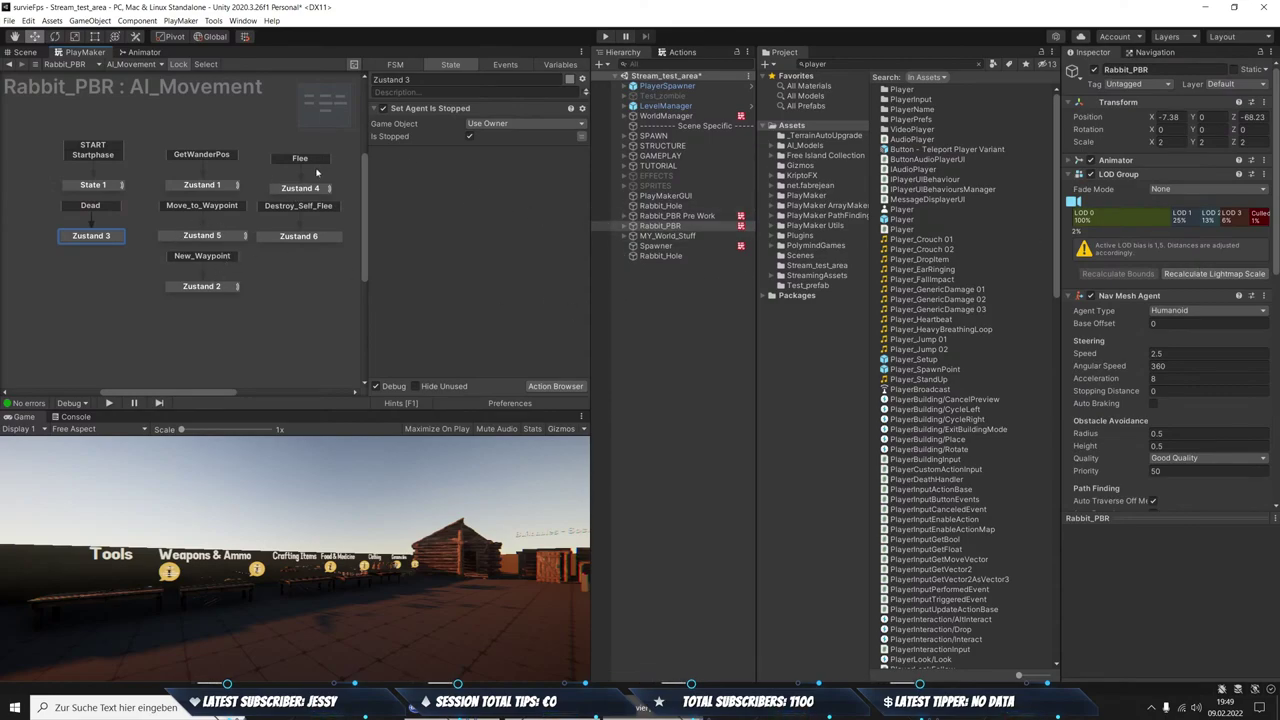
scroll(1188, 320, "down", 5)
scroll(1188, 337, "down", 5)
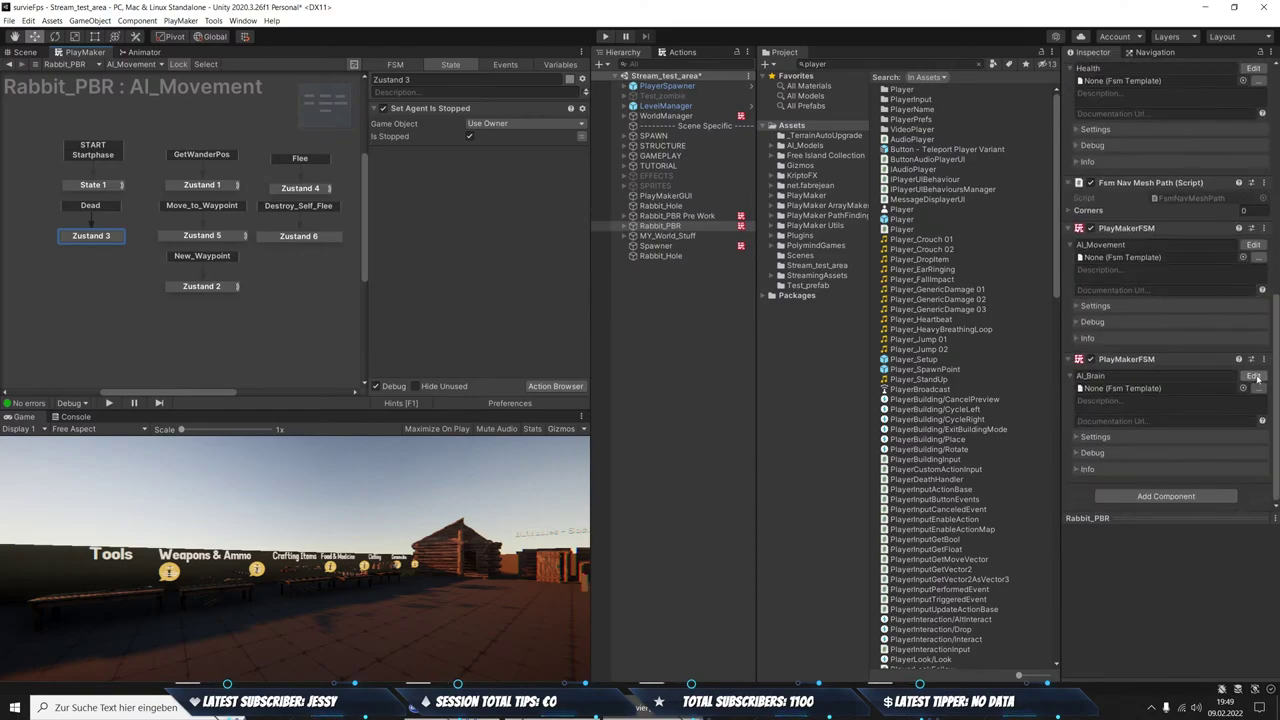
left_click(1253, 375)
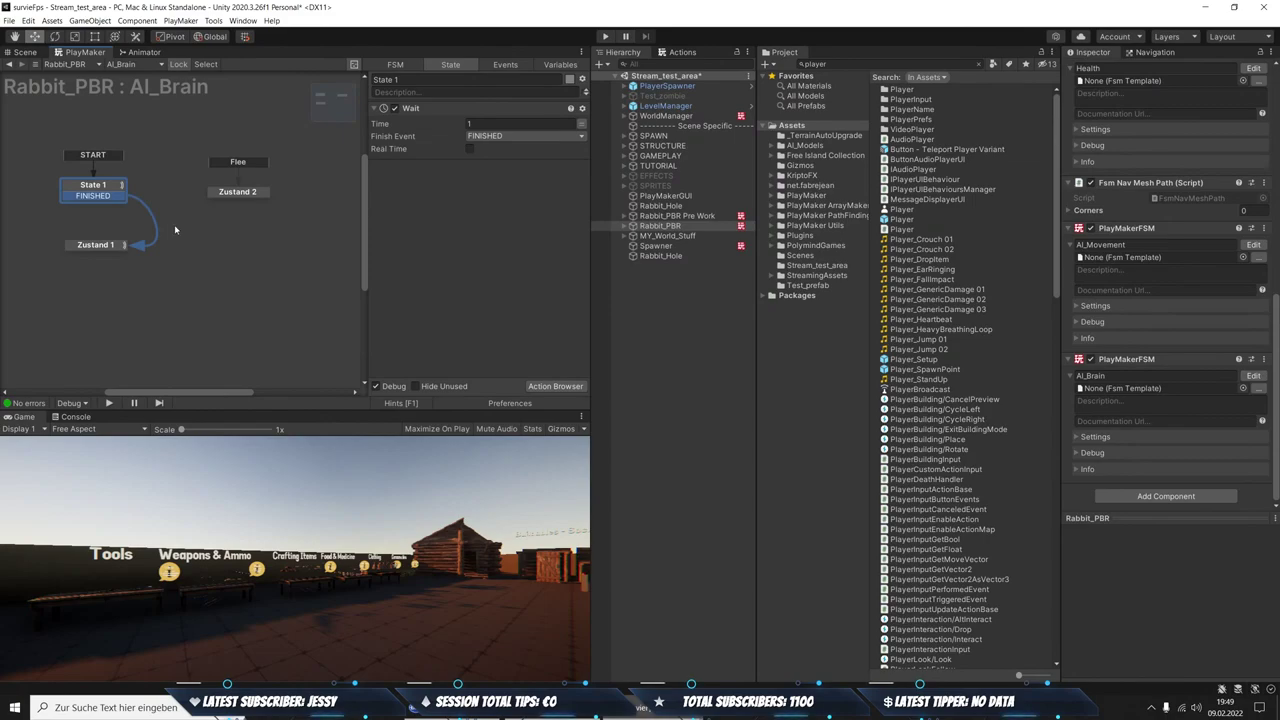
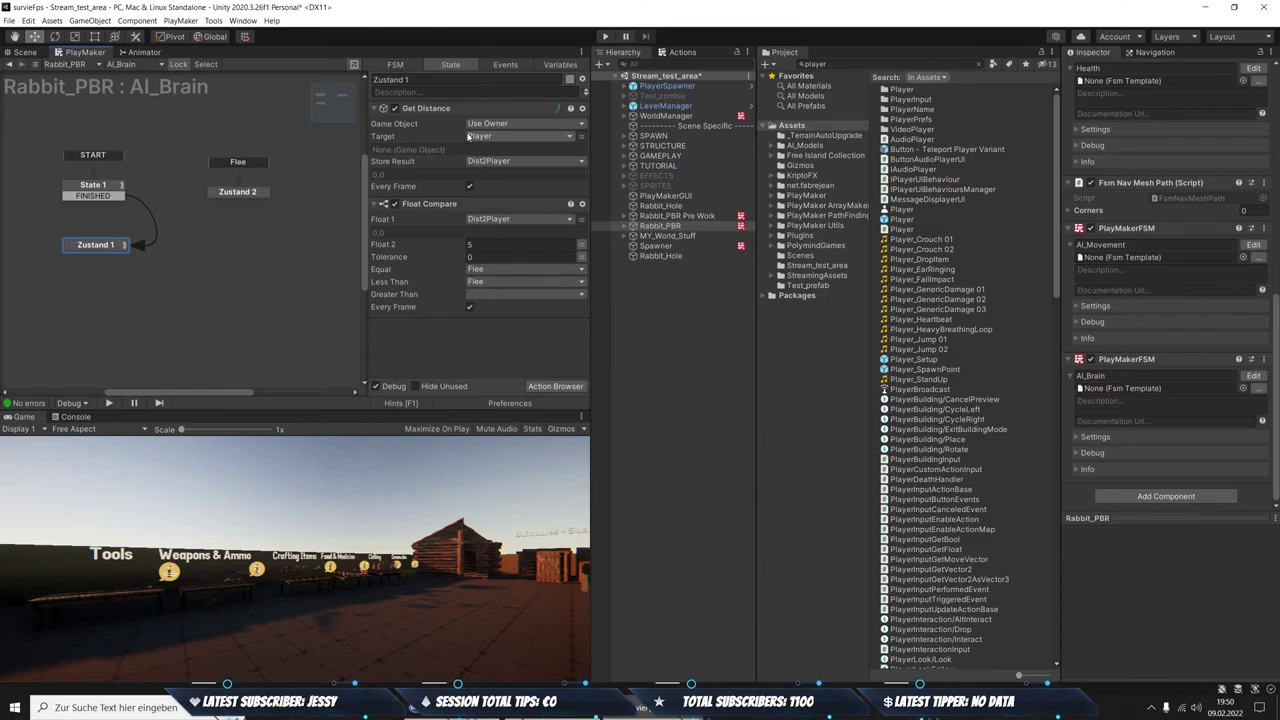
Check the Player prefab's Zustand 1 storing Player, then show Rabbit_PBR Pre Work's AI_Movement FSM
left_click(902, 219)
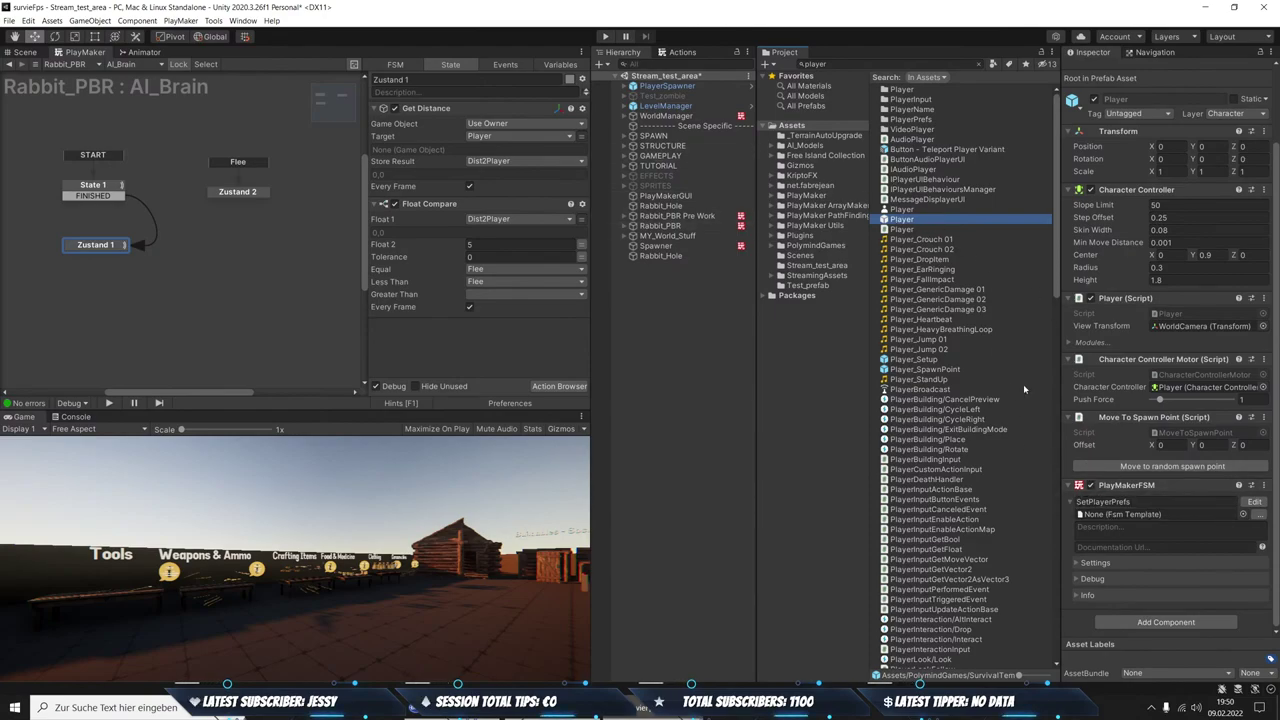
double_click(902, 219)
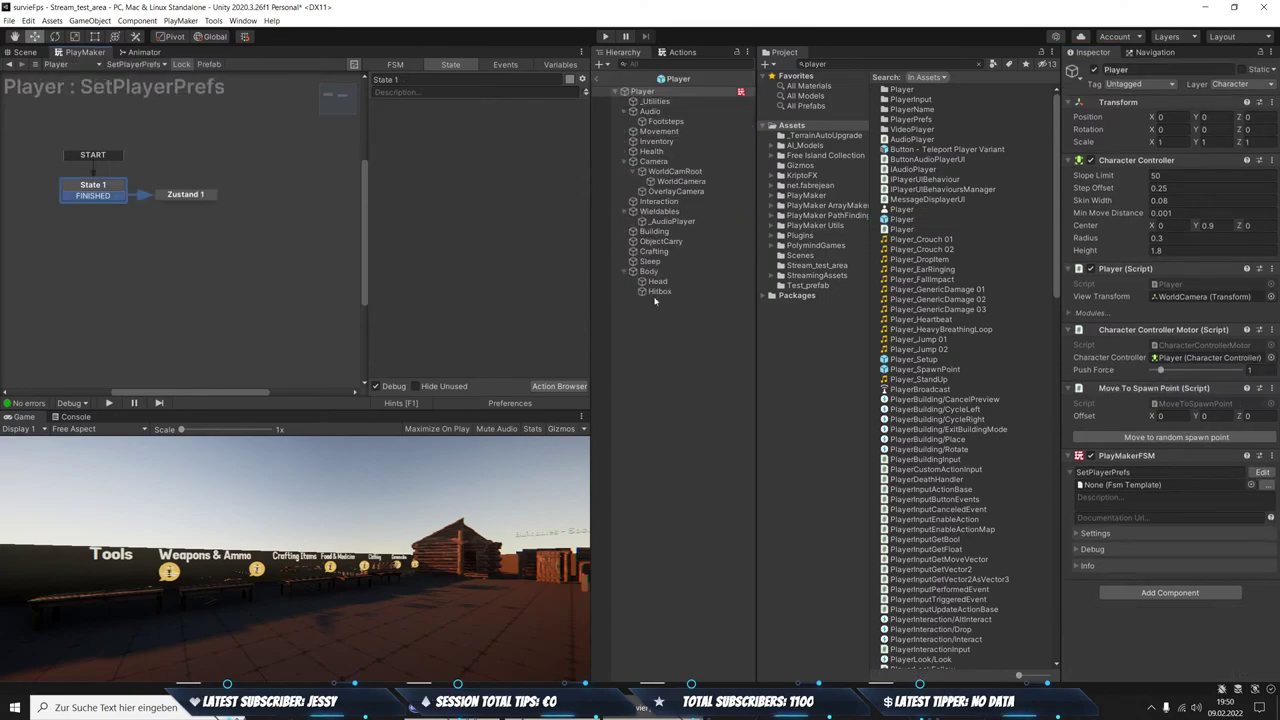
left_click(185, 194)
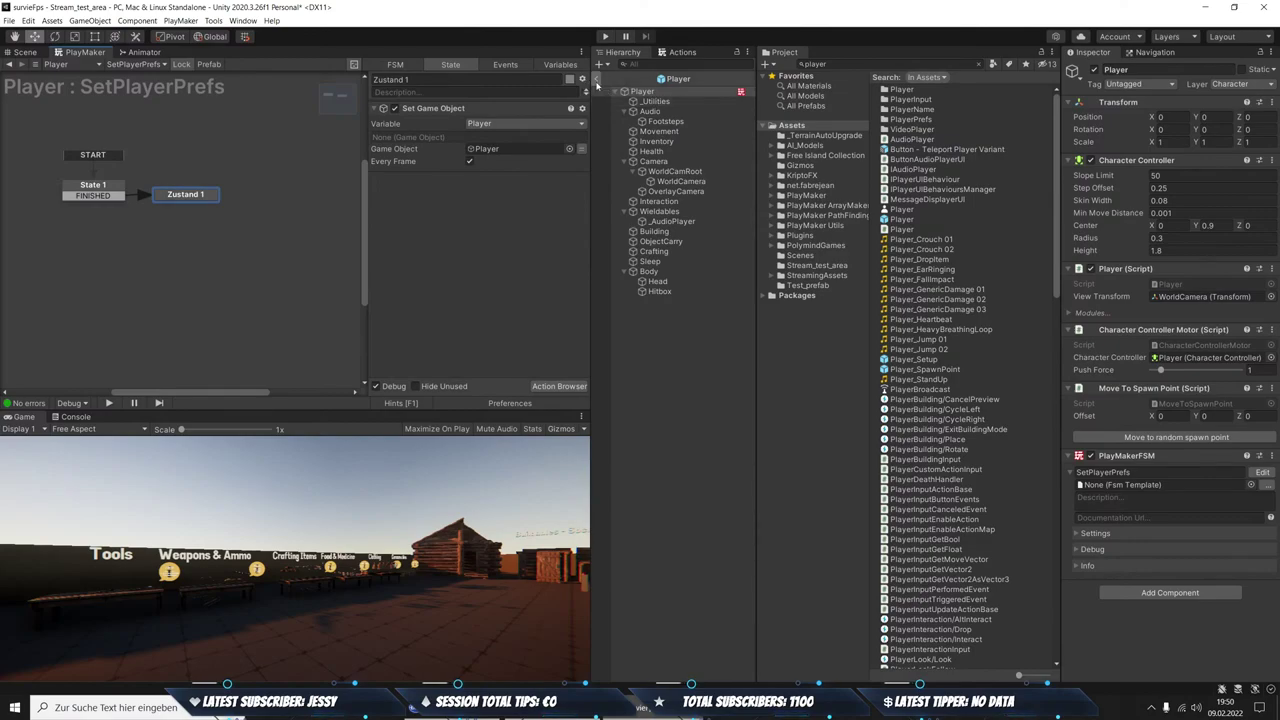
left_click(597, 78)
left_click(698, 226)
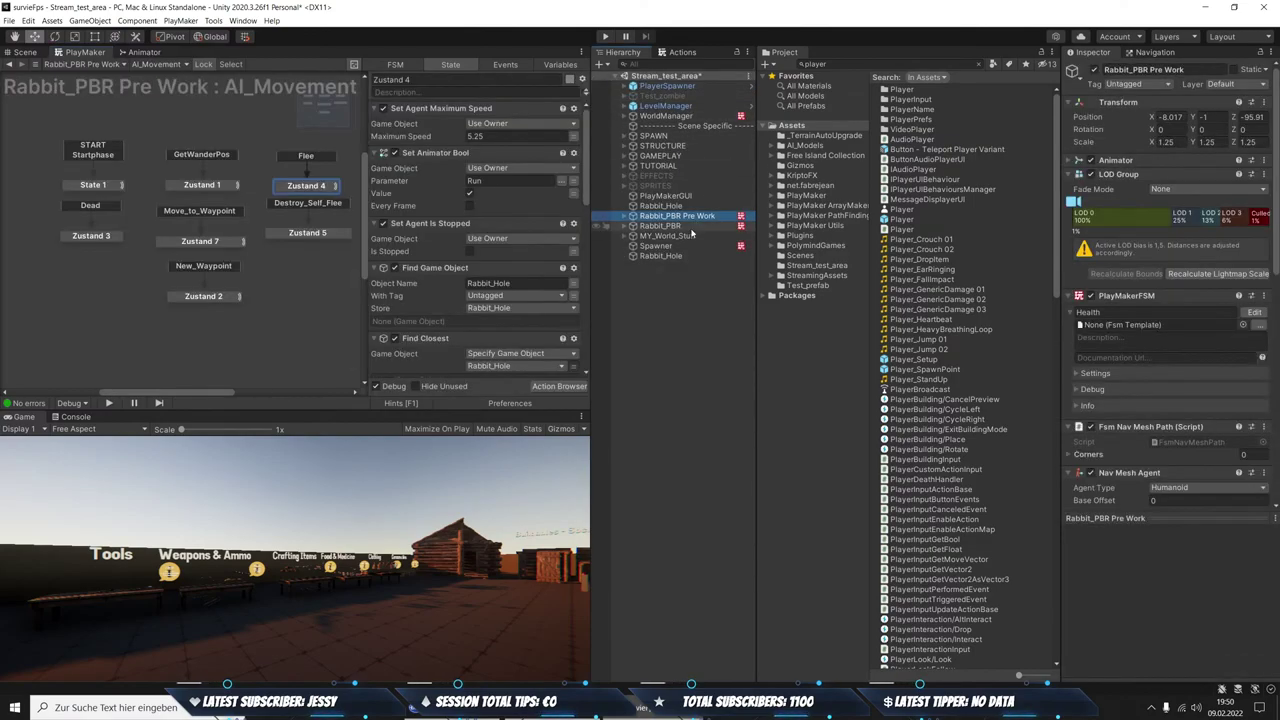
Check AI_Brain's Zustand 2 Flee event, then return to AI_Movement's Zustand 4 flee actions
scroll(1253, 373, "down", 10)
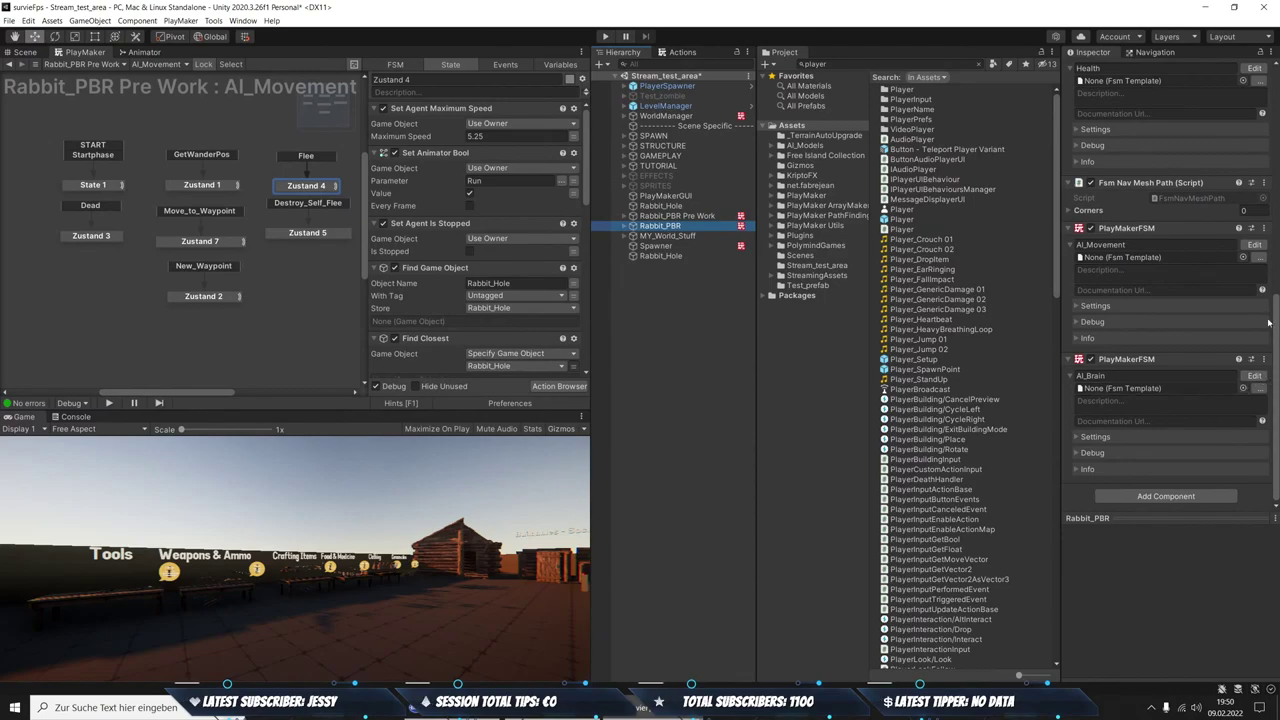
left_click(1253, 375)
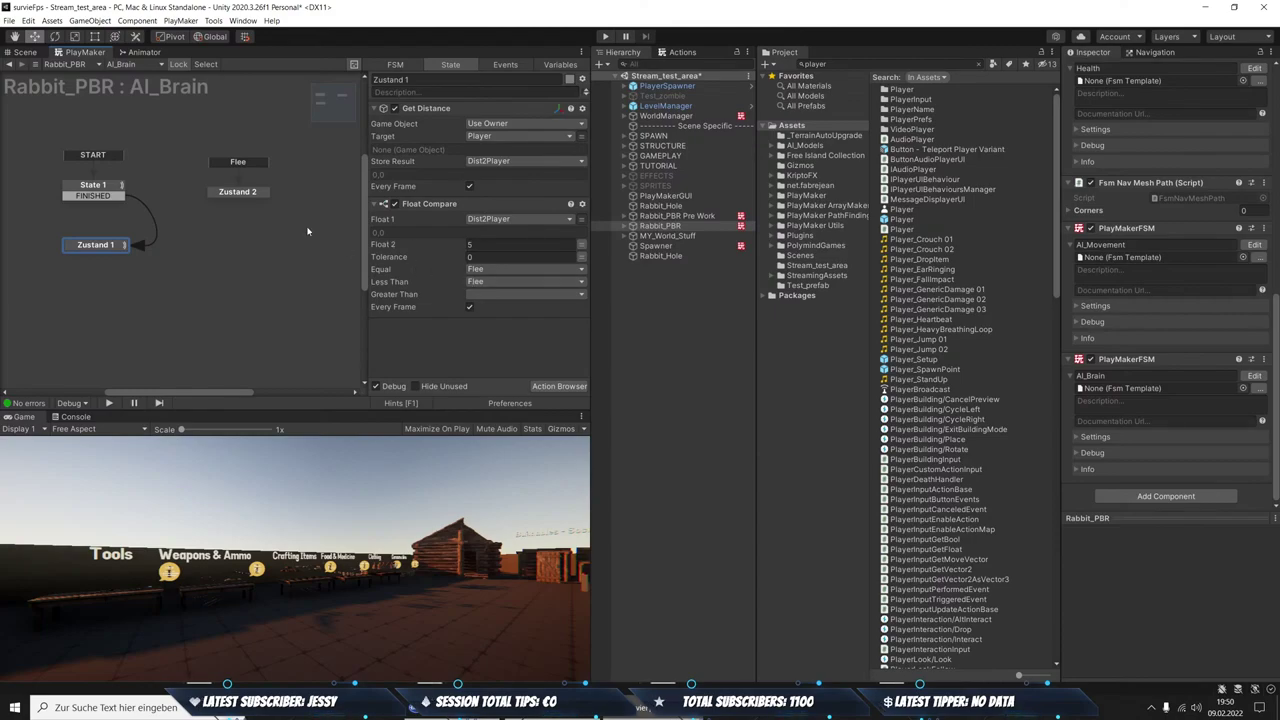
left_click(237, 194)
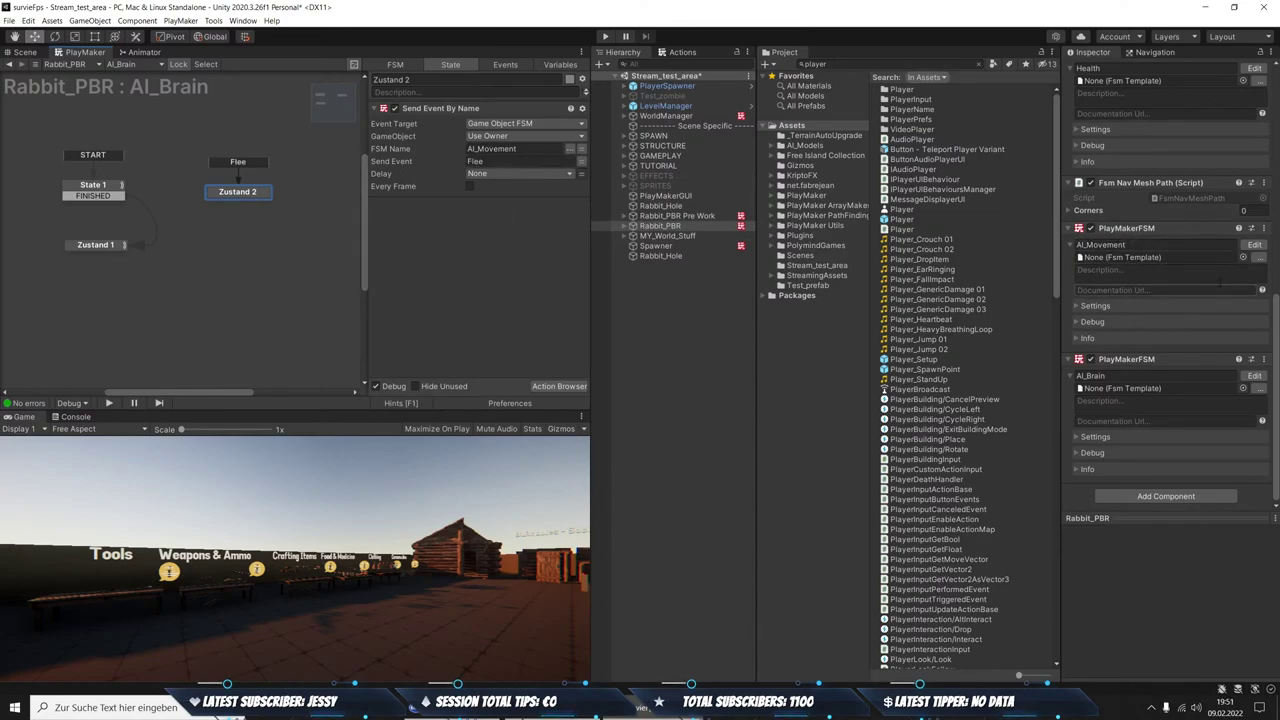
left_click(1254, 246)
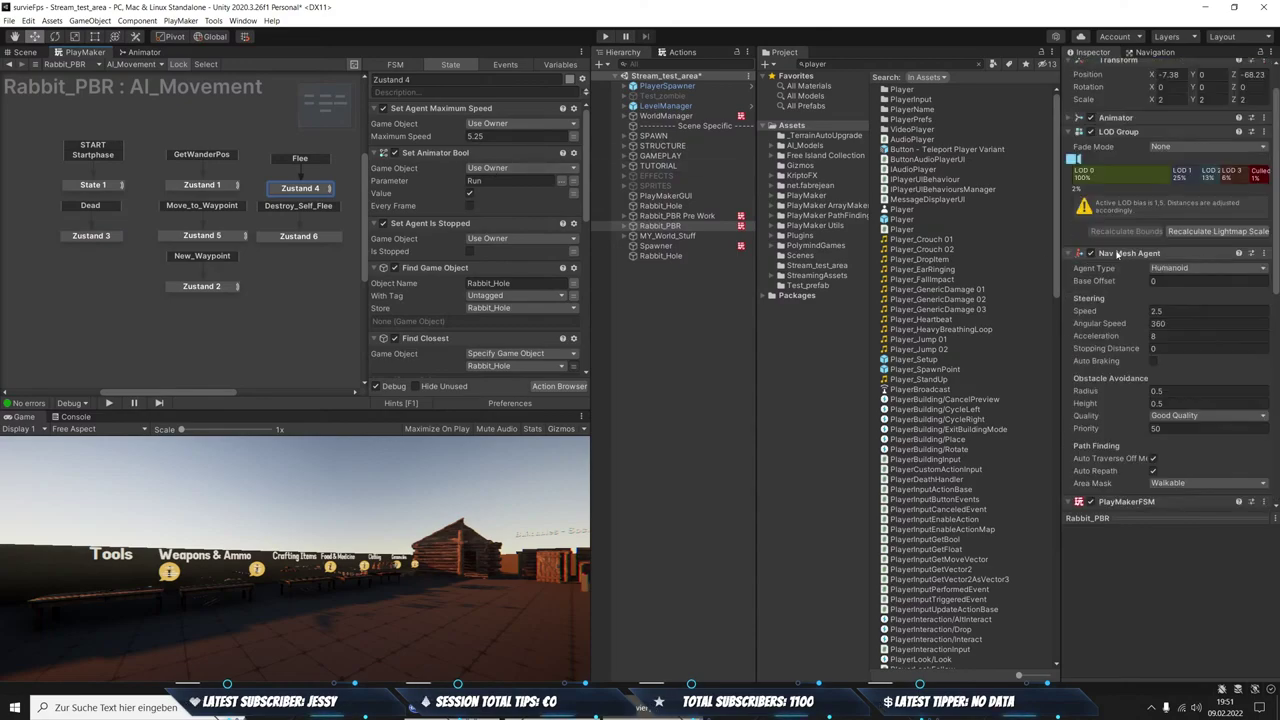
scroll(1165, 300, "up", 10)
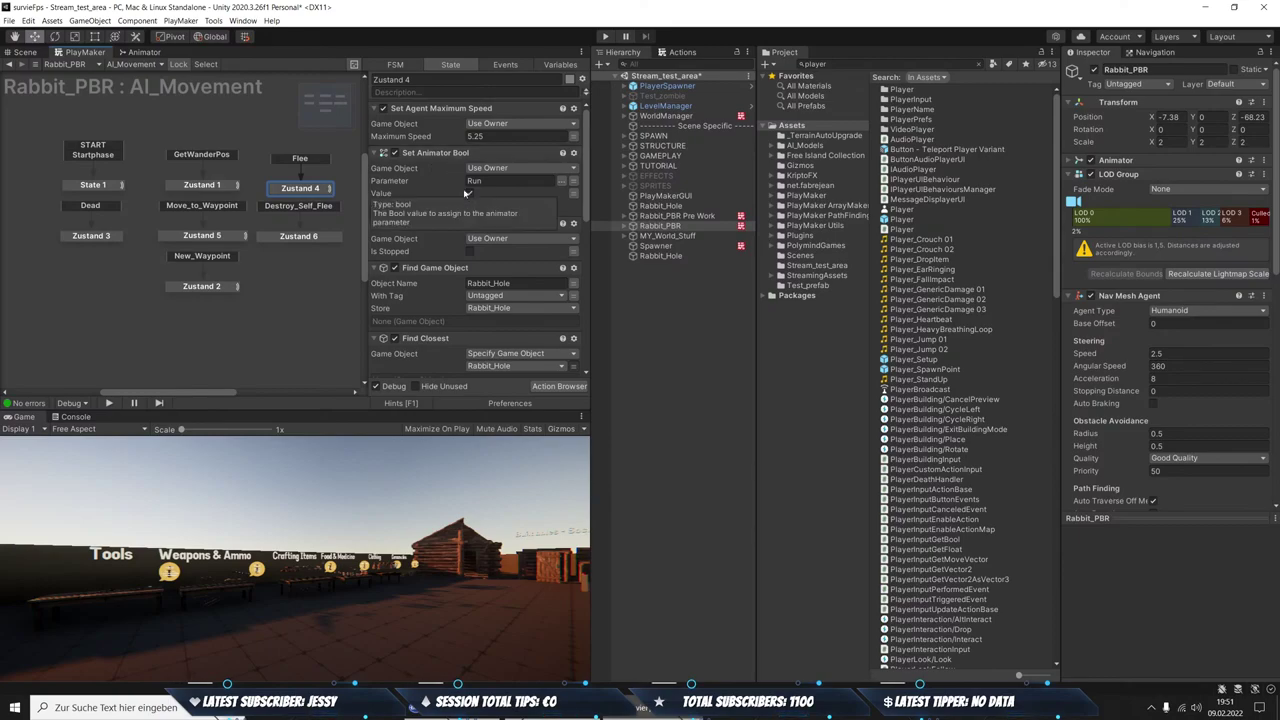
Confirm in the Animator that Run true enters Gallop and Run false returns to IdleSniffleAround
left_click(135, 53)
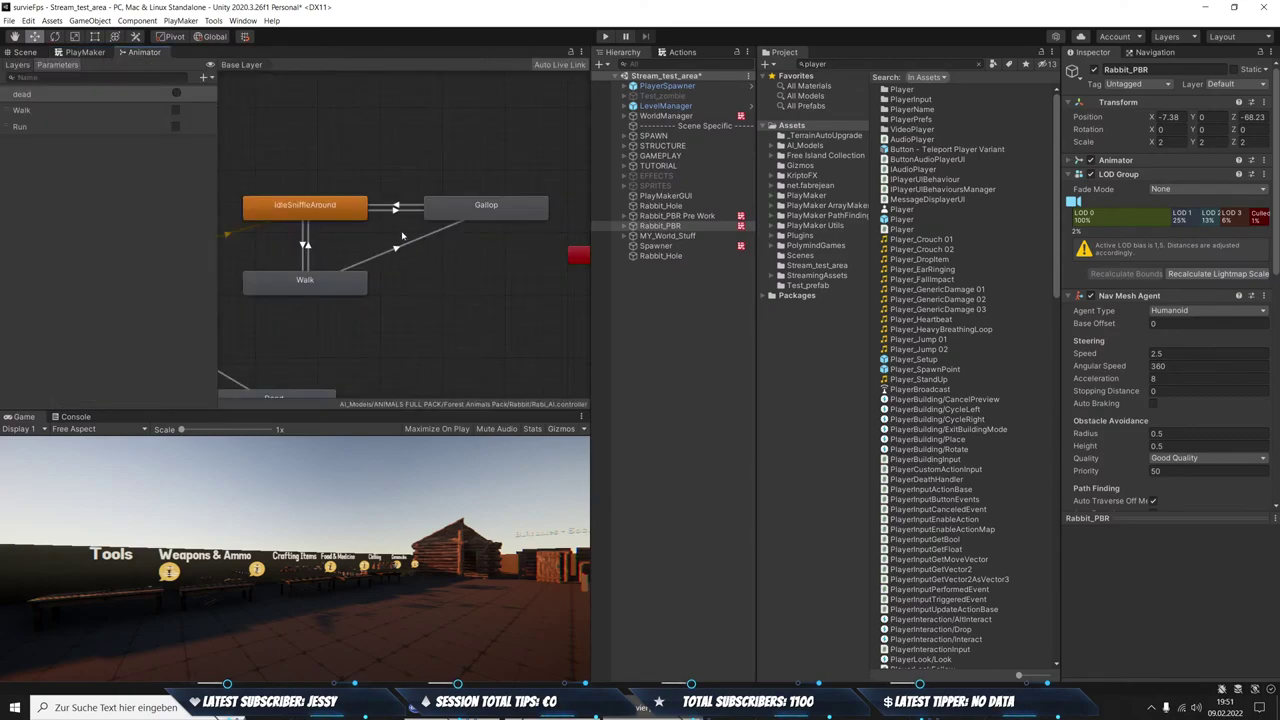
left_click(382, 256)
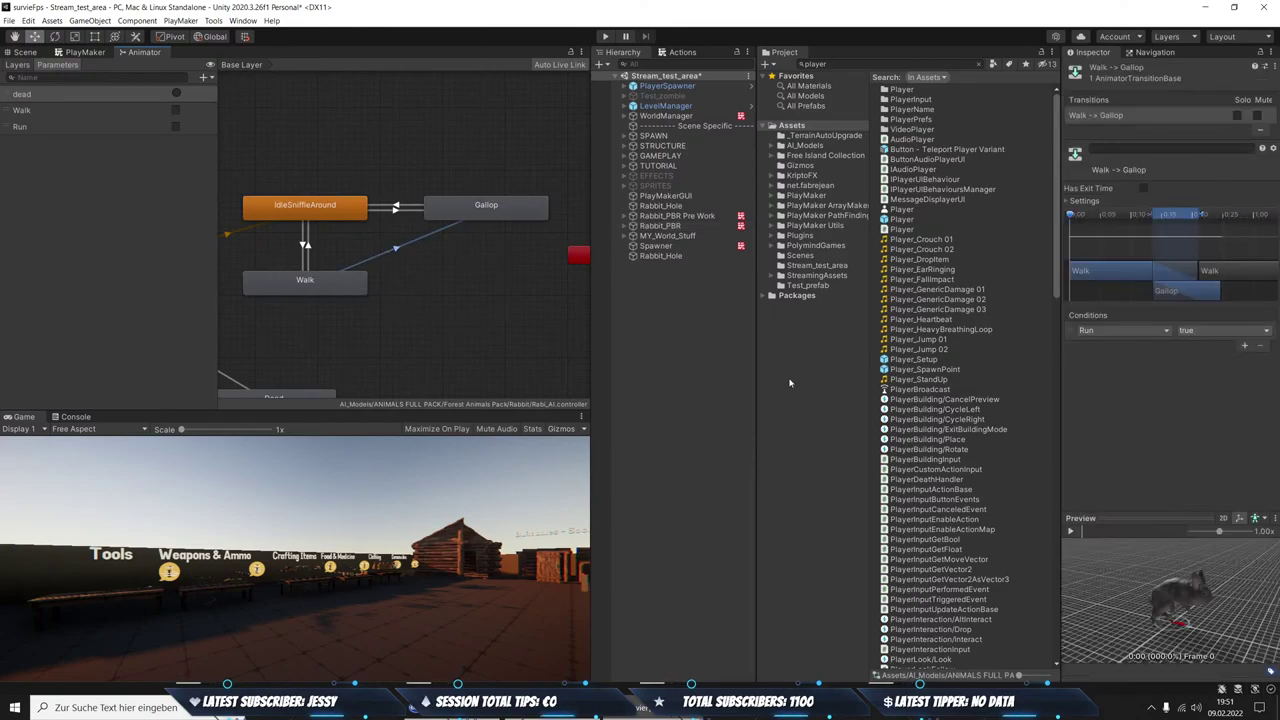
left_click(489, 211)
left_click(397, 207)
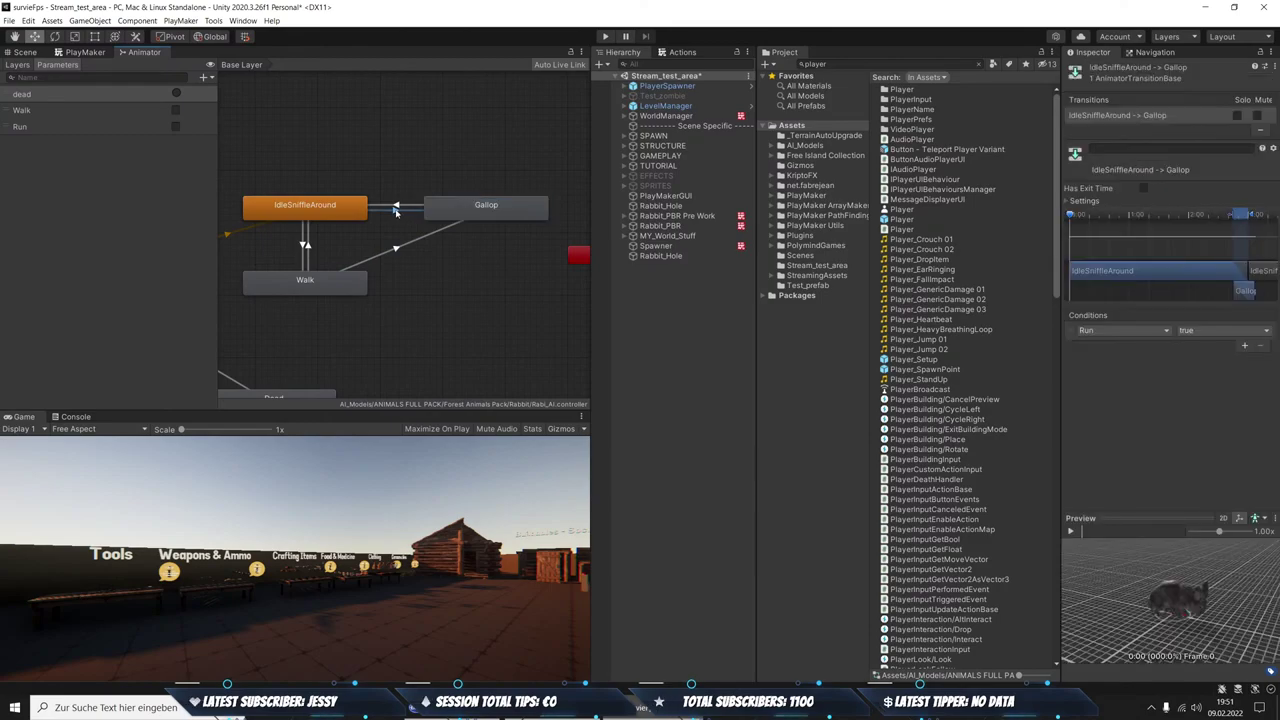
left_click(399, 209)
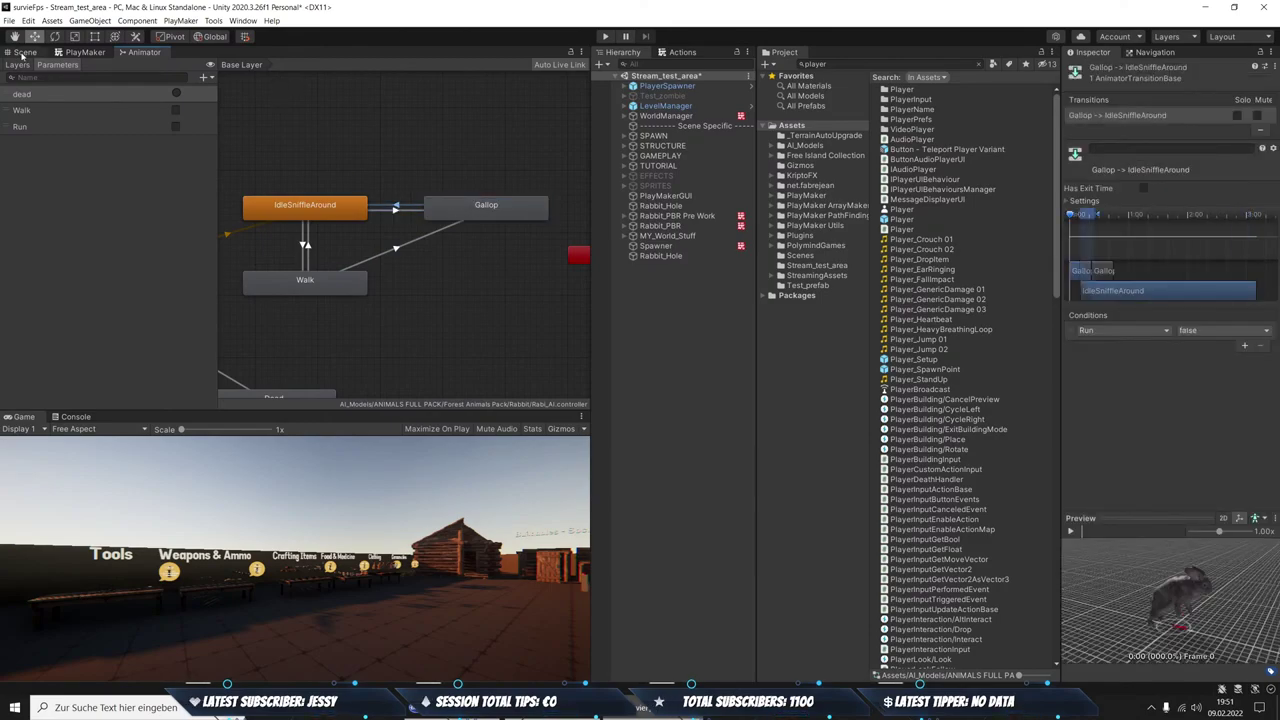
left_click(60, 53)
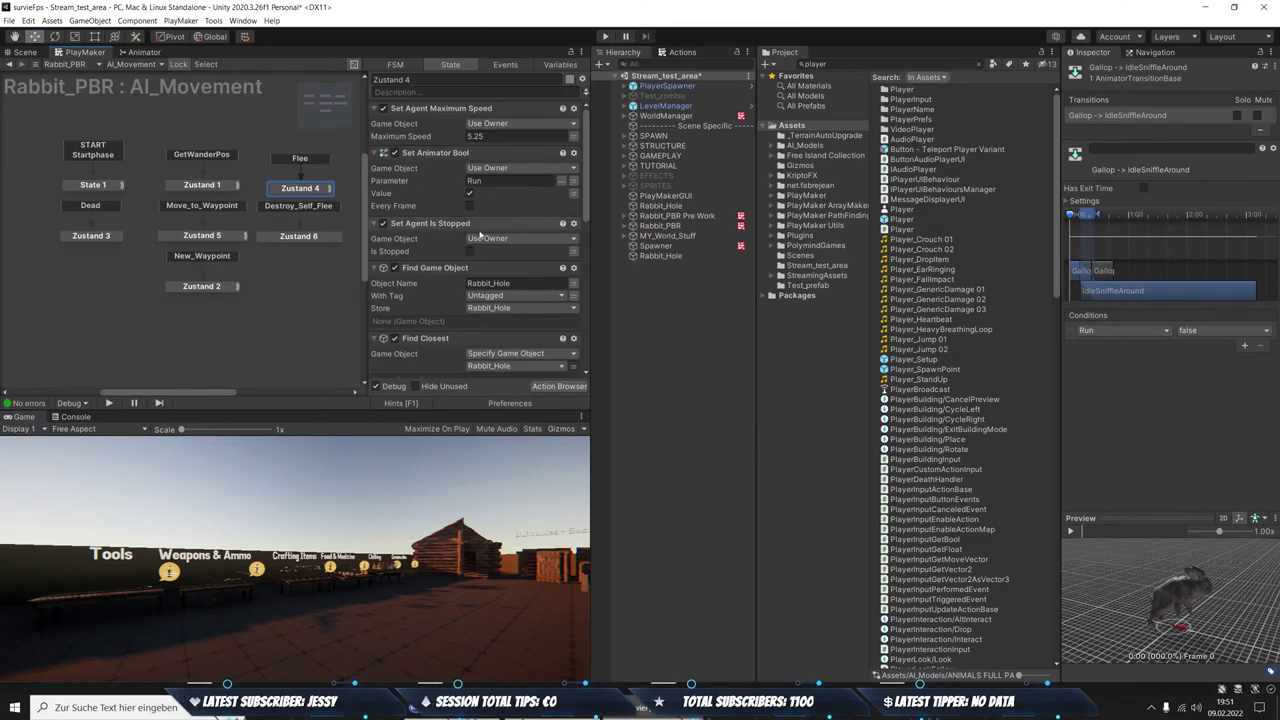
Review Zustand 4's move-to-Final_Hole actions and Zustand 6's Destroy Self, then show the Scene view
scroll(471, 272, "down", 3)
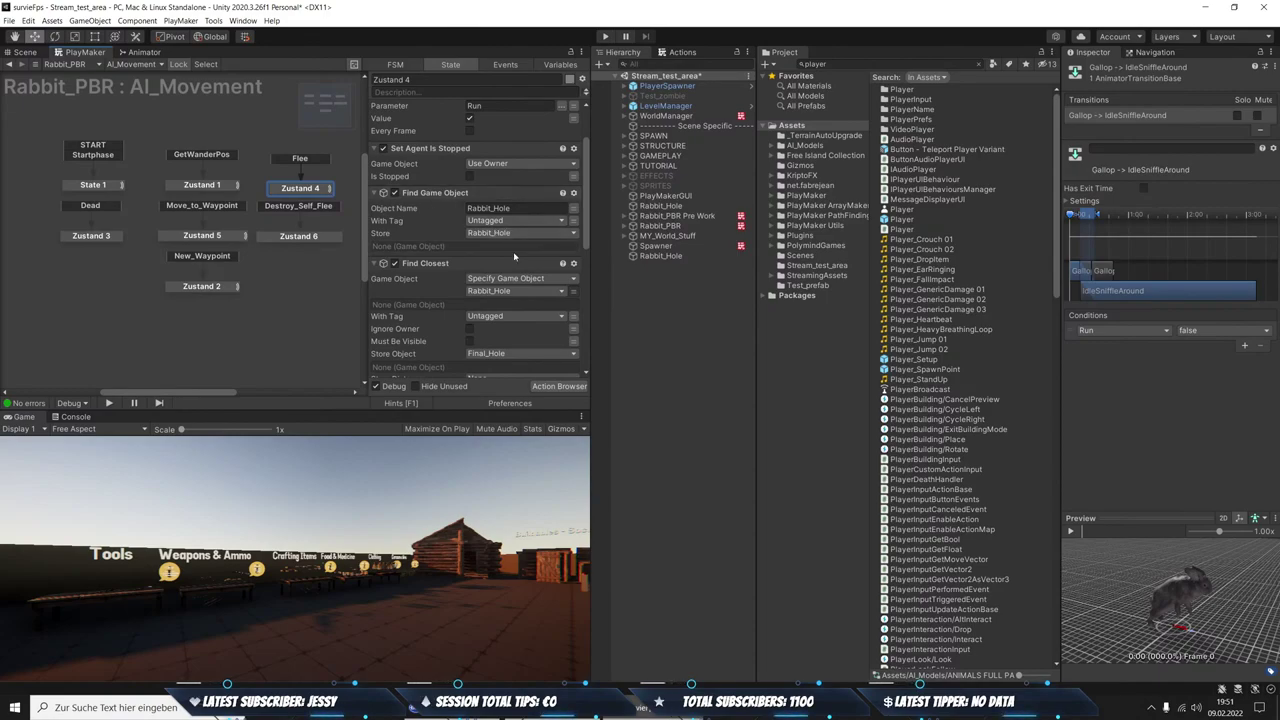
scroll(467, 243, "down", 2)
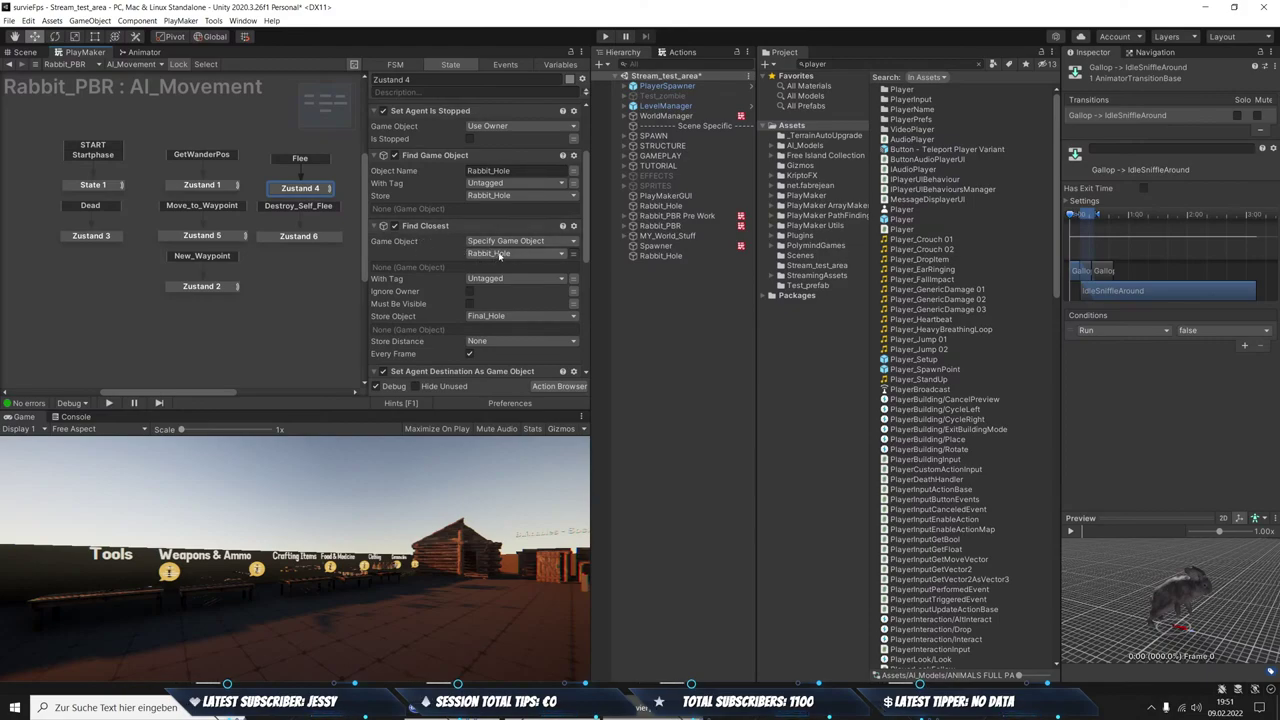
scroll(490, 252, "down", 4)
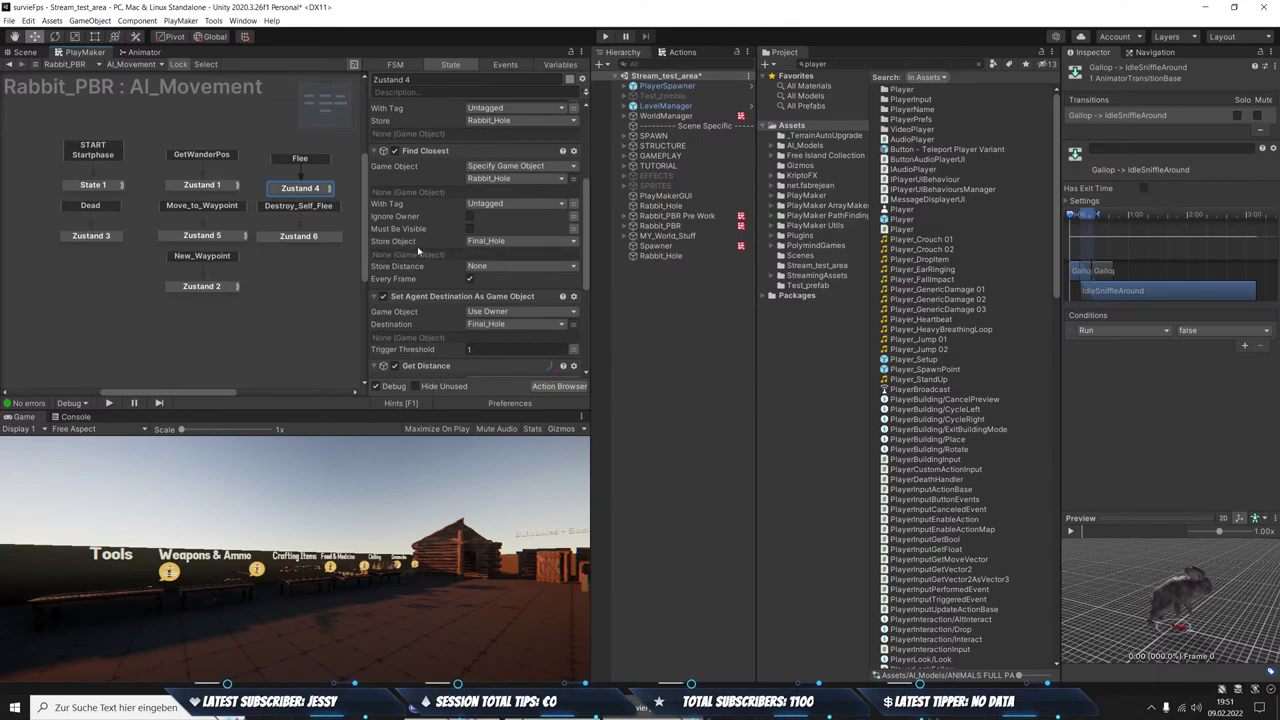
scroll(519, 255, "down", 2)
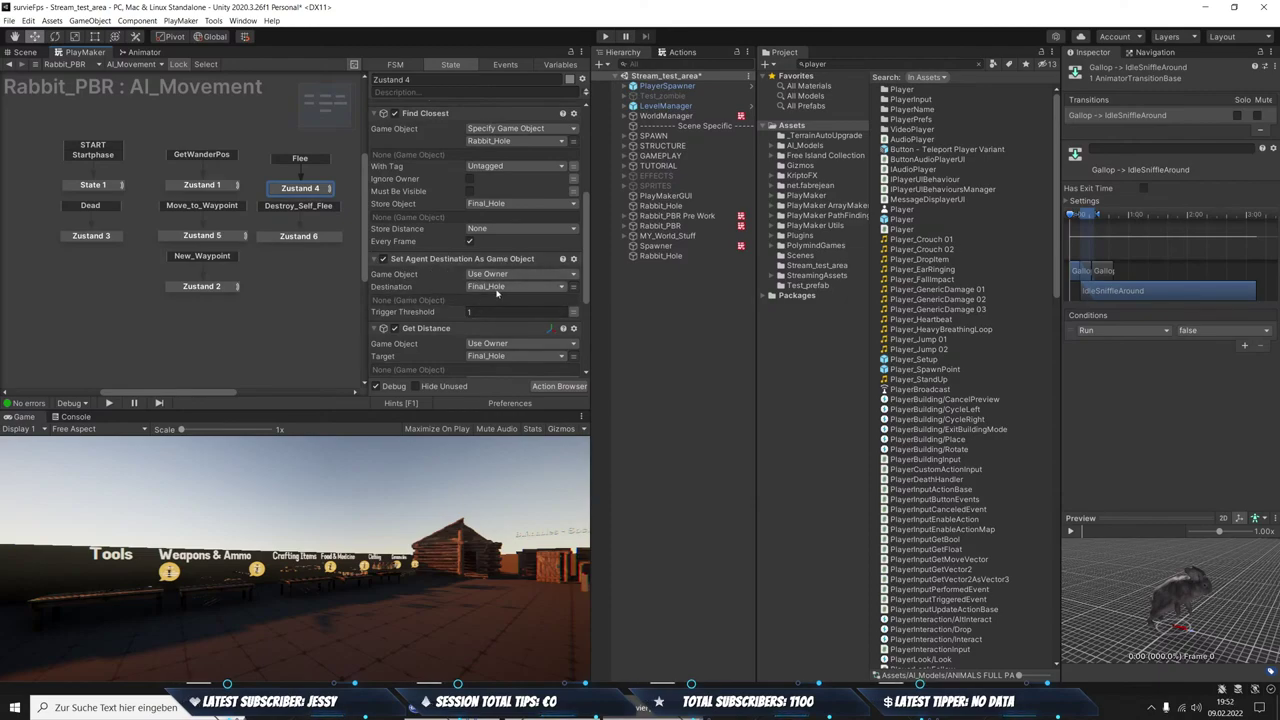
scroll(490, 247, "down", 2)
scroll(490, 247, "down", 4)
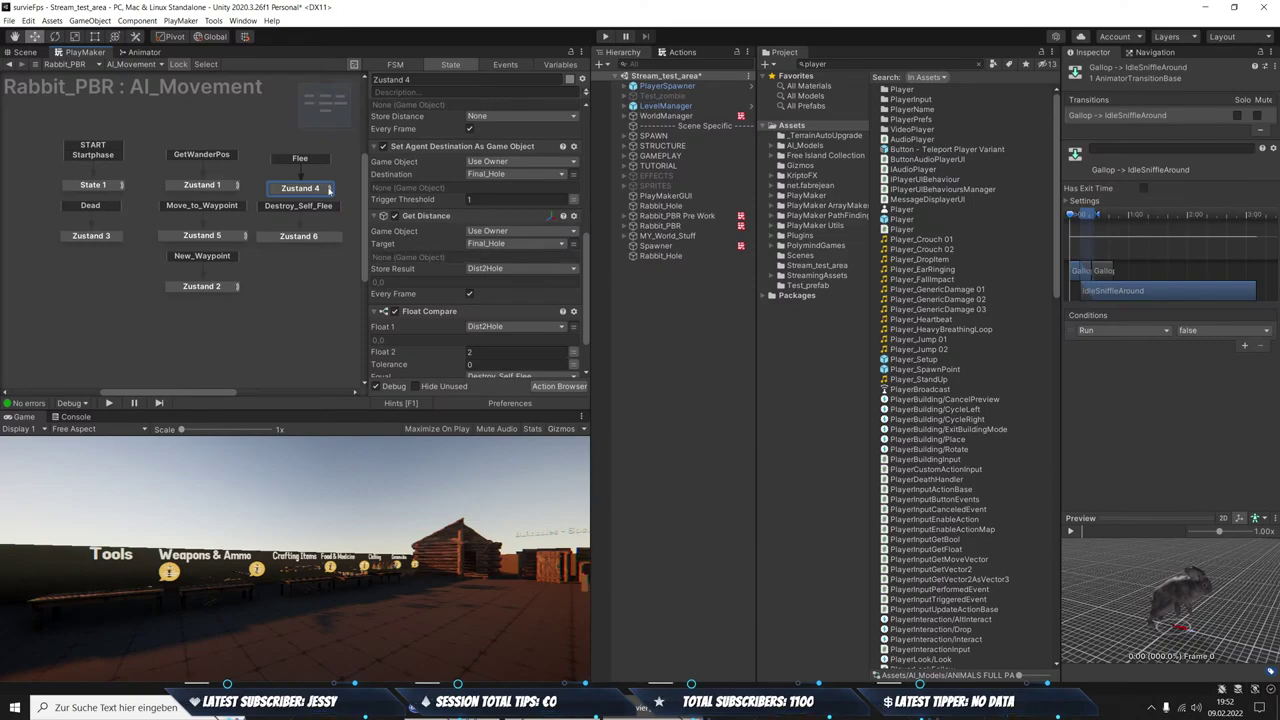
scroll(420, 270, "down", 1)
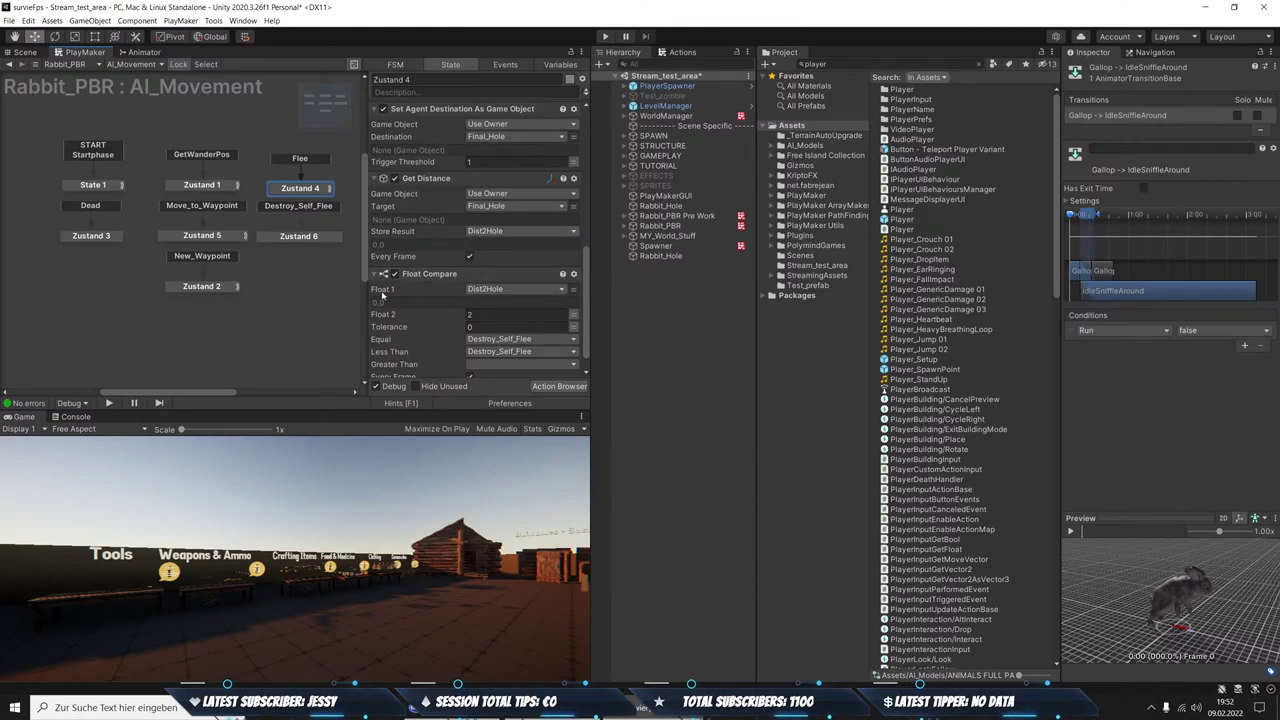
scroll(481, 313, "down", 1)
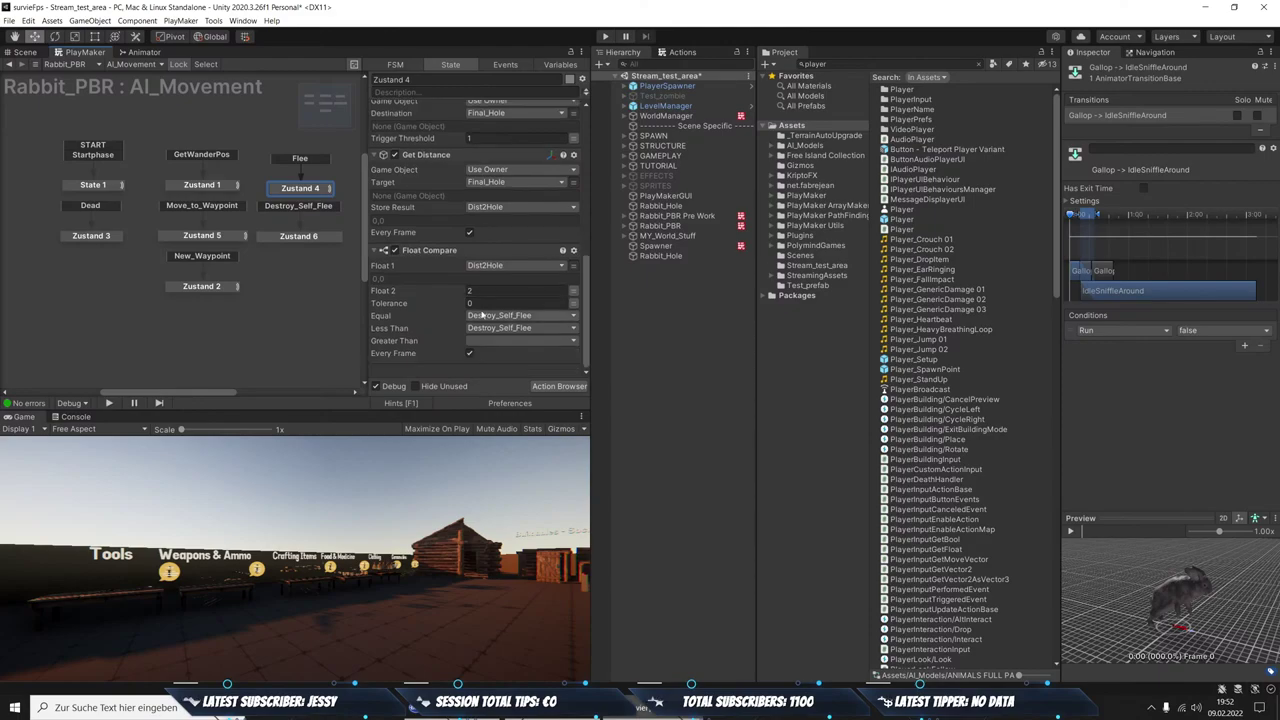
left_click(283, 237)
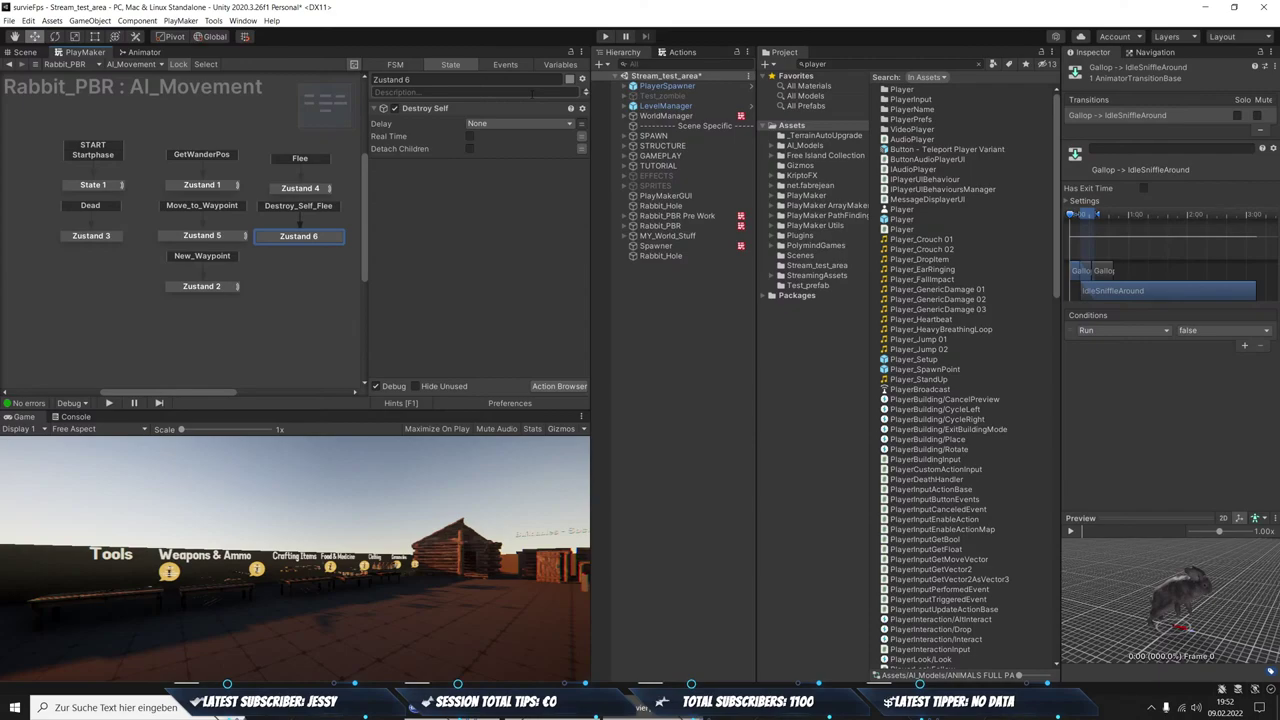
left_click(16, 53)
Select Spawner to show its 'Spawner in Work' FSM and Rabbit_Spawner list holding Rabbit_PBR Pre Work
mouse_move(338, 257)
right_mouse_down()
mouse_move(330, 200)
mouse_move(443, 222)
mouse_move(321, 203)
right_mouse_up()
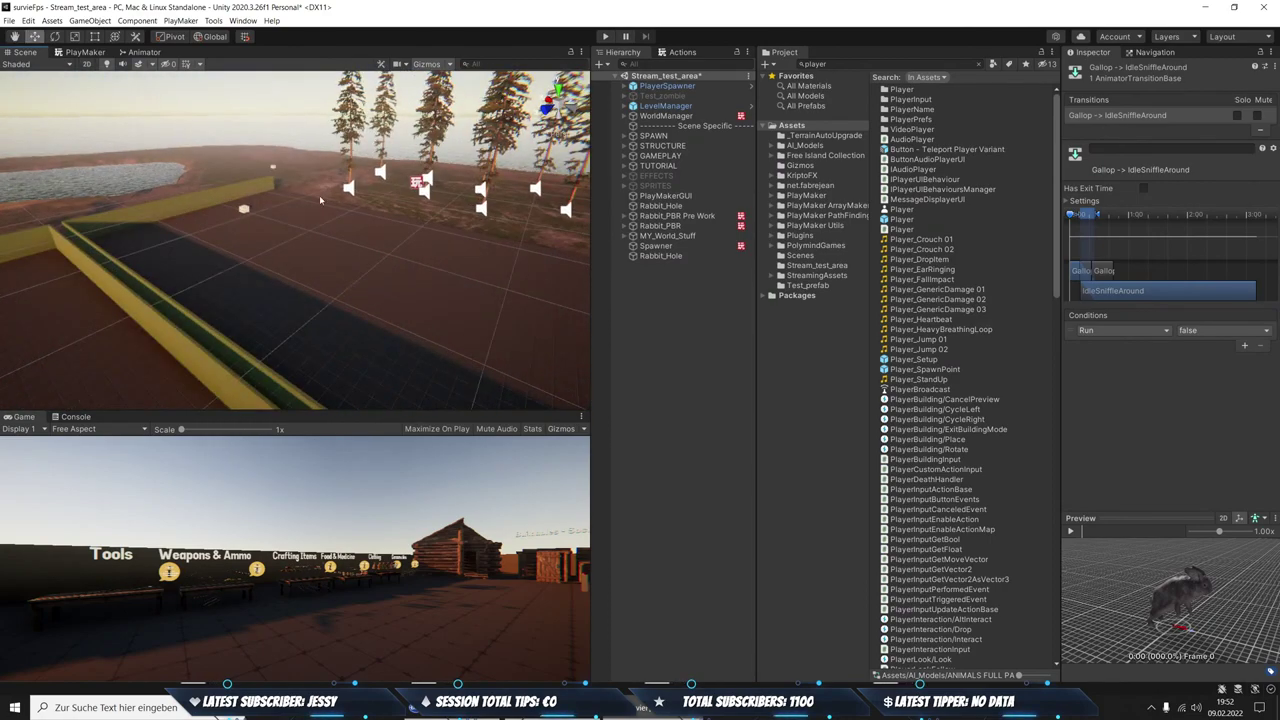
scroll(321, 203, "down", 3)
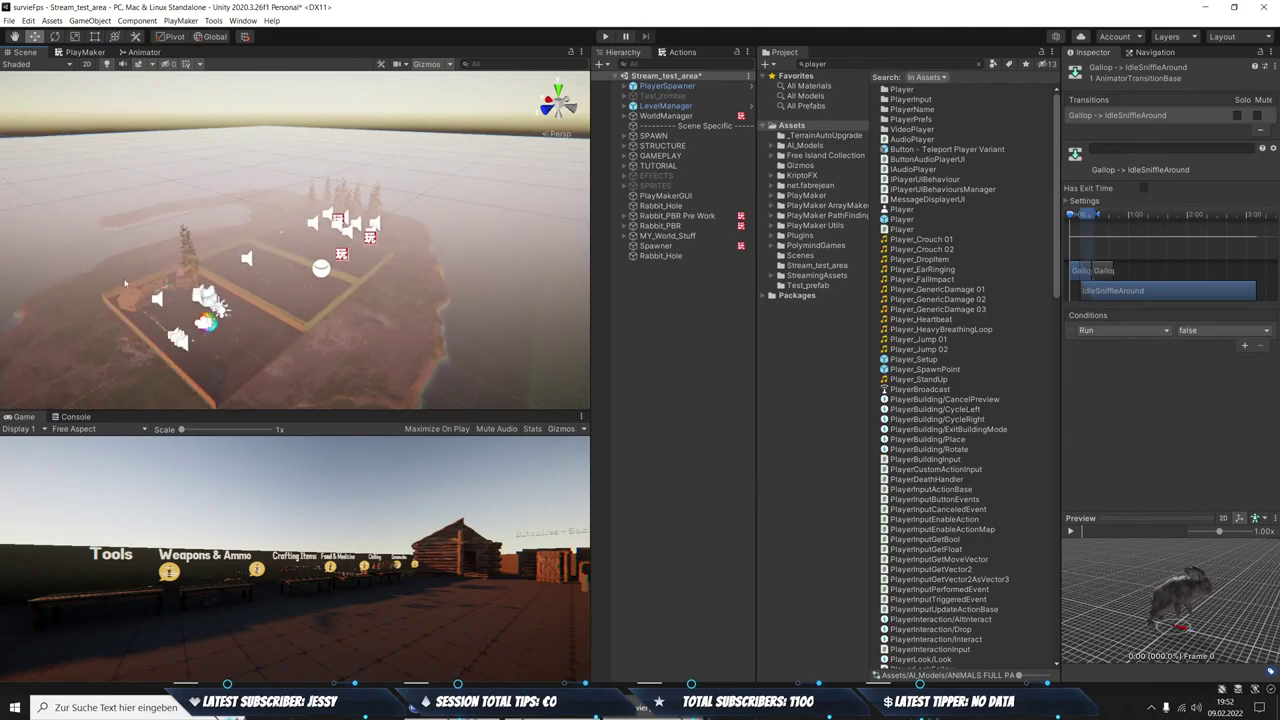
scroll(229, 240, "down", 2)
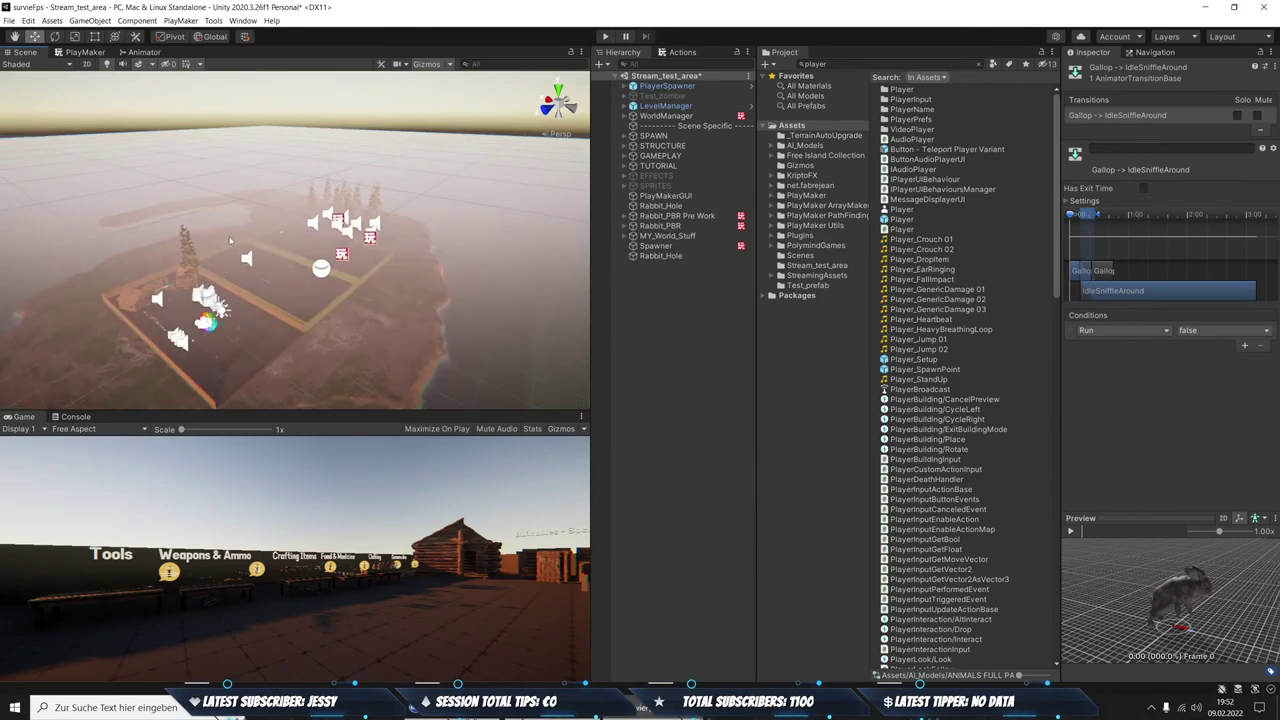
mouse_move(268, 205)
right_mouse_down()
mouse_move(392, 231)
mouse_move(372, 266)
right_mouse_up()
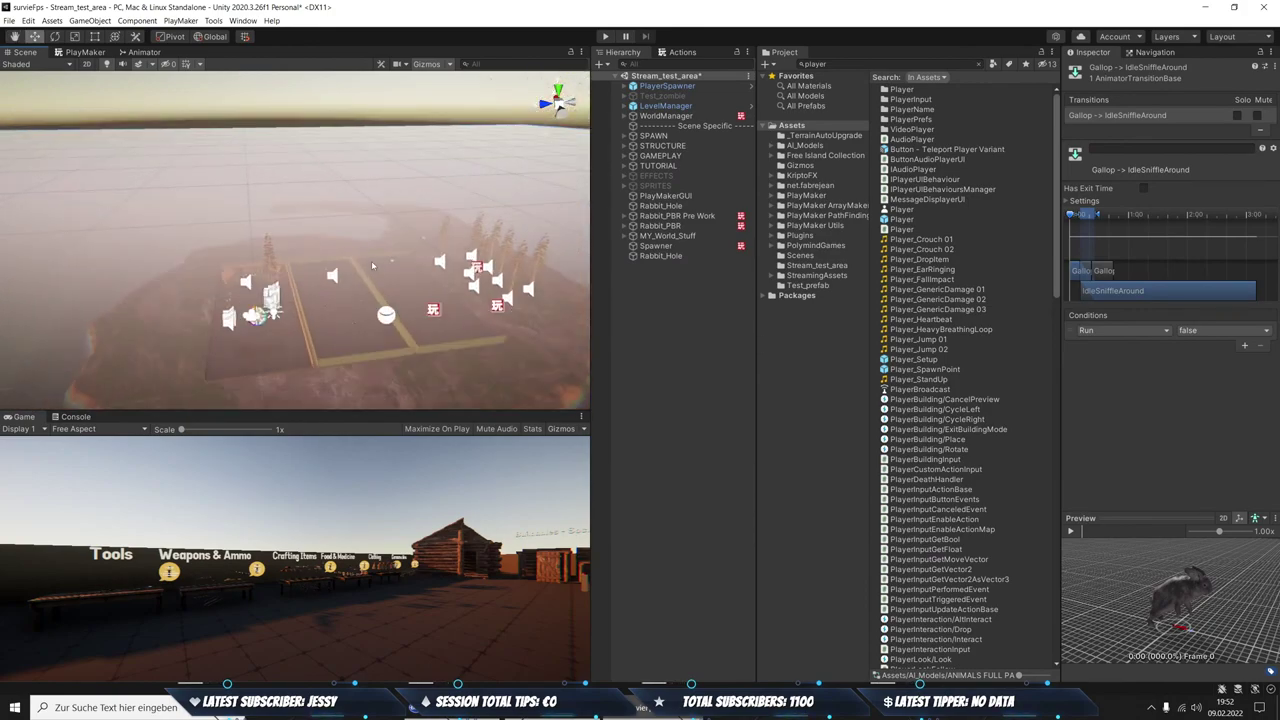
right_click_drag(372, 266, 368, 237)
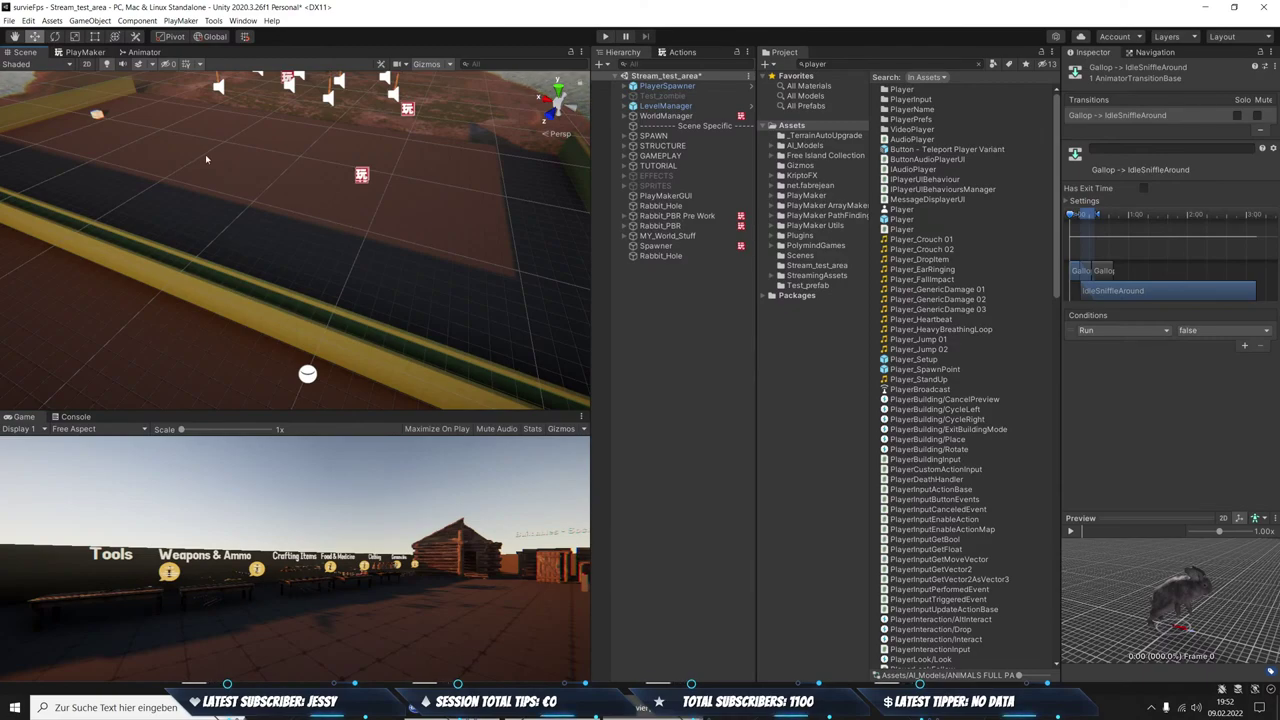
right_click_drag(205, 154, 614, 209)
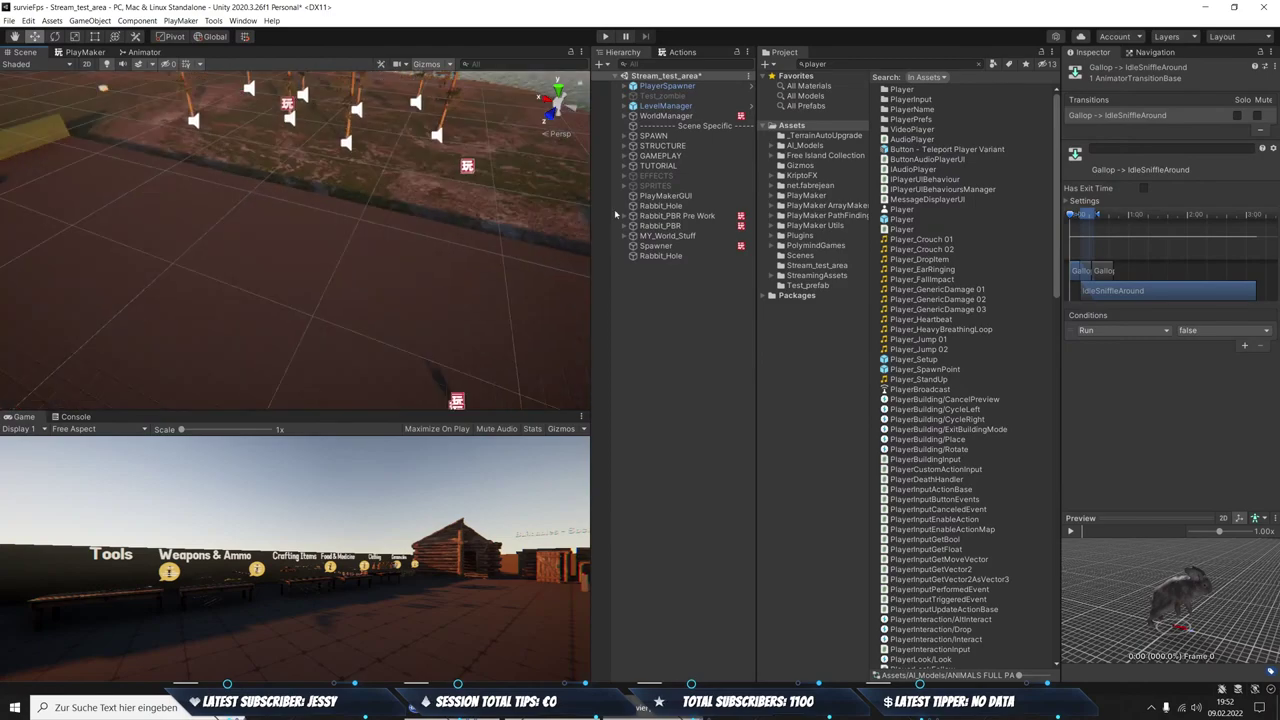
right_click_drag(413, 326, 324, 273)
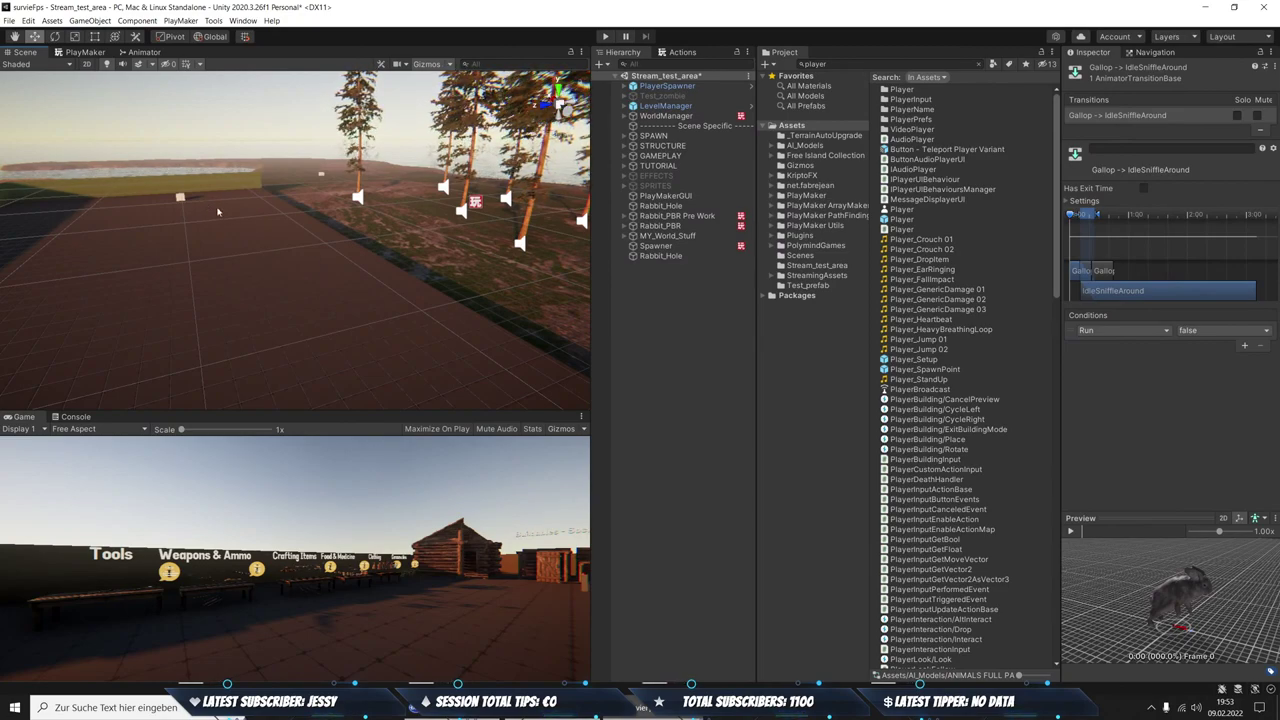
right_click_drag(217, 211, 285, 208)
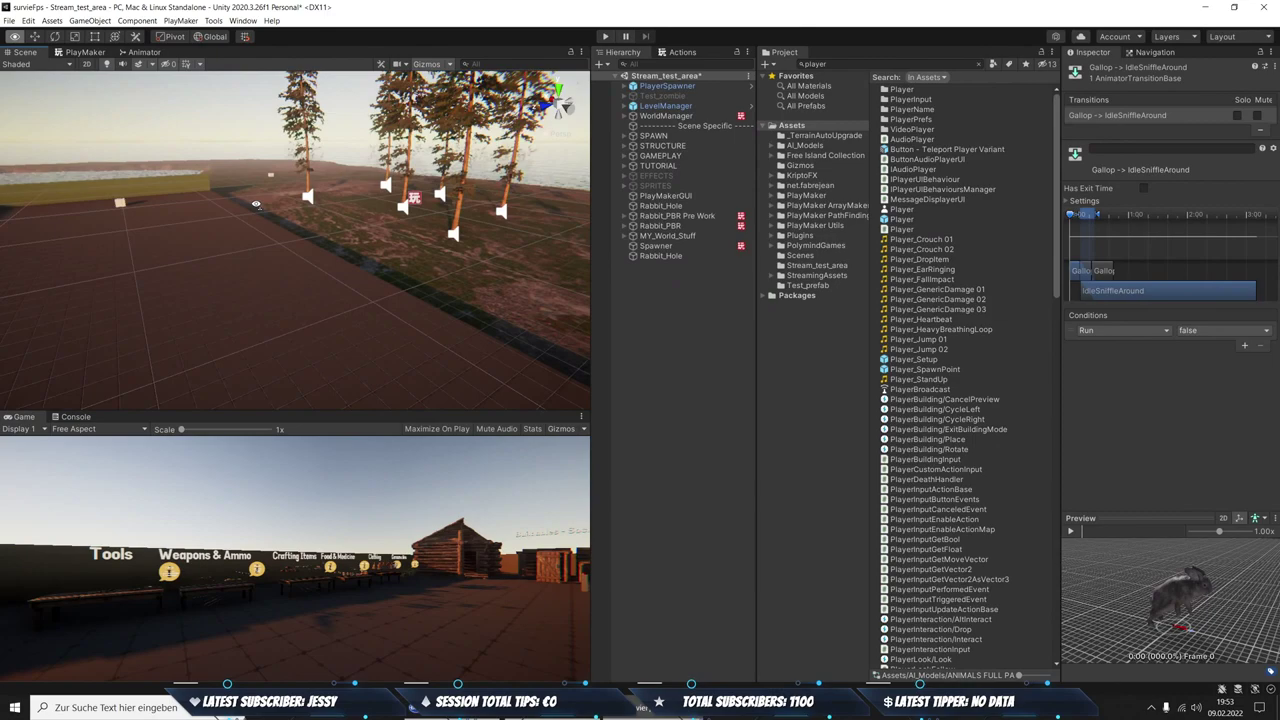
left_click(672, 246)
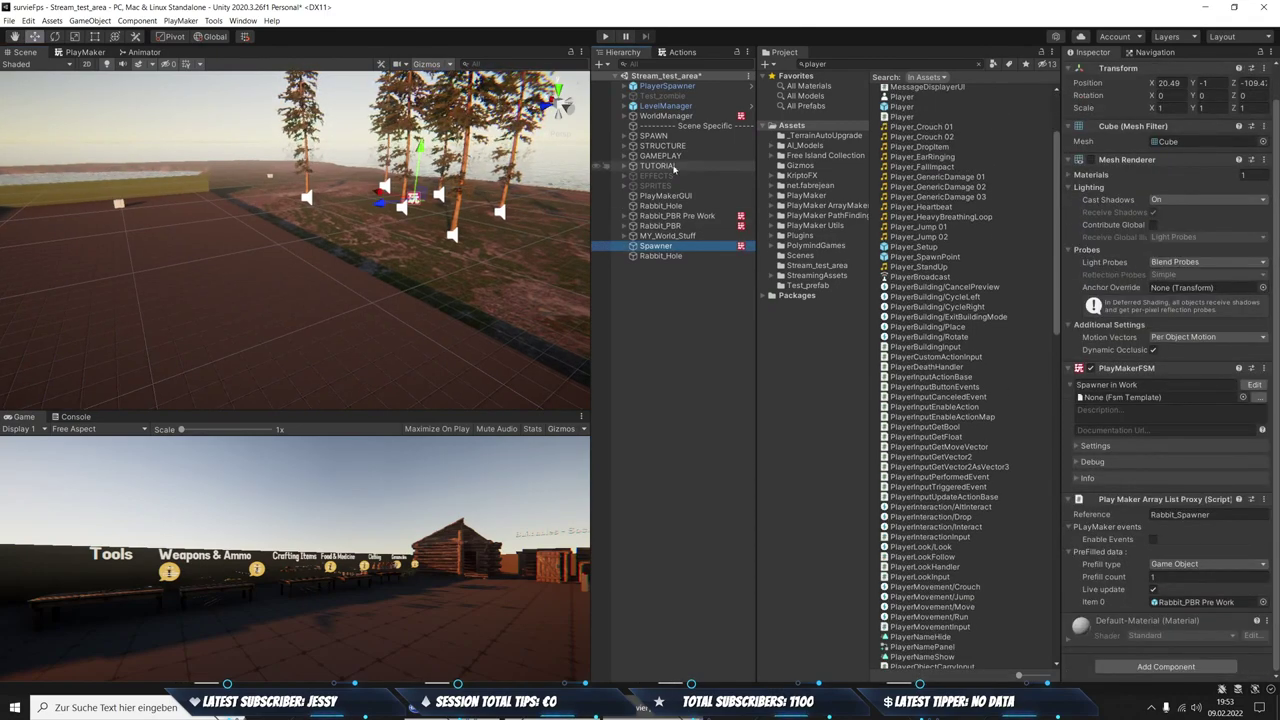
mouse_move(478, 157)
right_mouse_down()
mouse_move(271, 211)
mouse_move(525, 210)
mouse_move(138, 169)
right_mouse_up()
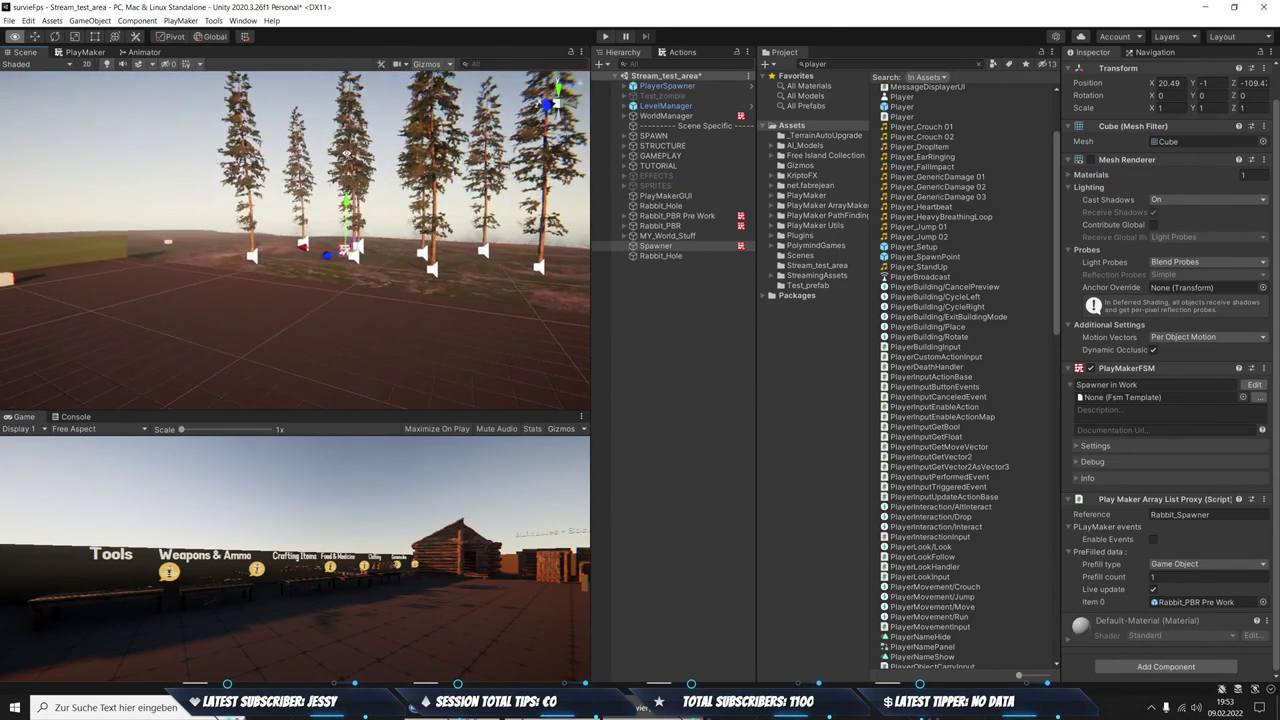
mouse_move(138, 169)
right_mouse_down()
mouse_move(420, 213)
mouse_move(290, 265)
mouse_move(352, 242)
right_mouse_up()
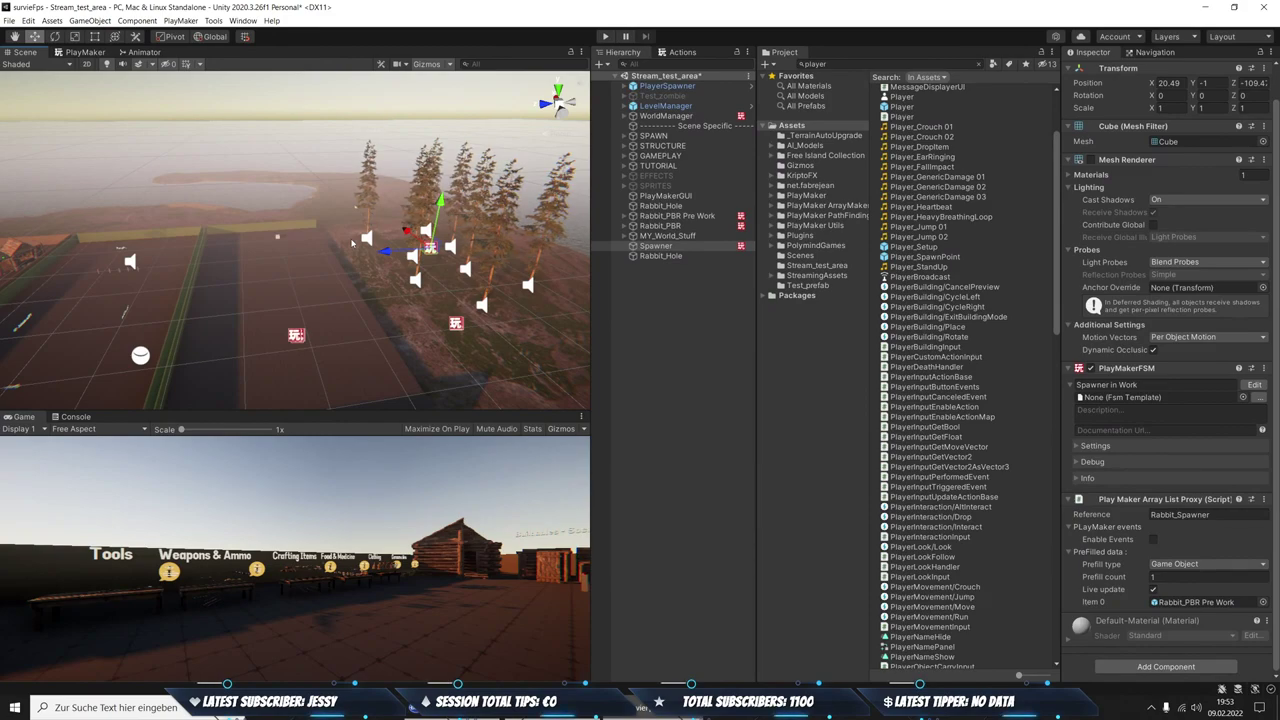
right_click_drag(322, 228, 219, 238)
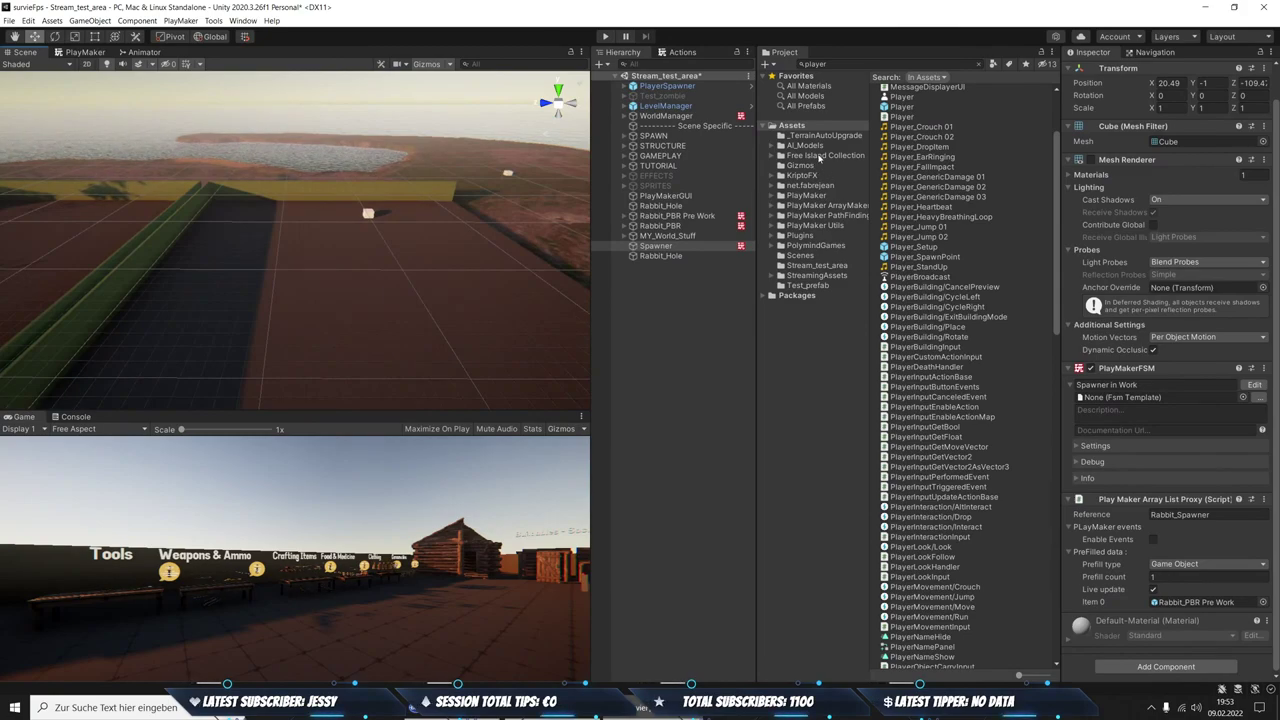
Browse AI_Models > ANIMALS FULL PACK > Forest Animals Pack > Rabbit > FBX Files
left_click(820, 156)
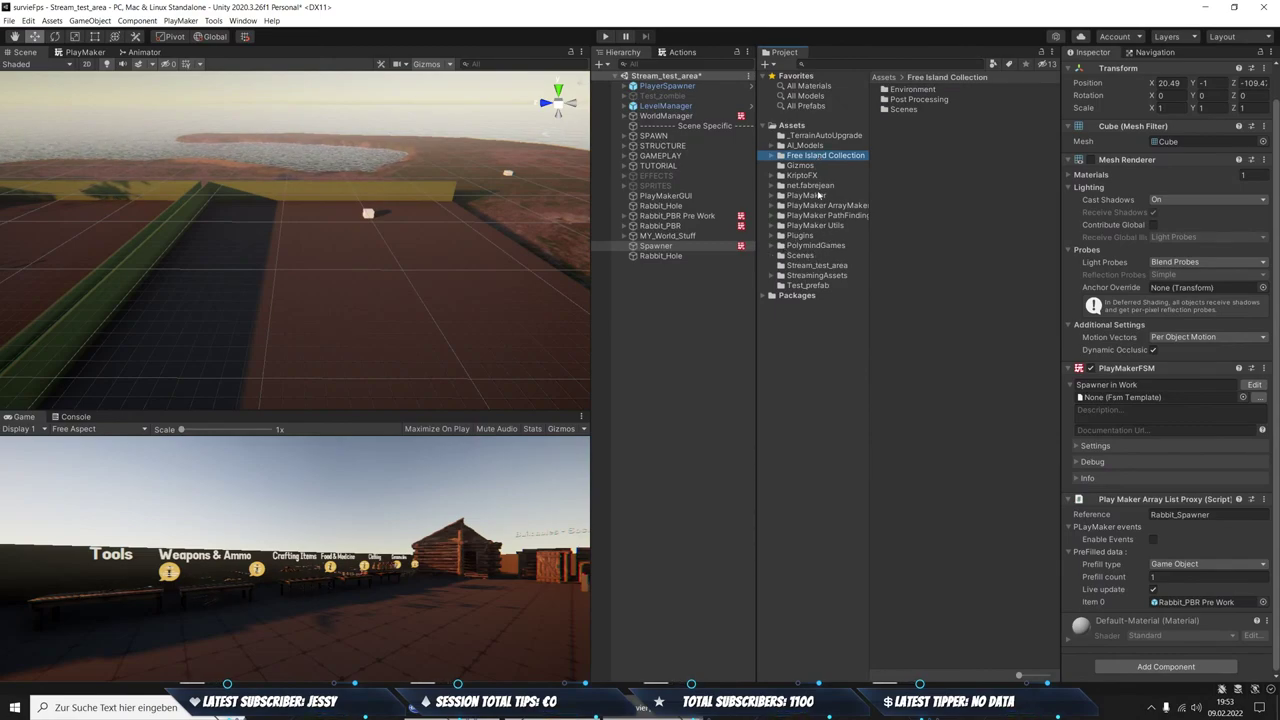
left_click(808, 146)
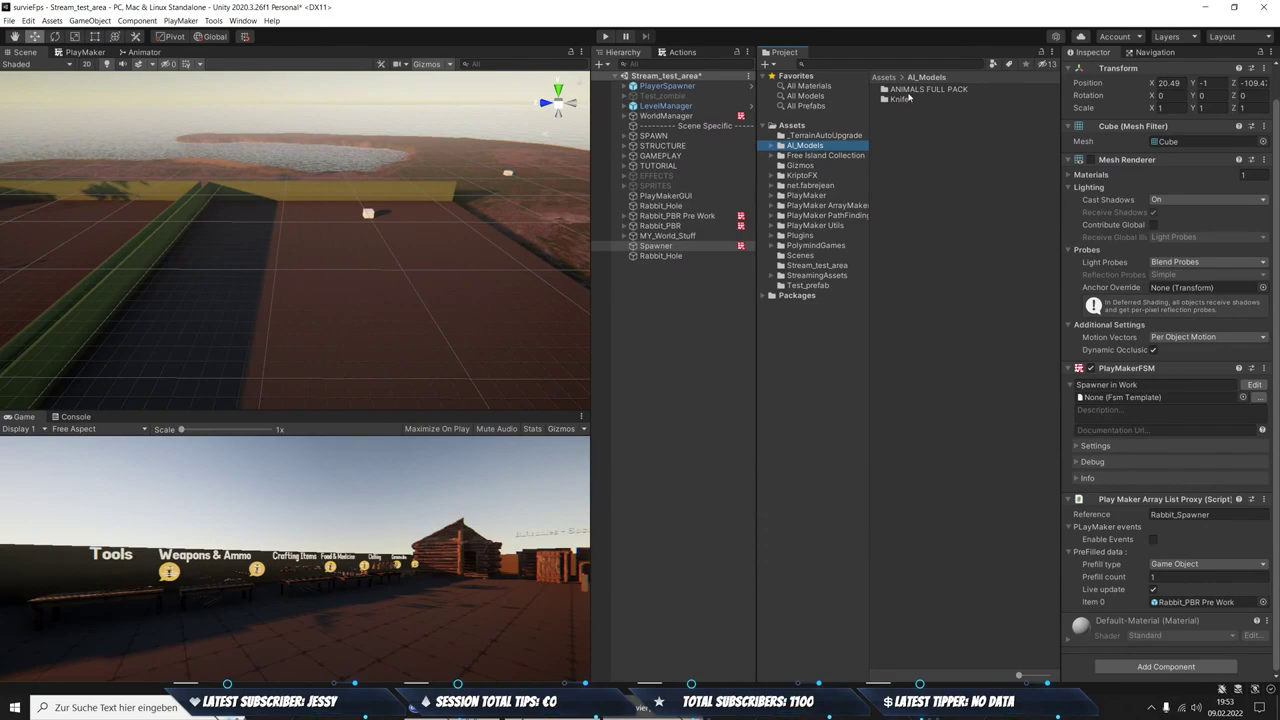
left_click(908, 93)
double_click(909, 90)
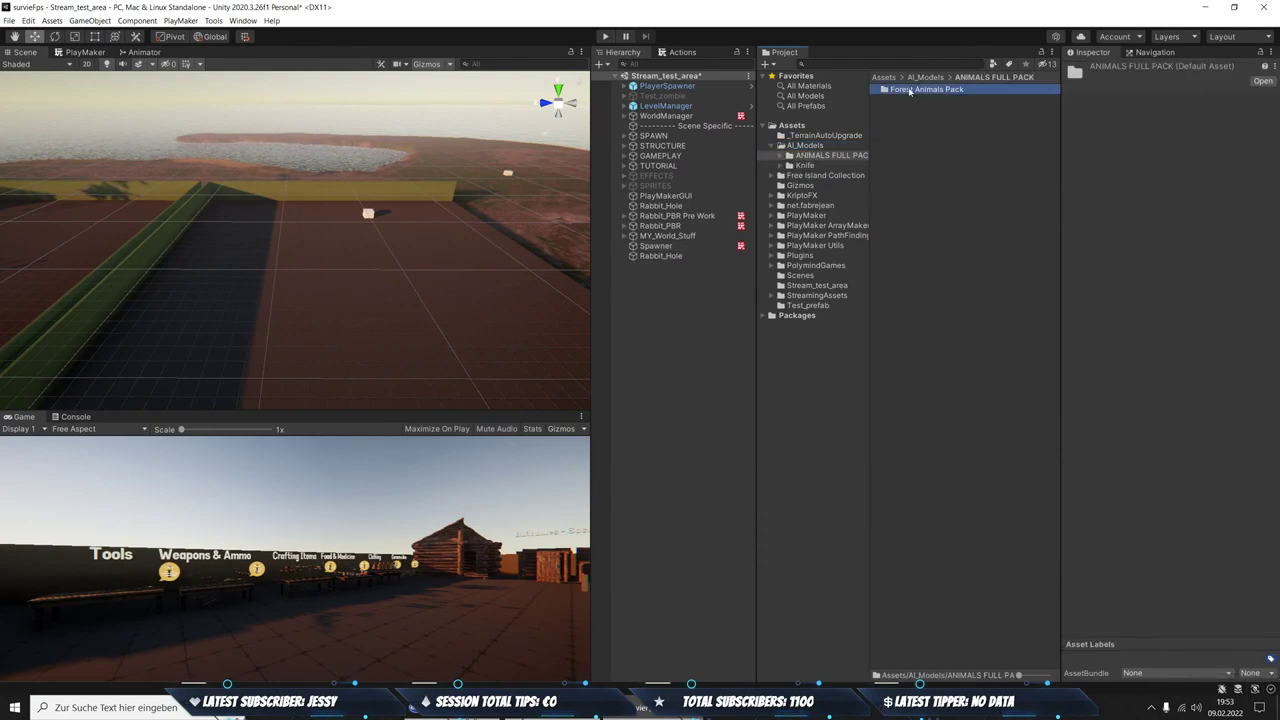
double_click(909, 90)
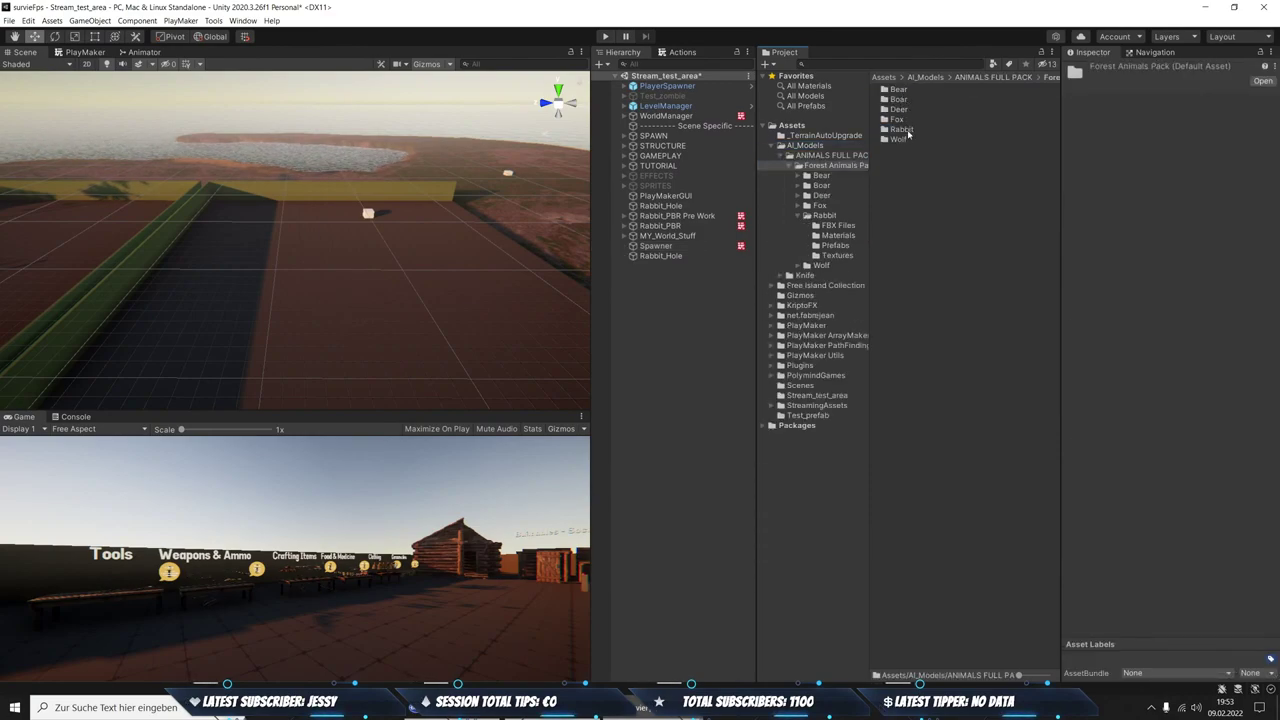
double_click(903, 130)
left_click(915, 110)
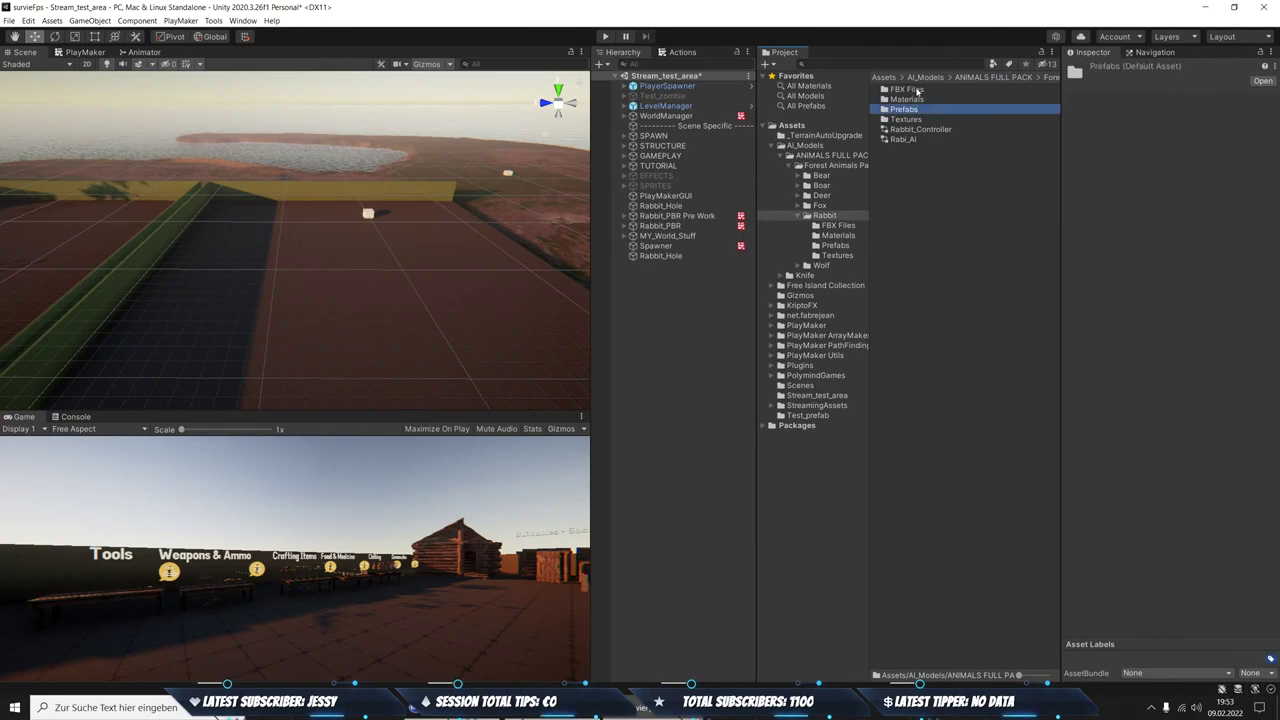
double_click(916, 90)
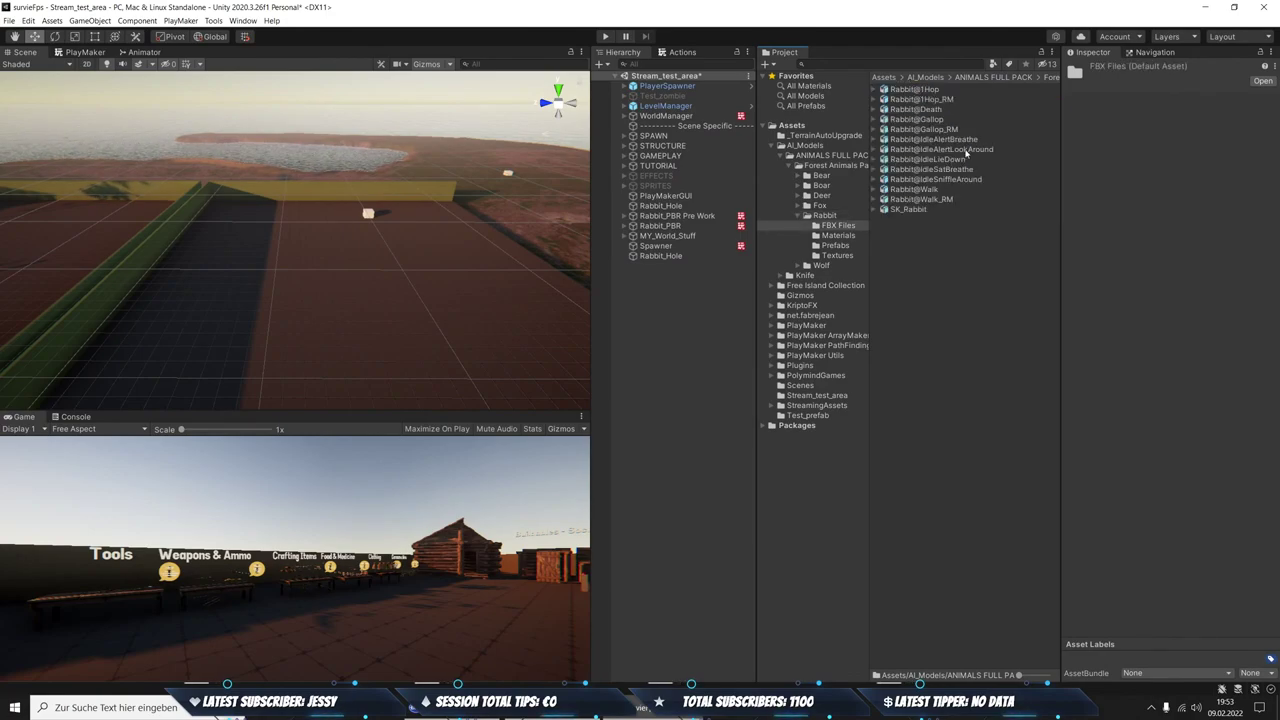
Preview the Rabbit@IdleAlertBreathe and Rabbit@IdleAlertLookAround clips, then save the Stream_test_area scene
left_click(962, 140)
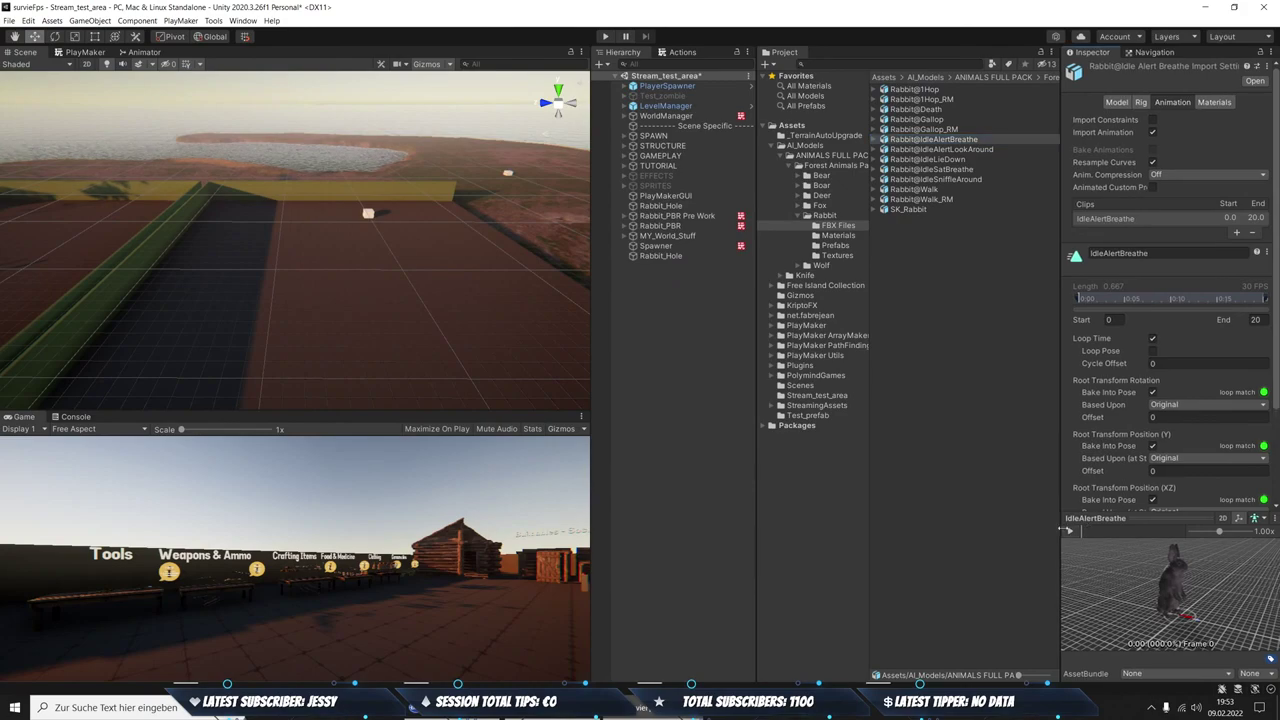
left_click(1070, 531)
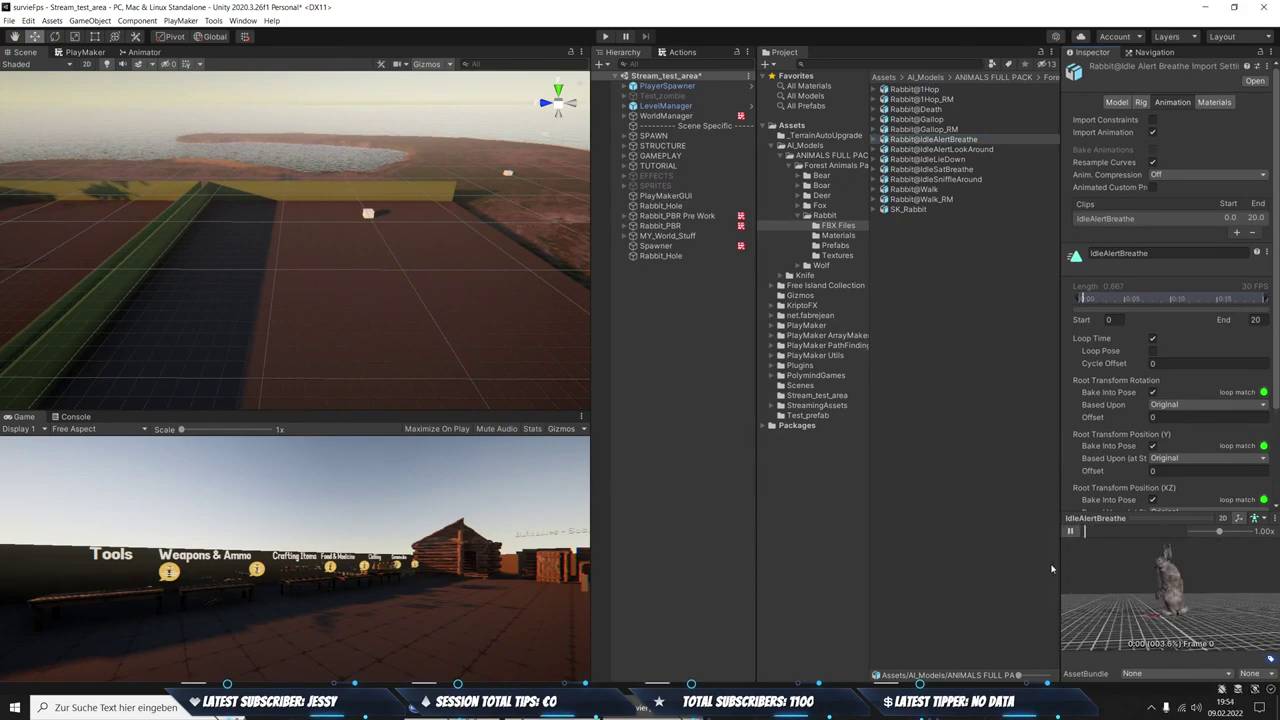
left_click(968, 150)
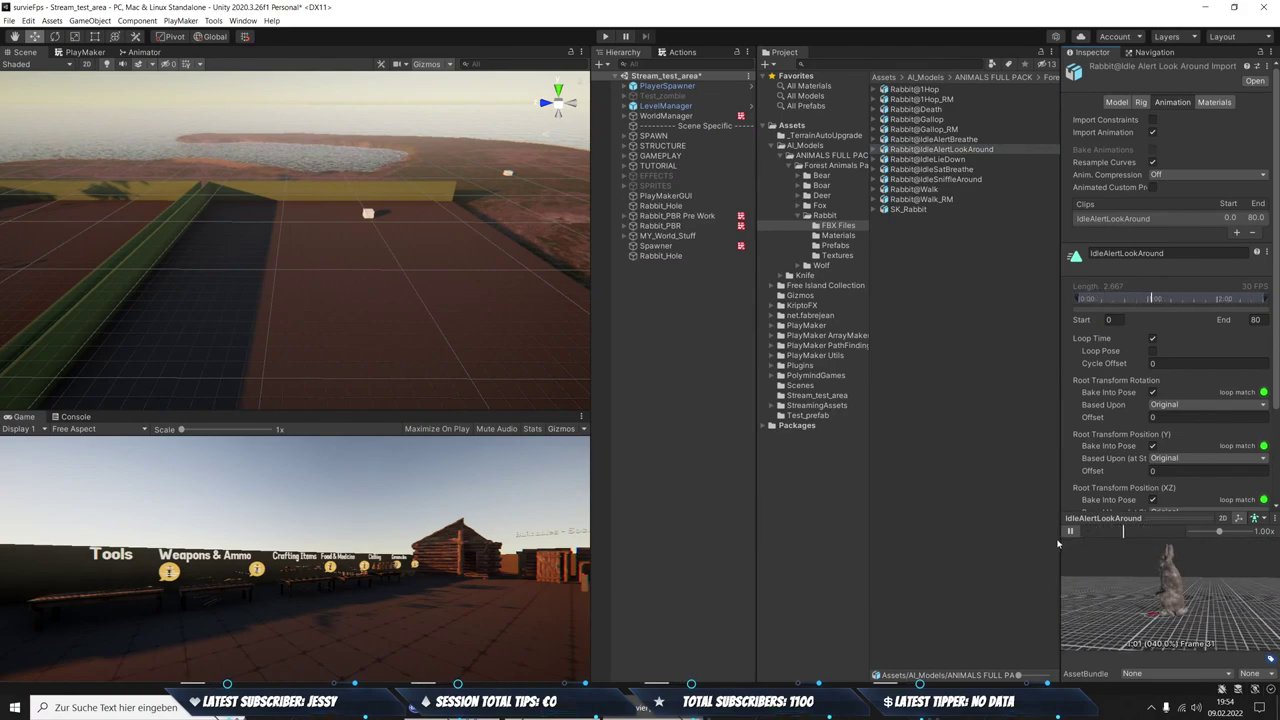
left_click(1070, 531)
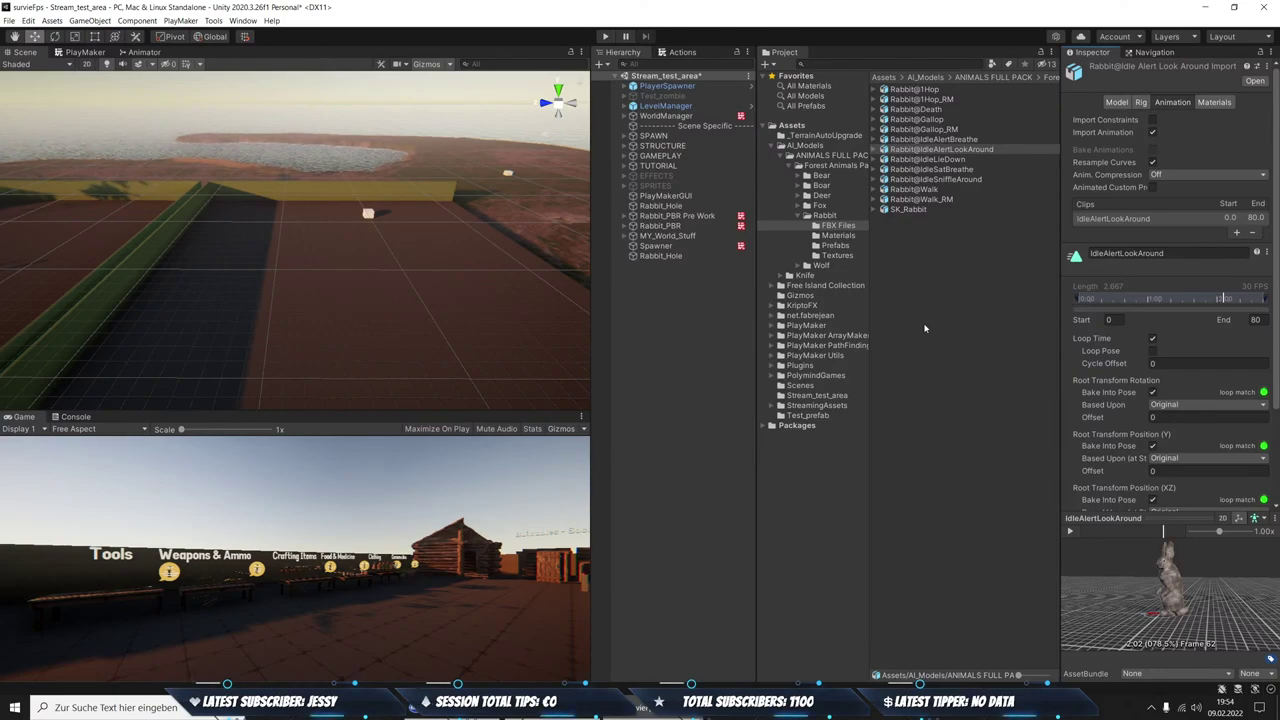
left_click_drag(1160, 580, 1083, 586)
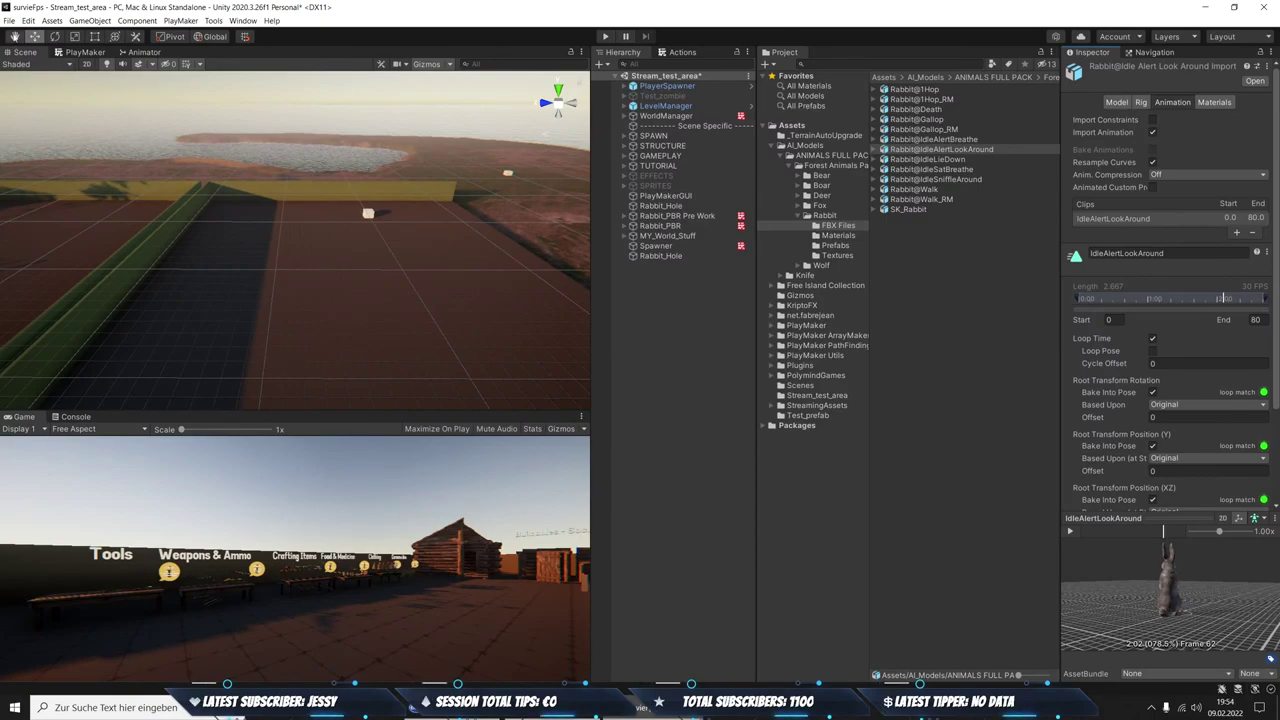
left_click(9, 20)
left_click(30, 74)
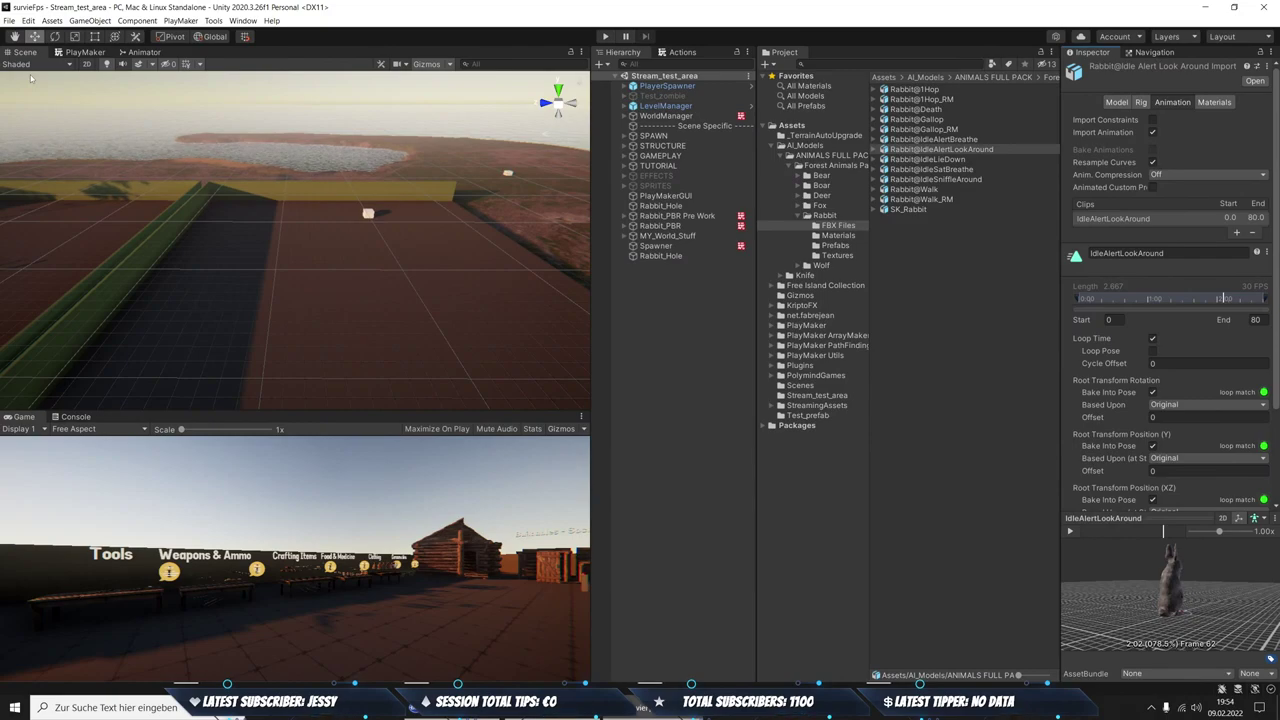
Select Water under MY_World_Stuff to show its Transparent 10 and Wind Speed 1.5 settings
mouse_move(480, 180)
left_mouse_down("alt")
mouse_move(370, 202)
mouse_move(419, 179)
mouse_move(384, 266)
mouse_move(425, 97)
left_mouse_up("alt")
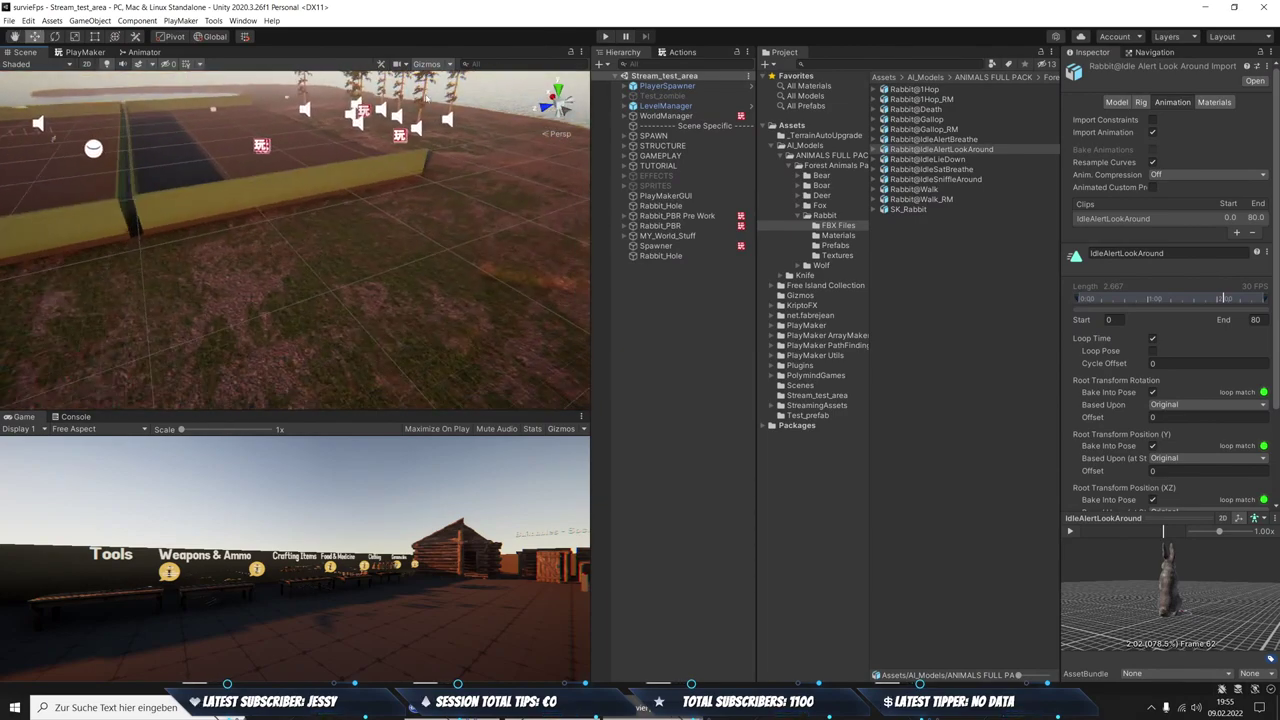
left_click_drag(425, 97, 346, 253, "alt")
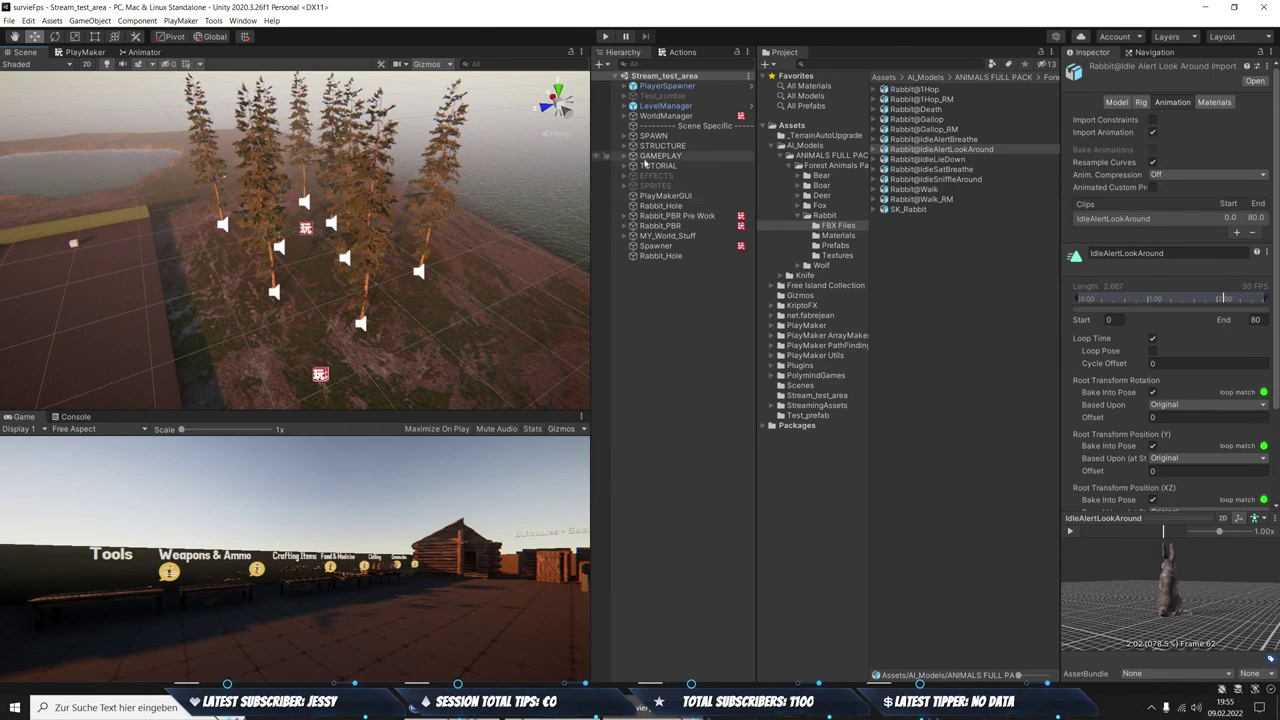
scroll(430, 355, "down", 2)
scroll(425, 340, "down", 3)
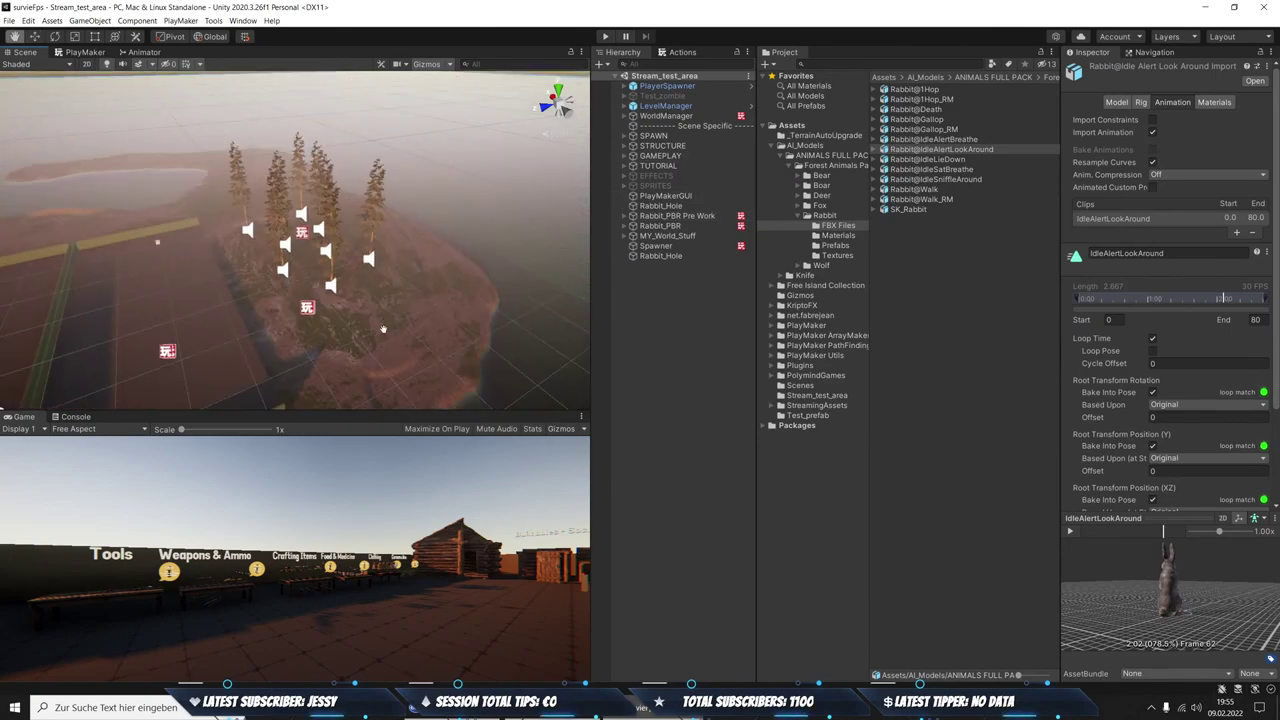
scroll(416, 323, "down", 3)
right_click_drag(416, 323, 287, 302)
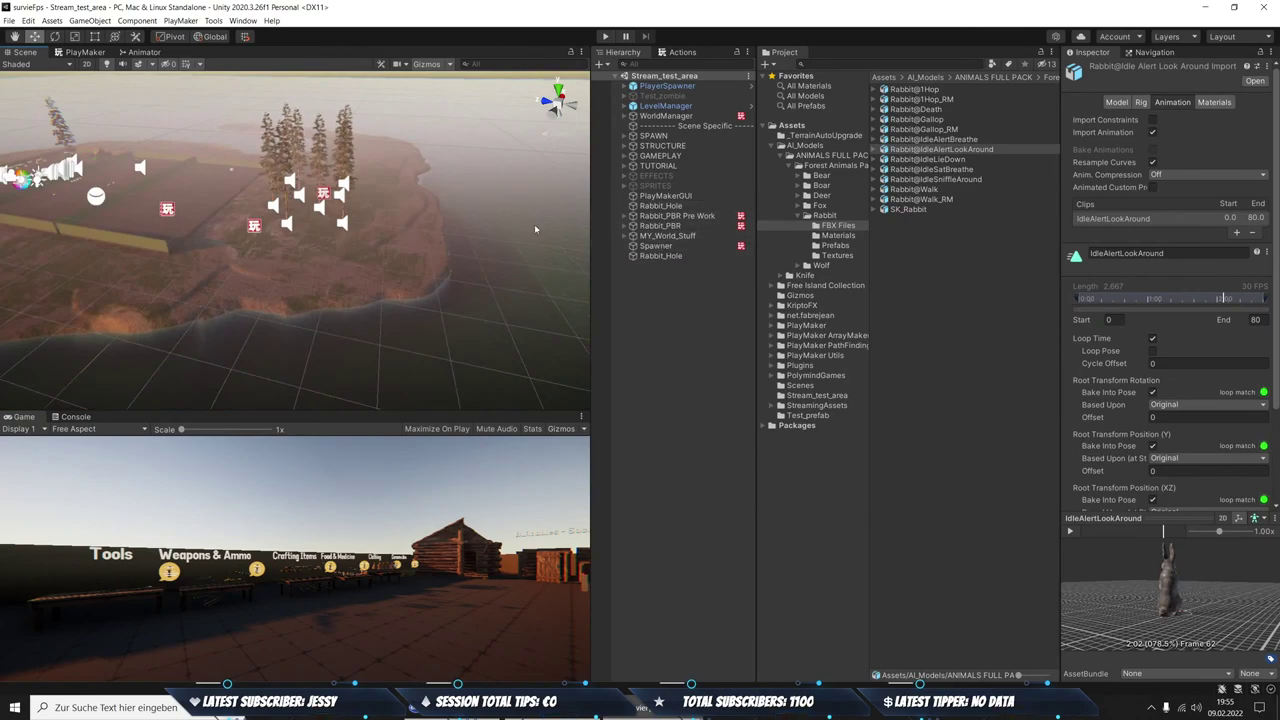
left_click(623, 236)
left_click(659, 256)
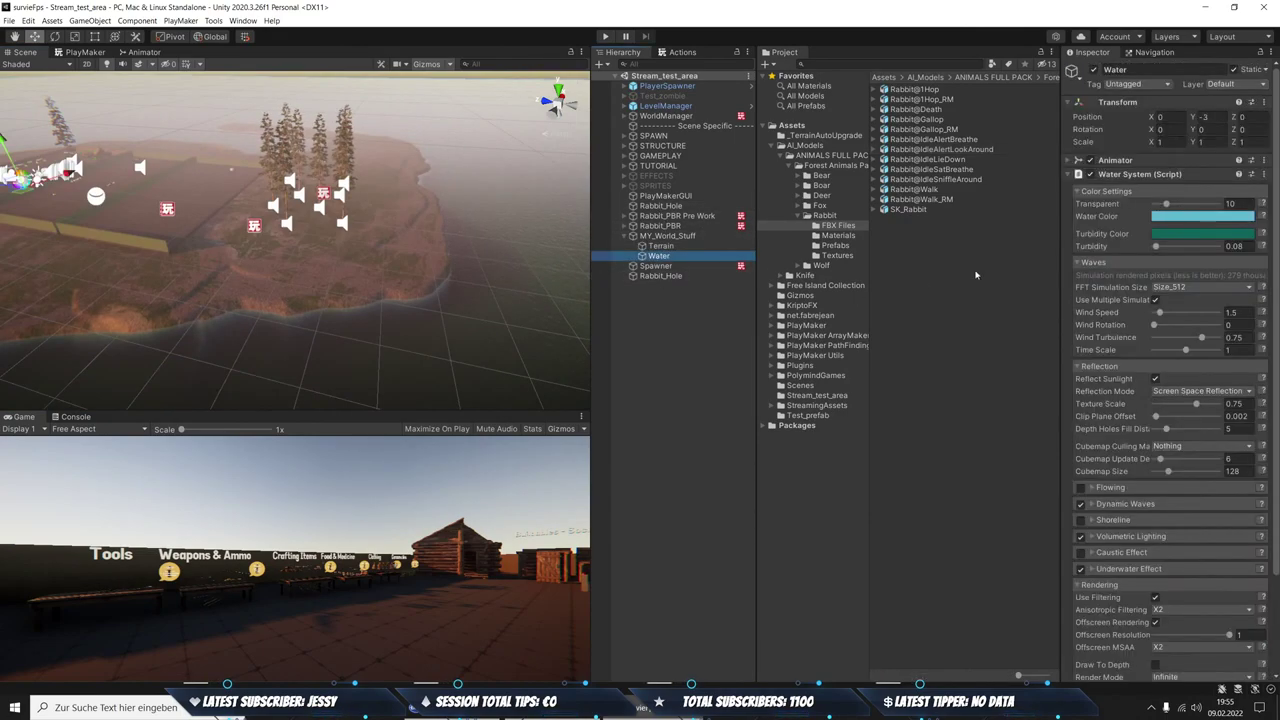
Frame the Water plane, then select Rabbit_PBR to show its Nav Mesh Path, AI_Movement and AI_Brain FSMs
left_click(630, 237)
left_click(629, 237)
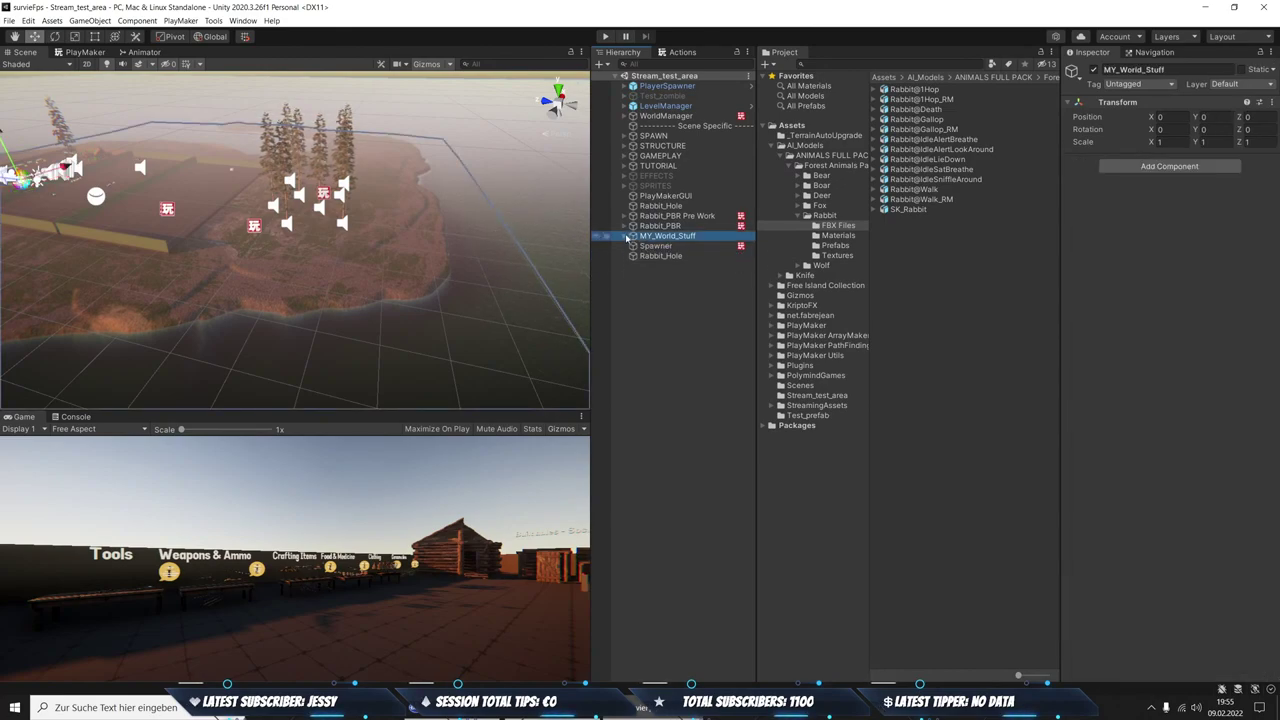
right_click_drag(429, 247, 446, 267)
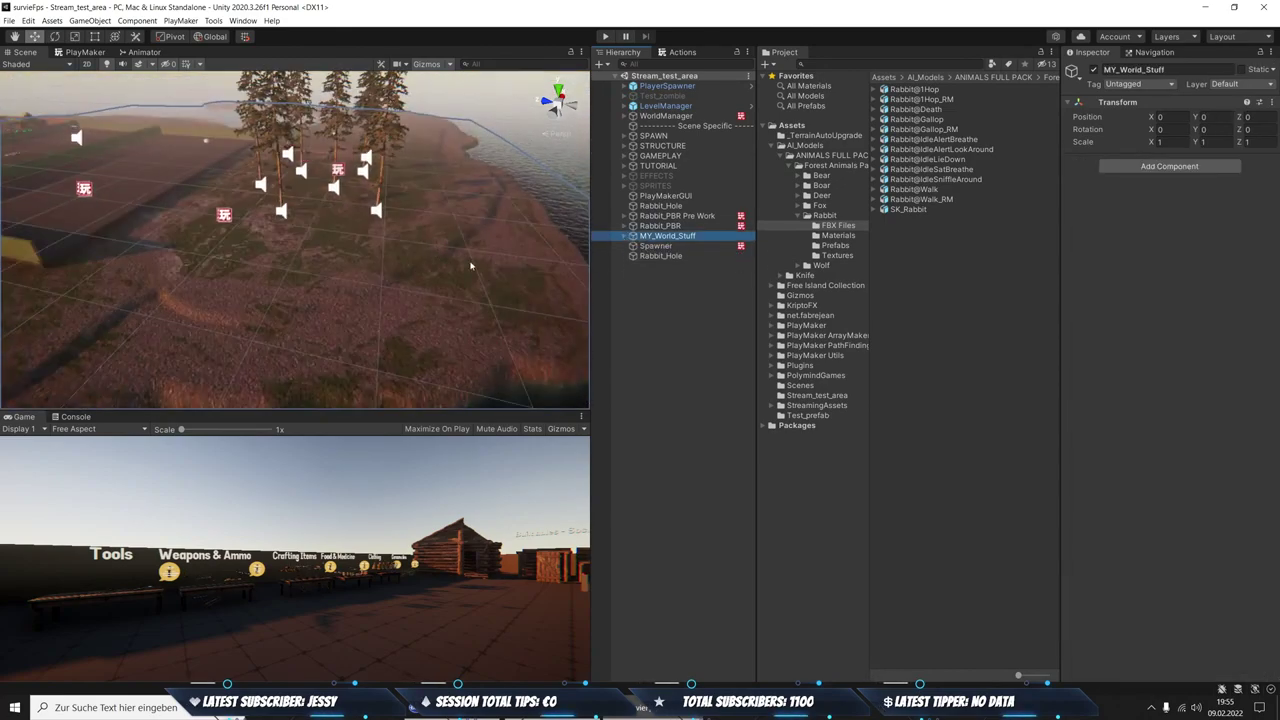
left_click(625, 236)
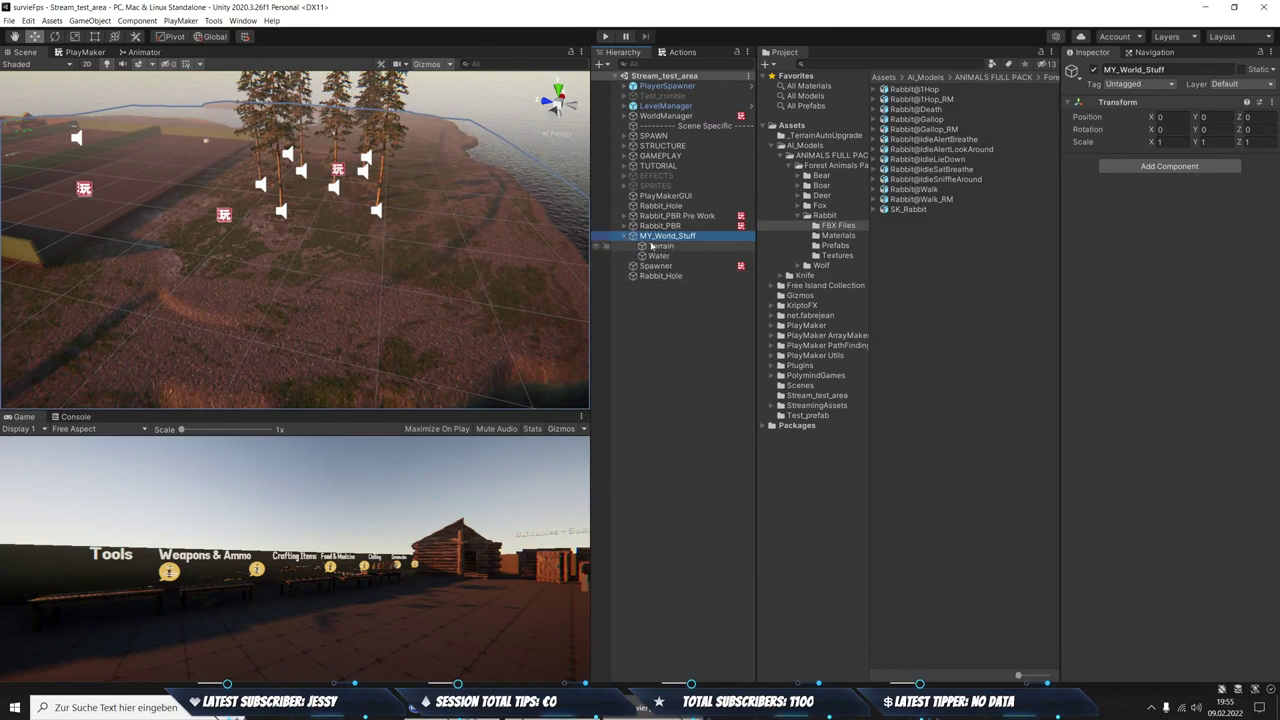
left_click(665, 256)
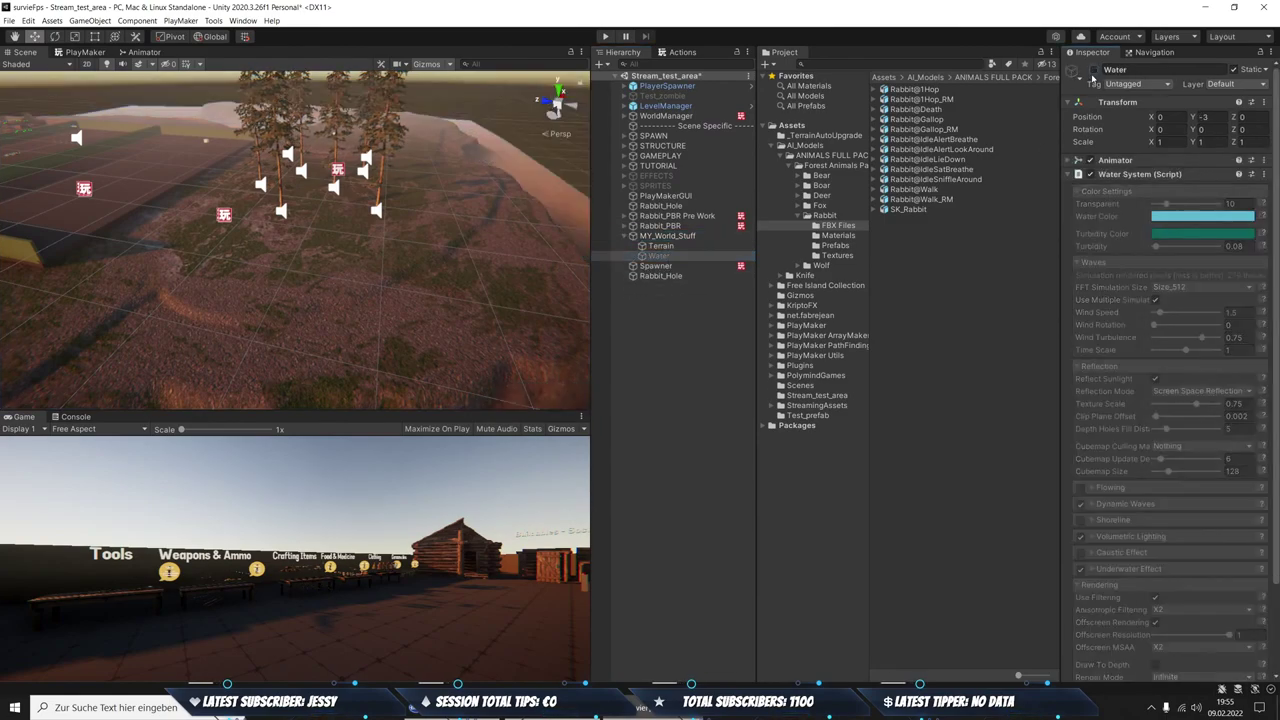
key("f")
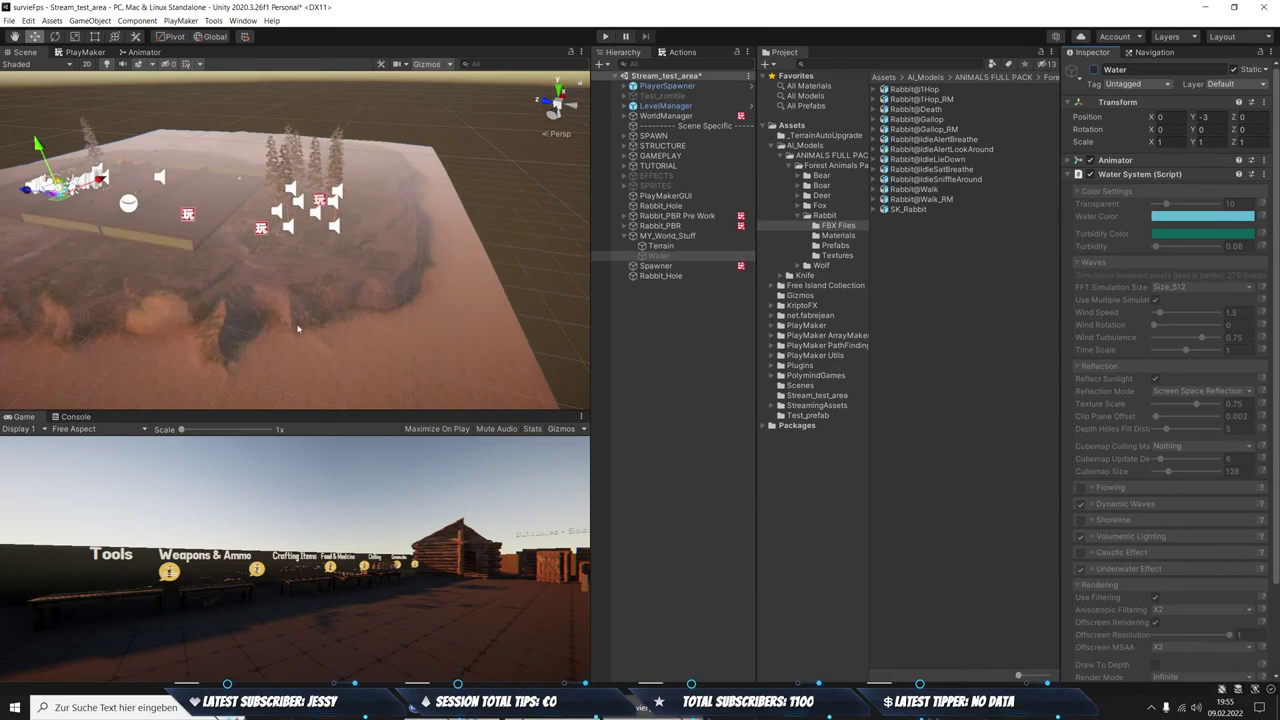
scroll(455, 181, "up", 10)
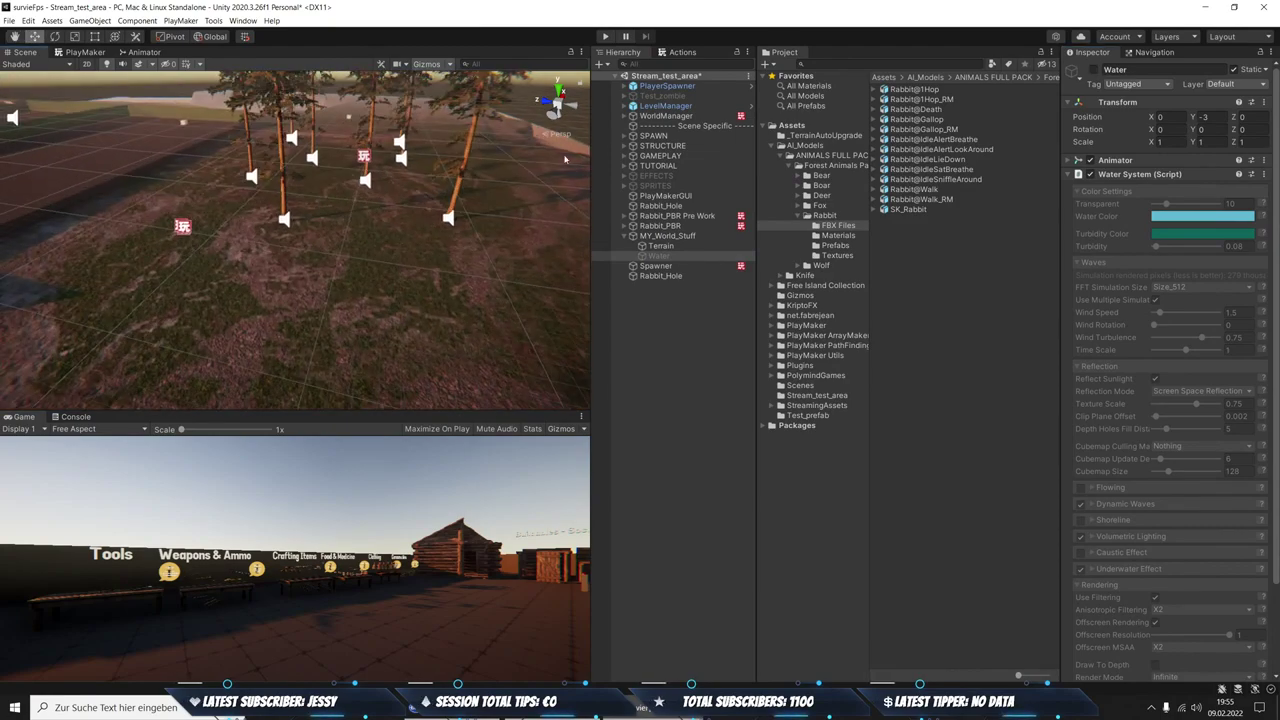
scroll(418, 197, "down", 5)
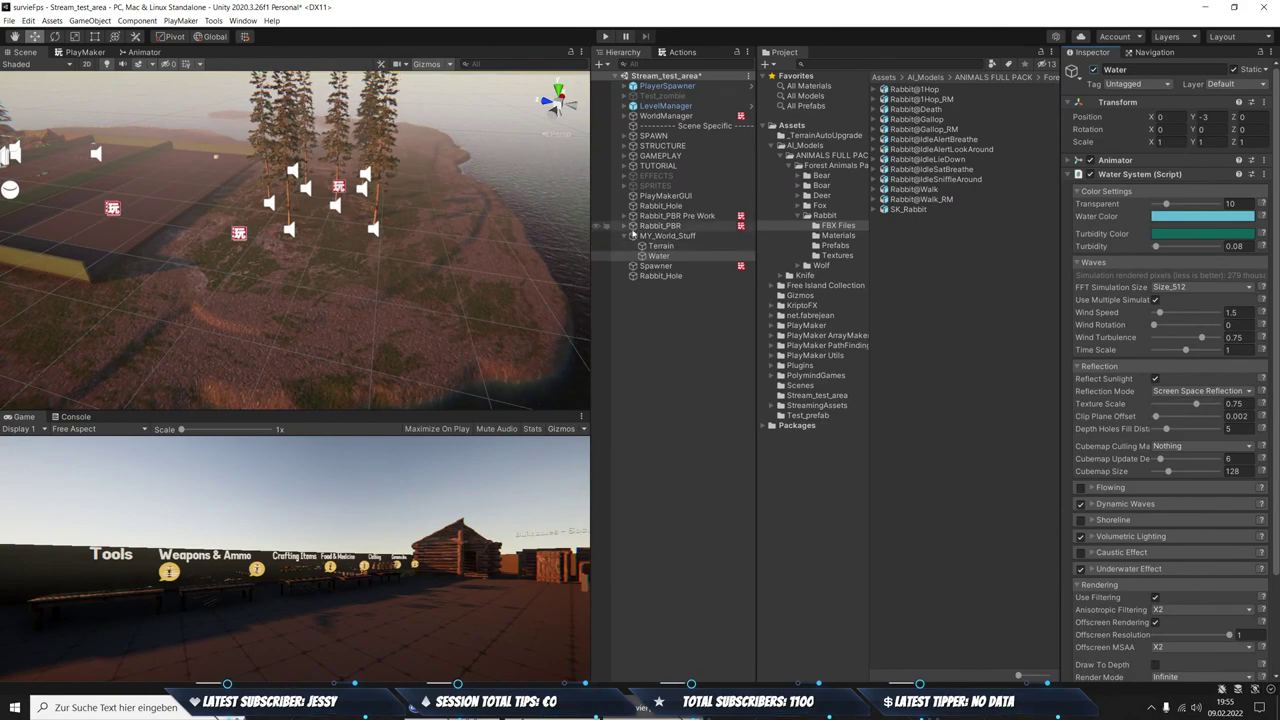
left_click(628, 227)
Search the project for 'player' and select the Player prefab with its SetPlayerPrefs FSM
scroll(1160, 272, "down", 10)
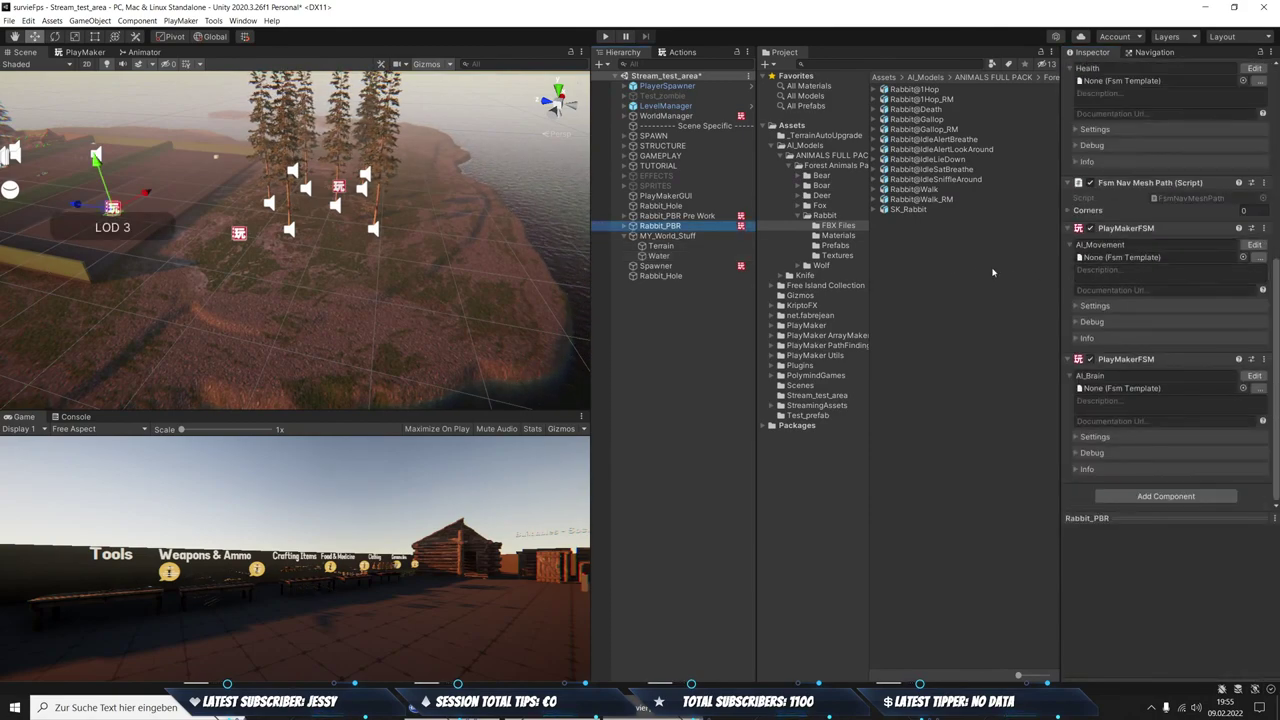
left_click(633, 236)
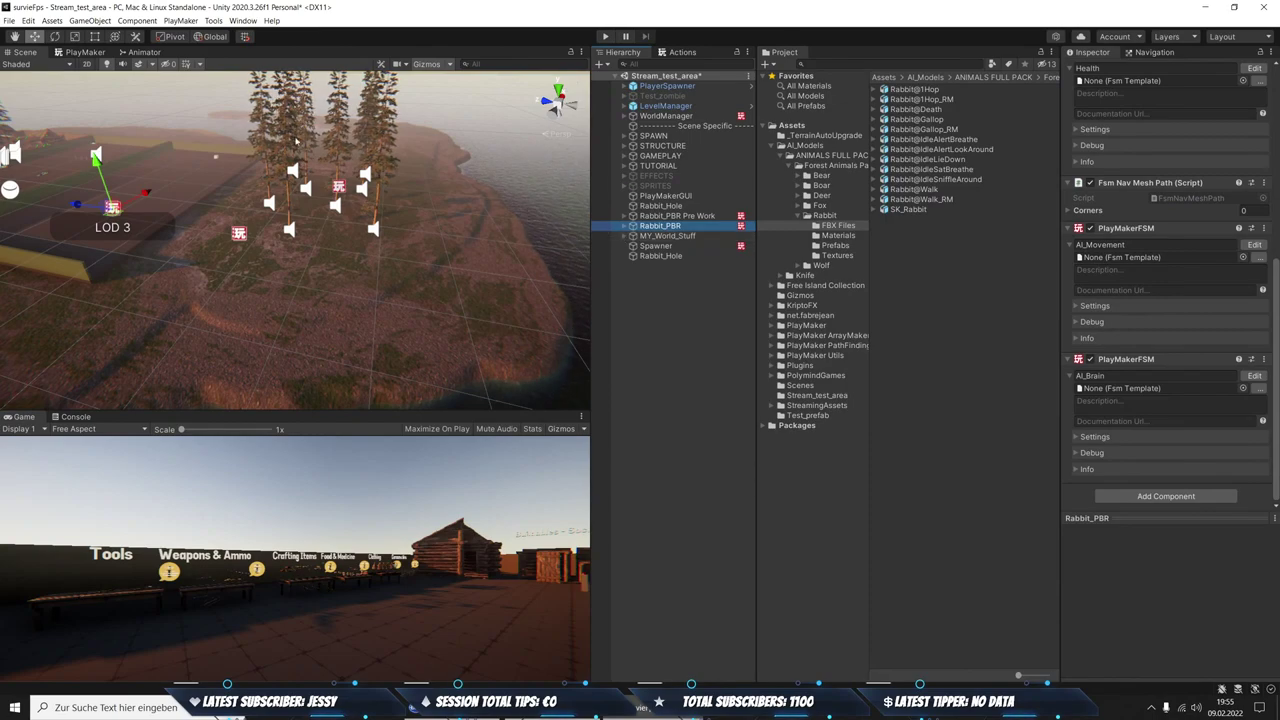
key("f")
right_click_drag(150, 200, 196, 217)
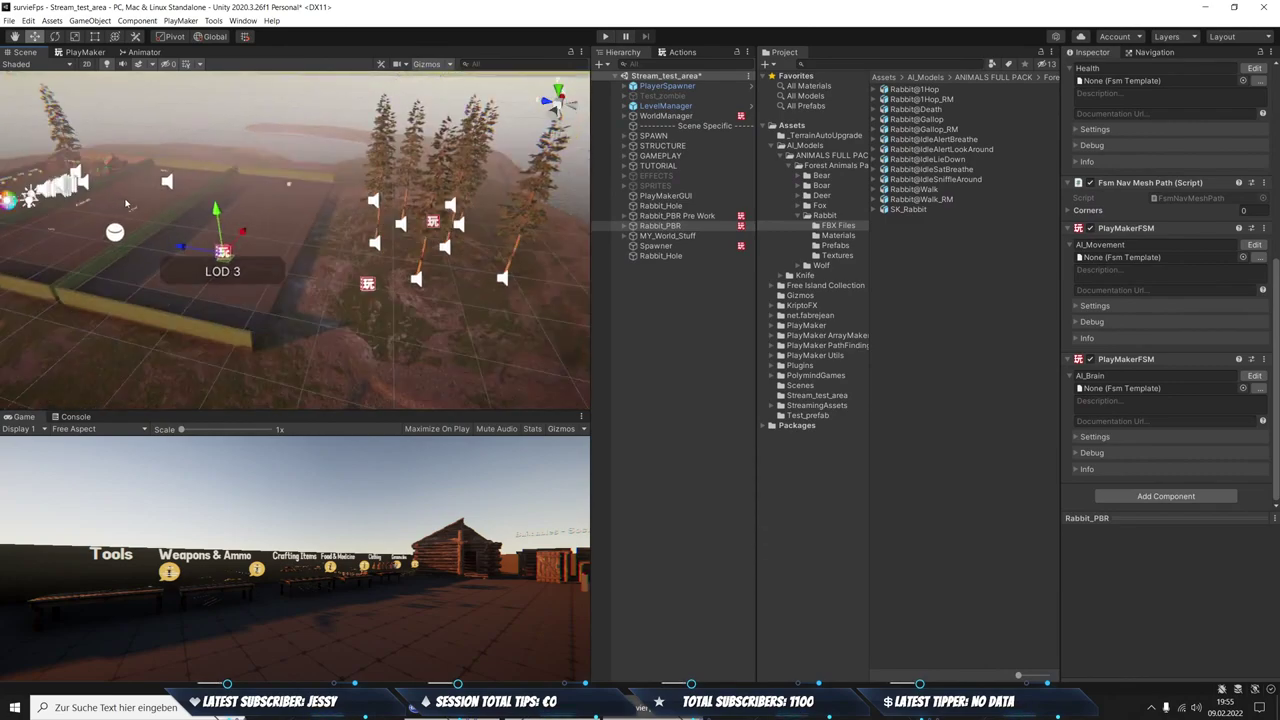
left_click(780, 146)
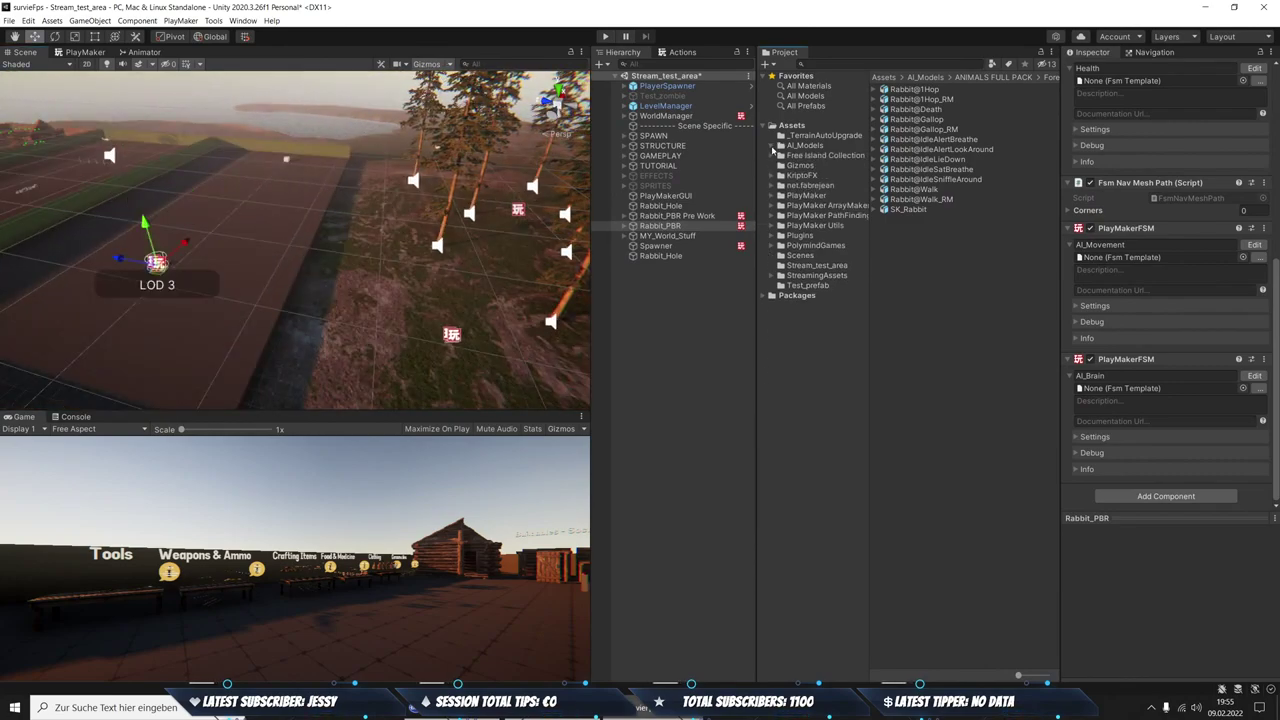
left_click(846, 125)
type("pl")
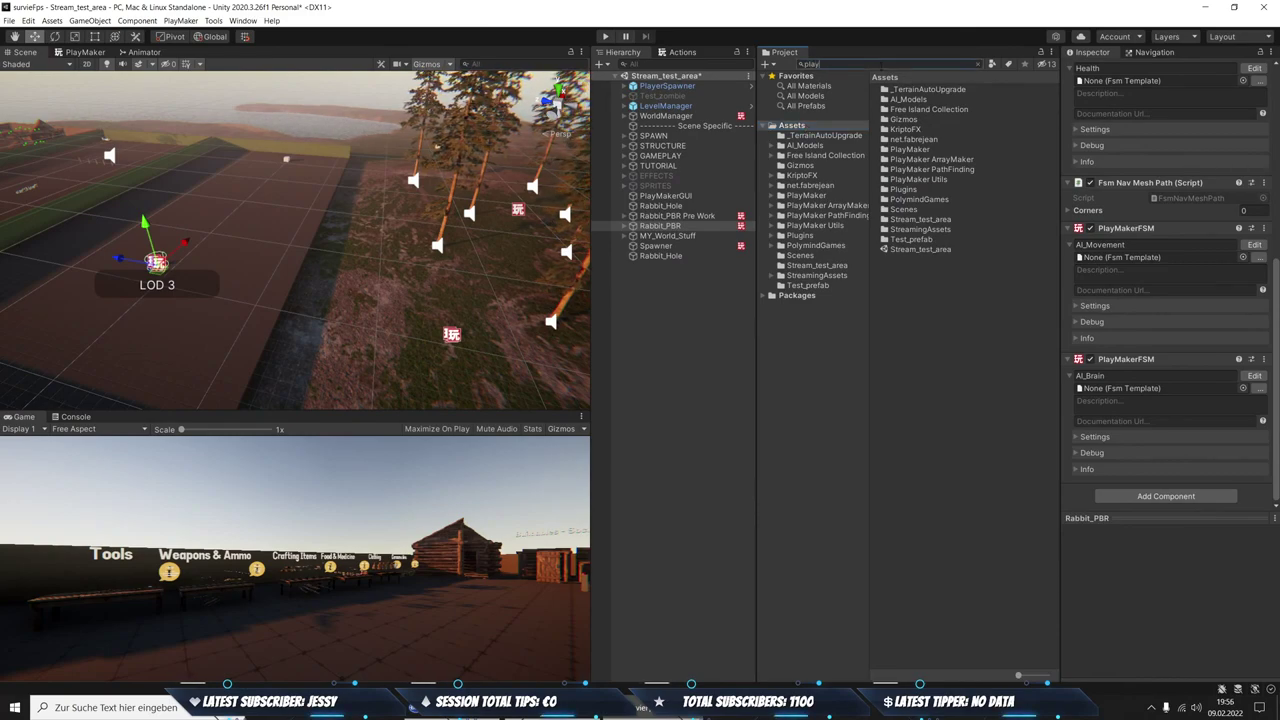
type("ayer")
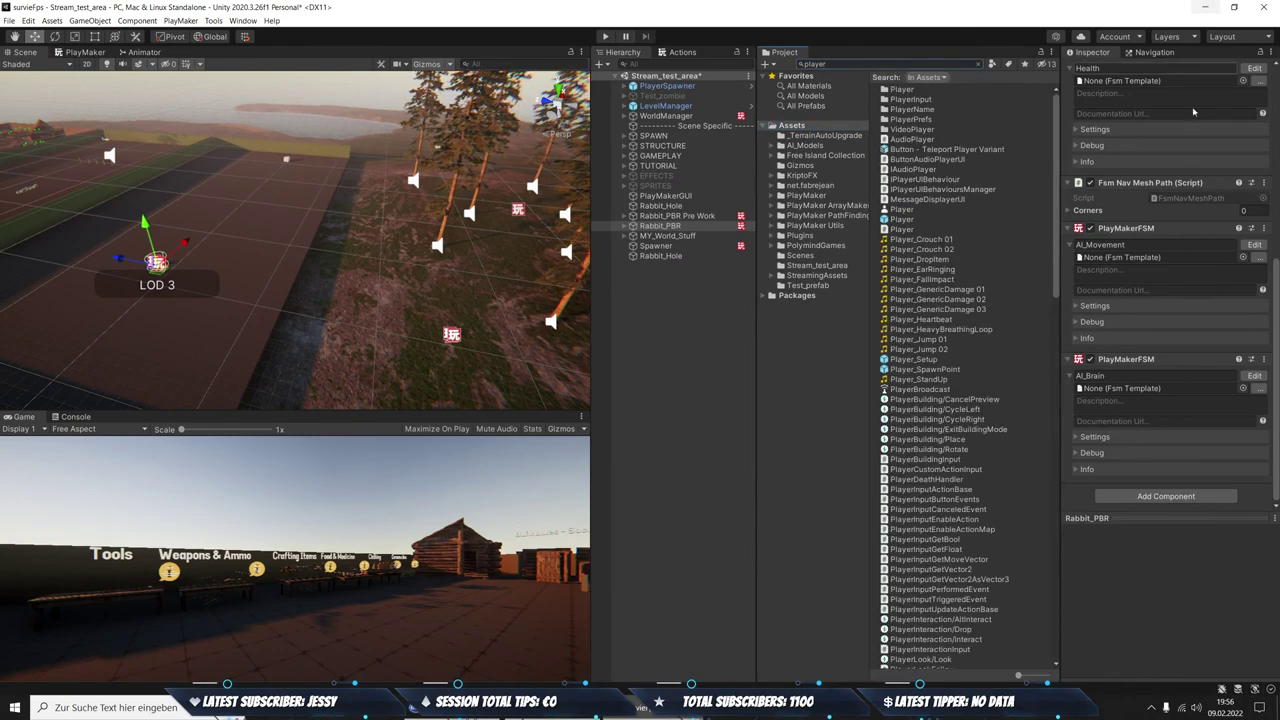
left_click(885, 219)
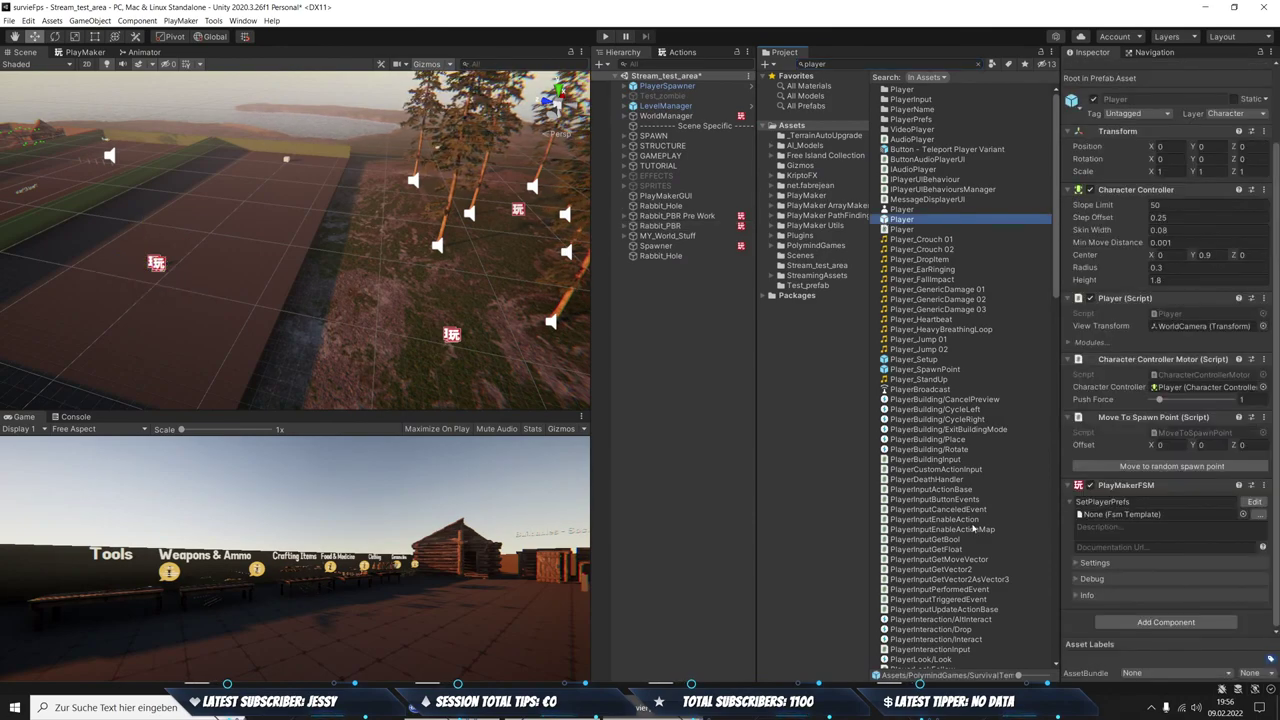
Turn the scene view to look along the field strip
mouse_move(330, 260)
right_mouse_down()
mouse_move(248, 292)
mouse_move(375, 258)
right_mouse_up()
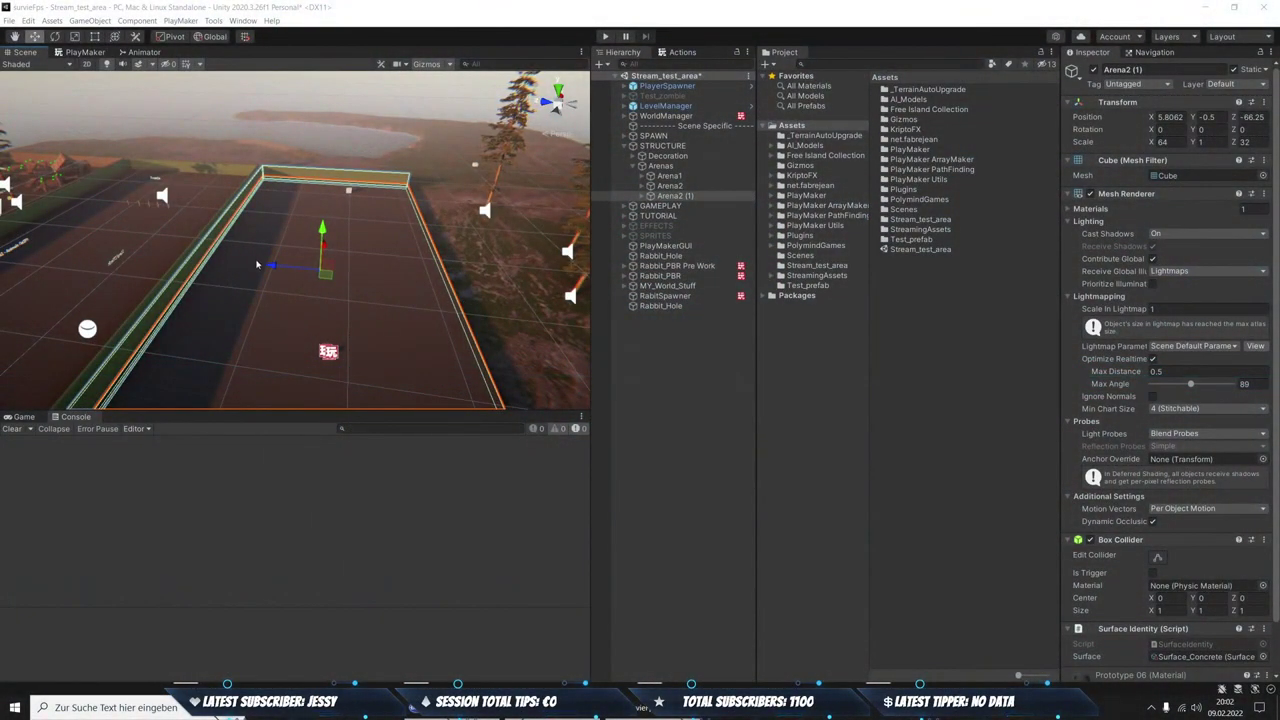
Create a new cube beside the arena and frame it in the Scene view
mouse_move(257, 264)
right_mouse_down()
mouse_move(333, 257)
mouse_move(628, 147)
right_mouse_up()
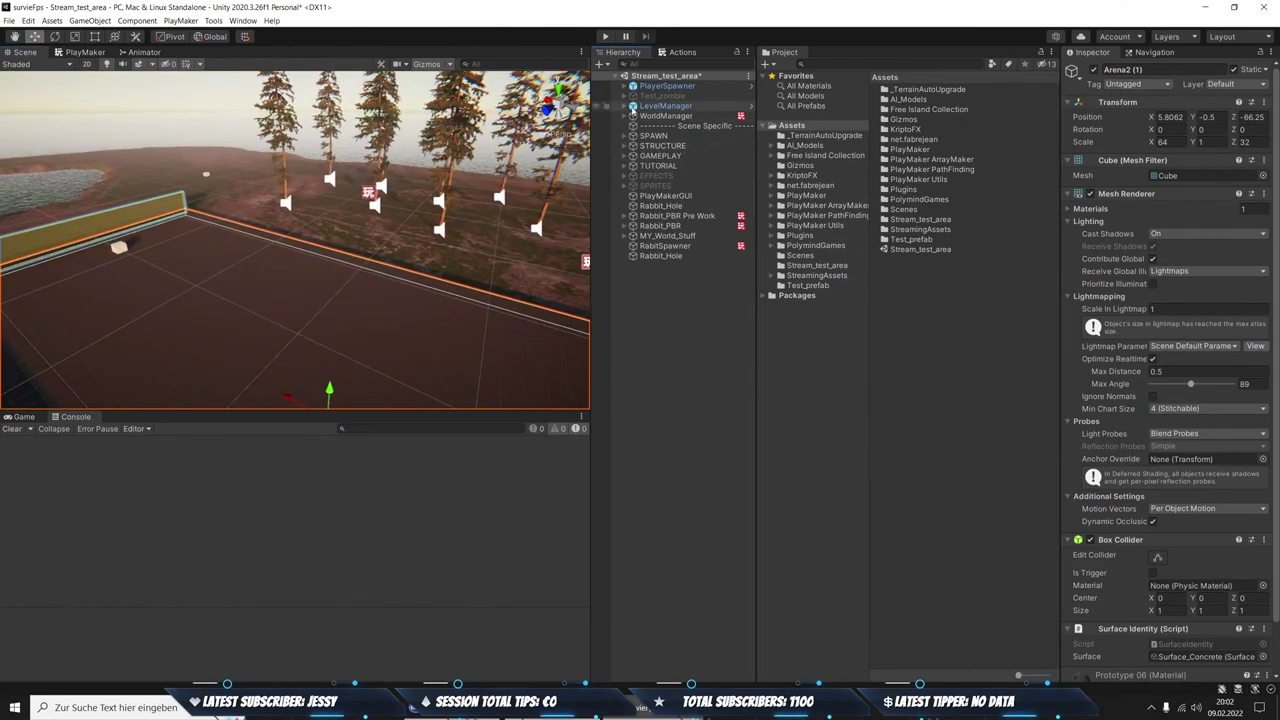
left_click(599, 64)
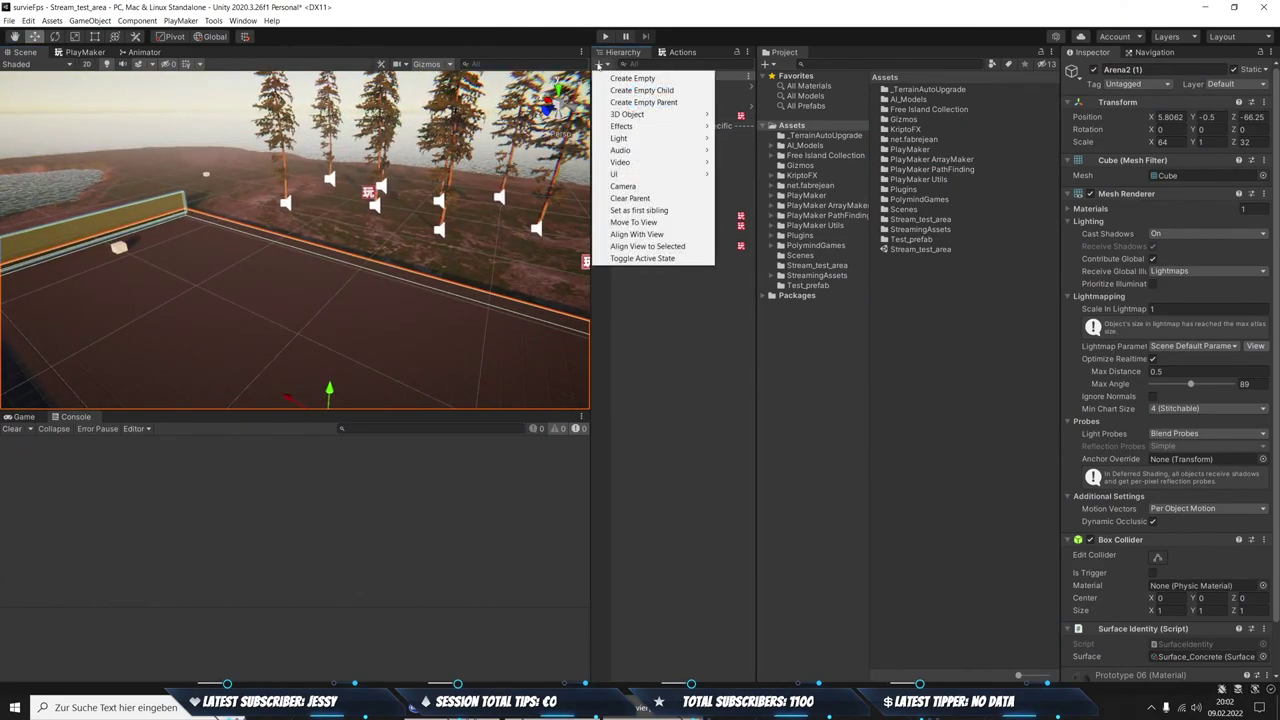
mouse_move(628, 115)
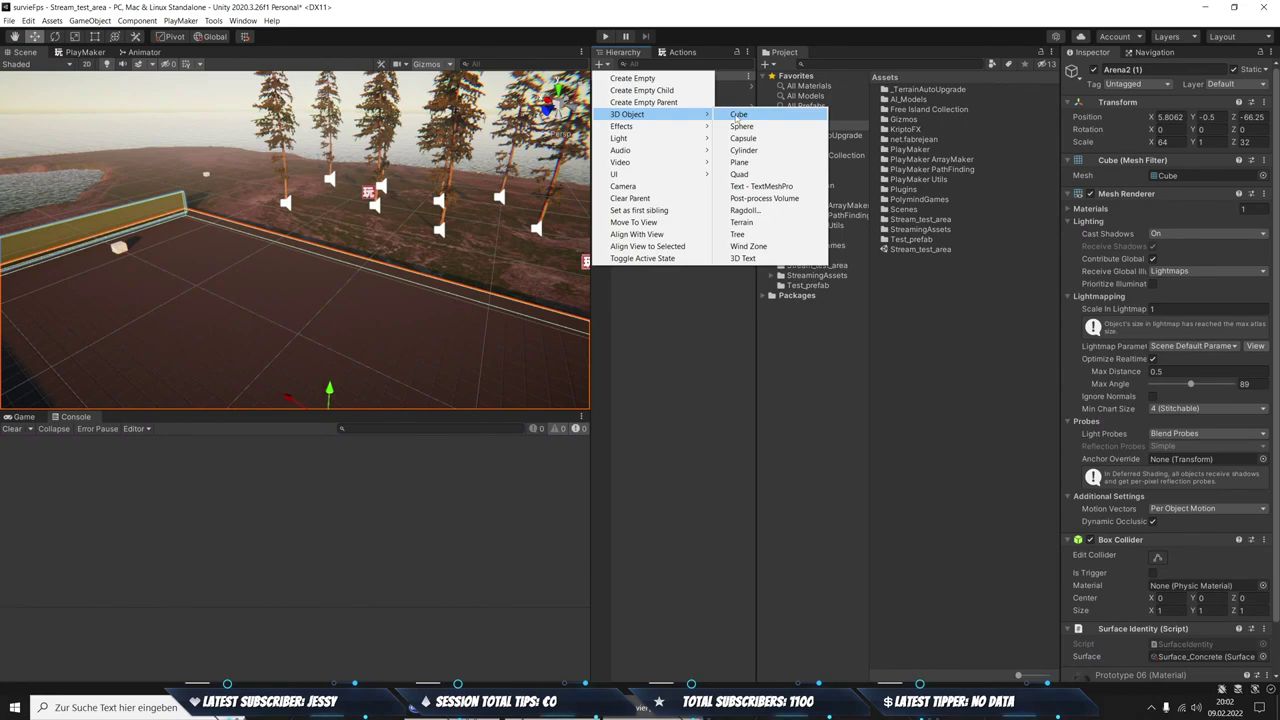
left_click(737, 116)
right_click_drag(320, 225, 307, 220)
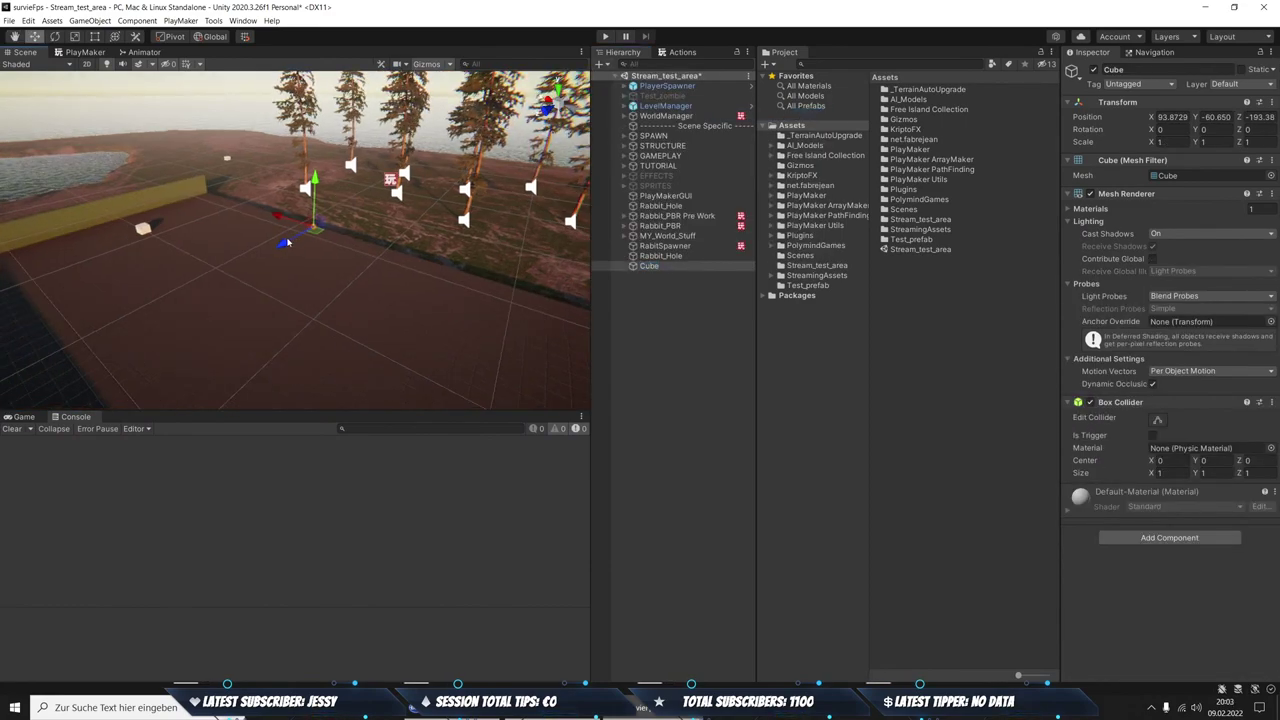
left_click(293, 229)
left_click(287, 243)
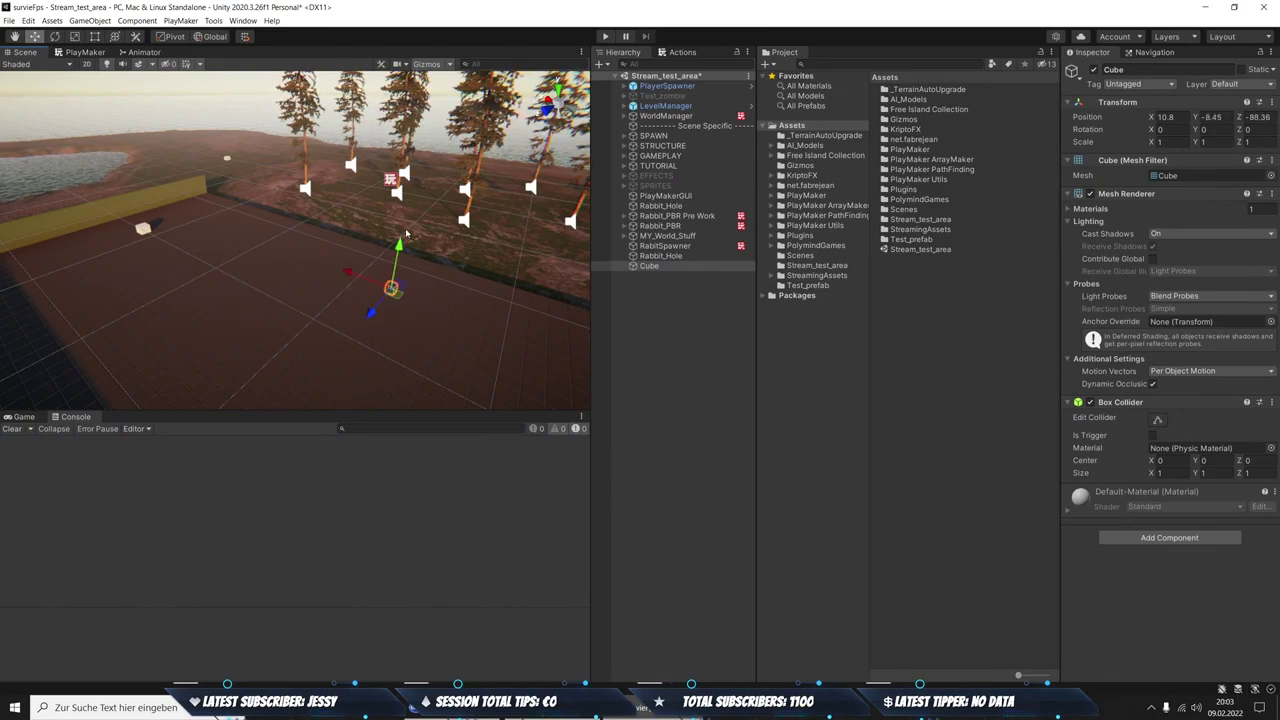
left_click(396, 253)
left_click(398, 251)
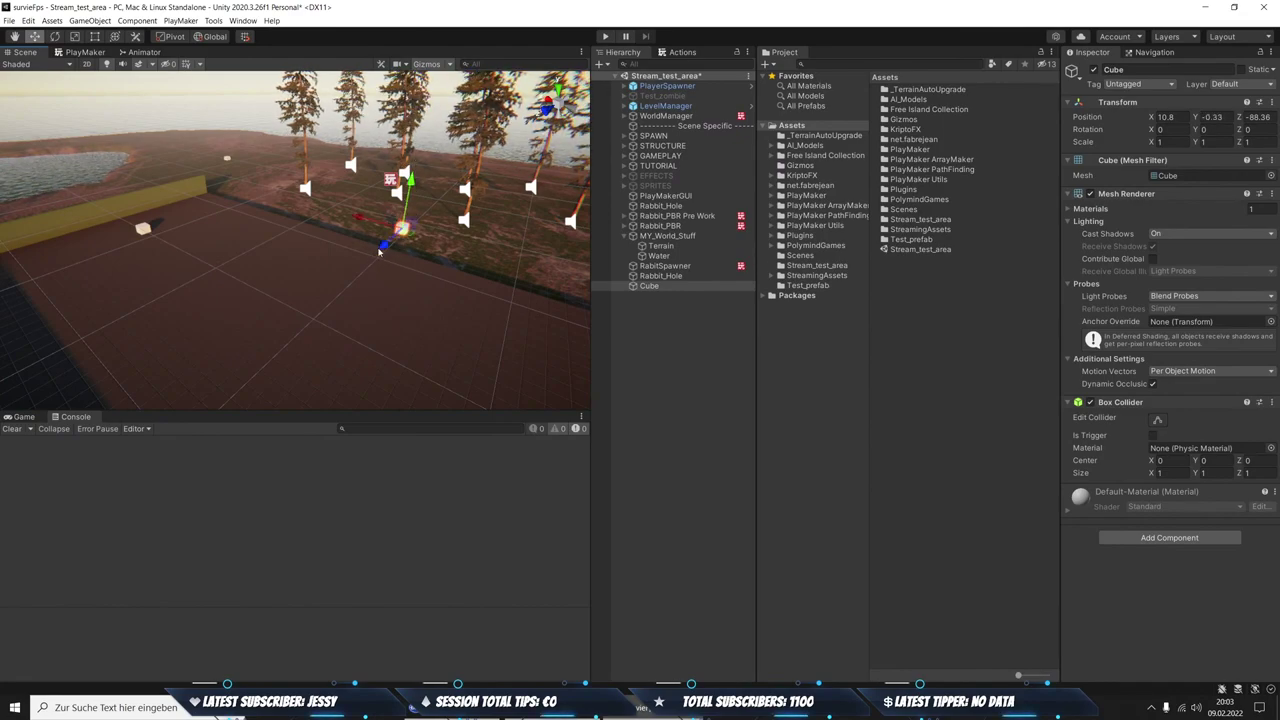
left_click_drag(270, 340, 230, 330, "alt")
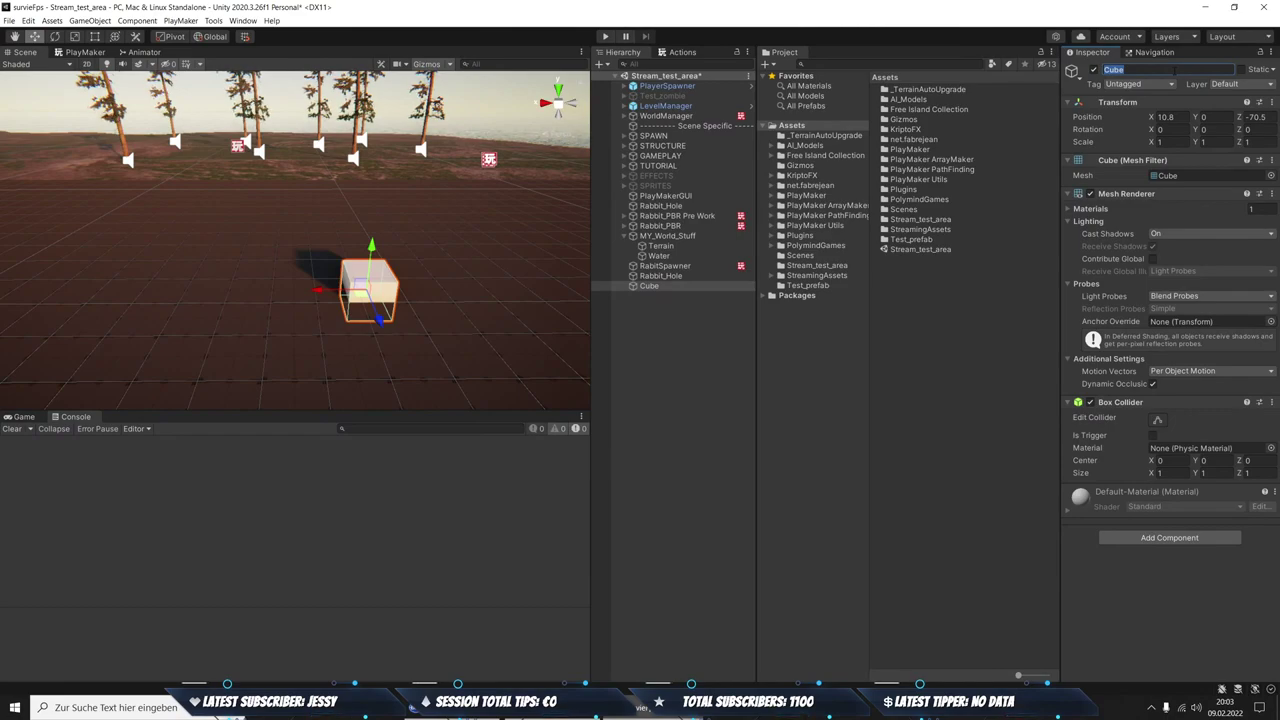
Rename the cube 'RabitSpawner'
type("Rabit")
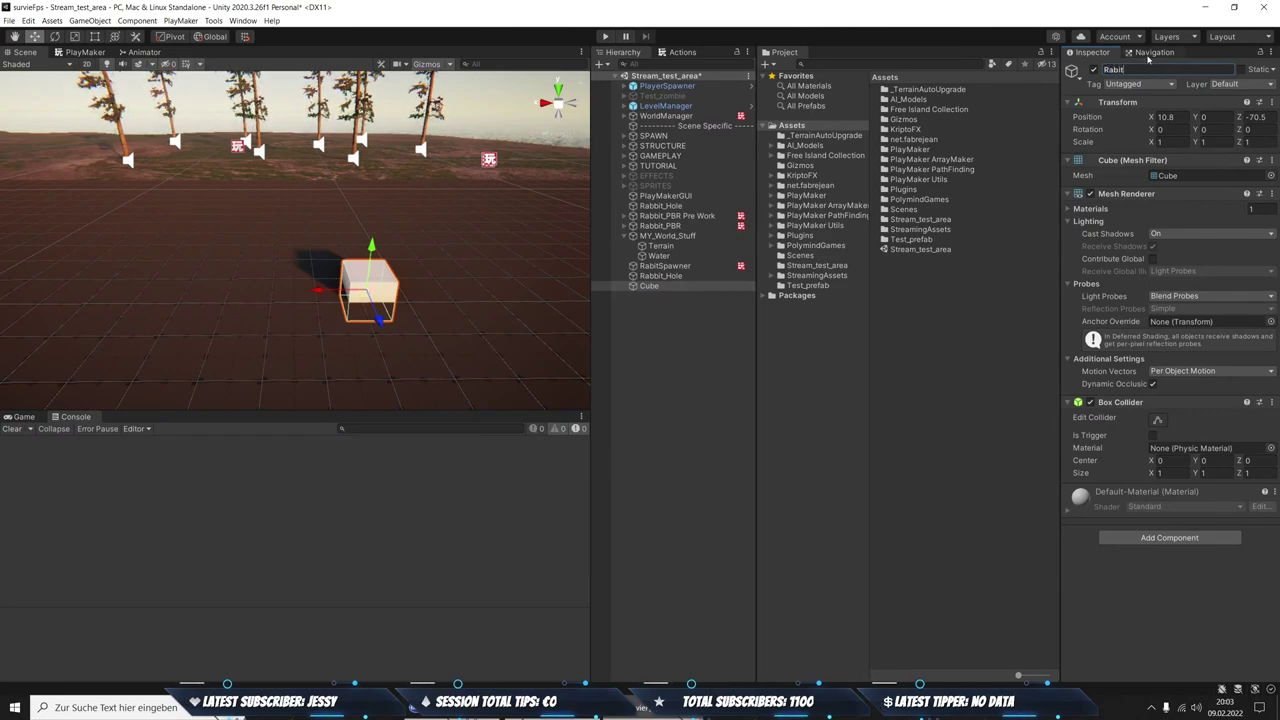
type("Spawner")
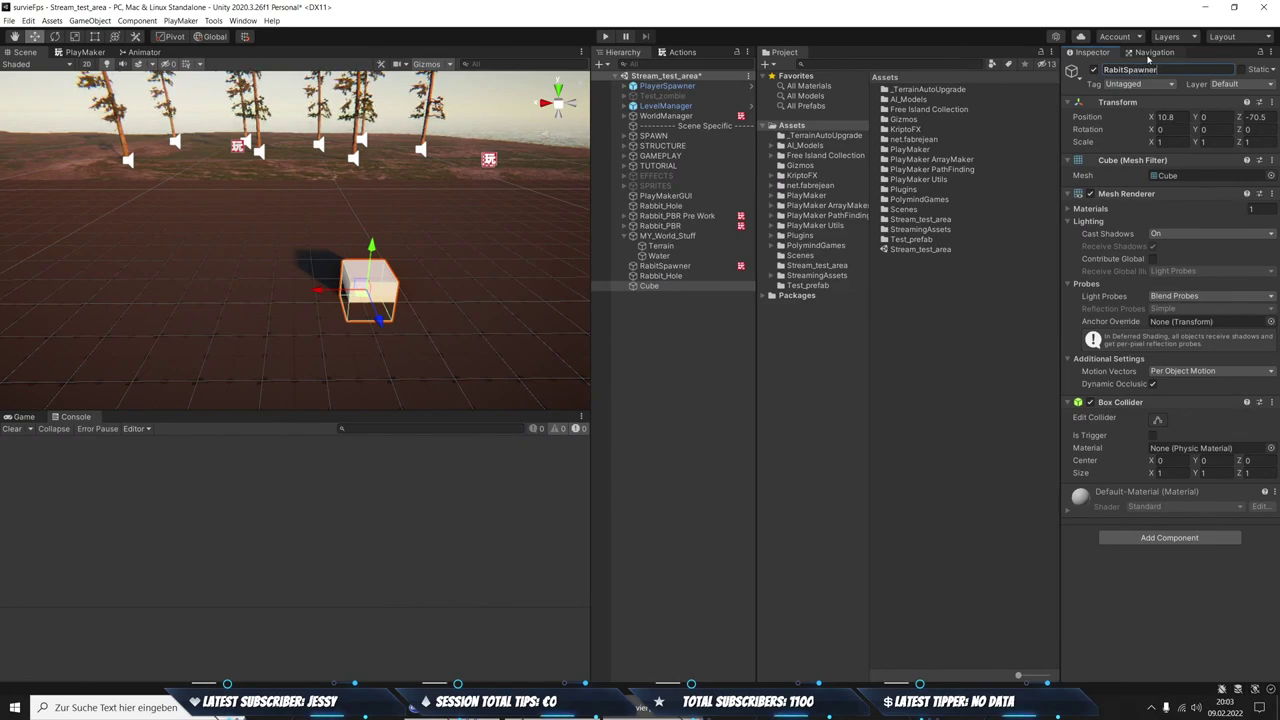
key("Return")
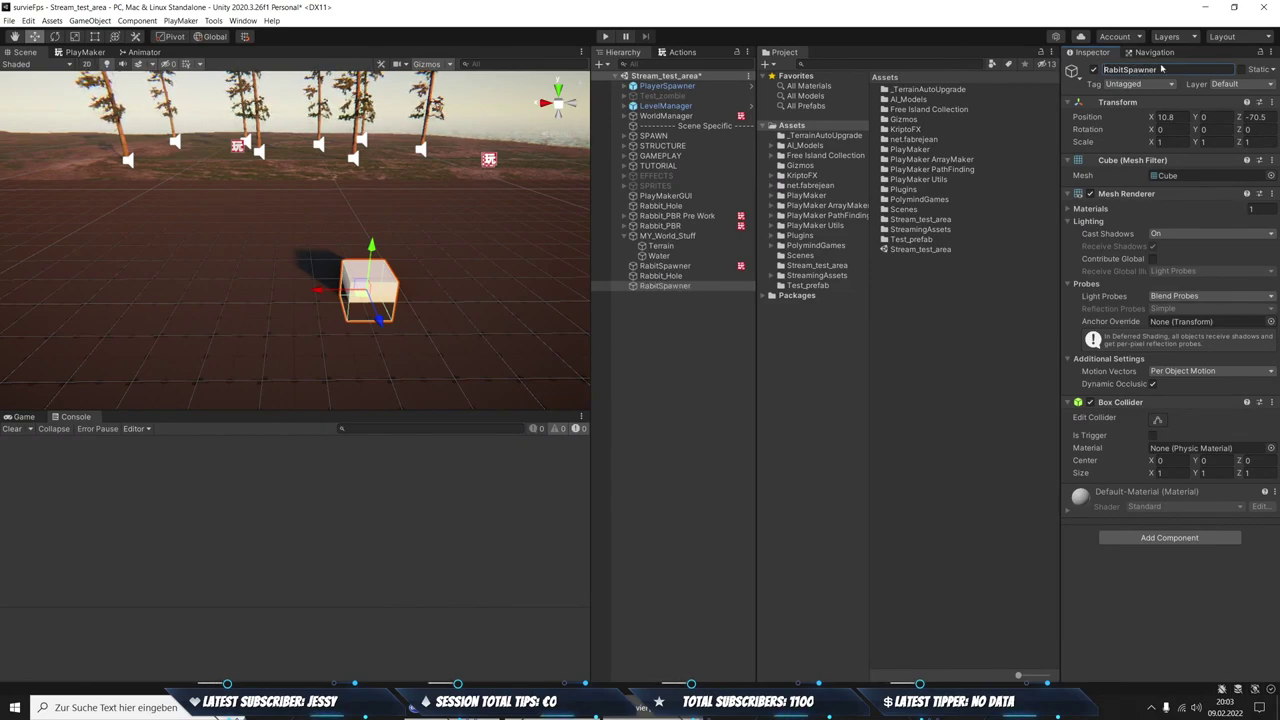
left_click(1161, 68)
left_click(1159, 69)
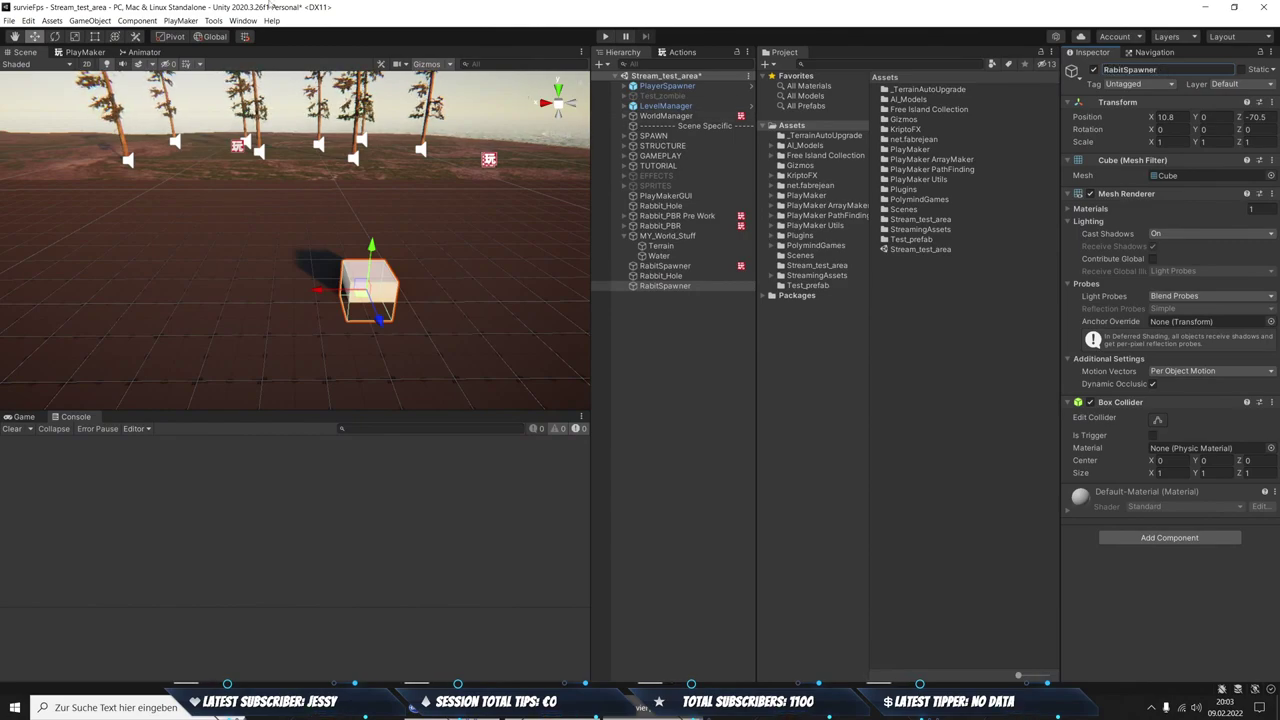
Open PlayMaker's Ecosystem Browser from the addons menu
left_click(196, 21)
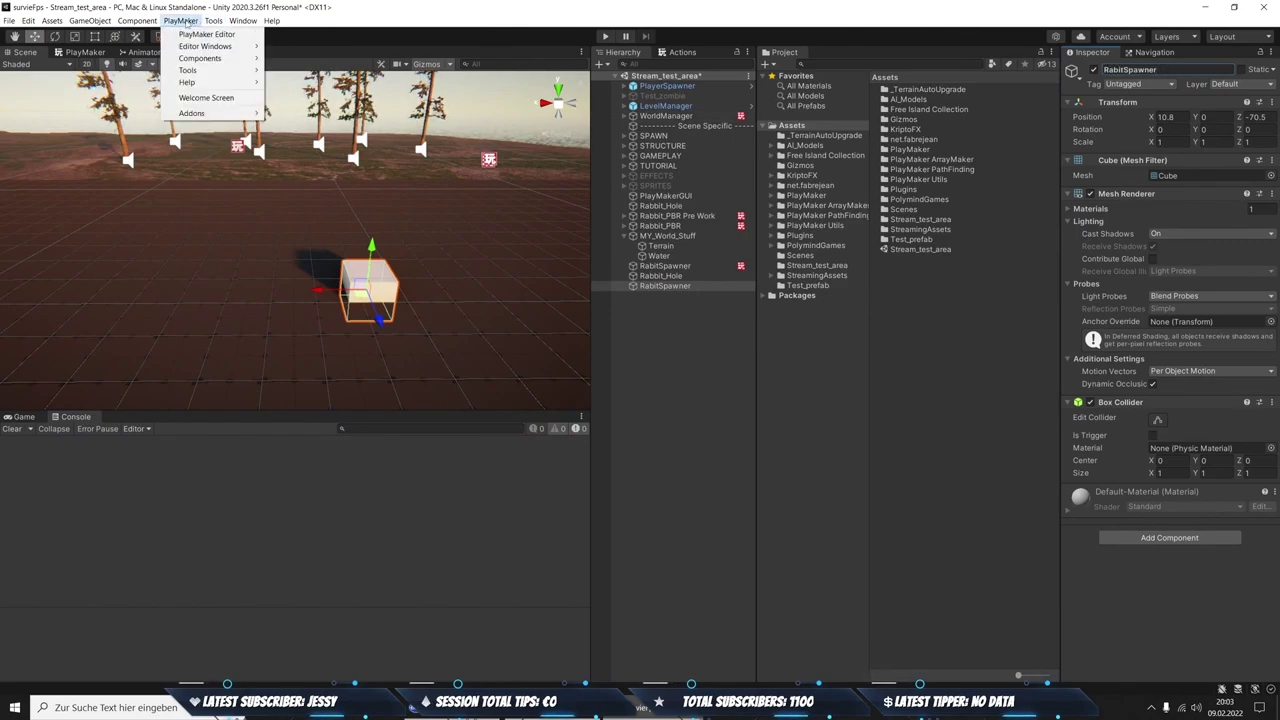
mouse_move(207, 113)
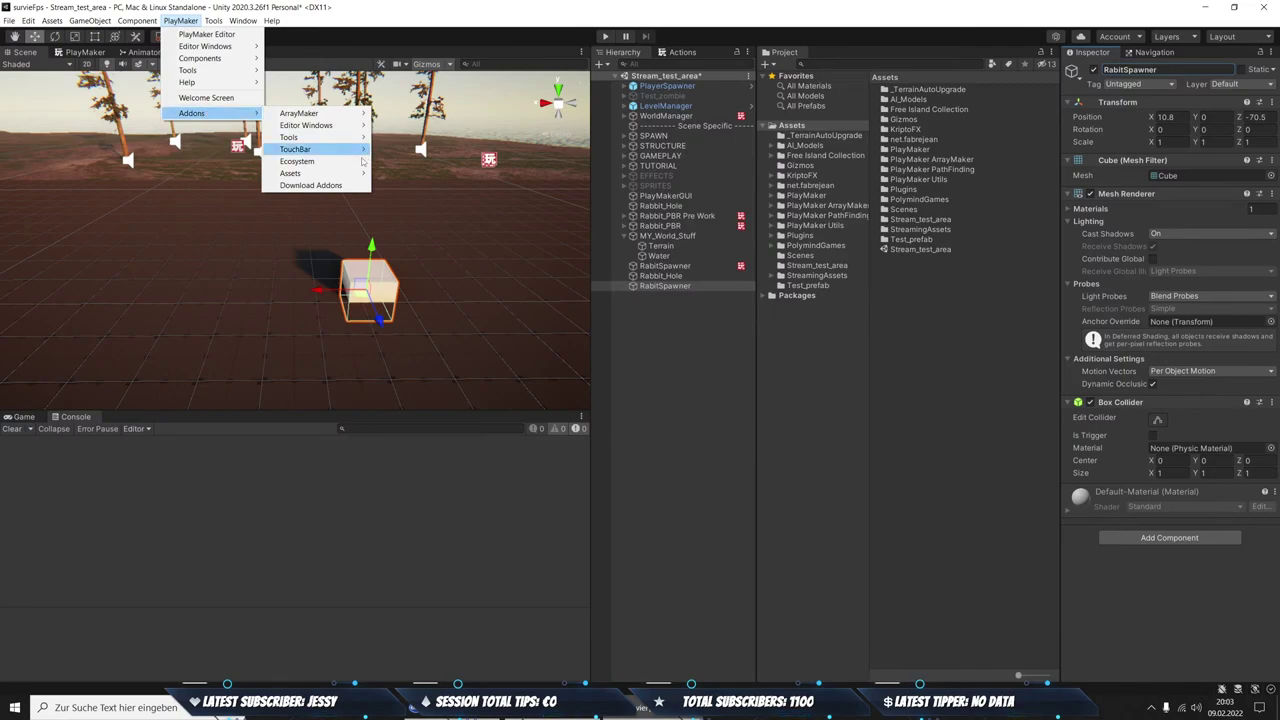
mouse_move(337, 167)
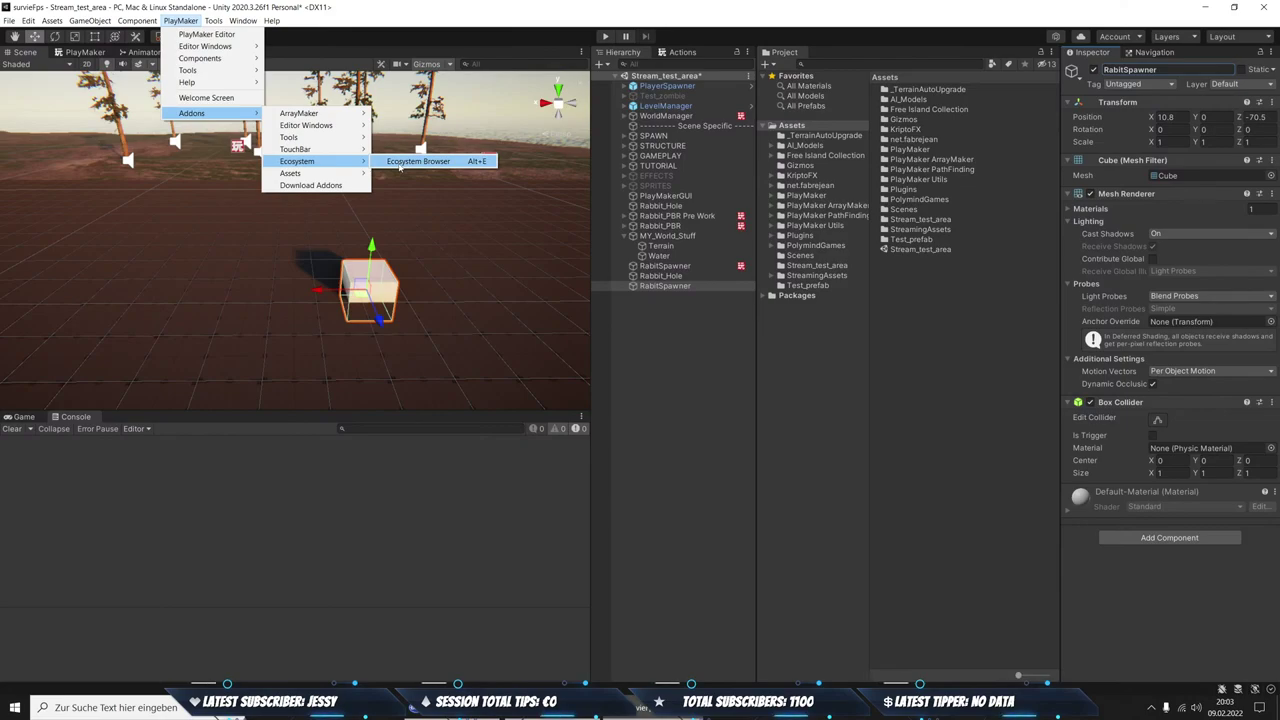
left_click(418, 161)
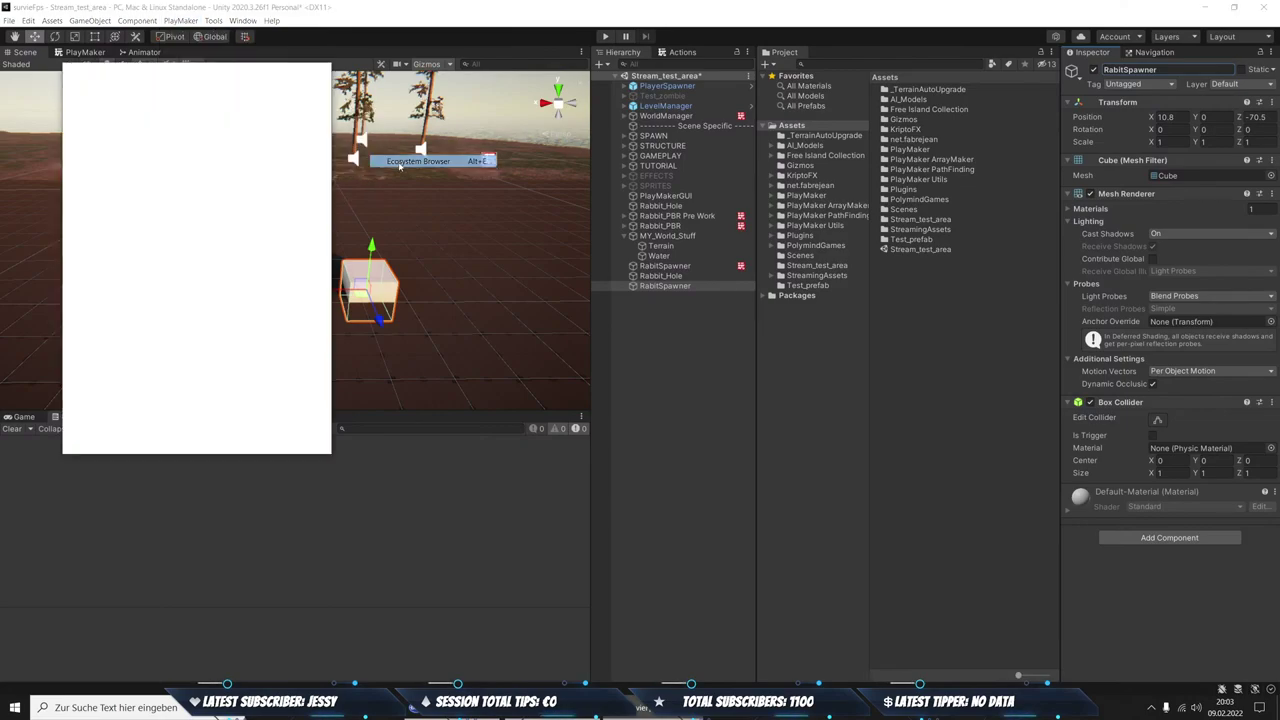
left_click_drag(170, 71, 367, 84)
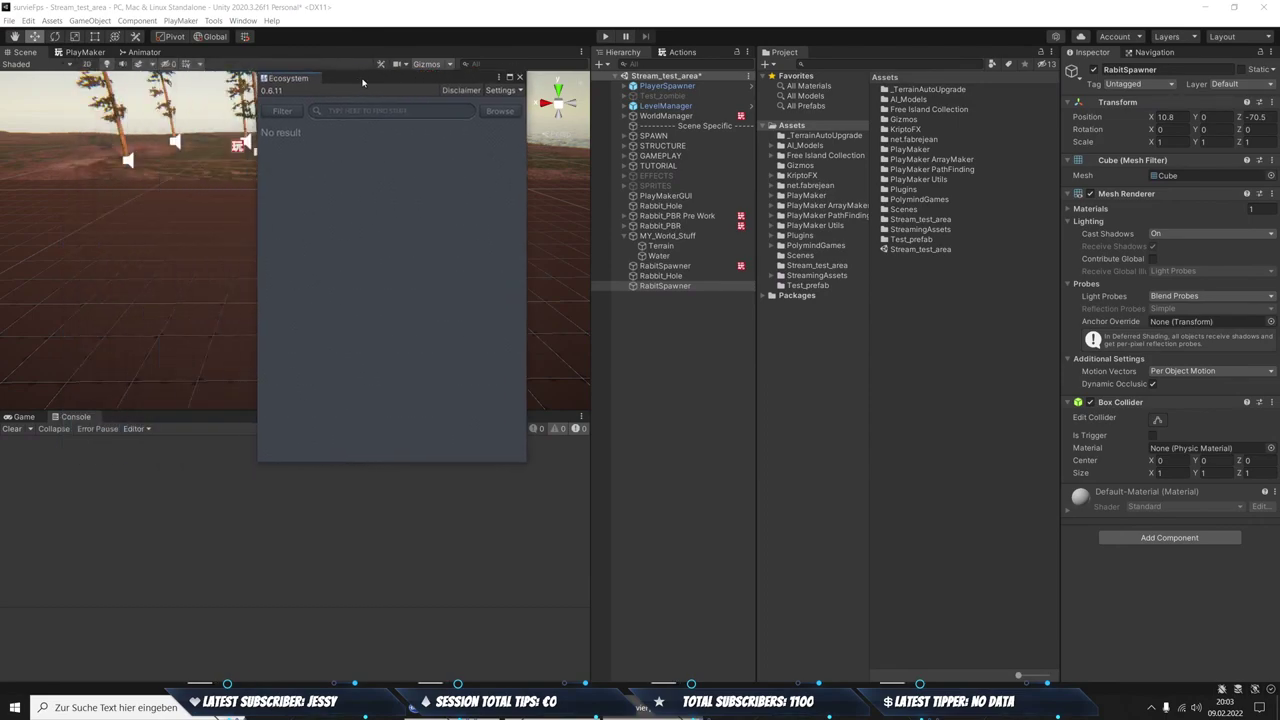
Search Ecosystem for 'aray', then close the browser when nothing turns up
type("array")
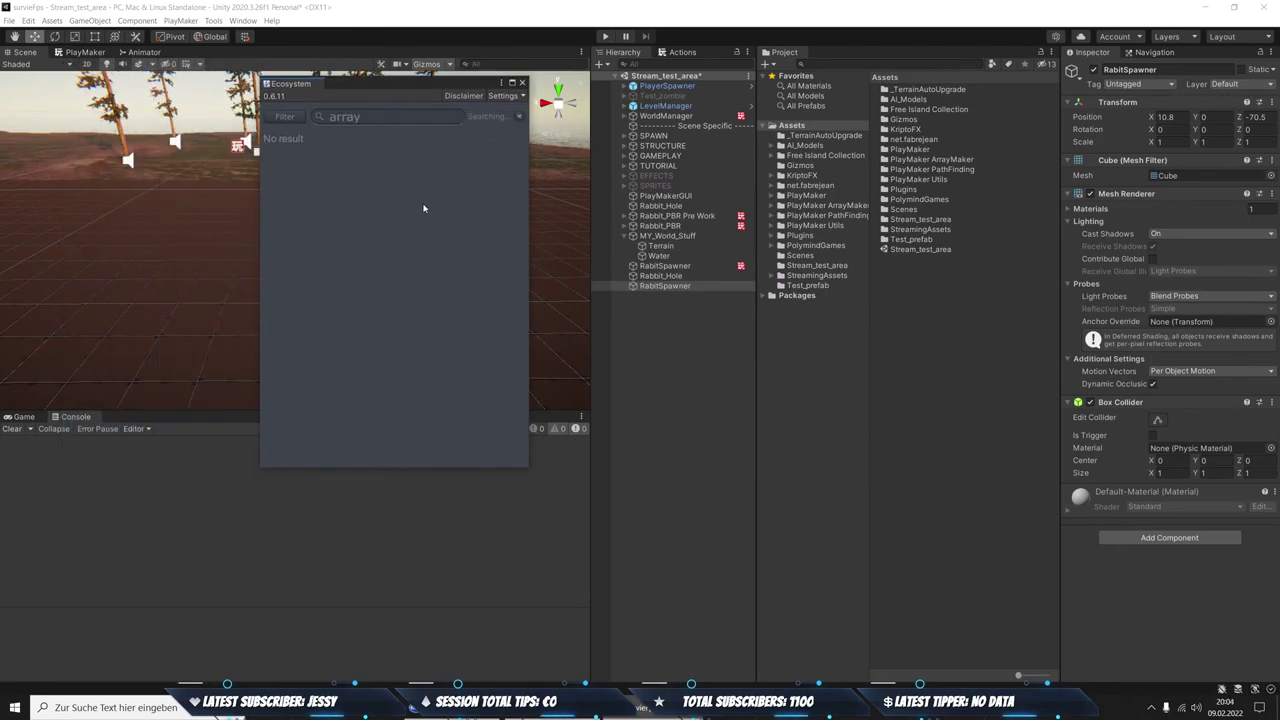
left_click(422, 116)
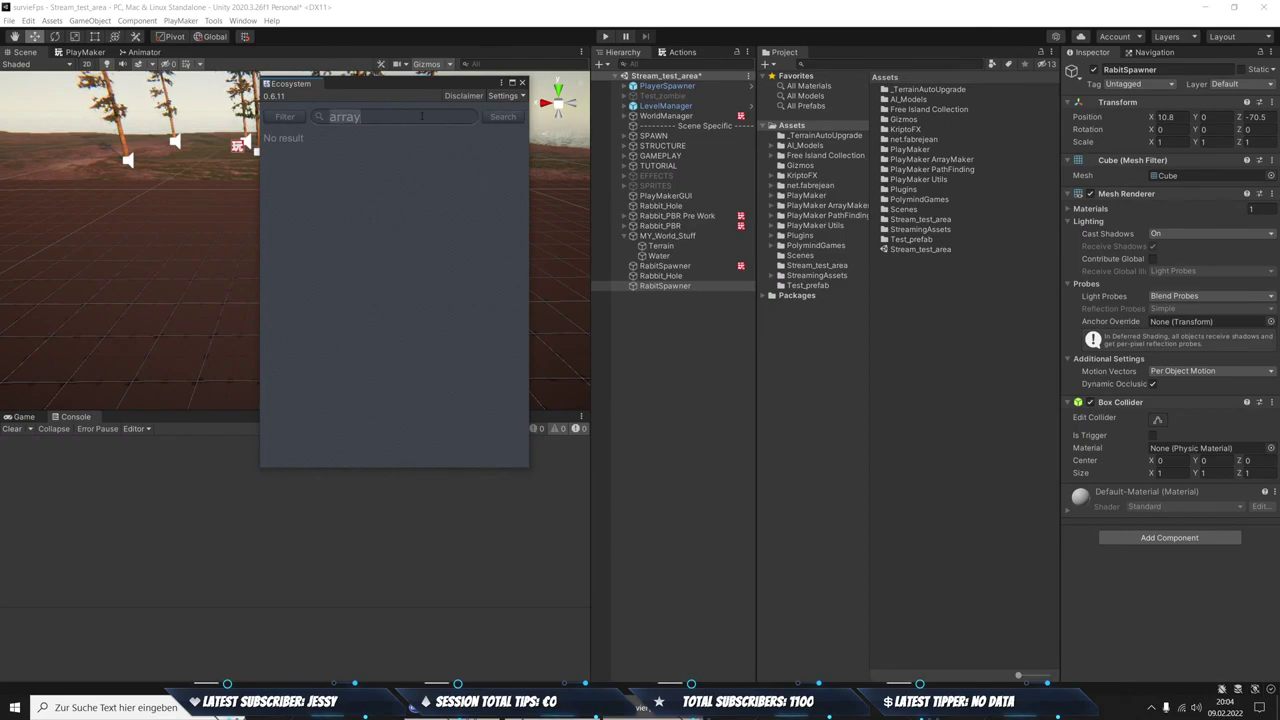
key("BackSpace")
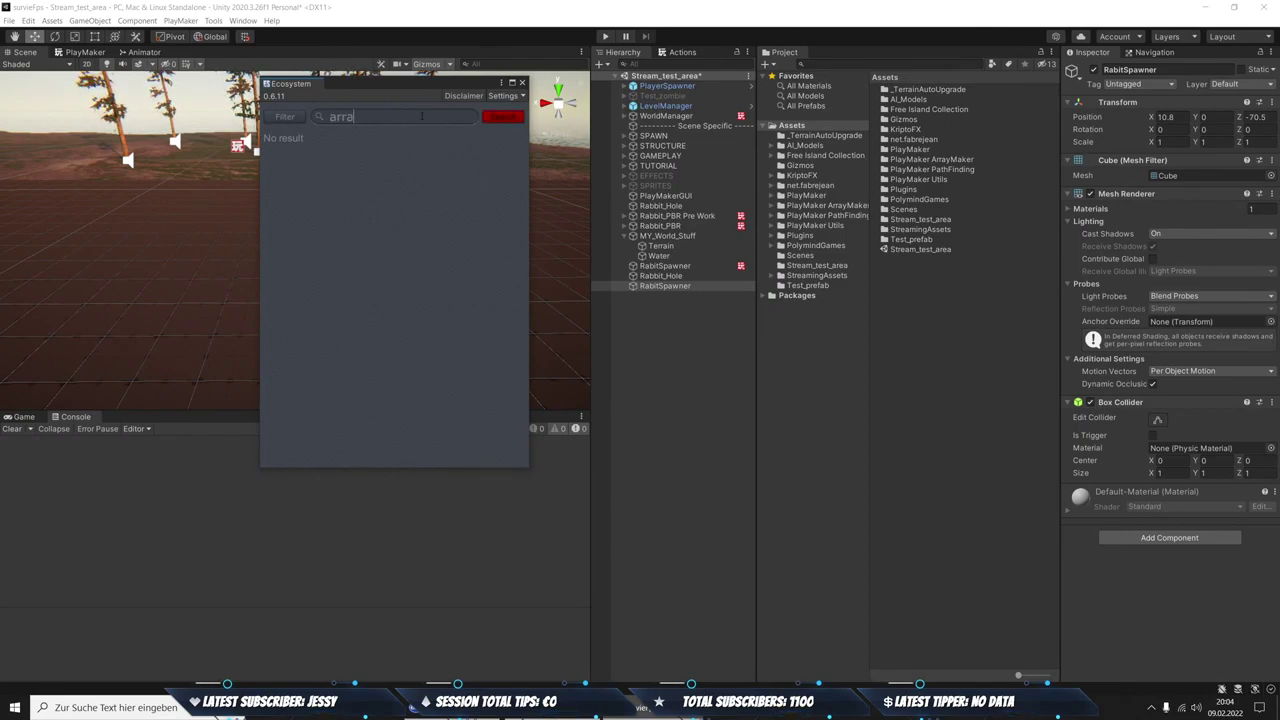
key("BackSpace")
key("BackSpace")
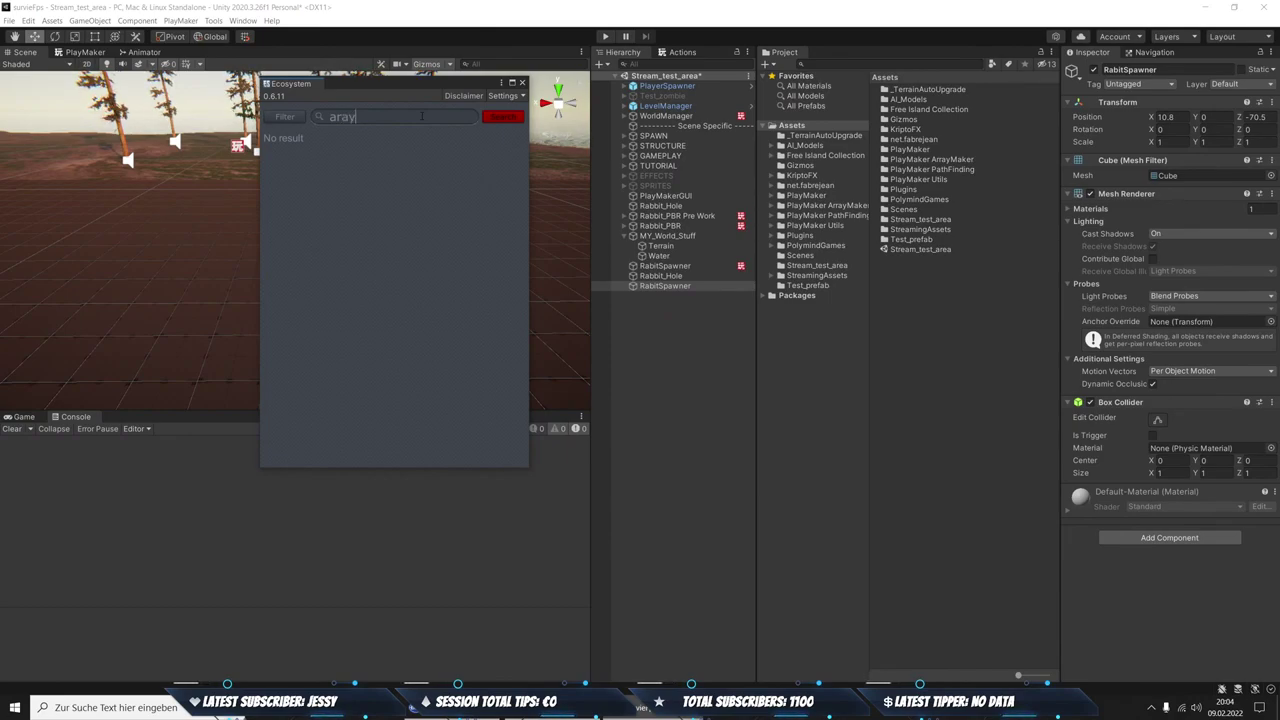
type("ay")
key("Return")
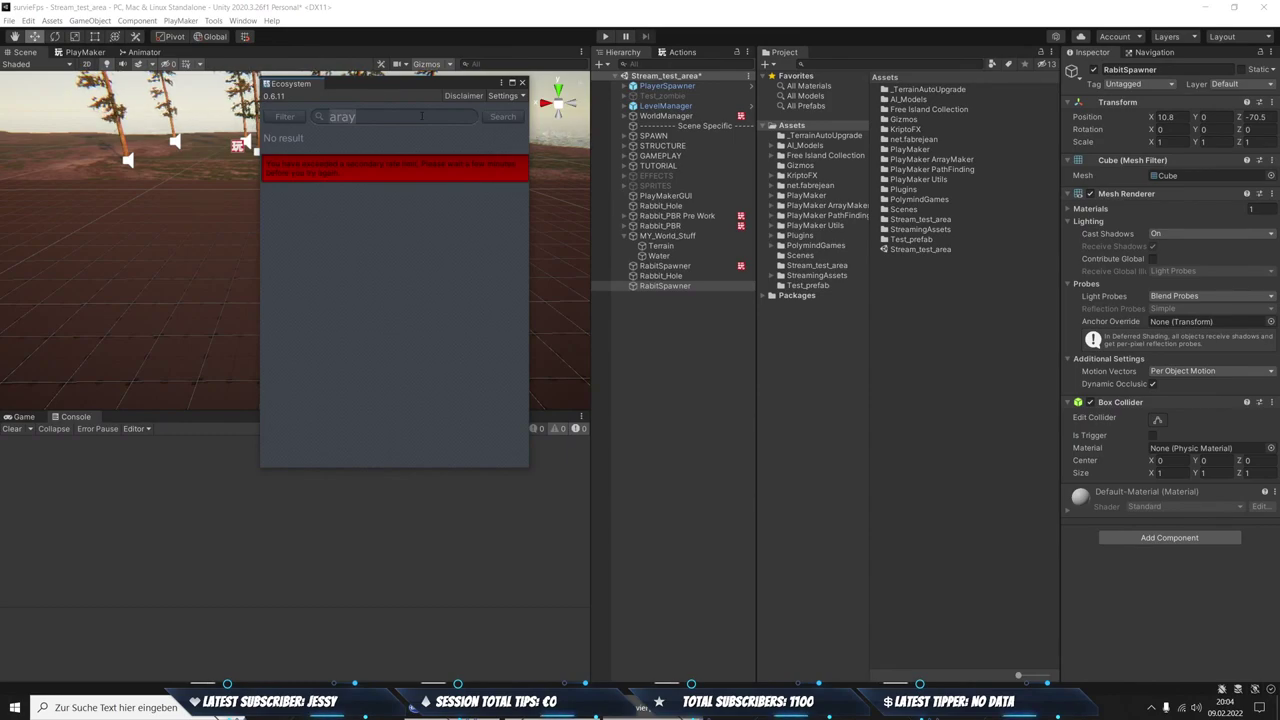
left_click(502, 116)
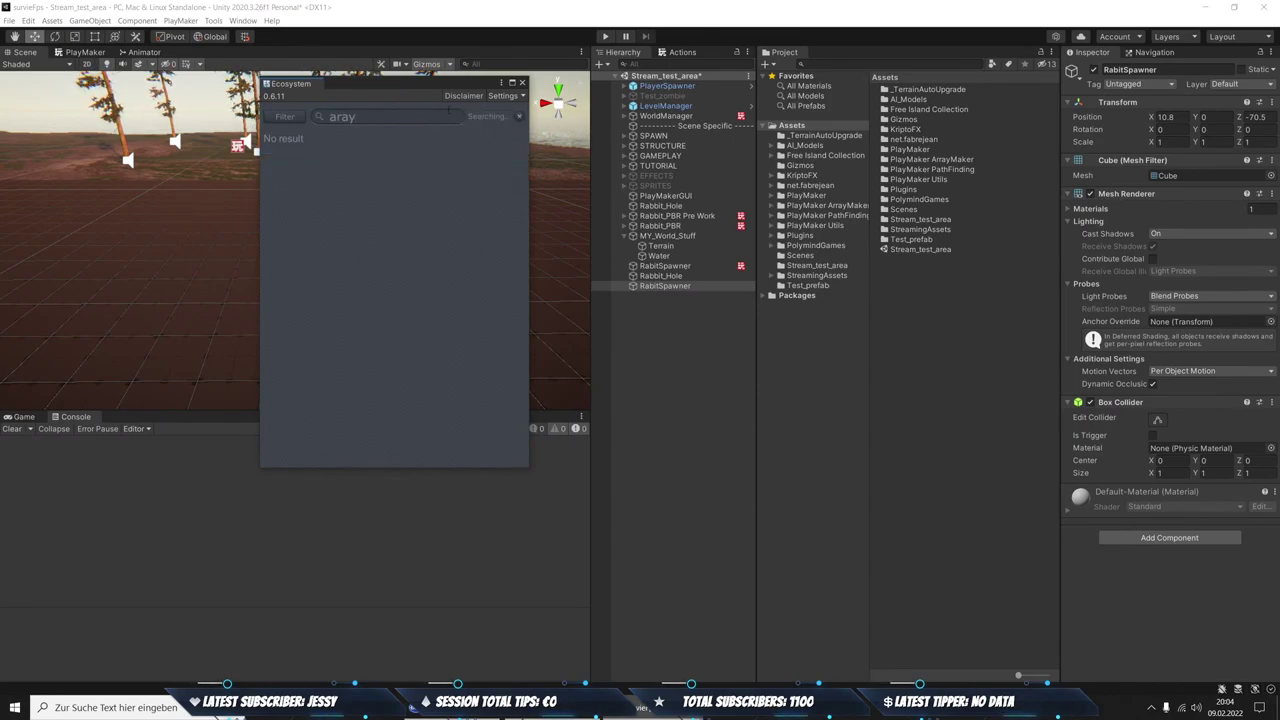
left_click(522, 83)
Search the Actions browser for 'array', then search Ecosystem for 'array maker'
left_click(682, 52)
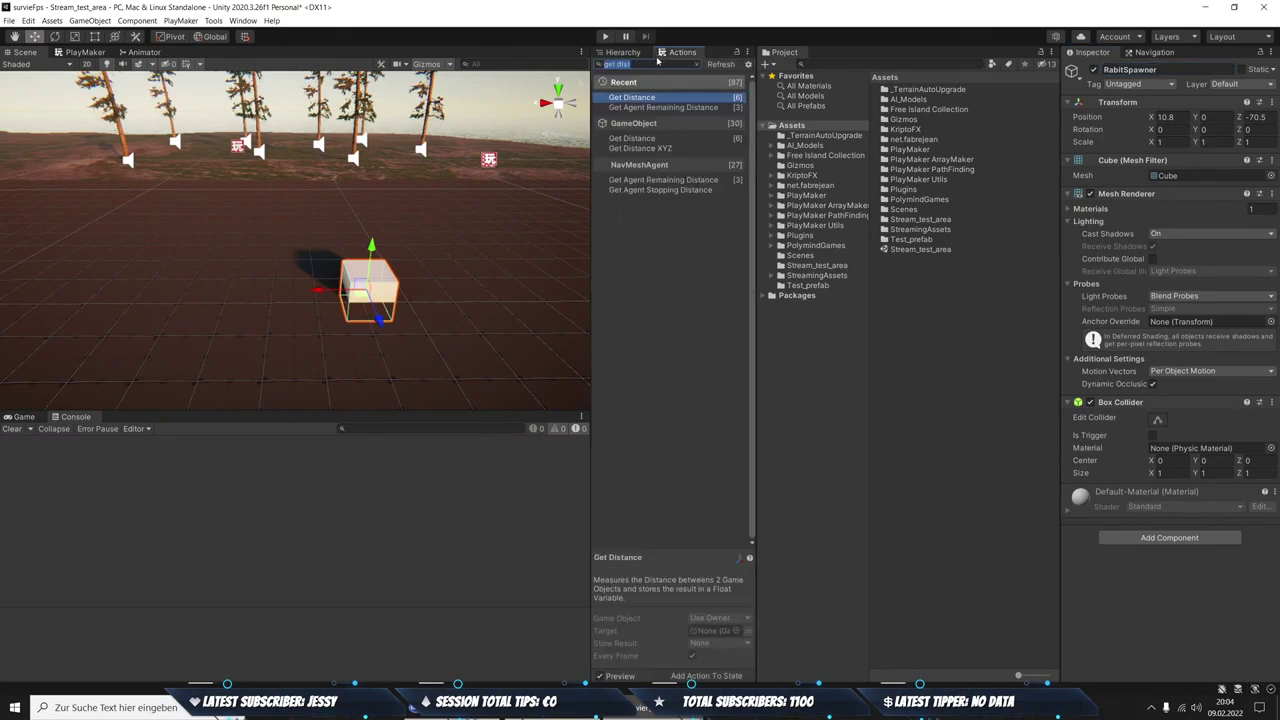
type("array")
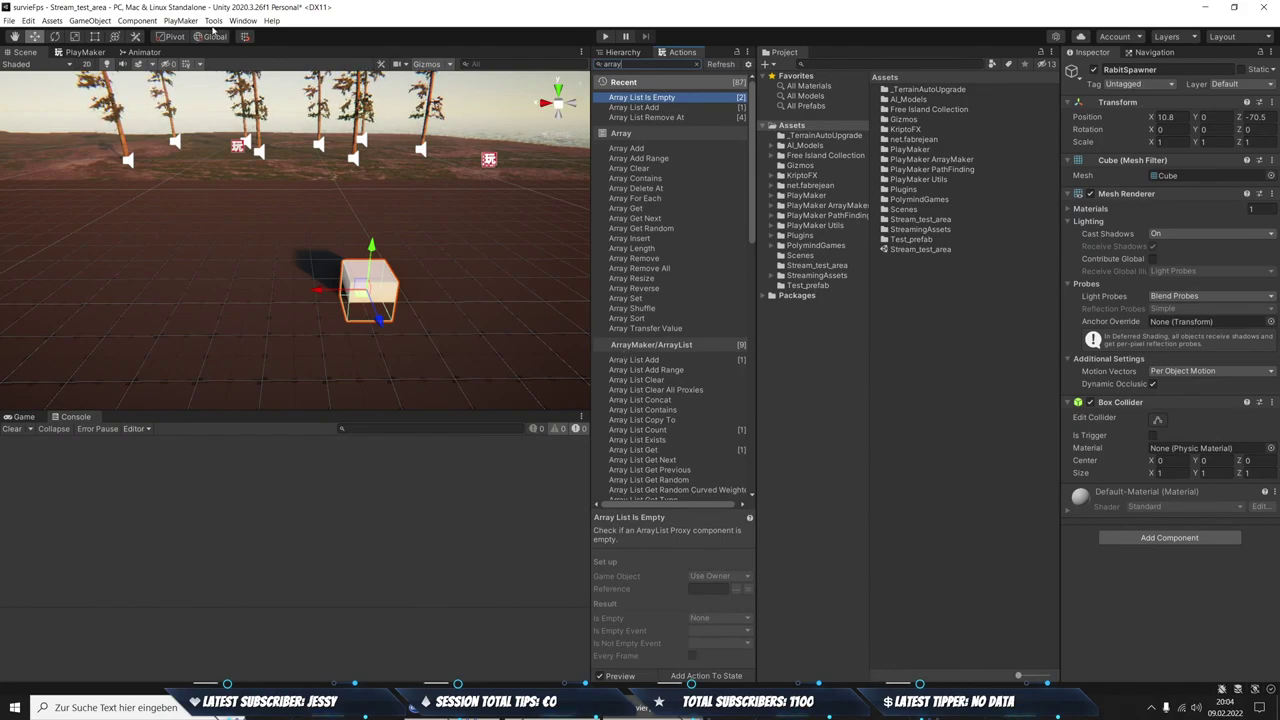
left_click(181, 21)
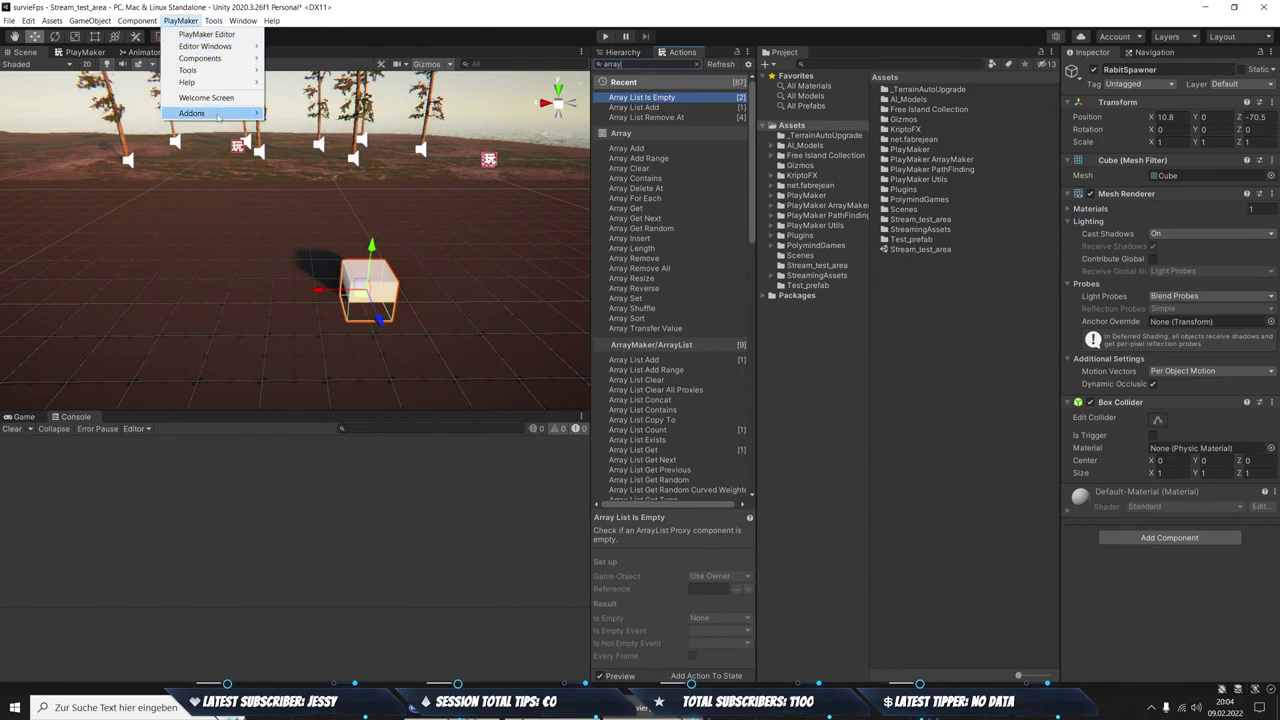
left_click(410, 162)
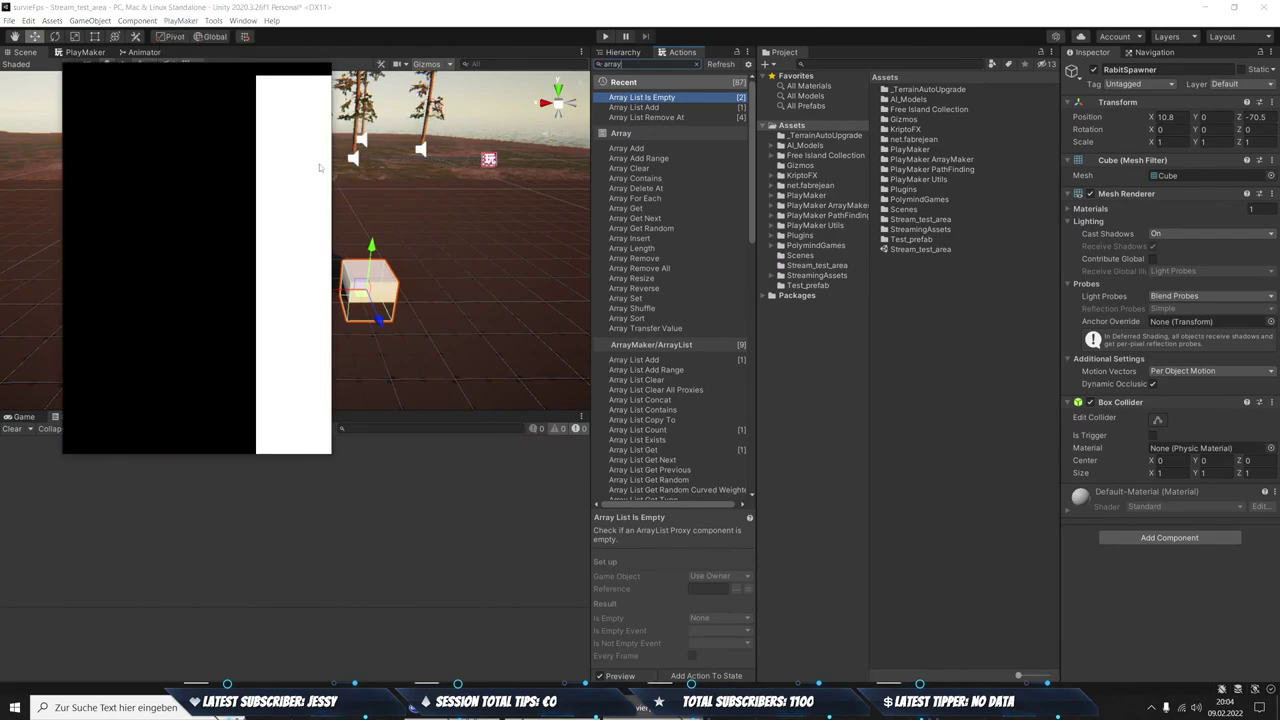
type("array")
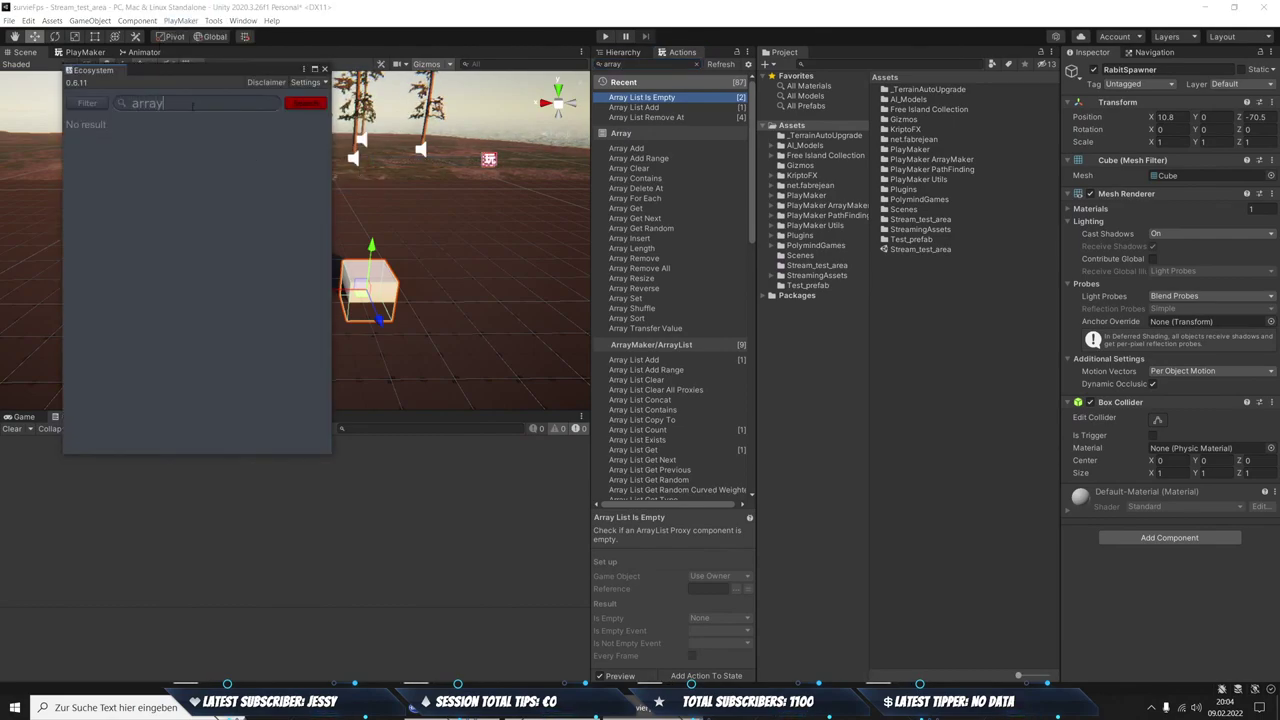
key("Return")
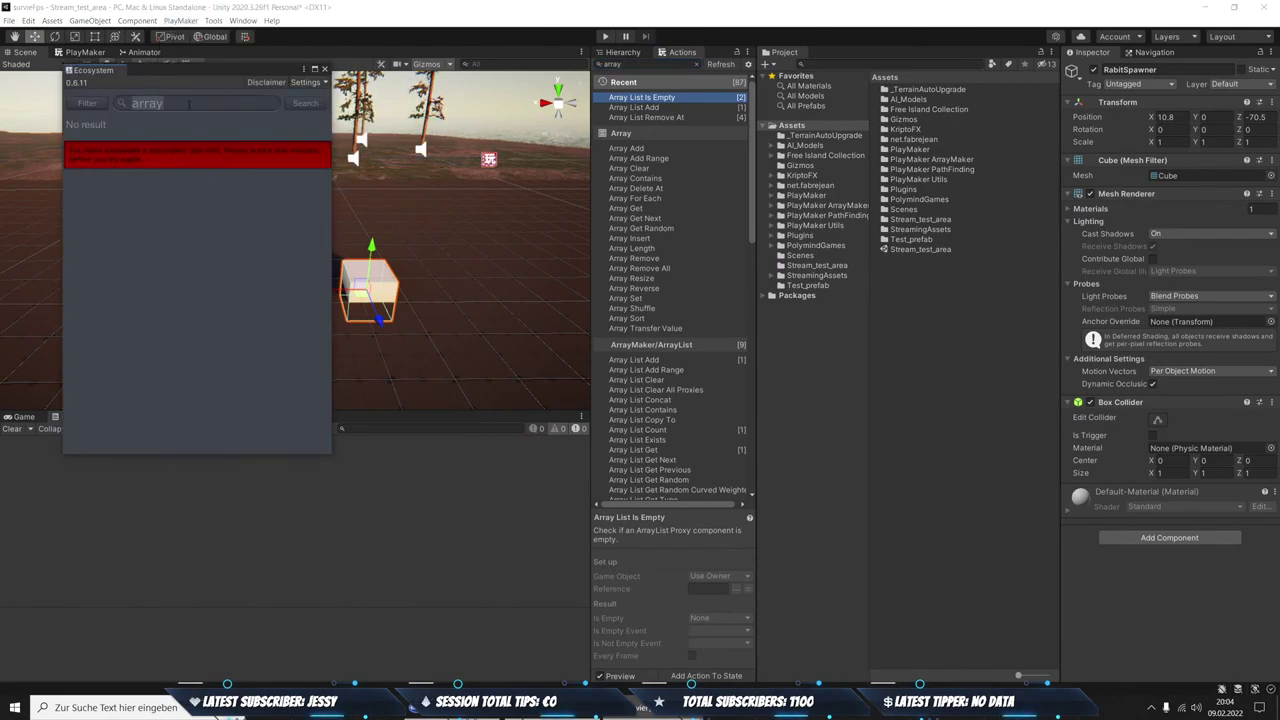
left_click(202, 104)
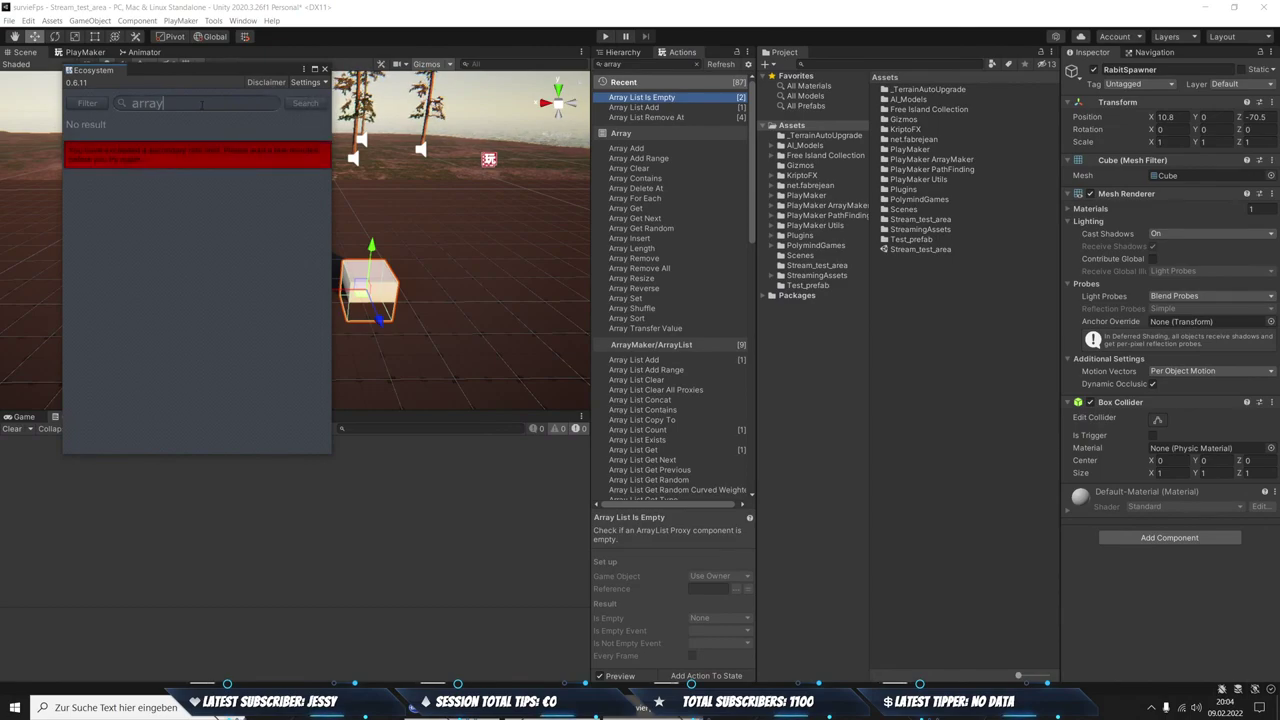
type(" make")
type("r")
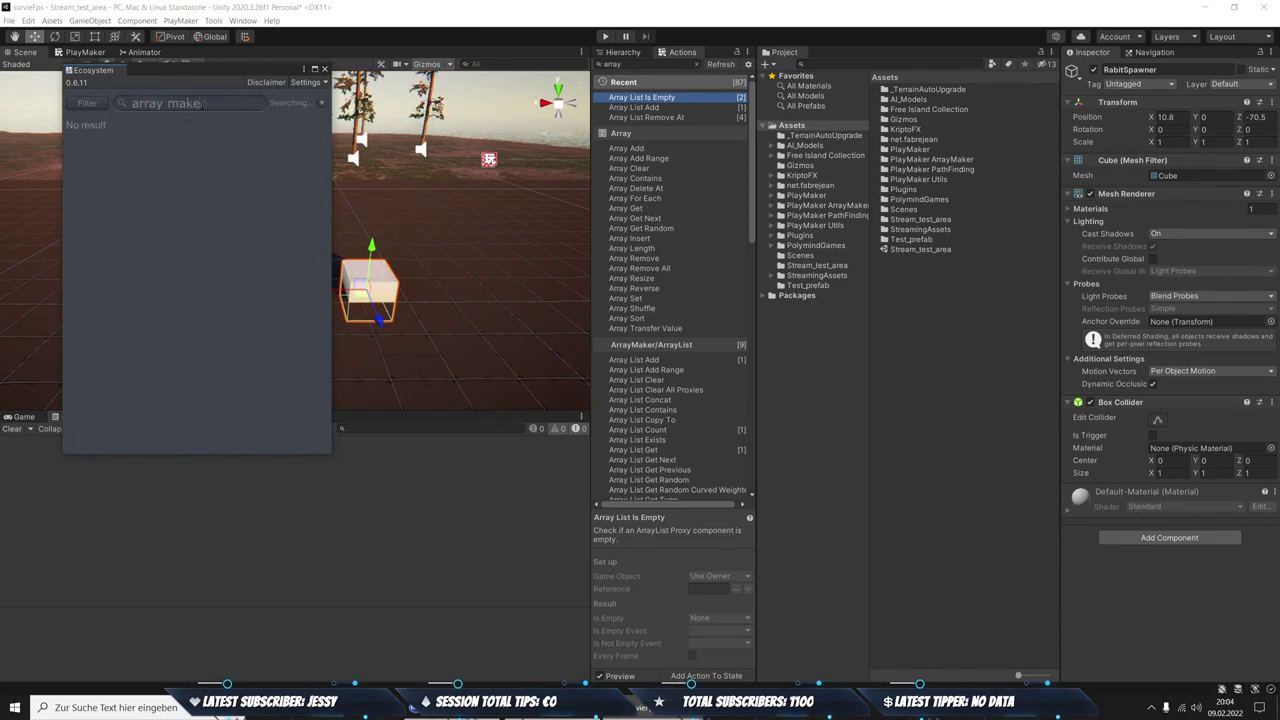
left_click(176, 118)
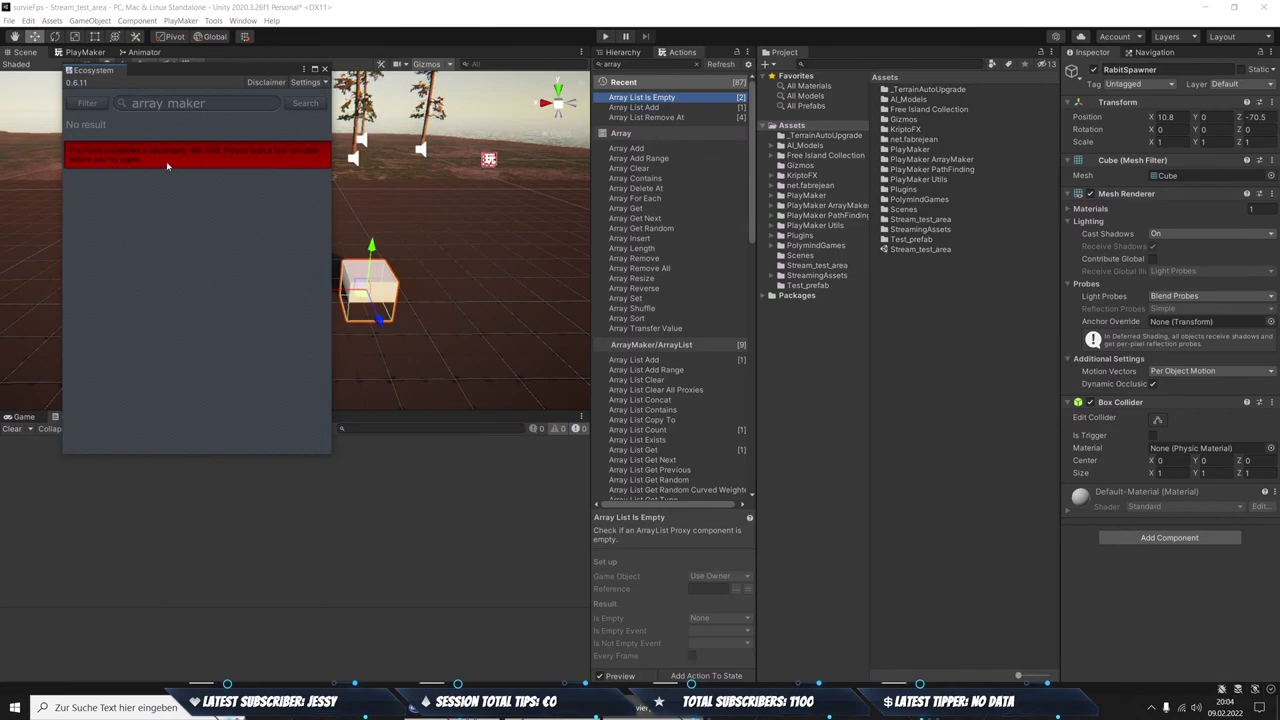
left_click(324, 70)
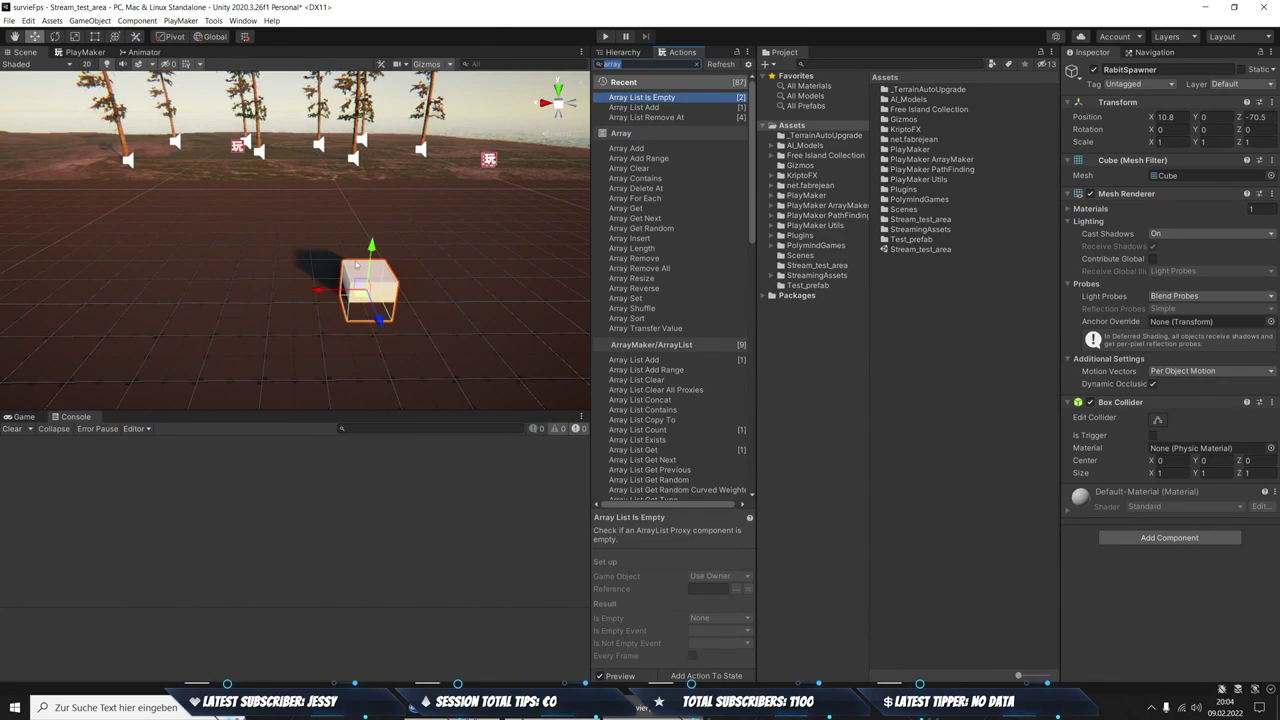
Nudge the RabitSpawner cube to X 10.57 and return to the Hierarchy
left_click_drag(326, 292, 336, 292)
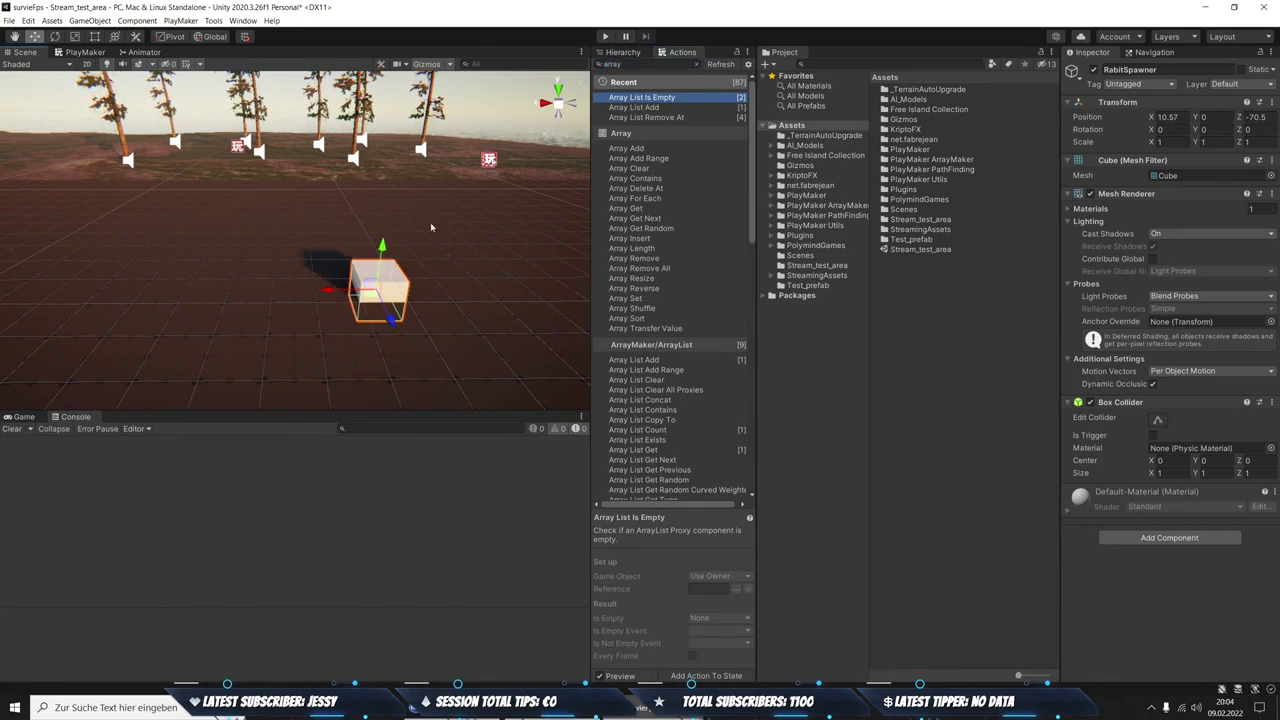
scroll(688, 364, "down", 5)
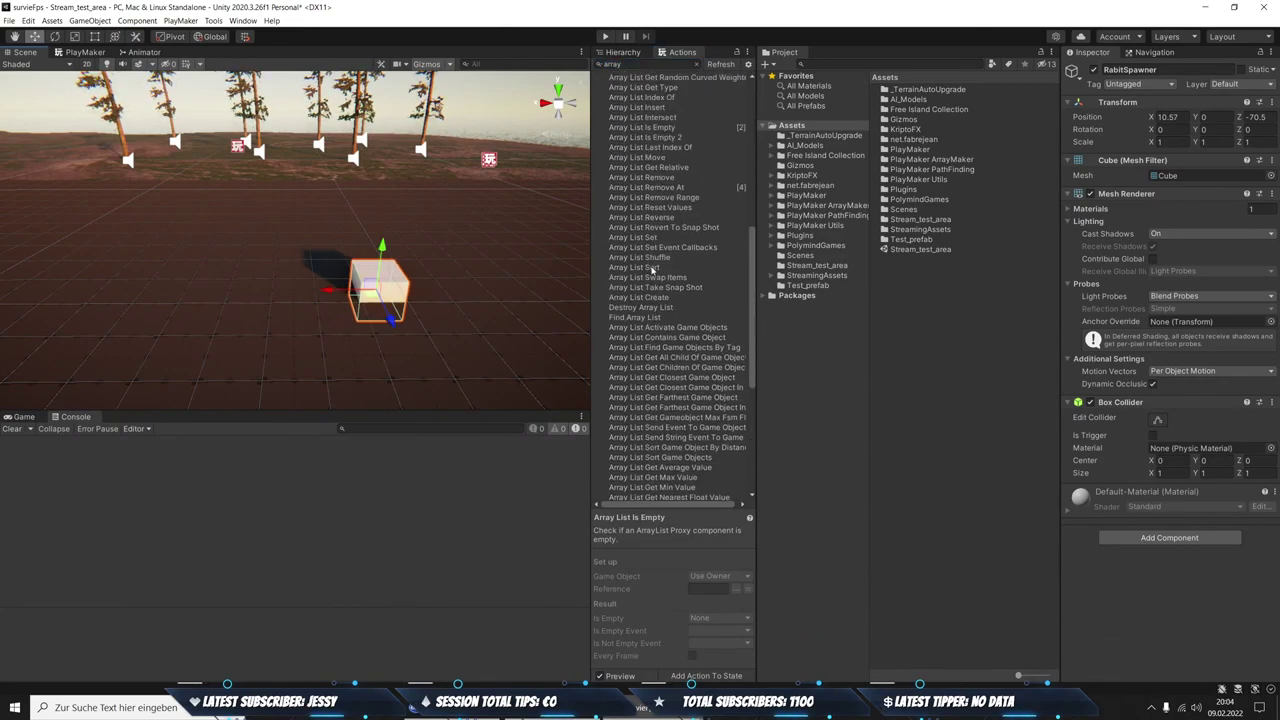
scroll(652, 270, "up", 4)
left_click(622, 52)
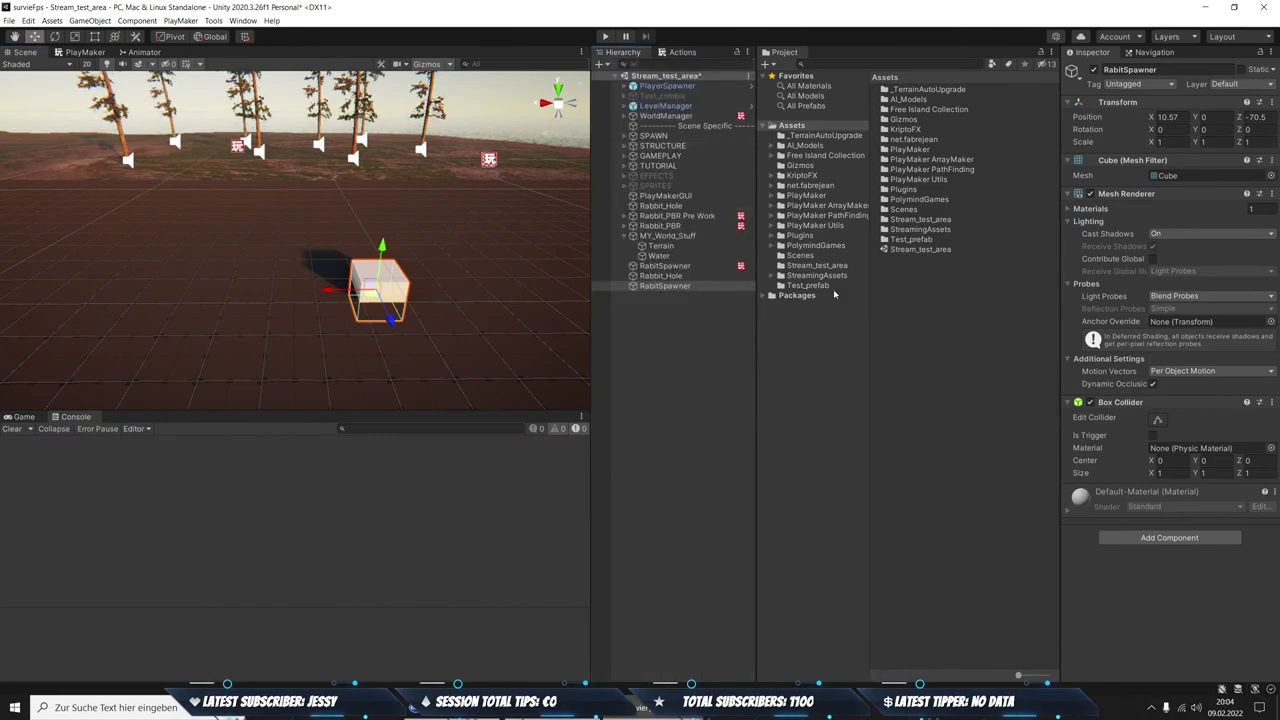
Save Rabbit_PBR as a prefab in the Test_prefab folder
left_click(630, 237)
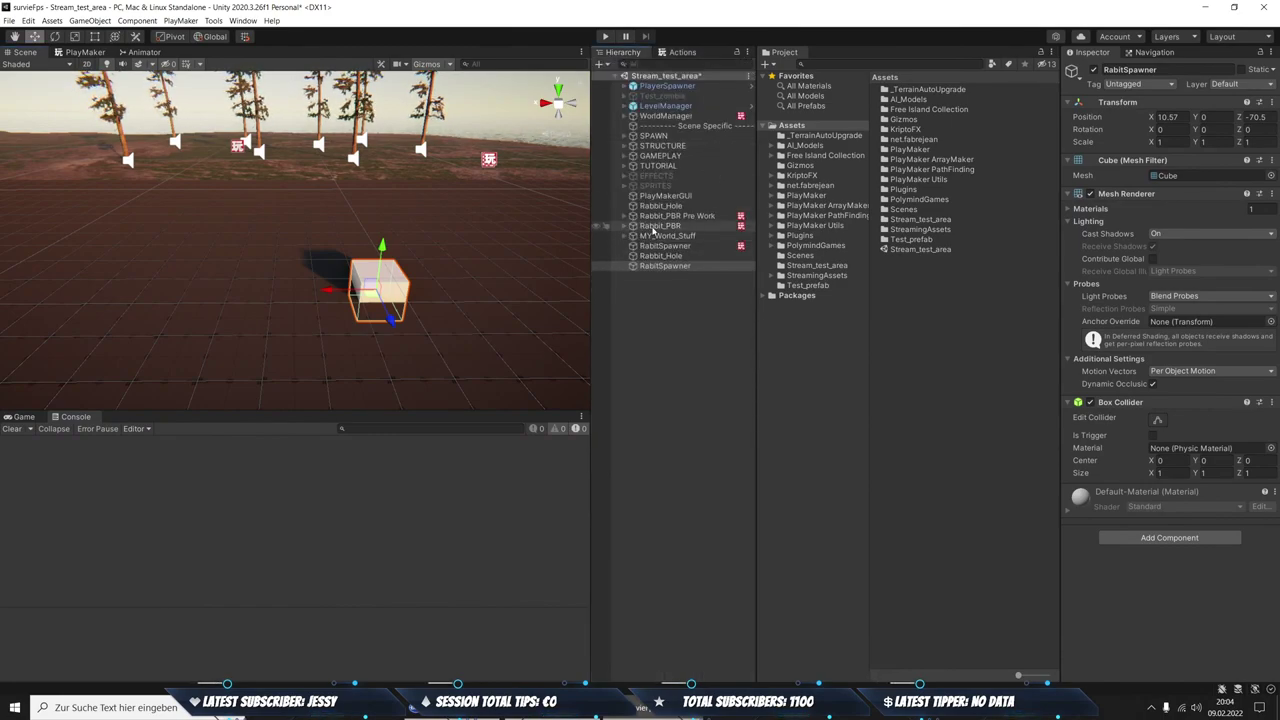
left_click(653, 226)
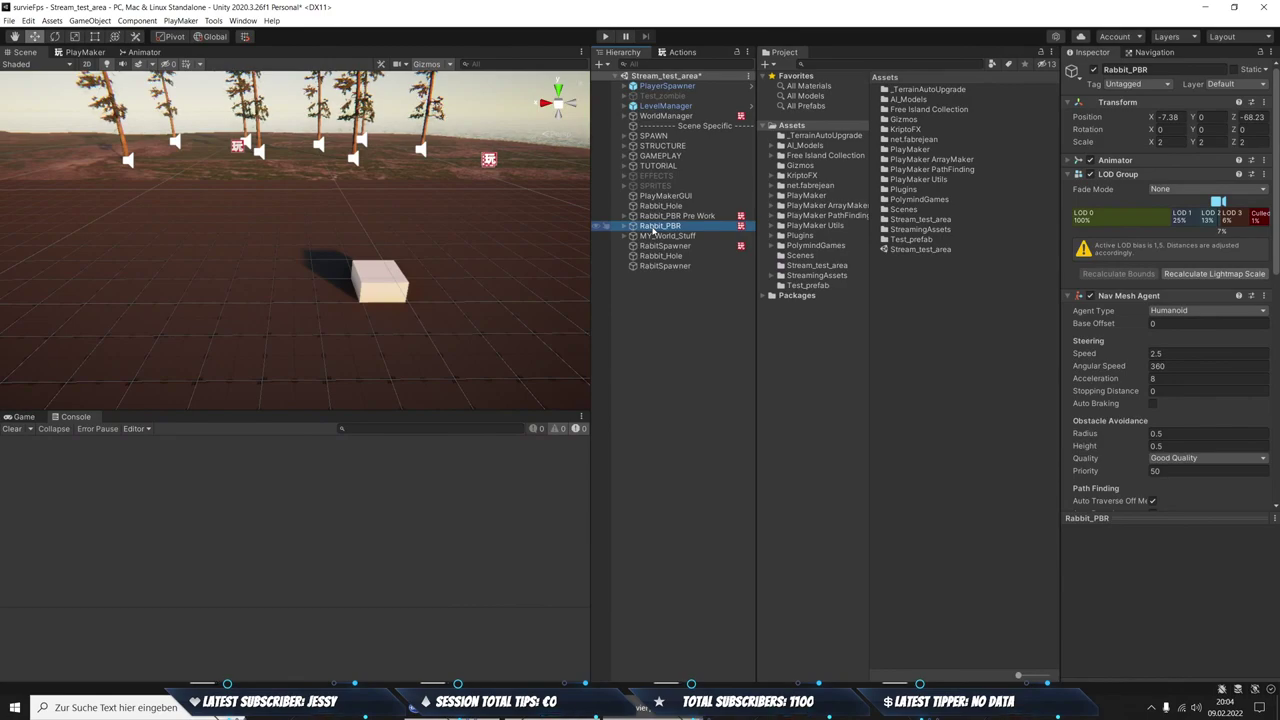
left_click(801, 287)
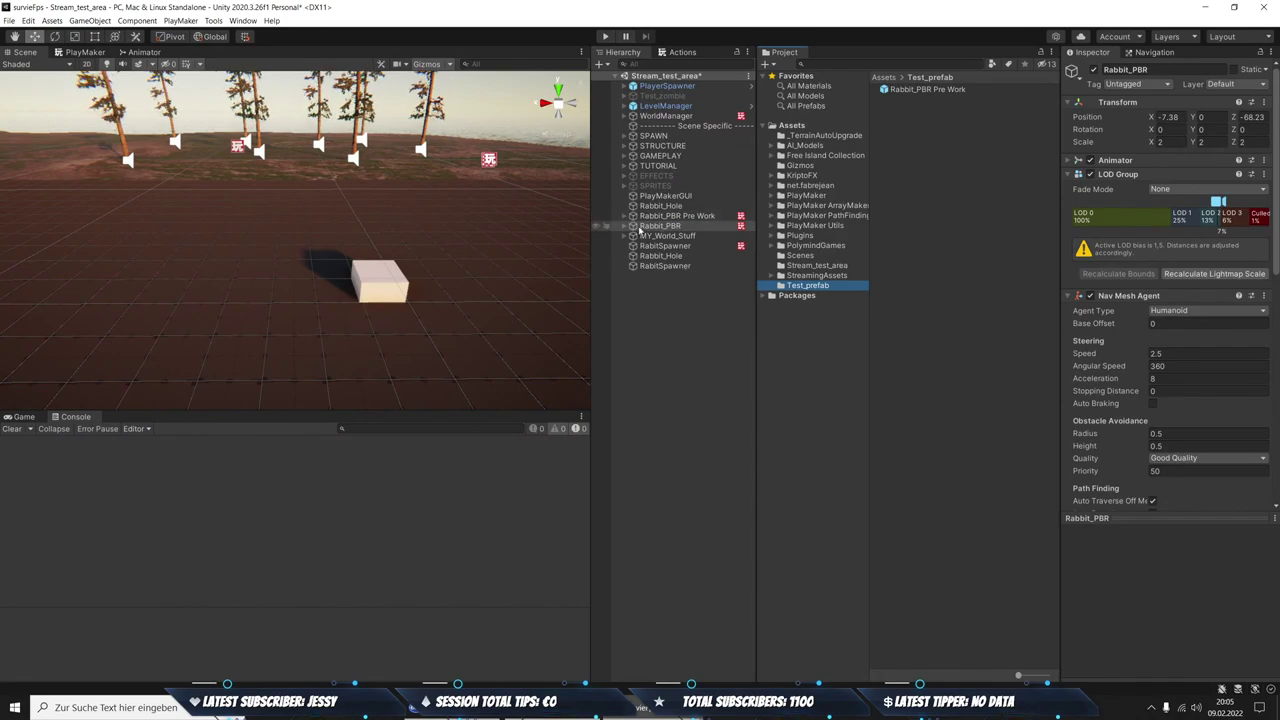
mouse_move(660, 226)
left_mouse_down()
mouse_move(913, 180)
mouse_move(900, 170)
left_mouse_up()
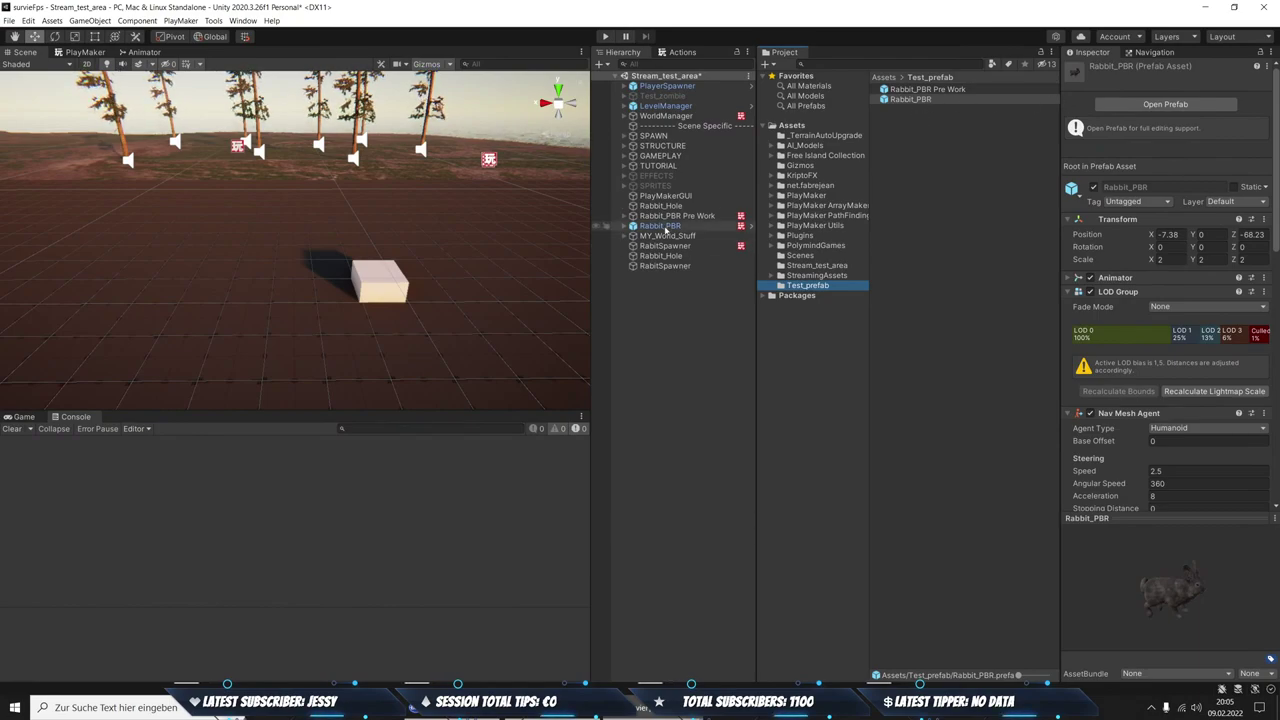
Unpack the scene's Rabbit_PBR completely and deactivate it
left_click(660, 226)
right_click(662, 226)
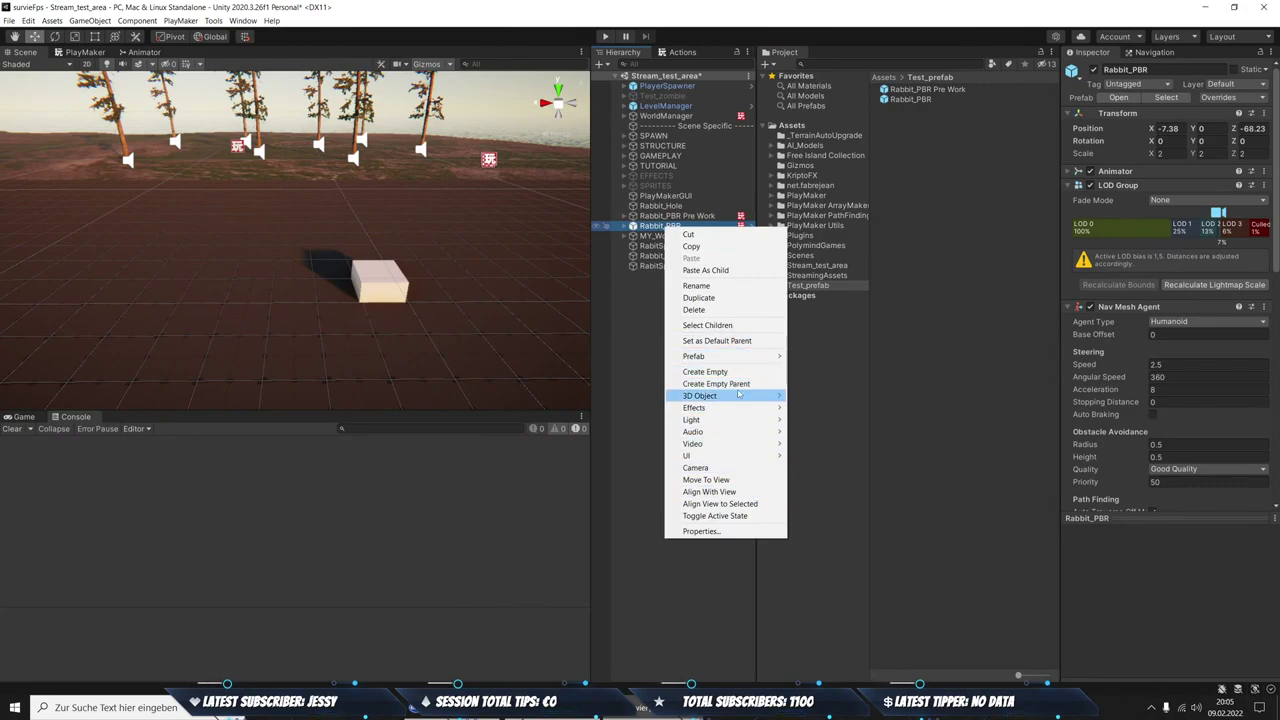
mouse_move(740, 356)
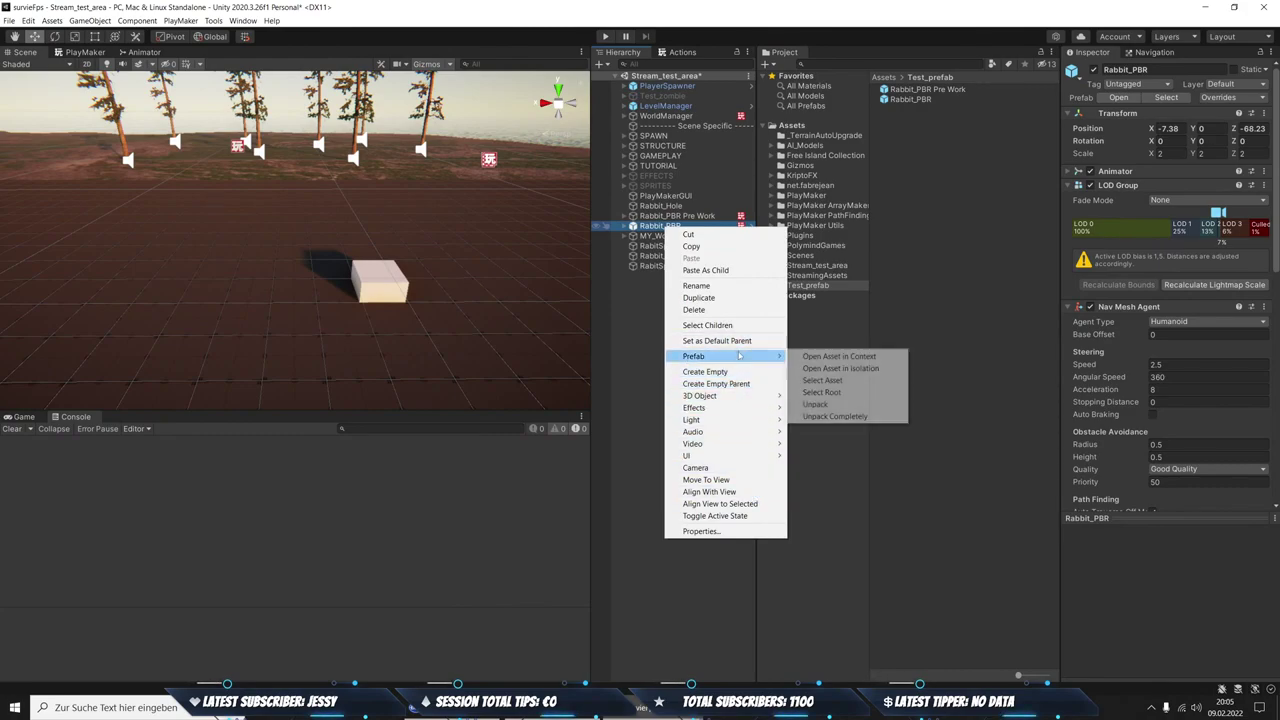
left_click(835, 416)
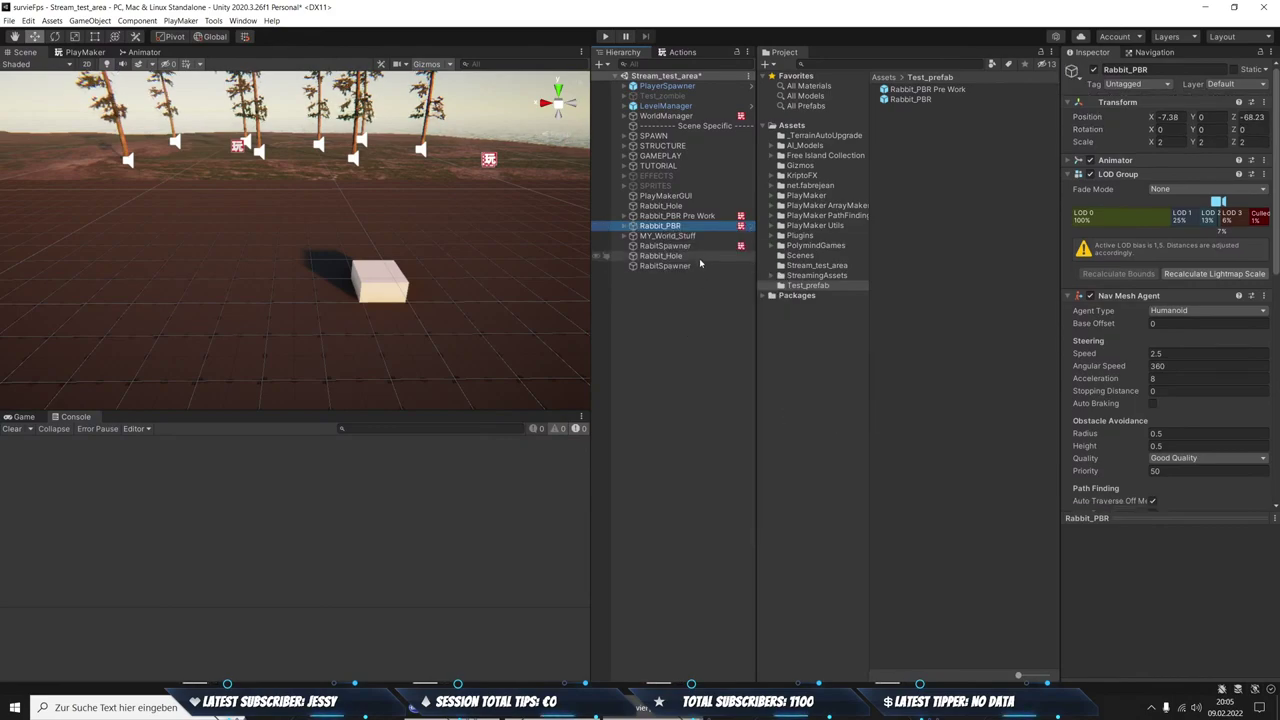
left_click(1094, 70)
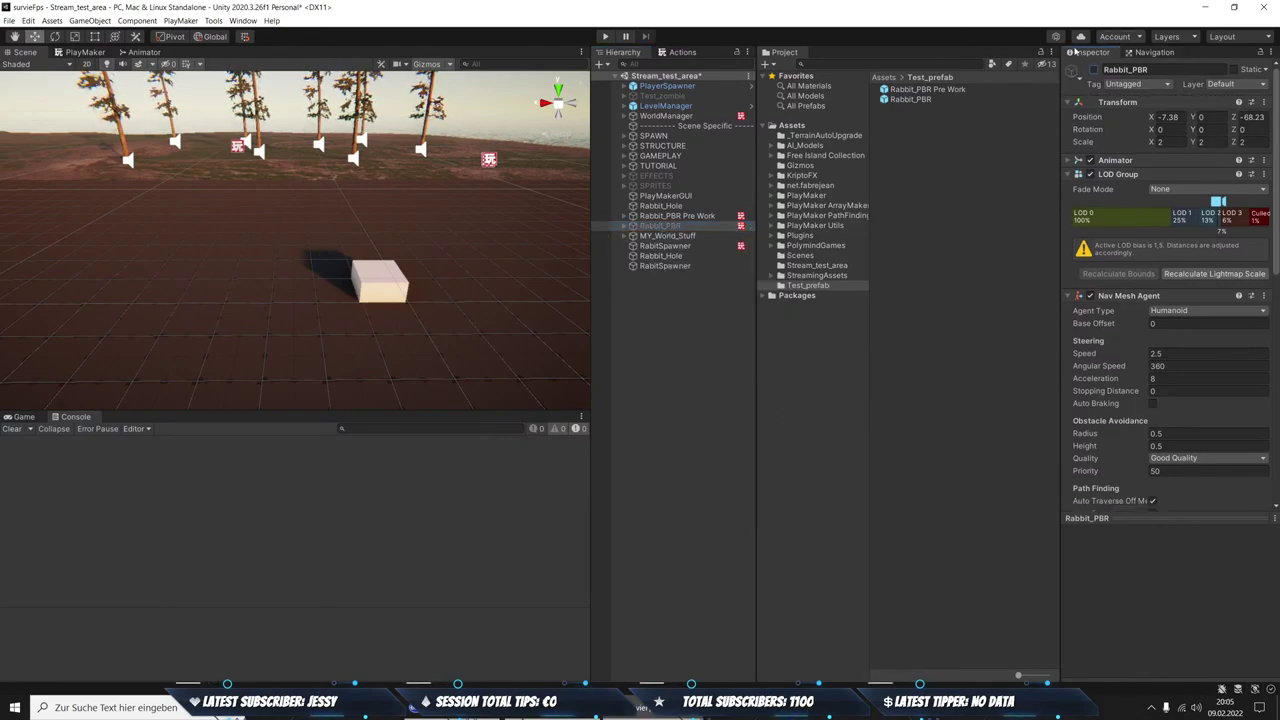
left_click(668, 266)
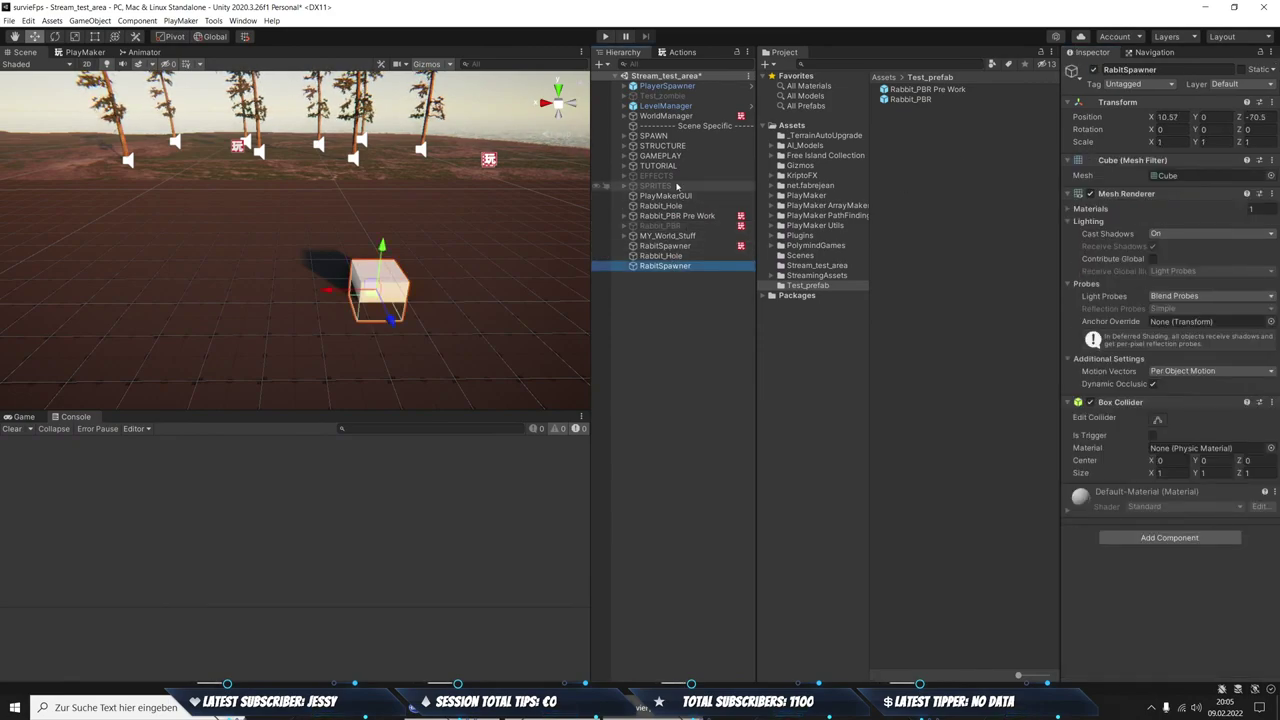
Move the RabitSpawner copy below Rabbit_Hole, disable its Mesh Renderer and remove its Box Collider
left_click(688, 218)
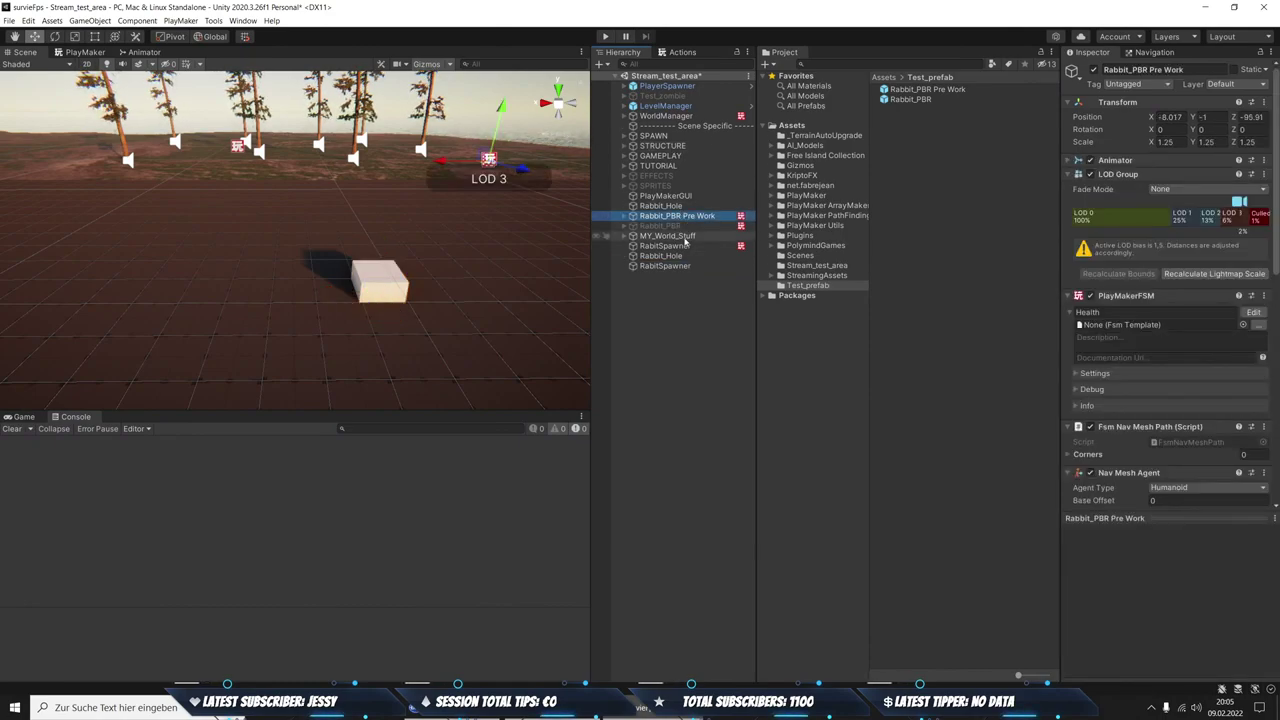
left_click(688, 246)
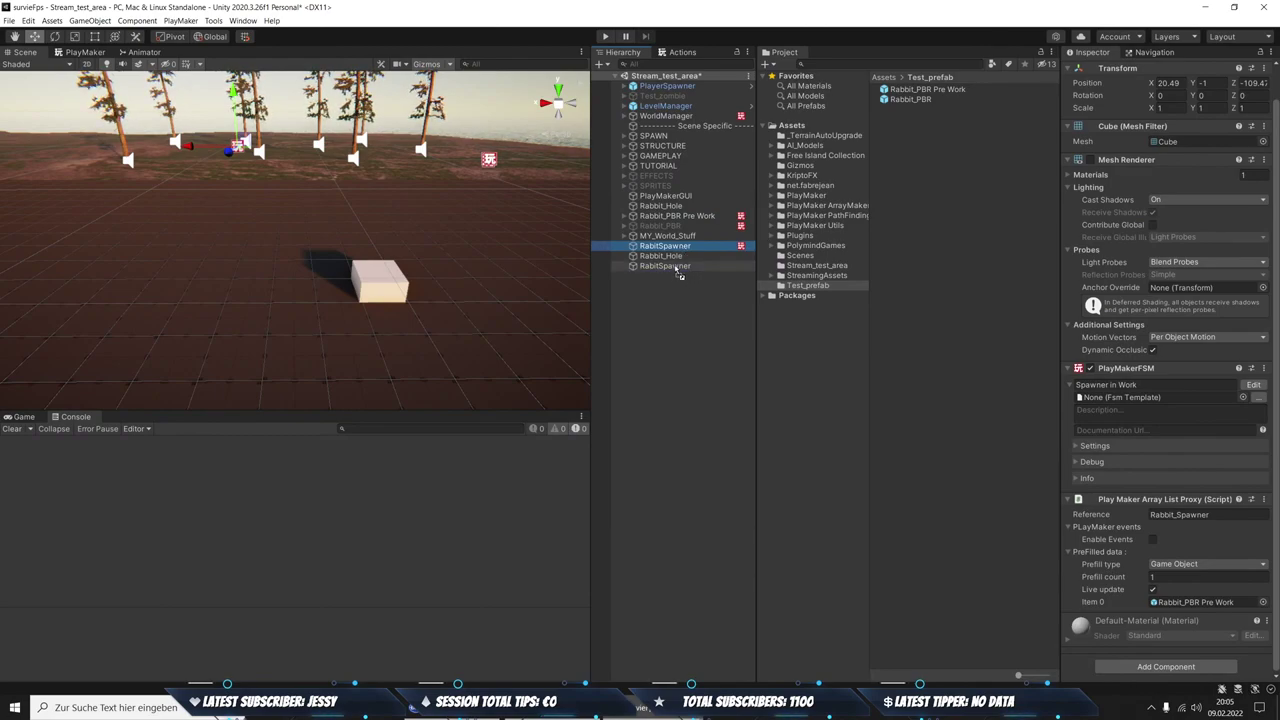
left_click_drag(685, 283, 676, 264)
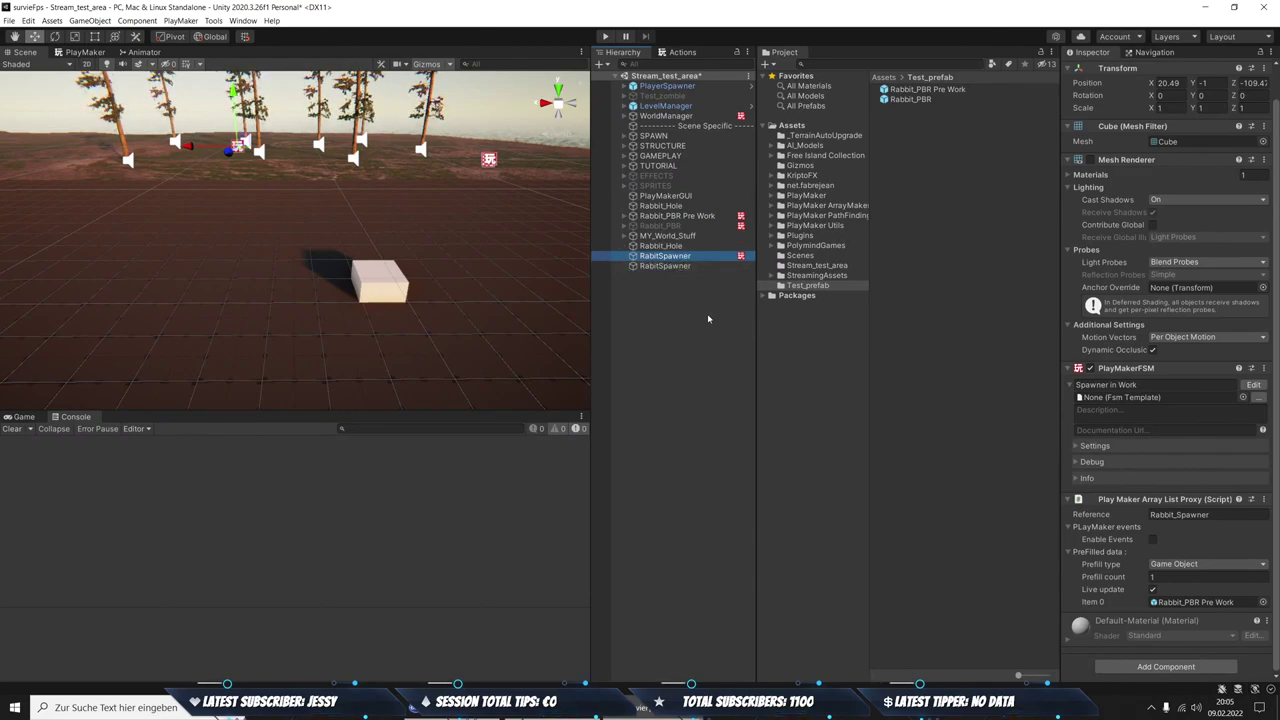
left_click(677, 266)
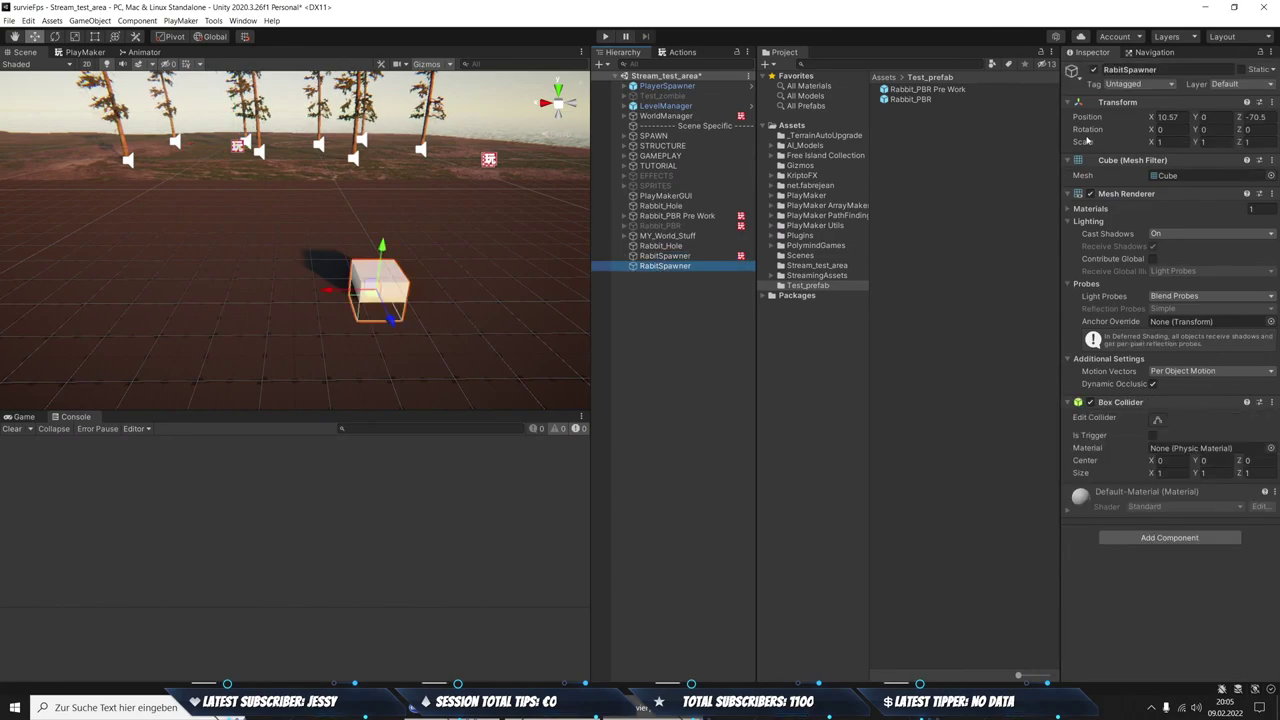
left_click(1090, 194)
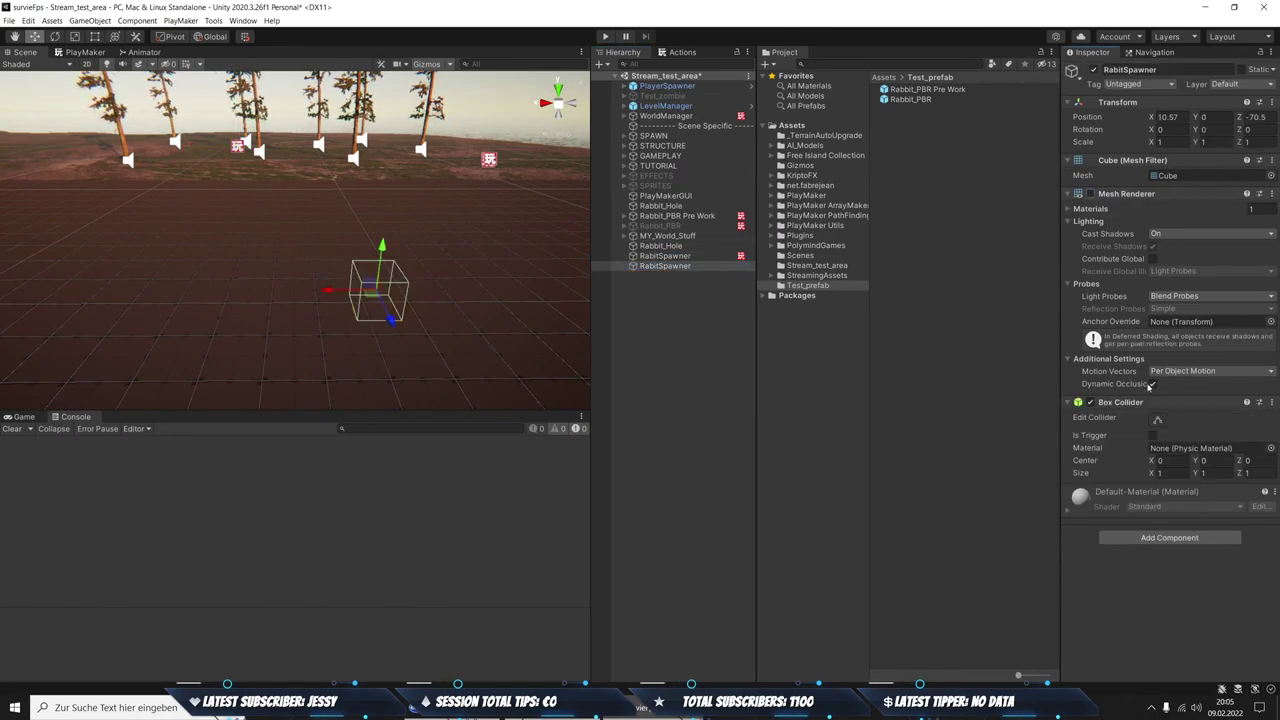
left_click(1271, 402)
left_click(1190, 429)
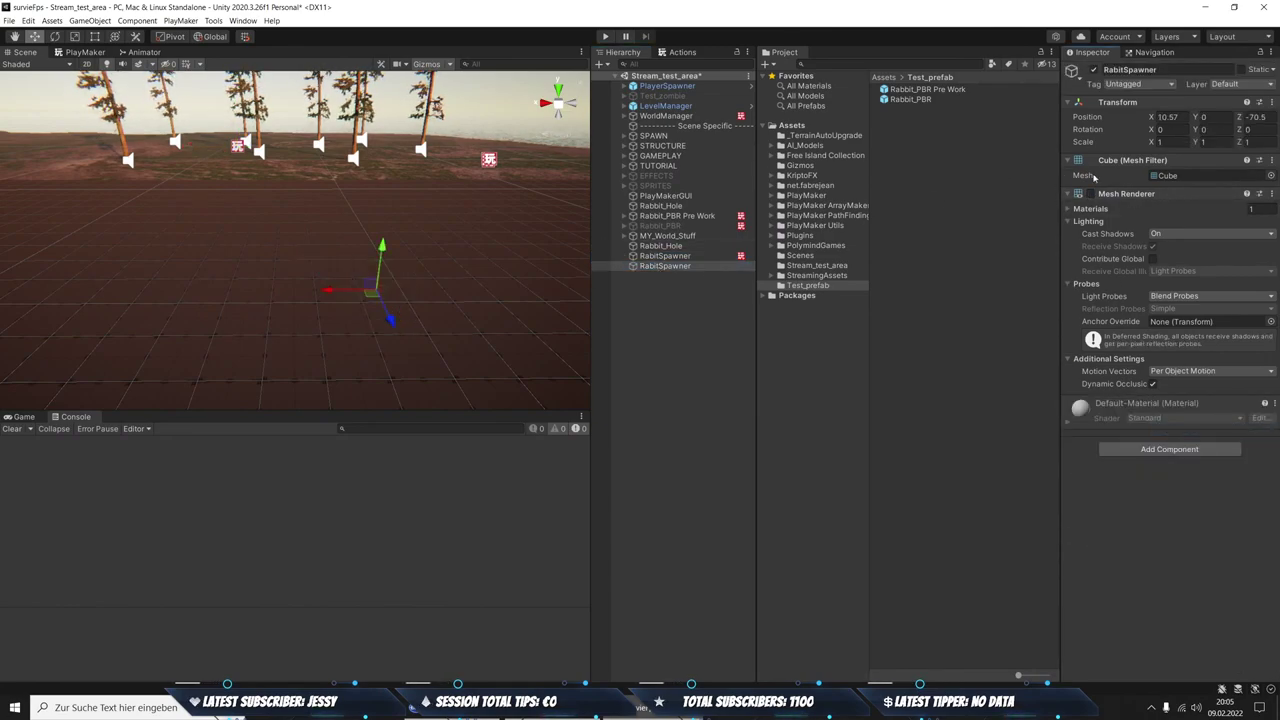
left_click(660, 268)
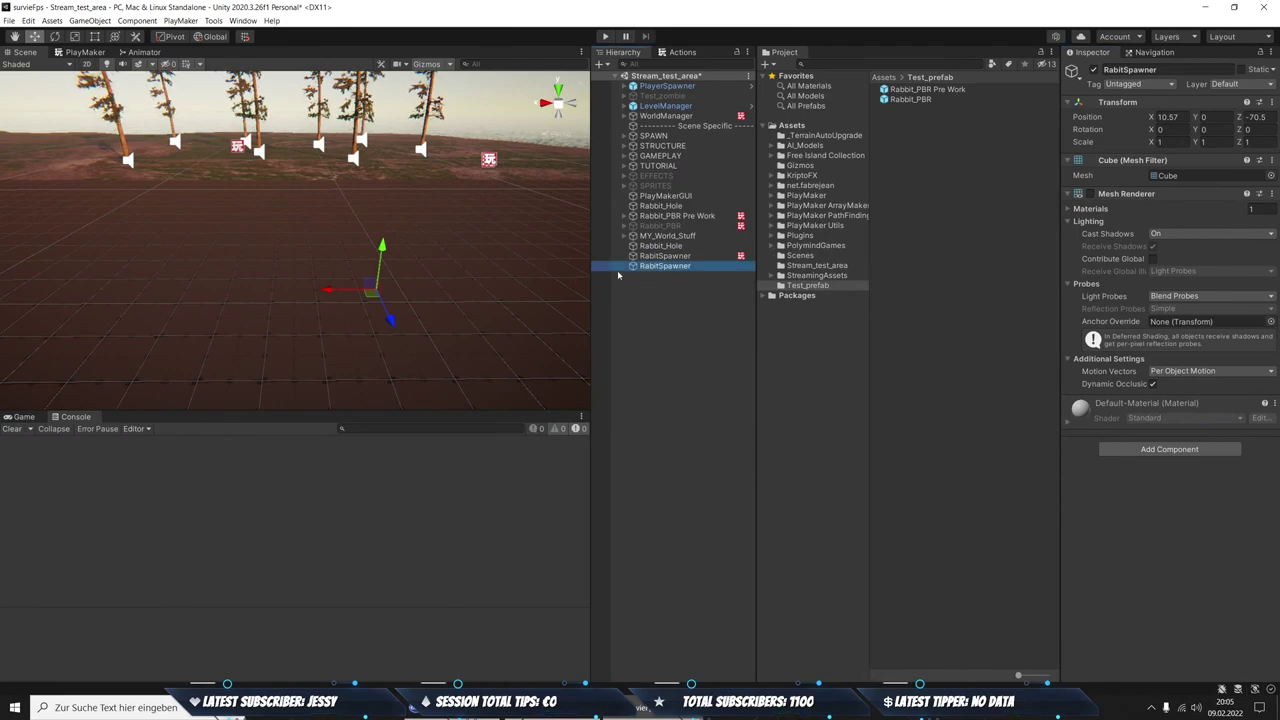
left_click(1090, 194)
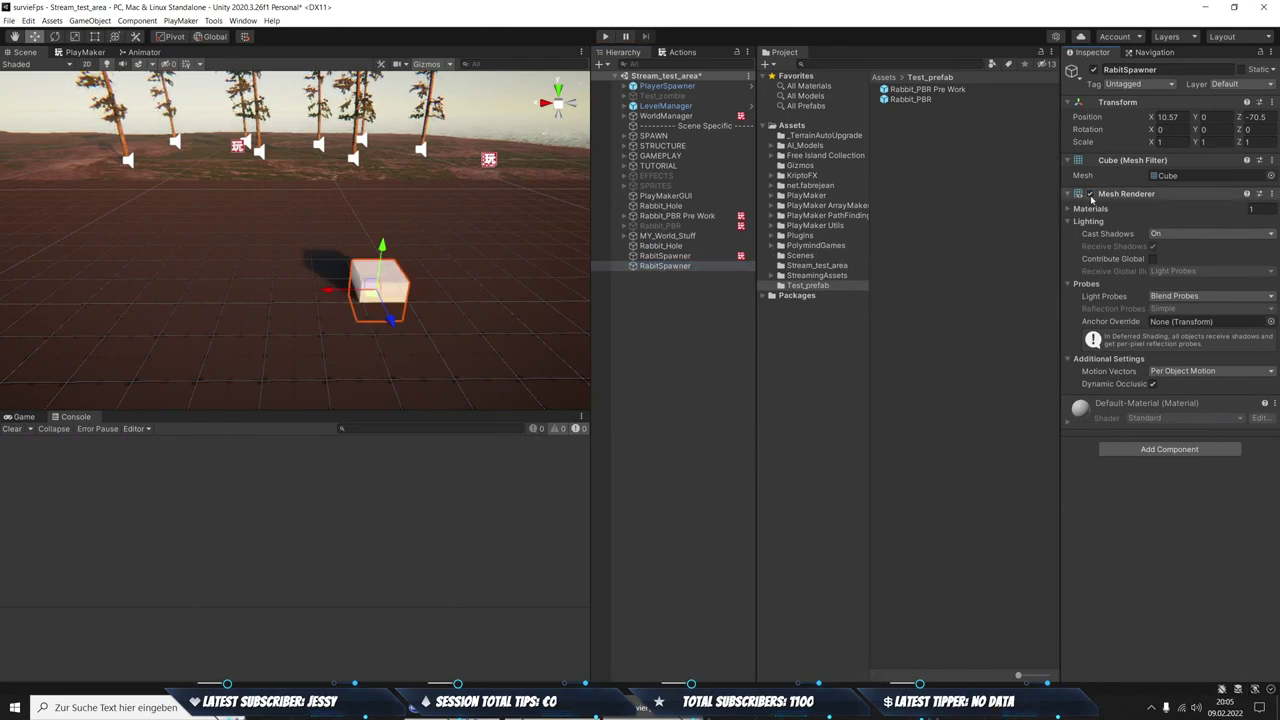
left_click(1090, 194)
left_click(660, 256)
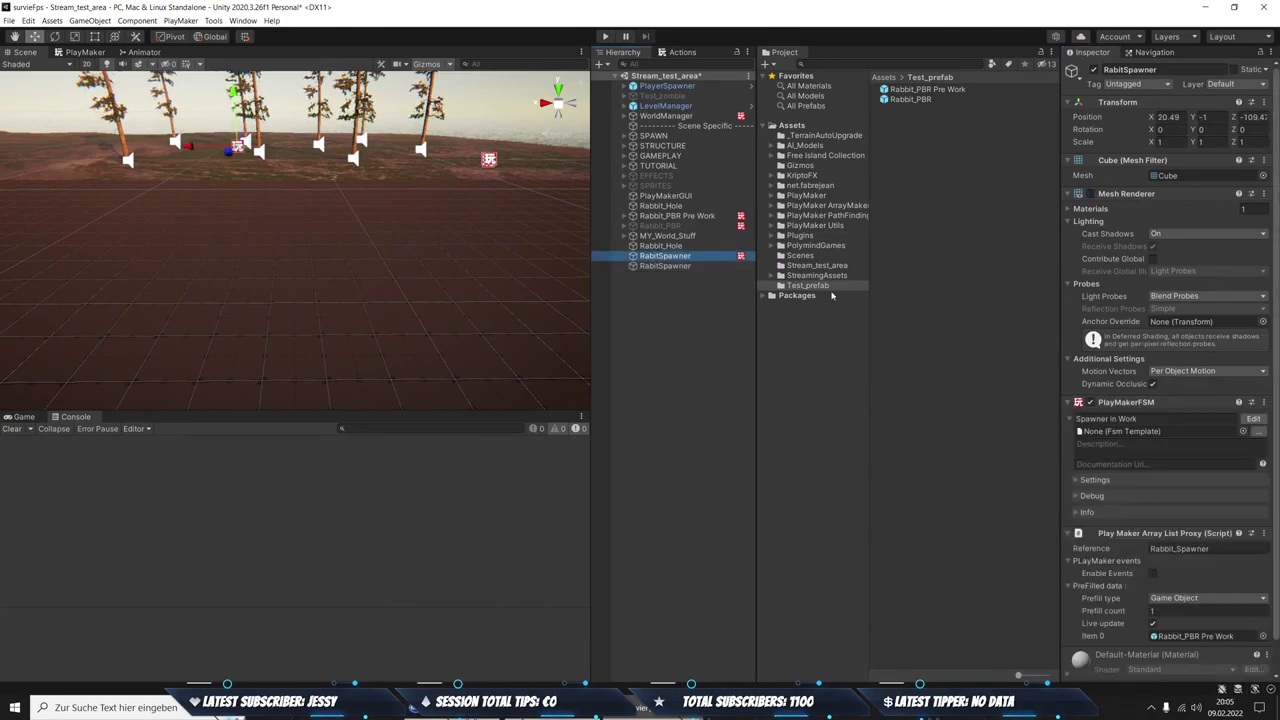
left_click(686, 266)
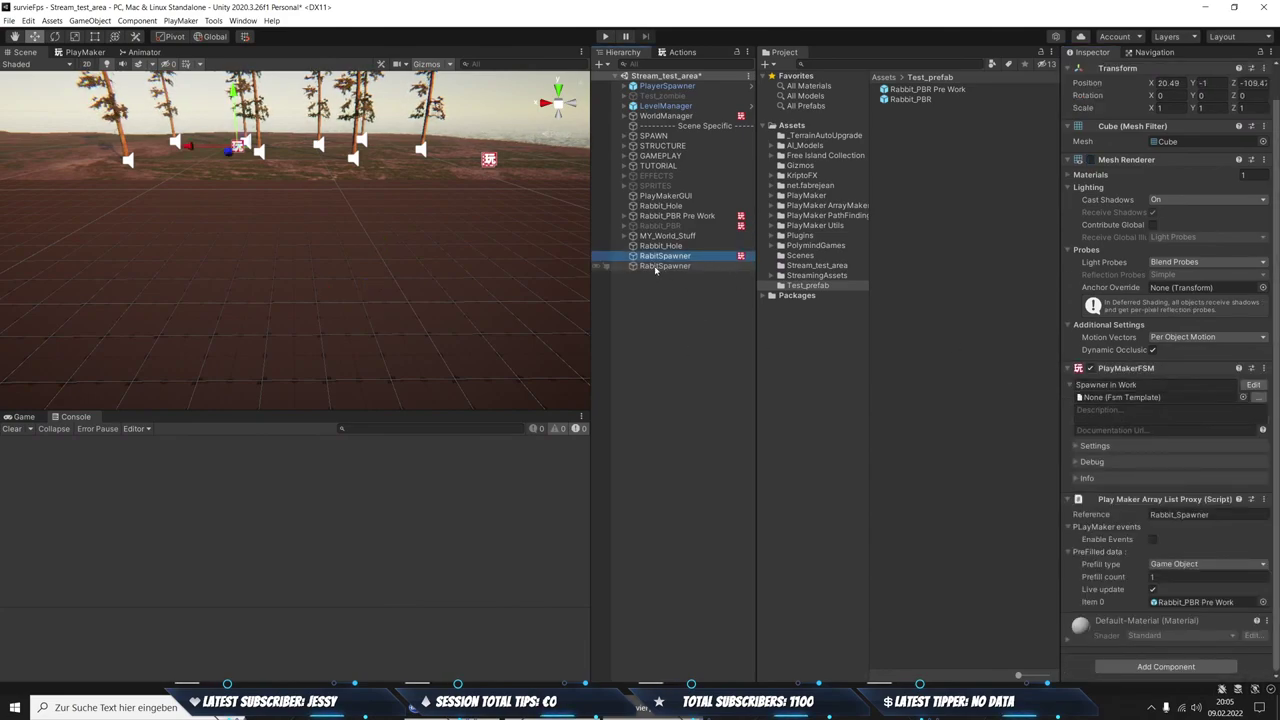
Add a PlayMakerFSM to the copy and name the FSM 'Spawner'
left_click(1160, 450)
left_click(1137, 506)
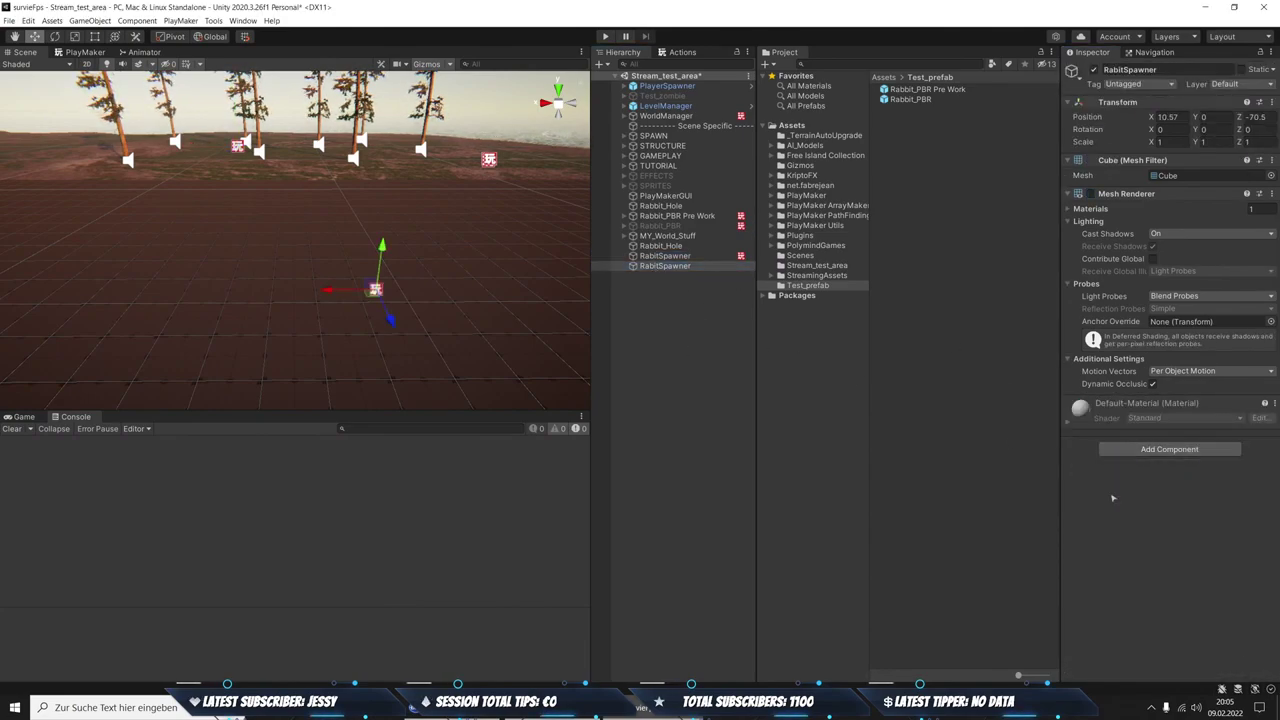
left_click(665, 256)
left_click(666, 266)
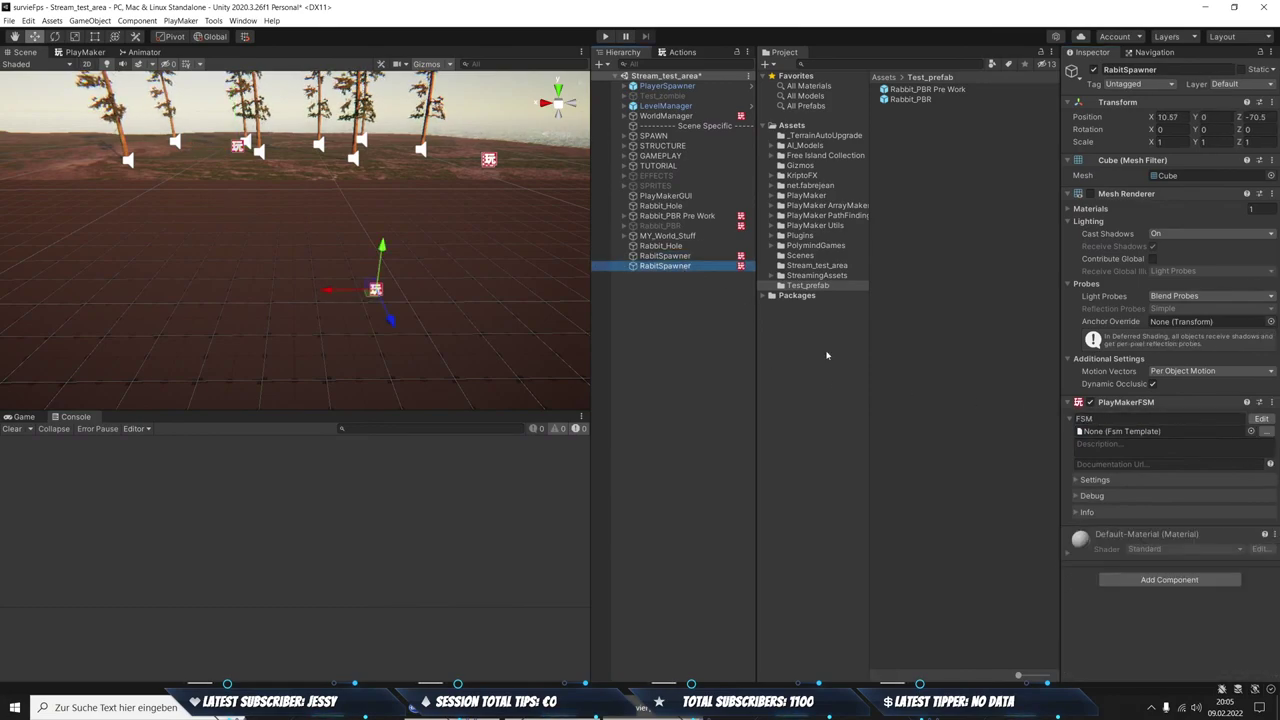
type("Spawner")
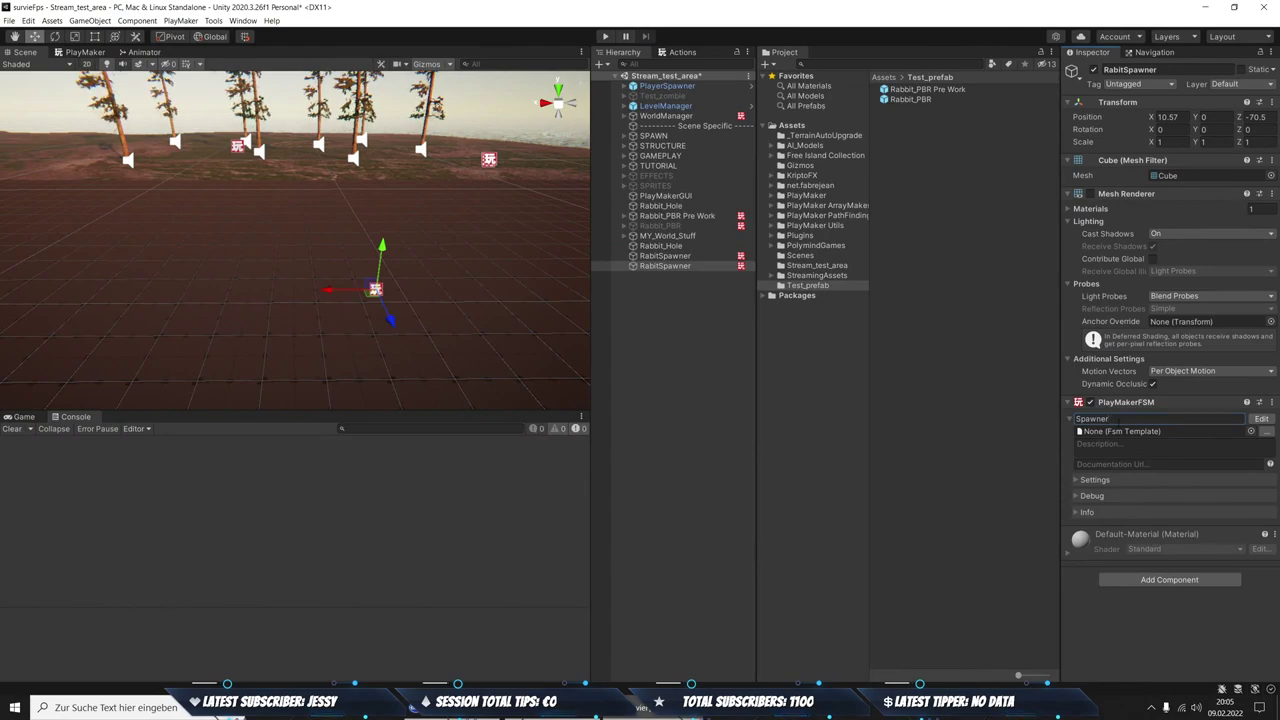
key("Return")
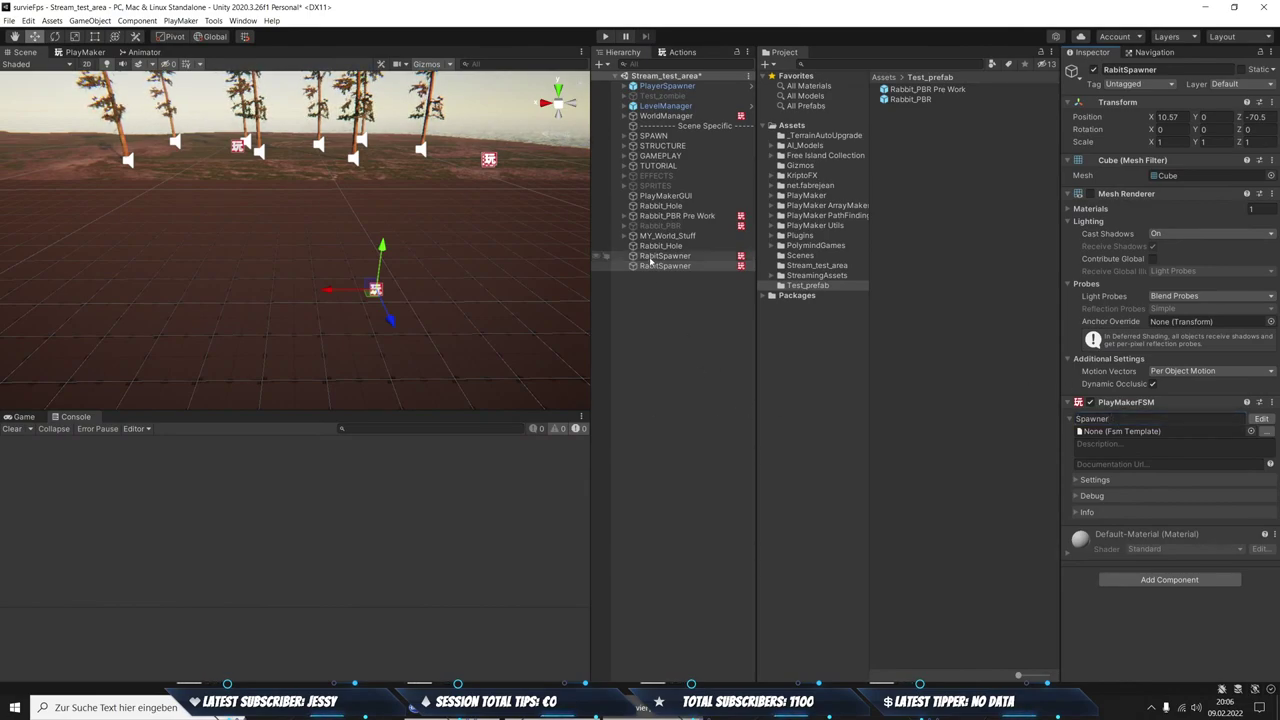
left_click(662, 256)
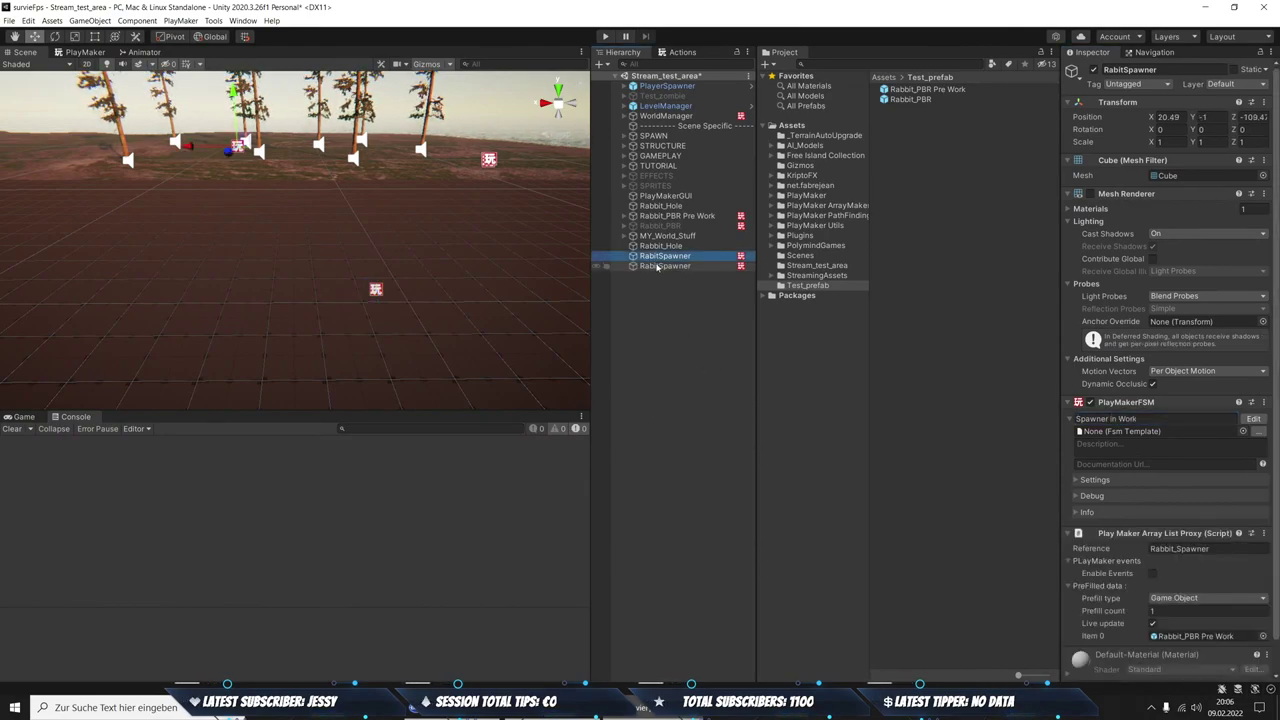
left_click(660, 266)
Add a PlayMaker Array List Proxy with reference name Hasen_Spawner
left_click(1135, 582)
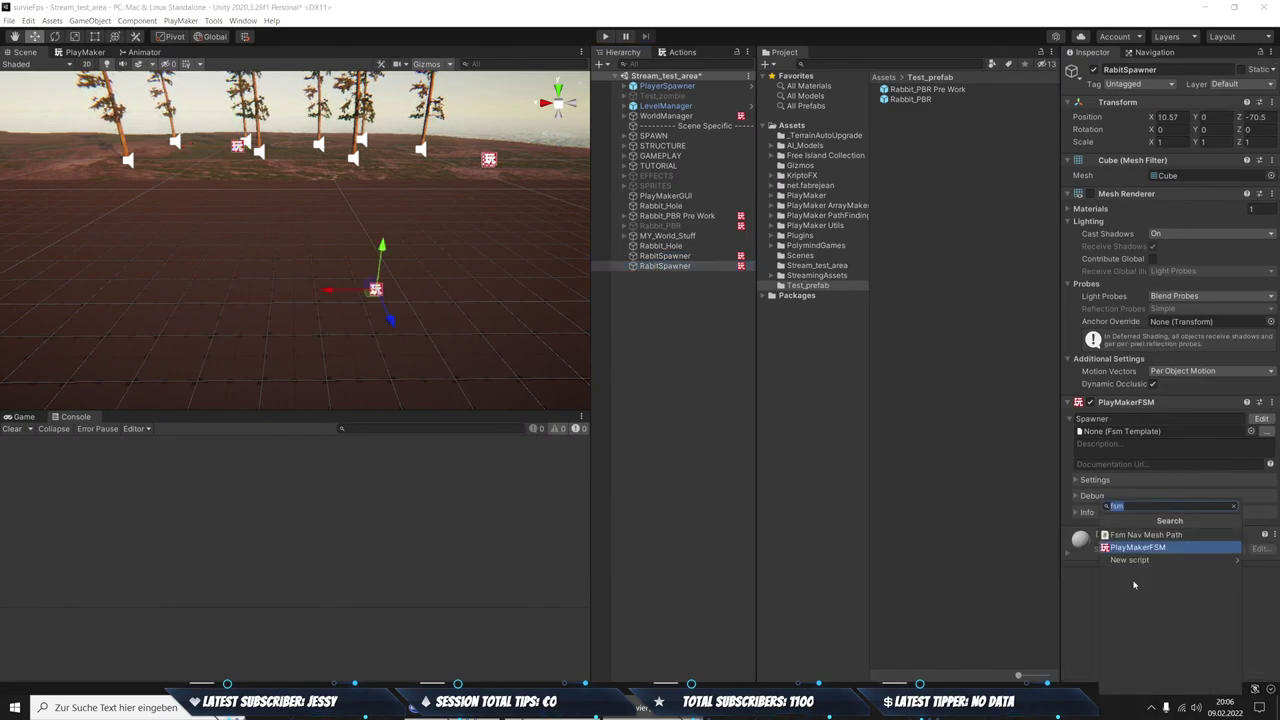
type("array l")
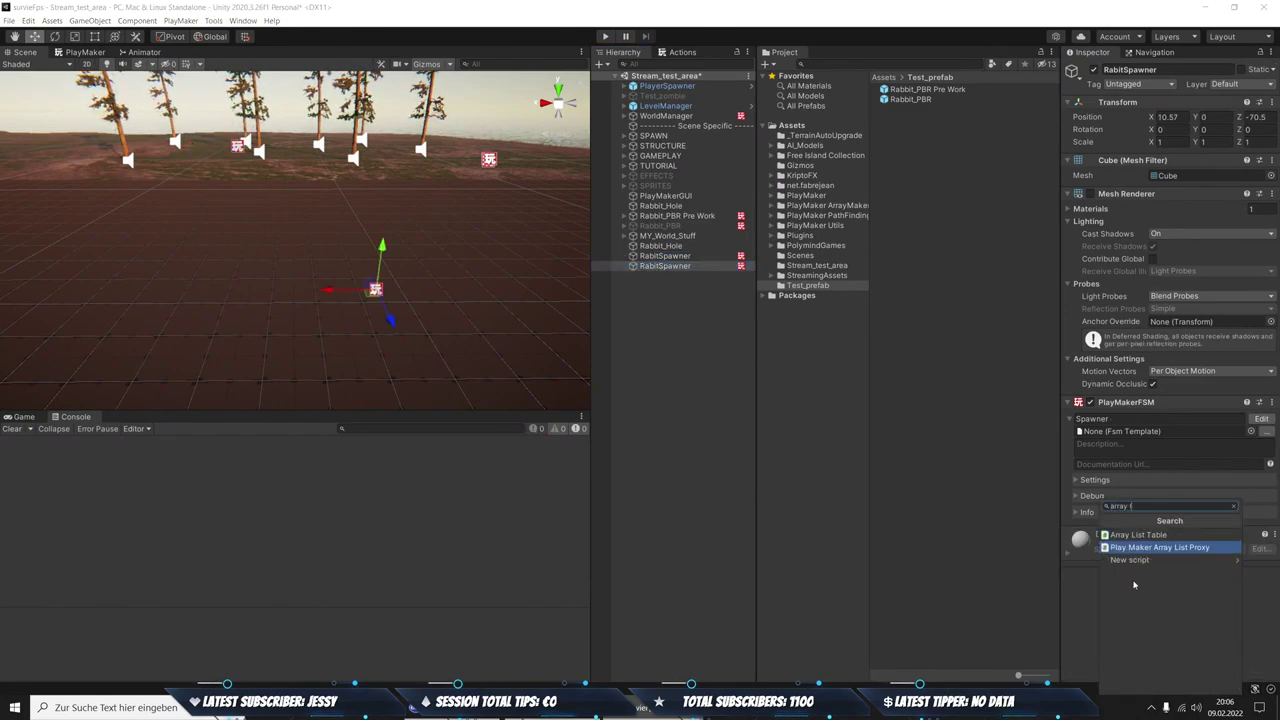
type("i")
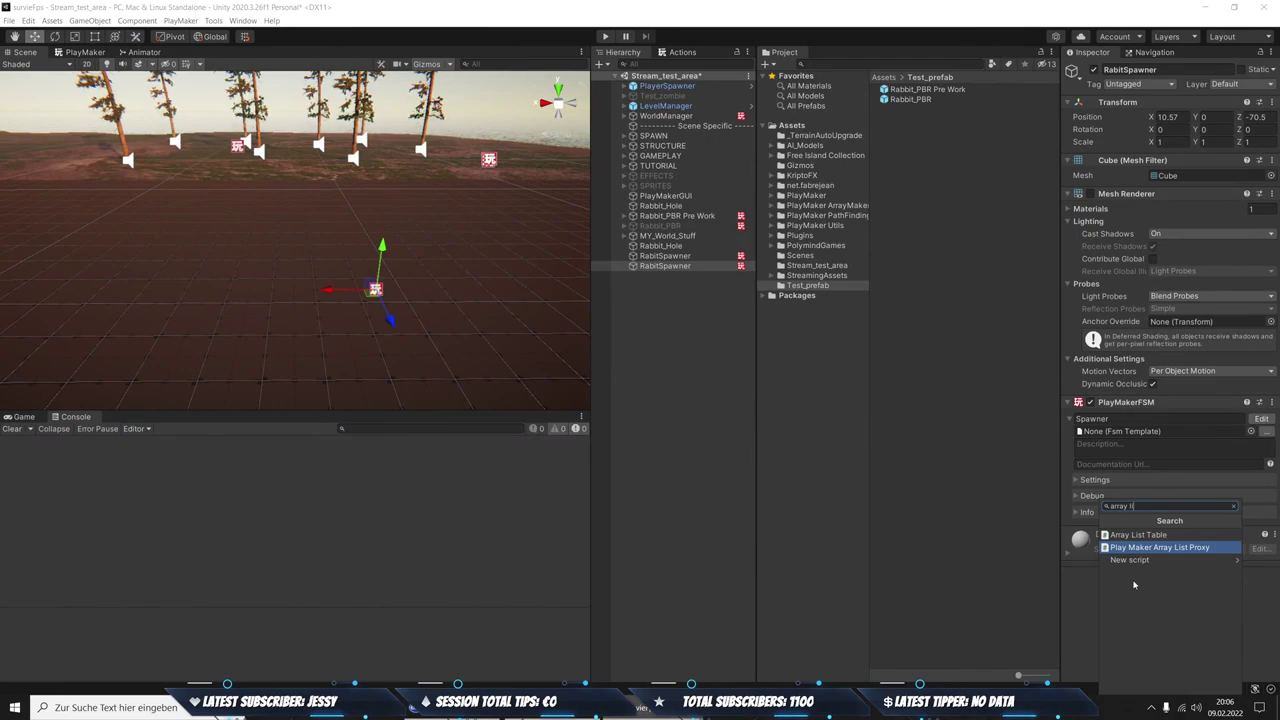
key("Return")
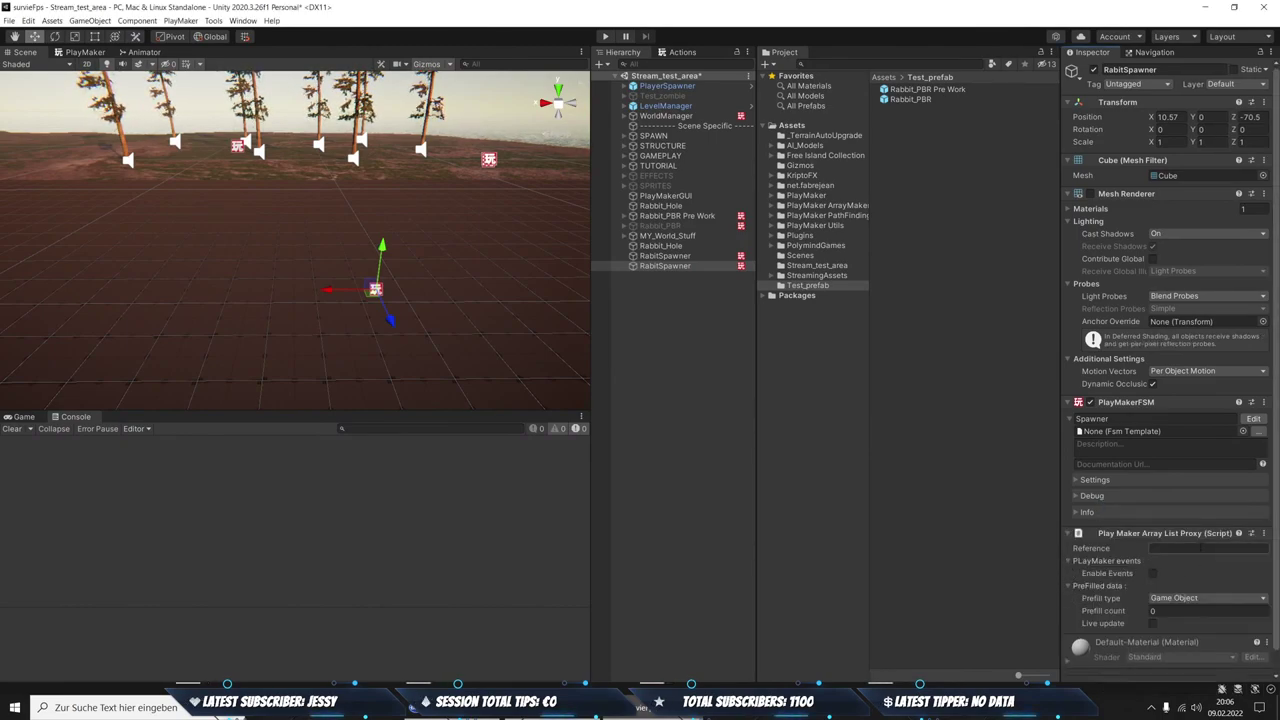
left_click(700, 266)
left_click(700, 256)
left_click(700, 266)
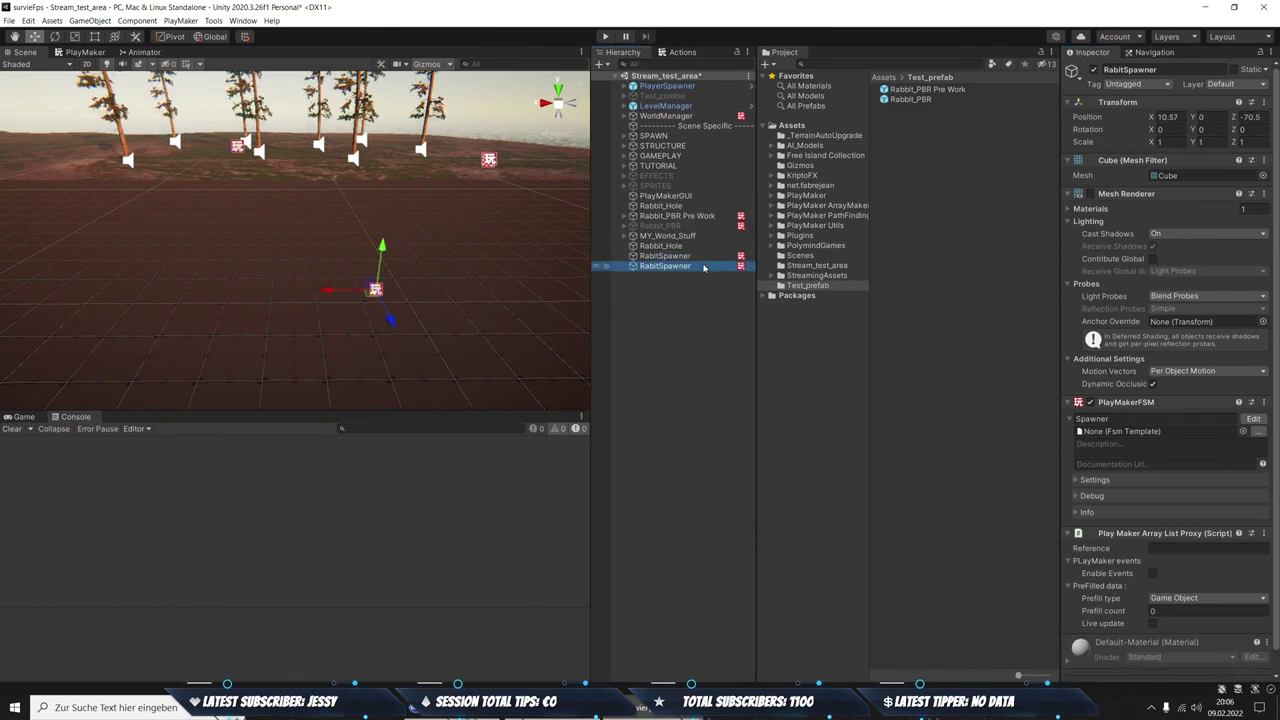
left_click(1178, 550)
type("Hasen_")
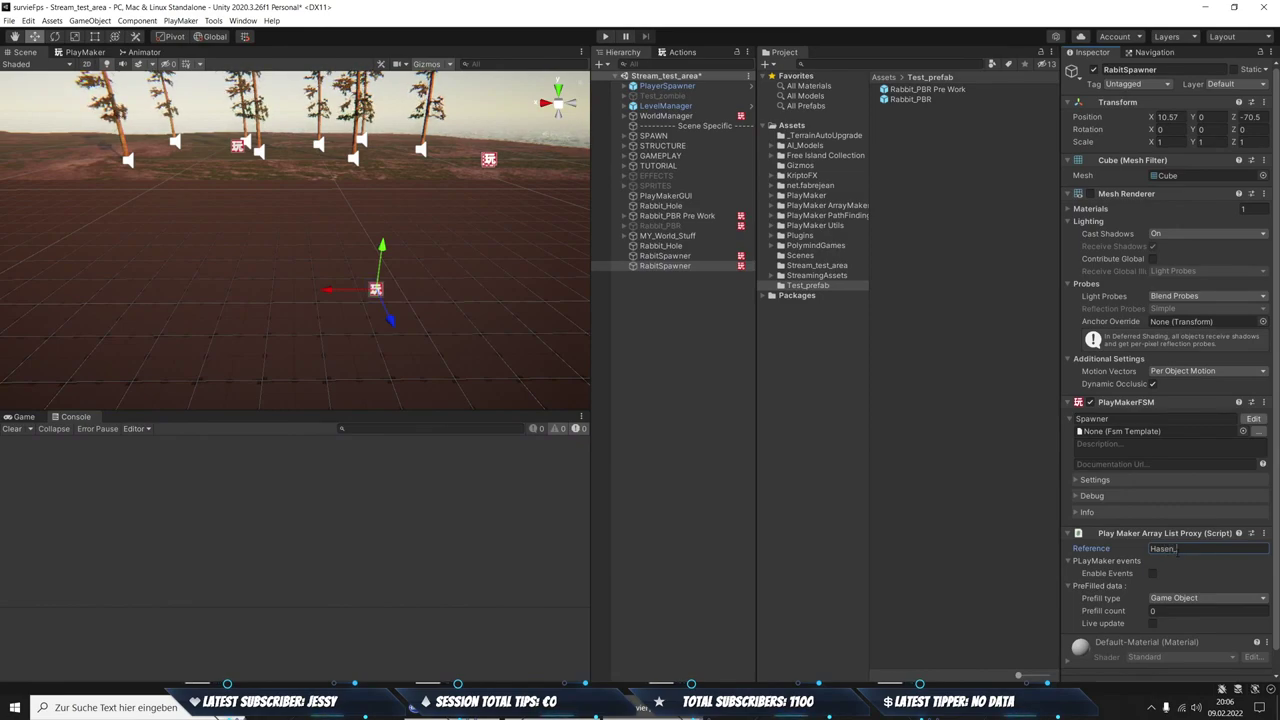
type("Spaw")
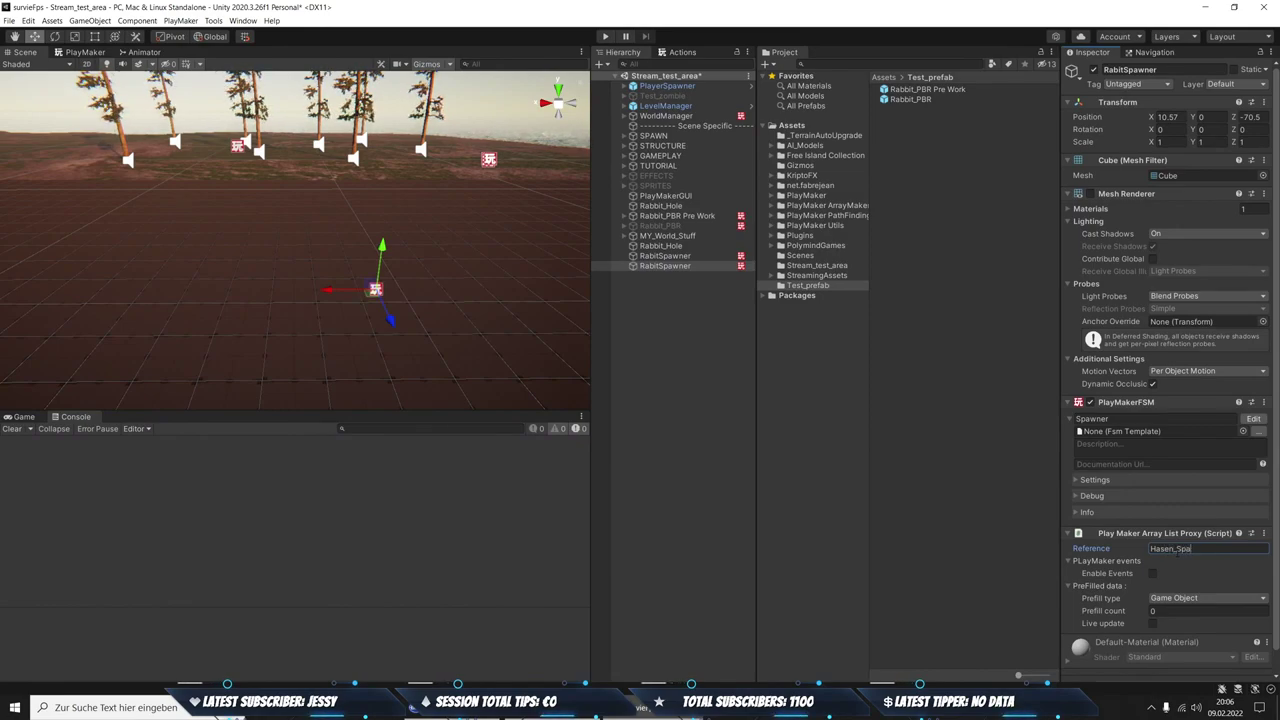
type("ner")
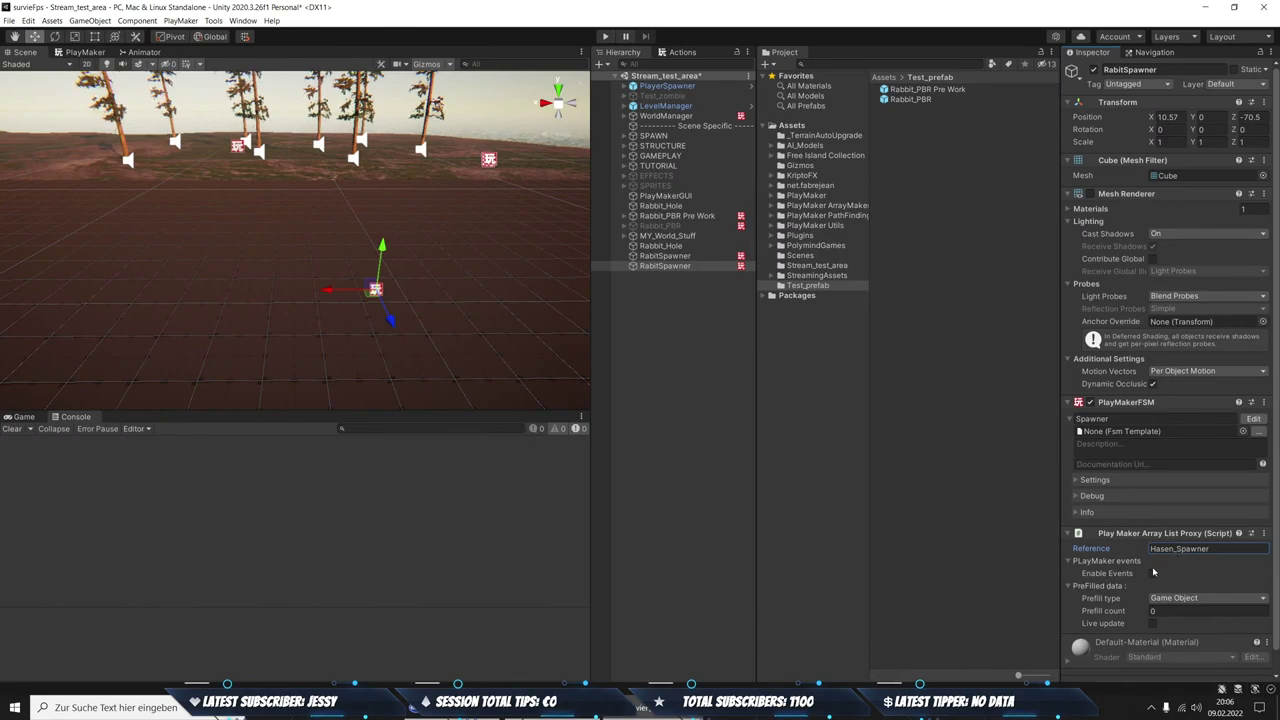
key("Return")
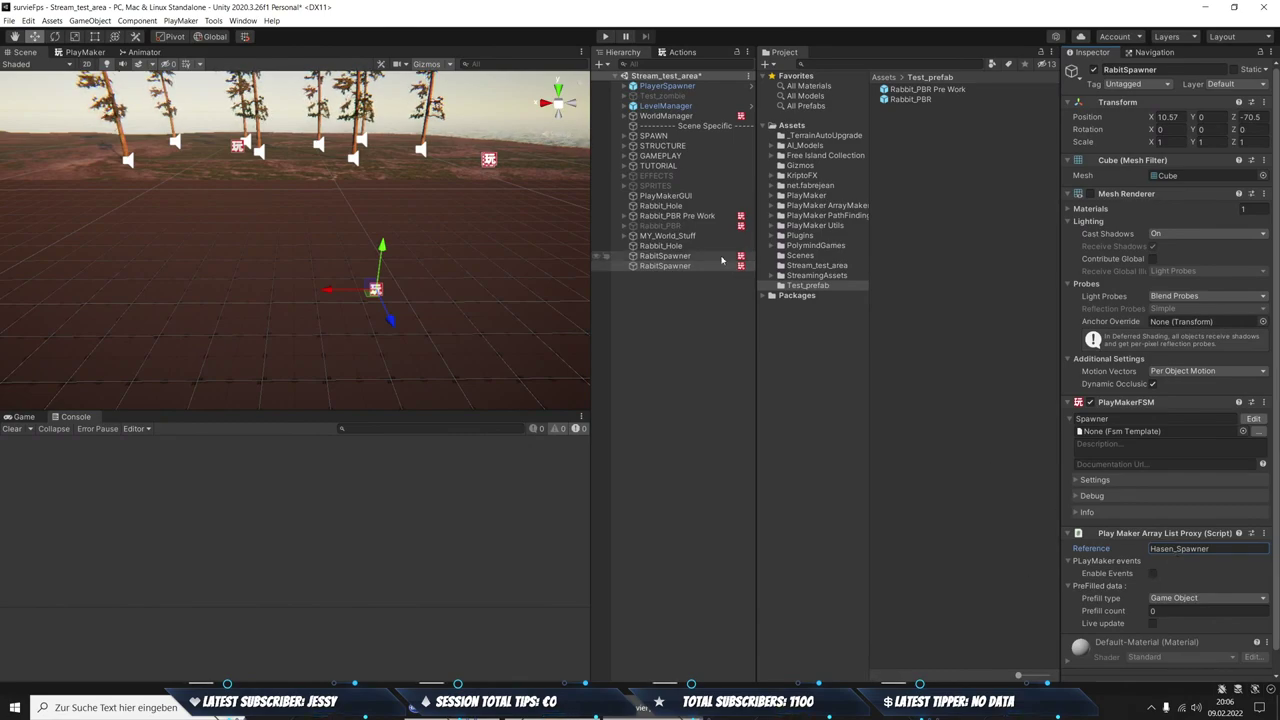
Prefill the list with one Game Object, putting Rabbit_PBR into Item 0
left_click(1175, 599)
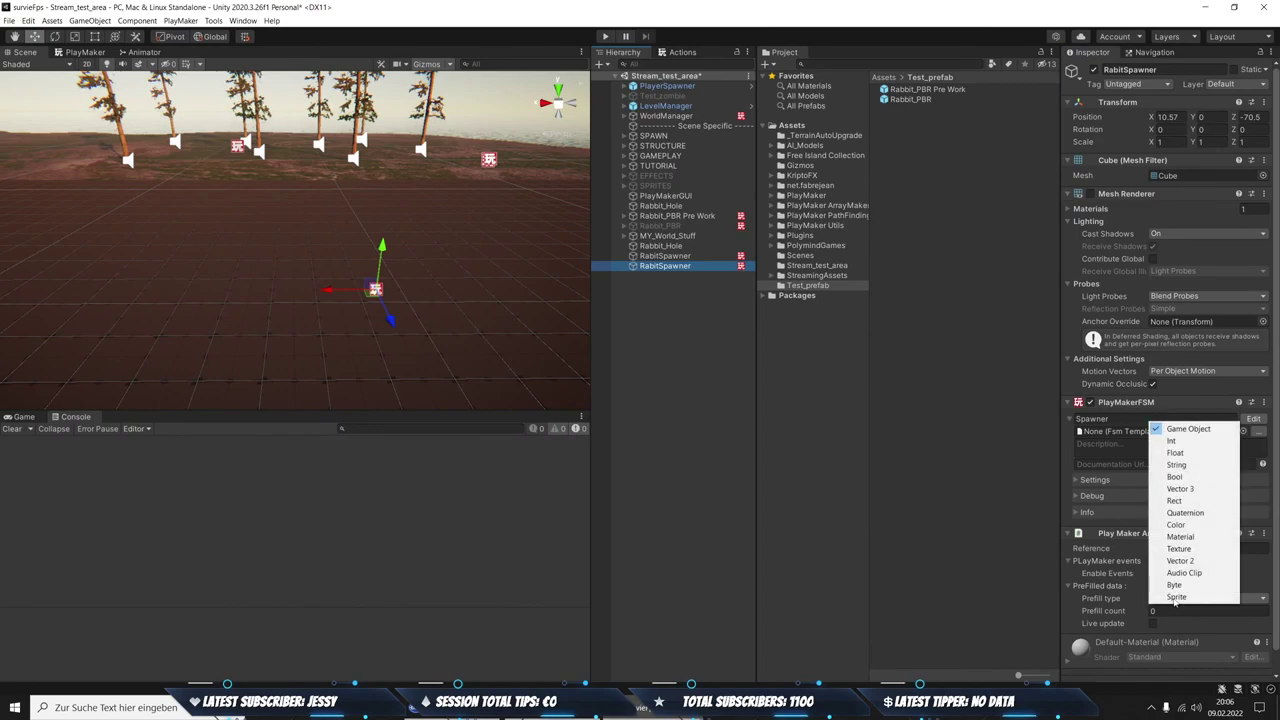
left_click(1189, 428)
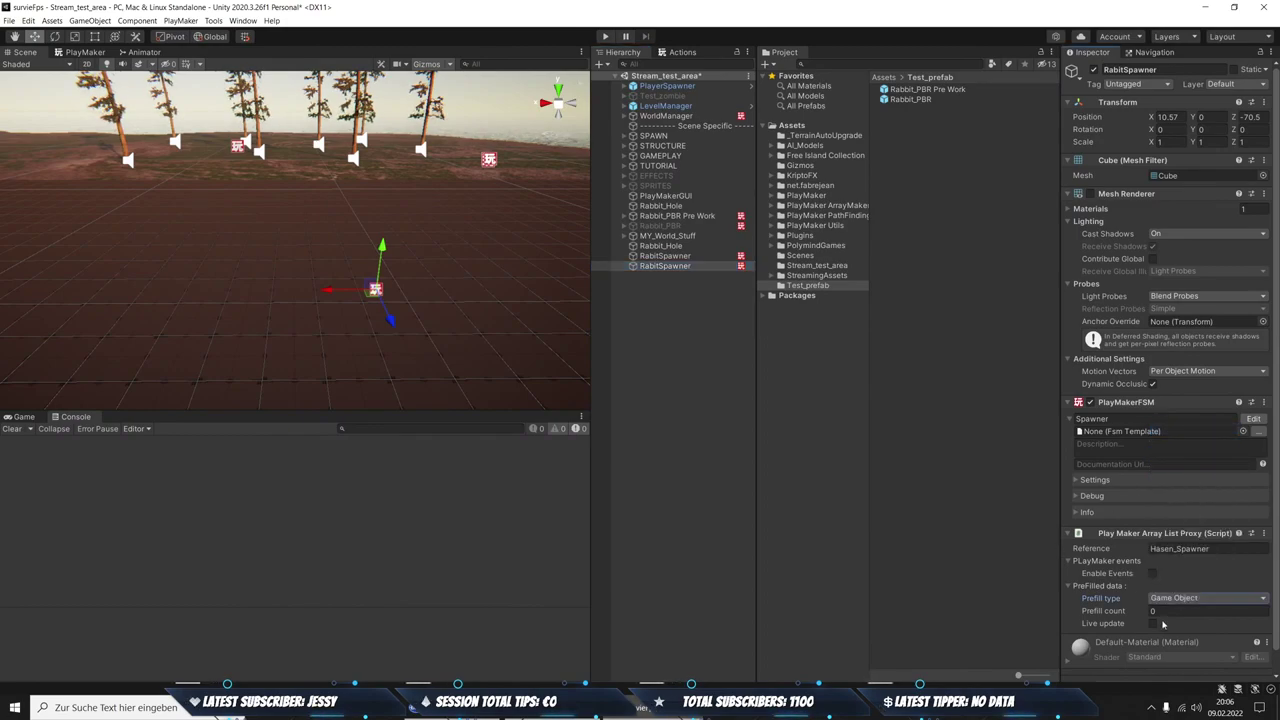
left_click(1200, 611)
type("1")
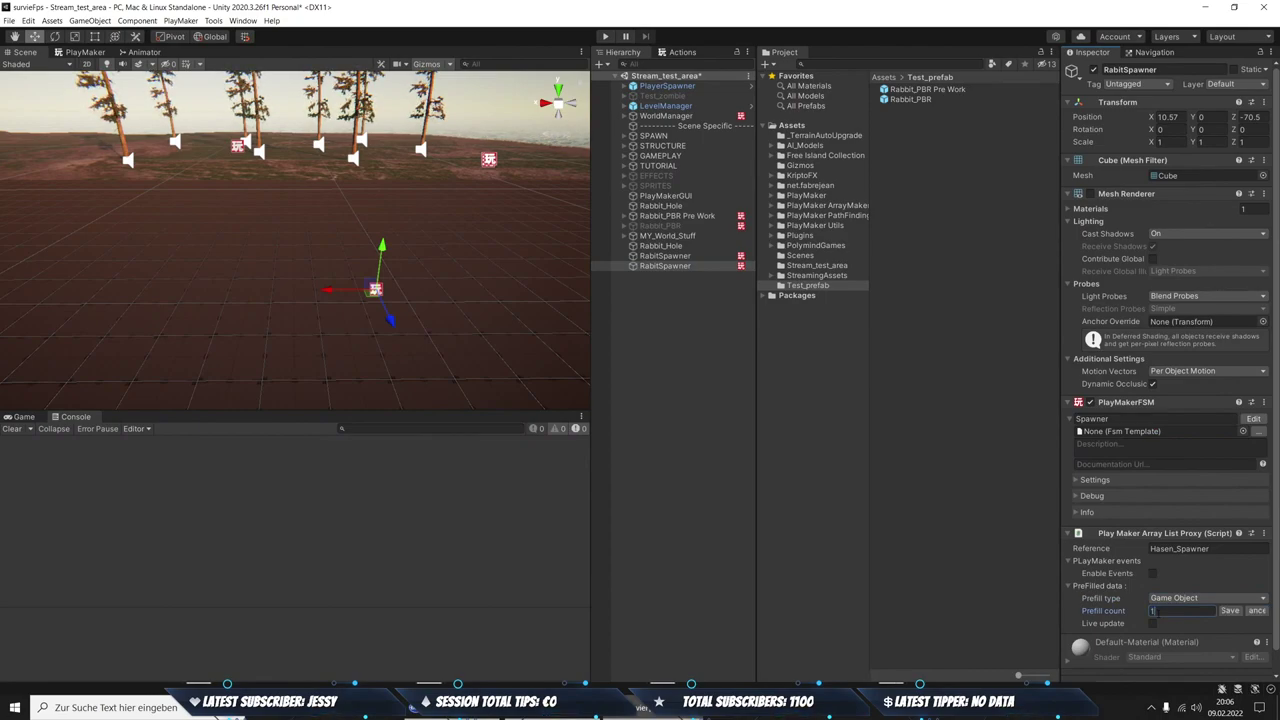
left_click(1226, 609)
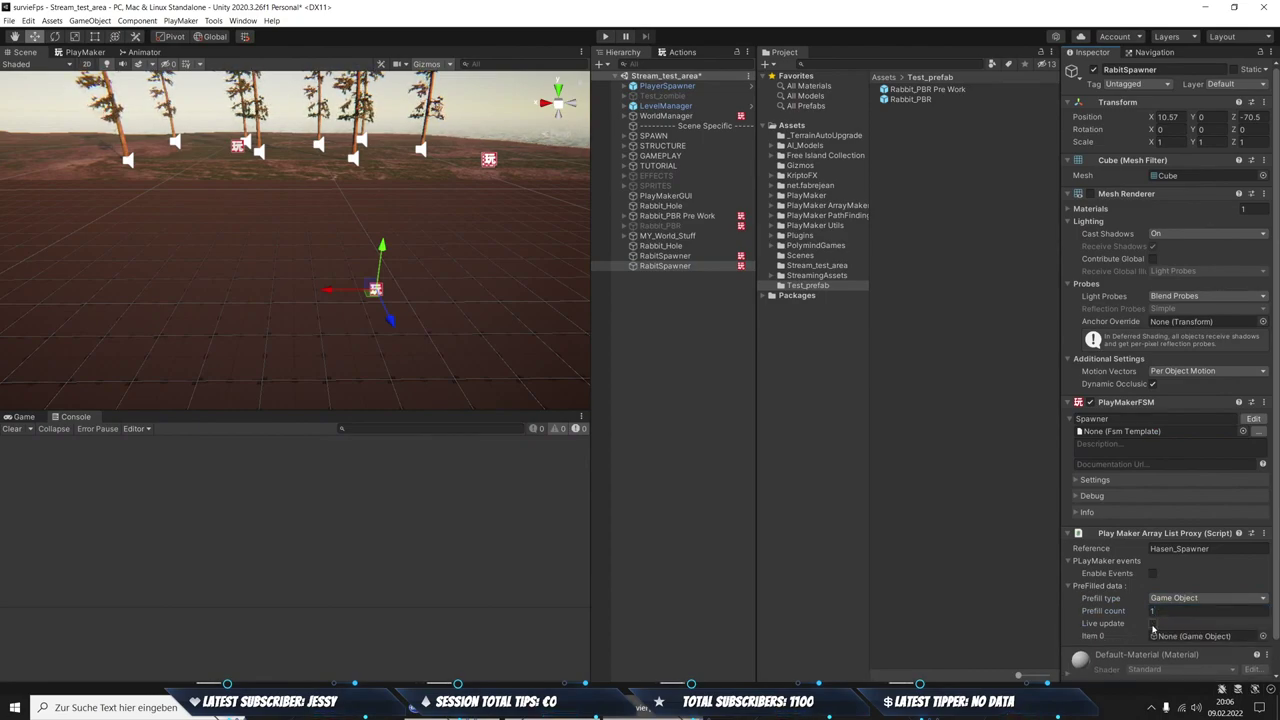
left_click(680, 265)
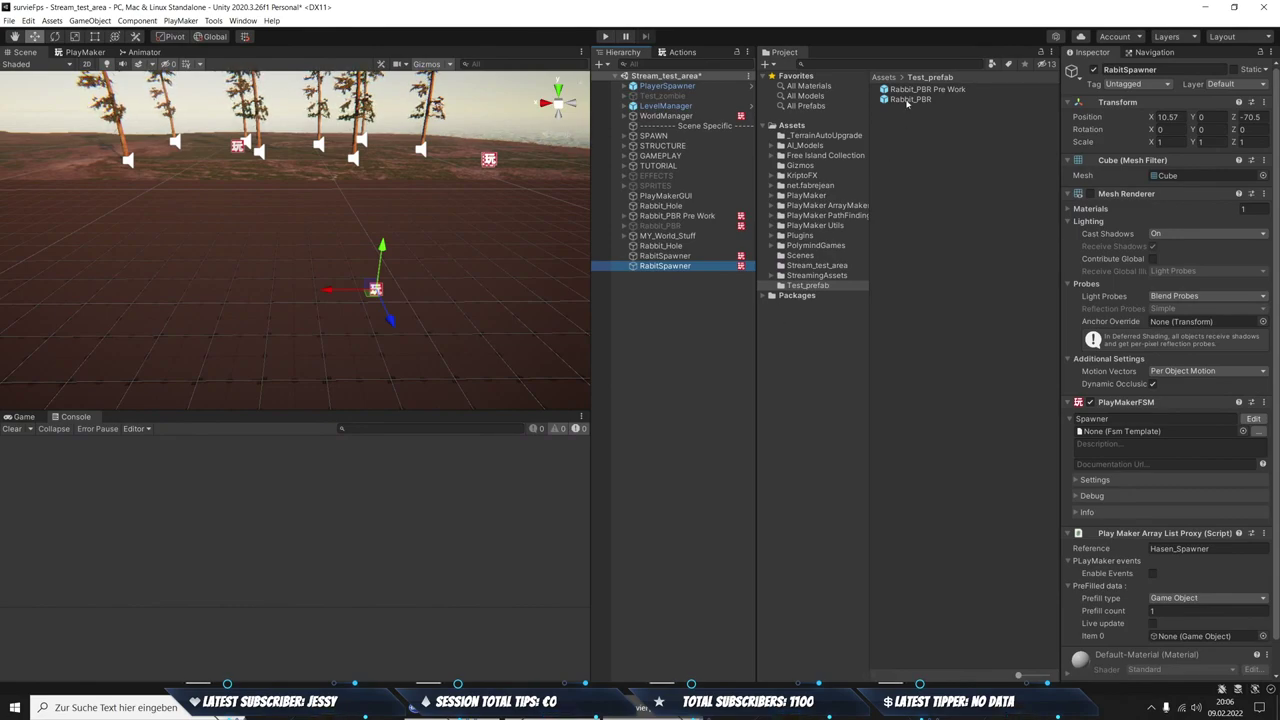
left_click_drag(902, 100, 1170, 640)
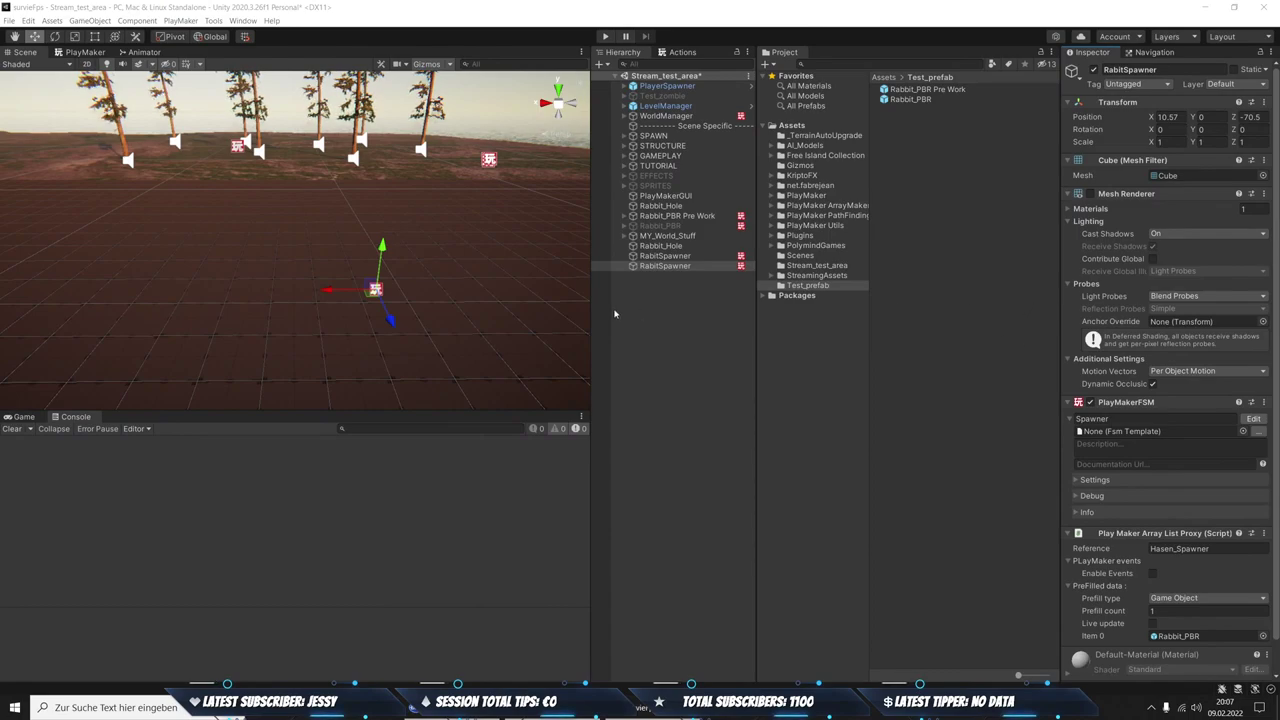
Check the older spawner's FSM, then add Zustand 1 on State 1's FINISHED transition
left_click(660, 256)
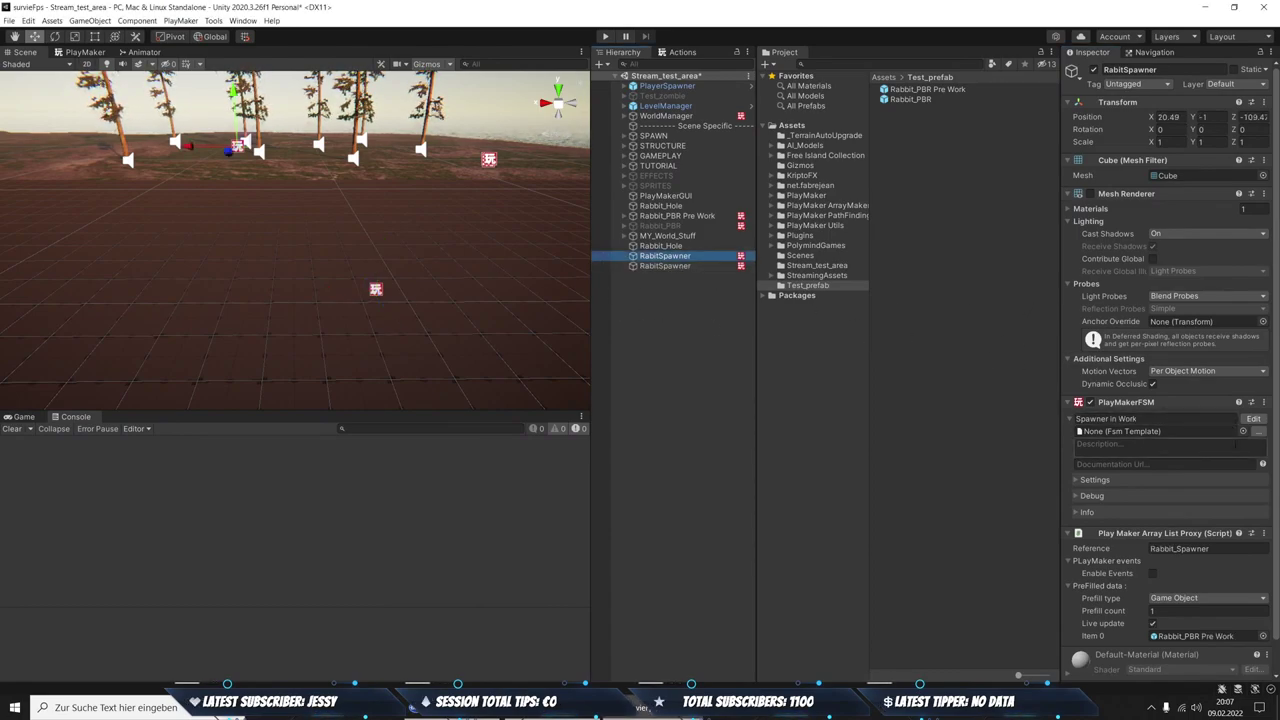
left_click(1253, 418)
left_click(68, 189)
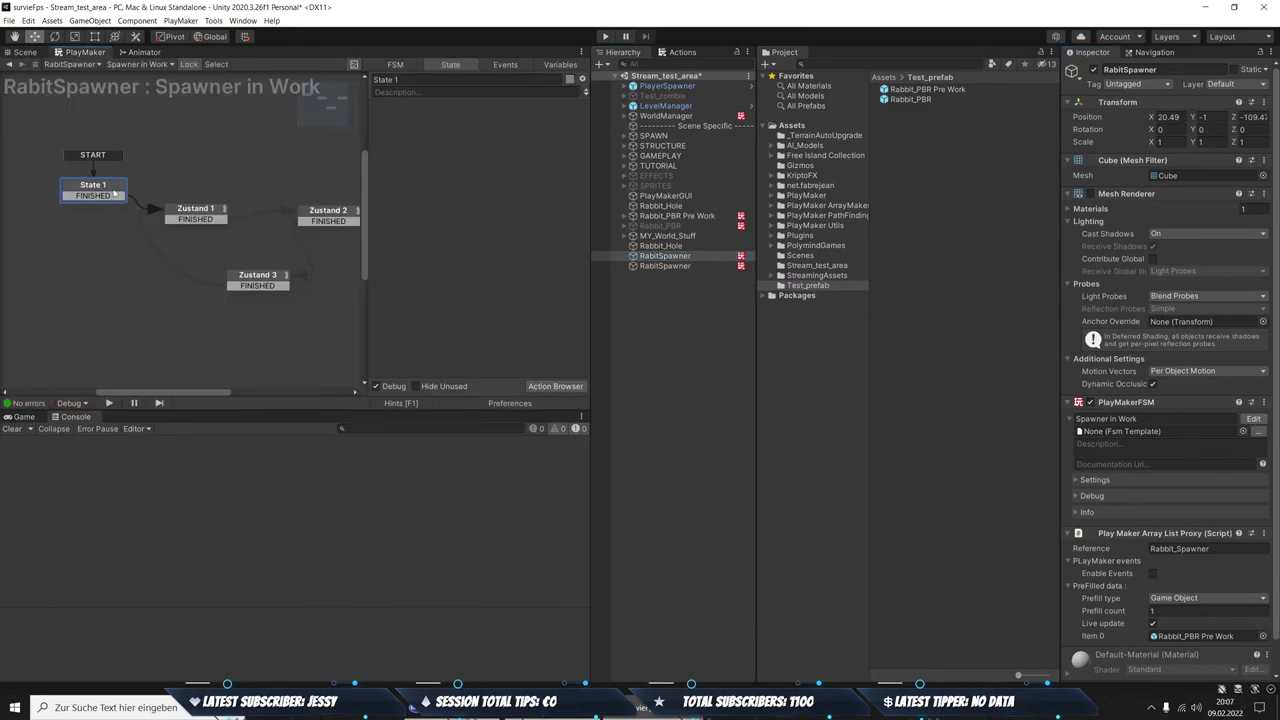
left_click(195, 208)
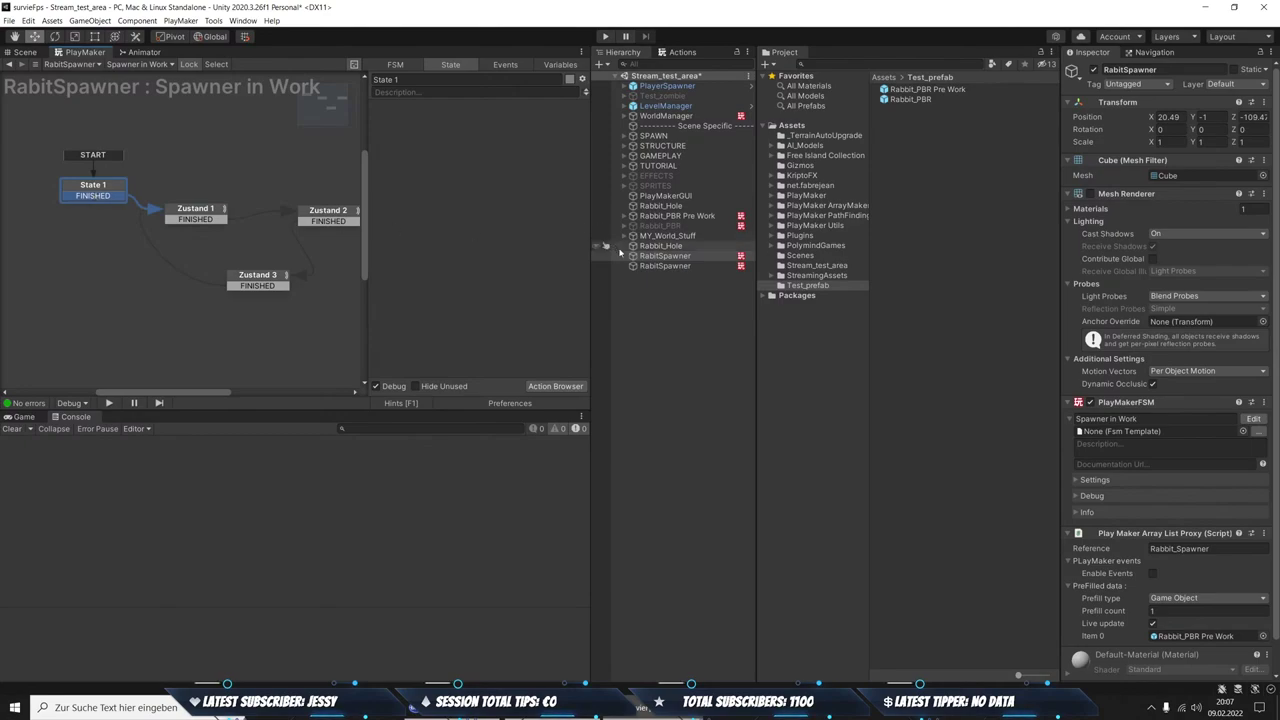
left_click(665, 265)
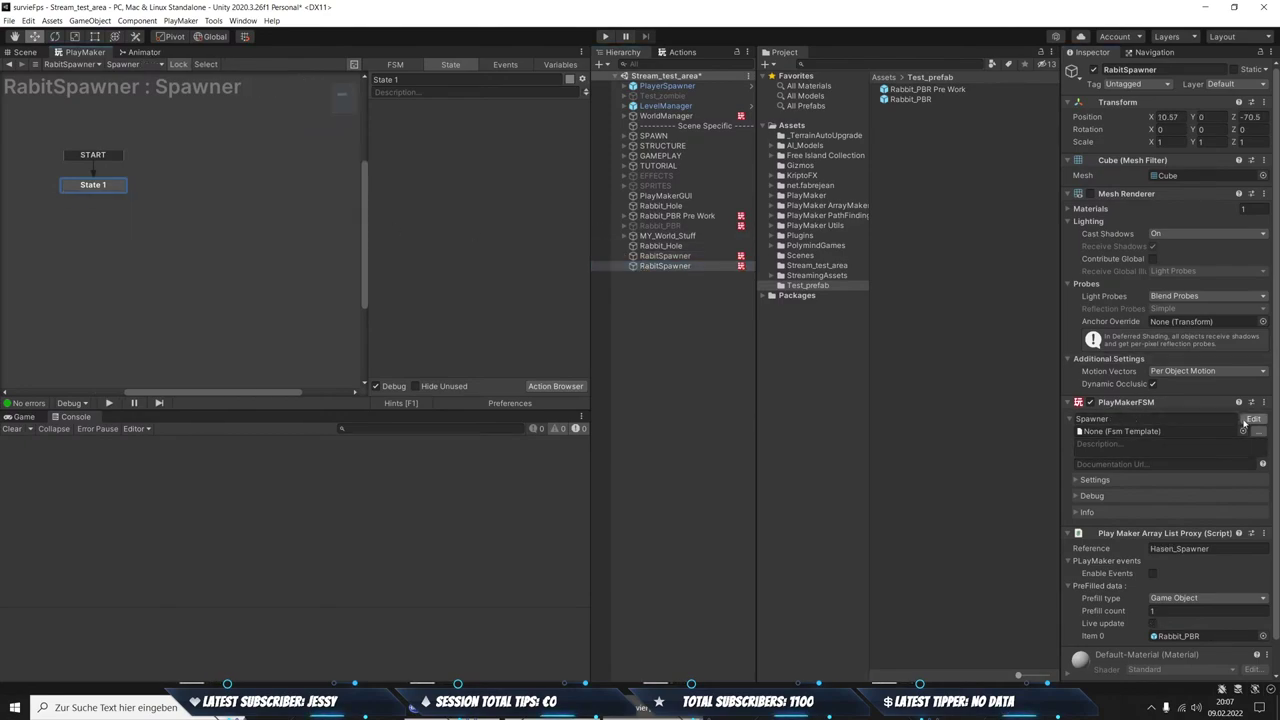
left_click_drag(111, 188, 203, 200)
left_click(200, 201)
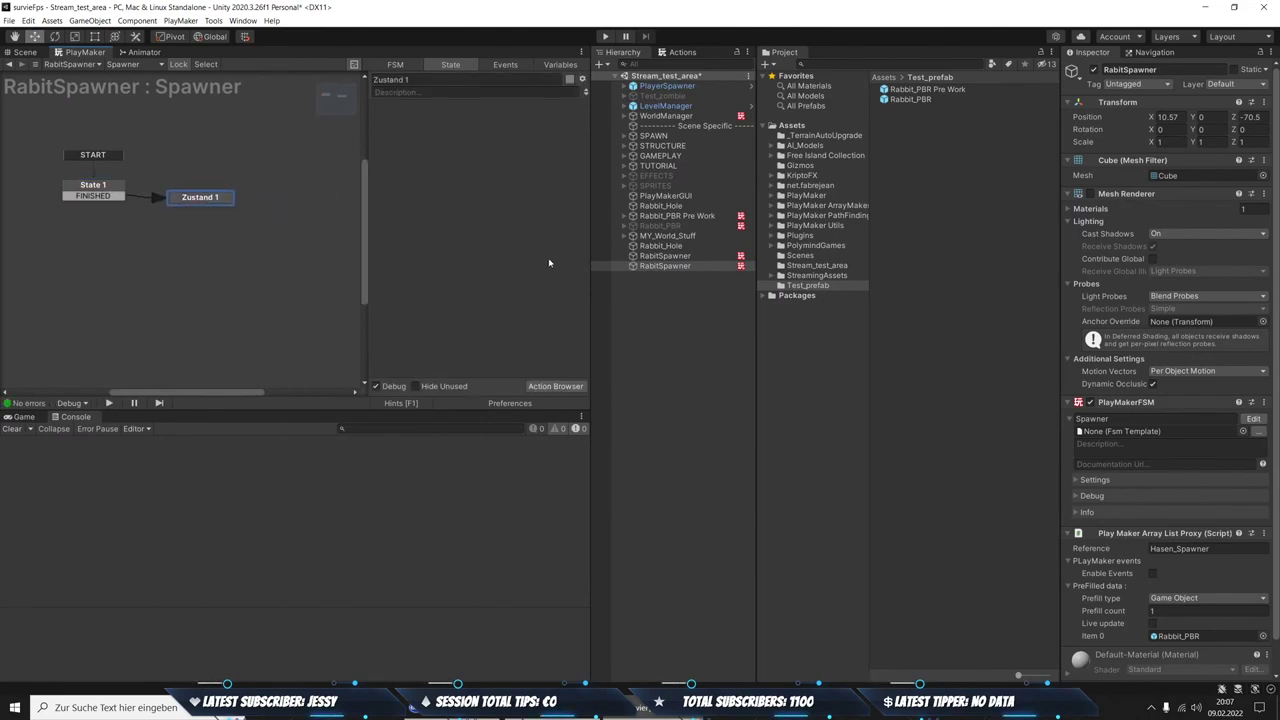
Review the older spawner's Zustand 1 actions for reference, then return to the new spawner
left_click(652, 257)
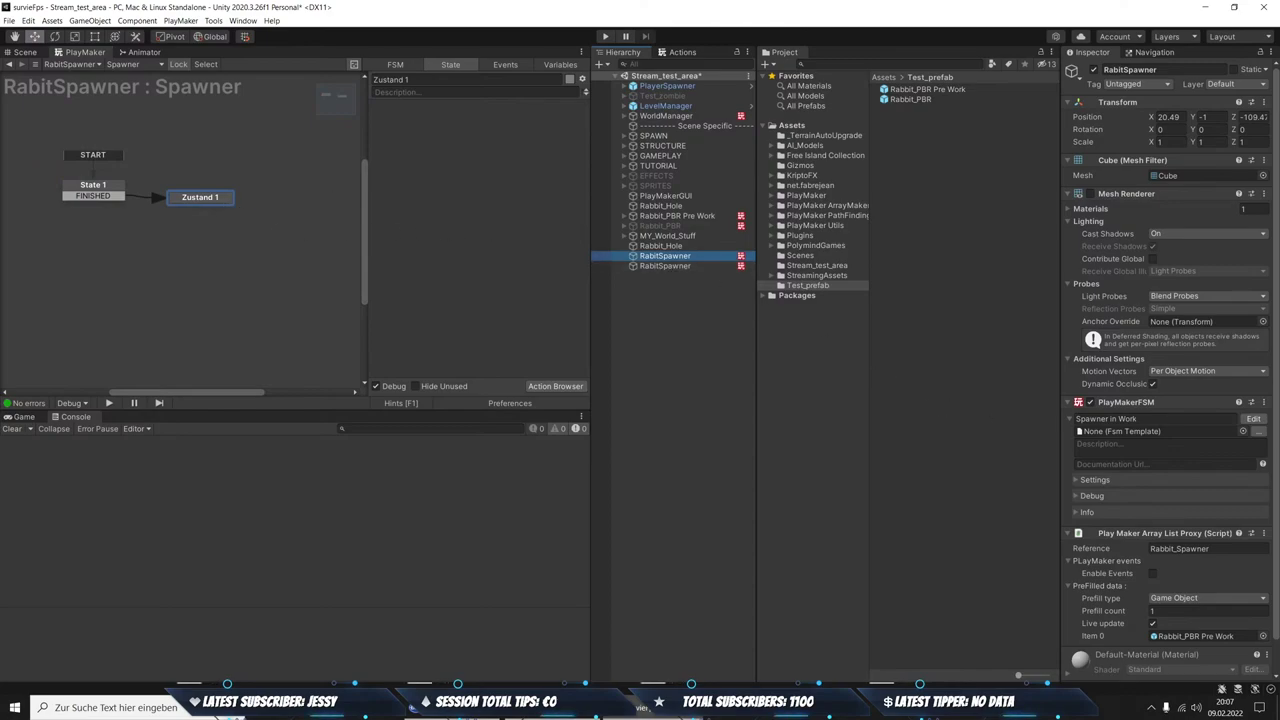
left_click(1253, 418)
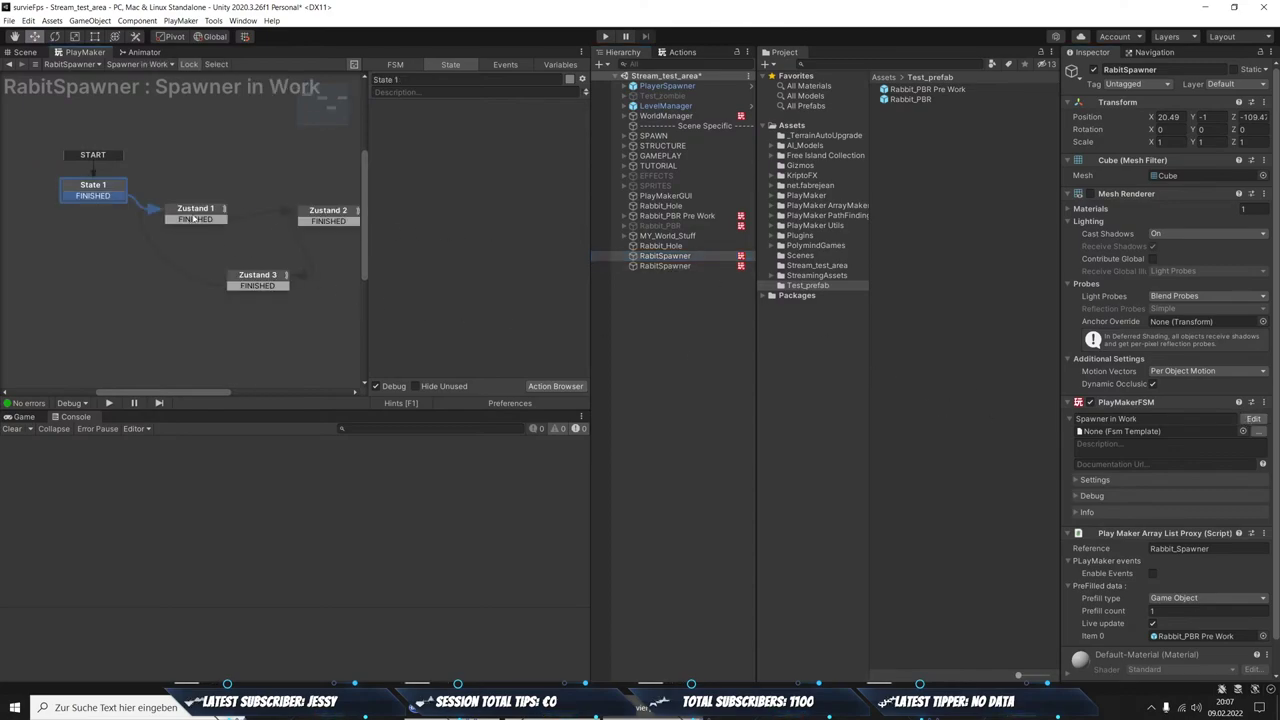
left_click(194, 217)
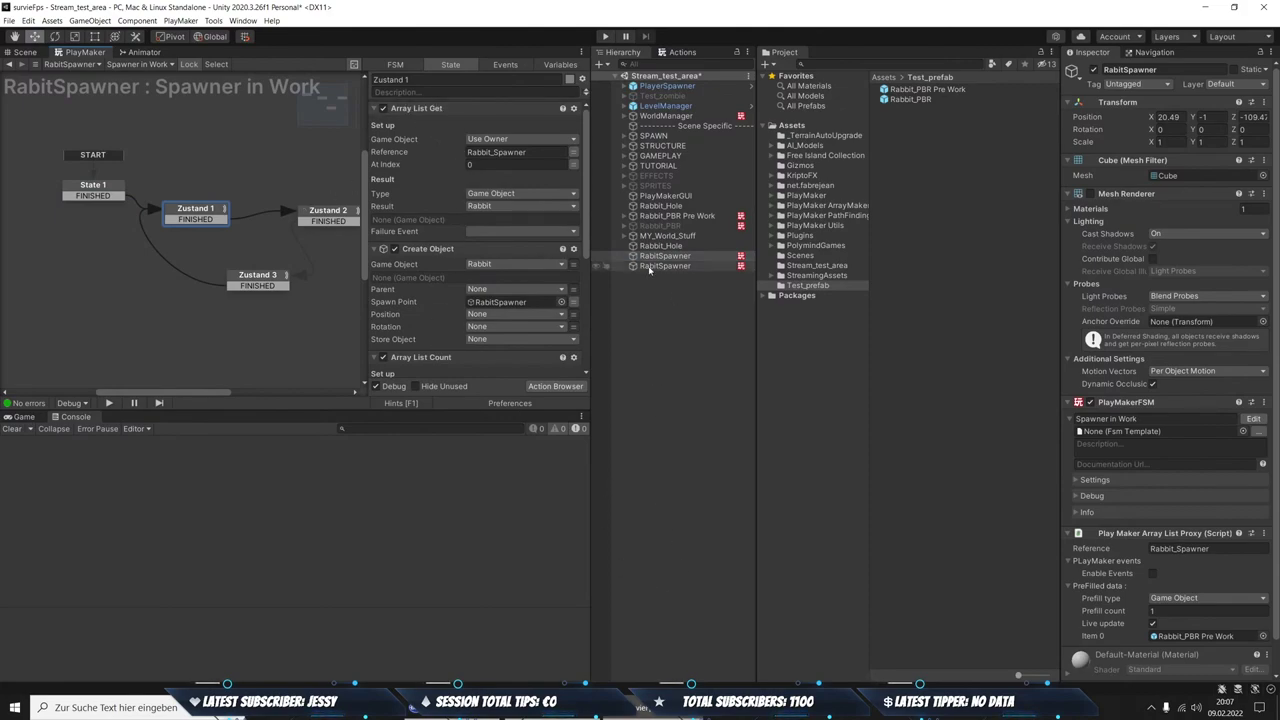
left_click(665, 265)
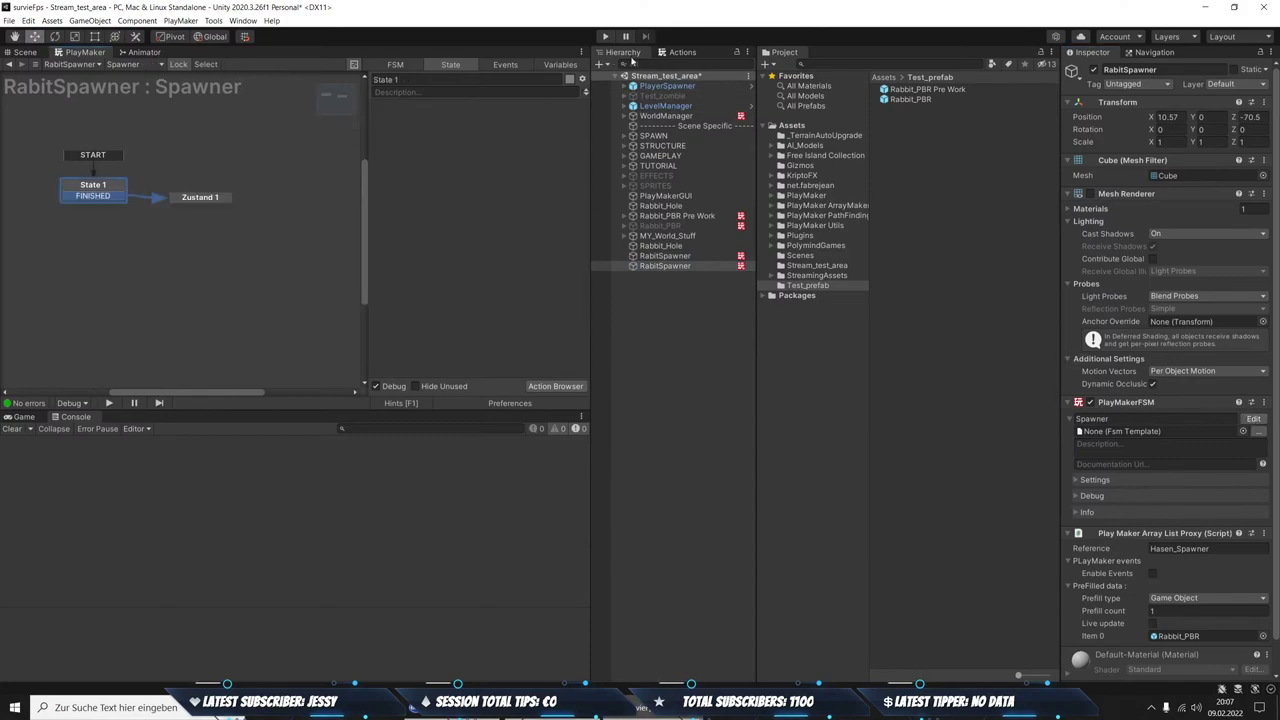
Add Array List Get to State 1 with reference Hasen_Spawner and type Game Object
left_click(672, 54)
type("array")
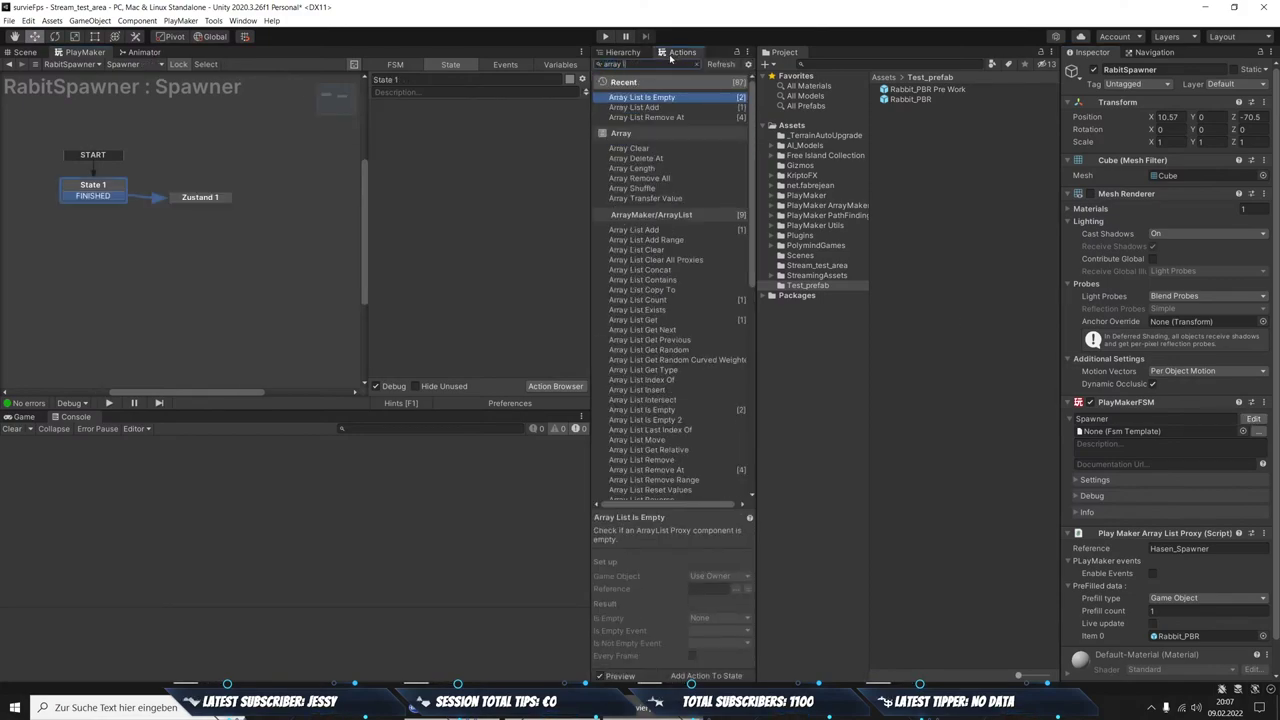
type("list get")
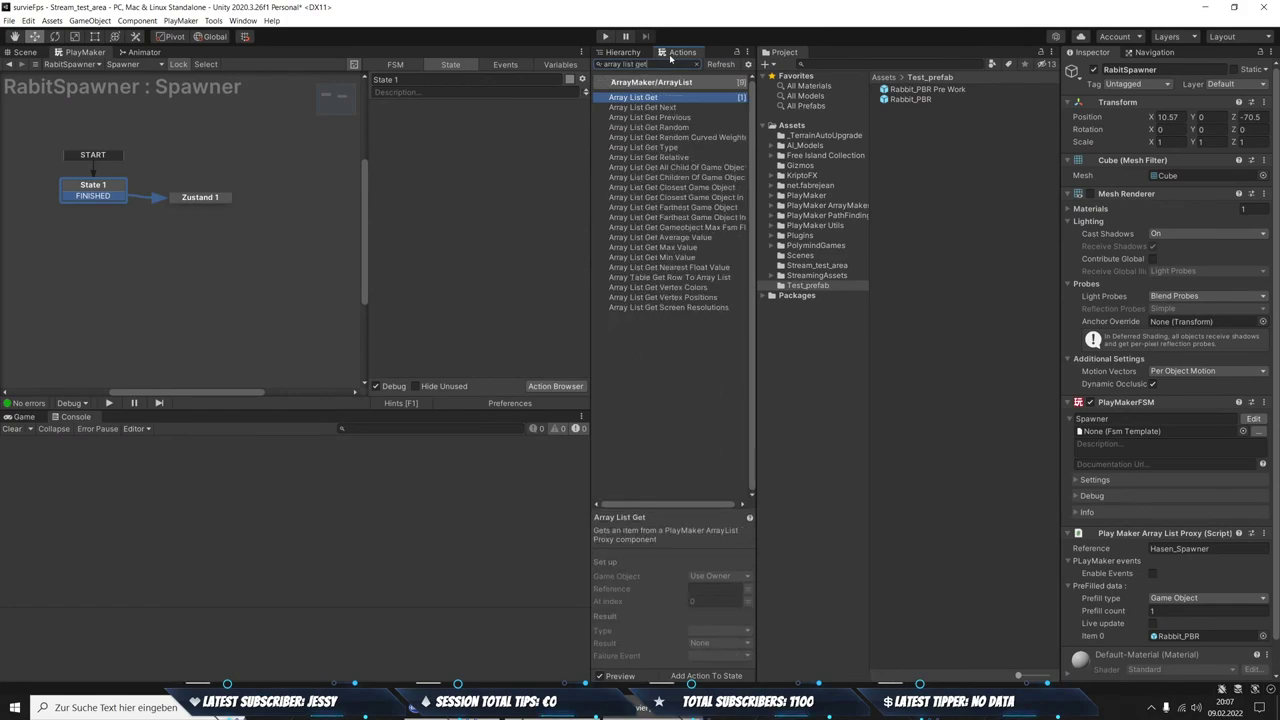
key("Return")
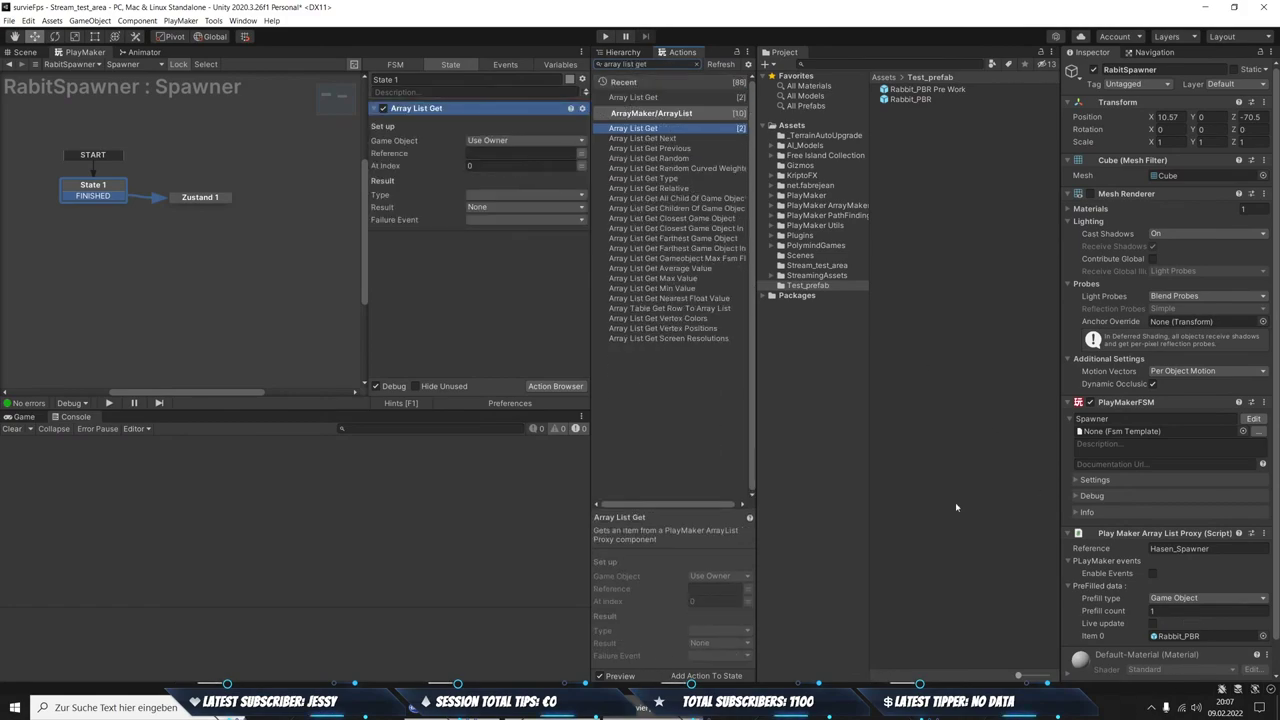
left_click(1195, 548)
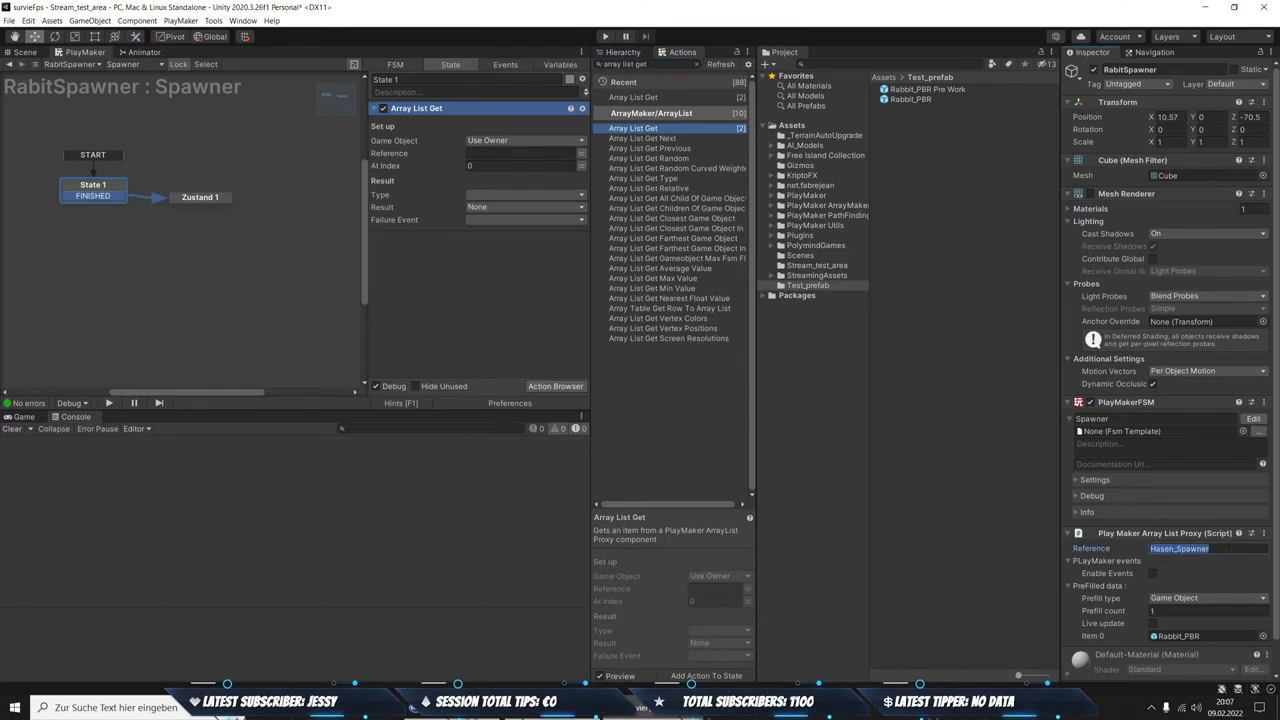
left_click(482, 153)
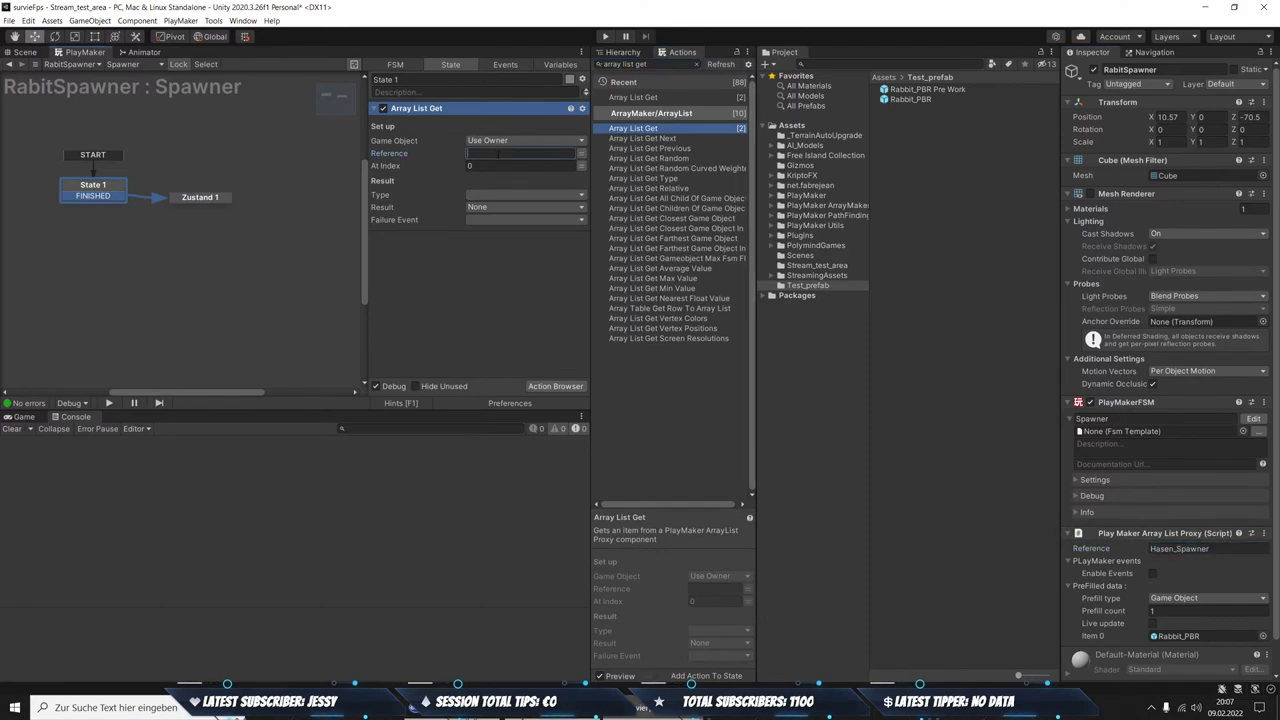
type("Hasen_Spawner")
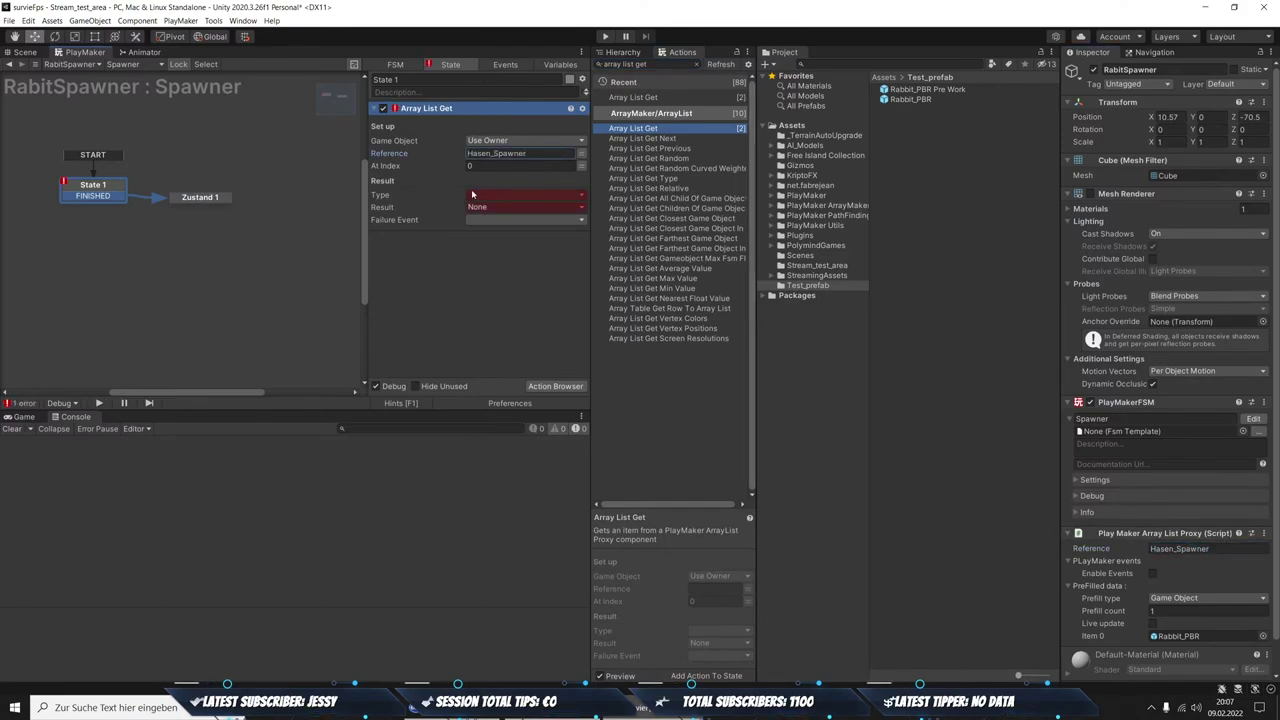
left_click(474, 198)
left_click(508, 244)
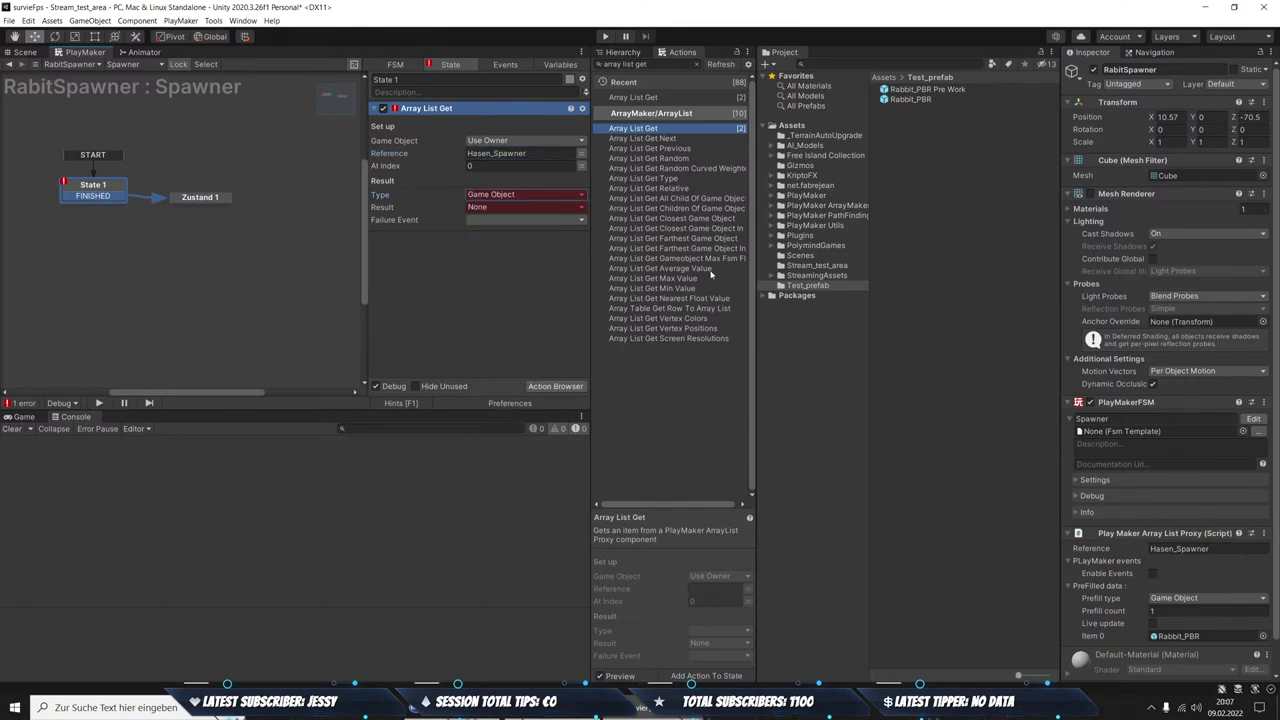
left_click(523, 208)
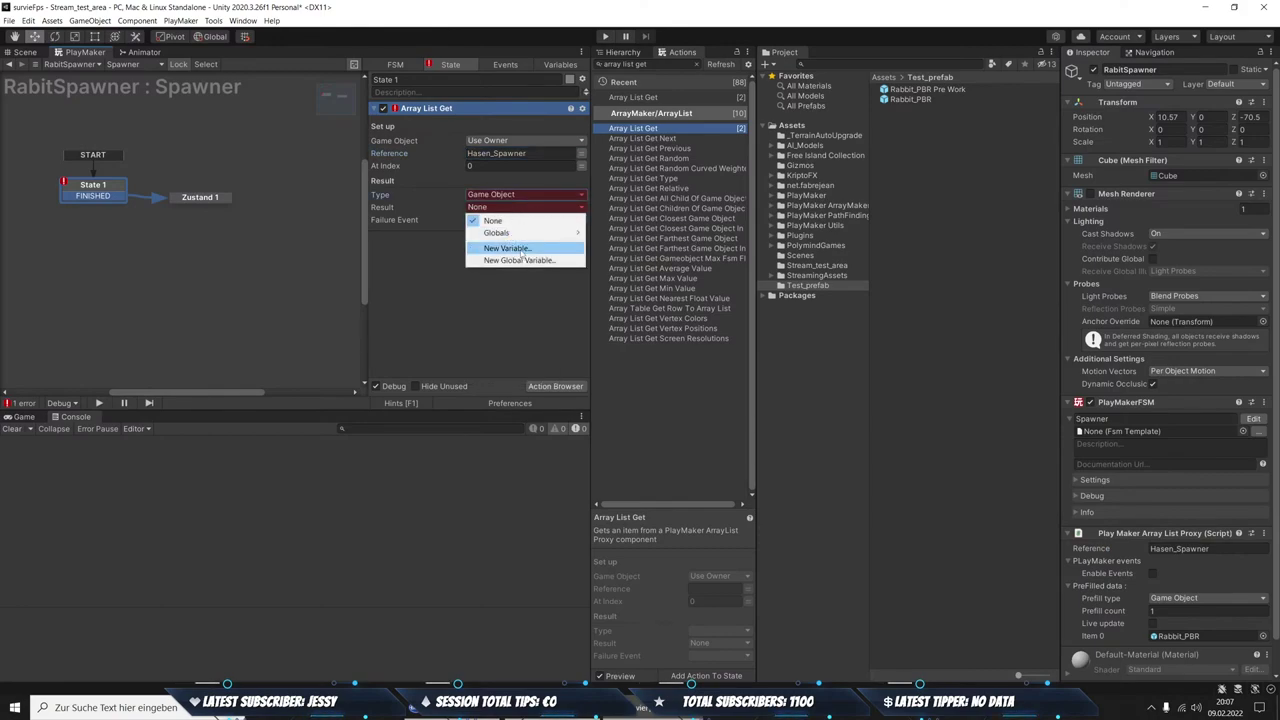
left_click(454, 312)
After comparing with the older spawner, store the result in a new variable 'Rabit'
left_click(622, 52)
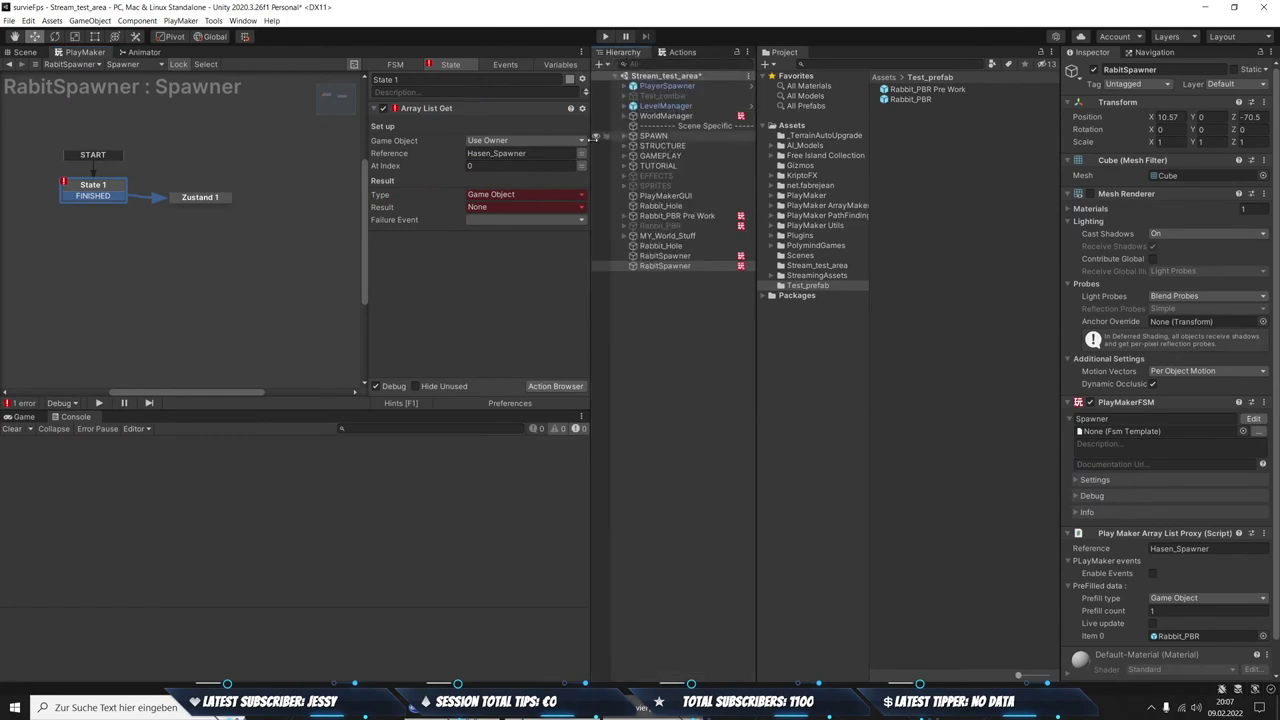
left_click(674, 256)
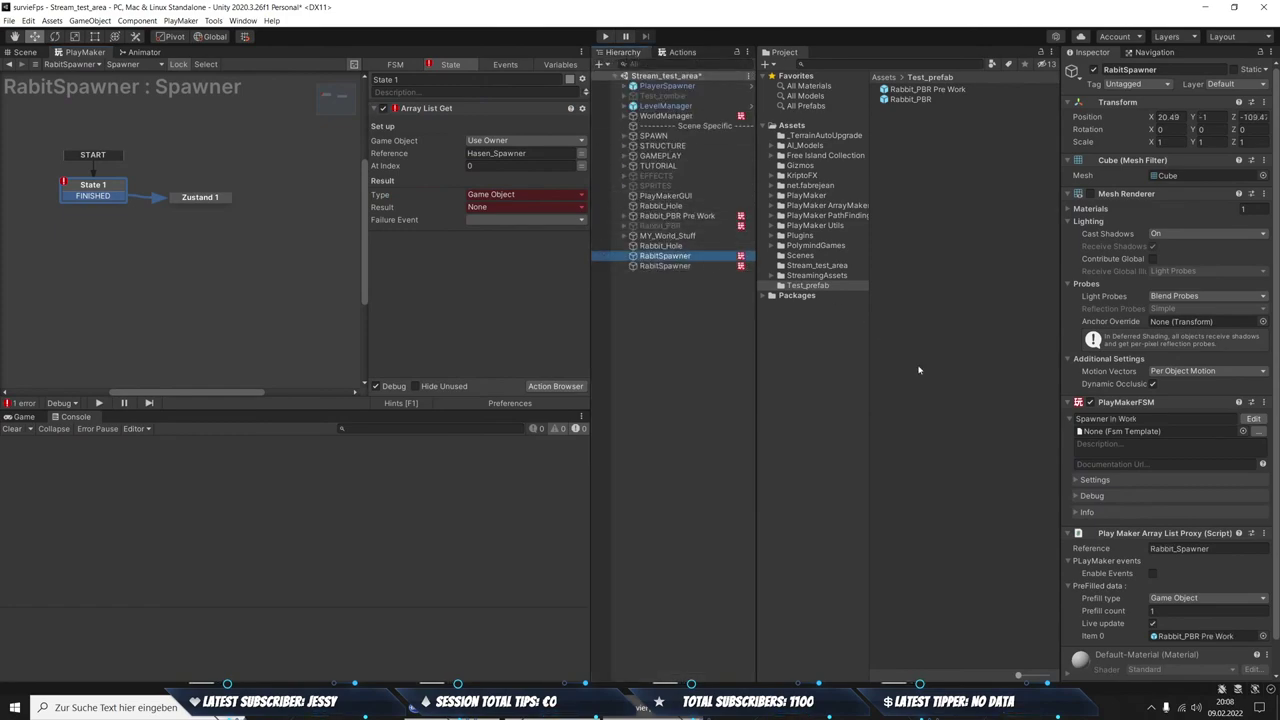
left_click(1253, 420)
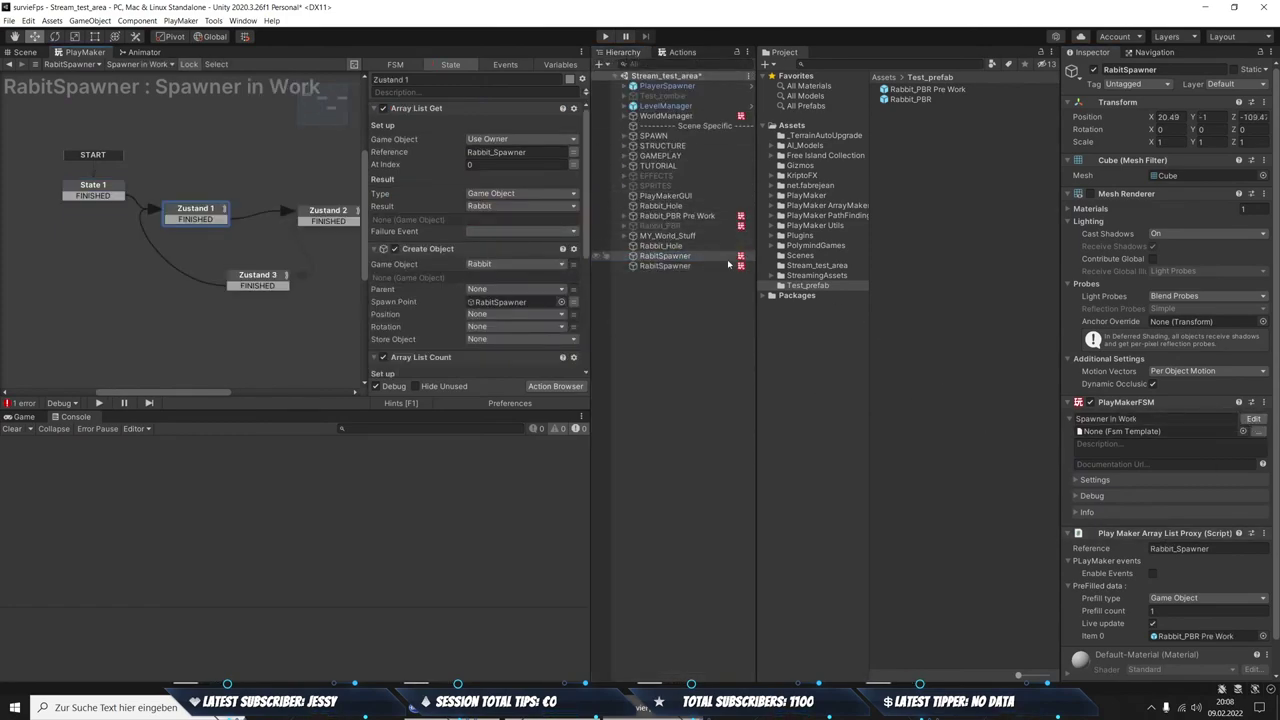
left_click(692, 266)
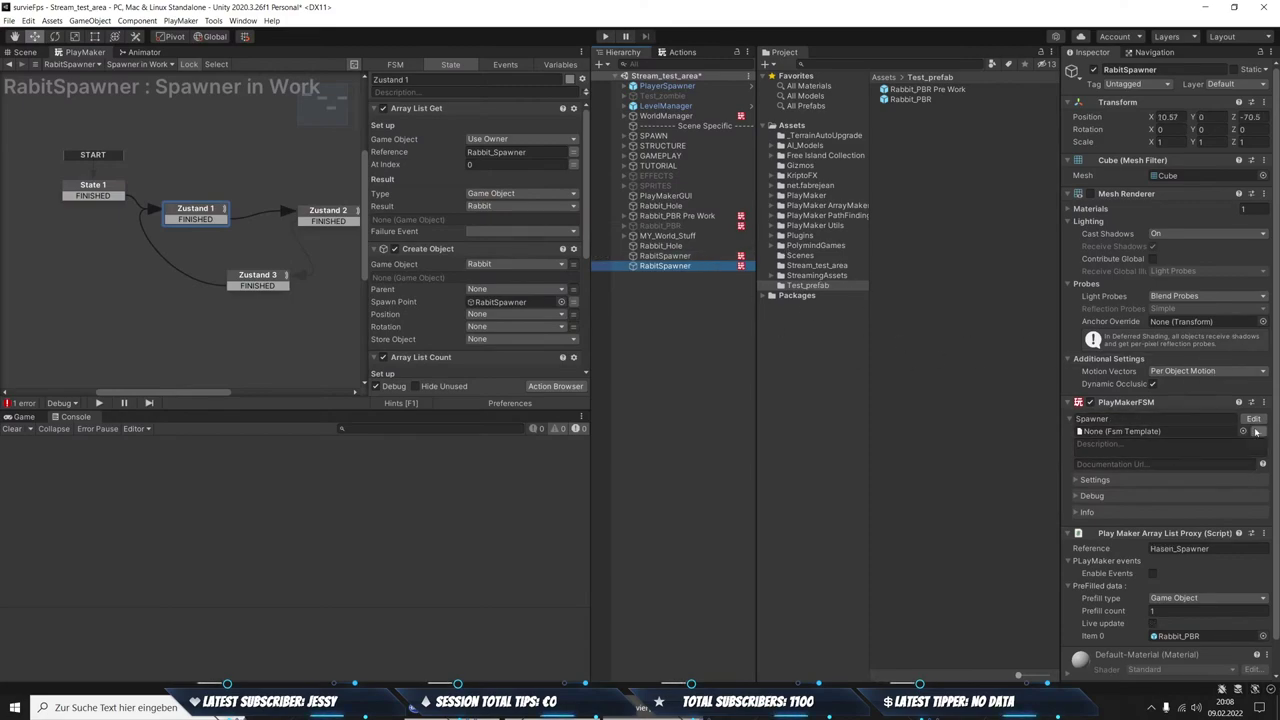
left_click(1255, 421)
left_click(493, 204)
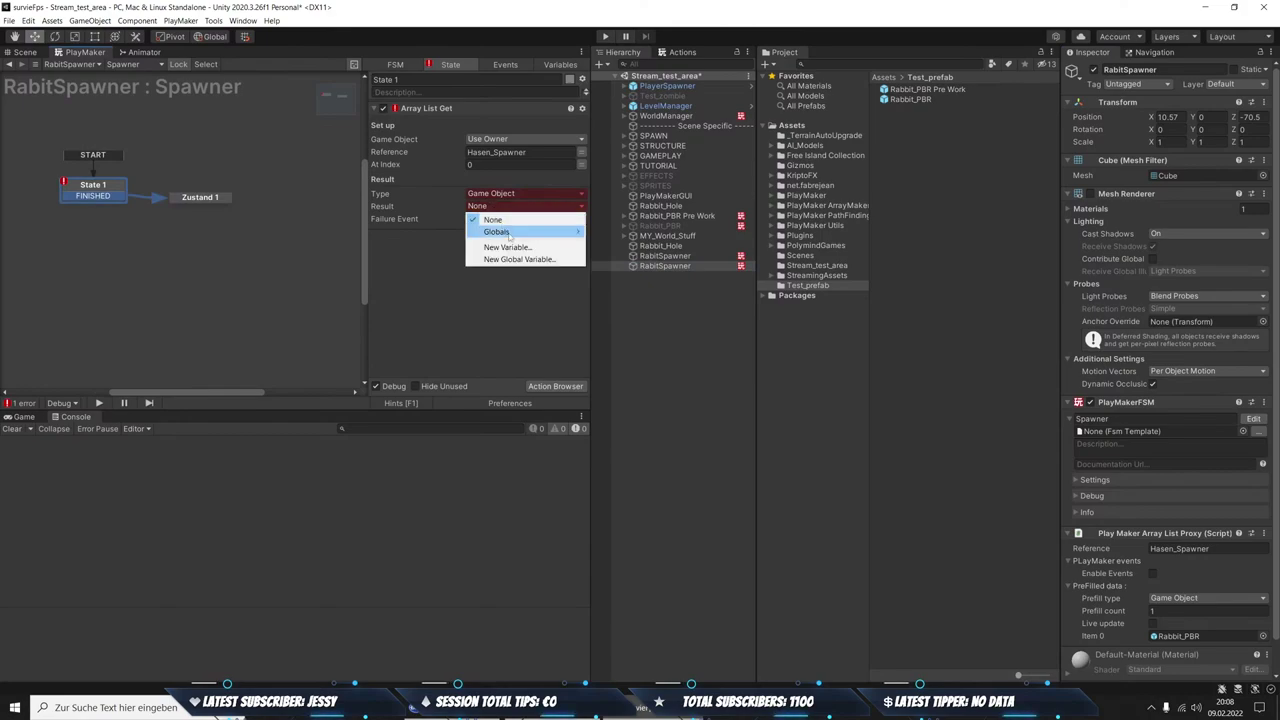
left_click(510, 249)
type("R")
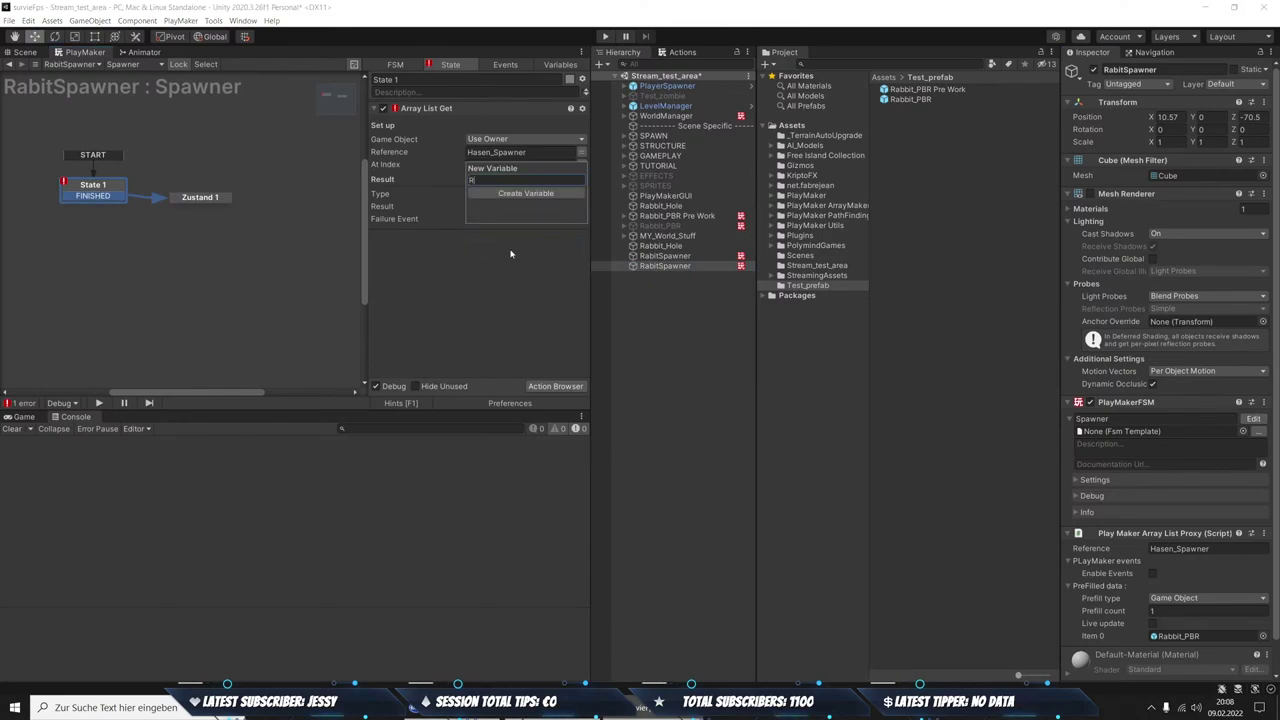
key("BackSpace")
type("Rabit")
left_click(535, 193)
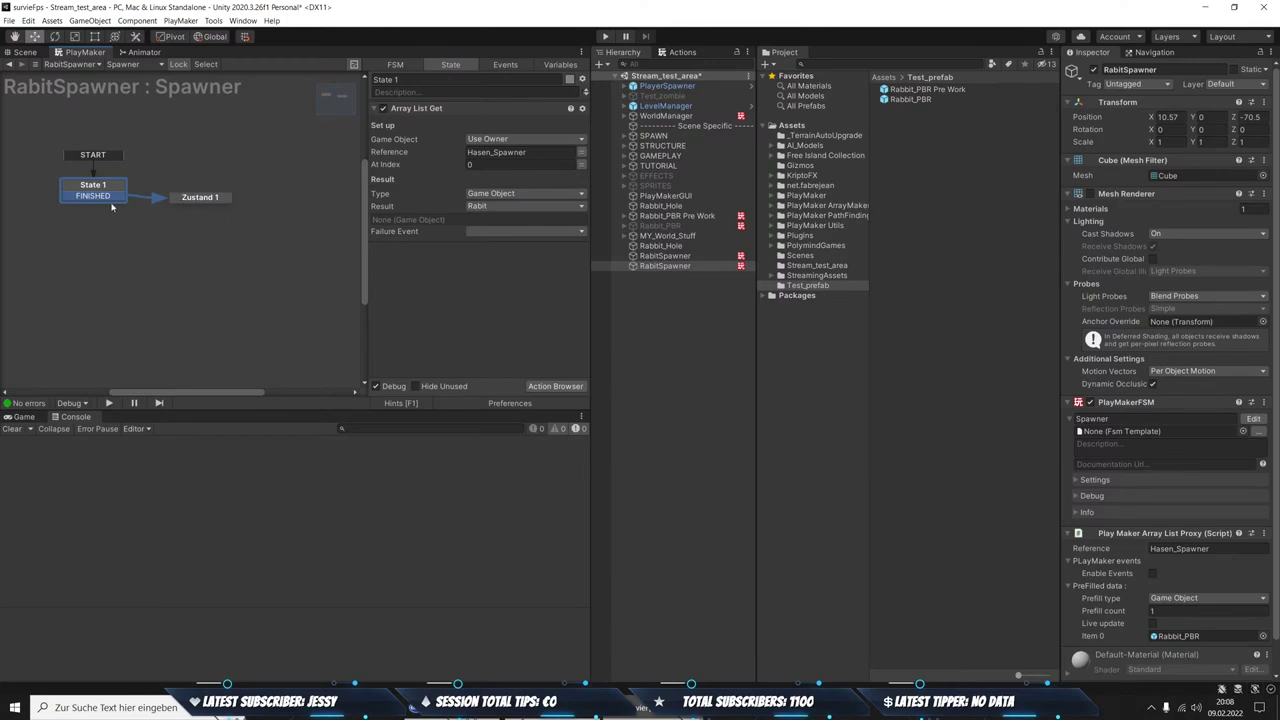
Compare with the older spawner's 'Spawner in Work' FSM, then reopen the new Spawner FSM
scroll(1132, 521, "down", 1)
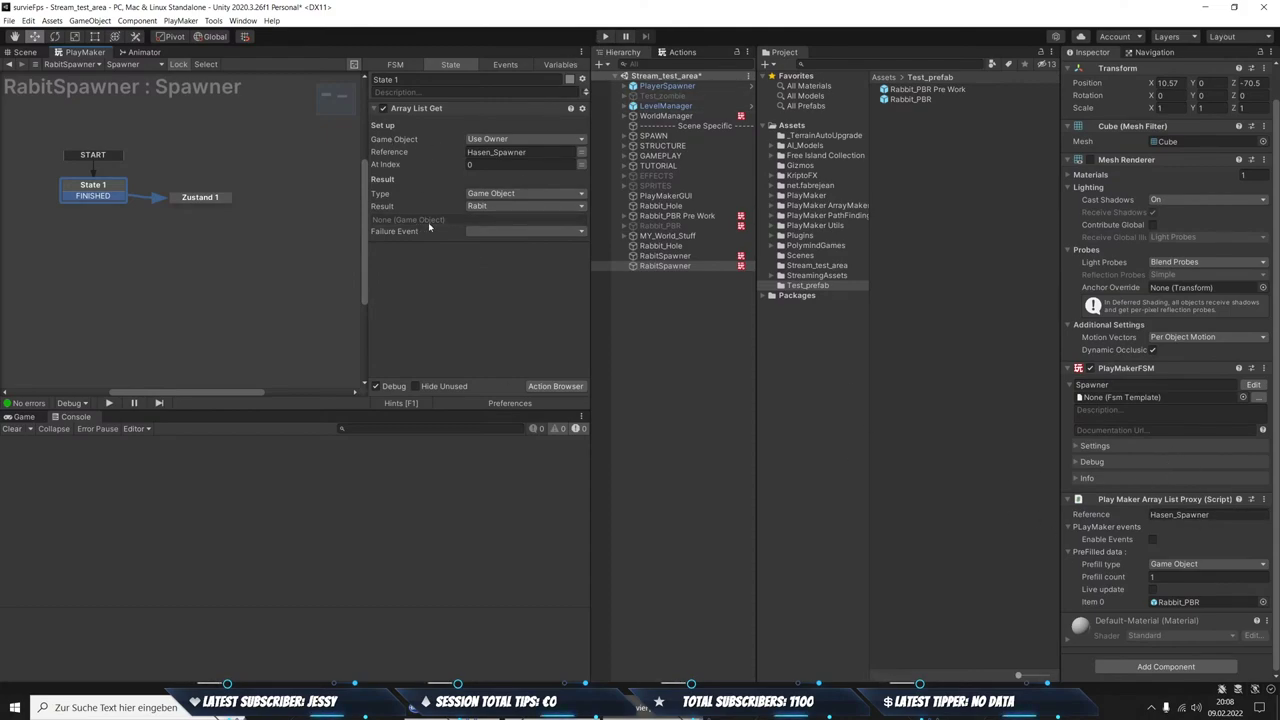
left_click(665, 257)
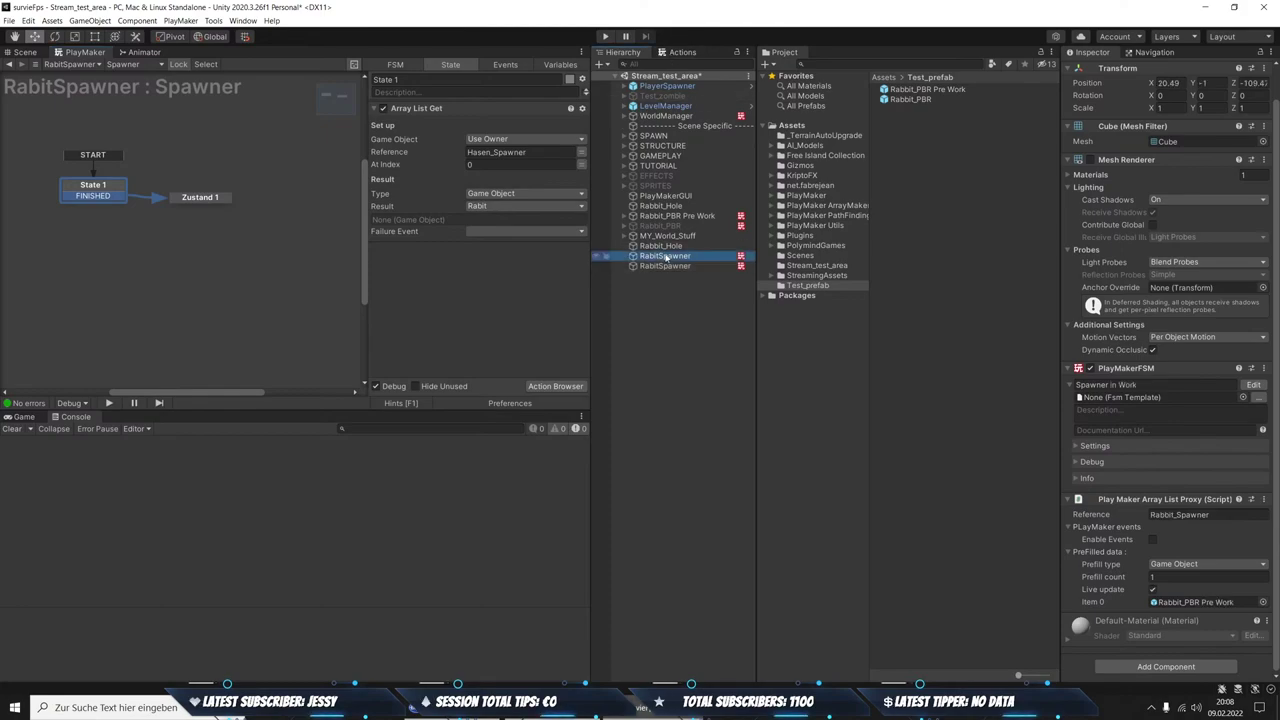
left_click(1253, 385)
scroll(526, 262, "down", 2)
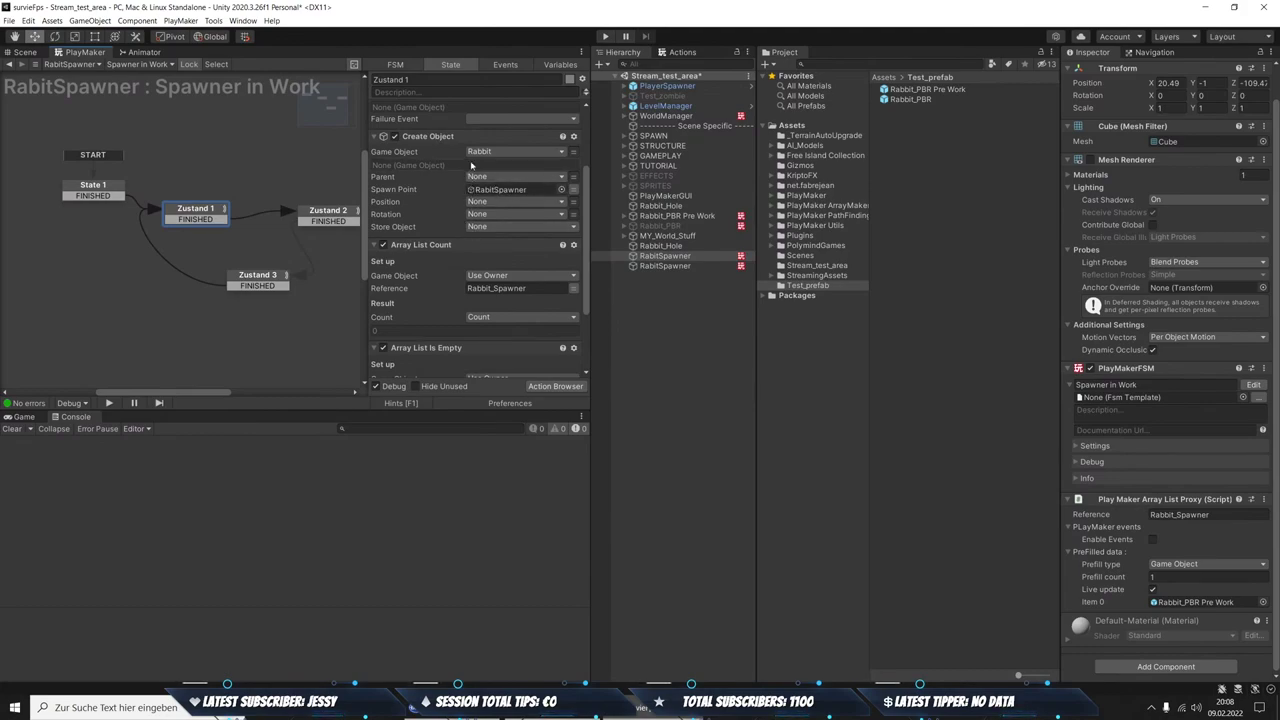
scroll(445, 165, "down", 2)
left_click(675, 266)
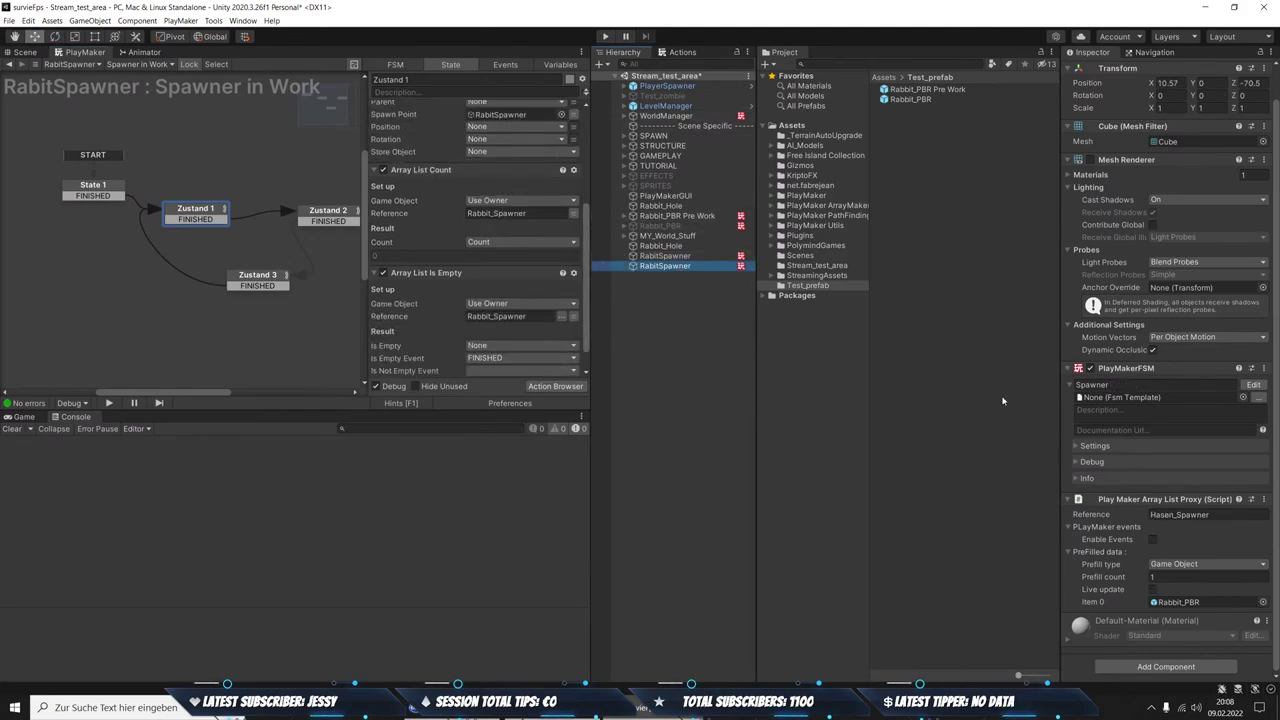
left_click(1253, 384)
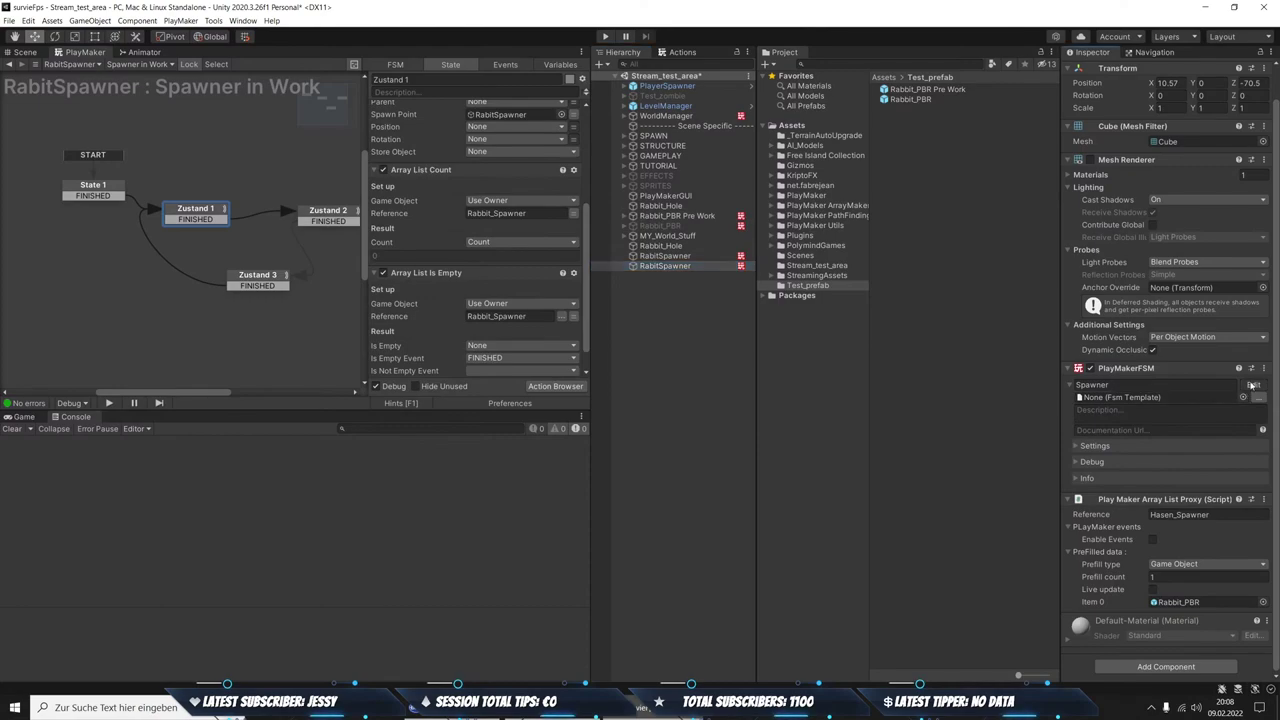
Move the Array List Get action from State 1 into Zustand 1
left_click(198, 200)
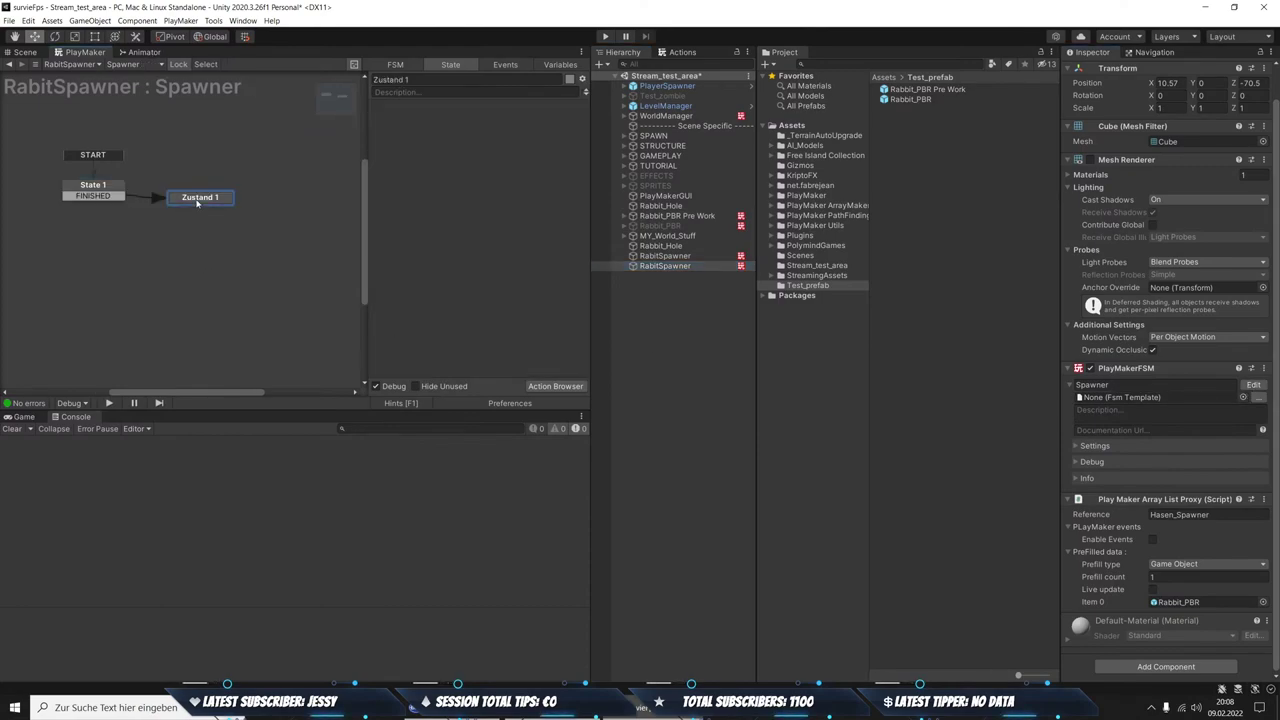
left_click(92, 187)
right_click(410, 108)
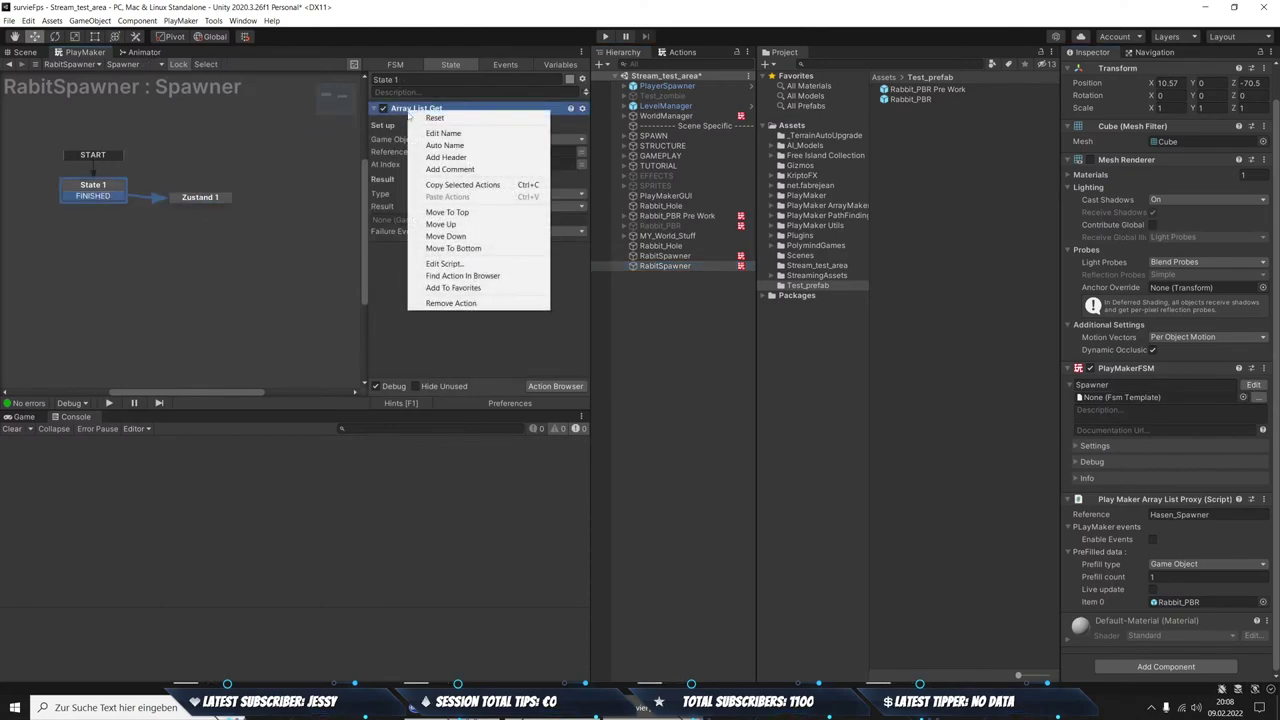
left_click(452, 185)
left_click(200, 197)
right_click(408, 205)
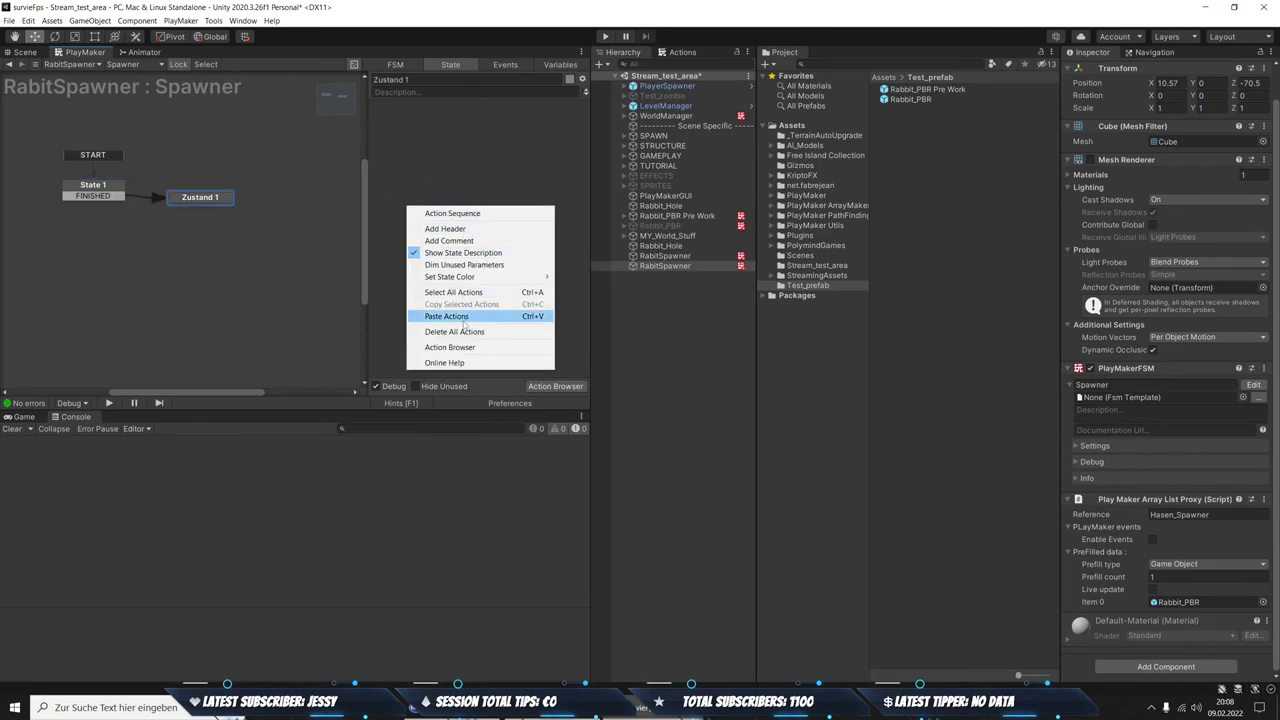
left_click(450, 316)
left_click(92, 187)
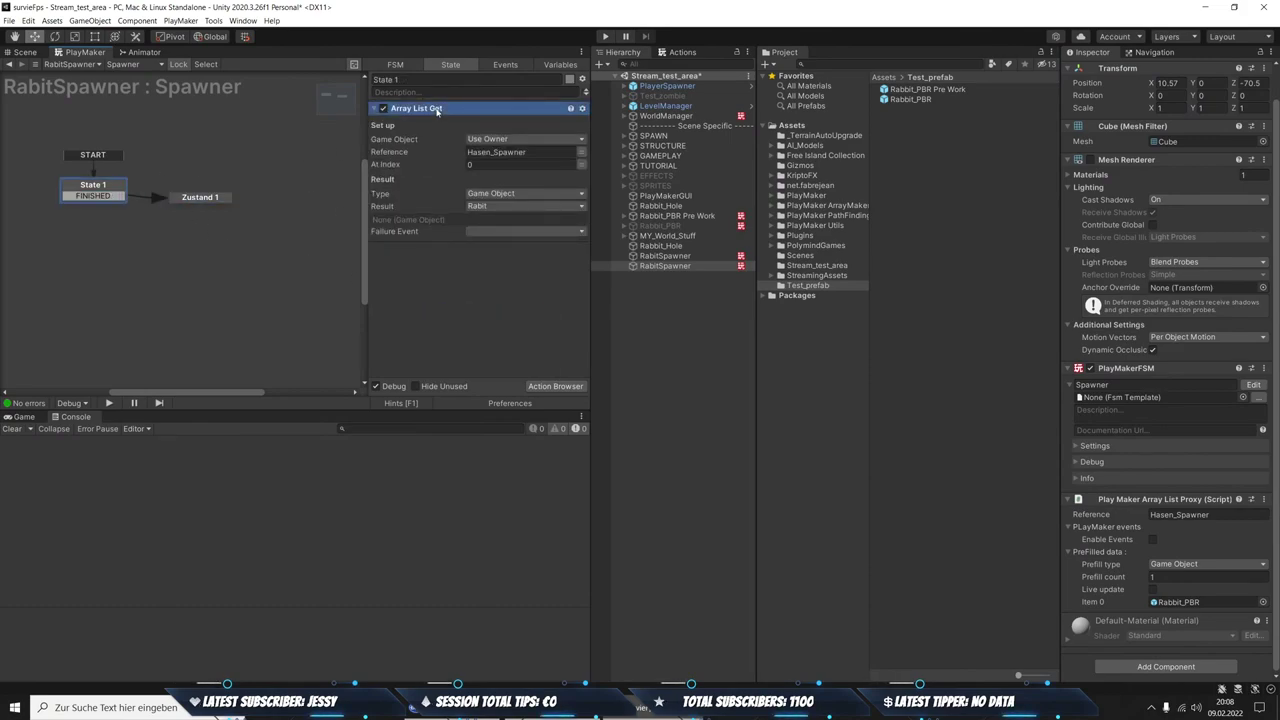
key("Delete")
Add a Create Object action to Zustand 1 spawning Rabit at the RabitSpawner spawn point
left_click(195, 199)
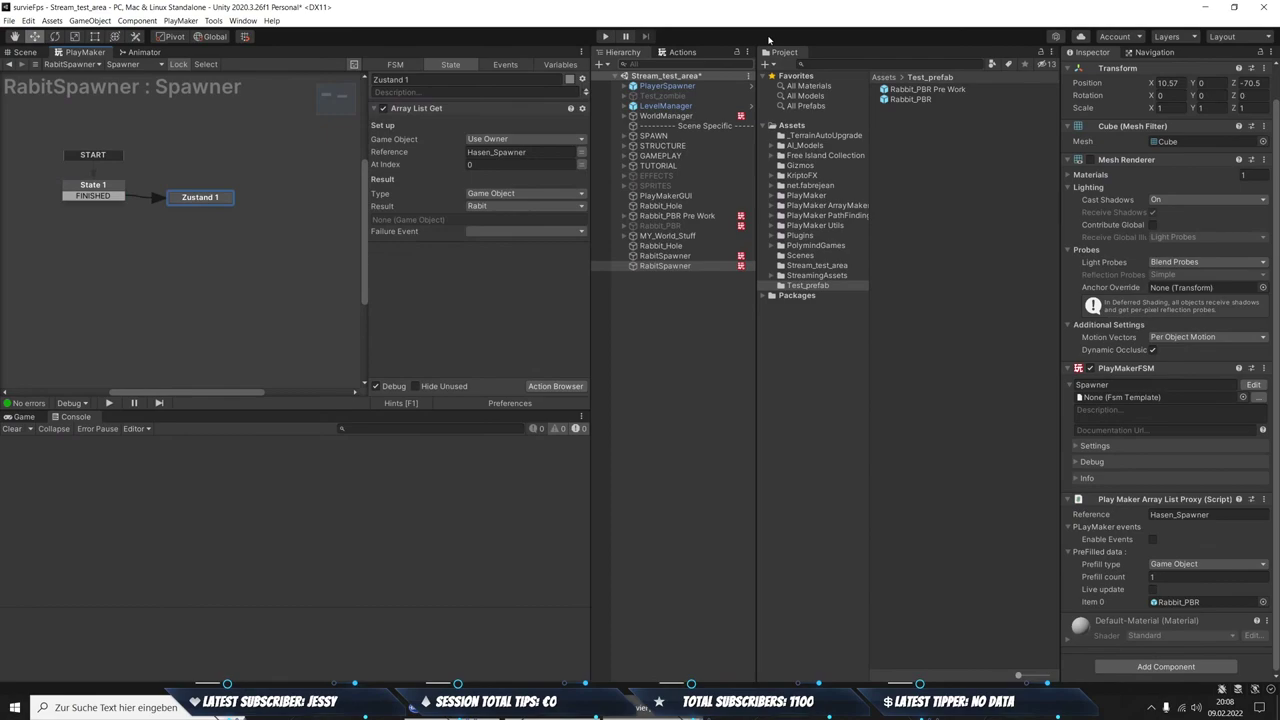
left_click(680, 52)
type("create")
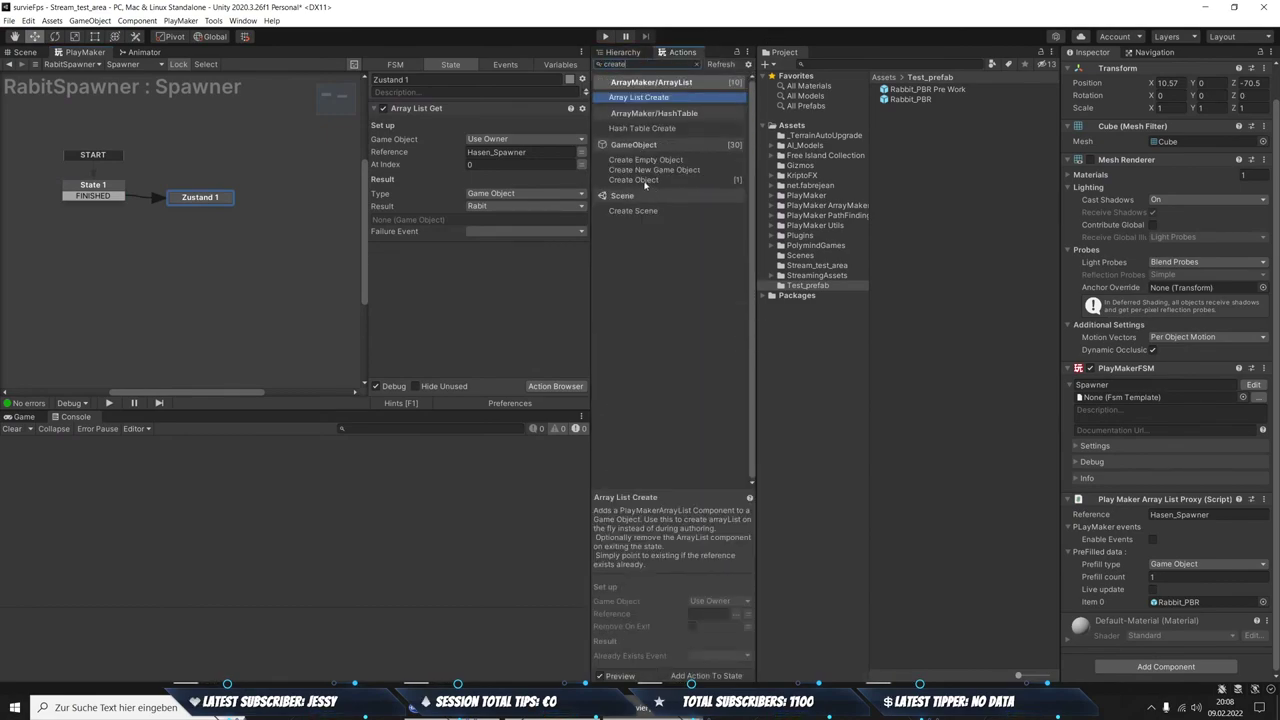
left_click(645, 181)
double_click(635, 183)
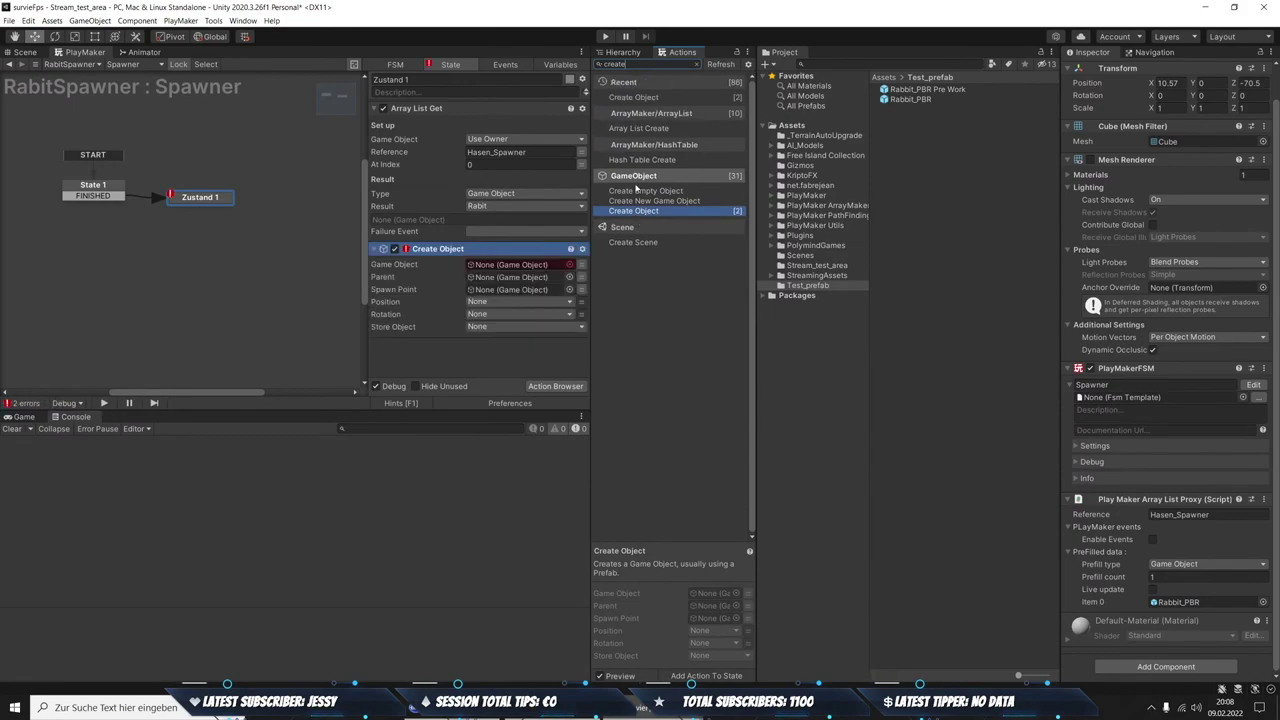
left_click(582, 265)
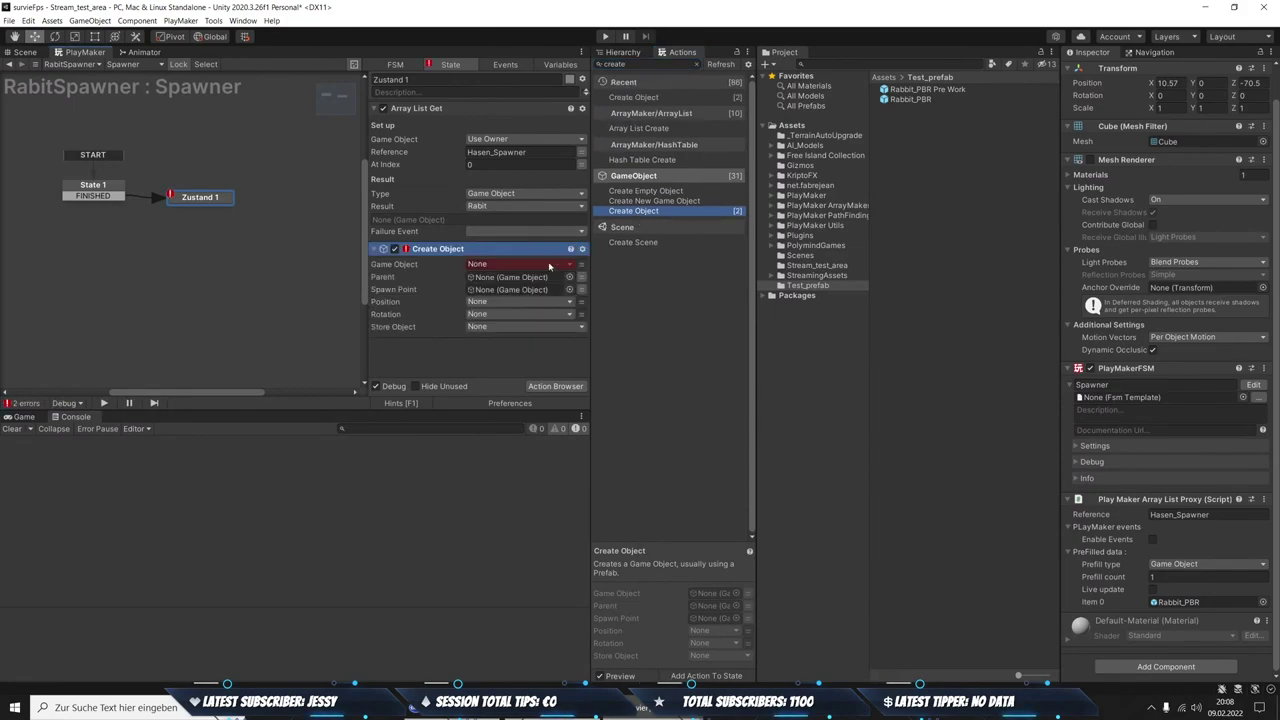
left_click(532, 265)
left_click(500, 287)
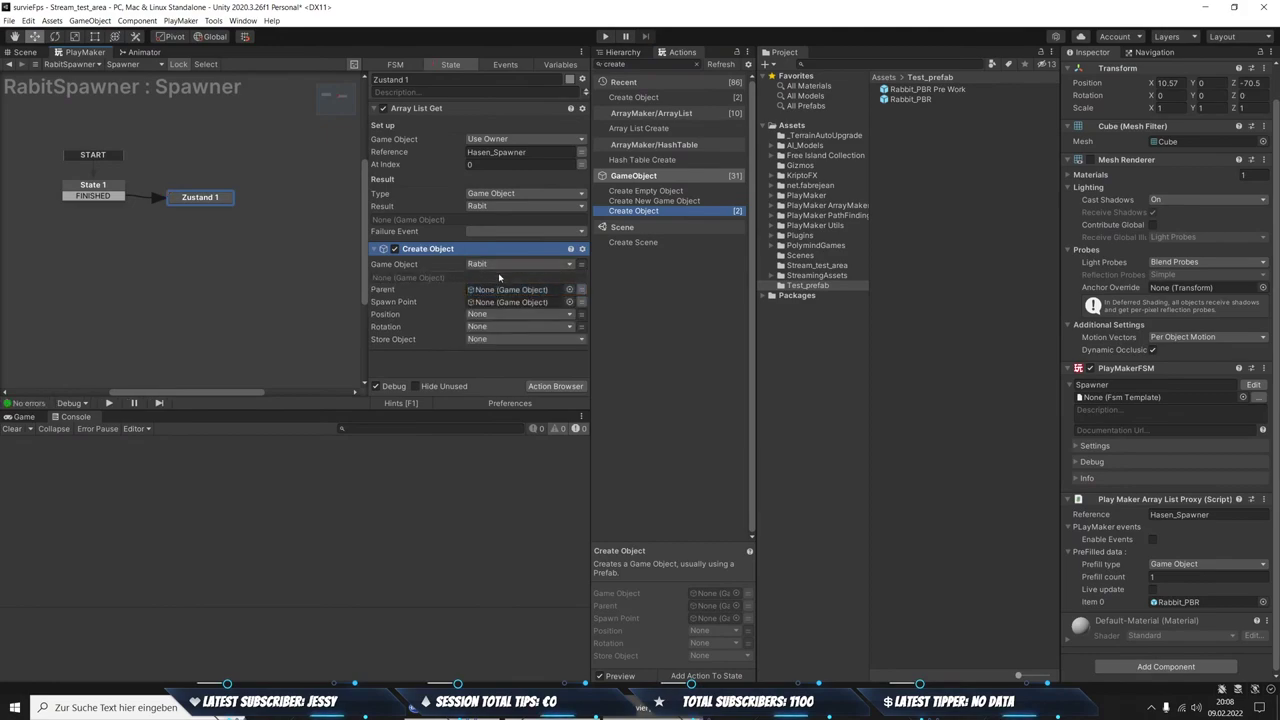
left_click(582, 289)
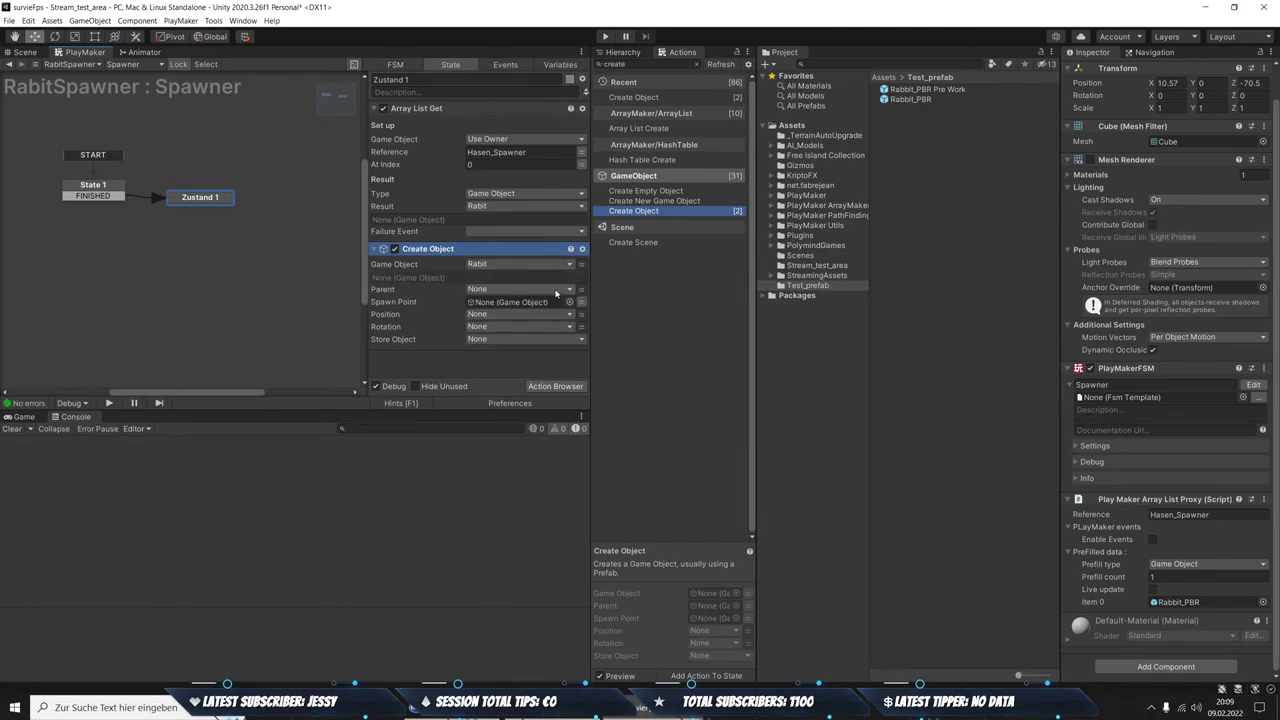
left_click(624, 52)
left_click_drag(665, 265, 515, 301)
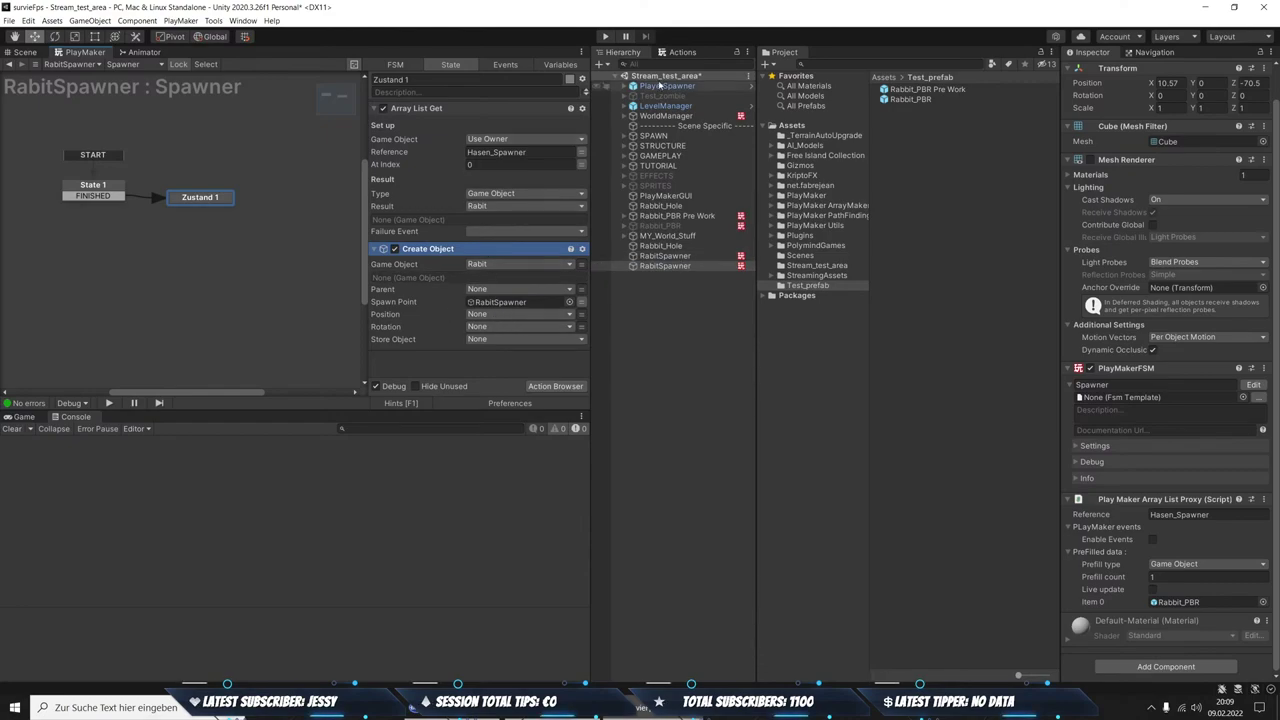
left_click(675, 52)
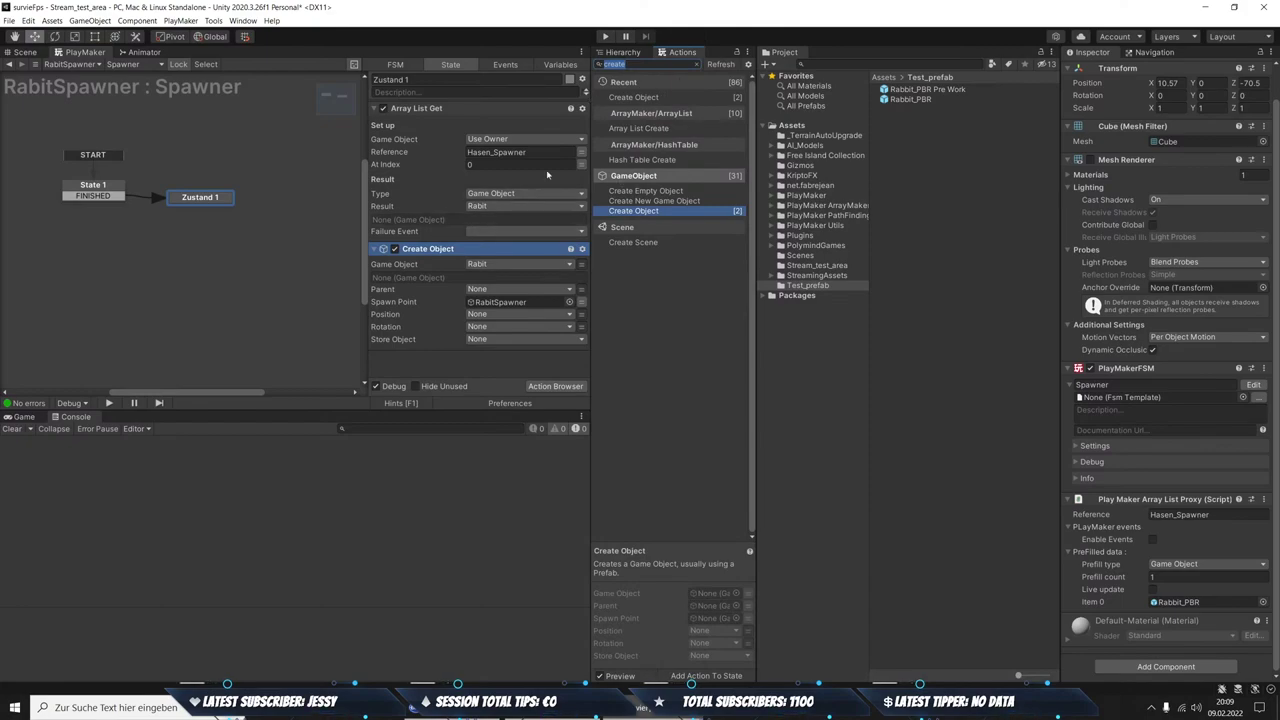
Review the upper RabitSpawner's Spawner in Work FSM graph
left_click(623, 52)
left_click(665, 256)
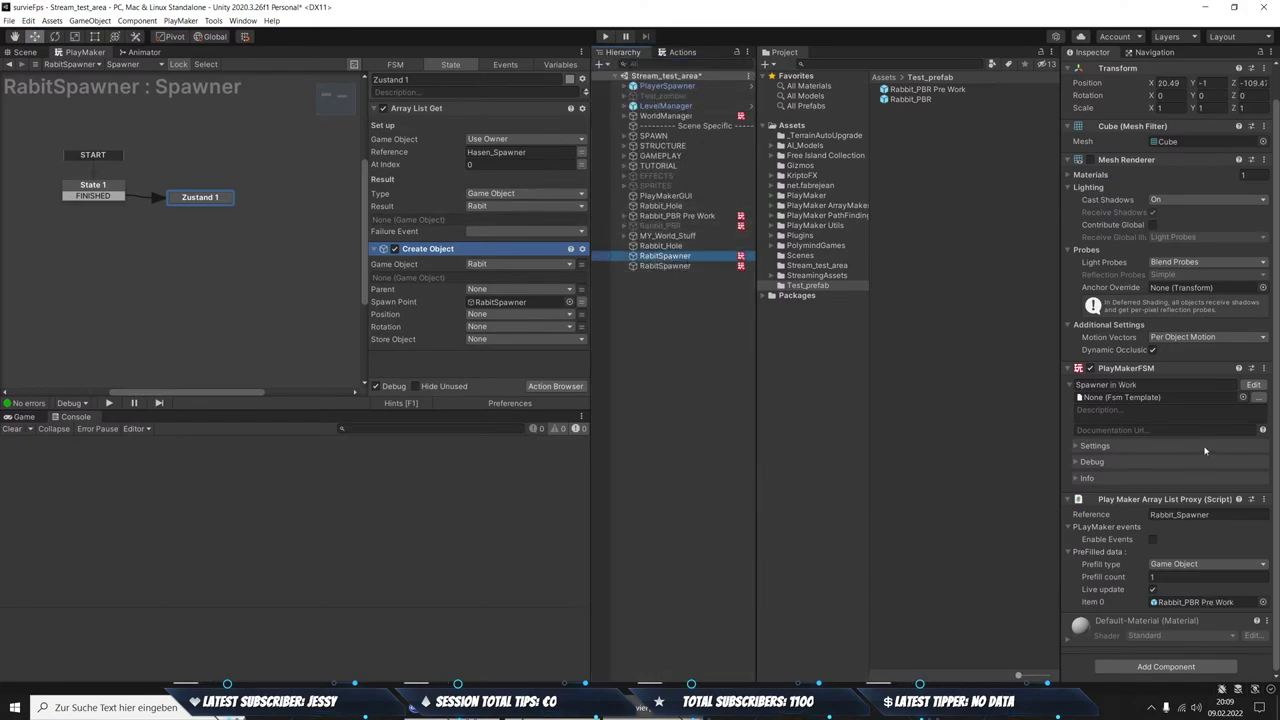
left_click(1255, 385)
scroll(490, 280, "down", 3)
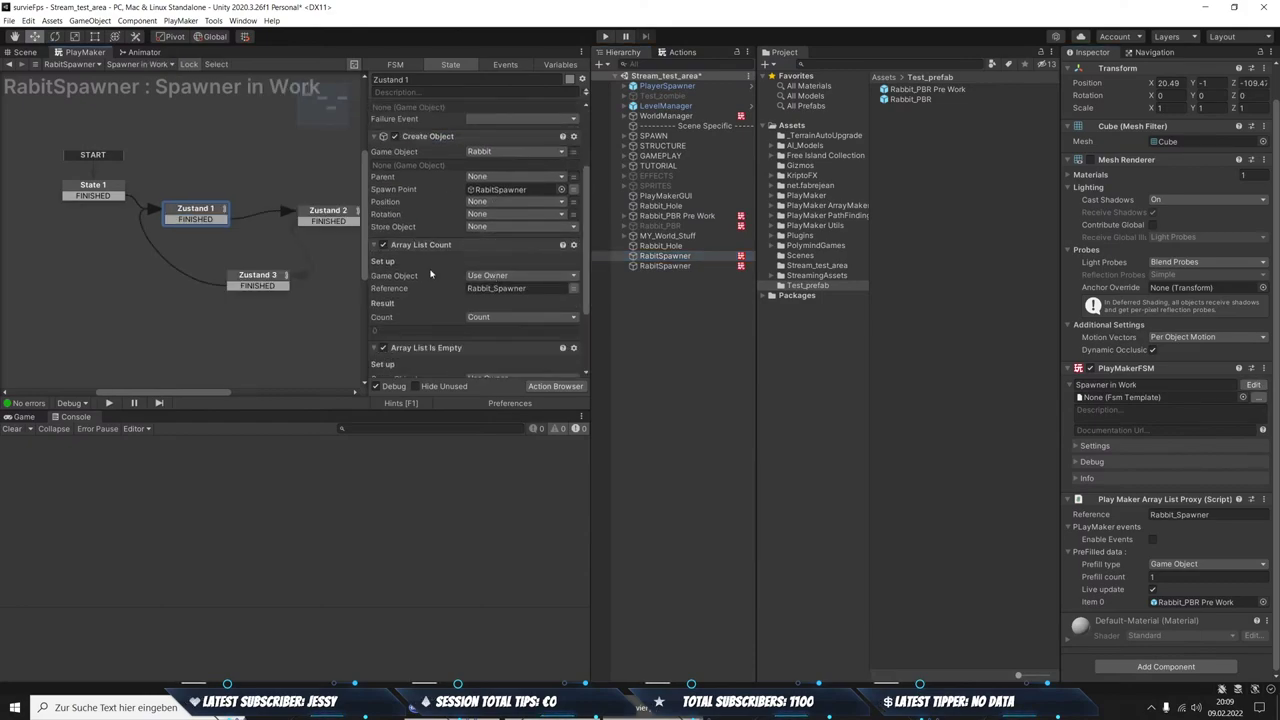
scroll(431, 273, "down", 1)
scroll(446, 289, "down", 1)
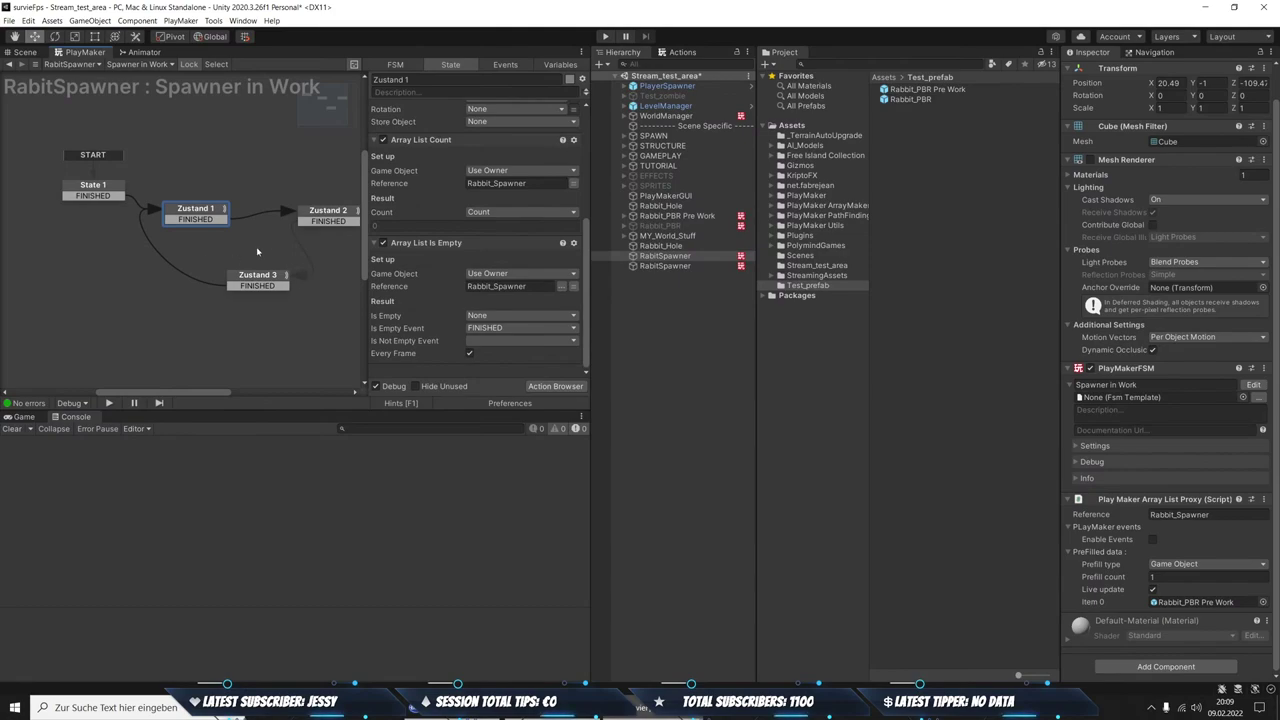
middle_click_drag(204, 275, 170, 273)
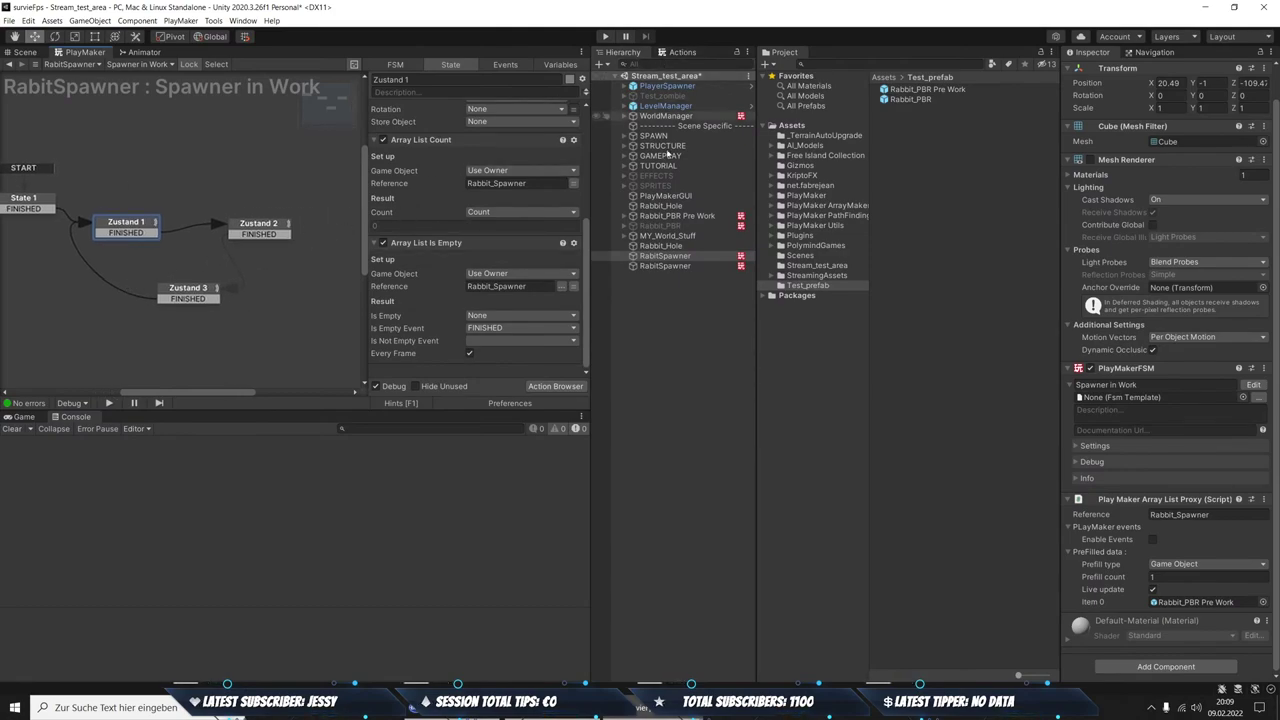
Deactivate the Rabbit_PBR Pre Work object and return to the Scene view
left_click(660, 267)
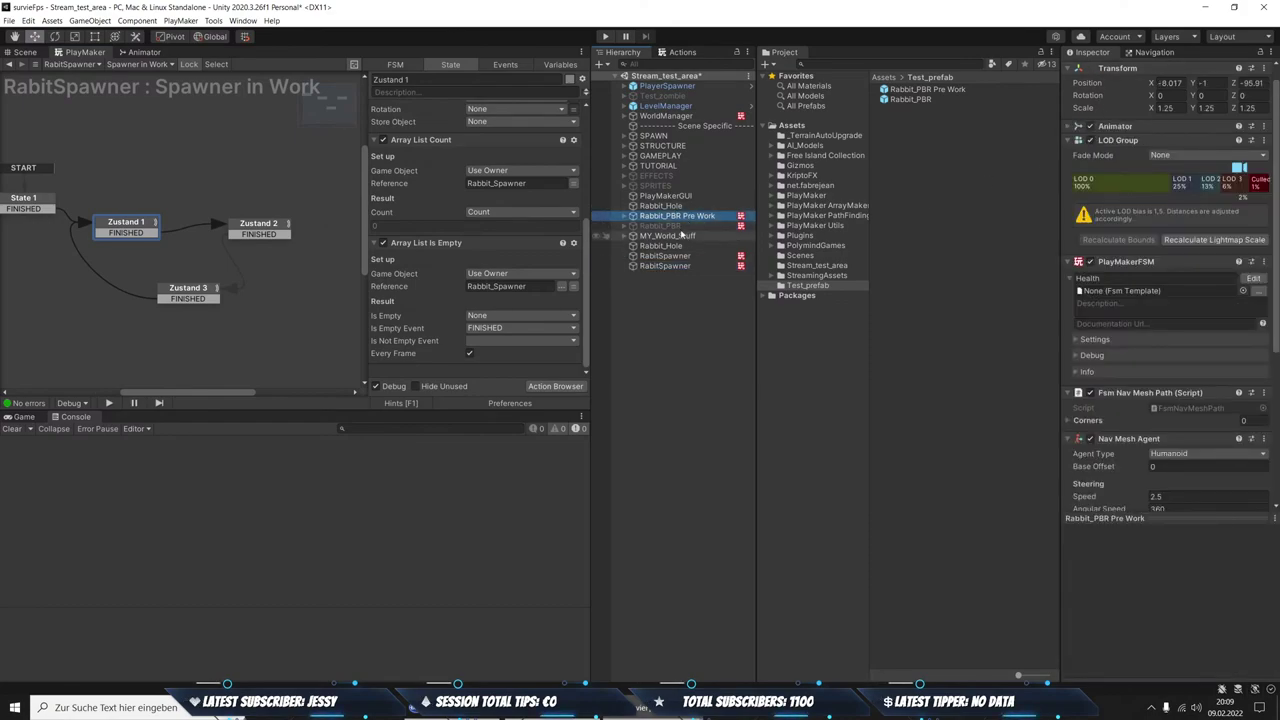
left_click(677, 227)
left_click(675, 216)
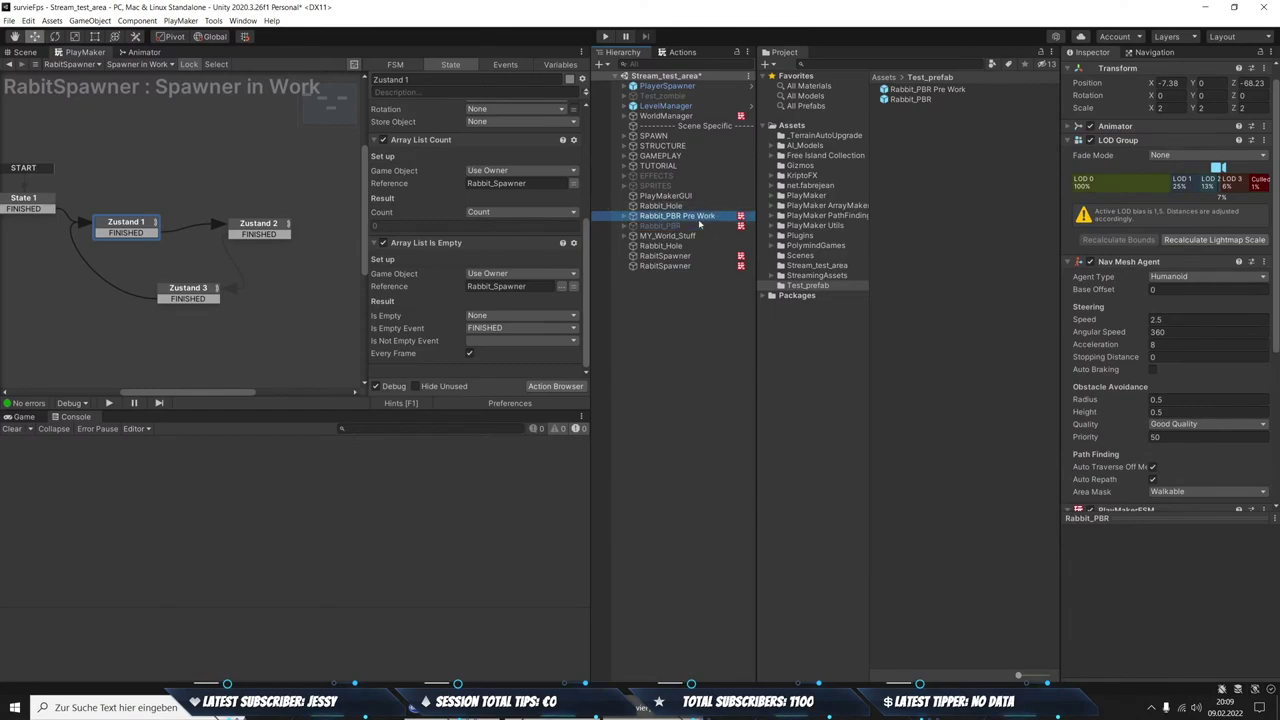
scroll(1098, 72, "up", 1)
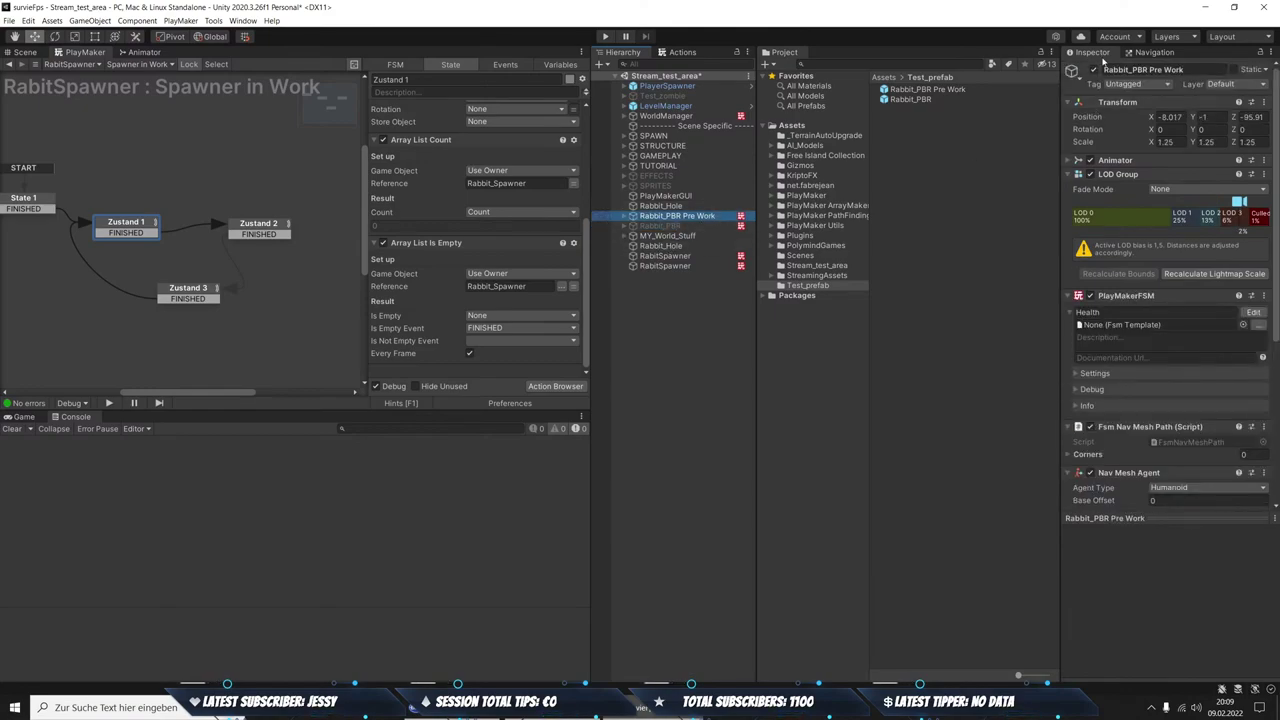
left_click(1095, 70)
left_click(30, 53)
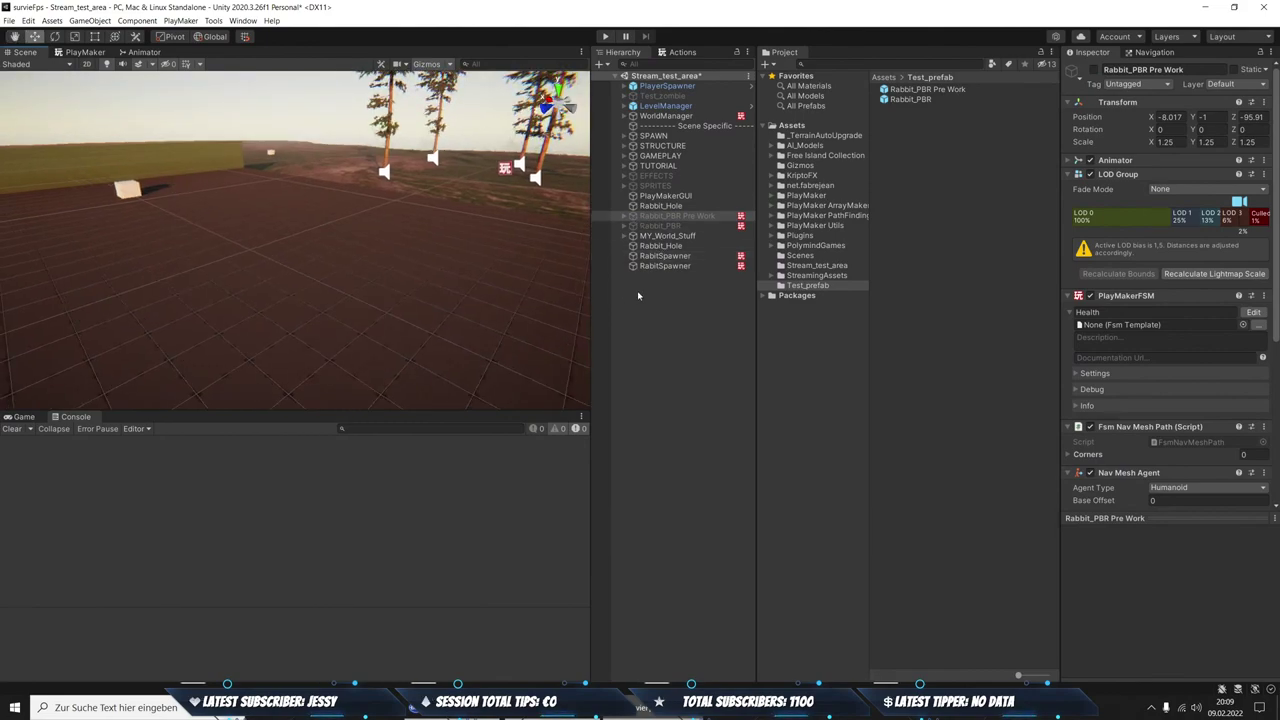
Run Play mode with the Game view shown, frame a spawned Rabbit_PBR clone, then stop
right_click_drag(171, 206, 389, 253)
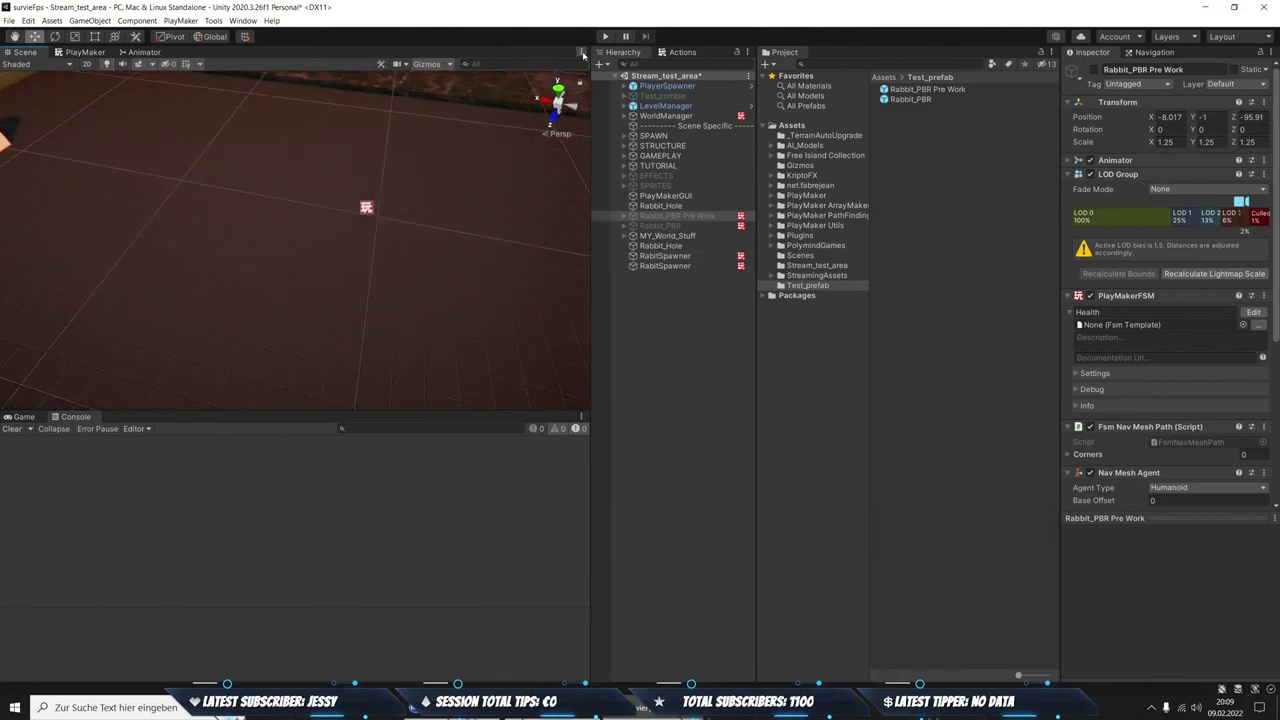
left_click(24, 416)
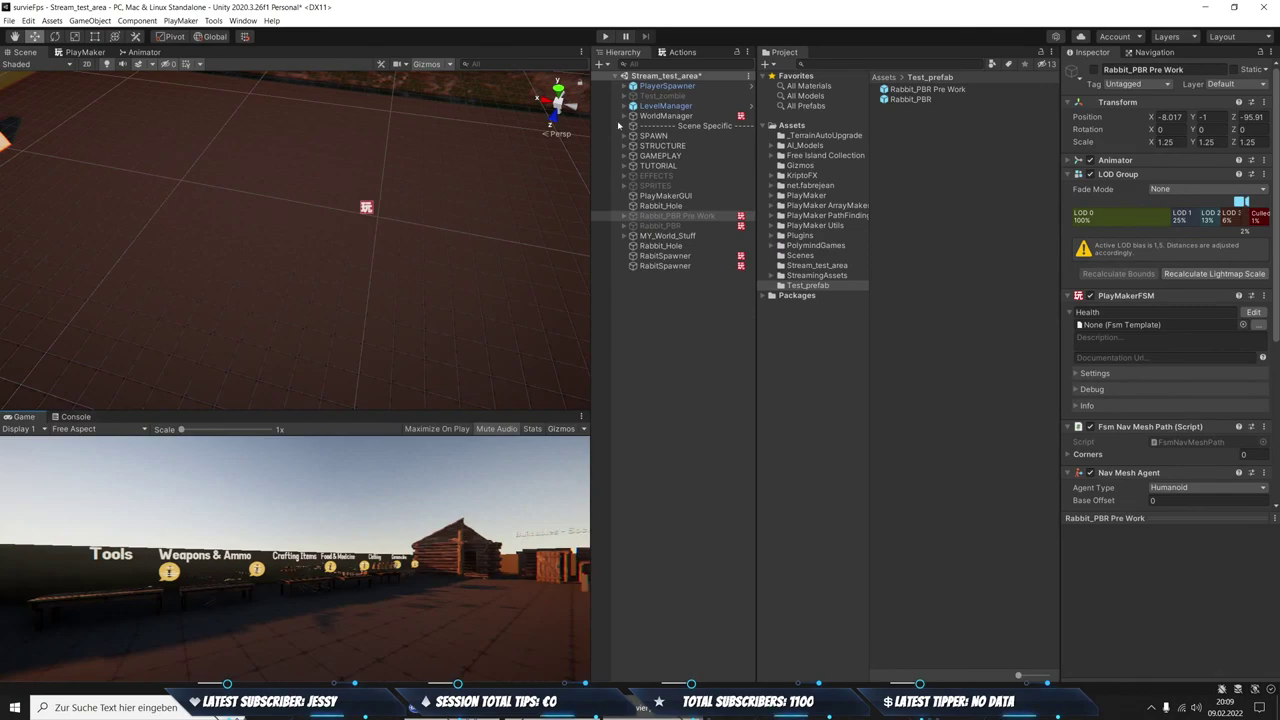
left_click(605, 36)
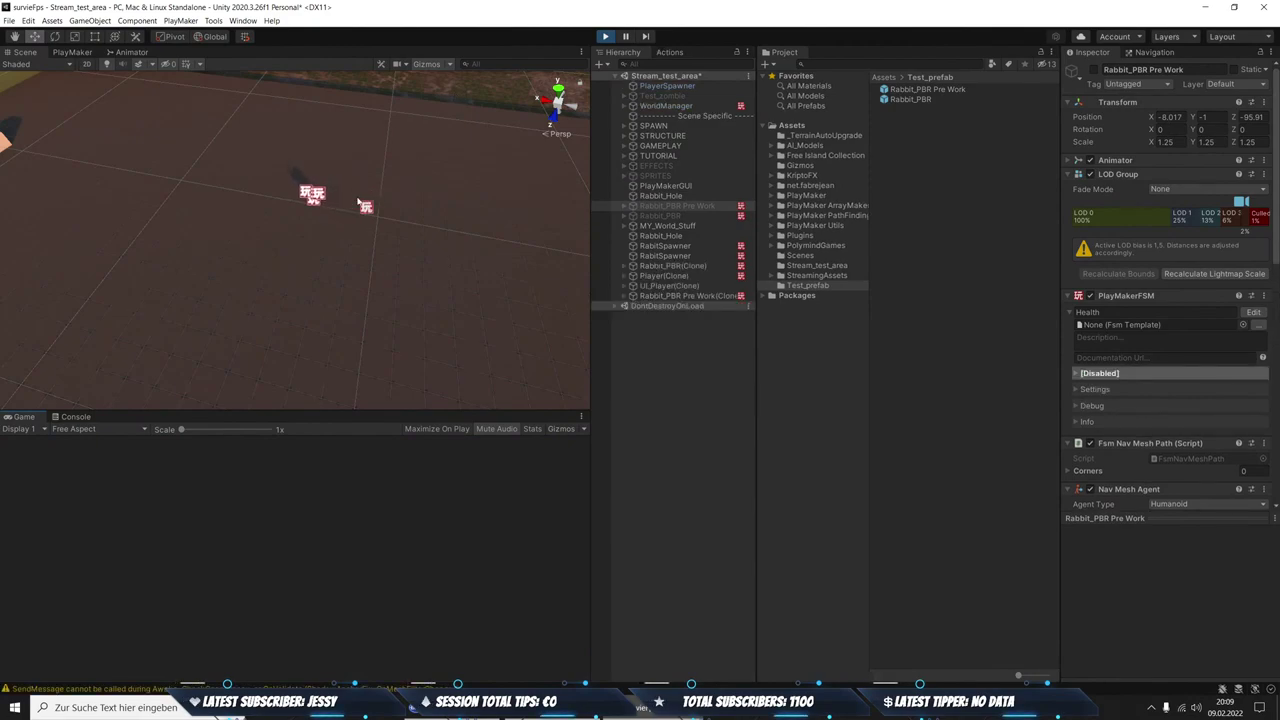
mouse_move(365, 205)
right_mouse_down()
mouse_move(421, 160)
mouse_move(533, 141)
mouse_move(483, 149)
mouse_move(476, 168)
mouse_move(259, 167)
mouse_move(322, 190)
mouse_move(300, 200)
mouse_move(299, 188)
mouse_move(340, 192)
right_mouse_up()
left_click(668, 265)
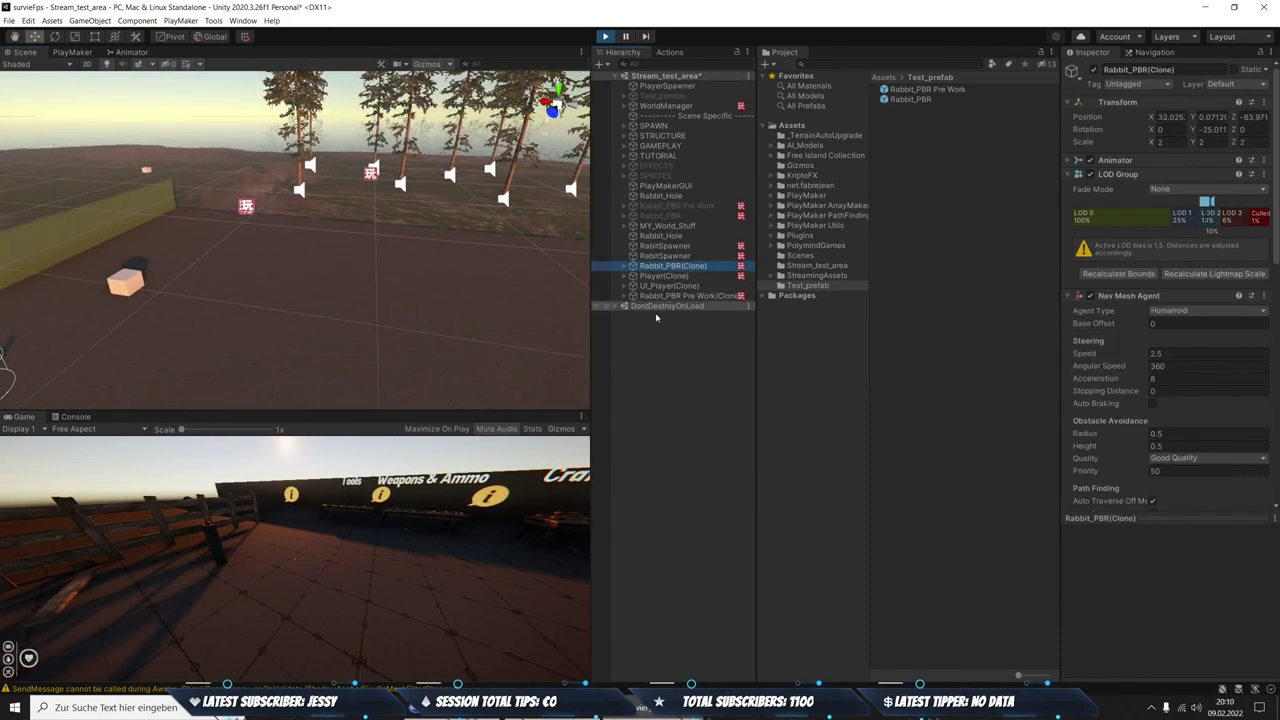
key("f")
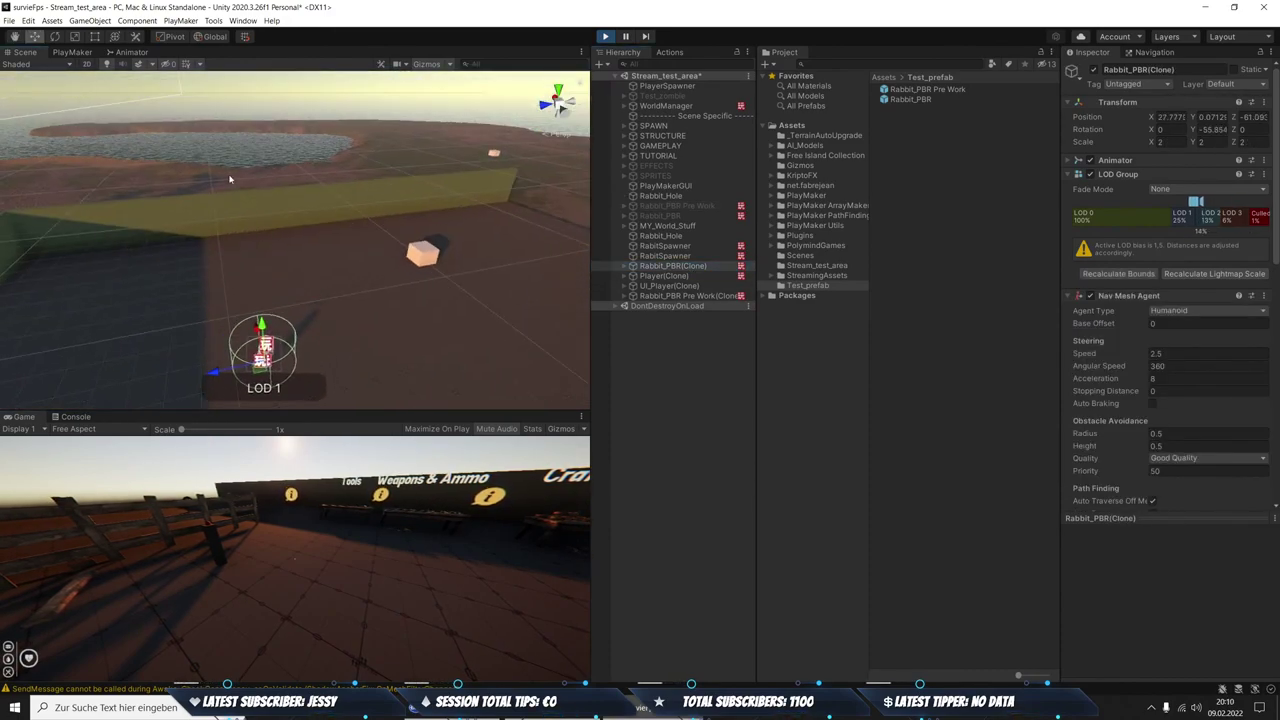
double_click(670, 265)
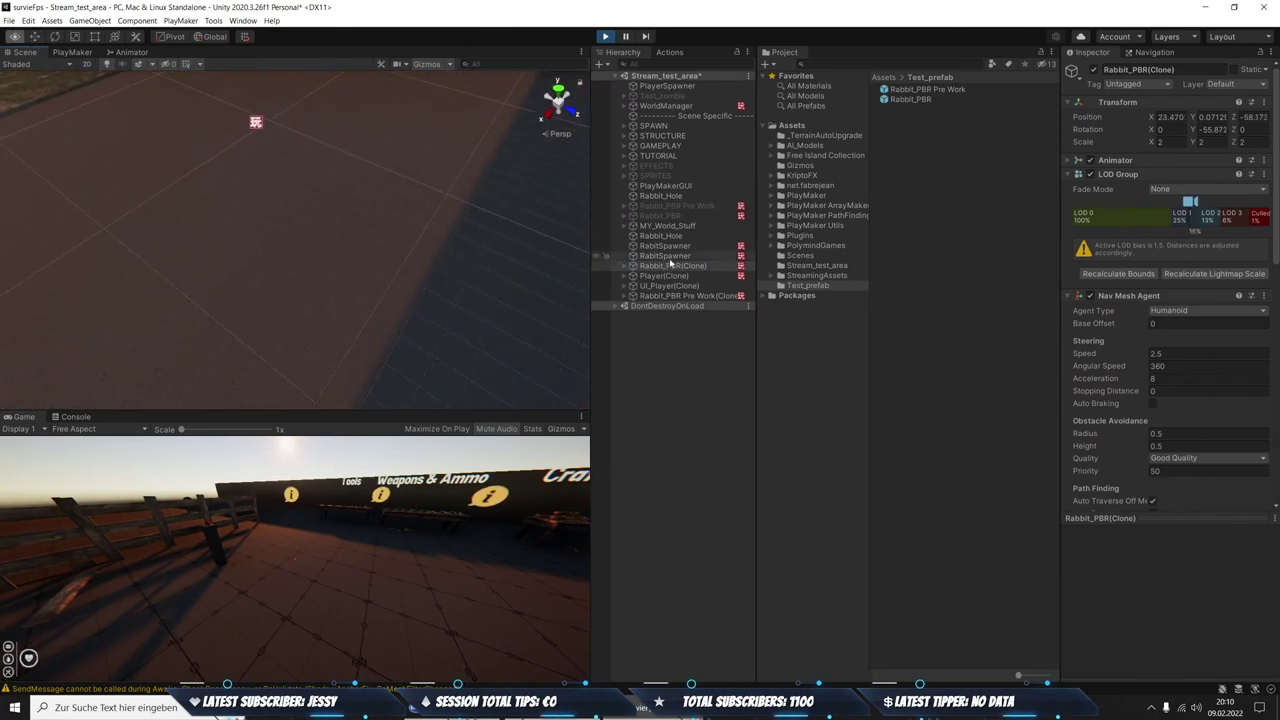
left_click(607, 36)
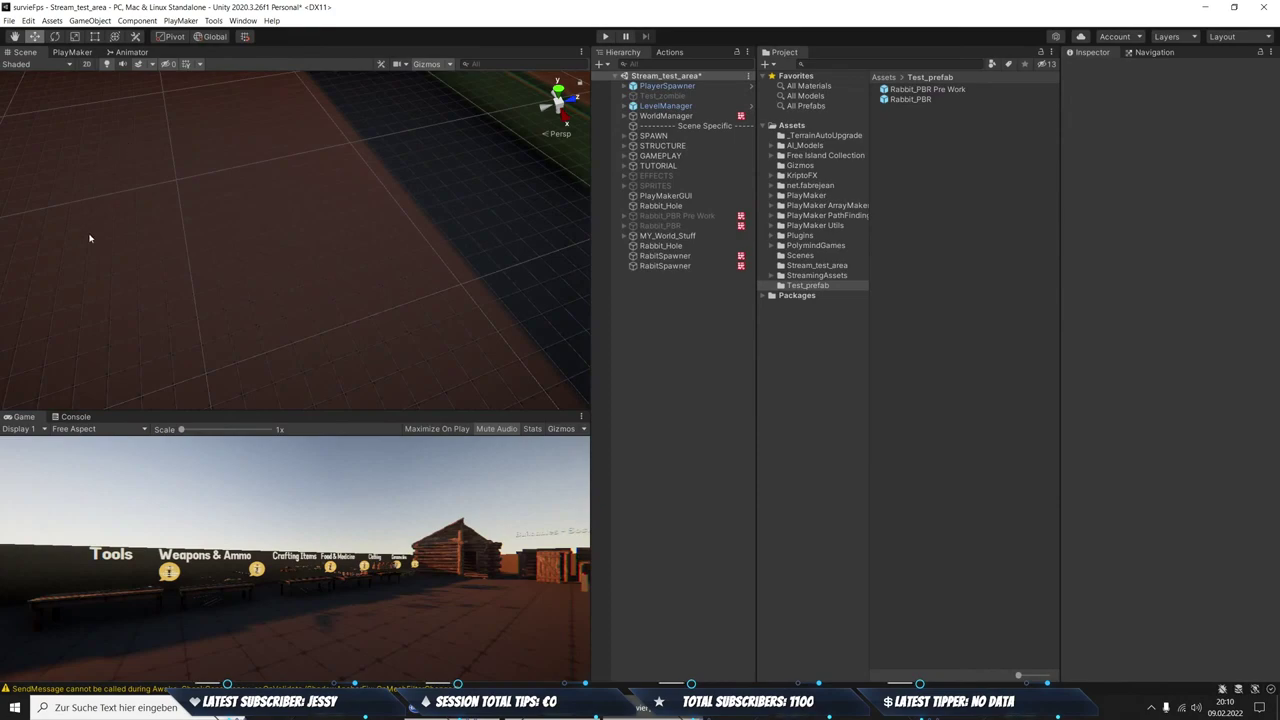
Open the second RabitSpawner's Spawner FSM and show Zustand 1's actions
left_click(665, 265)
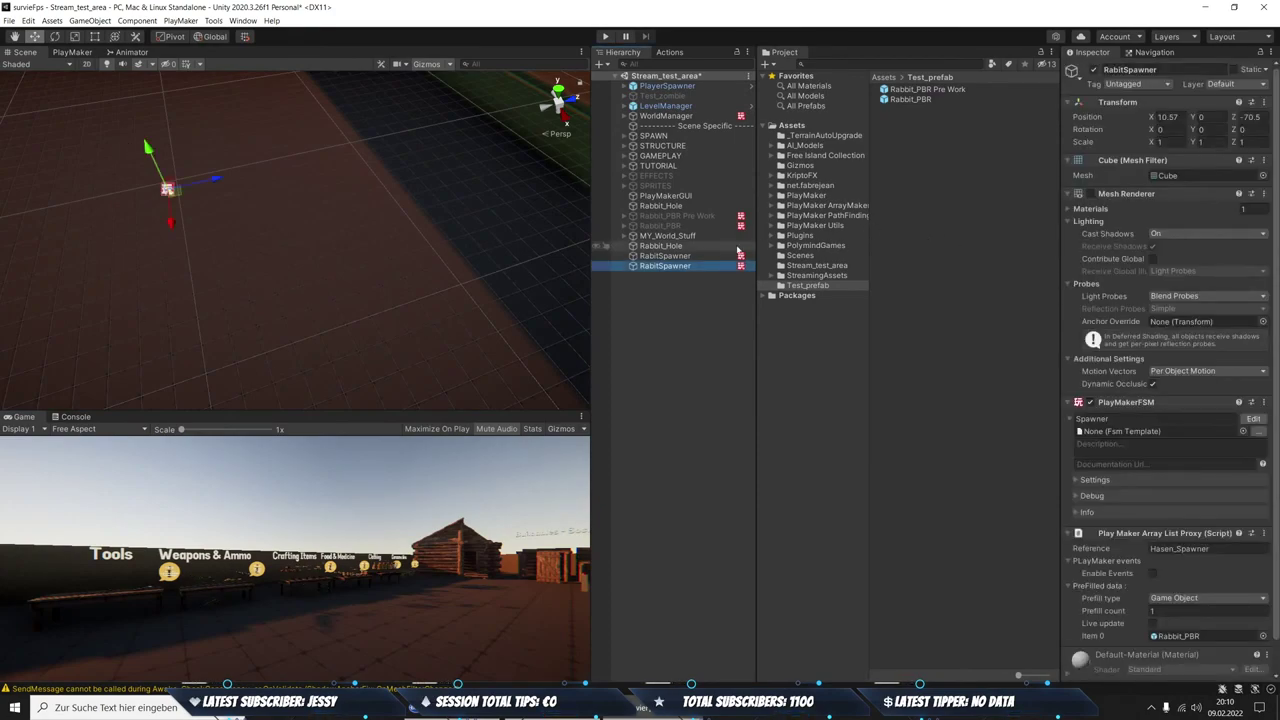
scroll(1255, 435, "down", 2)
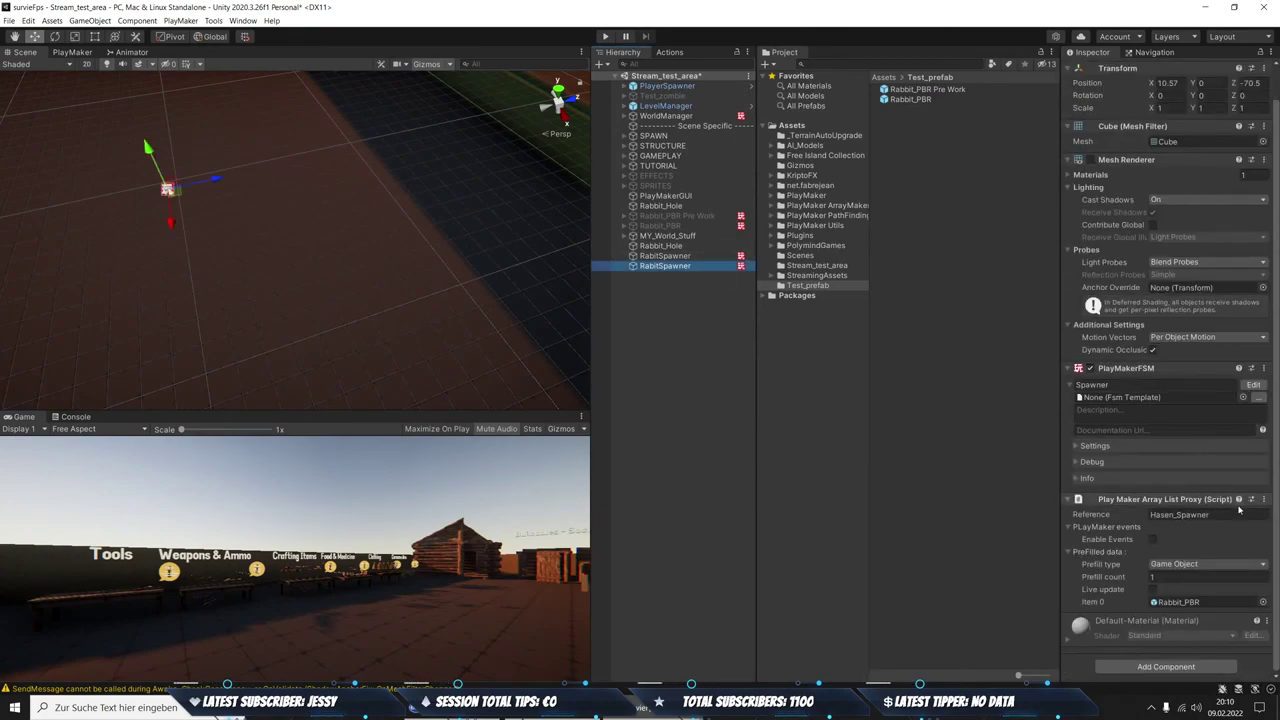
left_click(1253, 384)
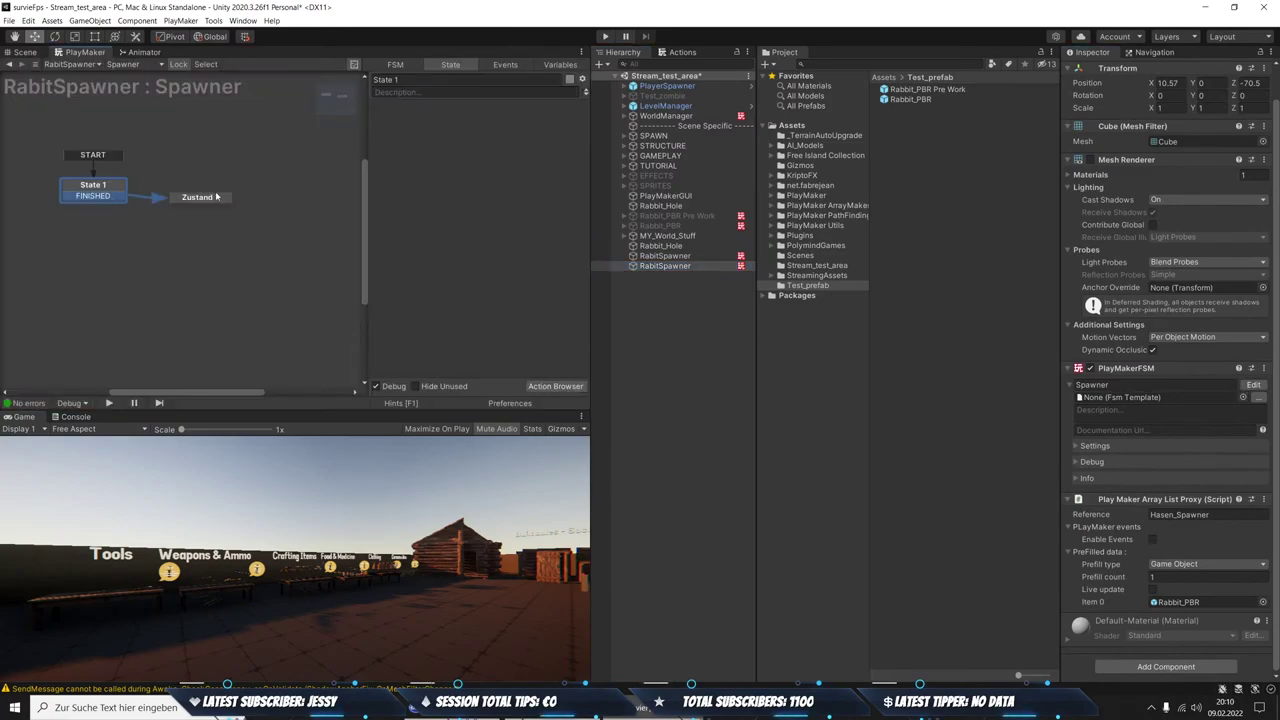
left_click_drag(216, 196, 220, 189)
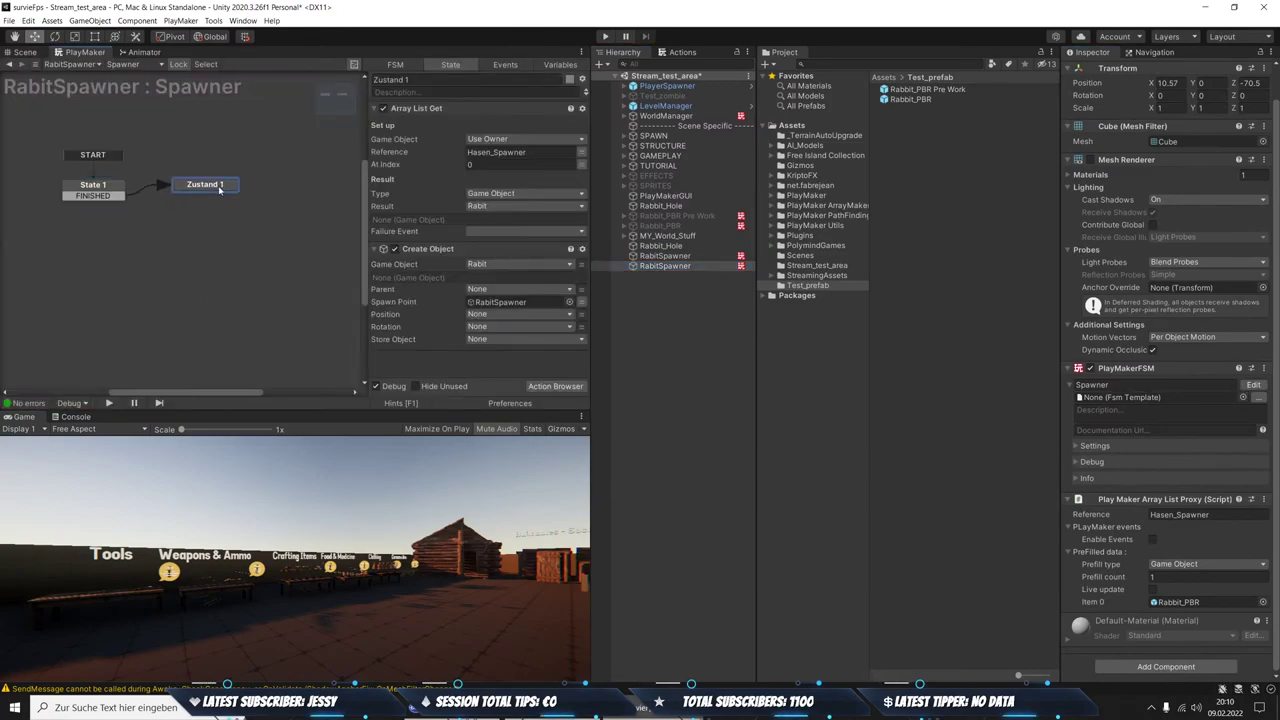
Compare against the first RabitSpawner's Spawner in Work FSM, then return to the Spawner FSM
left_click(665, 256)
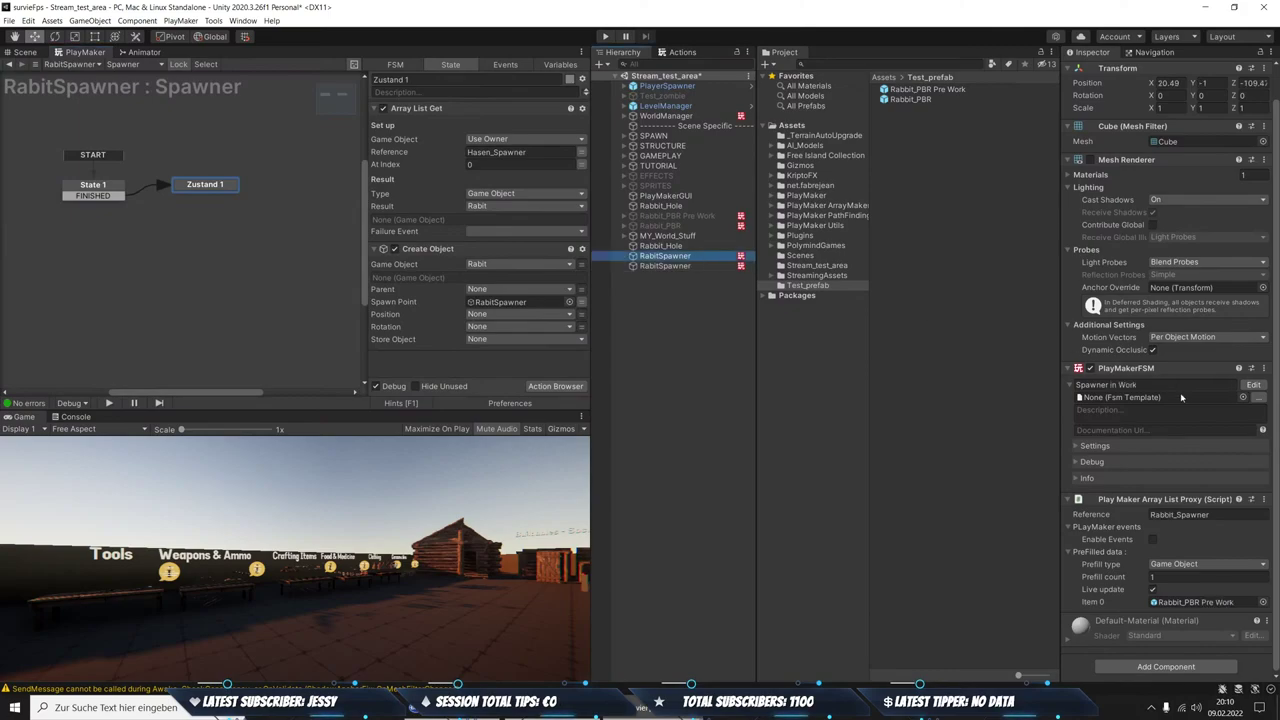
left_click(1252, 384)
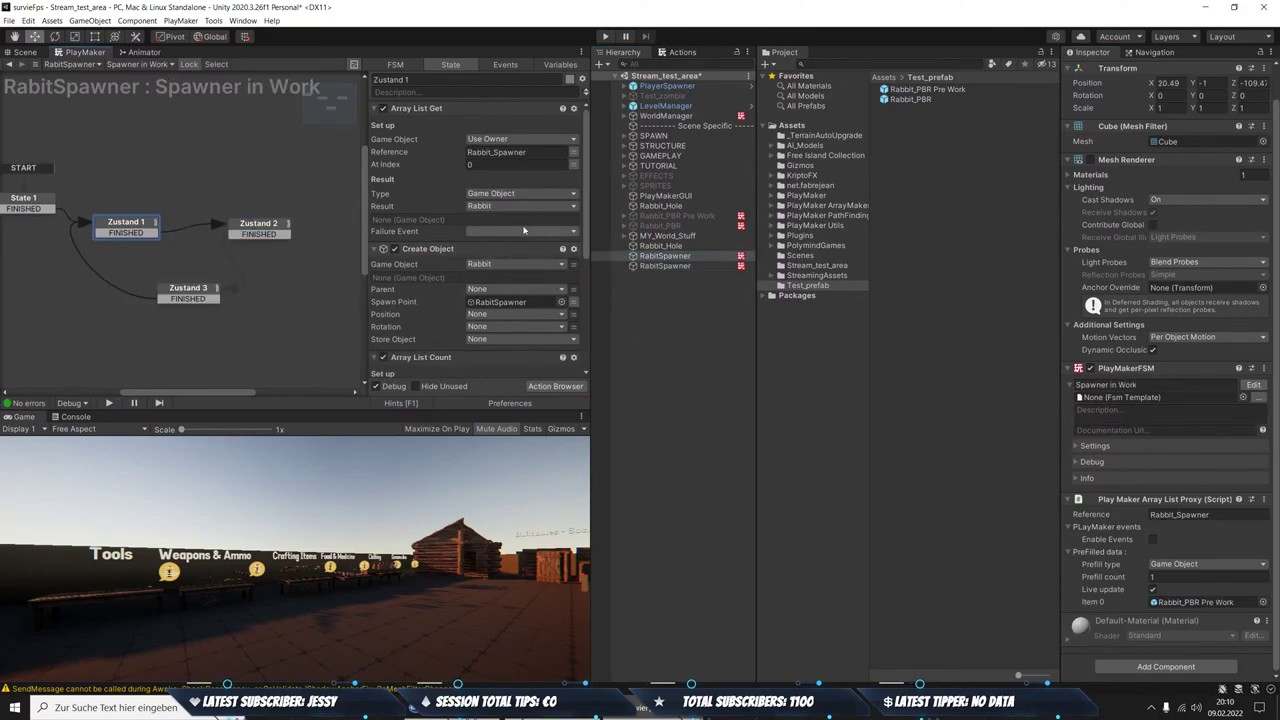
scroll(510, 228, "down", 1)
scroll(508, 225, "down", 2)
scroll(508, 225, "down", 2)
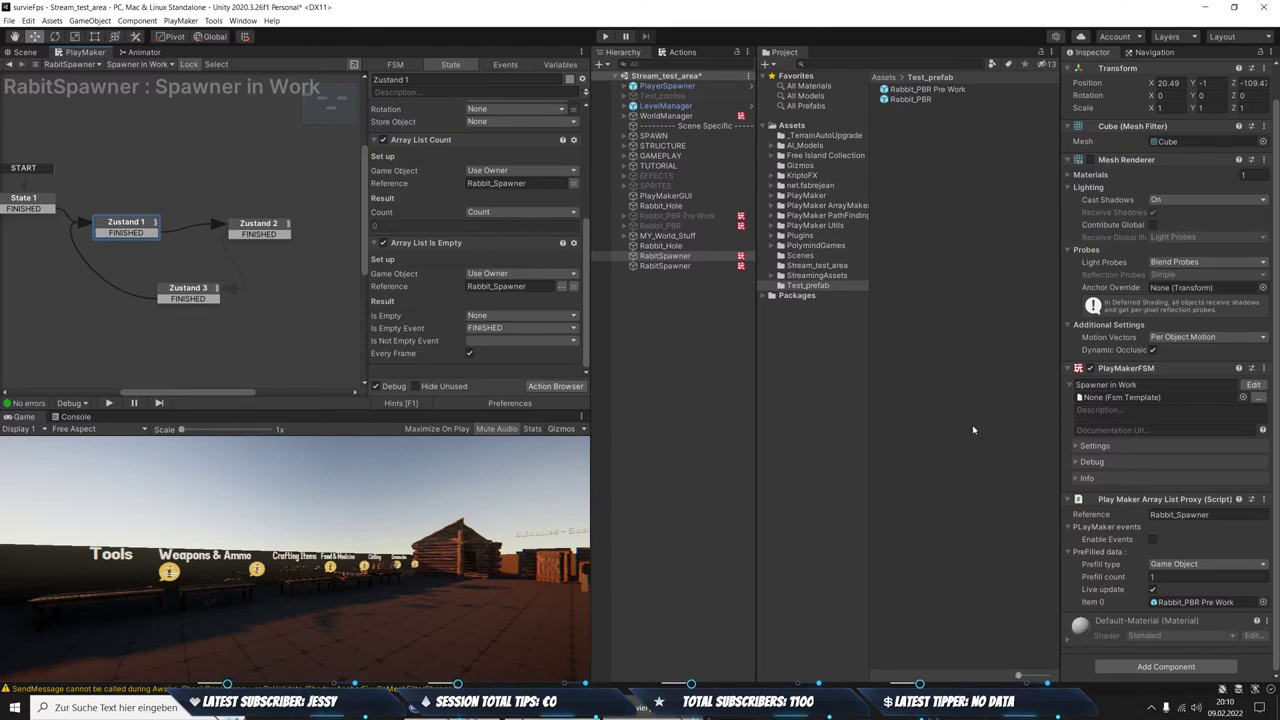
left_click(645, 266)
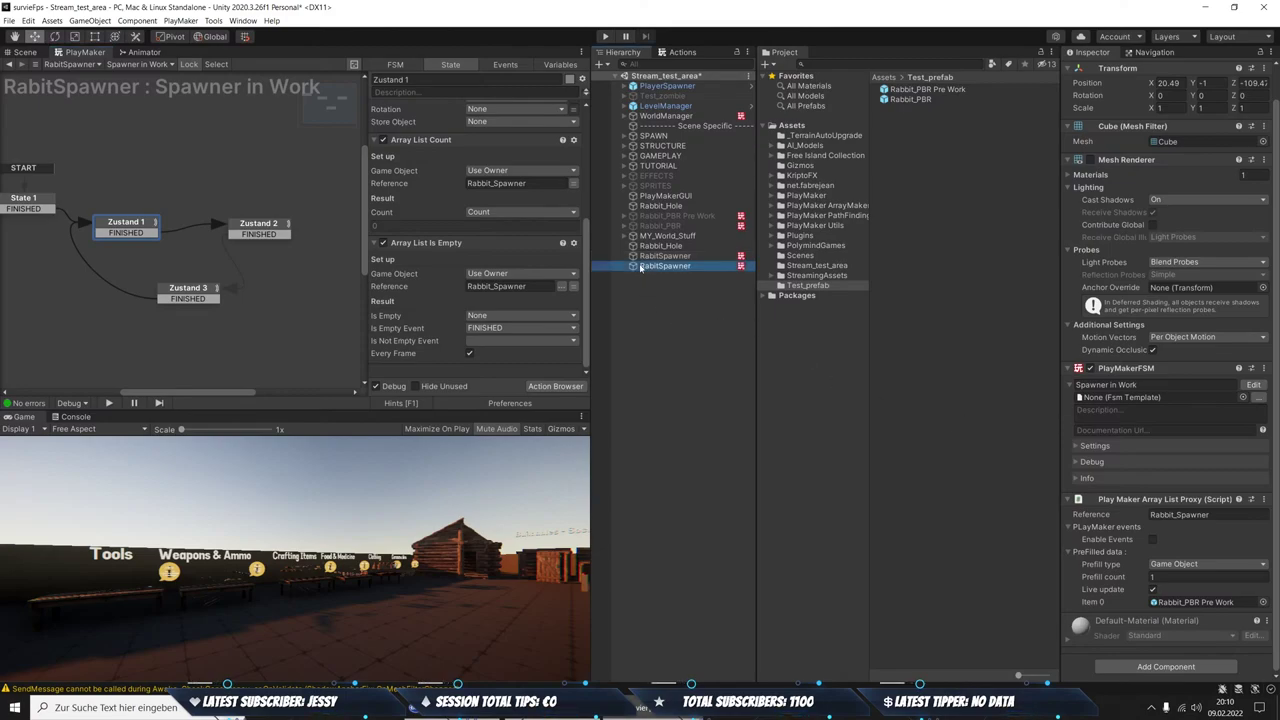
left_click(1253, 384)
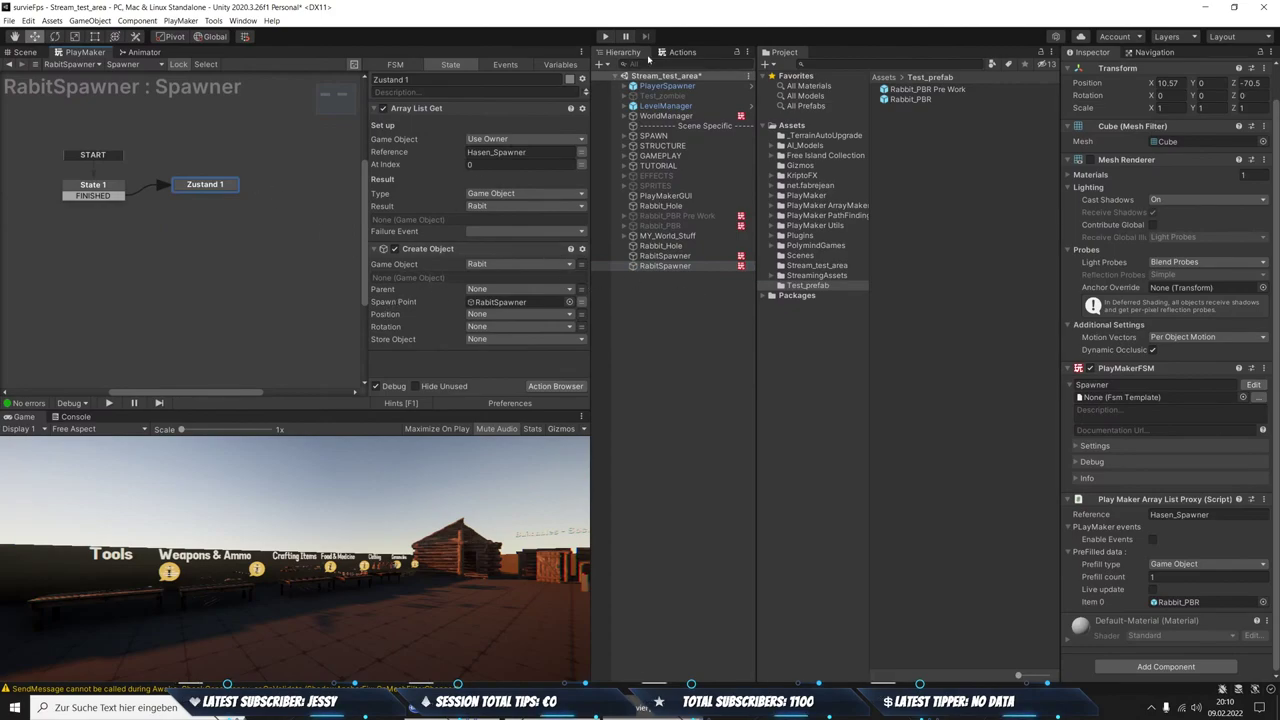
Add Array List Is Empty to Zustand 1 and copy Hasen_Spawner for its Reference field
left_click(672, 54)
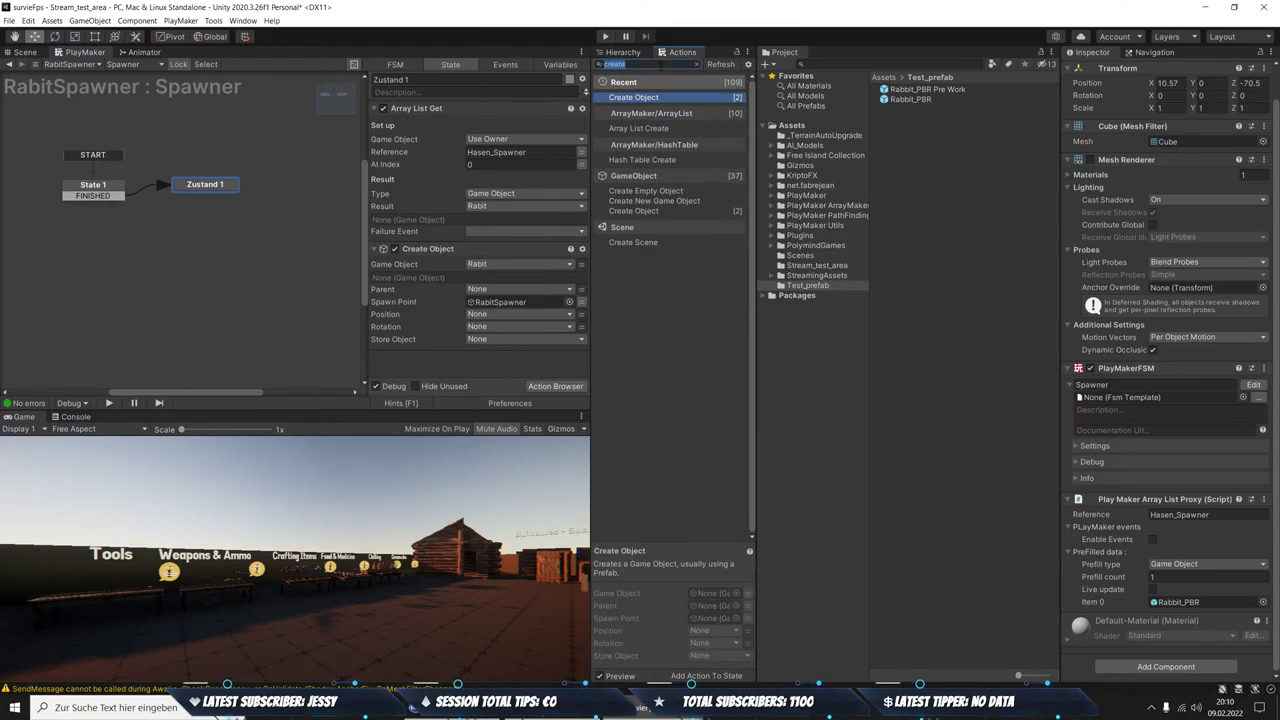
type("list em")
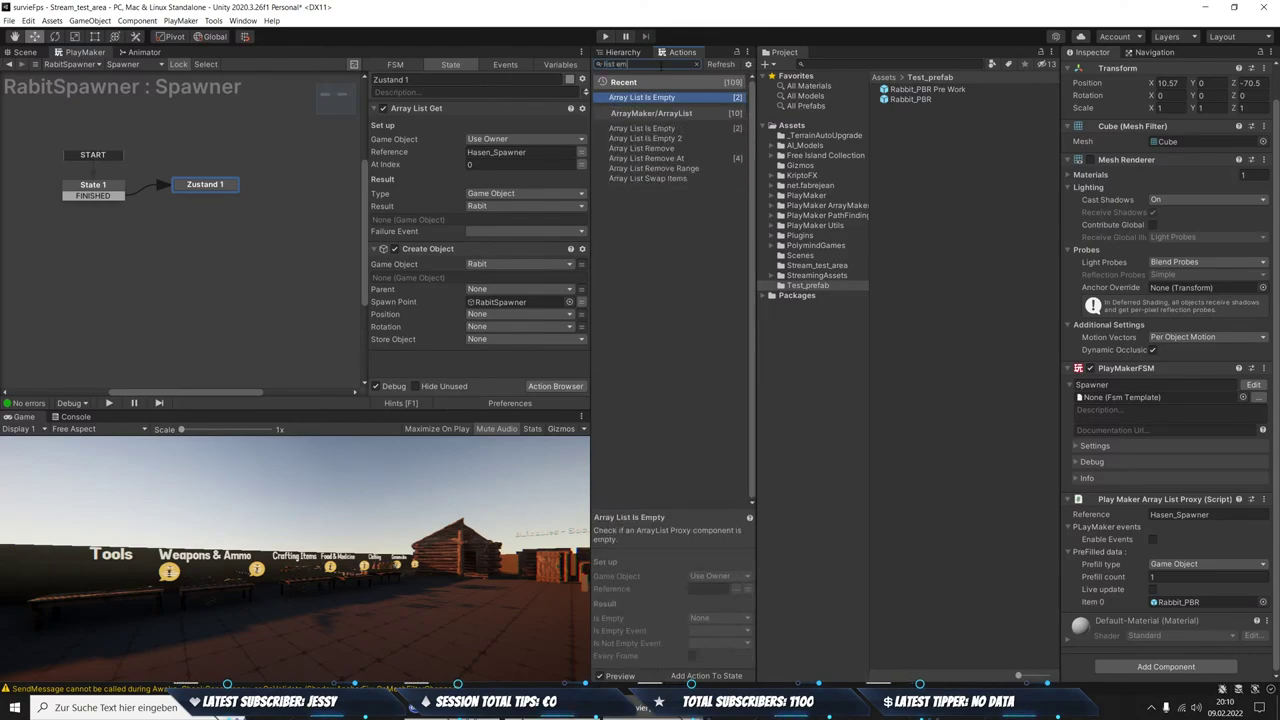
double_click(636, 129)
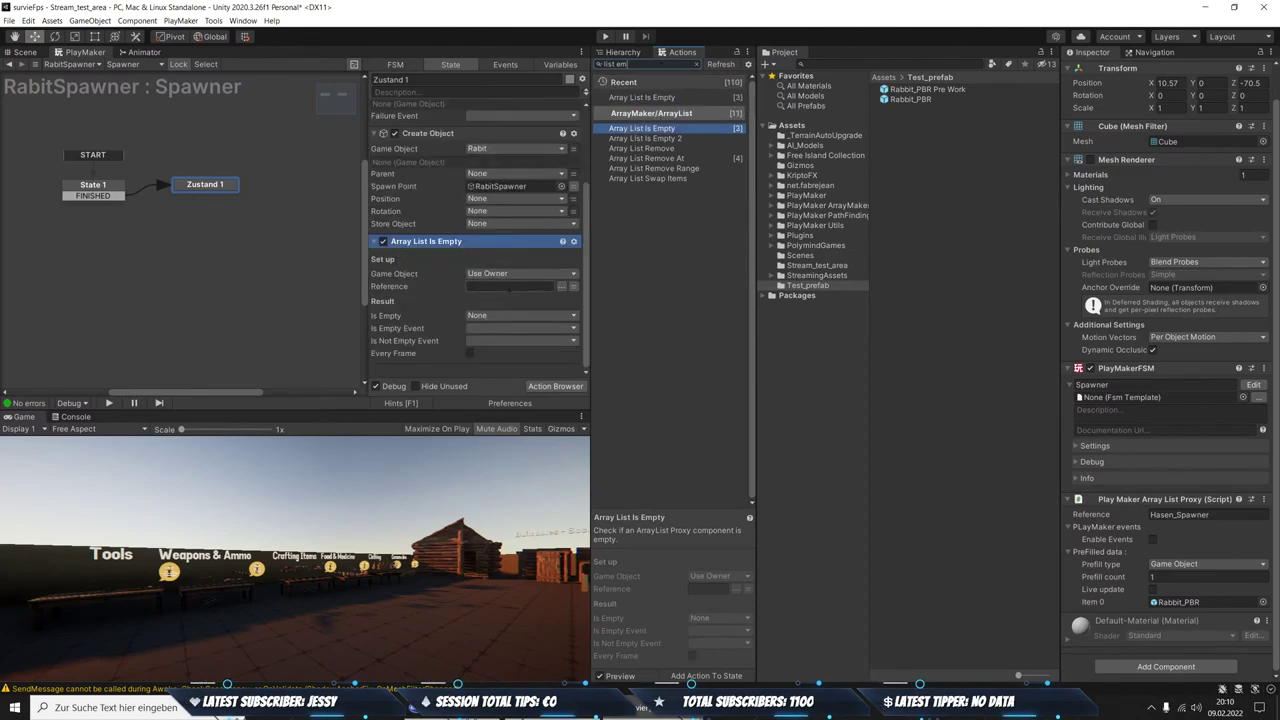
left_click(1204, 514)
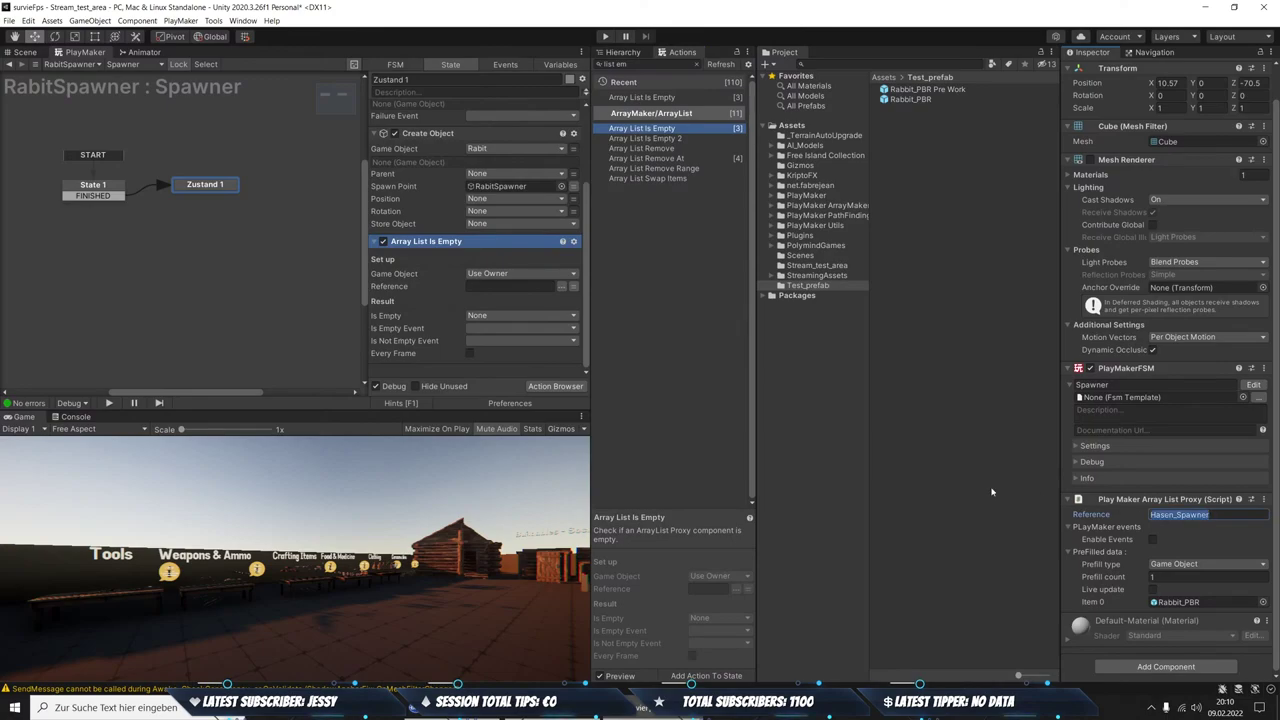
left_click(495, 286)
Paste Hasen_Spawner as the reference, add Zustand 2, and link Zustand 1's FINISHED to it
type("Hasen_Spawner")
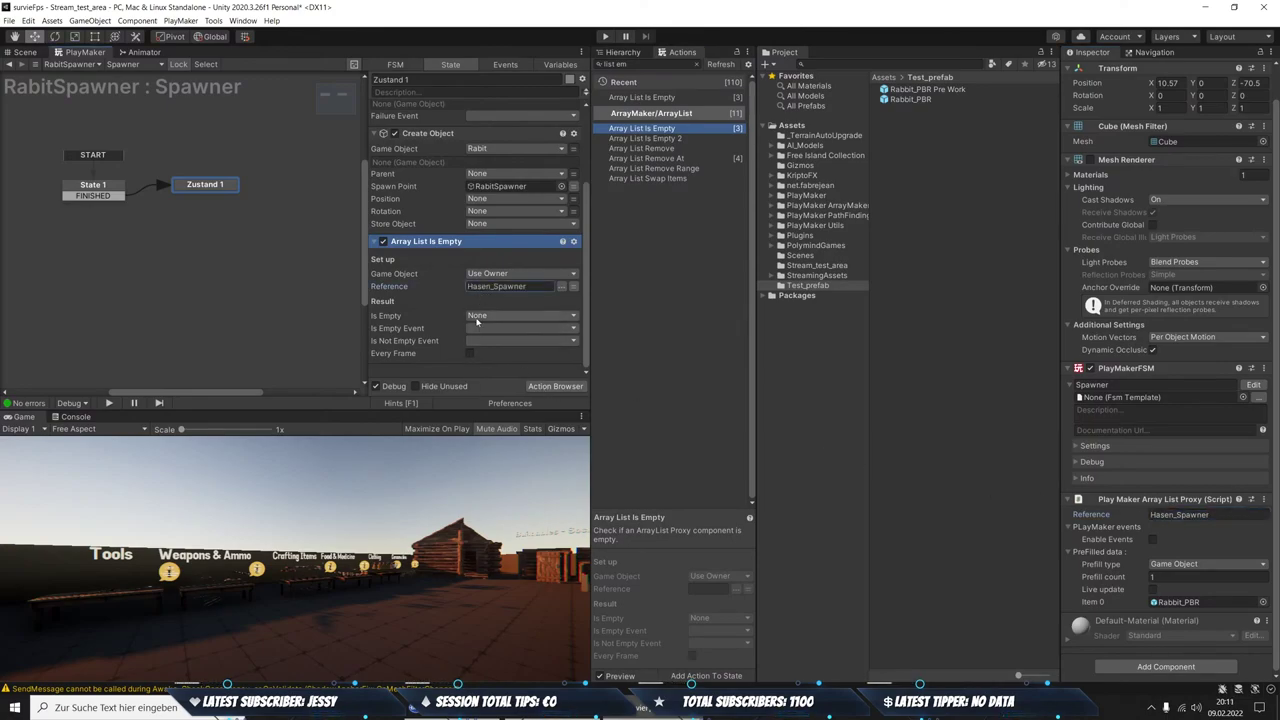
left_click(278, 197)
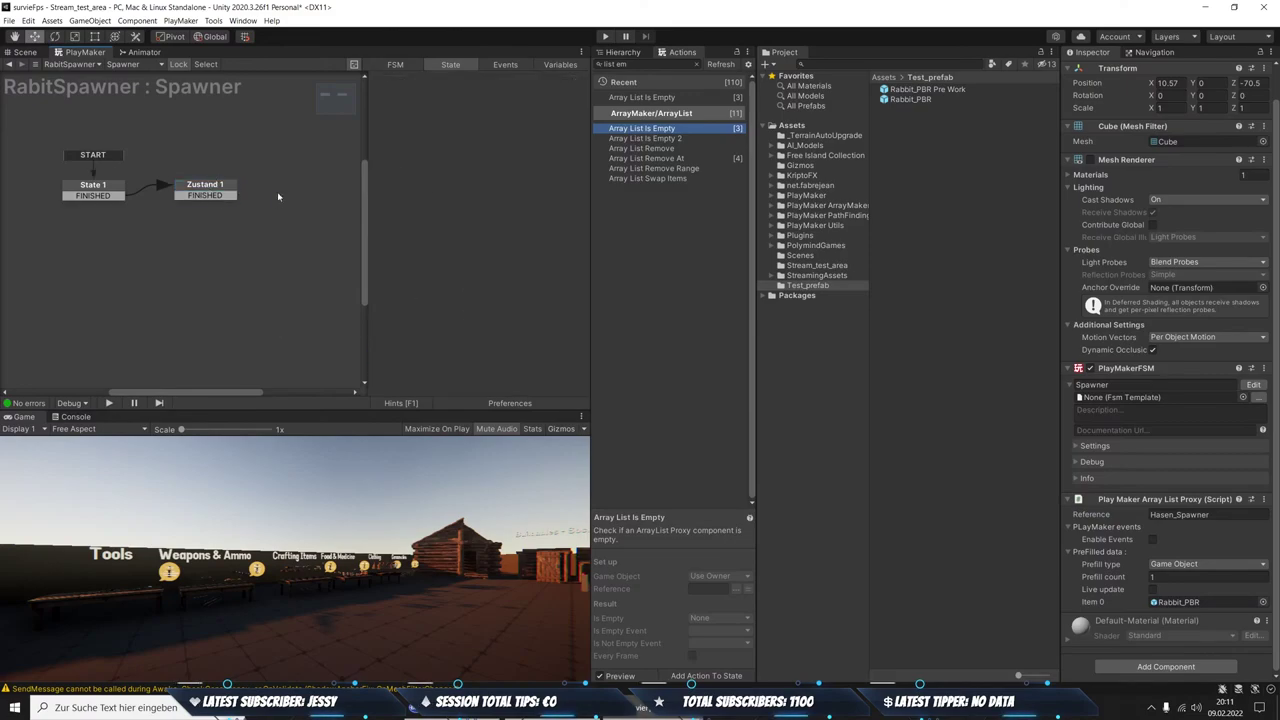
right_click(278, 197)
left_click(305, 203)
left_click_drag(205, 195, 306, 198)
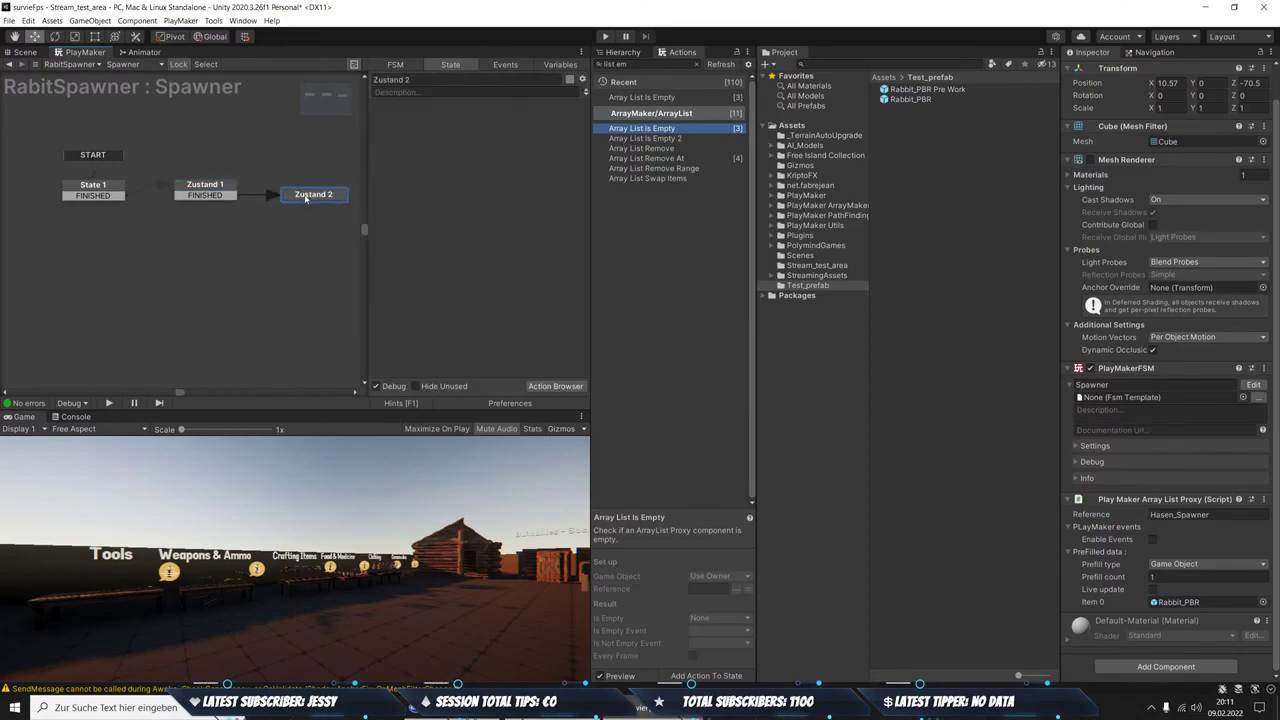
Set the Array List Is Empty action's Is Empty Event to FINISHED
left_click(212, 188)
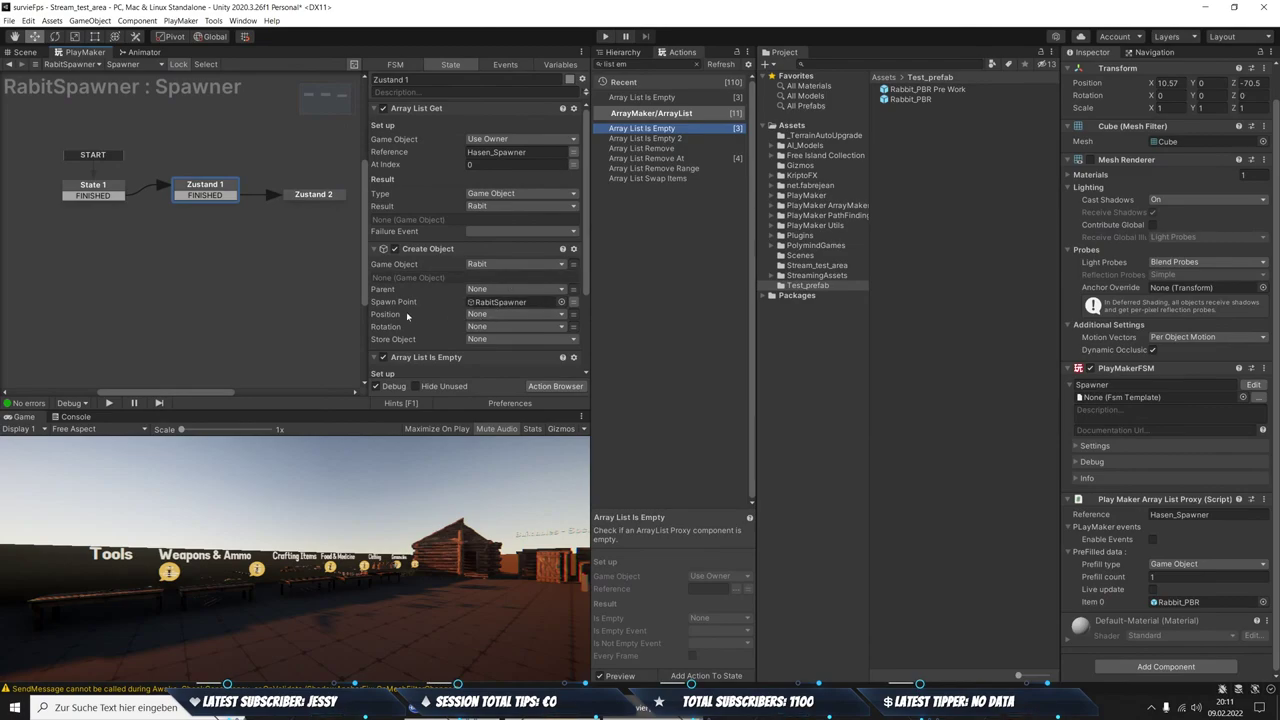
scroll(470, 320, "down", 2)
scroll(440, 318, "down", 2)
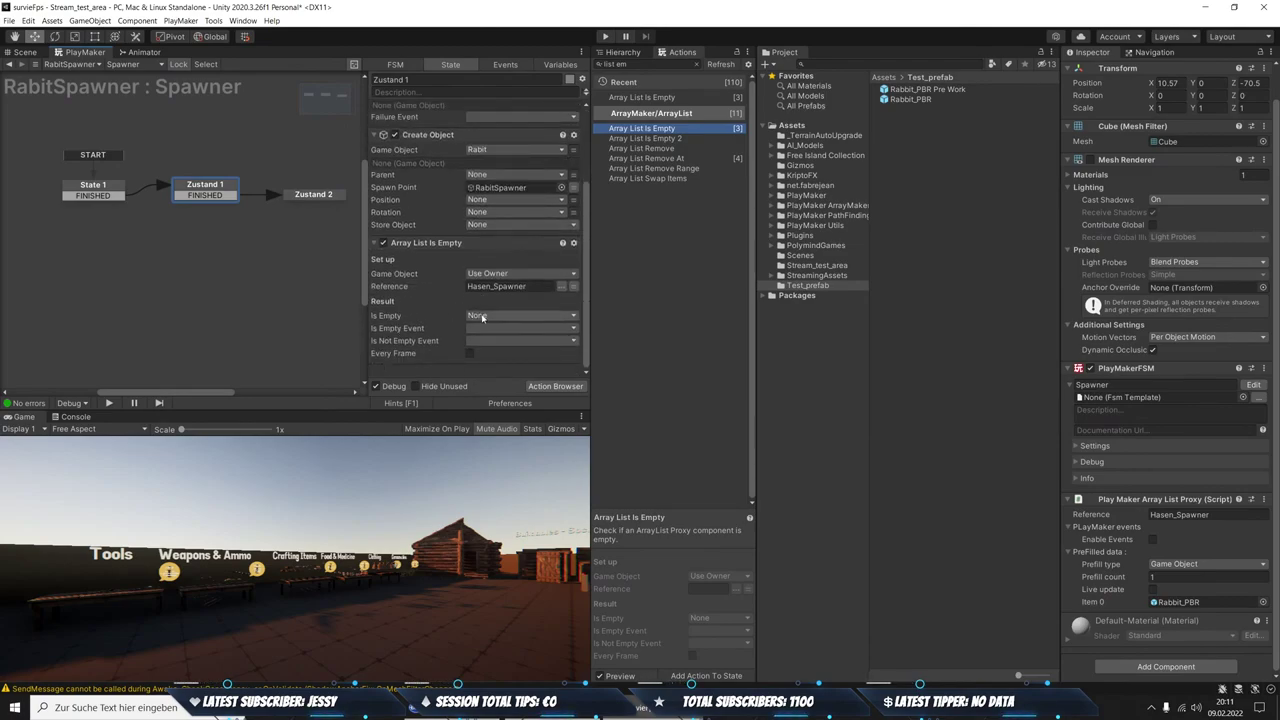
left_click(482, 317)
left_click(479, 328)
left_click(479, 328)
left_click(474, 352)
left_click(316, 196)
left_click(624, 52)
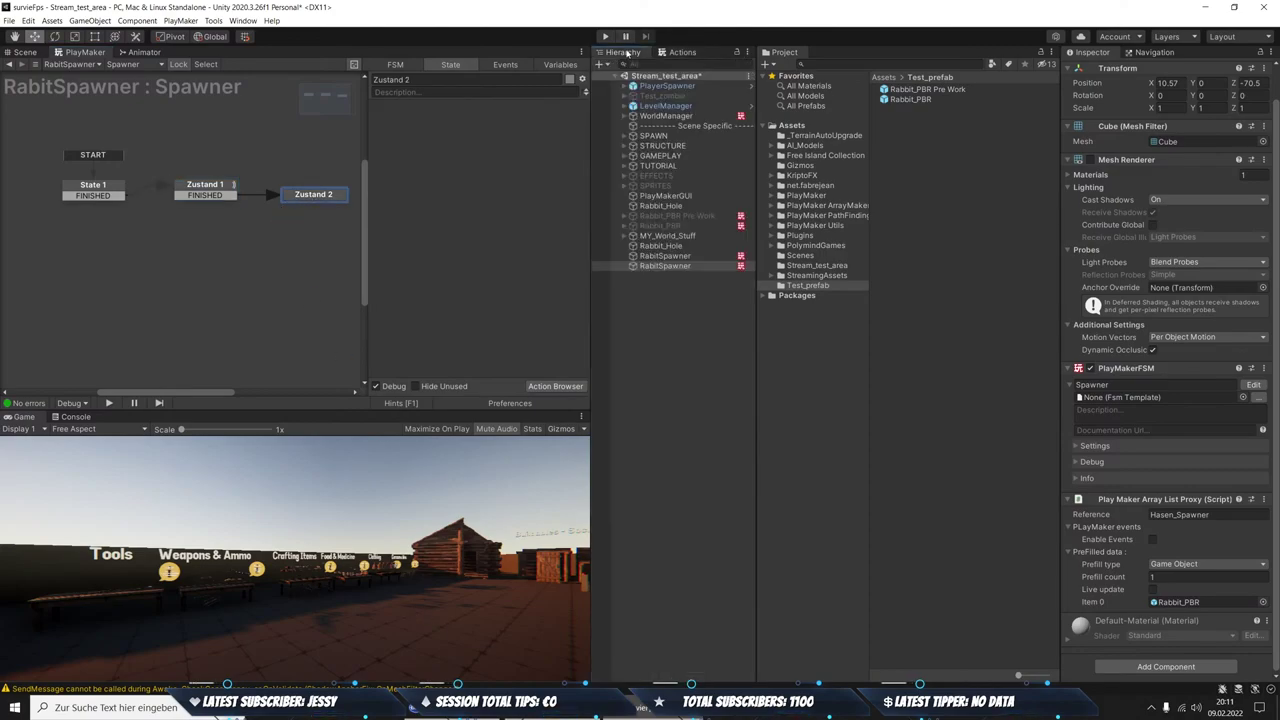
left_click(665, 256)
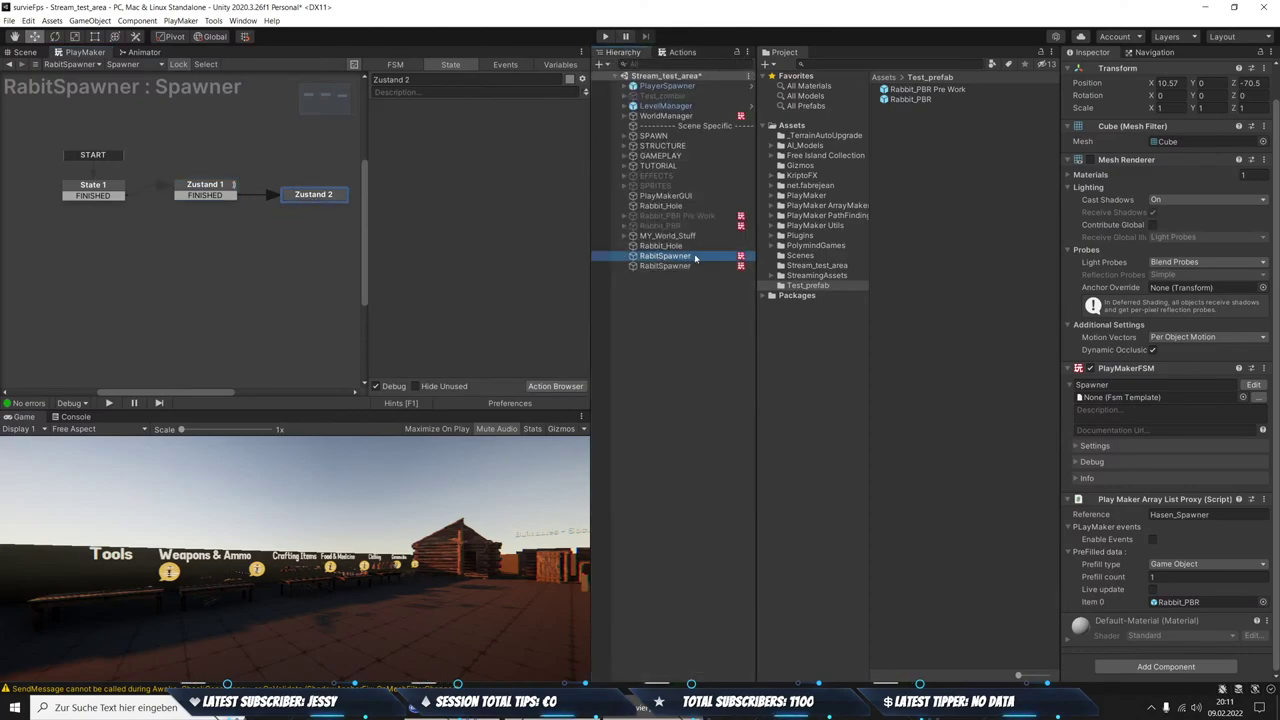
left_click(1256, 385)
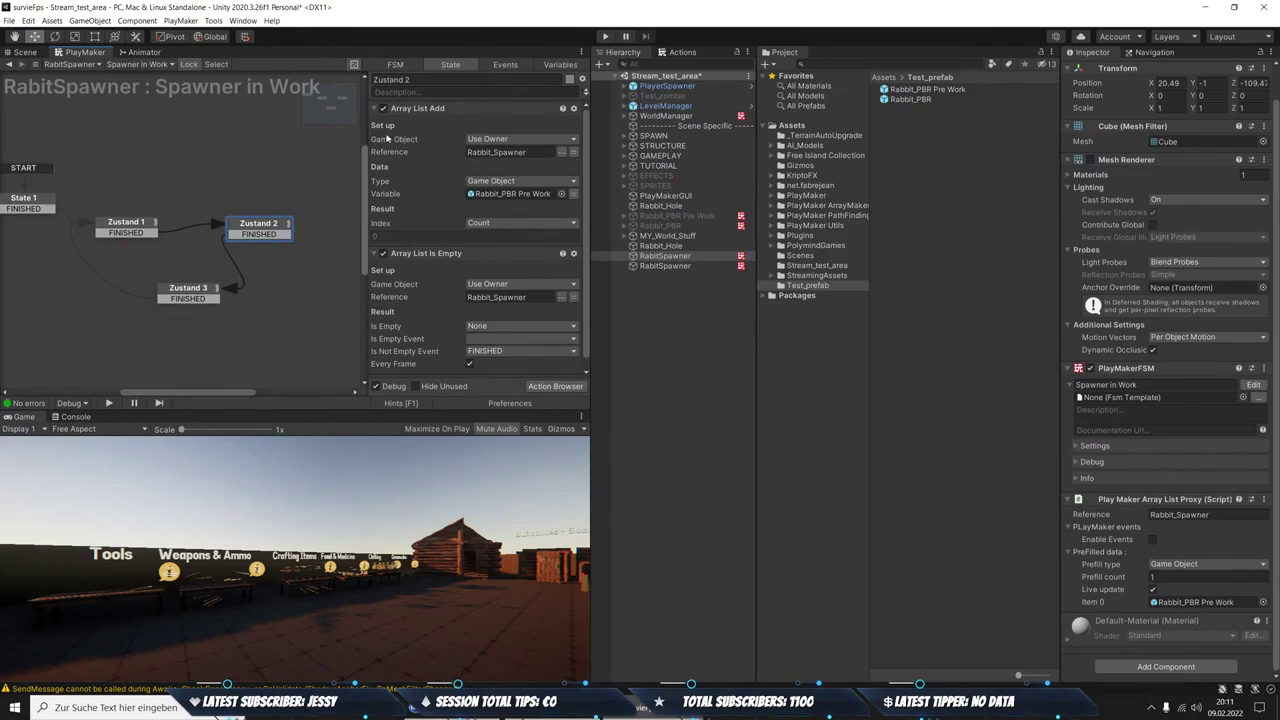
scroll(490, 226, "down", 1)
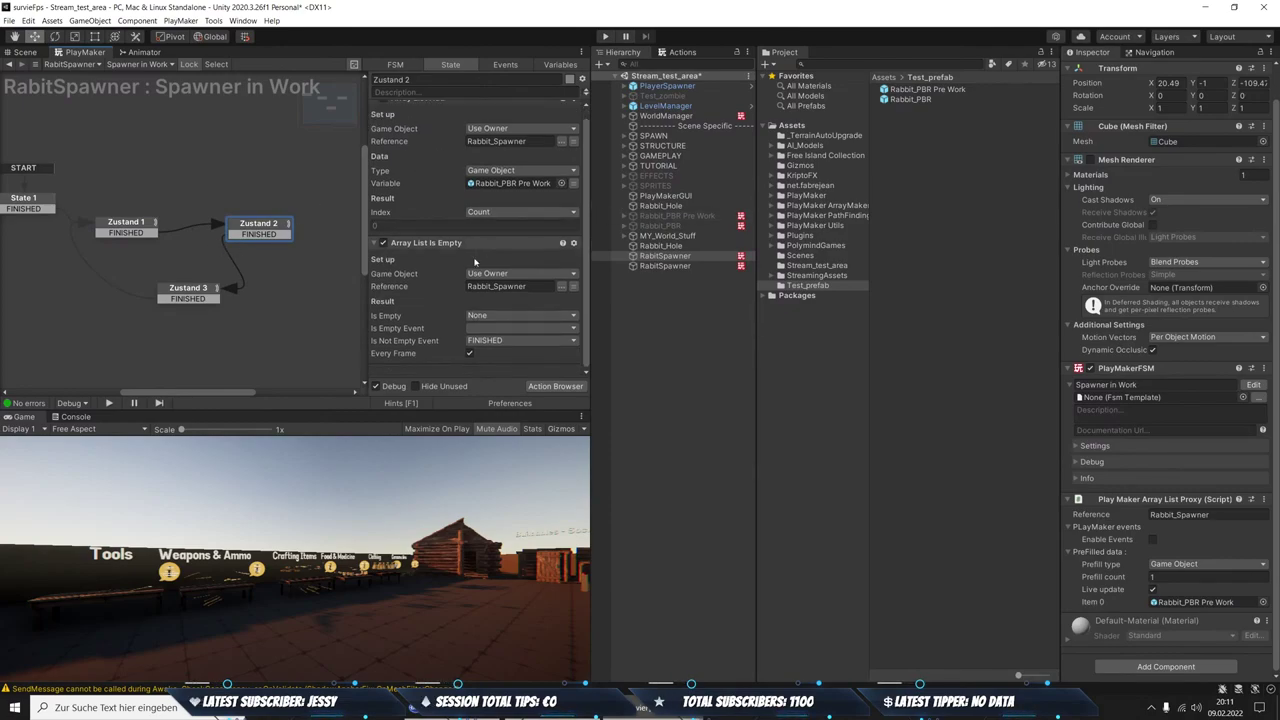
left_click_drag(239, 267, 188, 298)
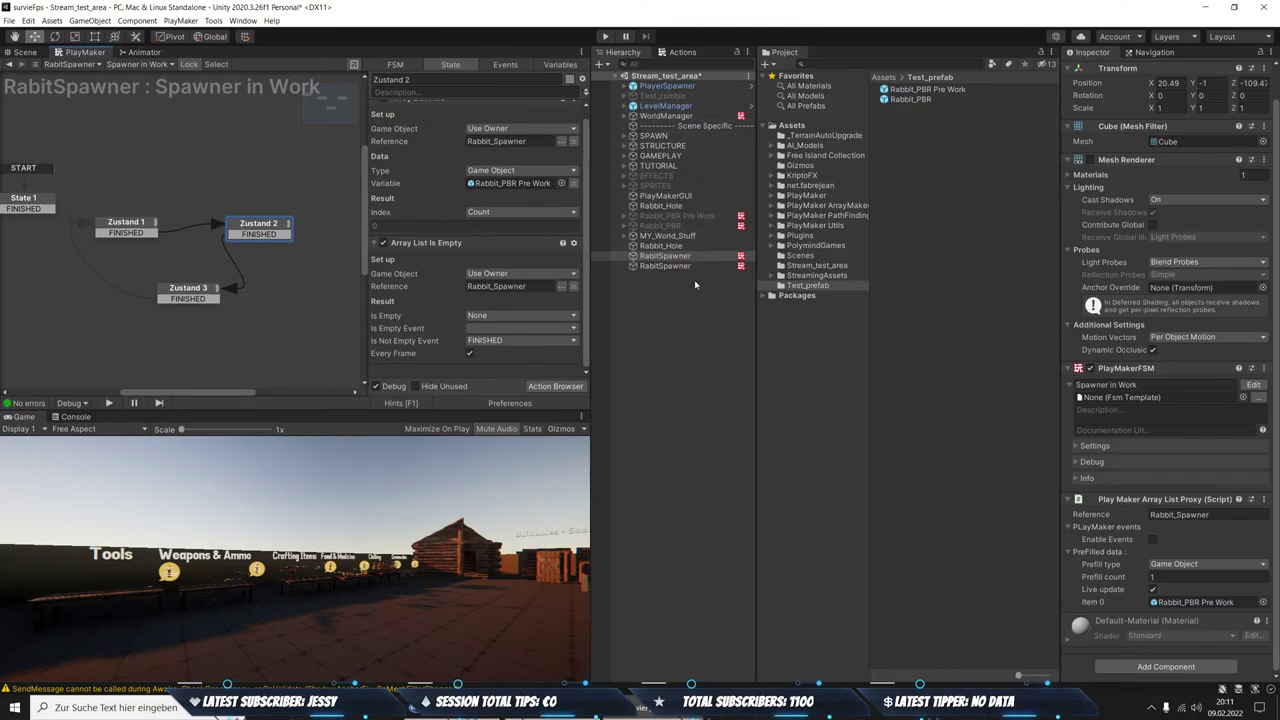
left_click(666, 266)
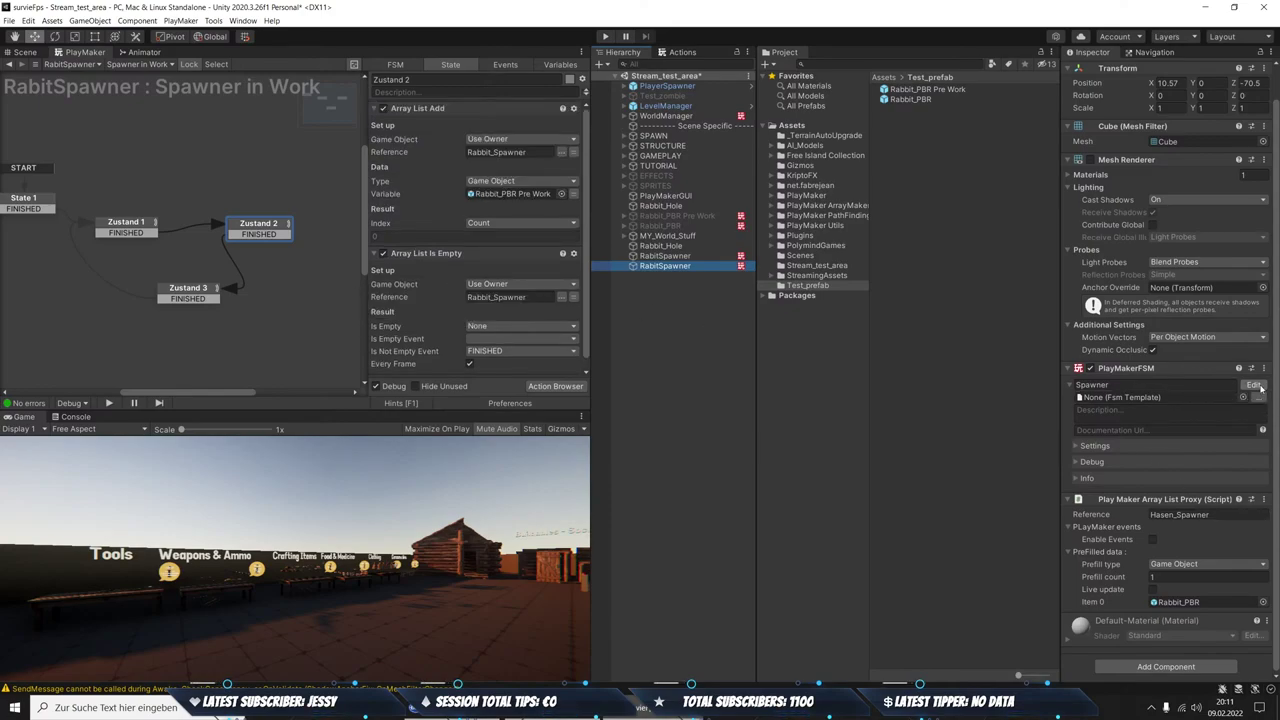
Add an Array List Add action to Zustand 2 with Type Game Object and Rabbit_PBR as Variable
left_click(1254, 385)
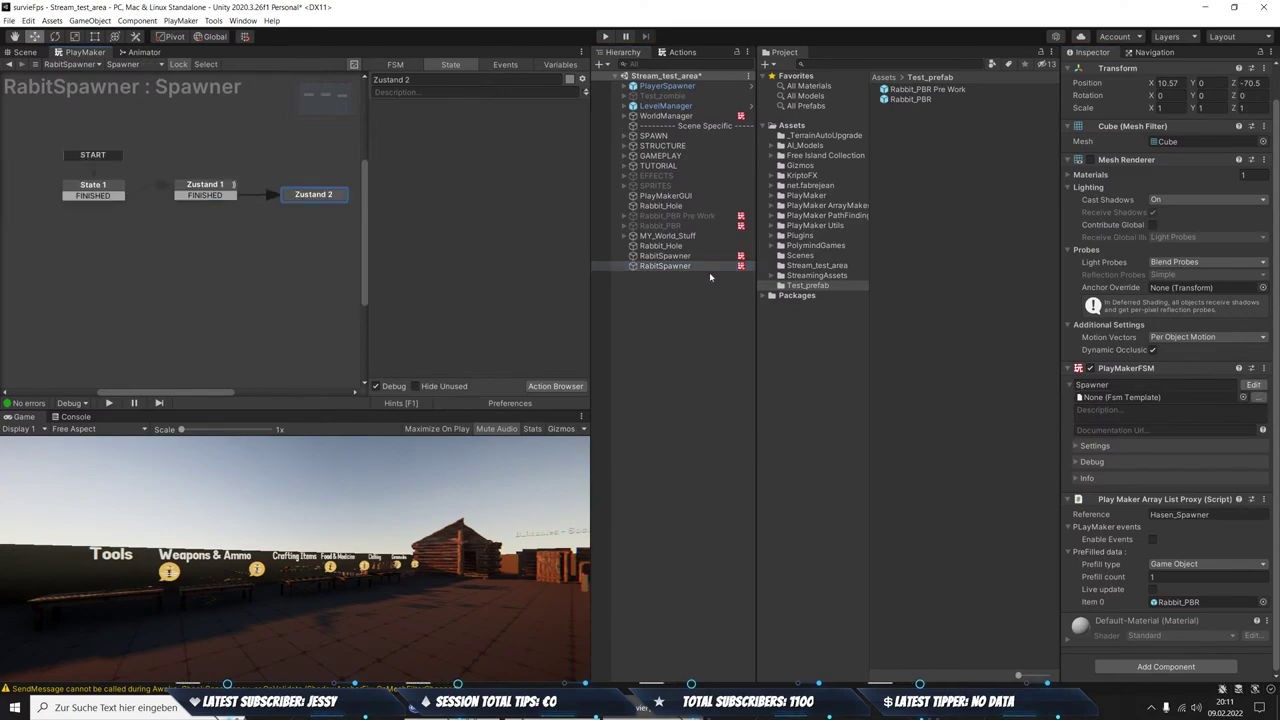
left_click(197, 194)
left_click(313, 194)
left_click(682, 52)
type("array")
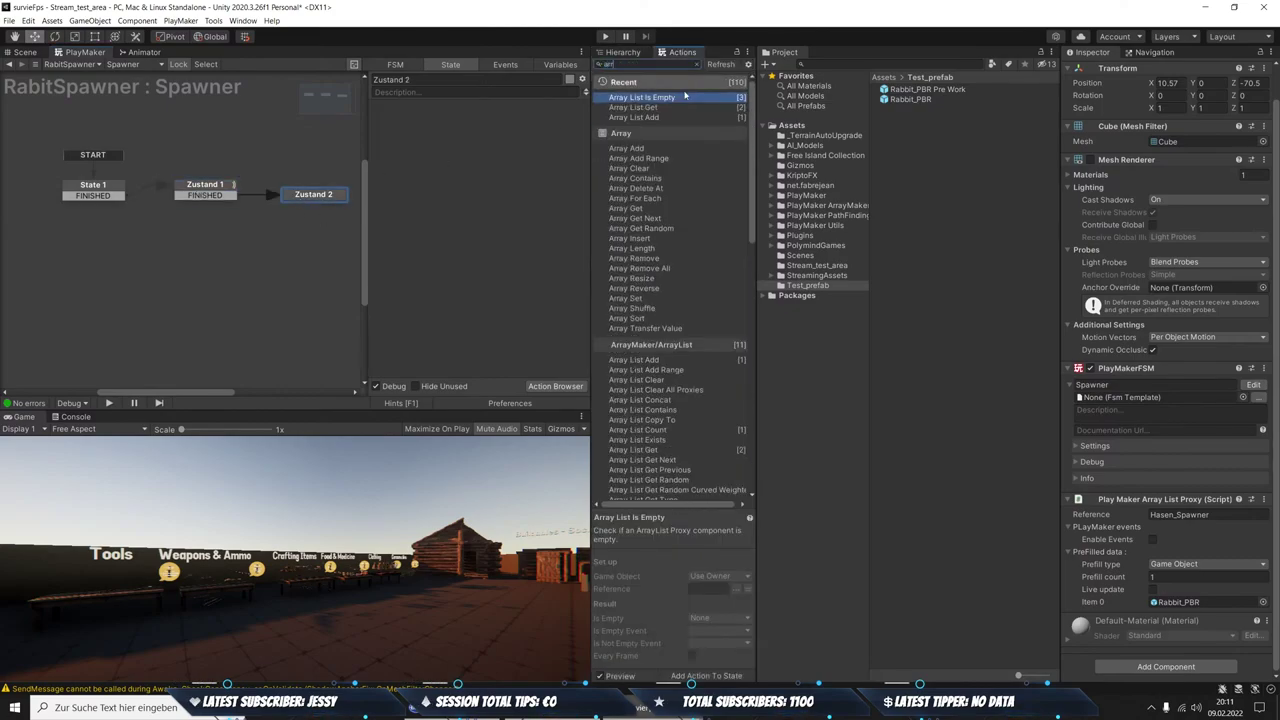
type(" l")
key("BackSpace")
key("BackSpace")
key("BackSpace")
type("y l")
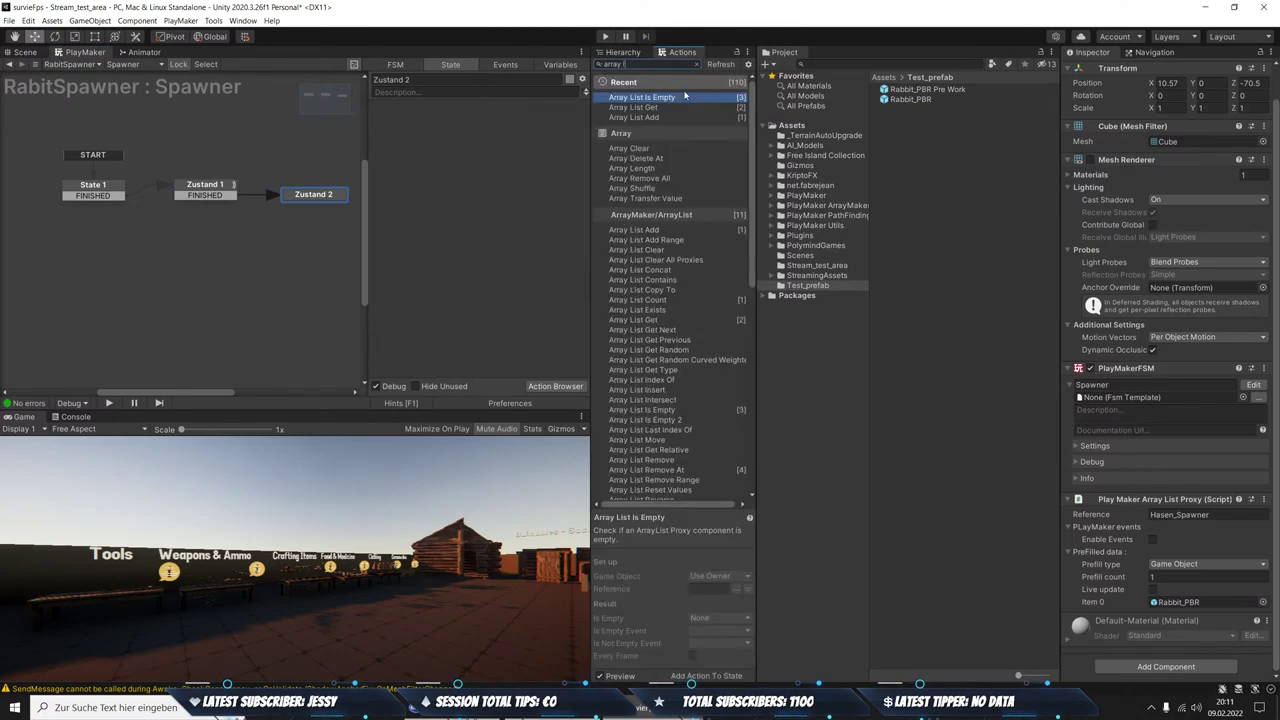
type("is ad")
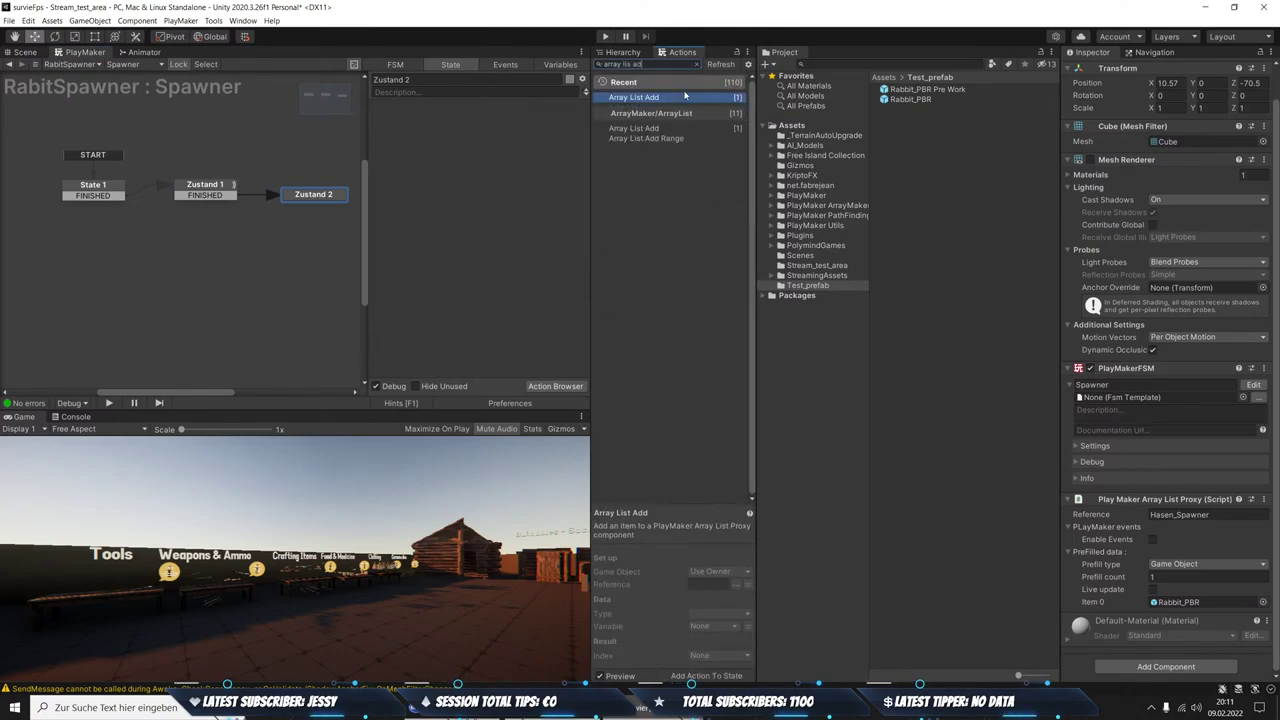
double_click(685, 98)
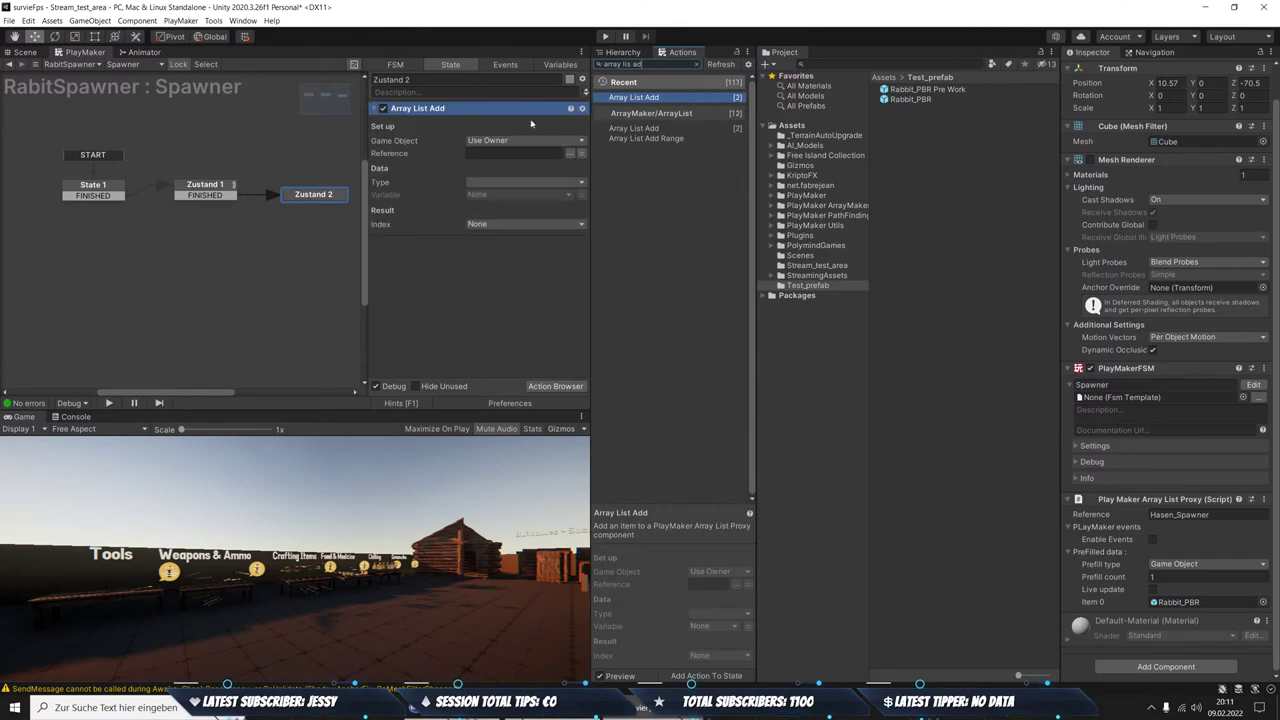
type("Hasen_Spawner")
left_click(491, 186)
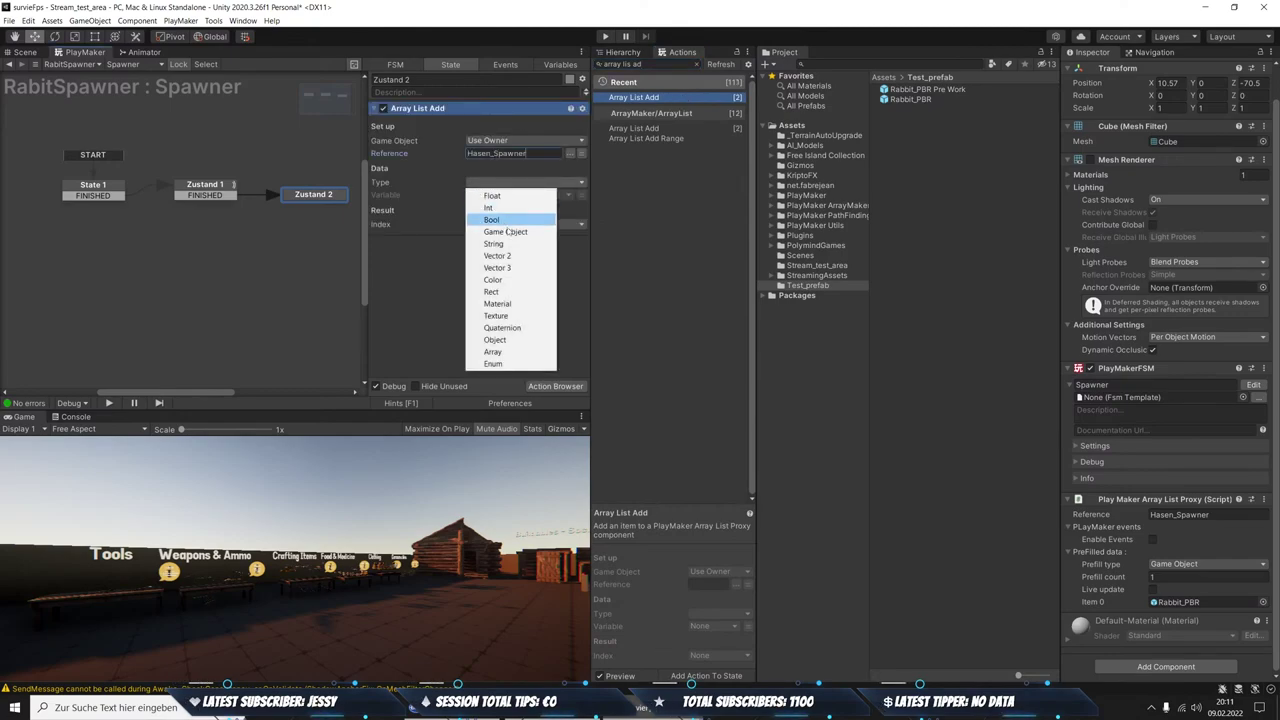
left_click(478, 218)
left_click_drag(902, 105, 520, 195)
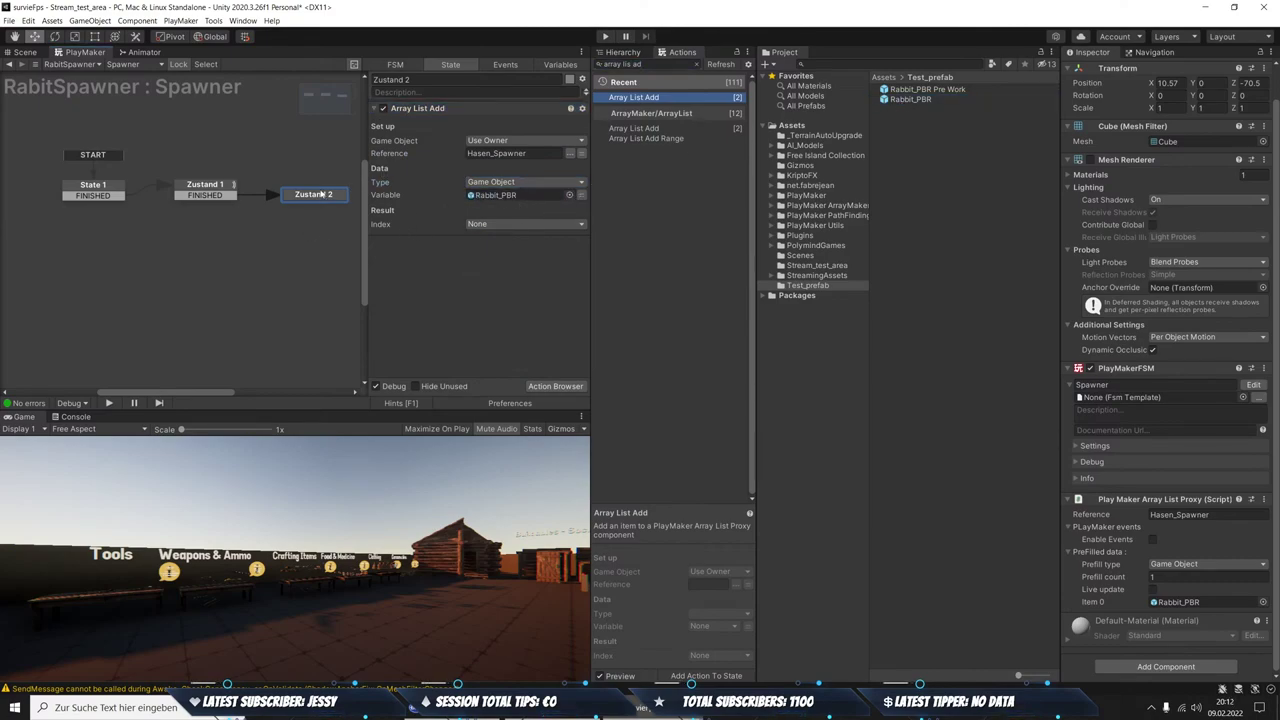
Reposition Zustand 2 in the graph and review the actions of Zustand 1 and Zustand 2
left_click_drag(320, 193, 317, 215)
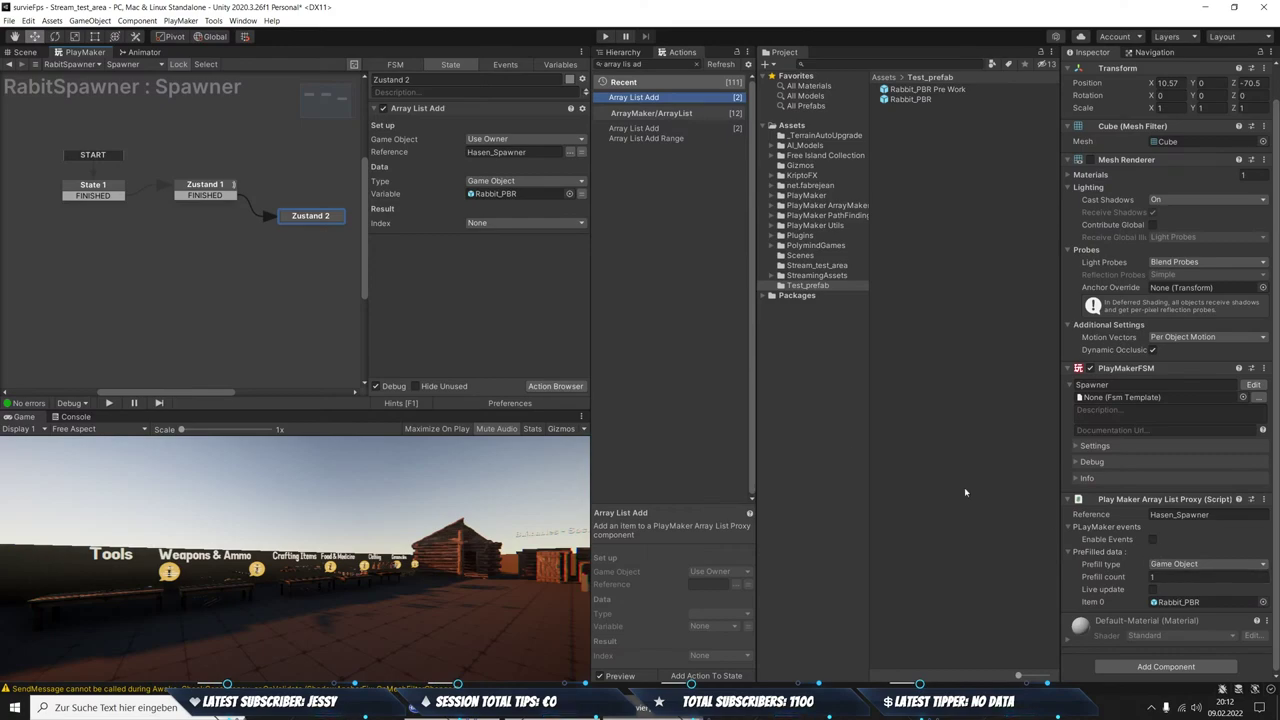
left_click(215, 185)
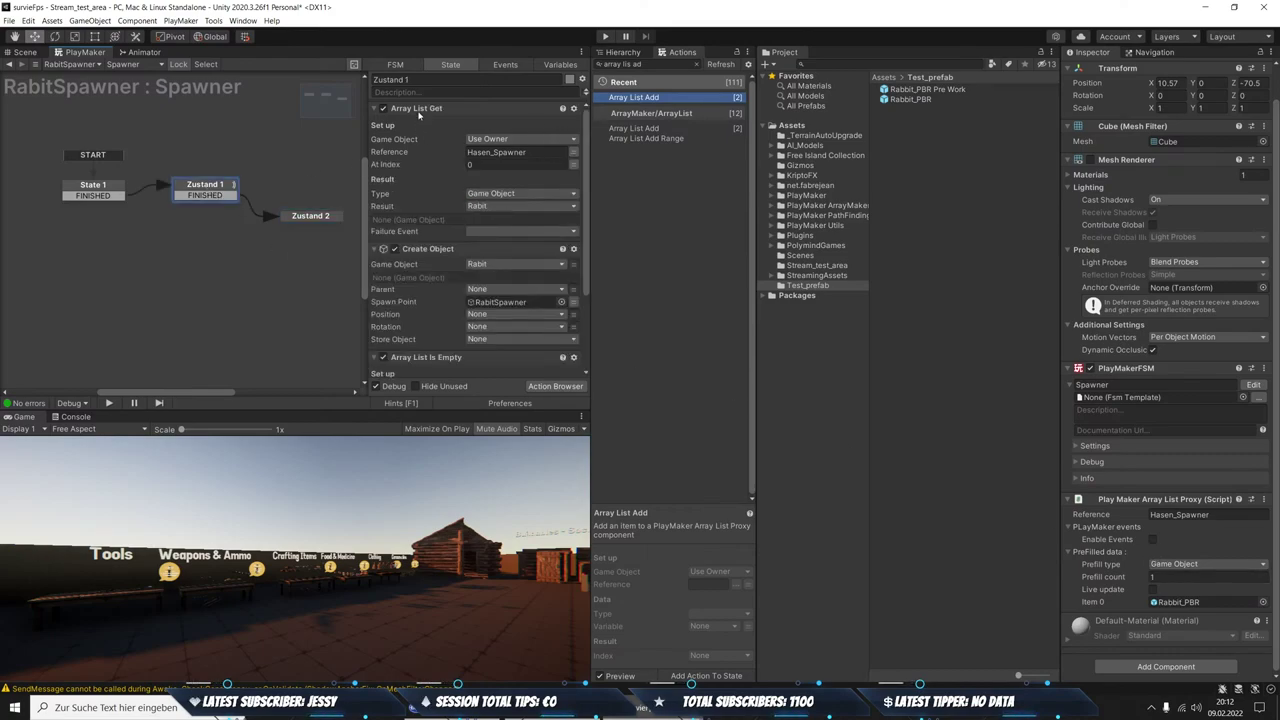
left_click(309, 215)
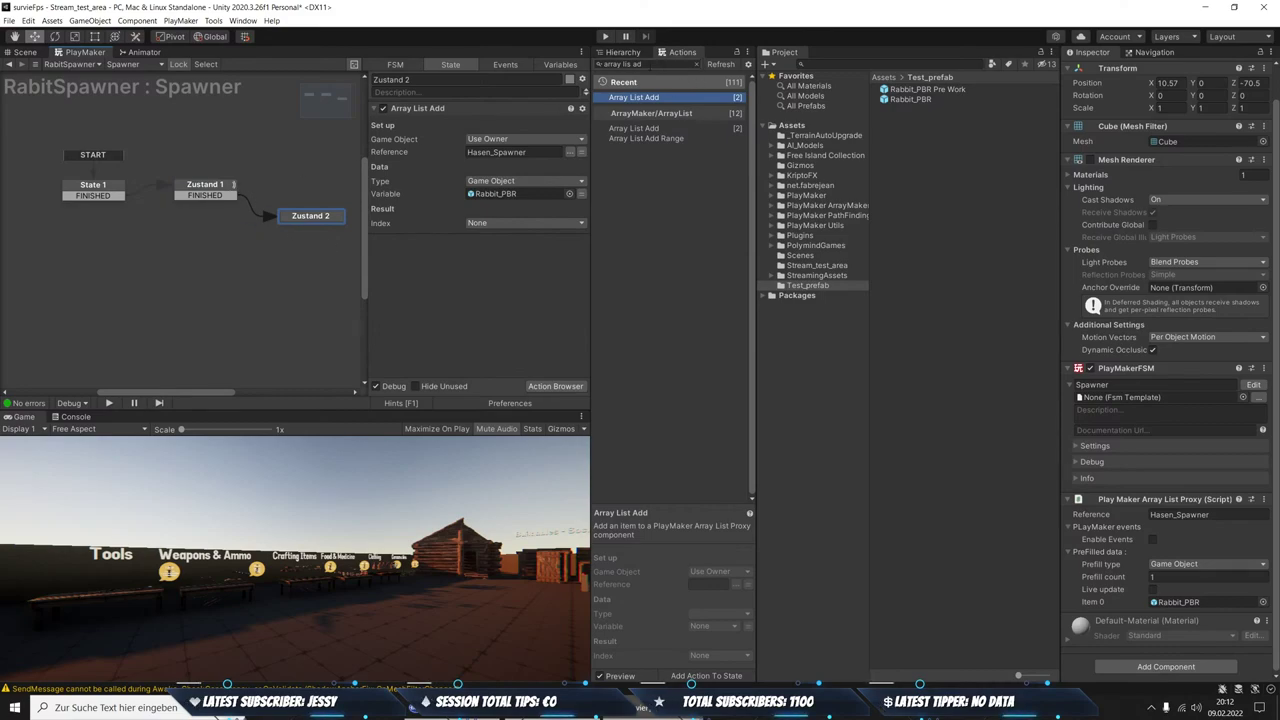
left_click(213, 188)
scroll(513, 264, "down", 3)
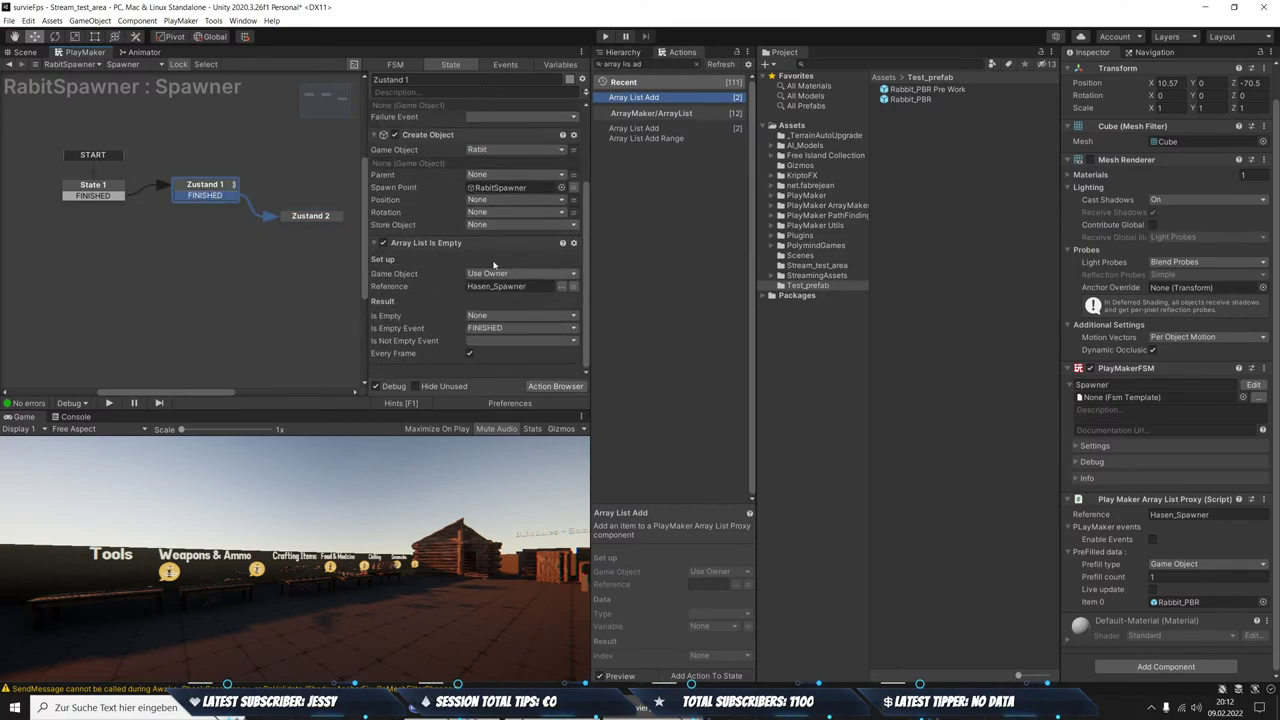
left_click(430, 245)
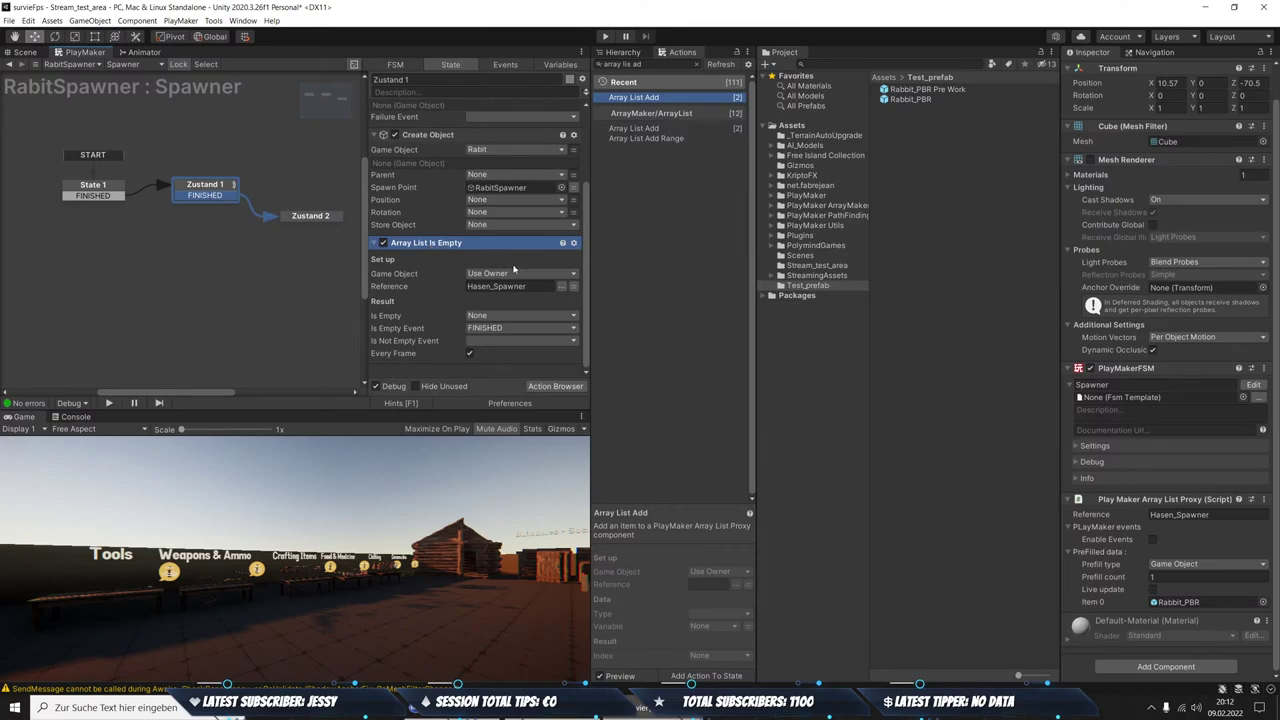
scroll(513, 268, "up", 3)
scroll(541, 253, "down", 3)
scroll(541, 253, "up", 3)
left_click(310, 220)
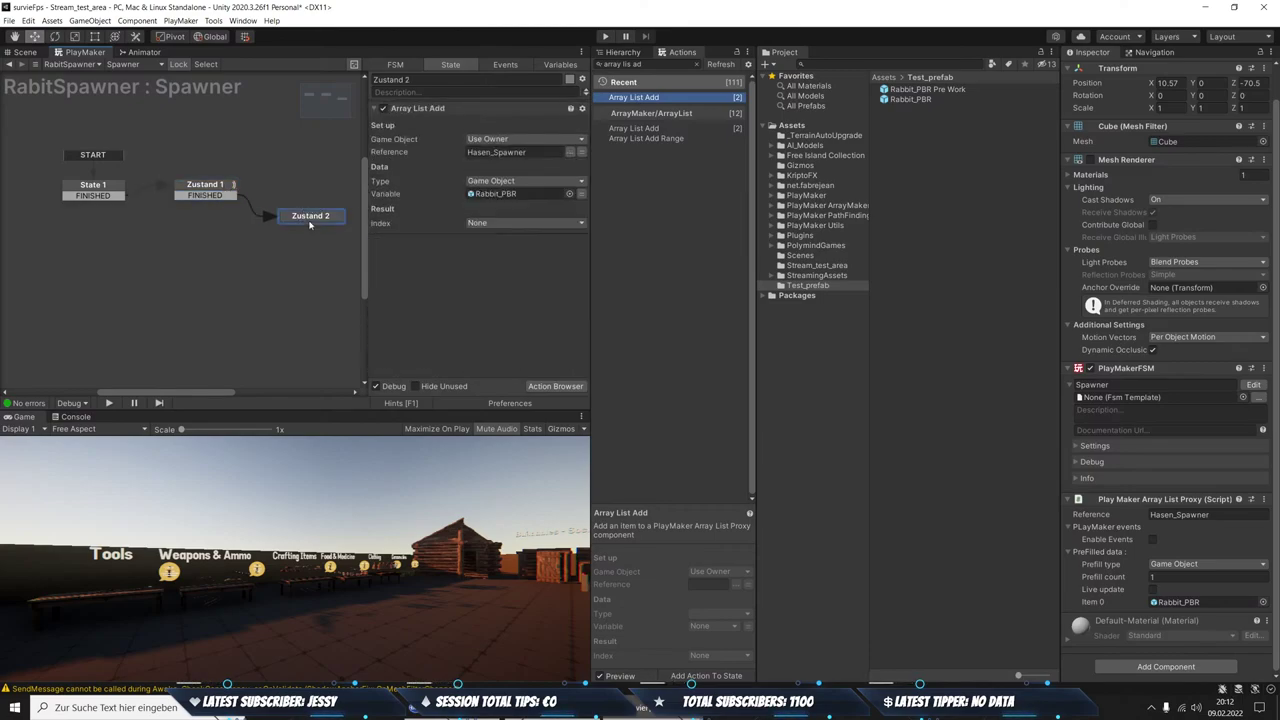
left_click(408, 118)
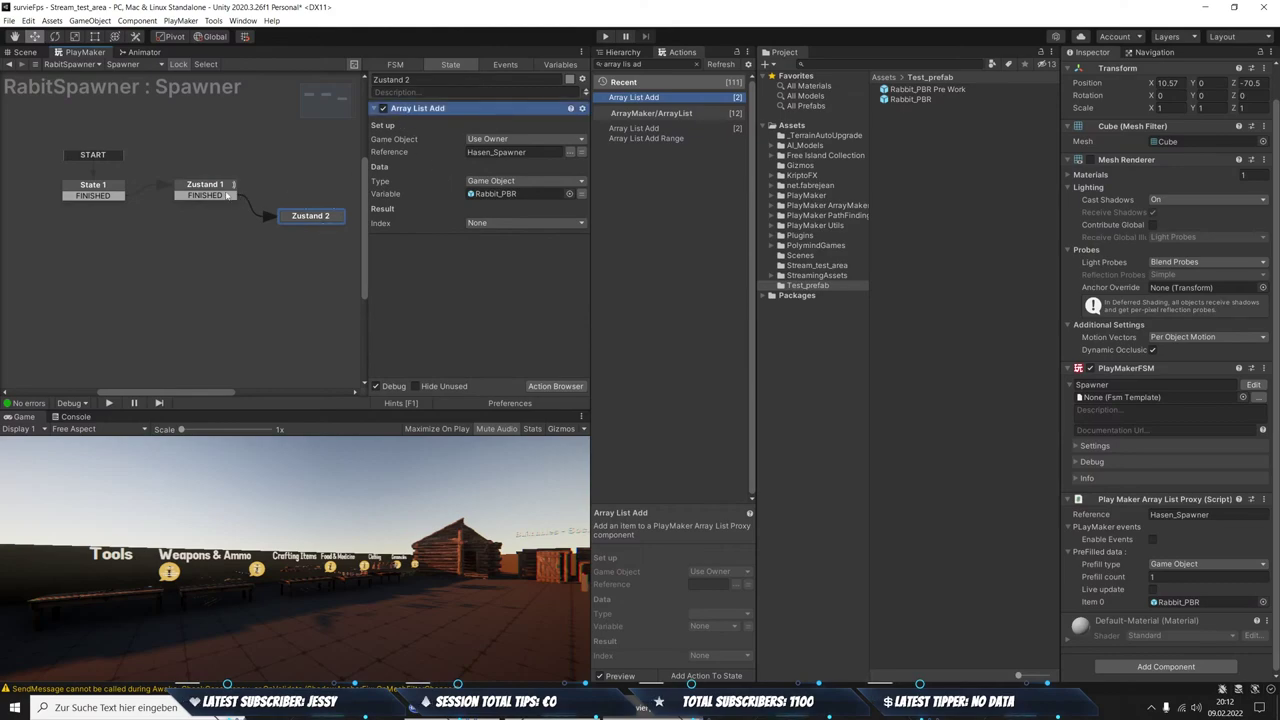
left_click(228, 196)
left_click_drag(310, 217, 313, 207)
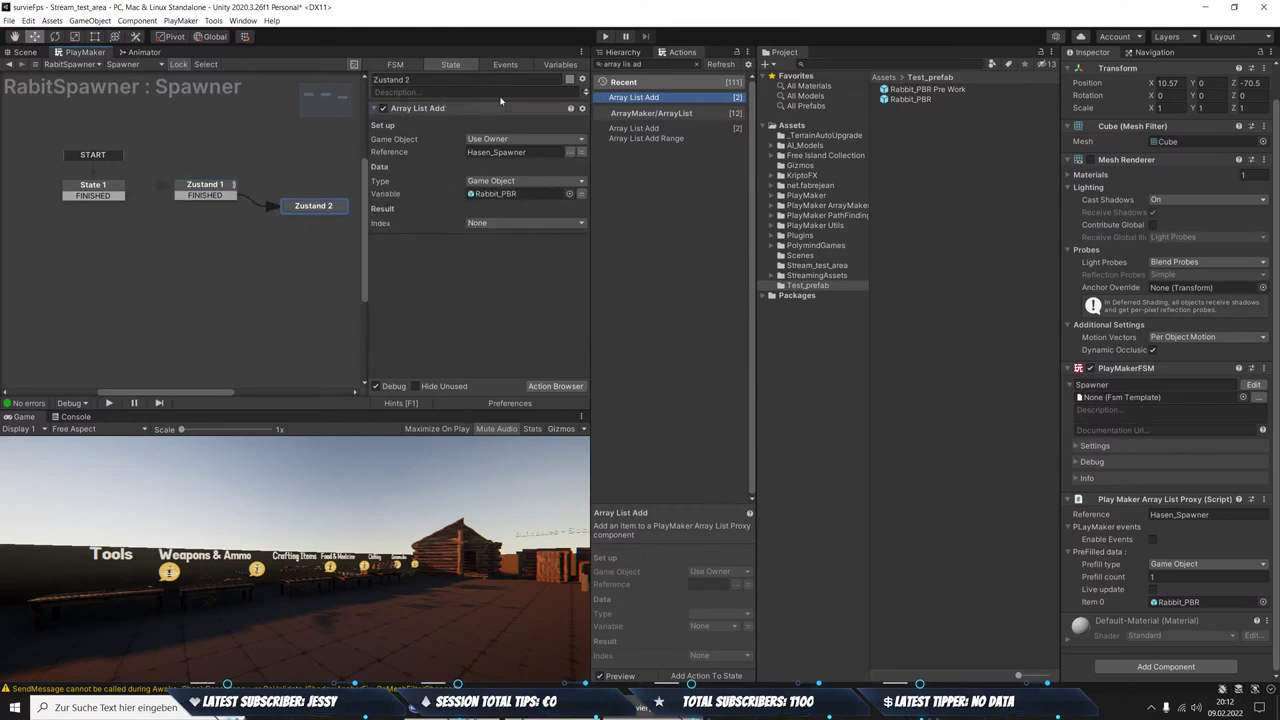
left_click(590, 64)
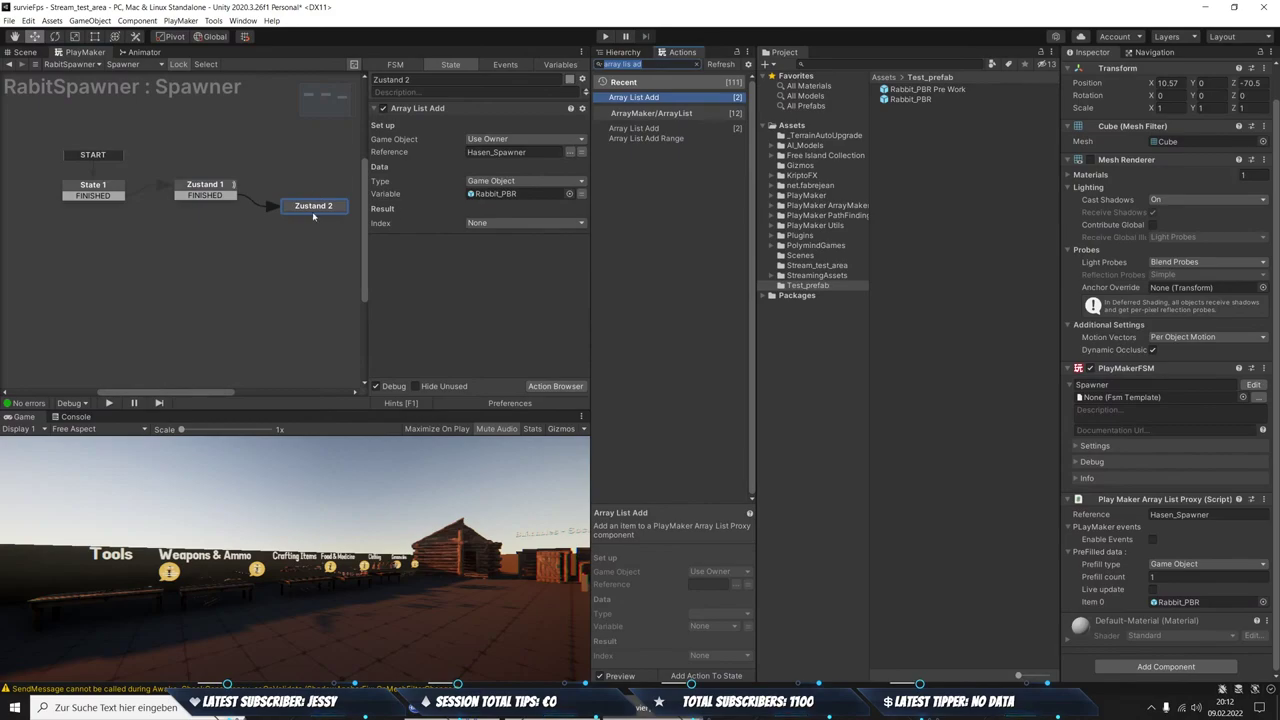
Give Zustand 2 a 0.1-second Wait firing FINISHED, looping back to Zustand 1
type("wia")
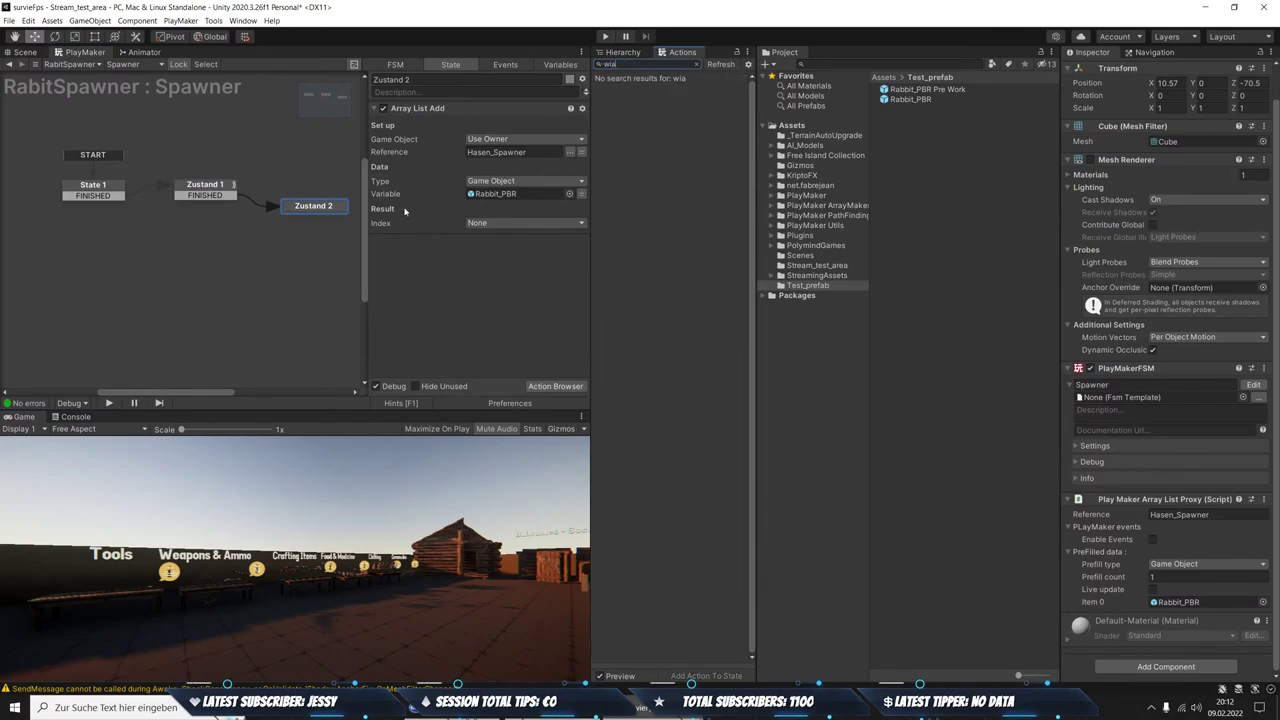
key("BackSpace")
key("BackSpace")
type("ait")
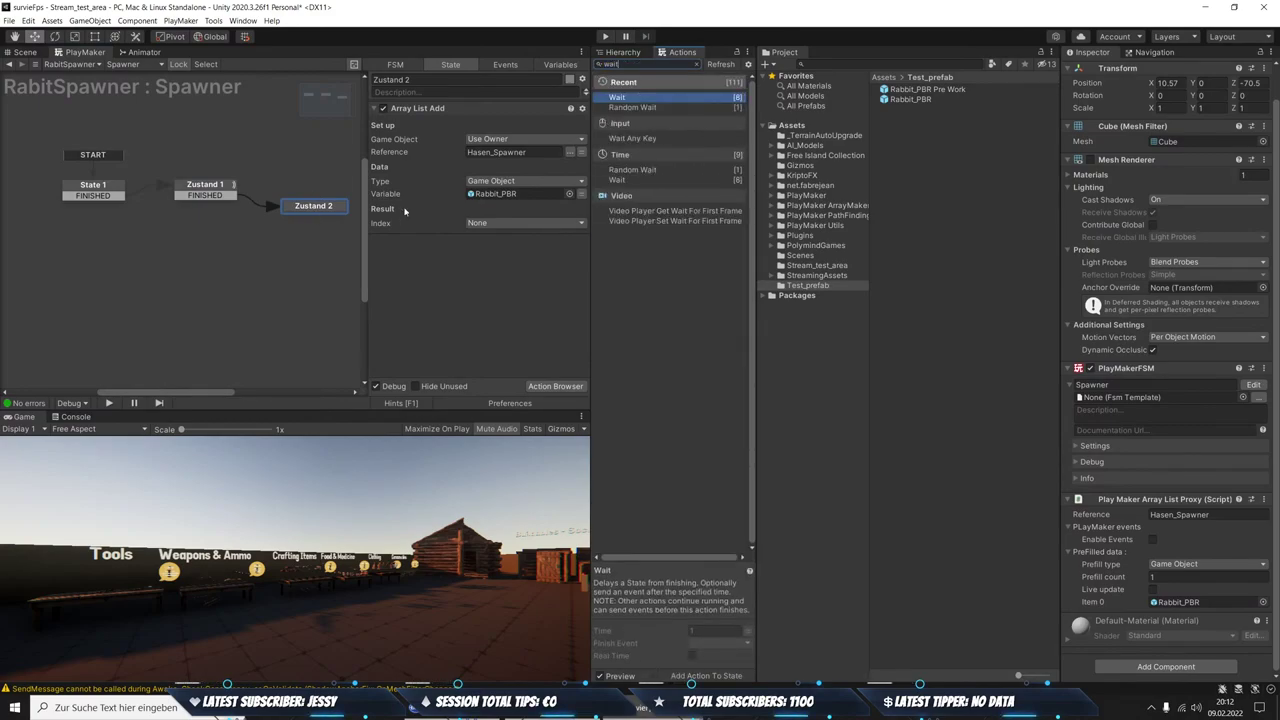
key("Return")
left_click(477, 257)
type("0.1")
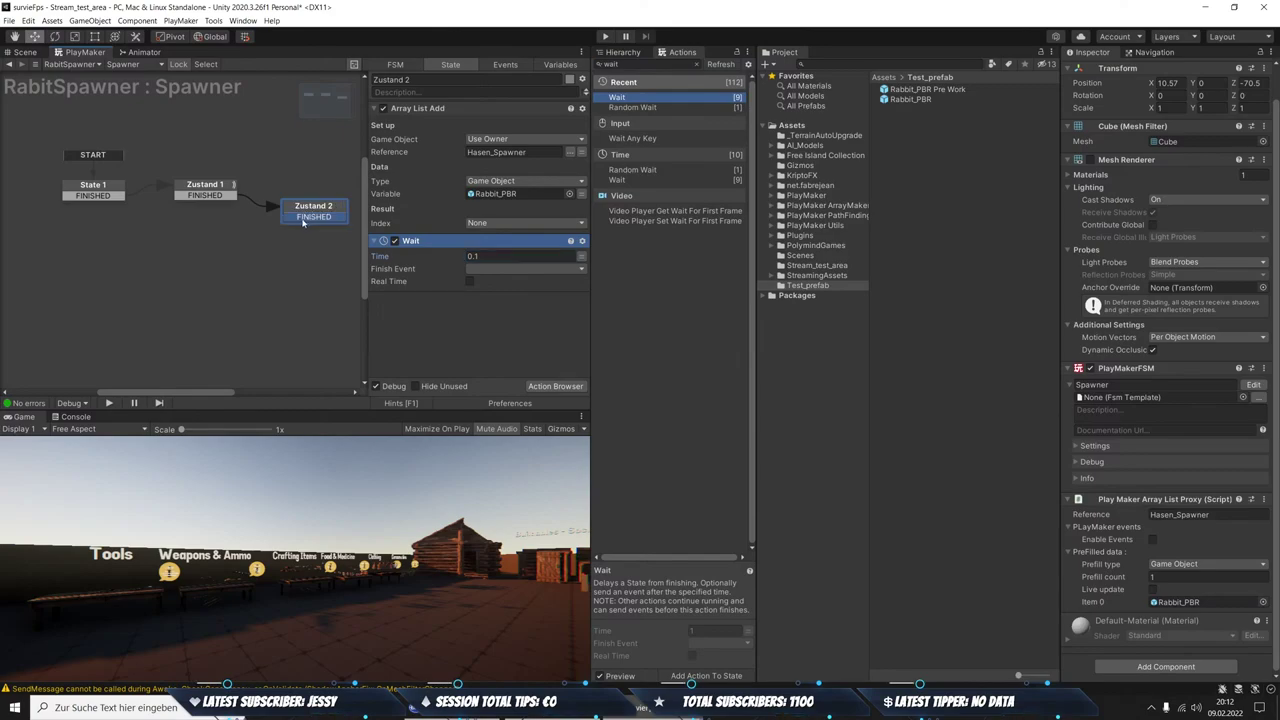
left_click_drag(315, 217, 205, 188)
left_click_drag(308, 205, 315, 185)
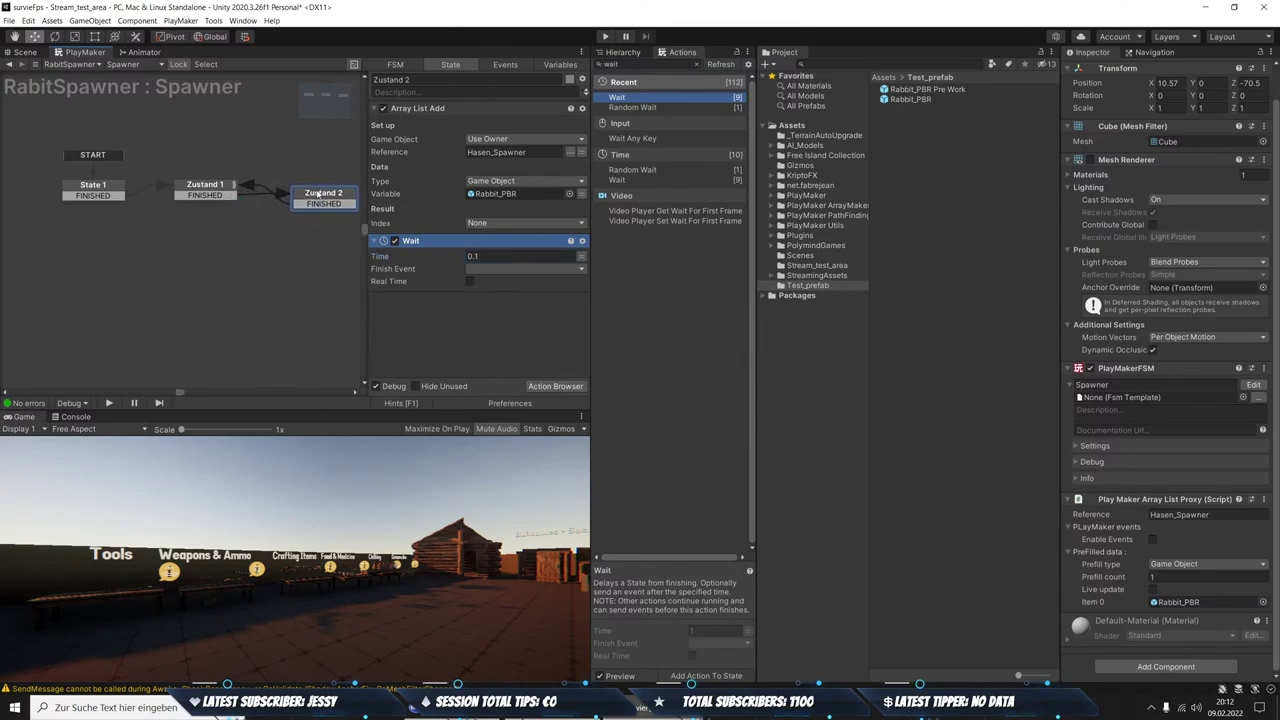
left_click(500, 269)
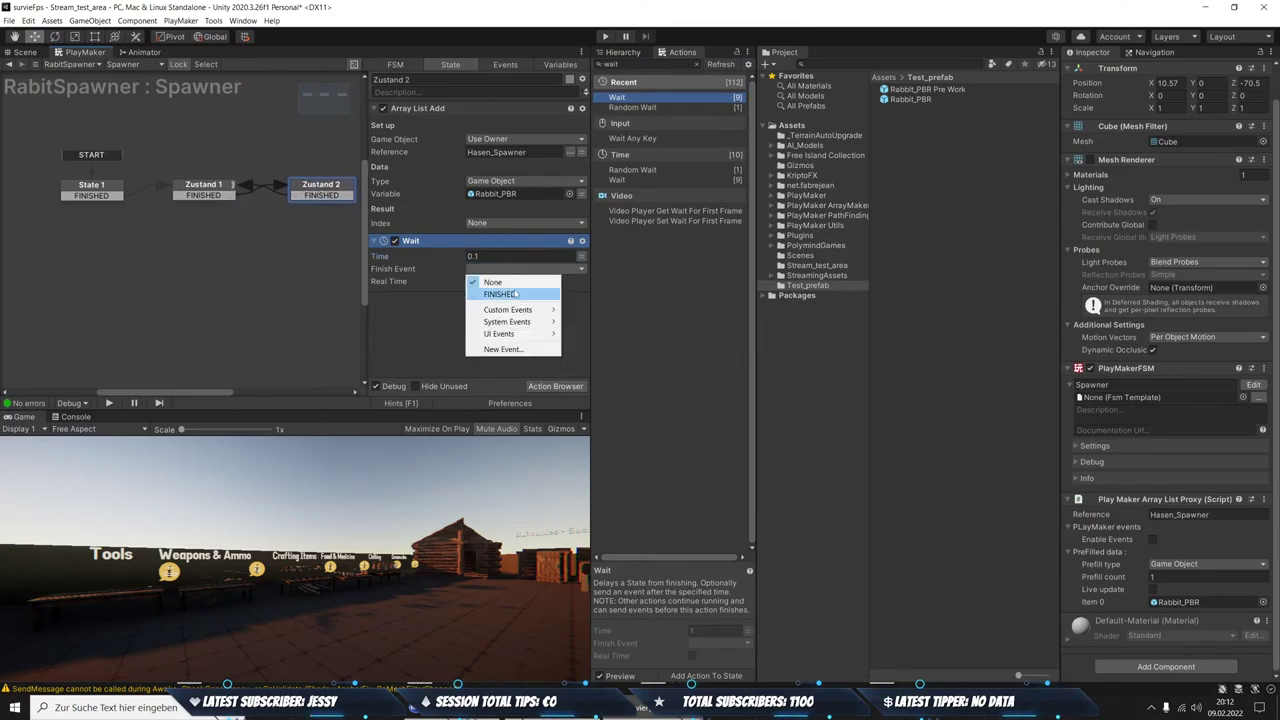
left_click(499, 293)
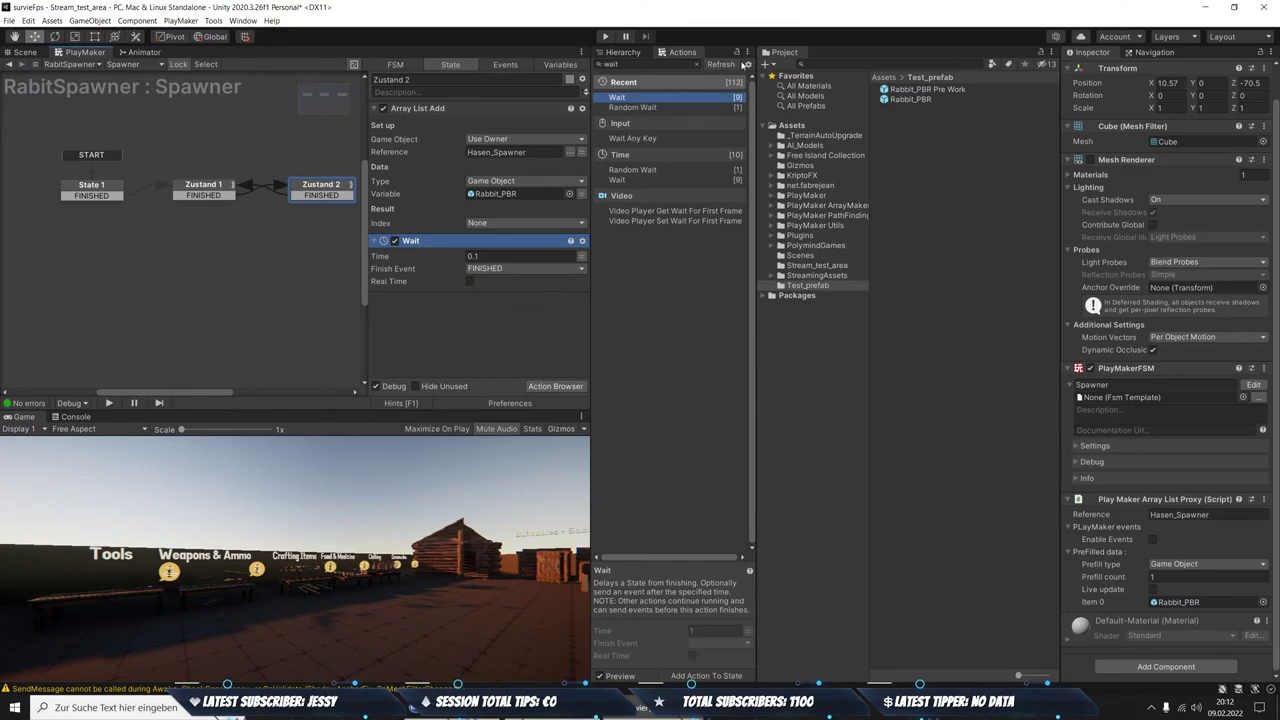
Review both states' actions and run the game to test the spawner loop
left_click(604, 37)
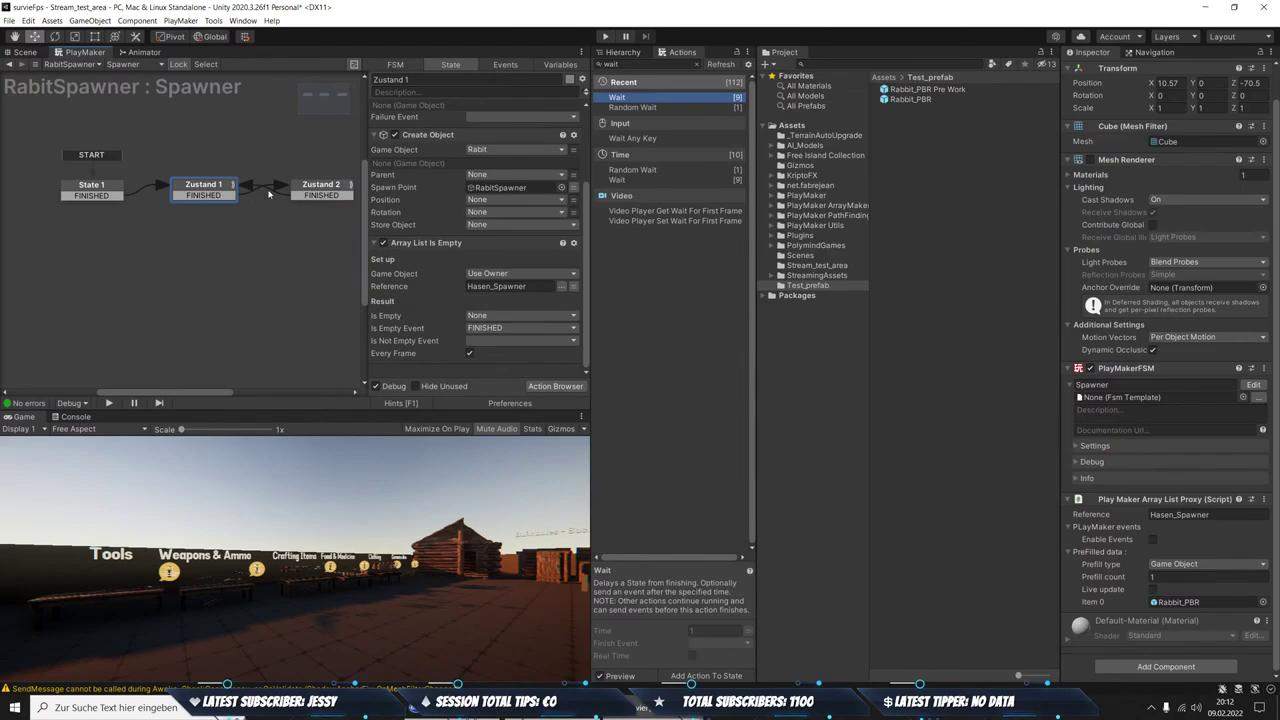
left_click(305, 184)
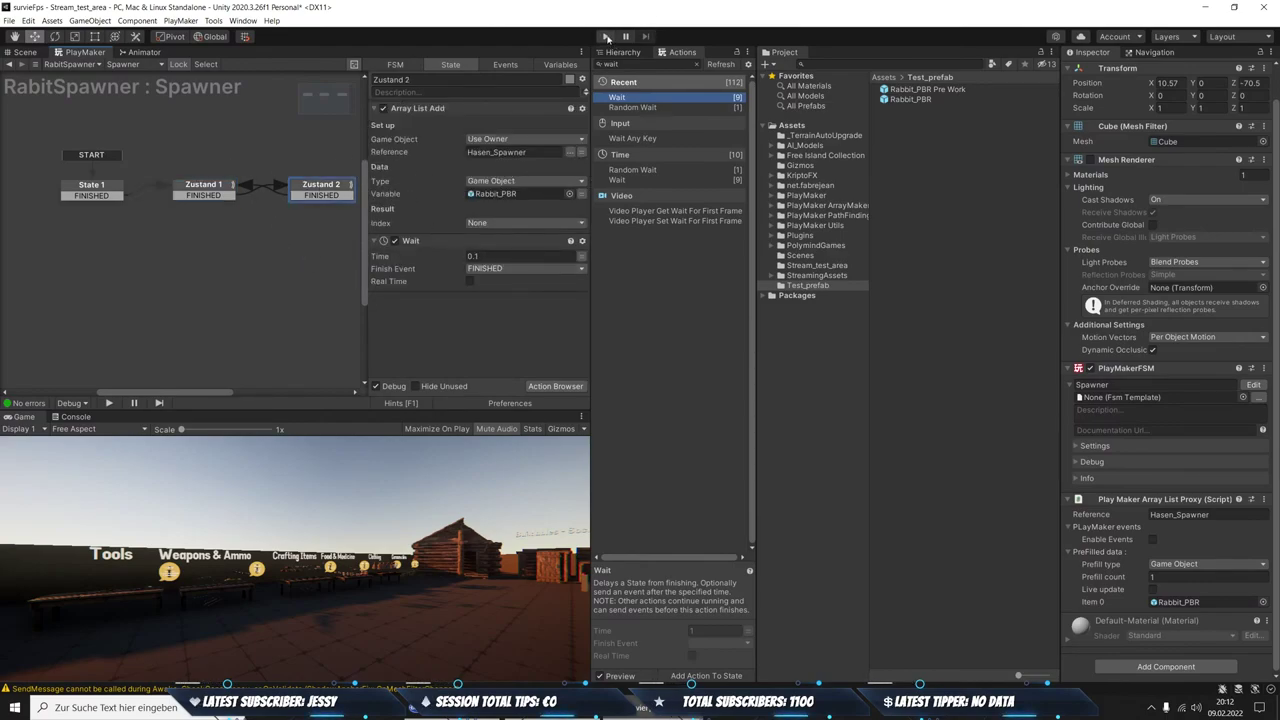
left_click(606, 37)
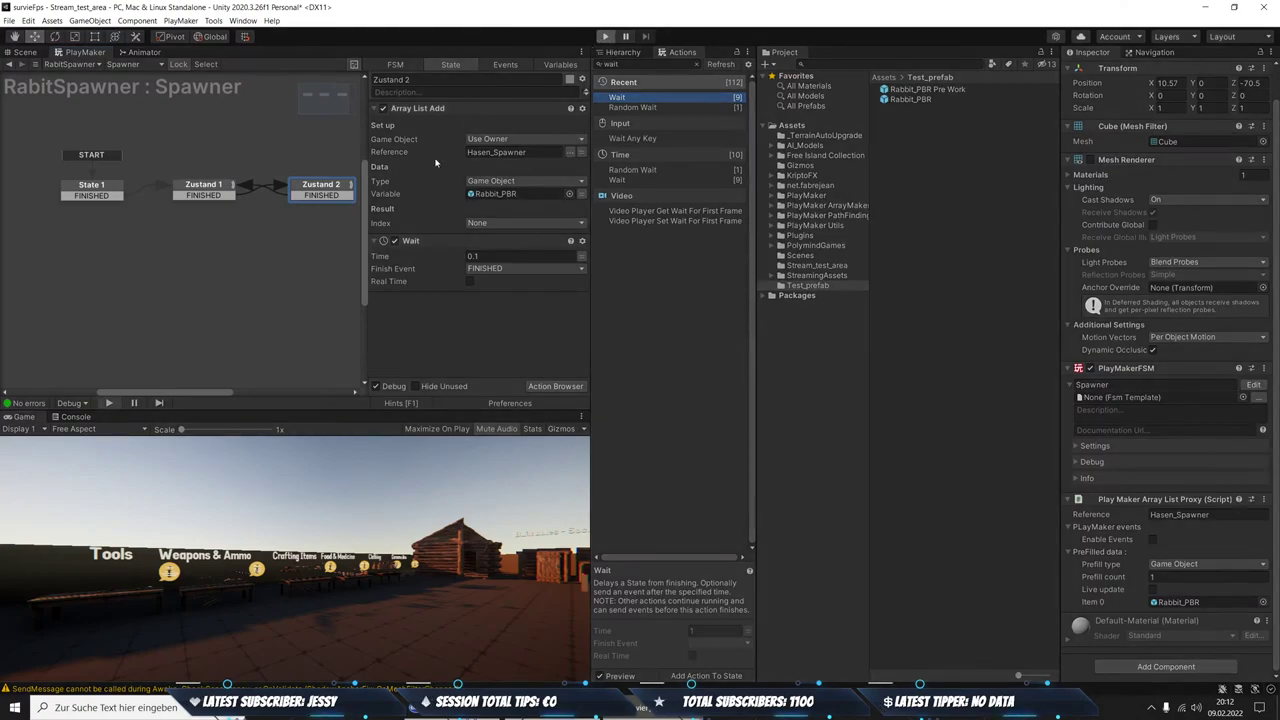
left_click(211, 196)
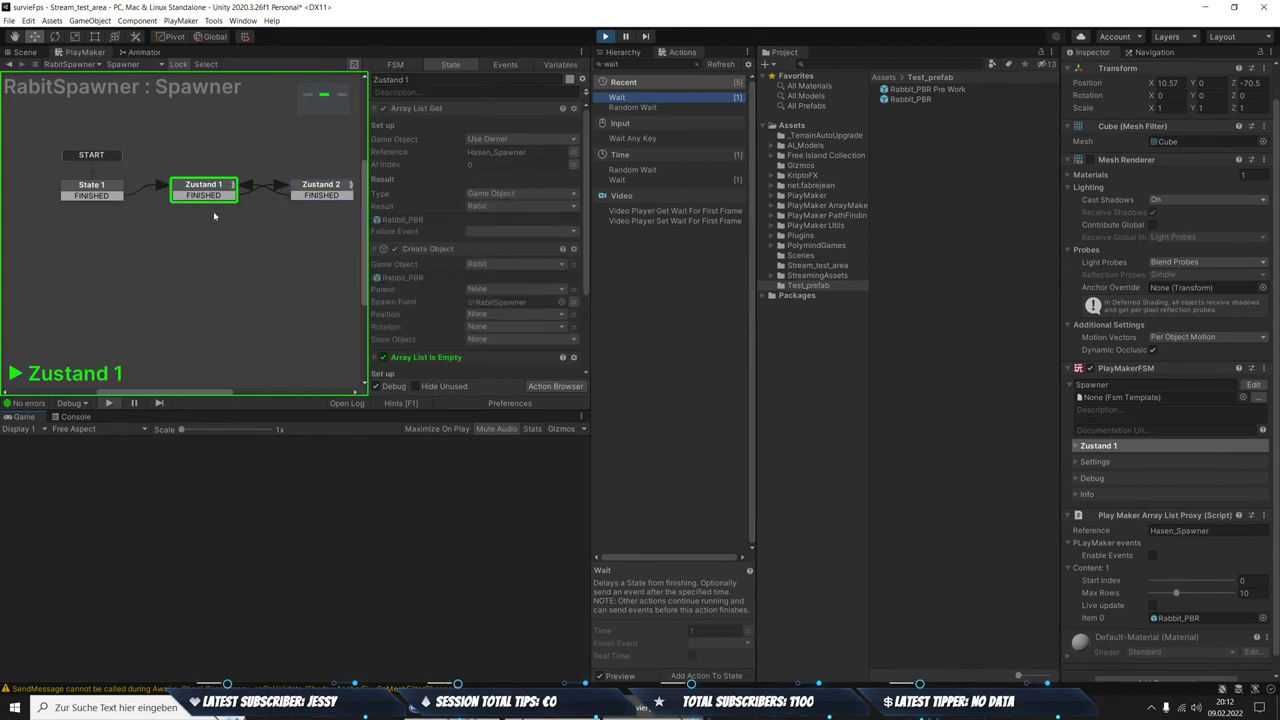
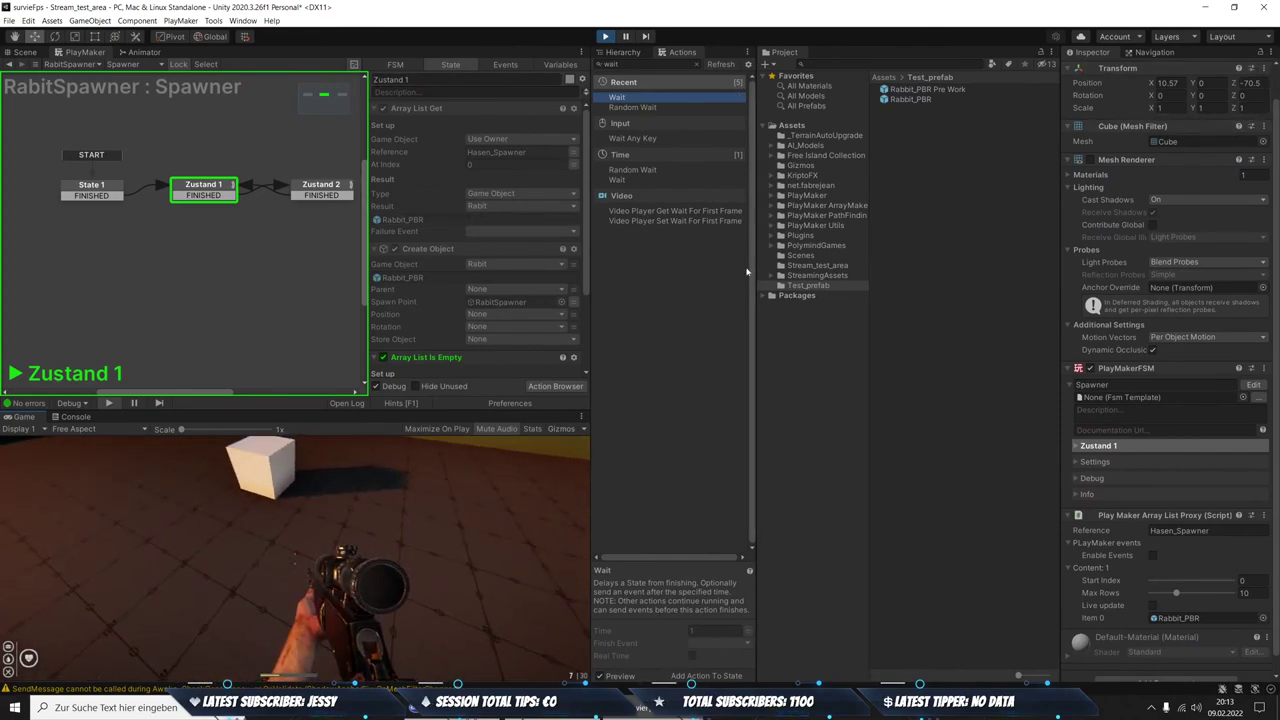
Stop the game, check the RabitSpawner object, and open the Rabbit_PBR prefab from Test_prefab
scroll(1210, 337, "down", 1)
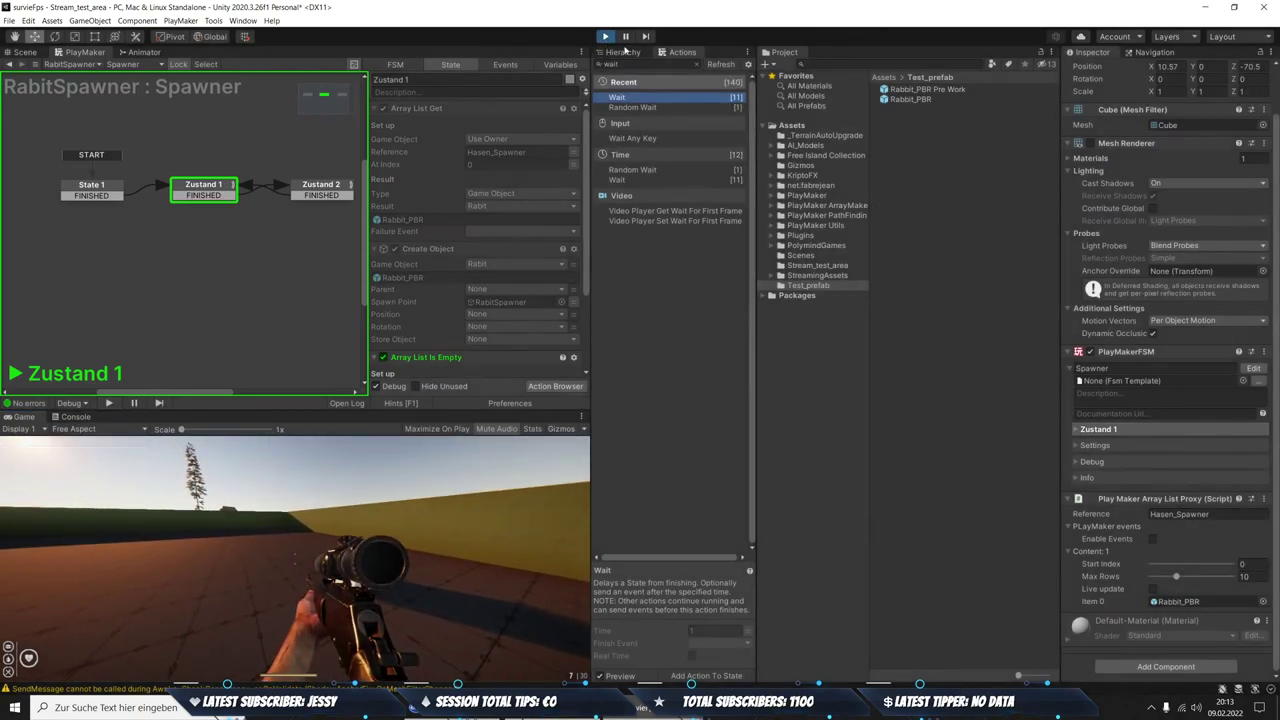
left_click(605, 36)
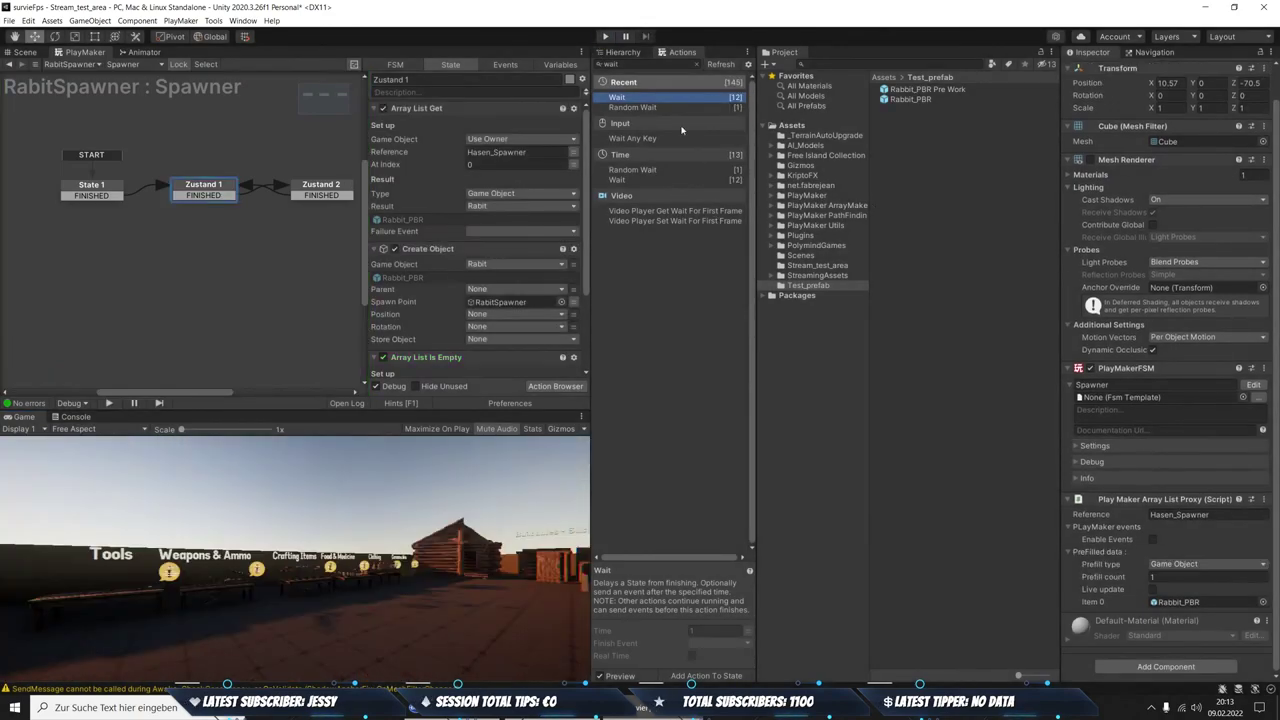
left_click(624, 52)
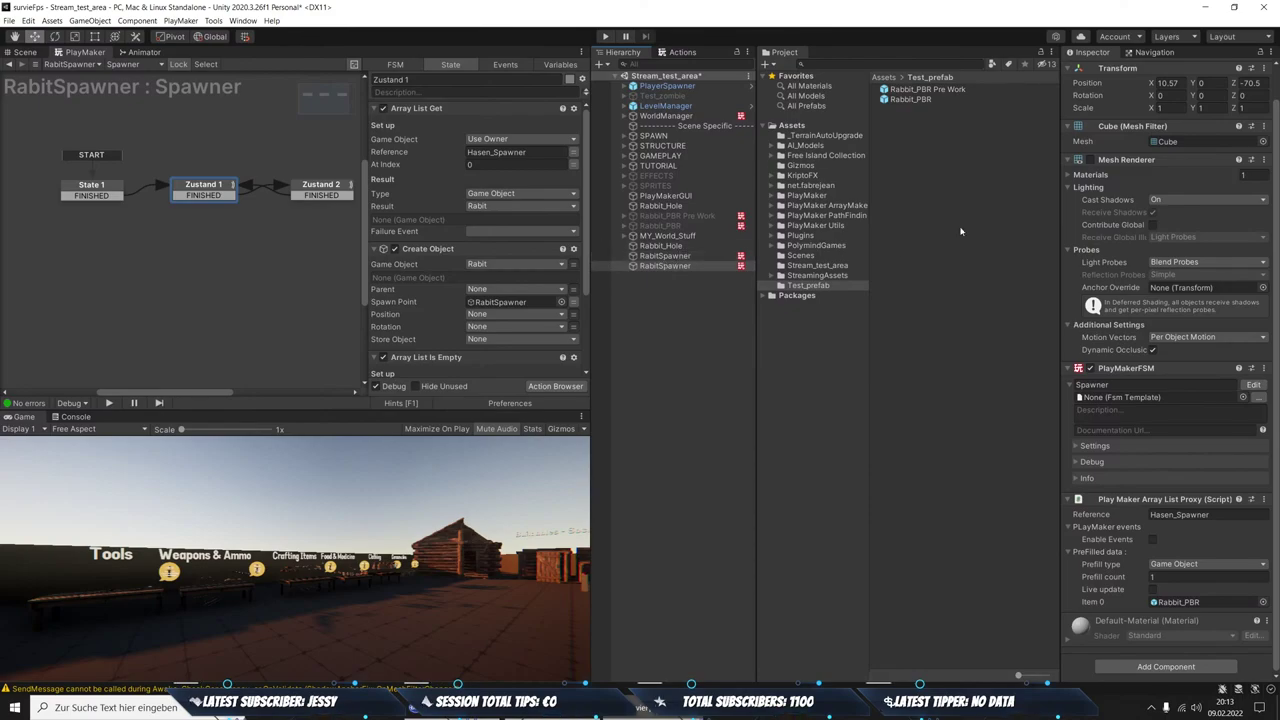
left_click(665, 265)
left_click(1130, 69)
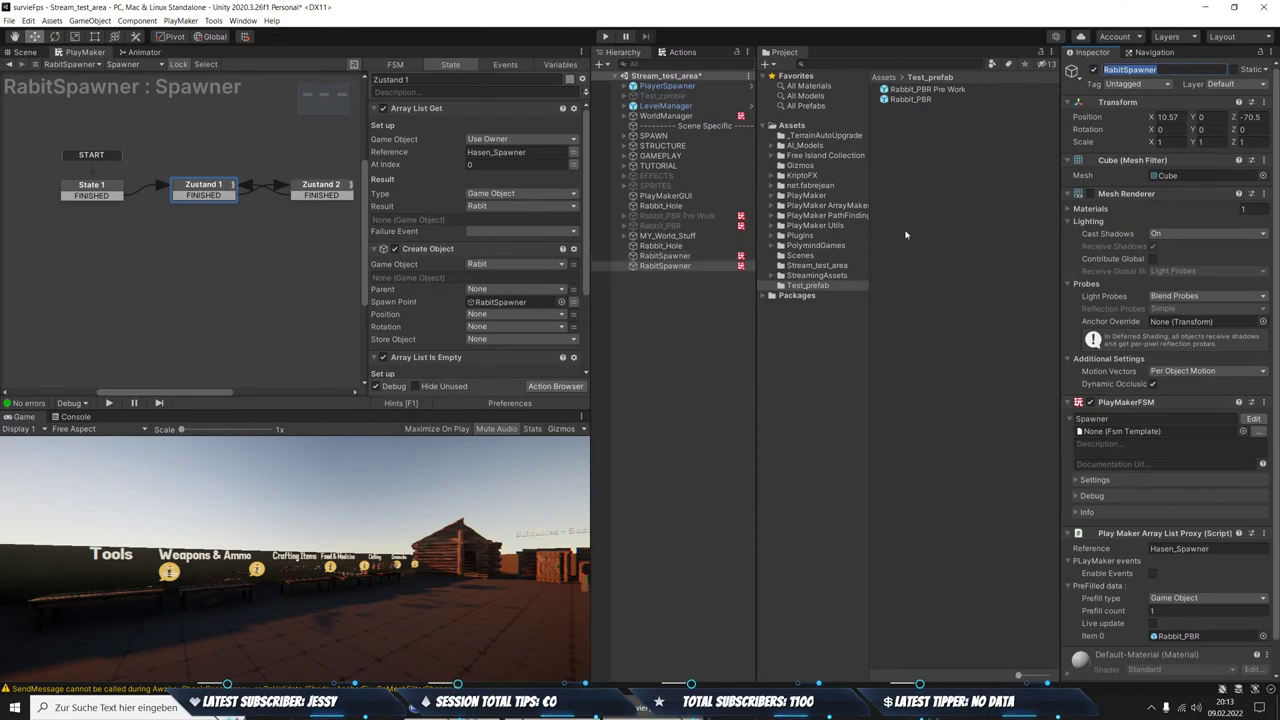
left_click(908, 101)
left_click(1126, 106)
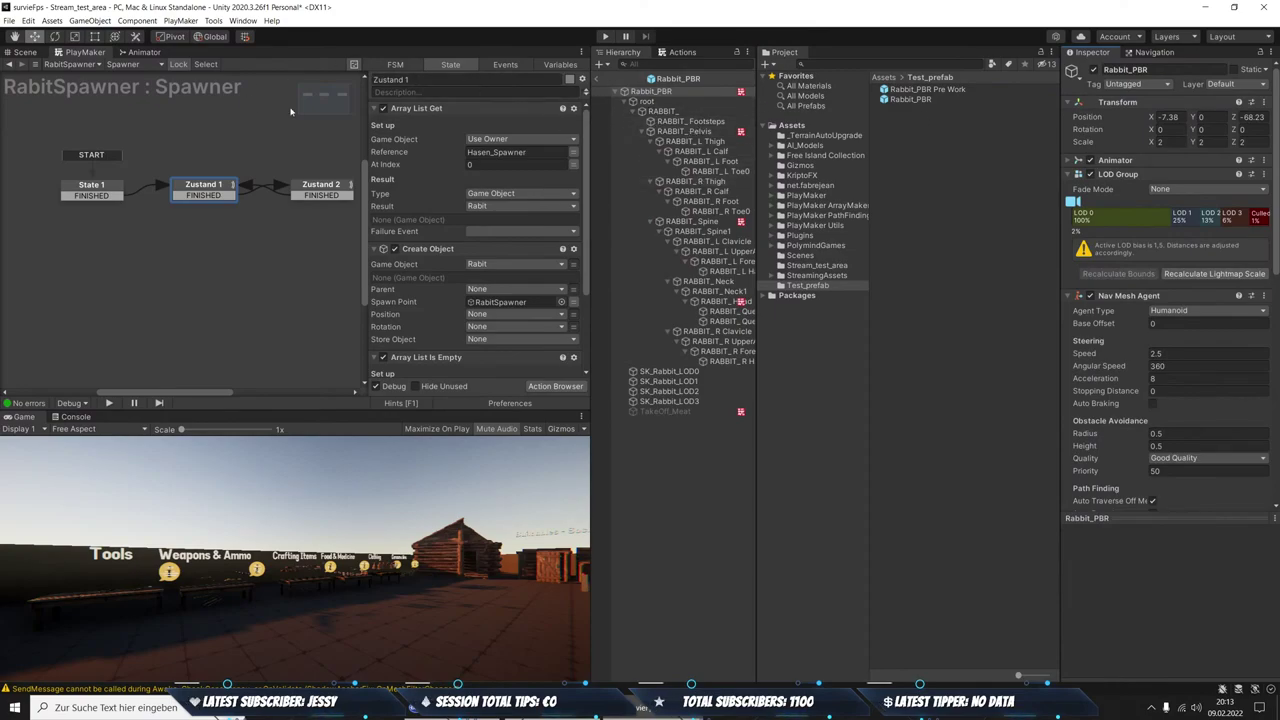
In the AI_Movement FSM, add a Find Closest action to the Zustand 6 state
left_click(23, 54)
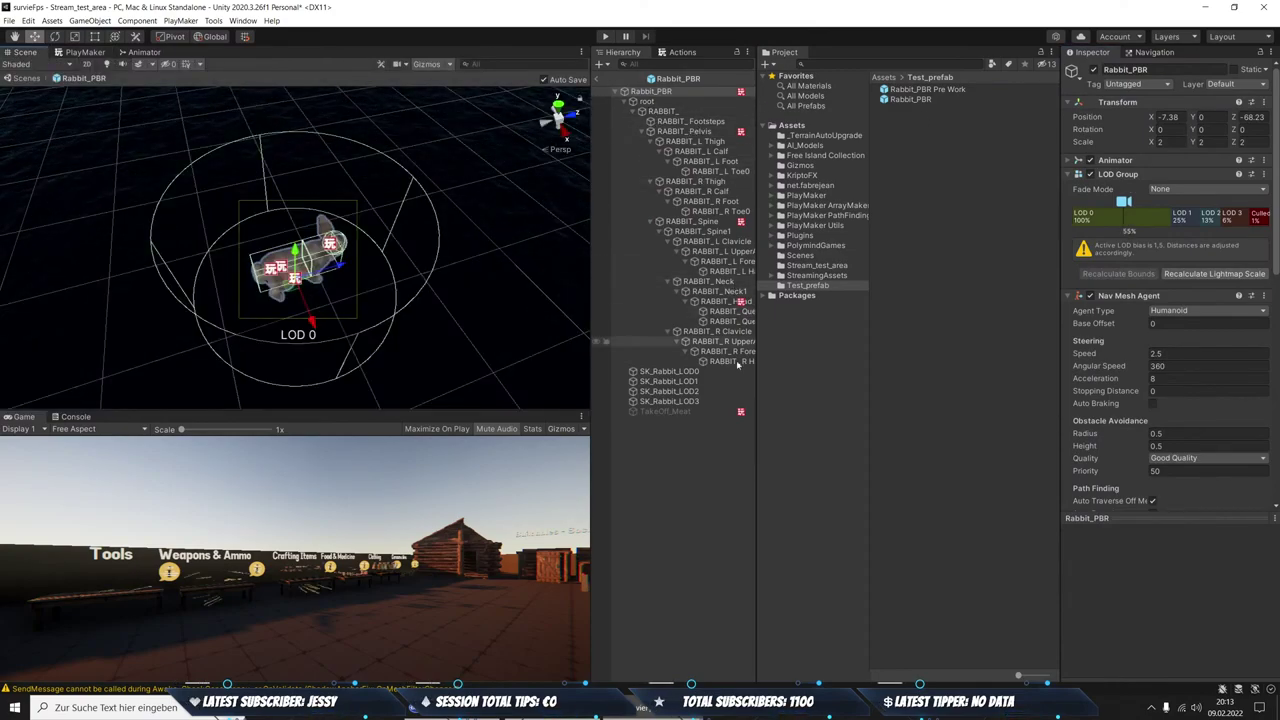
scroll(1148, 338, "down", 10)
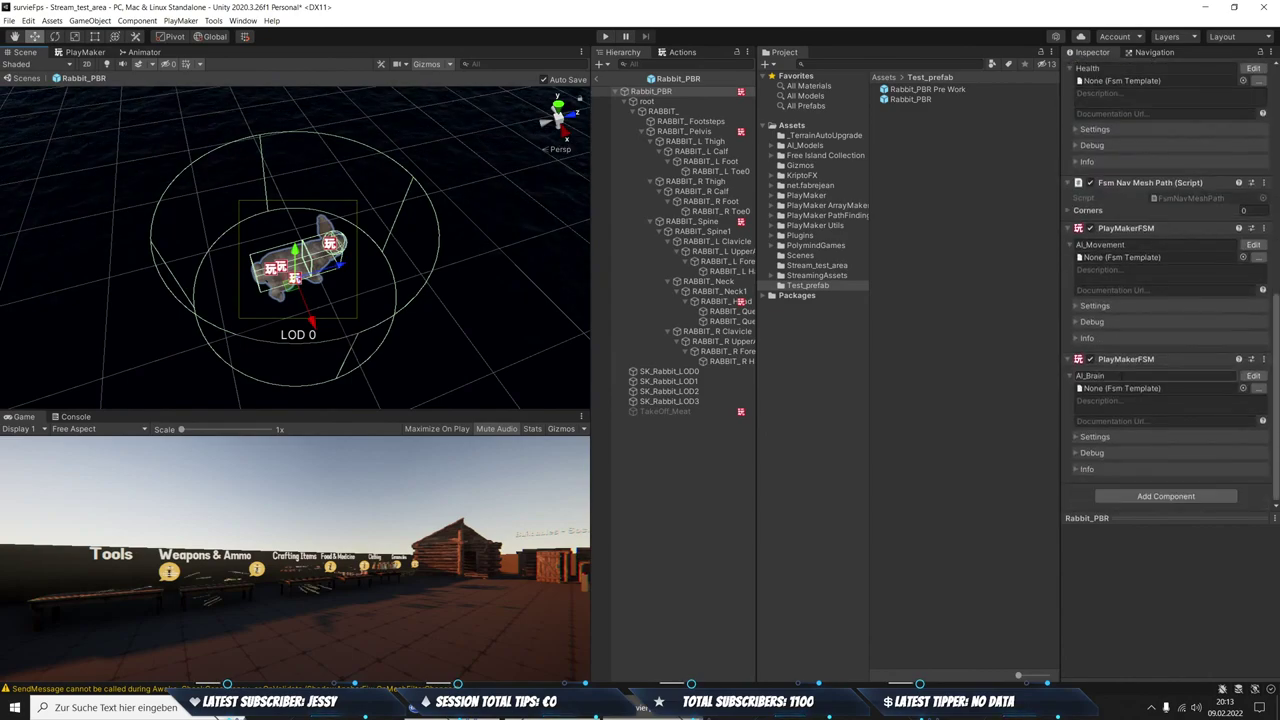
left_click(85, 52)
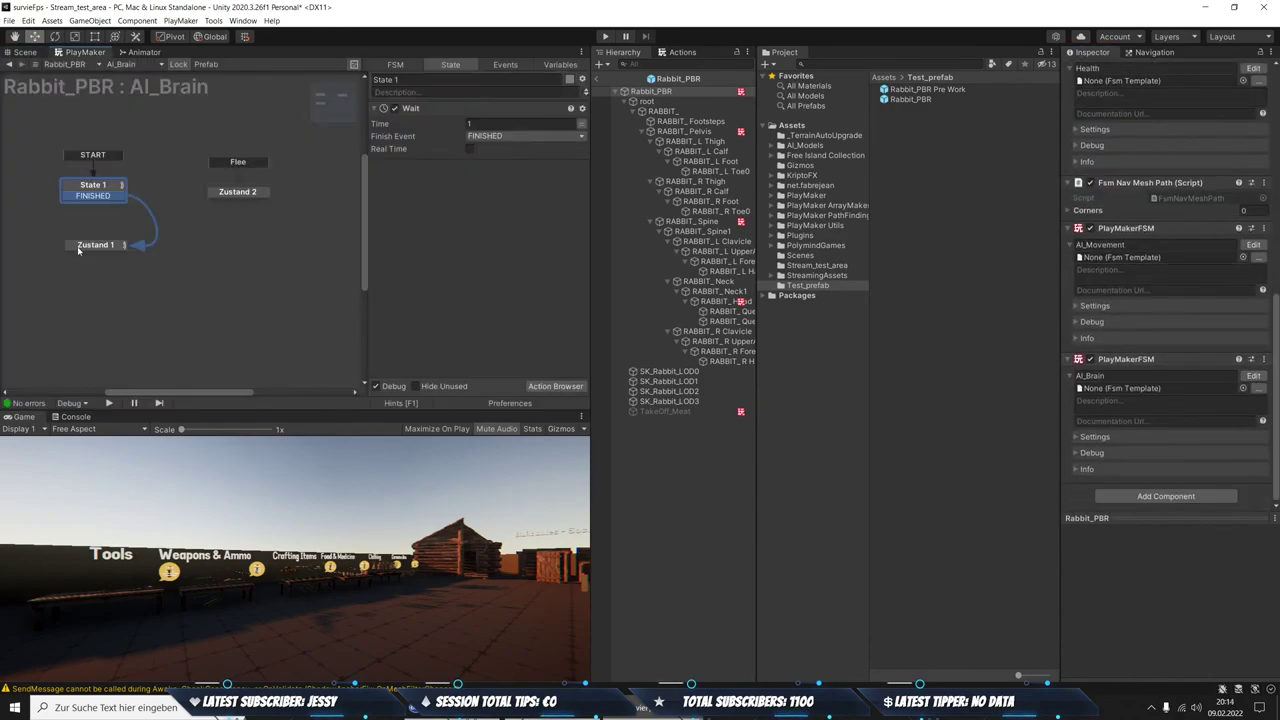
left_click(1253, 245)
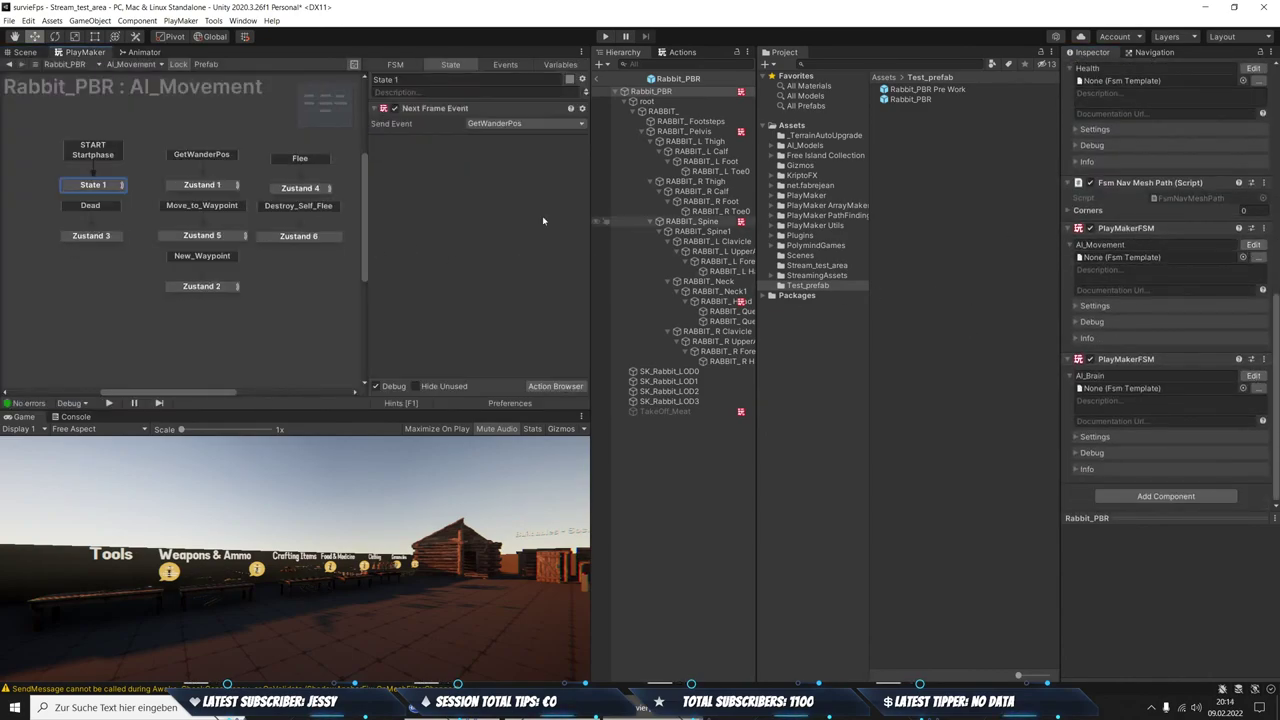
left_click(290, 237)
left_click(683, 52)
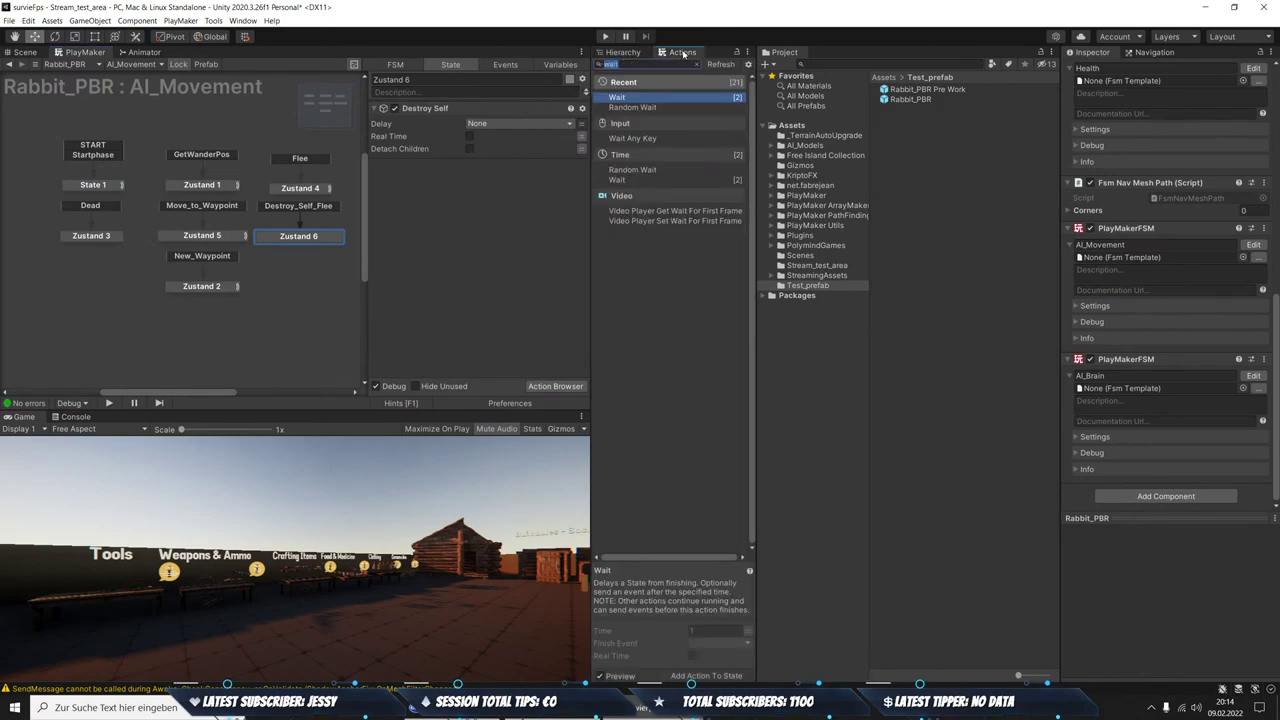
type("find")
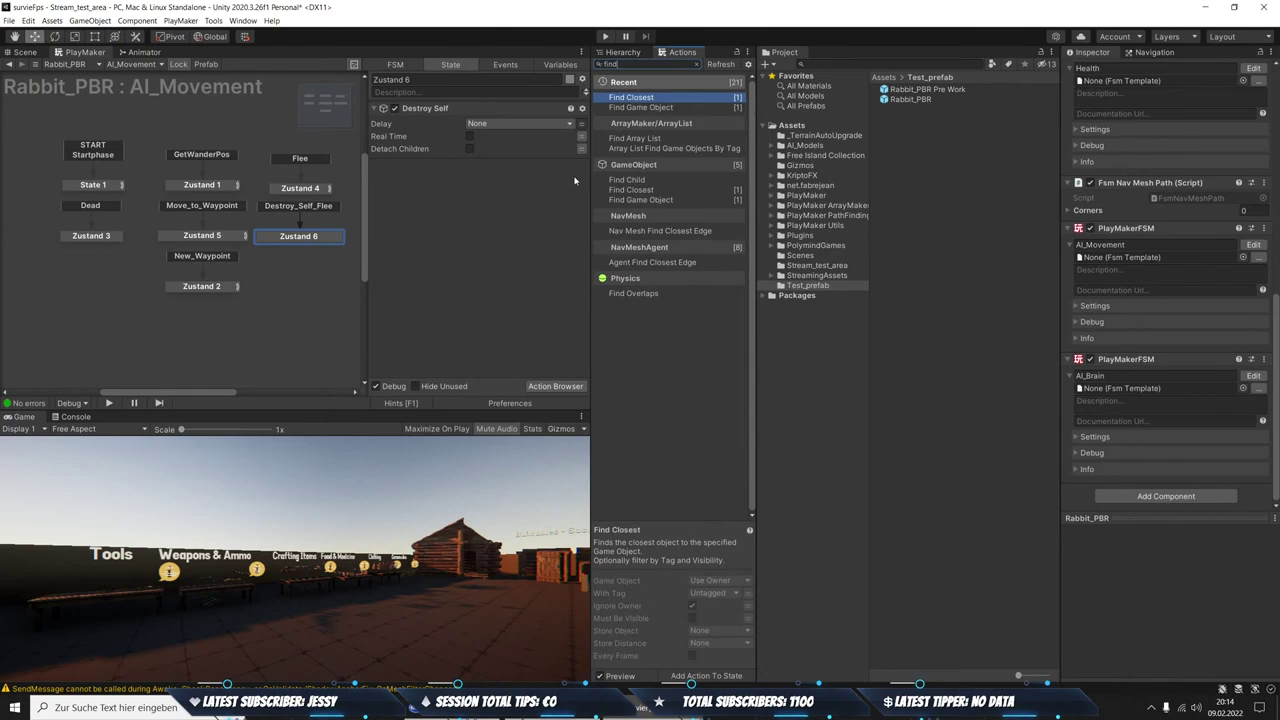
key("Return")
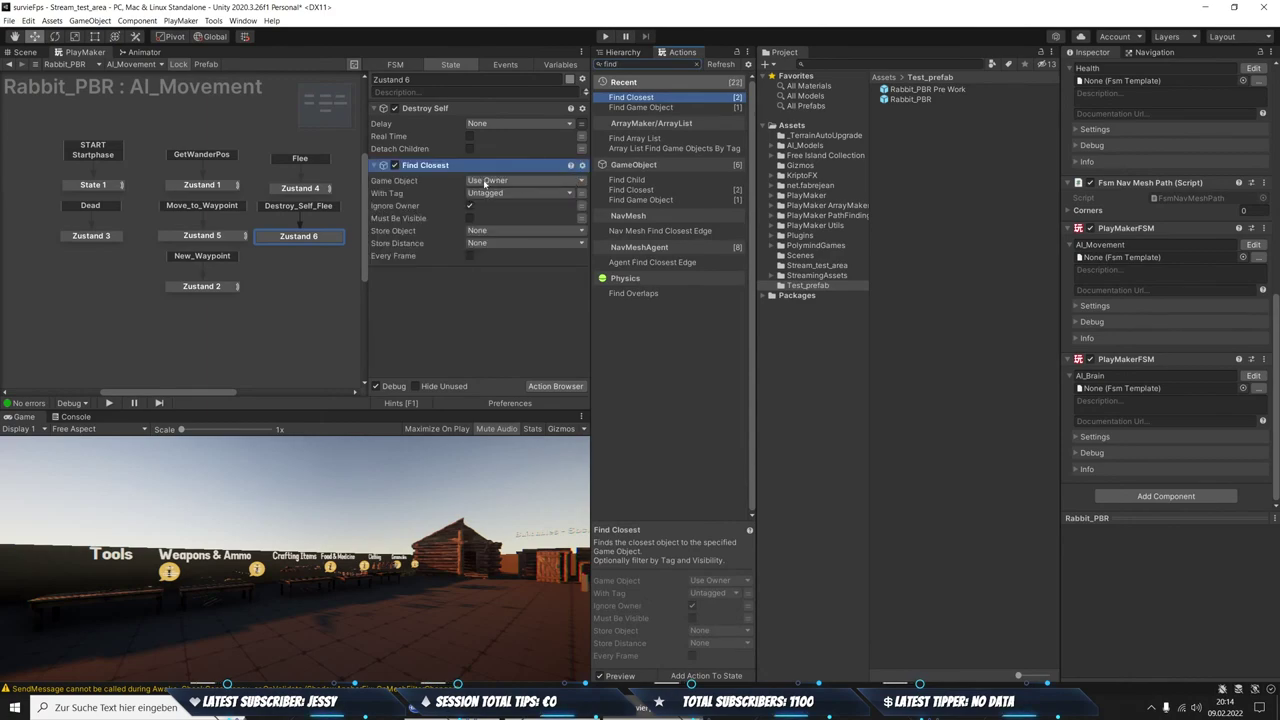
Add a Find Game Object action that finds 'RabitSpawner' and stores it in a new RabitSpawner variable
double_click(653, 108)
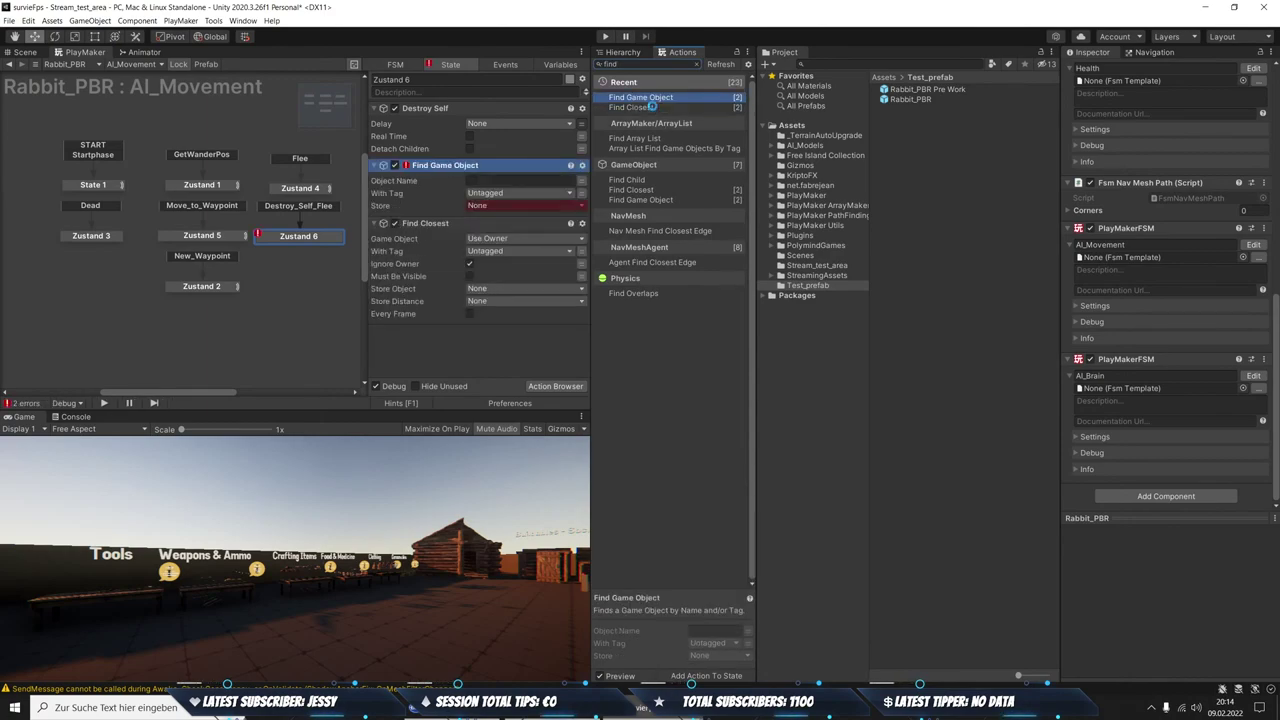
left_click(520, 180)
type("RabitSpawner")
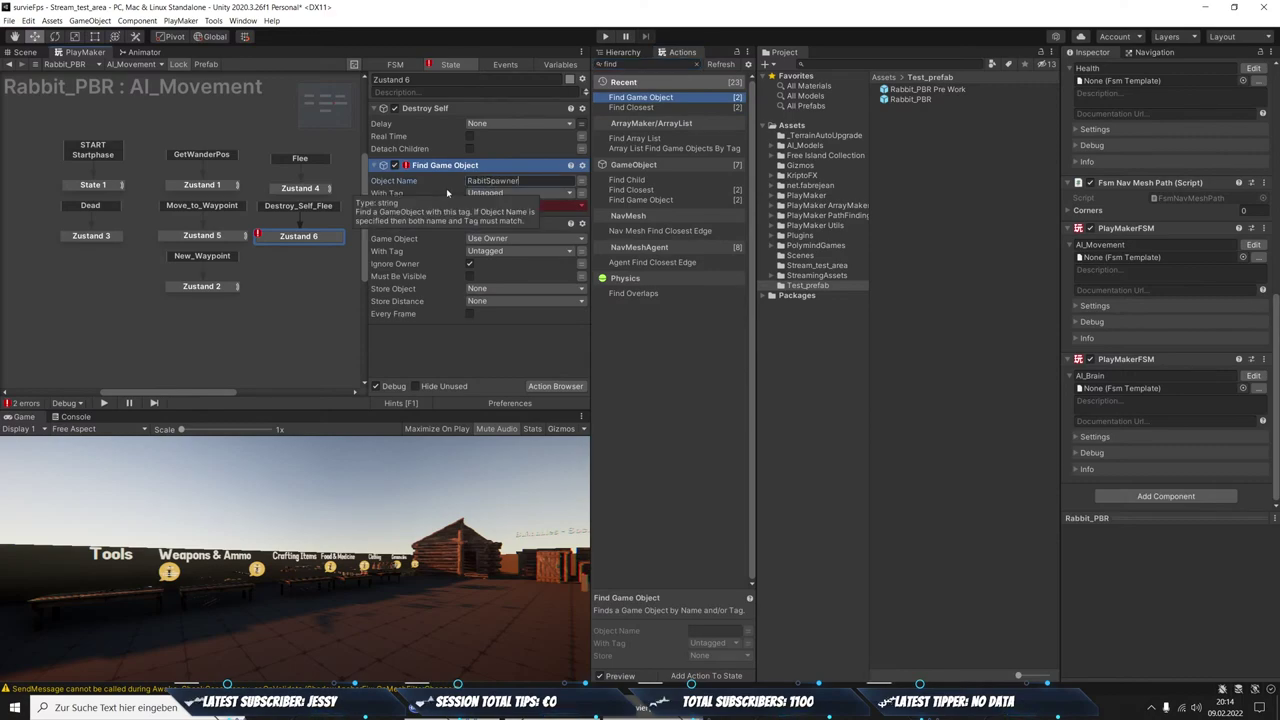
left_click(522, 205)
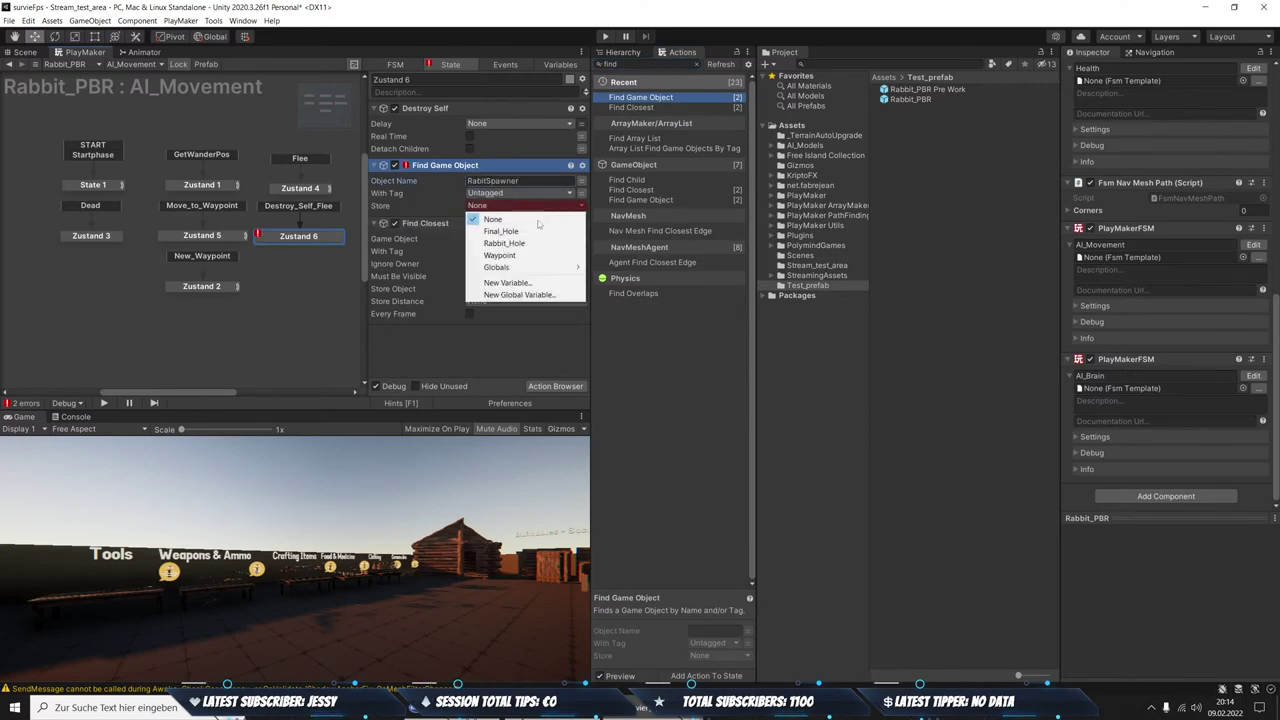
left_click(507, 283)
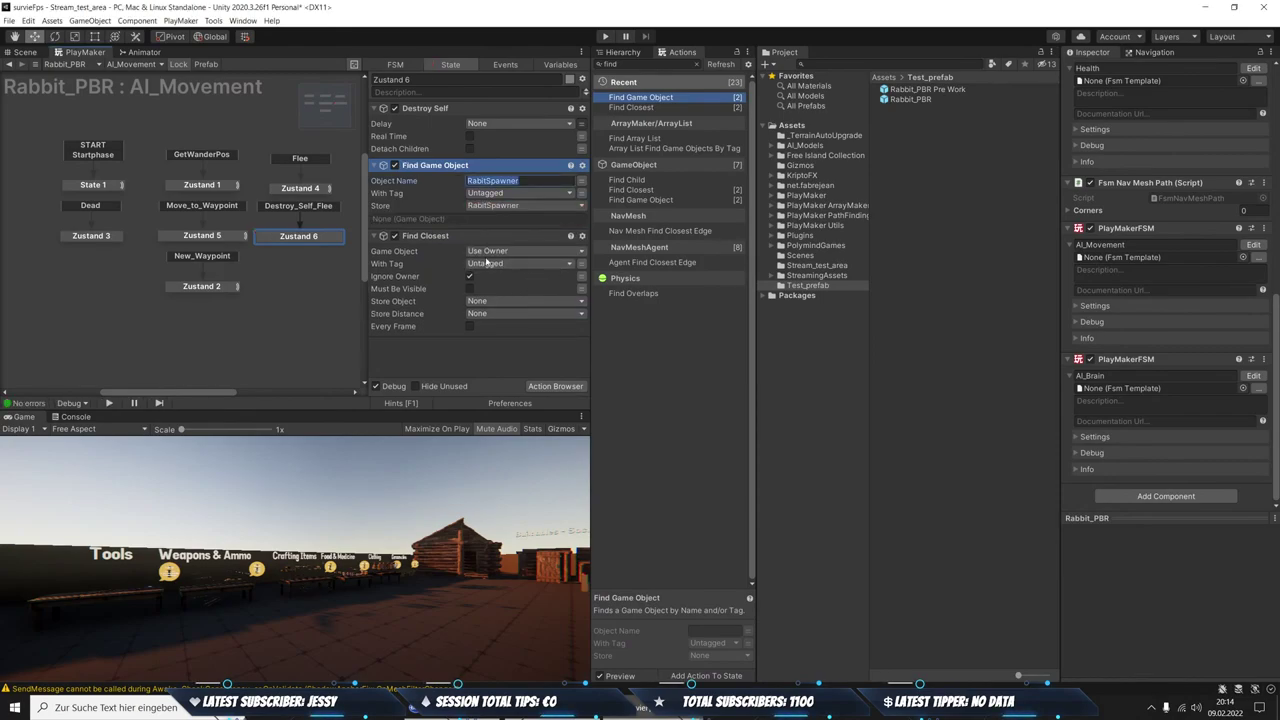
Set Find Closest to start from the specified RabitSpawner variable instead of the owner
left_click(487, 252)
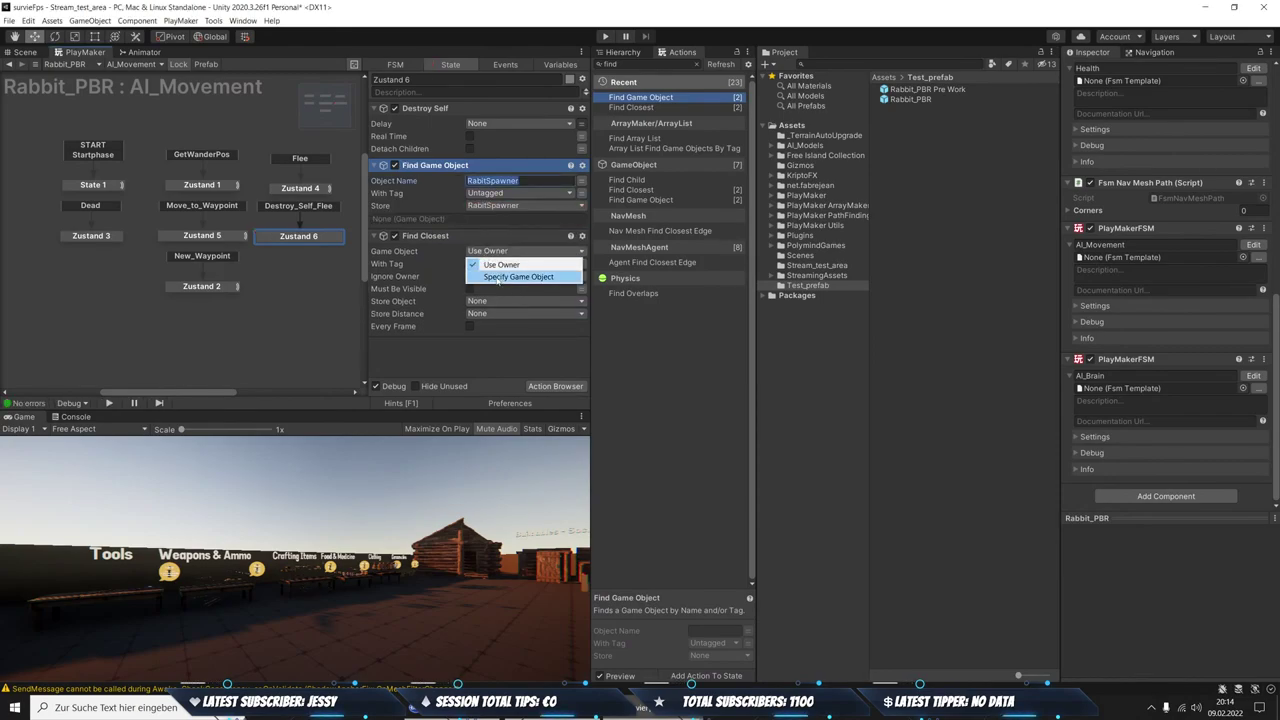
left_click(499, 278)
left_click(505, 263)
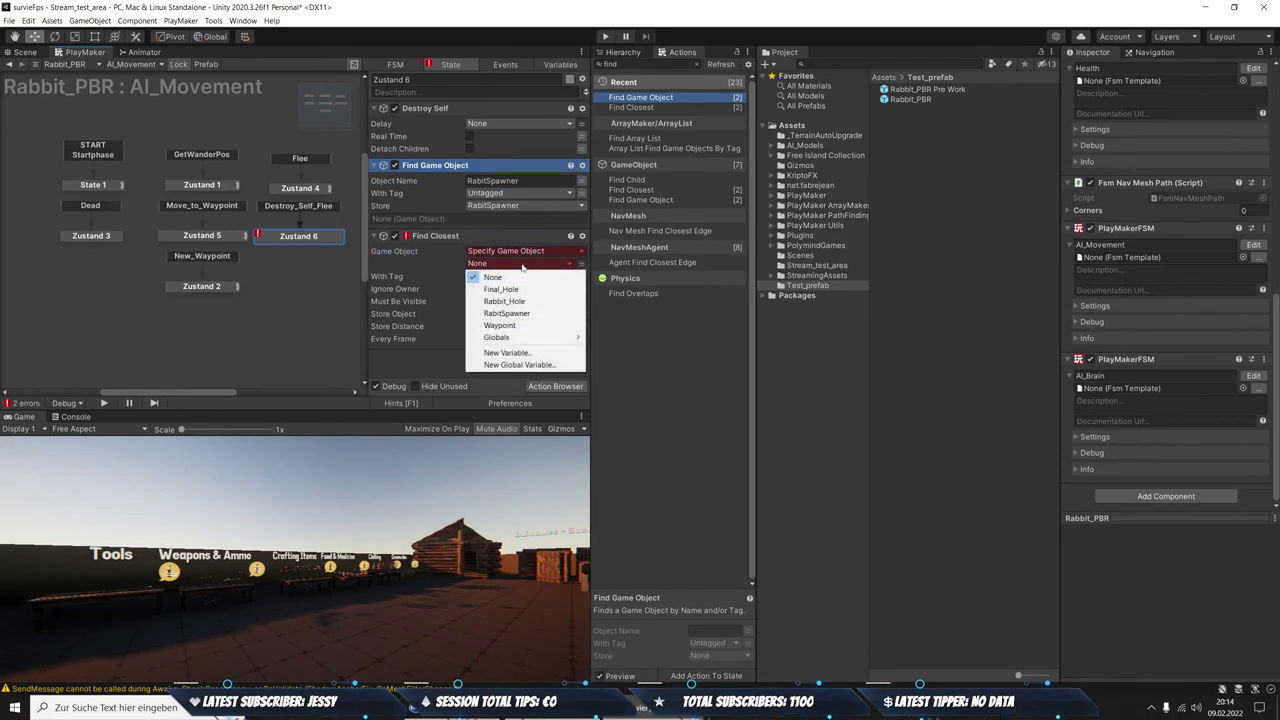
left_click(506, 313)
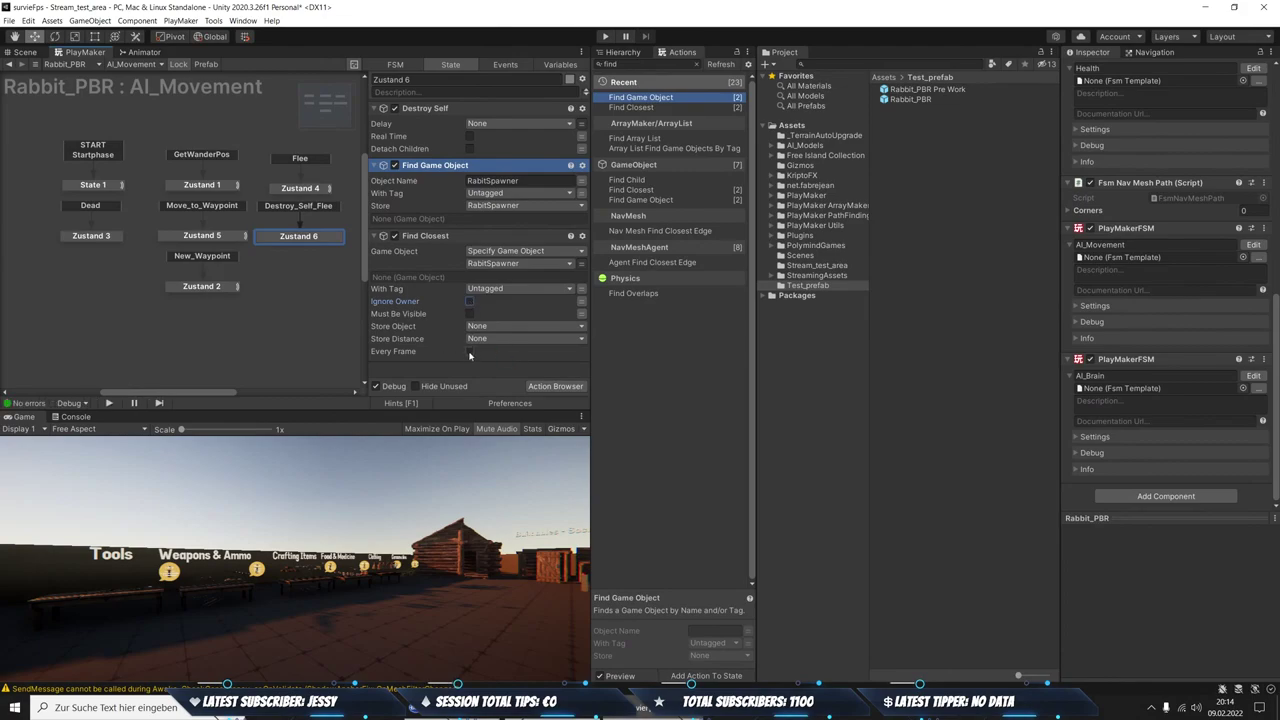
mouse_move(419, 238)
left_mouse_down()
mouse_move(427, 224)
mouse_move(429, 245)
left_mouse_up()
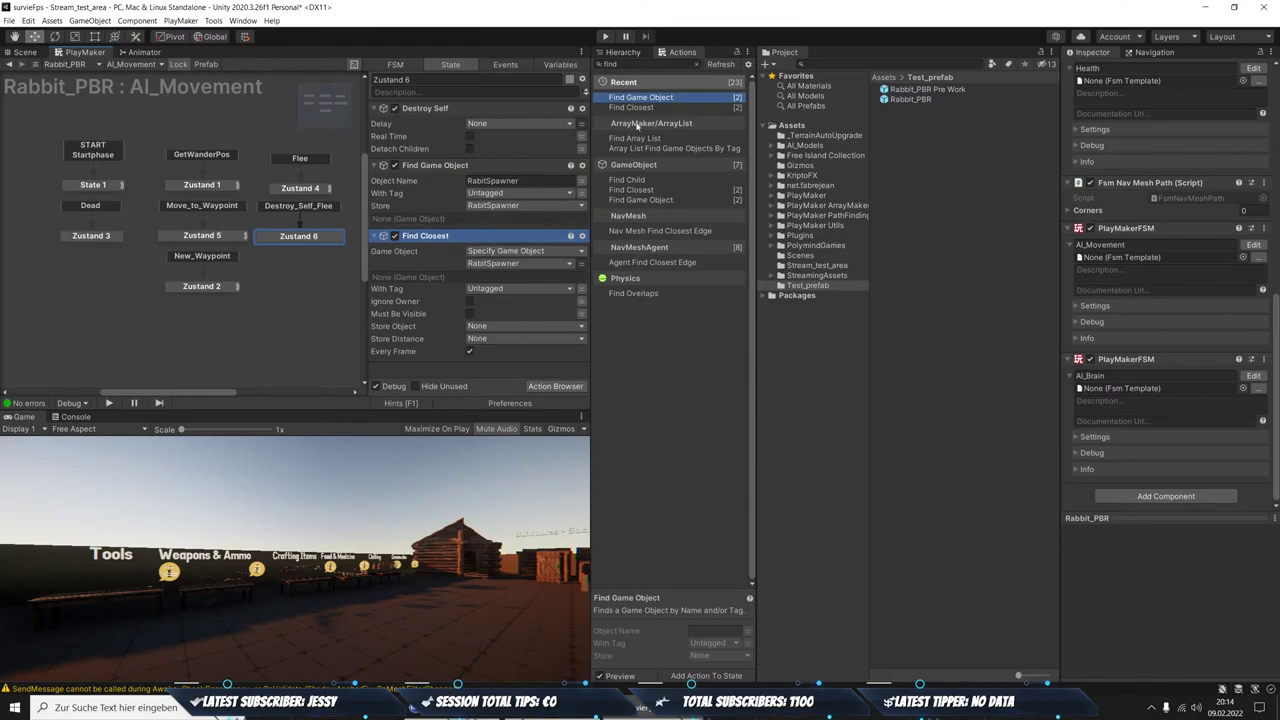
left_click(630, 64)
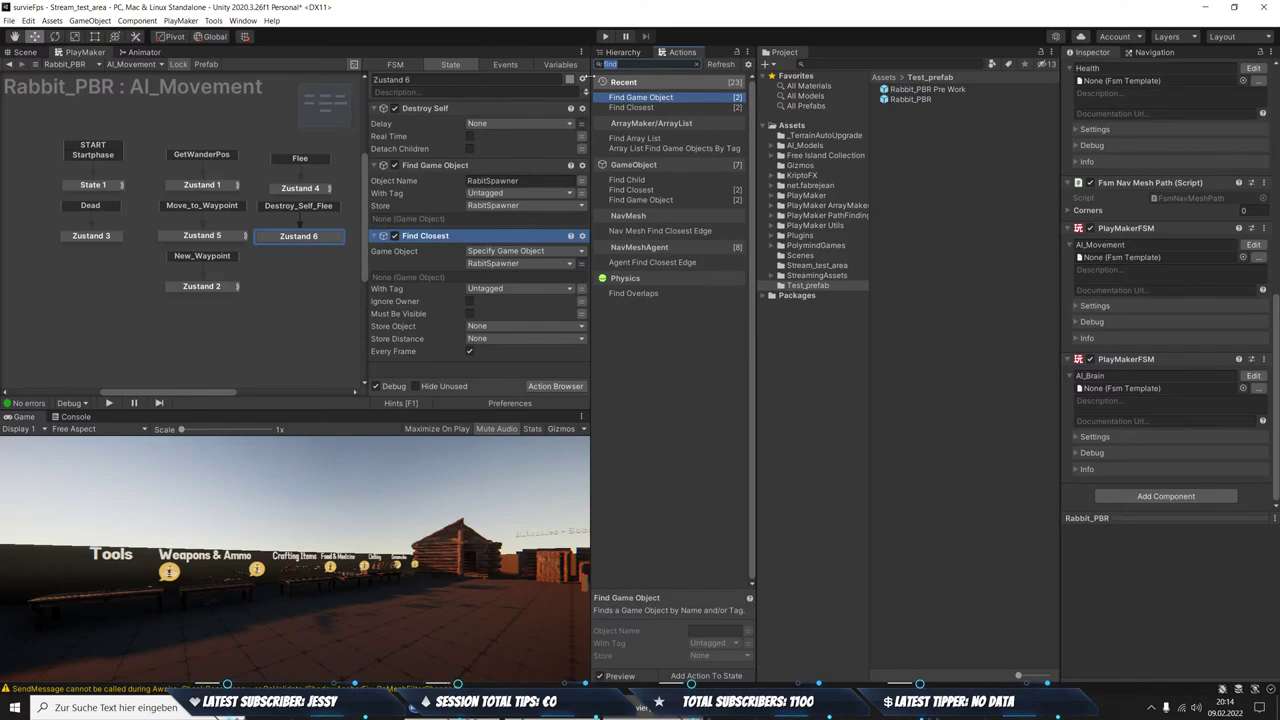
Add an Array List Remove action to Zustand 6 targeting the RabitSpawner variable
type("array")
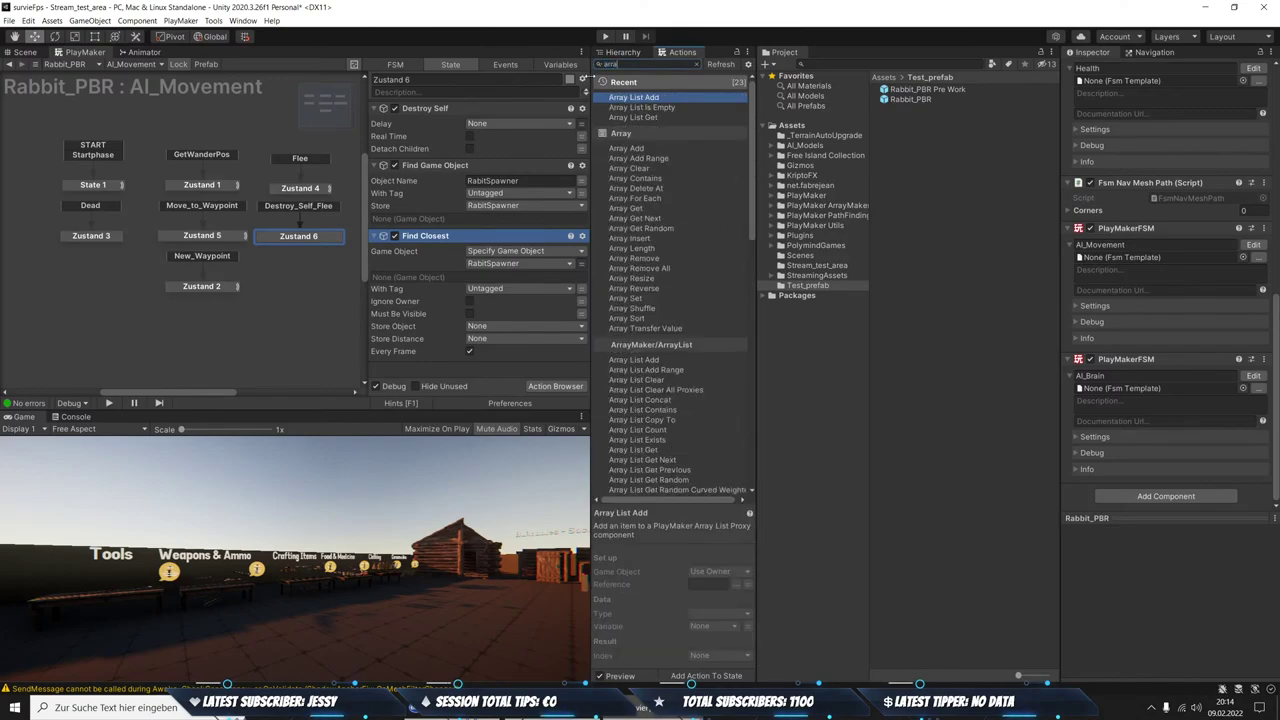
left_click(641, 107)
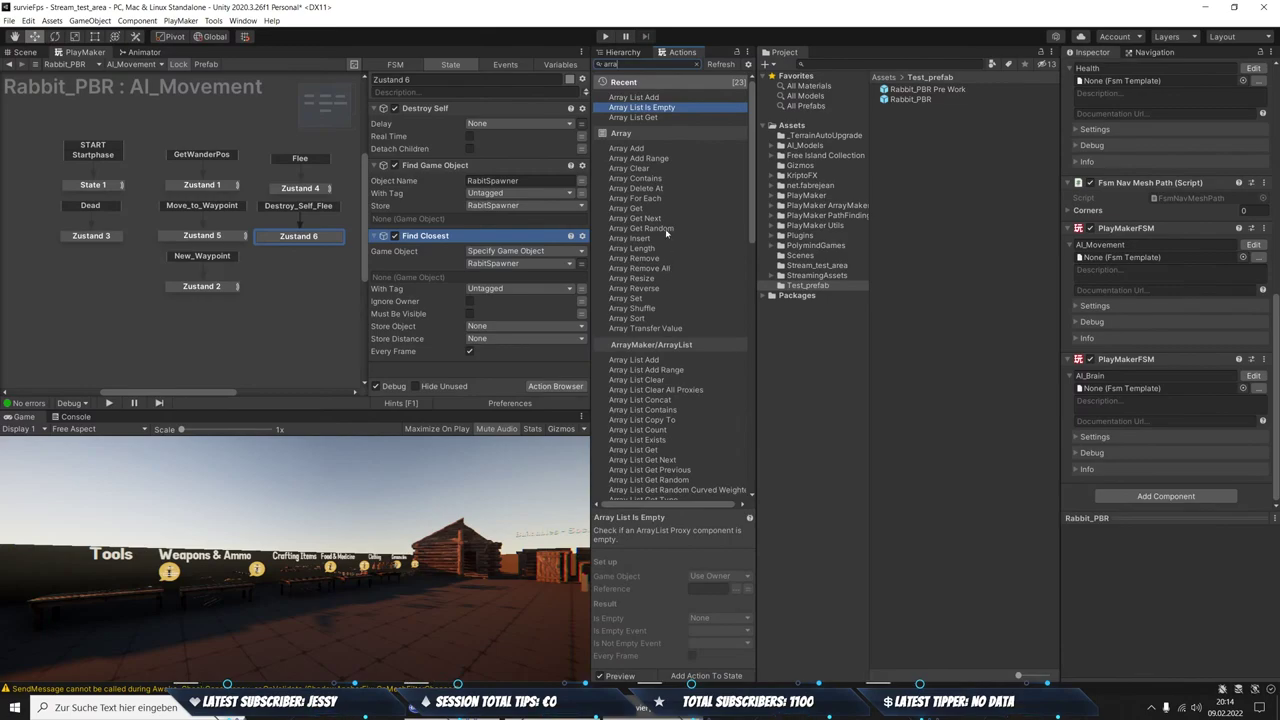
type("y rem")
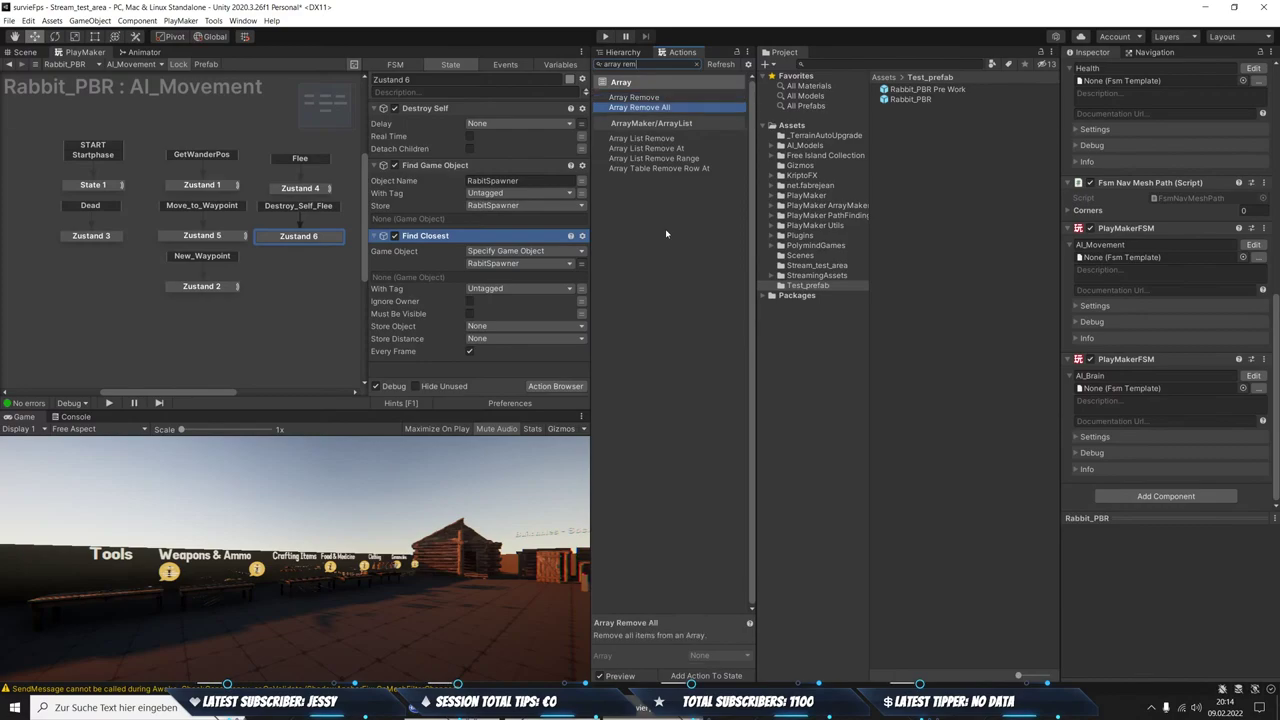
key("Down")
key("Down")
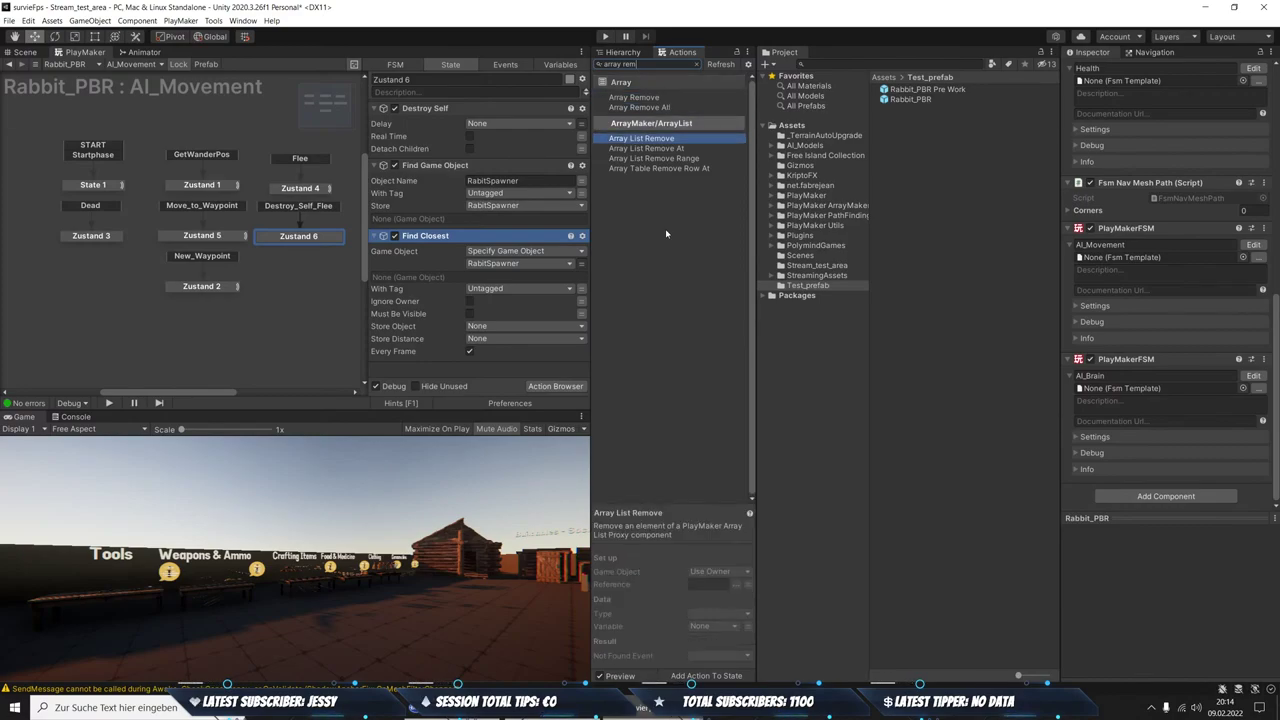
key("Return")
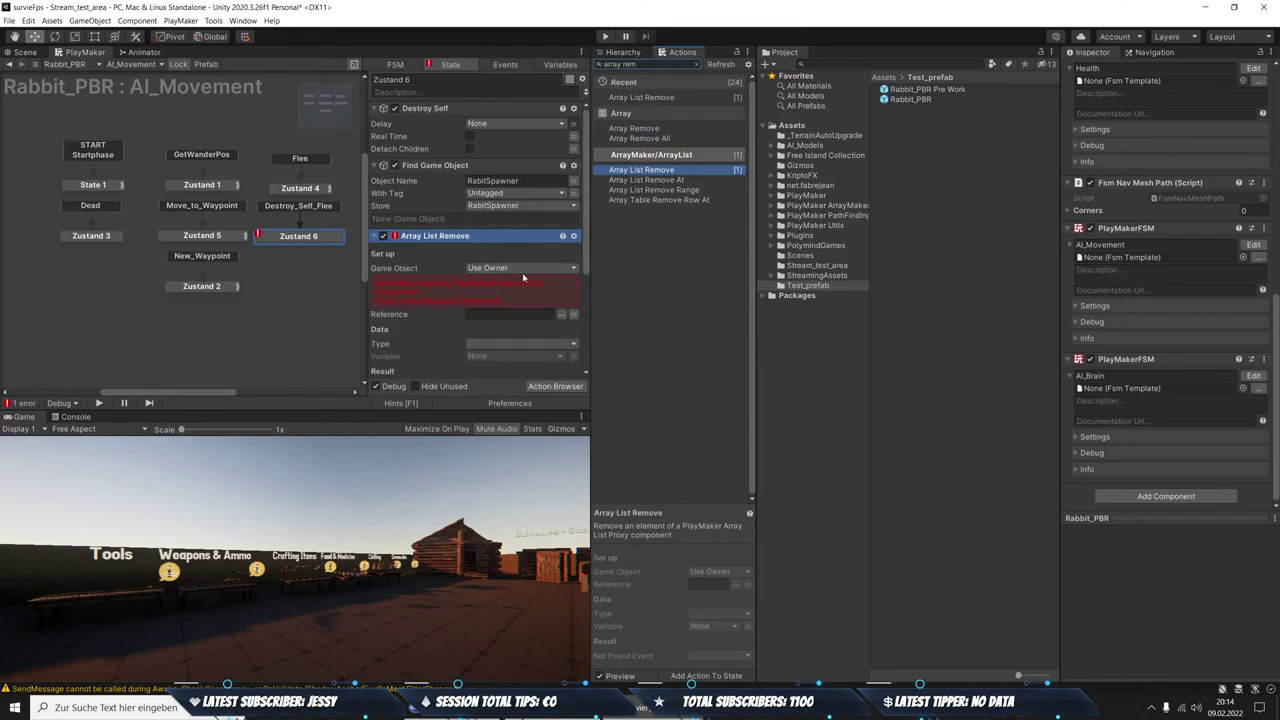
left_click(520, 268)
left_click(510, 293)
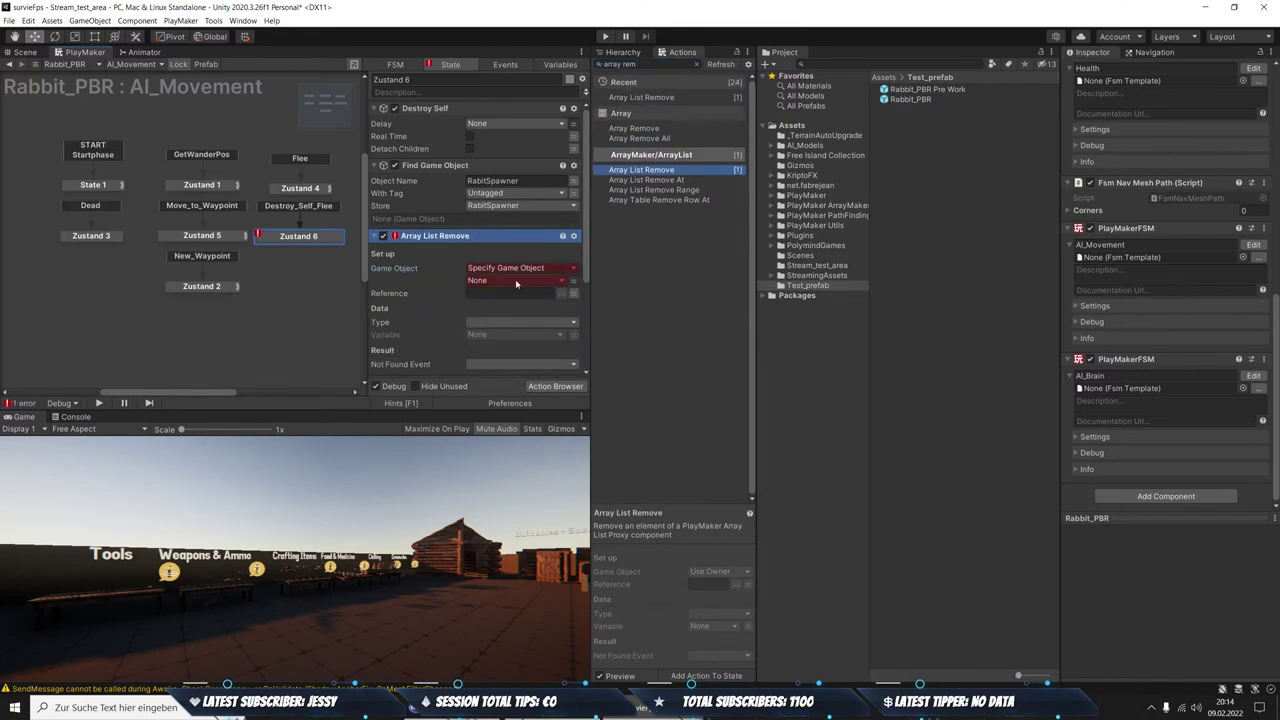
left_click(515, 279)
left_click(492, 326)
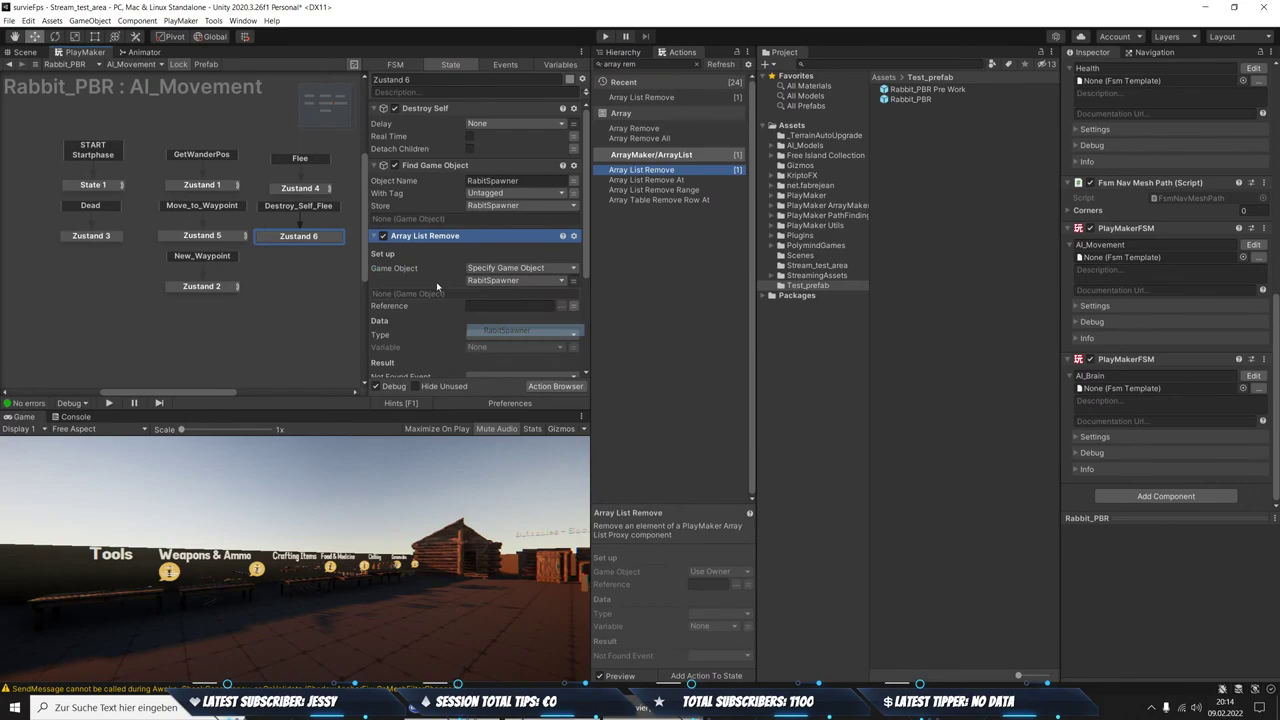
Leave the reference name empty, save the Rabbit_PBR prefab, and return to the scene
left_click(485, 306)
type("RabitSpawner")
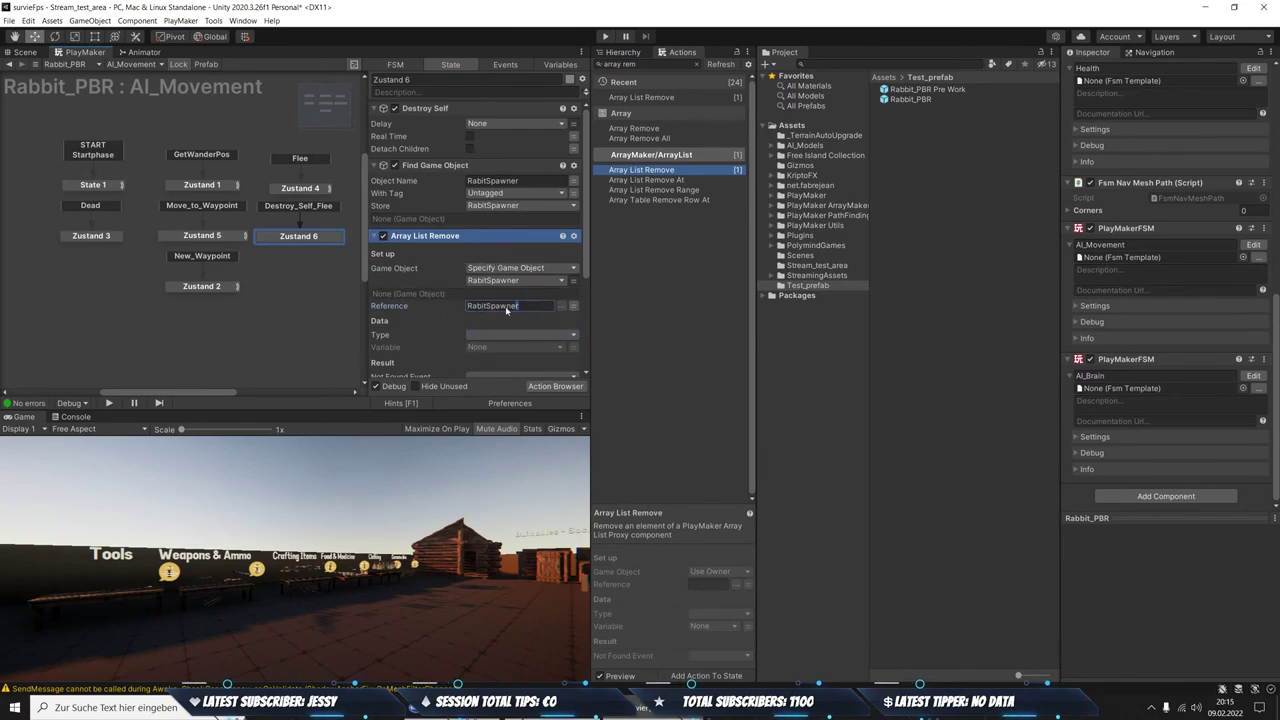
key("BackSpace")
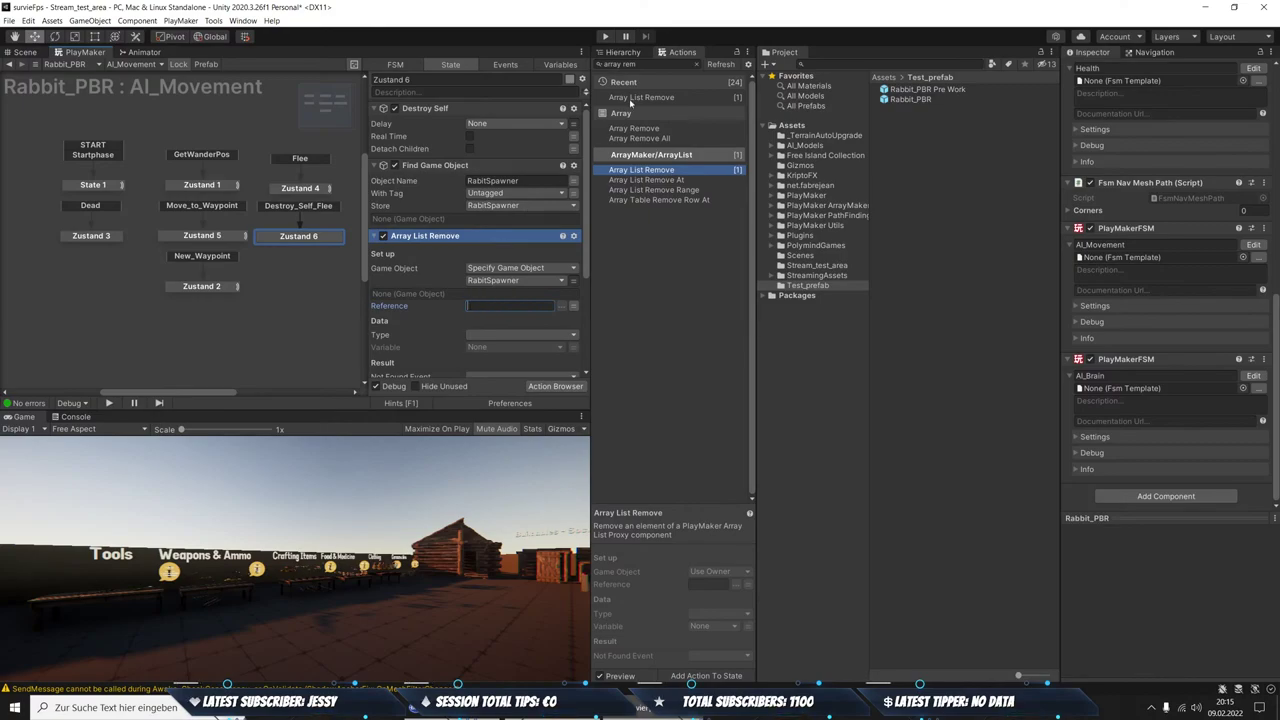
left_click(620, 53)
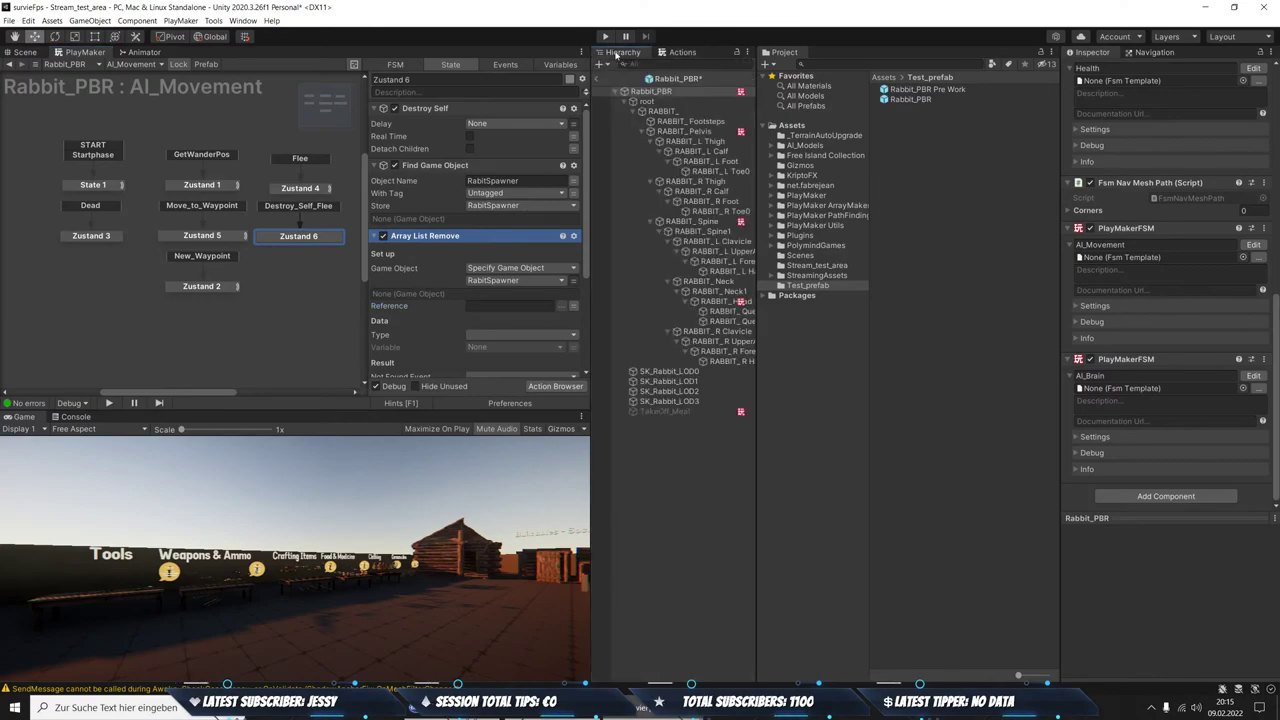
key("ctrl+s")
left_click(599, 82)
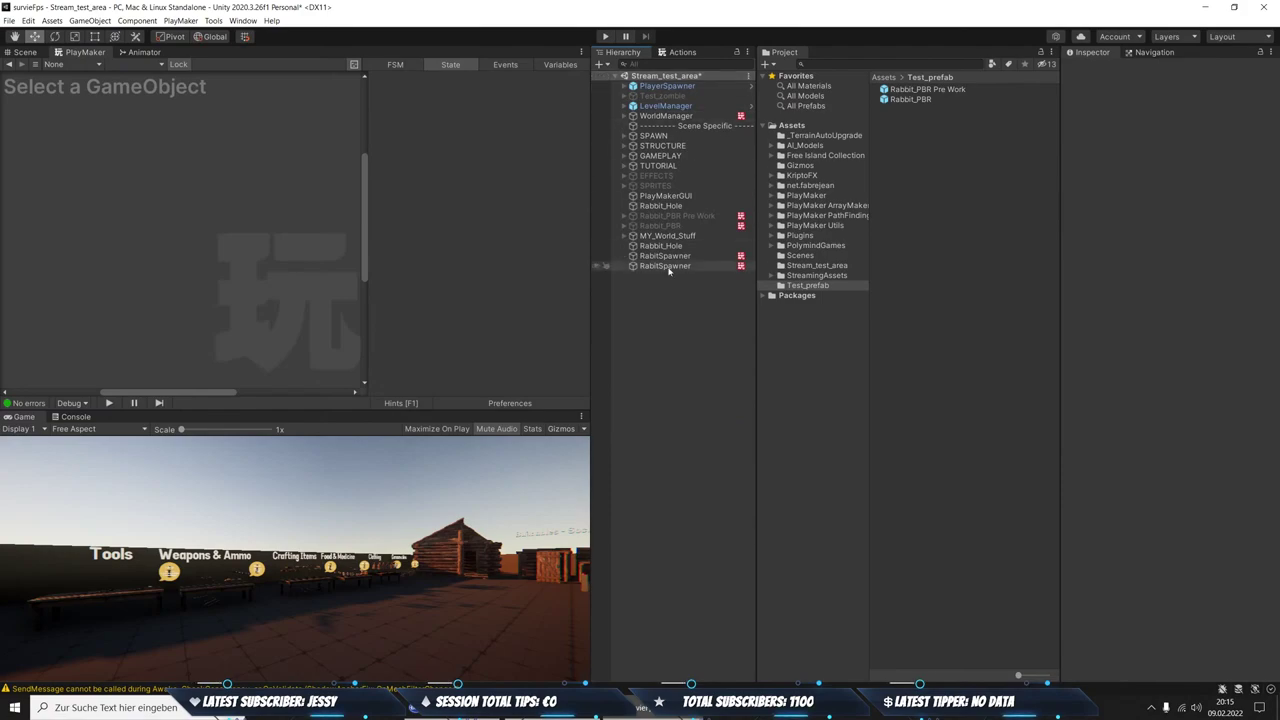
Check the RabitSpawner's Hasen_Spawner list reference name, then reopen the Rabbit_PBR prefab
left_click(668, 266)
scroll(1169, 545, "down", 2)
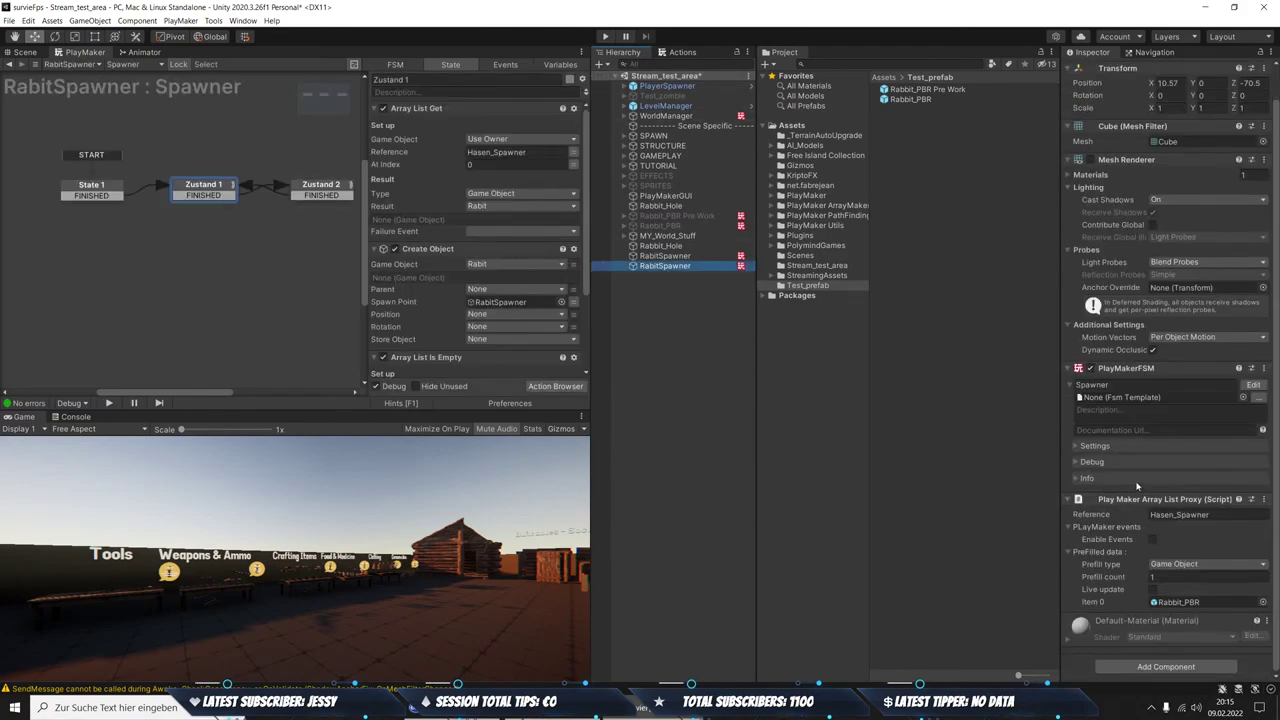
left_click(1233, 517)
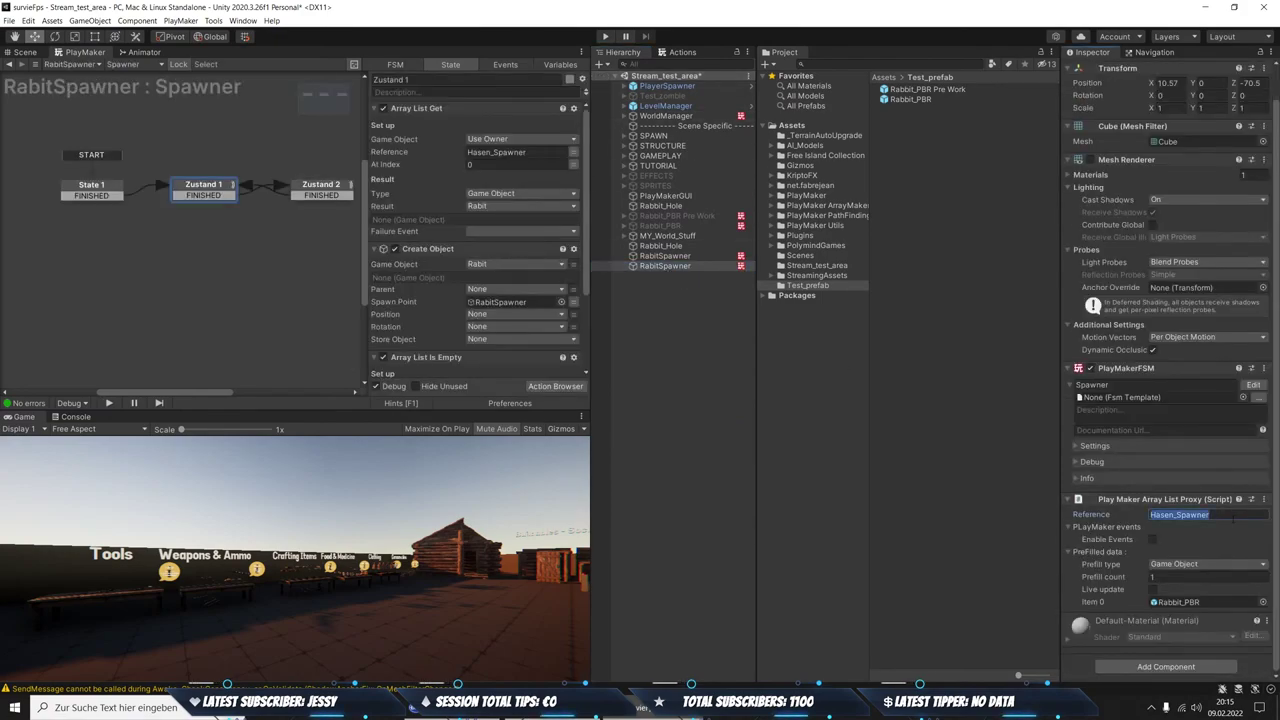
left_click(905, 99)
scroll(1205, 341, "down", 5)
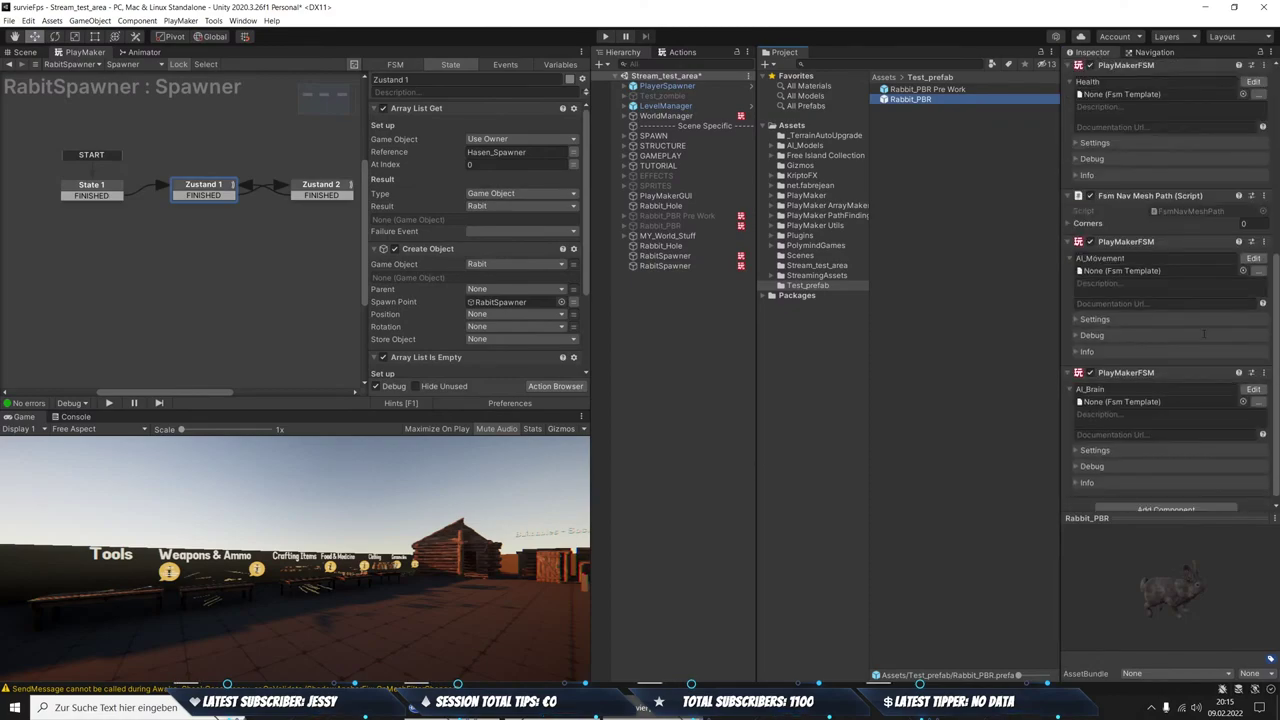
scroll(1200, 219, "up", 3)
scroll(1200, 219, "up", 3)
left_click(1167, 109)
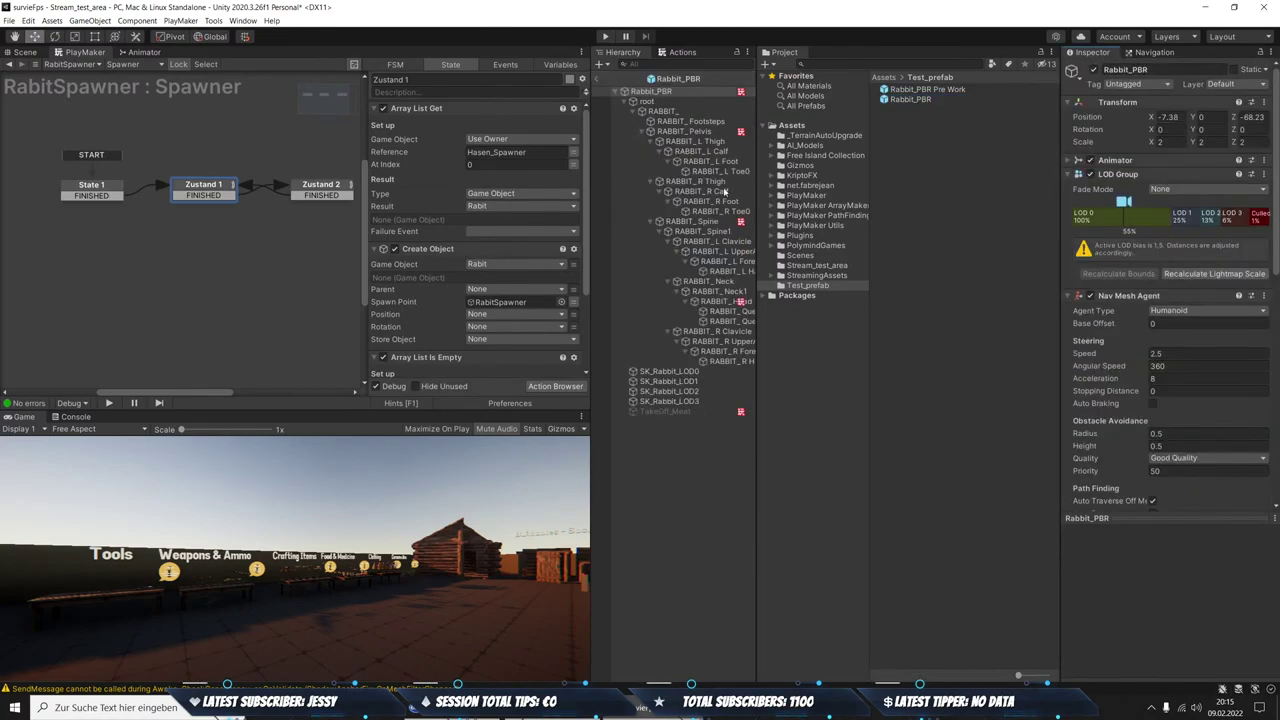
Set Zustand 6's Array List Remove to reference Hasen_Spawner and remove Game Object Rabbit_PBR
left_click(670, 91)
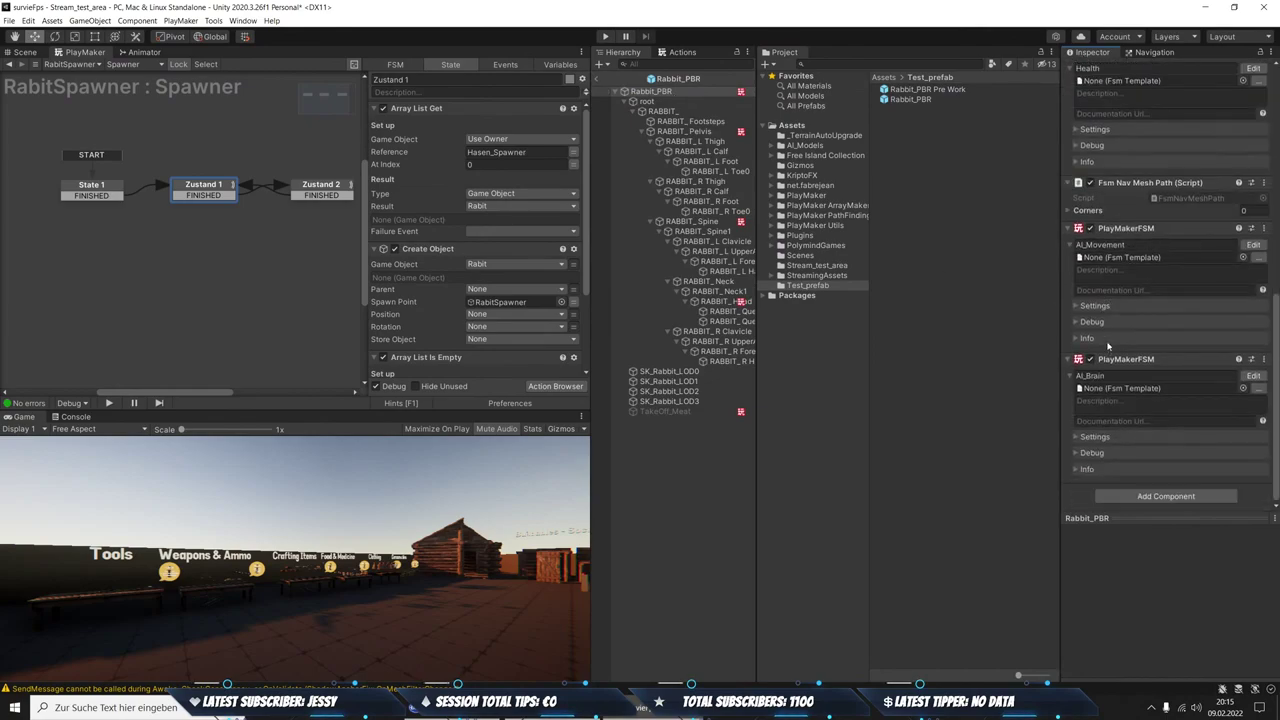
scroll(1200, 300, "down", 5)
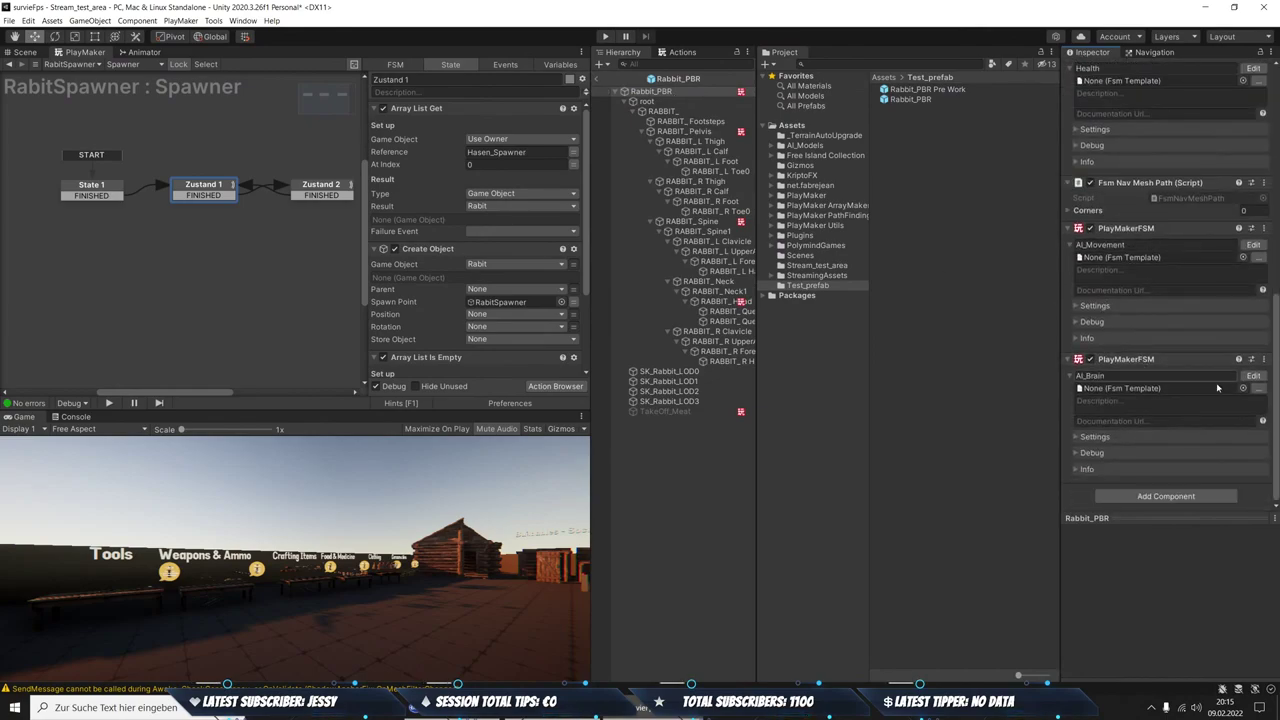
left_click(1253, 245)
left_click(298, 236)
scroll(530, 280, "down", 2)
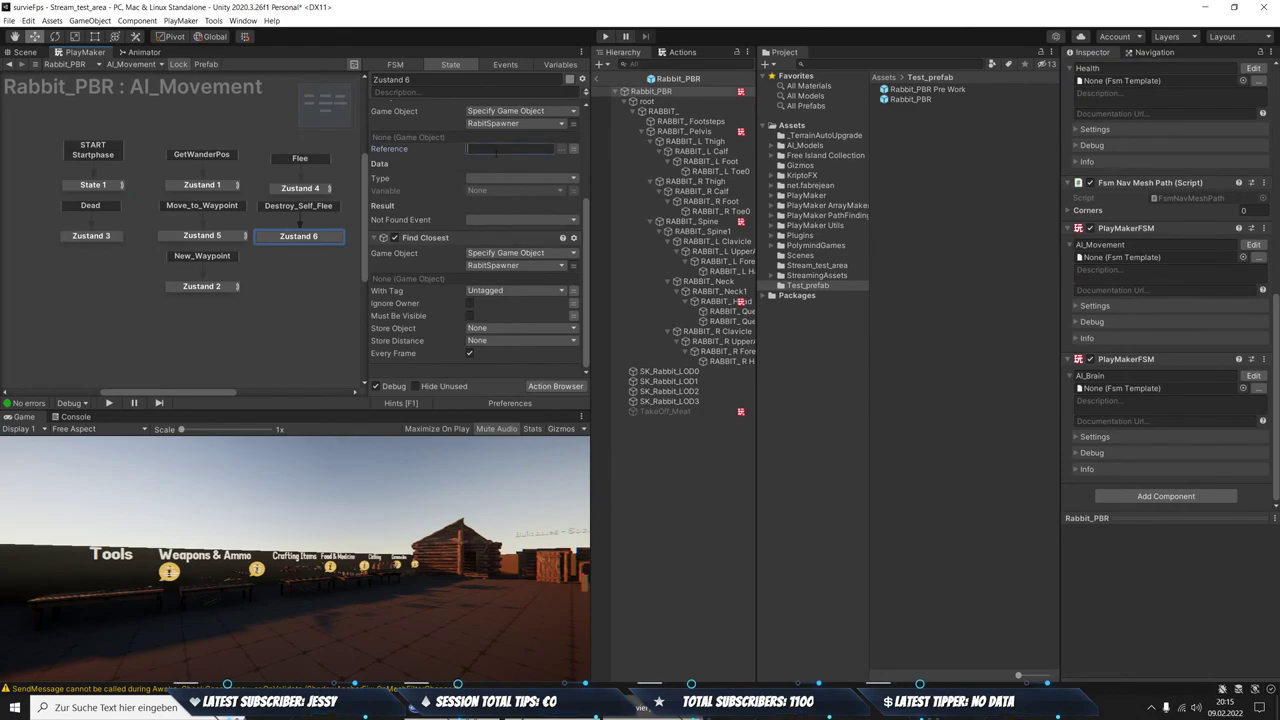
type("Hasen_Spawner")
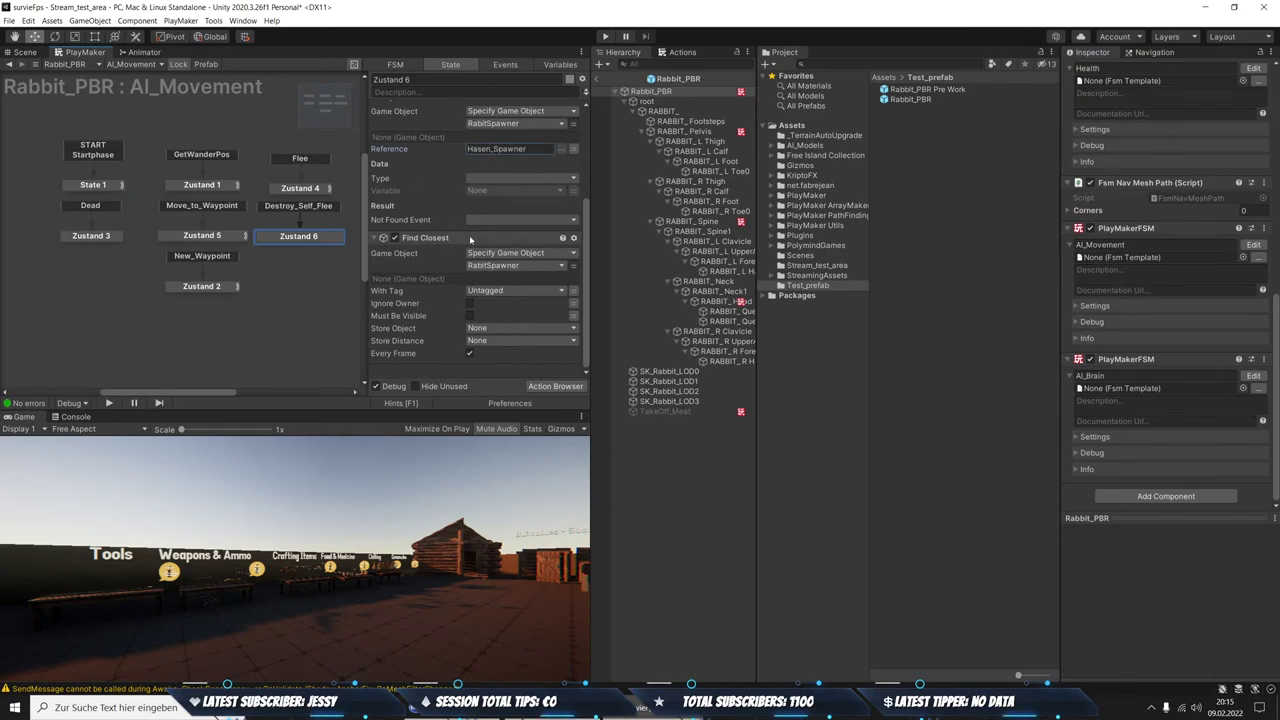
scroll(470, 238, "up", 3)
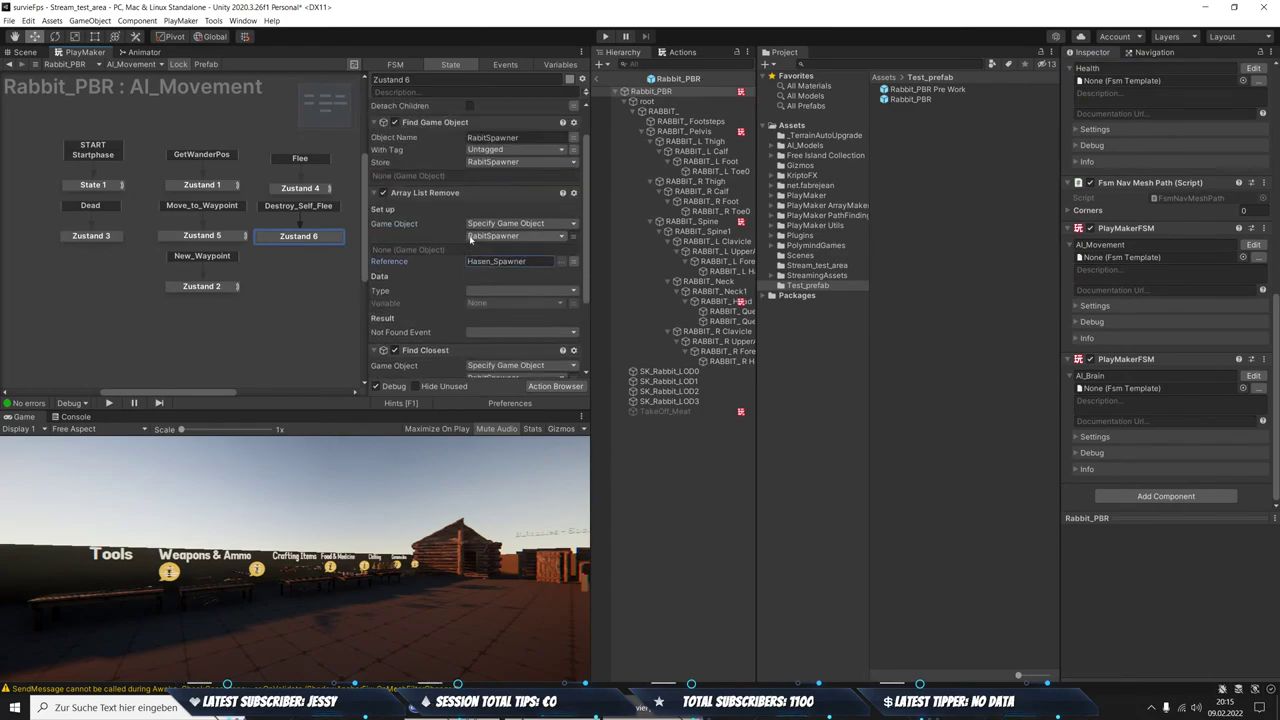
left_click(490, 293)
left_click(490, 339)
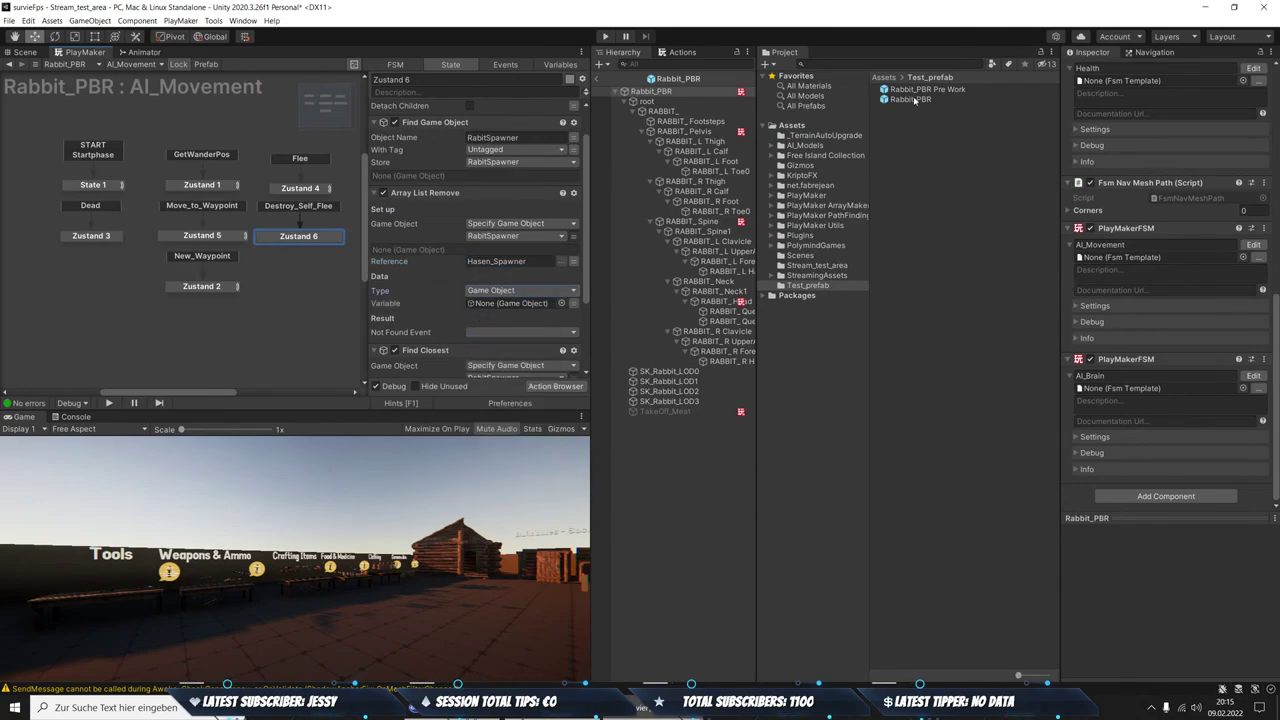
left_click_drag(913, 96, 537, 305)
Disable Find Closest and move it above Array List Remove
scroll(525, 312, "down", 3)
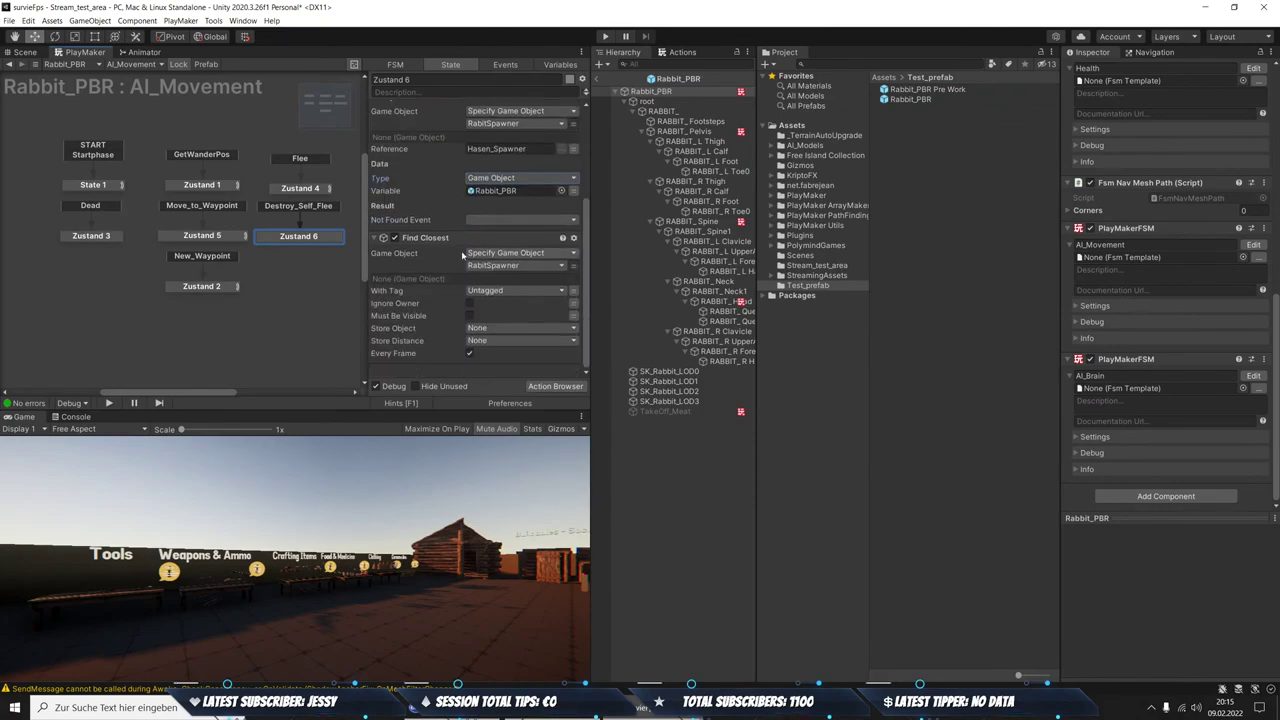
left_click(394, 238)
left_click_drag(430, 238, 480, 193)
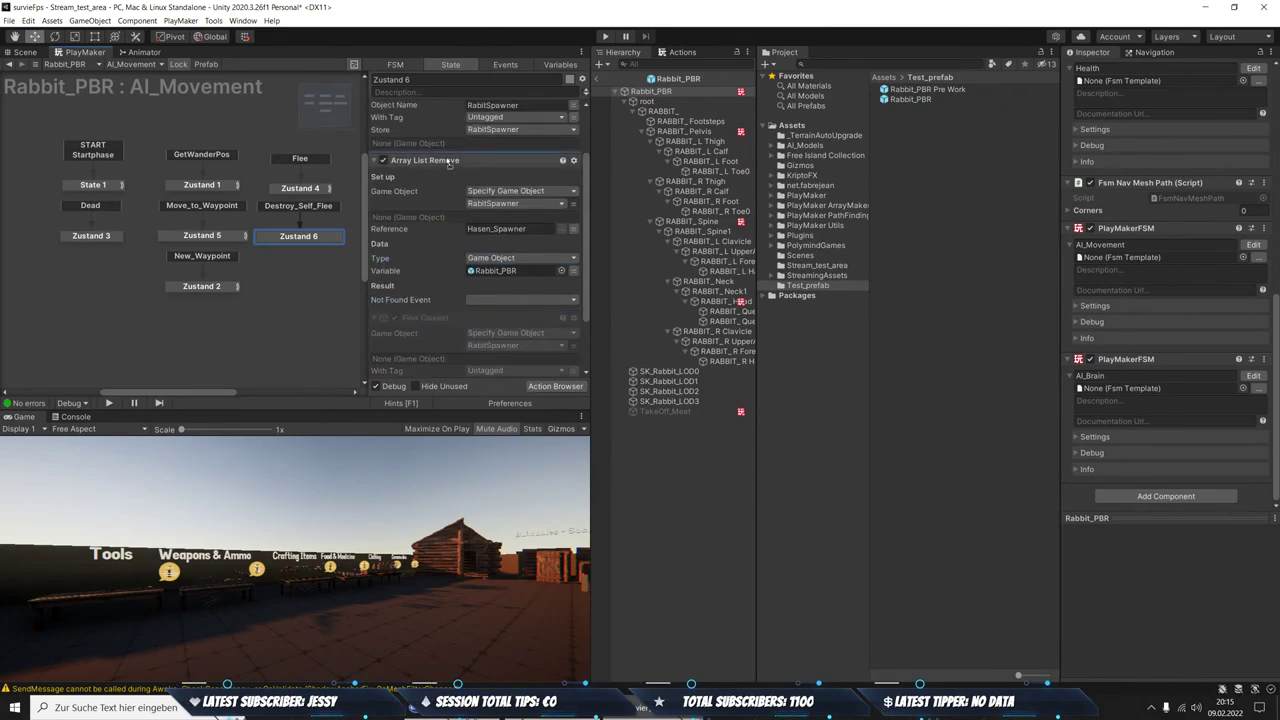
Remove the Destroy Self action from Zustand 6 and return to the scene
scroll(447, 202, "up", 2)
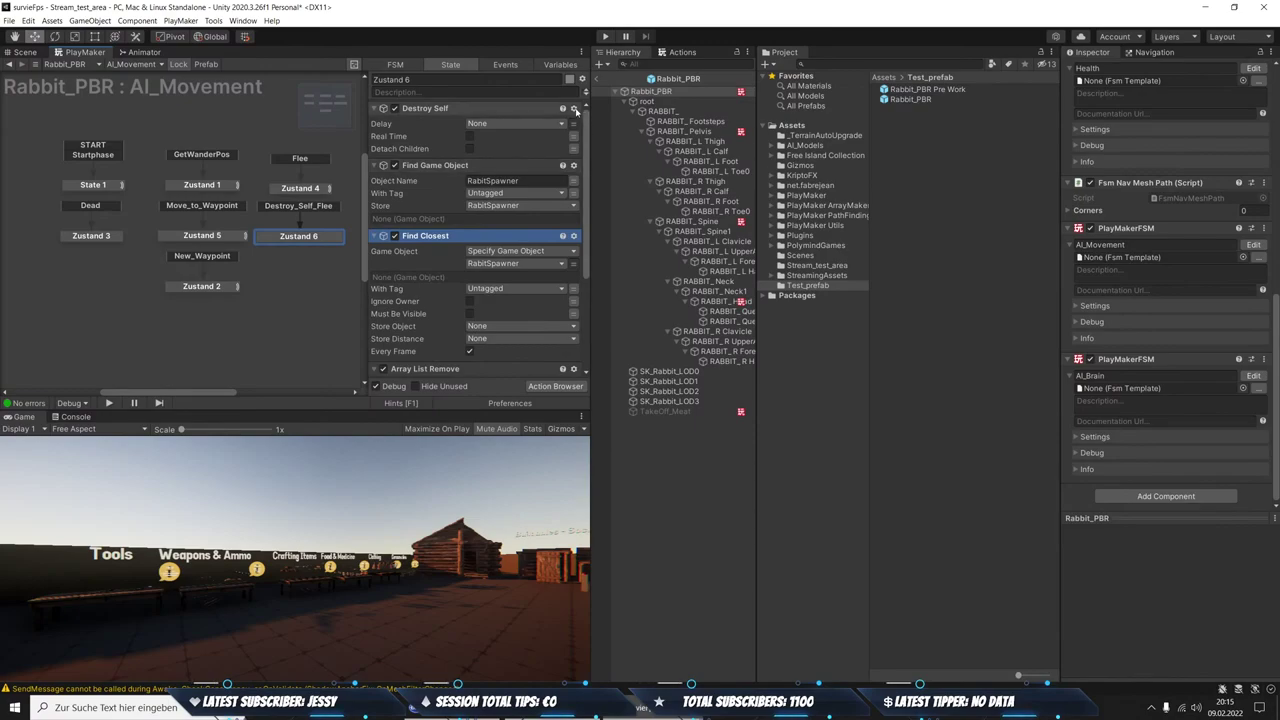
left_click(573, 108)
left_click(620, 325)
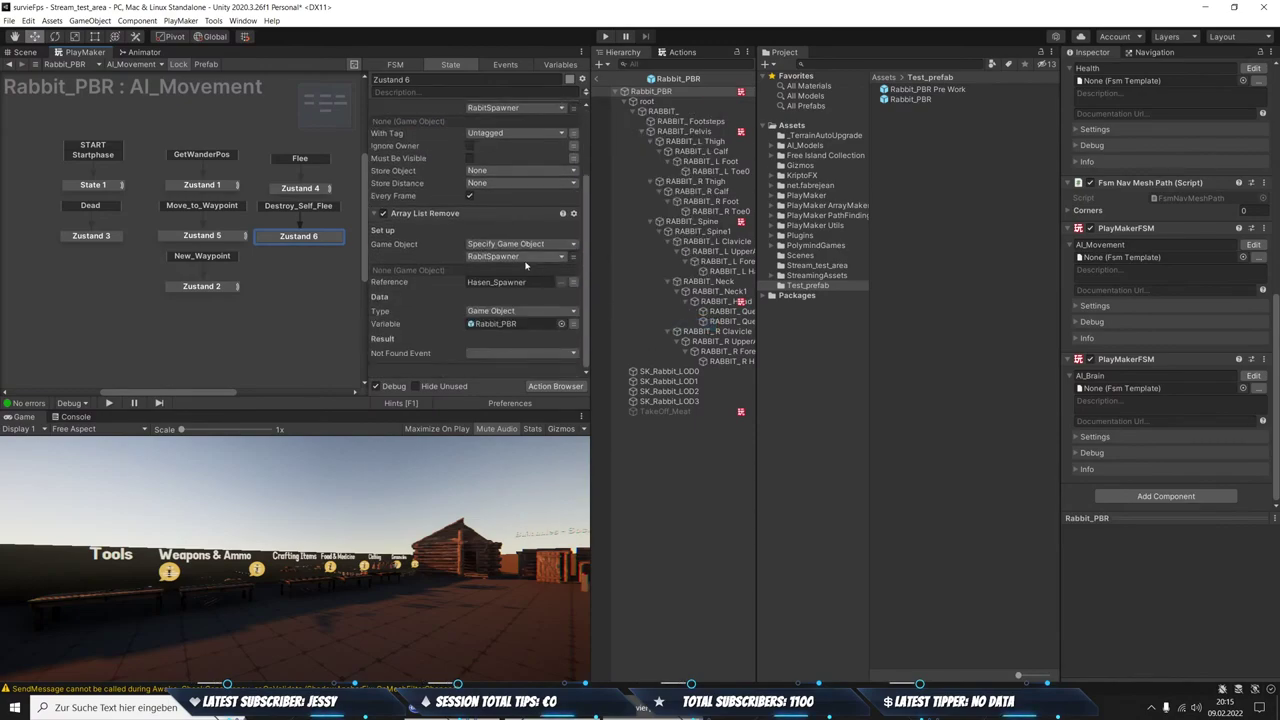
scroll(511, 292, "up", 2)
scroll(505, 285, "down", 2)
scroll(498, 272, "up", 2)
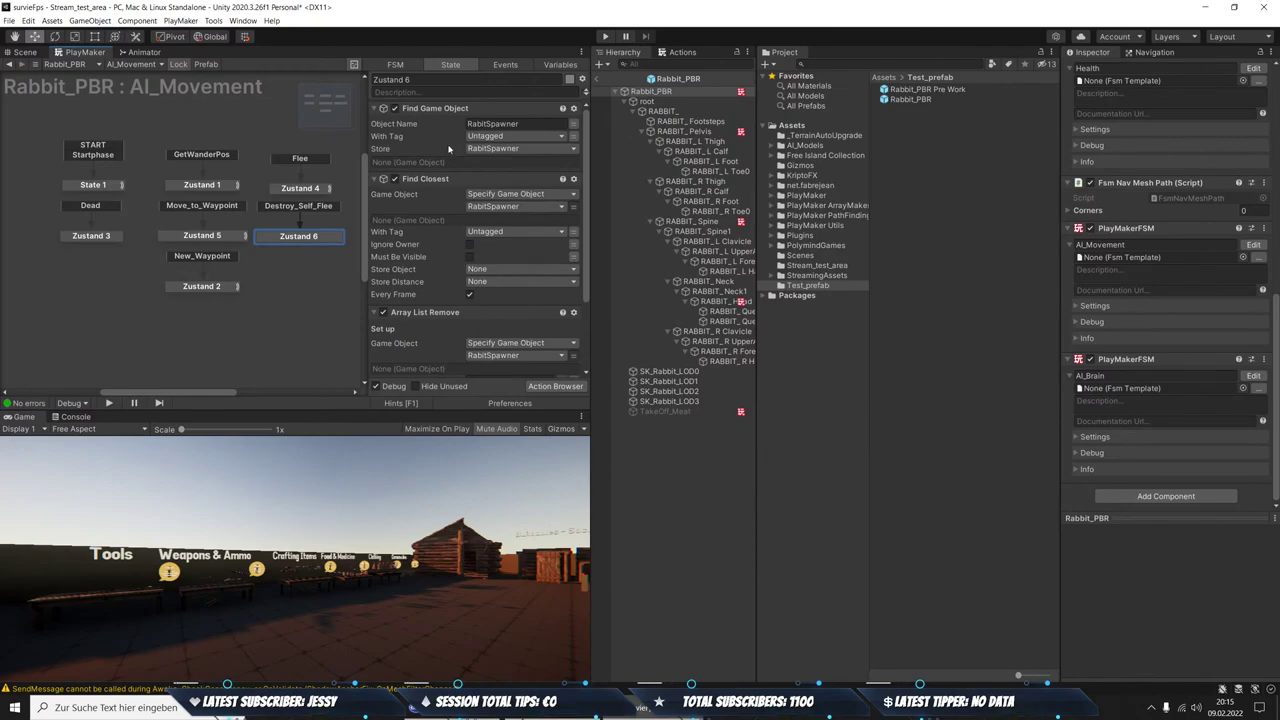
scroll(449, 148, "up", 1)
left_click(573, 108)
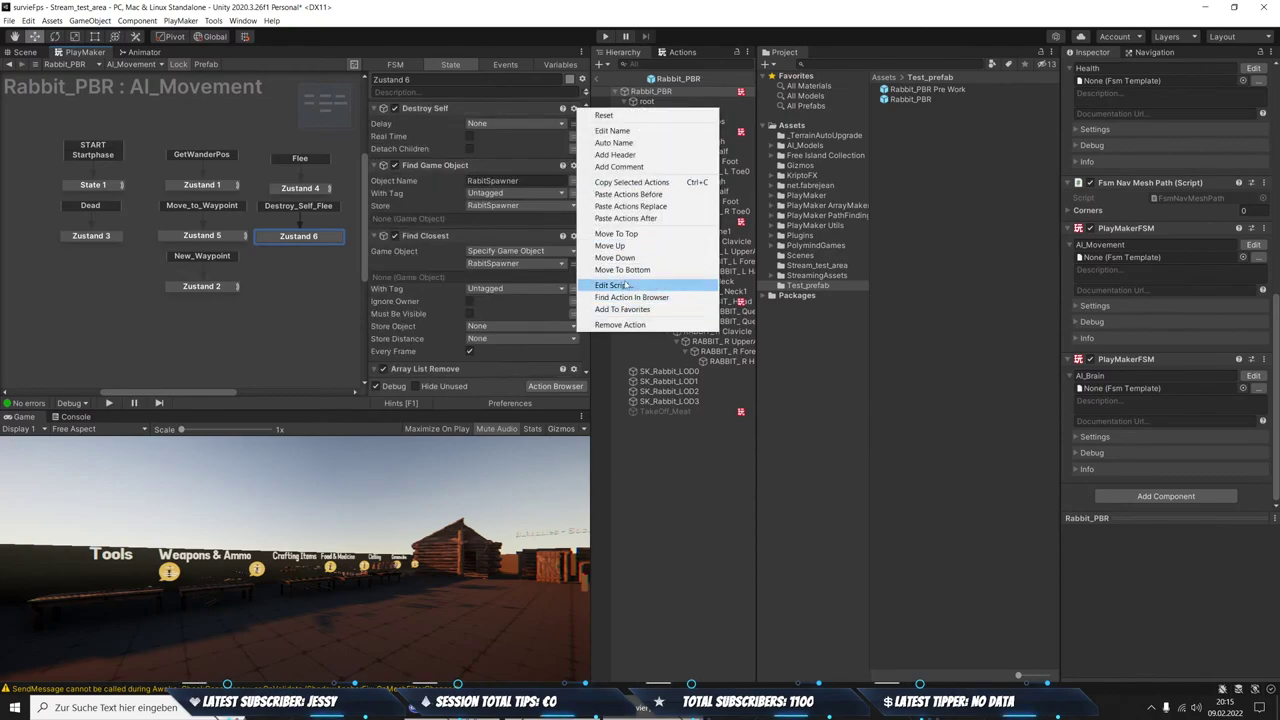
left_click(620, 325)
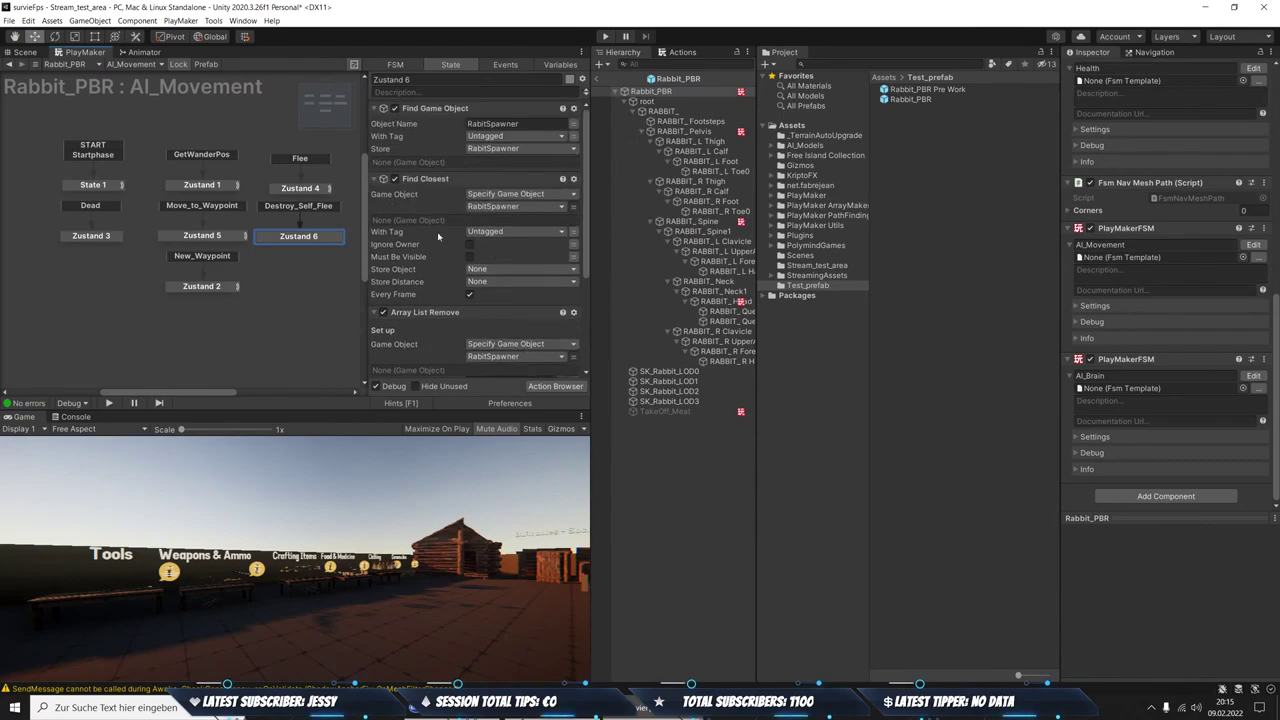
scroll(500, 160, "down", 1)
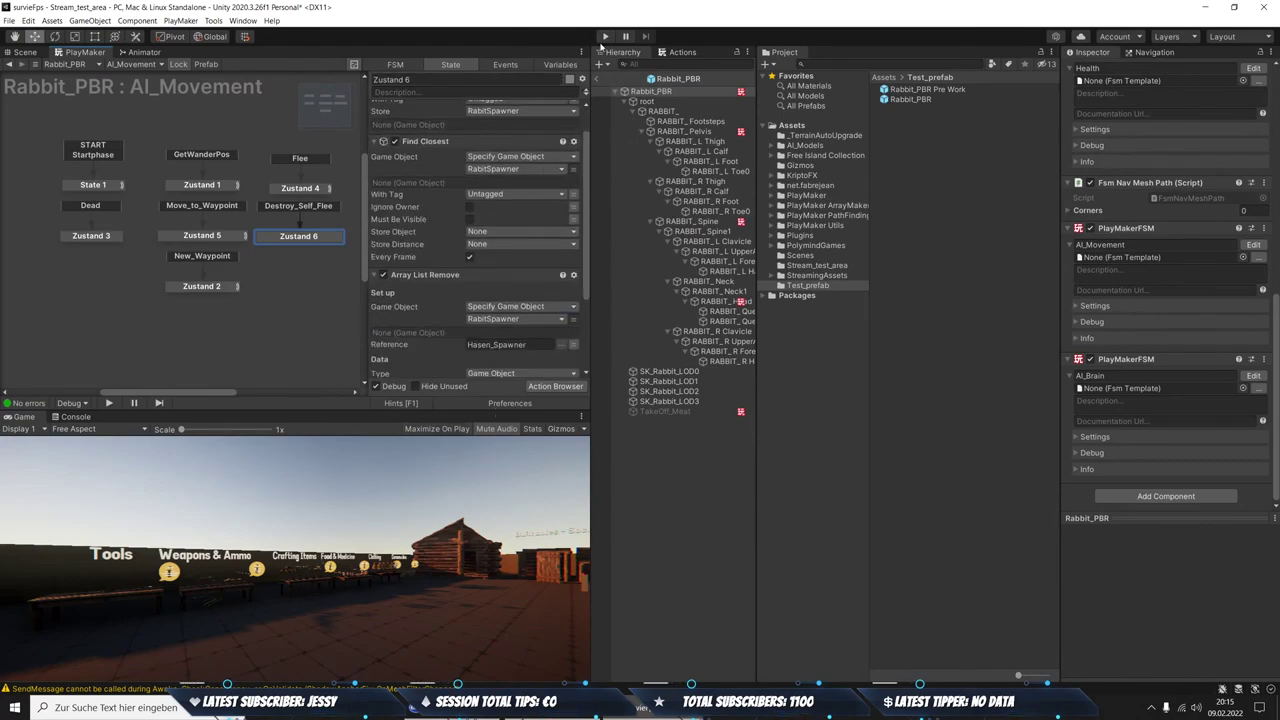
left_click(600, 80)
Run play mode, pausing to watch the RabbitSpawner's Spawner FSM, then stop the test
left_click(604, 37)
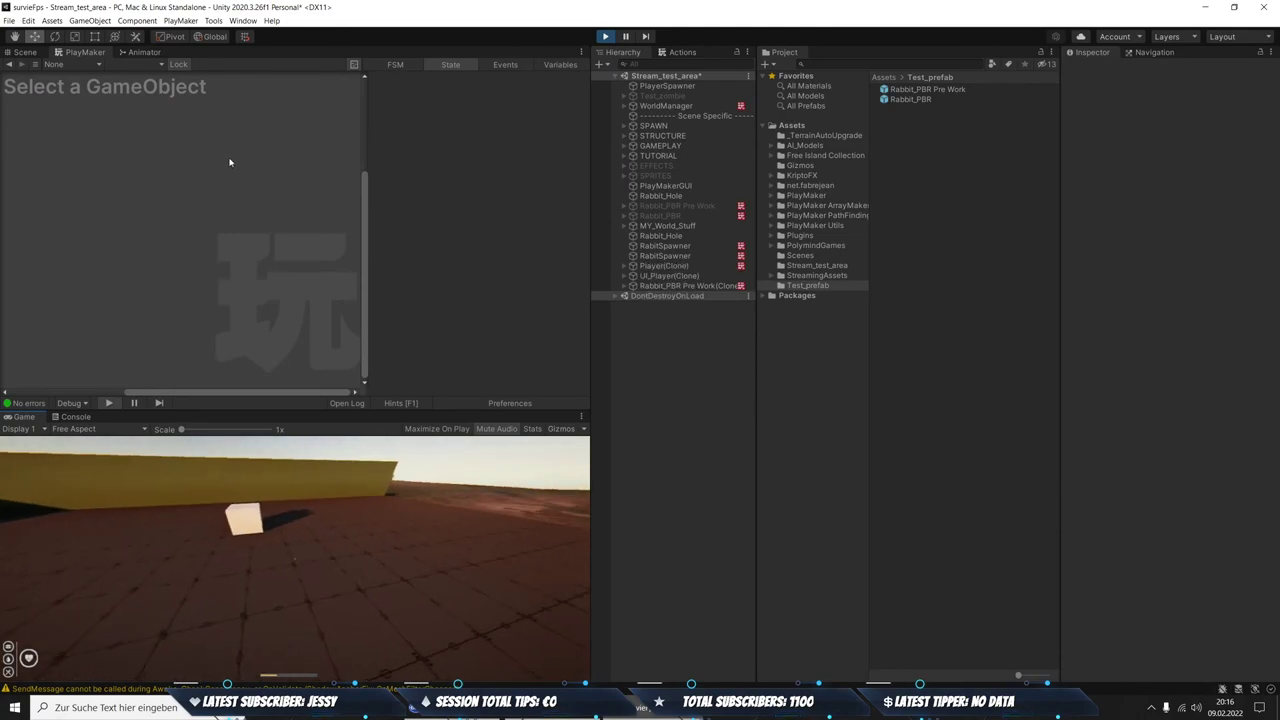
left_click(625, 37)
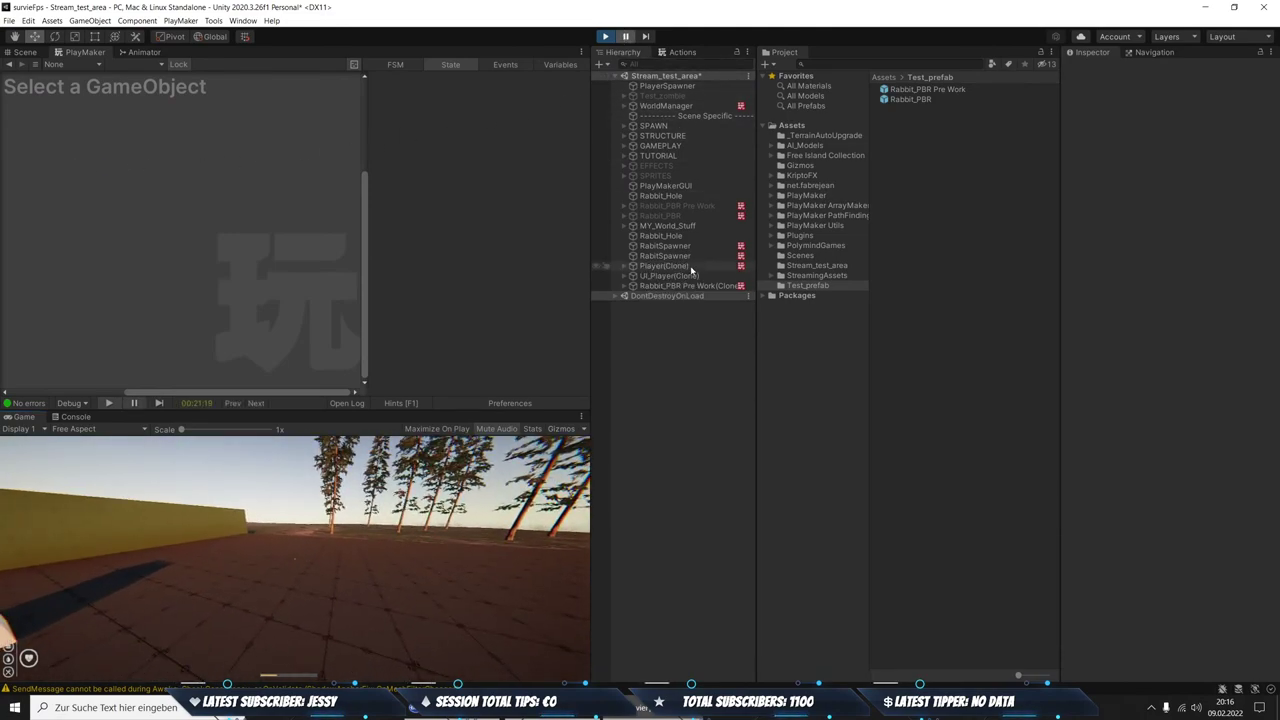
left_click(665, 256)
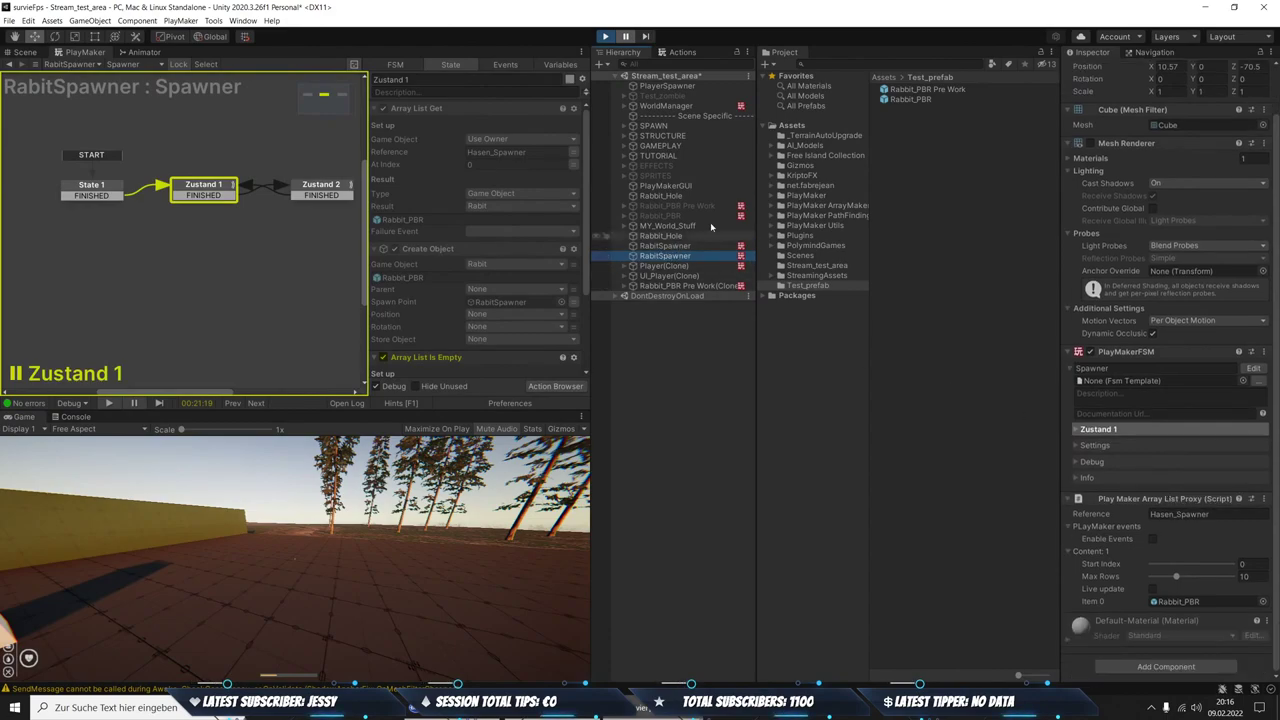
left_click(625, 37)
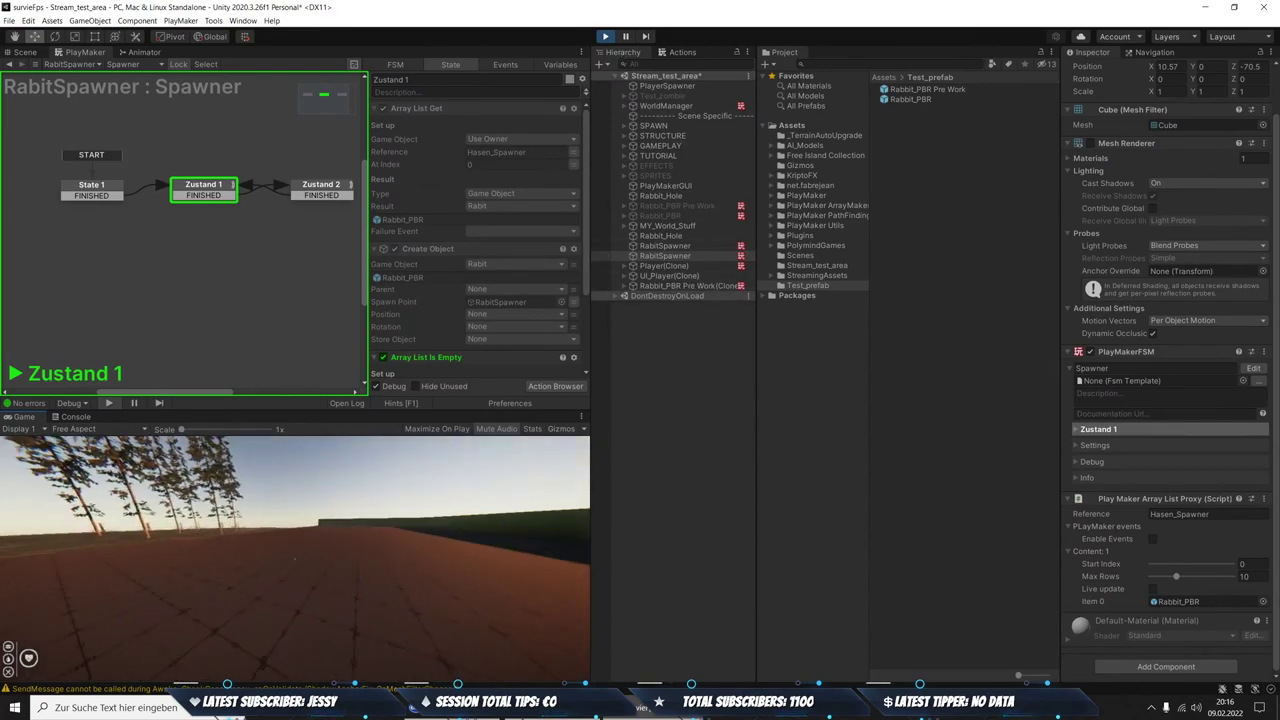
scroll(480, 290, "down", 3)
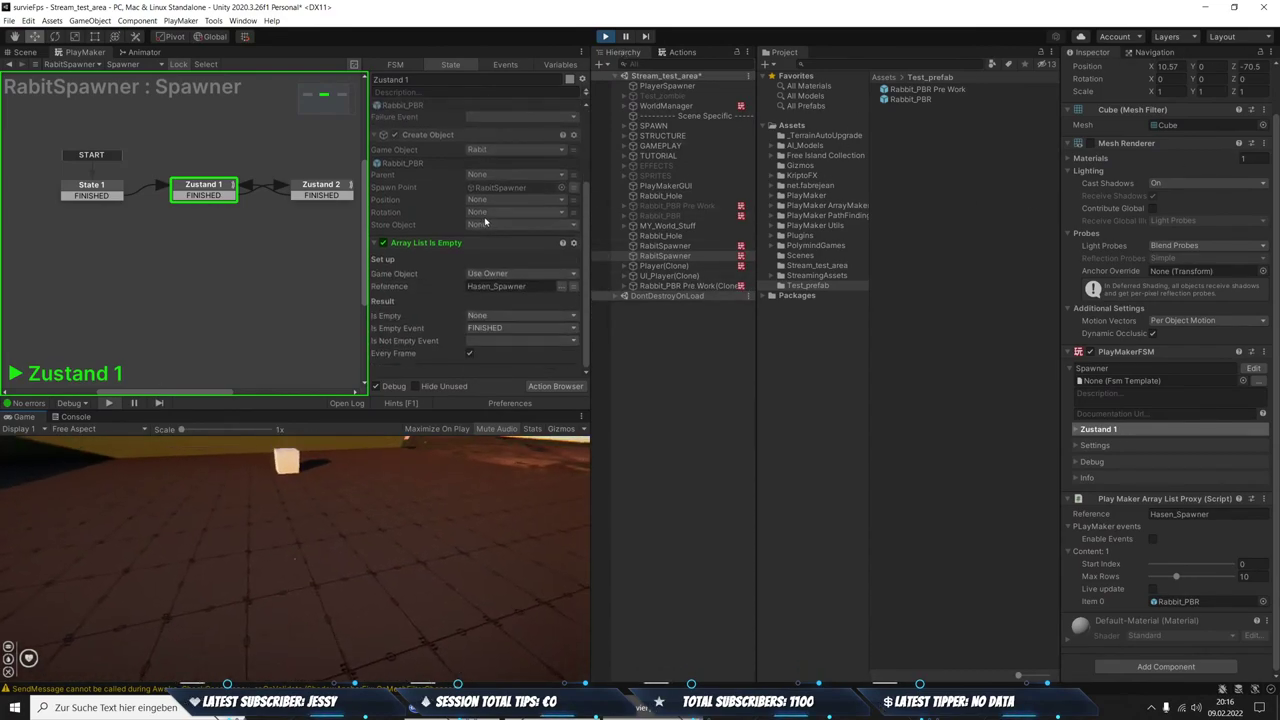
scroll(480, 292, "up", 3)
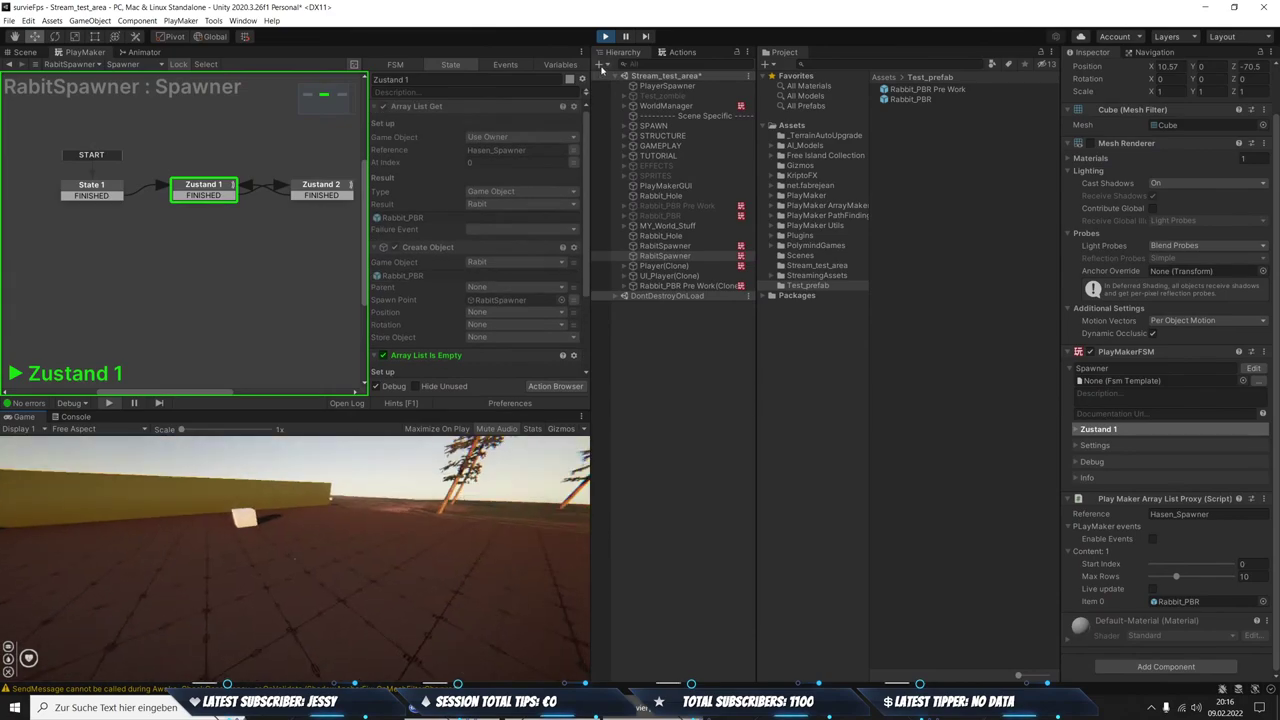
left_click(604, 37)
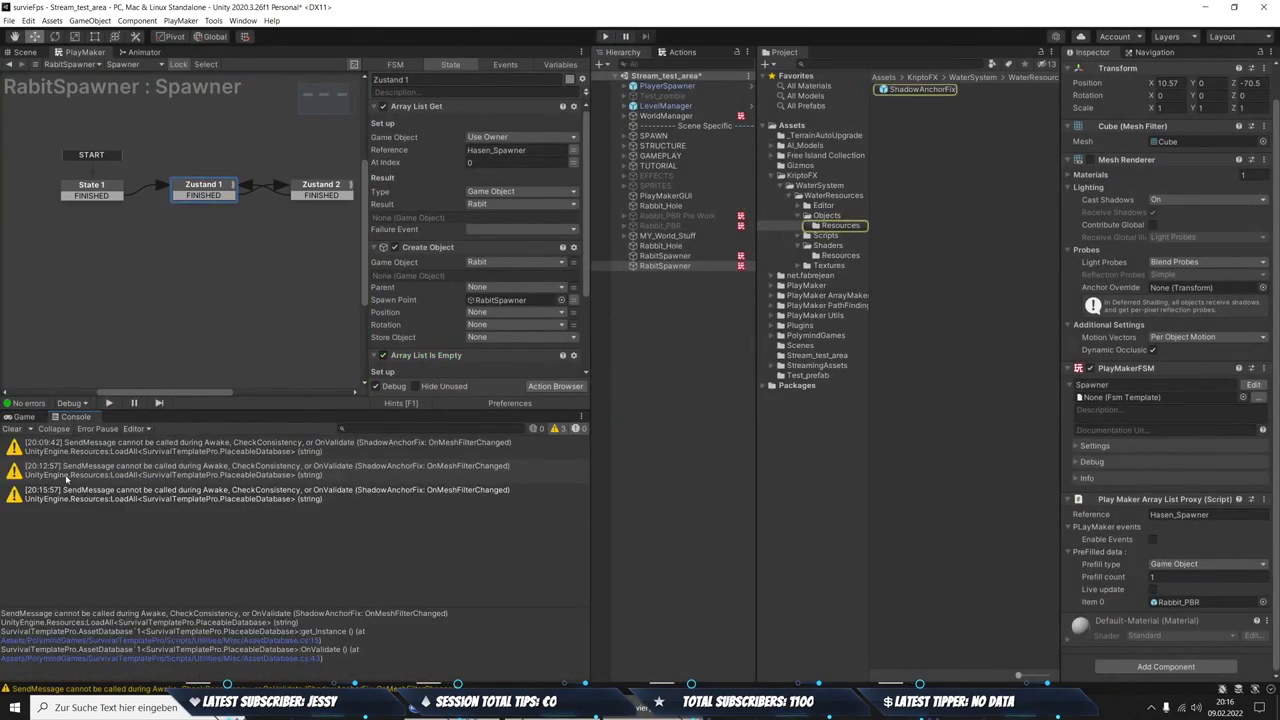
Clear the Console warnings, browse the KriptoFX folder, and select the upper RabbitSpawner
left_click(12, 429)
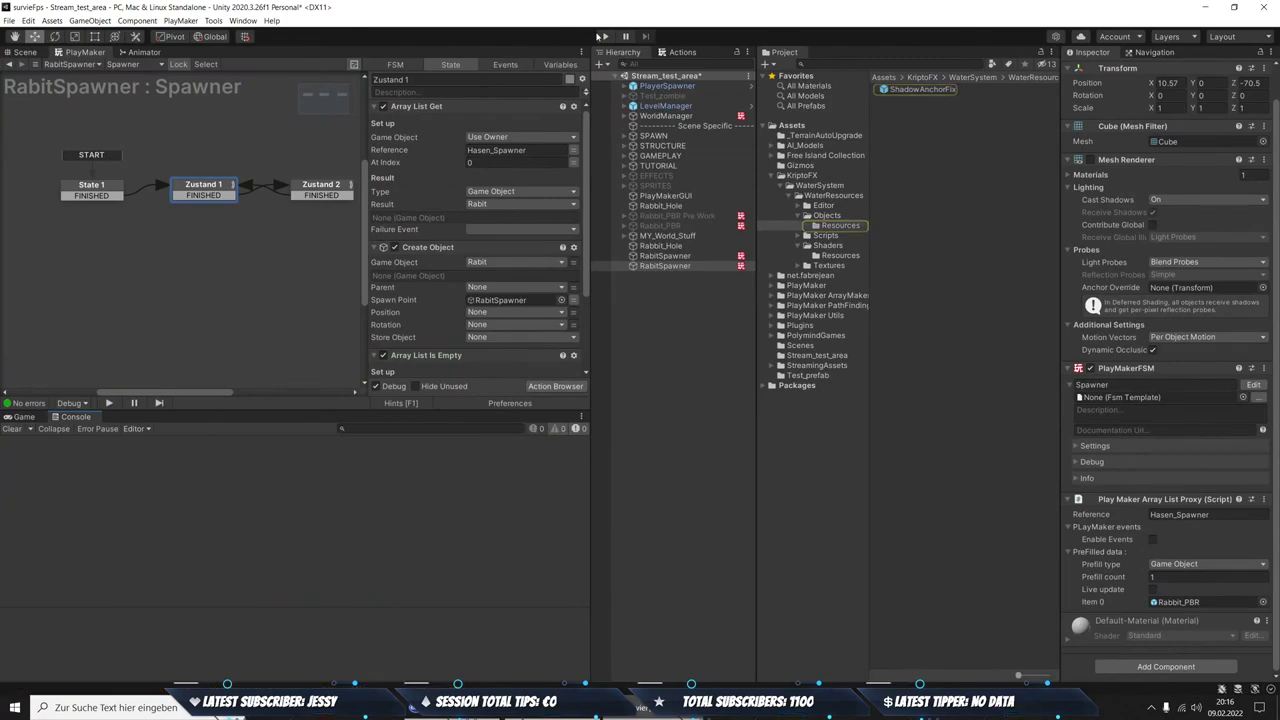
left_click(21, 417)
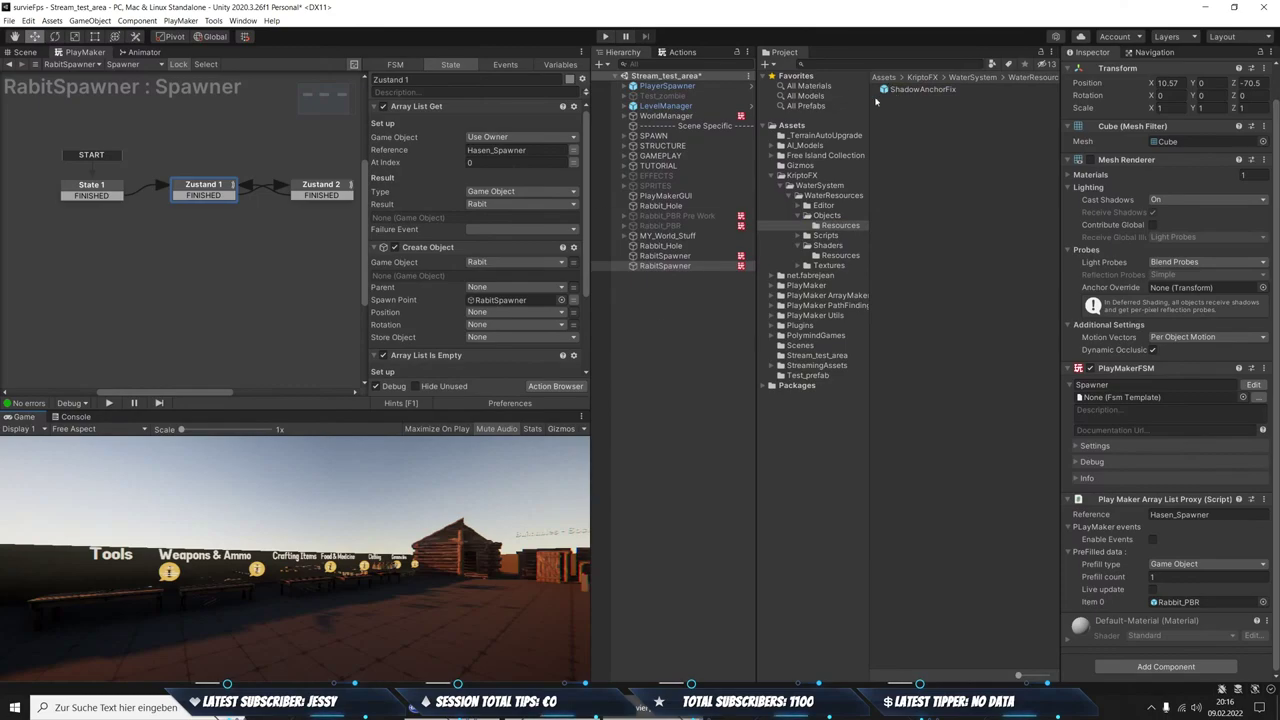
left_click(801, 175)
left_click(781, 175)
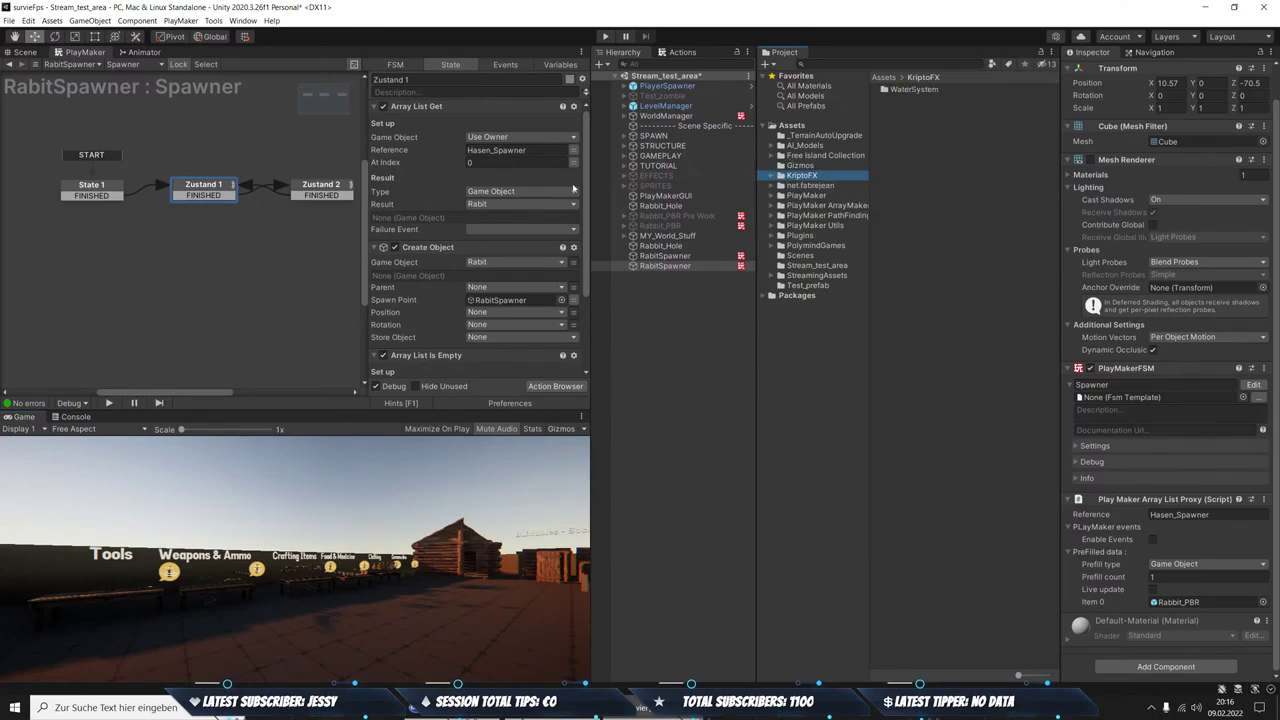
scroll(500, 300, "down", 3)
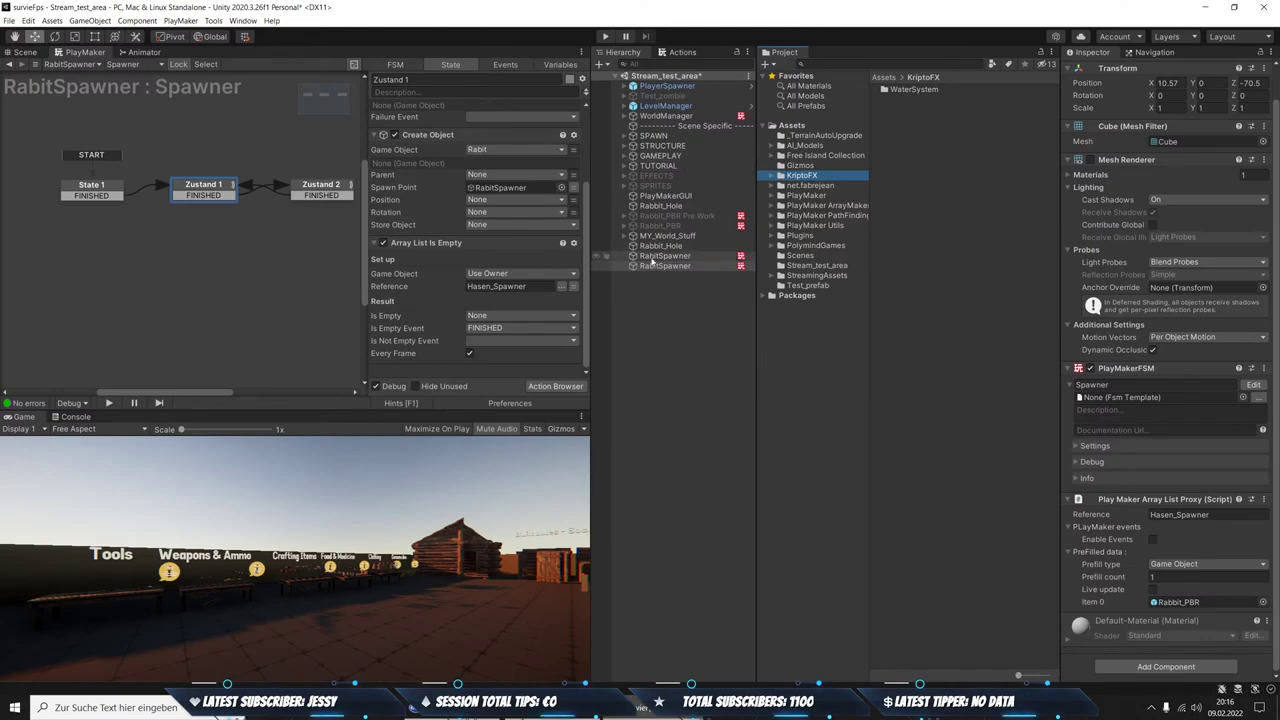
left_click(660, 256)
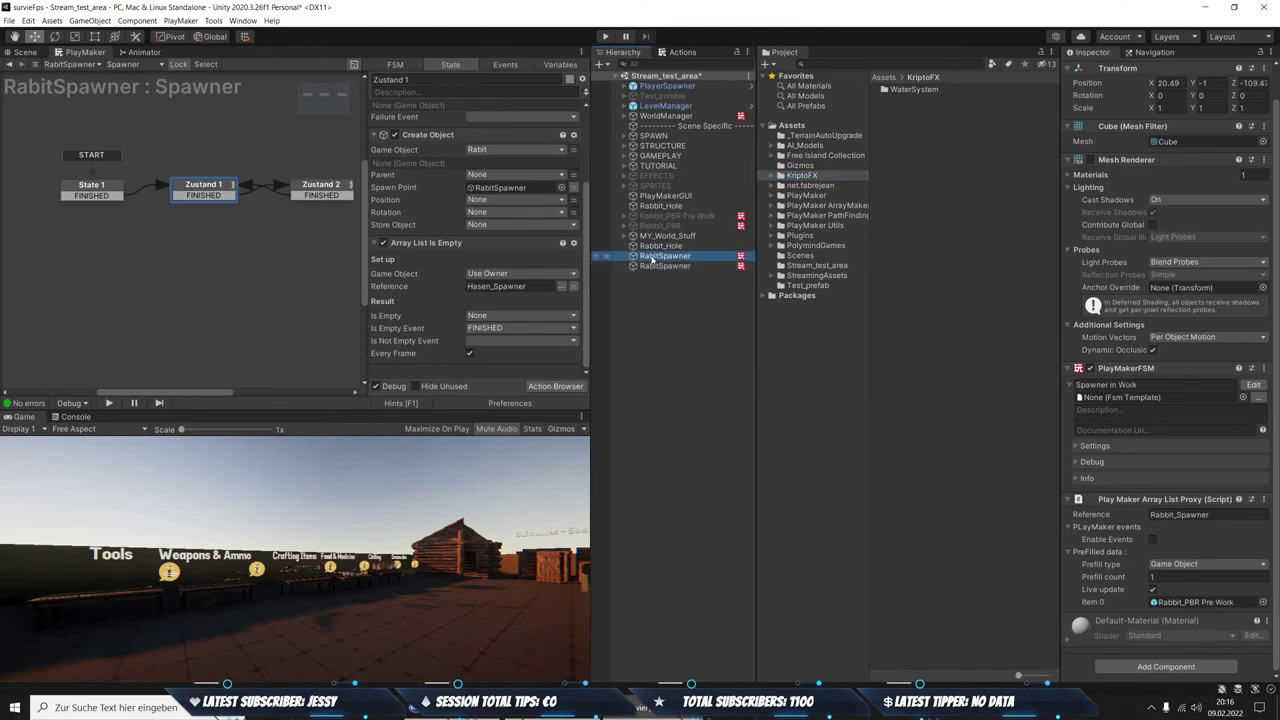
Open the Rabbit_PBR Pre Work prefab and inspect Zustand 4 in its AI_Movement FSM
left_click(808, 286)
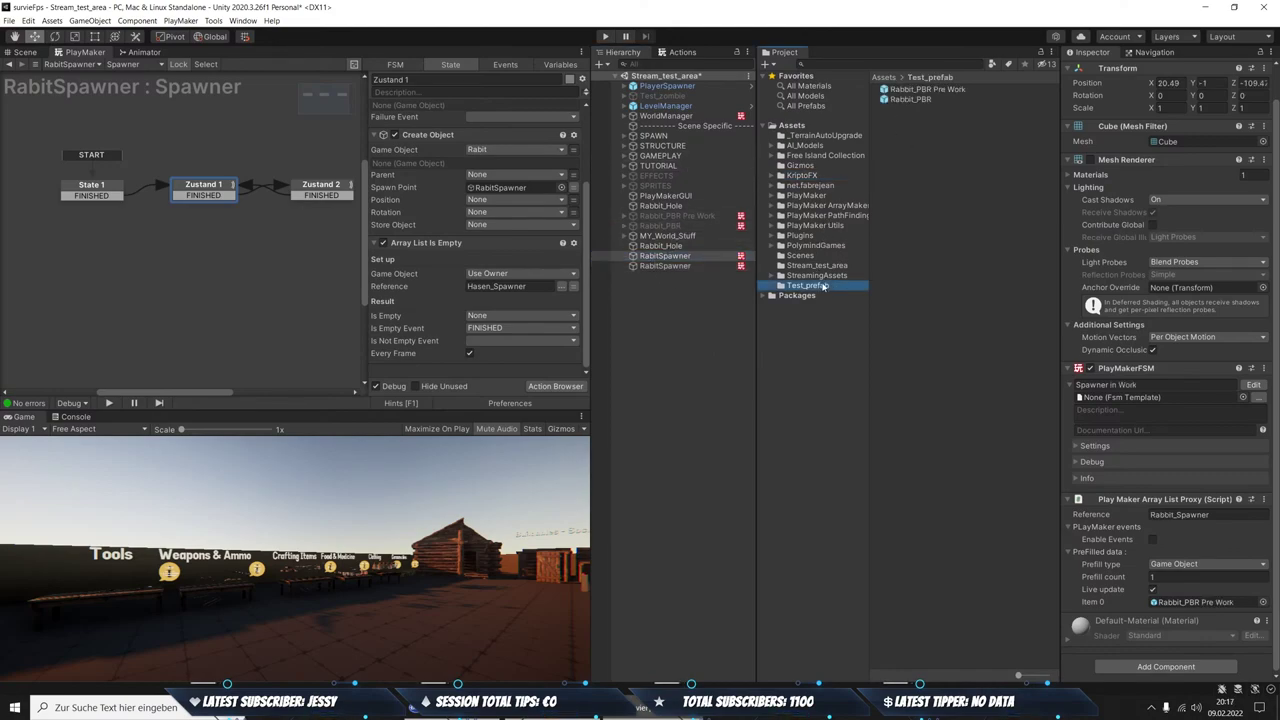
double_click(926, 89)
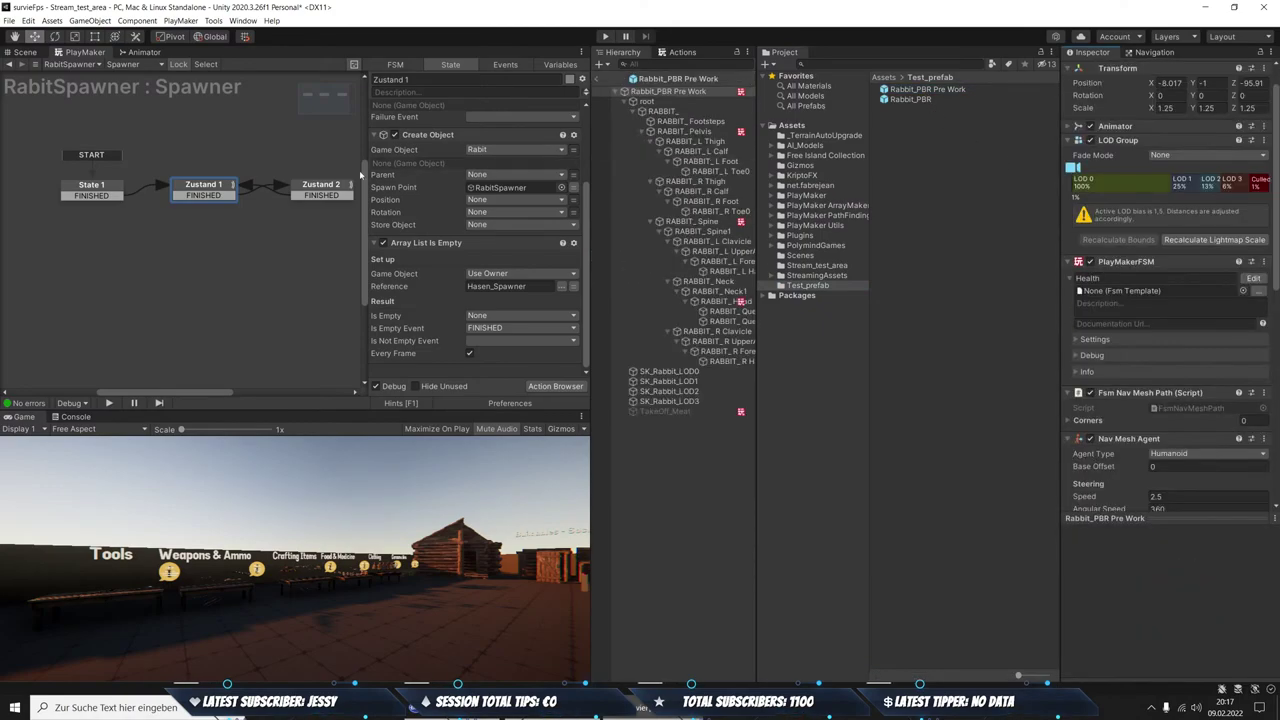
scroll(1243, 254, "down", 10)
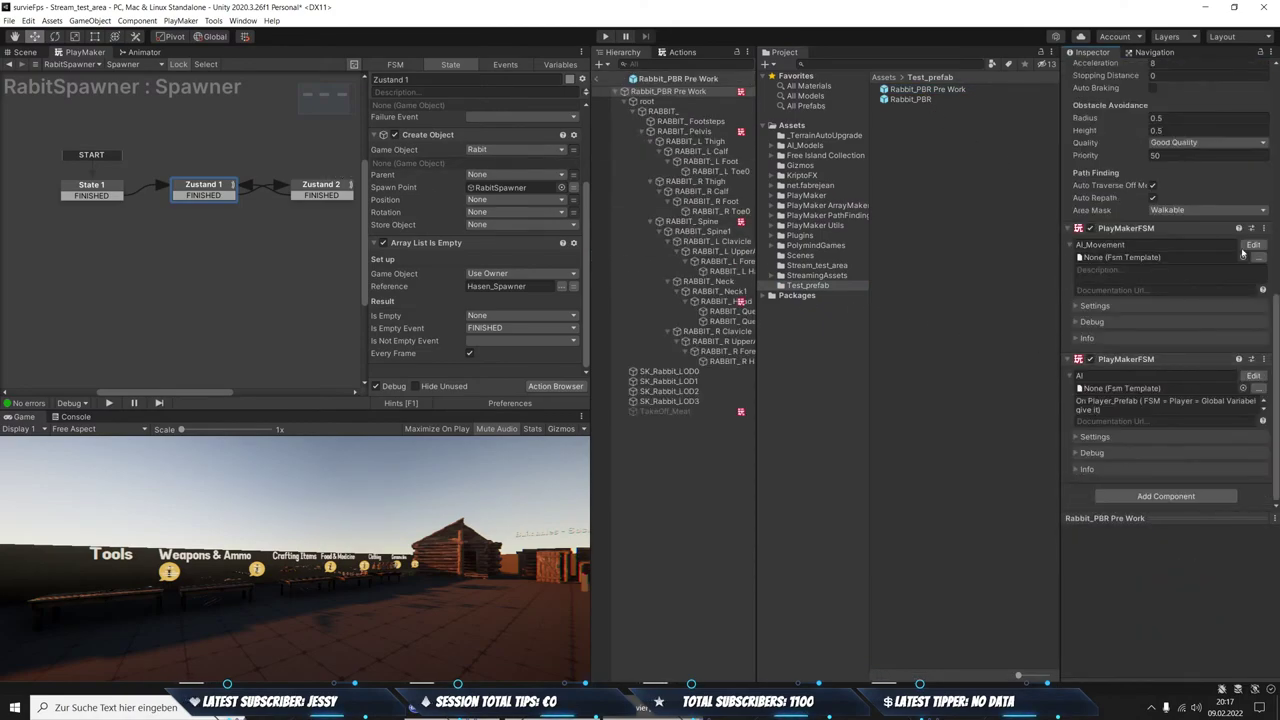
left_click(1254, 245)
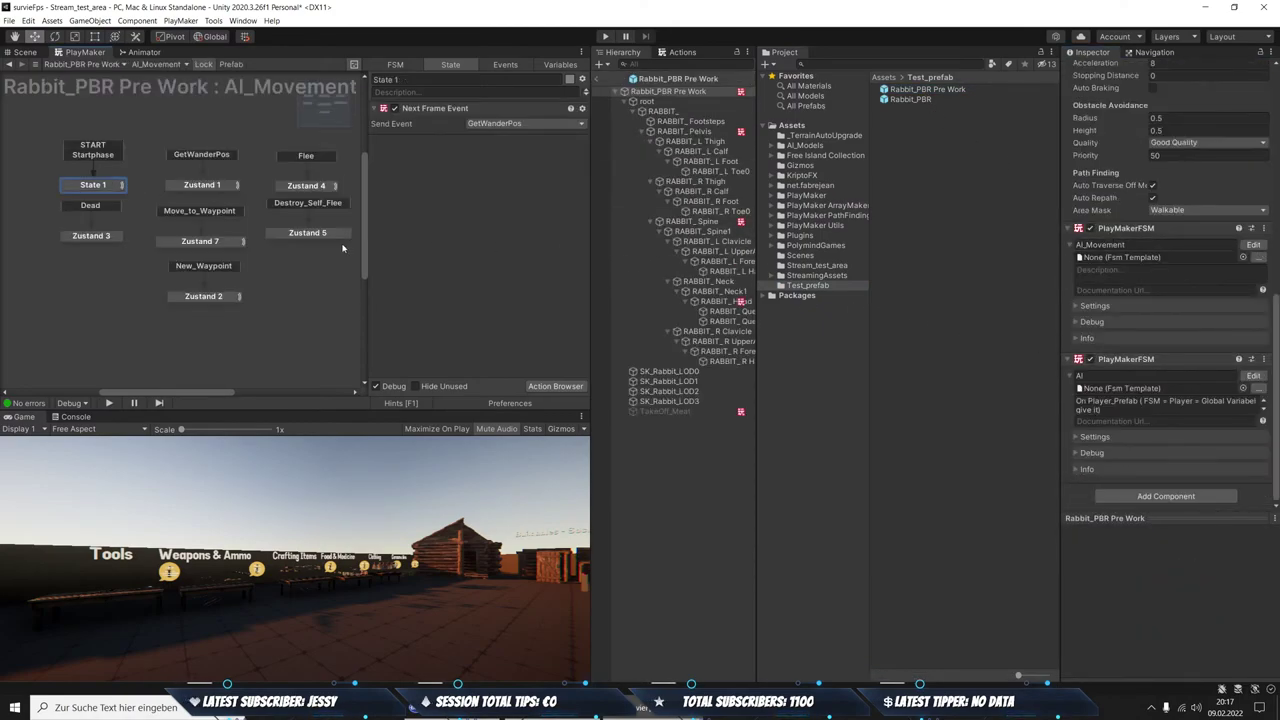
left_click(306, 186)
scroll(480, 250, "down", 3)
scroll(490, 270, "down", 2)
scroll(507, 291, "down", 2)
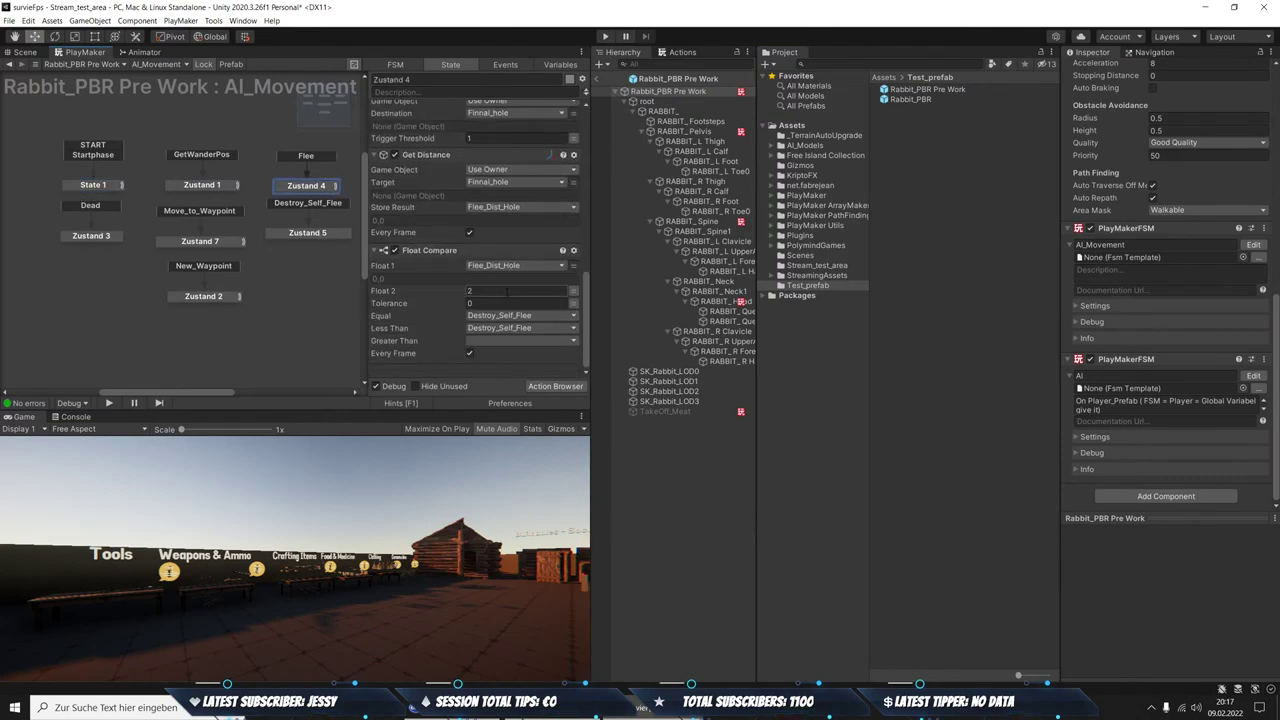
scroll(507, 291, "up", 6)
Review Zustand 5's actions, then select the Rabbit_PBR prefab asset
left_click(298, 234)
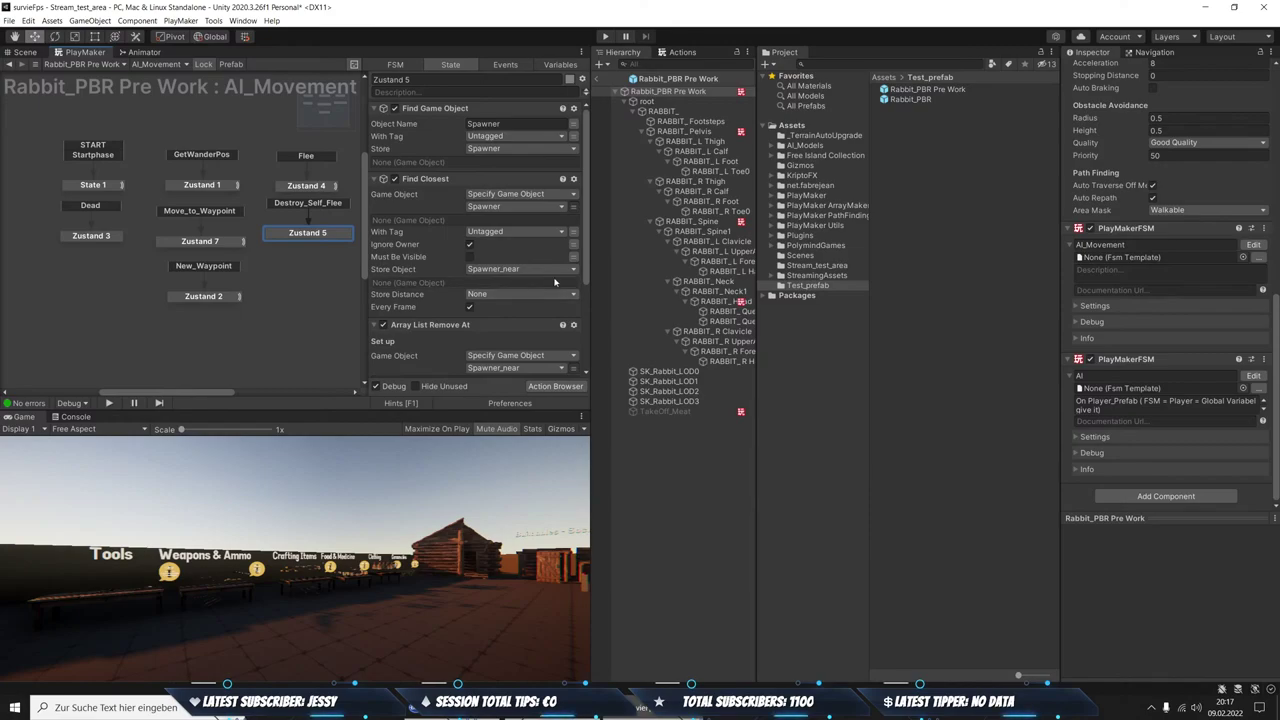
scroll(555, 283, "down", 1)
scroll(555, 283, "down", 2)
scroll(553, 286, "down", 1)
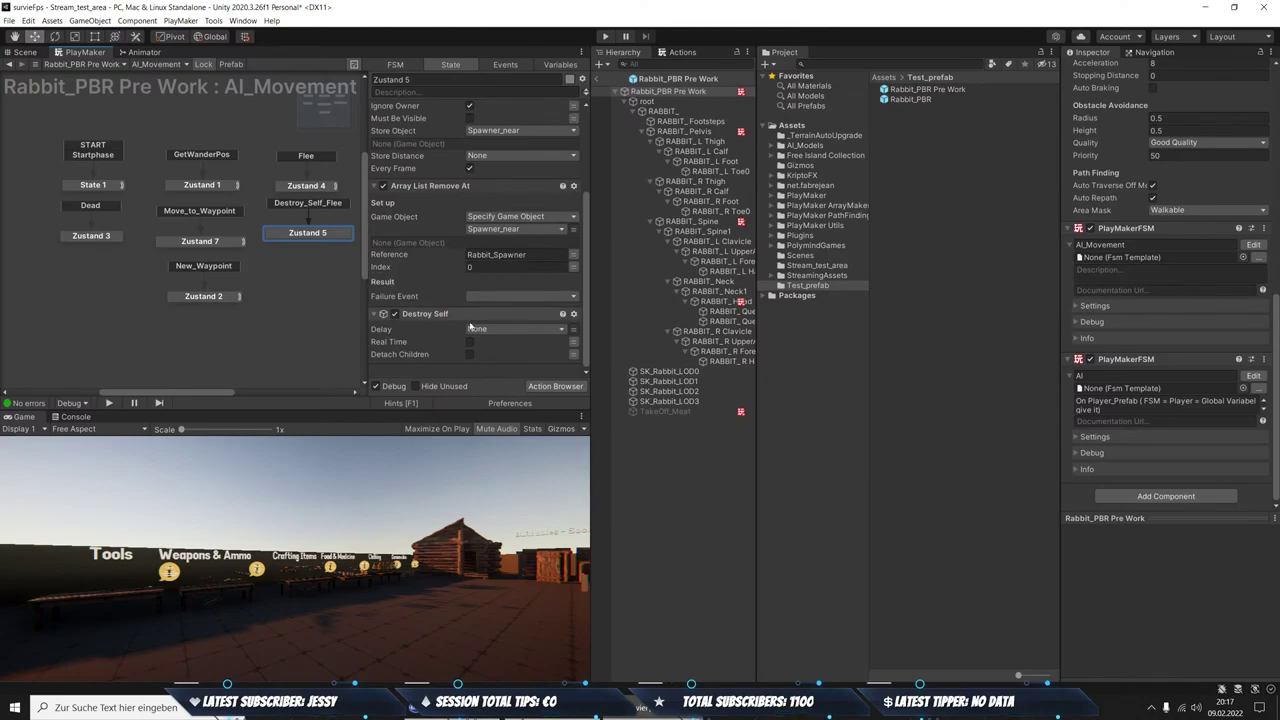
left_click(890, 101)
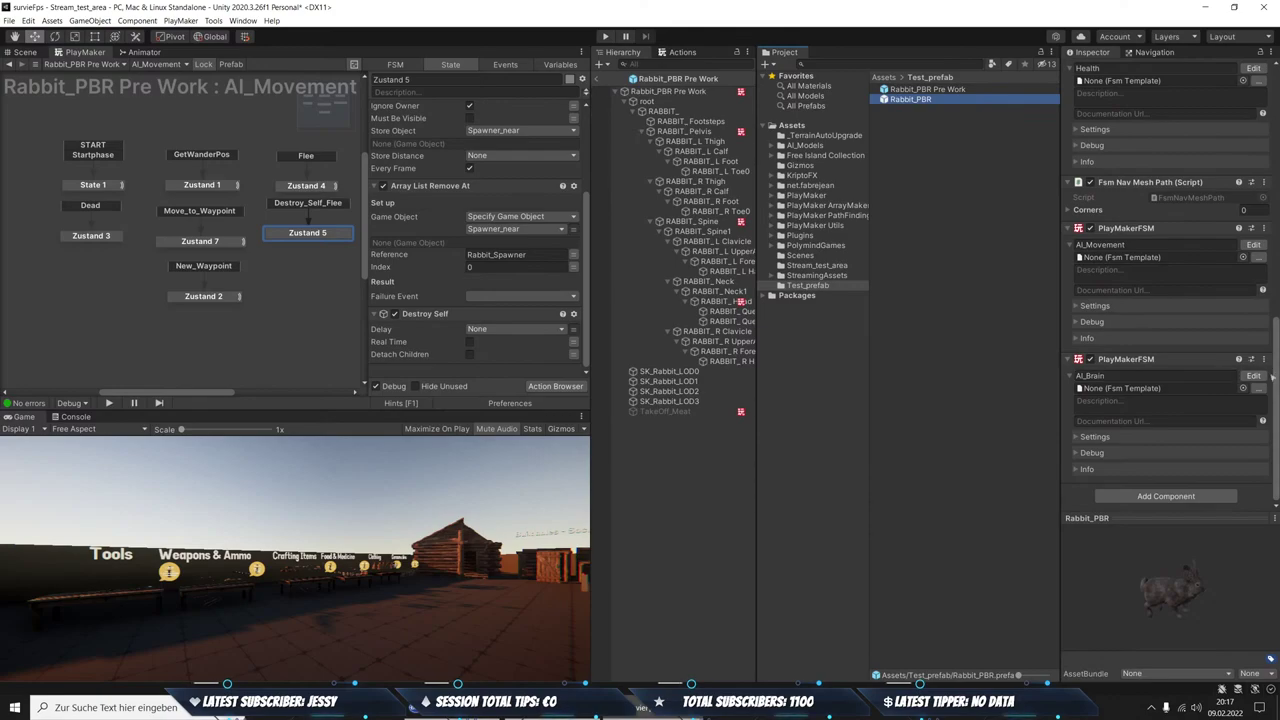
Add an Array List Remove At action to Rabbit_PBR's AI_Movement Zustand 6 state
left_click(1253, 244)
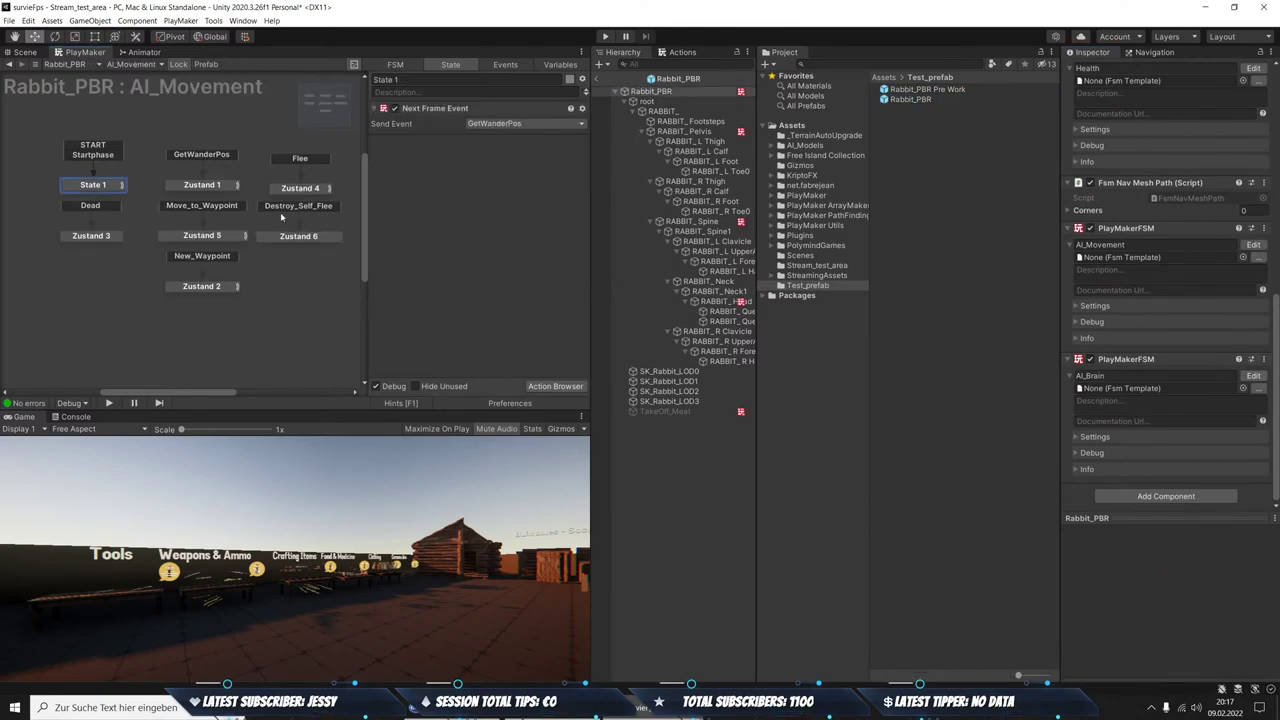
left_click(298, 236)
scroll(480, 220, "down", 3)
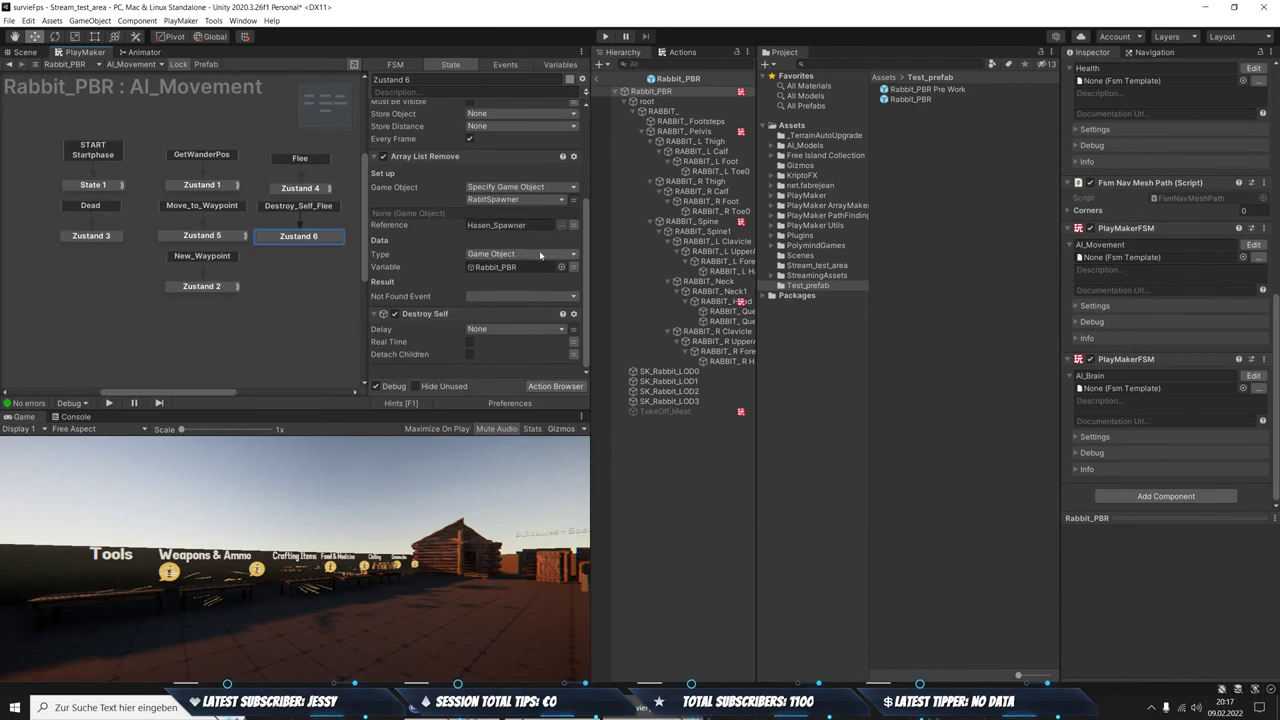
left_click(677, 55)
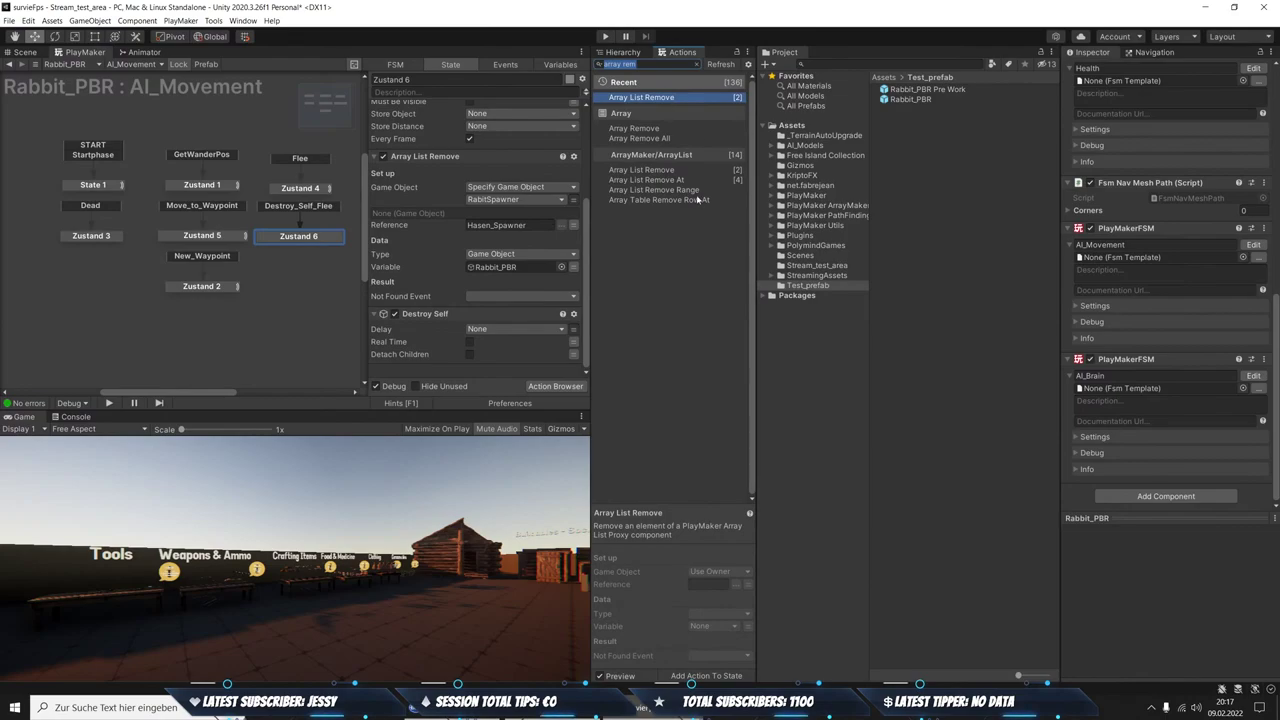
double_click(647, 180)
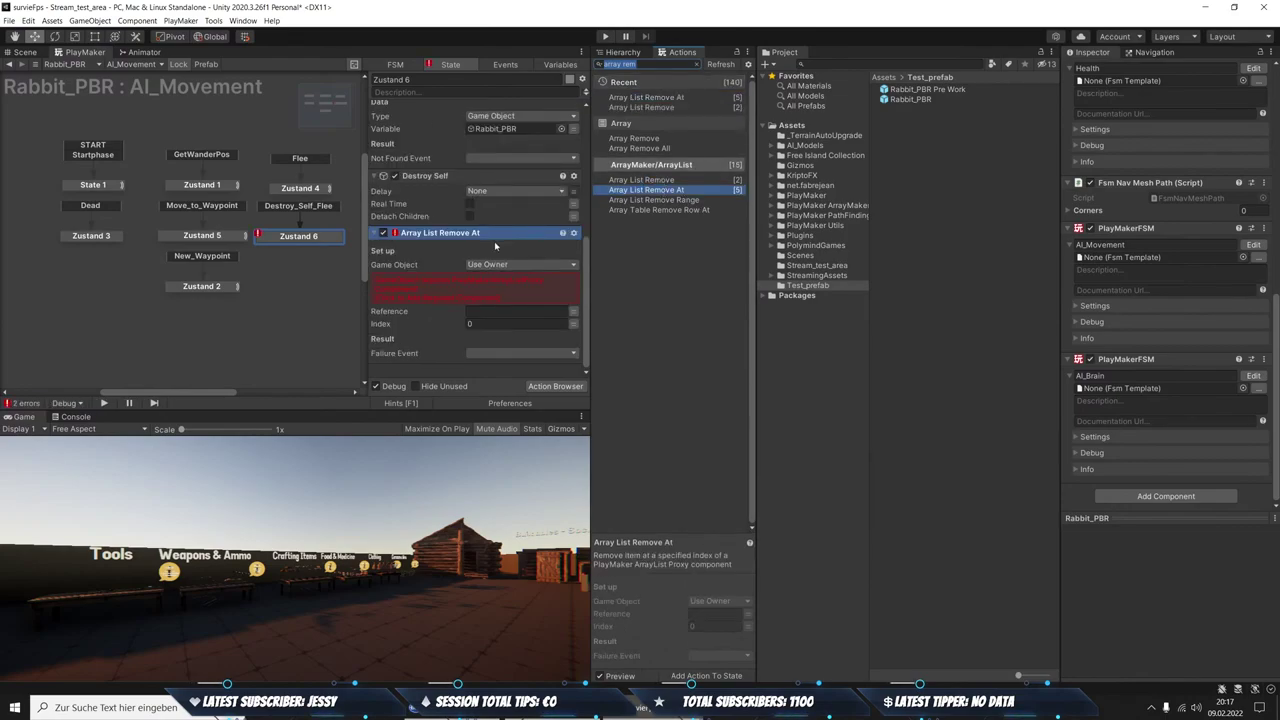
Point Array List Remove At at the RabitSpawner variable with reference Hasen_Spawner
scroll(460, 334, "down", 3)
left_click(535, 286)
left_click(525, 293)
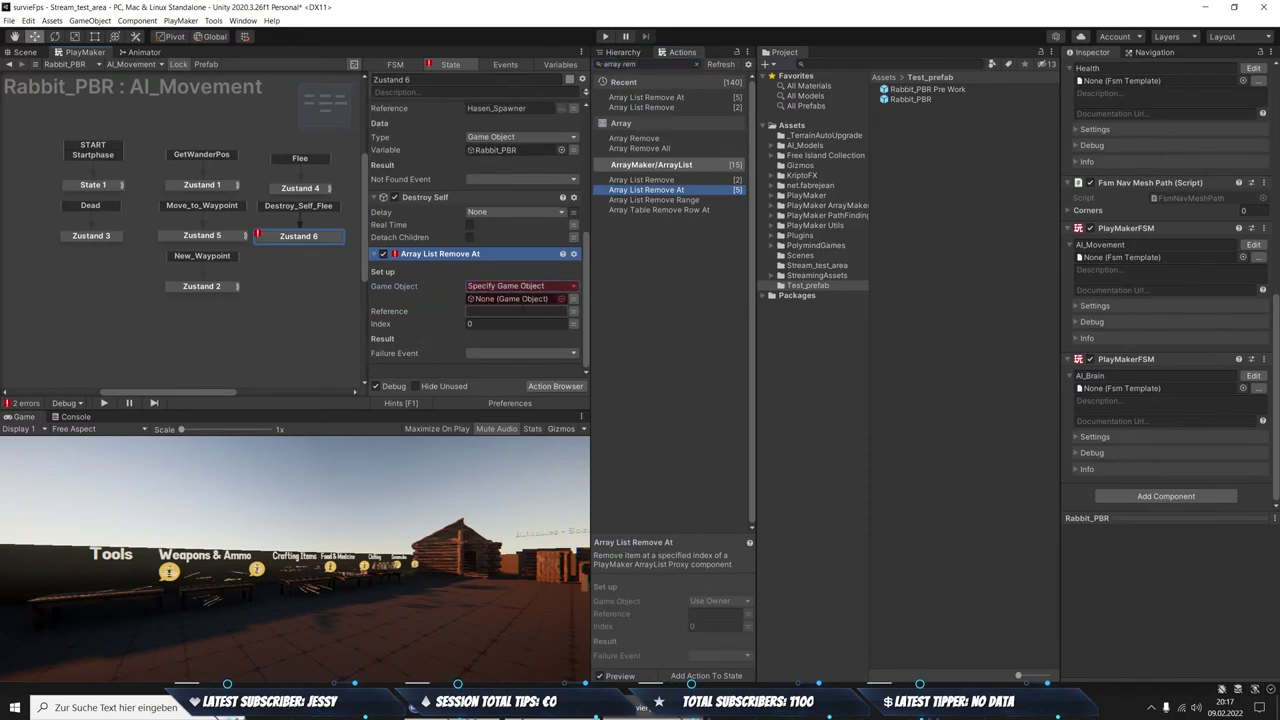
type("Hasen_Spawner")
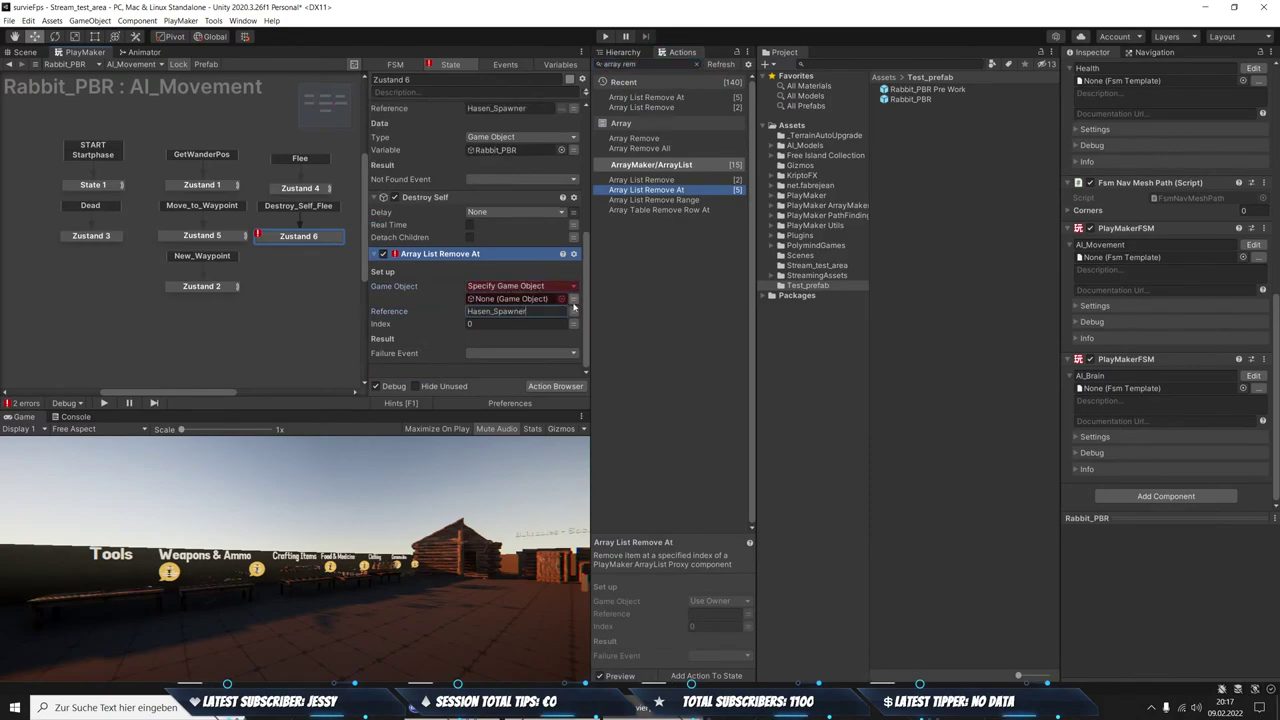
left_click(547, 298)
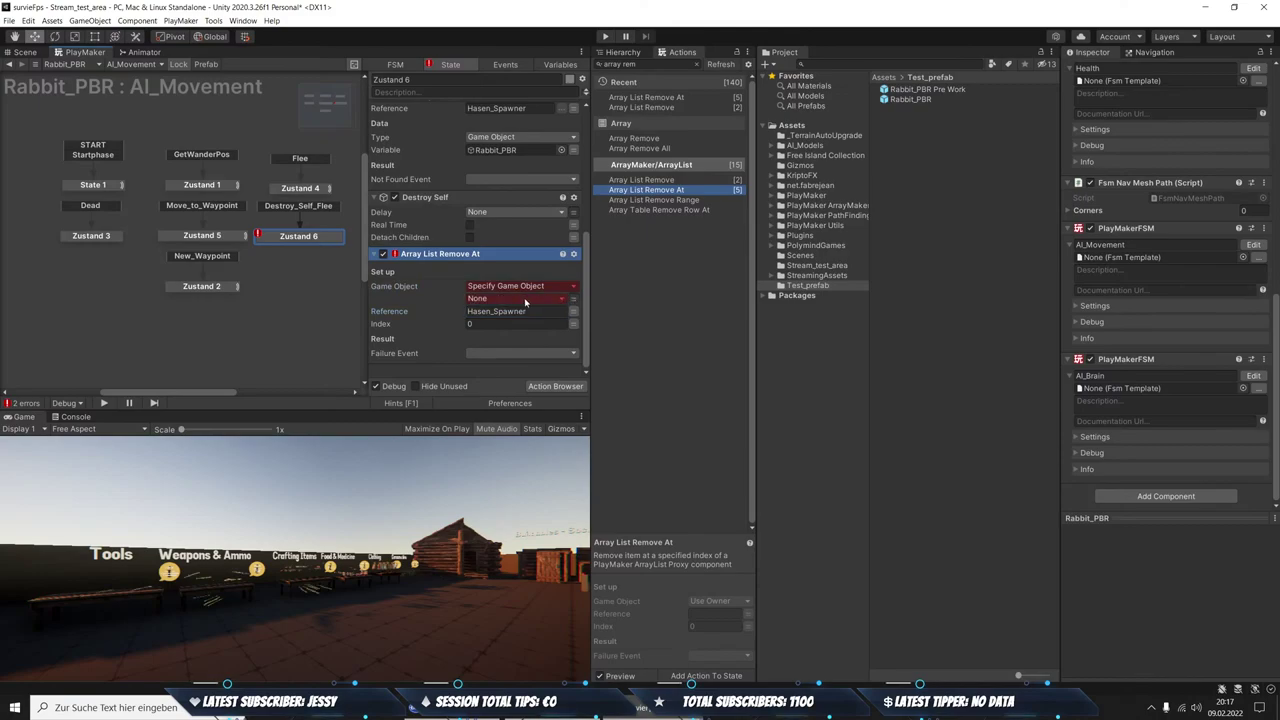
left_click(574, 300)
Delete the old Array List Remove action from Zustand 6
key("Delete")
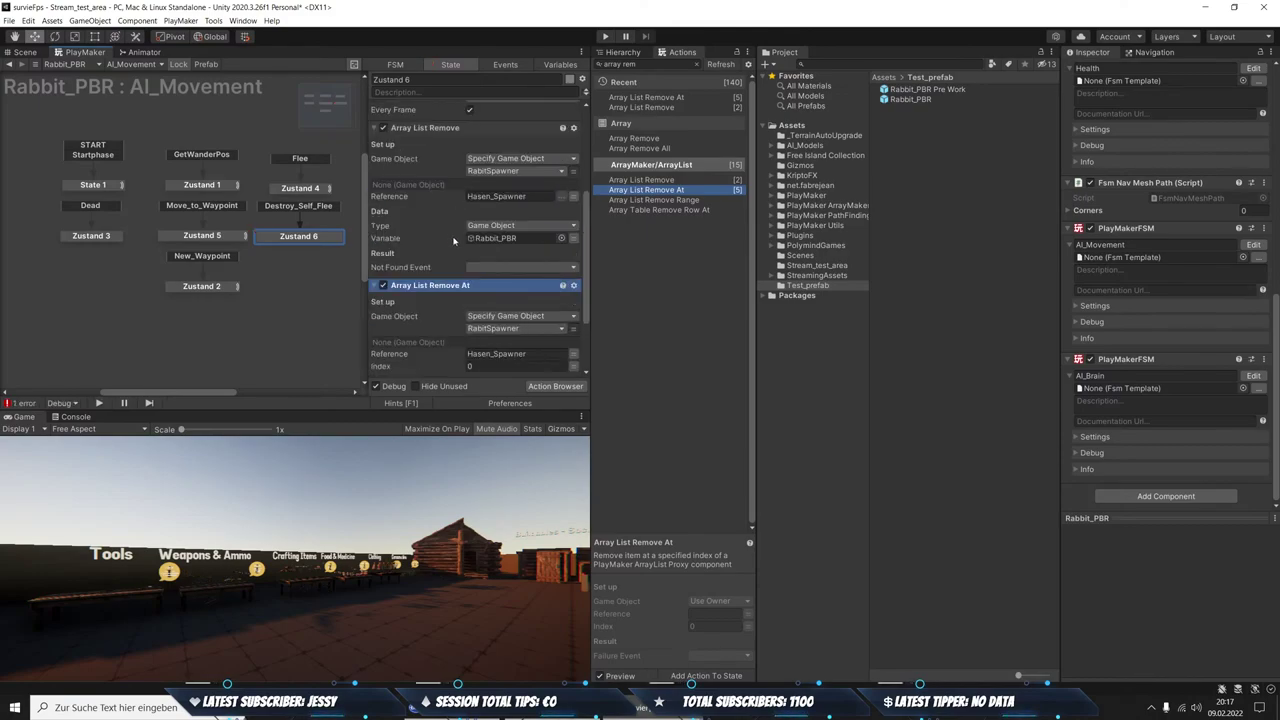
key("Delete")
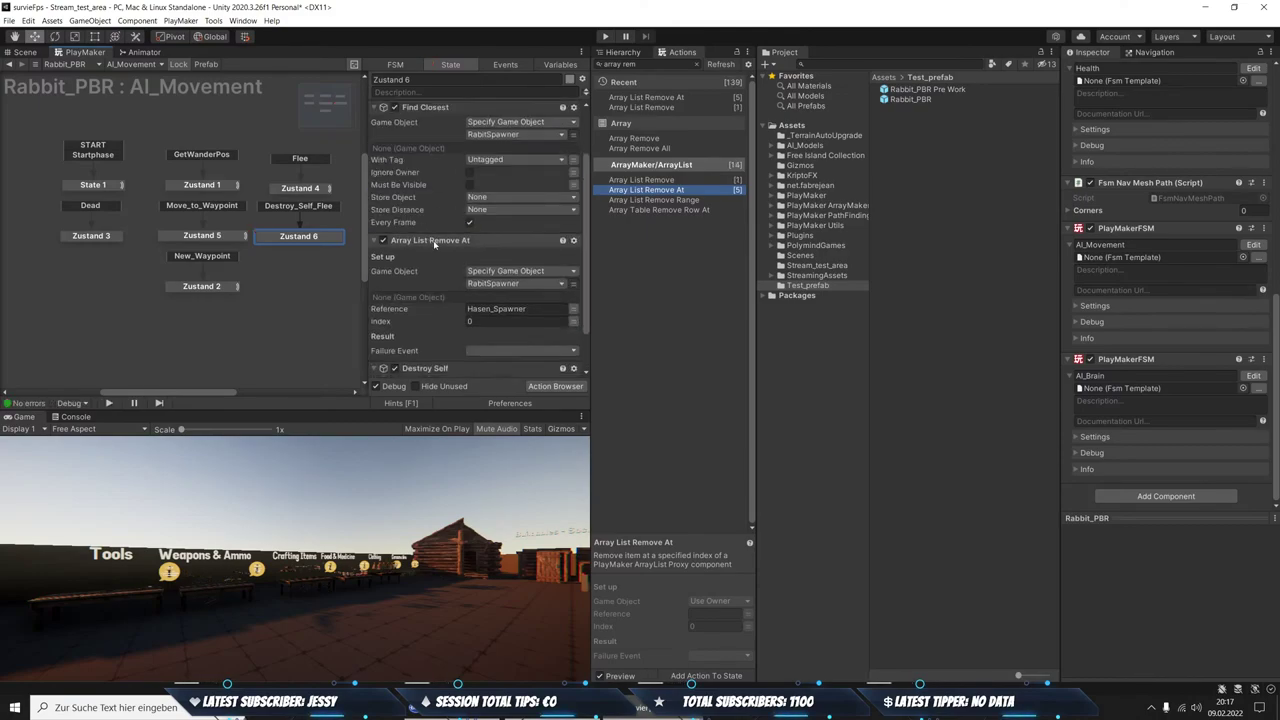
scroll(480, 258, "up", 3)
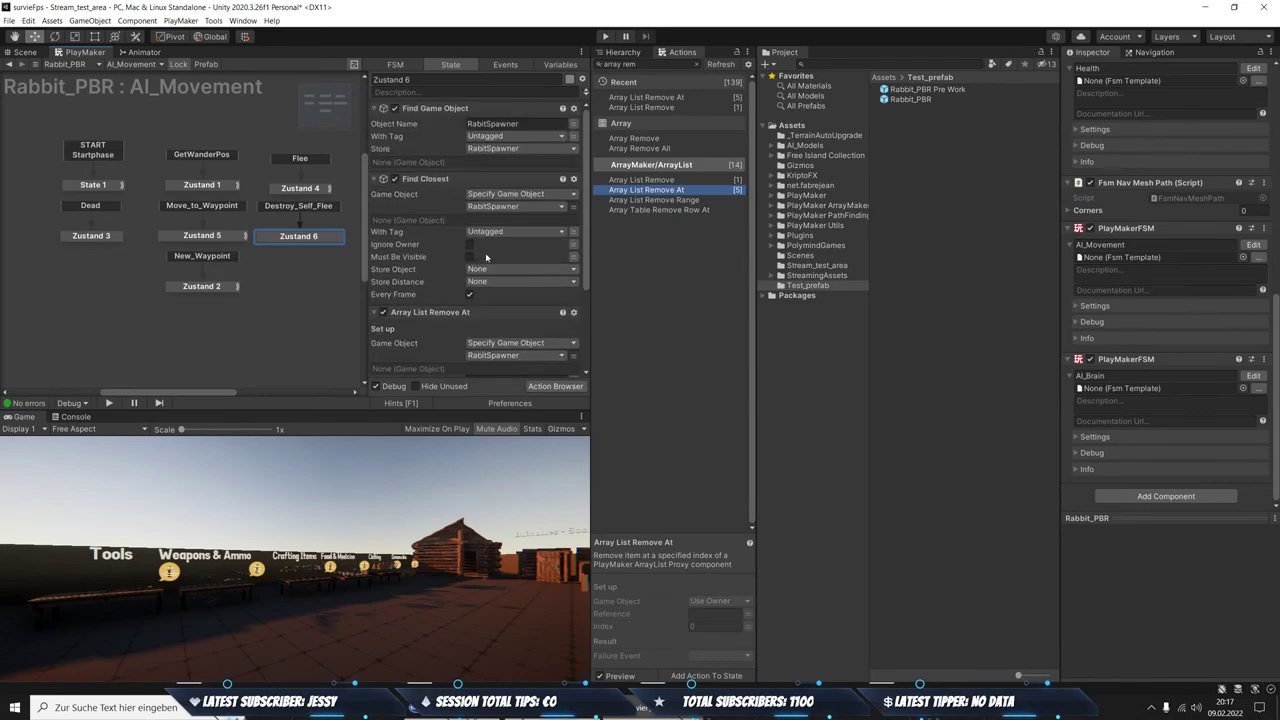
scroll(486, 258, "down", 1)
scroll(486, 270, "down", 2)
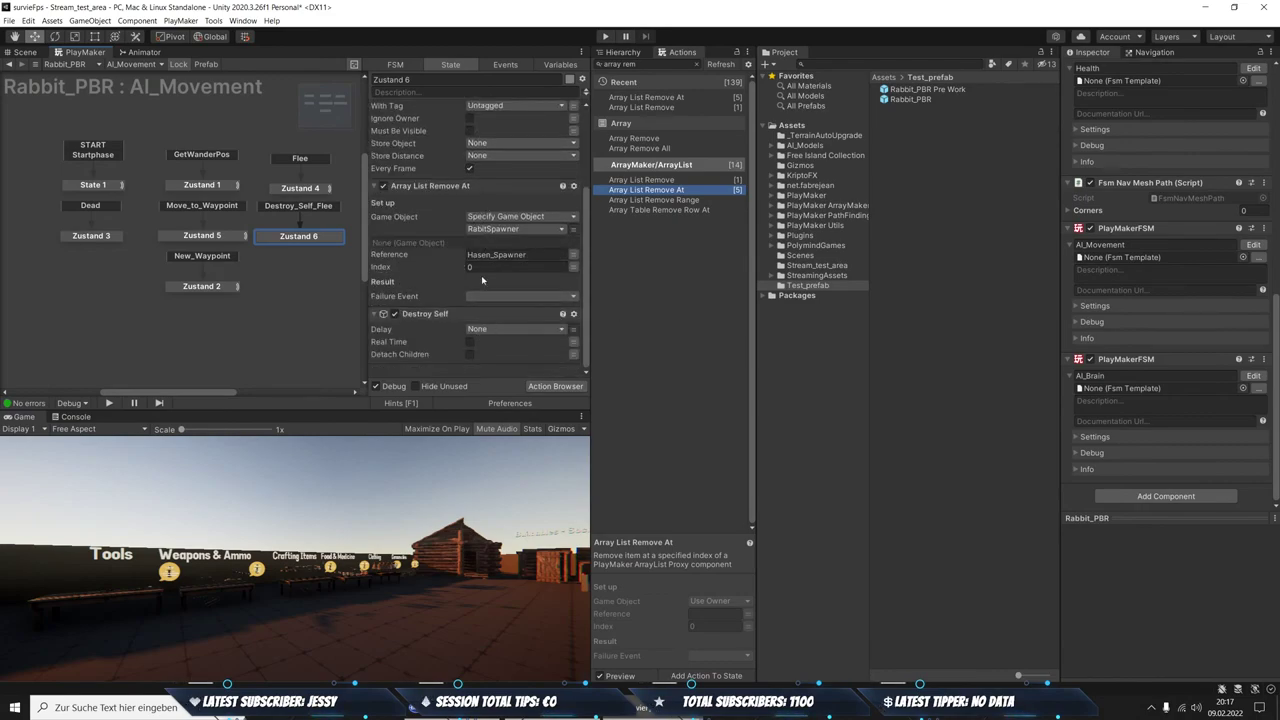
scroll(540, 290, "up", 2)
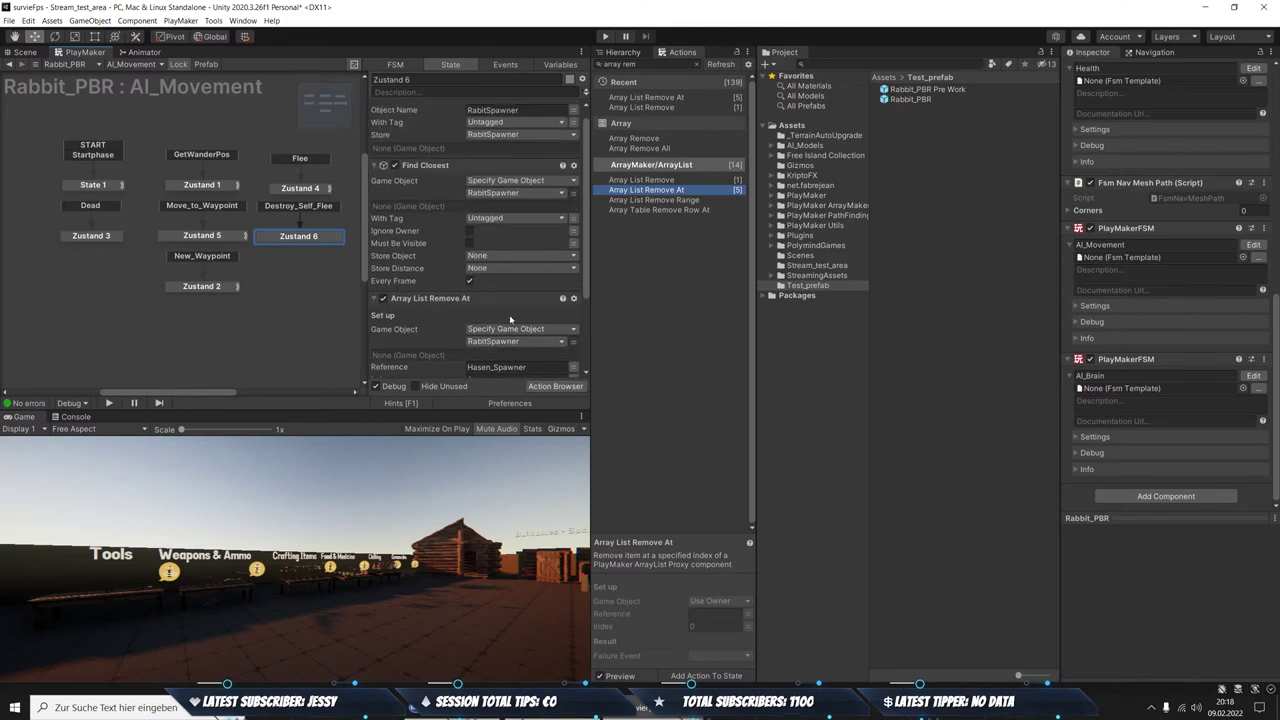
scroll(520, 300, "up", 1)
scroll(509, 312, "down", 3)
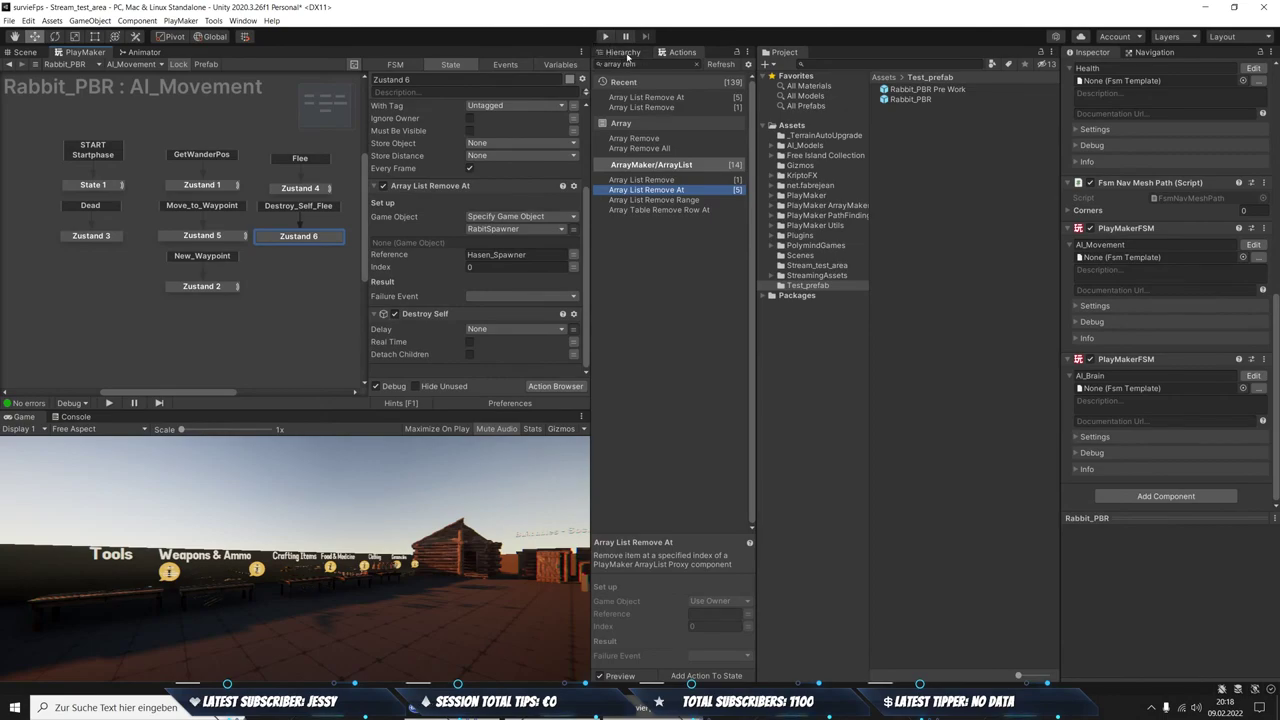
left_click(625, 52)
Exit prefab mode, run a play-mode test of the rabbit spawning, then stop it
left_click(599, 78)
left_click(604, 36)
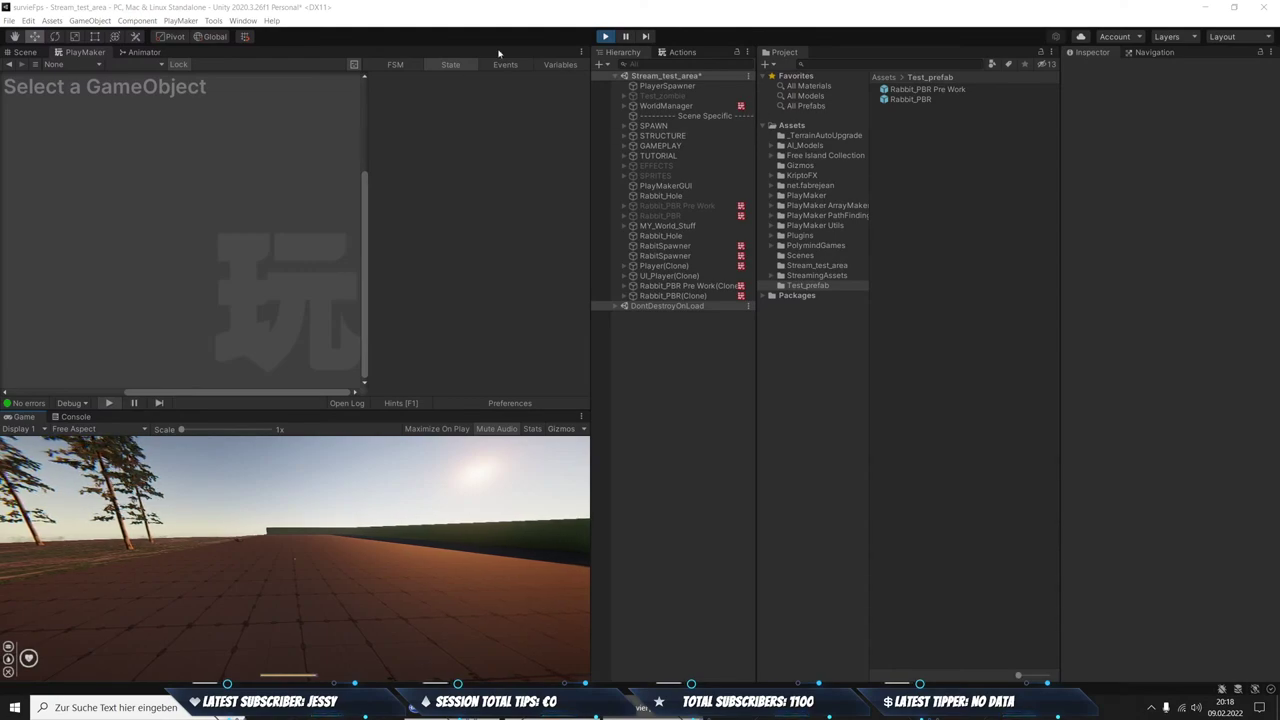
left_click(605, 37)
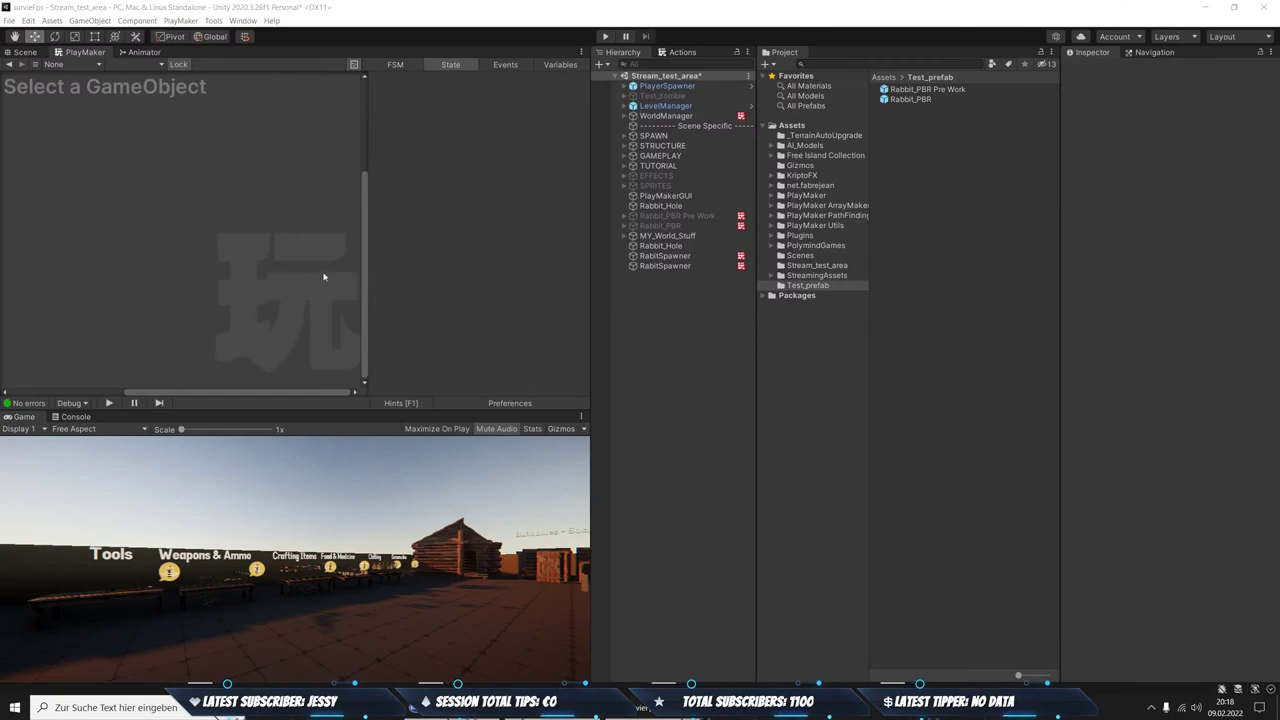
Inspect the second RabitSpawner's Zustand 2 and 1, then open Rabbit_PBR's AI_Movement FSM
left_click(691, 264)
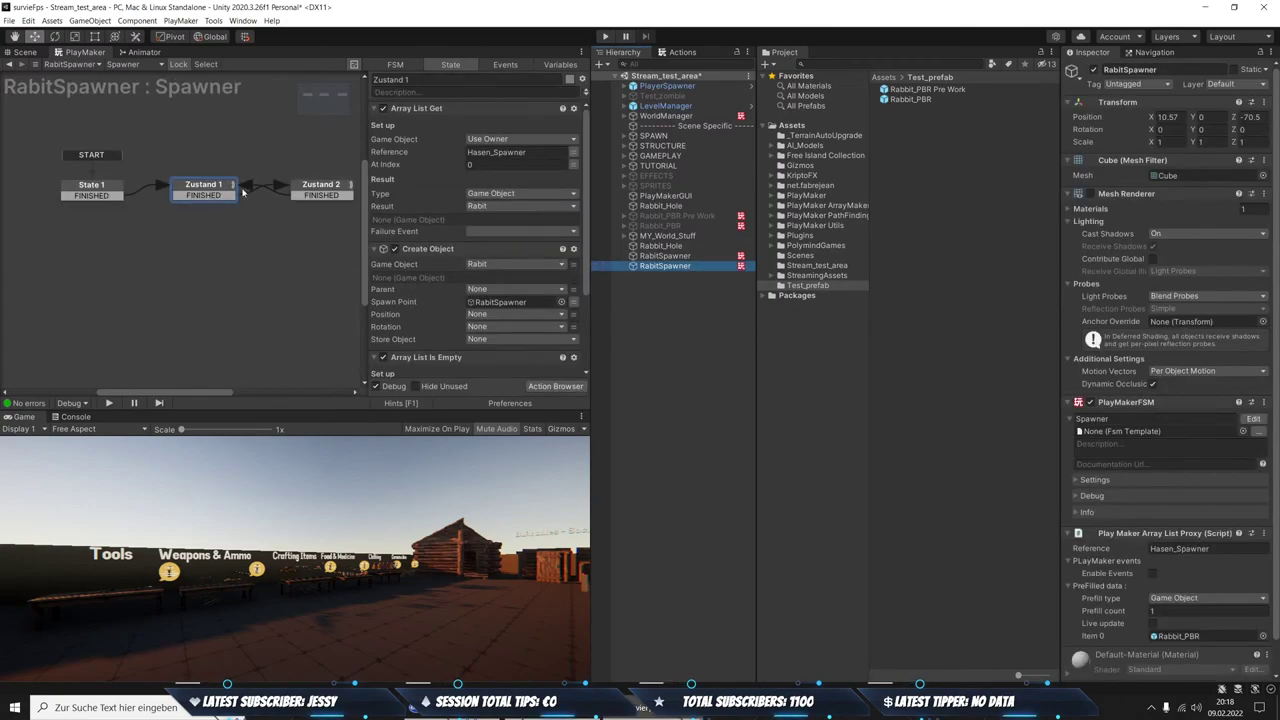
left_click(313, 198)
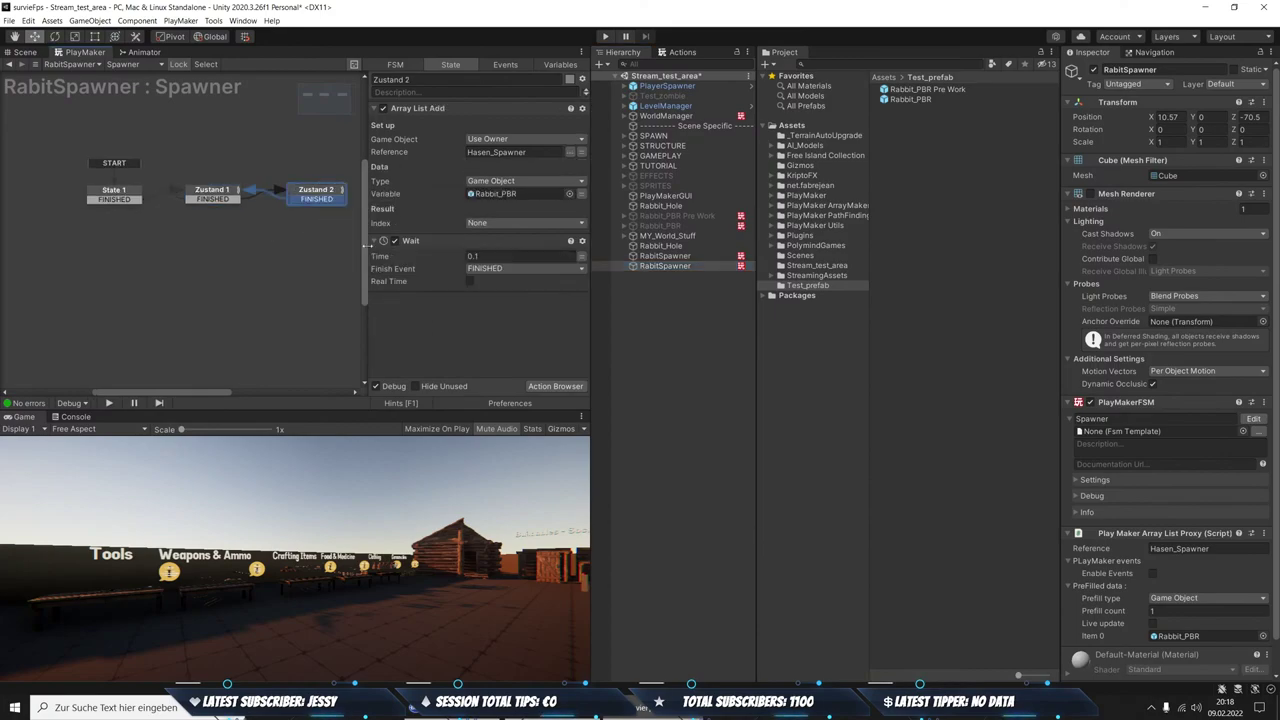
left_click(211, 193)
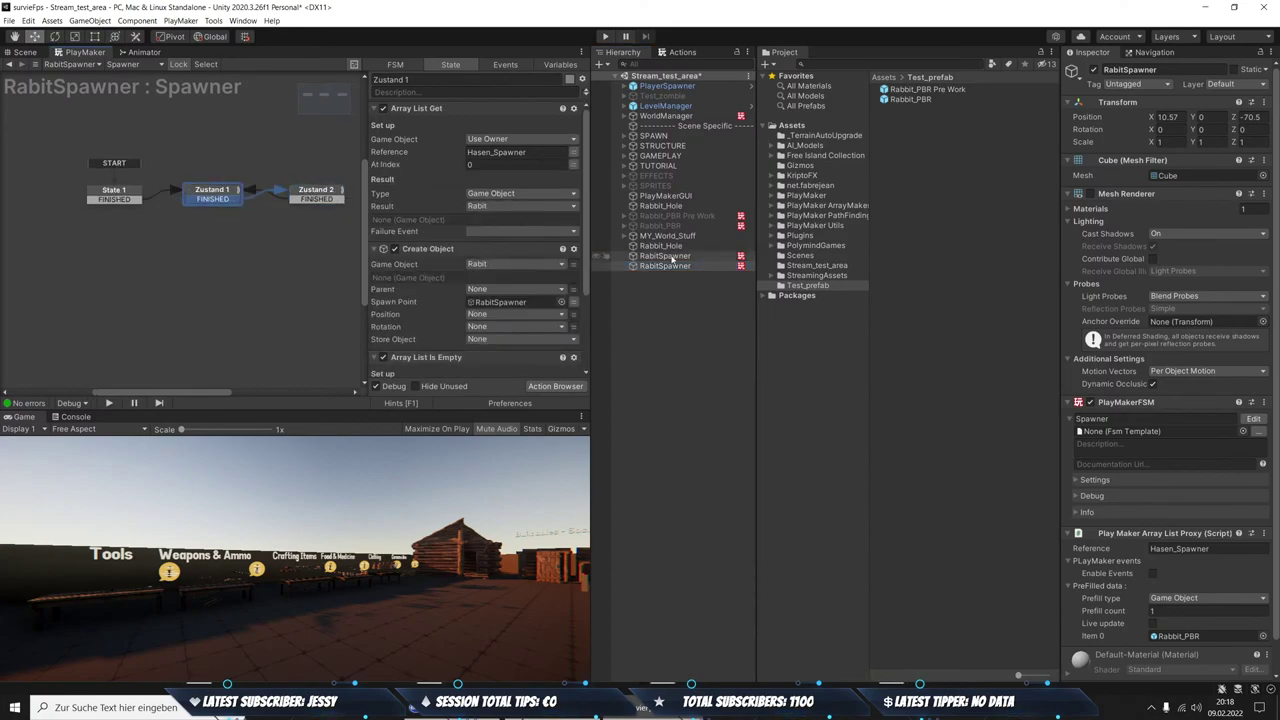
left_click(910, 99)
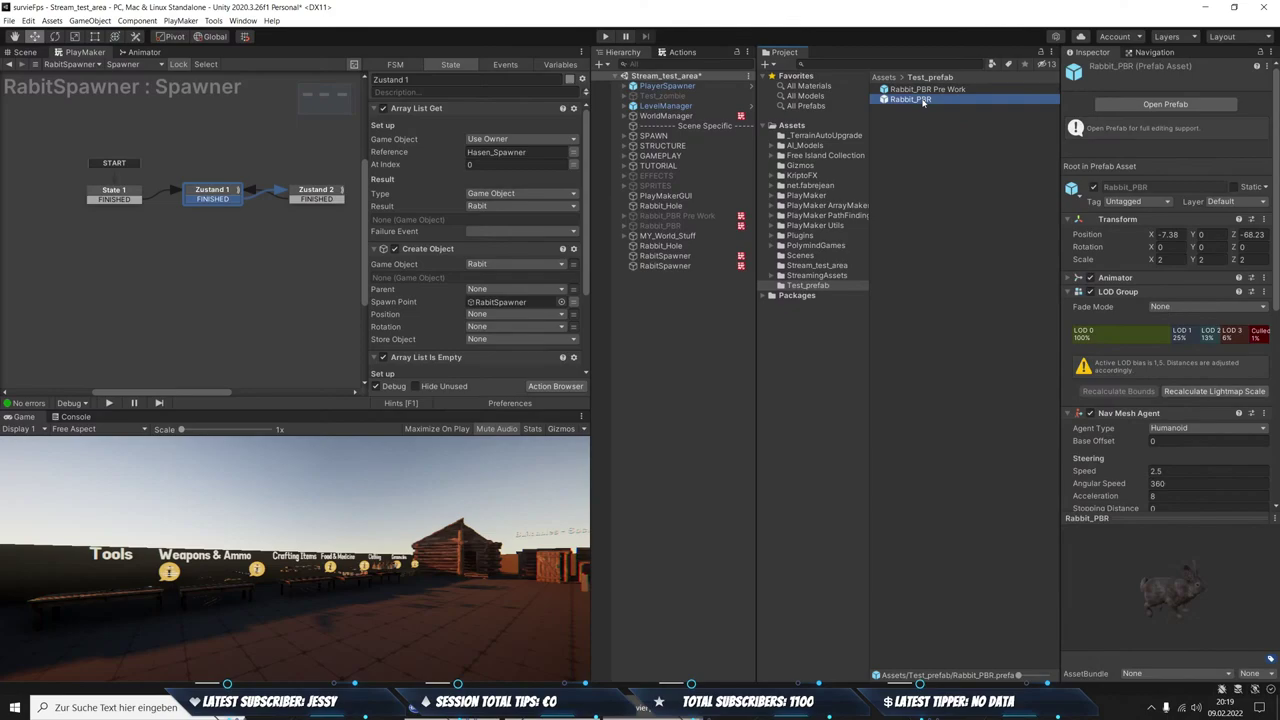
left_click(1128, 108)
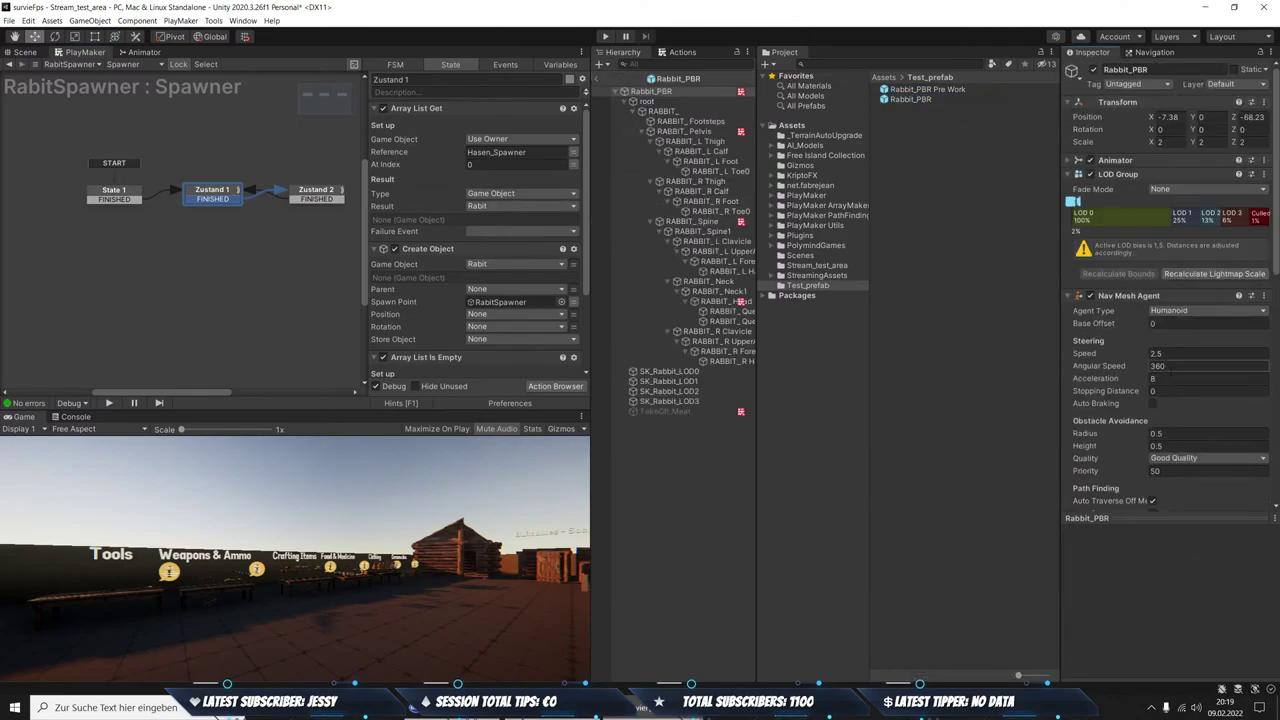
scroll(1150, 398, "down", 10)
left_click(1253, 244)
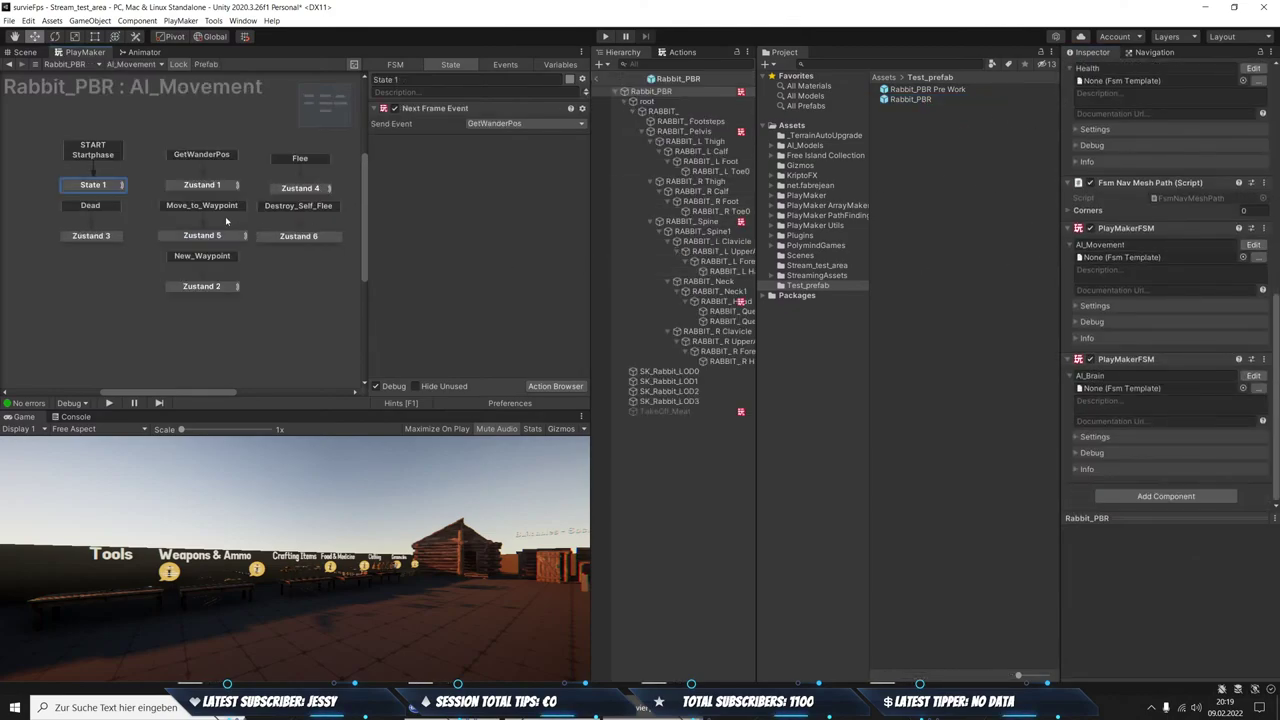
Copy Zustand 6's Find Game Object, Find Closest and Array List Remove At actions
left_click(66, 236)
left_click(298, 236)
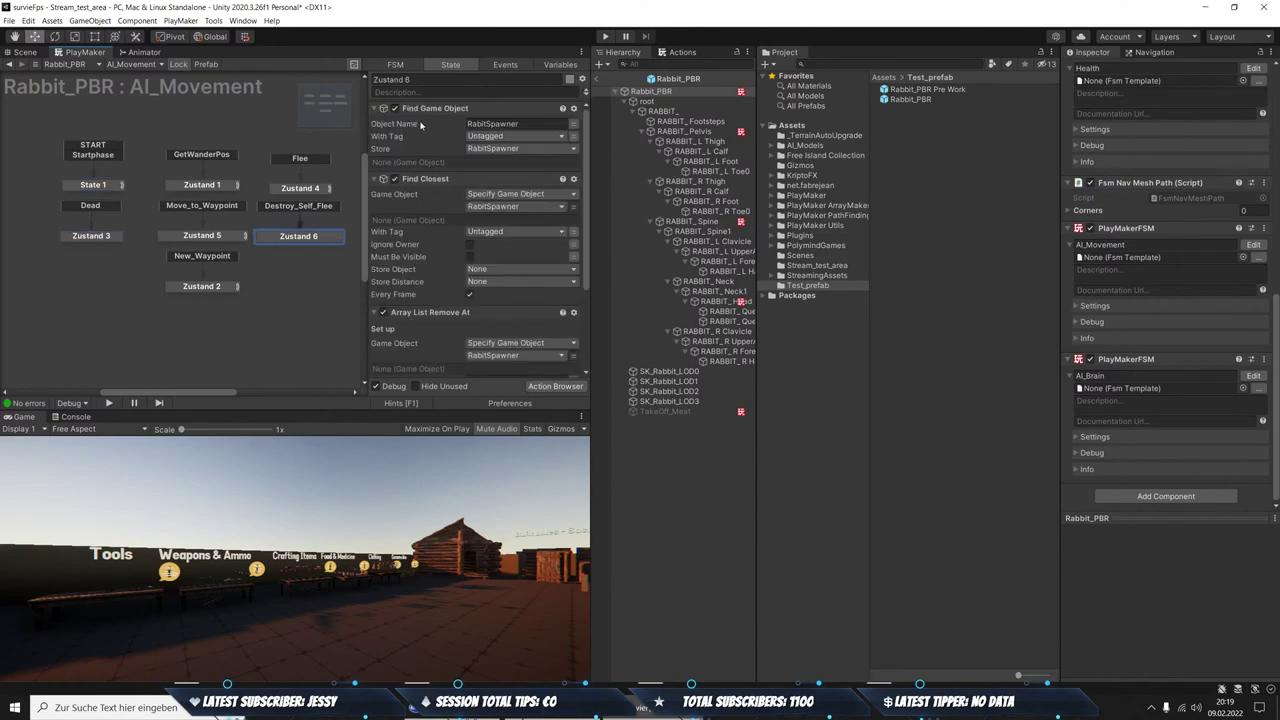
left_click(415, 110)
left_click(425, 180, "ctrl")
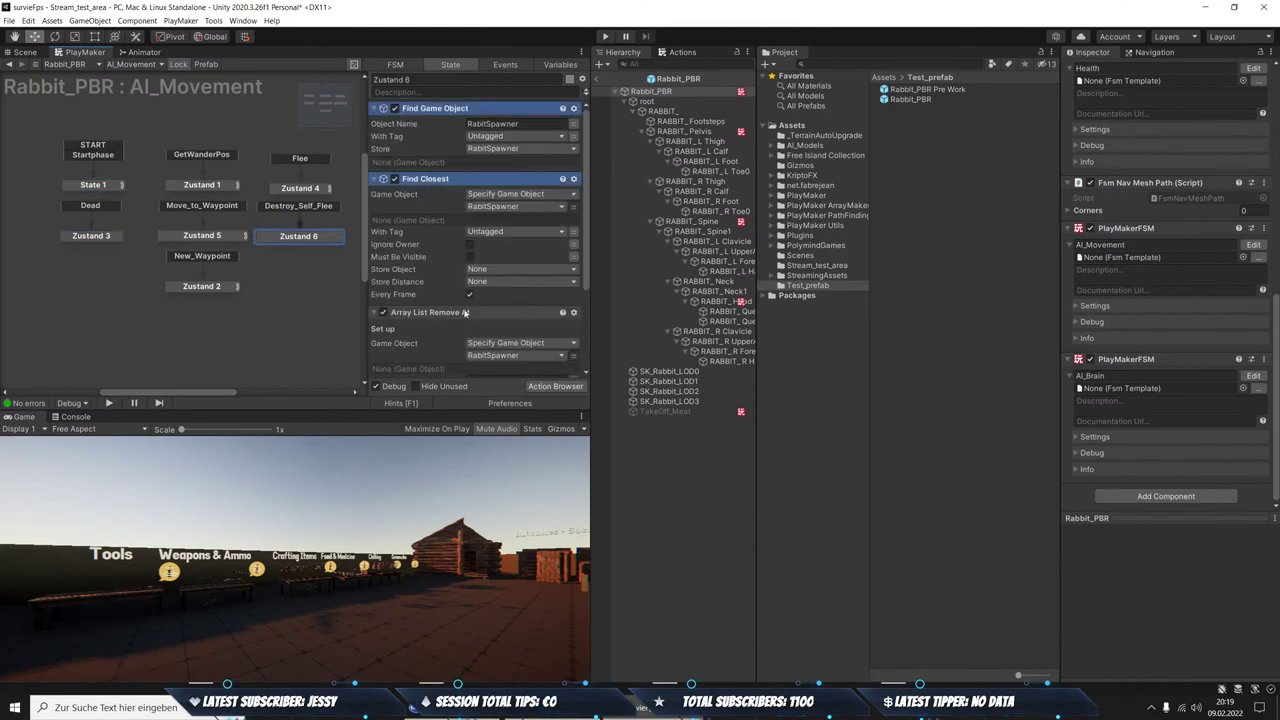
left_click(460, 312, "ctrl")
right_click(460, 312)
left_click(480, 369)
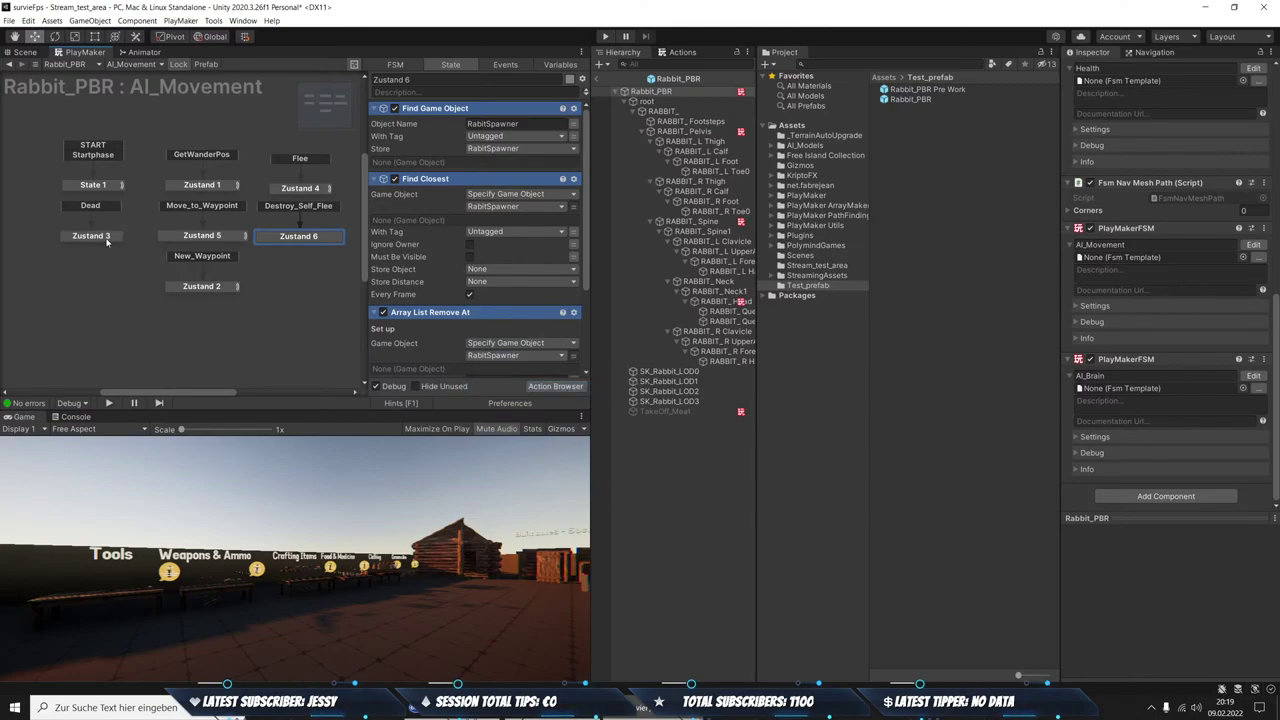
Select Zustand 3 and bring up the Set Agent Is Stopped action's options
left_click(91, 236)
left_click(425, 112)
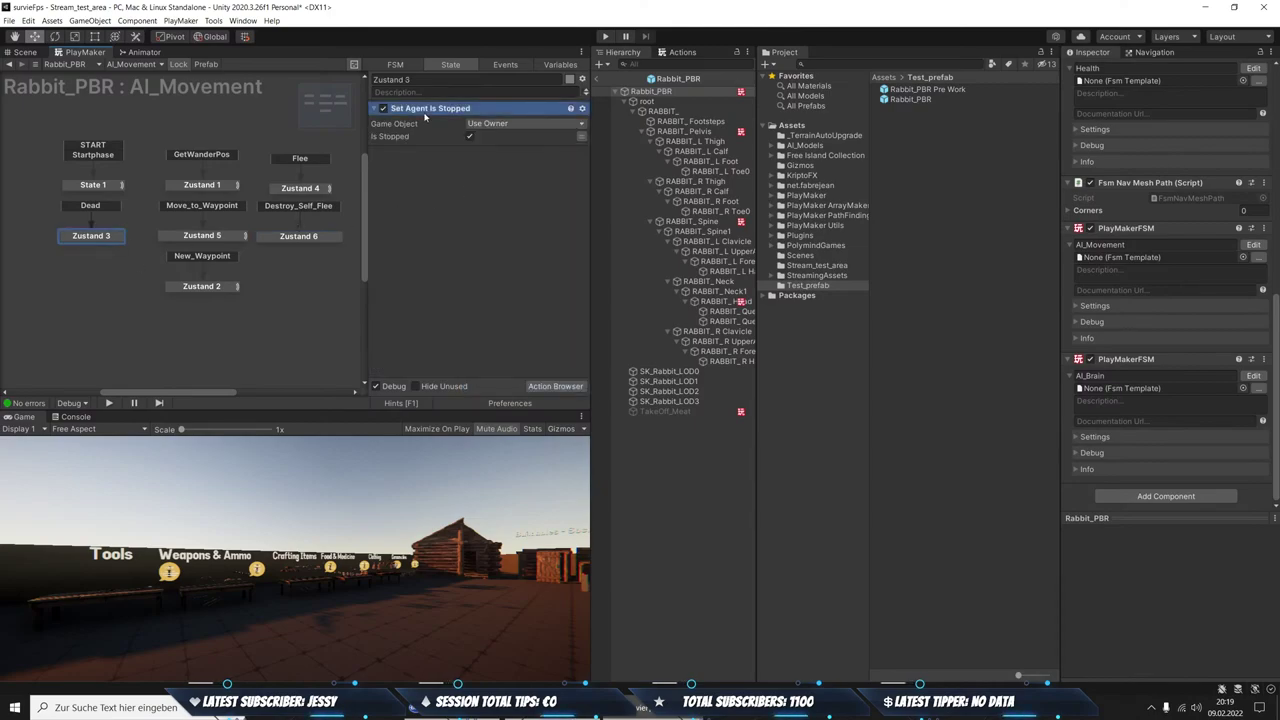
right_click(425, 113)
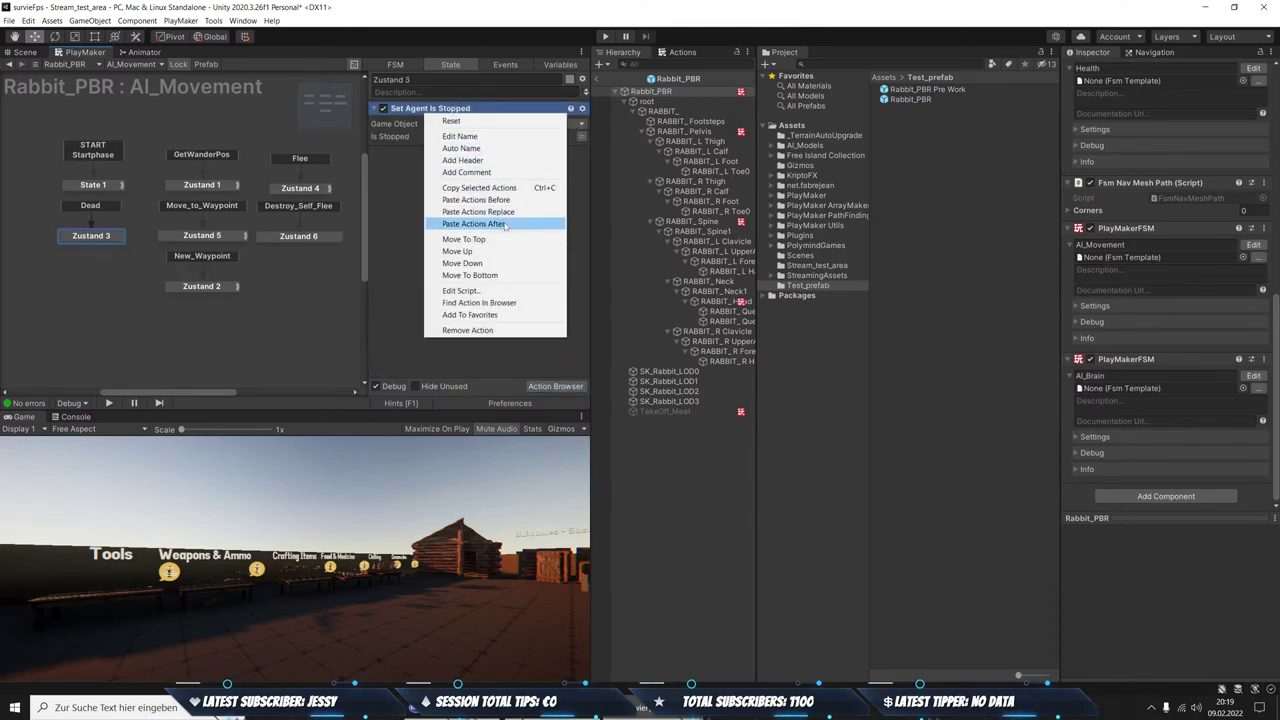
Paste the copied actions into Zustand 3 after Set Agent Is Stopped
left_click(506, 225)
scroll(508, 260, "down", 3)
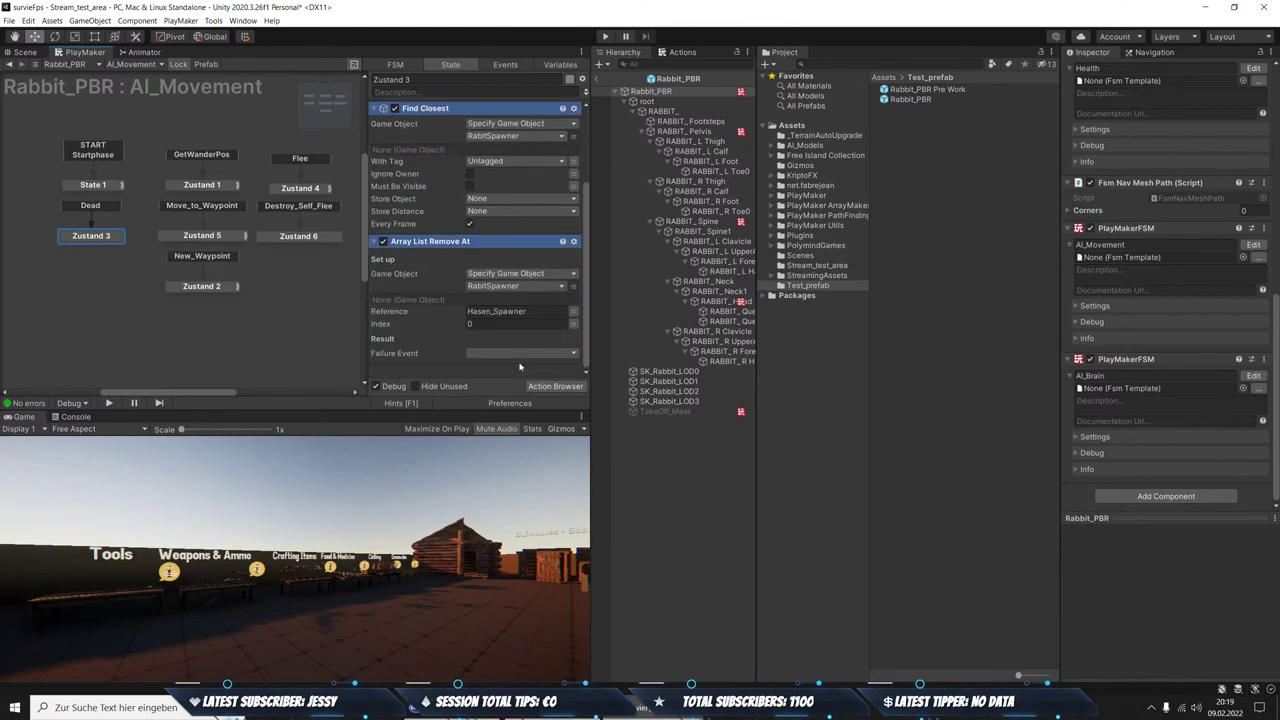
scroll(491, 350, "up", 3)
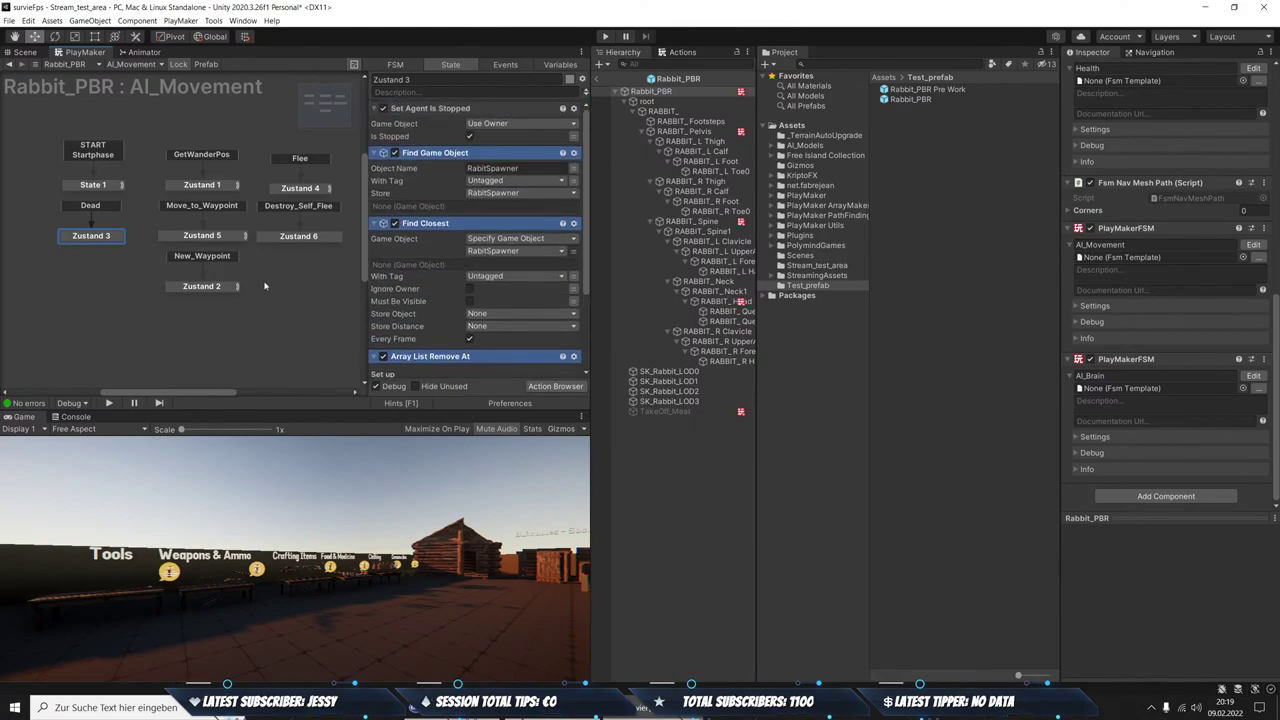
Switch to the Health FSM and display the actions of its Zustand 1 state
scroll(1160, 245, "up", 3)
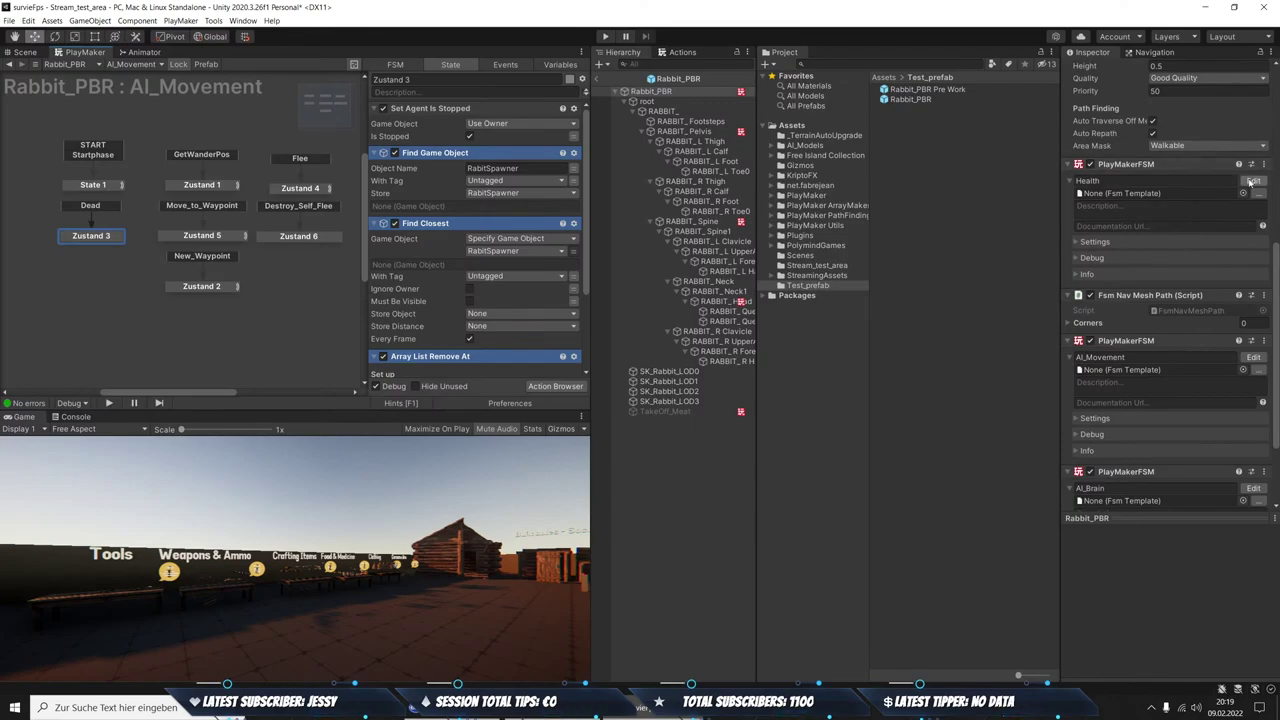
left_click(1253, 180)
left_click(218, 185)
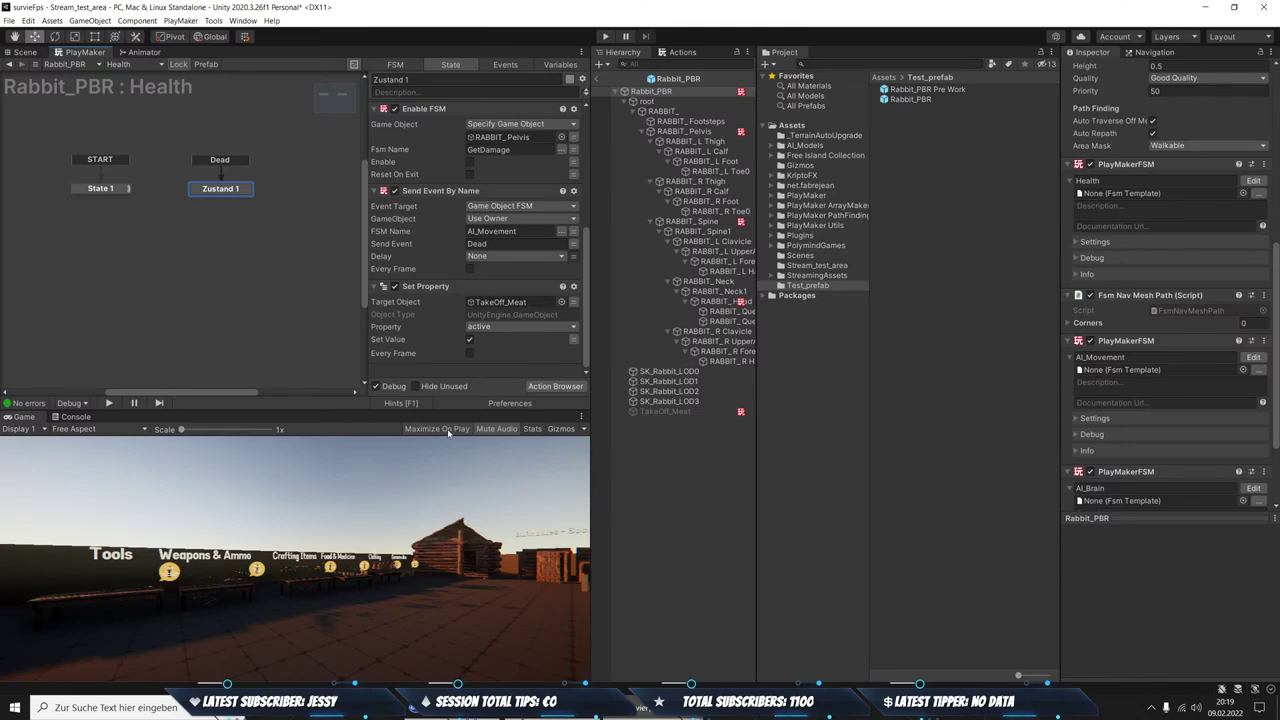
Start play mode, pick up the 30-30 ammo and rifle, and head toward the trees
left_click(605, 37)
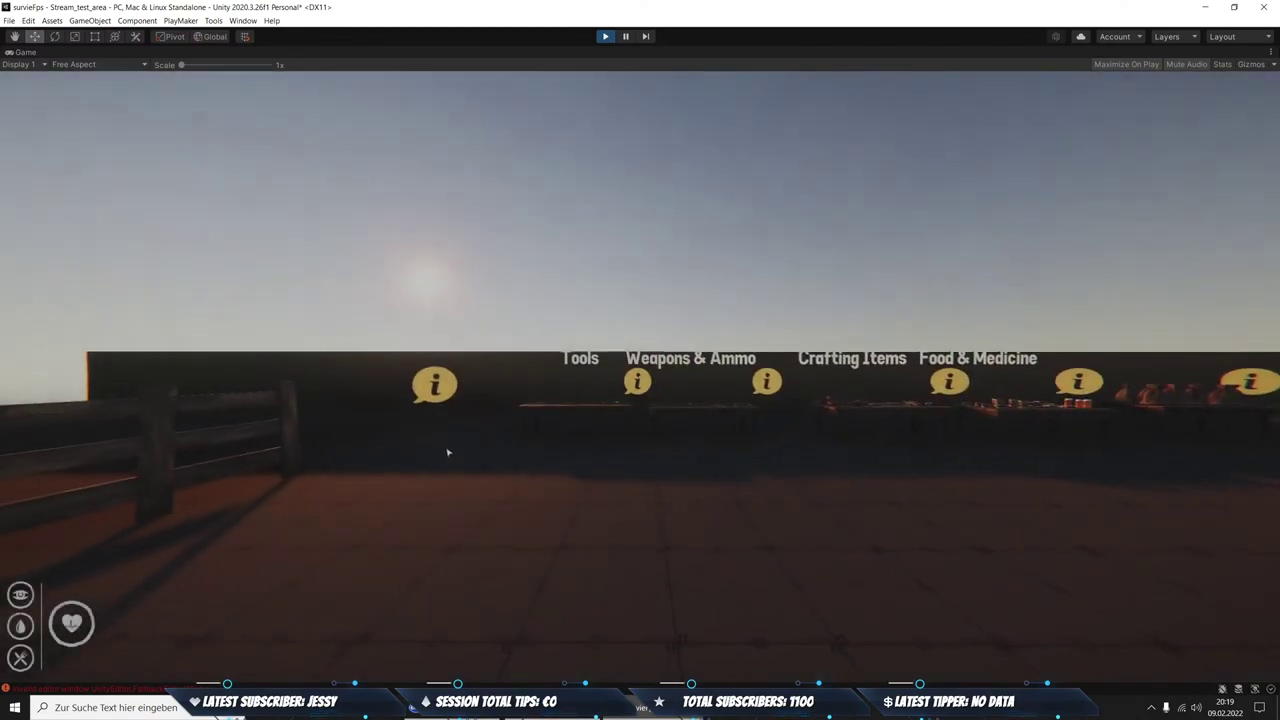
key("w")
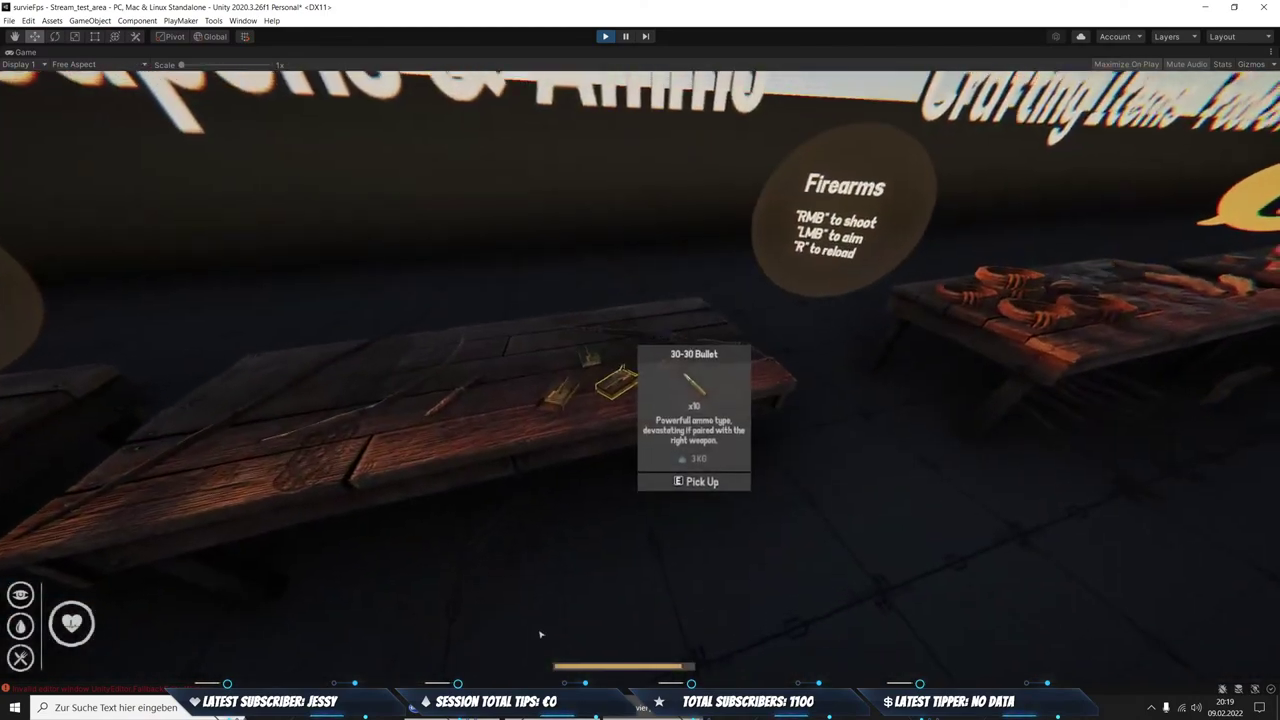
key("e")
key("e")
key("e")
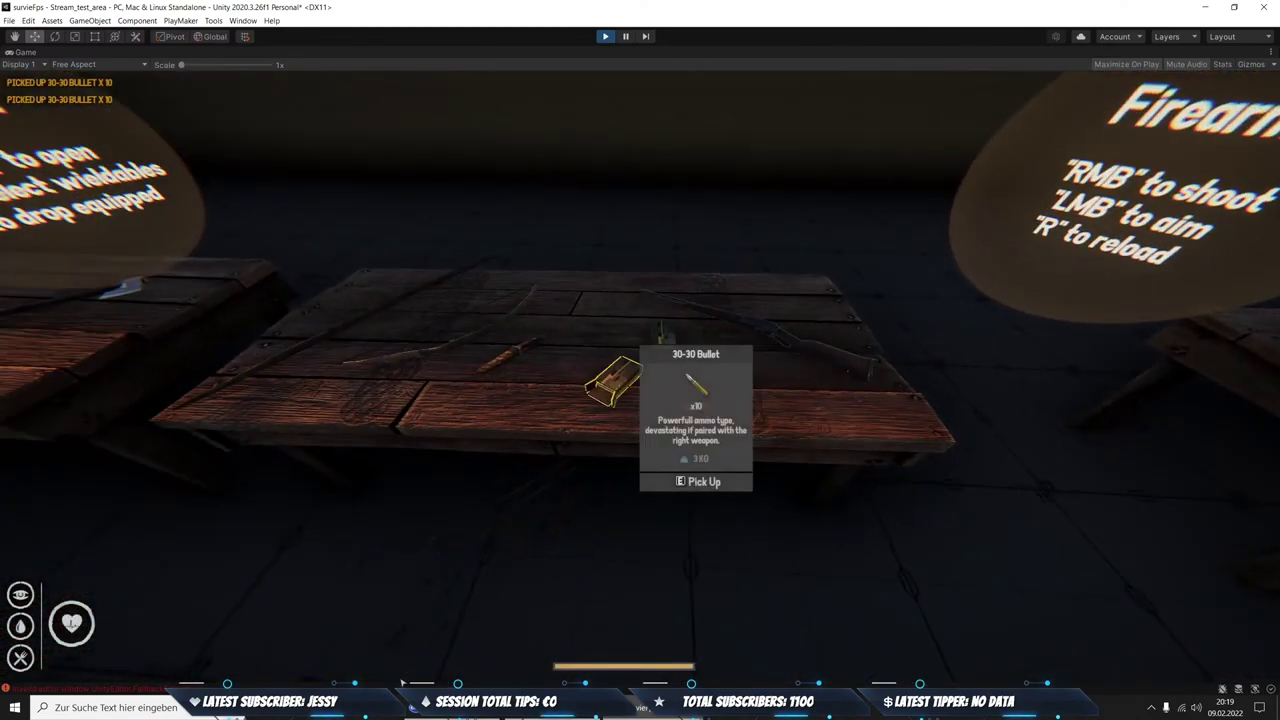
key("e")
key("e")
key("w")
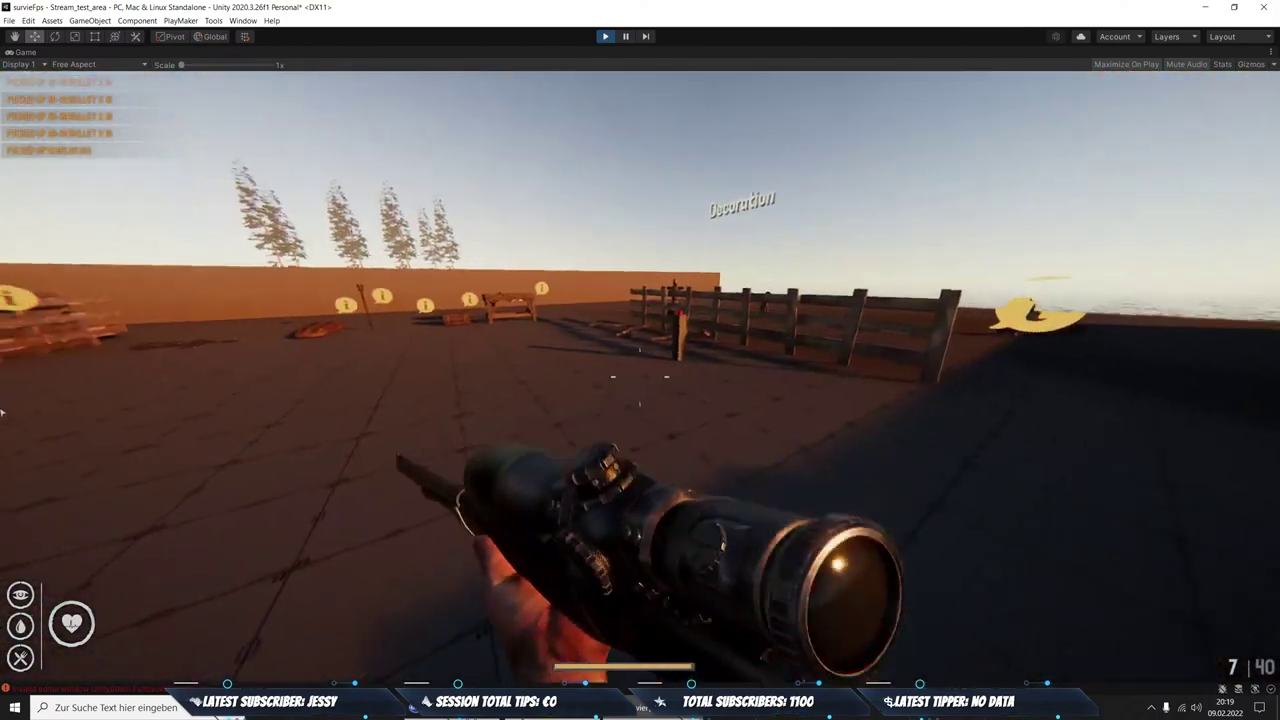
key("w")
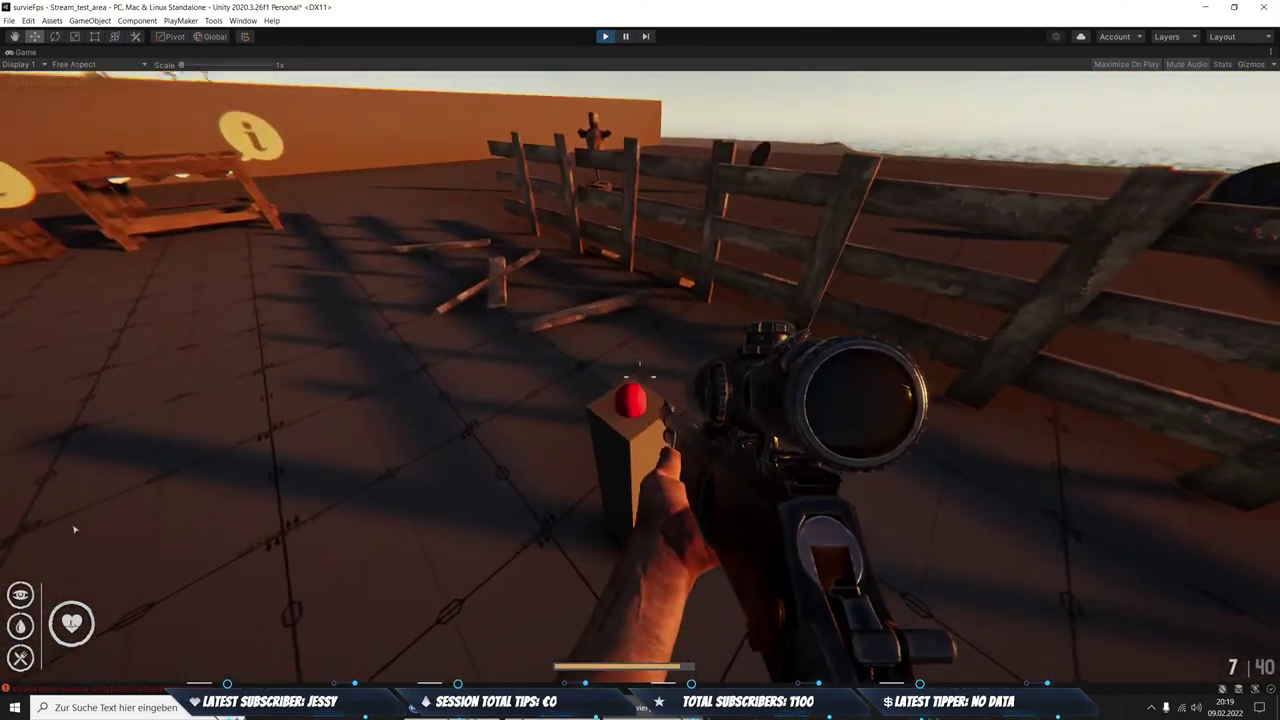
key("w")
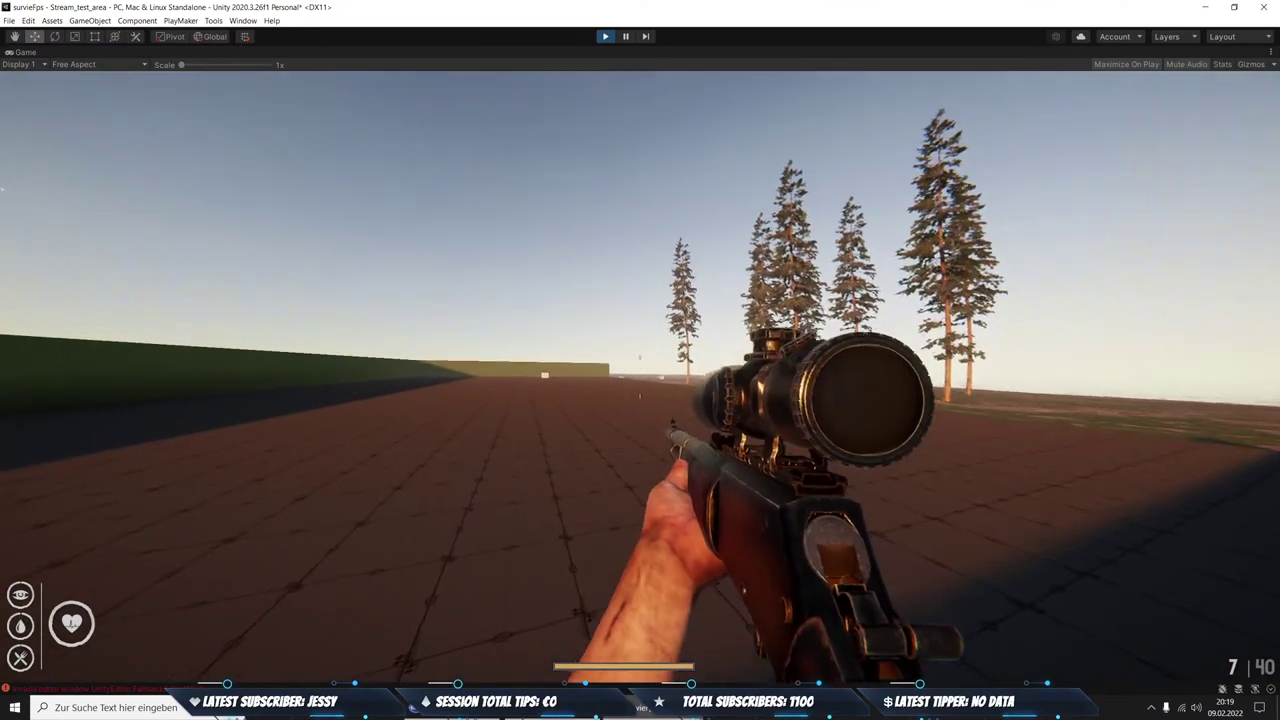
key("w")
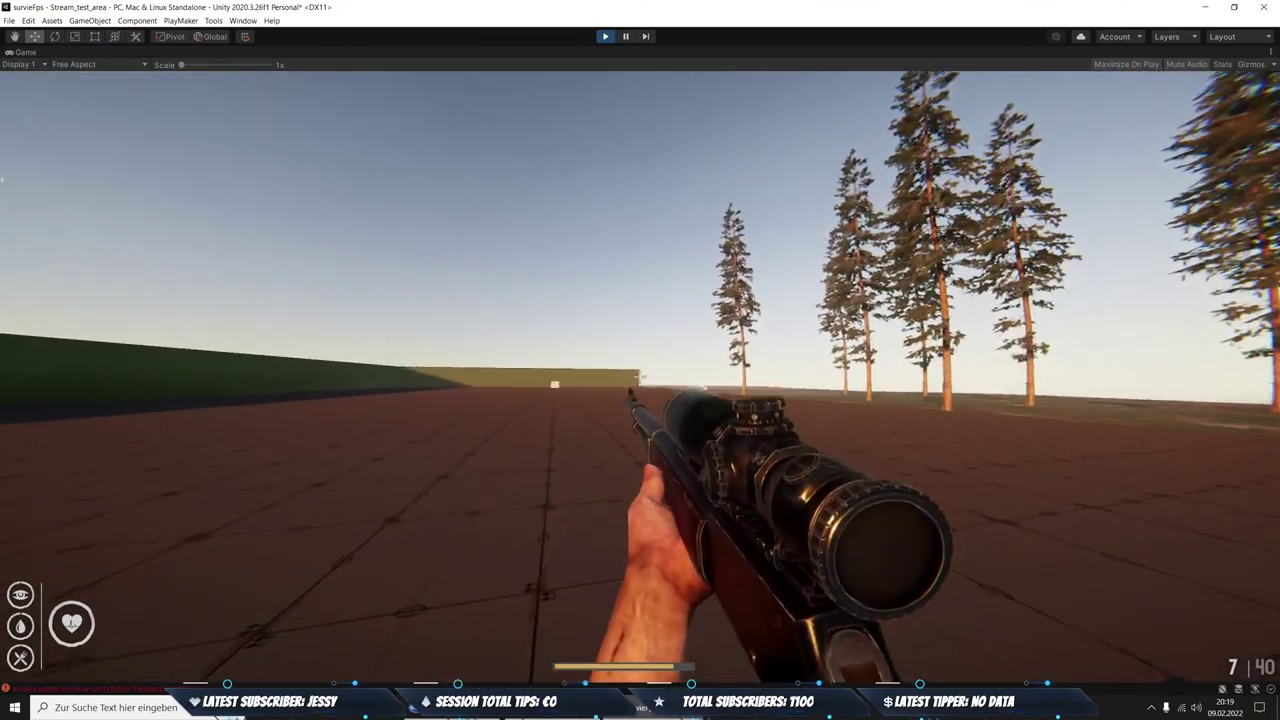
Scope in on a rabbit, fire six shots at it, and reload
right_click(2, 180)
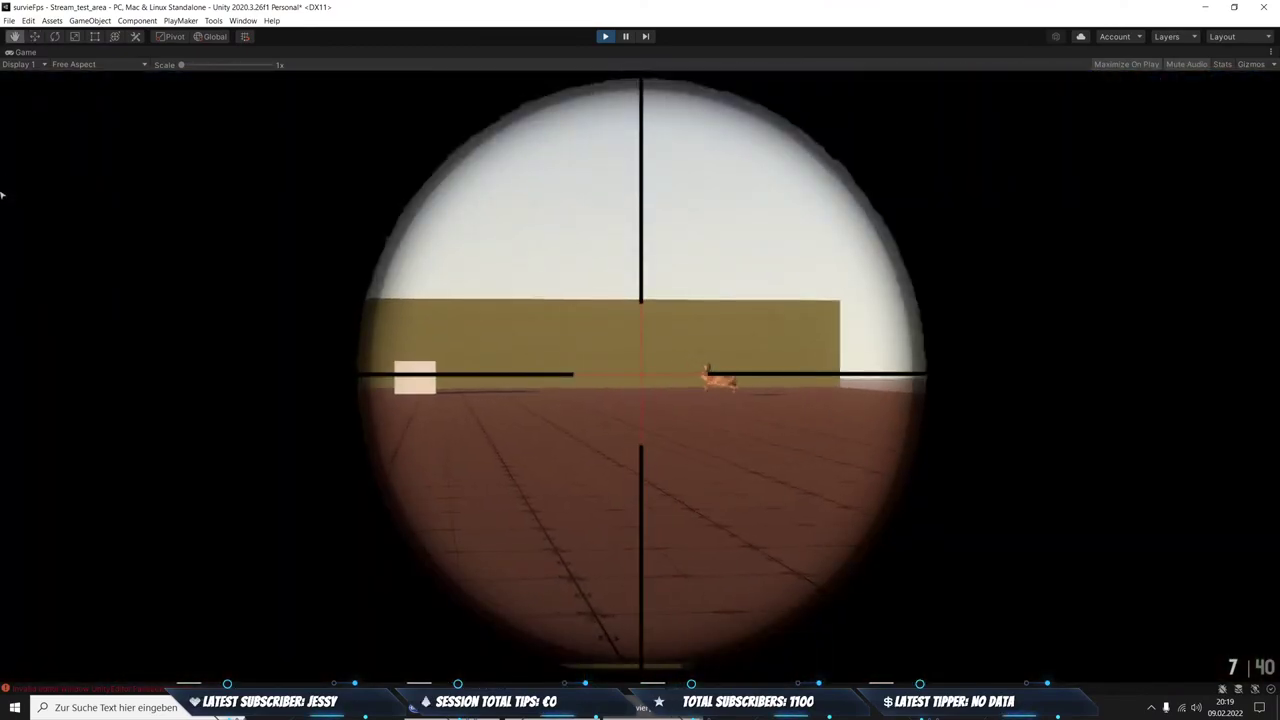
left_click(2, 195)
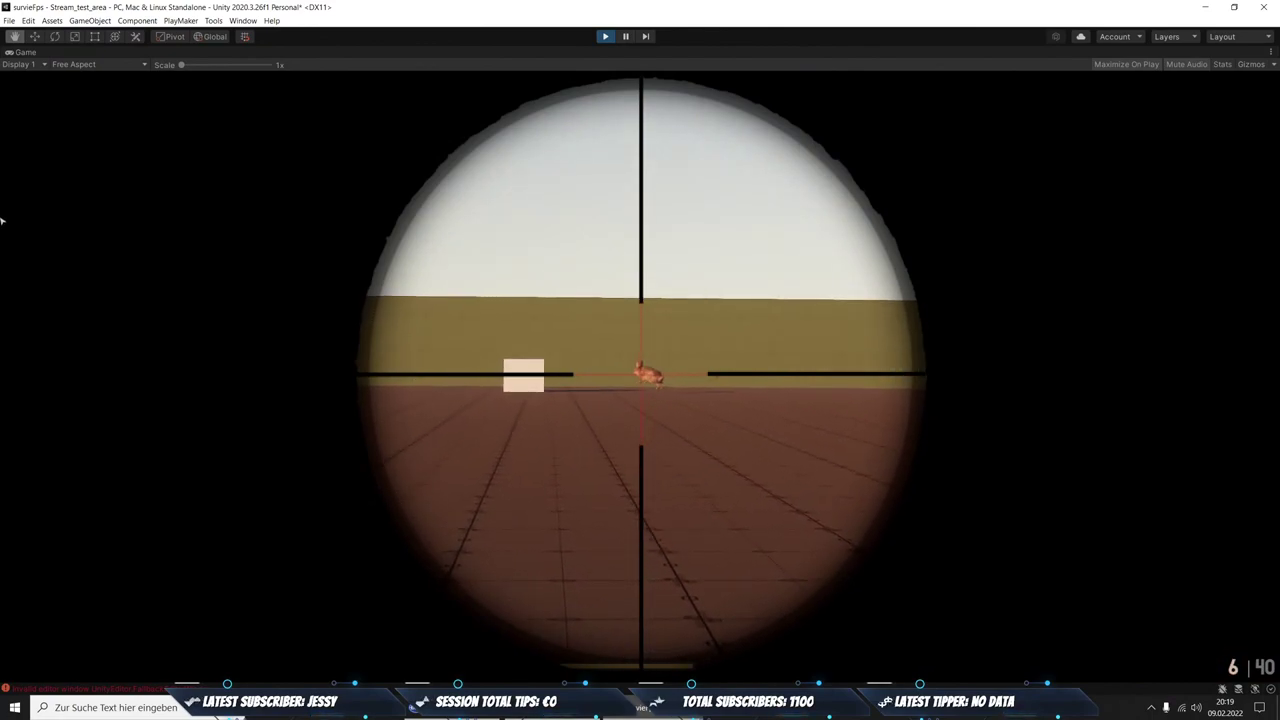
left_click(2, 225)
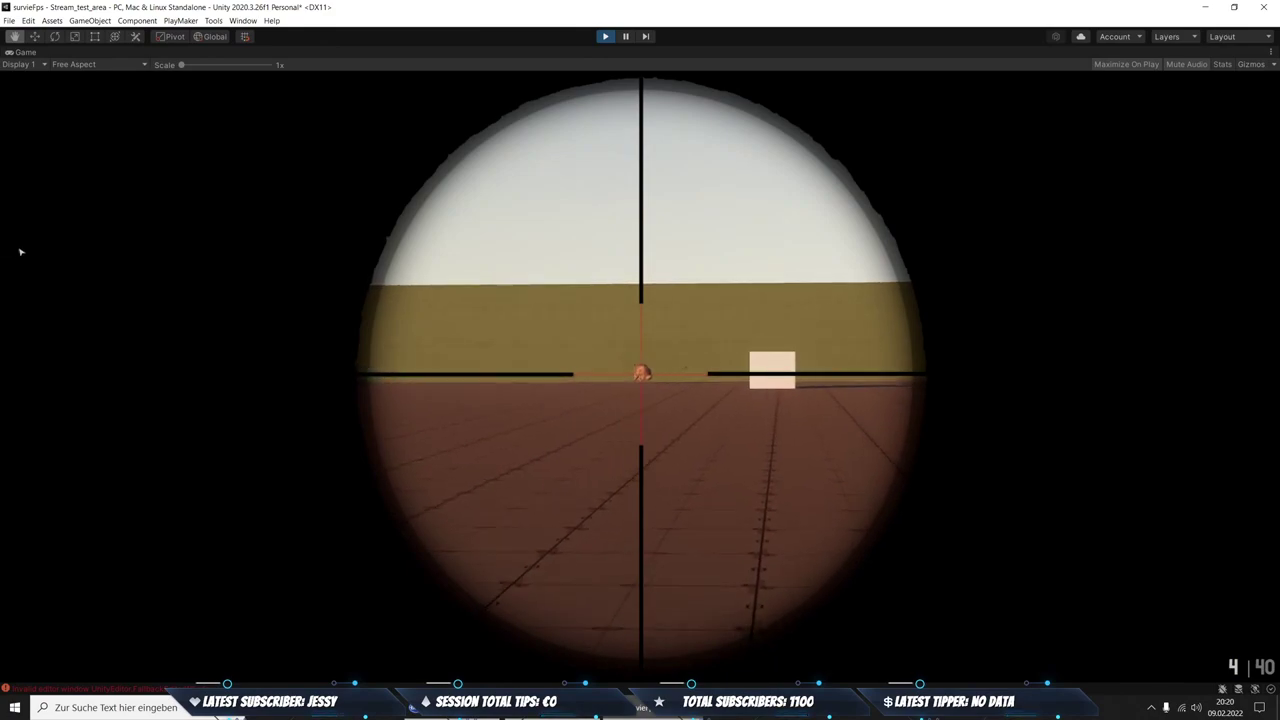
left_click(20, 251)
left_click(16, 258)
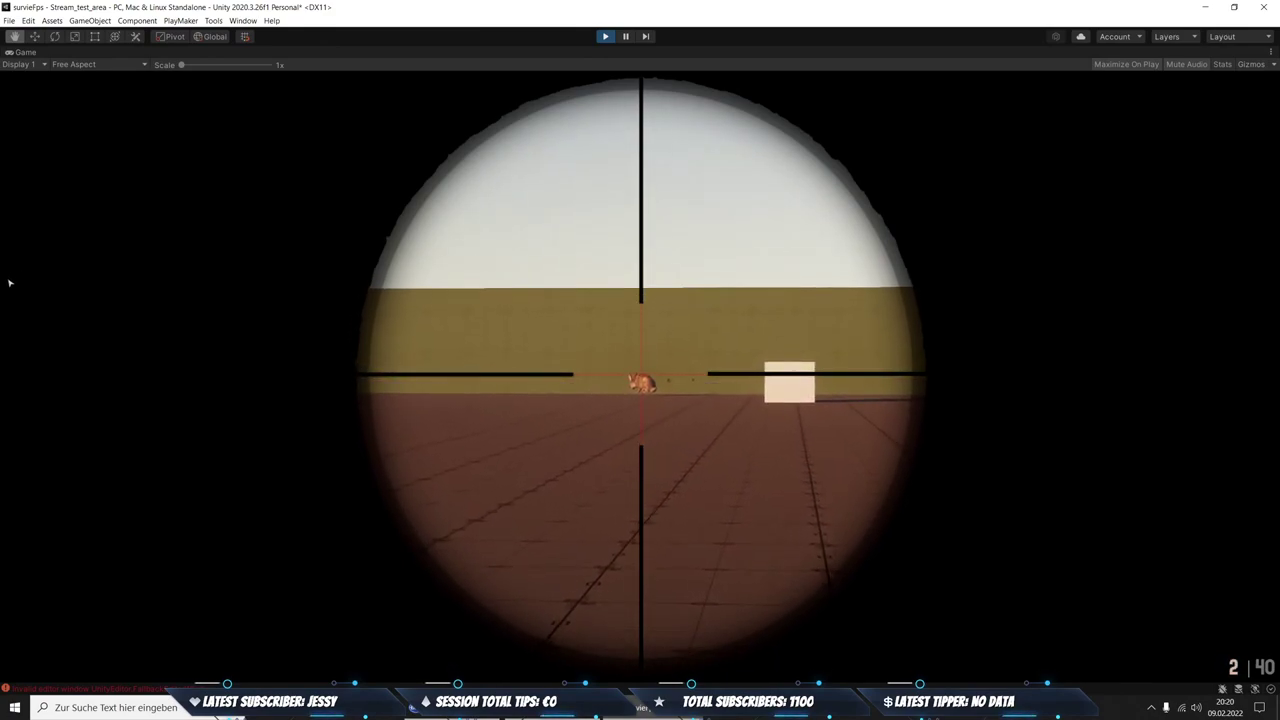
left_click(10, 285)
left_click(4, 302)
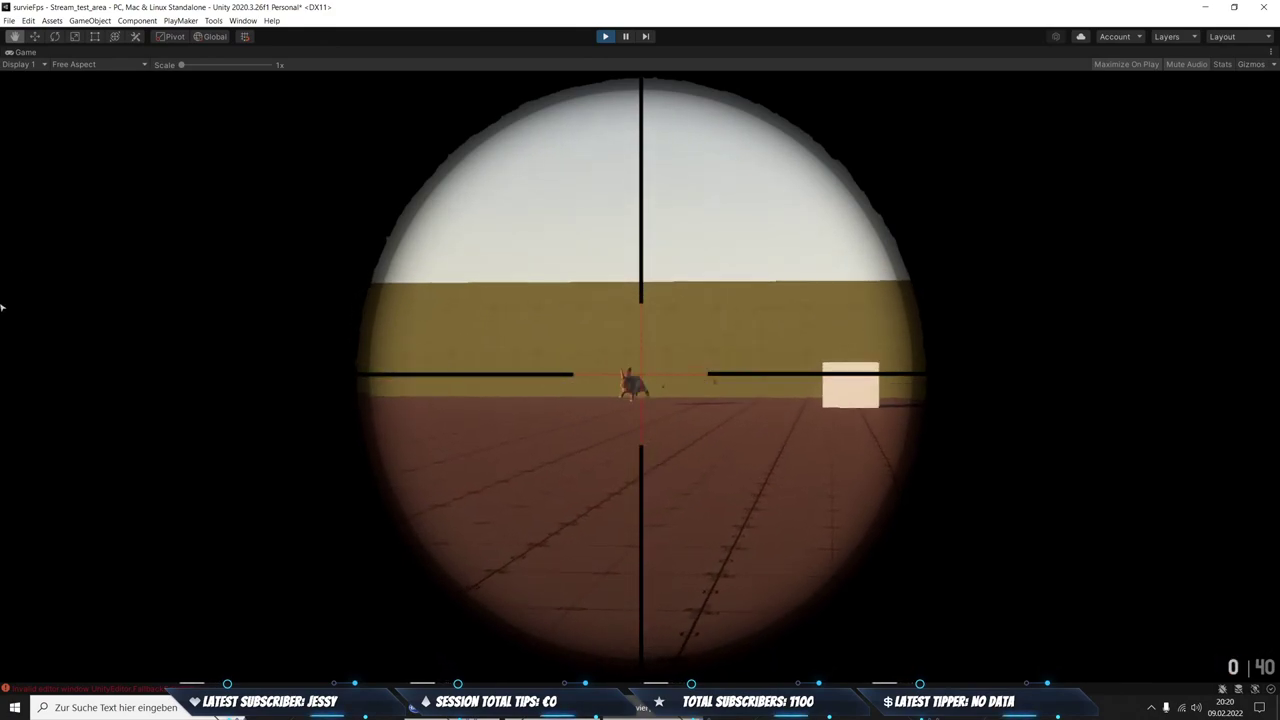
key("r")
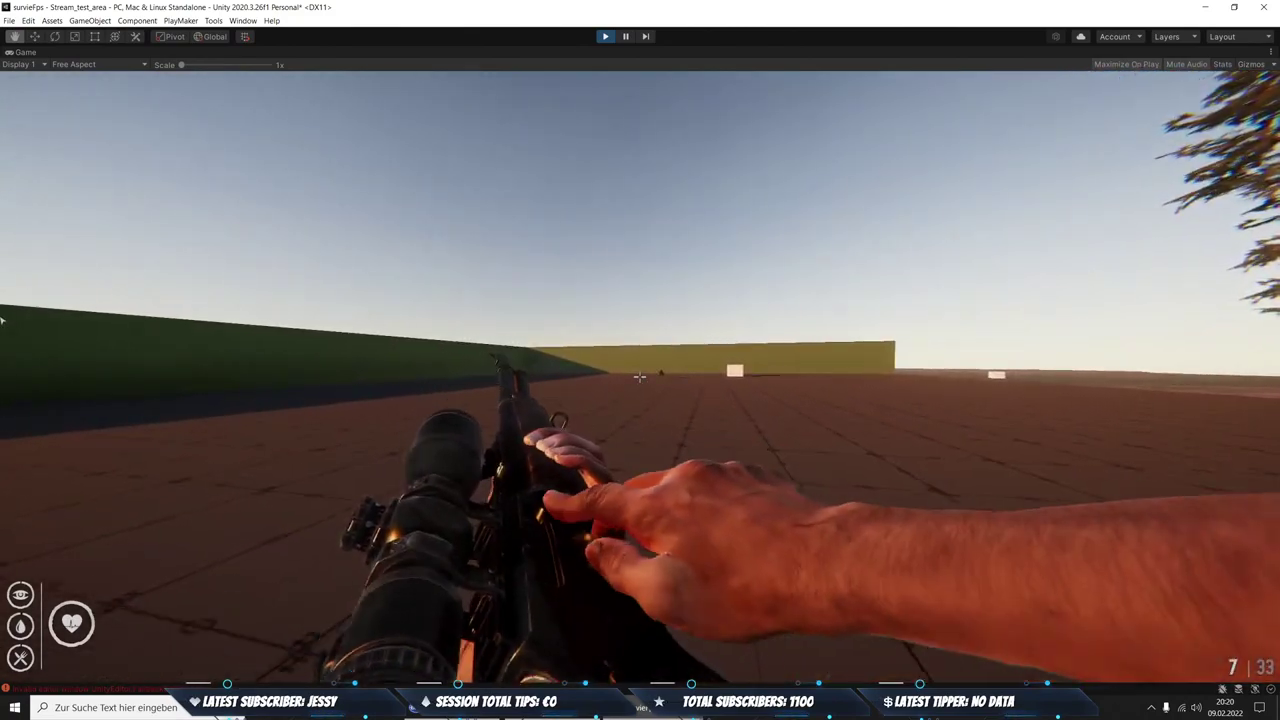
Aim at the running rabbit again, fire six more shots, and reload
right_click(2, 317)
left_click(2, 316)
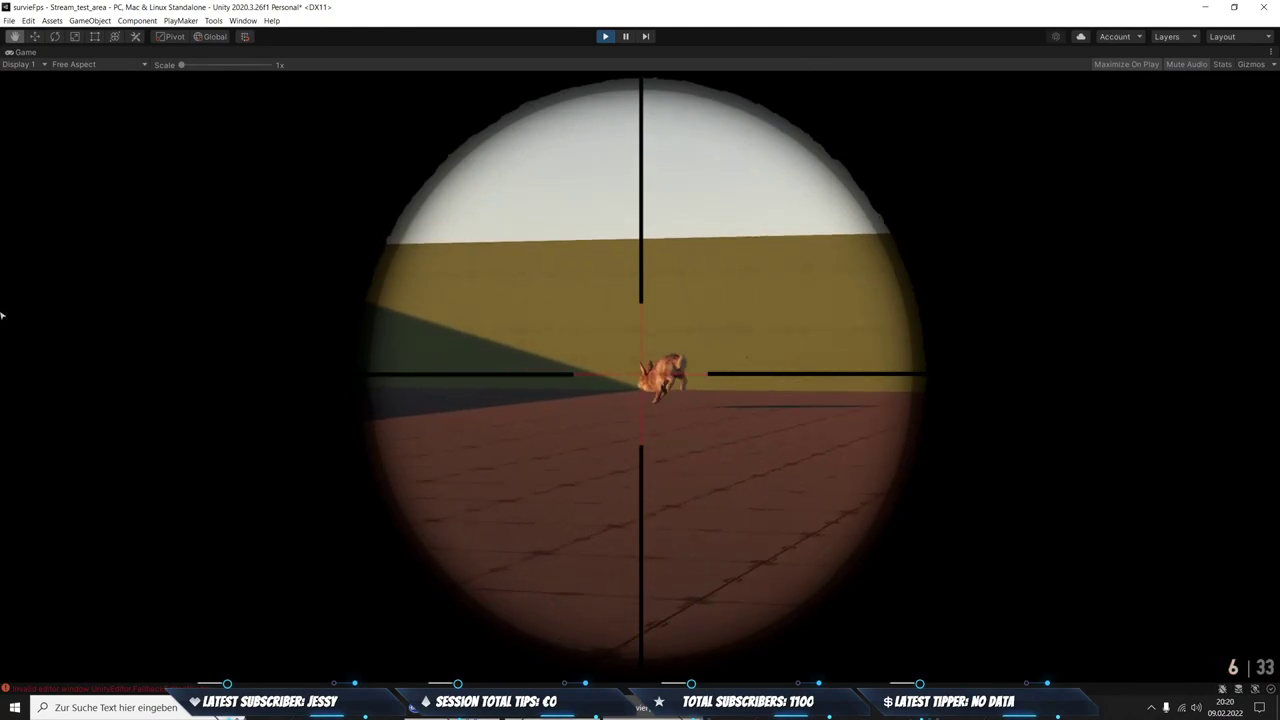
left_click(2, 316)
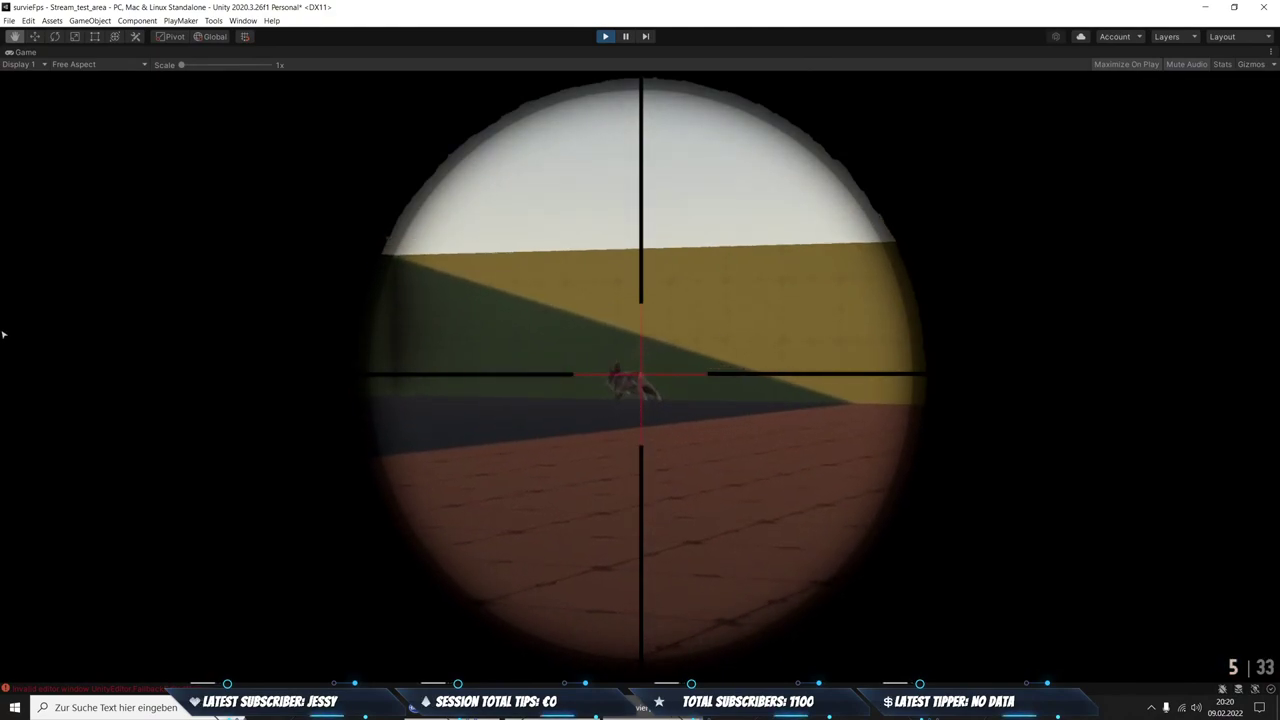
left_click(2, 326)
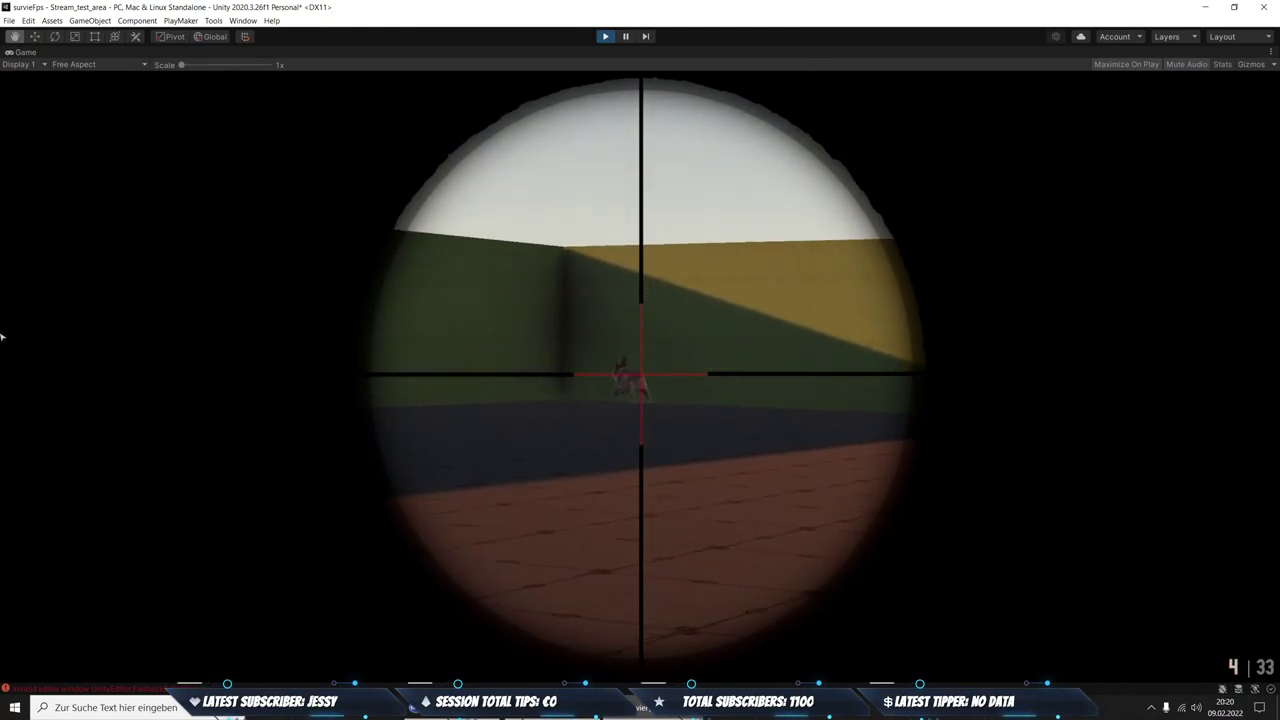
left_click(20, 368)
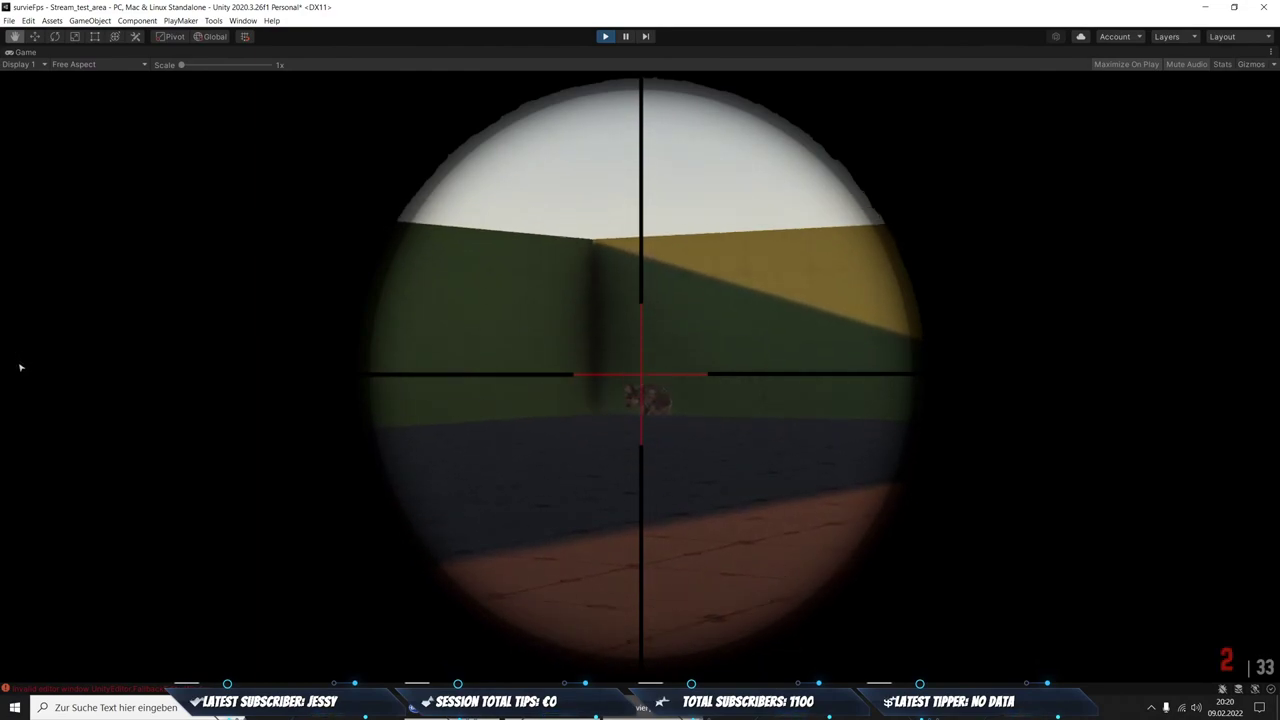
left_click(26, 376)
left_click(37, 407)
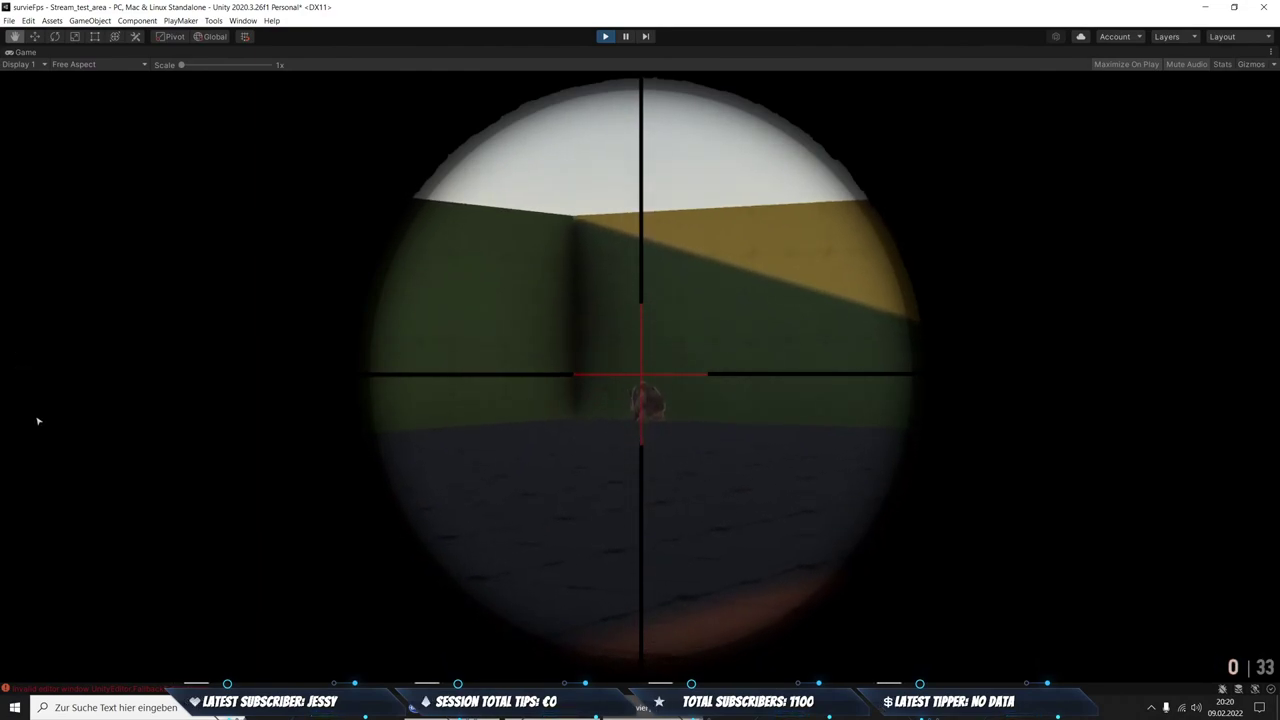
key("r")
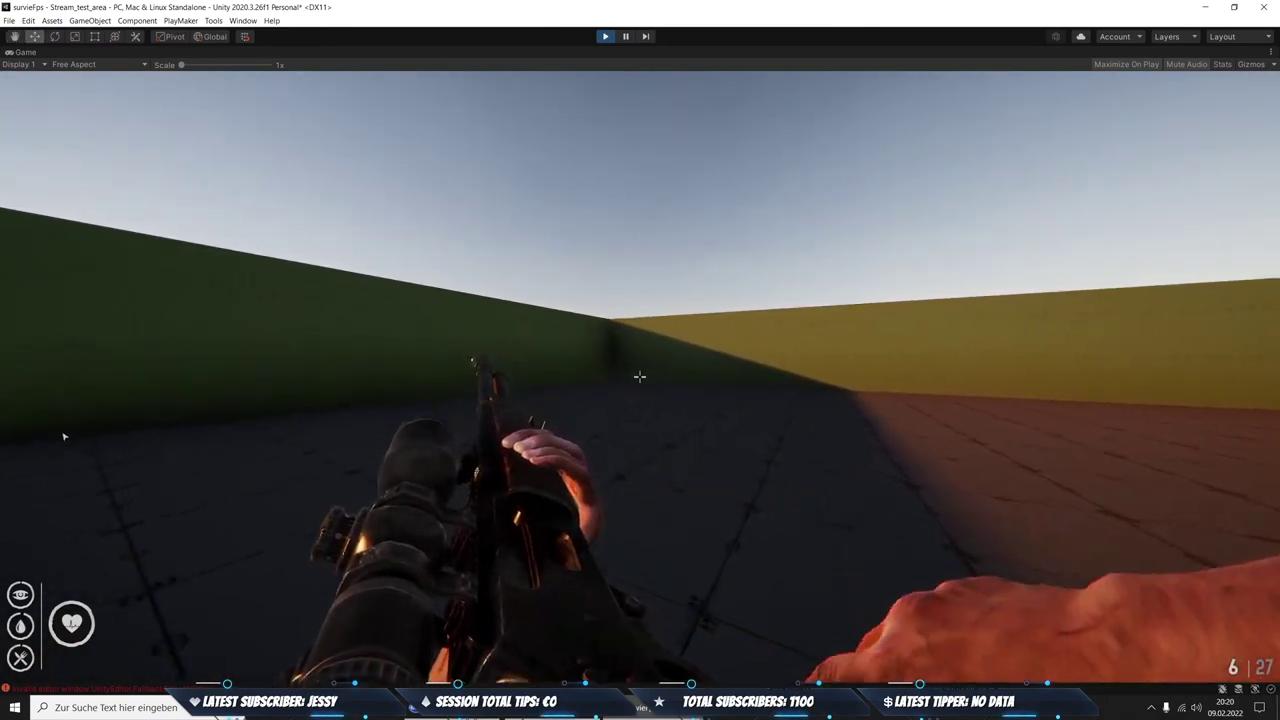
Shoot rabbits near the white box, then return from full-screen Game view to the editor layout
right_click(63, 435)
left_click(55, 450)
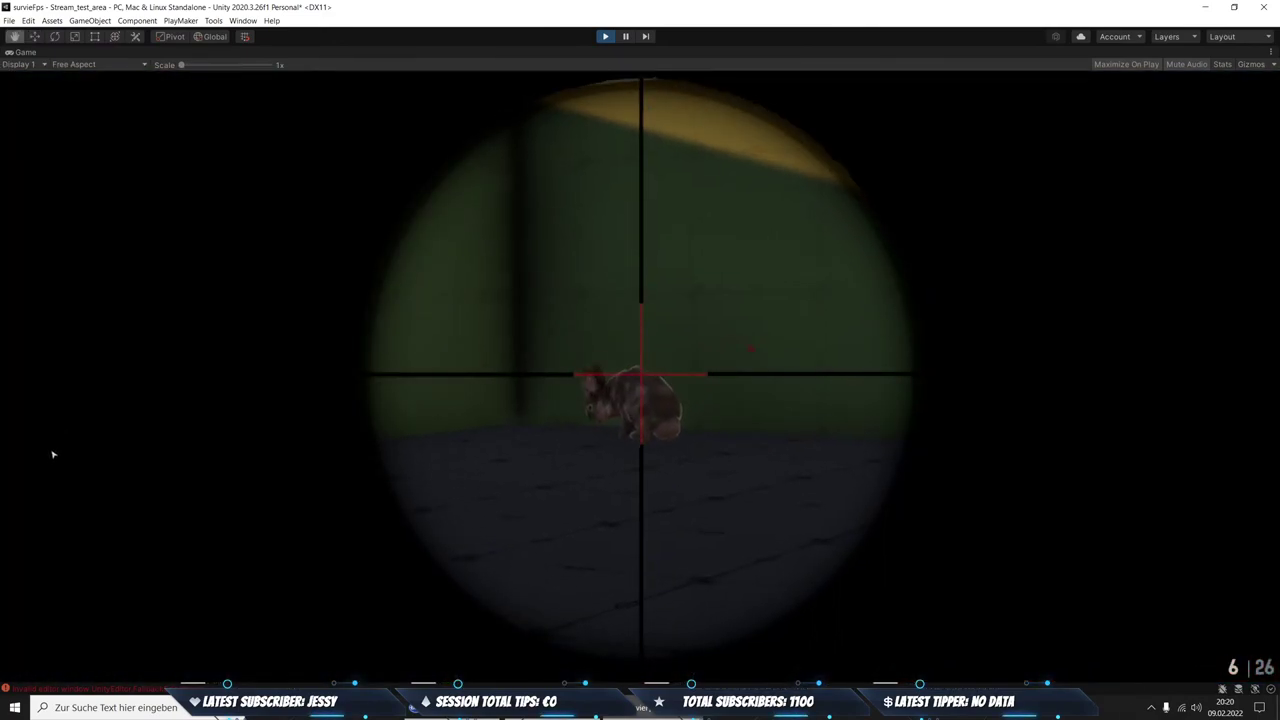
left_click(53, 460)
right_click(52, 469)
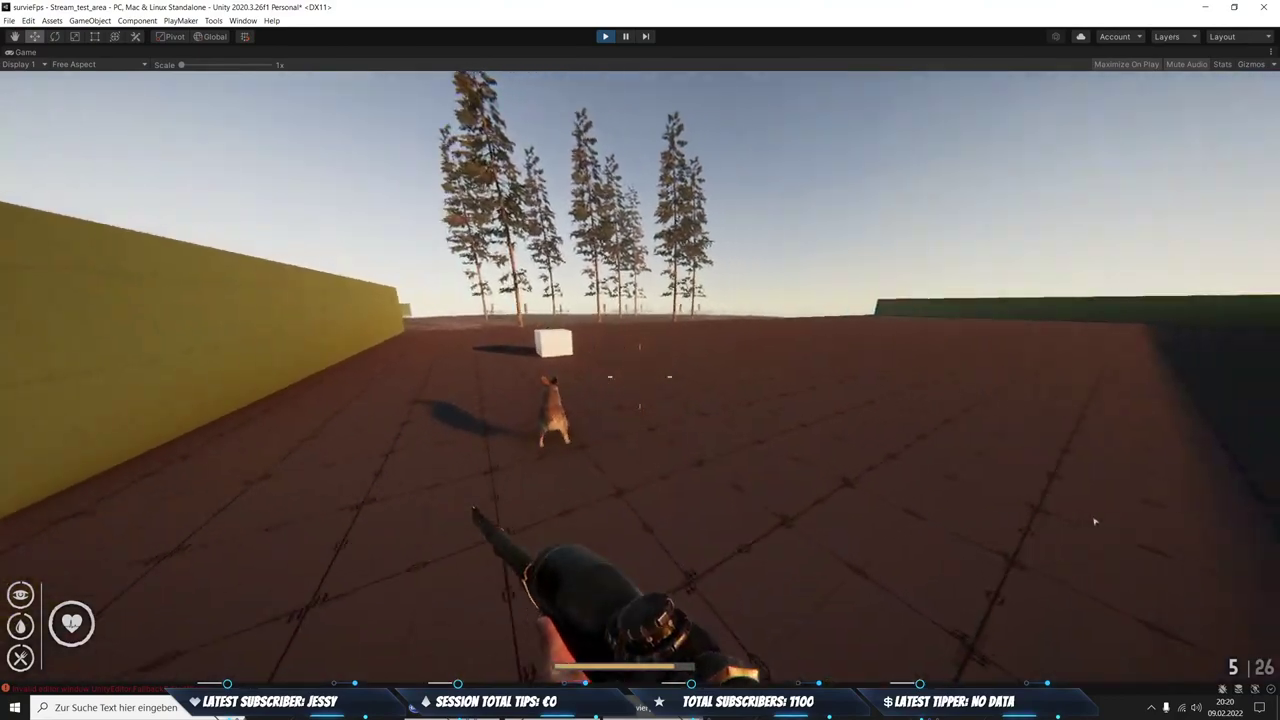
key("w")
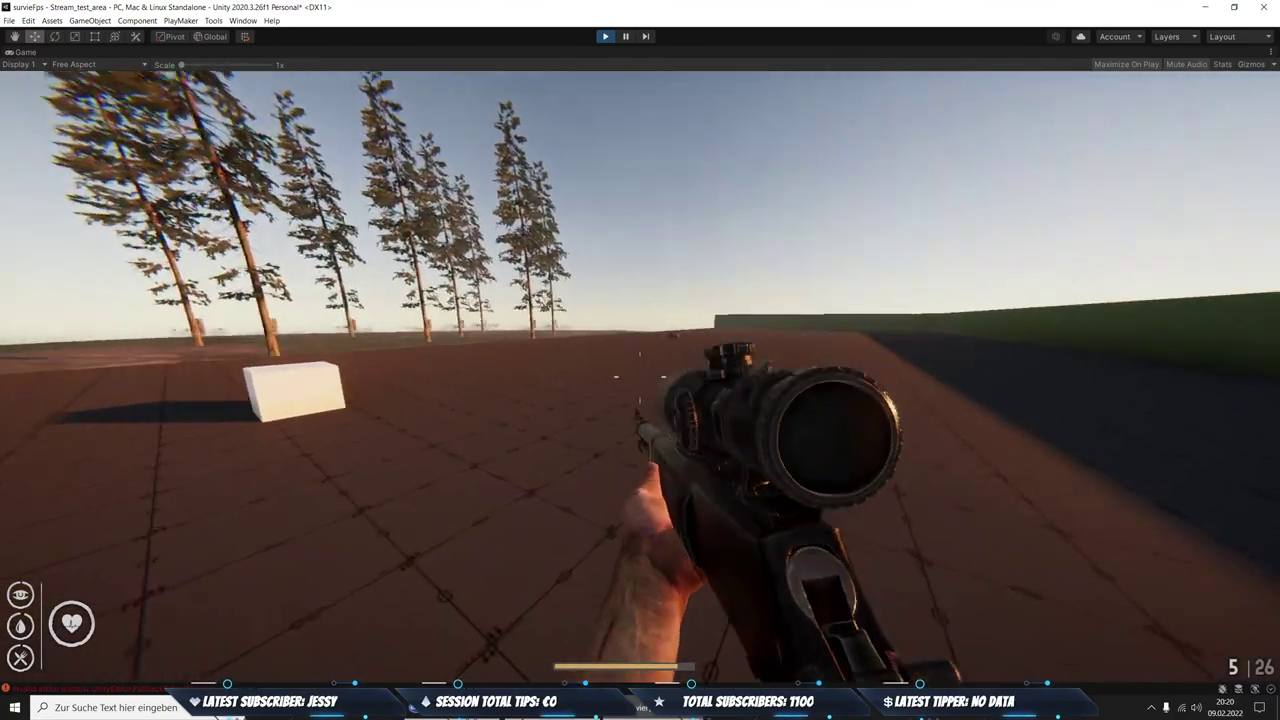
right_click(1272, 468)
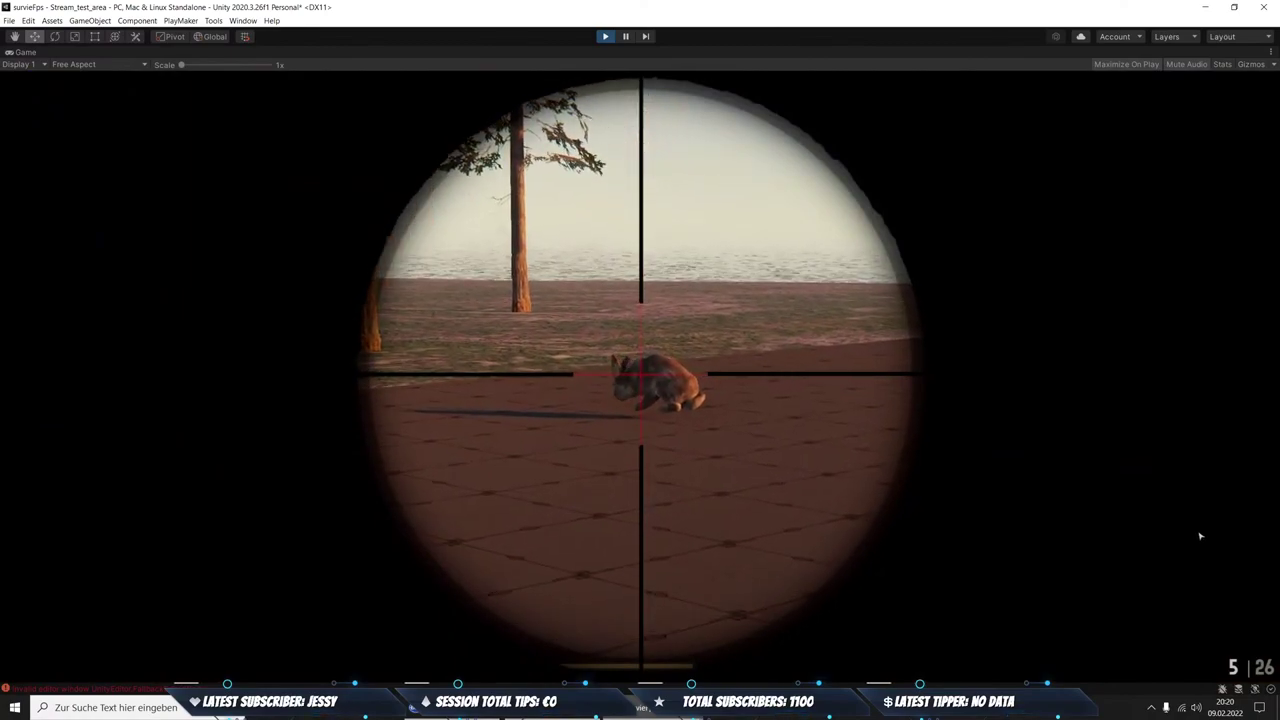
left_click(1209, 556)
left_click(1209, 556)
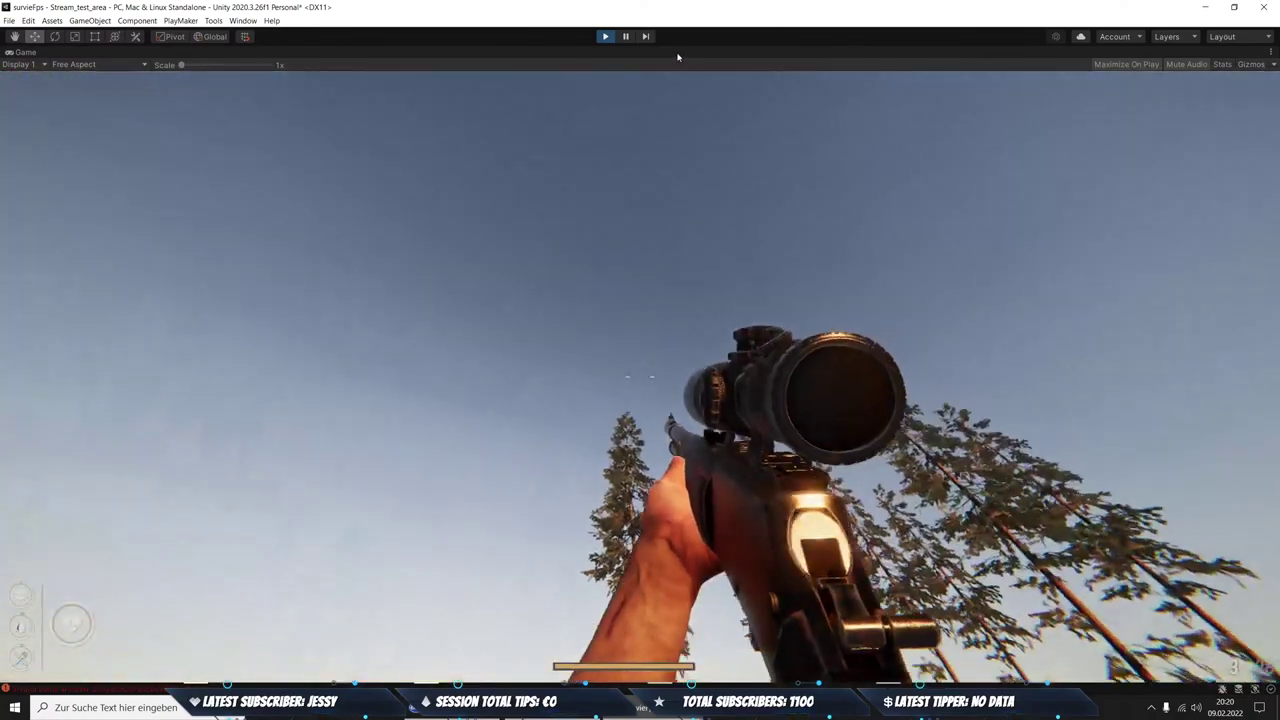
key("shift+space")
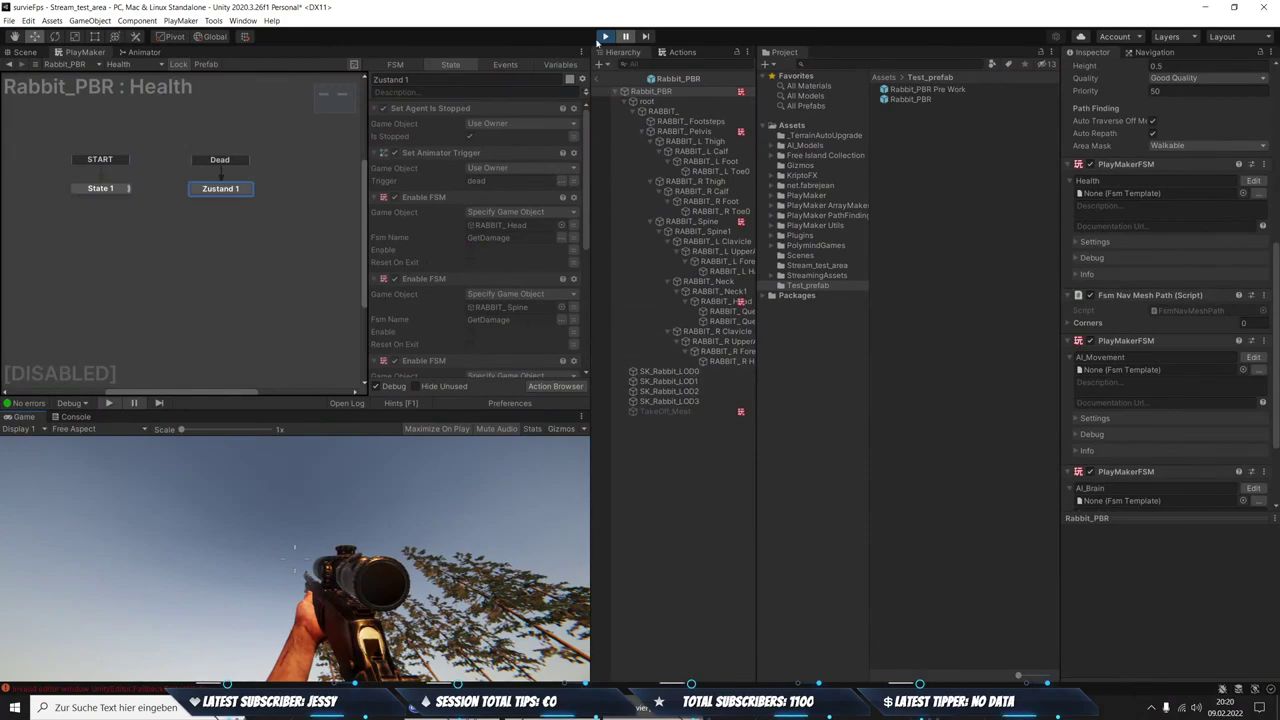
Stop play mode, leave prefab editing, and start the game again
left_click(604, 37)
left_click(598, 82)
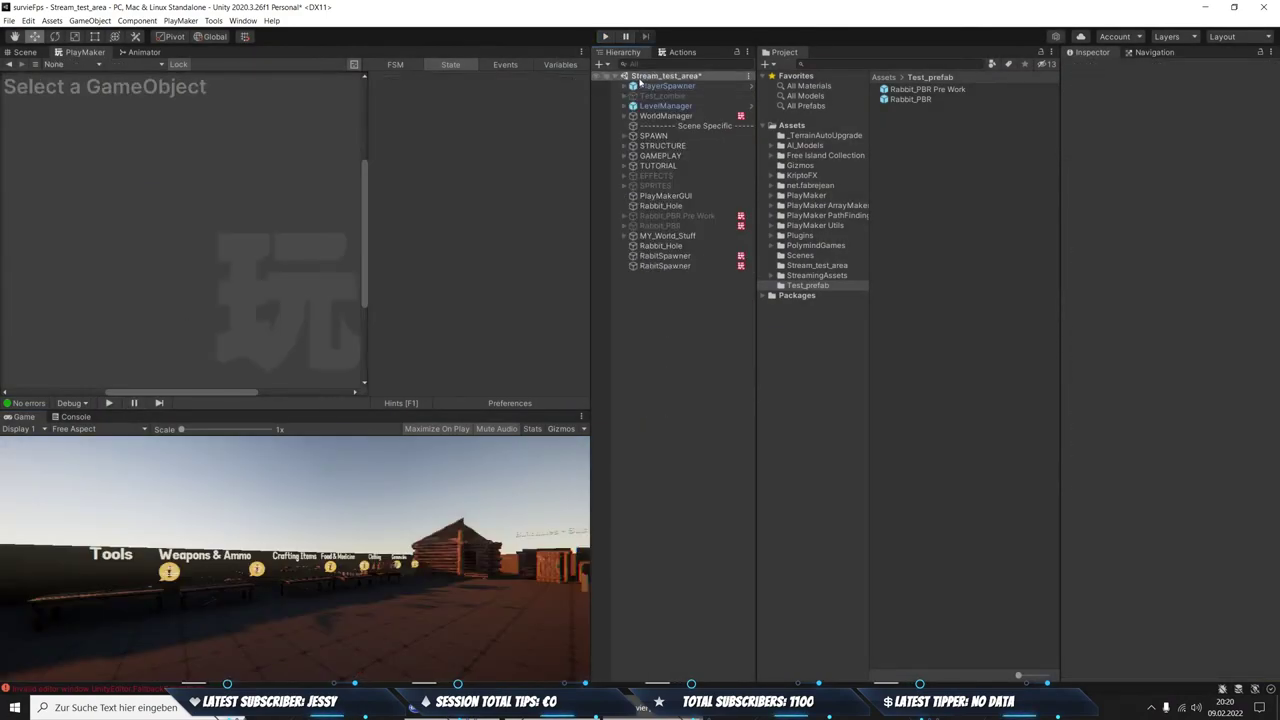
left_click(605, 37)
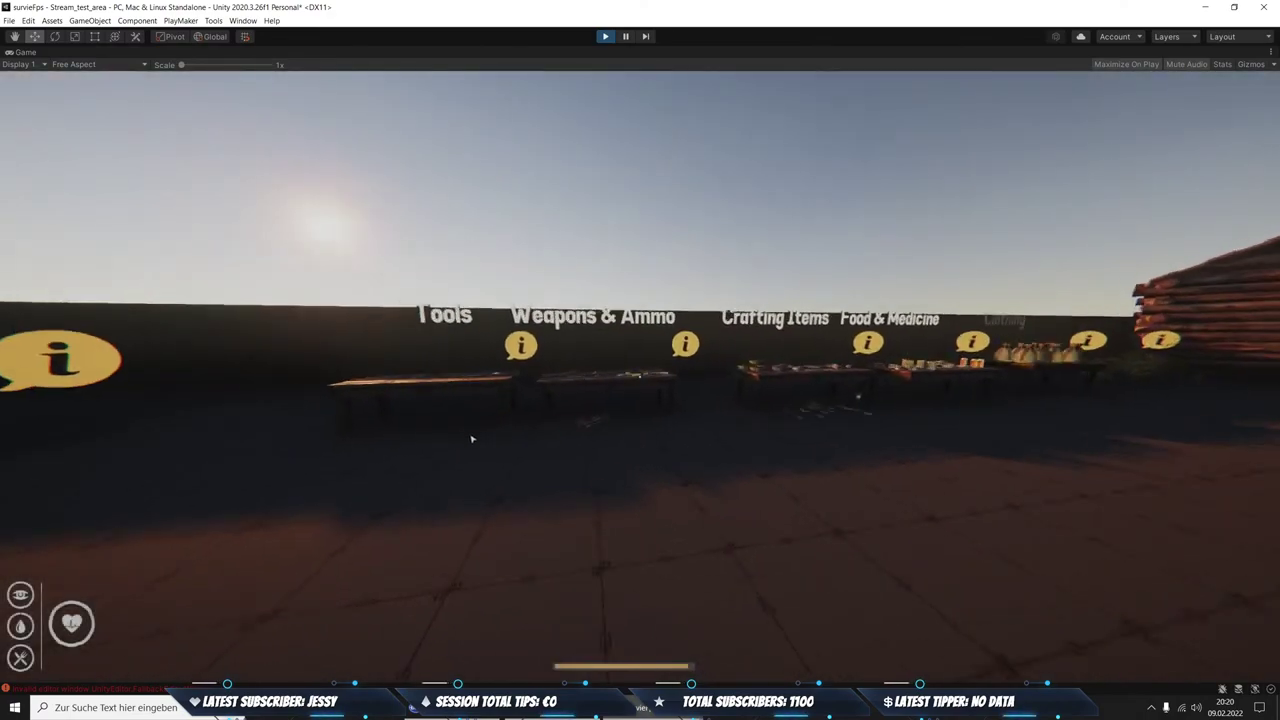
Pick up the 30-30 bullets, teleport to the next area, and run to the trees
key("w")
key("e")
key("e")
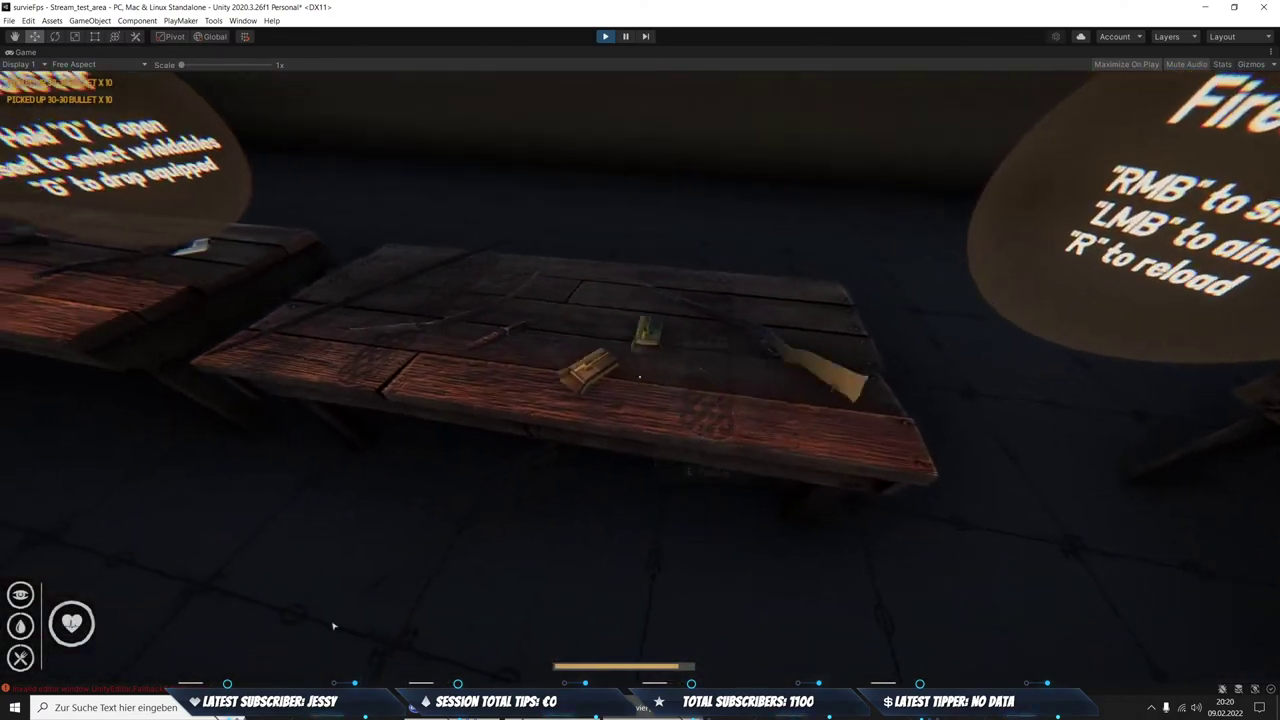
key("e")
key("e")
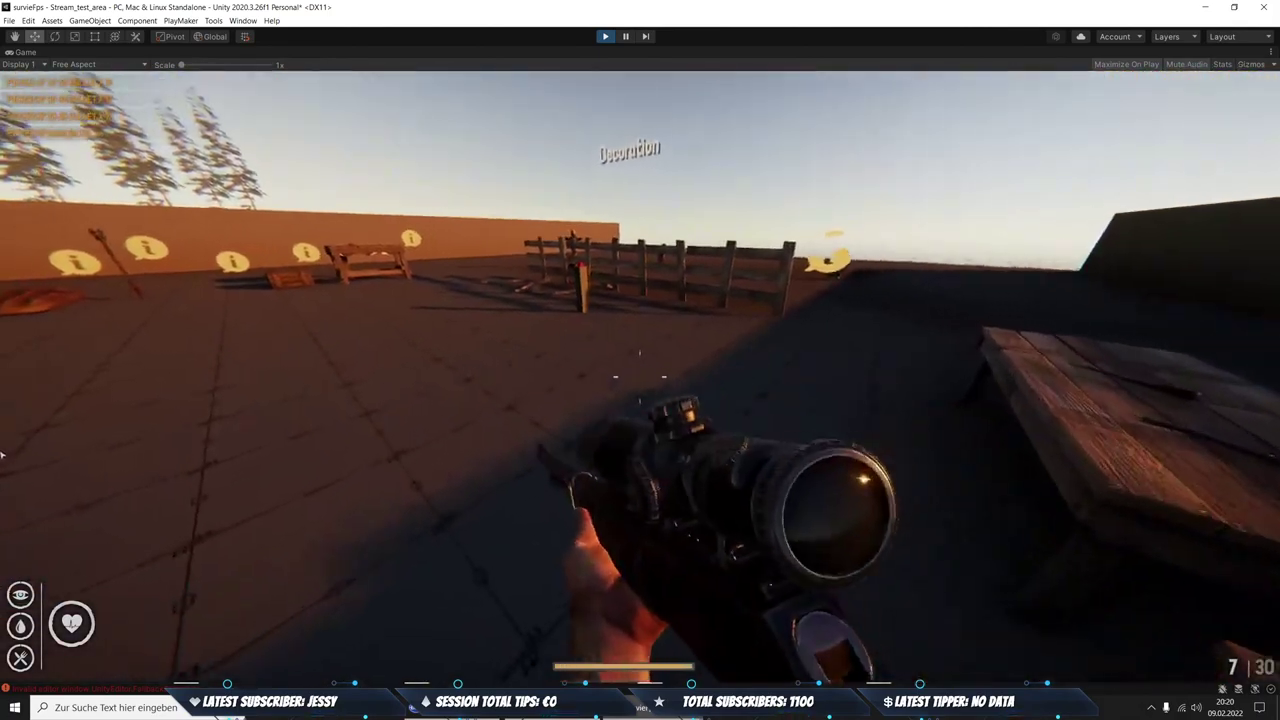
key("w")
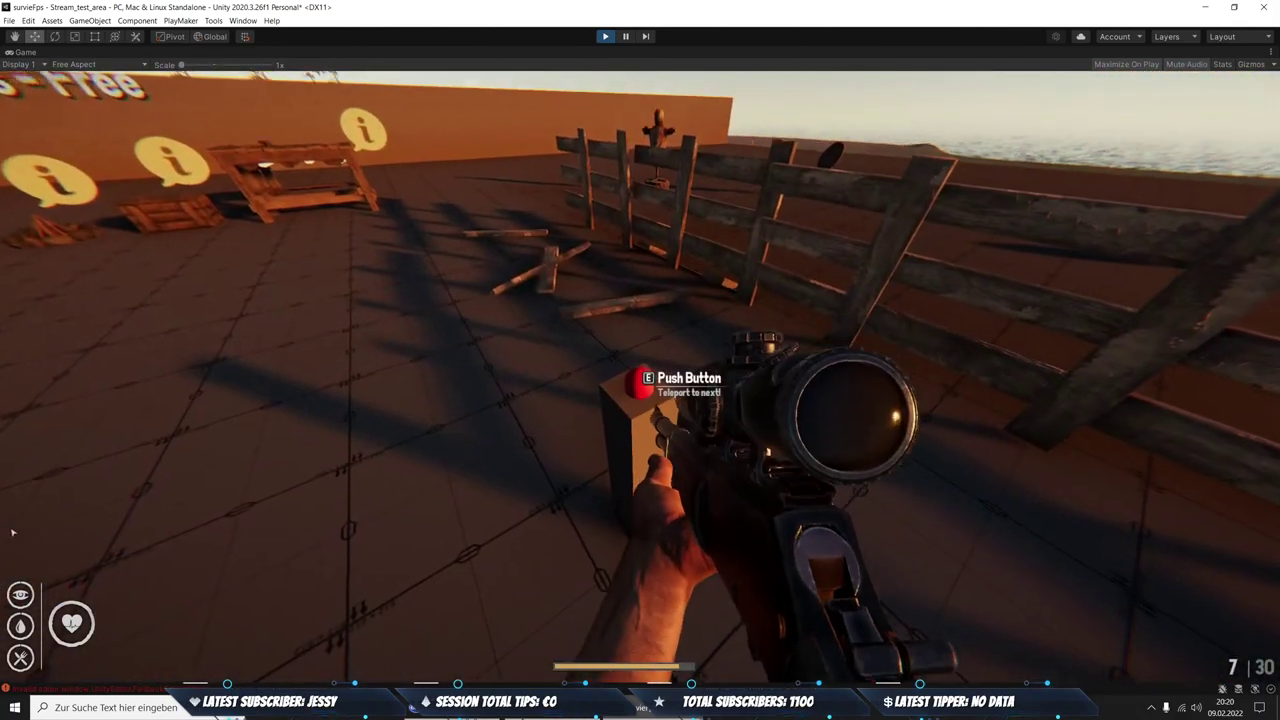
key("e")
key("w")
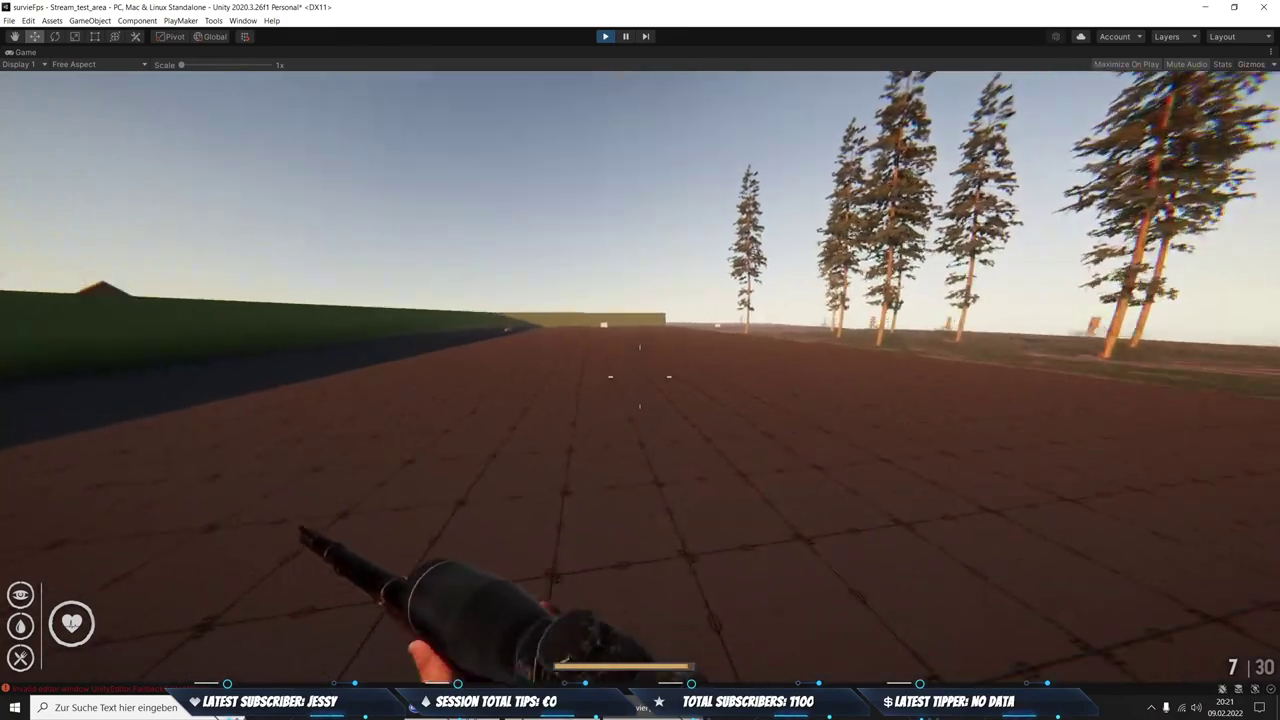
key("w")
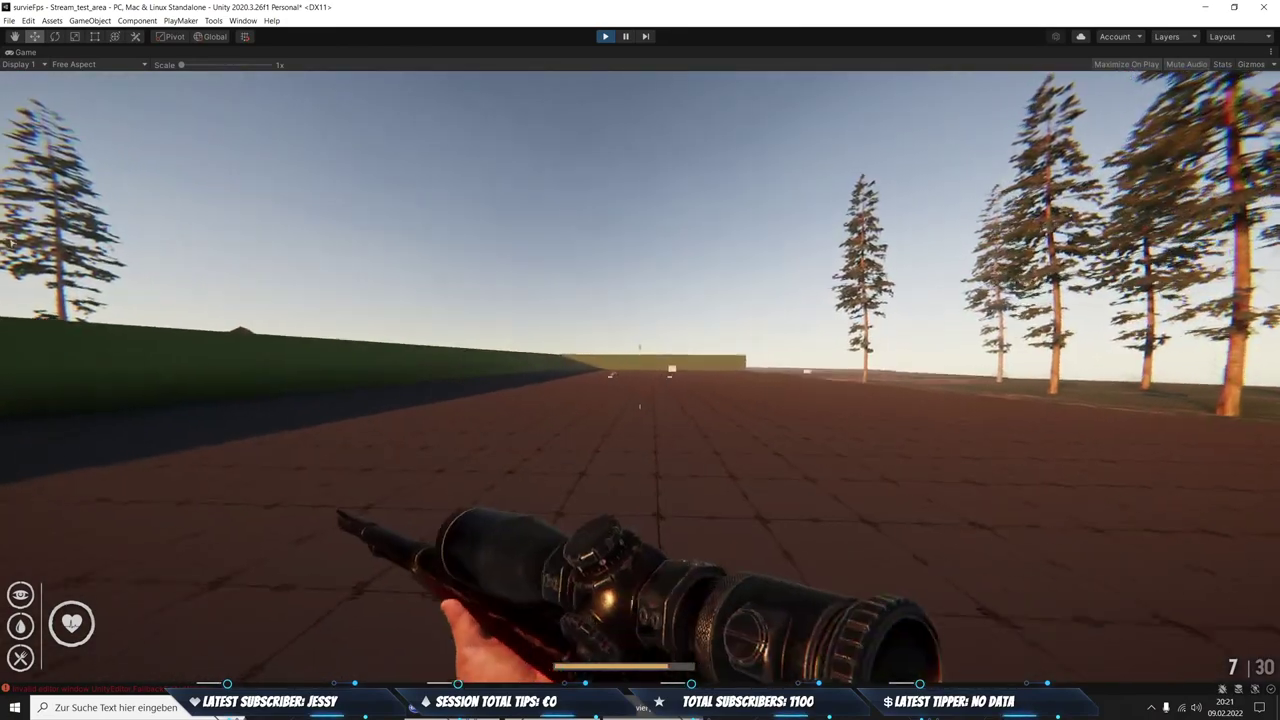
key("w")
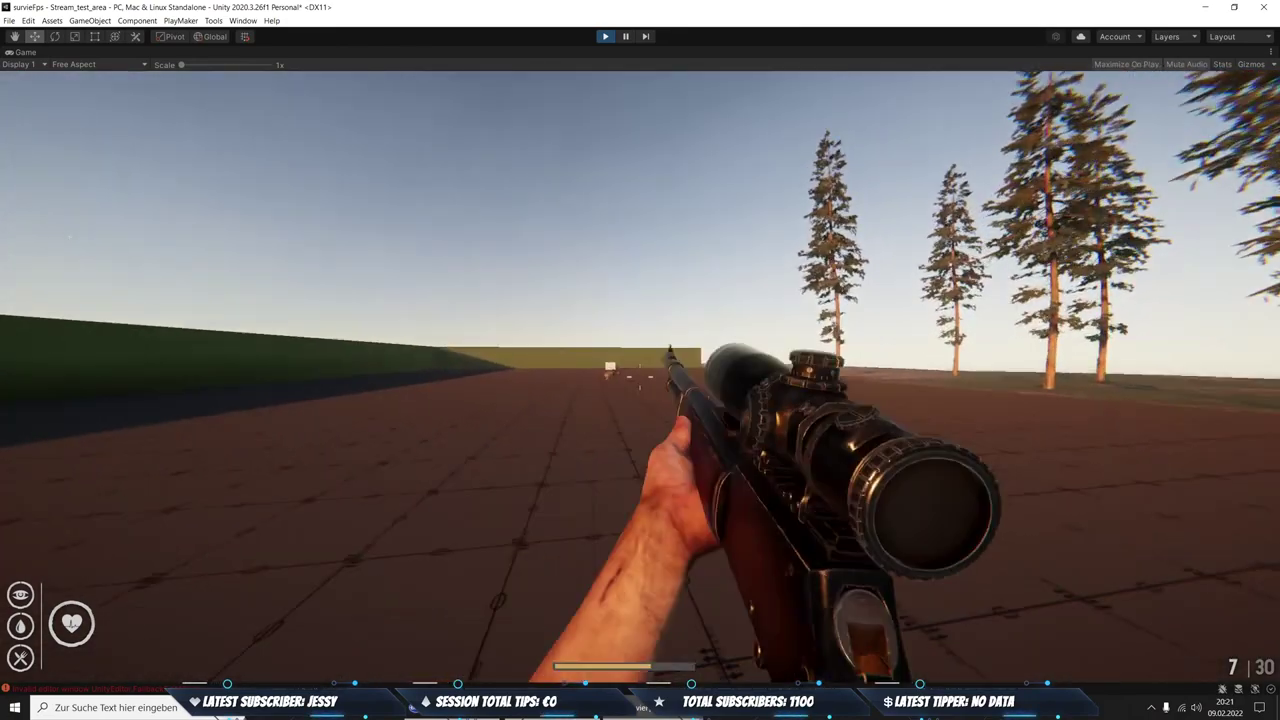
Scope in, fire seven rounds at the moving rabbit, reload, and pause the game
right_click(3, 255)
left_click(3, 255)
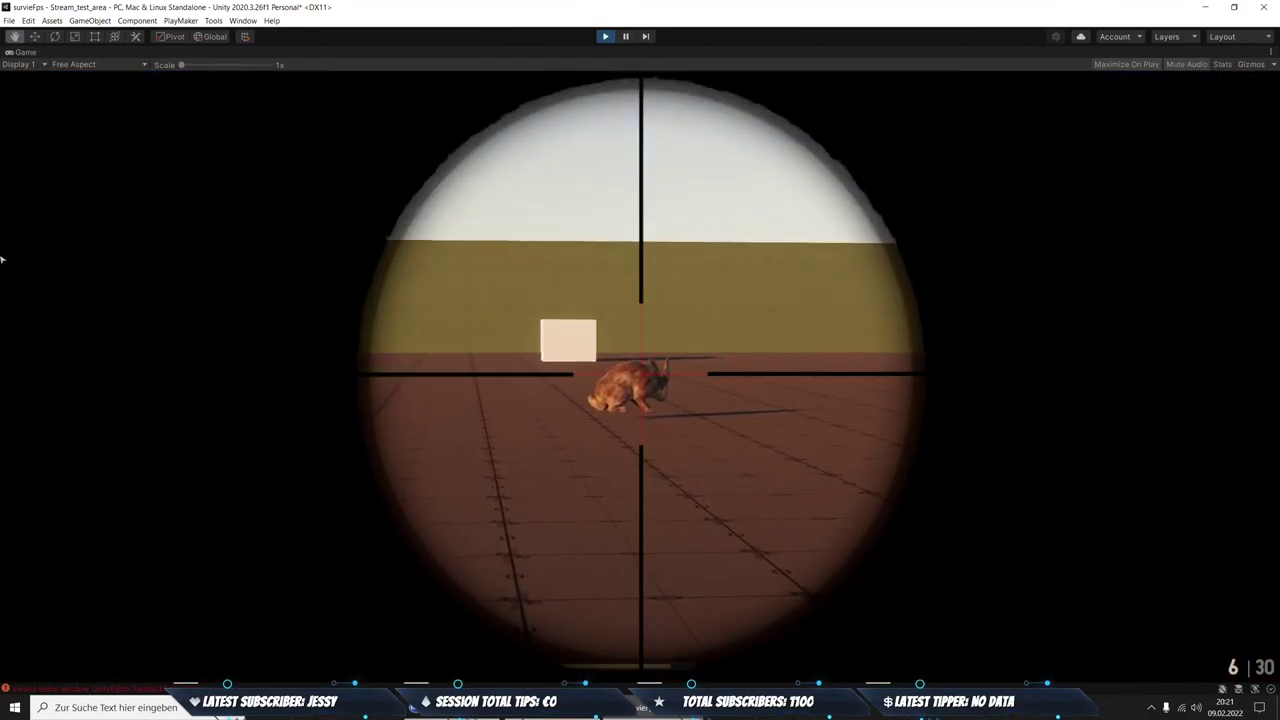
left_click(3, 260)
left_click(4, 262)
left_click(8, 300)
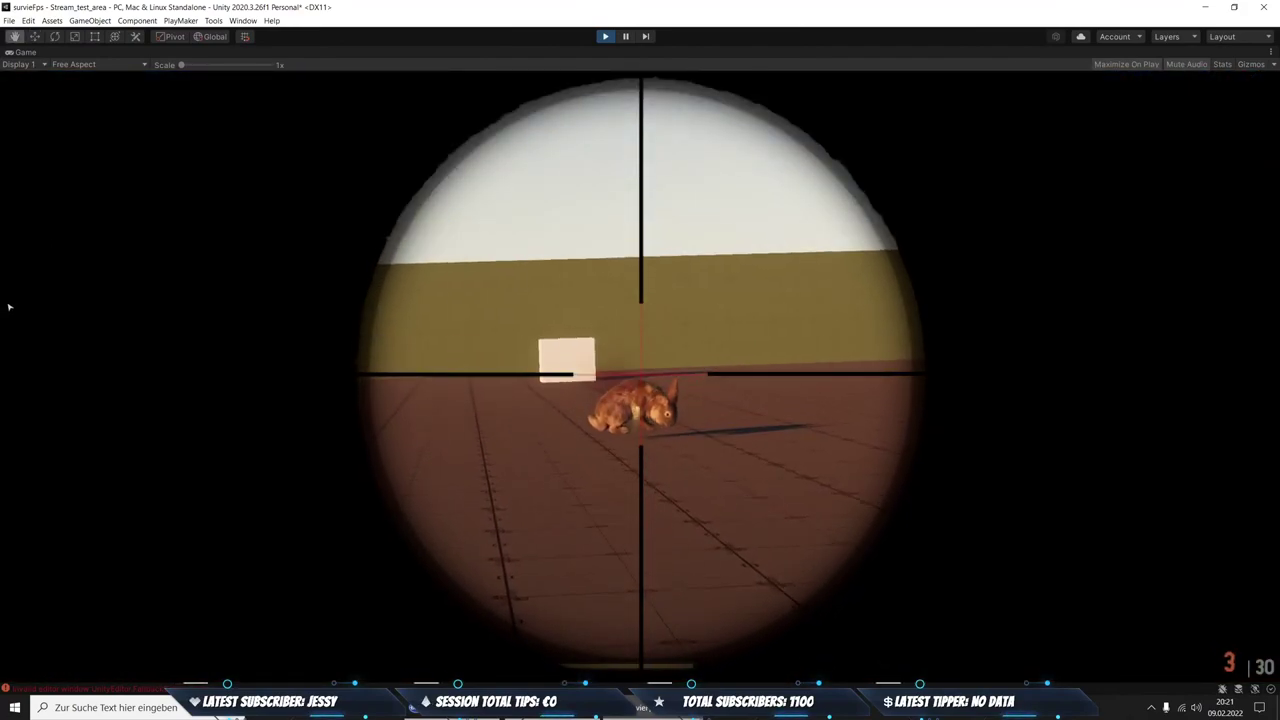
left_click(11, 326)
left_click(18, 345)
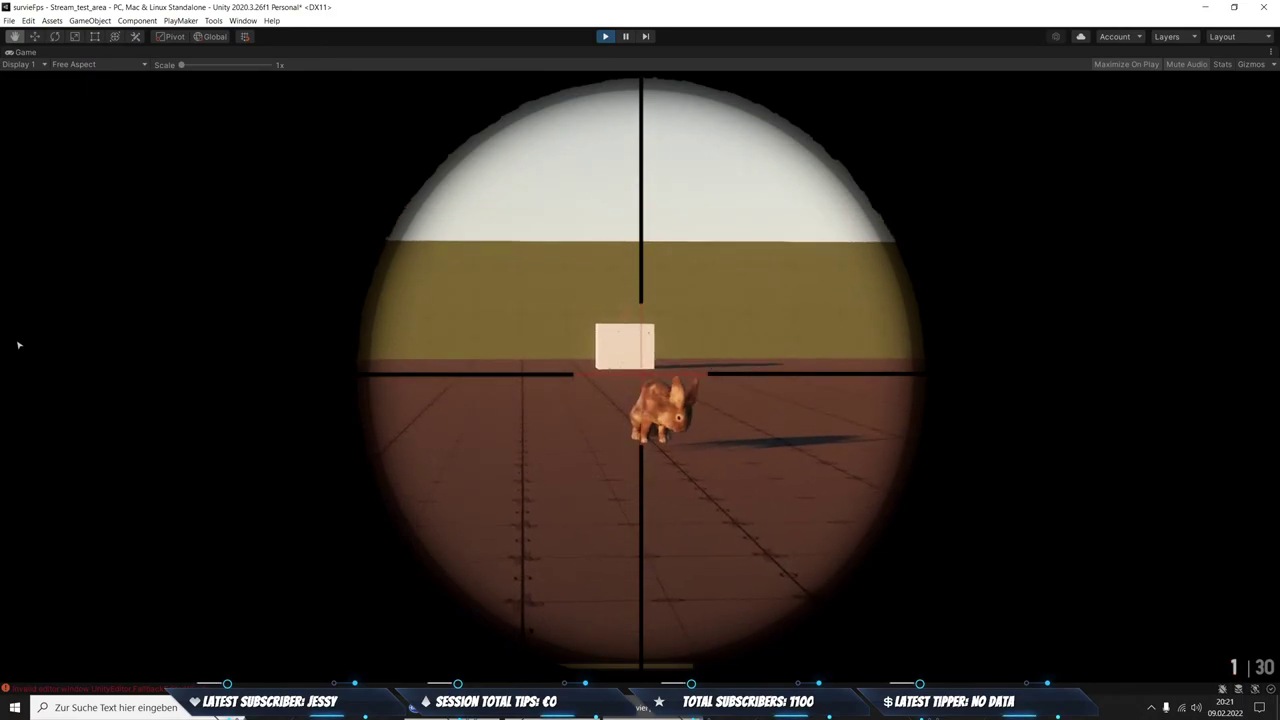
left_click(25, 352)
key("r")
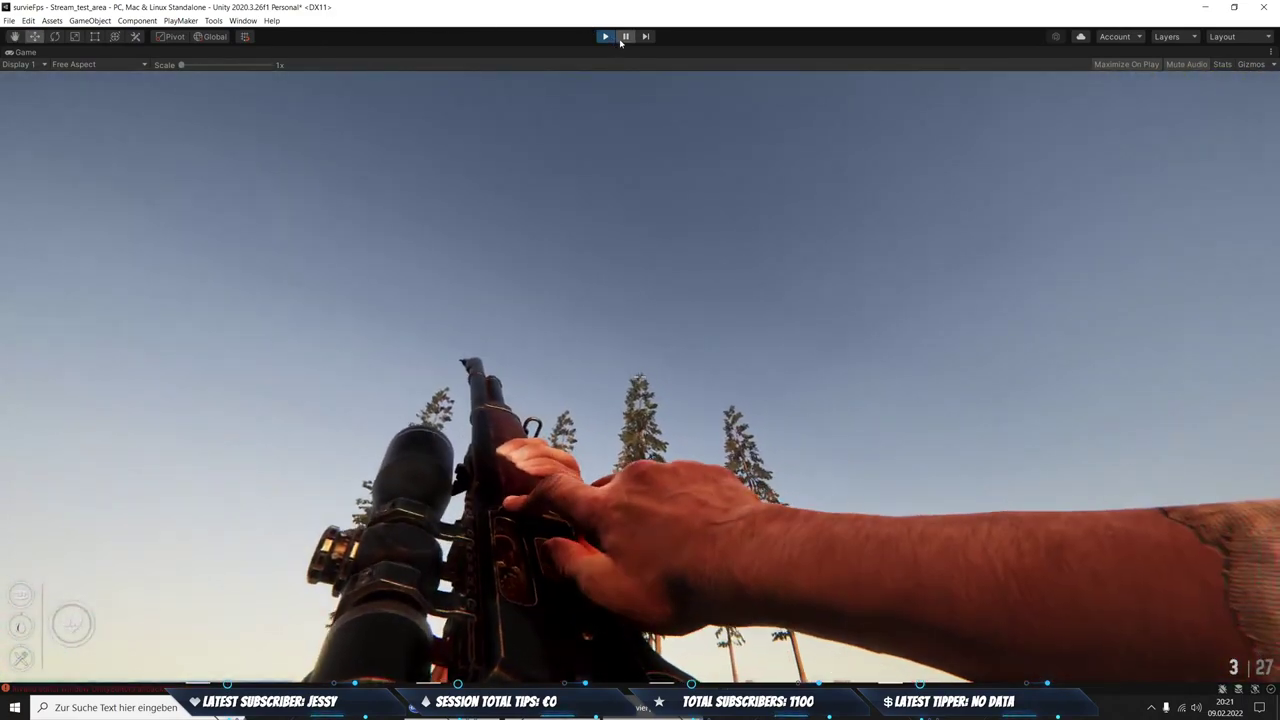
left_click(624, 36)
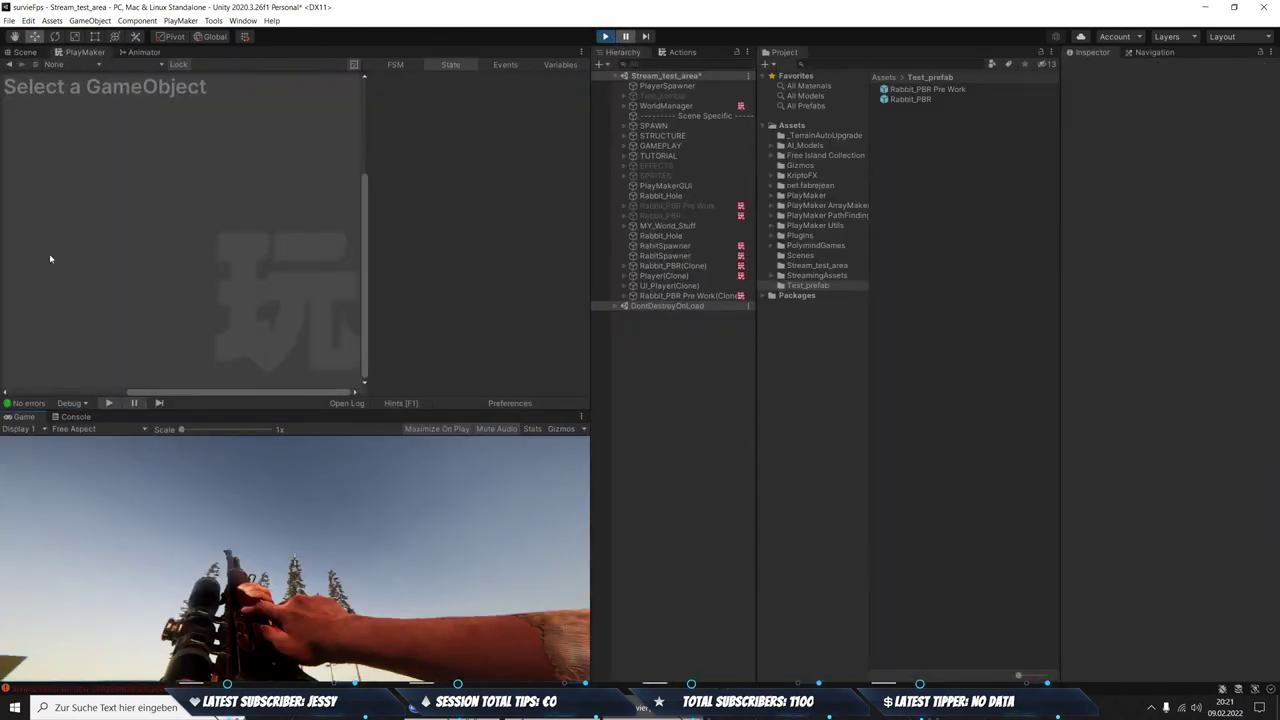
Find Rabbit_PBR(Clone) in the scene and open its Health FSM in the state editor
left_click(24, 52)
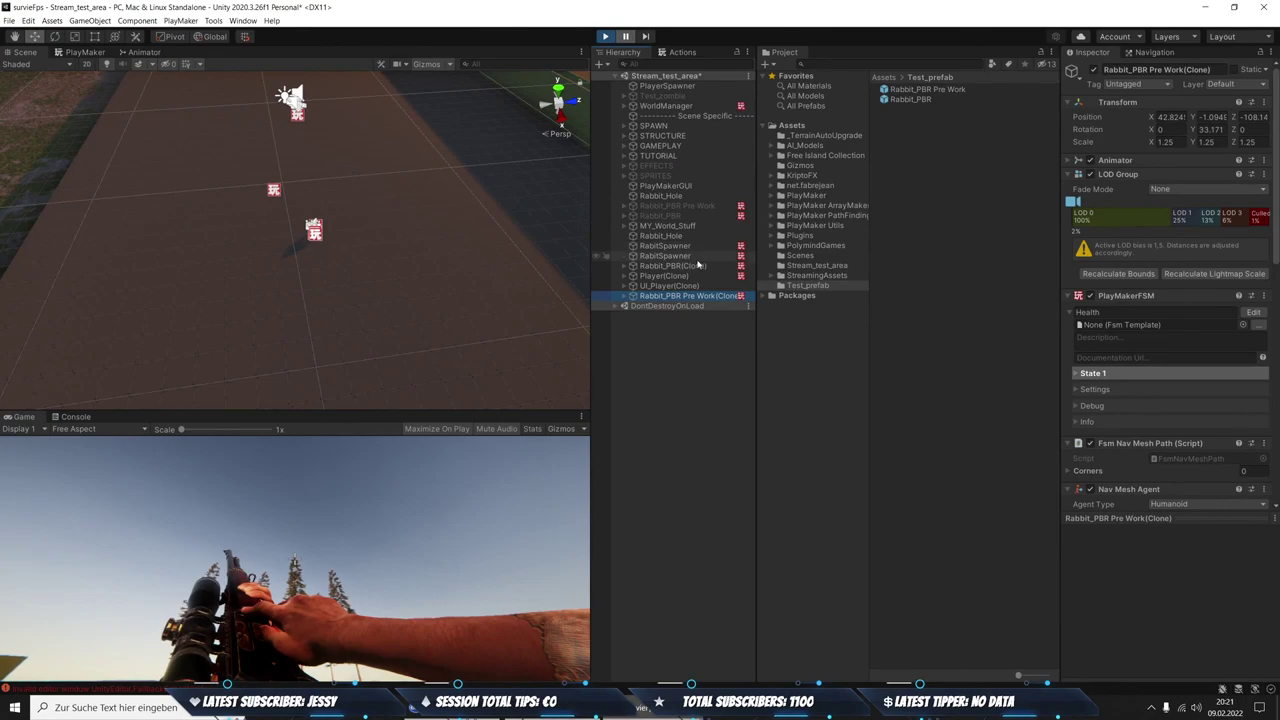
scroll(1150, 315, "down", 5)
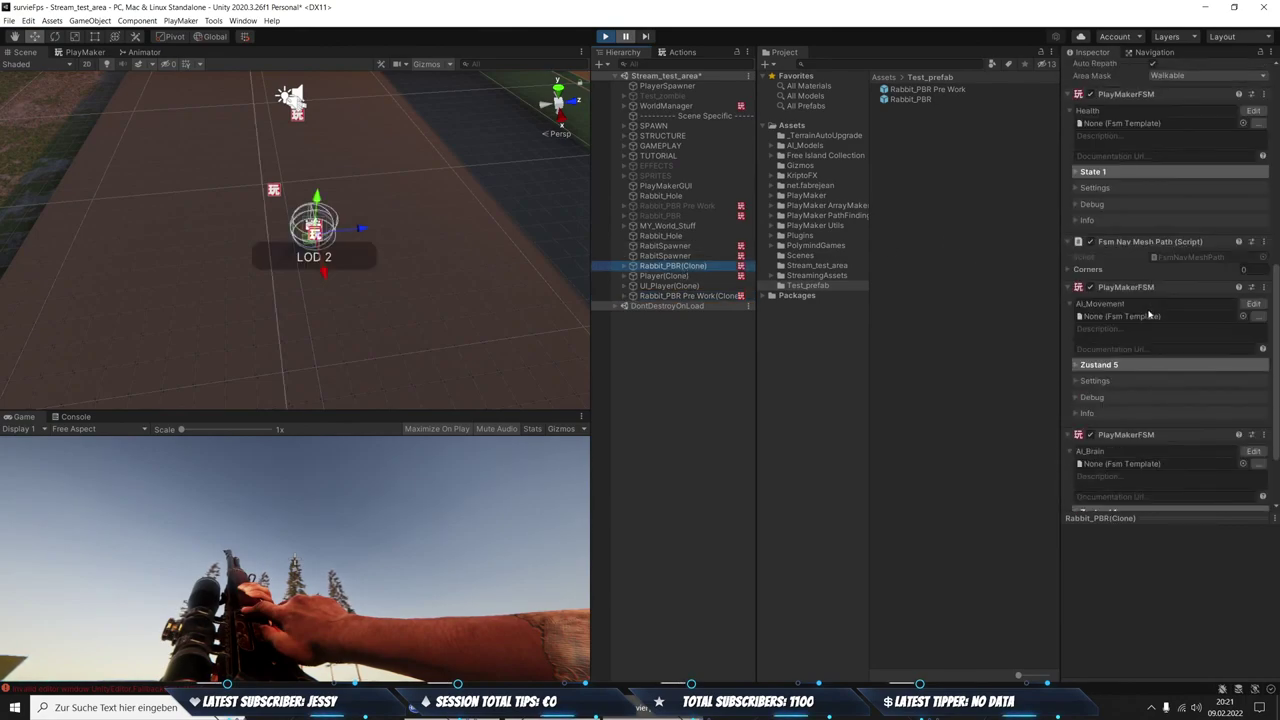
scroll(1145, 315, "down", 3)
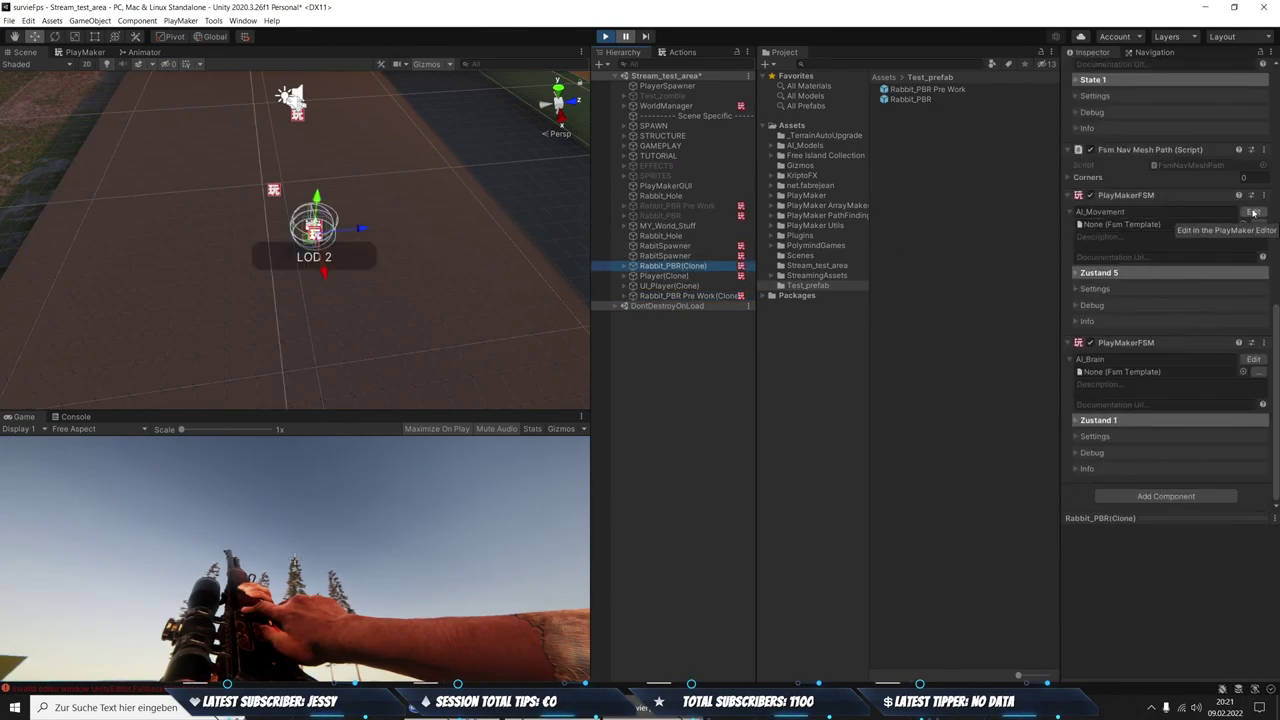
scroll(1243, 178, "up", 7)
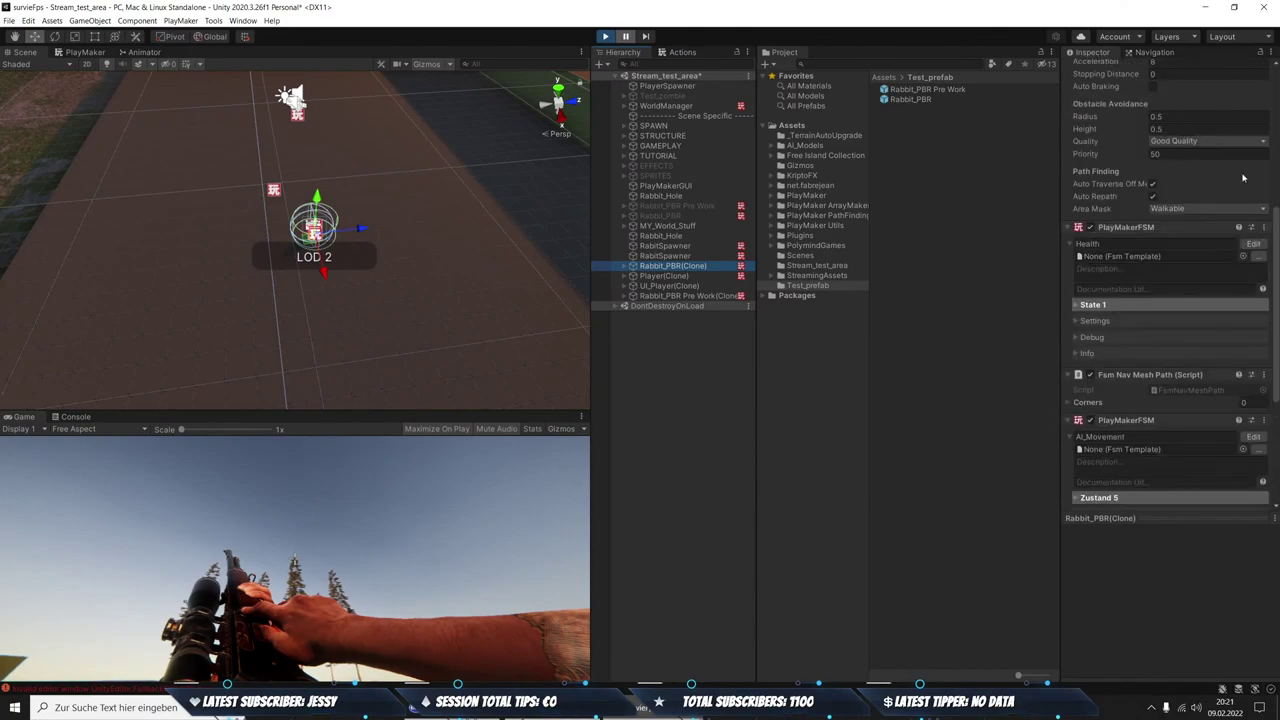
left_click(1250, 244)
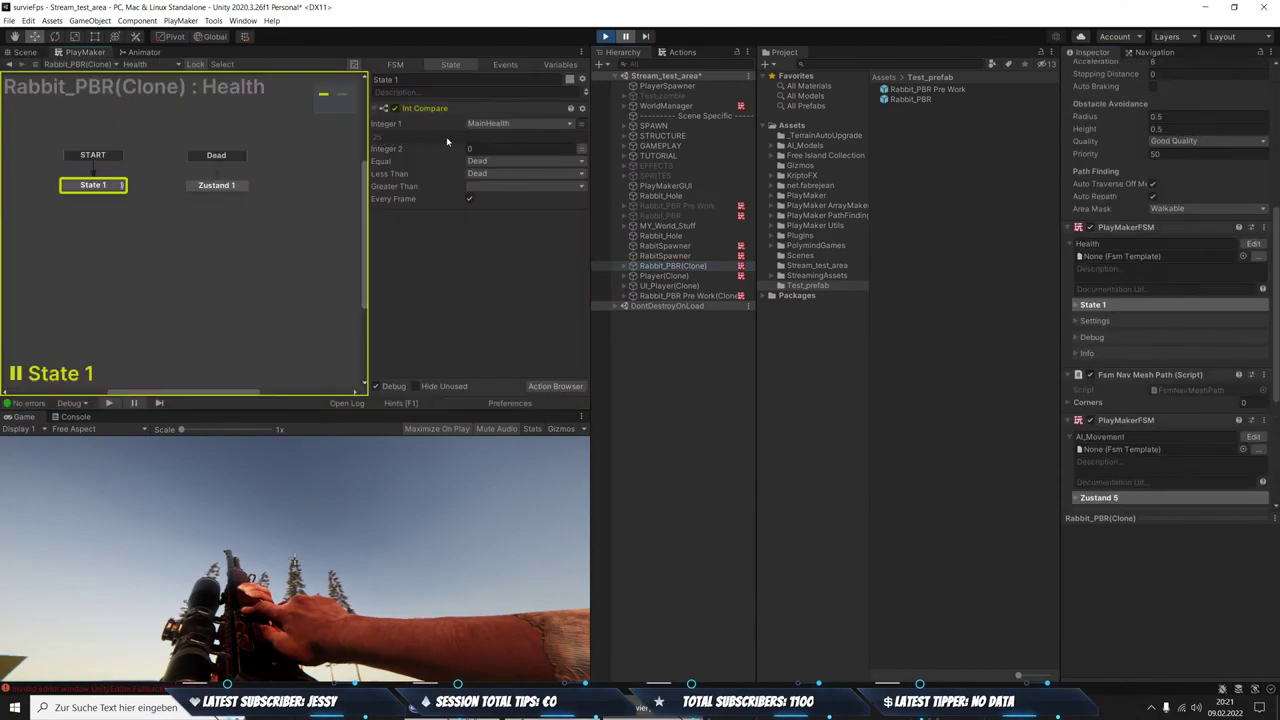
Expand root > RABBIT_ to select the clone's RABBIT_Pelvis, then stop play mode
left_click(622, 266)
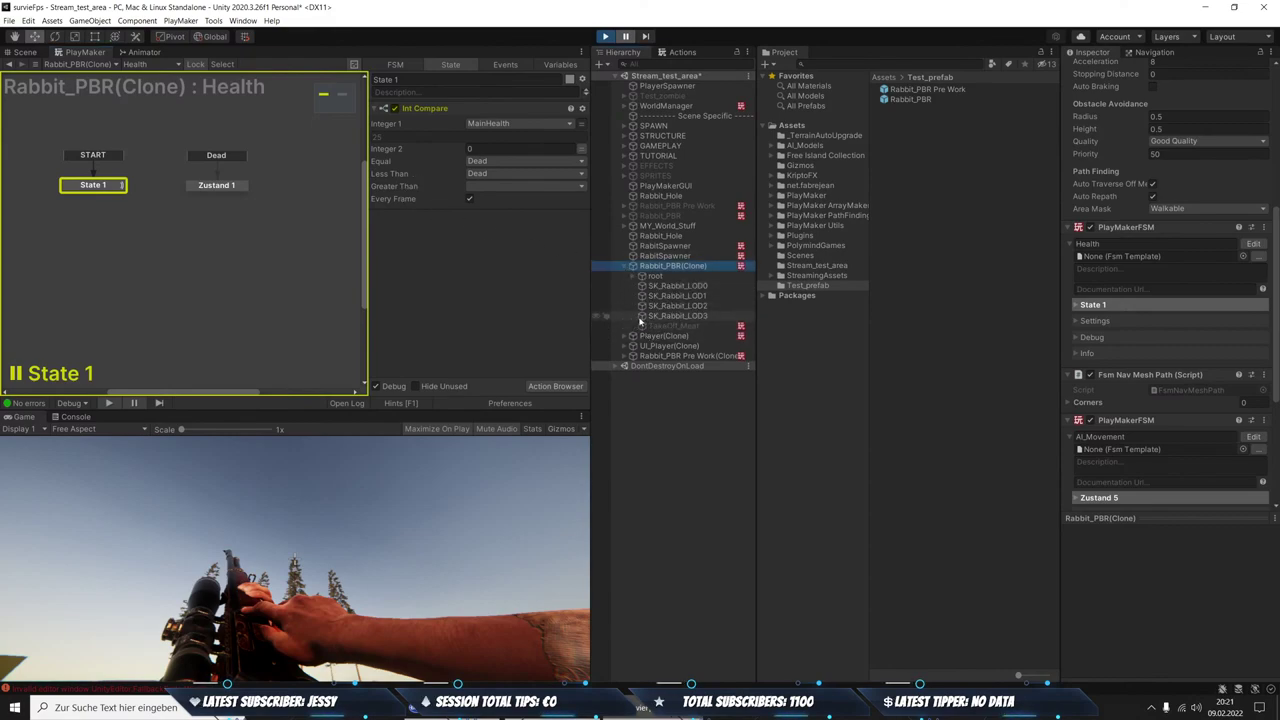
left_click(634, 277)
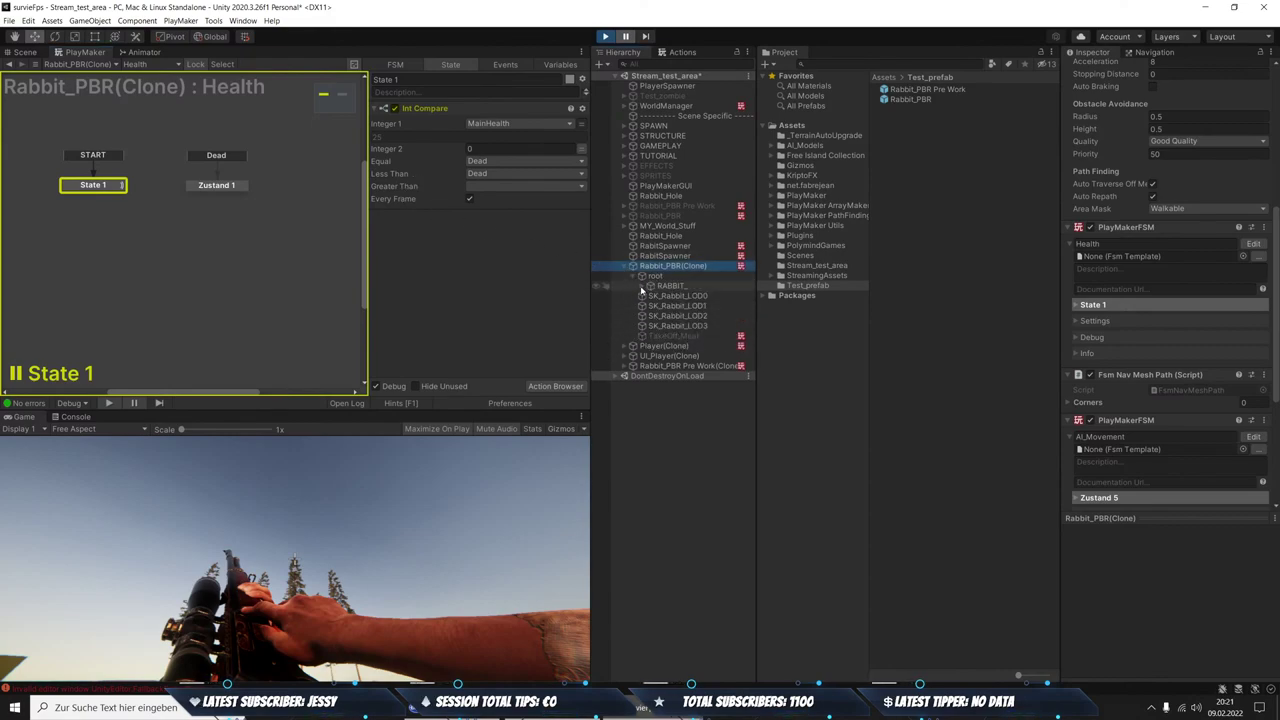
left_click(650, 286)
left_click(680, 305)
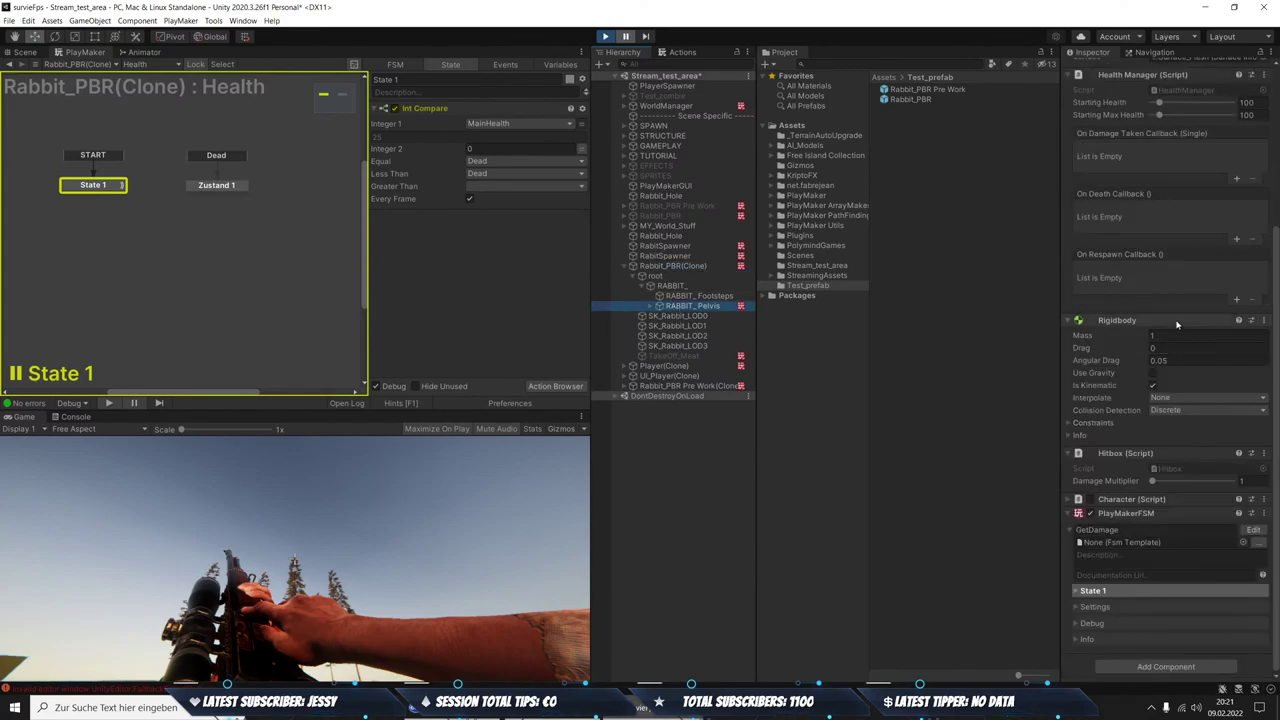
scroll(1177, 324, "up", 3)
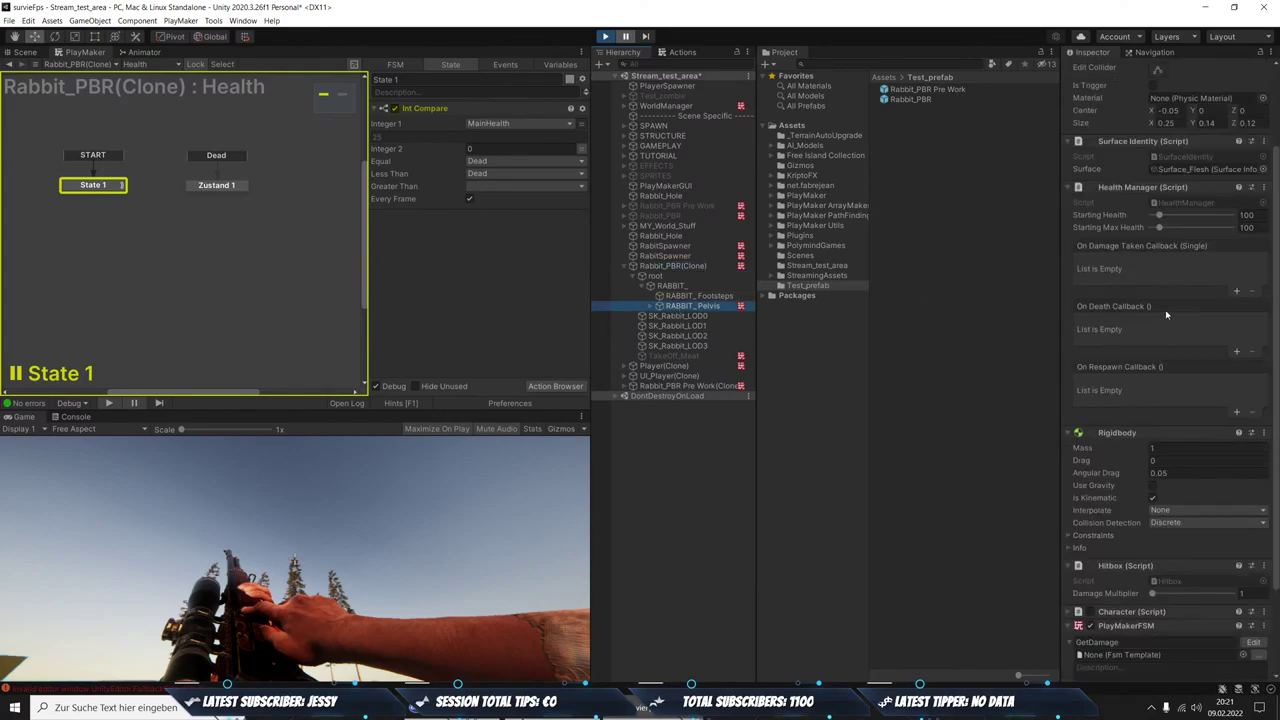
left_click(605, 36)
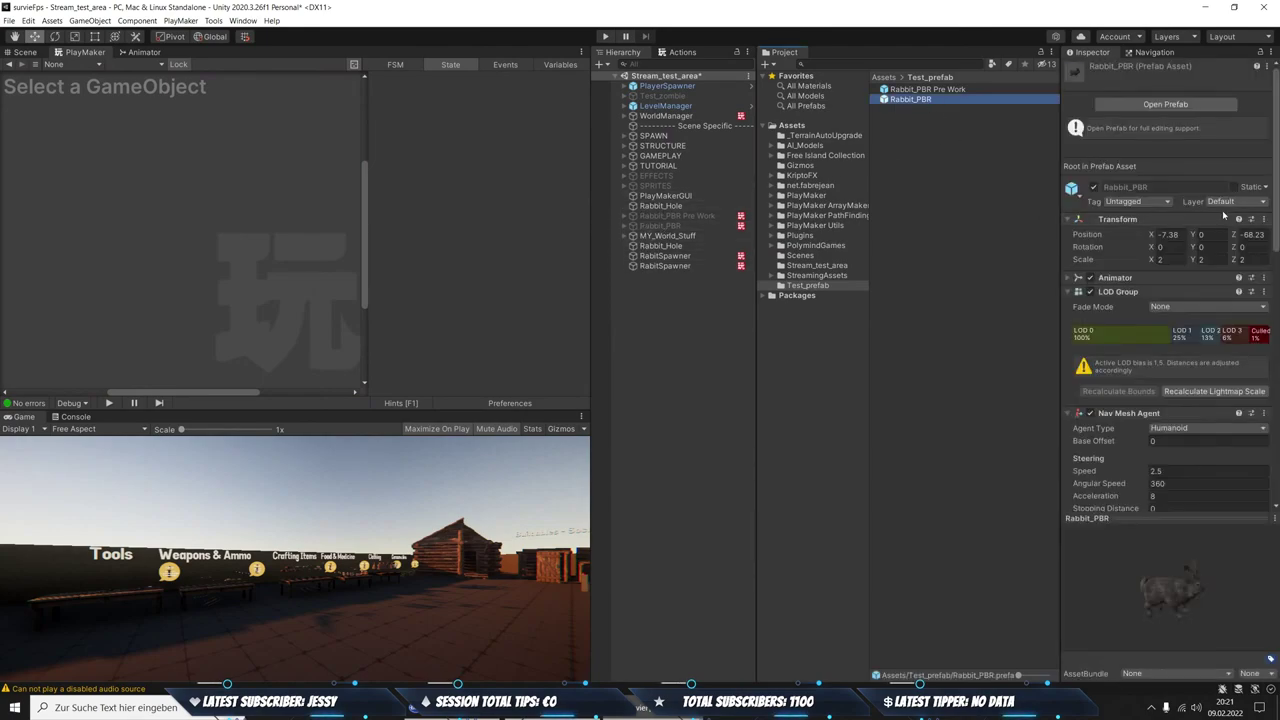
Open the Rabbit_PBR prefab and inspect RABBIT_Pelvis's GetDamage FSM and its Damage event
scroll(1197, 401, "down", 5)
scroll(1195, 357, "up", 5)
left_click(1190, 105)
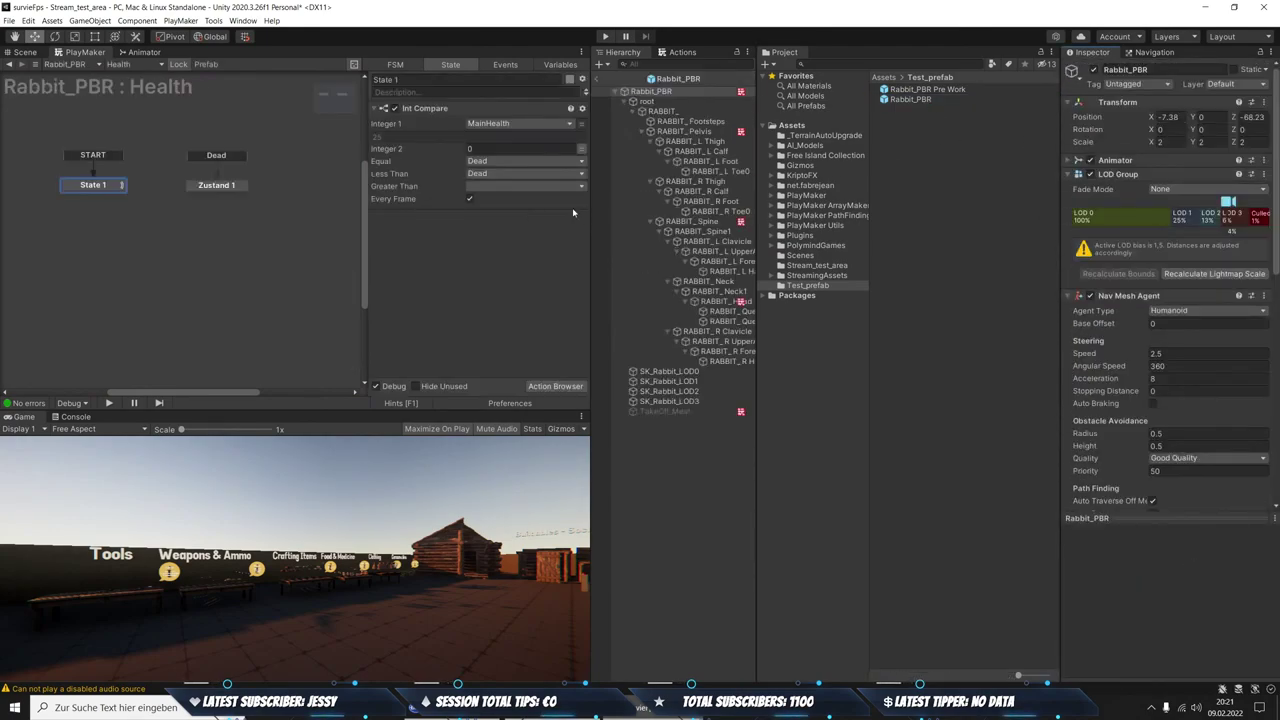
left_click(717, 133)
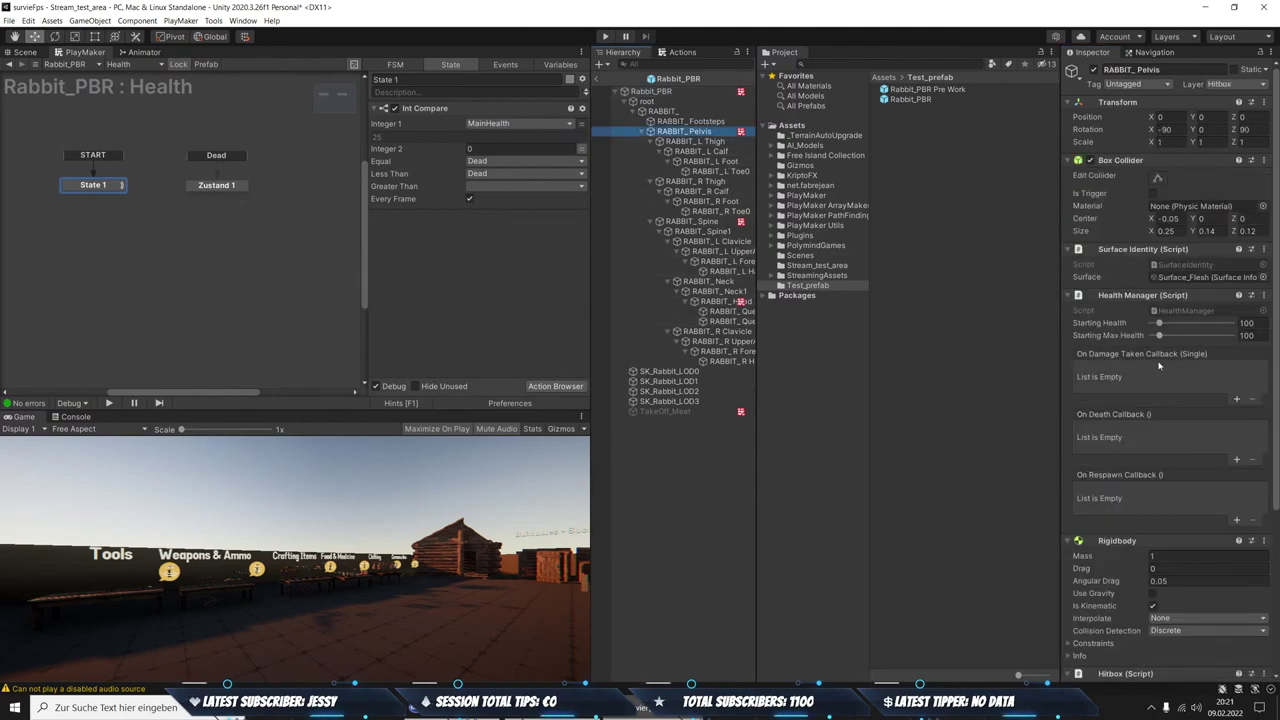
scroll(1181, 370, "down", 5)
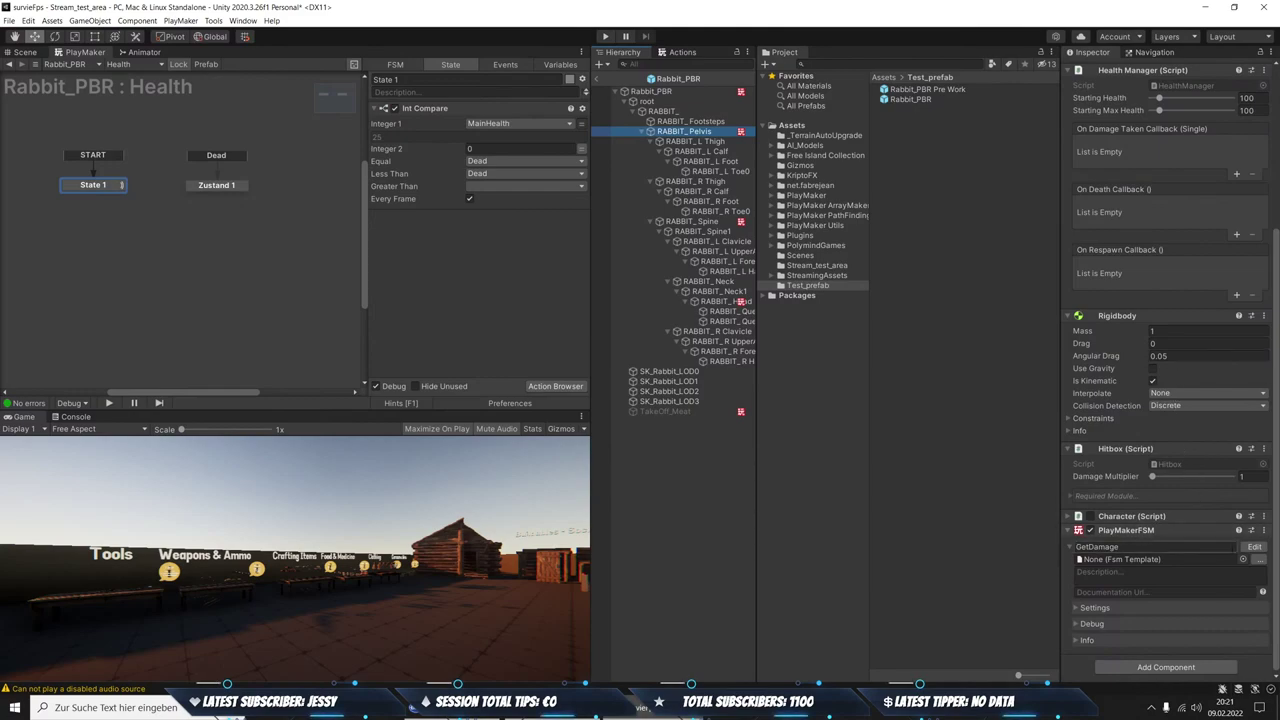
left_click(1254, 548)
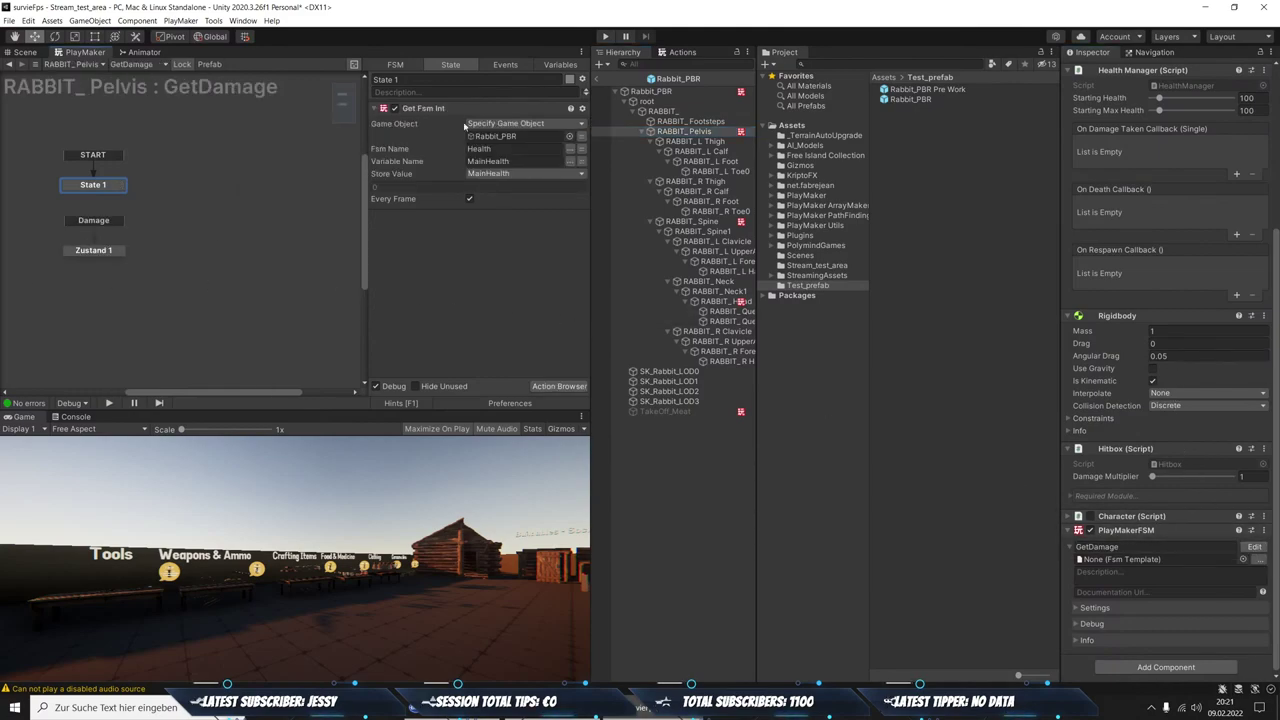
left_click(496, 66)
left_click(395, 95)
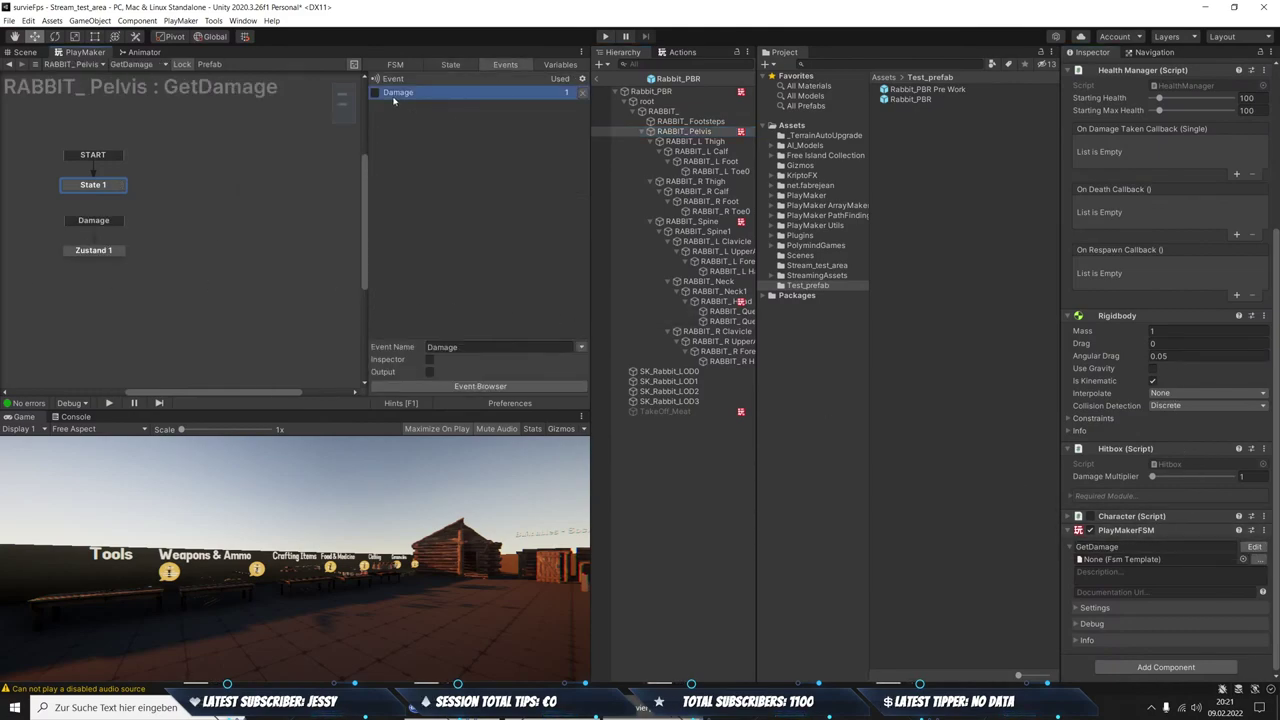
left_click(481, 350)
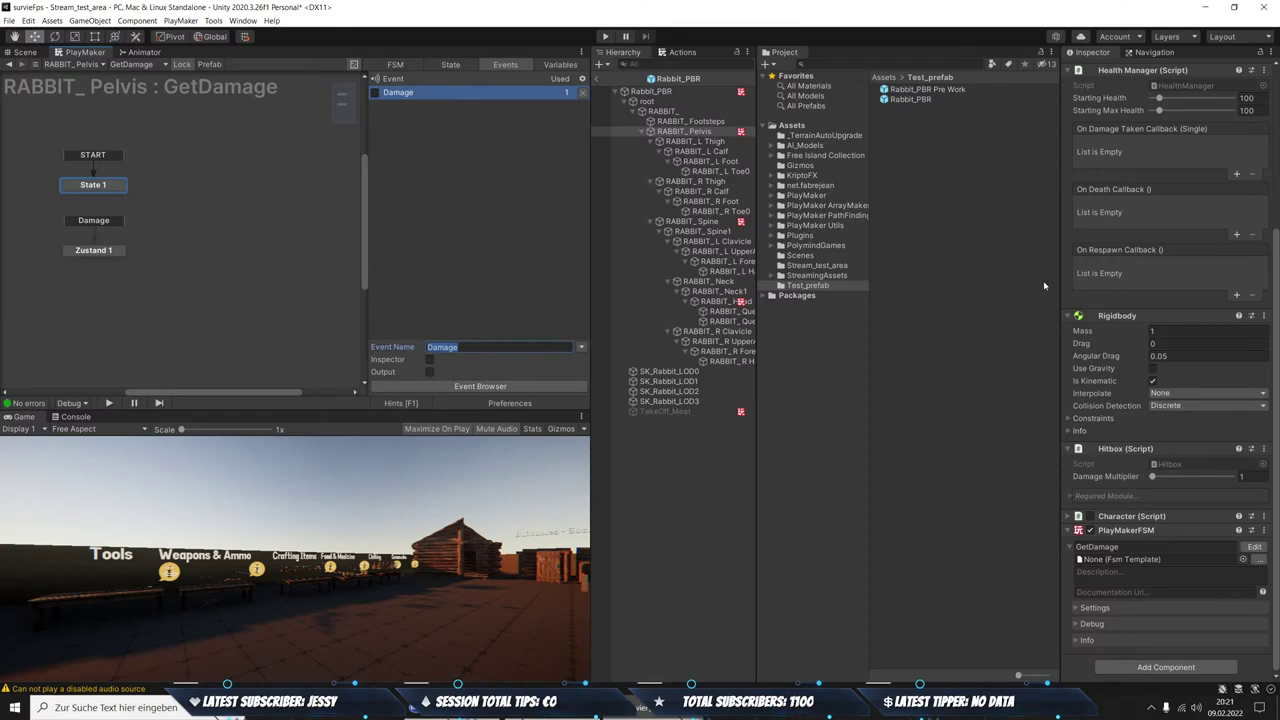
Add a pelvis On Damage Taken Callback calling PlayMakerFSM.SendEvent on RABBIT_Pelvis
left_click(1236, 175)
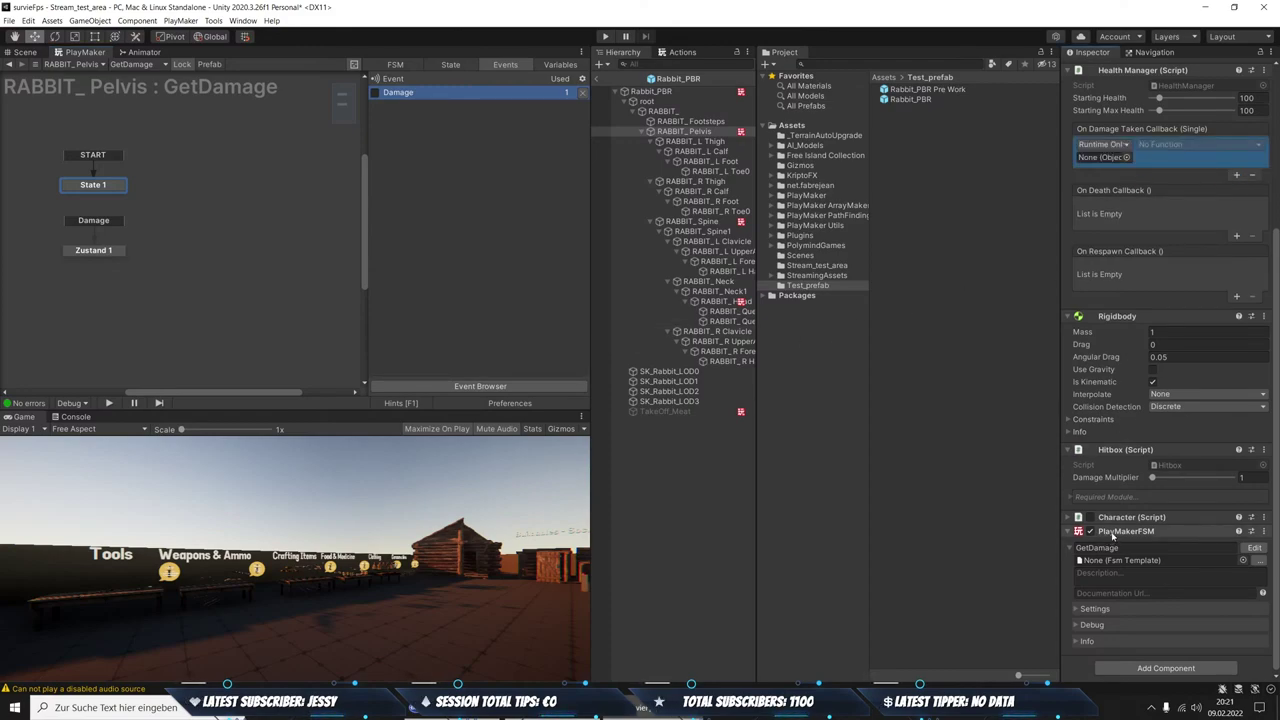
left_click_drag(1115, 165, 1102, 158)
left_click(1160, 144)
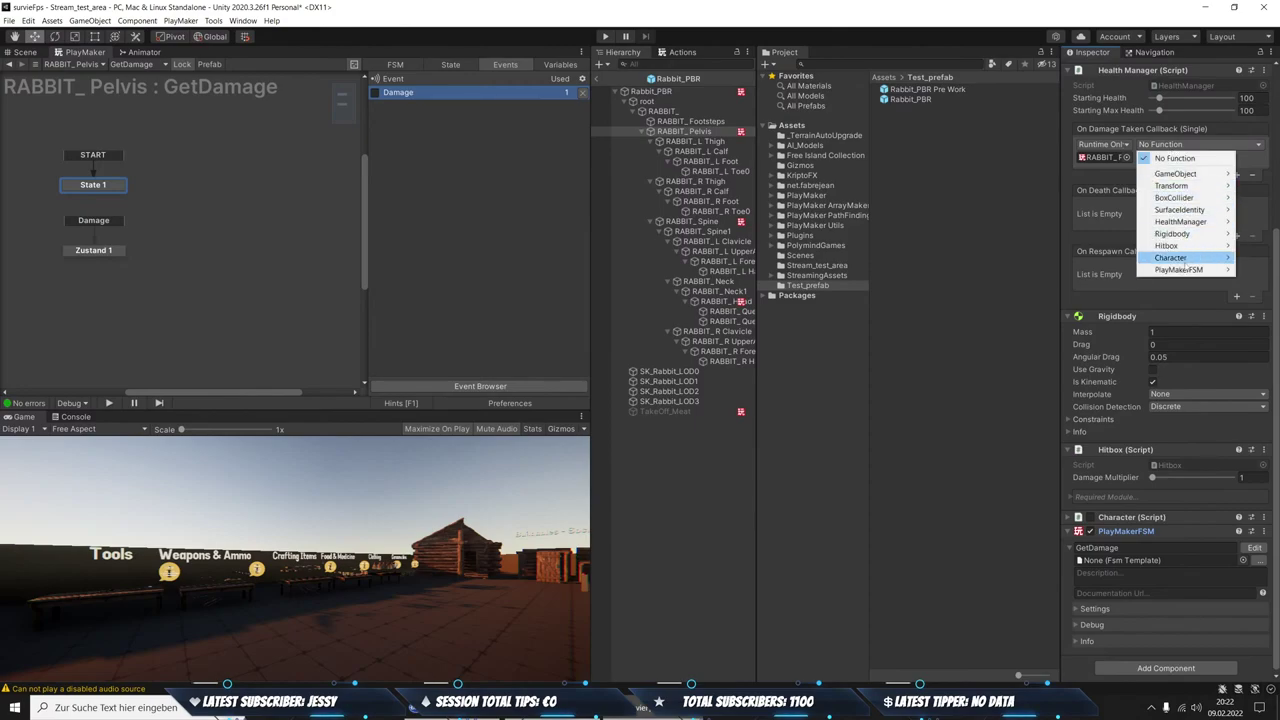
mouse_move(1150, 273)
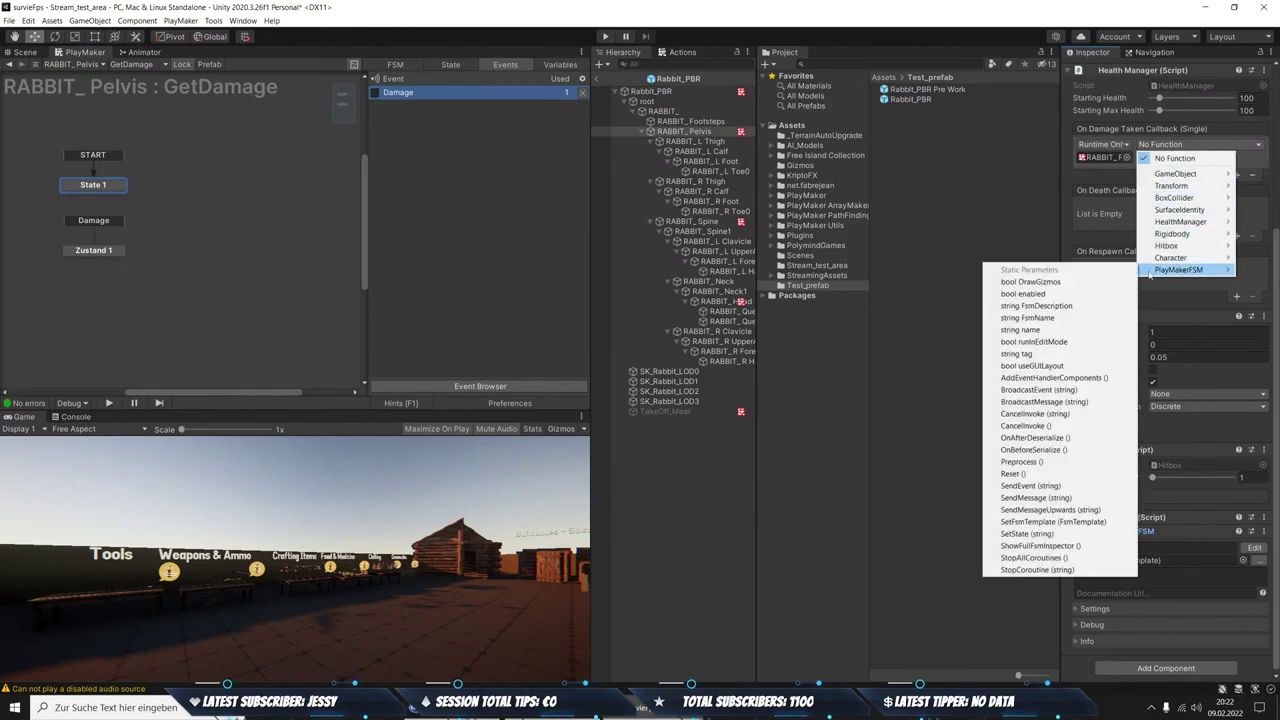
left_click(1038, 487)
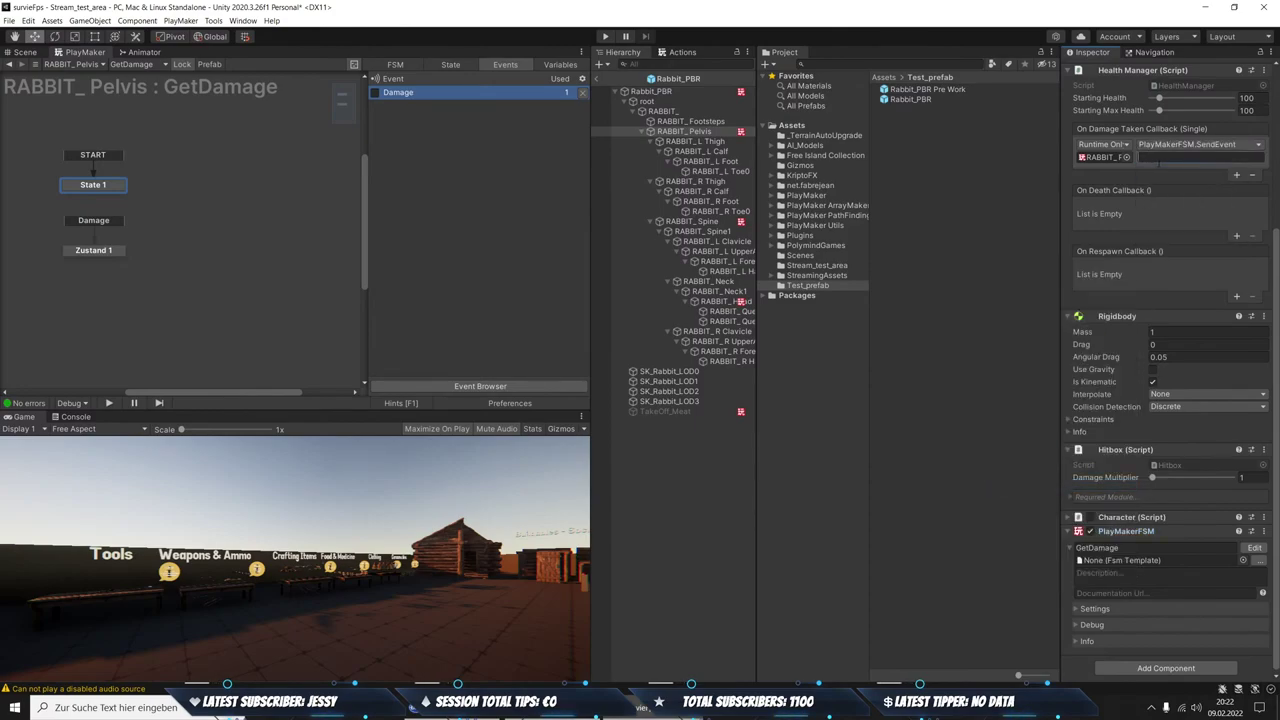
type("Damage")
scroll(1196, 257, "up", 3)
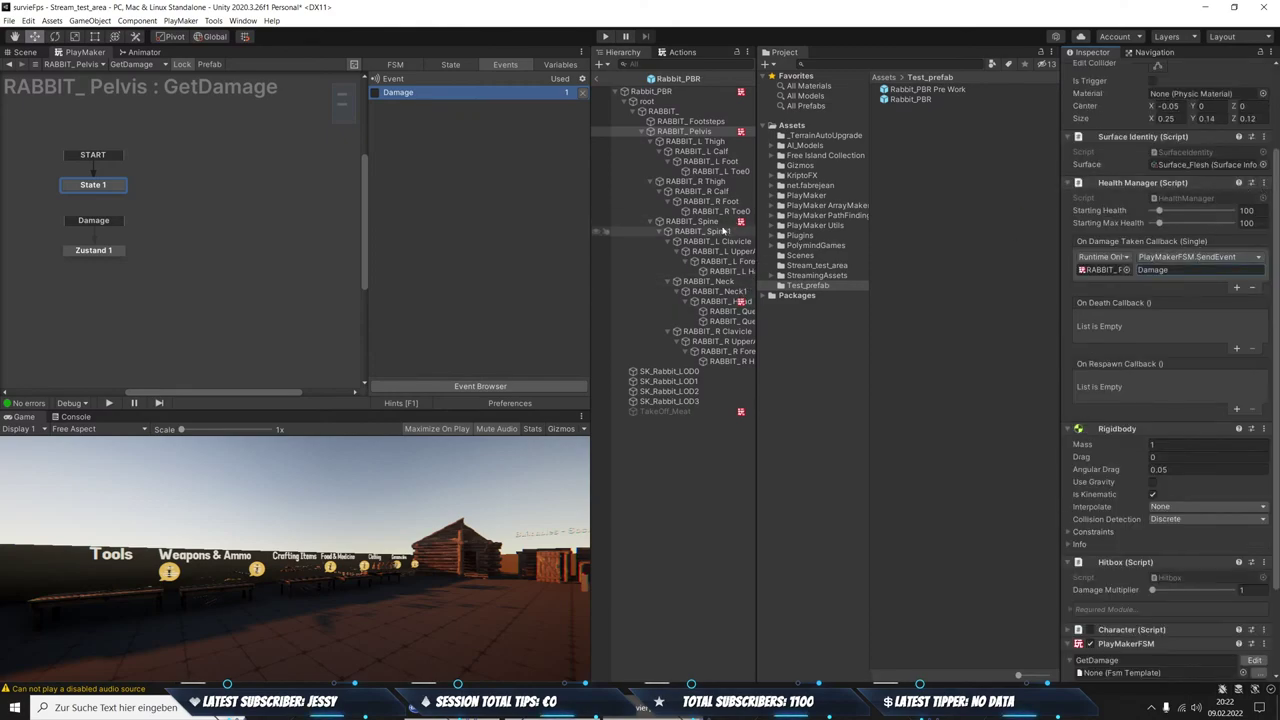
Add an On Damage Taken Callback on RABBIT_Spine calling PlayMakerFSM.SendEvent with Damage
left_click(714, 222)
left_click(1236, 286)
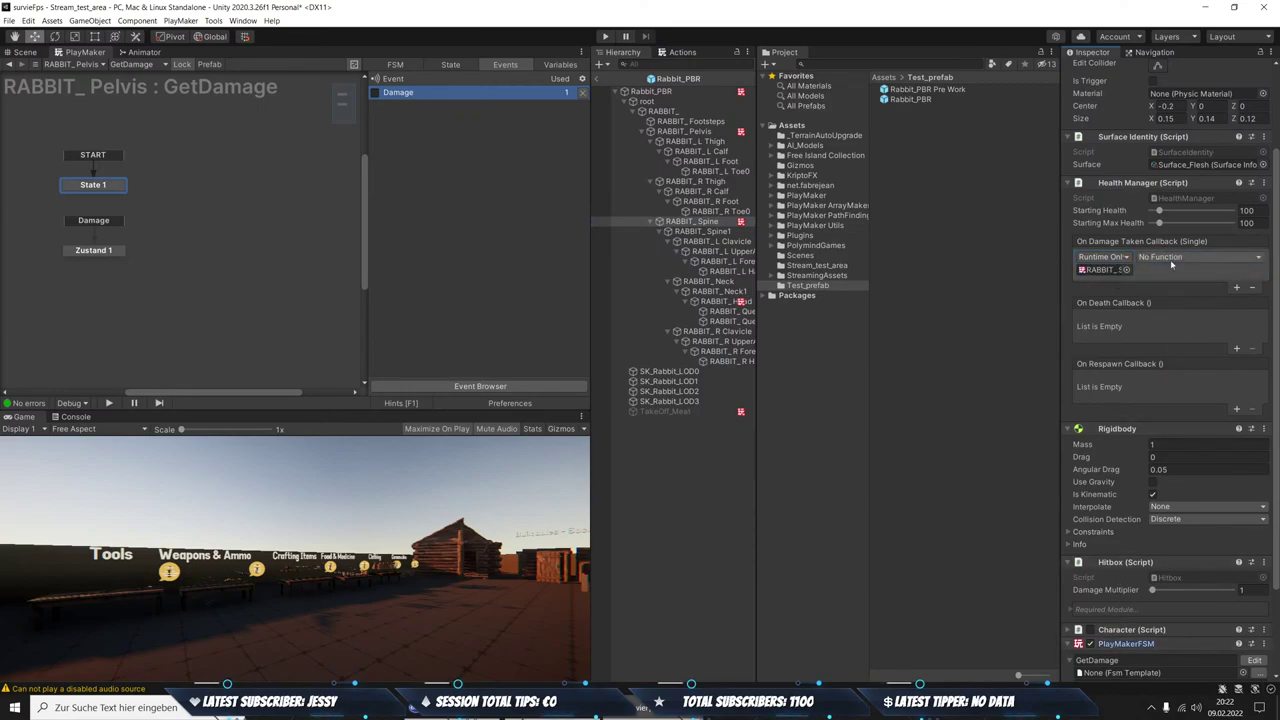
left_click(1172, 262)
mouse_move(1185, 382)
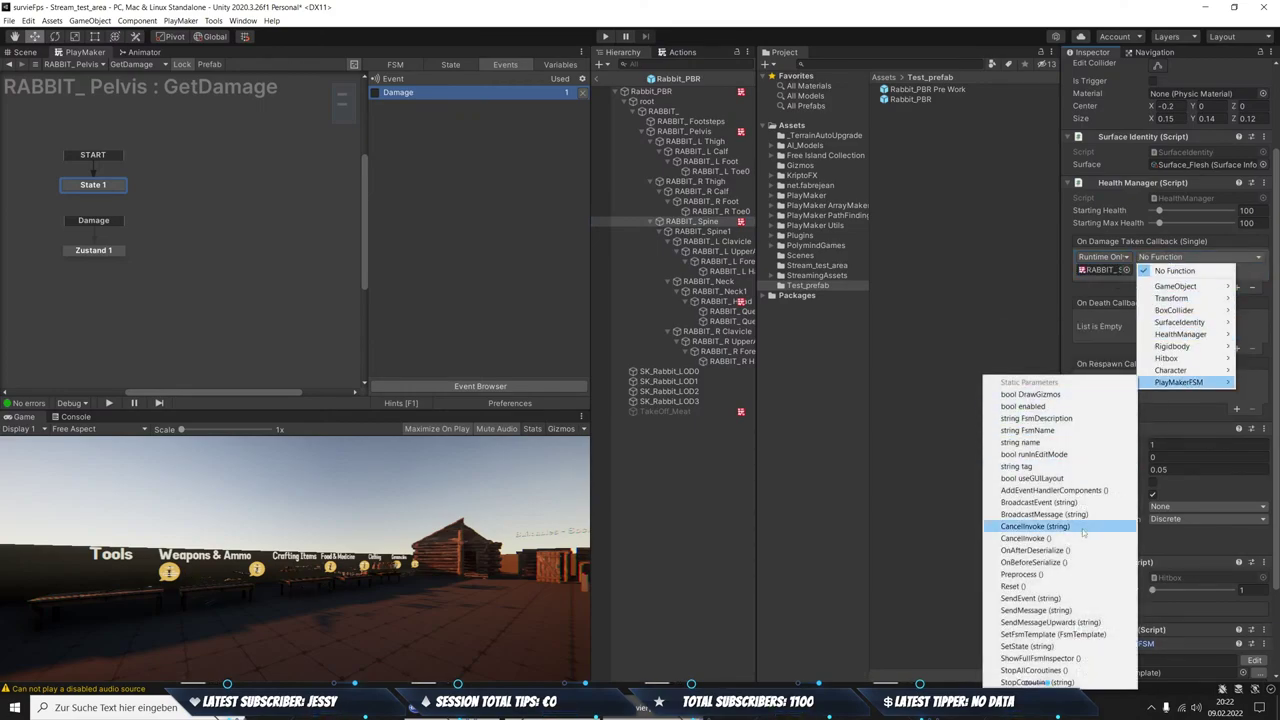
left_click(1066, 599)
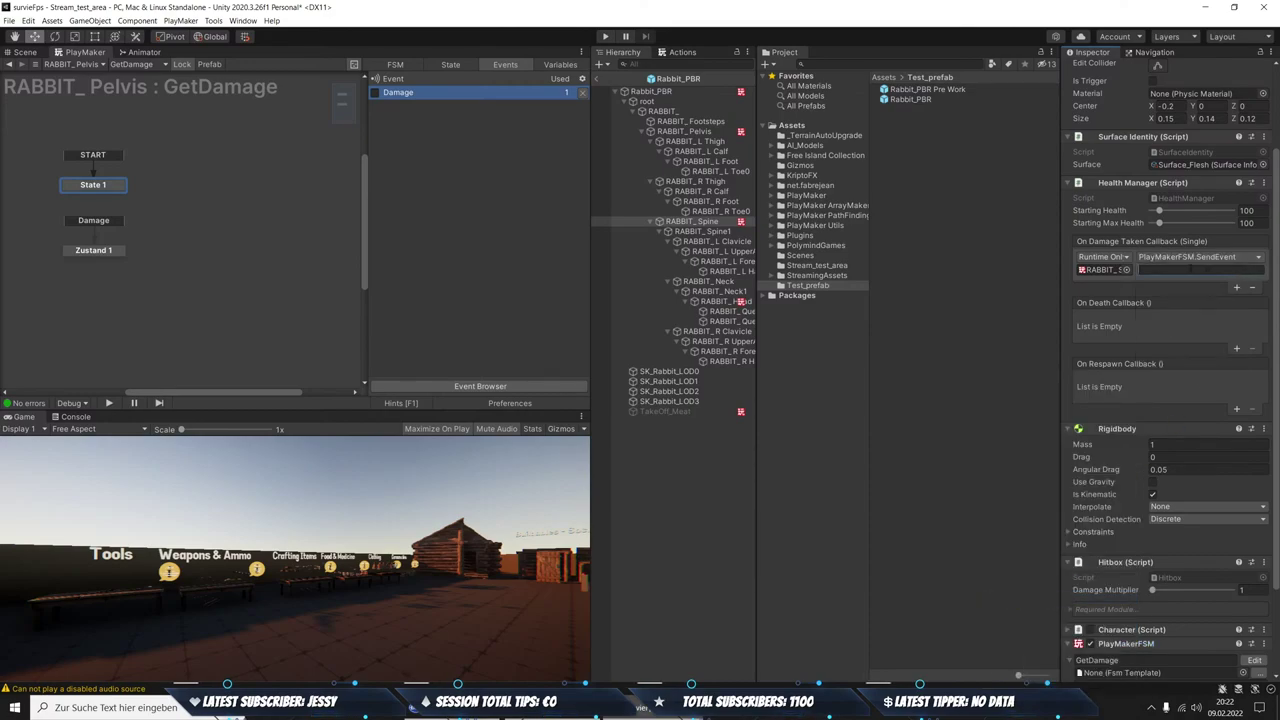
Give RABBIT_Head a damage callback targeting itself with PlayMakerFSM.SendEvent Damage, then check another bone
left_click(726, 302)
left_click(1236, 287)
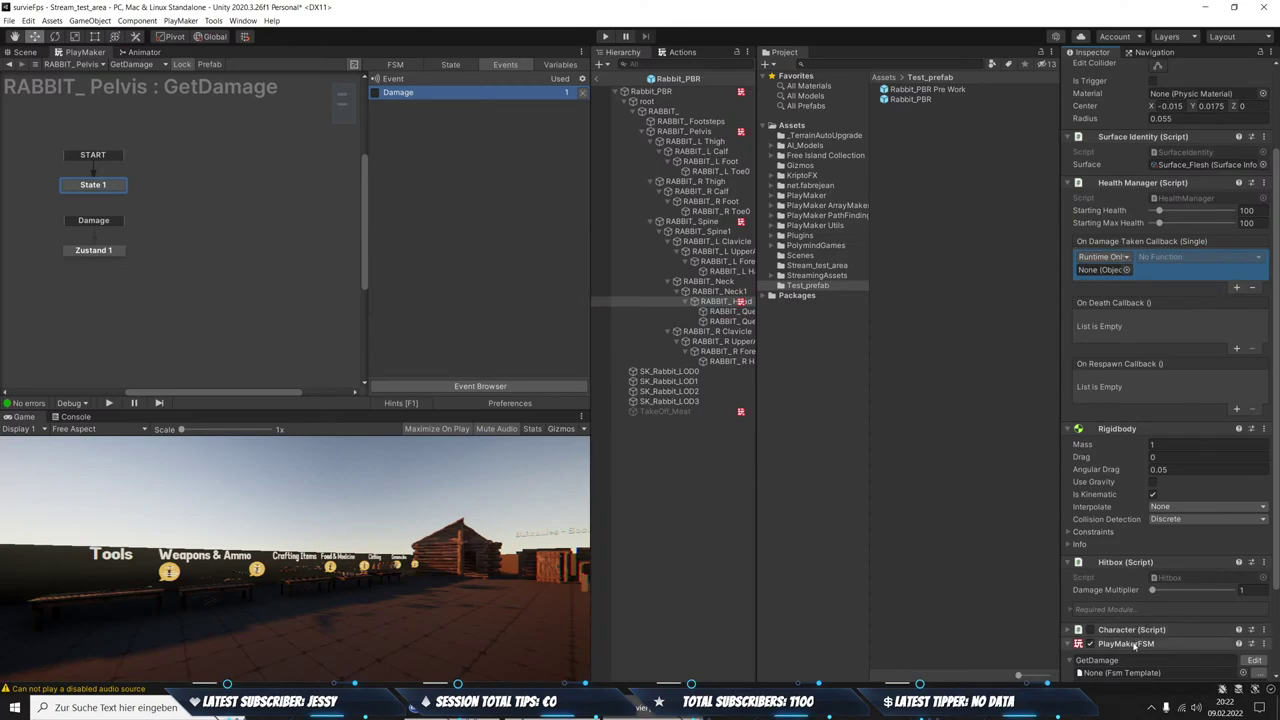
left_click_drag(1104, 285, 1104, 284)
left_click(1190, 257)
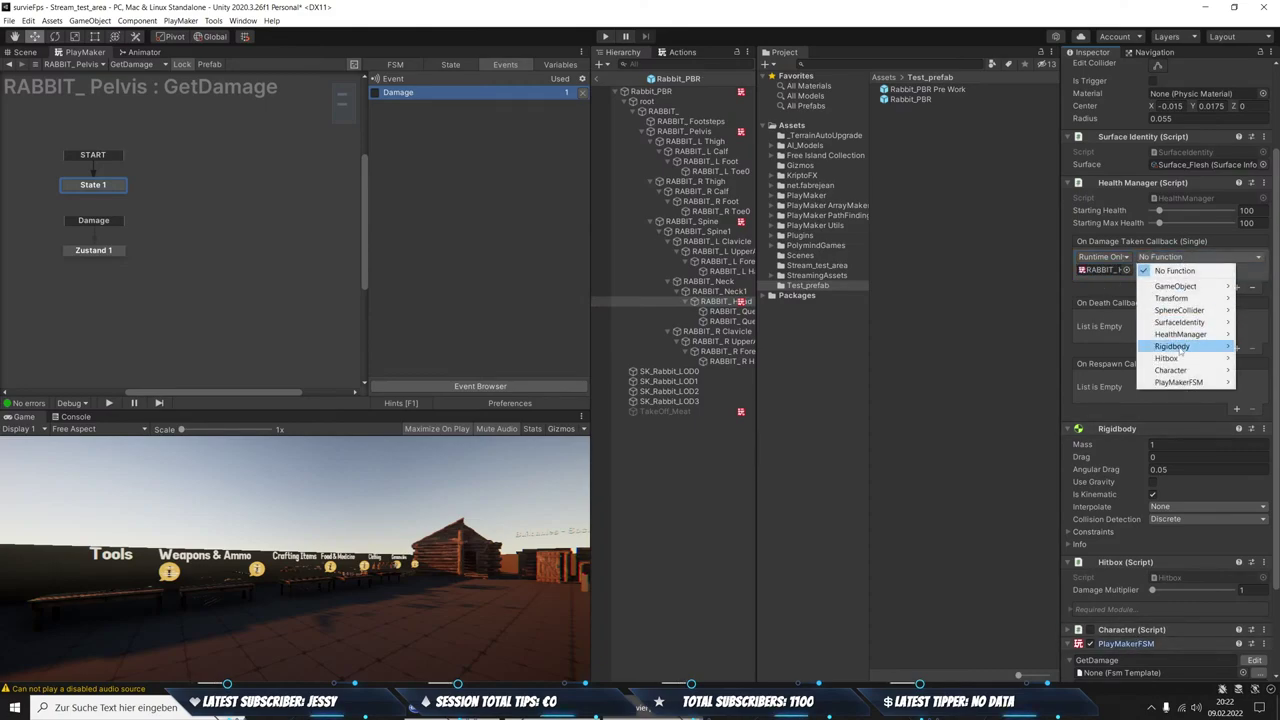
mouse_move(1190, 382)
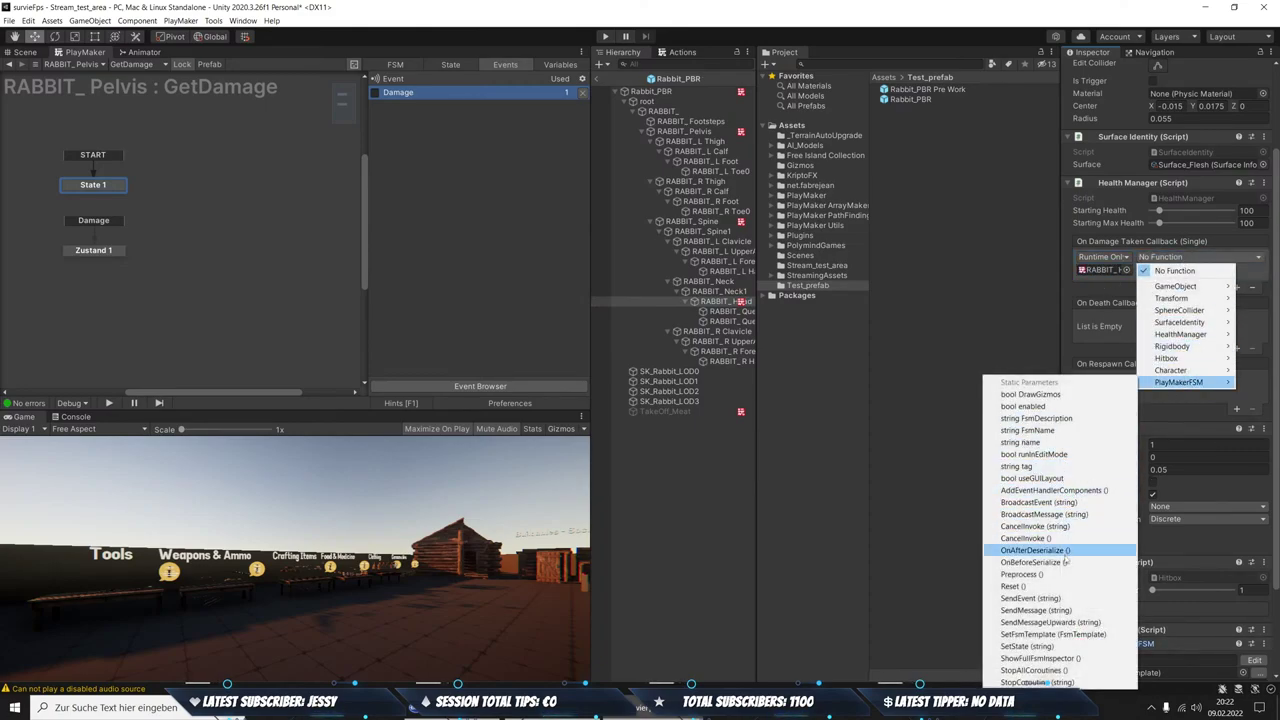
left_click(1068, 598)
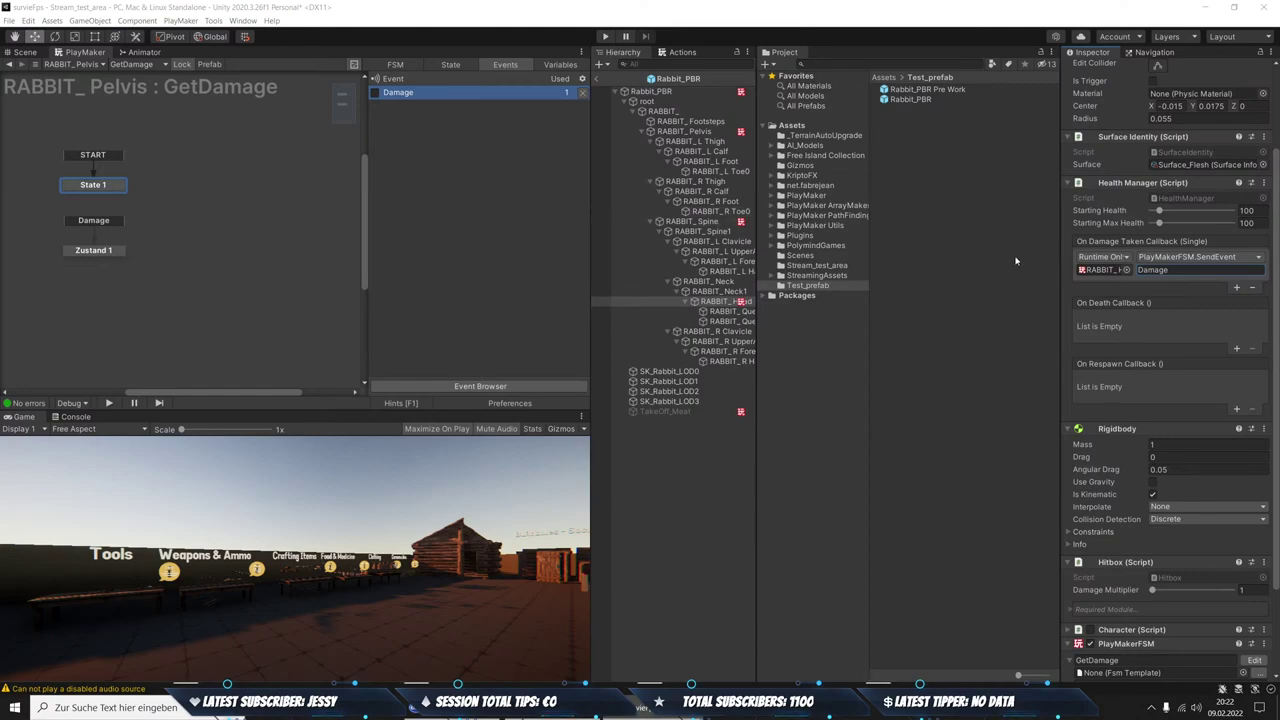
left_click(716, 221)
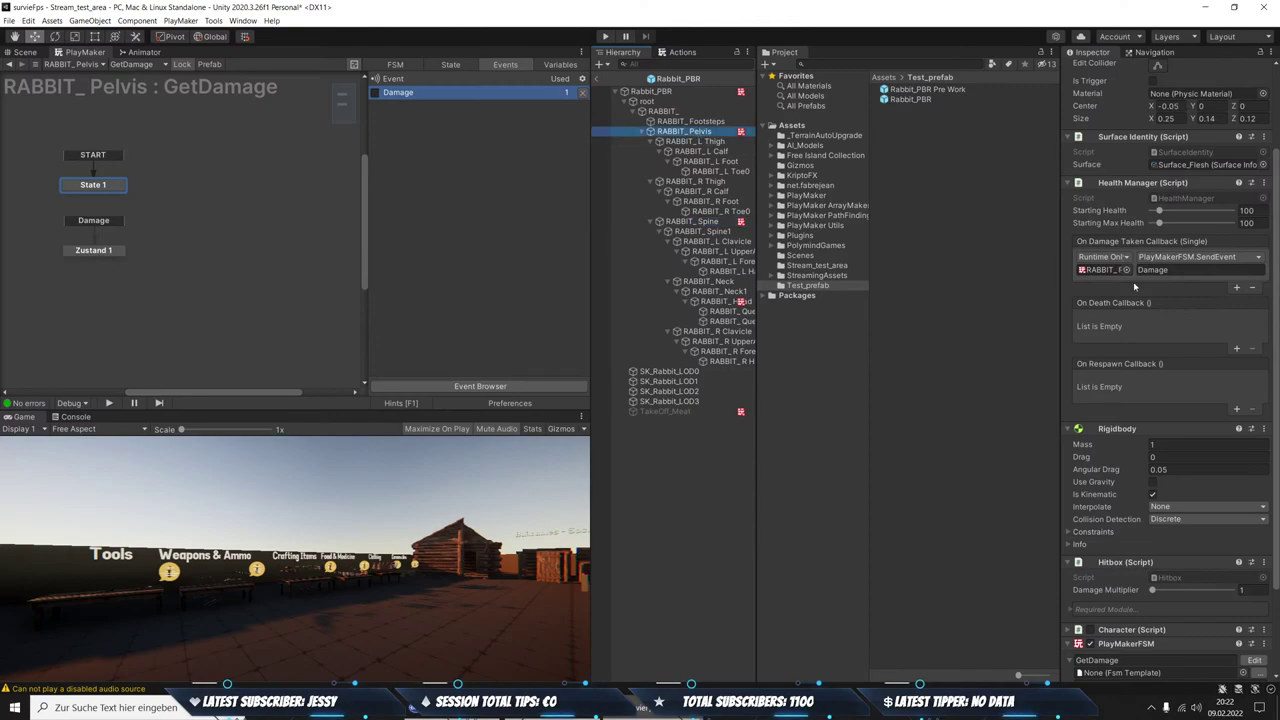
Leave prefab editing, start play mode, grab rifle ammo, and sprint to the test field
left_click(599, 80)
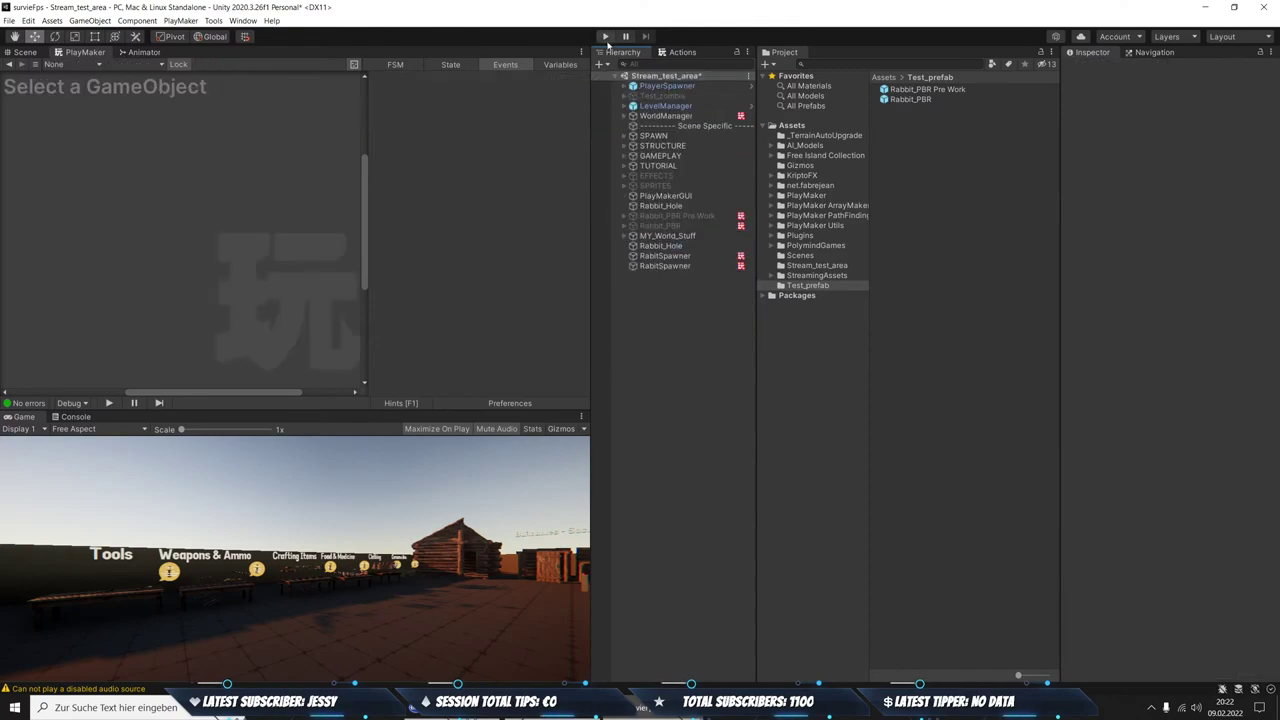
left_click(605, 36)
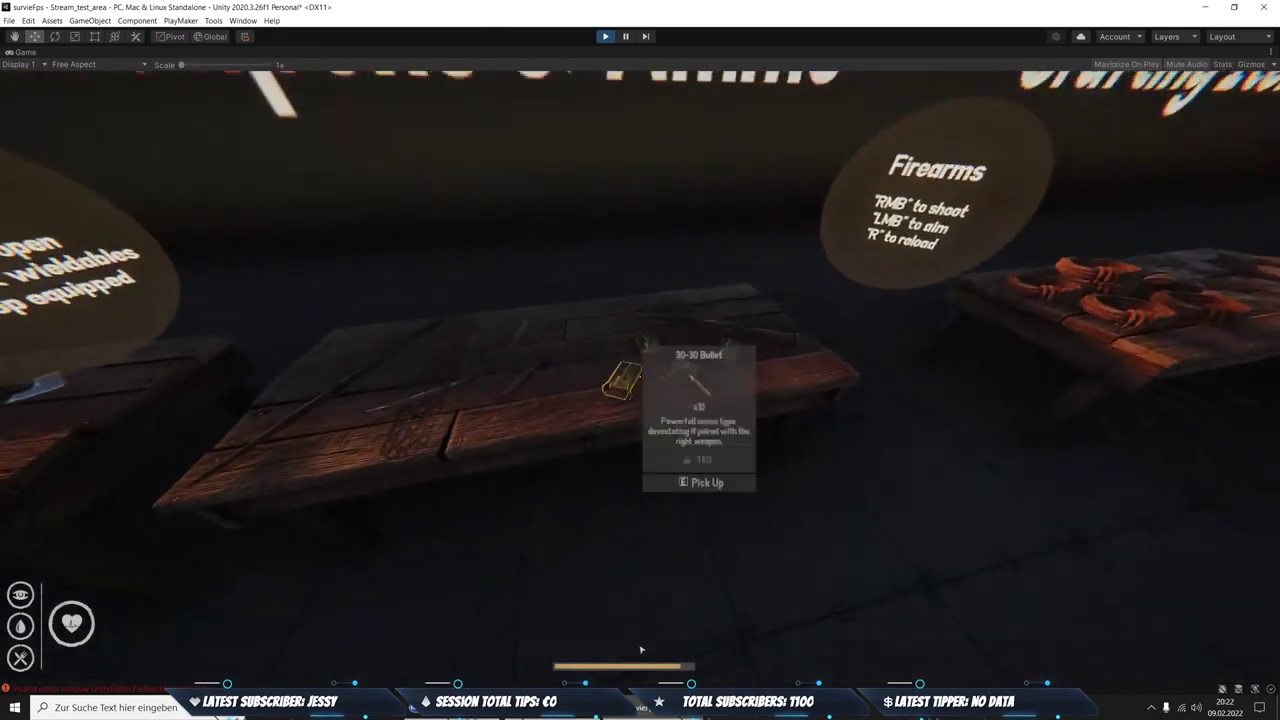
key("e")
key("e")
key("e")
key("e")
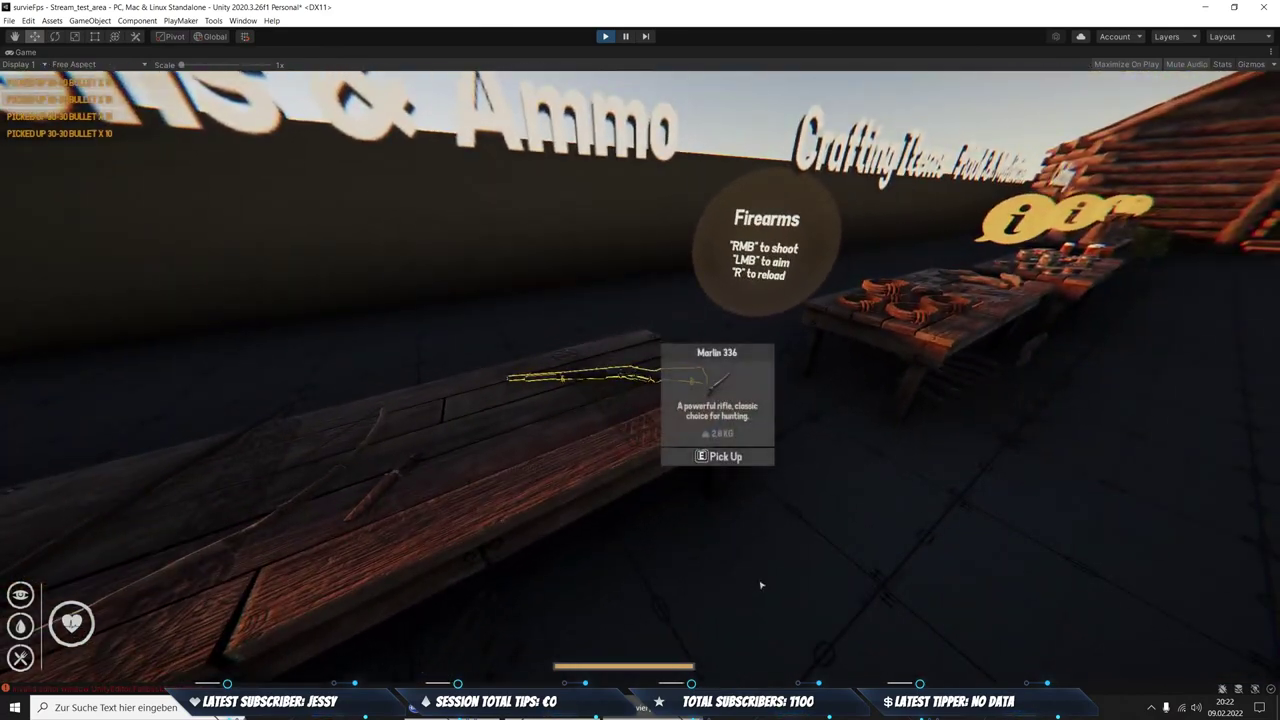
key("e")
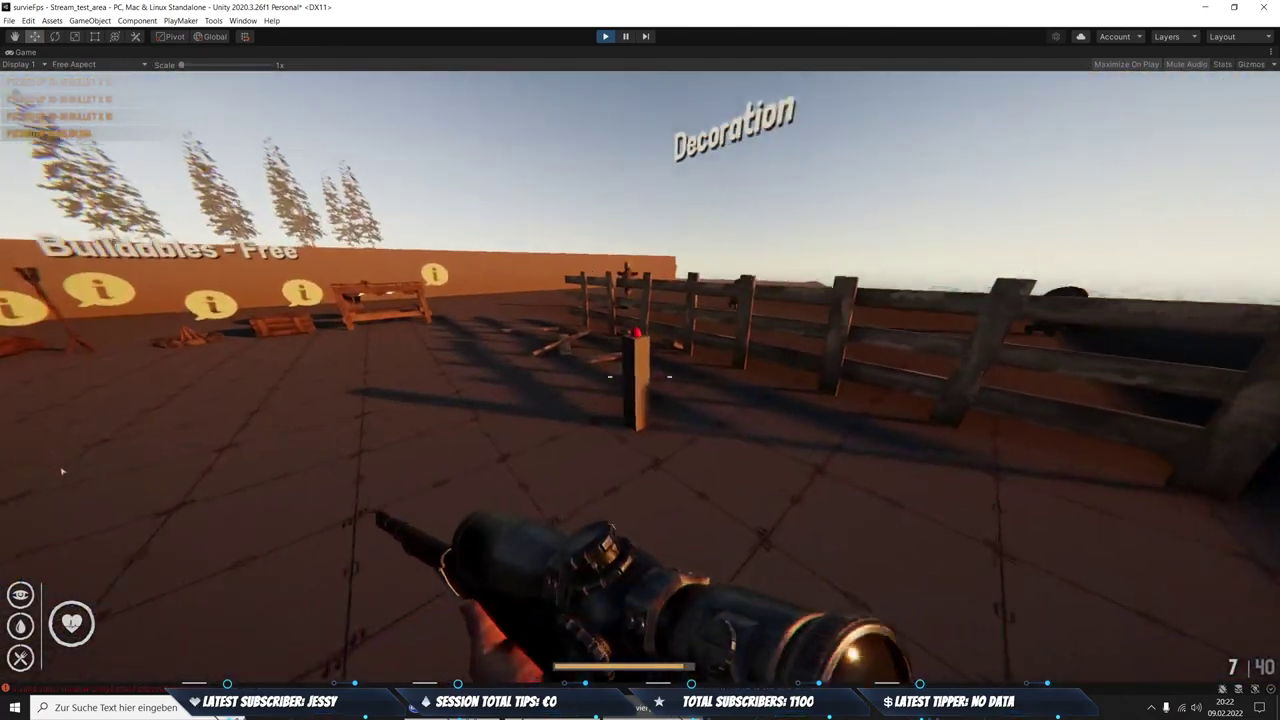
key("e")
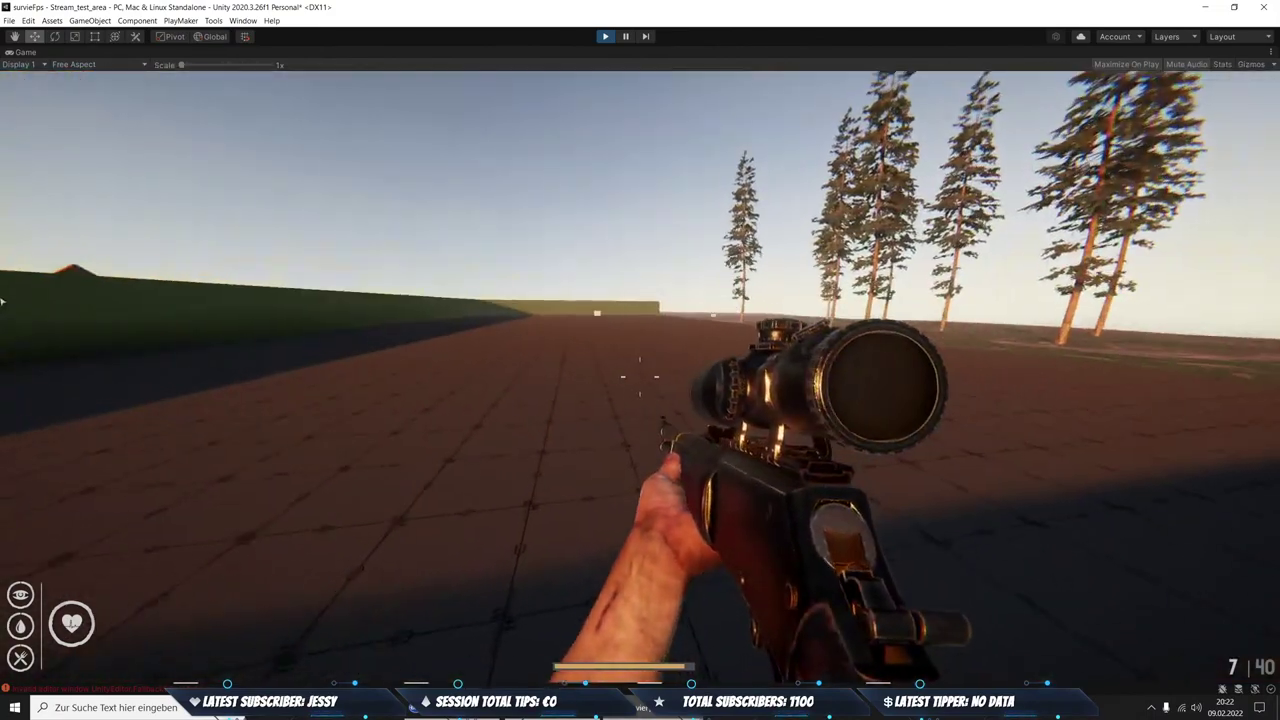
key("shift+w")
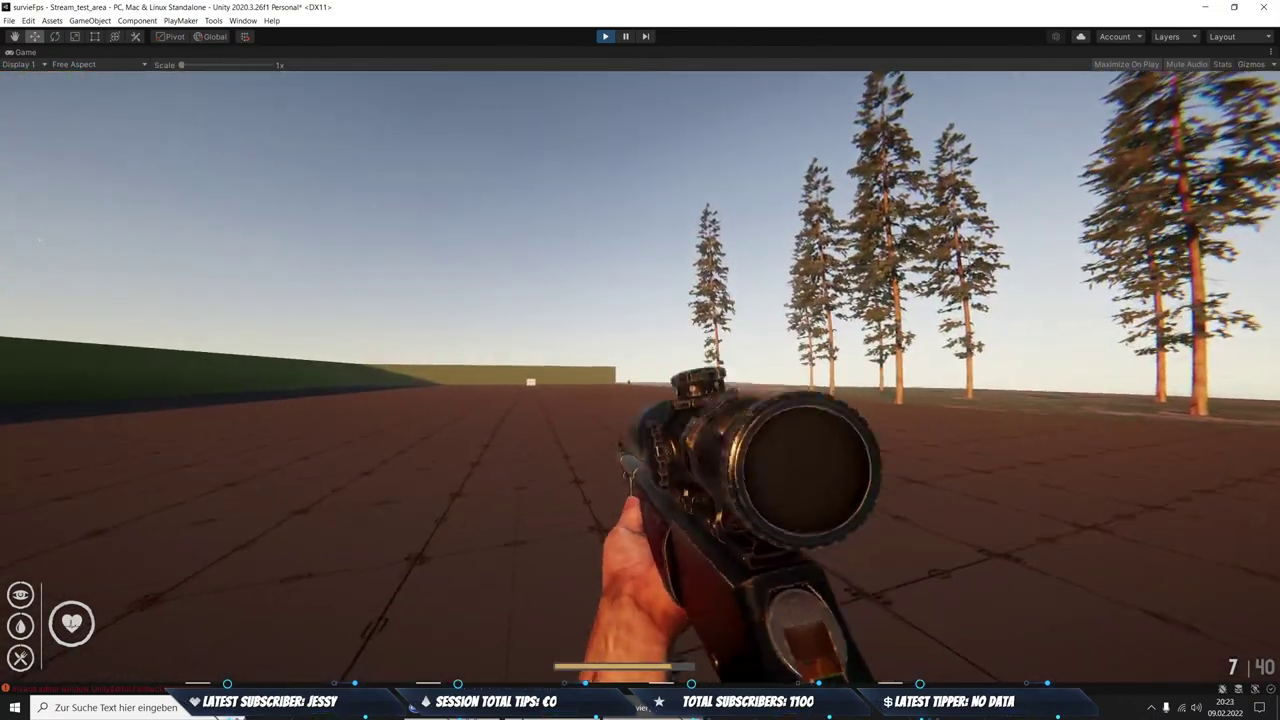
Scope in and shoot the distant rabbit, reposition, and shoot it twice more
right_click(45, 244)
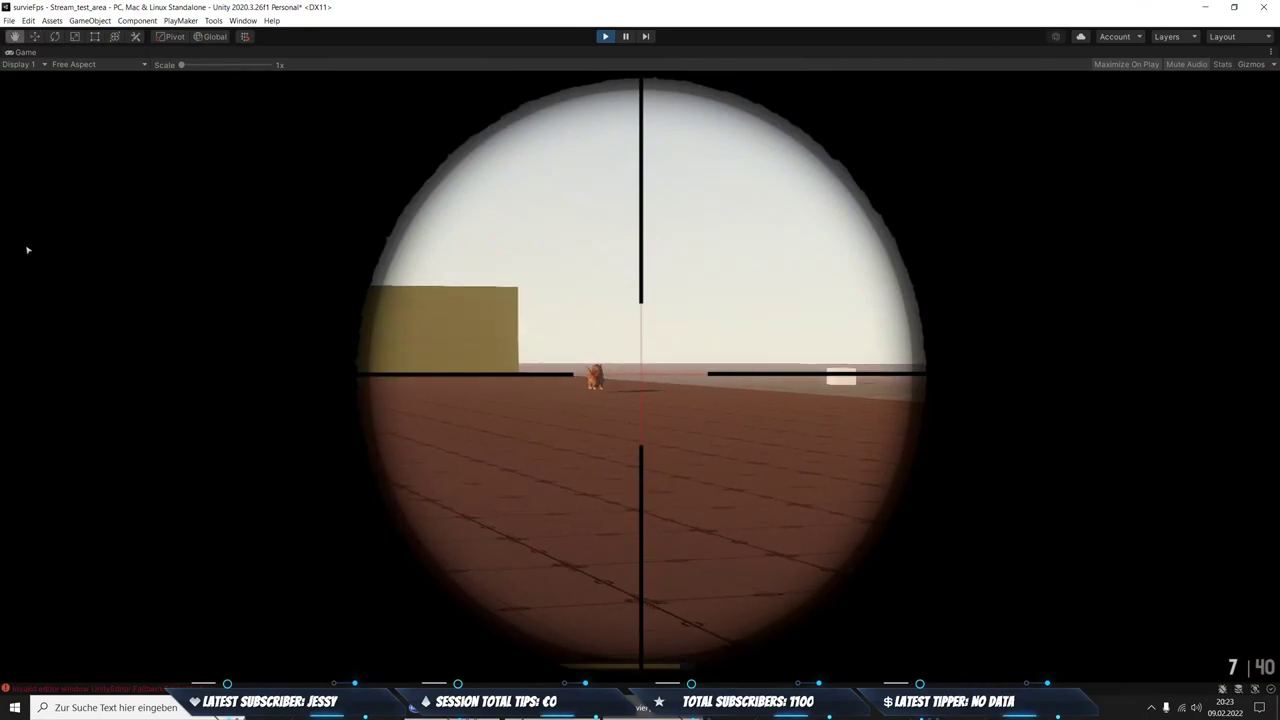
left_click(3, 249)
left_click(4, 278)
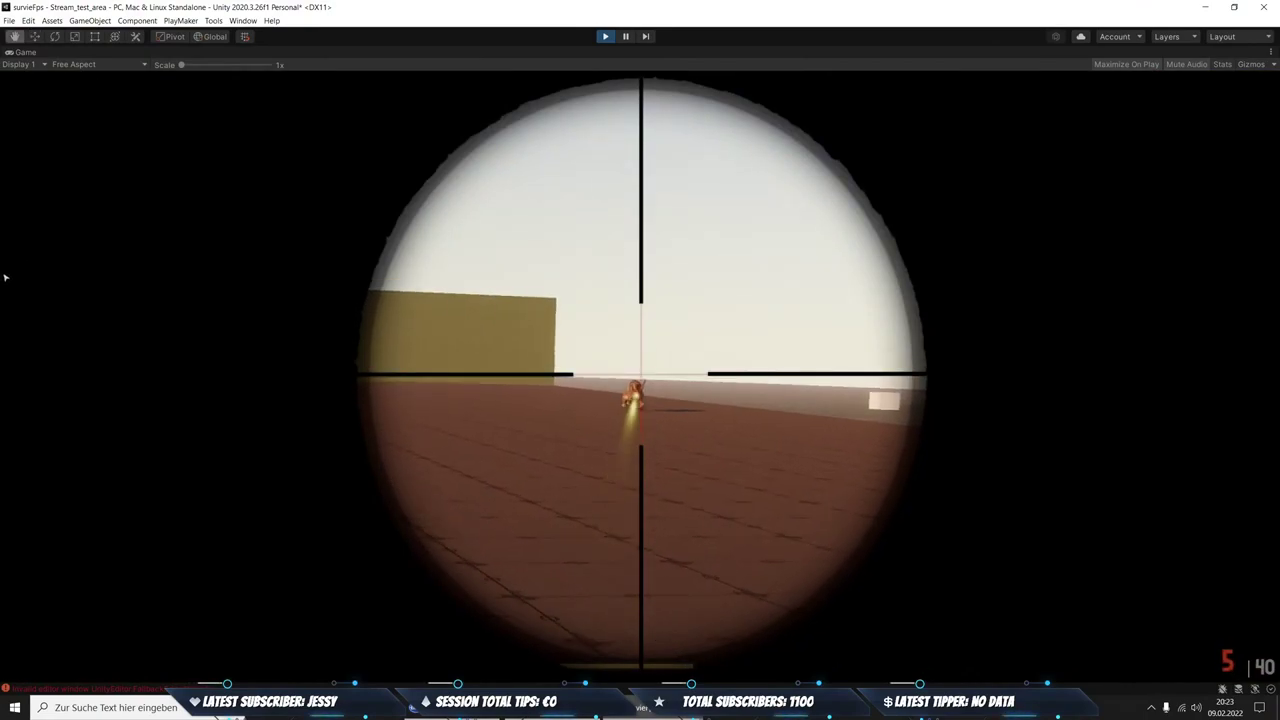
right_click(4, 278)
key("shift+w")
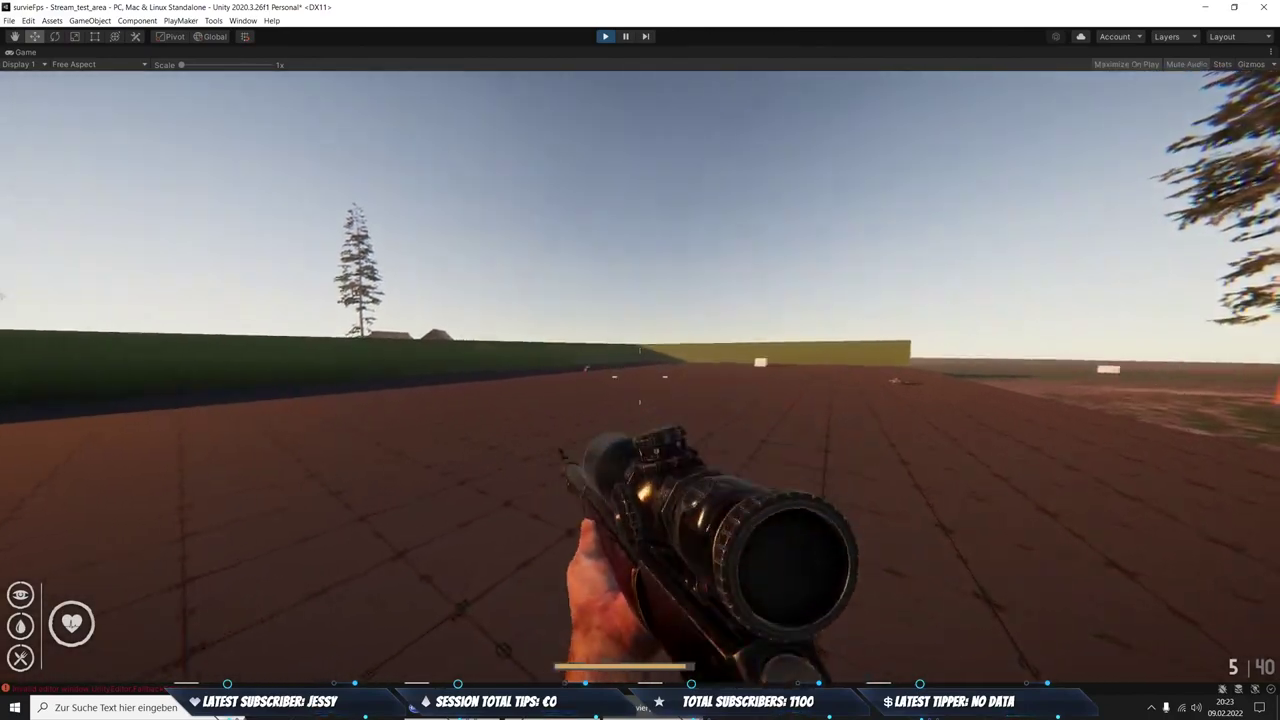
right_click(2, 272)
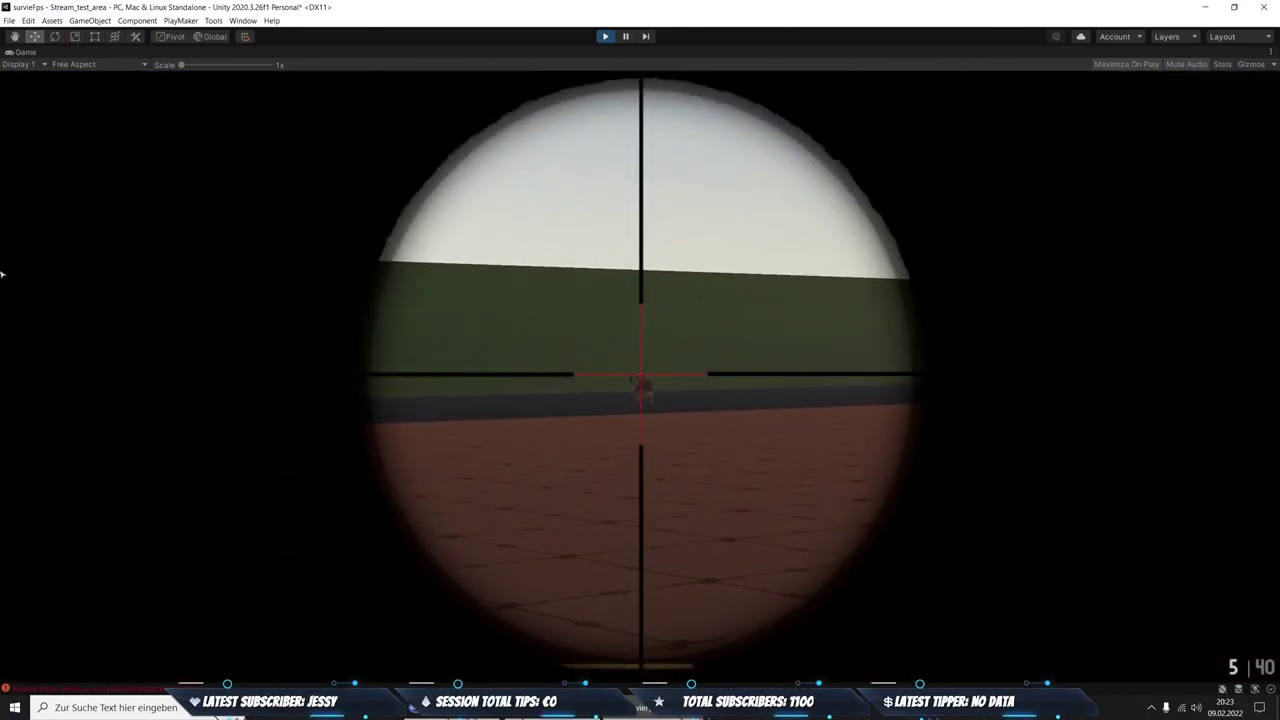
left_click(2, 276)
left_click(4, 288)
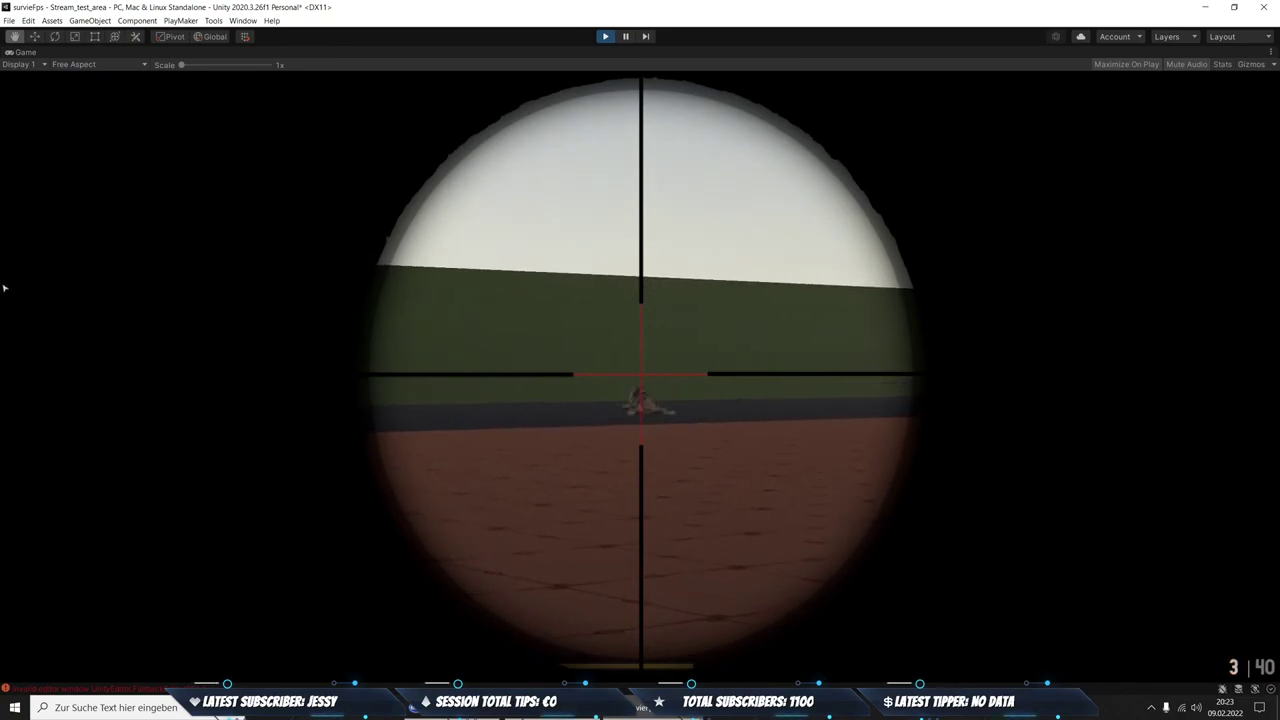
right_click(3, 288)
Shoot the running rabbit and a second rabbit through the scope, then reload
right_click(263, 354)
left_click(379, 336)
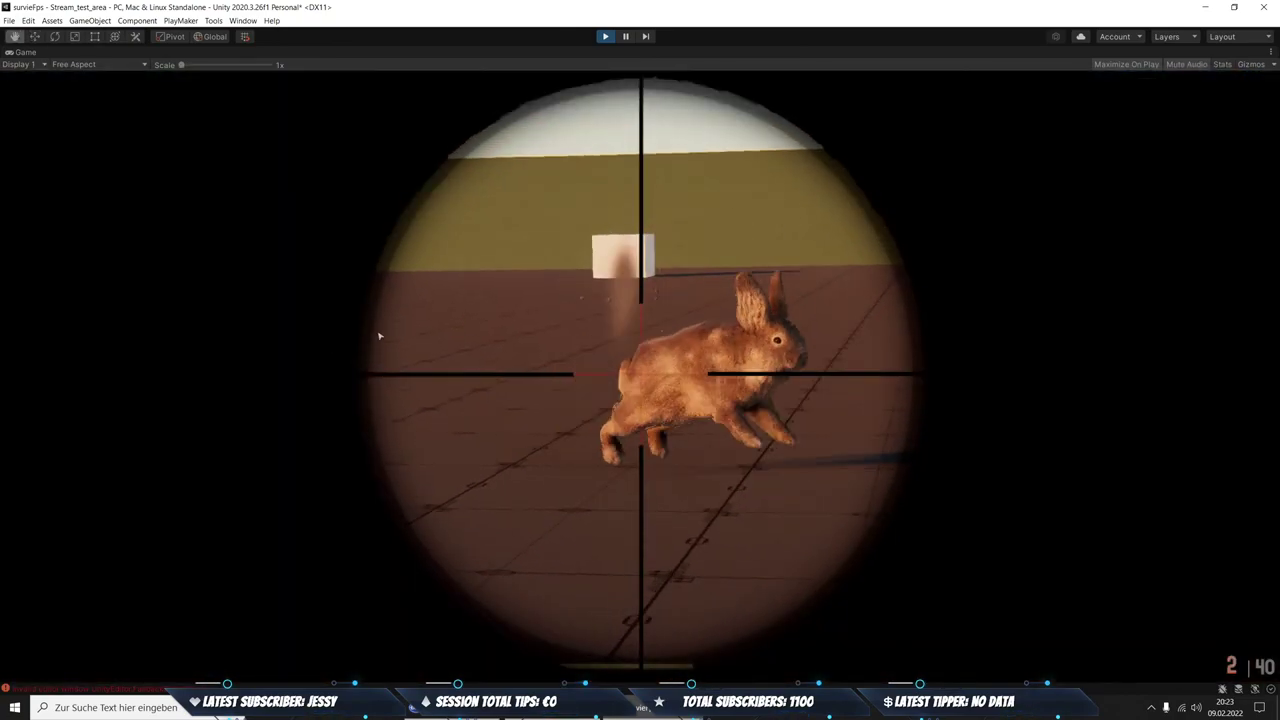
left_click(379, 336)
right_click(618, 377)
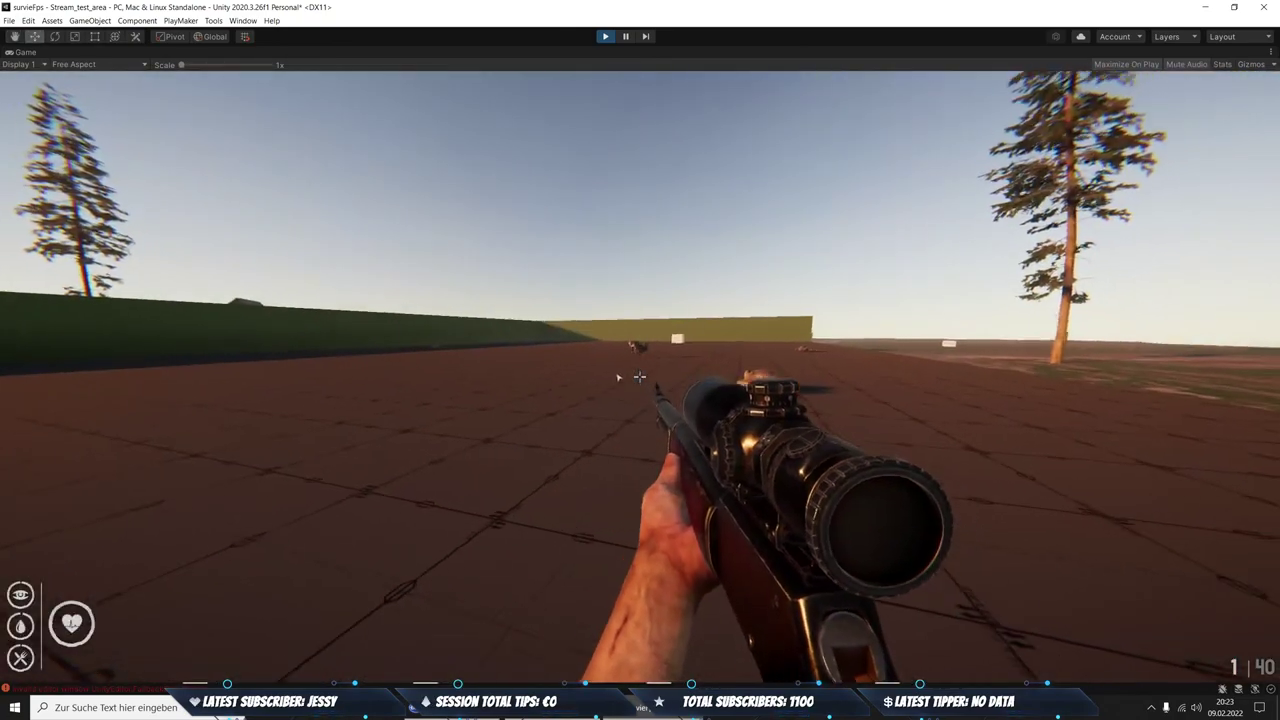
right_click(714, 334)
left_click(705, 335)
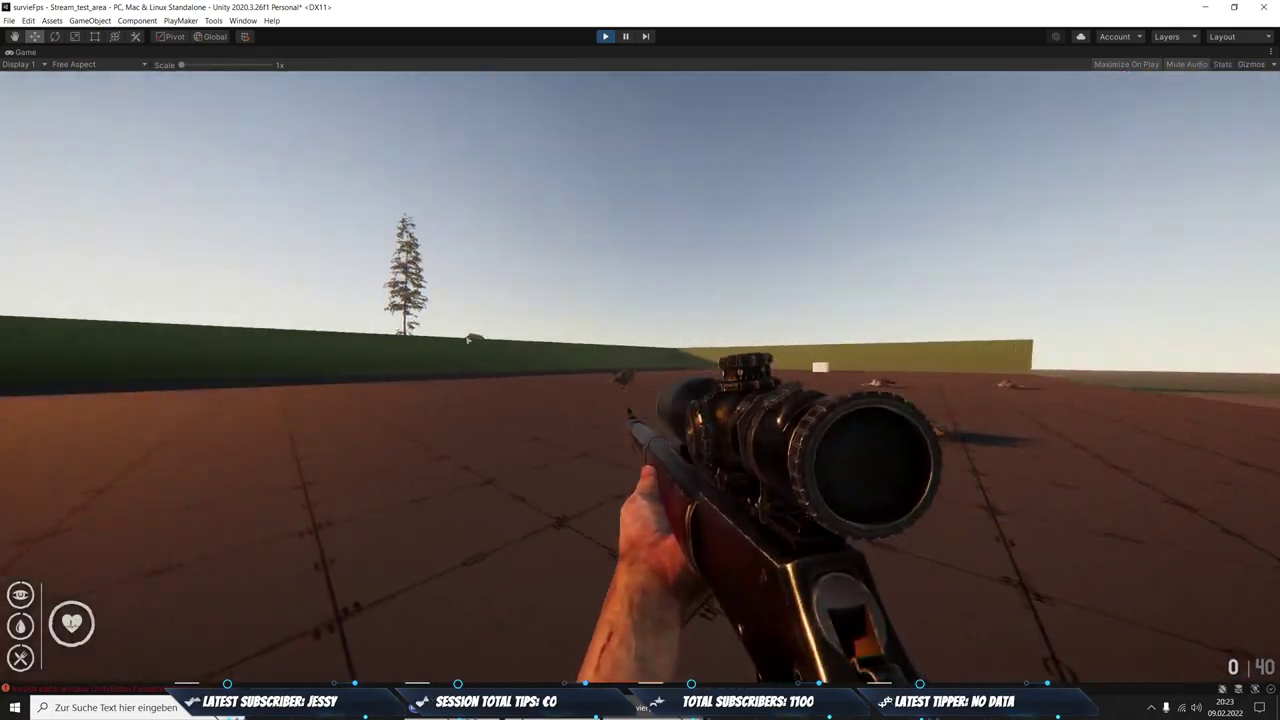
right_click(352, 348)
key("r")
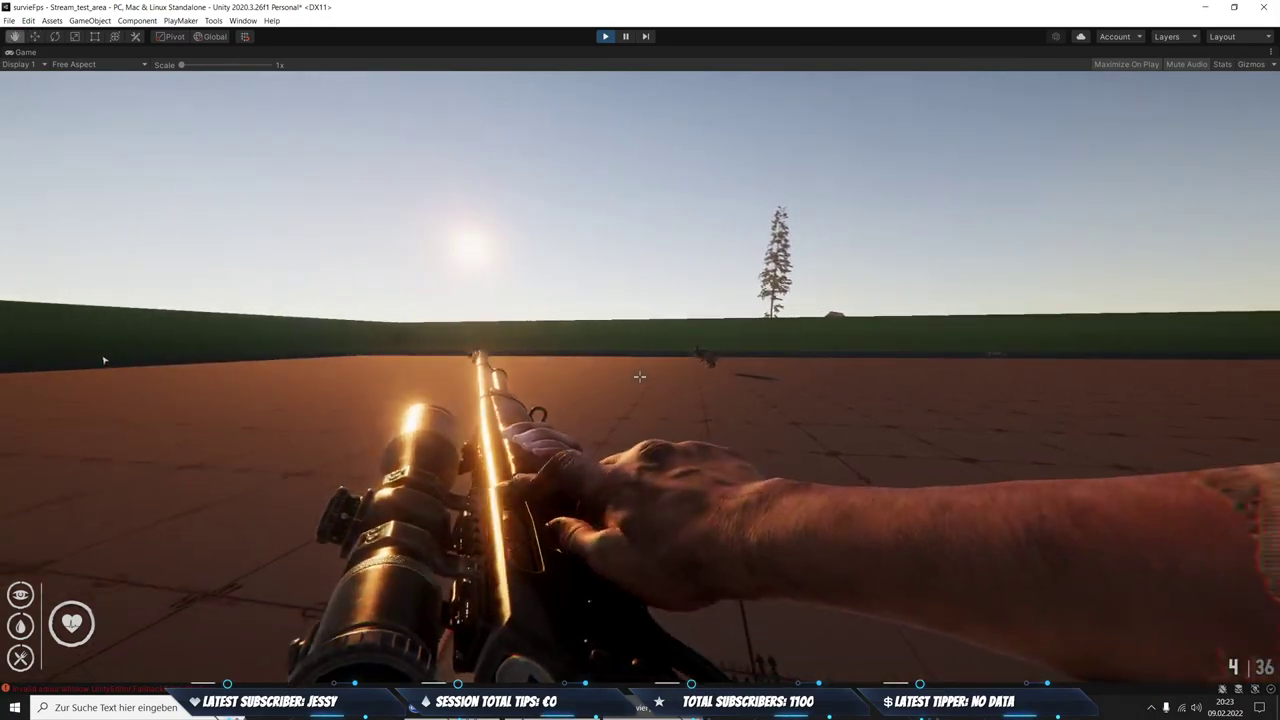
Keep shooting the approaching rabbits until empty, reload, and restore the normal editor layout
right_click(20, 338)
left_click(190, 360)
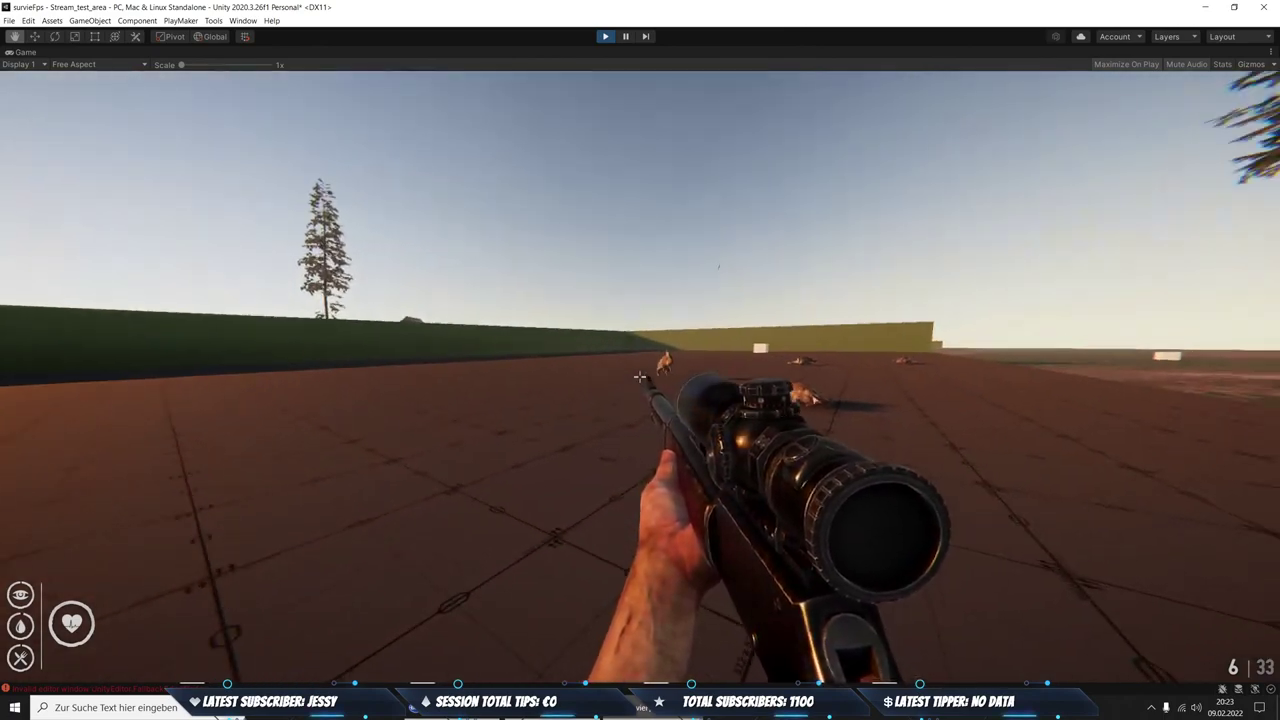
right_click(774, 383)
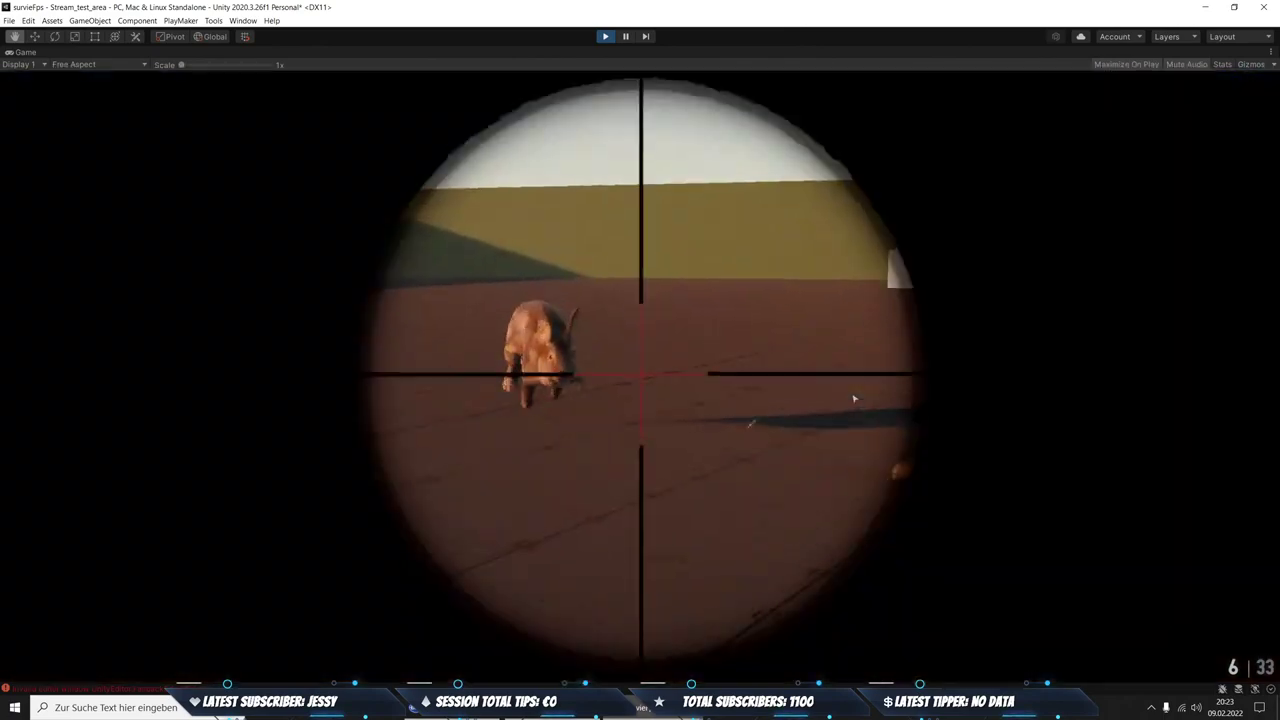
left_click(757, 403)
left_click(746, 429)
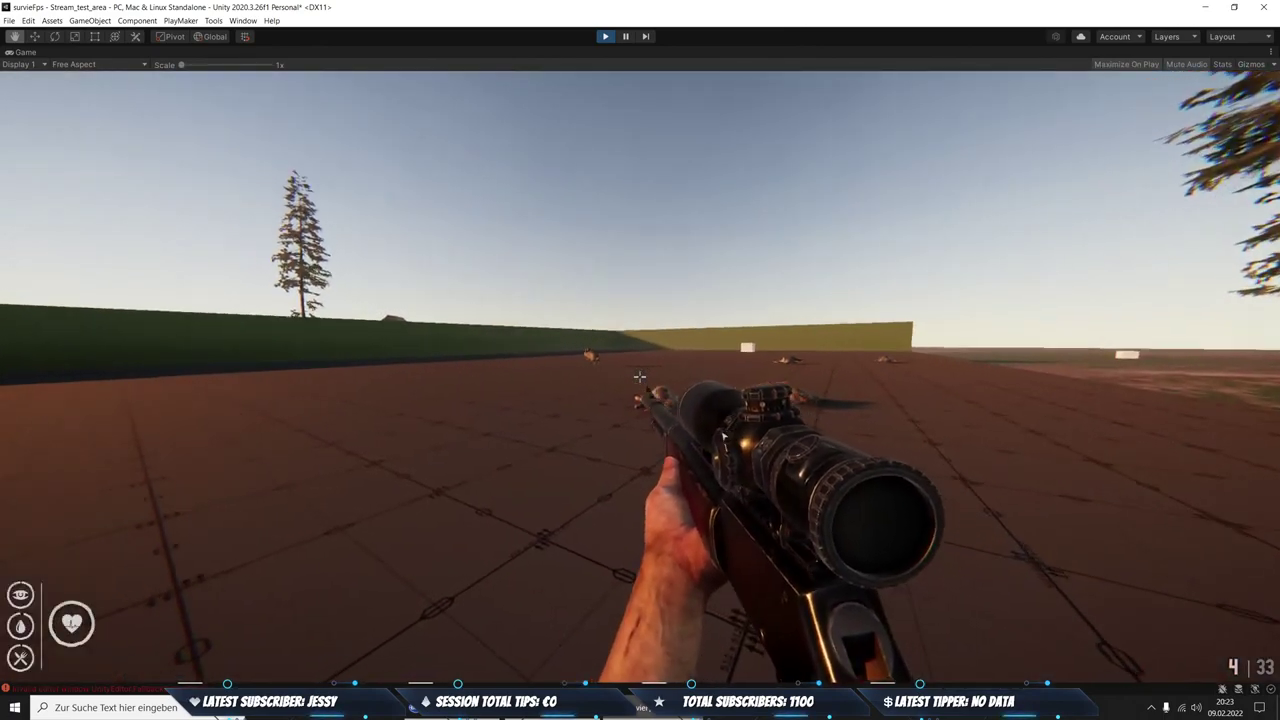
right_click(723, 437)
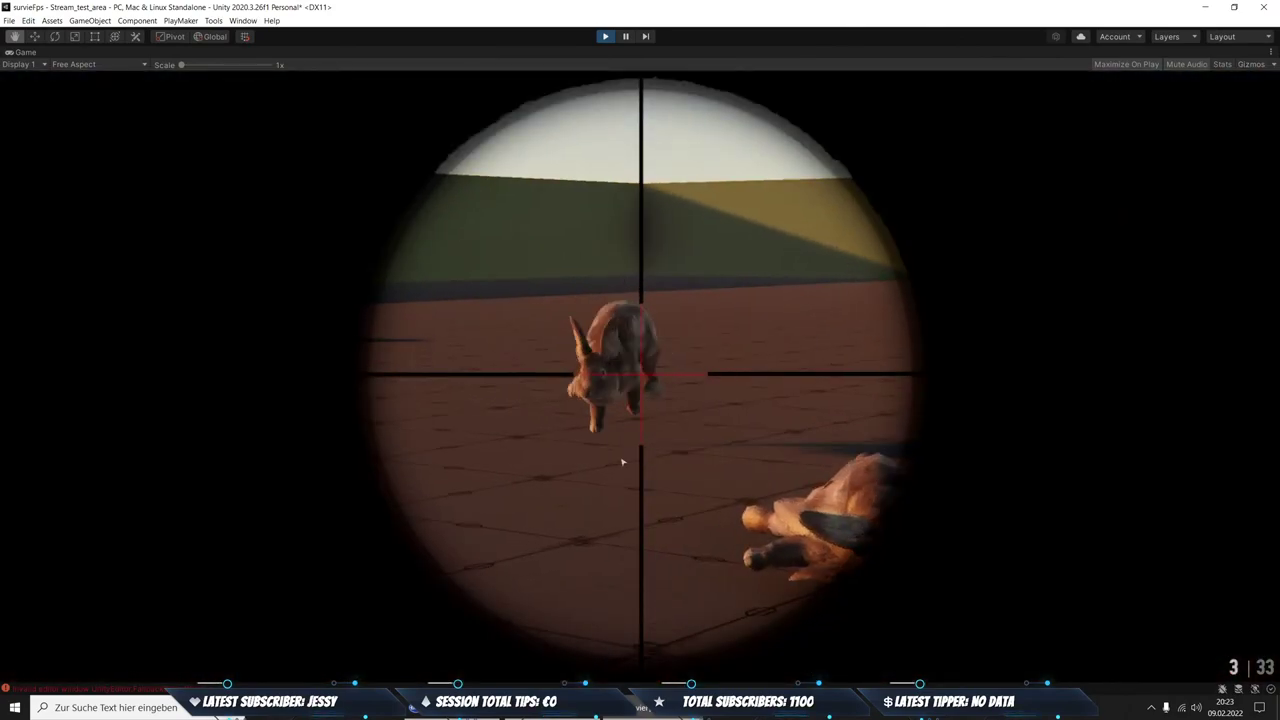
left_click(622, 461)
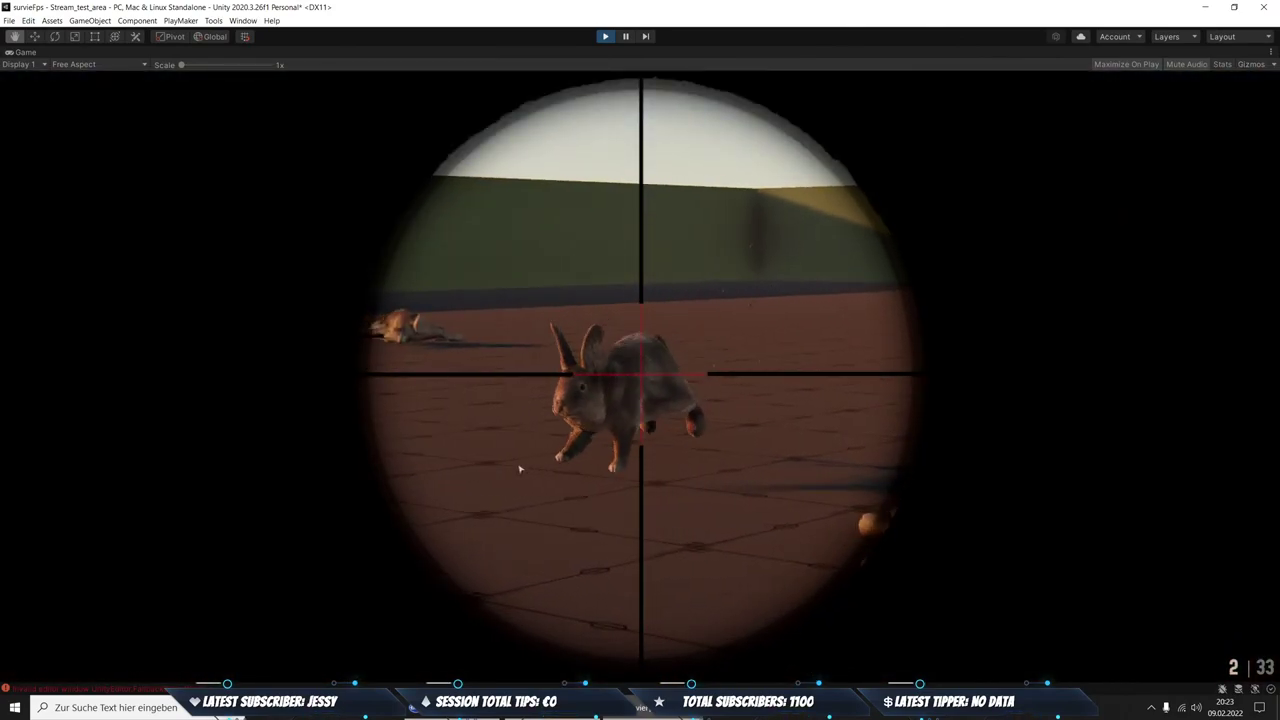
left_click(590, 470)
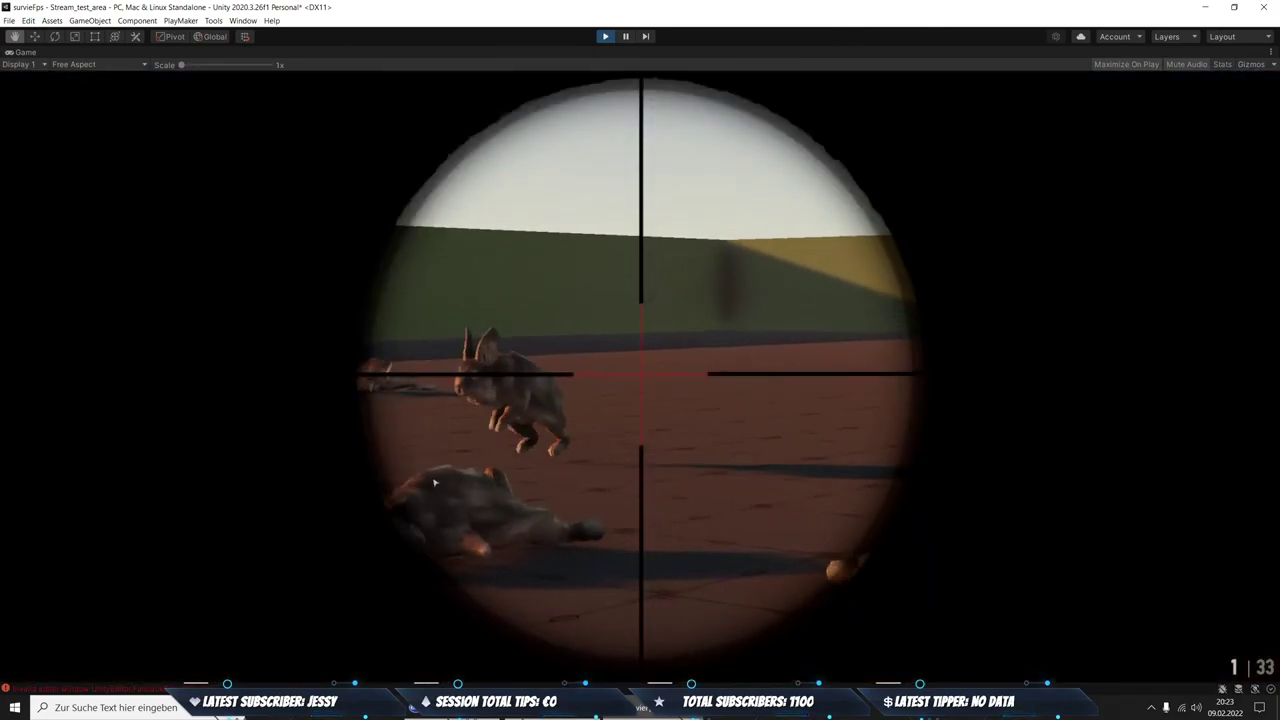
left_click(480, 500)
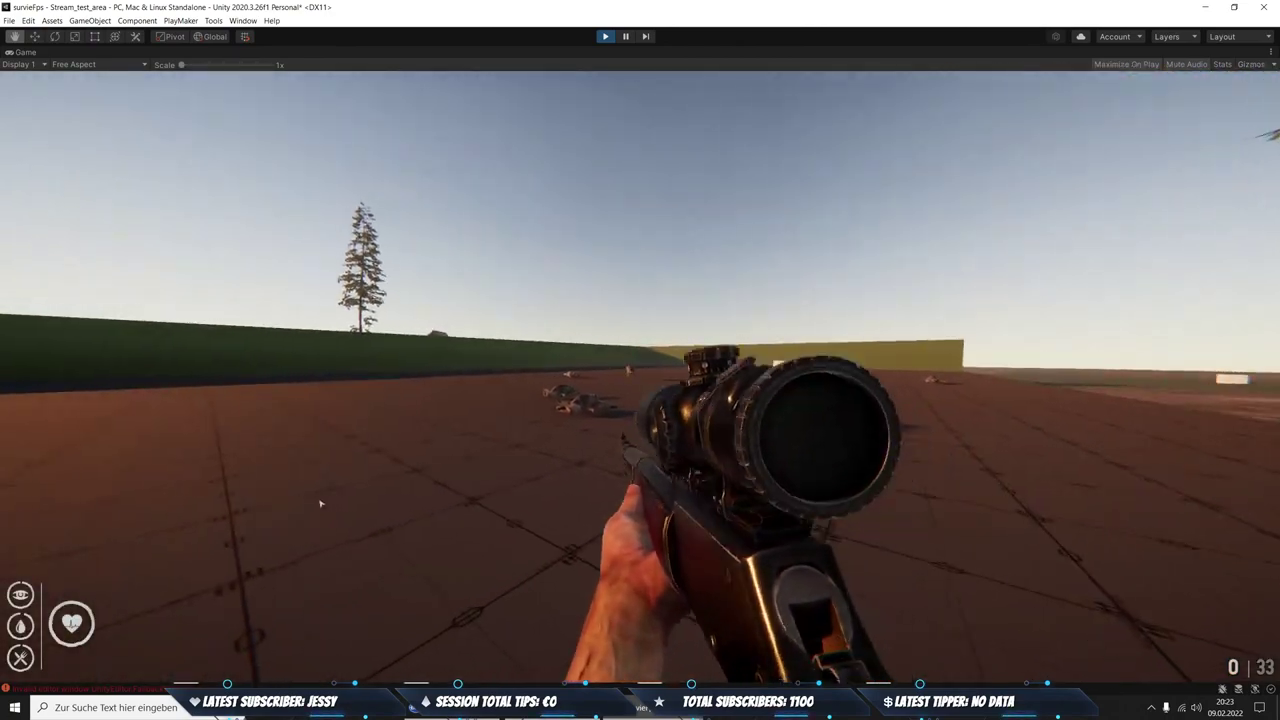
left_click(317, 509)
key("r")
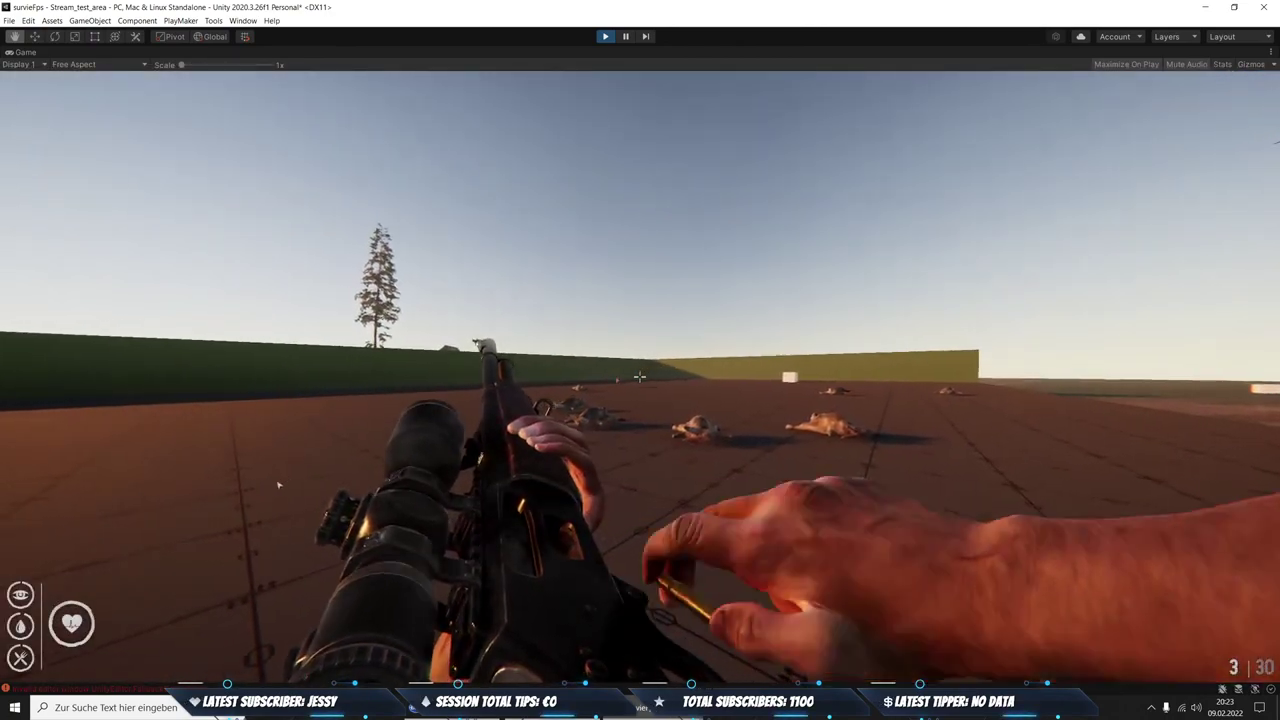
key("ctrl+p")
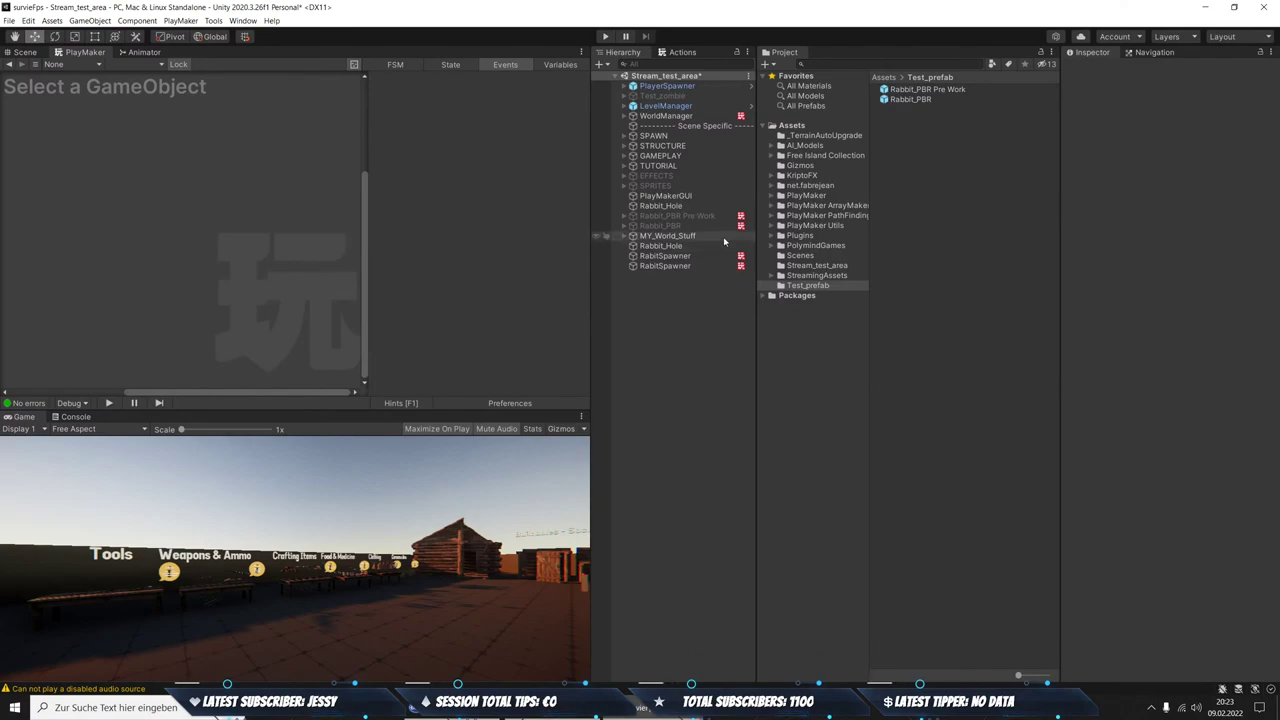
Open the Rabbit_PBR prefab and edit its AI_Movement FSM
left_click(905, 100)
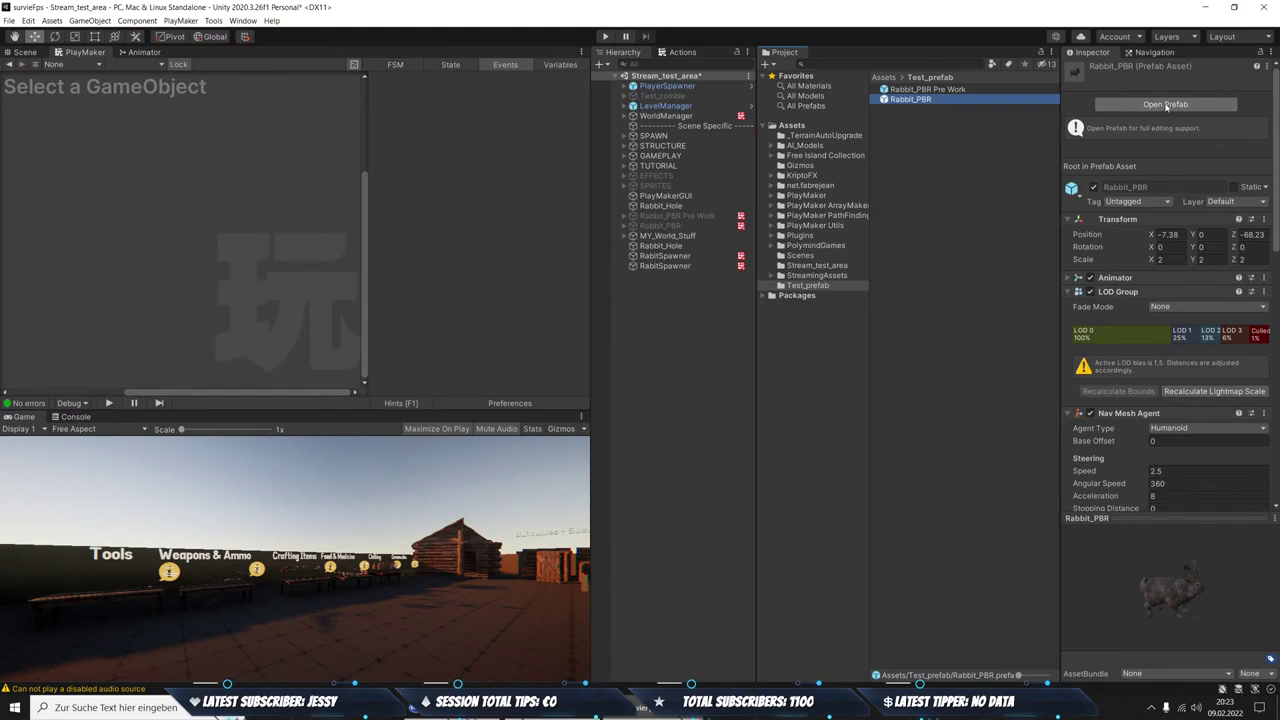
left_click(1166, 105)
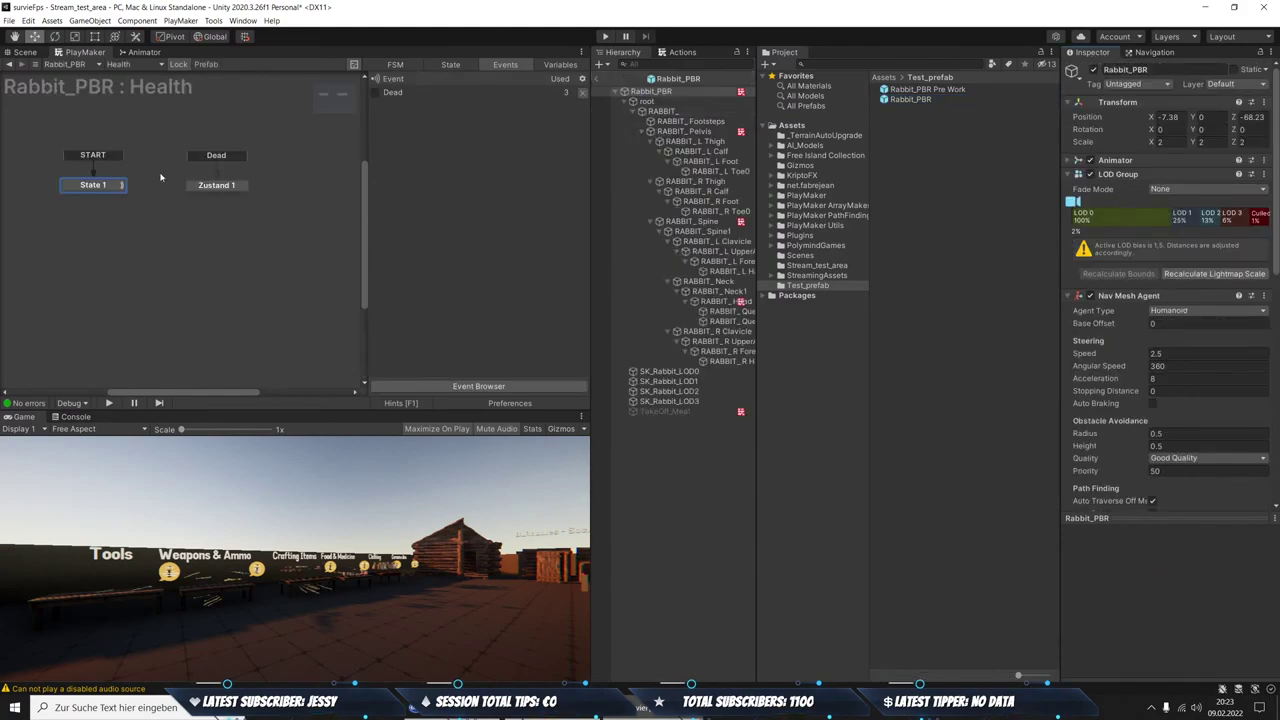
scroll(1166, 370, "down", 10)
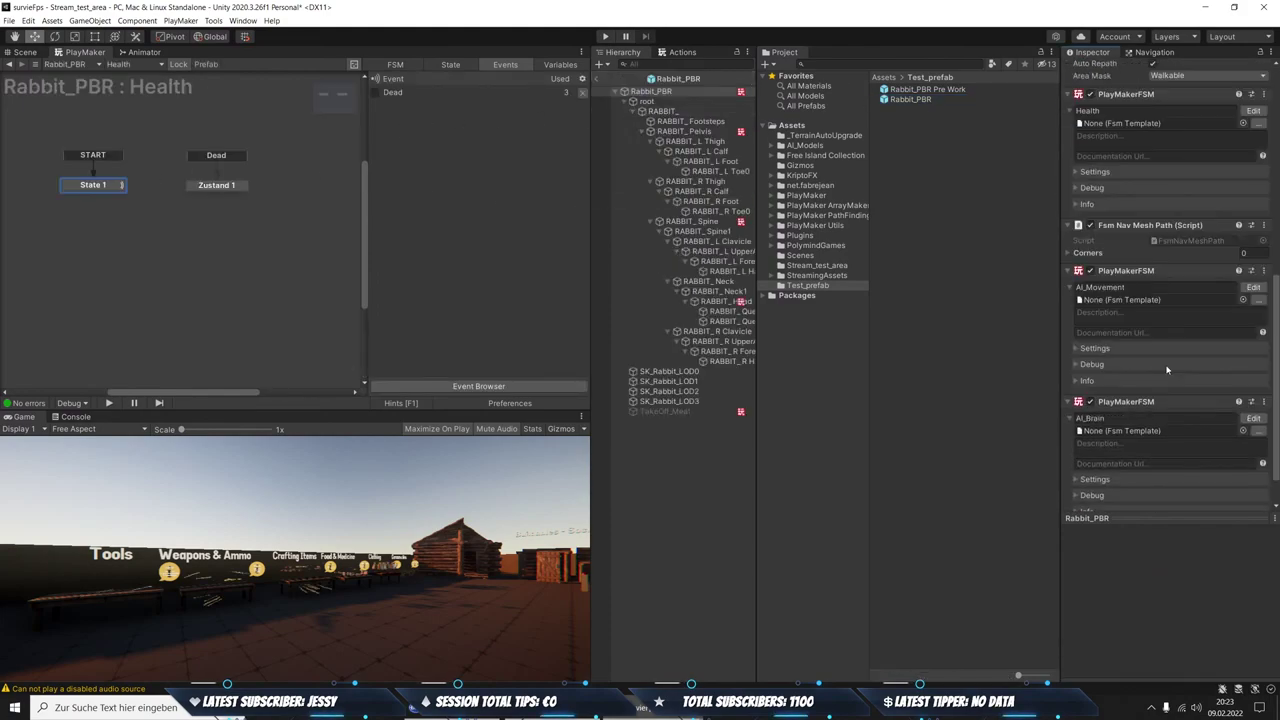
left_click(1260, 288)
Copy Zustand 3's Find Game Object, Find Closest and Array List Remove At actions
left_click(92, 236)
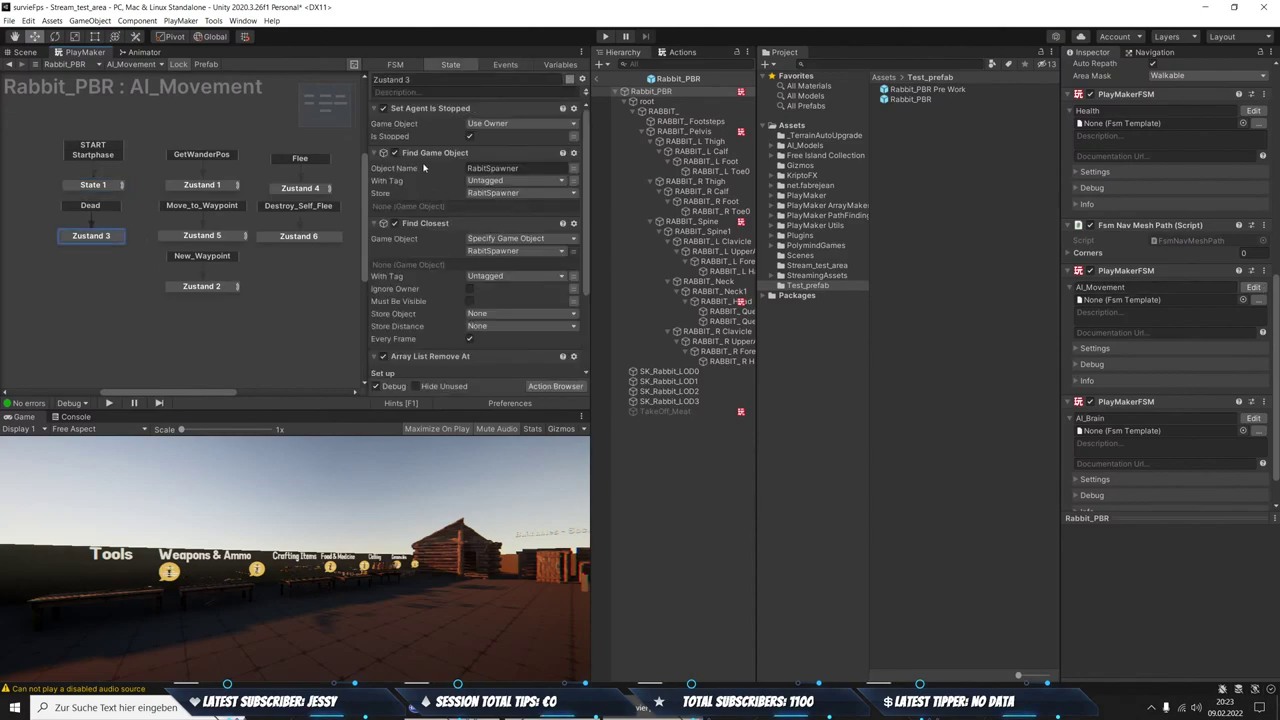
left_click(445, 153)
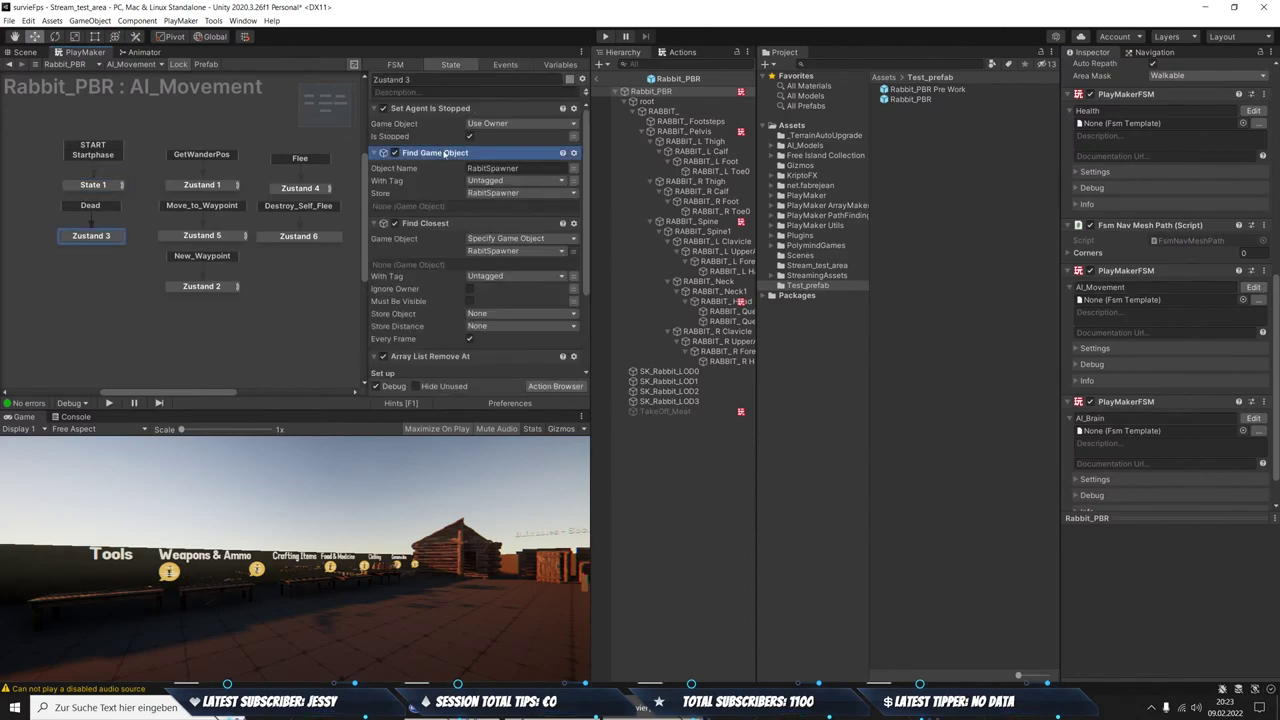
left_click(460, 223)
scroll(516, 255, "down", 2)
left_click(460, 283)
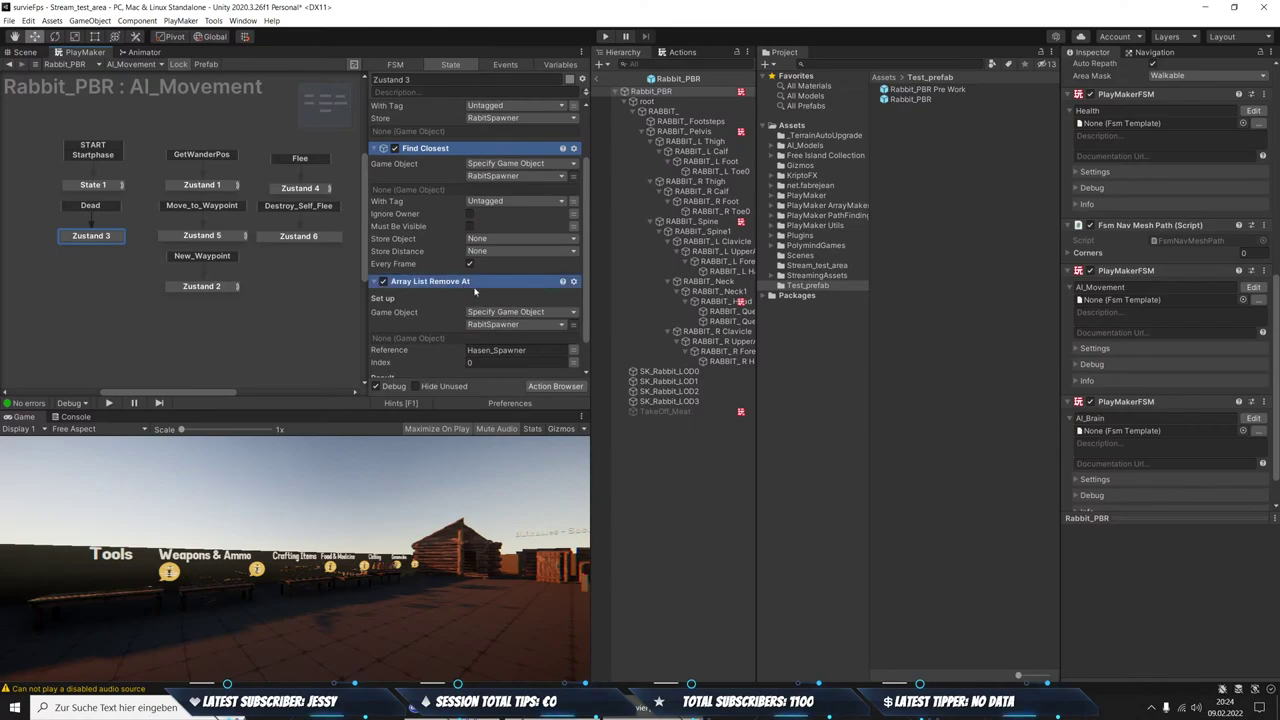
scroll(460, 283, "up", 2)
scroll(440, 270, "down", 3)
right_click(426, 244)
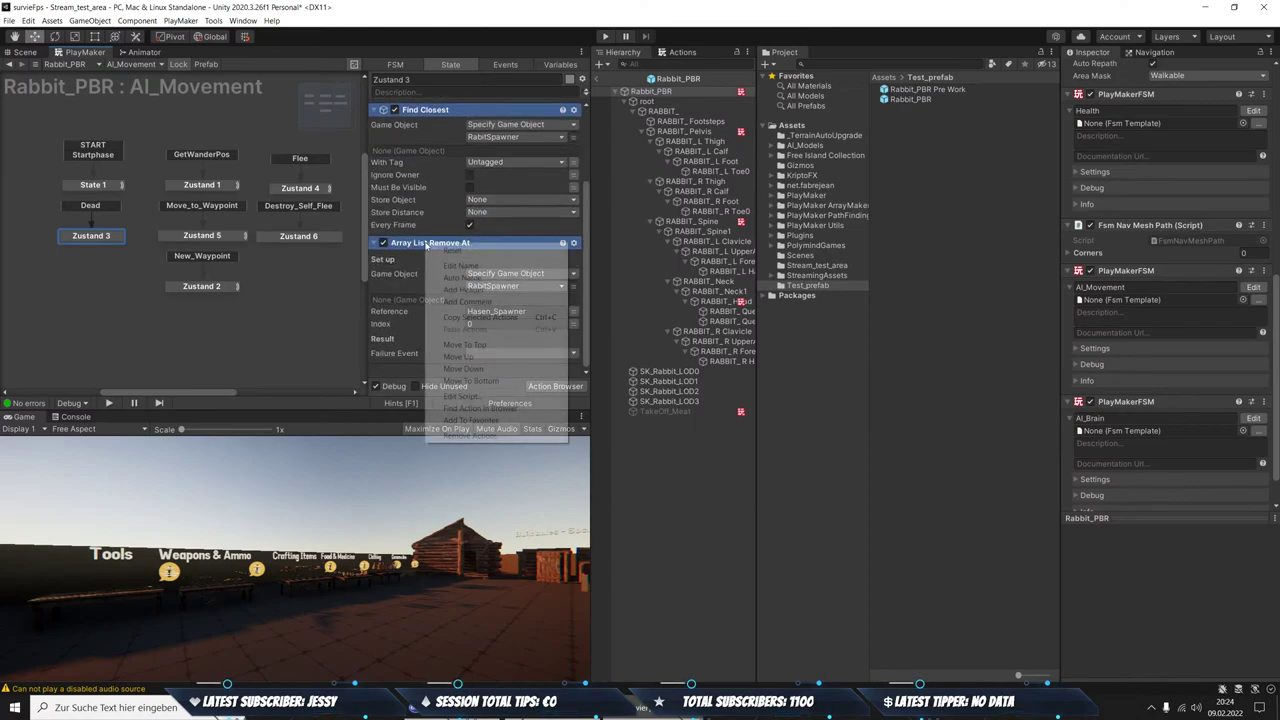
left_click(470, 317)
left_click(702, 412)
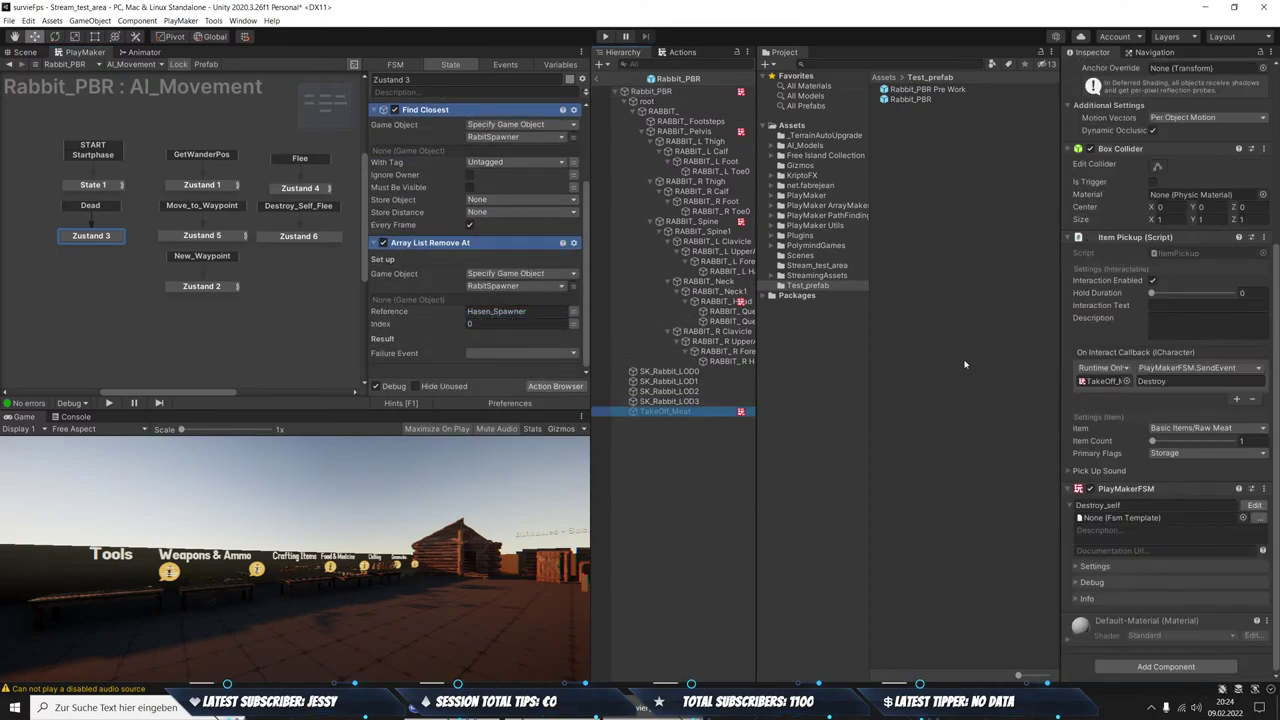
In Destroy_self, paste the spawner-removal actions before Zustand 1's Destroy Object
left_click(1256, 507)
left_click(193, 187)
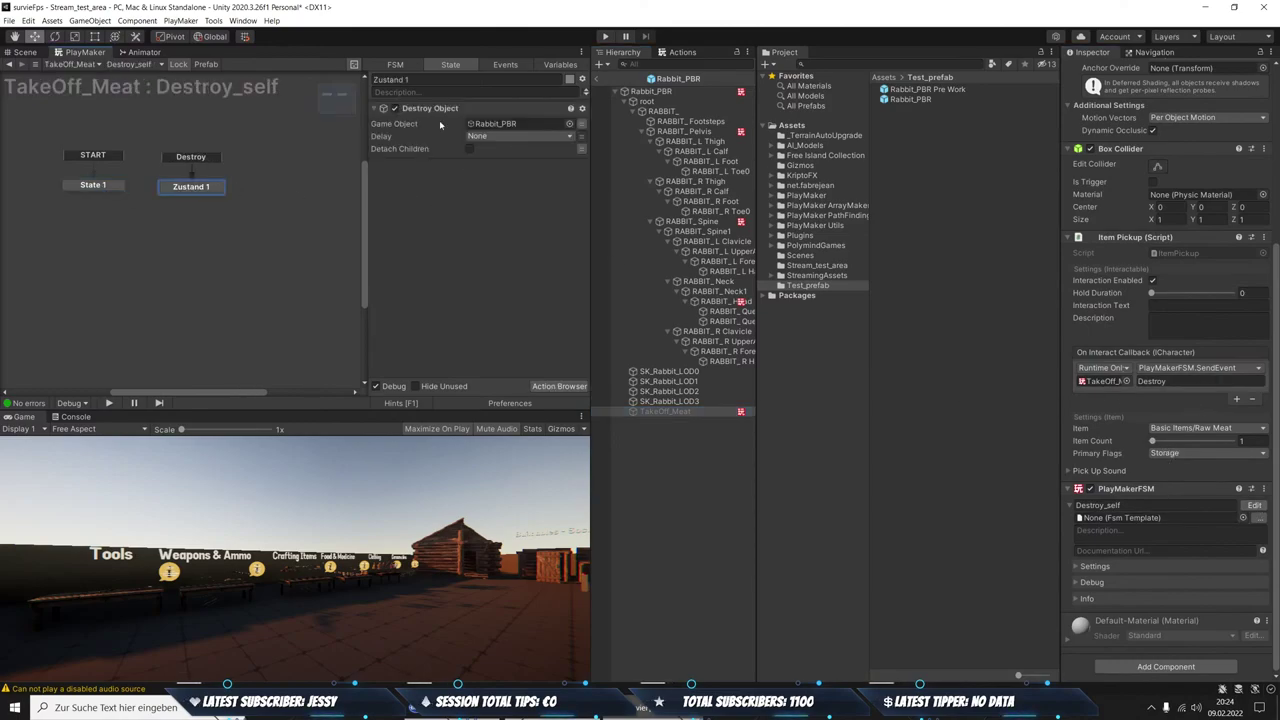
right_click(426, 111)
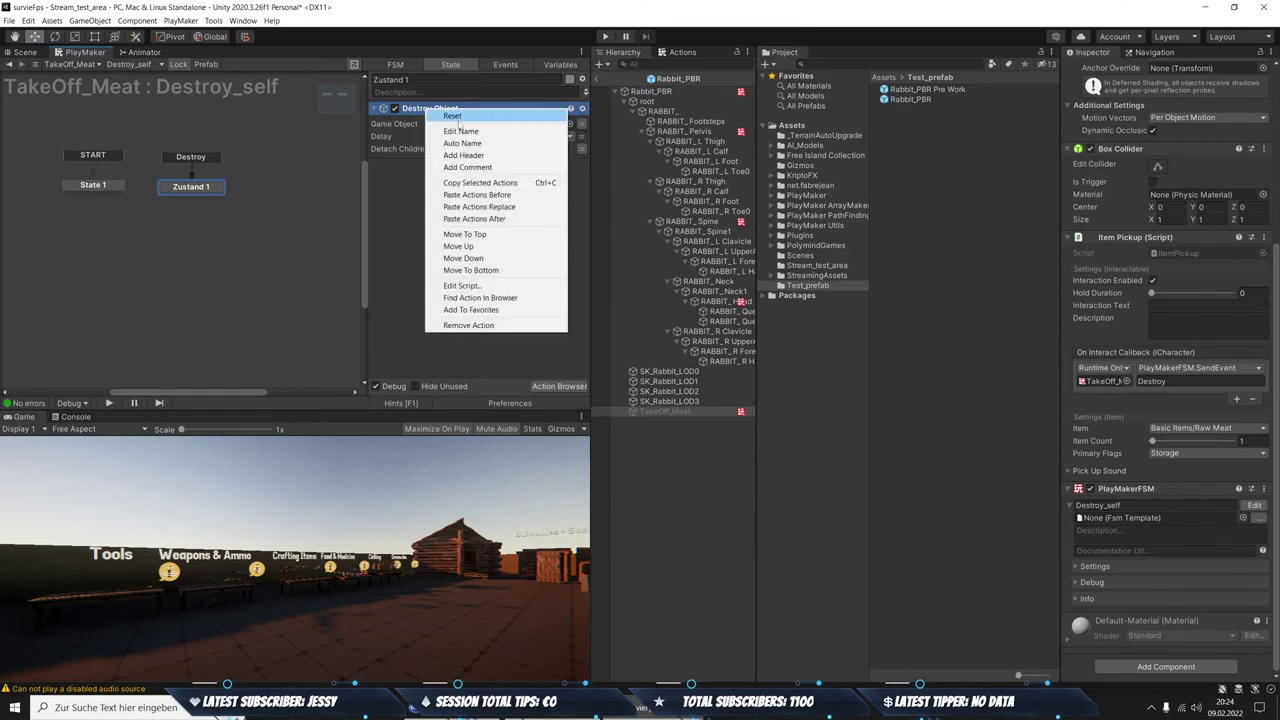
left_click(466, 178)
left_click(470, 194)
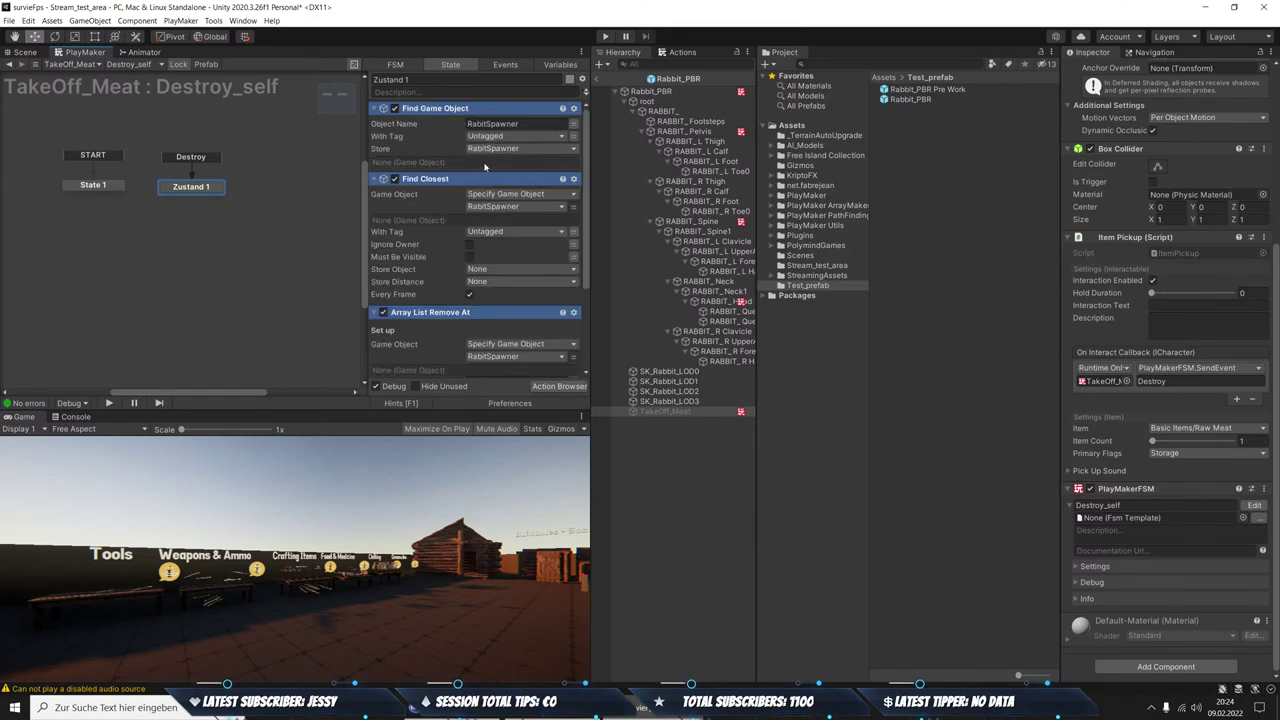
scroll(480, 185, "down", 3)
scroll(515, 240, "up", 3)
Add a Zustand 2 state reached by Zustand 1's FINISHED transition
right_click(188, 224)
left_click(203, 230)
mouse_move(191, 197)
left_mouse_down()
mouse_move(235, 231)
mouse_move(213, 241)
left_mouse_up()
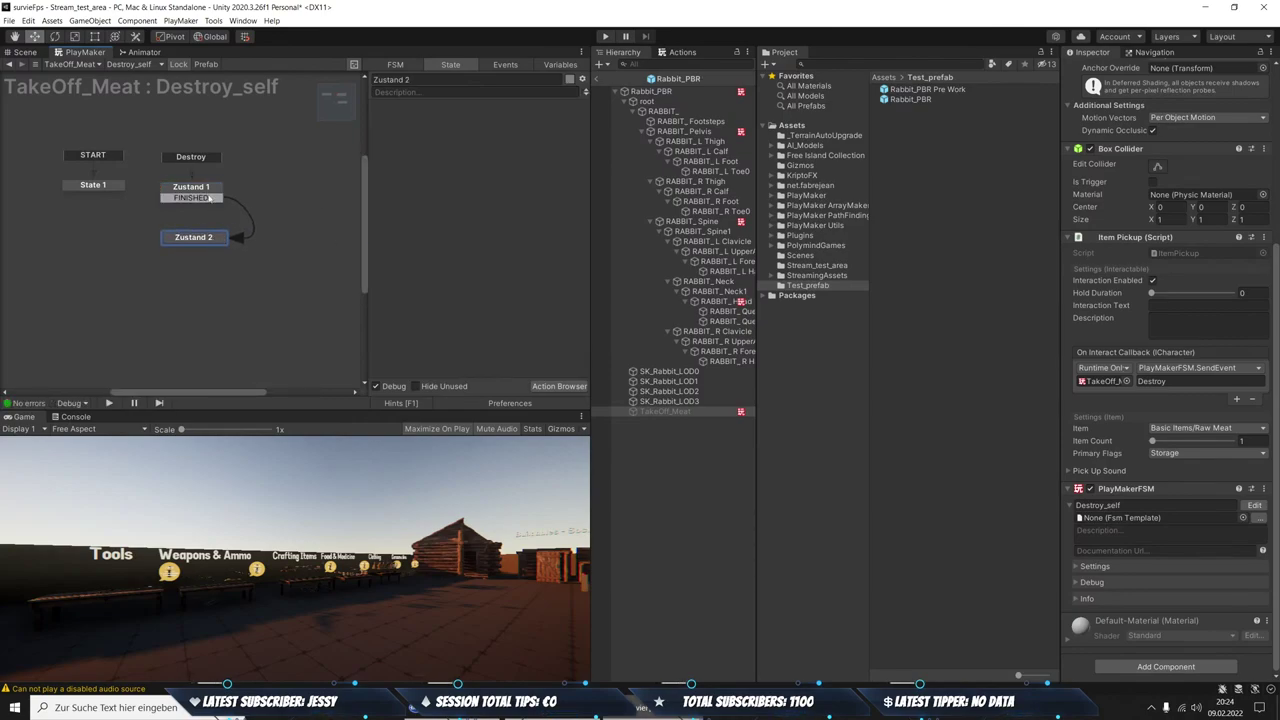
Move the Destroy Object action from Zustand 1 into Zustand 2
left_click(210, 196)
scroll(491, 240, "down", 2)
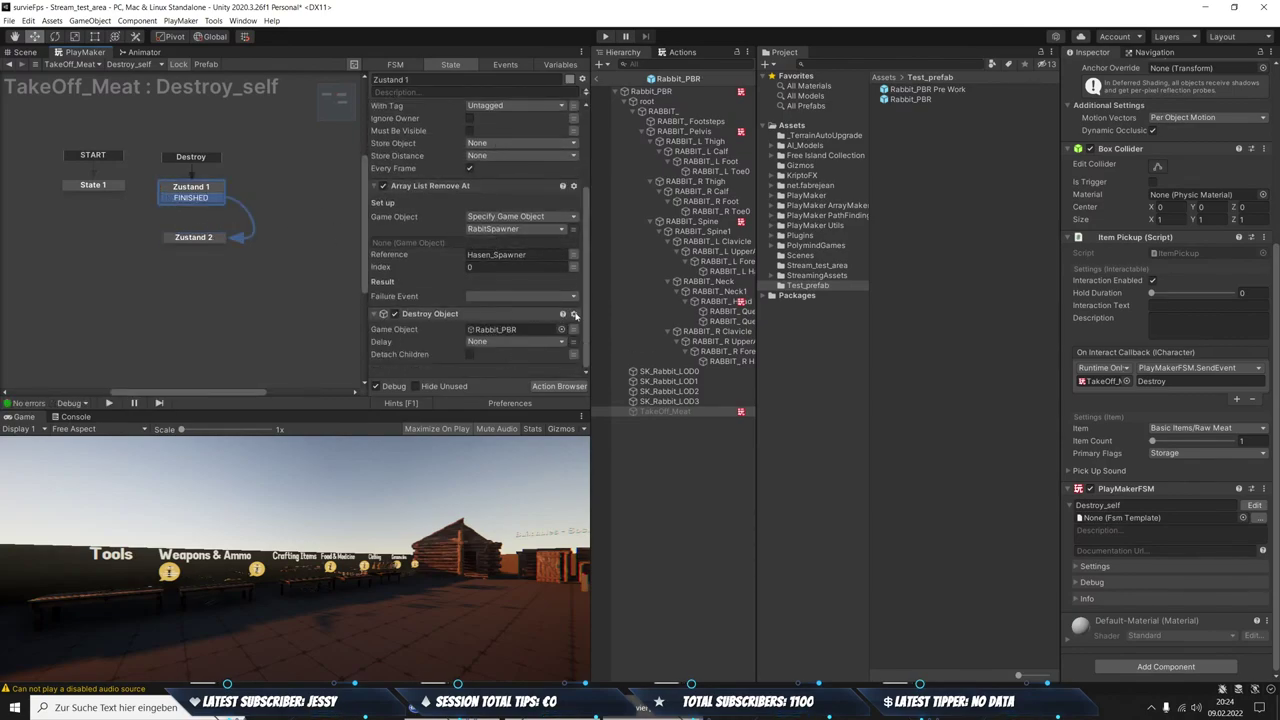
left_click(574, 314)
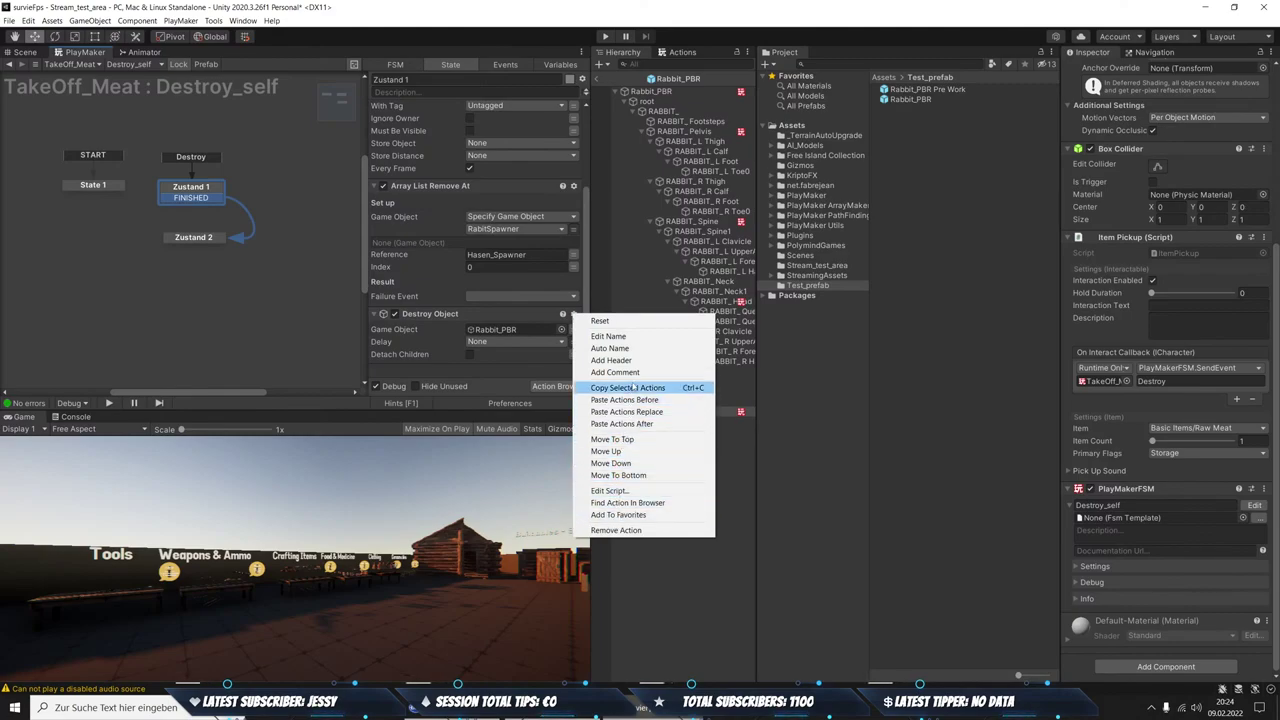
left_click(627, 387)
left_click(195, 237)
right_click(413, 297)
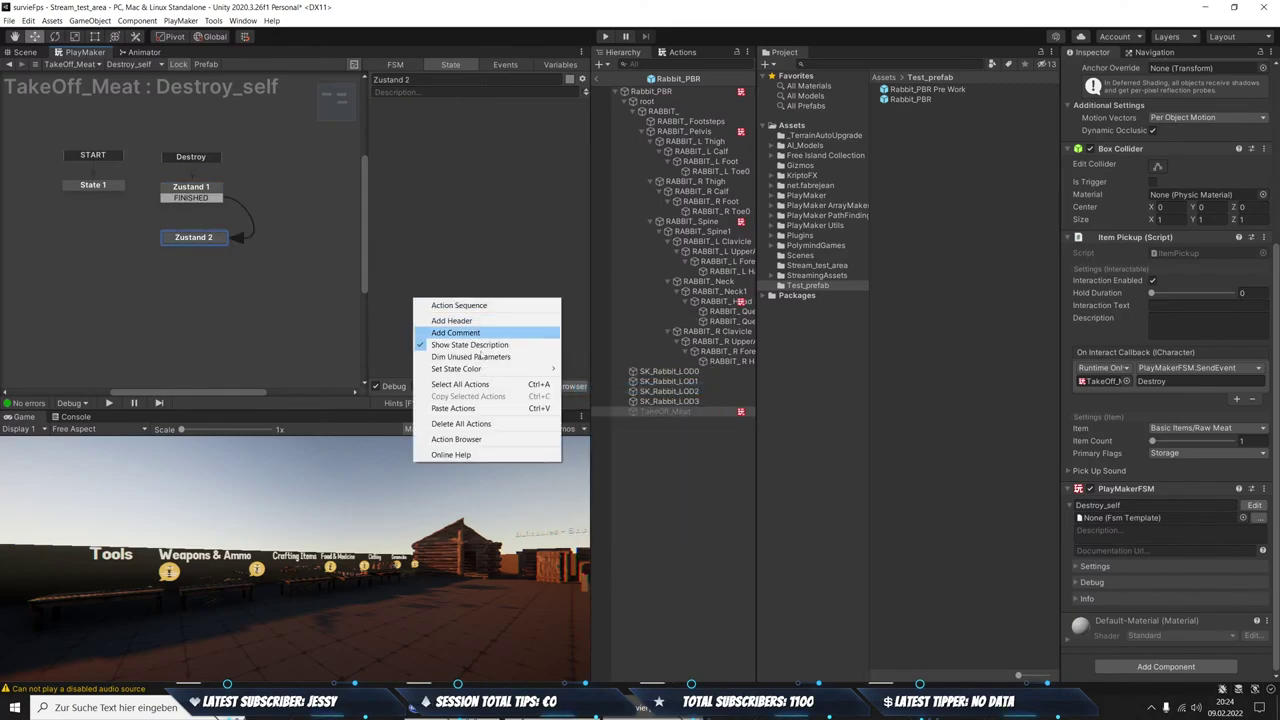
left_click(453, 408)
left_click(191, 188)
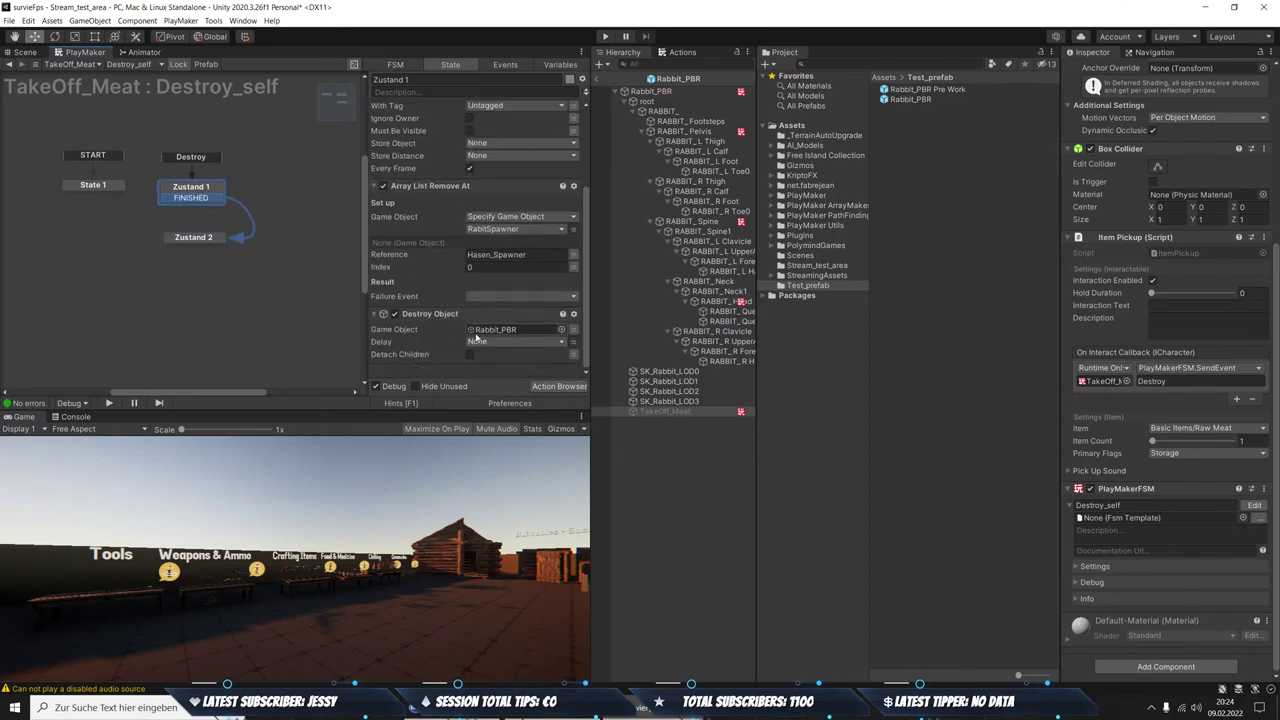
left_click(574, 314)
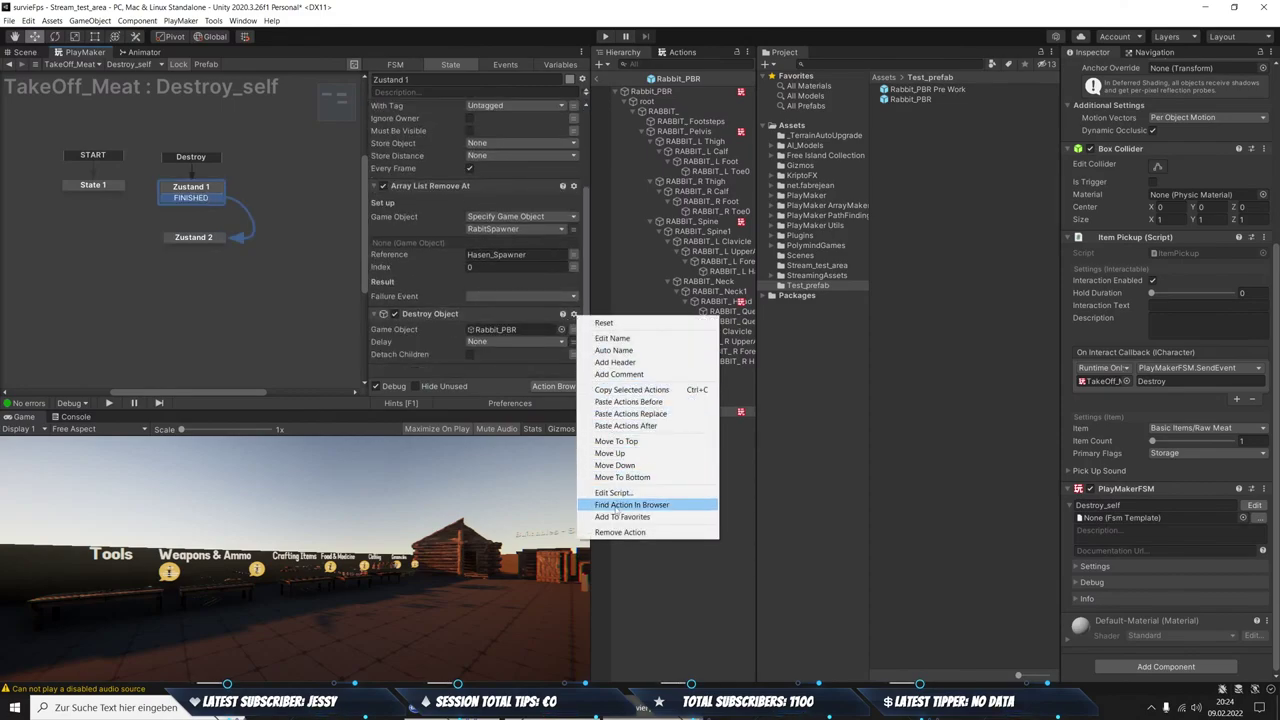
left_click(640, 528)
Append a Wait action to Zustand 1 with Time 0.1 and Finish Event FINISHED
left_click(676, 53)
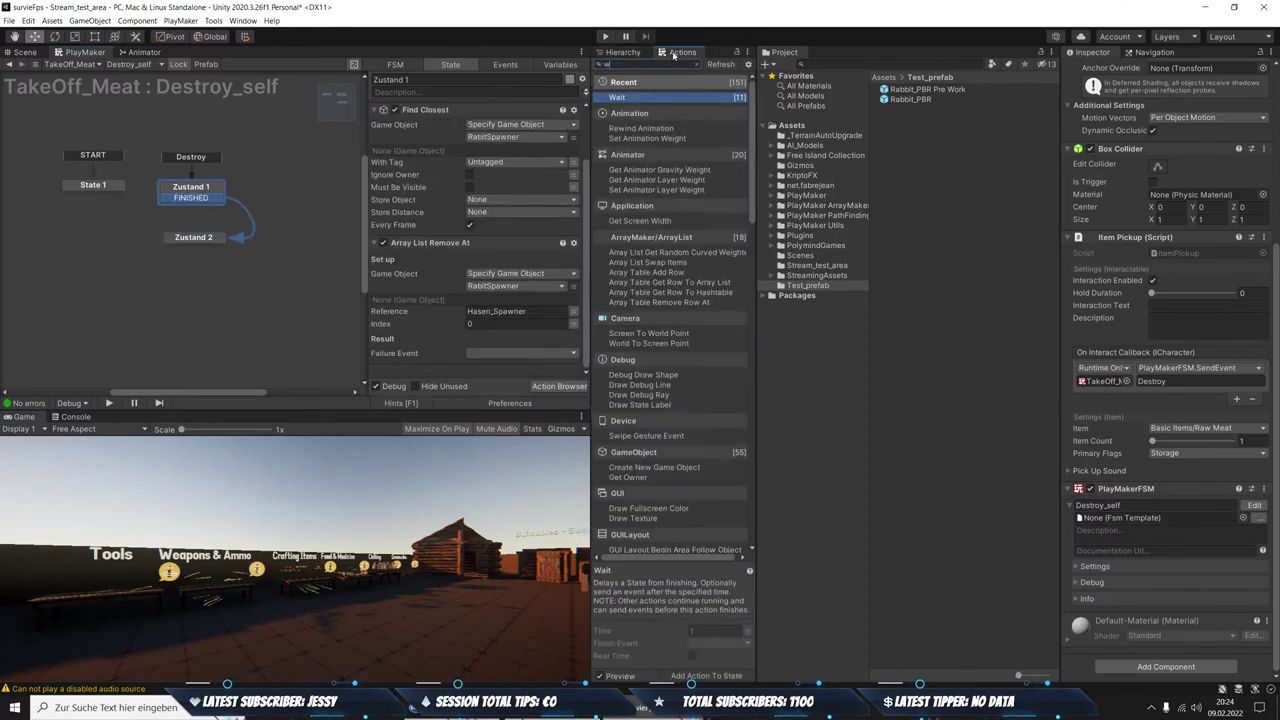
type("wait")
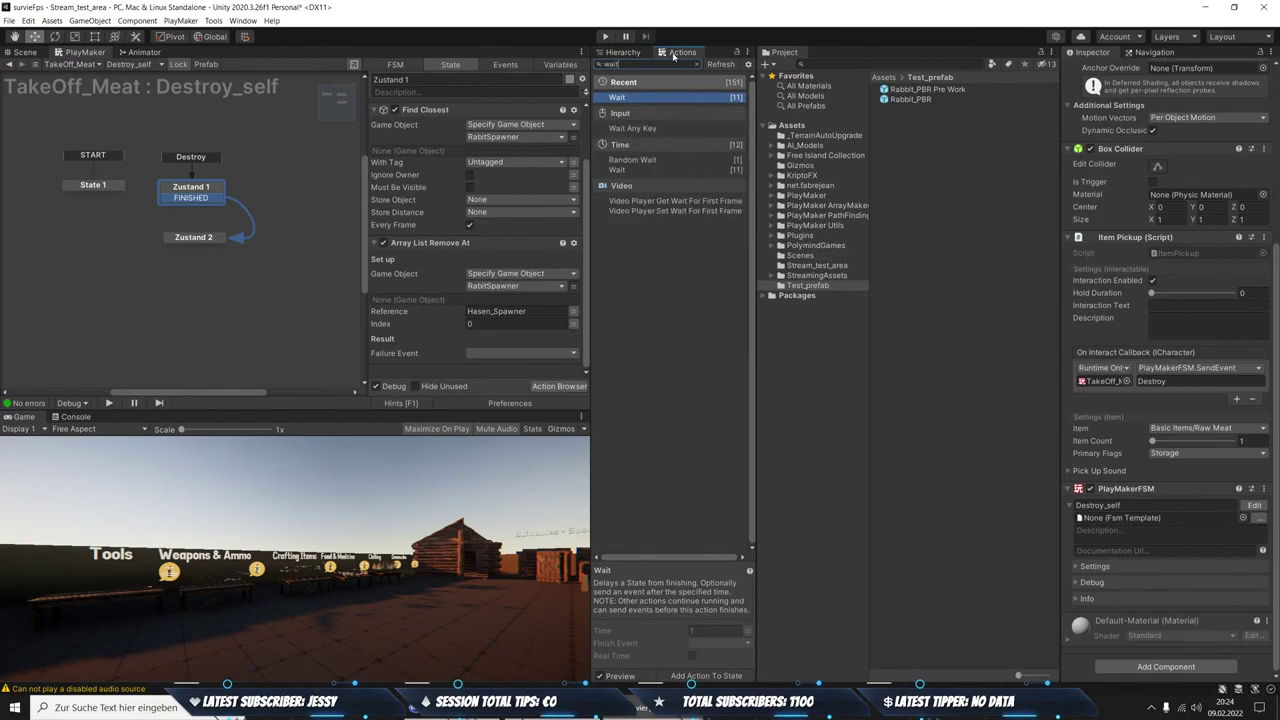
left_click_drag(620, 97, 492, 135)
left_click(573, 108)
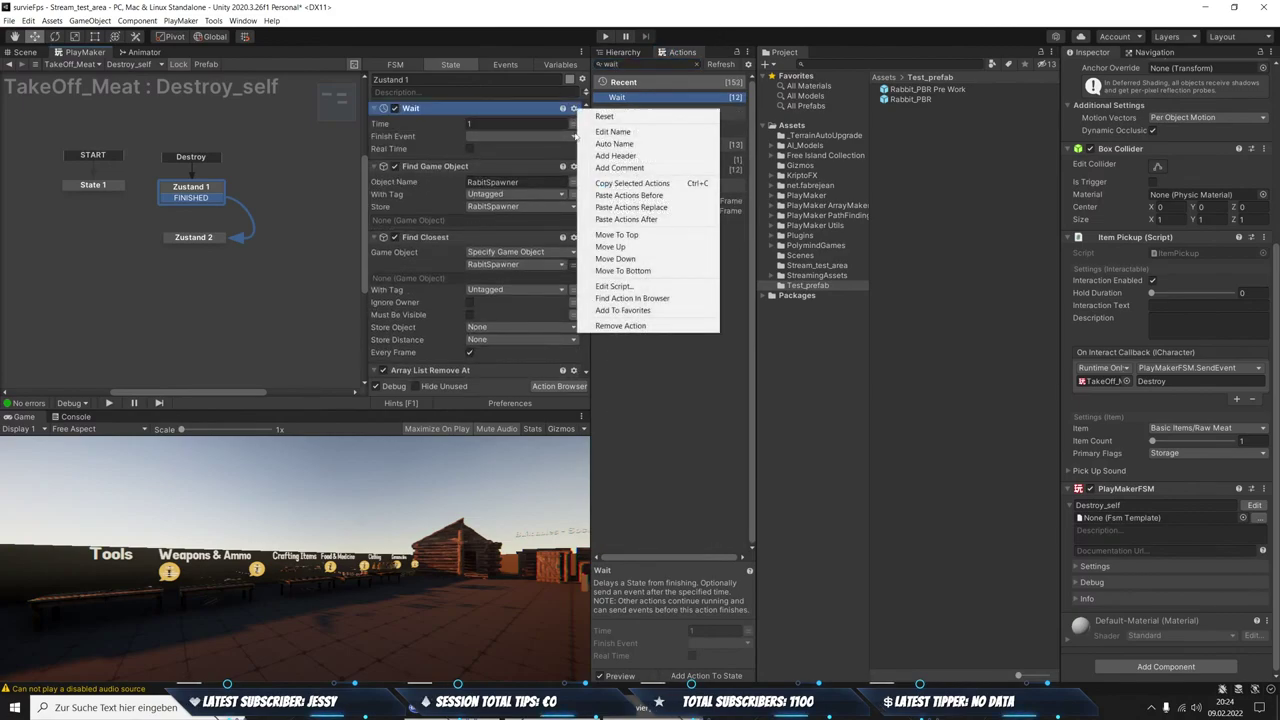
left_click(610, 271)
left_click(498, 344)
type("0.1")
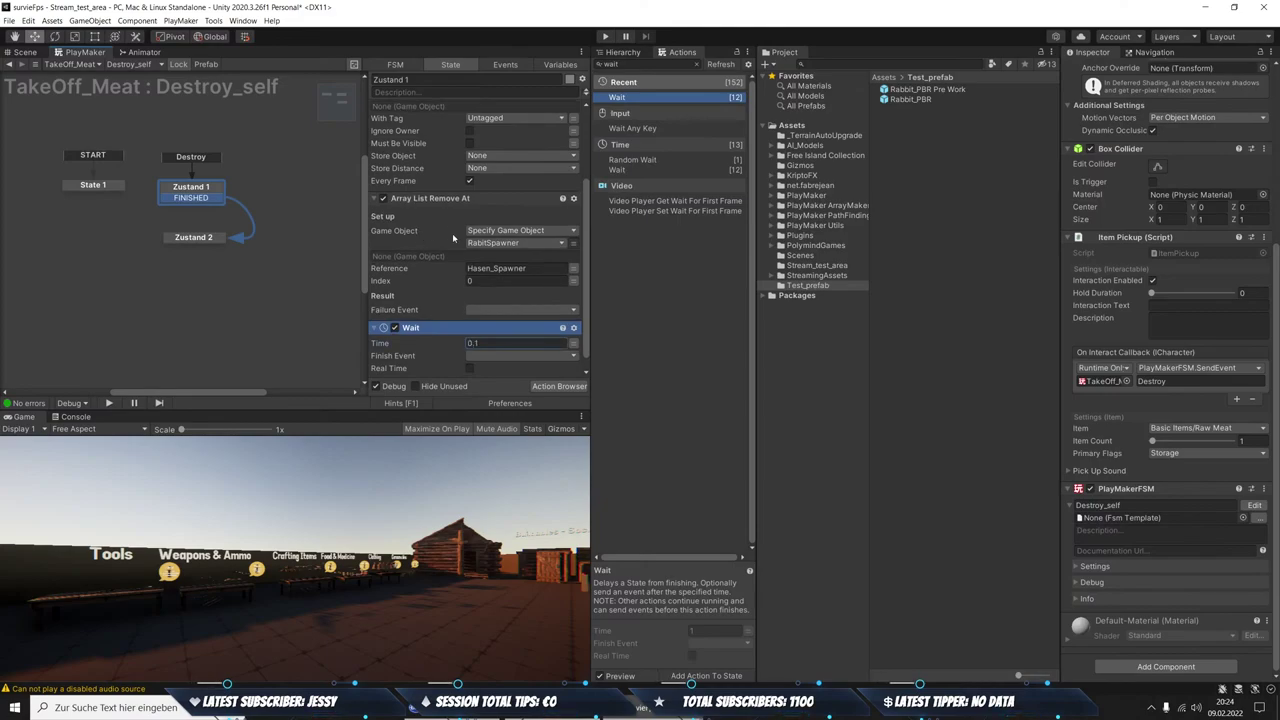
left_click(520, 356)
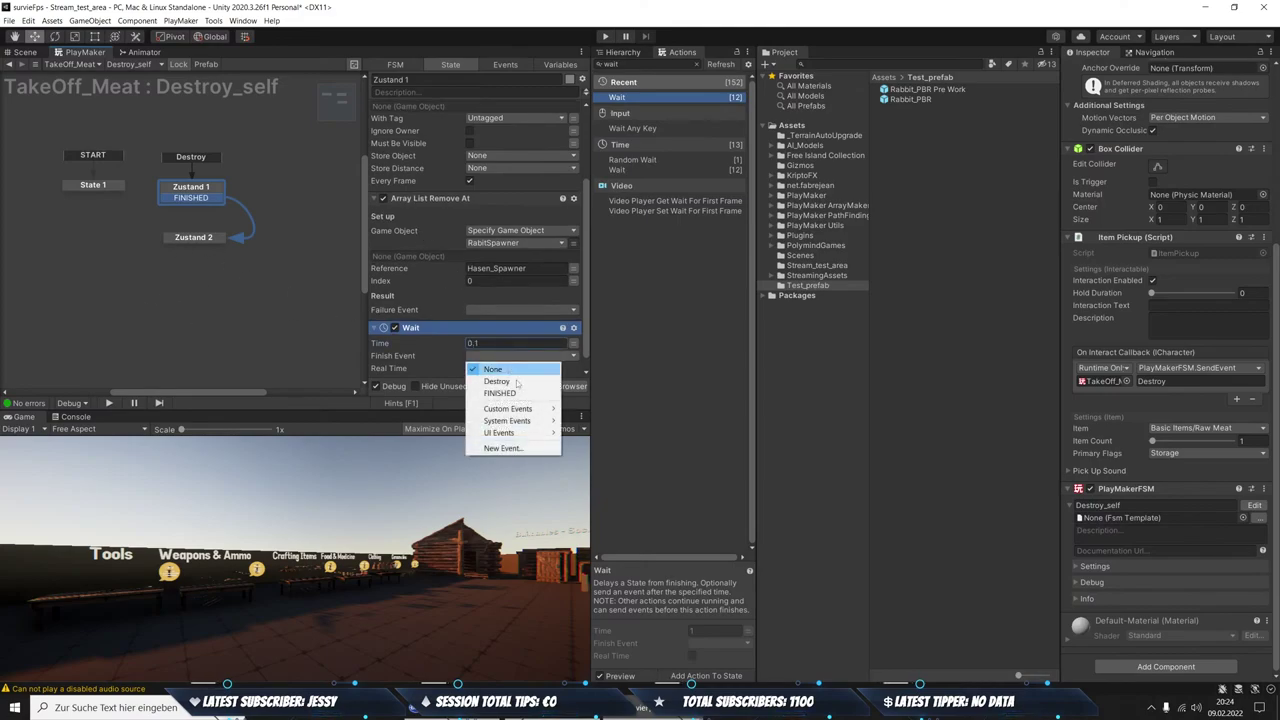
left_click(490, 390)
Check Zustand 2's Destroy Object and Zustand 1, then return to the Hierarchy
left_click(190, 237)
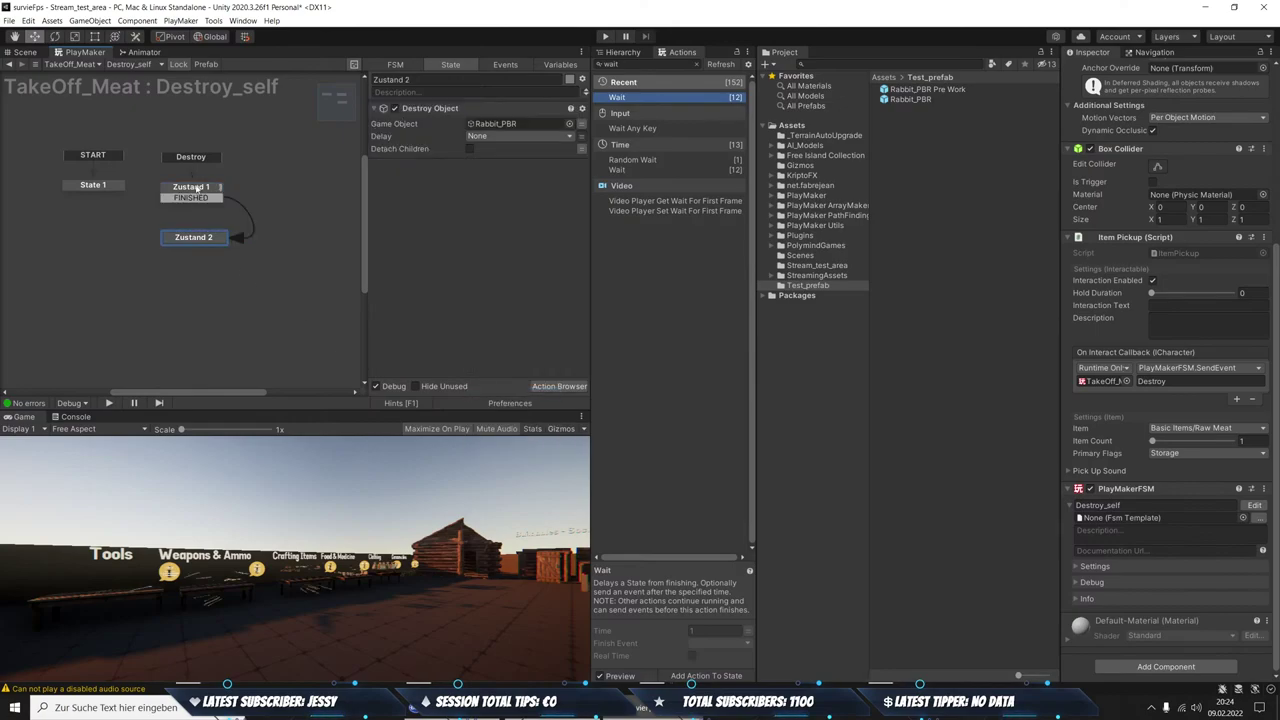
left_click(197, 188)
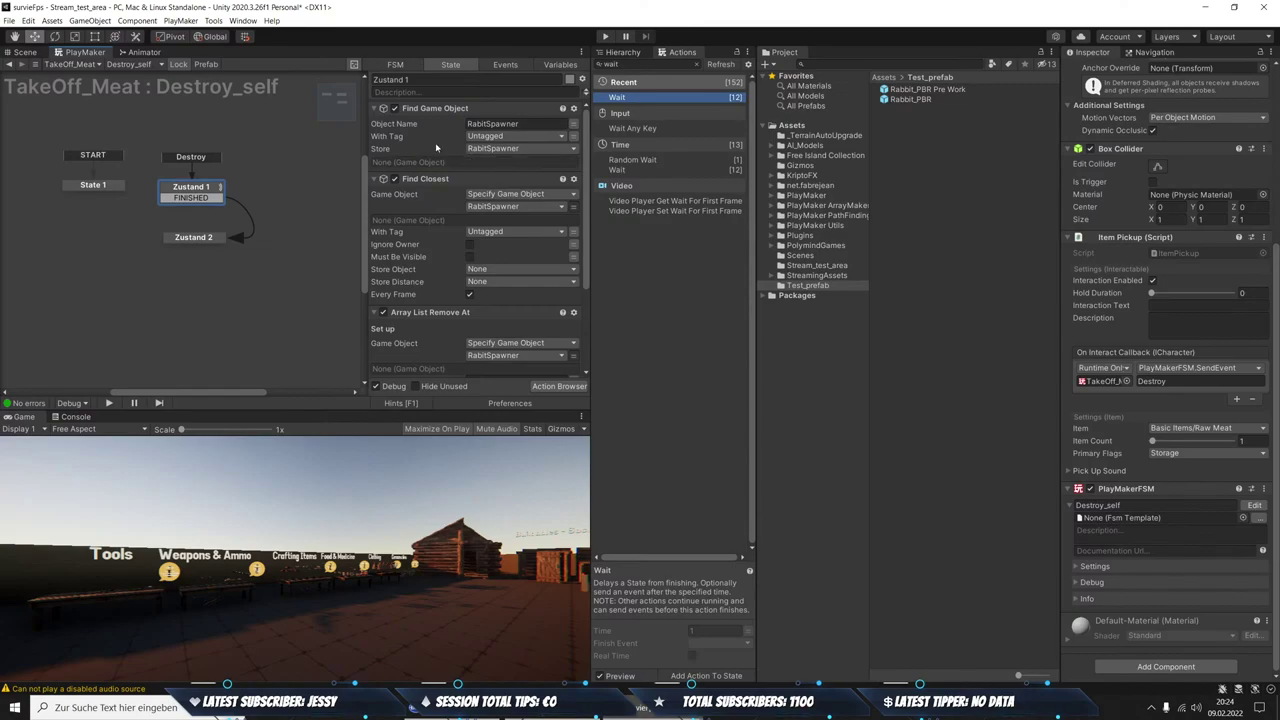
scroll(436, 148, "down", 1)
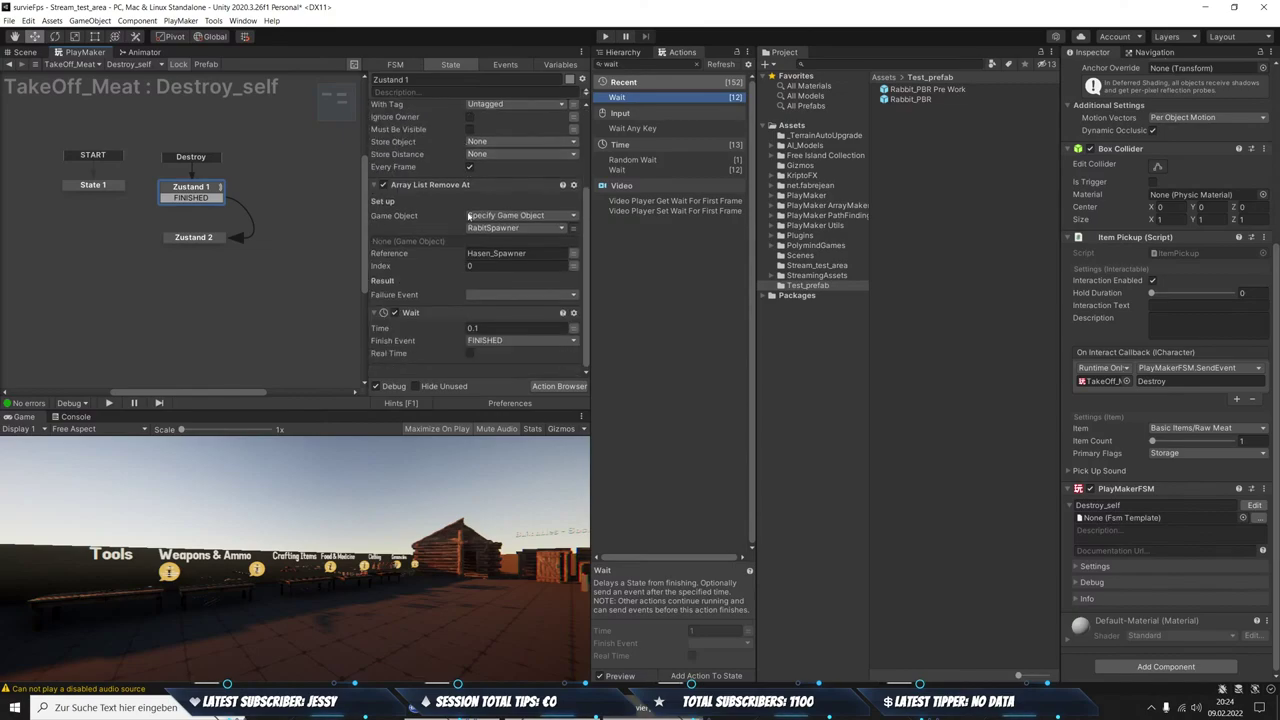
left_click(618, 52)
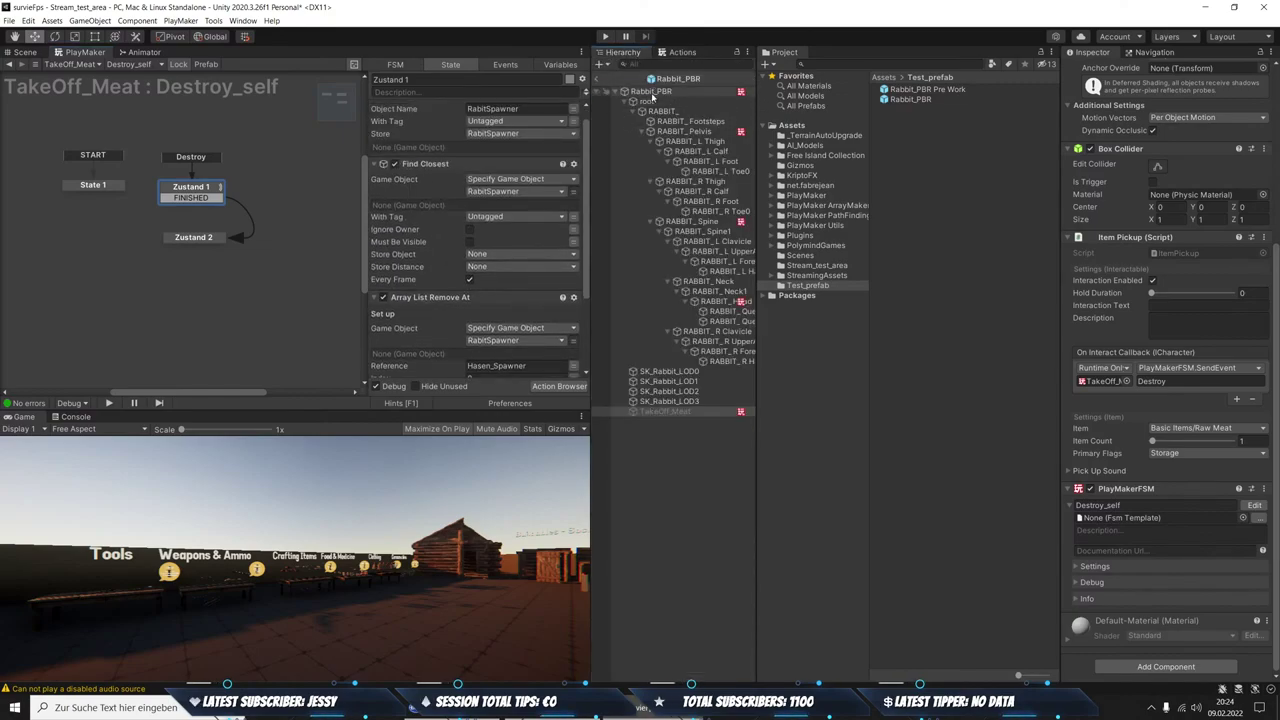
Select the Rabbit_PBR root object and open its AI_Movement FSM
left_click(651, 92)
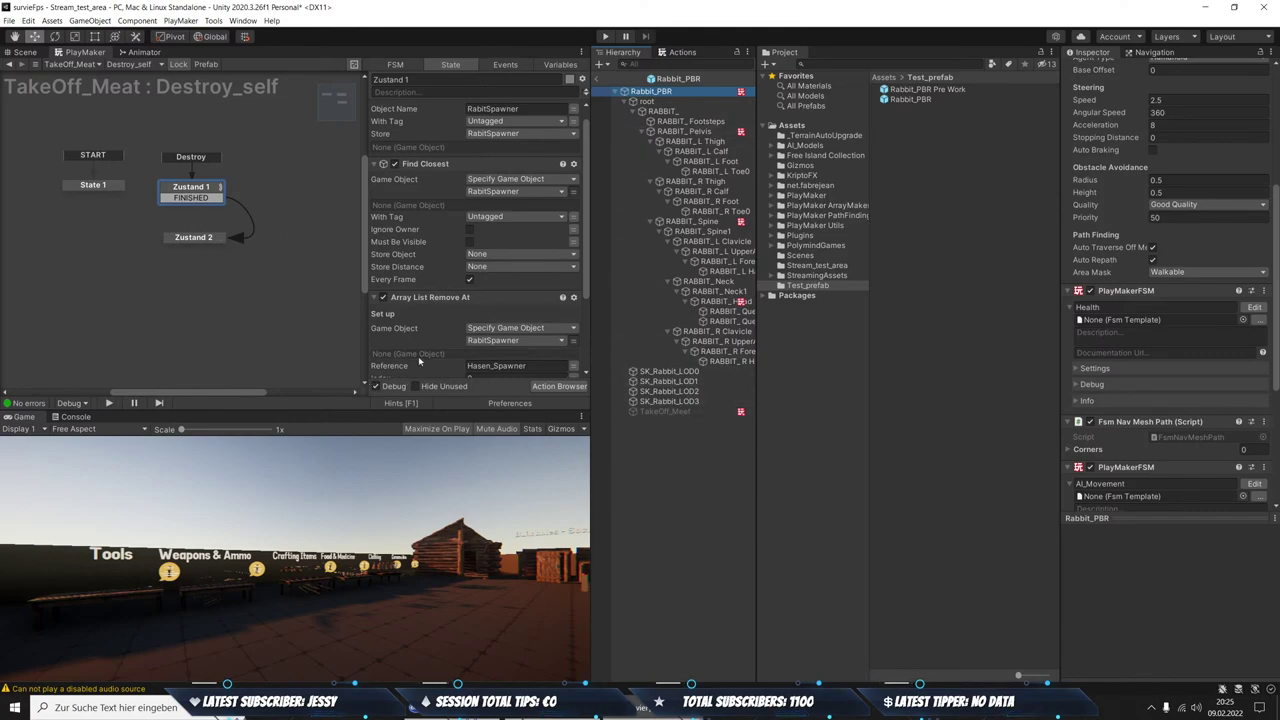
scroll(465, 290, "down", 3)
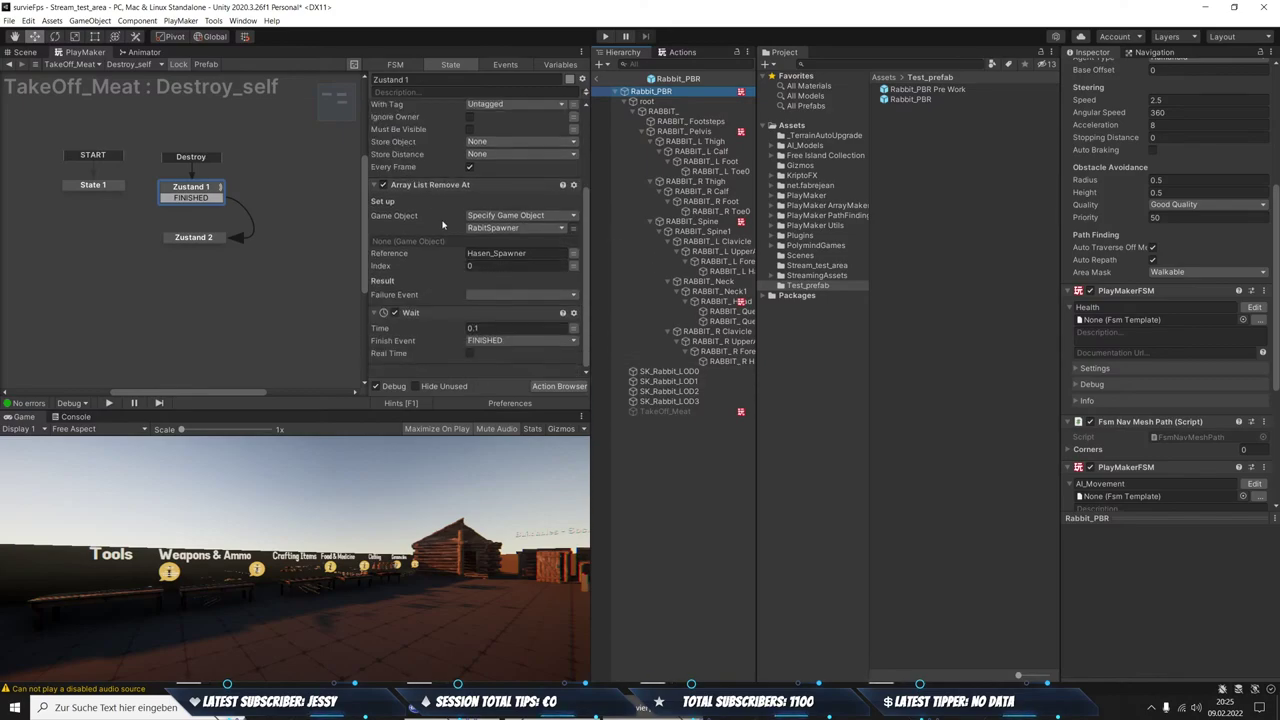
scroll(1165, 361, "down", 3)
scroll(1140, 352, "down", 3)
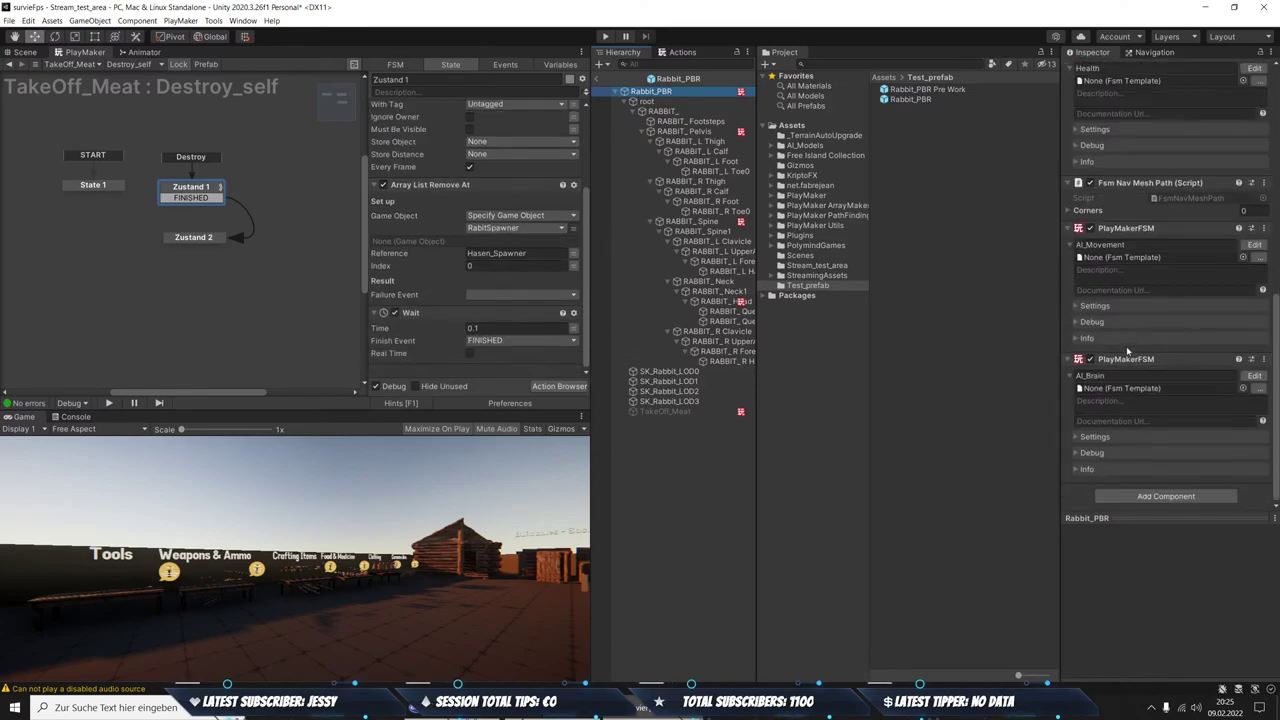
scroll(1128, 232, "up", 2)
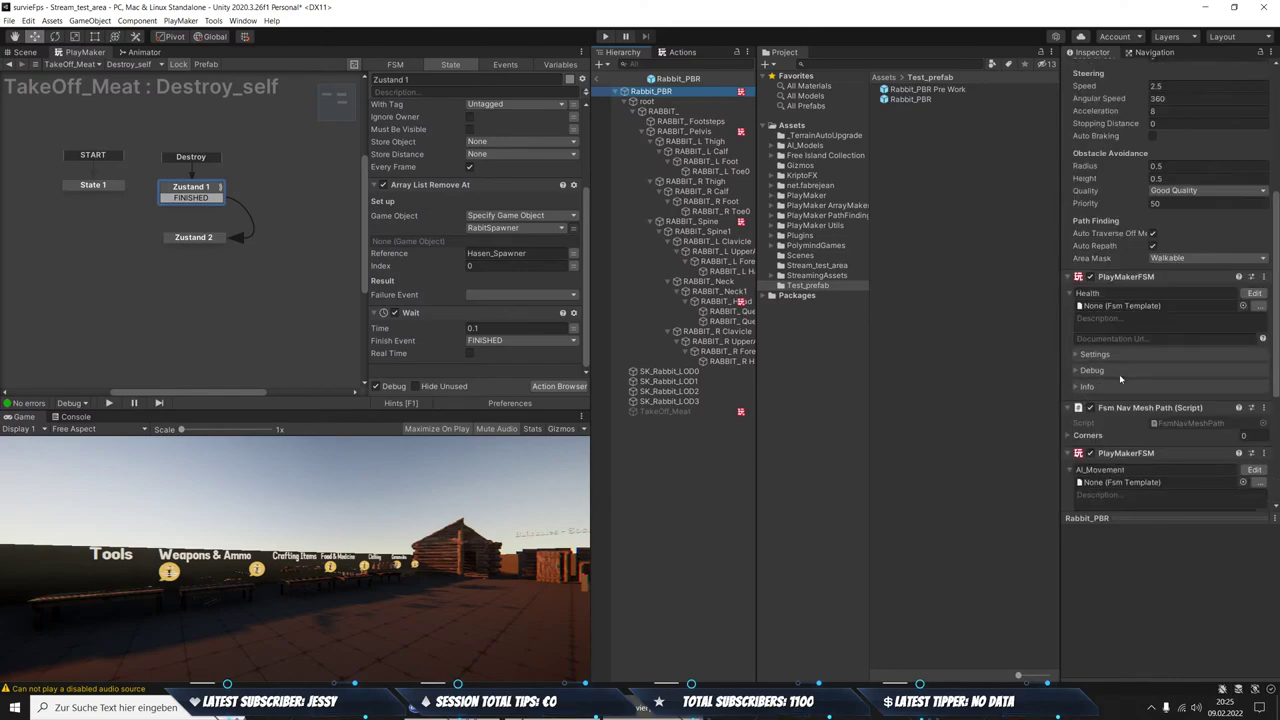
scroll(1125, 300, "up", 2)
scroll(1120, 340, "up", 2)
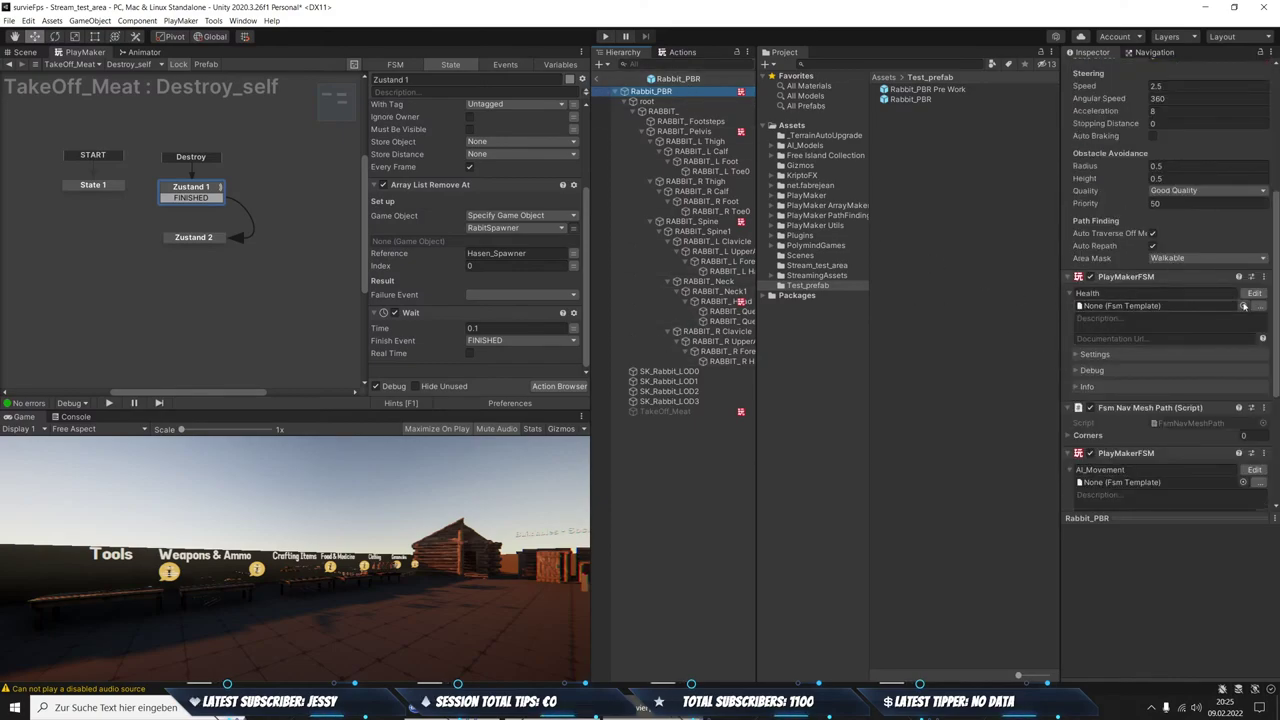
scroll(1243, 307, "down", 3)
left_click(1254, 244)
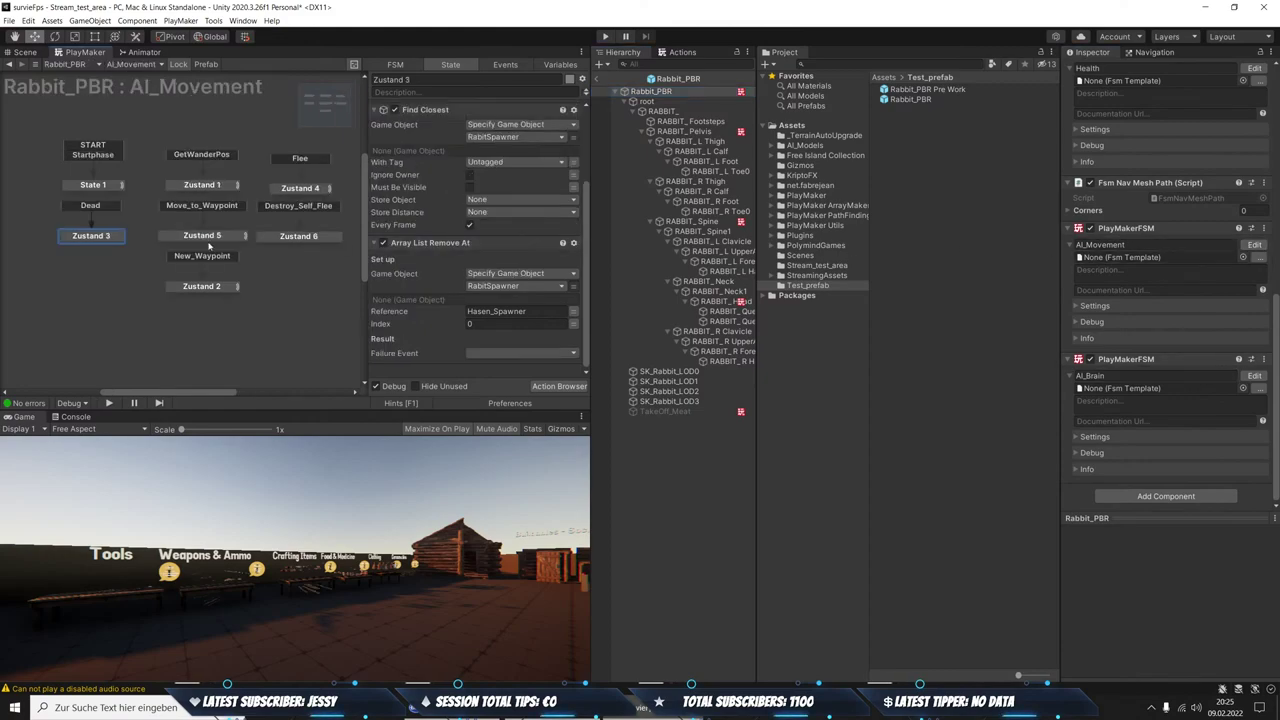
Delete Find Closest, Find Game Object and Array List Remove At from Zustand 3
left_click(439, 114)
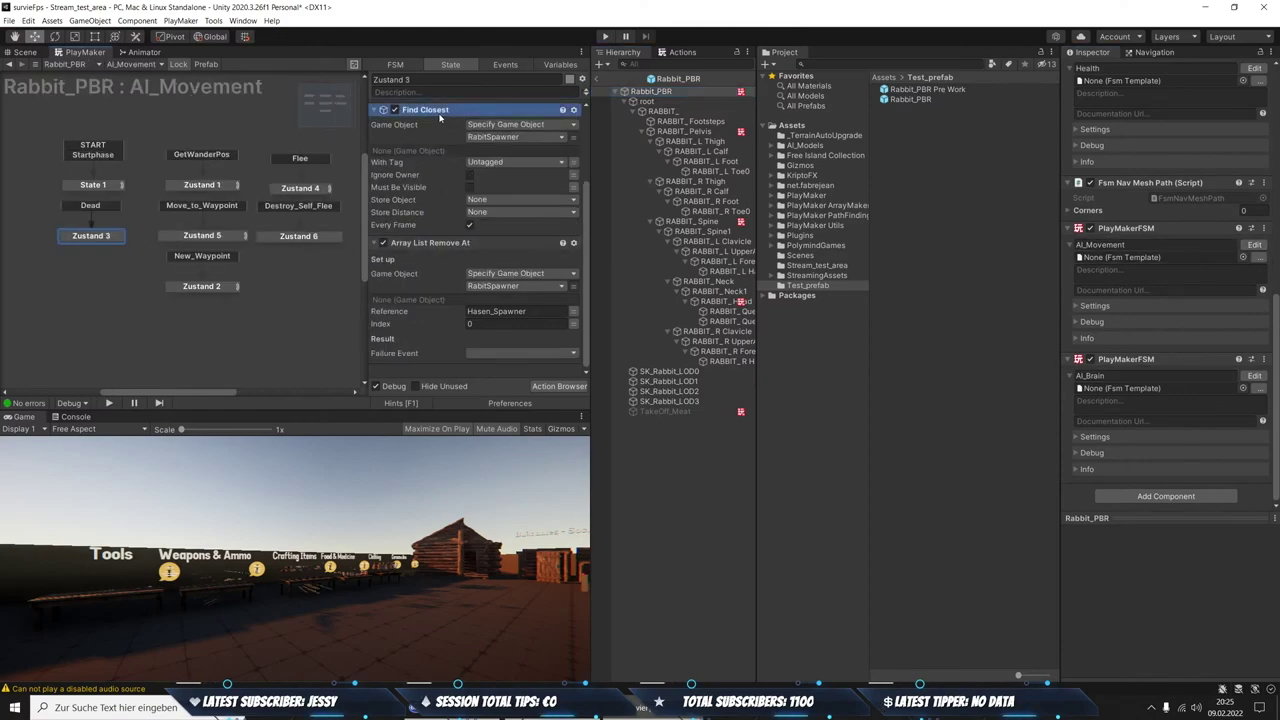
key("ctrl+z")
left_click(425, 153)
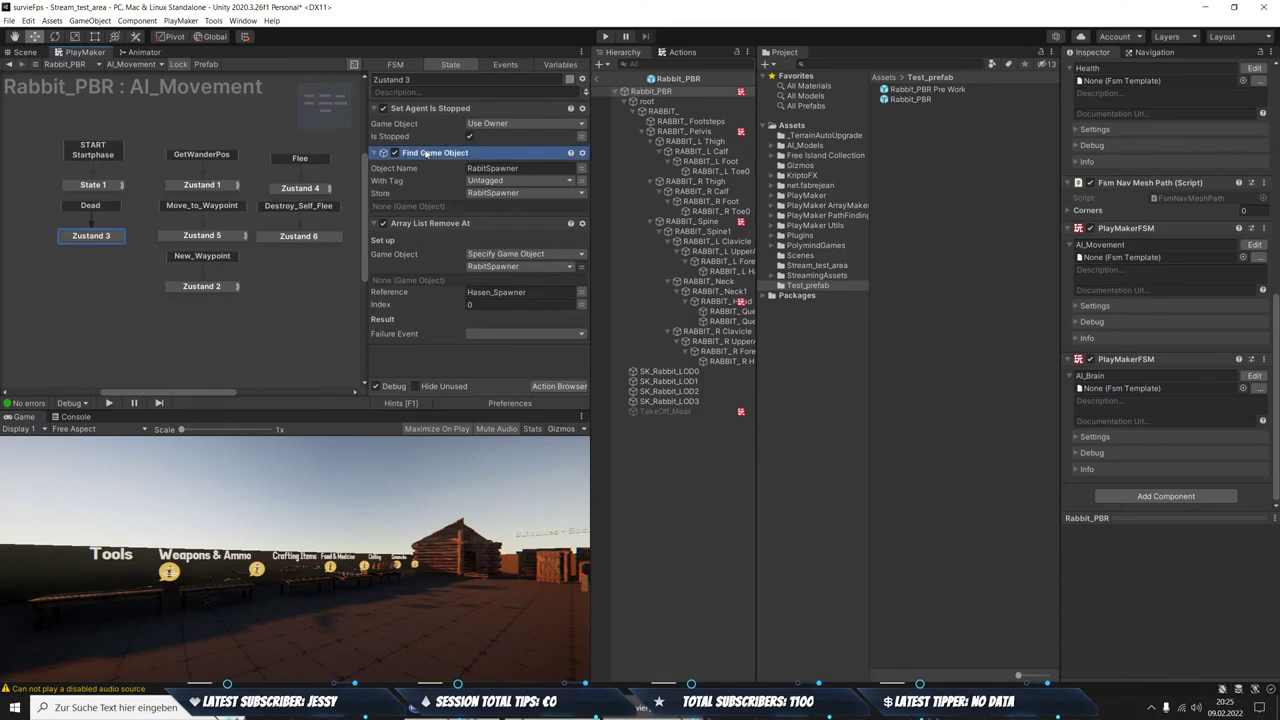
key("Delete")
left_click(430, 153)
key("Delete")
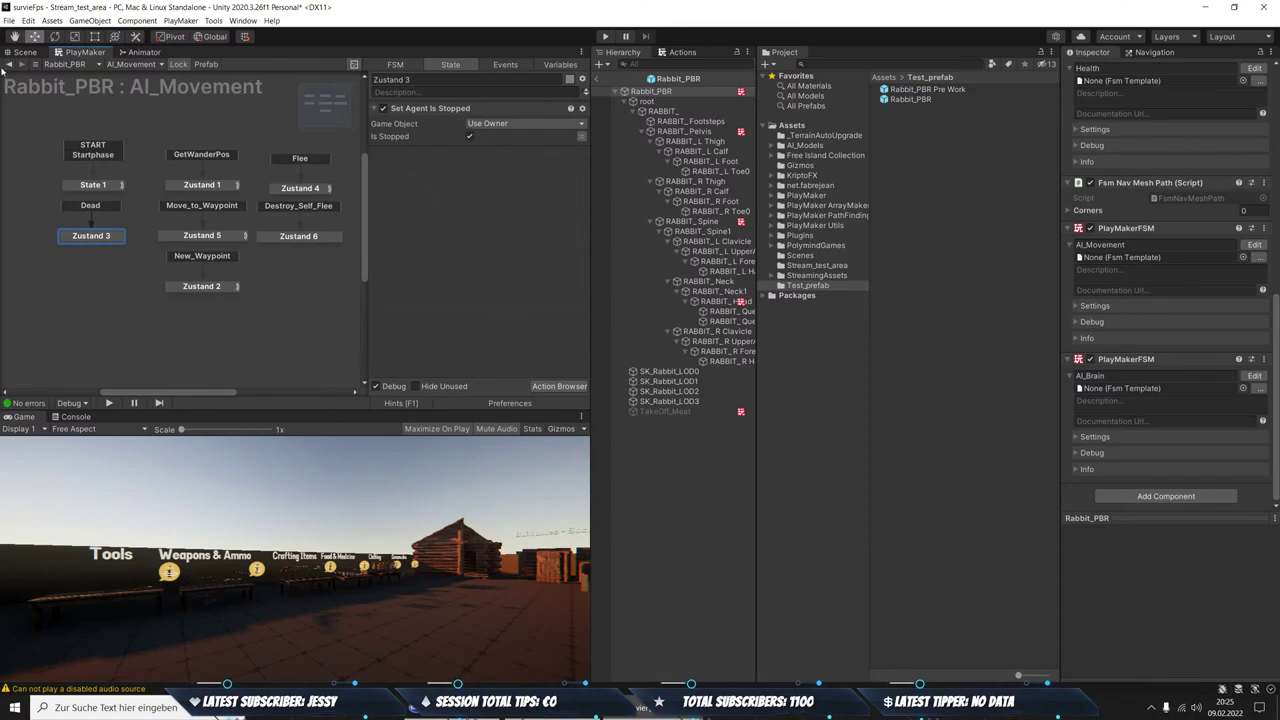
left_click(34, 37)
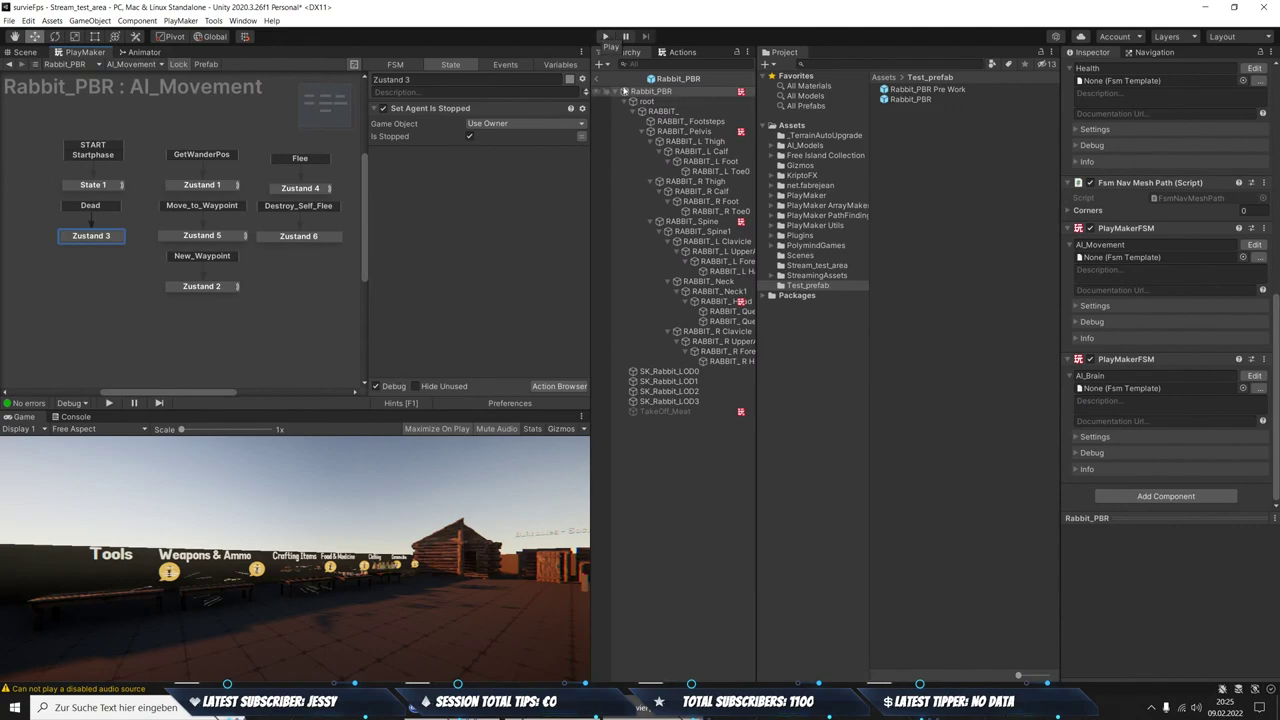
Exit Prefab Mode, start play, and pick up the 30-30 ammo and Marlin 336 rifle
left_click(597, 78)
left_click(604, 37)
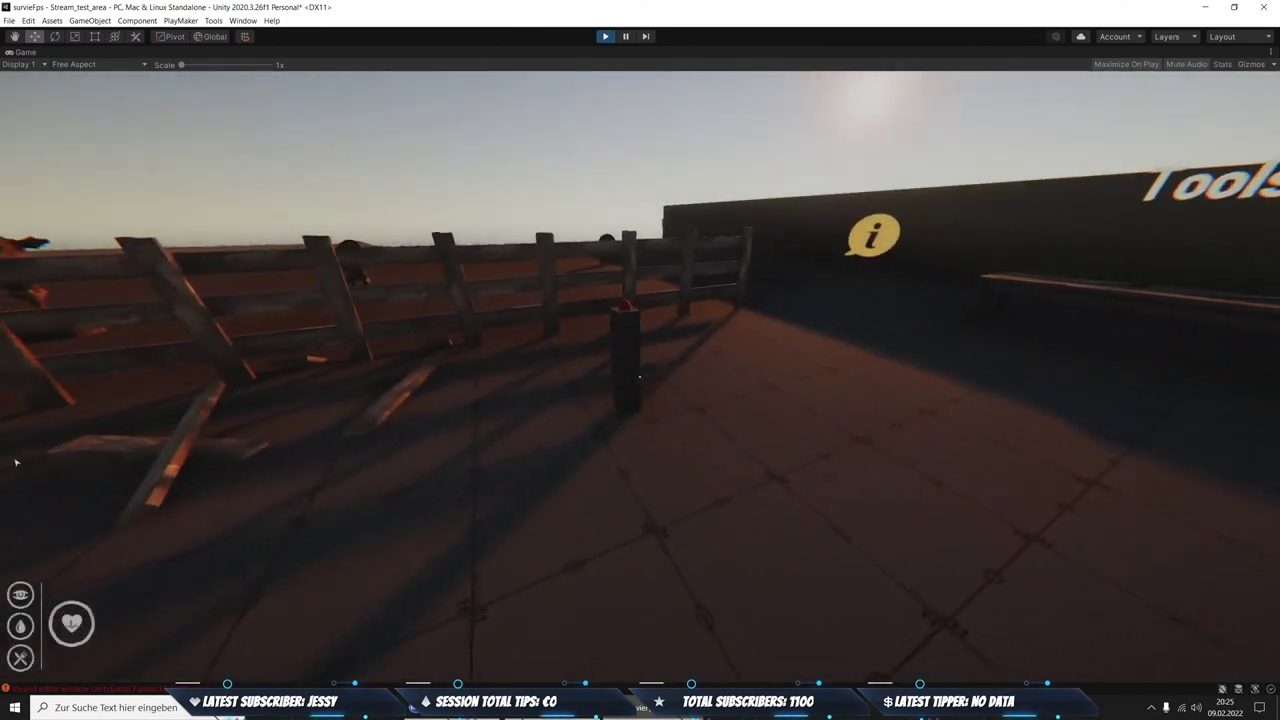
key("w")
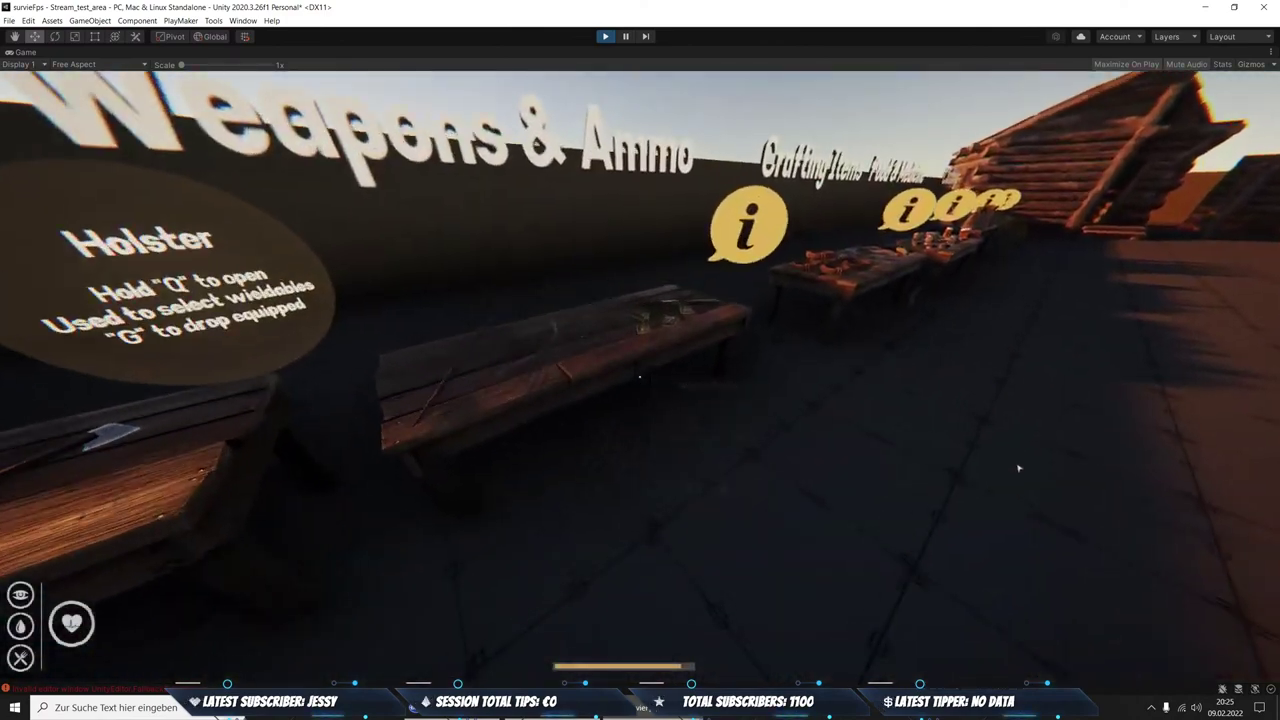
key("e")
key("e")
key("e")
key("e")
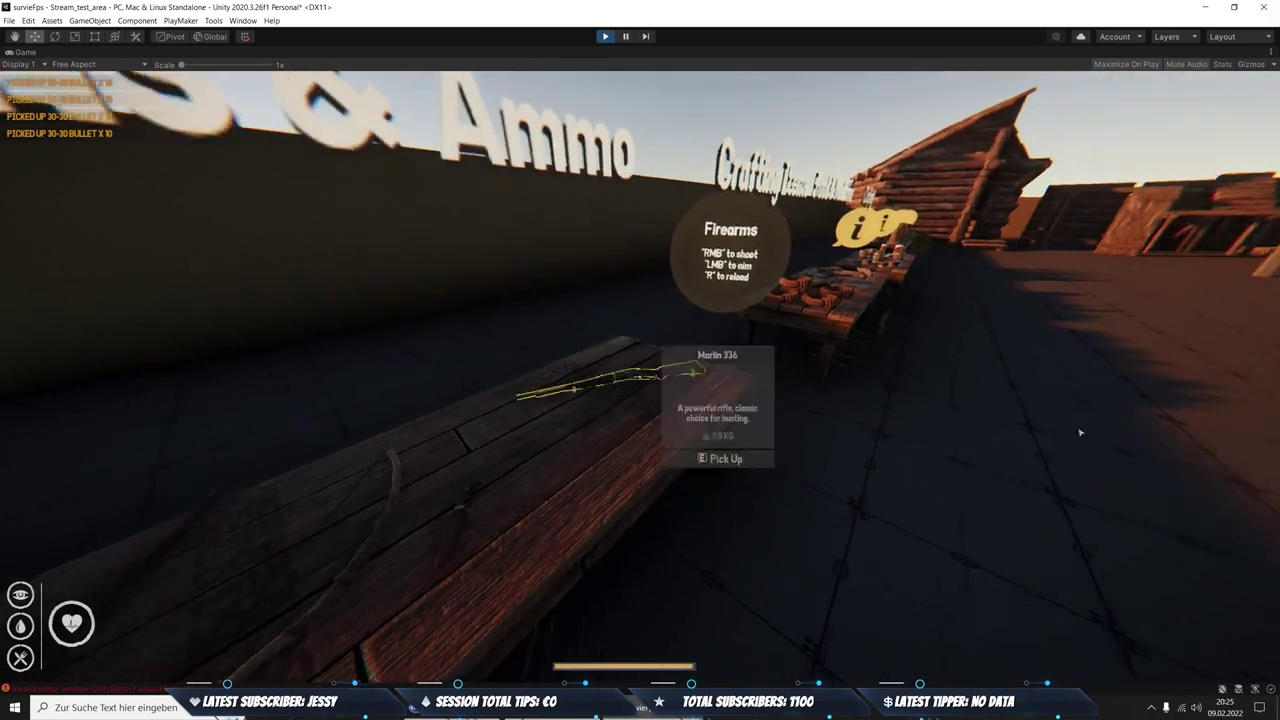
key("e")
key("1")
Scope in and shoot the rabbit dead, walk up to it, then stop play mode
key("w")
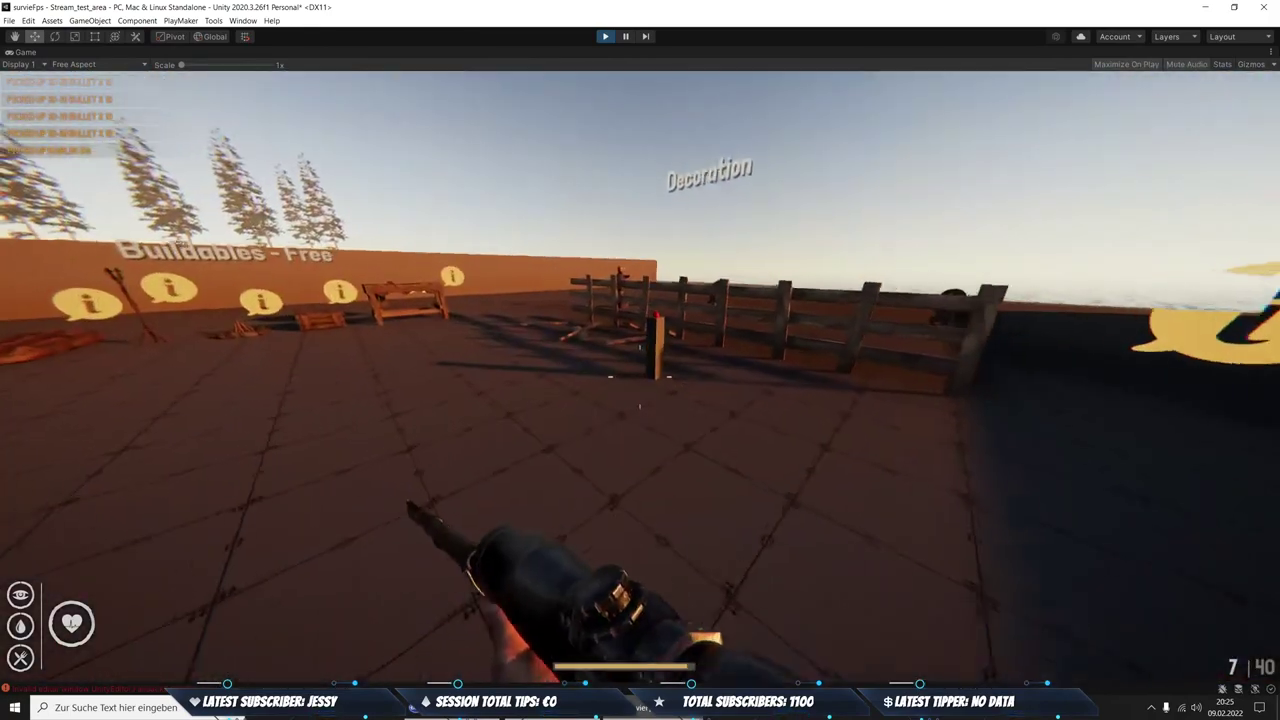
key("w")
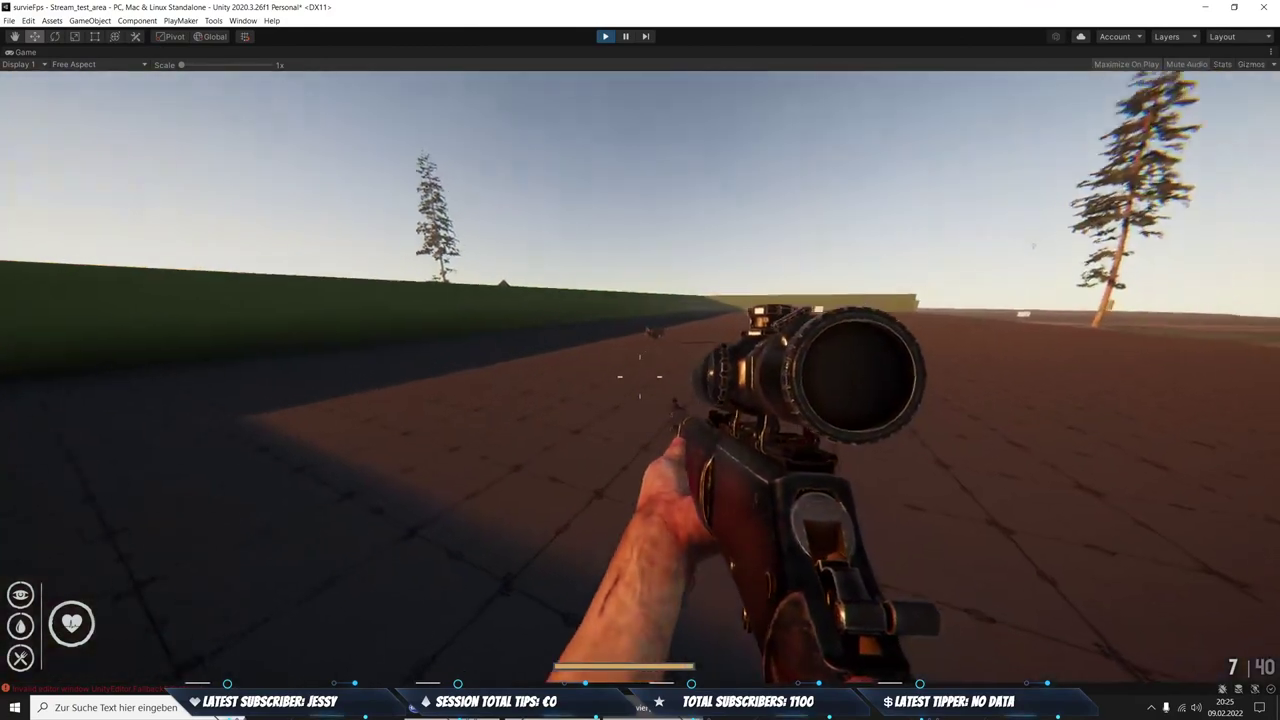
right_click(640, 375)
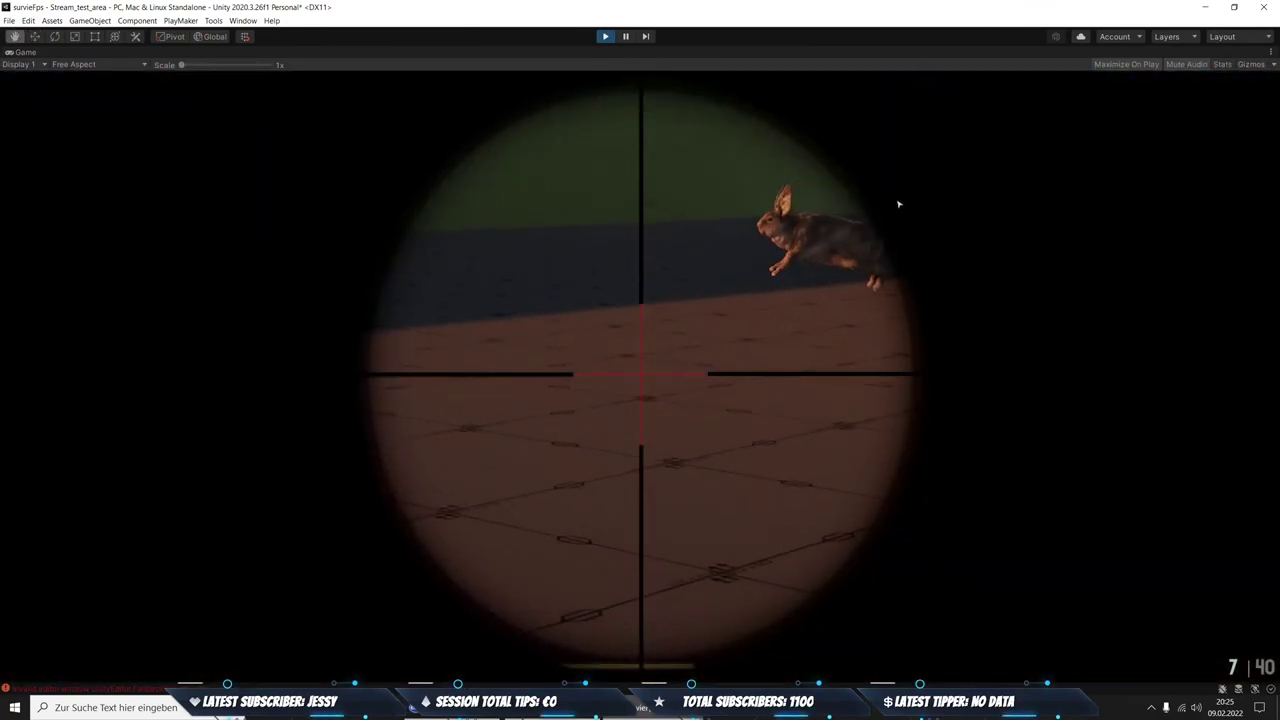
left_click(850, 147)
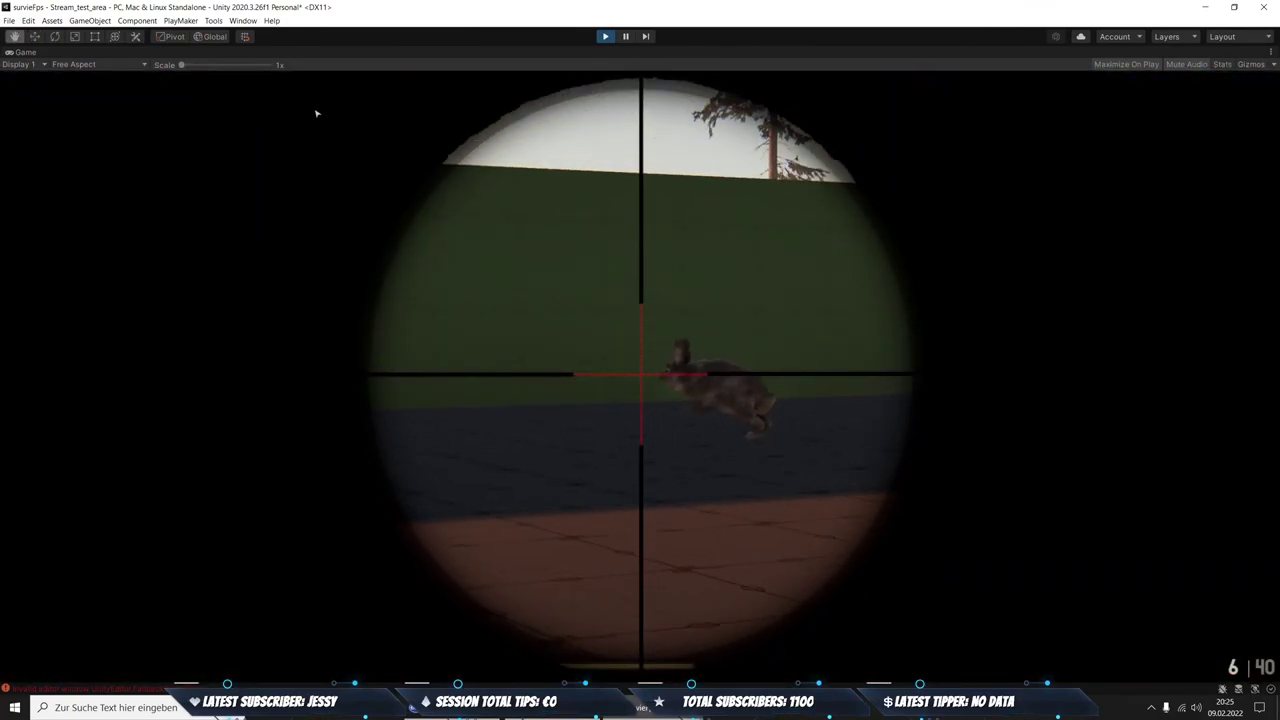
left_click(310, 140)
right_click(310, 146)
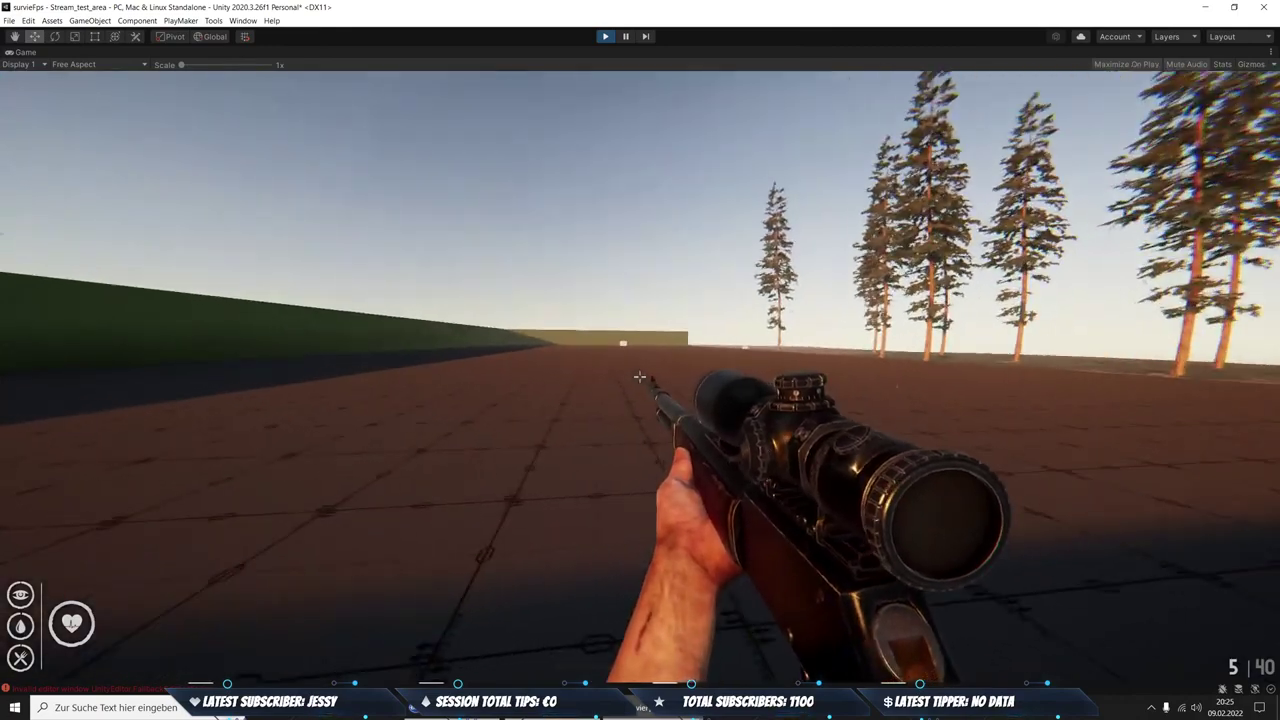
key("w")
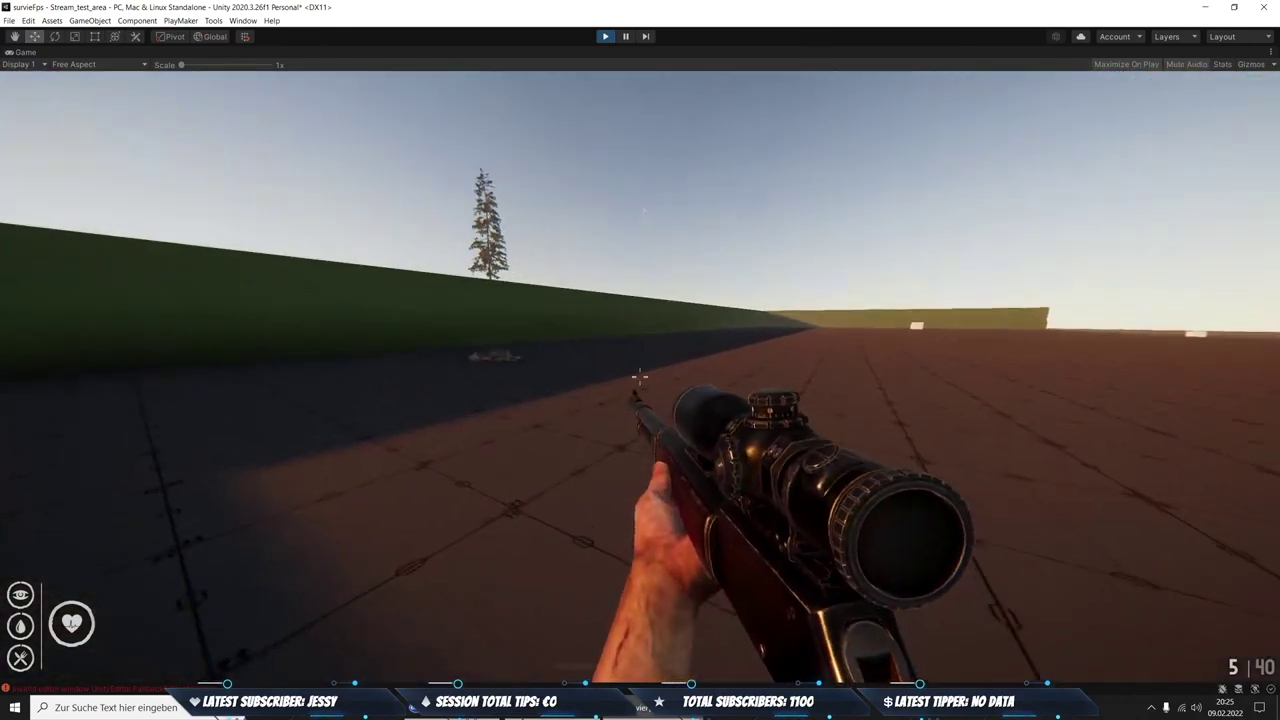
key("w")
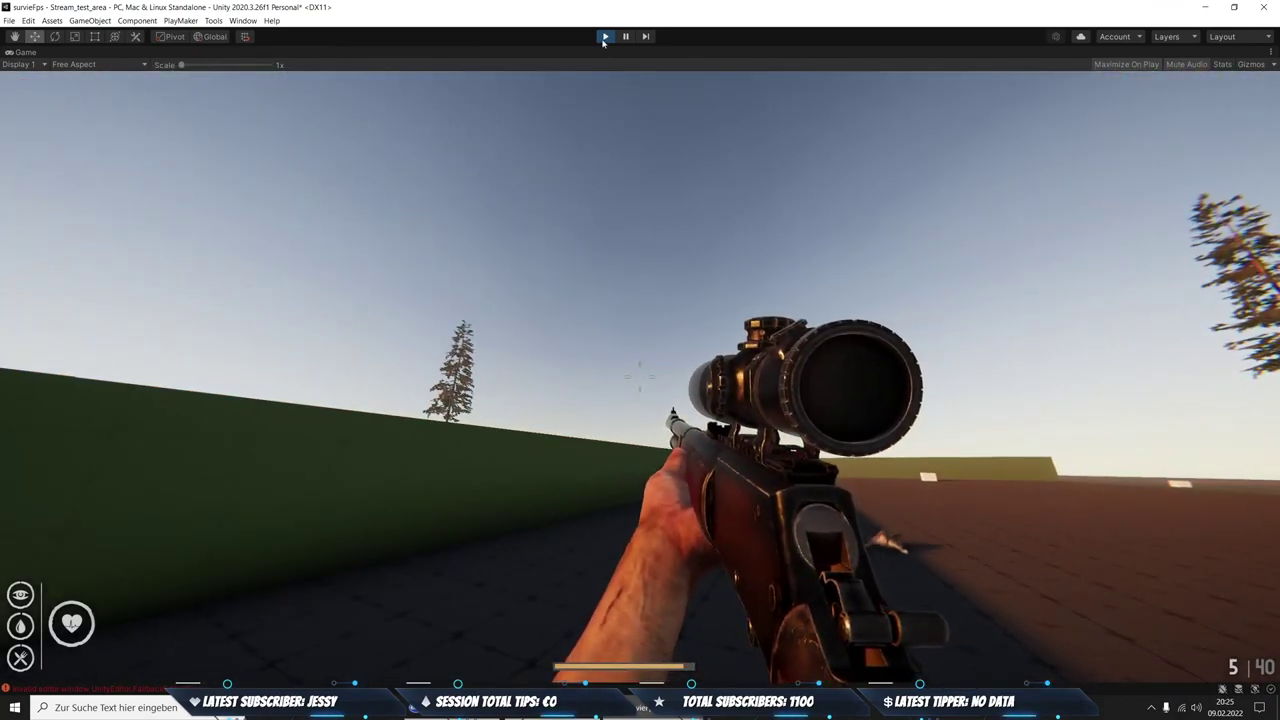
left_click(604, 37)
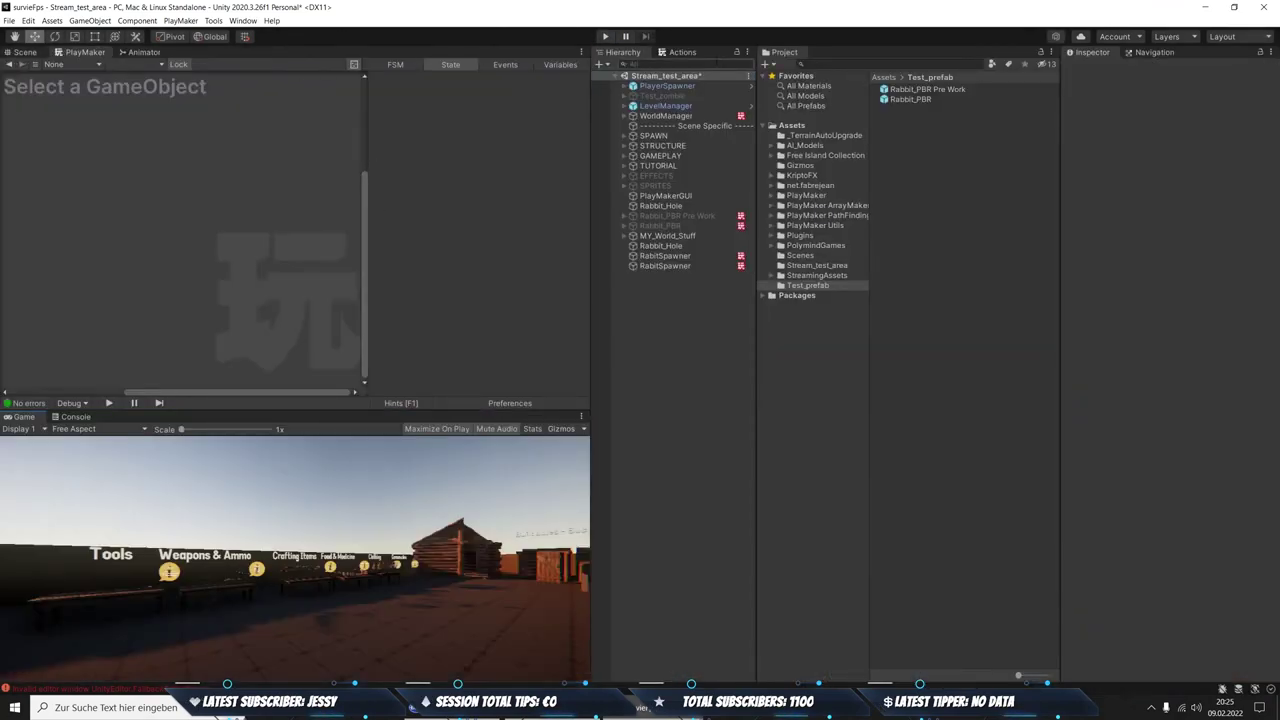
Return to the Hierarchy and open the Rabbit_PBR prefab for editing
left_click(677, 54)
left_click(621, 52)
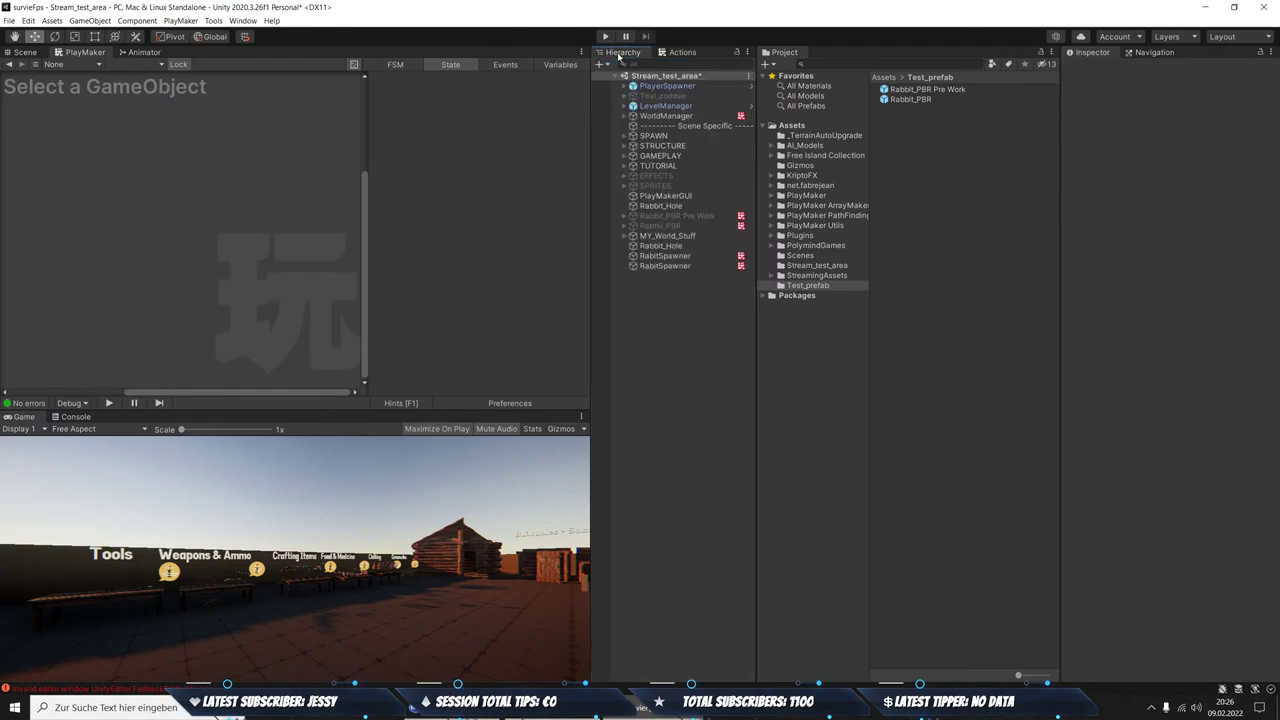
left_click(915, 99)
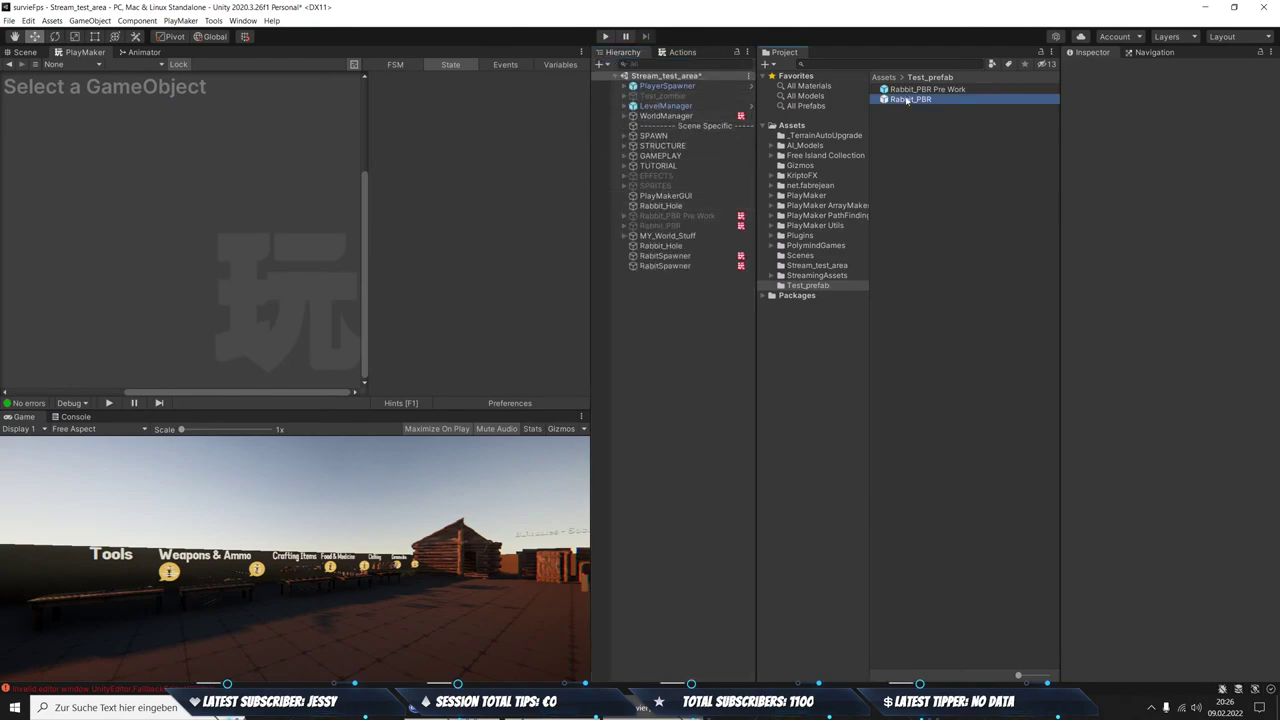
left_click(1166, 104)
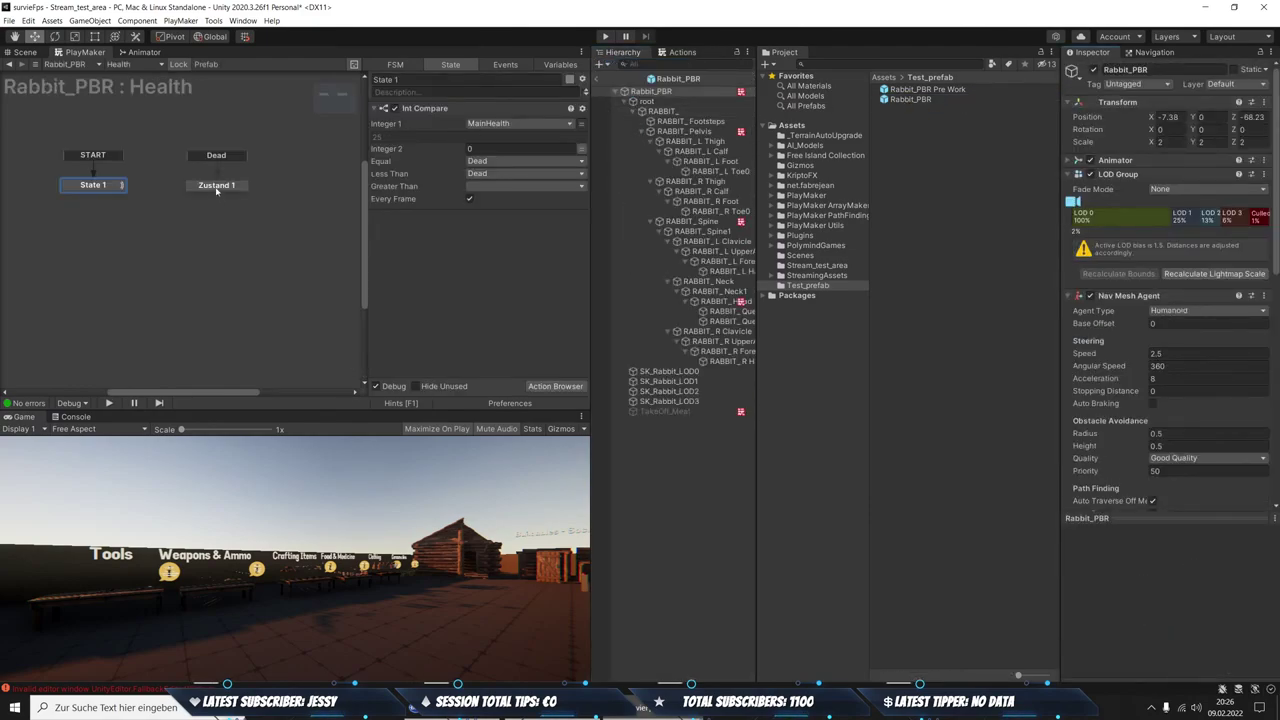
Review Health FSM Zustand 1's actions: Enable FSM GetDamage and Send Event Dead
left_click(216, 187)
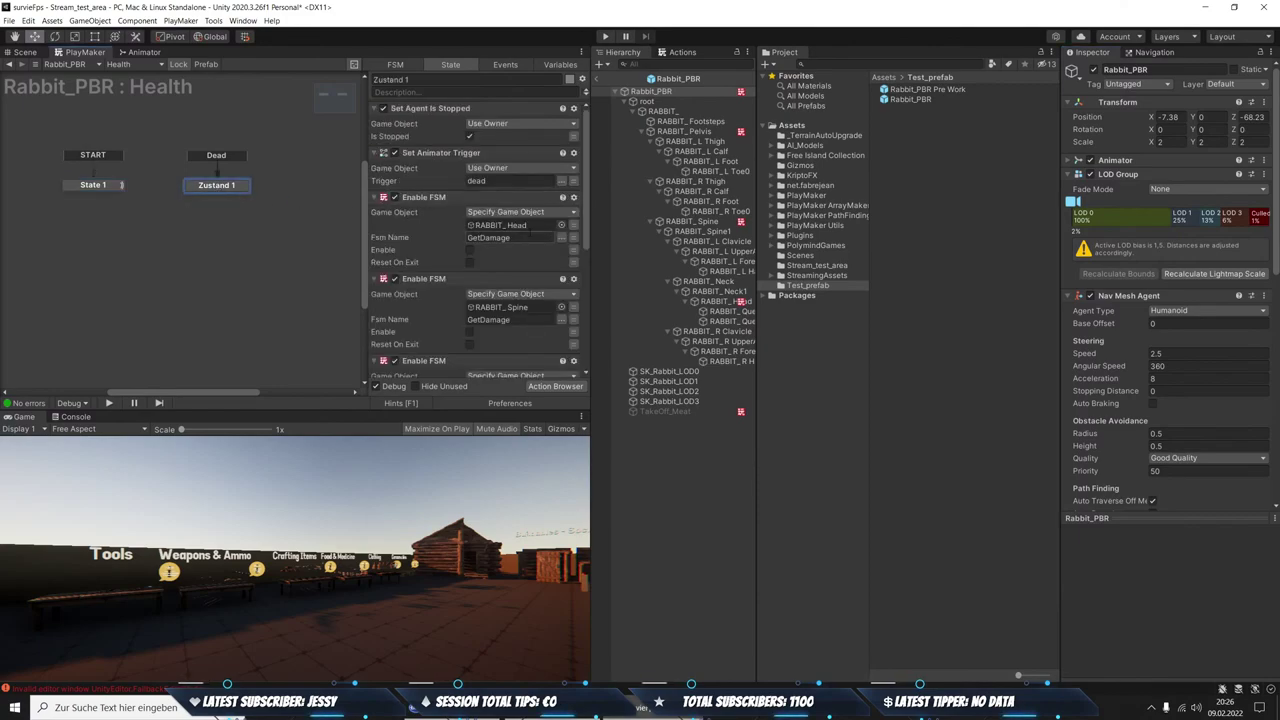
scroll(527, 229, "down", 3)
scroll(528, 232, "down", 3)
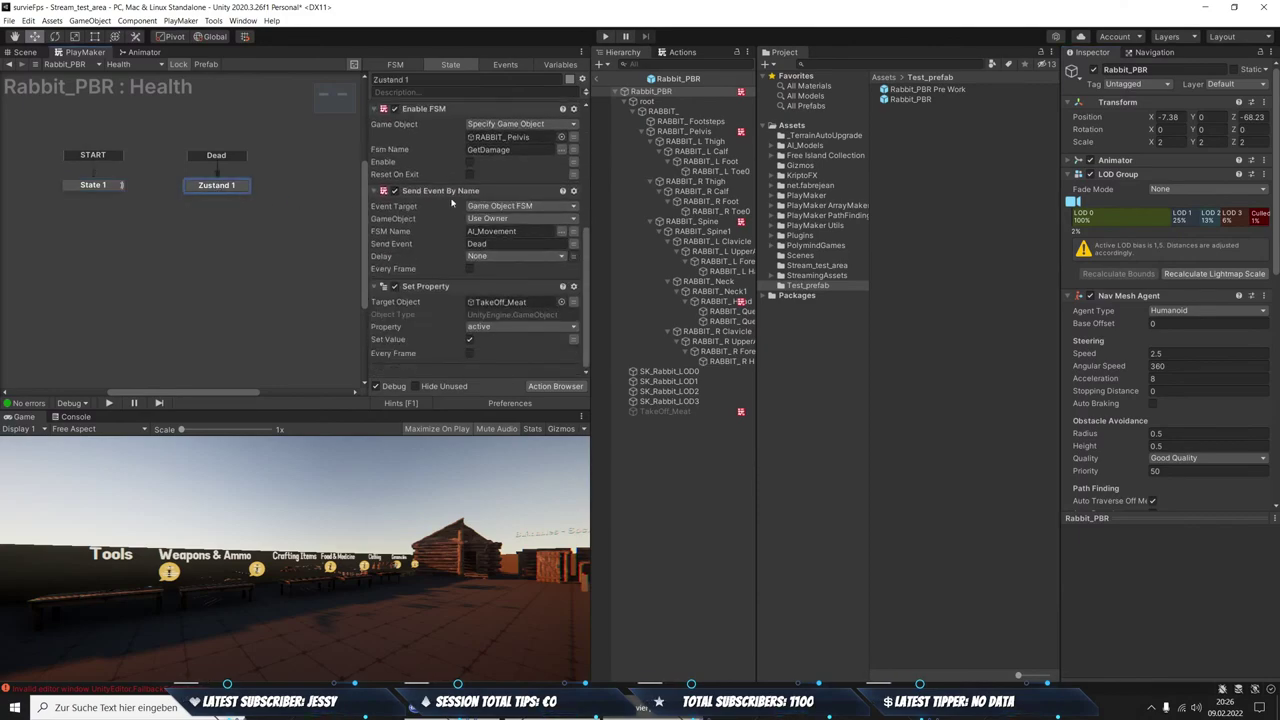
scroll(527, 245, "up", 3)
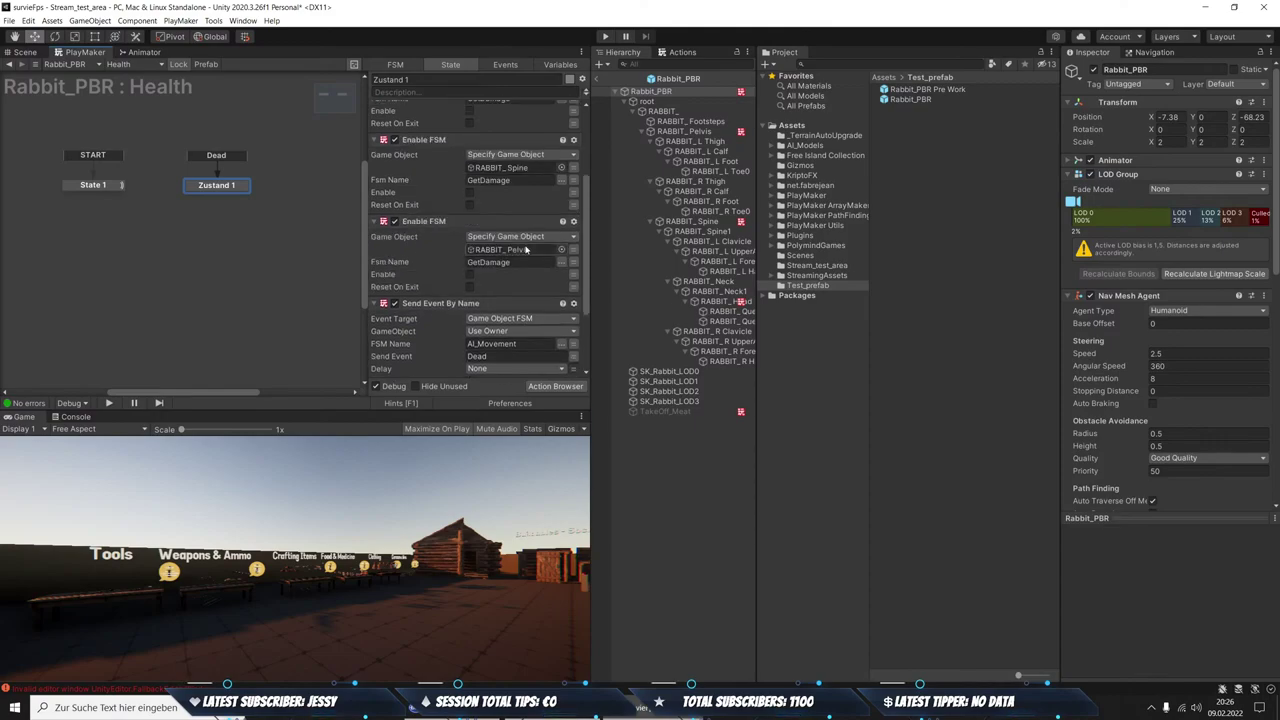
scroll(527, 251, "up", 3)
scroll(491, 265, "down", 2)
scroll(491, 265, "down", 1)
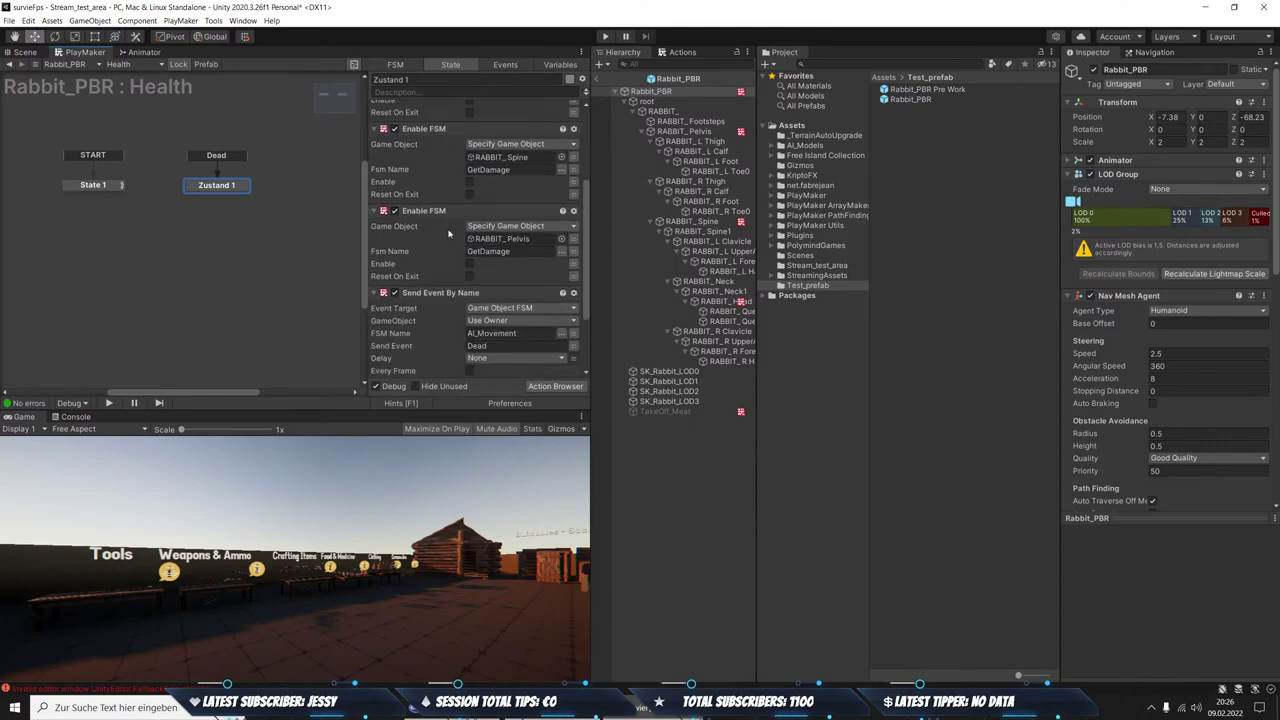
Duplicate the RABBIT_Pelvis Enable FSM action in Health's Zustand 1
left_click(437, 212)
right_click(437, 212)
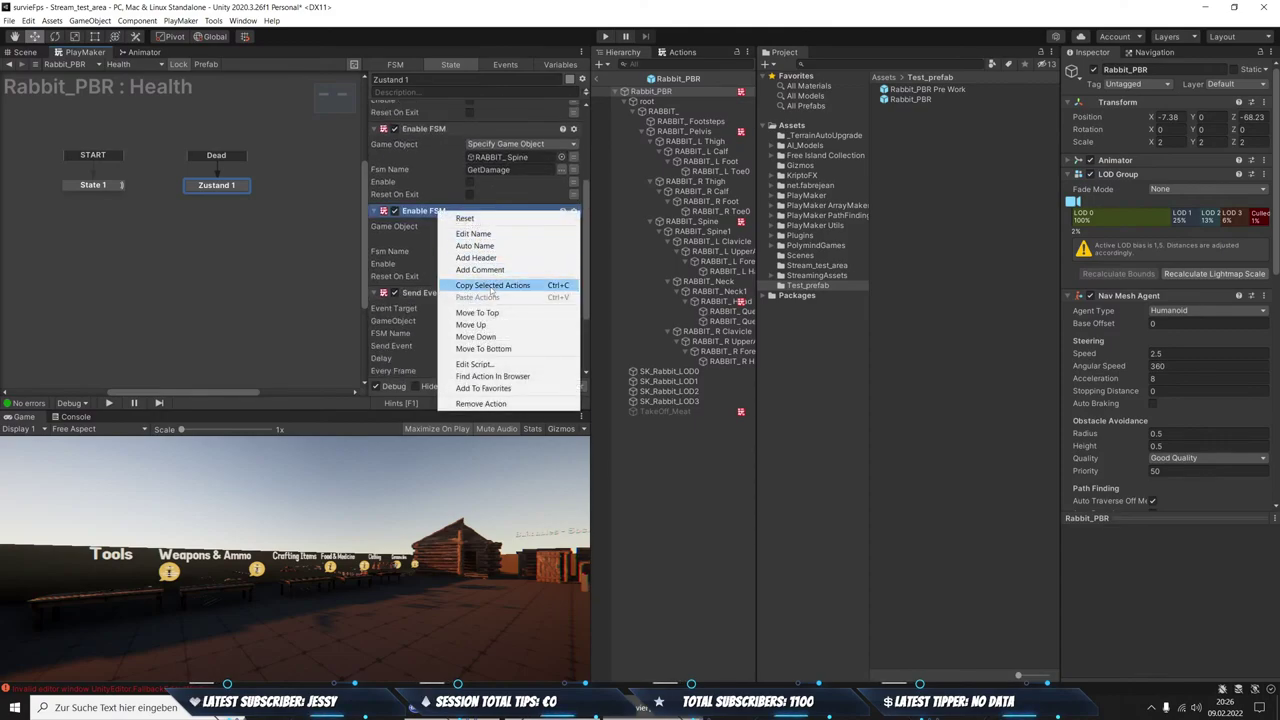
left_click(492, 286)
right_click(427, 212)
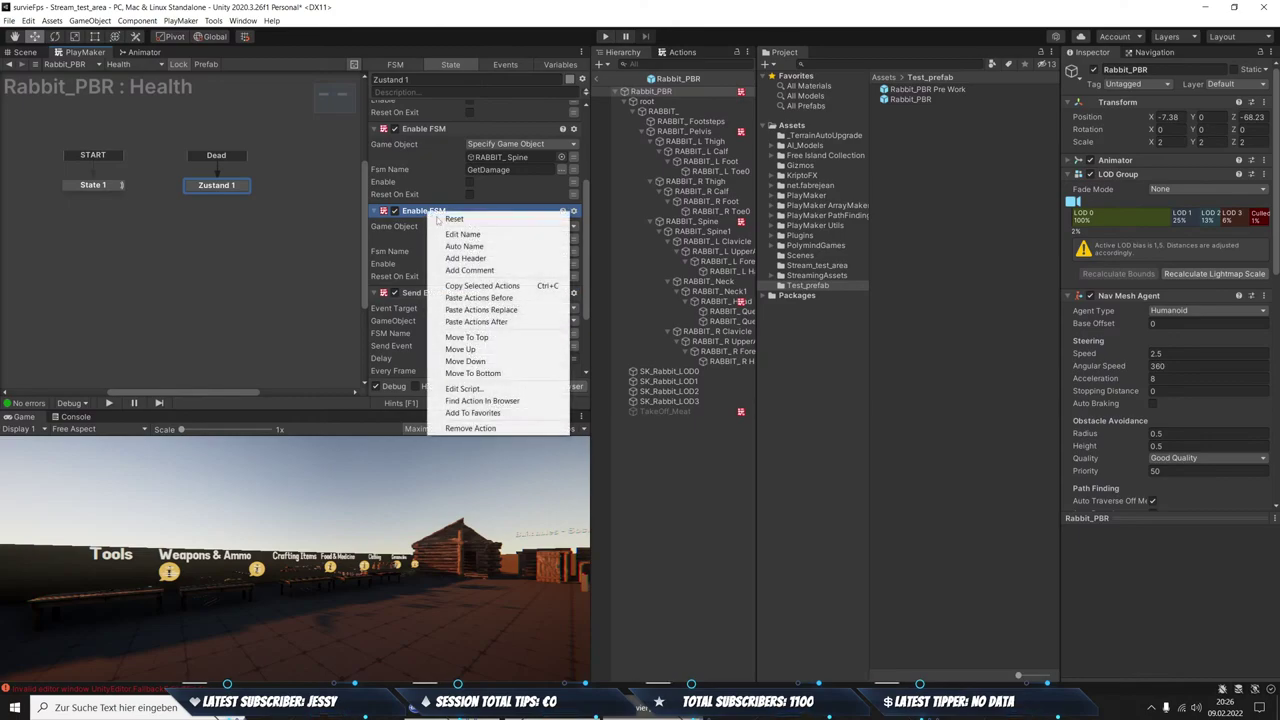
left_click(478, 322)
Retarget the copy to the rabbit's own AI_Brain FSM, then exit prefab mode
left_click(532, 308)
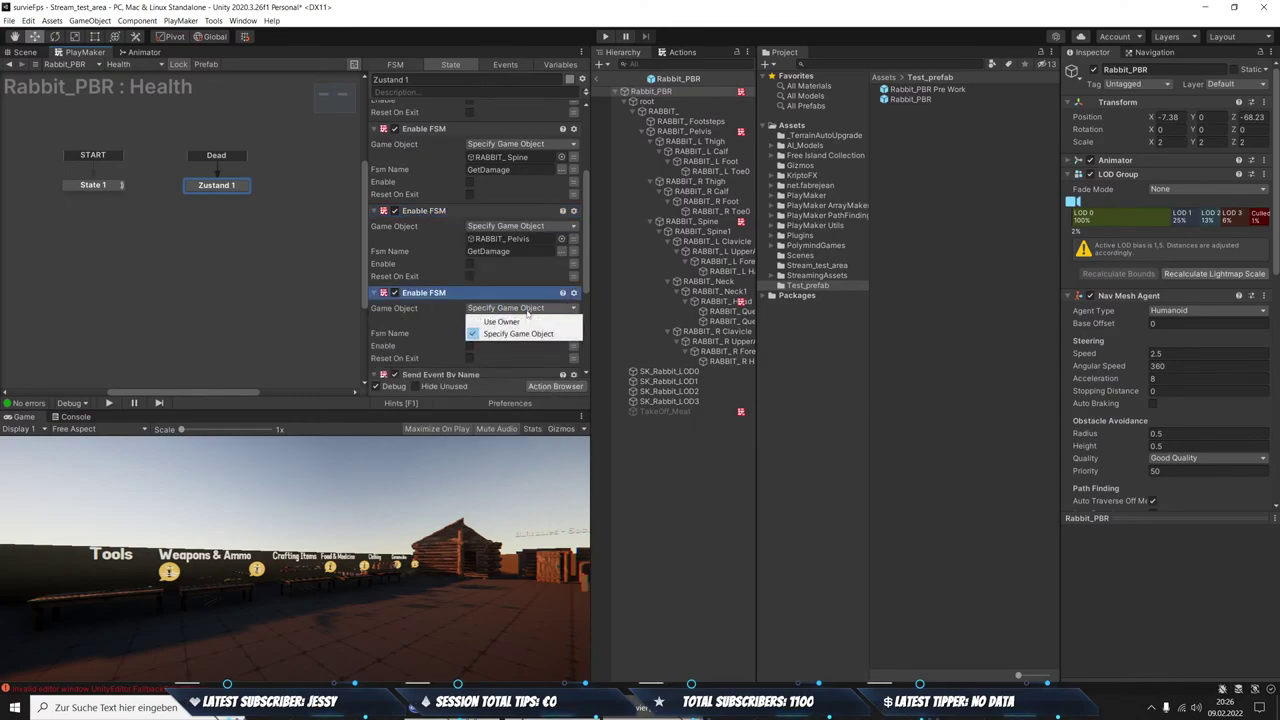
left_click(531, 322)
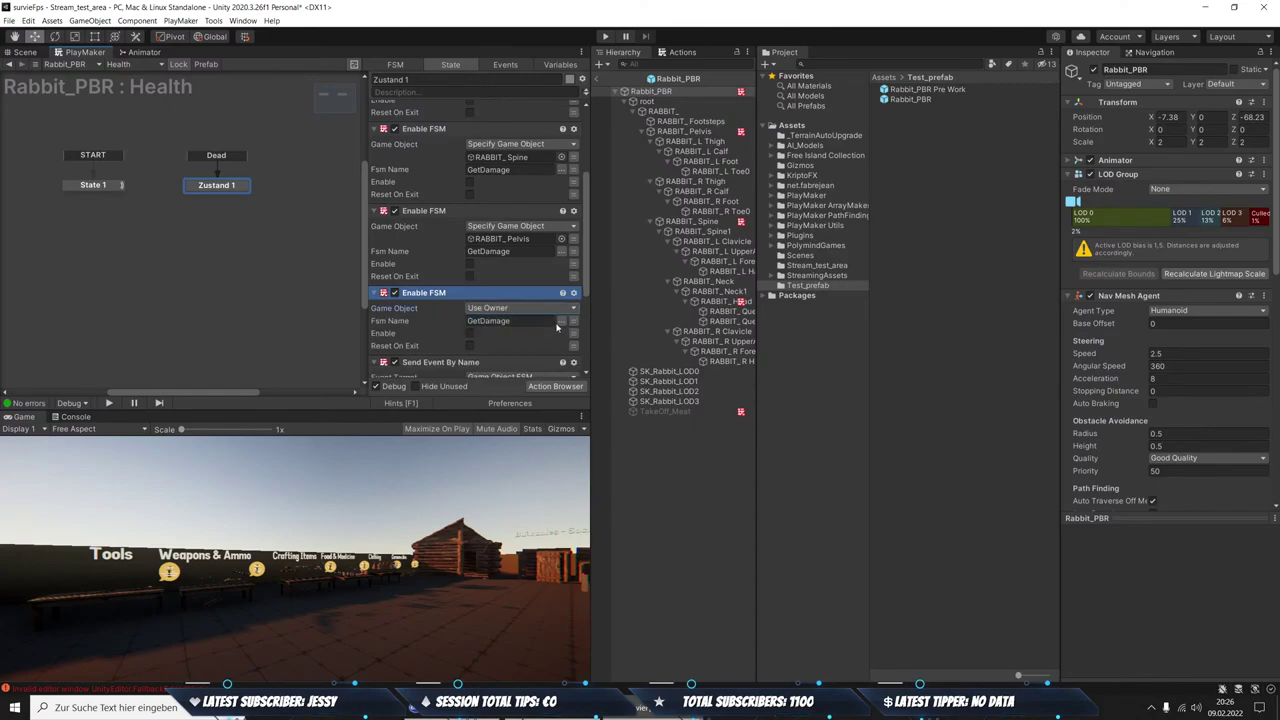
left_click(558, 325)
left_click(590, 340)
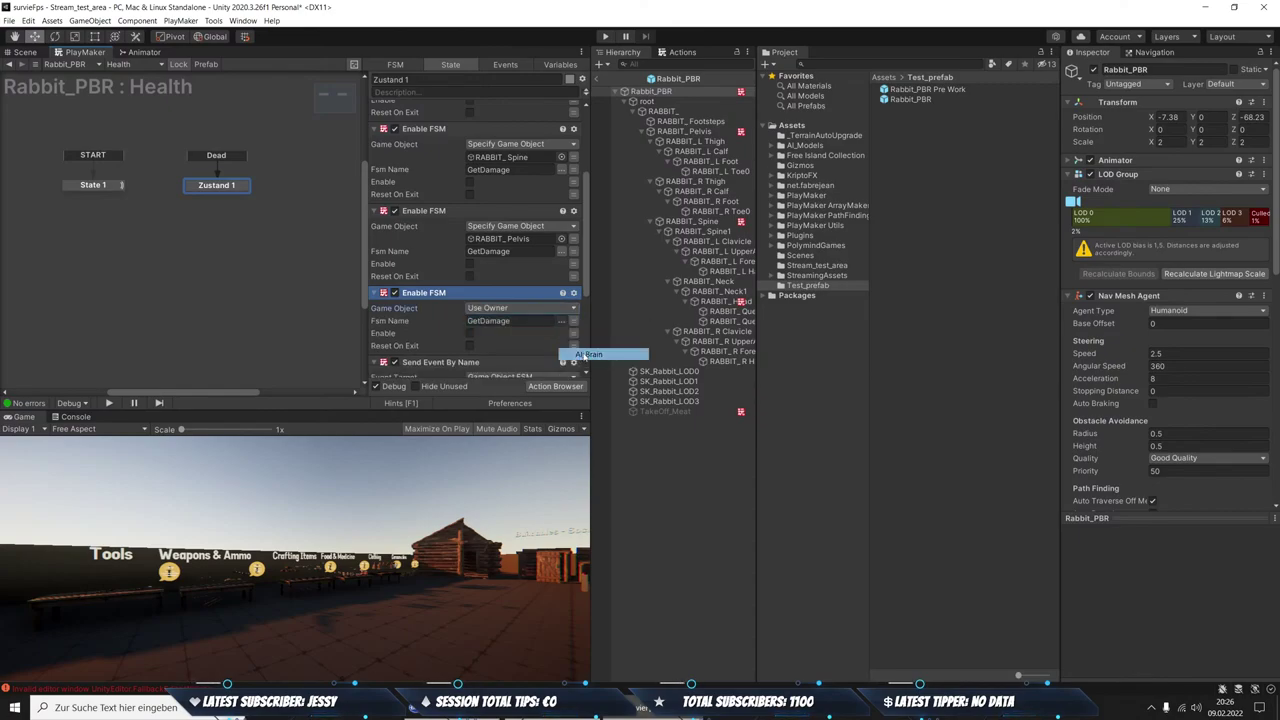
scroll(521, 305, "down", 5)
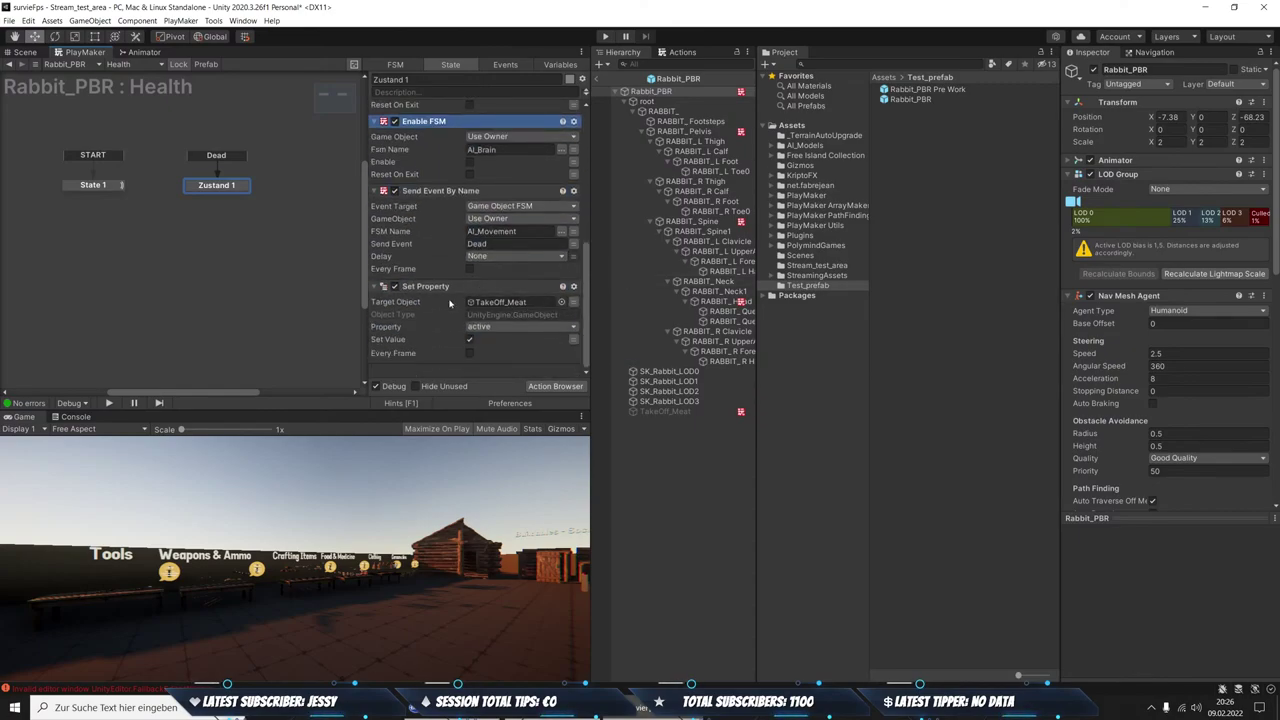
scroll(479, 240, "up", 5)
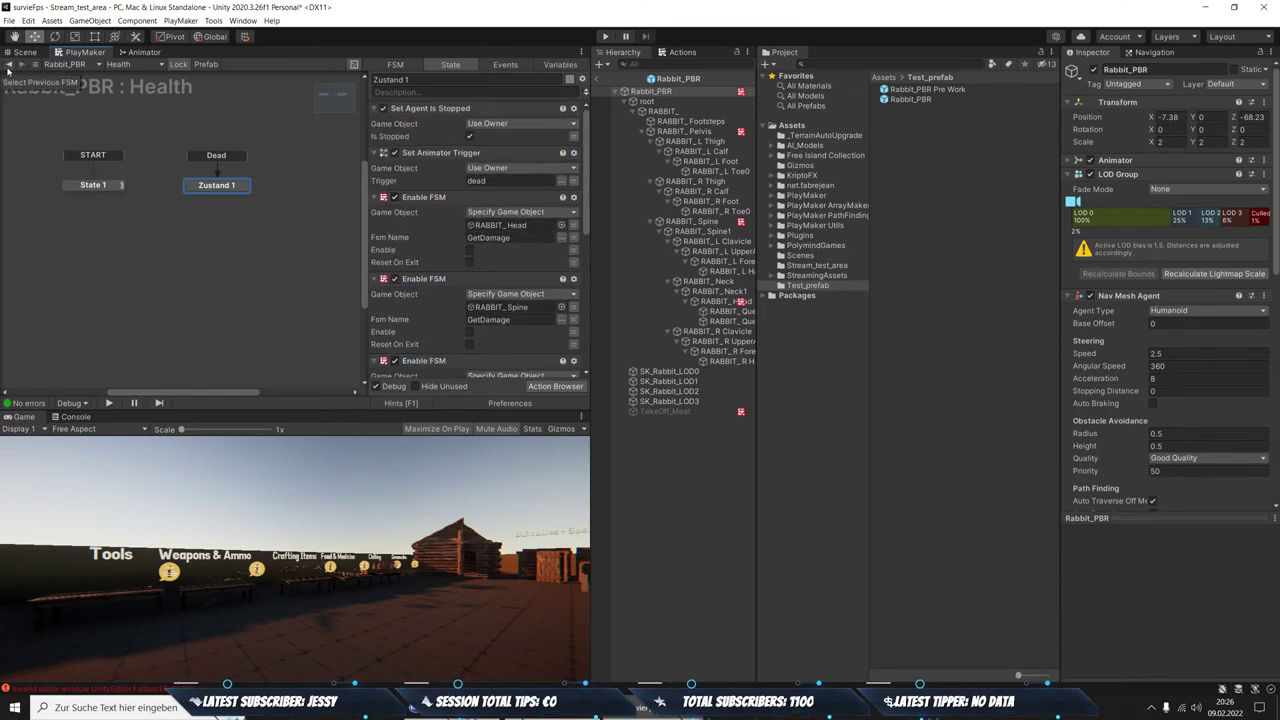
left_click(597, 79)
Start play and pick up 30-30 ammo and the Marlin 336 rifle
left_click(605, 36)
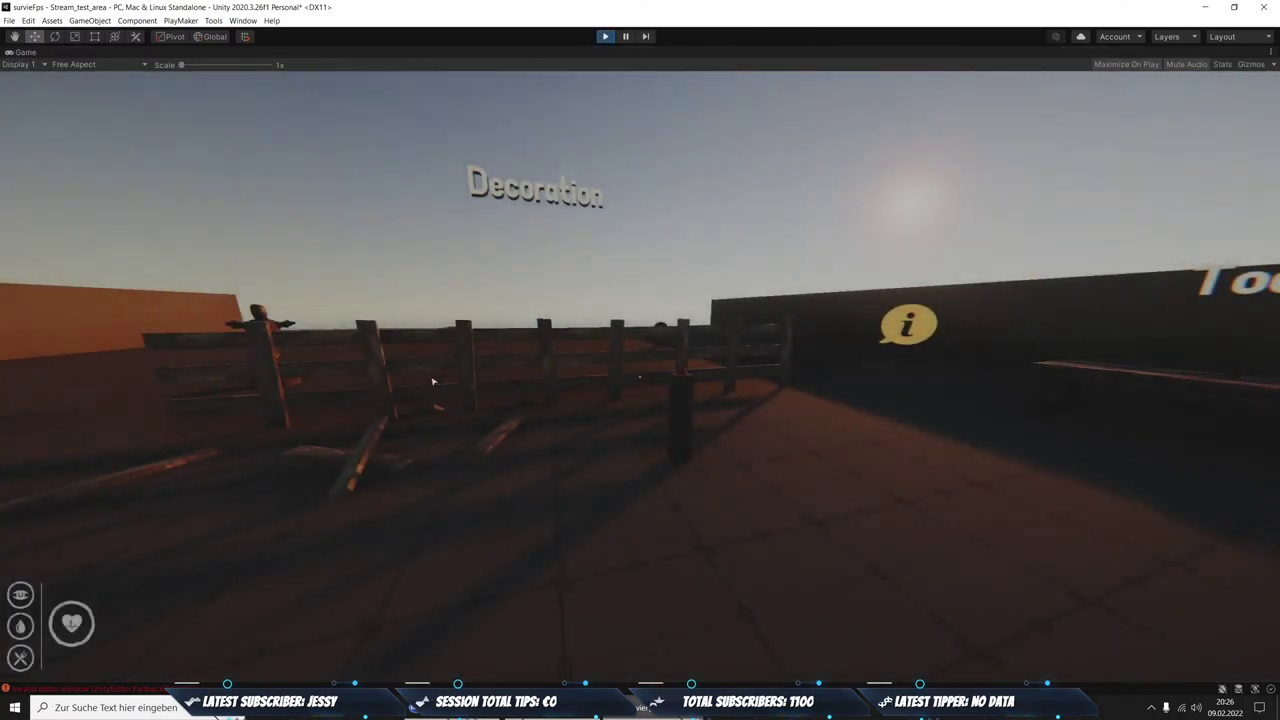
key("w")
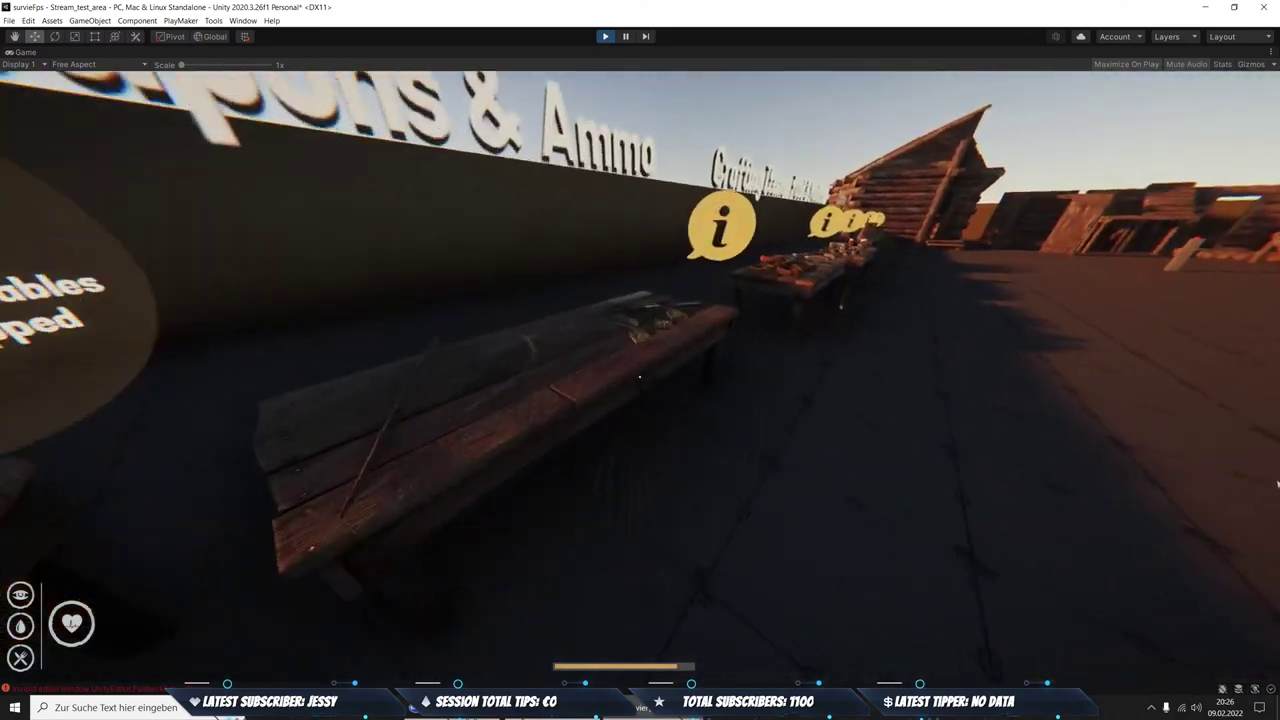
key("e")
key("e")
key("e")
key("e")
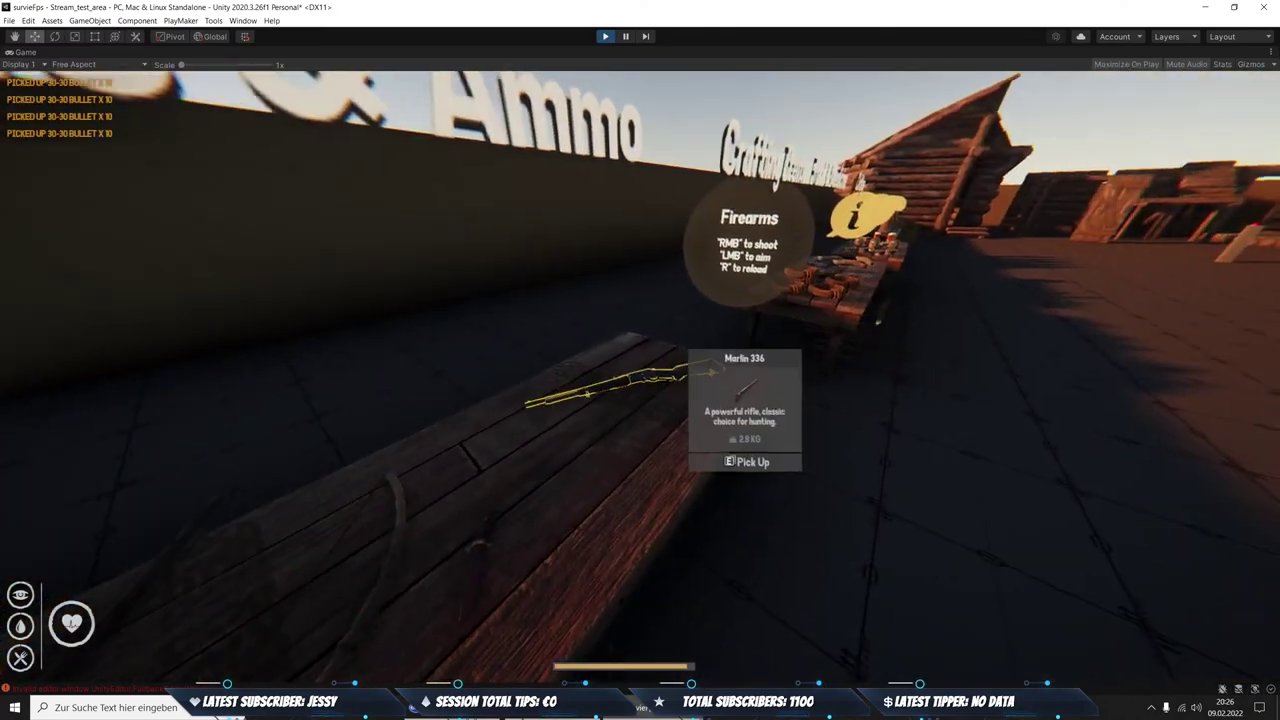
key("e")
Head to the trees, shoot the first rabbit and collect its raw meat
key("w")
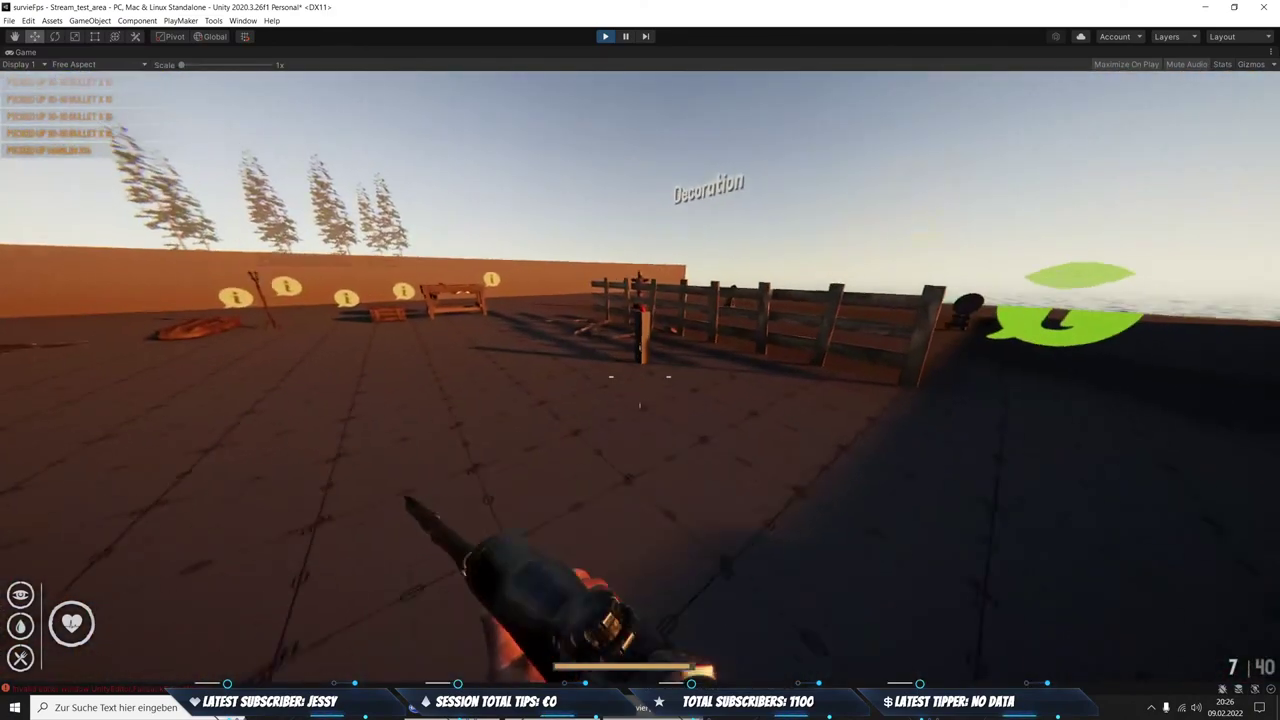
key("w")
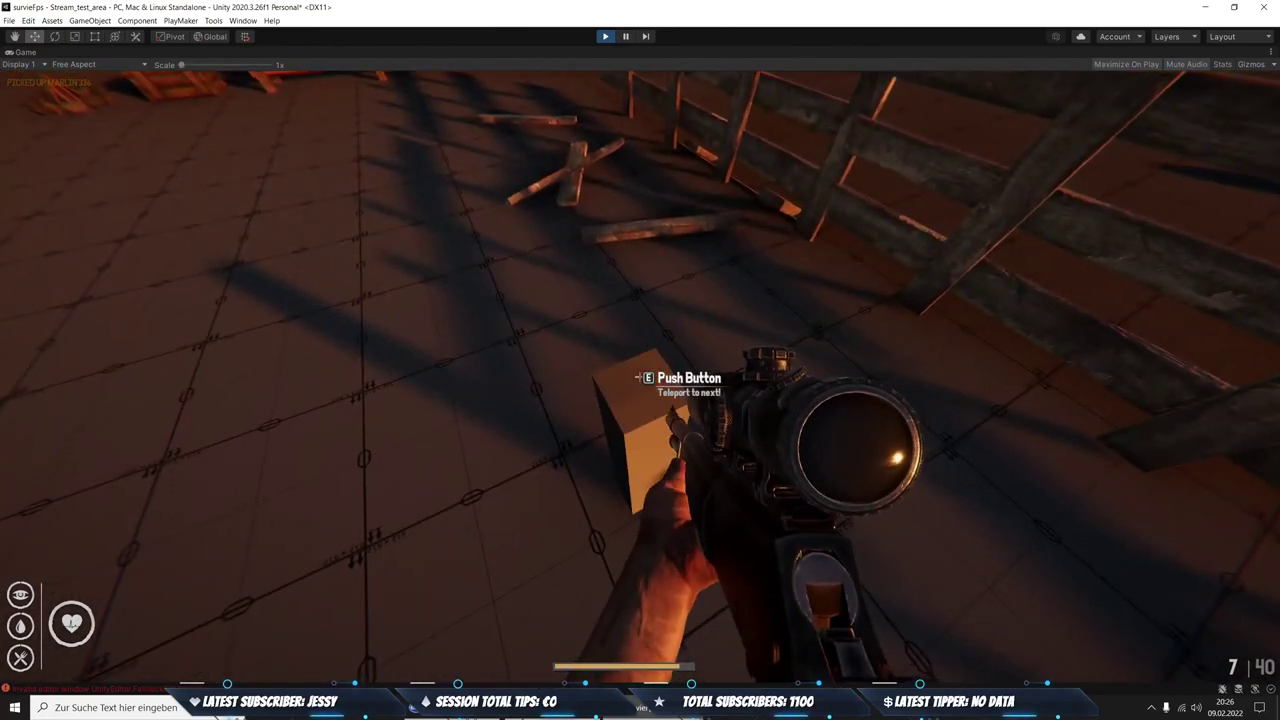
key("w")
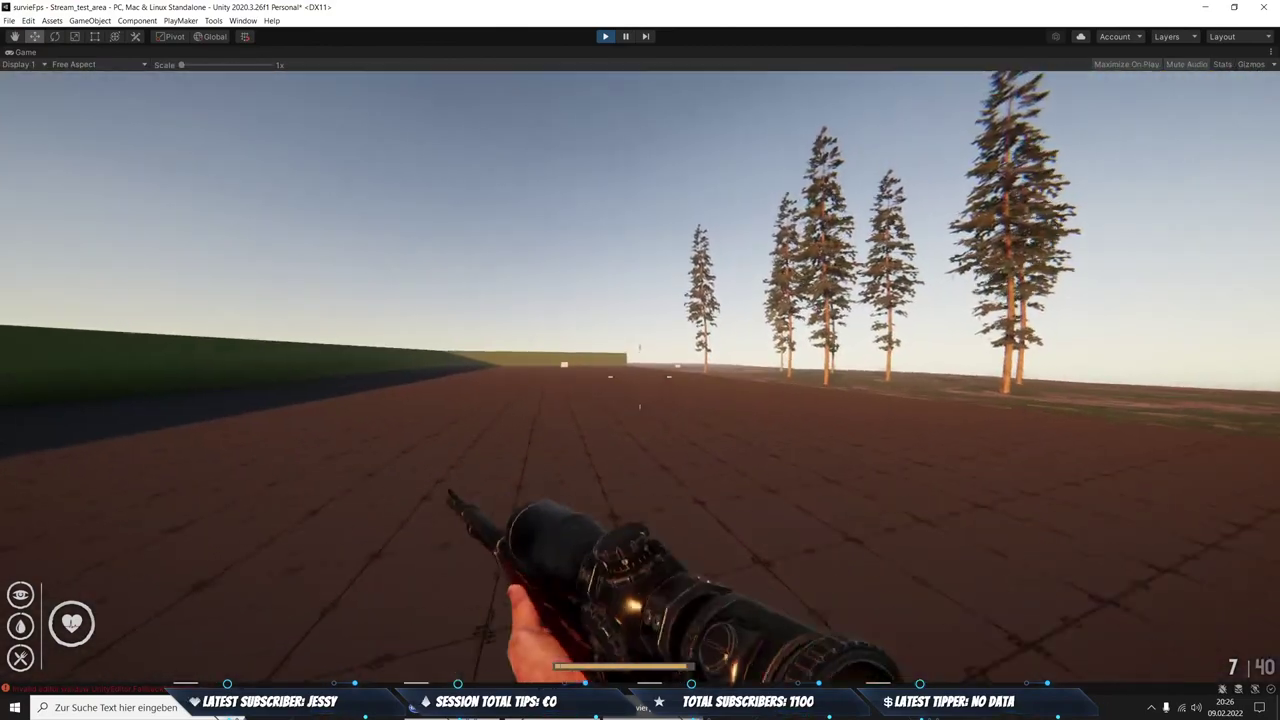
key("w")
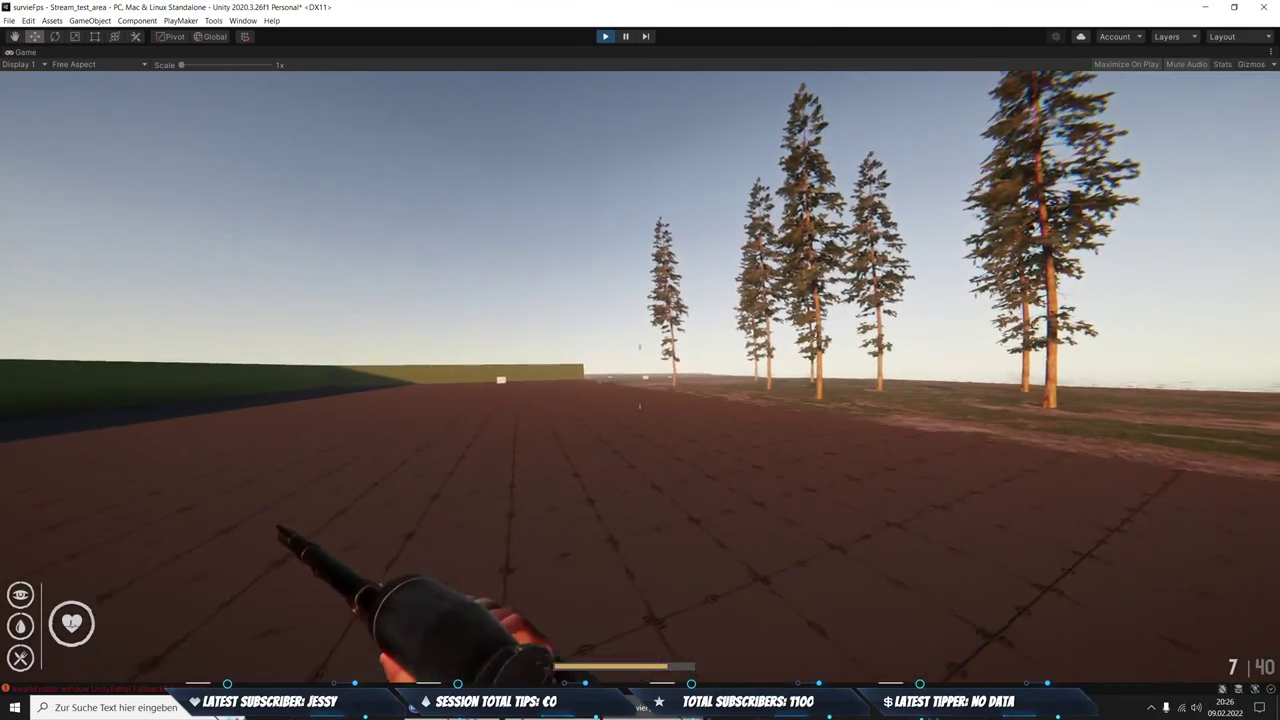
key("w")
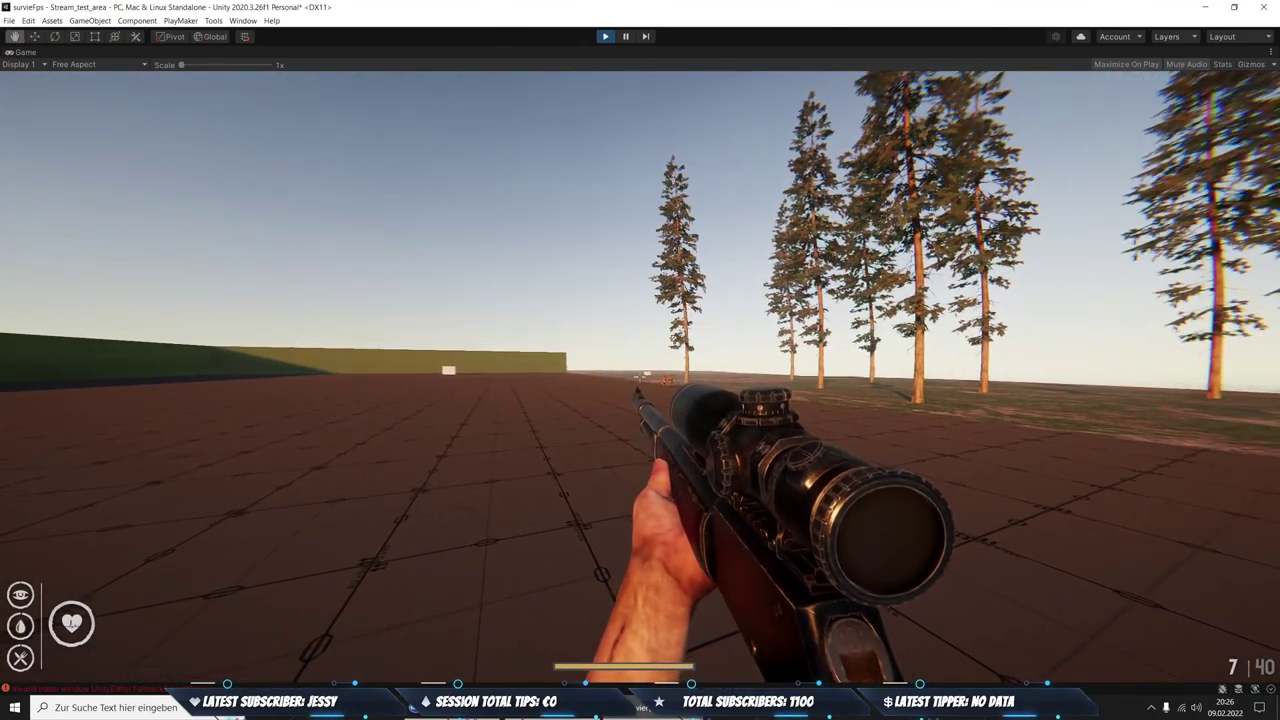
right_click(930, 212)
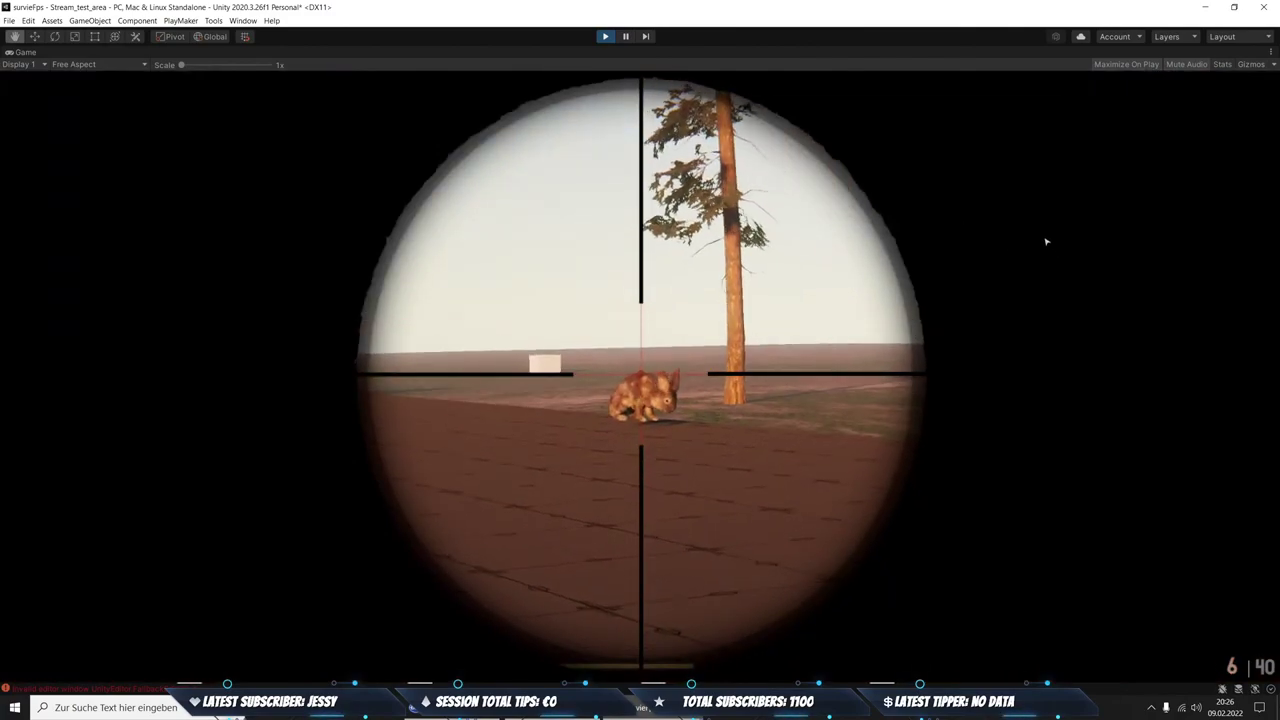
left_click(1046, 242)
left_click(1046, 242)
right_click(1046, 242)
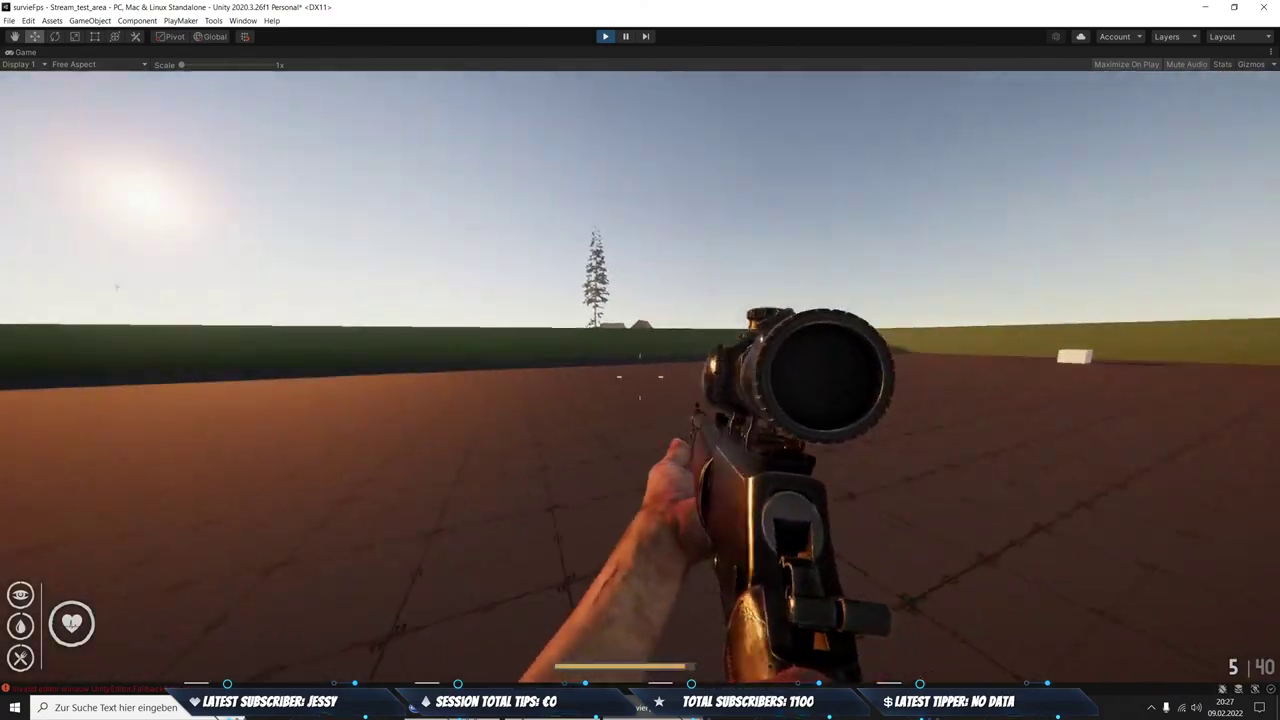
key("w")
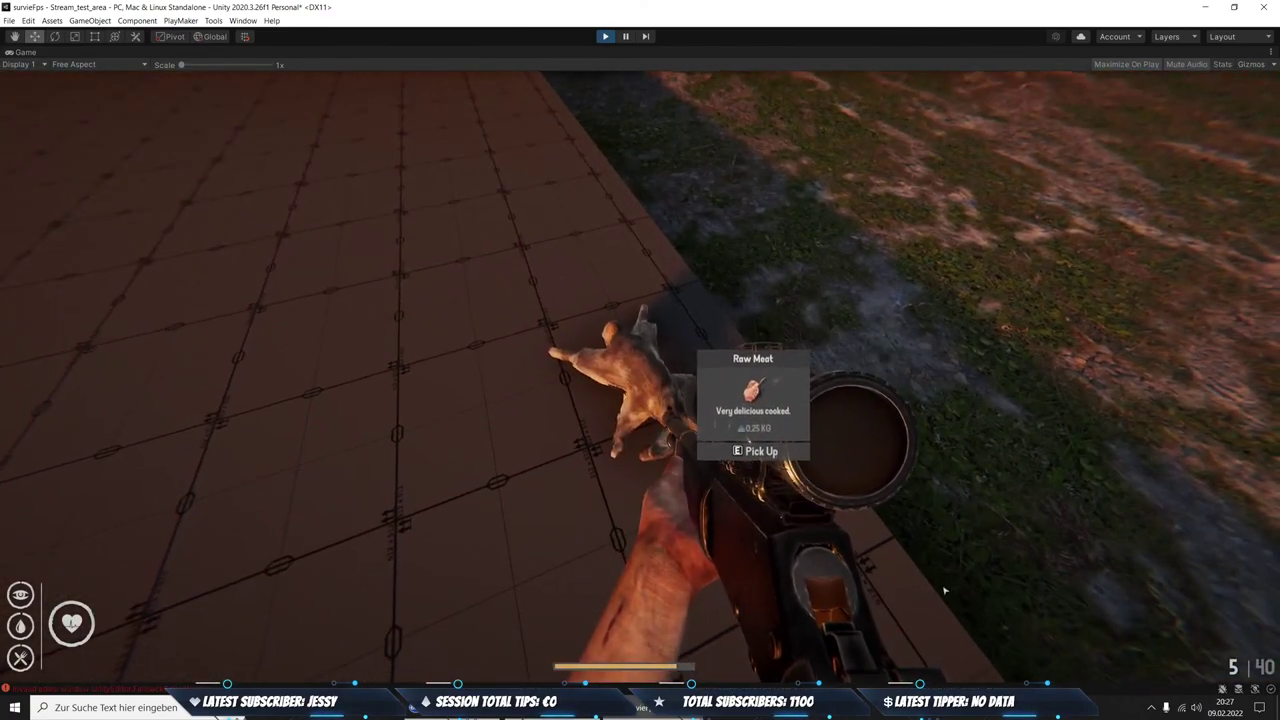
key("e")
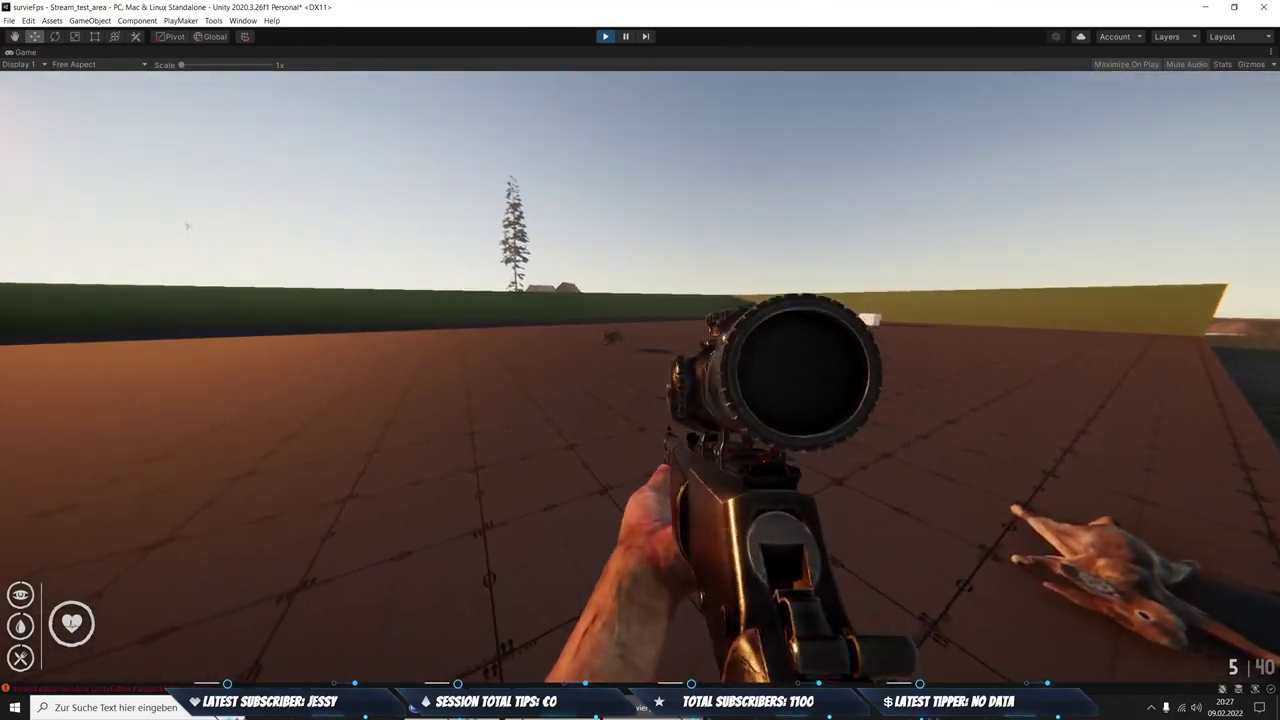
Shoot a running second rabbit, collect its raw meat, and stop play mode
right_click(186, 226)
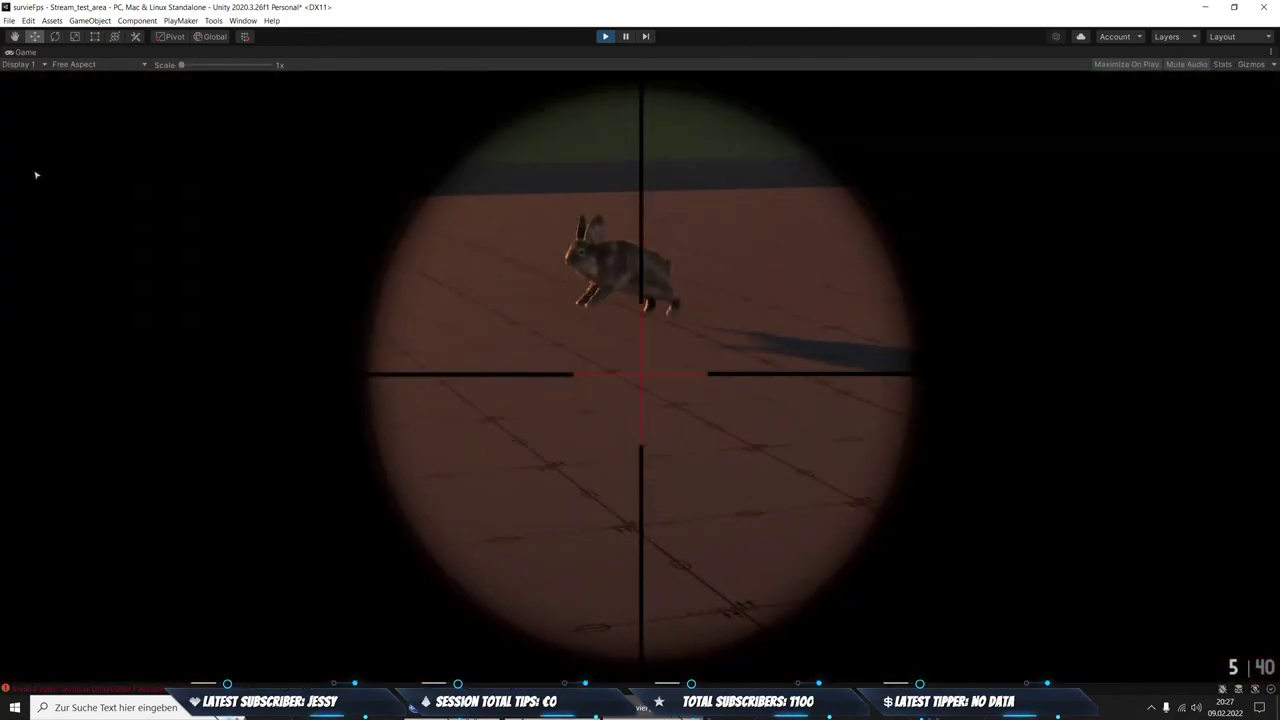
left_click(2, 85)
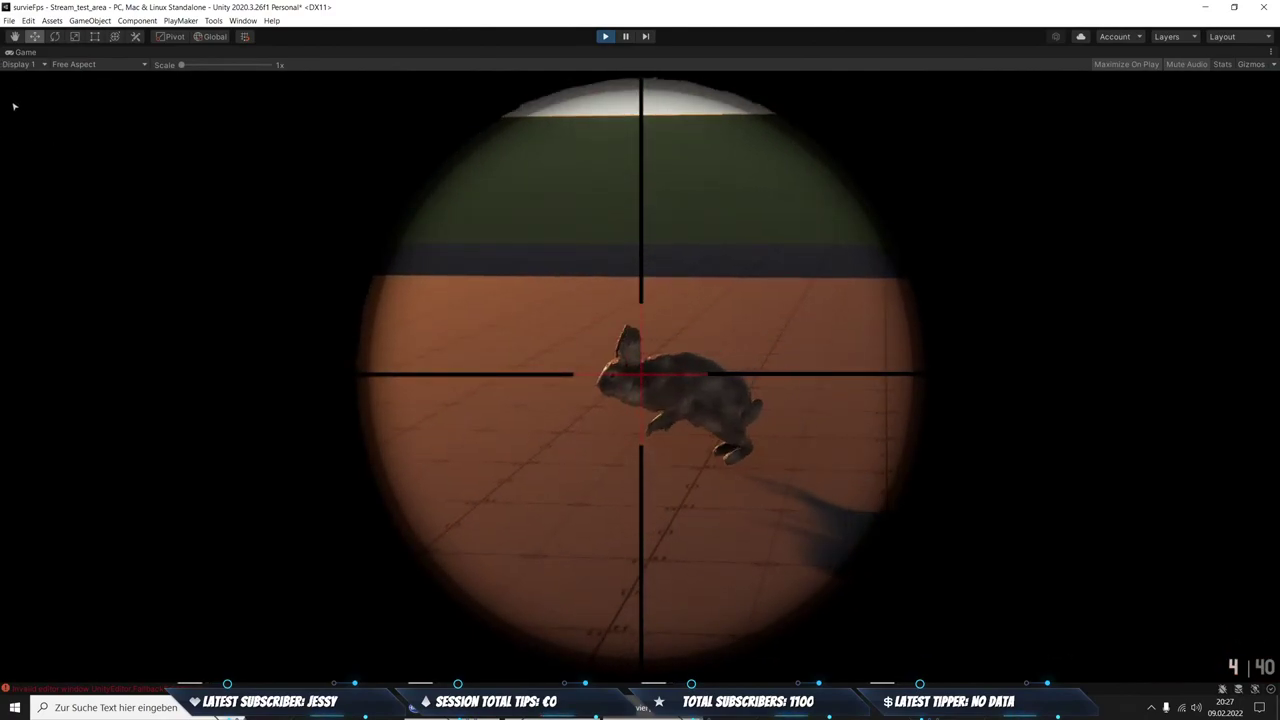
left_click(4, 88)
left_click(8, 93)
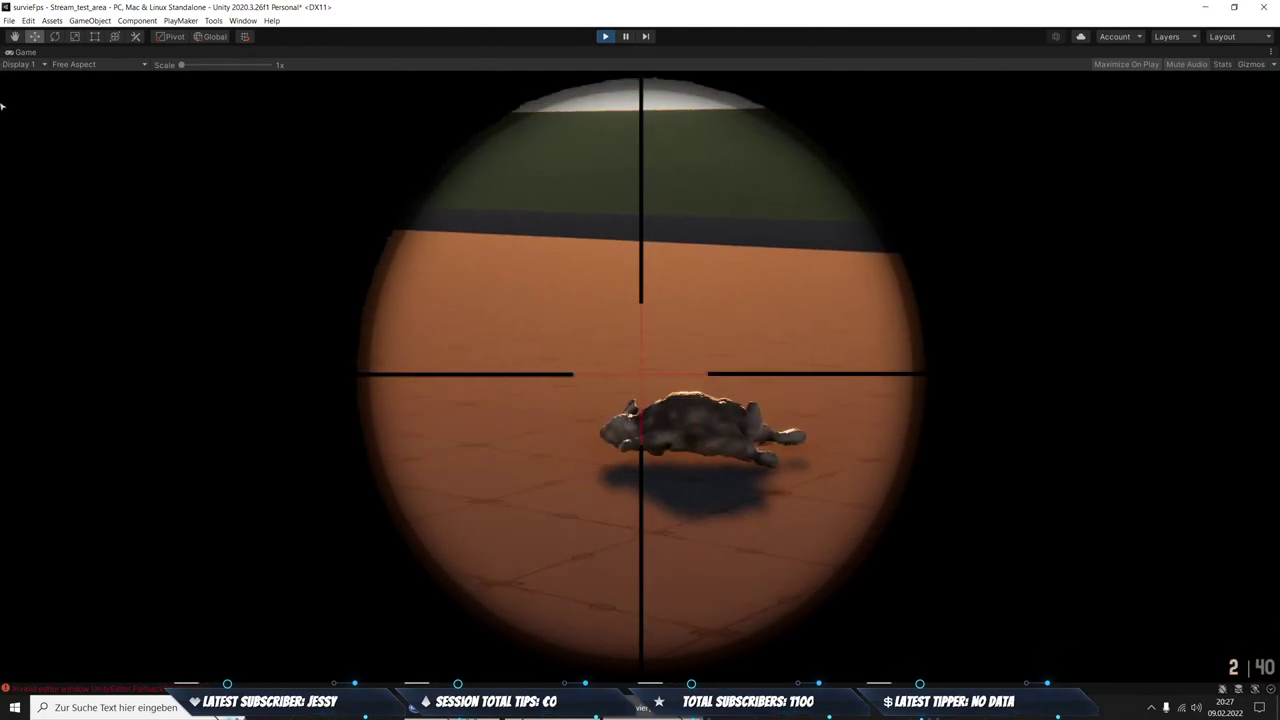
right_click(23, 155)
key("w")
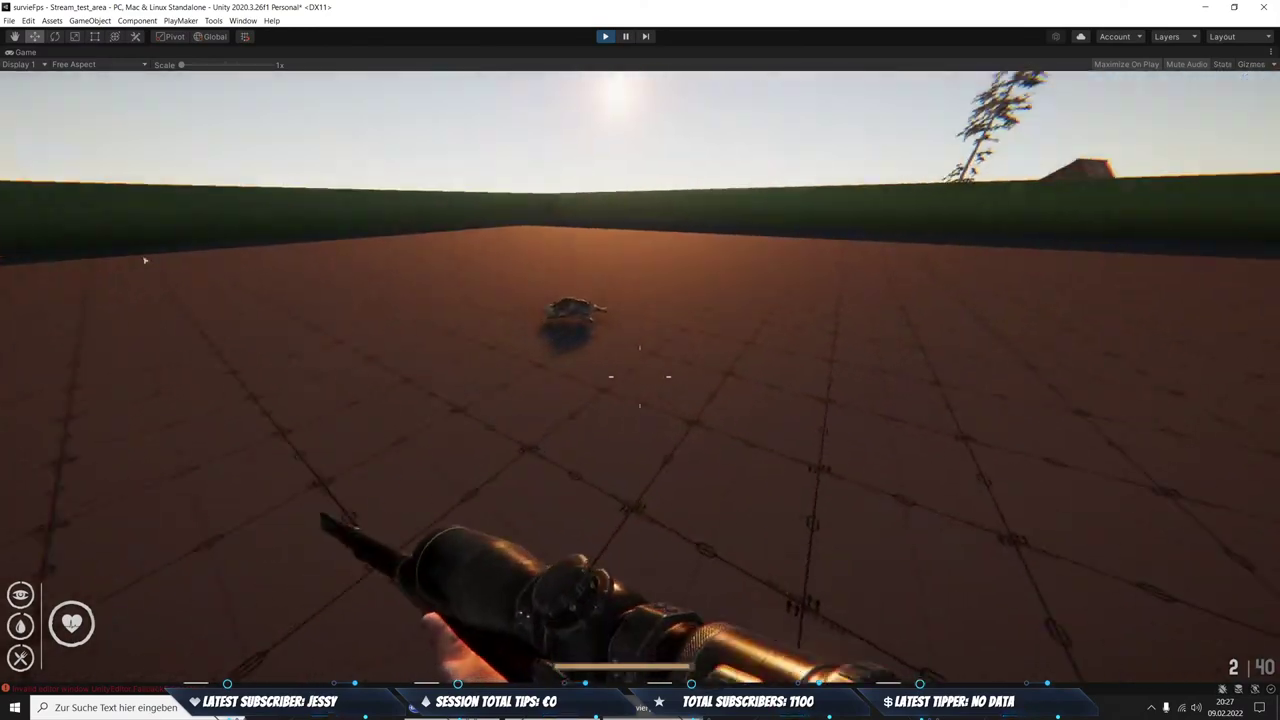
key("e")
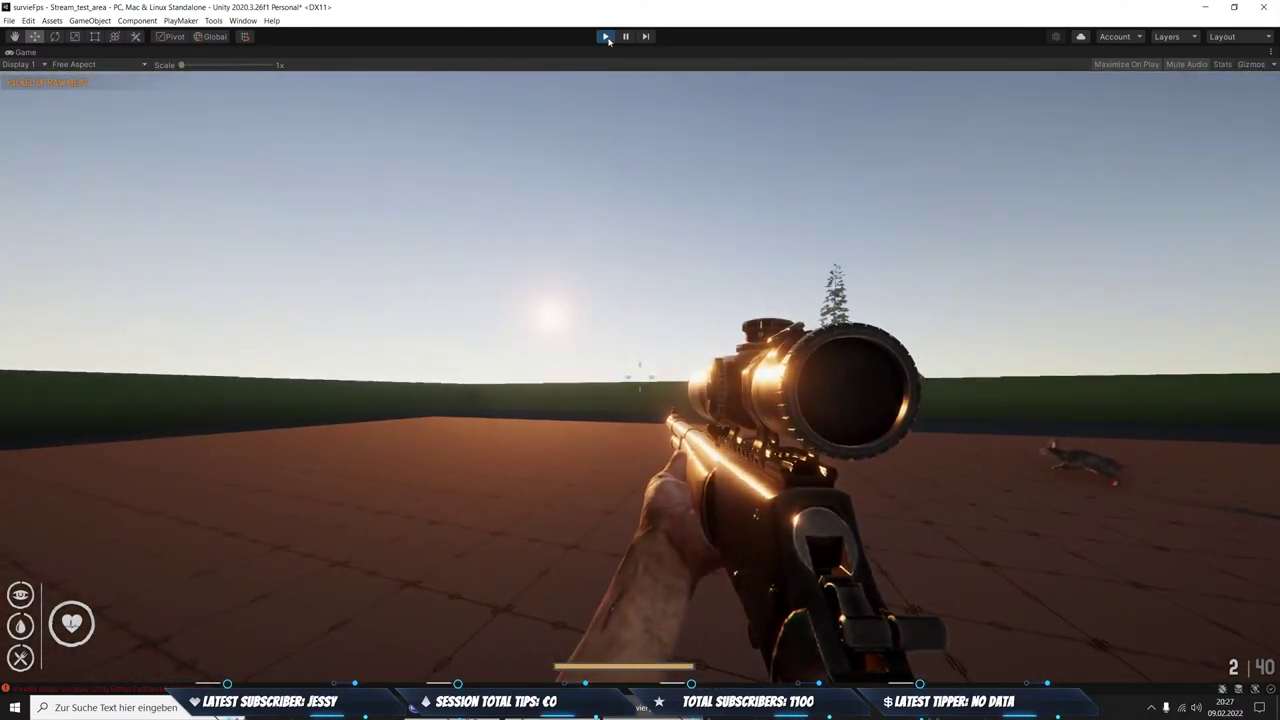
left_click(605, 36)
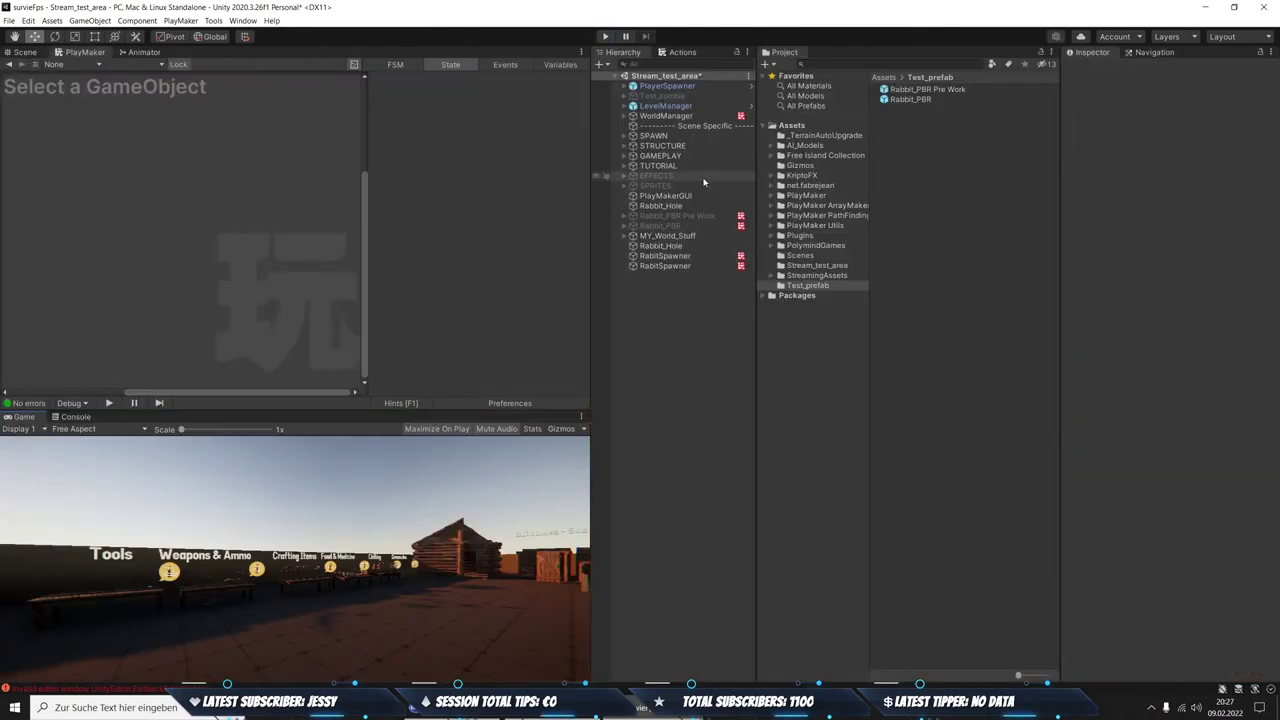
Open the Rabbit_PBR prefab and view Health FSM Zustand 1's actions
left_click(910, 99)
left_click(1198, 106)
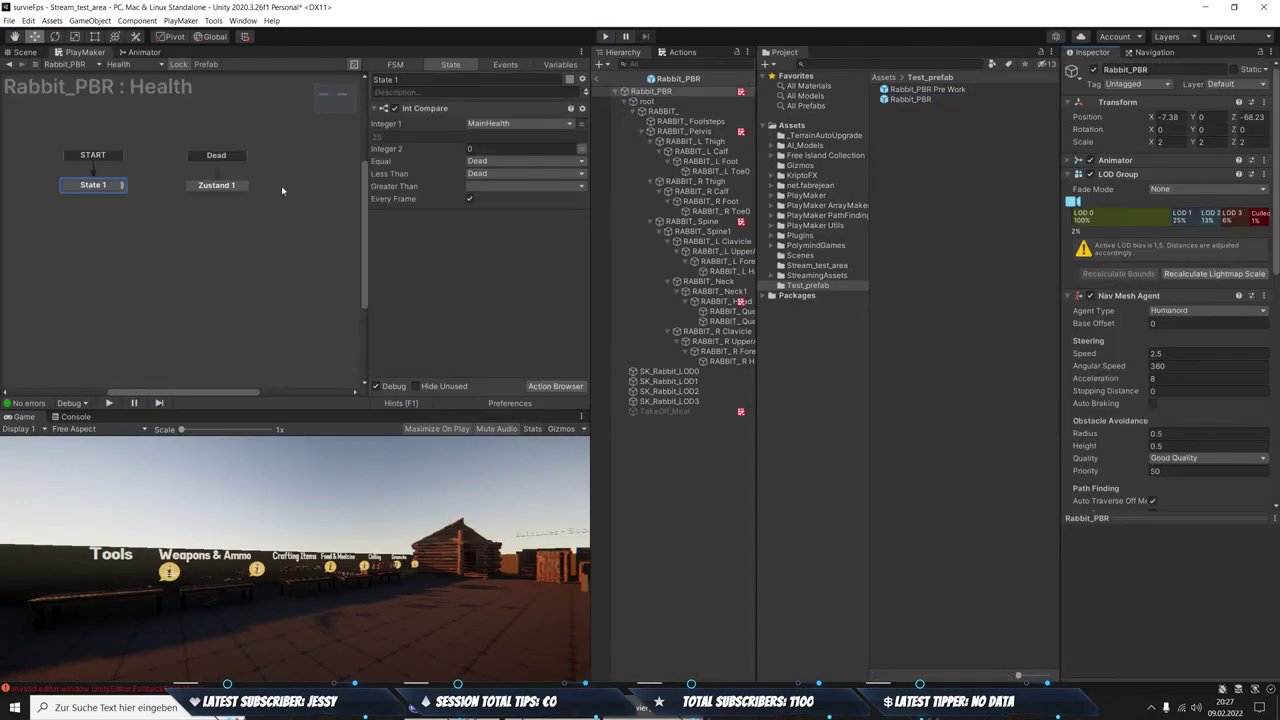
left_click(215, 186)
scroll(508, 307, "down", 3)
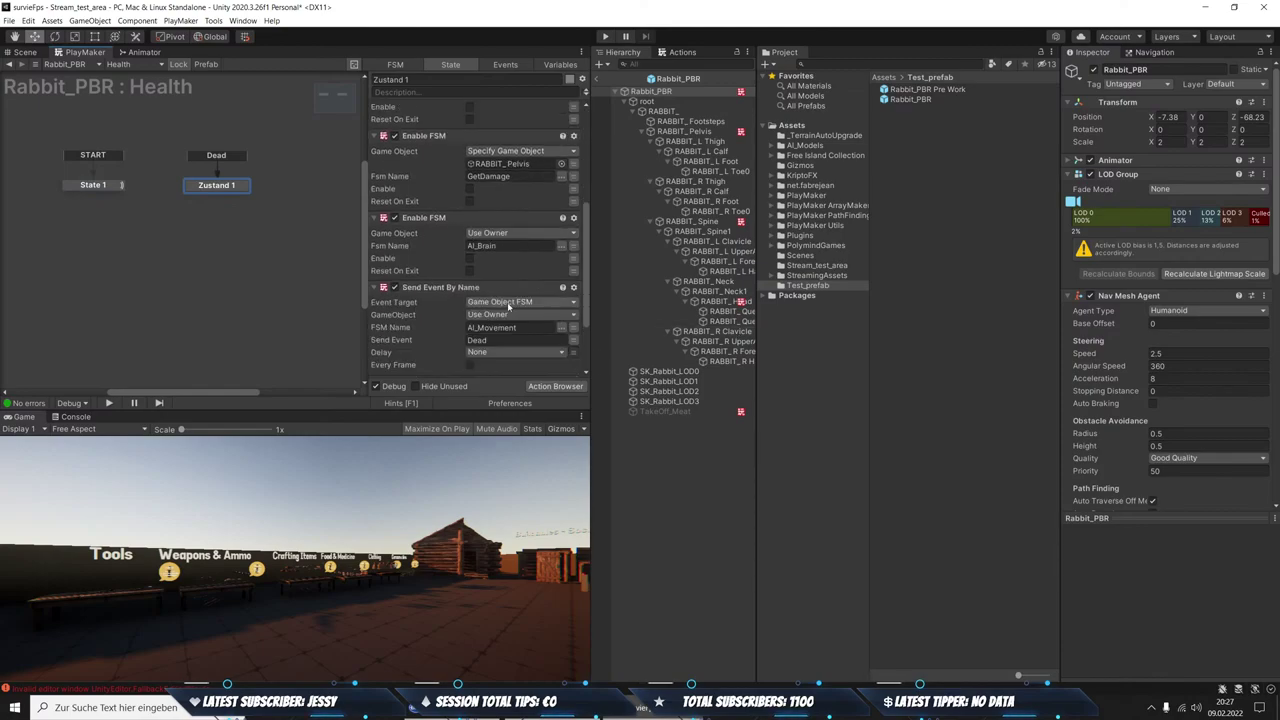
scroll(508, 307, "down", 3)
scroll(1160, 300, "down", 10)
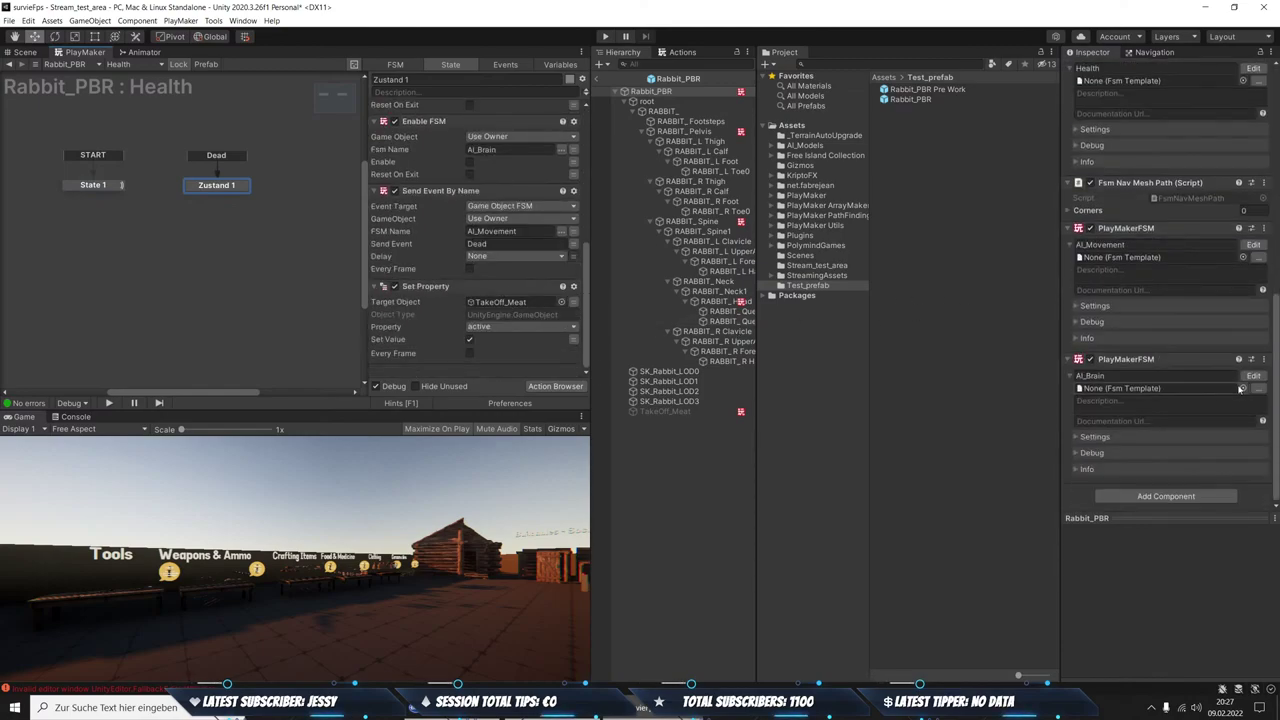
Inspect TakeOff_Meat's Destroy_self: Zustand 1's spawner removal and Zustand 2's Destroy Object on Rabbit_PBR
left_click(690, 412)
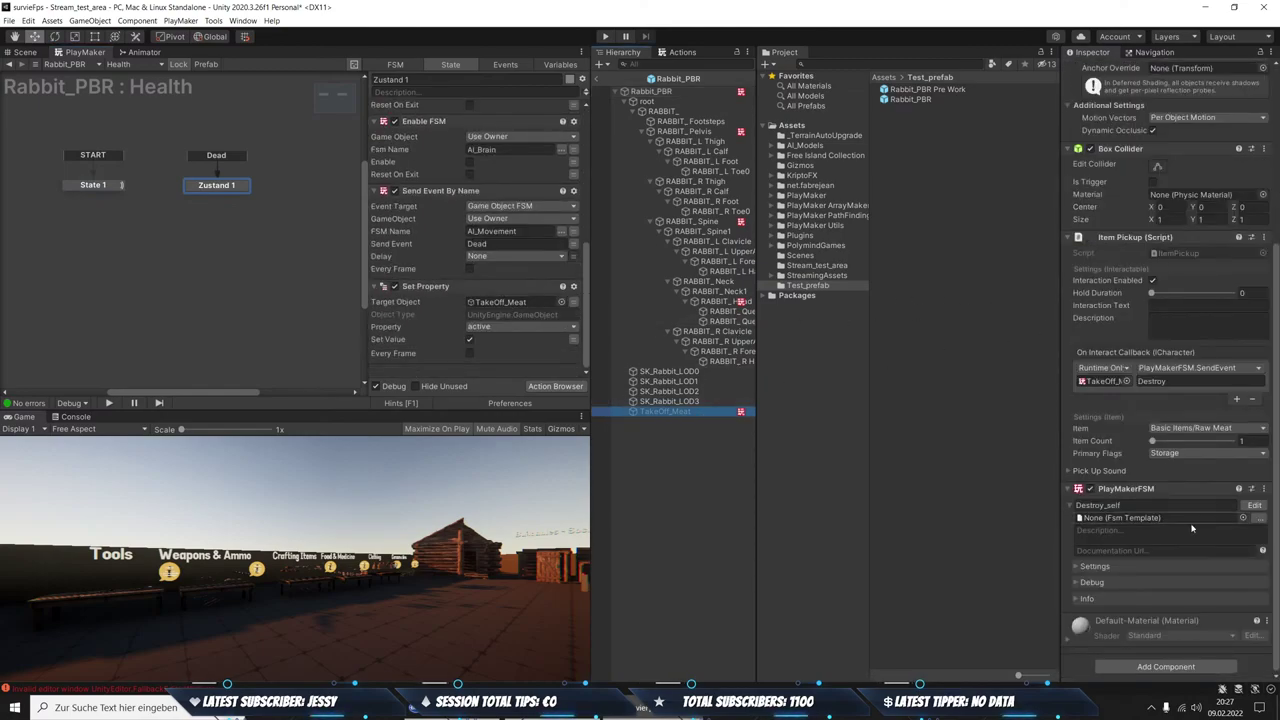
left_click(1256, 506)
left_click(195, 190)
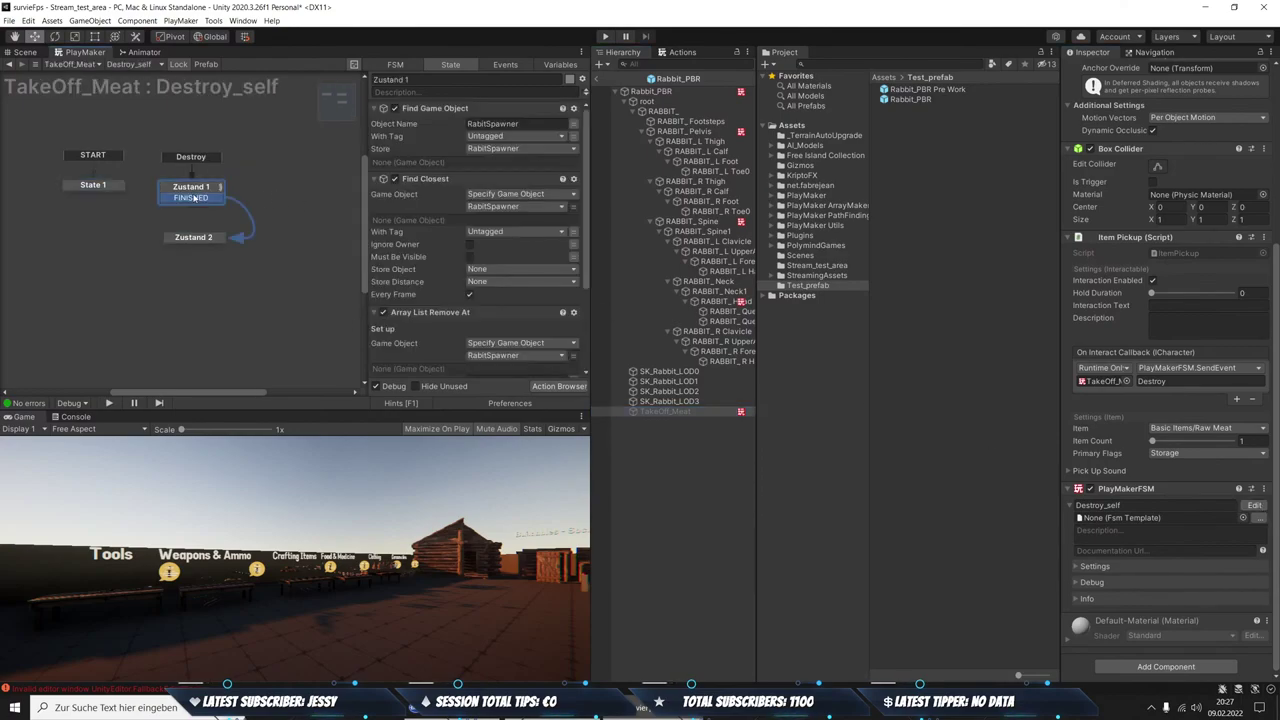
scroll(470, 220, "down", 3)
left_click(204, 238)
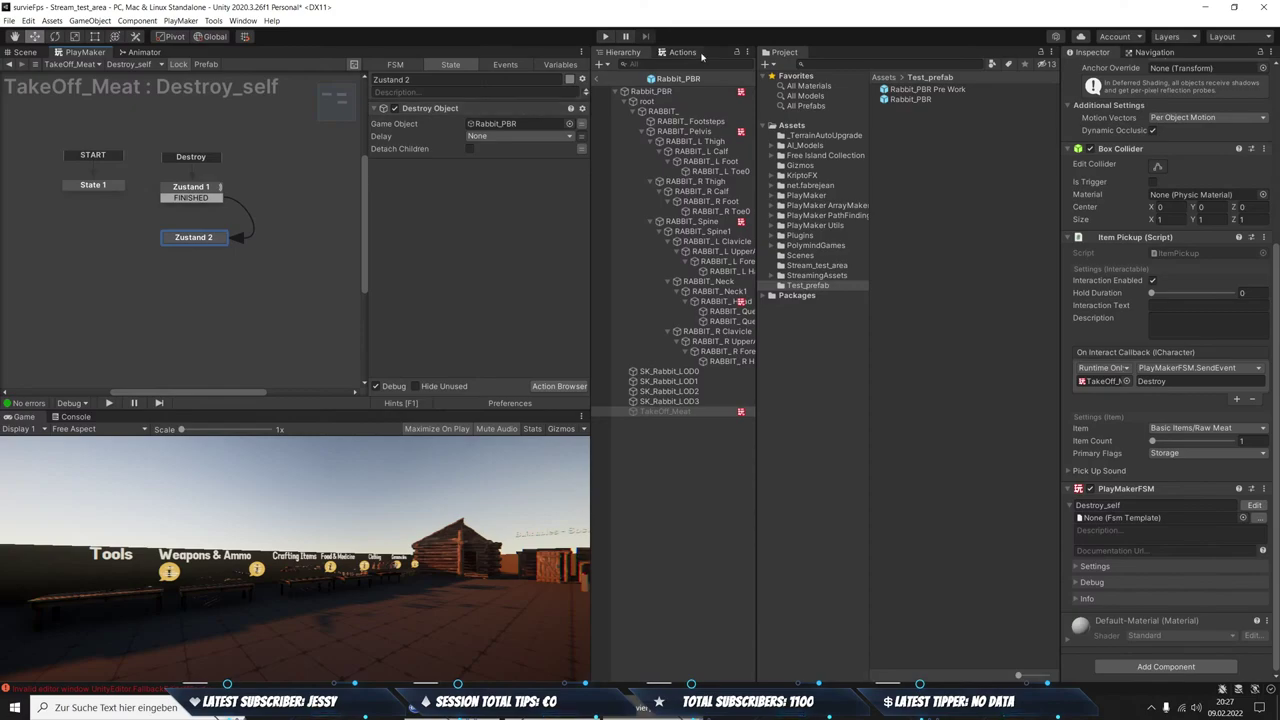
left_click(479, 124)
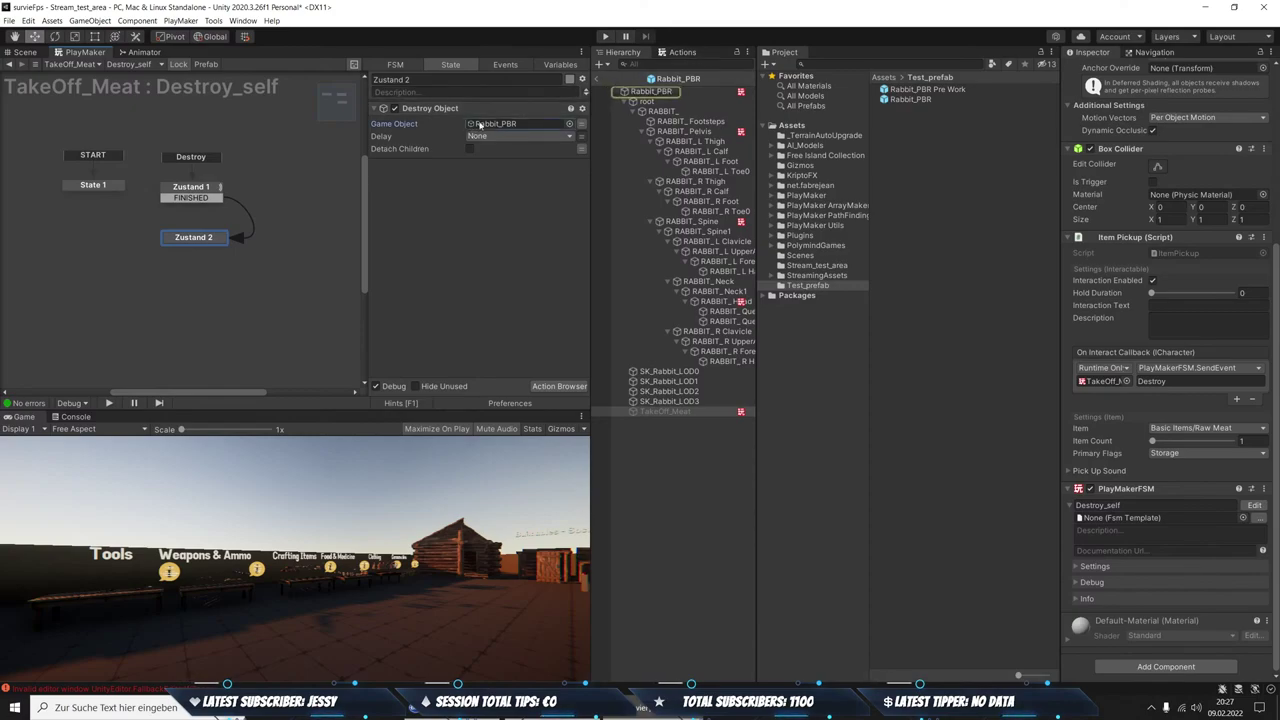
left_click(216, 187)
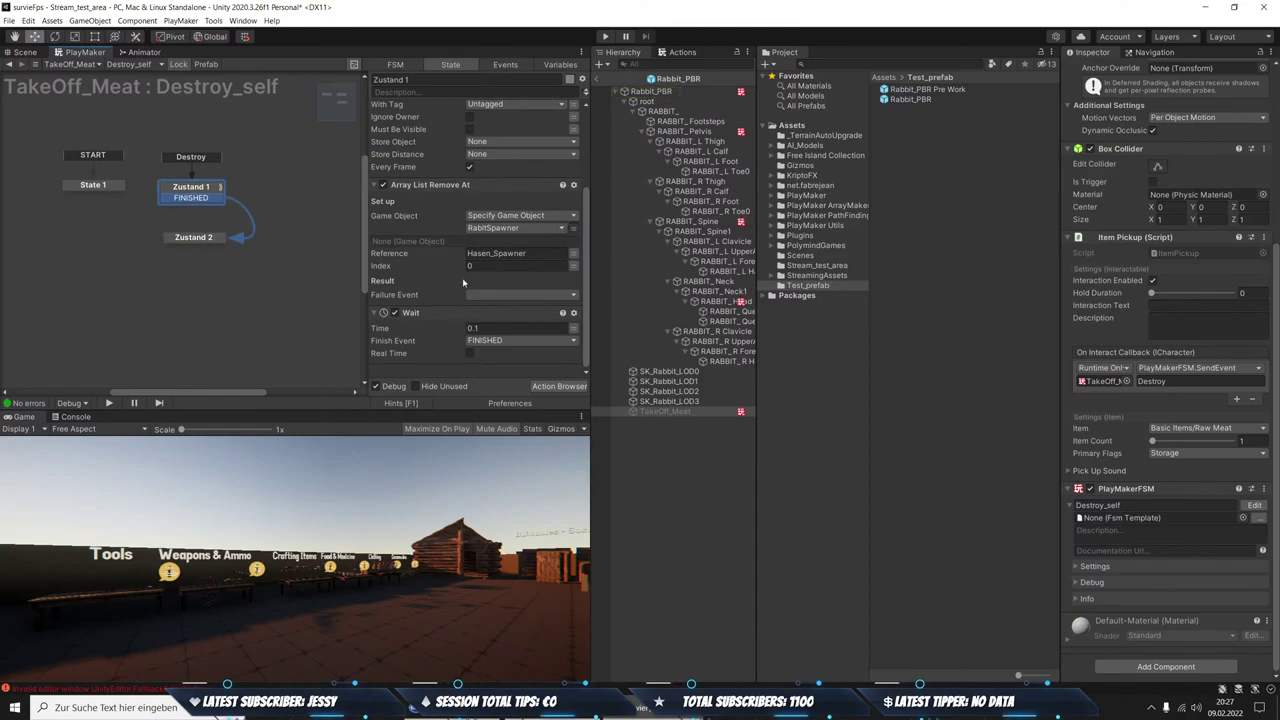
scroll(507, 313, "up", 3)
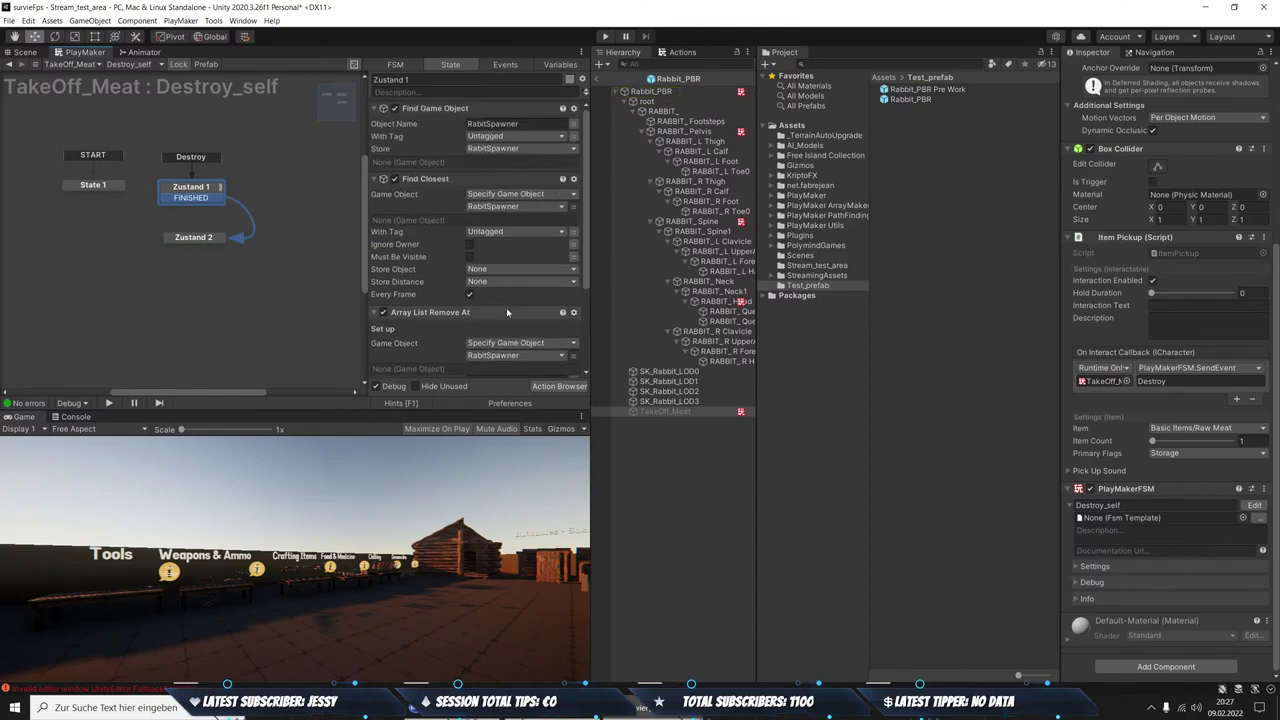
scroll(507, 313, "down", 3)
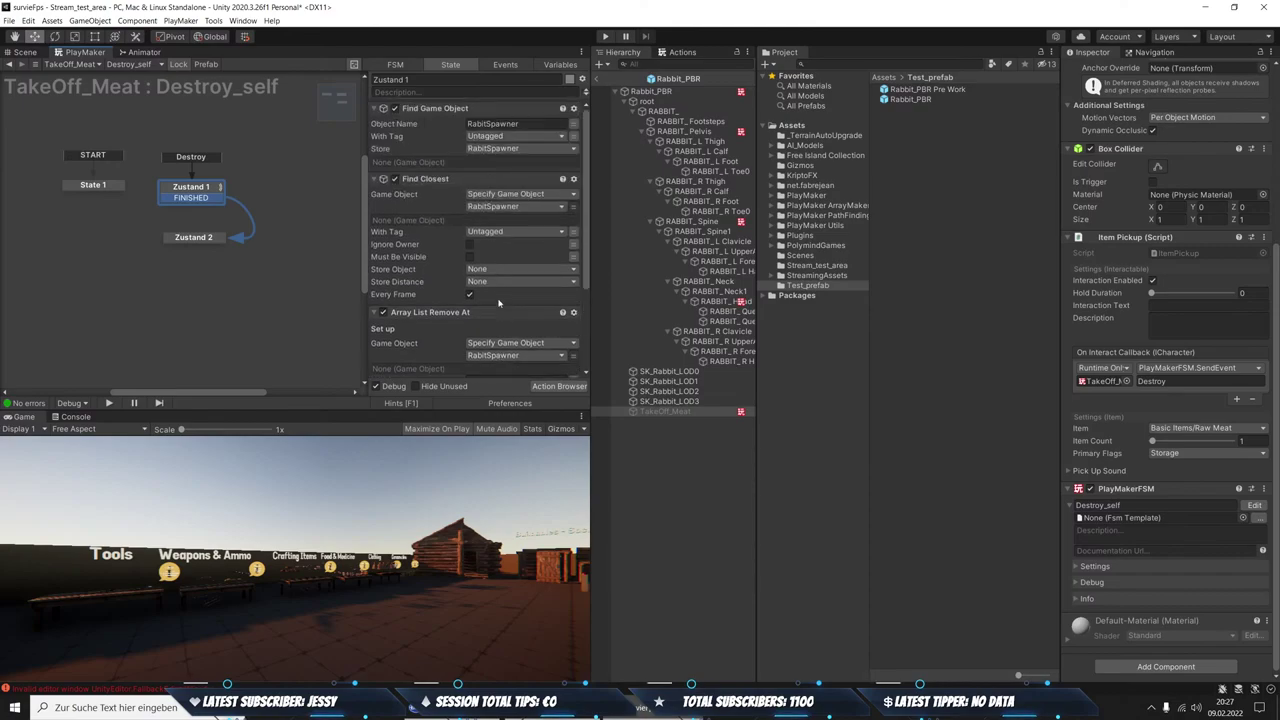
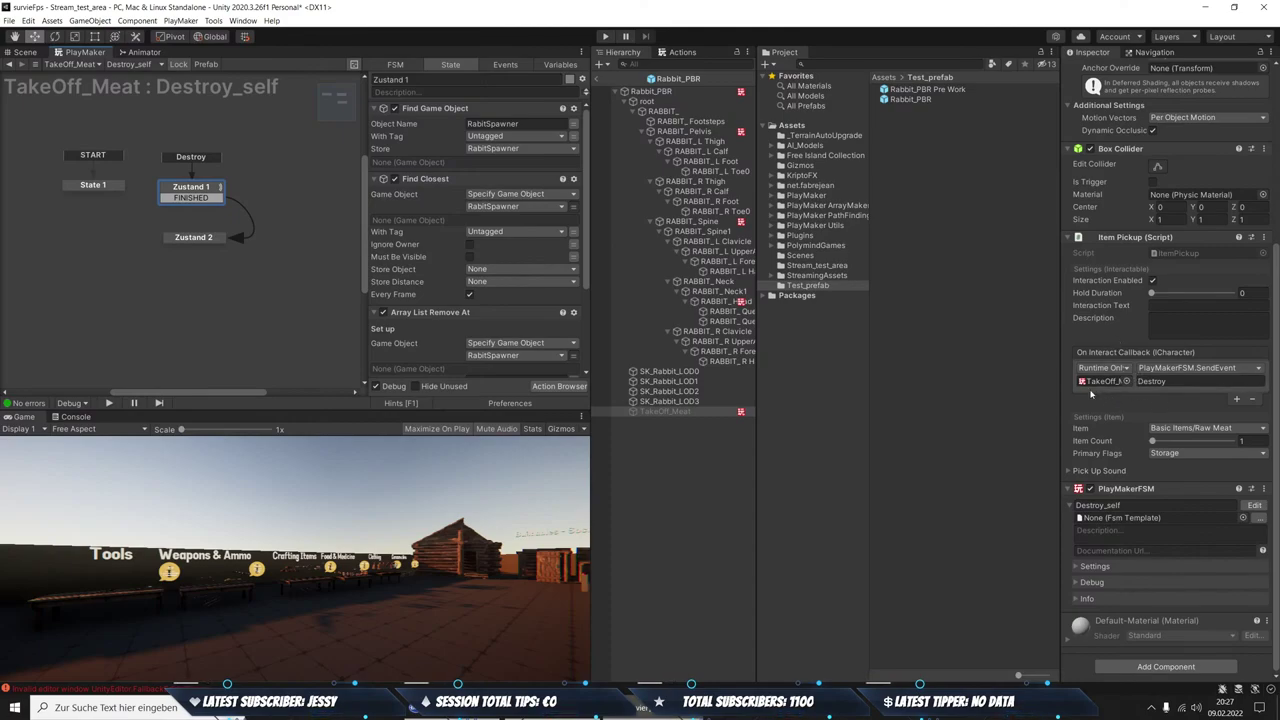
Confirm Zustand 2's Destroy Object targets Rabbit_PBR, then exit the prefab back to Stream_test_area
scroll(440, 275, "down", 3)
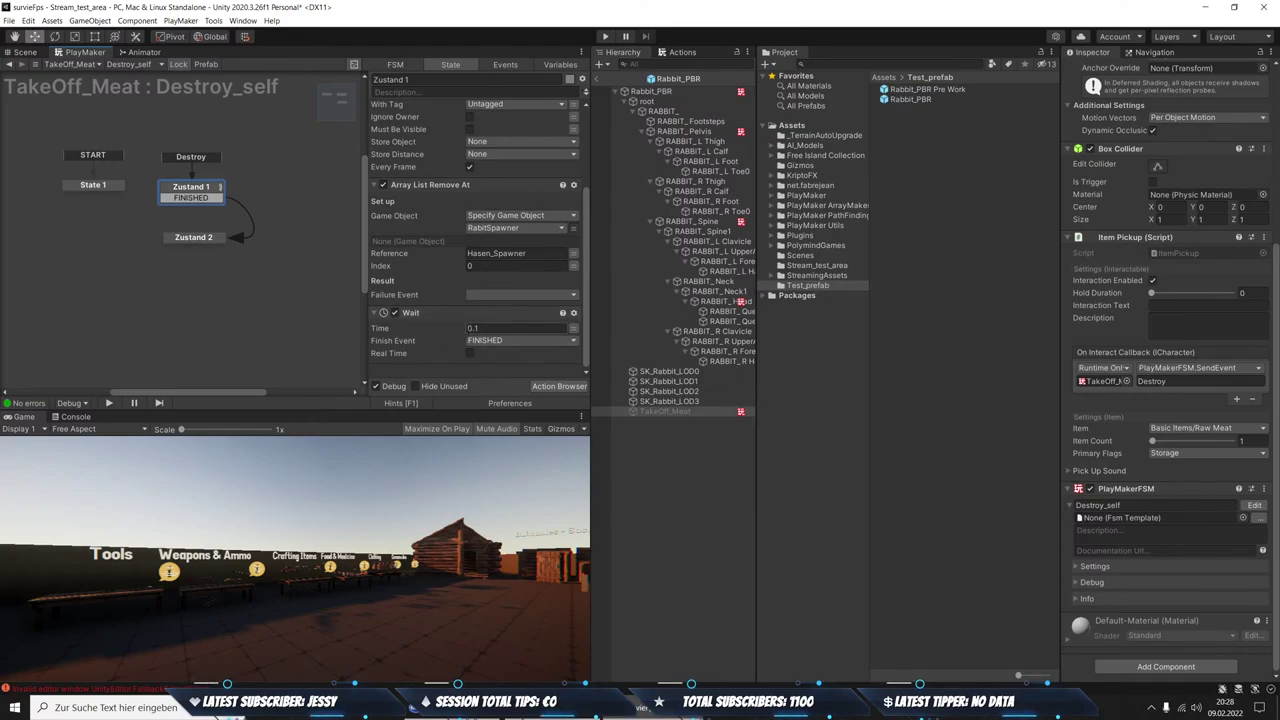
scroll(487, 345, "up", 3)
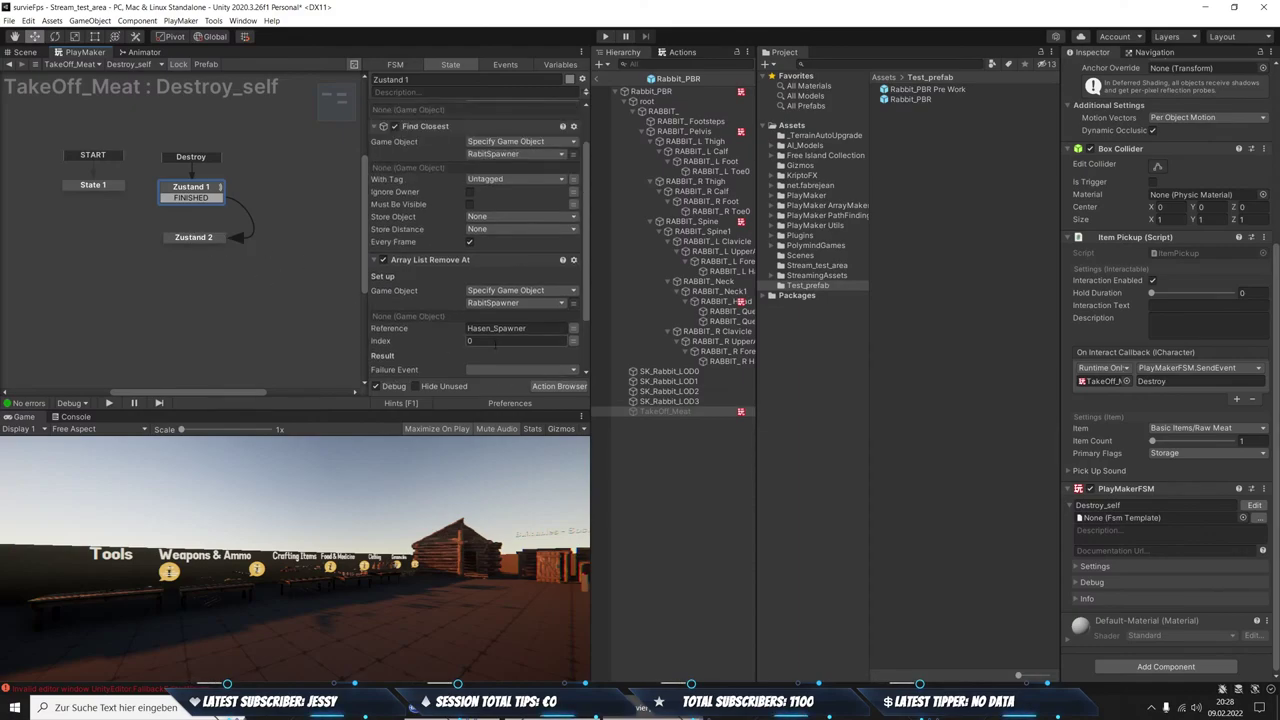
scroll(487, 345, "down", 3)
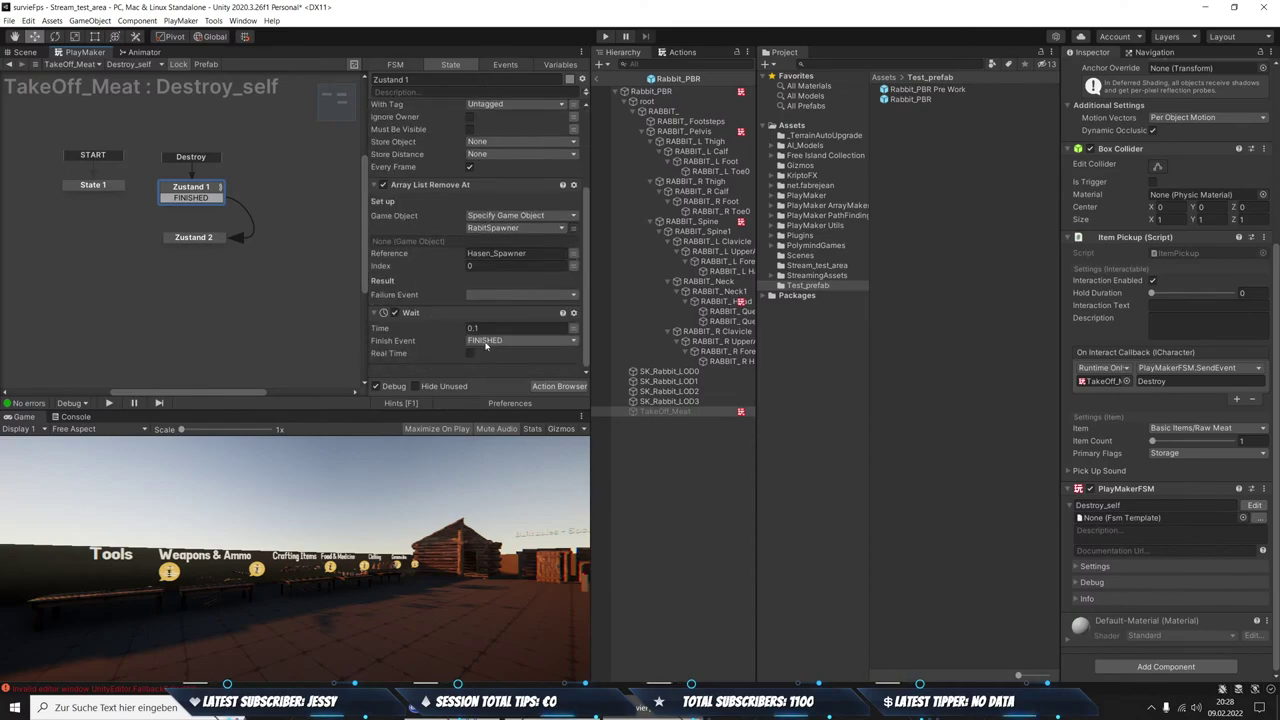
scroll(487, 345, "up", 3)
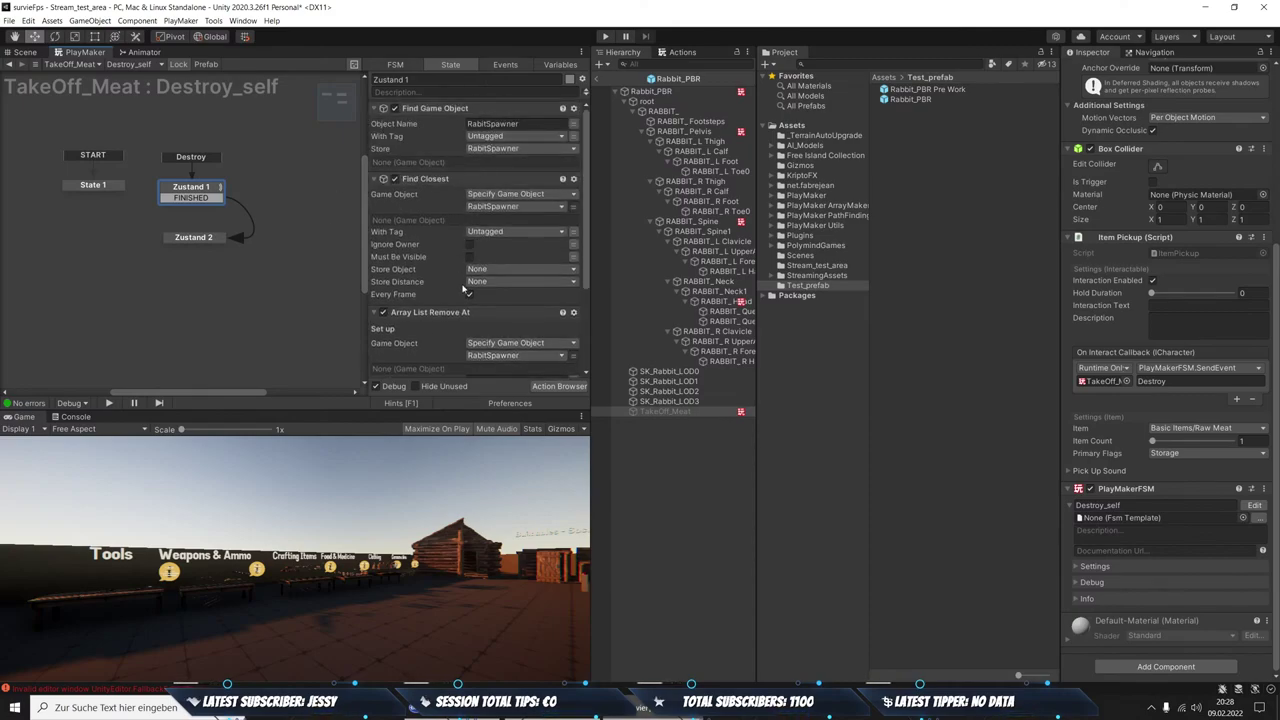
scroll(464, 288, "down", 3)
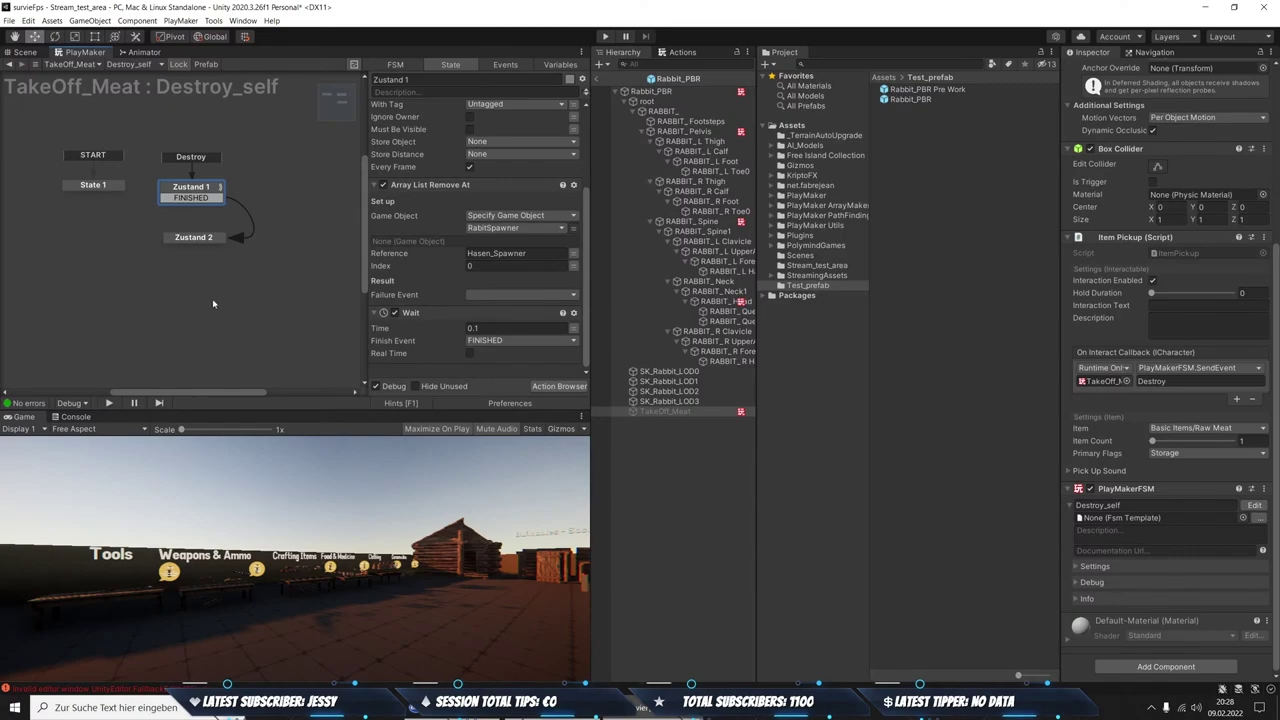
left_click(199, 237)
left_click(478, 125)
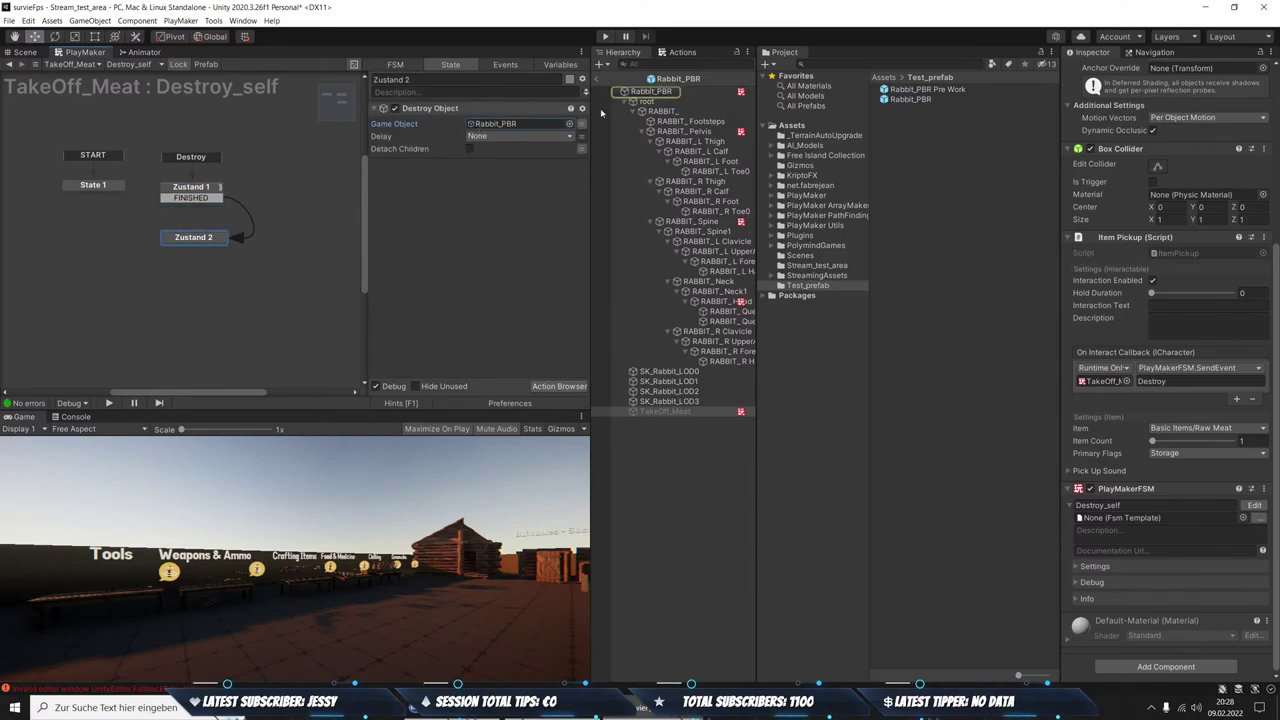
left_click(486, 125)
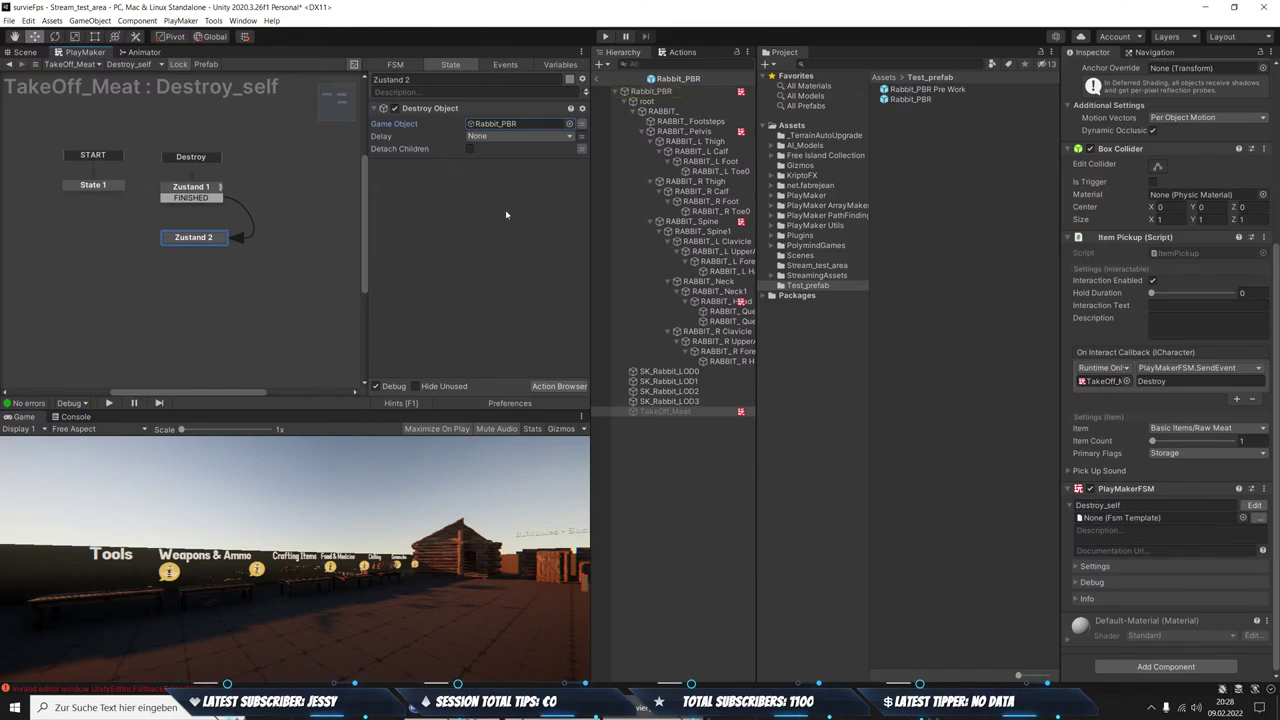
left_click(599, 79)
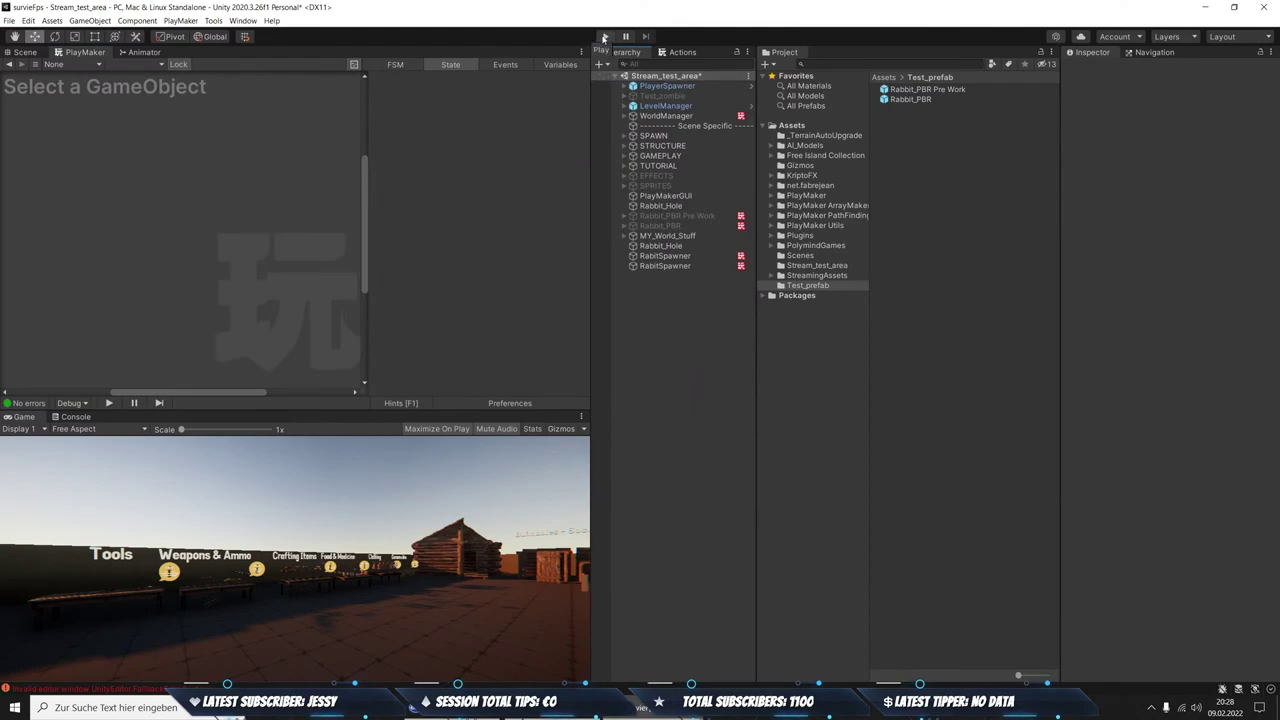
Start the play test, pick up the 30-30 ammunition and head across the field
left_click(604, 37)
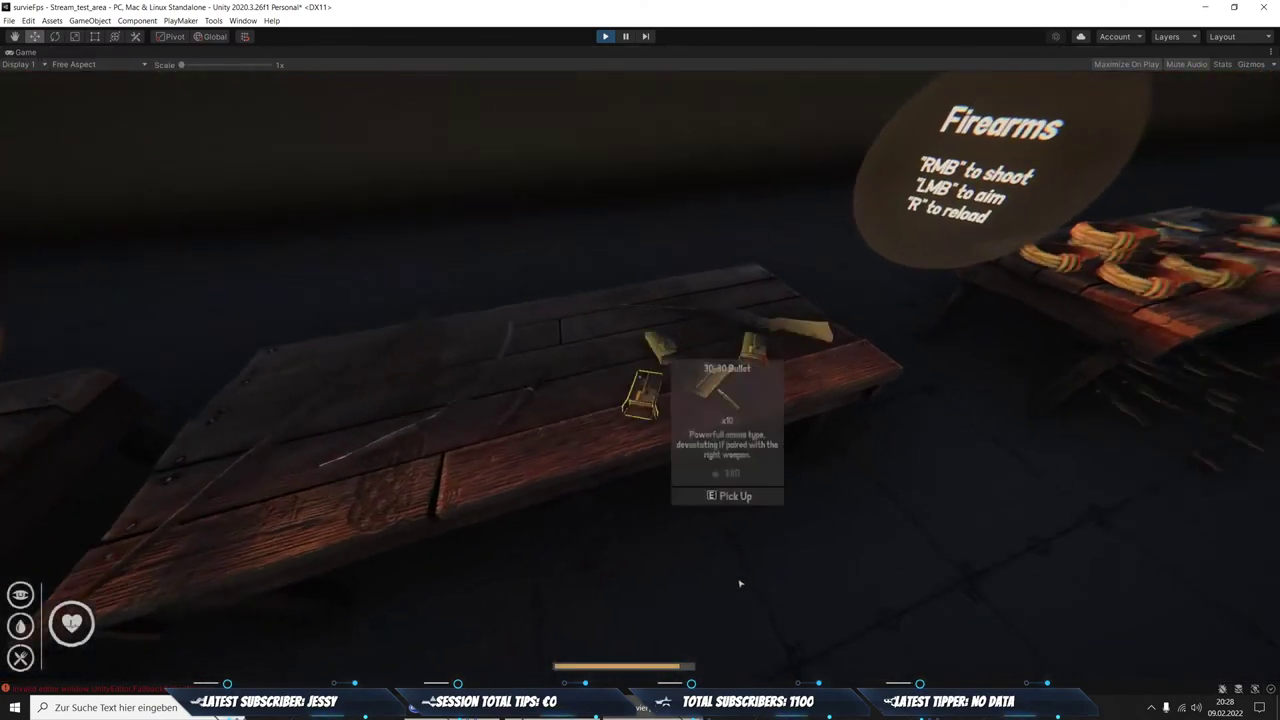
key("e")
key("e")
key("e")
key("e")
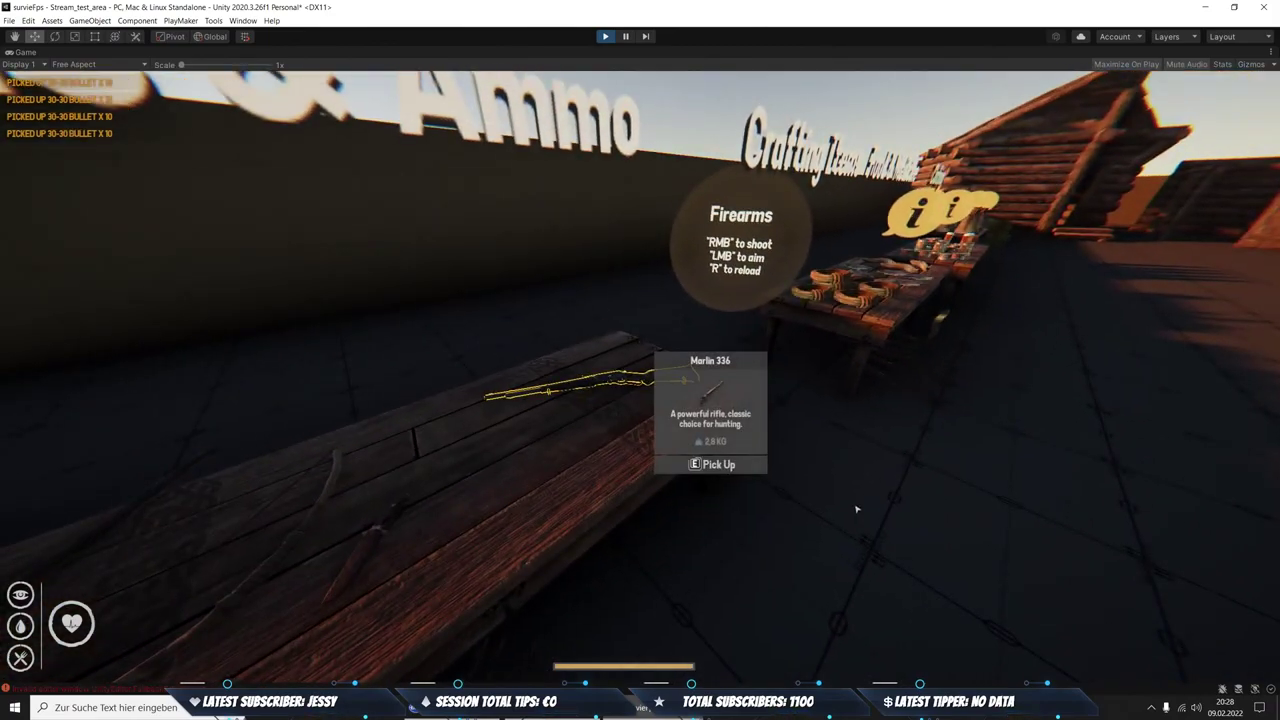
key("e")
key("w")
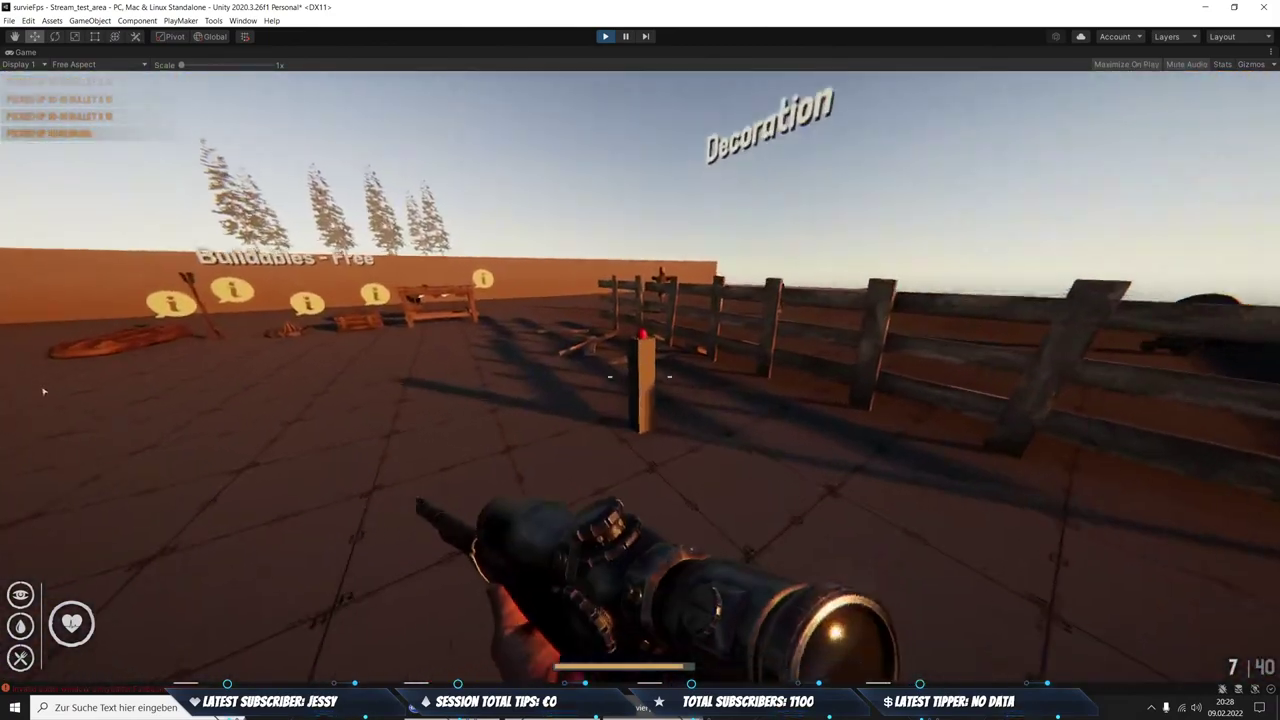
key("shift+w")
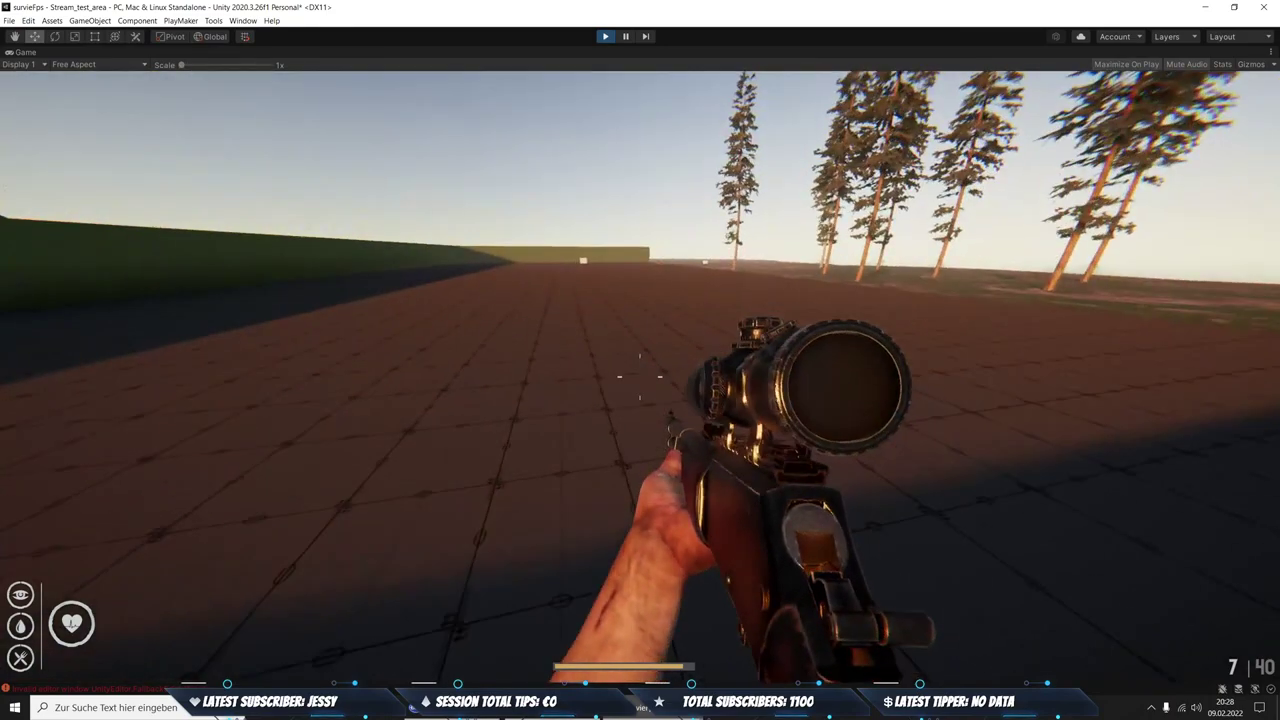
key("w")
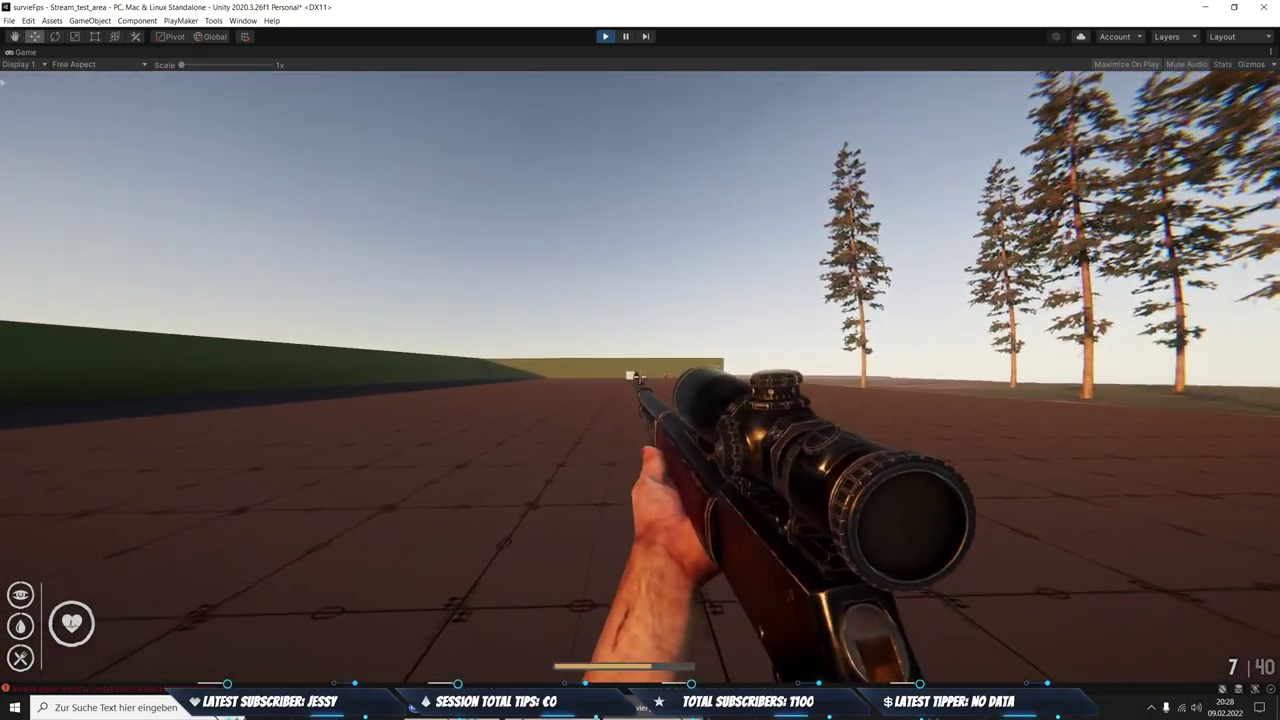
Scope in and fire three shots at the rabbit near the box
right_click(11, 92)
left_click(11, 92)
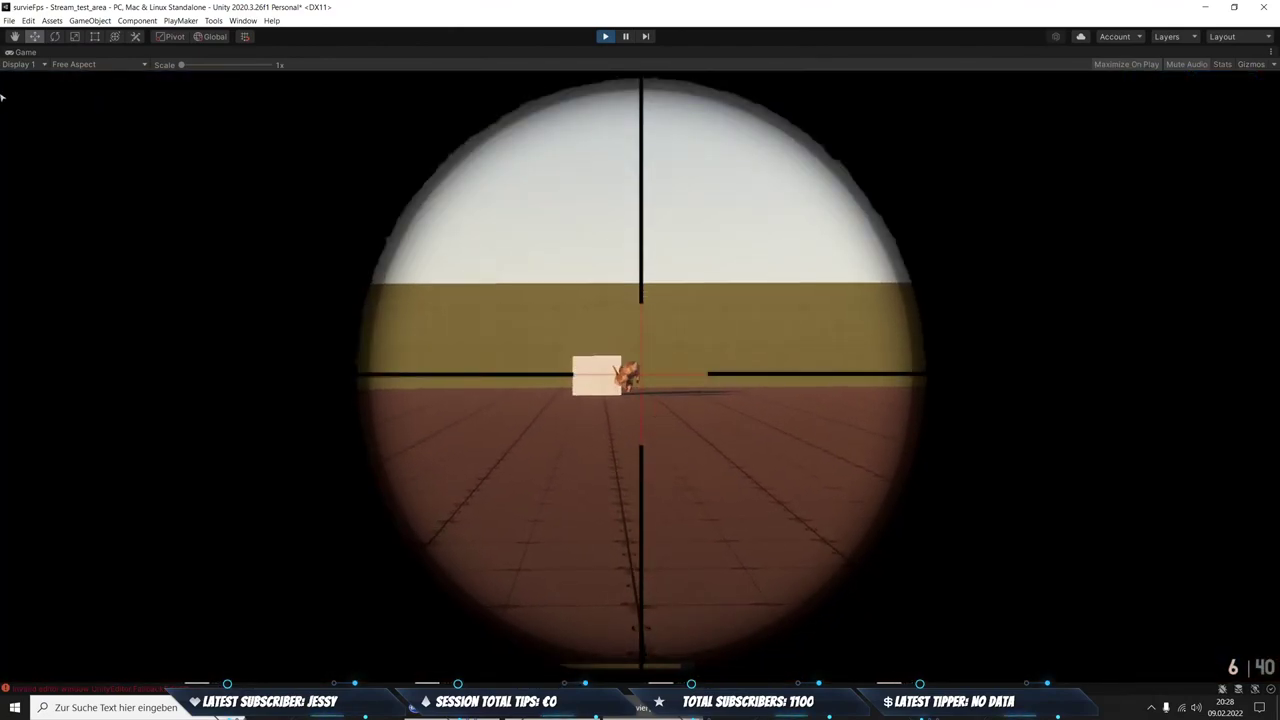
left_click(14, 106)
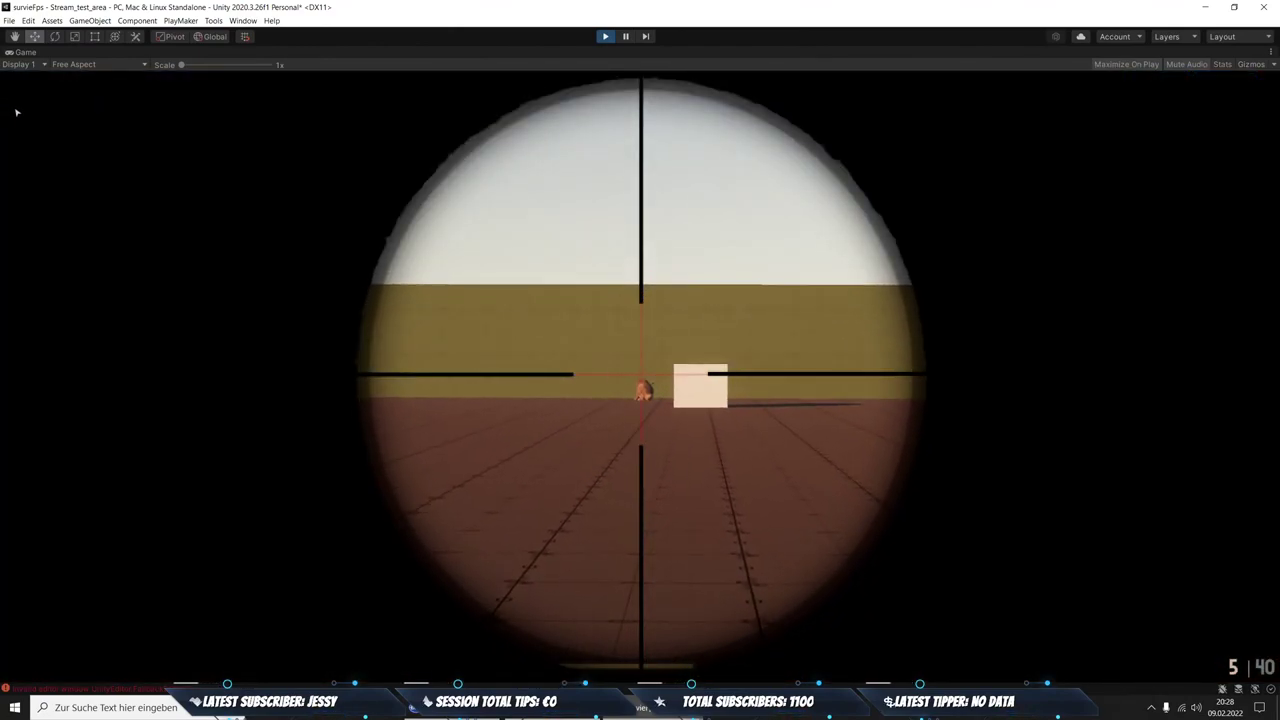
left_click(17, 114)
right_click(18, 128)
Run to the shot rabbit, pick it up as Raw Meat, and open the pause menu
key("shift+w")
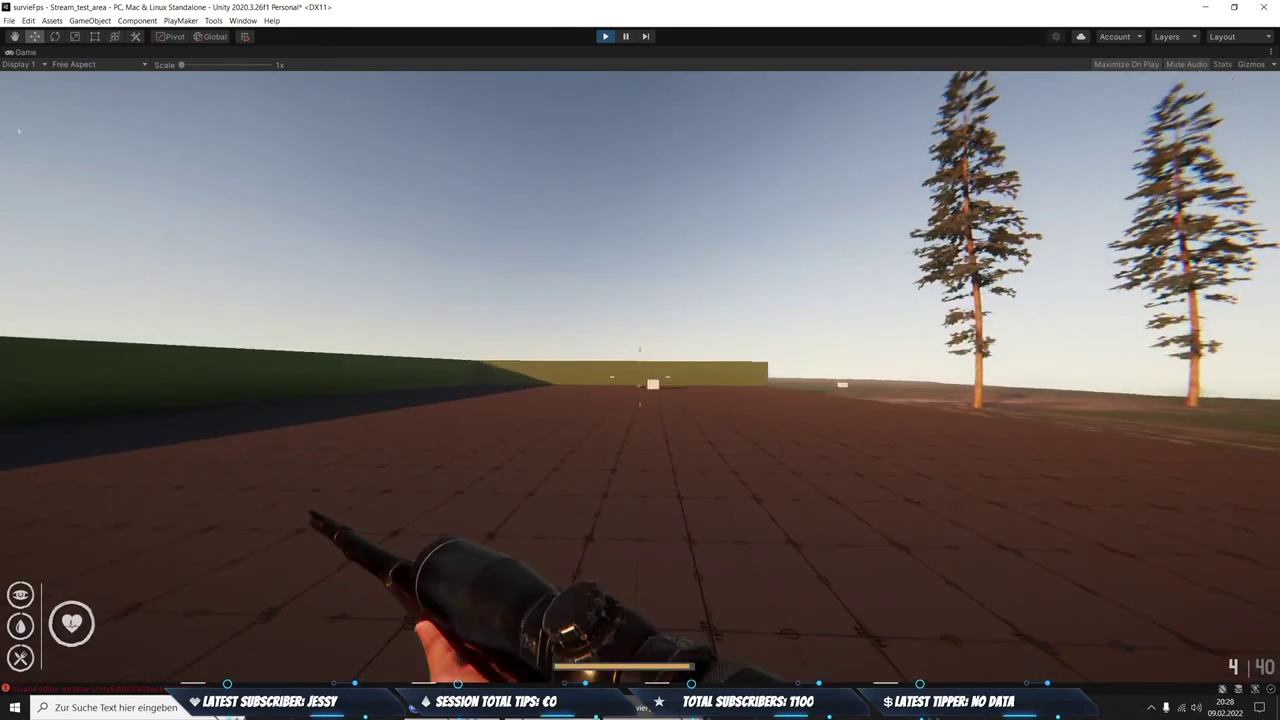
key("w")
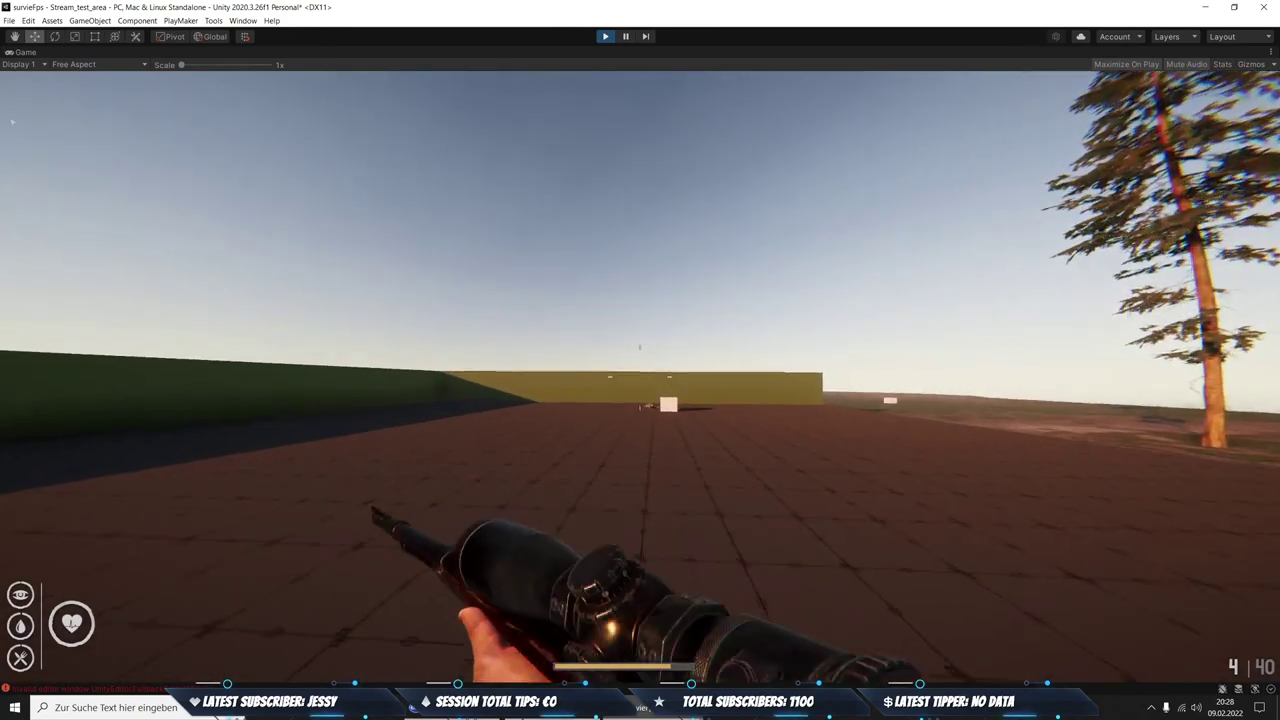
key("w")
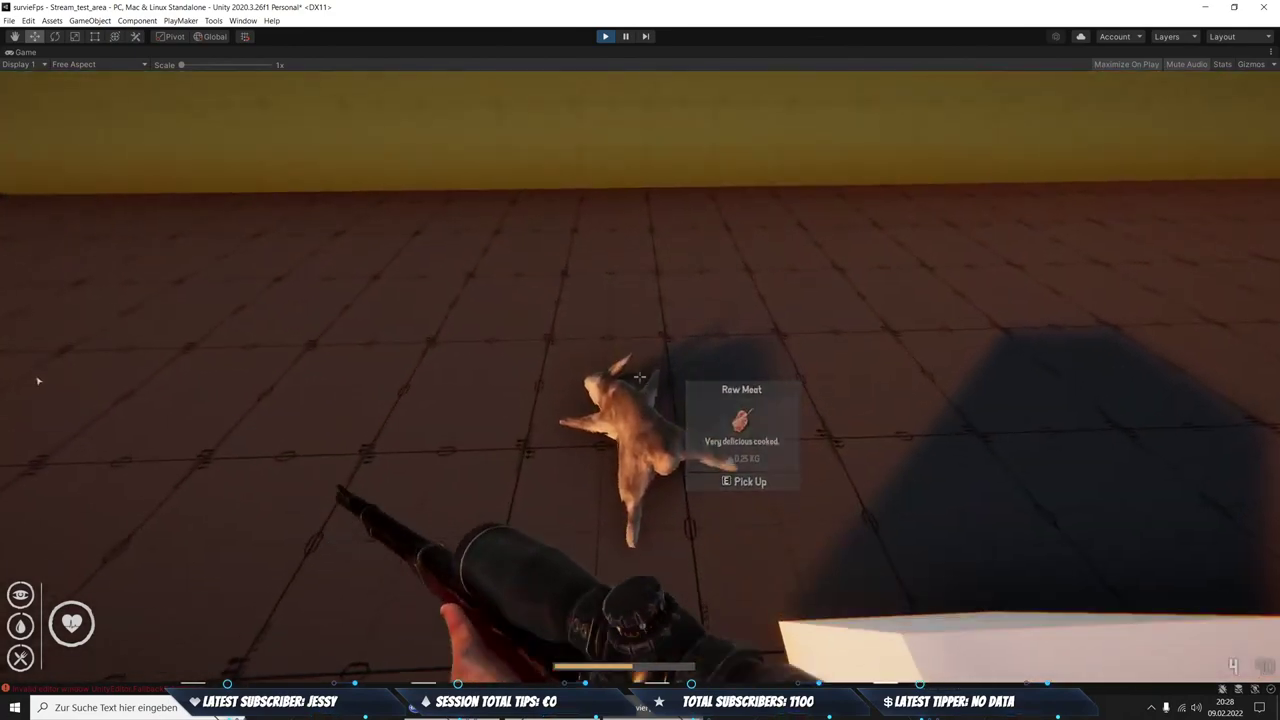
key("e")
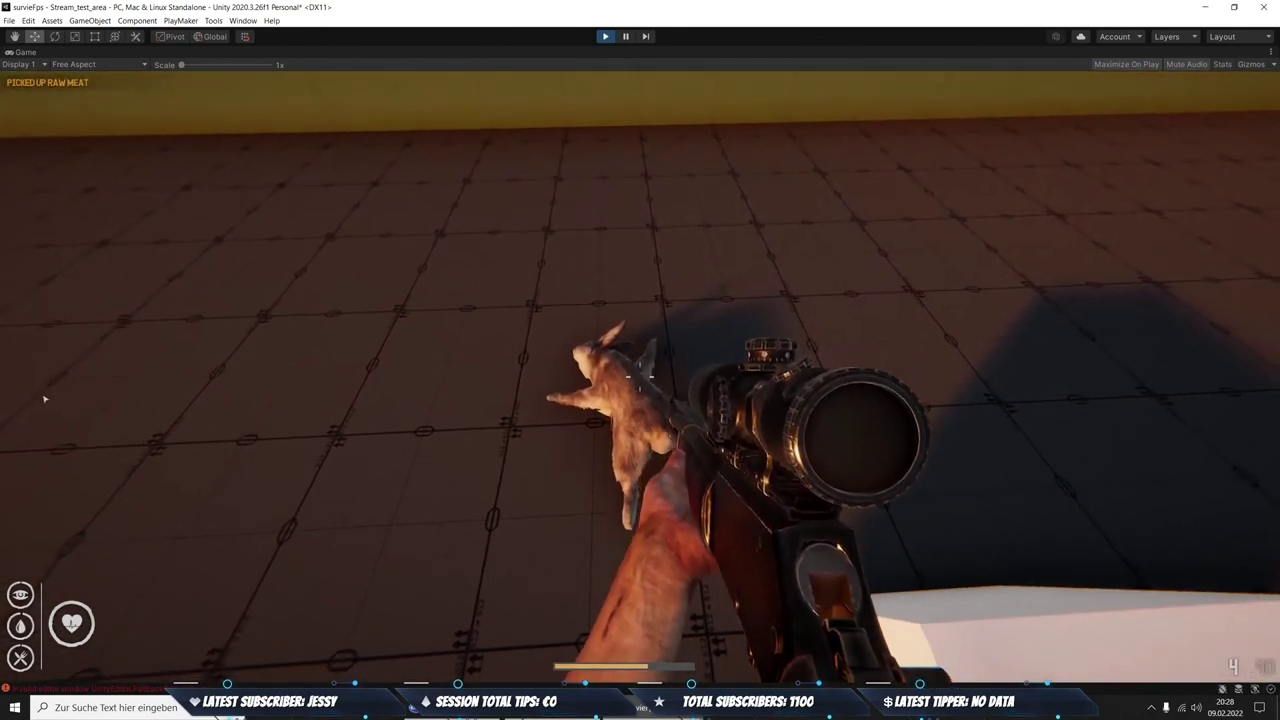
key("Escape")
Pause the play test and review the spawned rabbit's Health FSM Zustand 1 actions
left_click(625, 37)
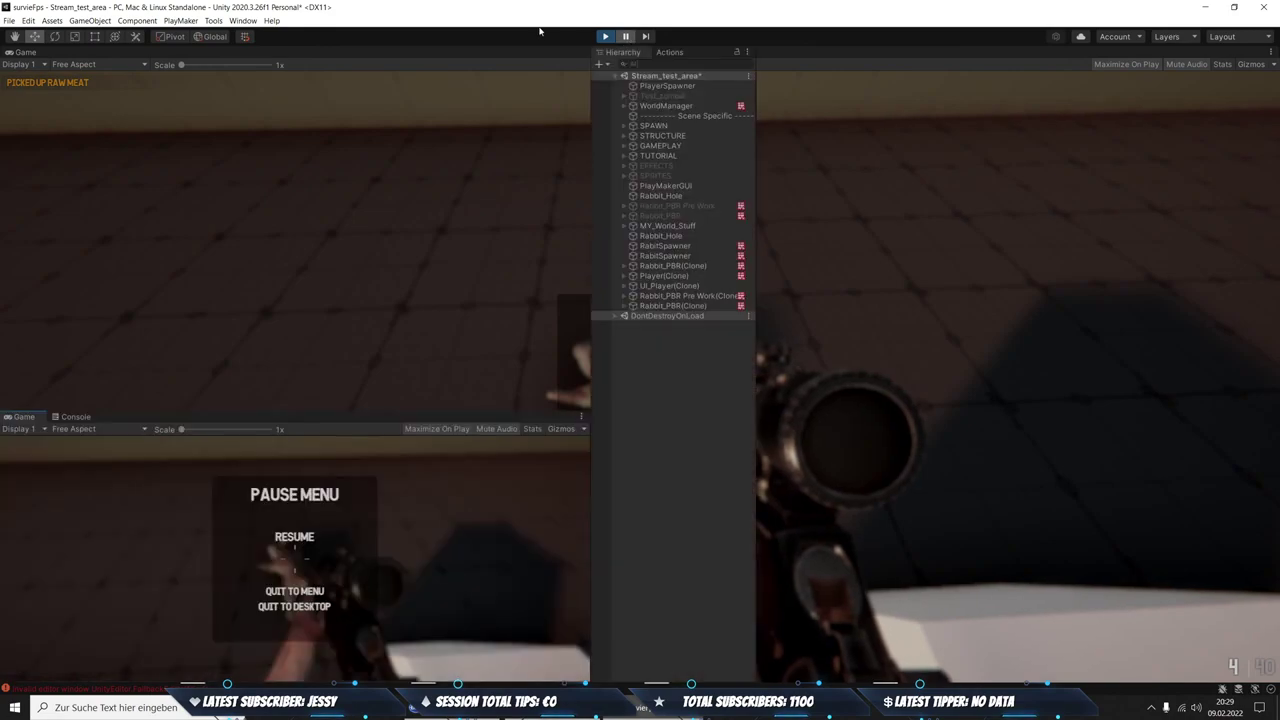
left_click(673, 305)
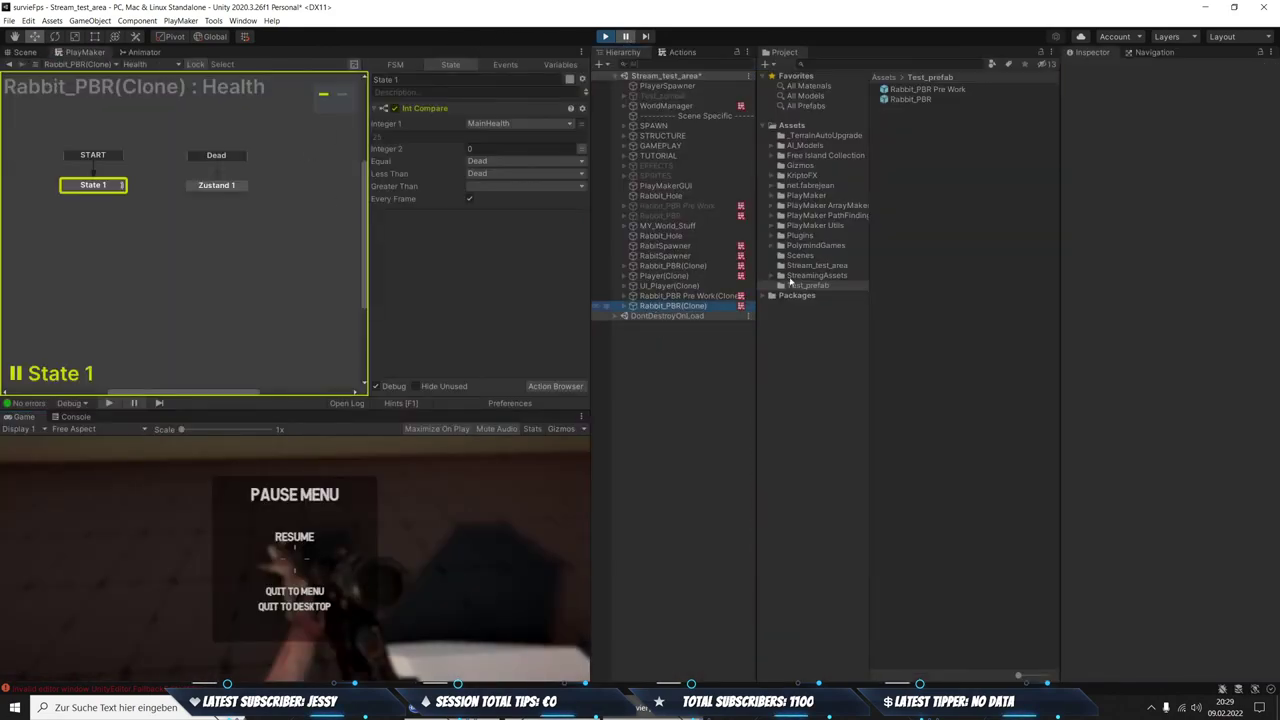
left_click(216, 185)
scroll(466, 271, "down", 2)
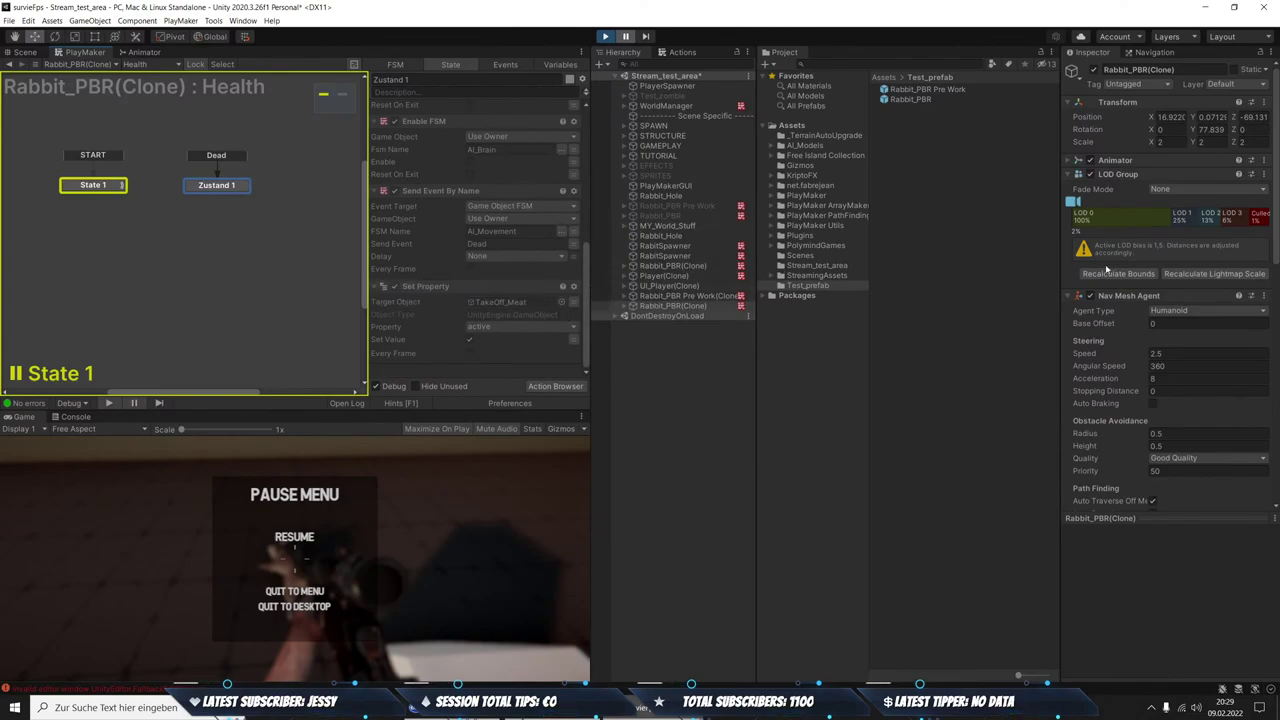
scroll(1115, 270, "down", 10)
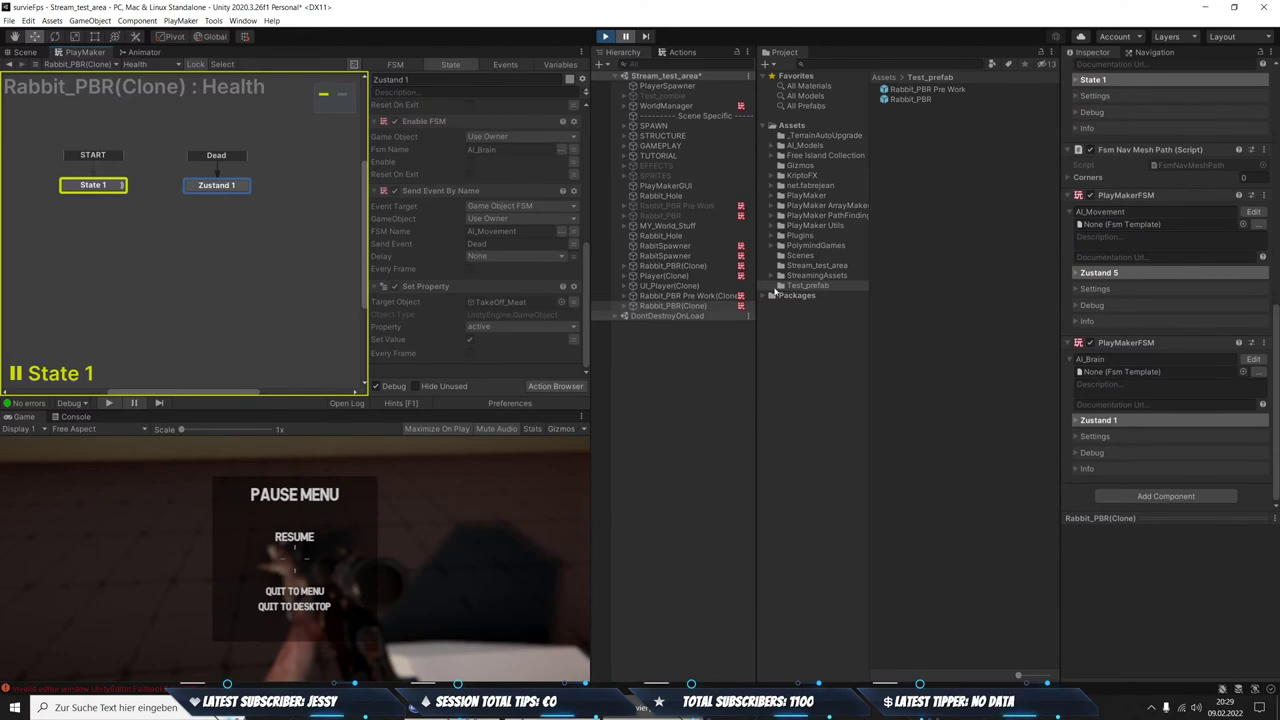
Select the clone's TakeOff_Meat child and review its Destroy_self FSM Zustand 1 actions
left_click(625, 307)
left_click(673, 366)
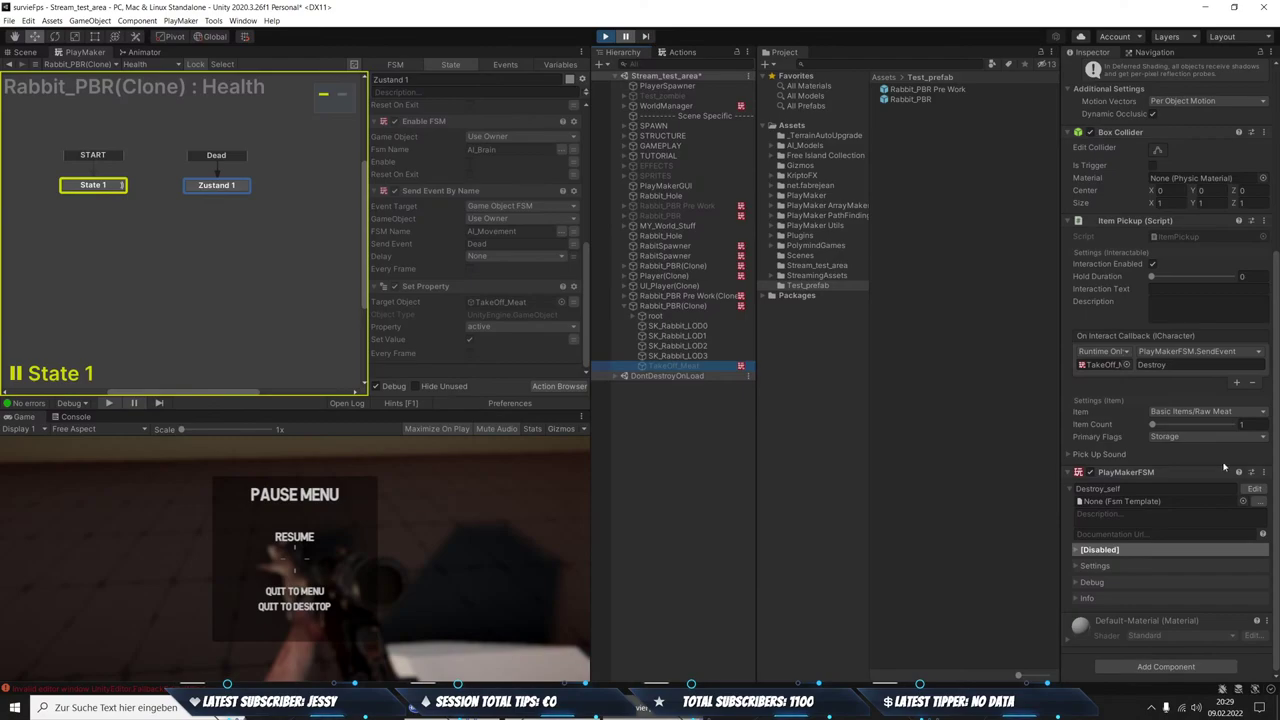
left_click(1254, 488)
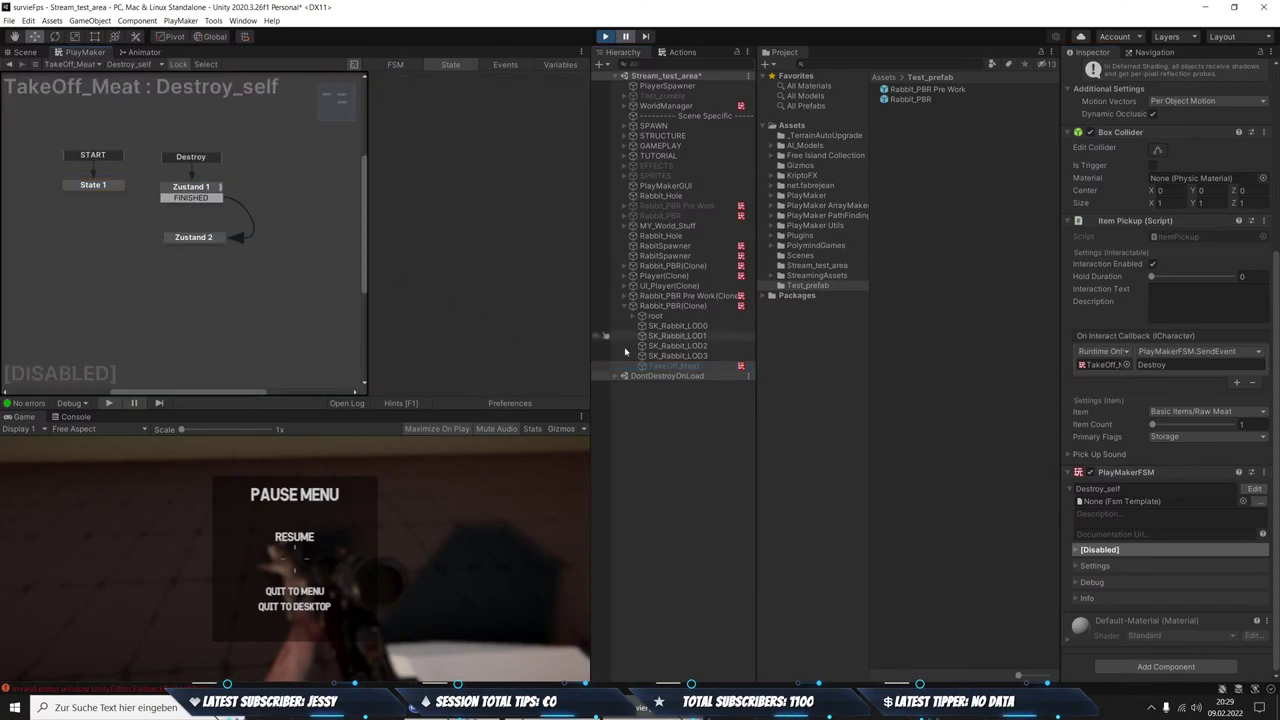
scroll(1120, 440, "up", 2)
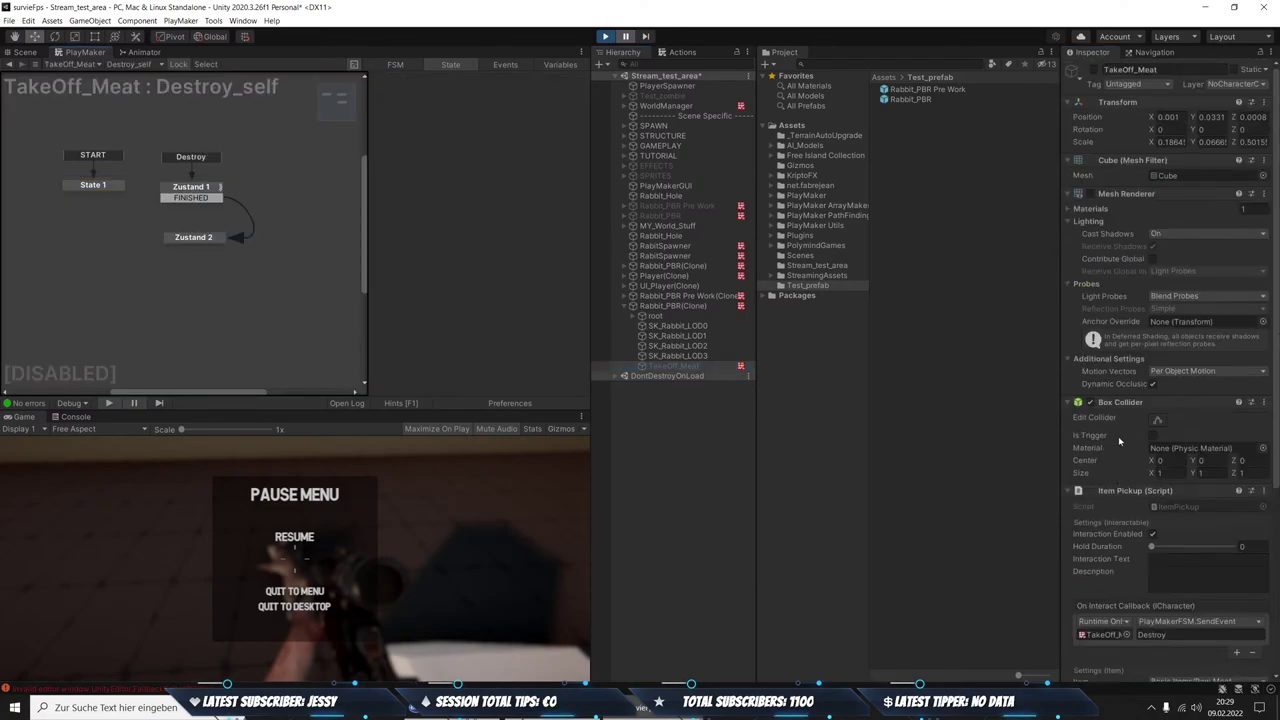
scroll(1119, 441, "down", 2)
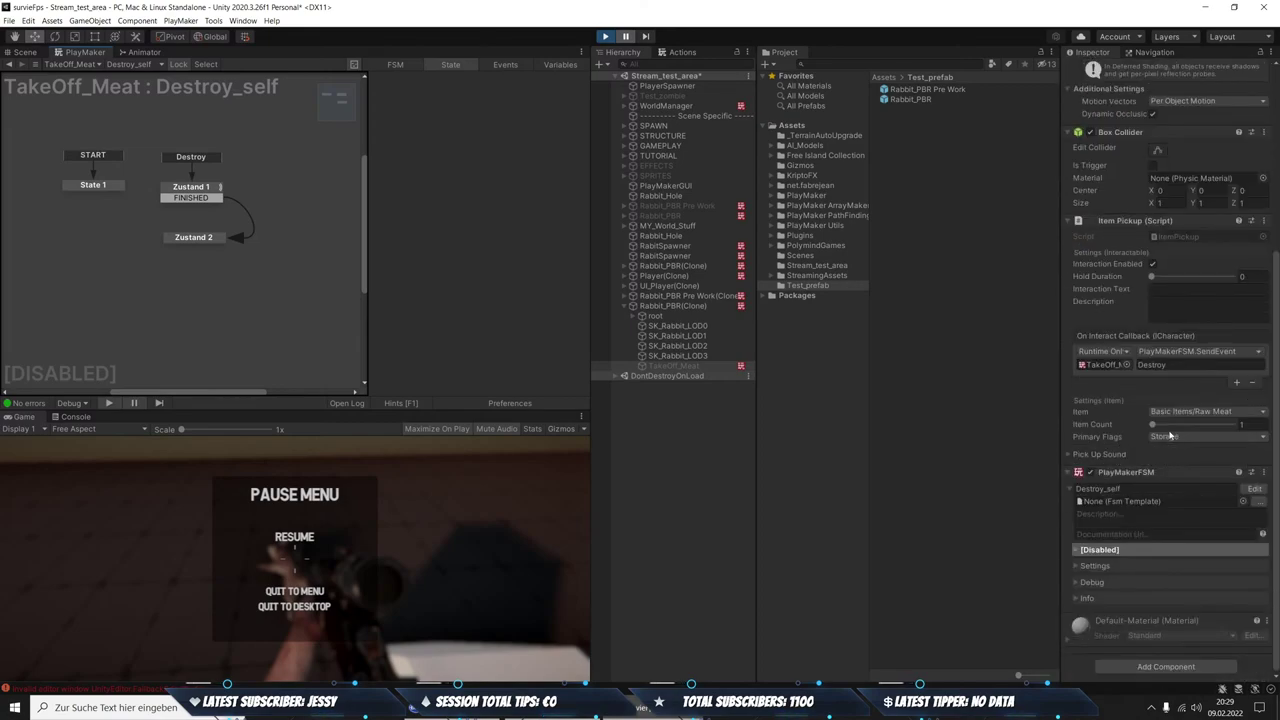
left_click(208, 196)
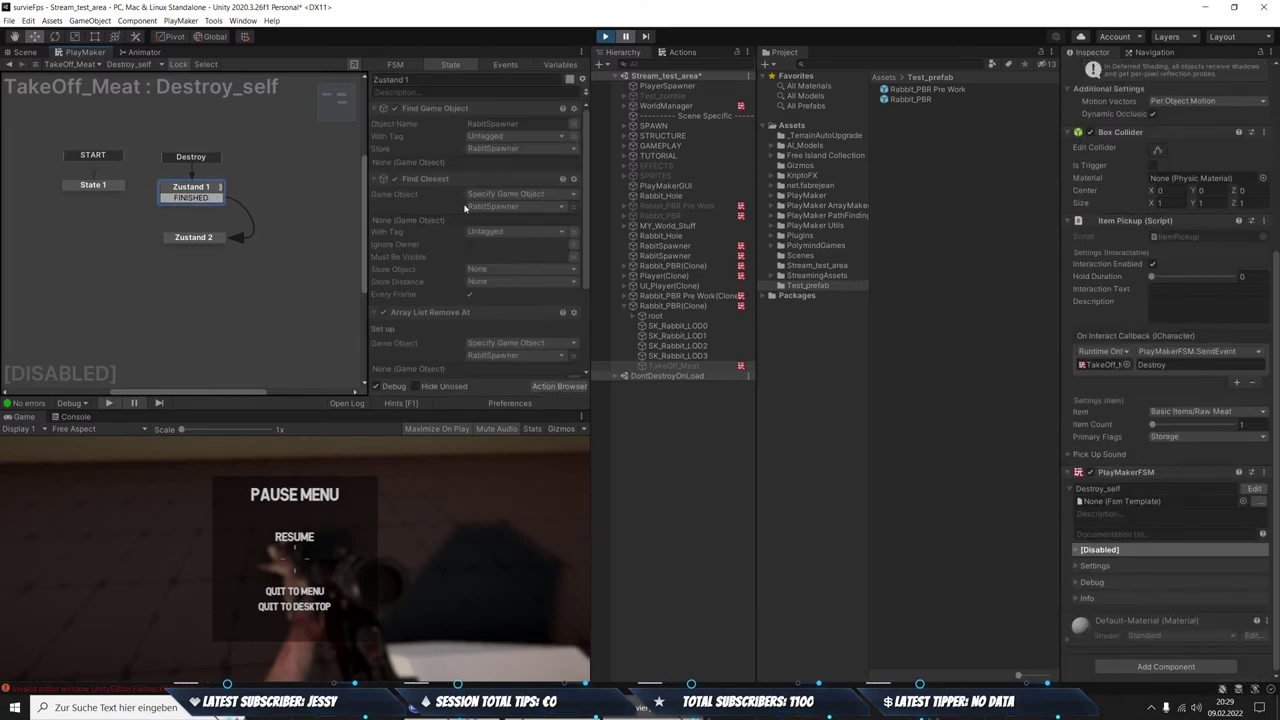
scroll(478, 208, "down", 2)
scroll(480, 210, "down", 2)
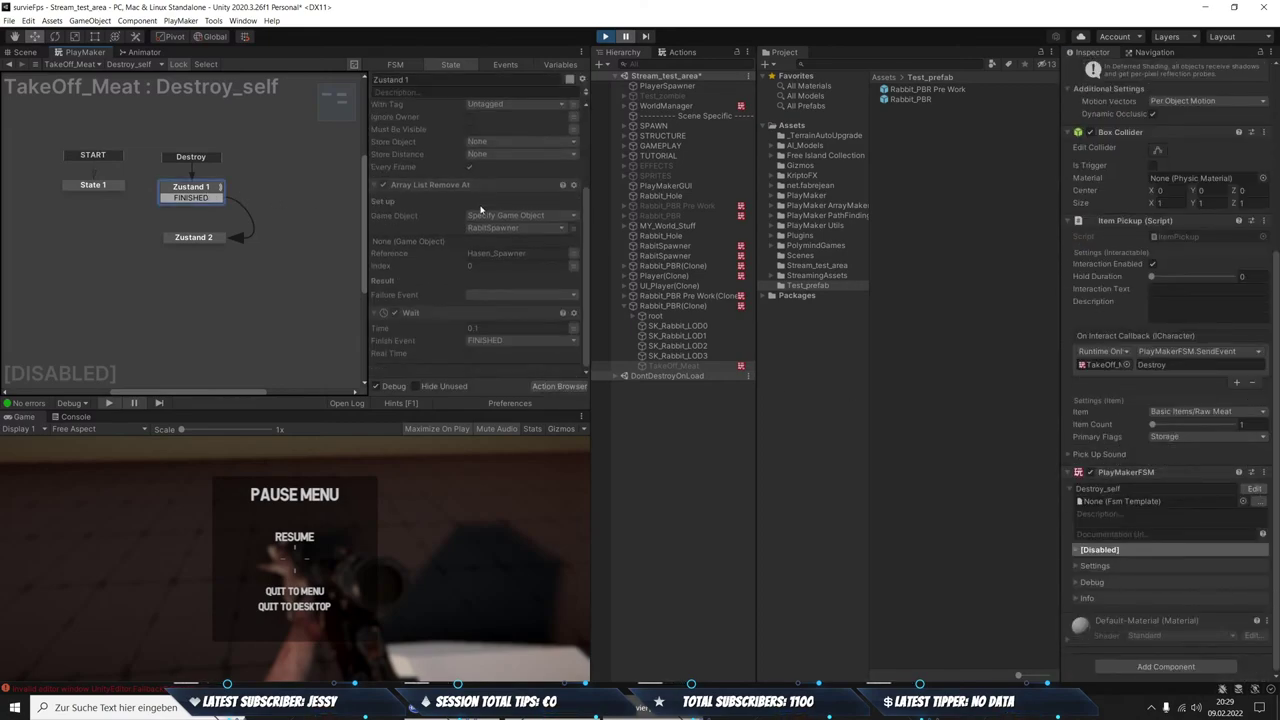
Select Rabbit_PBR(Clone) and open its AI_Movement and AI_Brain state machines
left_click(679, 309)
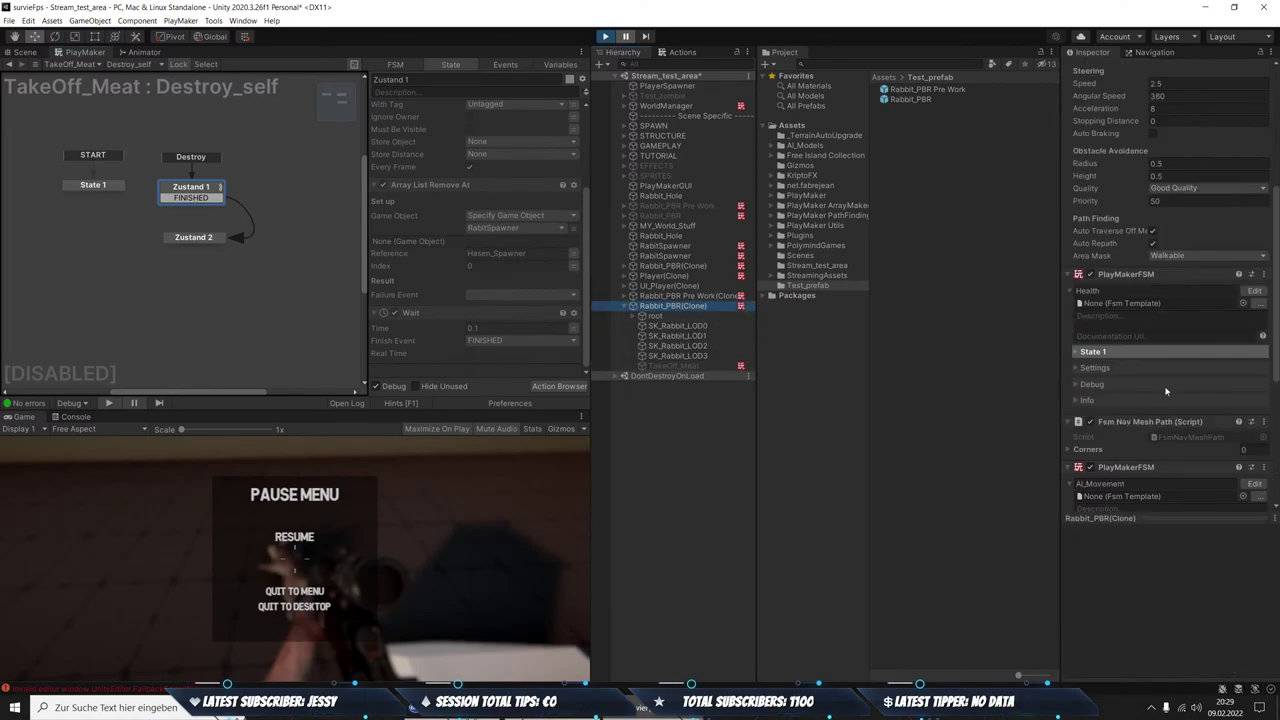
scroll(1165, 391, "down", 5)
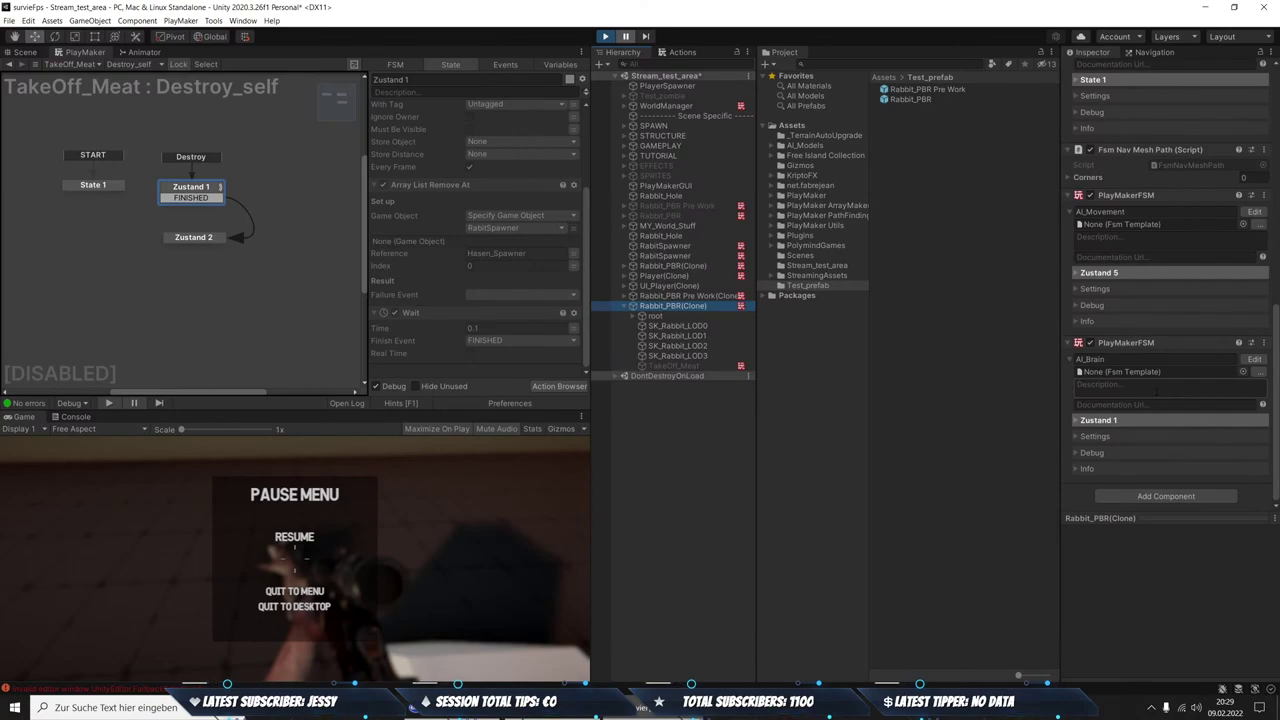
left_click(1253, 213)
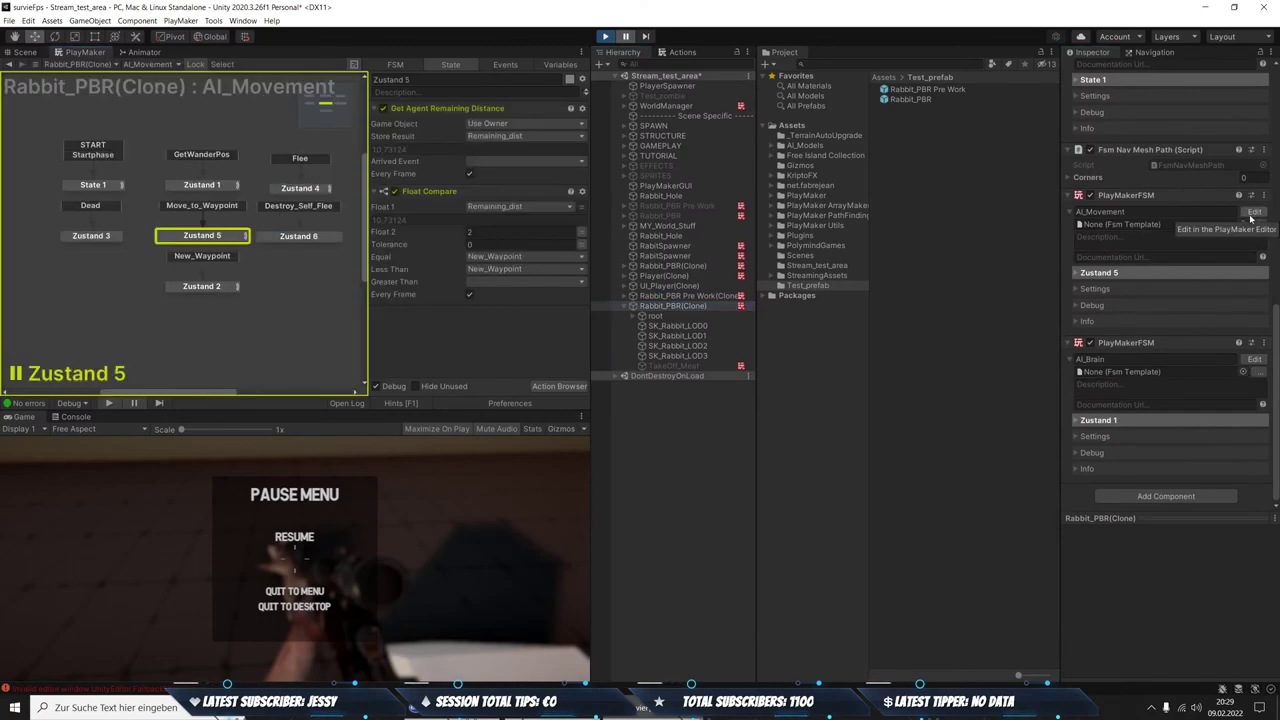
left_click(1252, 360)
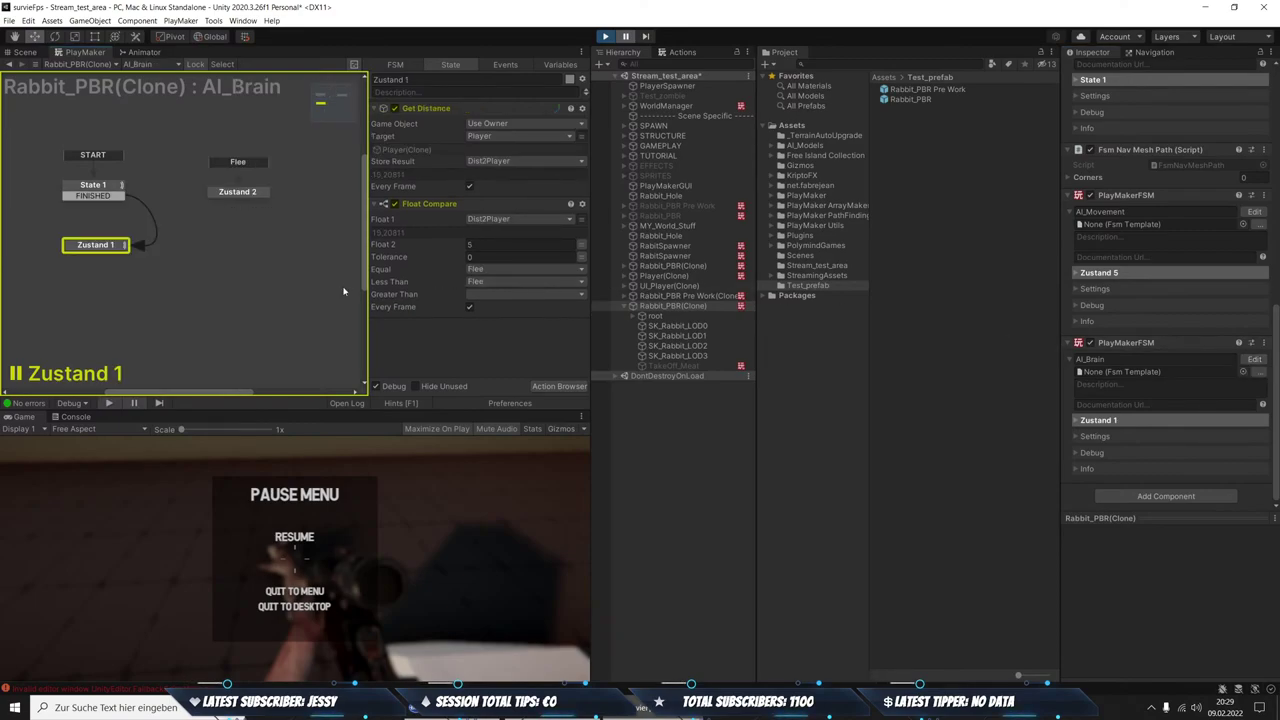
Briefly maximize the Game view, collapse the rabbit clone, and switch to the Scene view
key("shift+space")
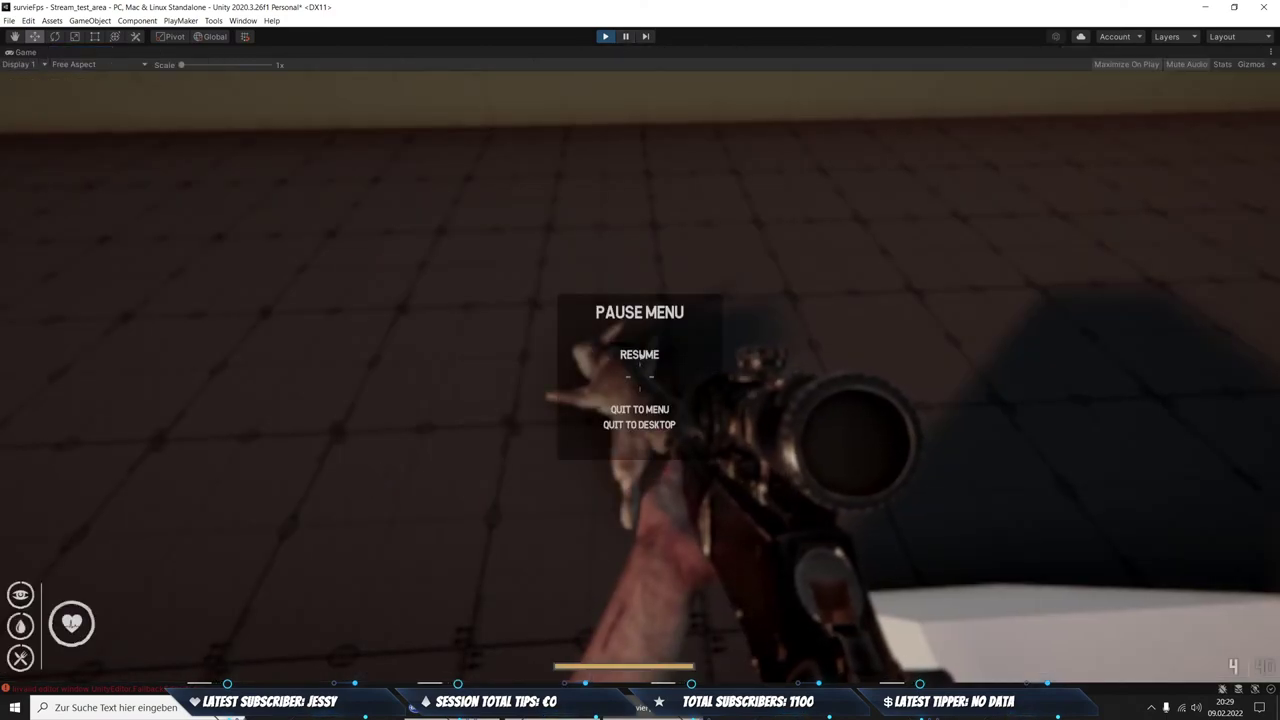
key("shift+space")
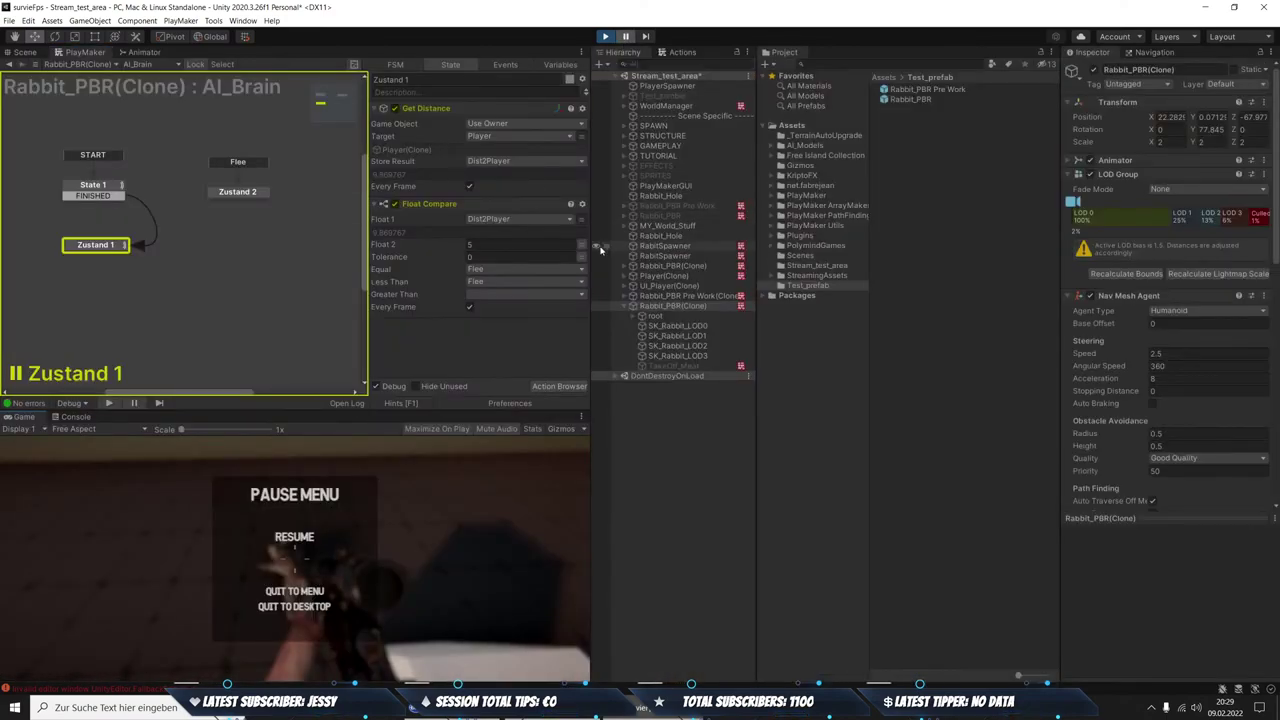
left_click(626, 307)
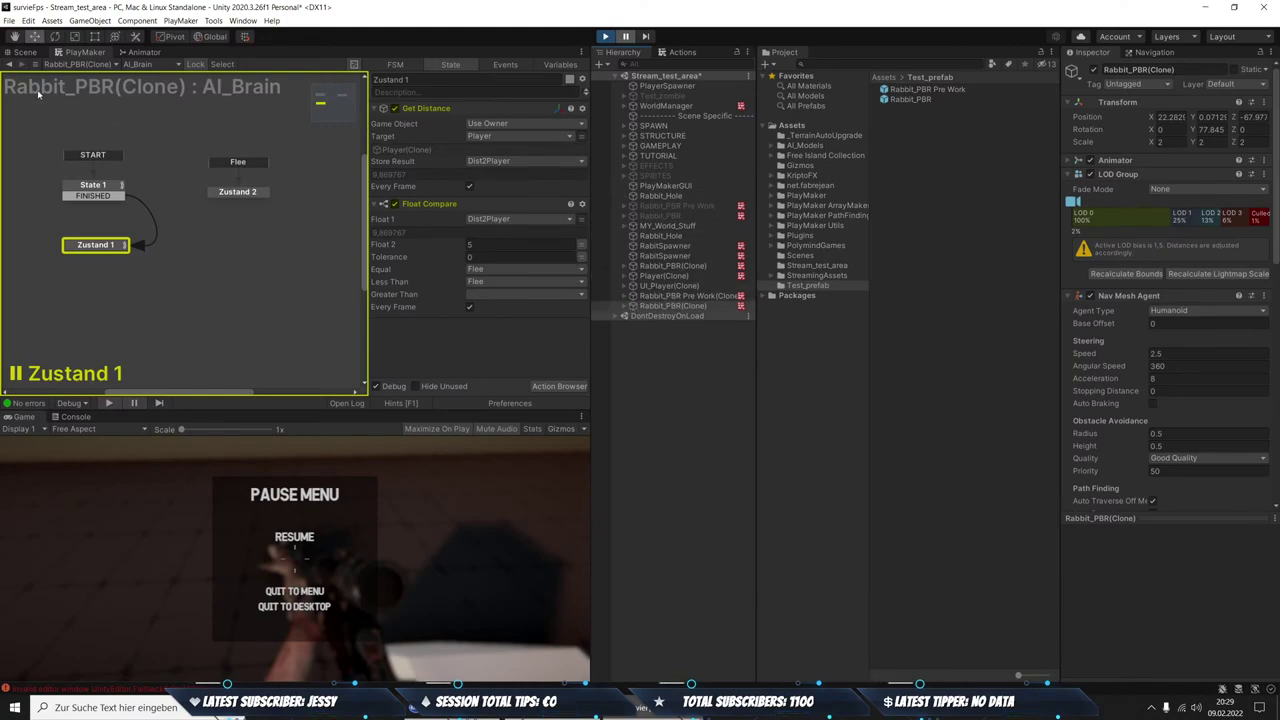
left_click(22, 53)
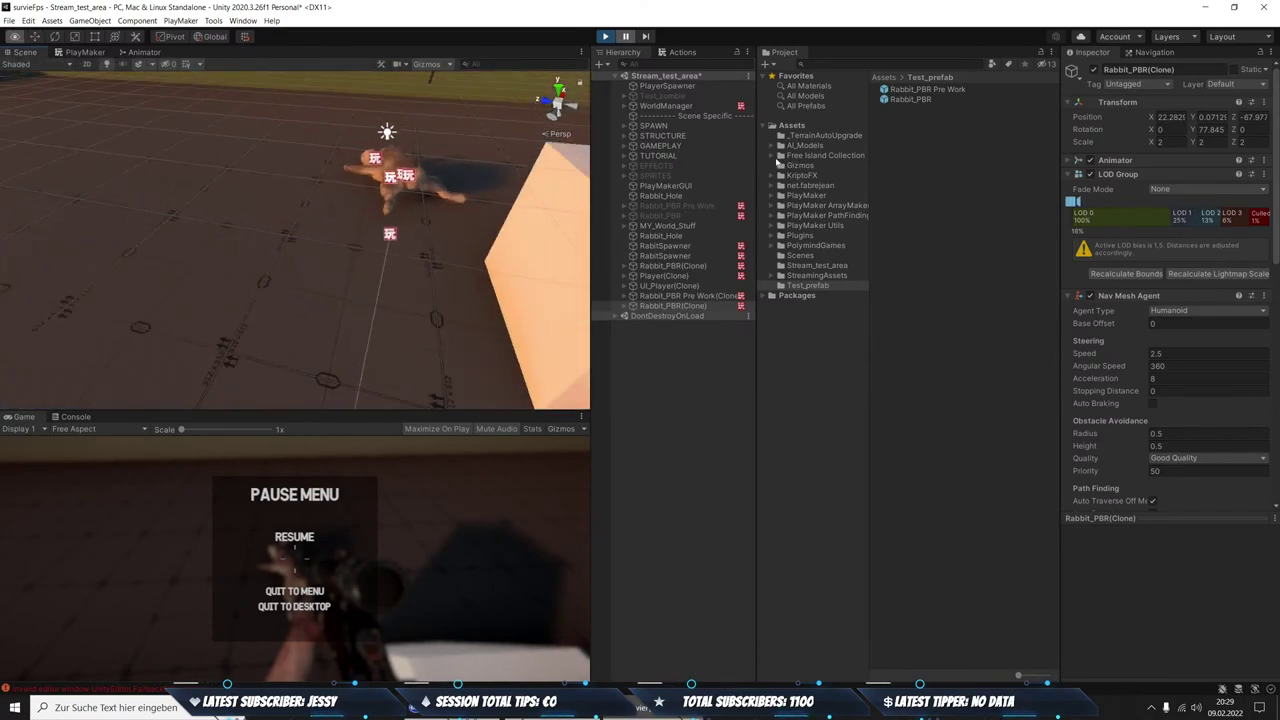
Select Rabbit_PBR(Clone) and find AI_Brain Disabled and AI_Movement in Zustand 3 in the Inspector
left_click(193, 213)
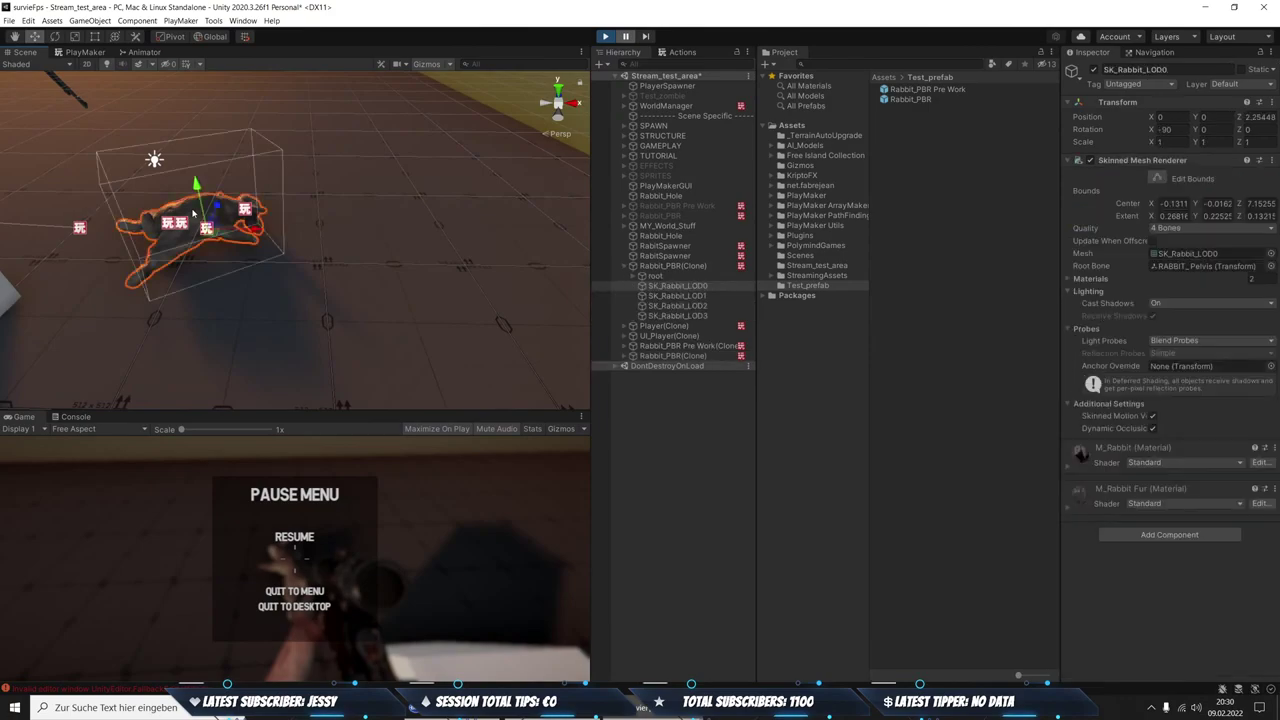
left_click(672, 265)
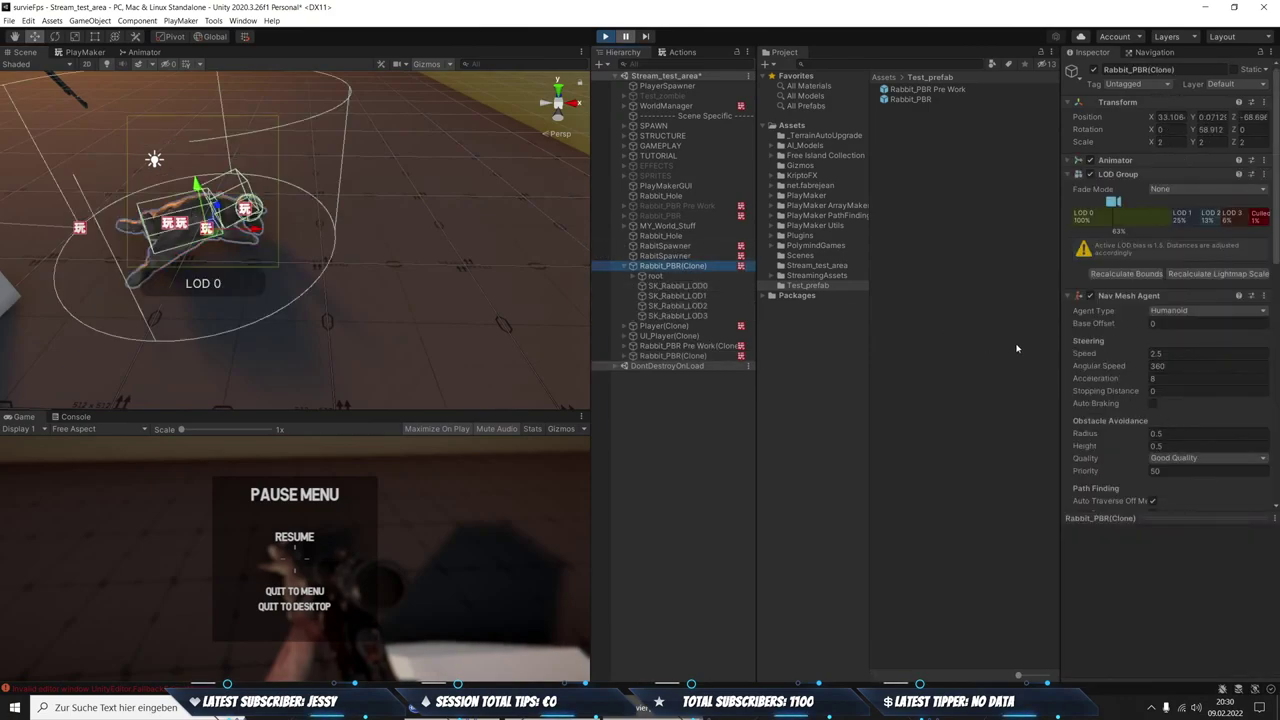
scroll(1211, 338, "down", 10)
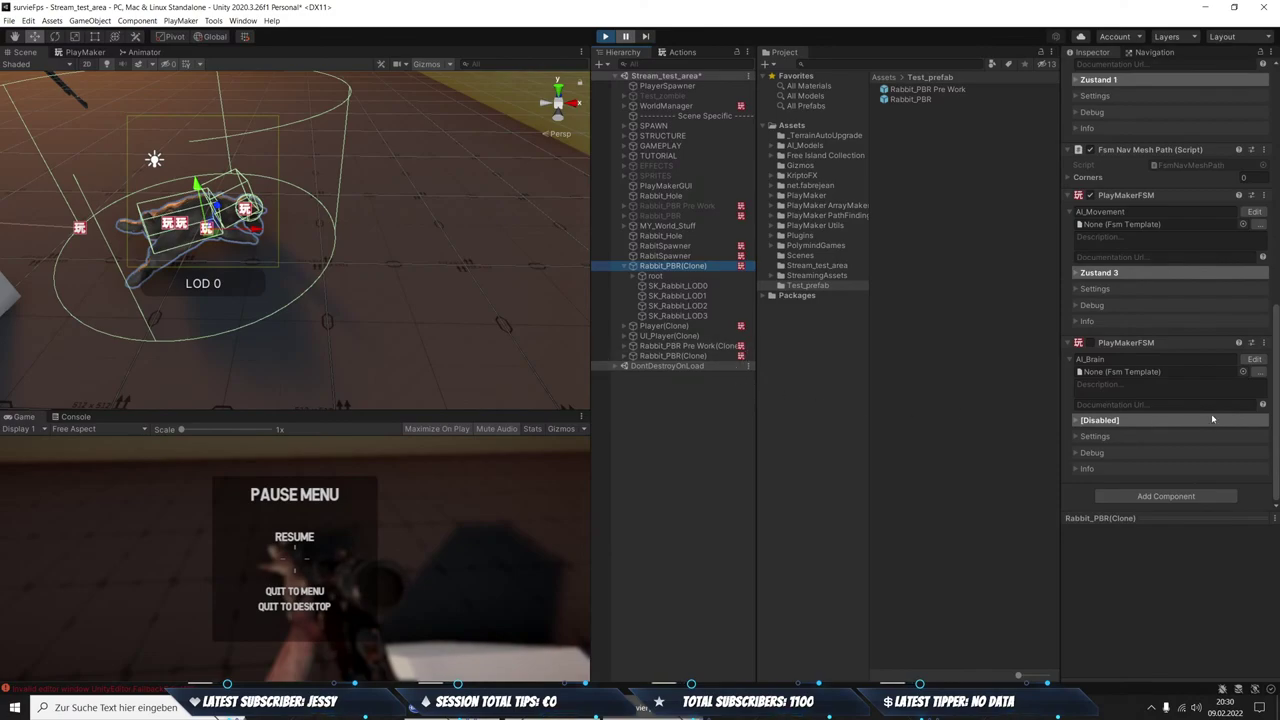
scroll(1184, 290, "up", 5)
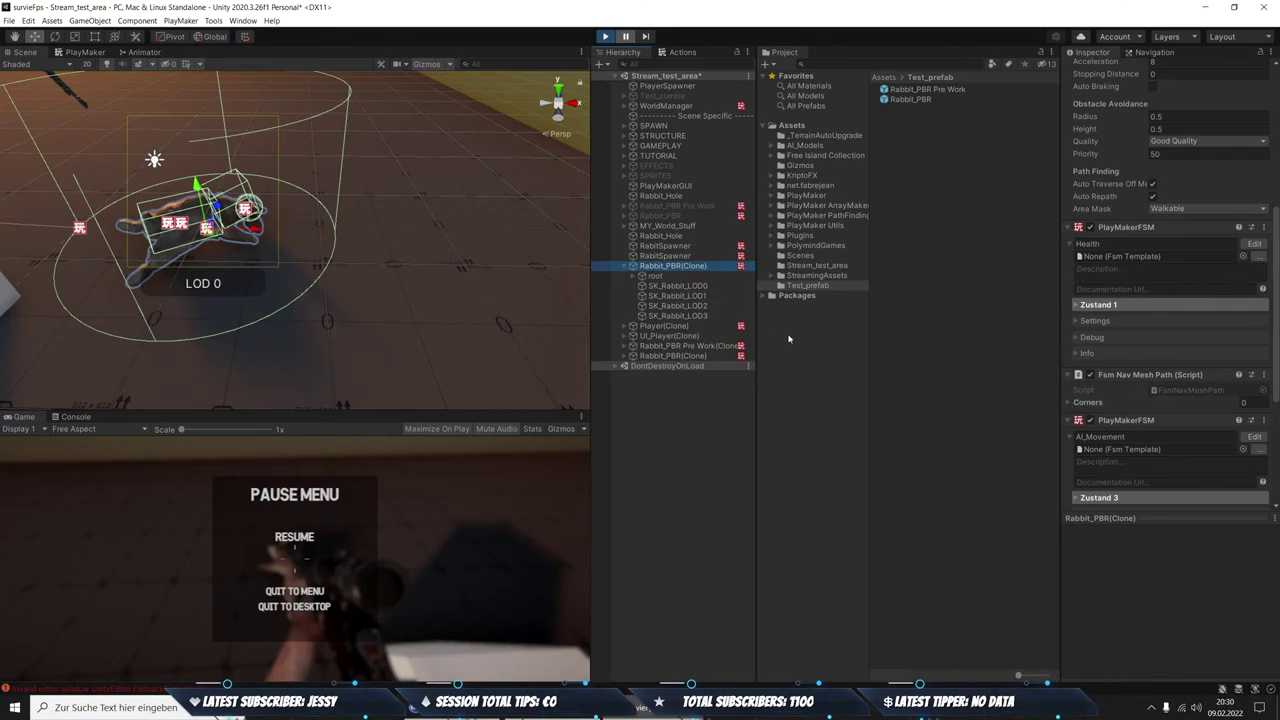
scroll(1165, 370, "down", 5)
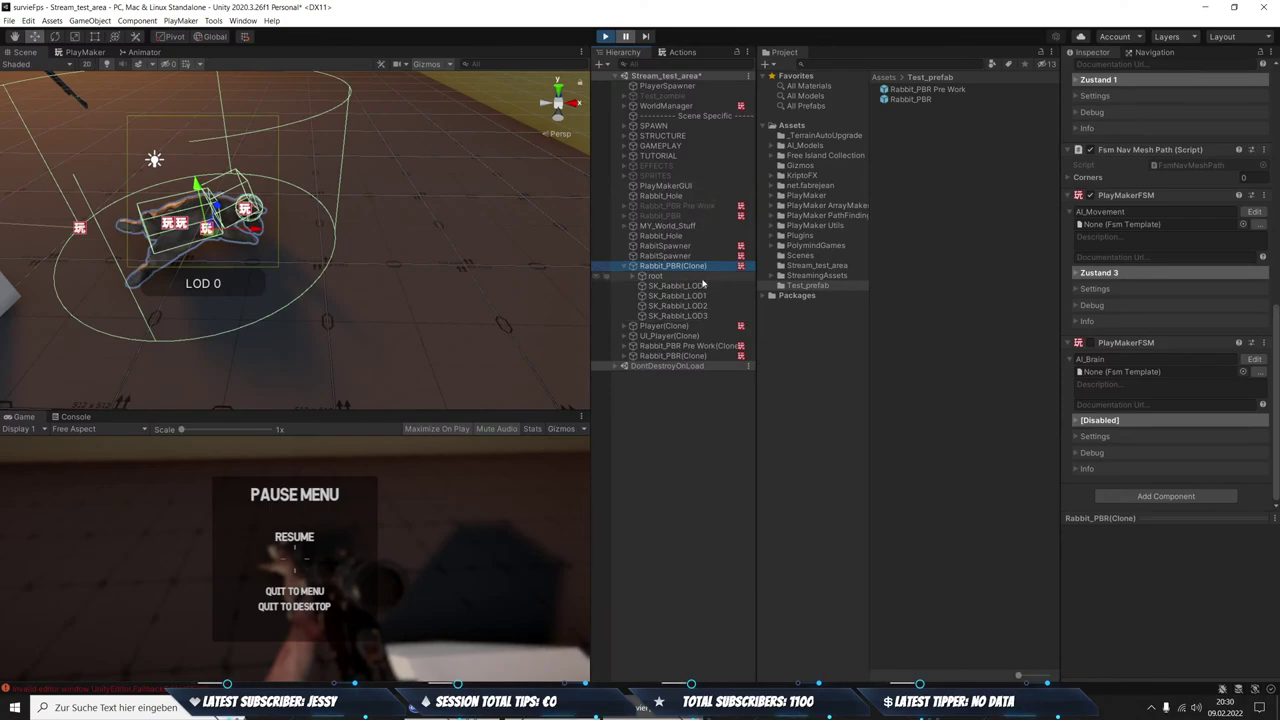
Stop the play test, open the Rabbit_PBR prefab, and select its TakeOff_Meat child
left_click(605, 37)
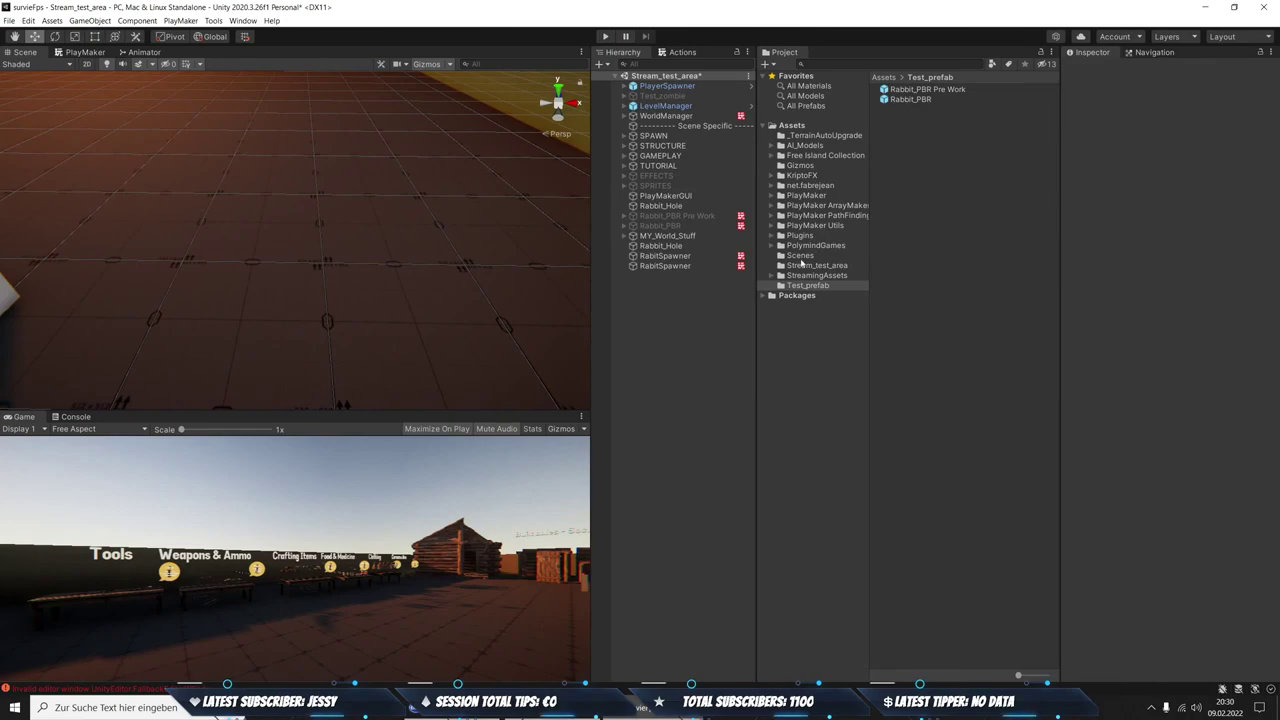
left_click(922, 101)
left_click(1166, 106)
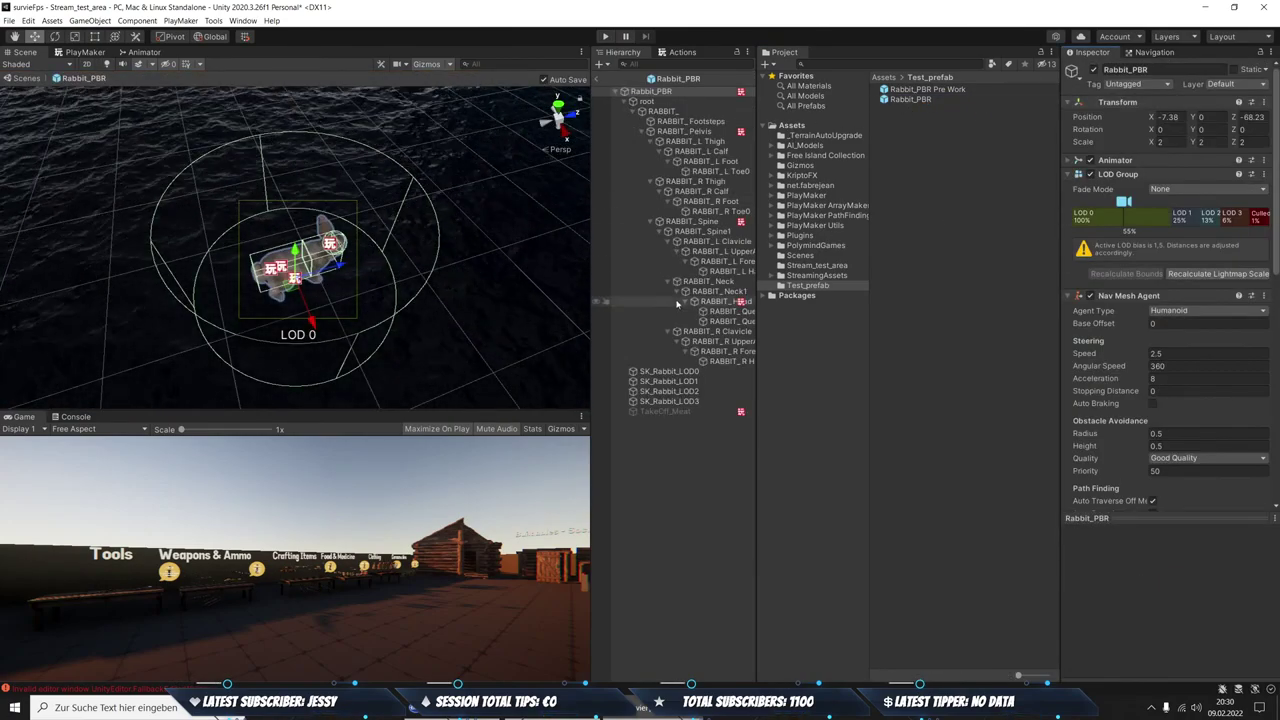
left_click(700, 412)
double_click(701, 412)
Review Destroy_self's Zustand 1 and Zustand 2 actions and ping the Destroy Object target
scroll(1165, 400, "down", 5)
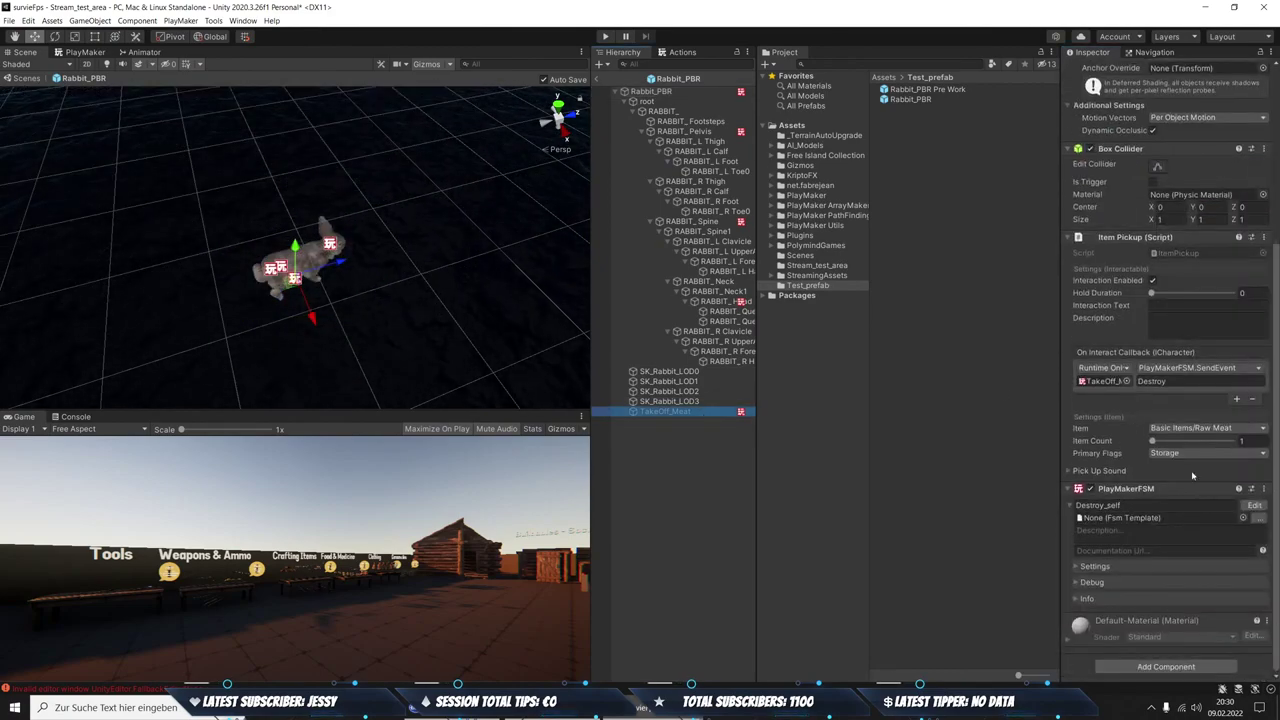
left_click(1254, 505)
left_click(181, 192)
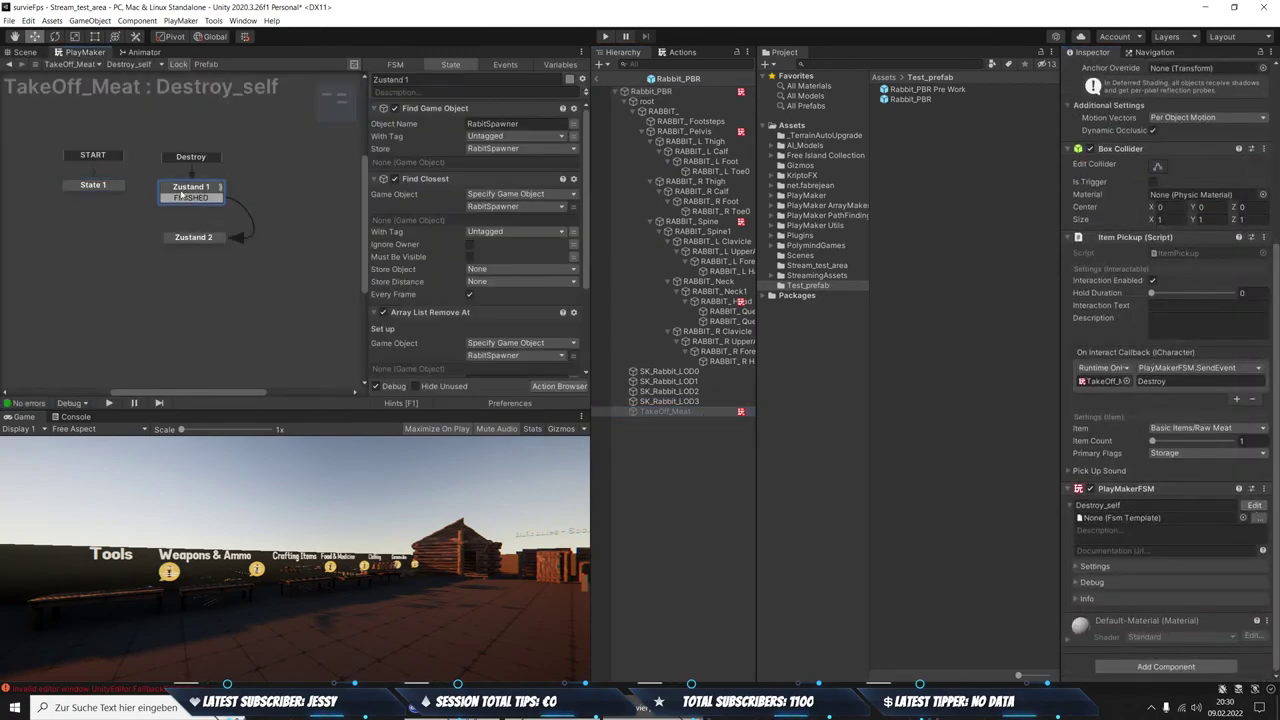
scroll(416, 141, "down", 2)
scroll(414, 247, "down", 2)
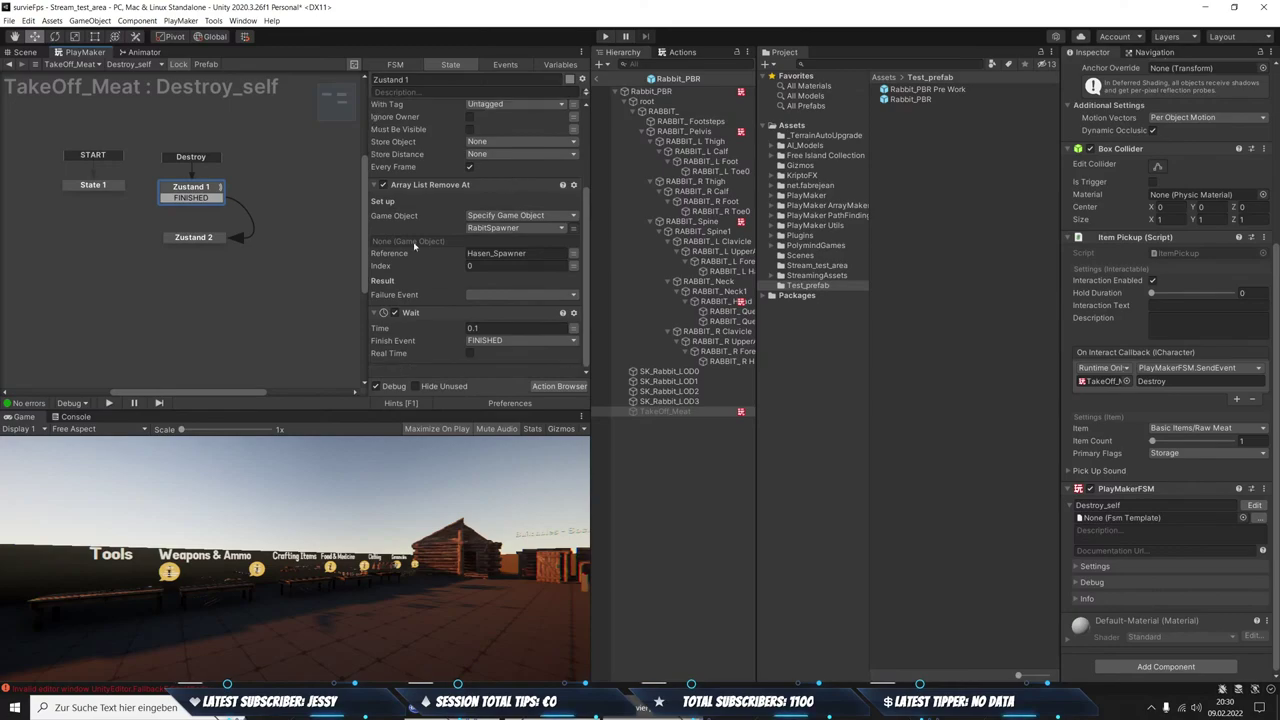
left_click(189, 240)
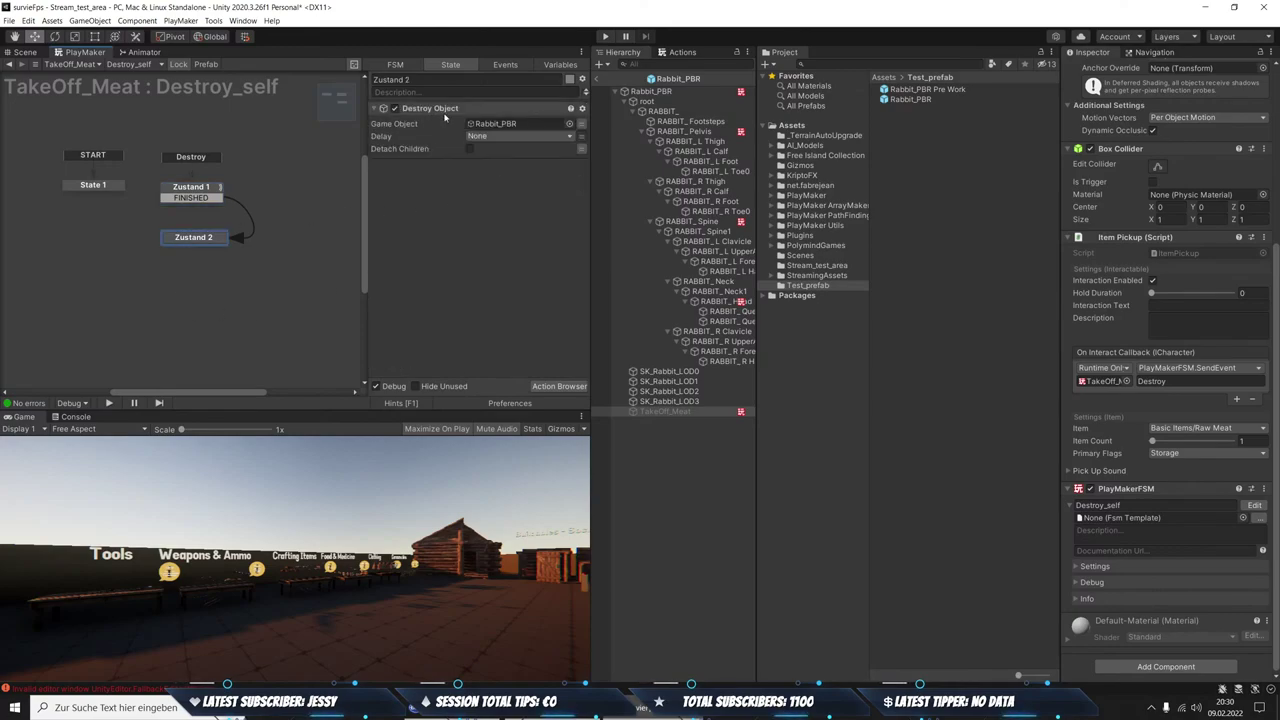
left_click(479, 124)
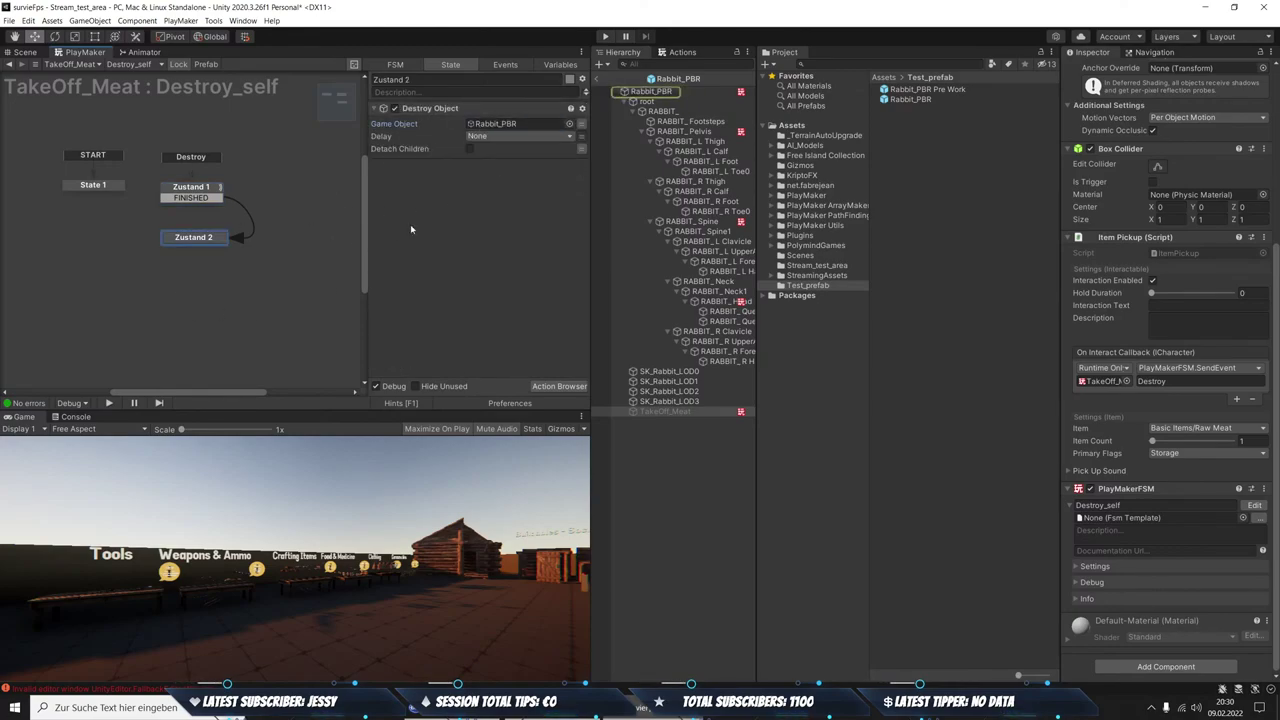
Reselect the Rabbit_PBR root and TakeOff_Meat, then bring up the PlayMaker Actions browser
left_click(658, 92)
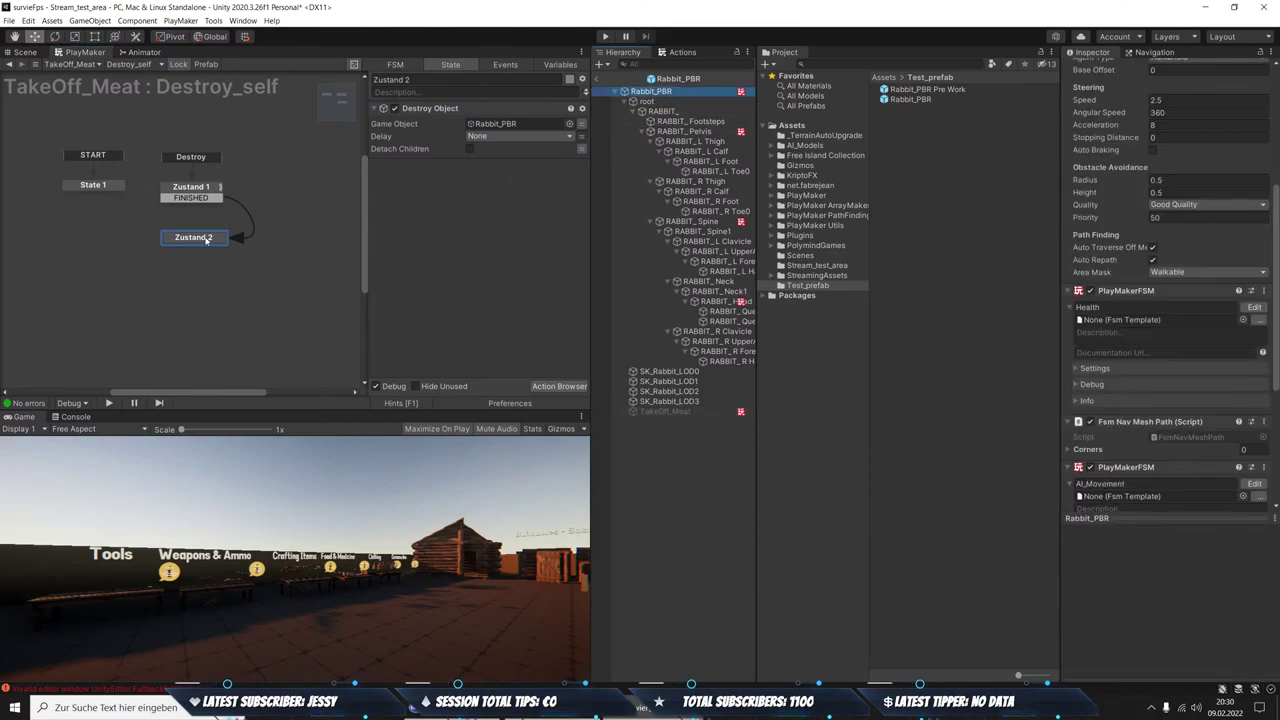
left_click(674, 412)
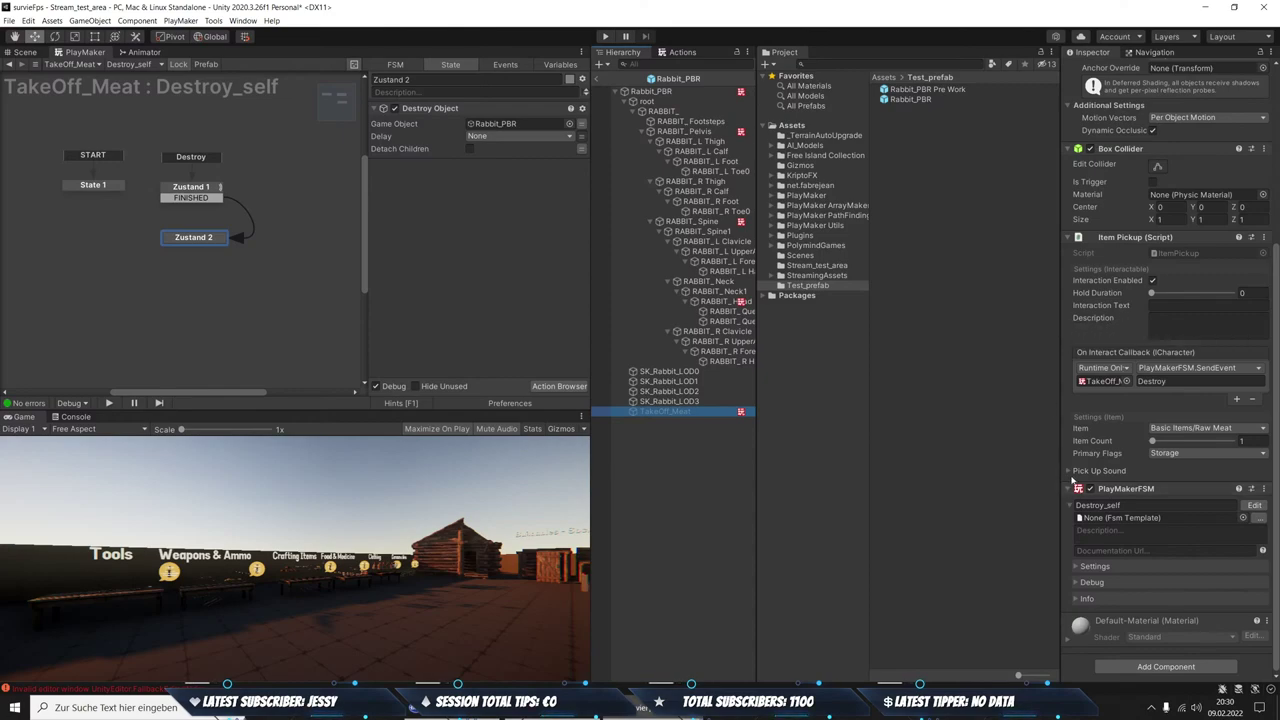
mouse_move(1072, 477)
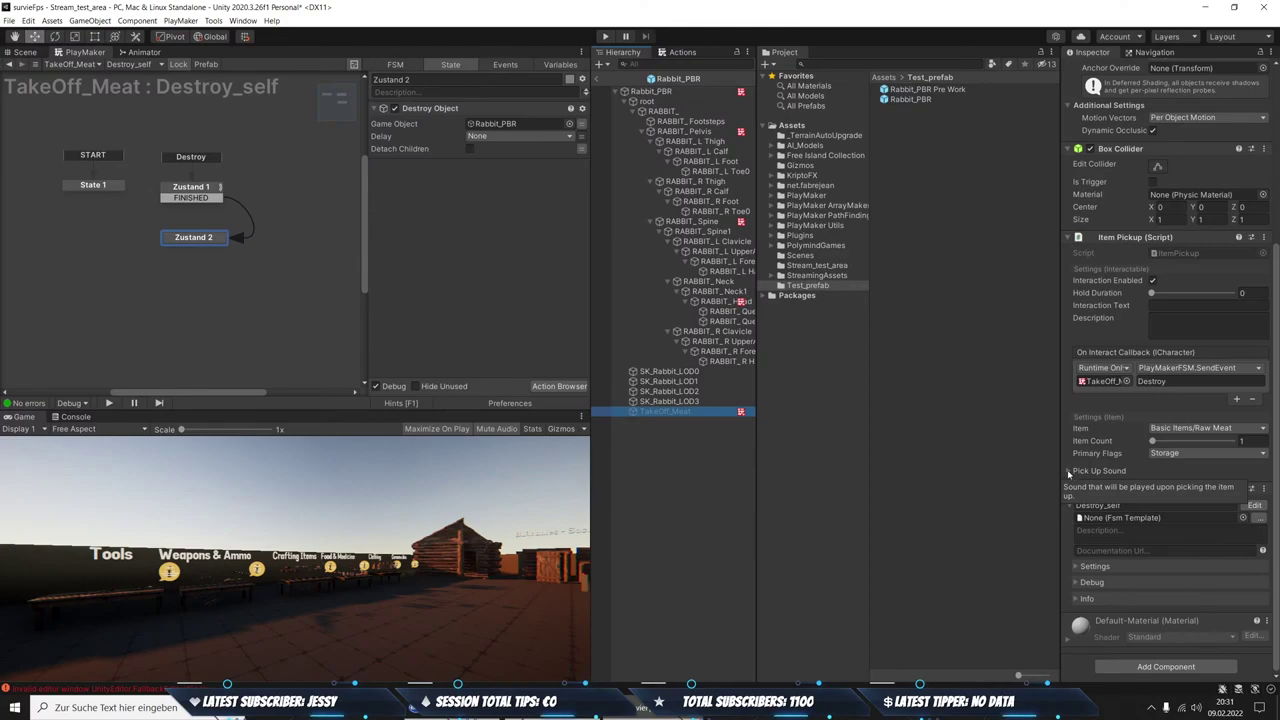
left_click(677, 56)
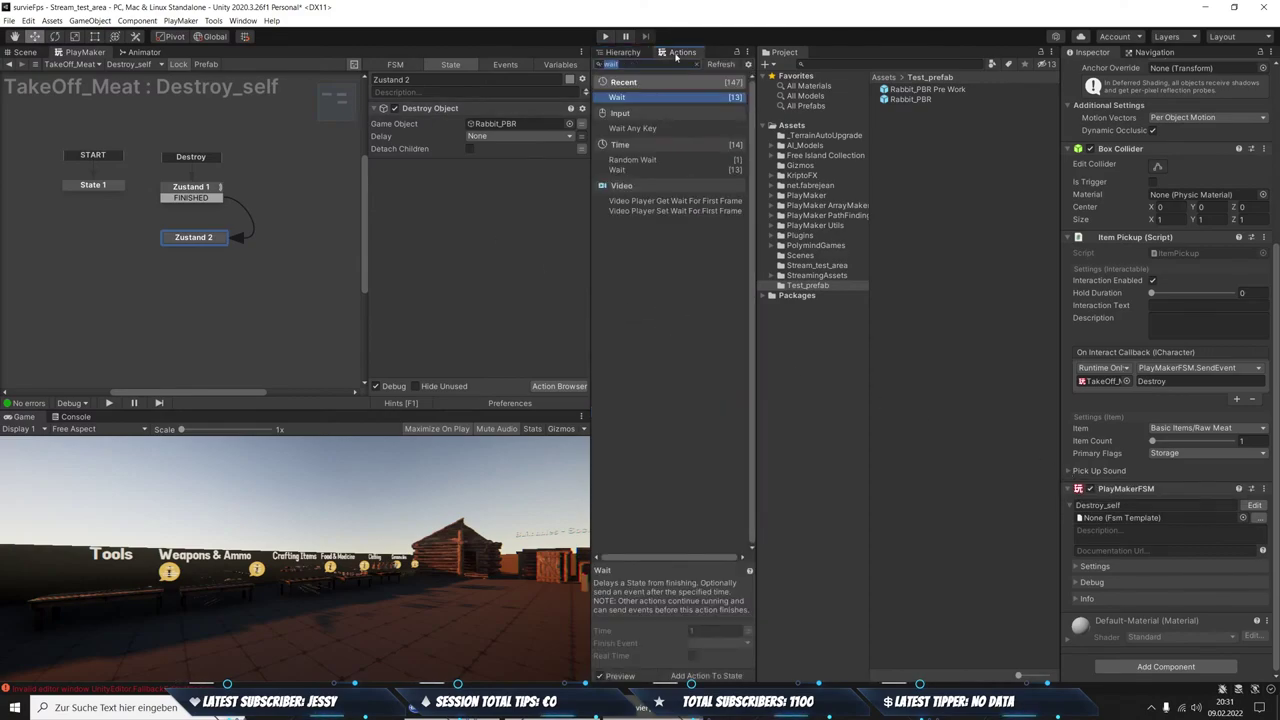
Try a second Destroy Object action on Zustand 2 targeting Rabbit_PBR, then remove it
type("des")
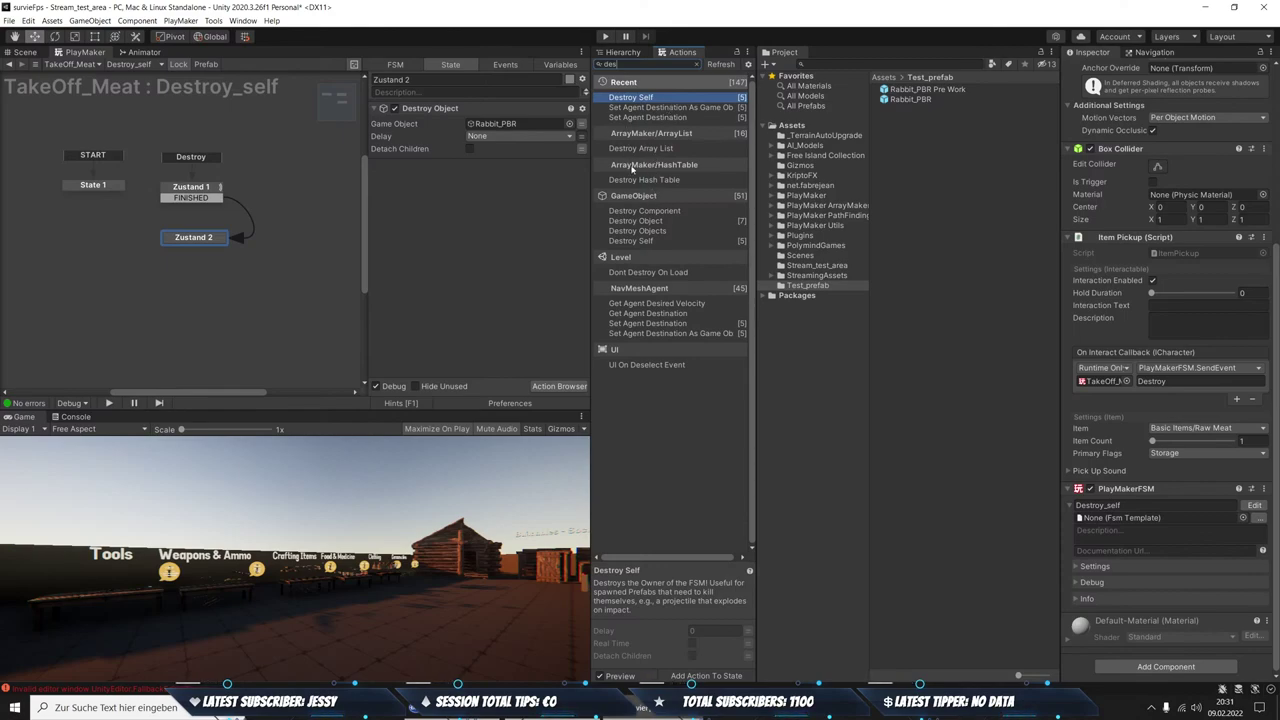
left_click(648, 221)
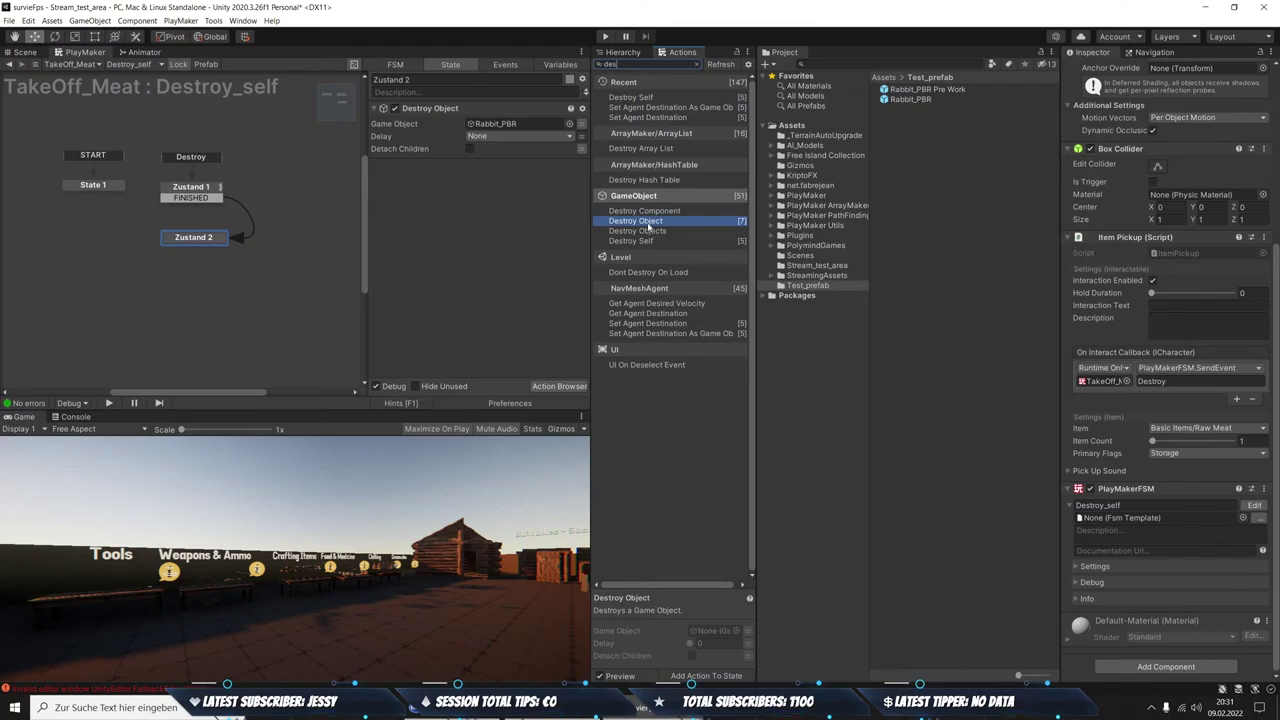
left_click_drag(641, 225, 524, 184)
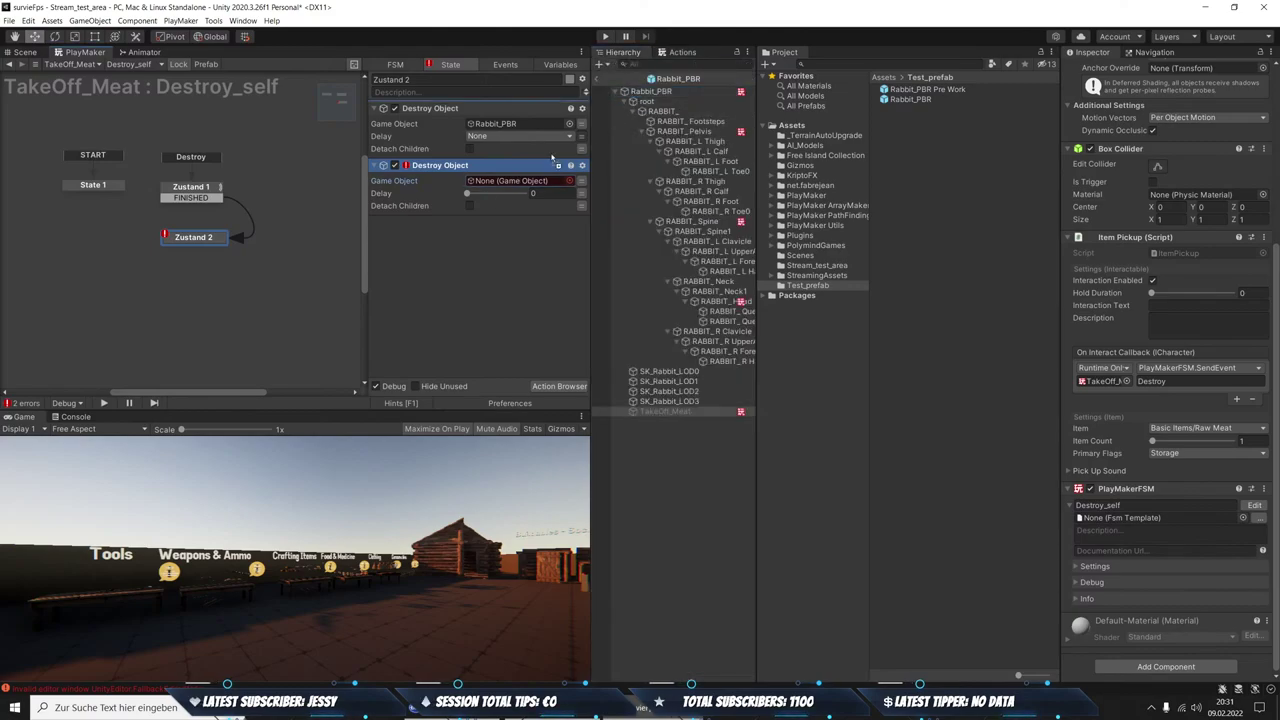
left_click_drag(651, 91, 506, 181)
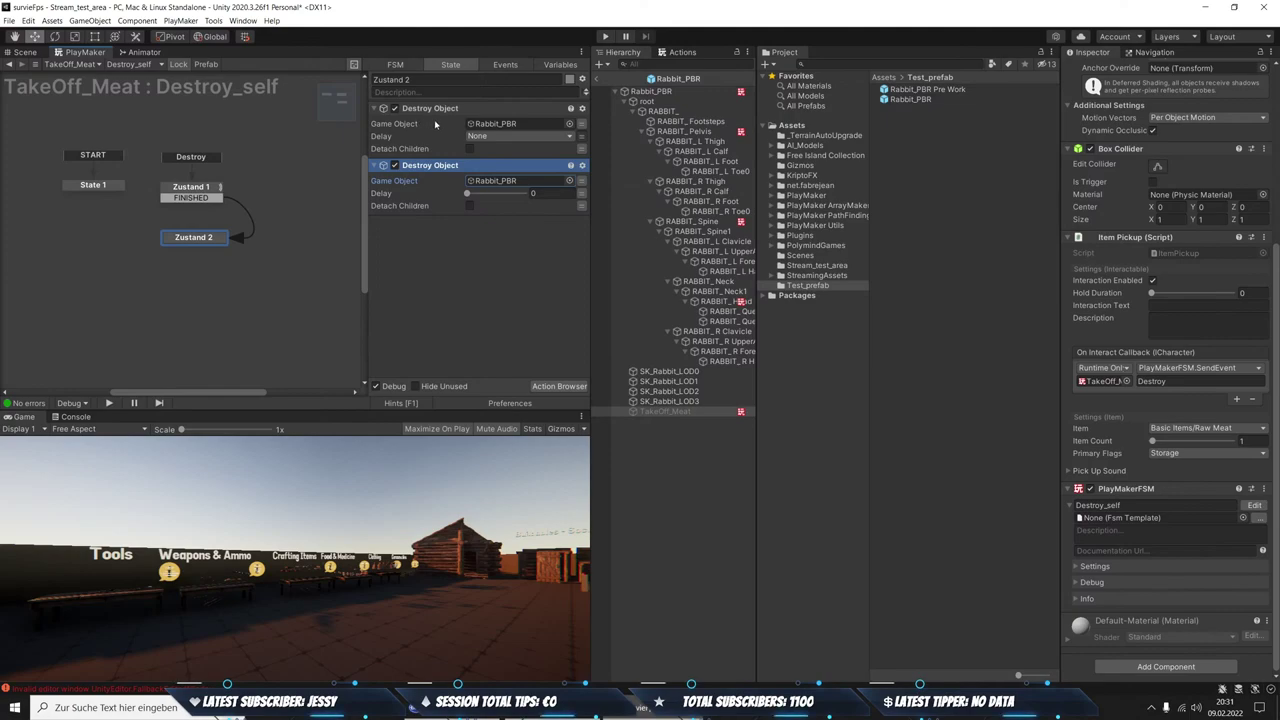
left_click(582, 194)
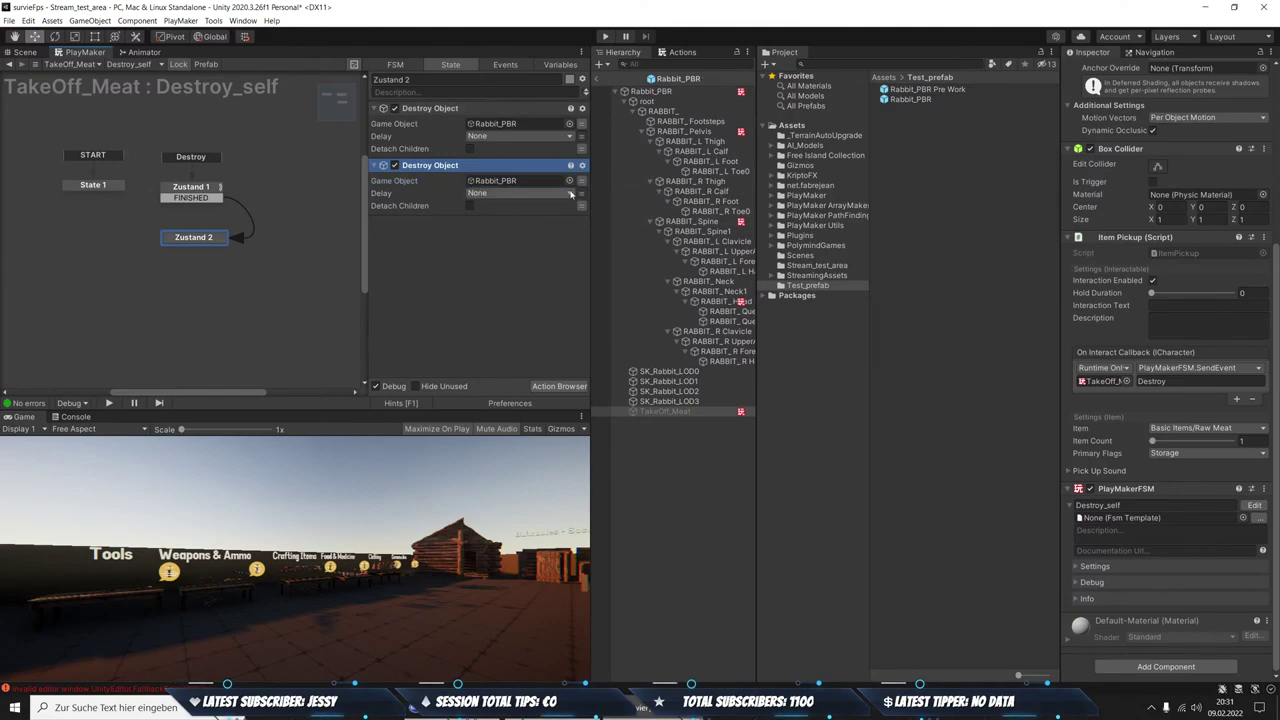
right_click(450, 168)
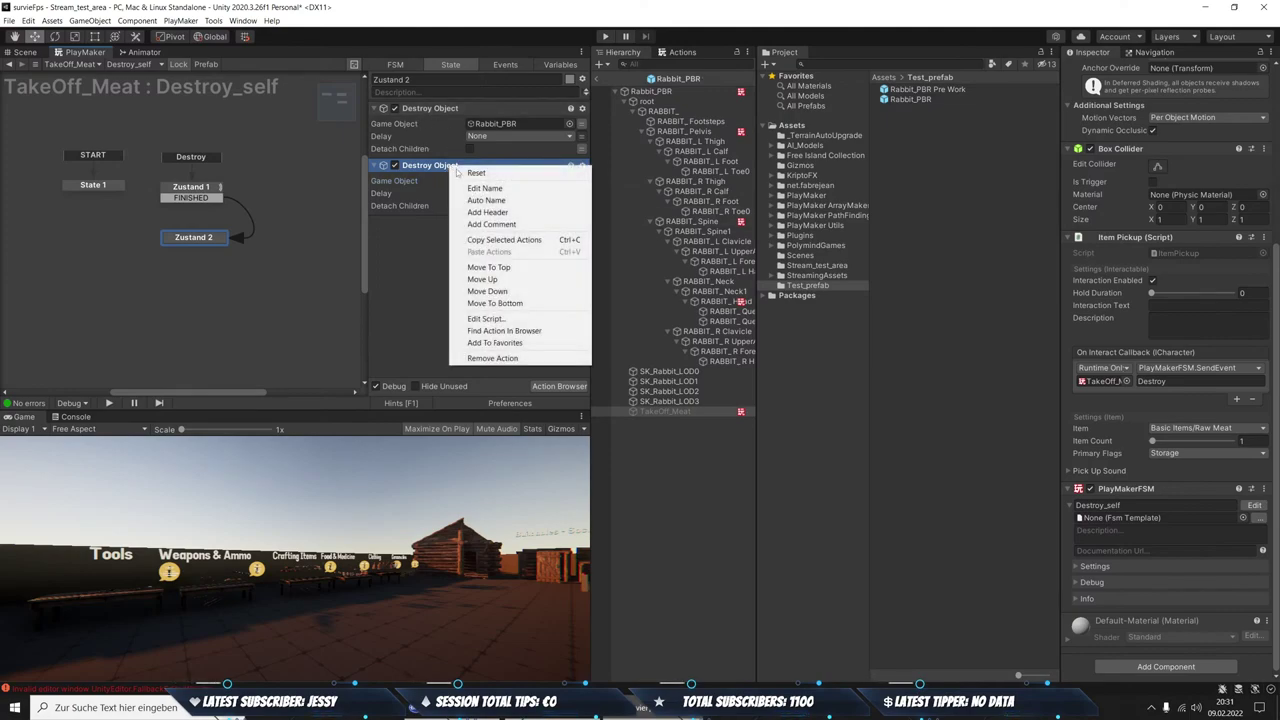
left_click(497, 358)
Compare the Destroy Object, Destroy Objects and Destroy Self descriptions, then return to the Hierarchy
left_click(683, 52)
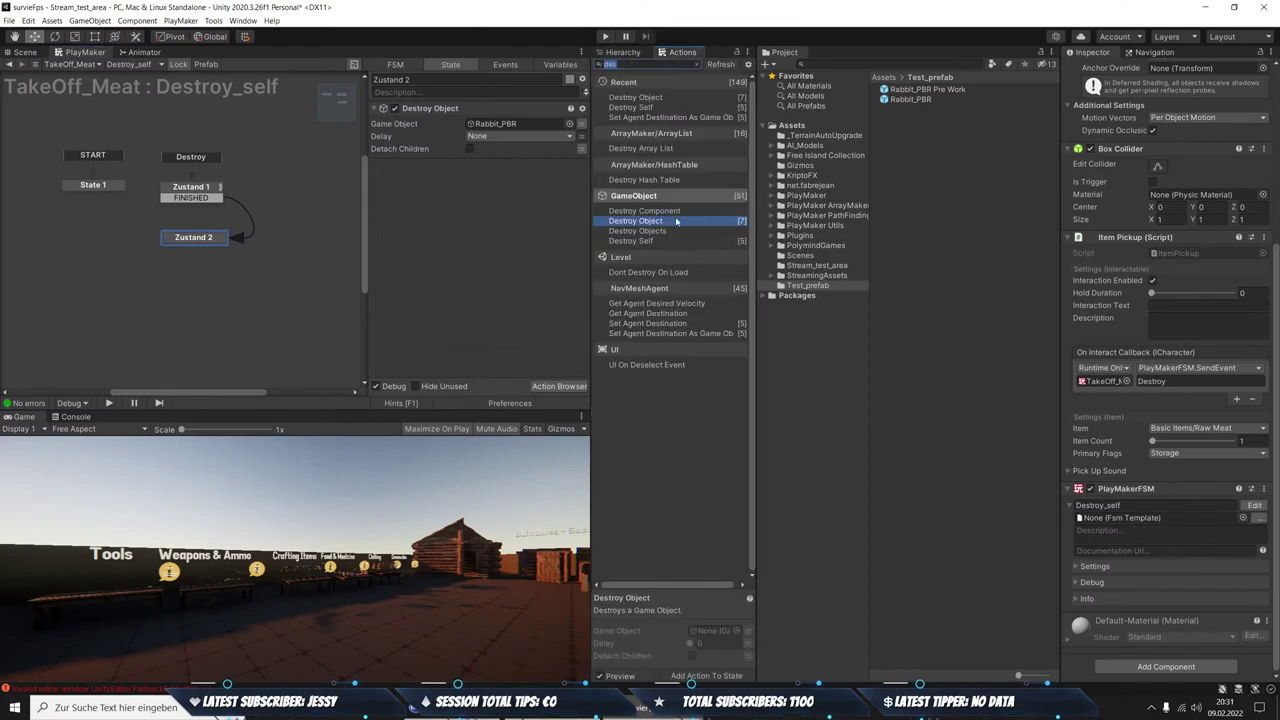
left_click(657, 232)
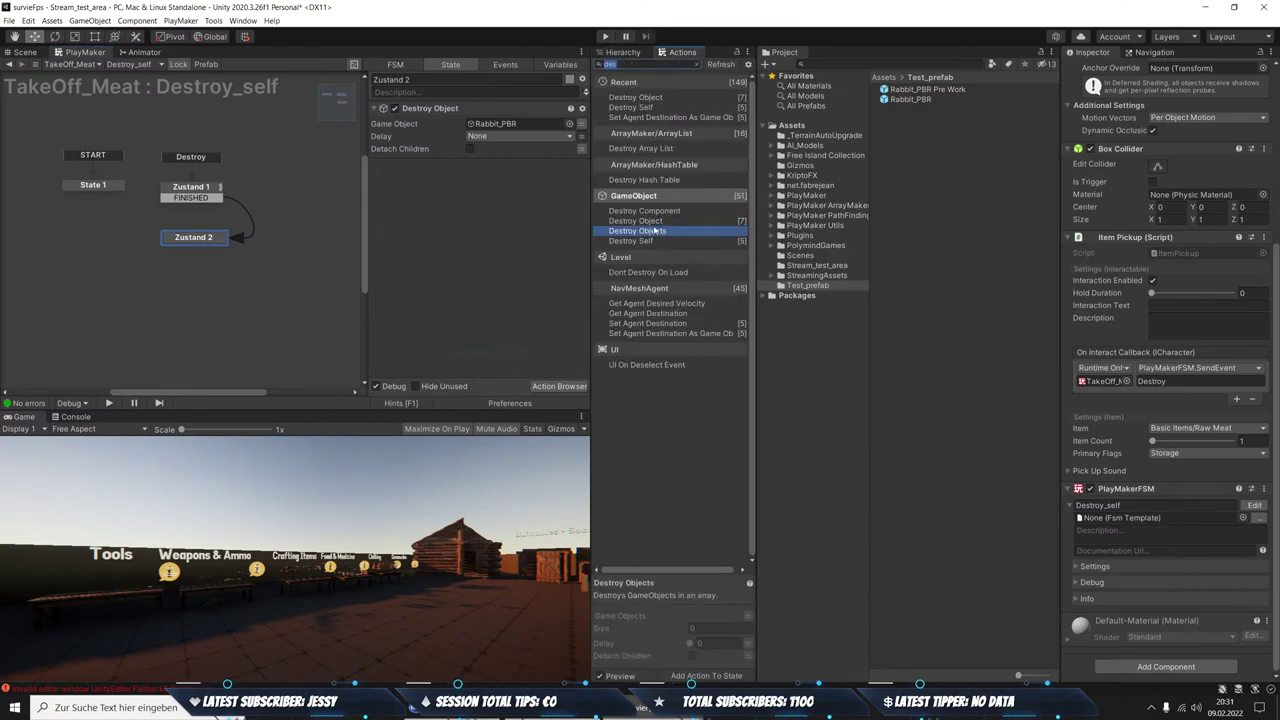
key("Up")
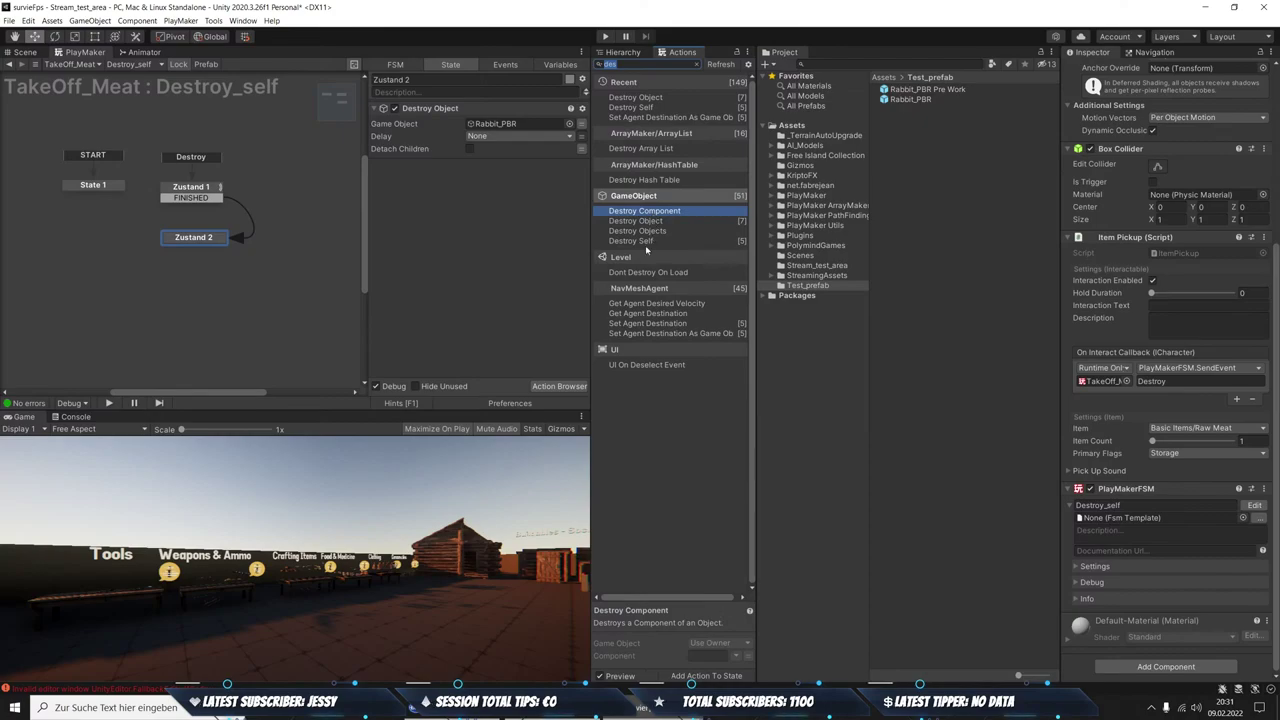
left_click(645, 243)
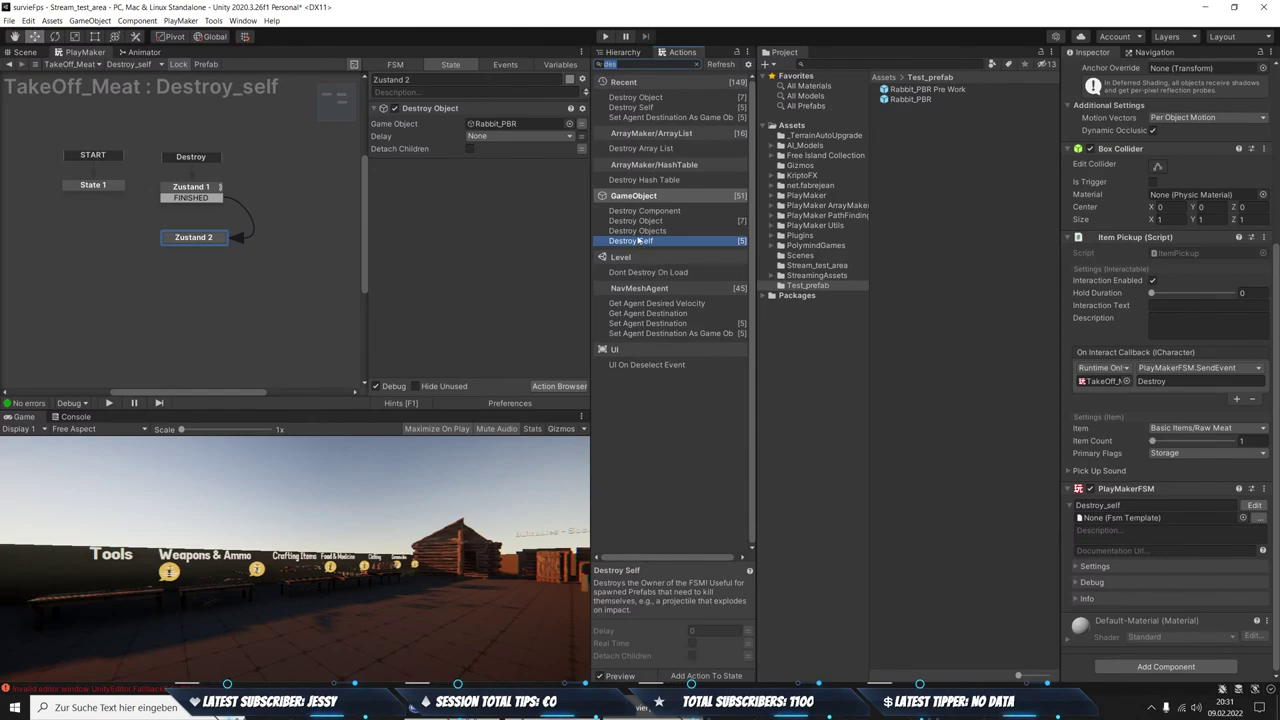
left_click(636, 220)
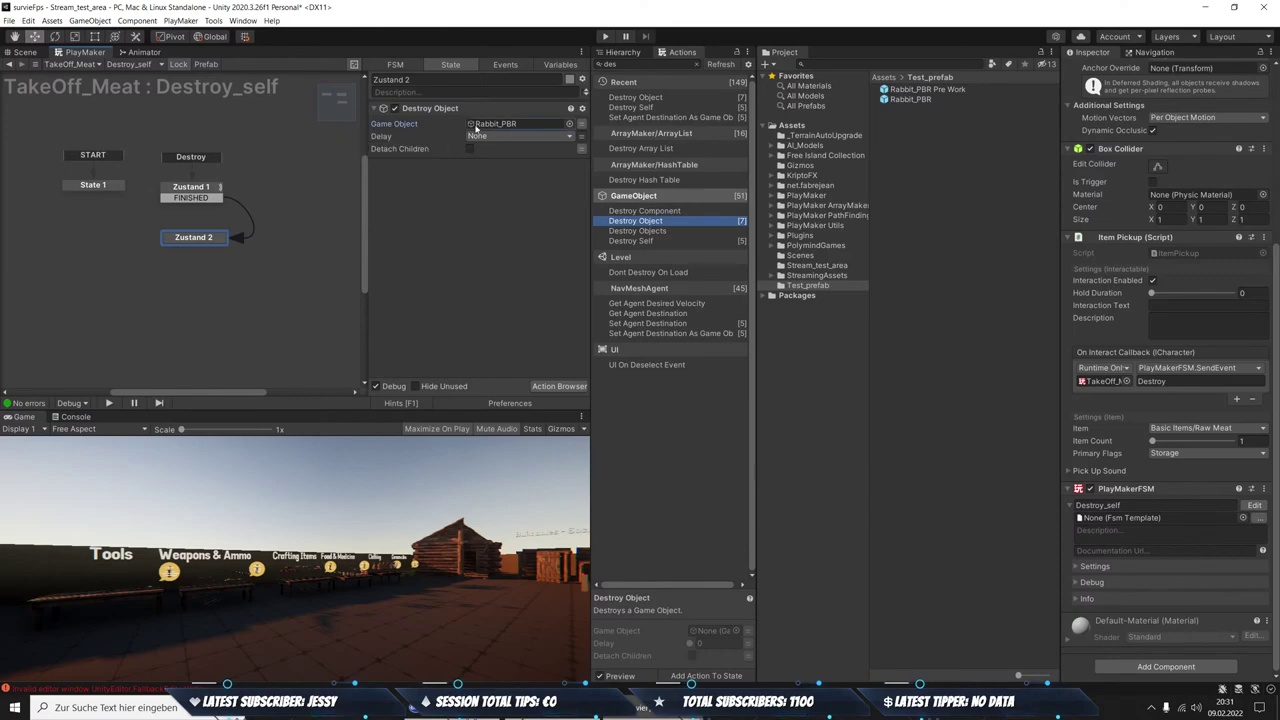
left_click(605, 37)
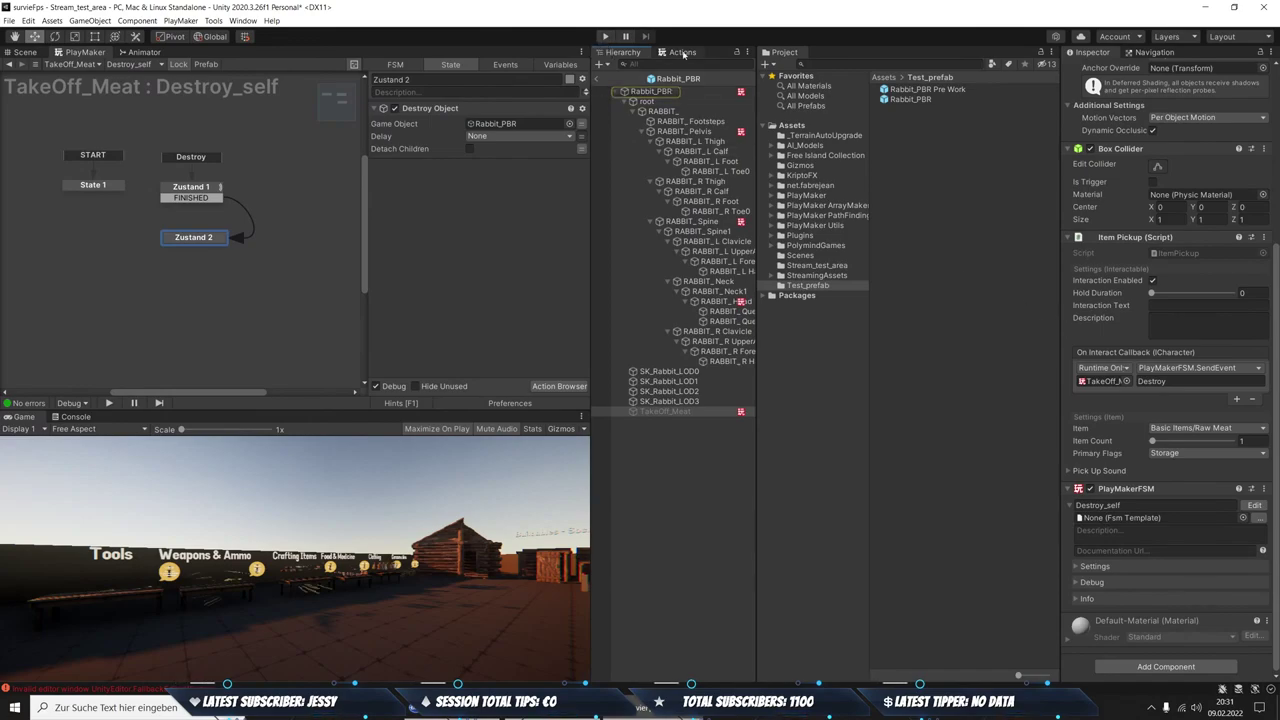
Leave prefab mode, start the game, and take the rifle and ammo from the weapons table
left_click(598, 78)
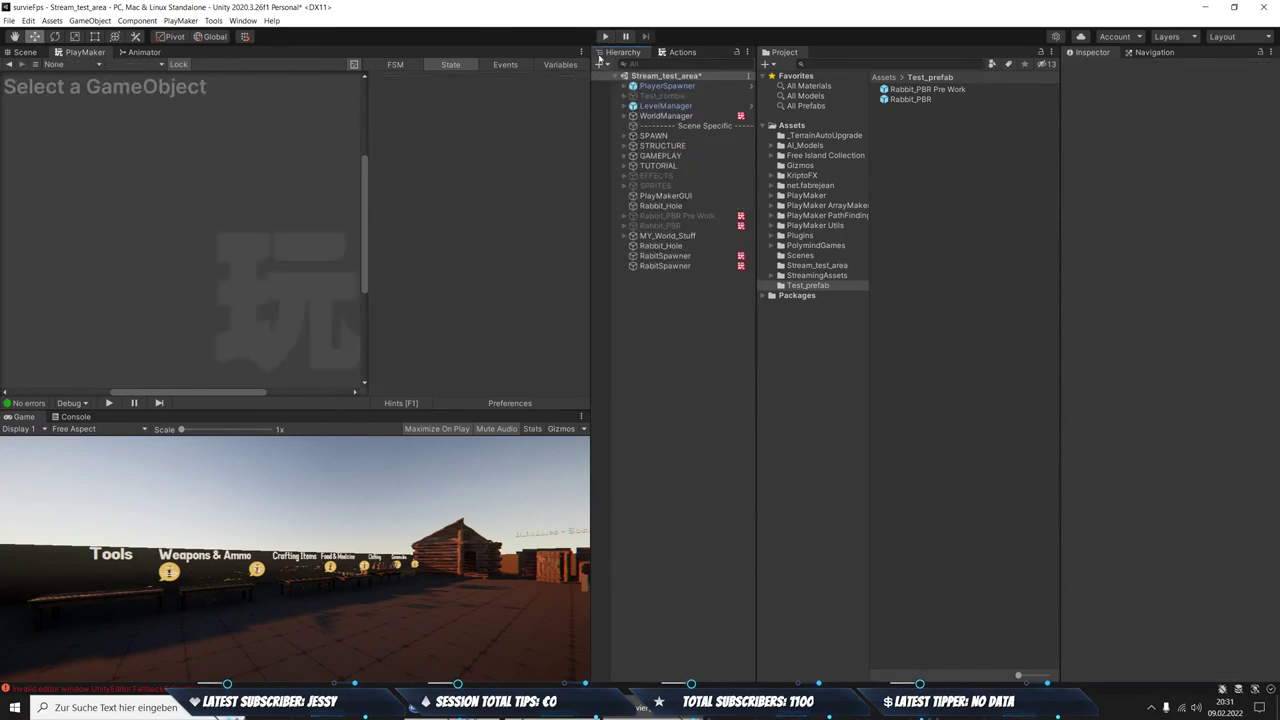
left_click(604, 37)
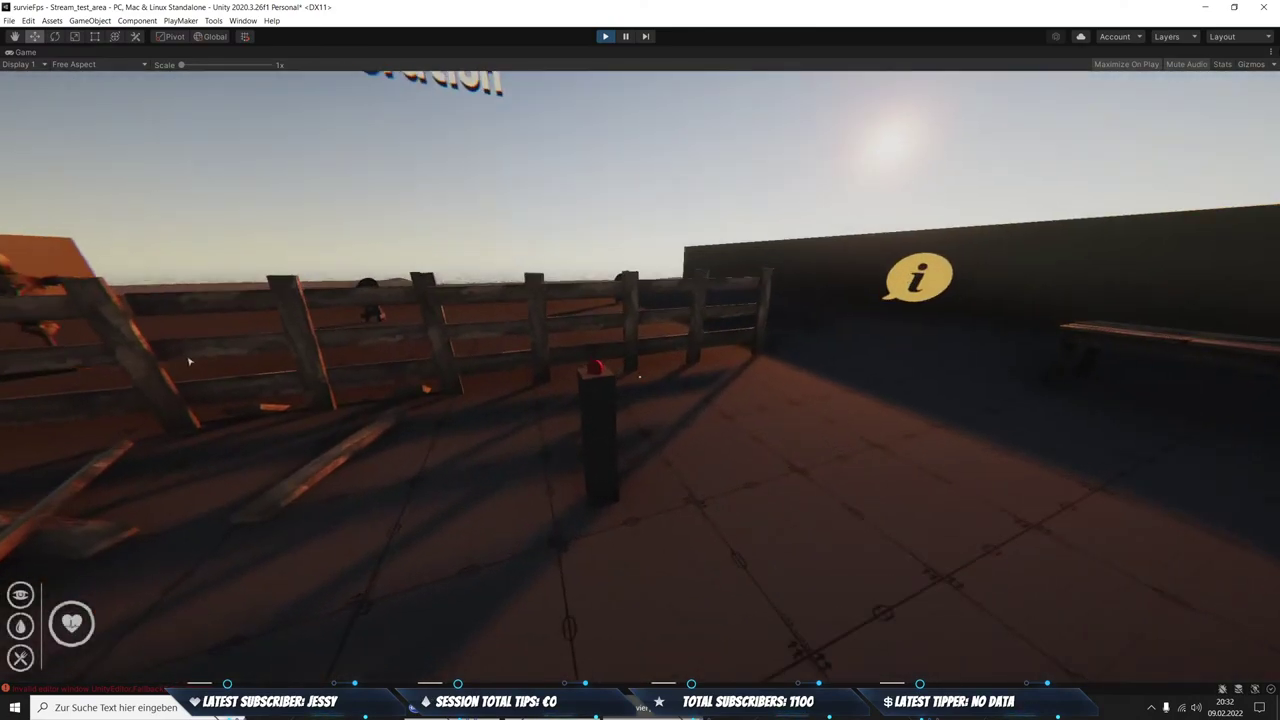
key("w")
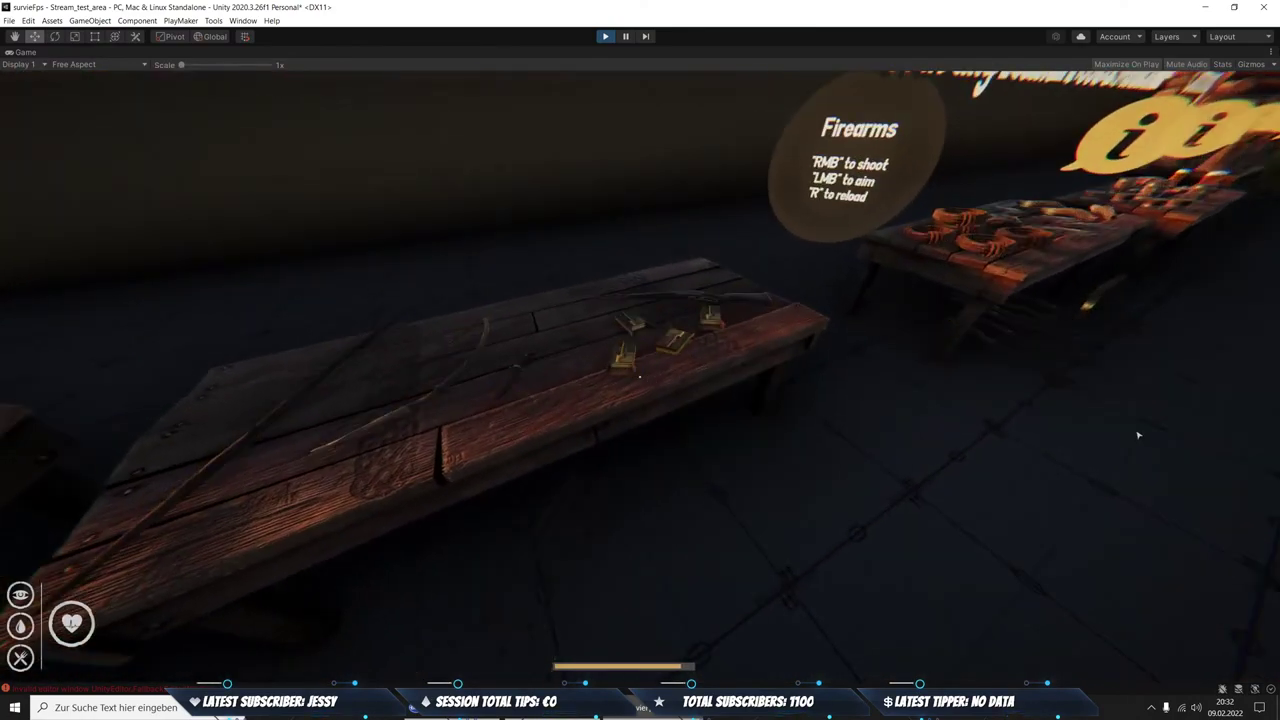
key("e")
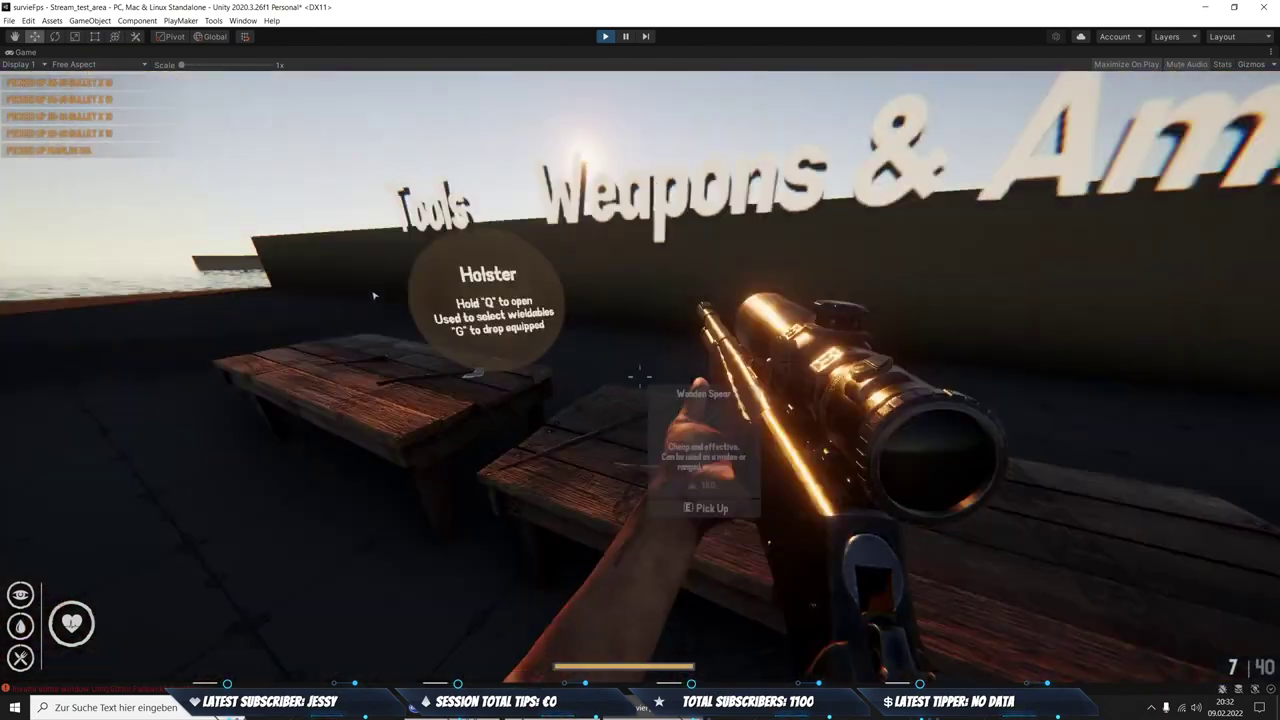
key("w")
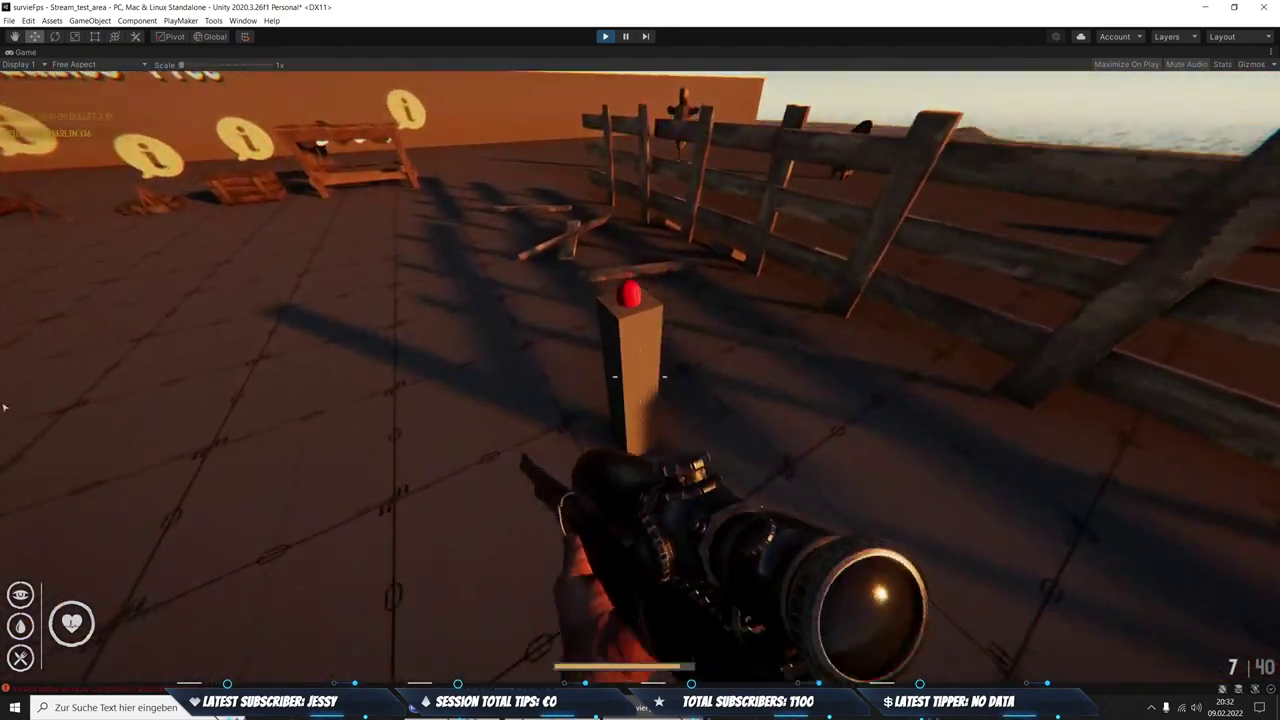
key("w")
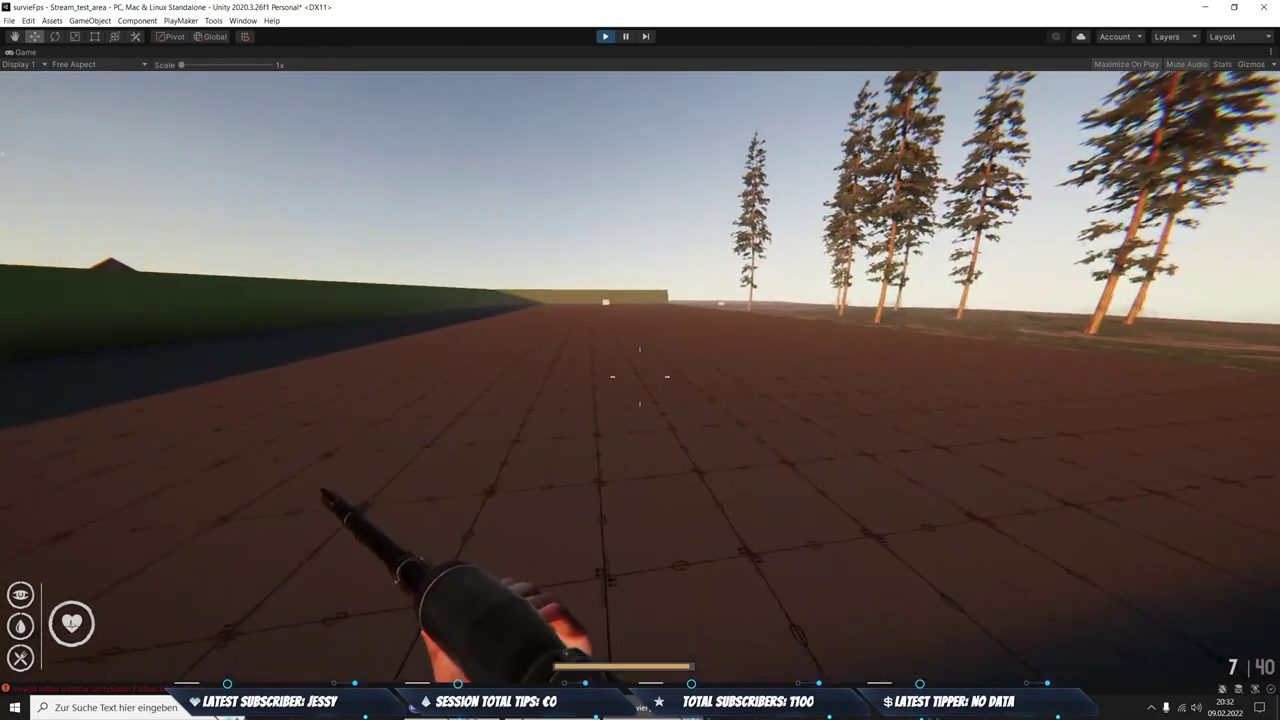
key("w")
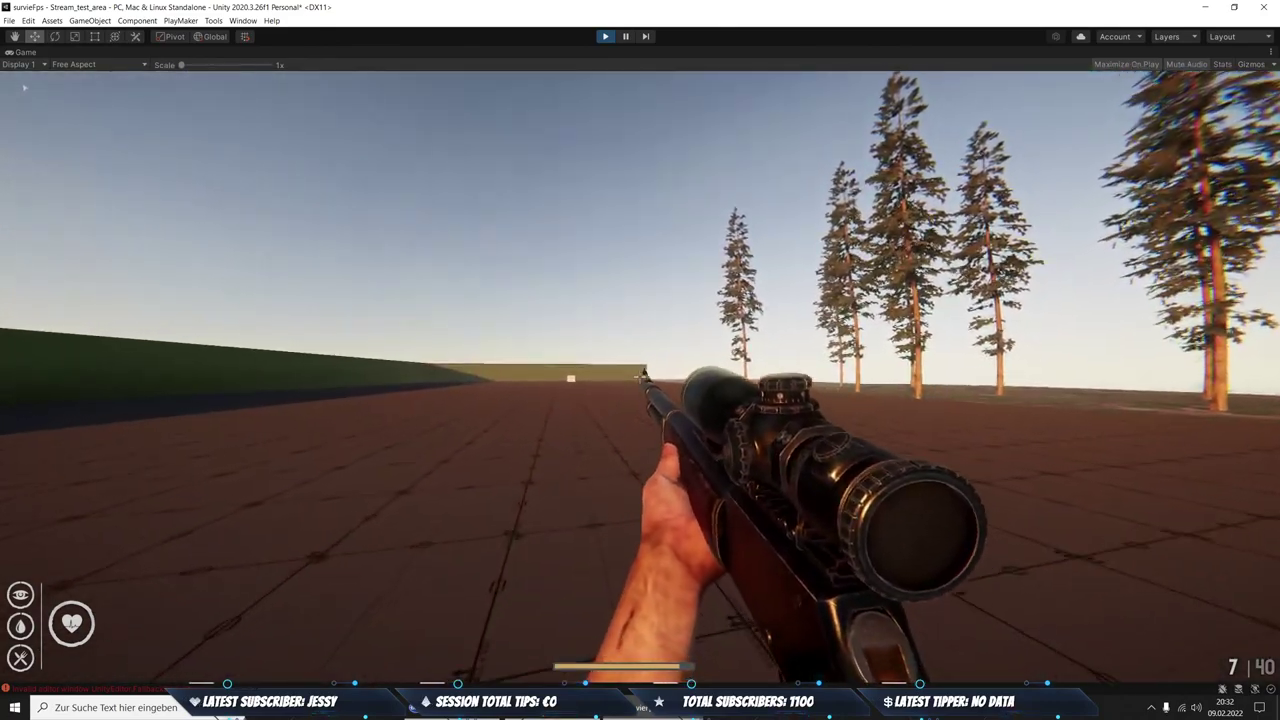
Scope in and fire six shots at the rabbit by the wall
right_click(26, 90)
left_click(27, 87)
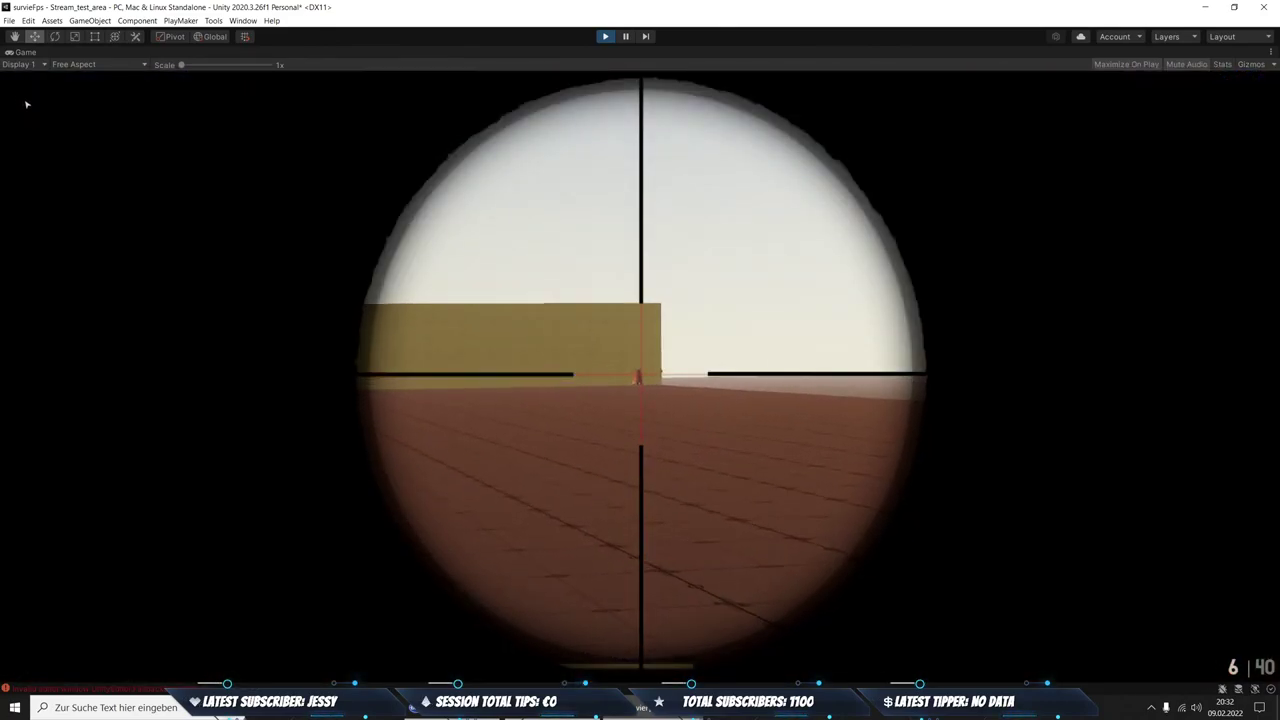
left_click(23, 110)
left_click(5, 125)
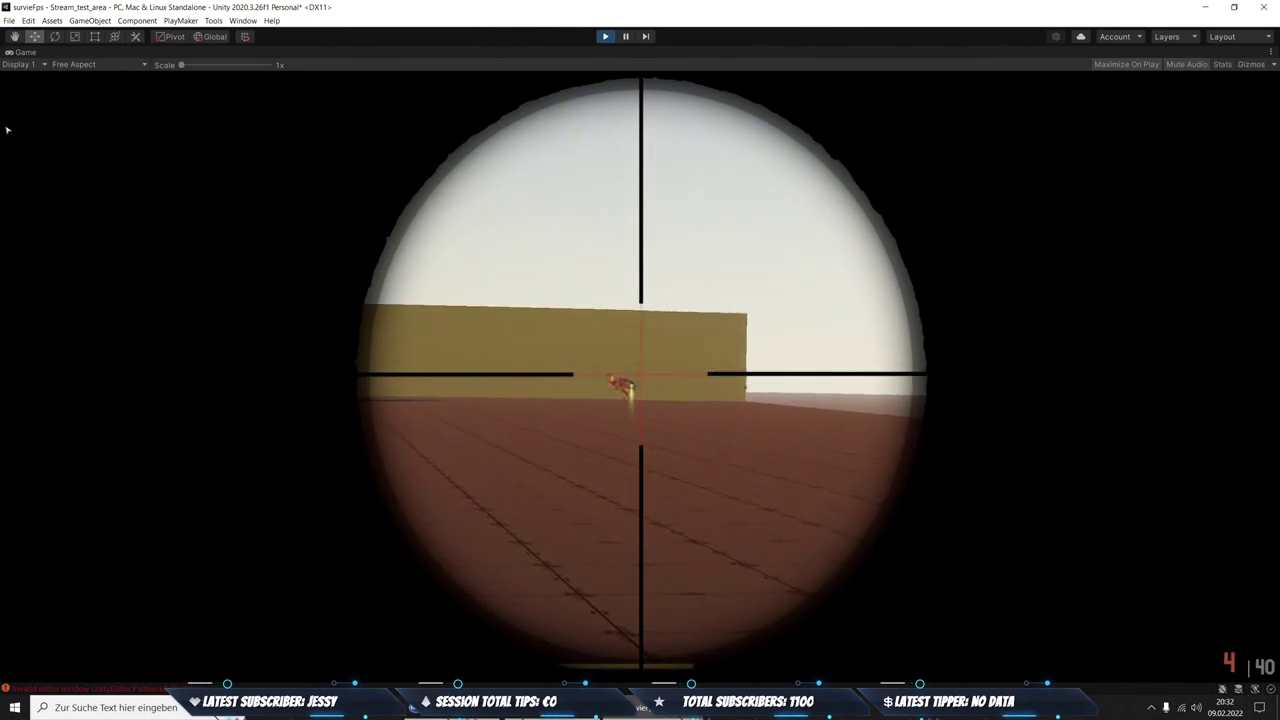
left_click(4, 146)
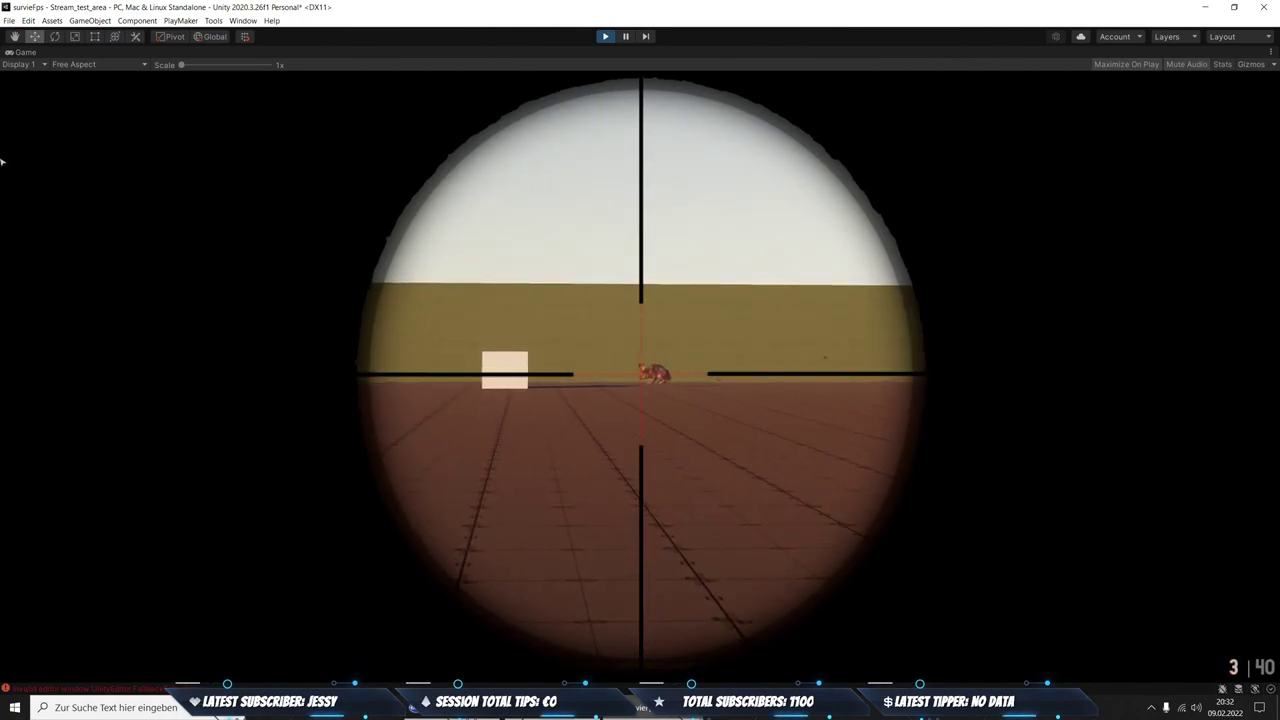
left_click(12, 168)
left_click(14, 163)
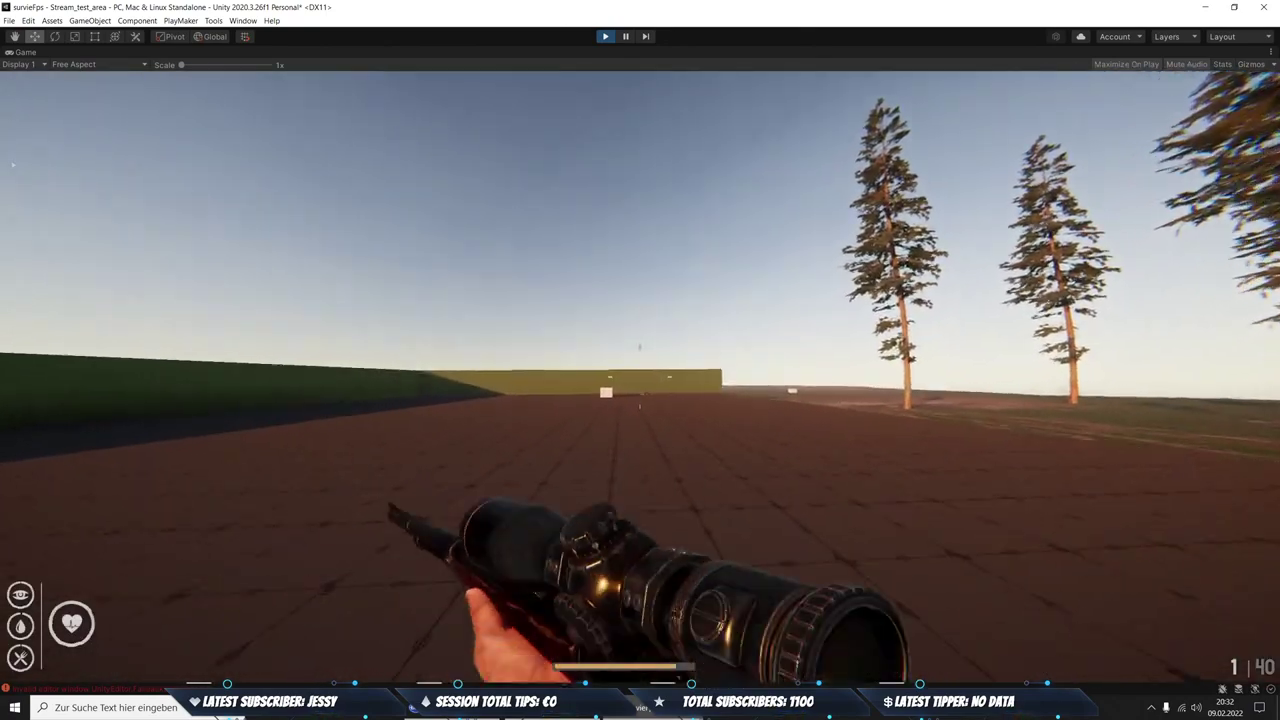
Walk to the dead rabbit's Raw Meat pickup and pause the game
key("w")
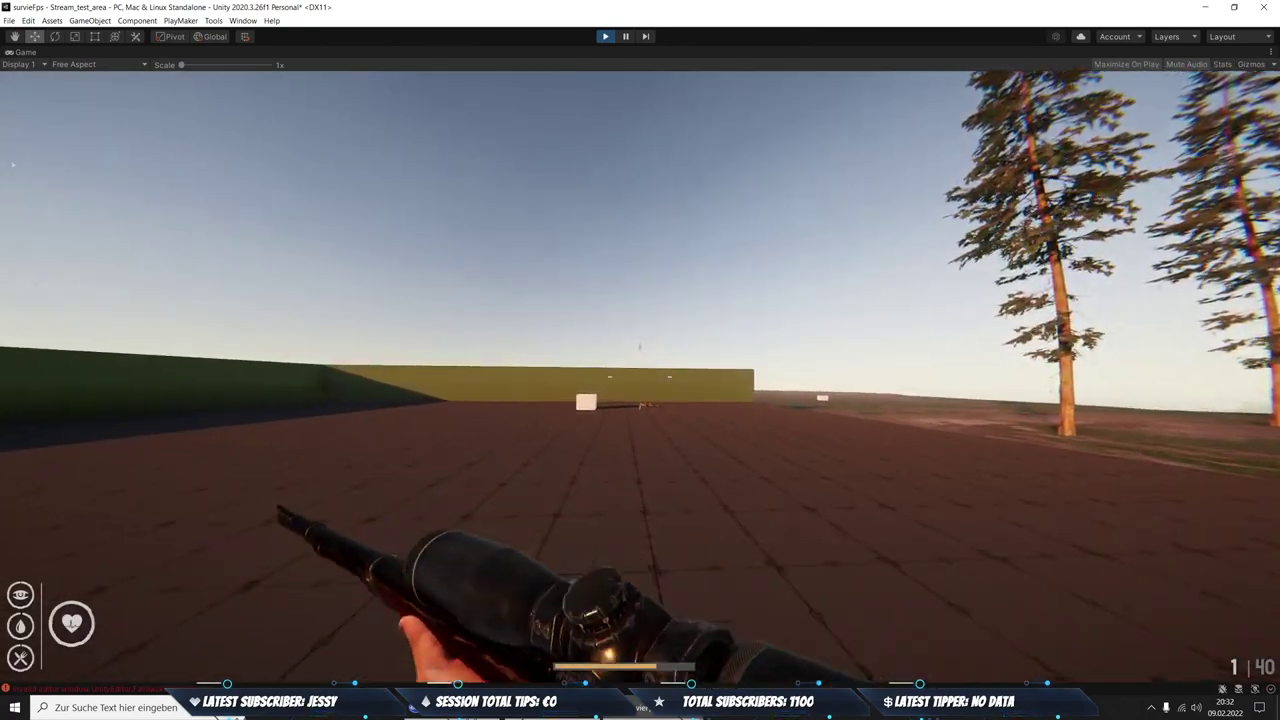
key("w")
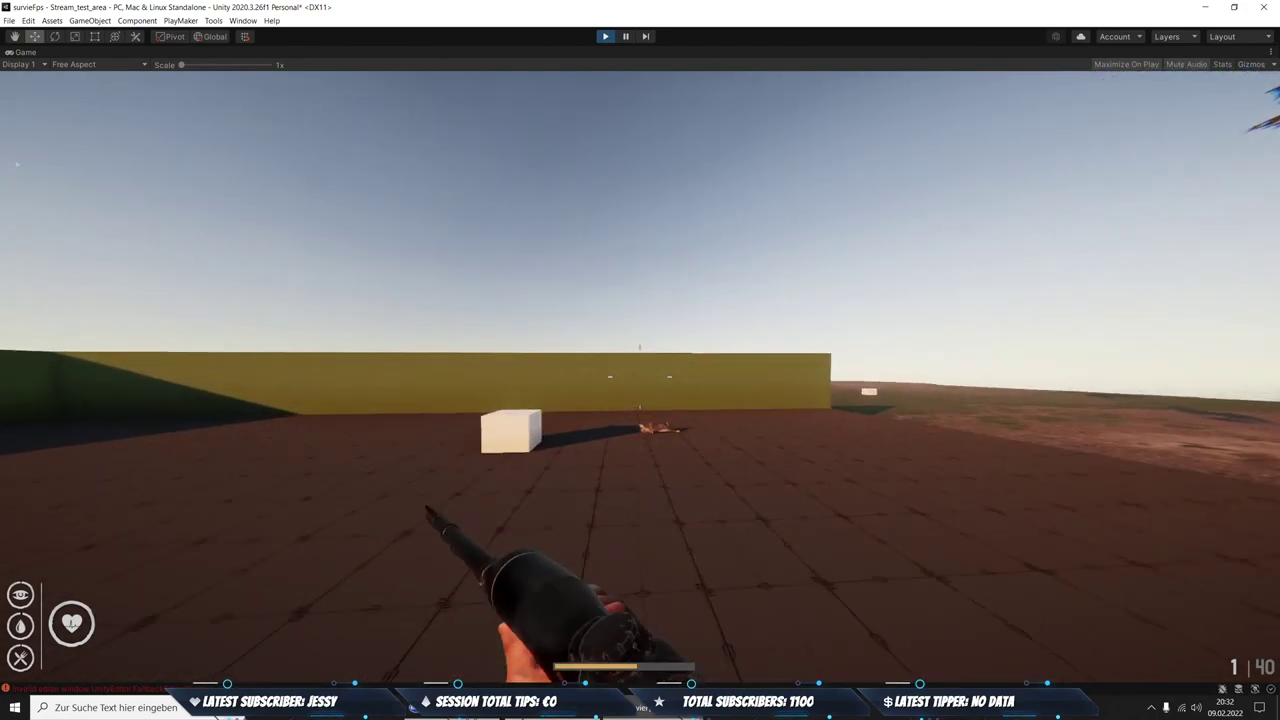
key("w")
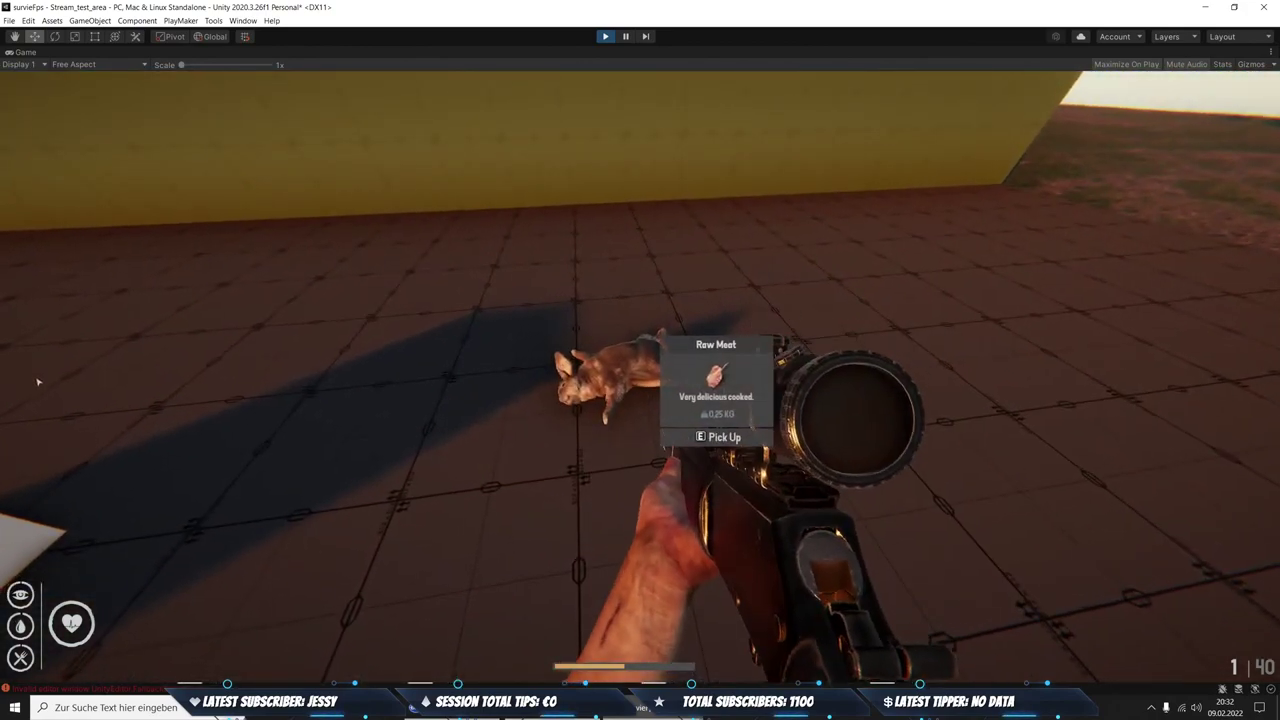
key("Escape")
Restore the editor layout and select the Rabbit_PBR(Clone)'s TakeOff_Meat child
key("shift+space")
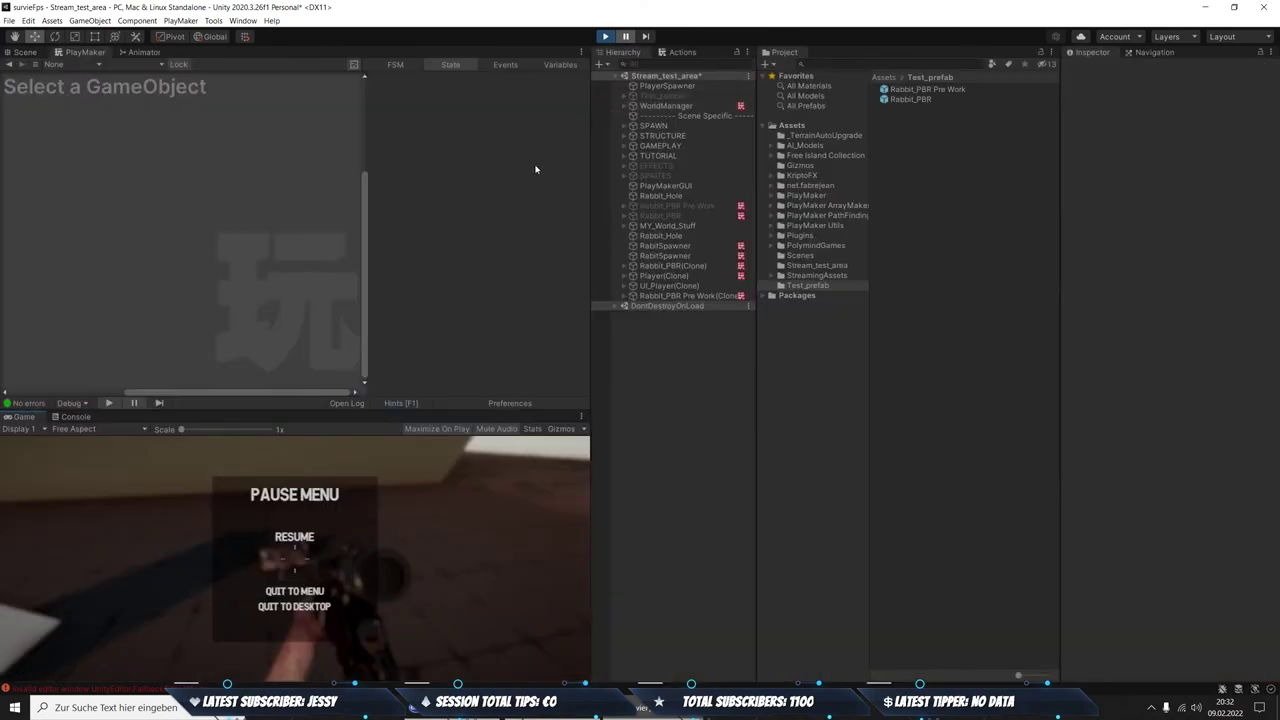
left_click(636, 276)
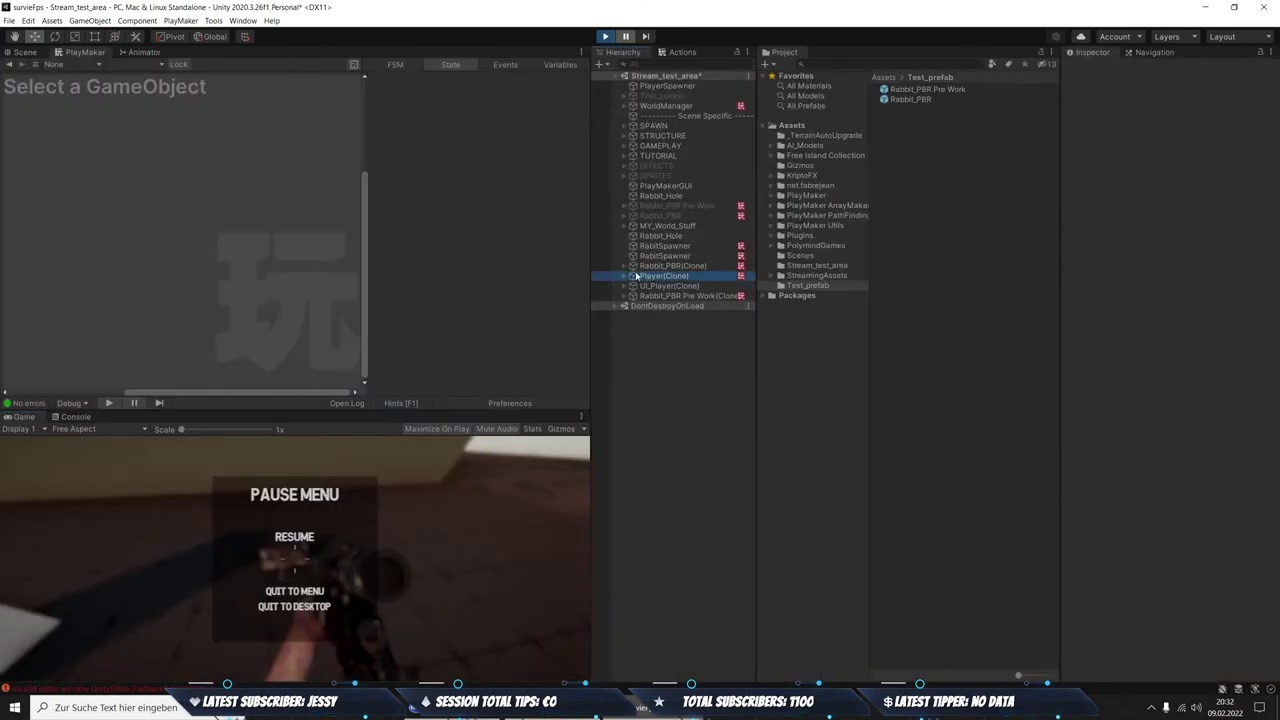
left_click(655, 266)
left_click(625, 266)
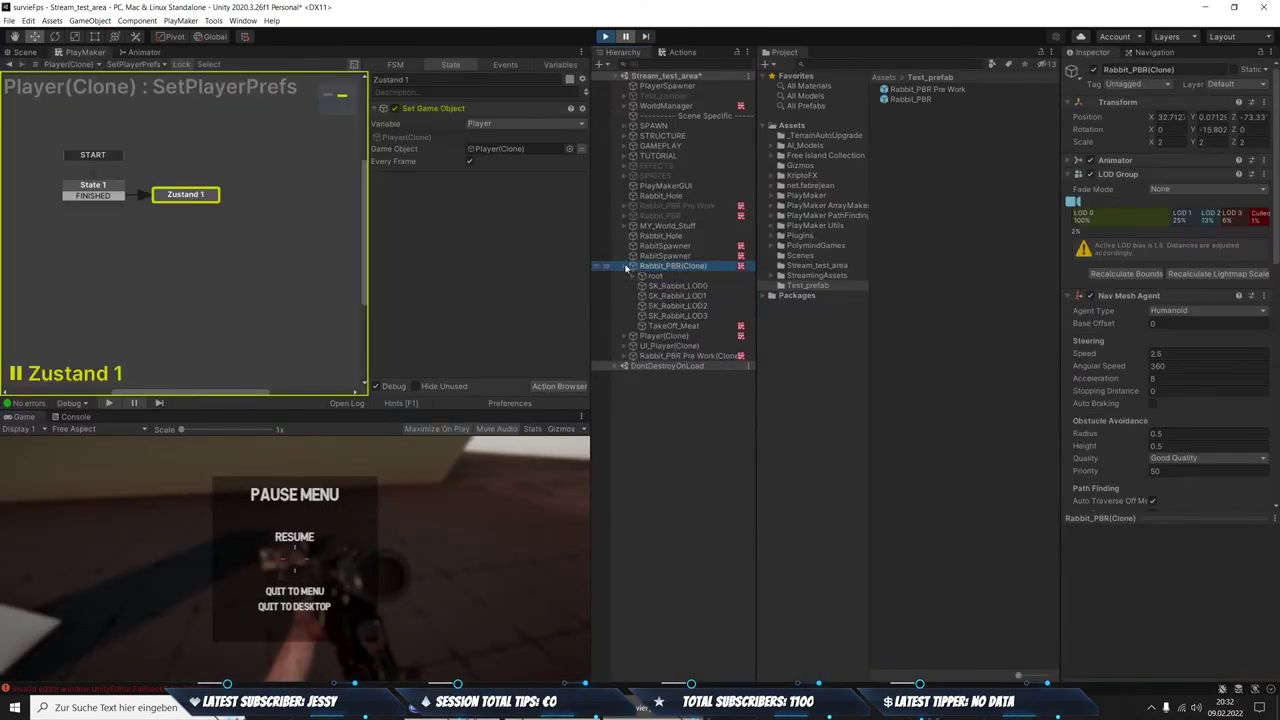
left_click(656, 326)
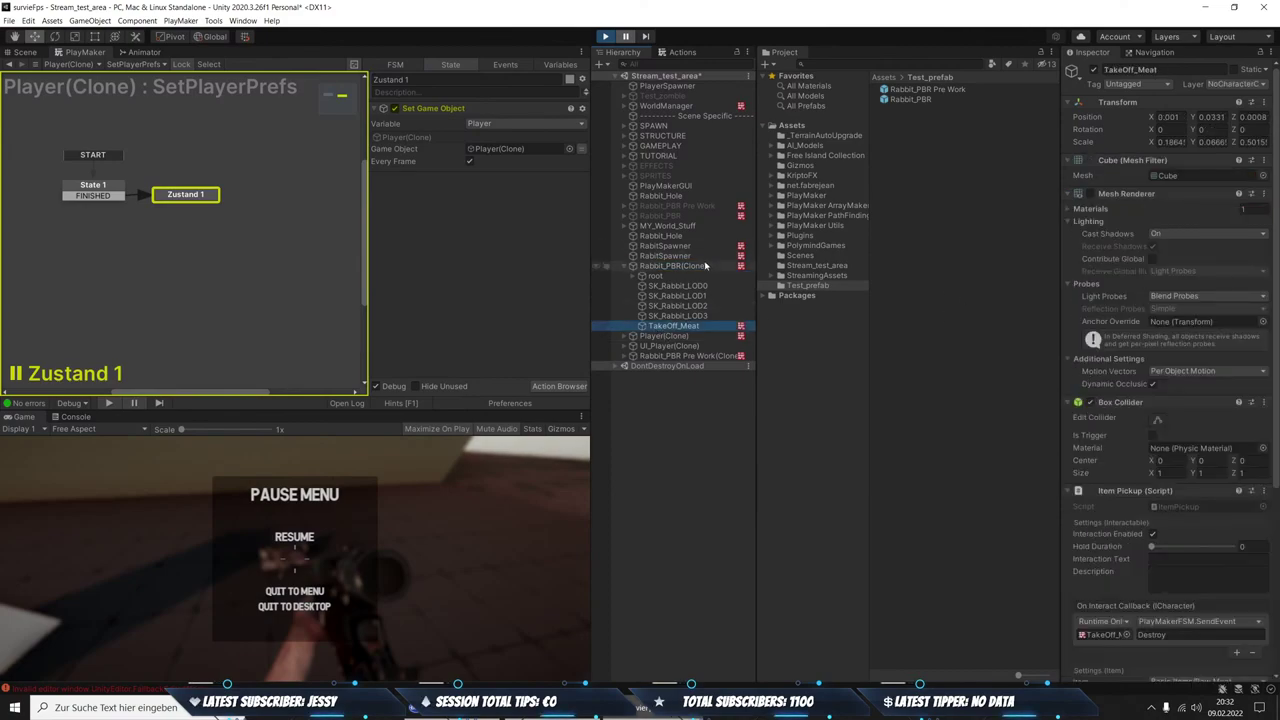
Check Destroy_self's Zustand 1 and Zustand 2 destroy Rabbit_PBR(Clone), then unpause the play test
scroll(1089, 434, "down", 5)
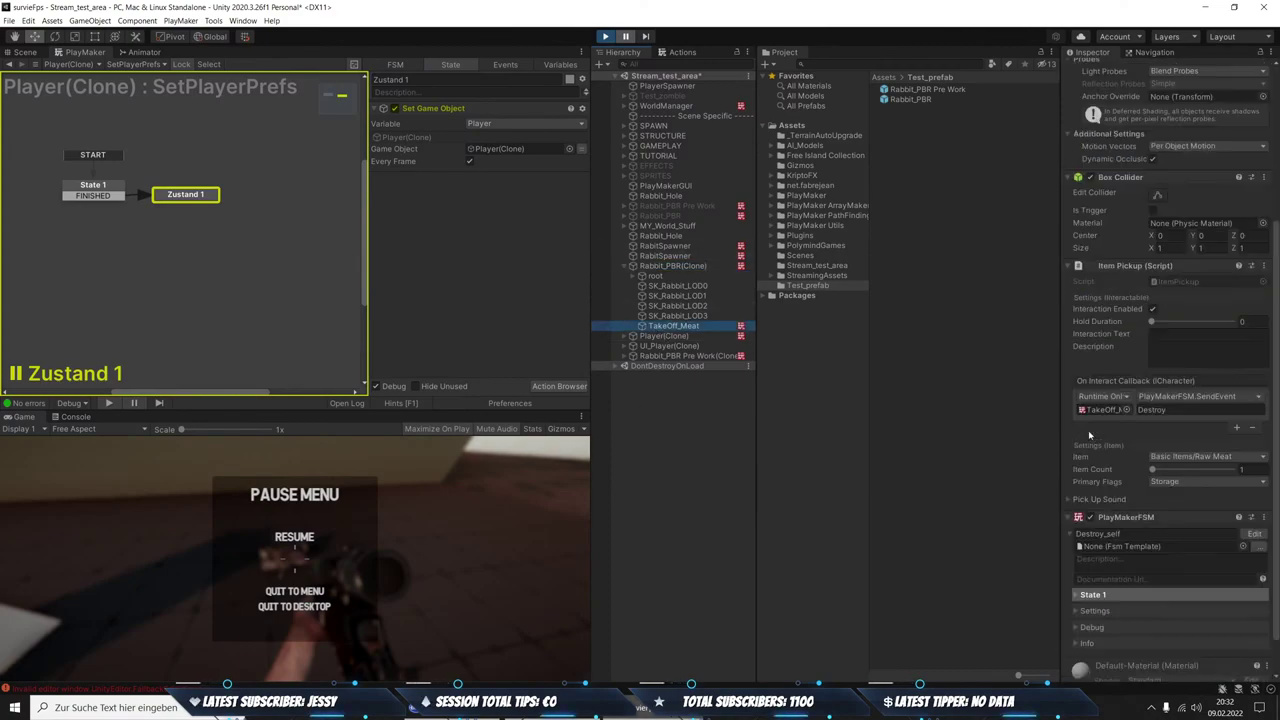
left_click(1254, 533)
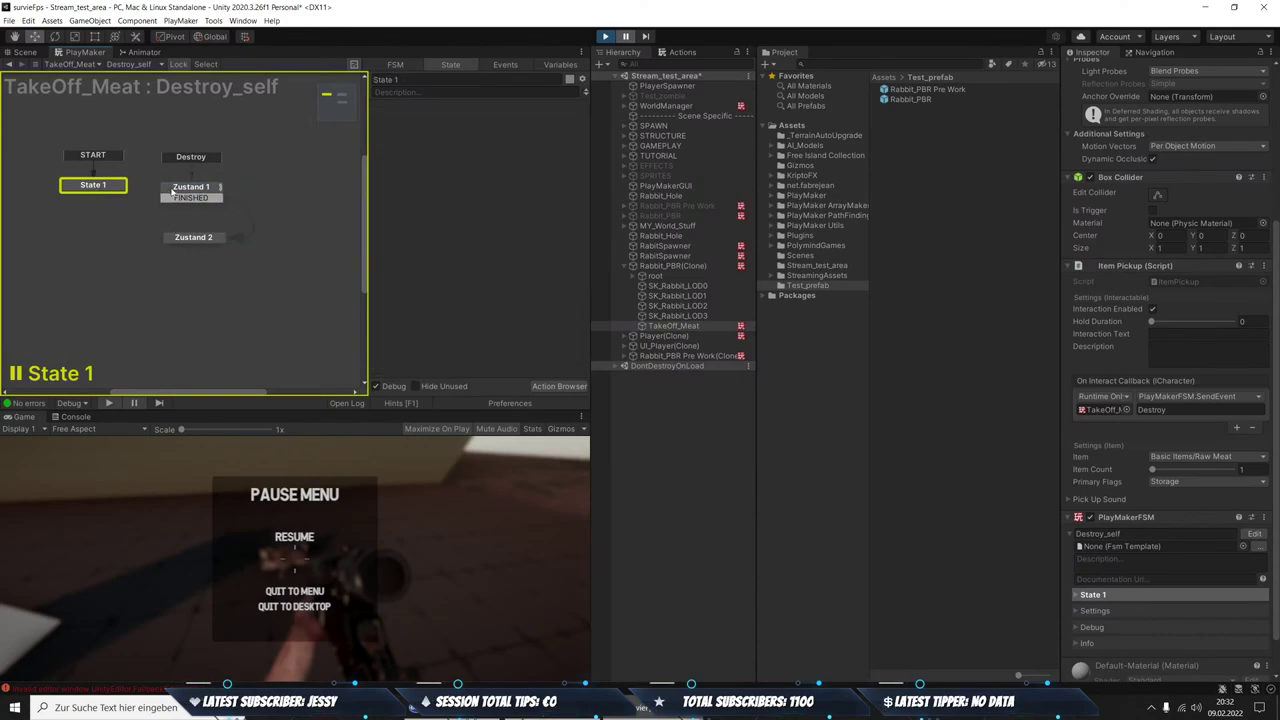
left_click(175, 189)
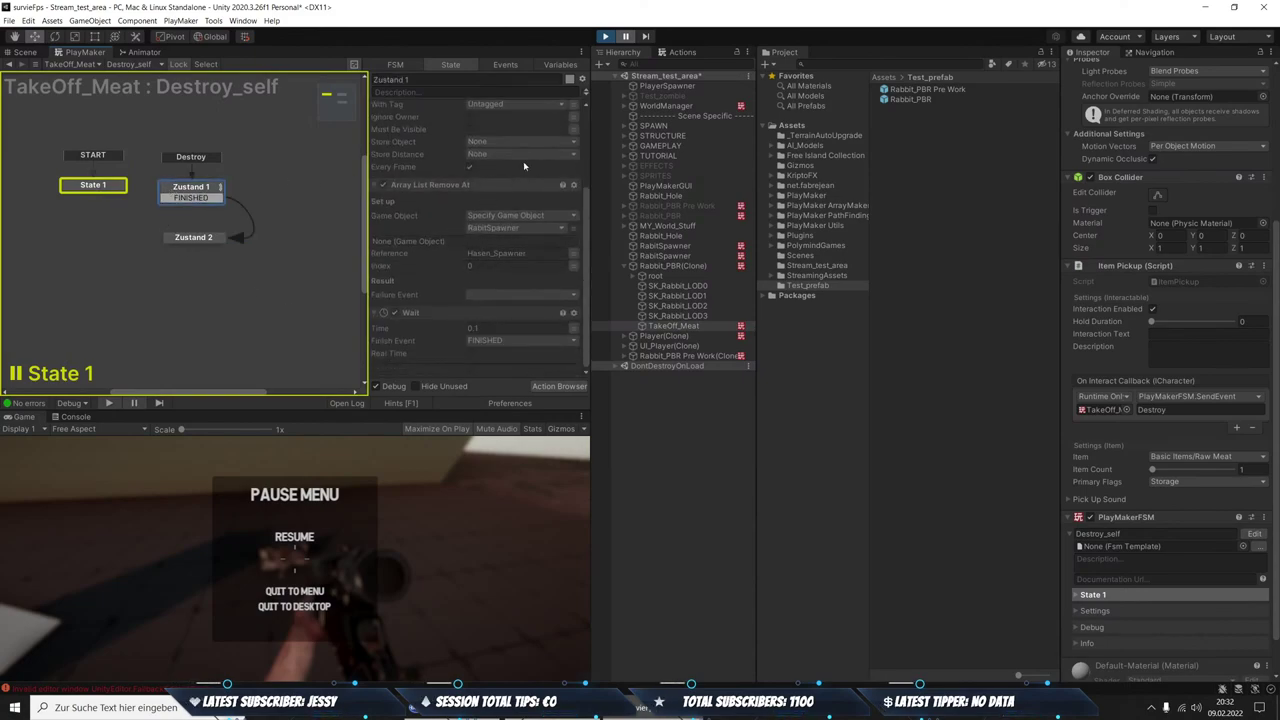
left_click(198, 242)
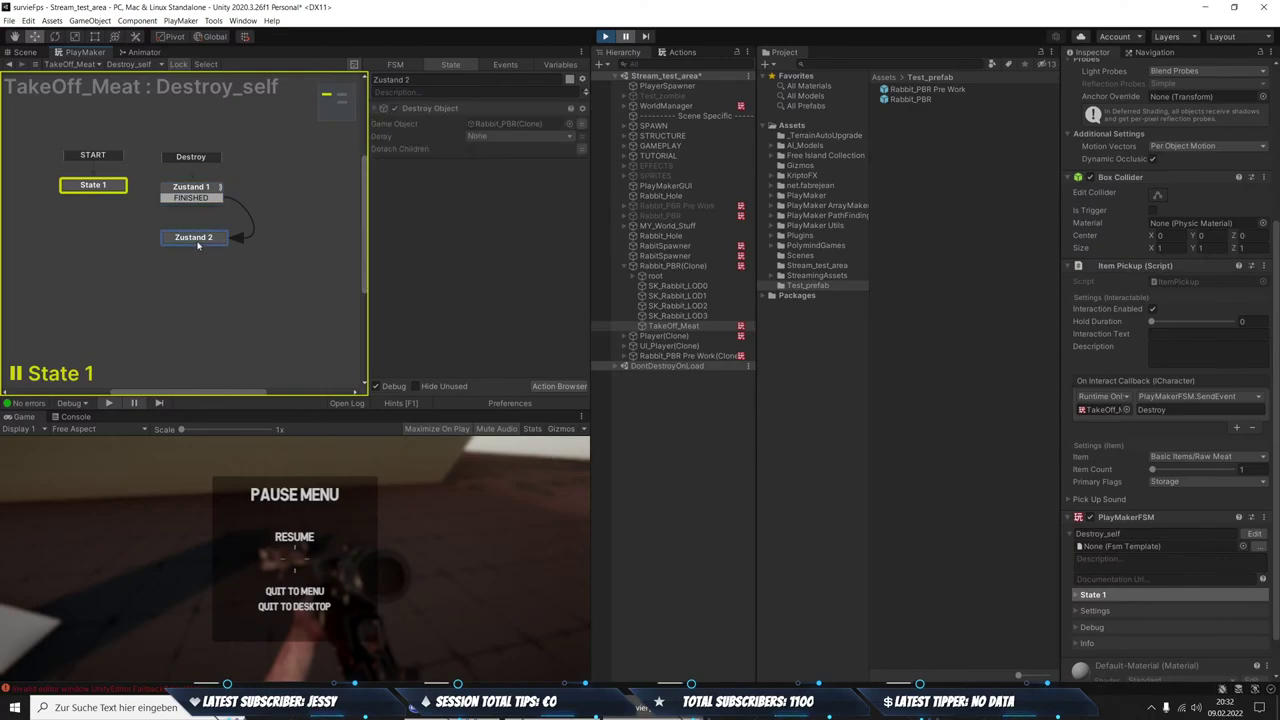
left_click(700, 266)
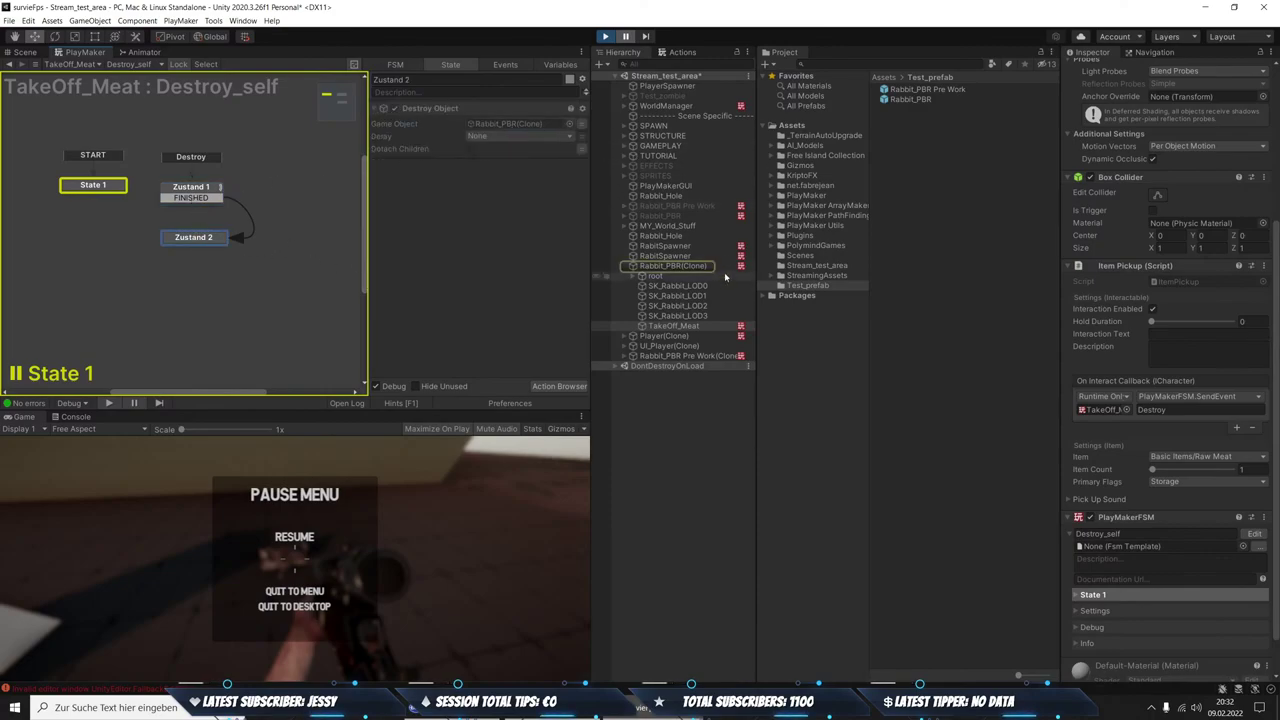
left_click(496, 124)
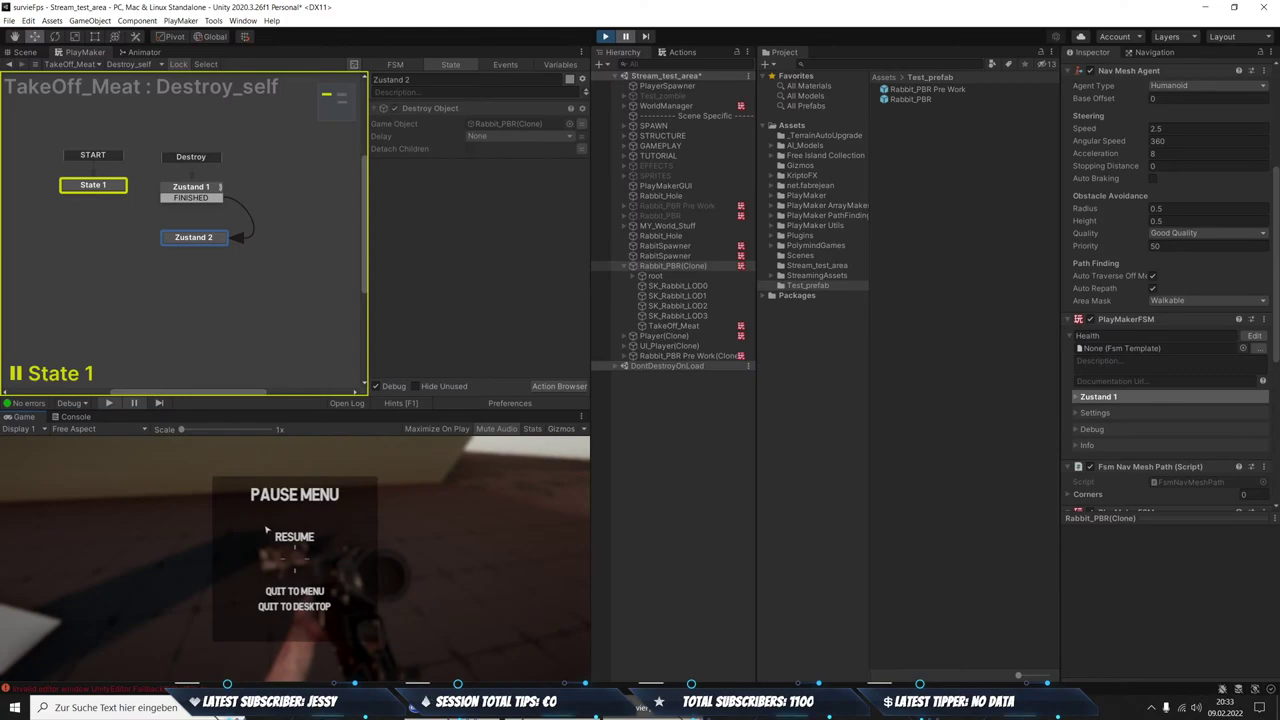
left_click(625, 36)
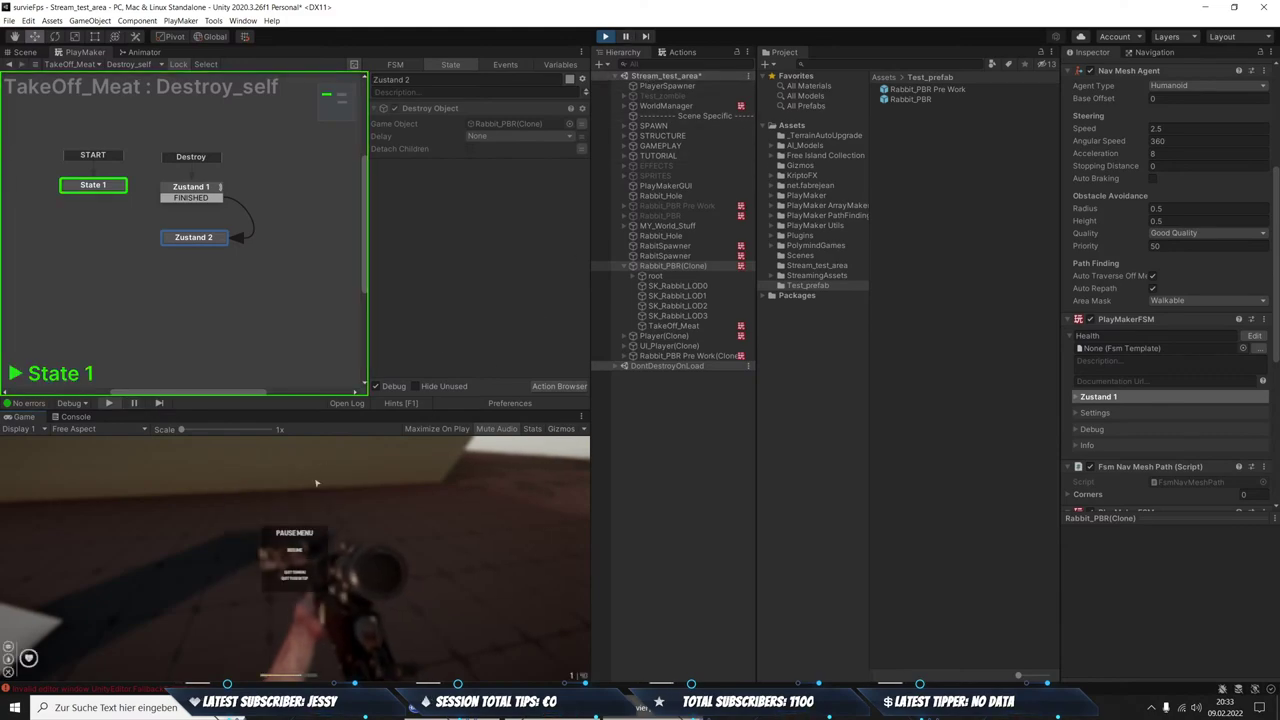
Resume the game, shoot the rabbit, and inspect its Health FSM Set Property target
left_click(304, 553)
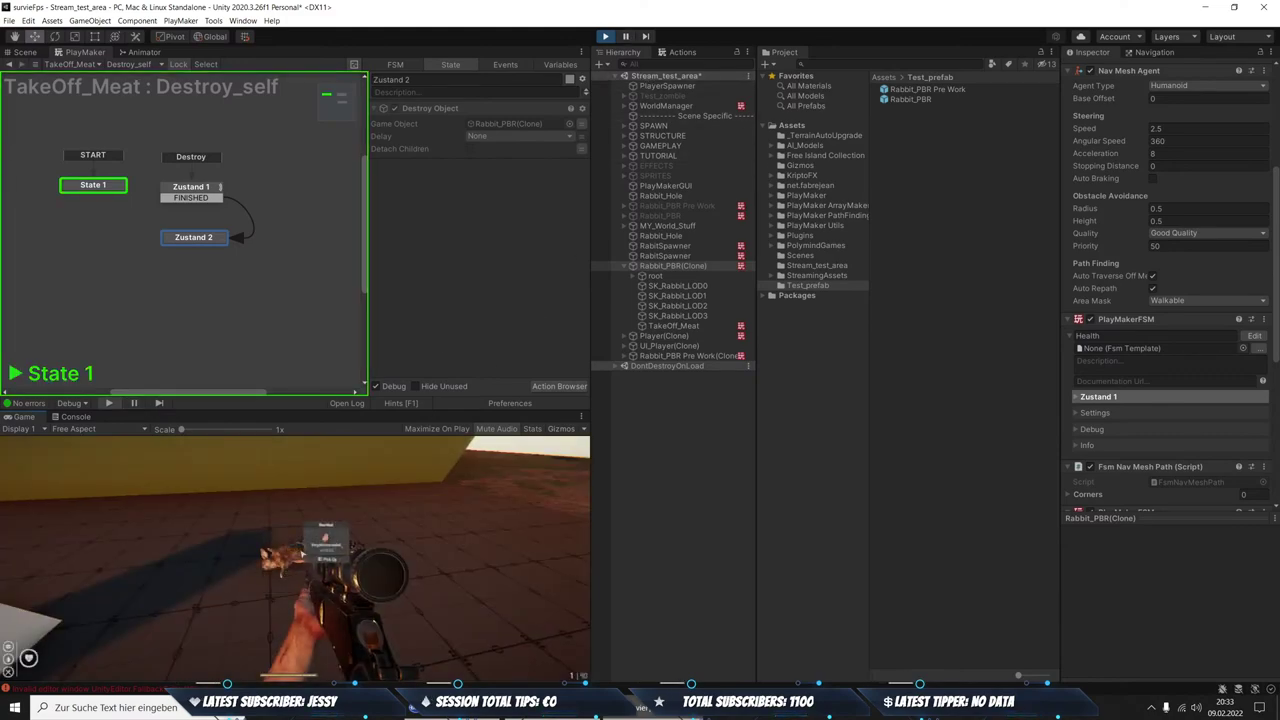
left_click(260, 582)
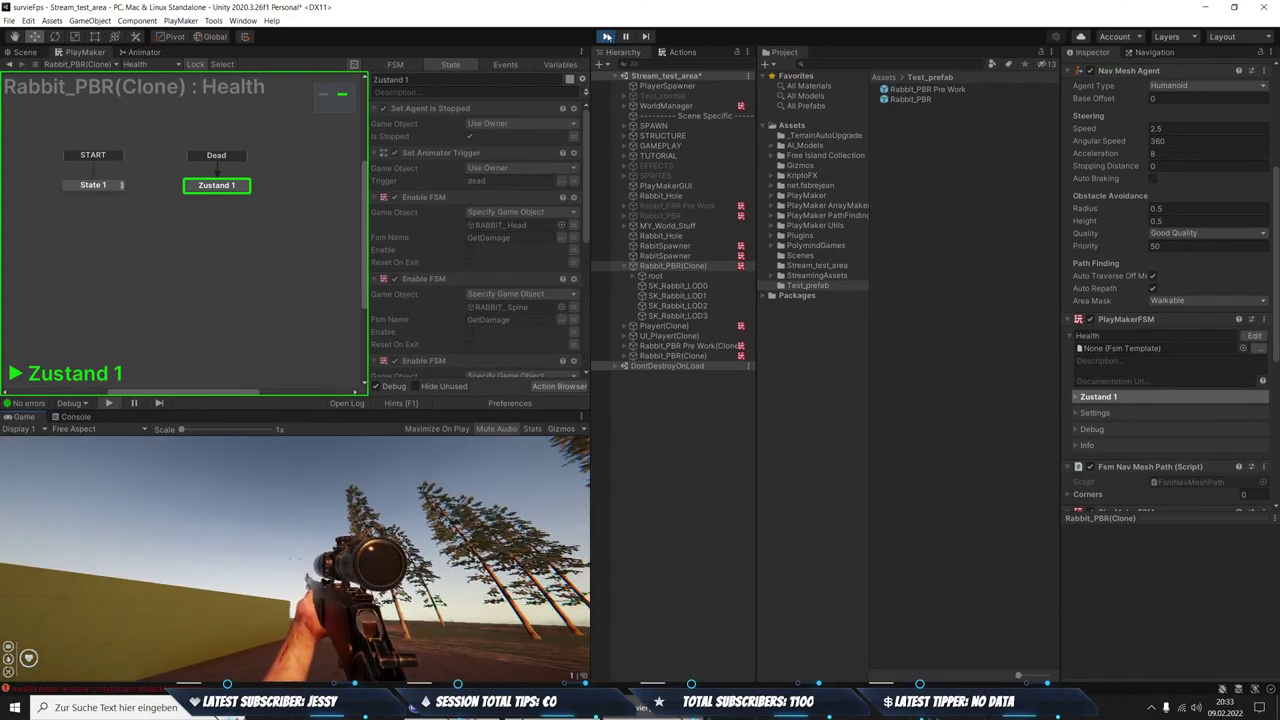
scroll(1180, 275, "down", 5)
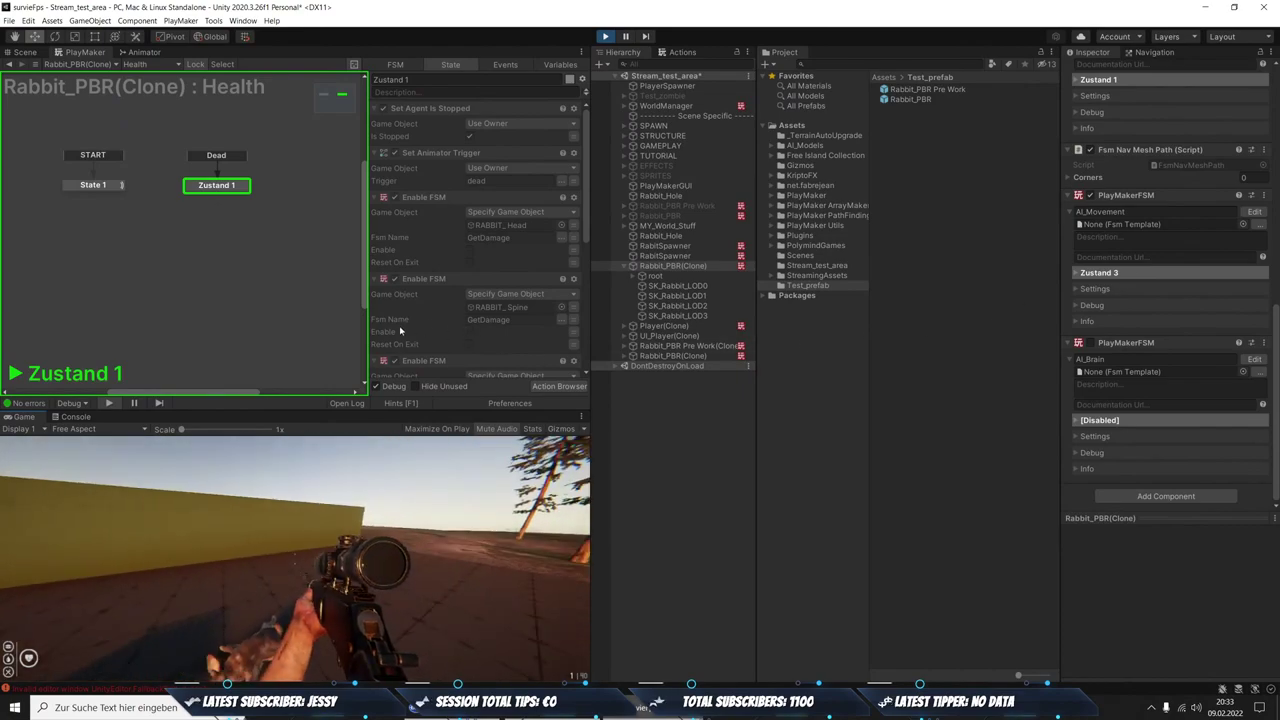
scroll(420, 300, "down", 3)
scroll(503, 314, "down", 3)
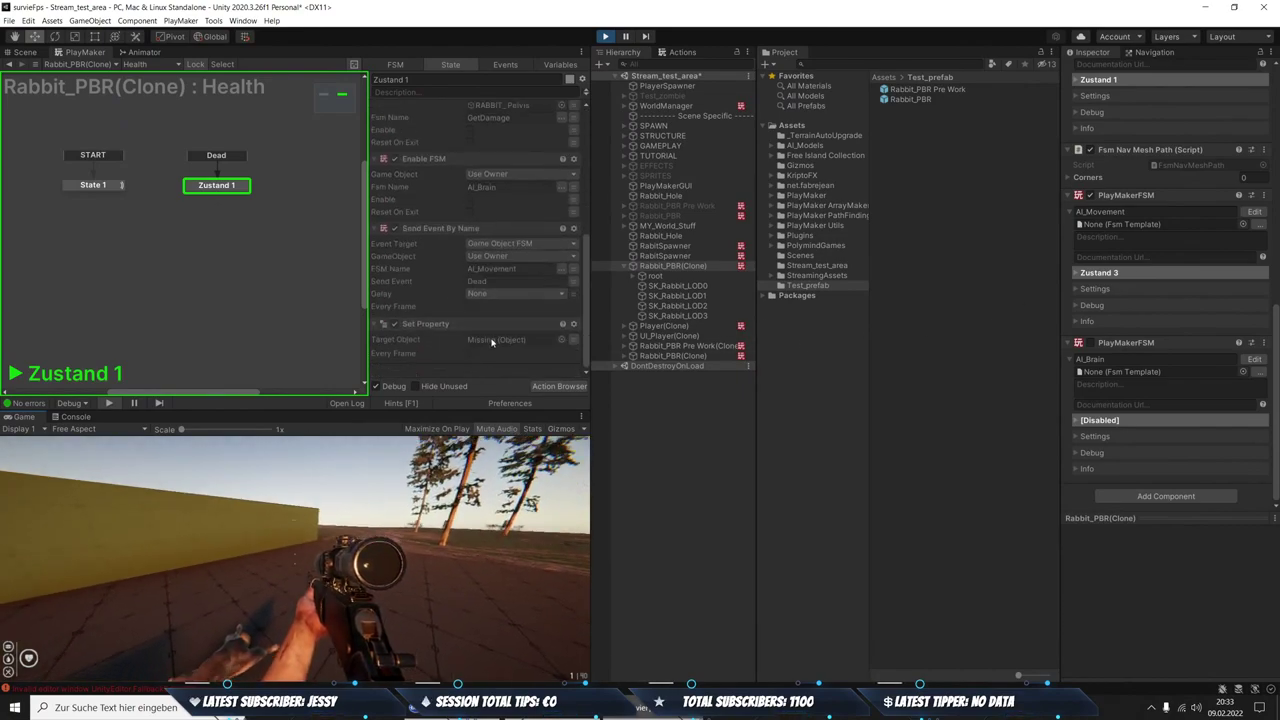
left_click(497, 340)
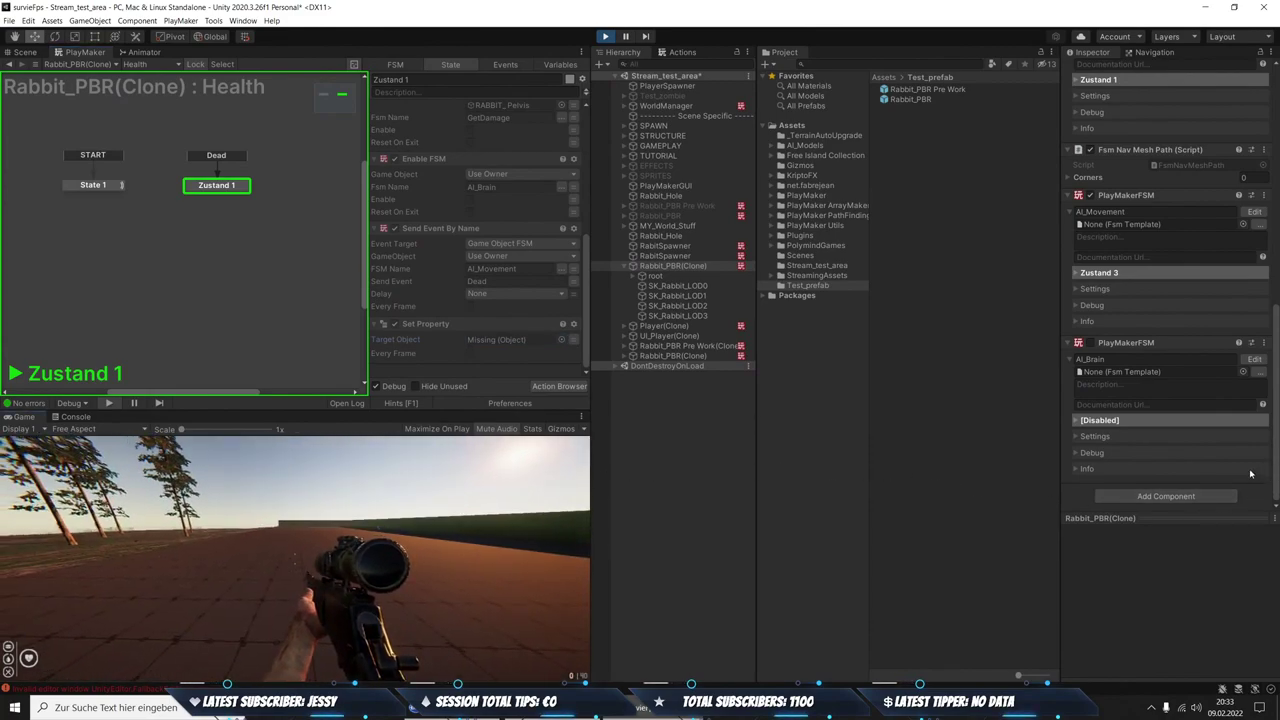
Frame Rabbit_PBR(Clone) in the Scene view, then maximize the Game view
left_click(22, 52)
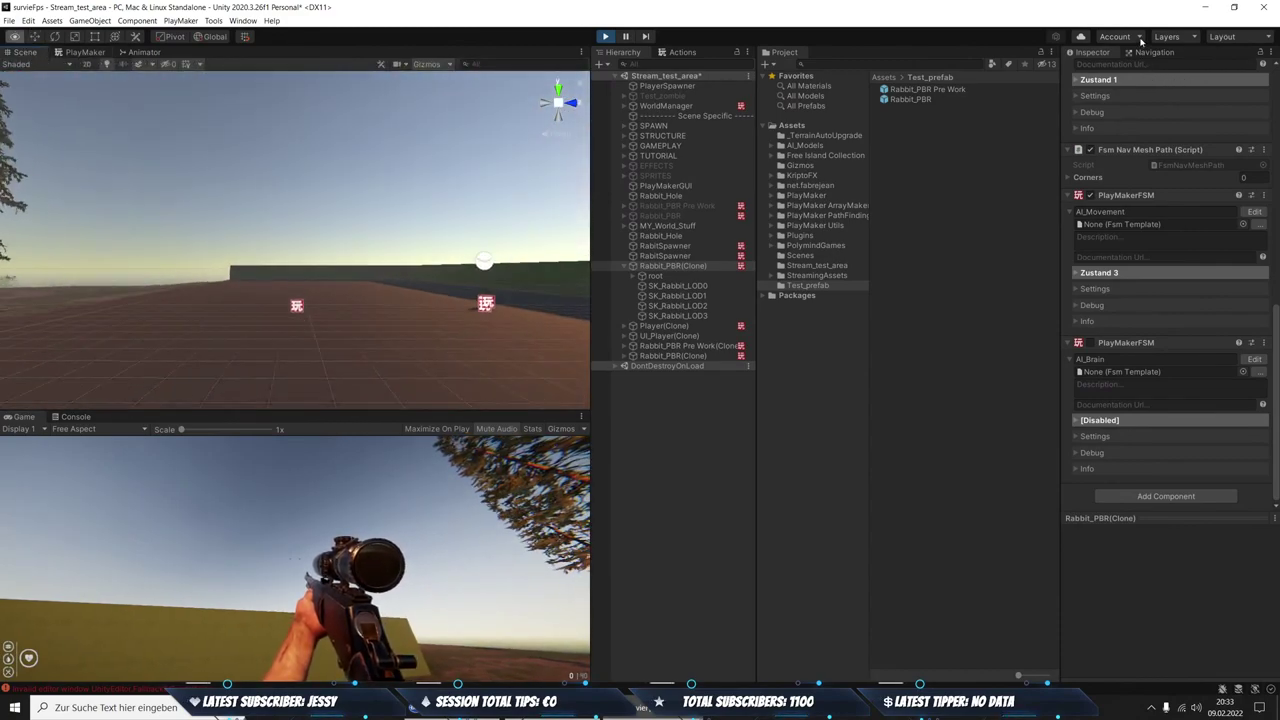
right_click_drag(200, 150, 157, 178)
key("f")
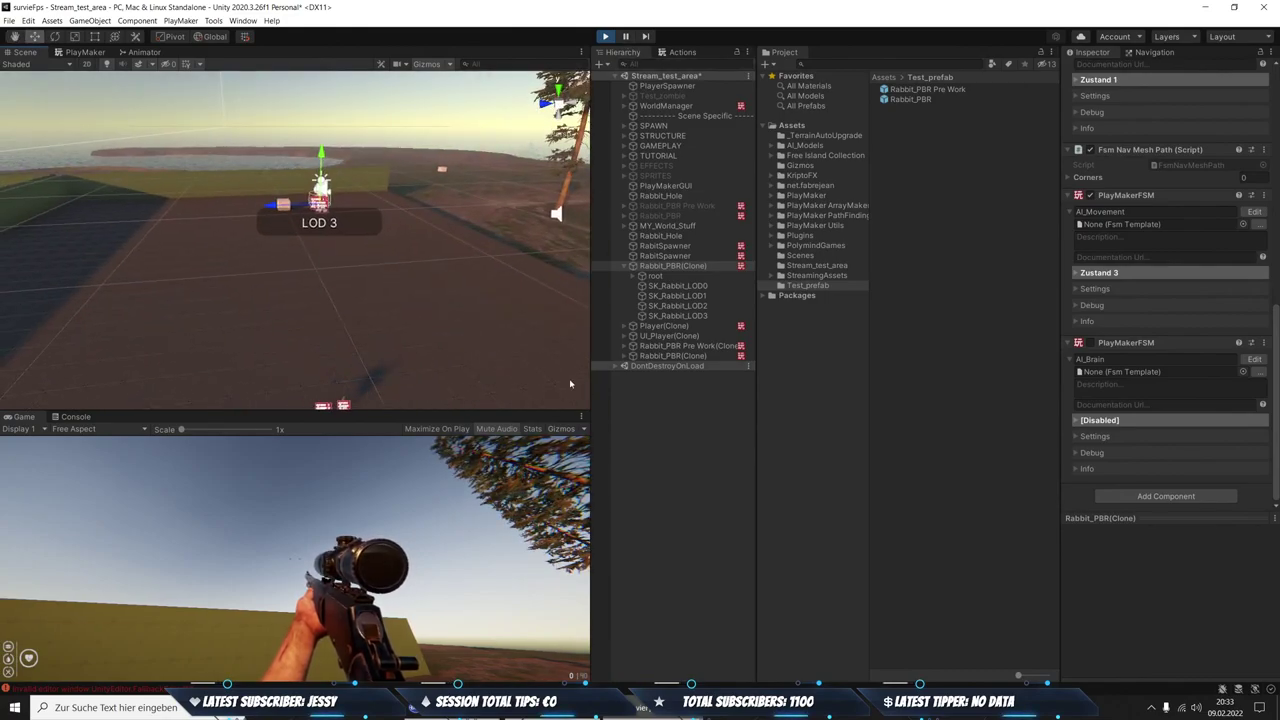
left_click(582, 418)
left_click(630, 456)
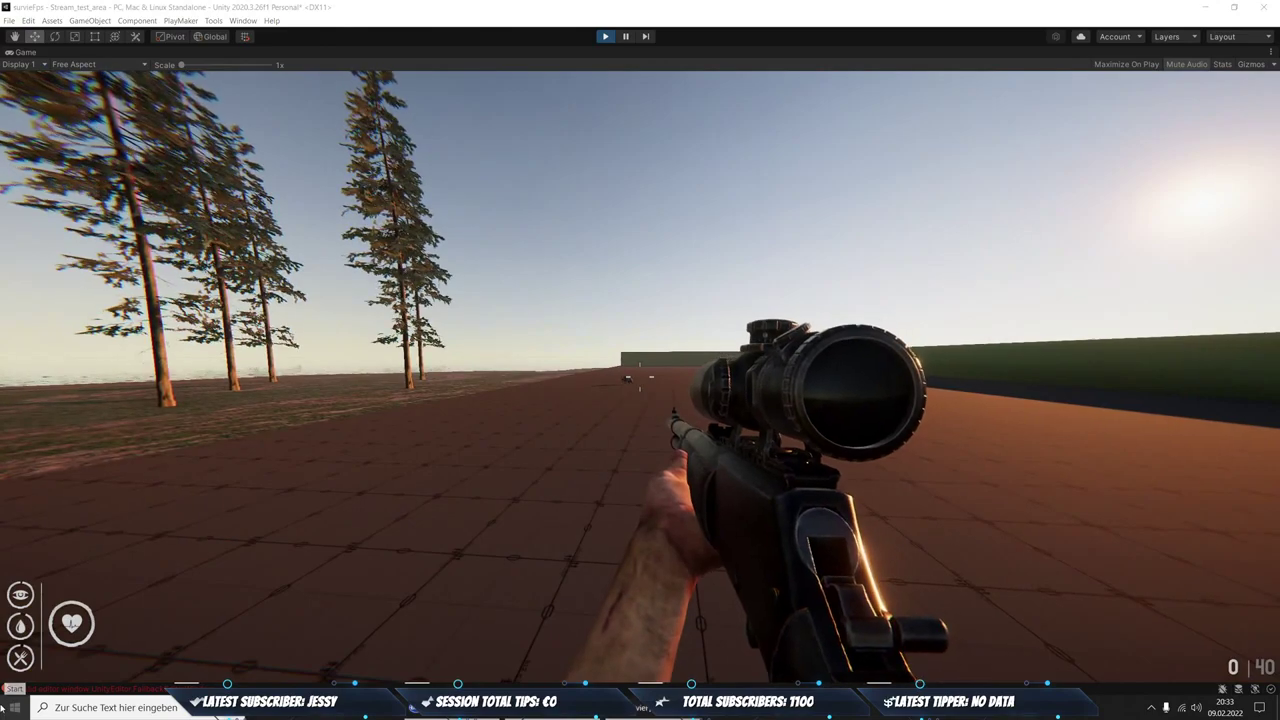
Reload, shoot the first rabbit through the scope, then walk over and pick it up as Raw Meat
key("super+x")
key("Escape")
right_click(575, 409)
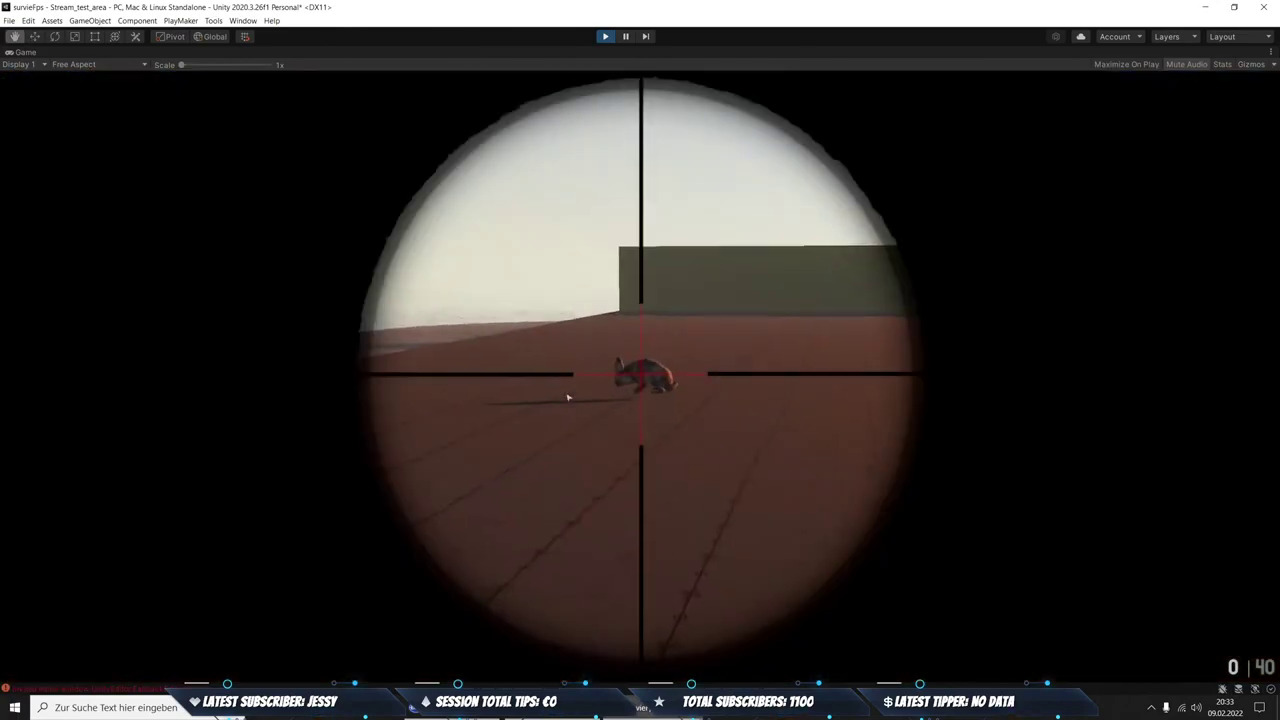
key("r")
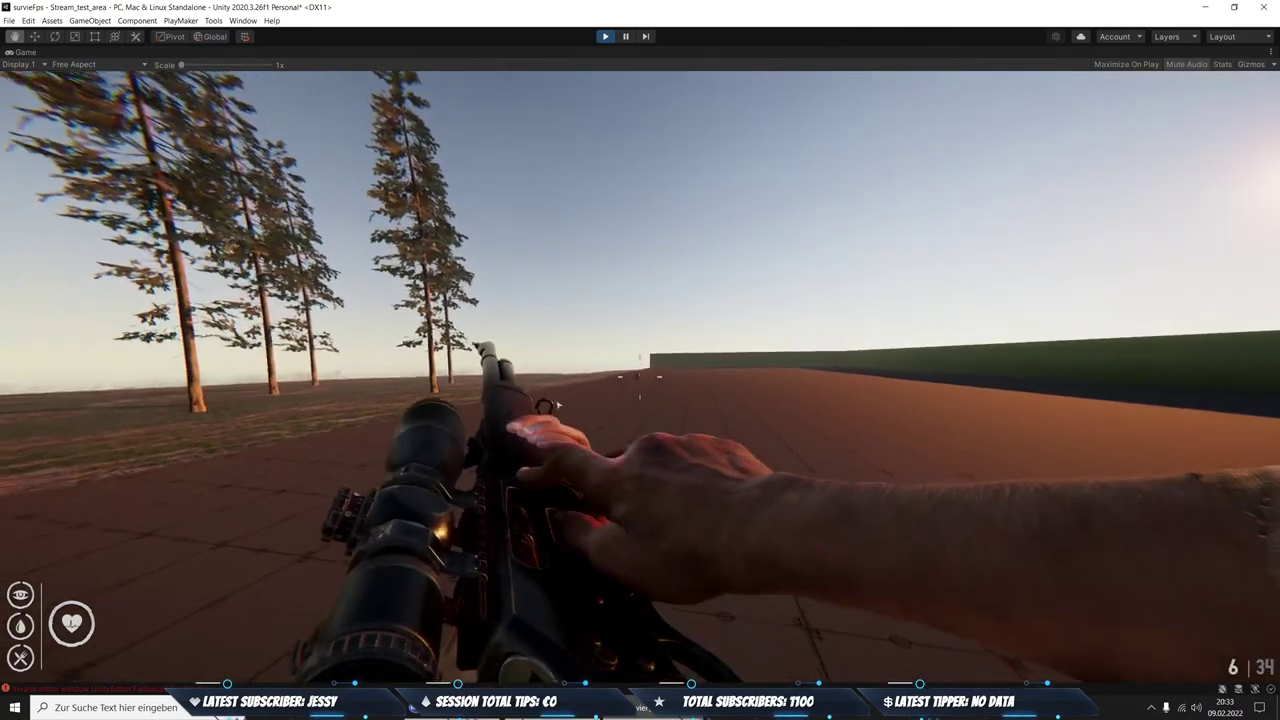
right_click(557, 403)
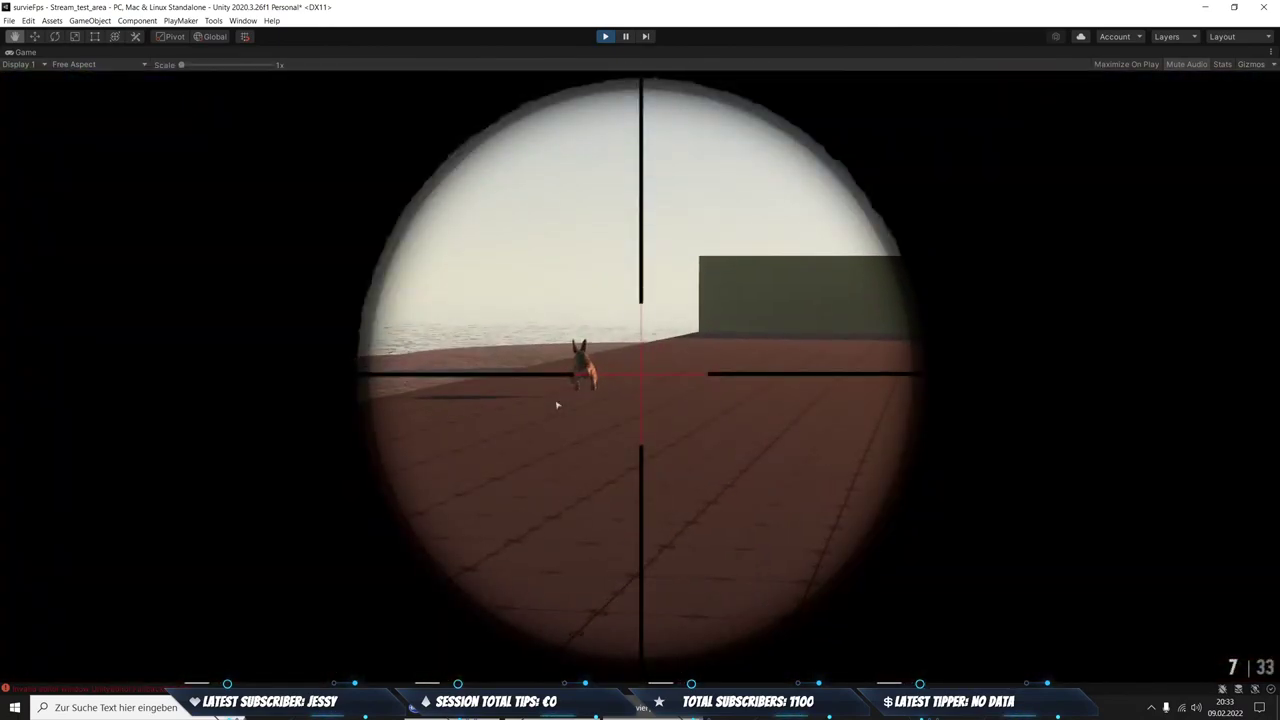
left_click(502, 375)
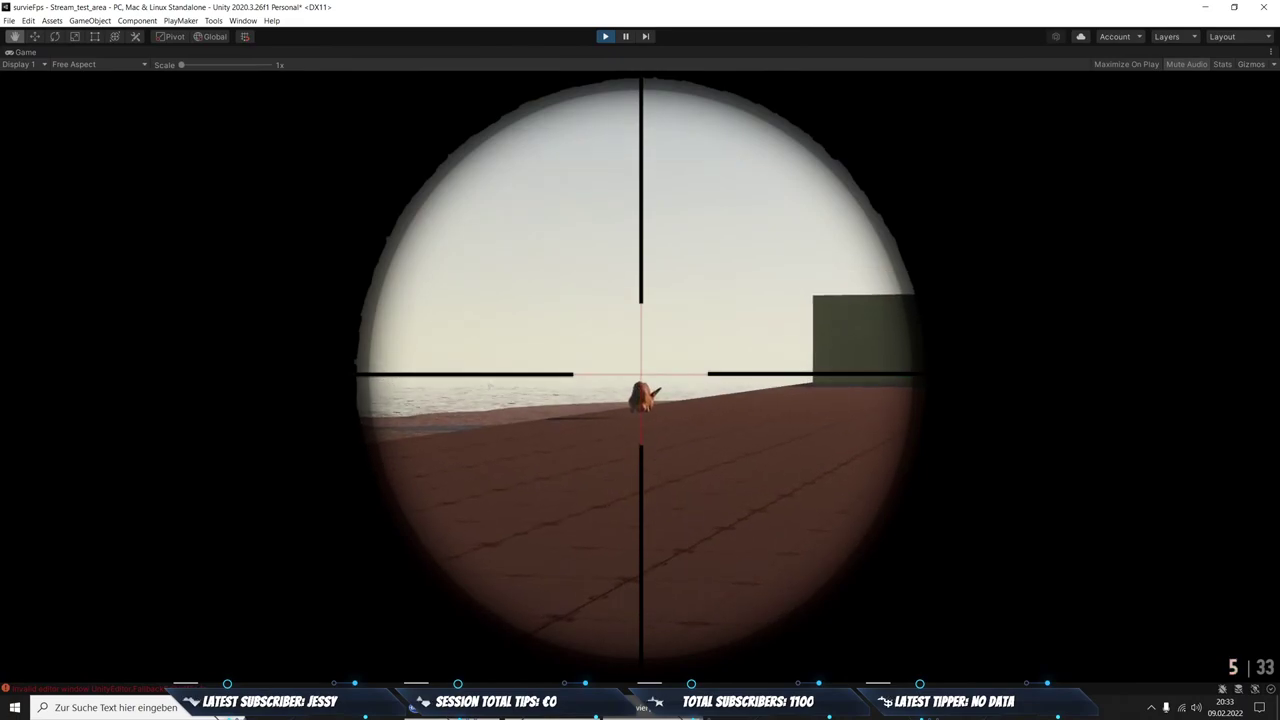
right_click(640, 375)
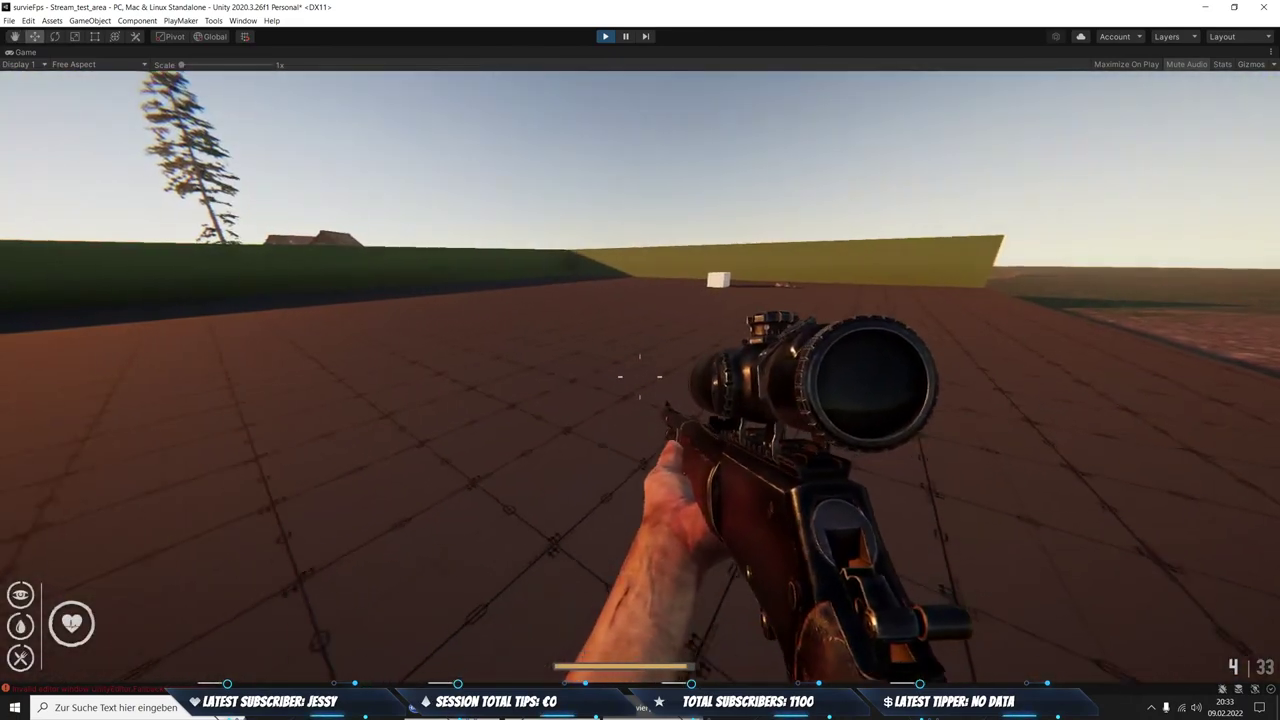
key("shift+w")
key("w")
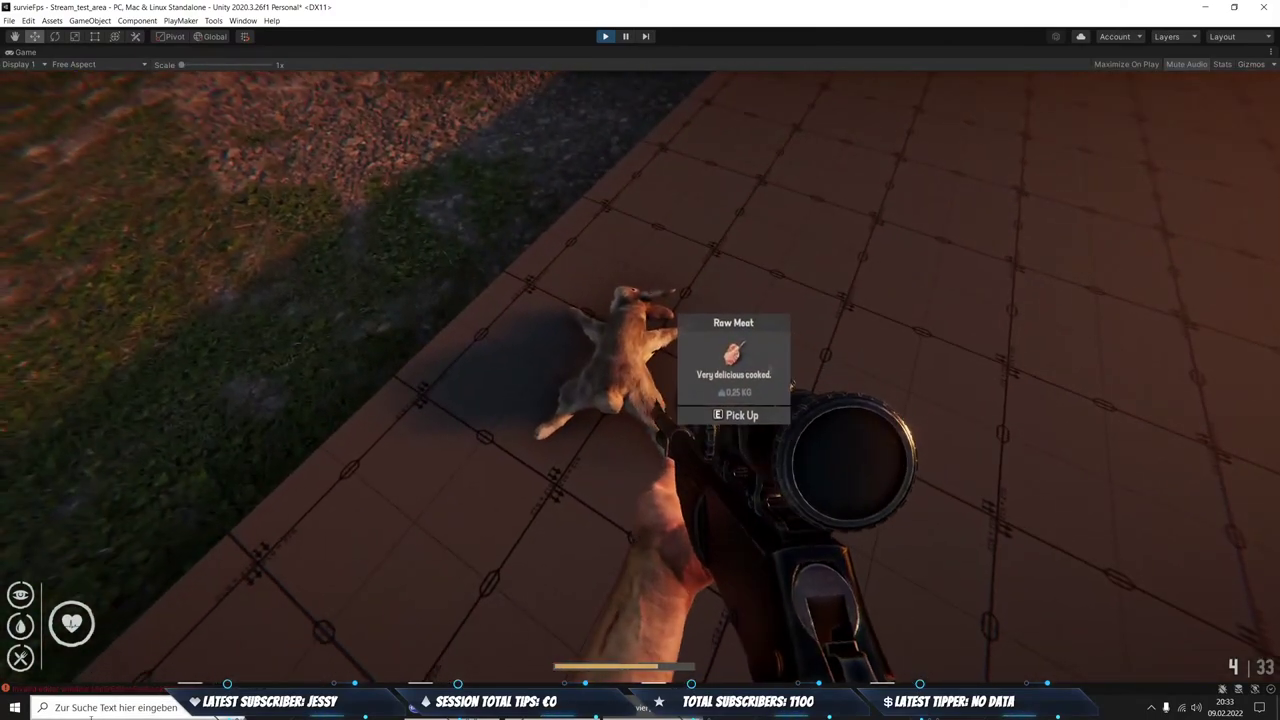
key("e")
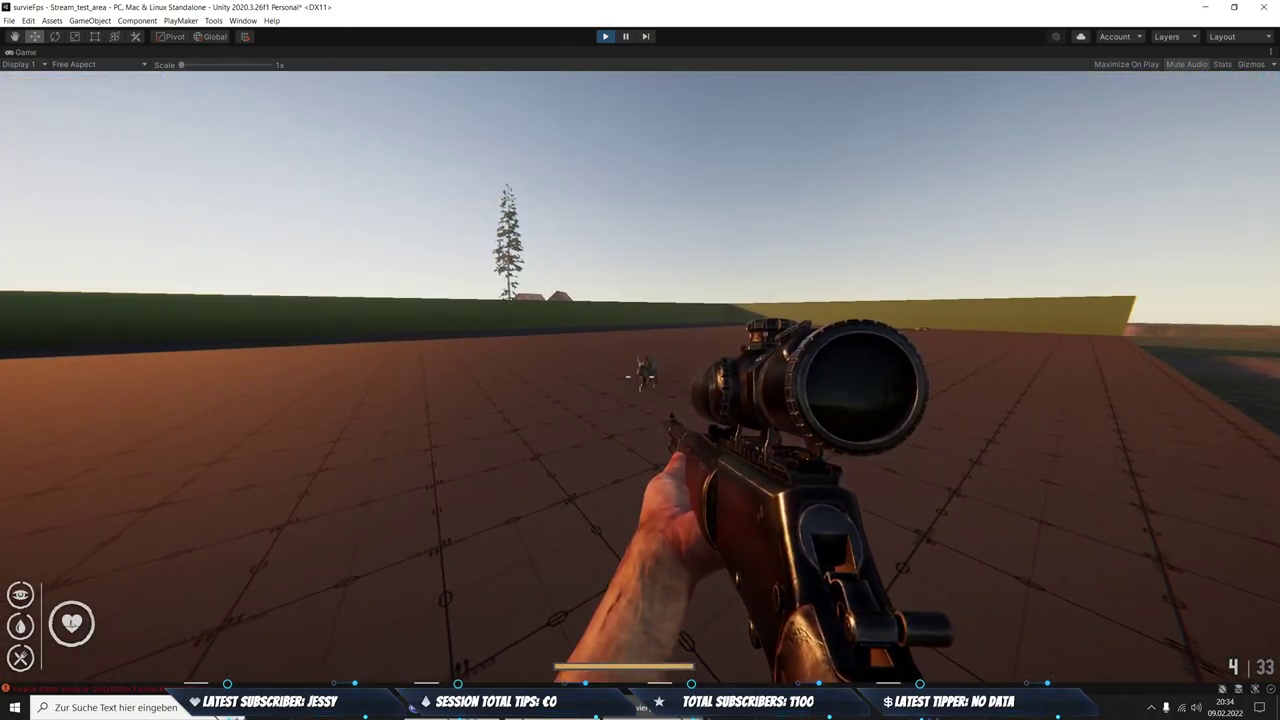
Sprint to the rabbit beside the cube, down it through the scope and collect it as Raw Meat
key("shift+w")
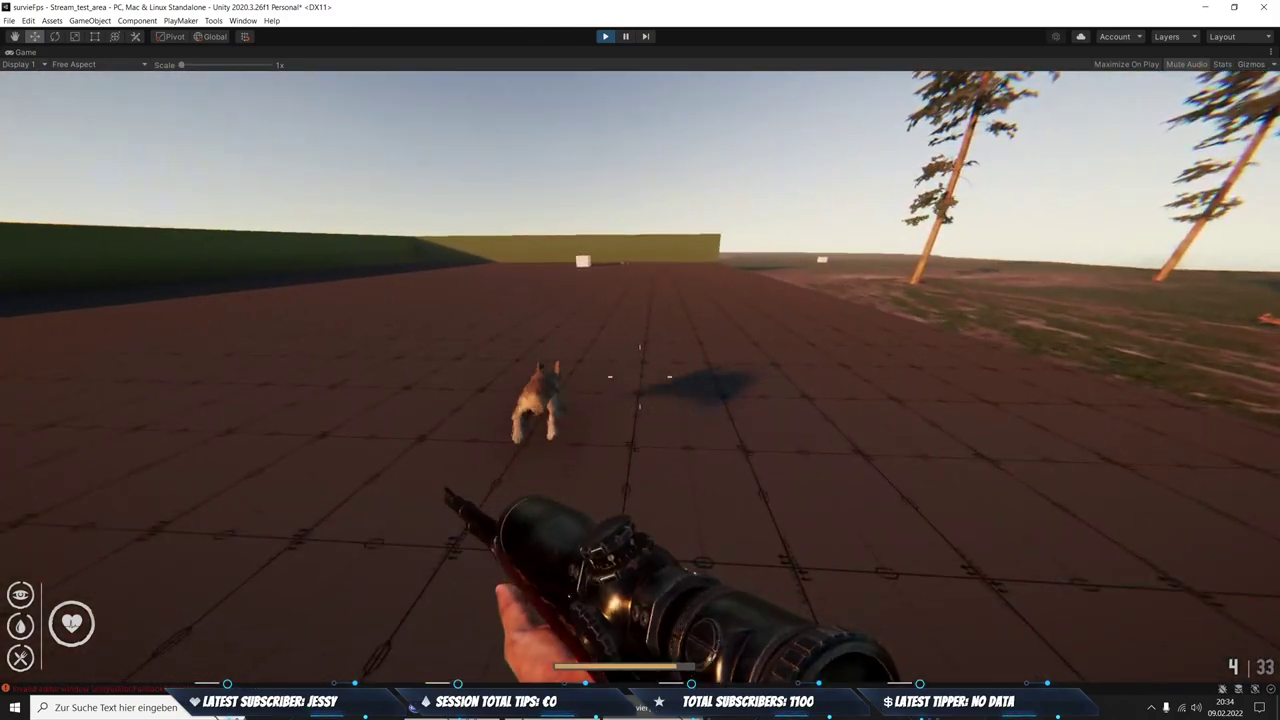
key("w")
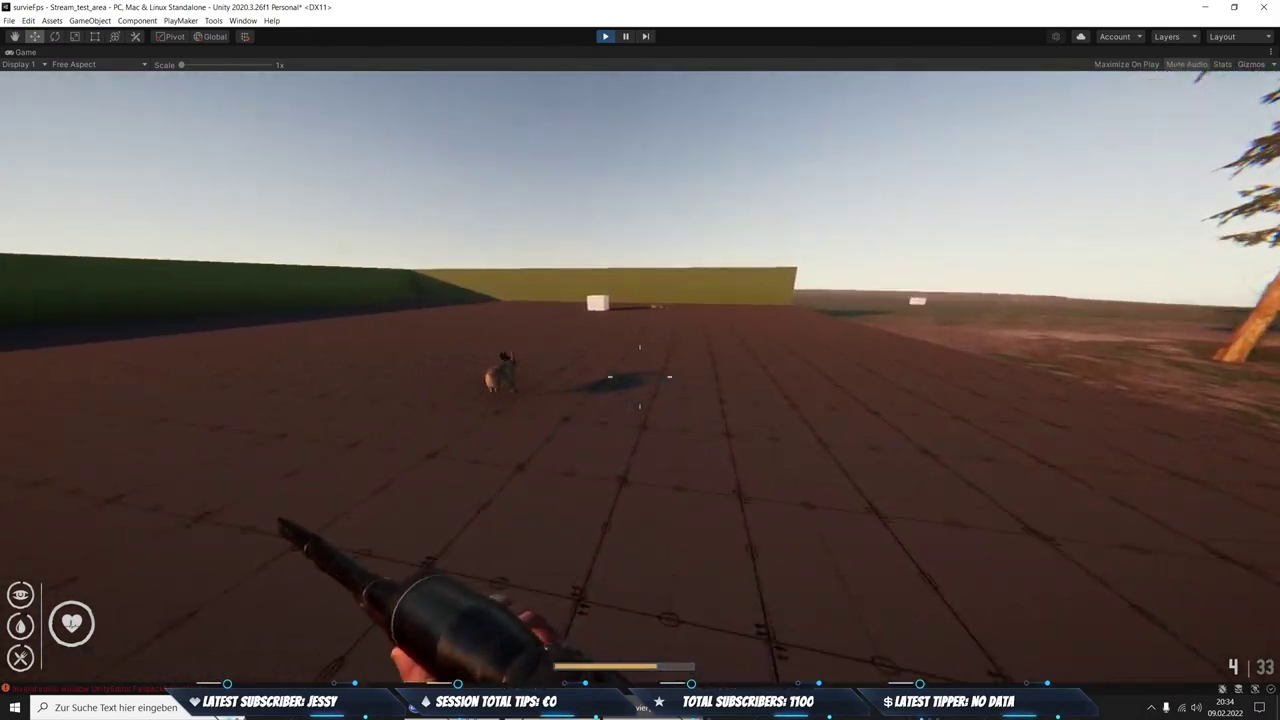
key("w")
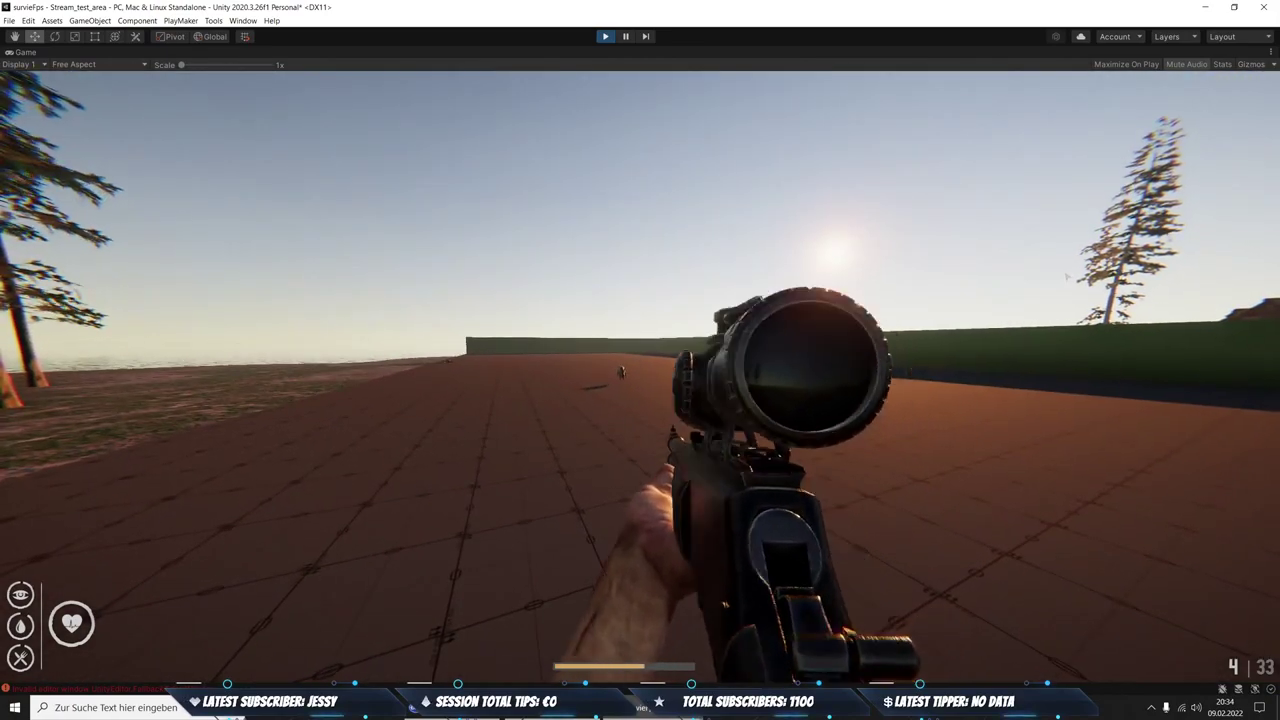
right_click(1060, 271)
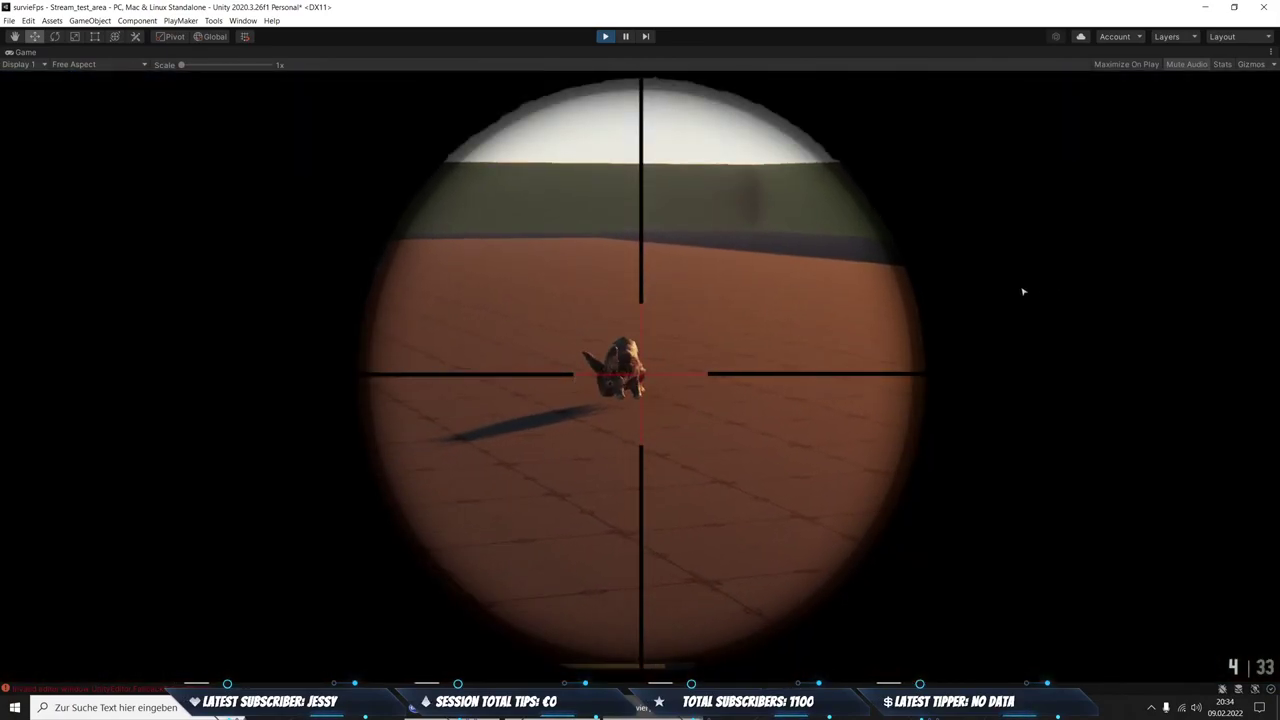
right_click(1011, 320)
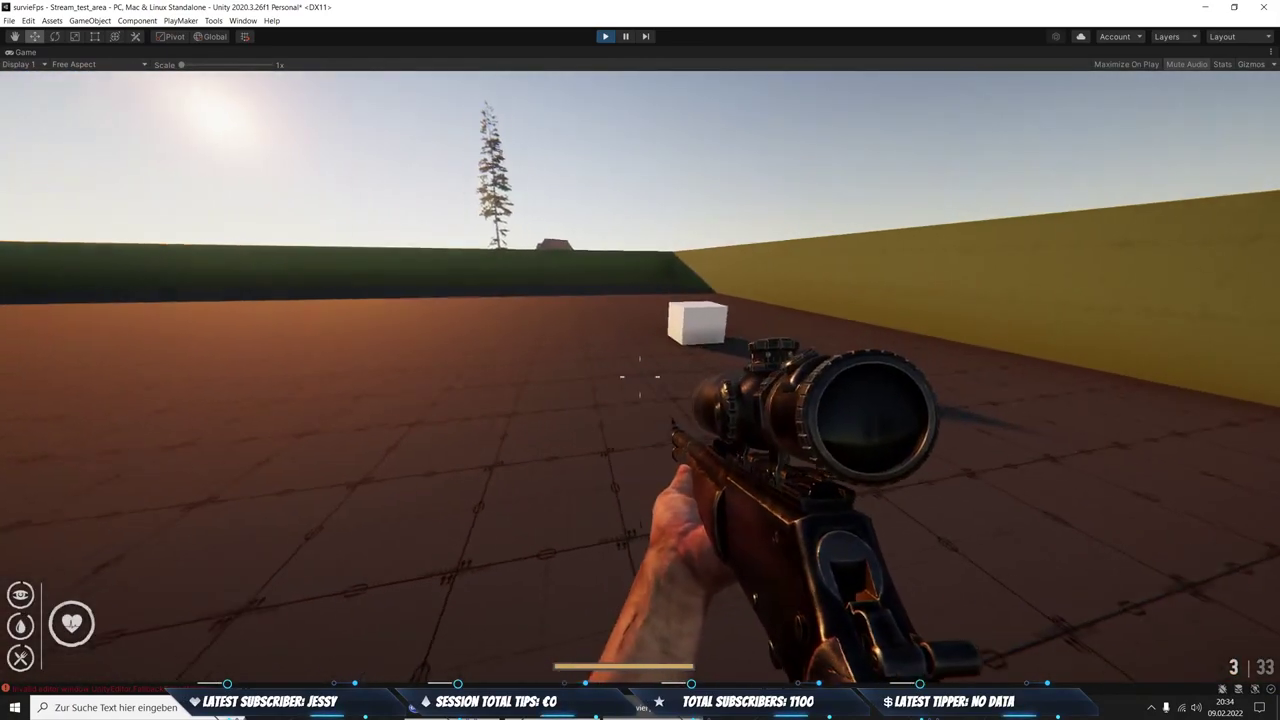
key("w")
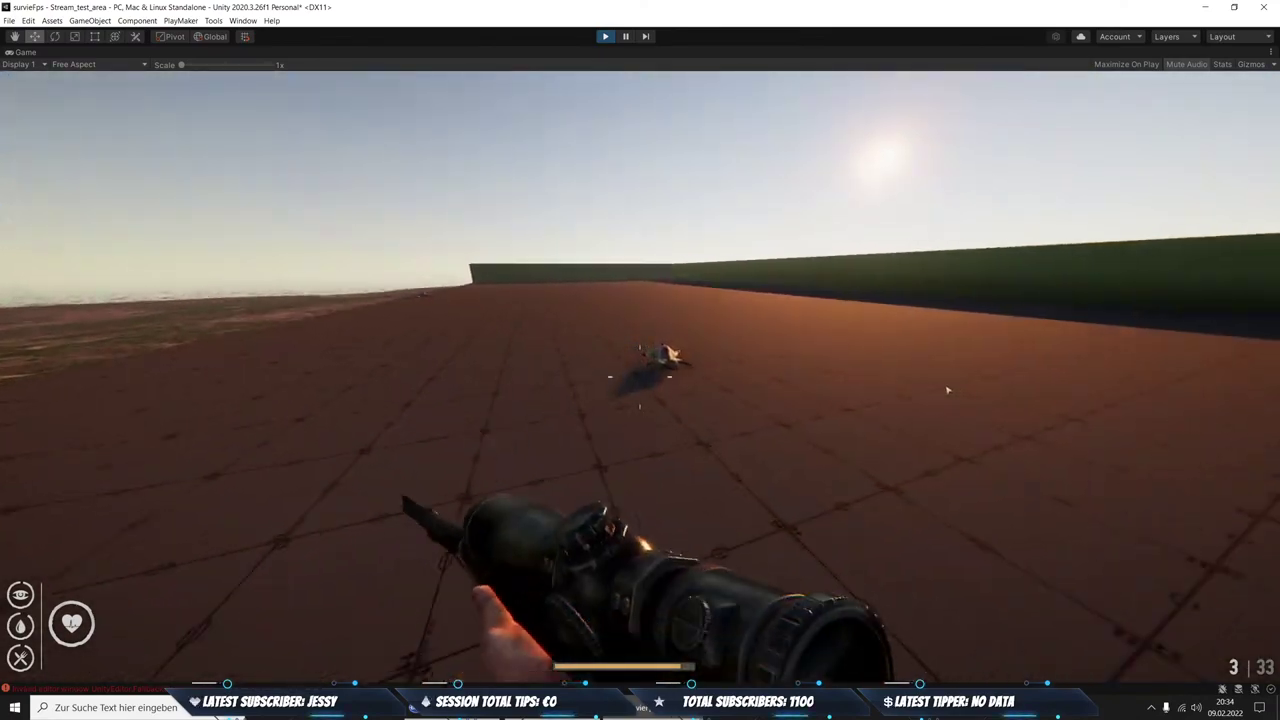
key("e")
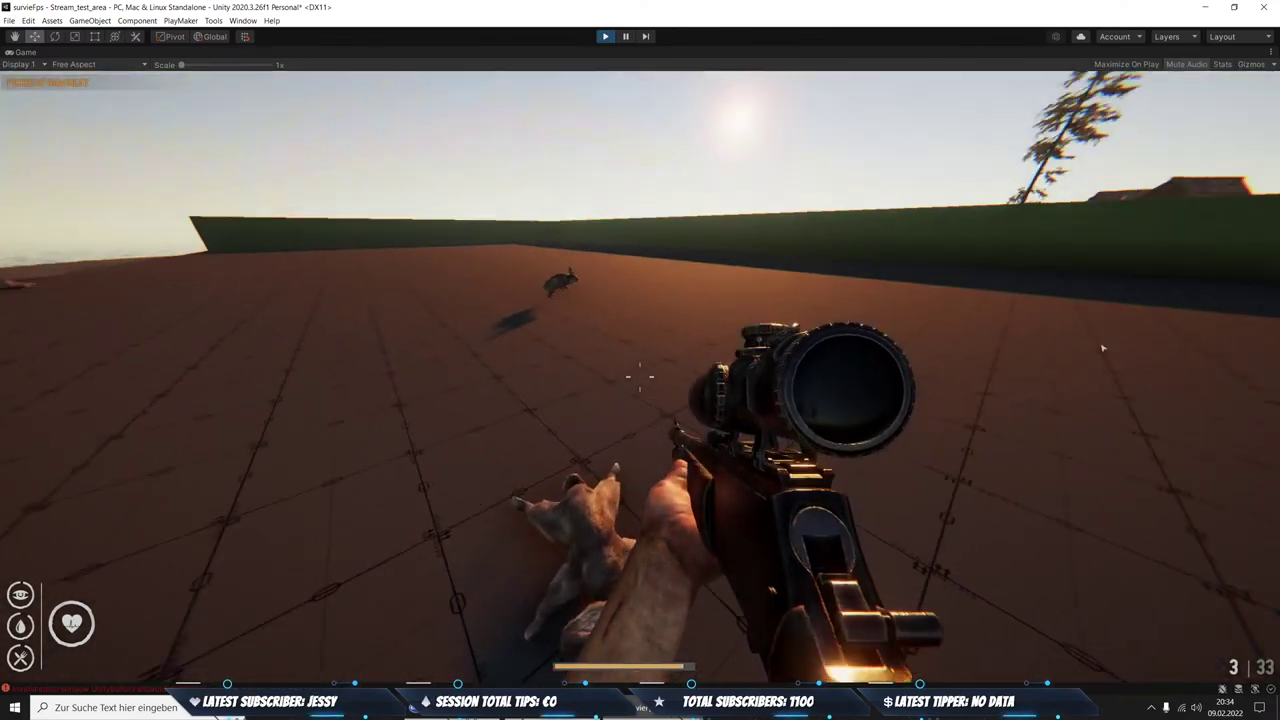
Shoot the next rabbit through the scope, then stop the play test
right_click(1102, 348)
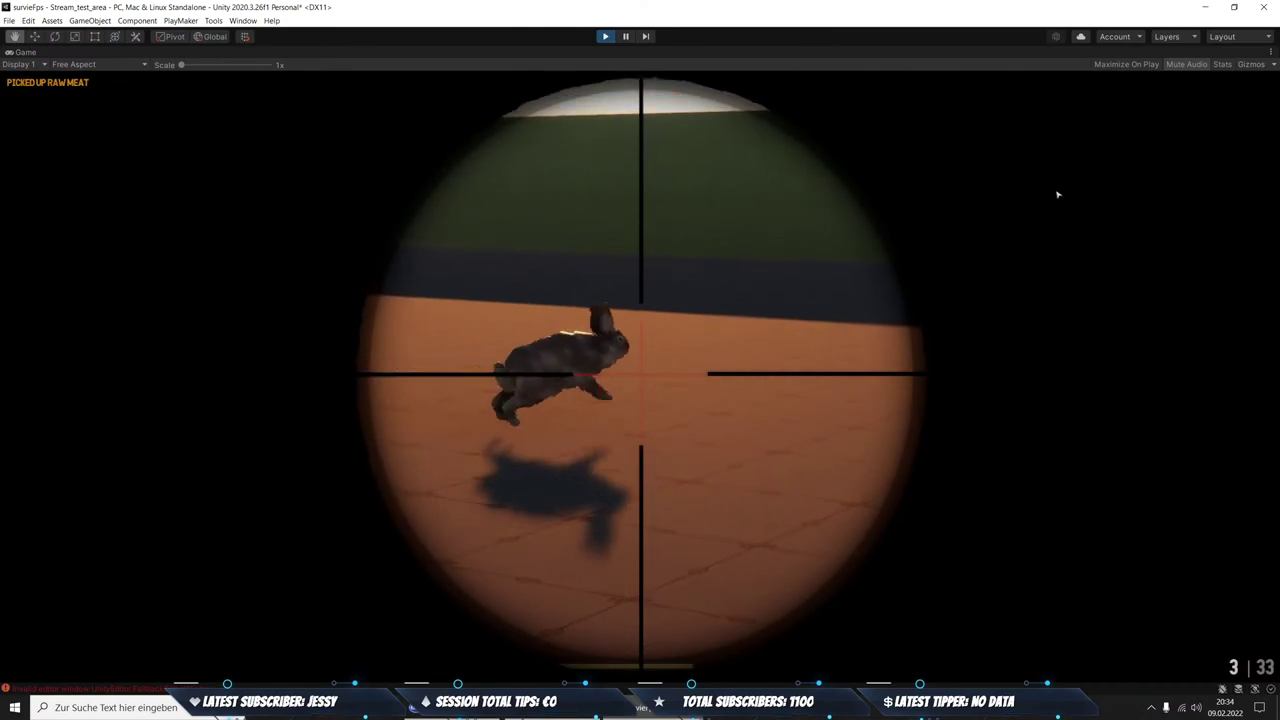
left_click(1059, 196)
right_click(1059, 196)
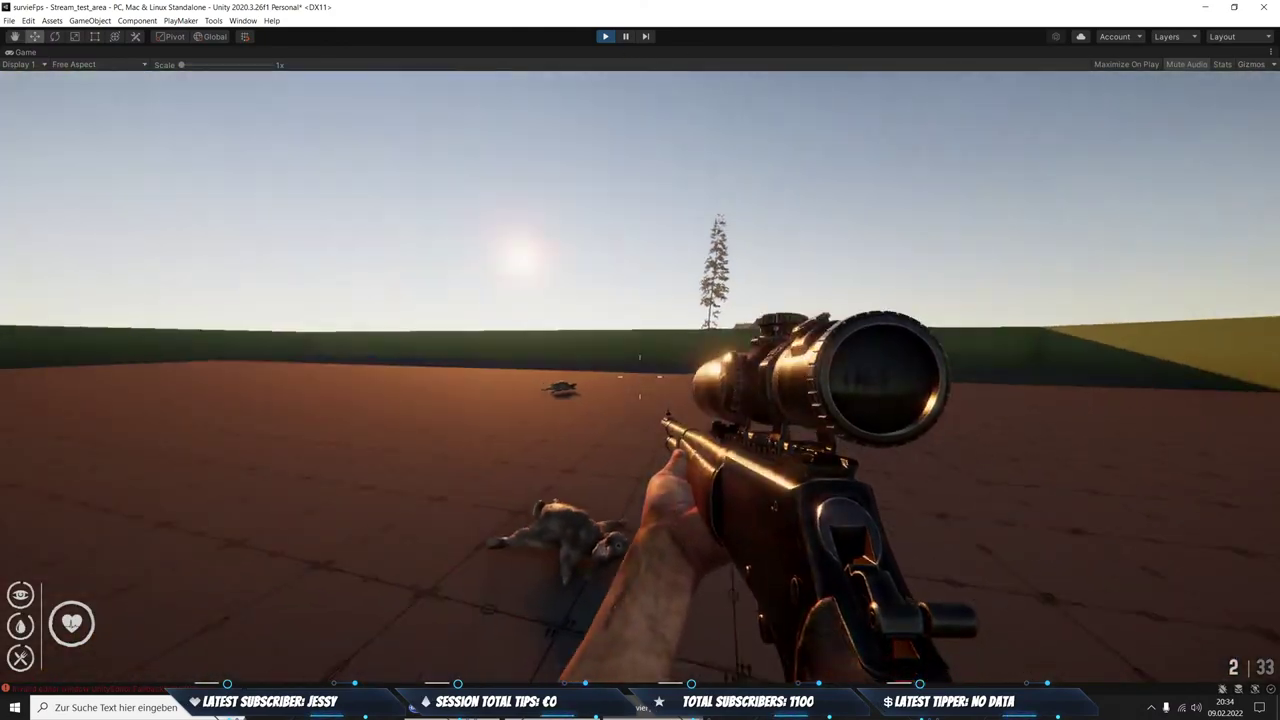
key("ctrl+p")
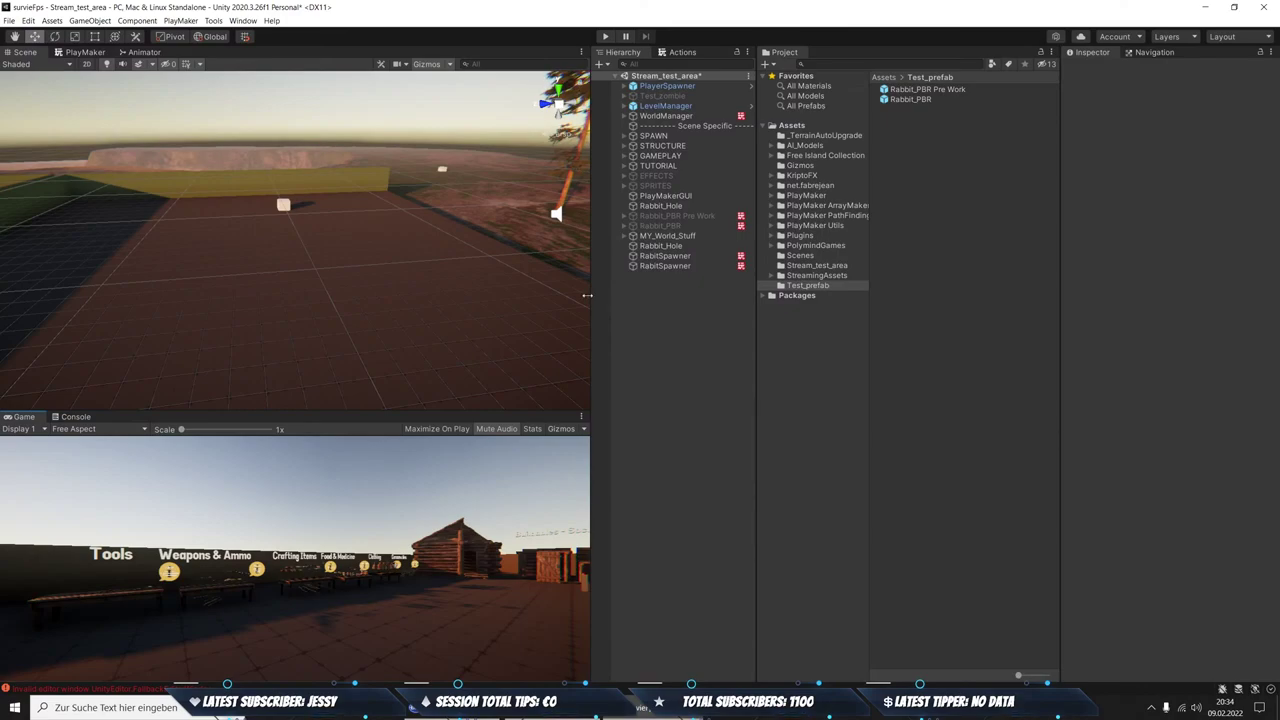
Orbit the Scene view toward the trees and open the Rabbit_PBR Pre Work prefab from Test_prefab
right_click_drag(494, 300, 255, 263)
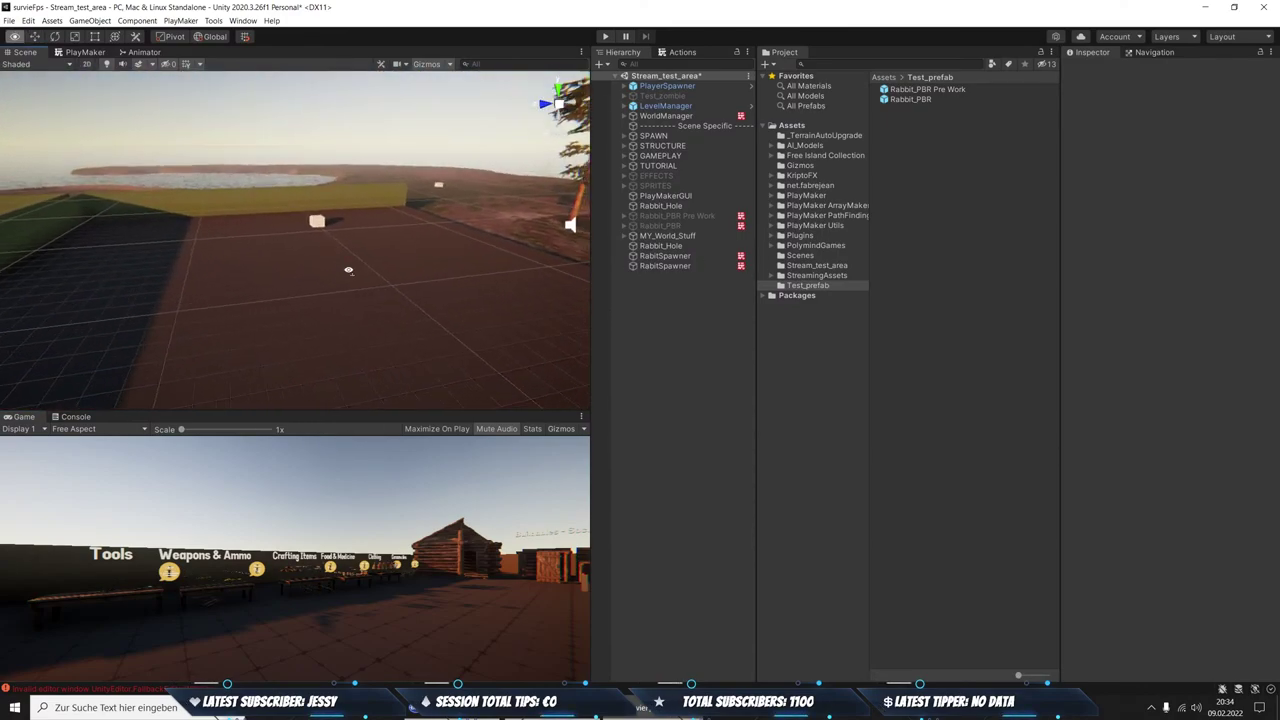
mouse_move(255, 263)
right_mouse_down()
mouse_move(757, 279)
mouse_move(679, 275)
right_mouse_up()
left_click(910, 99)
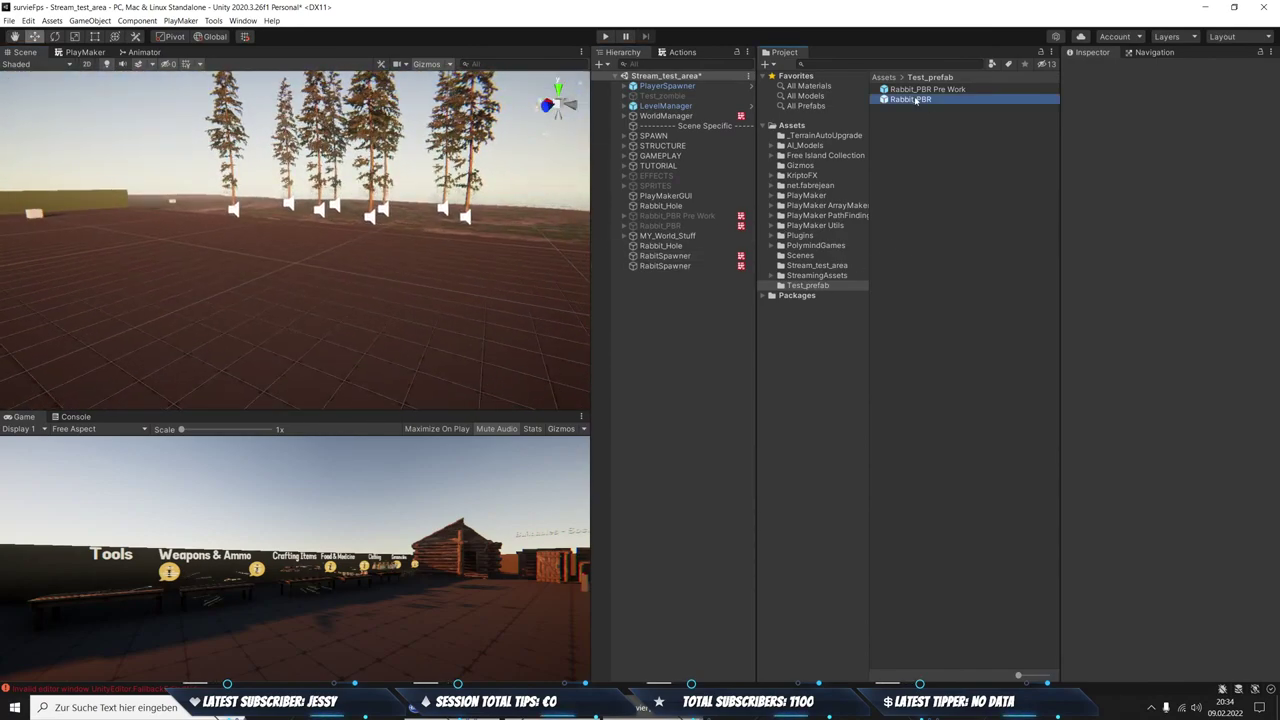
left_click(913, 89)
double_click(913, 89)
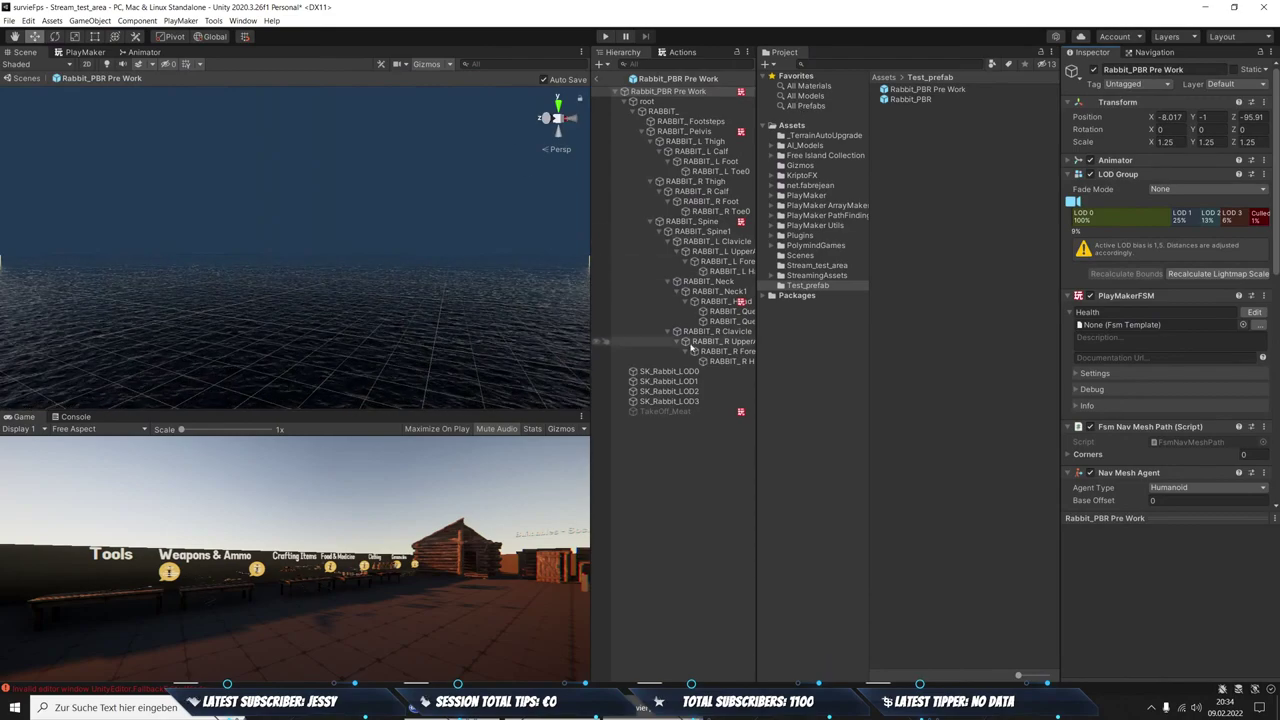
Inspect the Zustand 1 actions in TakeOff_Meat's Destroy_self FSM inside the Pre Work prefab
left_click(678, 411)
scroll(1246, 498, "down", 10)
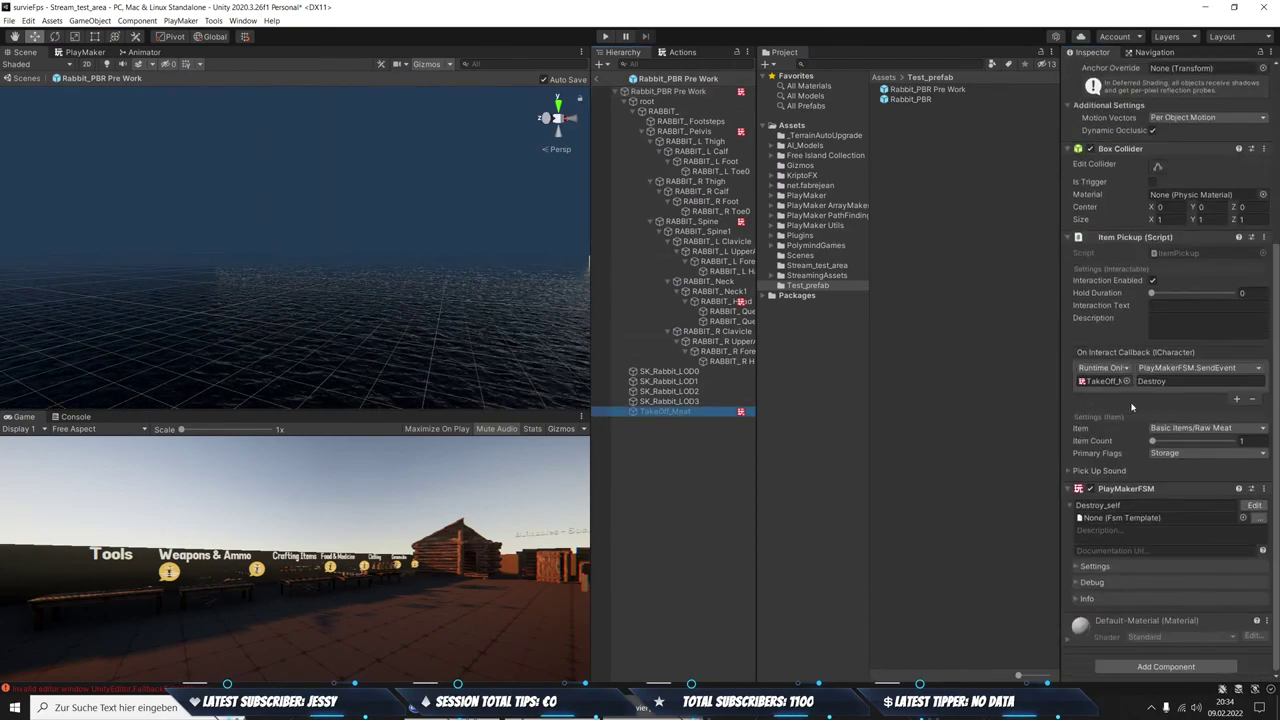
left_click(1252, 505)
left_click(191, 186)
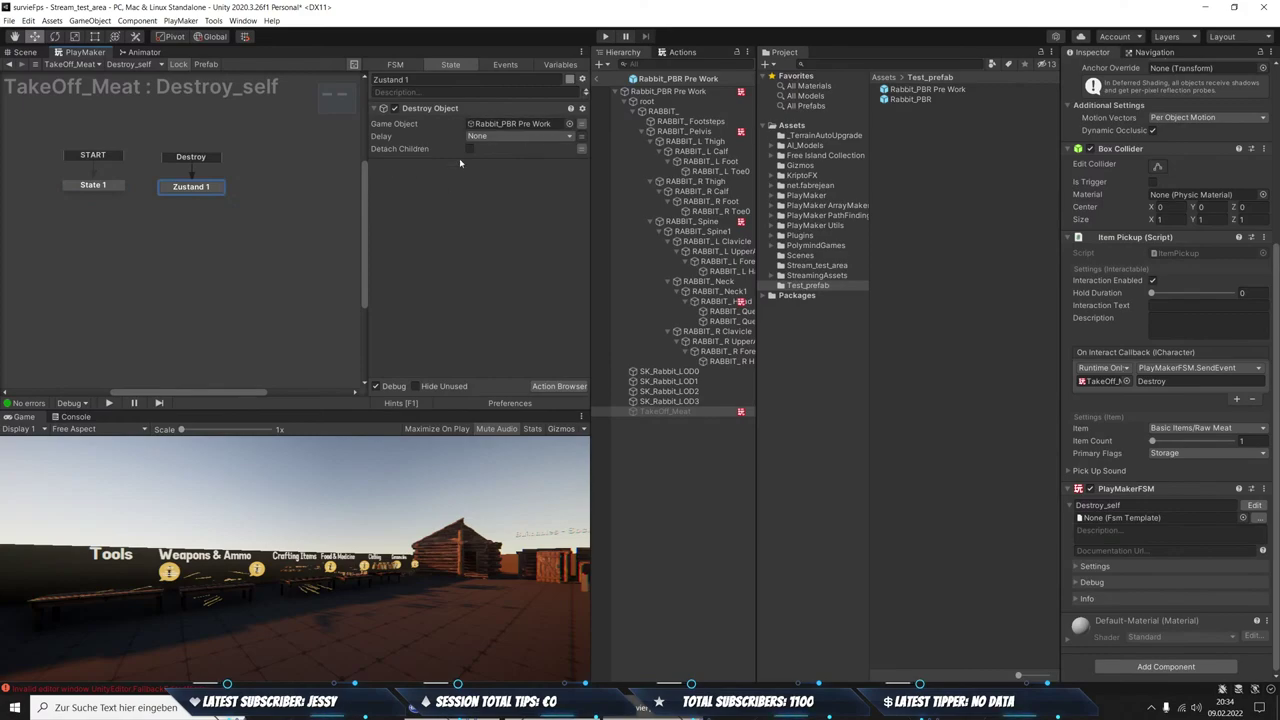
Select the Rabbit_PBR Pre Work root and review Zustand 3 of its AI_Movement FSM
left_click(624, 92)
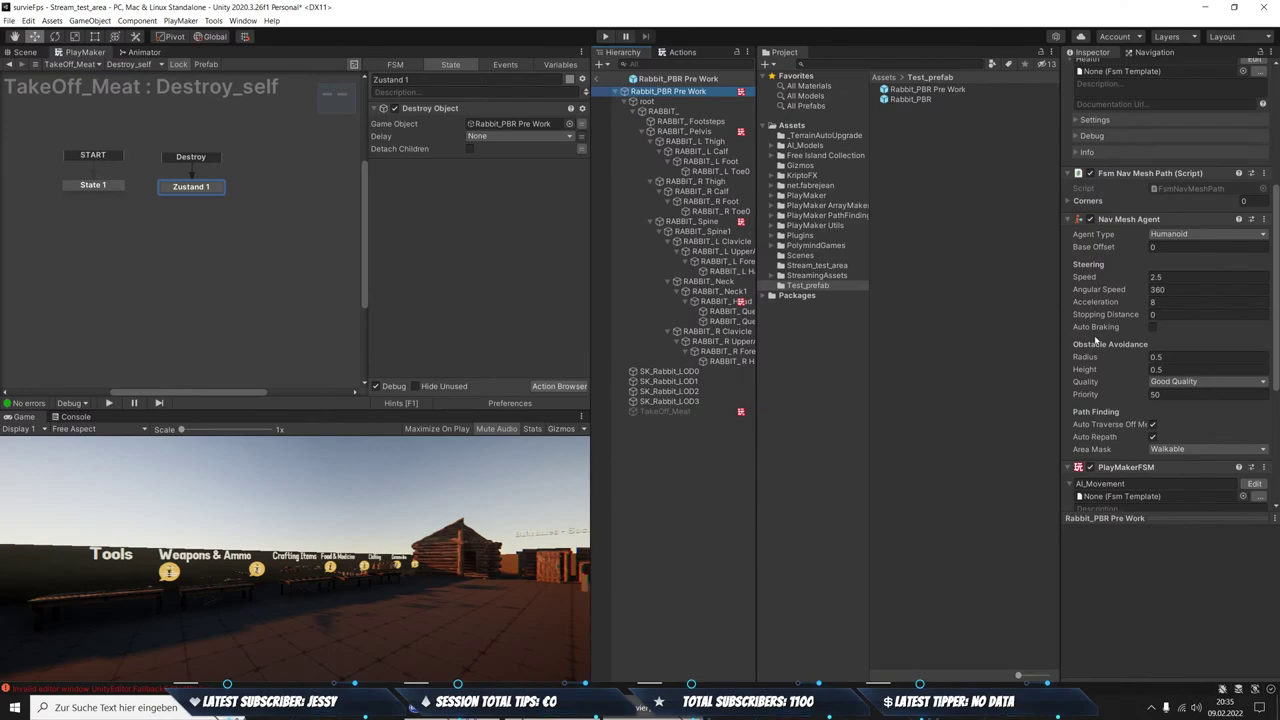
scroll(1098, 340, "down", 5)
left_click(1255, 245)
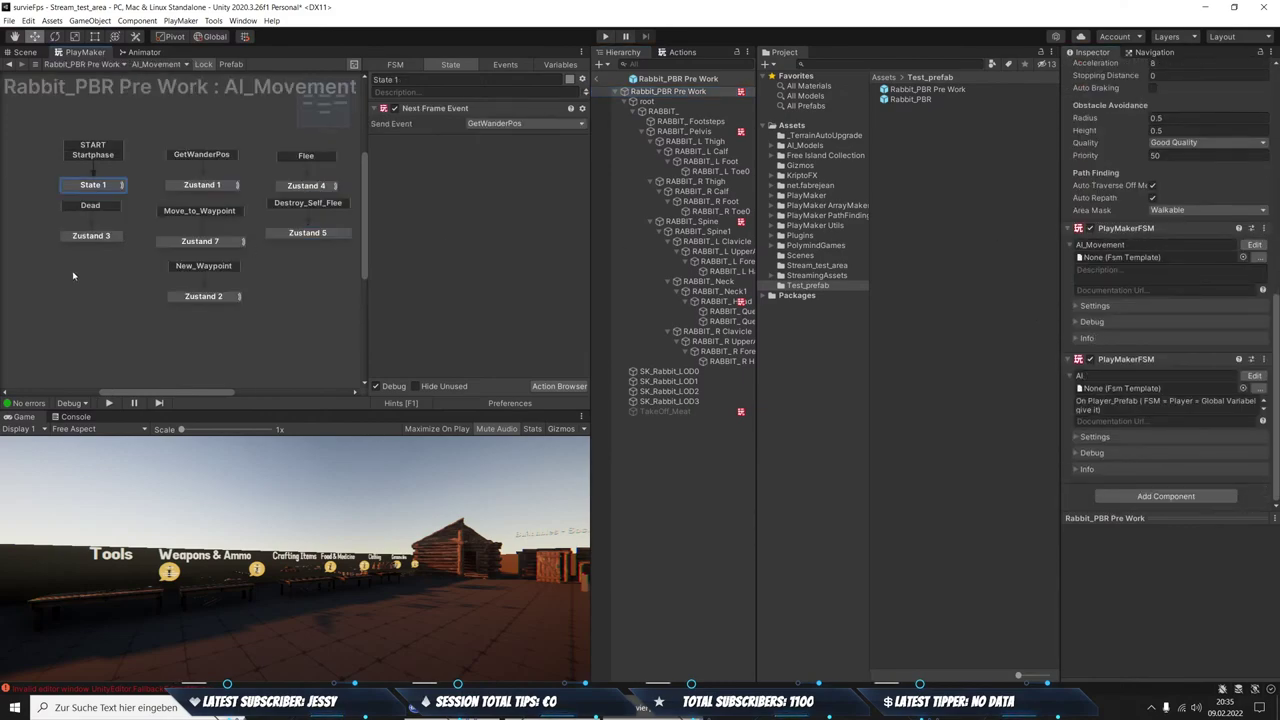
left_click(91, 236)
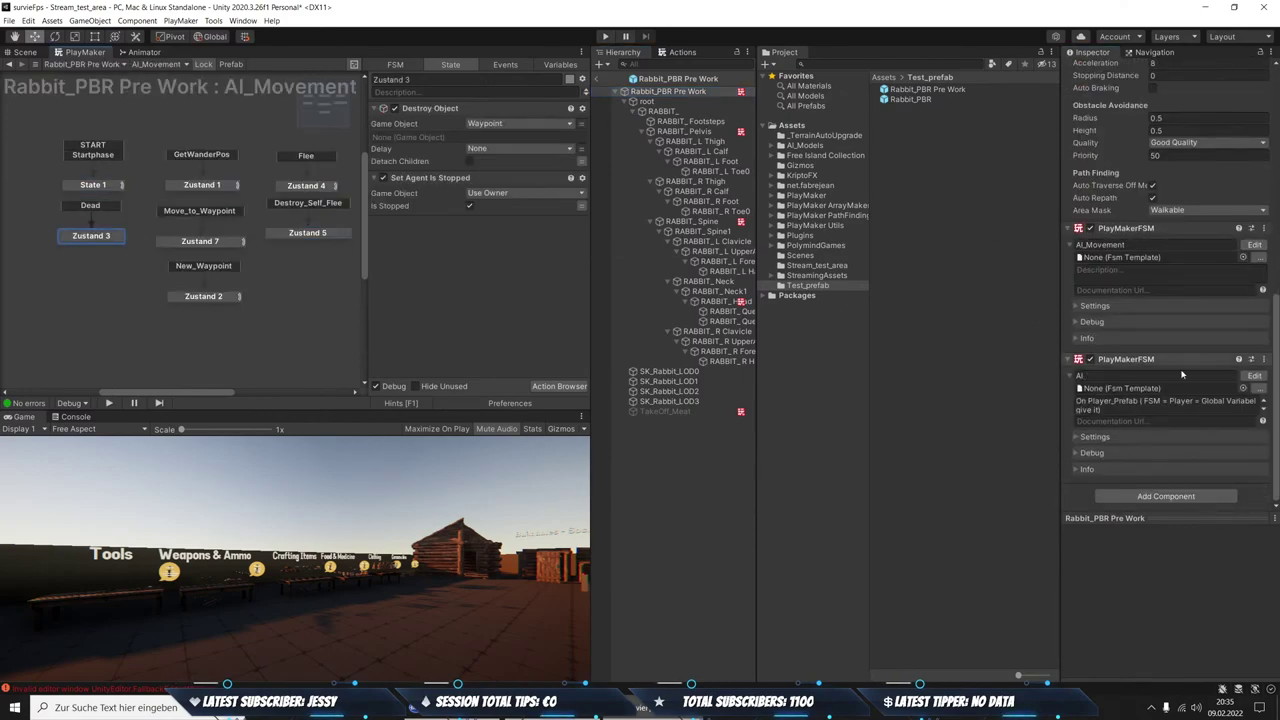
scroll(1248, 247, "up", 5)
scroll(1240, 255, "up", 5)
scroll(1237, 263, "up", 5)
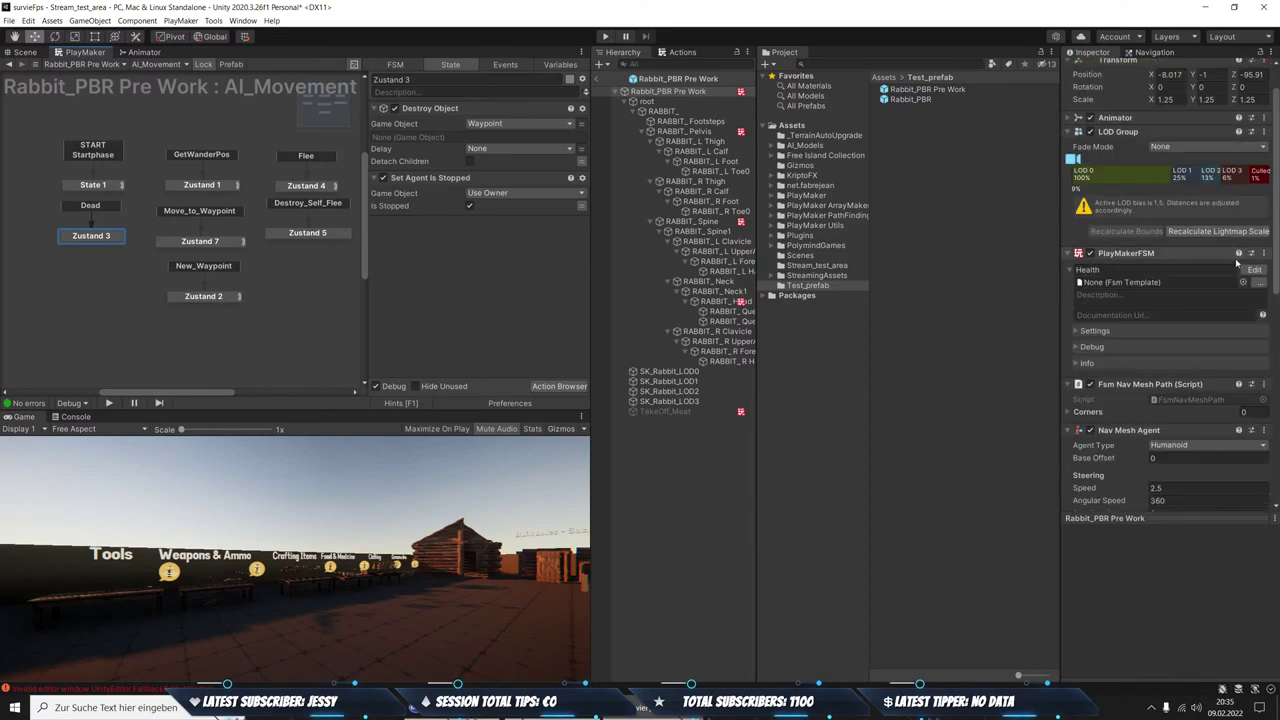
Review the Health FSM's Zustand 1 death actions down to Array List Remove At, then select the Rabbit_PBR asset
left_click(1255, 270)
left_click(225, 187)
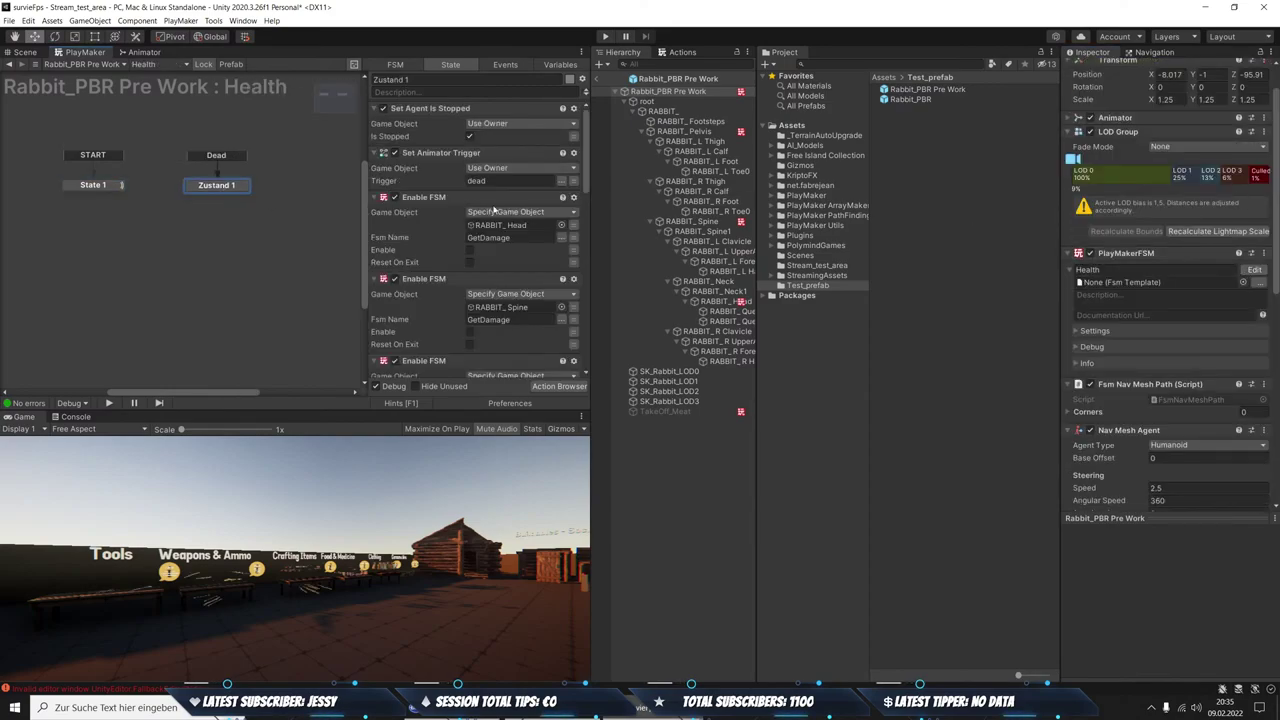
scroll(493, 215, "down", 5)
scroll(492, 229, "down", 5)
scroll(492, 230, "down", 5)
scroll(492, 231, "down", 5)
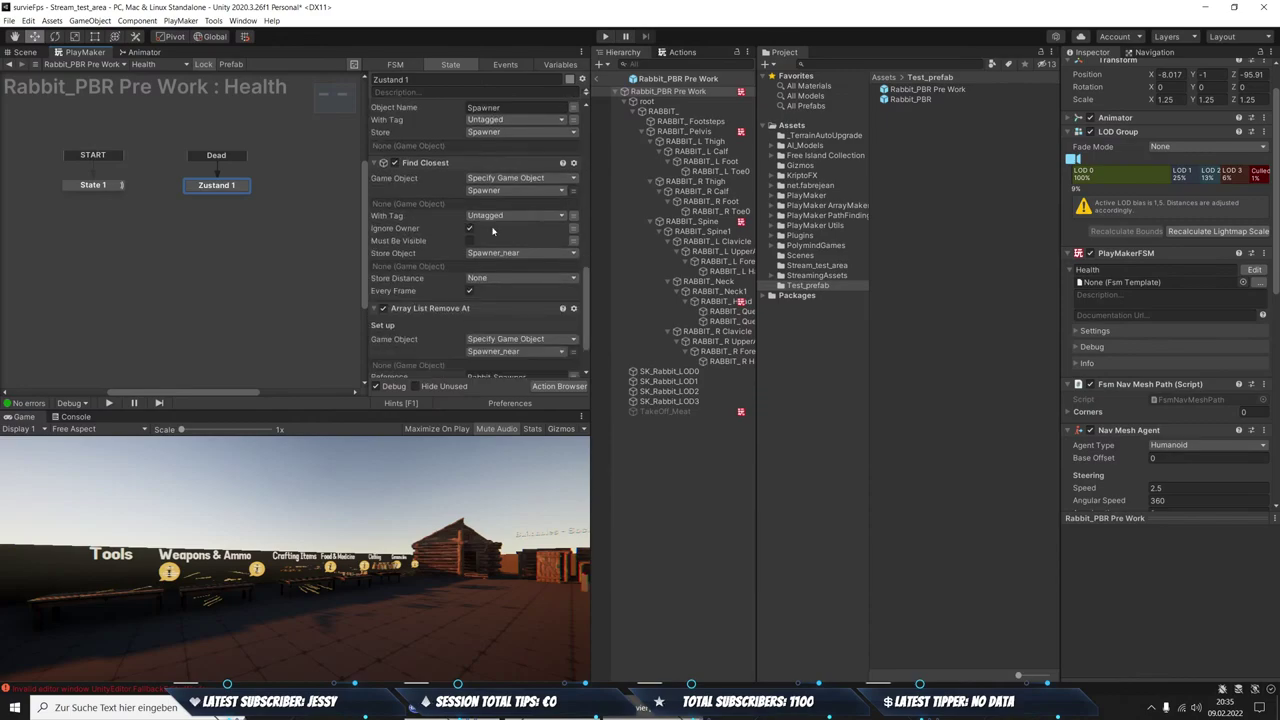
scroll(492, 231, "down", 3)
scroll(469, 238, "up", 2)
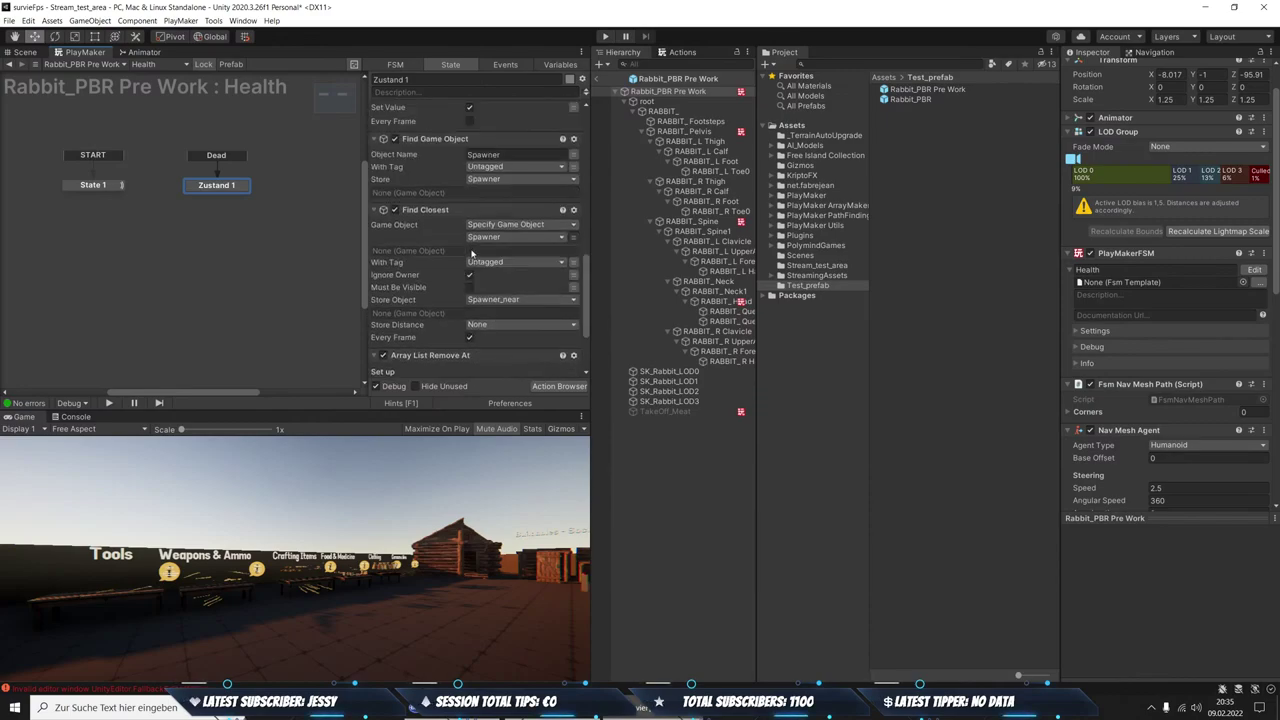
scroll(469, 238, "up", 2)
scroll(469, 238, "up", 2)
scroll(470, 294, "down", 5)
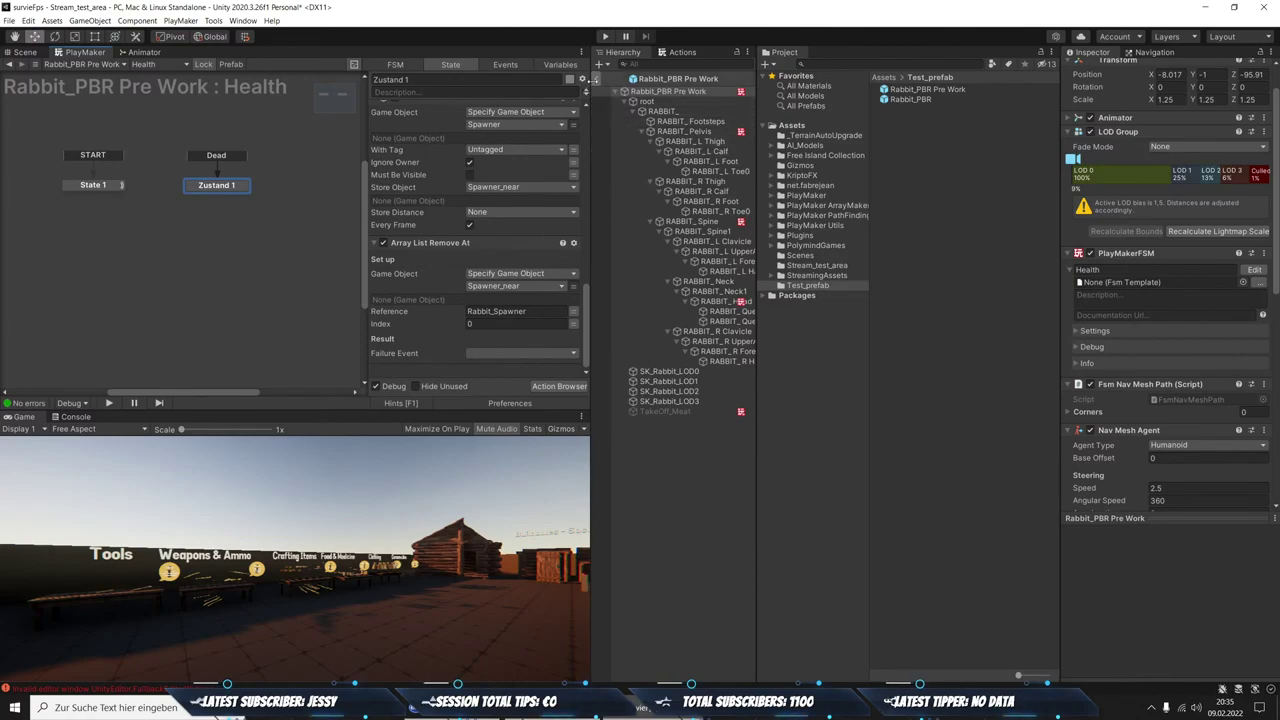
left_click(900, 100)
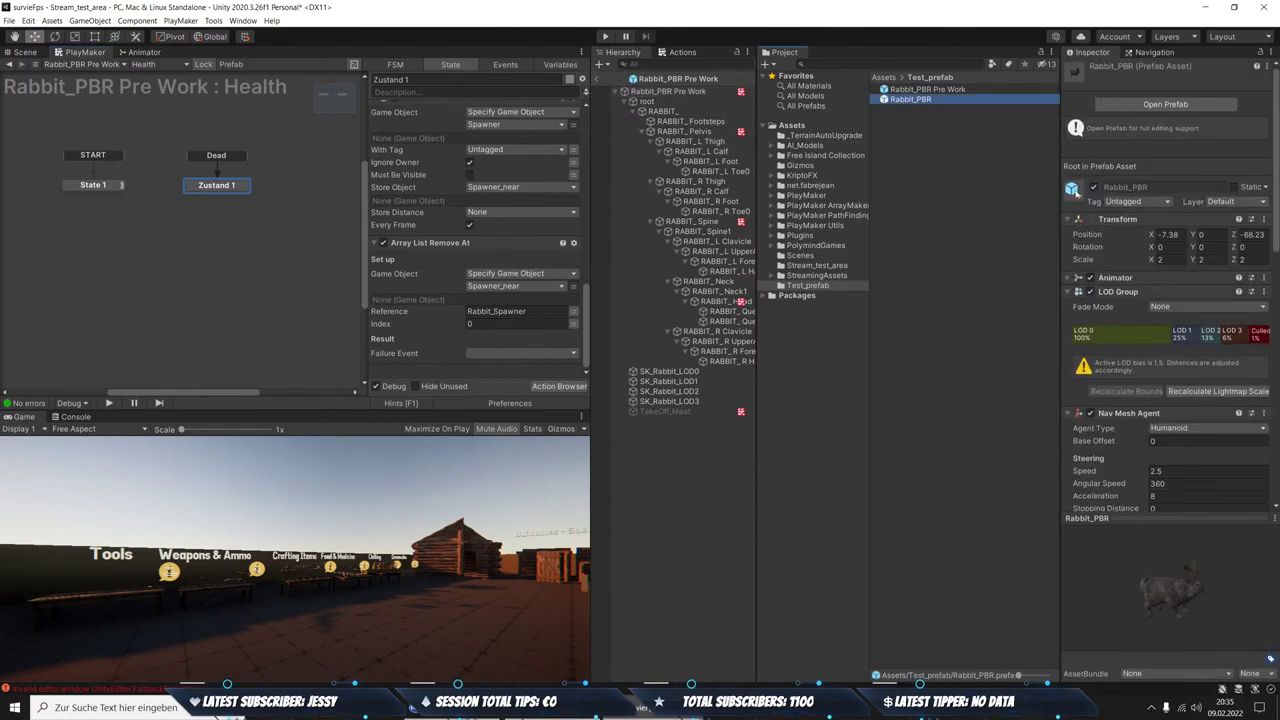
Open the Rabbit_PBR prefab and view Zustand 1 of TakeOff_Meat's Destroy_self FSM
left_click(1115, 104)
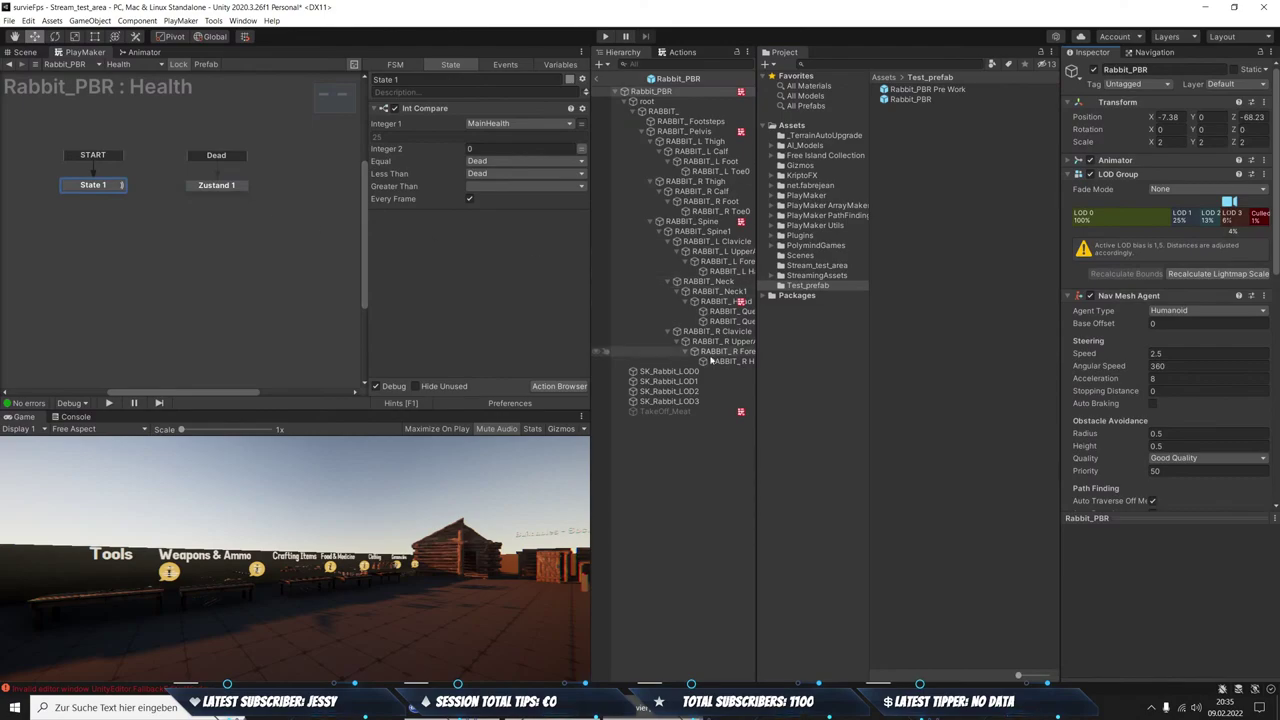
left_click(699, 411)
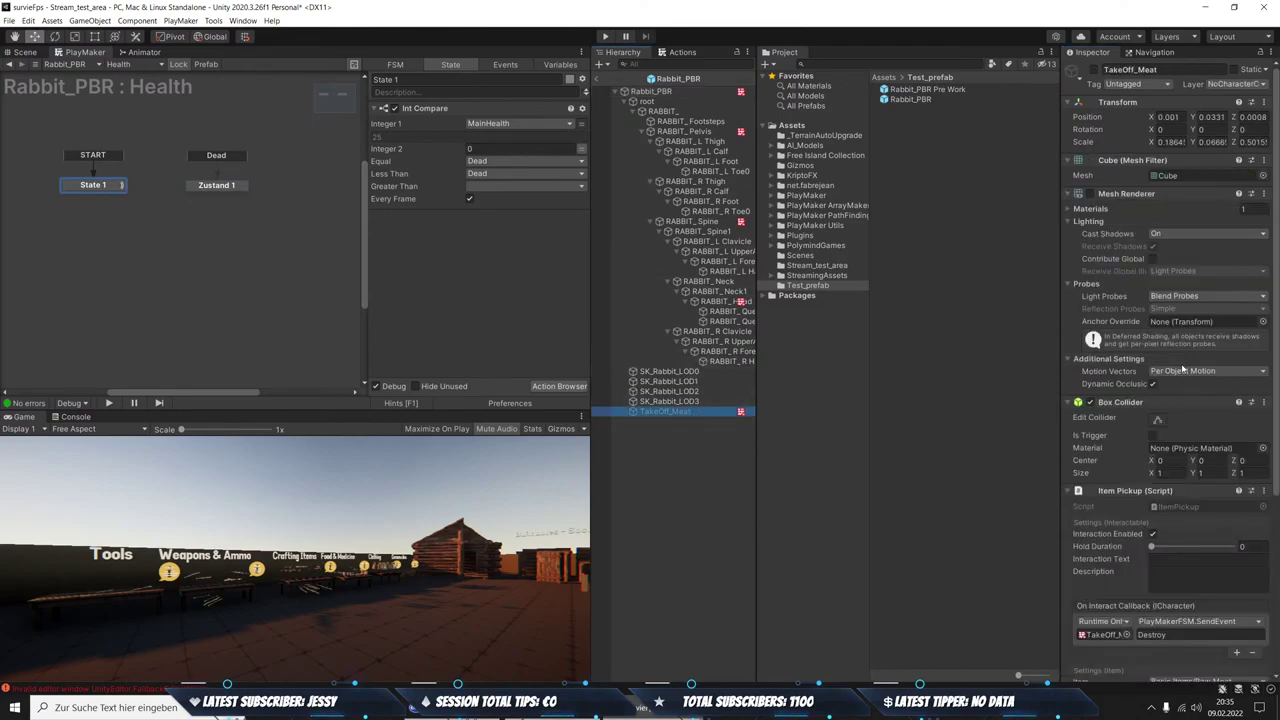
scroll(1183, 370, "down", 5)
left_click(1254, 506)
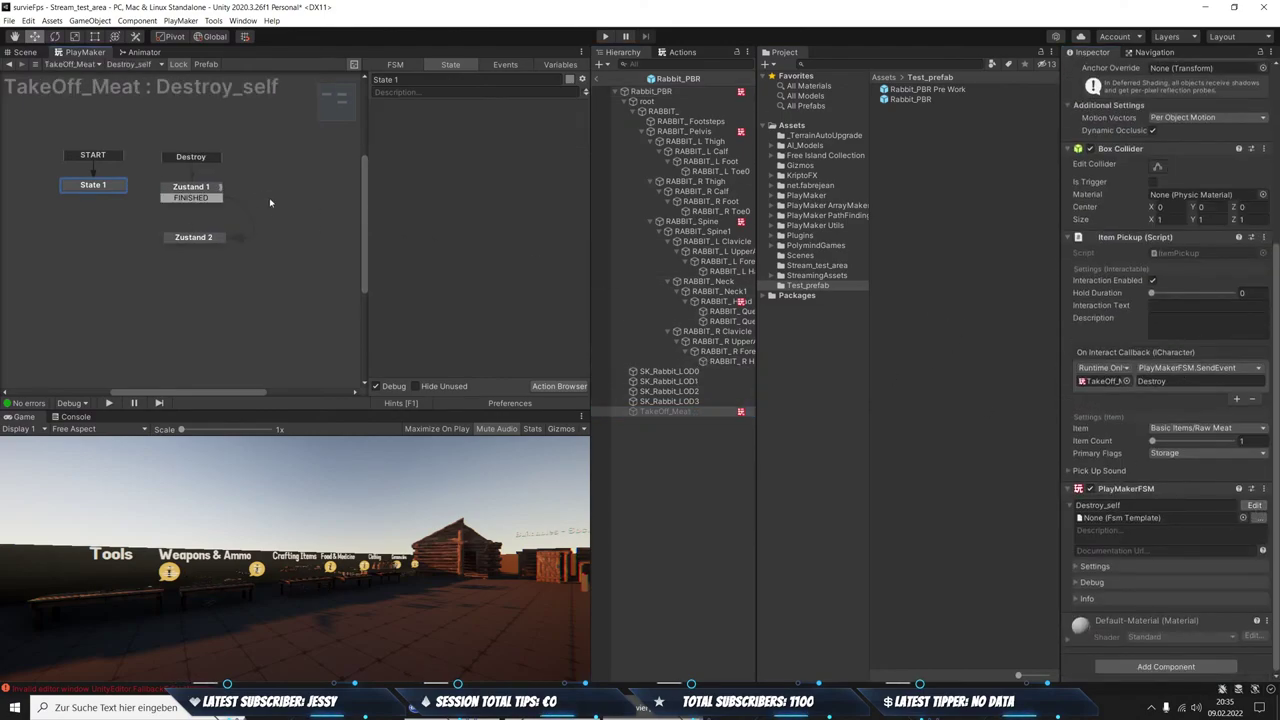
left_click(191, 188)
Copy the Find Game Object, Find Closest and Array List Remove At actions from Zustand 1
left_click(423, 110)
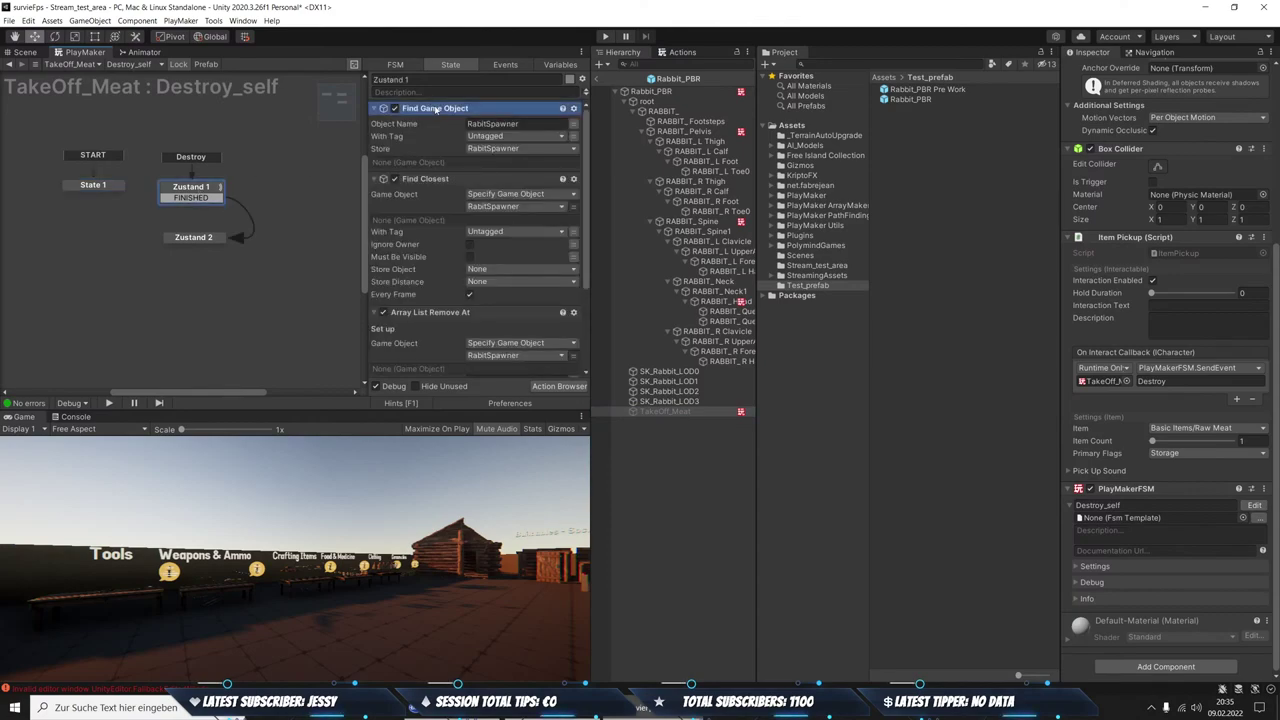
left_click(421, 181, "shift")
left_click(433, 314, "shift")
right_click(436, 316)
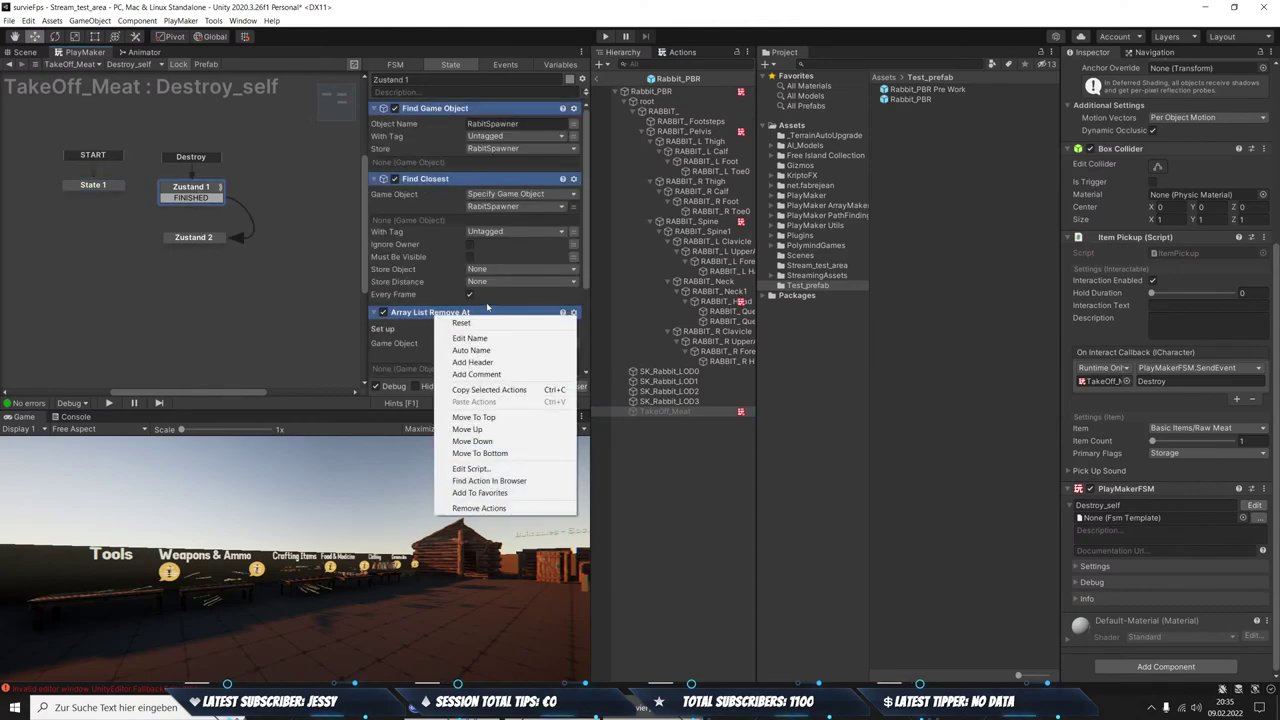
left_click(421, 313)
scroll(421, 313, "down", 3)
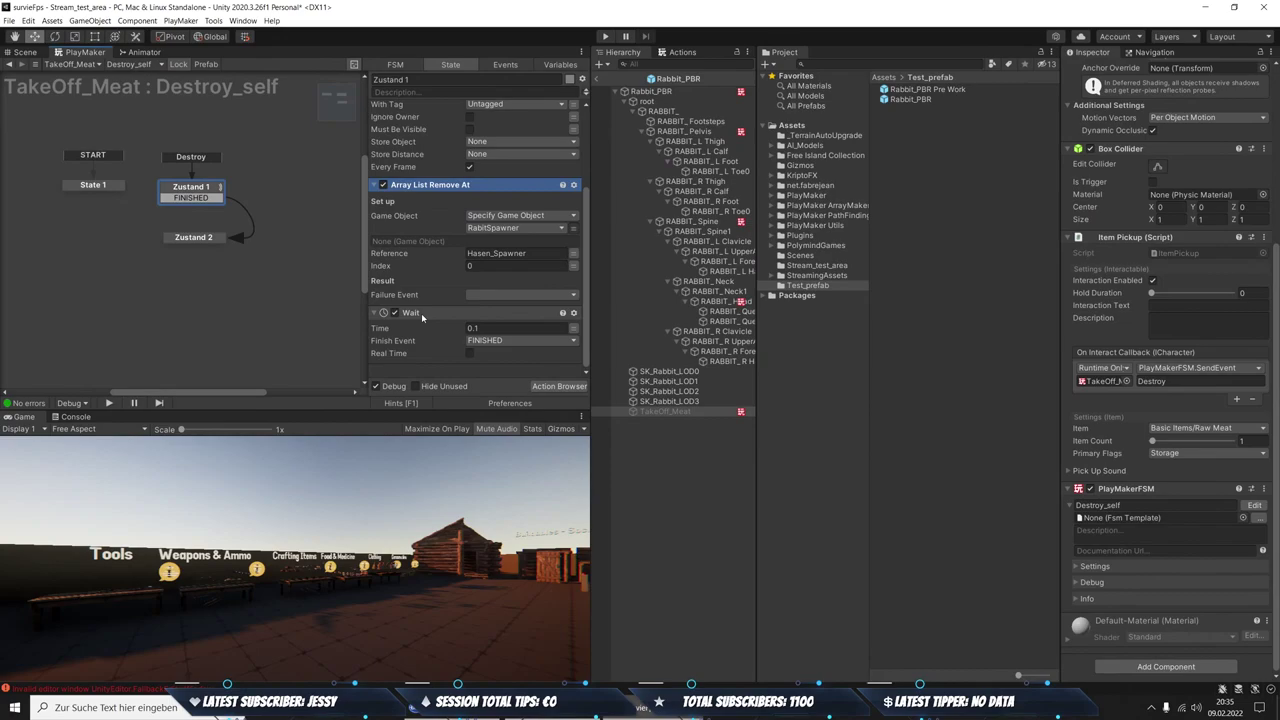
right_click(425, 186)
left_click(479, 258)
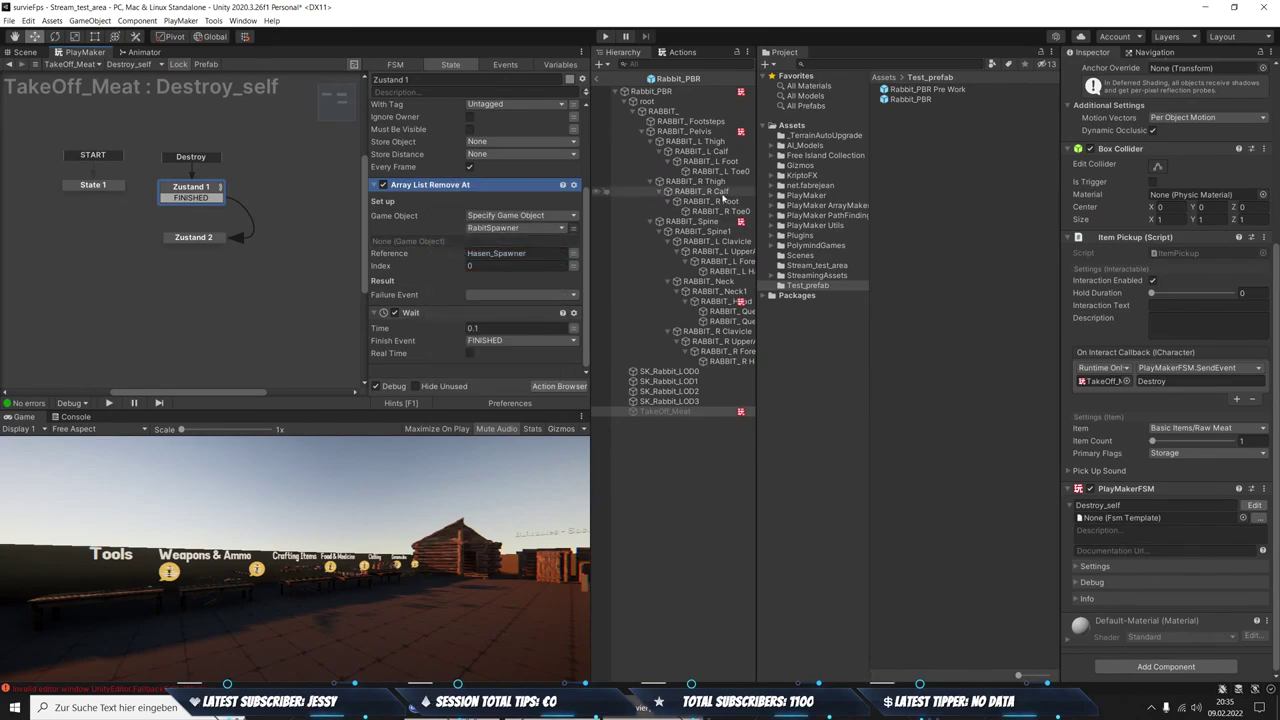
left_click(661, 101)
left_click(657, 92)
scroll(1160, 312, "down", 10)
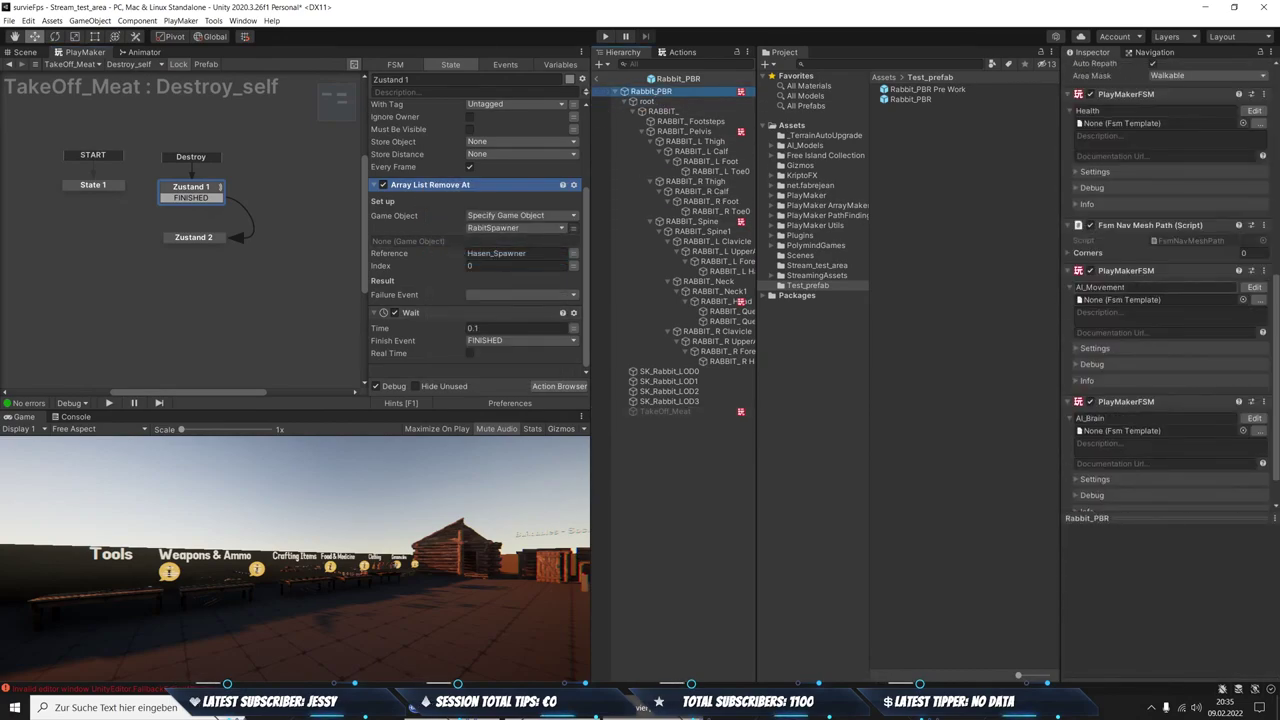
Paste the copied actions above Set Property in Rabbit_PBR's Health FSM Zustand 1
left_click(1255, 112)
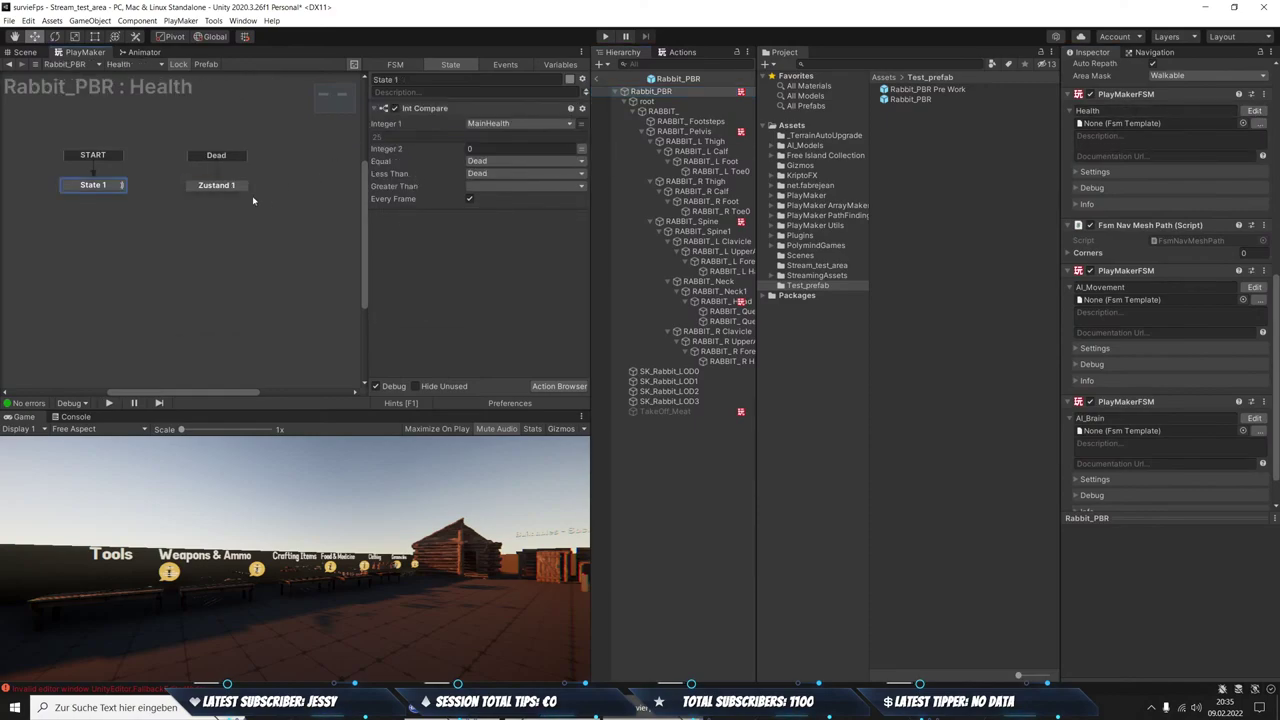
left_click(218, 185)
scroll(447, 268, "down", 3)
scroll(447, 268, "down", 2)
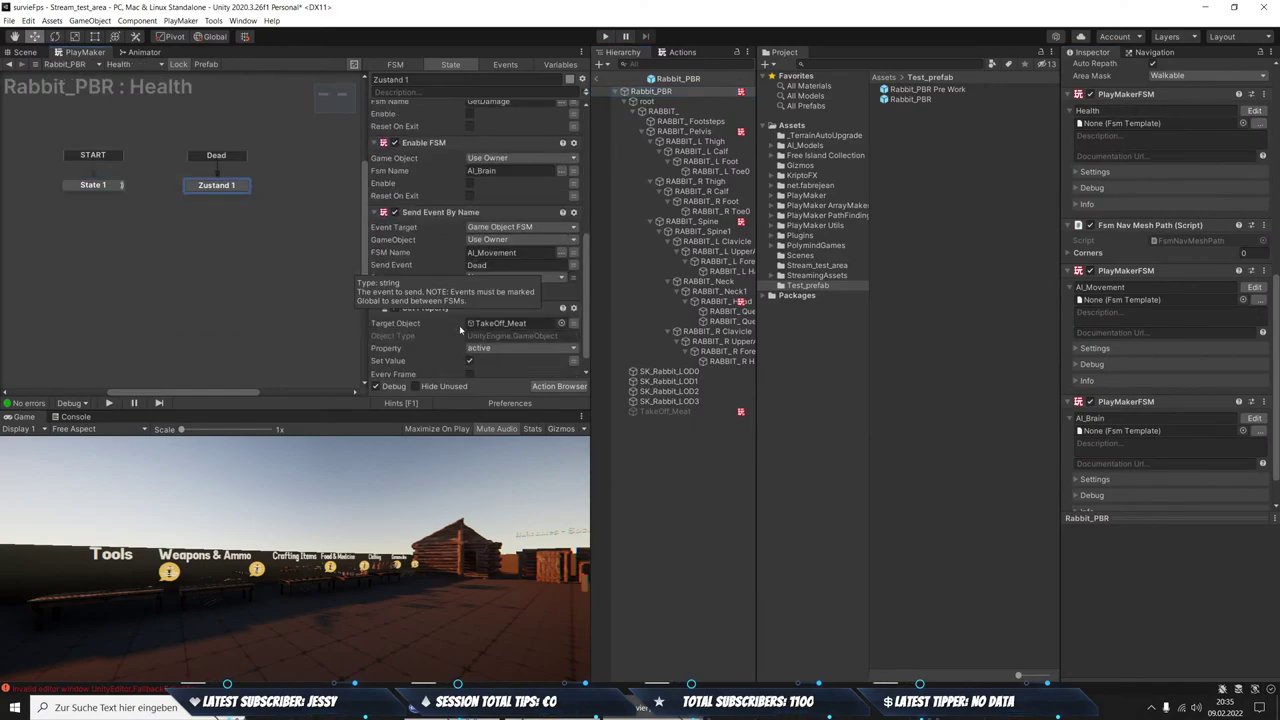
left_click(420, 308)
right_click(420, 308)
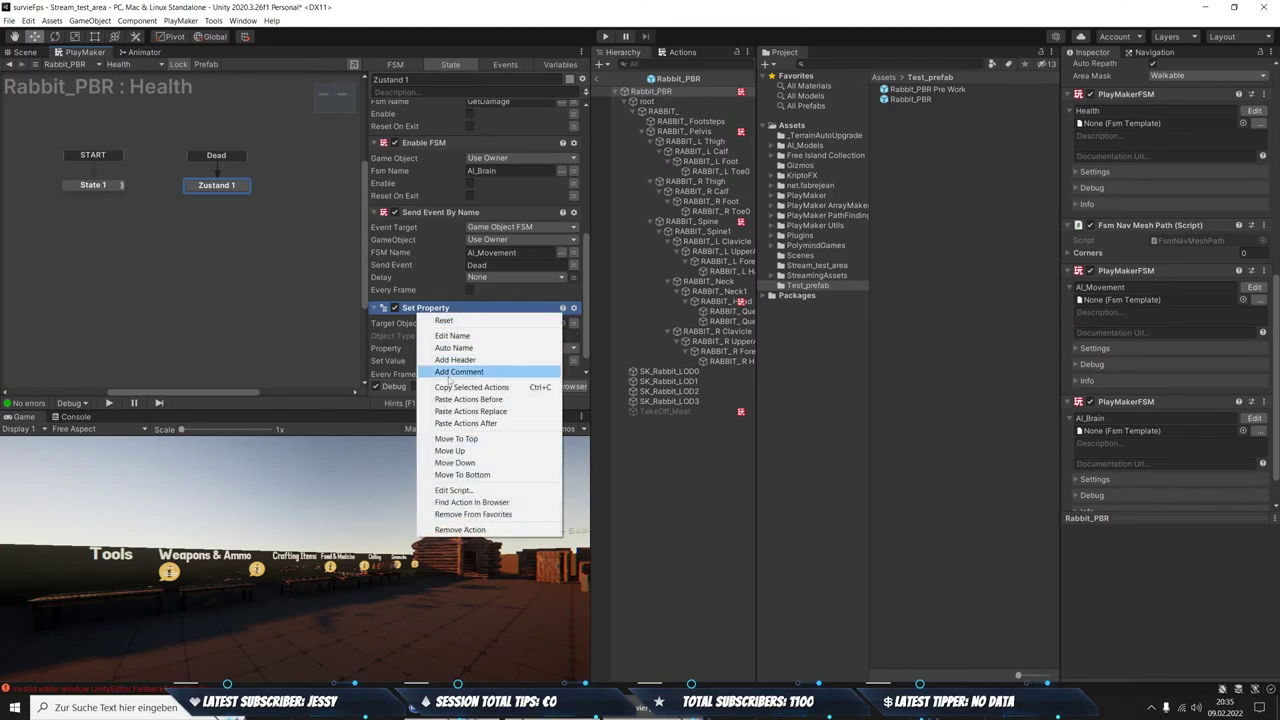
left_click(470, 399)
scroll(501, 300, "down", 3)
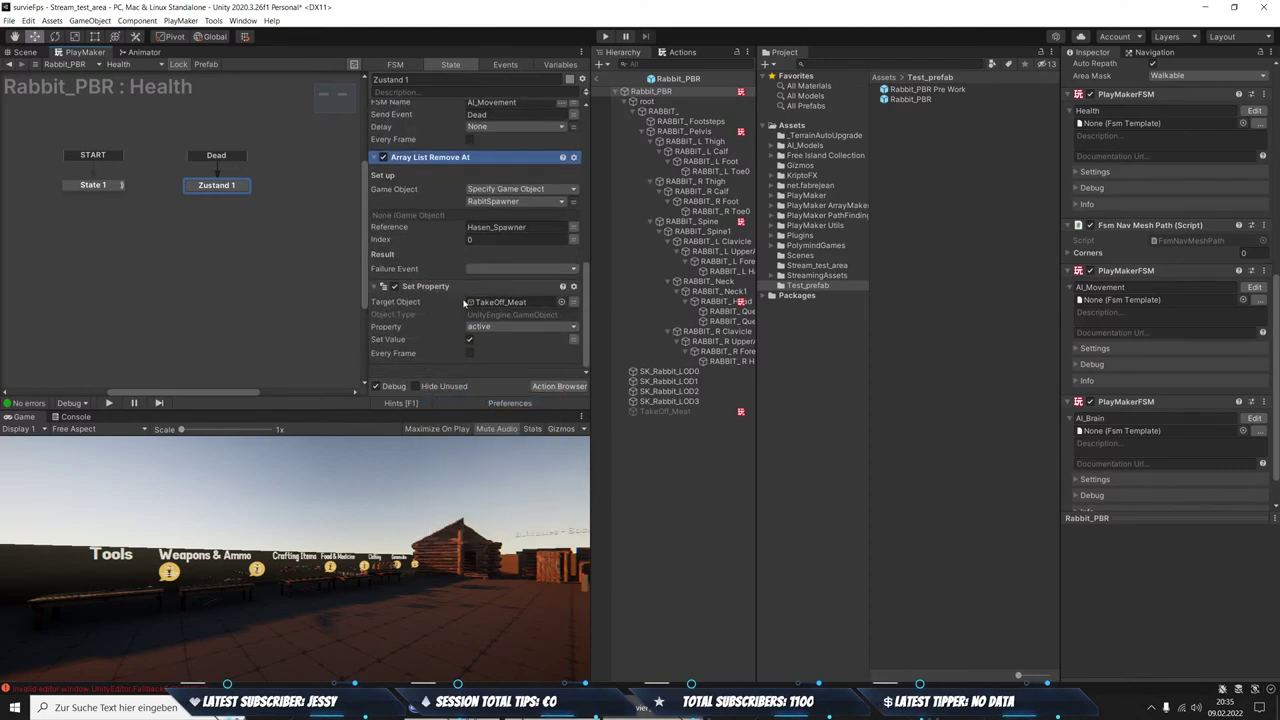
scroll(439, 330, "up", 2)
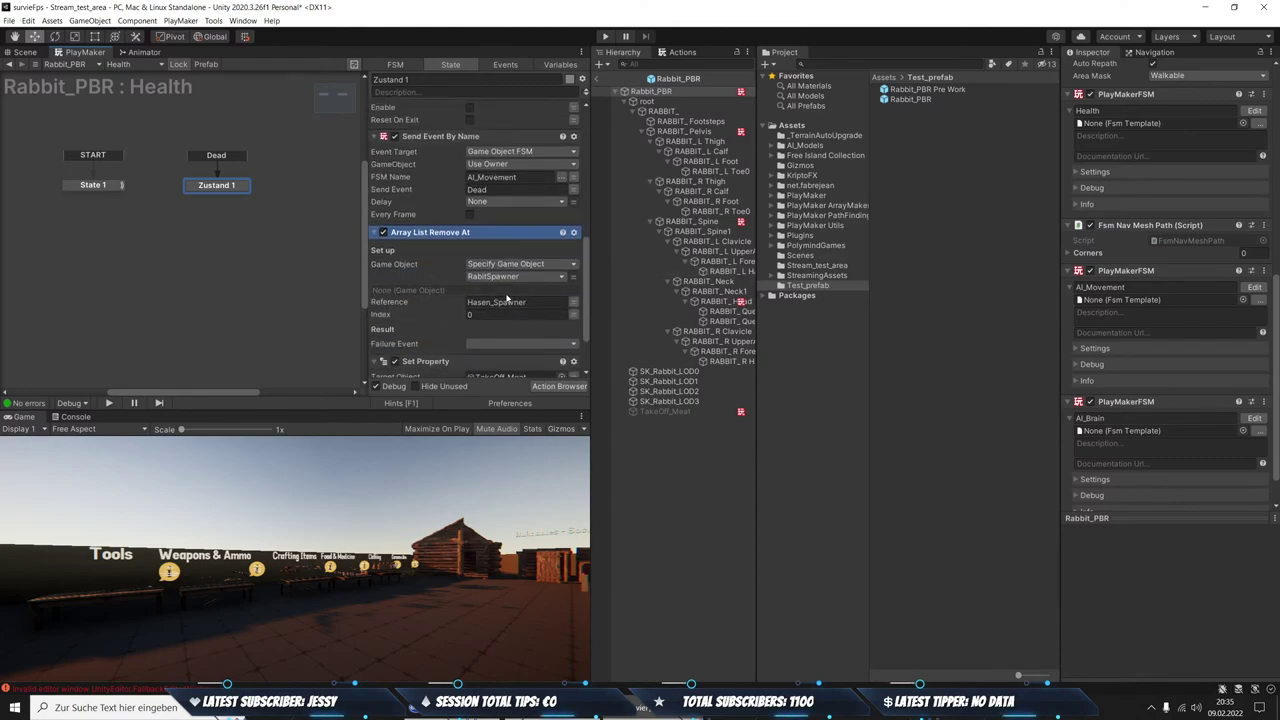
scroll(507, 299, "down", 2)
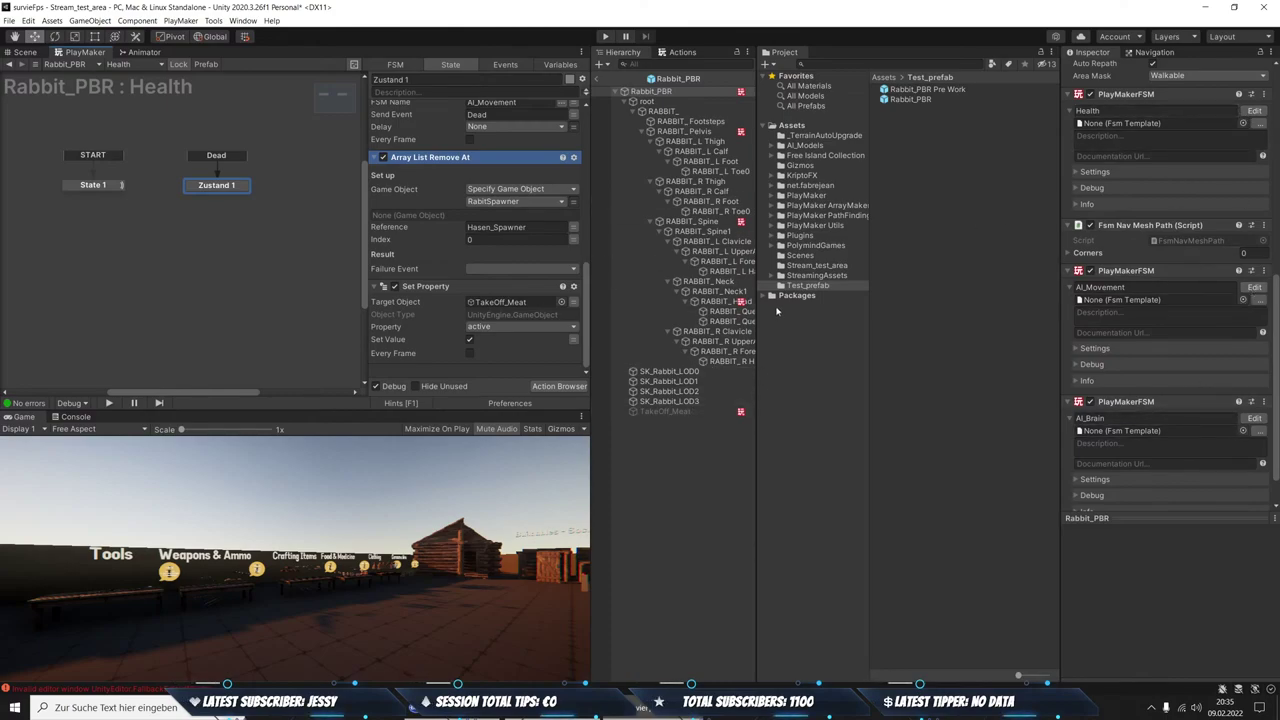
Copy only Find Game Object and Find Closest from TakeOff_Meat's Destroy_self FSM
left_click(726, 411)
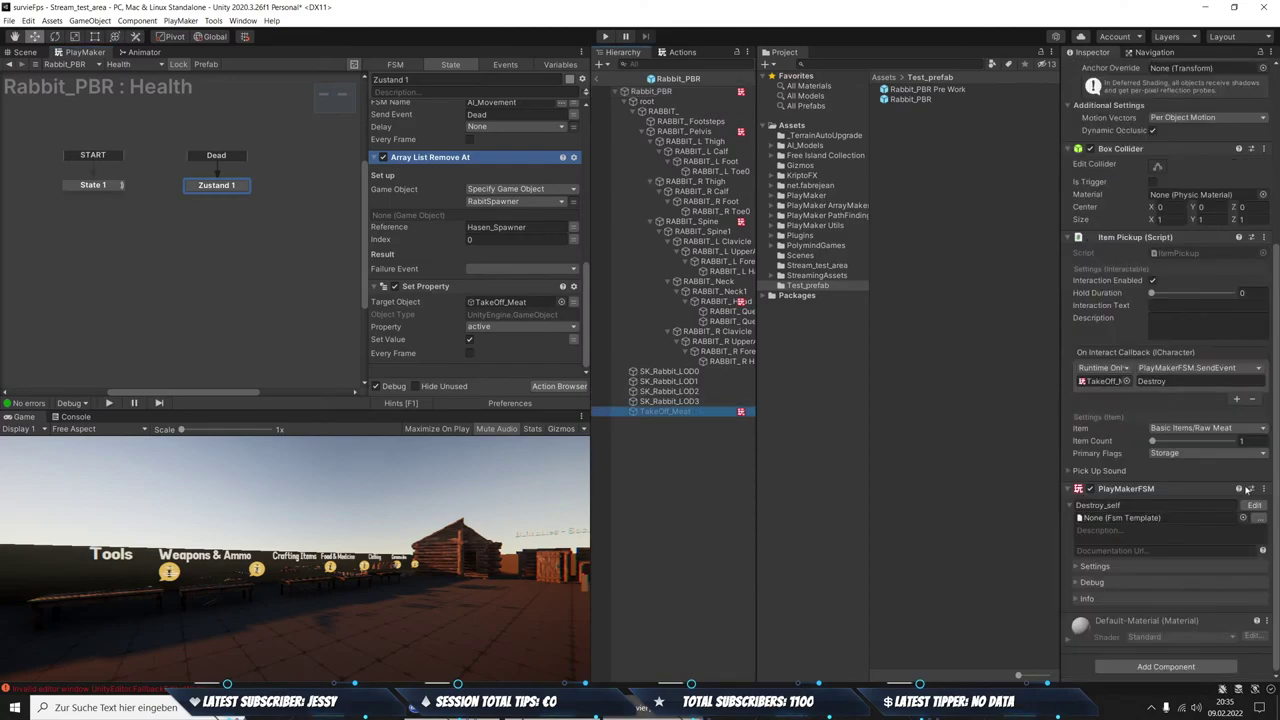
left_click(1254, 506)
scroll(436, 187, "up", 4)
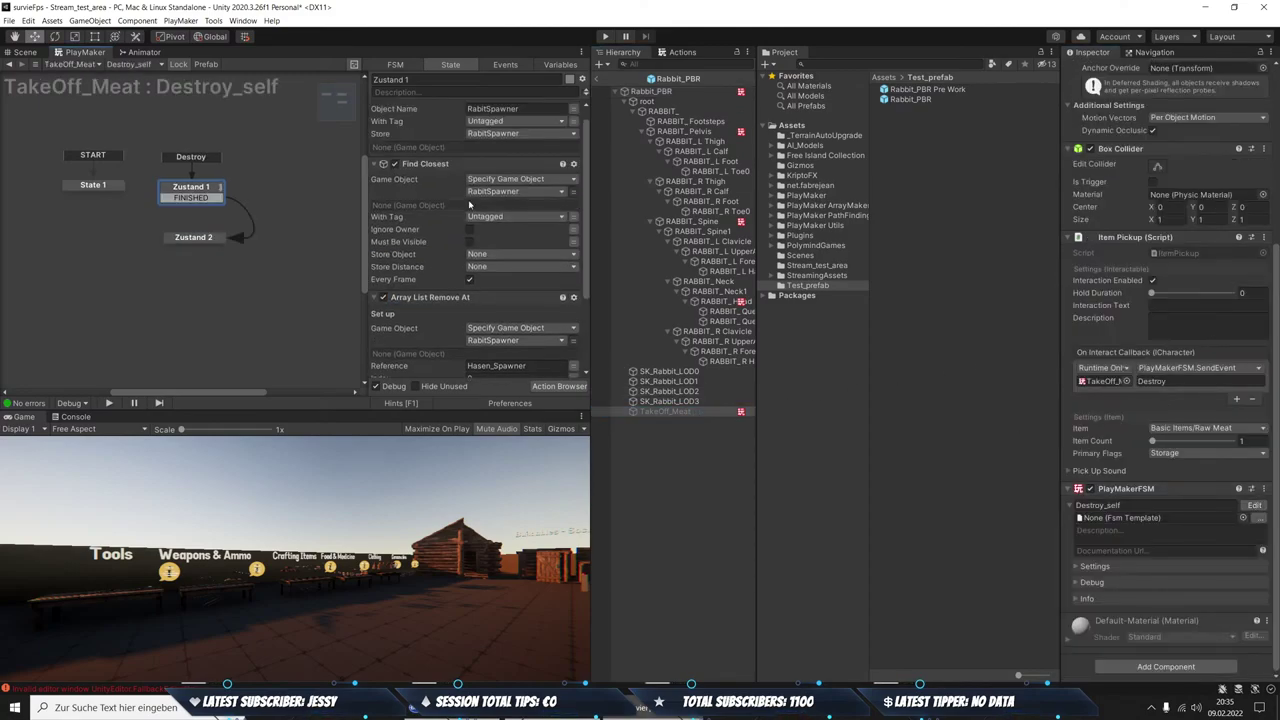
left_click(430, 164)
scroll(428, 177, "up", 1)
left_click(436, 108, "ctrl")
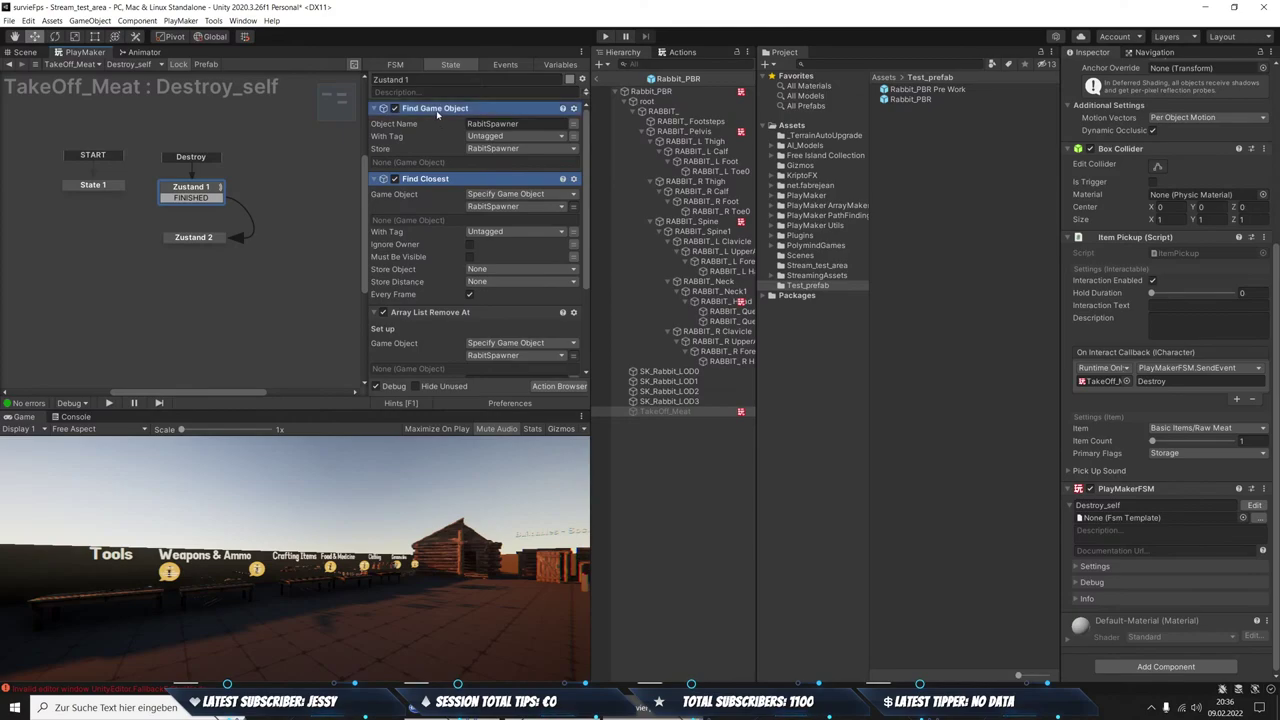
right_click(436, 106)
left_click(484, 188)
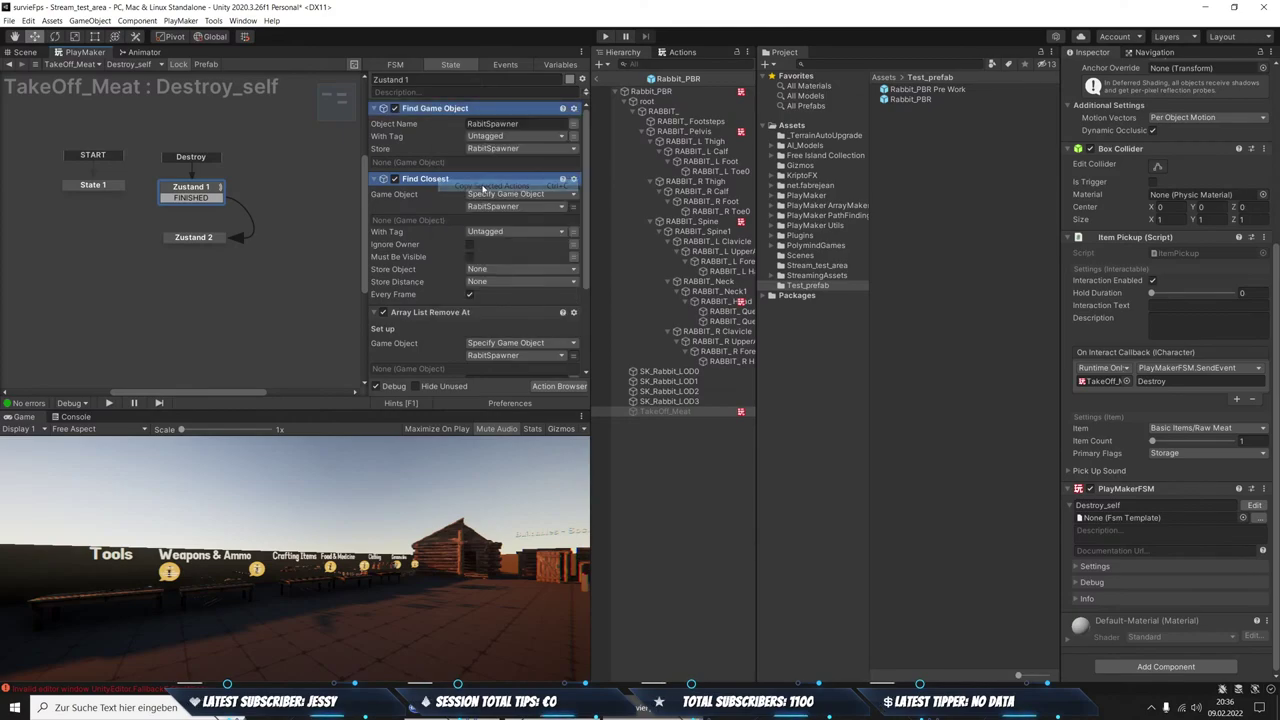
Paste the two find actions before Array List Remove At in the Health FSM's Zustand 1
left_click(651, 91)
scroll(1251, 368, "down", 5)
scroll(1251, 368, "down", 5)
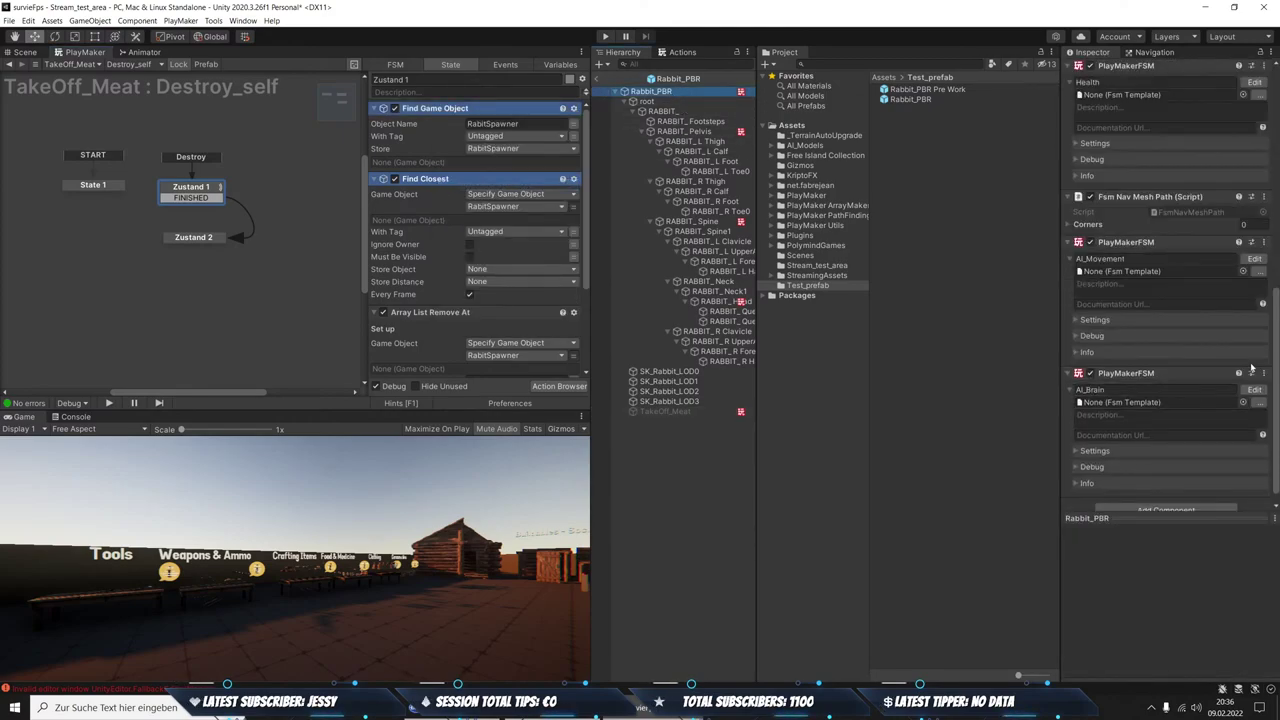
left_click(1254, 260)
scroll(1212, 237, "up", 5)
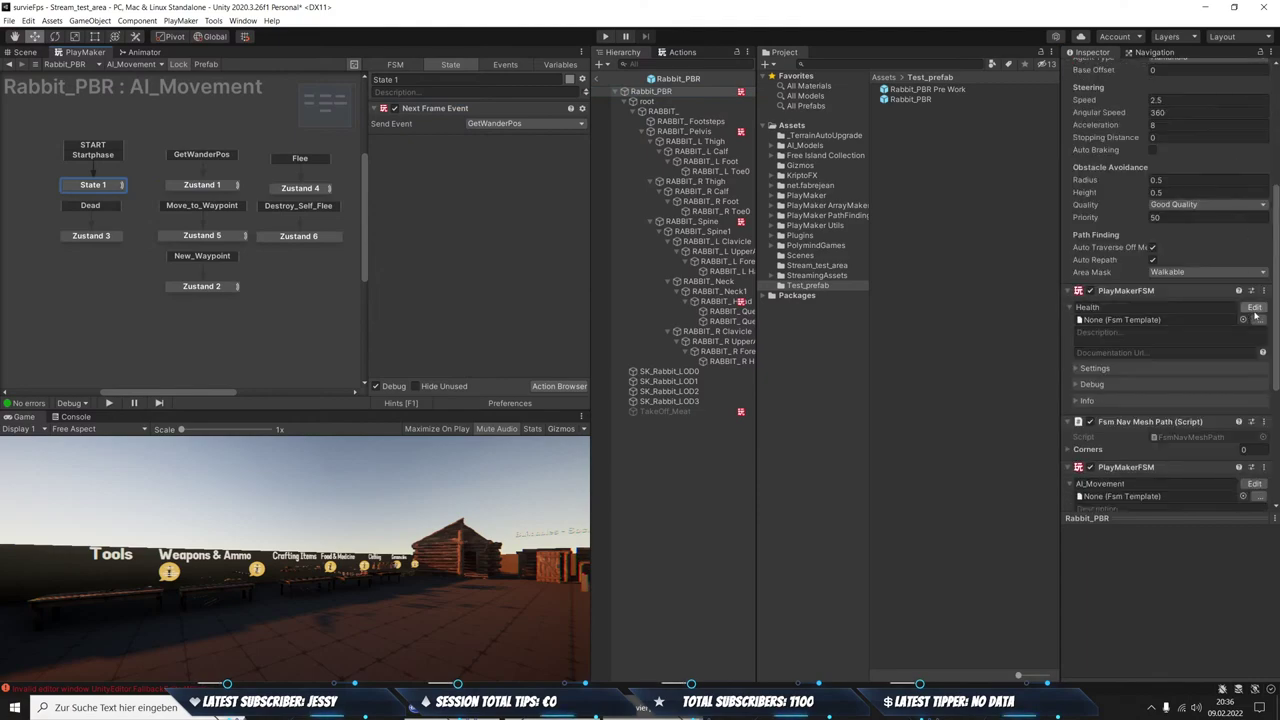
left_click(1254, 308)
scroll(506, 274, "down", 3)
scroll(506, 274, "down", 3)
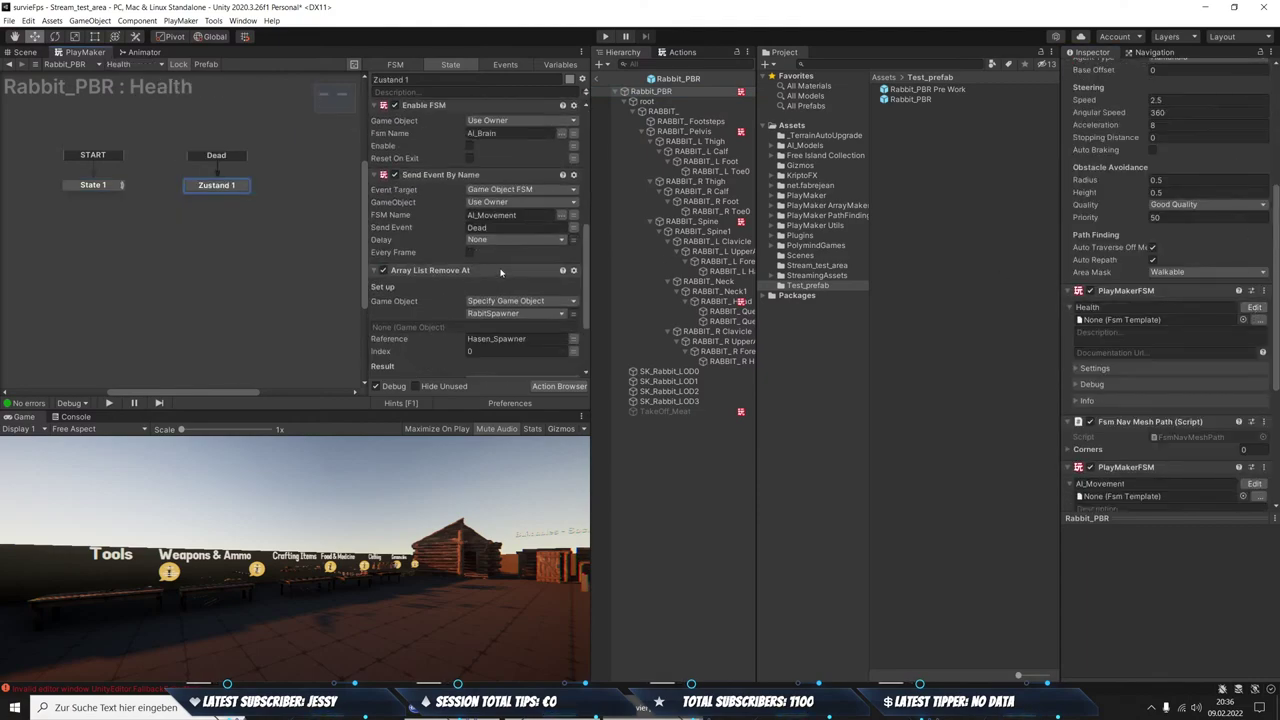
scroll(485, 267, "down", 3)
right_click(416, 160)
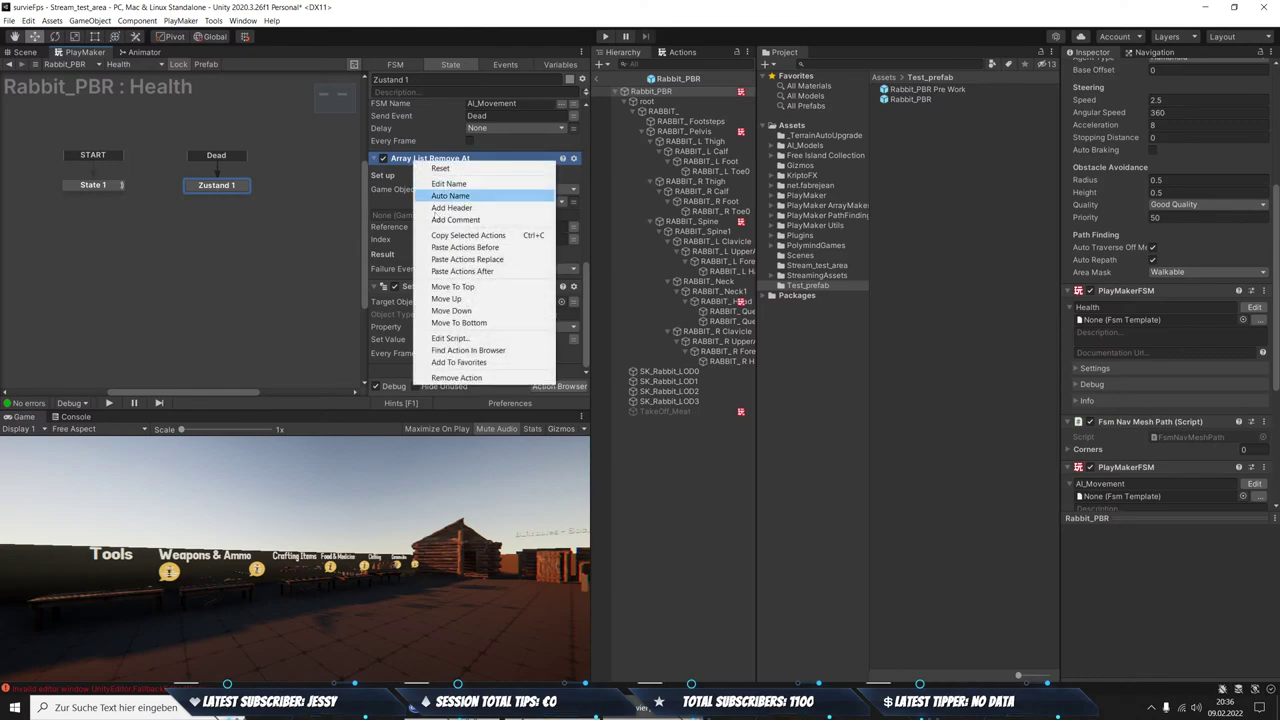
left_click(464, 248)
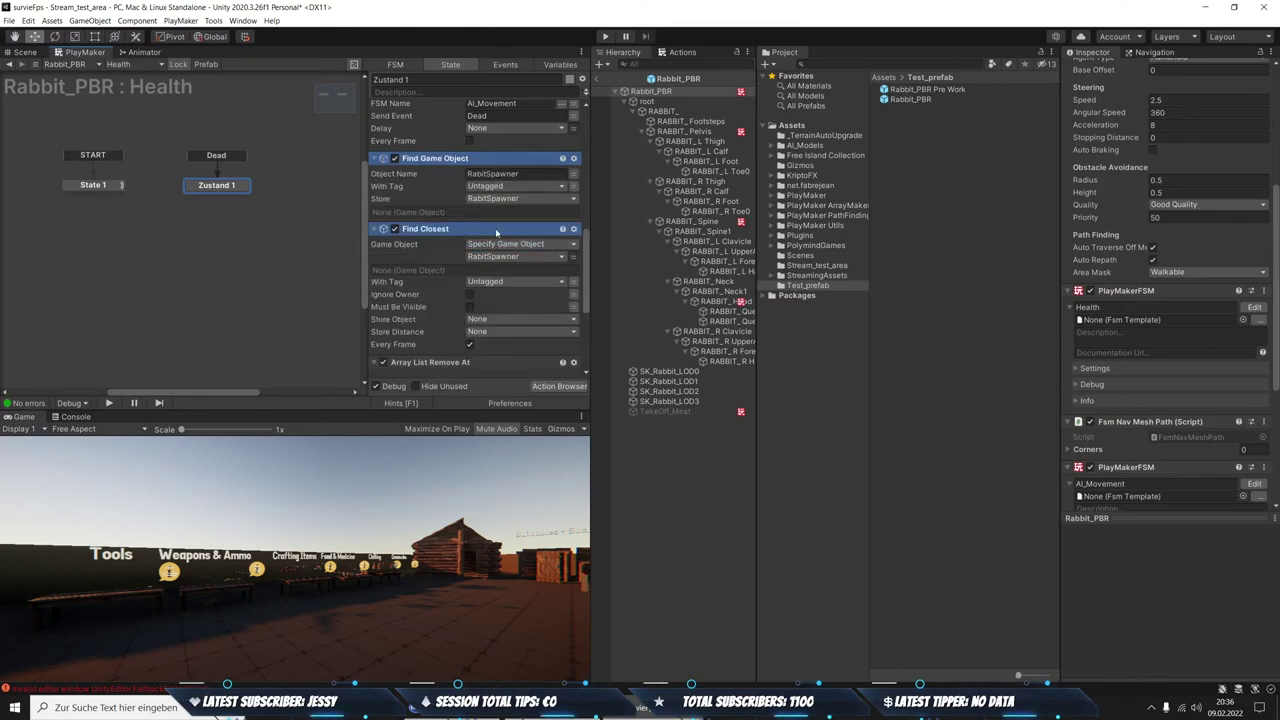
scroll(495, 228, "down", 3)
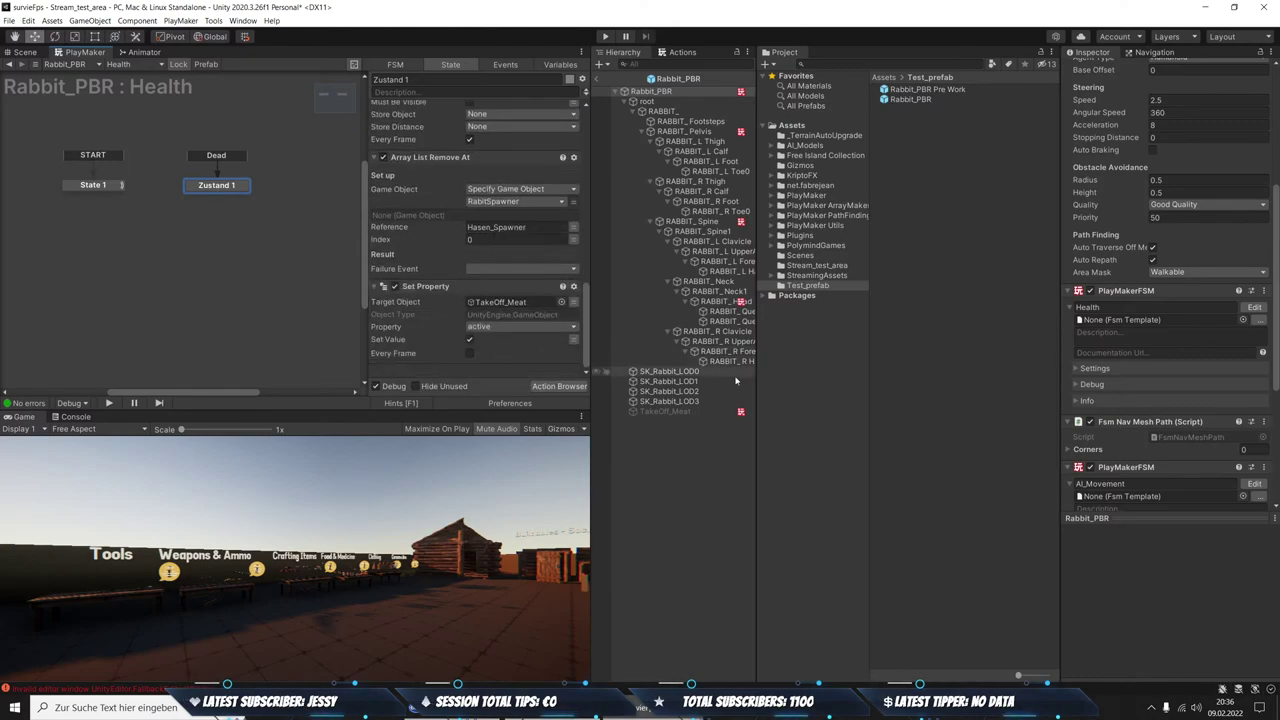
left_click(680, 411)
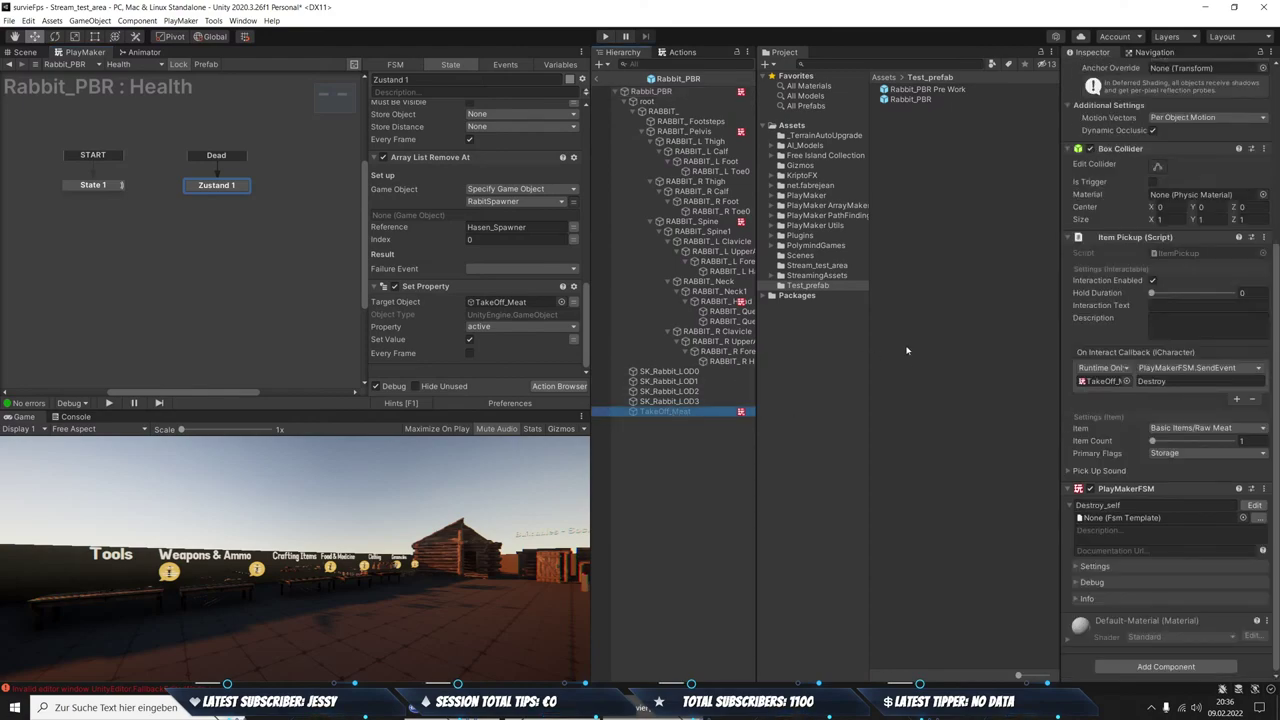
Delete the Find Closest, Array List Remove At, Find Game Object and Wait actions from Zustand 1
left_click(1252, 505)
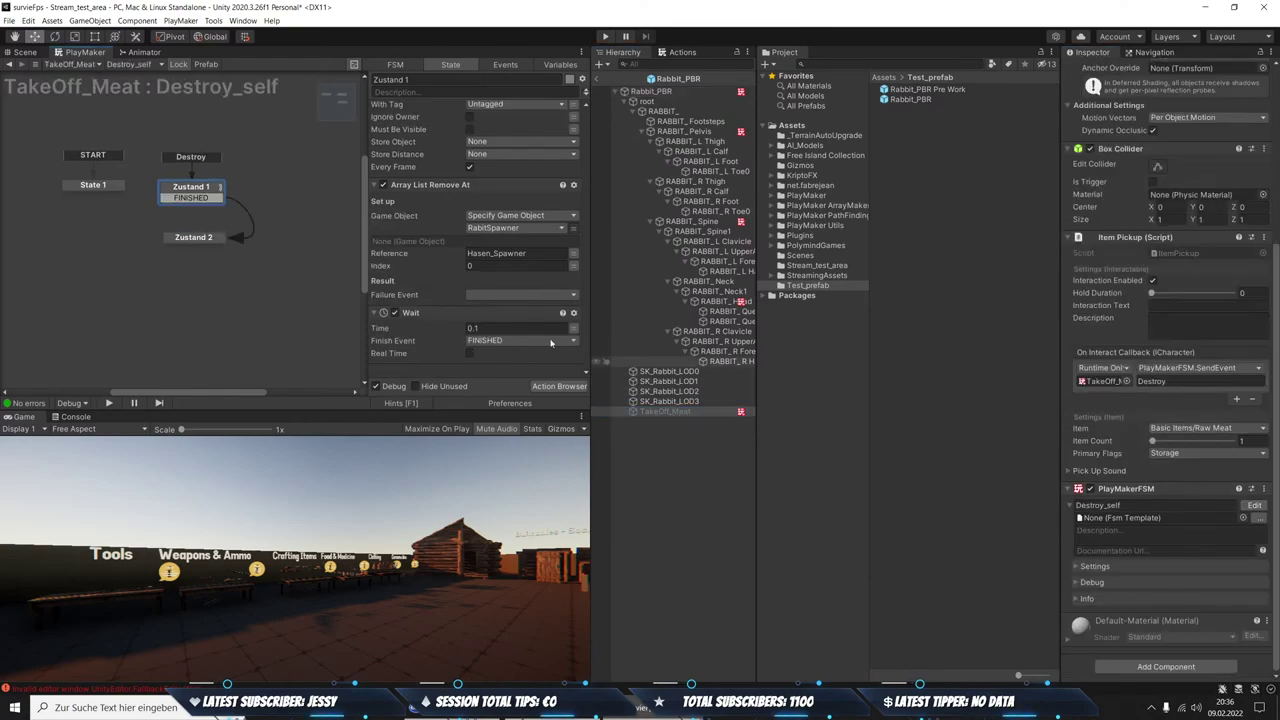
left_click(423, 186)
key("Delete")
left_click(422, 180)
key("Delete")
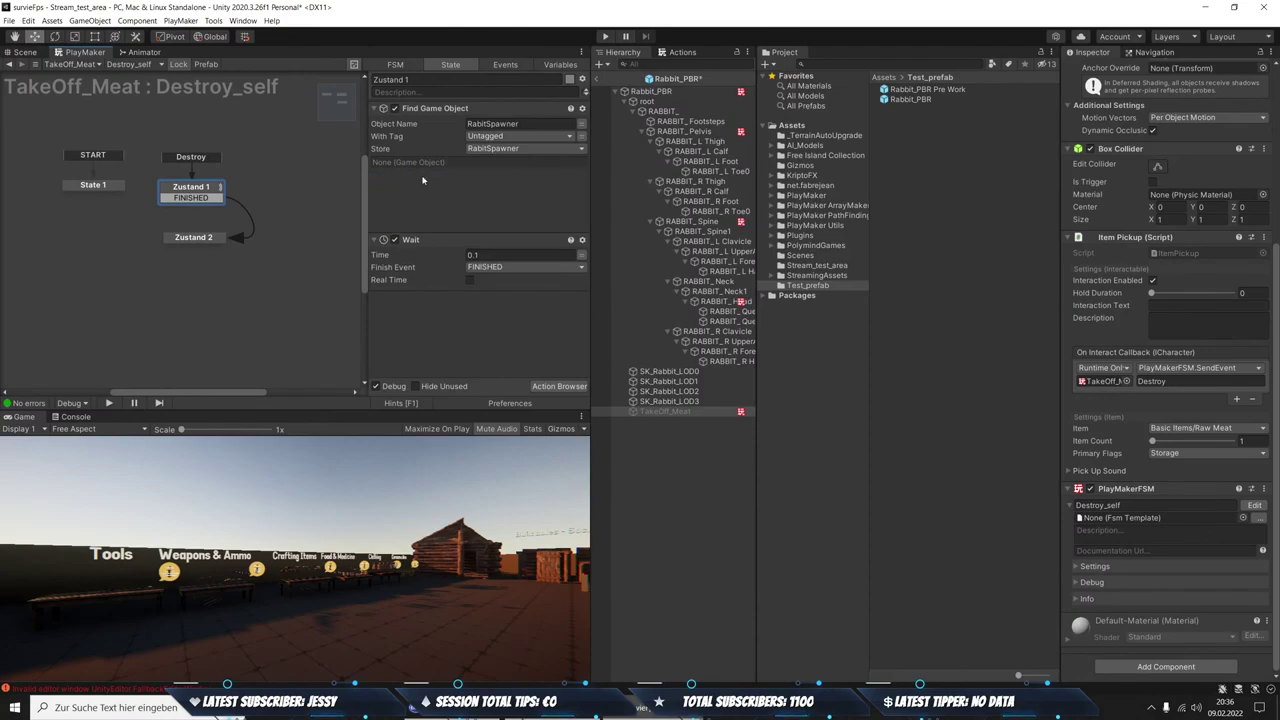
left_click(422, 240)
key("Delete")
left_click(420, 108)
key("Delete")
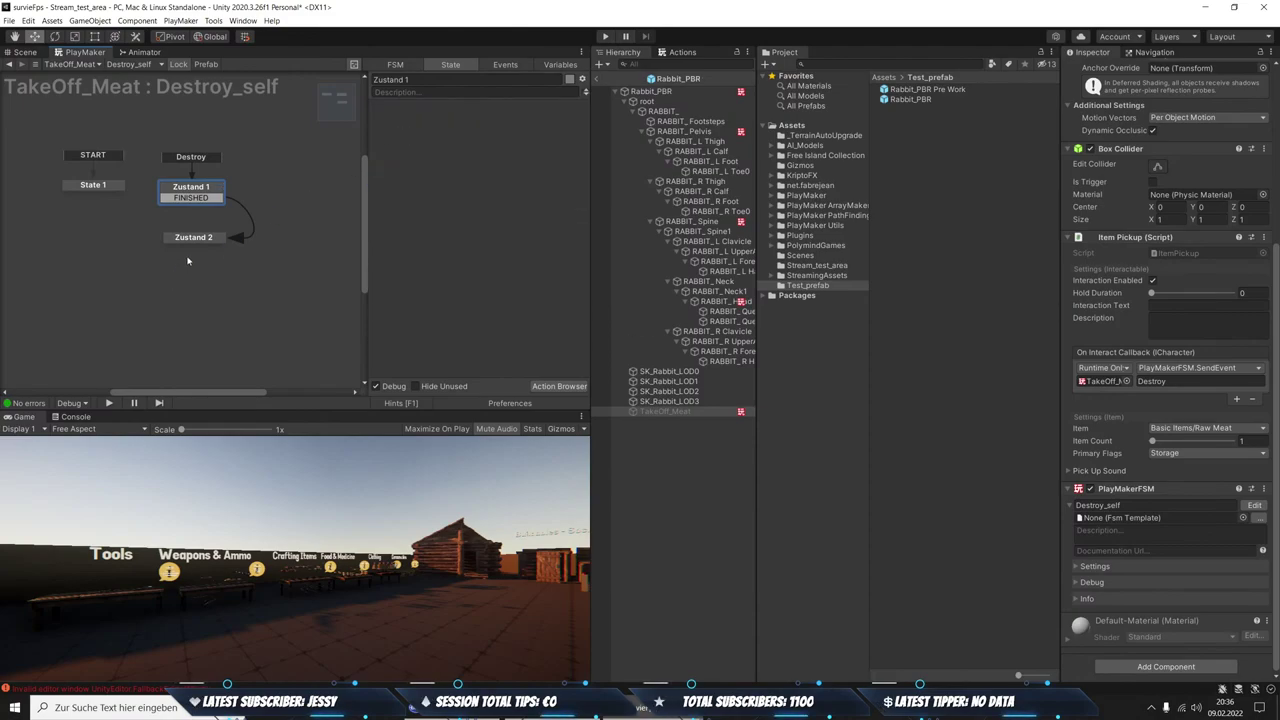
Copy Zustand 2's Destroy Object action into the now-empty Zustand 1
left_click(195, 238)
right_click(401, 113)
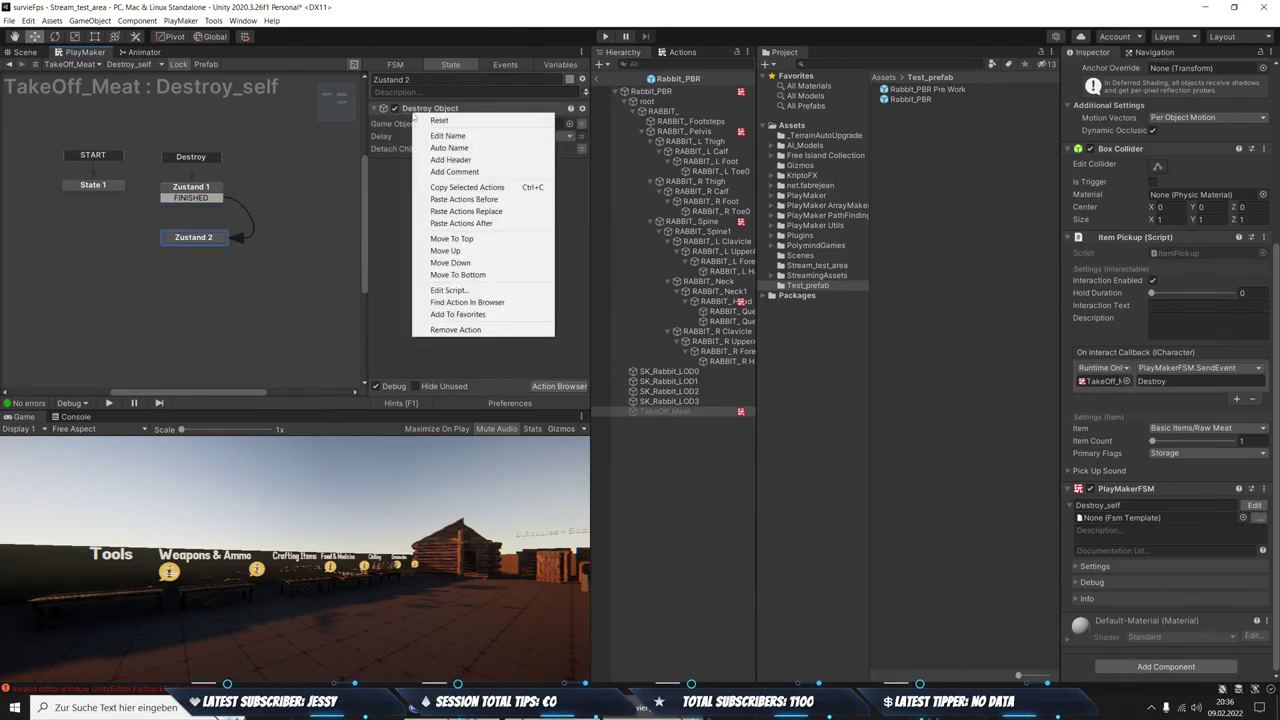
left_click(520, 186)
left_click(204, 187)
right_click(436, 162)
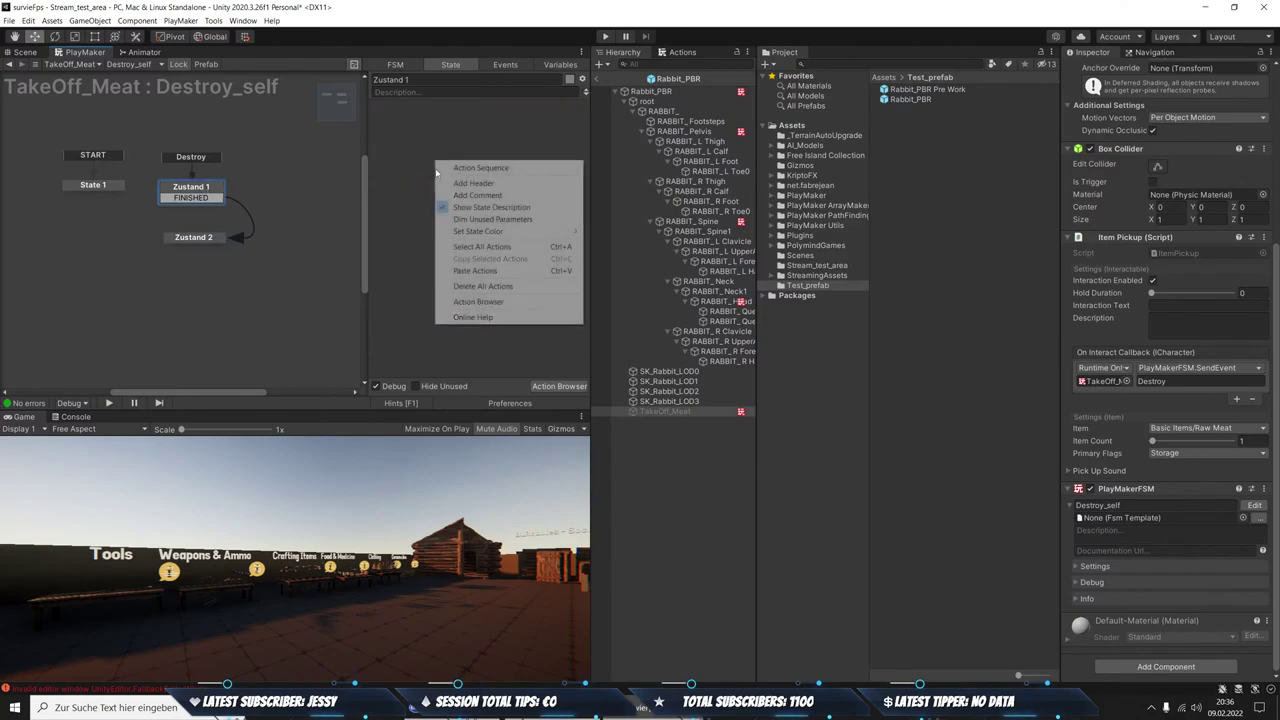
left_click(475, 270)
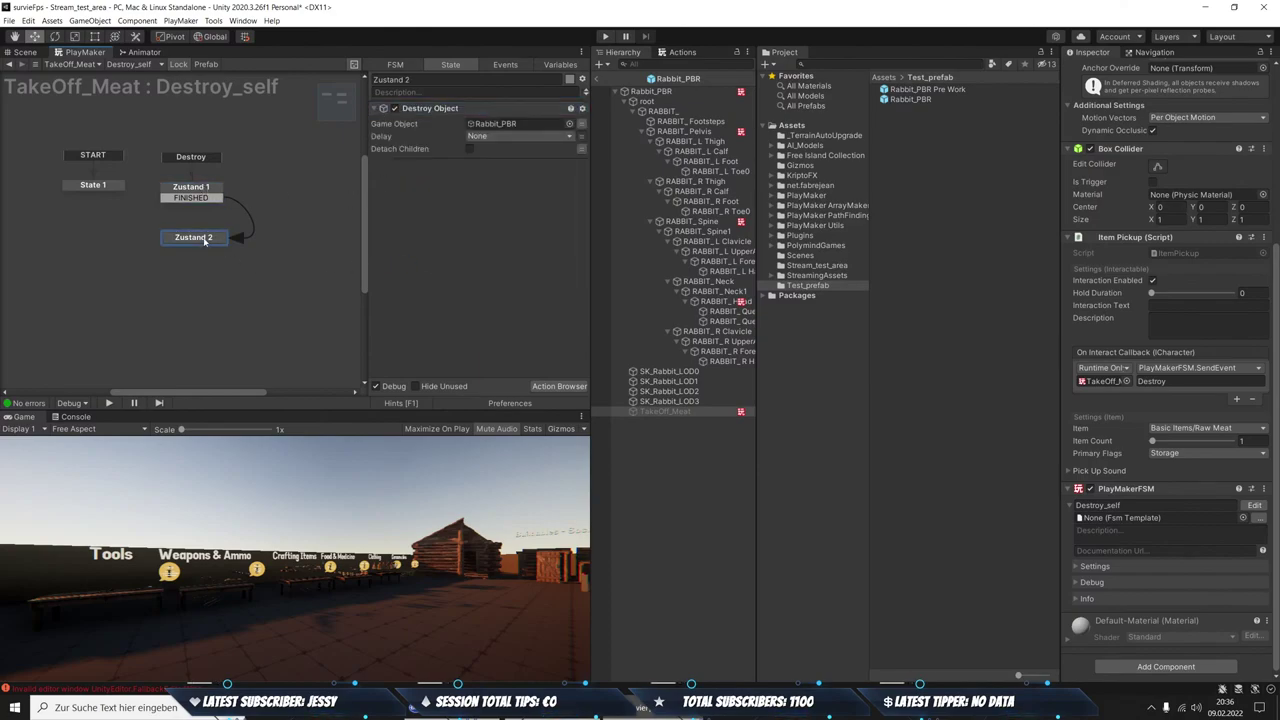
Remove Zustand 1's FINISHED transition and exit prefab mode back to the scene
right_click(212, 198)
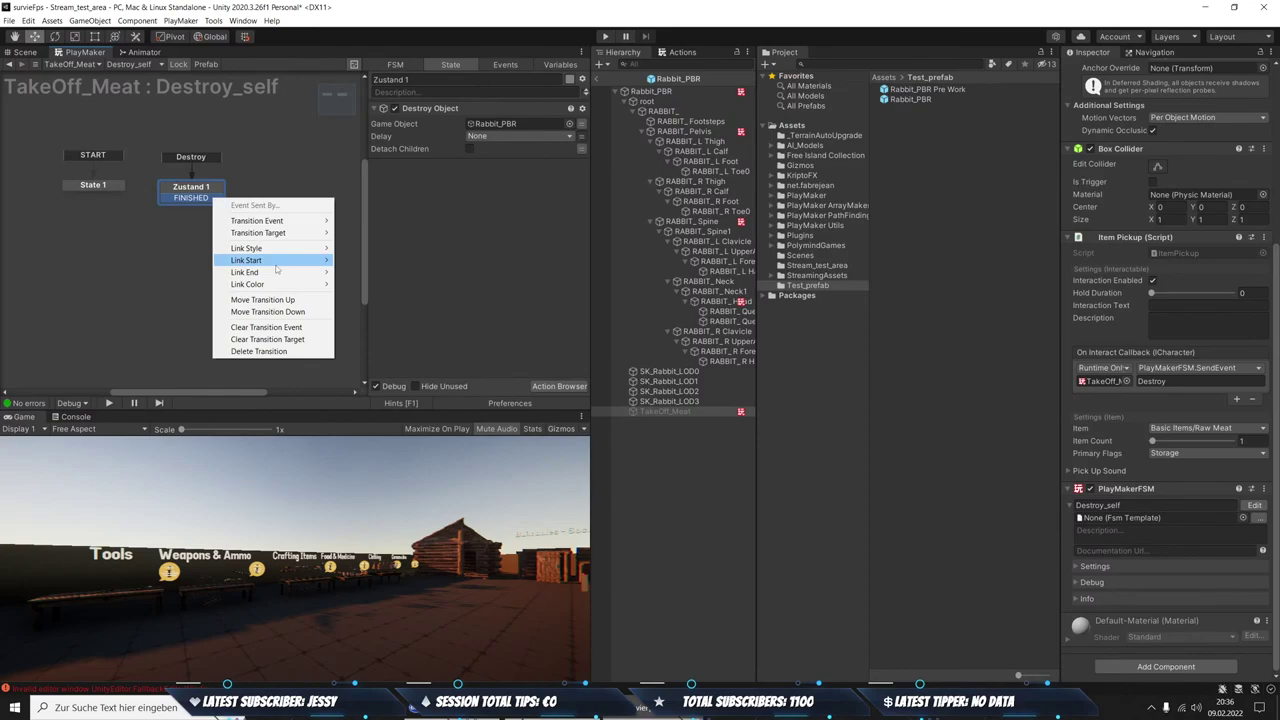
left_click(262, 351)
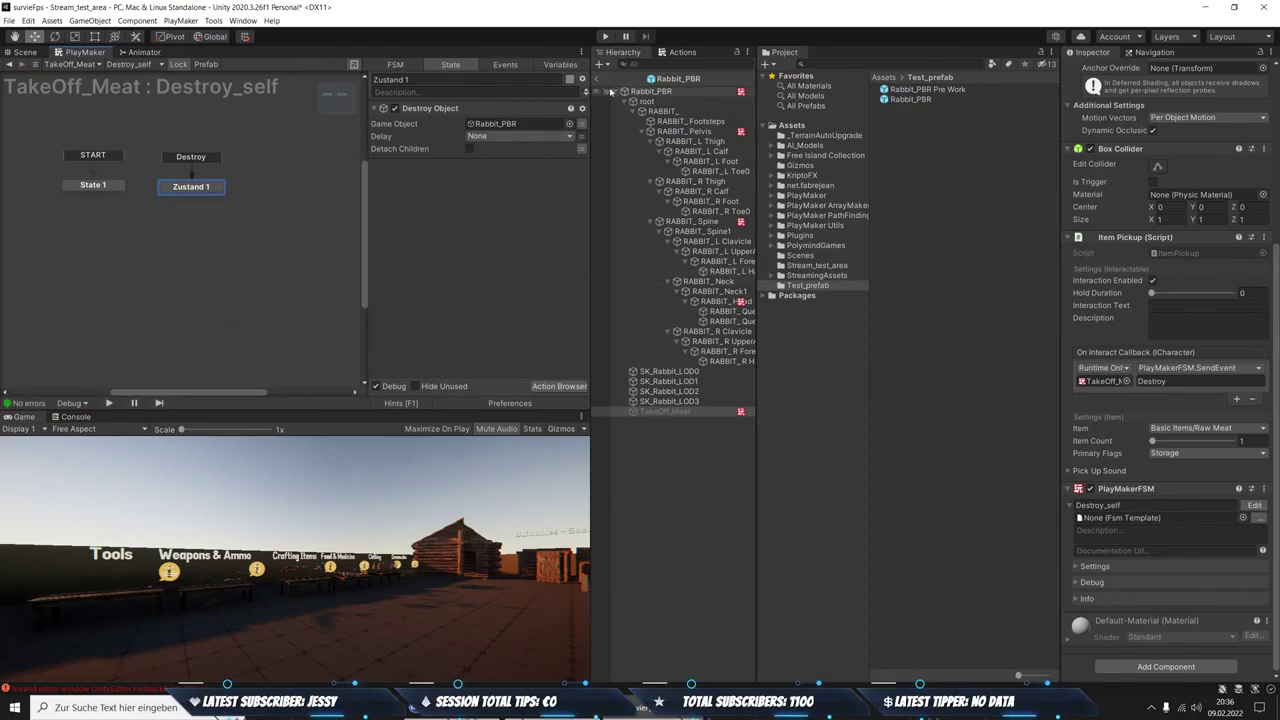
left_click(597, 79)
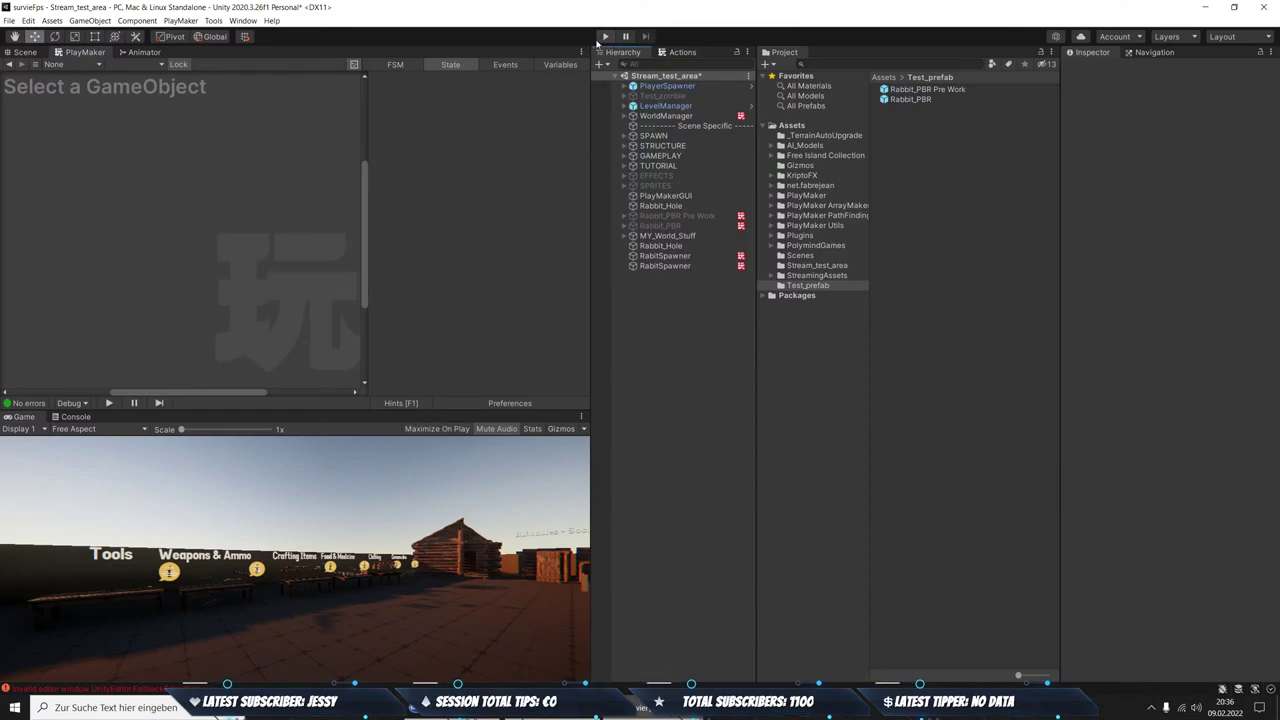
Start Play mode with the Game view maximized
left_click(603, 37)
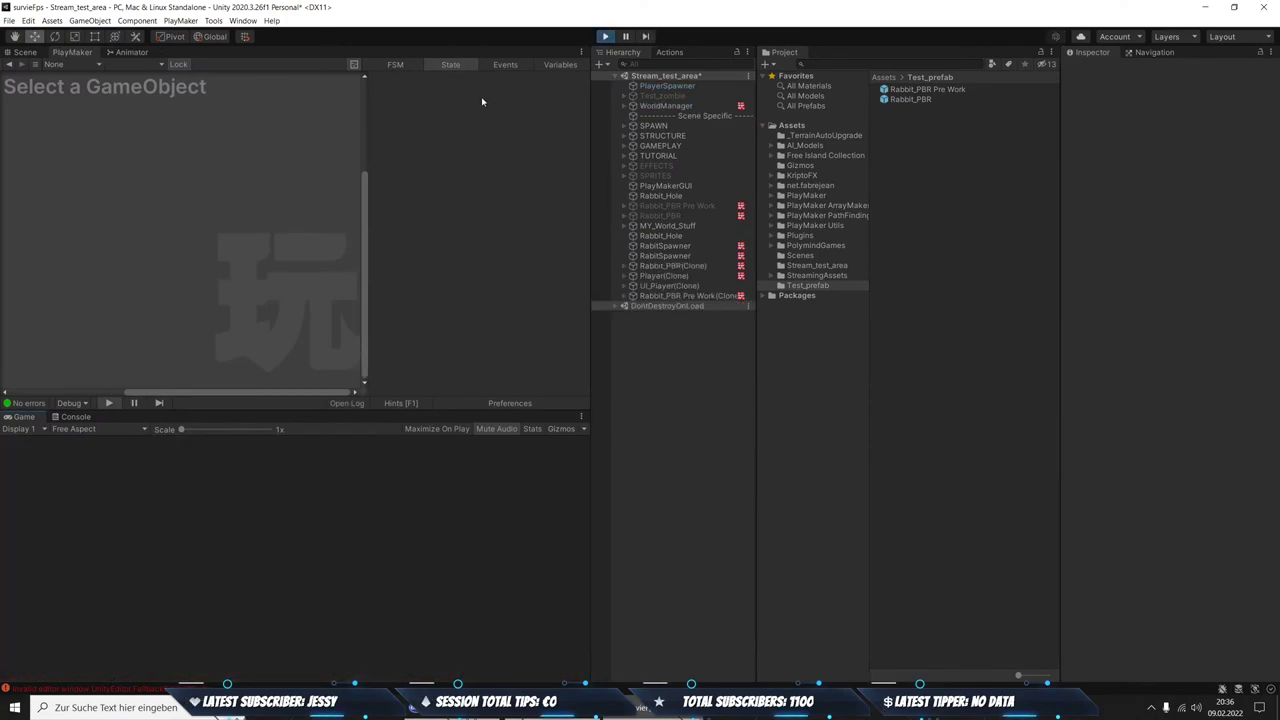
left_click(585, 416)
left_click(614, 457)
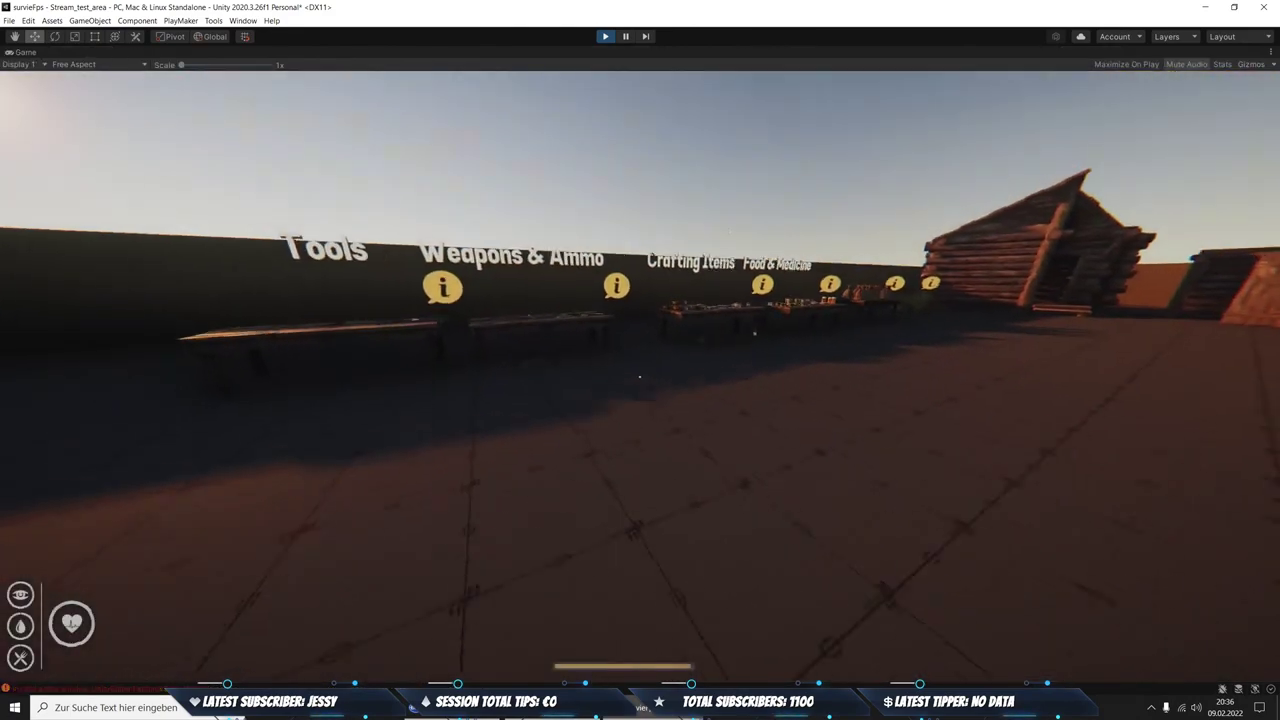
Take the Marlin 336 rifle and 30-30 ammo from the weapons table, then sprint toward the field
key("w")
key("e")
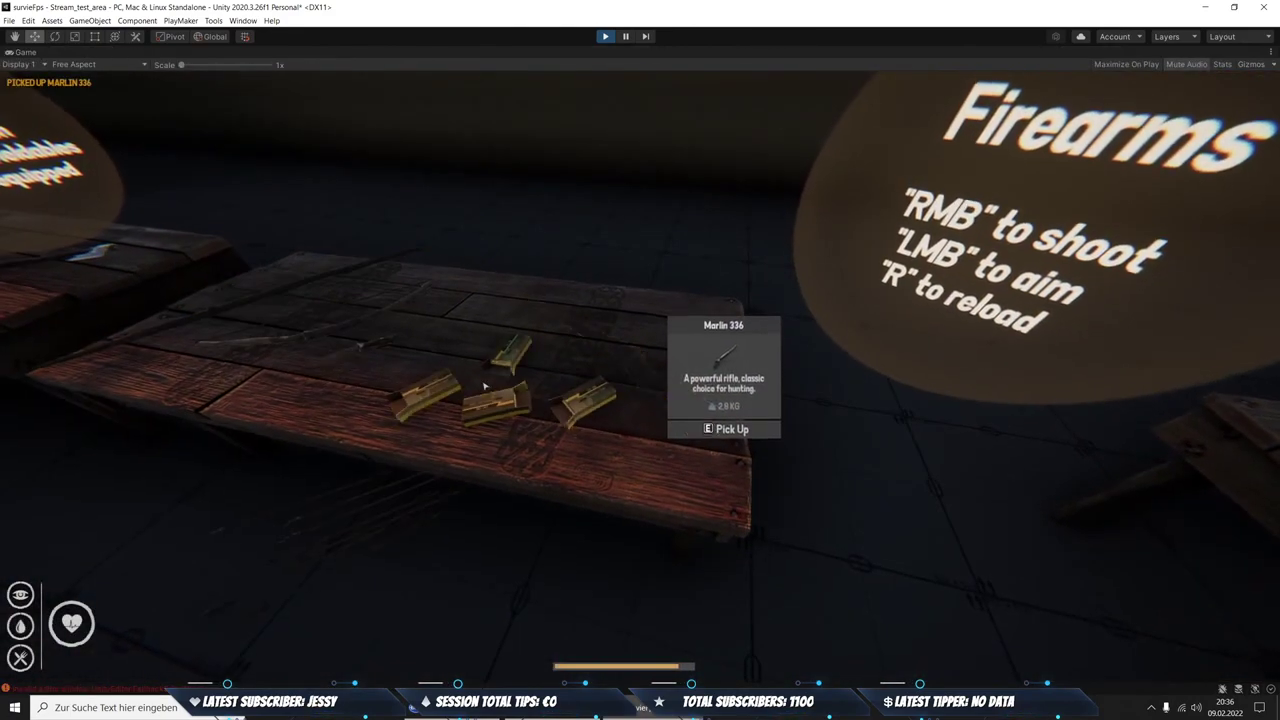
key("e")
key("e")
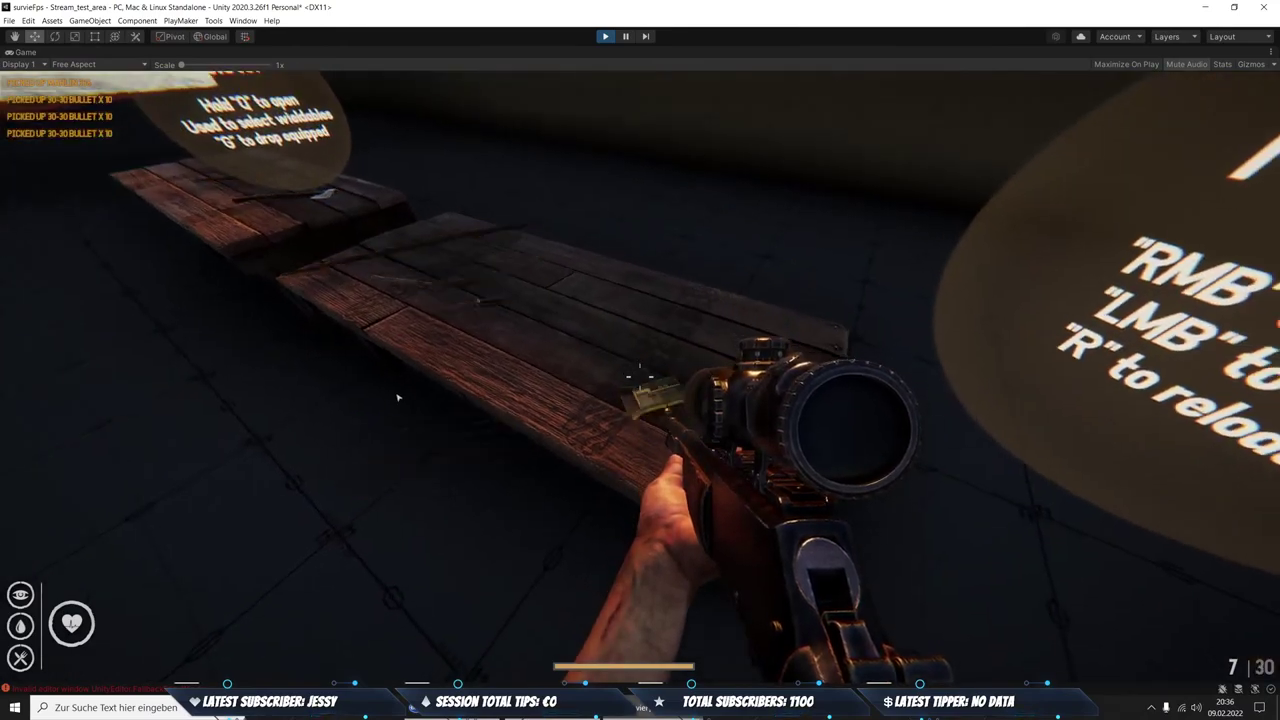
key("e")
key("w")
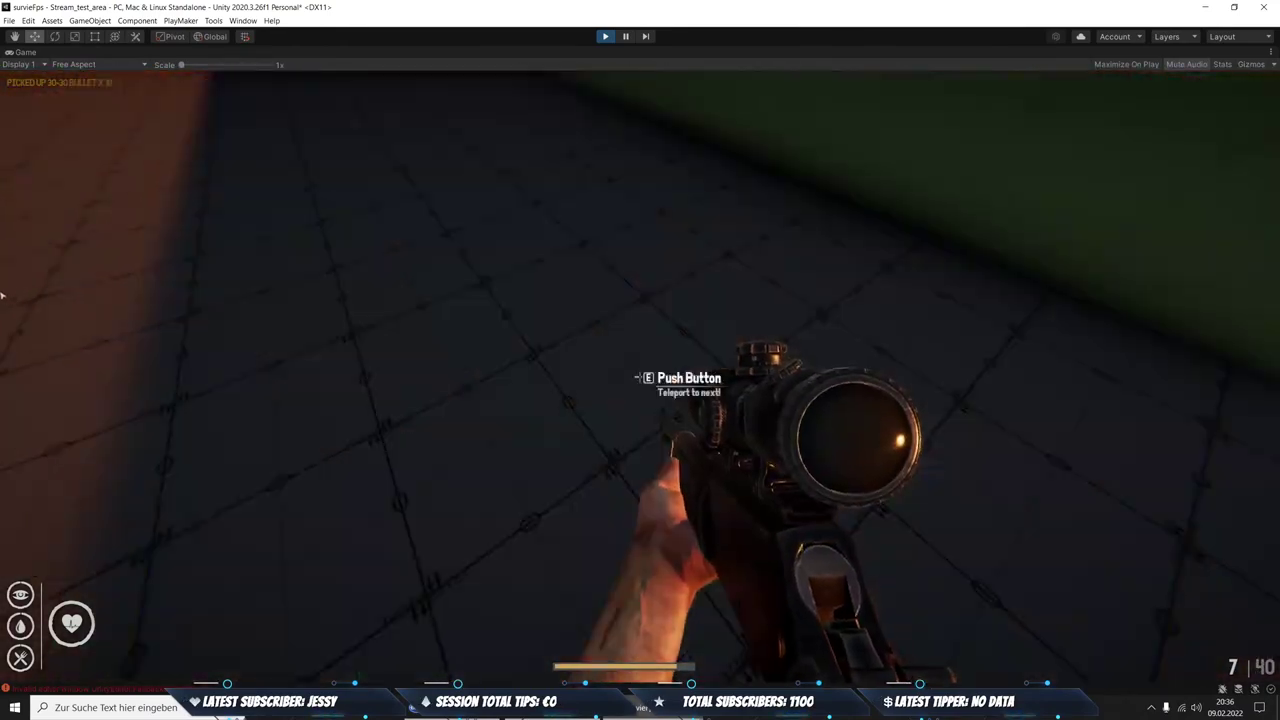
key("shift+w")
Walk toward the far wall and shoot a rabbit by the box through the rifle scope
key("w")
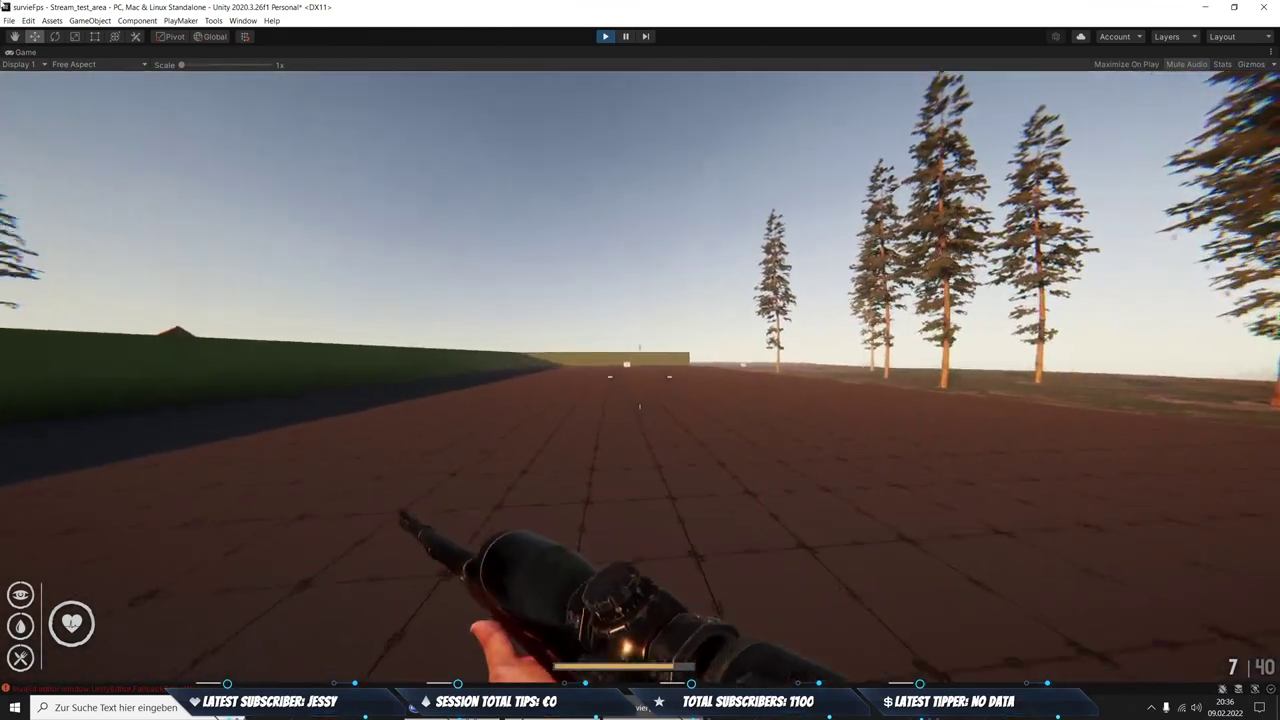
key("w")
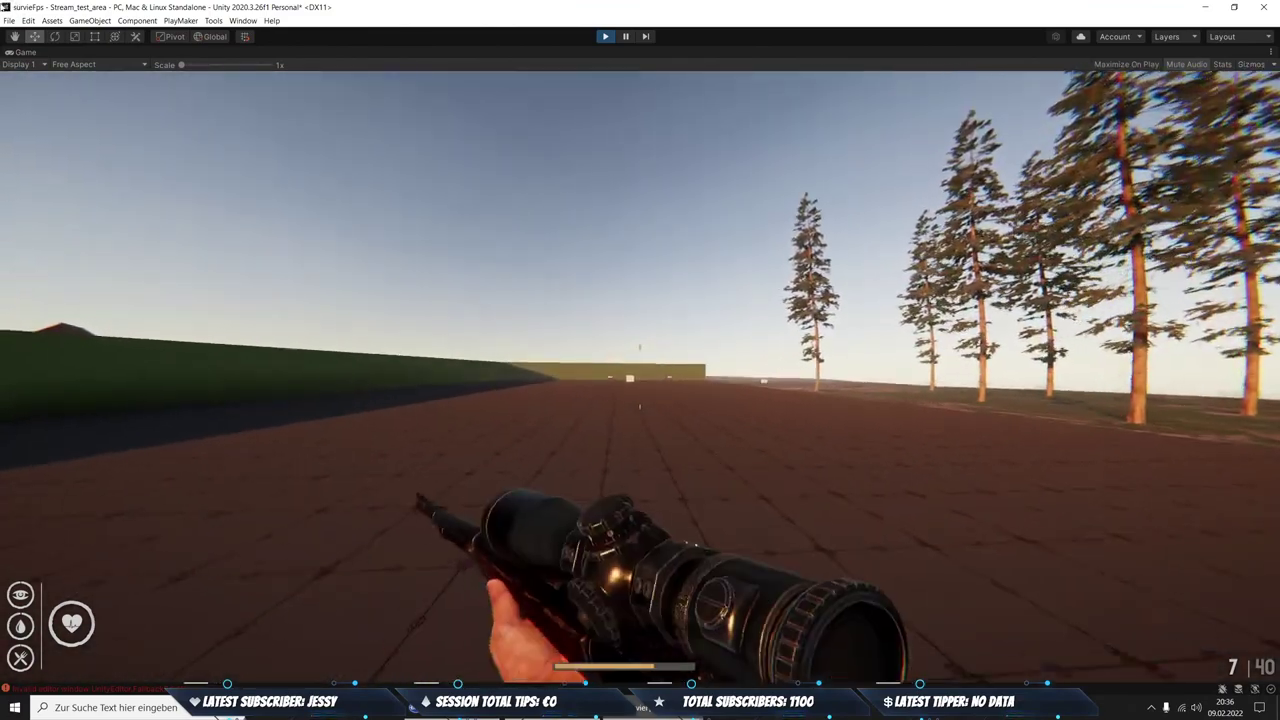
key("w")
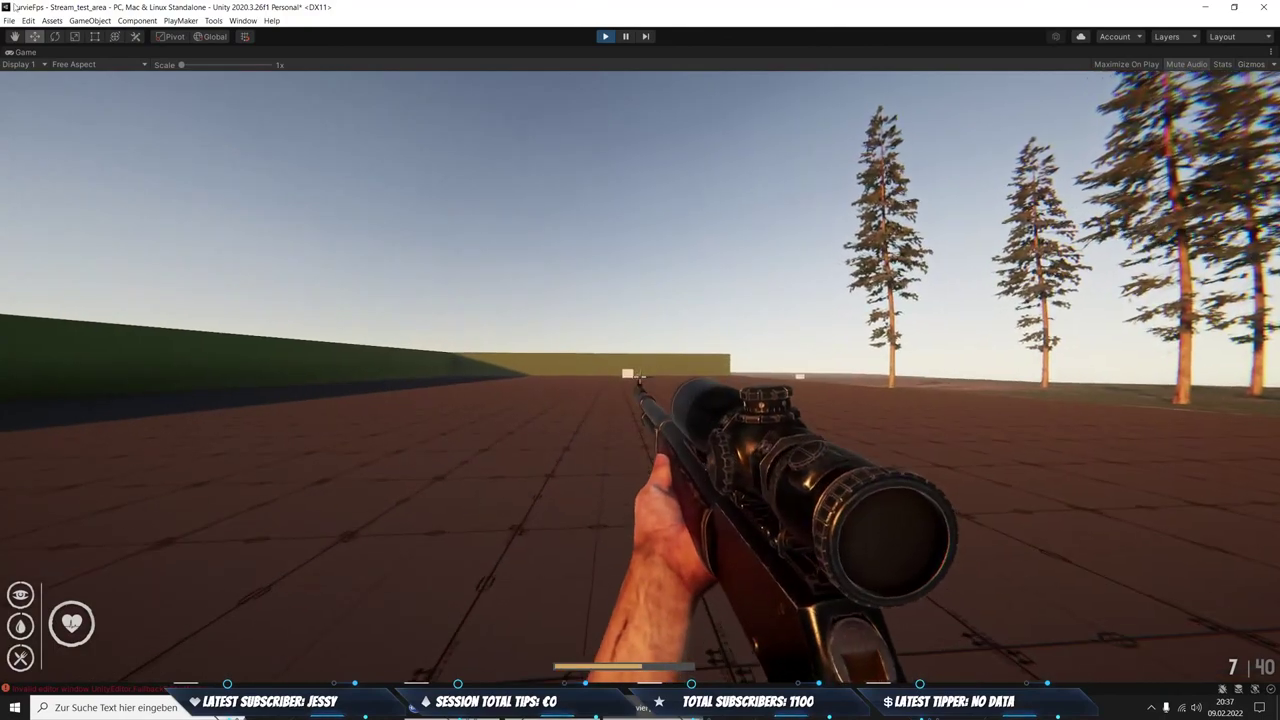
left_click(397, 214)
right_click(397, 214)
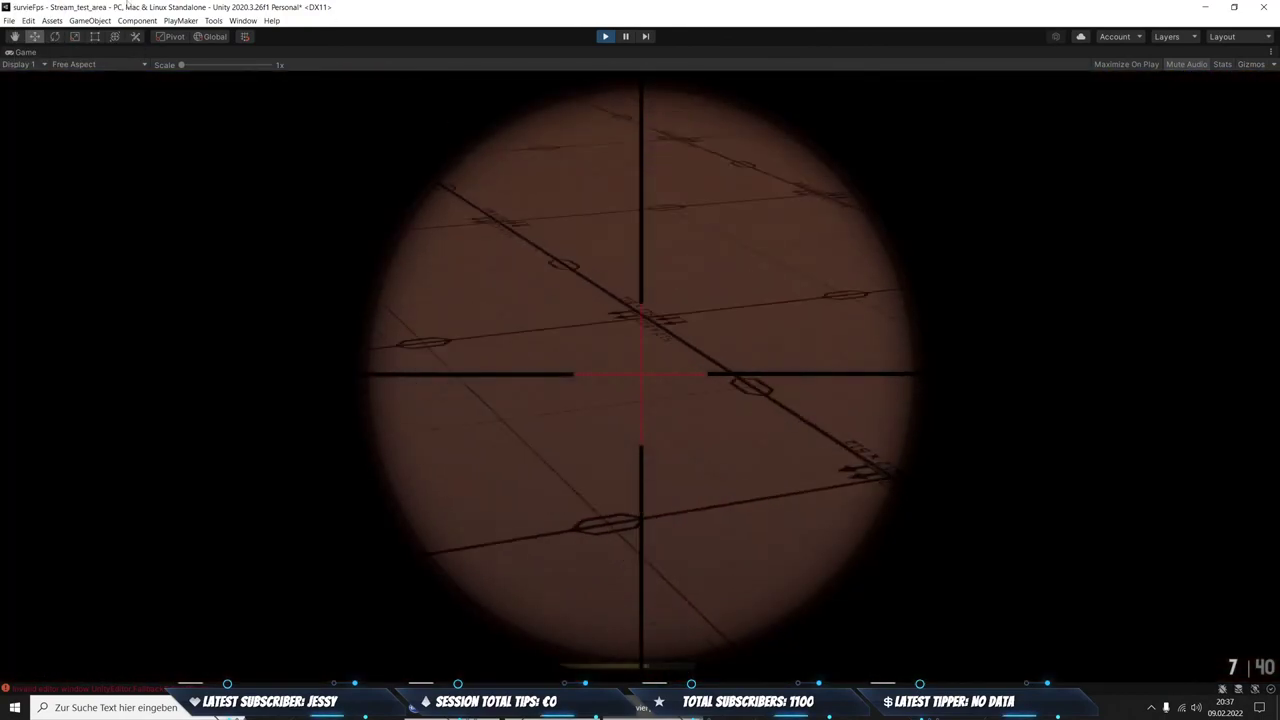
right_click_drag(397, 214, 9, 188)
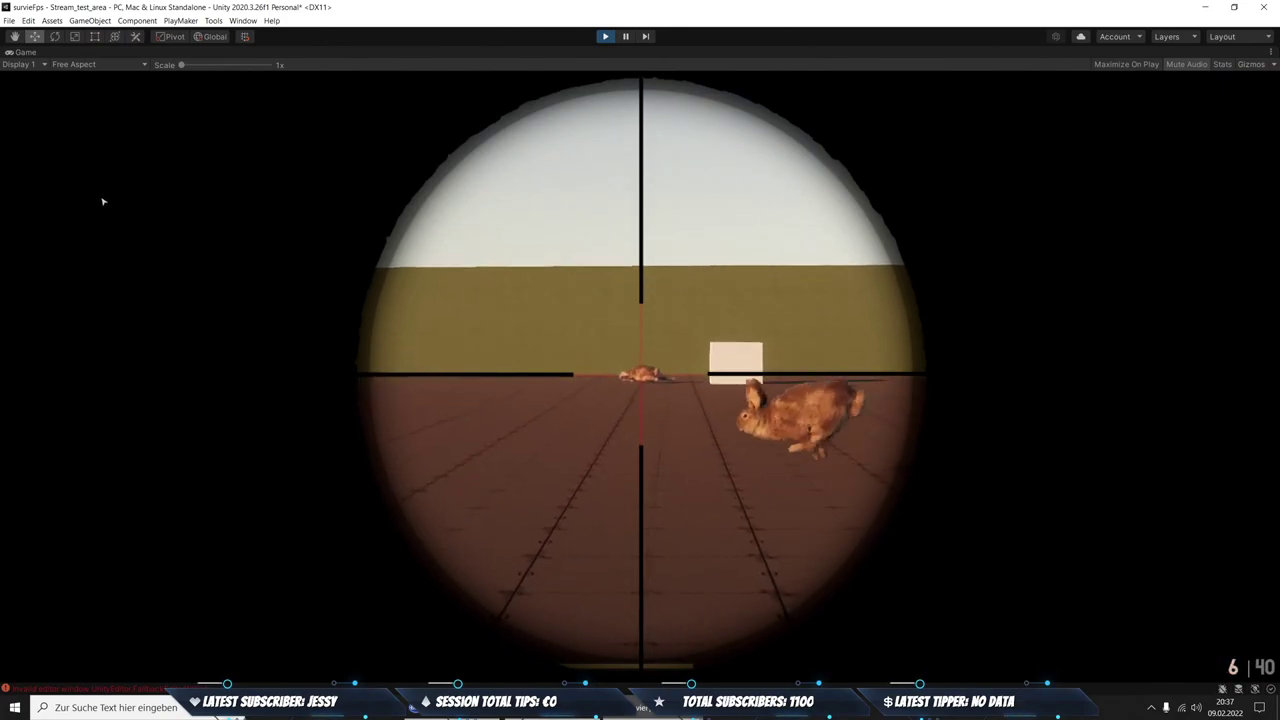
right_click_drag(102, 202, 102, 202)
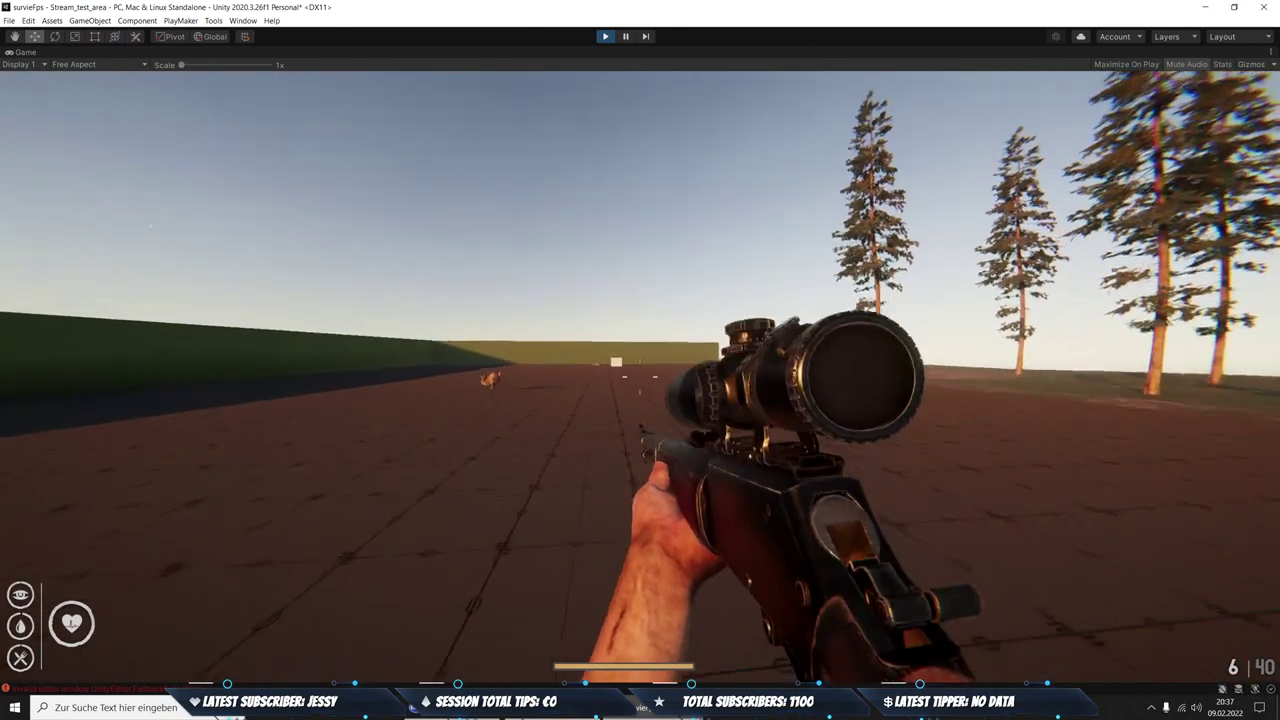
Walk up to the shot rabbit beside the cube and pick it up as raw meat
key("shift+w")
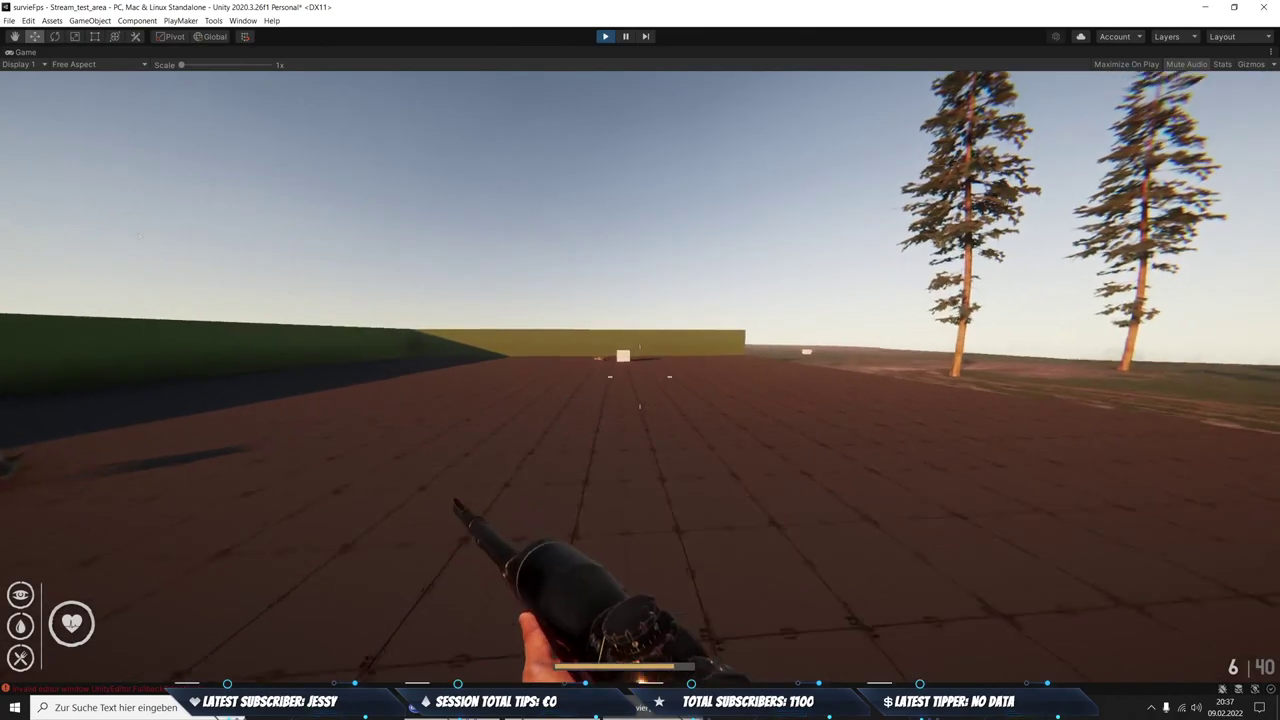
key("w")
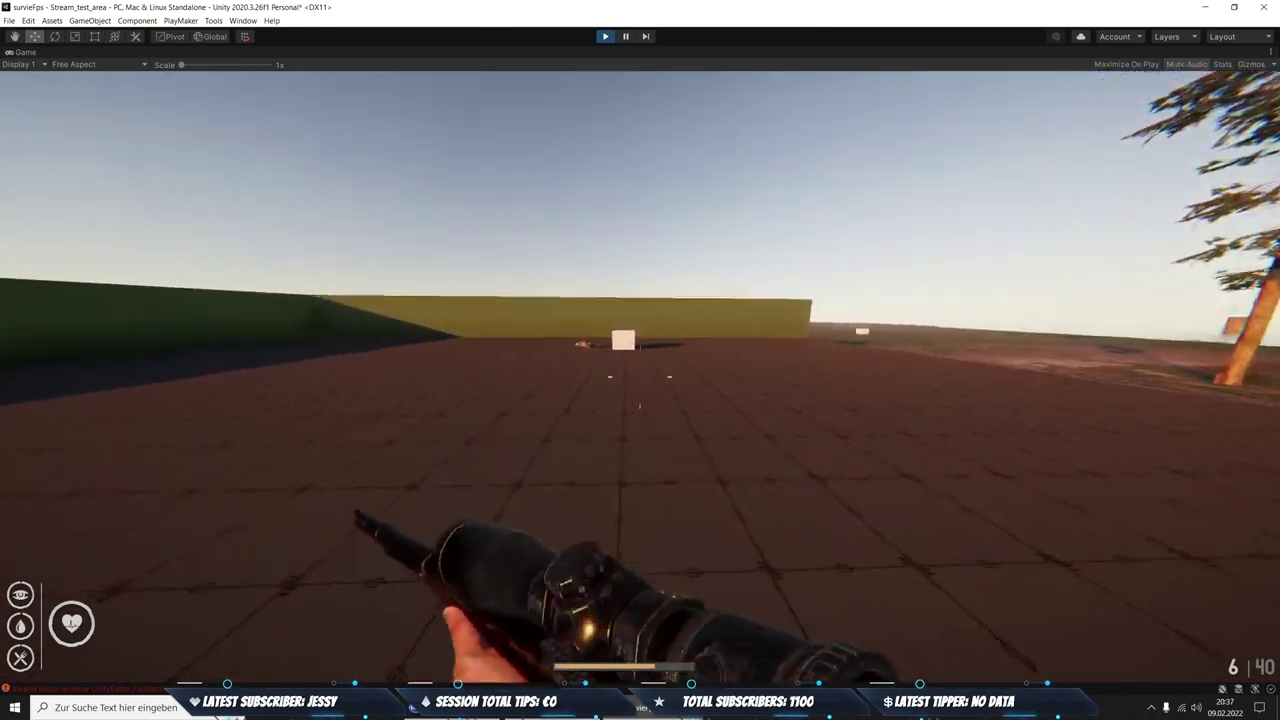
key("w")
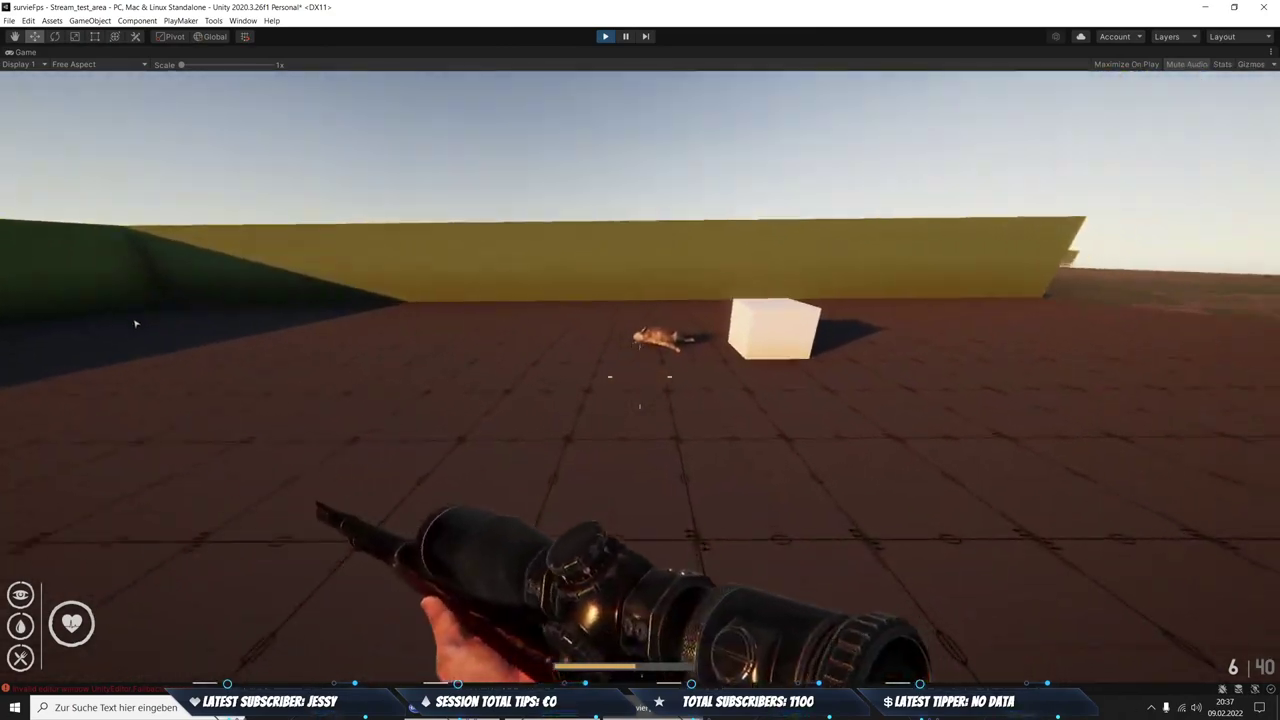
key("w")
key("e")
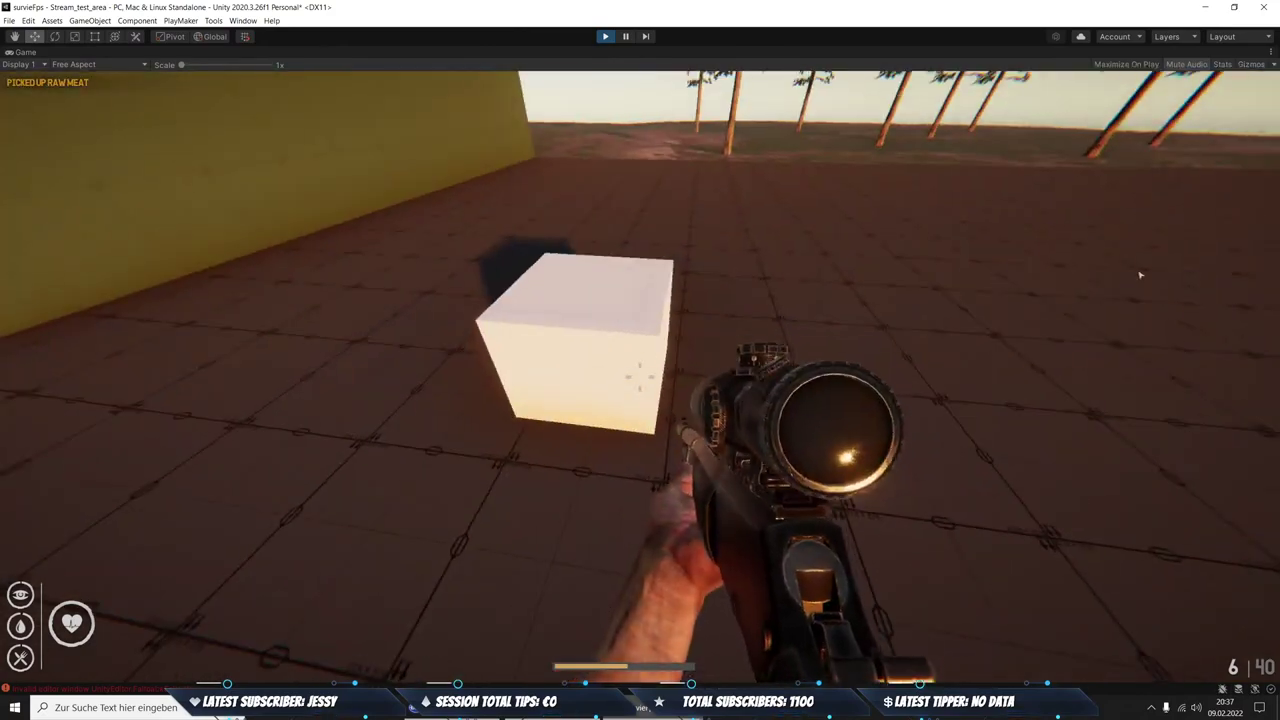
key("w")
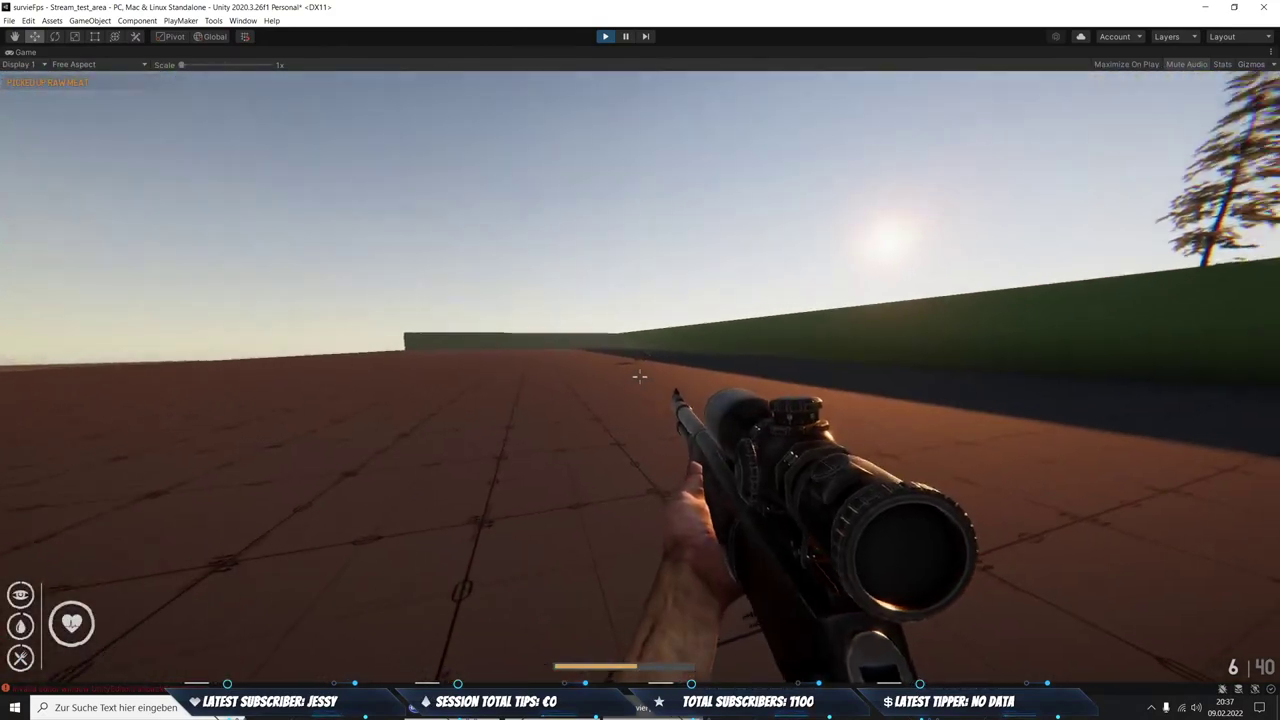
key("w")
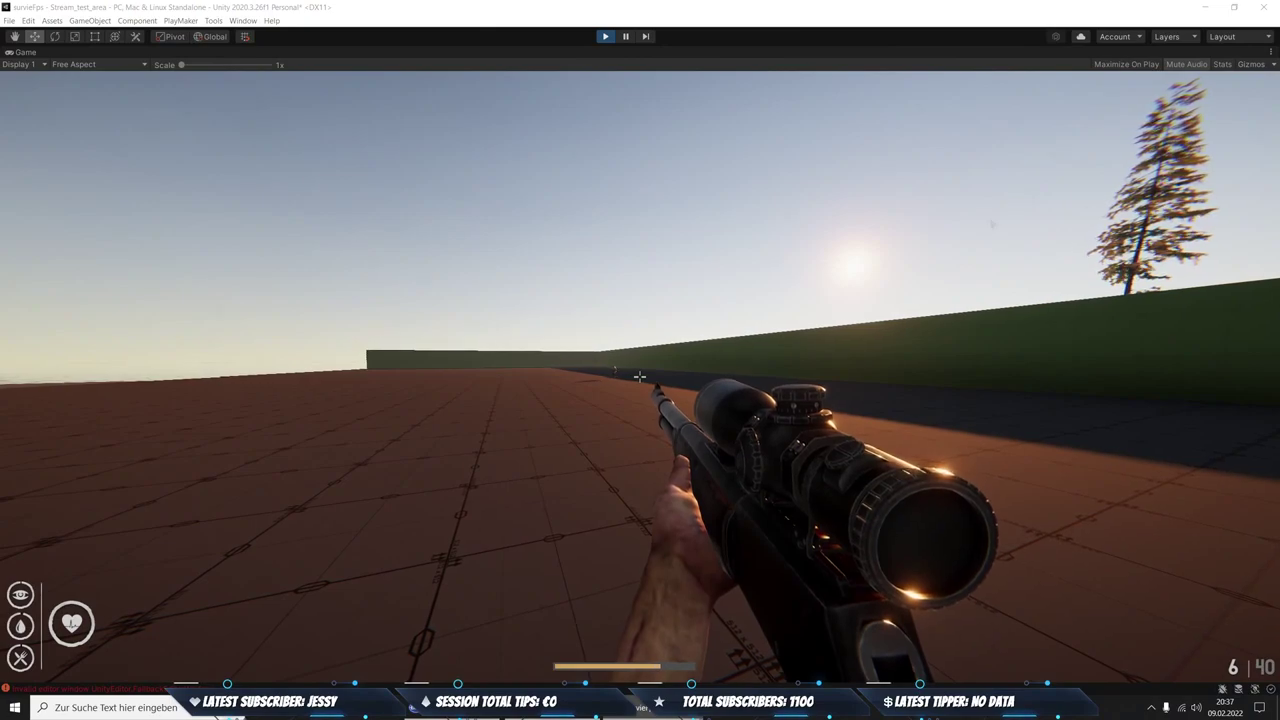
Fire several scoped shots at the fleeing rabbit, then stop the play test
right_click(639, 376)
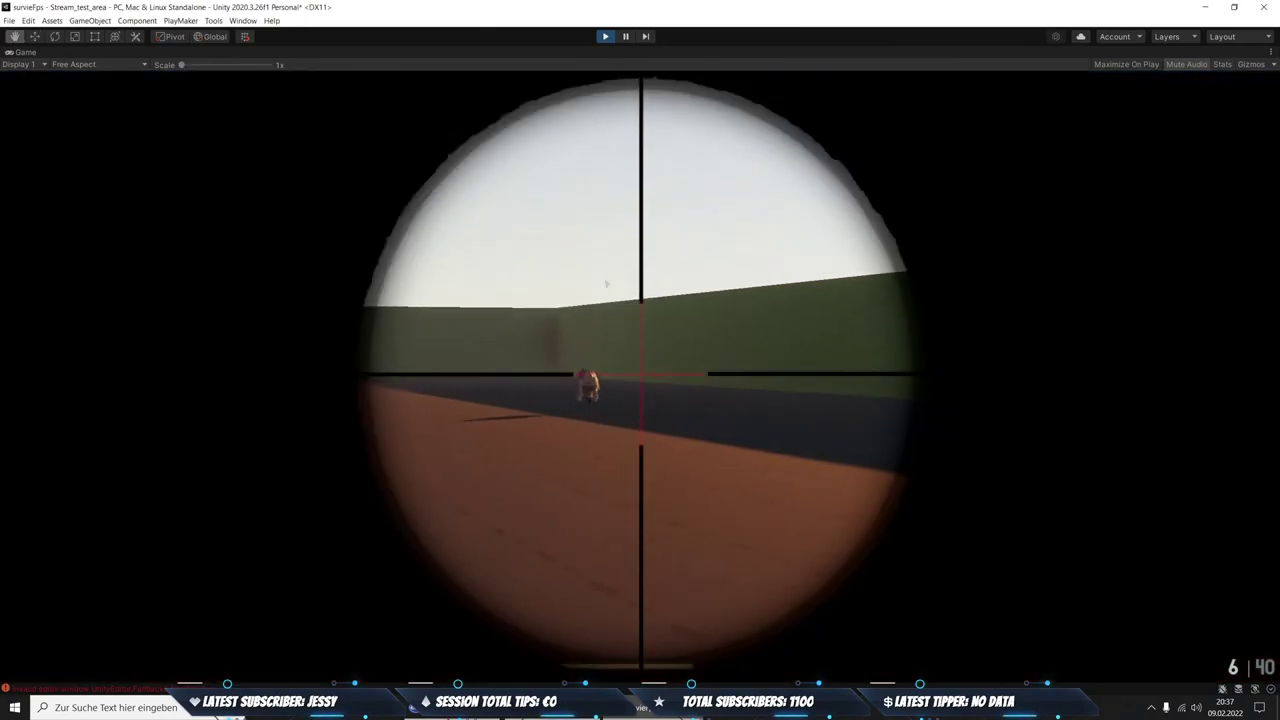
left_click(640, 376)
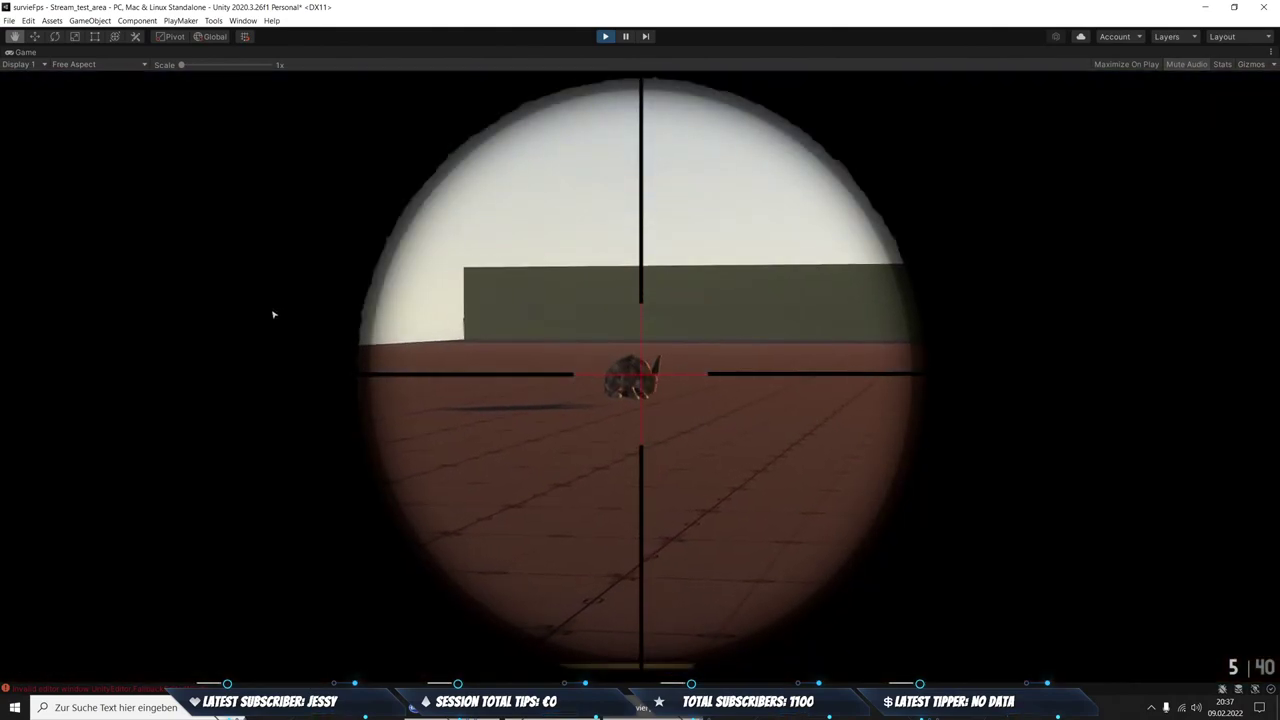
left_click(274, 309)
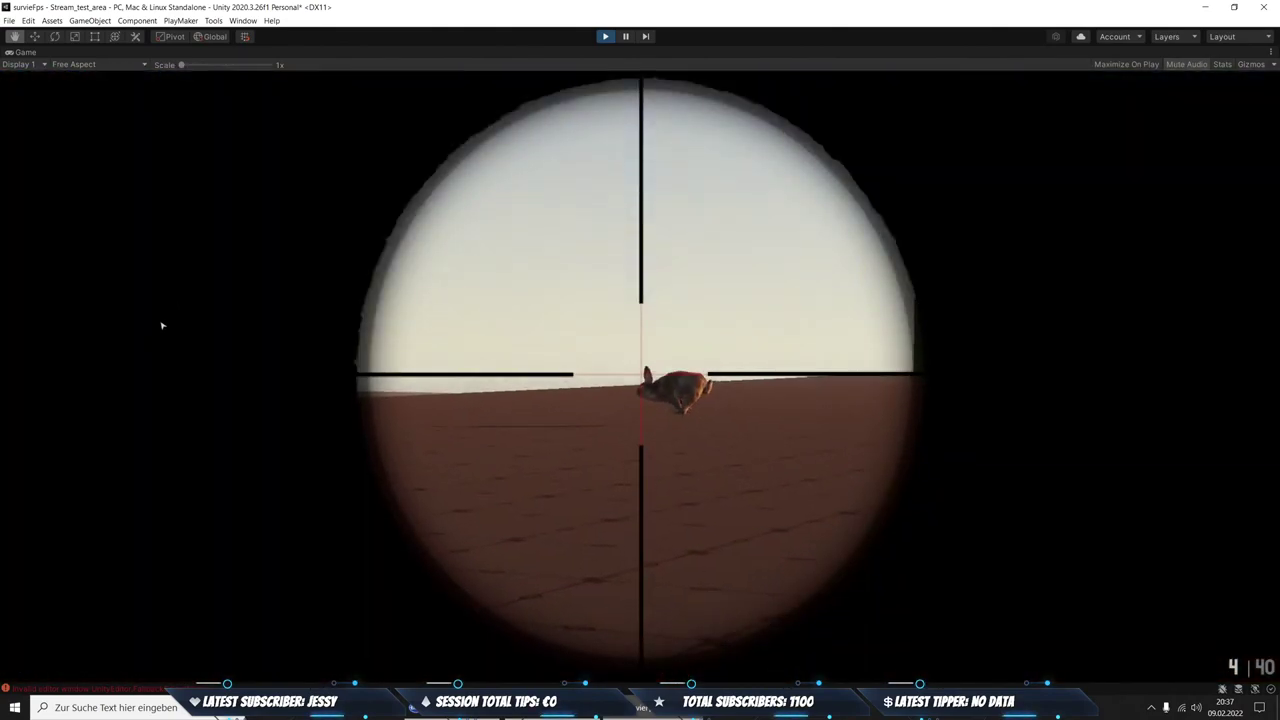
left_click(161, 325)
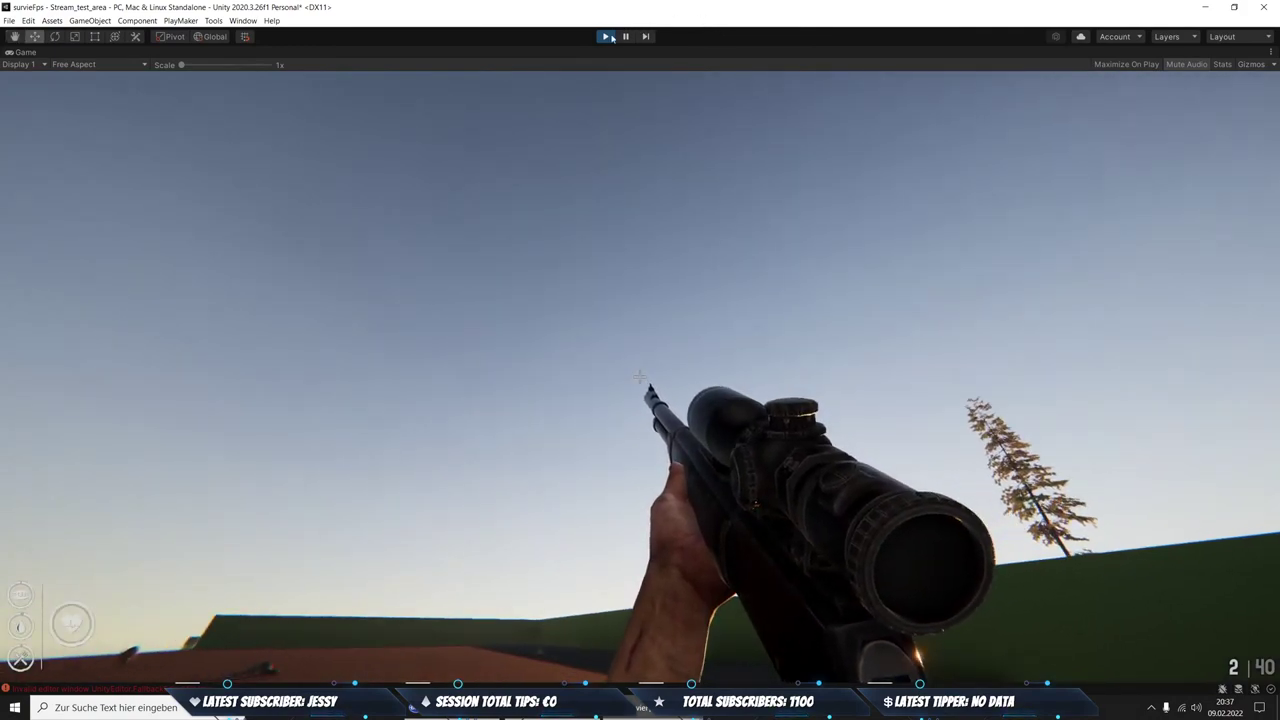
left_click(606, 36)
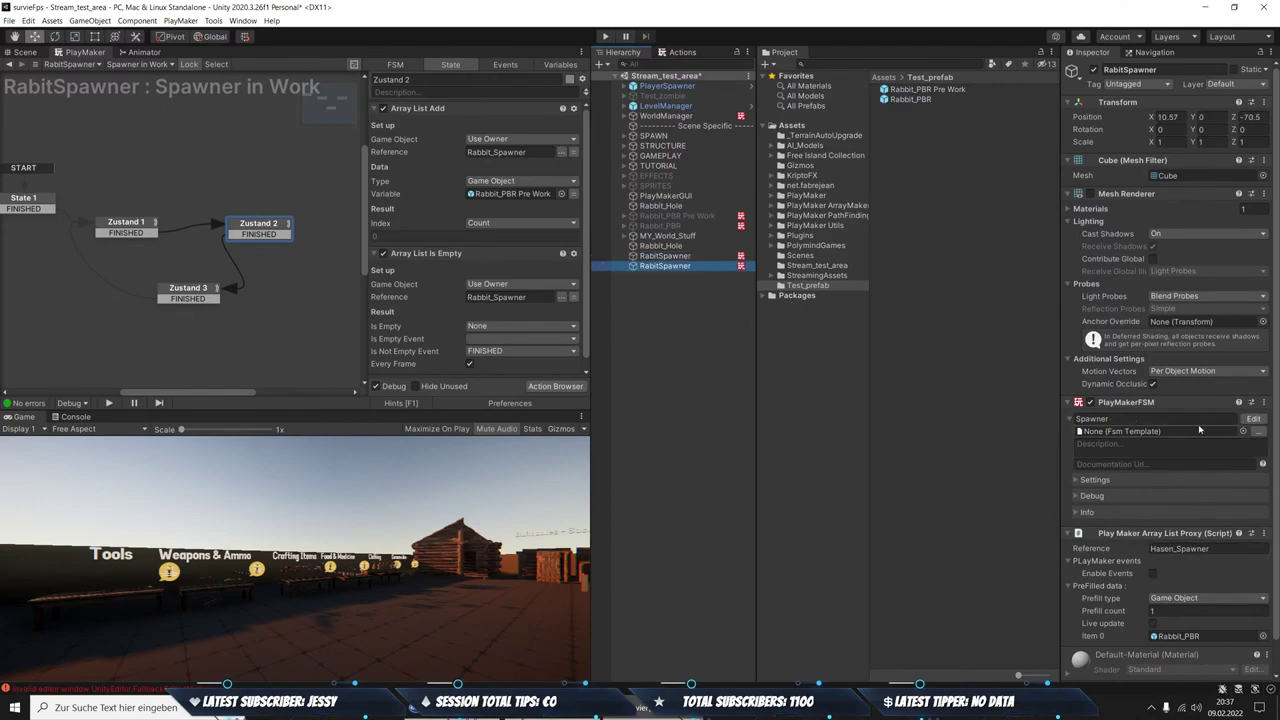
Show the Spawner FSM and connect Zustand 2's FINISHED transition back to Zustand 1
left_click(1253, 420)
left_click(315, 199)
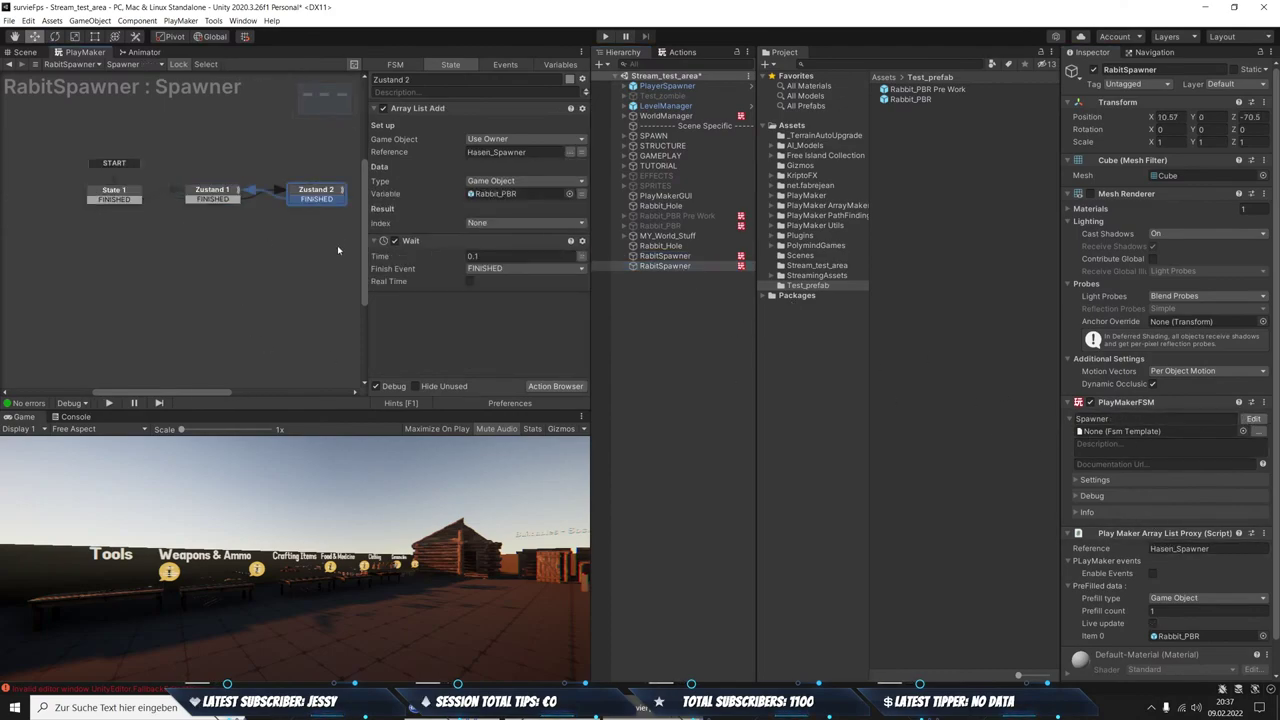
left_click_drag(341, 199, 239, 256)
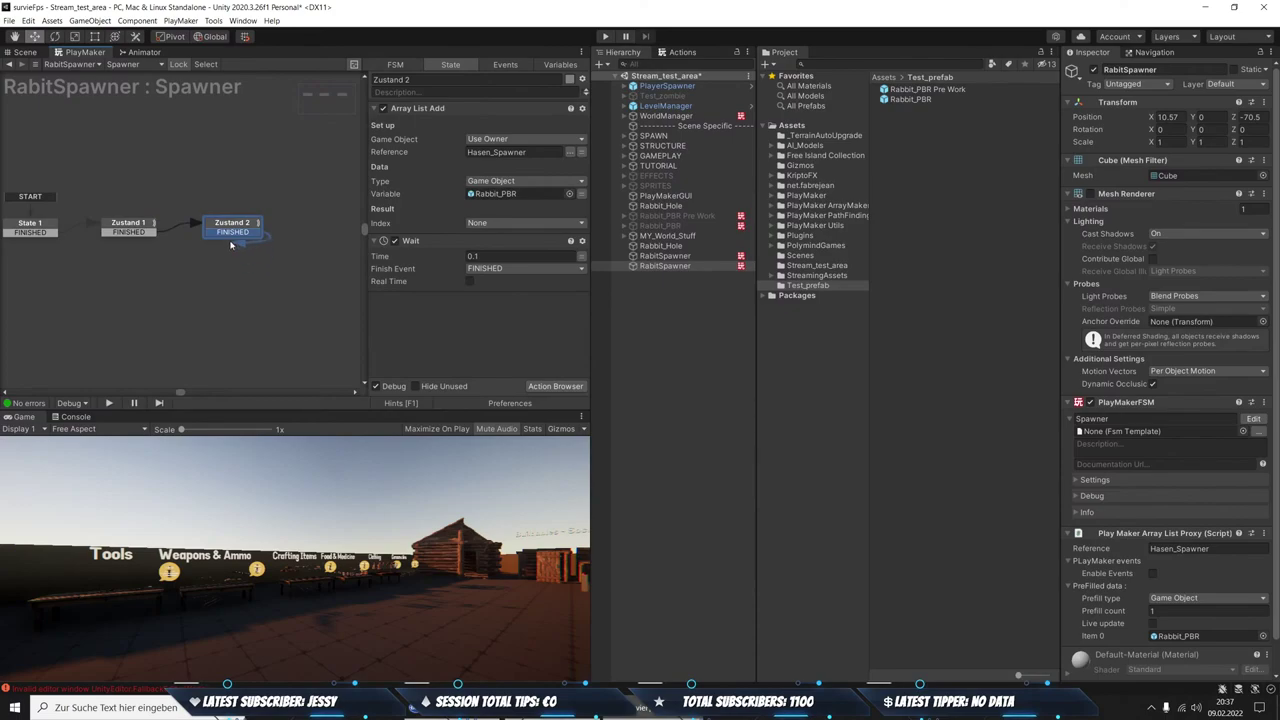
left_click_drag(268, 229, 160, 235)
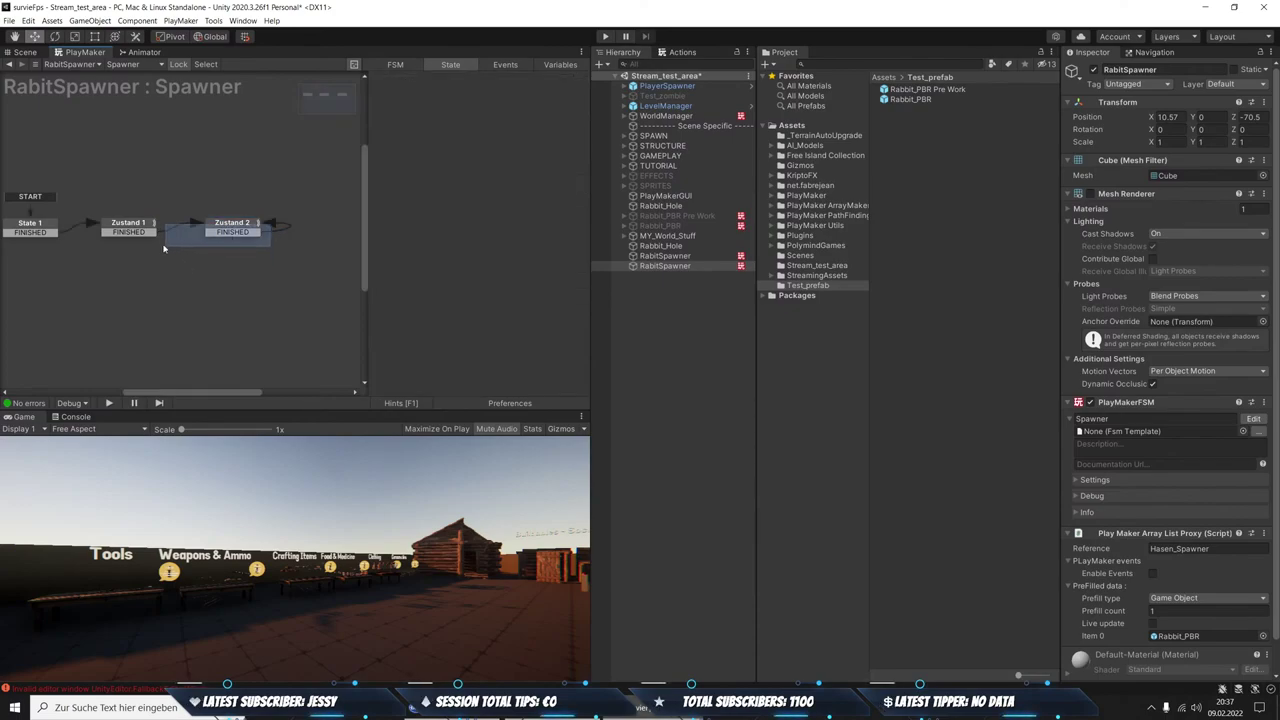
left_click_drag(261, 239, 218, 255)
Add a Zustand 3 state, route Zustand 1's FINISHED into it, and give it a FINISHED transition
right_click(208, 183)
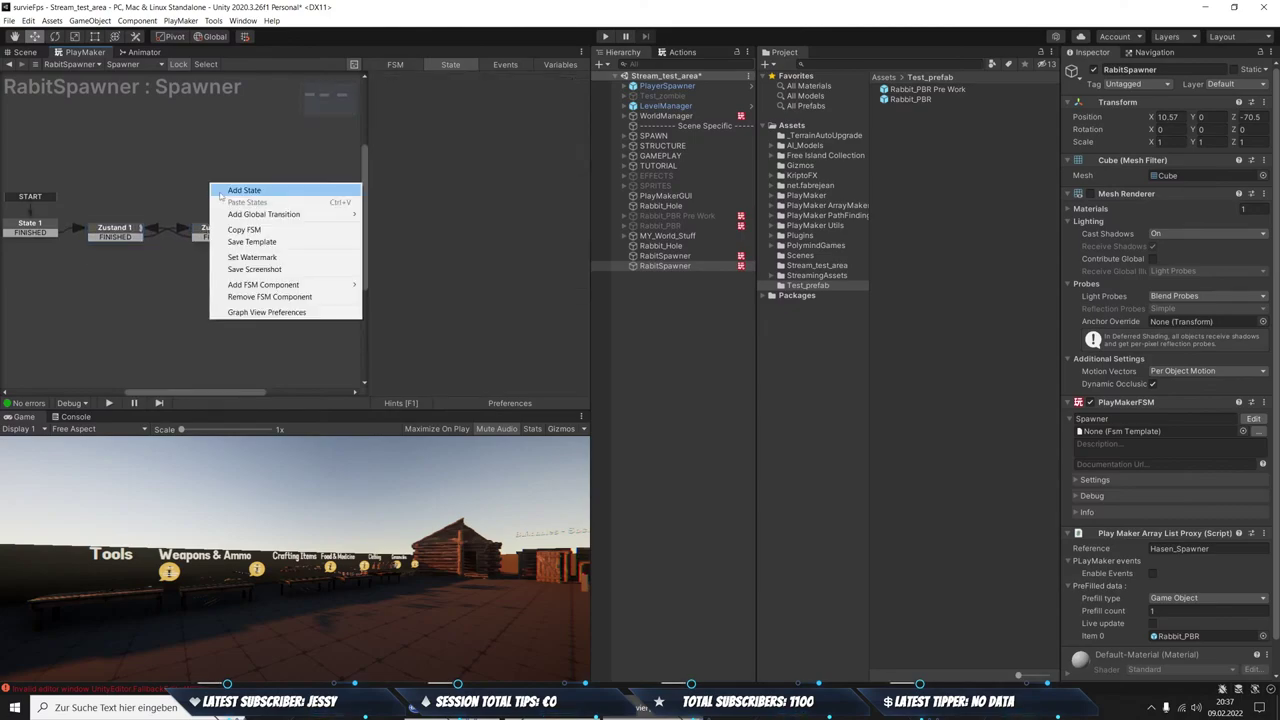
left_click(235, 188)
left_click_drag(142, 244, 235, 188)
right_click(235, 188)
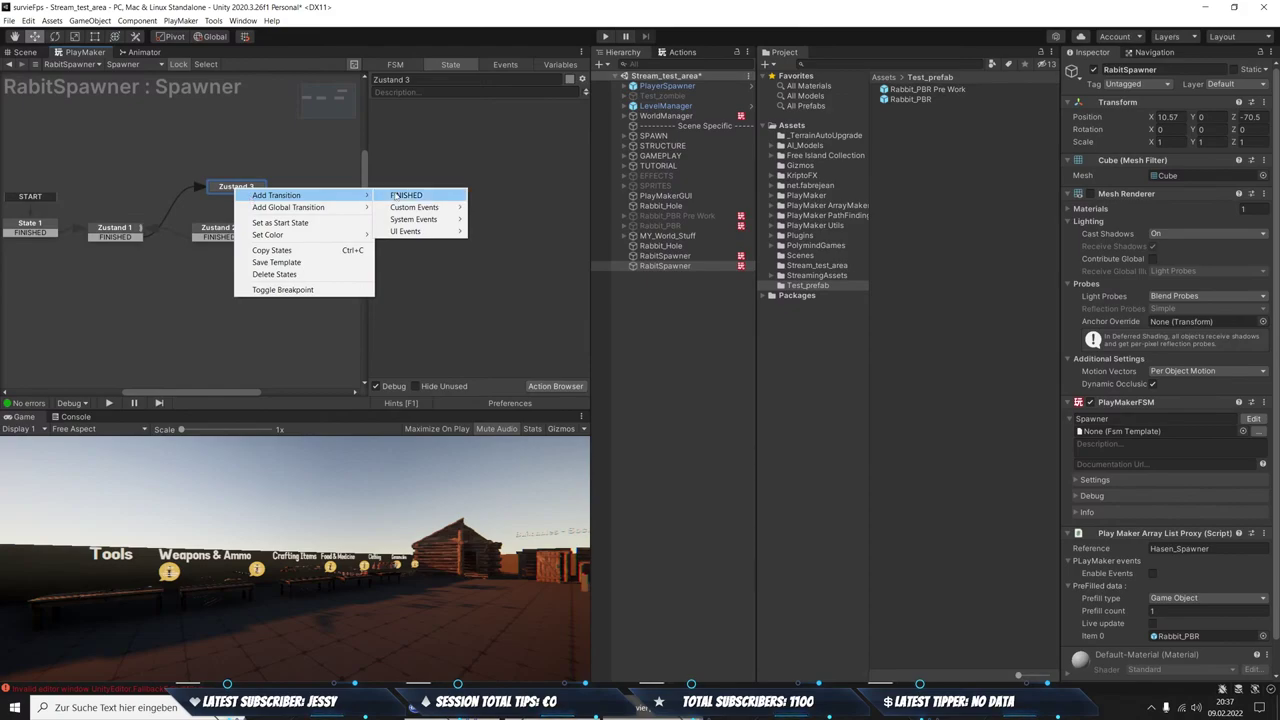
left_click(395, 195)
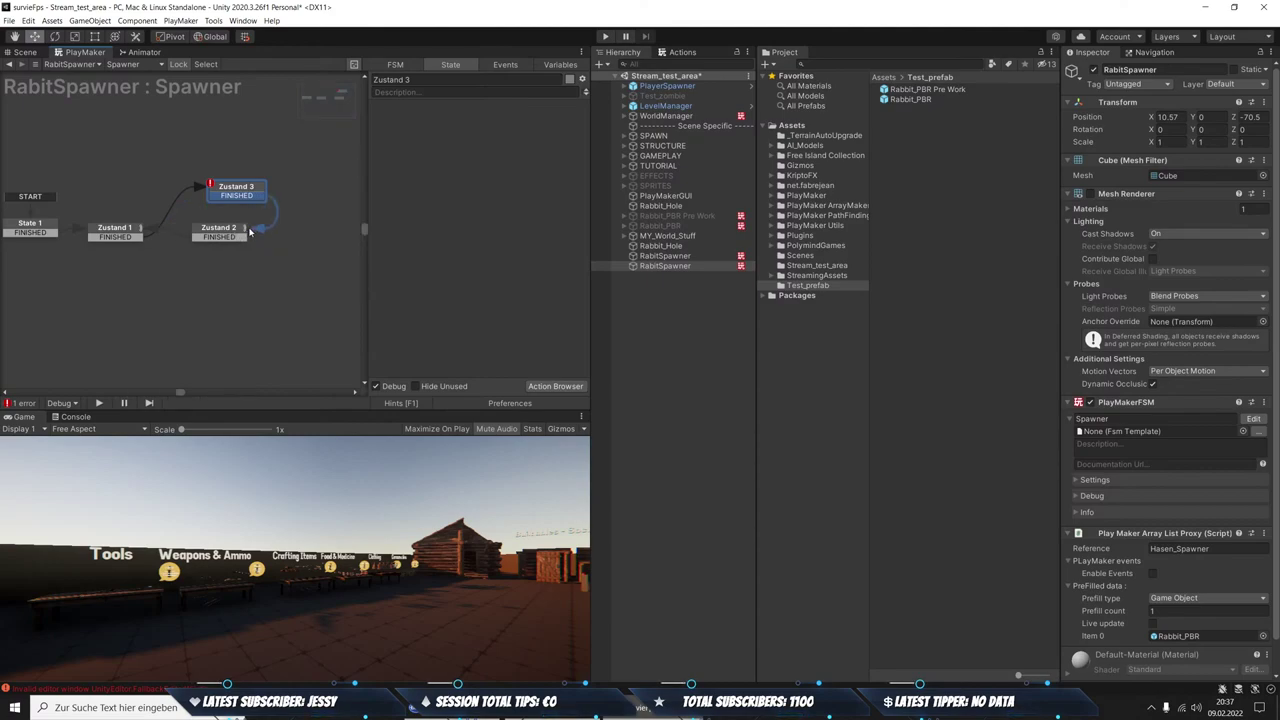
left_click_drag(241, 231, 257, 245)
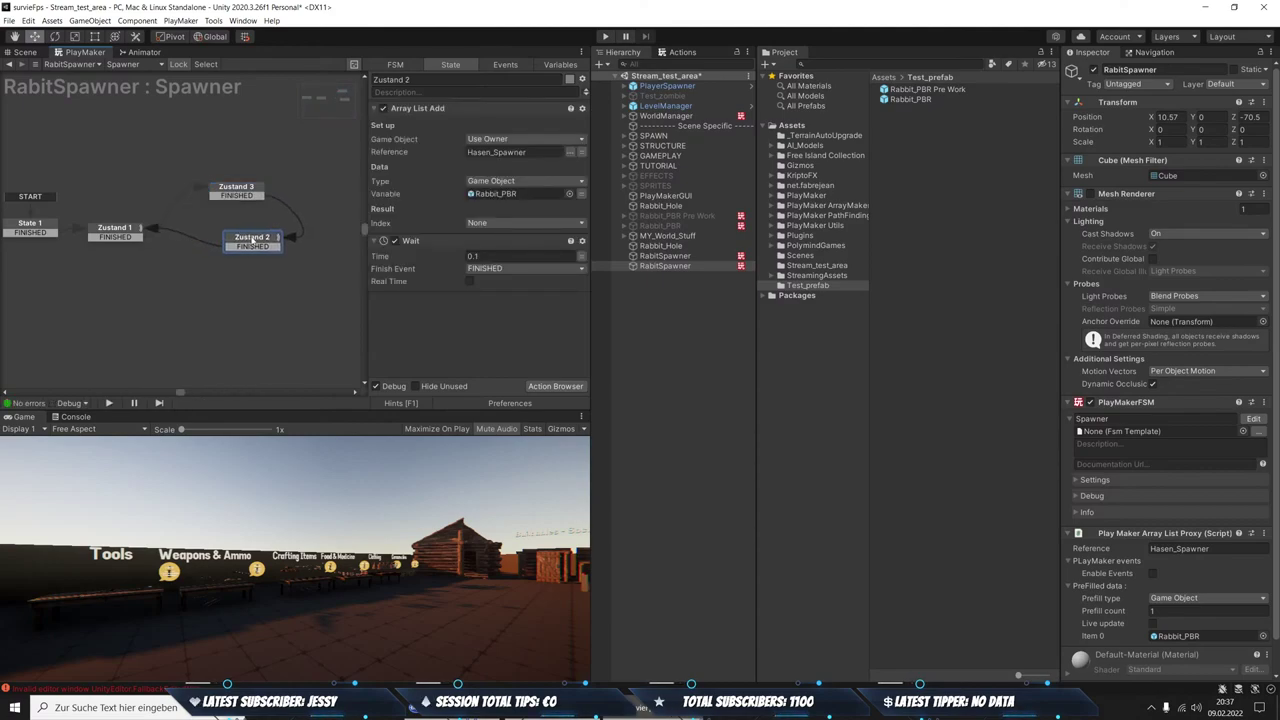
Add a Random Wait action (max 5) to Zustand 3, then start the play test
left_click(118, 233)
scroll(499, 286, "down", 3)
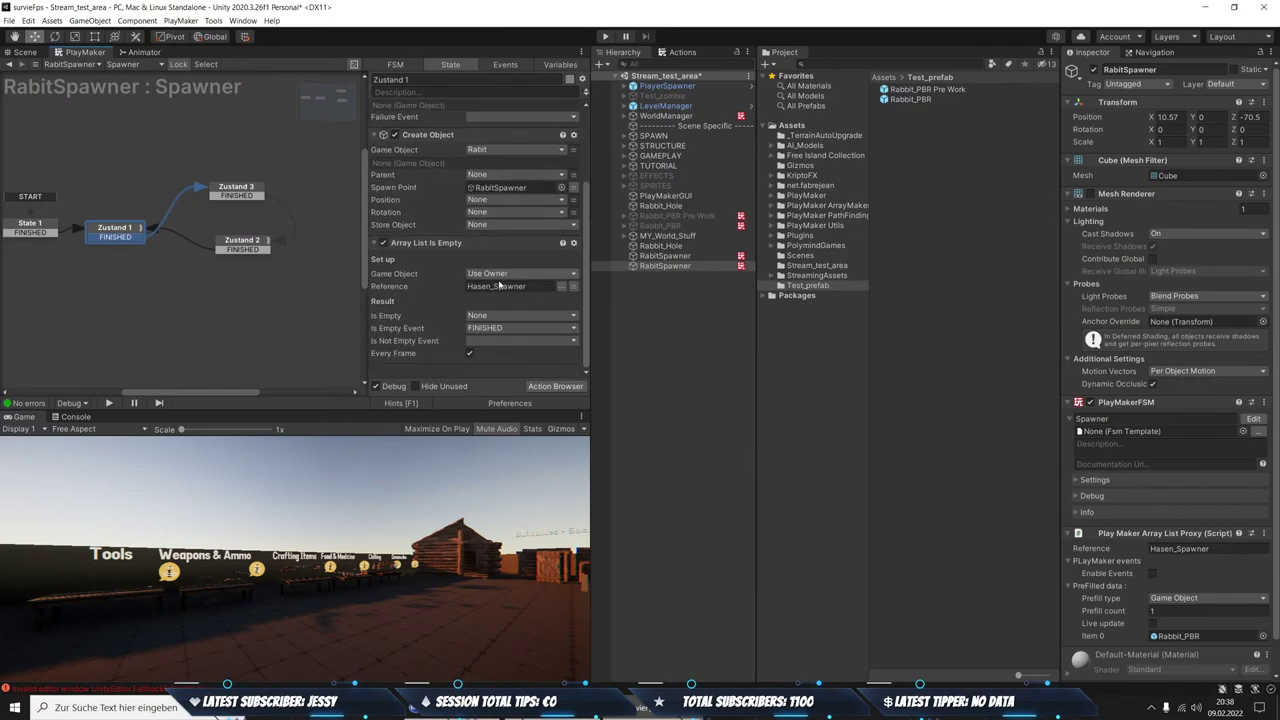
left_click(245, 189)
left_click(683, 52)
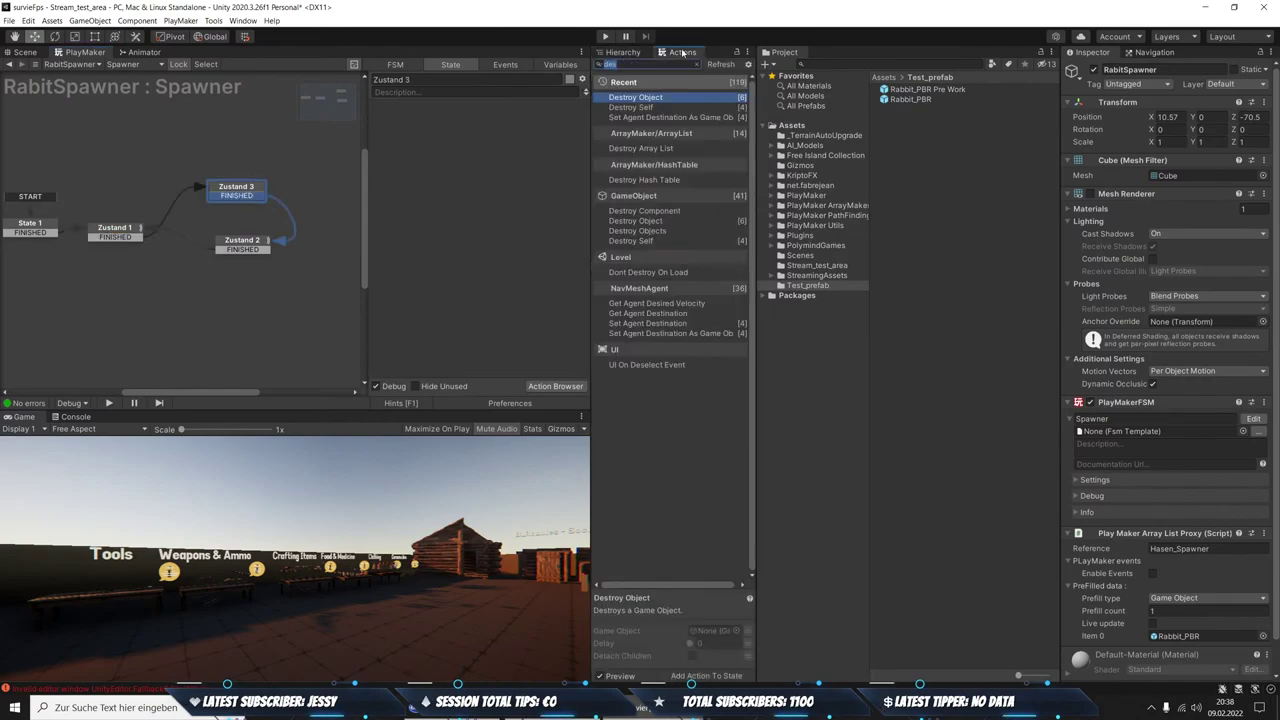
type("wait")
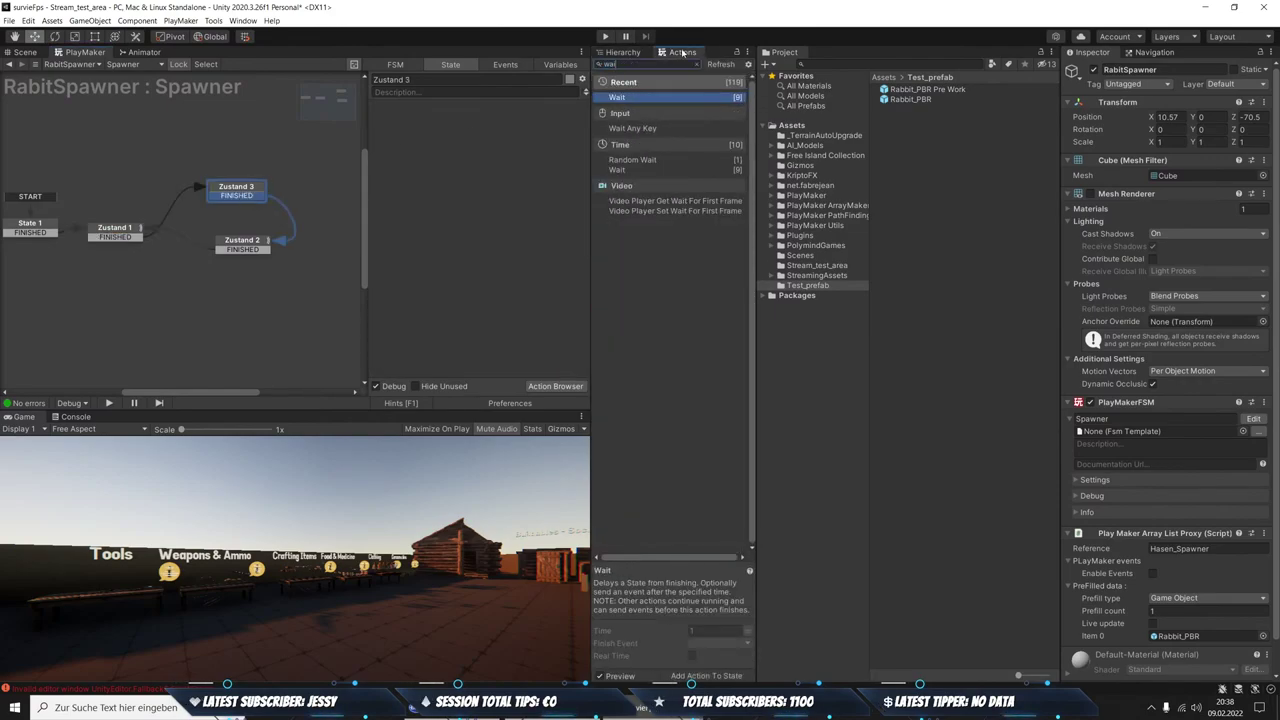
key("BackSpace")
key("BackSpace")
key("BackSpace")
type("ran")
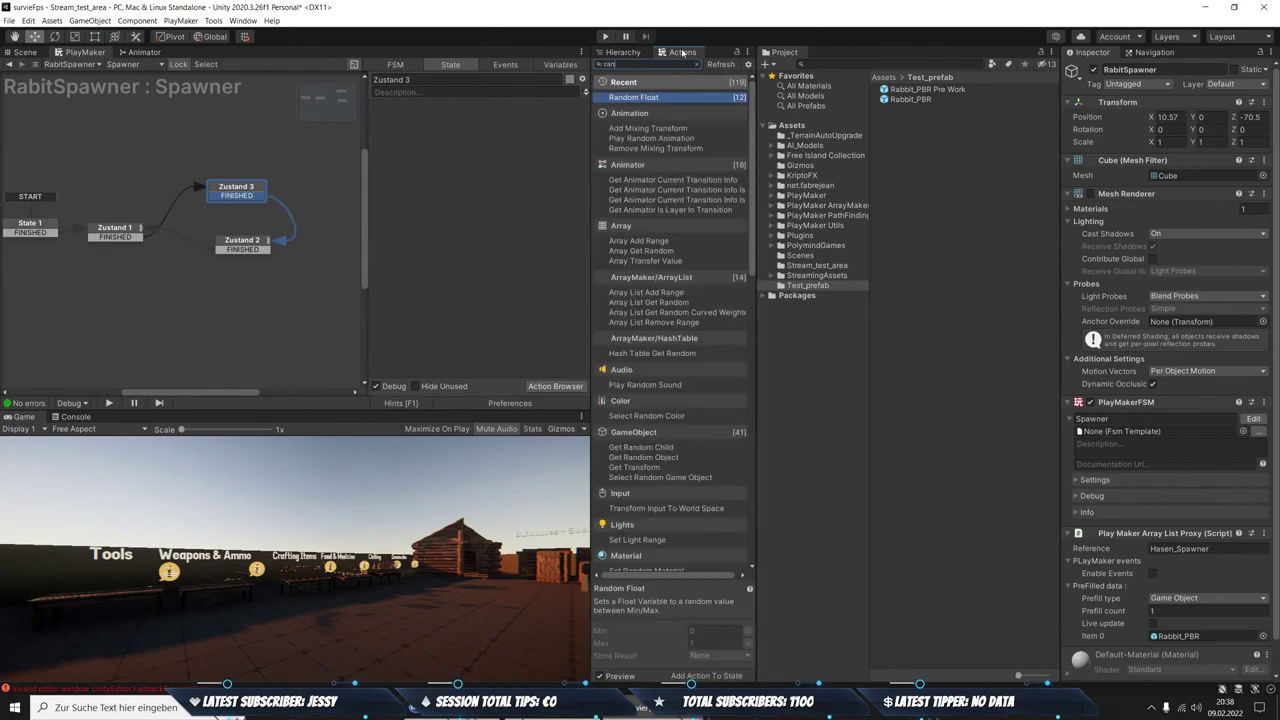
type("dom wa")
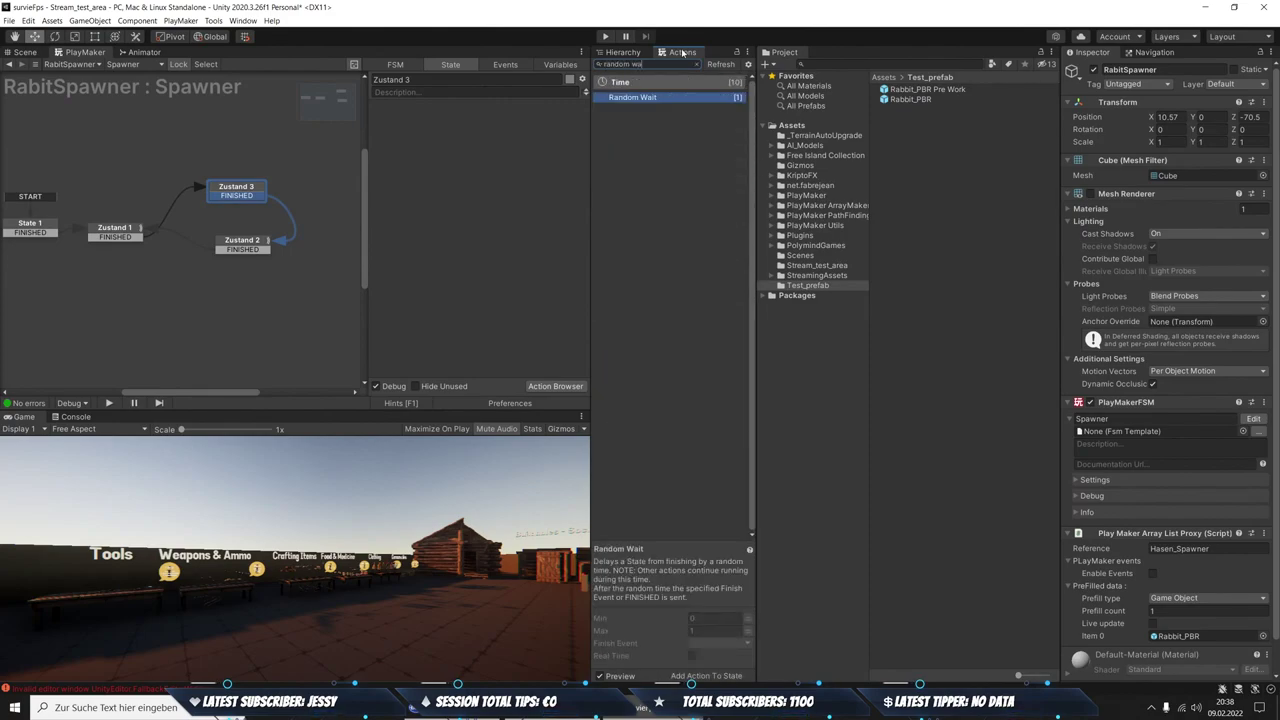
key("Return")
type("2")
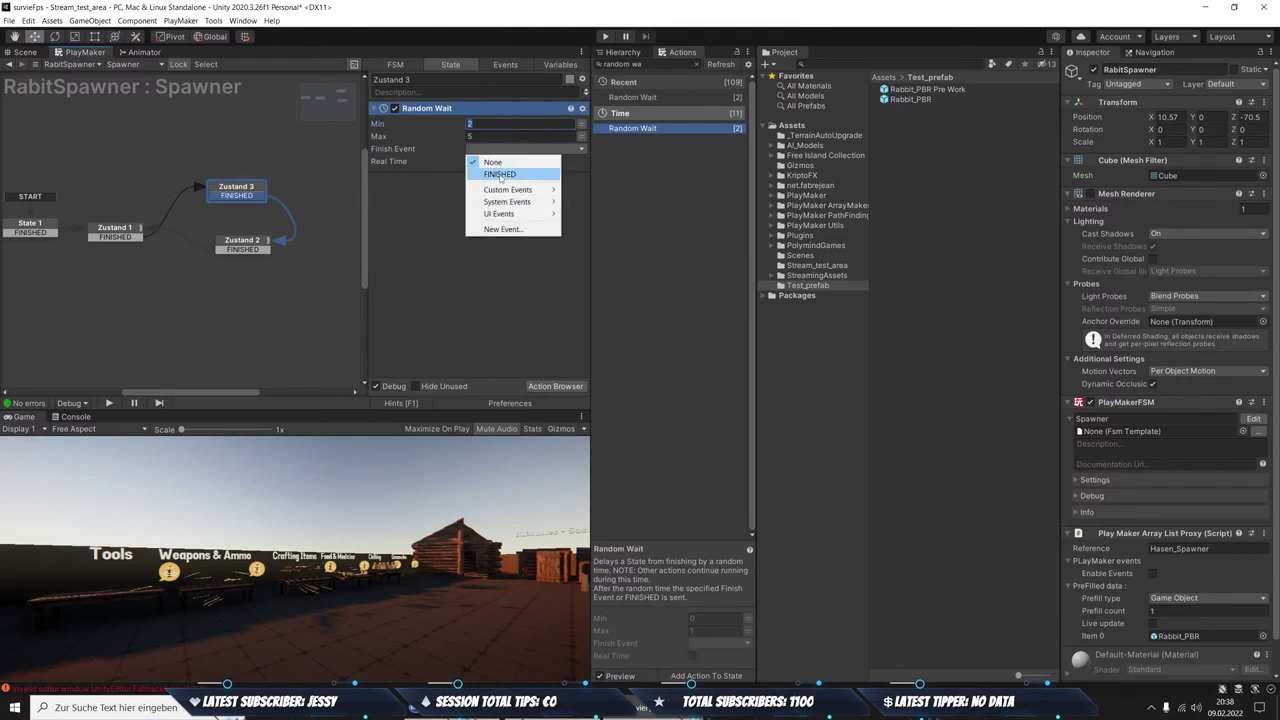
left_click(248, 251)
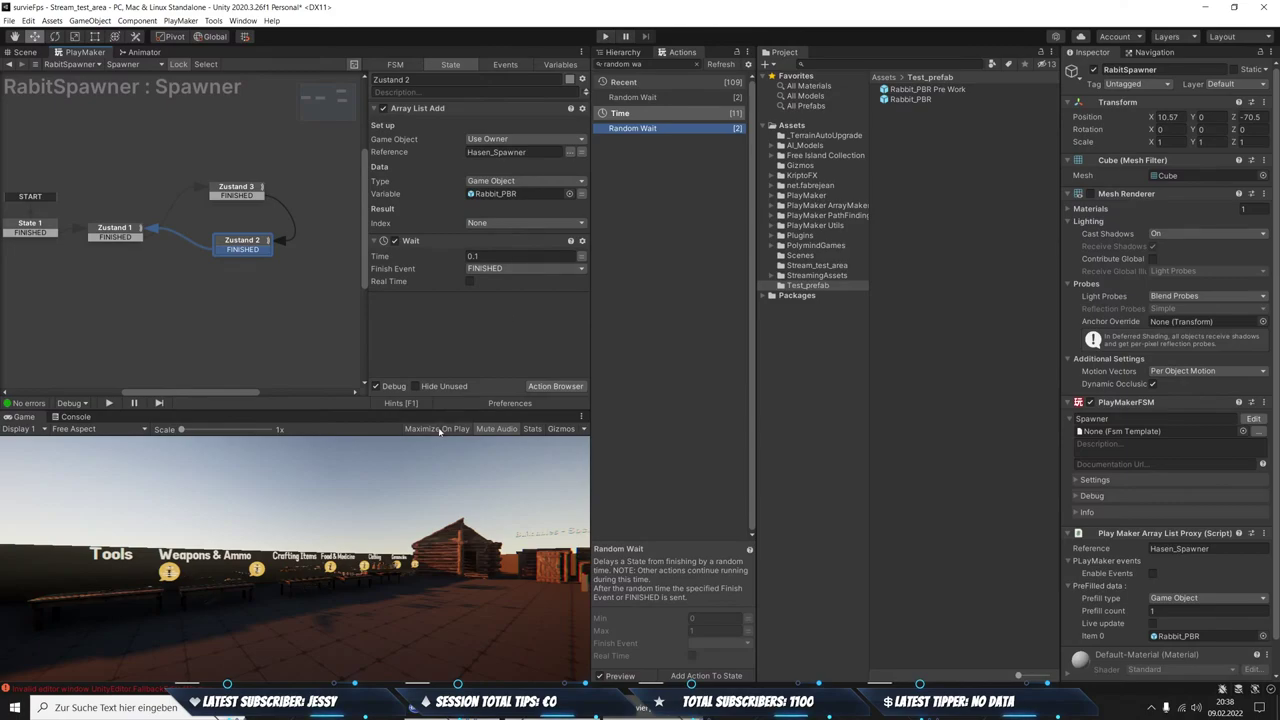
key("ctrl+p")
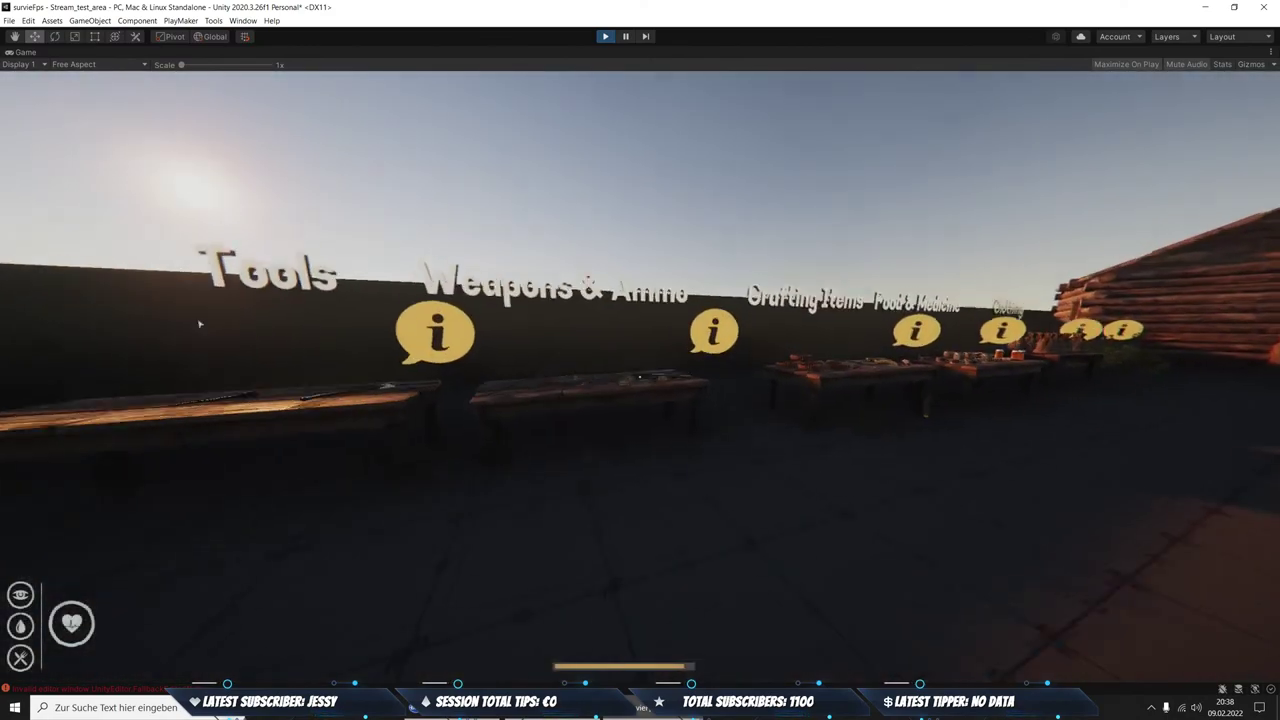
Collect the 30-30 bullets and rifle, then teleport to the open hunting area
key("w")
key("e")
key("e")
key("e")
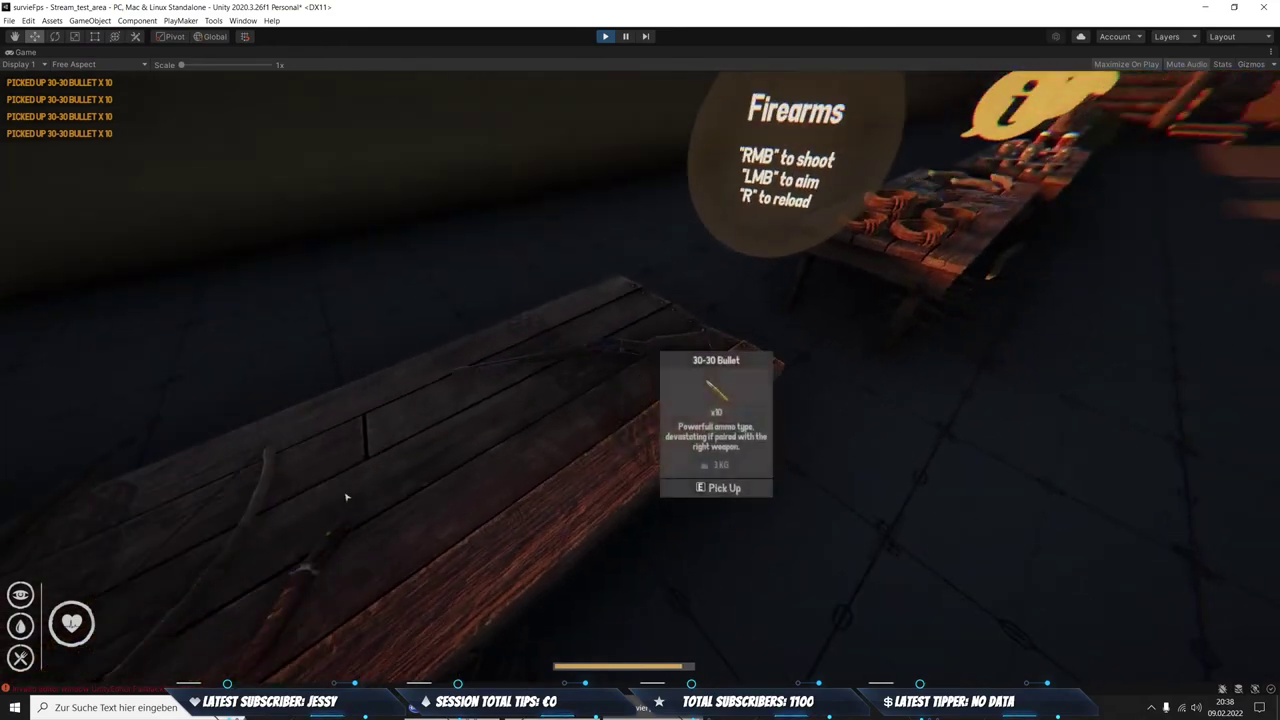
key("e")
key("w")
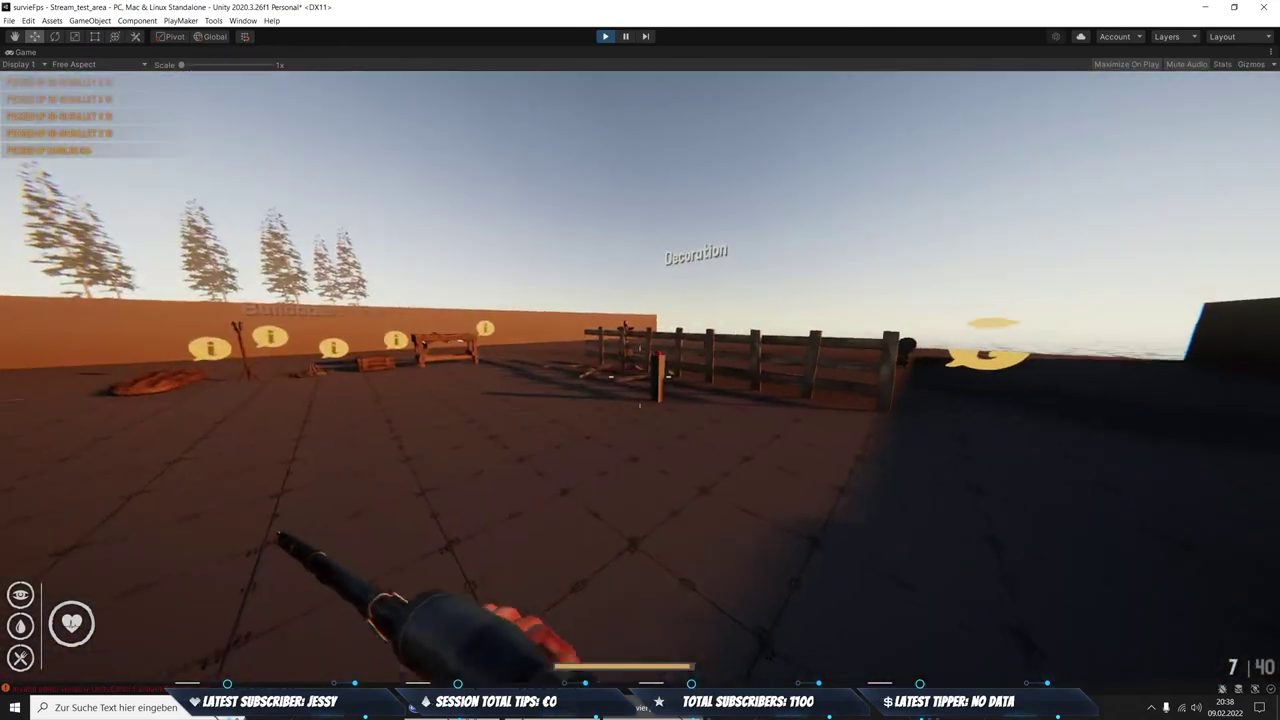
key("w")
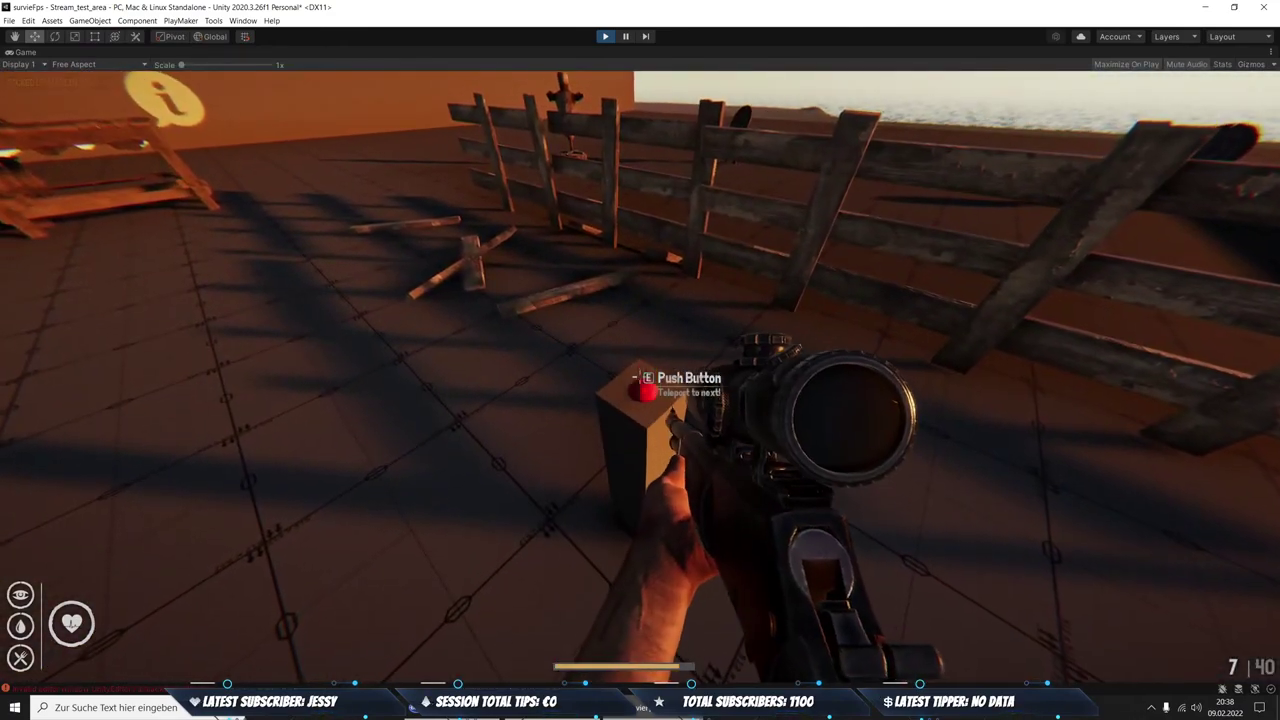
key("e")
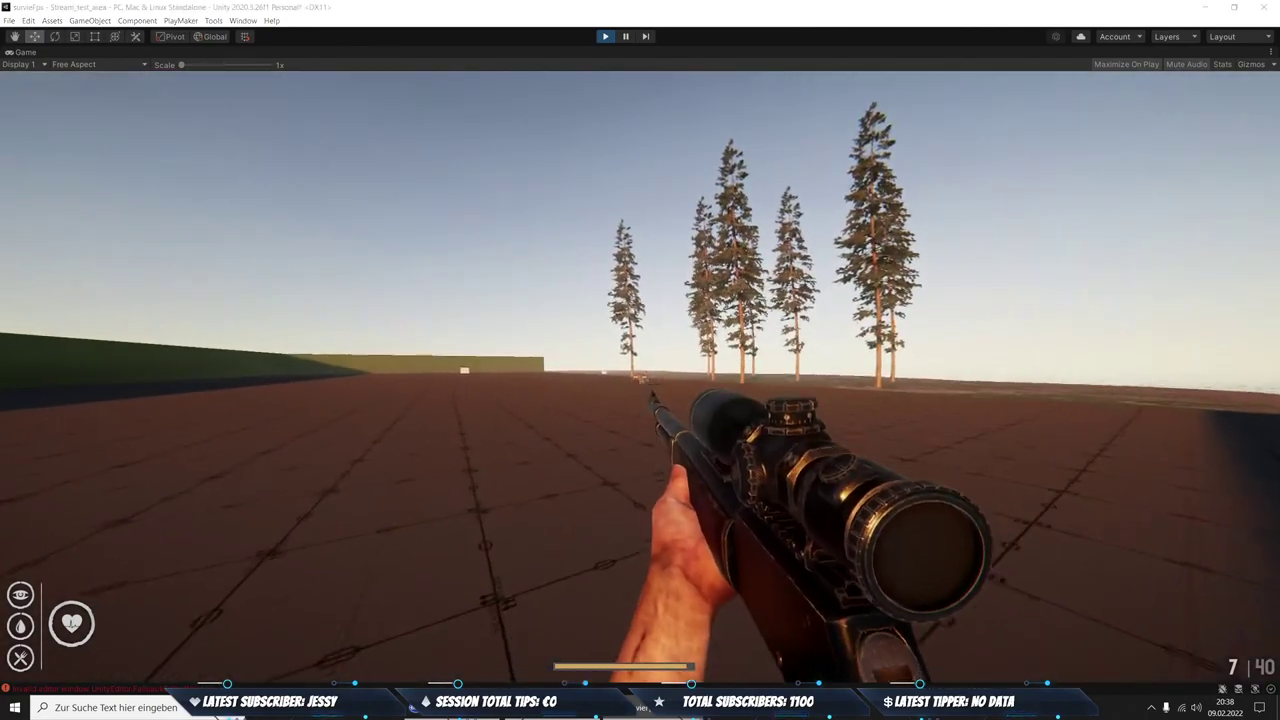
key("w")
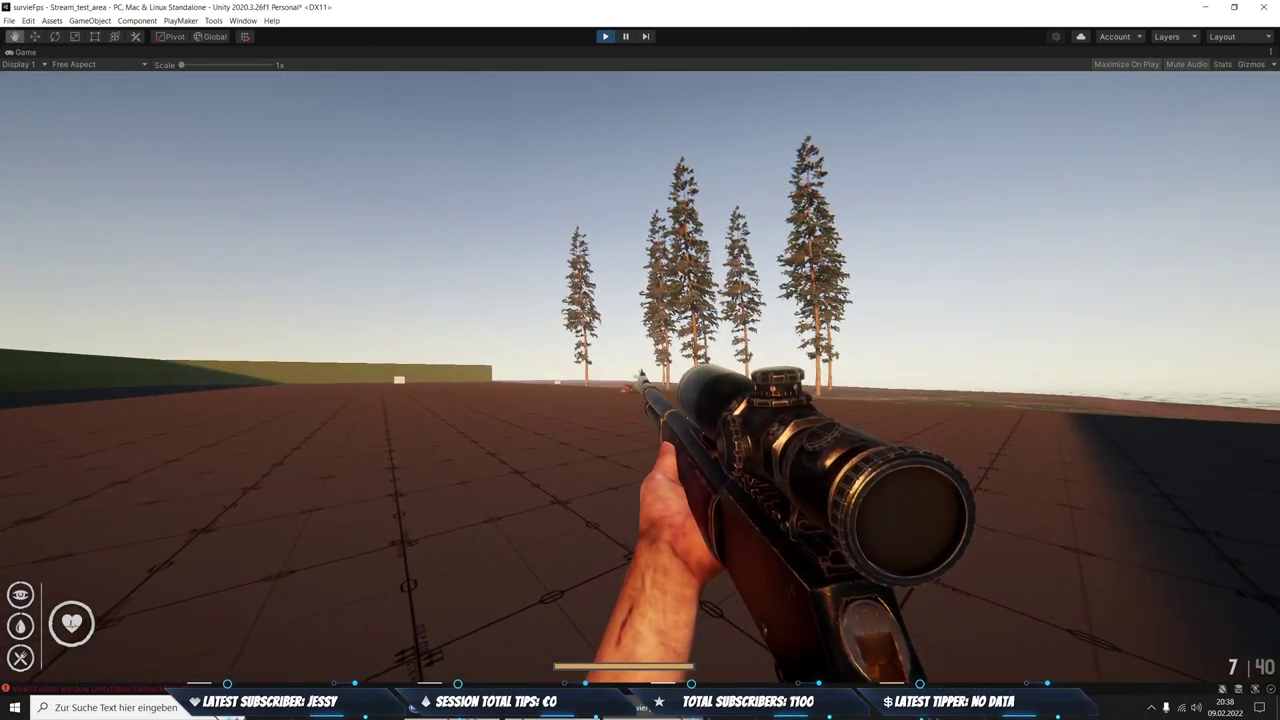
Shoot a fox and a rabbit, collecting each as raw meat
right_click(660, 279)
right_click(652, 291)
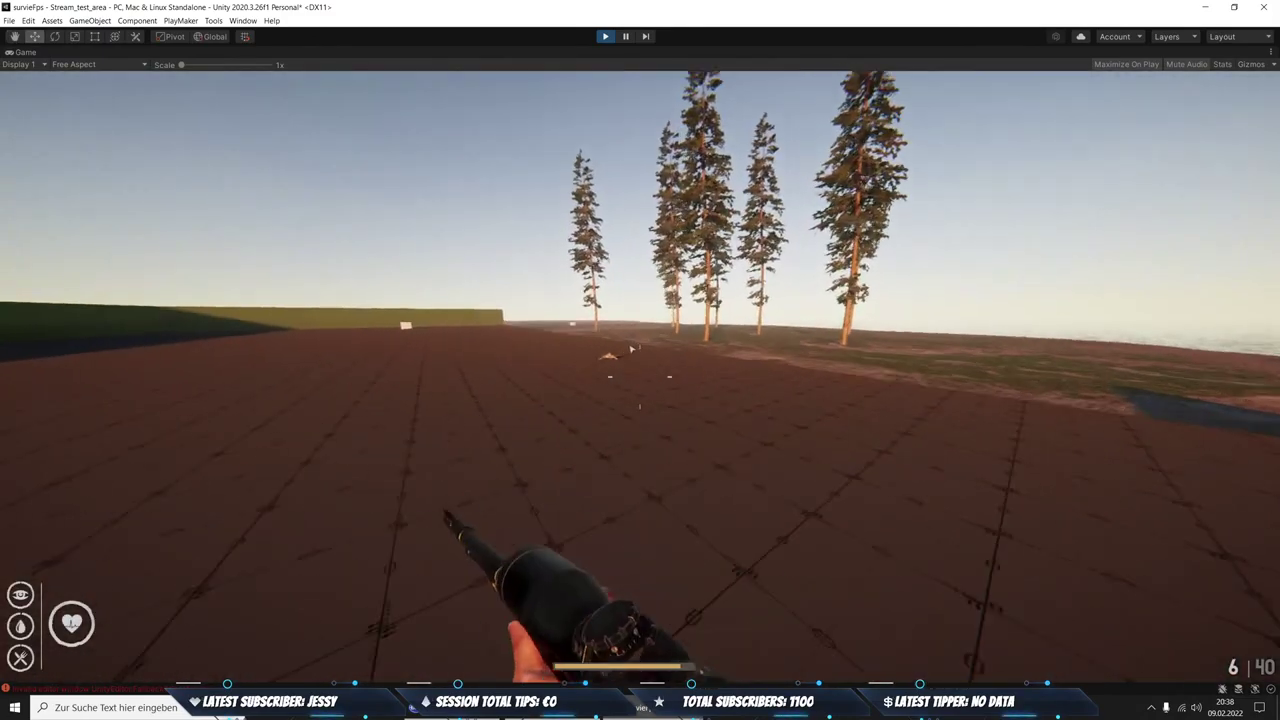
key("w")
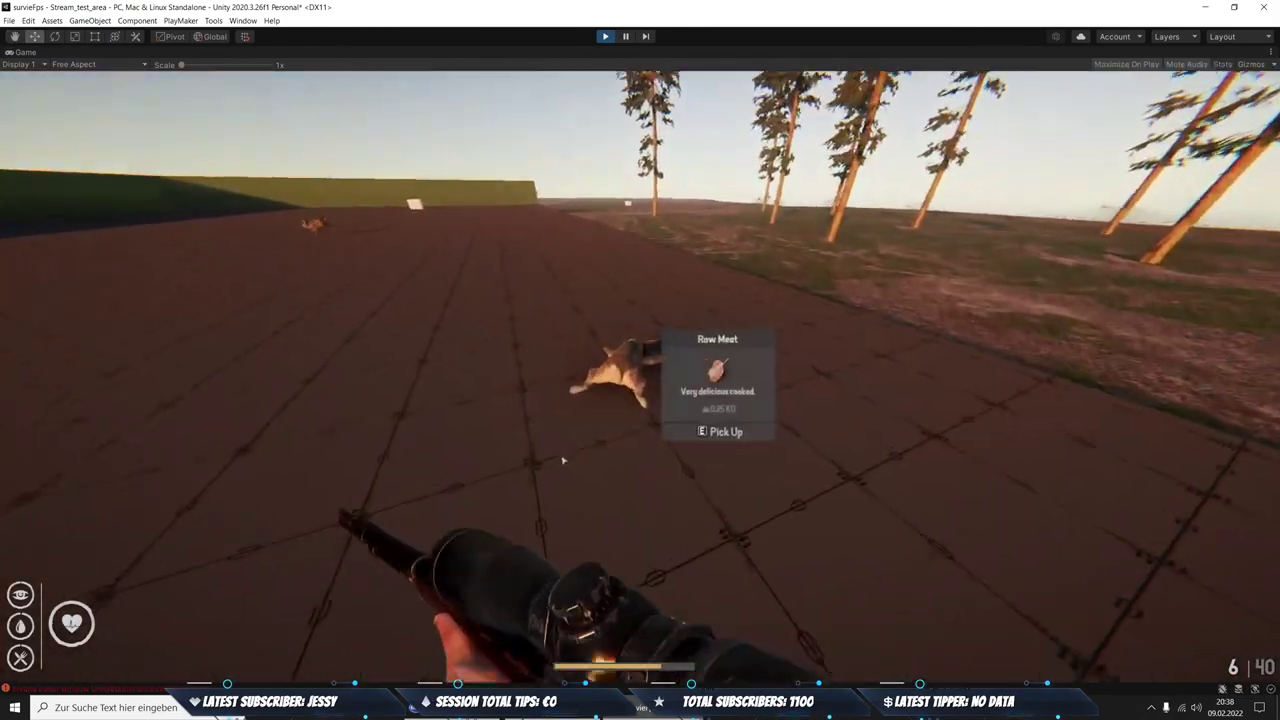
key("e")
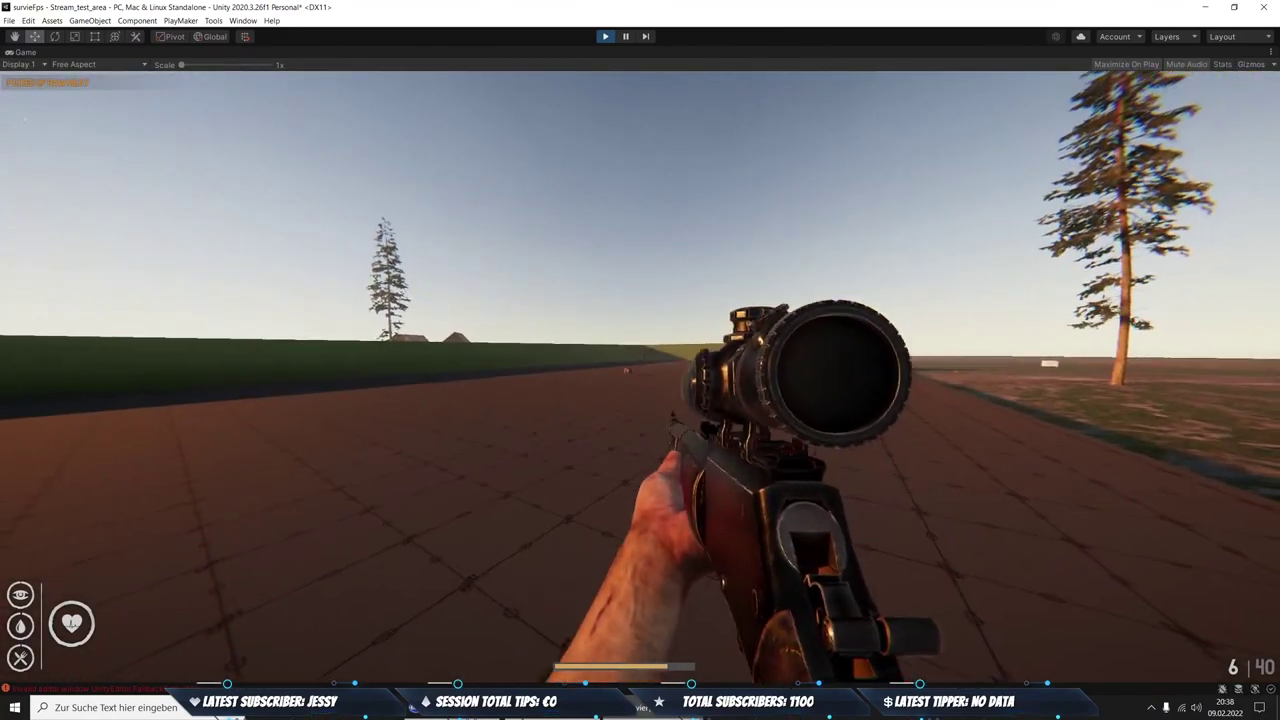
right_click(2, 101)
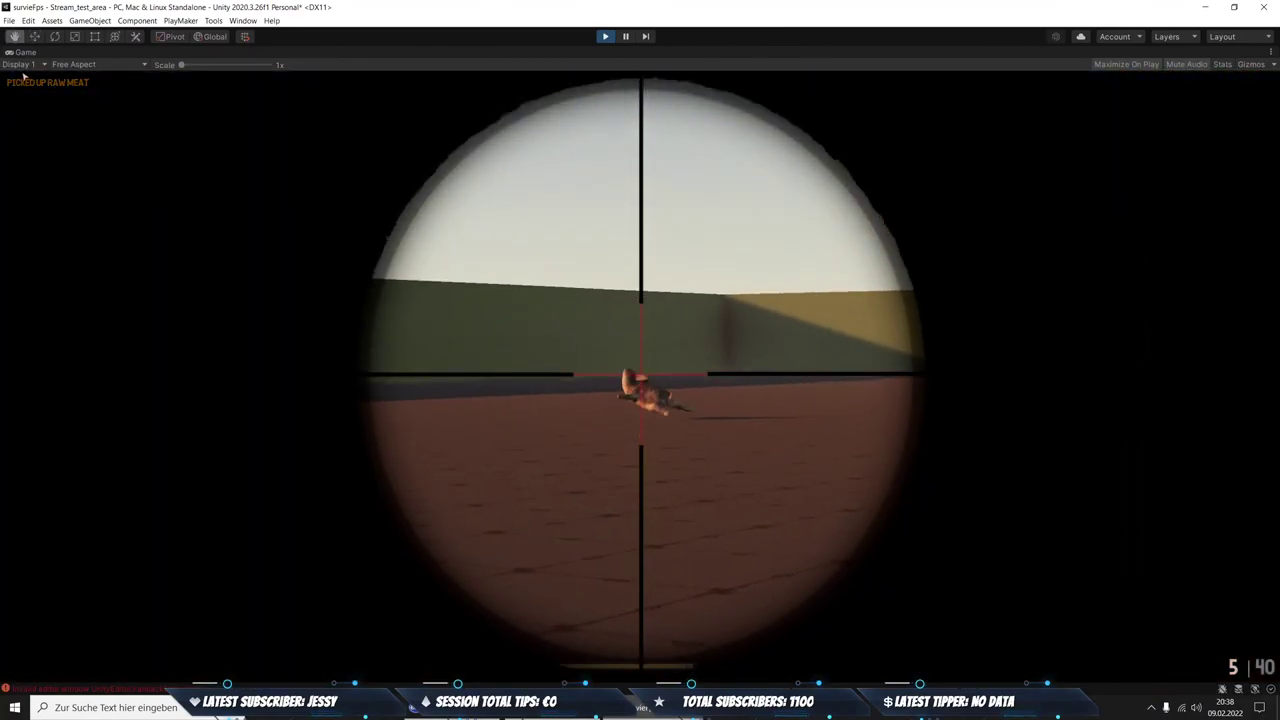
right_click(24, 76)
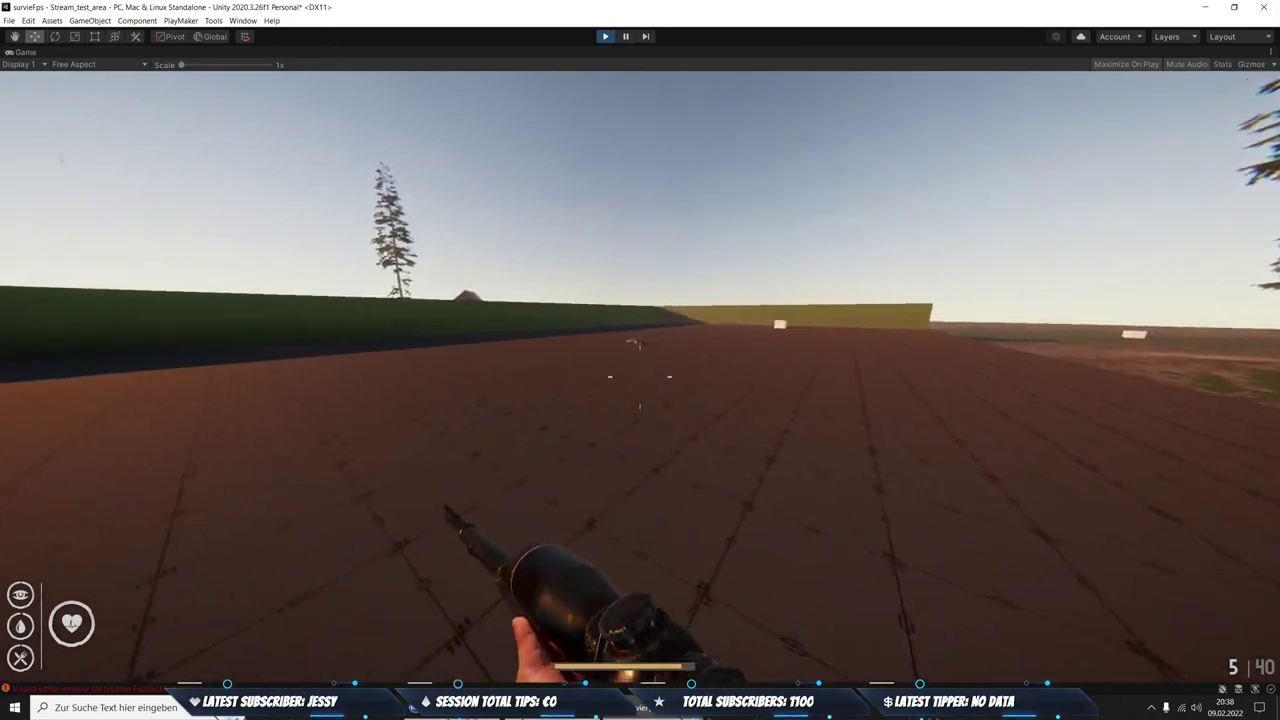
key("w")
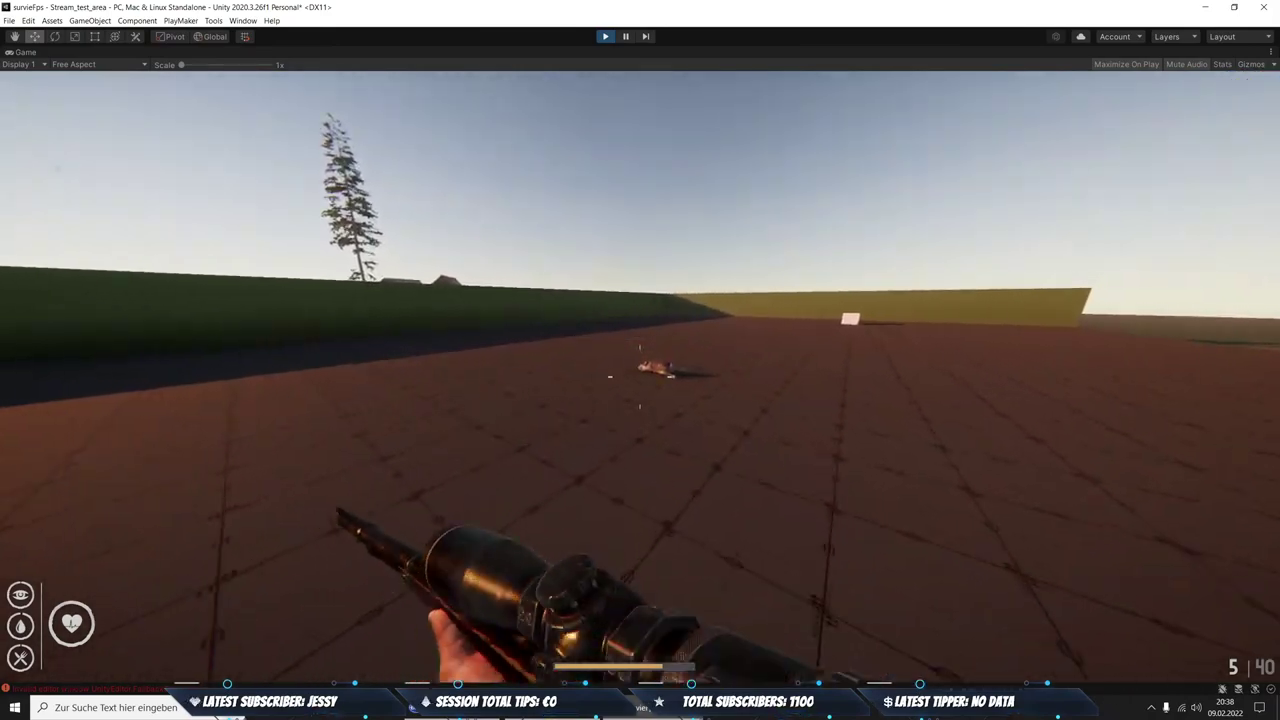
key("e")
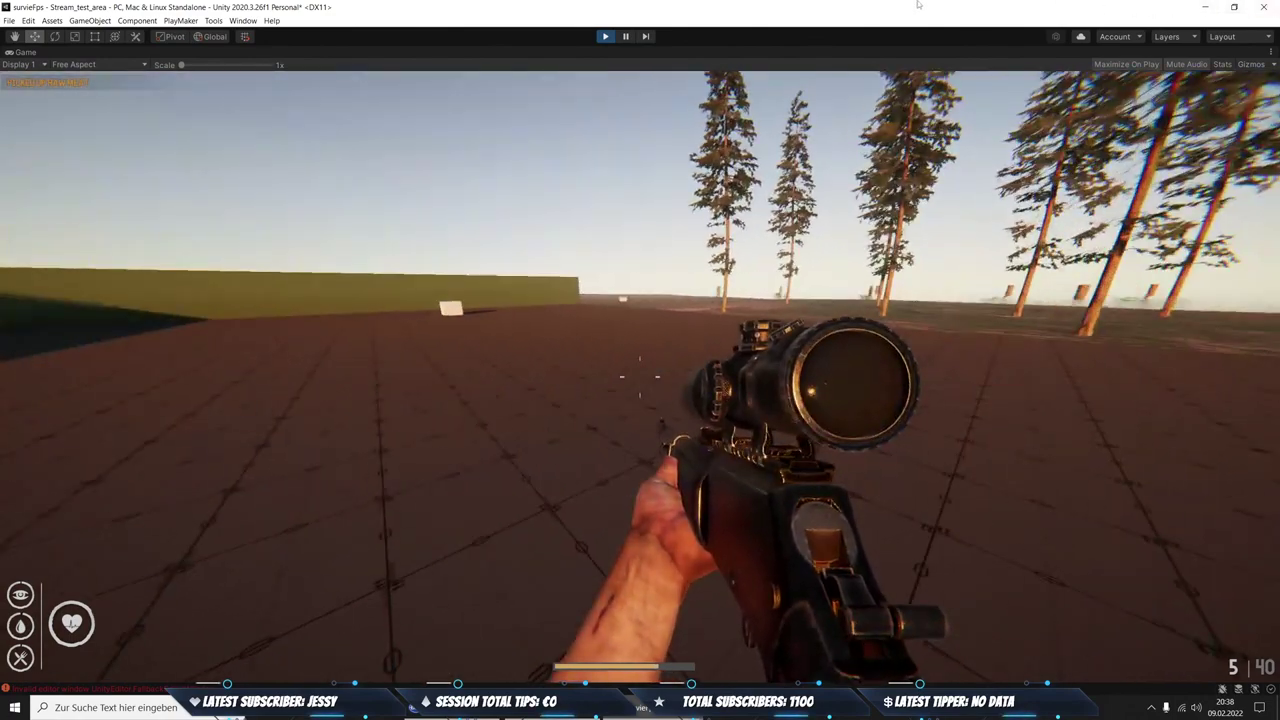
Shoot down another rabbit through the scope, reload, and pick it up as meat
right_click(886, 4)
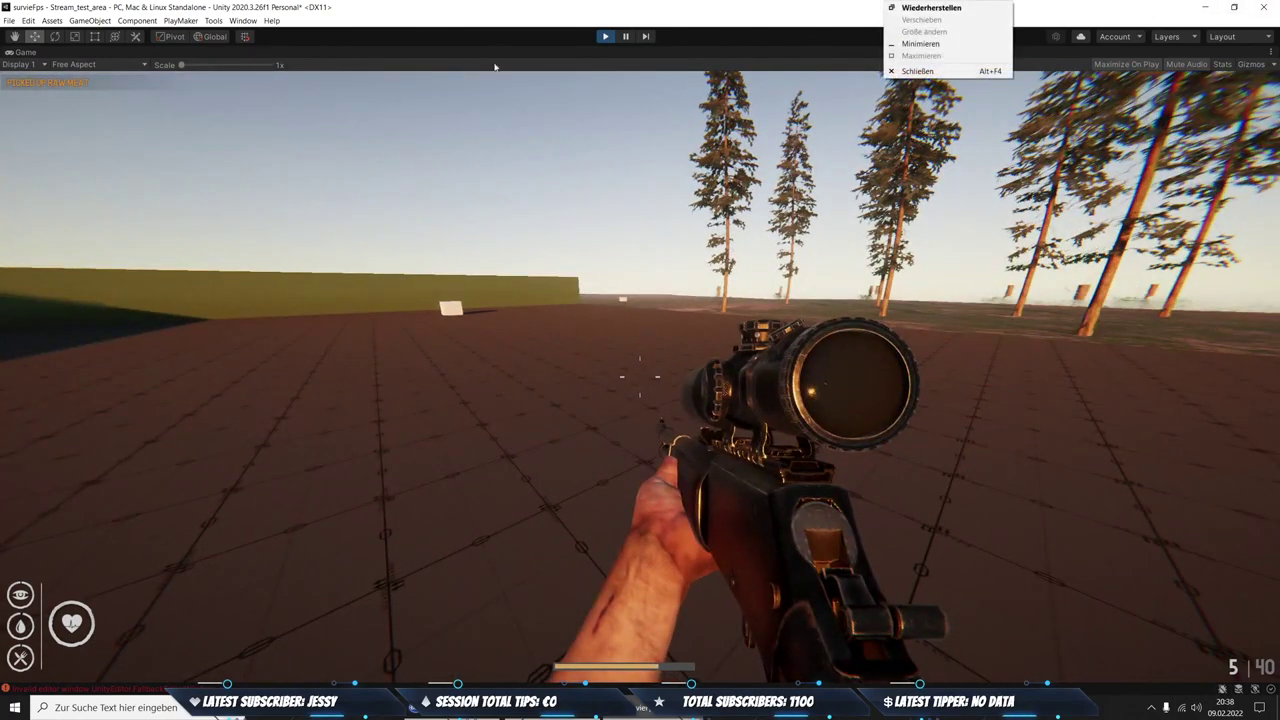
right_click(453, 223)
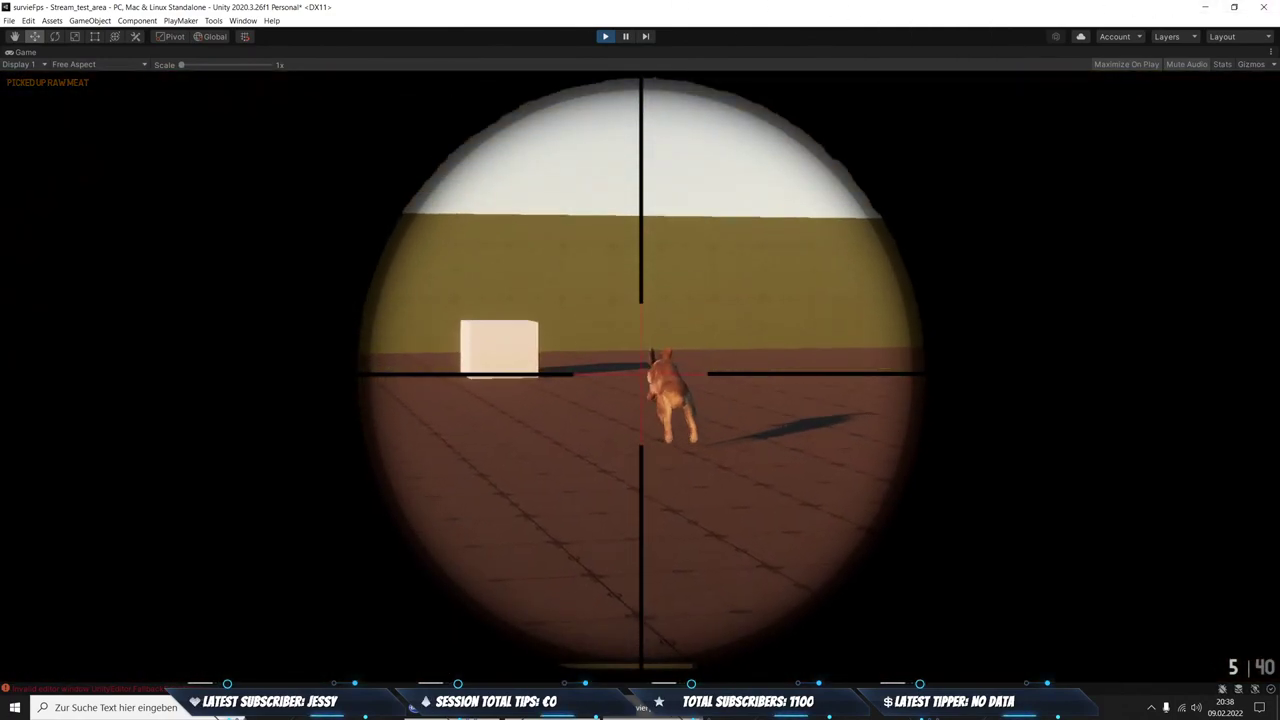
right_click(1225, 85)
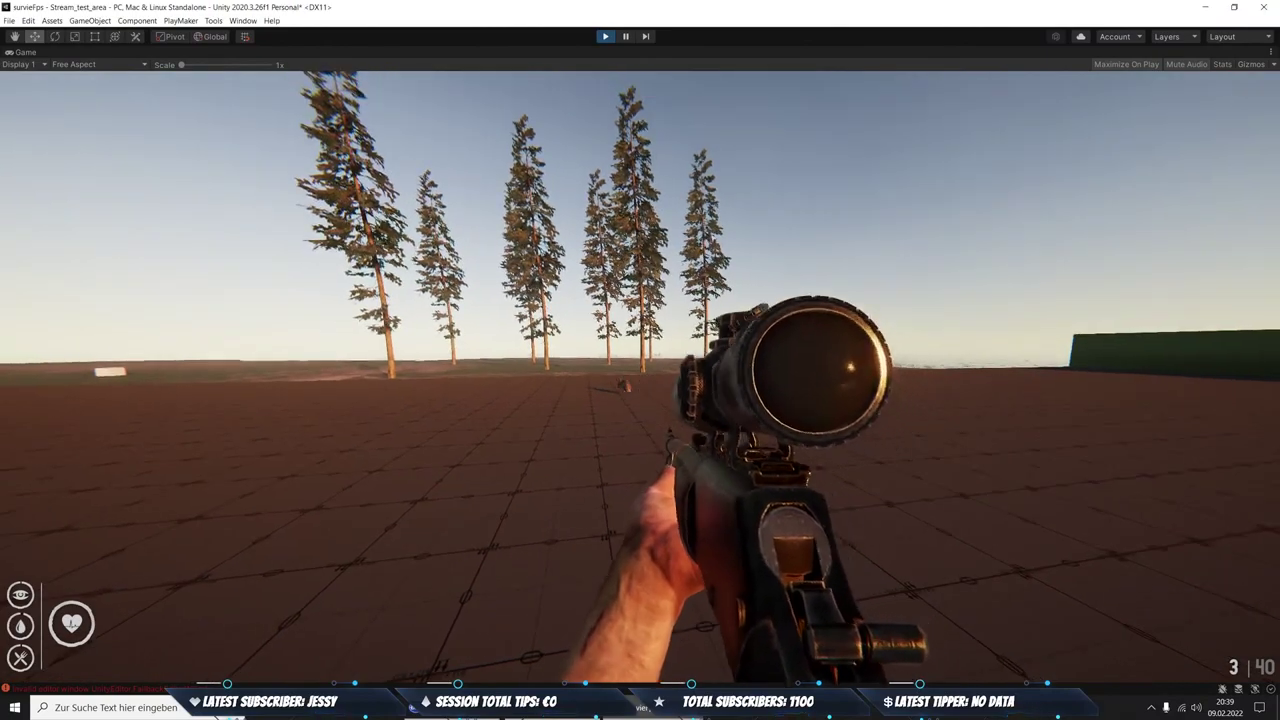
right_click(713, 255)
left_click(713, 255)
right_click(715, 258)
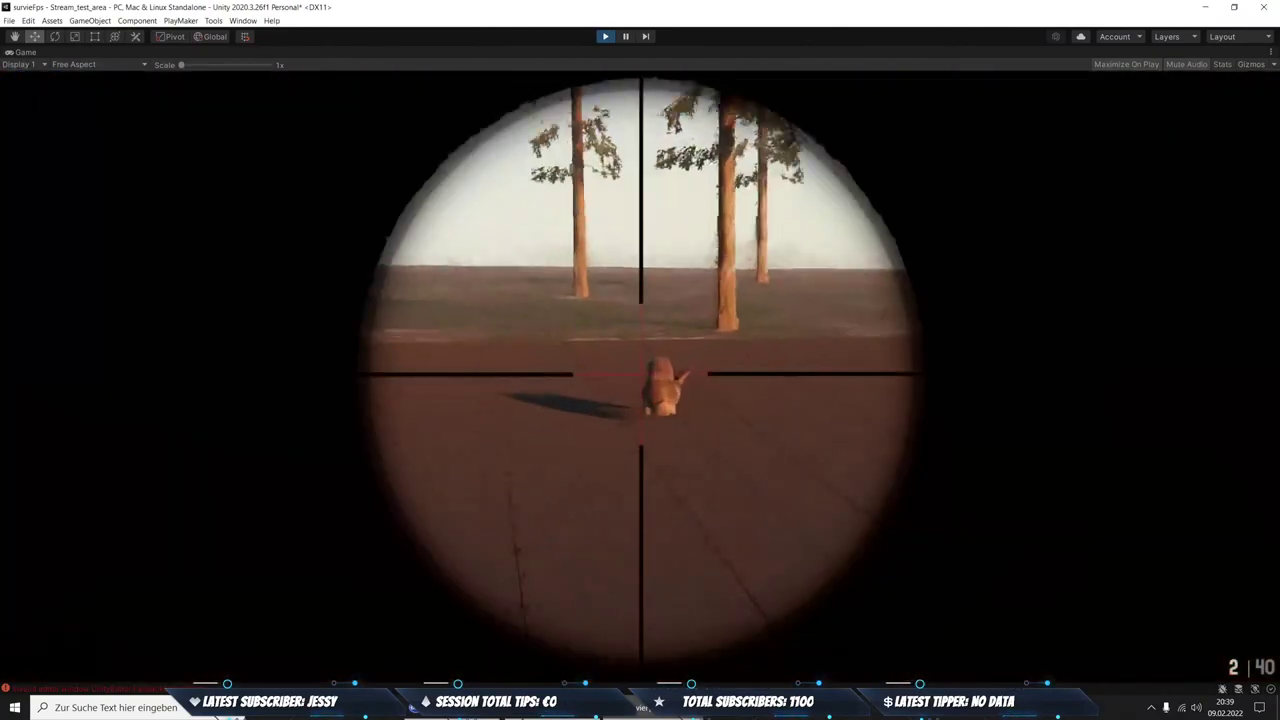
left_click(716, 260)
key("r")
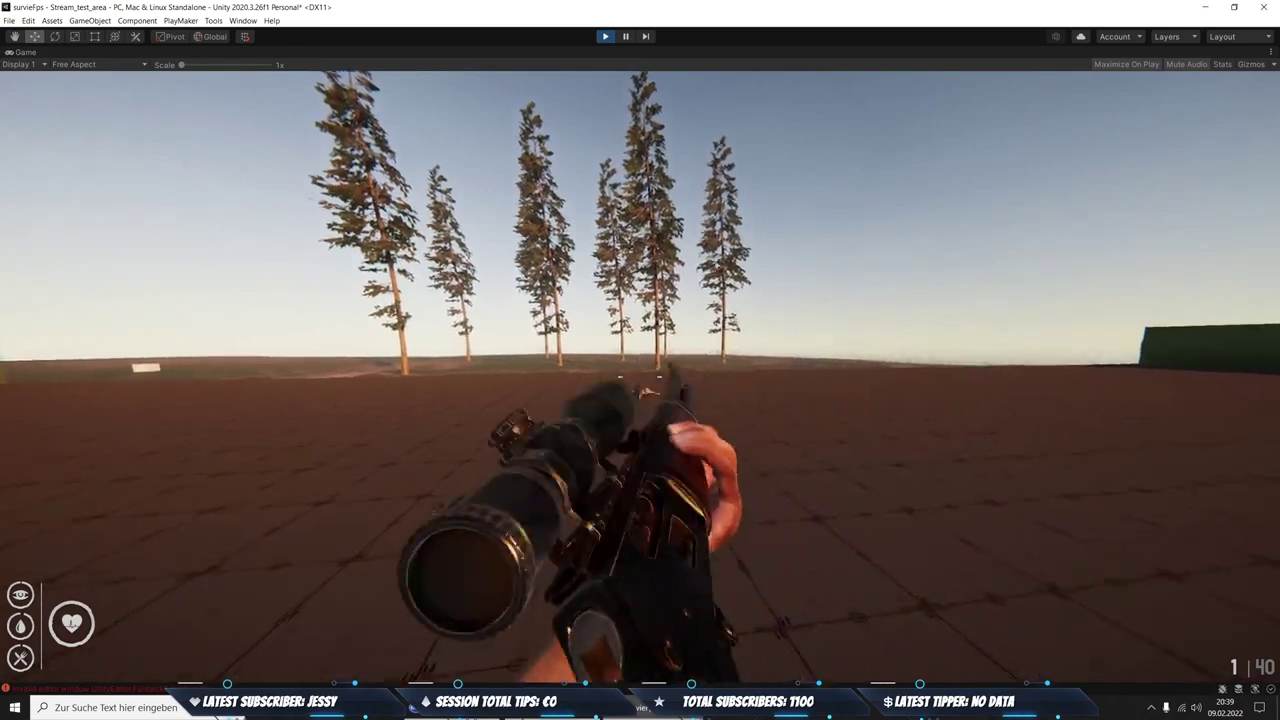
key("w")
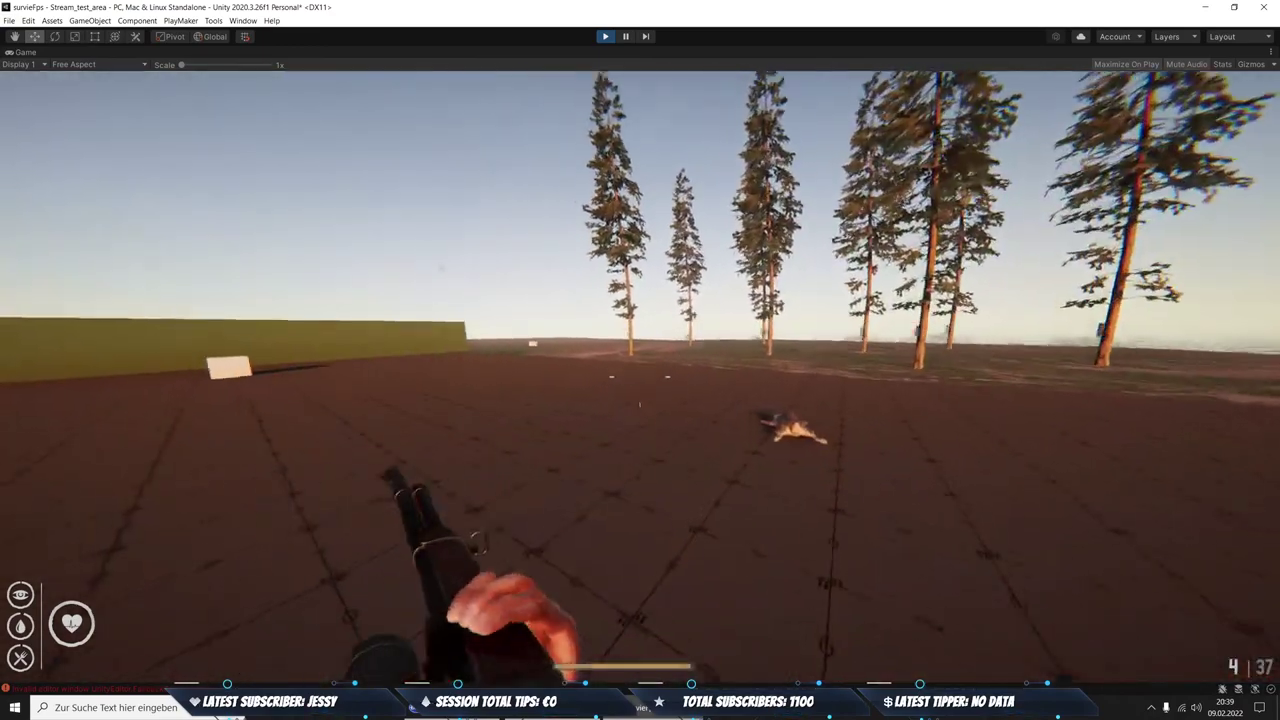
key("e")
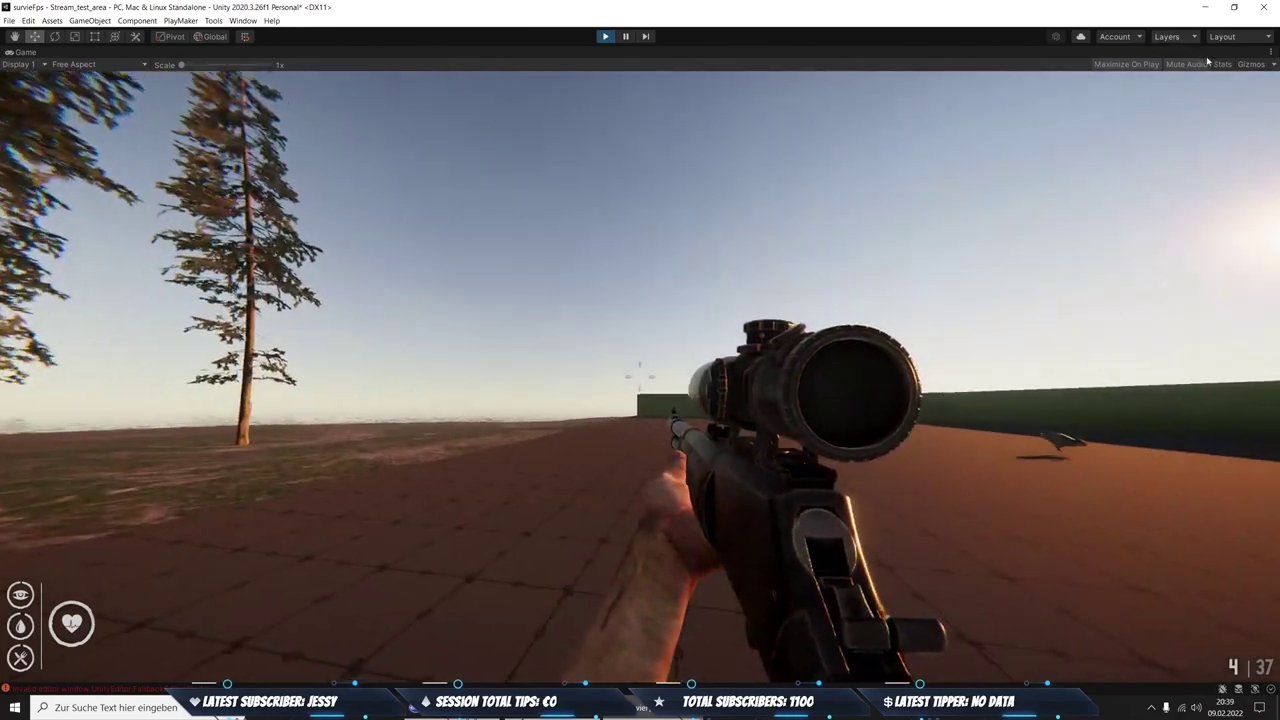
Show the game view stats, shoot the rabbit by the target block, and stop the play test
left_click(1222, 64)
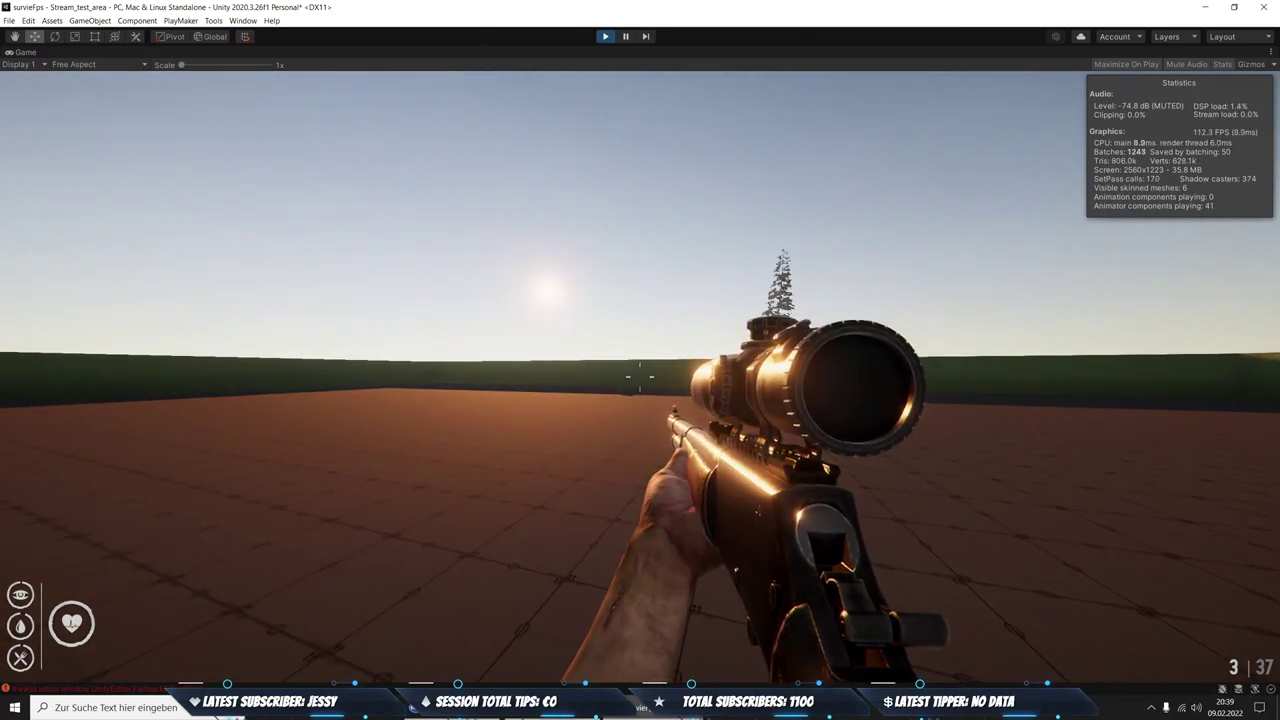
right_click(600, 370)
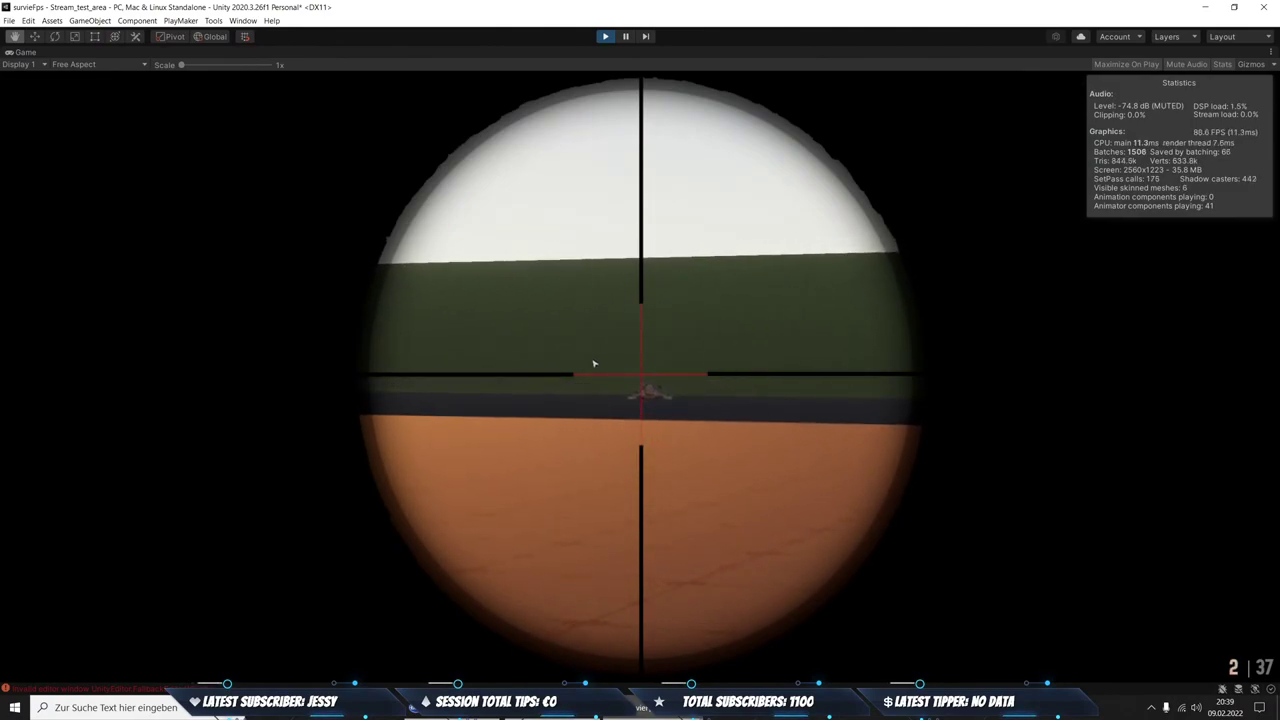
right_click(593, 364)
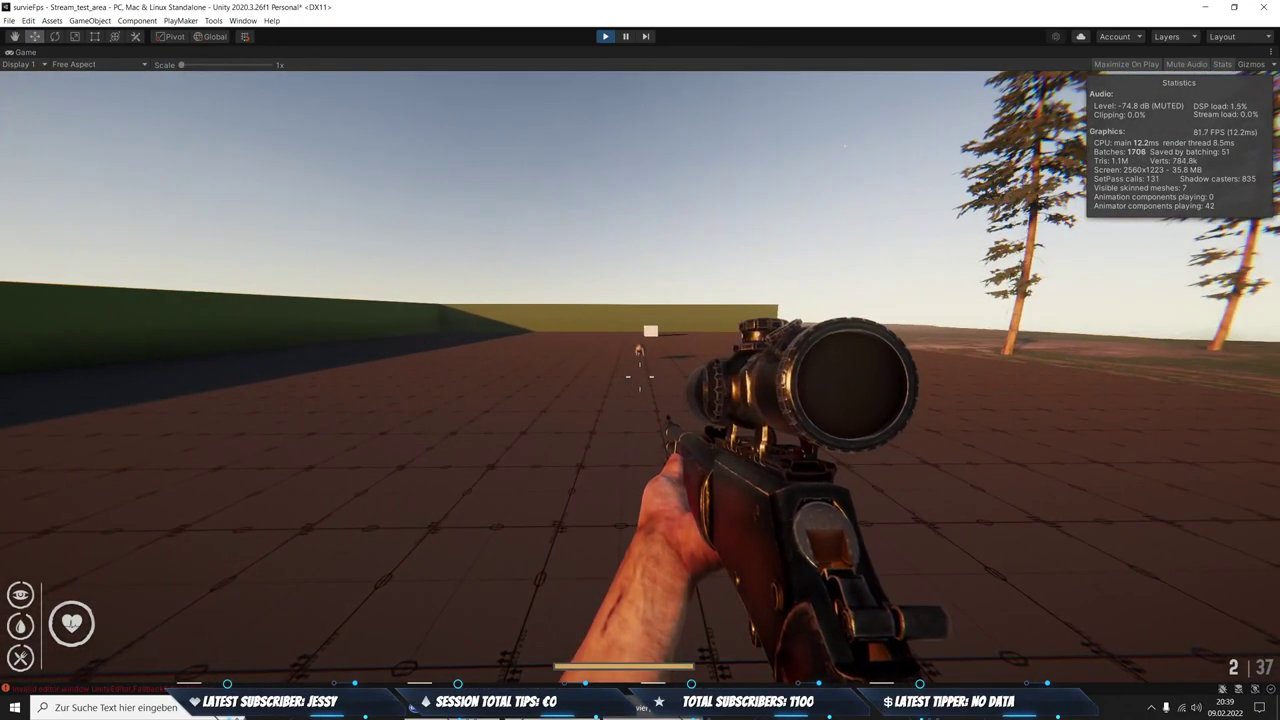
left_click(850, 113)
right_click(850, 113)
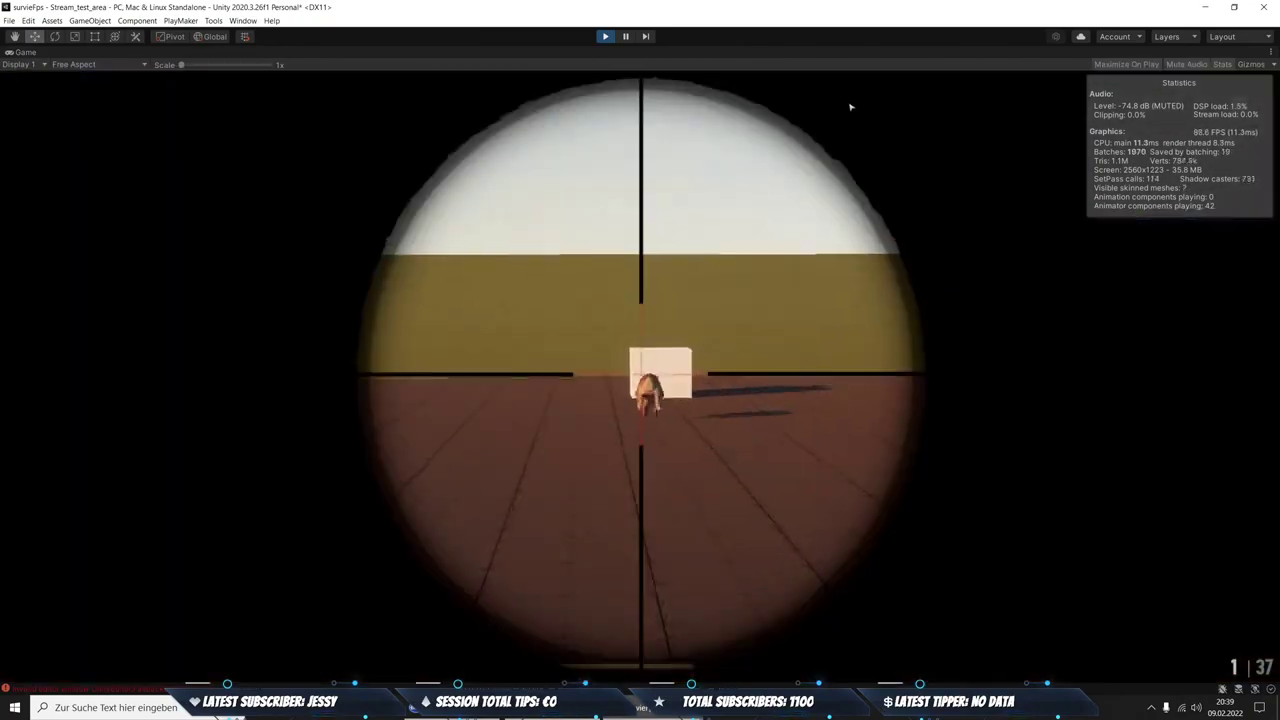
left_click(862, 115)
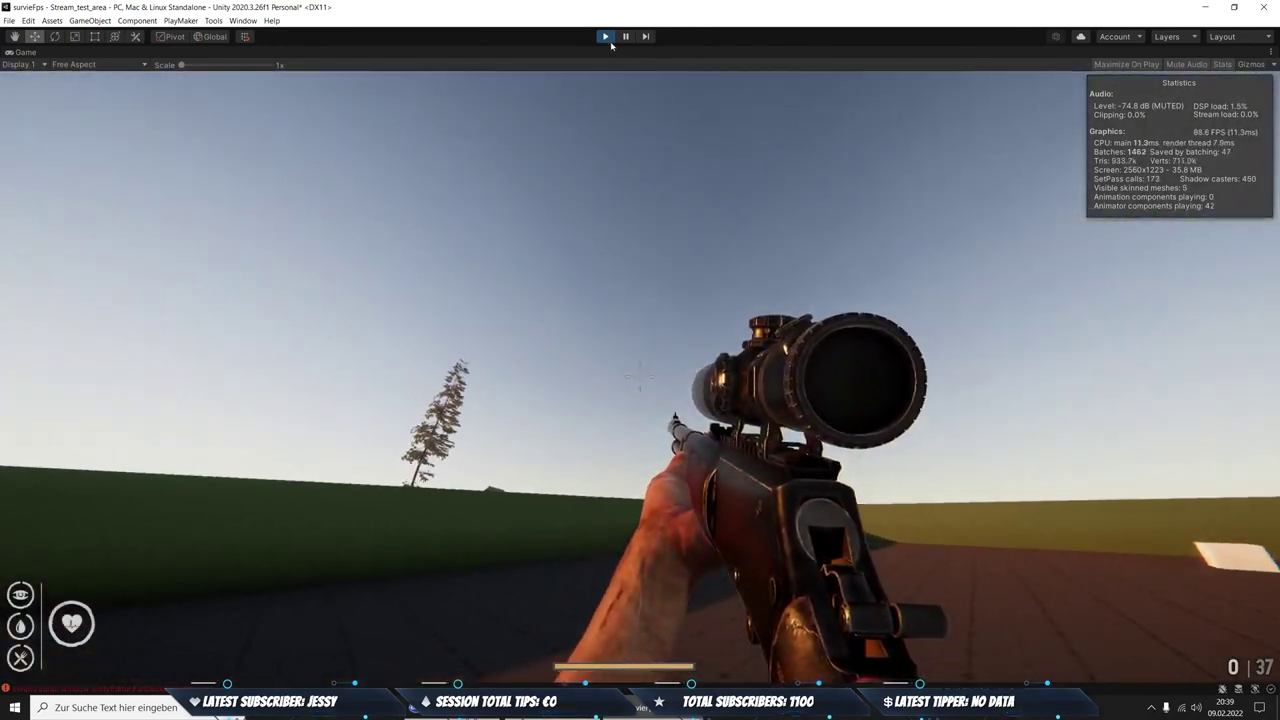
key("Escape")
left_click(604, 37)
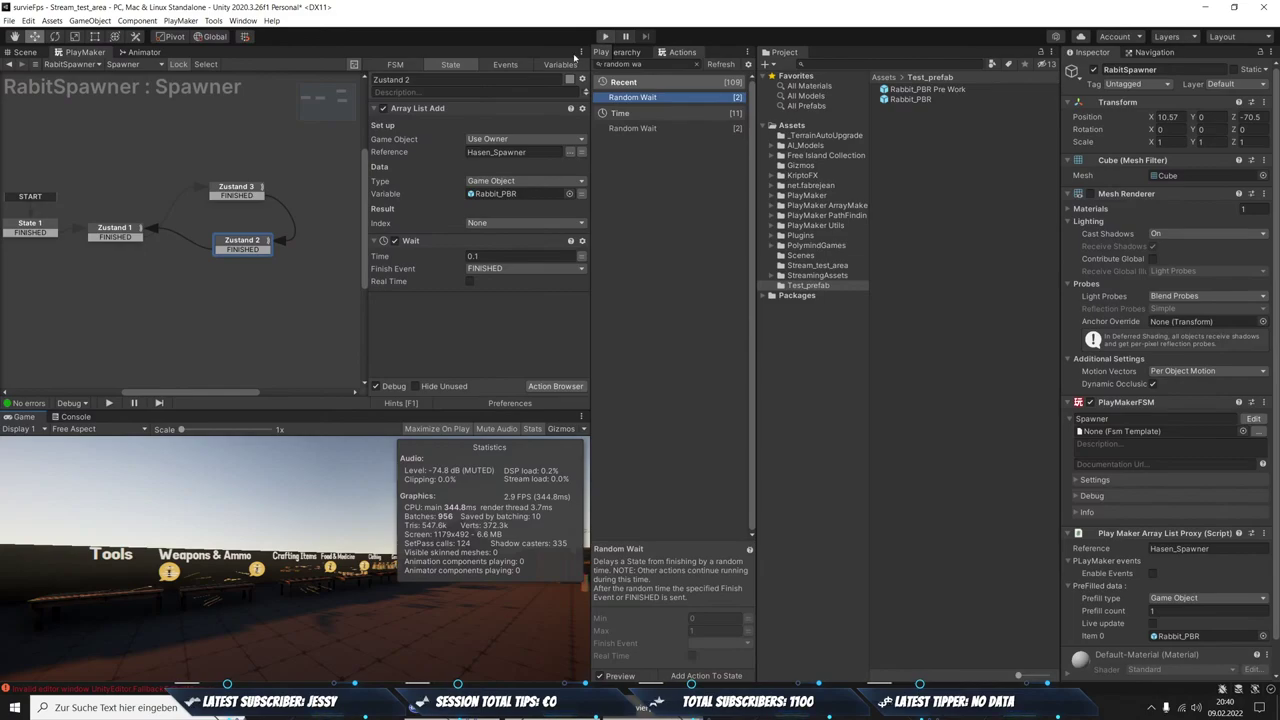
Clear the console messages and switch to the Scene view and Hierarchy
left_click(307, 686)
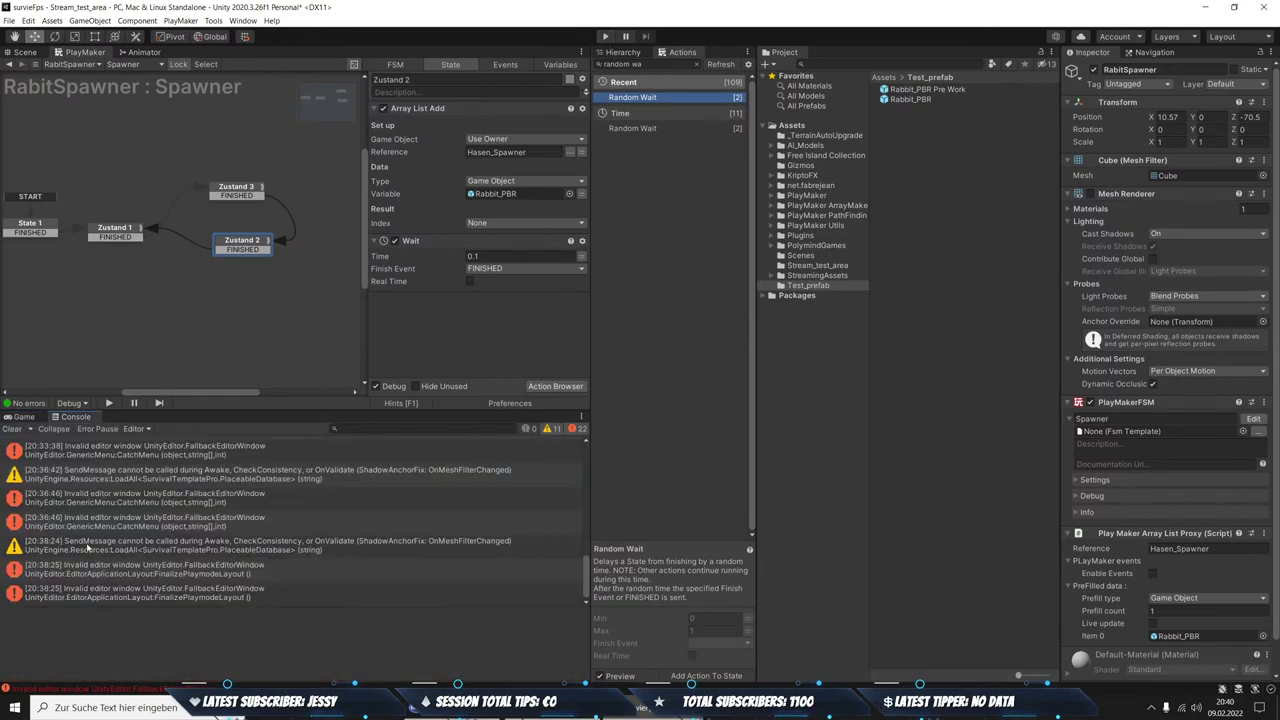
left_click(8, 428)
left_click(22, 52)
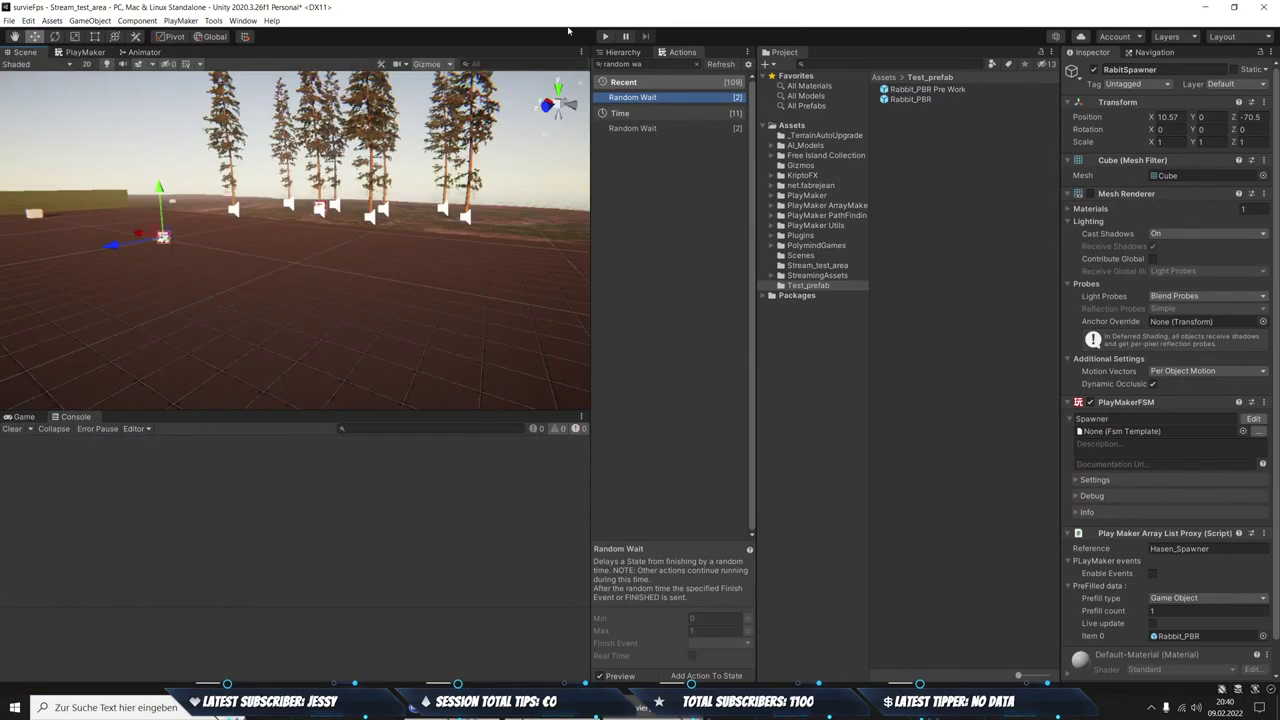
left_click(622, 52)
Frame the Test_zombie, look around behind it, and start a play test
double_click(698, 96)
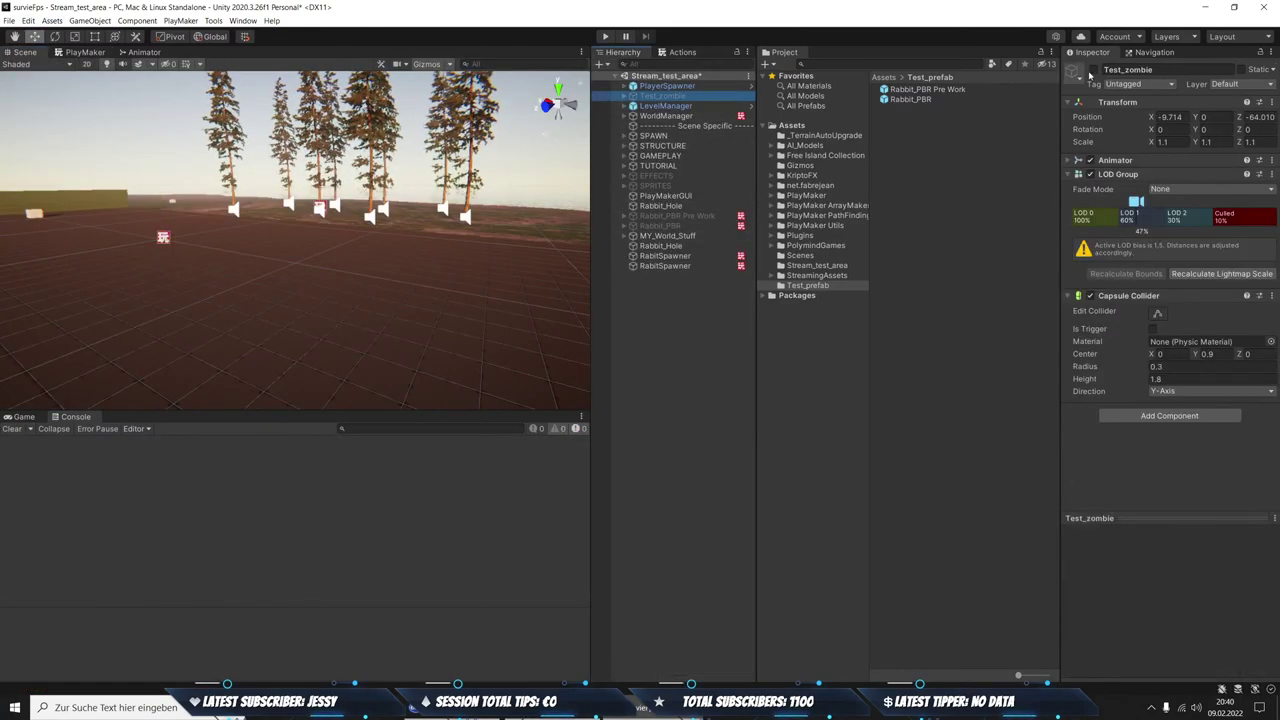
key("f")
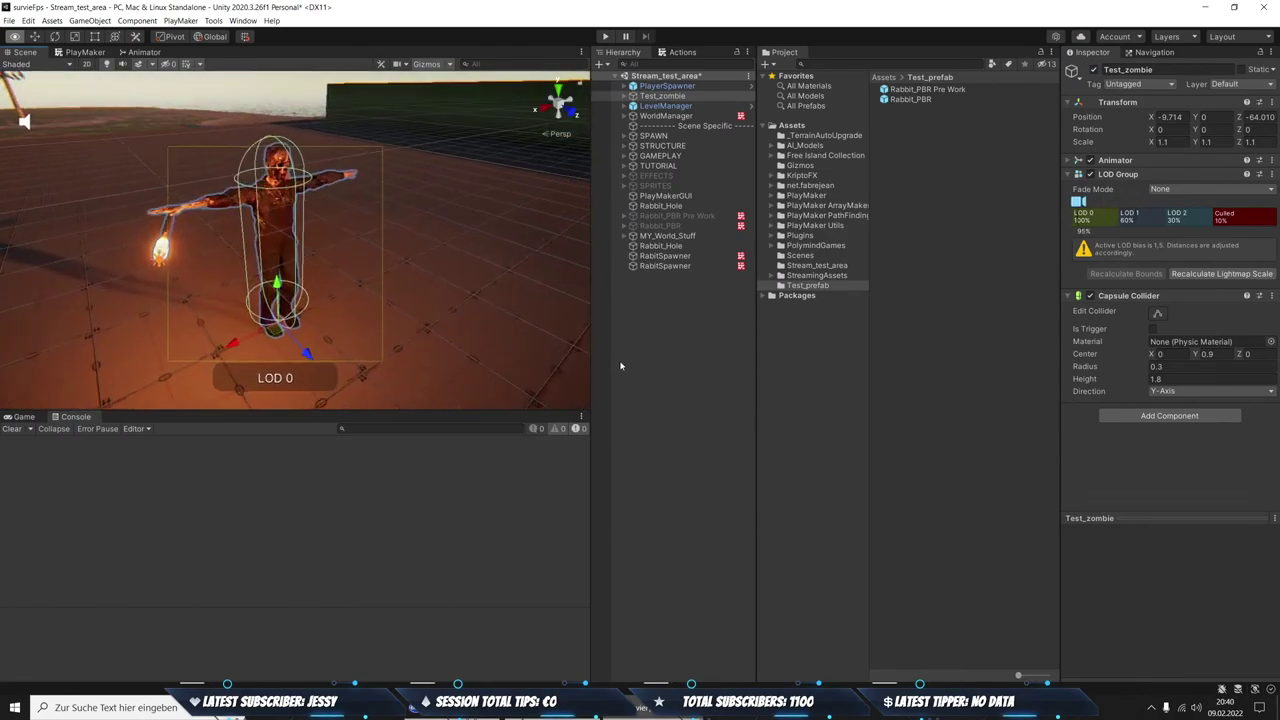
mouse_move(423, 309)
right_mouse_down()
mouse_move(478, 312)
mouse_move(452, 373)
mouse_move(197, 351)
mouse_move(375, 371)
right_mouse_up()
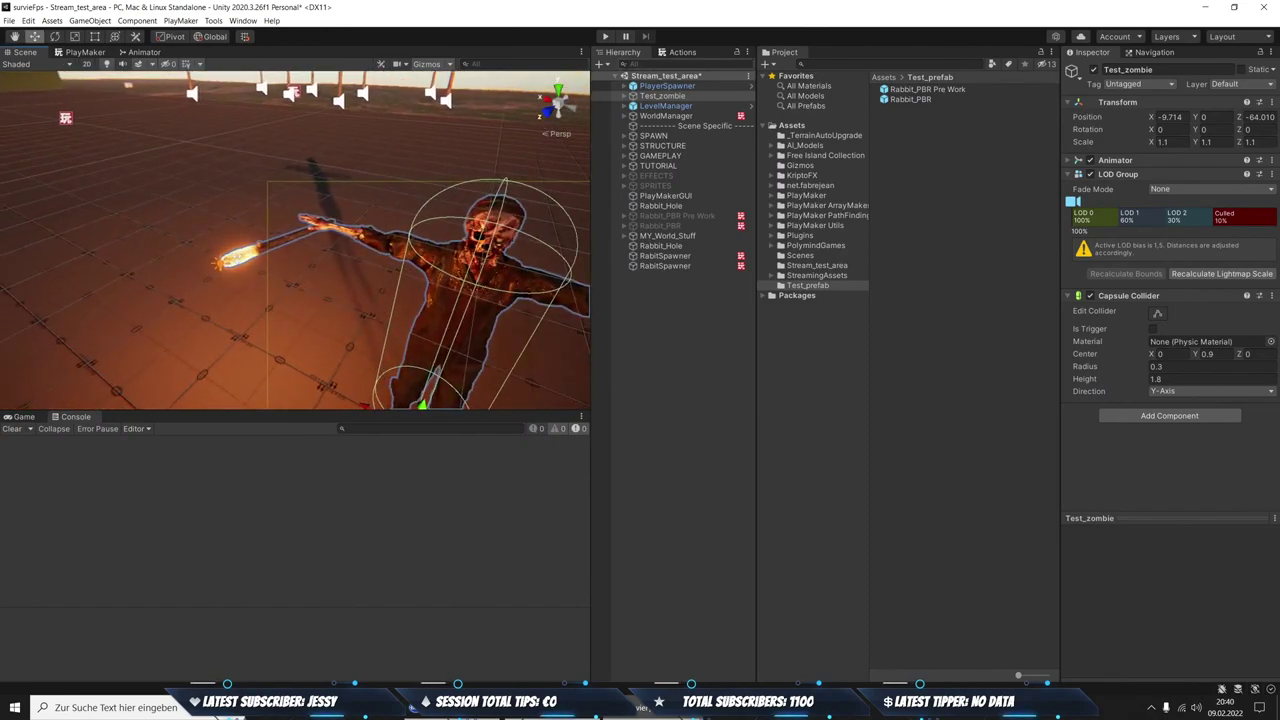
left_click(605, 37)
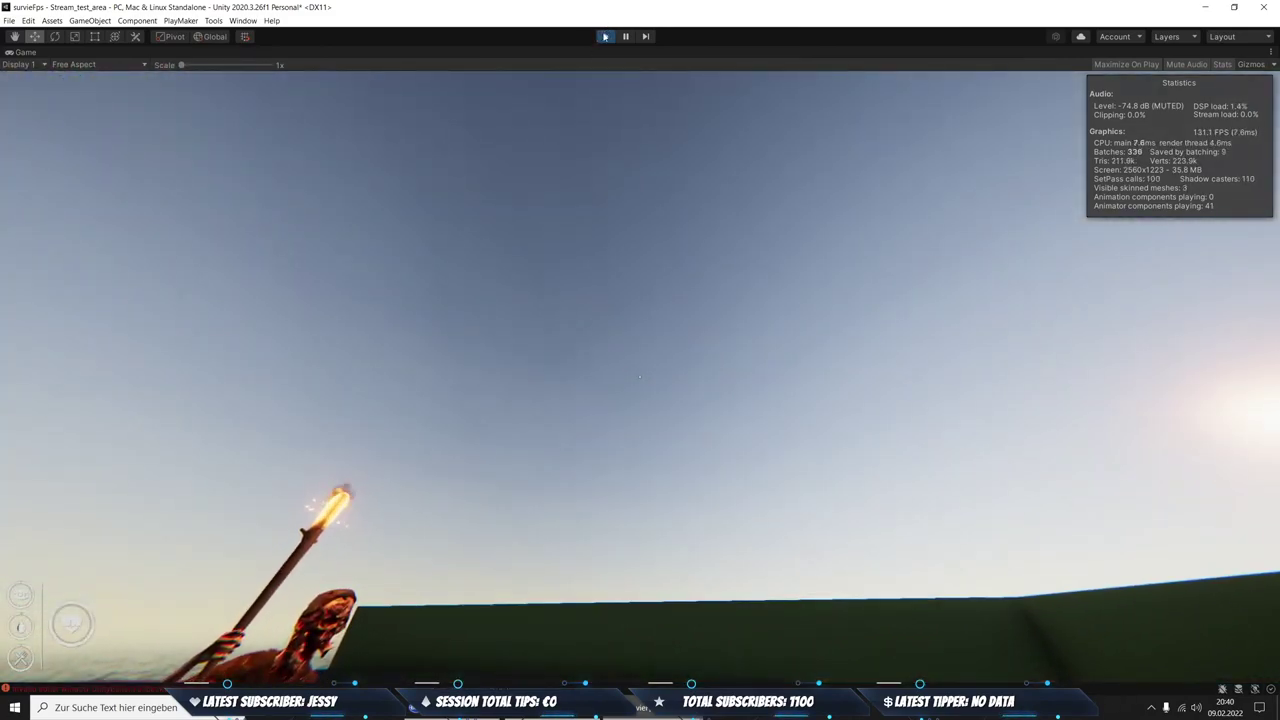
Stop the play test, deactivate Test_zombie, and clear the console
key("ctrl+p")
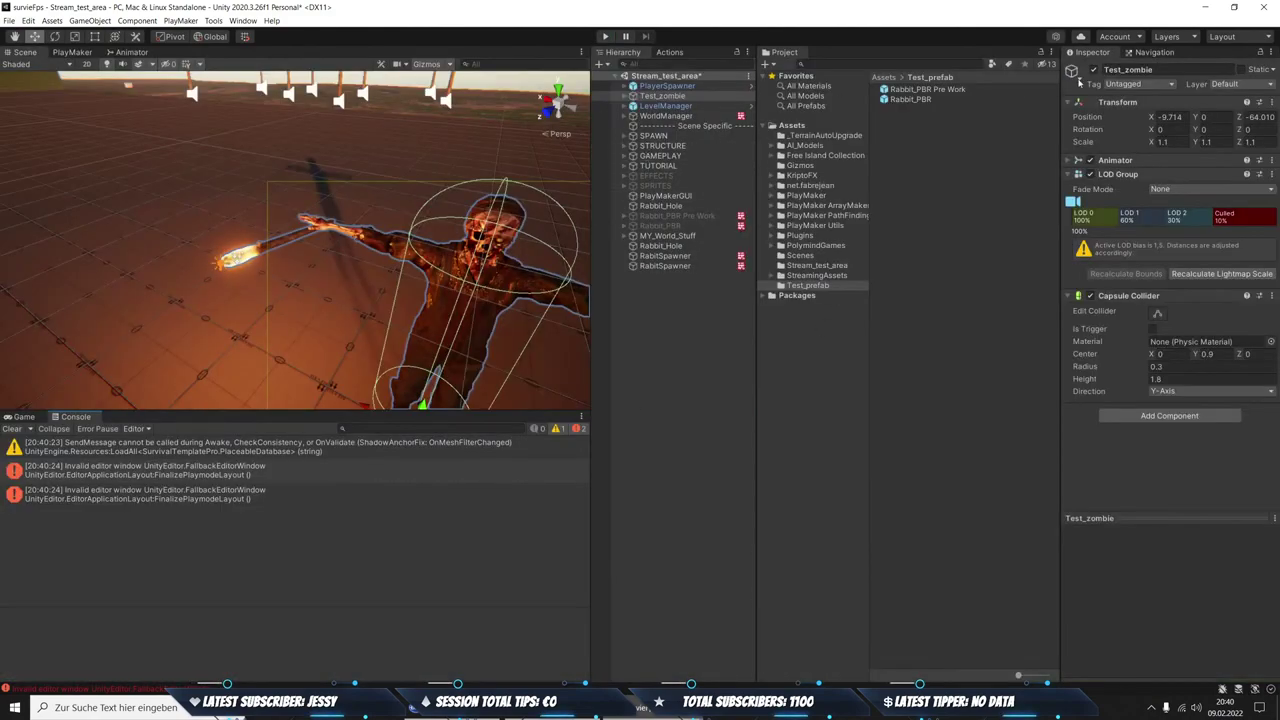
left_click(1093, 70)
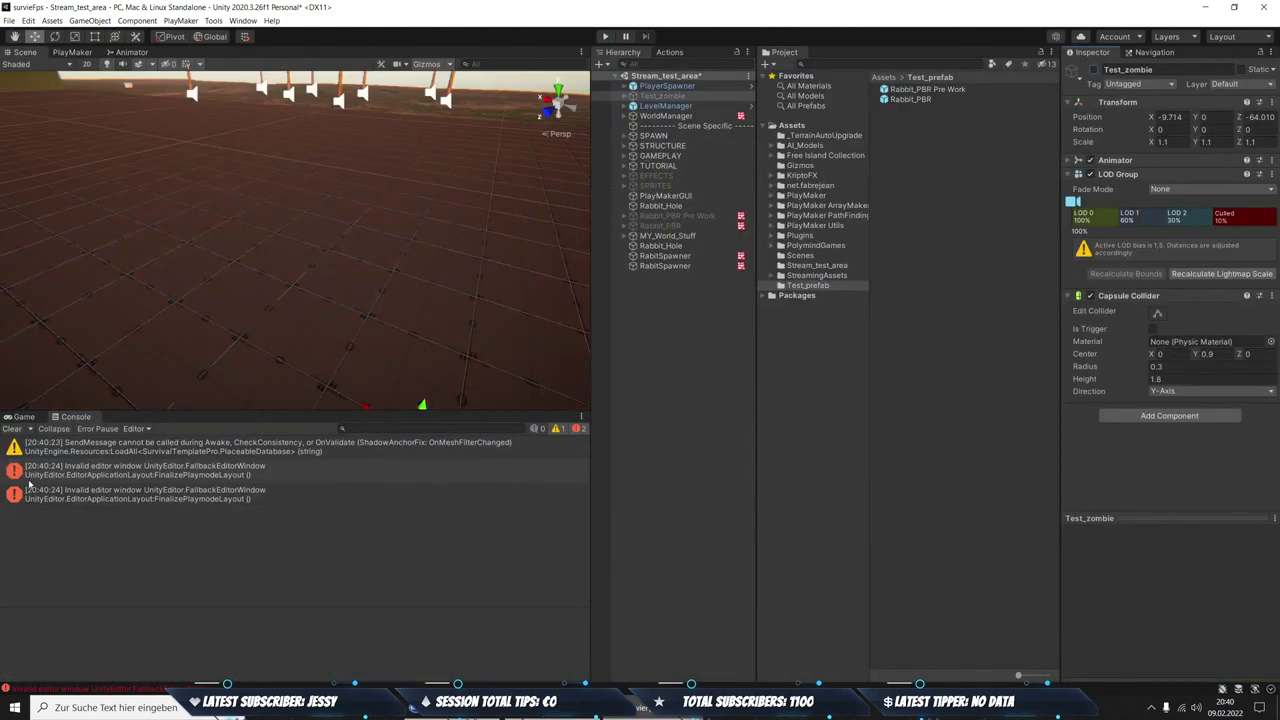
left_click(8, 428)
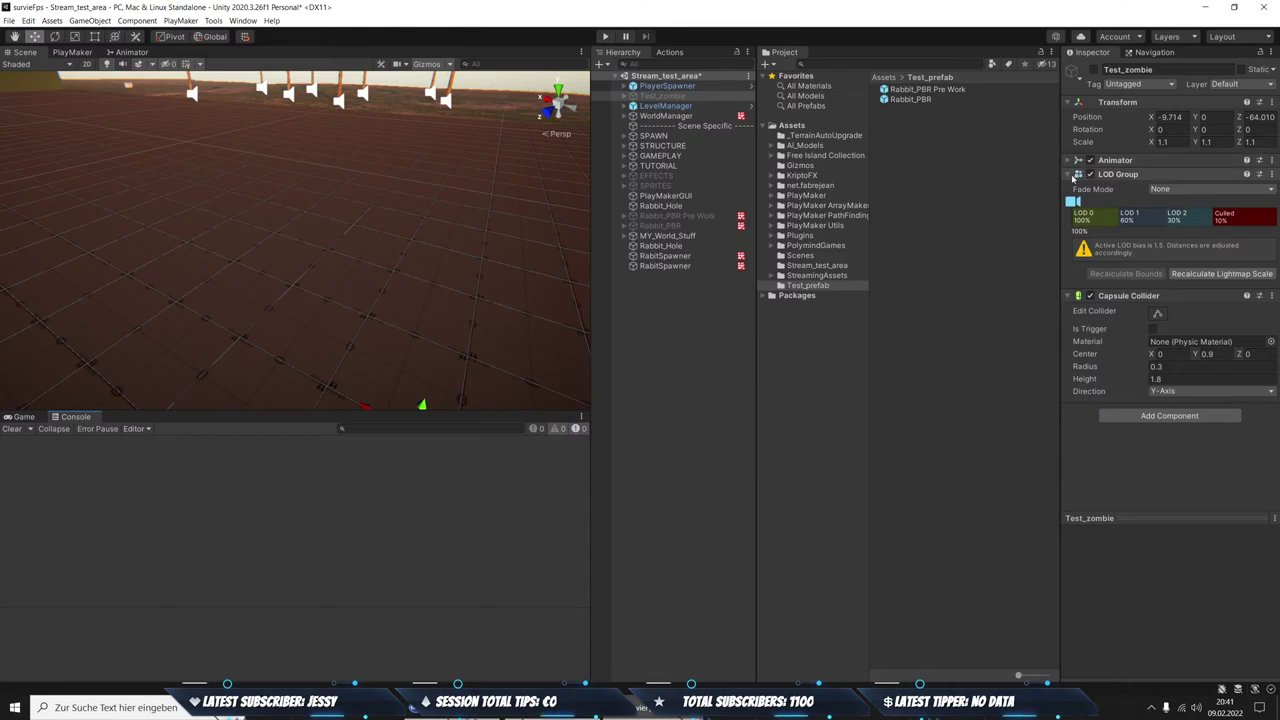
Collapse the LOD Group and Capsule Collider components and fly the scene camera across the arena
left_click(1077, 174)
left_click(1077, 188)
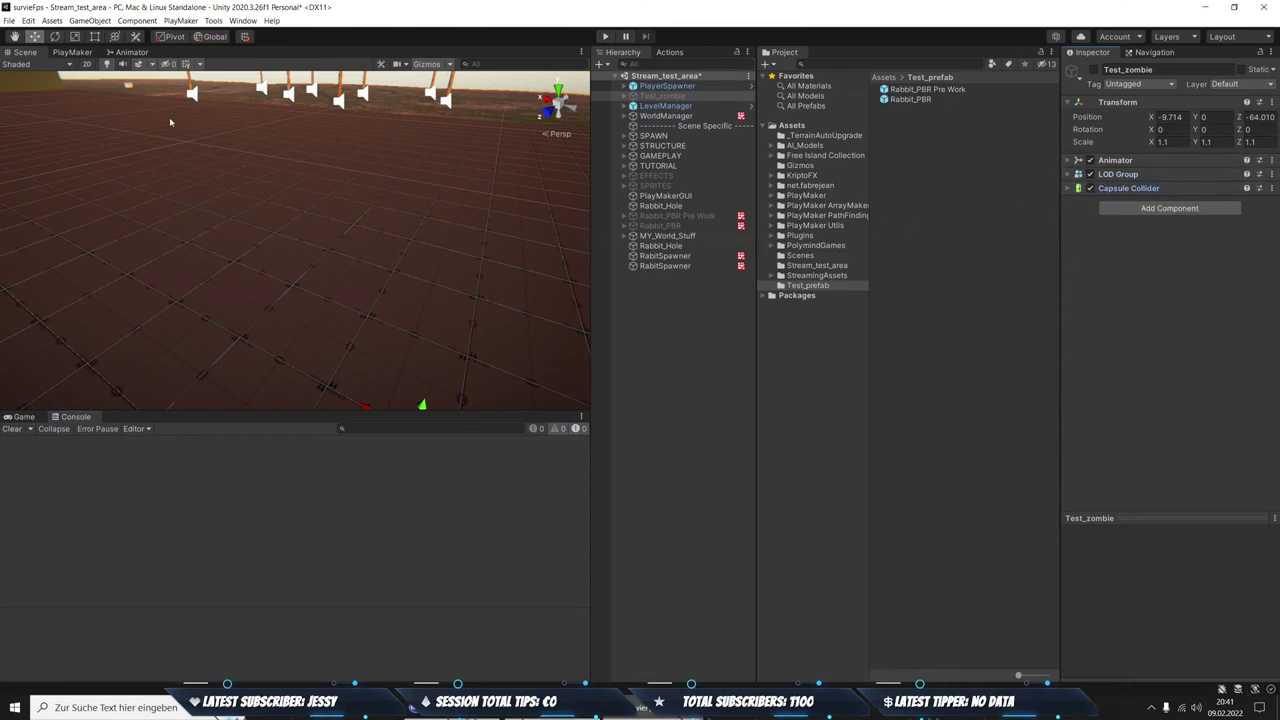
mouse_move(169, 117)
right_mouse_down()
mouse_move(203, 199)
mouse_move(379, 181)
mouse_move(334, 285)
right_mouse_up()
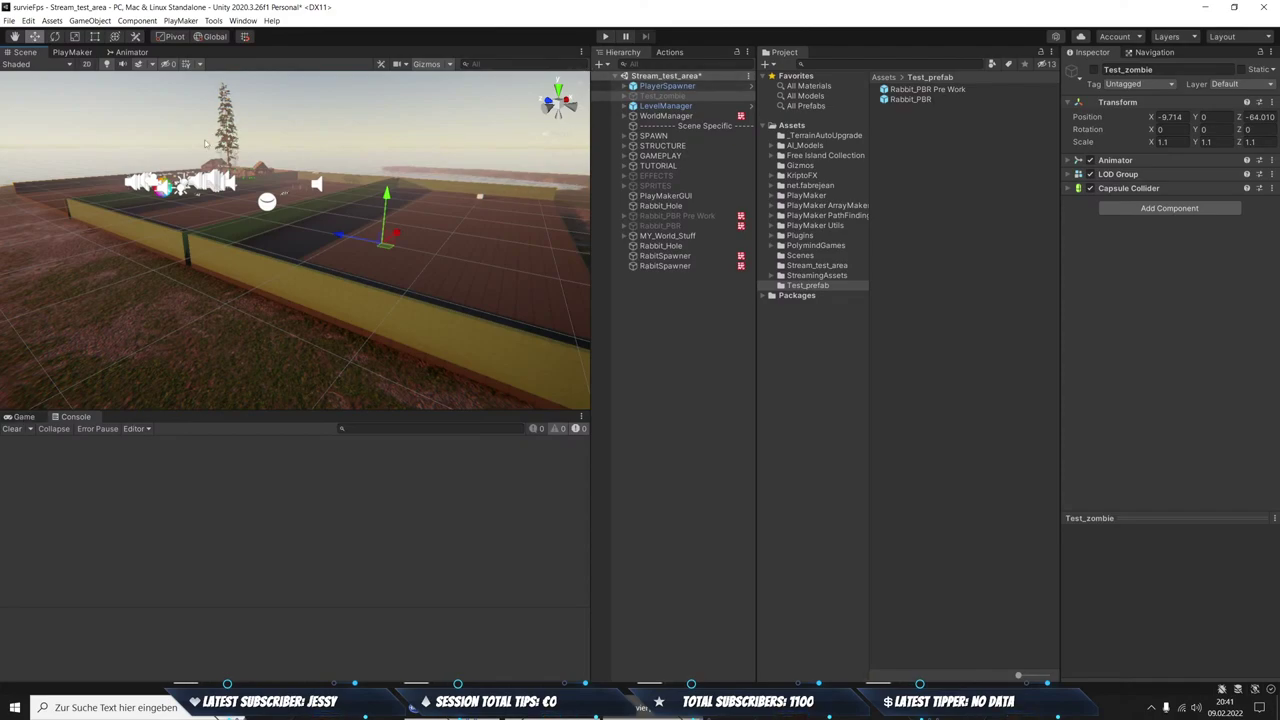
key("f")
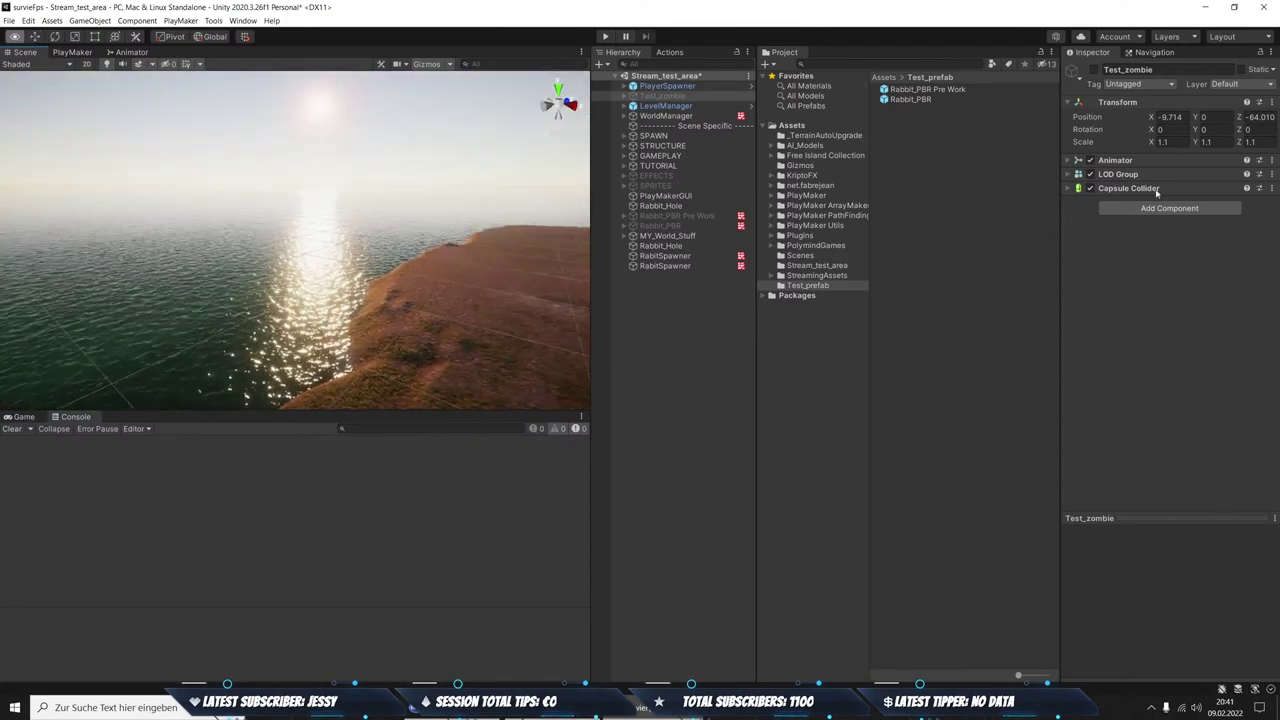